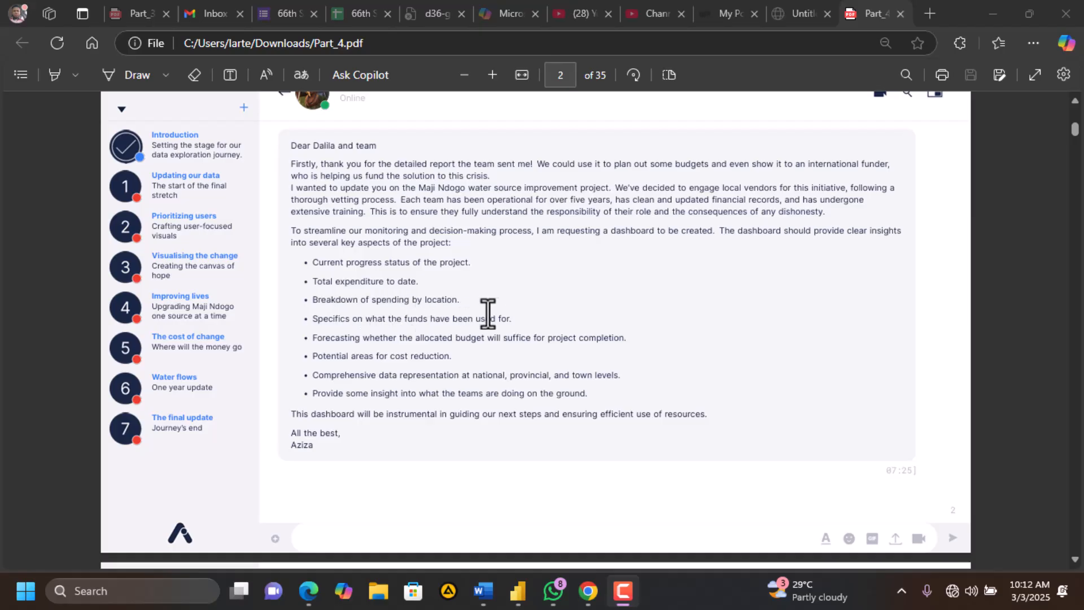
Switch to the Module 4 project3 tutorial report in Power BI and review its National, Sokoto, Akatsi, Amanzi, Hawassa and KILIMANI pages
{"action": "scroll", "coordinate": [454, 343], "scroll_direction": "down", "scroll_amount": 5}
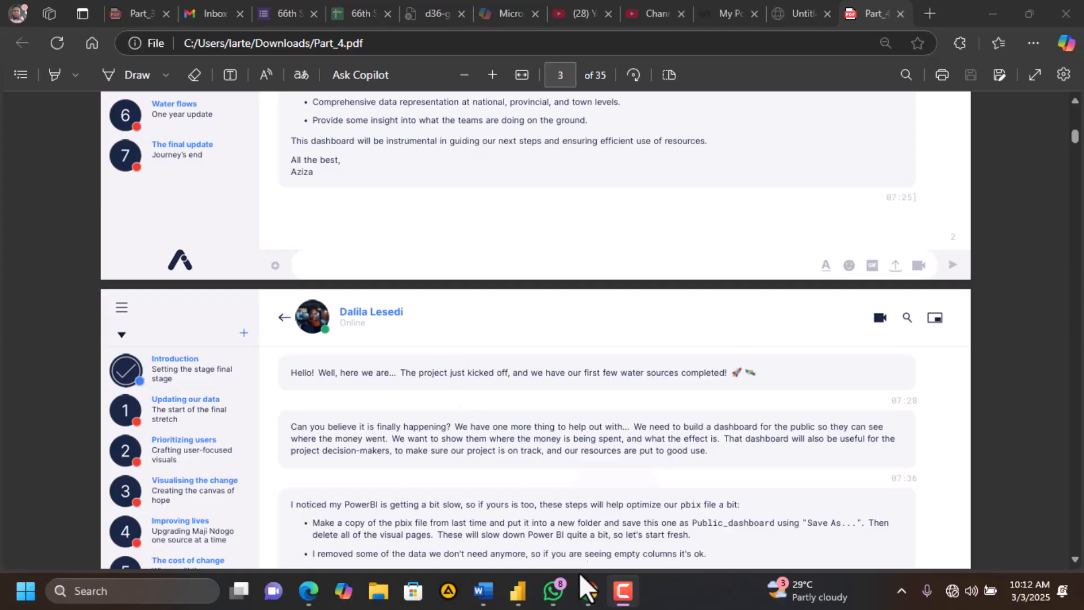
{"action": "mouse_move", "coordinate": [522, 594]}
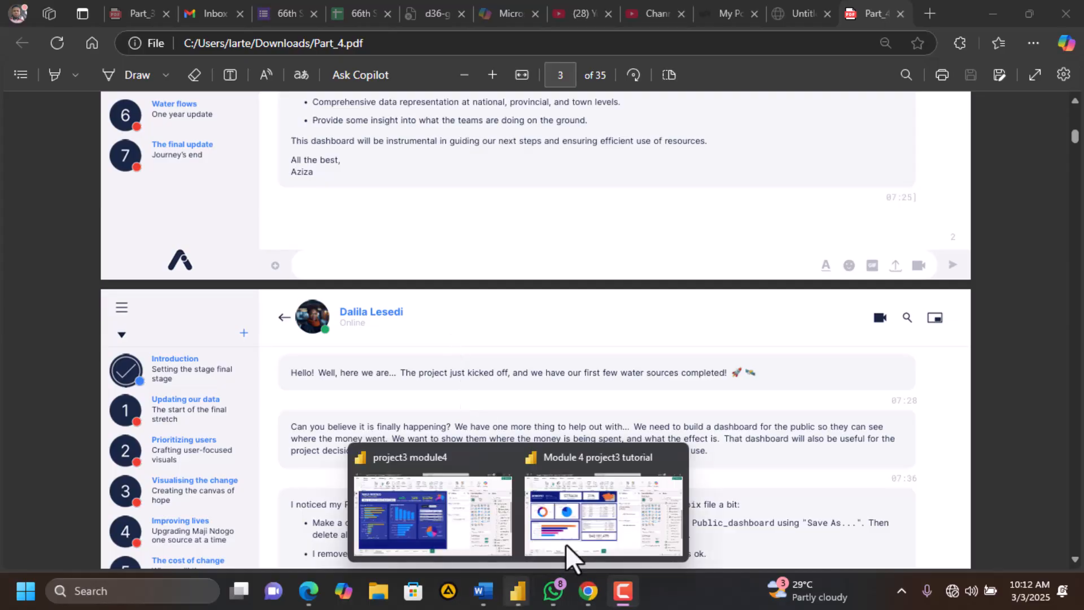
{"action": "left_click", "coordinate": [588, 527]}
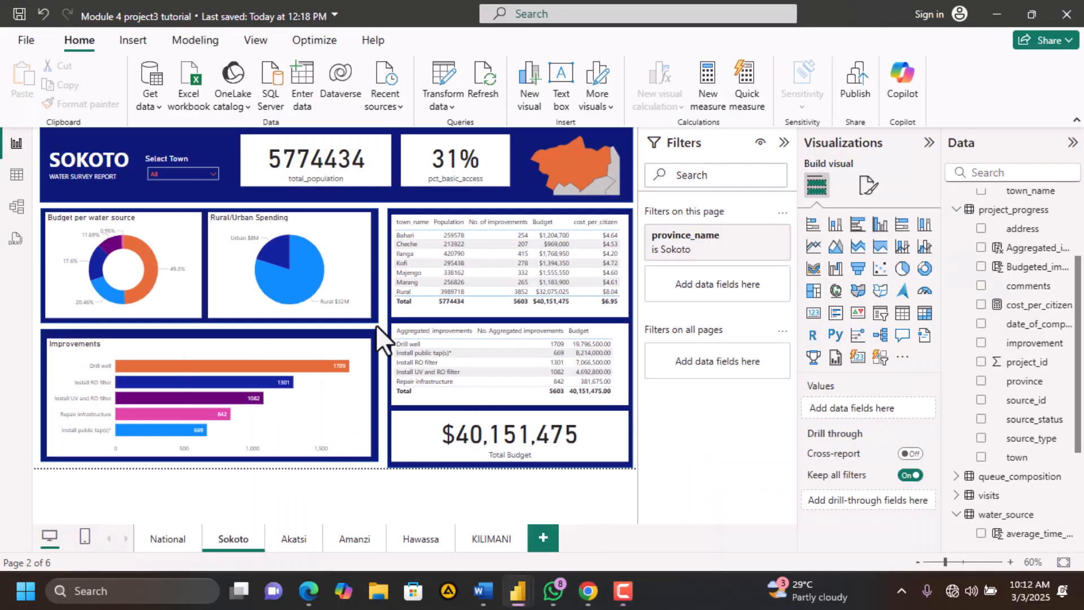
{"action": "left_click", "coordinate": [168, 536]}
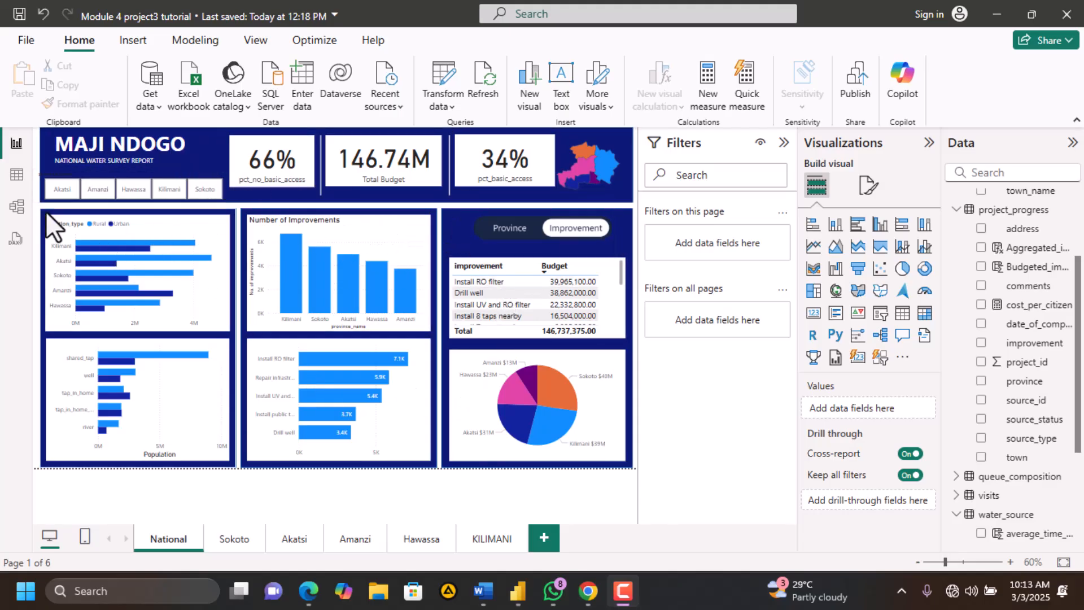
{"action": "left_click", "coordinate": [235, 534]}
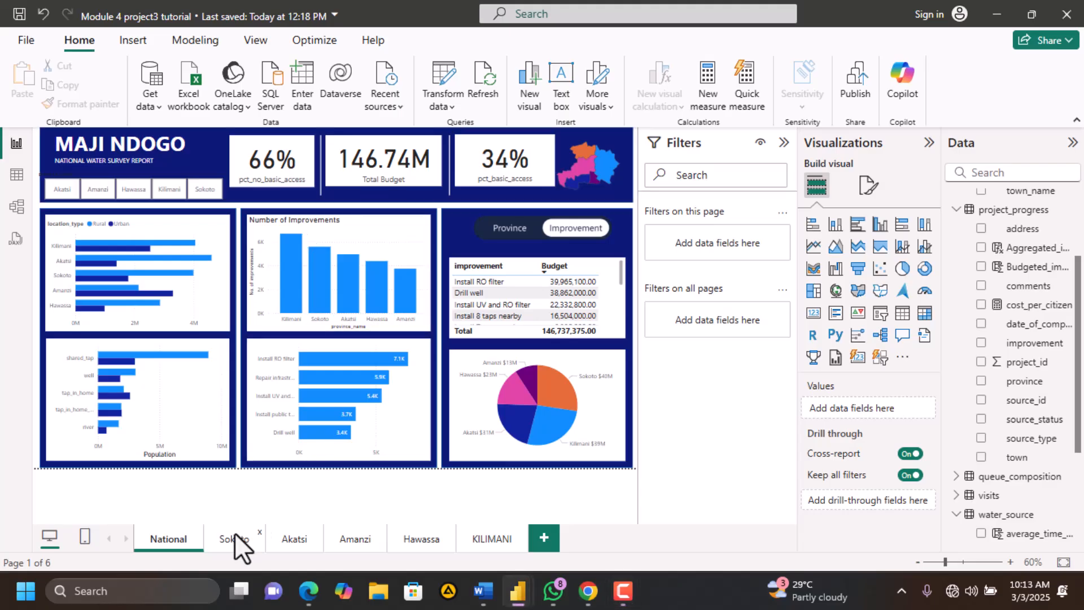
{"action": "left_click", "coordinate": [235, 533]}
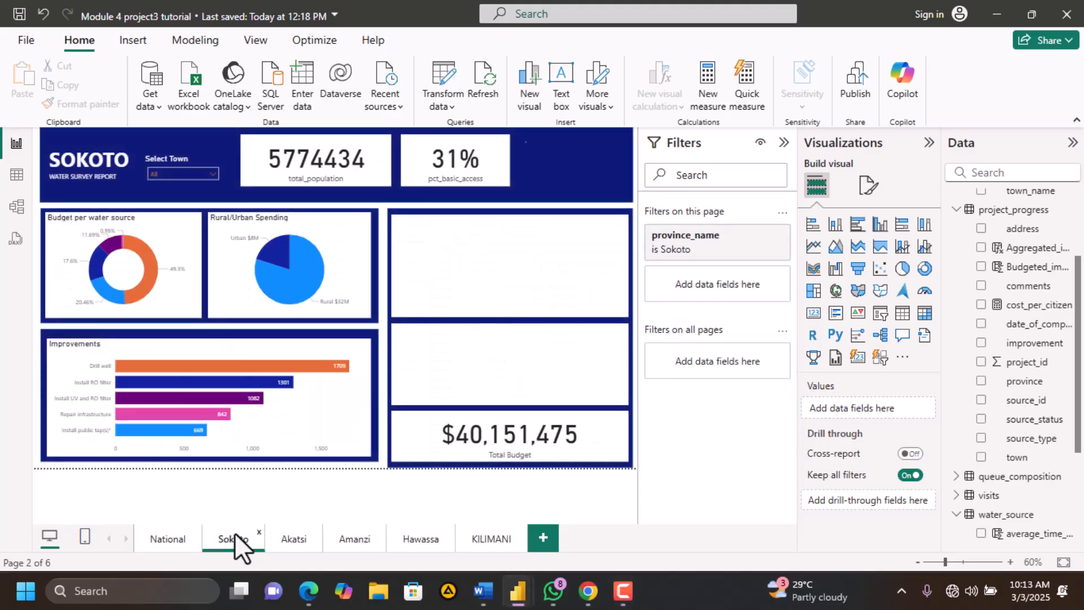
{"action": "left_click", "coordinate": [308, 543]}
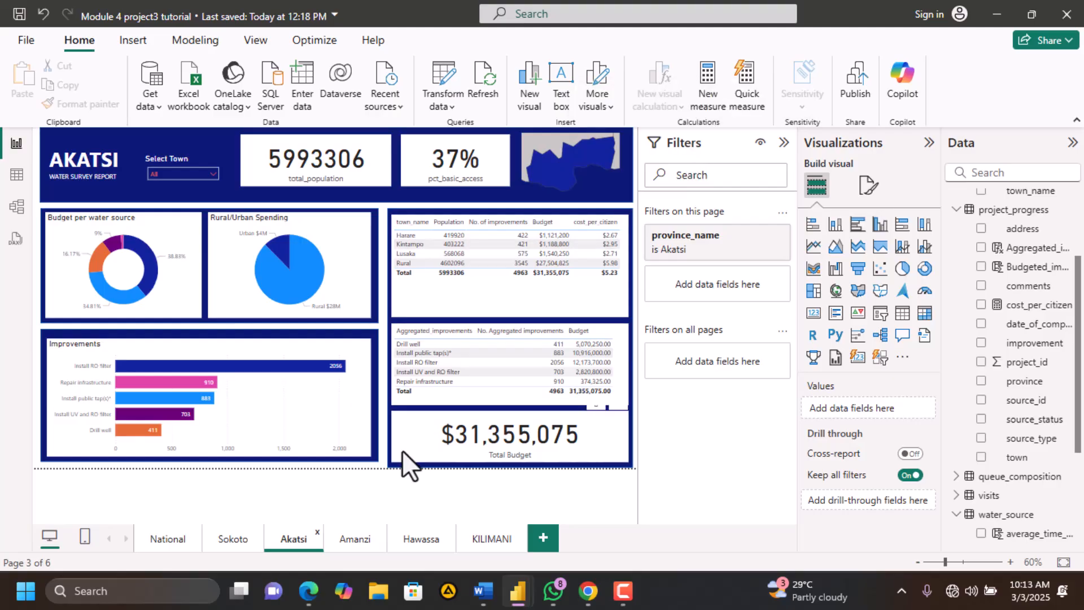
{"action": "left_click", "coordinate": [353, 538]}
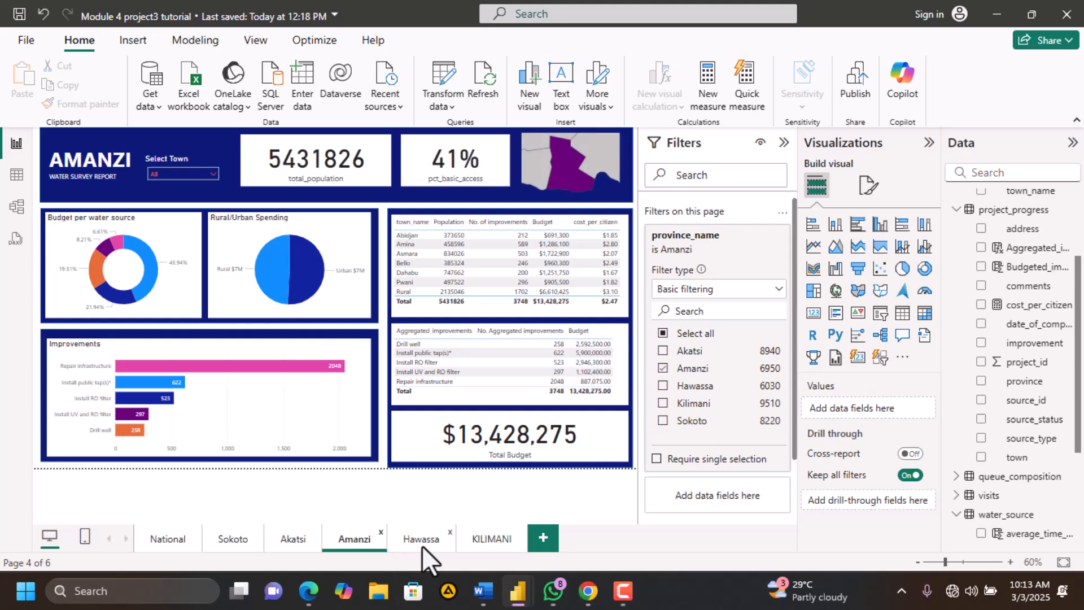
{"action": "left_click", "coordinate": [422, 542]}
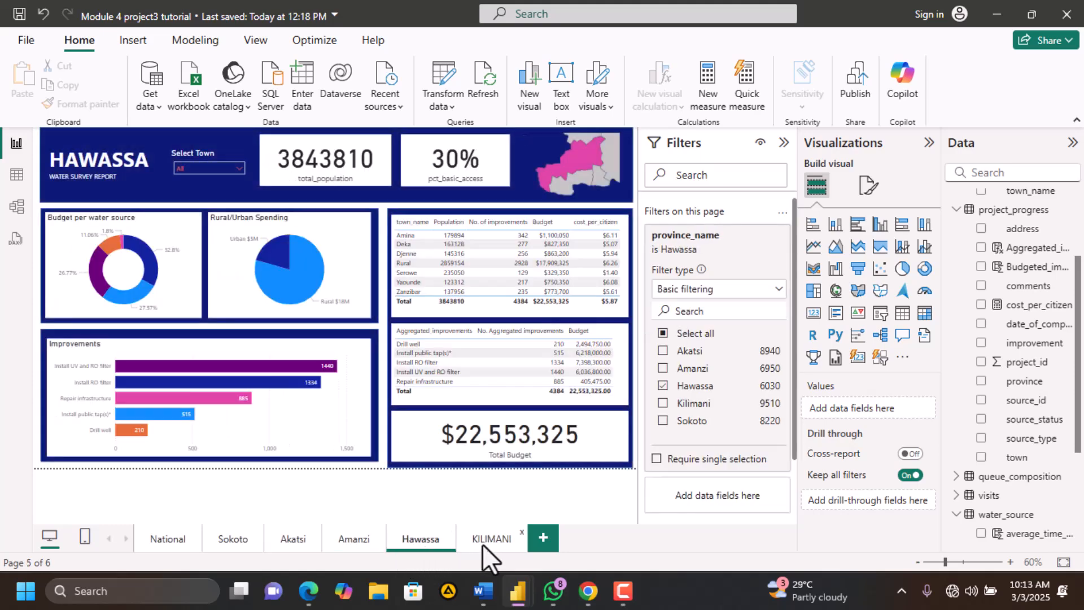
{"action": "left_click", "coordinate": [482, 544]}
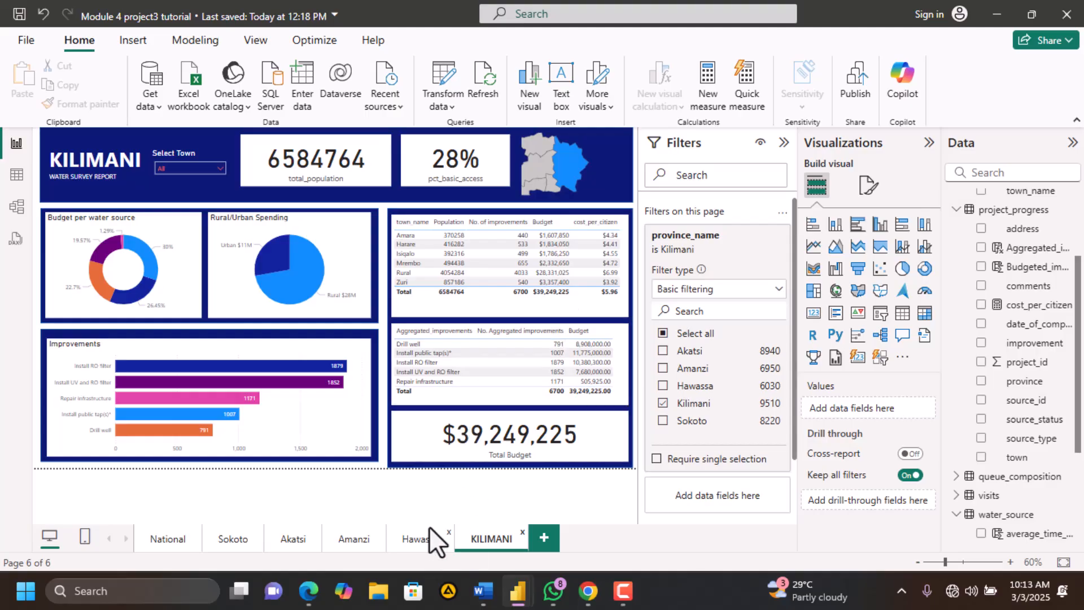
{"action": "left_click", "coordinate": [177, 540]}
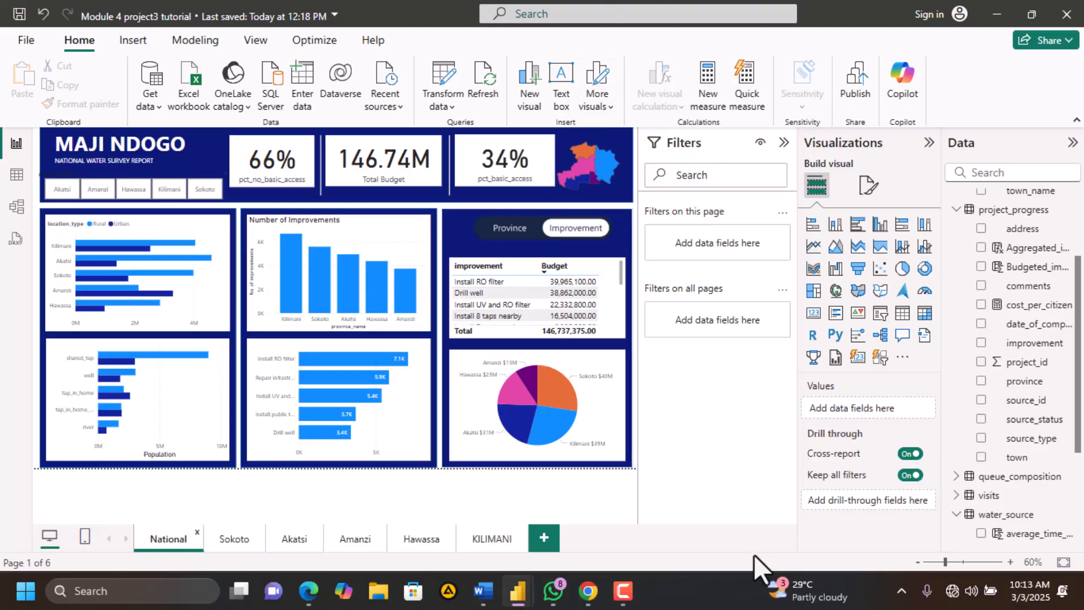
Switch to Part_4.pdf in Edge and read the page 3 instructions on optimizing the pbix file and removing unneeded columns and tables
{"action": "left_click", "coordinate": [308, 592]}
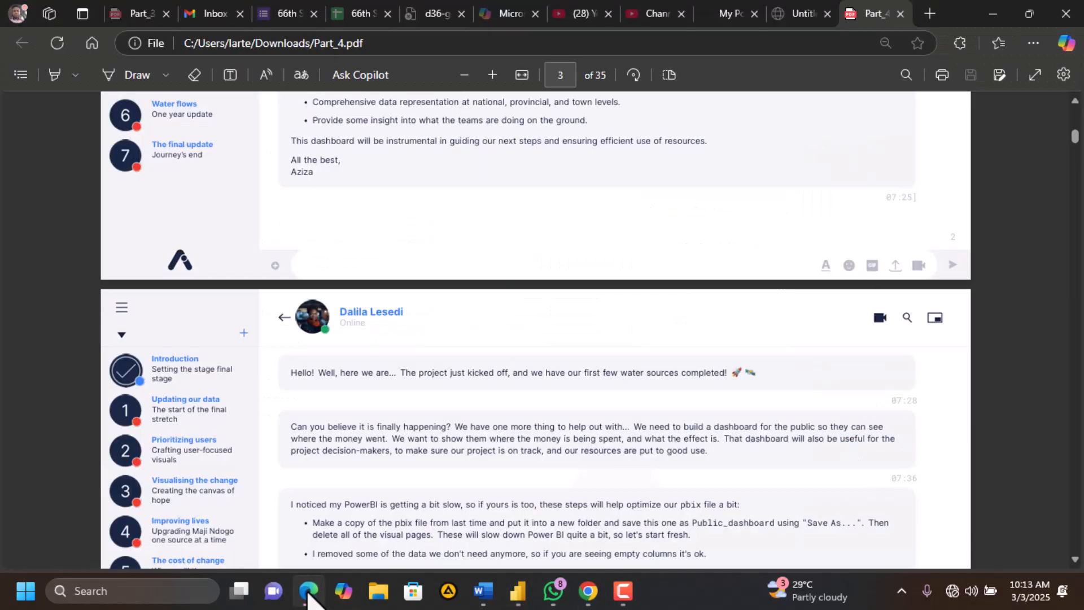
{"action": "scroll", "coordinate": [430, 473], "scroll_direction": "down", "scroll_amount": 4}
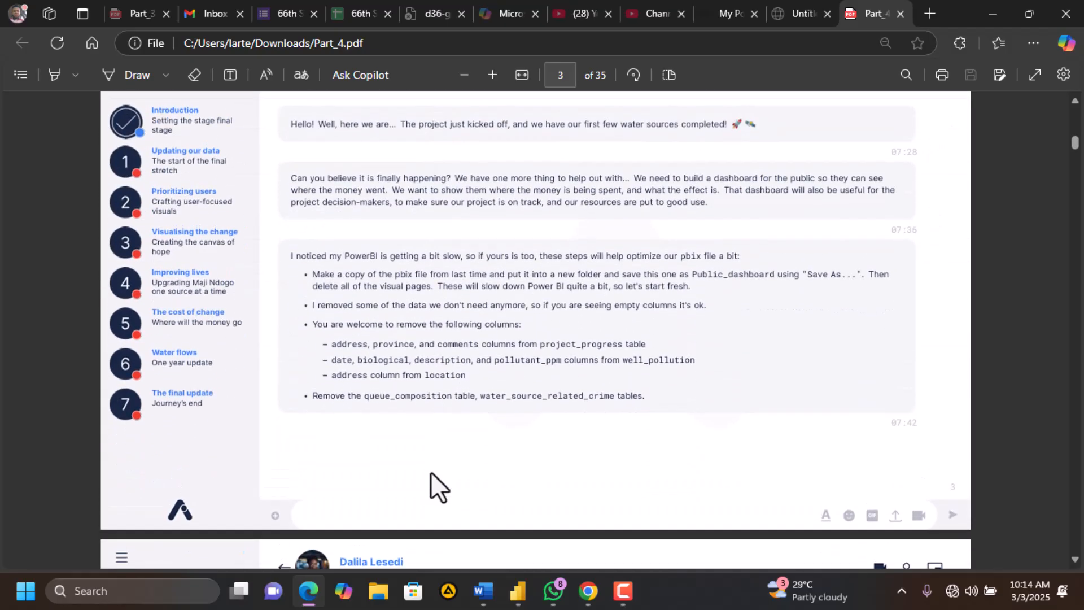
{"action": "scroll", "coordinate": [498, 273], "scroll_direction": "up", "scroll_amount": 1}
{"action": "scroll", "coordinate": [499, 275], "scroll_direction": "up", "scroll_amount": 1}
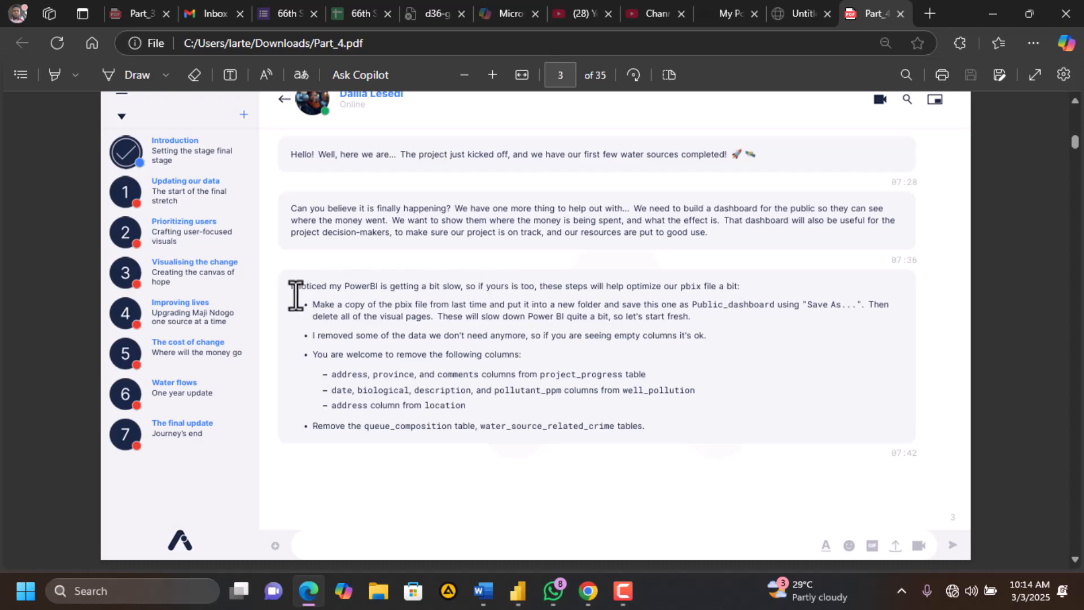
{"action": "left_click_drag", "start_coordinate": [295, 295], "coordinate": [298, 296]}
{"action": "left_click", "coordinate": [311, 352]}
{"action": "left_click_drag", "start_coordinate": [315, 353], "coordinate": [584, 427]}
{"action": "left_click", "coordinate": [354, 311]}
Switch back to the Power BI report and save a copy of it as "Module 4 project4 tutorial"
{"action": "mouse_move", "coordinate": [520, 593]}
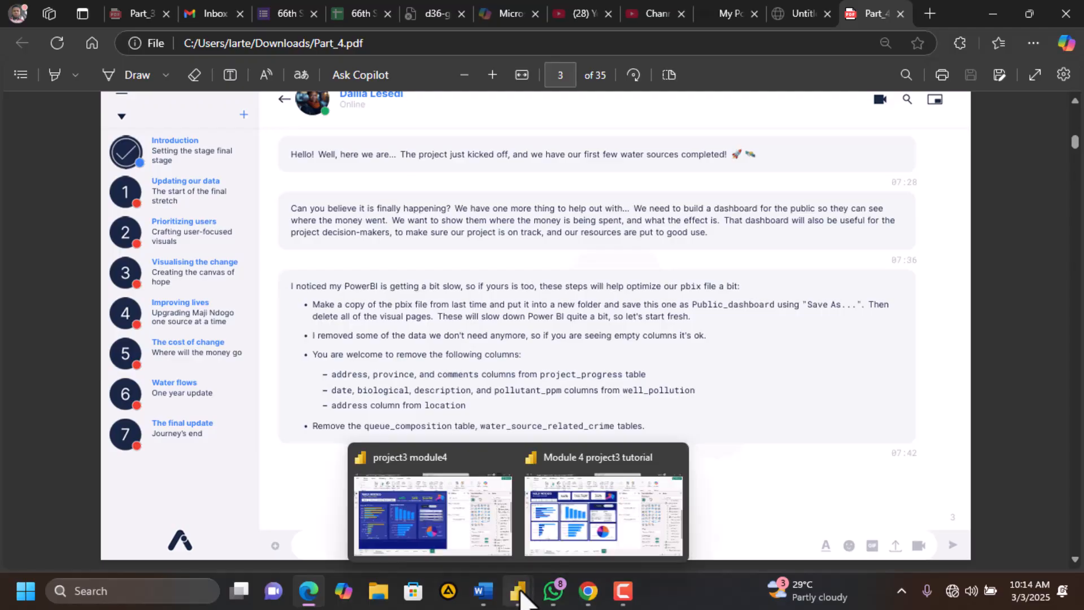
{"action": "left_click", "coordinate": [561, 544]}
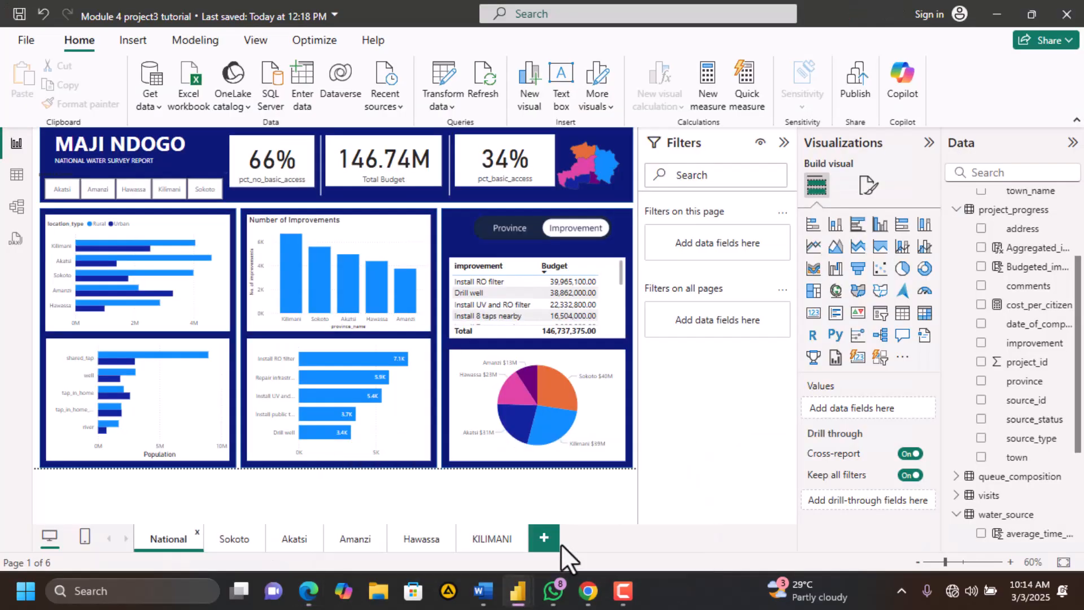
{"action": "left_click", "coordinate": [27, 40]}
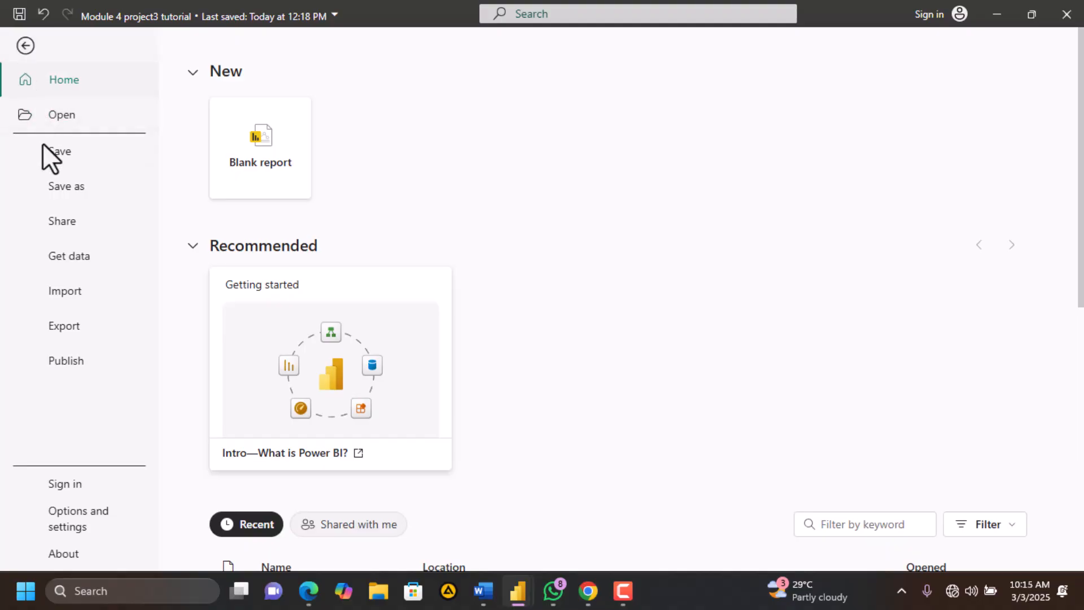
{"action": "left_click", "coordinate": [62, 187]}
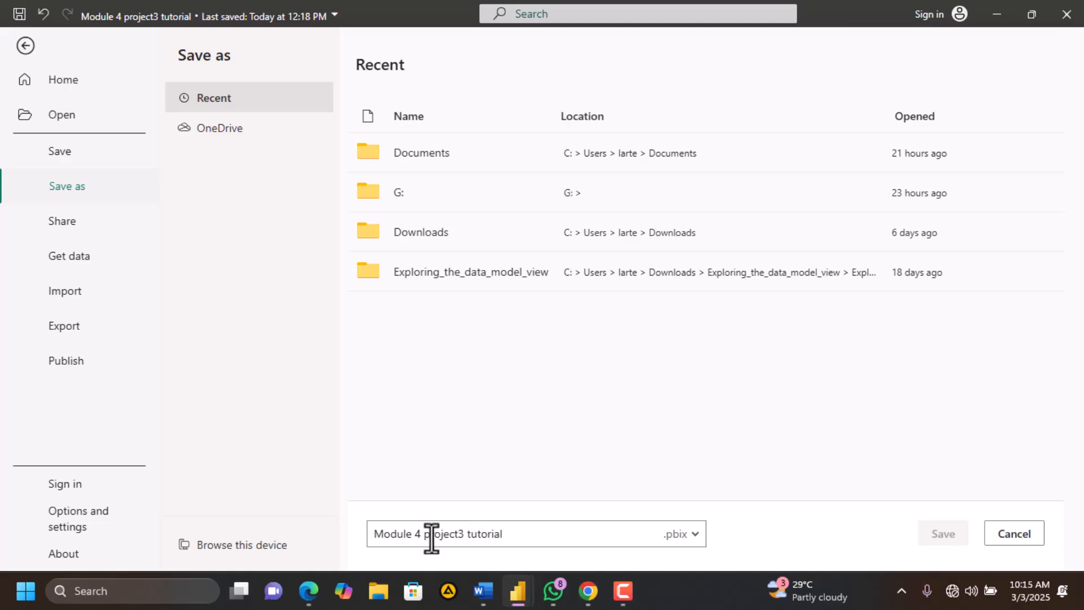
{"action": "left_click", "coordinate": [462, 535]}
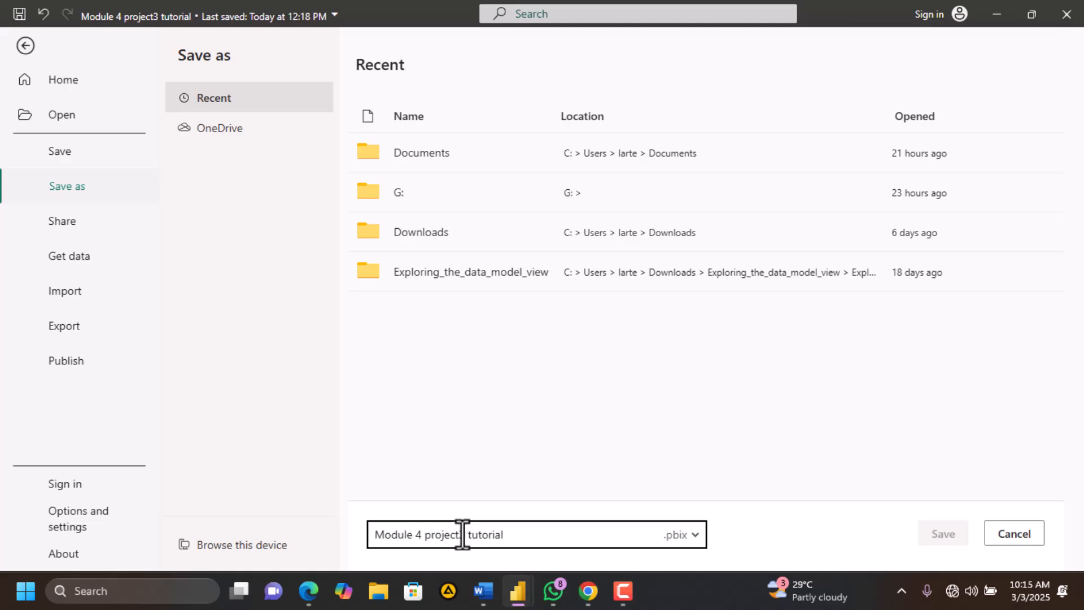
{"action": "mouse_move", "coordinate": [320, 586]}
{"action": "left_click_drag", "start_coordinate": [512, 537], "coordinate": [357, 538]}
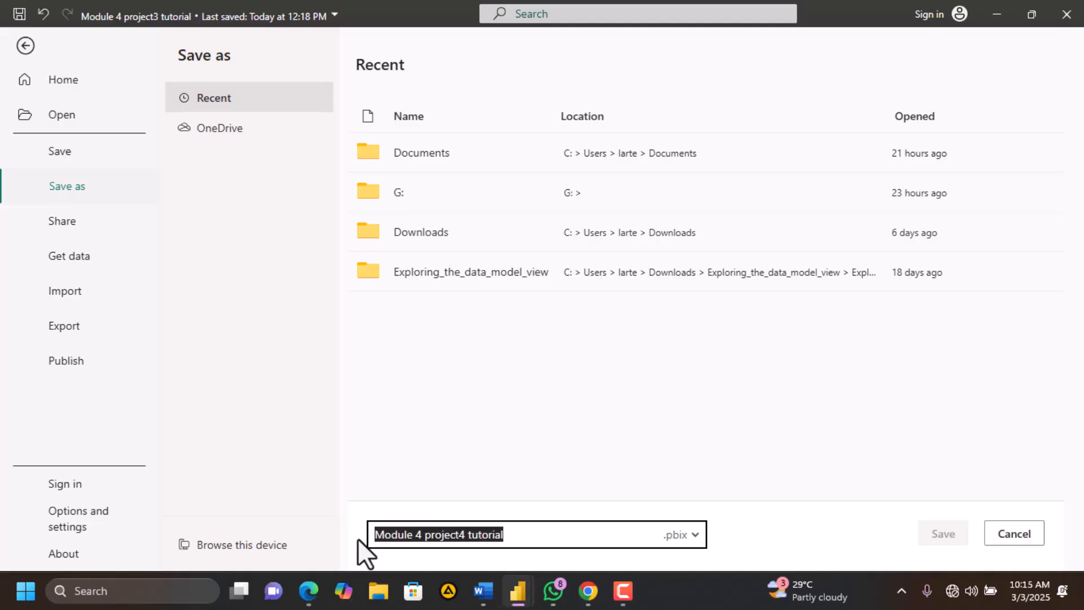
{"action": "left_click", "coordinate": [541, 542]}
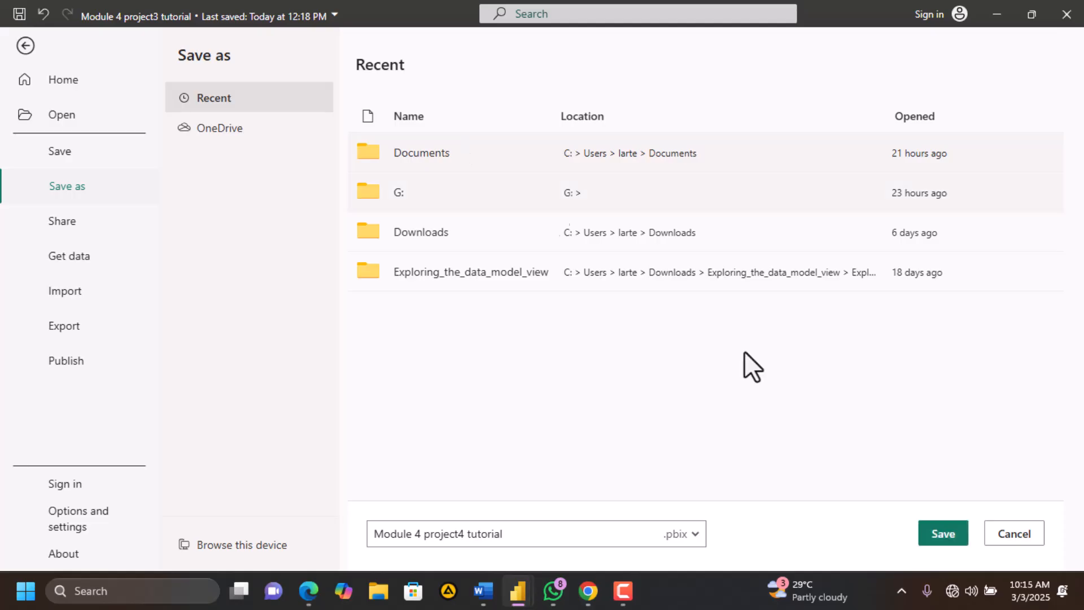
{"action": "left_click", "coordinate": [946, 539]}
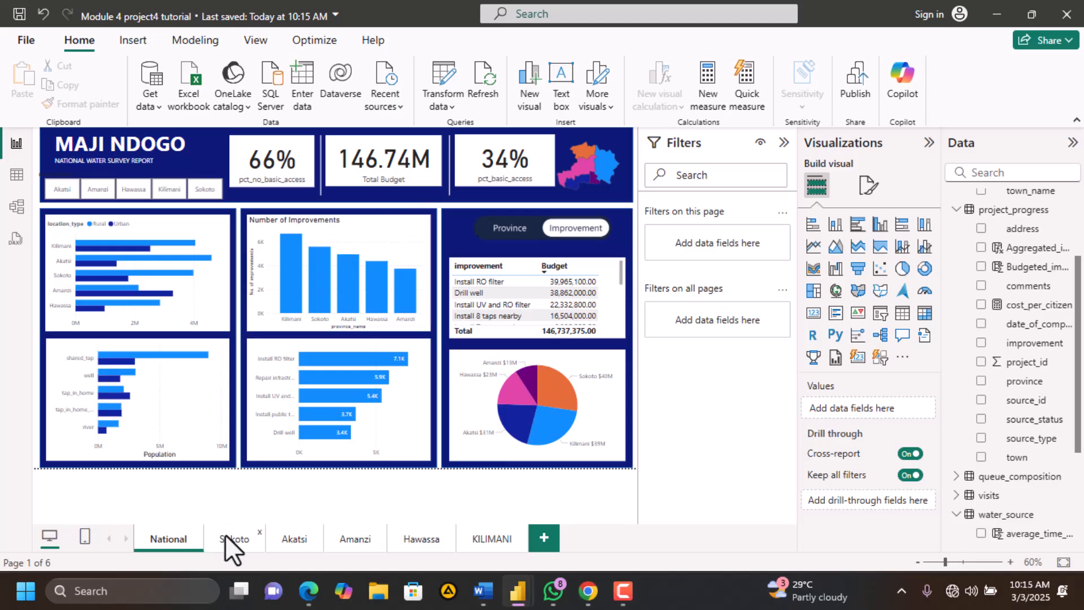
Delete the Sokoto, Amanzi, Hawassa, KILIMANI and Akatsi report pages, keeping only the National page
{"action": "left_click", "coordinate": [253, 533]}
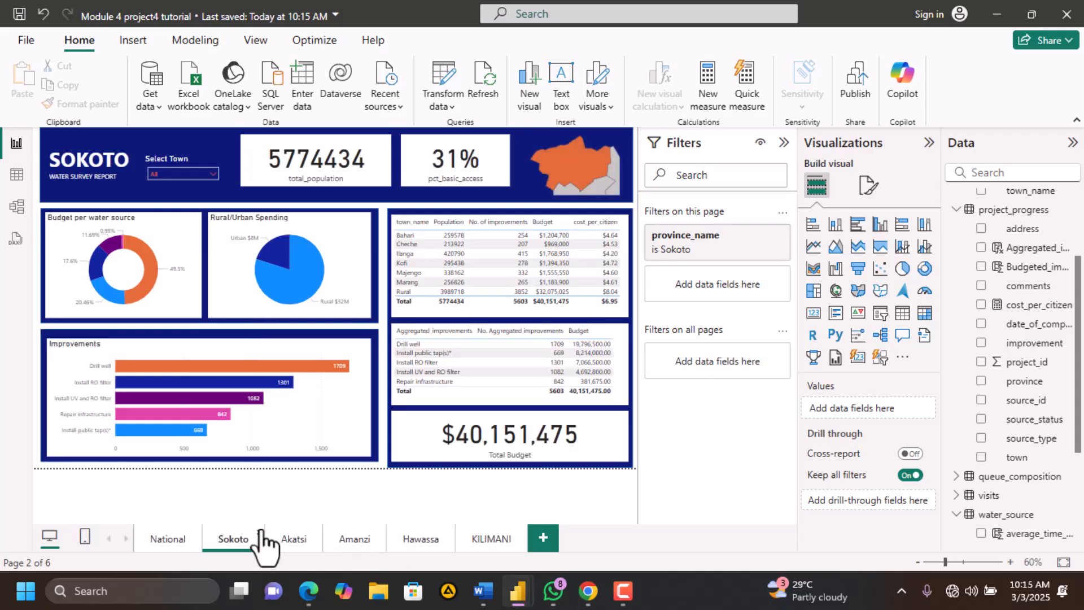
{"action": "left_click", "coordinate": [259, 532]}
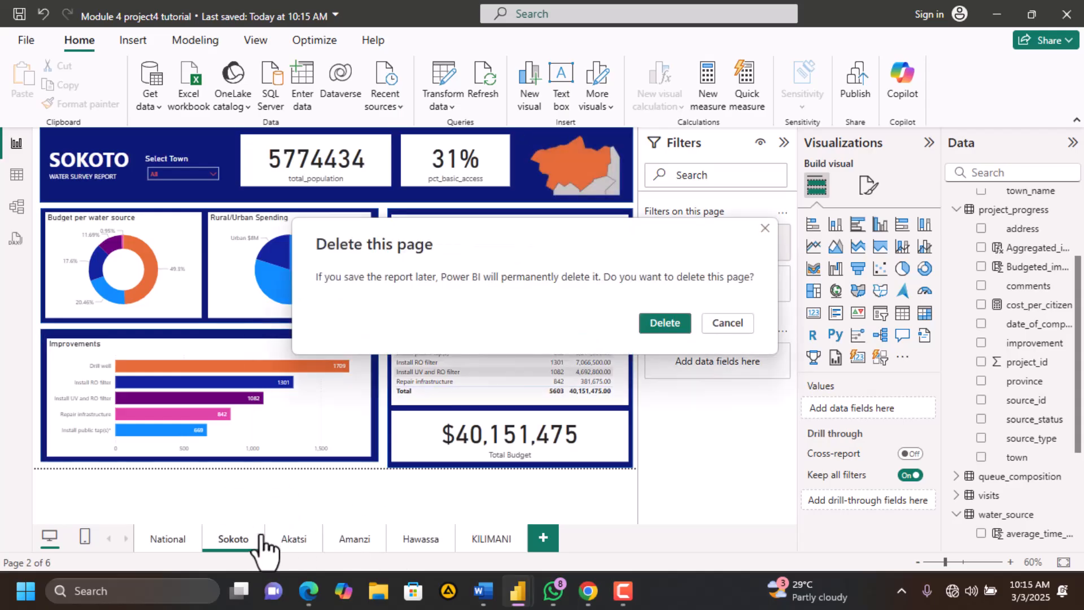
{"action": "left_click", "coordinate": [665, 320]}
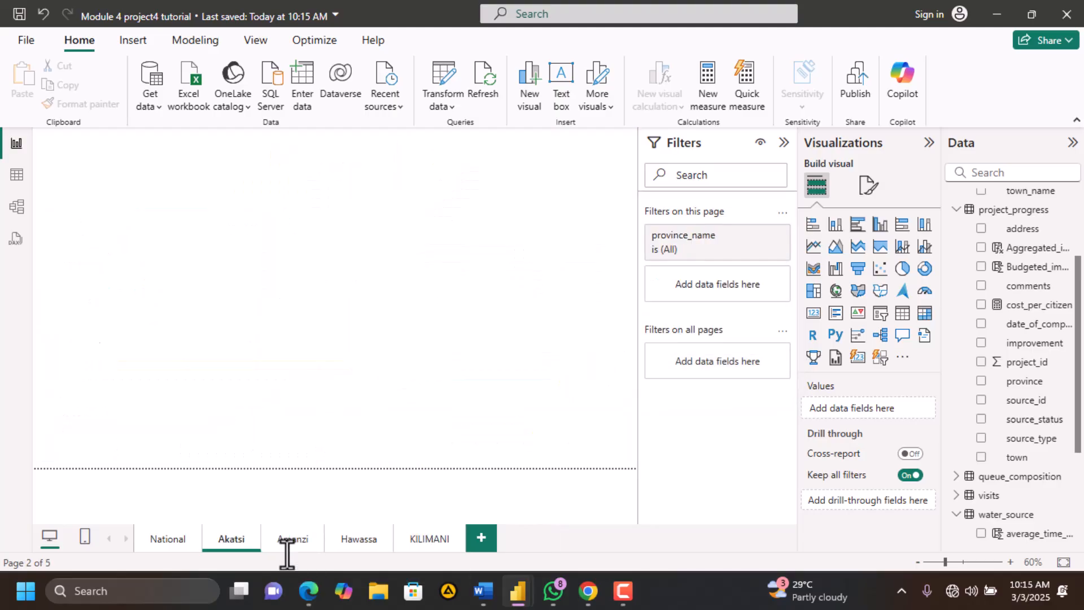
{"action": "left_click", "coordinate": [319, 532]}
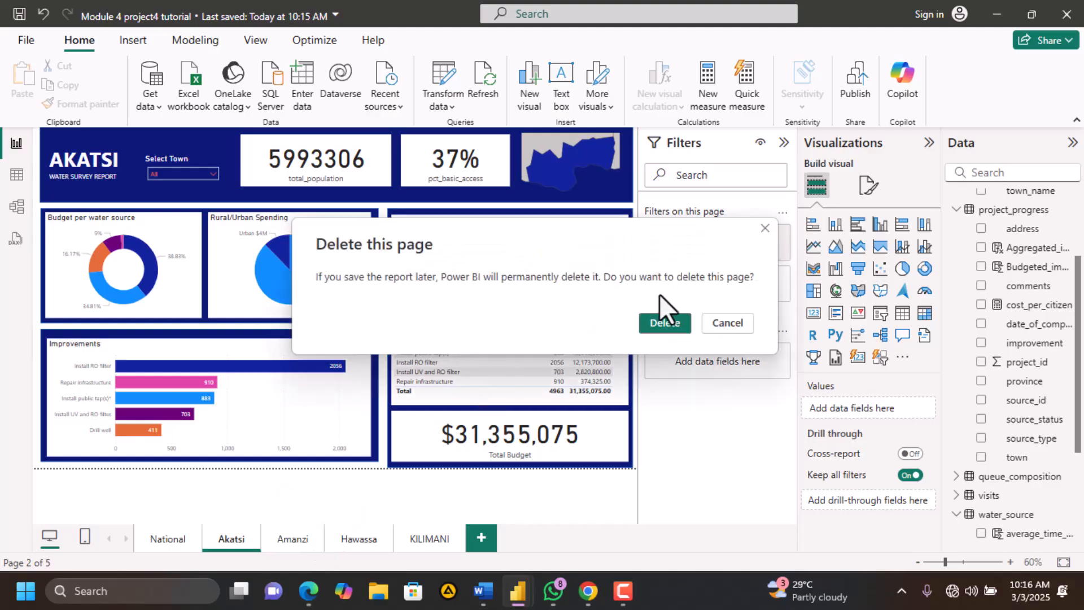
{"action": "left_click", "coordinate": [665, 322]}
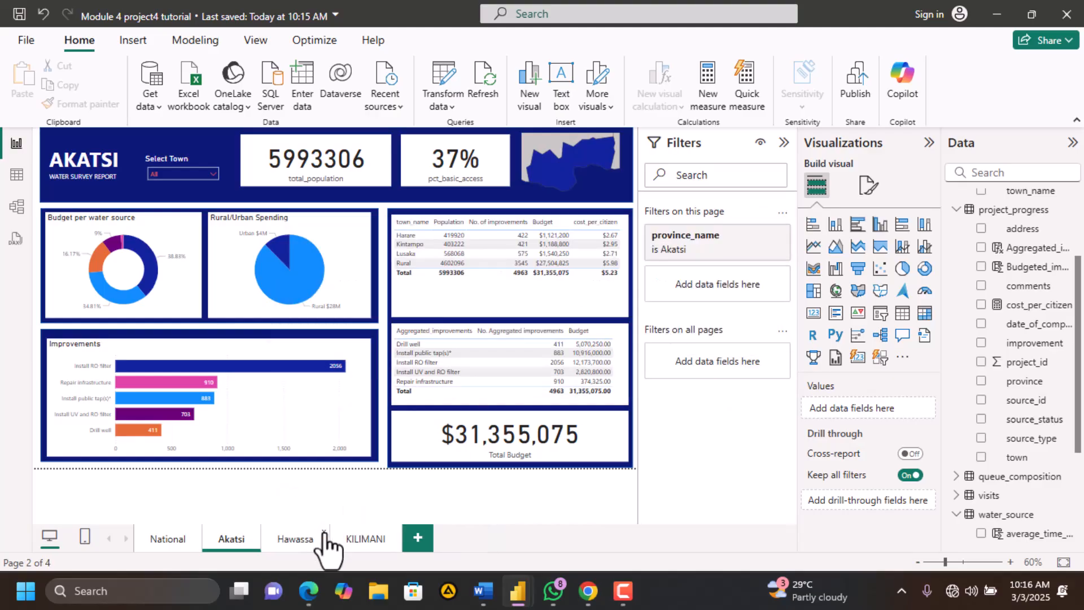
{"action": "left_click", "coordinate": [323, 532]}
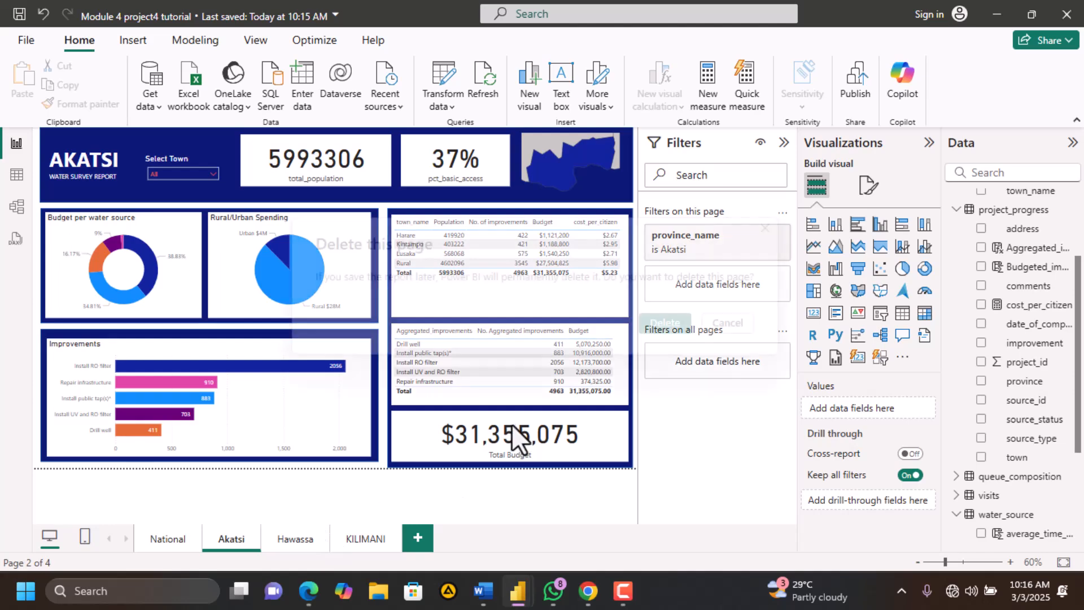
{"action": "left_click", "coordinate": [663, 322]}
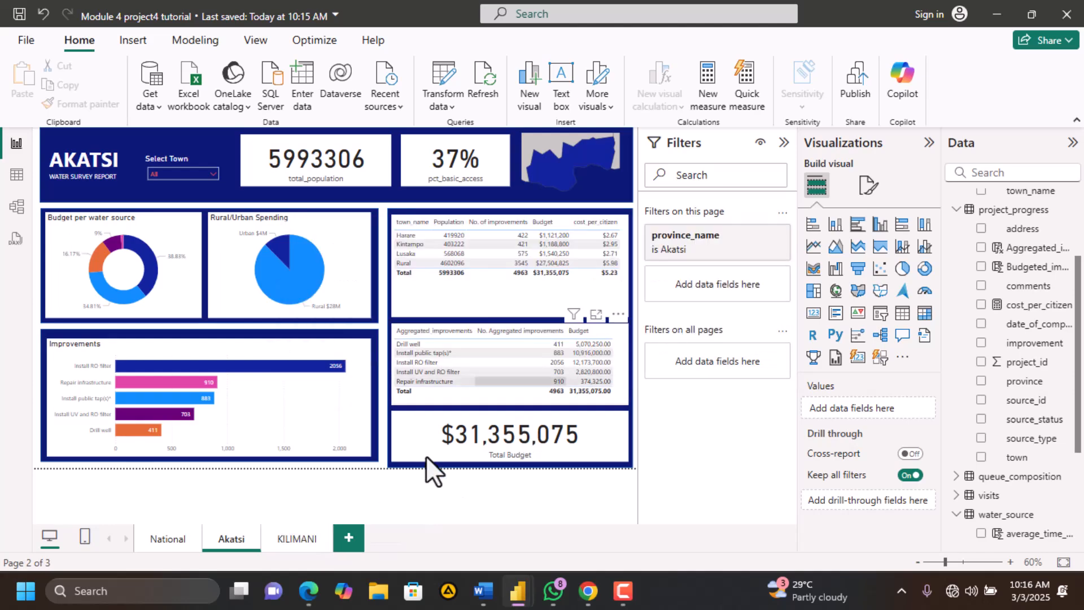
{"action": "left_click", "coordinate": [326, 533]}
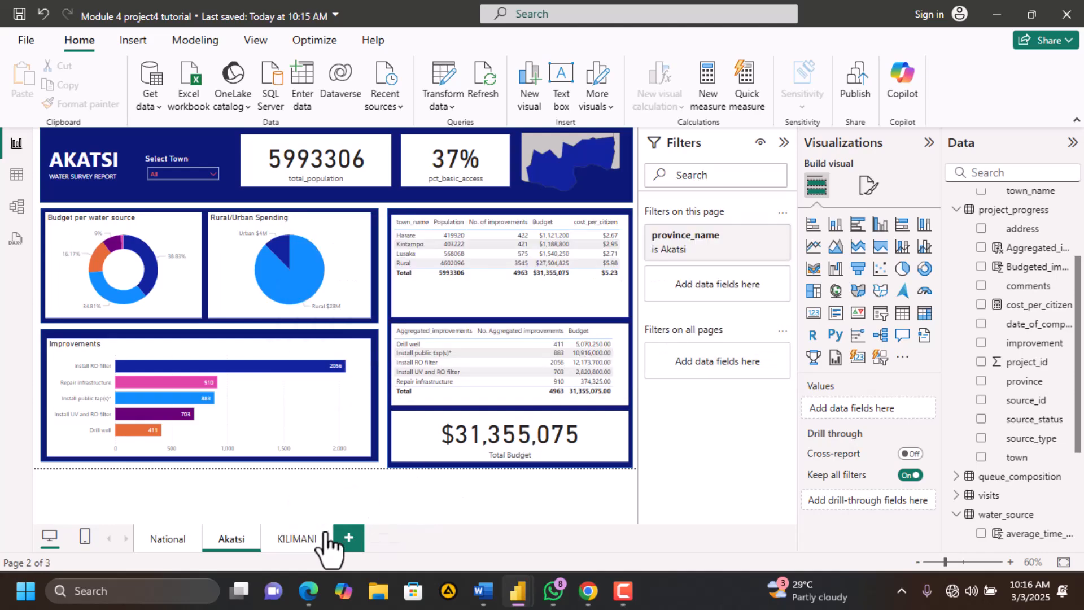
{"action": "left_click", "coordinate": [664, 322]}
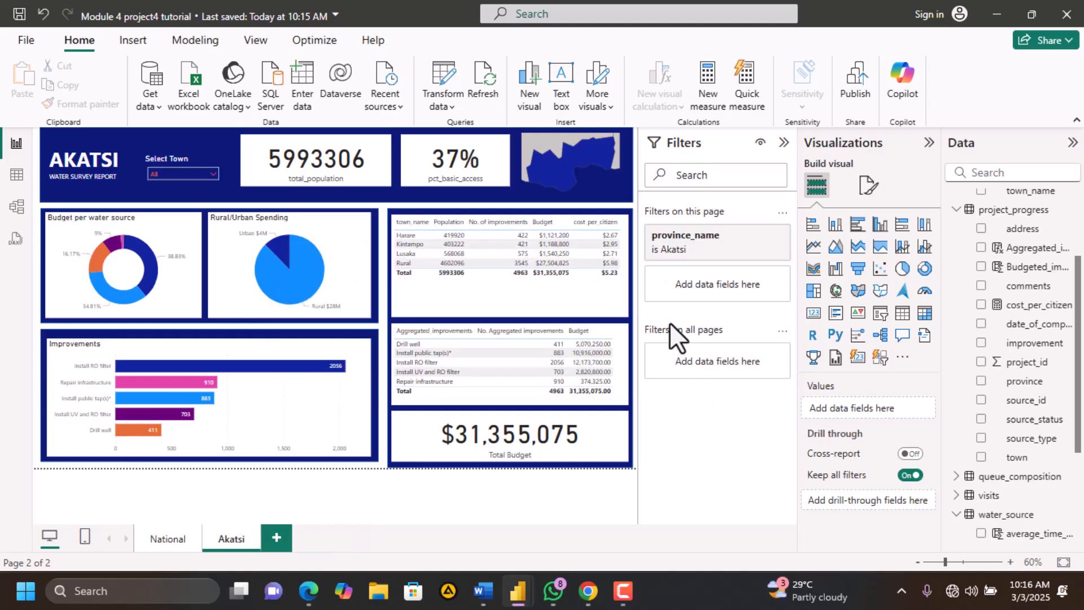
{"action": "left_click", "coordinate": [255, 536]}
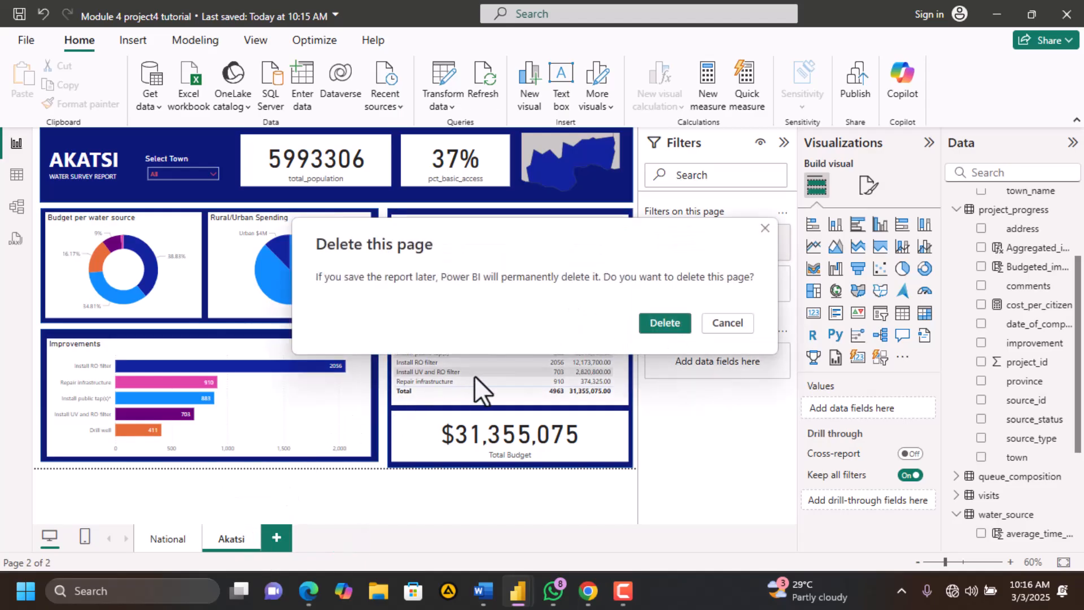
{"action": "left_click", "coordinate": [657, 323]}
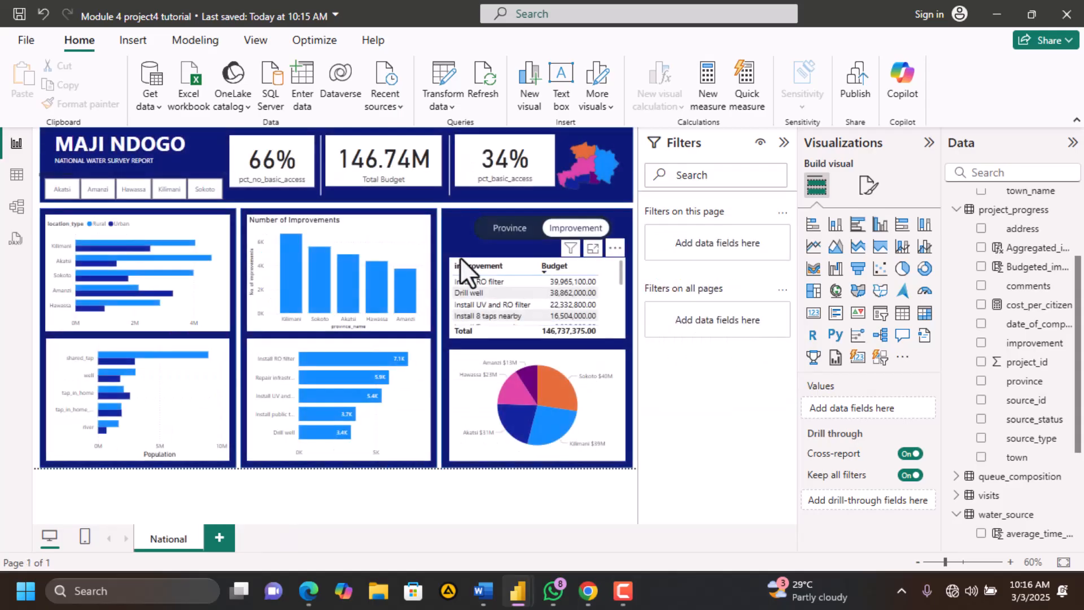
Delete the pct_basic_access and Total Budget cards from the National page header
{"action": "left_click", "coordinate": [501, 176]}
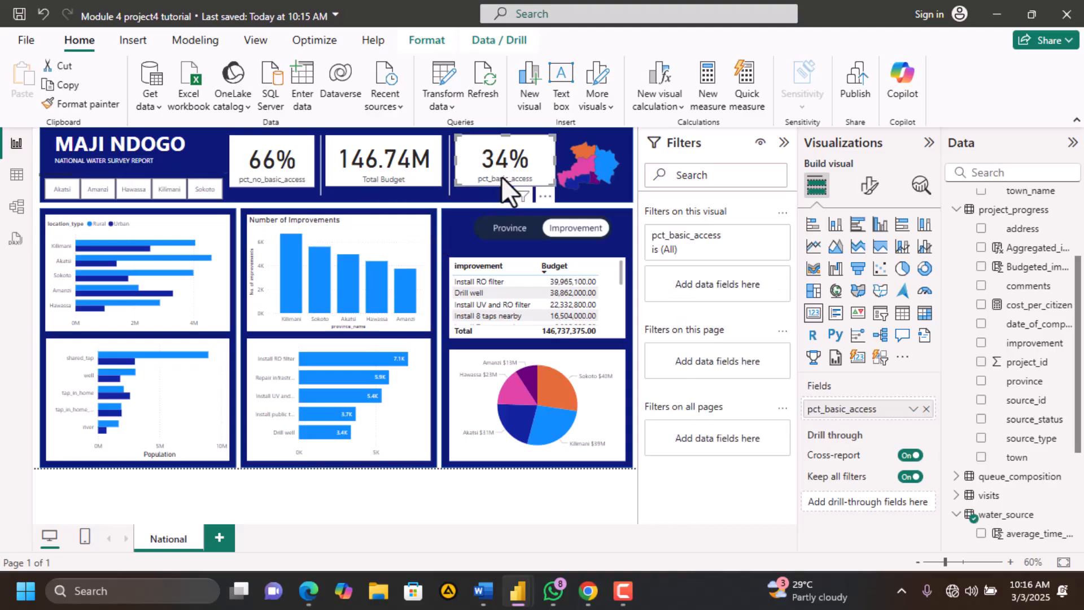
{"action": "key", "text": "Delete"}
{"action": "left_click", "coordinate": [420, 146]}
{"action": "key", "text": "Delete"}
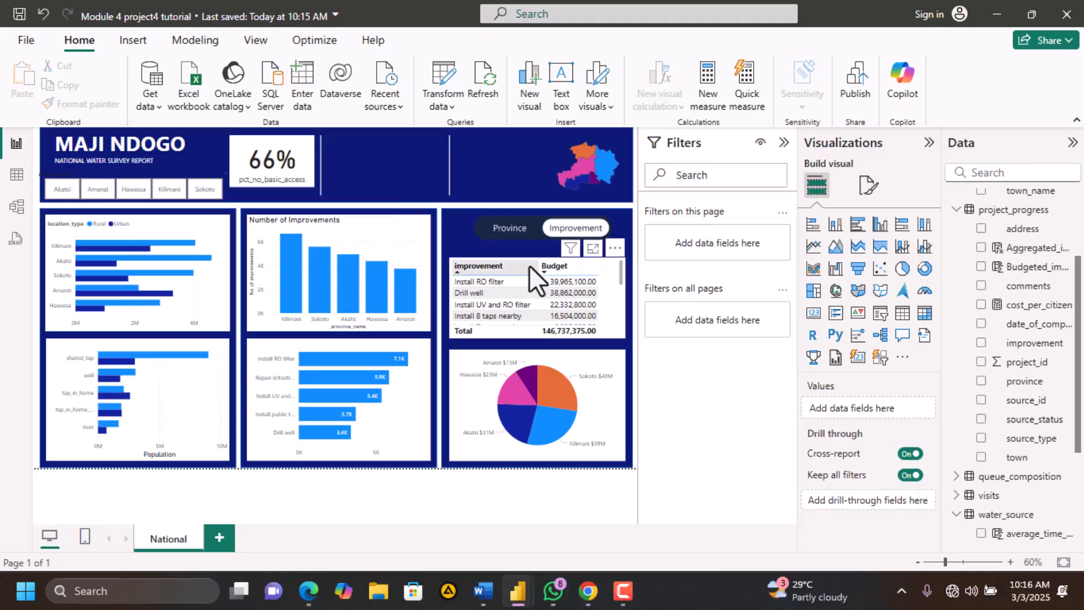
Delete the improvement budget table, the Province/Improvement toggle image and the province budget pie chart from the National page
{"action": "left_click", "coordinate": [530, 265]}
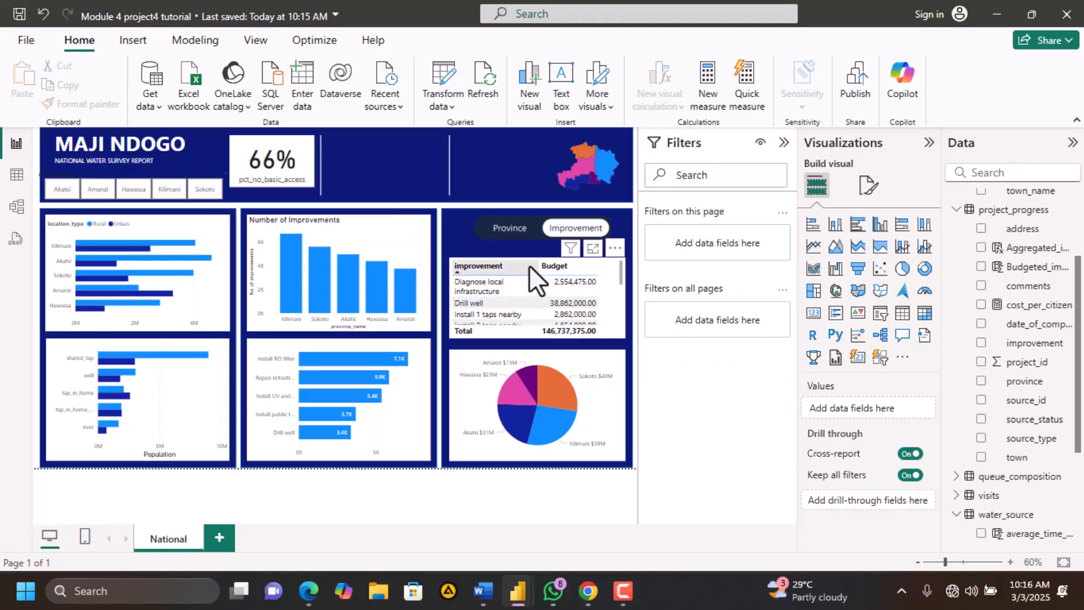
{"action": "left_click", "coordinate": [604, 271]}
{"action": "key", "text": "Delete"}
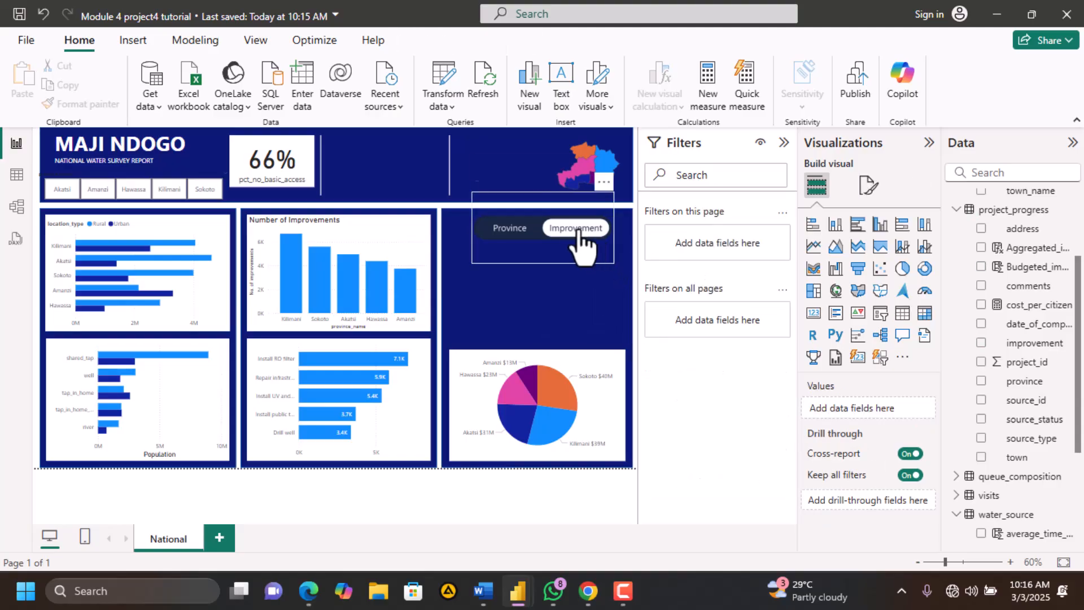
{"action": "left_click", "coordinate": [571, 229]}
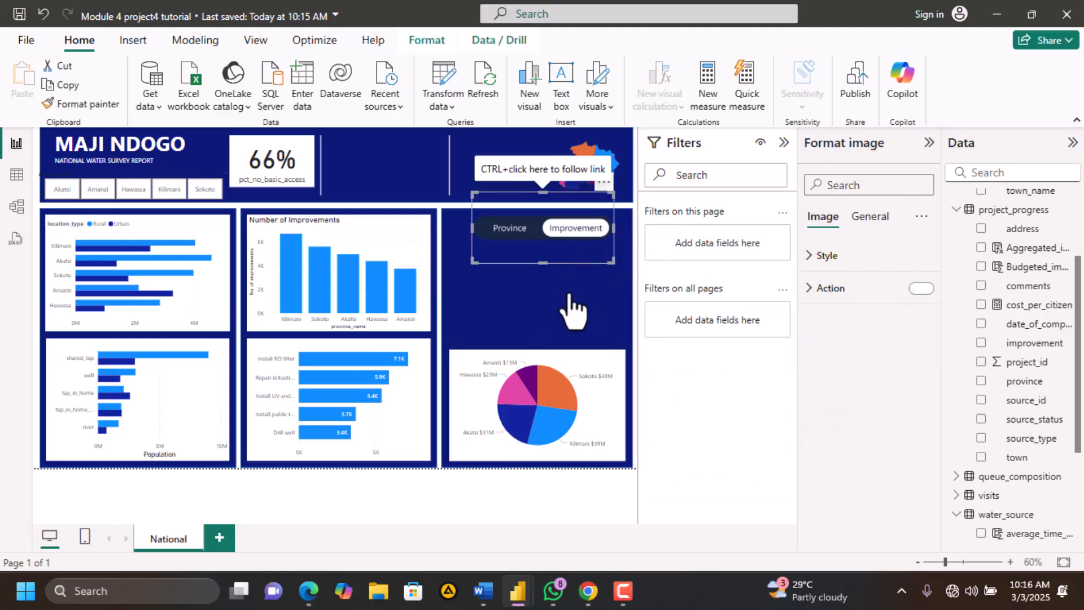
{"action": "key", "text": "Delete"}
{"action": "left_click", "coordinate": [580, 384]}
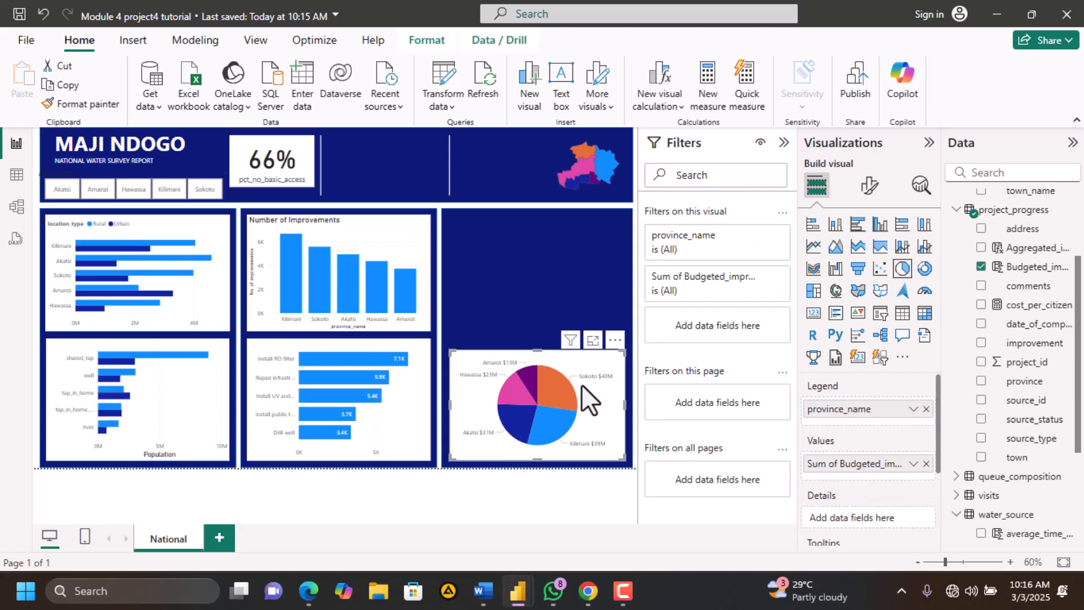
{"action": "key", "text": "Delete"}
Delete the Number of Improvements chart, the improvement-type bar chart and the page's remaining charts, percentage card and province slicer, keeping the map
{"action": "left_click", "coordinate": [400, 282]}
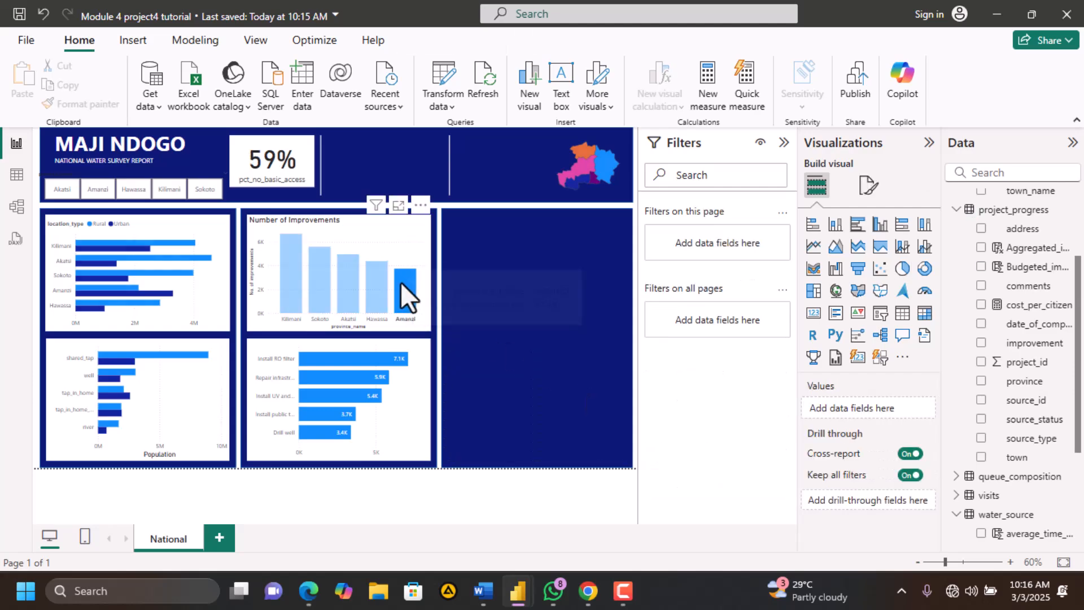
{"action": "left_click", "coordinate": [402, 231]}
{"action": "key", "text": "Delete"}
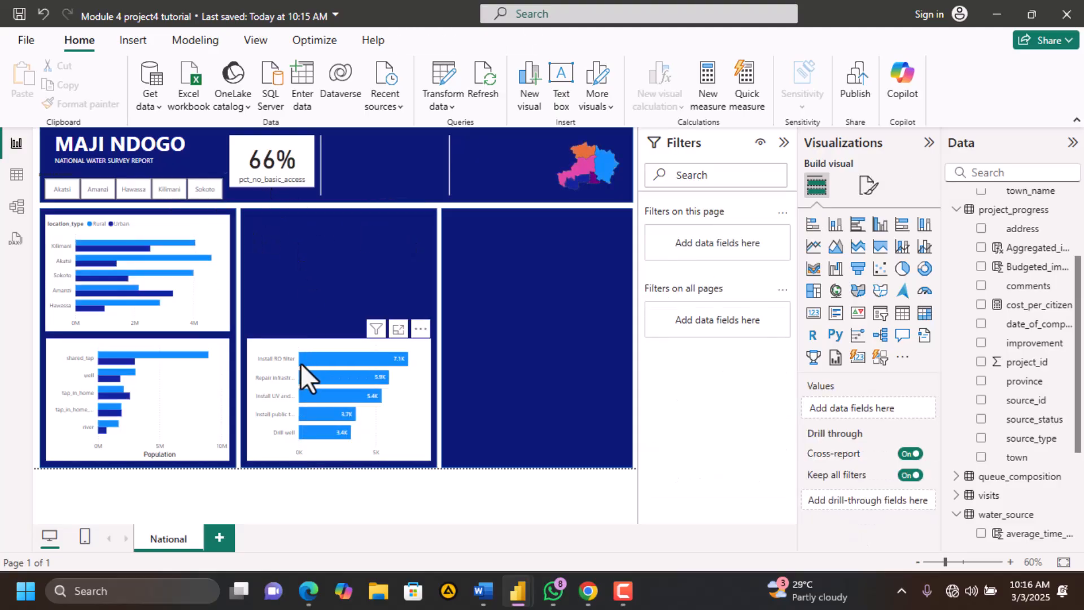
{"action": "left_click", "coordinate": [253, 352]}
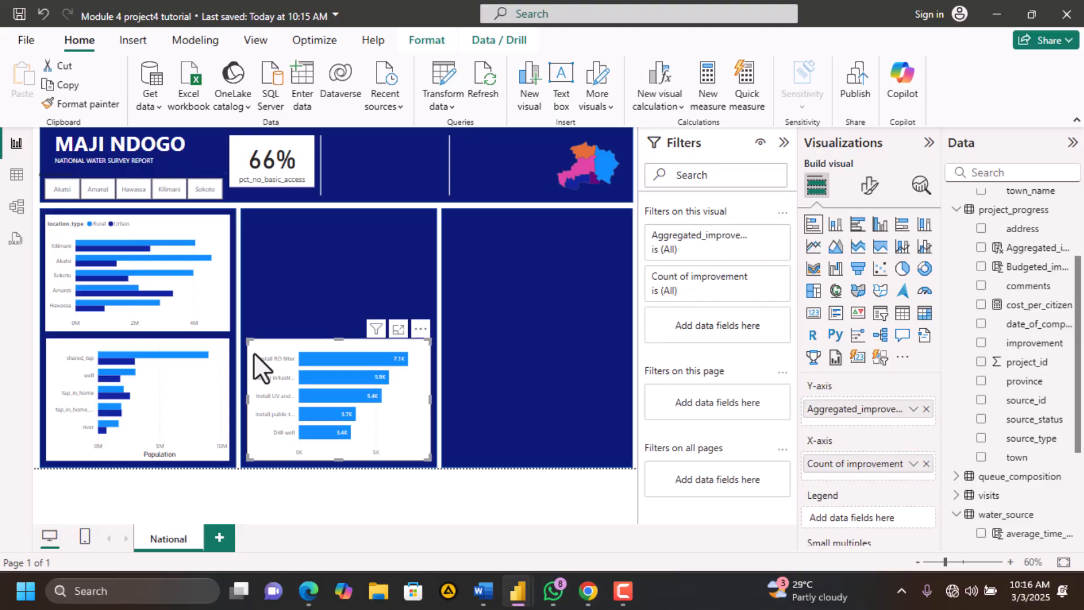
{"action": "key", "text": "Delete"}
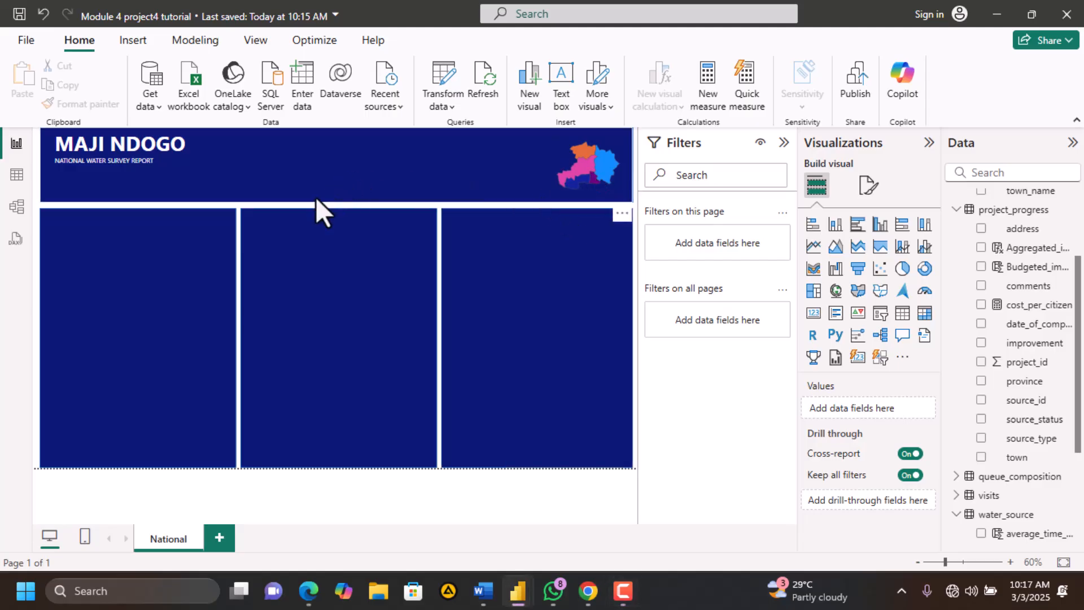
Move the province map out of the header into the first blue panel below it
{"action": "left_click", "coordinate": [594, 201]}
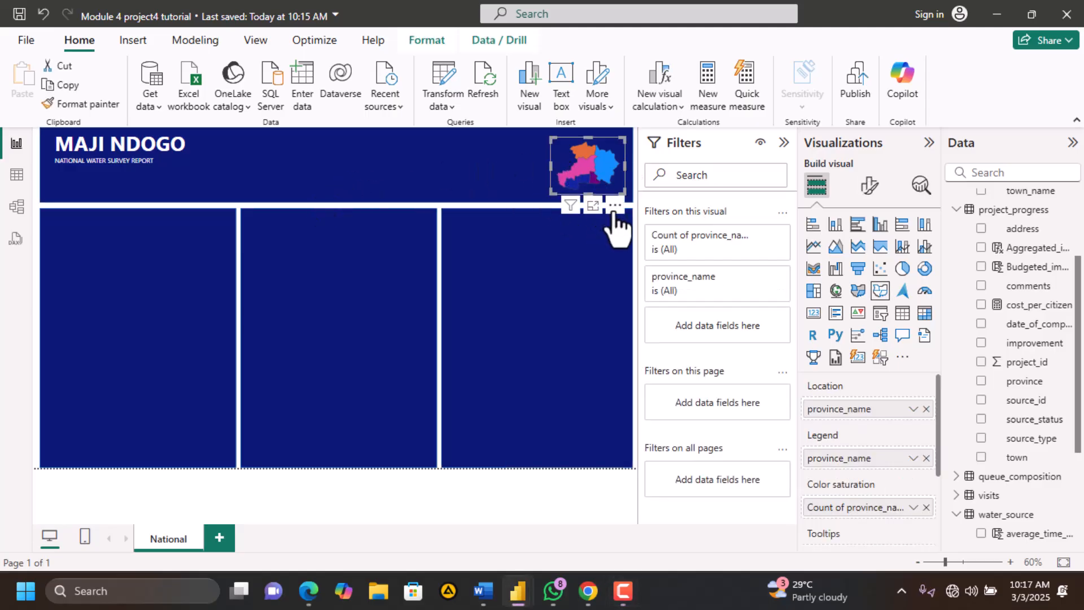
{"action": "left_click_drag", "start_coordinate": [558, 214], "coordinate": [184, 316]}
{"action": "left_click", "coordinate": [314, 284]}
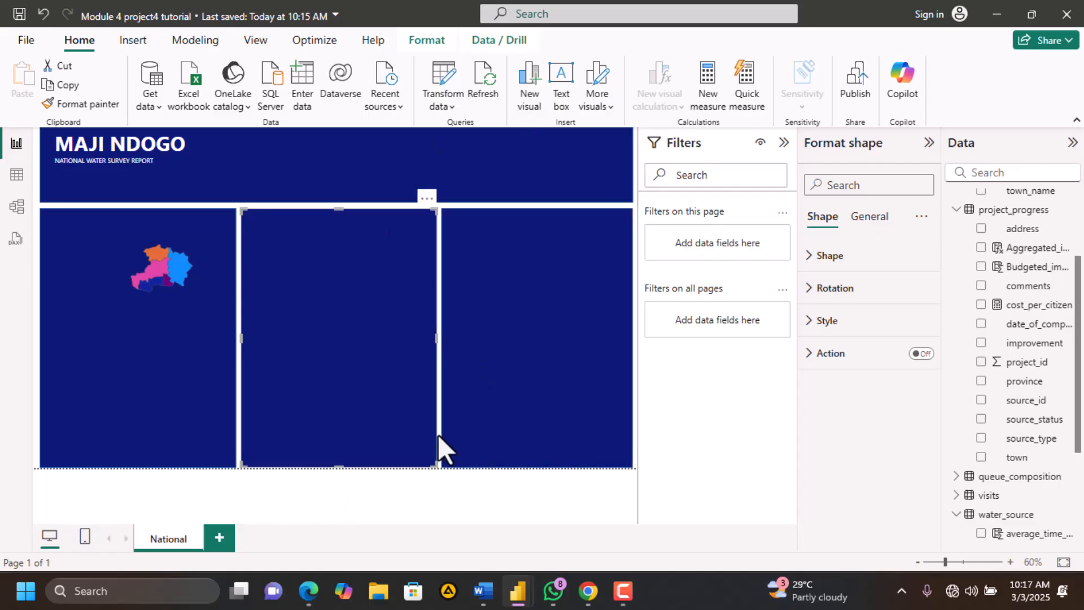
Switch to Part_4.pdf in Edge and reread the page 3 note about removed data and empty columns
{"action": "left_click", "coordinate": [309, 590]}
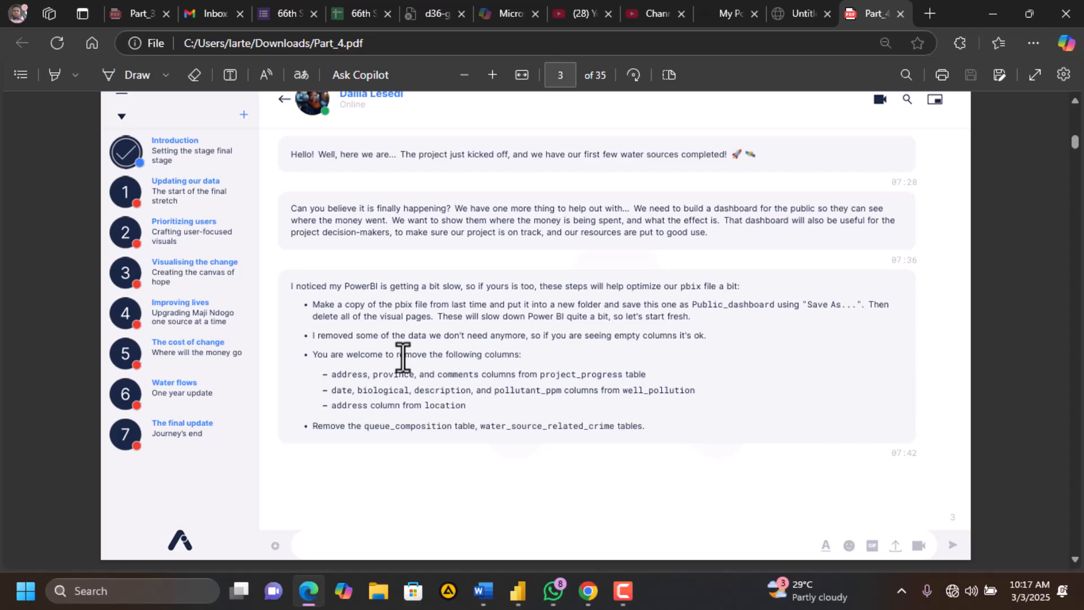
{"action": "scroll", "coordinate": [403, 357], "scroll_direction": "down", "scroll_amount": 1}
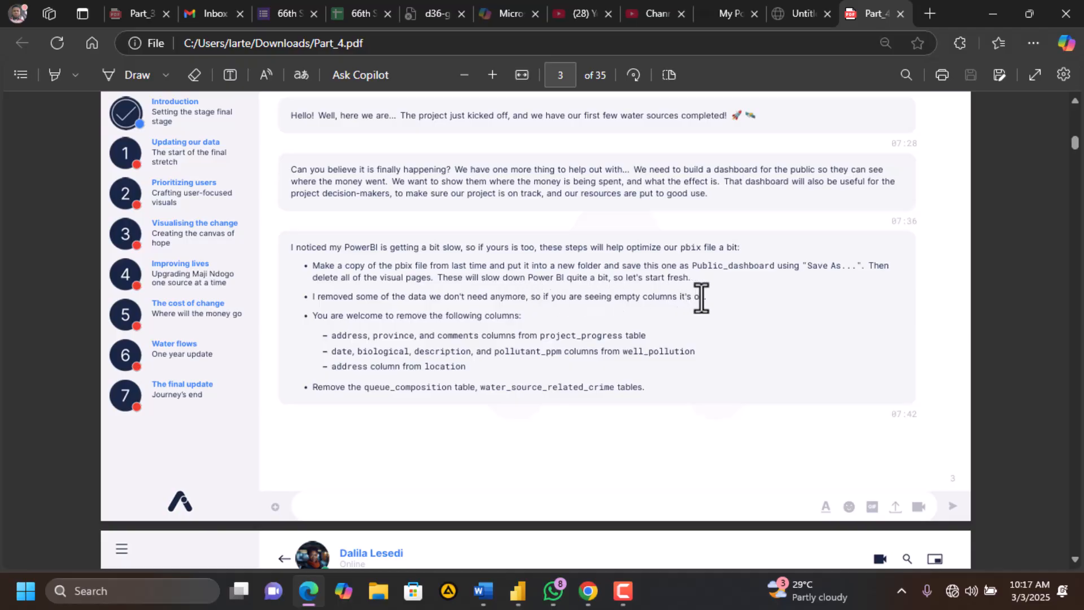
{"action": "left_click_drag", "start_coordinate": [707, 298], "coordinate": [316, 298]}
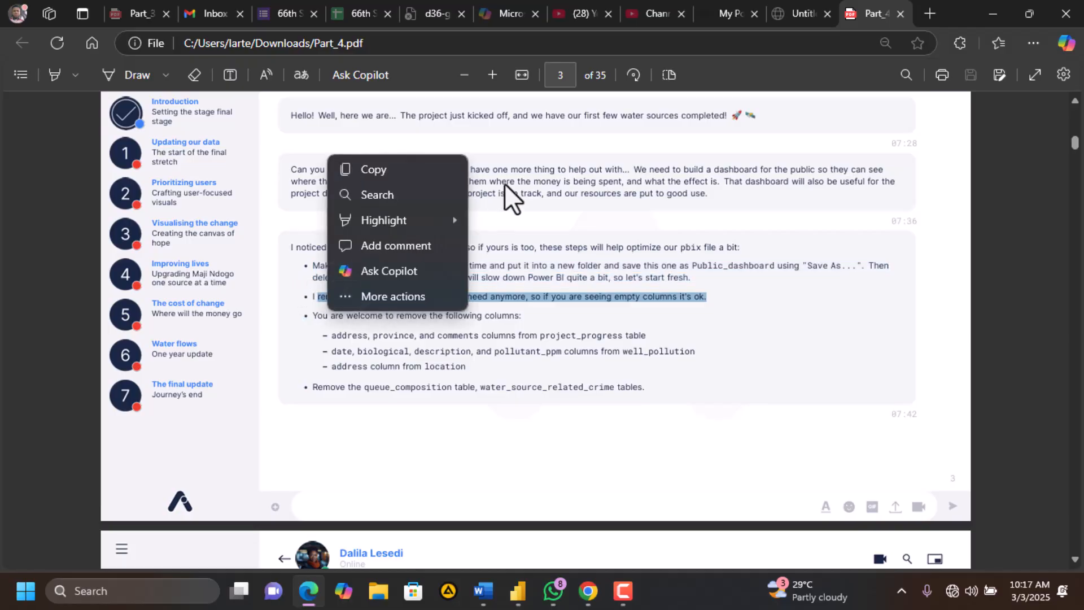
{"action": "left_click", "coordinate": [523, 205]}
{"action": "scroll", "coordinate": [524, 206], "scroll_direction": "up", "scroll_amount": 1}
{"action": "scroll", "coordinate": [523, 207], "scroll_direction": "up", "scroll_amount": 1}
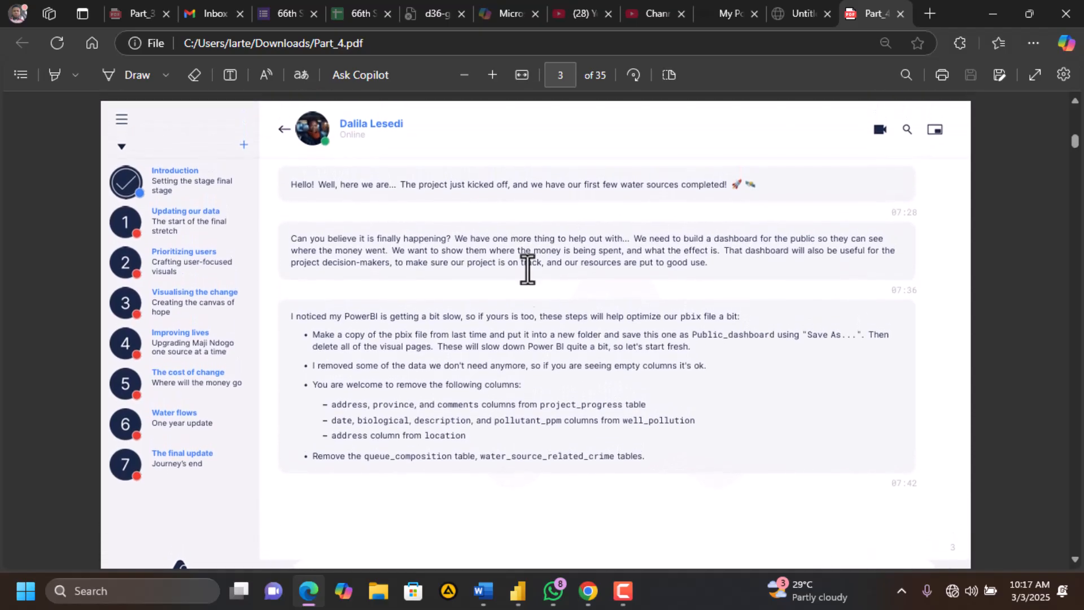
{"action": "left_click_drag", "start_coordinate": [705, 365], "coordinate": [311, 369]}
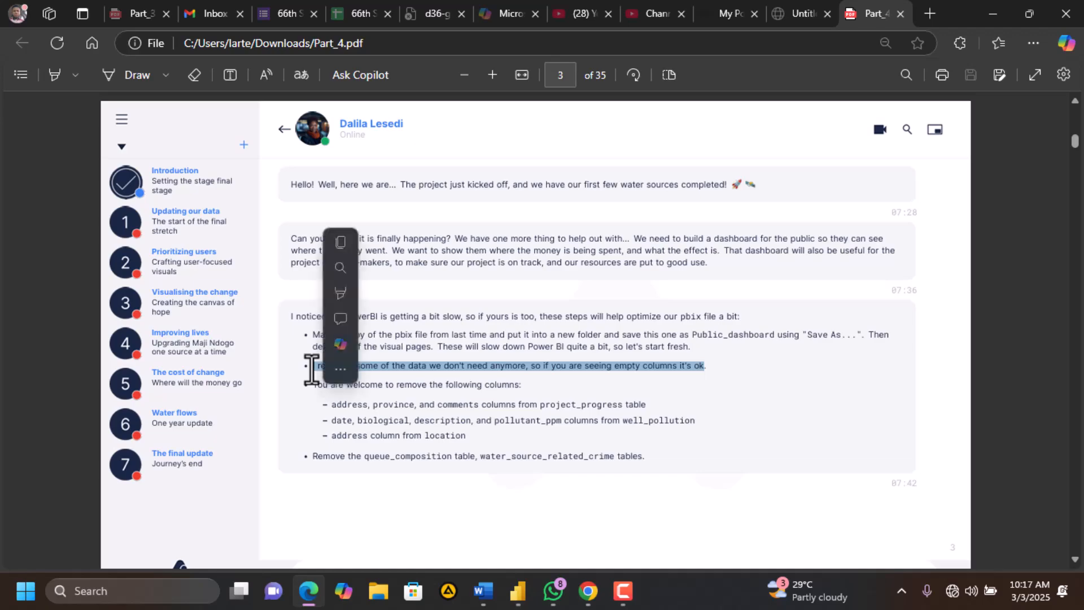
Read the page 3 list of columns and tables to remove and the page 4 instructions on updating the dataset
{"action": "scroll", "coordinate": [615, 408], "scroll_direction": "down", "scroll_amount": 3}
{"action": "scroll", "coordinate": [615, 408], "scroll_direction": "down", "scroll_amount": 3}
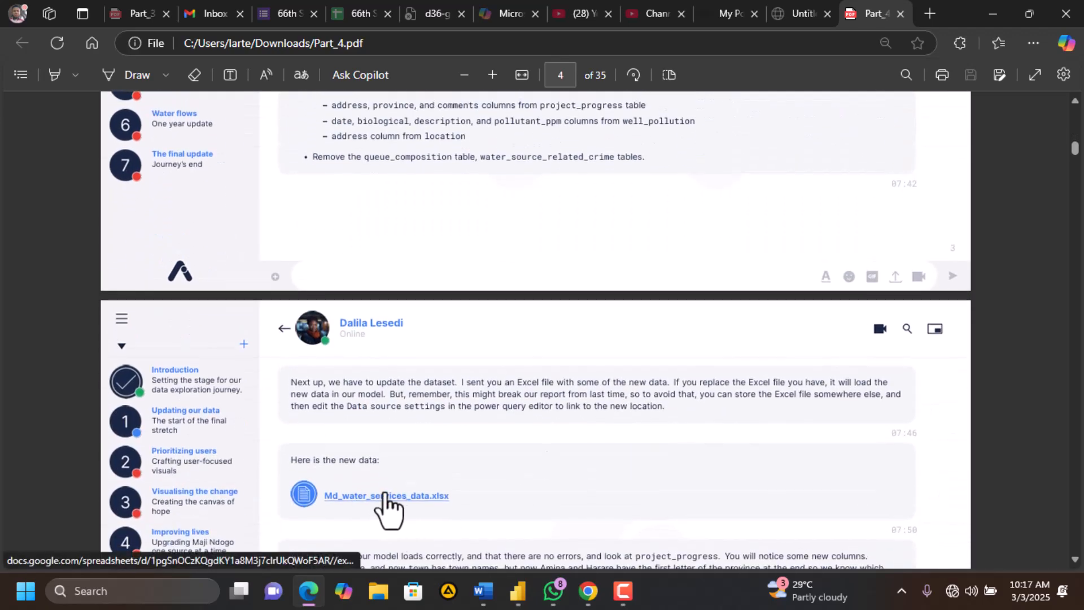
{"action": "scroll", "coordinate": [508, 378], "scroll_direction": "up", "scroll_amount": 3}
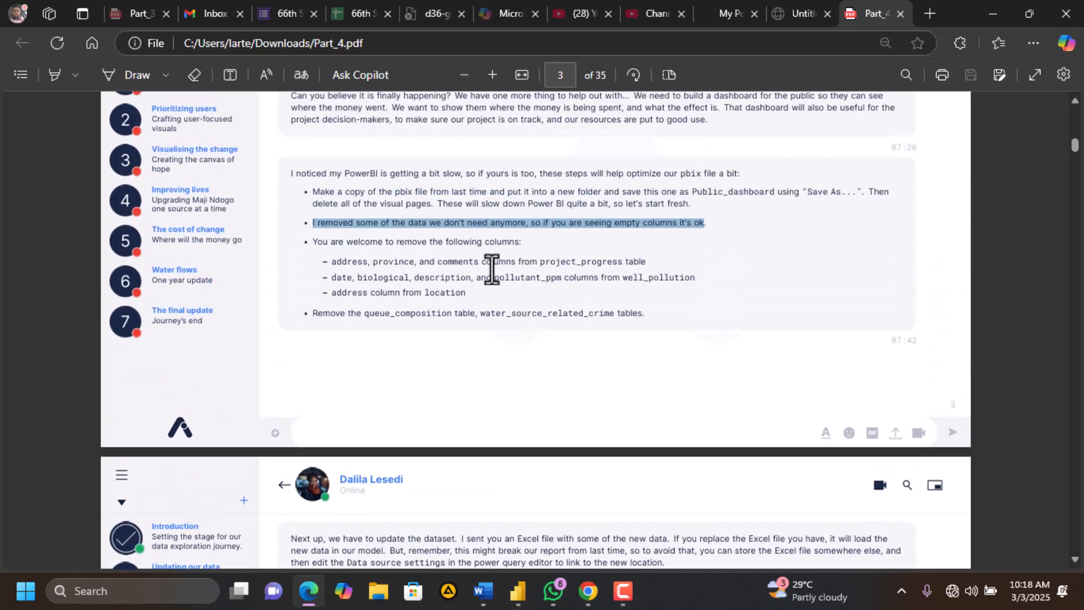
{"action": "scroll", "coordinate": [494, 268], "scroll_direction": "up", "scroll_amount": 4}
{"action": "scroll", "coordinate": [491, 269], "scroll_direction": "down", "scroll_amount": 2}
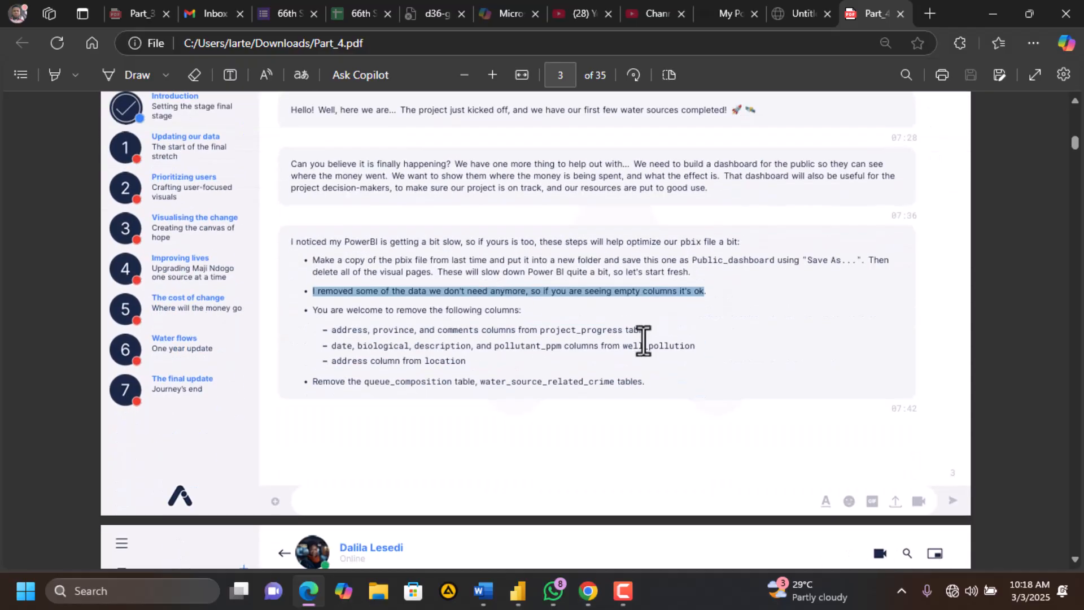
{"action": "scroll", "coordinate": [643, 346], "scroll_direction": "down", "scroll_amount": 2}
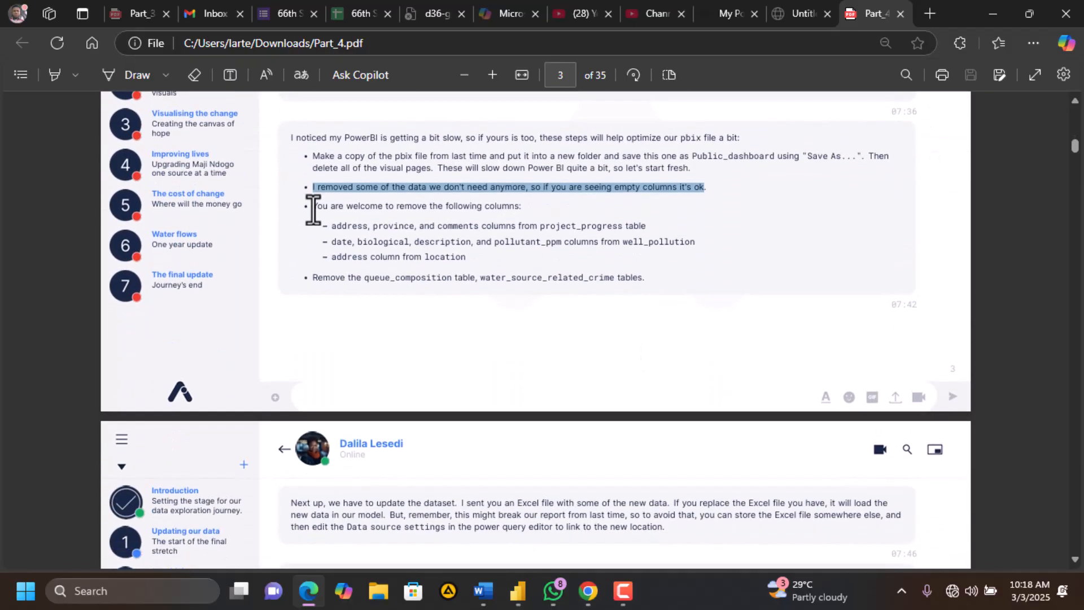
{"action": "left_click_drag", "start_coordinate": [329, 229], "coordinate": [477, 261]}
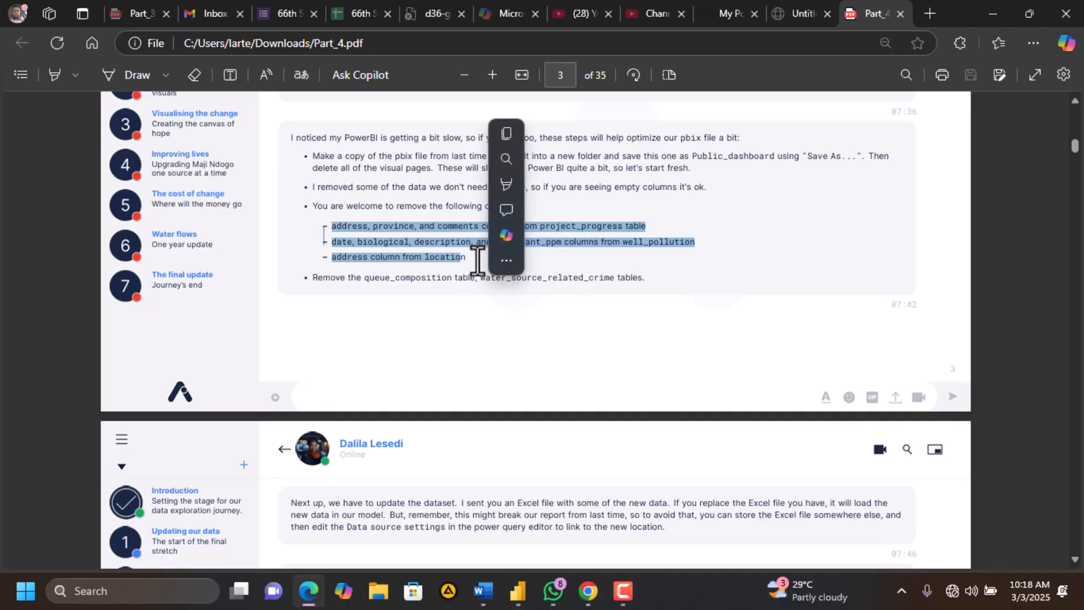
{"action": "left_click", "coordinate": [648, 276]}
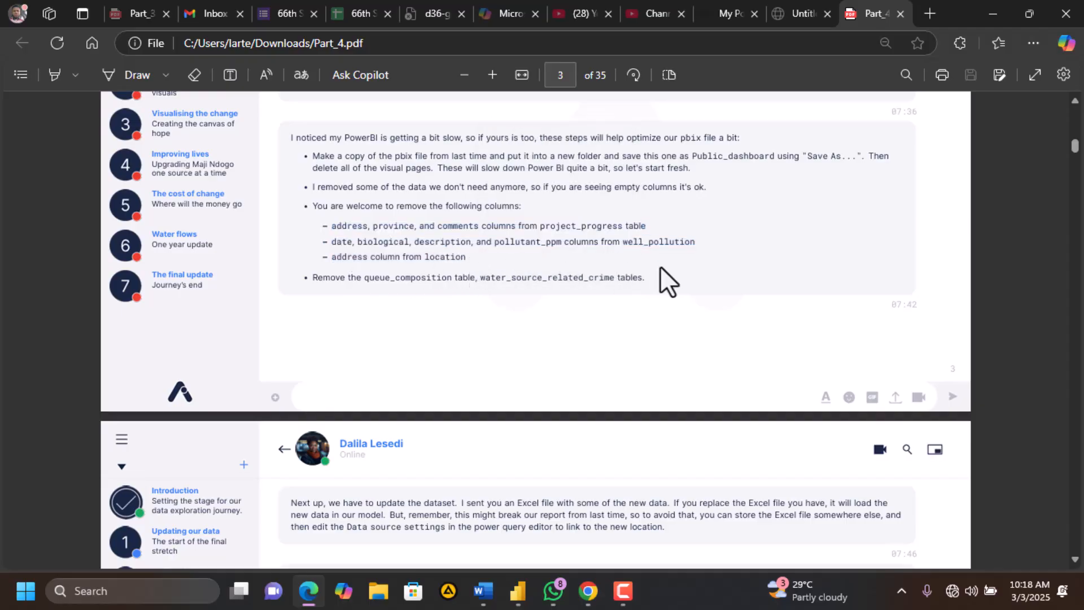
{"action": "left_click_drag", "start_coordinate": [642, 277], "coordinate": [314, 272]}
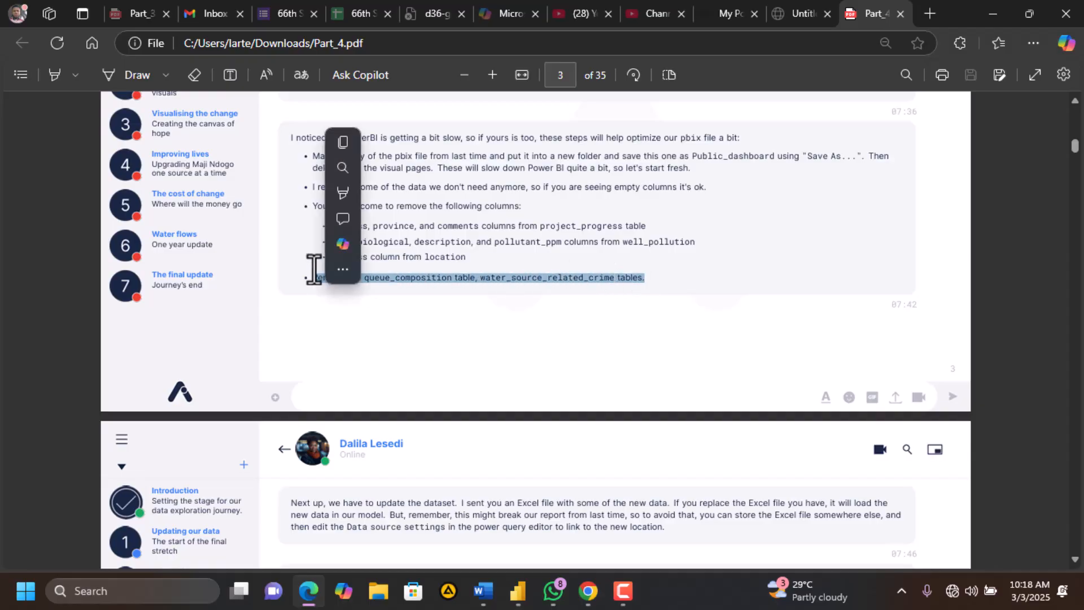
{"action": "left_click", "coordinate": [475, 231]}
{"action": "scroll", "coordinate": [476, 231], "scroll_direction": "down", "scroll_amount": 3}
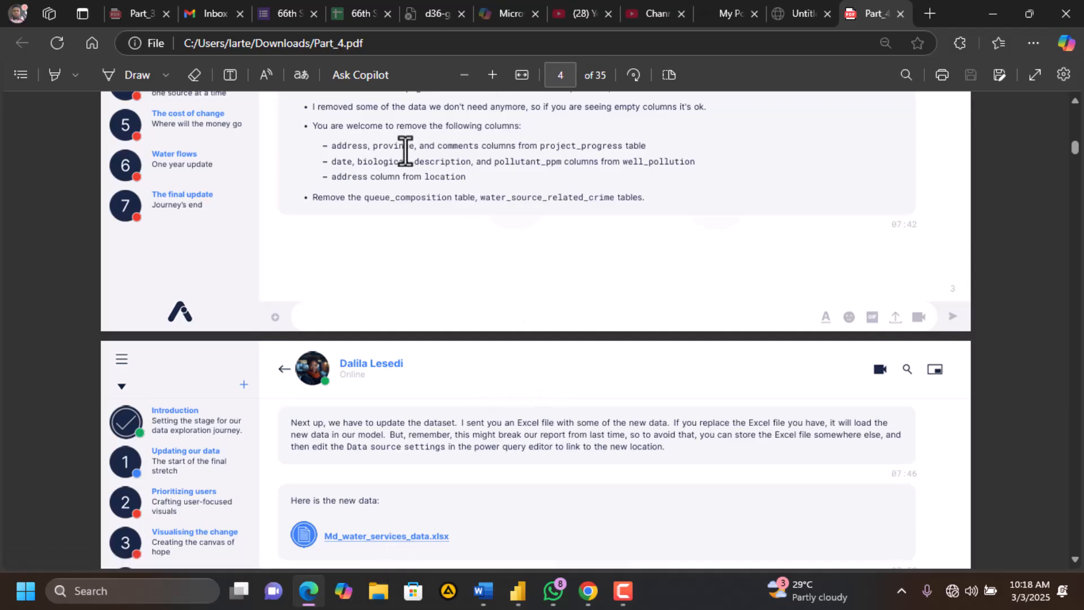
{"action": "scroll", "coordinate": [456, 521], "scroll_direction": "down", "scroll_amount": 3}
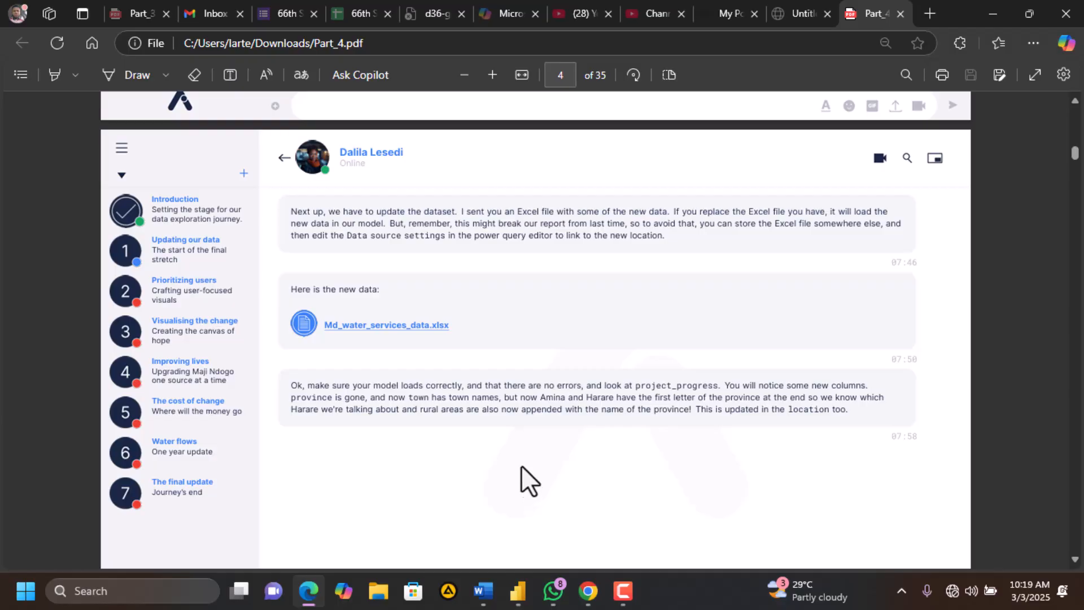
Switch back to the "Module 4 project4 tutorial" Power BI report and examine its model relationships and the project_progress table data
{"action": "mouse_move", "coordinate": [518, 590]}
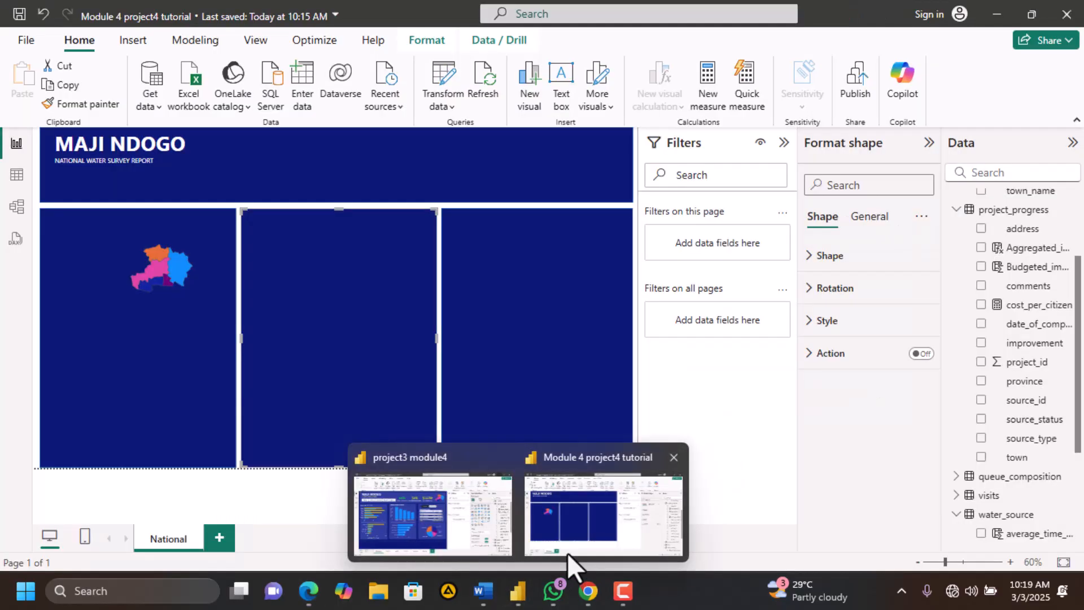
{"action": "left_click", "coordinate": [566, 553]}
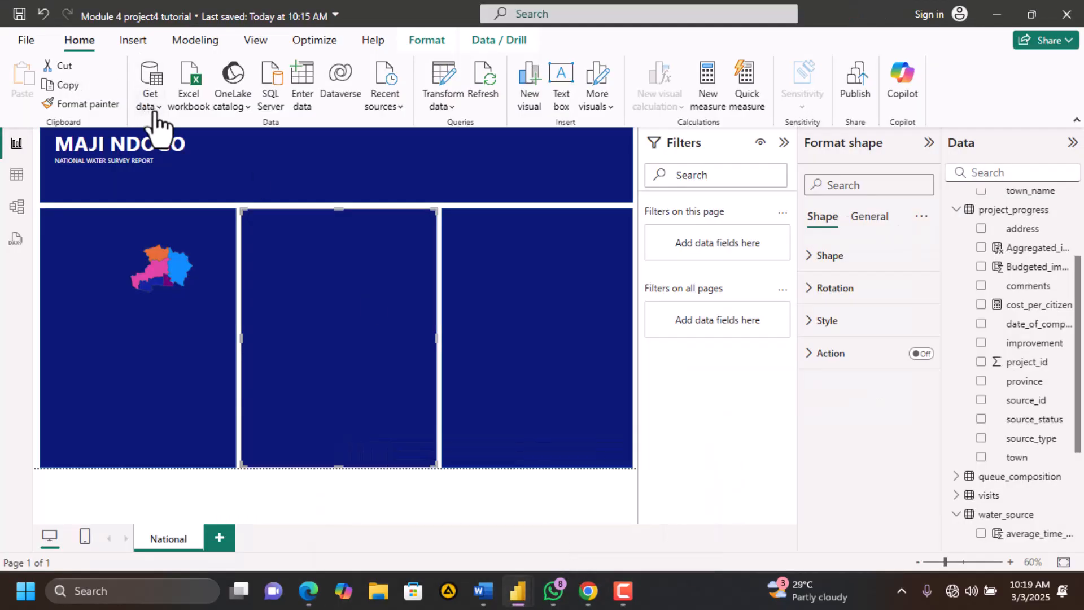
{"action": "left_click", "coordinate": [956, 210]}
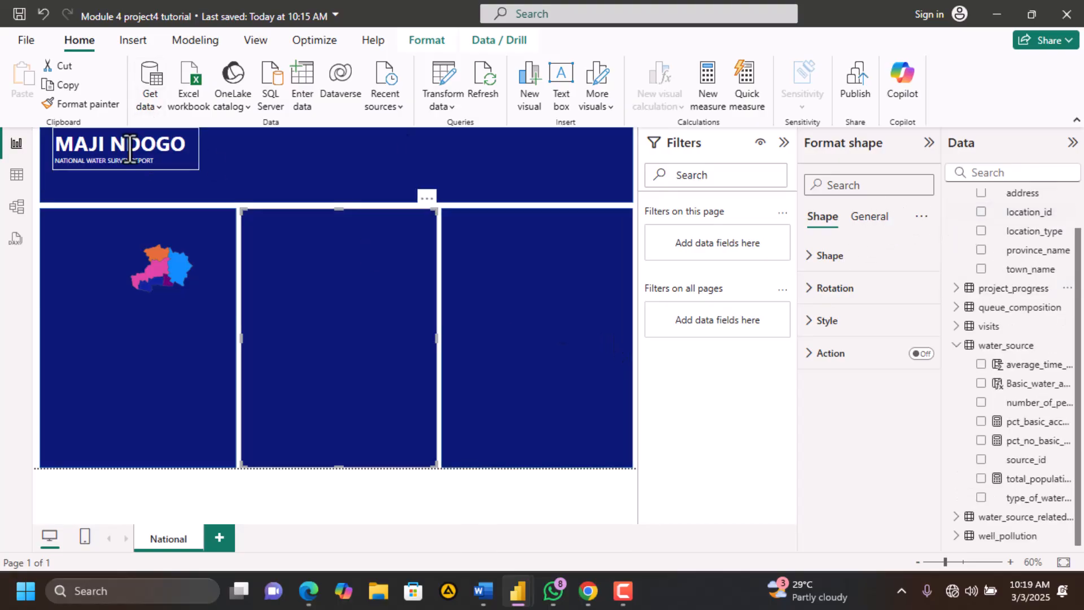
{"action": "left_click", "coordinate": [17, 206]}
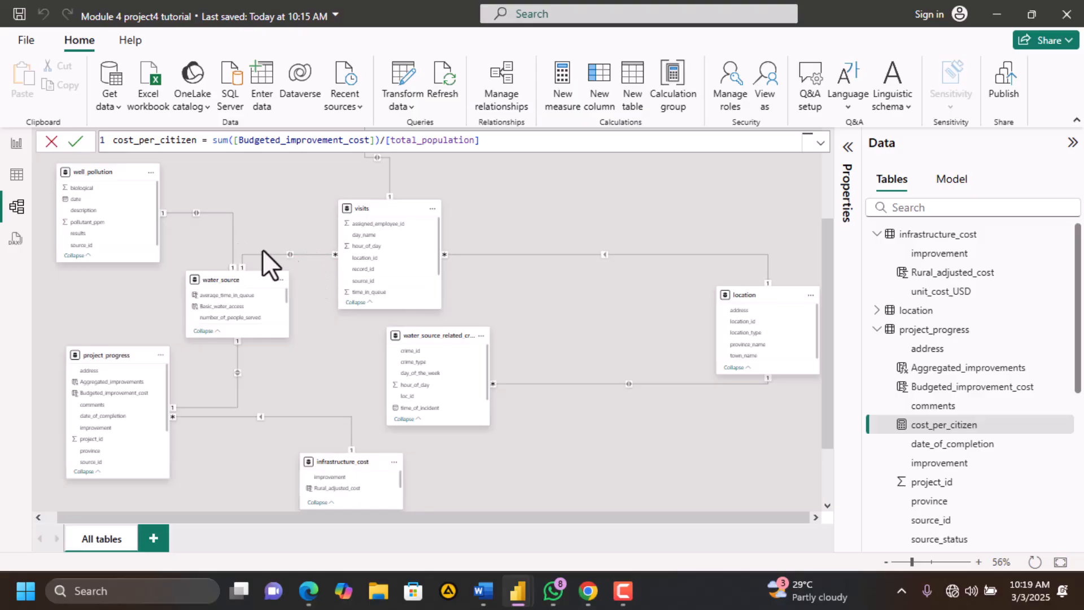
{"action": "left_click", "coordinate": [17, 178]}
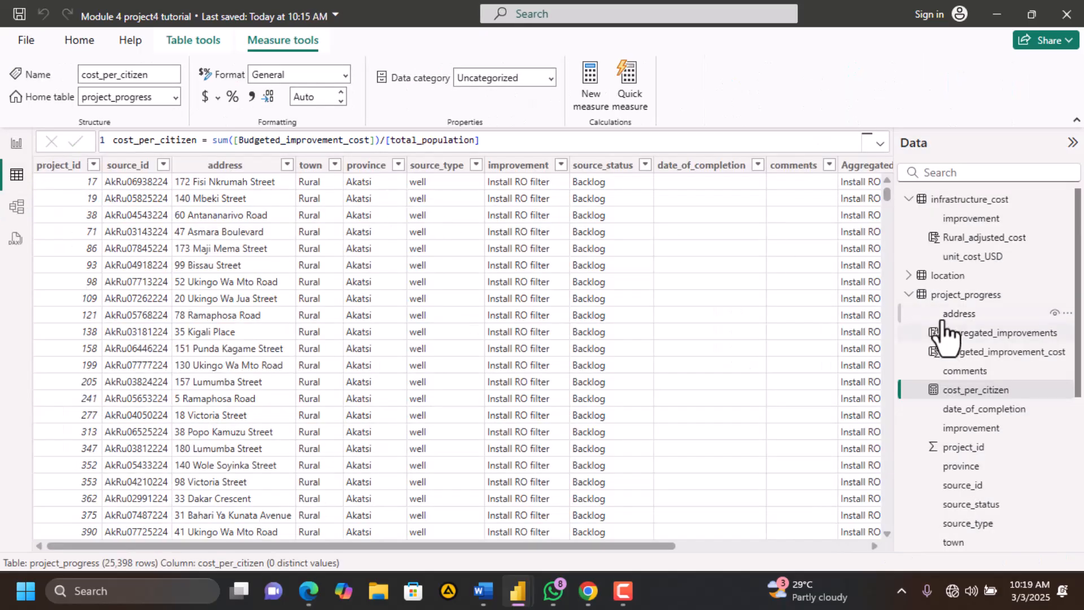
Collapse the expanded tables in the data list and examine the fields of the visits table
{"action": "left_click", "coordinate": [908, 294]}
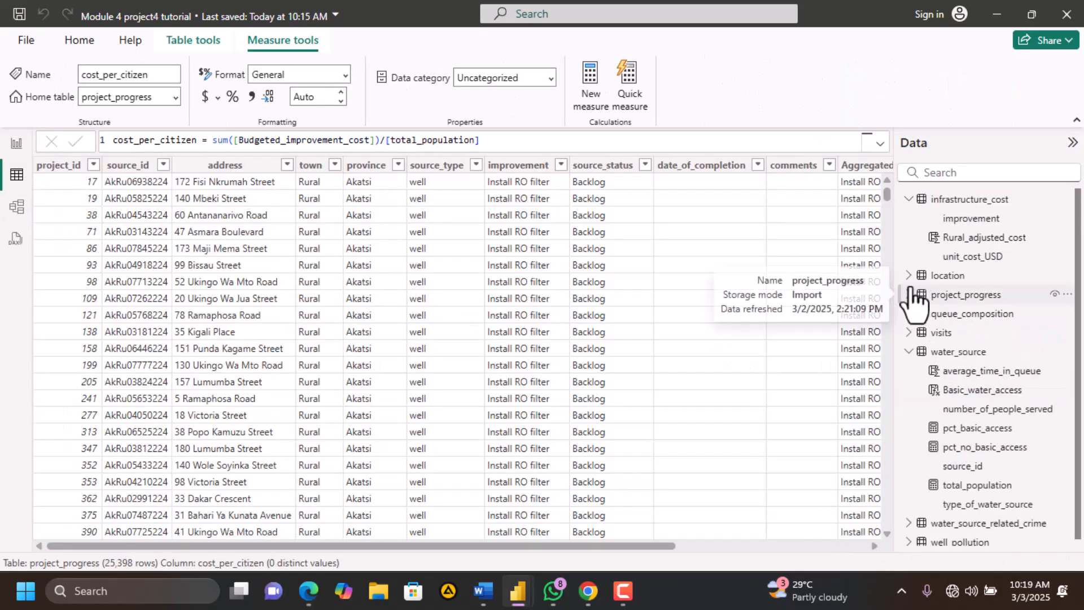
{"action": "left_click", "coordinate": [908, 199]}
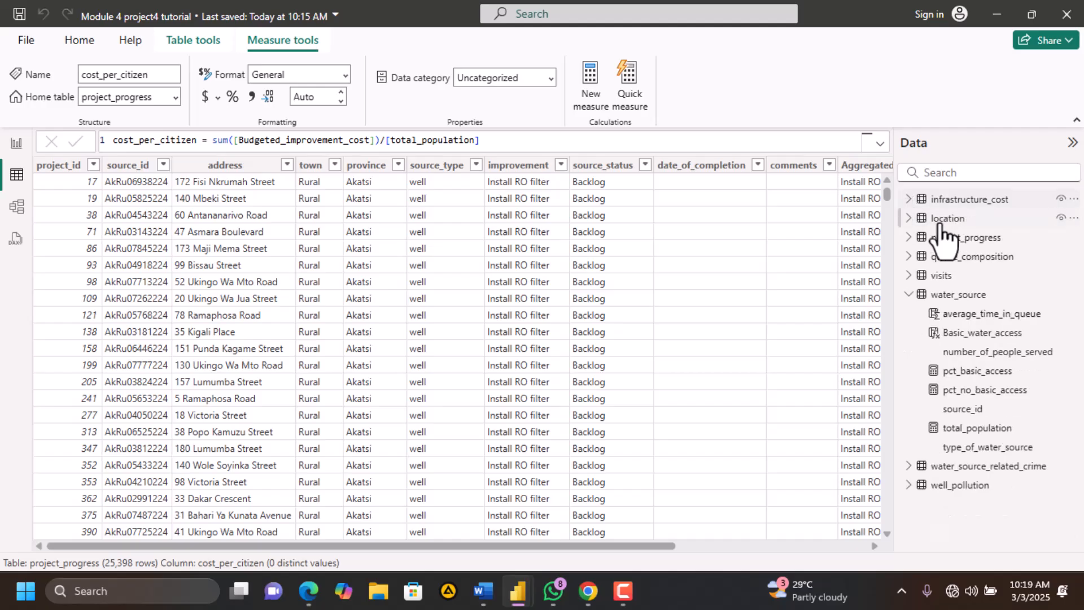
{"action": "left_click", "coordinate": [919, 295]}
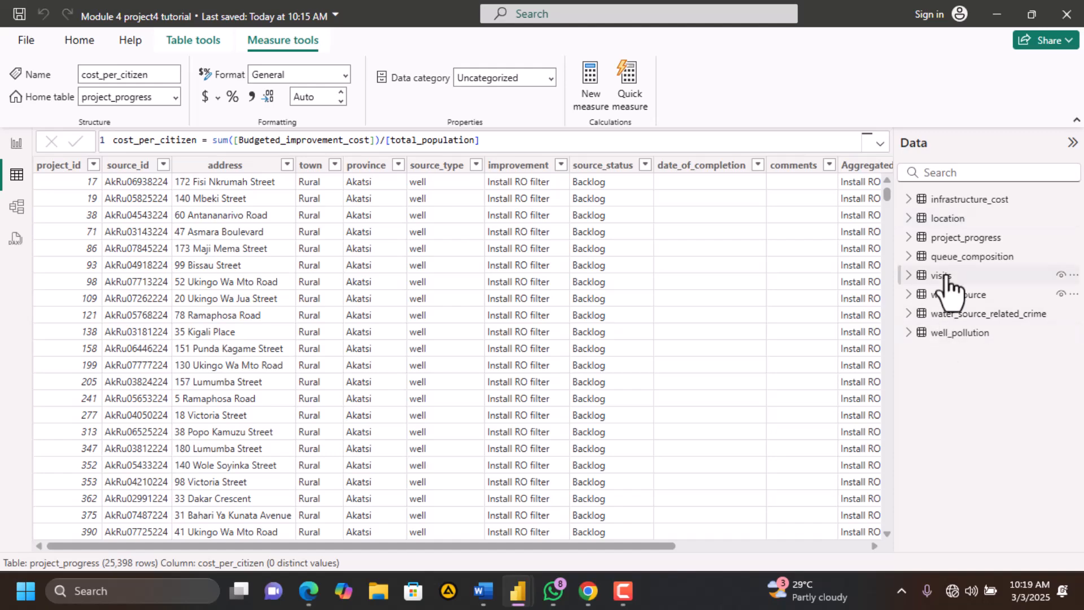
{"action": "left_click", "coordinate": [909, 275]}
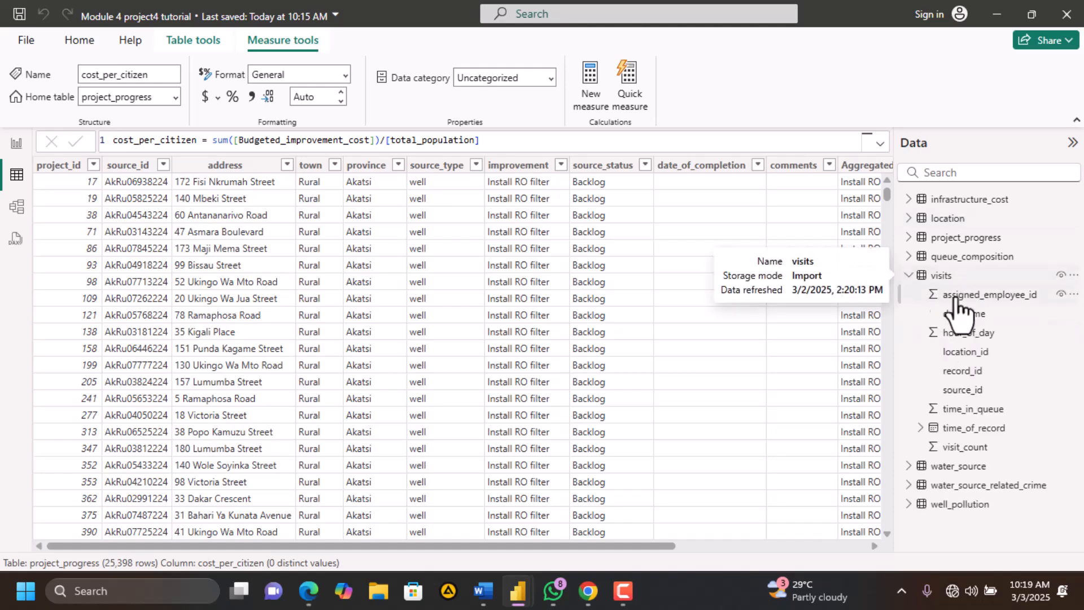
{"action": "left_click", "coordinate": [909, 276]}
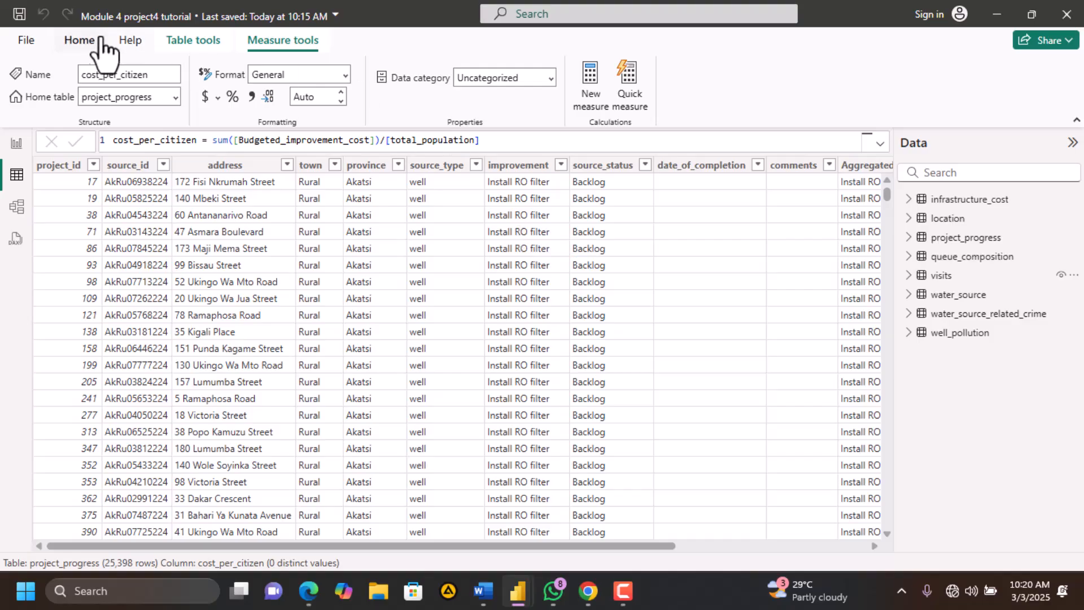
{"action": "left_click", "coordinate": [80, 41]}
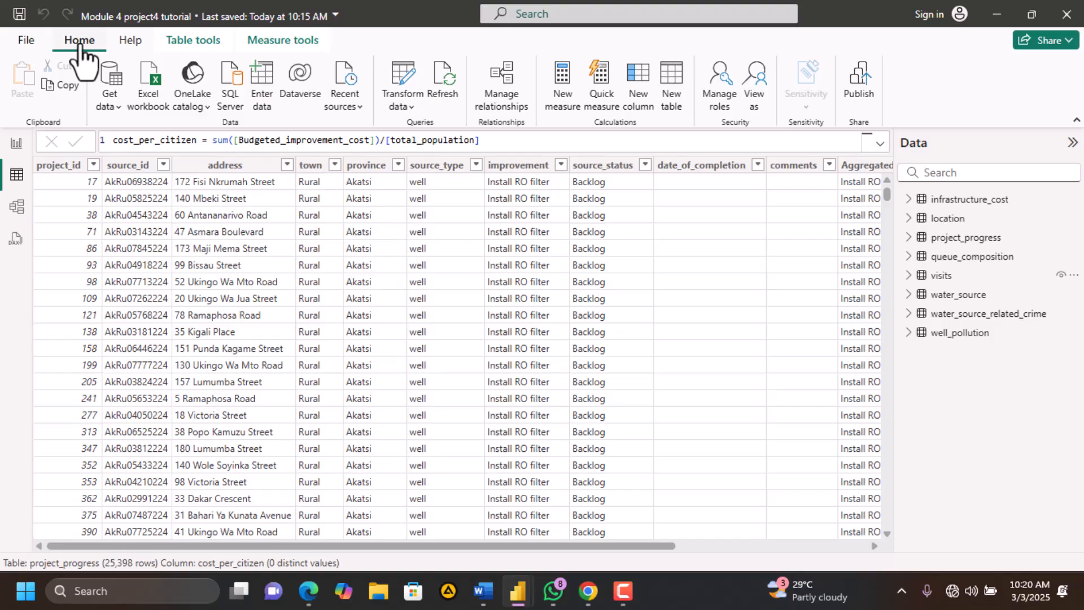
Change the query data source to the Excel workbook Md_water_services_data (1).xlsx in Downloads and apply the change to the model
{"action": "left_click", "coordinate": [406, 93]}
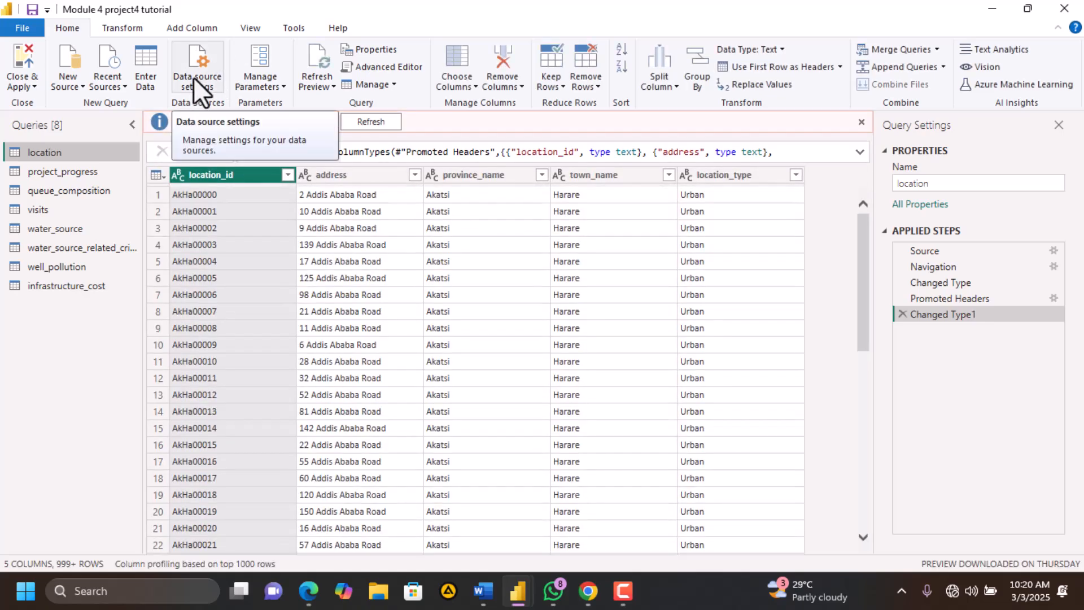
{"action": "left_click", "coordinate": [193, 77]}
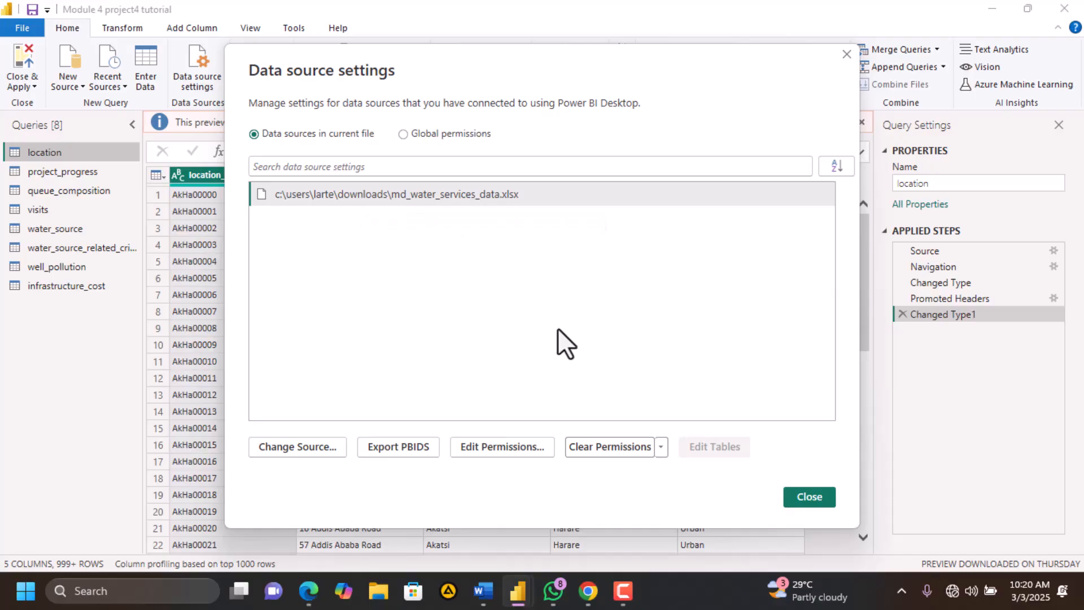
{"action": "left_click", "coordinate": [297, 447]}
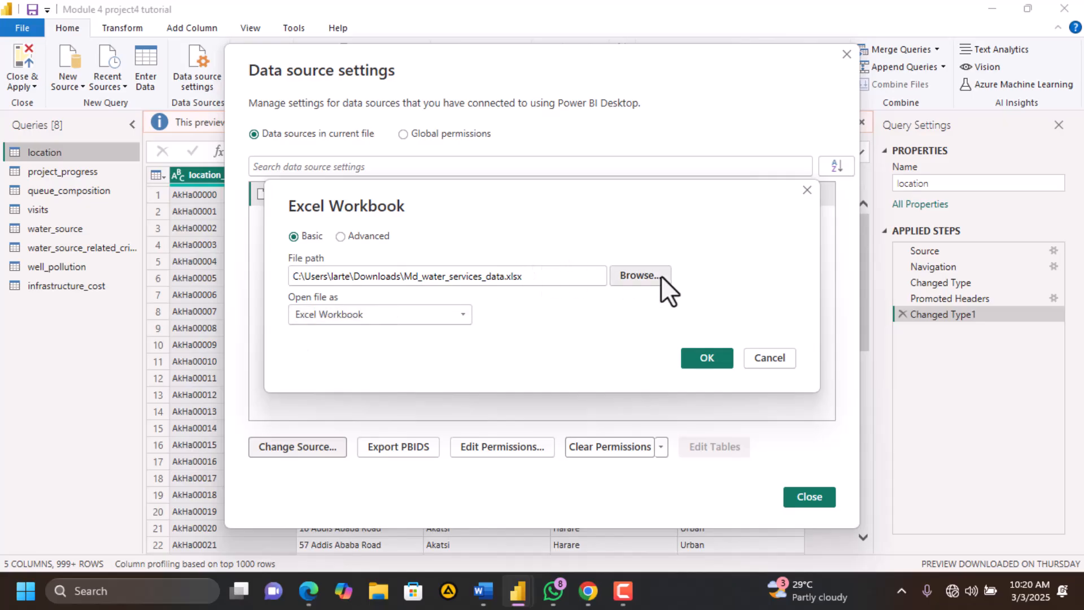
{"action": "left_click", "coordinate": [640, 276]}
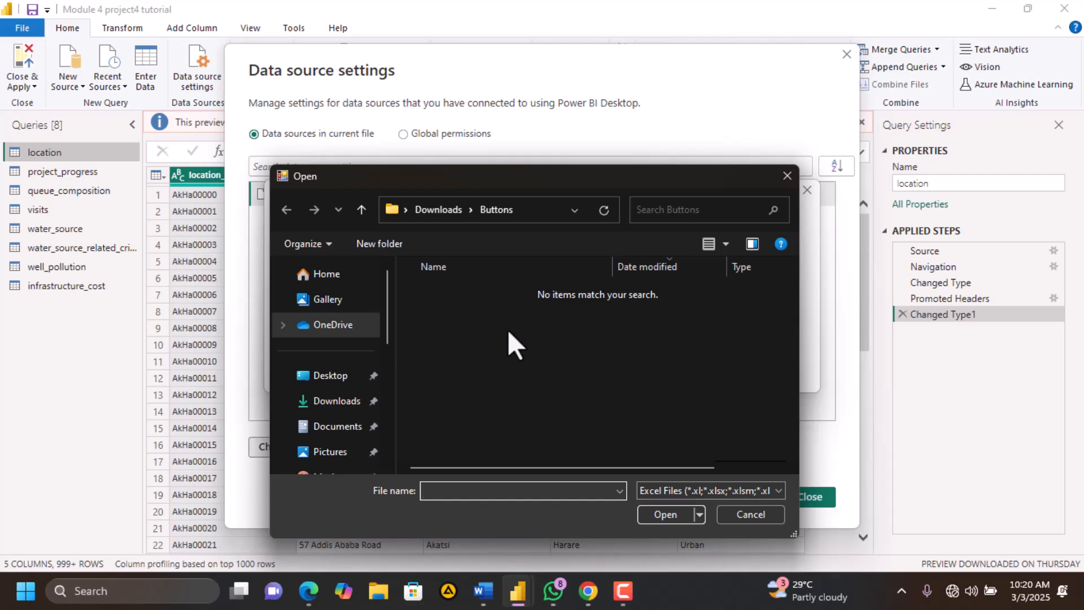
{"action": "left_click", "coordinate": [332, 401]}
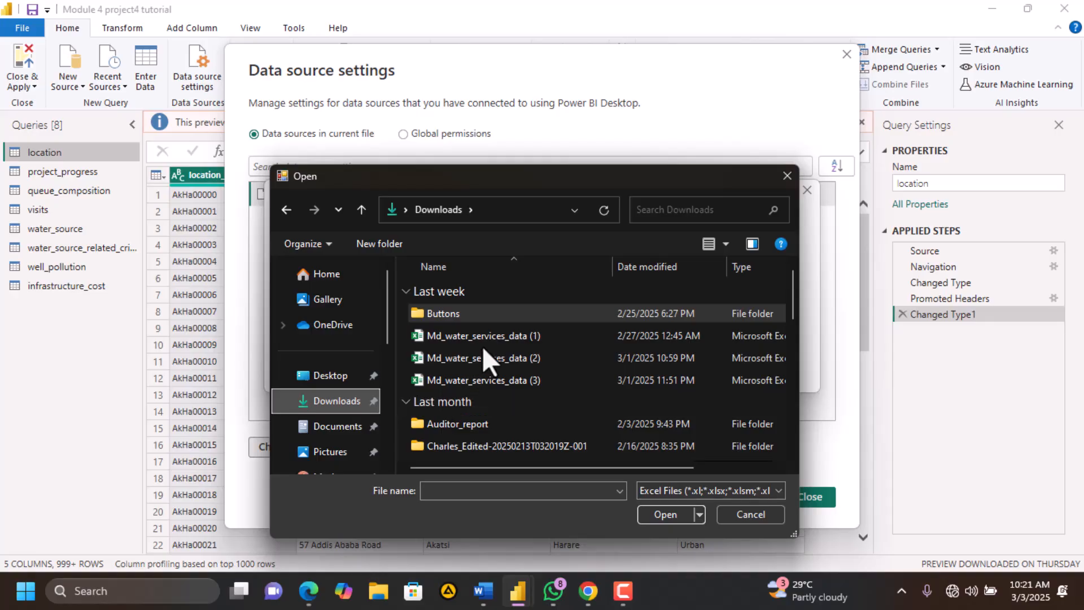
{"action": "left_click", "coordinate": [496, 337]}
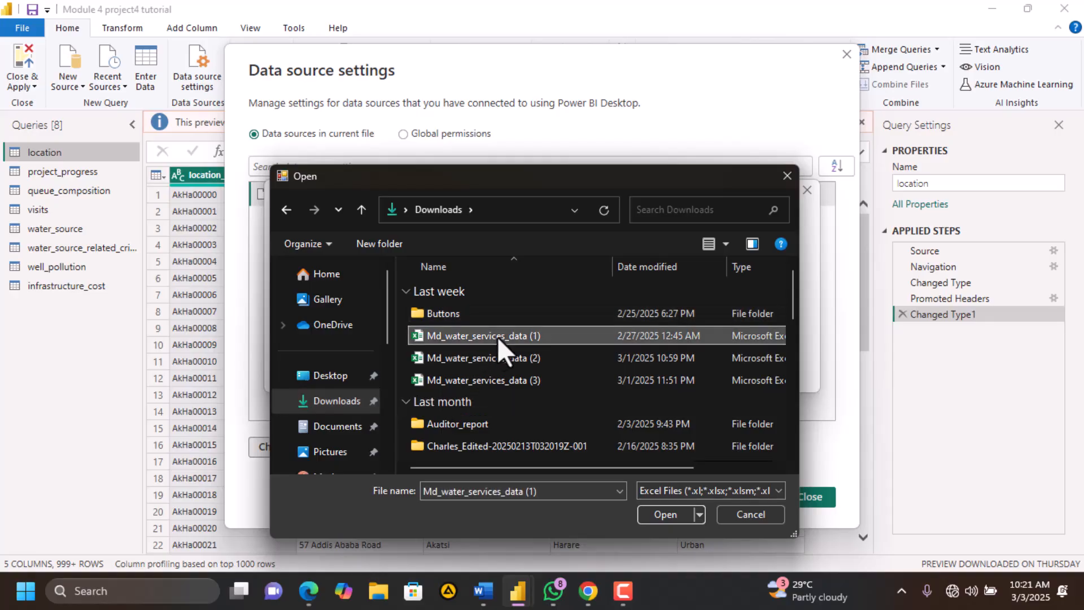
{"action": "left_click", "coordinate": [659, 513]}
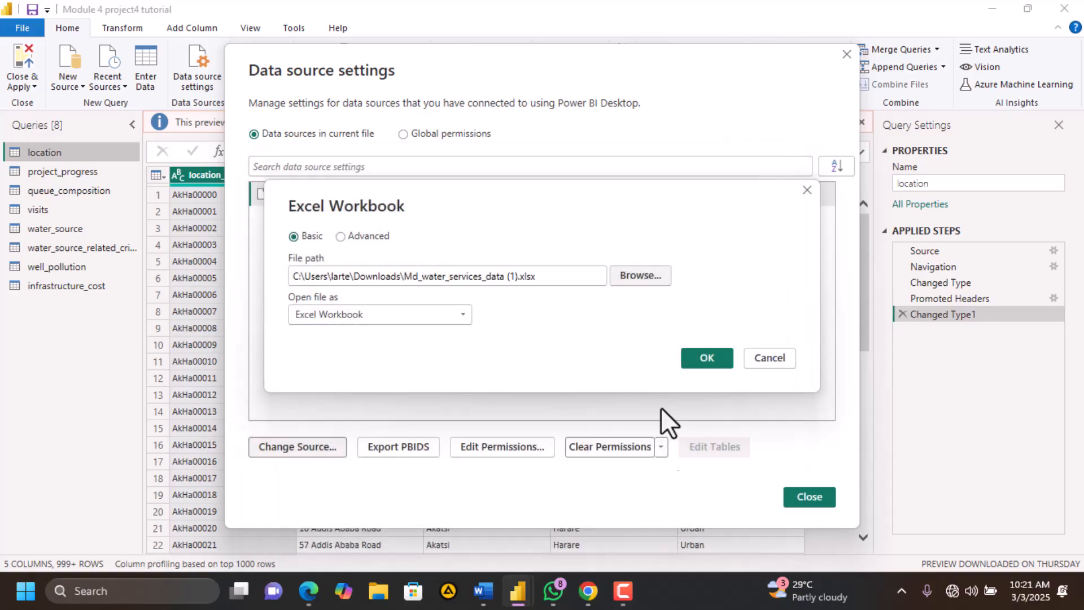
{"action": "left_click", "coordinate": [696, 361]}
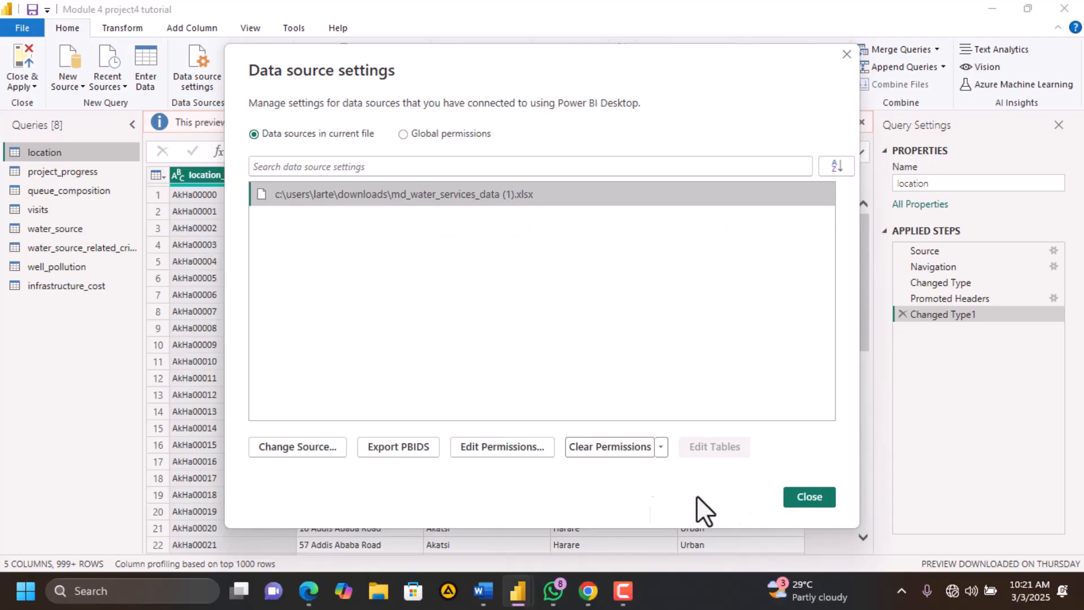
{"action": "left_click", "coordinate": [809, 496]}
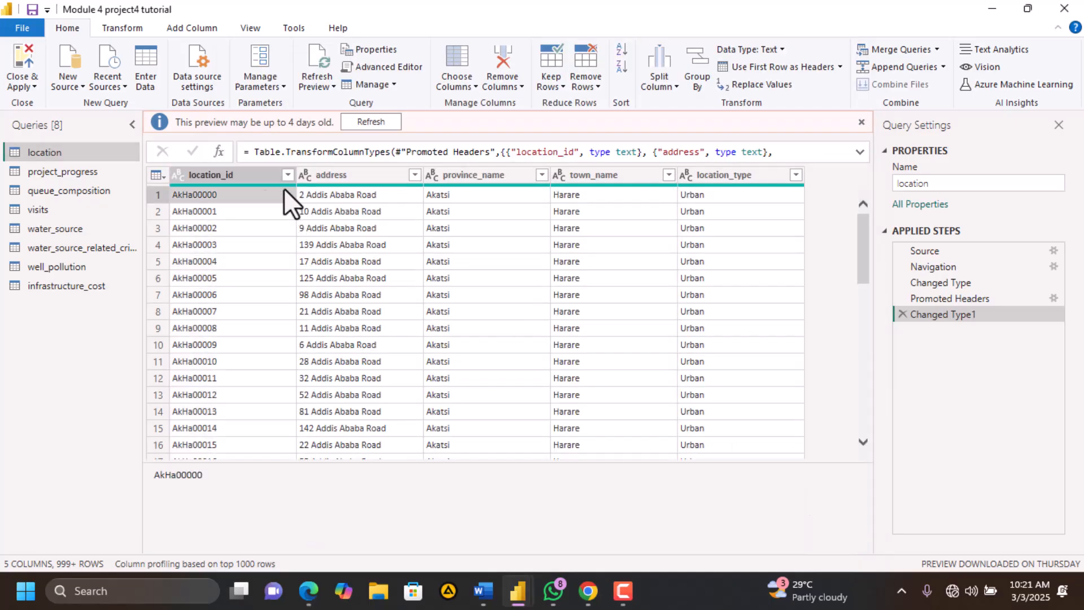
{"action": "left_click", "coordinate": [27, 83]}
{"action": "left_click", "coordinate": [33, 99]}
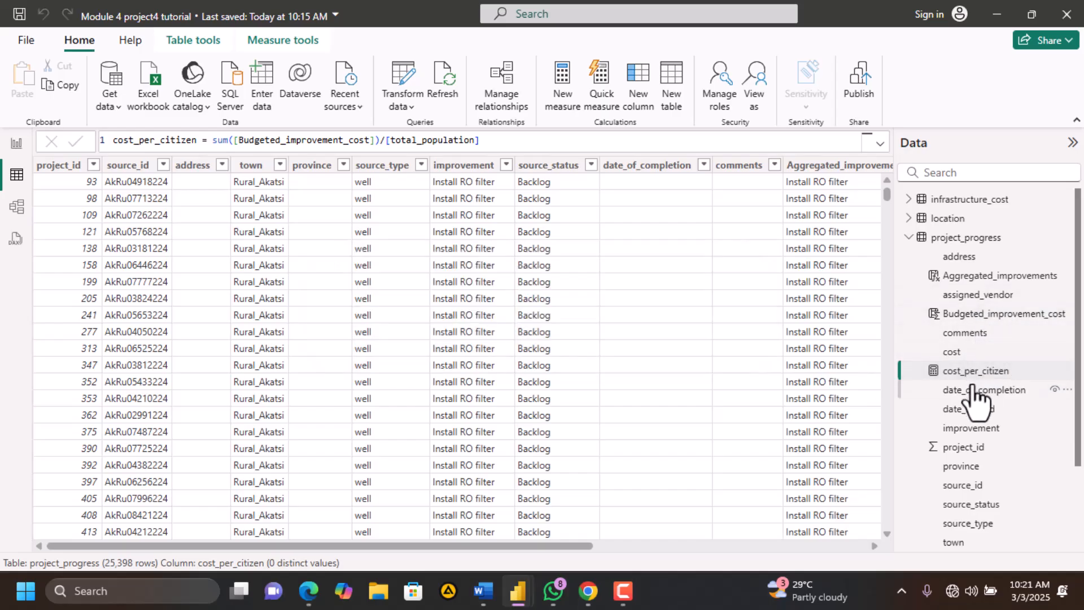
Collapse the project_progress fields and review the reloaded data in the infrastructure_cost, location and project_progress tables
{"action": "left_click", "coordinate": [909, 238]}
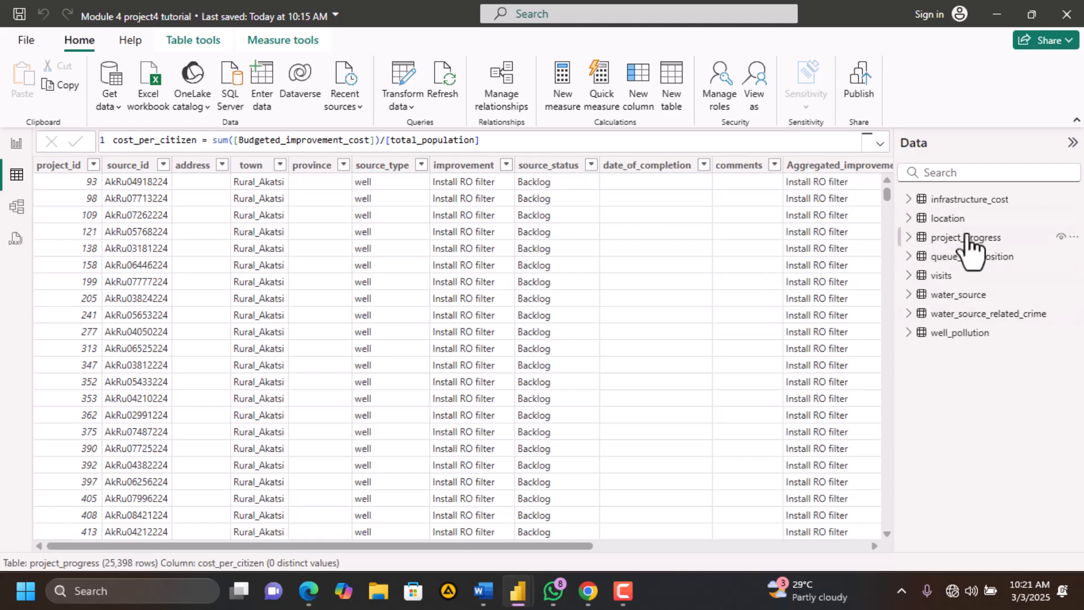
{"action": "left_click", "coordinate": [1011, 202]}
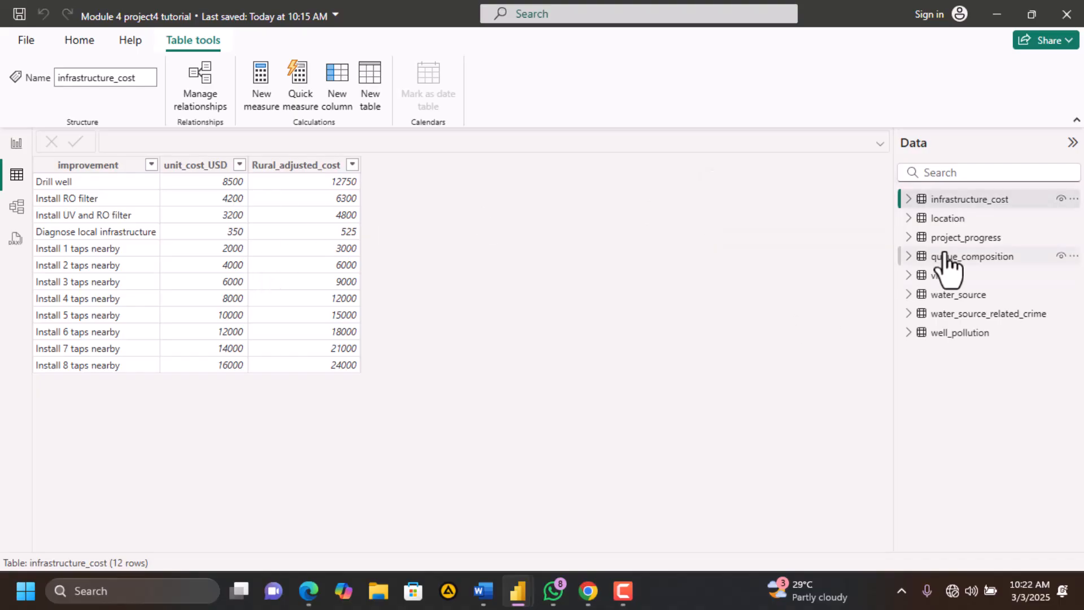
{"action": "left_click", "coordinate": [954, 222]}
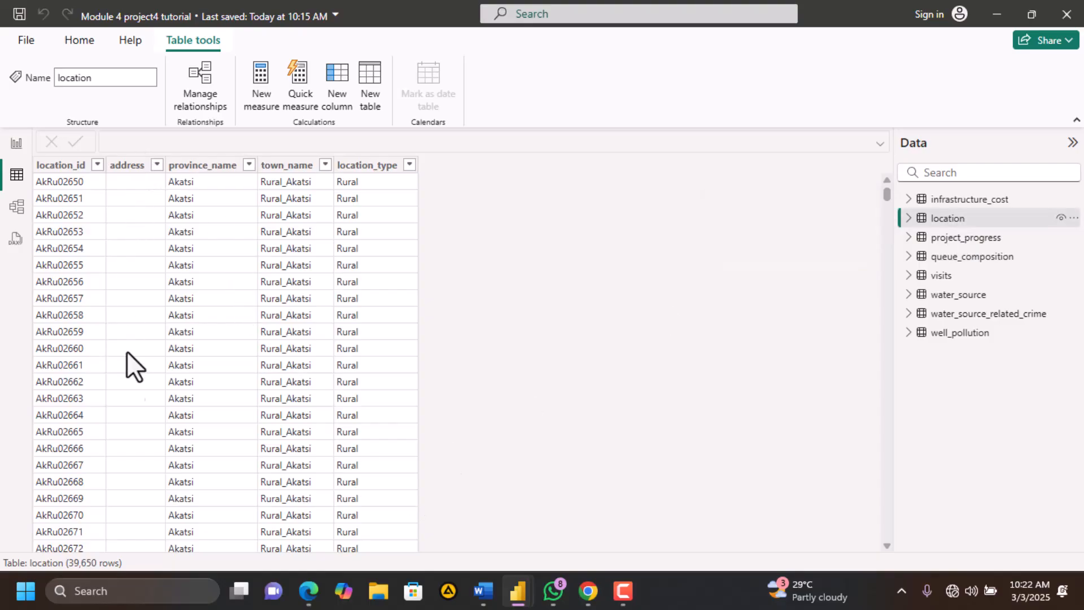
{"action": "left_click_drag", "start_coordinate": [884, 196], "coordinate": [920, 176]}
{"action": "left_click", "coordinate": [951, 238]}
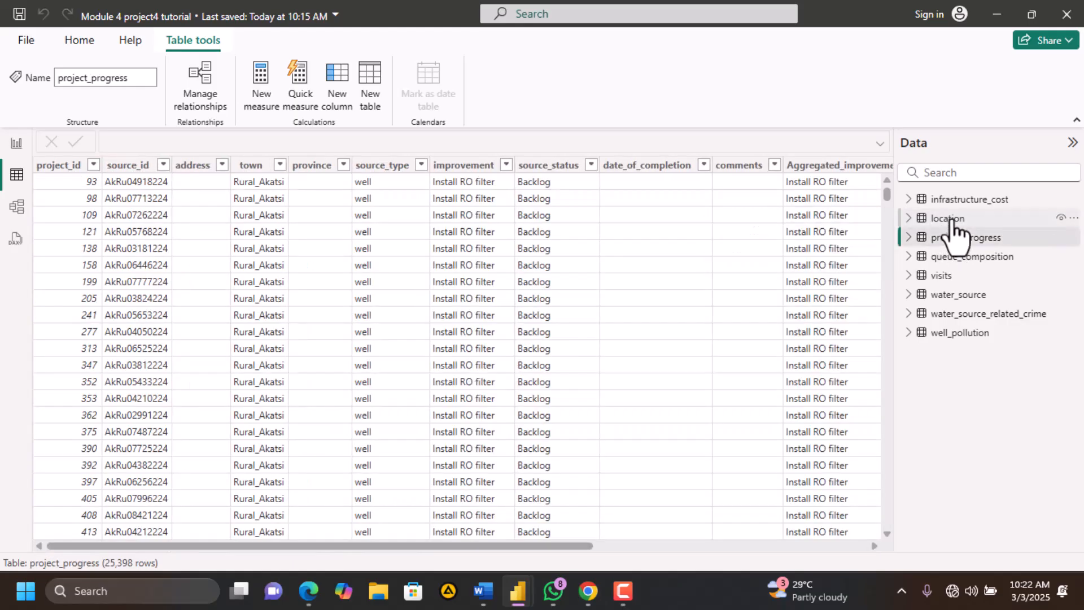
{"action": "left_click", "coordinate": [951, 223]}
Switch to Part_4.pdf in Edge to reread the page 3 removal list, then return to the report and examine the location table's address column
{"action": "left_click", "coordinate": [308, 591]}
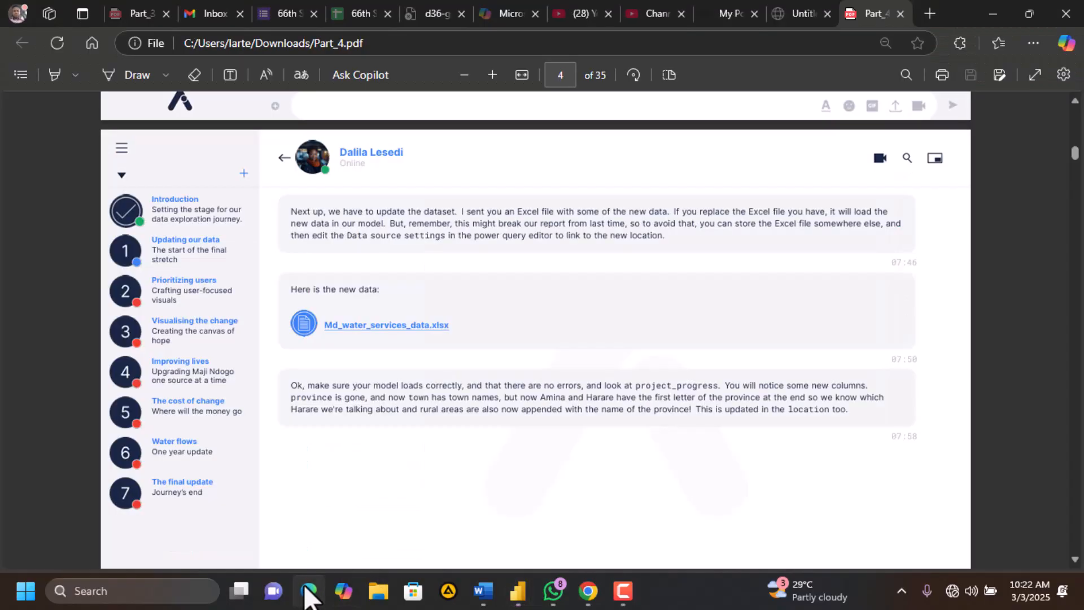
{"action": "scroll", "coordinate": [418, 277], "scroll_direction": "up", "scroll_amount": 5}
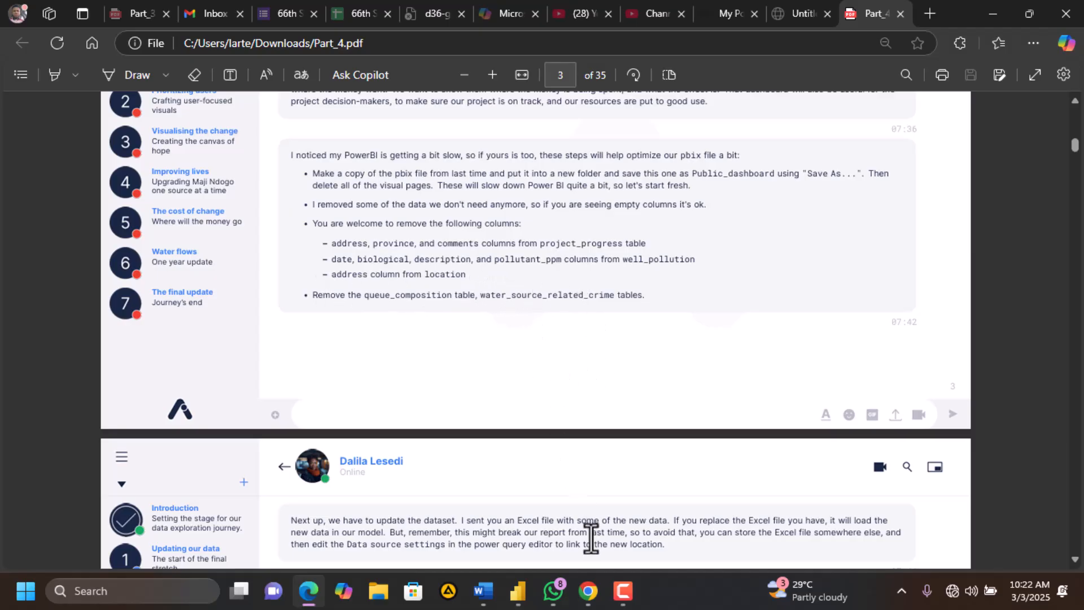
{"action": "mouse_move", "coordinate": [520, 593]}
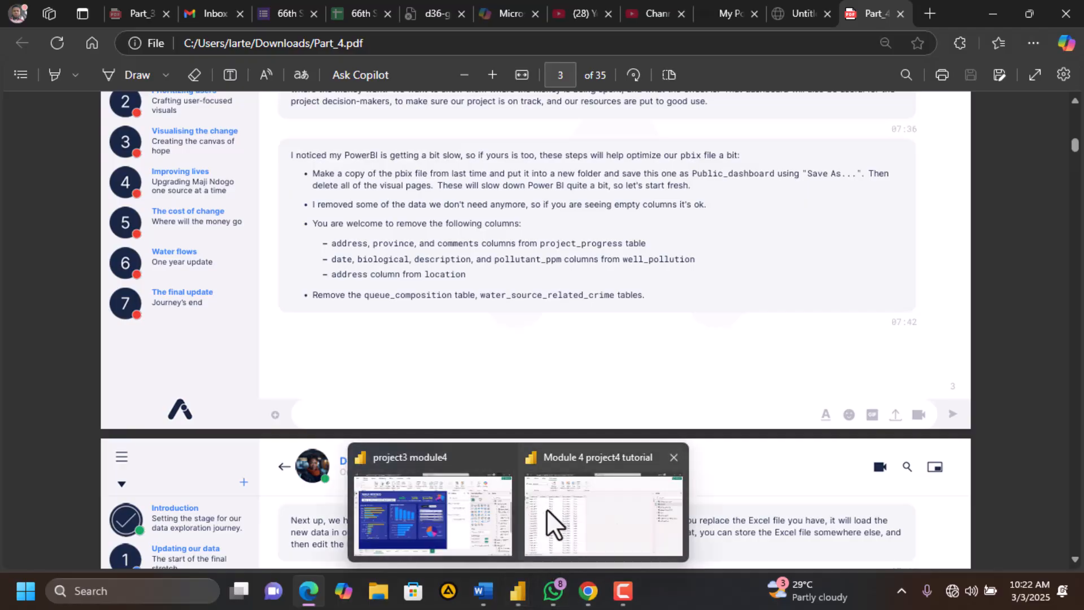
{"action": "left_click", "coordinate": [560, 514]}
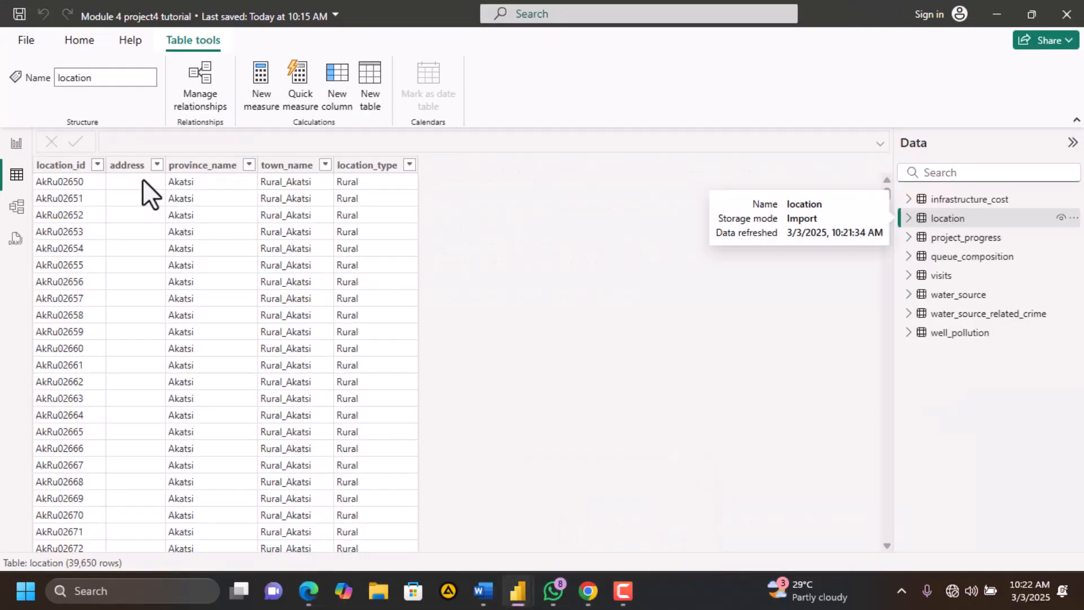
{"action": "scroll", "coordinate": [150, 268], "scroll_direction": "down", "scroll_amount": 9}
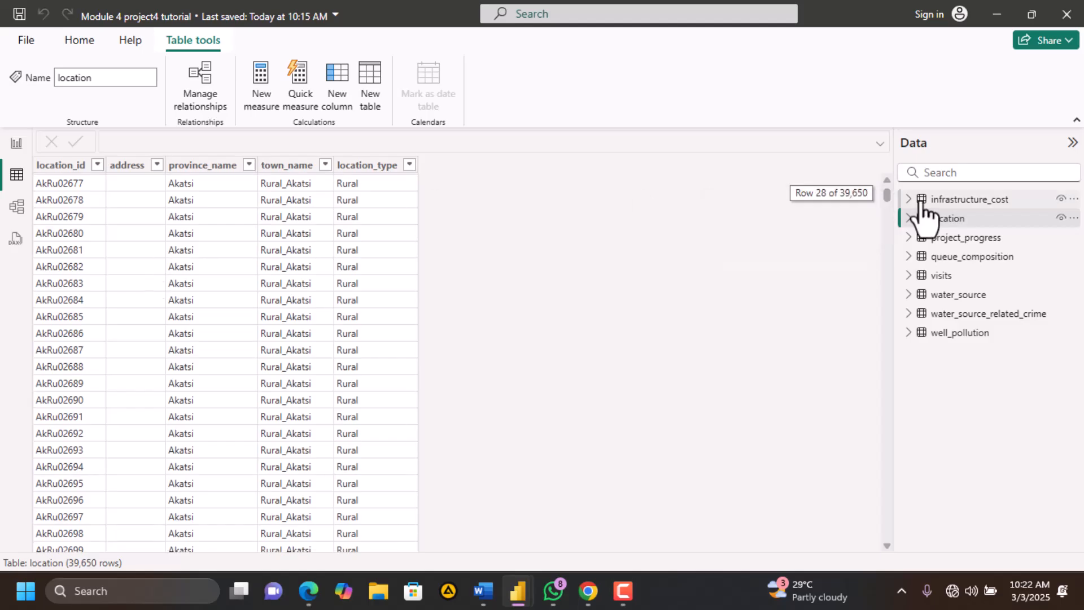
{"action": "left_click_drag", "start_coordinate": [886, 197], "coordinate": [928, 78]}
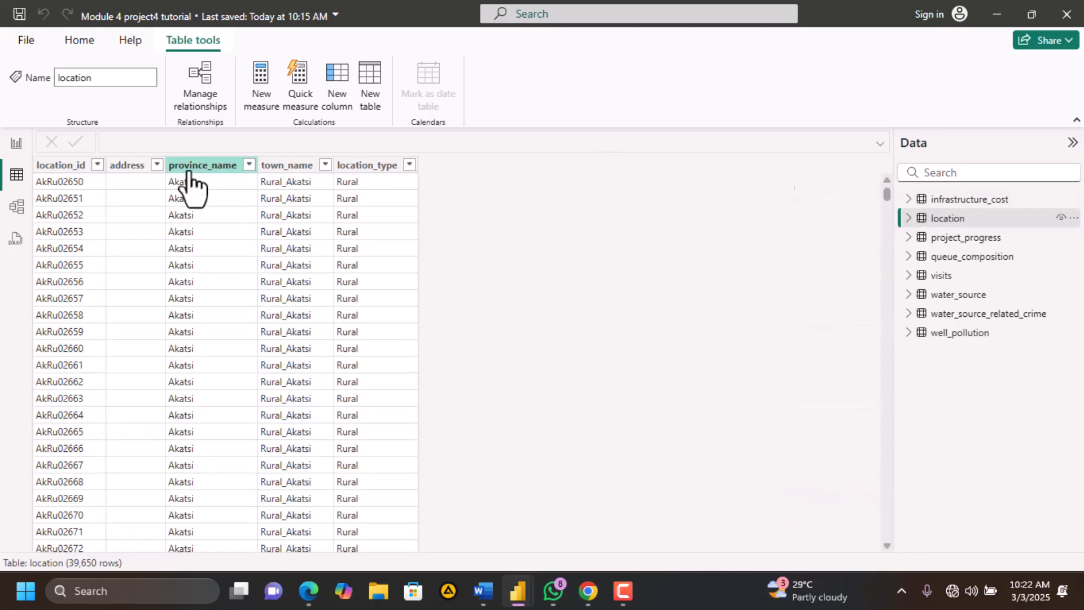
Delete the address column from the location table and collapse the table's field list
{"action": "left_click", "coordinate": [139, 169]}
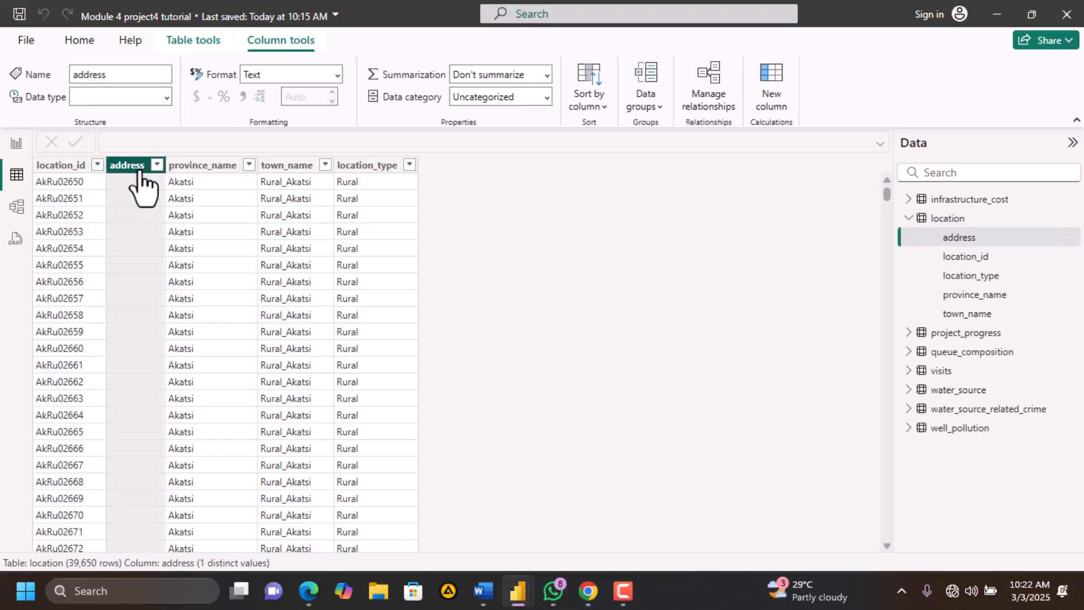
{"action": "right_click", "coordinate": [141, 176]}
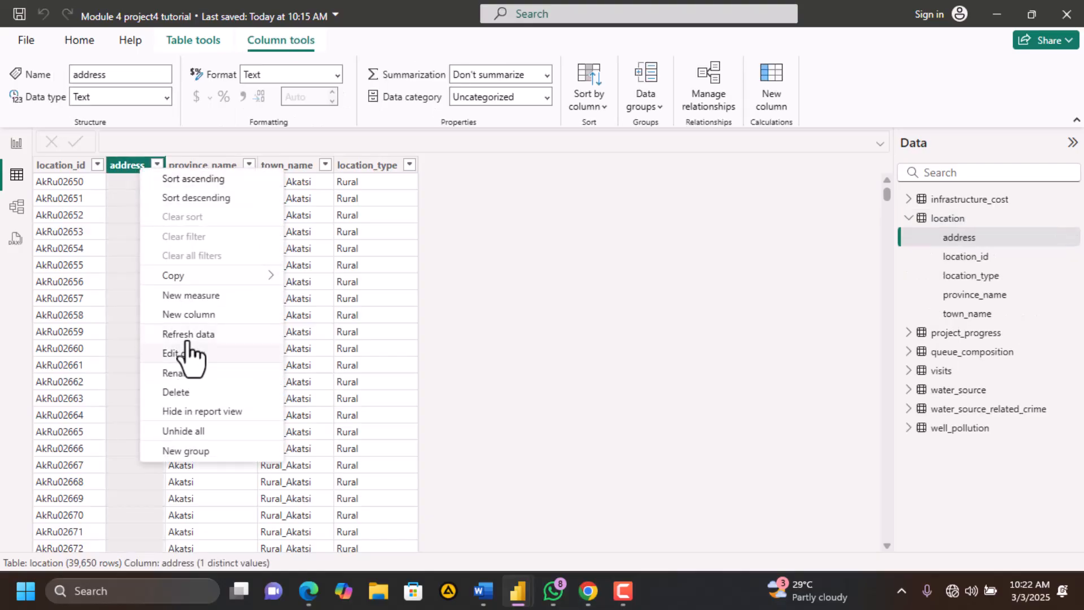
{"action": "left_click", "coordinate": [192, 395]}
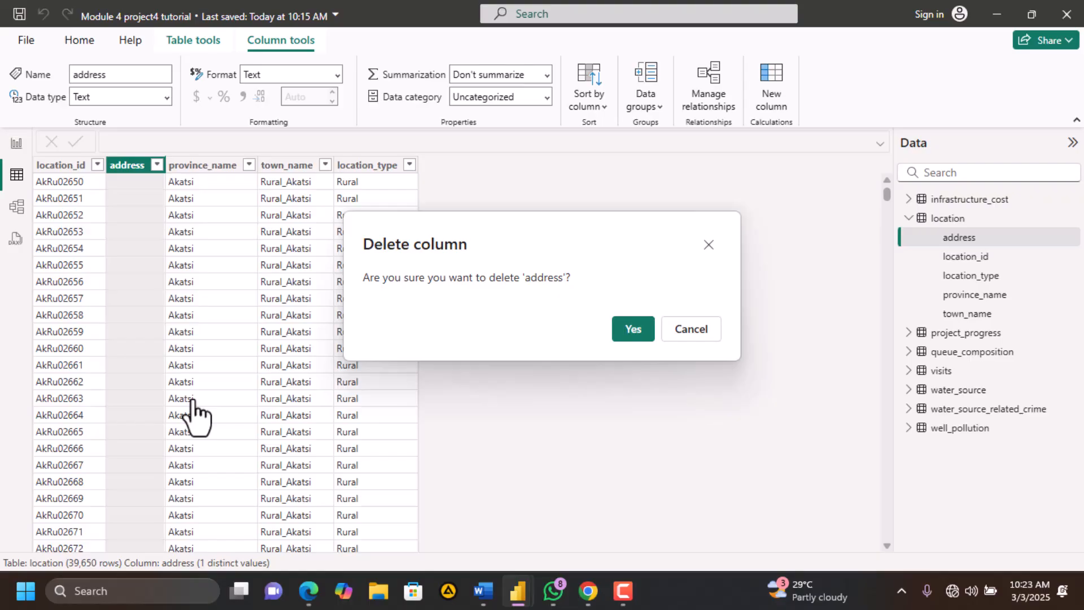
{"action": "left_click", "coordinate": [633, 329]}
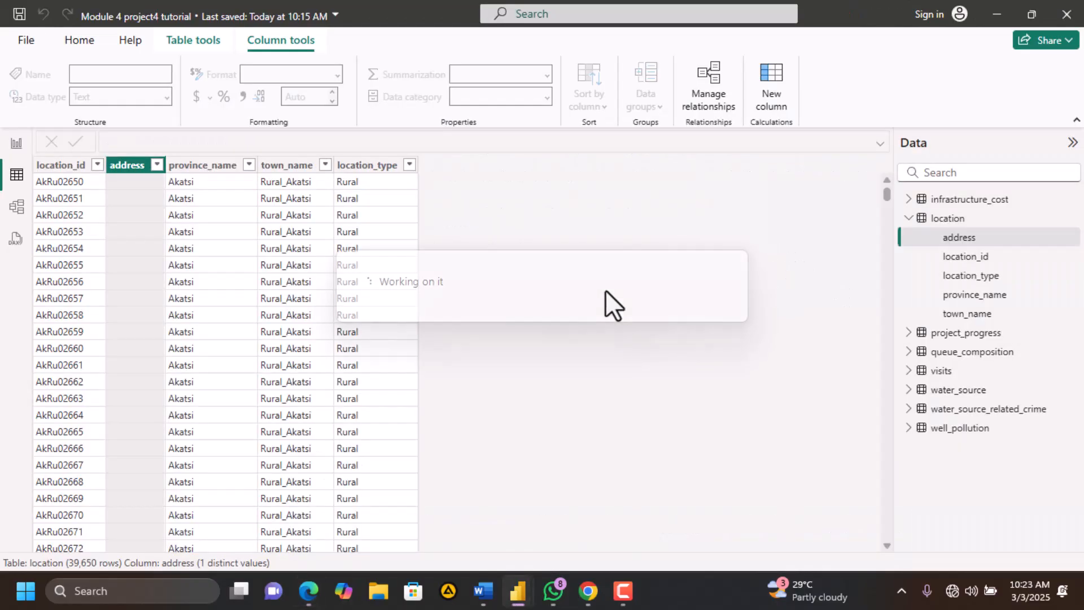
{"action": "left_click", "coordinate": [914, 221]}
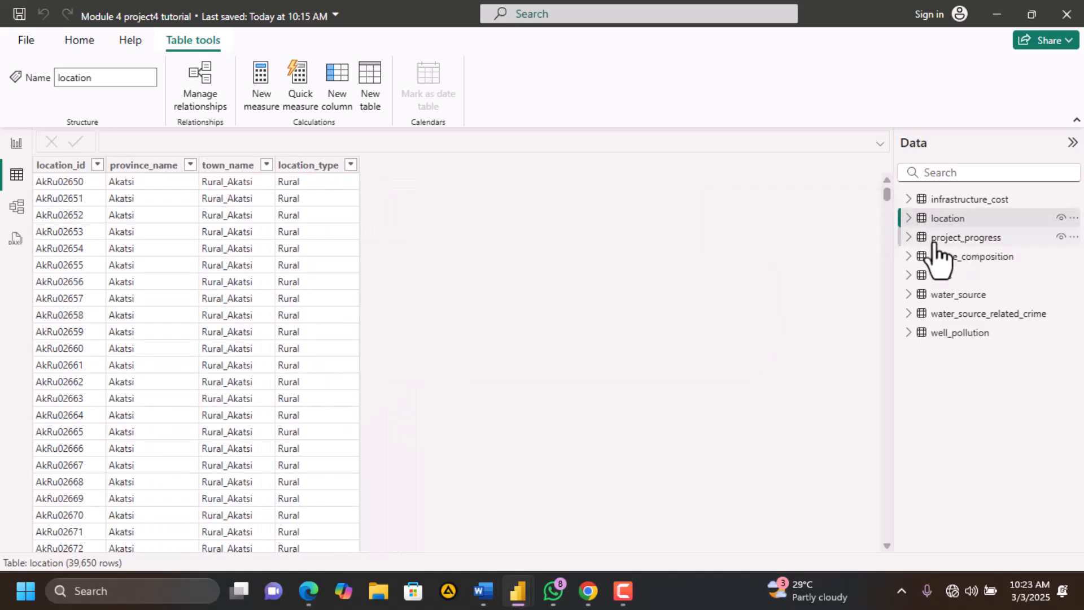
Show the project_progress table and examine its rows for empty columns
{"action": "left_click", "coordinate": [927, 242]}
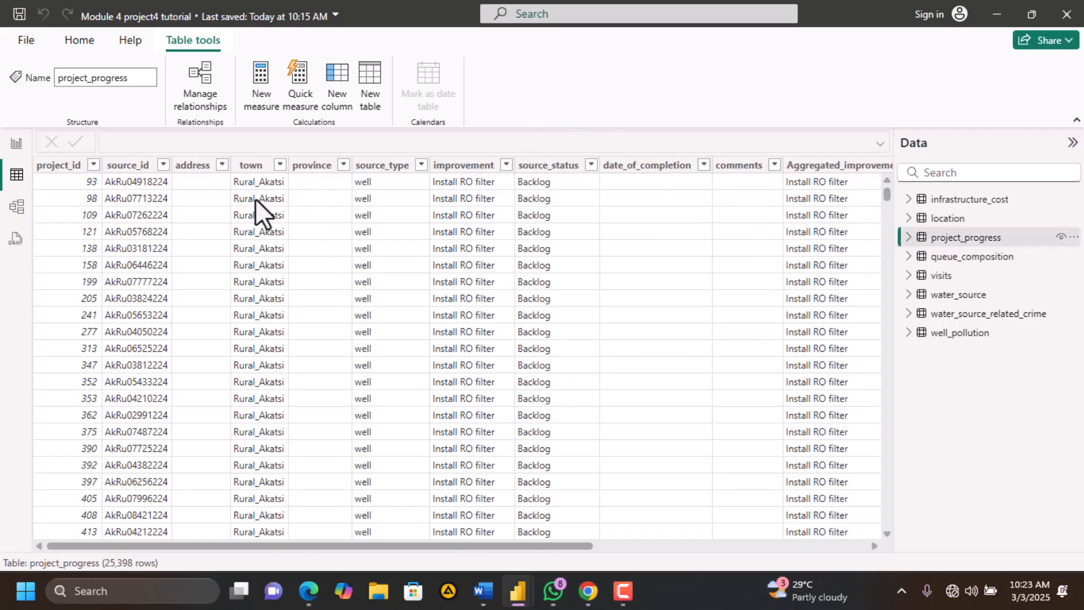
{"action": "left_click", "coordinate": [561, 298]}
{"action": "scroll", "coordinate": [650, 337], "scroll_direction": "down", "scroll_amount": 3}
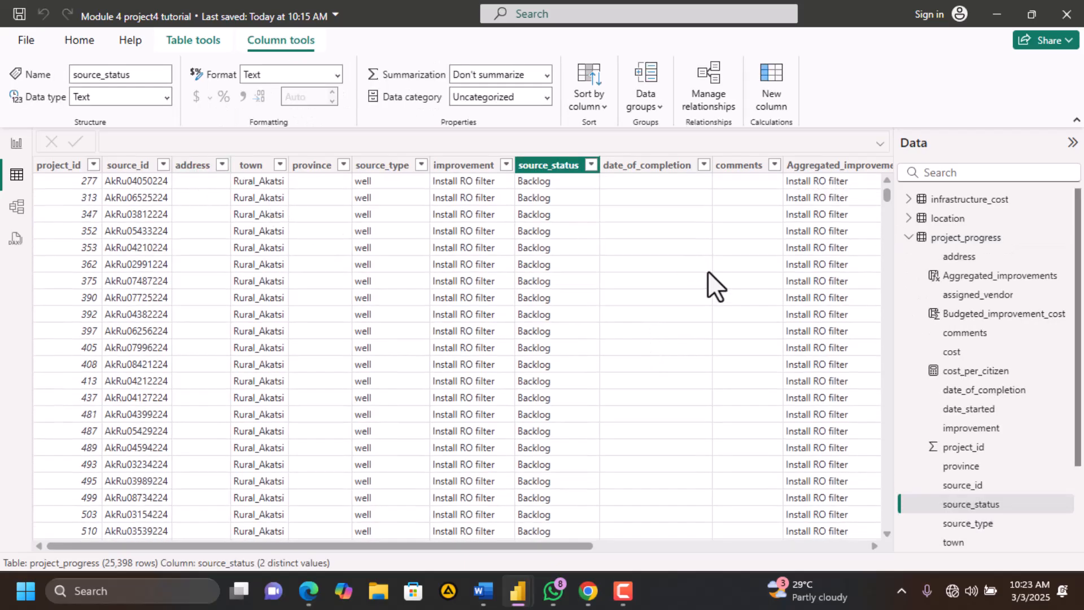
{"action": "scroll", "coordinate": [707, 271], "scroll_direction": "down", "scroll_amount": 15}
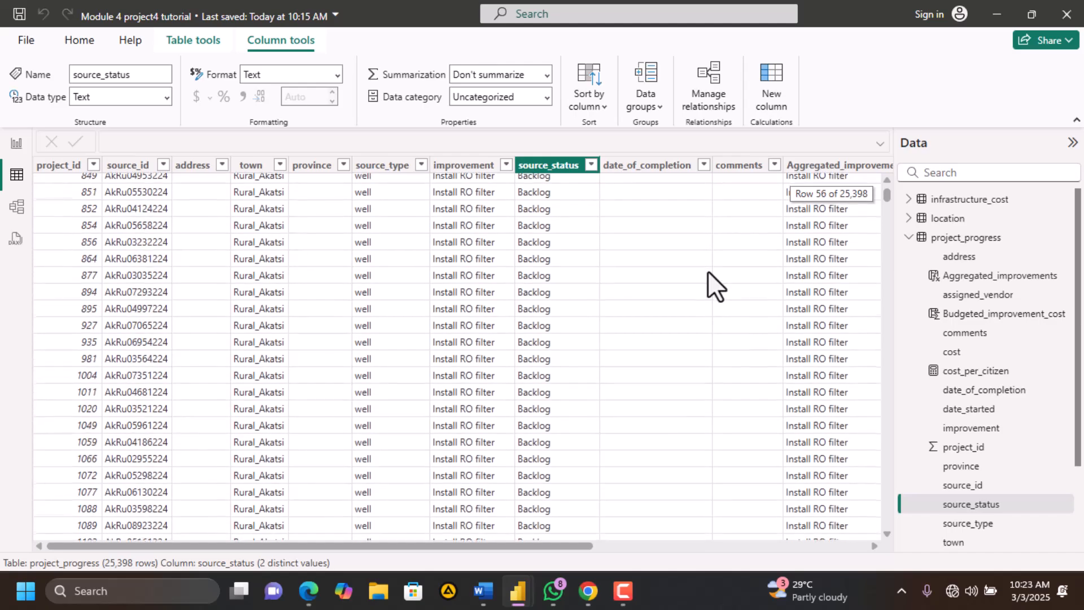
{"action": "left_click_drag", "start_coordinate": [885, 194], "coordinate": [886, 207]}
{"action": "left_click_drag", "start_coordinate": [893, 378], "coordinate": [844, 173]}
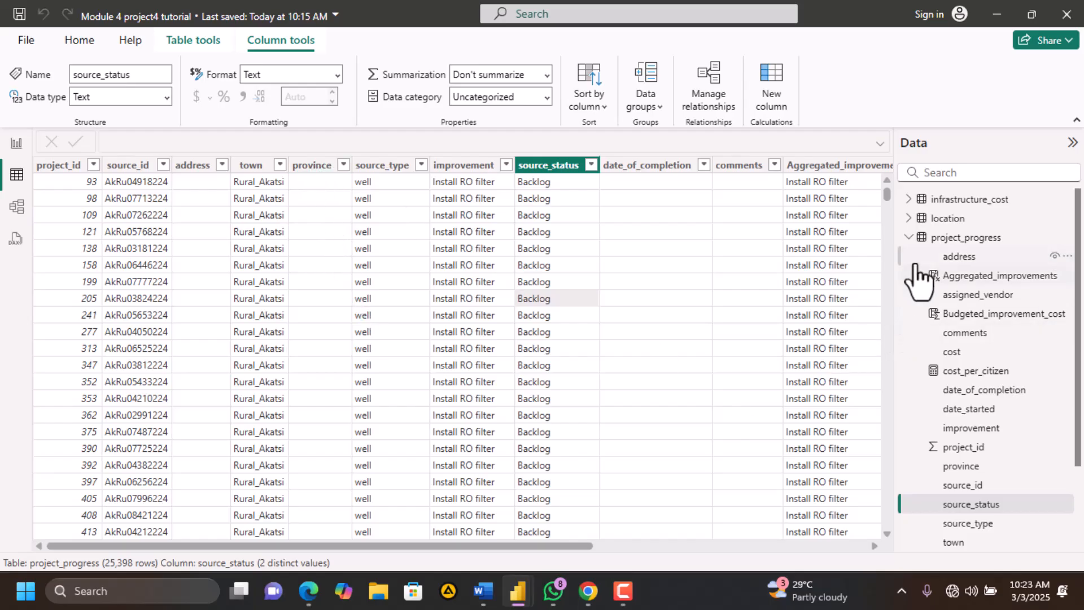
{"action": "left_click_drag", "start_coordinate": [885, 197], "coordinate": [324, 178]}
{"action": "left_click", "coordinate": [322, 165]}
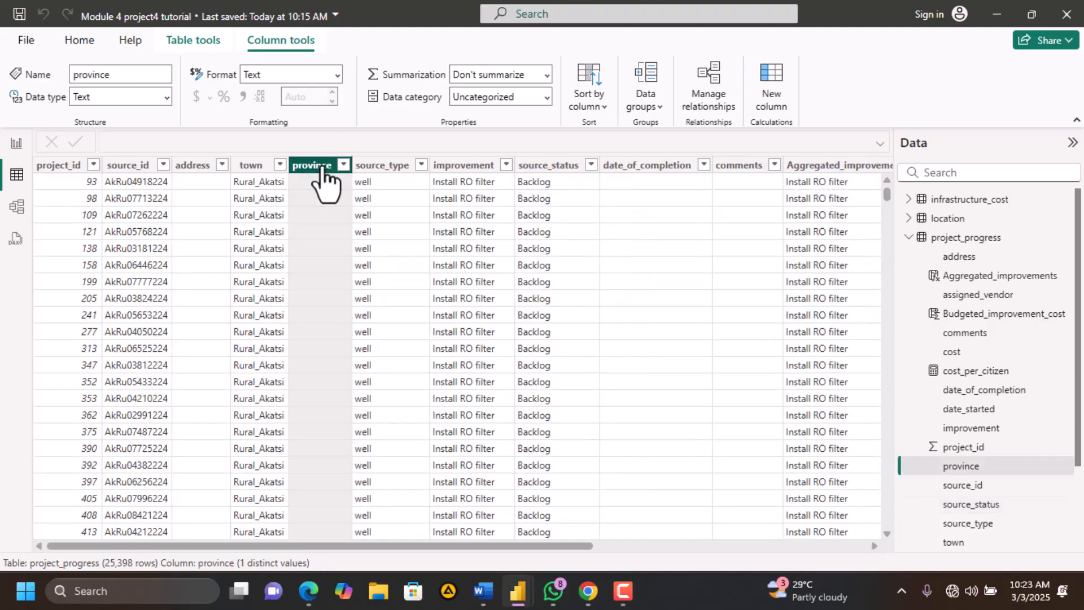
{"action": "right_click", "coordinate": [322, 165]}
{"action": "left_click", "coordinate": [310, 166]}
{"action": "left_click", "coordinate": [344, 165]}
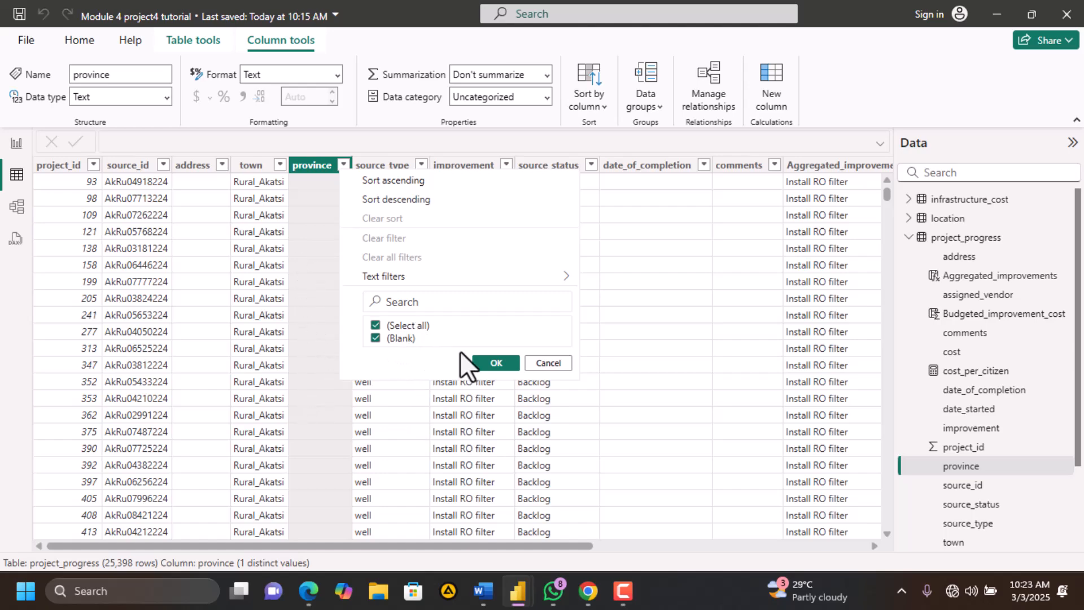
{"action": "left_click", "coordinate": [549, 365]}
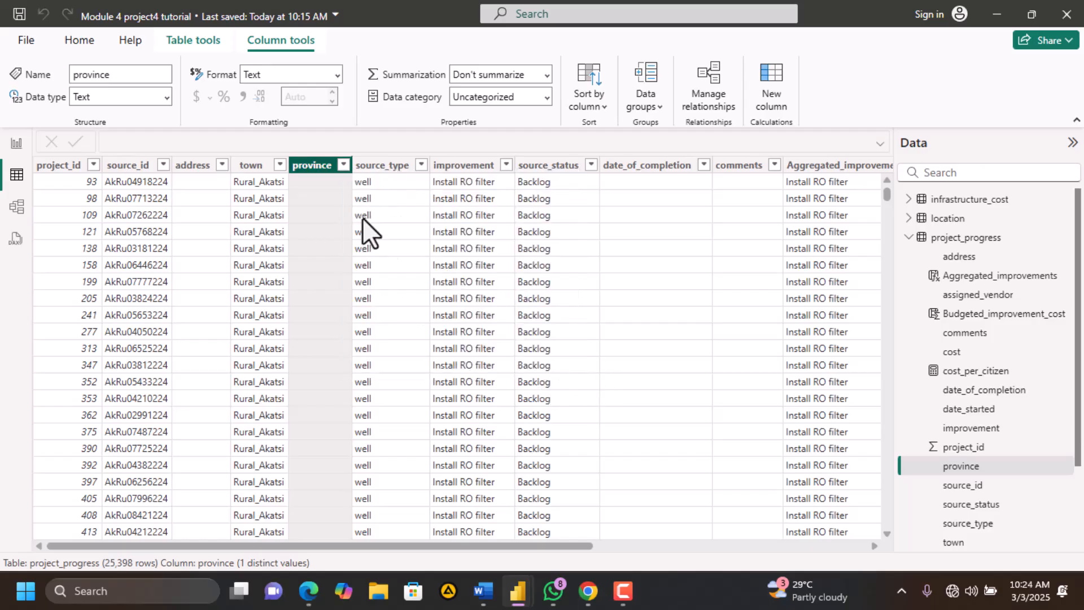
Delete the province column from the project_progress table
{"action": "right_click", "coordinate": [323, 170]}
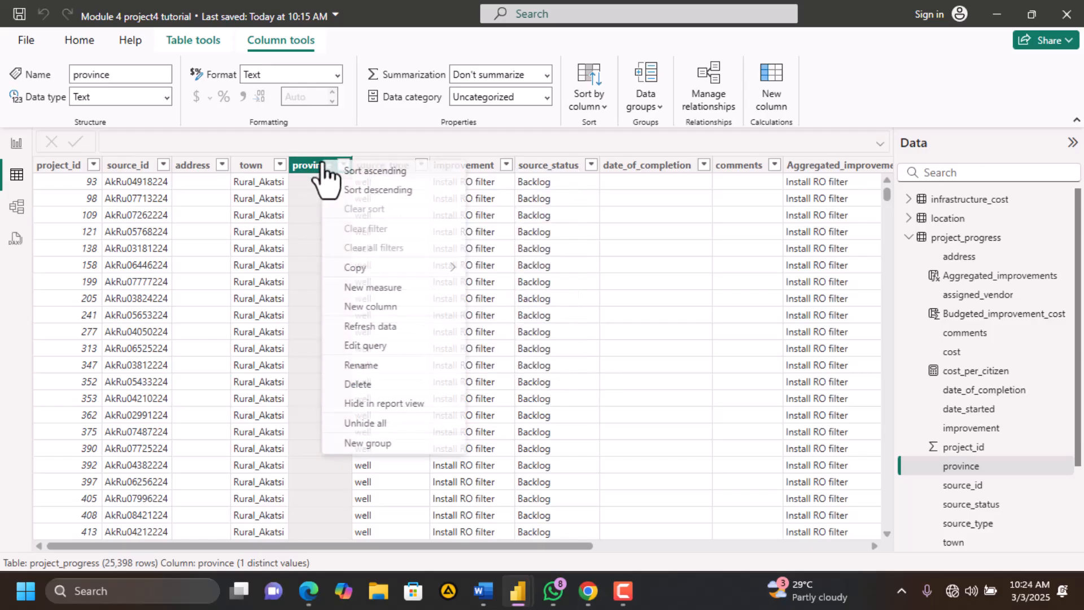
{"action": "left_click", "coordinate": [368, 389]}
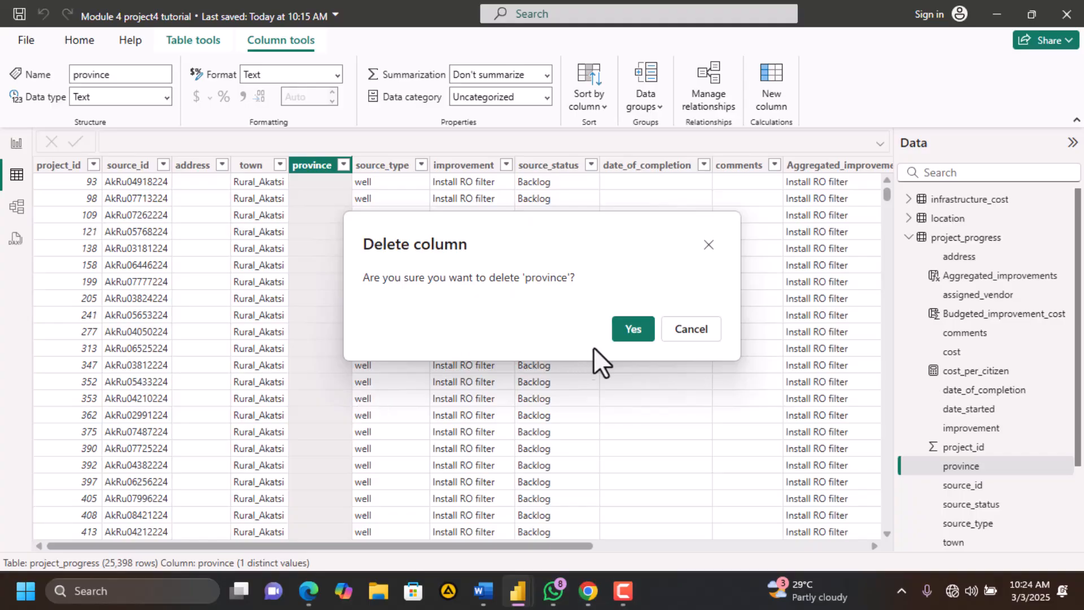
{"action": "left_click", "coordinate": [633, 330]}
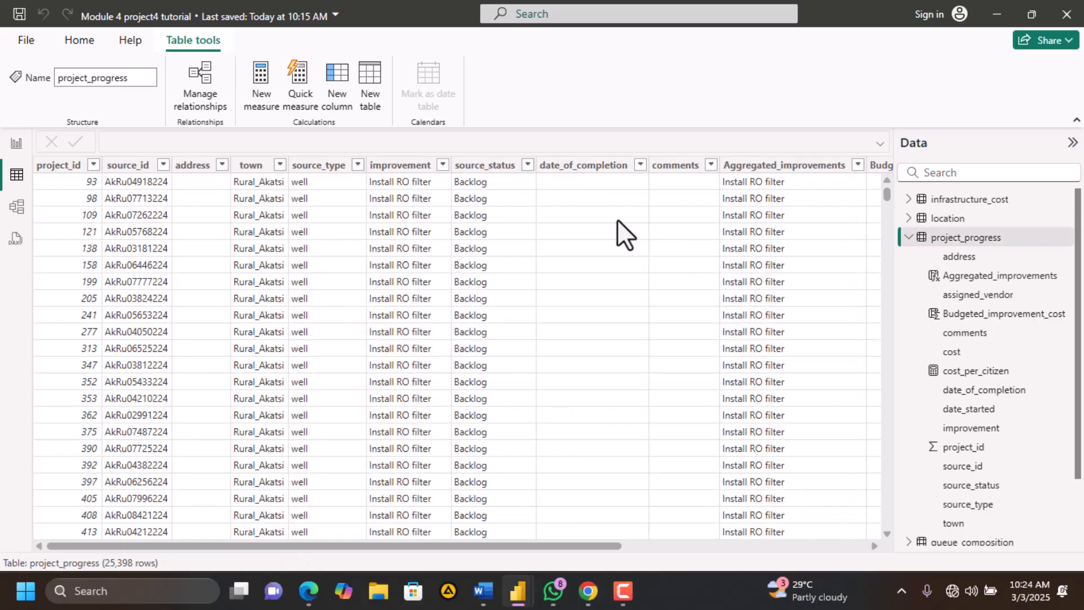
Check the distinct values in project_progress's date_of_completion and comments columns, and delete the comments column
{"action": "left_click", "coordinate": [641, 166]}
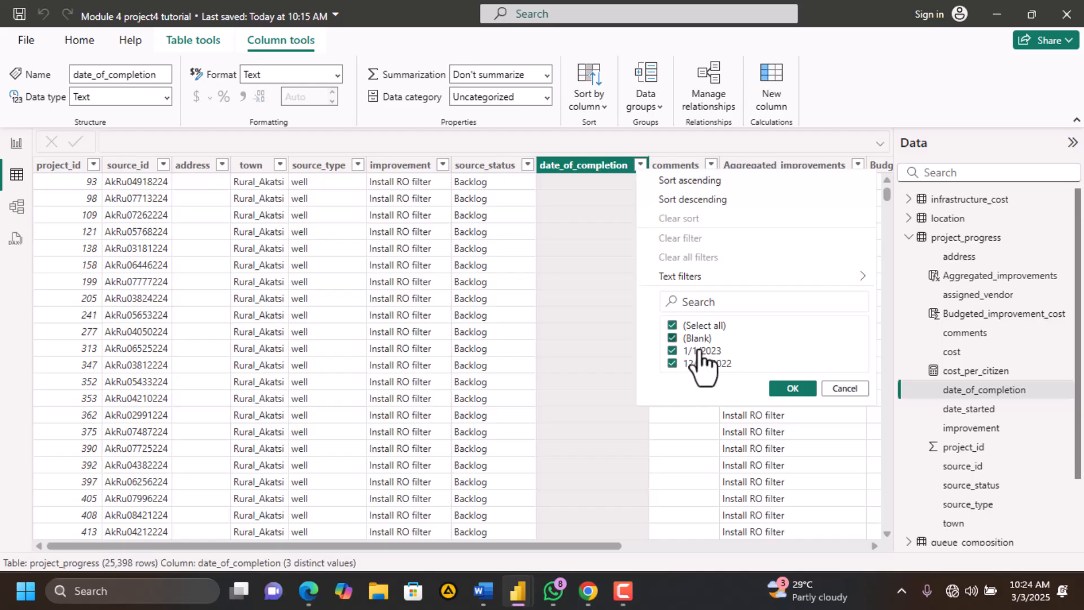
{"action": "left_click", "coordinate": [845, 389]}
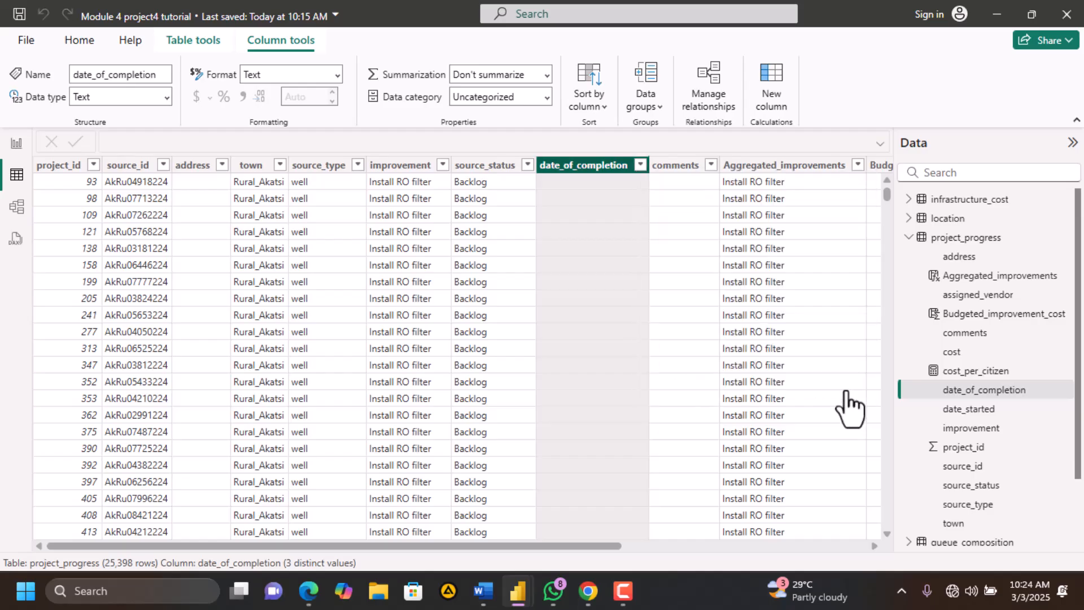
{"action": "left_click", "coordinate": [710, 165]}
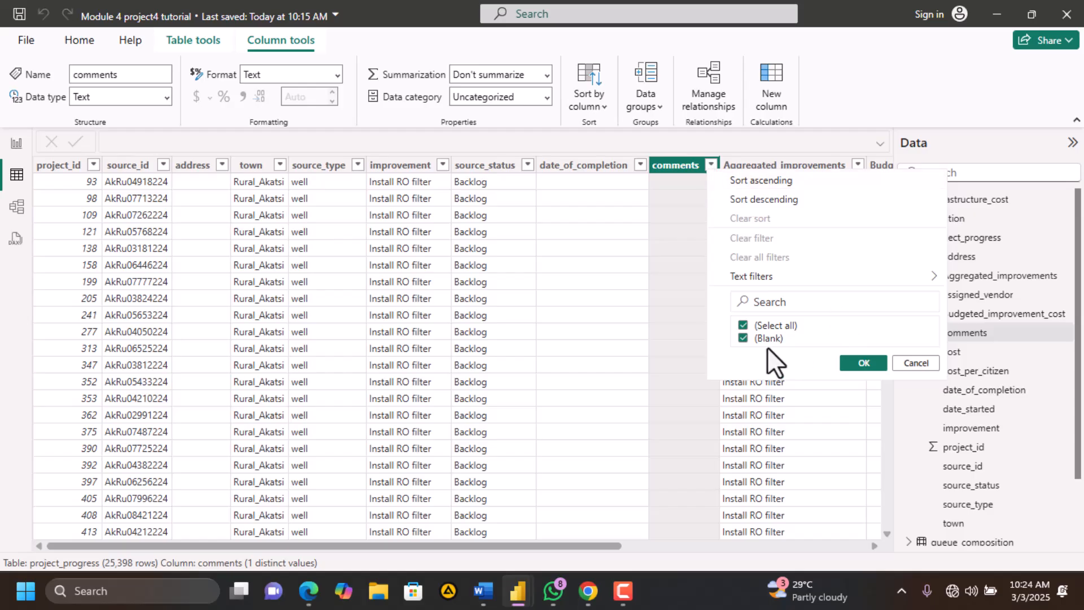
{"action": "left_click", "coordinate": [915, 363]}
{"action": "right_click", "coordinate": [675, 164]}
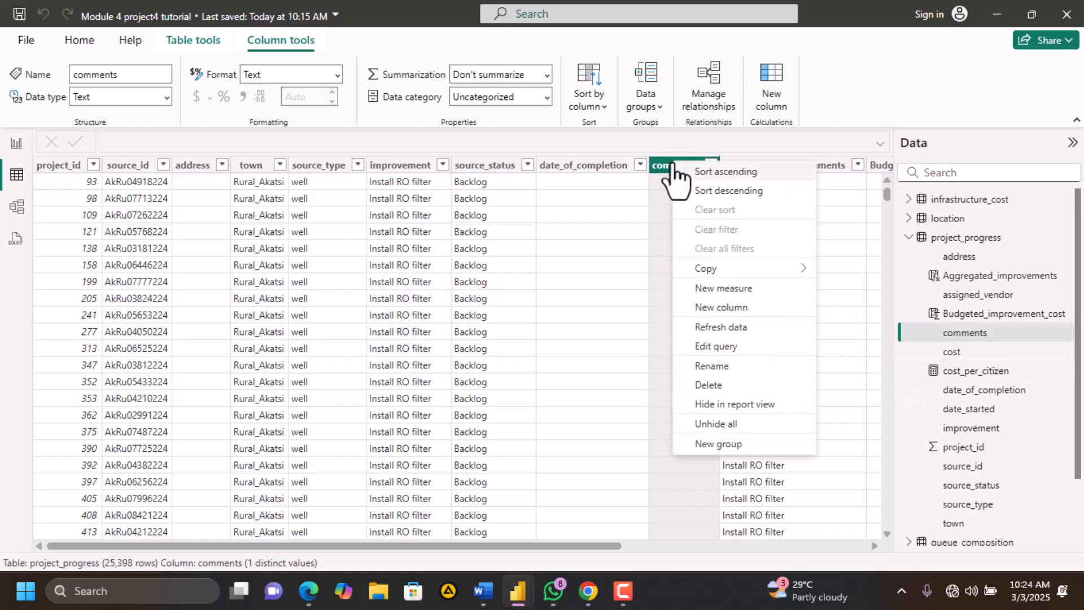
{"action": "left_click", "coordinate": [707, 385]}
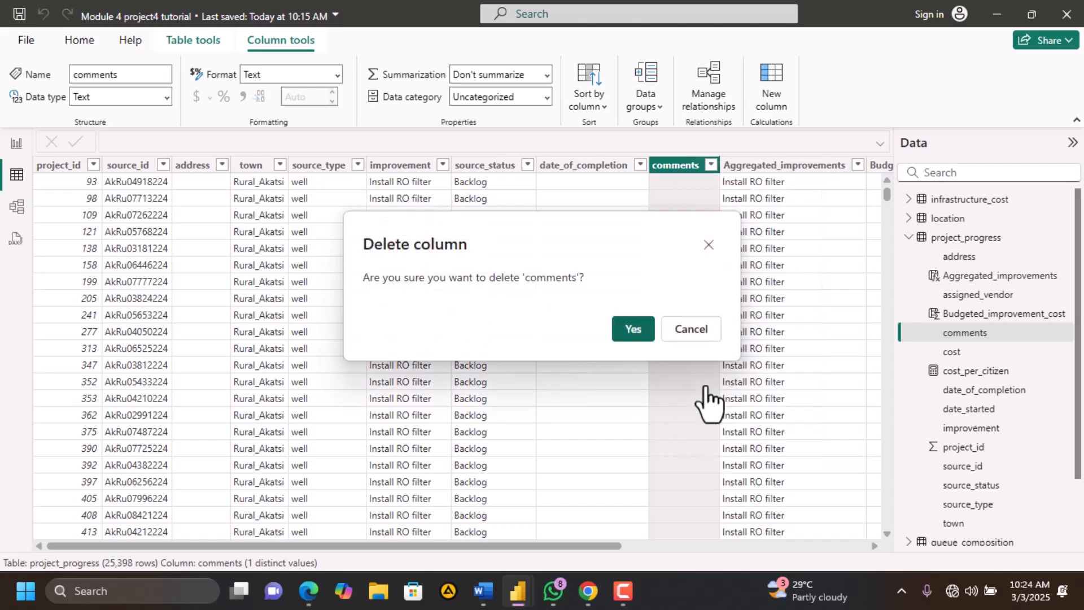
{"action": "left_click", "coordinate": [637, 332]}
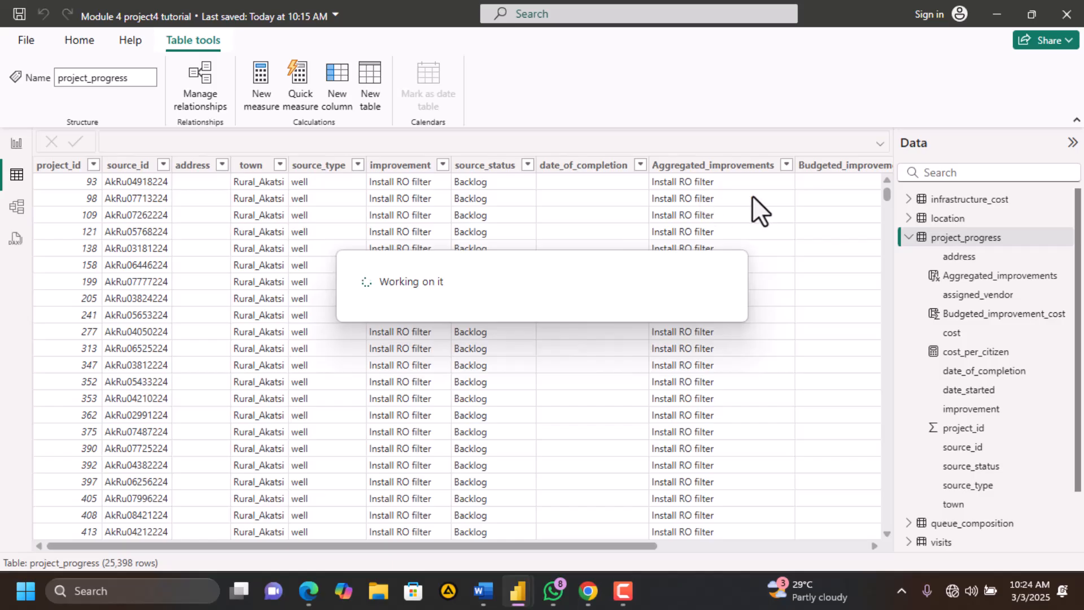
Collapse project_progress's field list and delete the queue_composition table from the model
{"action": "scroll", "coordinate": [673, 282], "scroll_direction": "down", "scroll_amount": 10}
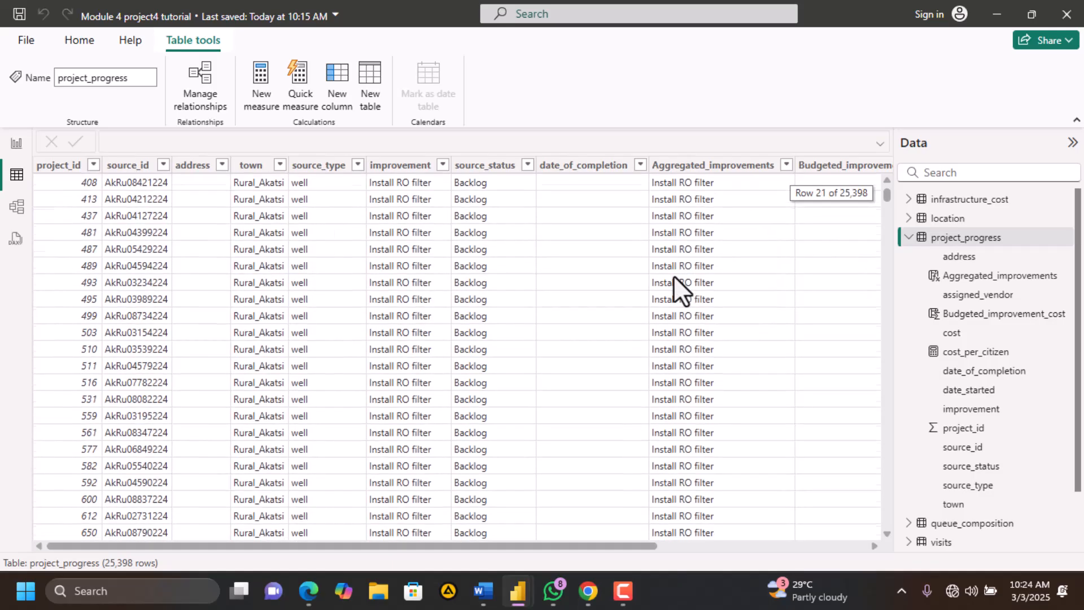
{"action": "left_click", "coordinate": [909, 241]}
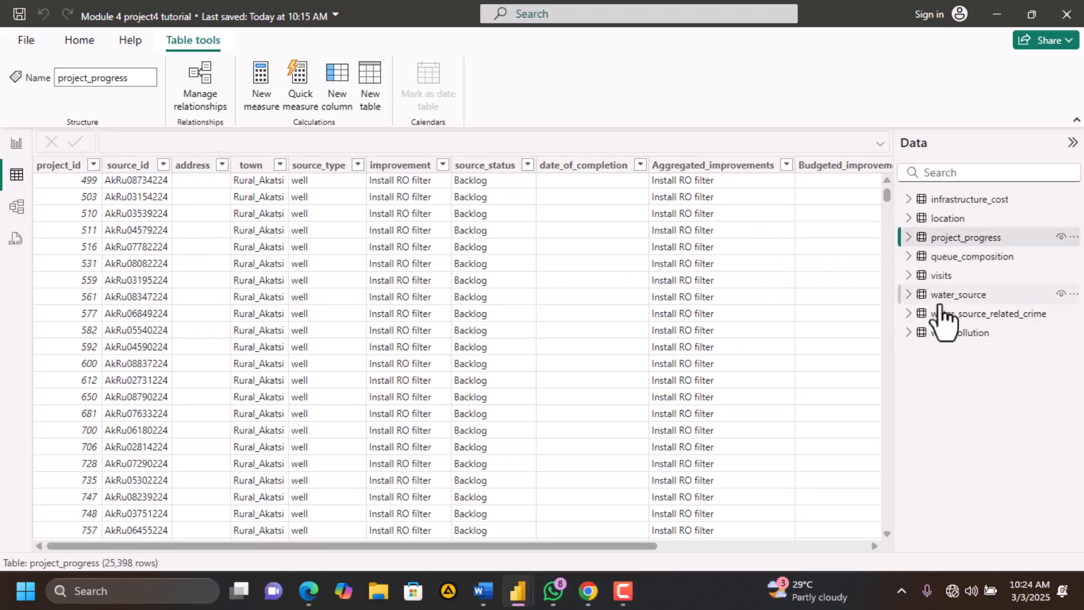
{"action": "left_click", "coordinate": [954, 259]}
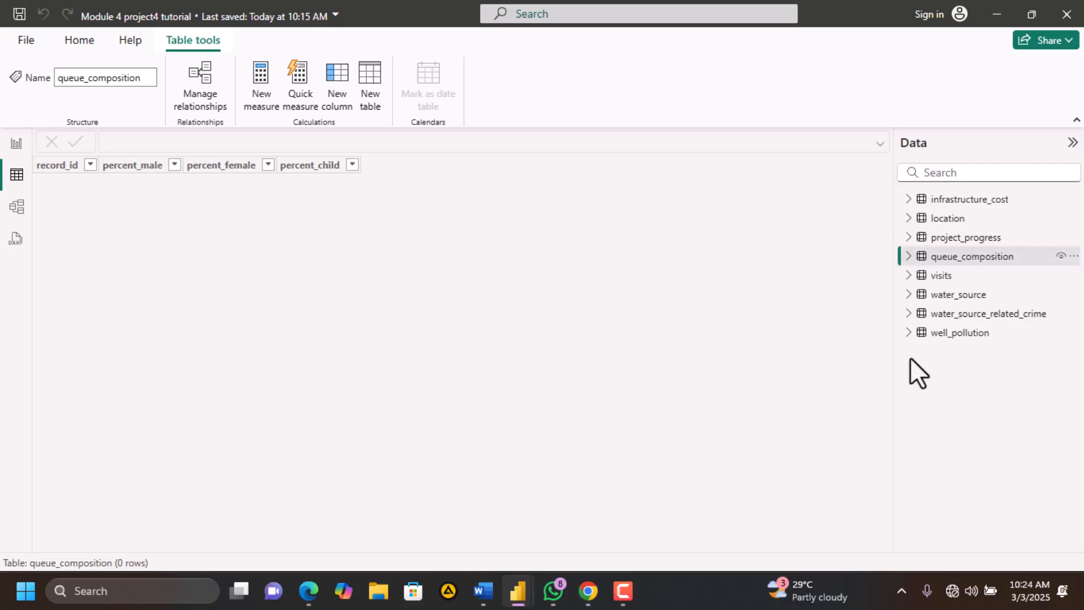
{"action": "left_click", "coordinate": [1073, 257]}
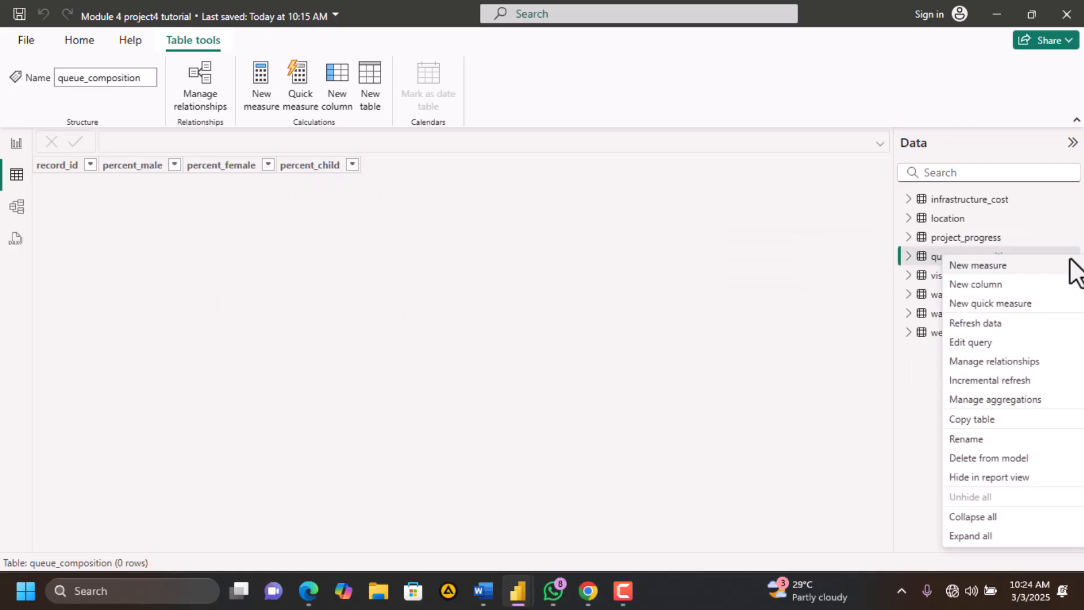
{"action": "left_click", "coordinate": [987, 461]}
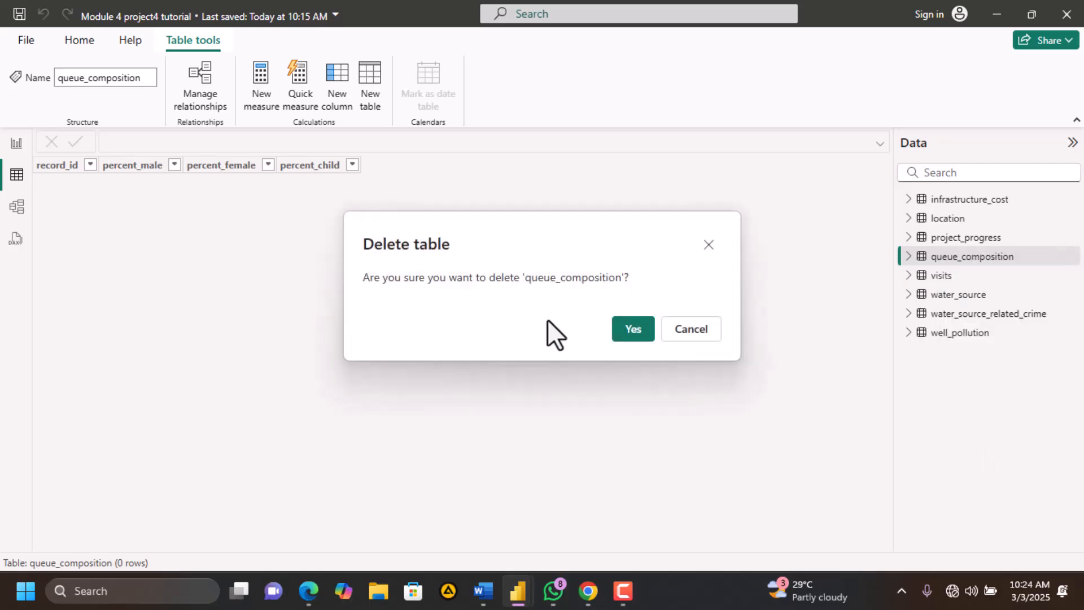
{"action": "left_click", "coordinate": [619, 333]}
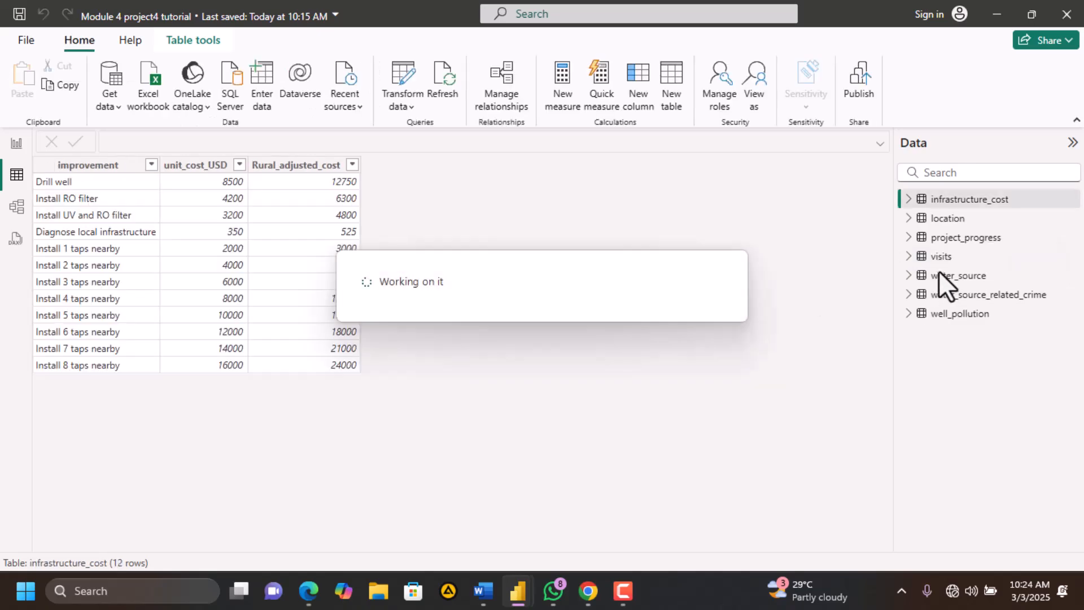
Show the visits table with its fields expanded and check the values in its assigned_employee_id column
{"action": "left_click", "coordinate": [909, 257]}
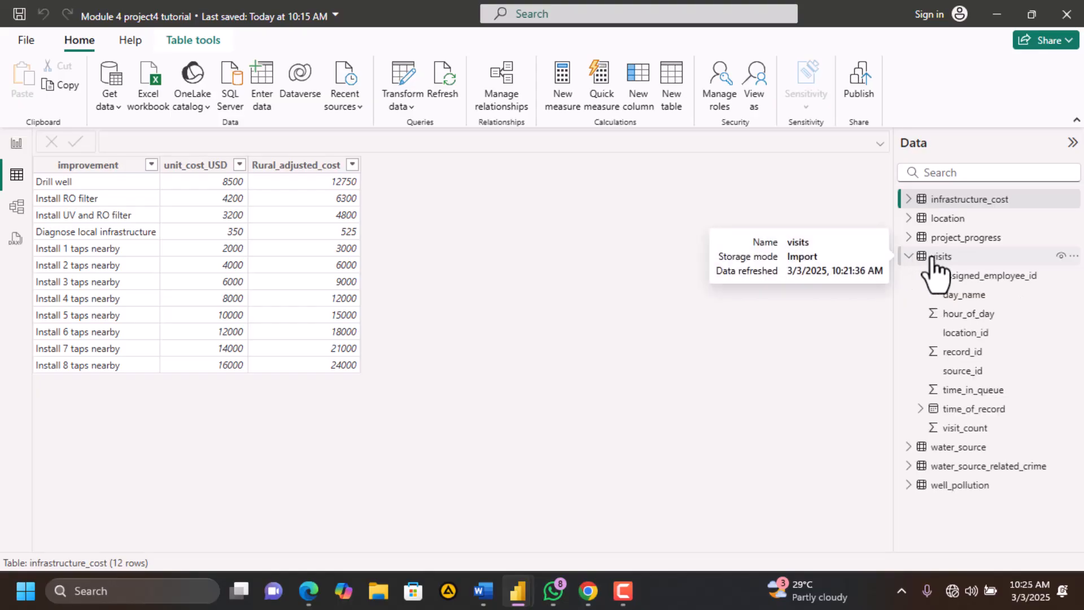
{"action": "left_click", "coordinate": [931, 260]}
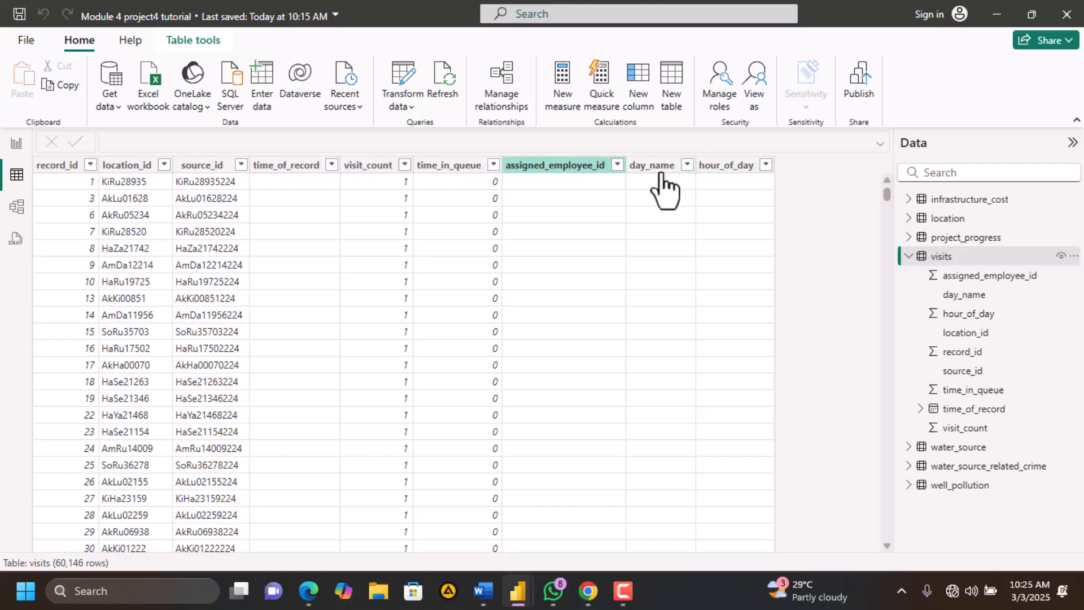
{"action": "left_click", "coordinate": [618, 169]}
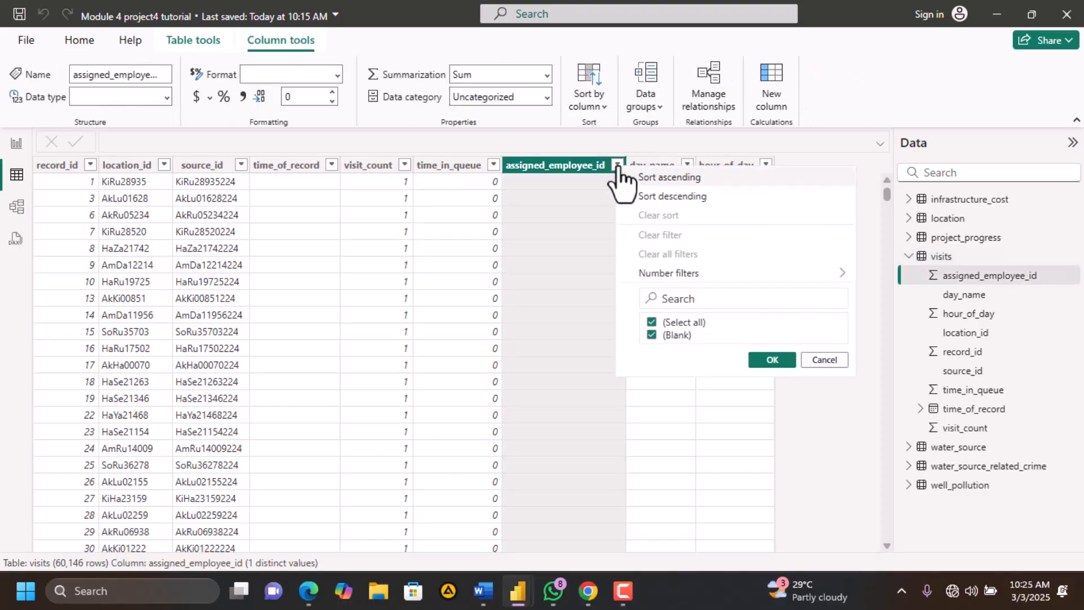
{"action": "left_click", "coordinate": [578, 168]}
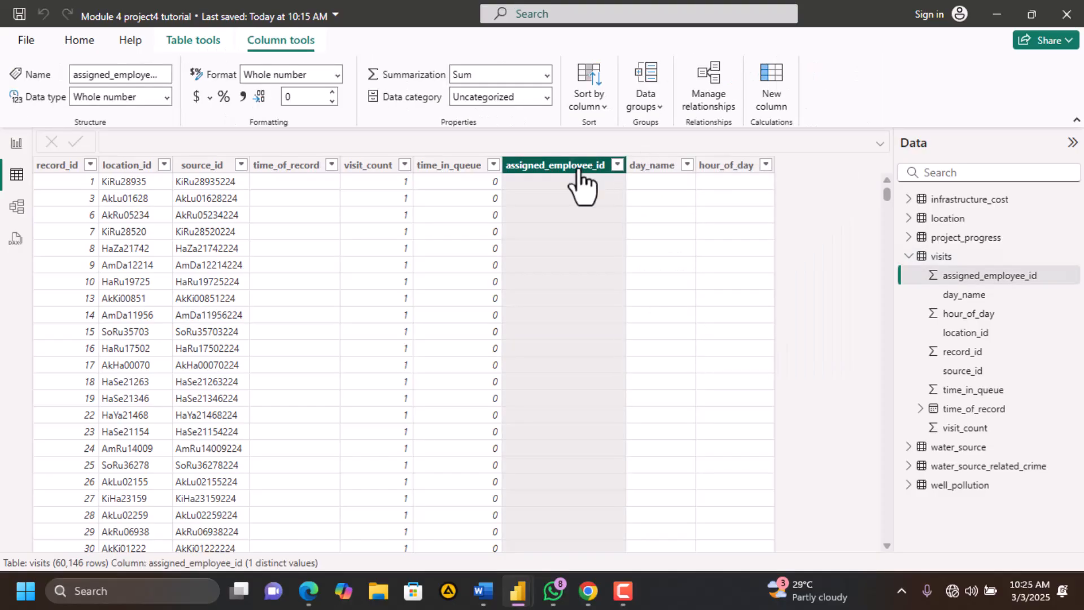
Try to select the assigned_employee_id, day_name and hour_of_day columns of the visits table together
{"action": "left_click", "coordinate": [640, 166]}
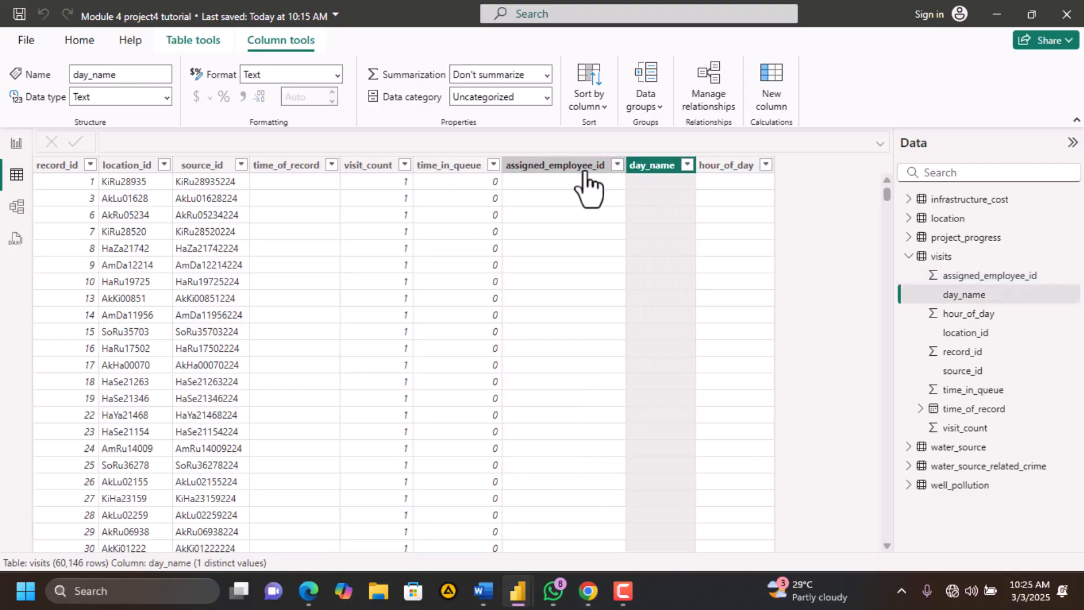
{"action": "left_click", "coordinate": [585, 173]}
{"action": "left_click", "coordinate": [726, 172]}
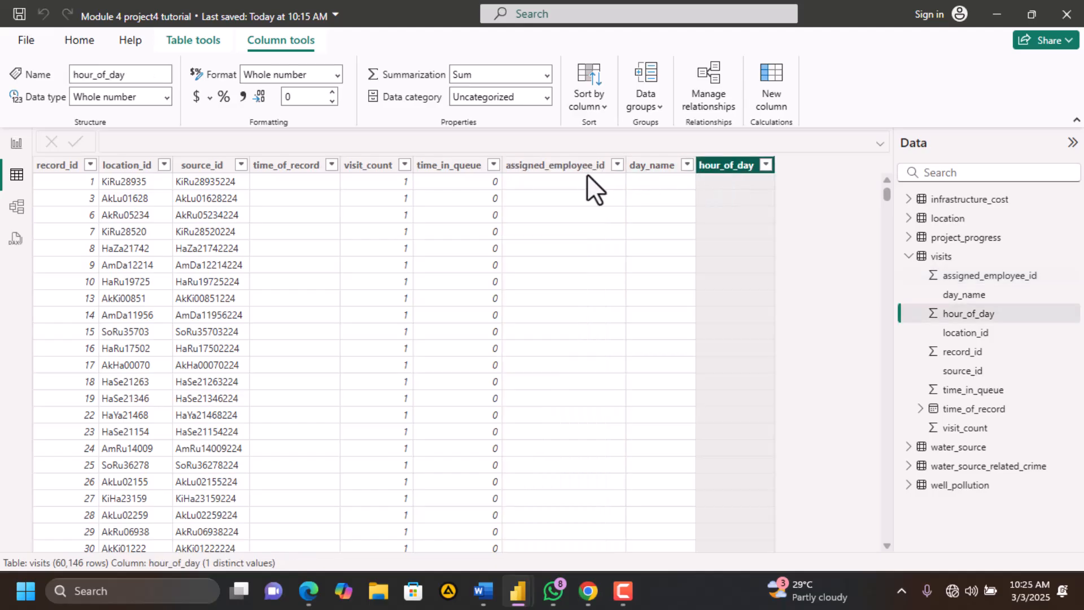
{"action": "left_click", "coordinate": [572, 172]}
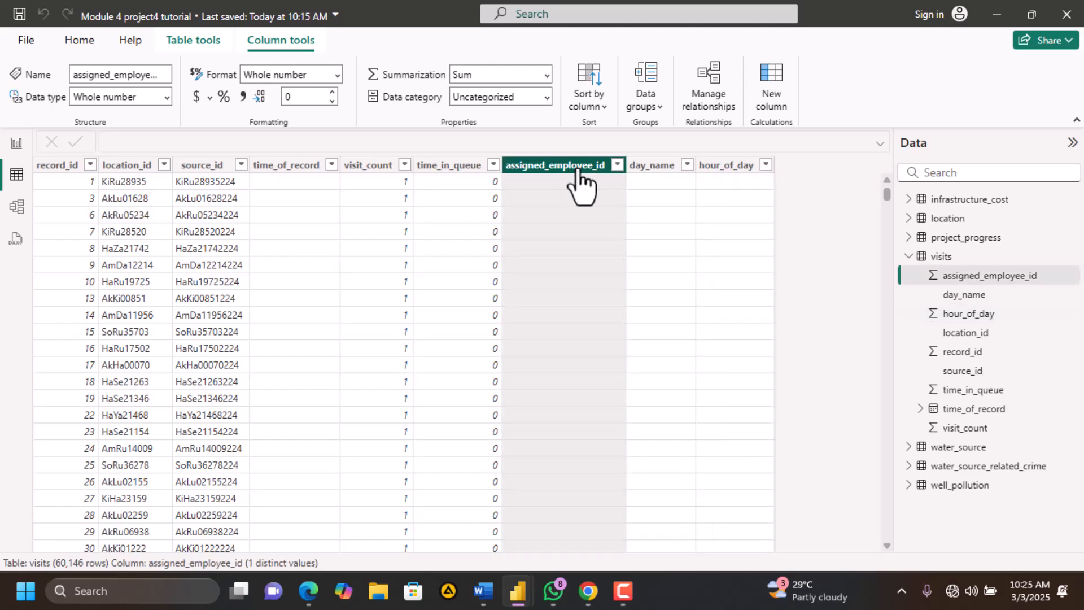
{"action": "left_click", "coordinate": [649, 165]}
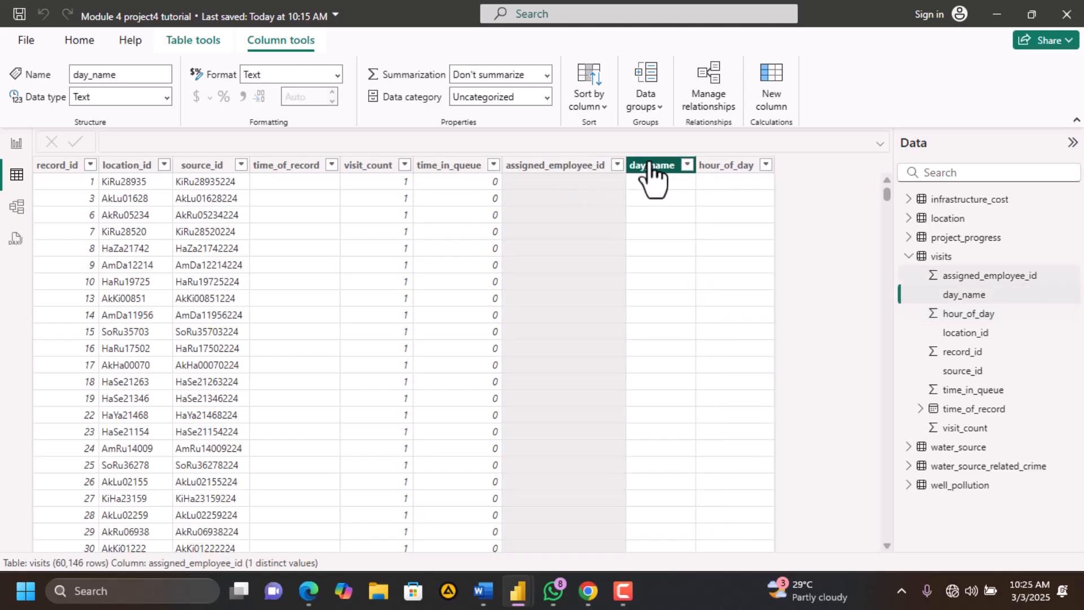
{"action": "left_click", "coordinate": [588, 169]}
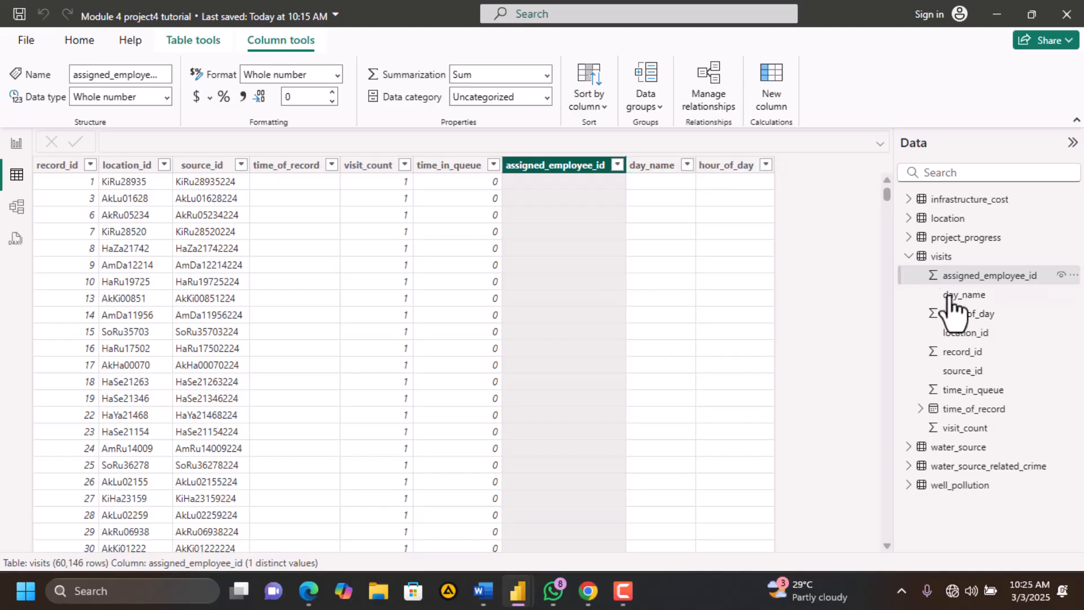
{"action": "left_click", "coordinate": [981, 297]}
{"action": "left_click", "coordinate": [979, 316]}
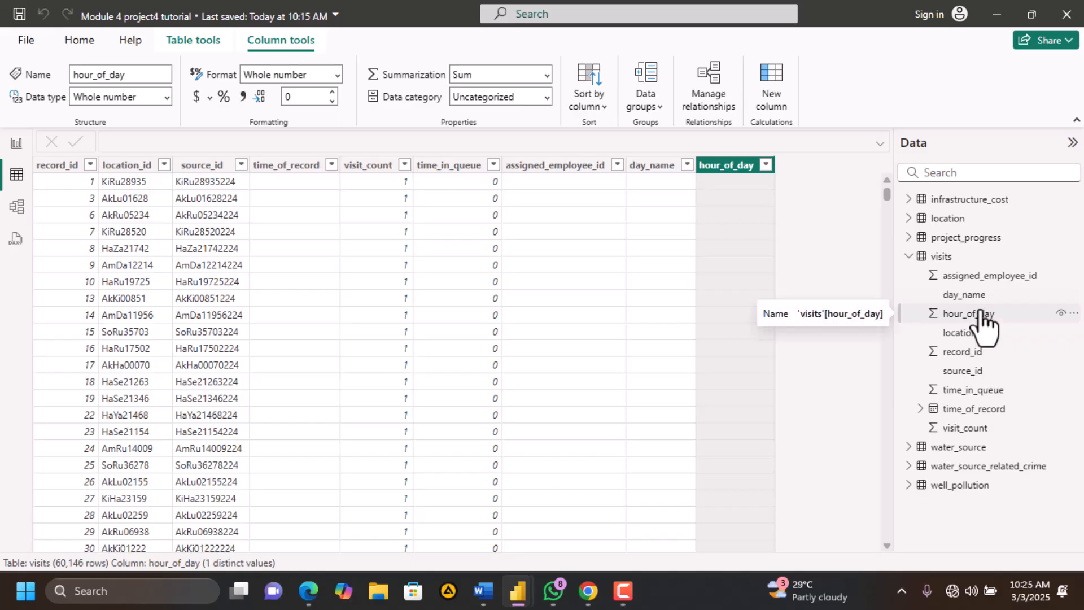
{"action": "left_click", "coordinate": [981, 277]}
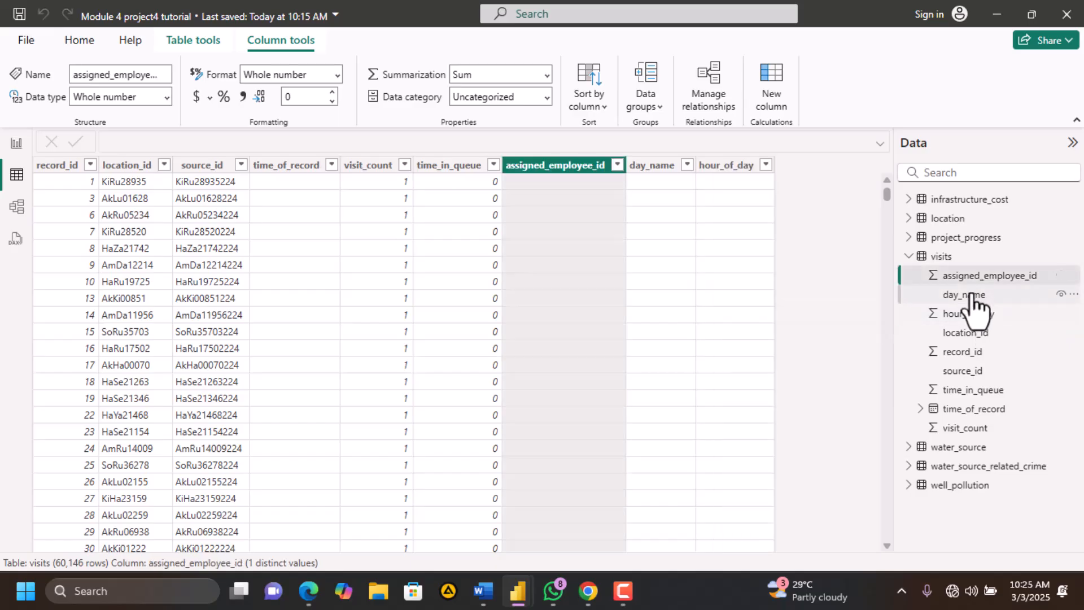
{"action": "left_click", "coordinate": [972, 296]}
{"action": "left_click", "coordinate": [973, 314]}
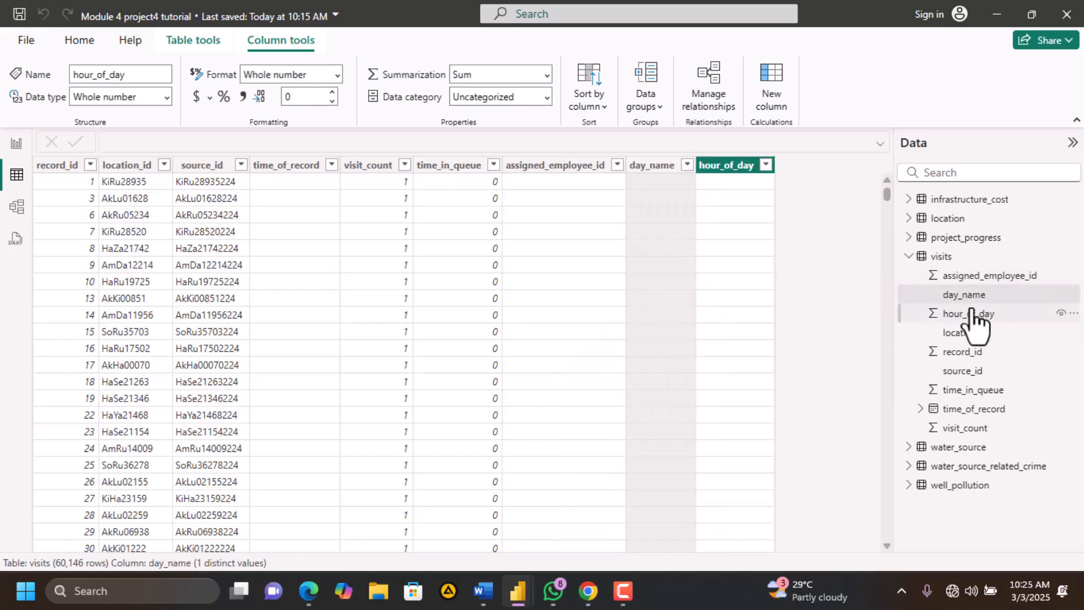
Delete the assigned_employee_id, day_name and hour_of_day columns from the visits table and collapse its field list
{"action": "right_click", "coordinate": [556, 169]}
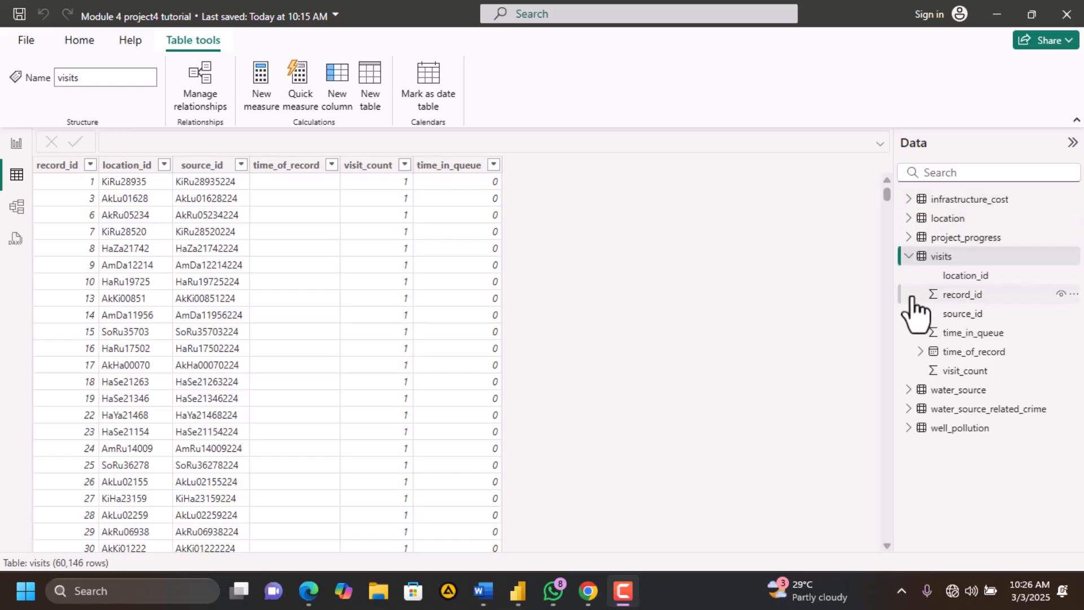
{"action": "left_click", "coordinate": [909, 258]}
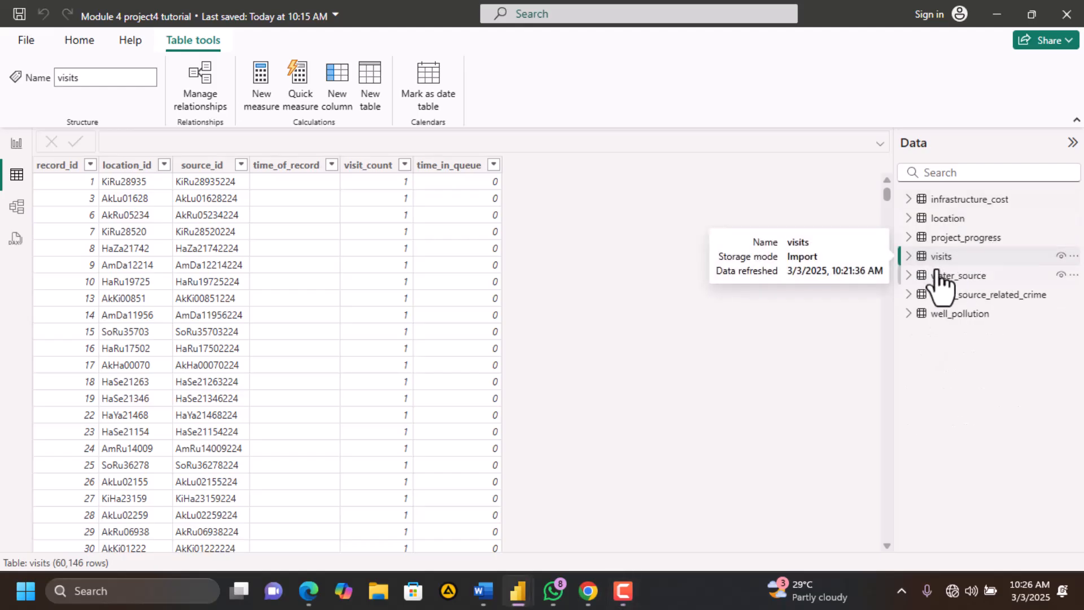
Examine the water_source, water_source_related_crime and well_pollution tables for empty columns, including well_pollution's biological column
{"action": "left_click", "coordinate": [931, 277]}
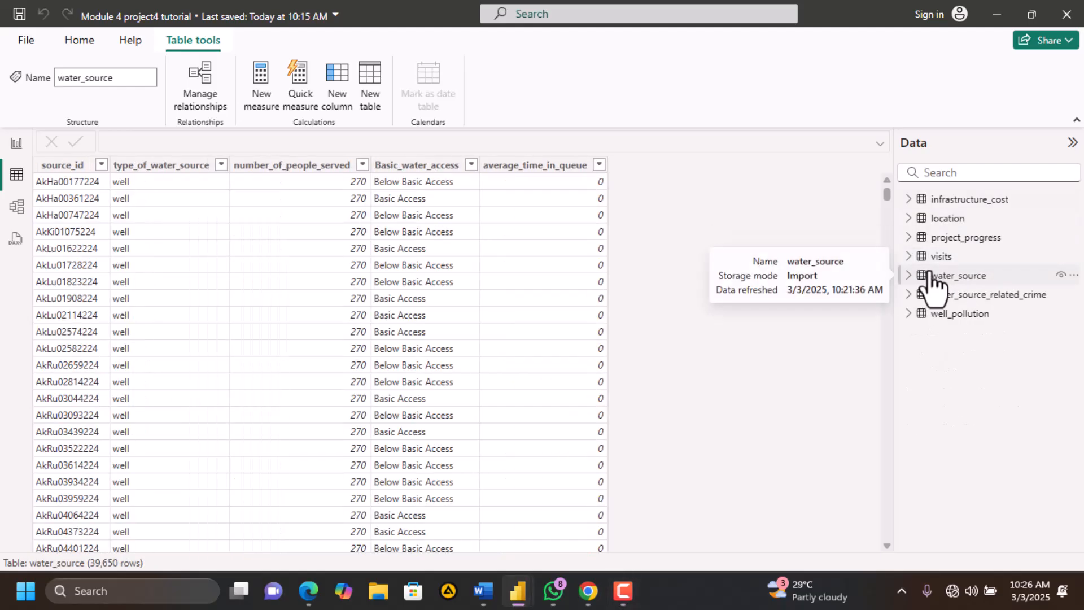
{"action": "left_click", "coordinate": [938, 296]}
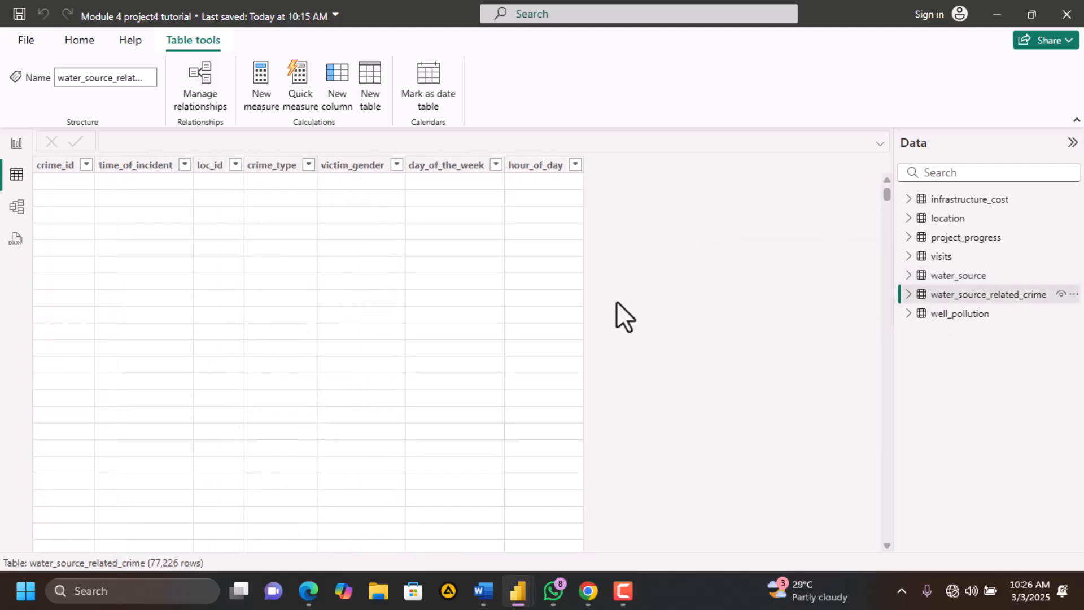
{"action": "left_click", "coordinate": [944, 320]}
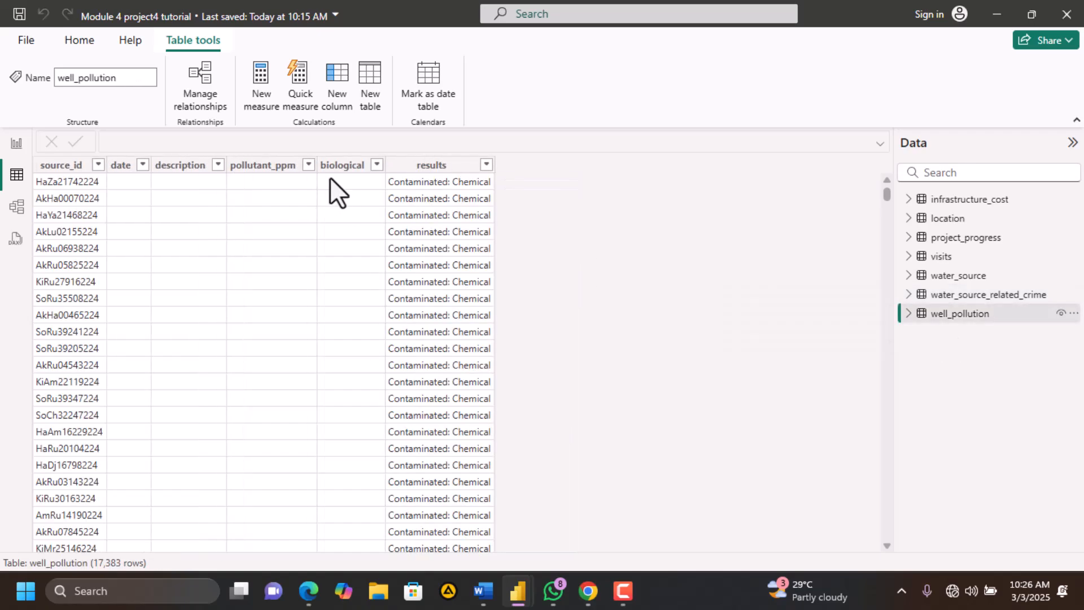
{"action": "left_click", "coordinate": [345, 167]}
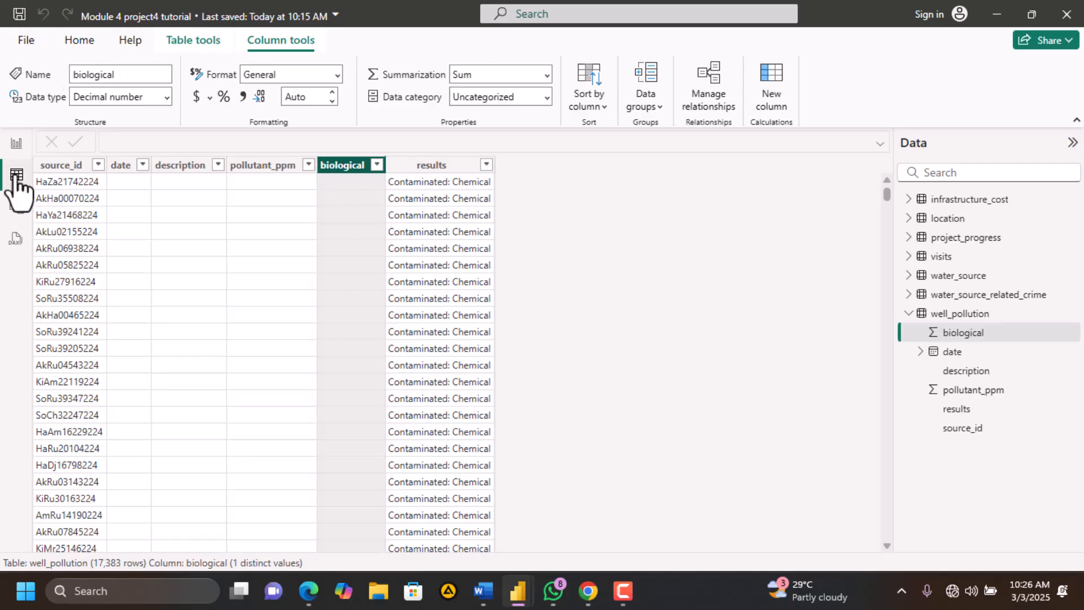
Open the Power Query Editor and delete the water_source_related_crime query
{"action": "left_click", "coordinate": [77, 43]}
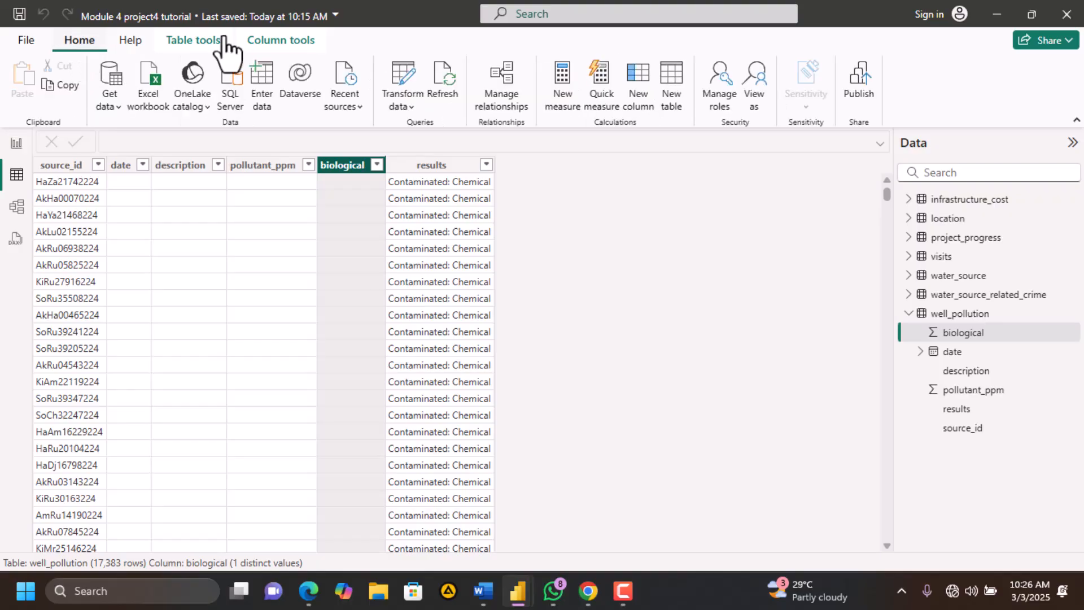
{"action": "left_click", "coordinate": [389, 82]}
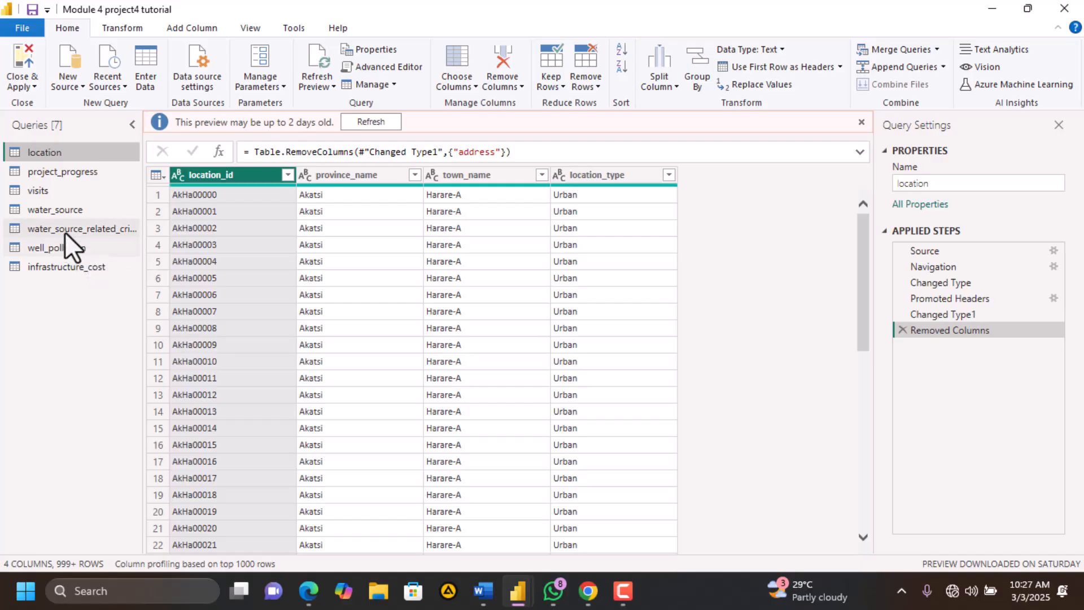
{"action": "left_click", "coordinate": [76, 231]}
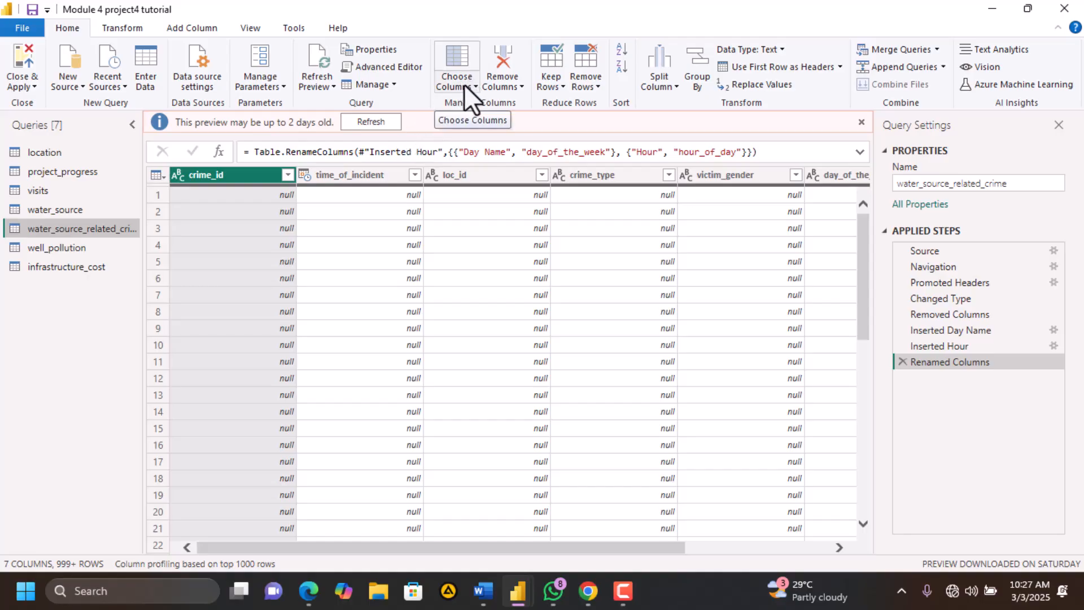
{"action": "right_click", "coordinate": [102, 233]}
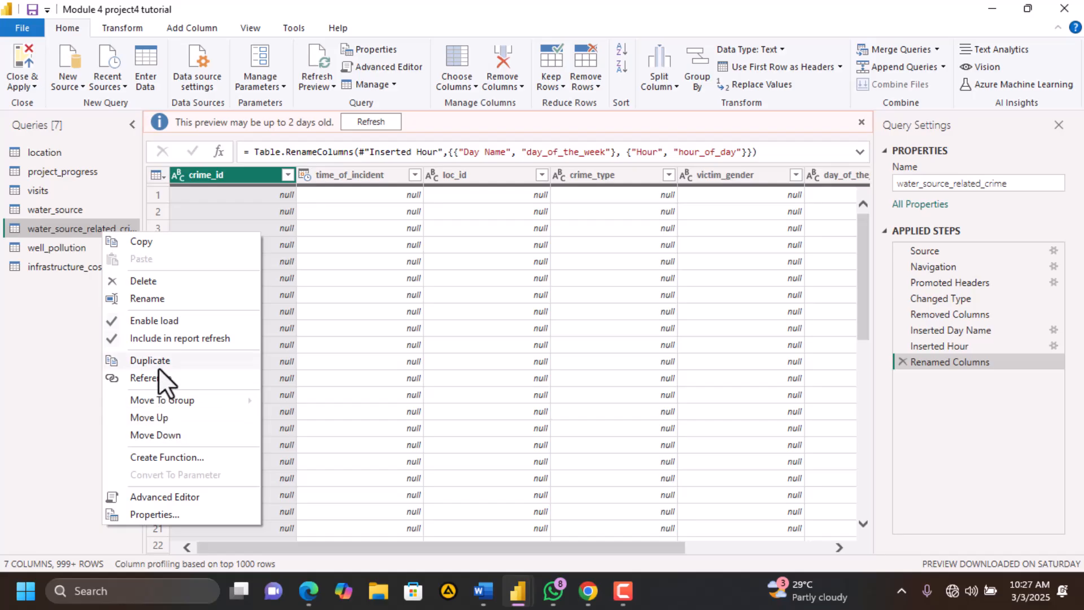
{"action": "left_click", "coordinate": [144, 280]}
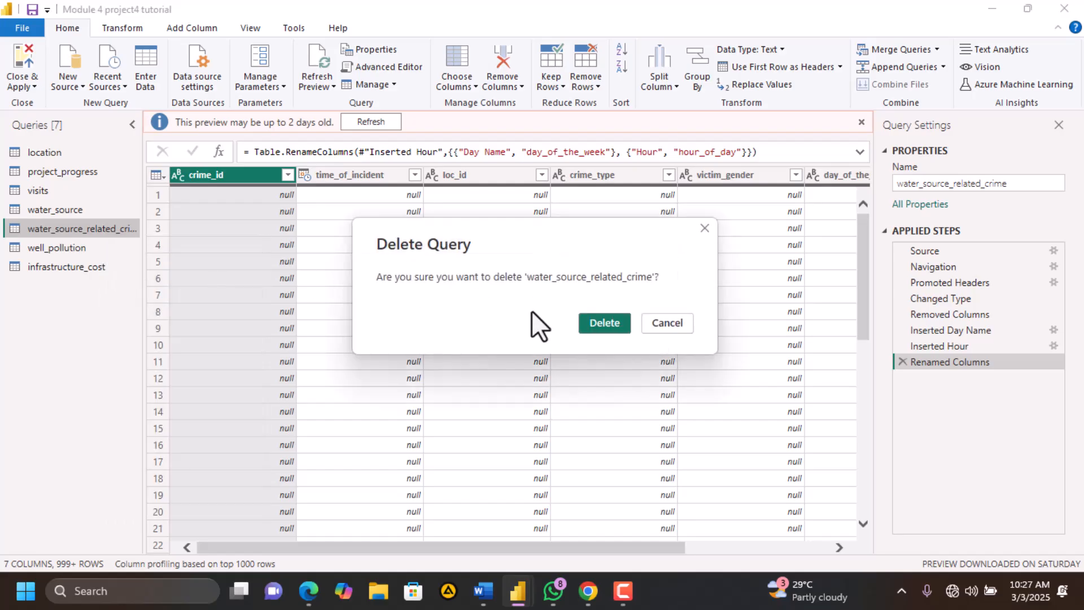
{"action": "left_click", "coordinate": [586, 322]}
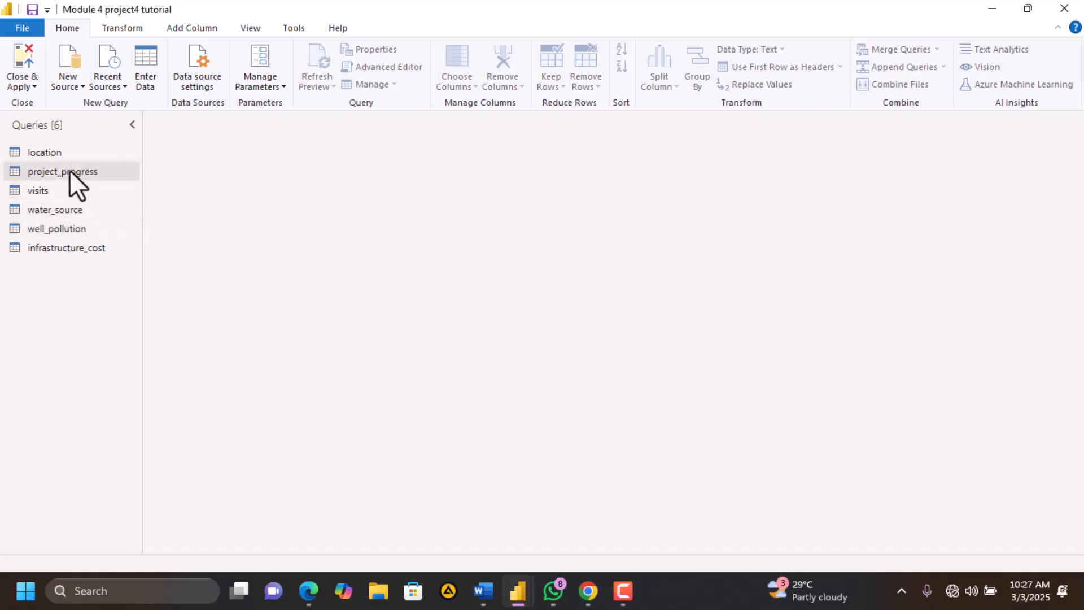
Try removing all columns other than source_id from the well_pollution query, and delete the resulting applied step
{"action": "left_click", "coordinate": [72, 213]}
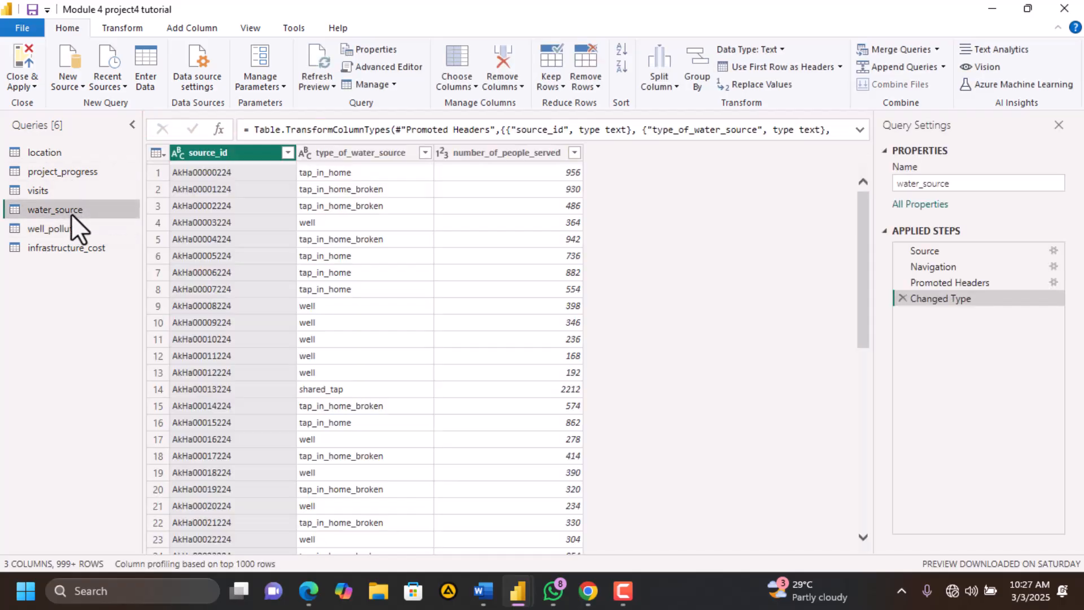
{"action": "left_click", "coordinate": [66, 231]}
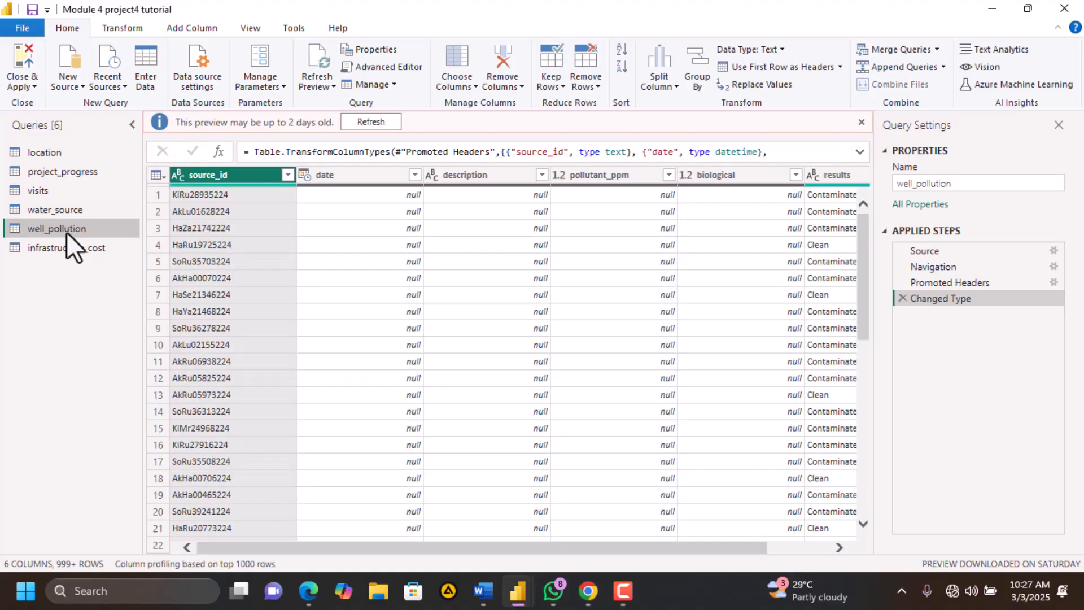
{"action": "left_click", "coordinate": [508, 82]}
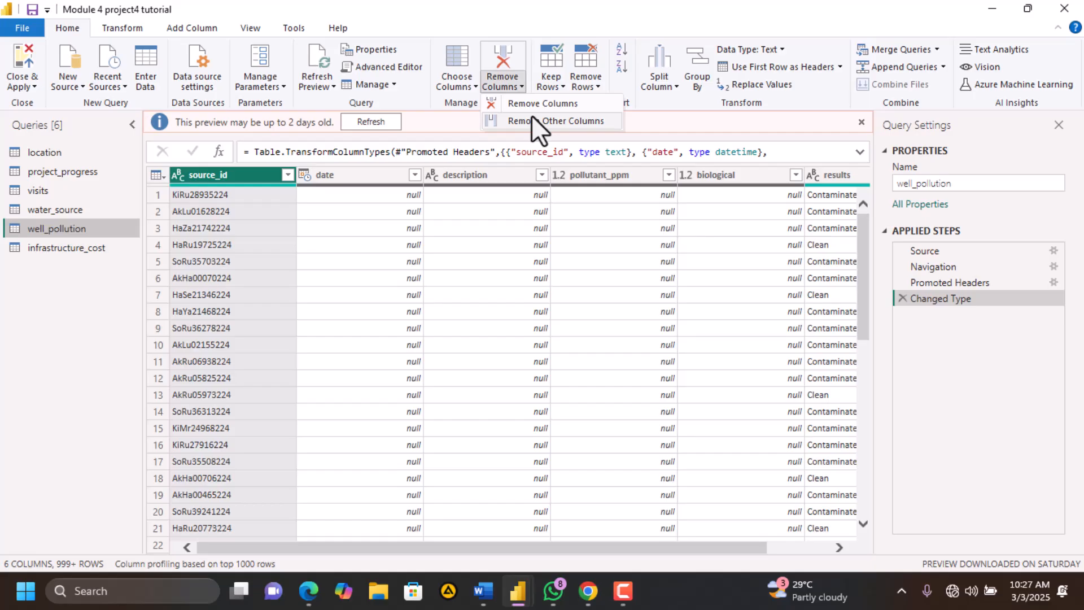
{"action": "left_click", "coordinate": [429, 96]}
{"action": "left_click", "coordinate": [475, 86]}
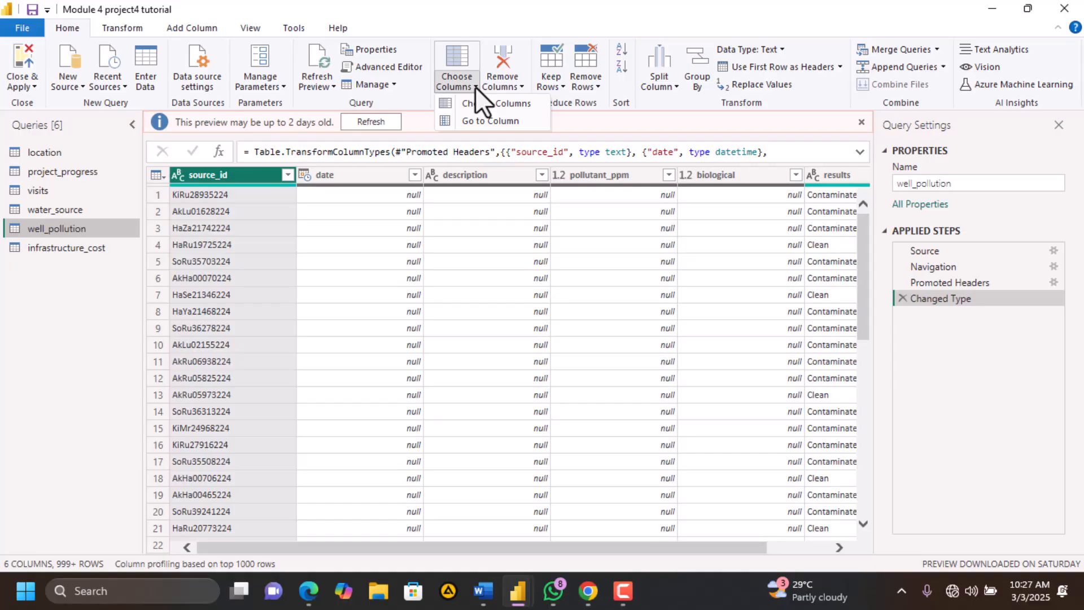
{"action": "left_click", "coordinate": [475, 86]}
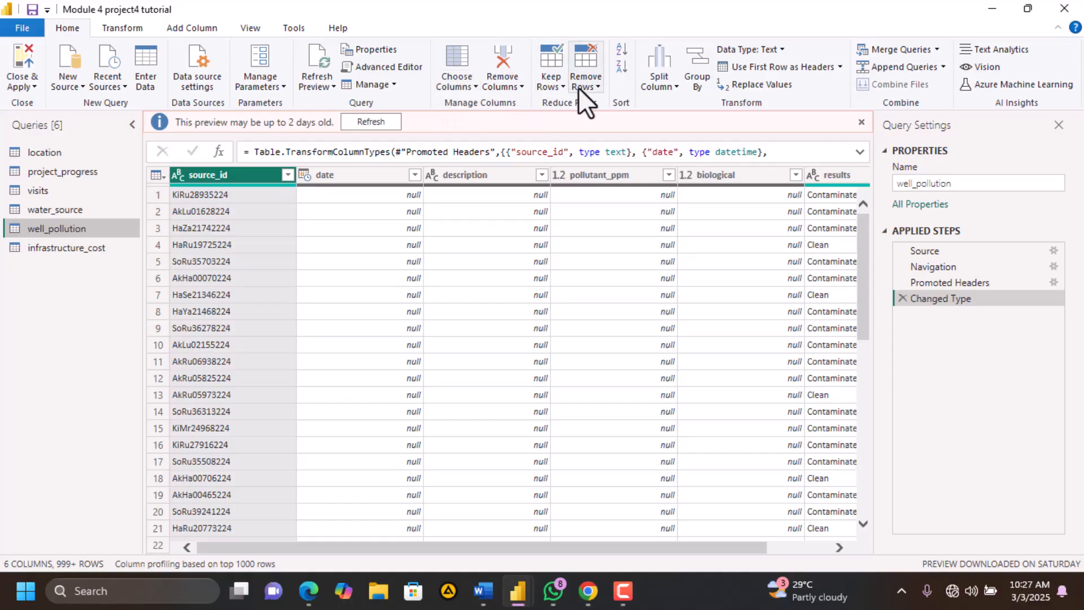
{"action": "left_click", "coordinate": [592, 88]}
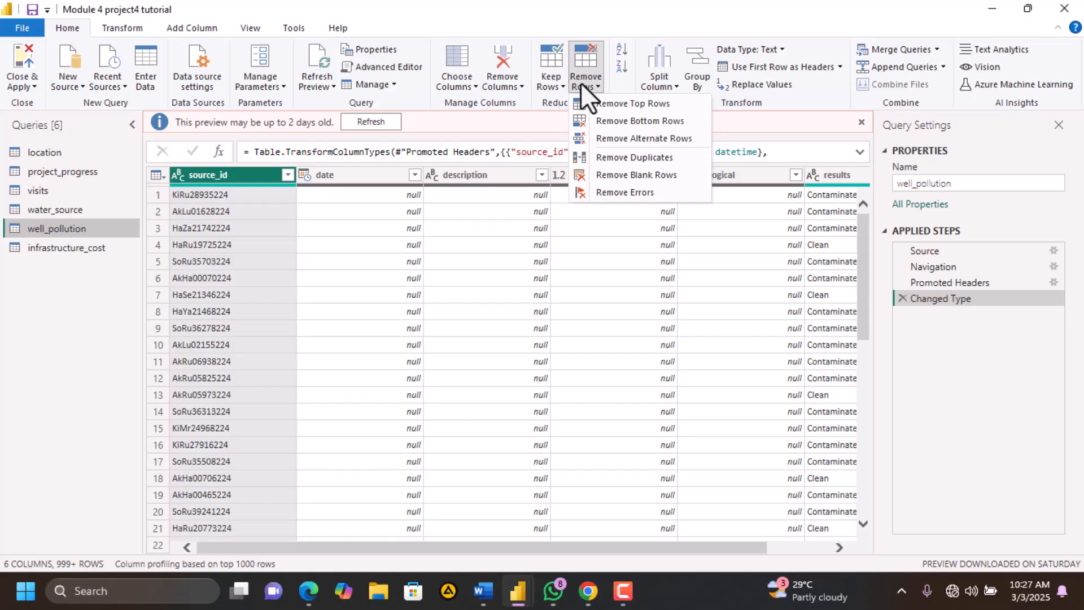
{"action": "left_click", "coordinate": [556, 84]}
{"action": "left_click", "coordinate": [556, 86]}
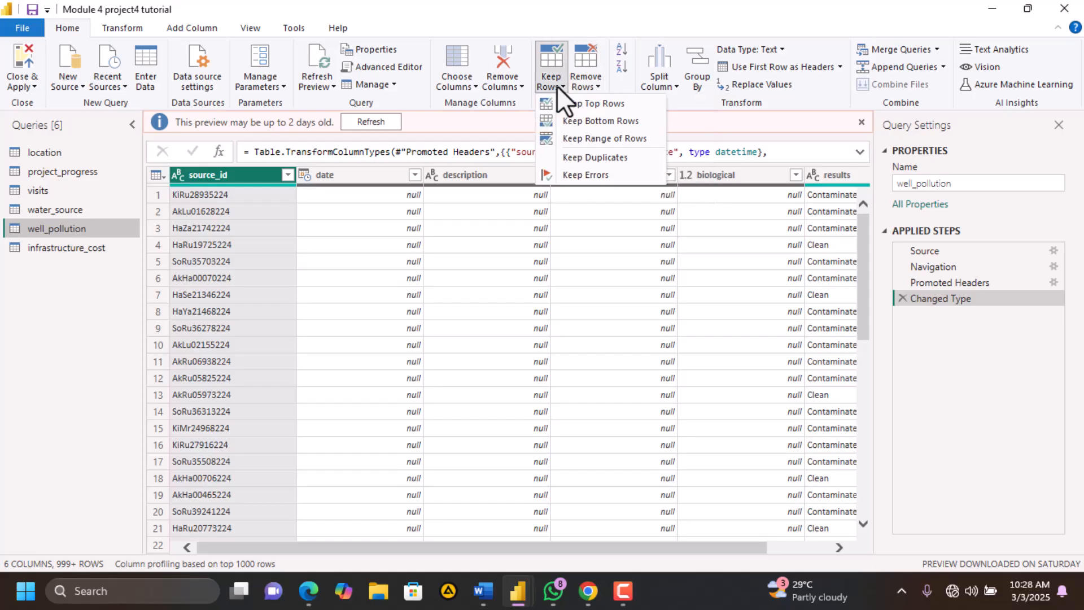
{"action": "left_click", "coordinate": [520, 86]}
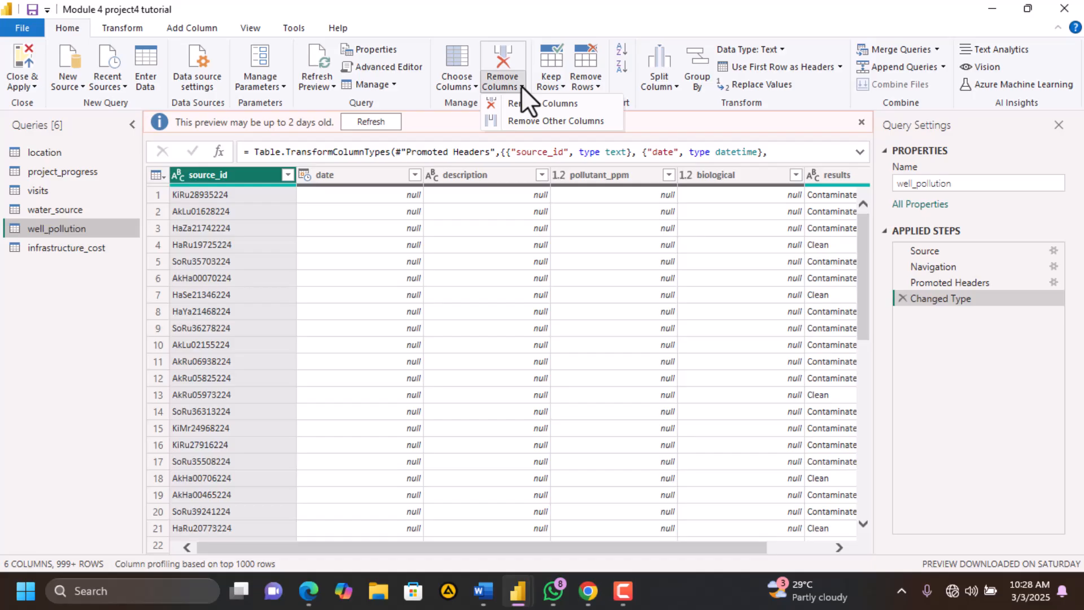
{"action": "left_click", "coordinate": [535, 121]}
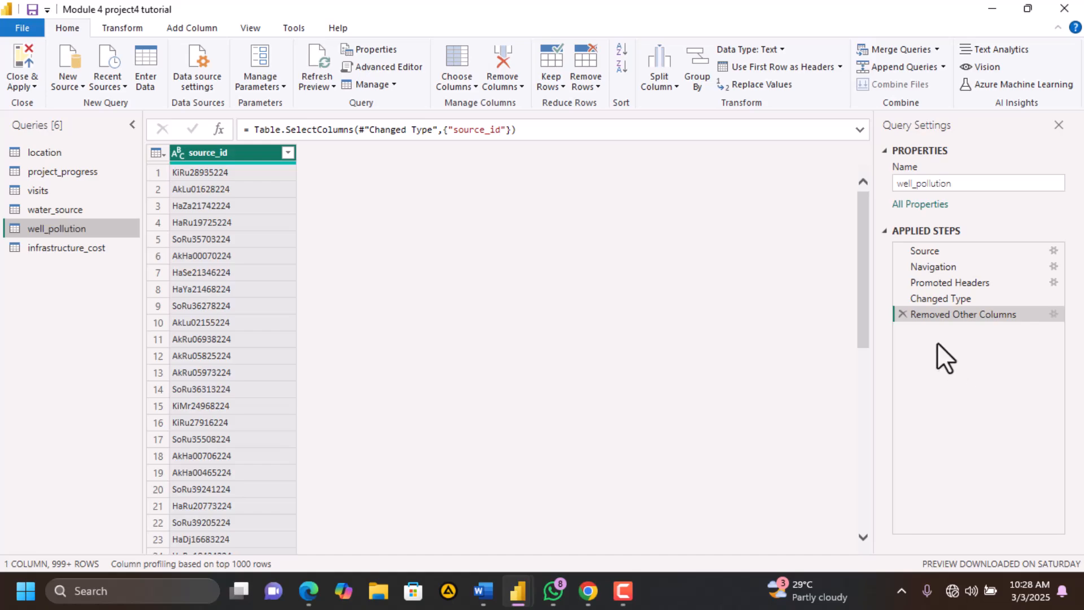
{"action": "left_click", "coordinate": [902, 315]}
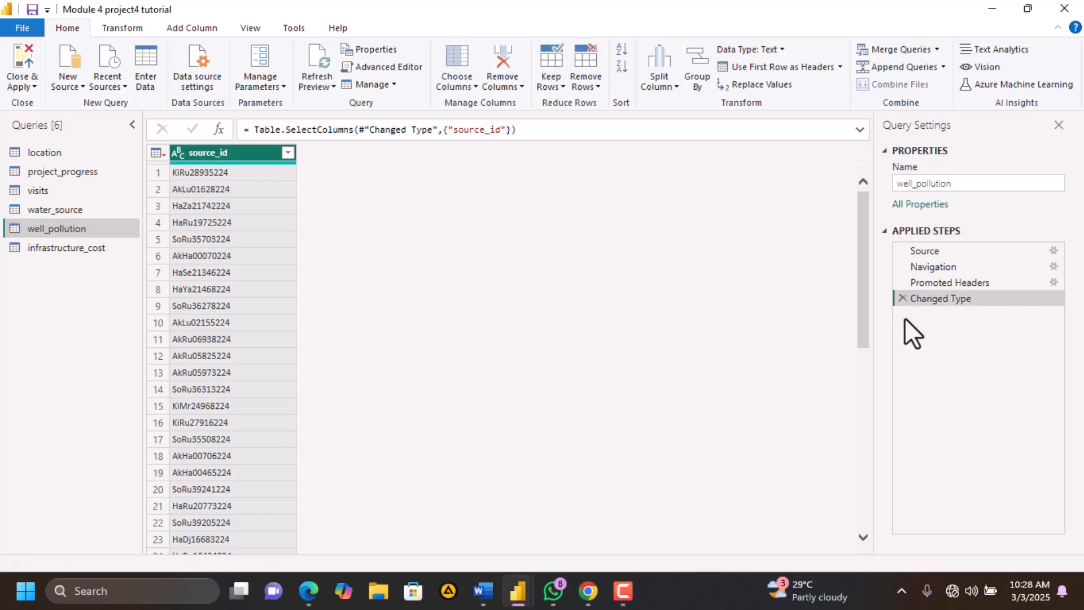
Check the infrastructure_cost query and remove the date, description, pollutant_ppm and biological columns from the well_pollution query
{"action": "left_click", "coordinate": [59, 246]}
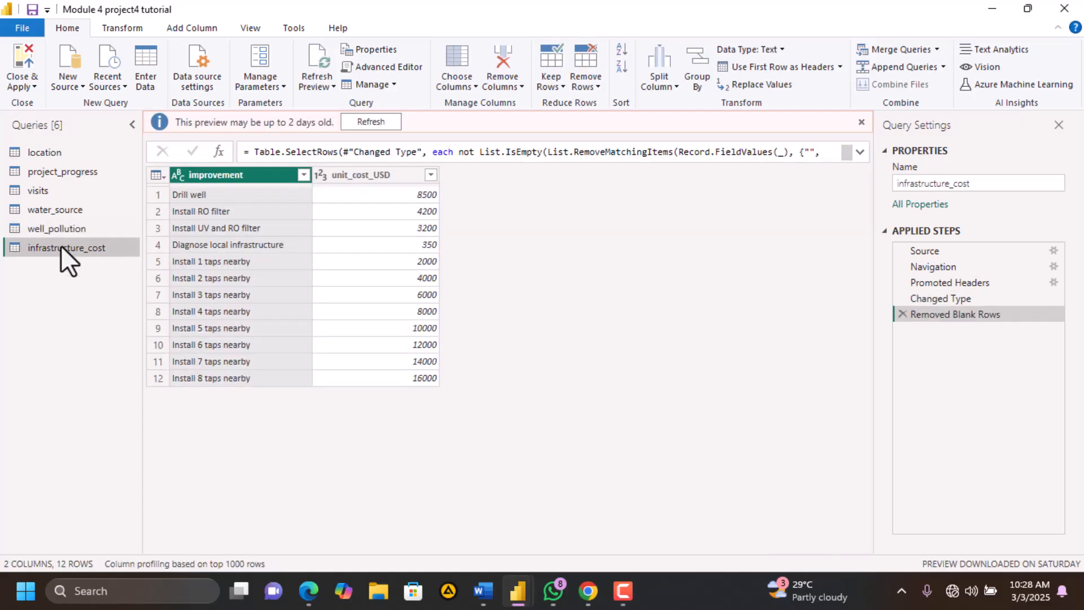
{"action": "left_click", "coordinate": [70, 224]}
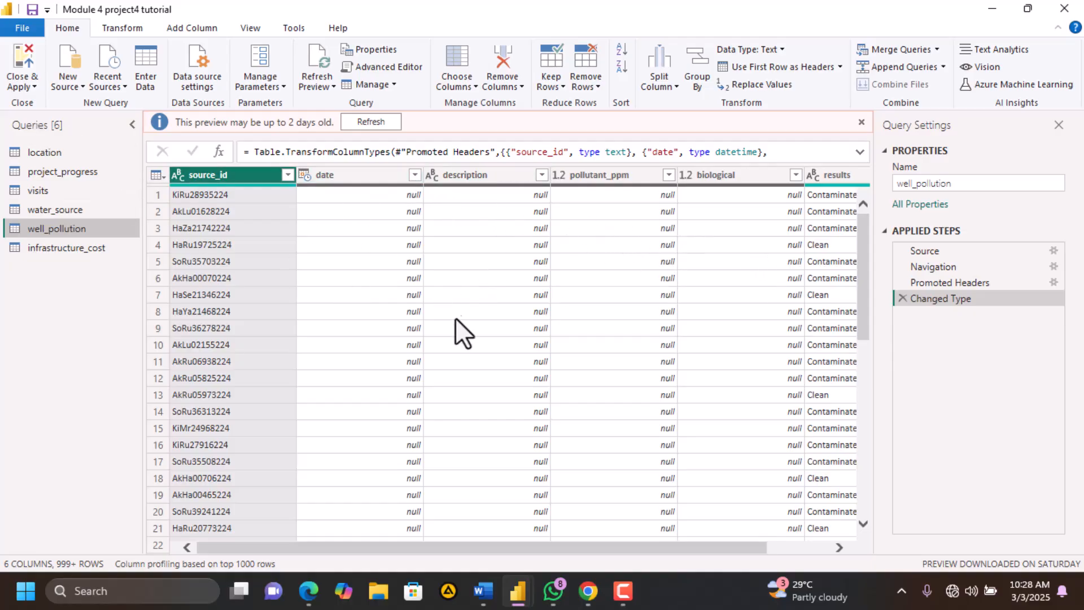
{"action": "left_click", "coordinate": [370, 177]}
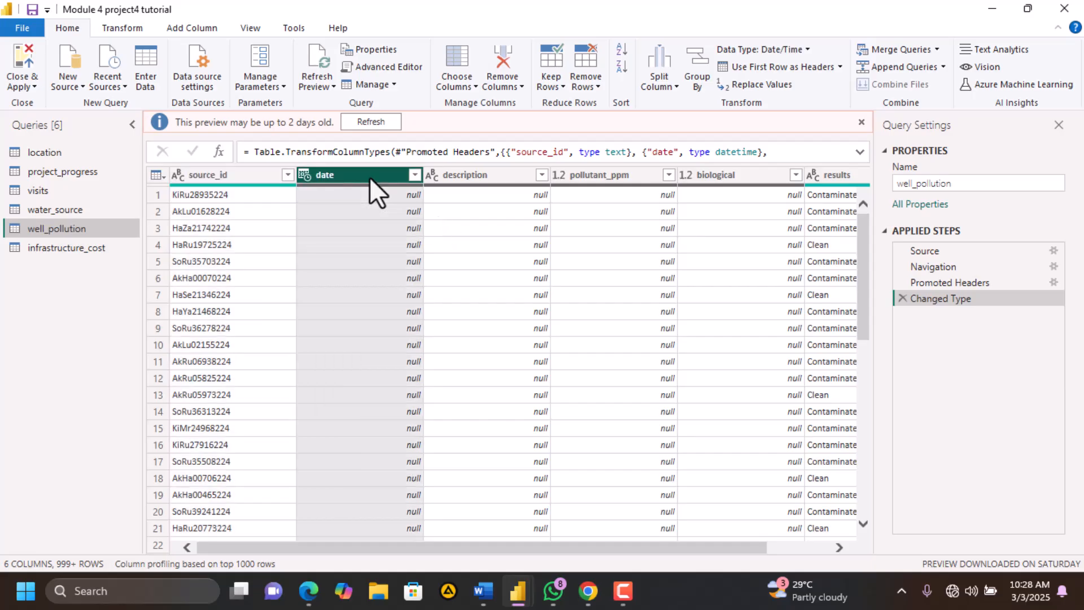
{"action": "left_click", "coordinate": [472, 175], "text": "ctrl"}
{"action": "left_click", "coordinate": [615, 173], "text": "ctrl"}
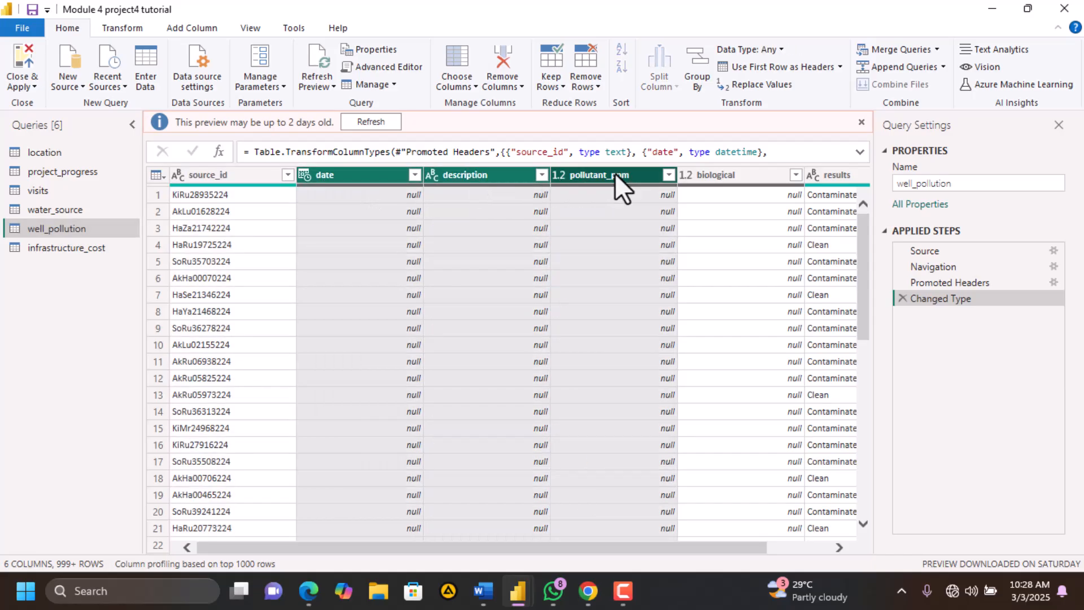
{"action": "left_click", "coordinate": [716, 175], "text": "ctrl"}
{"action": "right_click", "coordinate": [716, 175]}
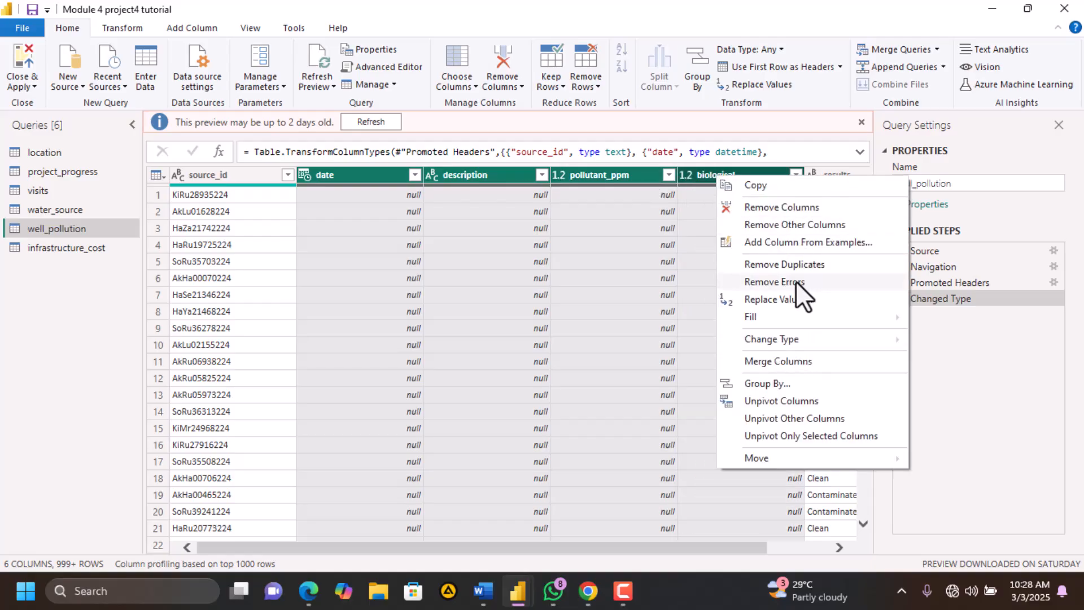
{"action": "left_click", "coordinate": [786, 210]}
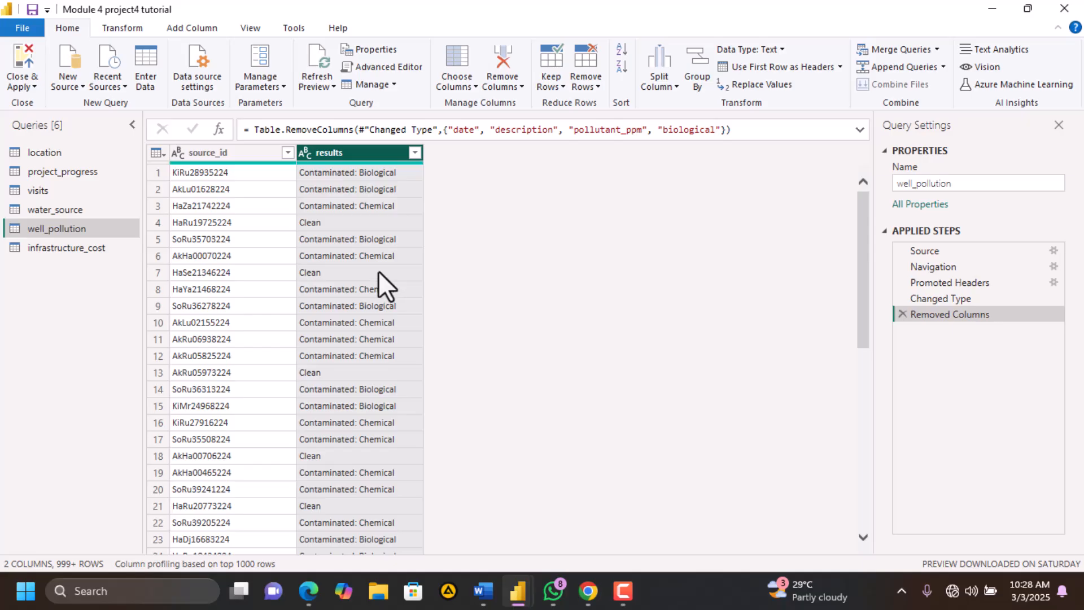
Close the query editor with its changes applied to the model and collapse the well_pollution field list
{"action": "left_click", "coordinate": [25, 84]}
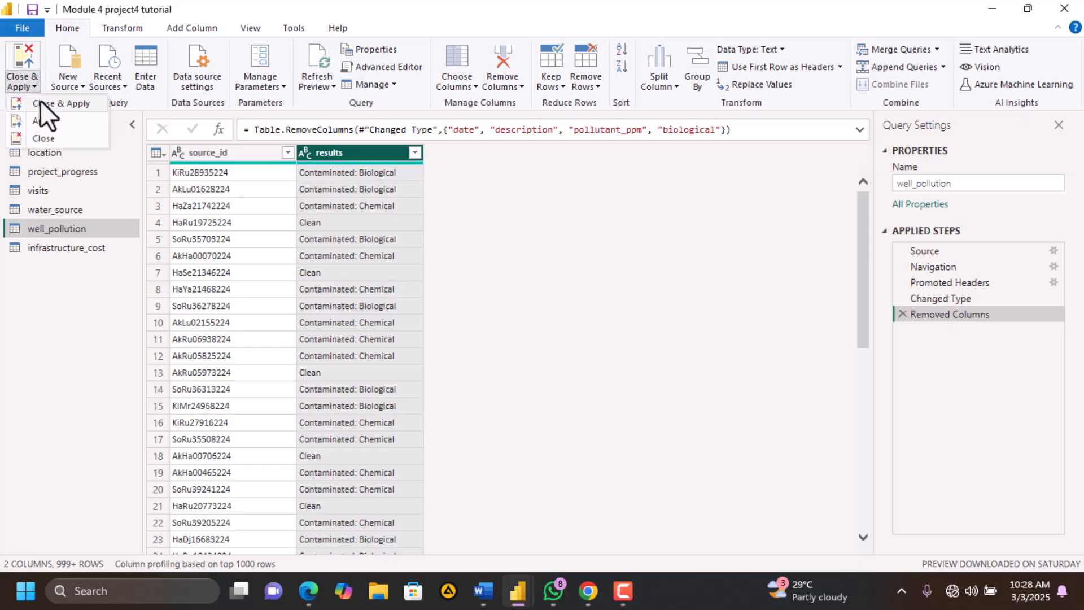
{"action": "left_click", "coordinate": [39, 100]}
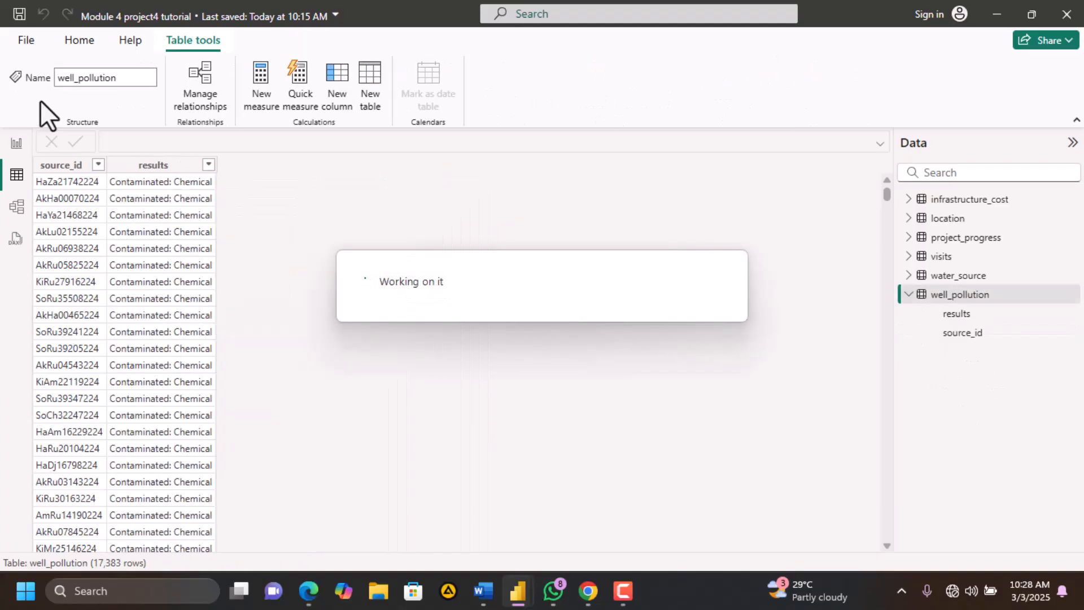
{"action": "left_click", "coordinate": [907, 295]}
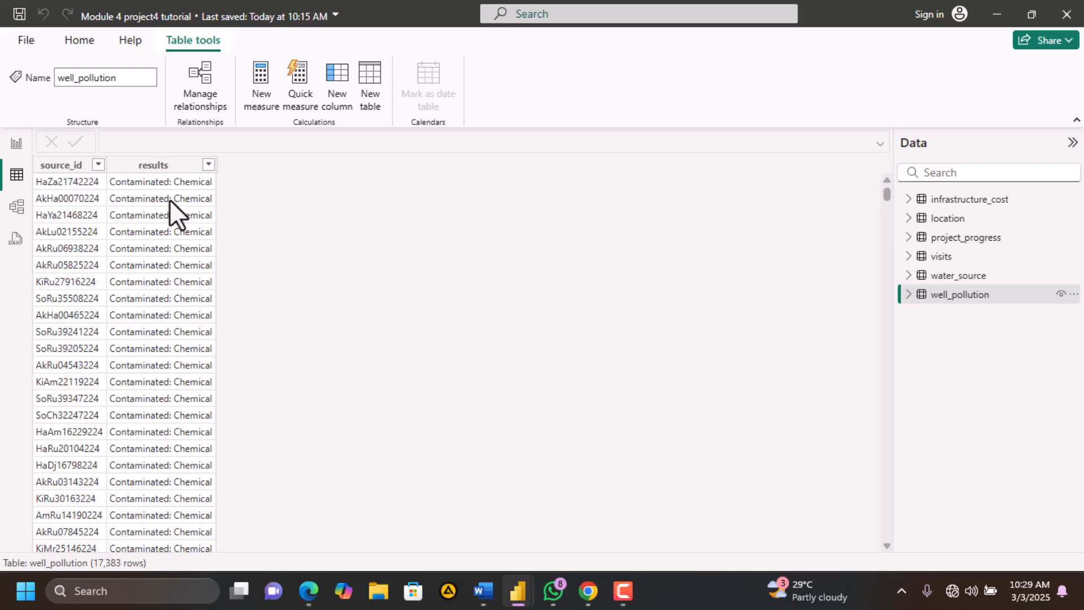
Check the report page and the data of the infrastructure_cost and location tables
{"action": "left_click", "coordinate": [17, 145]}
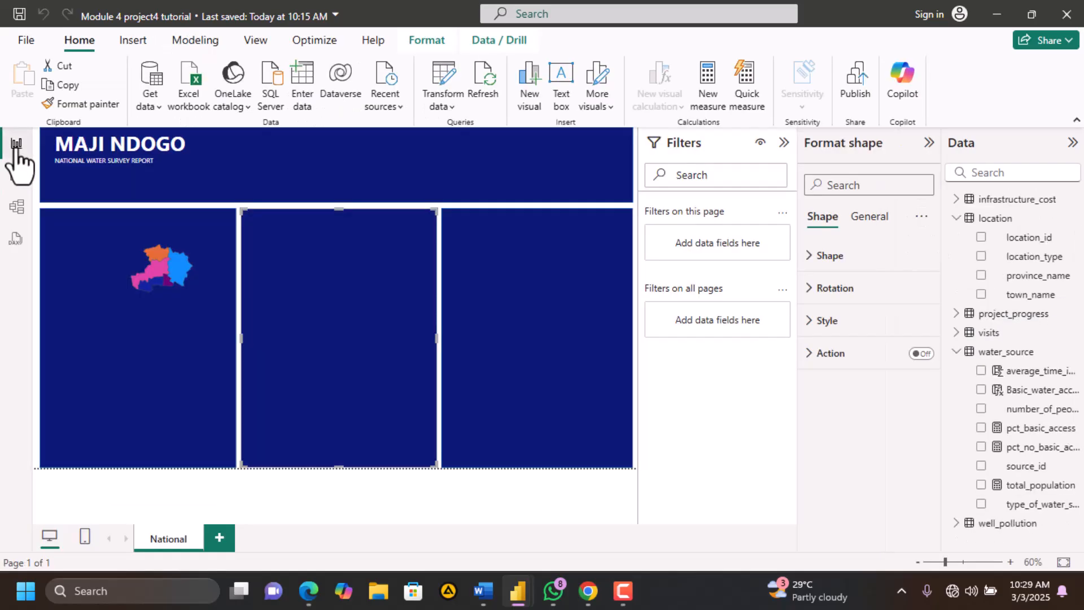
{"action": "left_click", "coordinate": [17, 175]}
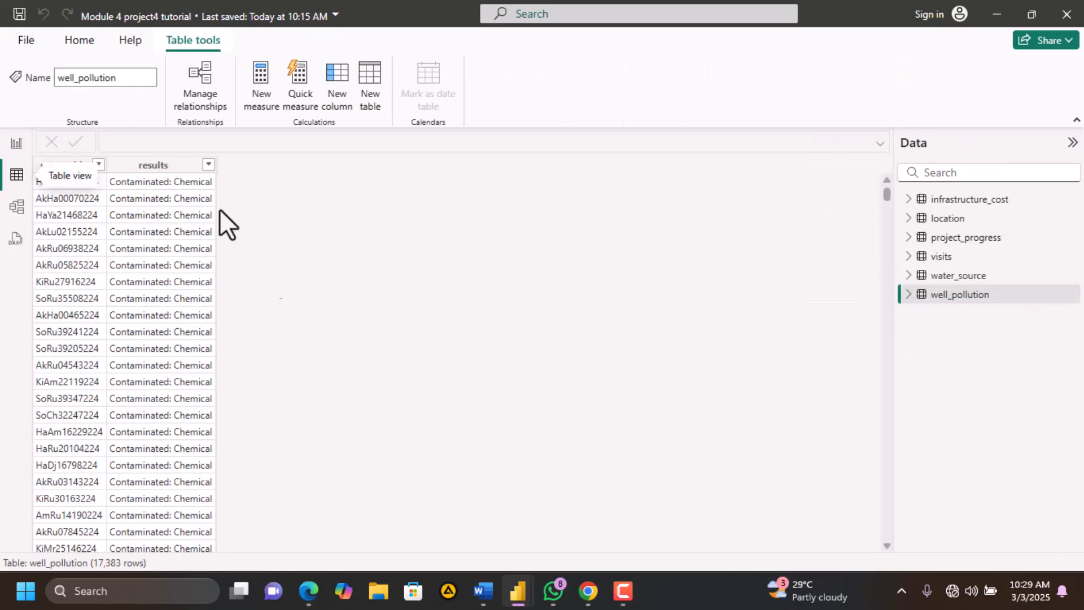
{"action": "left_click", "coordinate": [940, 204]}
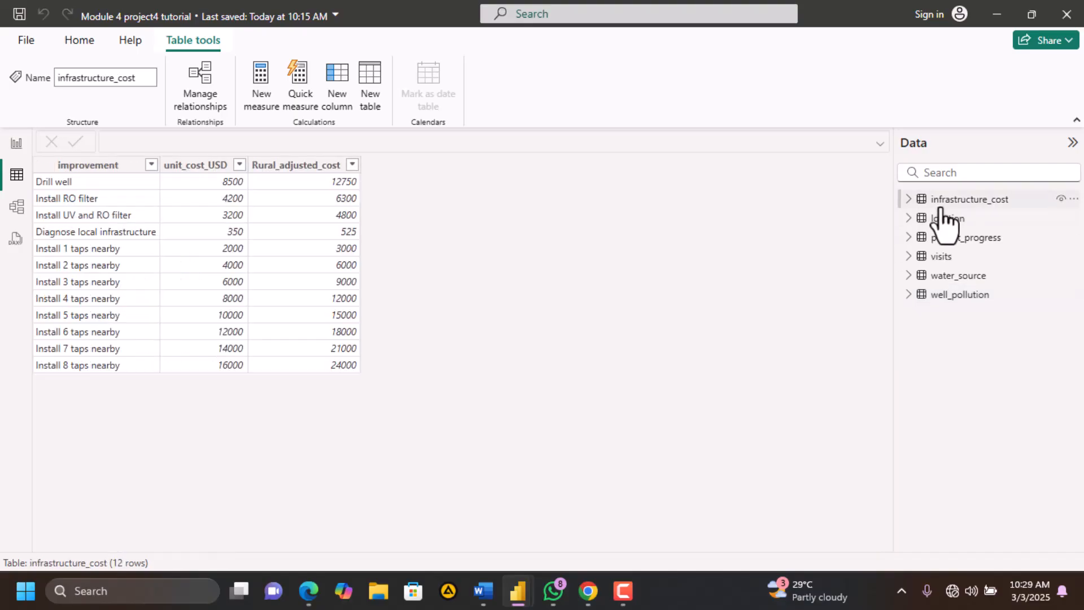
{"action": "left_click", "coordinate": [941, 220]}
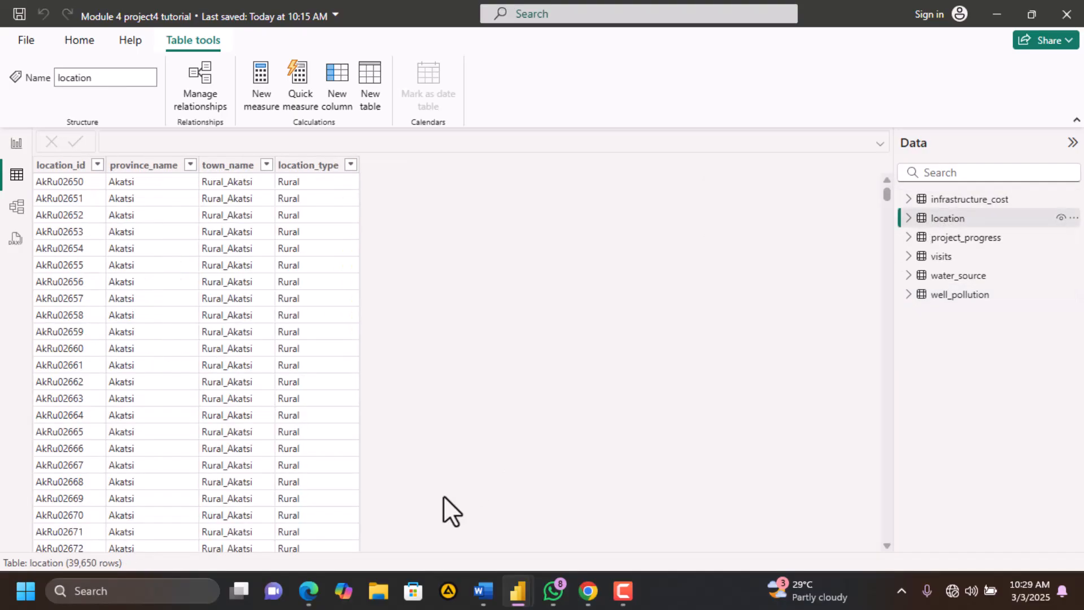
Switch to Part_4.pdf in Edge and read page 4's instructions on checking the model and the project_progress and location changes
{"action": "left_click", "coordinate": [316, 591]}
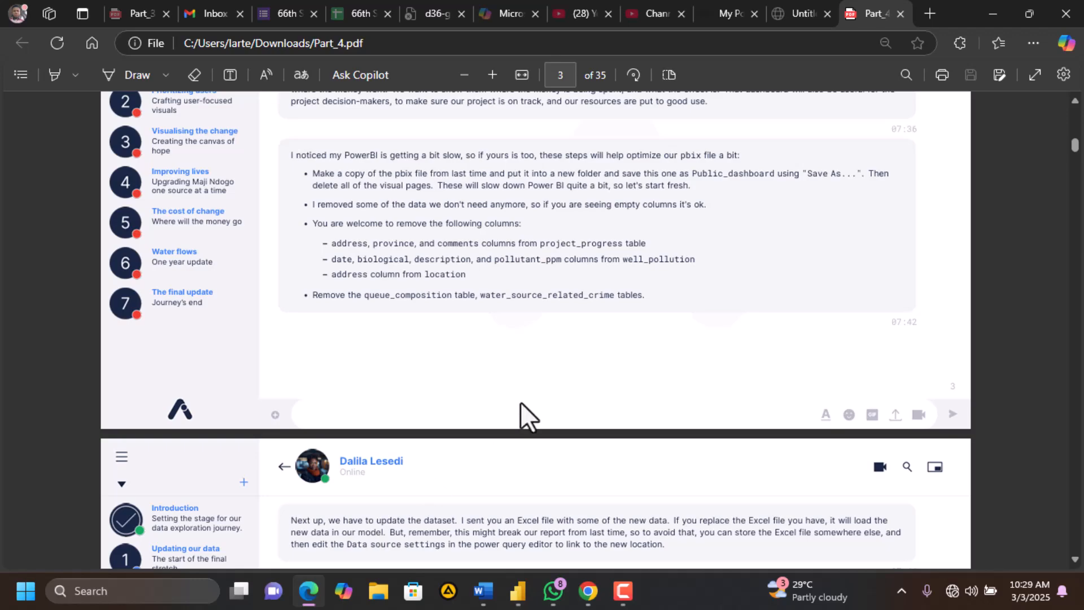
{"action": "scroll", "coordinate": [520, 403], "scroll_direction": "down", "scroll_amount": 4}
{"action": "scroll", "coordinate": [520, 401], "scroll_direction": "down", "scroll_amount": 4}
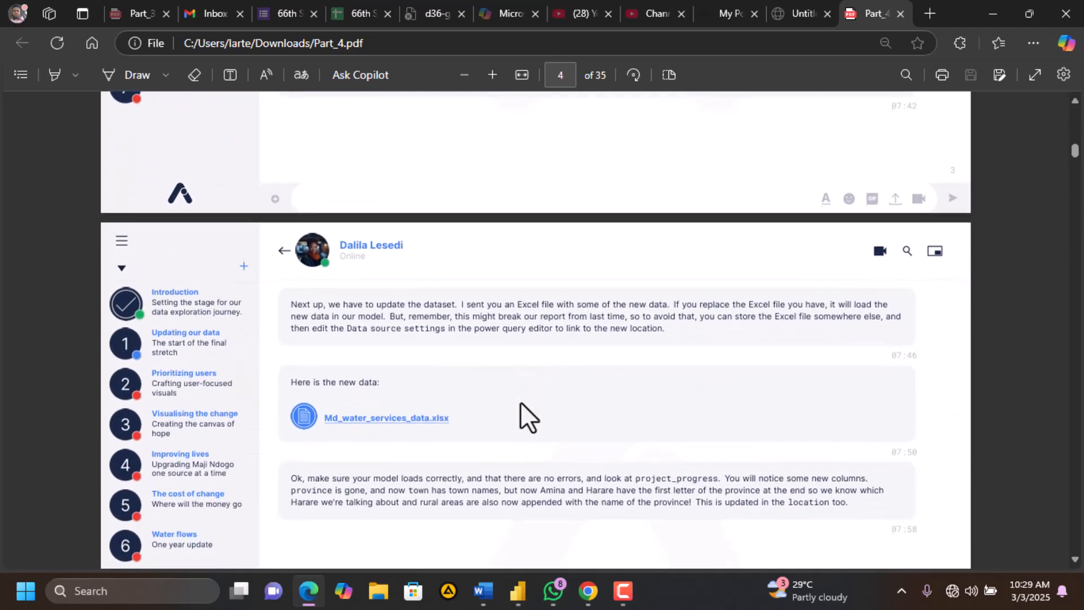
{"action": "scroll", "coordinate": [520, 401], "scroll_direction": "down", "scroll_amount": 1}
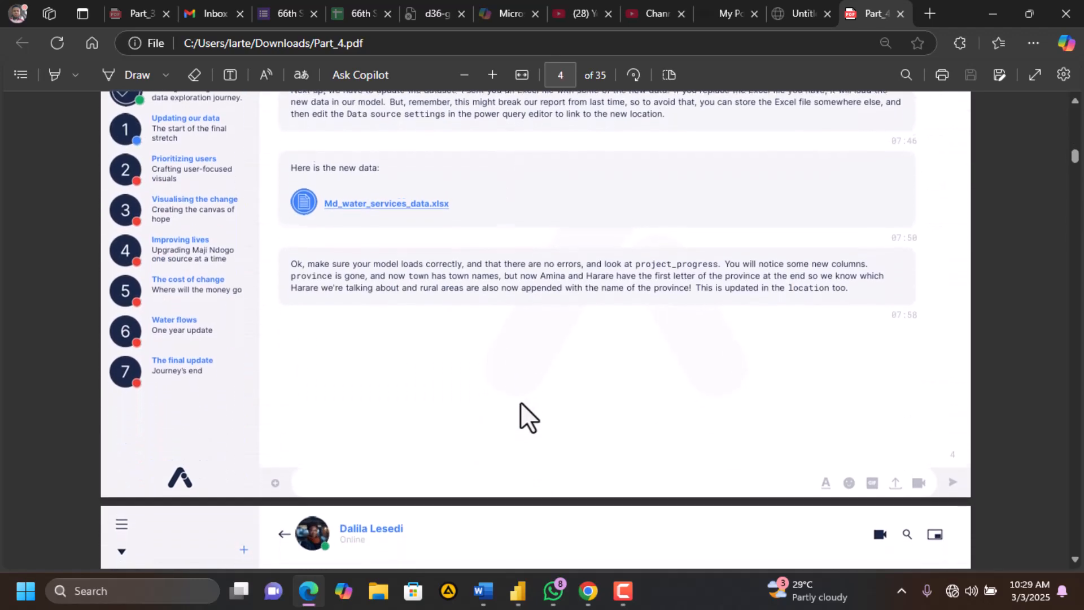
{"action": "scroll", "coordinate": [520, 401], "scroll_direction": "down", "scroll_amount": 1}
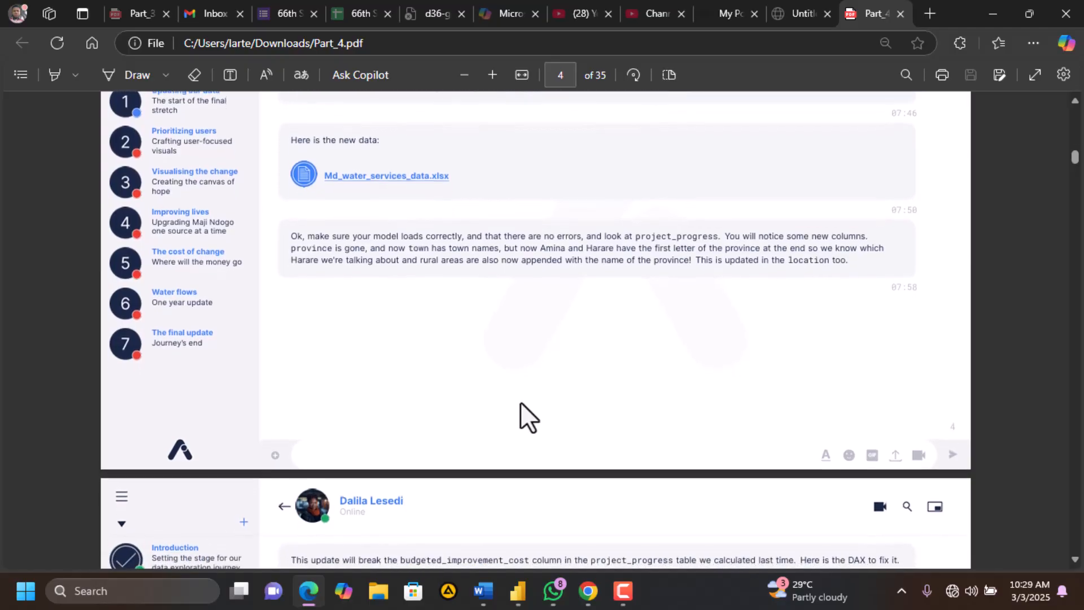
{"action": "scroll", "coordinate": [520, 401], "scroll_direction": "down", "scroll_amount": 1}
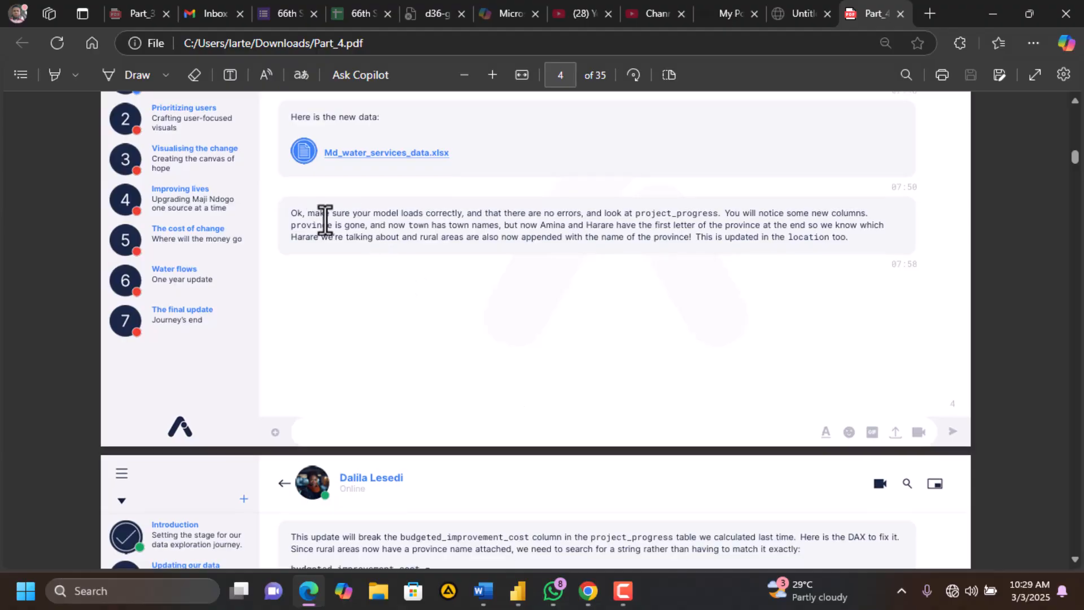
{"action": "left_click_drag", "start_coordinate": [288, 214], "coordinate": [844, 240]}
{"action": "left_click", "coordinate": [715, 216]}
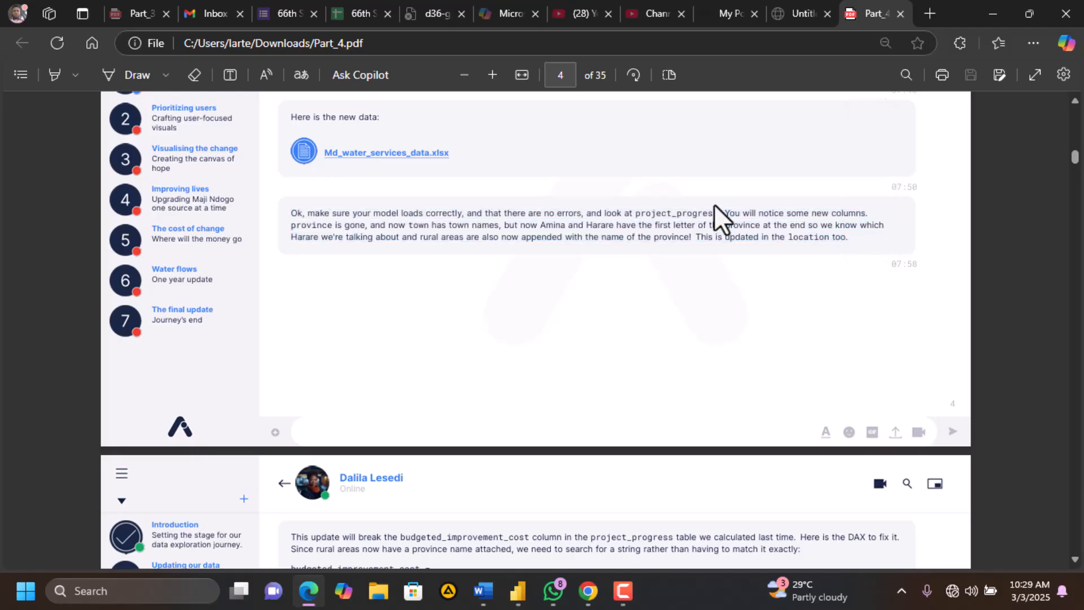
Read page 5's instructions on the corrected budgeted_improvement_cost DAX and the new project_progress columns
{"action": "left_click_drag", "start_coordinate": [291, 213], "coordinate": [718, 256]}
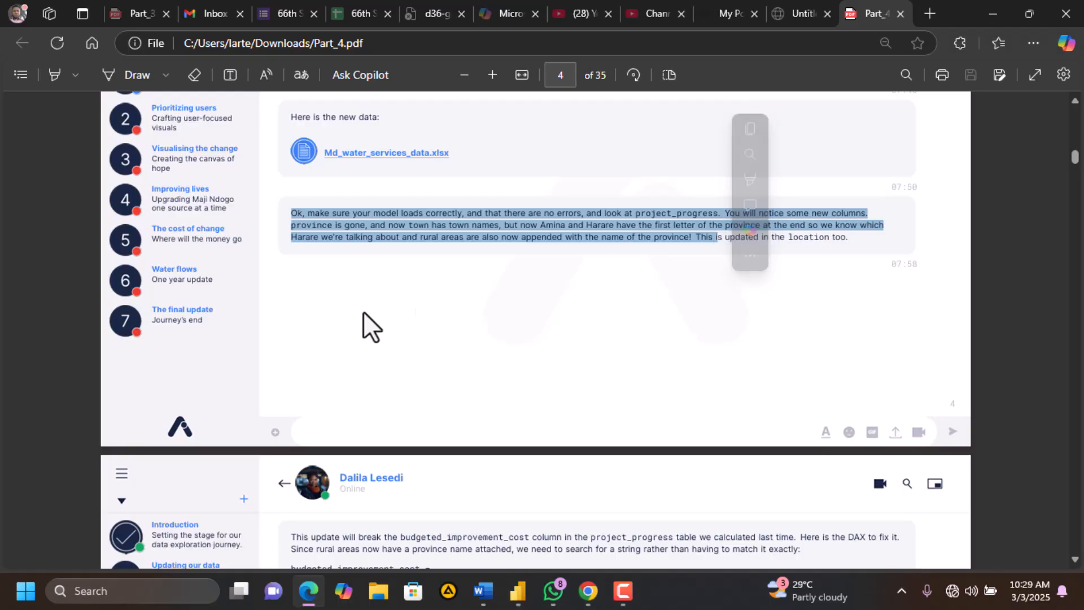
{"action": "scroll", "coordinate": [419, 510], "scroll_direction": "down", "scroll_amount": 3}
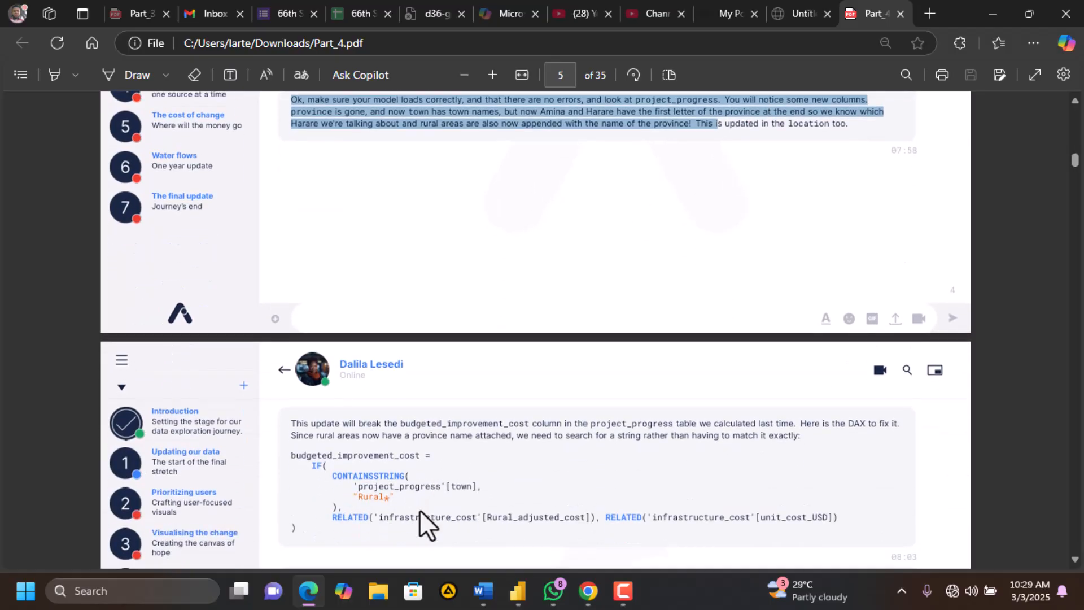
{"action": "scroll", "coordinate": [419, 509], "scroll_direction": "up", "scroll_amount": 3}
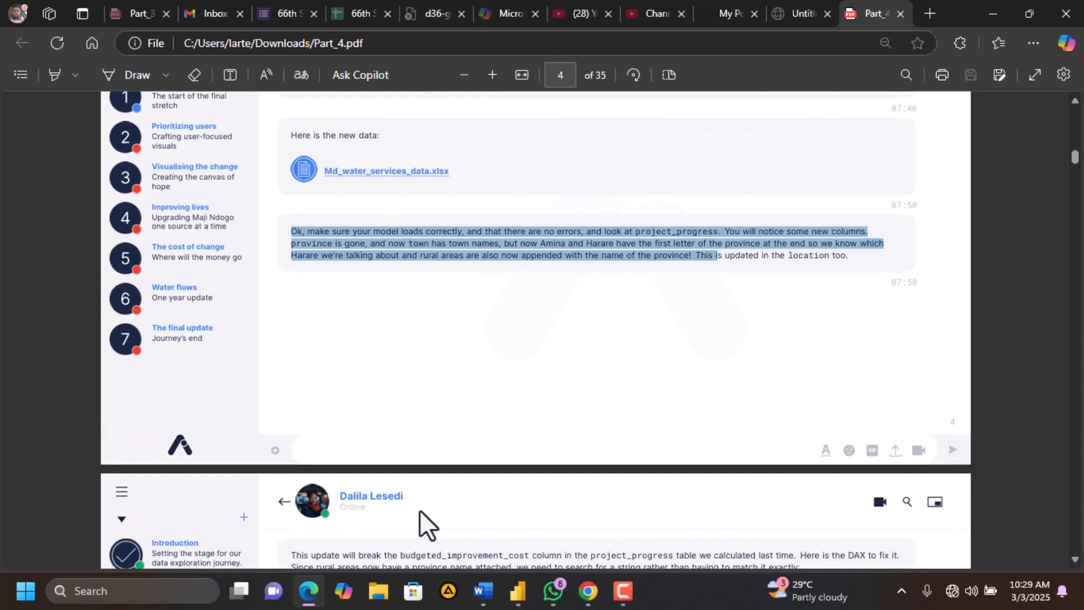
{"action": "scroll", "coordinate": [508, 424], "scroll_direction": "down", "scroll_amount": 5}
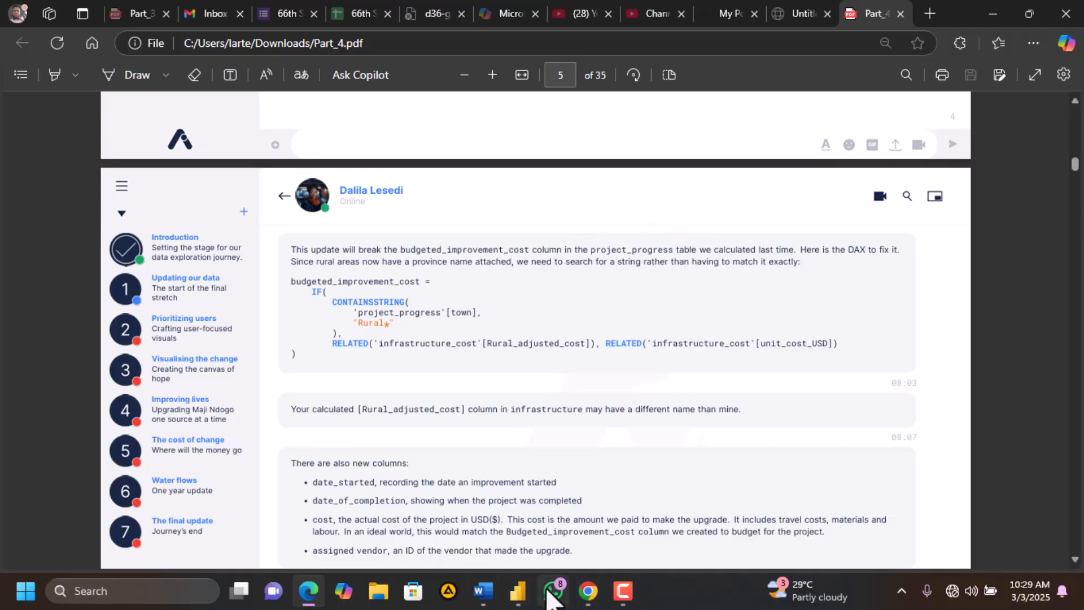
Switch to the Module 4 project4 tutorial report in Power BI and check the project_progress table's columns, including Budgeted_improvement_cost and assigned_vendor
{"action": "mouse_move", "coordinate": [518, 590]}
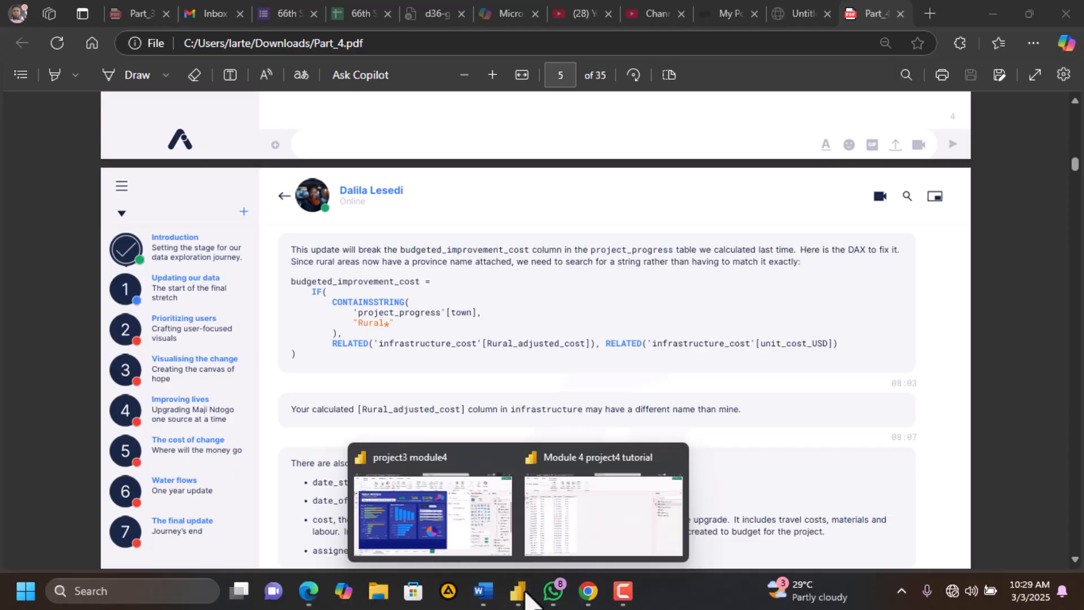
{"action": "left_click", "coordinate": [559, 533]}
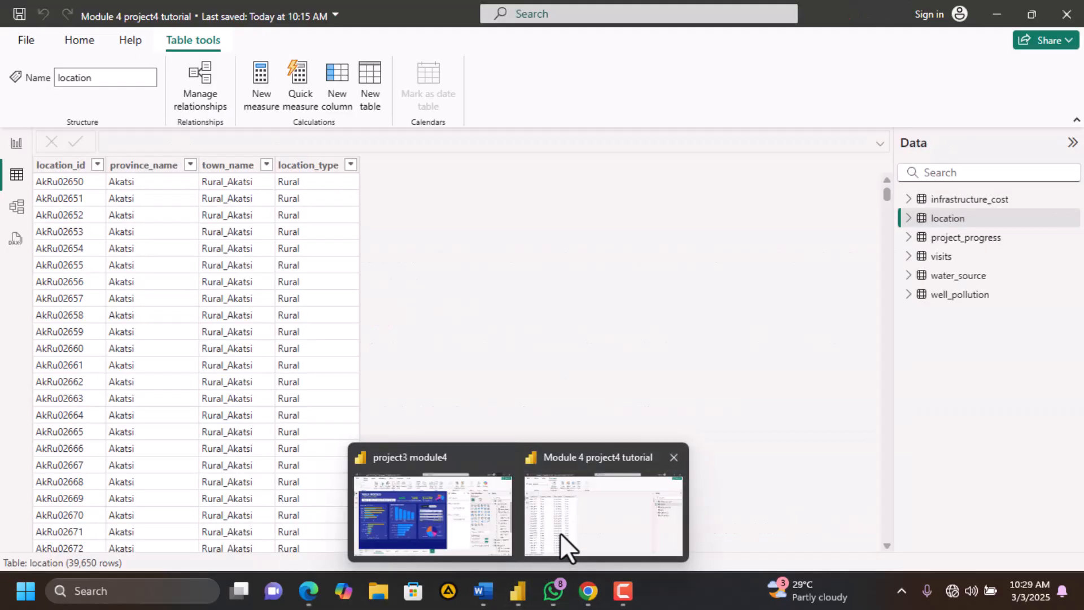
{"action": "left_click", "coordinate": [976, 243]}
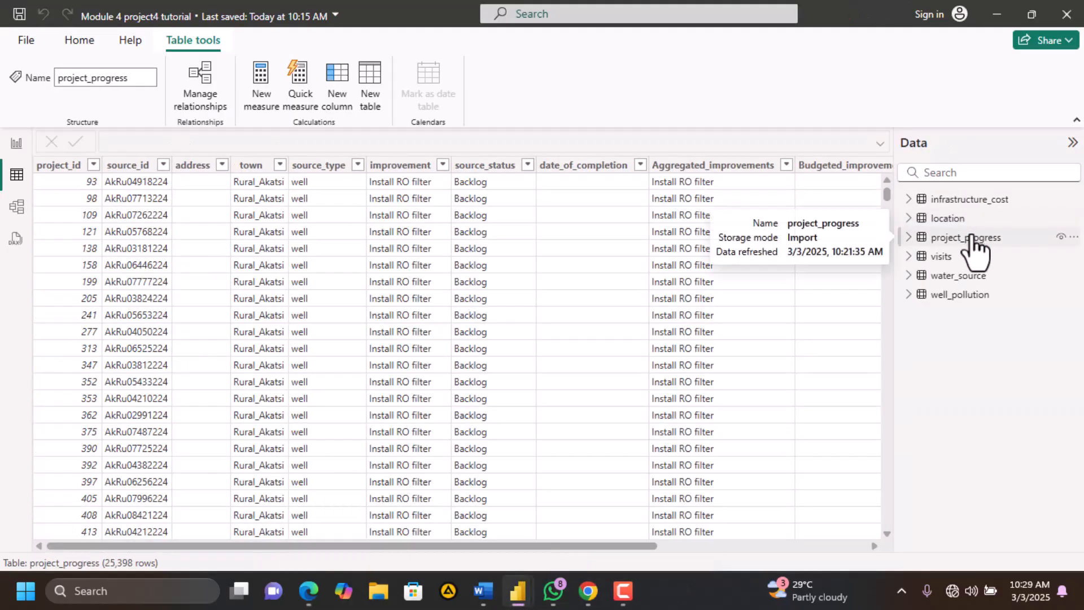
{"action": "scroll", "coordinate": [631, 364], "scroll_direction": "right", "scroll_amount": 4}
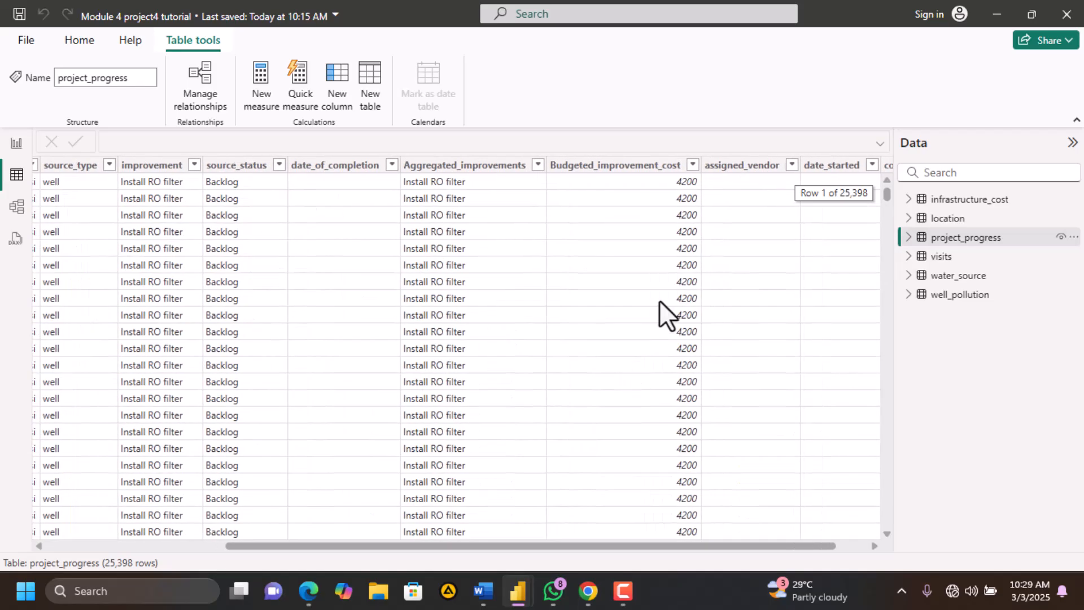
{"action": "scroll", "coordinate": [395, 232], "scroll_direction": "left", "scroll_amount": 4}
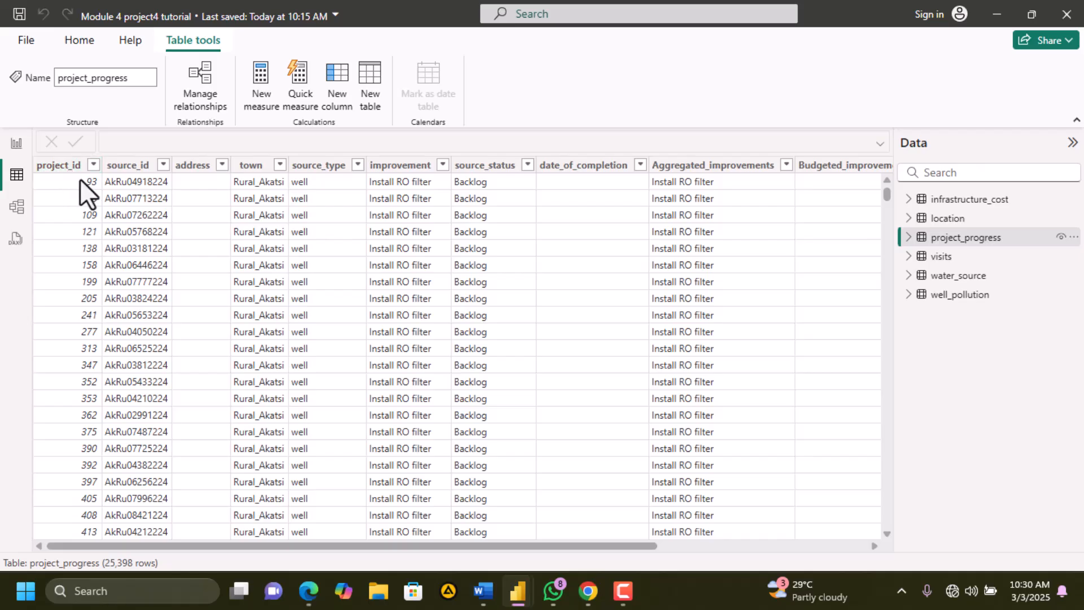
{"action": "scroll", "coordinate": [434, 212], "scroll_direction": "right", "scroll_amount": 4}
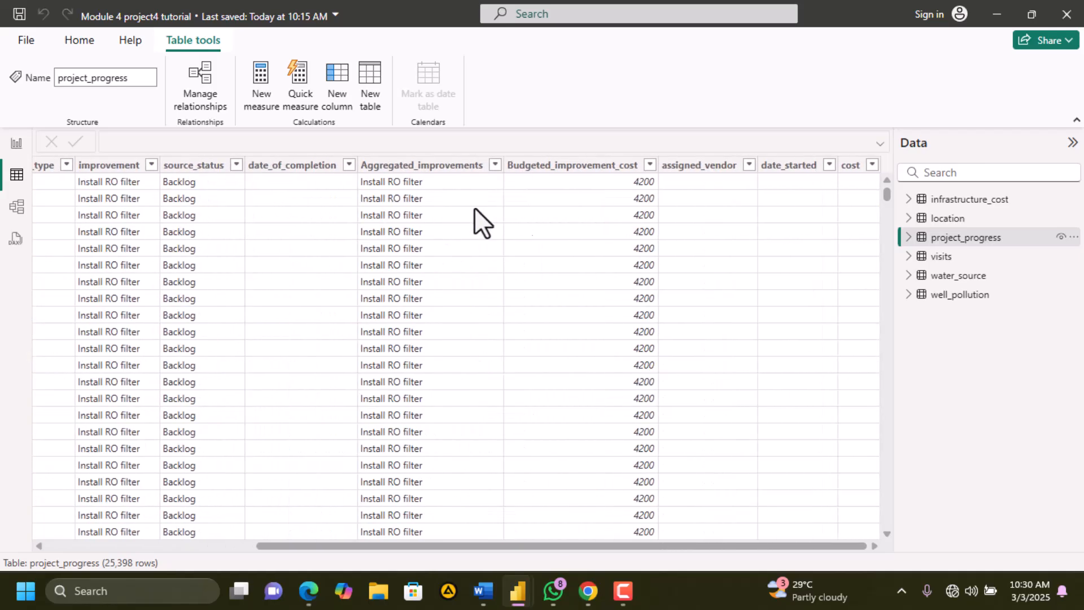
{"action": "left_click", "coordinate": [612, 184]}
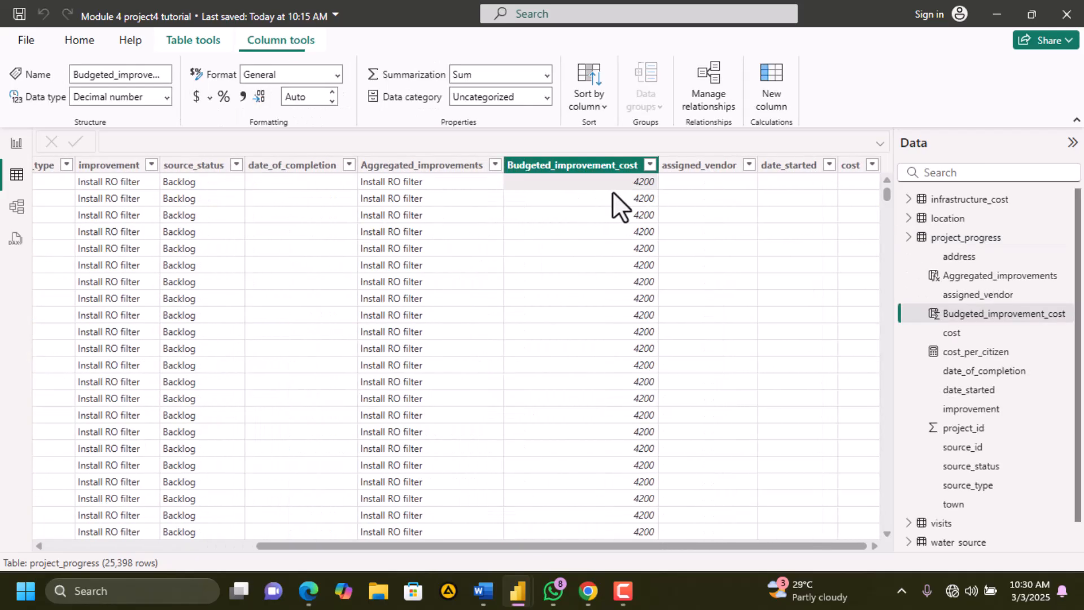
{"action": "left_click", "coordinate": [727, 221]}
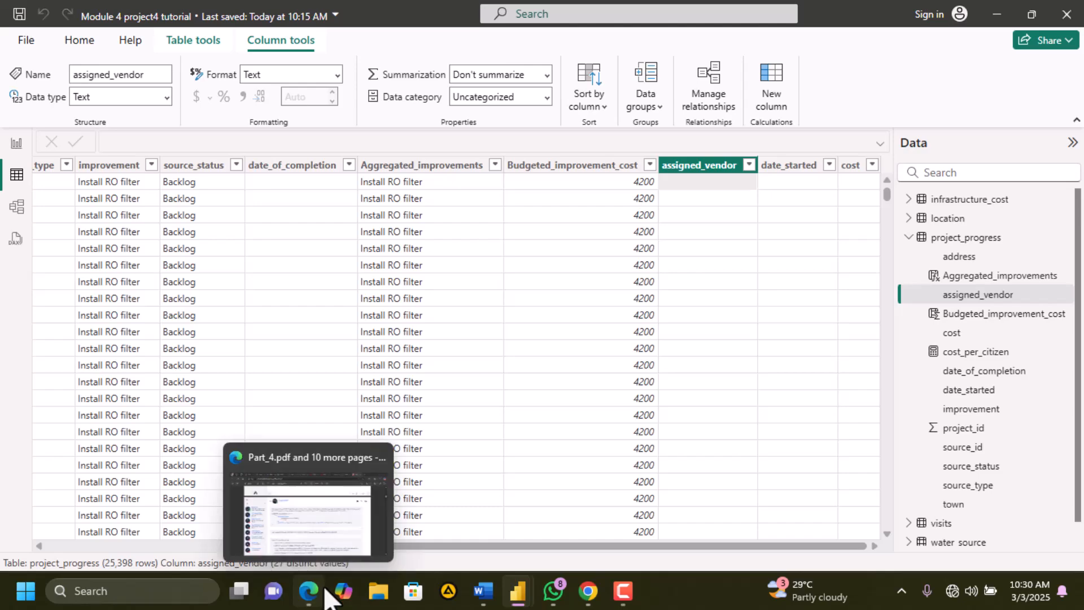
{"action": "left_click_drag", "start_coordinate": [885, 194], "coordinate": [842, 180]}
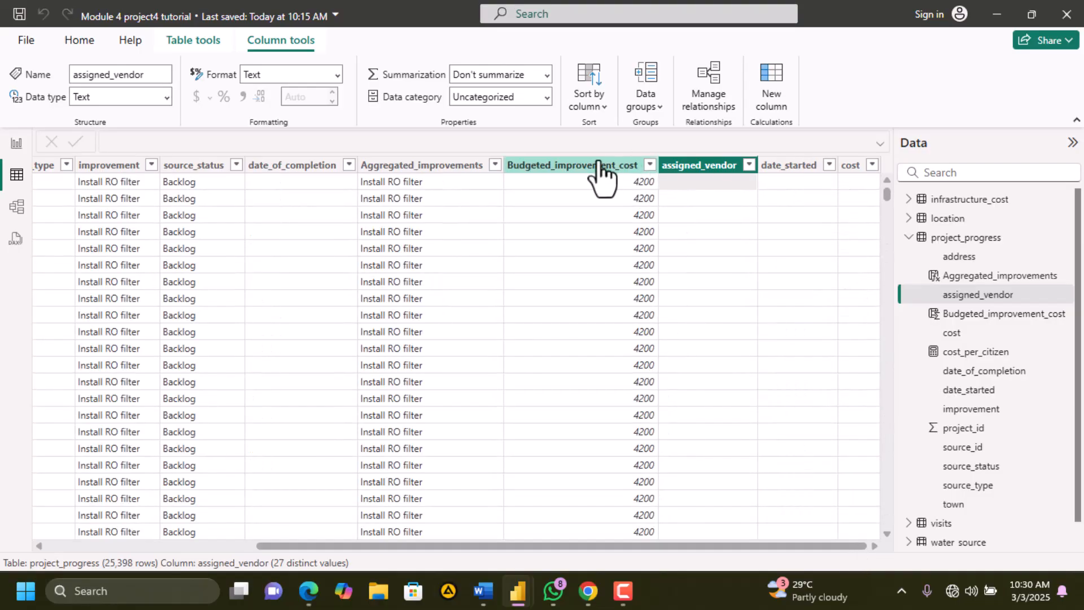
{"action": "left_click", "coordinate": [308, 591]}
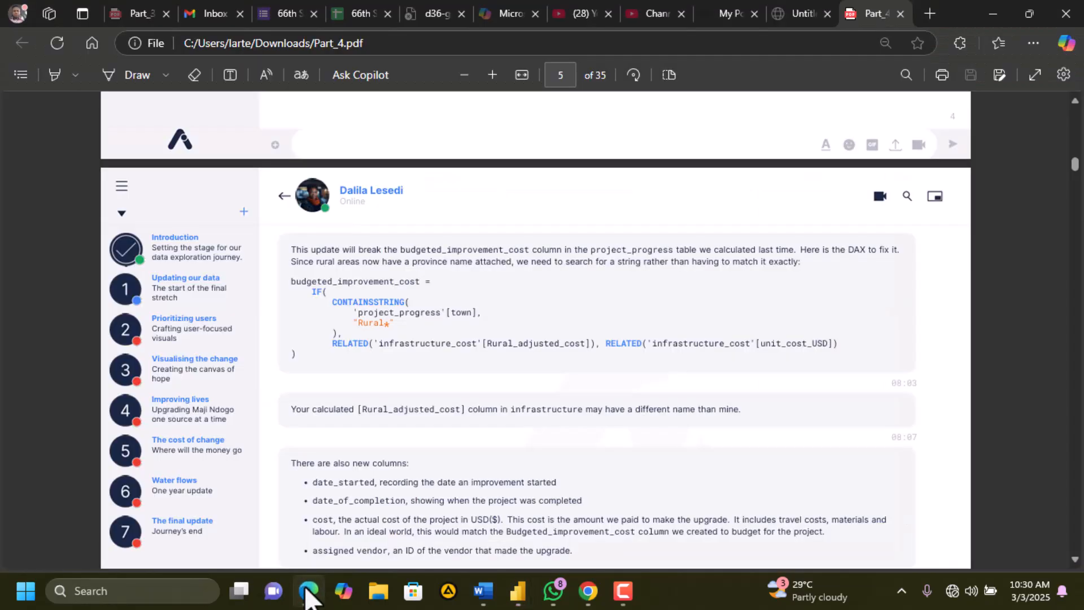
{"action": "left_click", "coordinate": [308, 590]}
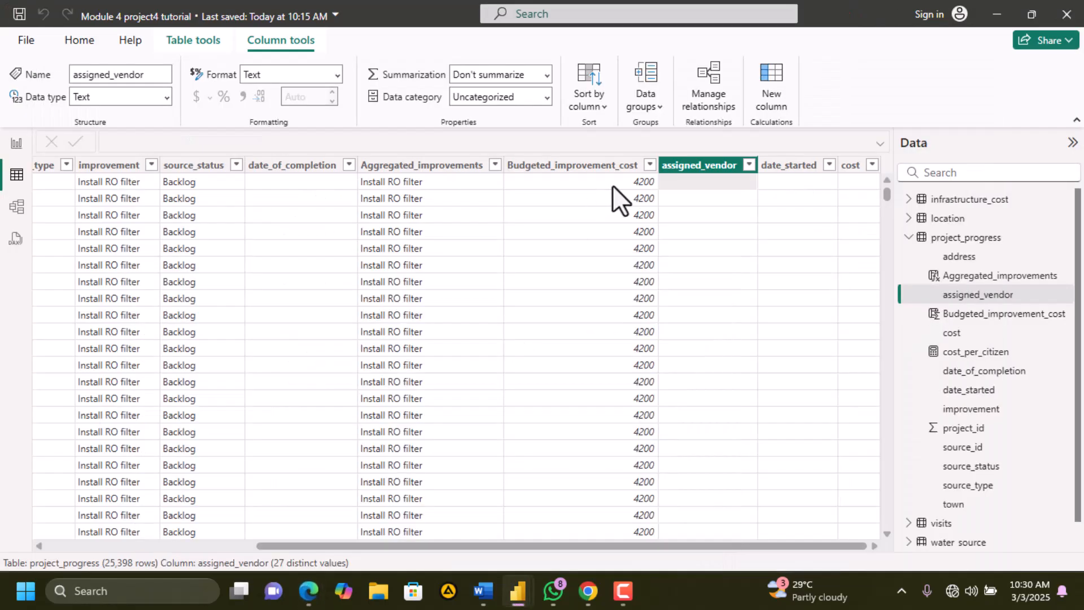
Open the Budgeted_improvement_cost formula and compare its town condition with the values in the town column
{"action": "left_click", "coordinate": [599, 169]}
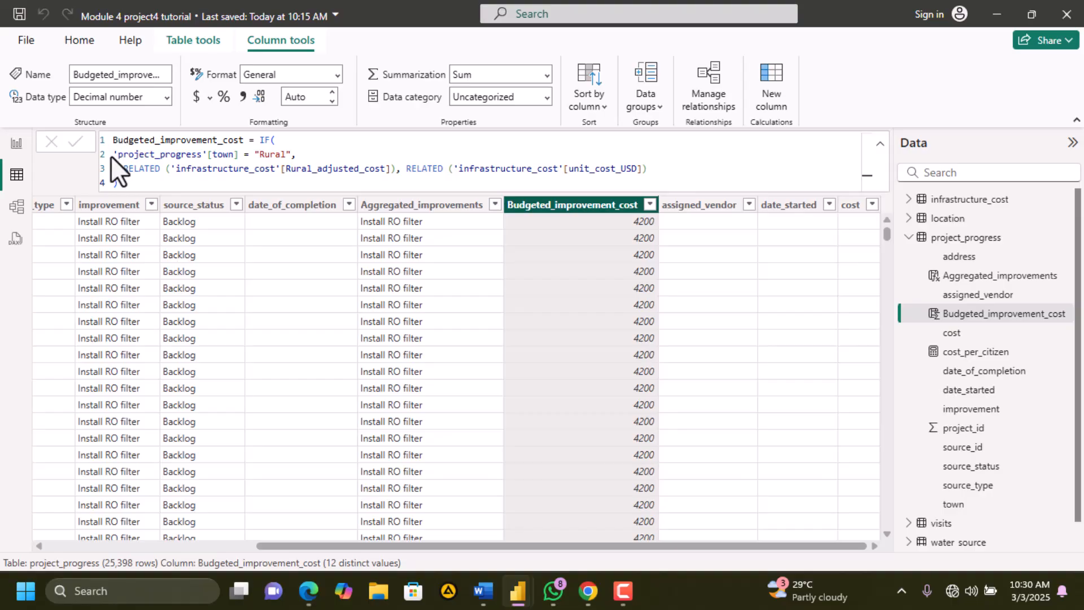
{"action": "left_click", "coordinate": [239, 154]}
{"action": "left_click_drag", "start_coordinate": [240, 154], "coordinate": [249, 156]}
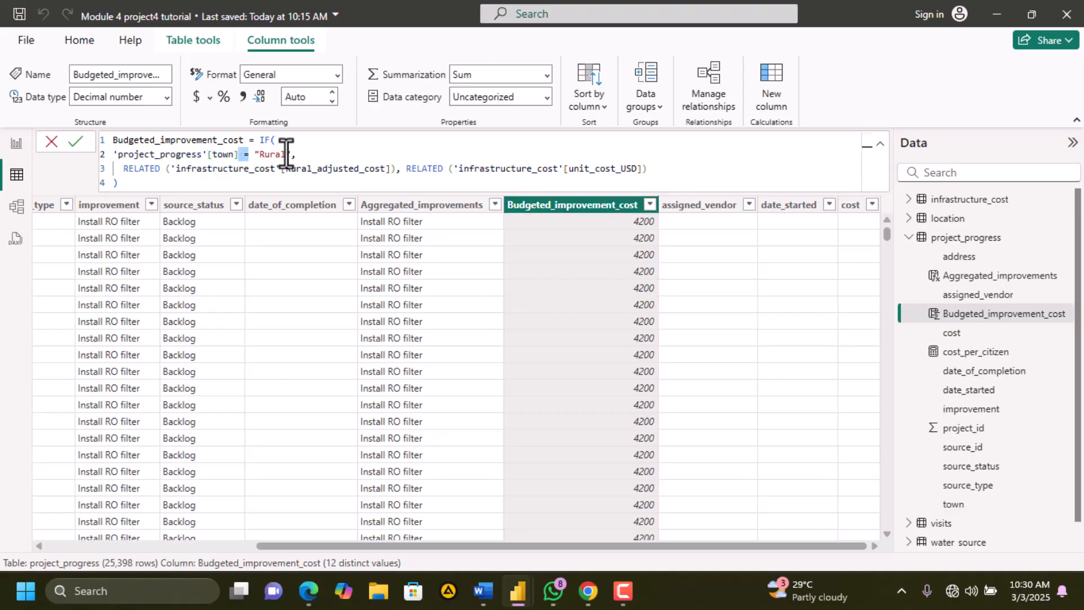
{"action": "scroll", "coordinate": [233, 259], "scroll_direction": "left", "scroll_amount": 1}
{"action": "scroll", "coordinate": [232, 260], "scroll_direction": "left", "scroll_amount": 3}
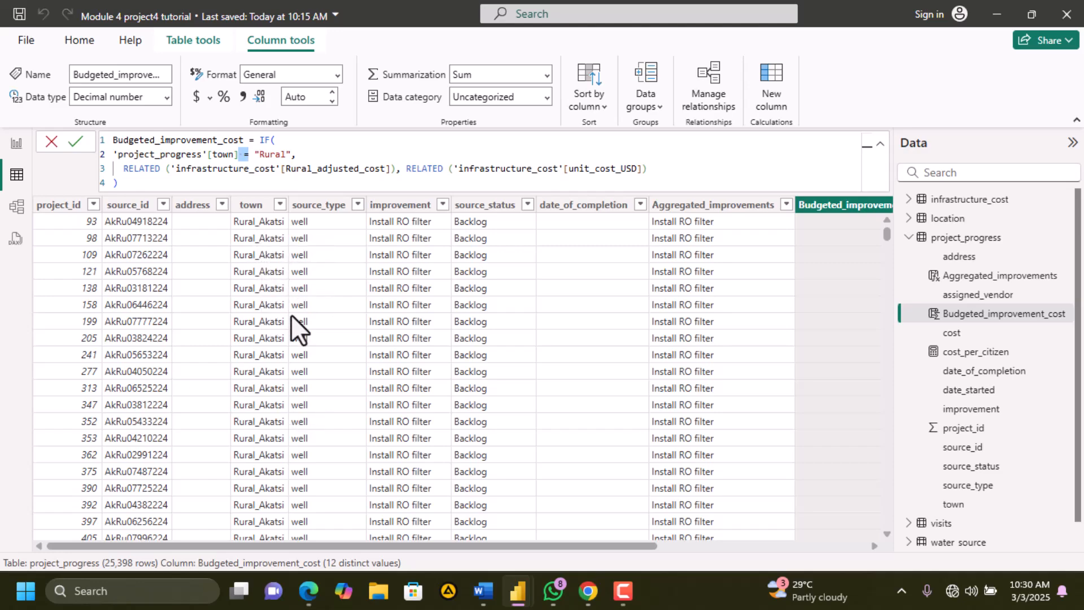
{"action": "scroll", "coordinate": [273, 357], "scroll_direction": "down", "scroll_amount": 7}
{"action": "left_click_drag", "start_coordinate": [885, 233], "coordinate": [890, 273]}
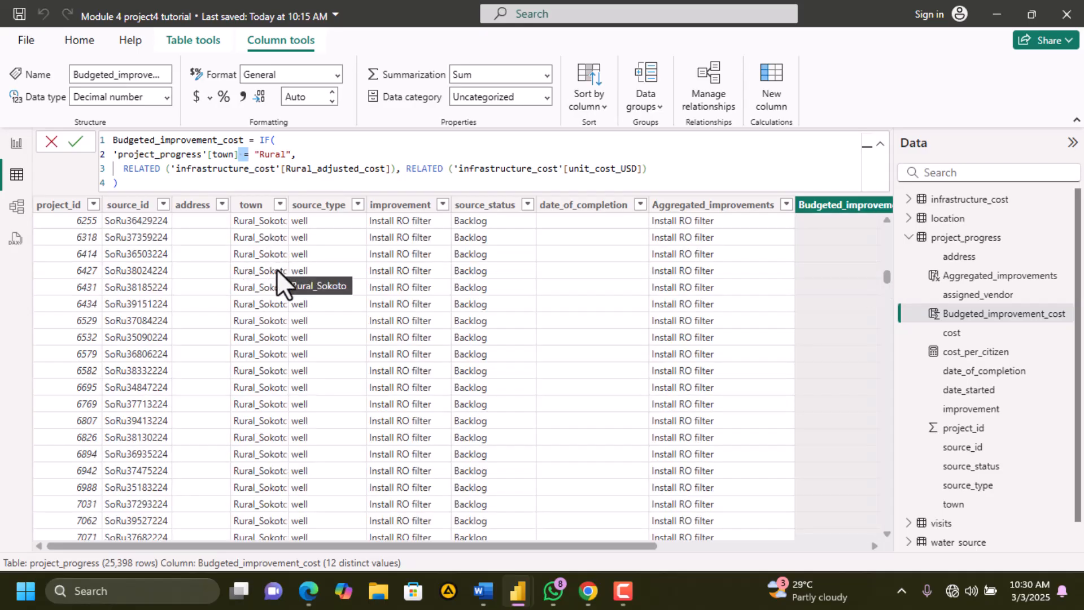
{"action": "left_click", "coordinate": [261, 160]}
{"action": "double_click", "coordinate": [285, 156]}
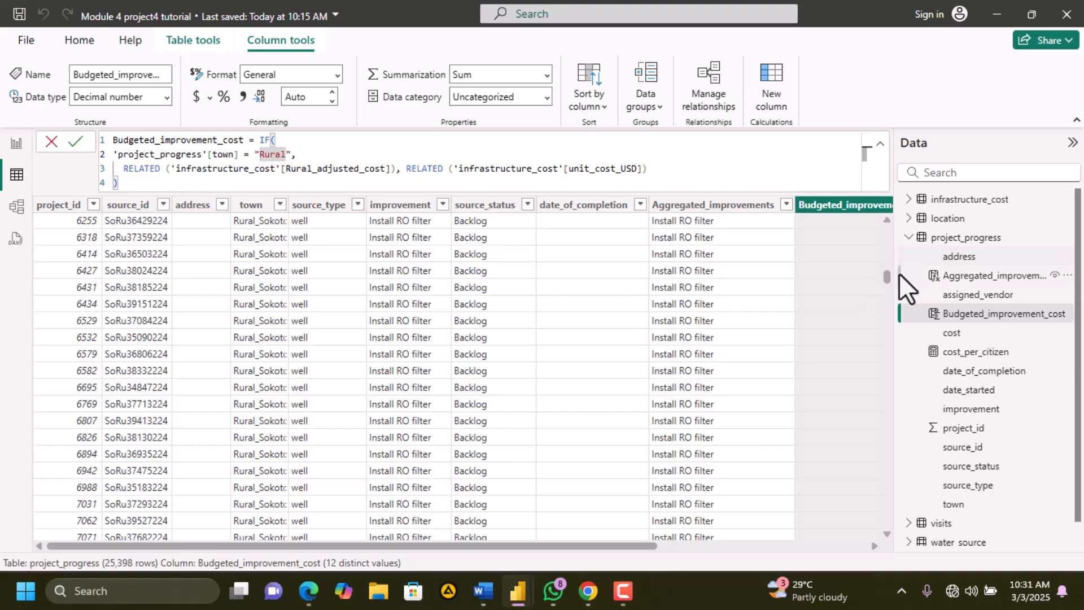
Check the "Rural*" search string in Part_4.pdf's DAX in Edge, and return to the project4 tutorial report in Power BI
{"action": "left_click", "coordinate": [310, 590]}
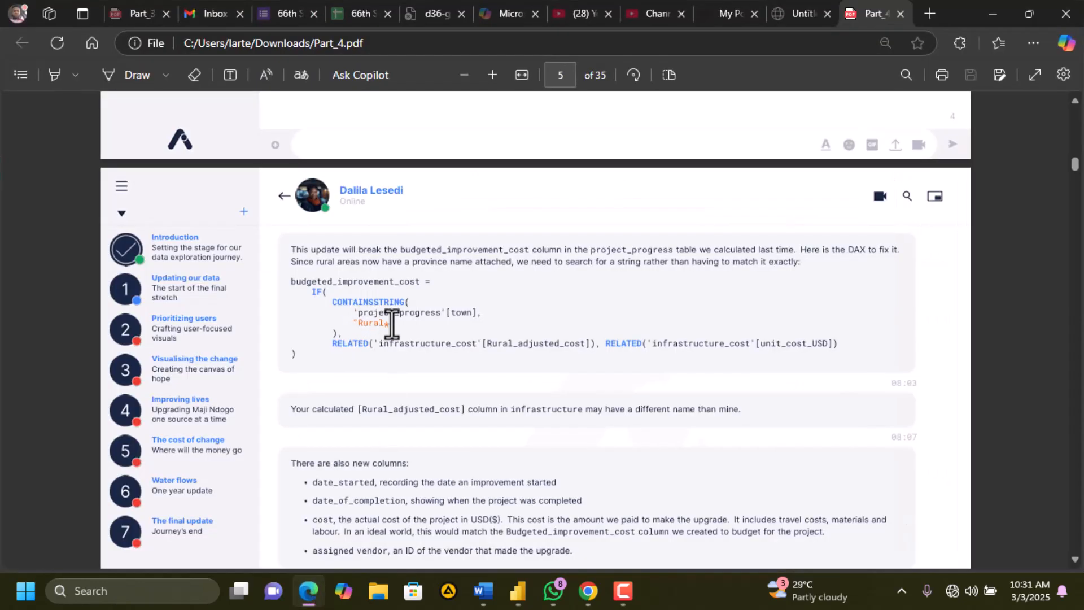
{"action": "left_click_drag", "start_coordinate": [384, 329], "coordinate": [354, 322]}
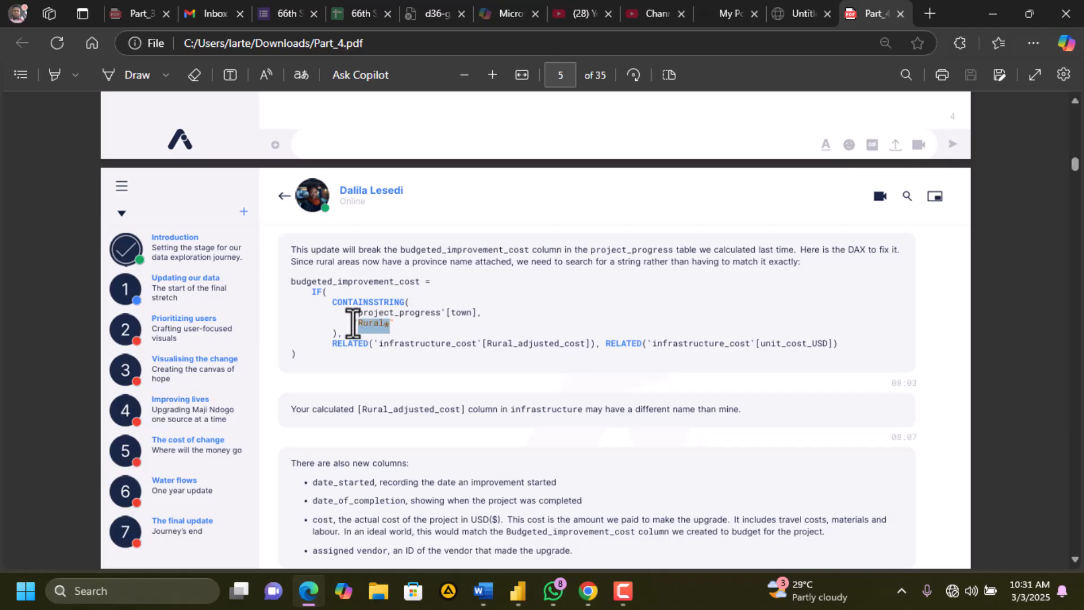
{"action": "mouse_move", "coordinate": [522, 587]}
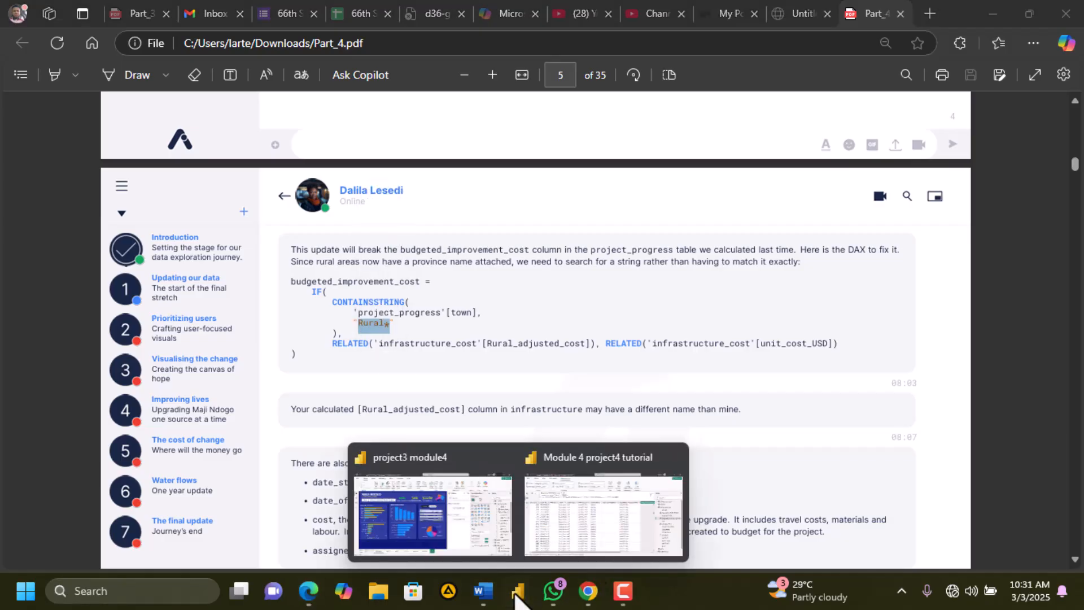
{"action": "left_click", "coordinate": [573, 534]}
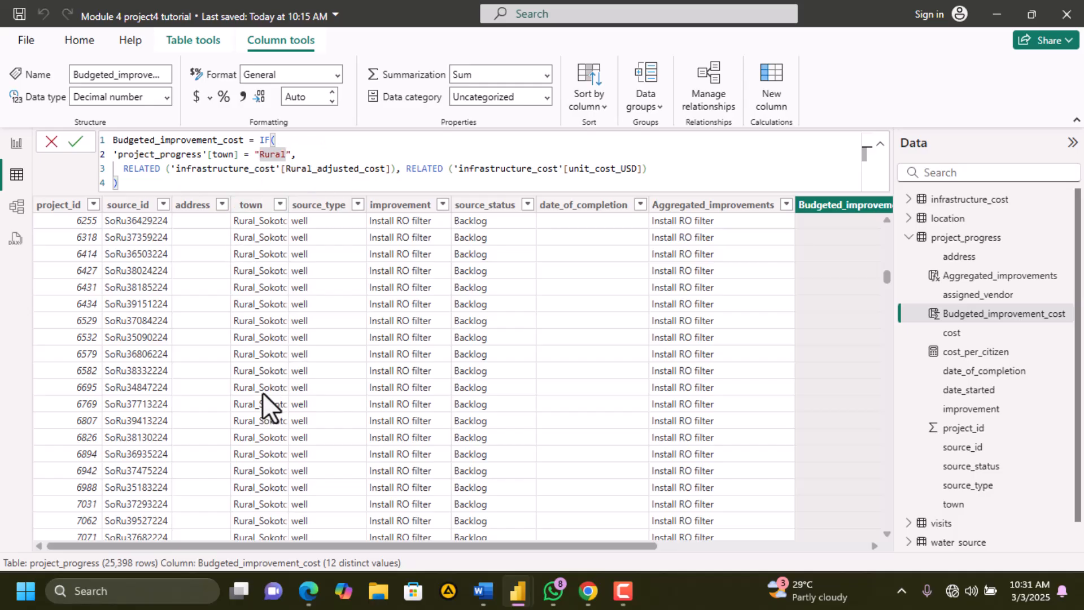
Review the list of distinct town names in project_progress without filtering the table
{"action": "left_click", "coordinate": [279, 204]}
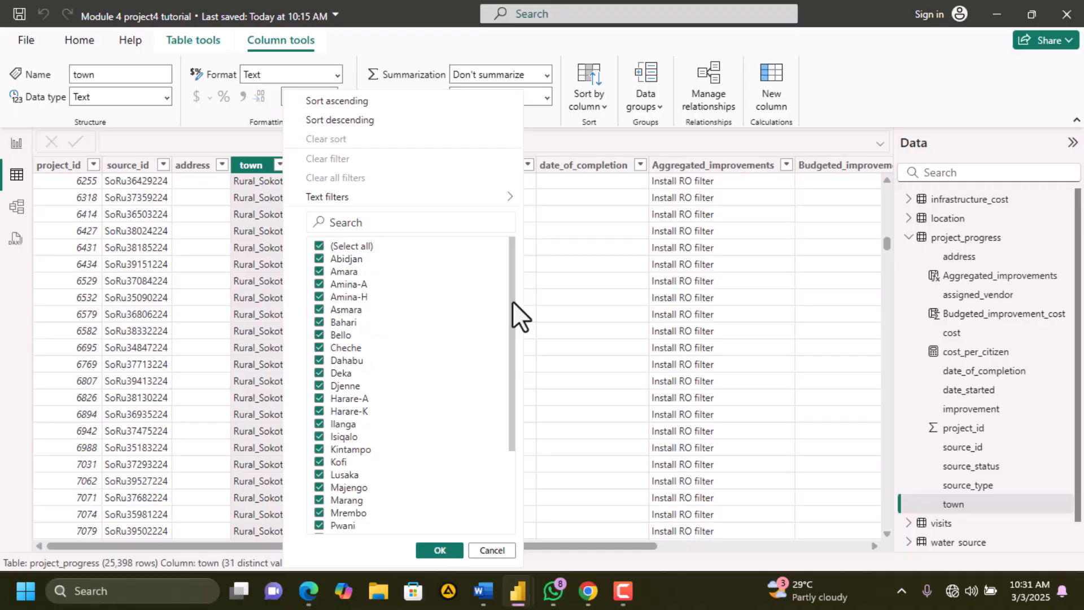
{"action": "left_click_drag", "start_coordinate": [514, 326], "coordinate": [513, 419]}
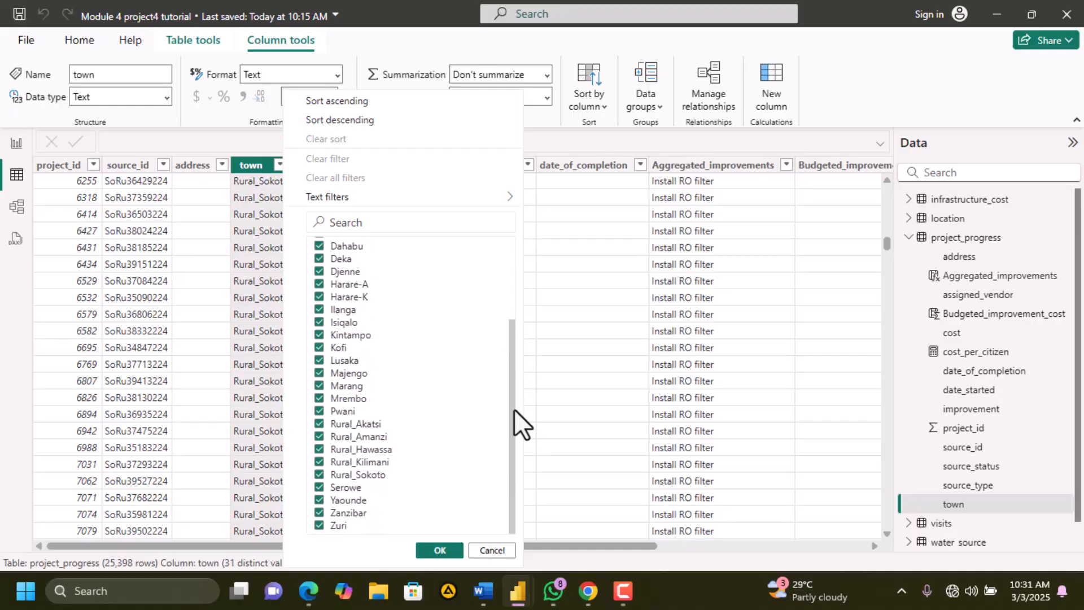
{"action": "left_click_drag", "start_coordinate": [513, 402], "coordinate": [503, 276]}
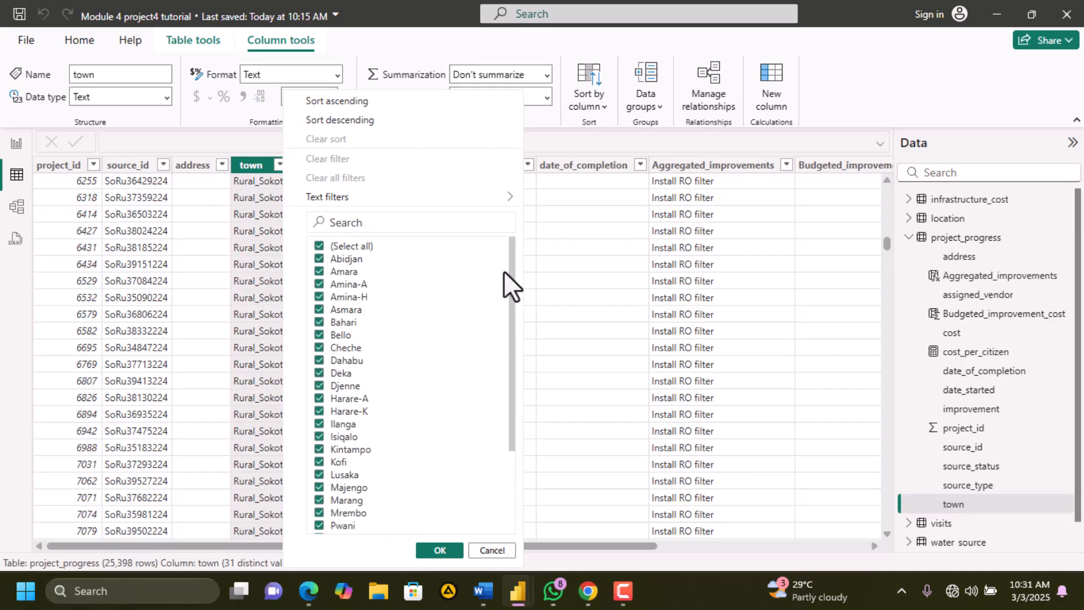
{"action": "left_click", "coordinate": [492, 550]}
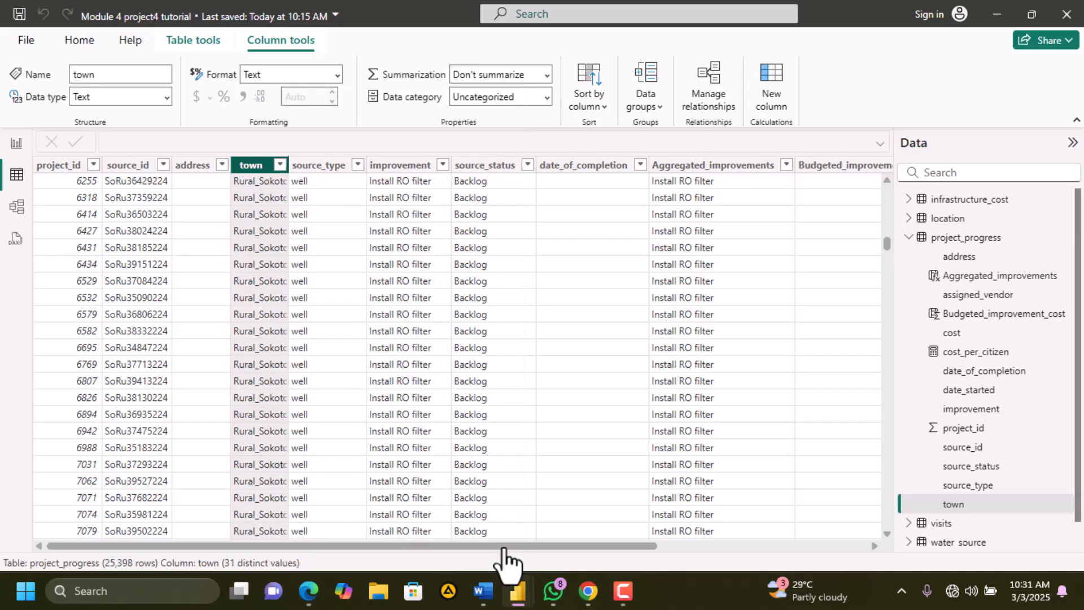
Change the town condition in the Budgeted_improvement_cost formula to match "Rural*" and commit the formula
{"action": "scroll", "coordinate": [757, 315], "scroll_direction": "right", "scroll_amount": 5}
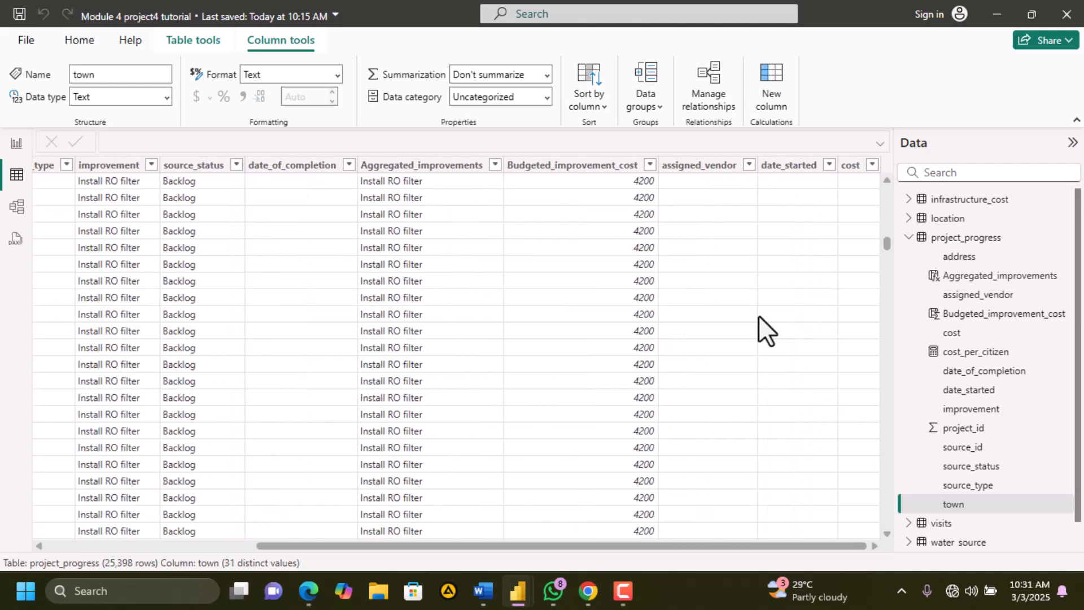
{"action": "left_click", "coordinate": [611, 172]}
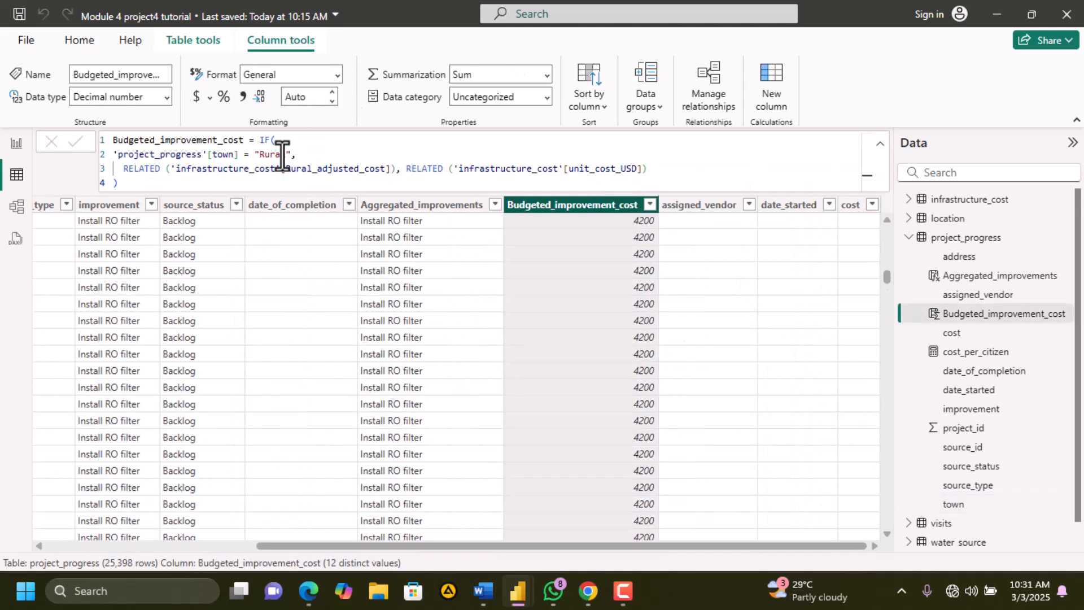
{"action": "left_click", "coordinate": [281, 154]}
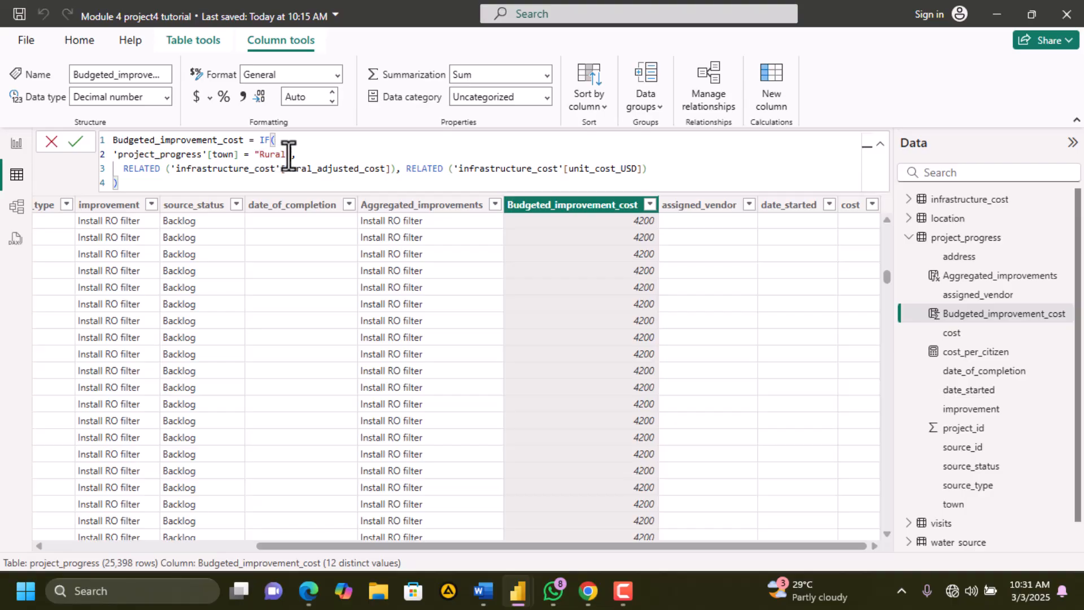
{"action": "left_click", "coordinate": [284, 155]}
{"action": "left_click", "coordinate": [284, 155]}
{"action": "type", "text": "*"}
{"action": "left_click", "coordinate": [78, 141]}
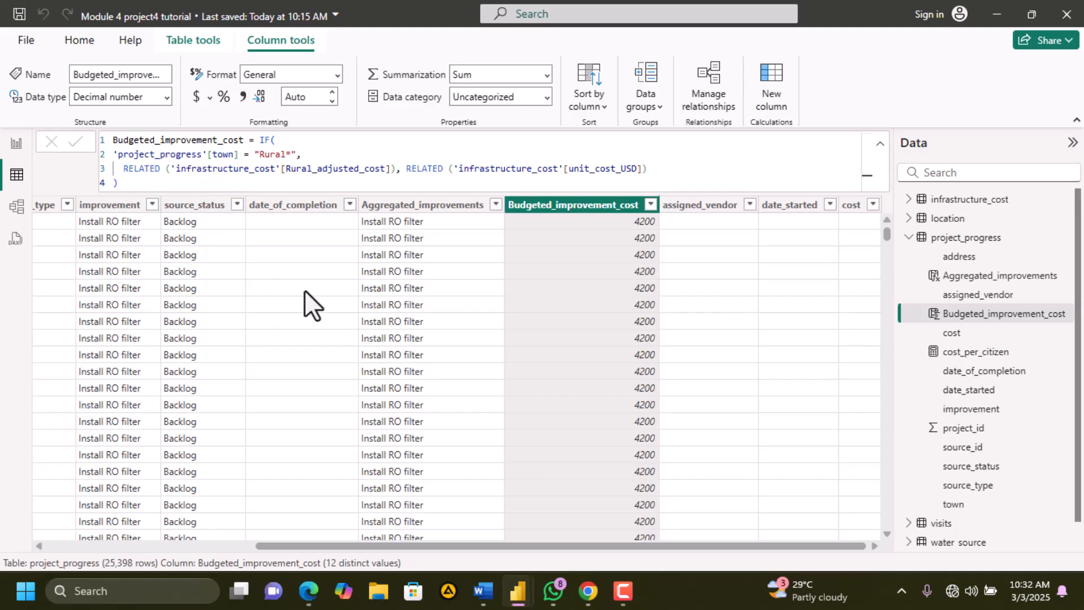
Change the comparison operator in the Budgeted_improvement_cost formula's town condition to == and commit the formula
{"action": "scroll", "coordinate": [303, 290], "scroll_direction": "left", "scroll_amount": 5}
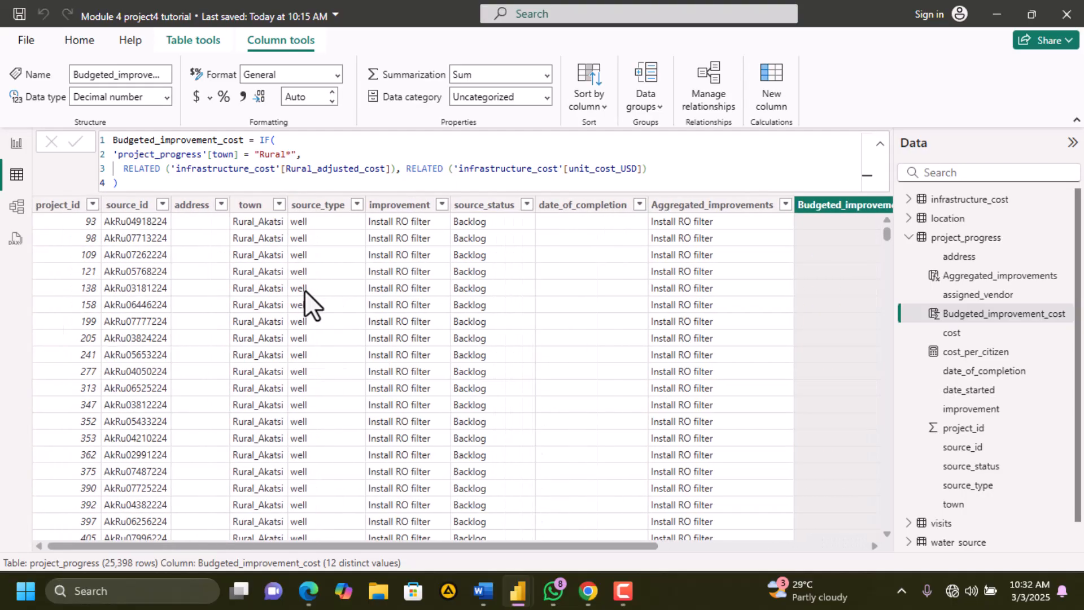
{"action": "scroll", "coordinate": [303, 290], "scroll_direction": "right", "scroll_amount": 2}
{"action": "left_click", "coordinate": [246, 154]}
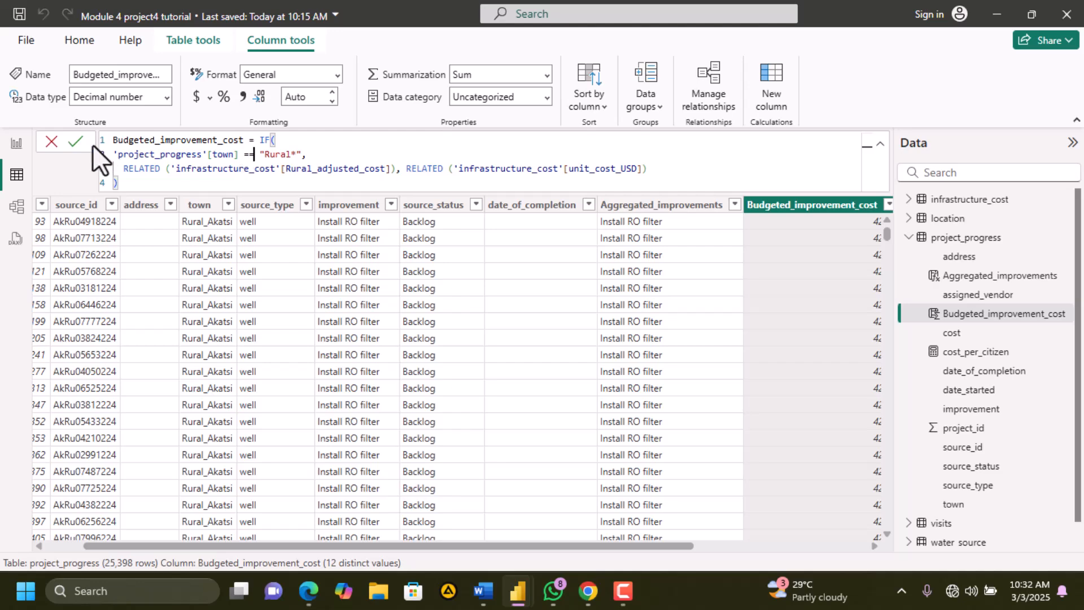
{"action": "left_click", "coordinate": [76, 142]}
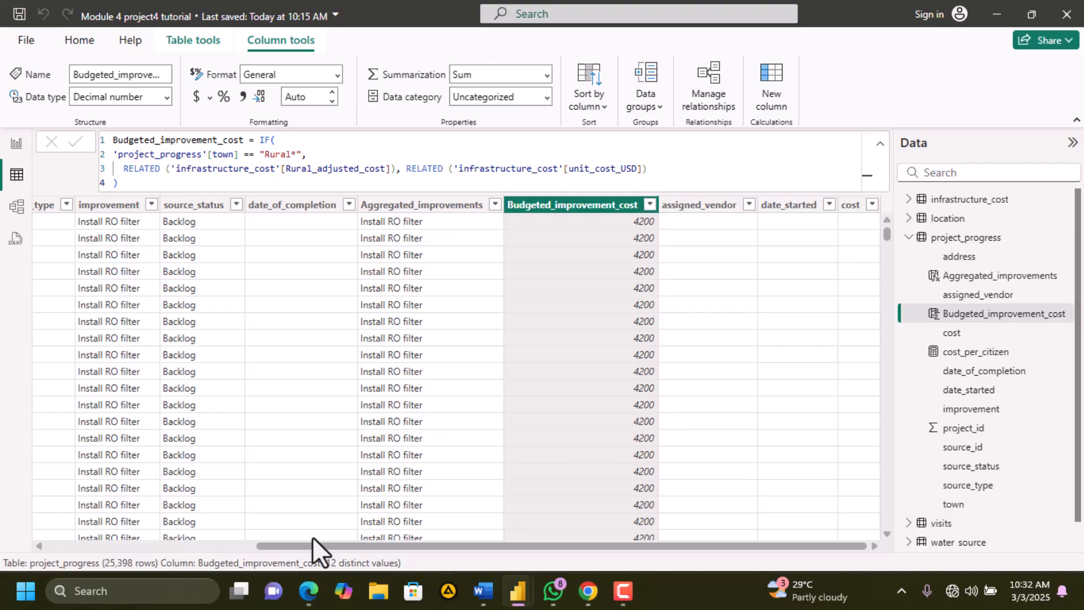
Switch to Part_4.pdf in Edge and copy the CONTAINSSTRING condition from the budgeted_improvement_cost DAX
{"action": "left_click", "coordinate": [316, 593]}
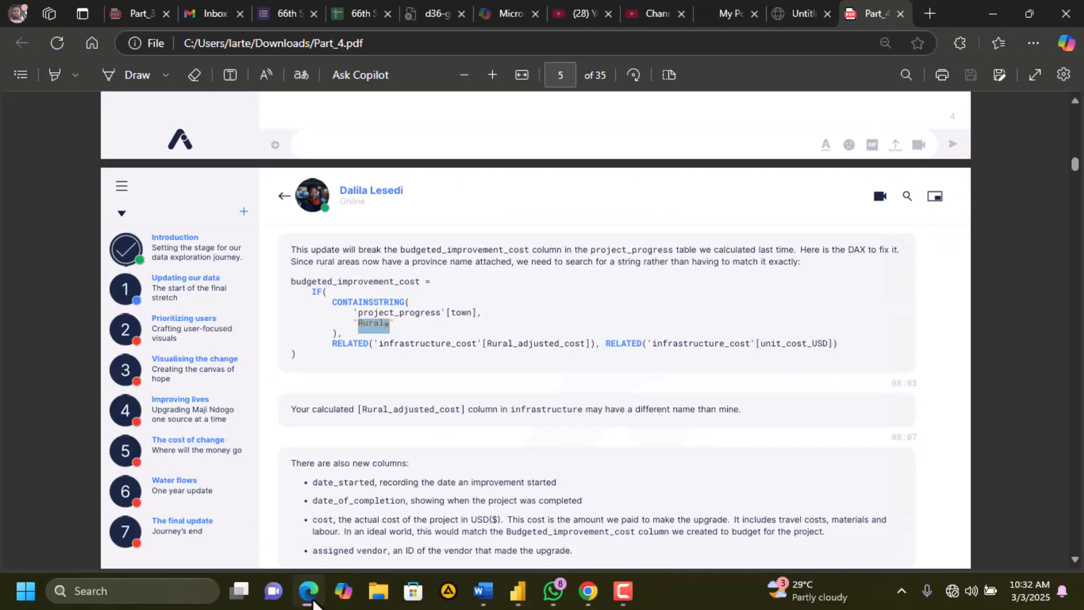
{"action": "left_click", "coordinate": [342, 350]}
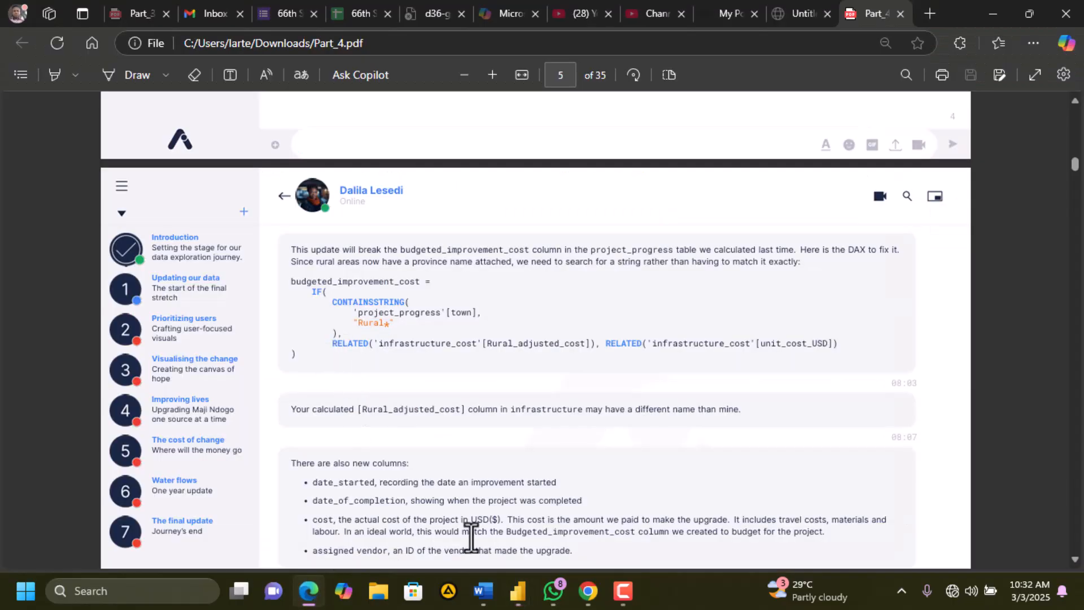
{"action": "mouse_move", "coordinate": [524, 596]}
{"action": "mouse_move", "coordinate": [604, 529]}
{"action": "left_click_drag", "start_coordinate": [357, 333], "coordinate": [327, 307]}
{"action": "key", "text": "ctrl+c"}
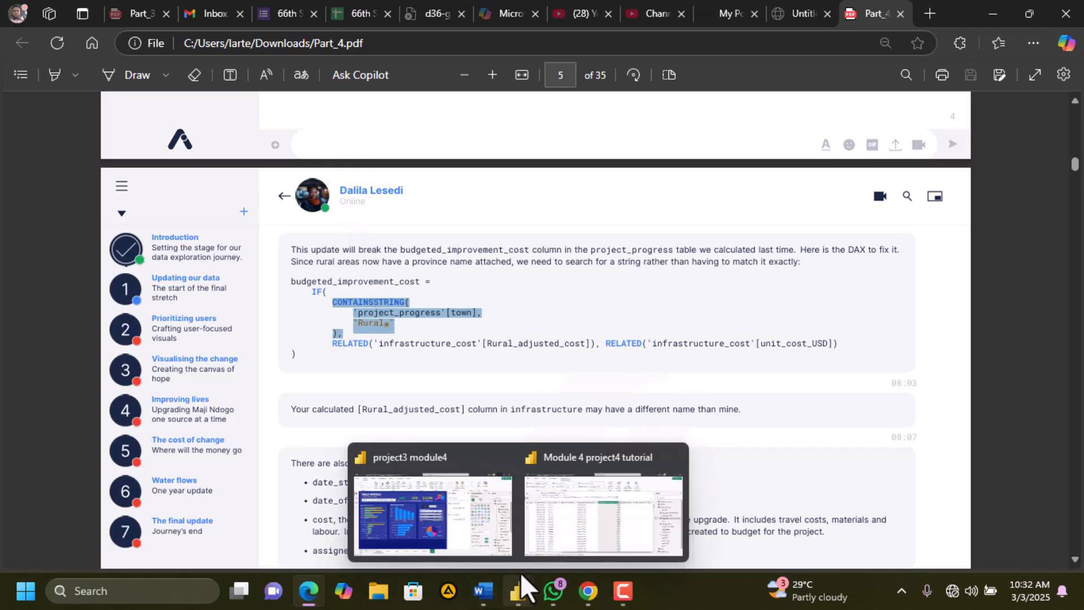
In the project4 tutorial report, replace the Budgeted_improvement_cost formula's town condition with the copied CONTAINSSTRING condition for "Rural*" and commit it
{"action": "left_click", "coordinate": [554, 522]}
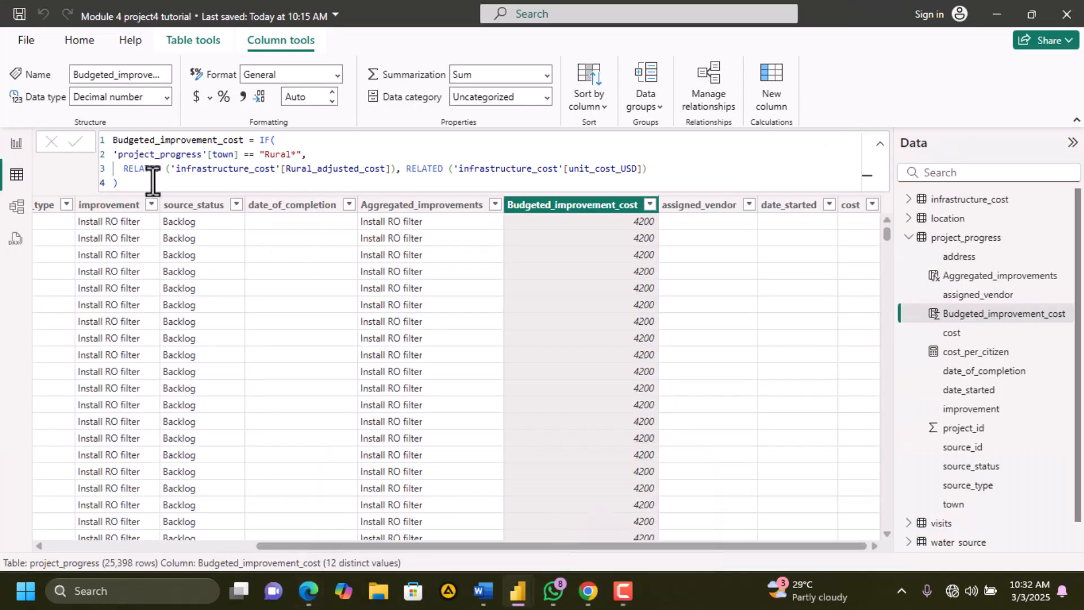
{"action": "left_click", "coordinate": [319, 154]}
{"action": "left_click_drag", "start_coordinate": [319, 153], "coordinate": [109, 160]}
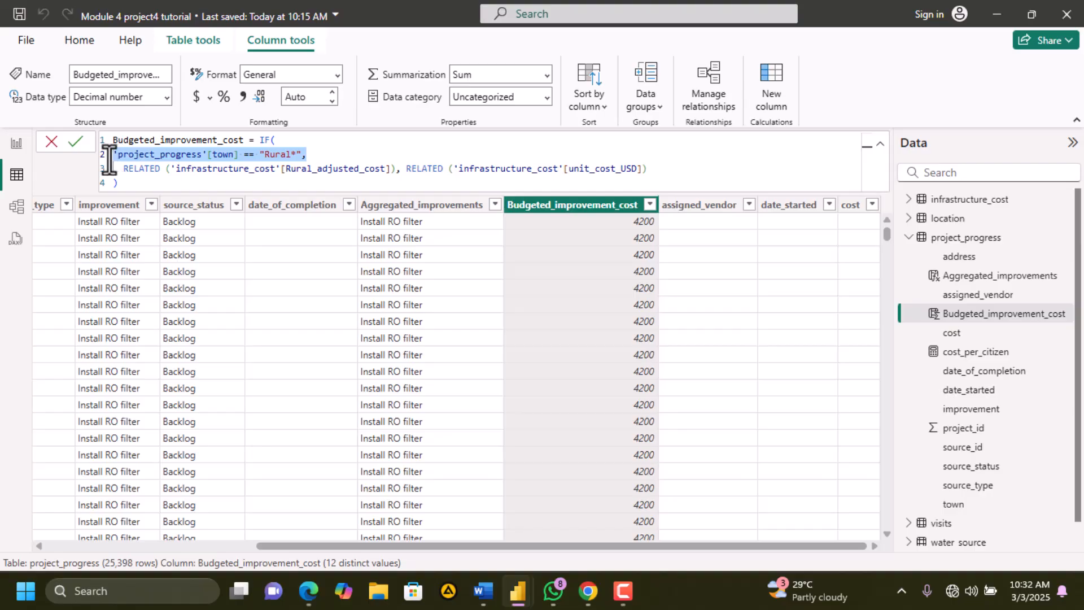
{"action": "key", "text": "ctrl+v"}
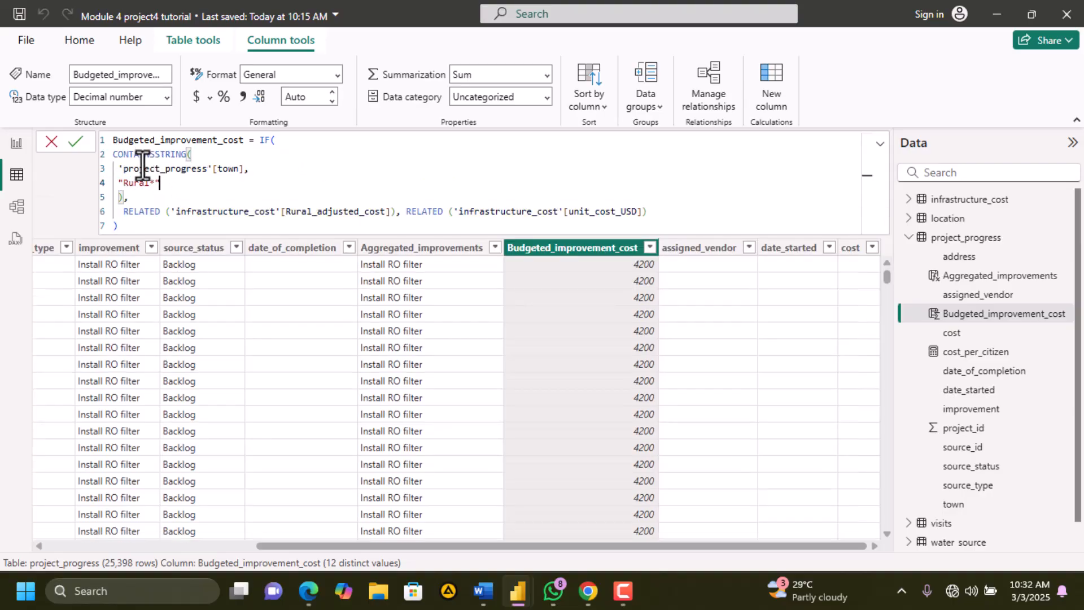
{"action": "left_click_drag", "start_coordinate": [177, 182], "coordinate": [106, 183]}
{"action": "left_click", "coordinate": [181, 196]}
{"action": "left_click", "coordinate": [77, 142]}
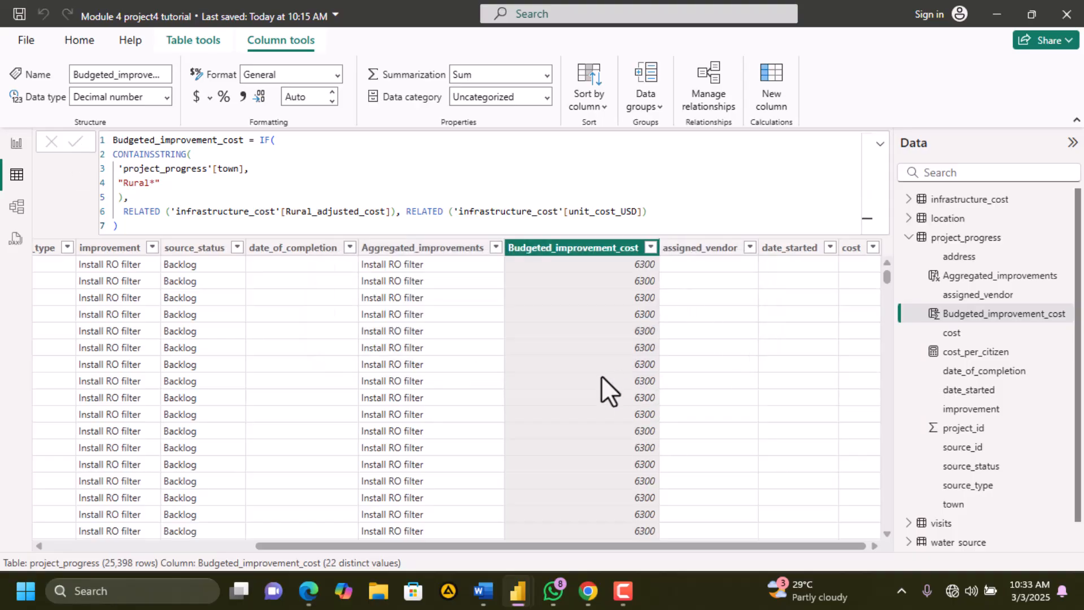
Review the recalculated Budgeted_improvement_cost values and the formula's "Rural*" and Rural_adjusted_cost references, then collapse the formula
{"action": "scroll", "coordinate": [601, 374], "scroll_direction": "left", "scroll_amount": 5}
{"action": "scroll", "coordinate": [602, 374], "scroll_direction": "right", "scroll_amount": 5}
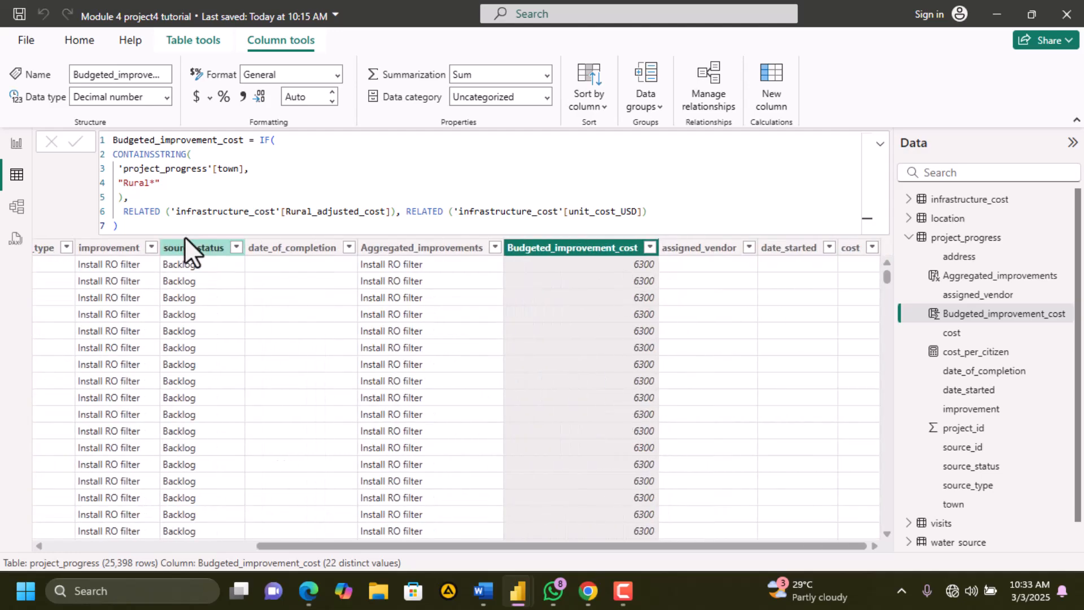
{"action": "left_click", "coordinate": [174, 186]}
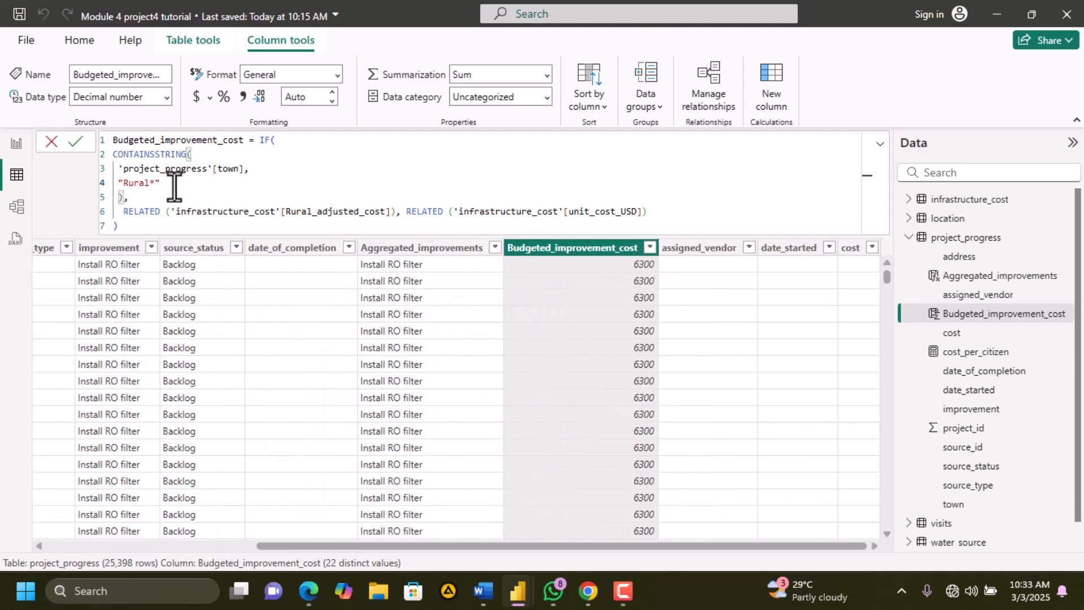
{"action": "left_click_drag", "start_coordinate": [159, 184], "coordinate": [121, 182]}
{"action": "left_click", "coordinate": [261, 176]}
{"action": "left_click", "coordinate": [253, 211]}
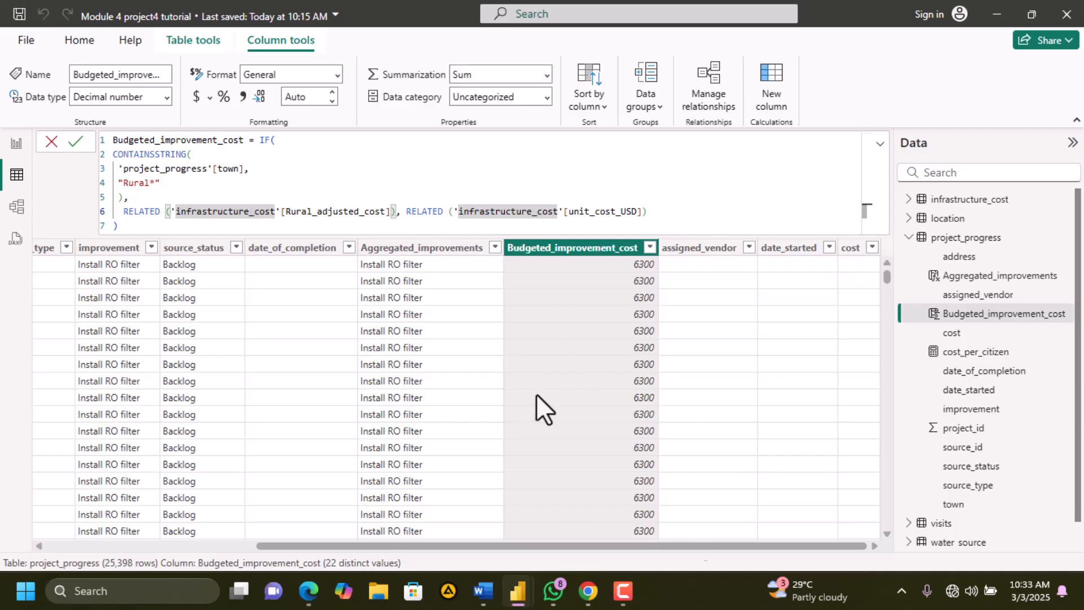
{"action": "left_click", "coordinate": [382, 212]}
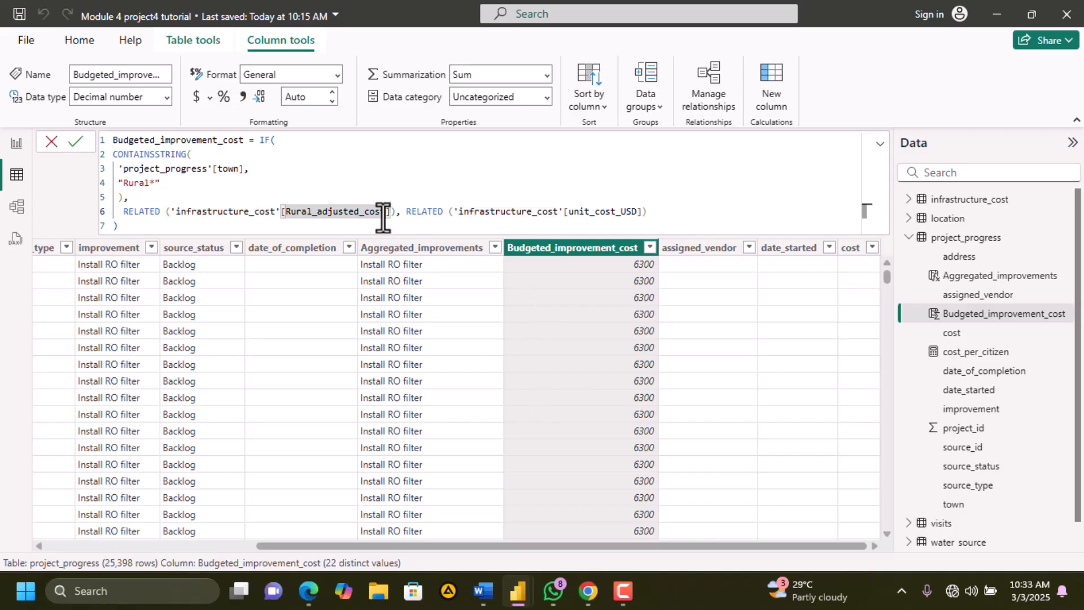
{"action": "left_click", "coordinate": [75, 148]}
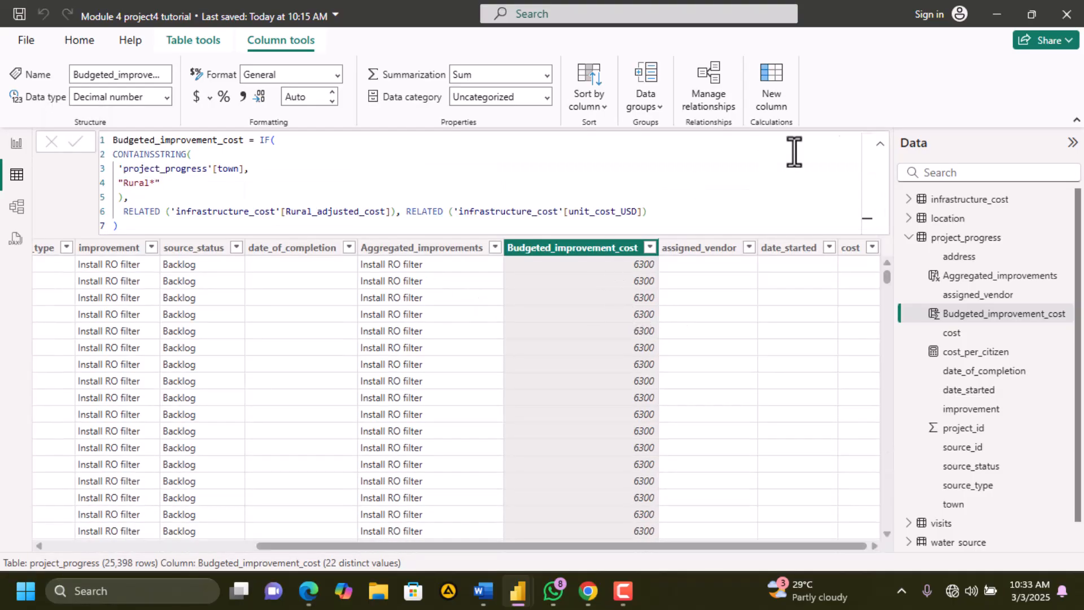
{"action": "left_click", "coordinate": [879, 148]}
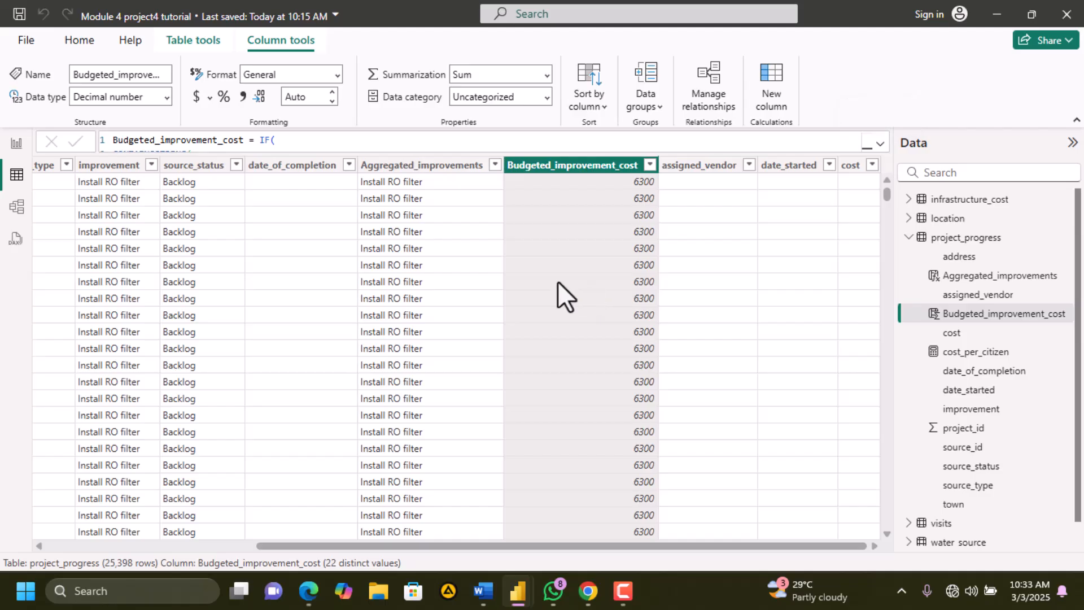
Read the Rural_adjusted_cost naming note in Part_4.pdf in Edge and check that column's name in Power BI's infrastructure_cost table
{"action": "left_click", "coordinate": [312, 605]}
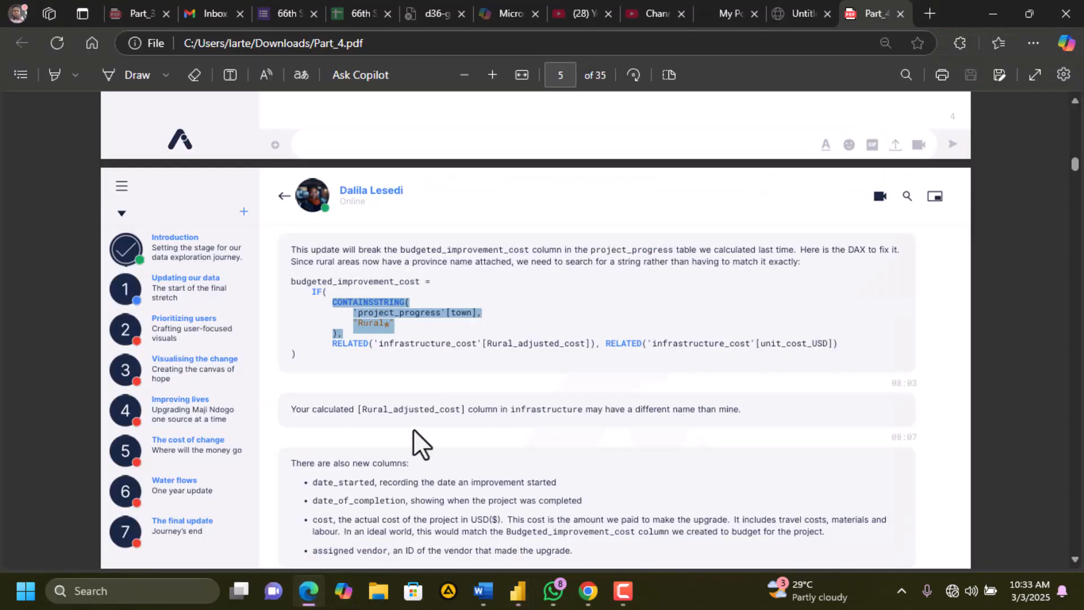
{"action": "scroll", "coordinate": [413, 430], "scroll_direction": "down", "scroll_amount": 2}
{"action": "scroll", "coordinate": [412, 429], "scroll_direction": "down", "scroll_amount": 1}
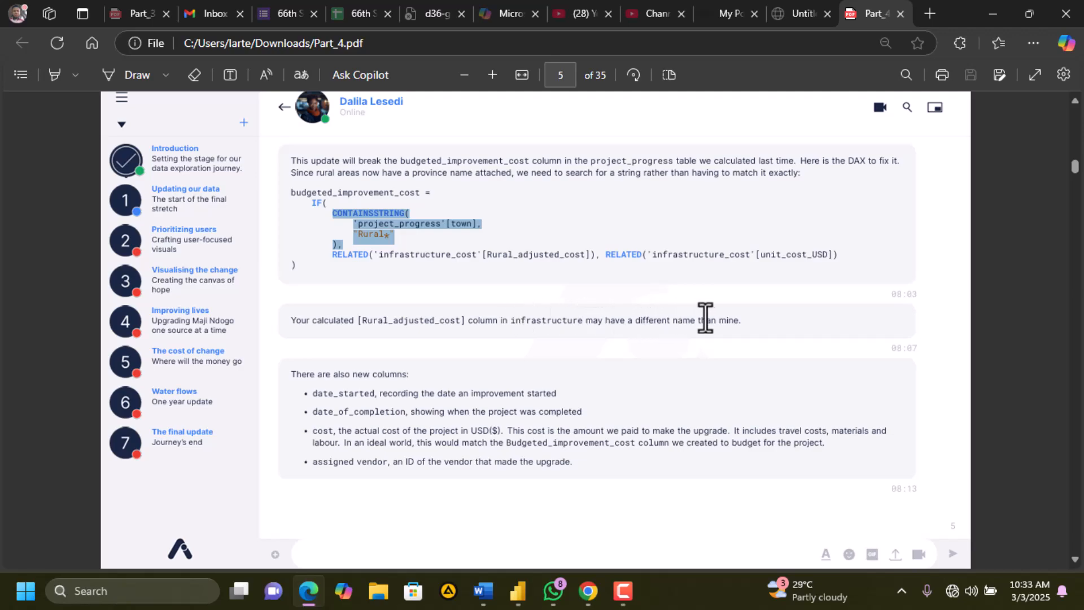
{"action": "left_click_drag", "start_coordinate": [349, 320], "coordinate": [464, 321]}
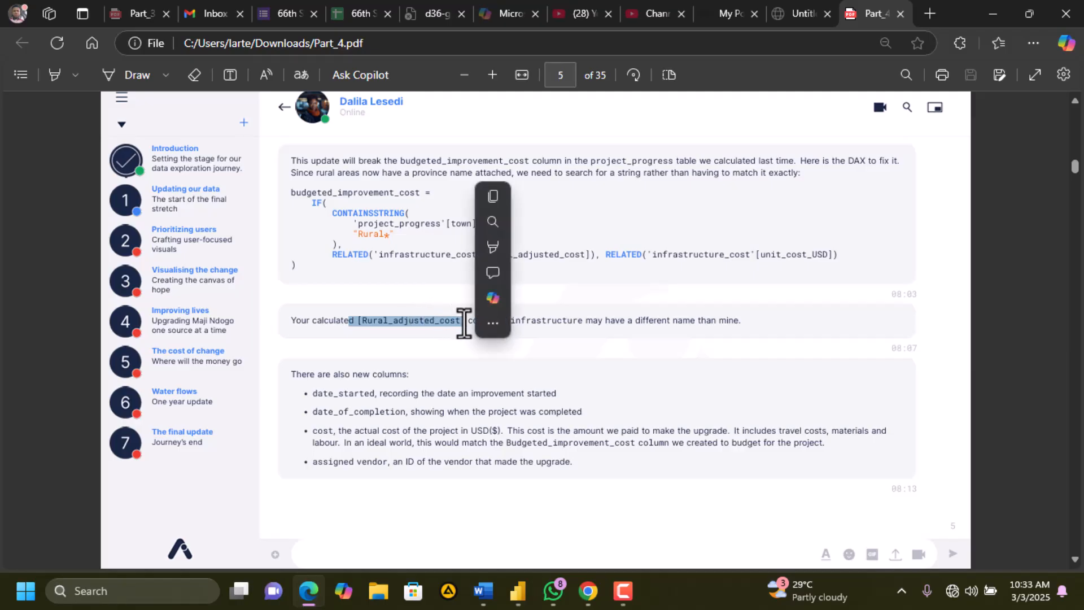
{"action": "mouse_move", "coordinate": [512, 598]}
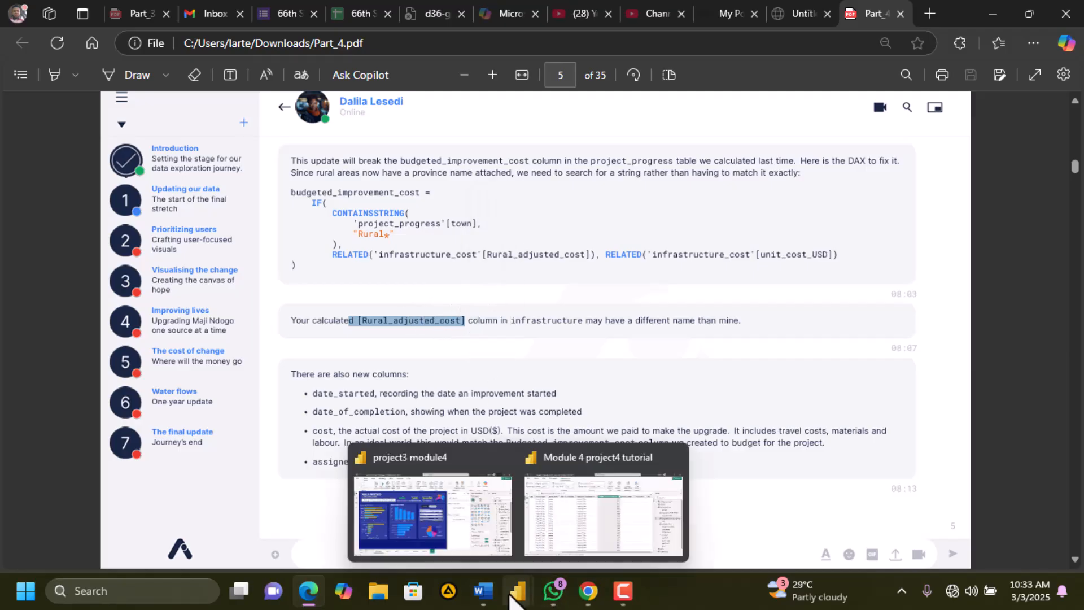
{"action": "left_click", "coordinate": [567, 540]}
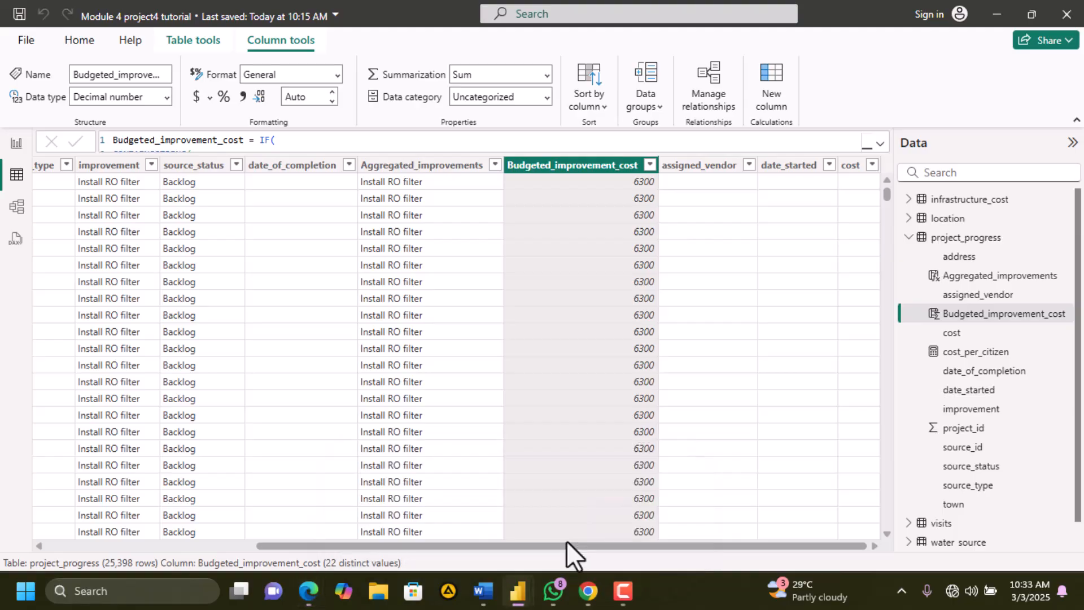
{"action": "left_click", "coordinate": [907, 237]}
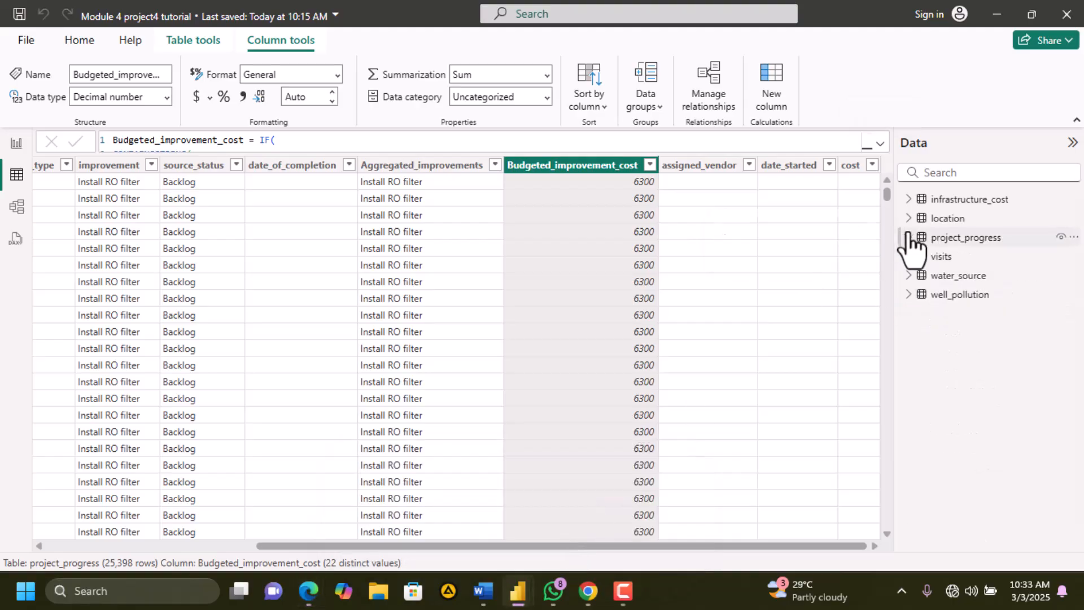
{"action": "left_click", "coordinate": [910, 199]}
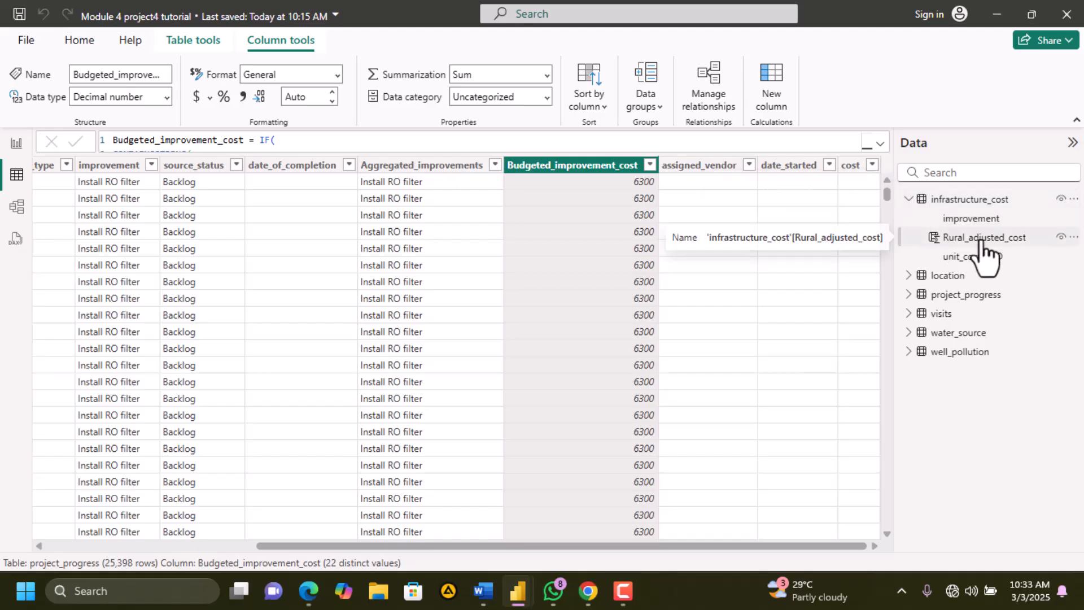
Read the list of new columns in Part_4.pdf in Edge and look for them in Power BI's project_progress table
{"action": "left_click", "coordinate": [304, 605]}
{"action": "scroll", "coordinate": [371, 448], "scroll_direction": "down", "scroll_amount": 3}
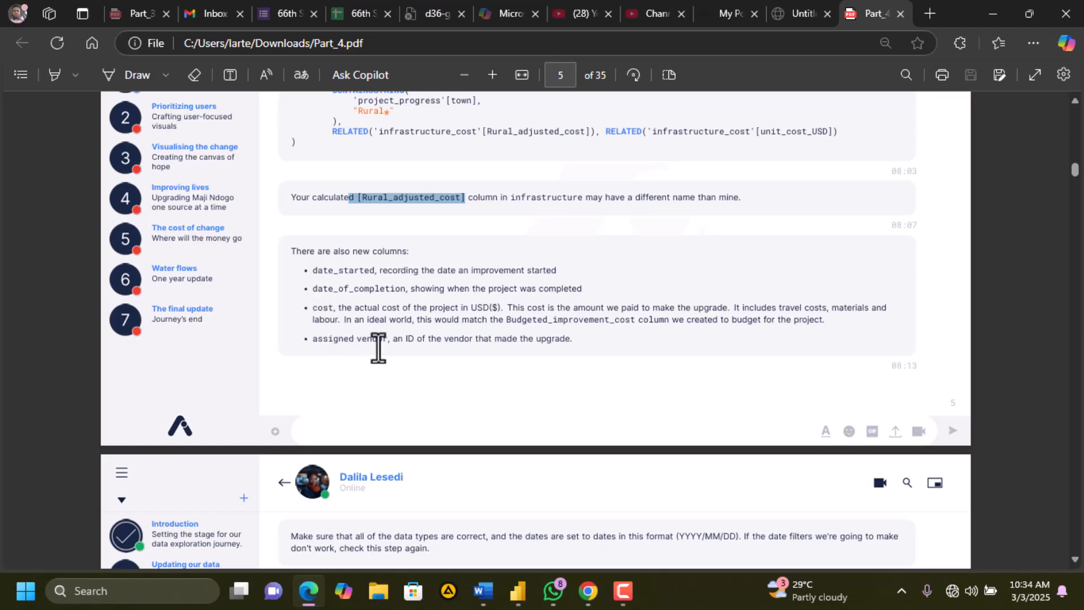
{"action": "scroll", "coordinate": [389, 413], "scroll_direction": "down", "scroll_amount": 1}
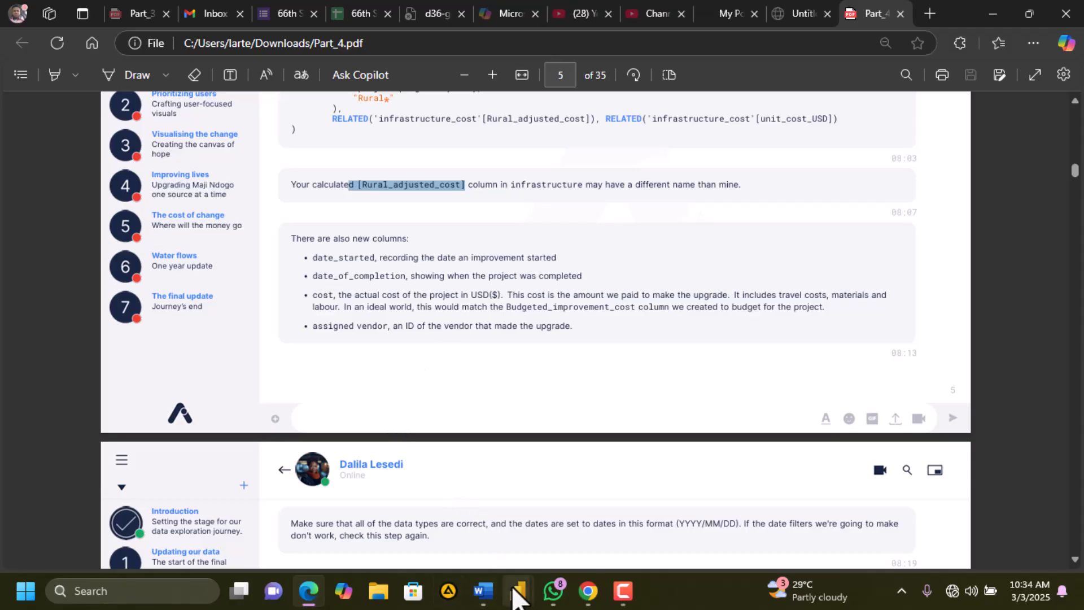
{"action": "mouse_move", "coordinate": [516, 592]}
{"action": "left_click", "coordinate": [561, 522]}
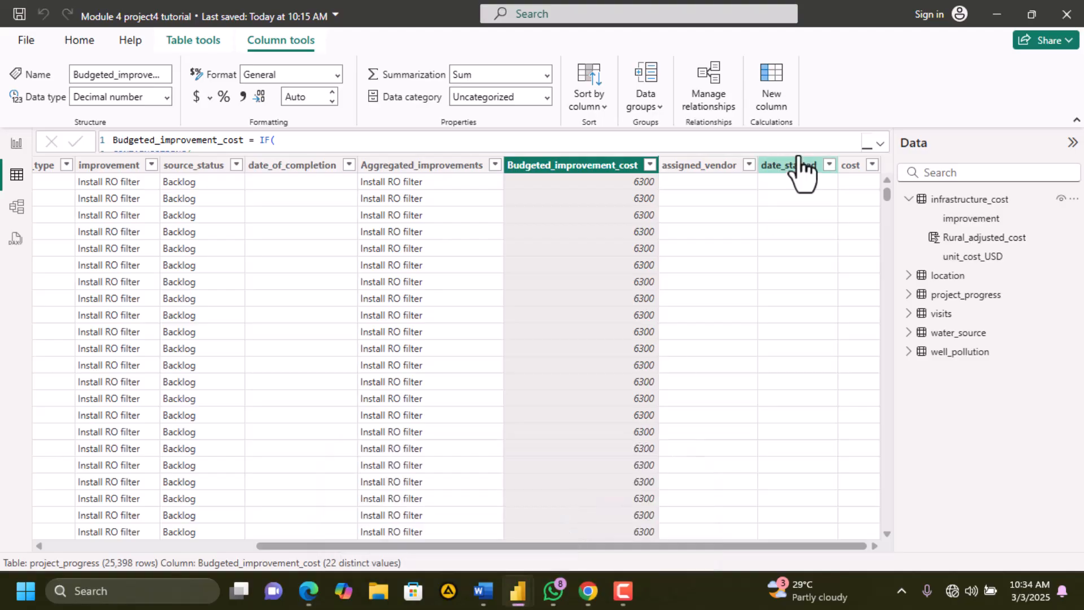
{"action": "left_click", "coordinate": [921, 294]}
{"action": "left_click", "coordinate": [909, 294]}
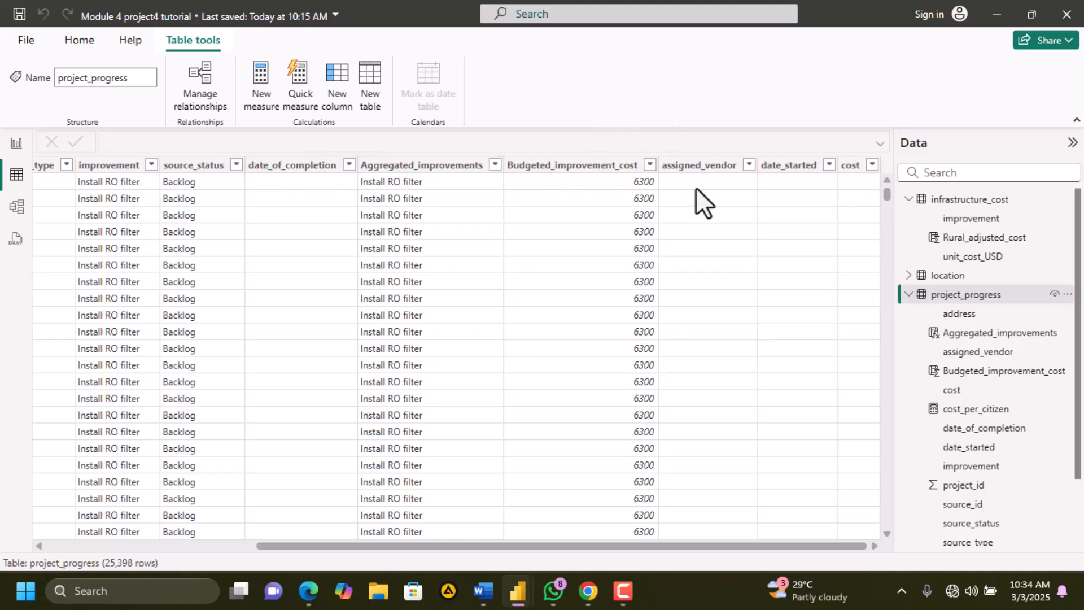
{"action": "scroll", "coordinate": [417, 224], "scroll_direction": "left", "scroll_amount": 10}
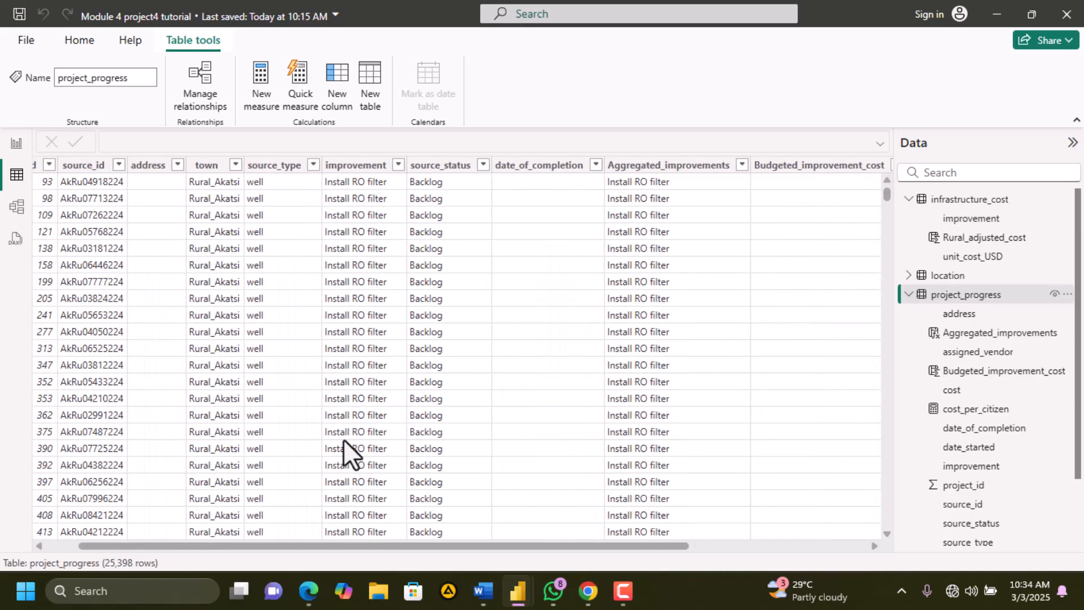
Read the data type, date format, relationship and vendors instructions on page 6 of Part_4.pdf in Edge, and return to the project4 tutorial report
{"action": "left_click", "coordinate": [316, 595]}
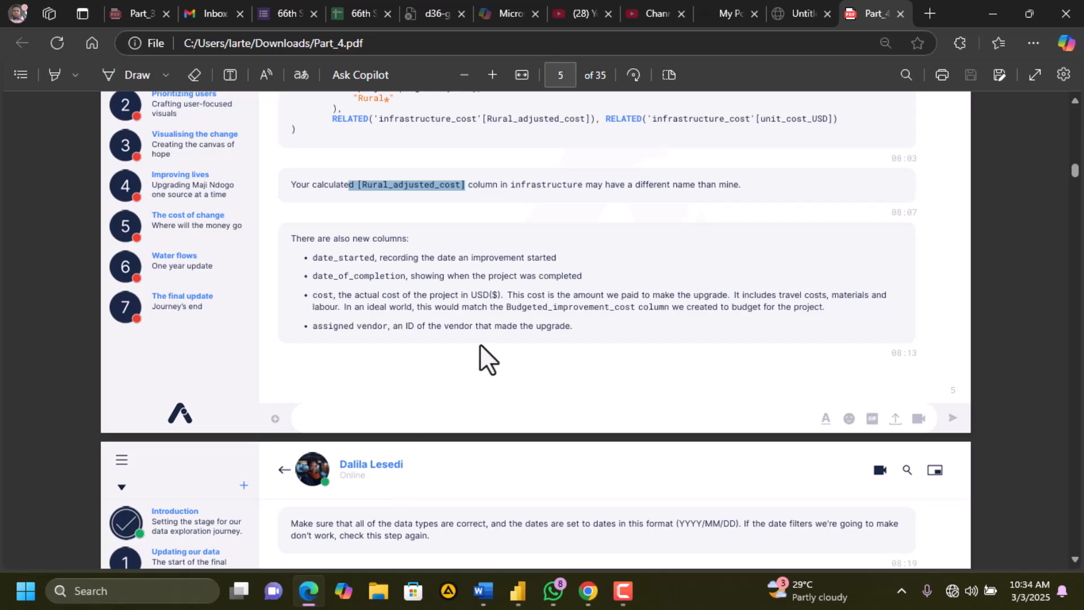
{"action": "scroll", "coordinate": [480, 346], "scroll_direction": "down", "scroll_amount": 2}
{"action": "scroll", "coordinate": [480, 343], "scroll_direction": "down", "scroll_amount": 4}
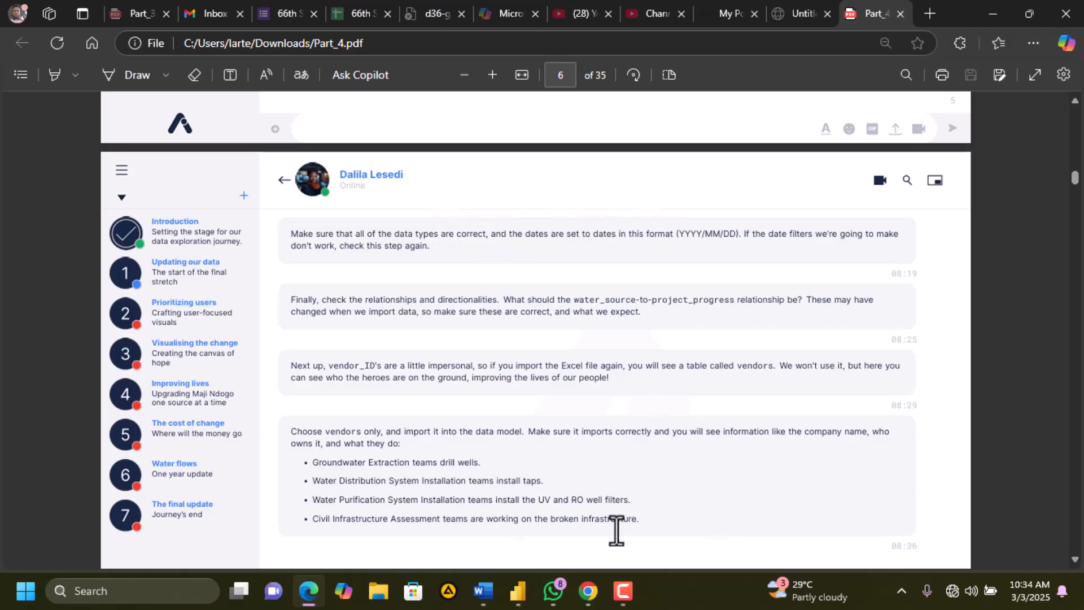
{"action": "mouse_move", "coordinate": [528, 595]}
{"action": "left_click", "coordinate": [579, 505]}
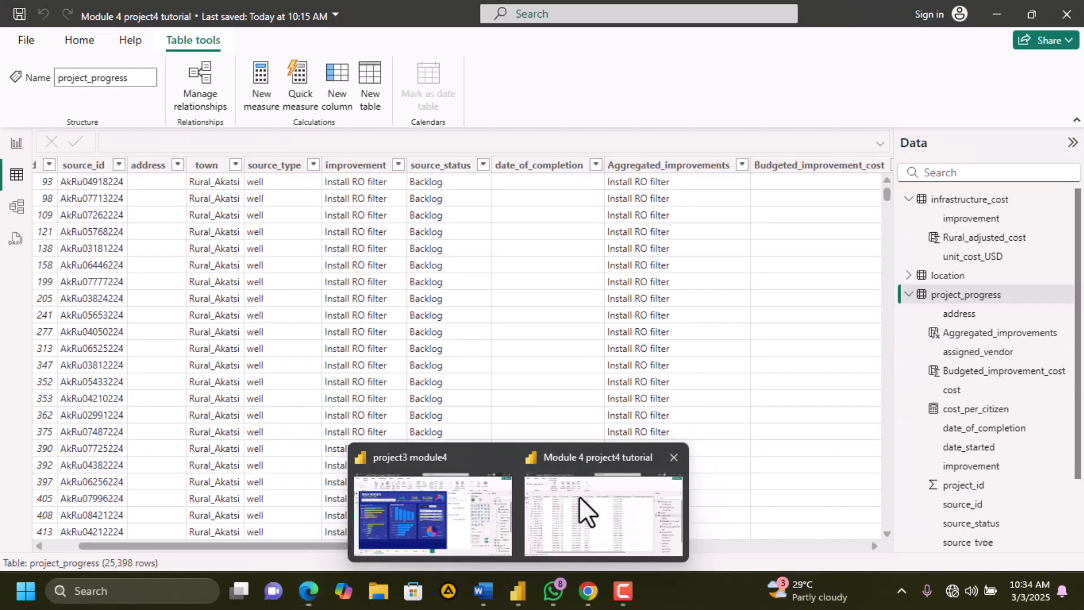
Set the format of the Budgeted_improvement_cost column in project_progress to Currency
{"action": "scroll", "coordinate": [517, 273], "scroll_direction": "right", "scroll_amount": 3}
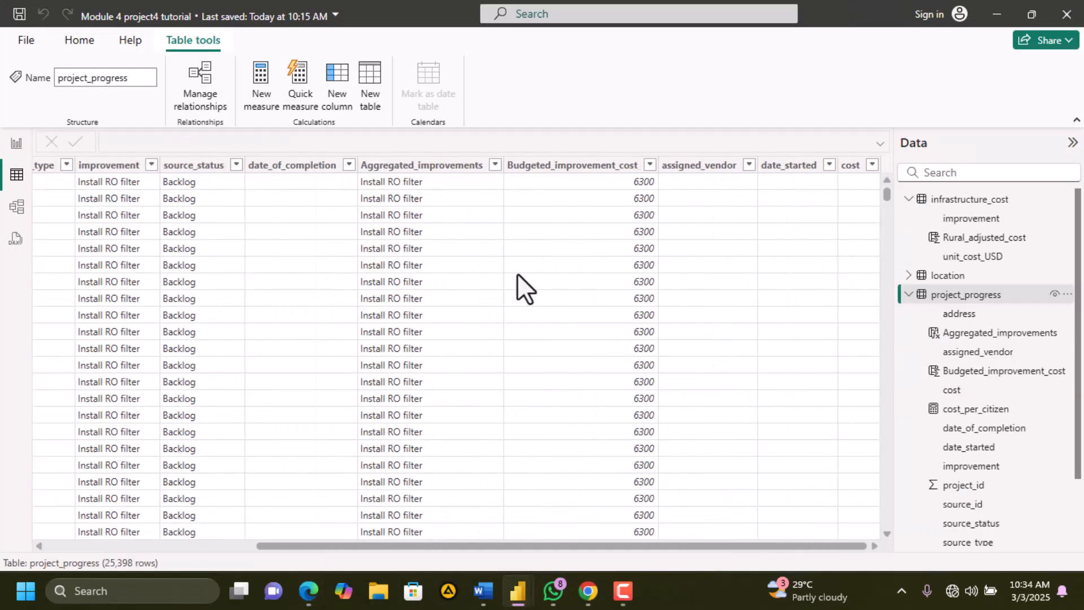
{"action": "left_click", "coordinate": [555, 166]}
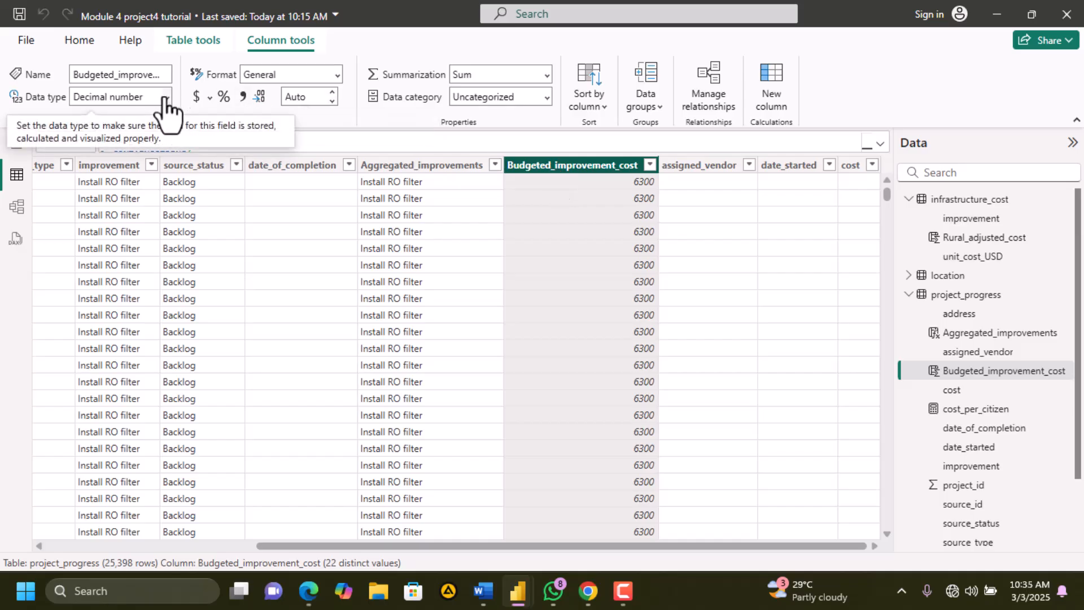
{"action": "left_click", "coordinate": [336, 76]}
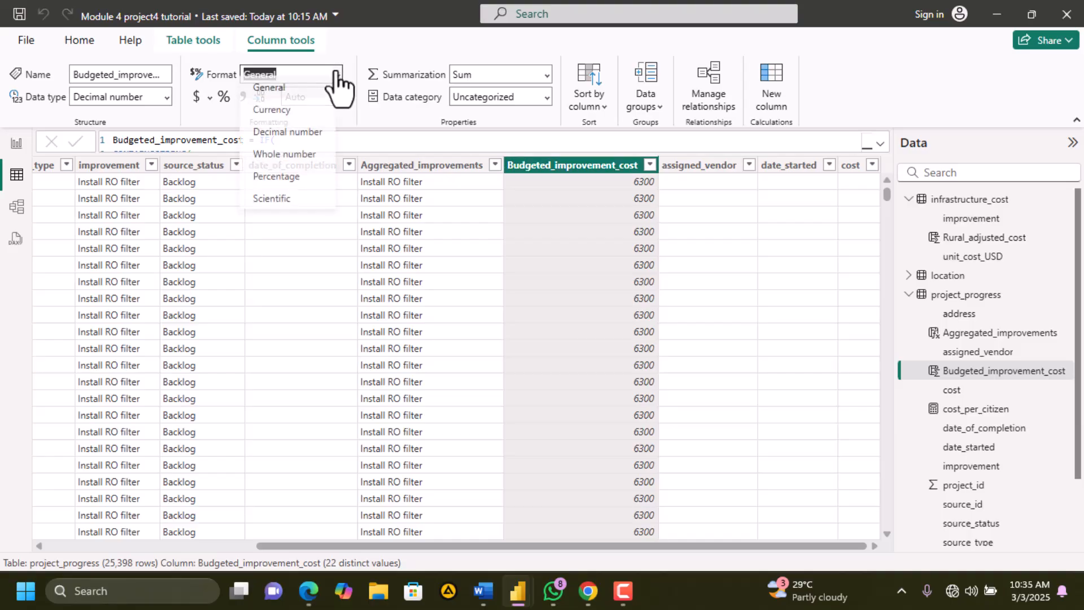
{"action": "left_click", "coordinate": [299, 138]}
{"action": "key", "text": "Down"}
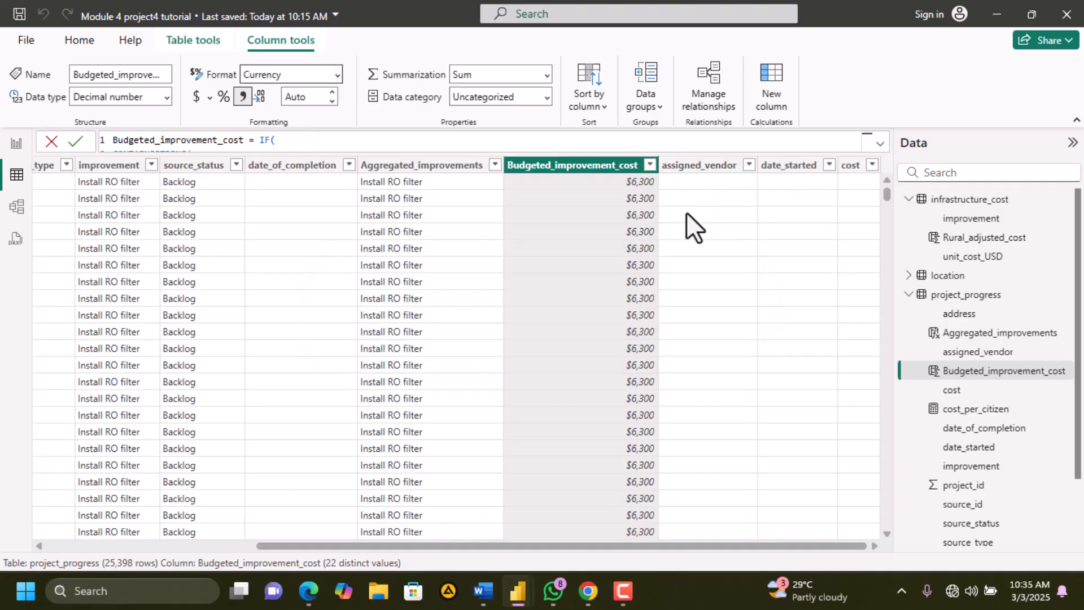
Change the date_of_completion column in project_progress to the Date data type with the 2001-03-14 (yyyy-mm-dd) format
{"action": "left_click", "coordinate": [272, 167]}
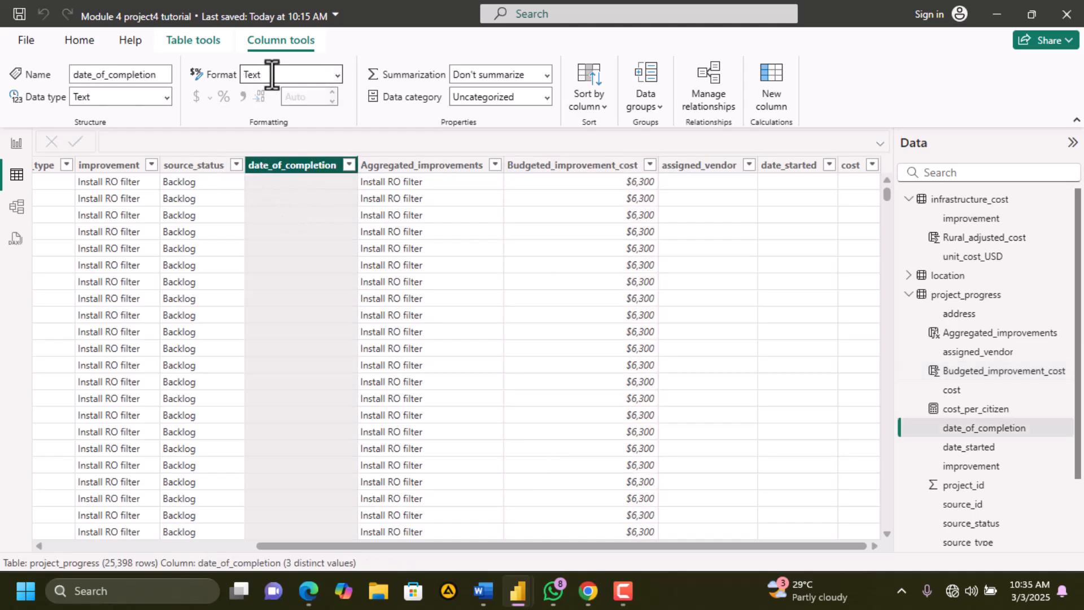
{"action": "left_click", "coordinate": [337, 78]}
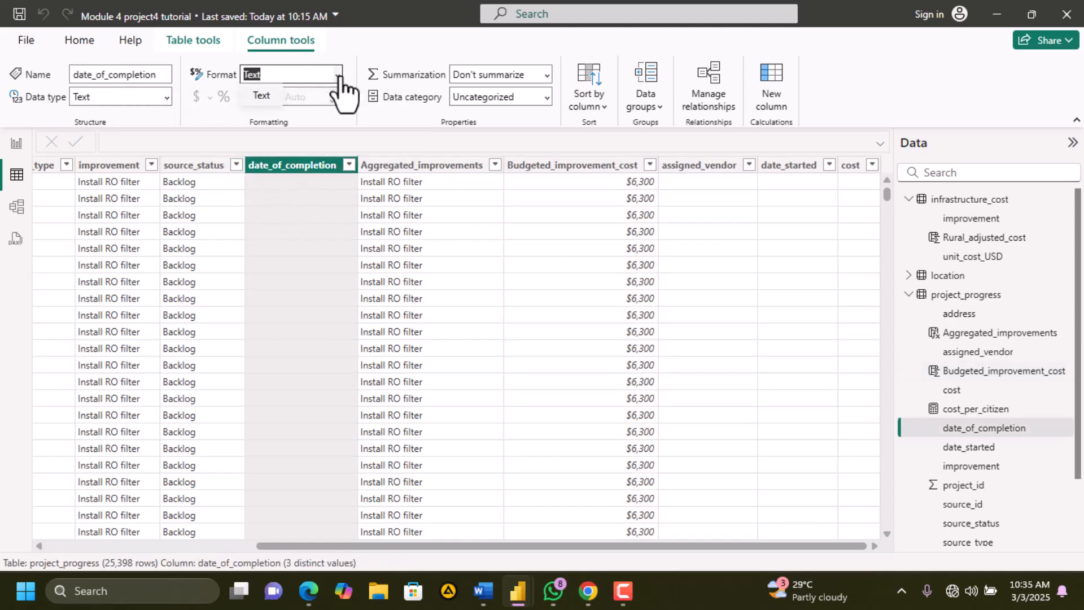
{"action": "left_click", "coordinate": [166, 97]}
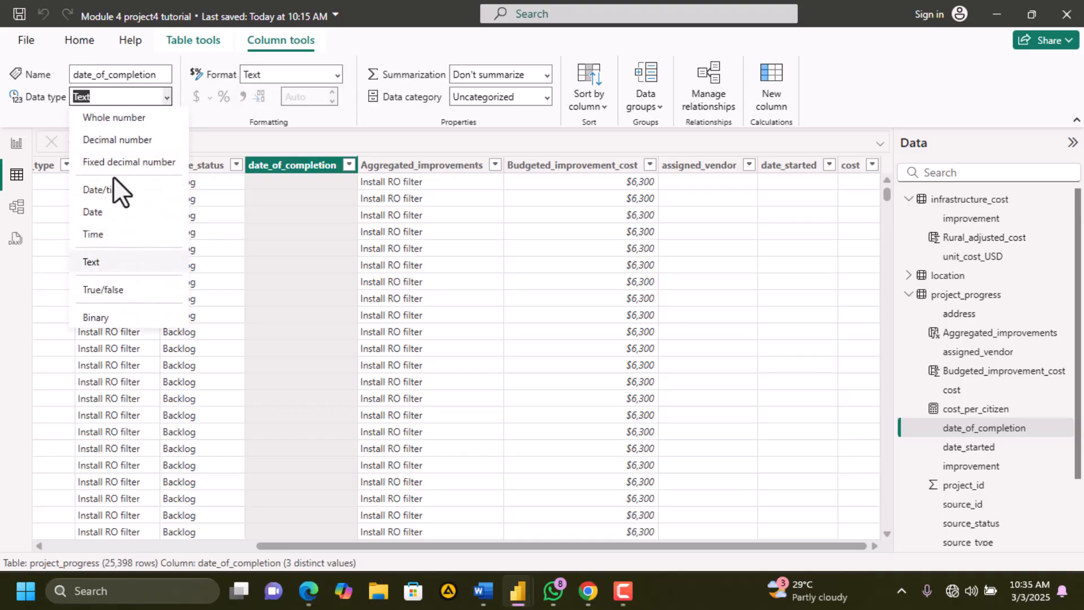
{"action": "left_click", "coordinate": [111, 213]}
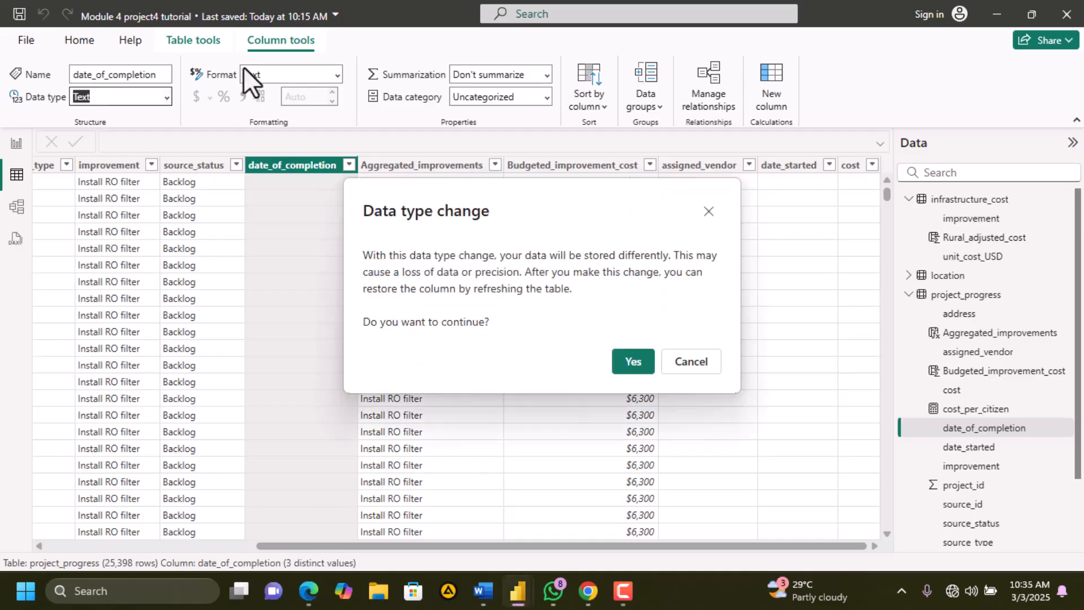
{"action": "left_click", "coordinate": [633, 361]}
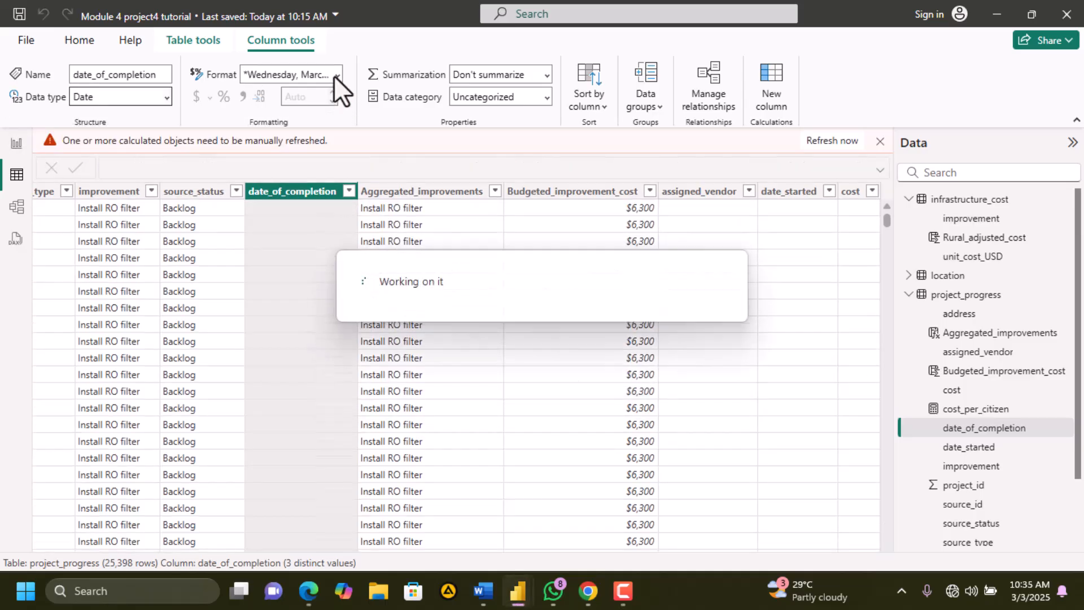
{"action": "left_click", "coordinate": [333, 75]}
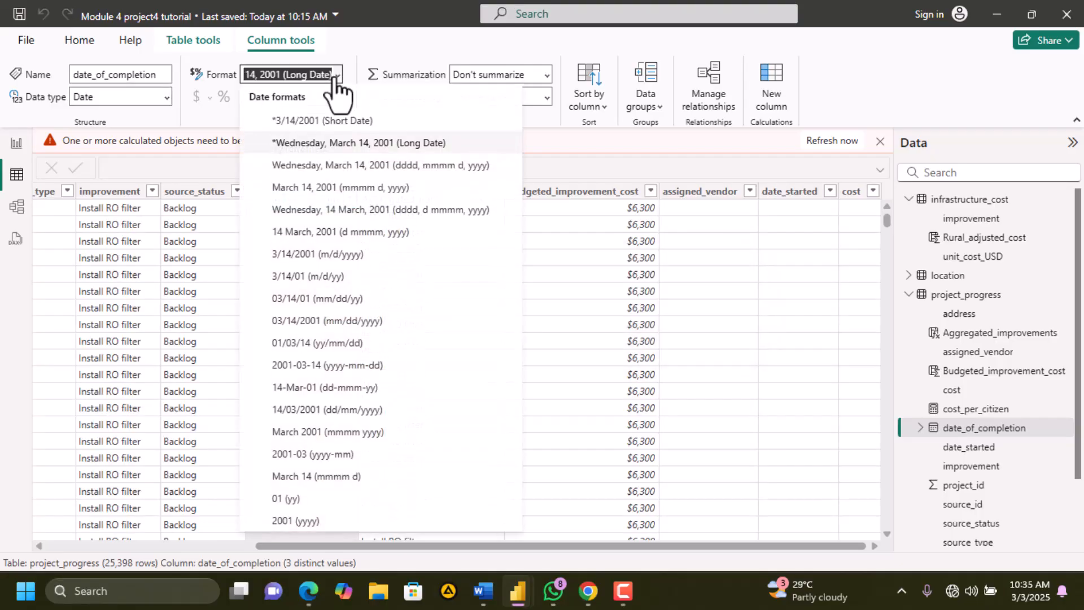
{"action": "left_click", "coordinate": [341, 367]}
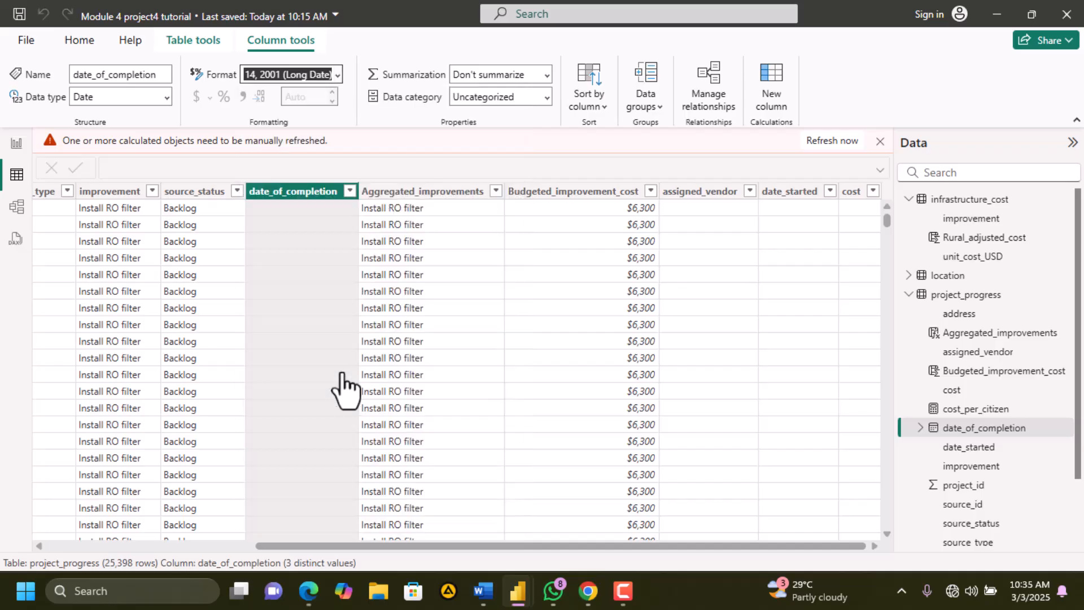
Recheck the required date format in Part_4.pdf in Edge, then return to the project4 tutorial report and refresh its calculated objects
{"action": "left_click", "coordinate": [319, 590]}
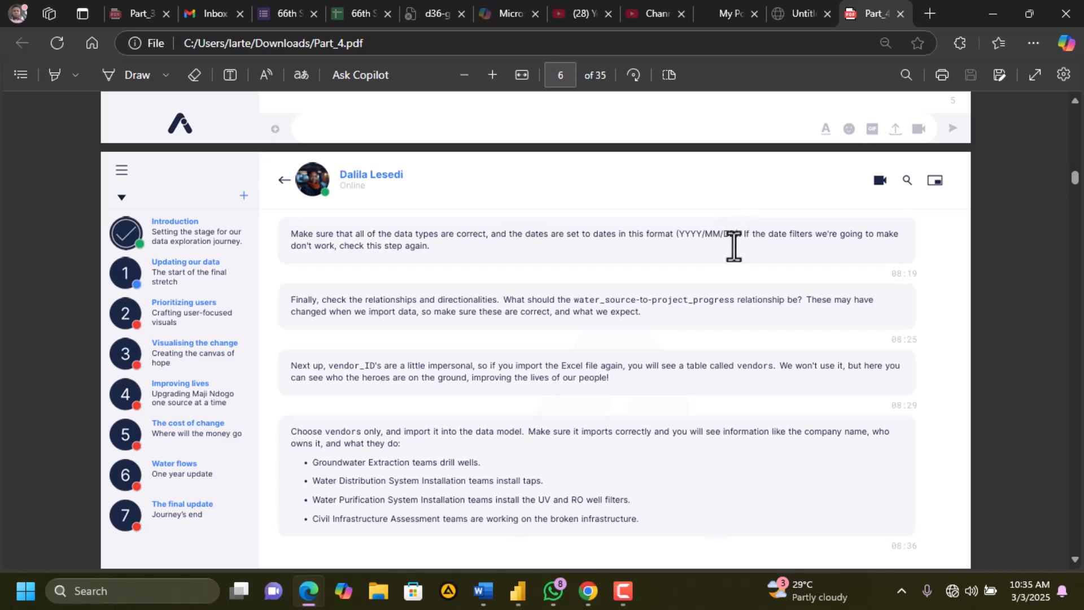
{"action": "mouse_move", "coordinate": [520, 585]}
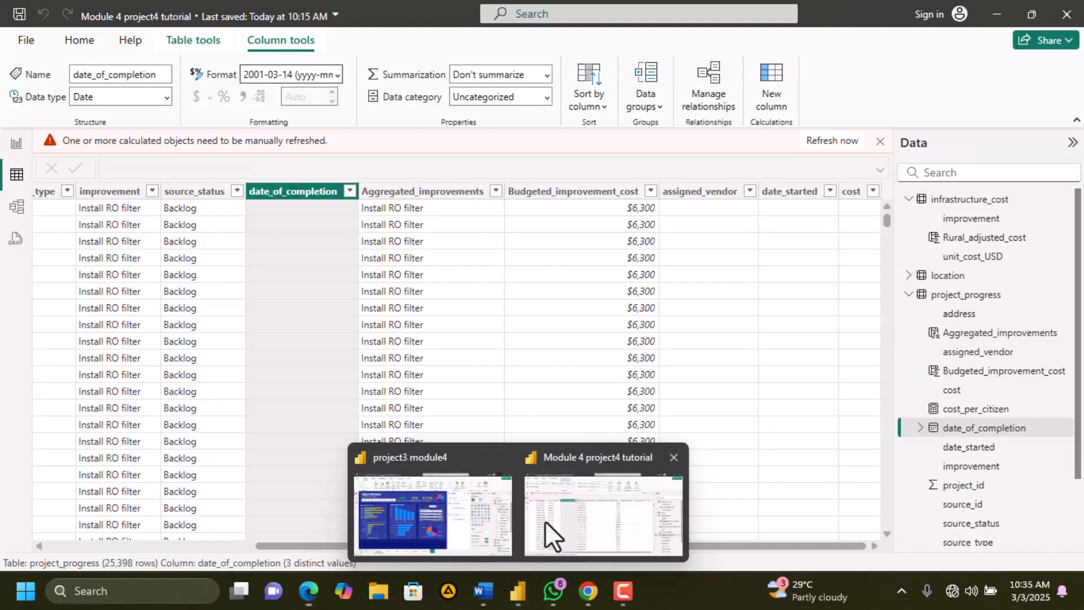
{"action": "left_click", "coordinate": [544, 522]}
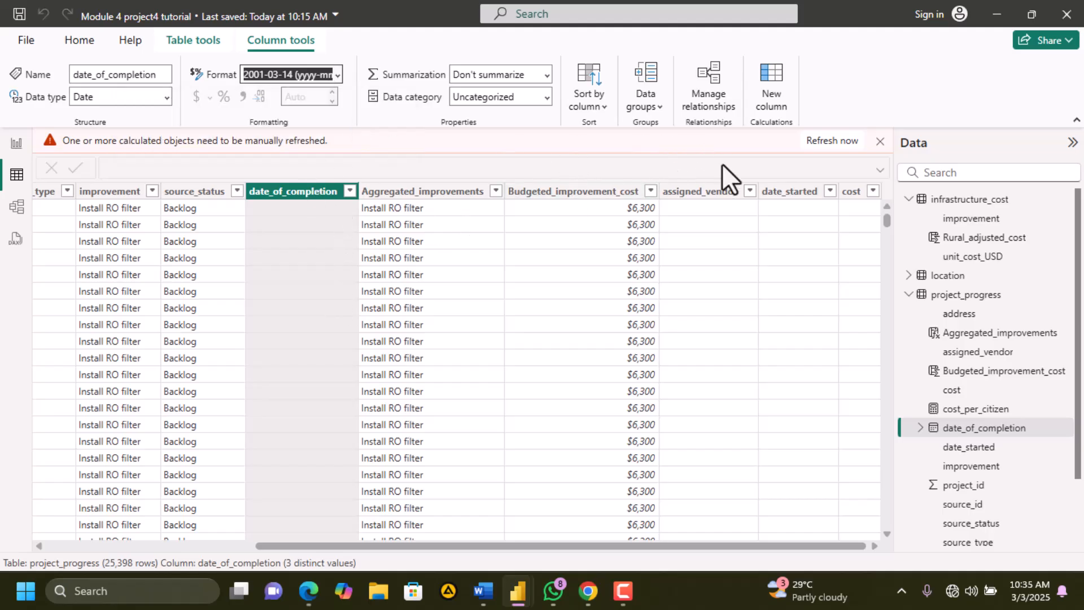
{"action": "left_click", "coordinate": [822, 143]}
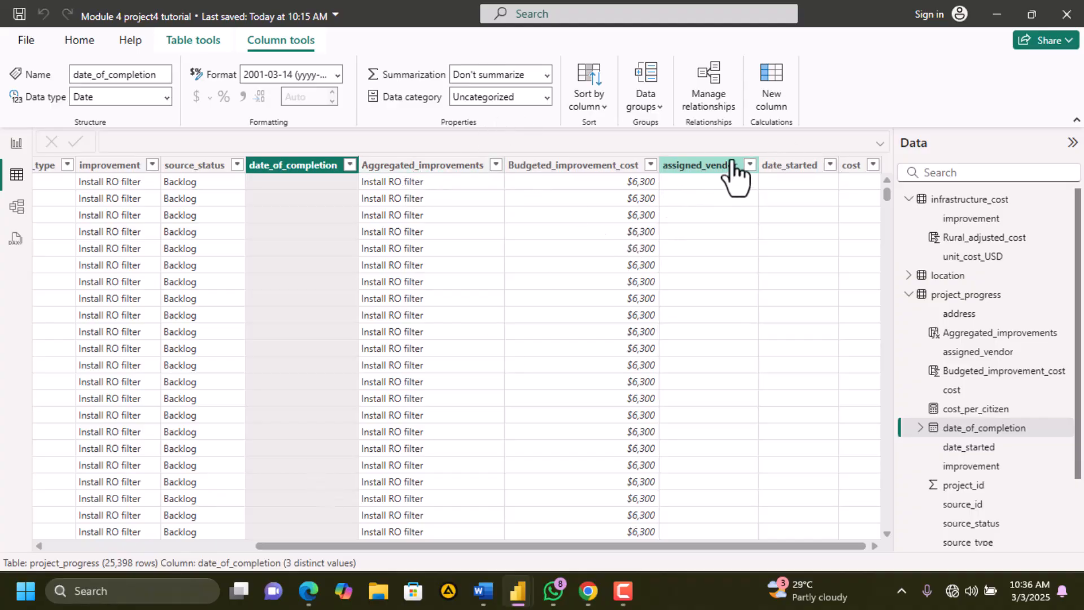
Change the date_started column in project_progress to the Date data type with the 2001-03-14 (yyyy-mm-dd) format
{"action": "left_click", "coordinate": [791, 169]}
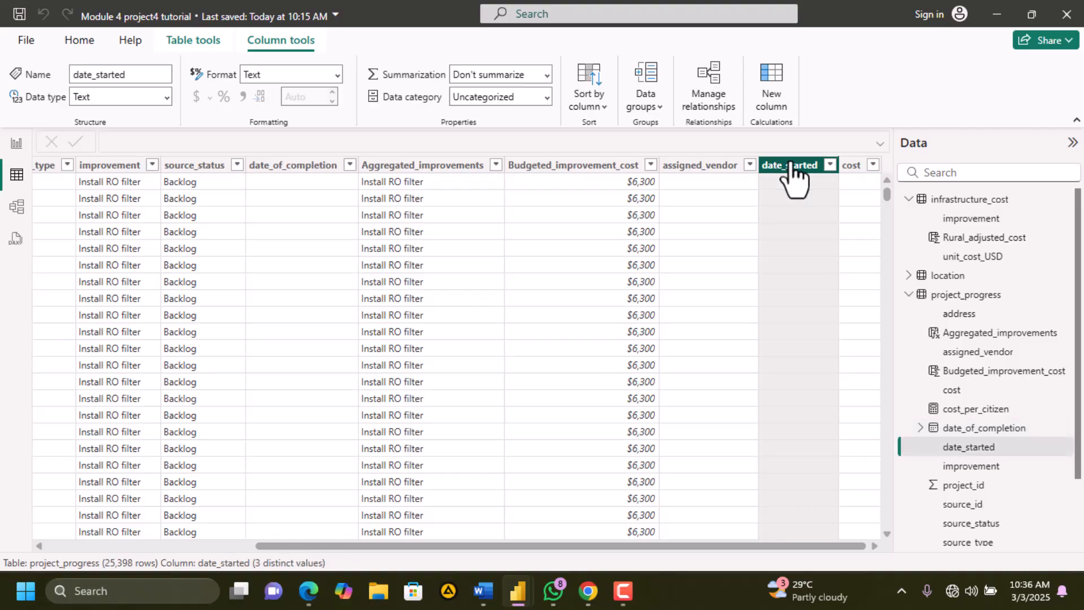
{"action": "left_click", "coordinate": [165, 96]}
{"action": "left_click", "coordinate": [113, 213]}
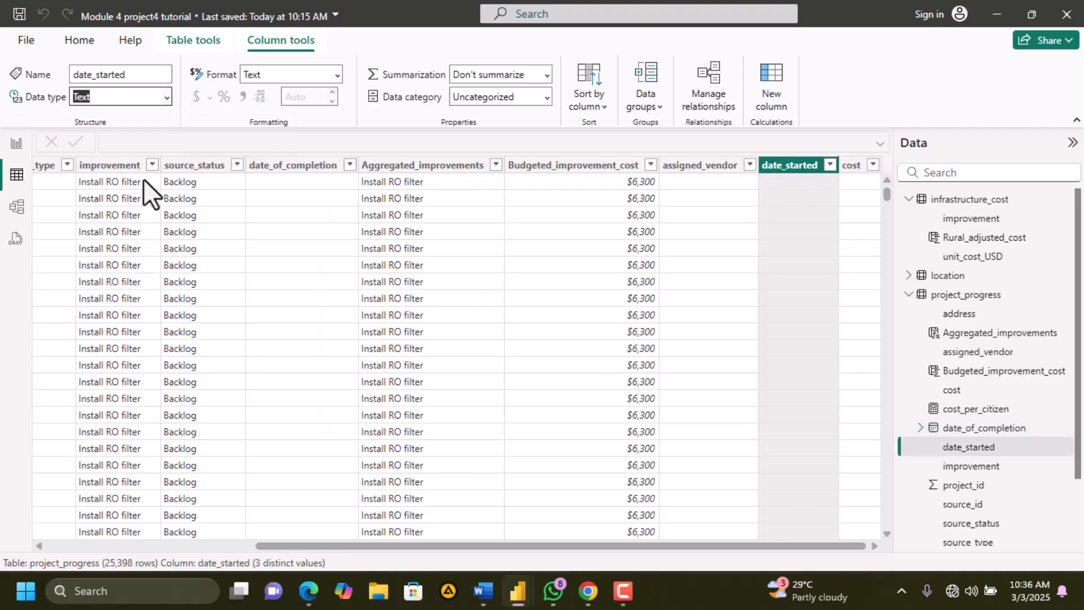
{"action": "left_click", "coordinate": [632, 361]}
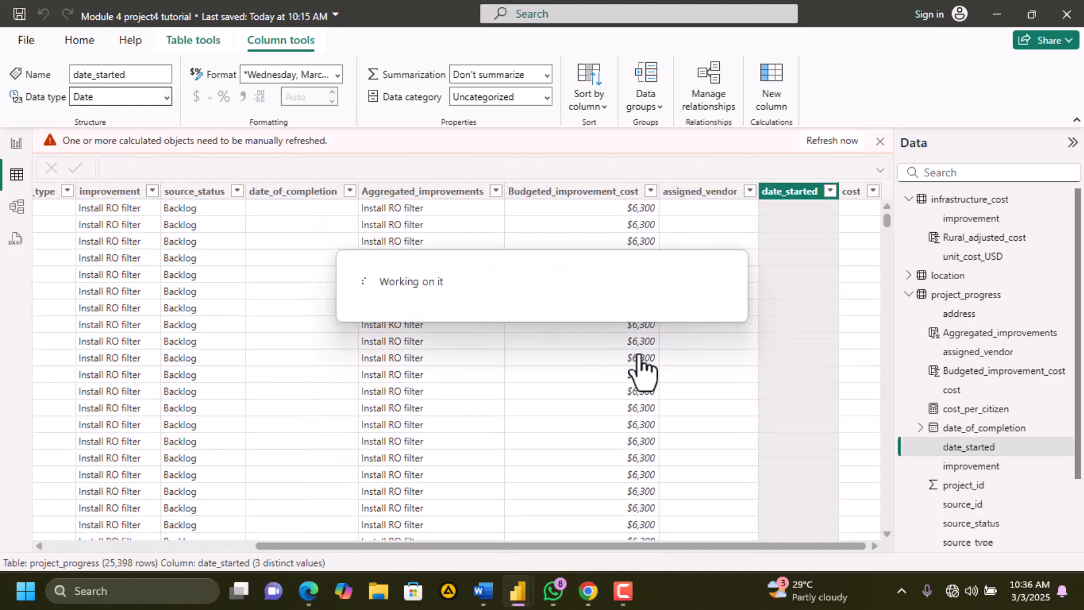
{"action": "left_click", "coordinate": [338, 76]}
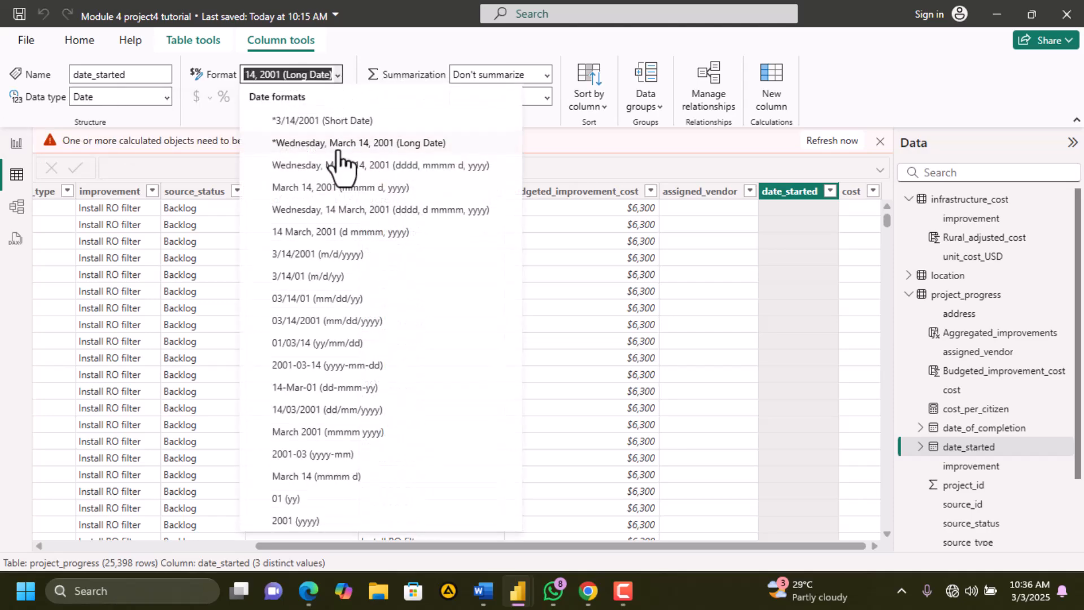
{"action": "left_click", "coordinate": [330, 364]}
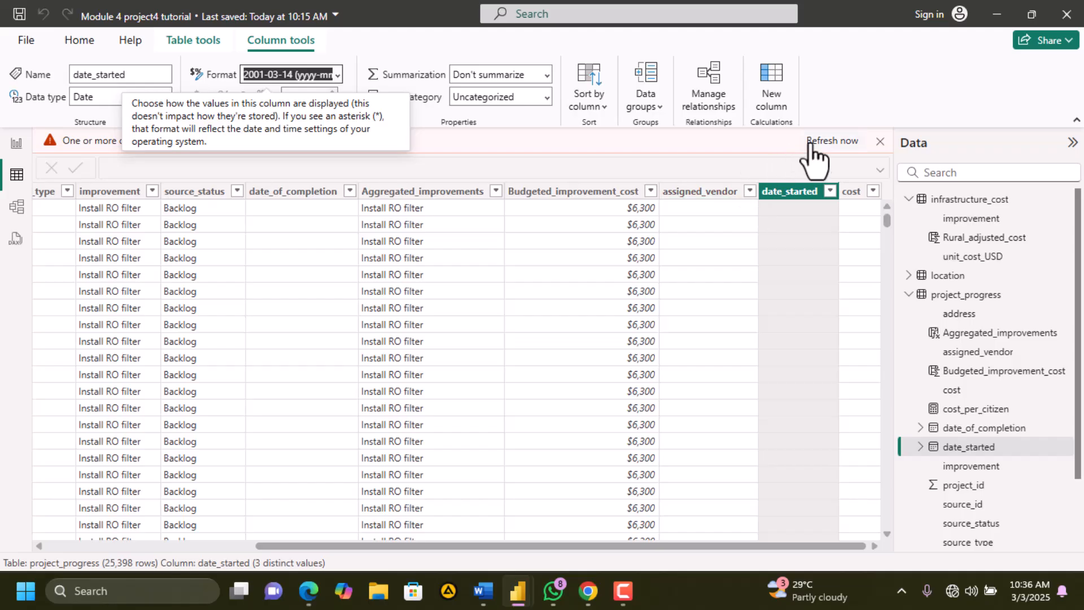
Change the cost column in project_progress to the Decimal number data type and format it as Currency
{"action": "left_click", "coordinate": [858, 196]}
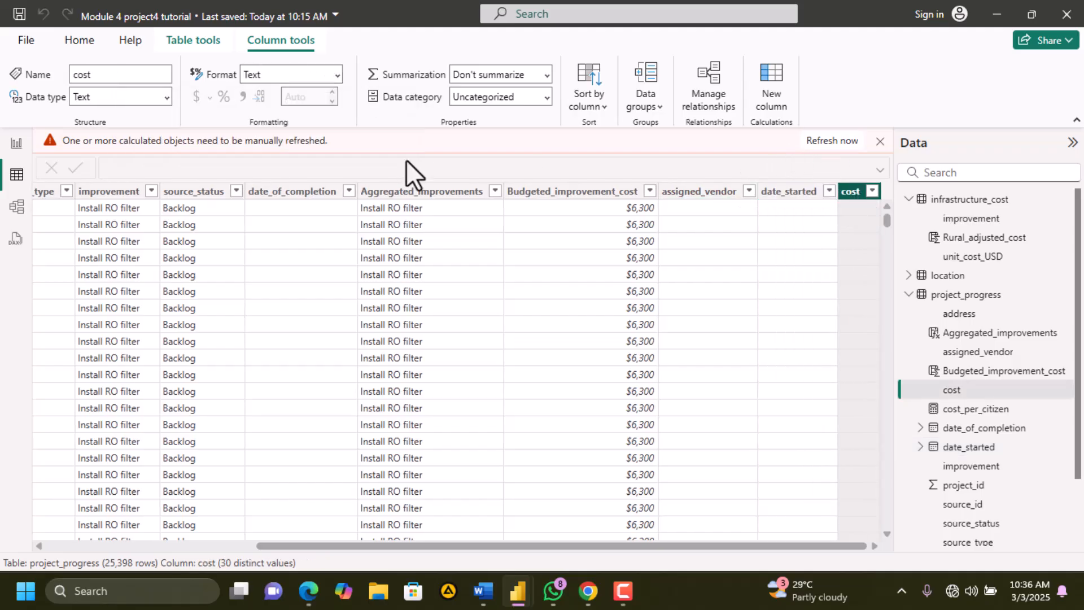
{"action": "left_click", "coordinate": [166, 97]}
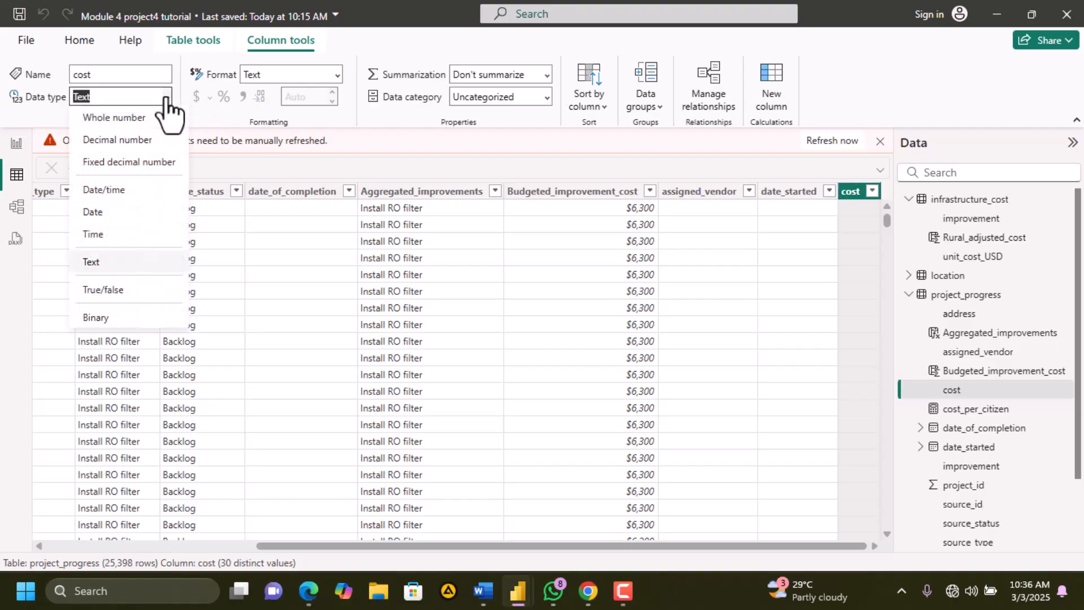
{"action": "left_click", "coordinate": [156, 140]}
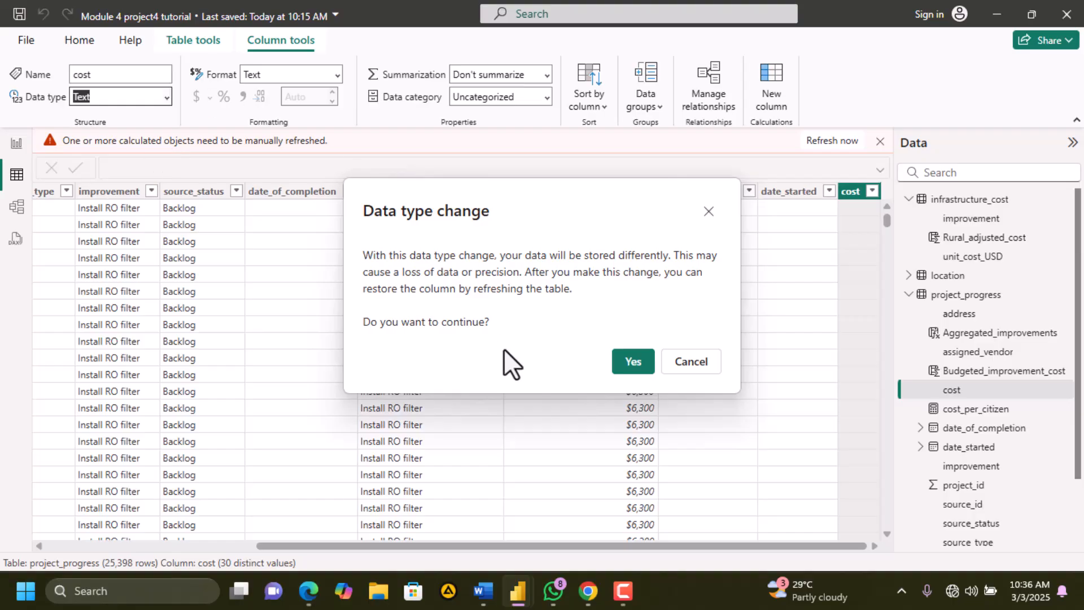
{"action": "left_click", "coordinate": [632, 364]}
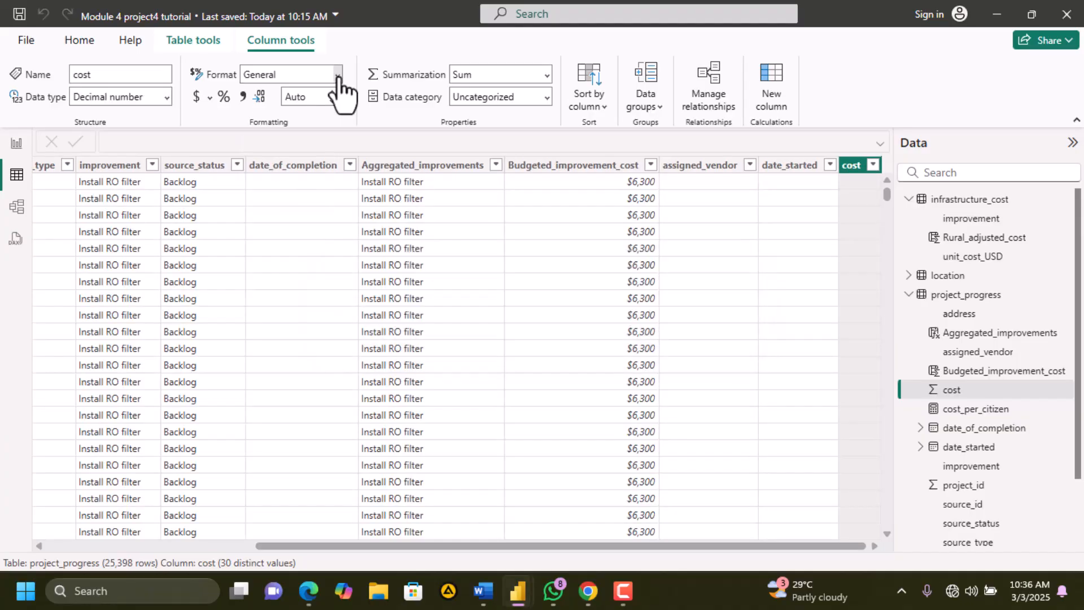
{"action": "left_click", "coordinate": [338, 76]}
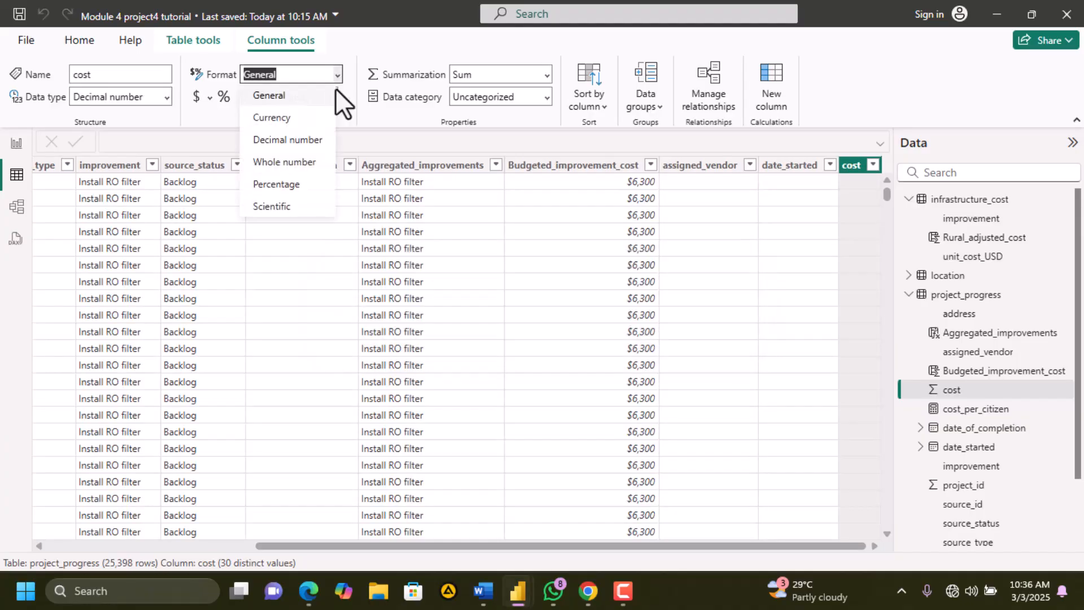
{"action": "left_click", "coordinate": [294, 119]}
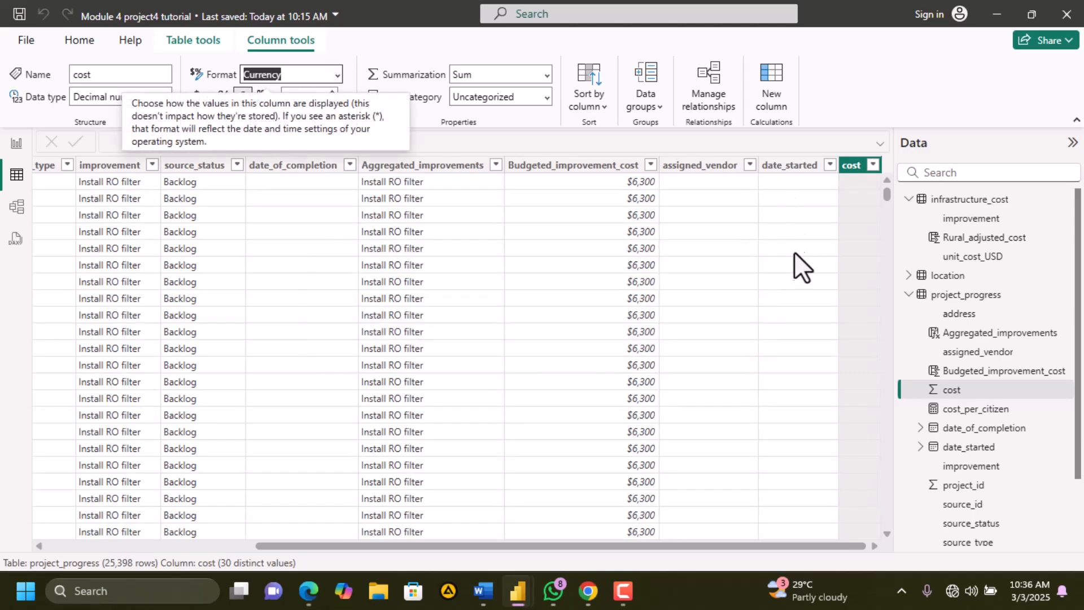
Check the data type of assigned_vendor and look through the remaining columns of the project_progress table
{"action": "left_click", "coordinate": [670, 166]}
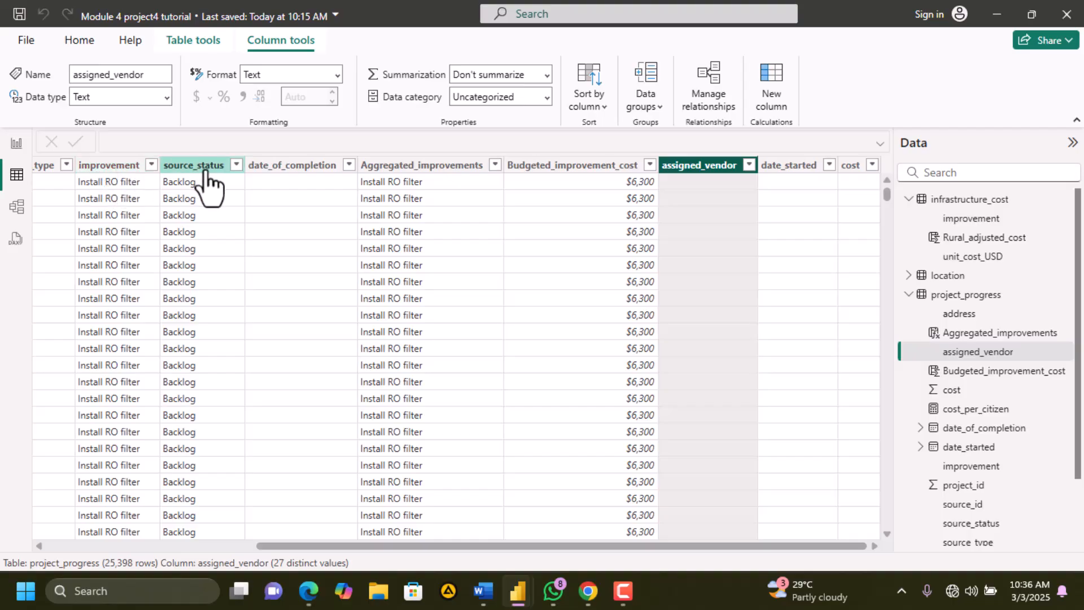
{"action": "scroll", "coordinate": [187, 197], "scroll_direction": "left", "scroll_amount": 1}
{"action": "scroll", "coordinate": [175, 205], "scroll_direction": "left", "scroll_amount": 6}
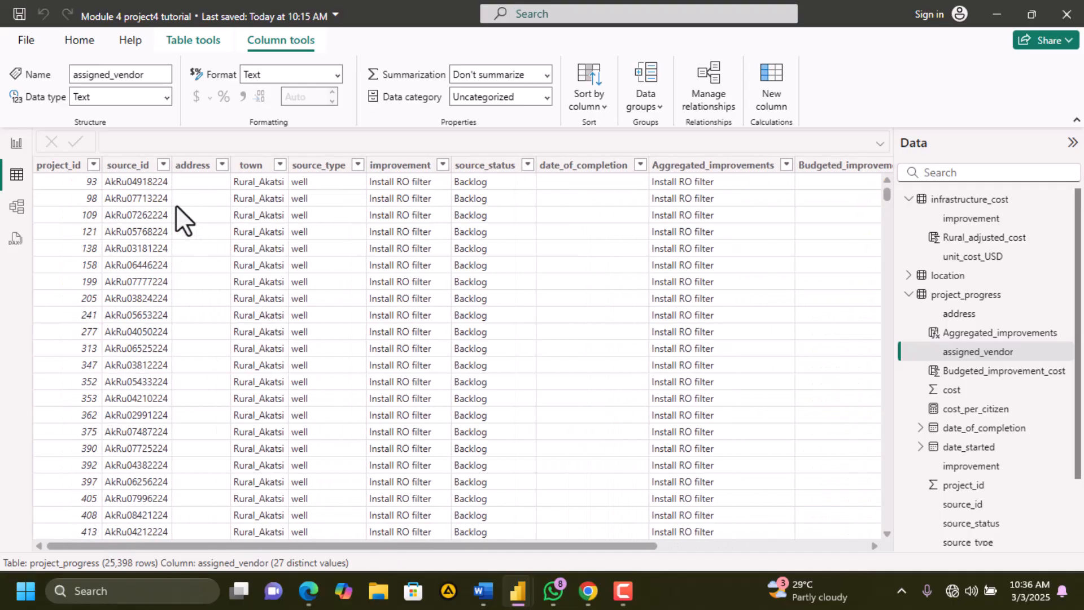
{"action": "scroll", "coordinate": [175, 204], "scroll_direction": "right", "scroll_amount": 6}
{"action": "scroll", "coordinate": [299, 239], "scroll_direction": "left", "scroll_amount": 6}
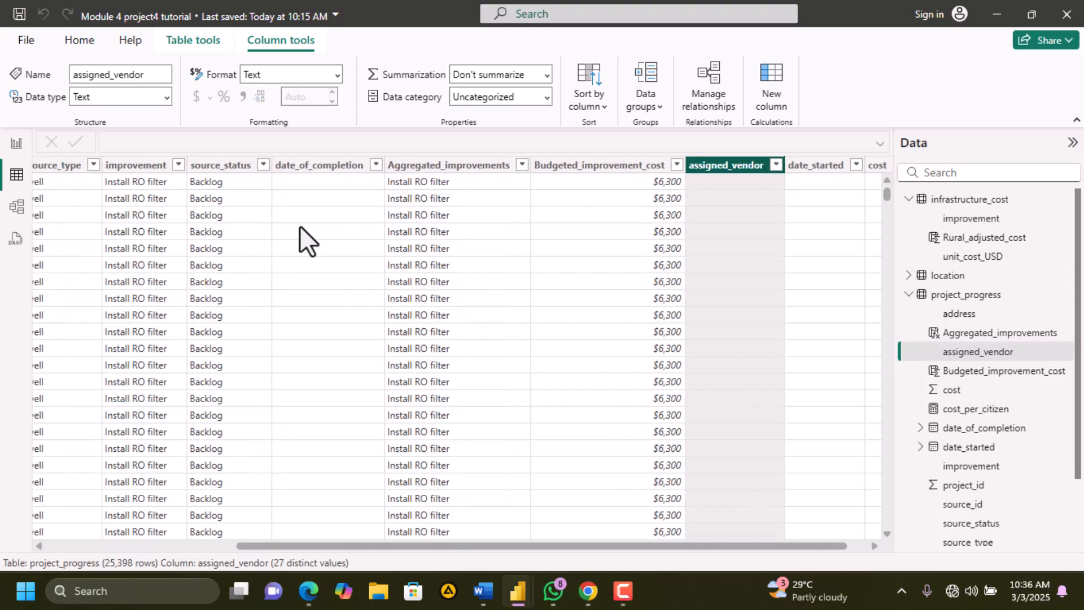
{"action": "left_click", "coordinate": [910, 295]}
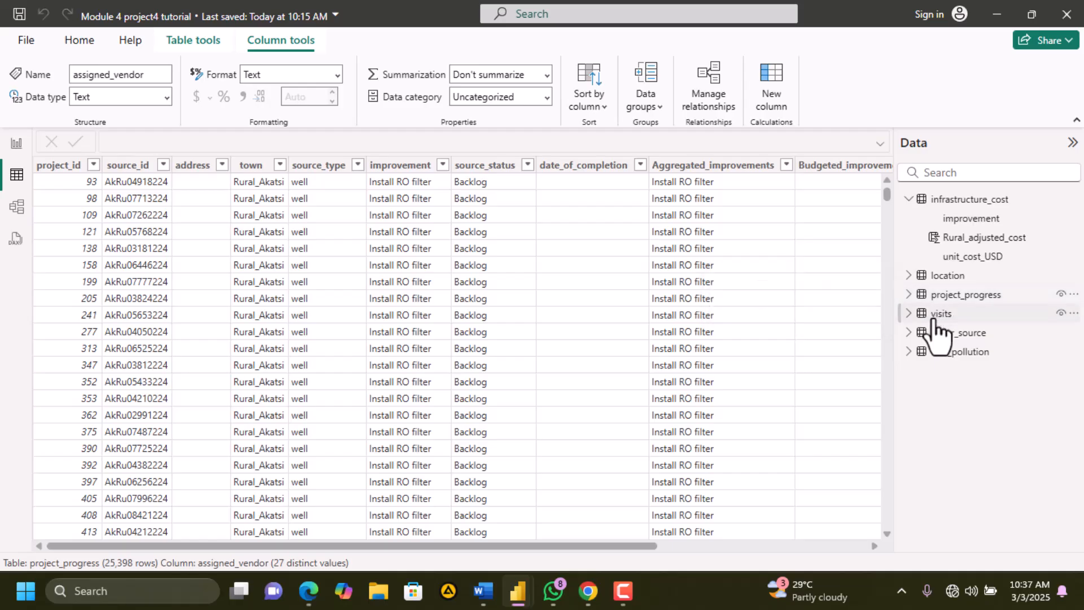
Check the data types and formats of time_in_queue, visit_count and time_of_record in the visits table
{"action": "left_click", "coordinate": [932, 320]}
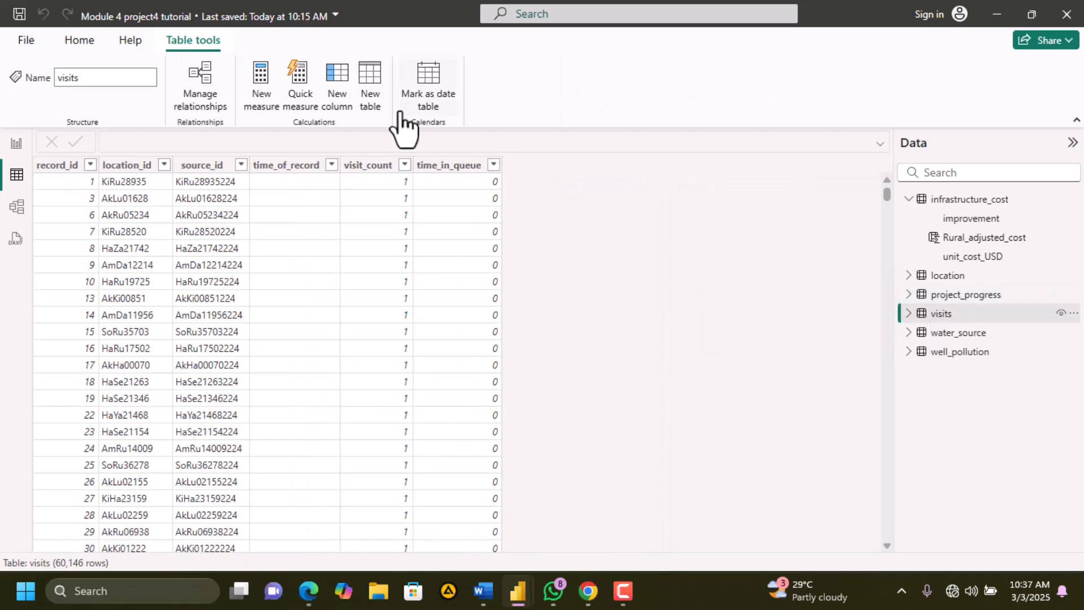
{"action": "left_click", "coordinate": [449, 165]}
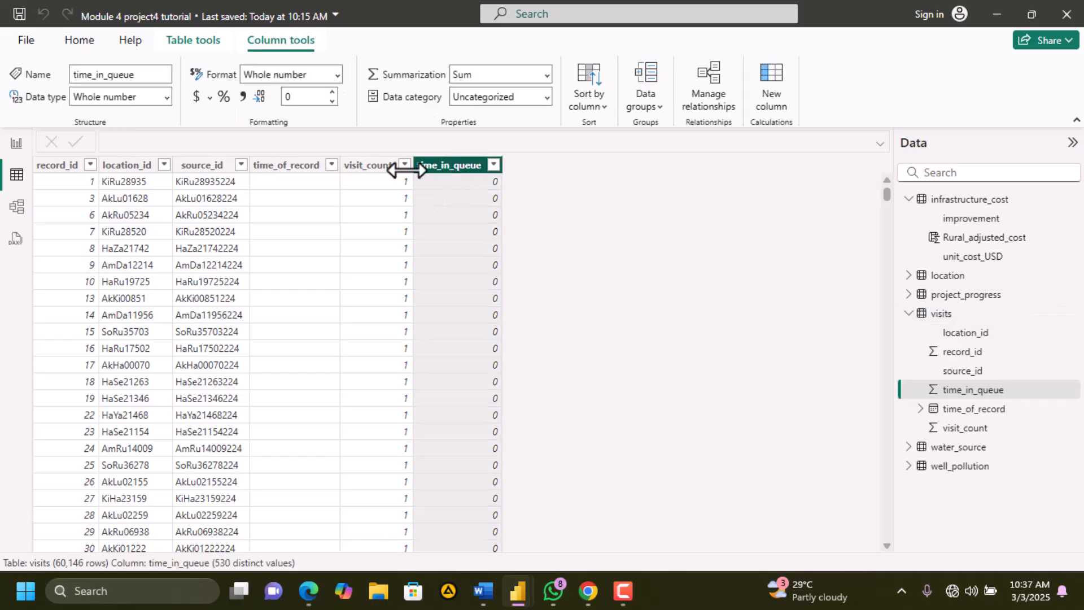
{"action": "left_click", "coordinate": [381, 167]}
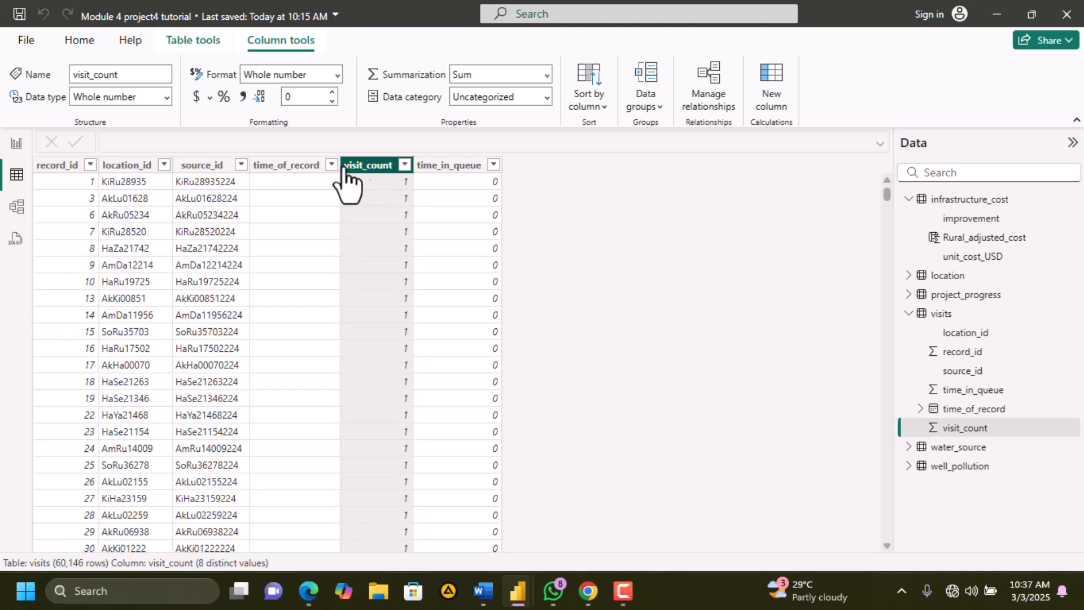
{"action": "left_click", "coordinate": [299, 165]}
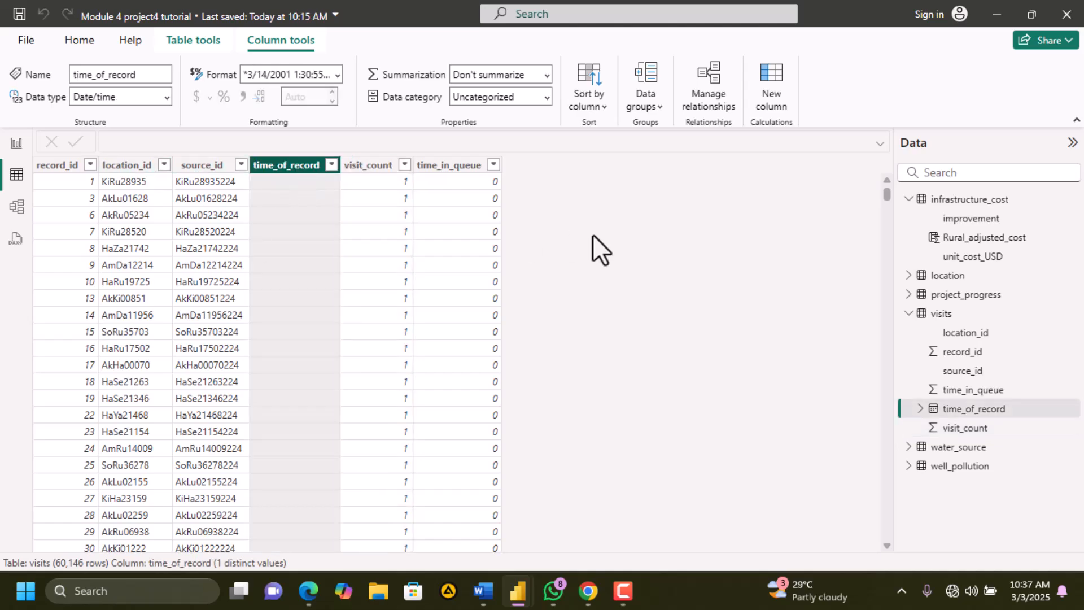
{"action": "left_click", "coordinate": [908, 313]}
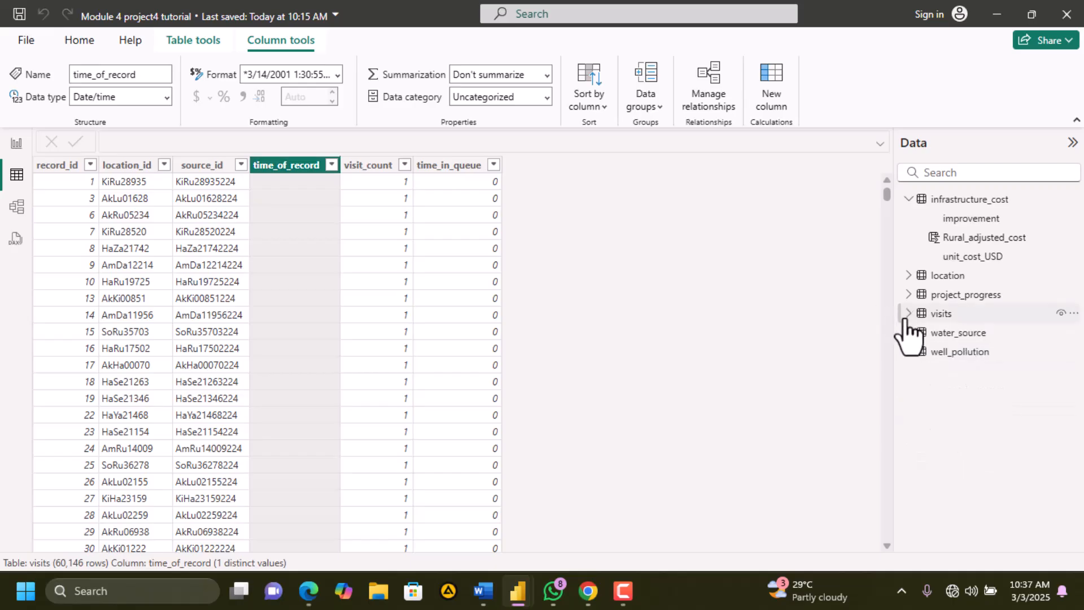
Look over the location table and check the data types of number_of_people_served and average_time_in_queue in water_source
{"action": "left_click", "coordinate": [946, 275]}
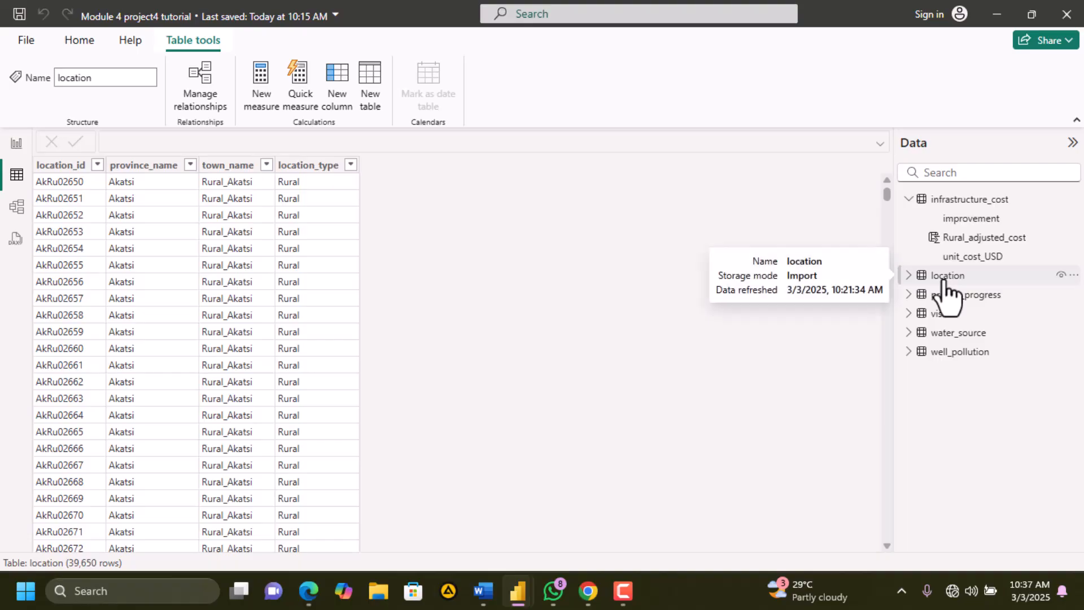
{"action": "left_click", "coordinate": [960, 334]}
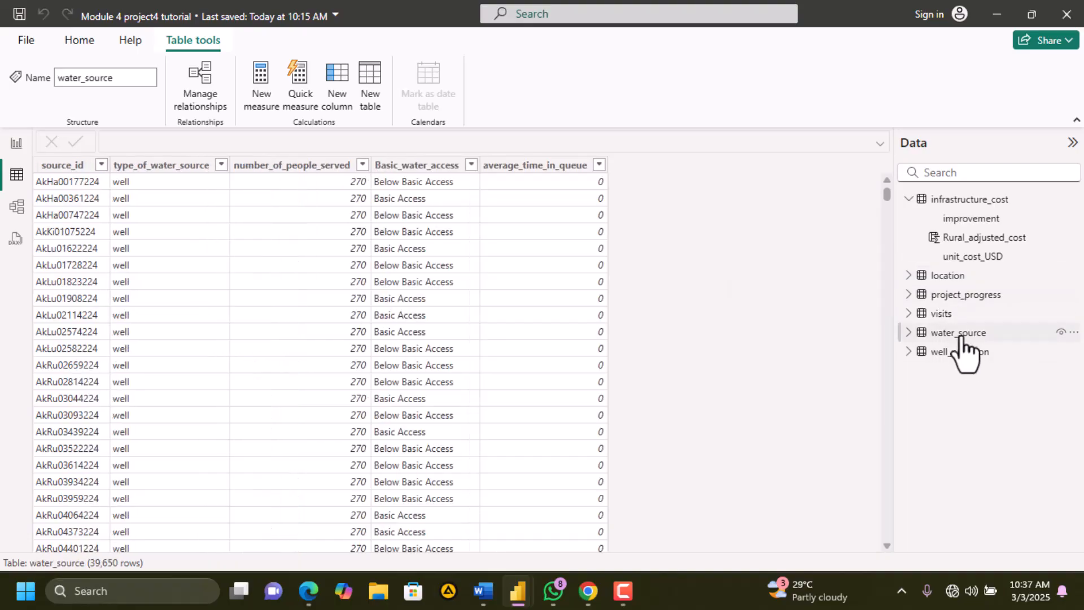
{"action": "left_click", "coordinate": [294, 165]}
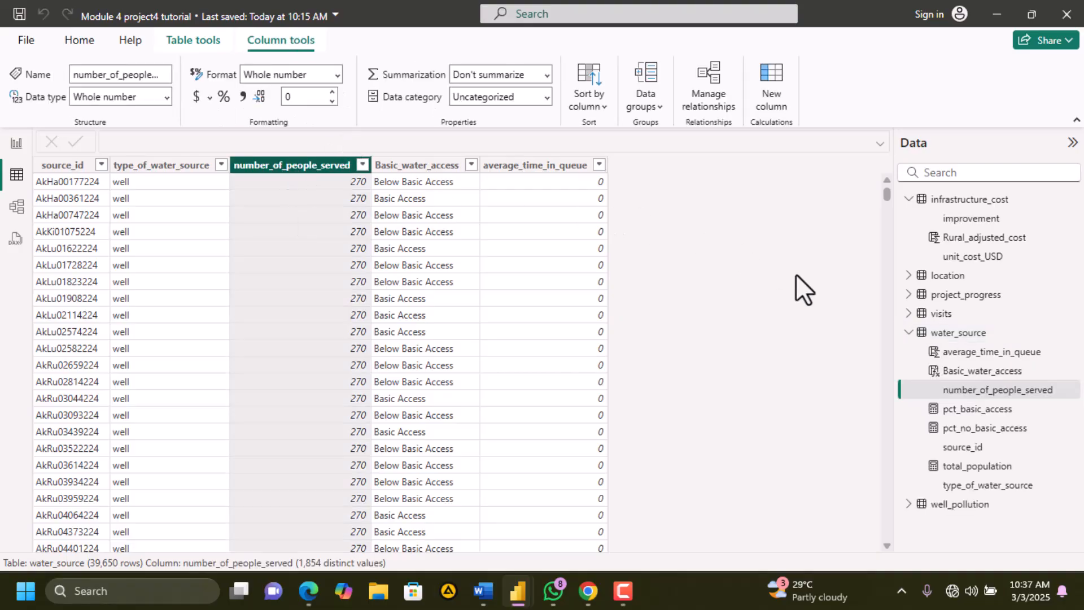
{"action": "left_click", "coordinate": [556, 166]}
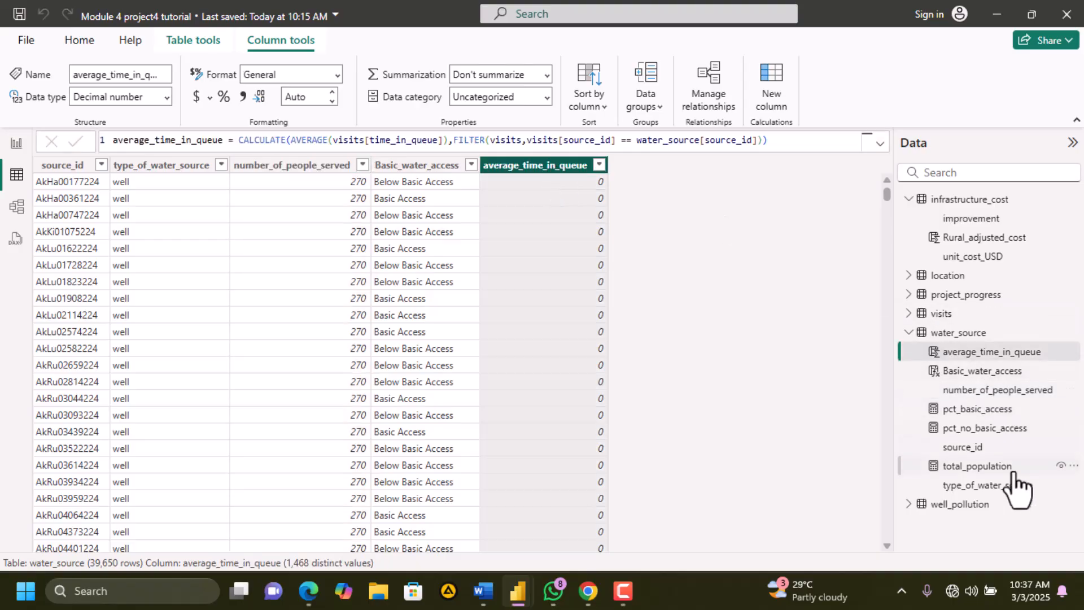
Look over the well_pollution table's columns and collapse the expanded water_source and infrastructure_cost tables
{"action": "left_click", "coordinate": [954, 506]}
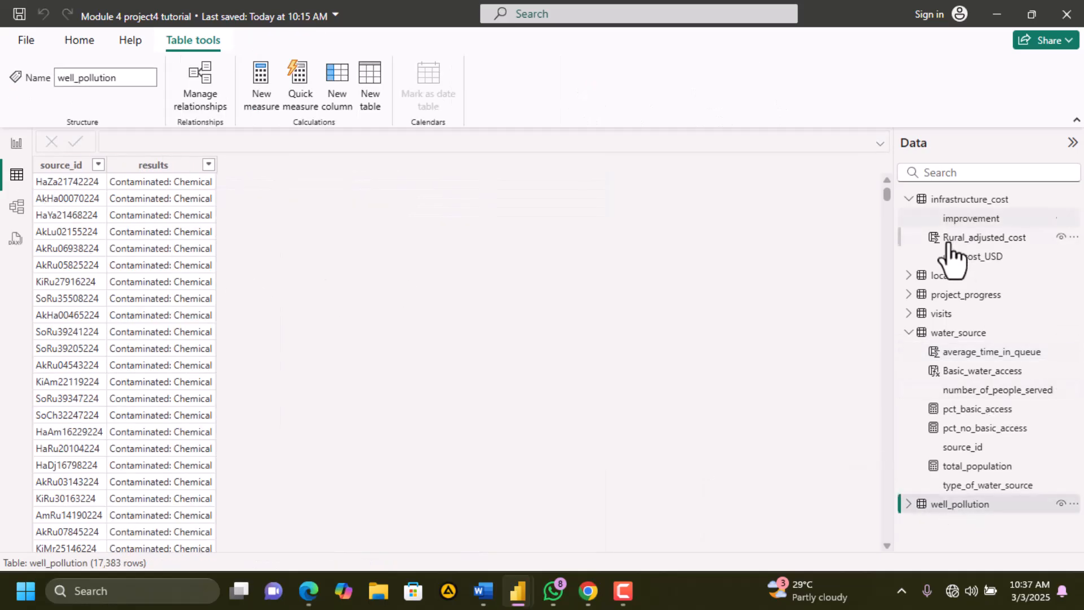
{"action": "left_click", "coordinate": [908, 332]}
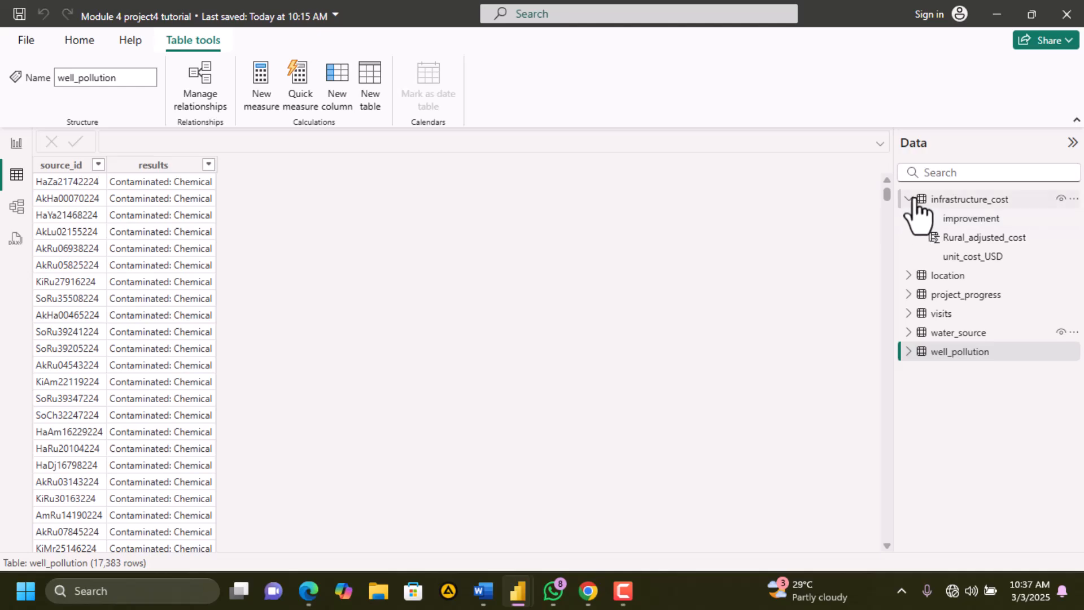
{"action": "left_click", "coordinate": [910, 201]}
Read the relationship question in Part_4.pdf, then examine the water_source-to-project_progress relationship in the Power BI model diagram
{"action": "left_click", "coordinate": [311, 602]}
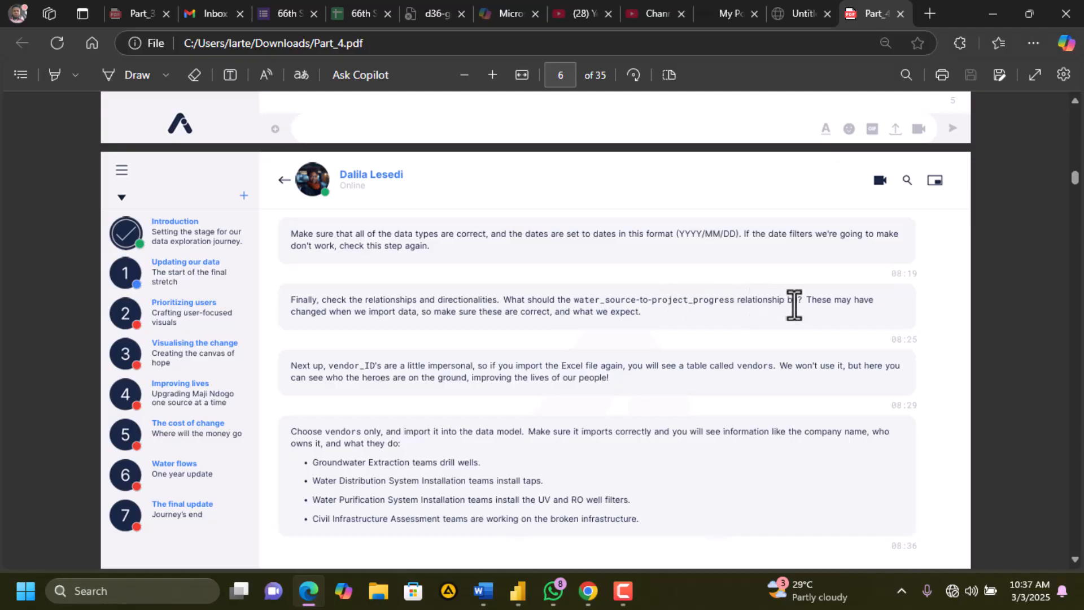
{"action": "left_click_drag", "start_coordinate": [802, 305], "coordinate": [575, 301]}
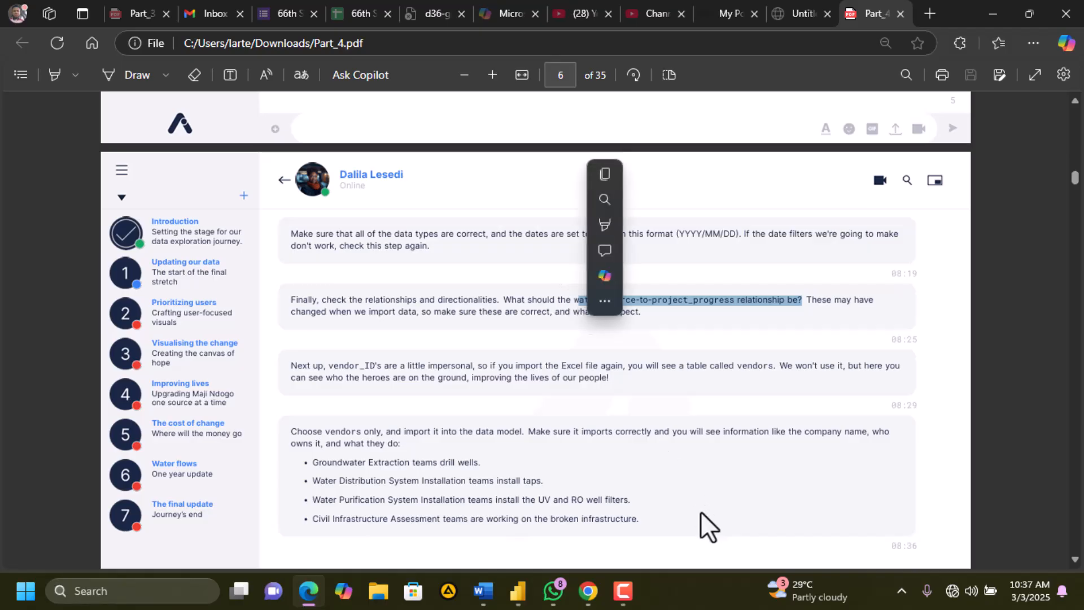
{"action": "mouse_move", "coordinate": [532, 597]}
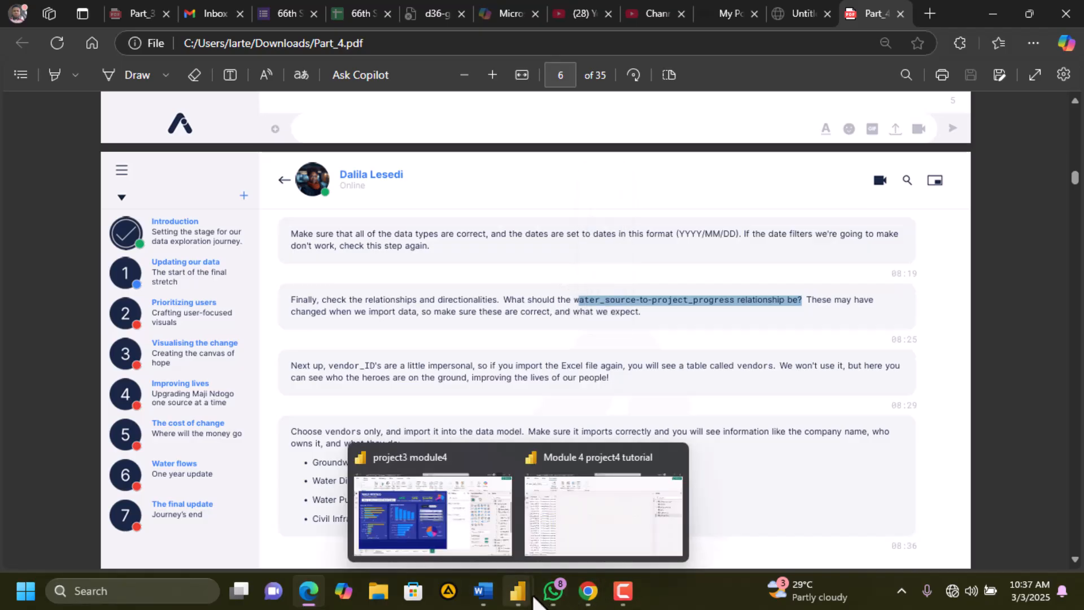
{"action": "left_click", "coordinate": [571, 545]}
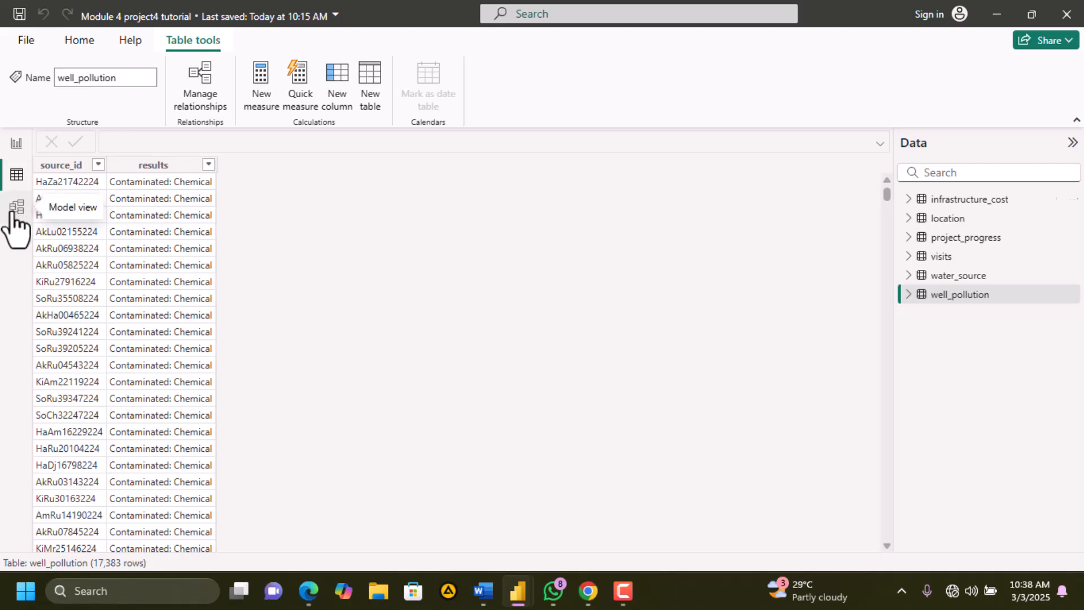
{"action": "left_click", "coordinate": [18, 208]}
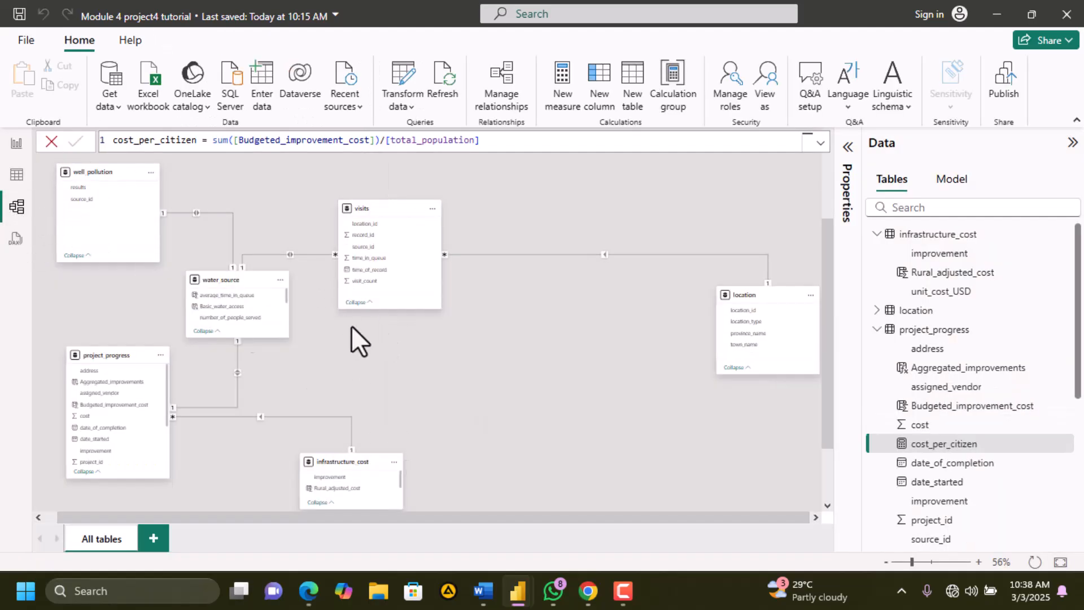
{"action": "scroll", "coordinate": [238, 279], "scroll_direction": "up", "scroll_amount": 1}
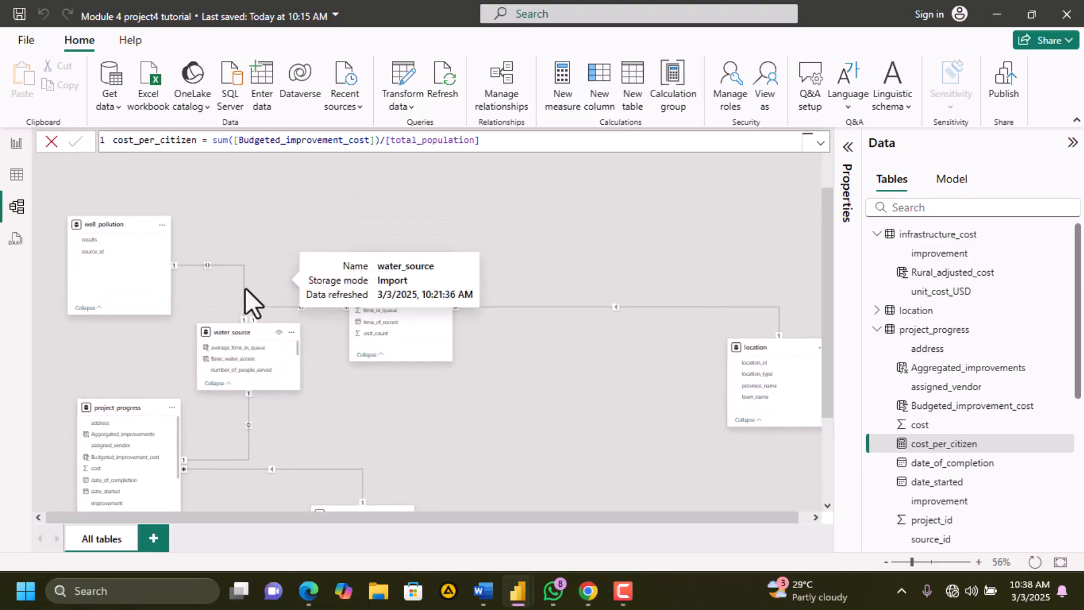
{"action": "scroll", "coordinate": [337, 318], "scroll_direction": "down", "scroll_amount": 2}
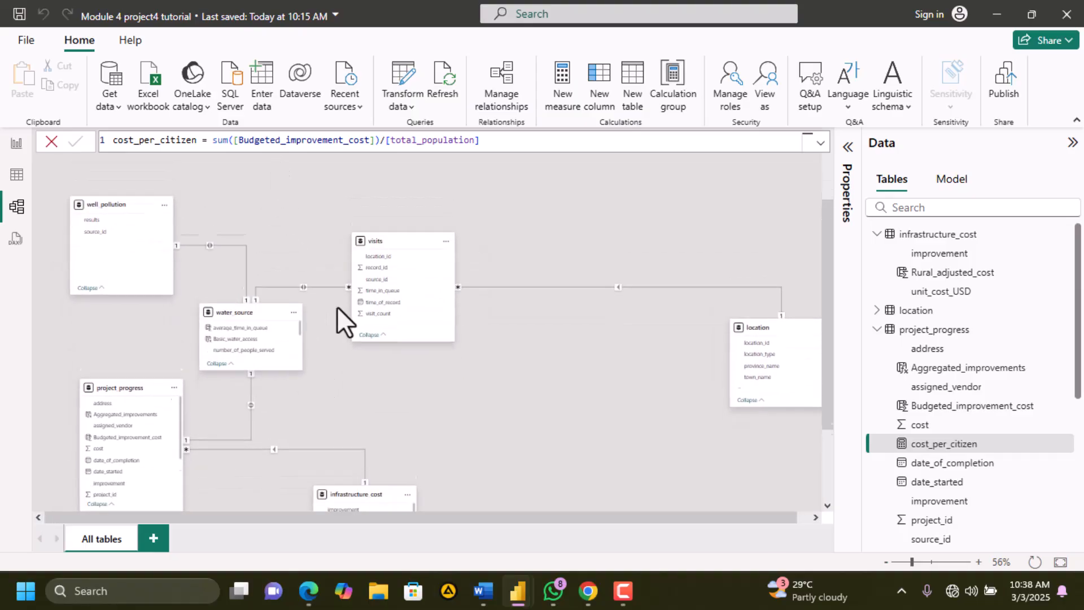
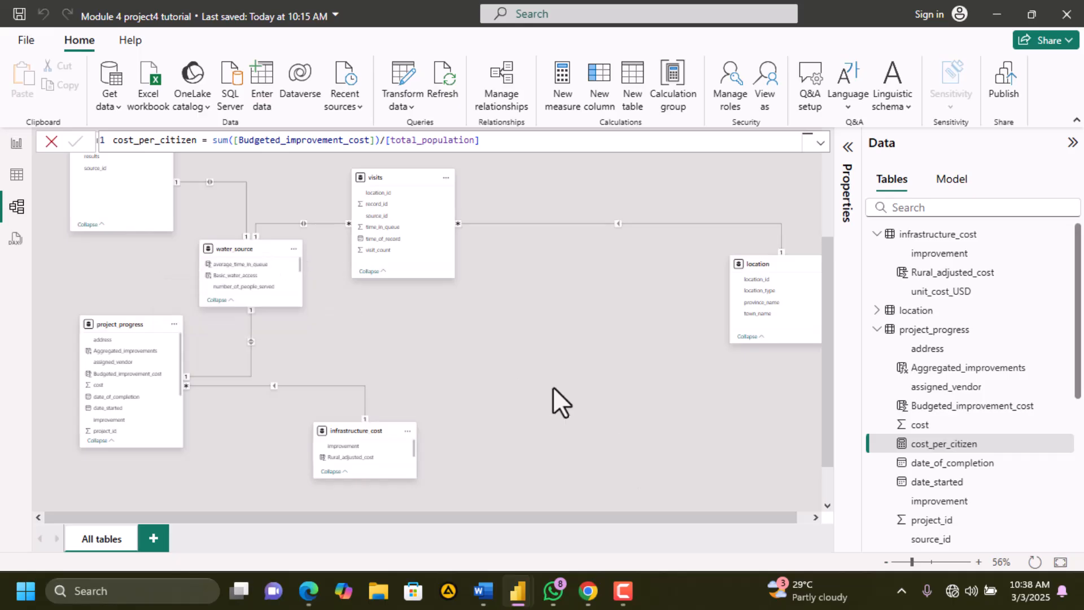
Compare the row counts of water_source and project_progress, and check the distinct source_id values in project_progress
{"action": "left_click", "coordinate": [17, 174]}
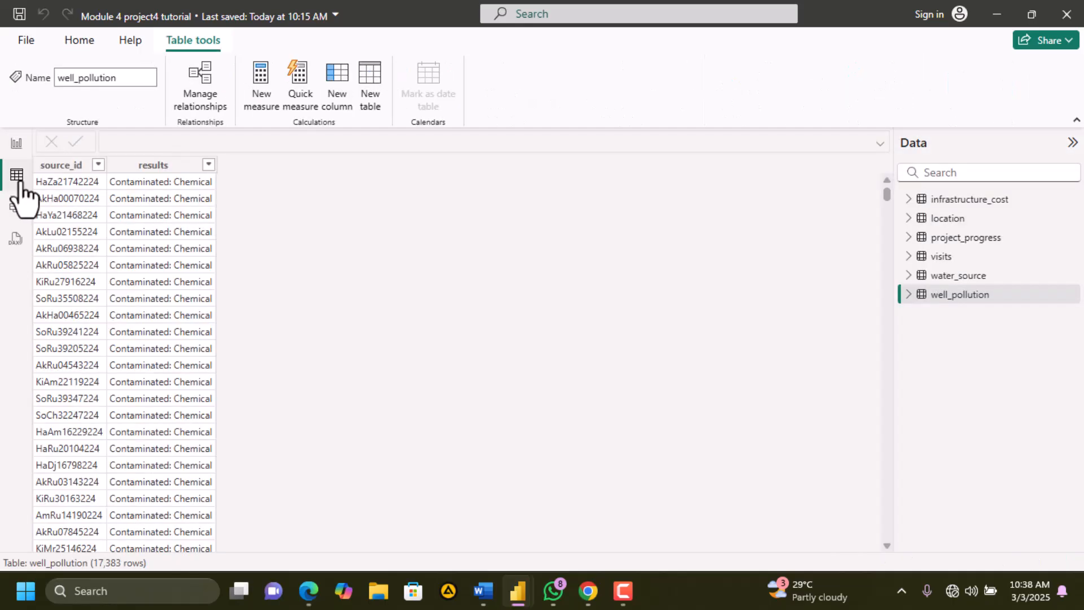
{"action": "left_click", "coordinate": [953, 276]}
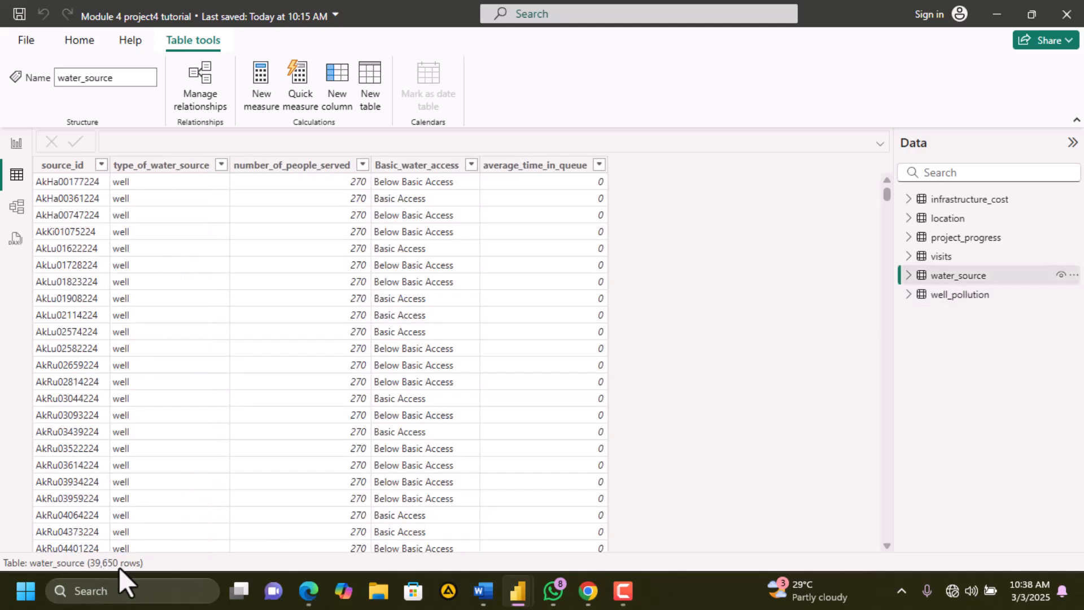
{"action": "left_click", "coordinate": [959, 237]}
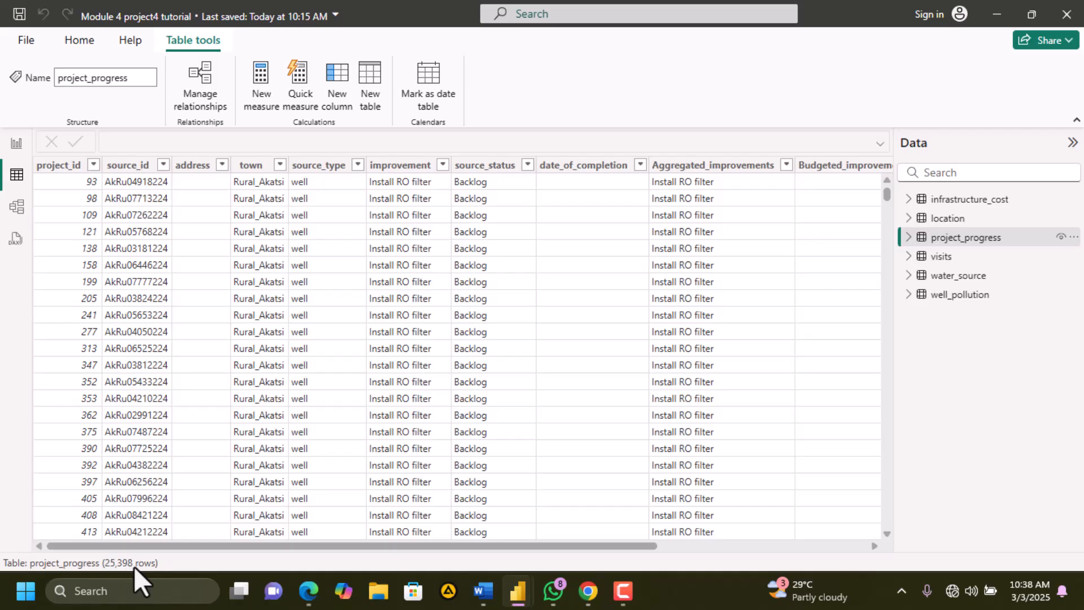
{"action": "left_click", "coordinate": [141, 169]}
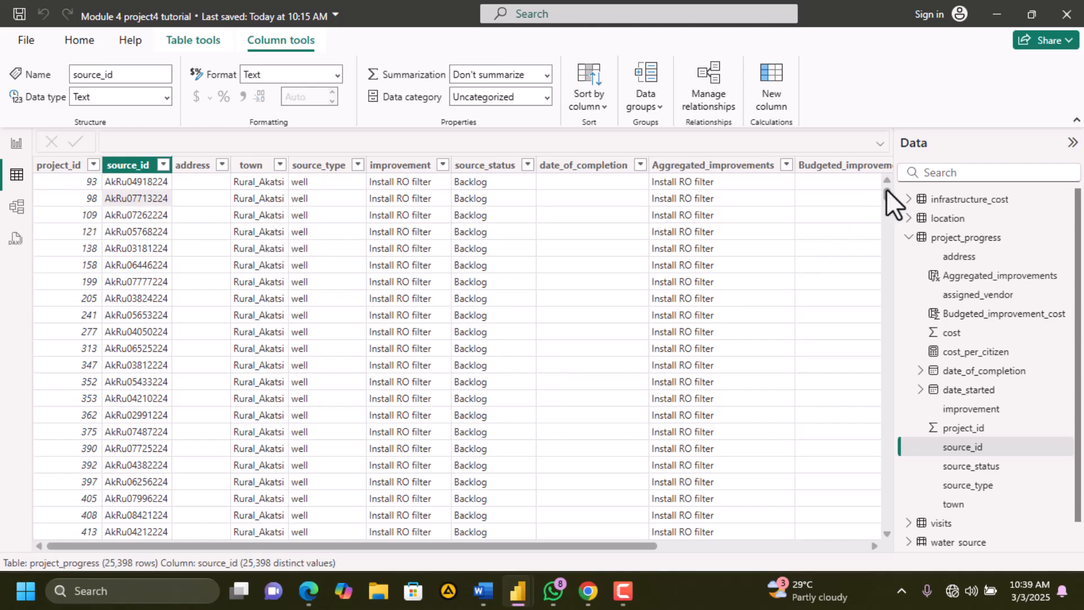
{"action": "left_click_drag", "start_coordinate": [886, 190], "coordinate": [886, 207]}
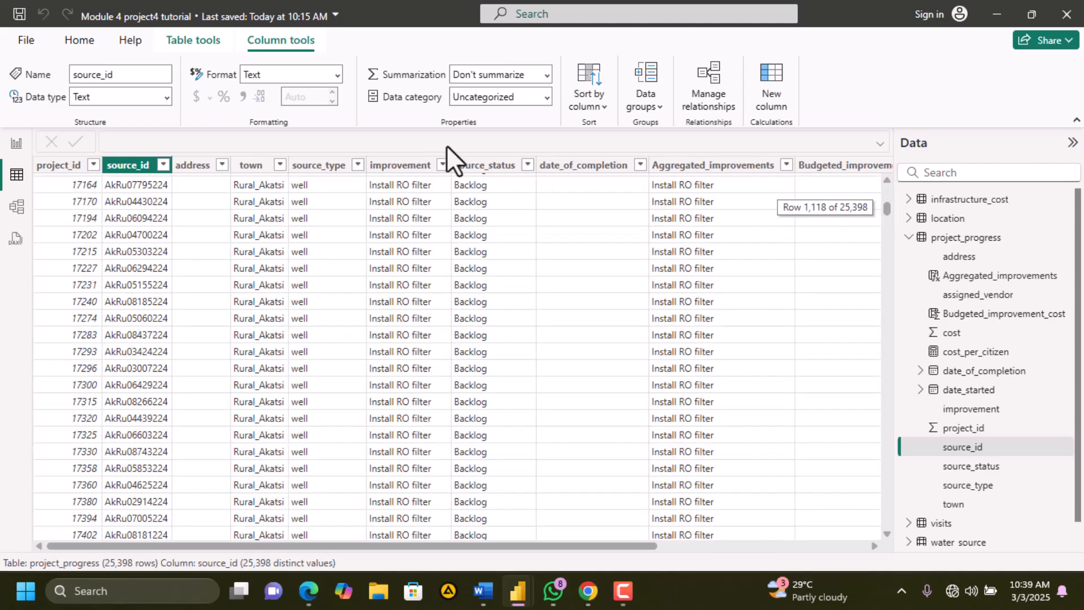
Check which source types project_progress contains without filtering, and look at its date_started column
{"action": "left_click", "coordinate": [358, 165]}
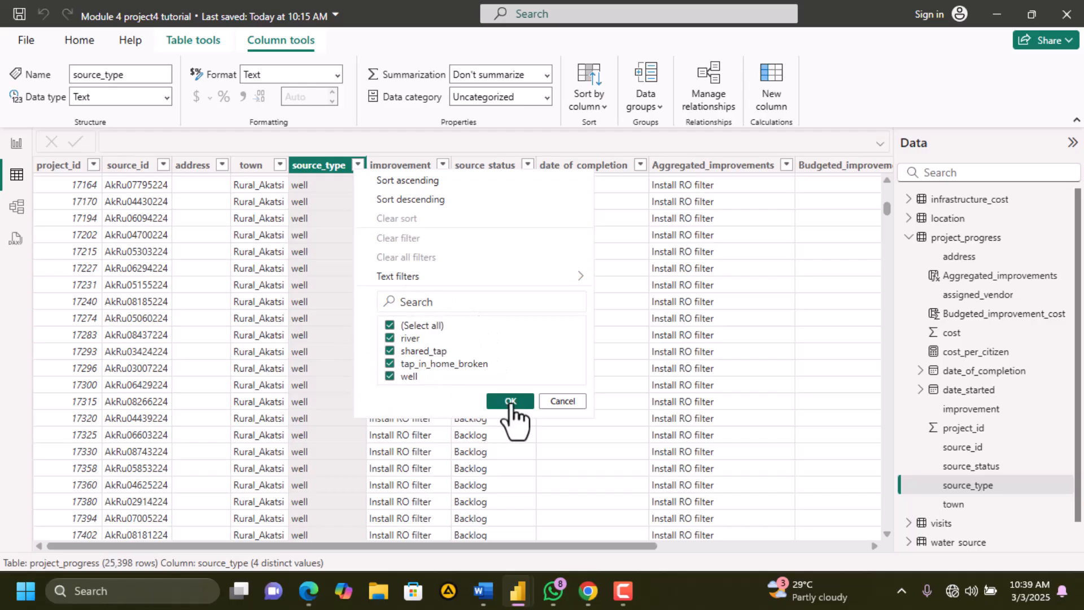
{"action": "left_click", "coordinate": [563, 402]}
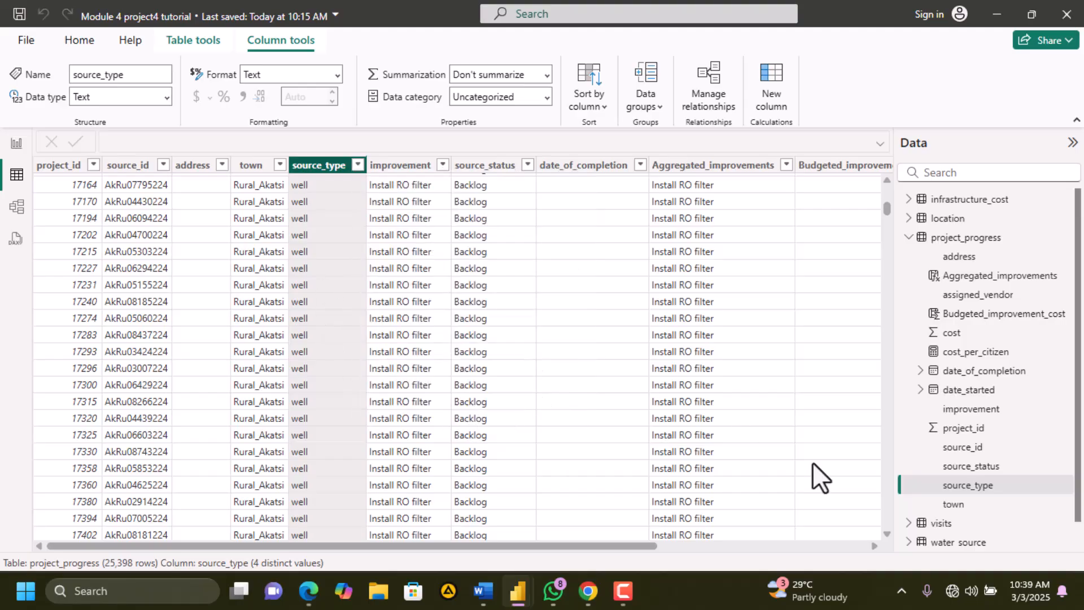
{"action": "left_click", "coordinate": [929, 393]}
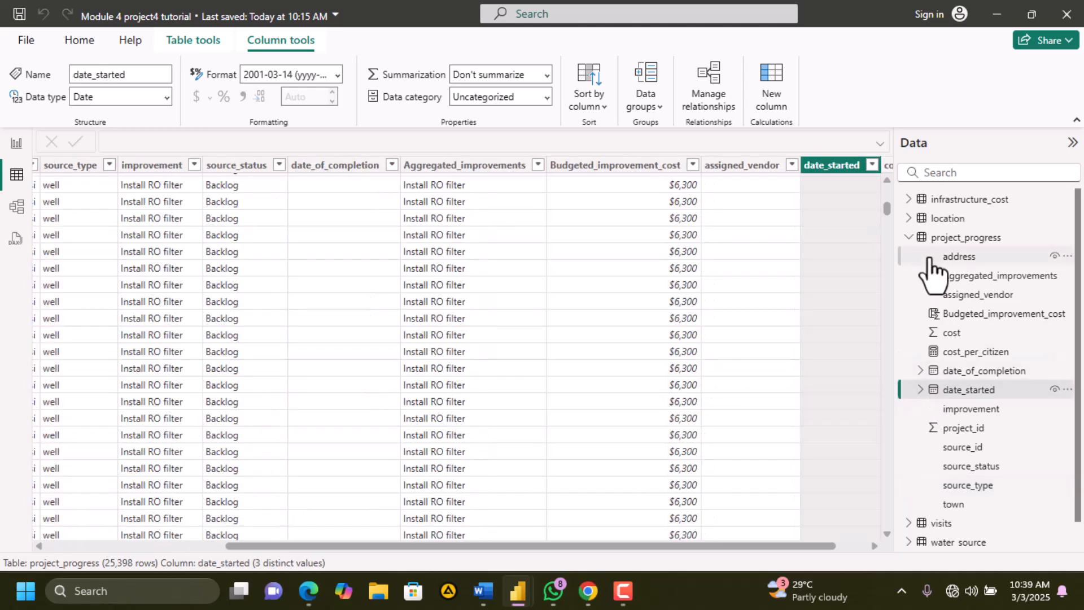
{"action": "left_click", "coordinate": [909, 240]}
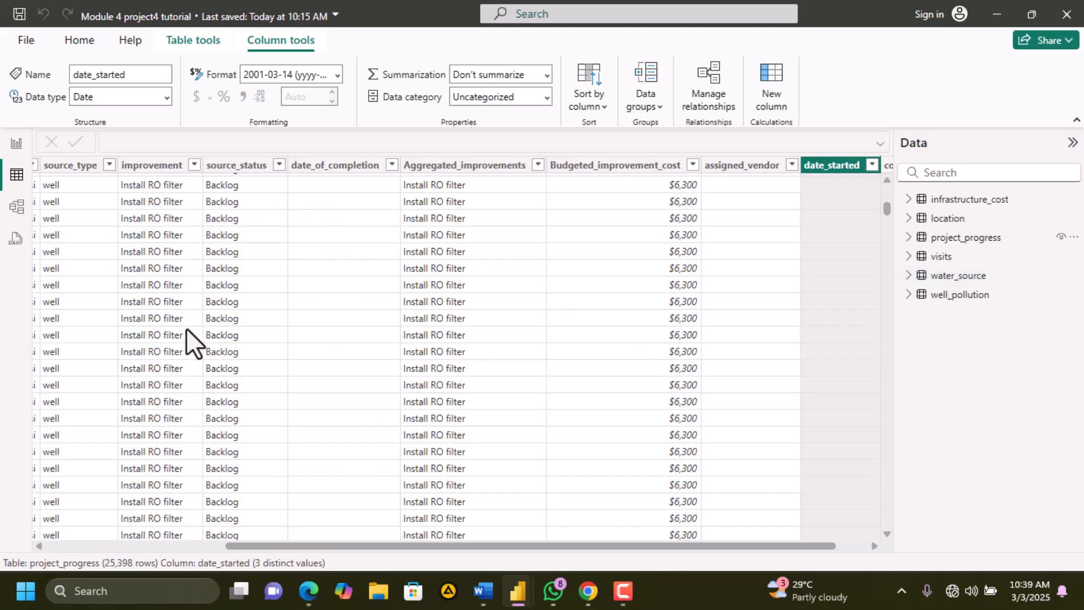
{"action": "scroll", "coordinate": [185, 327], "scroll_direction": "left", "scroll_amount": 5}
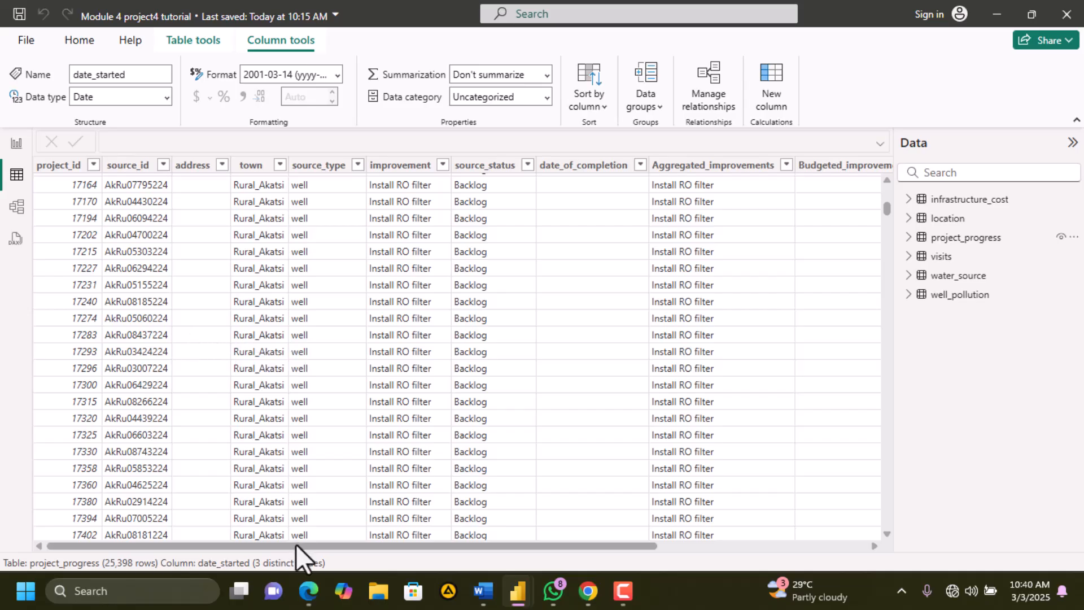
{"action": "mouse_move", "coordinate": [308, 589]}
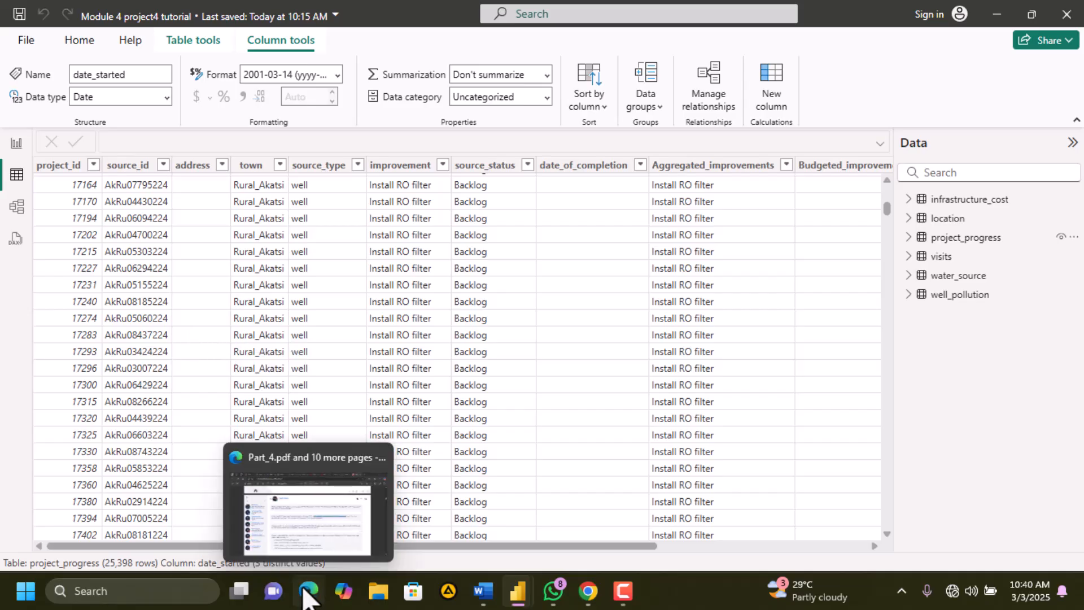
Inspect the project_progress and water_source tables and the link between them in the model diagram, then return to the table data
{"action": "left_click", "coordinate": [17, 208]}
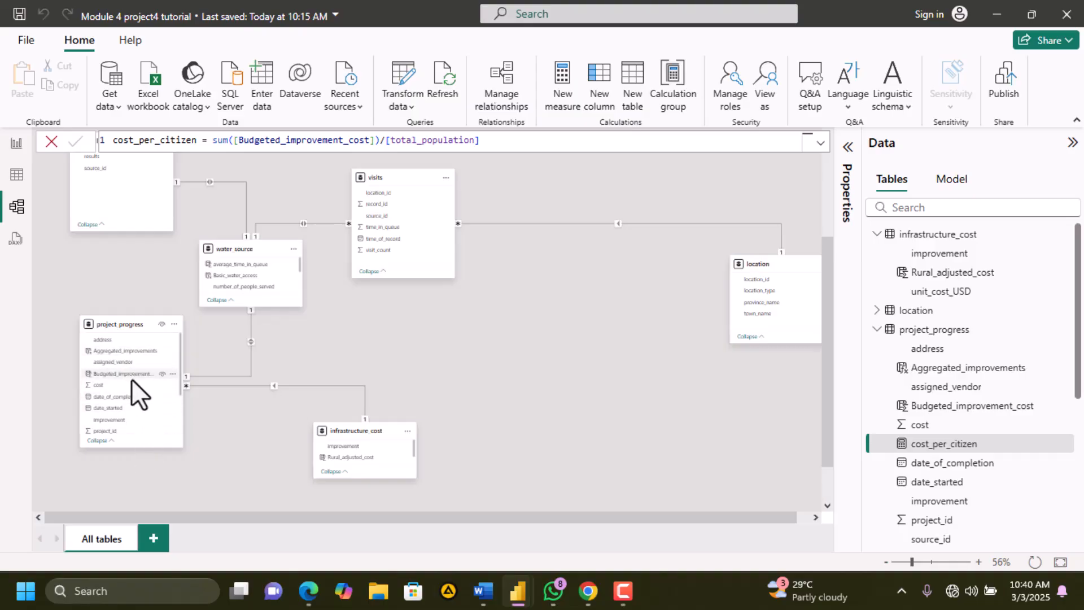
{"action": "mouse_move", "coordinate": [130, 328]}
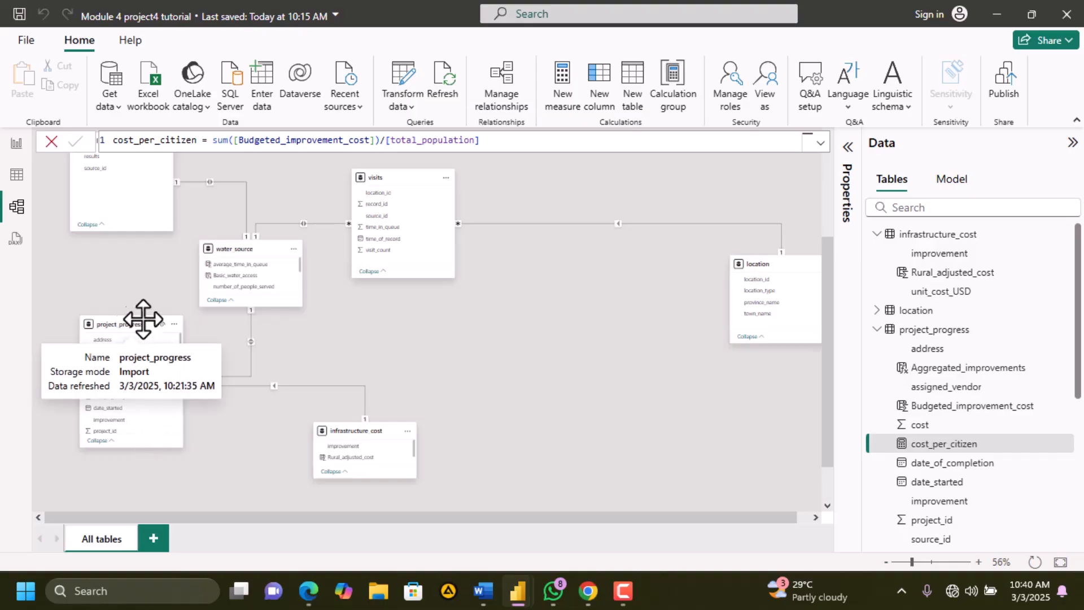
{"action": "left_click", "coordinate": [130, 322]}
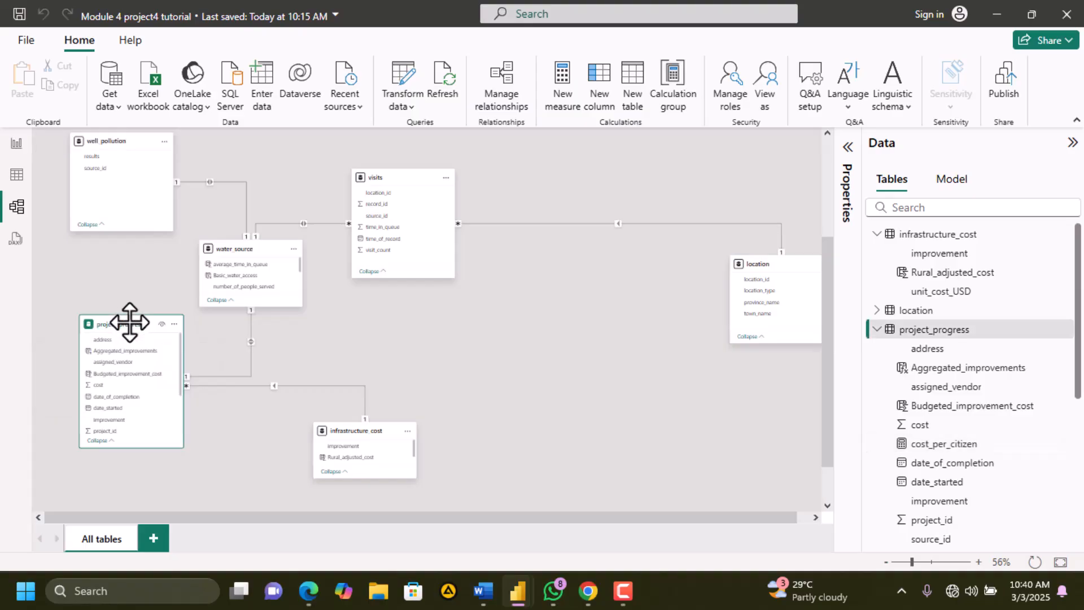
{"action": "left_click", "coordinate": [239, 247]}
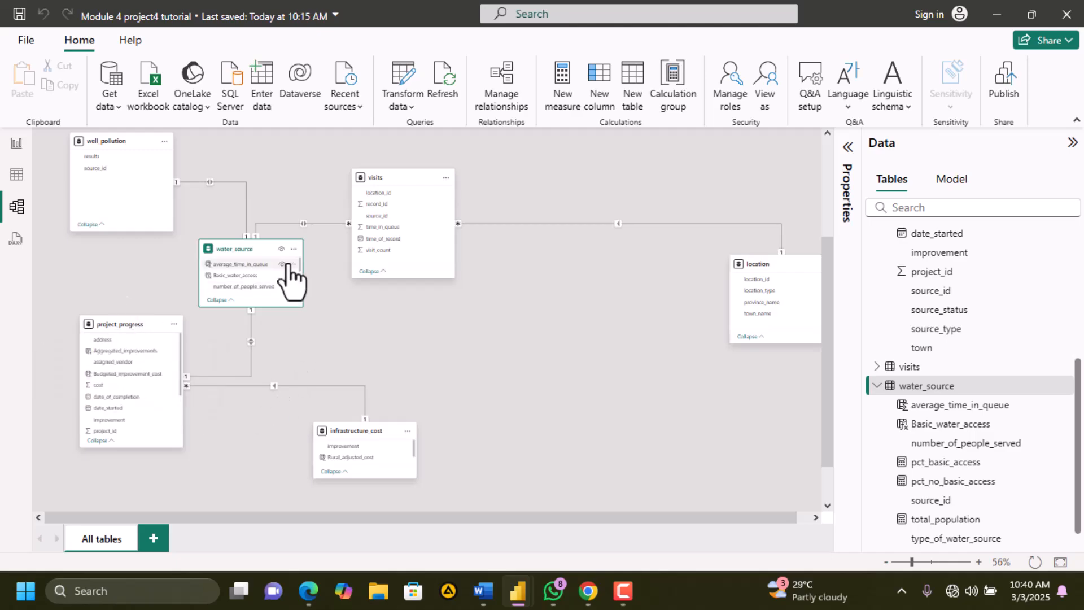
{"action": "left_click", "coordinate": [16, 175]}
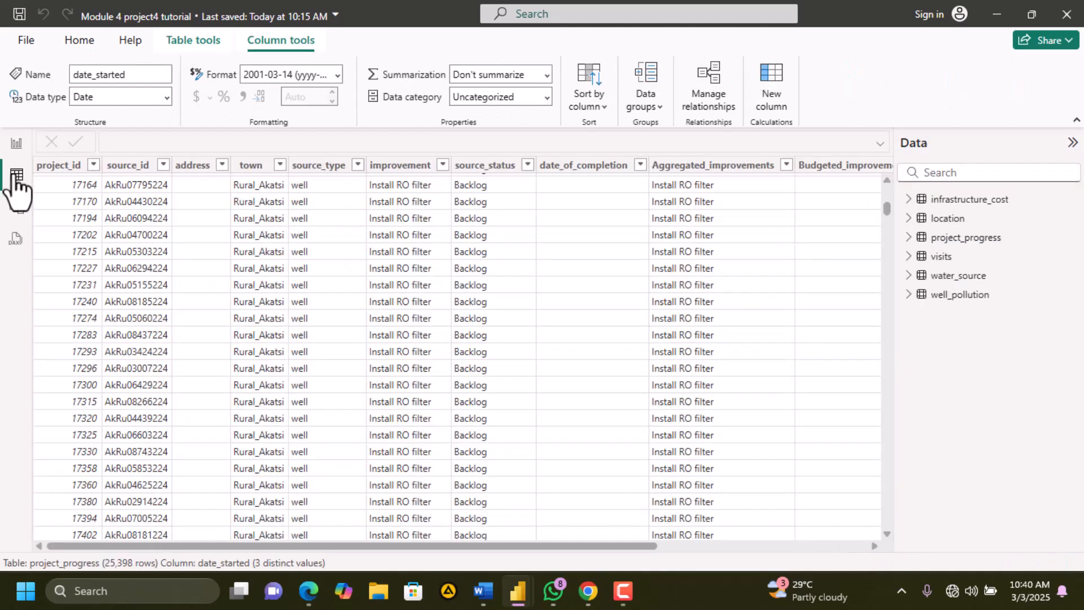
Read the vendors import instructions in Part_4.pdf and connect Power BI to the Excel workbook Md_water_services_data (1) from Downloads
{"action": "left_click", "coordinate": [301, 601]}
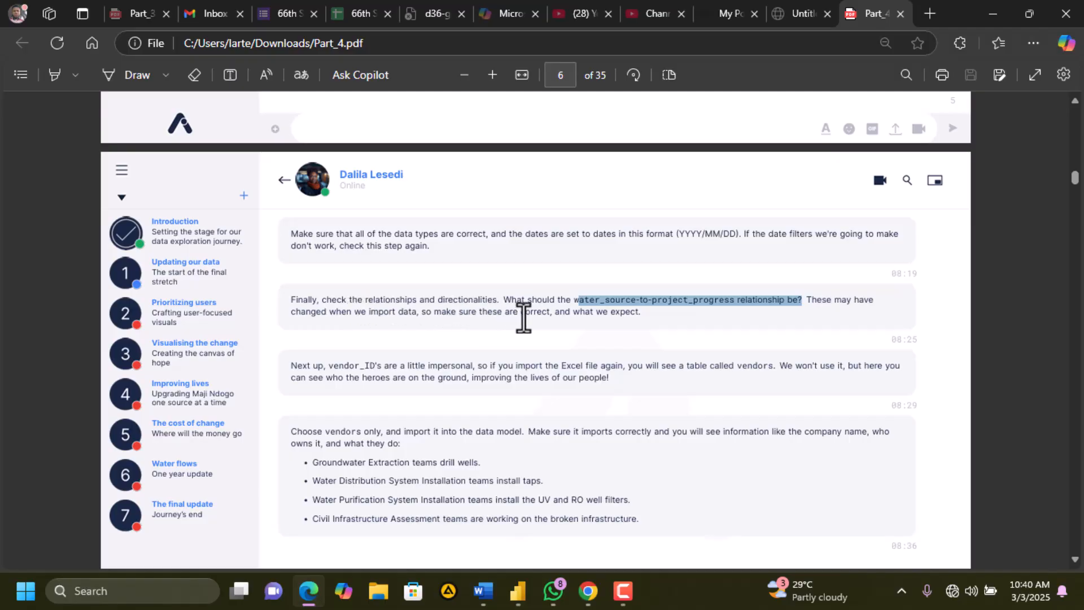
{"action": "scroll", "coordinate": [617, 333], "scroll_direction": "down", "scroll_amount": 3}
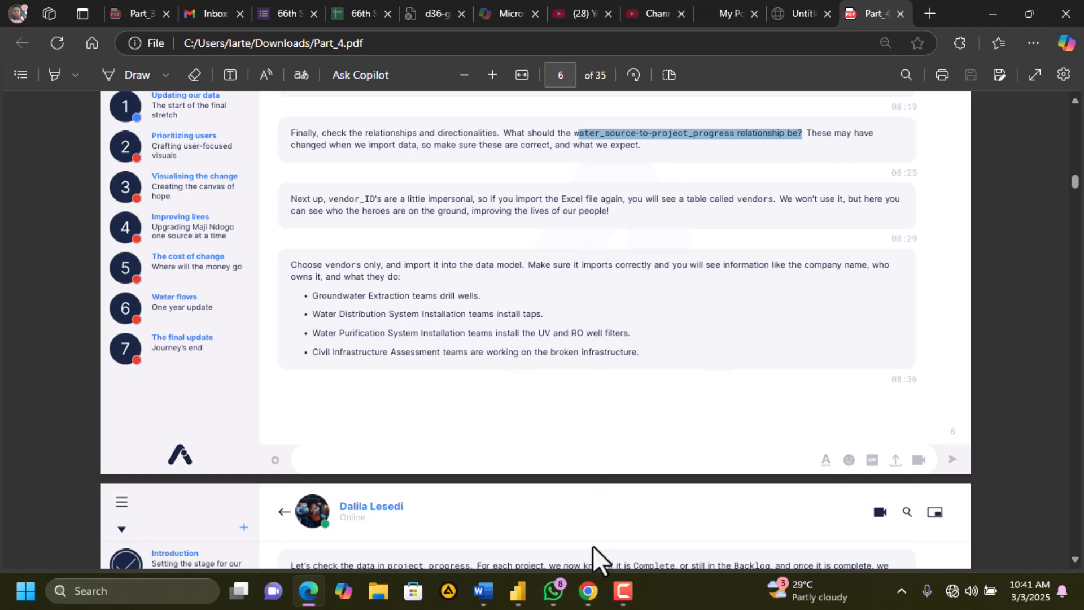
{"action": "mouse_move", "coordinate": [517, 590]}
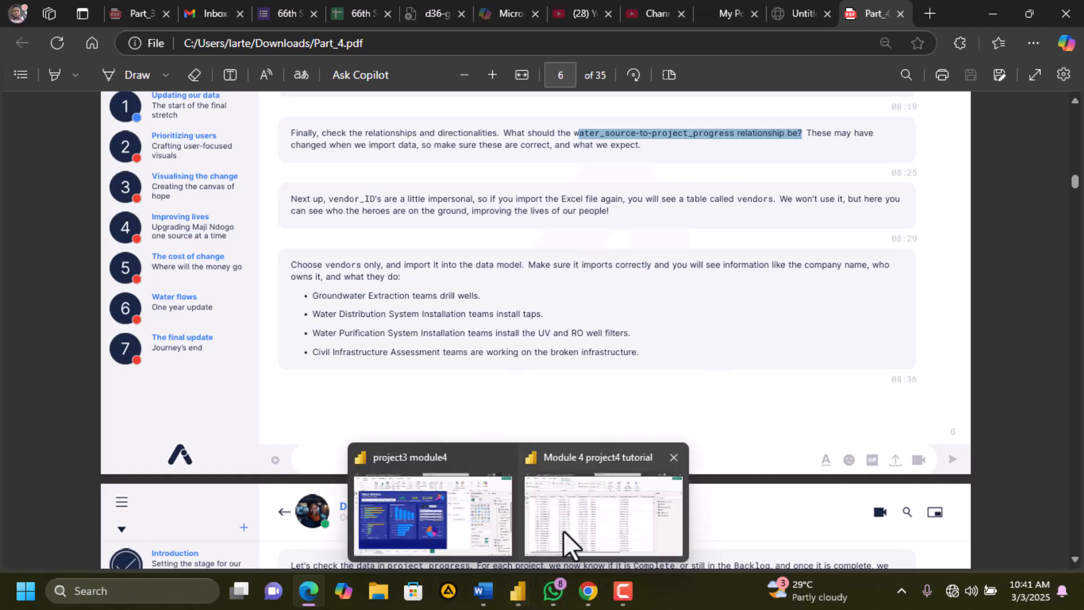
{"action": "left_click", "coordinate": [561, 535]}
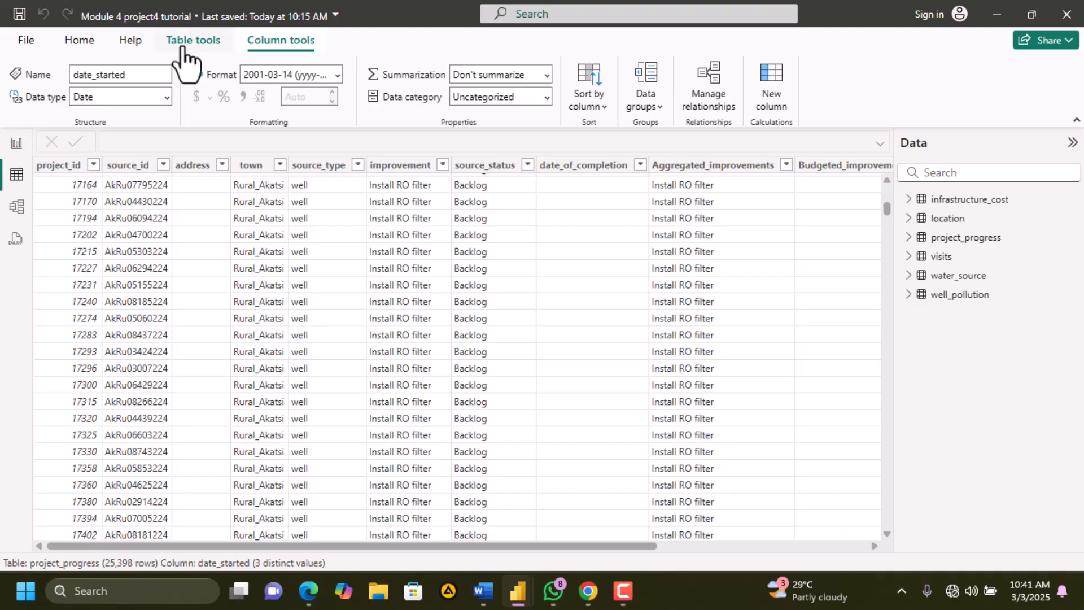
{"action": "left_click", "coordinate": [94, 54]}
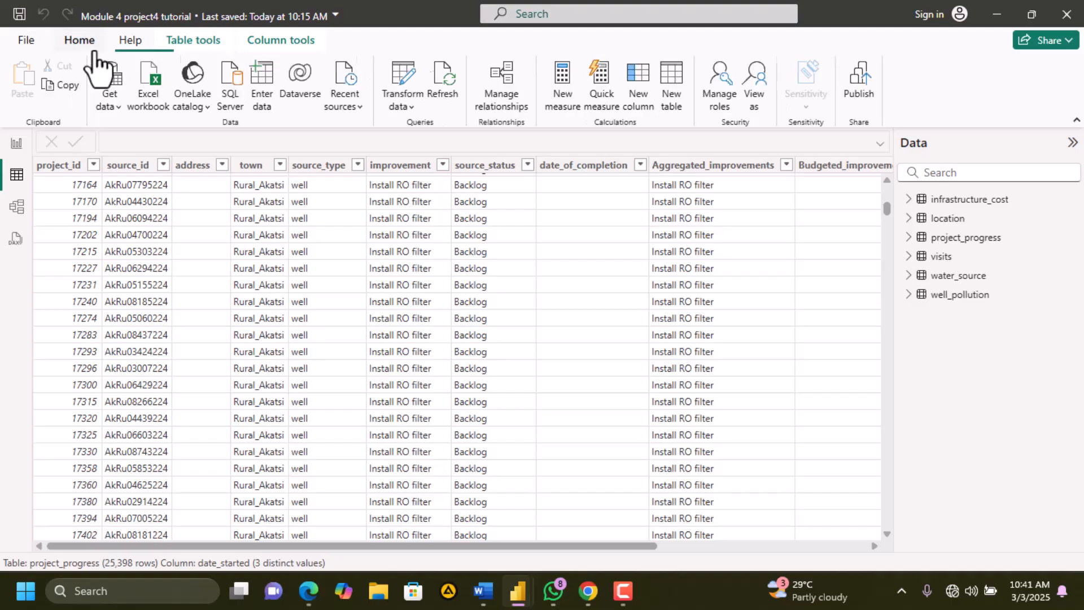
{"action": "left_click", "coordinate": [116, 100]}
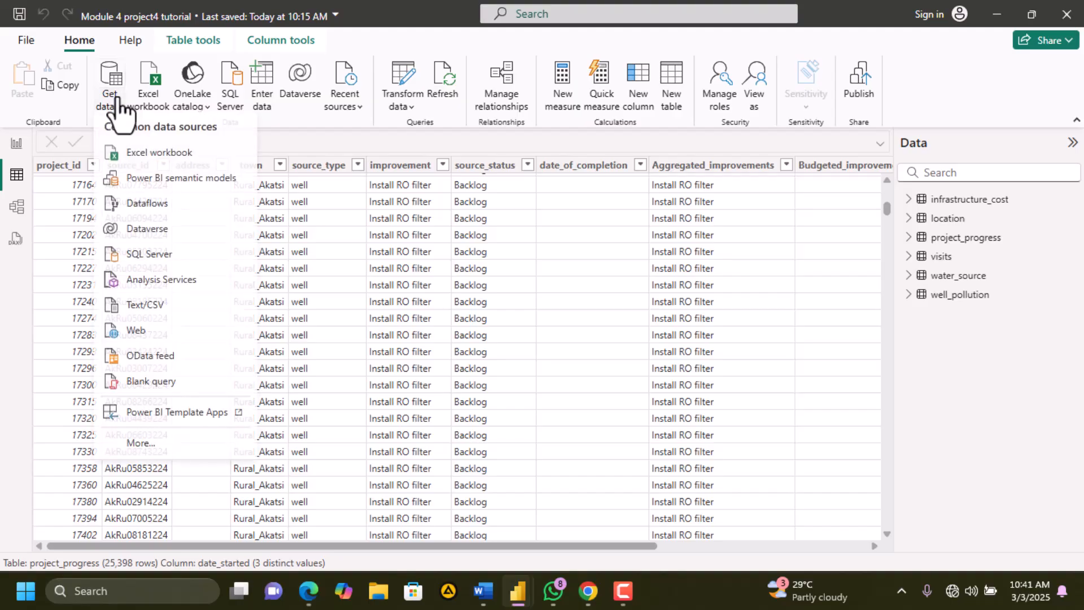
{"action": "left_click", "coordinate": [158, 164]}
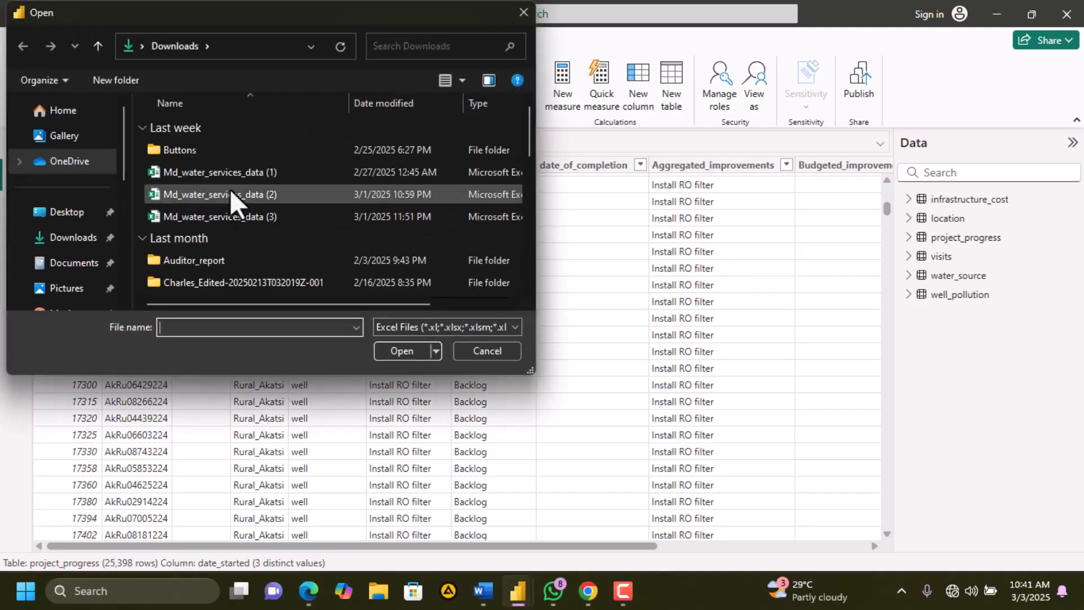
{"action": "left_click", "coordinate": [252, 175]}
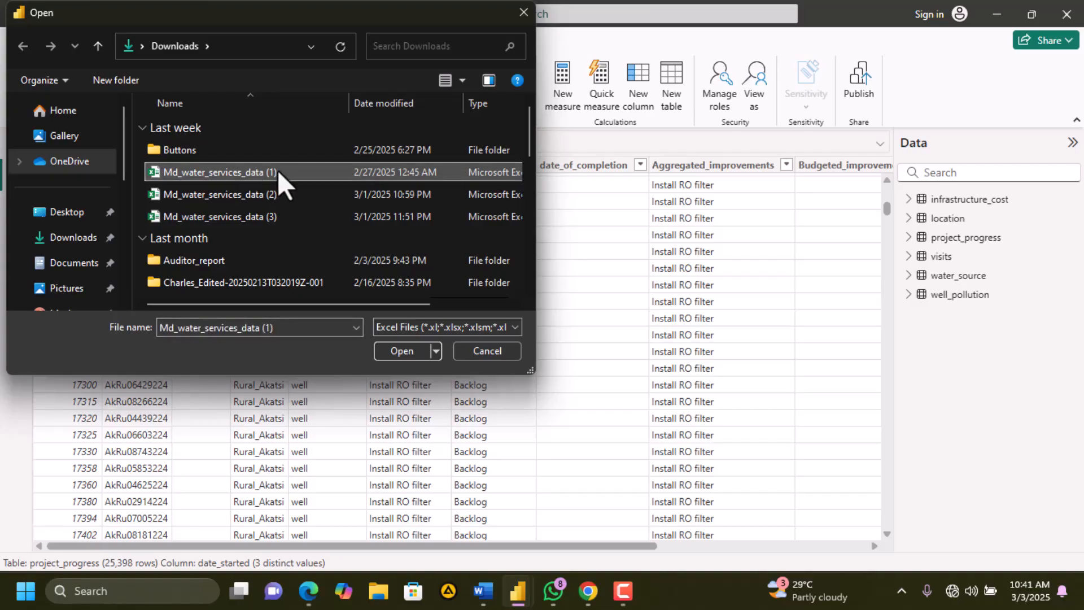
{"action": "left_click", "coordinate": [408, 347]}
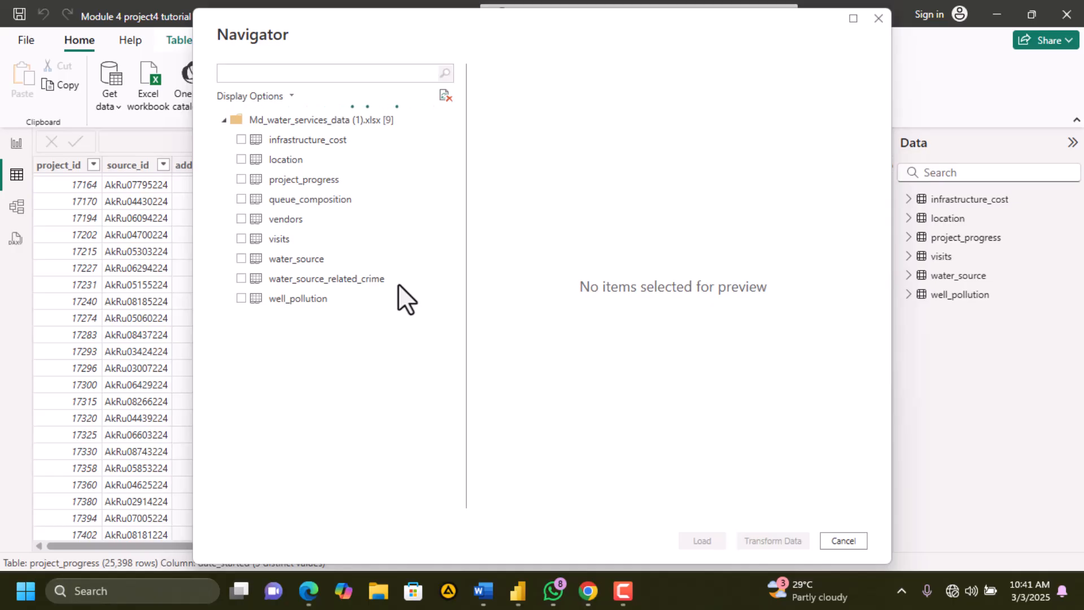
Choose only the vendors table for import, promote its first row to column headers and apply the query to the model
{"action": "left_click", "coordinate": [246, 218]}
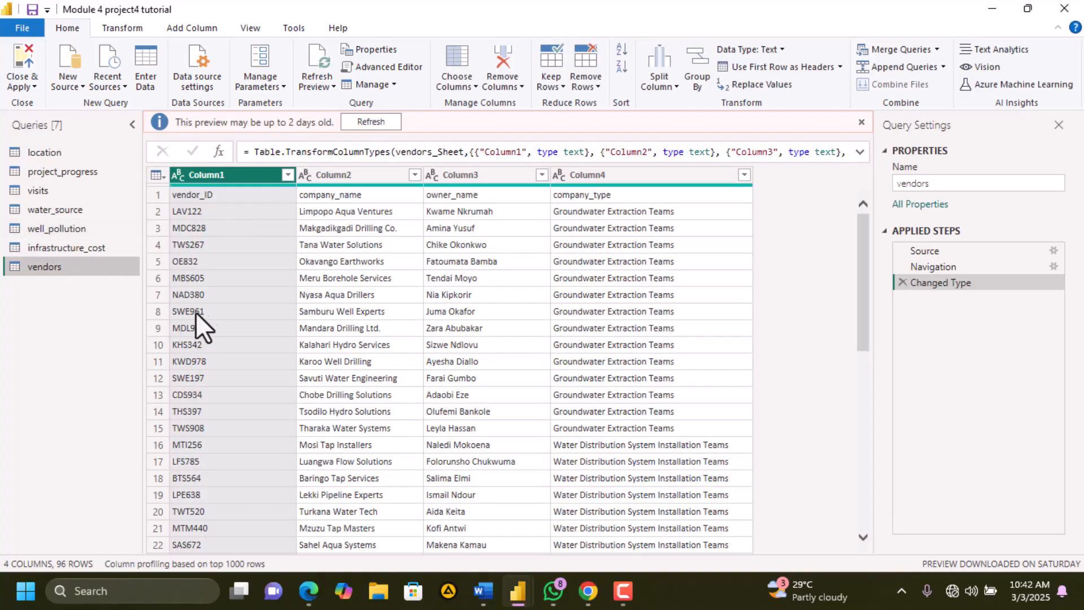
{"action": "left_click", "coordinate": [756, 69]}
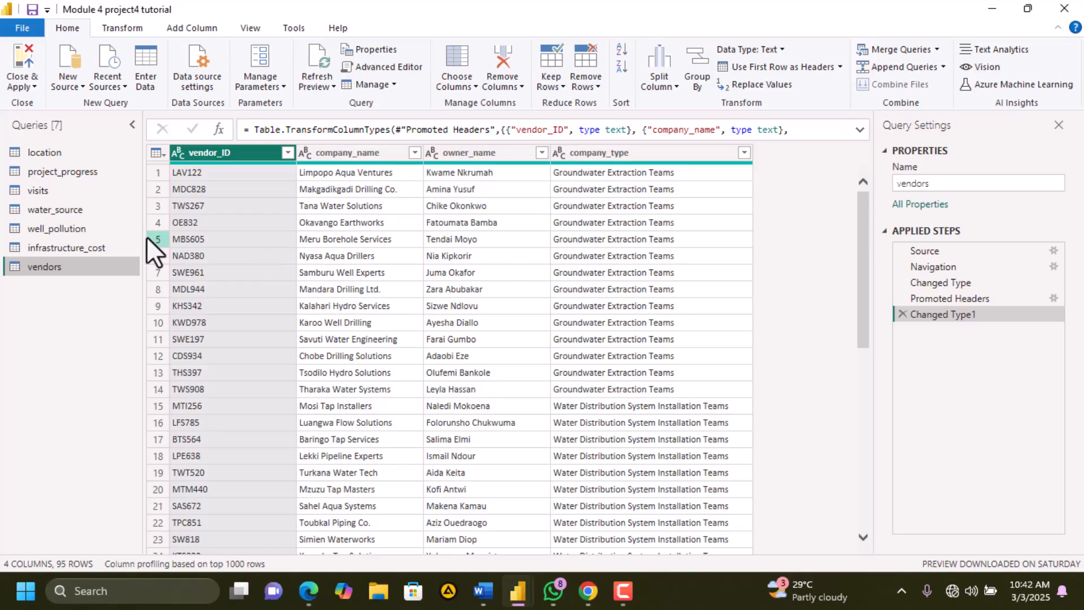
{"action": "left_click", "coordinate": [37, 79]}
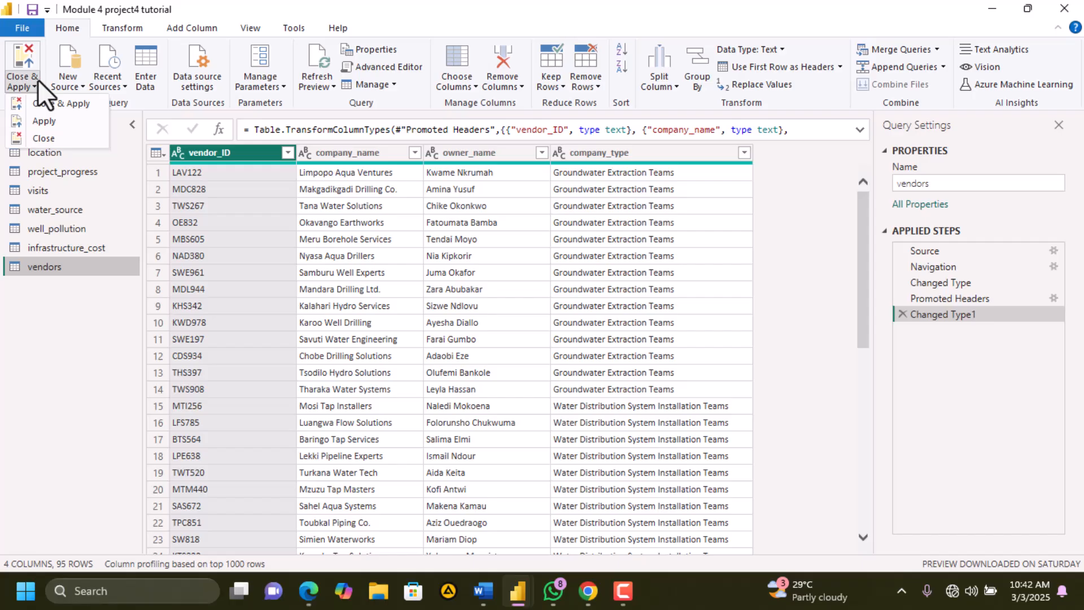
{"action": "left_click", "coordinate": [57, 108]}
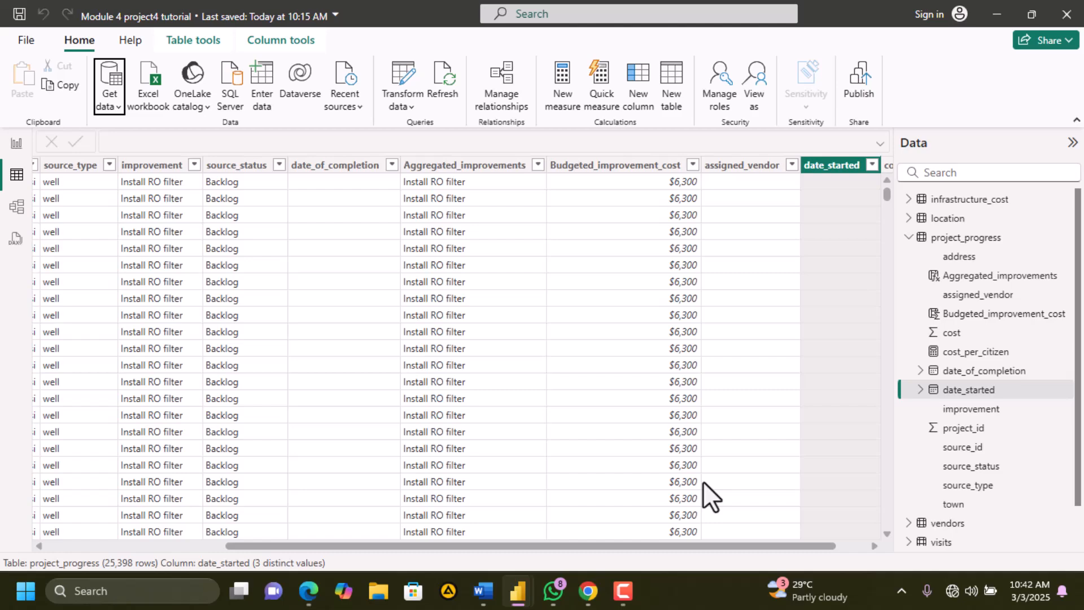
Collapse the project_progress fields and check which columns the imported vendors table contains
{"action": "left_click", "coordinate": [908, 237]}
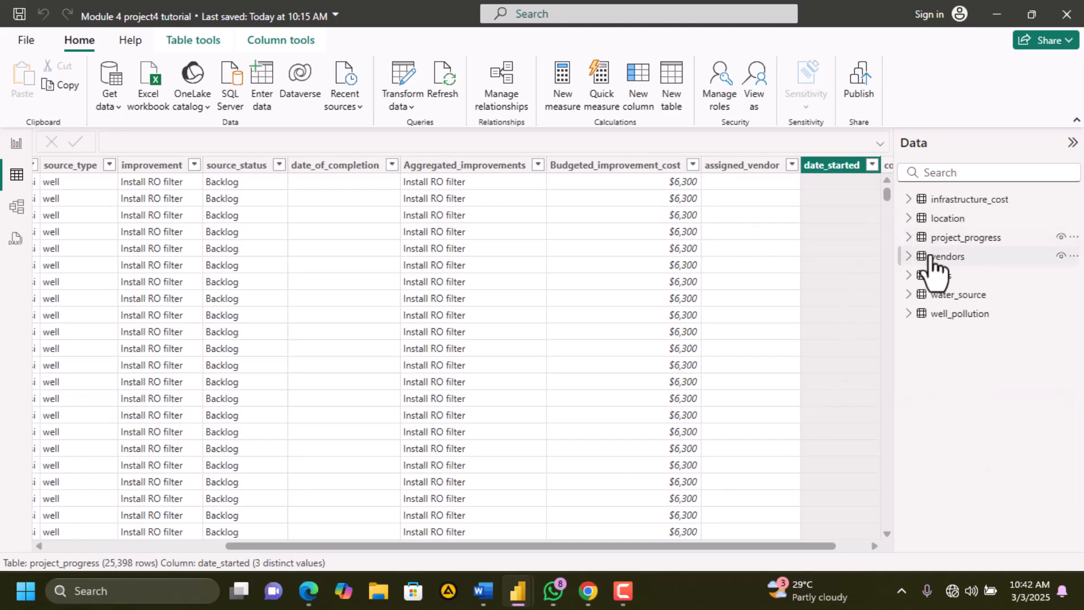
{"action": "left_click", "coordinate": [909, 256]}
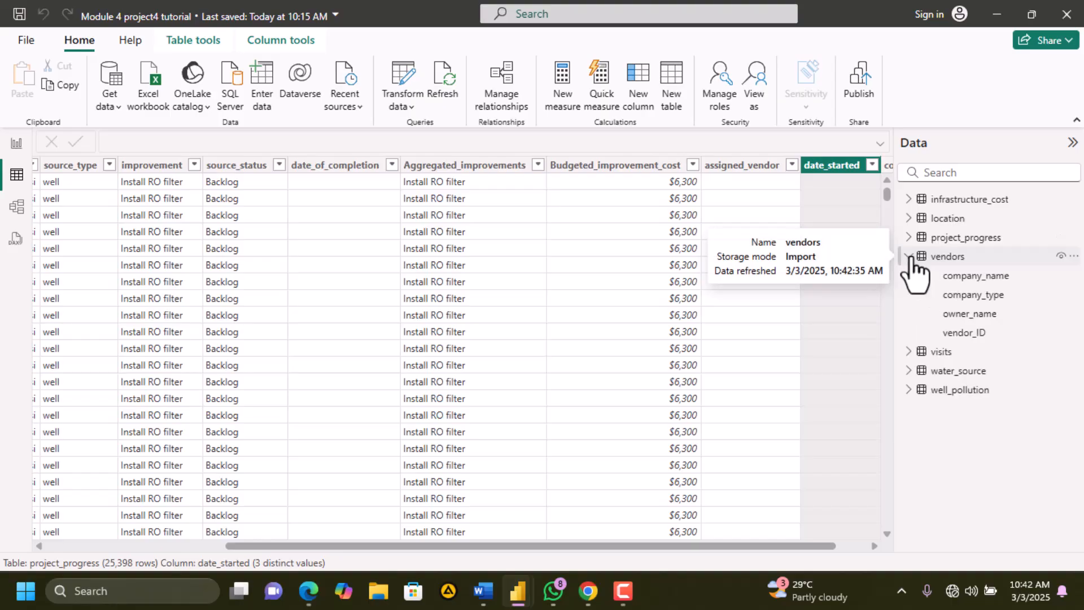
{"action": "left_click", "coordinate": [910, 257]}
In the model diagram, move the vendors table into the free space below visits, between project_progress and location
{"action": "left_click", "coordinate": [17, 207]}
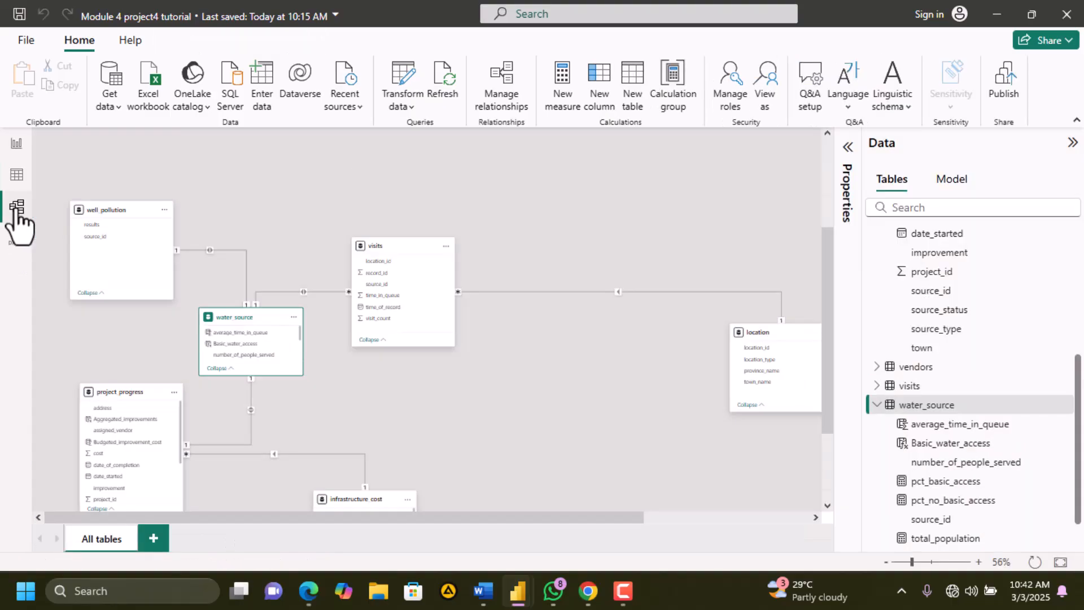
{"action": "scroll", "coordinate": [547, 449], "scroll_direction": "down", "scroll_amount": 1}
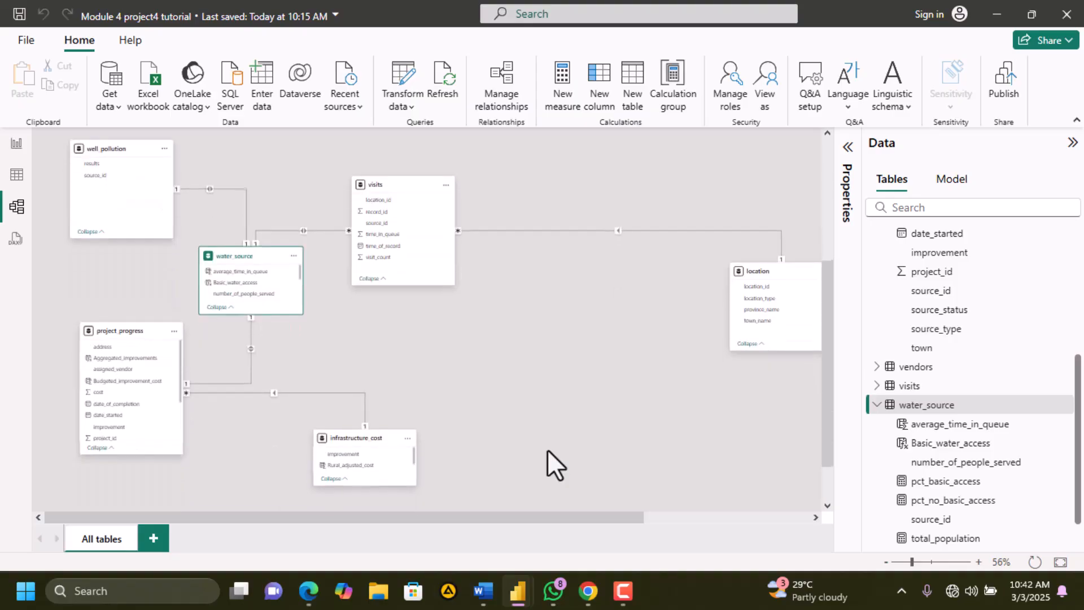
{"action": "scroll", "coordinate": [546, 449], "scroll_direction": "down", "scroll_amount": 1}
{"action": "scroll", "coordinate": [547, 449], "scroll_direction": "right", "scroll_amount": 3}
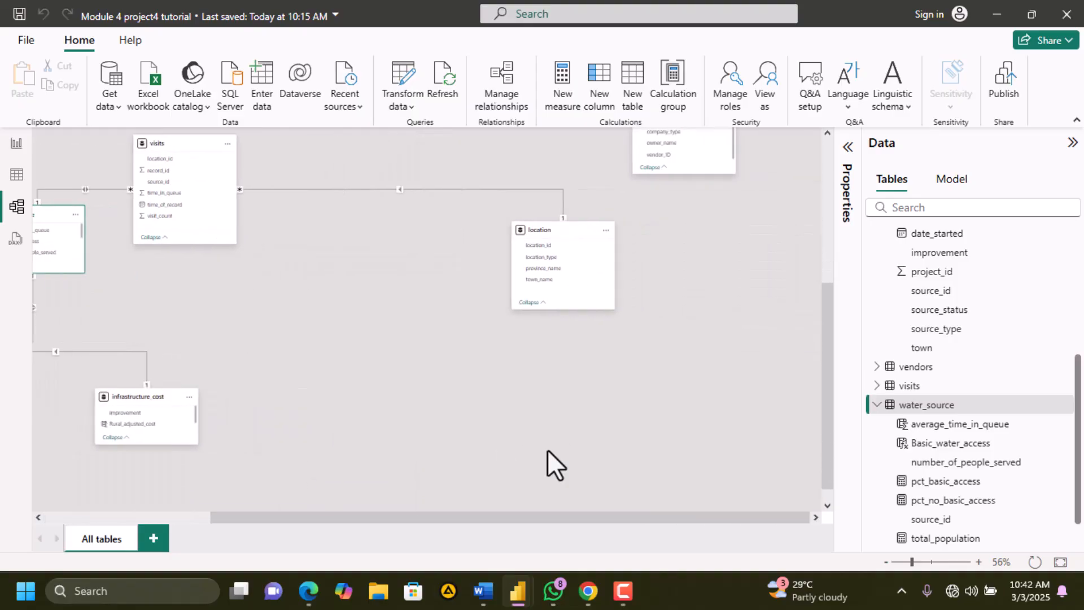
{"action": "scroll", "coordinate": [547, 450], "scroll_direction": "up", "scroll_amount": 2}
{"action": "left_click_drag", "start_coordinate": [689, 184], "coordinate": [468, 364]}
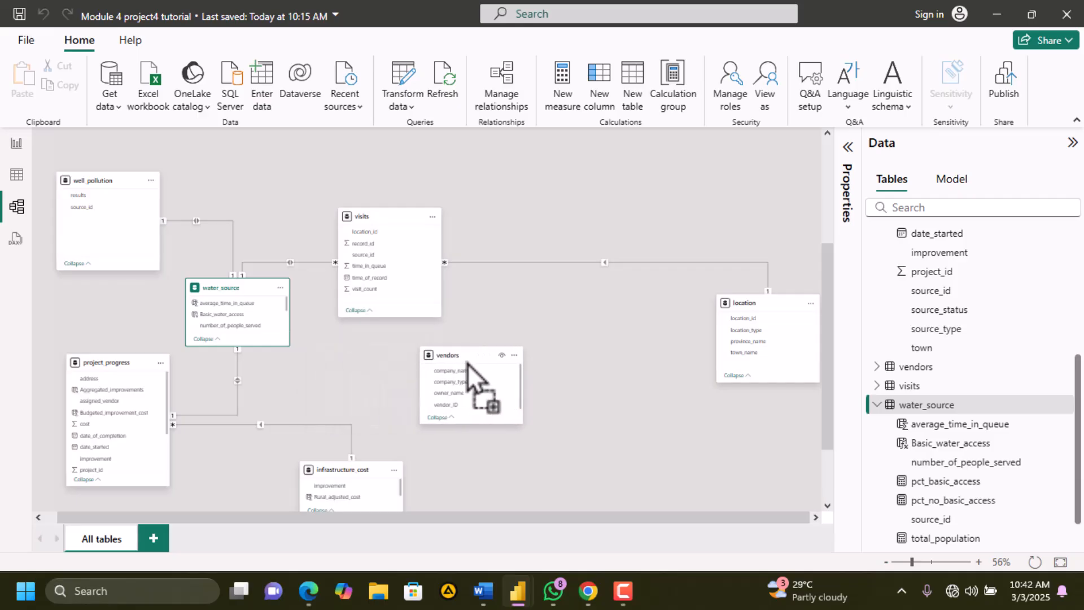
Collapse the project_progress field list beside the model diagram and select the vendors table
{"action": "scroll", "coordinate": [889, 257], "scroll_direction": "up", "scroll_amount": 3}
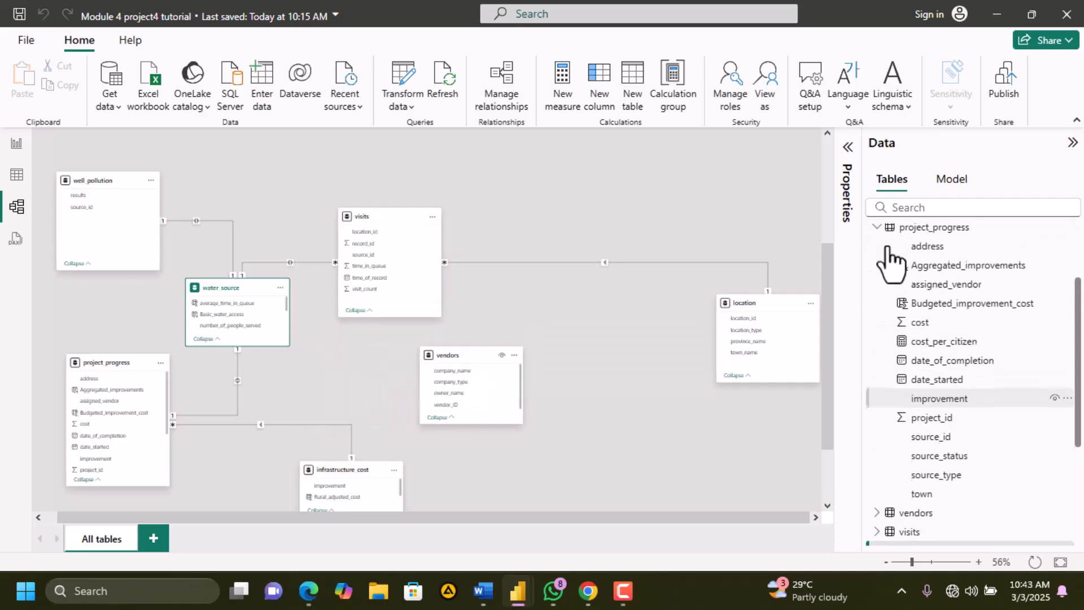
{"action": "scroll", "coordinate": [889, 257], "scroll_direction": "up", "scroll_amount": 1}
{"action": "left_click", "coordinate": [876, 271]}
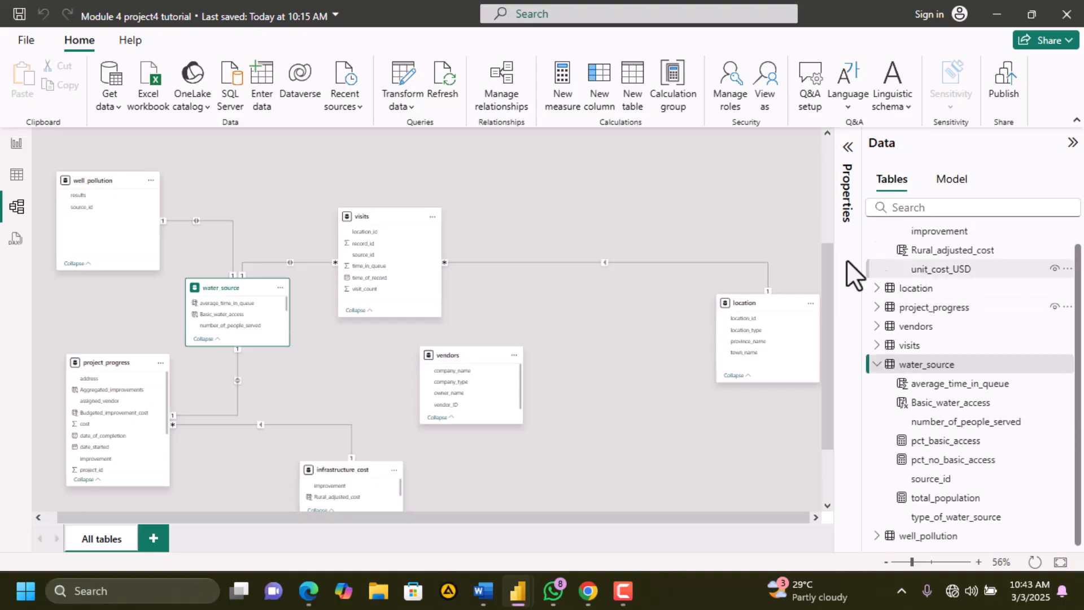
{"action": "scroll", "coordinate": [992, 286], "scroll_direction": "up", "scroll_amount": 1}
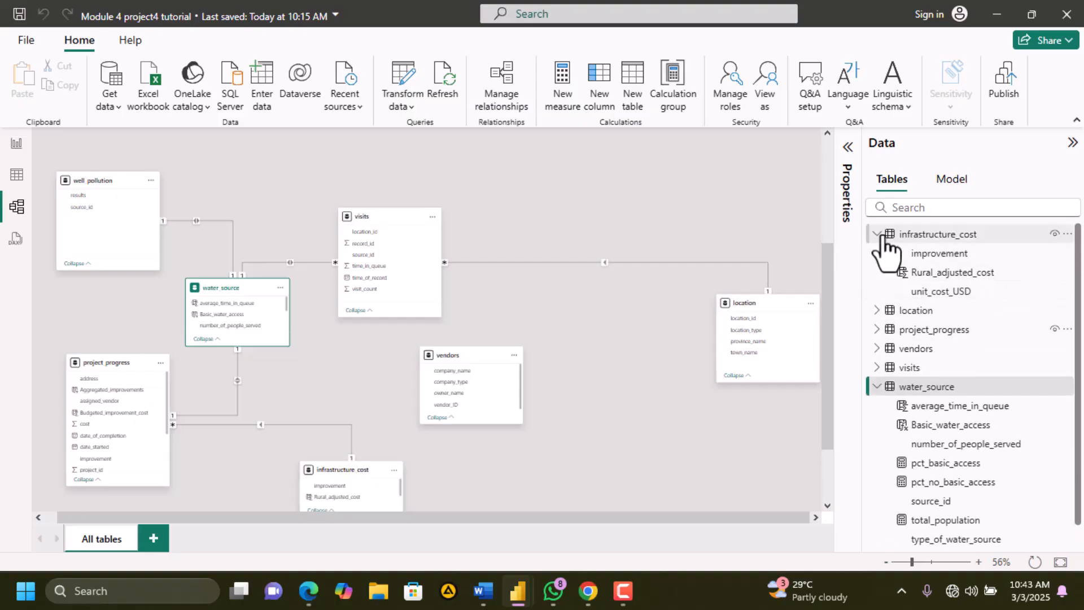
{"action": "scroll", "coordinate": [946, 451], "scroll_direction": "down", "scroll_amount": 1}
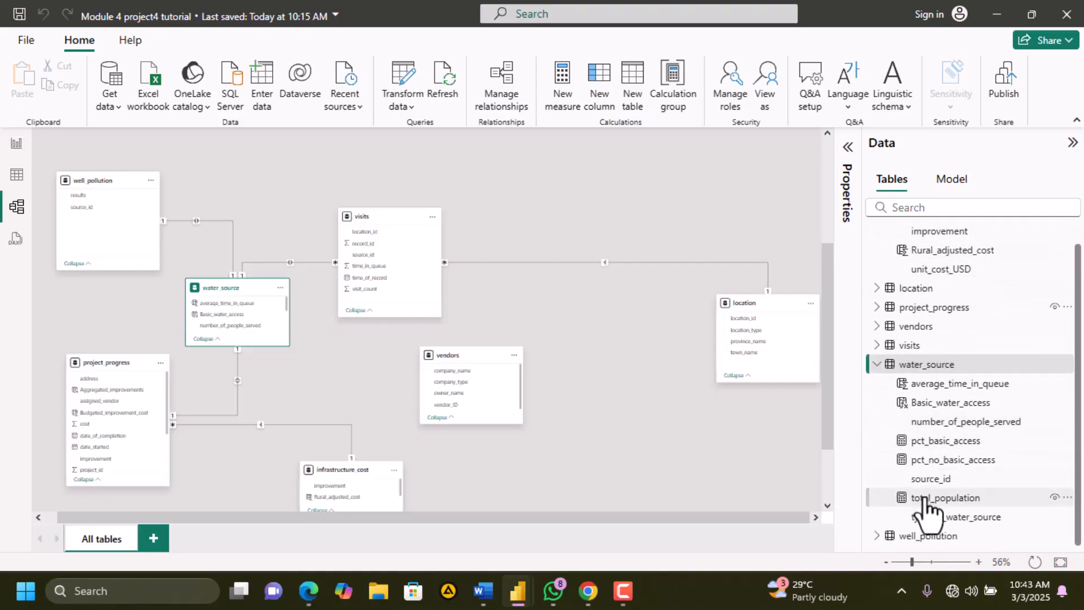
{"action": "left_click", "coordinate": [891, 330]}
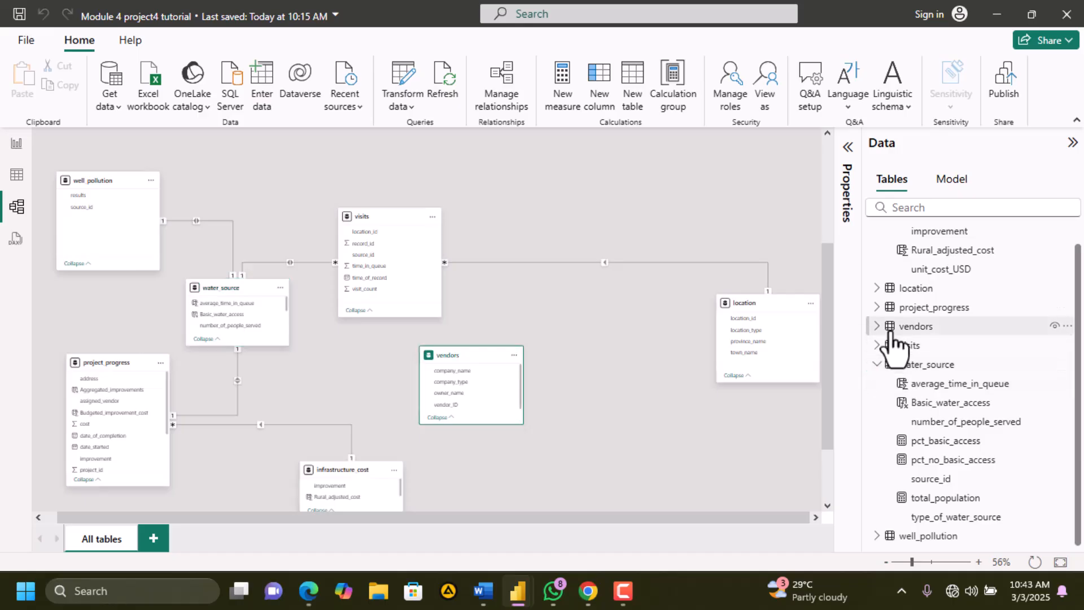
Open the vendors table data and look through all its rows, noting the different company_type values
{"action": "left_click", "coordinate": [17, 175]}
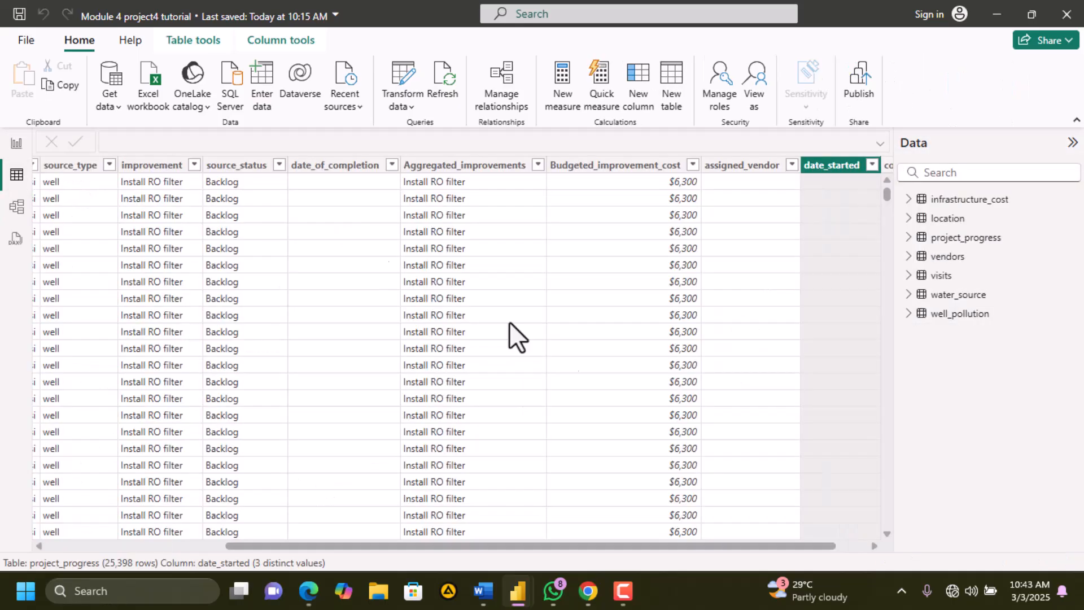
{"action": "left_click", "coordinate": [958, 258]}
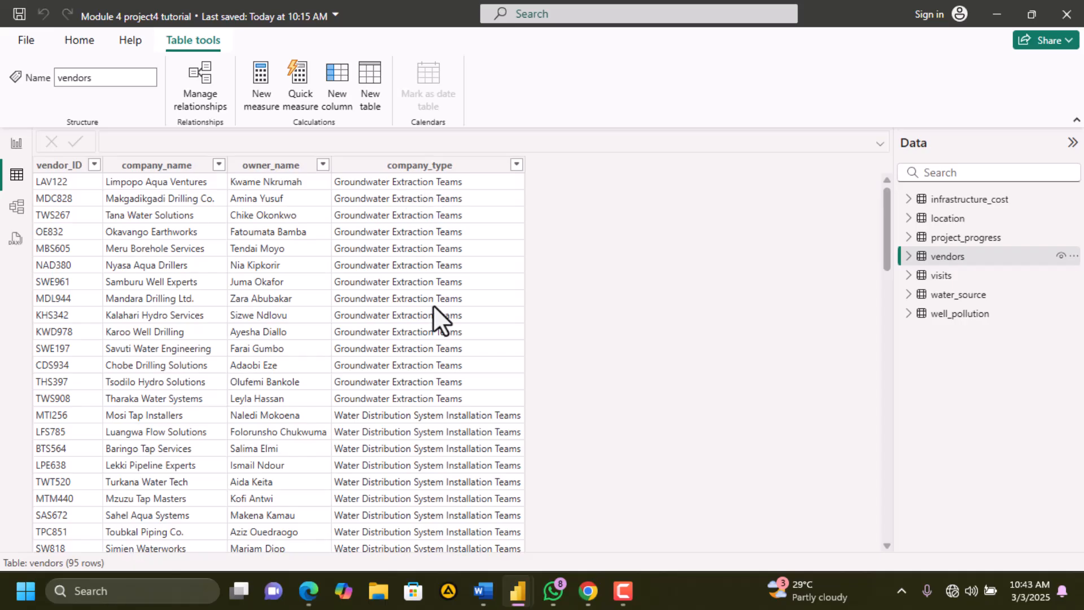
{"action": "scroll", "coordinate": [434, 319], "scroll_direction": "down", "scroll_amount": 2}
{"action": "scroll", "coordinate": [434, 320], "scroll_direction": "down", "scroll_amount": 20}
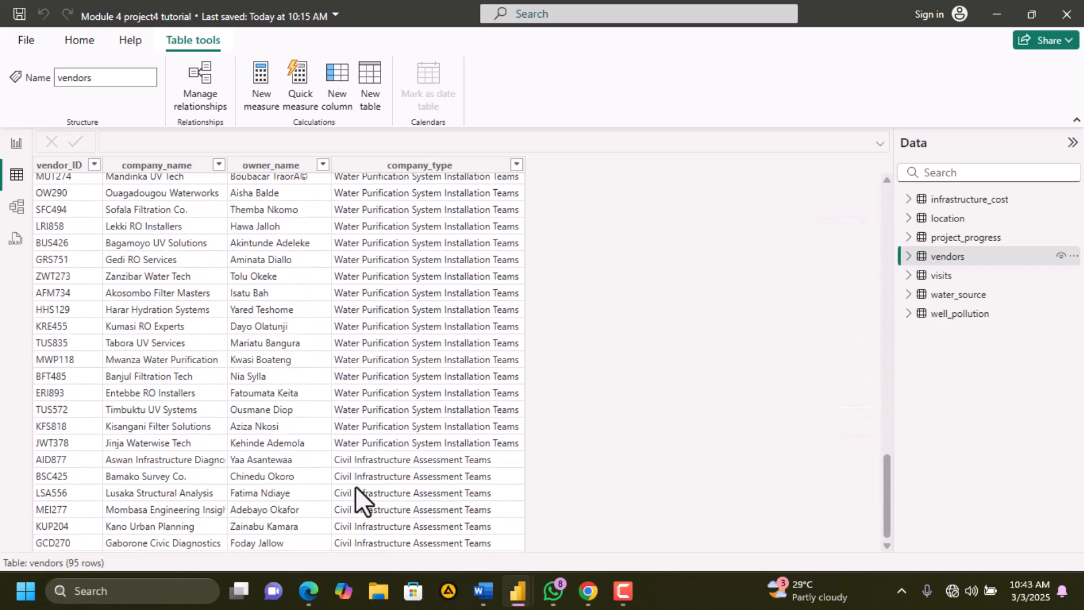
{"action": "scroll", "coordinate": [482, 395], "scroll_direction": "up", "scroll_amount": 8}
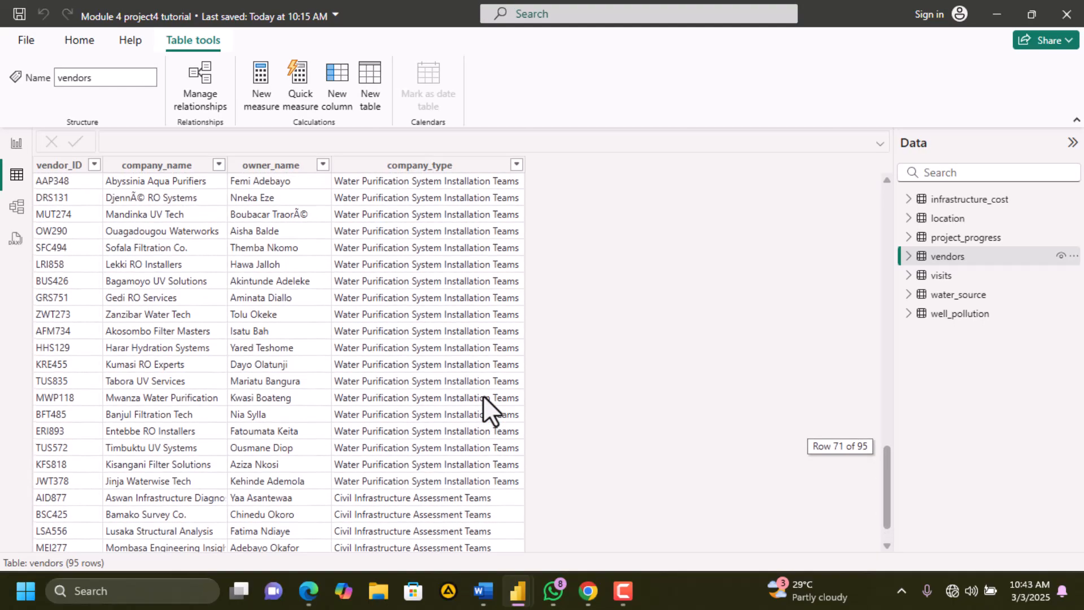
{"action": "scroll", "coordinate": [436, 317], "scroll_direction": "up", "scroll_amount": 7}
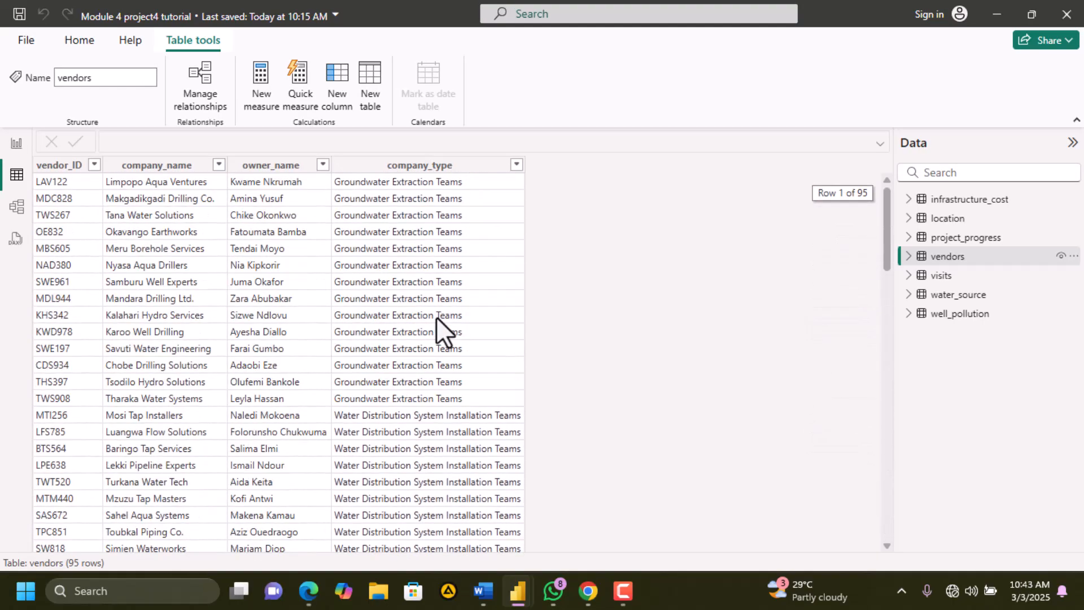
{"action": "scroll", "coordinate": [435, 317], "scroll_direction": "down", "scroll_amount": 8}
{"action": "scroll", "coordinate": [436, 317], "scroll_direction": "down", "scroll_amount": 7}
{"action": "scroll", "coordinate": [436, 317], "scroll_direction": "up", "scroll_amount": 20}
Switch to Part_4.pdf and read what each vendor team type does and the notes about checking project_progress
{"action": "mouse_move", "coordinate": [304, 590]}
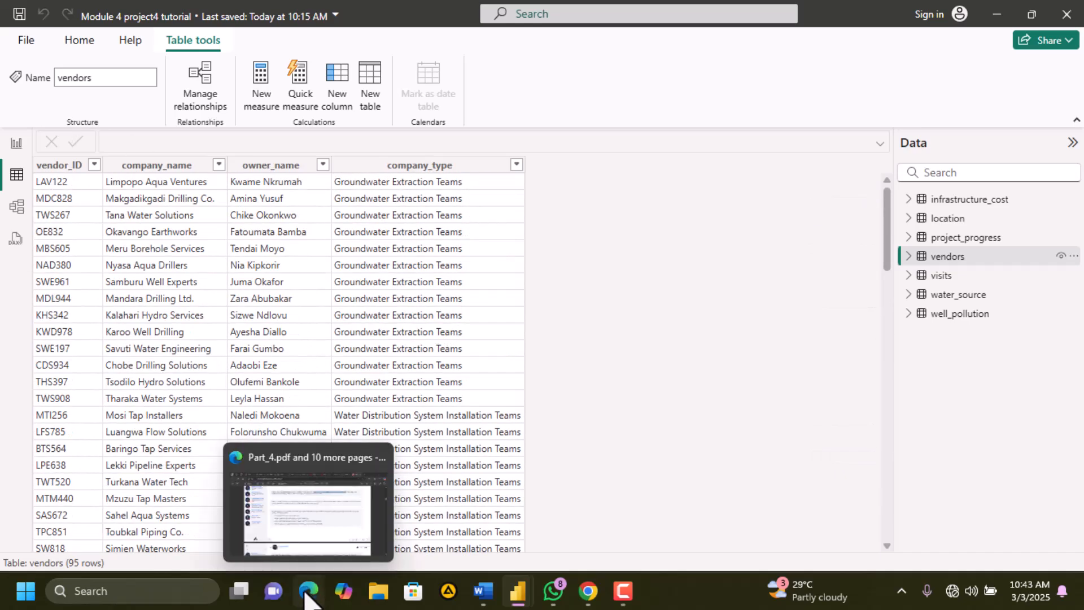
{"action": "left_click", "coordinate": [313, 551]}
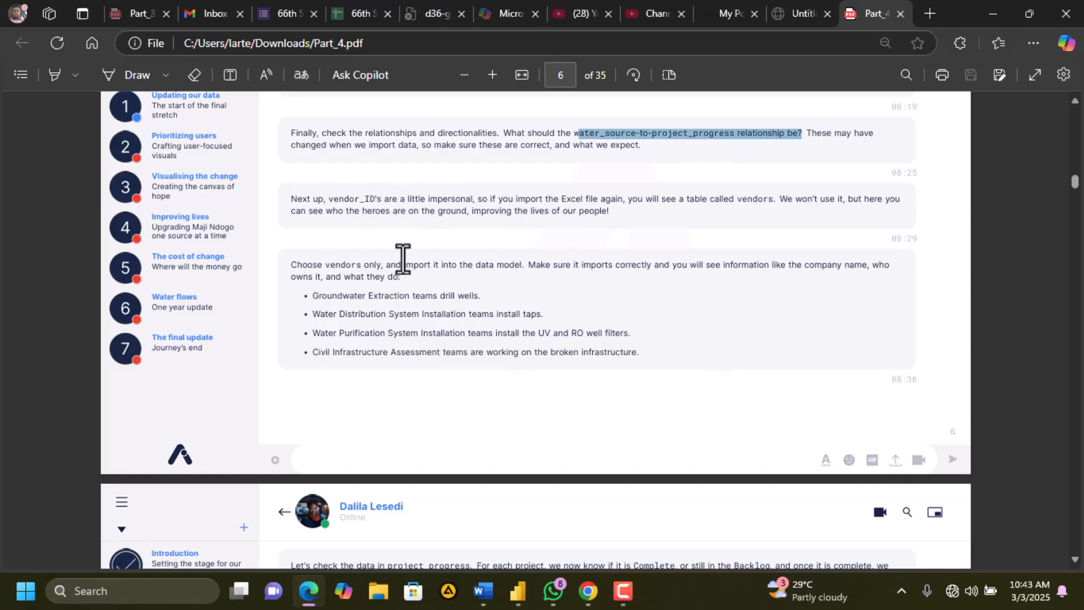
{"action": "scroll", "coordinate": [402, 256], "scroll_direction": "down", "scroll_amount": 2}
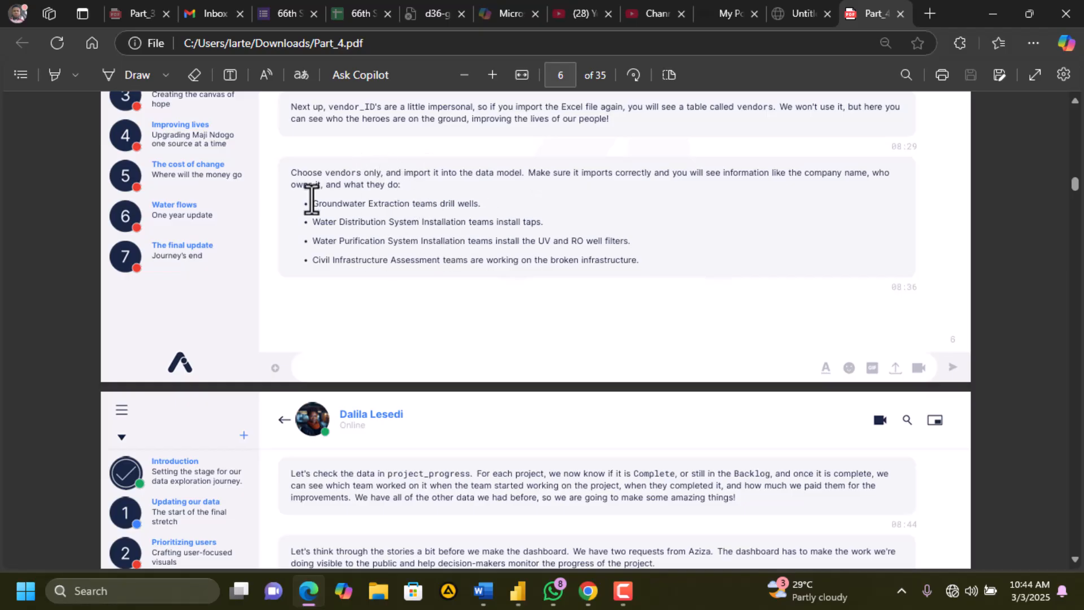
{"action": "left_click_drag", "start_coordinate": [311, 204], "coordinate": [655, 275]}
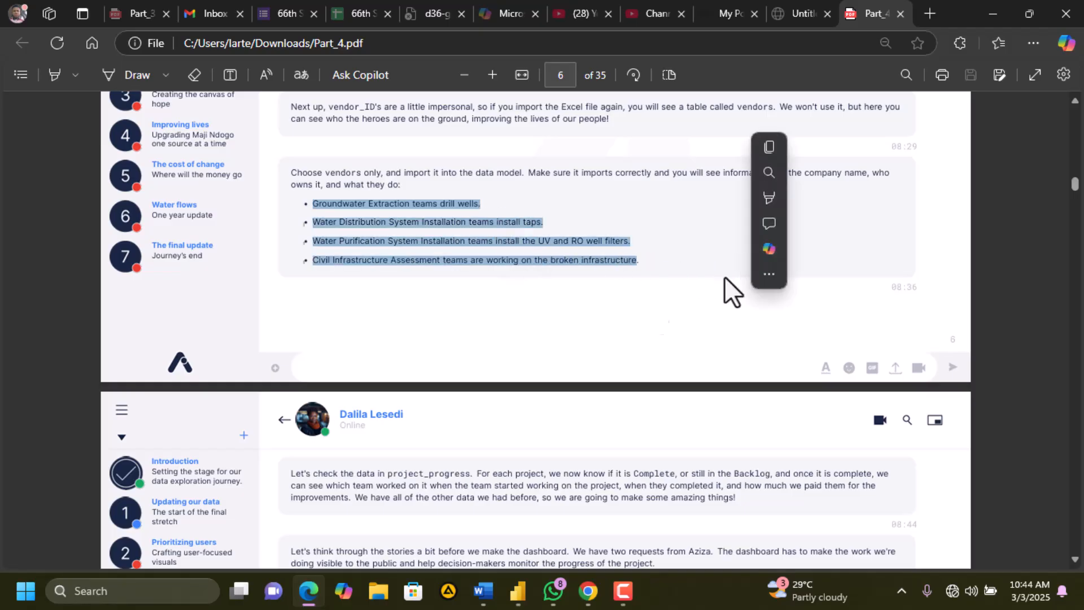
{"action": "scroll", "coordinate": [711, 398], "scroll_direction": "down", "scroll_amount": 5}
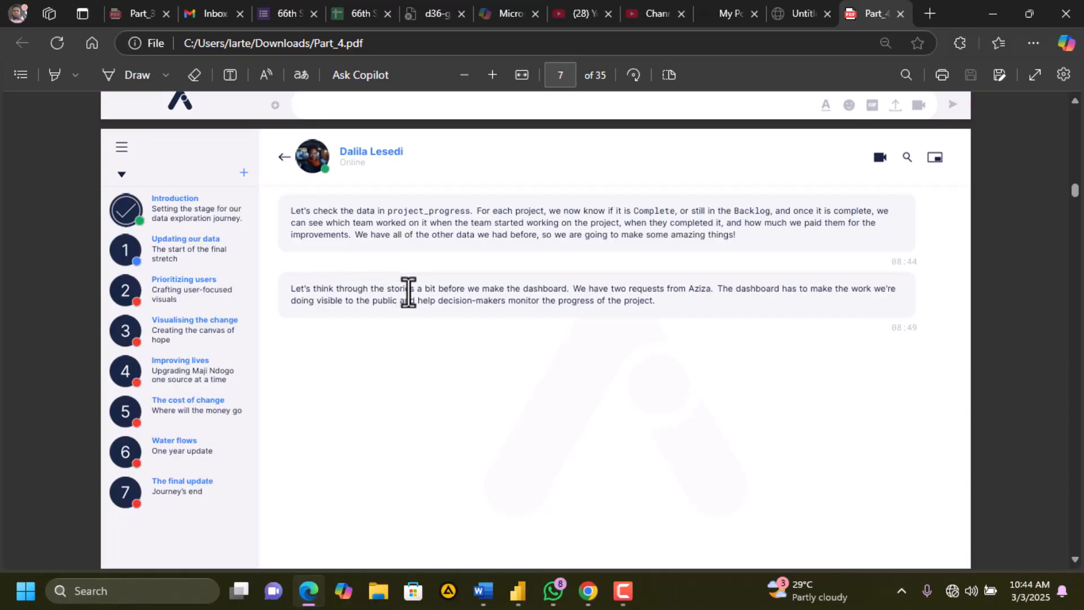
Switch back to Power BI and compare source_status and date_of_completion in the first and last rows of project_progress
{"action": "mouse_move", "coordinate": [521, 590]}
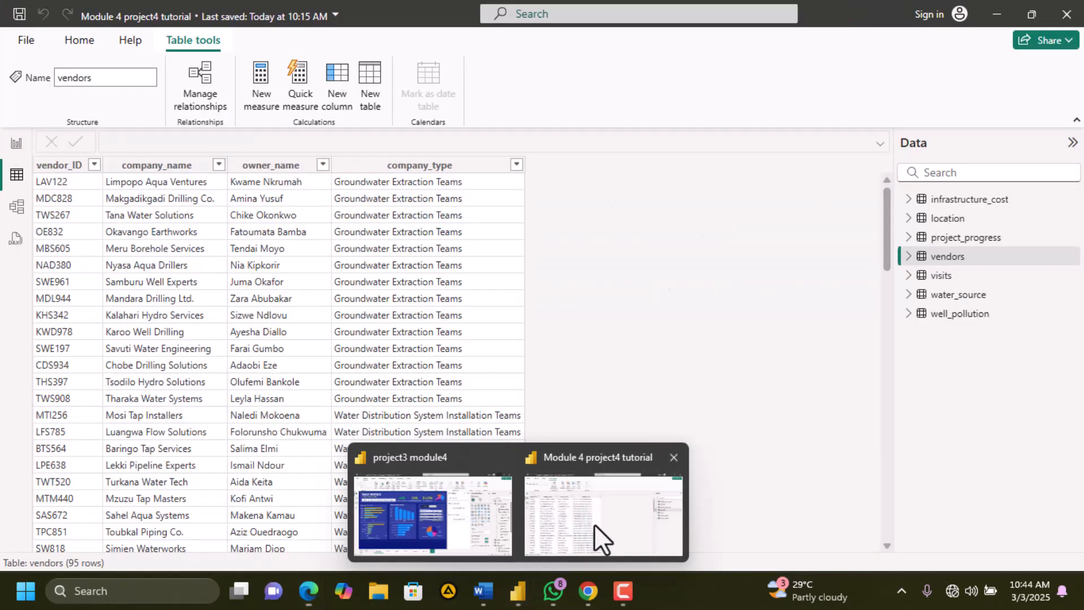
{"action": "left_click", "coordinate": [594, 524]}
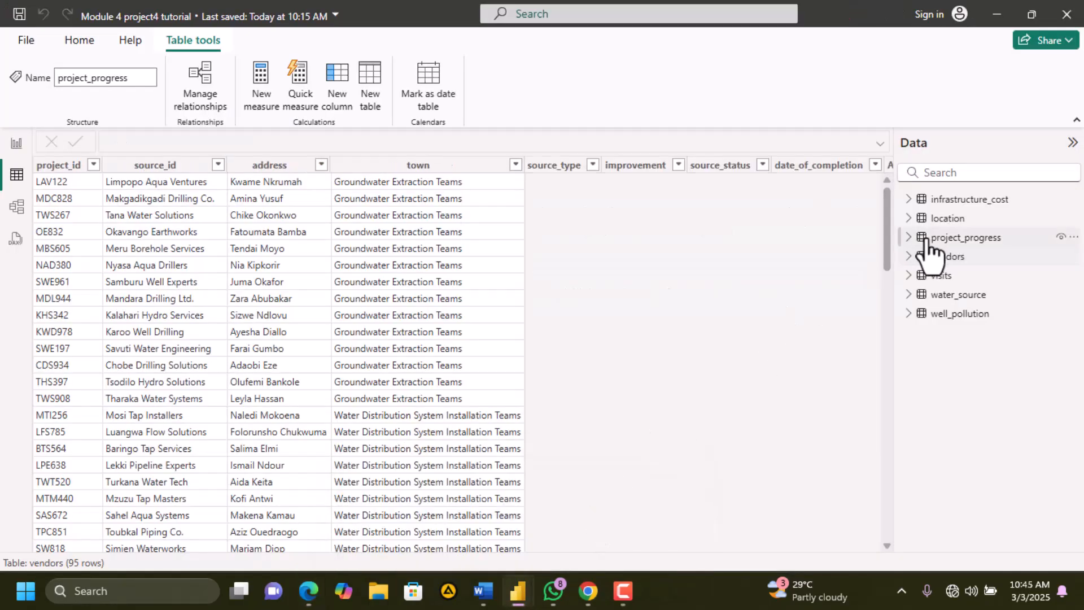
{"action": "left_click", "coordinate": [924, 238]}
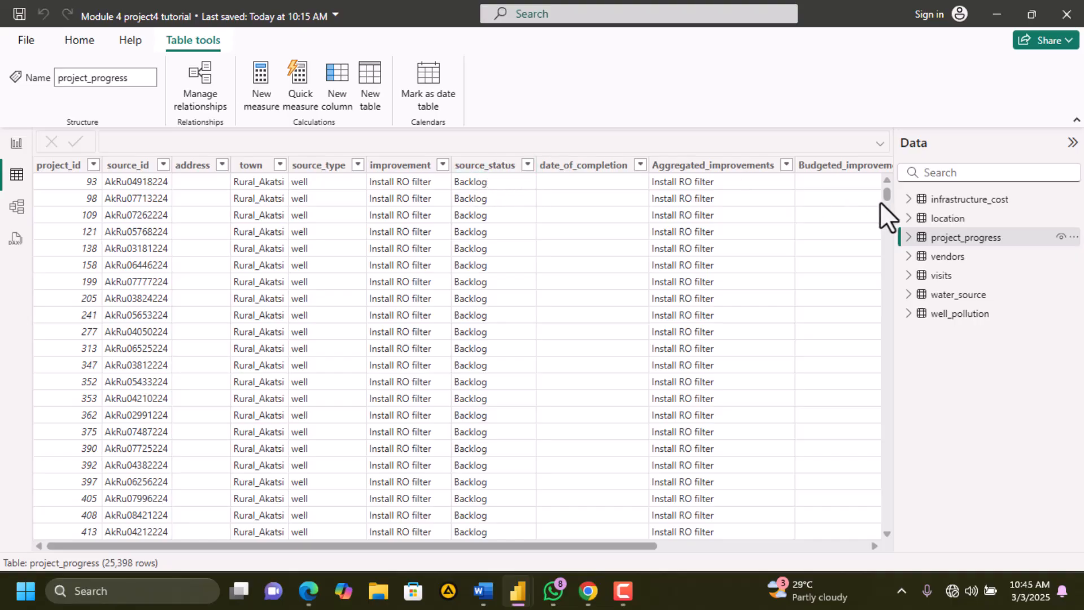
{"action": "left_click_drag", "start_coordinate": [888, 204], "coordinate": [872, 534]}
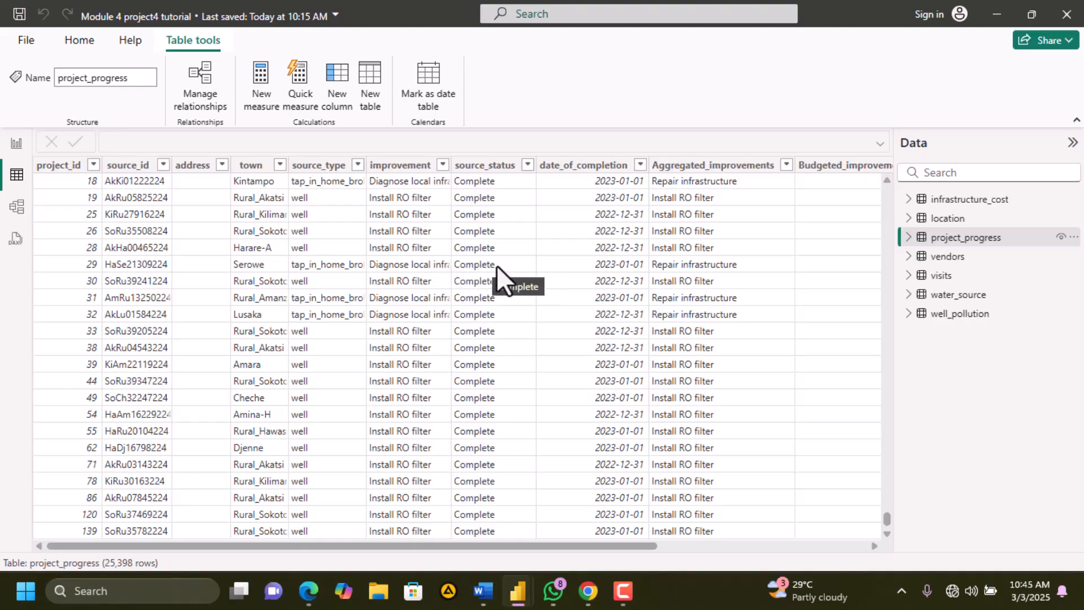
{"action": "left_click_drag", "start_coordinate": [885, 519], "coordinate": [868, 195]}
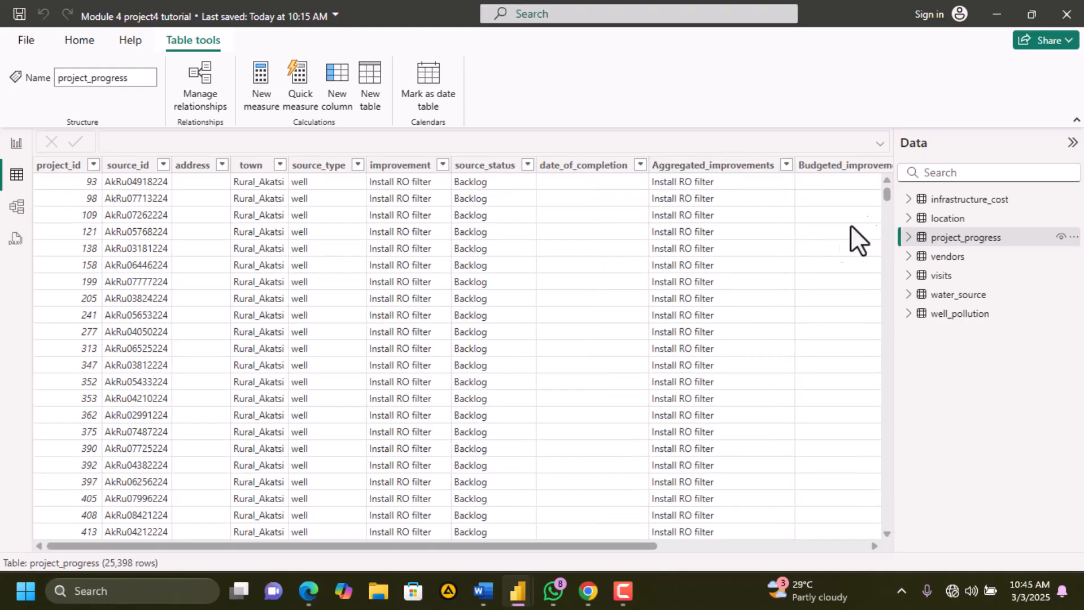
{"action": "left_click_drag", "start_coordinate": [888, 196], "coordinate": [857, 537]}
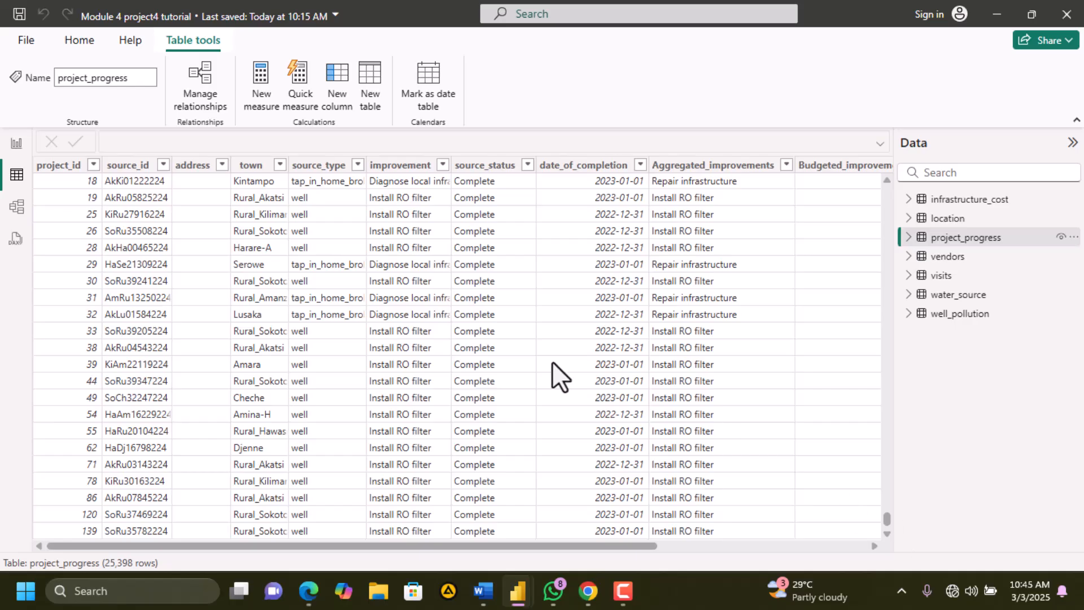
Recheck the project_progress notes in Part_4.pdf, and shift the vendors table slightly away from project_progress in the Power BI model diagram
{"action": "left_click", "coordinate": [308, 591]}
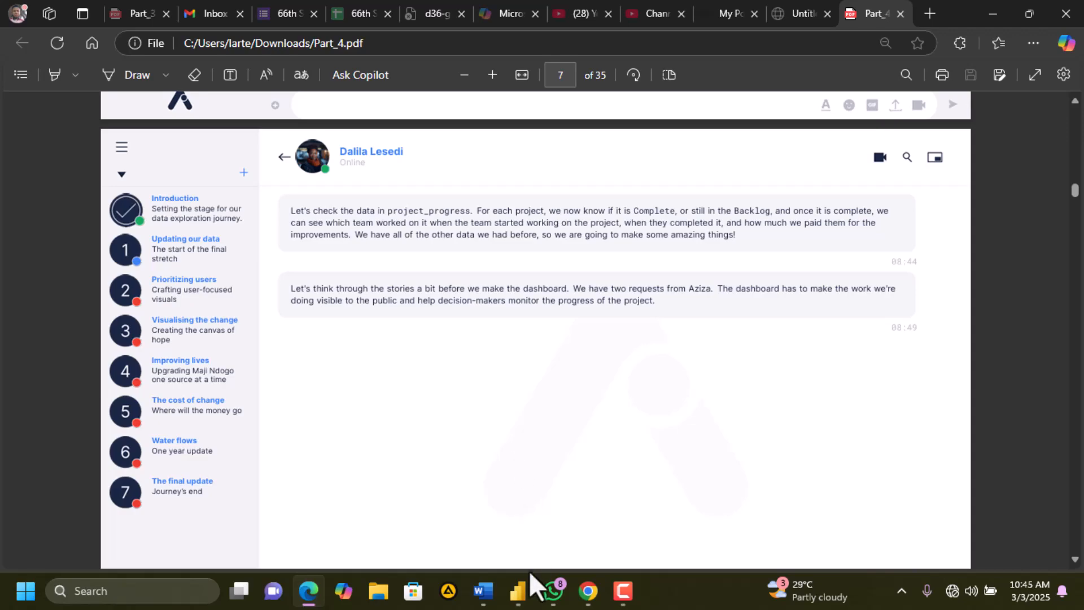
{"action": "mouse_move", "coordinate": [528, 592]}
{"action": "left_click", "coordinate": [574, 520]}
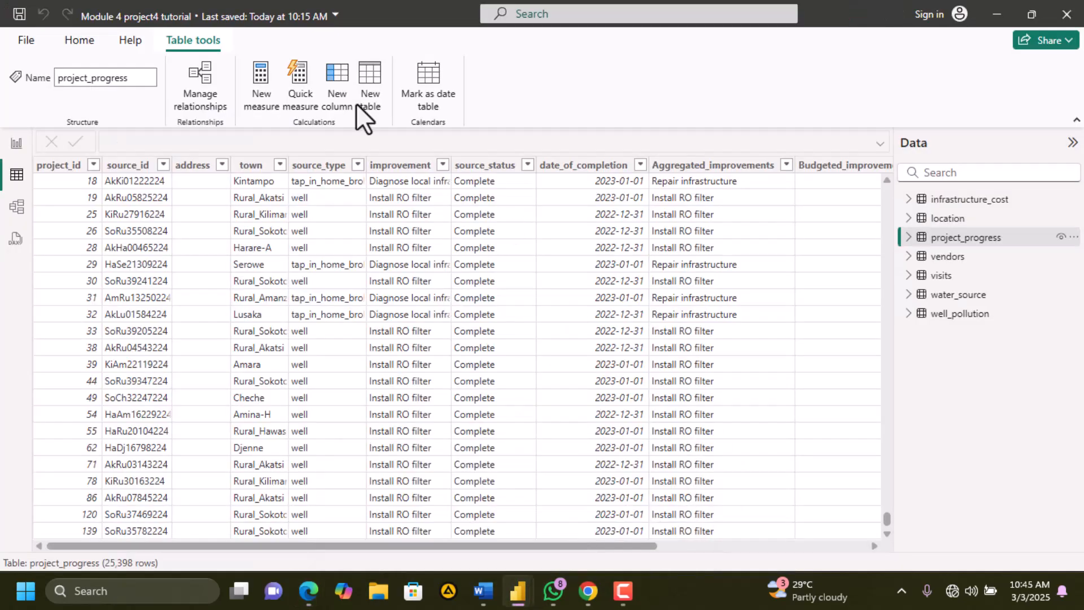
{"action": "left_click", "coordinate": [17, 206]}
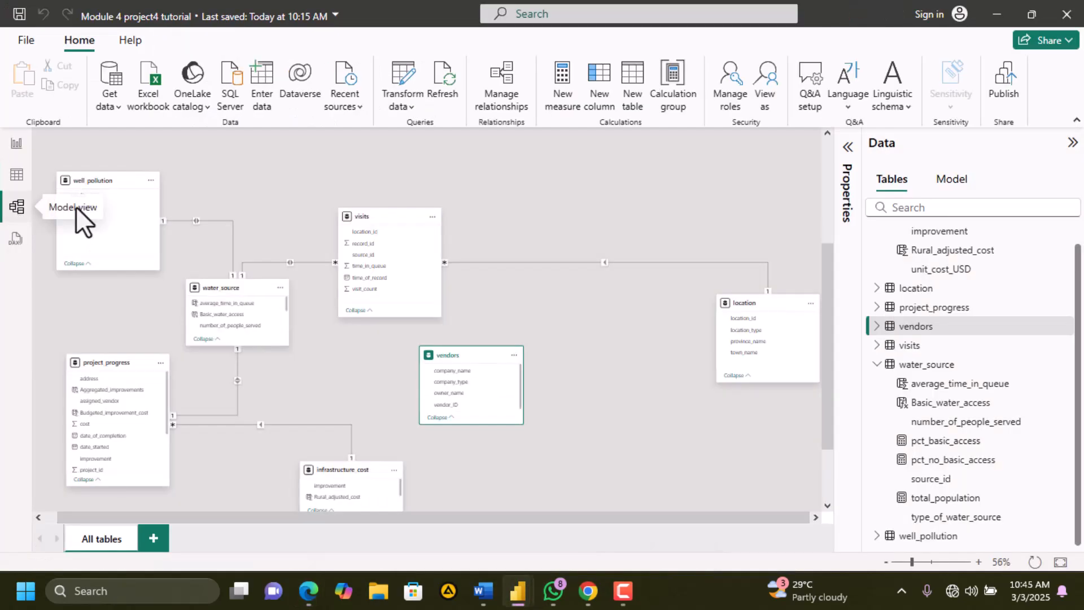
{"action": "left_click_drag", "start_coordinate": [482, 361], "coordinate": [510, 371]}
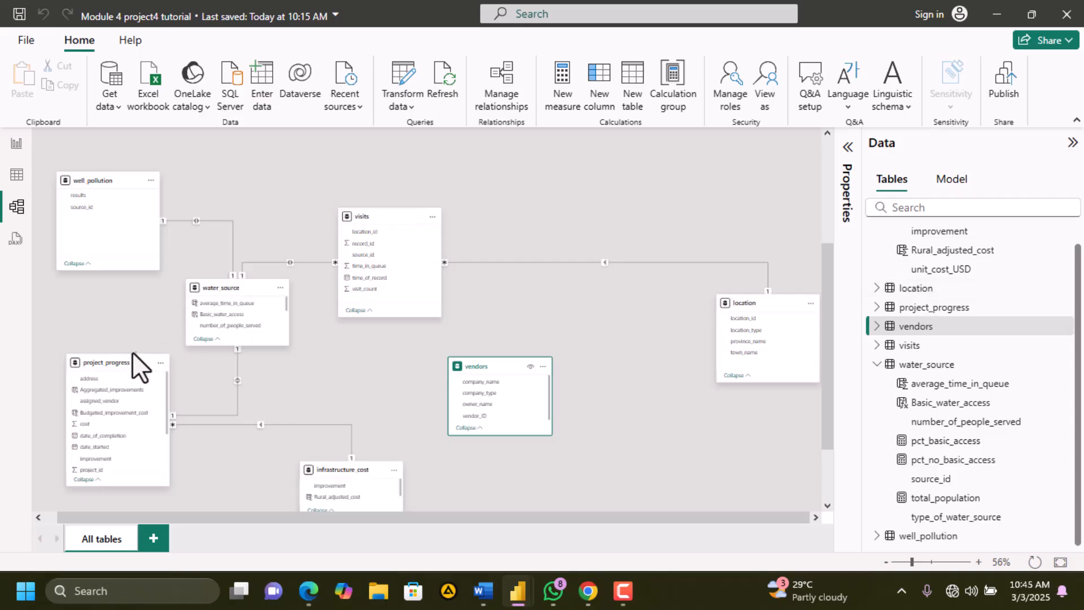
Shift project_progress slightly in the model diagram and examine its assigned_vendor field alongside the fields of the vendors table
{"action": "left_click_drag", "start_coordinate": [127, 360], "coordinate": [136, 352]}
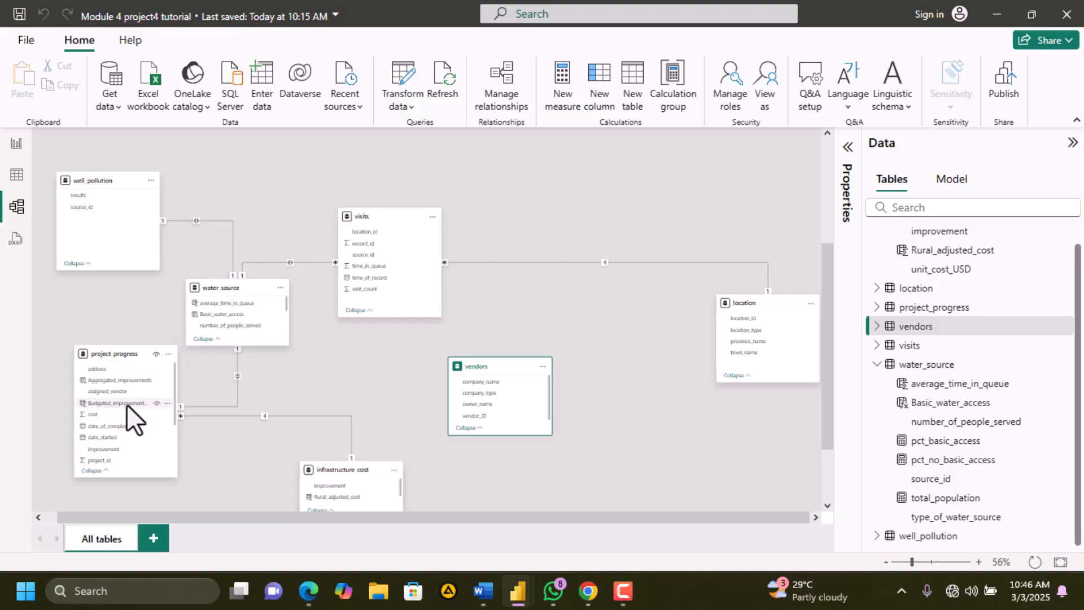
{"action": "scroll", "coordinate": [126, 404], "scroll_direction": "up", "scroll_amount": 3}
{"action": "scroll", "coordinate": [126, 404], "scroll_direction": "down", "scroll_amount": 5}
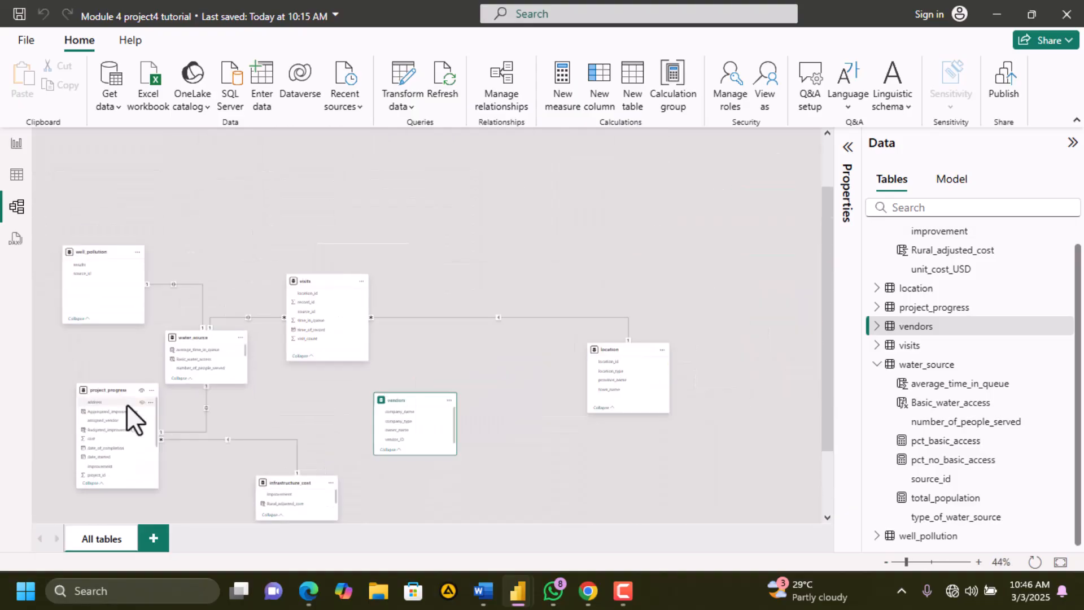
{"action": "scroll", "coordinate": [126, 404], "scroll_direction": "up", "scroll_amount": 10}
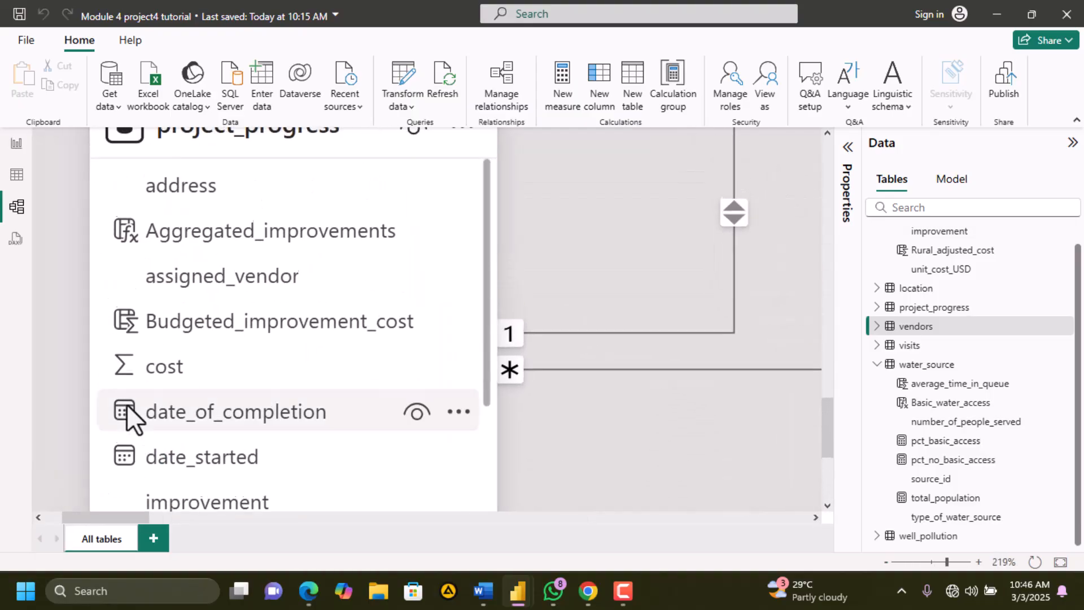
{"action": "scroll", "coordinate": [126, 405], "scroll_direction": "up", "scroll_amount": 1}
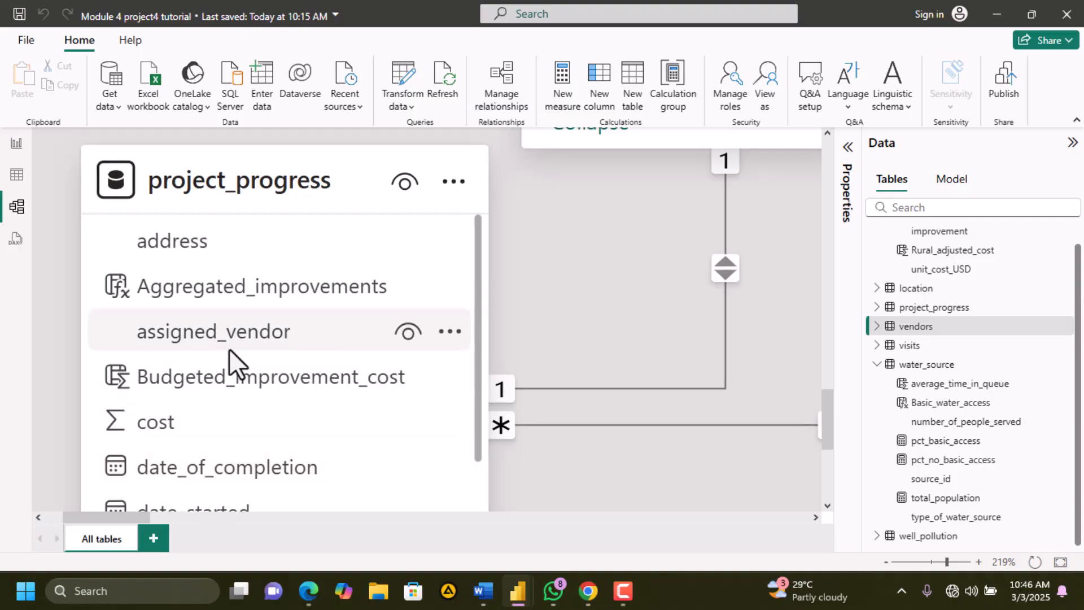
{"action": "scroll", "coordinate": [248, 206], "scroll_direction": "down", "scroll_amount": 8}
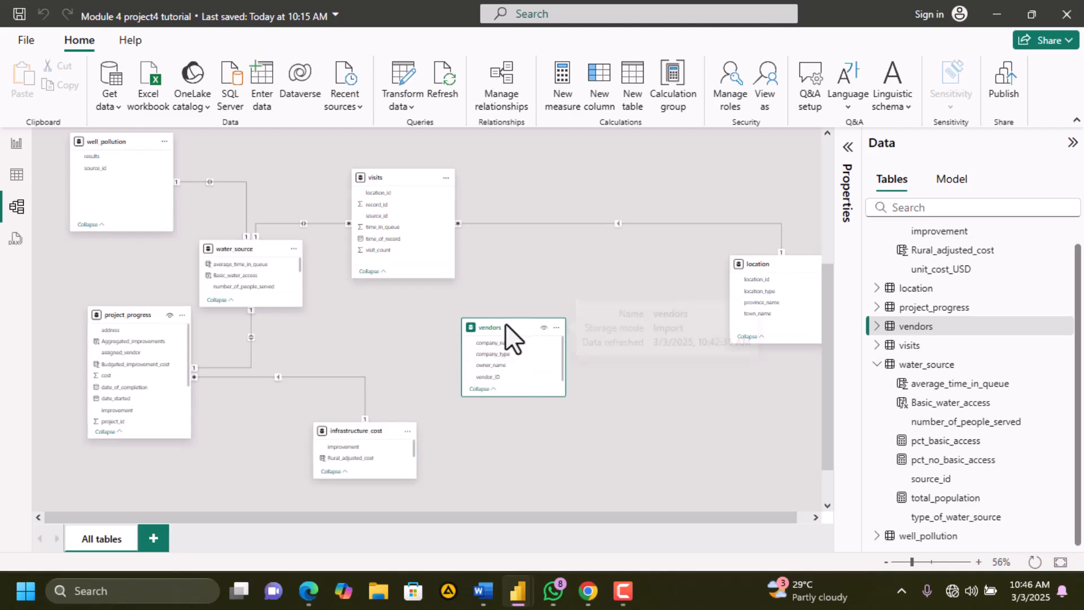
{"action": "mouse_move", "coordinate": [505, 322]}
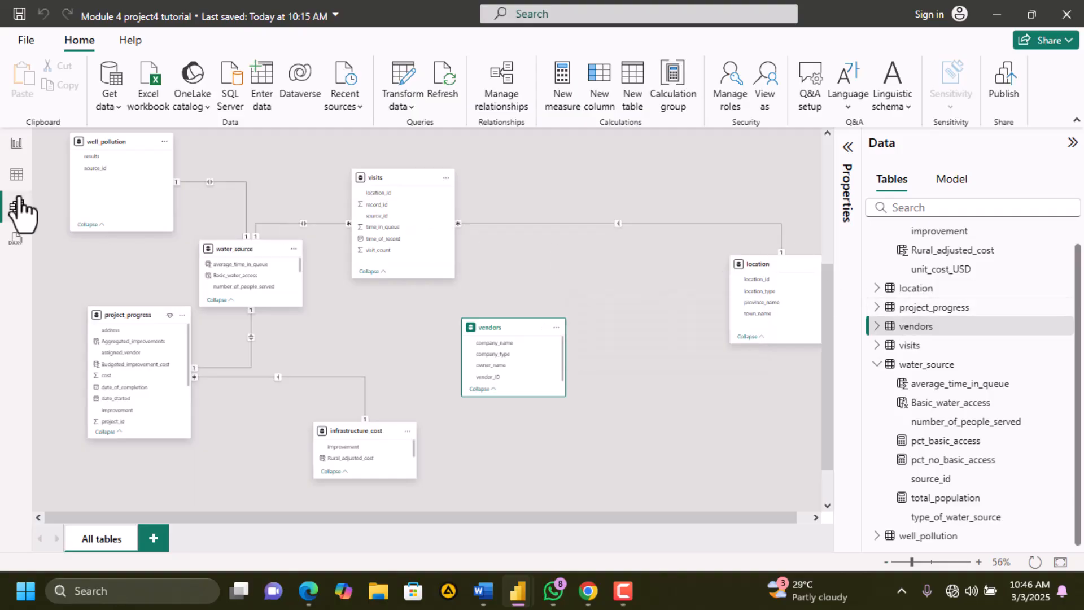
Open the project_progress table data and look at the values in the assigned_vendor column
{"action": "left_click", "coordinate": [16, 175]}
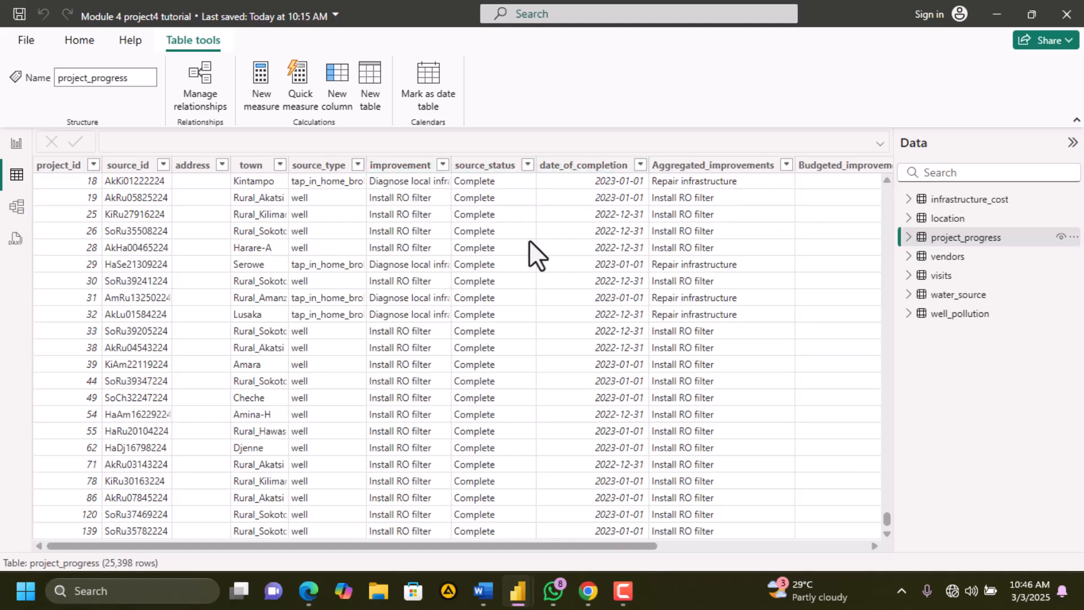
{"action": "scroll", "coordinate": [530, 240], "scroll_direction": "right", "scroll_amount": 5}
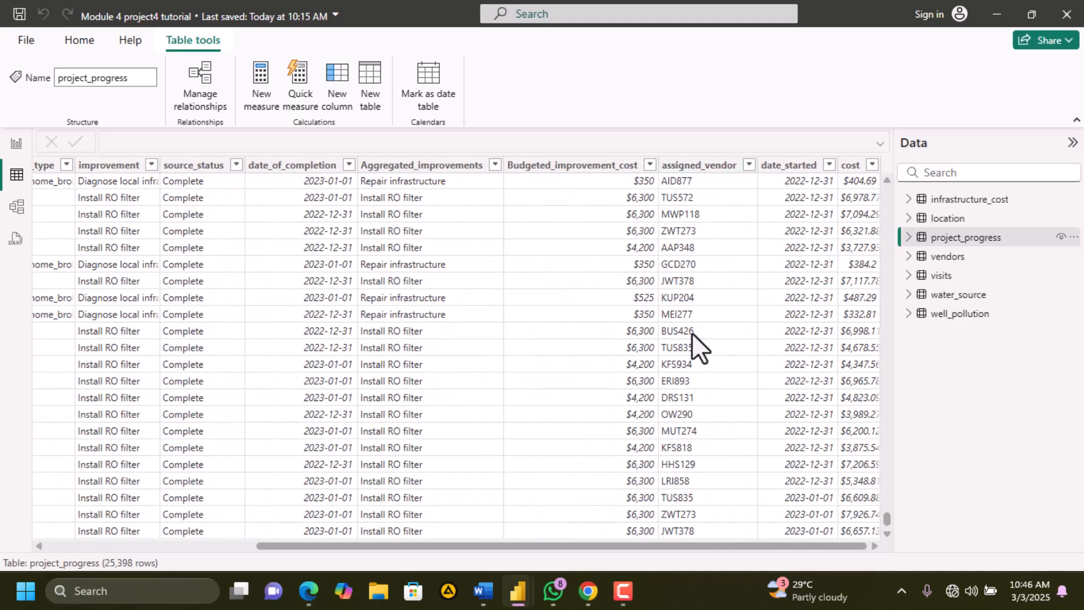
Start a new model relationship with vendors as the from table and vendor_ID as its column
{"action": "left_click", "coordinate": [948, 257]}
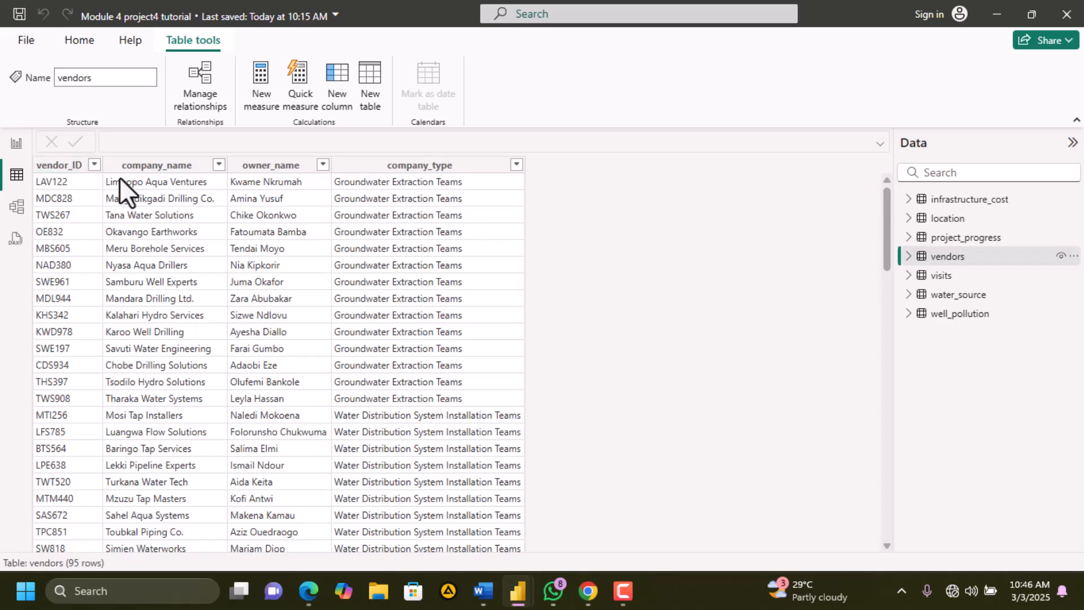
{"action": "left_click", "coordinate": [16, 207]}
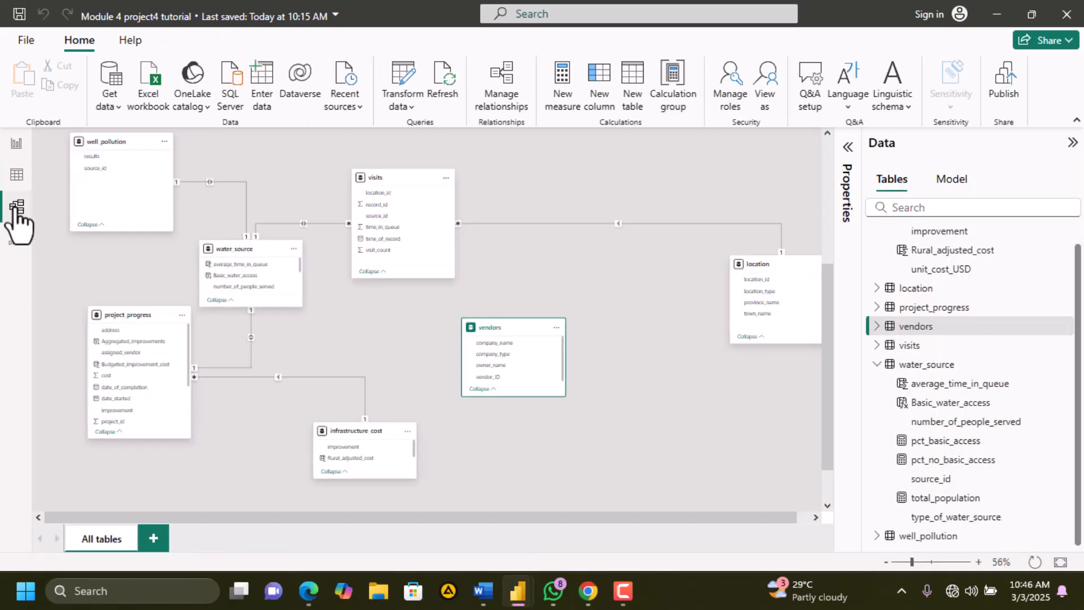
{"action": "right_click", "coordinate": [517, 326]}
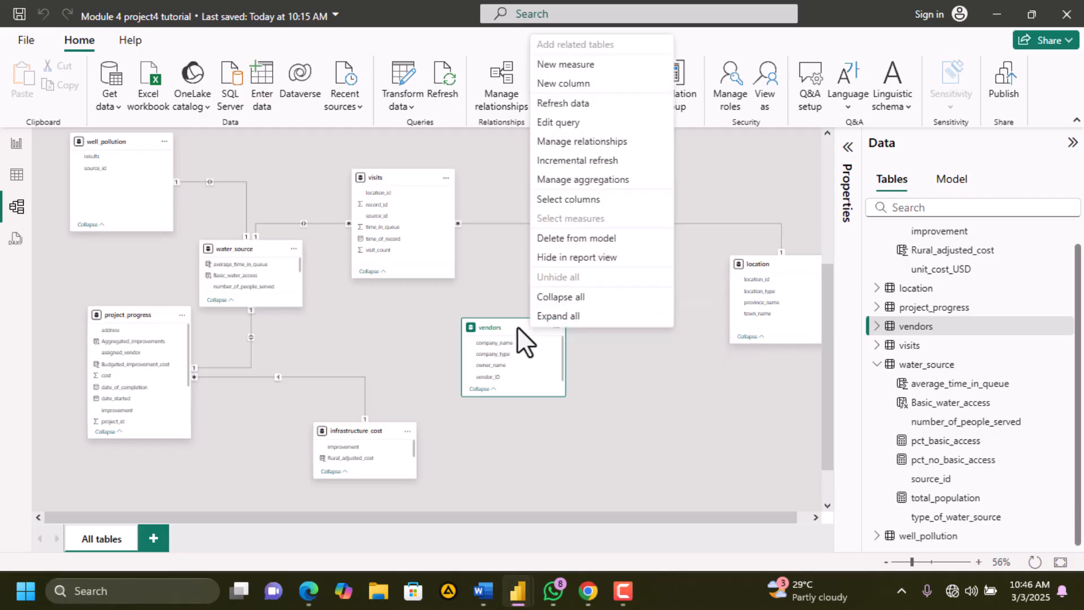
{"action": "left_click", "coordinate": [555, 145]}
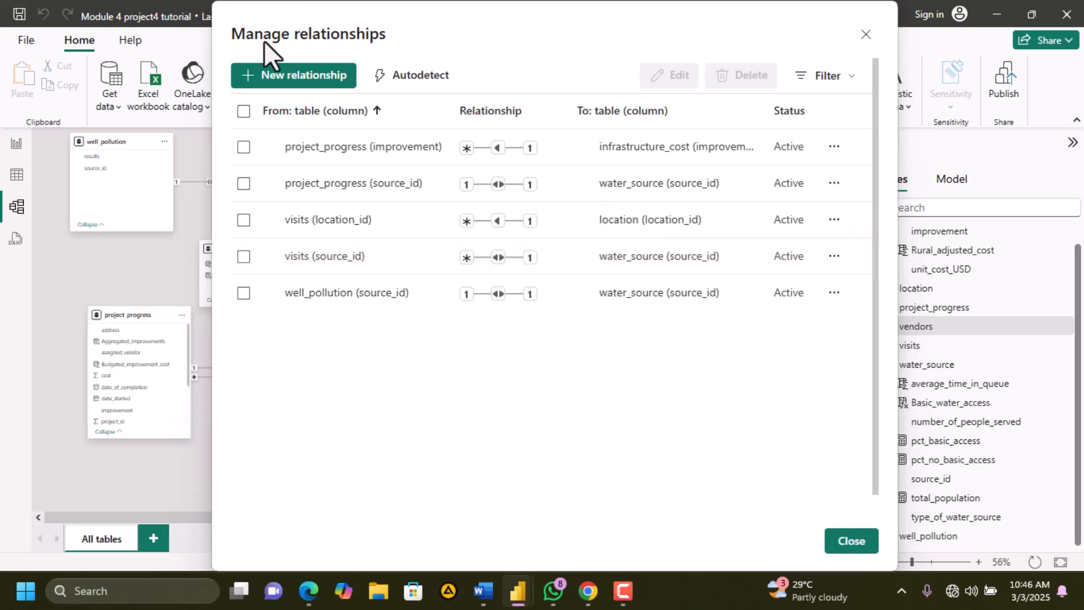
{"action": "left_click", "coordinate": [290, 75]}
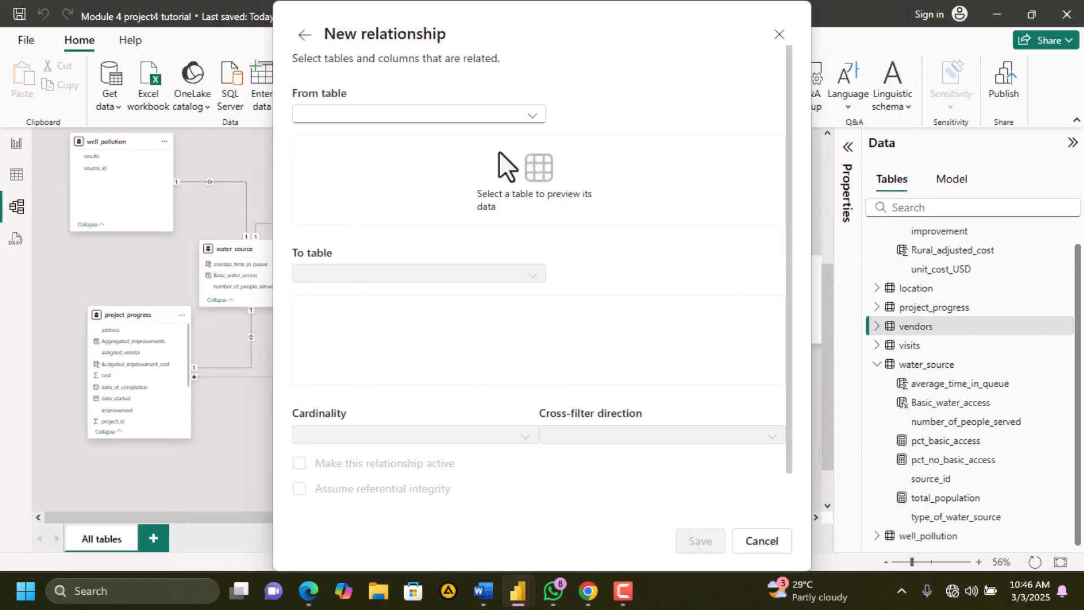
{"action": "left_click", "coordinate": [530, 116]}
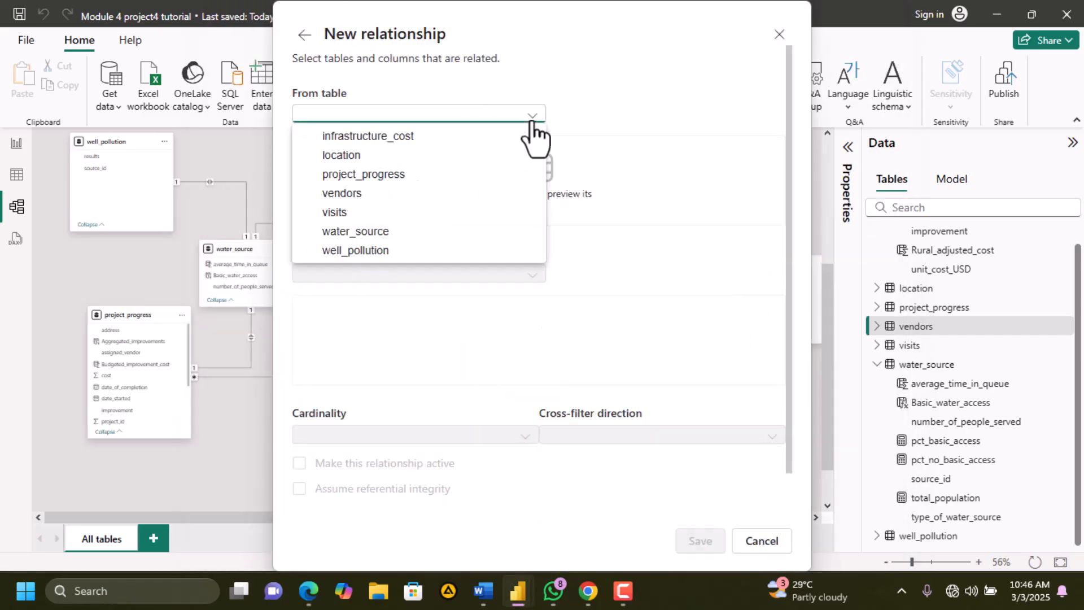
{"action": "left_click", "coordinate": [349, 195]}
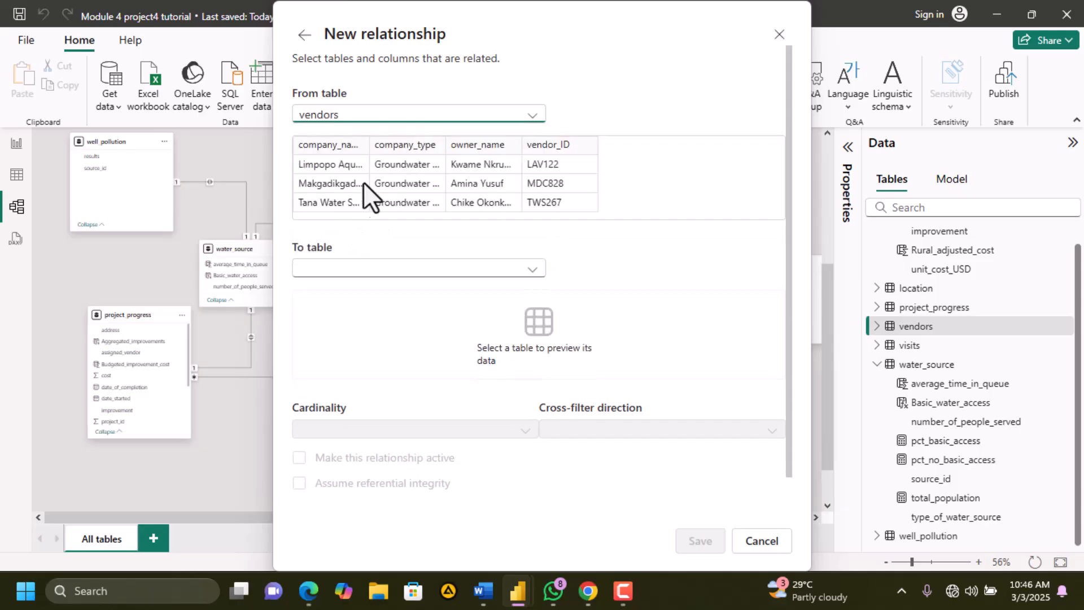
{"action": "left_click", "coordinate": [547, 146]}
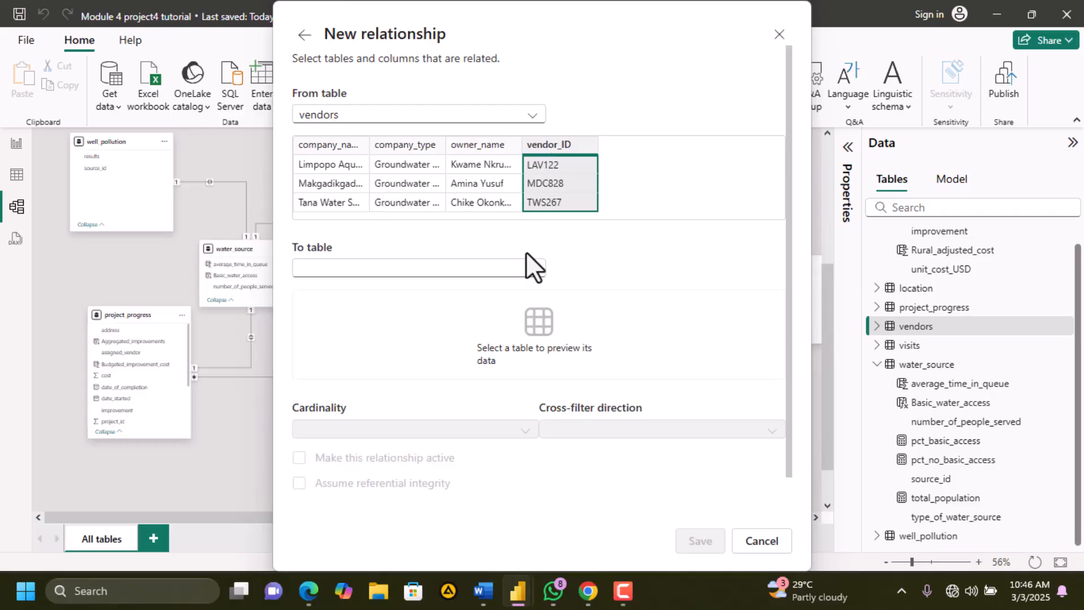
Set project_progress as the relationship's to table and assigned_vendor as its matching column
{"action": "left_click", "coordinate": [530, 269]}
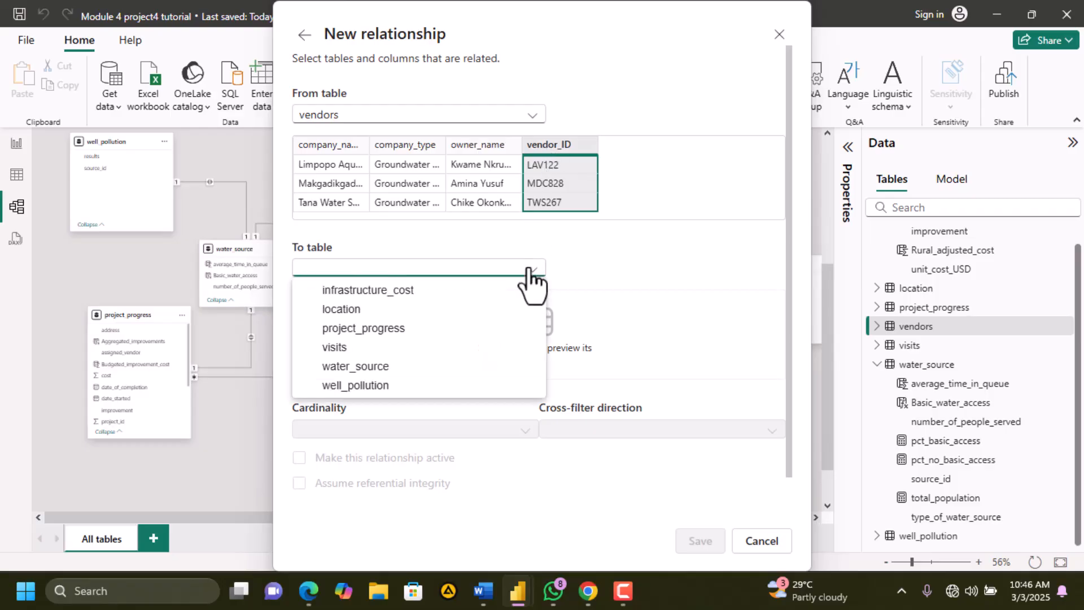
{"action": "left_click", "coordinate": [361, 328]}
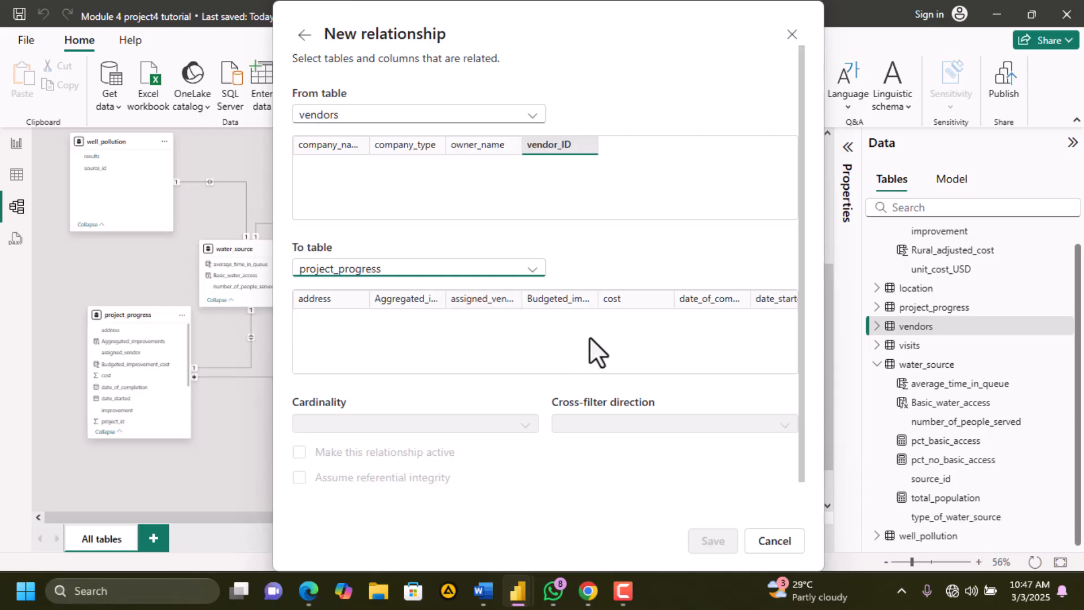
{"action": "scroll", "coordinate": [590, 337], "scroll_direction": "right", "scroll_amount": 5}
{"action": "scroll", "coordinate": [589, 337], "scroll_direction": "right", "scroll_amount": 3}
{"action": "scroll", "coordinate": [589, 337], "scroll_direction": "left", "scroll_amount": 5}
{"action": "scroll", "coordinate": [589, 336], "scroll_direction": "left", "scroll_amount": 2}
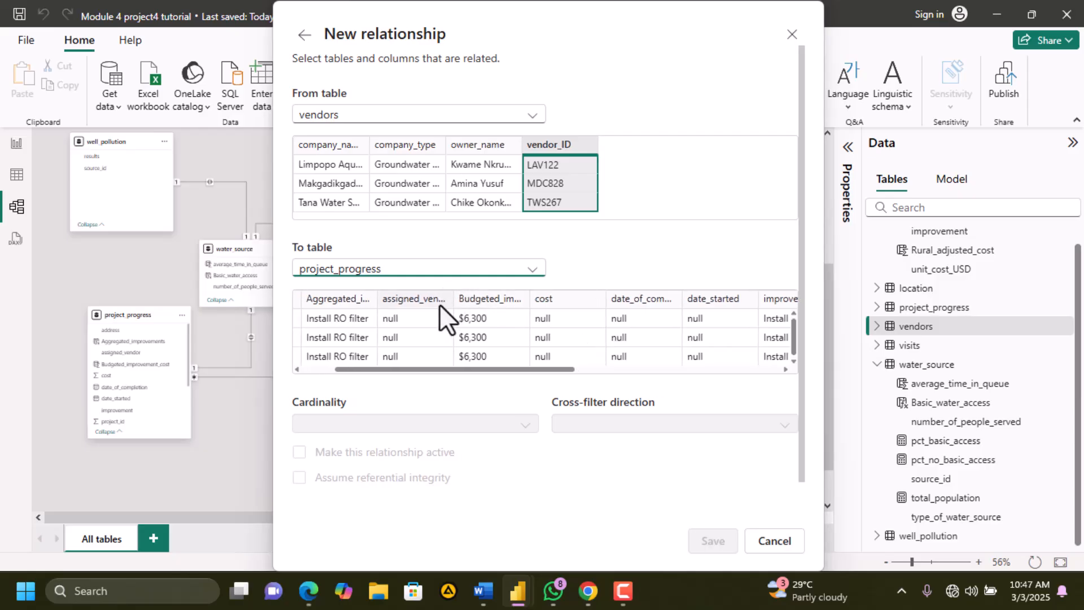
{"action": "left_click", "coordinate": [439, 303]}
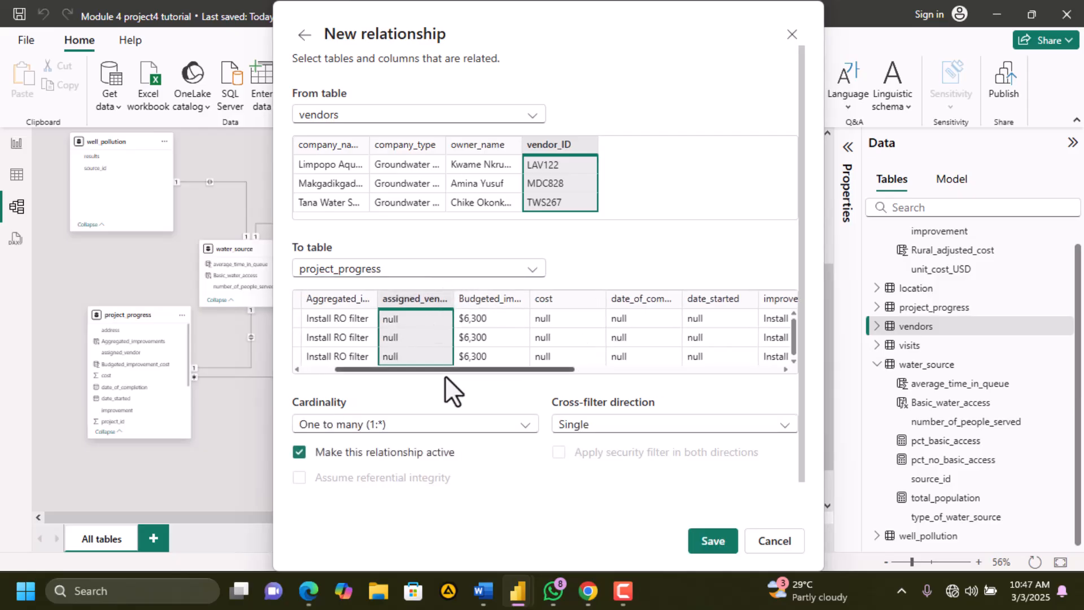
{"action": "scroll", "coordinate": [454, 377], "scroll_direction": "down", "scroll_amount": 1}
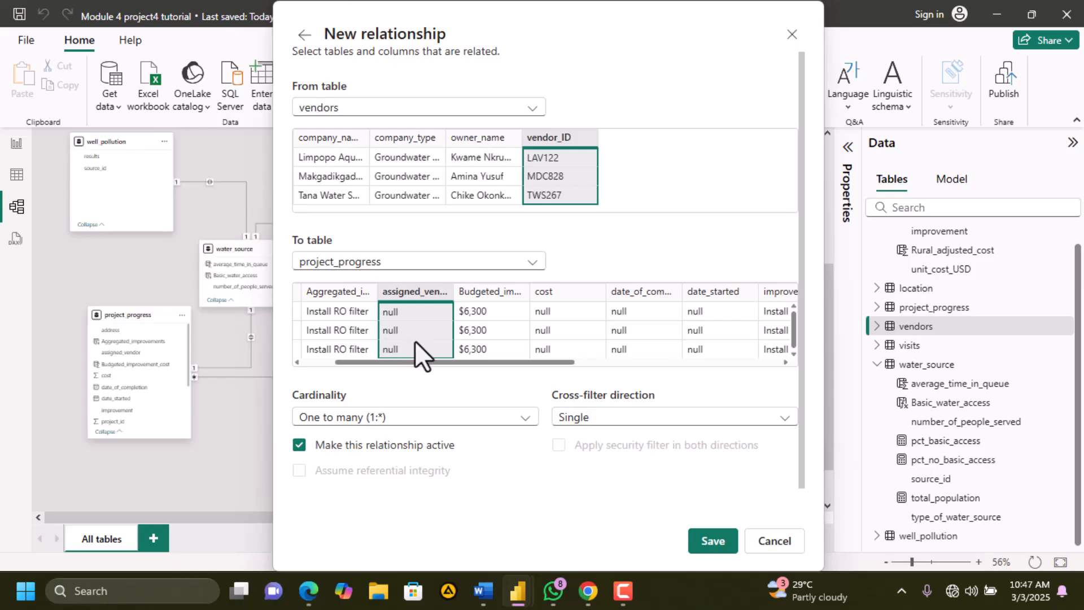
{"action": "scroll", "coordinate": [415, 334], "scroll_direction": "left", "scroll_amount": 3}
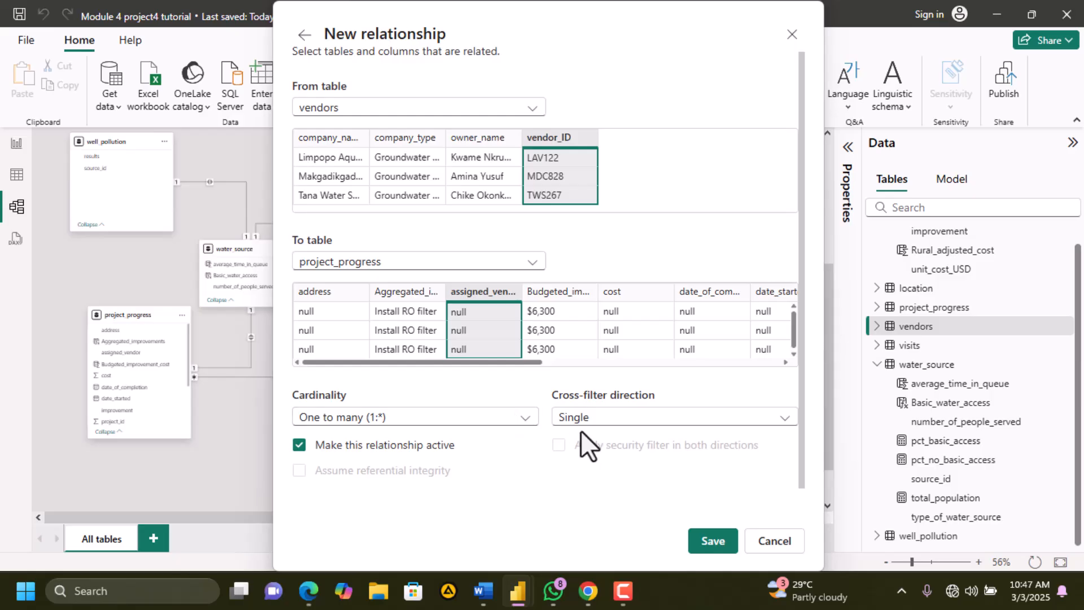
Save the new relationship and reposition the vendors table farther from project_progress in the model diagram
{"action": "left_click", "coordinate": [715, 545]}
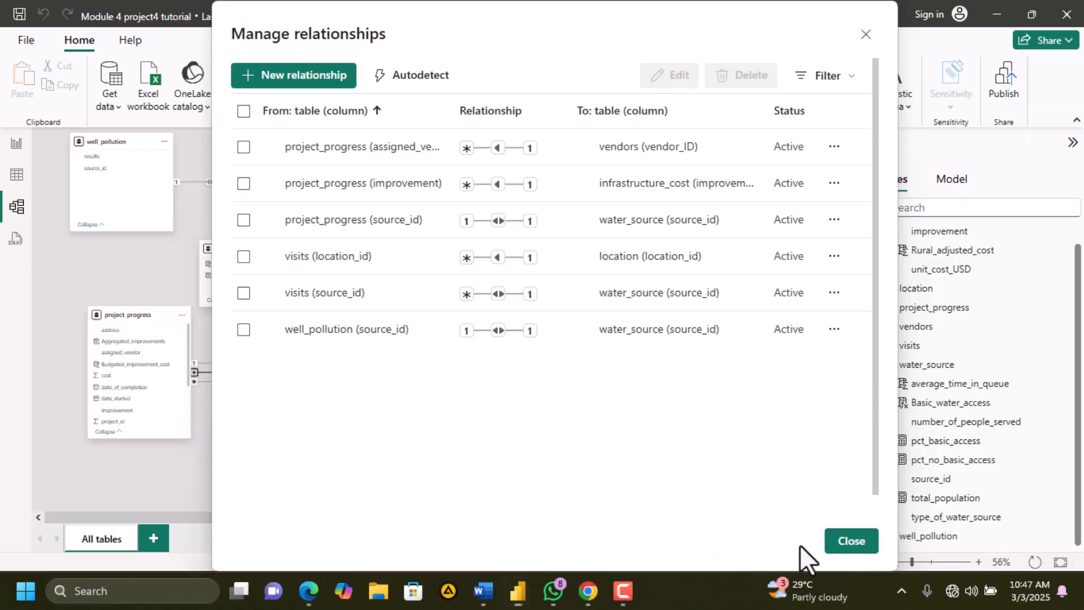
{"action": "left_click", "coordinate": [859, 545]}
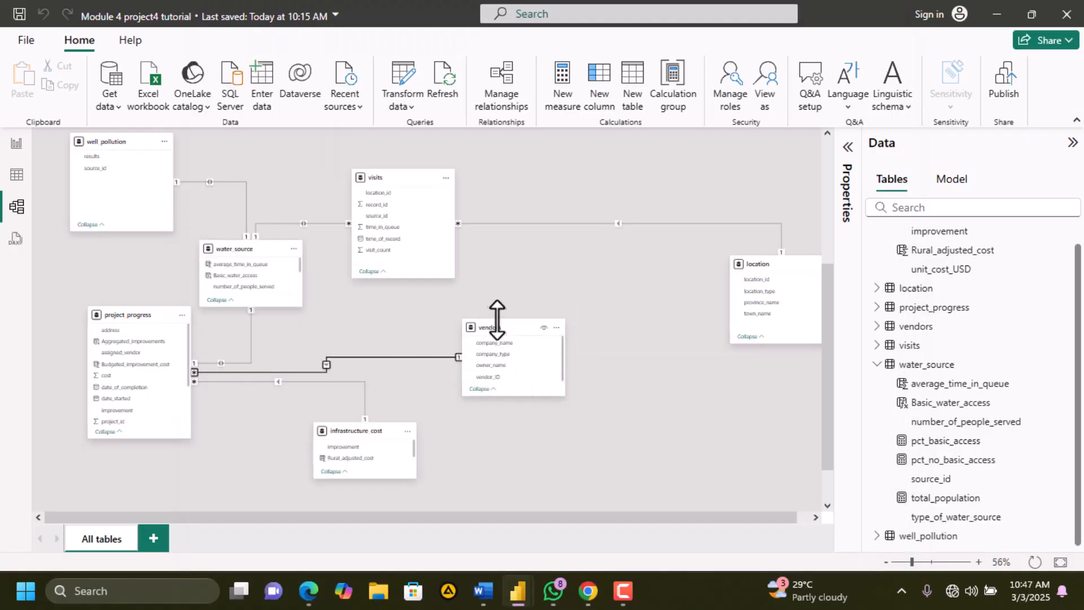
{"action": "left_click_drag", "start_coordinate": [500, 327], "coordinate": [634, 362]}
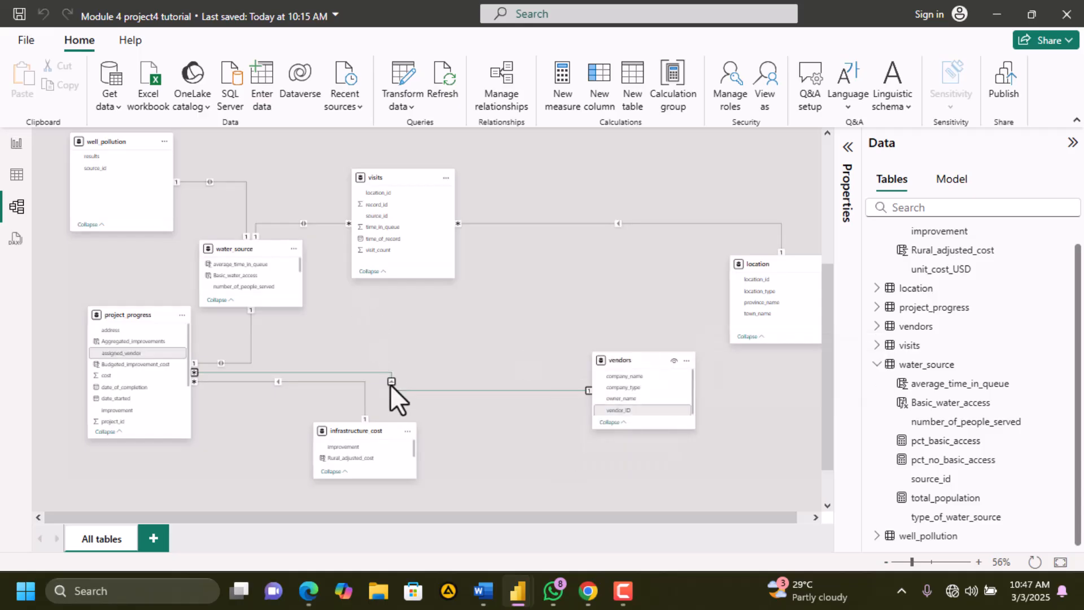
Switch to Part_4.pdf in Edge and read what a member of the public wants to see on page 8
{"action": "left_click", "coordinate": [309, 592]}
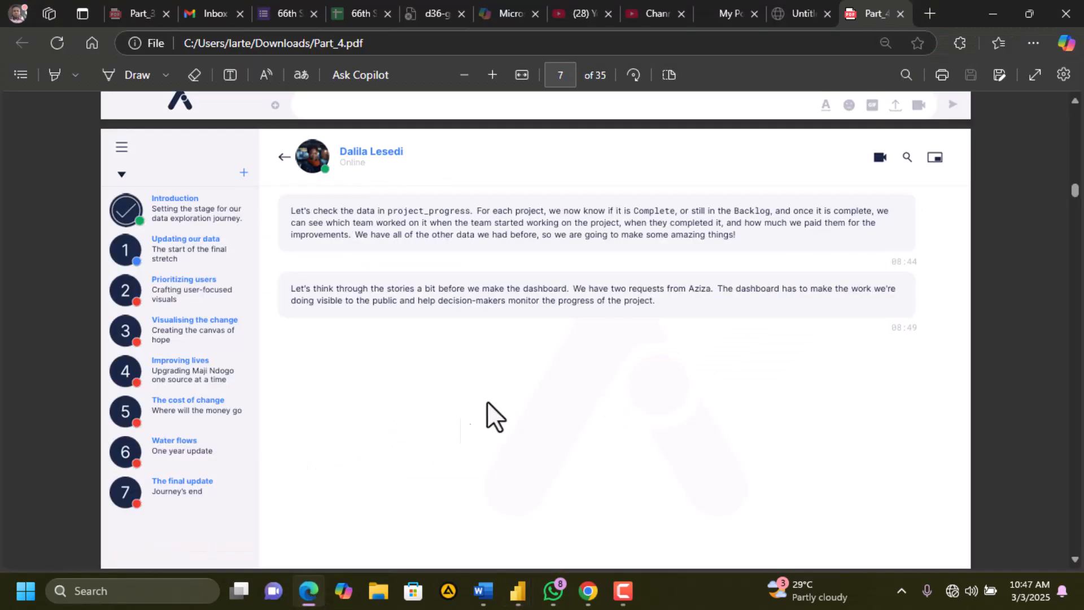
{"action": "scroll", "coordinate": [507, 393], "scroll_direction": "down", "scroll_amount": 5}
{"action": "scroll", "coordinate": [507, 393], "scroll_direction": "down", "scroll_amount": 3}
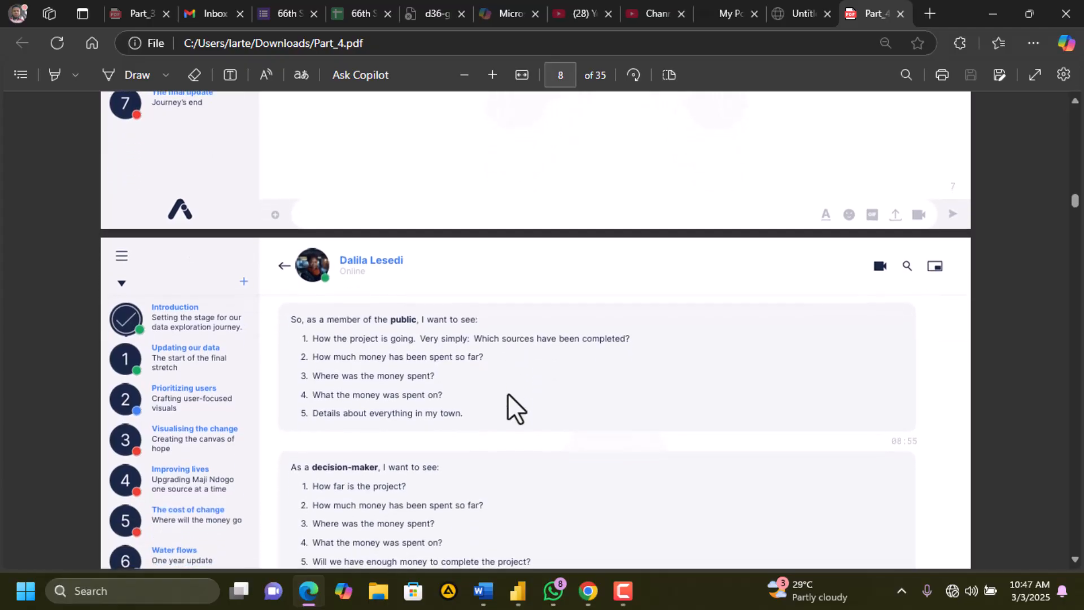
{"action": "scroll", "coordinate": [507, 393], "scroll_direction": "down", "scroll_amount": 1}
{"action": "scroll", "coordinate": [507, 393], "scroll_direction": "down", "scroll_amount": 1}
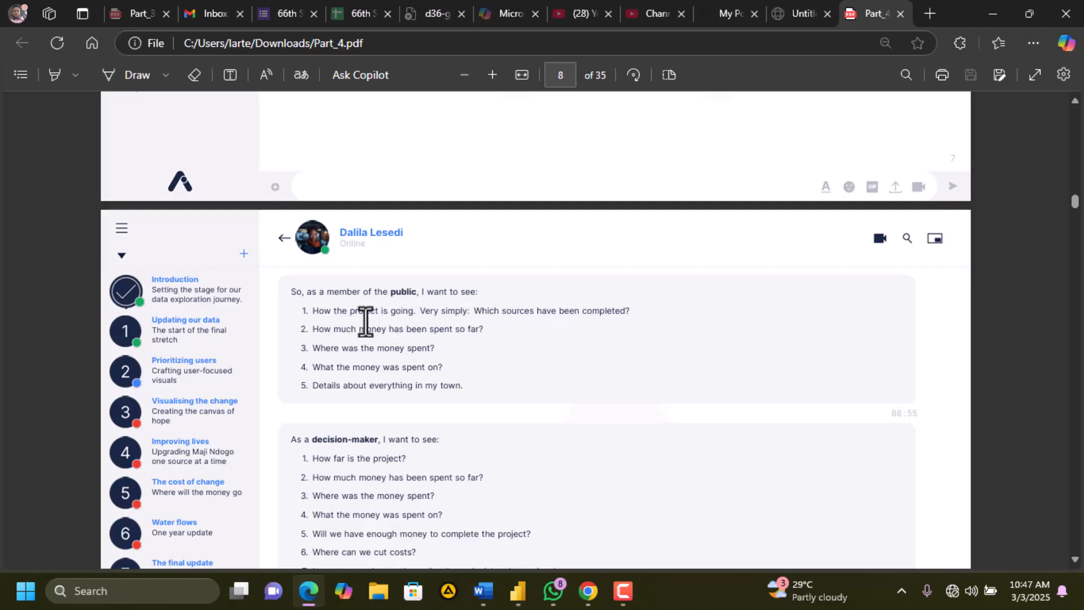
{"action": "left_click_drag", "start_coordinate": [314, 310], "coordinate": [652, 310]}
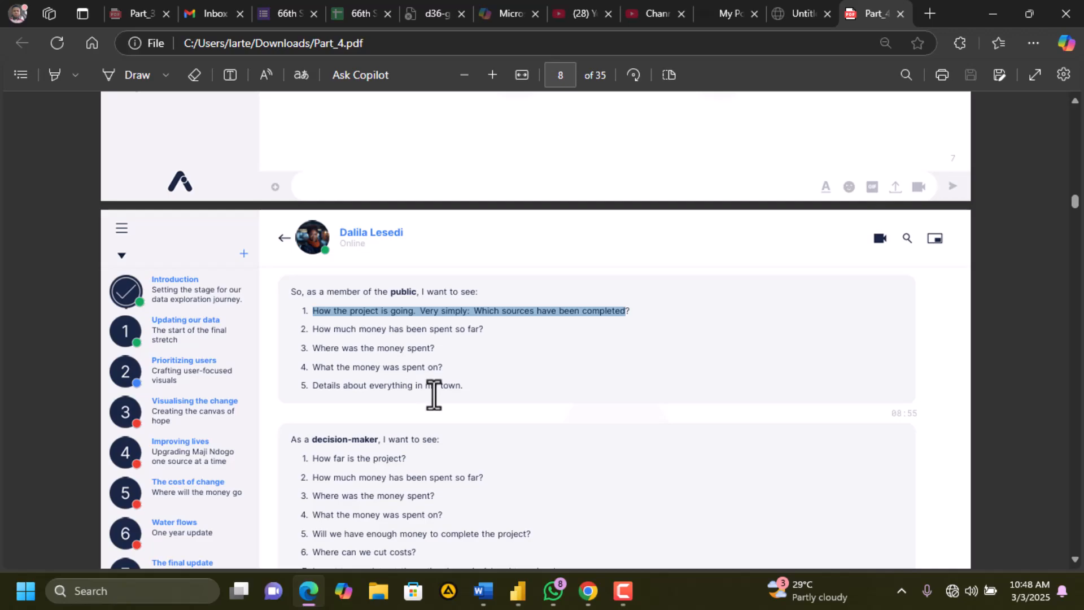
Compare the public's list of dashboard needs with the decision-maker's, including project funding and cost cutting
{"action": "scroll", "coordinate": [434, 394], "scroll_direction": "down", "scroll_amount": 3}
{"action": "scroll", "coordinate": [434, 394], "scroll_direction": "down", "scroll_amount": 1}
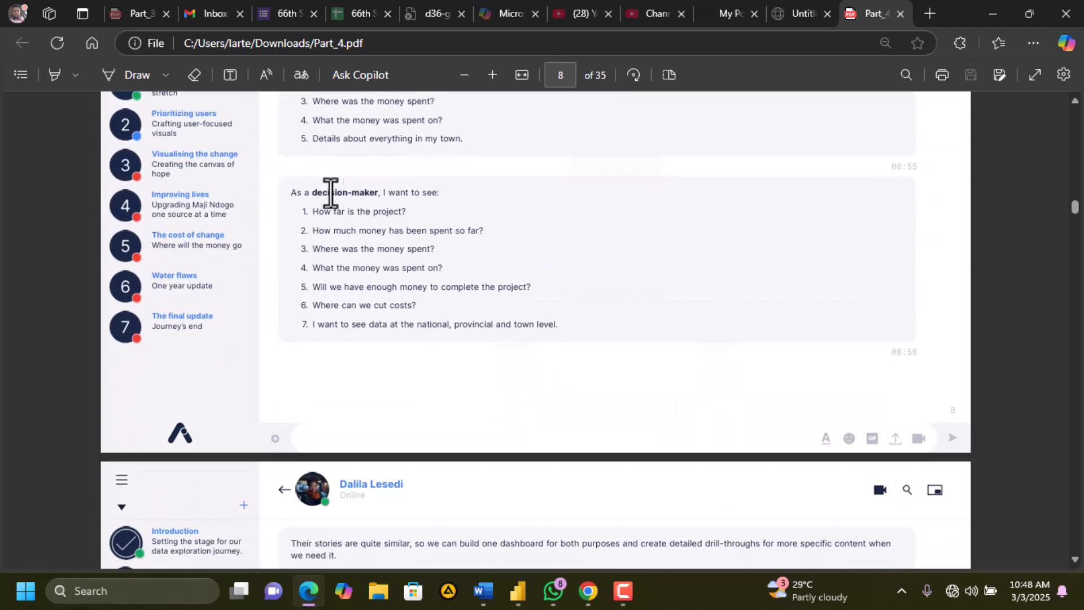
{"action": "scroll", "coordinate": [401, 138], "scroll_direction": "up", "scroll_amount": 1}
{"action": "left_click", "coordinate": [460, 198]}
{"action": "left_click_drag", "start_coordinate": [460, 197], "coordinate": [296, 122]}
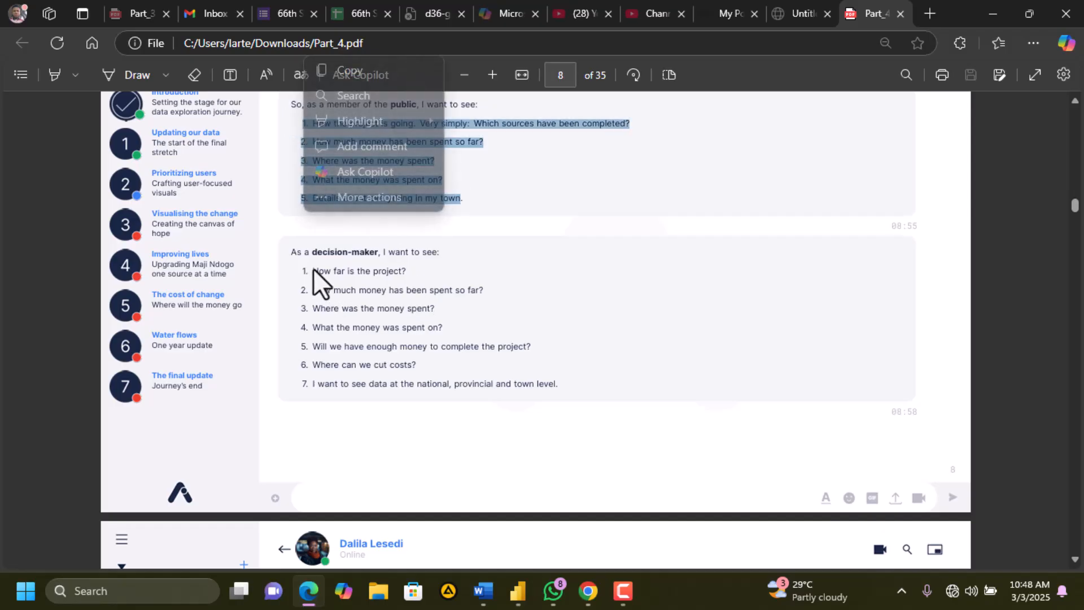
{"action": "left_click_drag", "start_coordinate": [313, 268], "coordinate": [568, 393]}
{"action": "scroll", "coordinate": [568, 392], "scroll_direction": "down", "scroll_amount": 5}
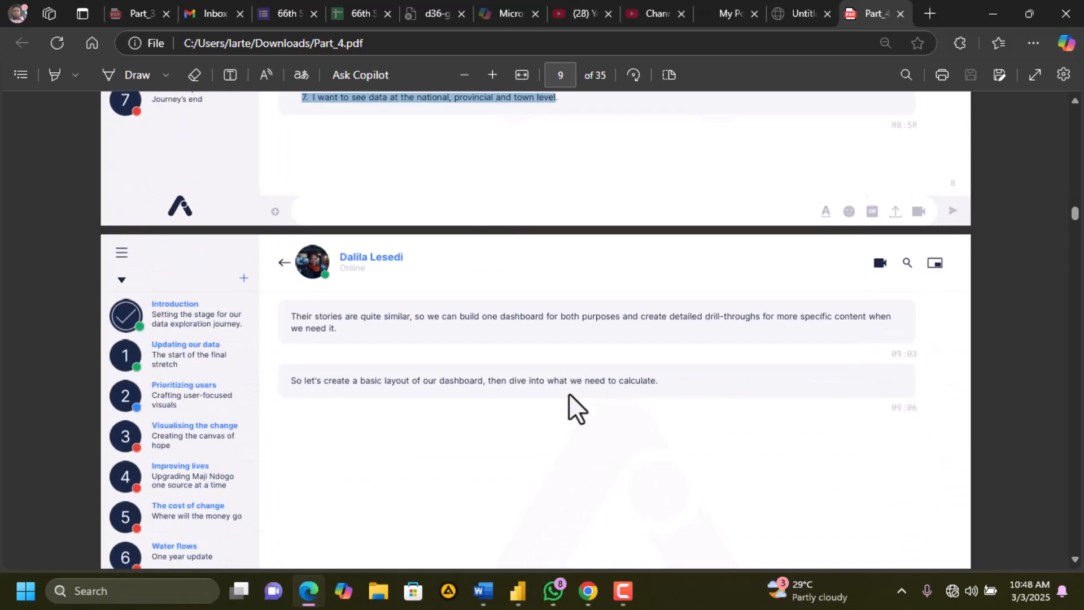
{"action": "scroll", "coordinate": [568, 393], "scroll_direction": "up", "scroll_amount": 6}
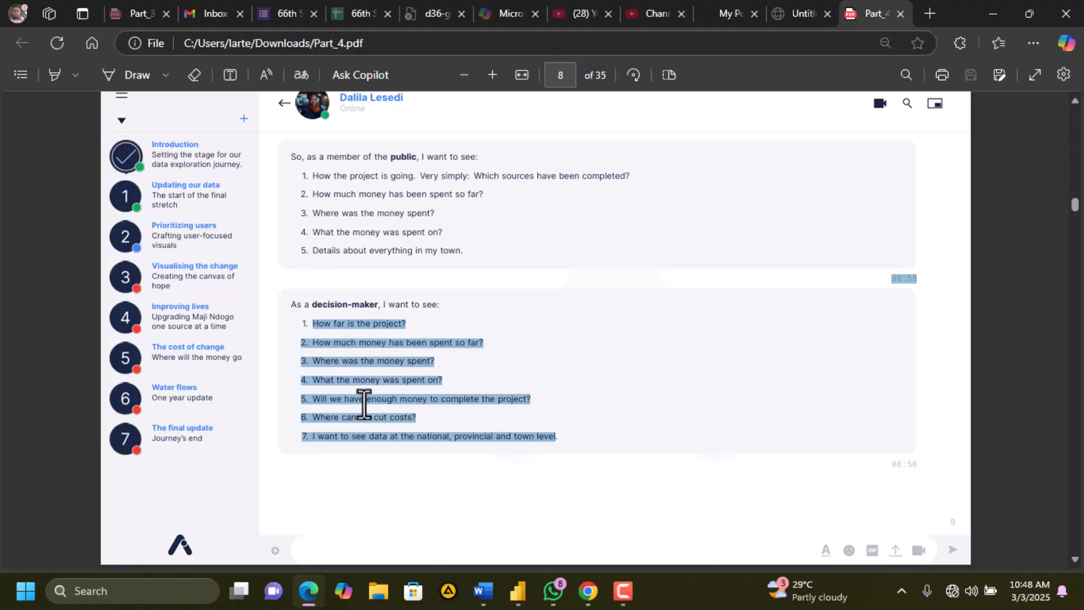
{"action": "left_click", "coordinate": [473, 407]}
{"action": "left_click_drag", "start_coordinate": [533, 400], "coordinate": [289, 396]}
{"action": "right_click", "coordinate": [289, 396]}
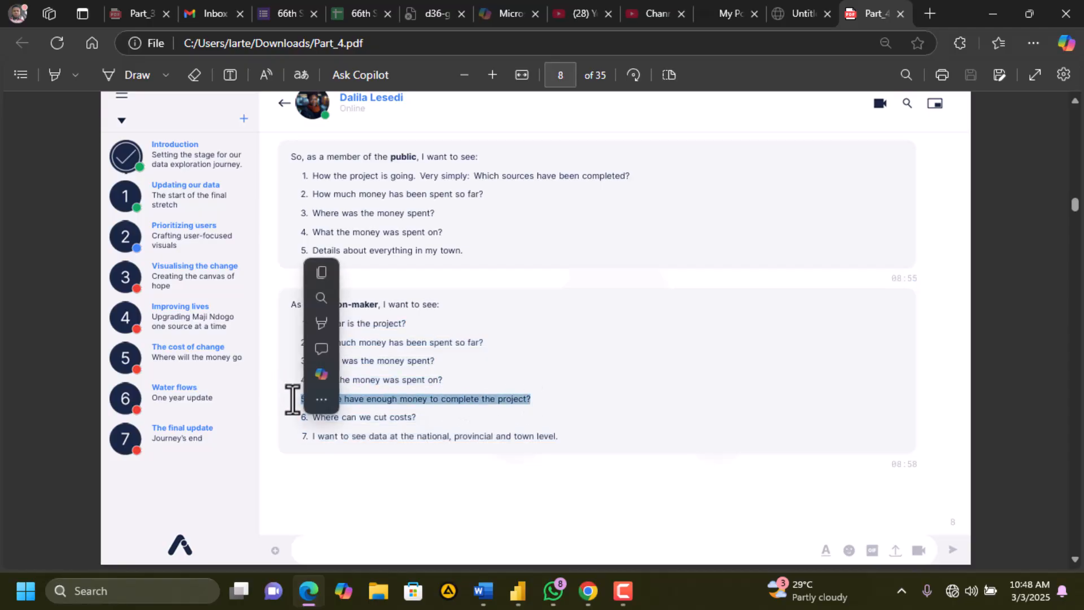
{"action": "left_click", "coordinate": [423, 419]}
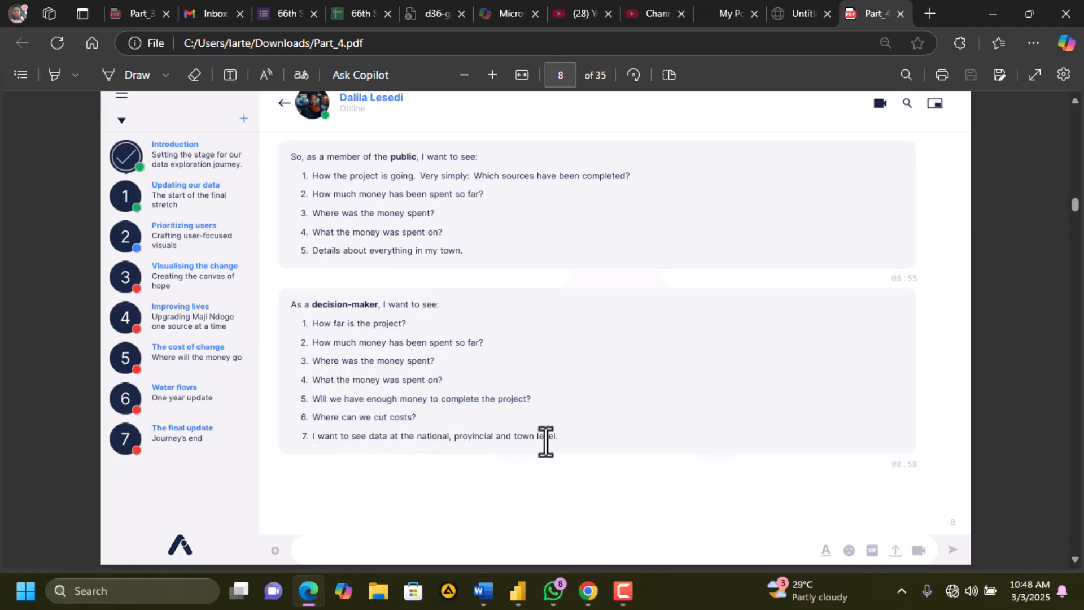
Examine the sample dashboard layout on page 10 and the list of main visuals to build on page 11
{"action": "scroll", "coordinate": [602, 437], "scroll_direction": "down", "scroll_amount": 6}
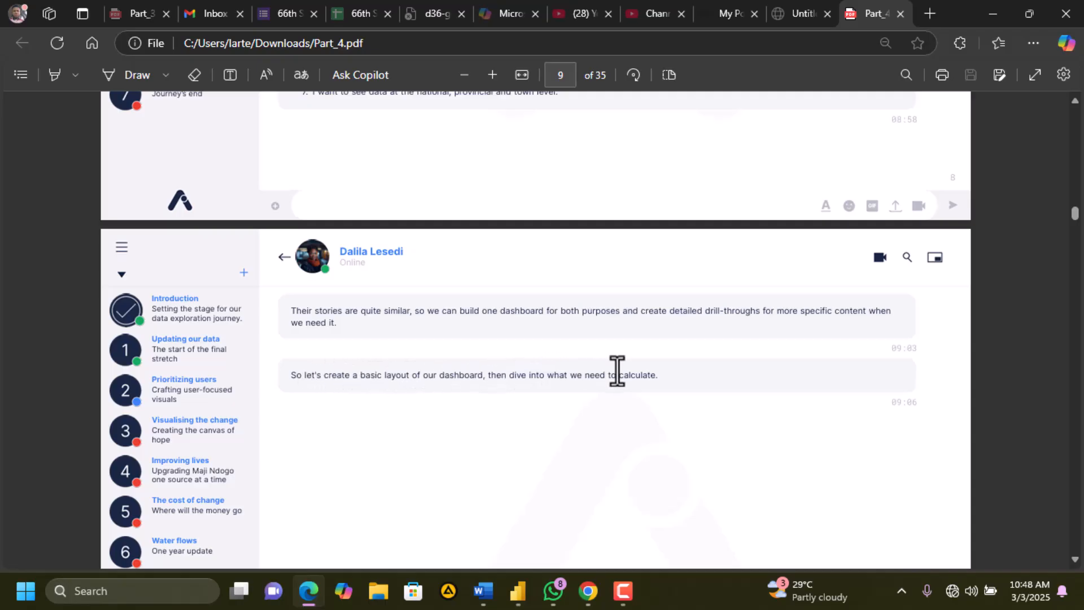
{"action": "scroll", "coordinate": [653, 388], "scroll_direction": "down", "scroll_amount": 10}
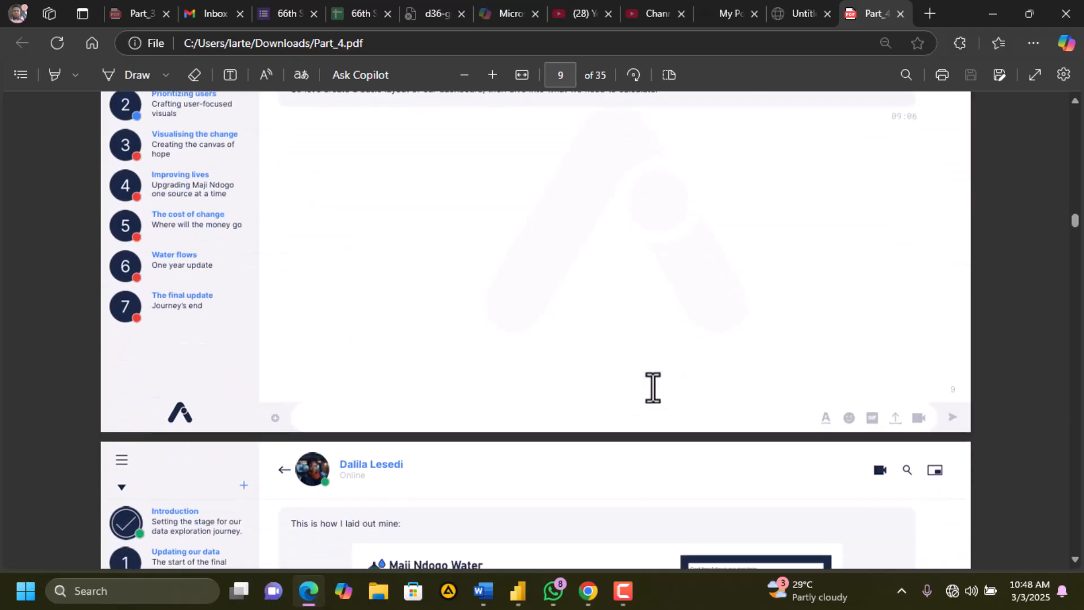
{"action": "scroll", "coordinate": [652, 388], "scroll_direction": "down", "scroll_amount": 3}
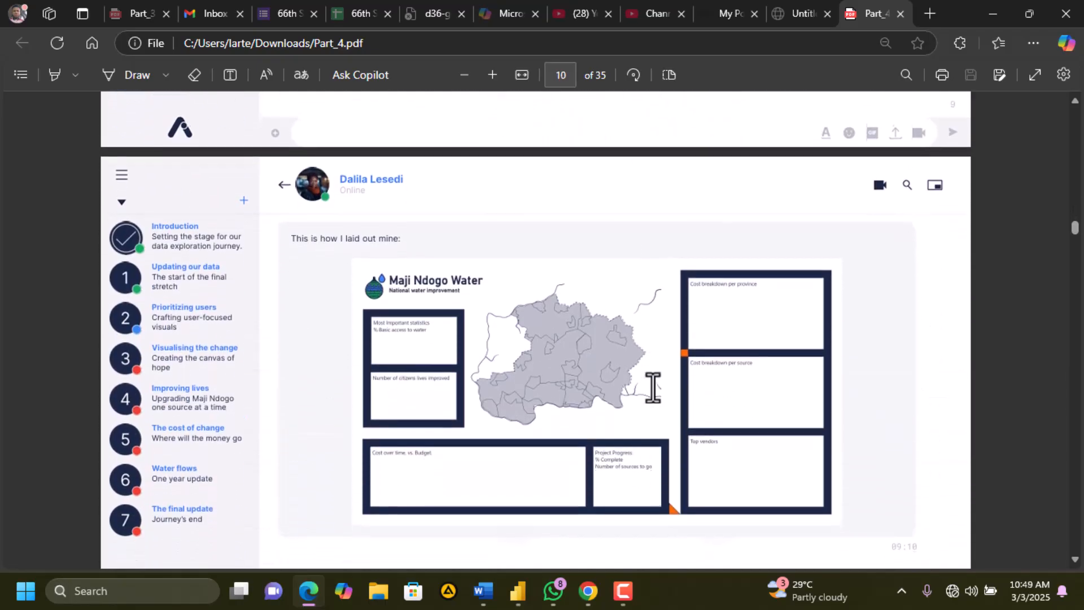
{"action": "scroll", "coordinate": [652, 388], "scroll_direction": "down", "scroll_amount": 1}
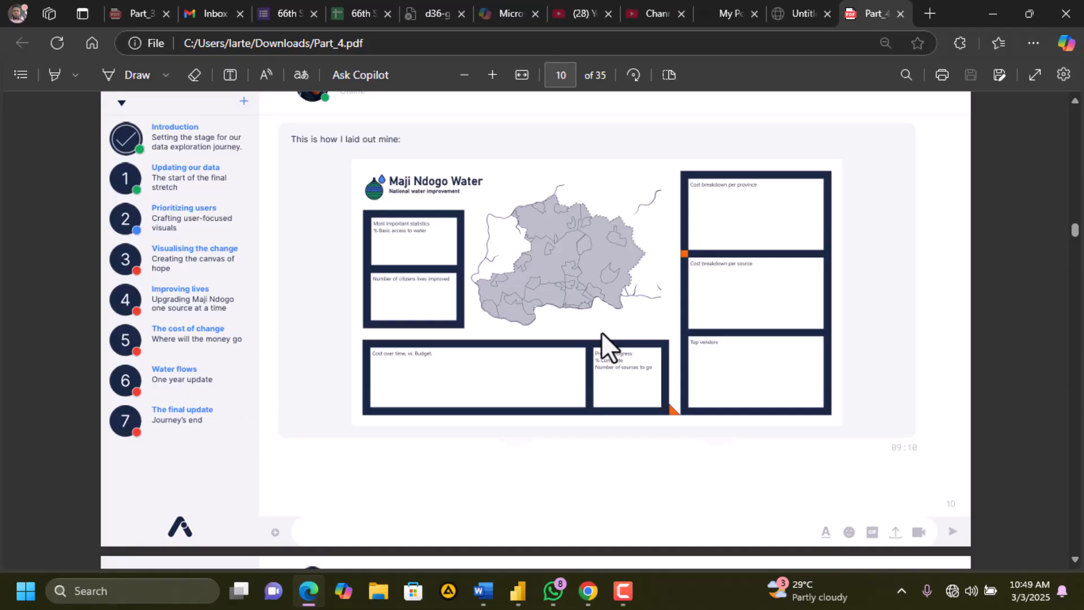
{"action": "scroll", "coordinate": [601, 332], "scroll_direction": "down", "scroll_amount": 7}
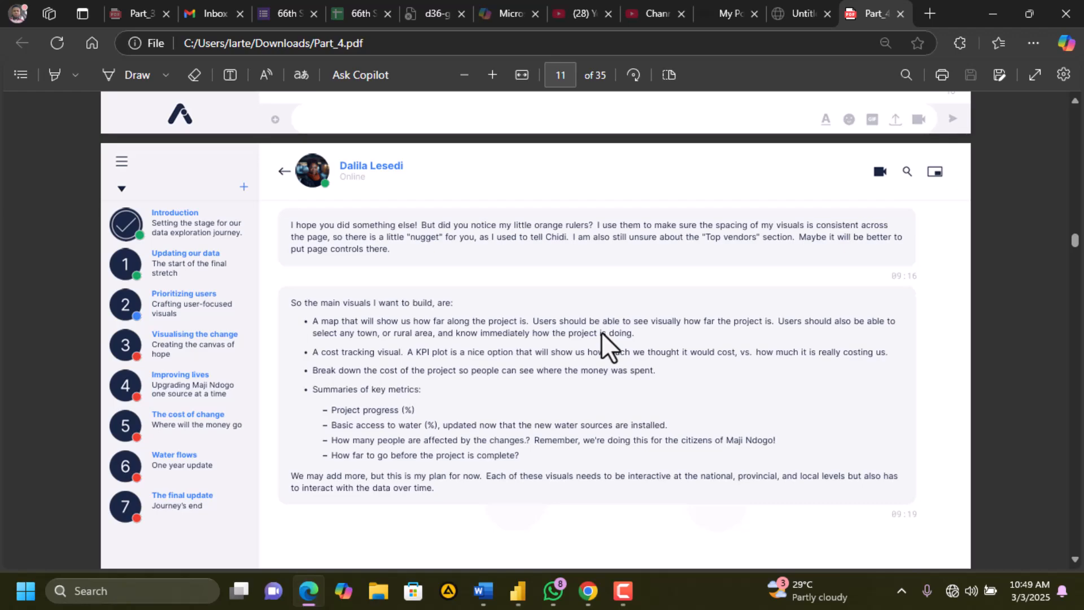
{"action": "scroll", "coordinate": [602, 332], "scroll_direction": "up", "scroll_amount": 7}
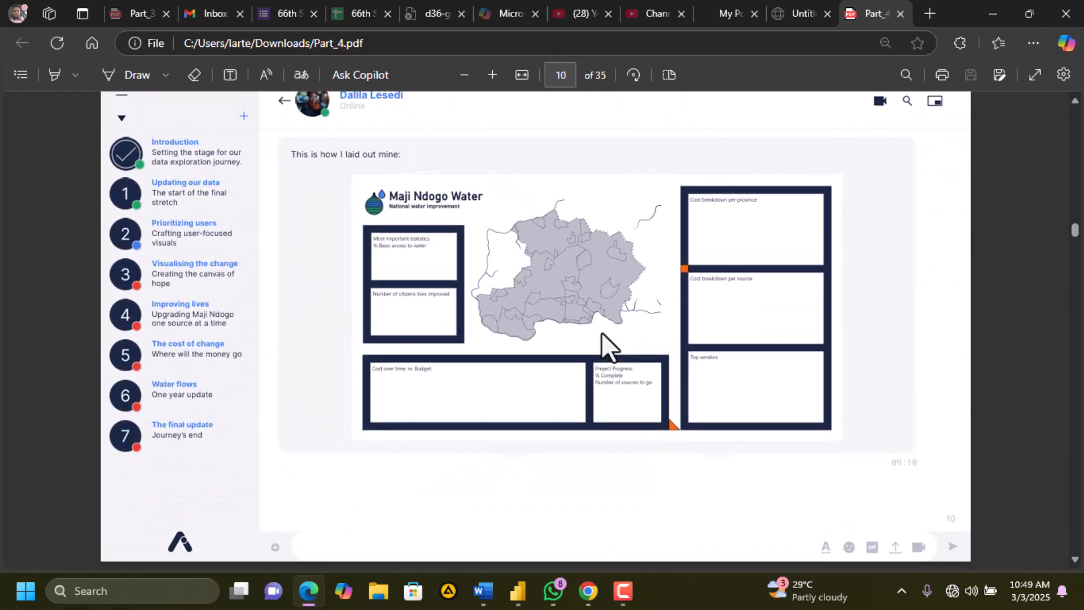
{"action": "scroll", "coordinate": [601, 331], "scroll_direction": "down", "scroll_amount": 1}
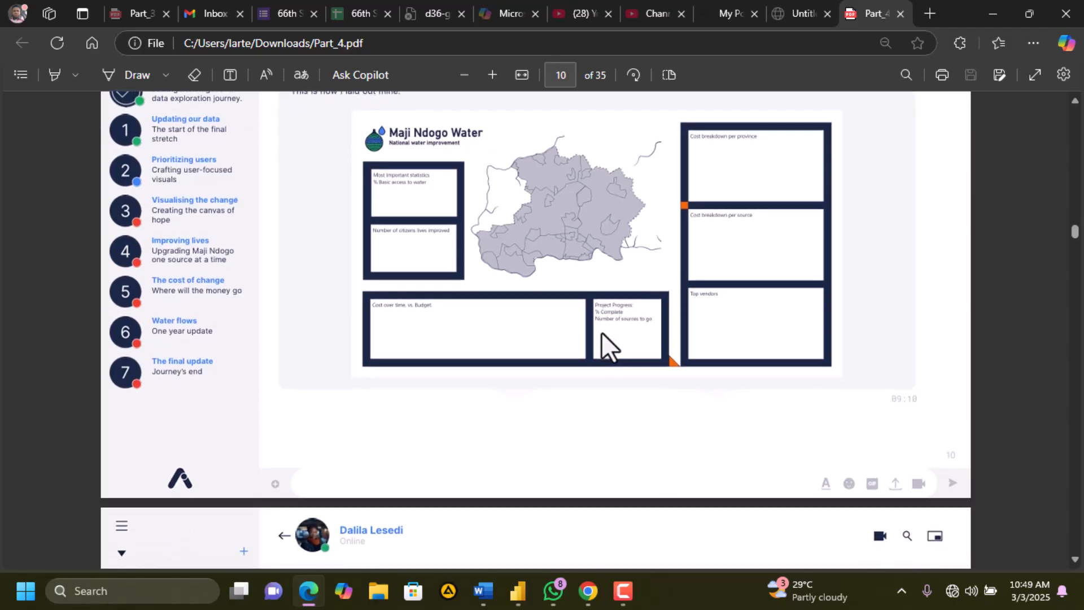
{"action": "scroll", "coordinate": [601, 332], "scroll_direction": "down", "scroll_amount": 4}
{"action": "scroll", "coordinate": [601, 332], "scroll_direction": "down", "scroll_amount": 4}
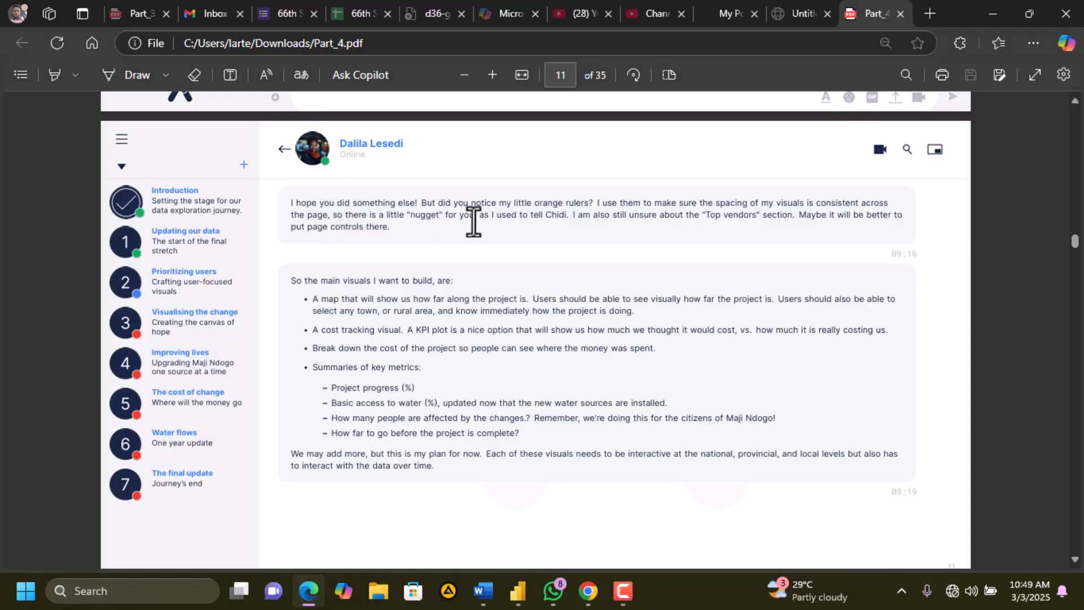
Return to the sample dashboard layout on page 10 and compare its sections with the planned visuals
{"action": "scroll", "coordinate": [522, 232], "scroll_direction": "up", "scroll_amount": 6}
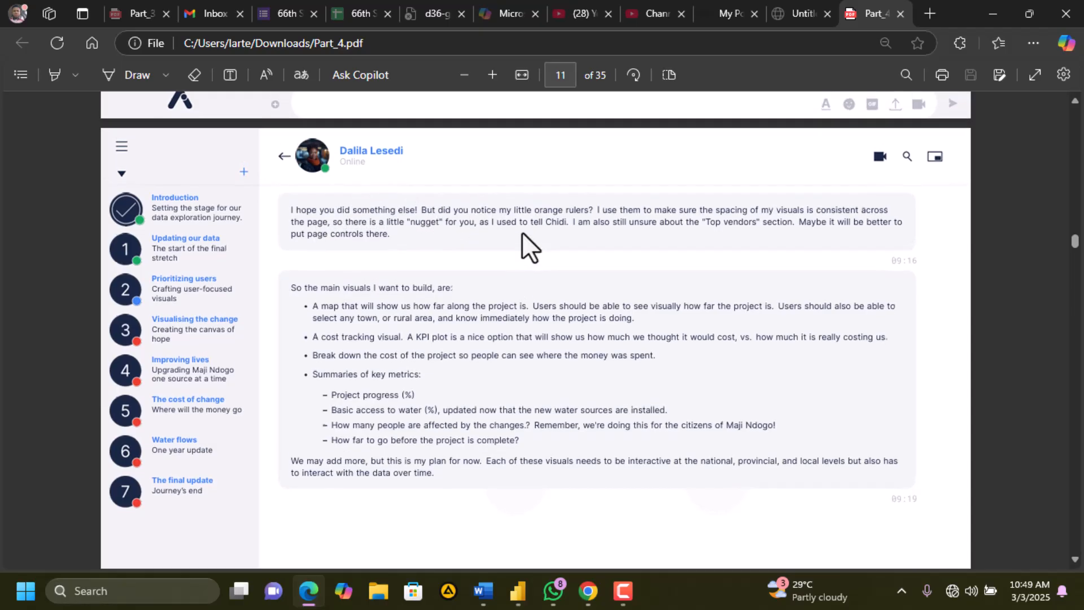
{"action": "scroll", "coordinate": [521, 232], "scroll_direction": "up", "scroll_amount": 1}
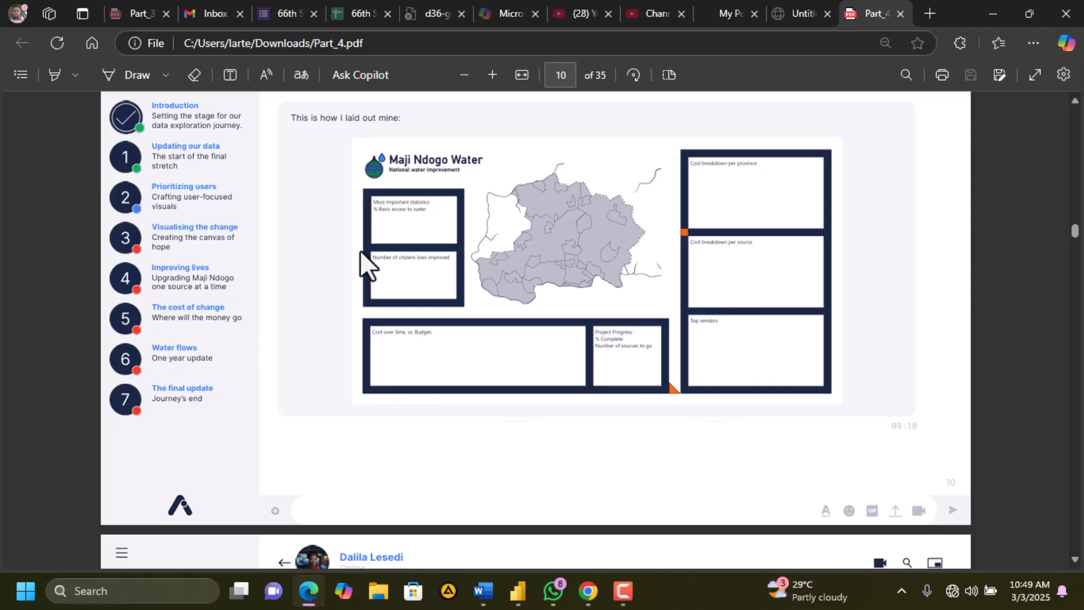
{"action": "mouse_move", "coordinate": [517, 590]}
{"action": "scroll", "coordinate": [510, 480], "scroll_direction": "down", "scroll_amount": 2}
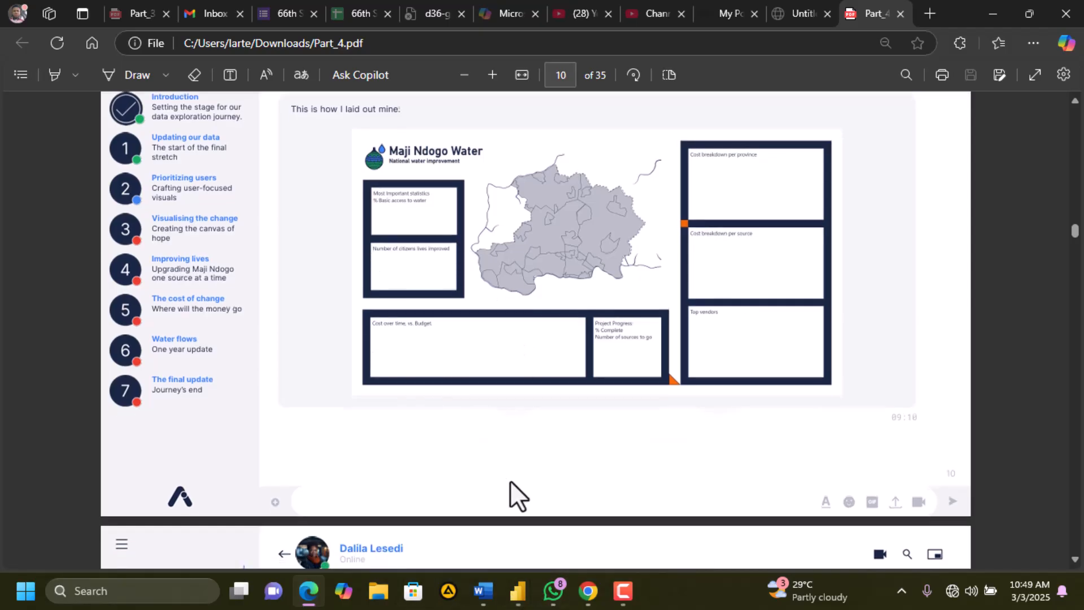
{"action": "scroll", "coordinate": [517, 496], "scroll_direction": "down", "scroll_amount": 1}
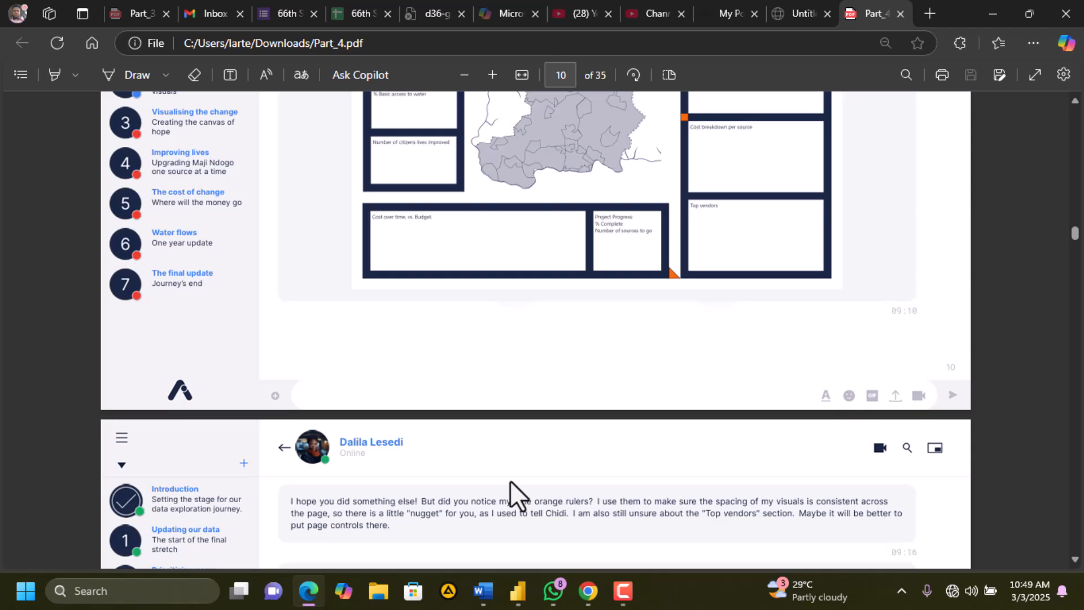
Read the list of main visuals on page 11 and the shape map instructions on page 12
{"action": "scroll", "coordinate": [509, 480], "scroll_direction": "down", "scroll_amount": 5}
{"action": "scroll", "coordinate": [509, 480], "scroll_direction": "down", "scroll_amount": 2}
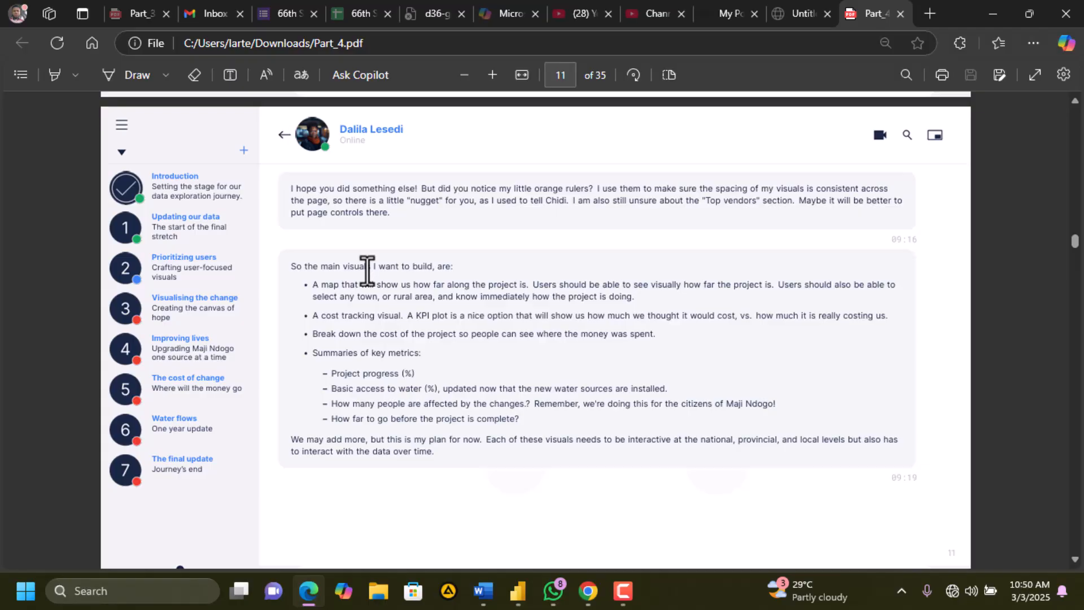
{"action": "scroll", "coordinate": [366, 272], "scroll_direction": "down", "scroll_amount": 1}
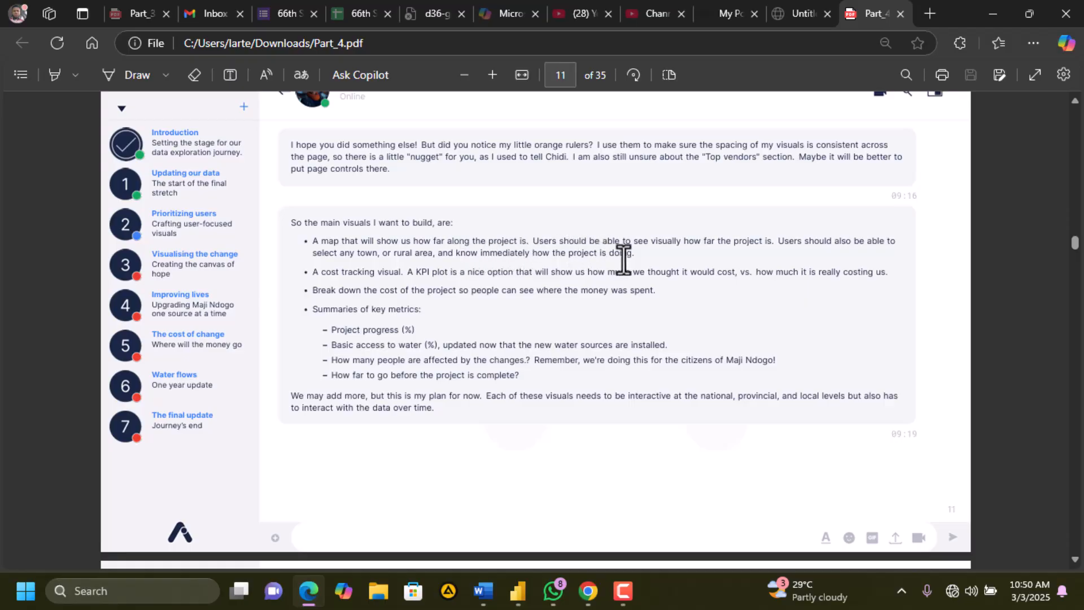
{"action": "scroll", "coordinate": [623, 260], "scroll_direction": "down", "scroll_amount": 1}
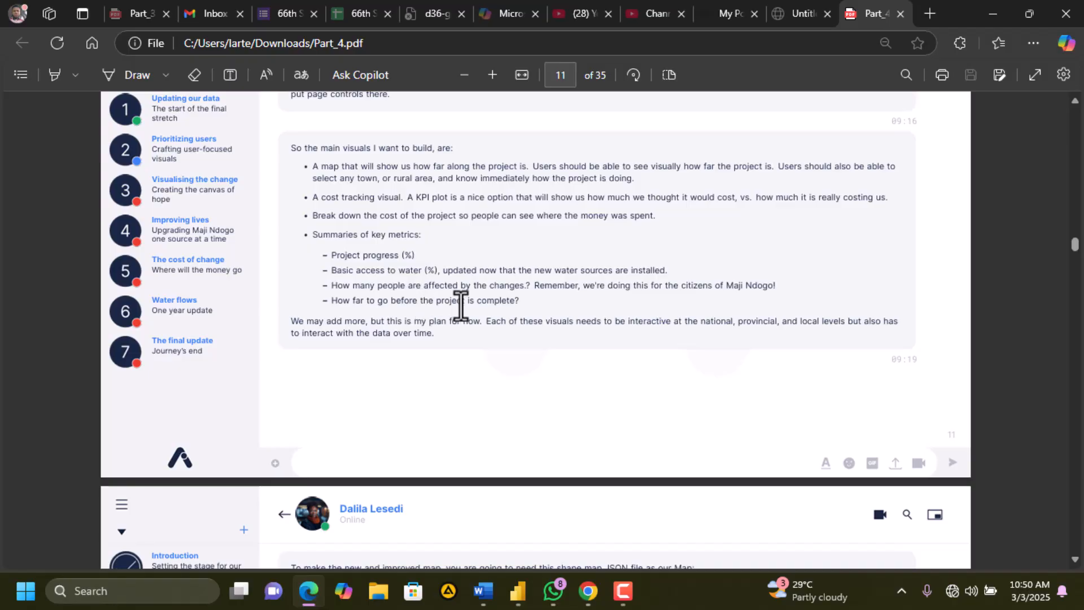
{"action": "scroll", "coordinate": [482, 305], "scroll_direction": "down", "scroll_amount": 1}
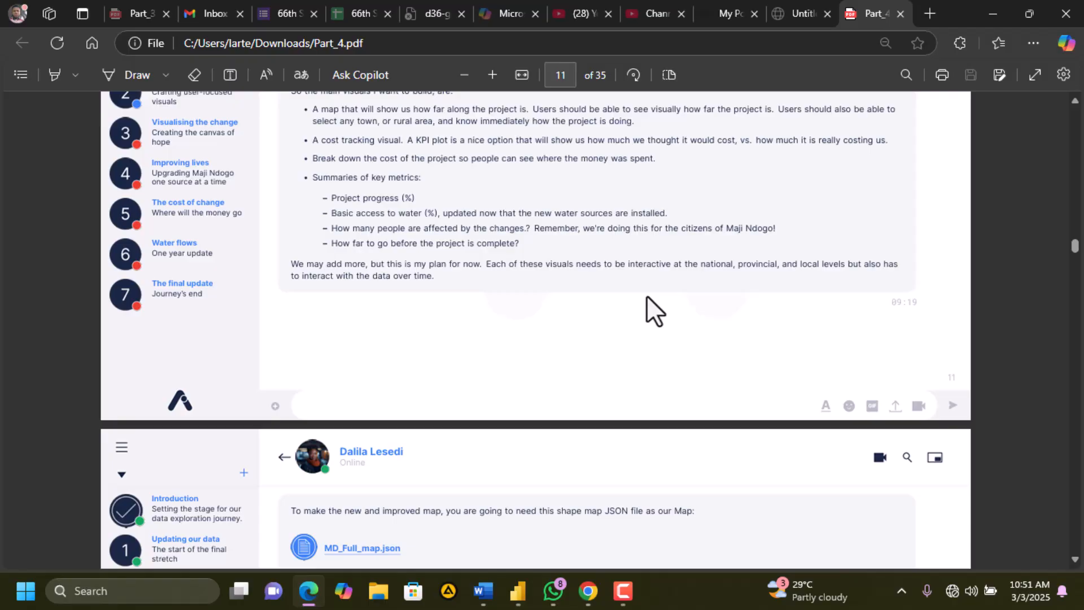
{"action": "scroll", "coordinate": [641, 271], "scroll_direction": "down", "scroll_amount": 3}
{"action": "scroll", "coordinate": [640, 272], "scroll_direction": "down", "scroll_amount": 1}
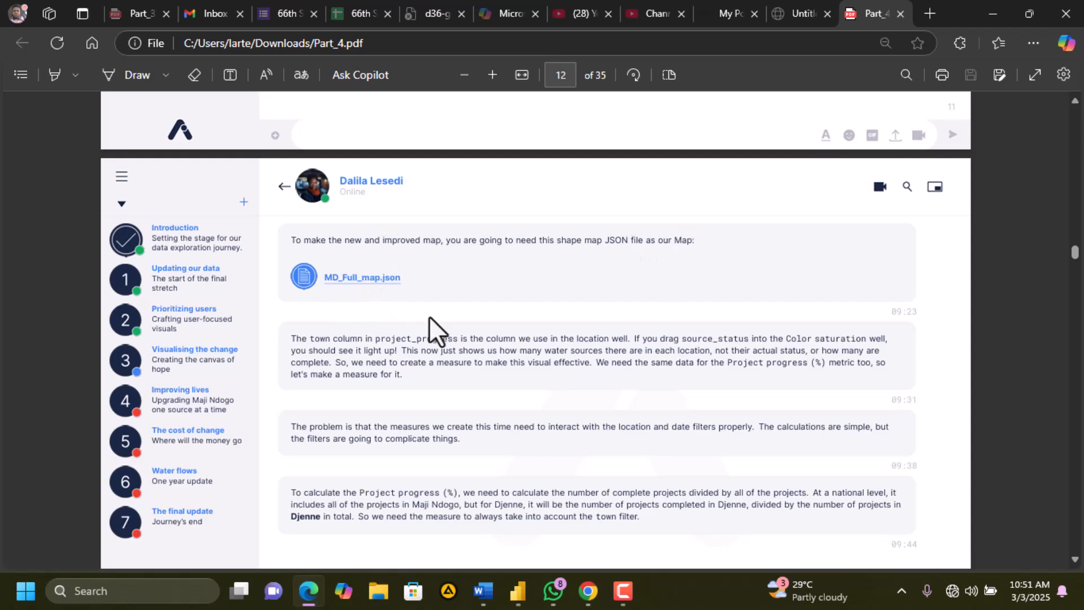
Switch to the Module 4 project4 tutorial report in Power BI and open the province map's map settings in report view
{"action": "mouse_move", "coordinate": [514, 595]}
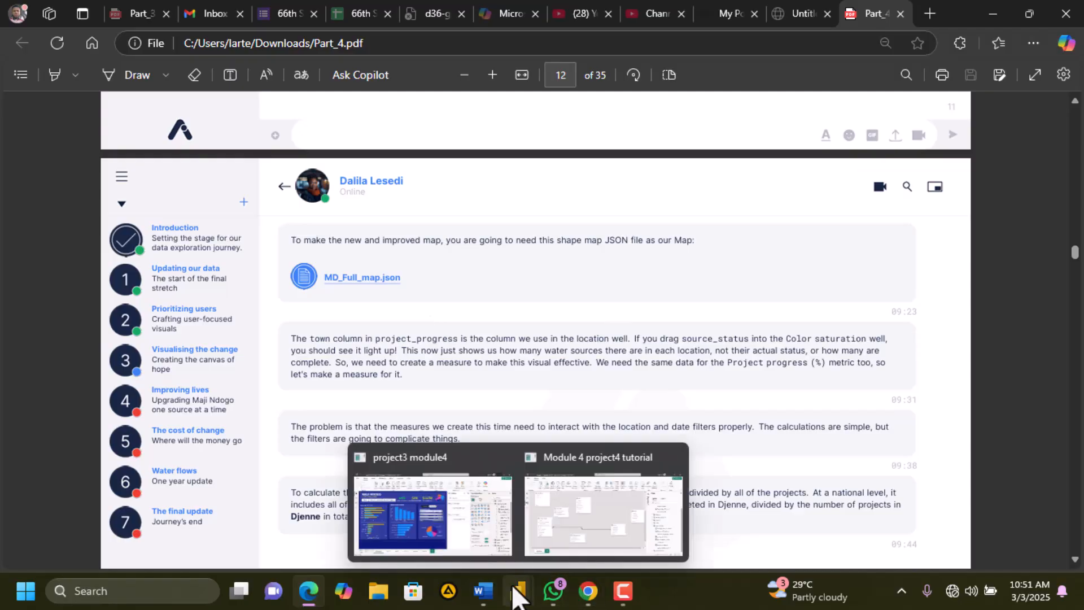
{"action": "left_click", "coordinate": [585, 507]}
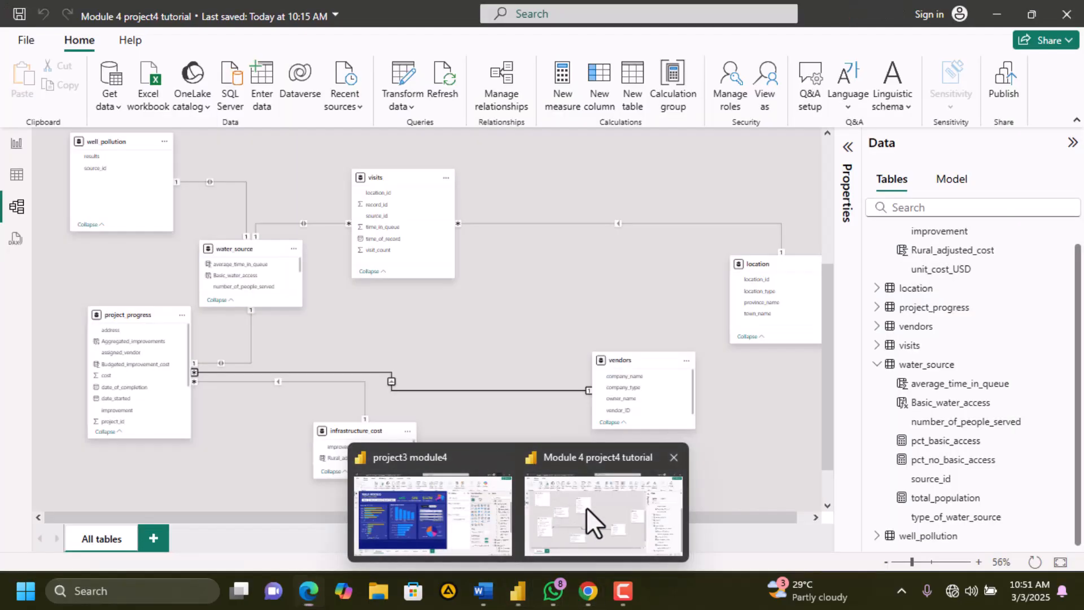
{"action": "left_click", "coordinate": [18, 142]}
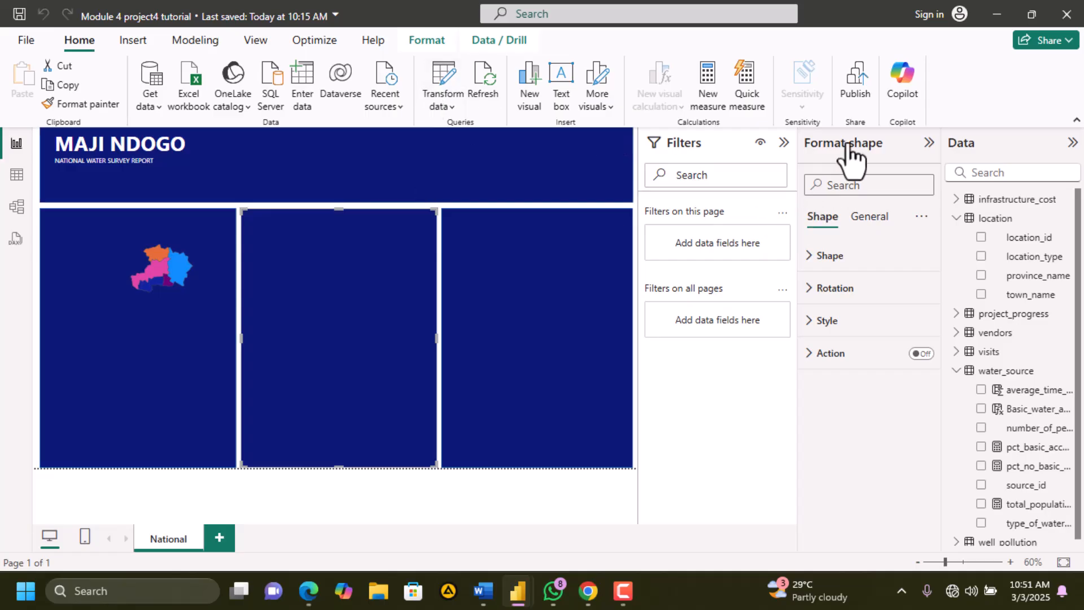
{"action": "left_click", "coordinate": [191, 276]}
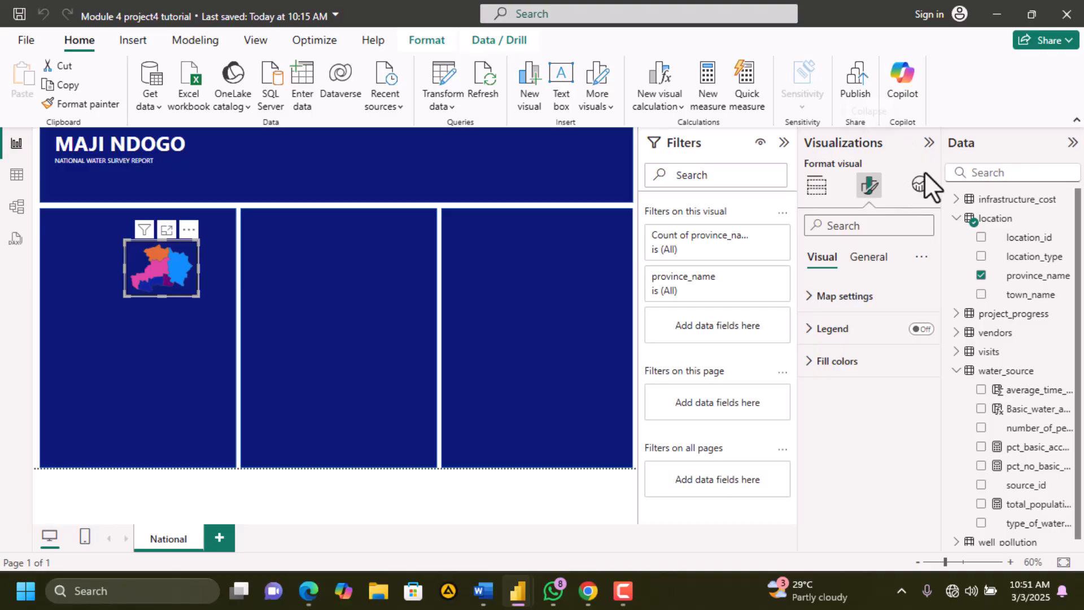
{"action": "left_click", "coordinate": [818, 191]}
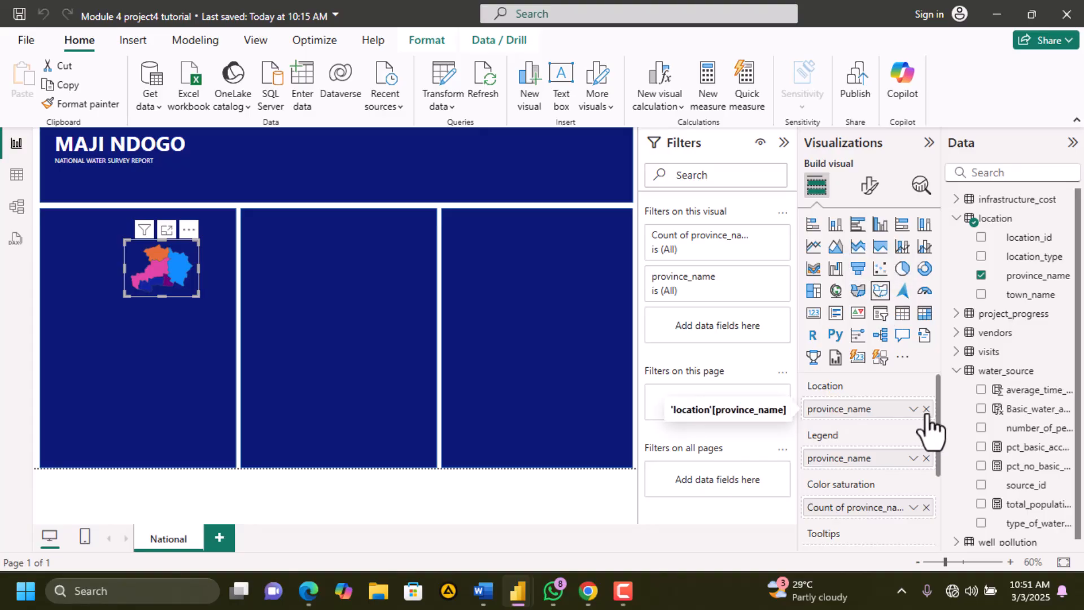
{"action": "left_click", "coordinate": [870, 186]}
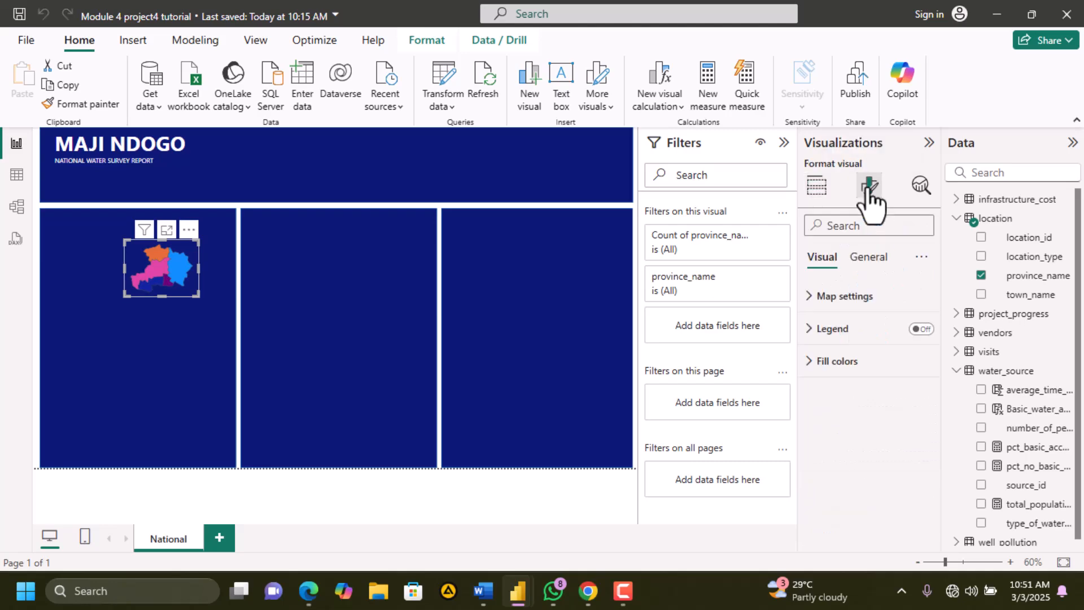
{"action": "left_click", "coordinate": [812, 298]}
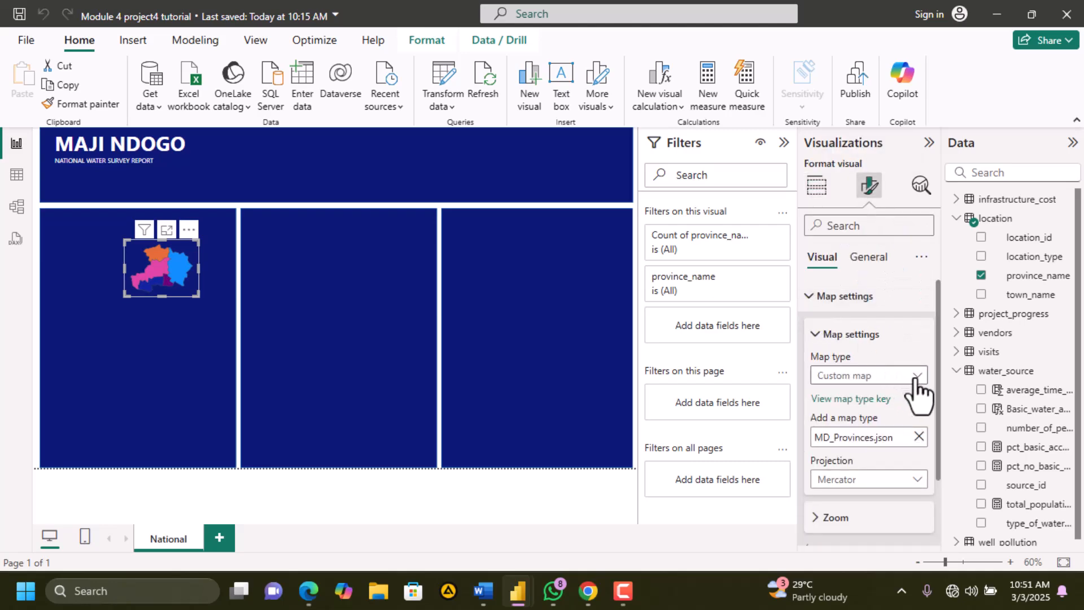
Replace the shape map's MD_Provinces.json with the custom map file MD_Full_map.json from Downloads
{"action": "left_click", "coordinate": [917, 442]}
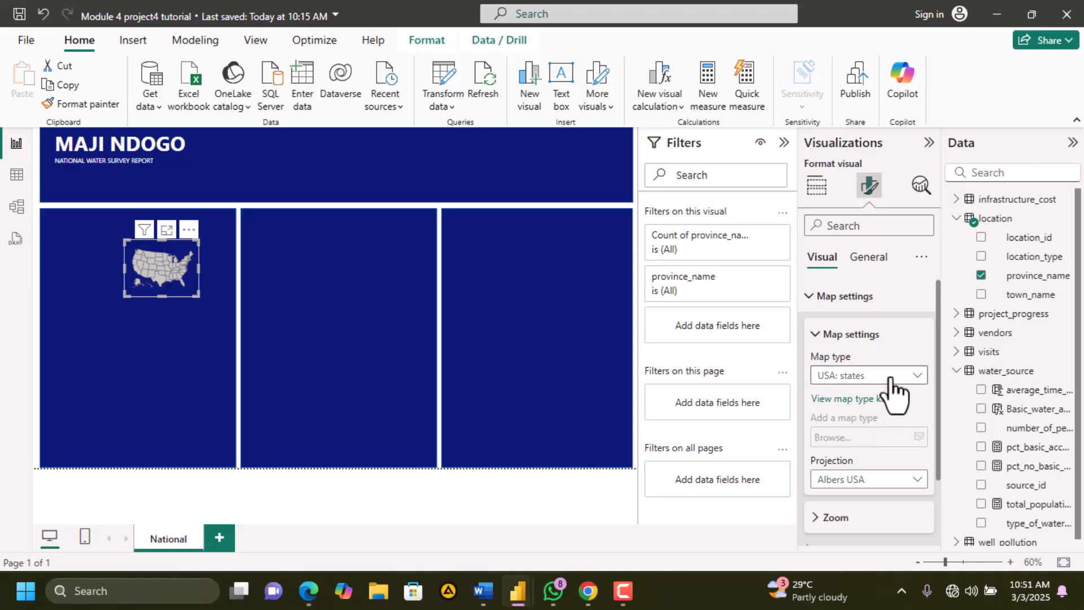
{"action": "left_click", "coordinate": [914, 376]}
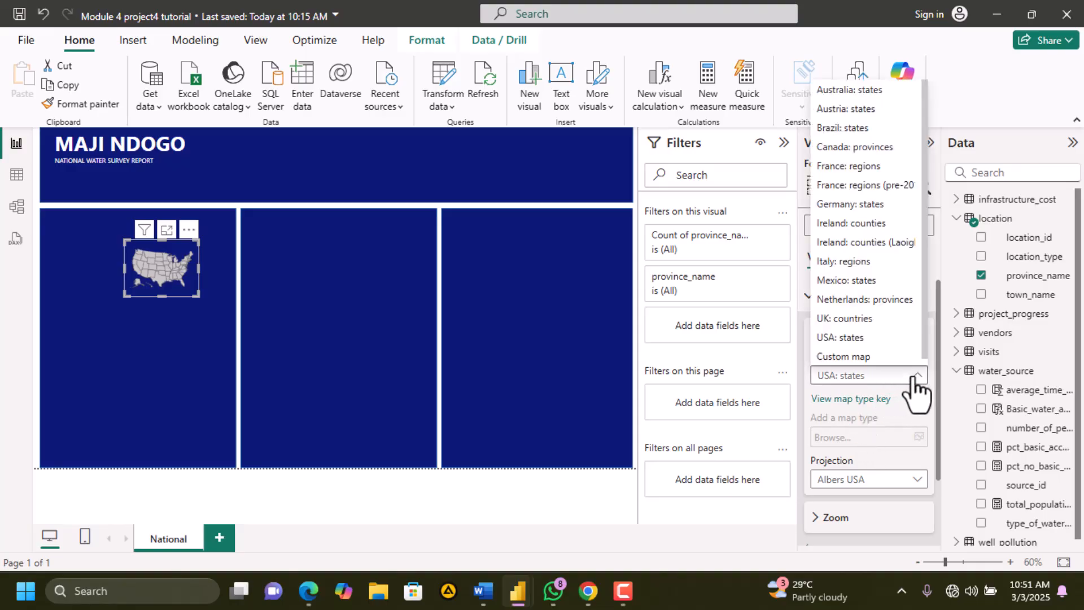
{"action": "left_click", "coordinate": [839, 357]}
{"action": "left_click", "coordinate": [905, 424]}
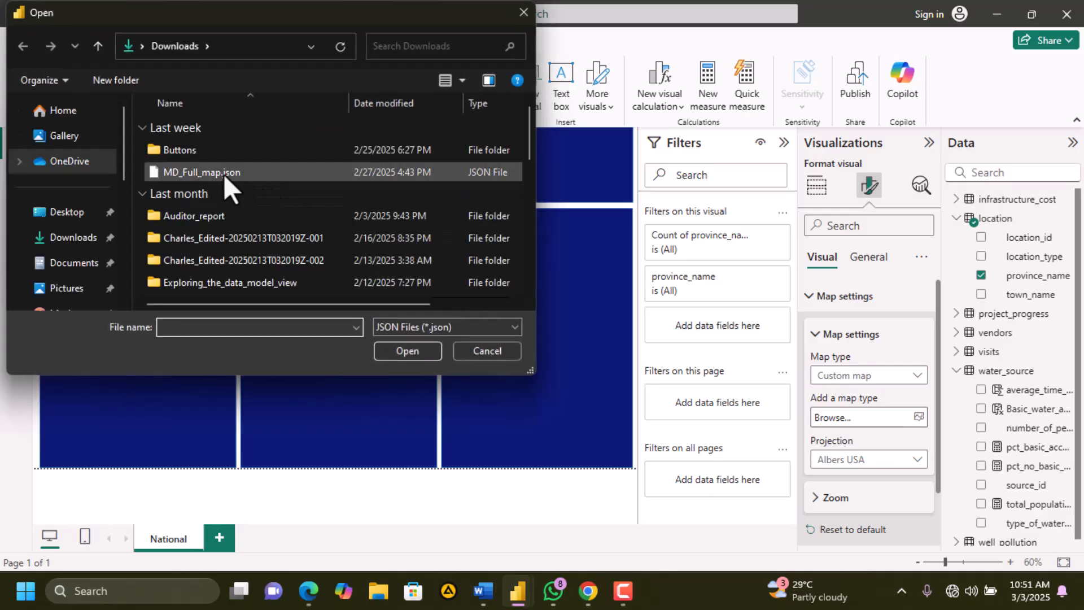
{"action": "left_click", "coordinate": [219, 174]}
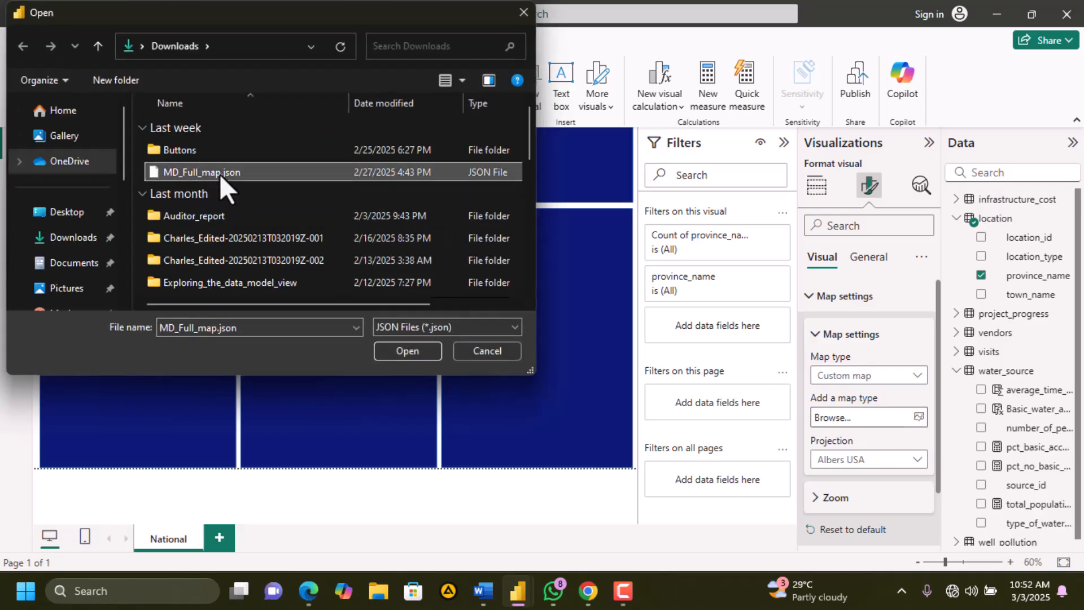
{"action": "left_click", "coordinate": [405, 347]}
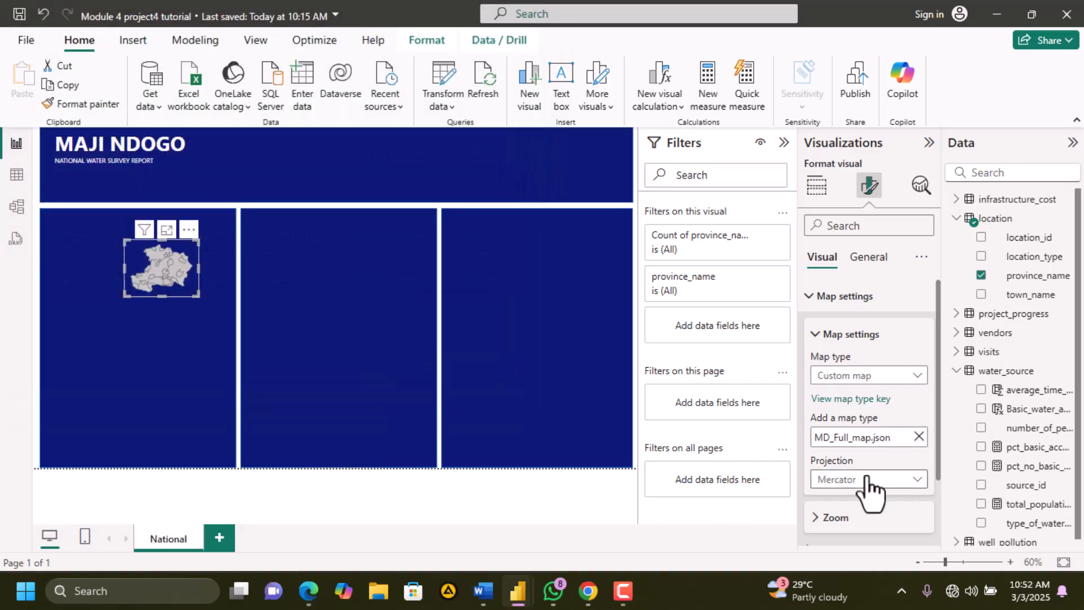
{"action": "left_click", "coordinate": [819, 297]}
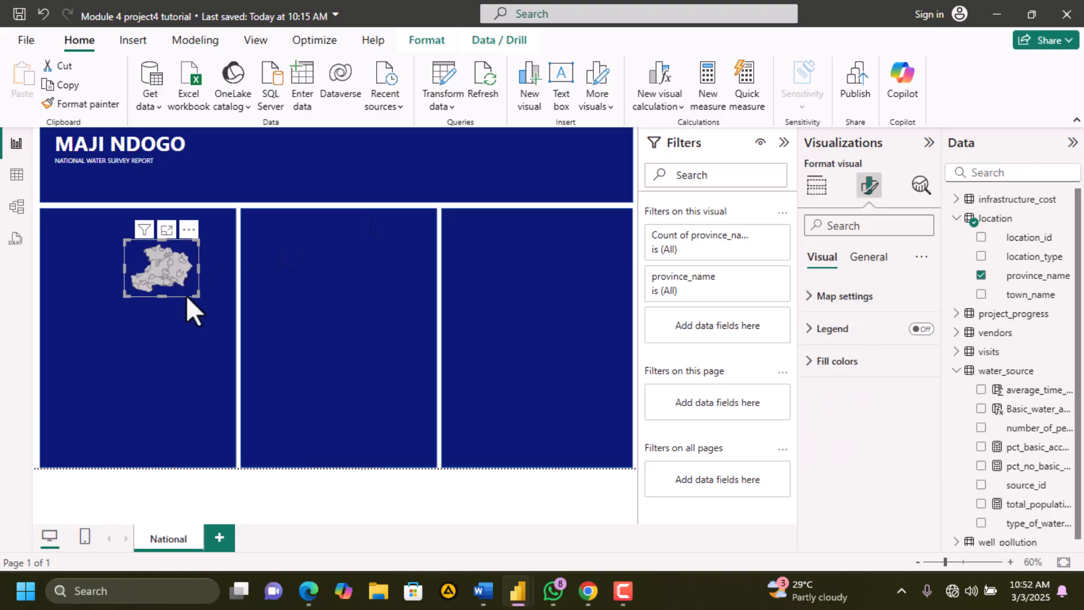
Delete the middle blue background rectangle, then enlarge the map and move it into the freed space between the outer rectangles
{"action": "left_click_drag", "start_coordinate": [197, 295], "coordinate": [210, 309]}
{"action": "left_click", "coordinate": [290, 300]}
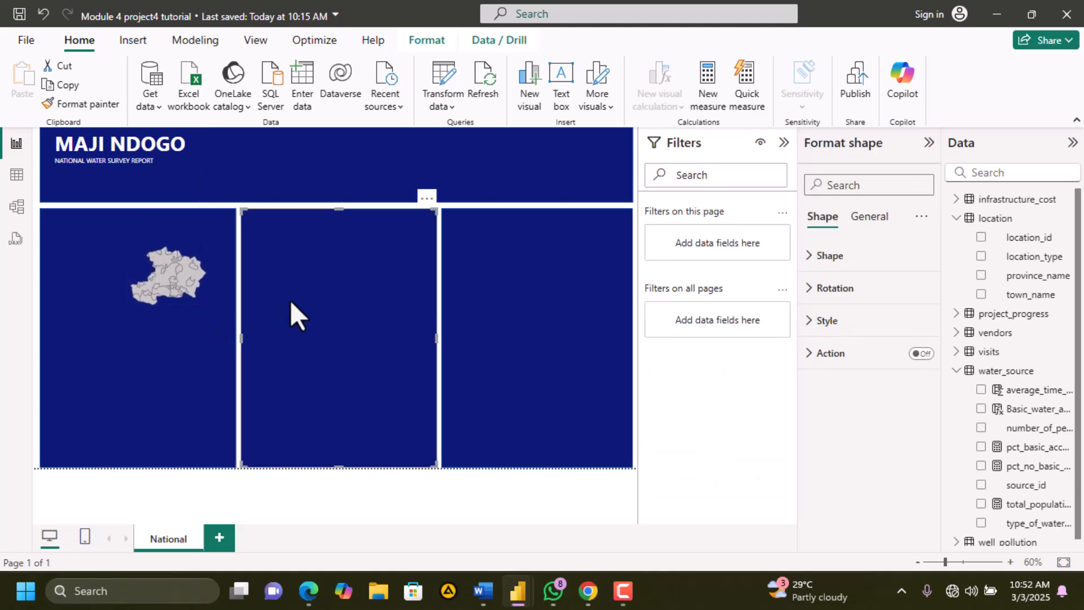
{"action": "key", "text": "Delete"}
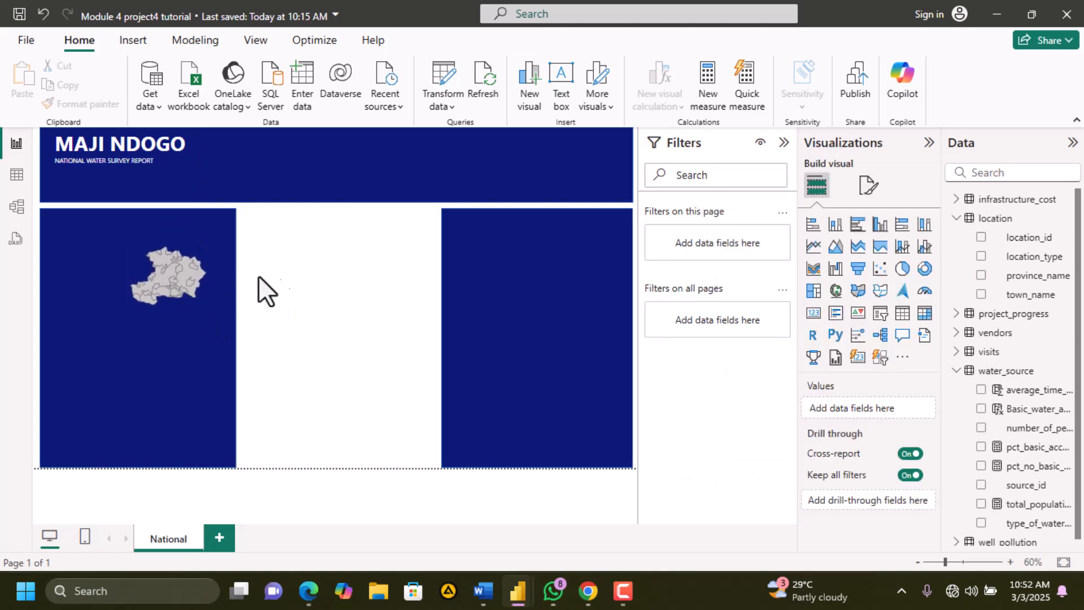
{"action": "left_click", "coordinate": [201, 290]}
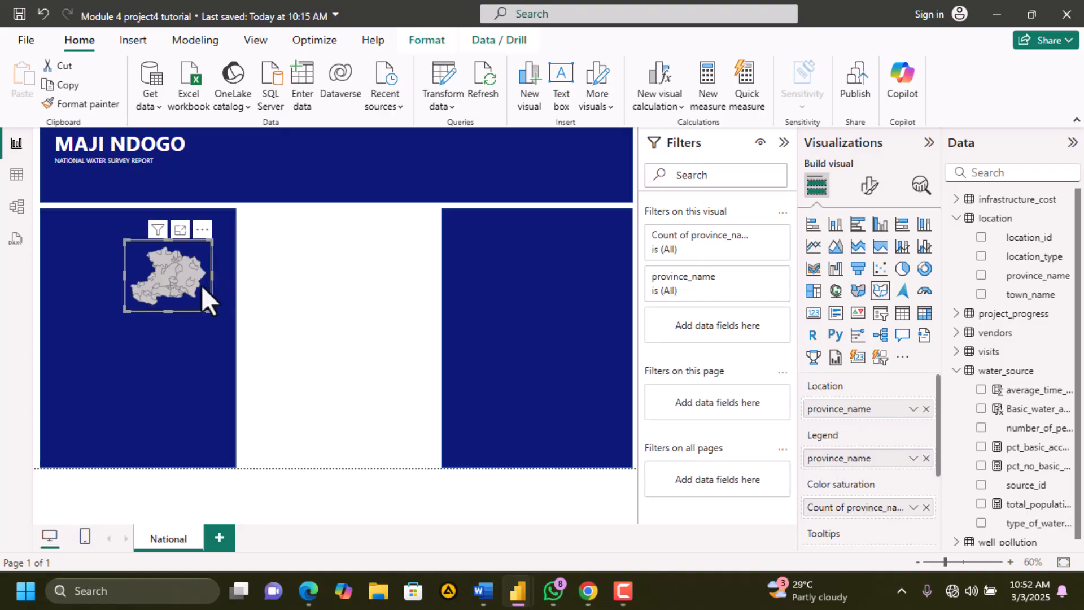
{"action": "left_click_drag", "start_coordinate": [206, 237], "coordinate": [367, 226]}
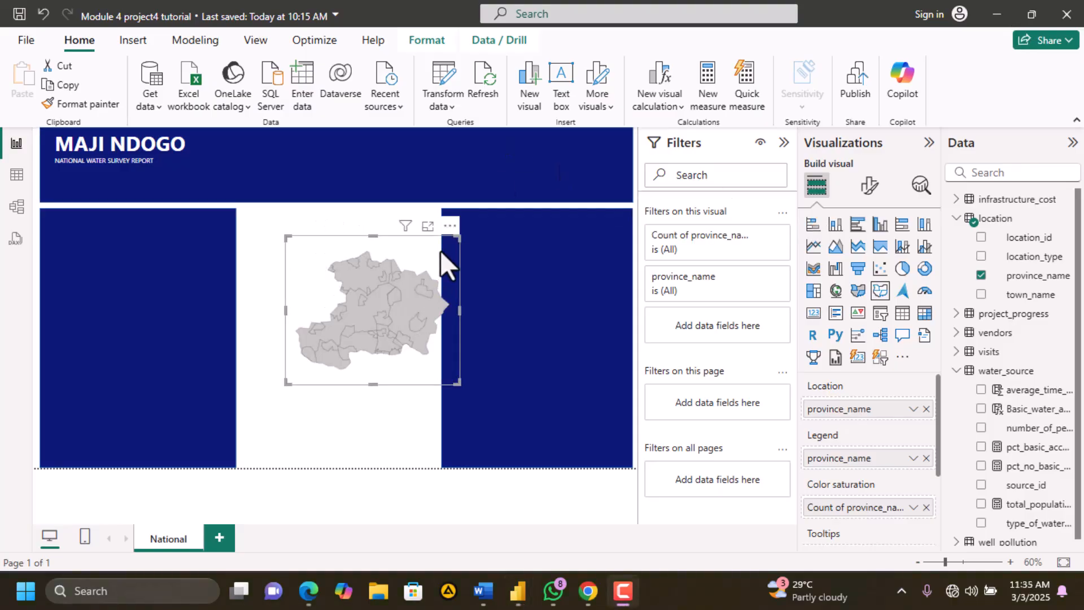
{"action": "left_click_drag", "start_coordinate": [450, 238], "coordinate": [418, 227]}
Check the location instruction on page 12 of Part_4.pdf and set the map's Location field to town_name from the location table
{"action": "left_click", "coordinate": [309, 590]}
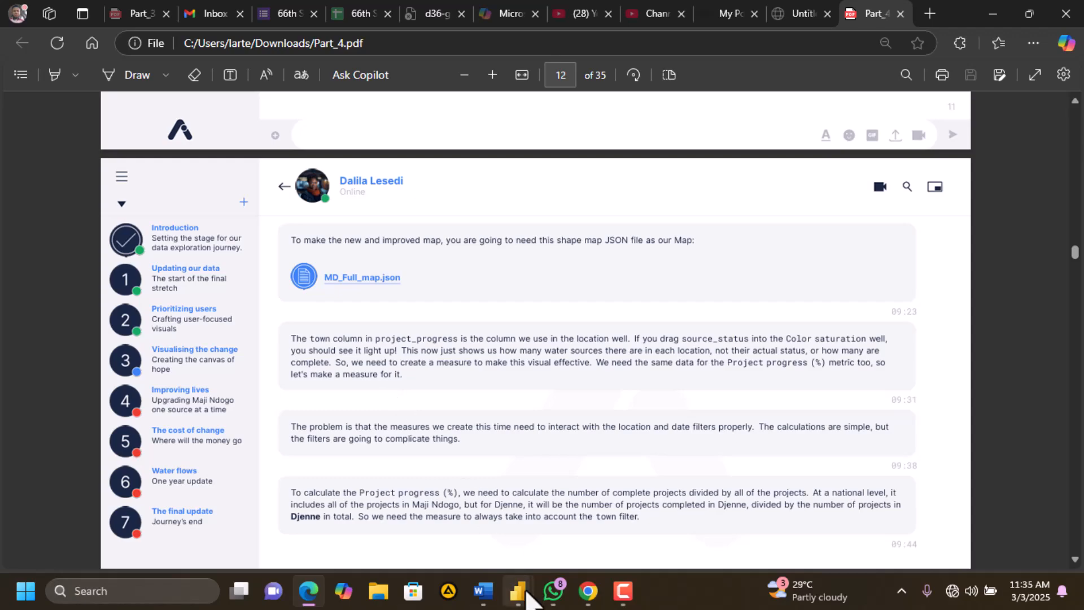
{"action": "mouse_move", "coordinate": [520, 588]}
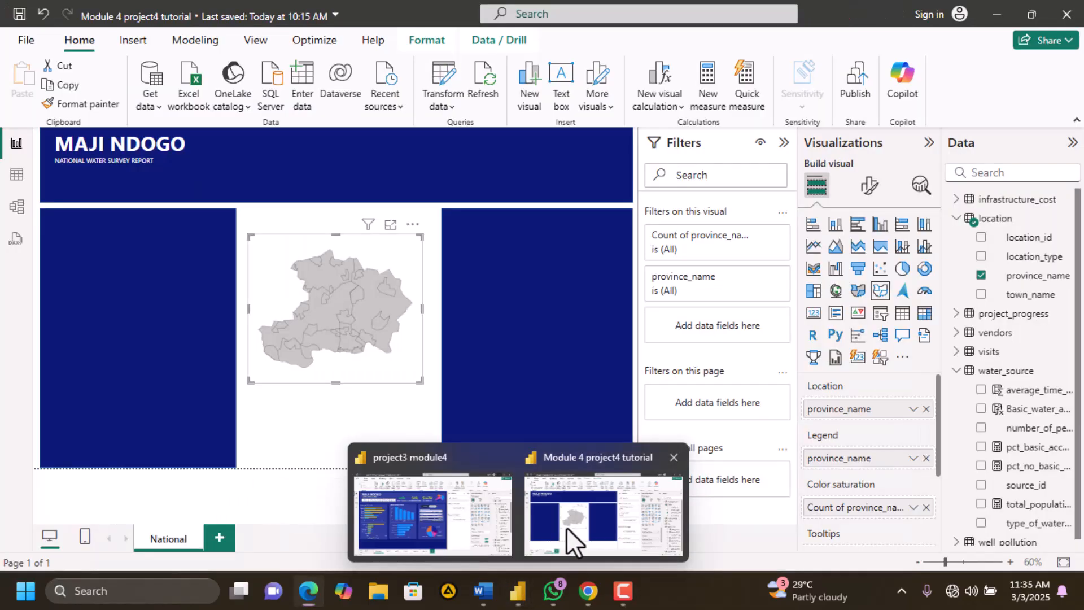
{"action": "left_click", "coordinate": [567, 527]}
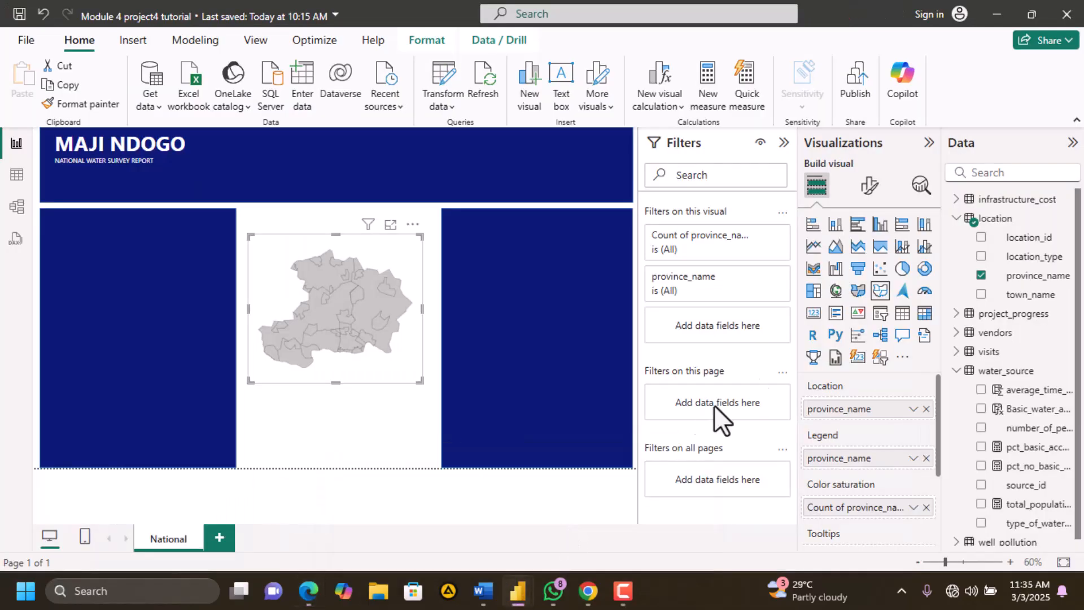
{"action": "left_click_drag", "start_coordinate": [1019, 294], "coordinate": [875, 410]}
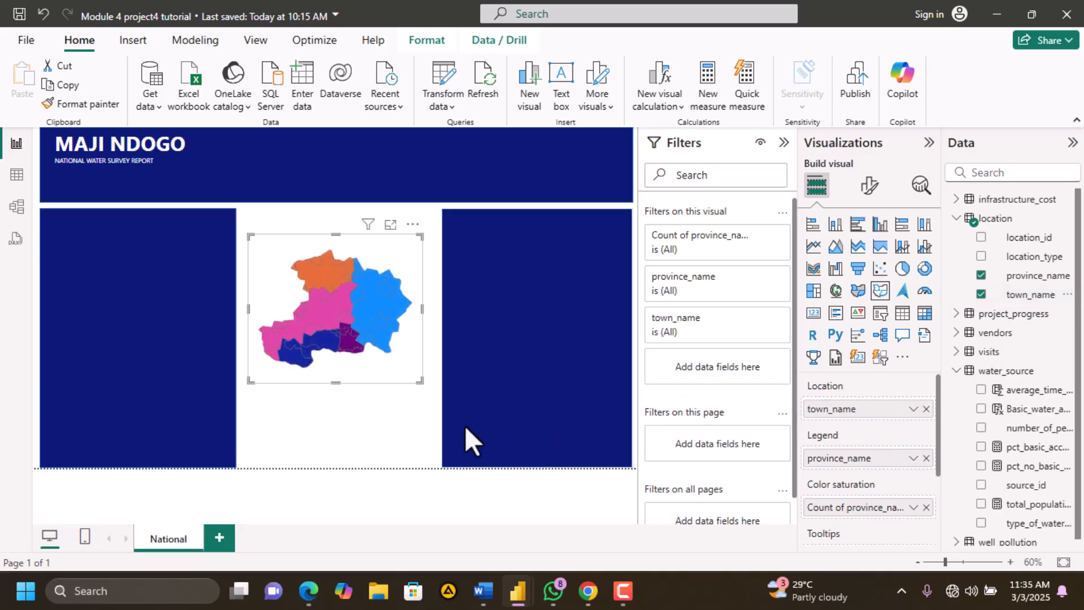
Check the colour instruction on page 12 of Part_4.pdf and set the map's Color saturation to source_status from project_progress in Power BI
{"action": "left_click", "coordinate": [308, 590]}
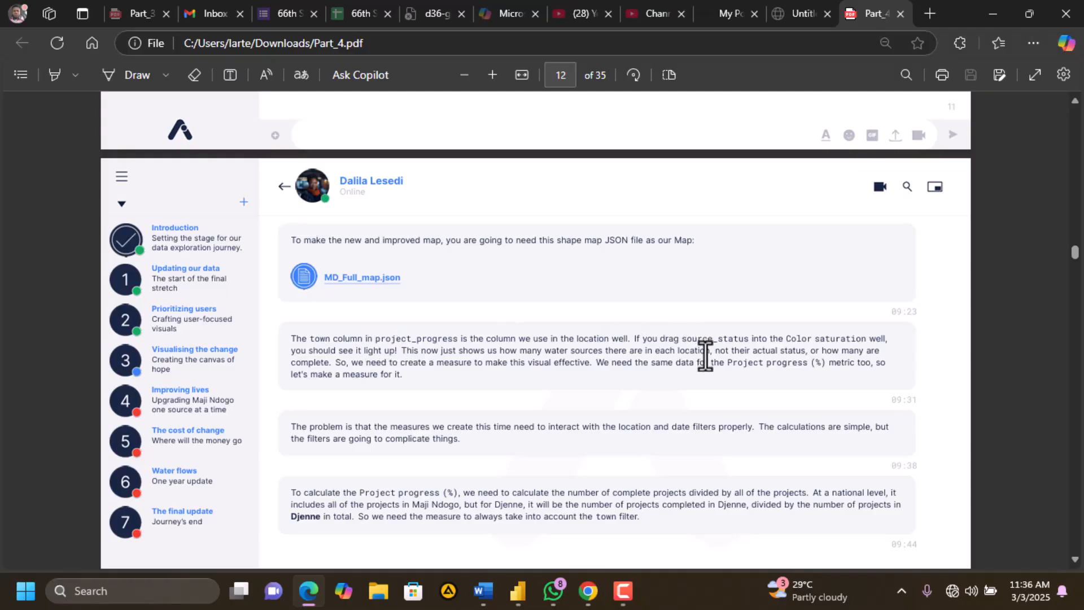
{"action": "mouse_move", "coordinate": [529, 605]}
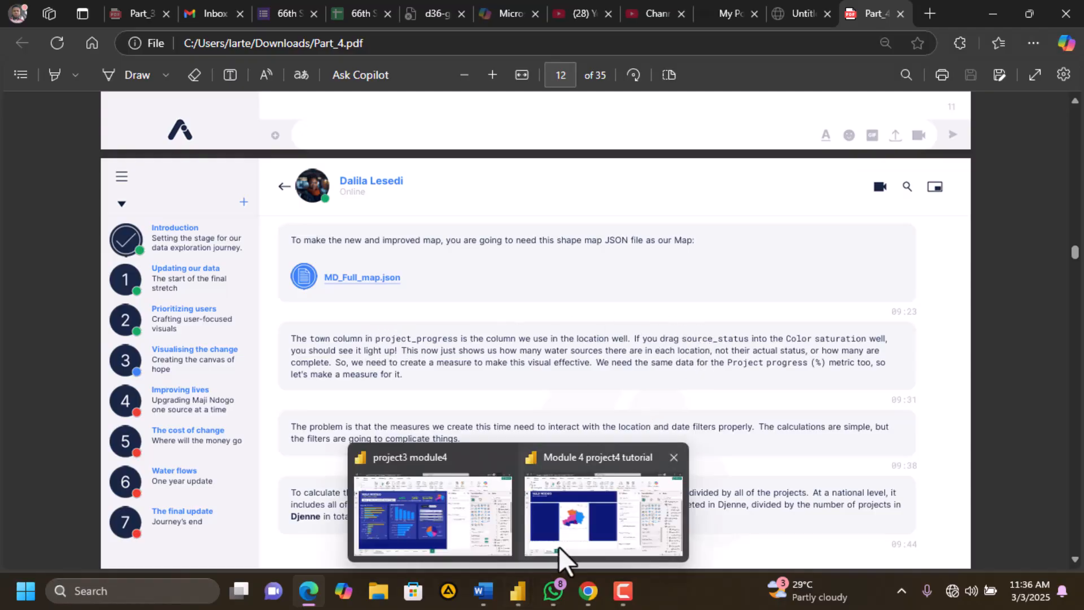
{"action": "left_click", "coordinate": [579, 543]}
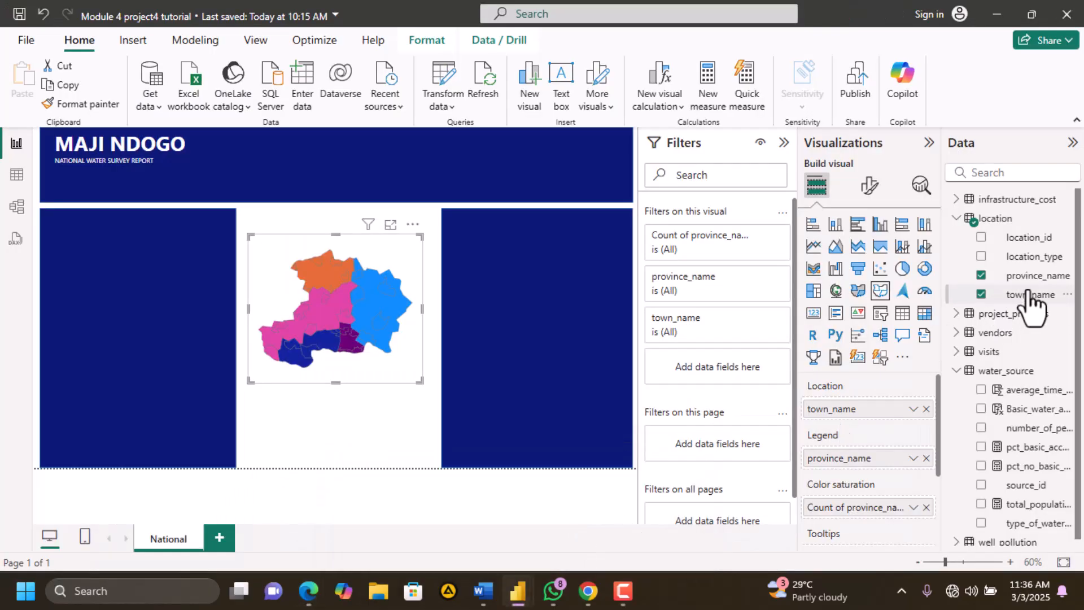
{"action": "scroll", "coordinate": [1009, 359], "scroll_direction": "down", "scroll_amount": 1}
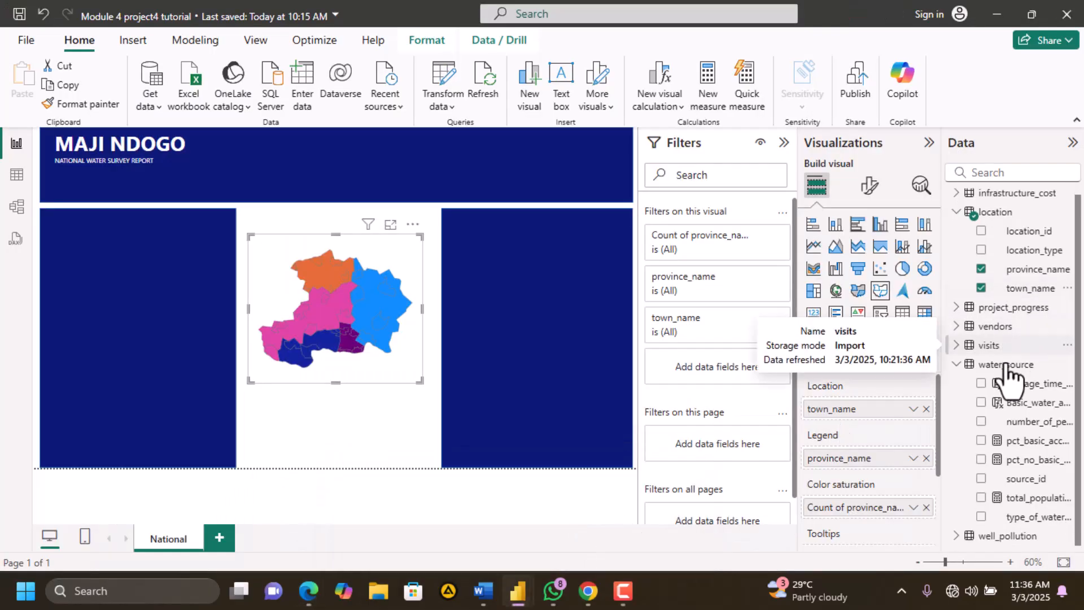
{"action": "left_click", "coordinate": [961, 308]}
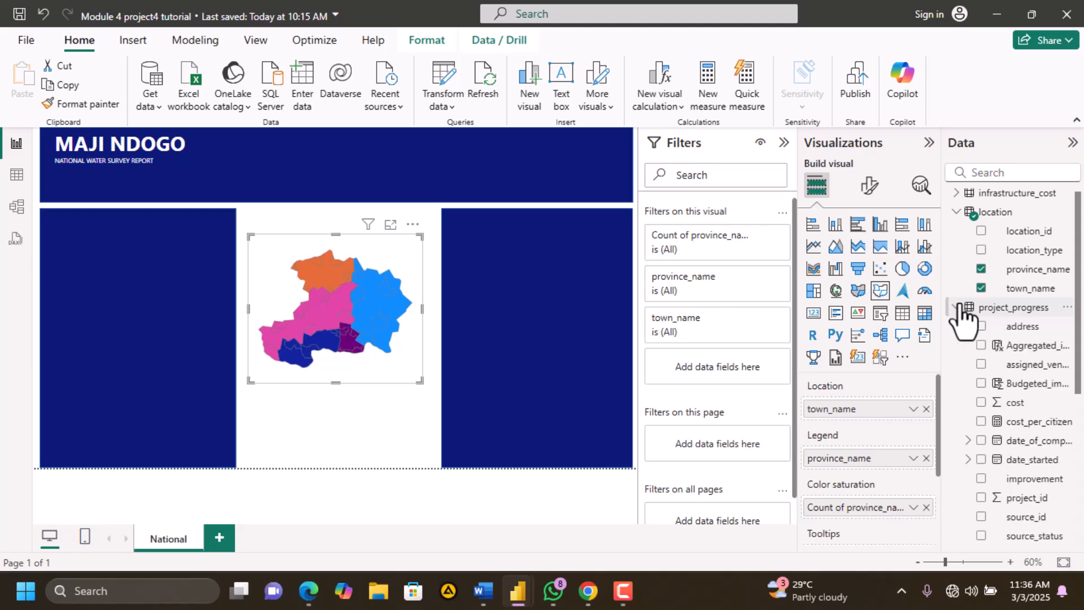
{"action": "scroll", "coordinate": [1025, 519], "scroll_direction": "down", "scroll_amount": 3}
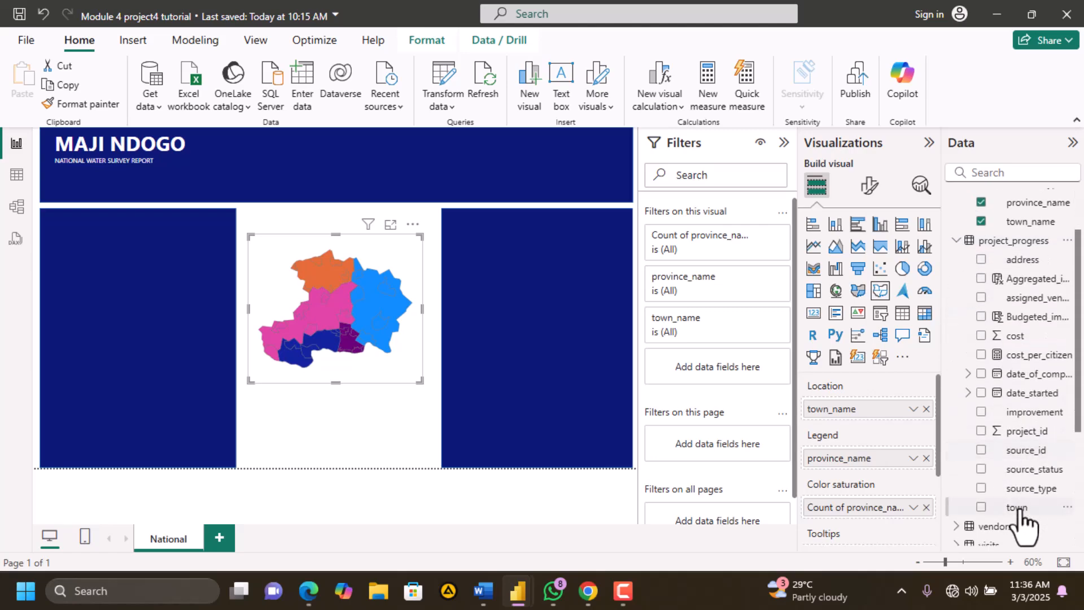
{"action": "left_click_drag", "start_coordinate": [1022, 471], "coordinate": [871, 503]}
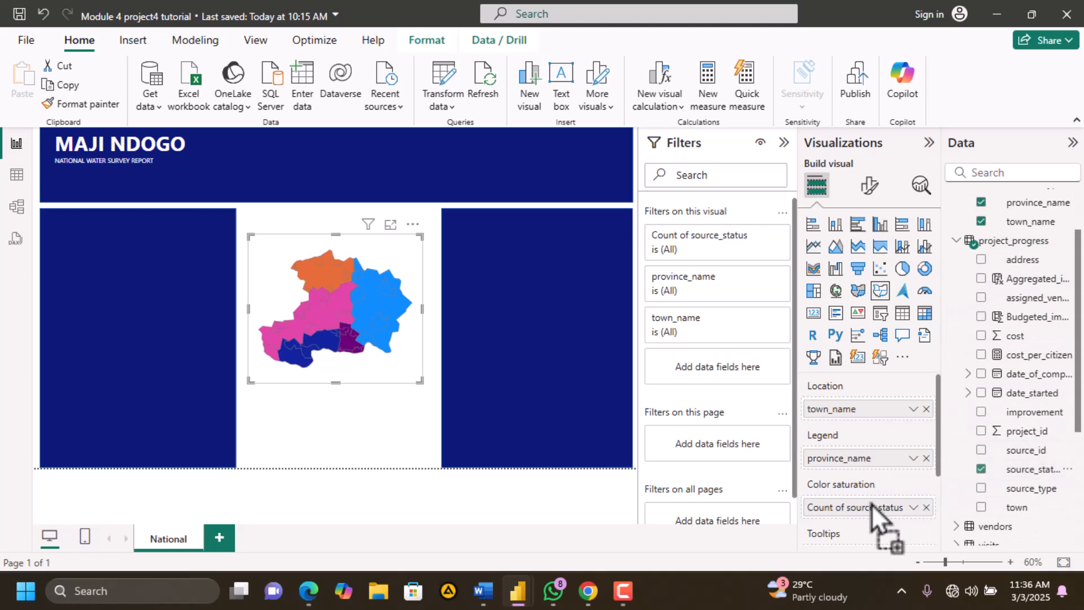
Remove province_name from the map's Legend and re-add source_status from project_progress to Color saturation
{"action": "left_click", "coordinate": [925, 507]}
{"action": "left_click_drag", "start_coordinate": [1023, 469], "coordinate": [876, 506]}
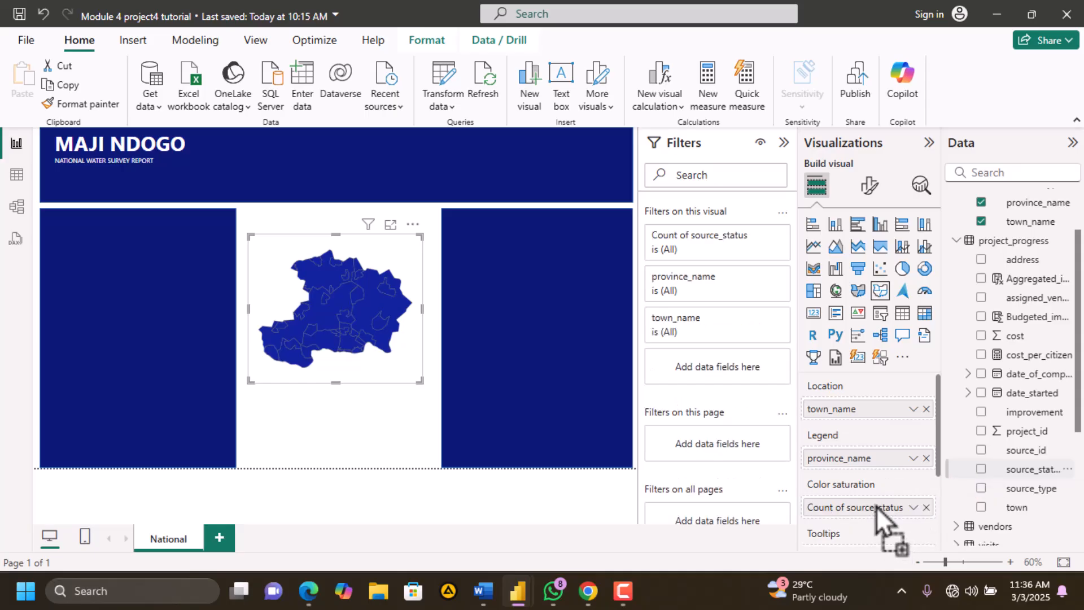
{"action": "left_click", "coordinate": [926, 458]}
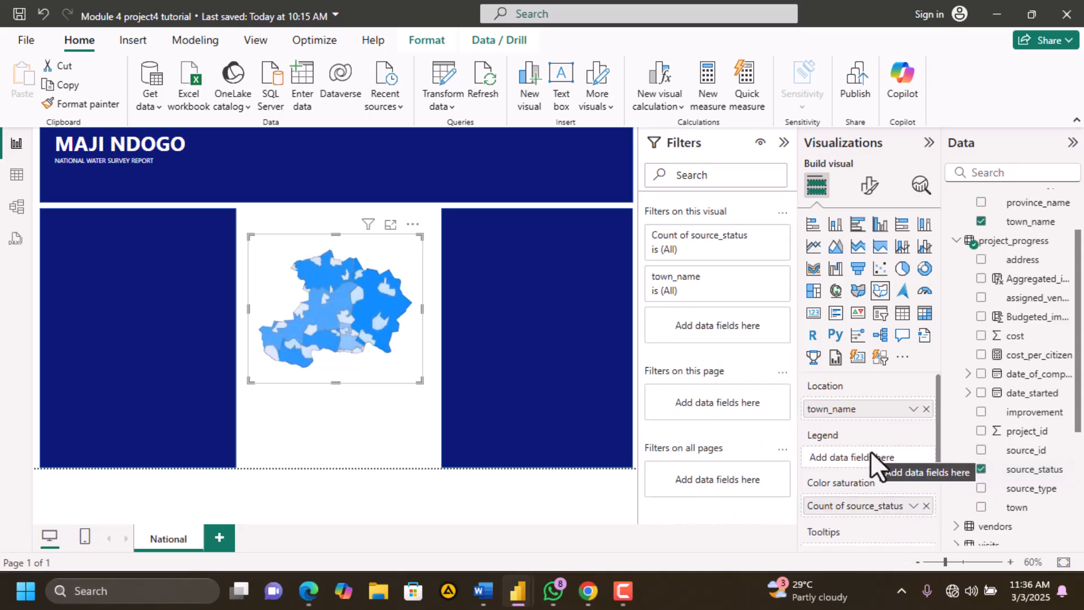
{"action": "left_click", "coordinate": [926, 505]}
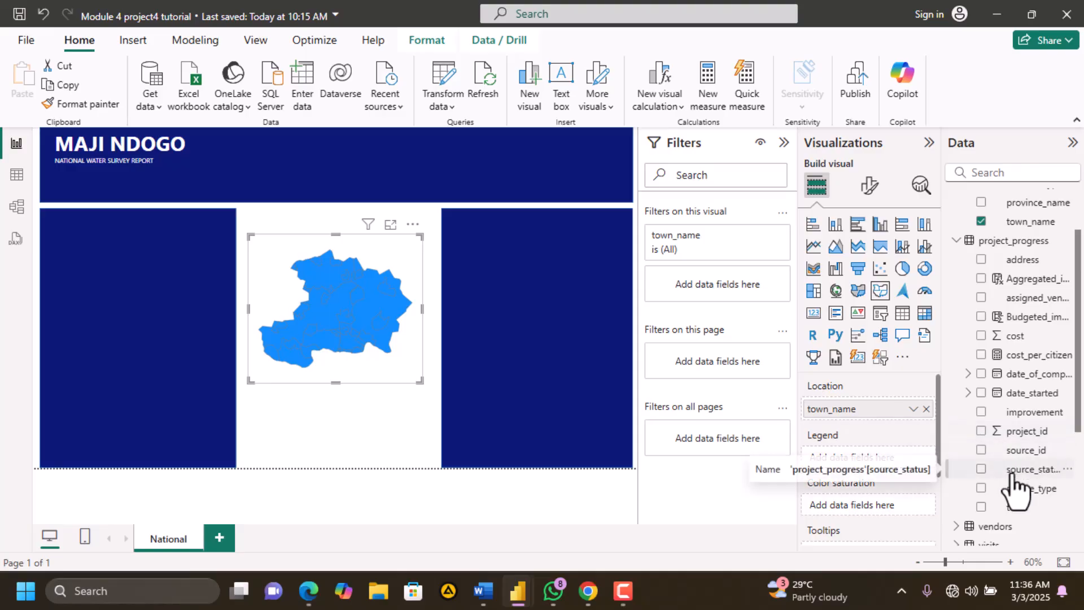
{"action": "mouse_move", "coordinate": [1033, 471]}
{"action": "left_mouse_down"}
{"action": "mouse_move", "coordinate": [950, 463]}
{"action": "mouse_move", "coordinate": [883, 496]}
{"action": "mouse_move", "coordinate": [886, 507]}
{"action": "left_mouse_up"}
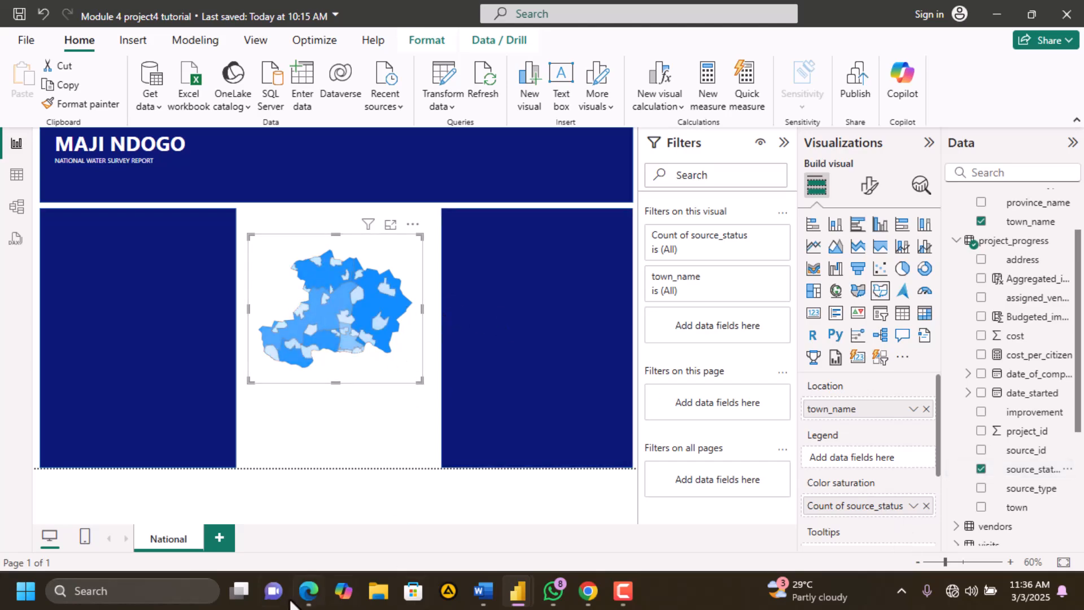
Read the project progress explanation on page 12 of Part_4.pdf in Edge and copy the total_improvements formula from page 13
{"action": "left_click", "coordinate": [308, 590]}
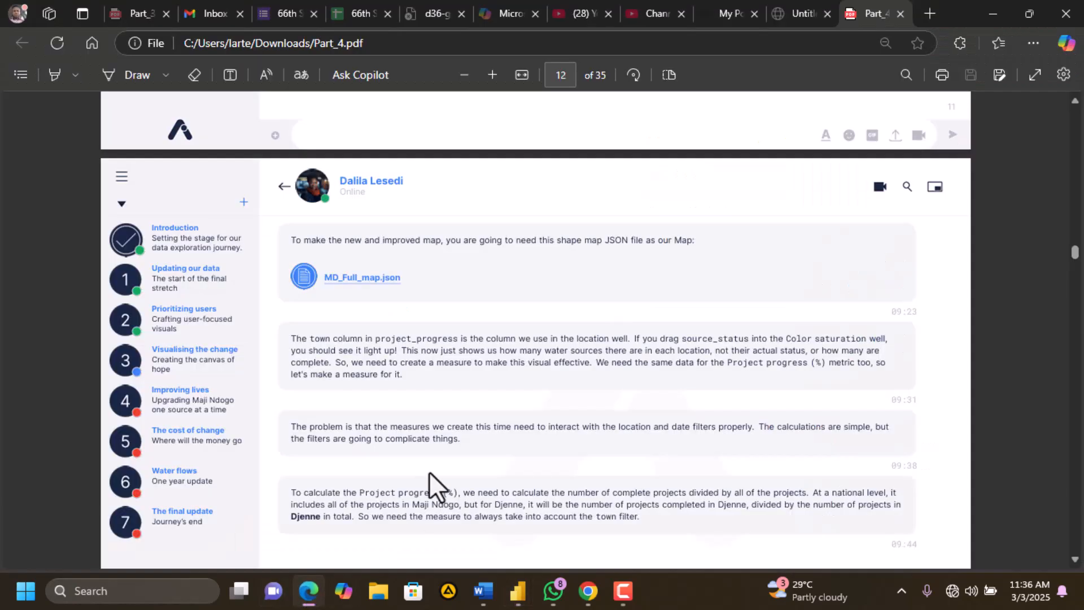
{"action": "scroll", "coordinate": [429, 473], "scroll_direction": "down", "scroll_amount": 3}
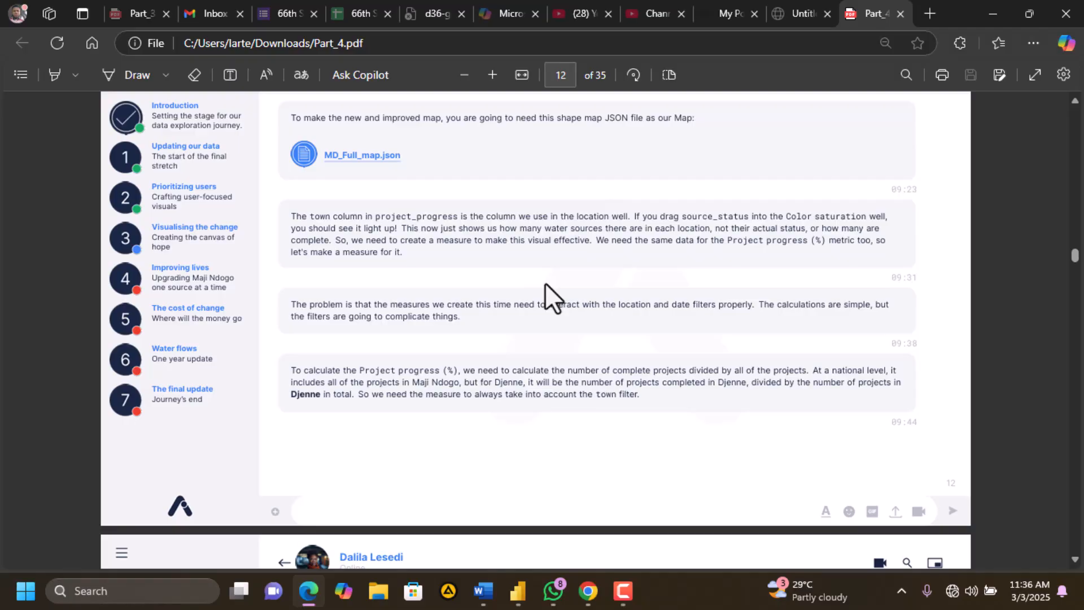
{"action": "scroll", "coordinate": [544, 282], "scroll_direction": "down", "scroll_amount": 1}
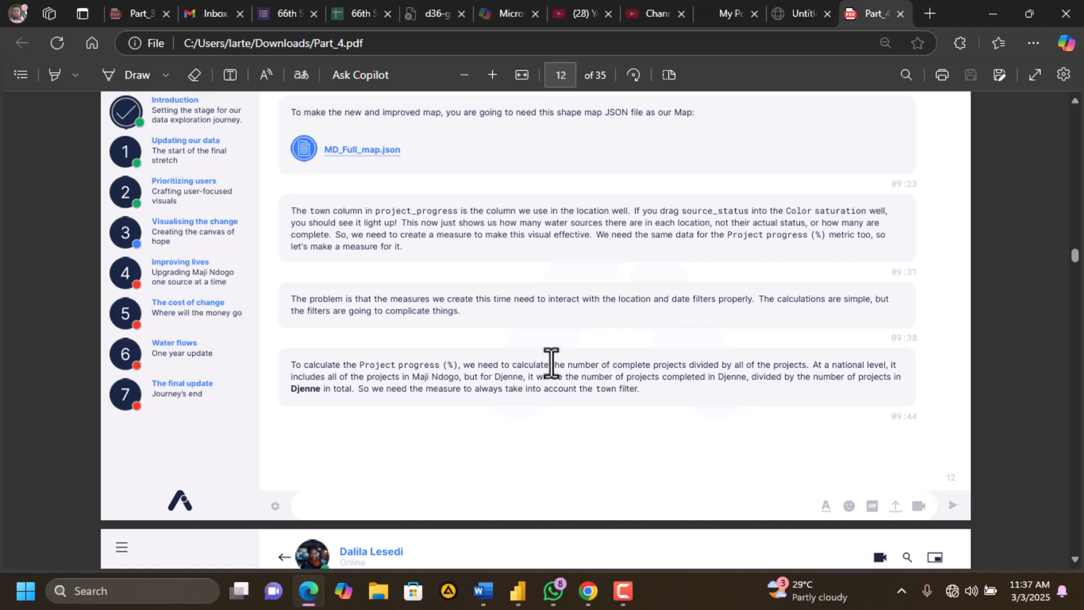
{"action": "left_click_drag", "start_coordinate": [513, 367], "coordinate": [807, 367]}
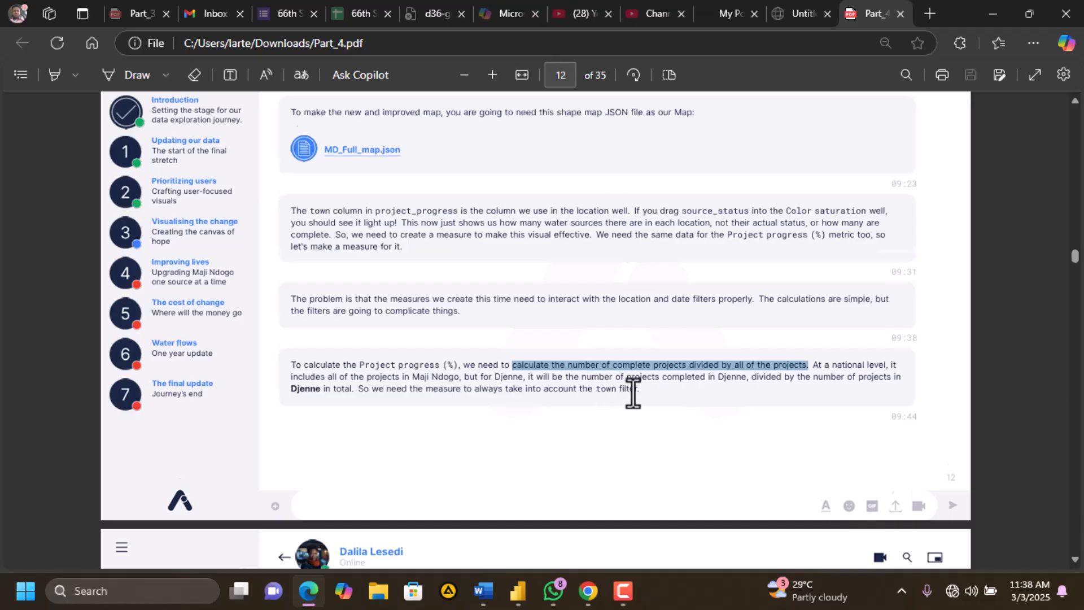
{"action": "scroll", "coordinate": [632, 392], "scroll_direction": "down", "scroll_amount": 5}
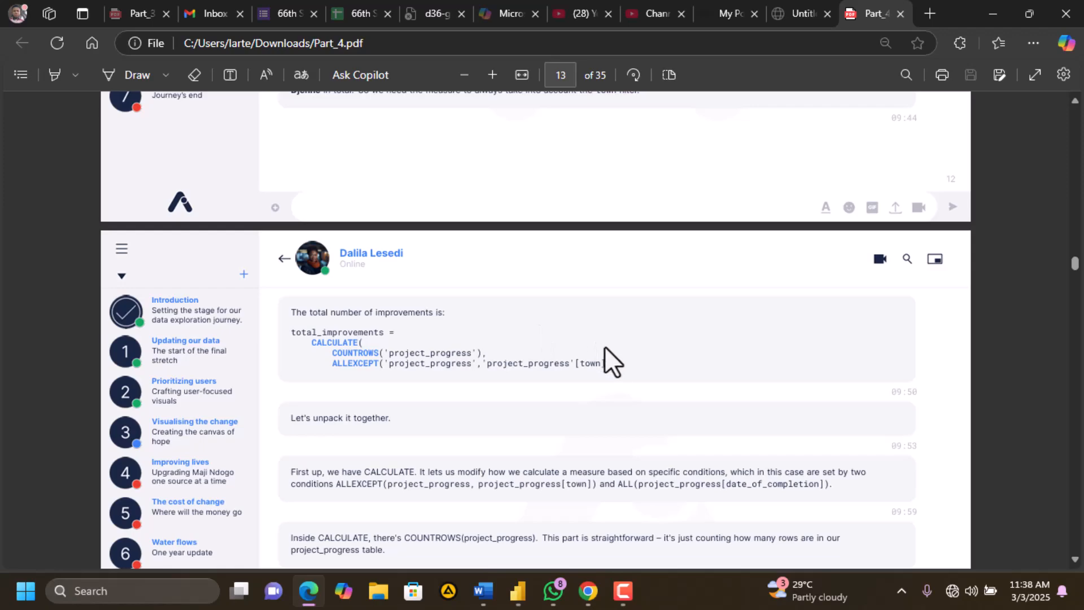
{"action": "left_click_drag", "start_coordinate": [619, 365], "coordinate": [283, 334]}
{"action": "key", "text": "ctrl+c"}
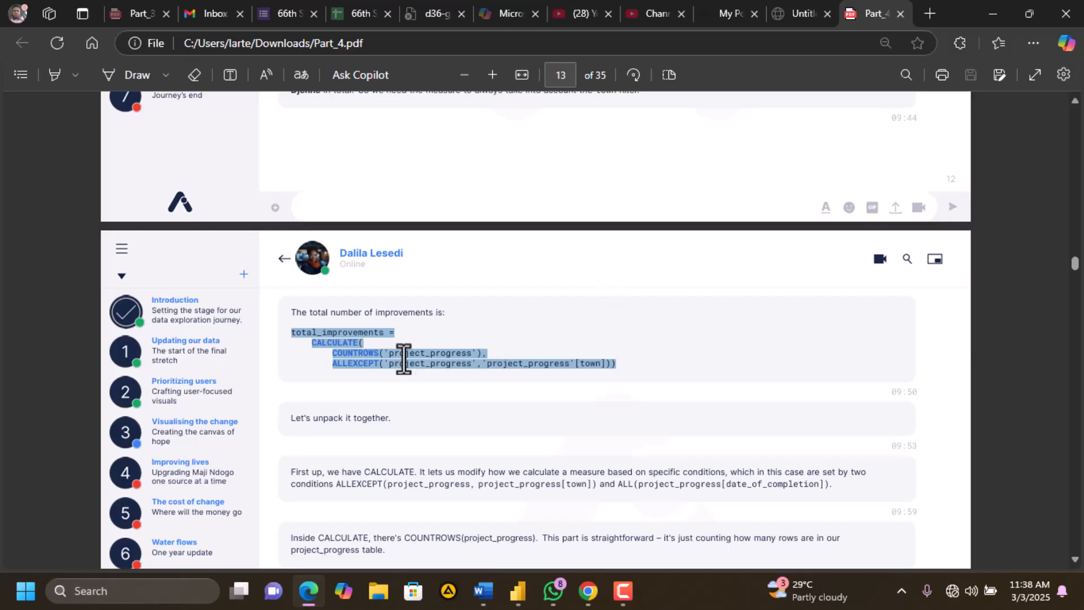
Switch to the Module 4 project4 tutorial report in Power BI and add a new measure to the project_progress table
{"action": "mouse_move", "coordinate": [518, 596]}
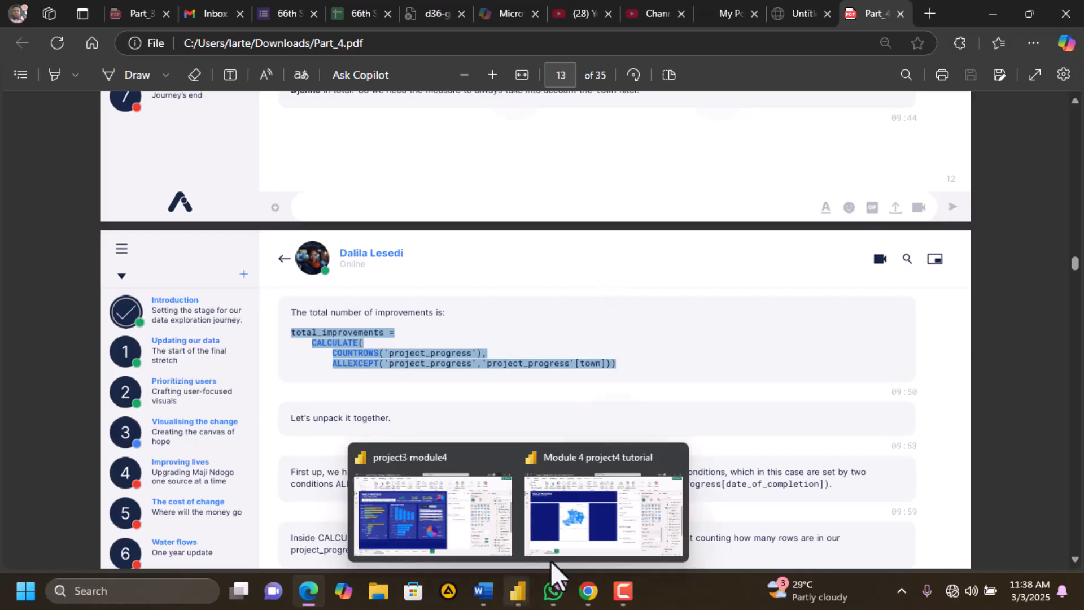
{"action": "left_click", "coordinate": [571, 538]}
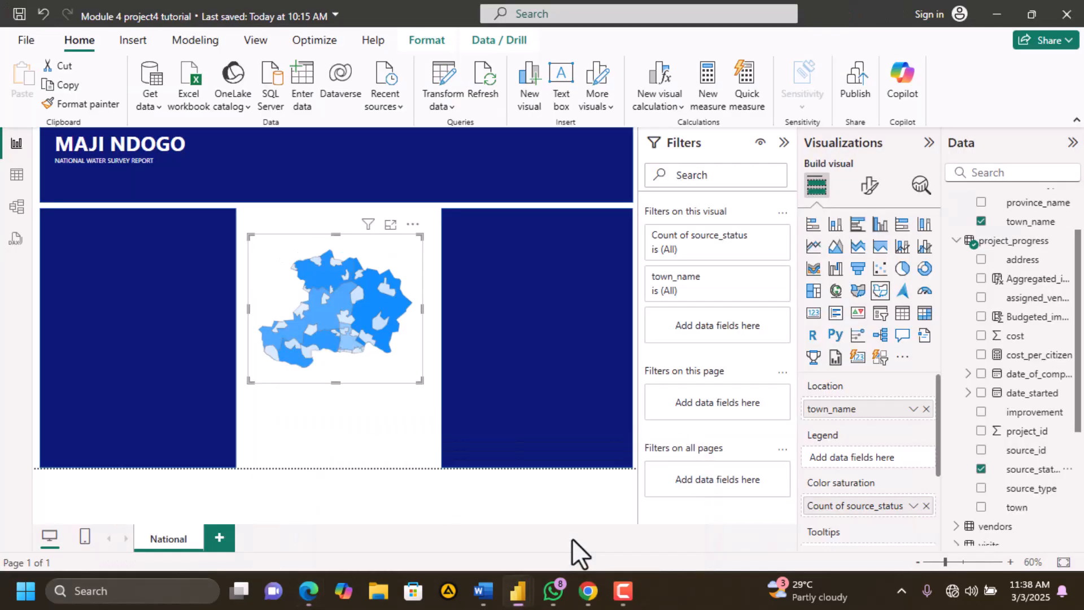
{"action": "left_click", "coordinate": [988, 242]}
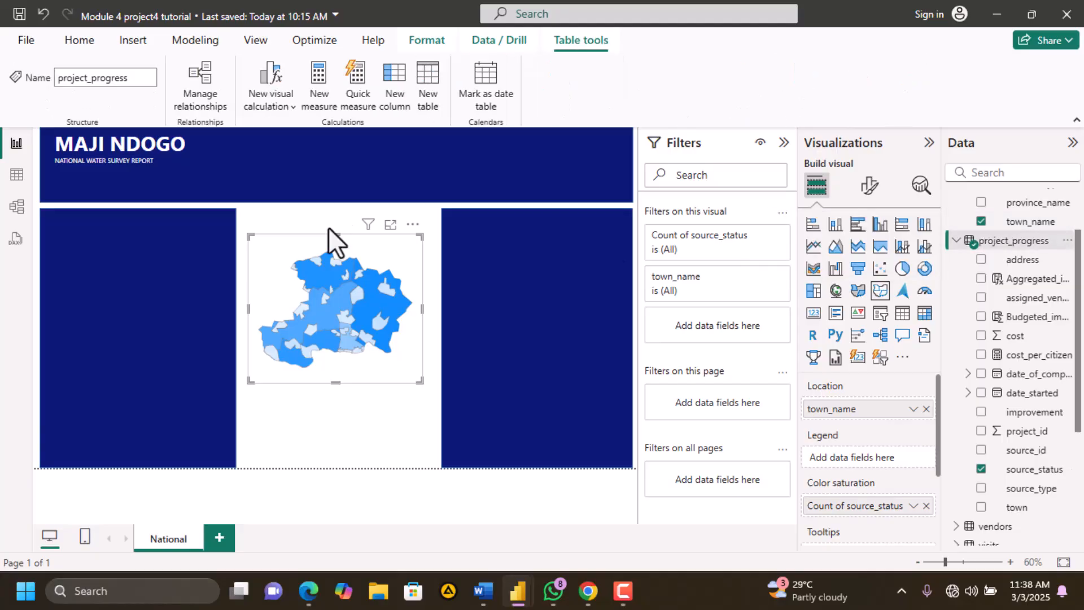
{"action": "left_click", "coordinate": [1066, 241]}
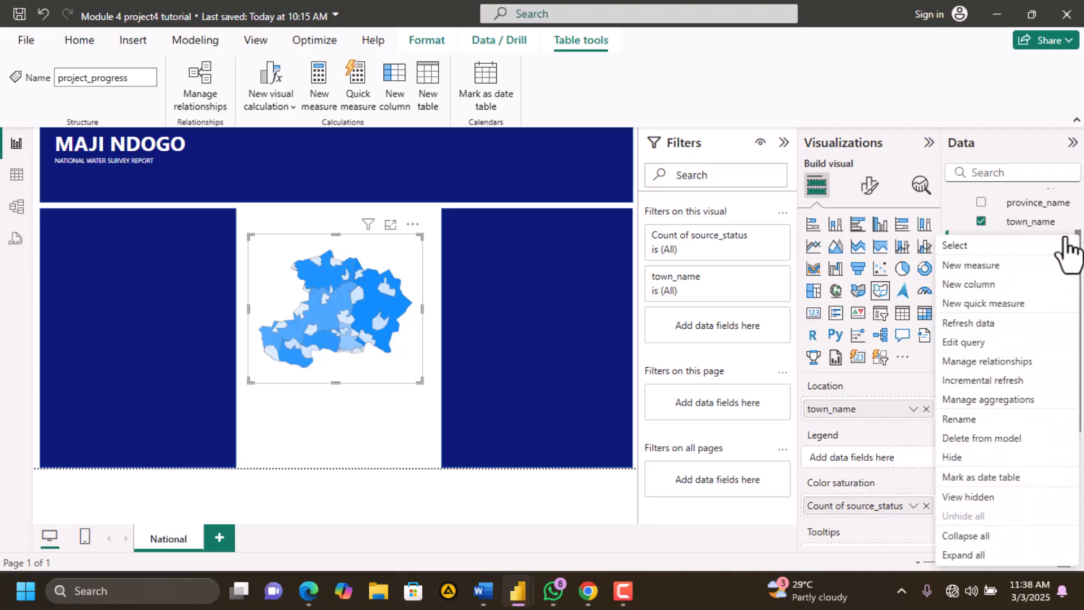
{"action": "left_click", "coordinate": [948, 263]}
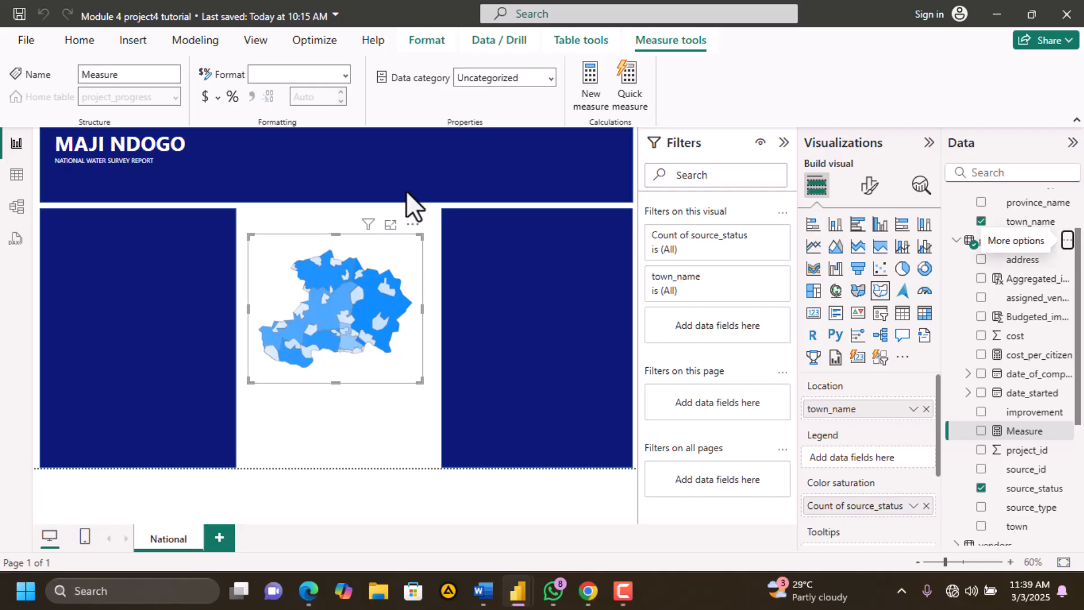
In table view, replace the new measure's placeholder with the copied total_improvements formula and indent its COUNTROWS and ALLEXCEPT lines
{"action": "left_click", "coordinate": [17, 178]}
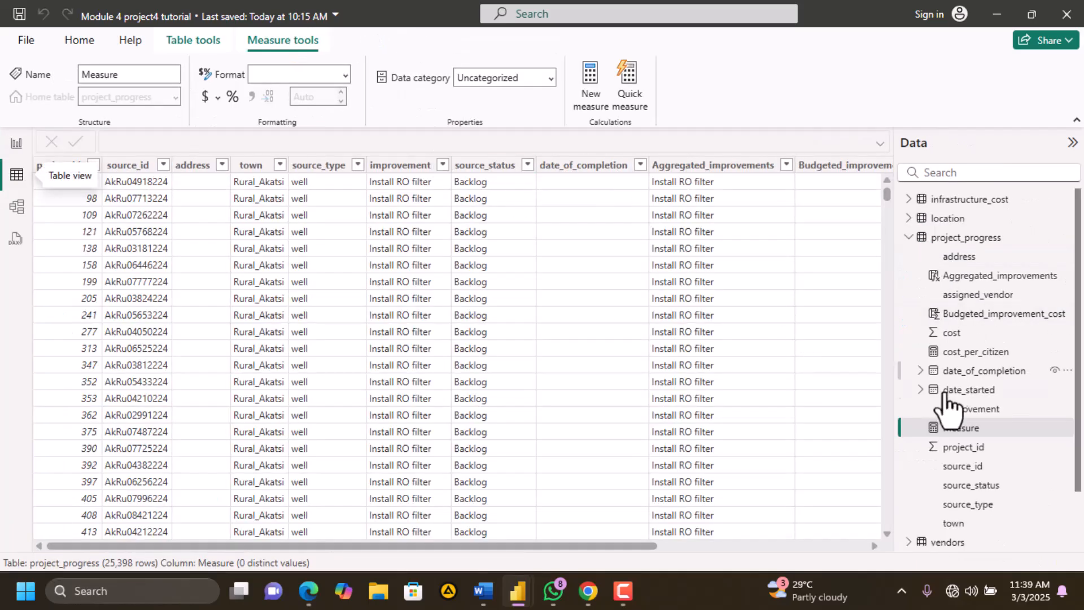
{"action": "left_click", "coordinate": [979, 429]}
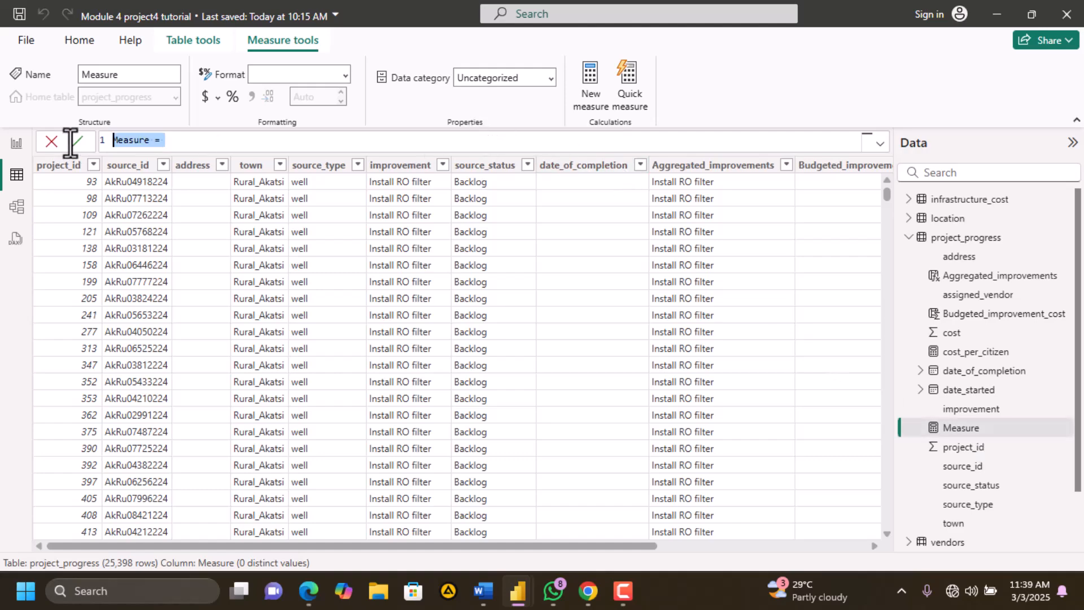
{"action": "key", "text": "ctrl+v"}
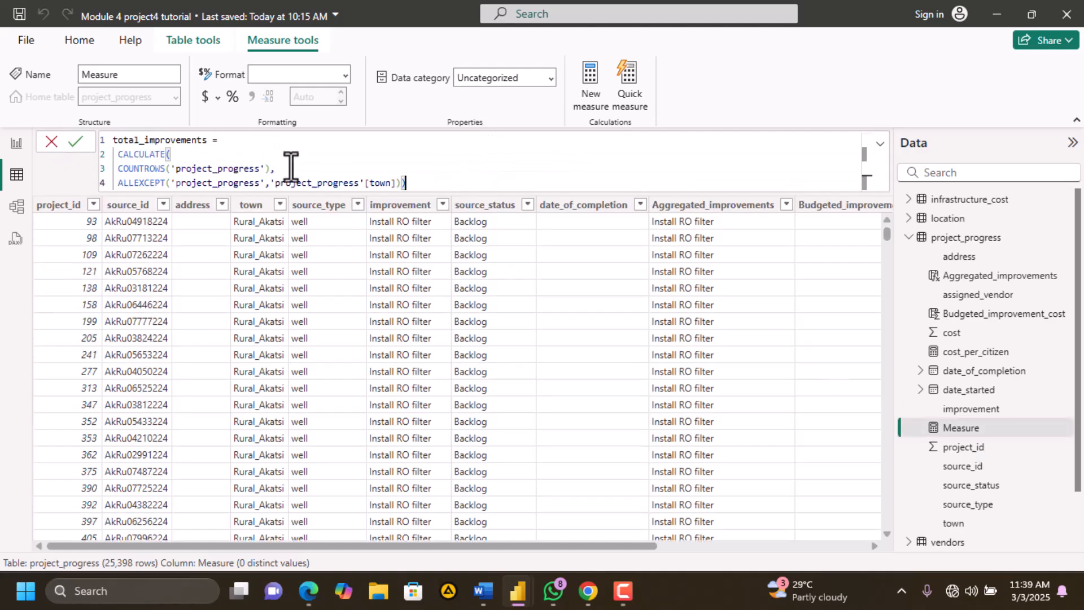
{"action": "left_click", "coordinate": [117, 156]}
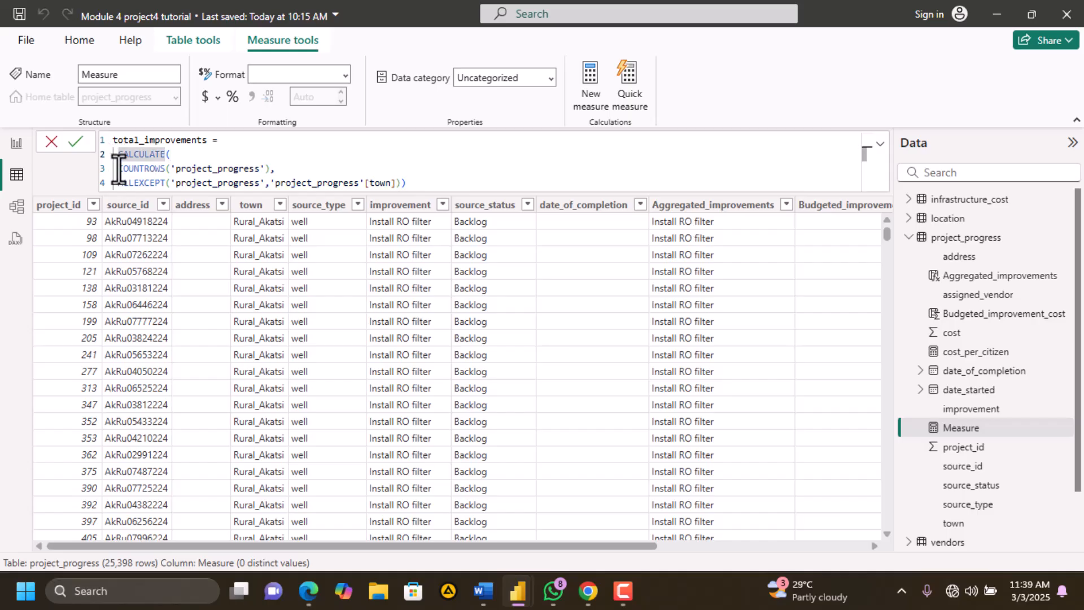
{"action": "left_click", "coordinate": [118, 169]}
{"action": "key", "text": "Tab"}
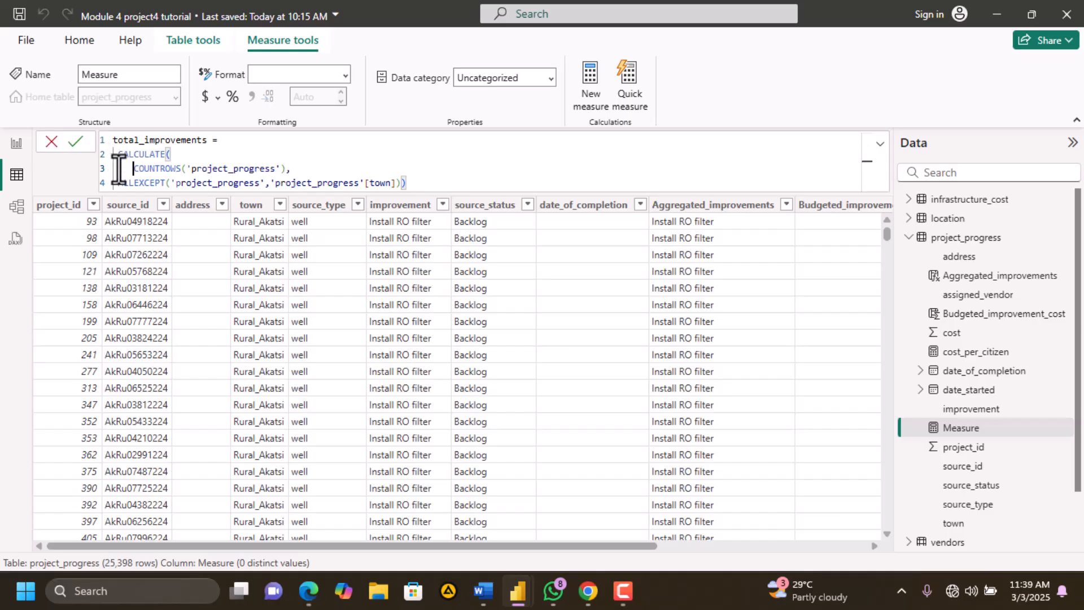
{"action": "left_click", "coordinate": [118, 182]}
{"action": "key", "text": "Tab"}
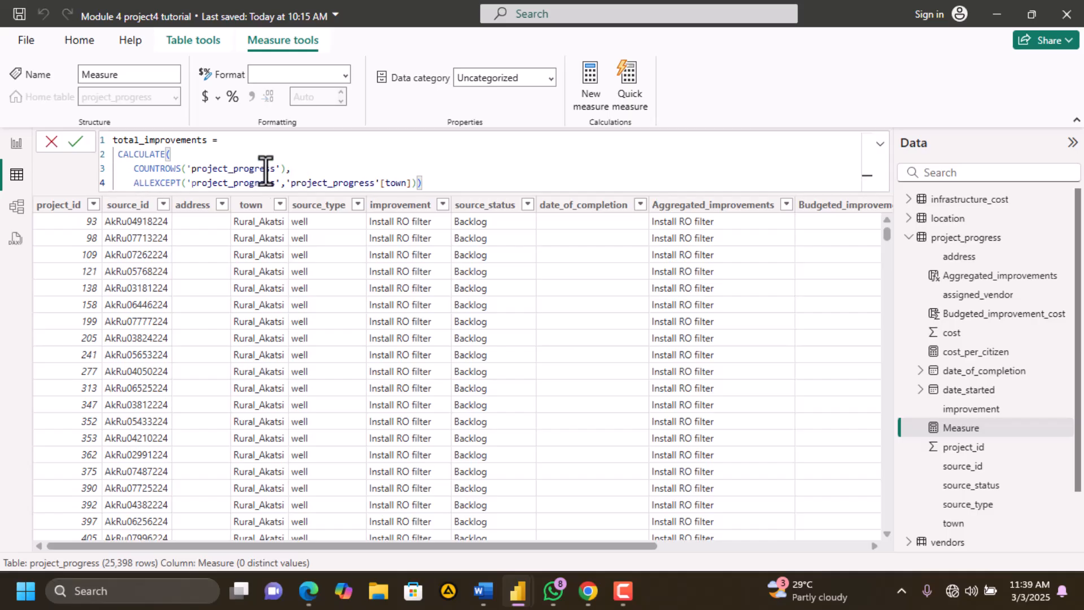
Review the ALLEXCEPT line with its 'project_progress'[town] argument and commit the total_improvements measure
{"action": "left_click_drag", "start_coordinate": [289, 182], "coordinate": [409, 182]}
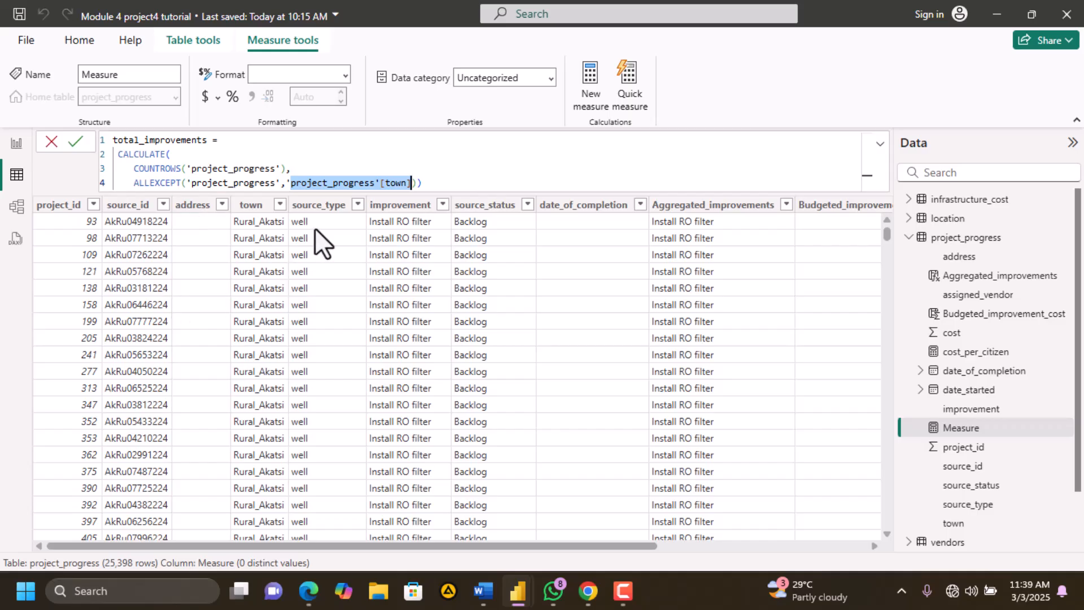
{"action": "double_click", "coordinate": [409, 183]}
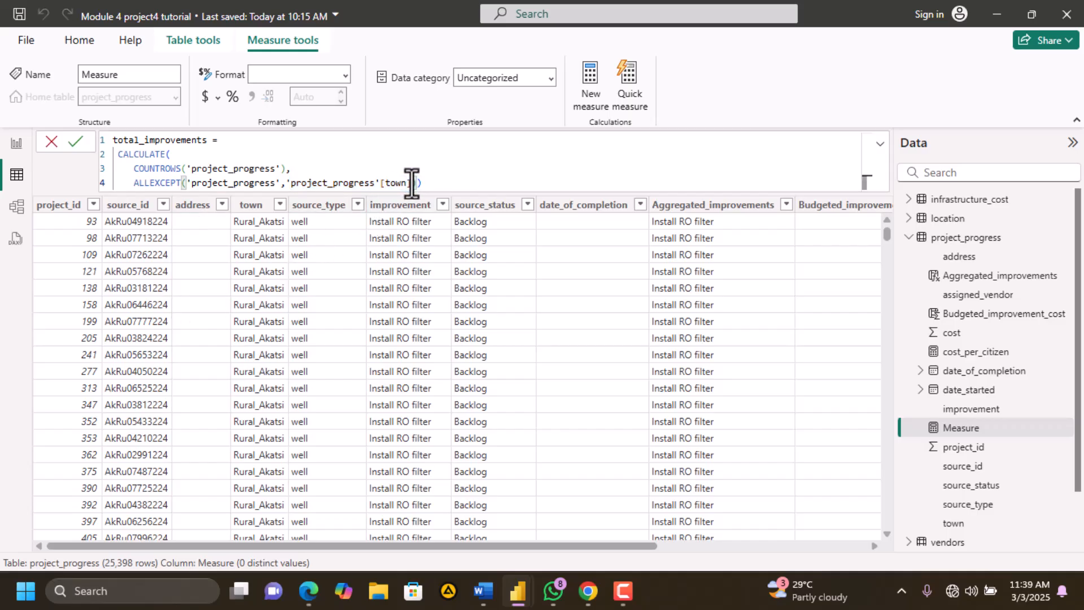
{"action": "left_click_drag", "start_coordinate": [411, 183], "coordinate": [285, 191]}
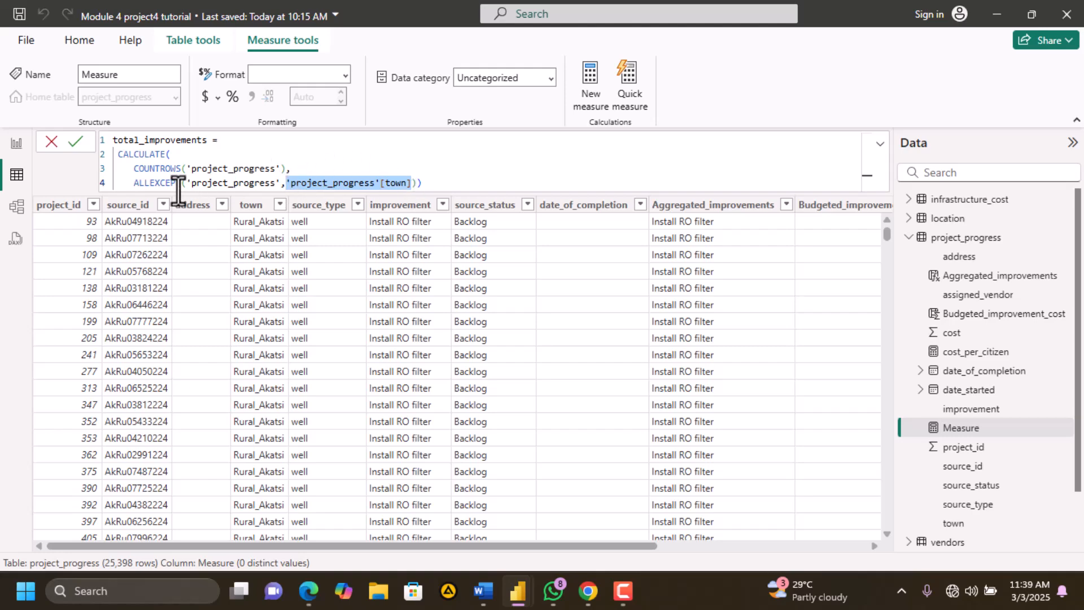
{"action": "left_click_drag", "start_coordinate": [134, 183], "coordinate": [453, 182]}
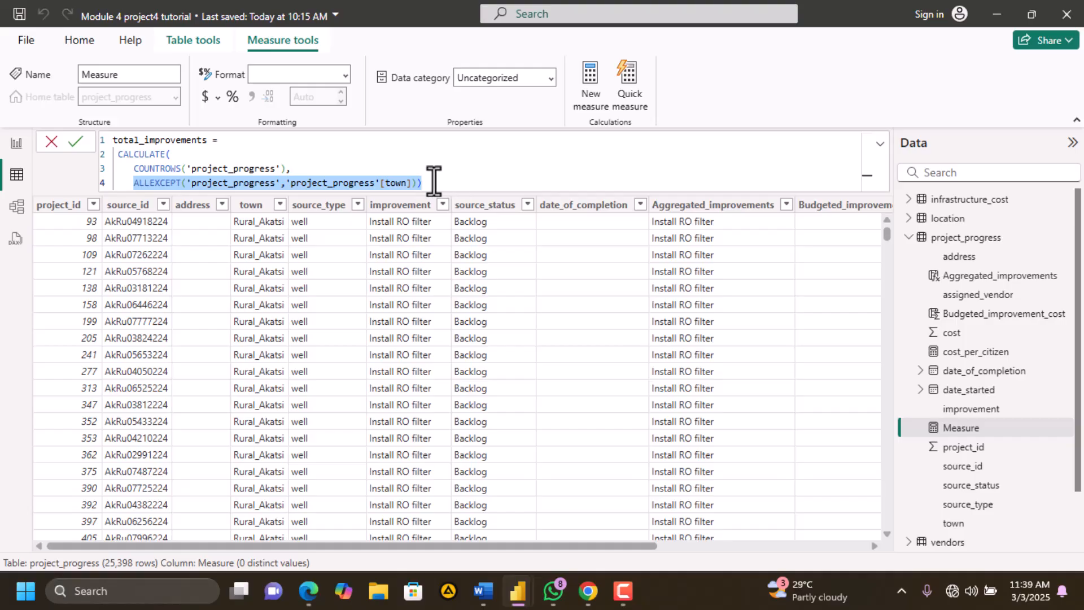
{"action": "left_click", "coordinate": [434, 182]}
{"action": "left_click", "coordinate": [79, 144]}
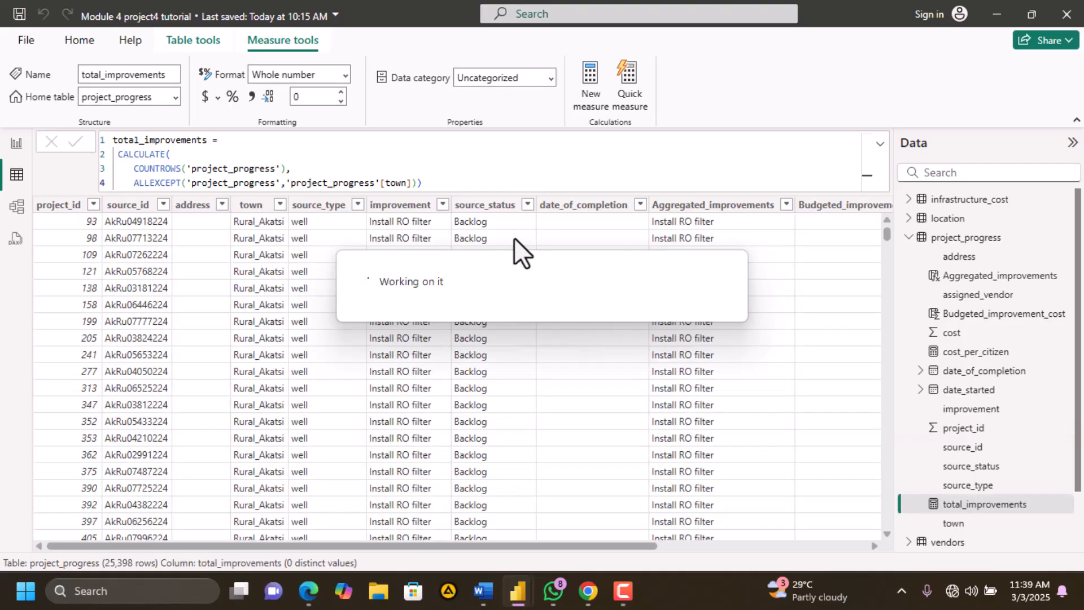
{"action": "left_click", "coordinate": [882, 147]}
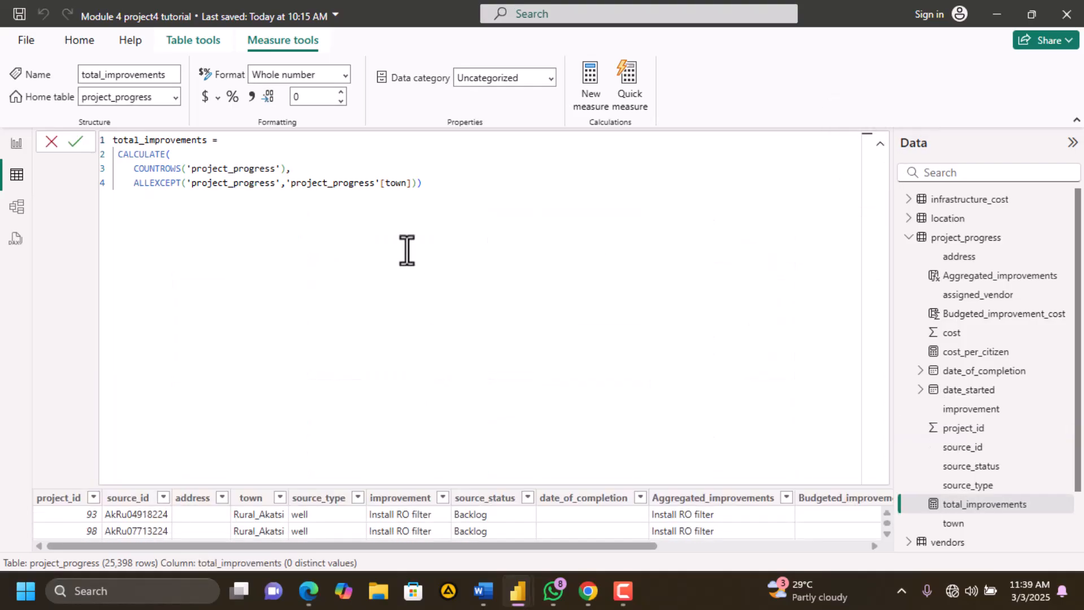
{"action": "left_click", "coordinate": [878, 145]}
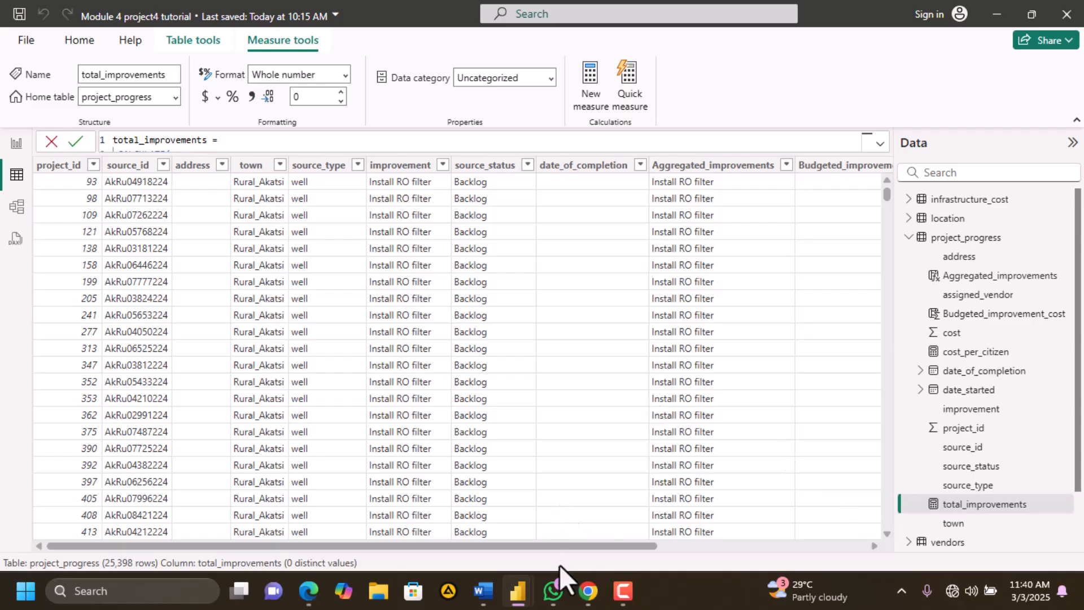
Switch to Part_4.pdf in Edge and read the page 13 explanation of CALCULATE, COUNTROWS and ALLEXCEPT, focusing on the town column filter
{"action": "mouse_move", "coordinate": [556, 592]}
{"action": "left_click", "coordinate": [311, 591]}
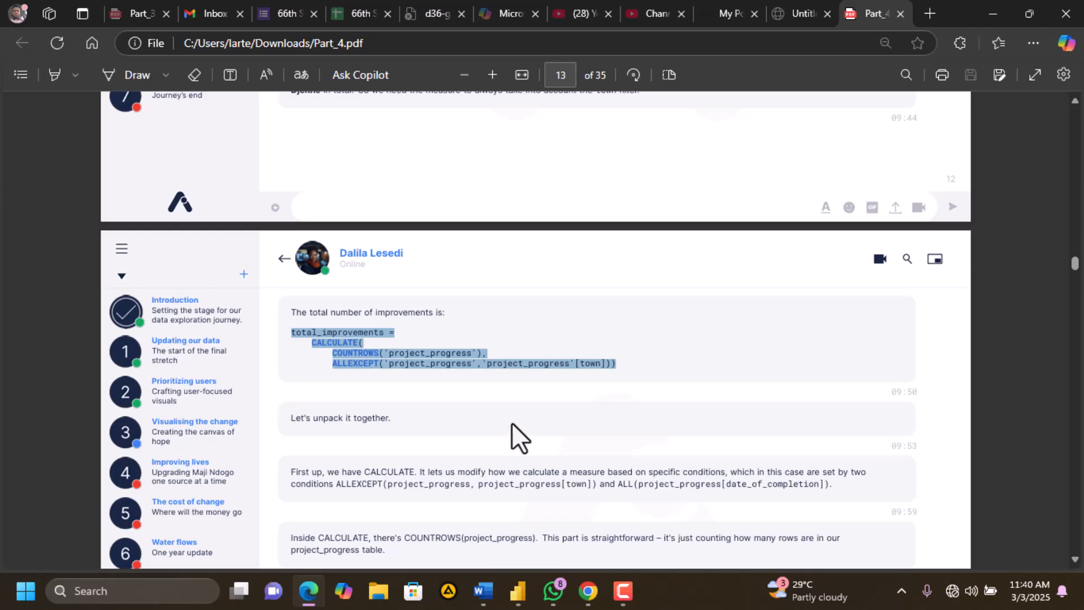
{"action": "scroll", "coordinate": [512, 424], "scroll_direction": "down", "scroll_amount": 5}
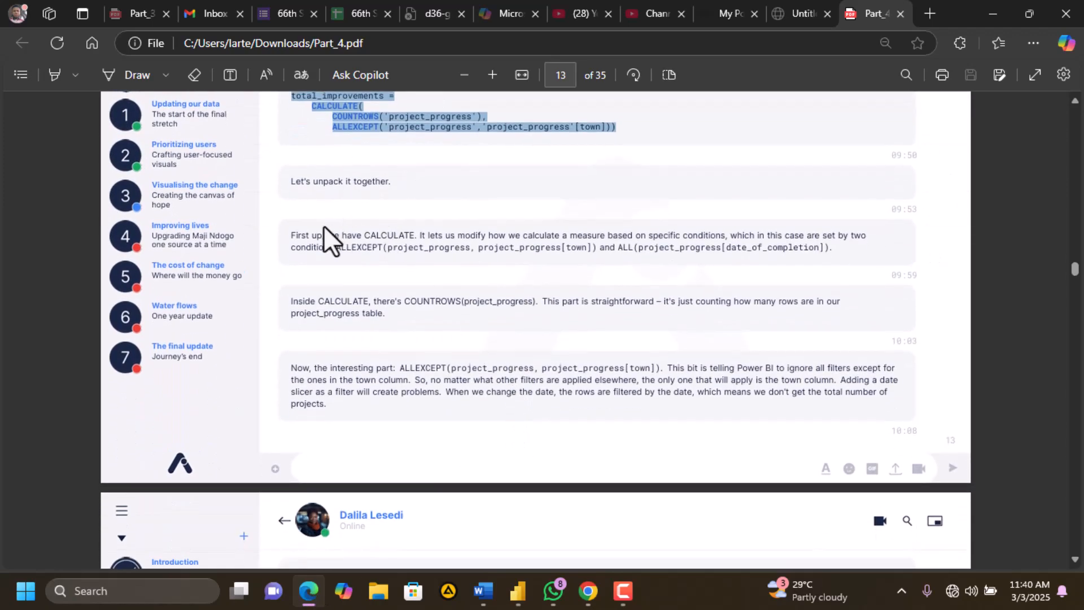
{"action": "scroll", "coordinate": [560, 346], "scroll_direction": "down", "scroll_amount": 2}
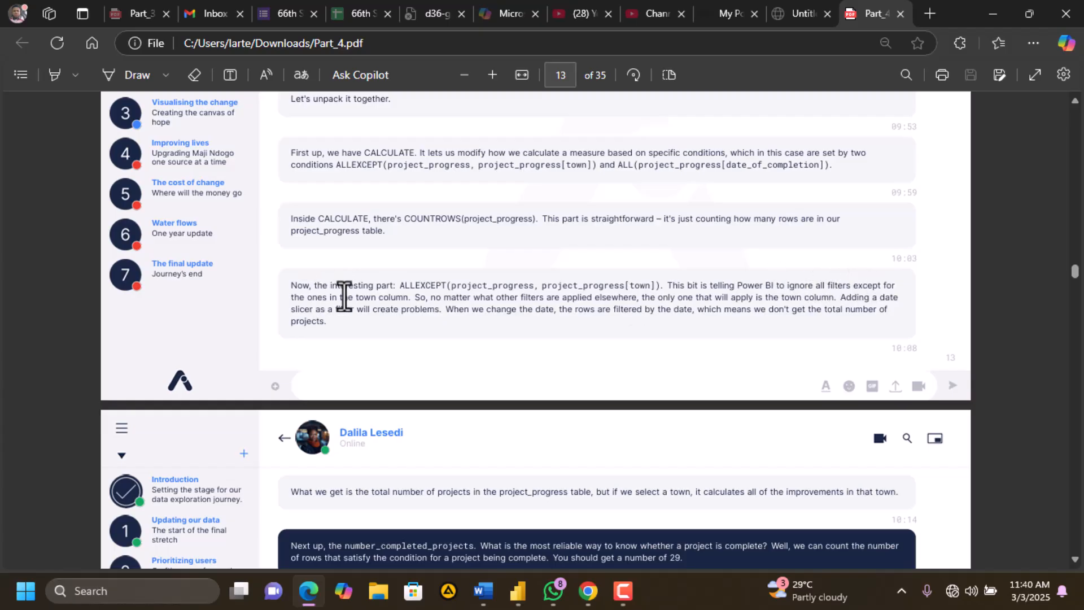
{"action": "left_click_drag", "start_coordinate": [407, 297], "coordinate": [312, 298]}
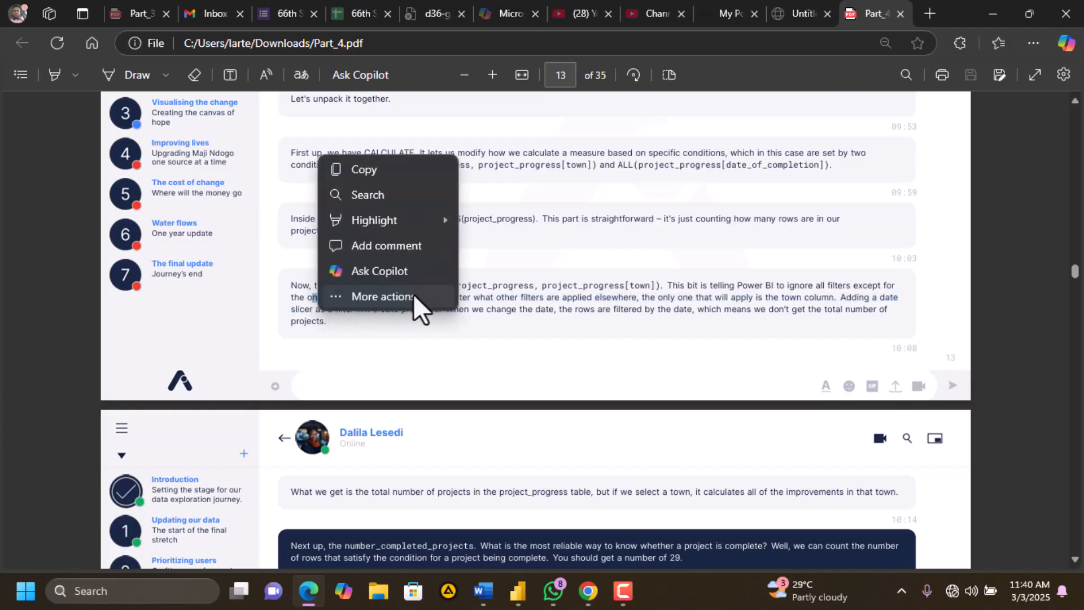
{"action": "left_click", "coordinate": [499, 297]}
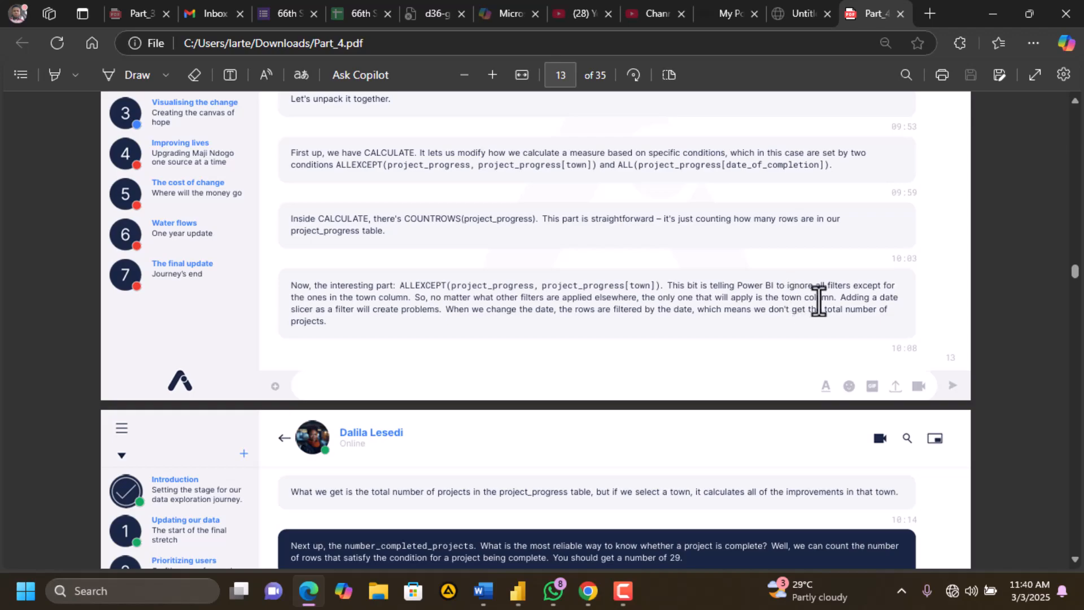
{"action": "left_click_drag", "start_coordinate": [833, 296], "coordinate": [765, 297]}
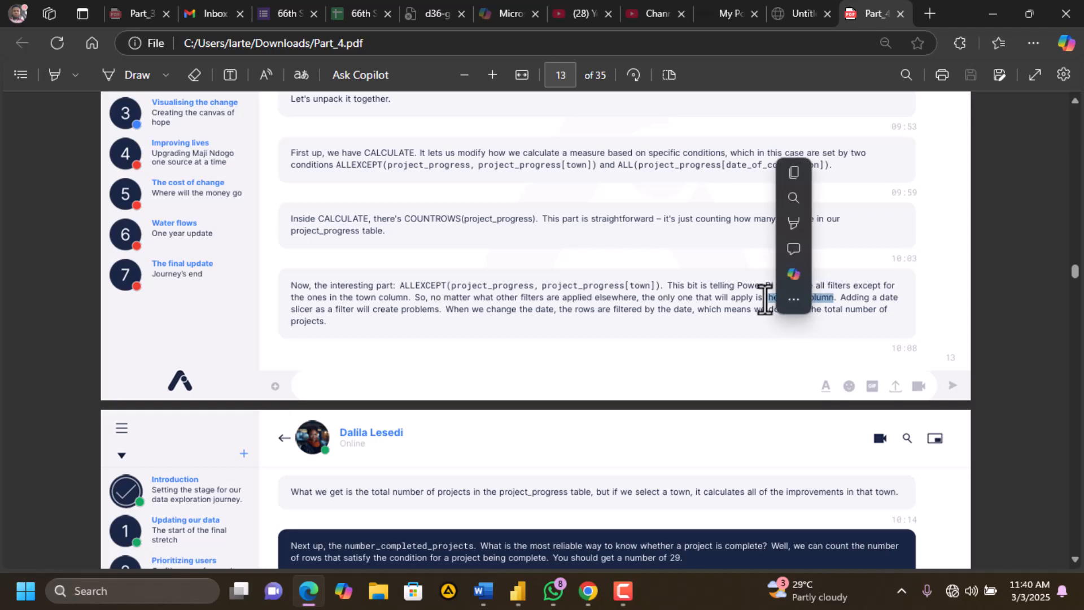
{"action": "left_click", "coordinate": [797, 333]}
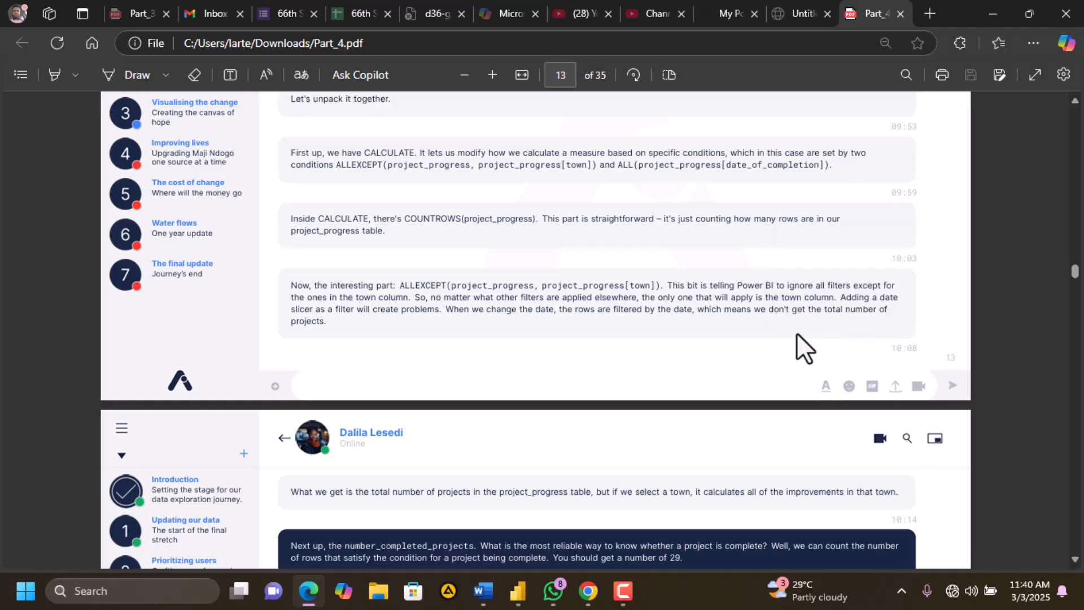
{"action": "scroll", "coordinate": [797, 333], "scroll_direction": "down", "scroll_amount": 1}
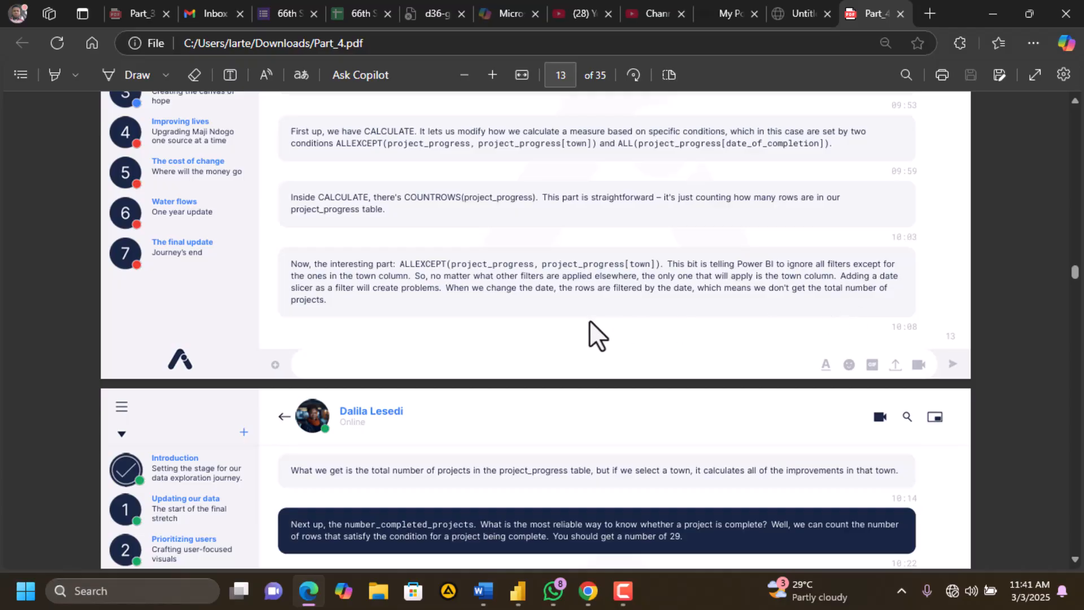
{"action": "scroll", "coordinate": [590, 320], "scroll_direction": "down", "scroll_amount": 4}
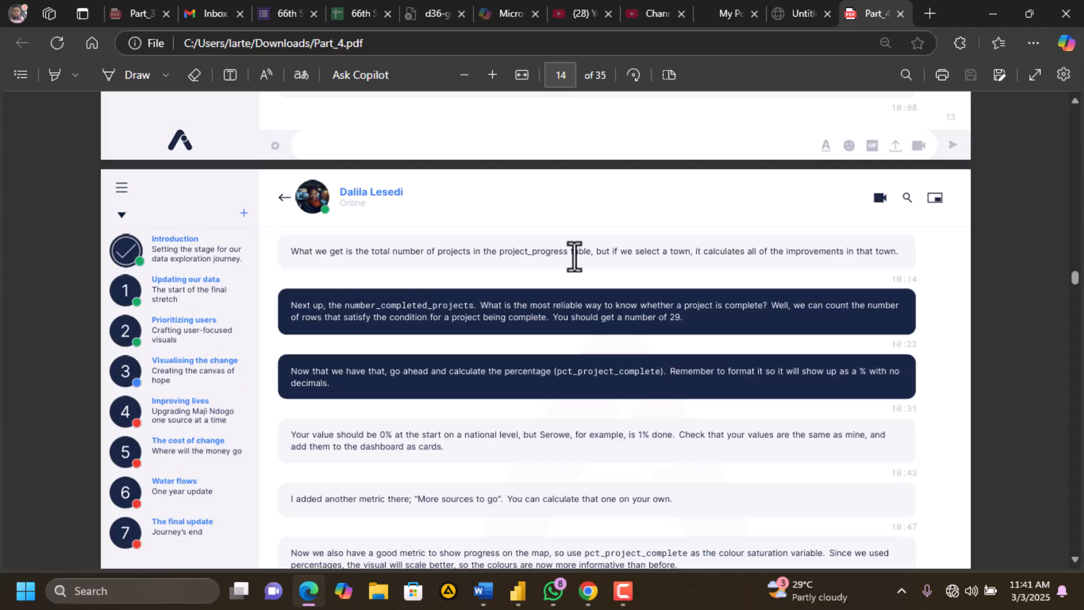
Compare the page 14 note about selecting a town with the 'project_progress'[town] argument in the total_improvements formula on page 13
{"action": "double_click", "coordinate": [685, 250]}
{"action": "scroll", "coordinate": [642, 251], "scroll_direction": "up", "scroll_amount": 6}
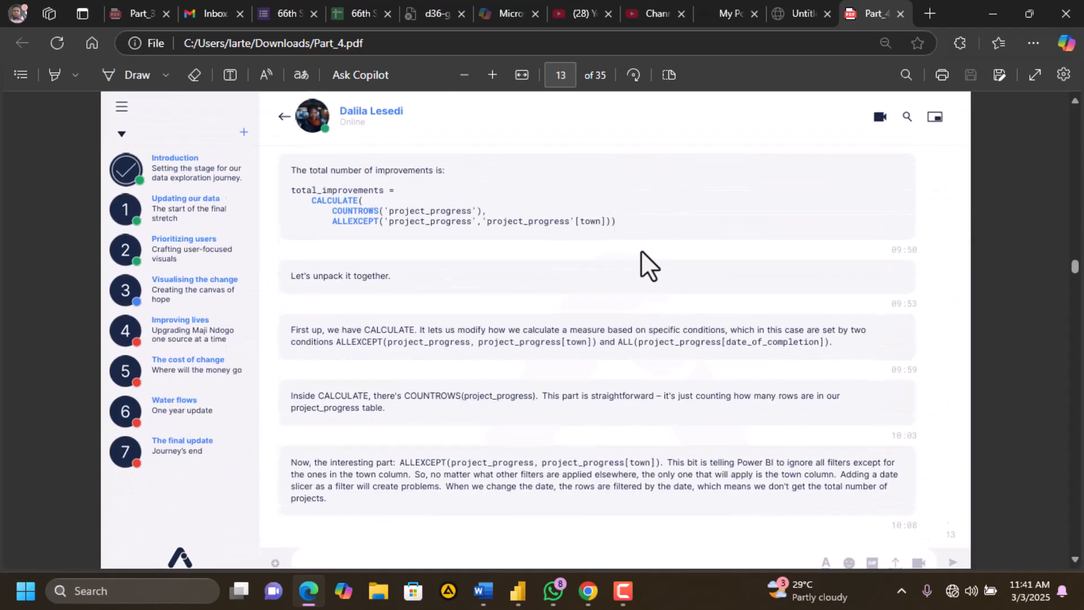
{"action": "scroll", "coordinate": [641, 249], "scroll_direction": "up", "scroll_amount": 1}
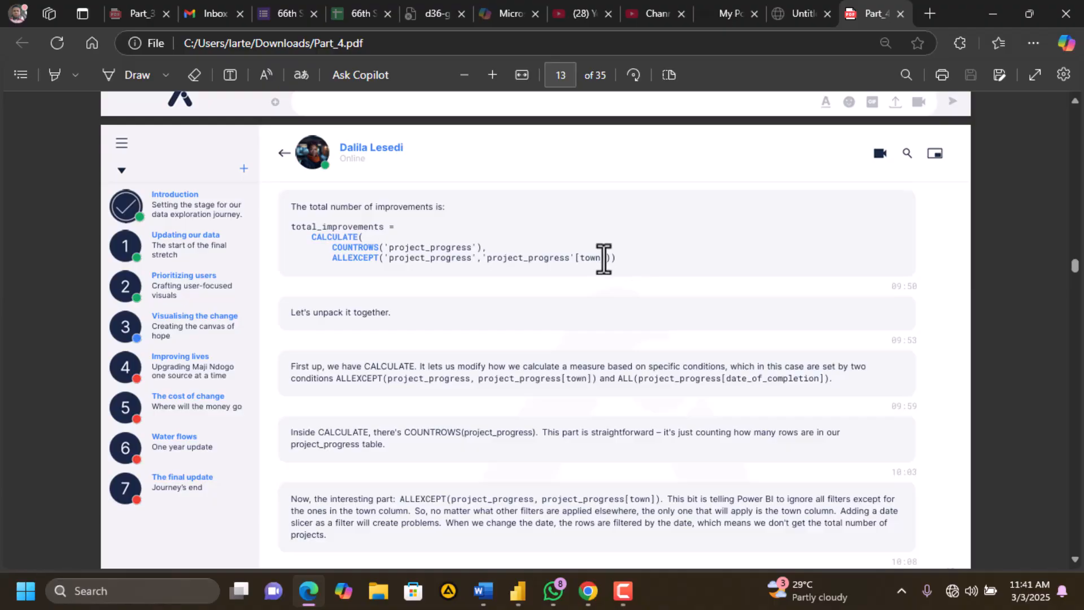
{"action": "left_click_drag", "start_coordinate": [603, 258], "coordinate": [433, 262]}
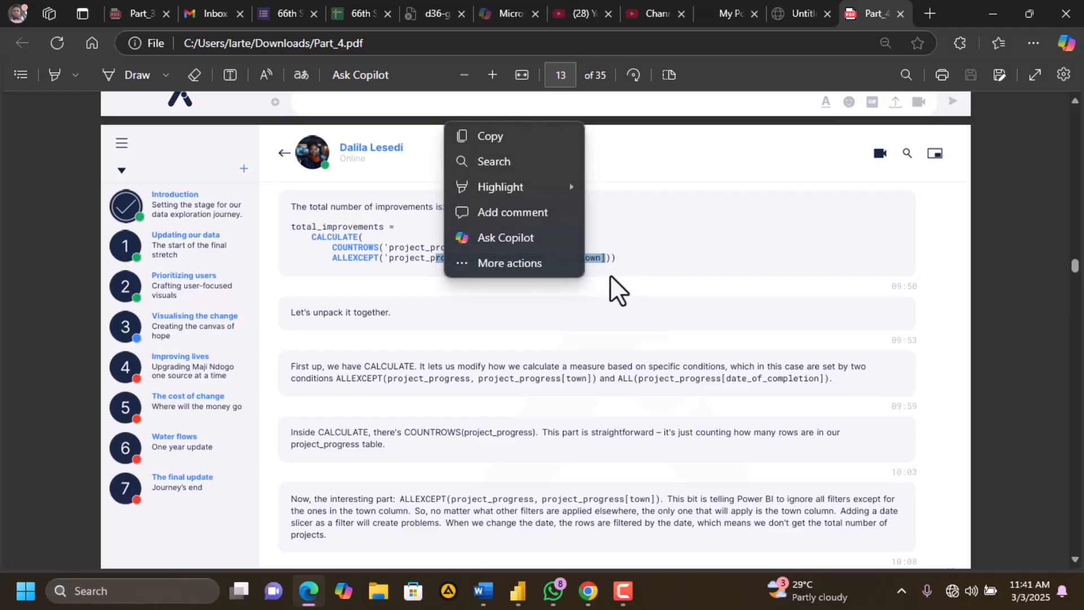
{"action": "left_click", "coordinate": [604, 260]}
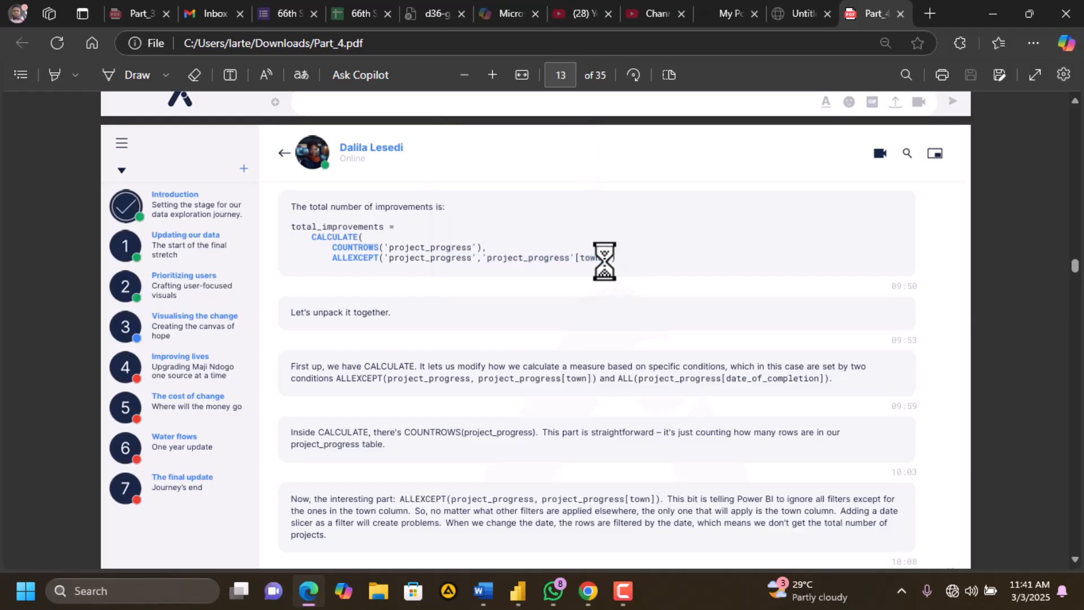
{"action": "left_click_drag", "start_coordinate": [605, 259], "coordinate": [484, 262]}
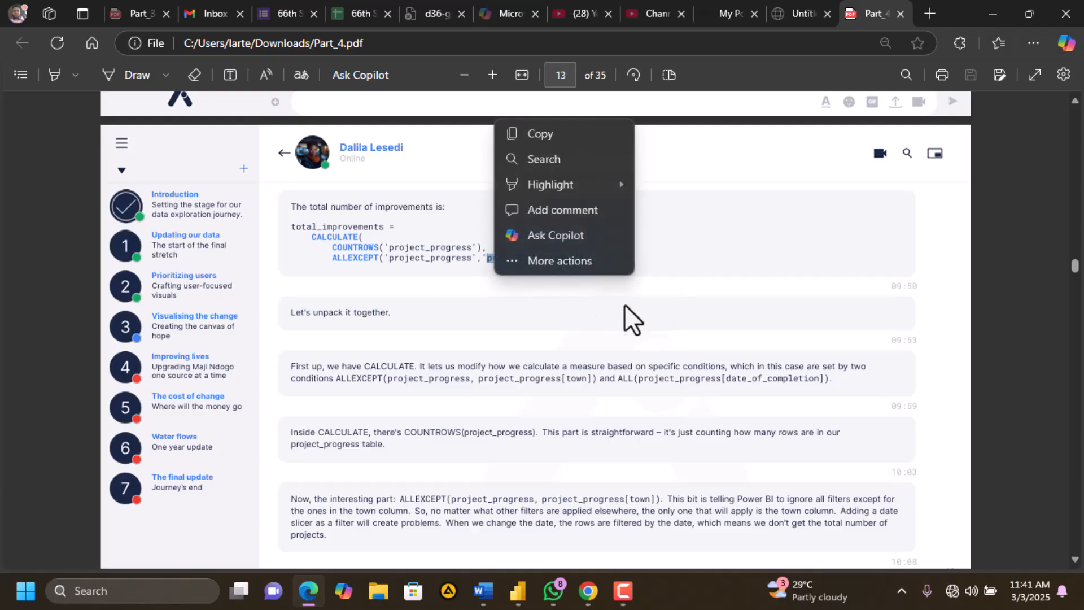
{"action": "left_click", "coordinate": [631, 332]}
Read the number_completed_projects and pct_project_complete instructions on page 14 of Part_4.pdf
{"action": "scroll", "coordinate": [631, 332], "scroll_direction": "down", "scroll_amount": 5}
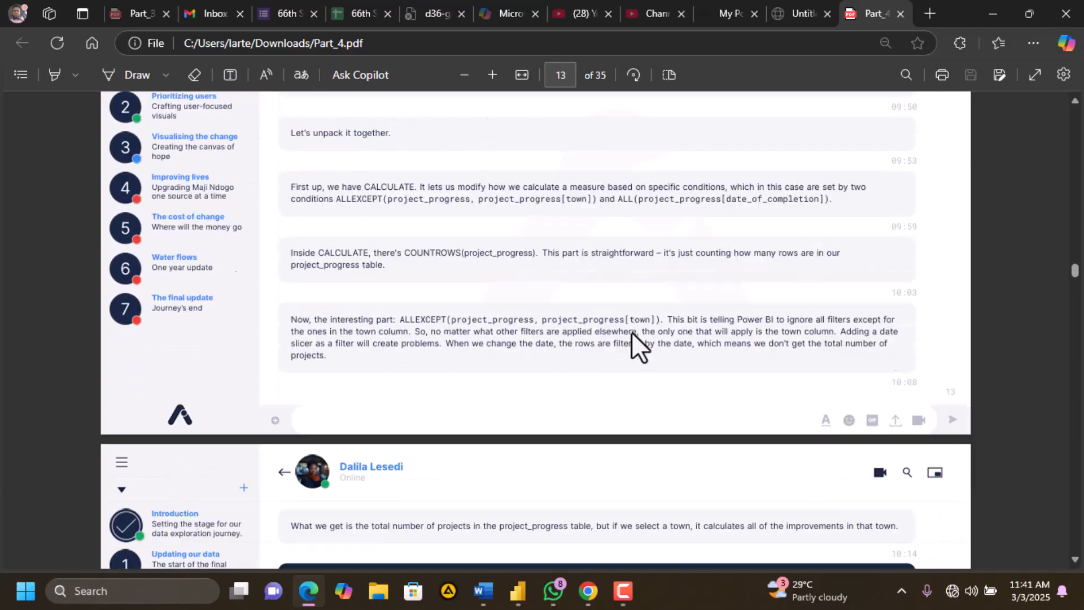
{"action": "scroll", "coordinate": [631, 332], "scroll_direction": "up", "scroll_amount": 1}
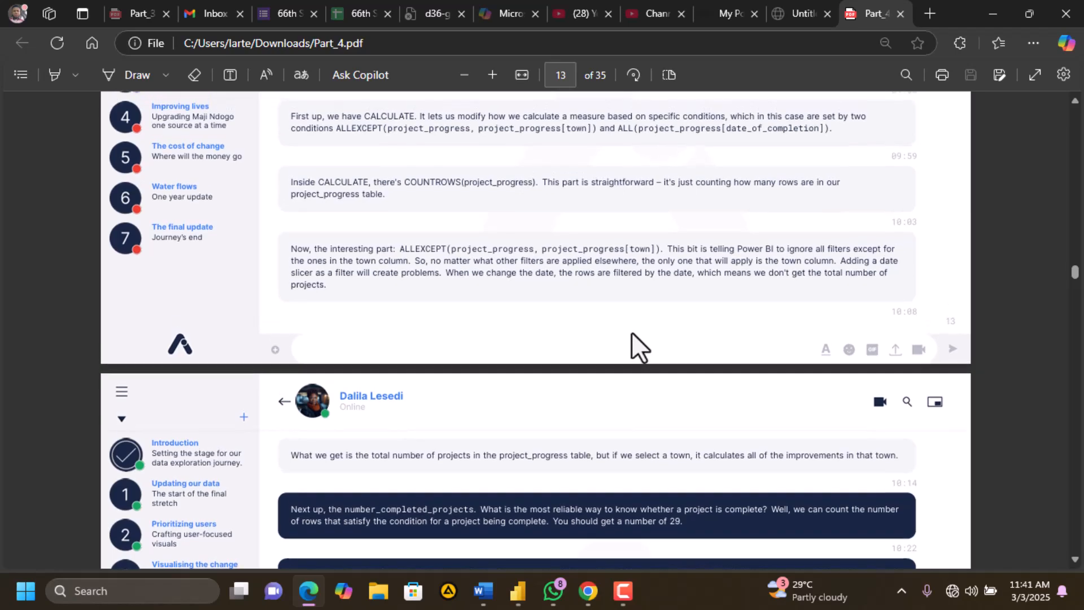
{"action": "scroll", "coordinate": [570, 239], "scroll_direction": "up", "scroll_amount": 1}
{"action": "scroll", "coordinate": [570, 240], "scroll_direction": "down", "scroll_amount": 3}
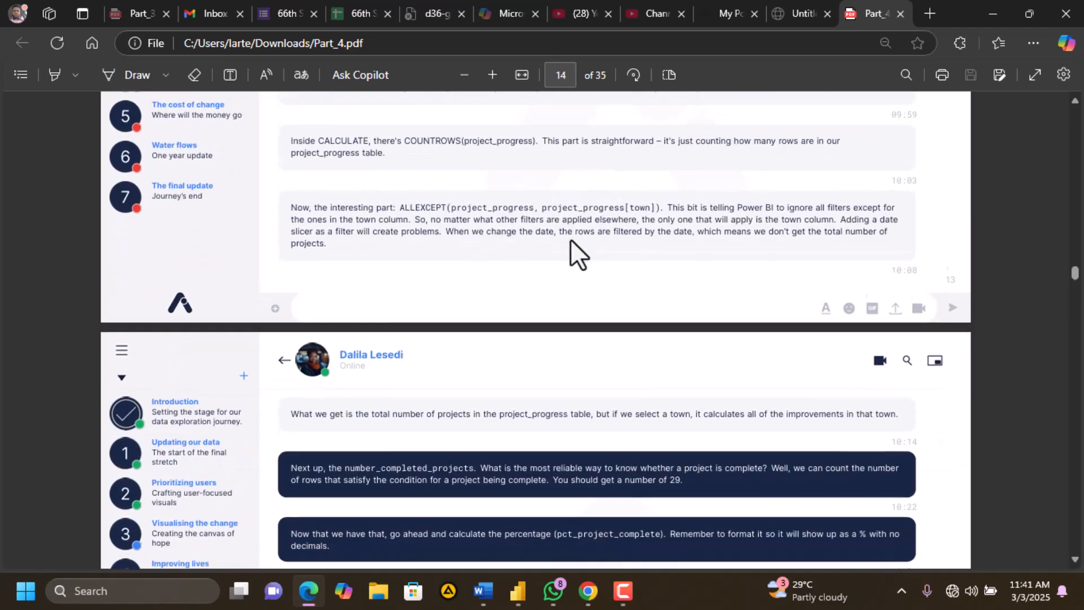
{"action": "scroll", "coordinate": [570, 239], "scroll_direction": "down", "scroll_amount": 2}
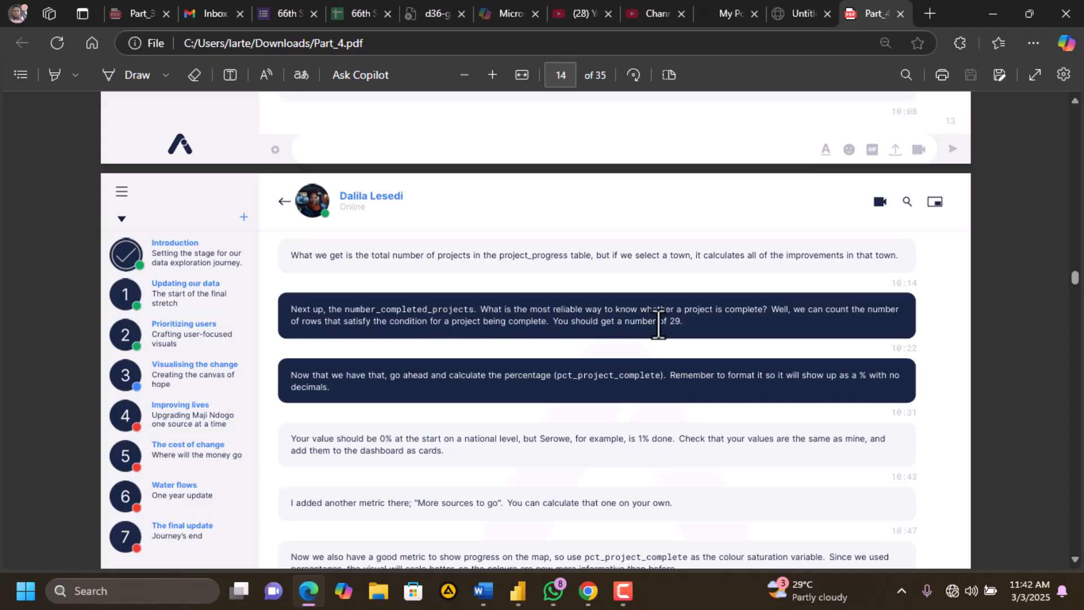
Switch to the Module 4 project4 tutorial report in Power BI and add a new measure to the project_progress table
{"action": "mouse_move", "coordinate": [518, 591]}
{"action": "left_click", "coordinate": [600, 496]}
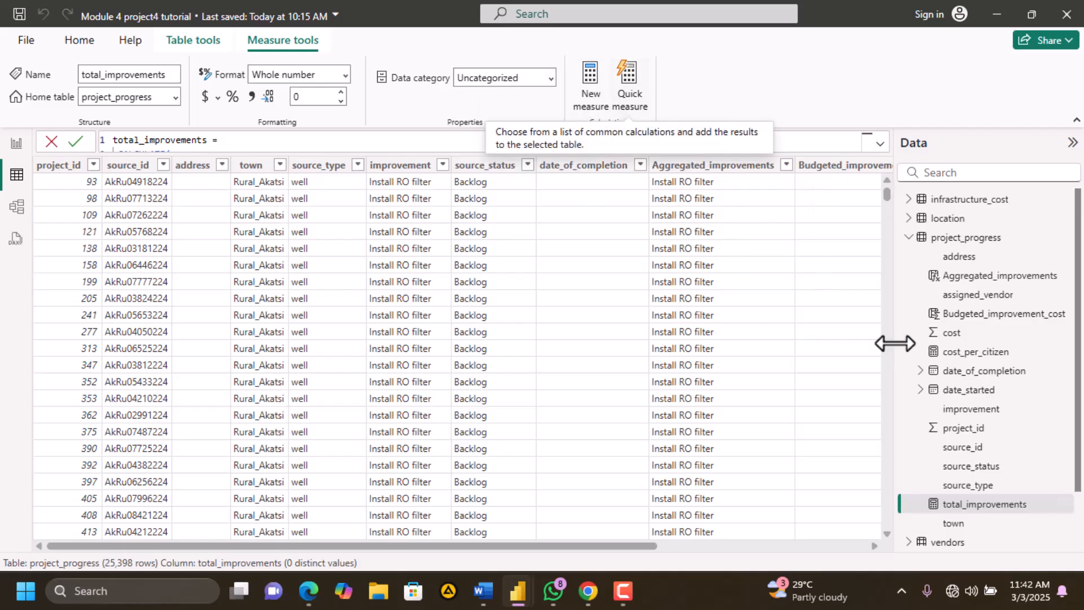
{"action": "left_click", "coordinate": [963, 238]}
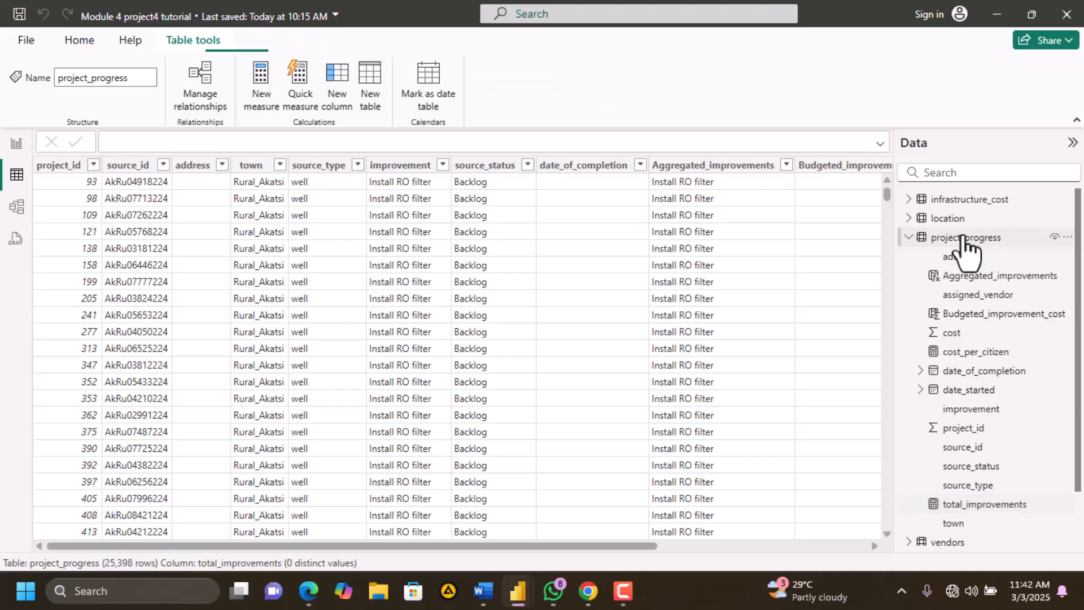
{"action": "left_click", "coordinate": [258, 81]}
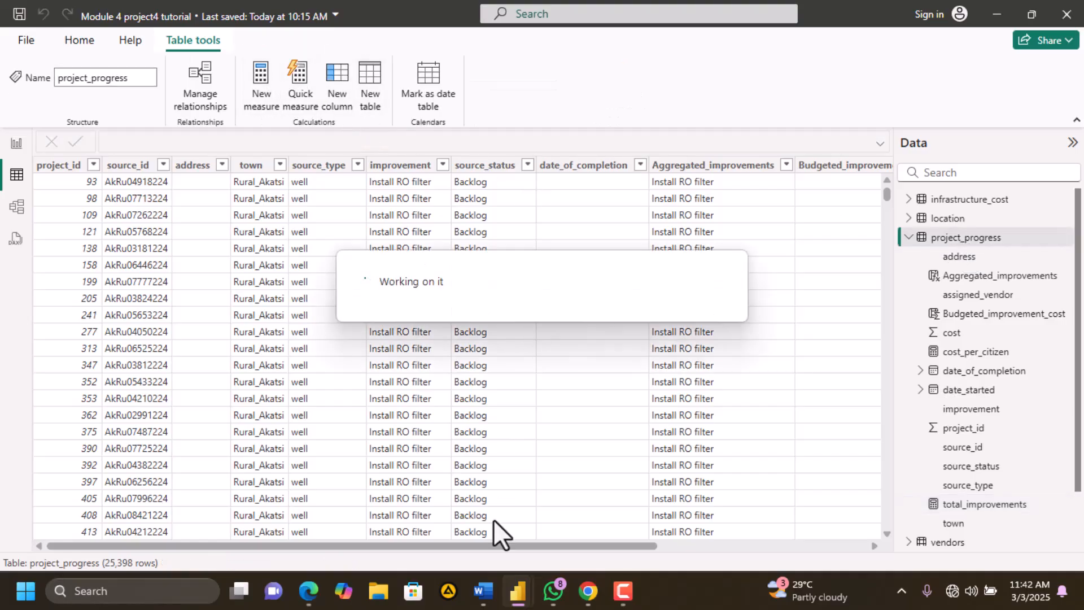
Check the required measure name in Part_4.pdf and replace the new measure's placeholder with number_completed_projects=
{"action": "left_click", "coordinate": [305, 592]}
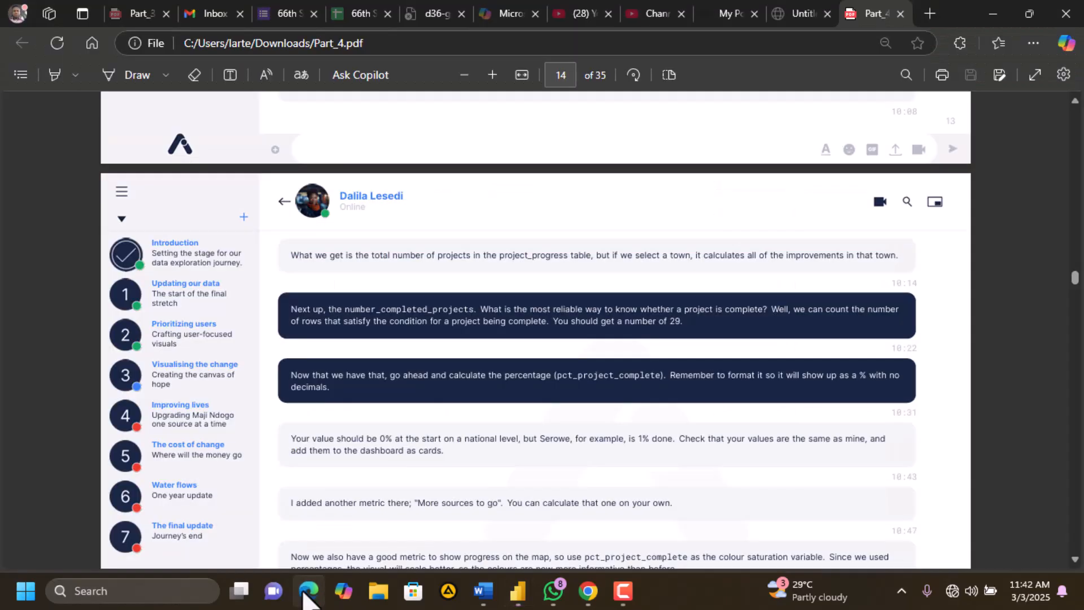
{"action": "left_click", "coordinate": [305, 592]}
{"action": "left_click_drag", "start_coordinate": [188, 138], "coordinate": [96, 138]}
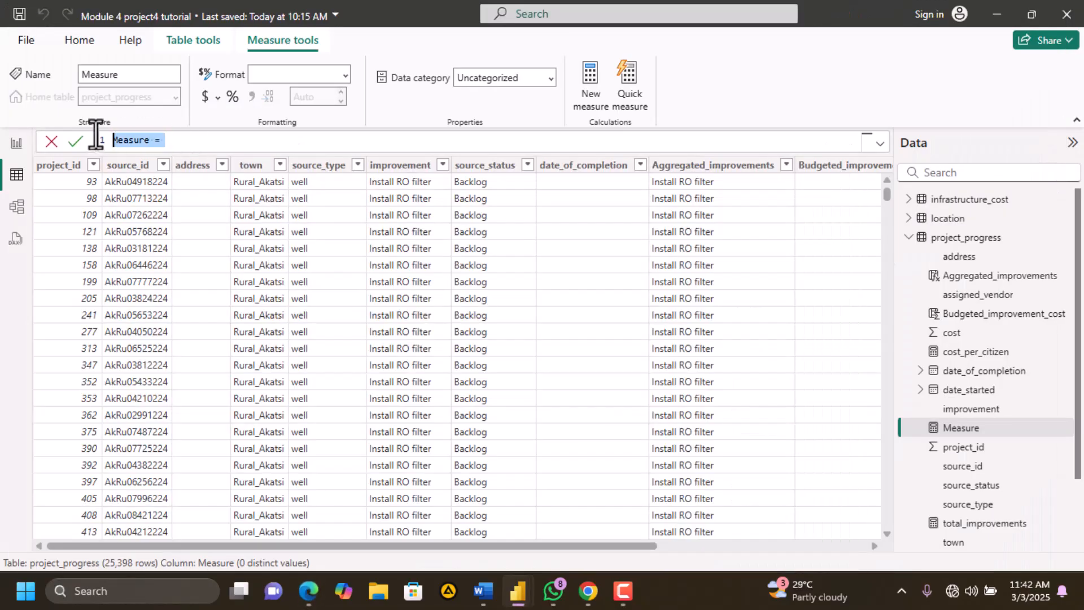
{"action": "type", "text": "number_"}
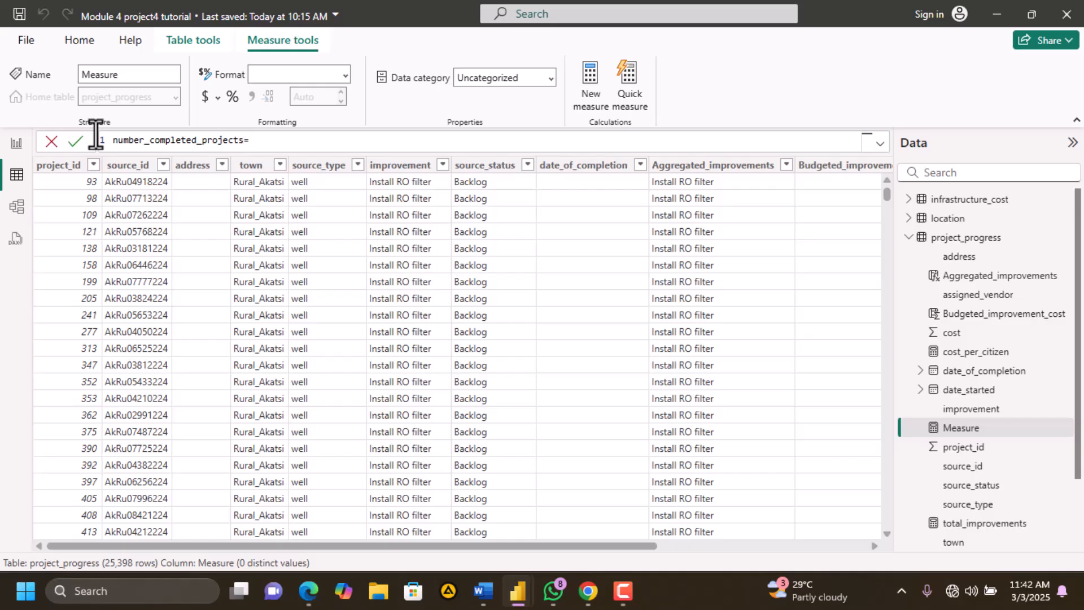
Begin the number_completed_projects formula with the COUNTX function, using project_progress as its table argument
{"action": "type", "text": "co"}
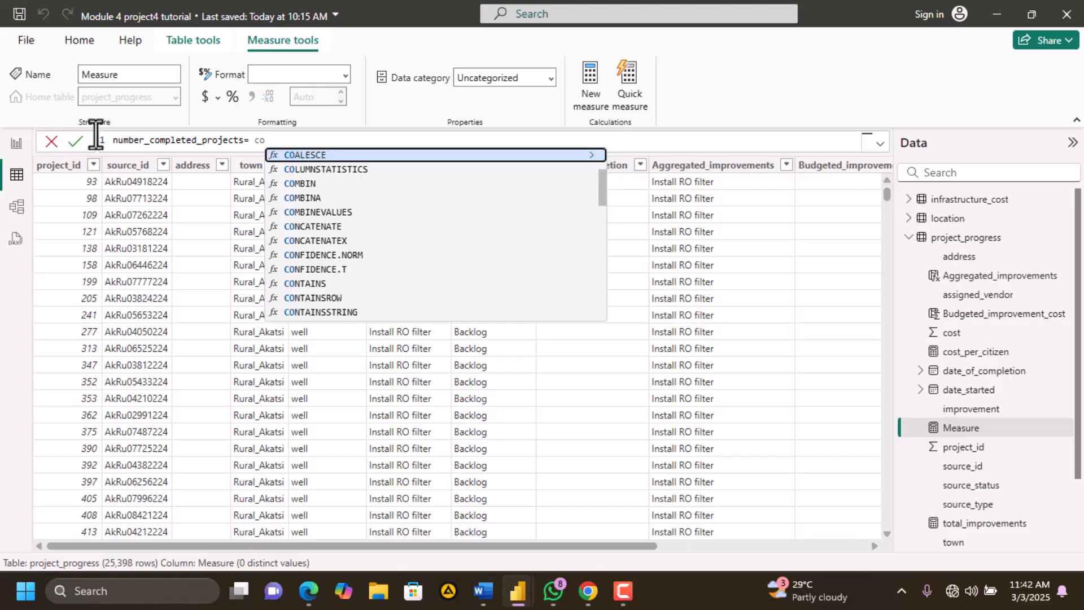
{"action": "key", "text": "BackSpace"}
{"action": "key", "text": "BackSpace"}
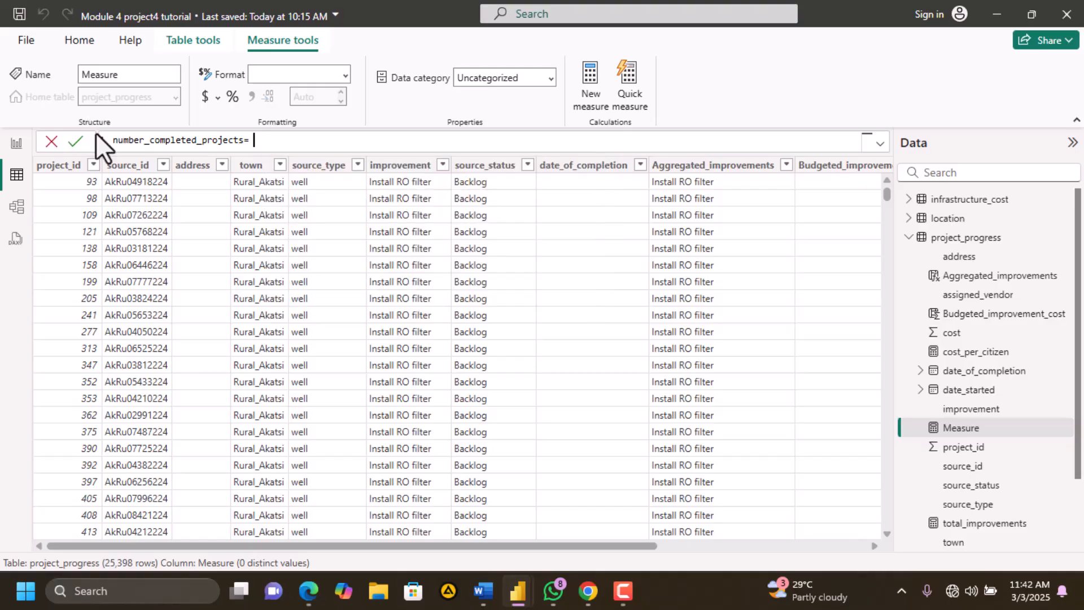
{"action": "type", "text": "COUNTX"}
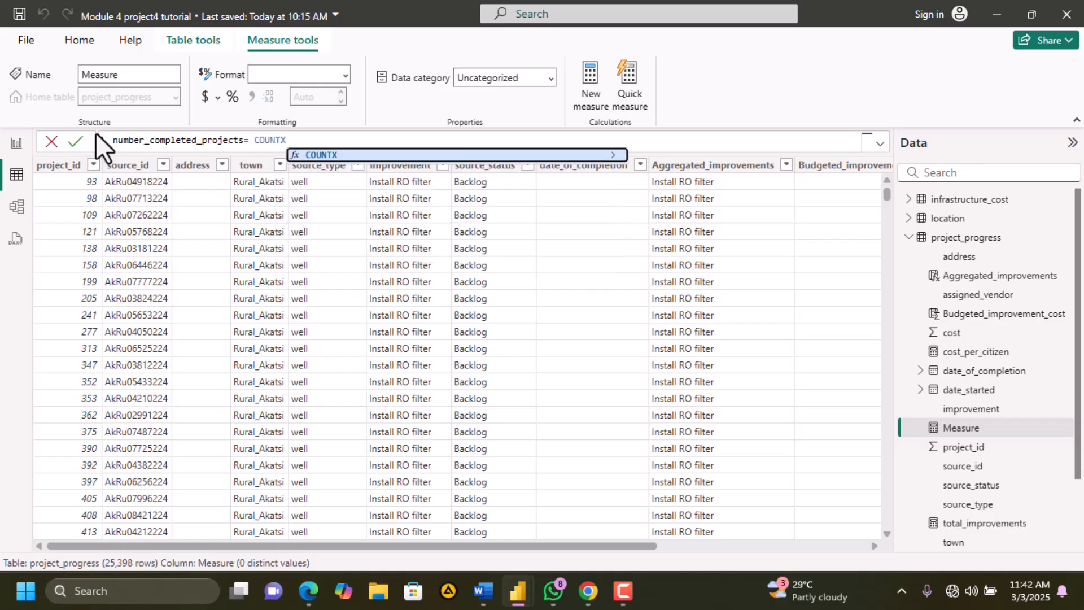
{"action": "type", "text": "("}
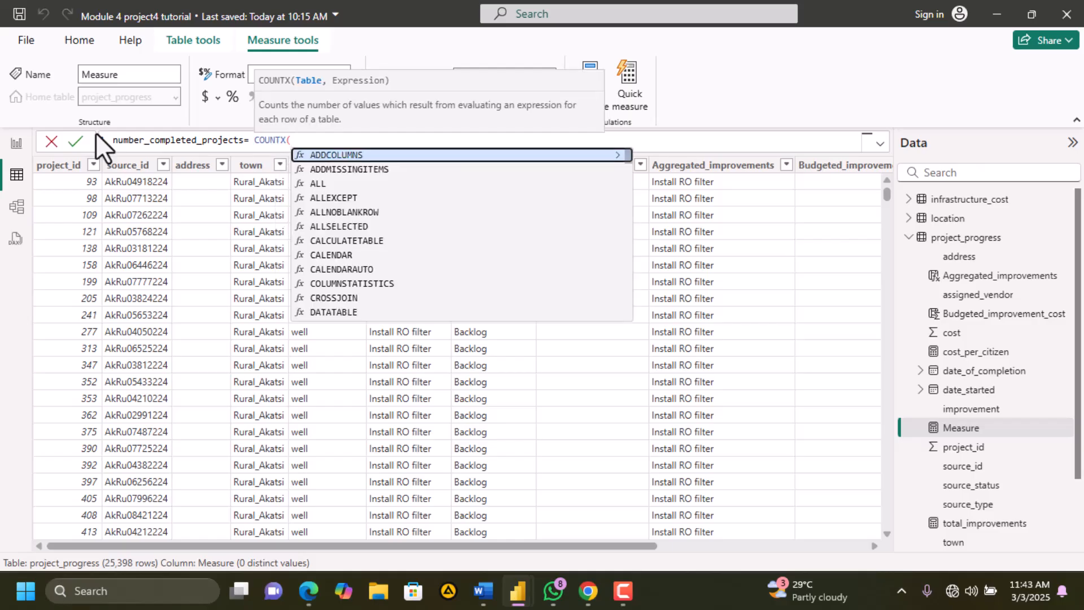
{"action": "type", "text": "pro"}
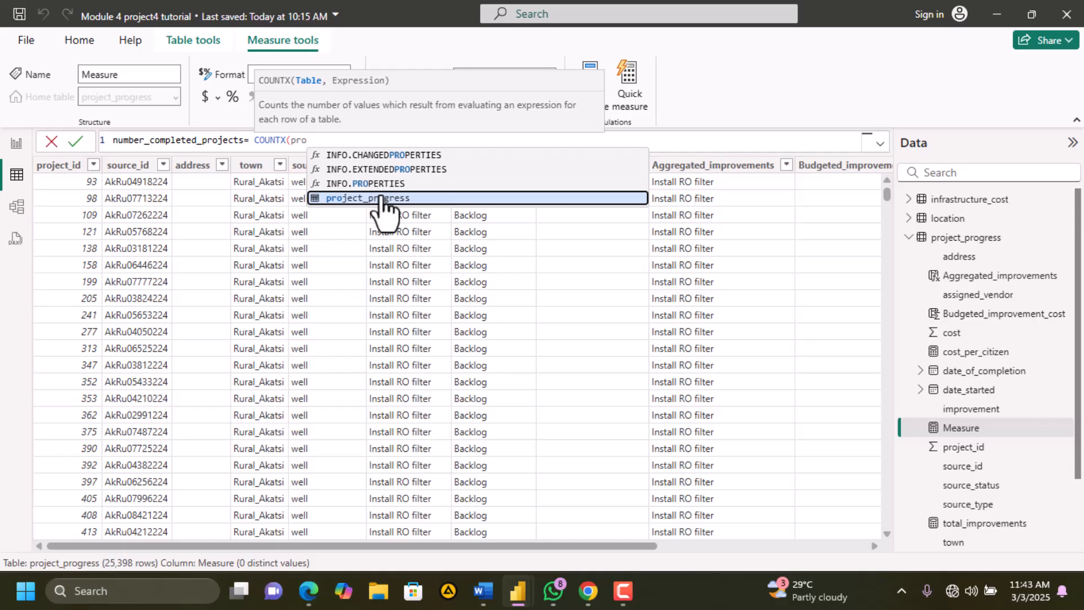
{"action": "left_click", "coordinate": [381, 198]}
{"action": "type", "text": ","}
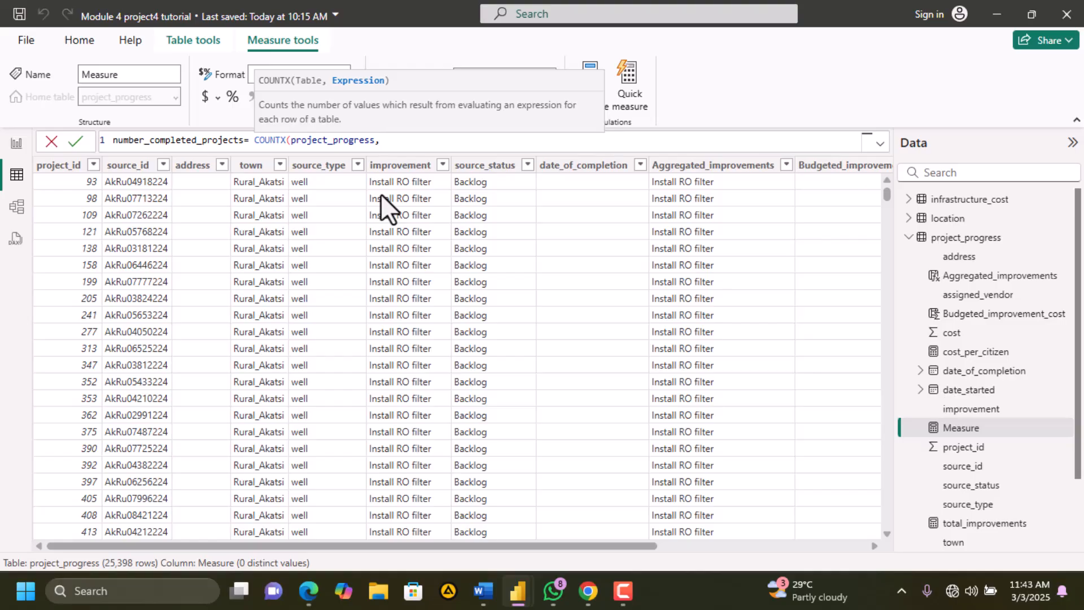
Complete the COUNTX expression with [source_status]=="Complete", commit the number_completed_projects measure and return to report view
{"action": "type", "text": "[s"}
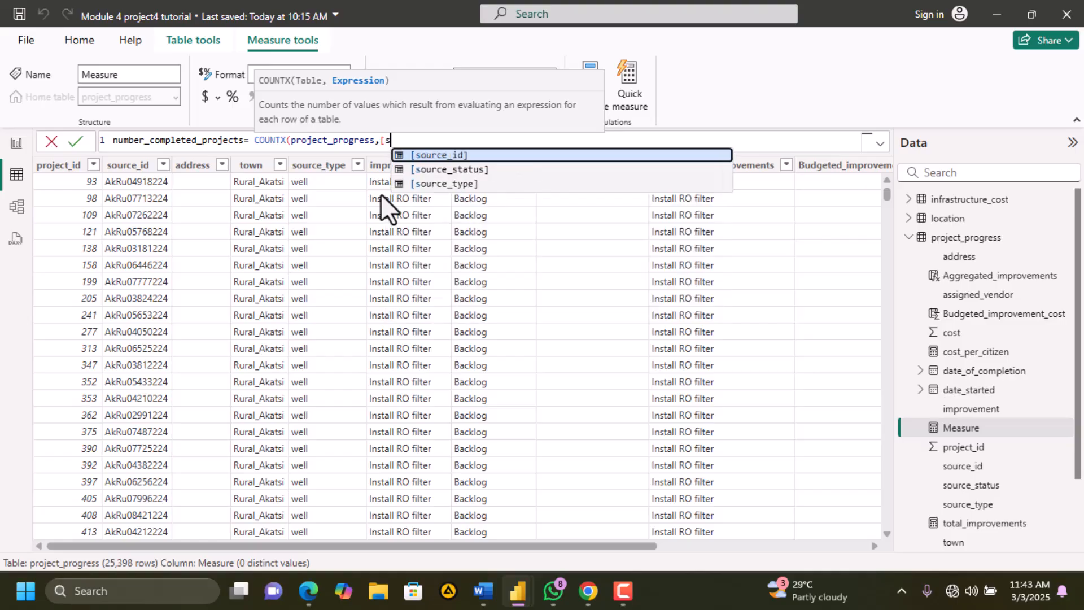
{"action": "left_click", "coordinate": [476, 171]}
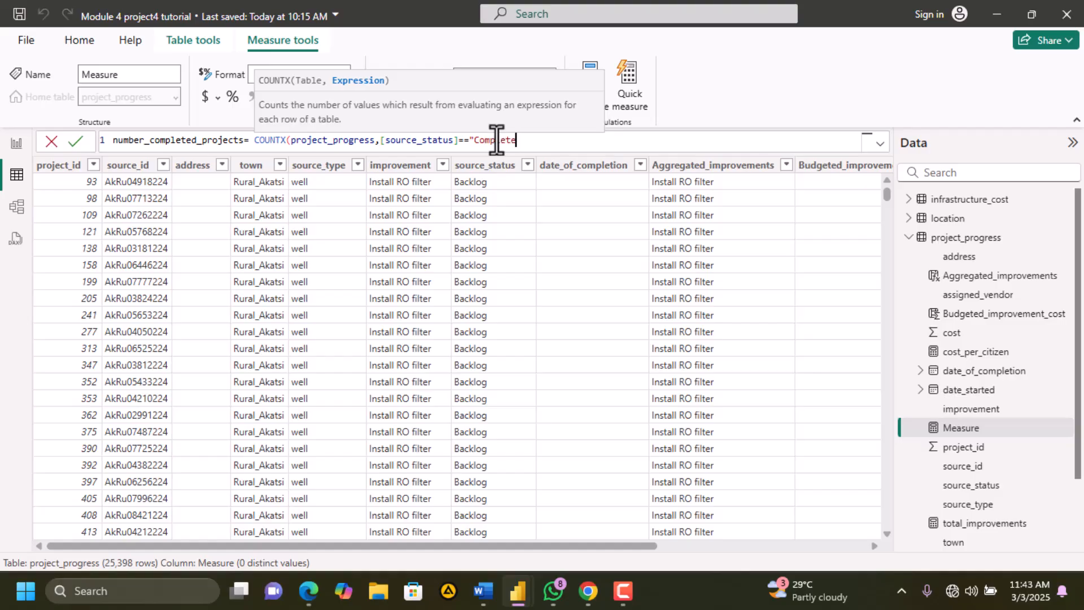
{"action": "type", "text": "==\"Complete\")"}
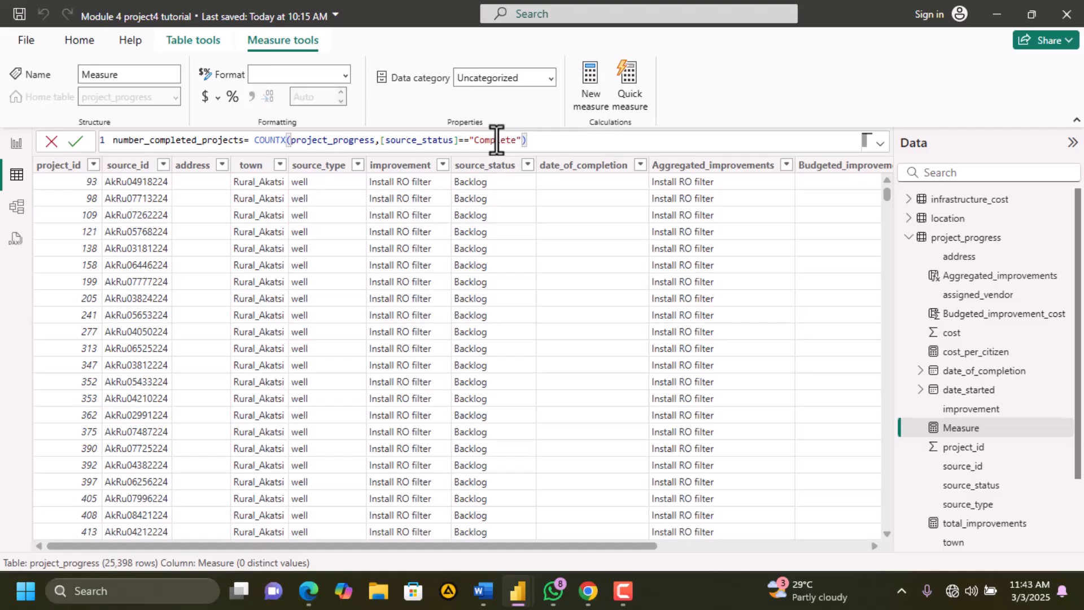
{"action": "left_click", "coordinate": [79, 141]}
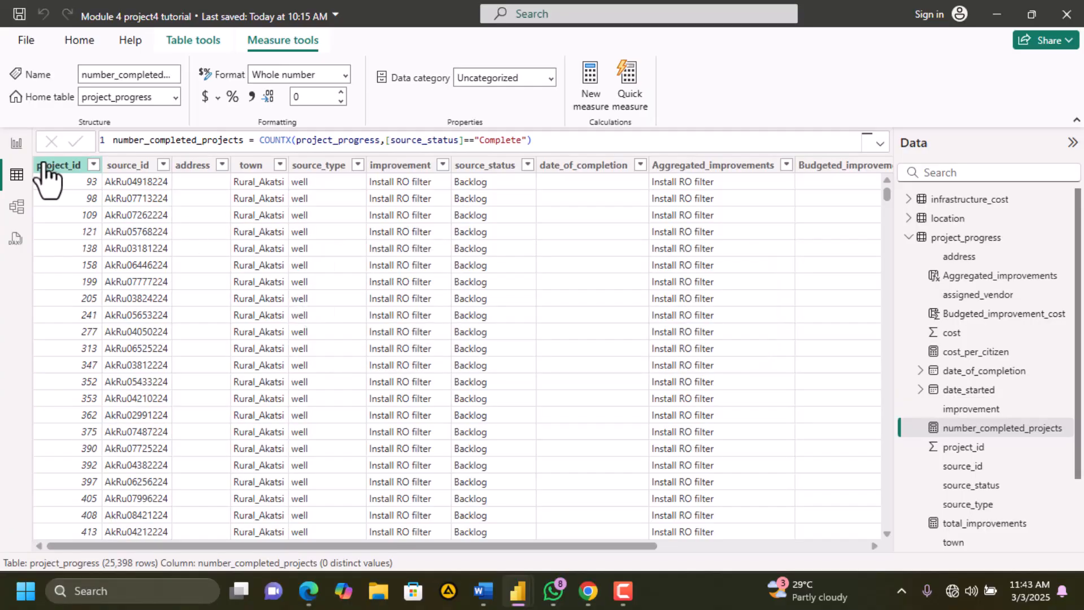
{"action": "left_click", "coordinate": [17, 142]}
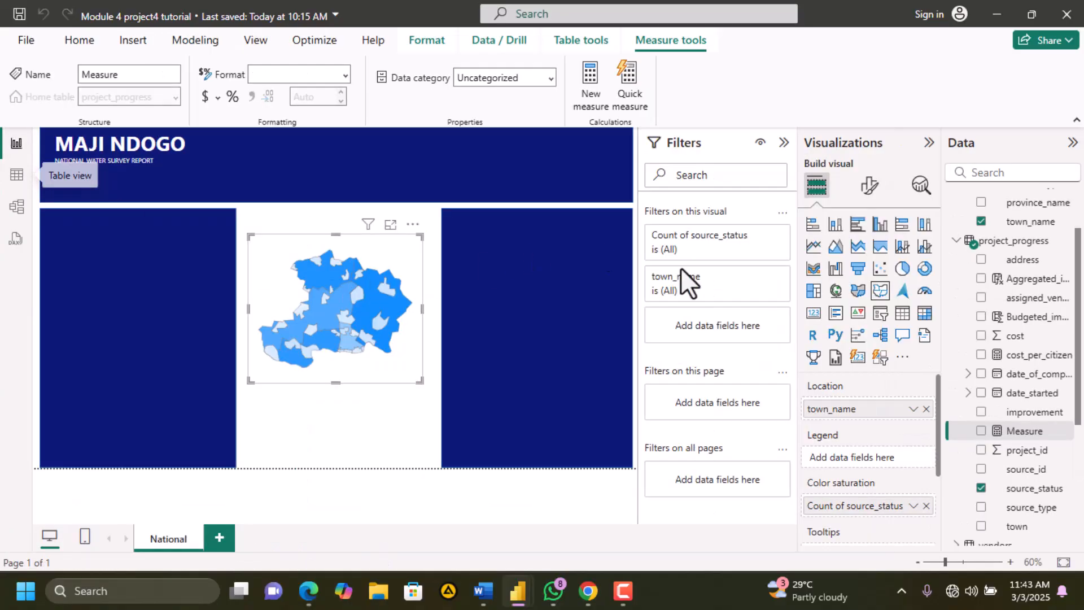
Add a card visual to the National page and assign the number_completed_projects measure to it
{"action": "left_click", "coordinate": [577, 473]}
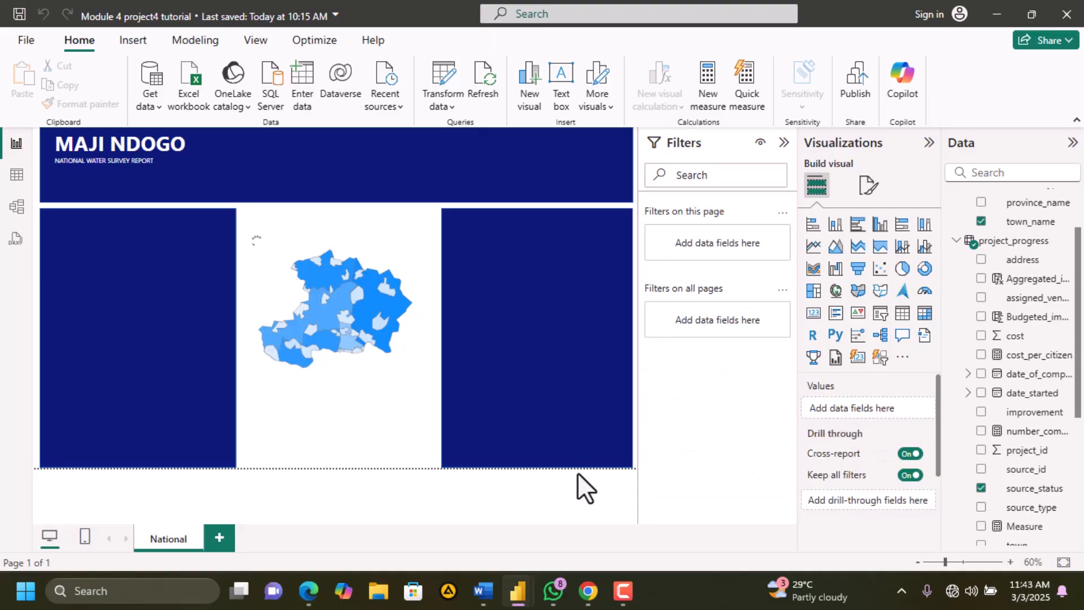
{"action": "left_click", "coordinate": [814, 314]}
{"action": "left_click_drag", "start_coordinate": [1043, 437], "coordinate": [443, 252]}
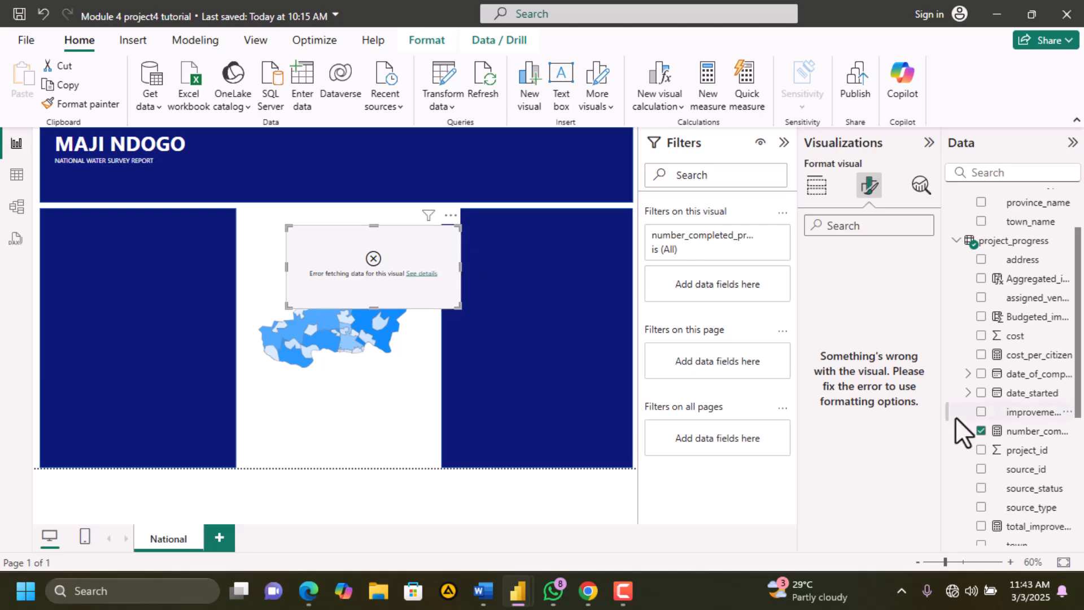
{"action": "left_click_drag", "start_coordinate": [1053, 437], "coordinate": [401, 256]}
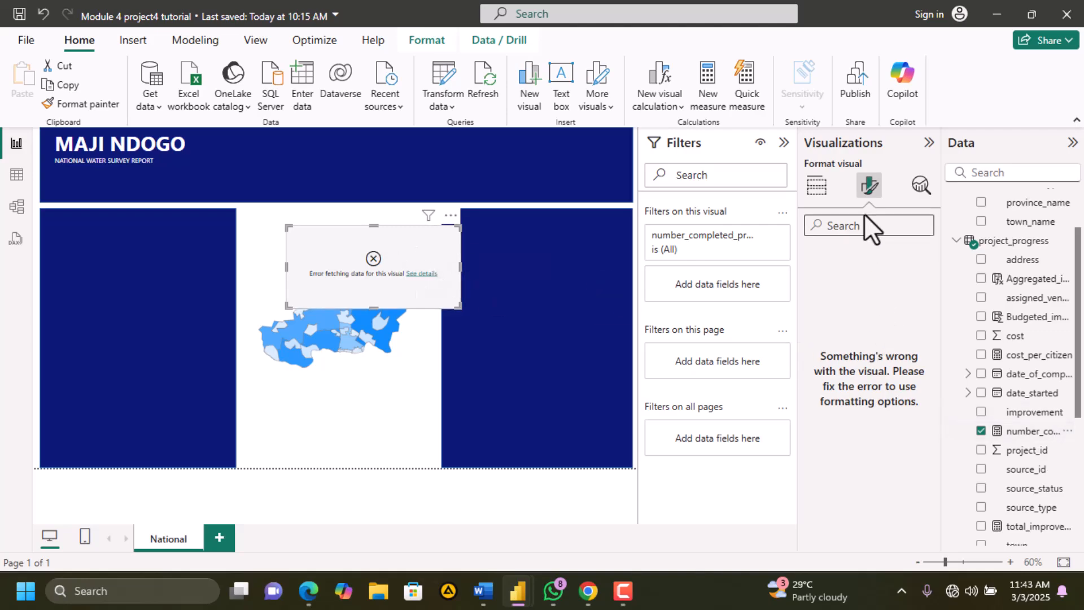
{"action": "left_click", "coordinate": [812, 189]}
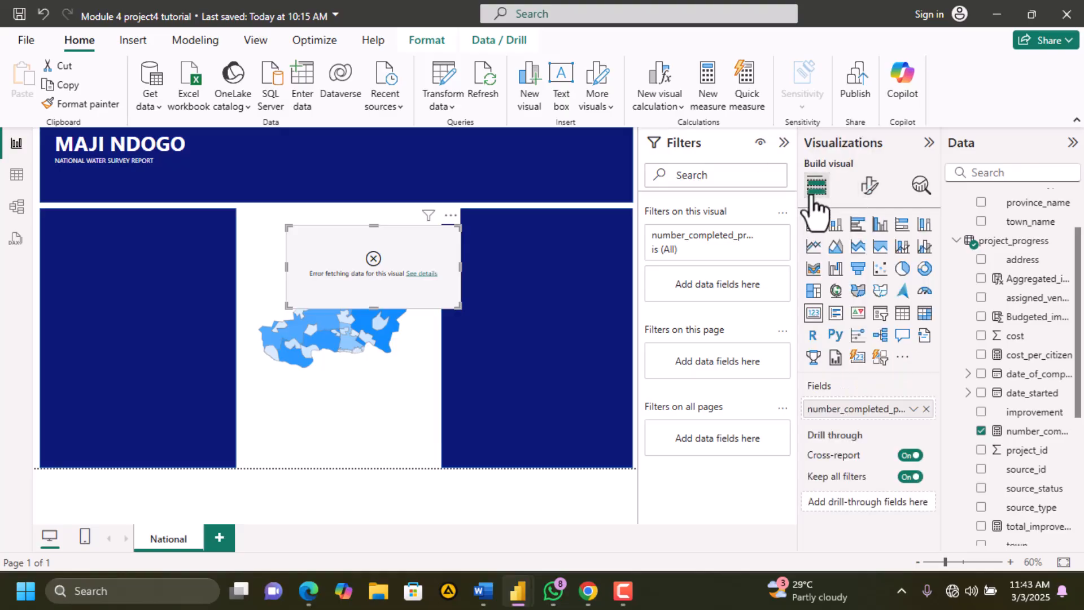
Open the number_completed_projects formula for editing in table view, keeping the comma between its table and expression arguments
{"action": "double_click", "coordinate": [1026, 434]}
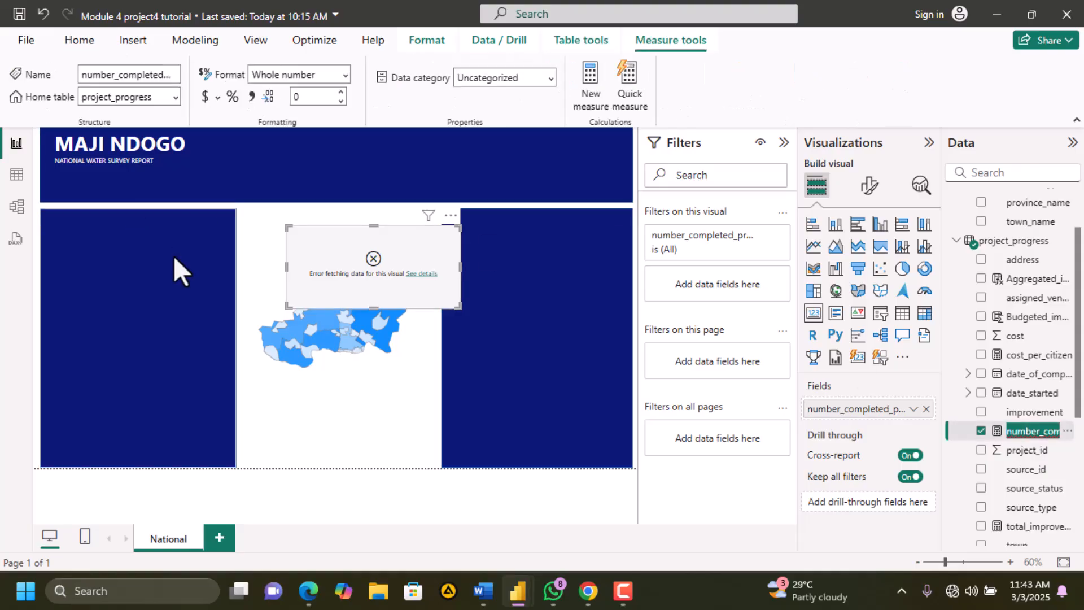
{"action": "left_click", "coordinate": [15, 155]}
{"action": "left_click", "coordinate": [17, 174]}
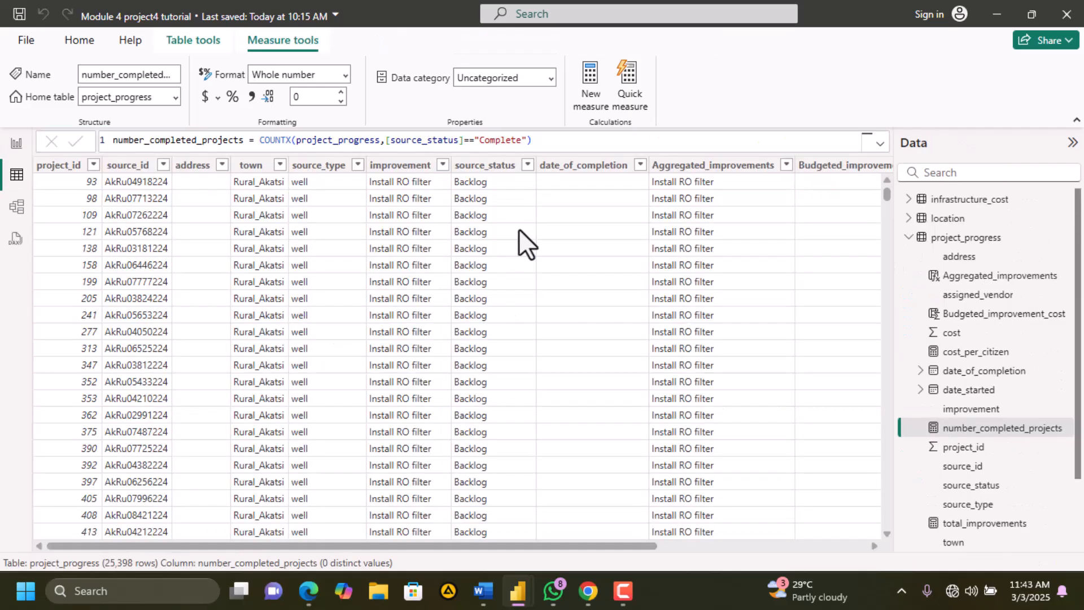
{"action": "left_click", "coordinate": [530, 141]}
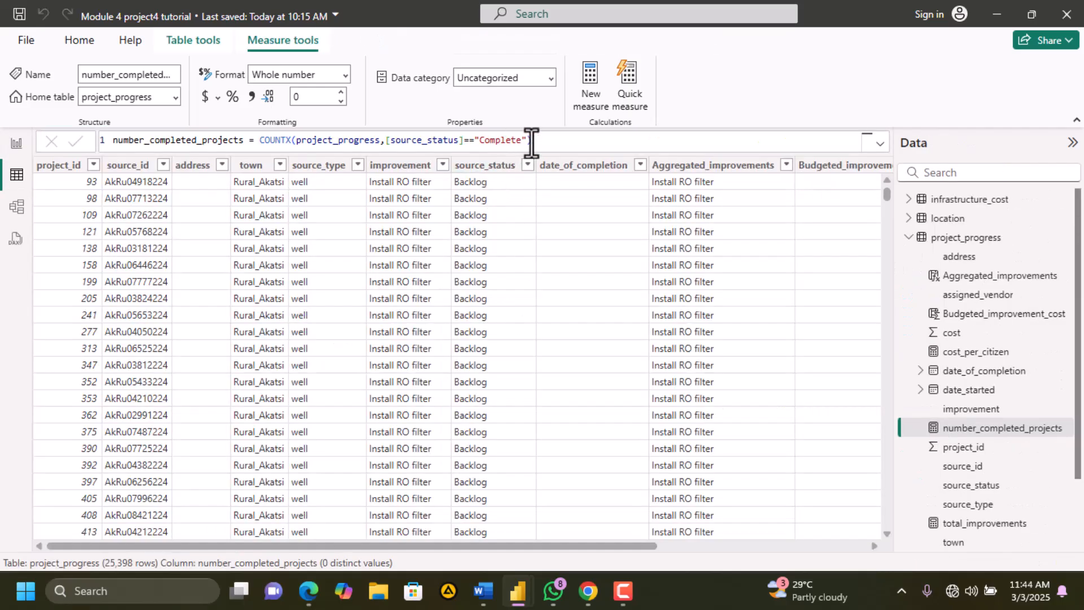
{"action": "left_click", "coordinate": [382, 141]}
{"action": "key", "text": "BackSpace"}
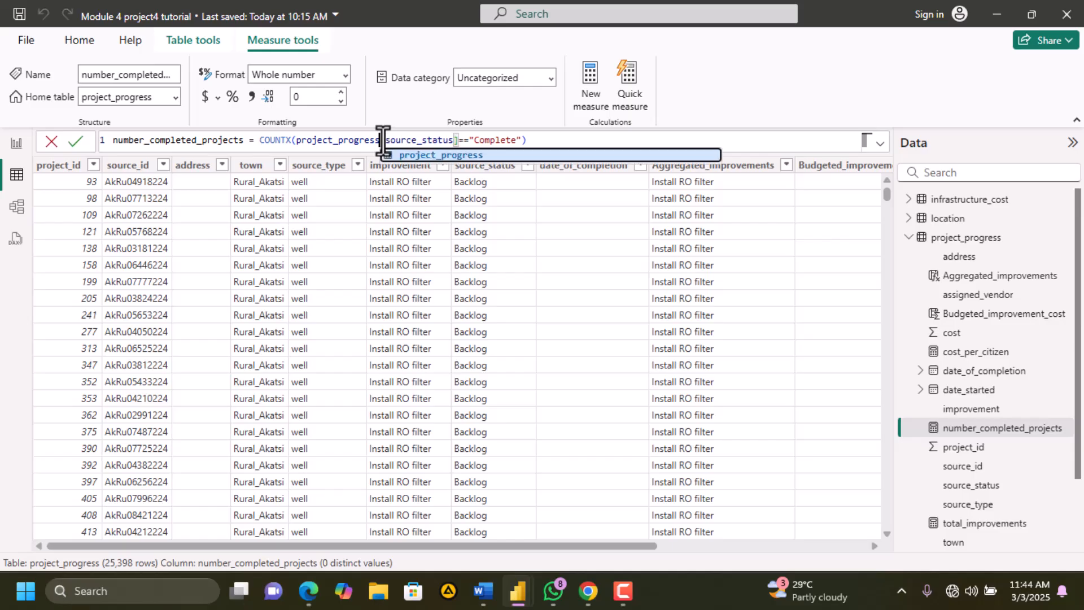
{"action": "type", "text": ","}
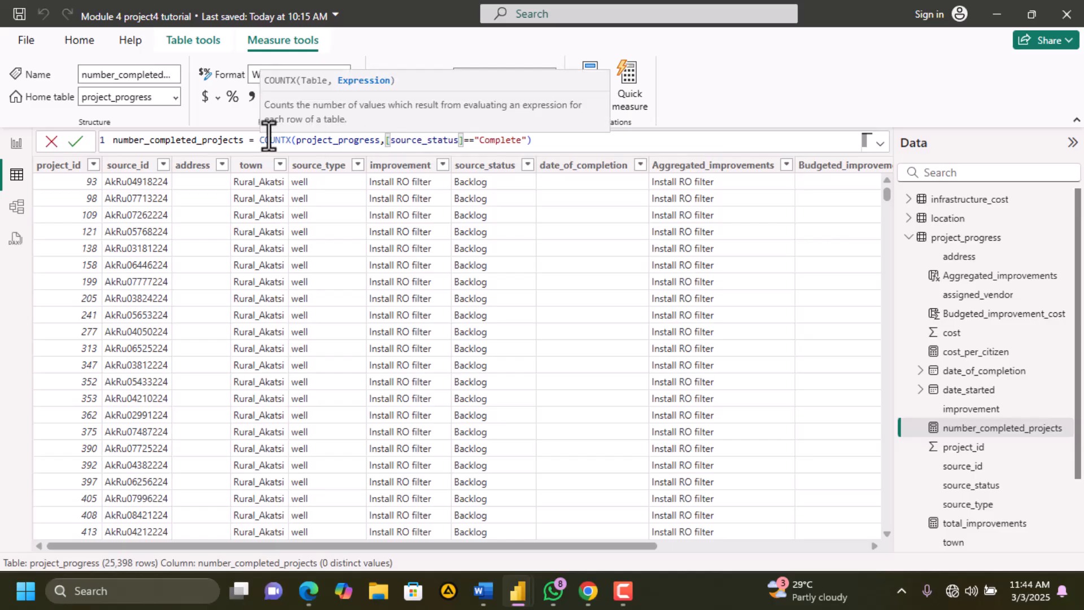
Change COUNTX to COUNT in the number_completed_projects formula and insert CALCULATE( in front of it
{"action": "left_click", "coordinate": [289, 140]}
{"action": "double_click", "coordinate": [289, 139]}
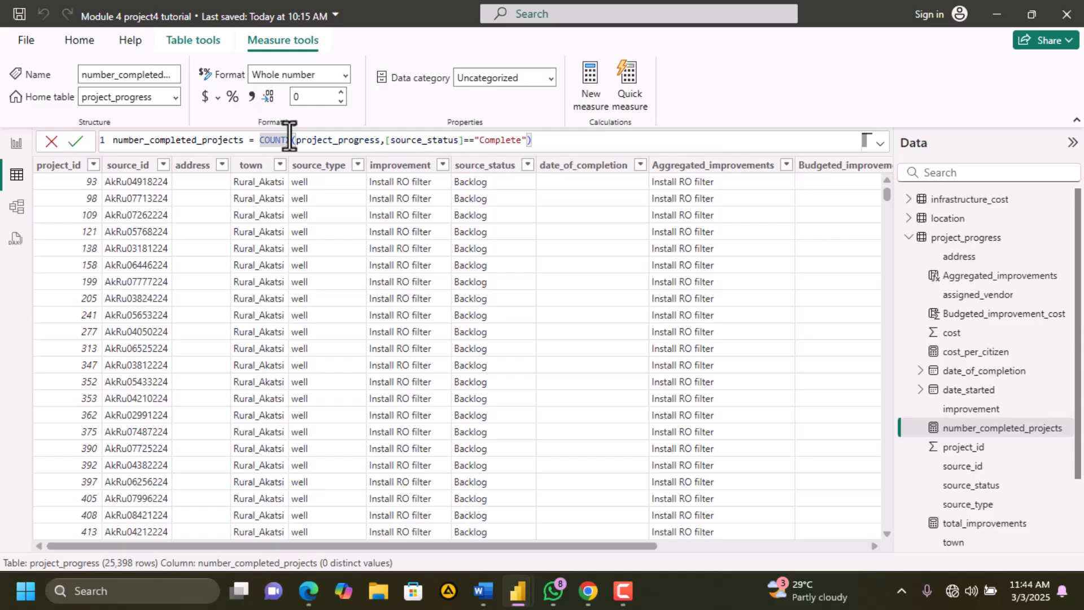
{"action": "key", "text": "BackSpace"}
{"action": "left_click", "coordinate": [259, 141]}
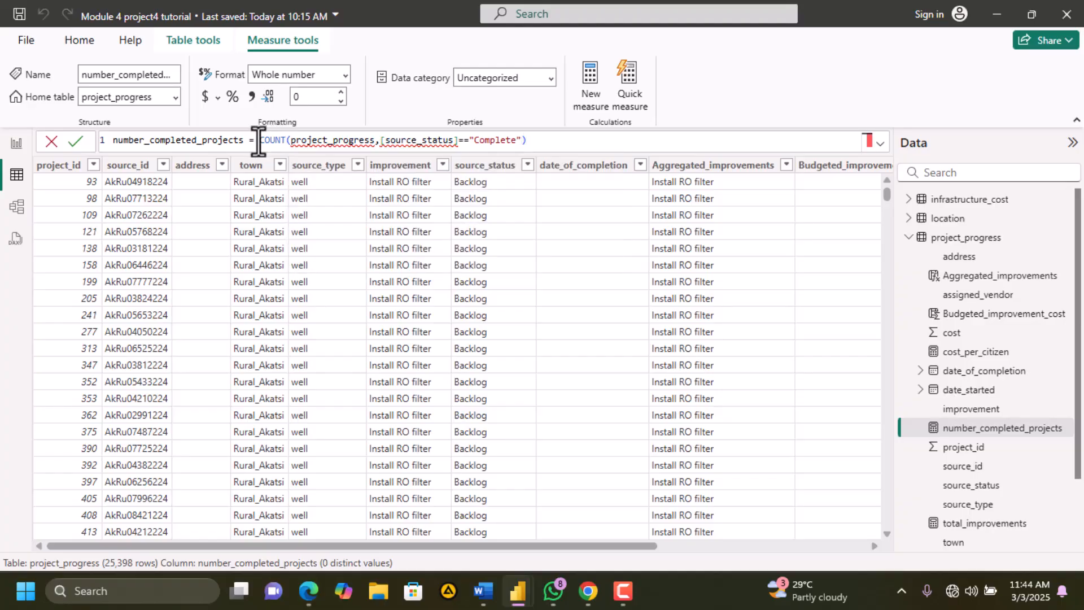
{"action": "type", "text": "cal"}
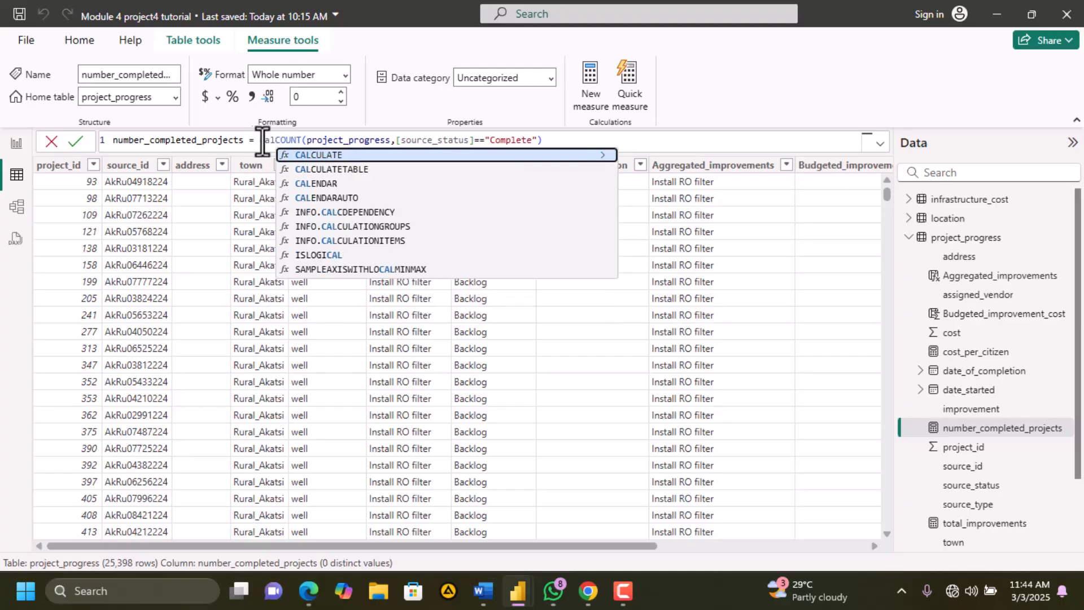
{"action": "left_click", "coordinate": [305, 155]}
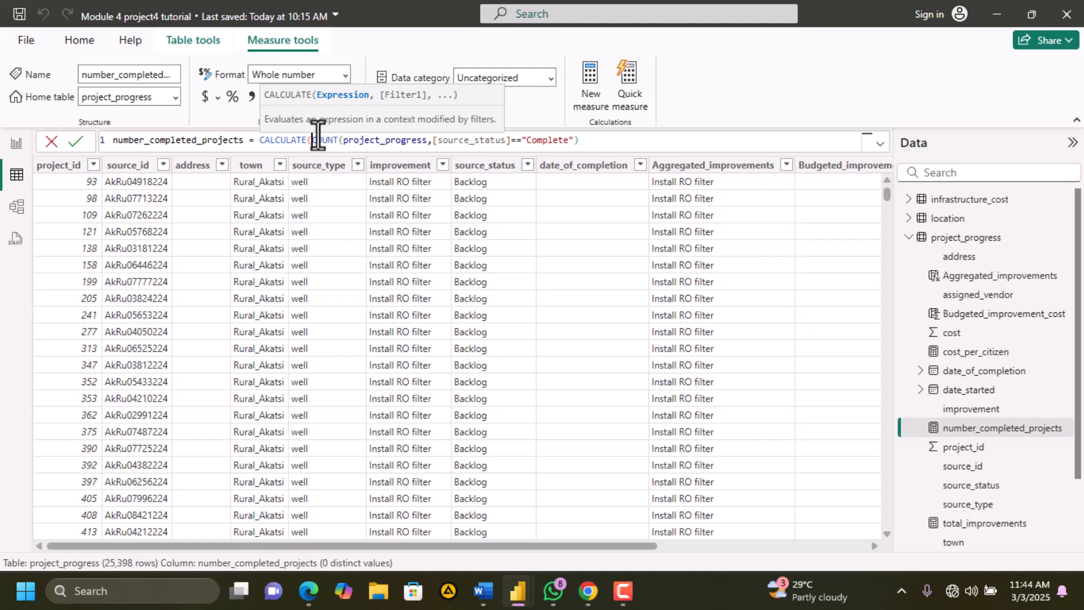
Remove COUNT( and the [source_status]=="Complete" condition, reducing the formula to CALCULATE(project_progress,
{"action": "left_click_drag", "start_coordinate": [312, 140], "coordinate": [341, 144]}
{"action": "key", "text": "BackSpace"}
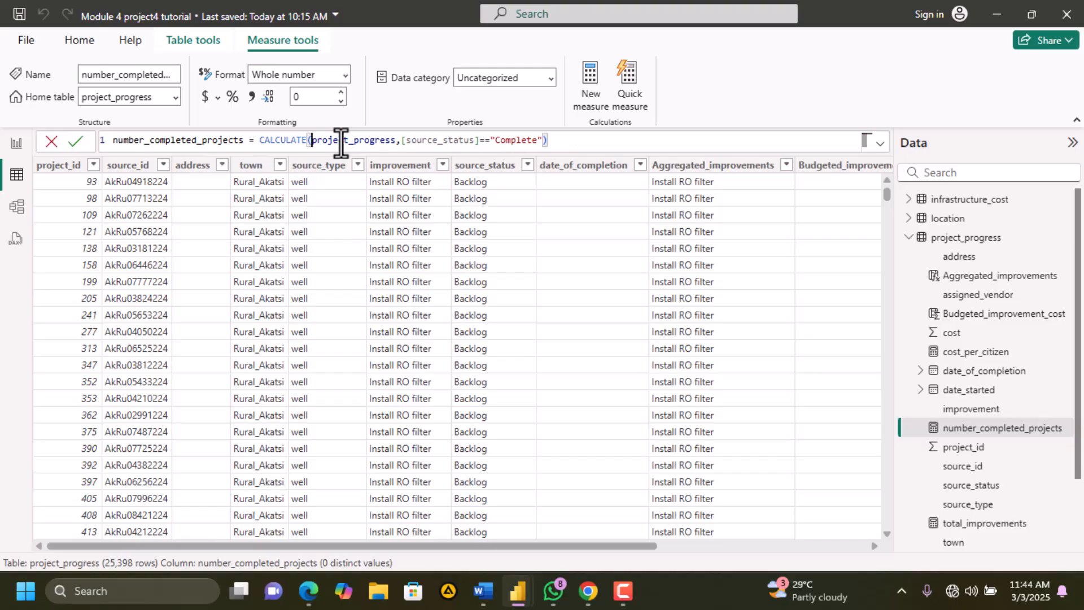
{"action": "left_click_drag", "start_coordinate": [400, 140], "coordinate": [629, 141]}
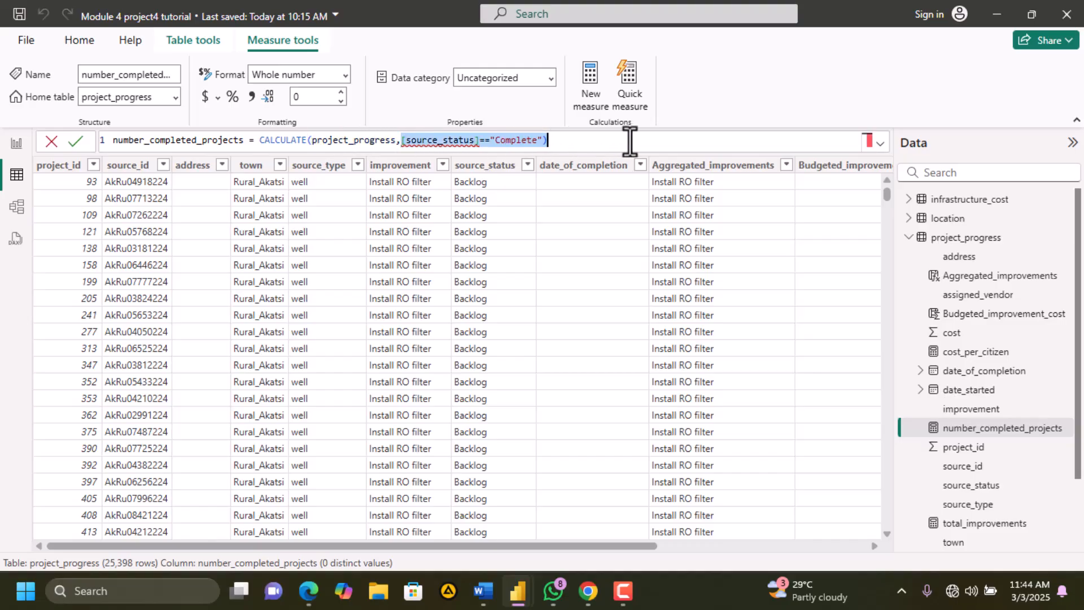
{"action": "key", "text": "BackSpace"}
{"action": "key", "text": "BackSpace"}
{"action": "type", "text": ","}
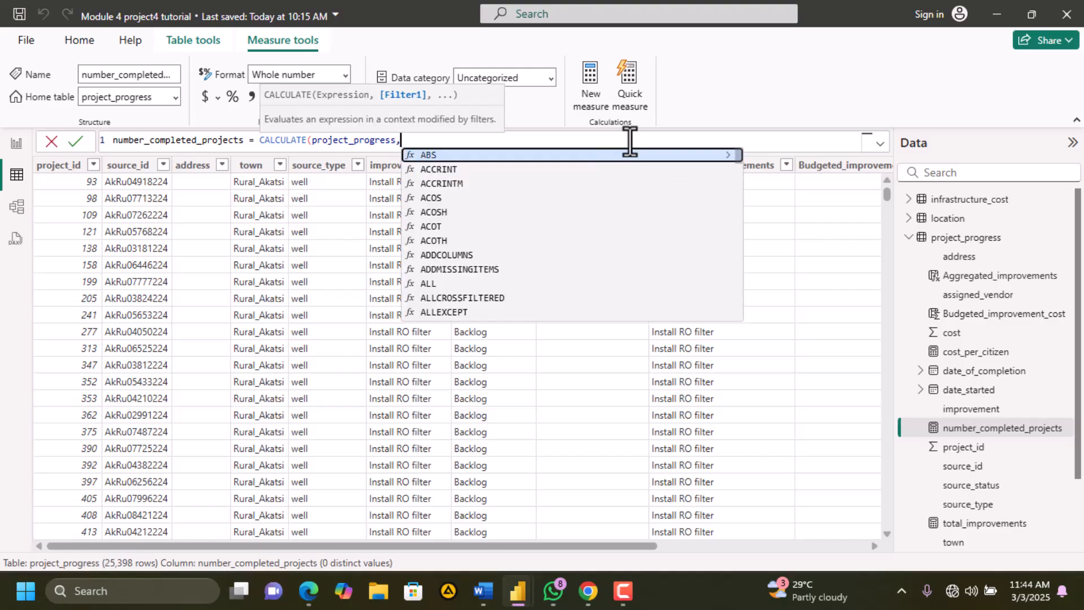
Replace project_progress inside CALCULATE with COUNT([source_status]) as the expression argument
{"action": "double_click", "coordinate": [393, 142]}
{"action": "left_click_drag", "start_coordinate": [393, 142], "coordinate": [311, 143]}
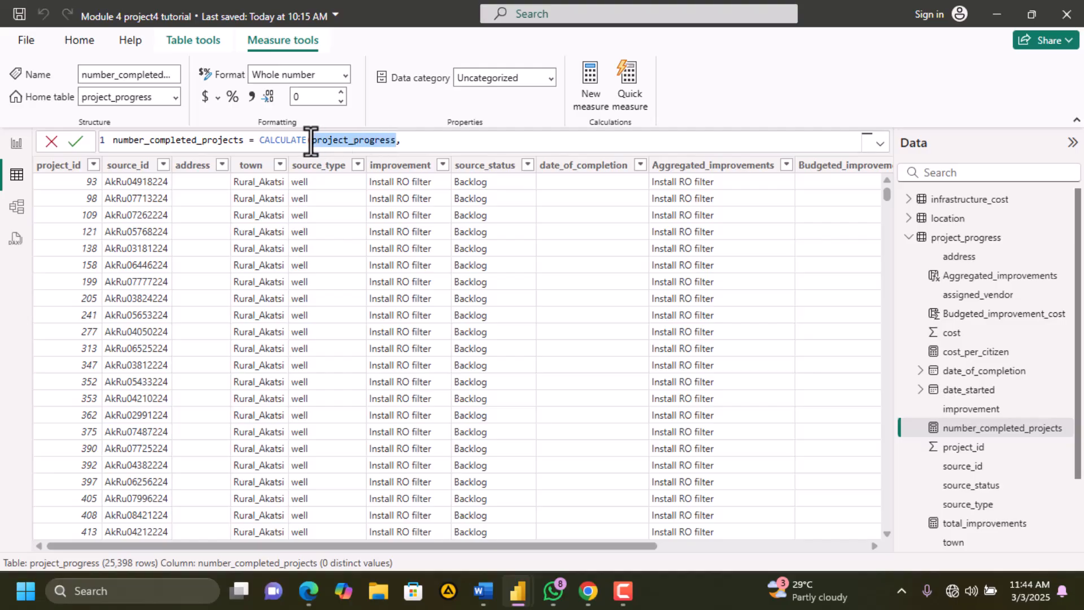
{"action": "type", "text": "cou"}
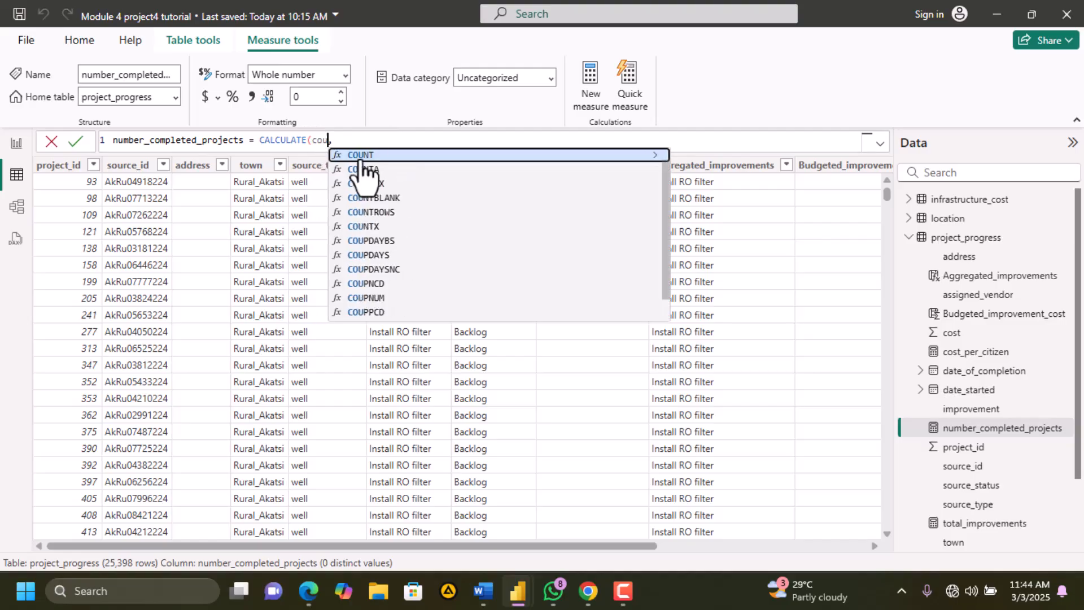
{"action": "key", "text": "Tab"}
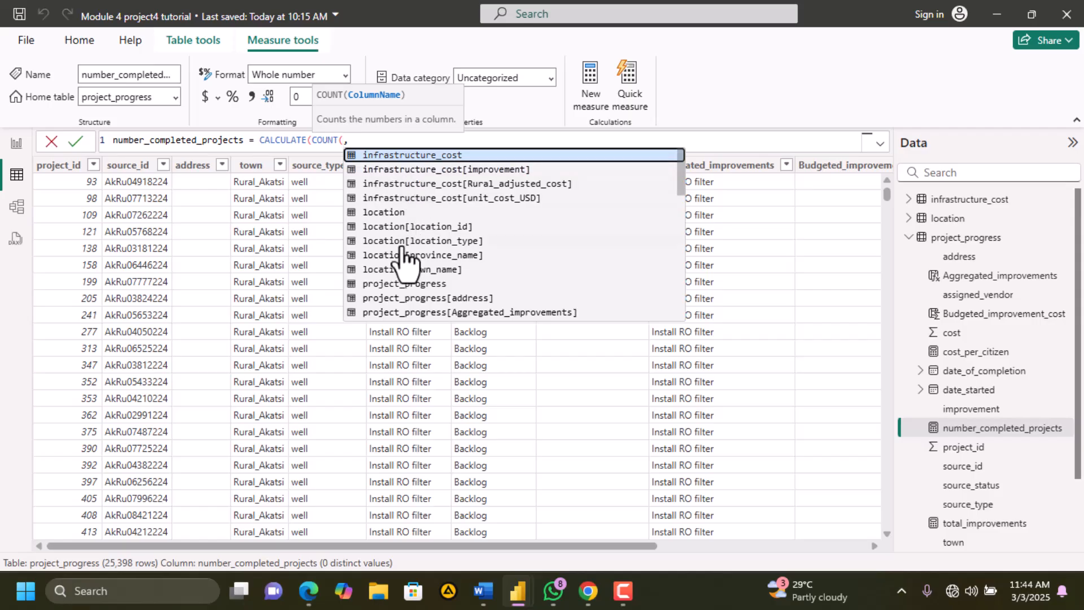
{"action": "type", "text": "["}
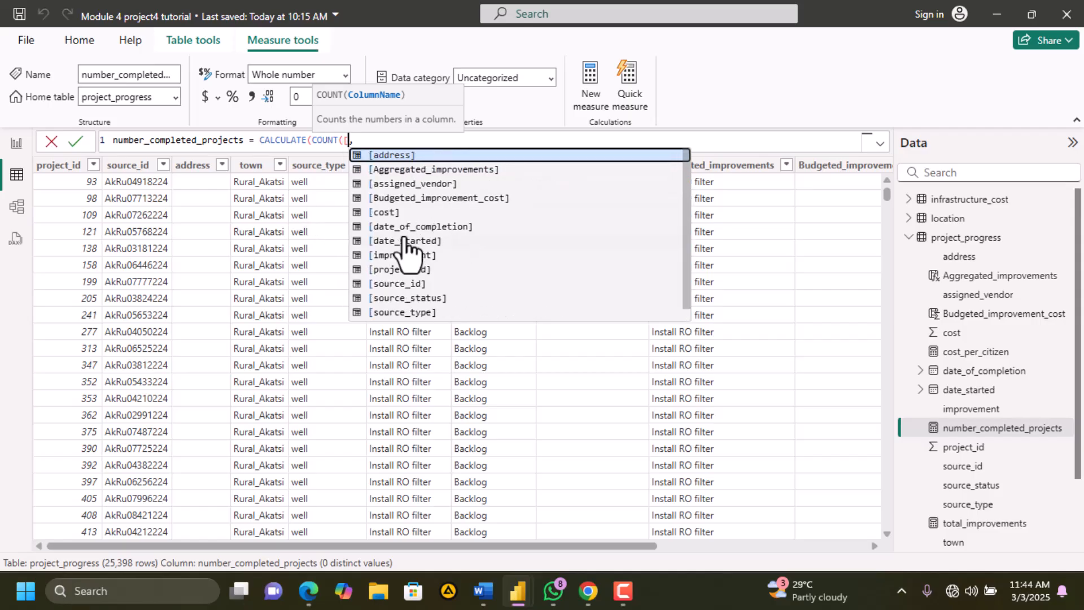
{"action": "left_click", "coordinate": [422, 300]}
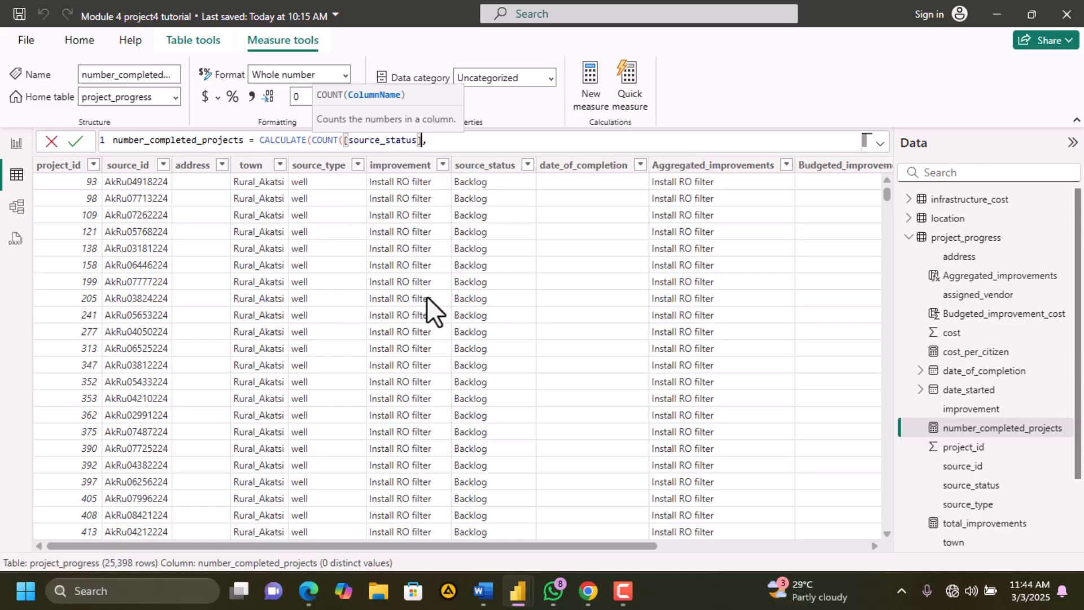
{"action": "left_click", "coordinate": [432, 142]}
{"action": "key", "text": "BackSpace"}
{"action": "type", "text": ","}
{"action": "key", "text": "BackSpace"}
{"action": "type", "text": ")"}
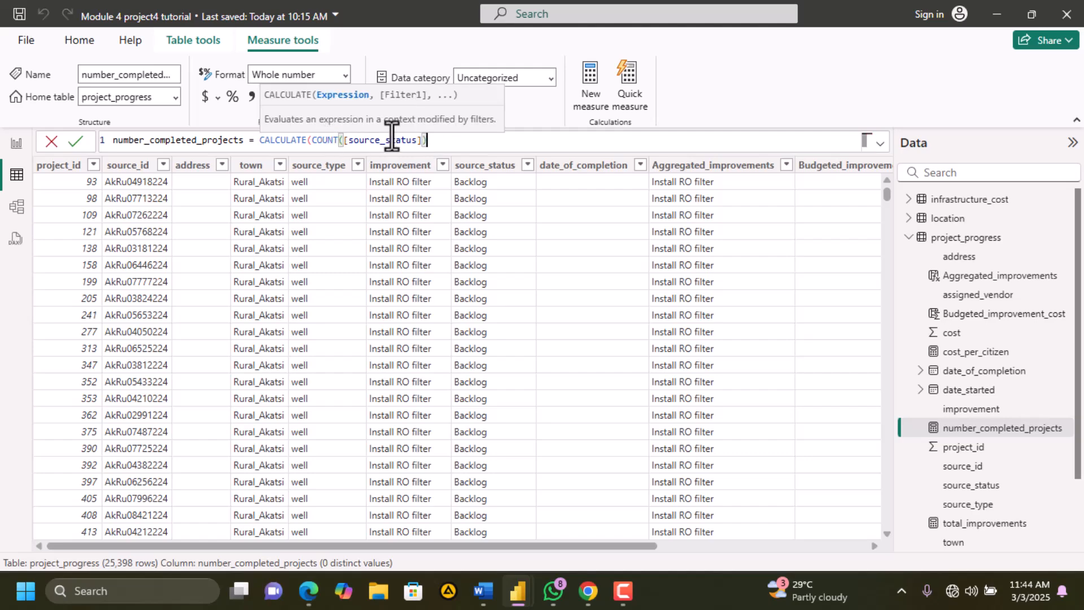
Add a FILTER function as CALCULATE's second argument, with project_progress as its table
{"action": "type", "text": ",fil"}
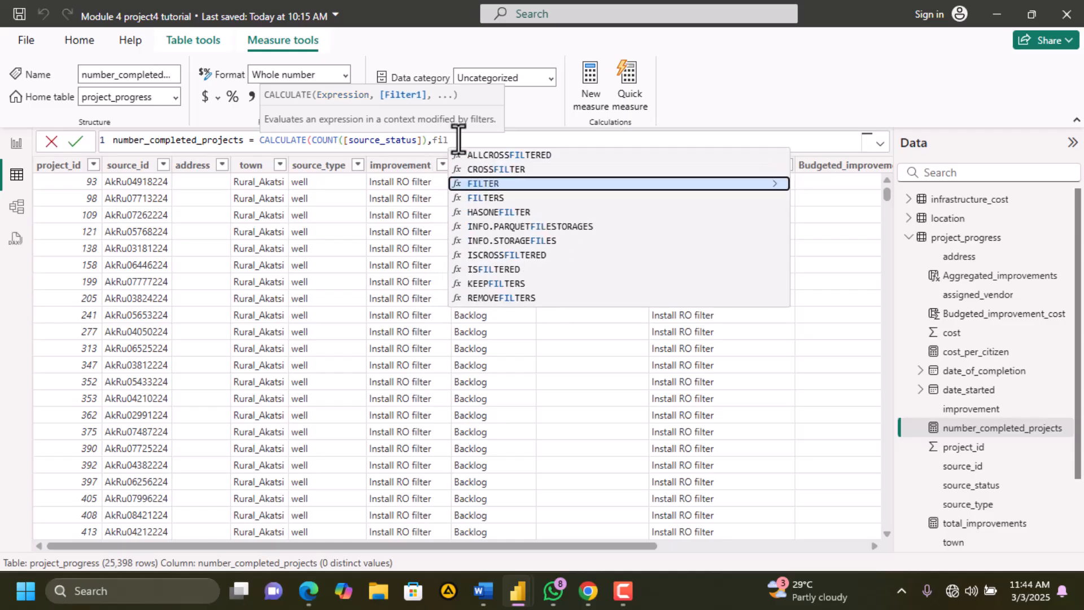
{"action": "left_click", "coordinate": [481, 185]}
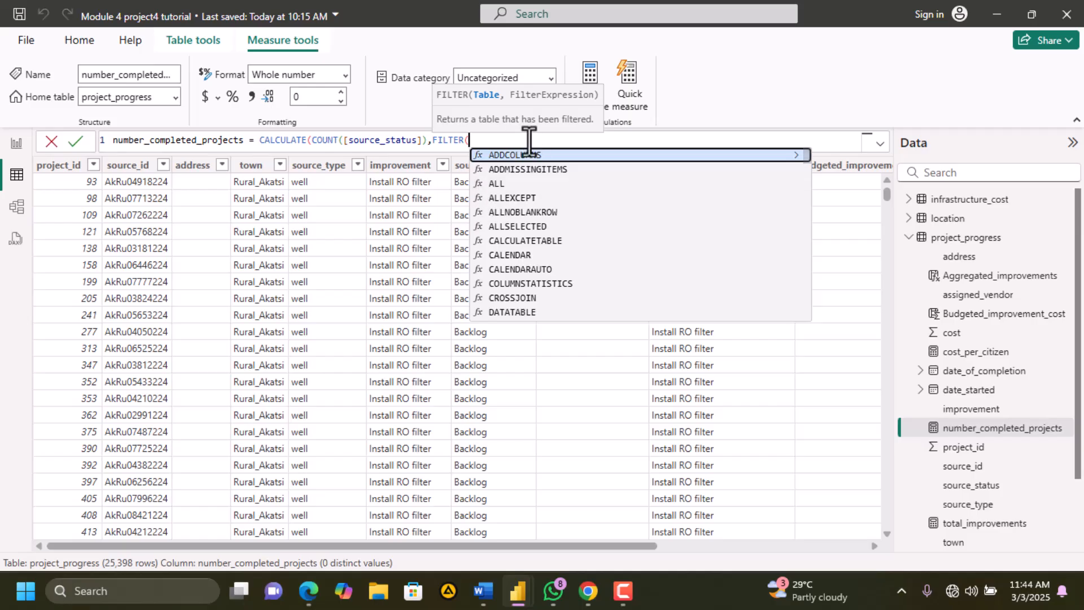
{"action": "type", "text": "pro"}
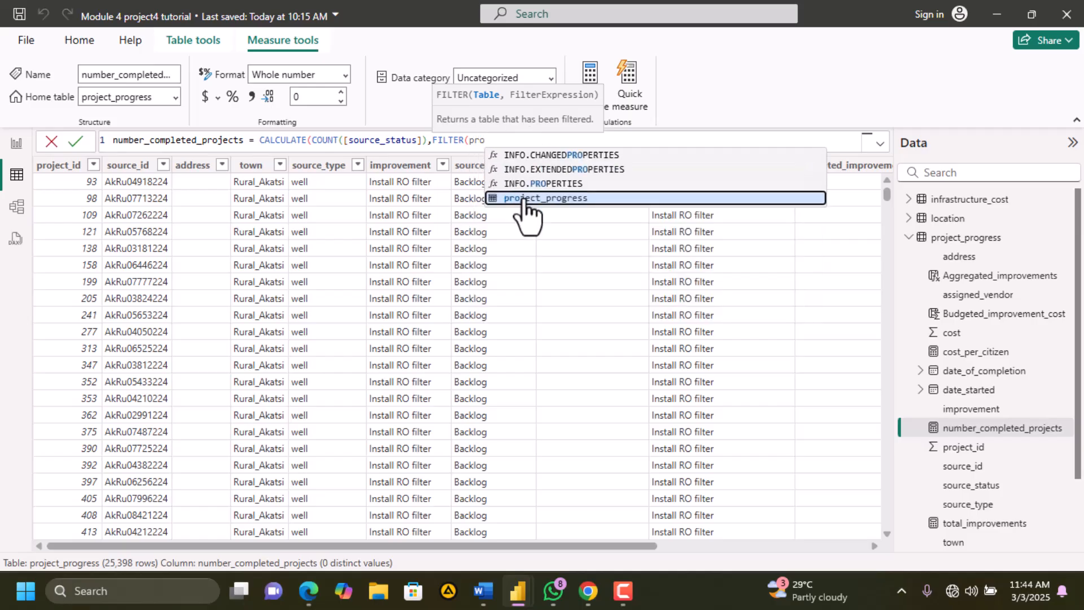
{"action": "left_click", "coordinate": [536, 199]}
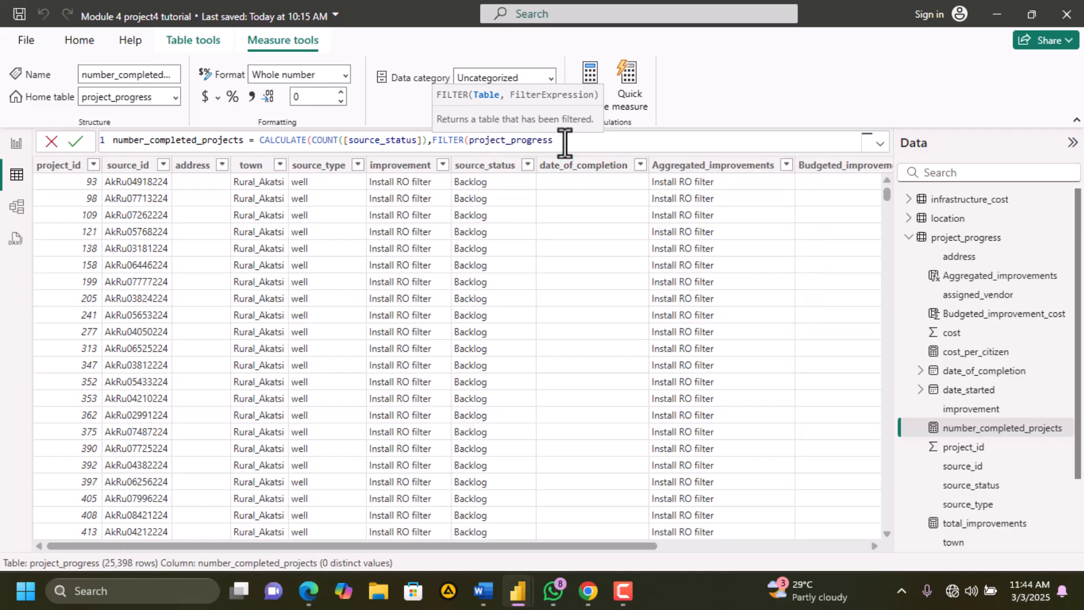
Complete the FILTER with the condition [source_status]=="Complete", close both functions and commit the number_completed_projects measure
{"action": "type", "text": ",["}
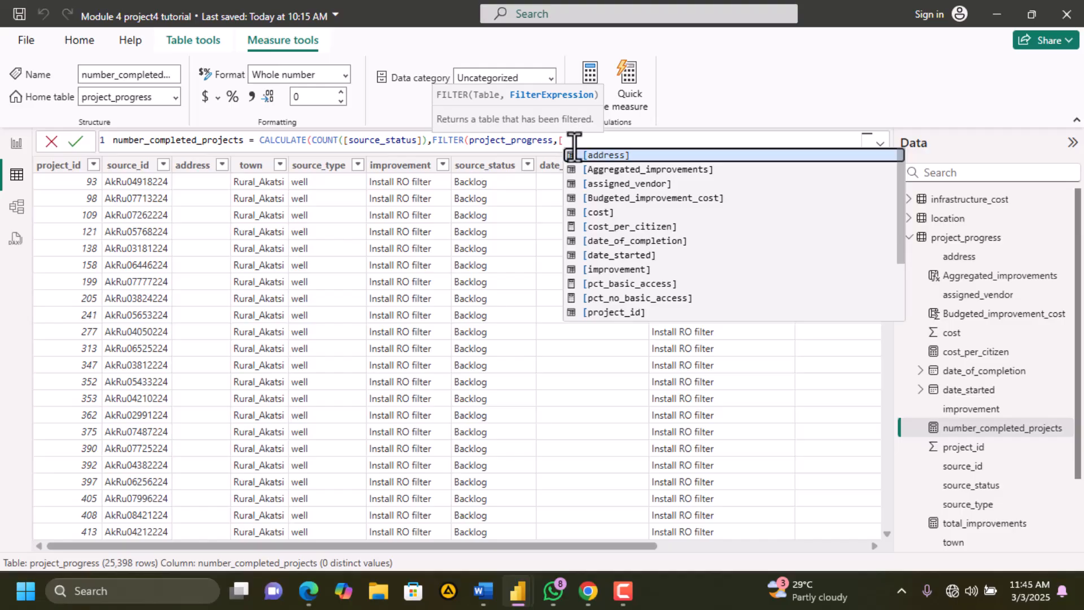
{"action": "scroll", "coordinate": [619, 252], "scroll_direction": "down", "scroll_amount": 3}
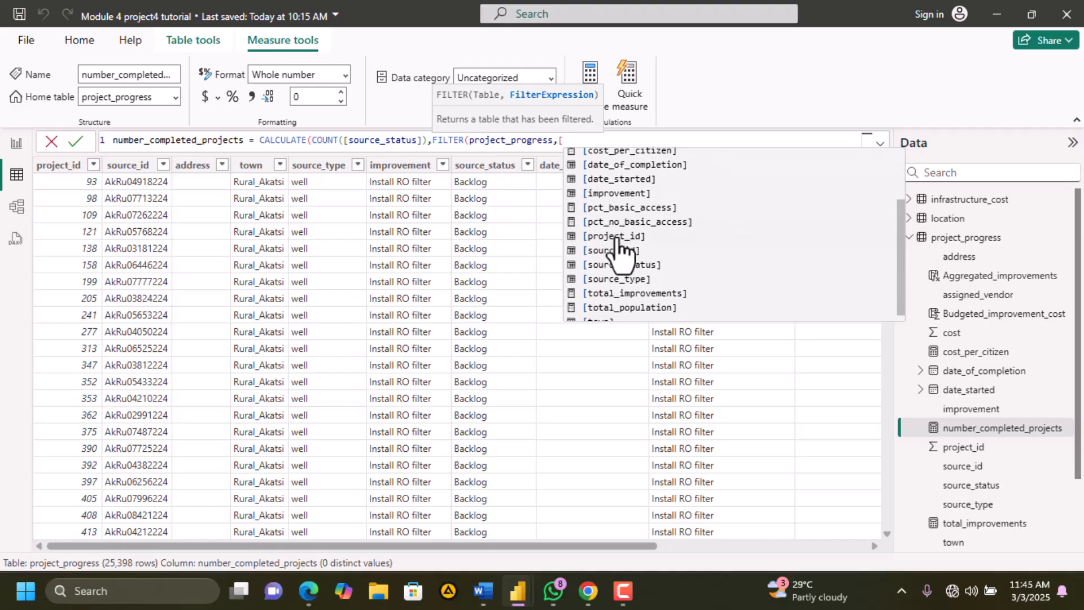
{"action": "left_click", "coordinate": [618, 274]}
{"action": "type", "text": "="}
{"action": "type", "text": "="}
{"action": "type", "text": "\"C"}
{"action": "type", "text": "omplete"}
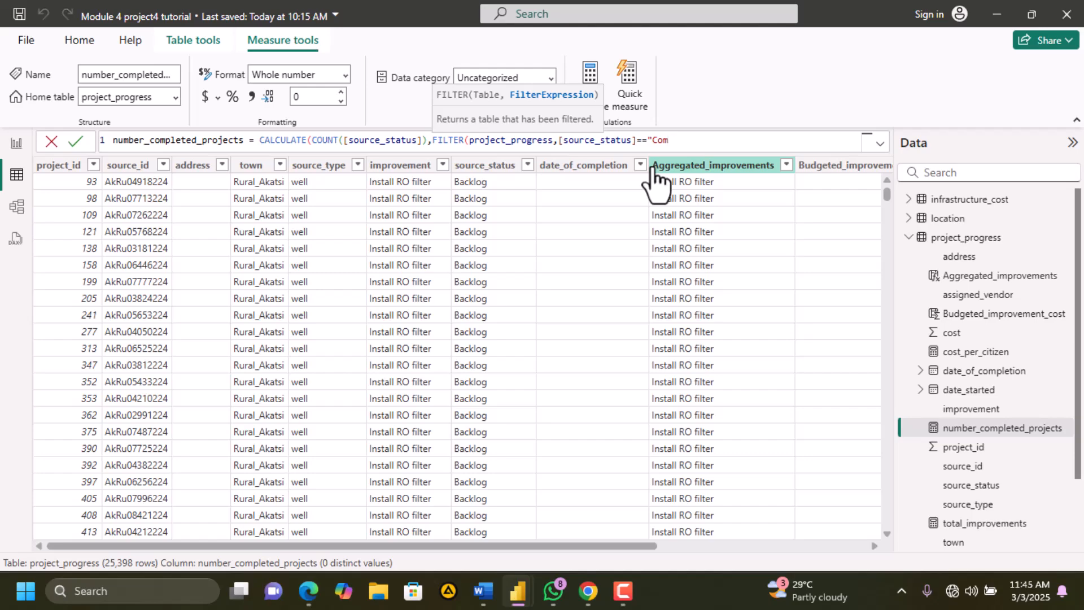
{"action": "type", "text": "\")"}
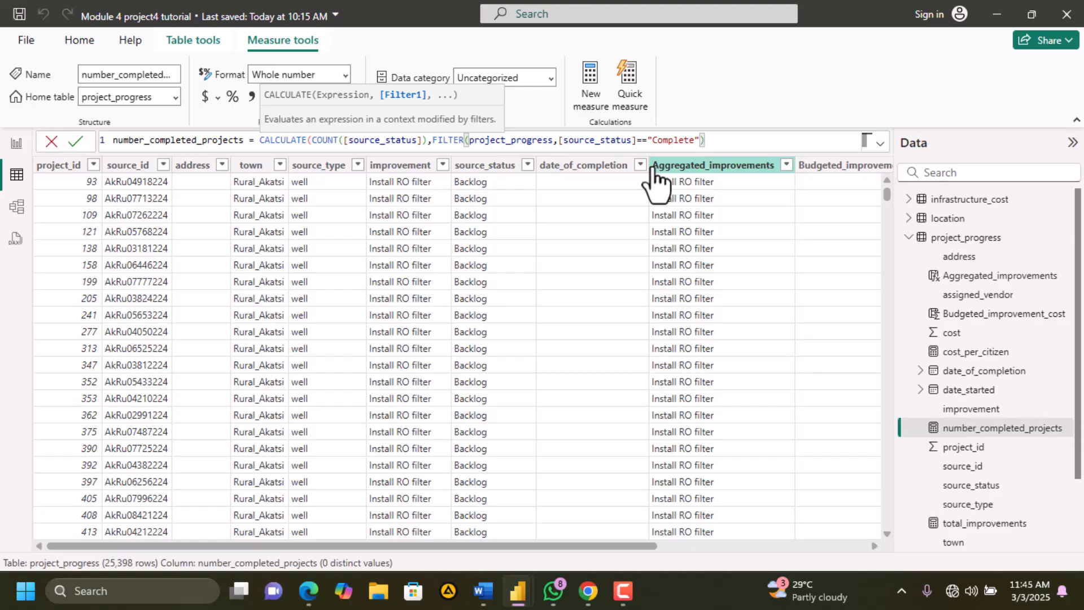
{"action": "type", "text": ")"}
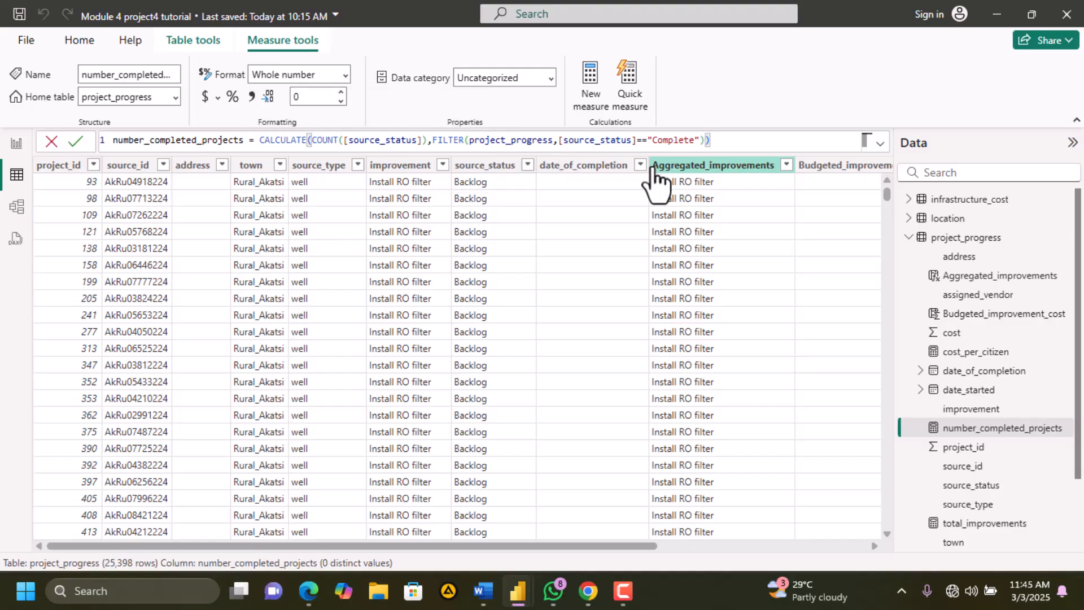
{"action": "left_click", "coordinate": [82, 141]}
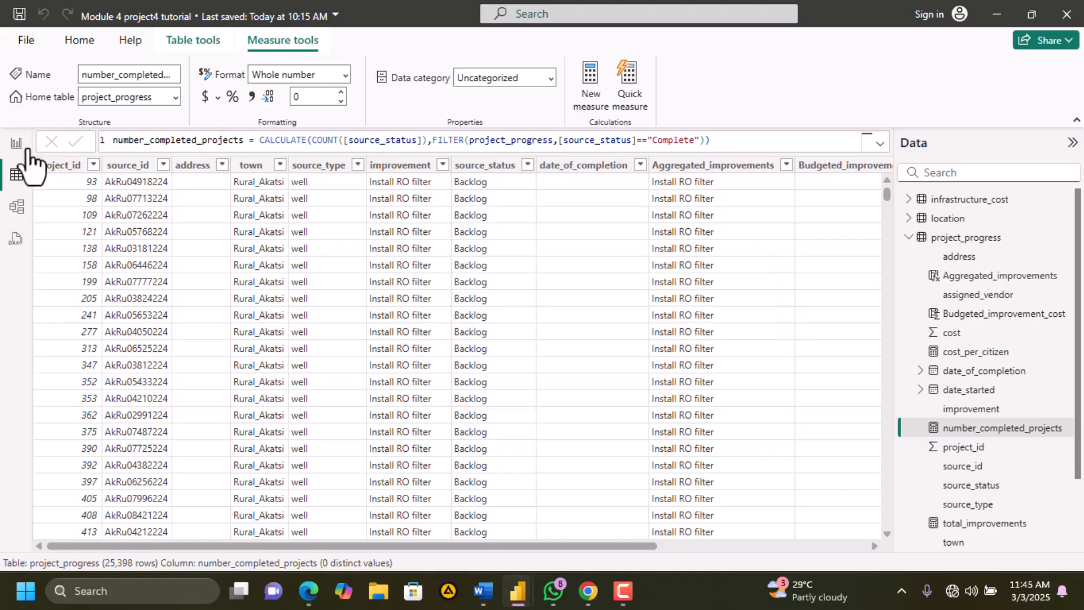
Return to report view, move the number_completed_projects card off the map onto the lower part of the right-hand blue block, and make it narrower
{"action": "left_click", "coordinate": [16, 144]}
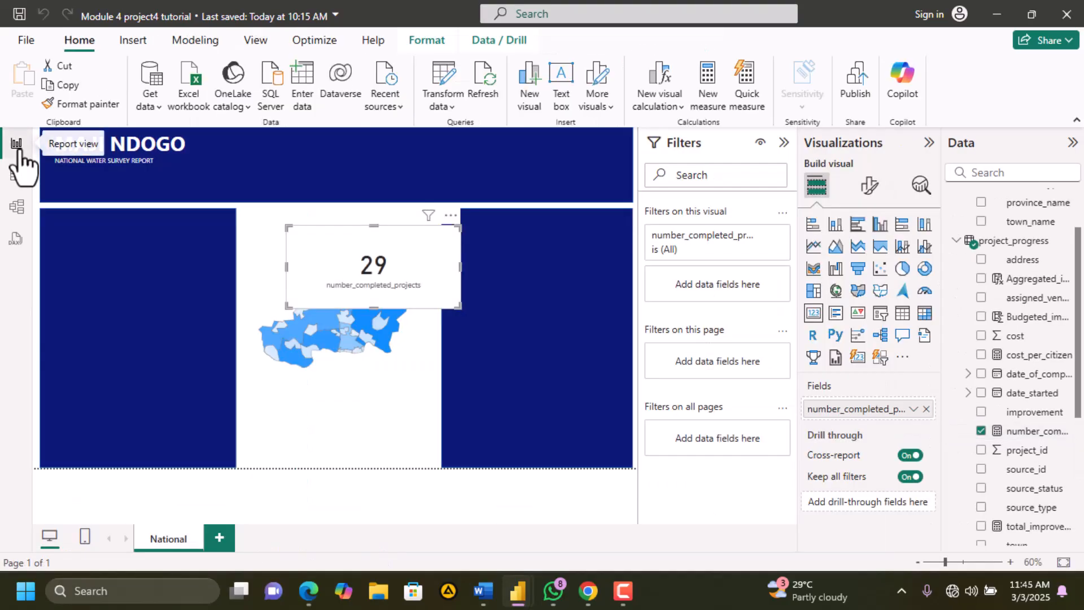
{"action": "left_click_drag", "start_coordinate": [421, 270], "coordinate": [548, 381]}
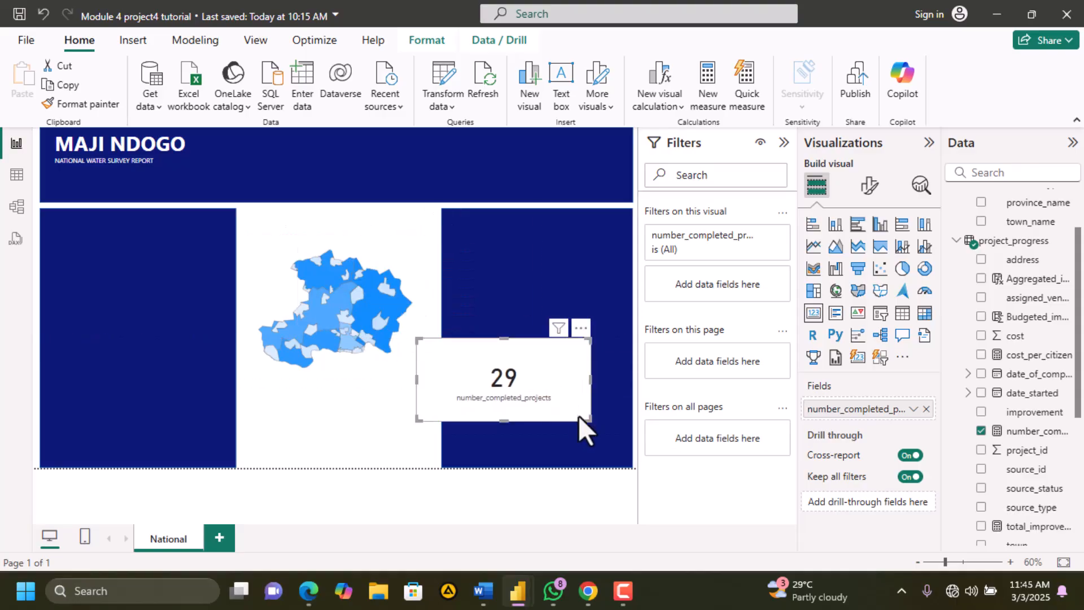
{"action": "left_click_drag", "start_coordinate": [587, 417], "coordinate": [537, 413]}
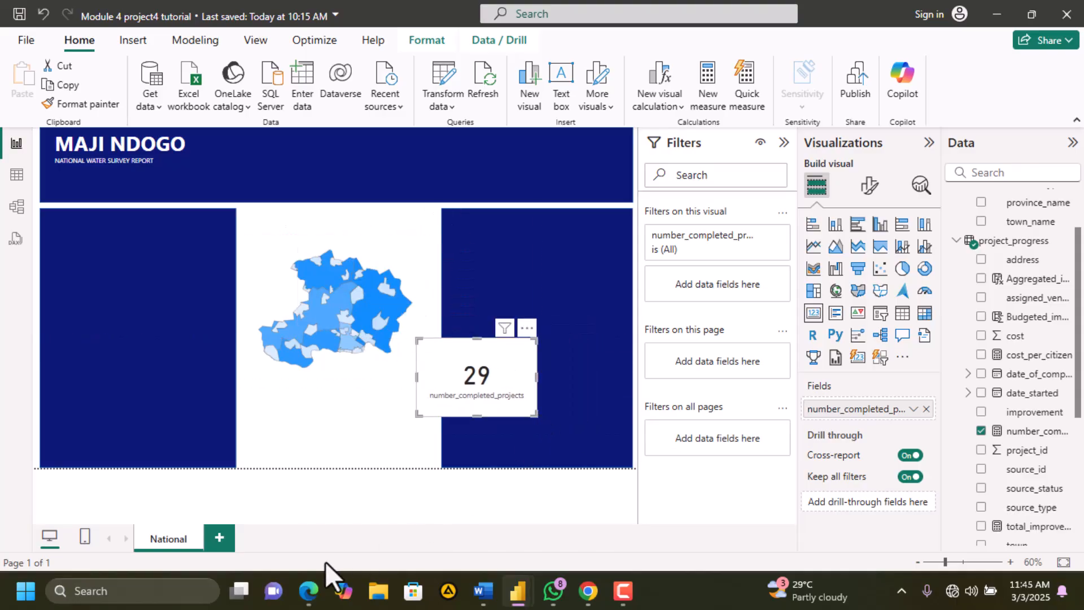
Switch to Part_4.pdf in Edge and read page 14's instructions for the number_completed_projects and pct_project_complete measures
{"action": "left_click", "coordinate": [309, 590]}
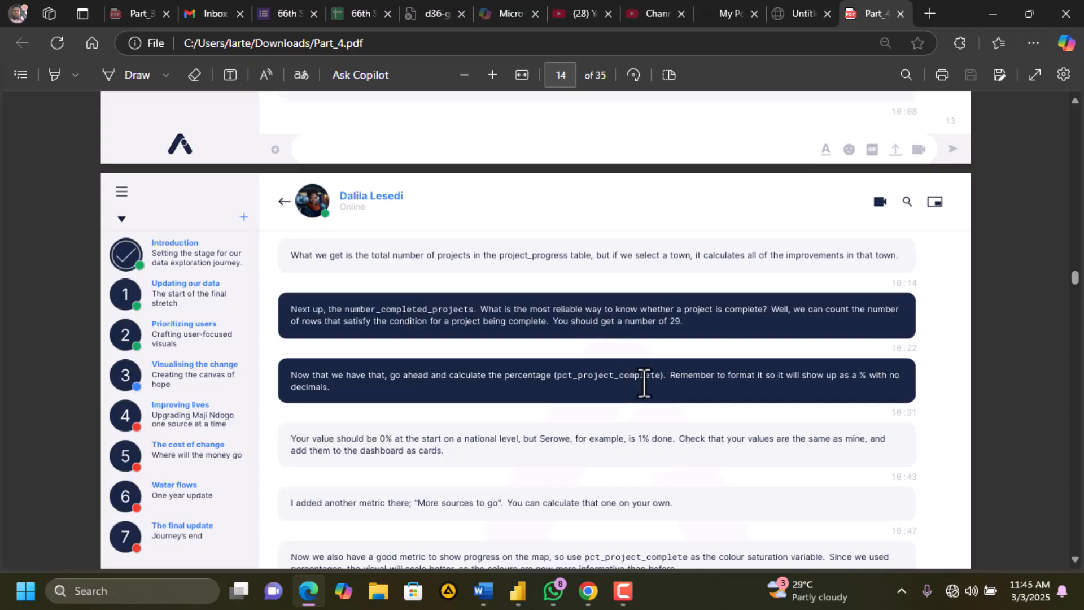
{"action": "scroll", "coordinate": [403, 289], "scroll_direction": "up", "scroll_amount": 3}
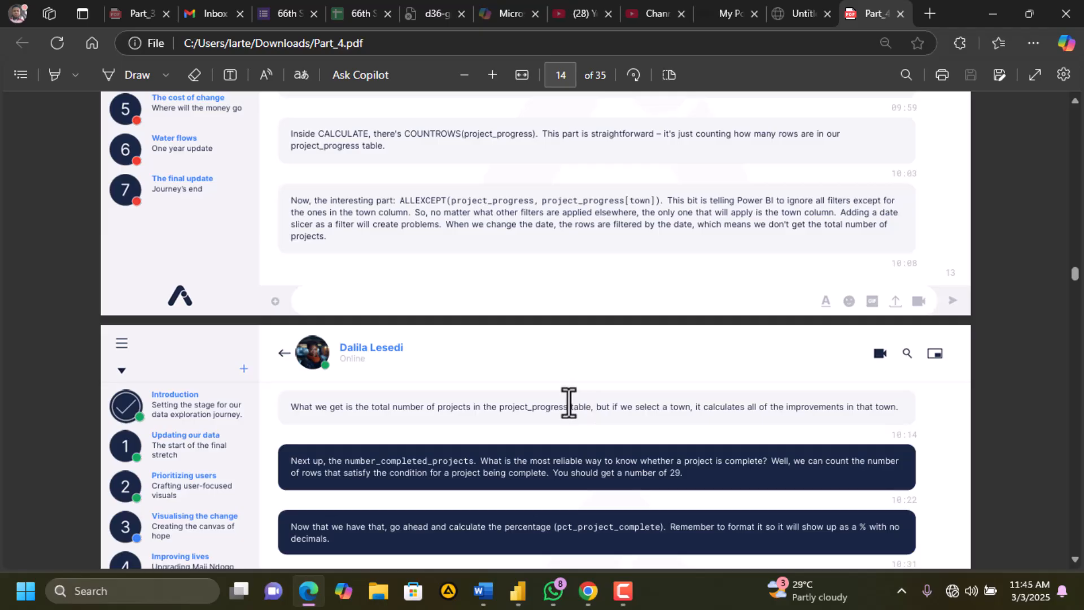
{"action": "scroll", "coordinate": [569, 402], "scroll_direction": "down", "scroll_amount": 2}
{"action": "scroll", "coordinate": [569, 402], "scroll_direction": "down", "scroll_amount": 1}
{"action": "scroll", "coordinate": [569, 402], "scroll_direction": "up", "scroll_amount": 2}
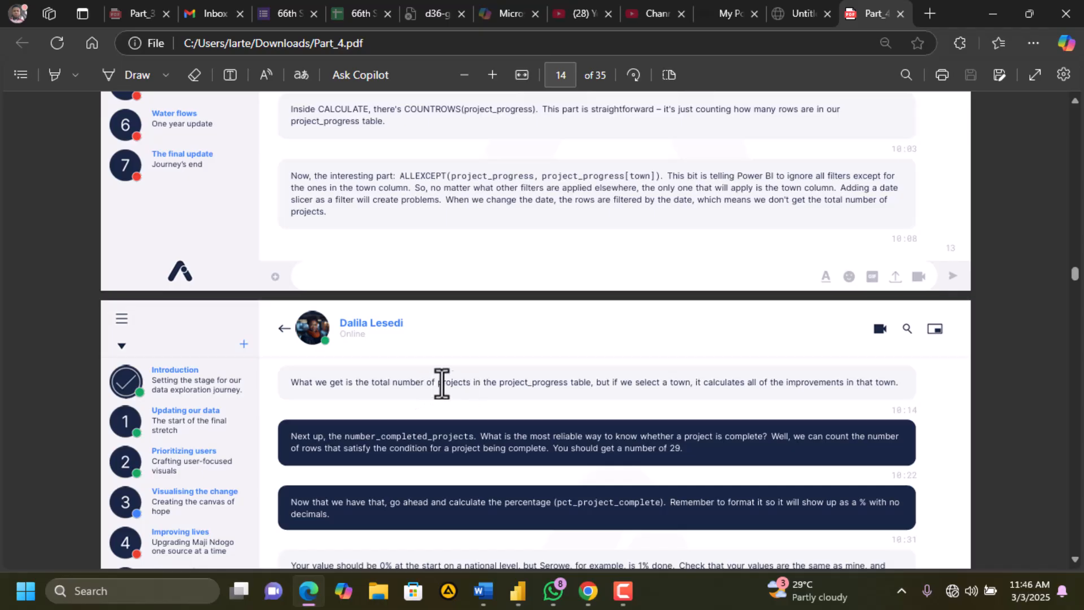
{"action": "scroll", "coordinate": [650, 373], "scroll_direction": "down", "scroll_amount": 2}
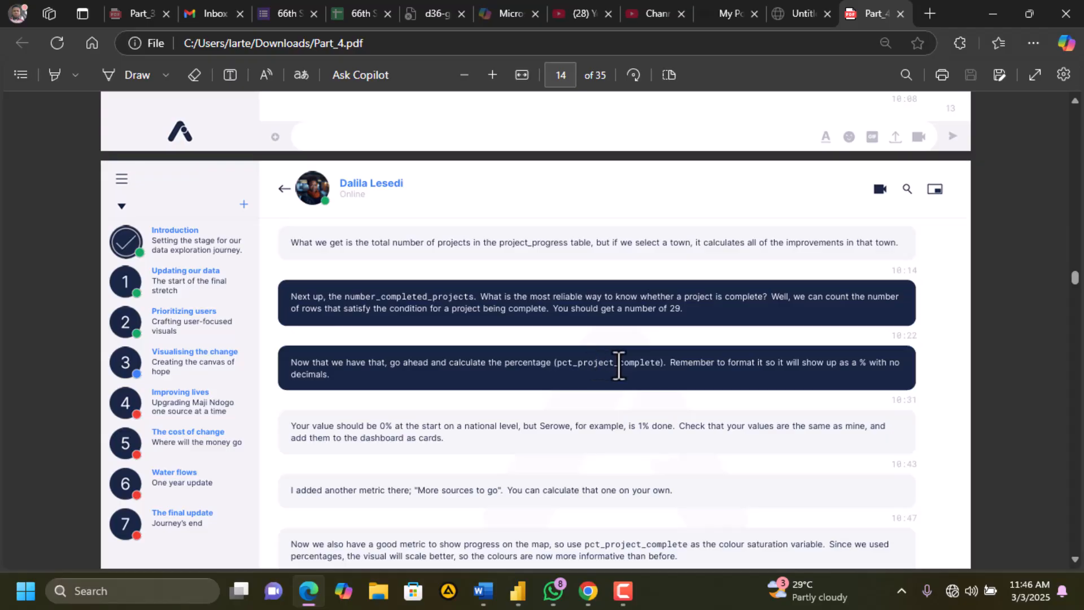
{"action": "left_click_drag", "start_coordinate": [679, 310], "coordinate": [668, 309]}
{"action": "scroll", "coordinate": [699, 354], "scroll_direction": "down", "scroll_amount": 1}
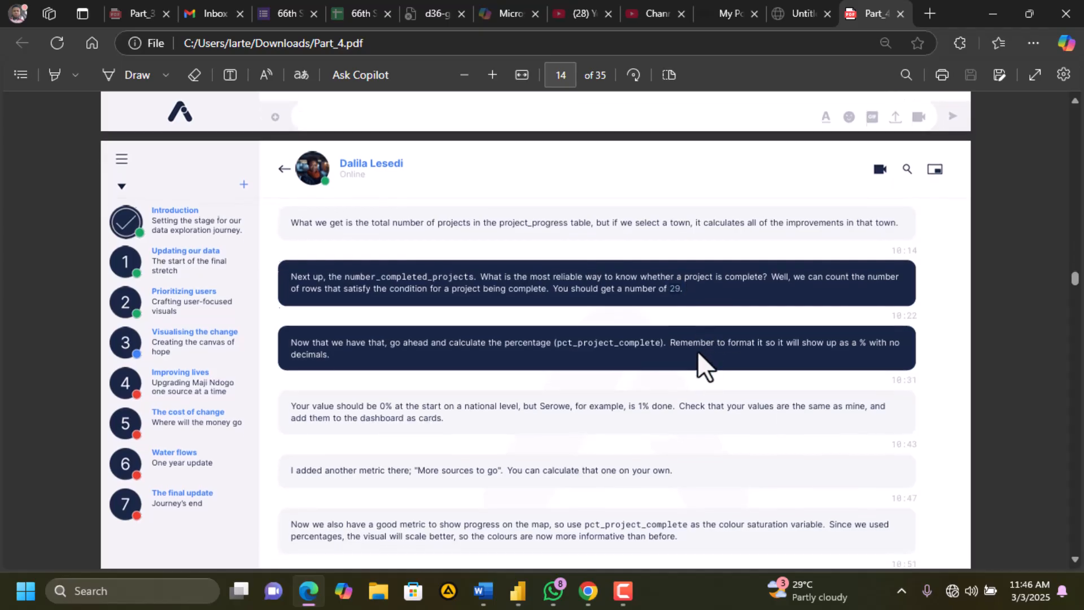
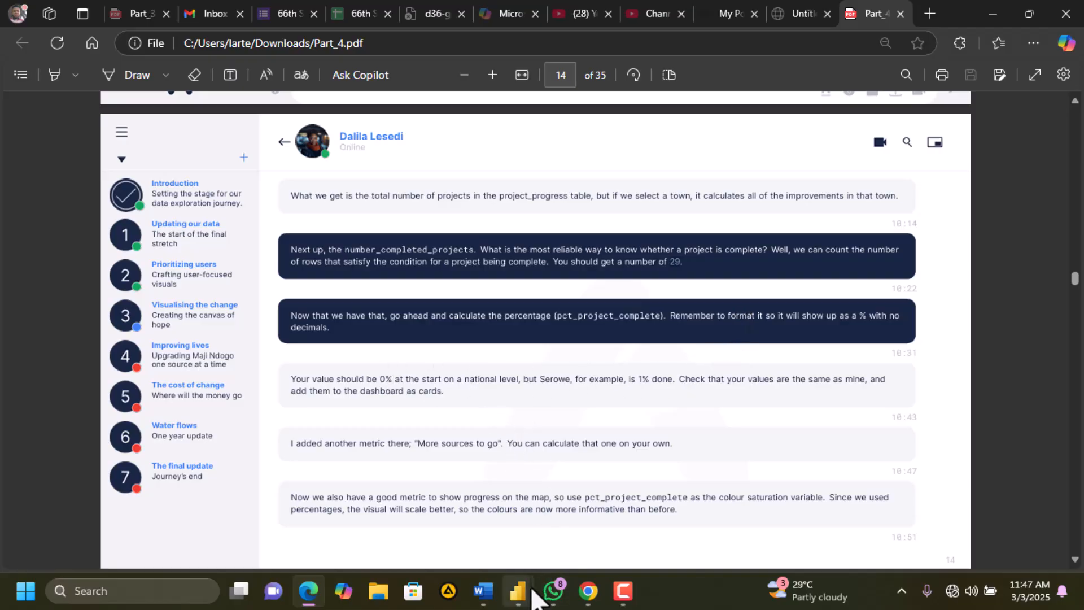
Switch back to the Module 4 project4 tutorial report in Power BI and move the number_completed_projects card onto the map
{"action": "mouse_move", "coordinate": [532, 589]}
{"action": "left_click", "coordinate": [551, 522]}
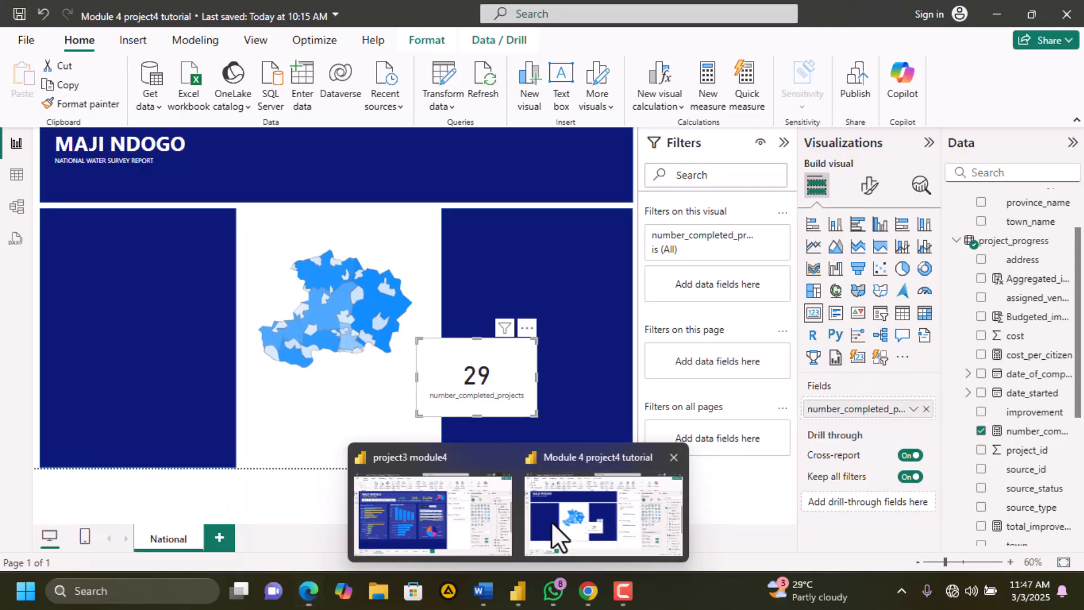
{"action": "left_click_drag", "start_coordinate": [520, 382], "coordinate": [412, 354]}
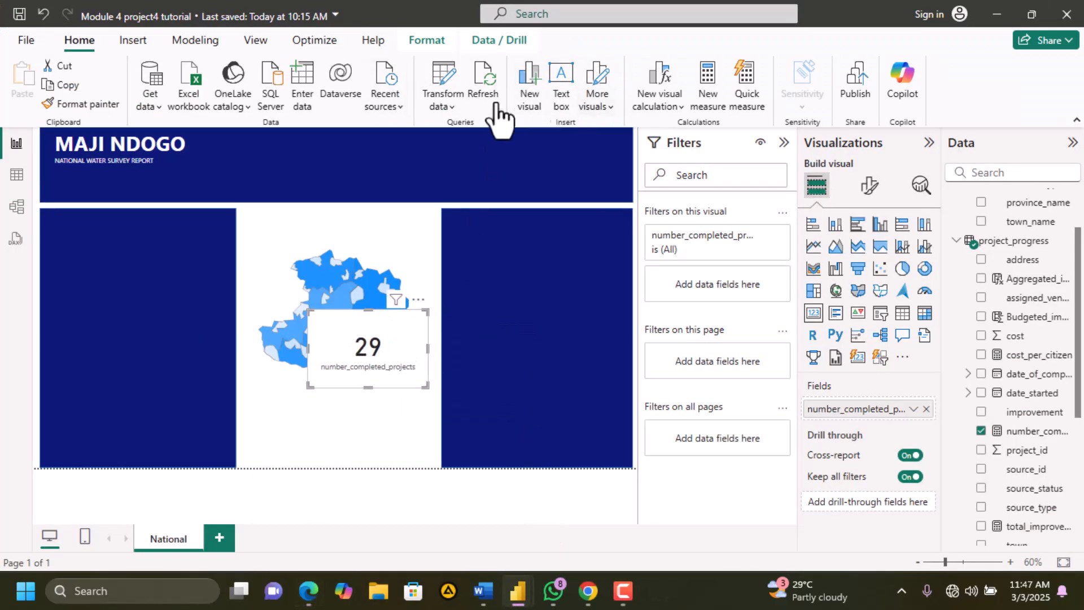
{"action": "left_click", "coordinate": [707, 102]}
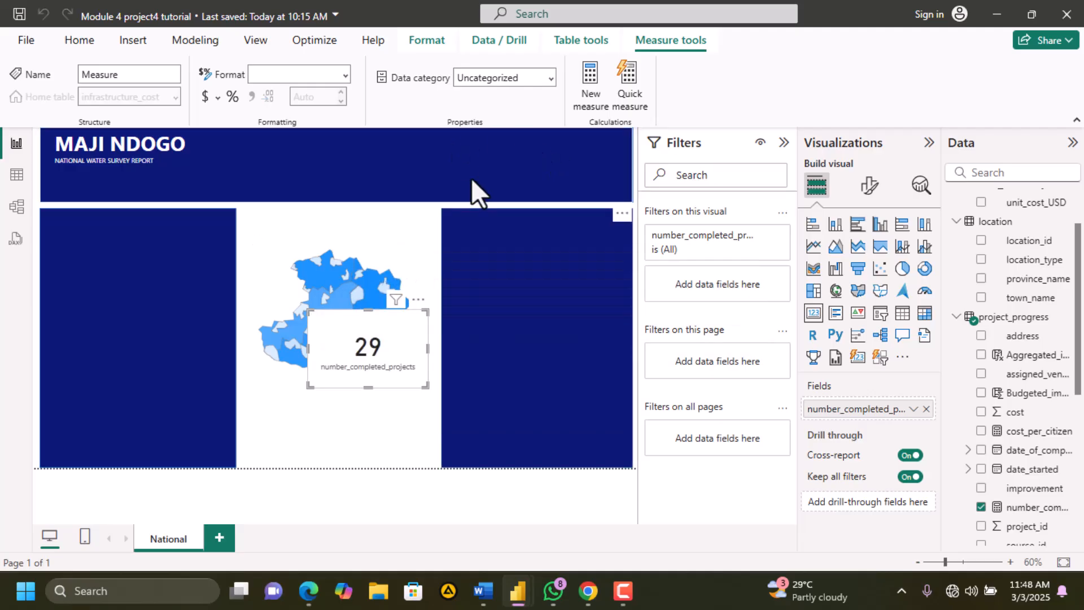
{"action": "left_click", "coordinate": [16, 174]}
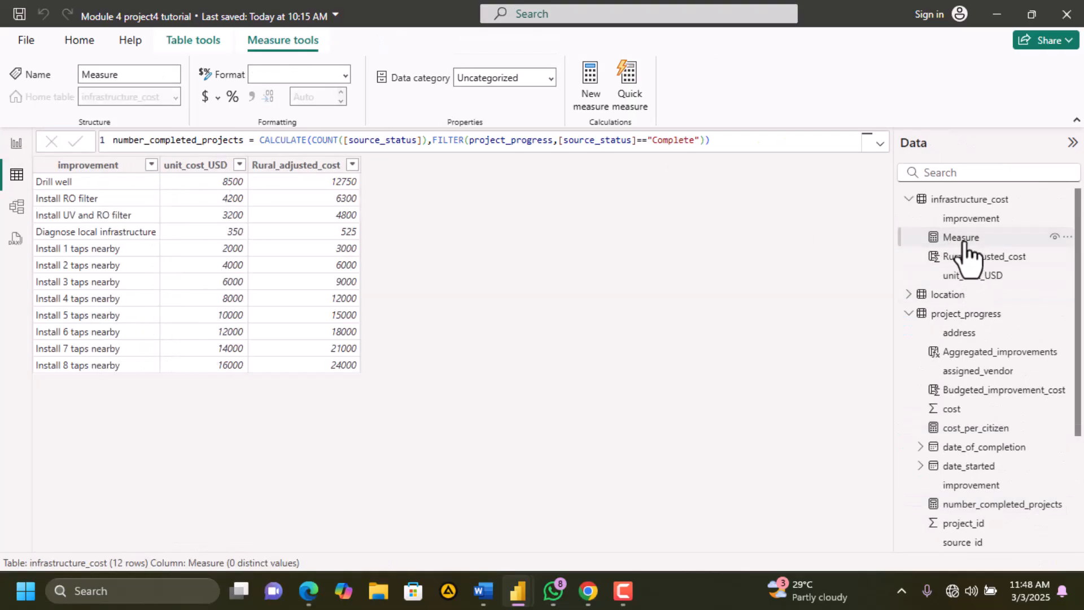
{"action": "left_click", "coordinate": [1067, 237]}
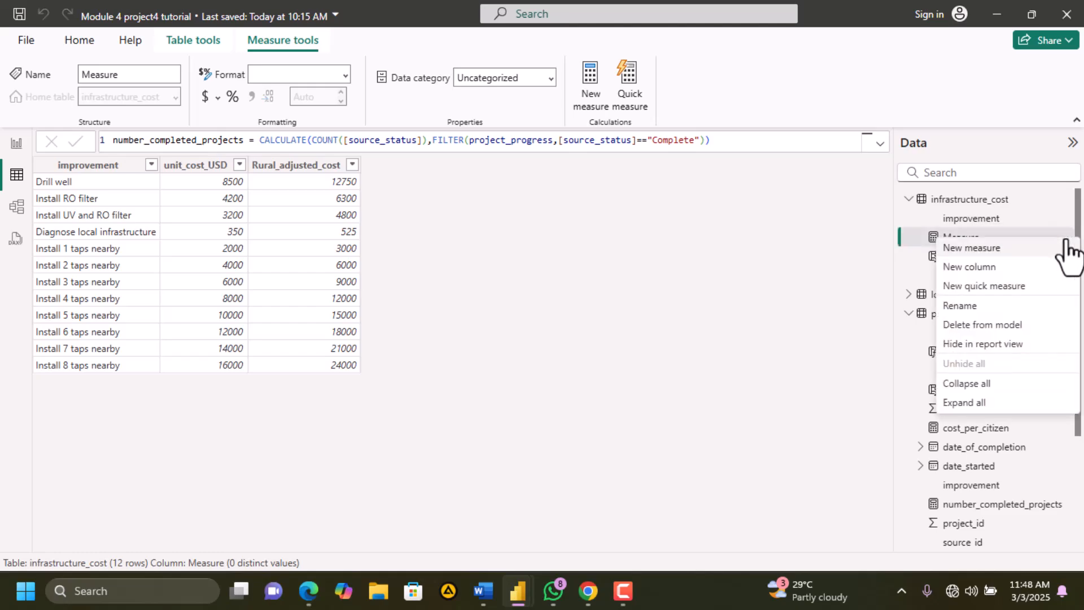
{"action": "left_click", "coordinate": [985, 327]}
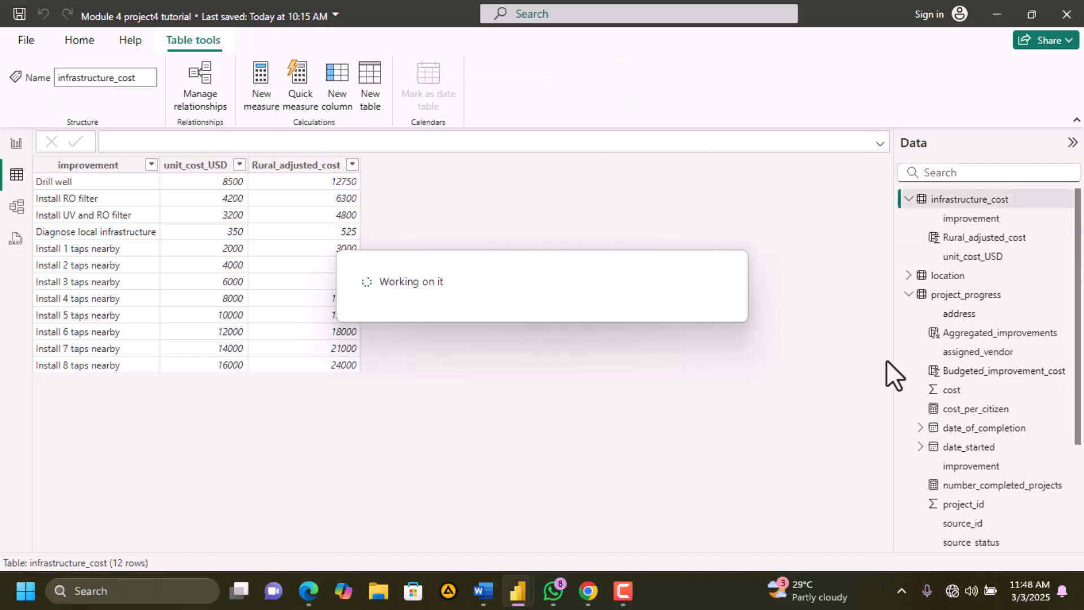
Create a new measure in the project_progress table and name it pct_project_complete
{"action": "left_click", "coordinate": [973, 298]}
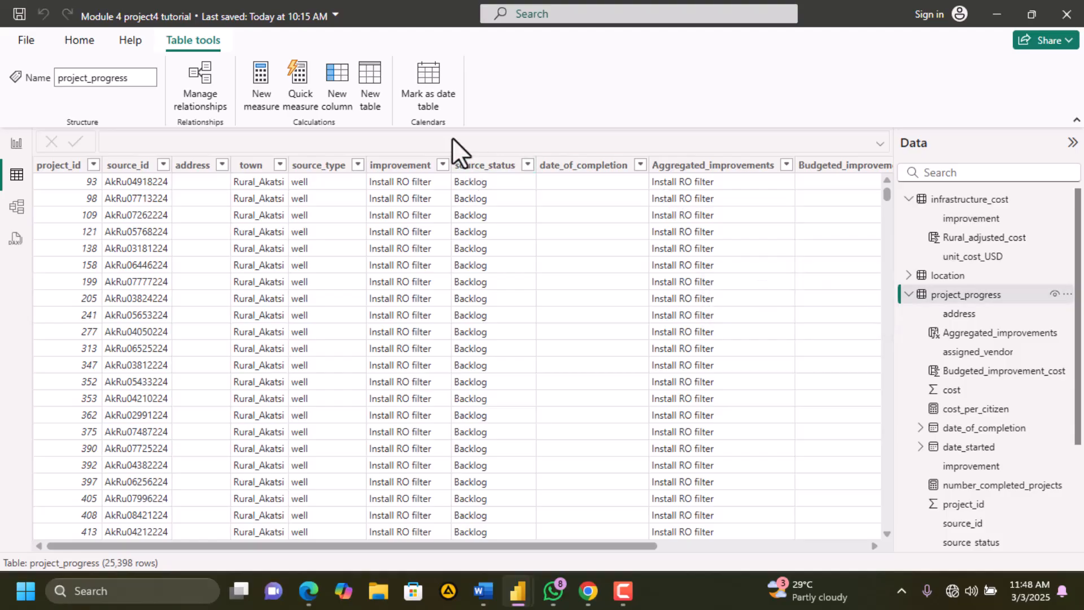
{"action": "left_click", "coordinate": [264, 97]}
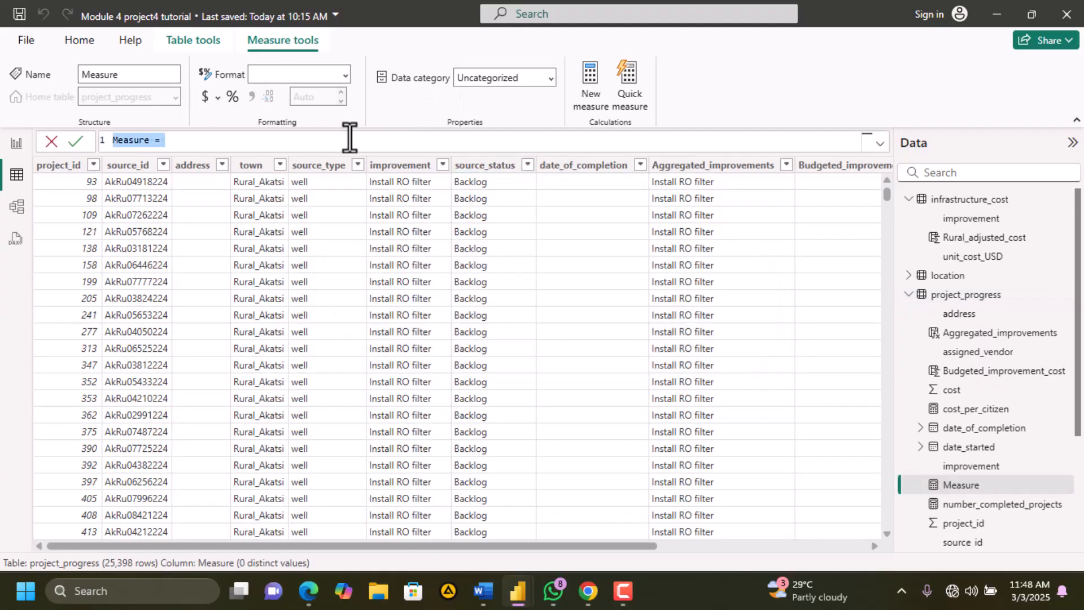
{"action": "type", "text": "Pct_proe"}
{"action": "key", "text": "BackSpace"}
{"action": "type", "text": "ject_complete"}
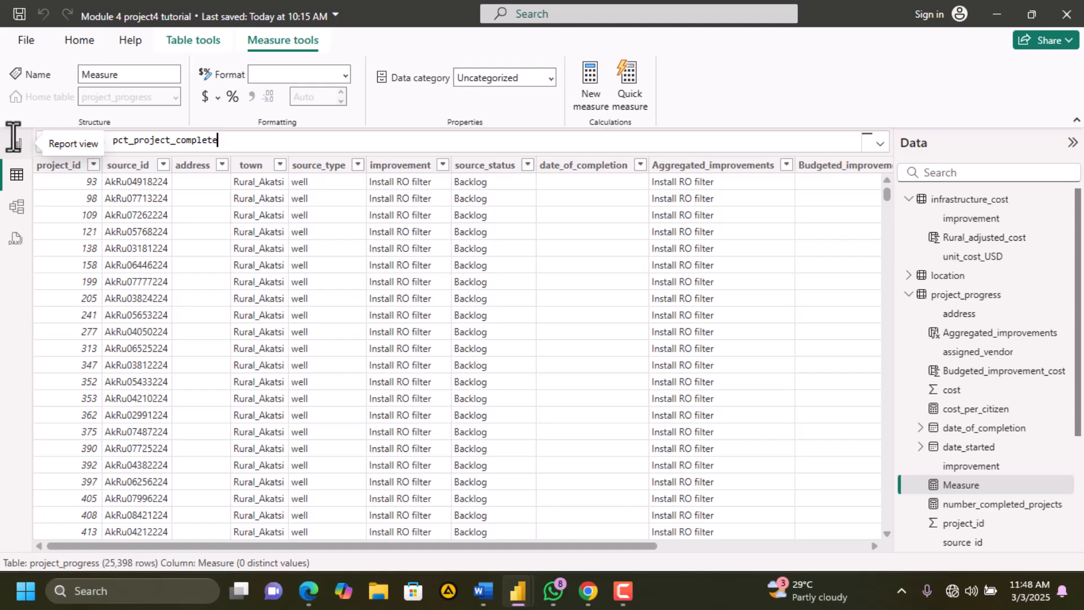
Check the percentage instruction in Part_4.pdf and start the measure's formula with [number_completed_projects] as the numerator of a division
{"action": "left_click", "coordinate": [308, 591]}
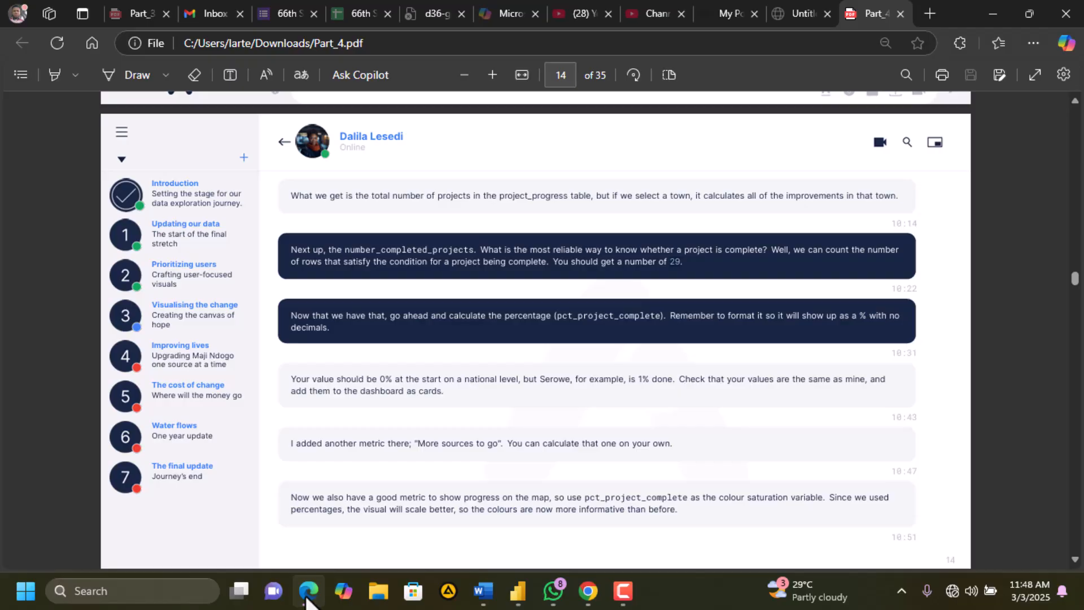
{"action": "left_click", "coordinate": [308, 593]}
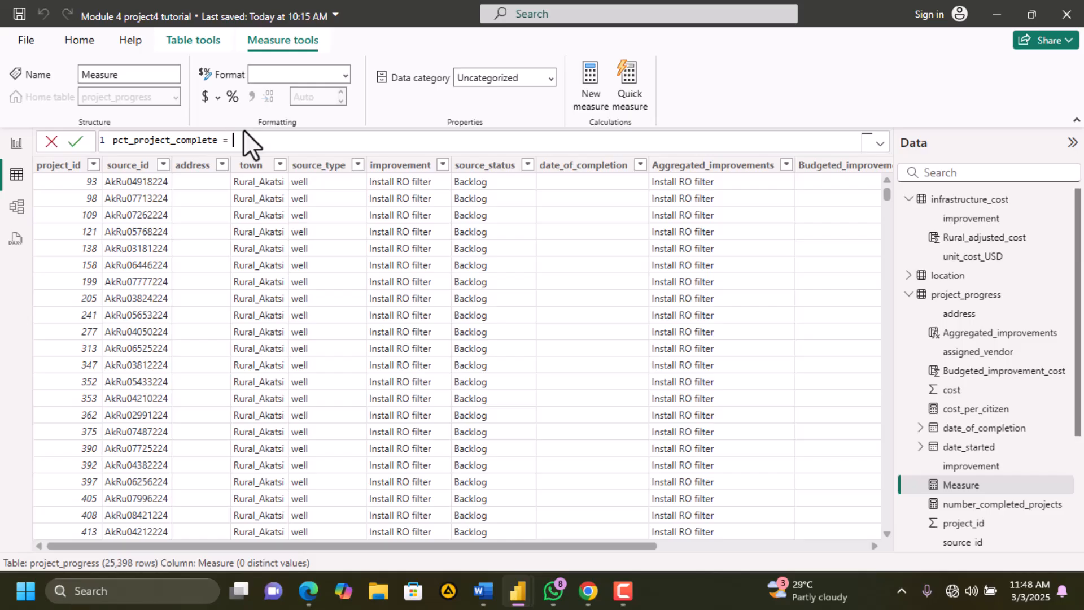
{"action": "type", "text": "["}
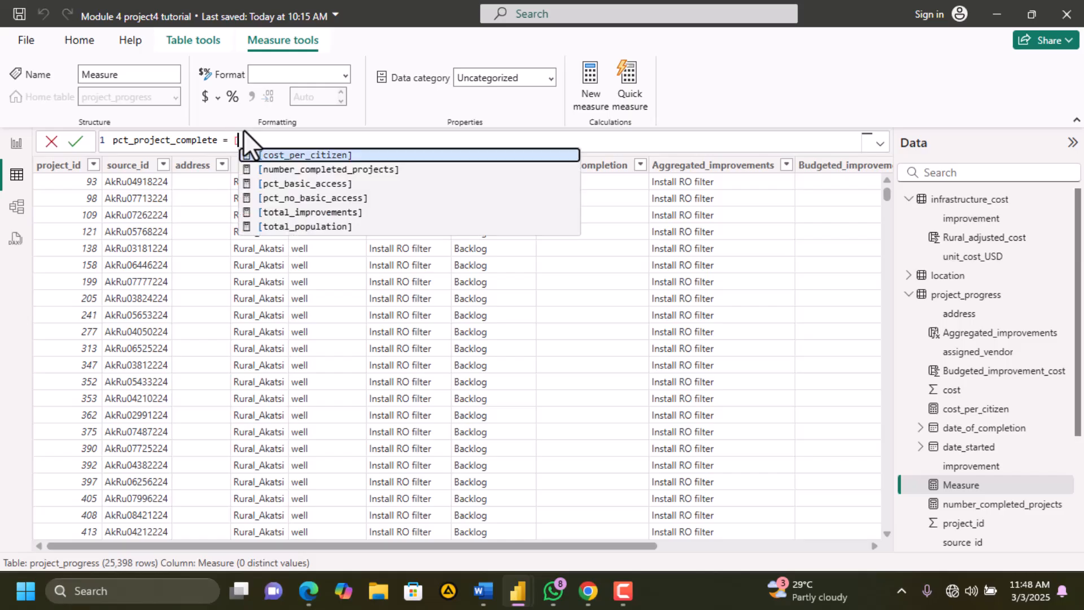
{"action": "left_click", "coordinate": [319, 173]}
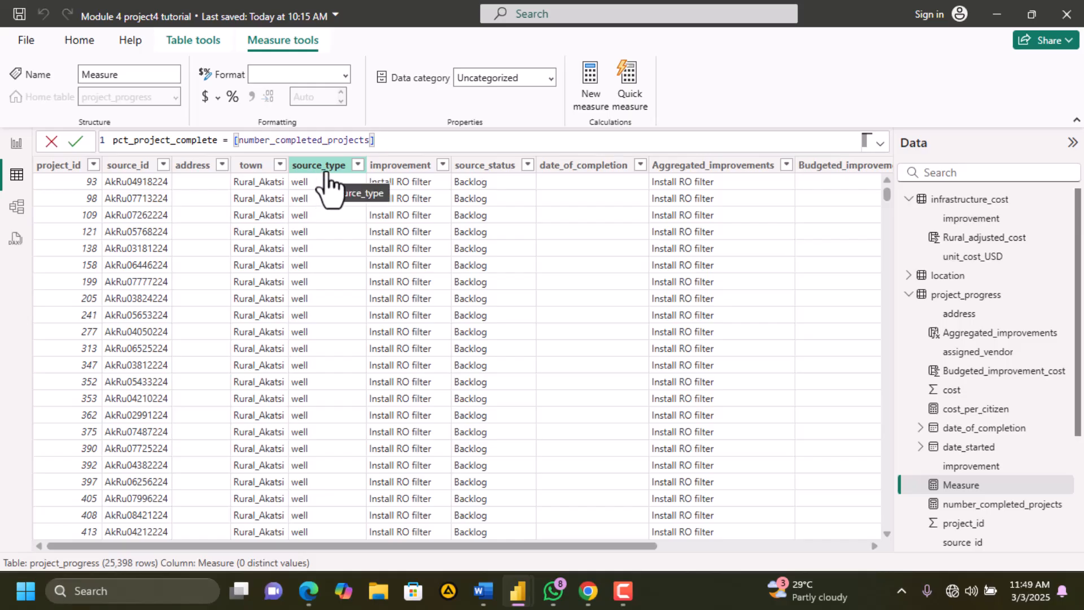
{"action": "type", "text": "/"}
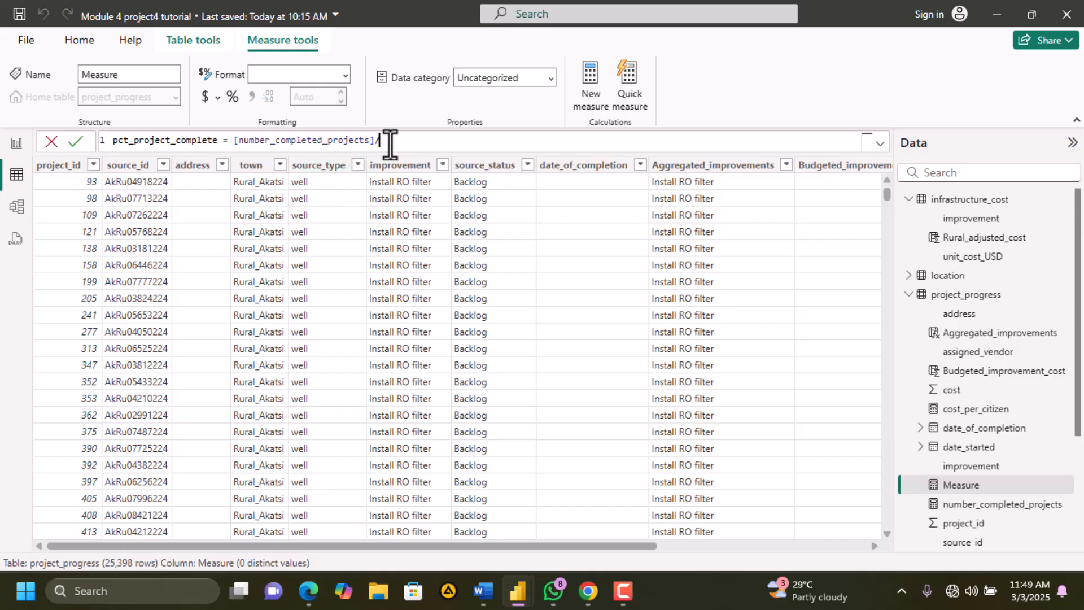
{"action": "type", "text": "["}
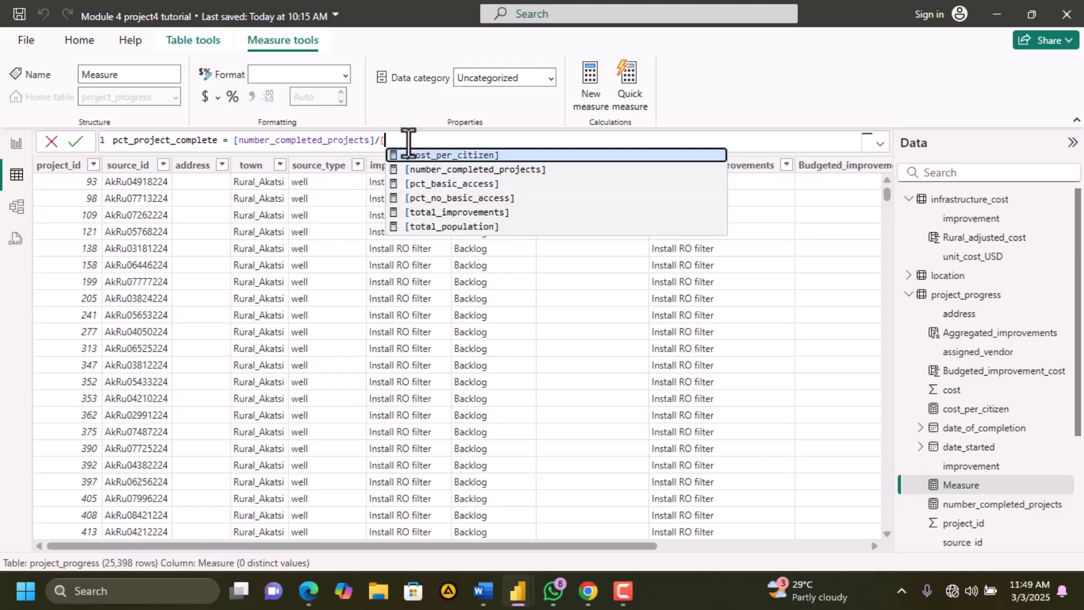
{"action": "key", "text": "BackSpace"}
{"action": "type", "text": "cou"}
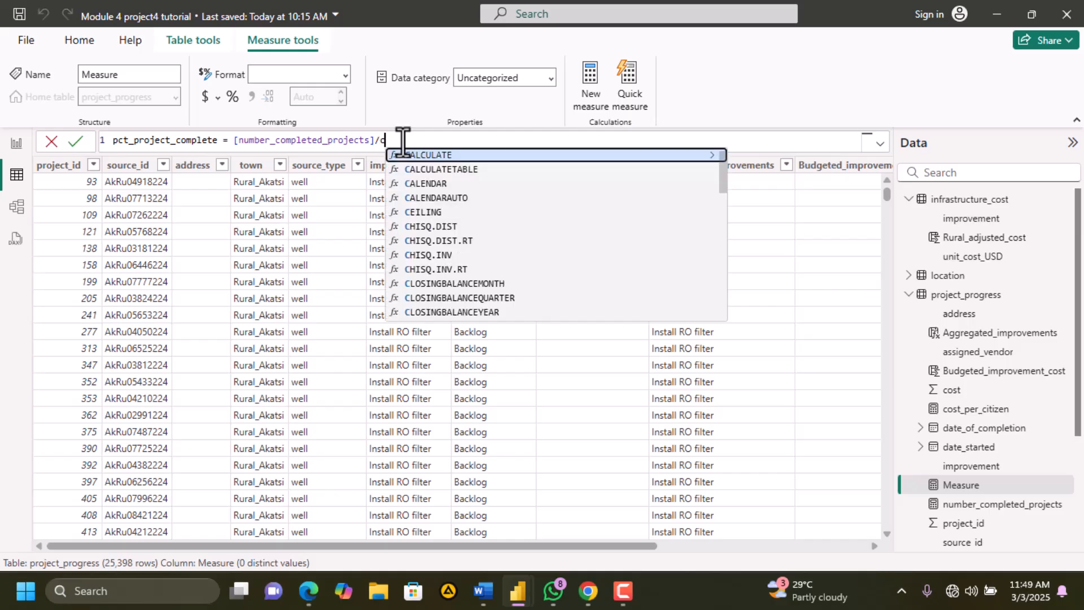
{"action": "type", "text": "n"}
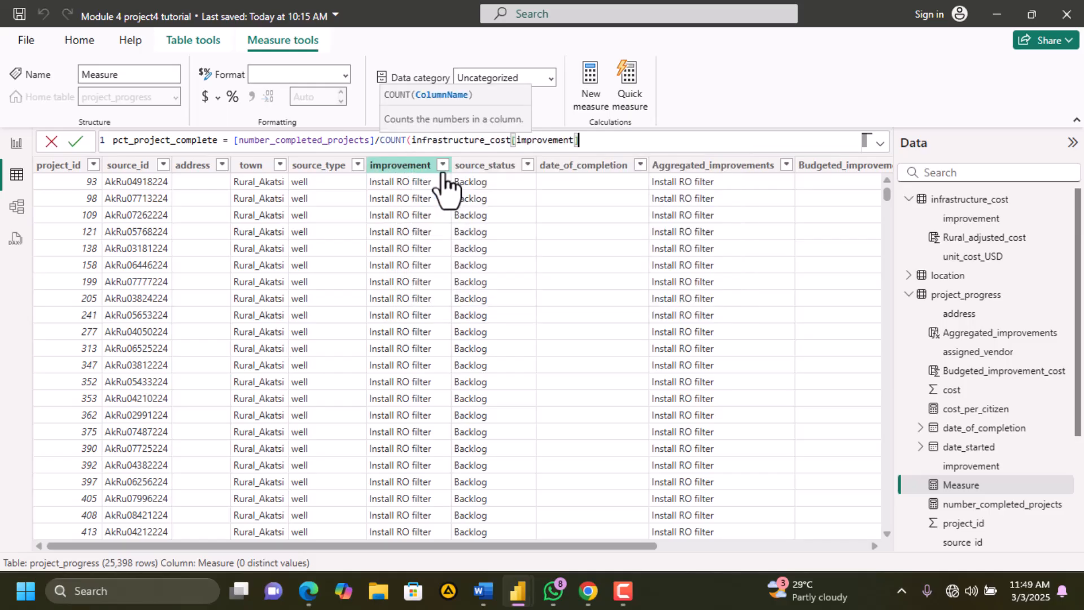
{"action": "left_click_drag", "start_coordinate": [592, 140], "coordinate": [412, 139]}
{"action": "key", "text": "BackSpace"}
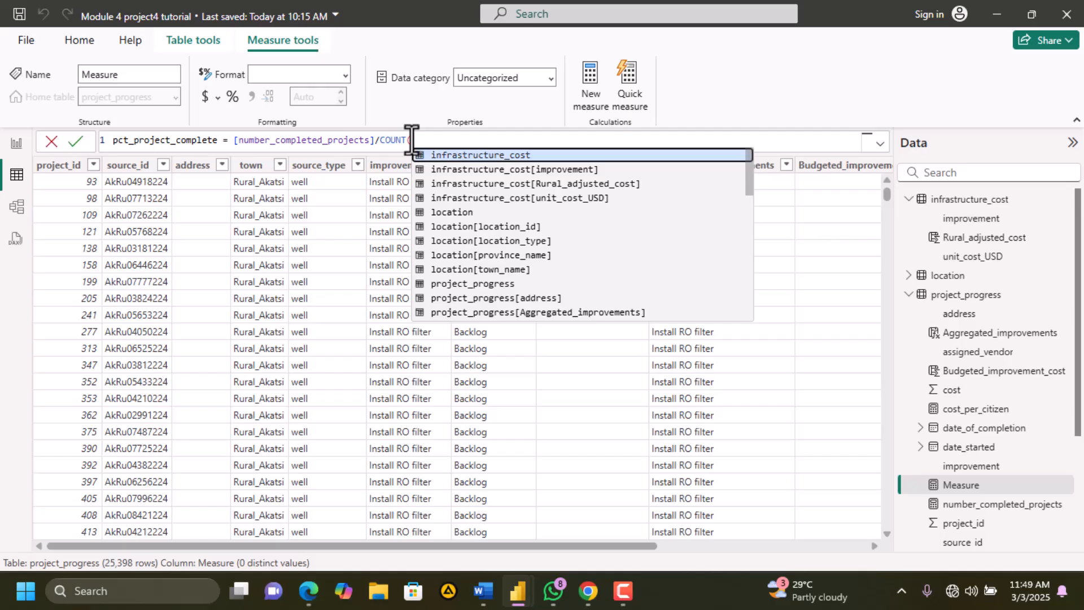
{"action": "key", "text": "BackSpace"}
{"action": "key", "text": "BackSpace"}
{"action": "key", "text": "BackSpace"}
{"action": "key", "text": "BackSpace"}
{"action": "key", "text": "BackSpace"}
{"action": "key", "text": "BackSpace"}
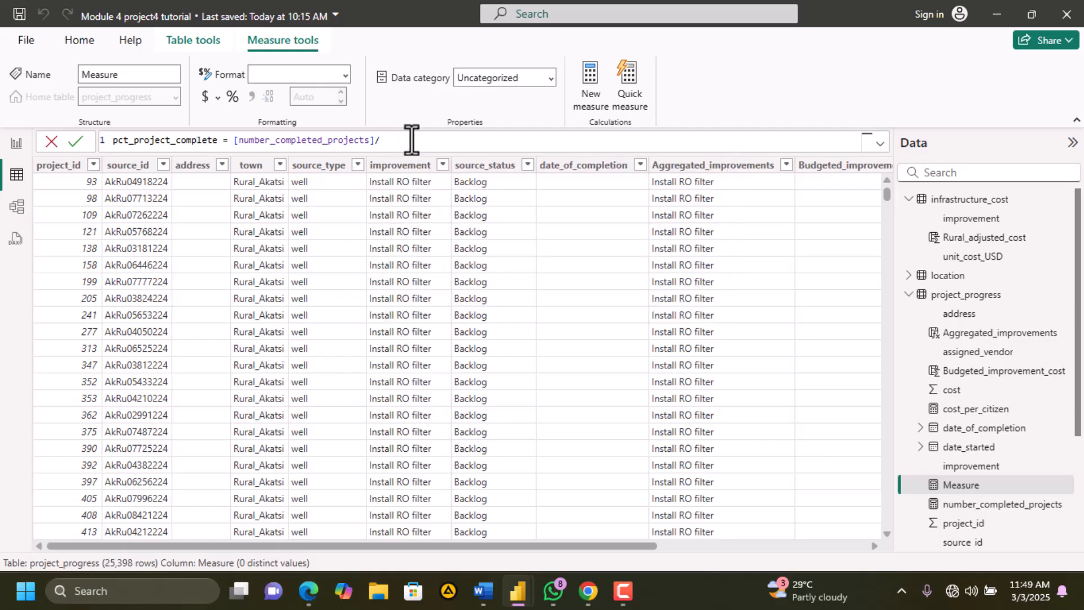
After rechecking Part_4.pdf, complete the division with [total_improvements] as the denominator, commit the pct_project_complete measure and return to report view
{"action": "type", "text": "["}
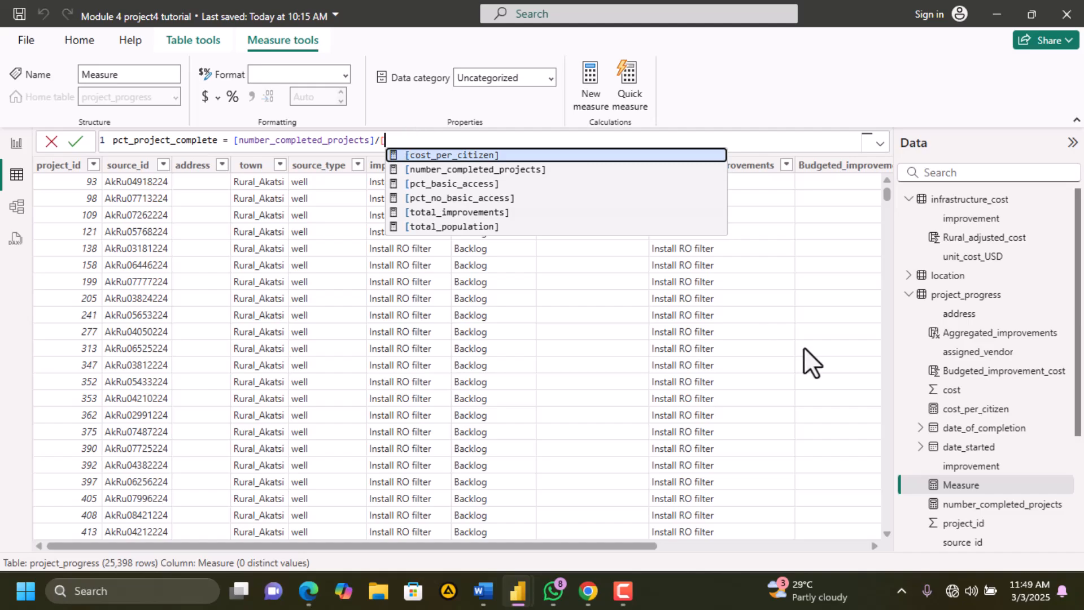
{"action": "left_click", "coordinate": [309, 590]}
{"action": "scroll", "coordinate": [462, 367], "scroll_direction": "up", "scroll_amount": 10}
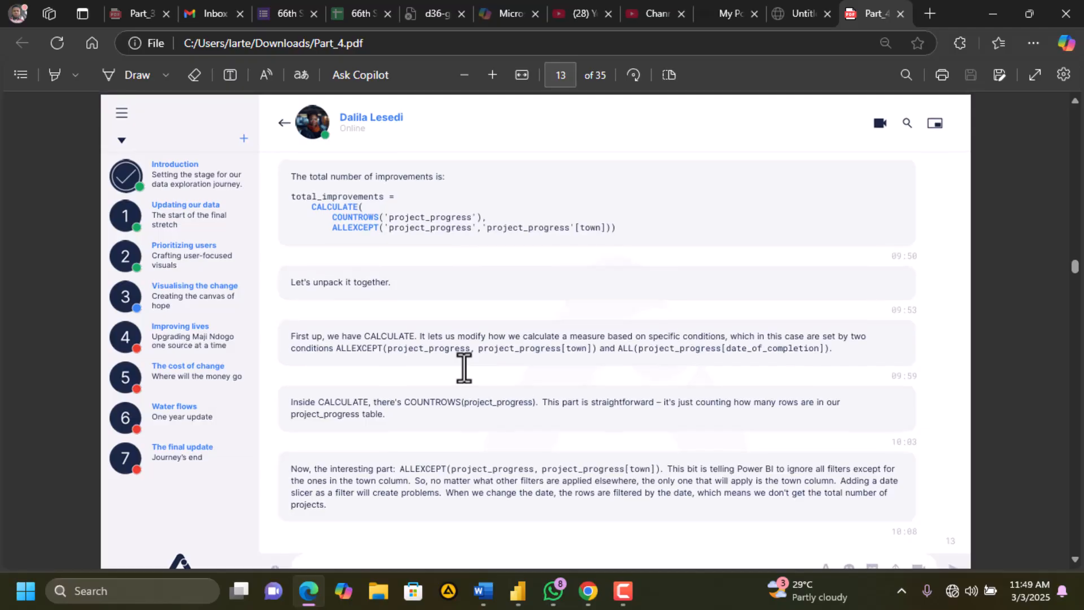
{"action": "scroll", "coordinate": [464, 367], "scroll_direction": "down", "scroll_amount": 8}
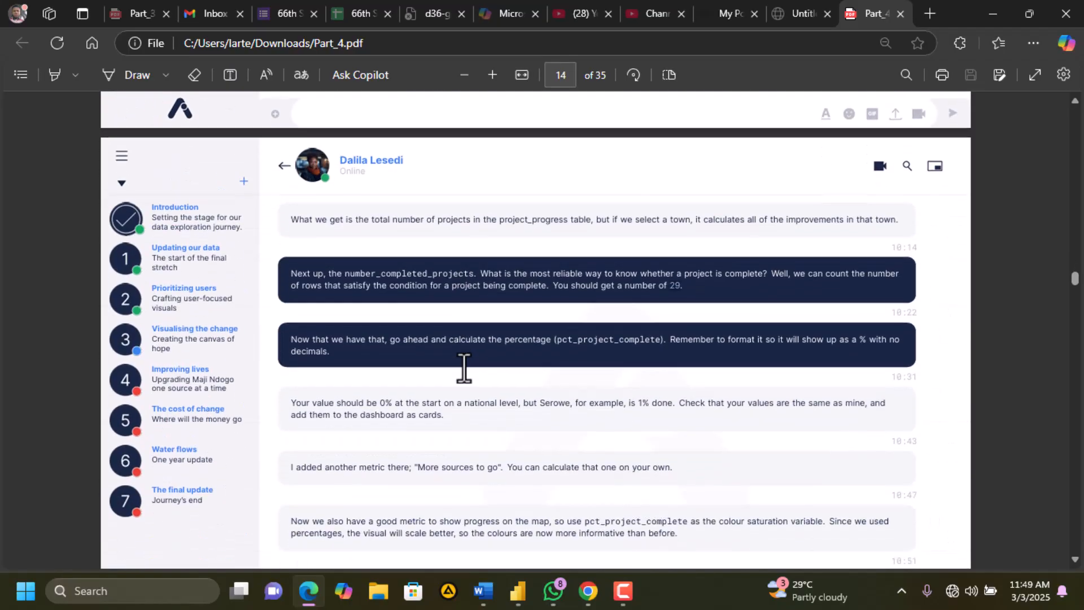
{"action": "mouse_move", "coordinate": [517, 590]}
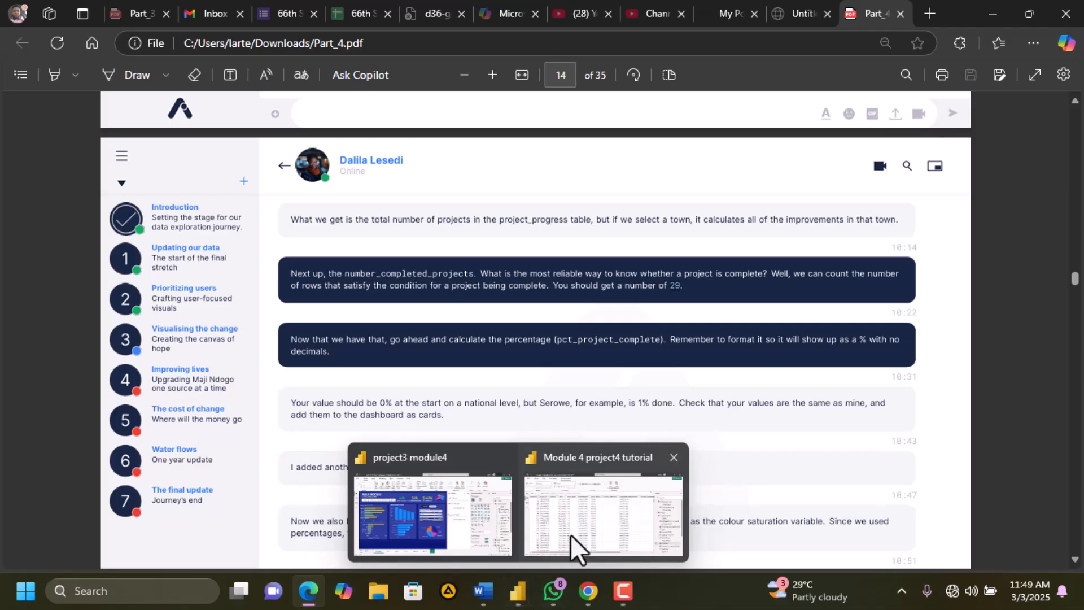
{"action": "left_click", "coordinate": [570, 533]}
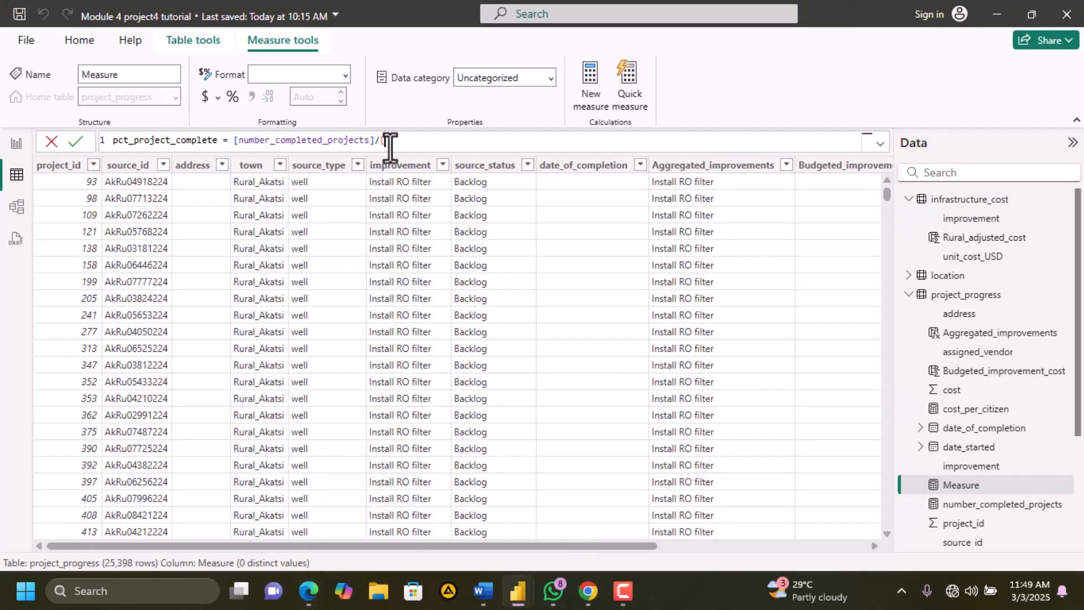
{"action": "key", "text": "BackSpace"}
{"action": "type", "text": "["}
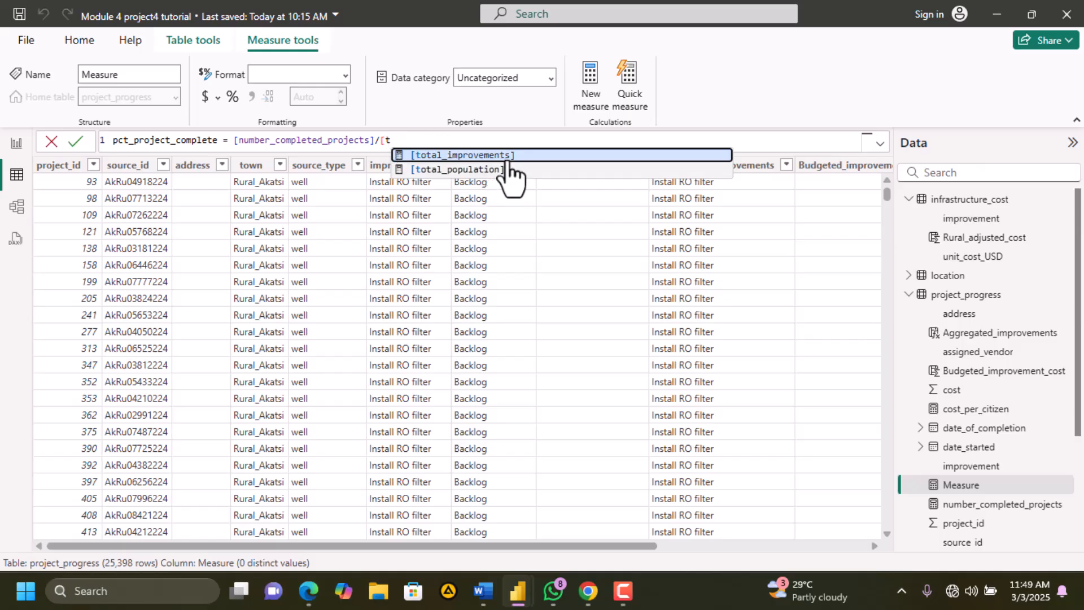
{"action": "key", "text": "Tab"}
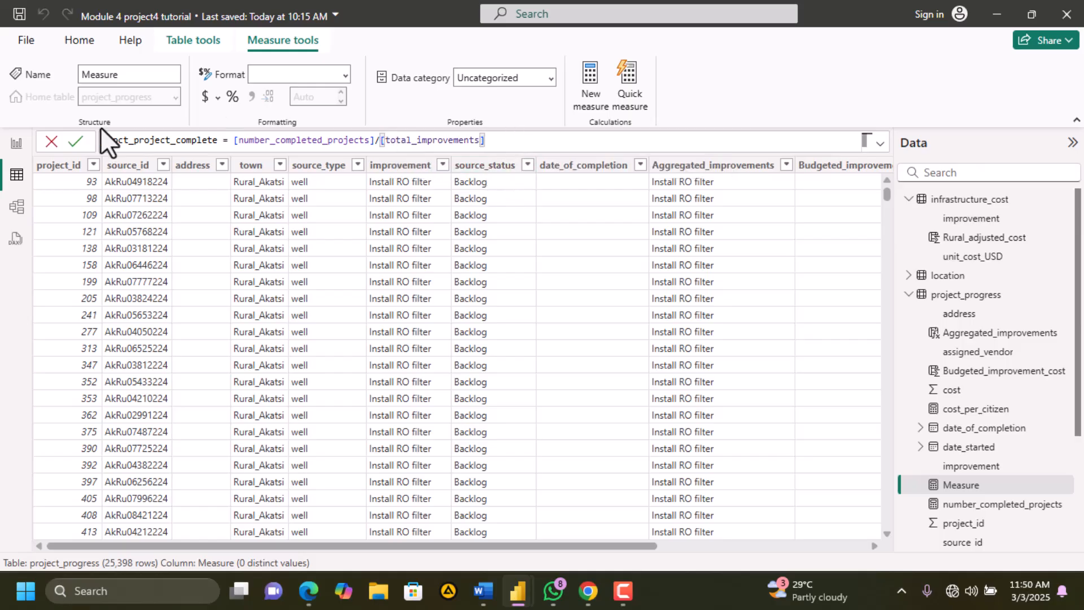
{"action": "left_click", "coordinate": [77, 141]}
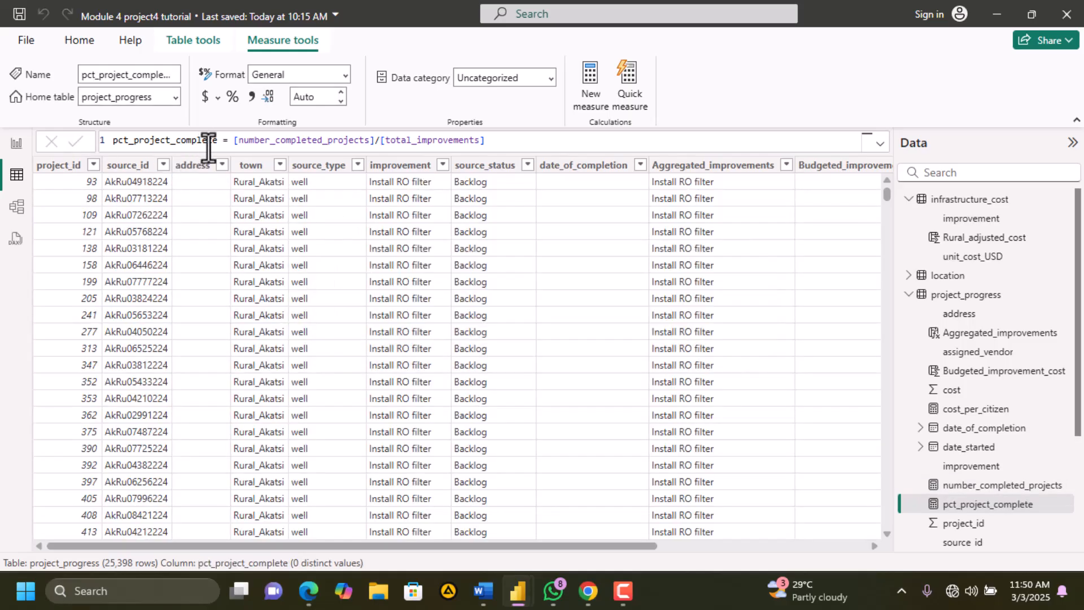
{"action": "left_click", "coordinate": [15, 144]}
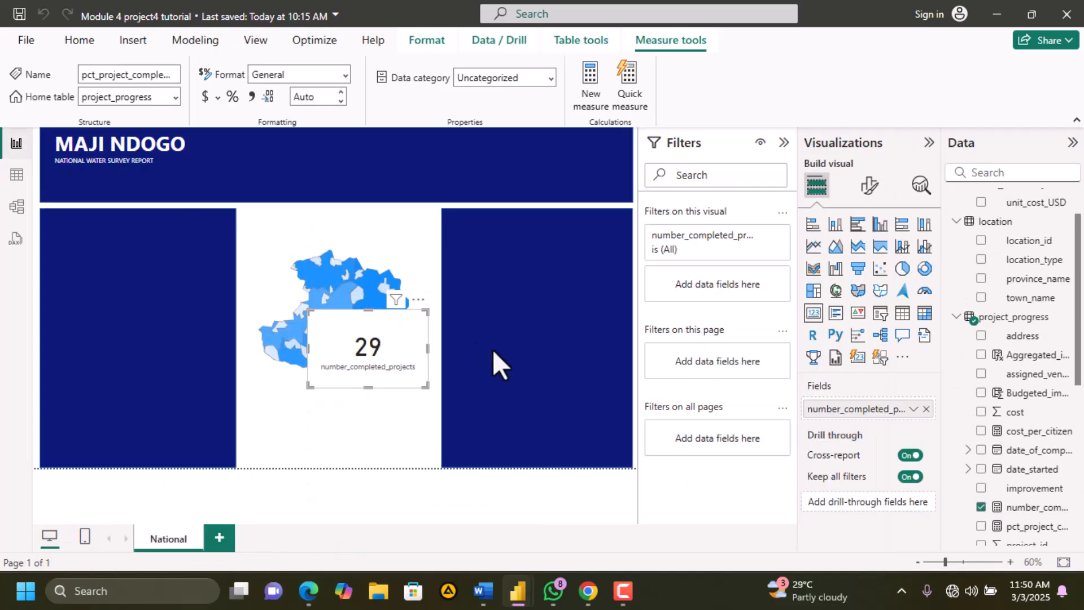
{"action": "left_click", "coordinate": [611, 478]}
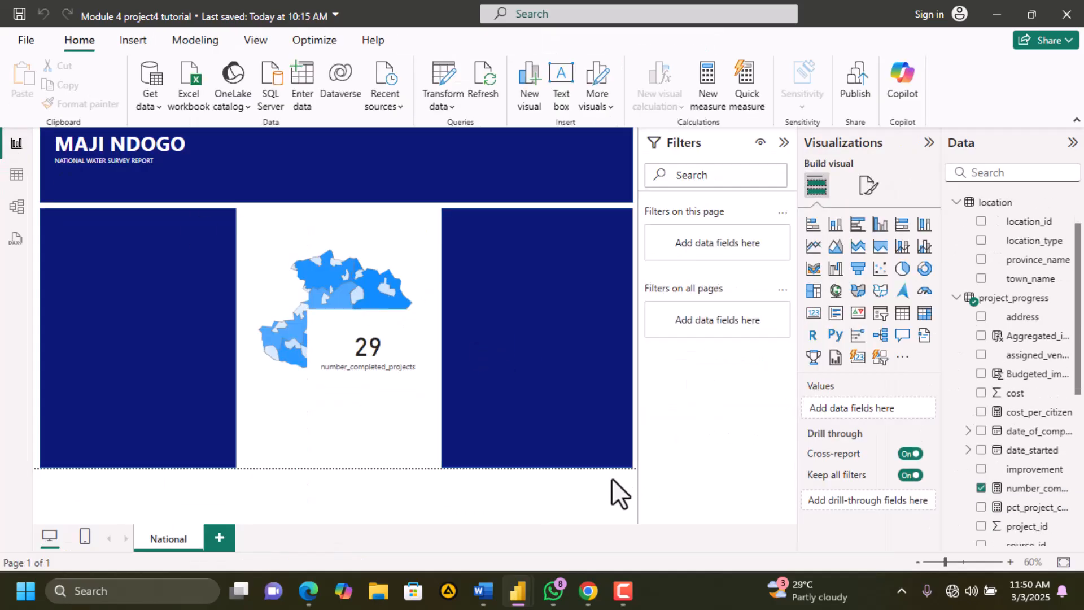
Move the number_completed_projects card into the header banner and add a card showing pct_project_complete below the map
{"action": "left_click_drag", "start_coordinate": [391, 333], "coordinate": [564, 155]}
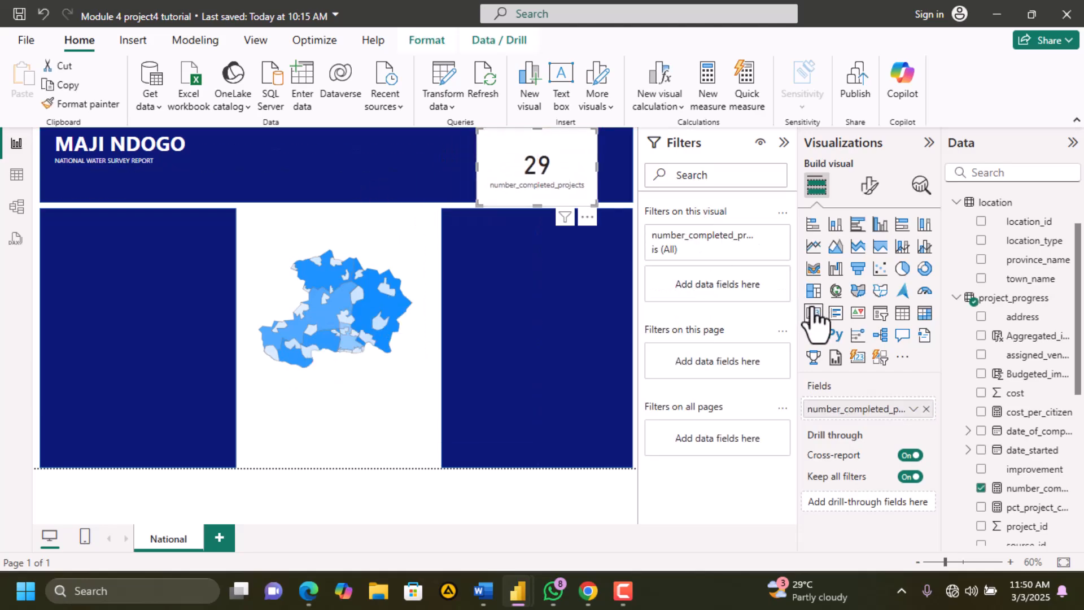
{"action": "left_click", "coordinate": [566, 479]}
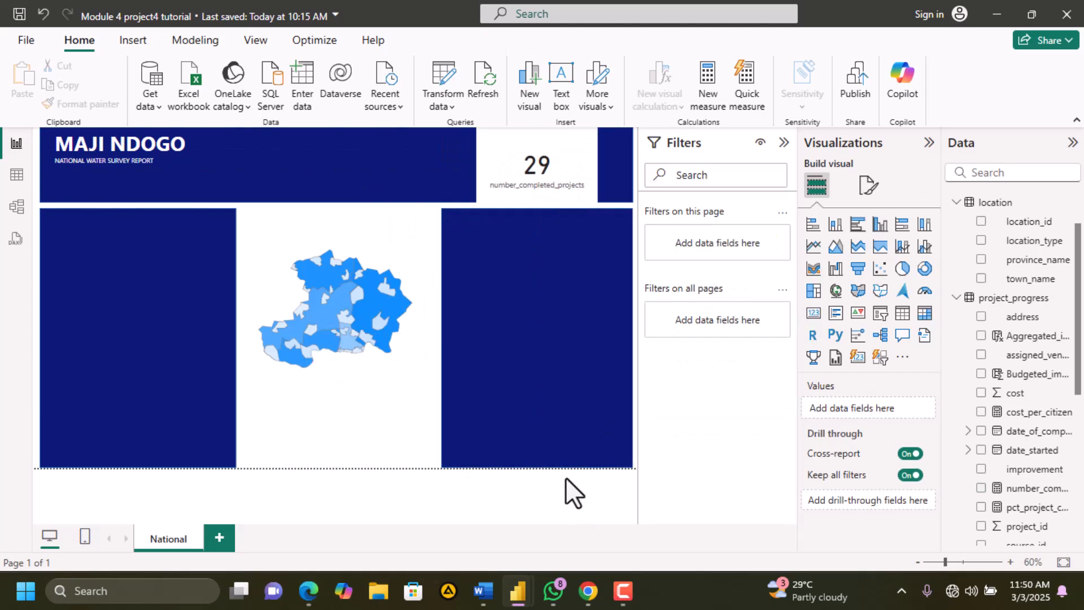
{"action": "left_click", "coordinate": [813, 313]}
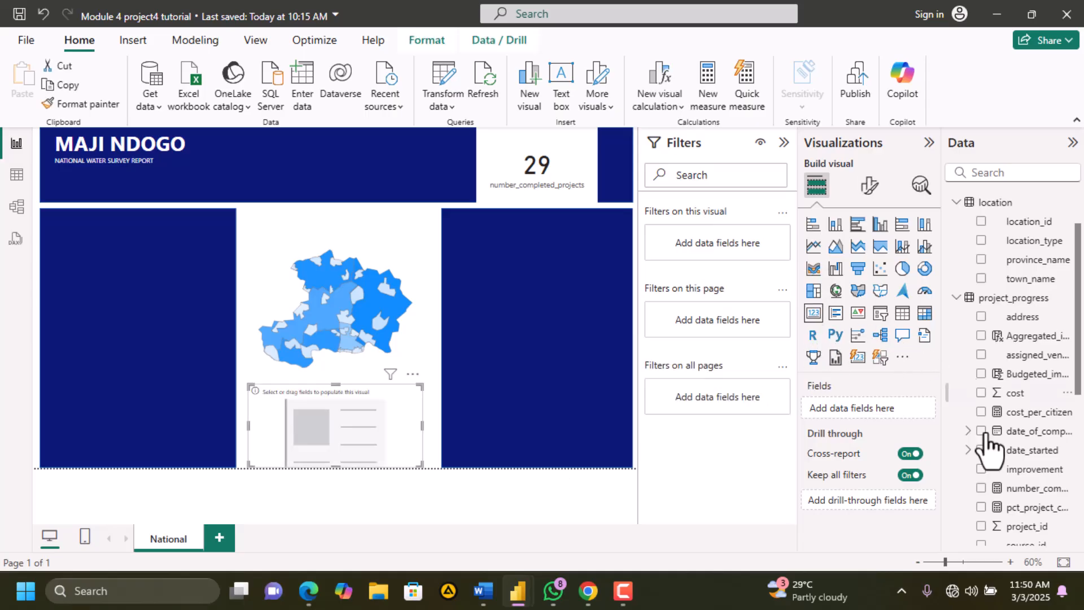
{"action": "scroll", "coordinate": [1016, 479], "scroll_direction": "down", "scroll_amount": 1}
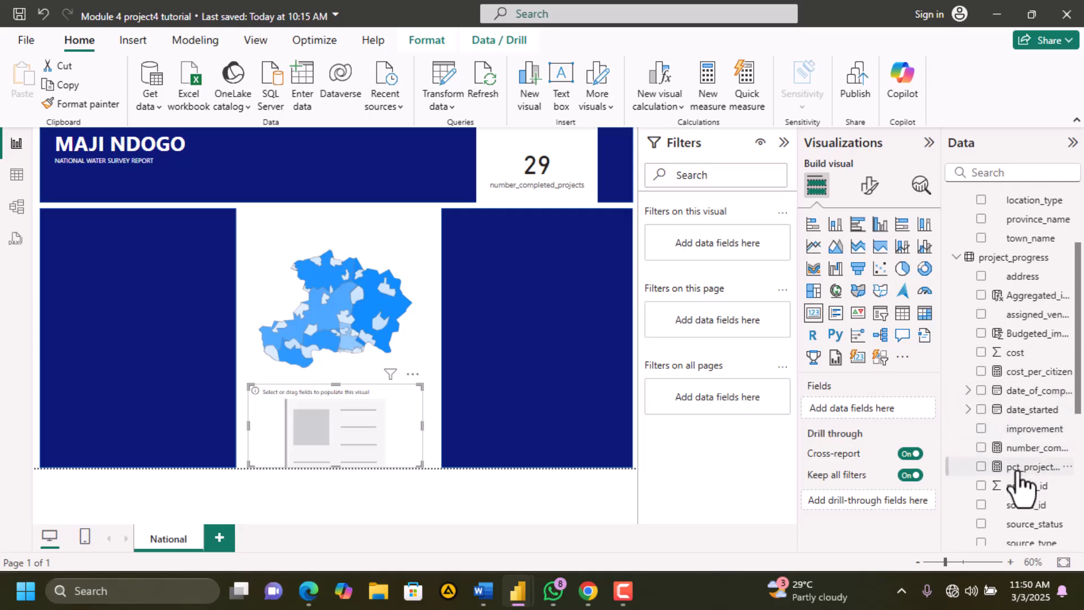
{"action": "left_click_drag", "start_coordinate": [1016, 473], "coordinate": [365, 417]}
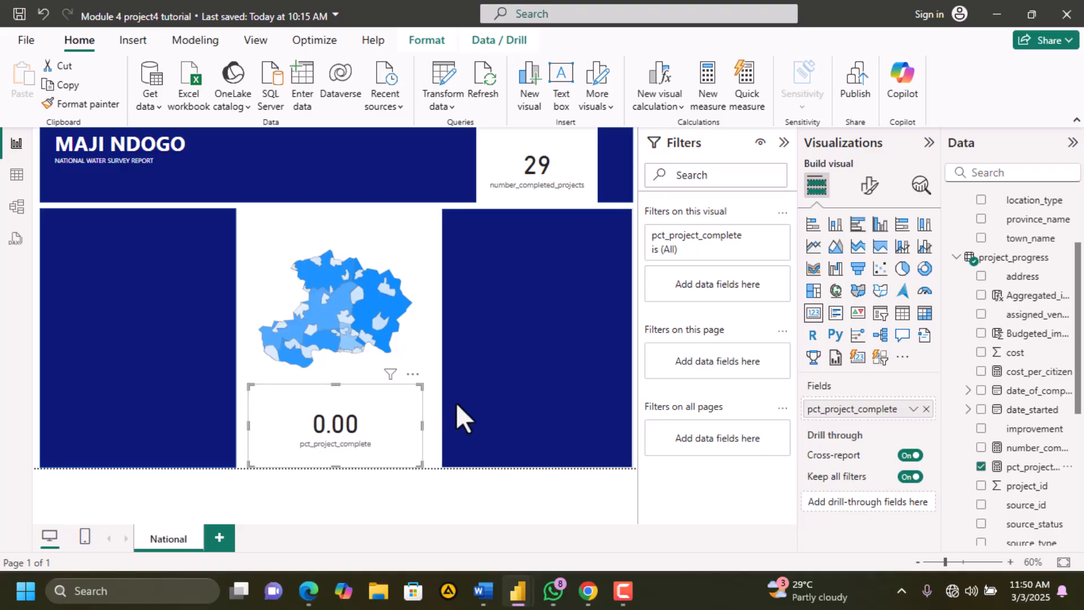
Format the pct_project_complete card's value as a percentage with 0 decimal places
{"action": "left_click", "coordinate": [870, 186]}
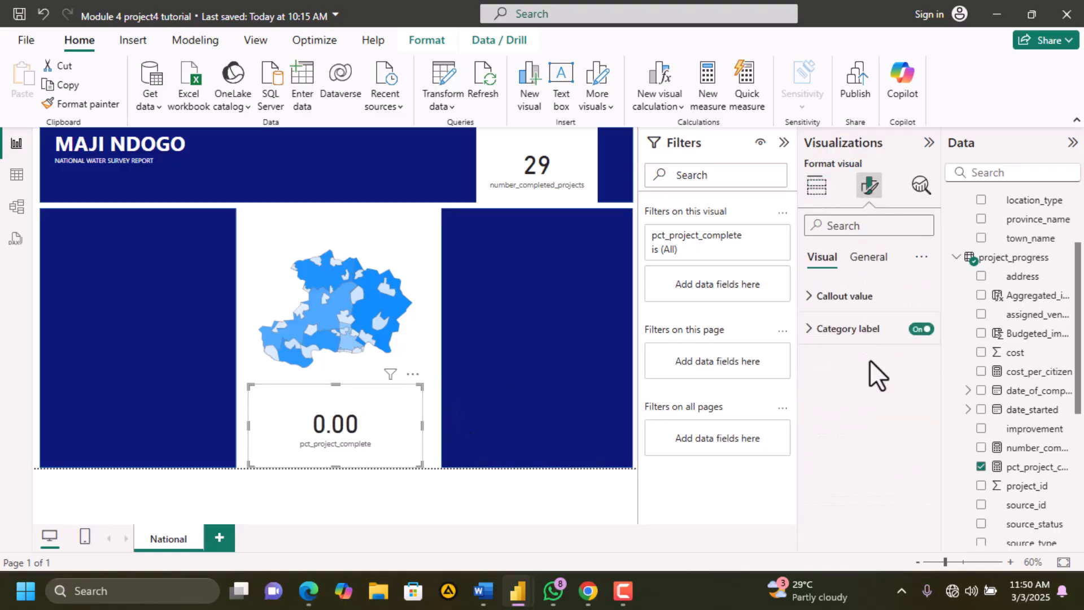
{"action": "left_click", "coordinate": [856, 261]}
{"action": "left_click", "coordinate": [813, 394]}
{"action": "scroll", "coordinate": [815, 406], "scroll_direction": "down", "scroll_amount": 1}
{"action": "left_click", "coordinate": [917, 472]}
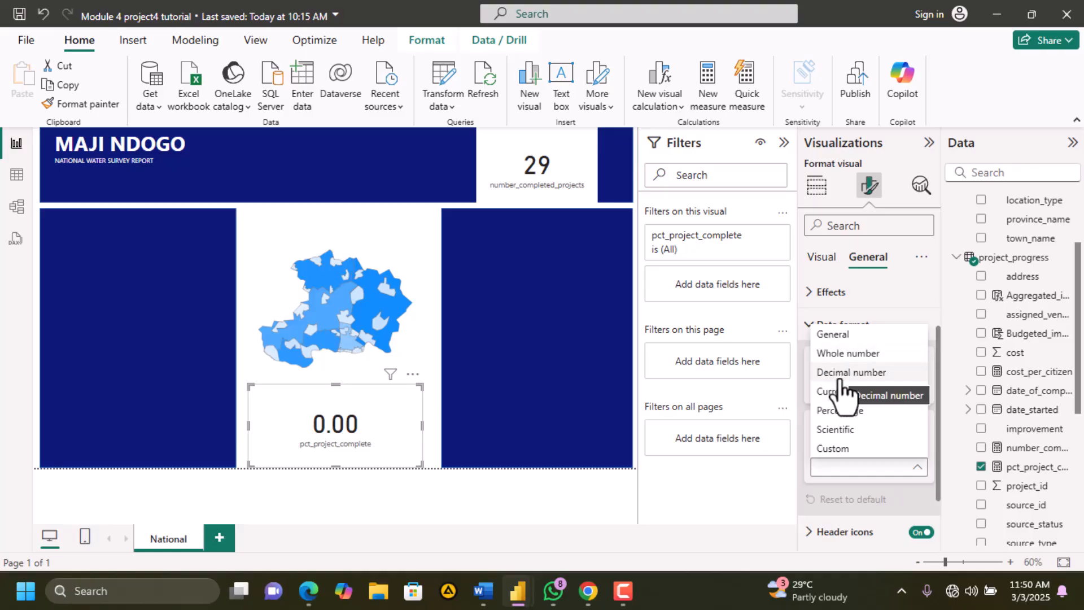
{"action": "left_click", "coordinate": [839, 412]}
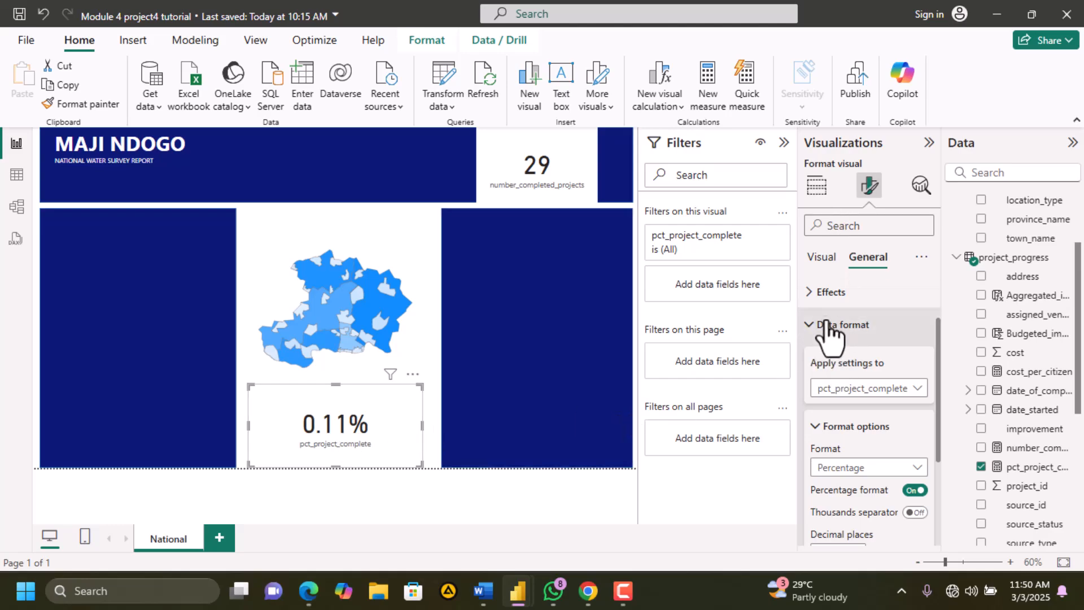
{"action": "scroll", "coordinate": [847, 484], "scroll_direction": "down", "scroll_amount": 2}
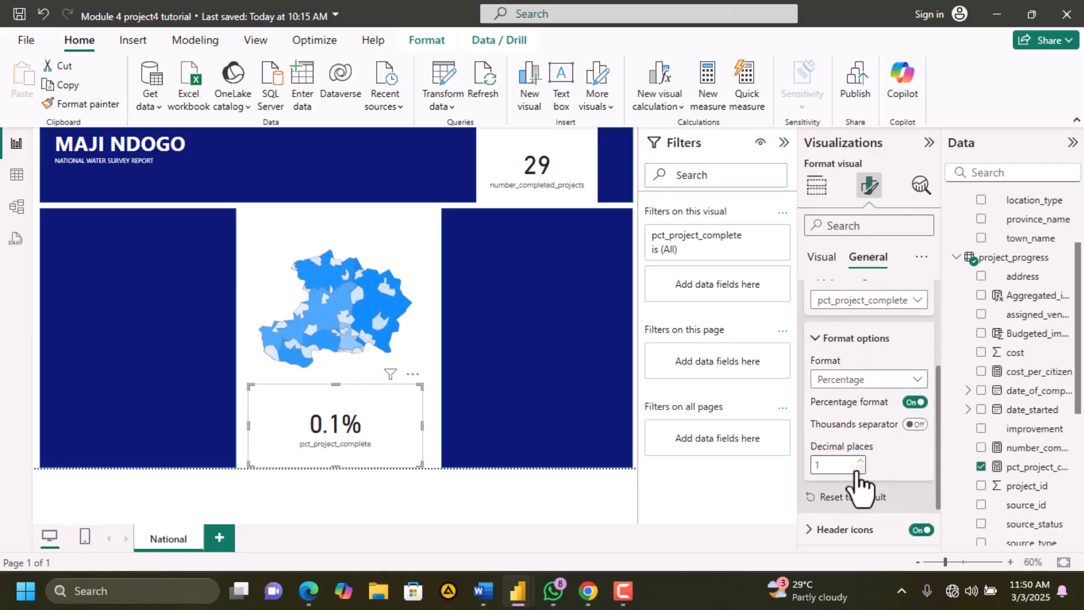
{"action": "left_click", "coordinate": [859, 469]}
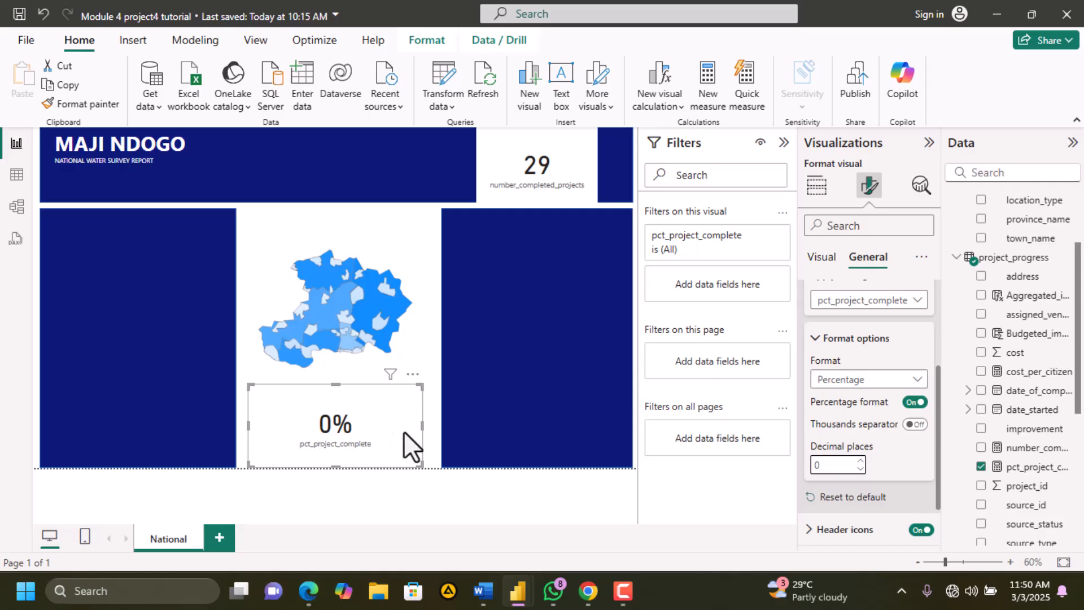
Check the expected percentage values in Part_4.pdf, return to the Module 4 project4 tutorial report and move the pct_project_complete card onto the right blue panel
{"action": "left_click", "coordinate": [313, 577]}
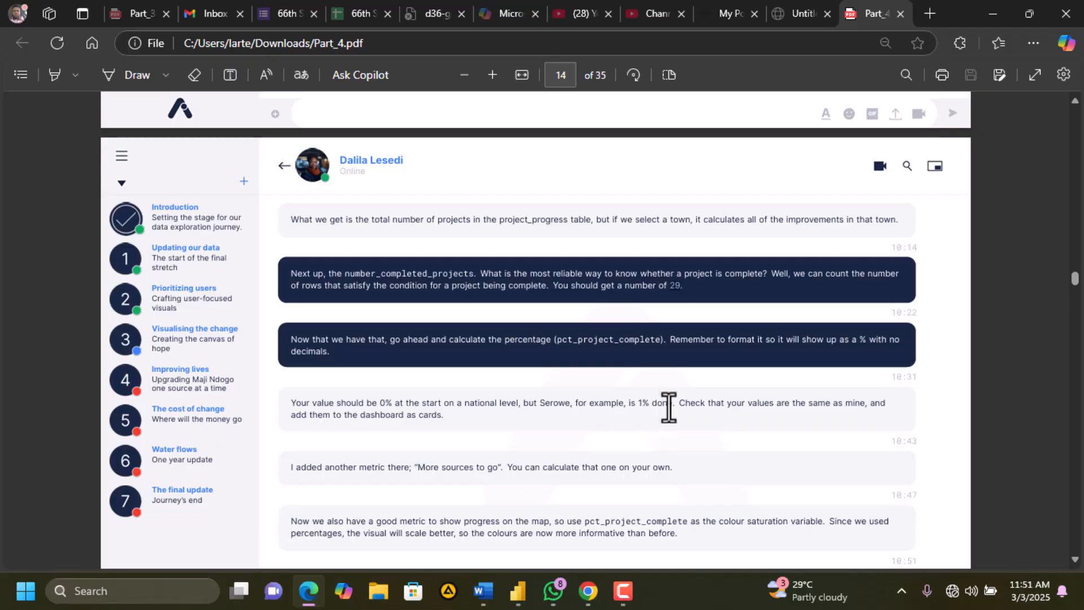
{"action": "mouse_move", "coordinate": [517, 592]}
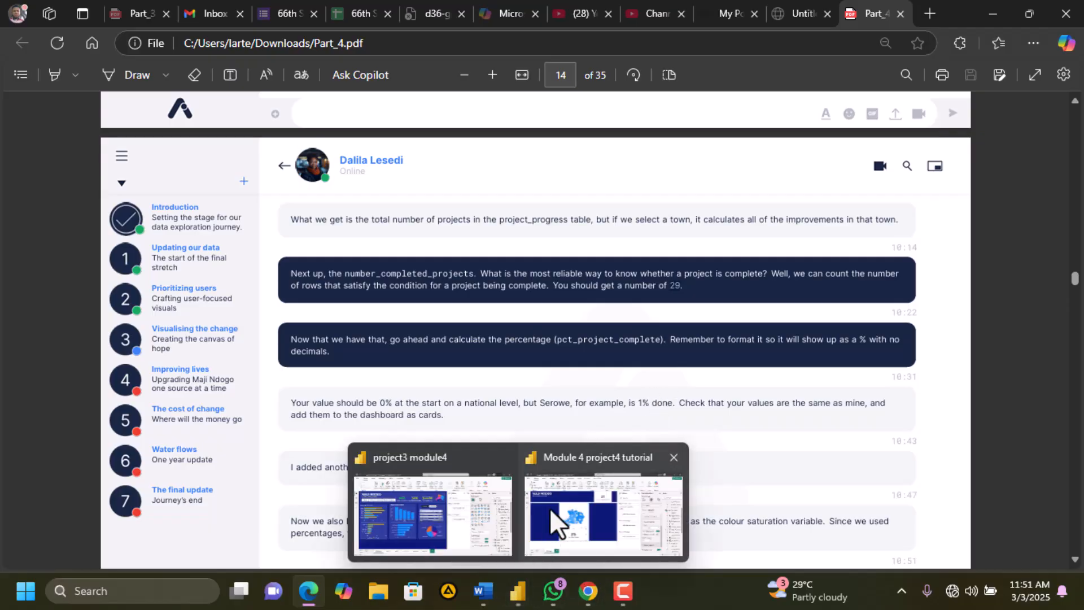
{"action": "left_click", "coordinate": [566, 511]}
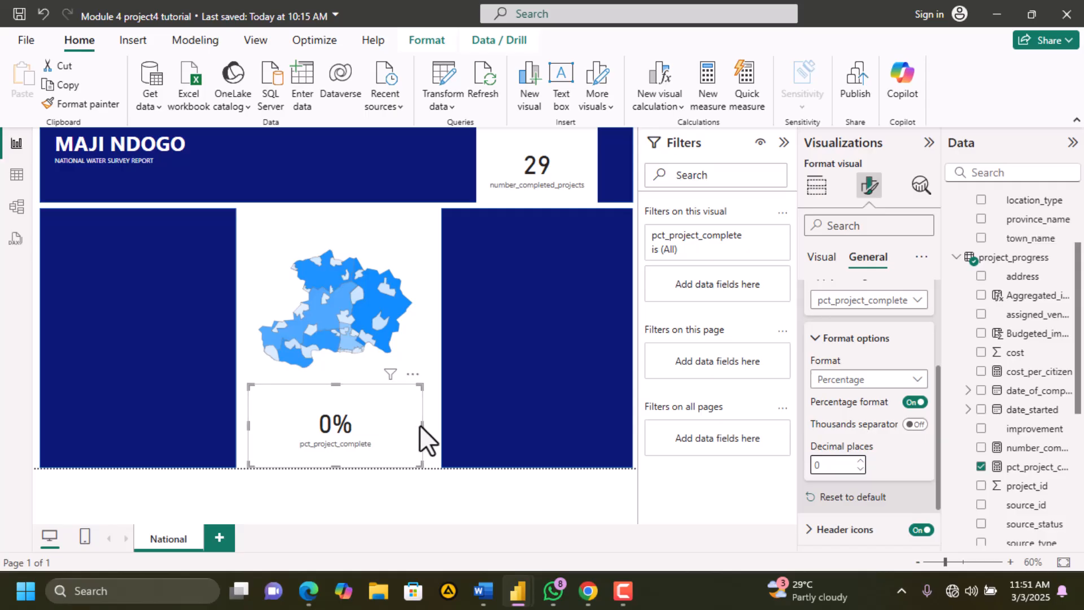
{"action": "left_click_drag", "start_coordinate": [421, 424], "coordinate": [557, 258]}
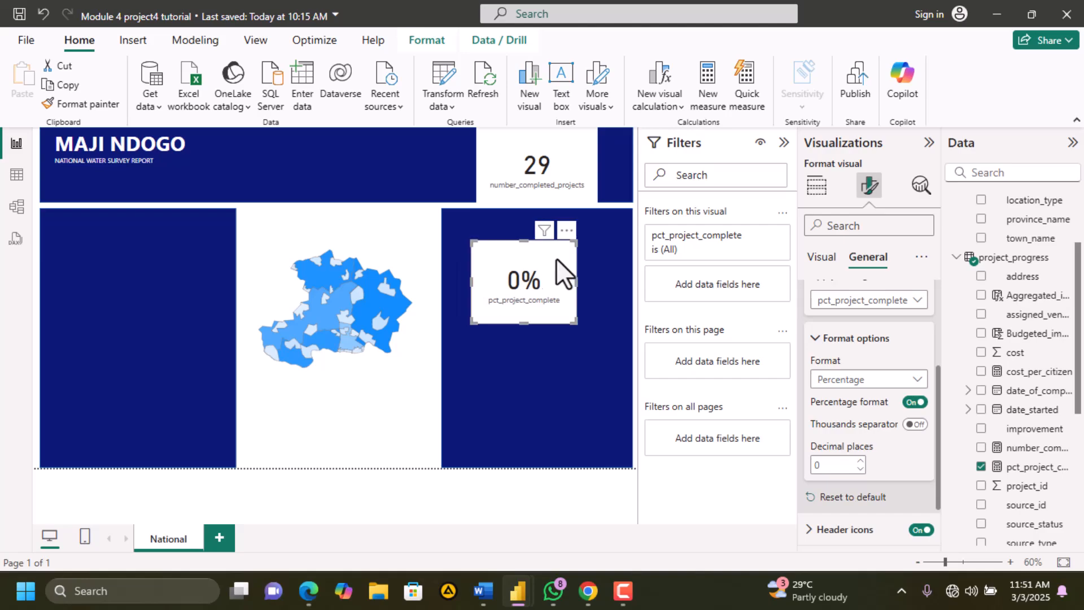
Select Serowe on the map to check its completed-project percentage on the card, and clear the selection
{"action": "mouse_move", "coordinate": [305, 311]}
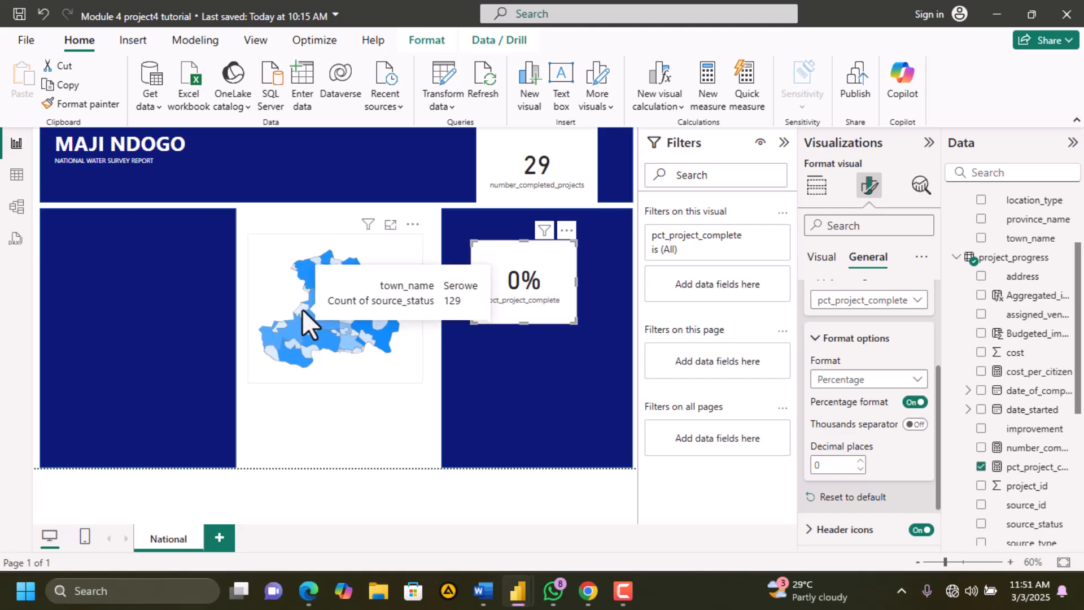
{"action": "left_click", "coordinate": [303, 309]}
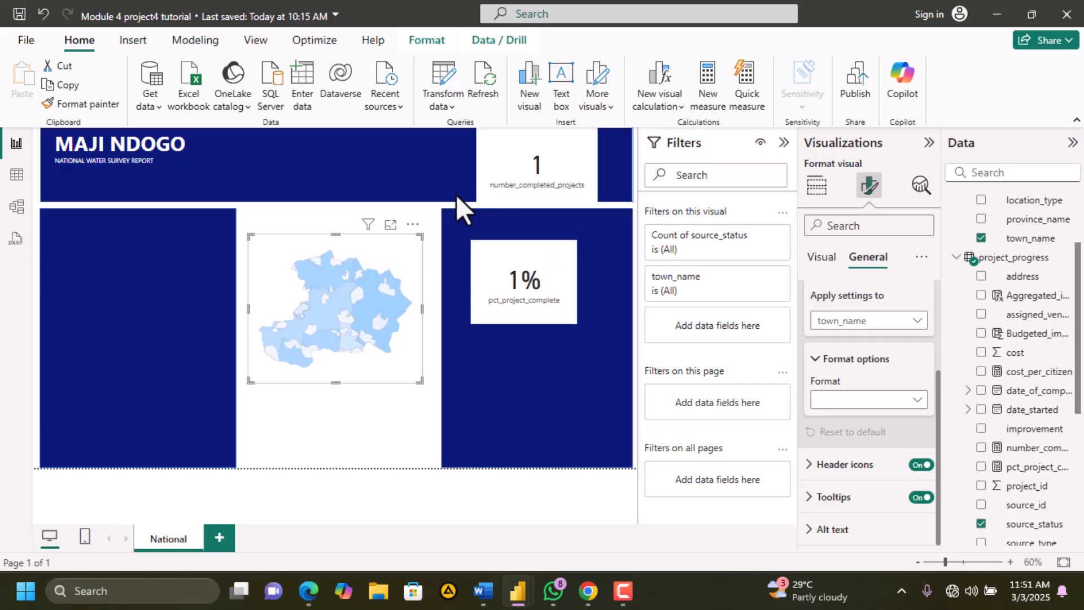
{"action": "left_click", "coordinate": [439, 207]}
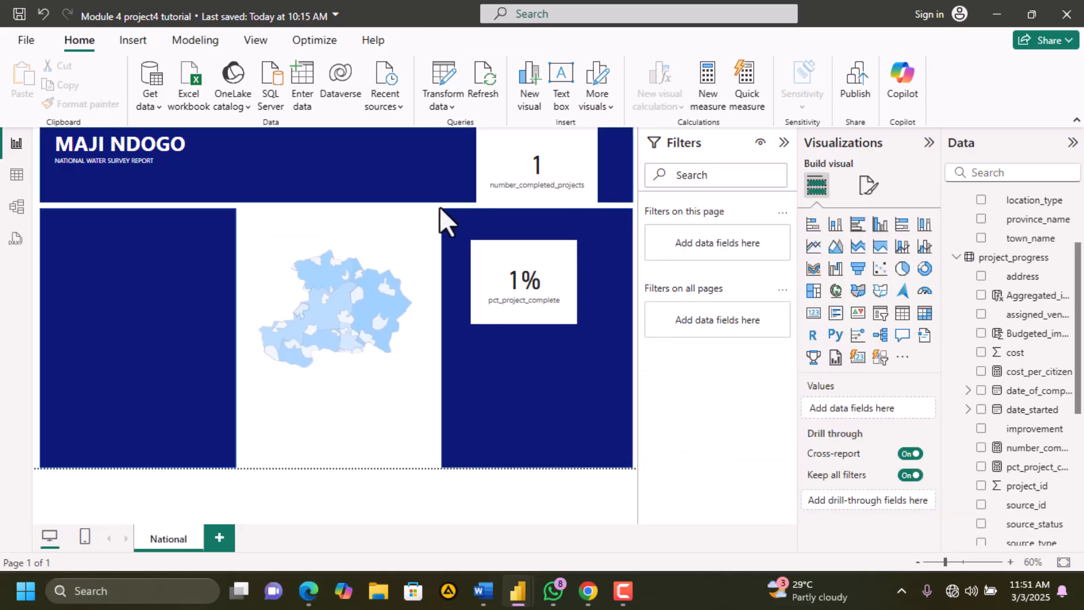
{"action": "left_click", "coordinate": [416, 242]}
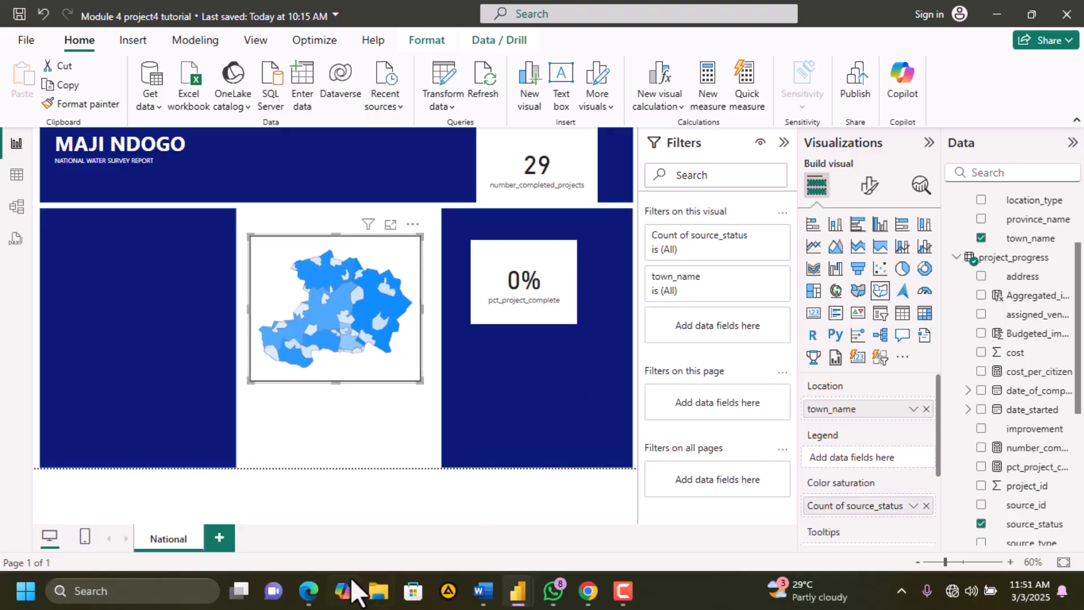
Read the "More sources to go" metric instruction in Part_4.pdf and return to the Module 4 project4 tutorial report in Power BI
{"action": "left_click", "coordinate": [325, 589]}
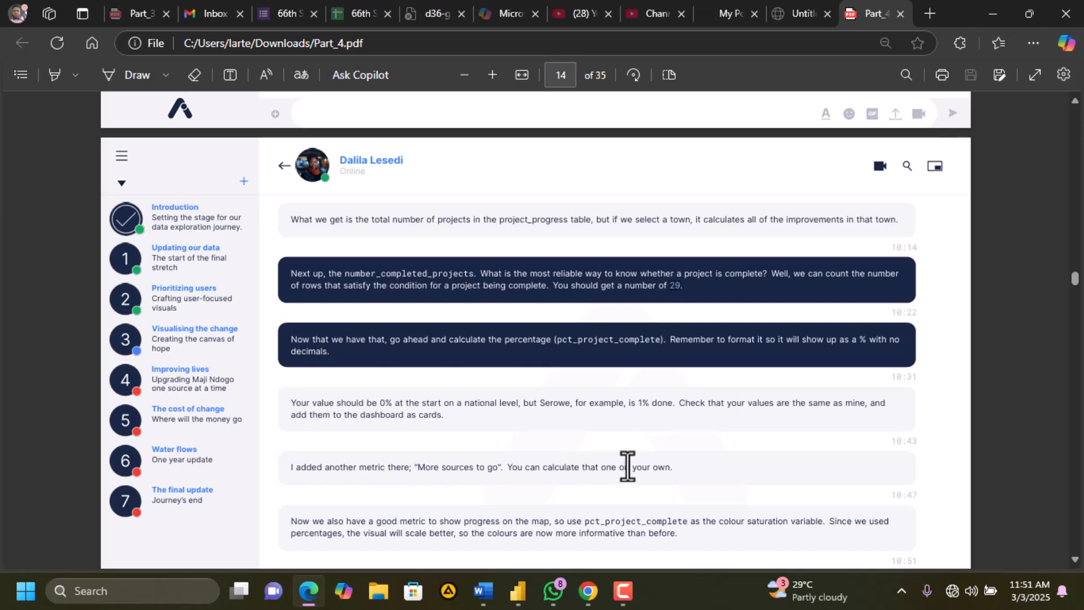
{"action": "left_click_drag", "start_coordinate": [672, 467], "coordinate": [386, 467]}
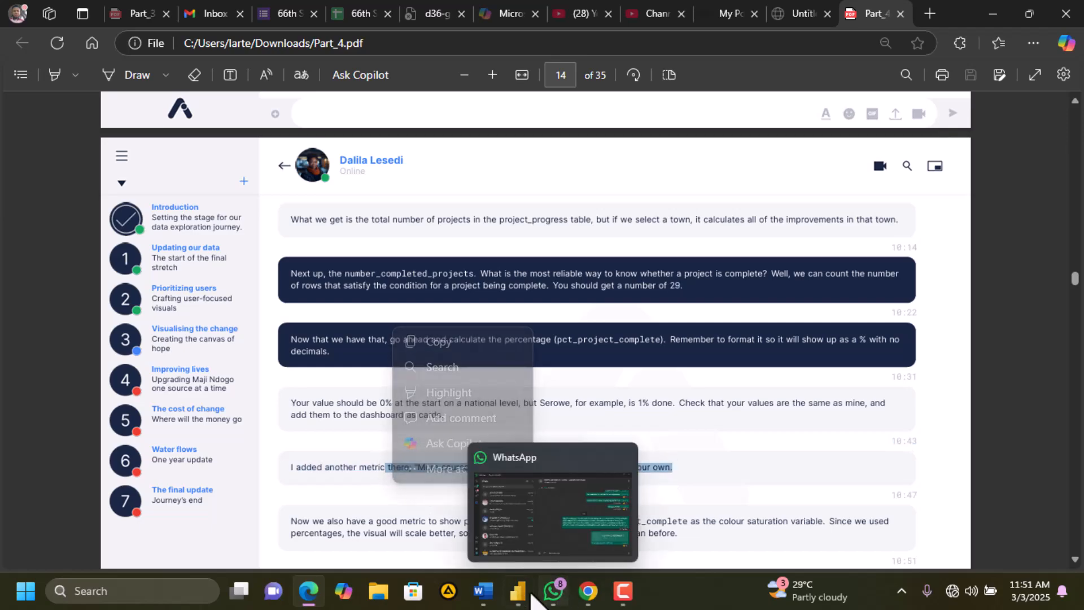
{"action": "mouse_move", "coordinate": [518, 591]}
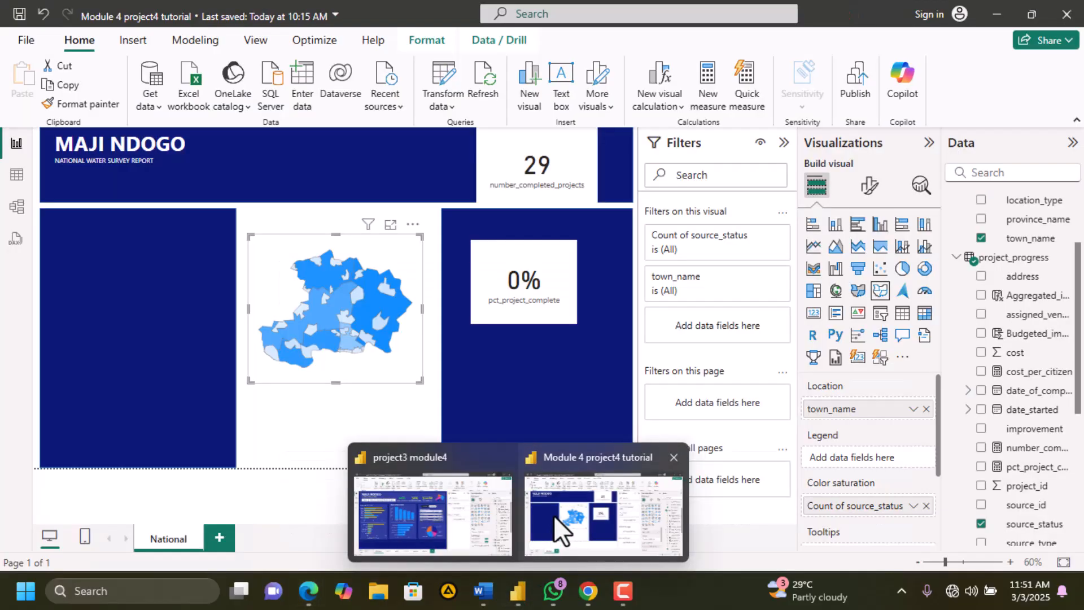
{"action": "left_click", "coordinate": [553, 516]}
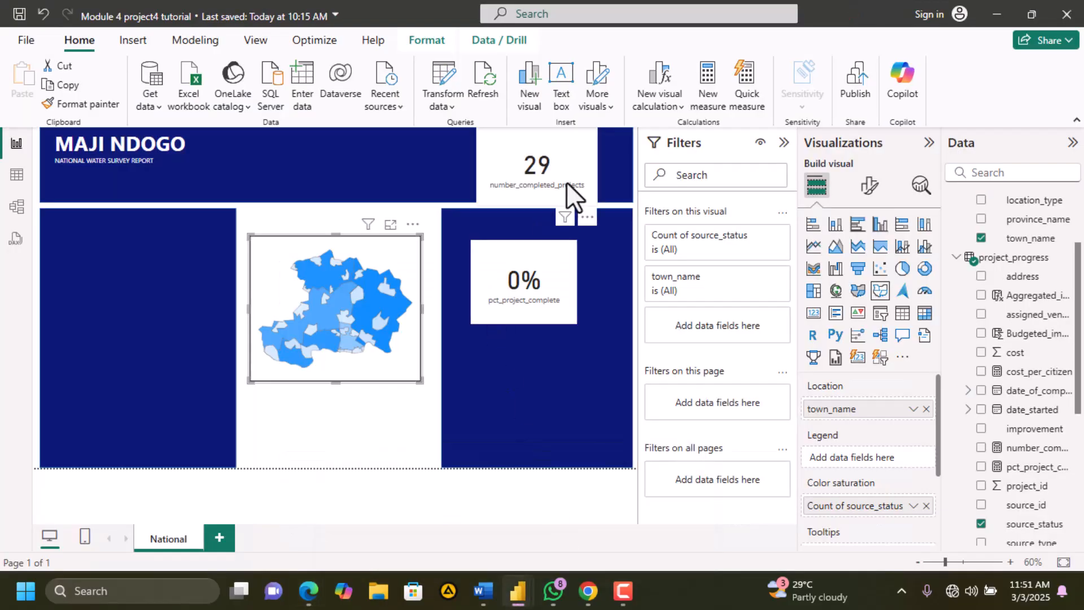
Move the number_completed_projects card to the top of the left blue panel and insert an empty card overlapping the map's lower edge
{"action": "left_click_drag", "start_coordinate": [567, 182], "coordinate": [551, 386]}
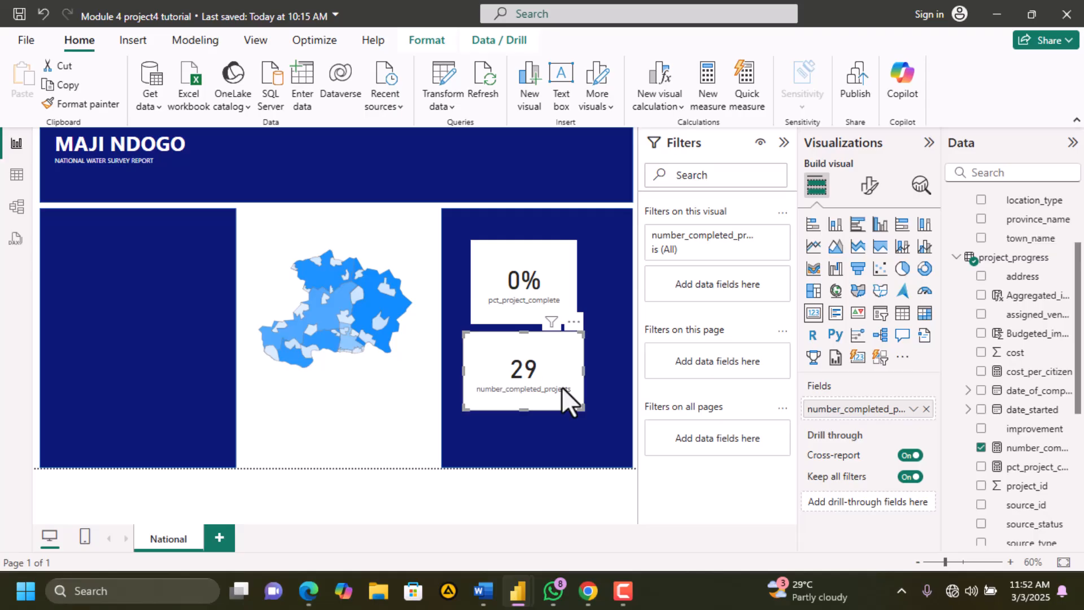
{"action": "left_click_drag", "start_coordinate": [497, 381], "coordinate": [112, 257]}
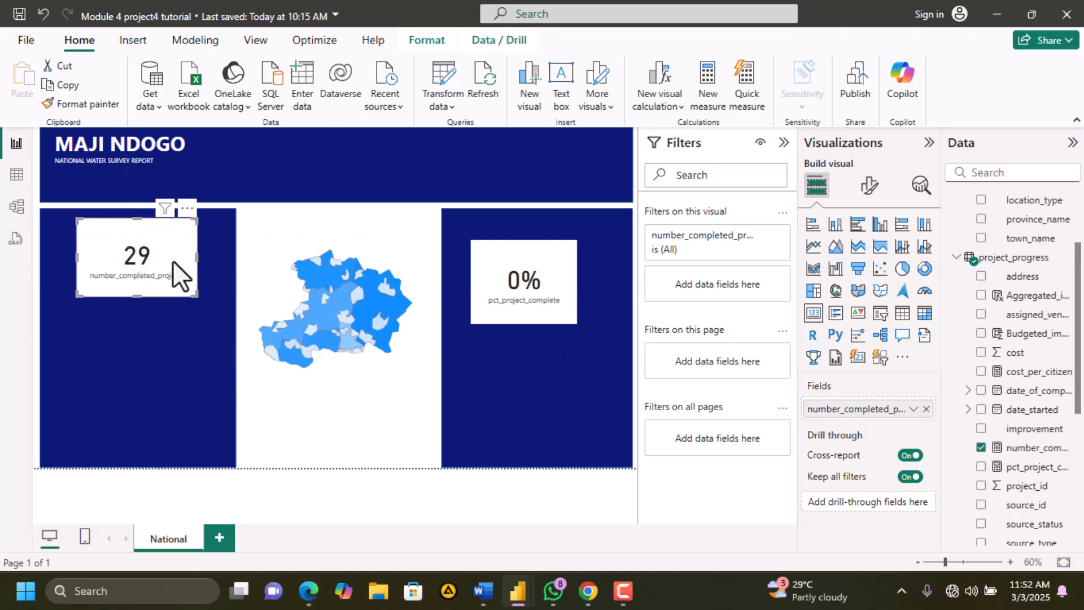
{"action": "left_click", "coordinate": [418, 472]}
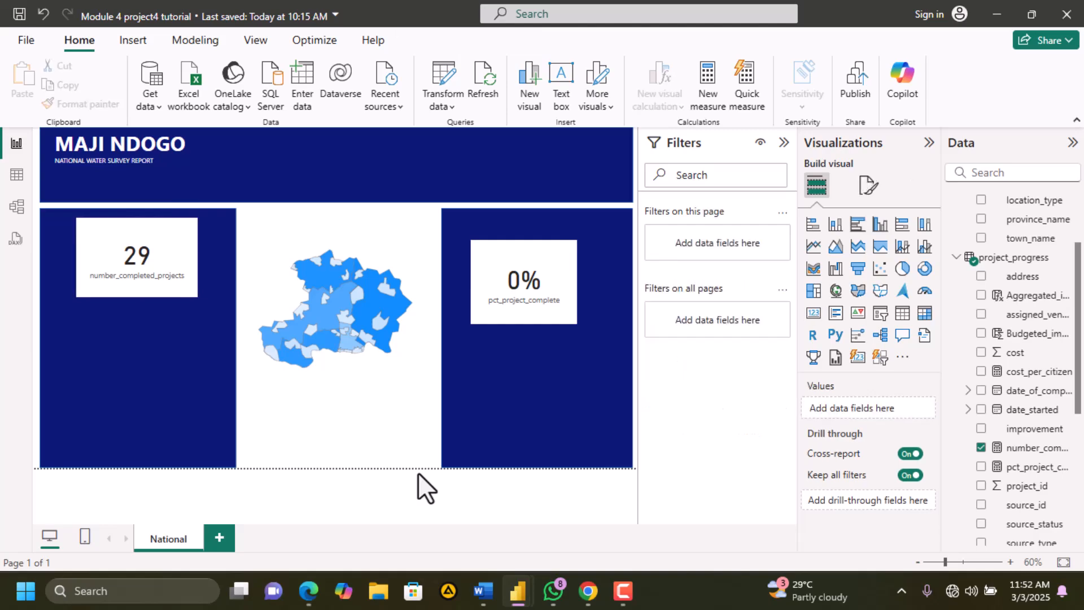
{"action": "left_click", "coordinate": [813, 314]}
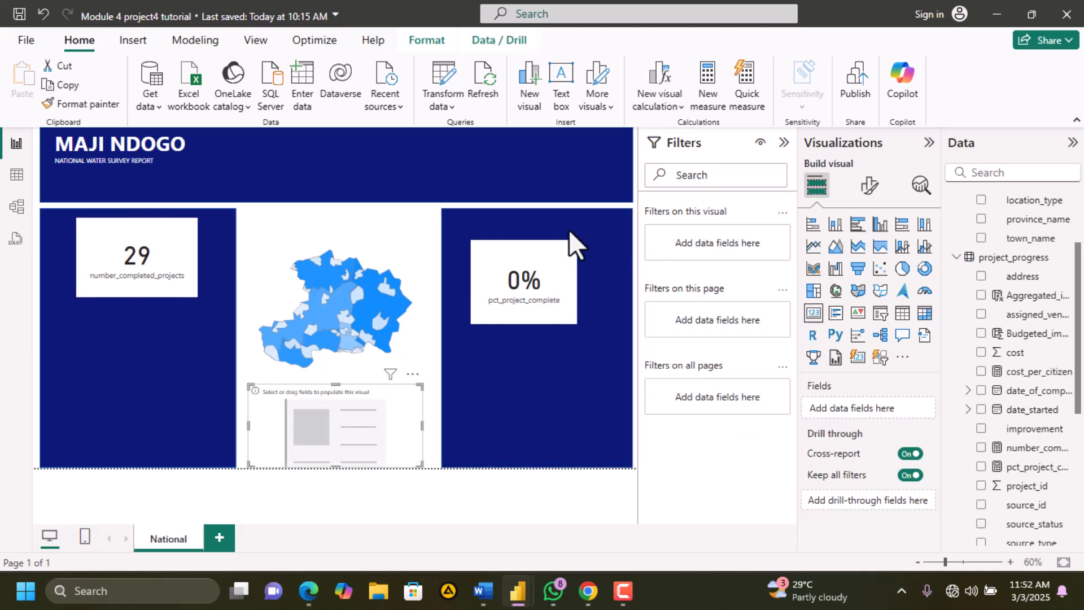
{"action": "left_click_drag", "start_coordinate": [385, 422], "coordinate": [349, 394]}
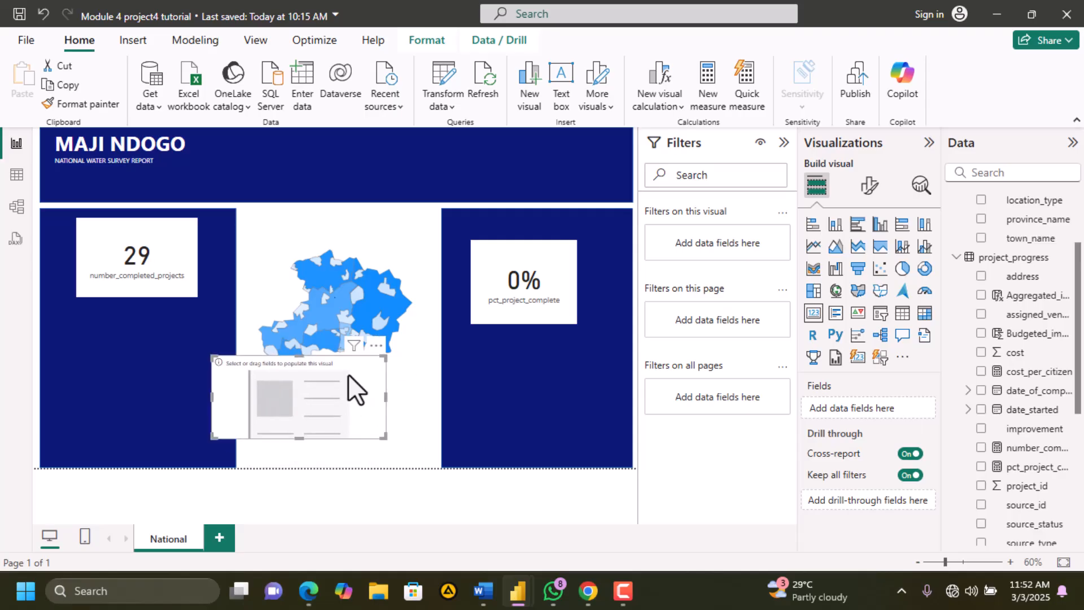
{"action": "left_click", "coordinate": [708, 93]}
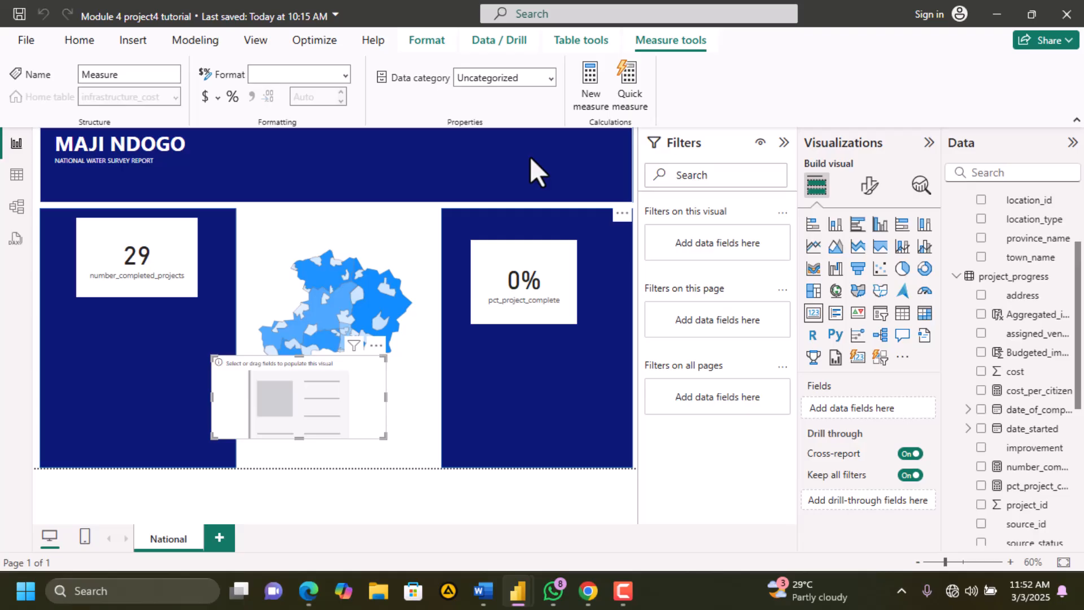
{"action": "left_click", "coordinate": [16, 176]}
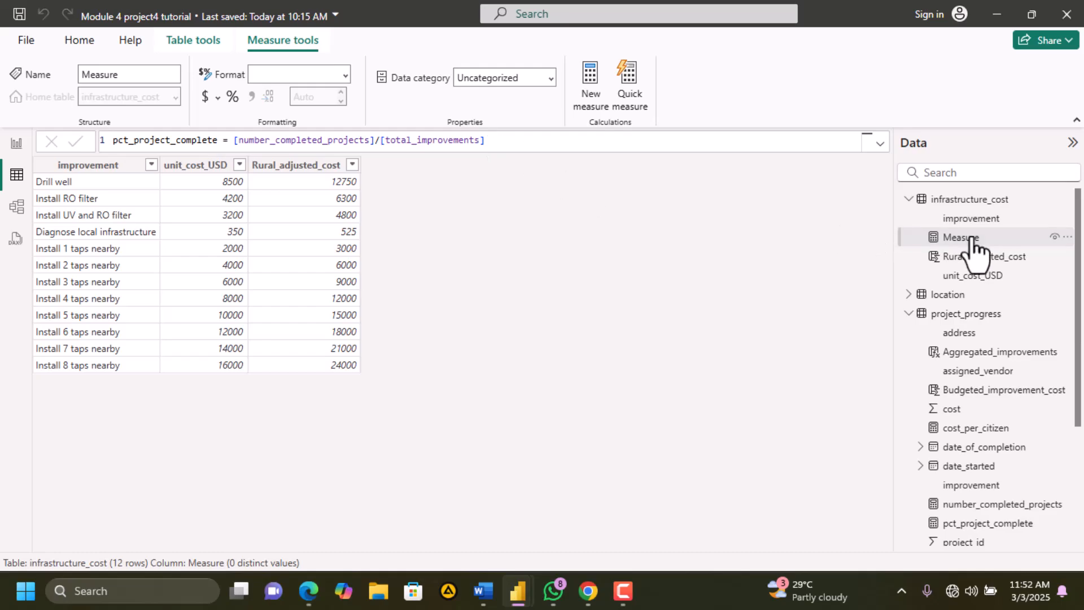
{"action": "left_click", "coordinate": [1067, 237]}
{"action": "left_click", "coordinate": [966, 324]}
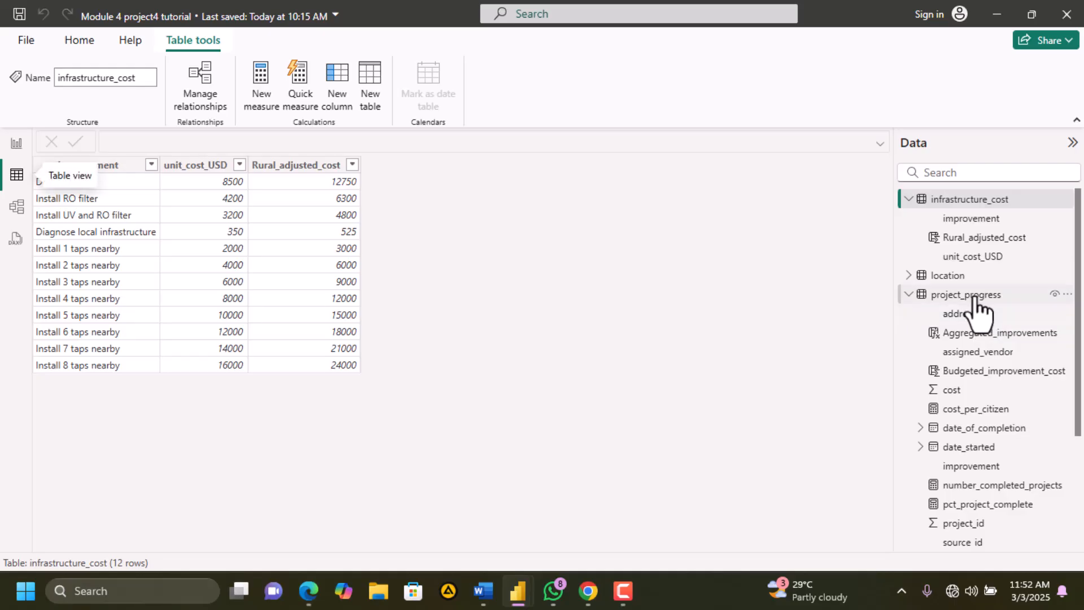
Create the measure more_to_go = [total_improvements] - [number_completed_projects] in the project_progress table
{"action": "left_click", "coordinate": [973, 296]}
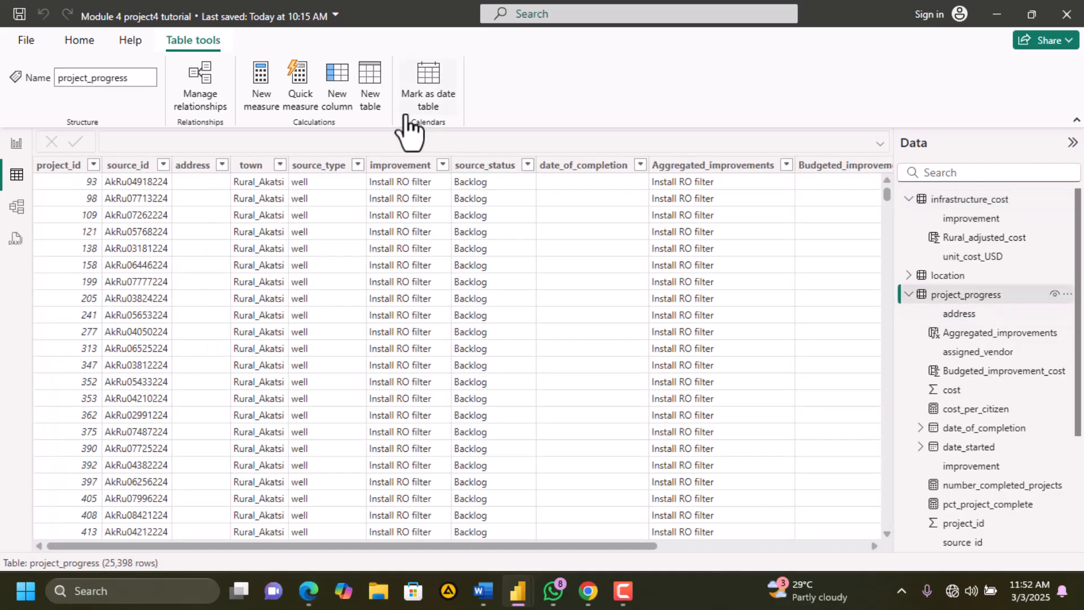
{"action": "left_click", "coordinate": [261, 93]}
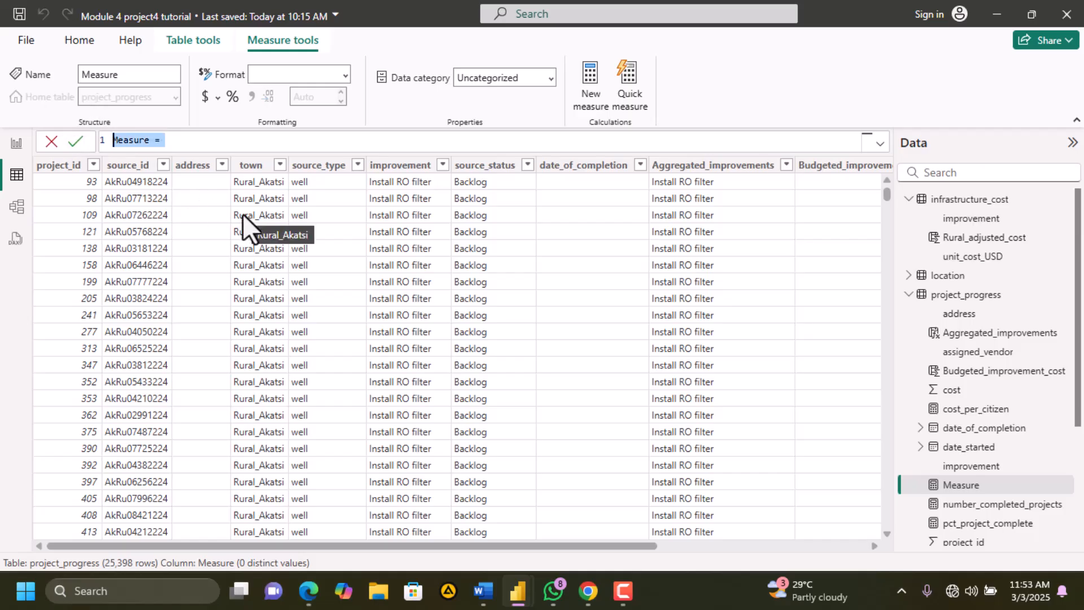
{"action": "type", "text": "mea"}
{"action": "key", "text": "BackSpace"}
{"action": "key", "text": "BackSpace"}
{"action": "type", "text": "ore_to_go = ["}
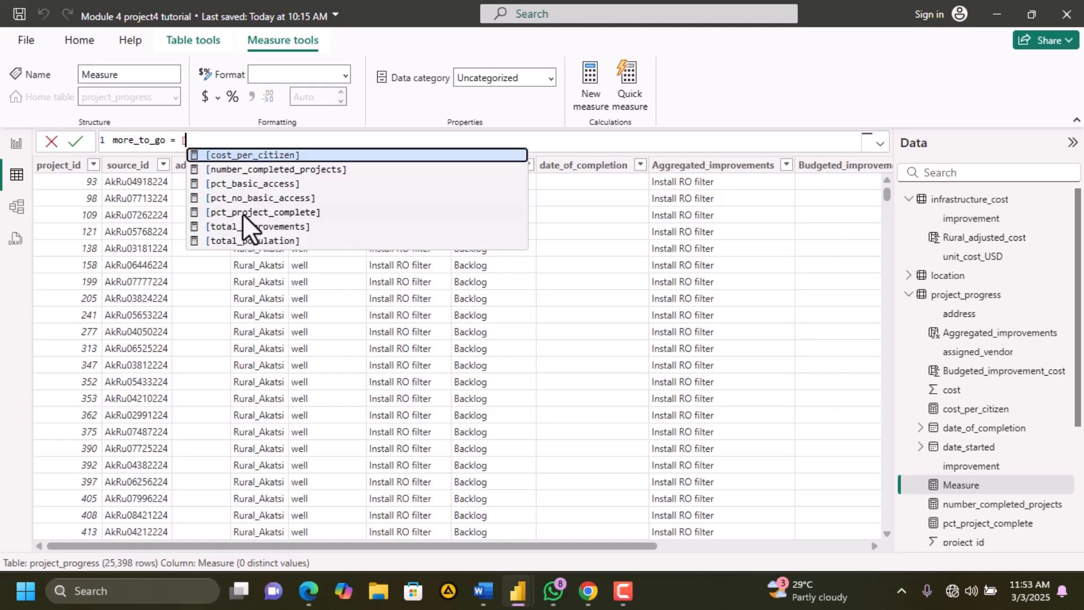
{"action": "left_click", "coordinate": [270, 171]}
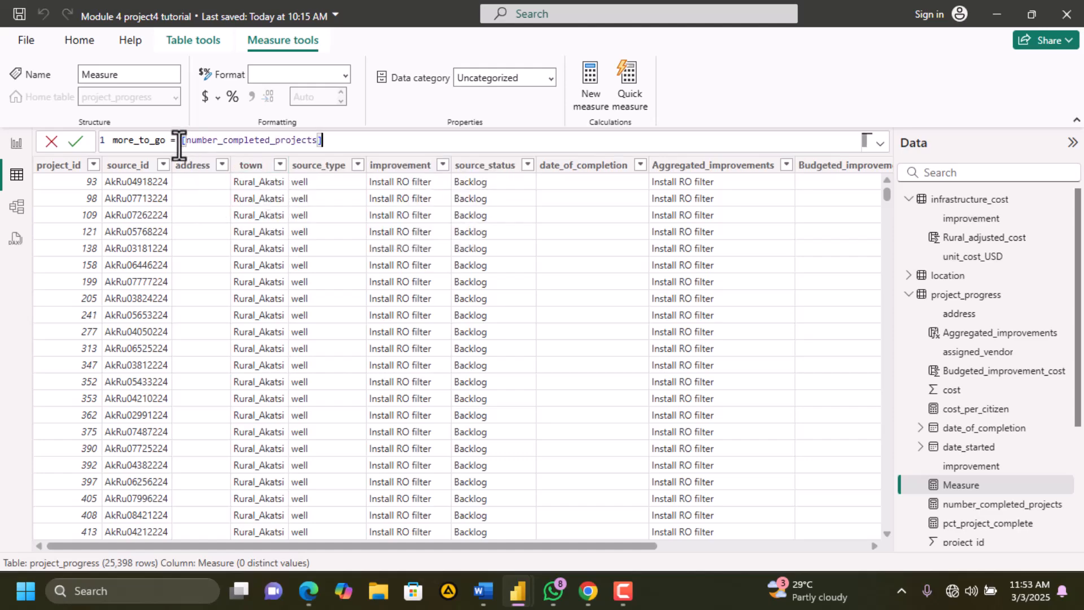
{"action": "type", "text": "["}
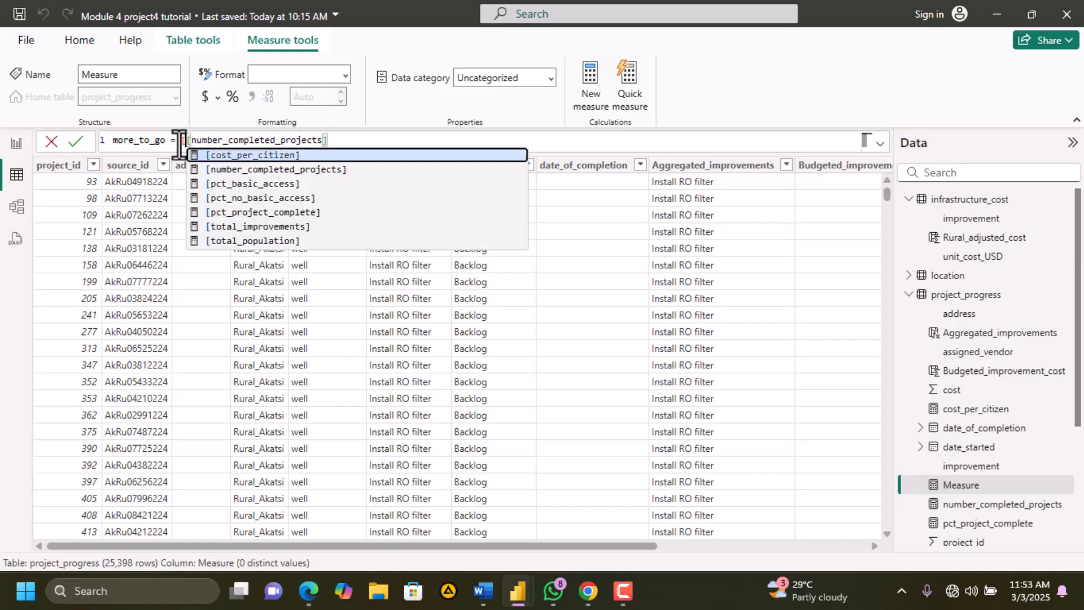
{"action": "left_click", "coordinate": [278, 227]}
{"action": "type", "text": "-"}
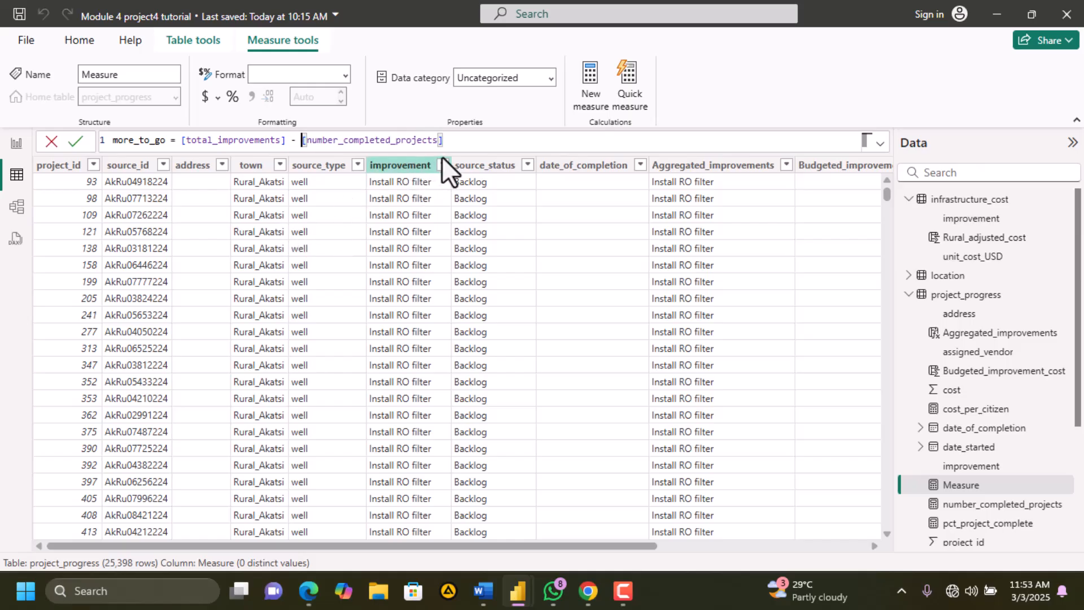
{"action": "left_click", "coordinate": [448, 142]}
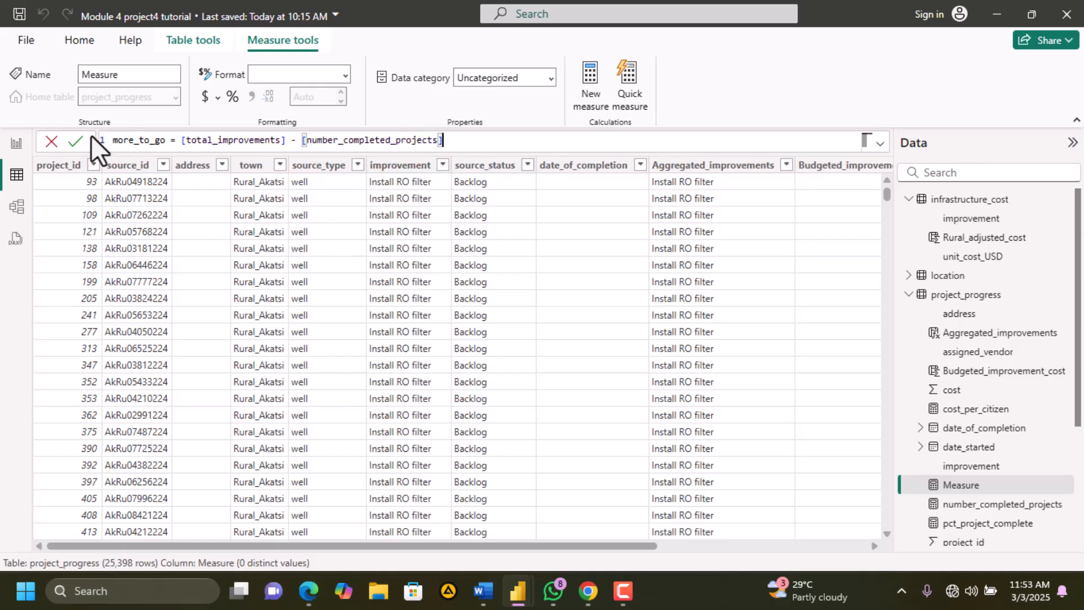
{"action": "left_click", "coordinate": [77, 143]}
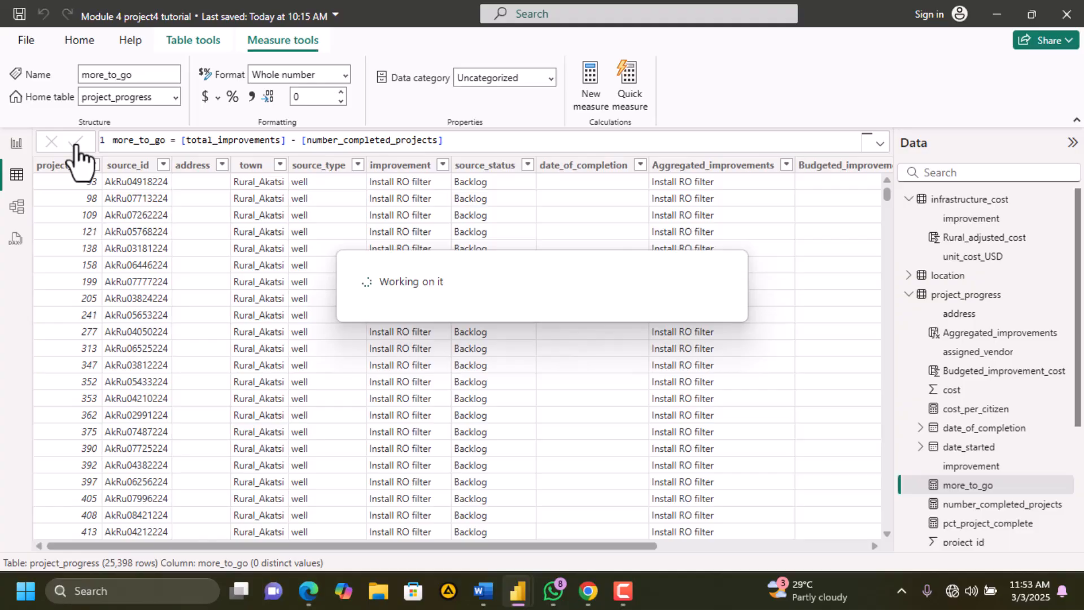
Return to the report, fill the empty card with the more_to_go measure and place it below the pct_project_complete card
{"action": "left_click", "coordinate": [16, 144]}
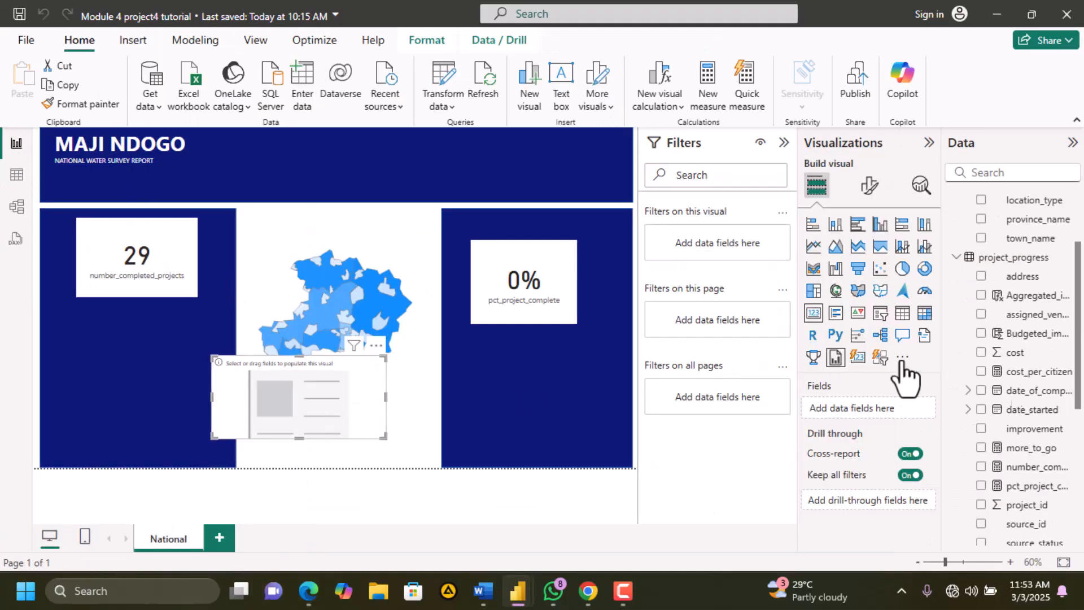
{"action": "scroll", "coordinate": [1044, 425], "scroll_direction": "down", "scroll_amount": 2}
{"action": "scroll", "coordinate": [1047, 423], "scroll_direction": "down", "scroll_amount": 3}
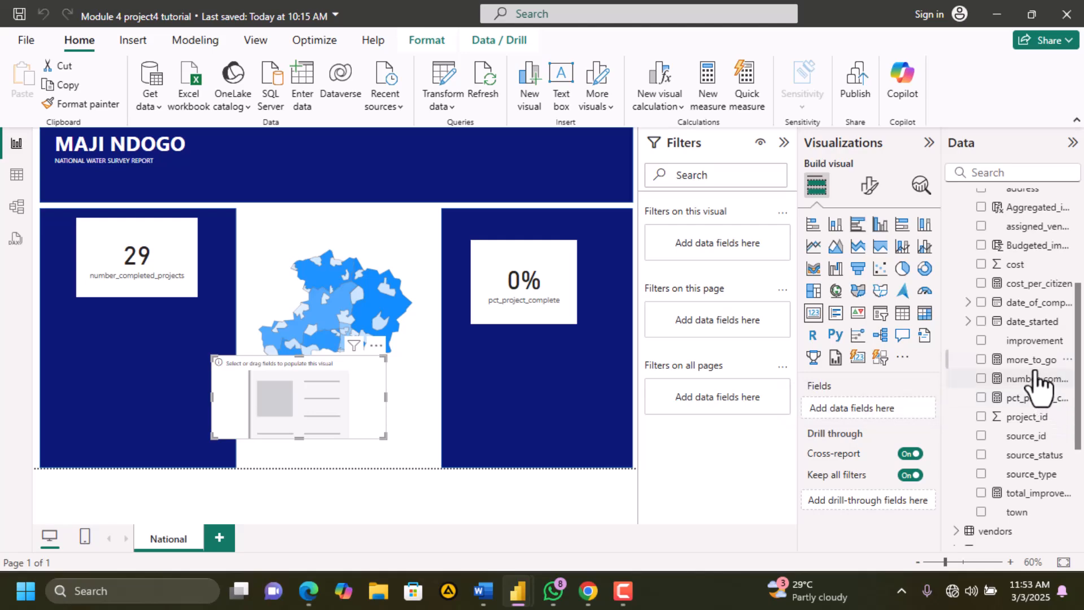
{"action": "left_click_drag", "start_coordinate": [1035, 368], "coordinate": [550, 388]}
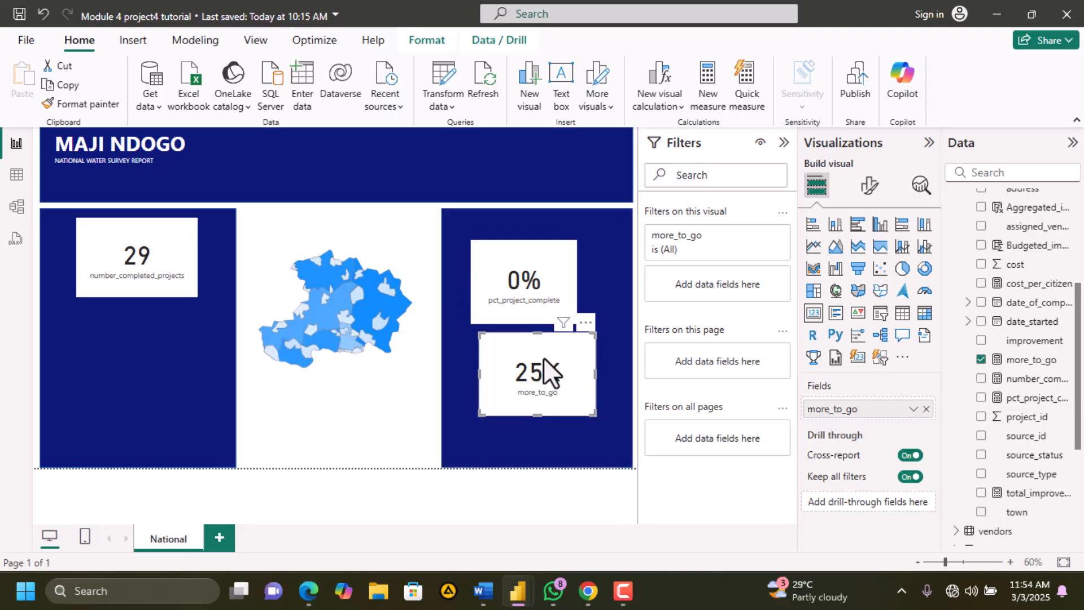
Redefine the more_to_go measure as ([total_improvements] - [number_completed_projects])/[total_improvements]
{"action": "left_click", "coordinate": [1029, 364]}
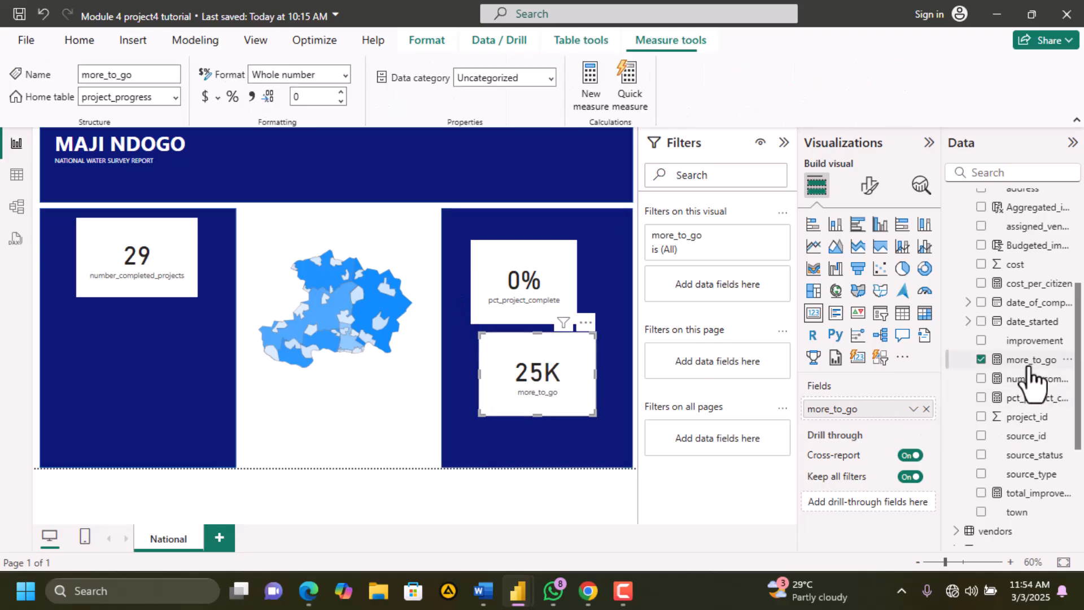
{"action": "left_click", "coordinate": [12, 176]}
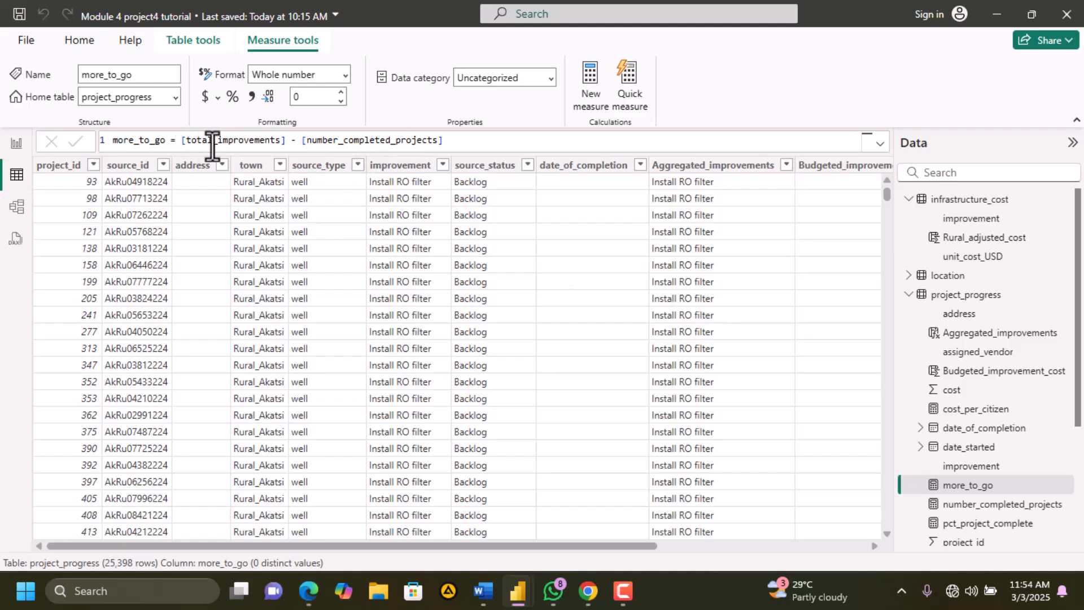
{"action": "left_click", "coordinate": [177, 141]}
{"action": "type", "text": "("}
{"action": "left_click", "coordinate": [447, 141]}
{"action": "type", "text": ")/"}
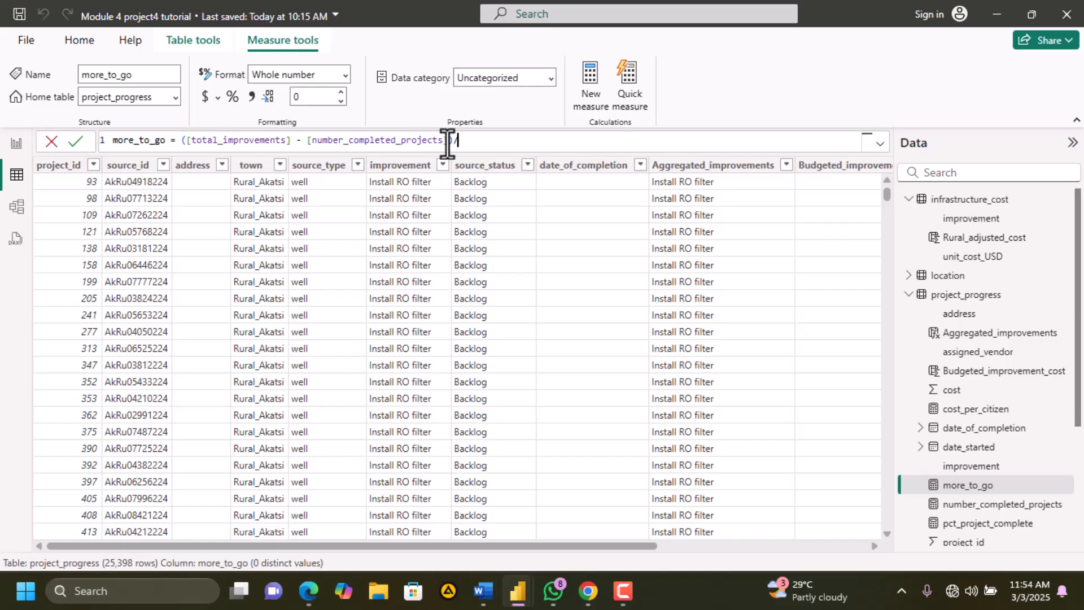
{"action": "type", "text": "[to"}
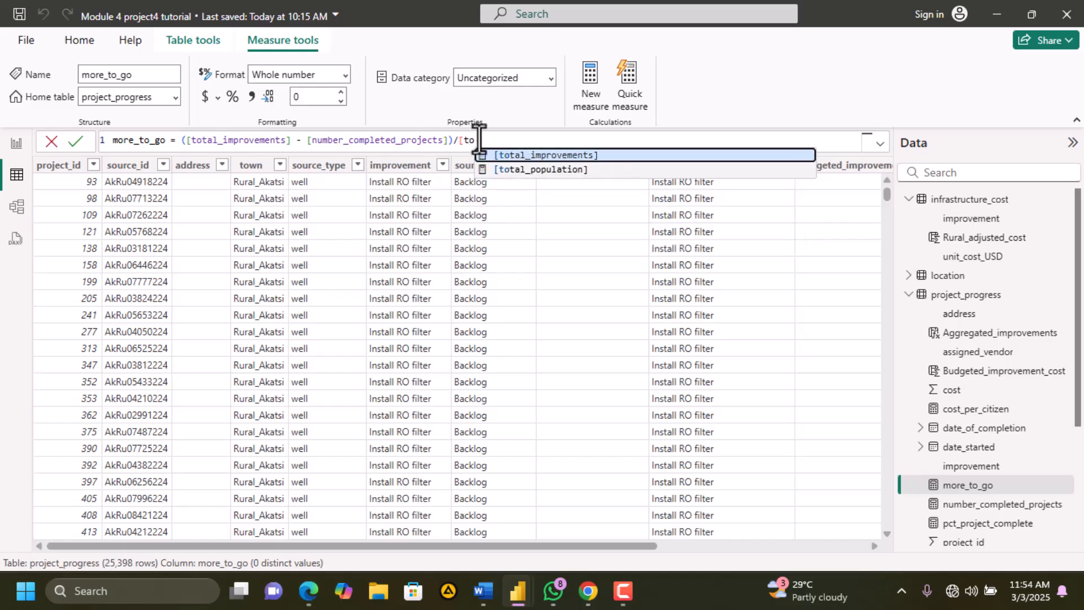
{"action": "left_click", "coordinate": [571, 157]}
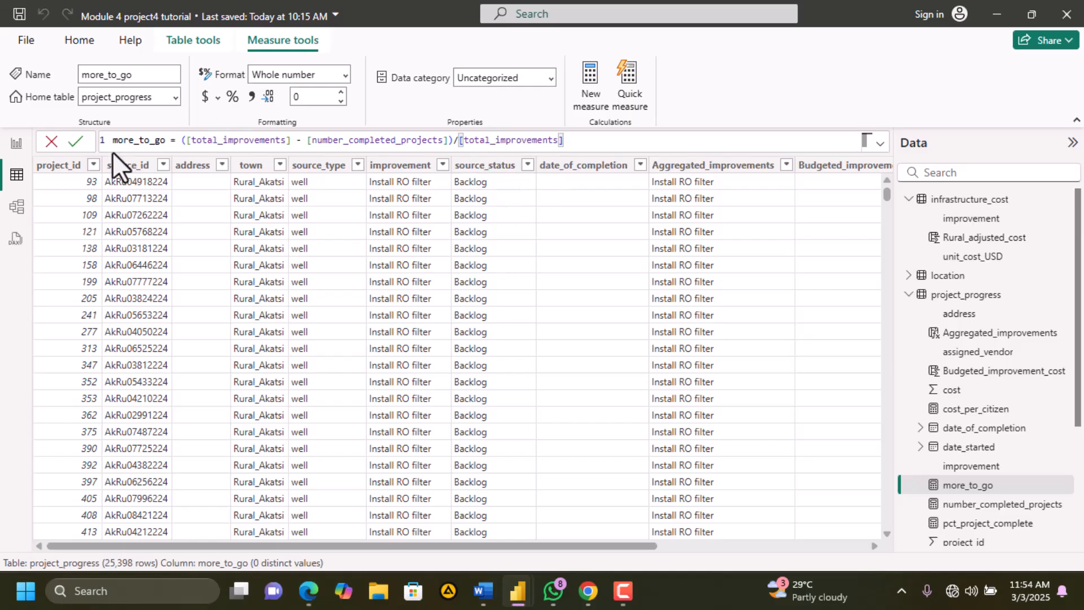
{"action": "left_click", "coordinate": [82, 145]}
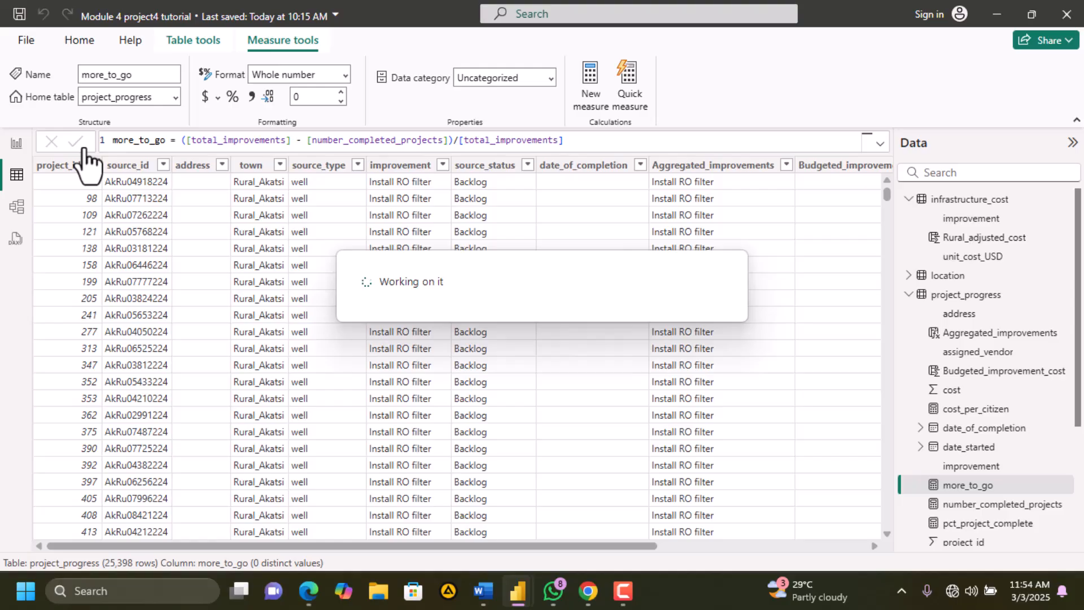
Return to the report canvas and centre the more_to_go card under the pct_project_complete card
{"action": "left_click", "coordinate": [17, 146]}
{"action": "left_click", "coordinate": [539, 370]}
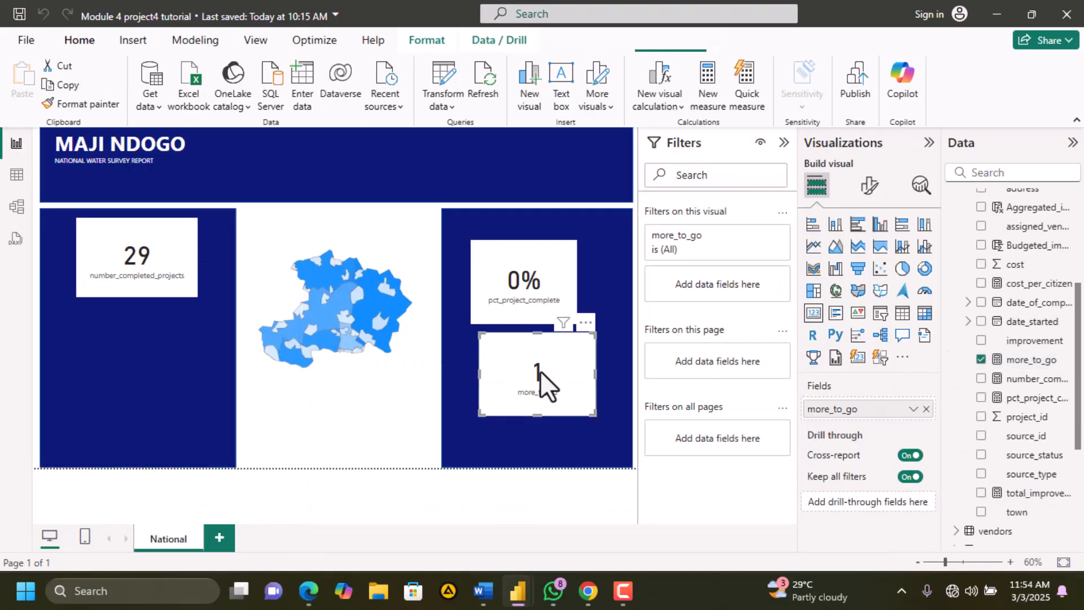
{"action": "left_click_drag", "start_coordinate": [551, 376], "coordinate": [537, 376]}
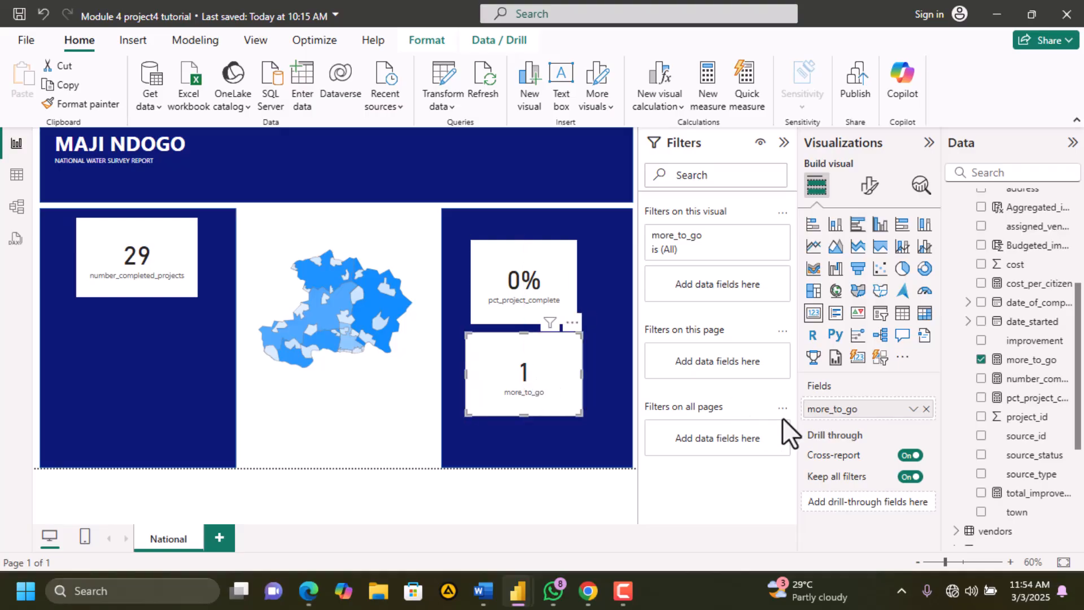
Set the data format of the more_to_go card to Percentage
{"action": "left_click", "coordinate": [869, 186]}
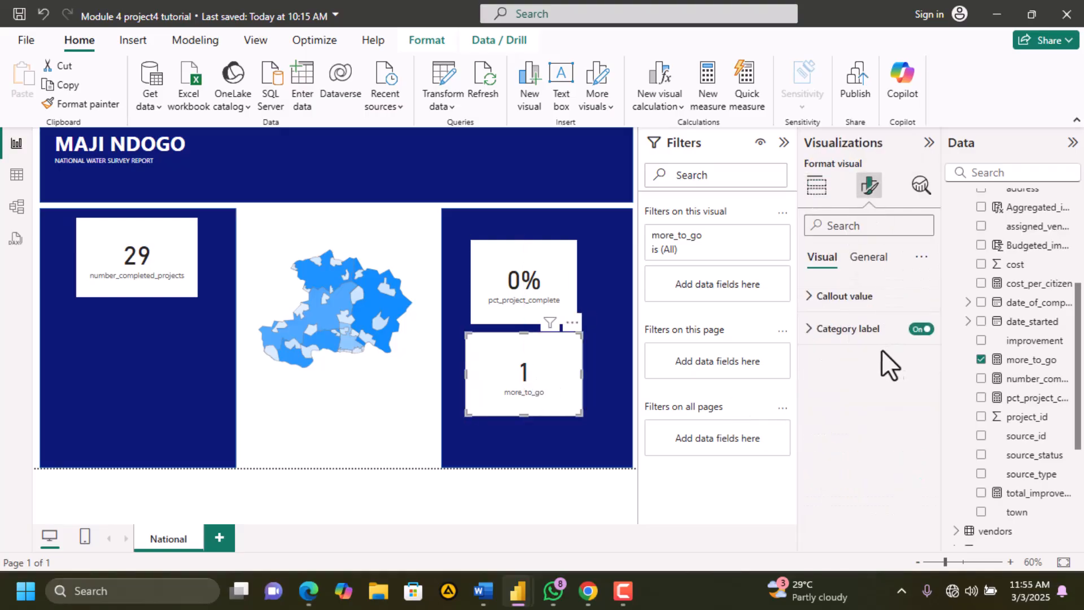
{"action": "left_click", "coordinate": [867, 261]}
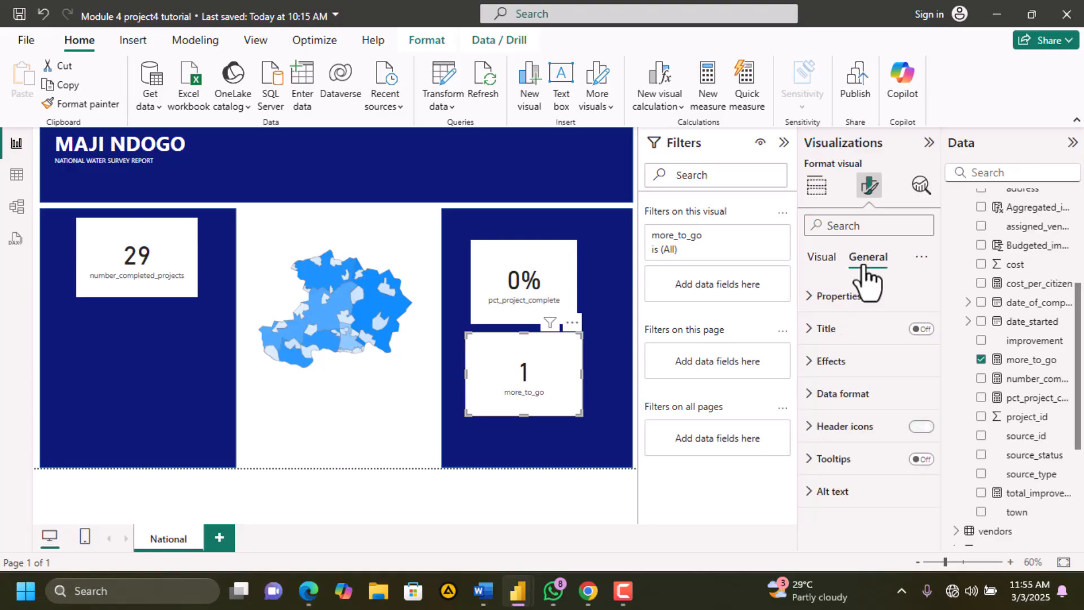
{"action": "left_click", "coordinate": [829, 394]}
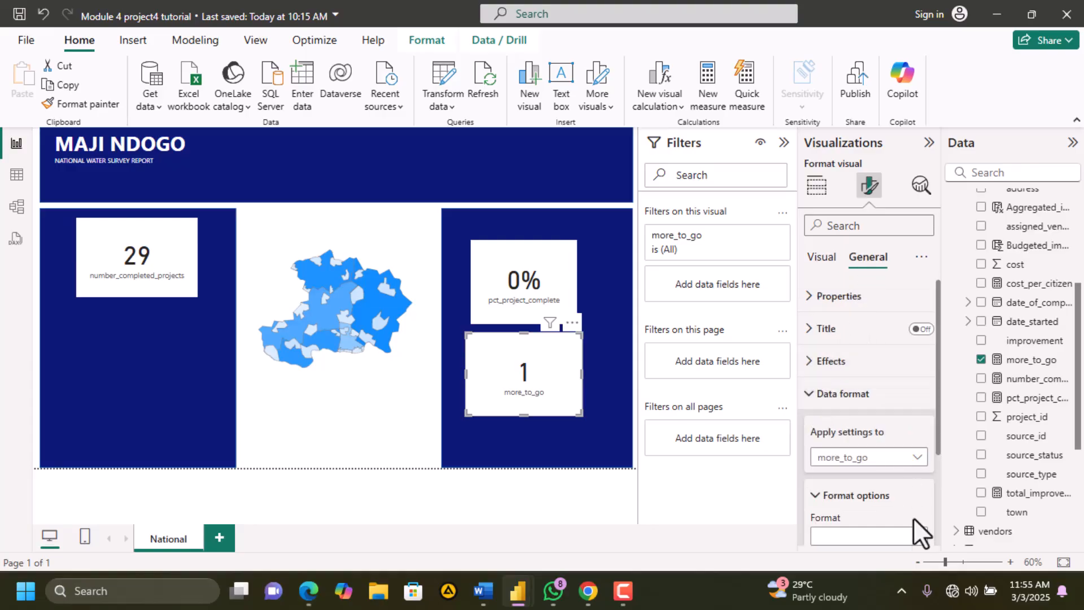
{"action": "left_click", "coordinate": [914, 539]}
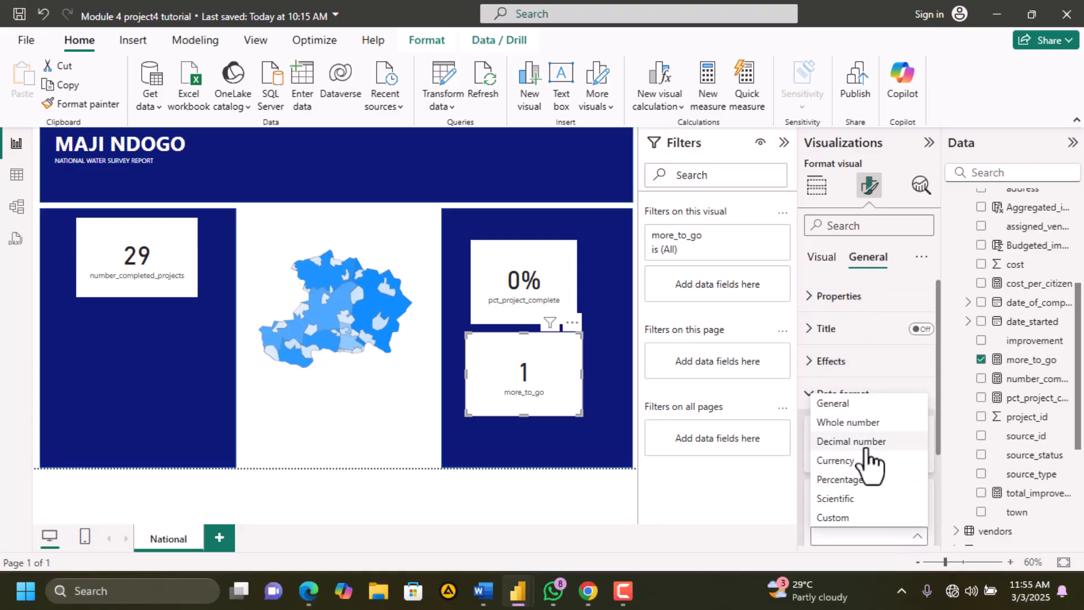
{"action": "left_click", "coordinate": [857, 480]}
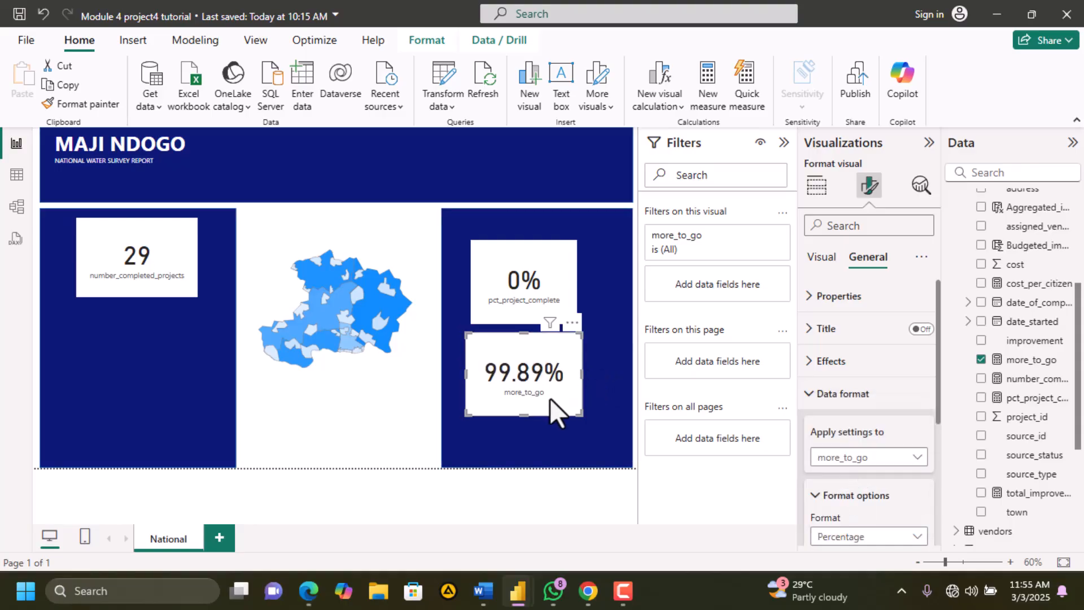
Shrink the more_to_go card to the width of the pct_project_complete card and set its decimal places to 0
{"action": "left_click_drag", "start_coordinate": [553, 398], "coordinate": [571, 398]}
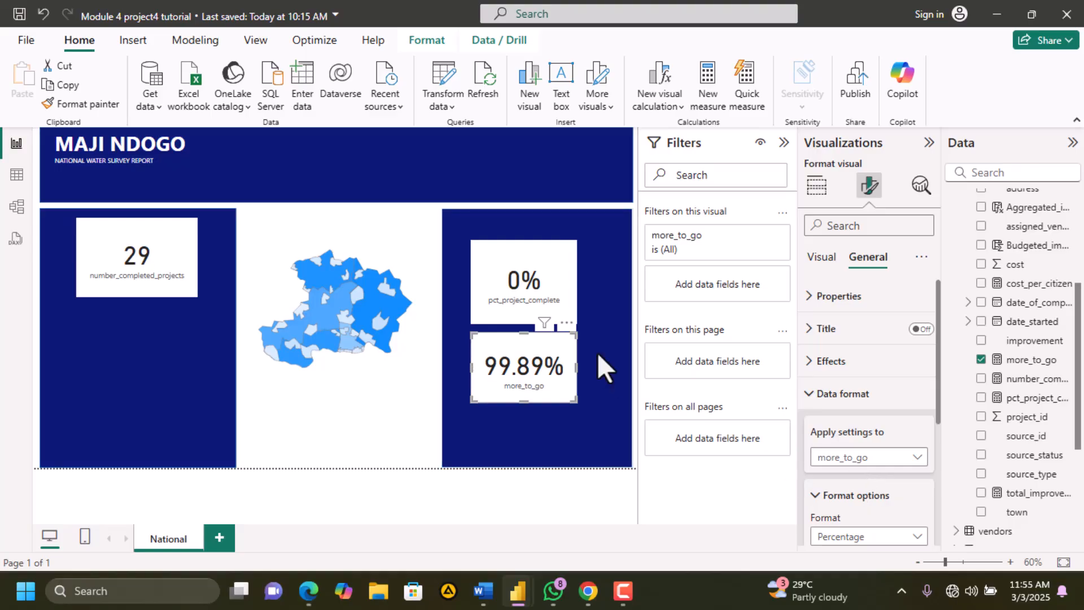
{"action": "left_click", "coordinate": [822, 259]}
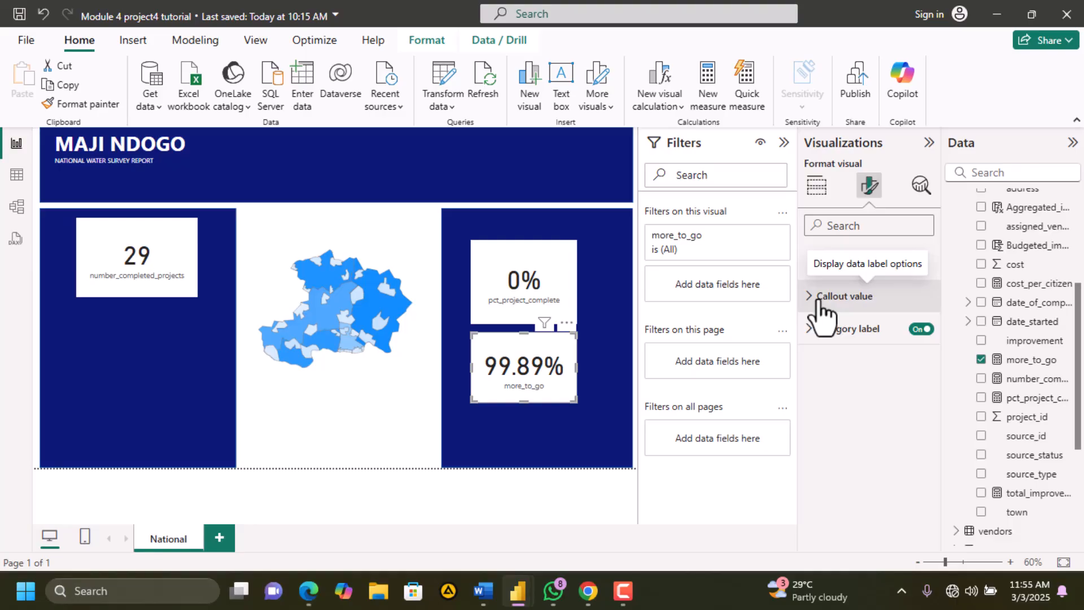
{"action": "left_click", "coordinate": [871, 265]}
{"action": "left_click", "coordinate": [838, 485]}
{"action": "scroll", "coordinate": [841, 491], "scroll_direction": "down", "scroll_amount": 1}
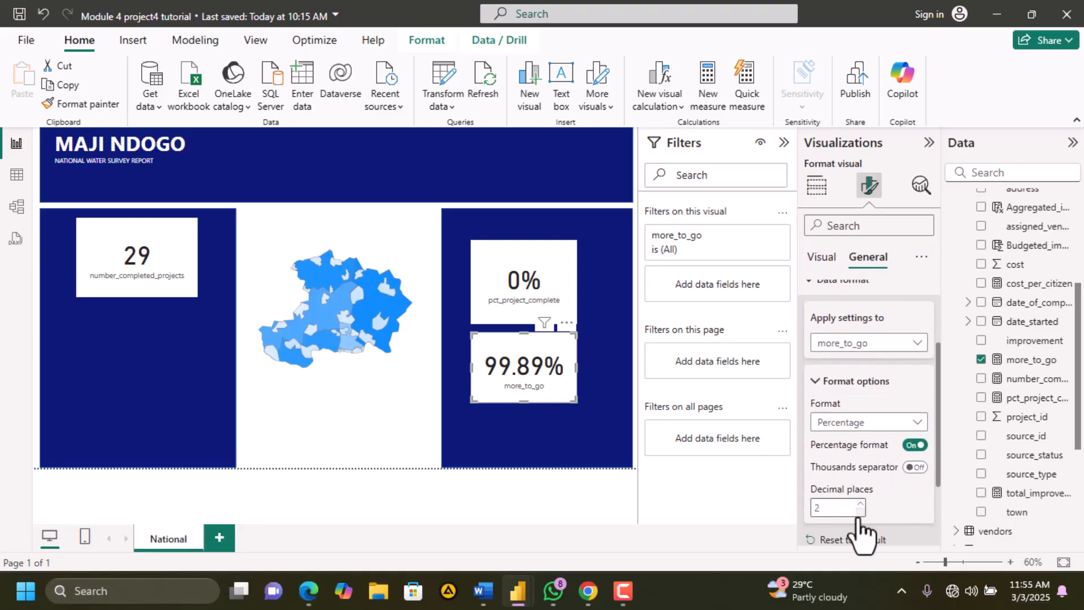
{"action": "left_click", "coordinate": [860, 511]}
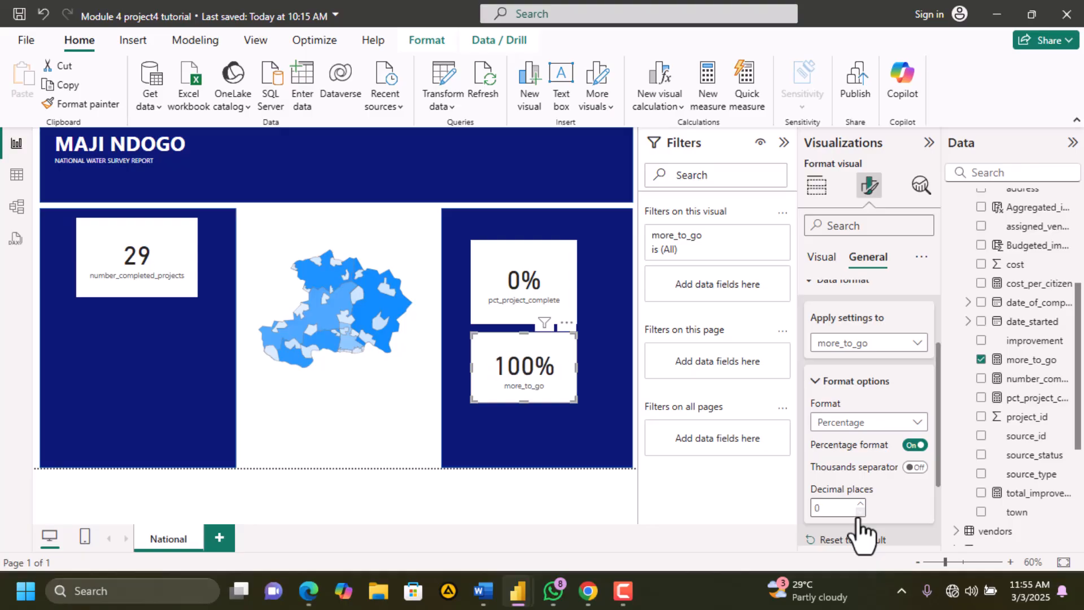
Move the pct_project_complete and more_to_go cards up and towards the outer edge of the right blue panel, stacked together
{"action": "left_click_drag", "start_coordinate": [503, 341], "coordinate": [510, 347]}
{"action": "left_click_drag", "start_coordinate": [519, 249], "coordinate": [548, 234]}
{"action": "left_click_drag", "start_coordinate": [508, 371], "coordinate": [544, 355]}
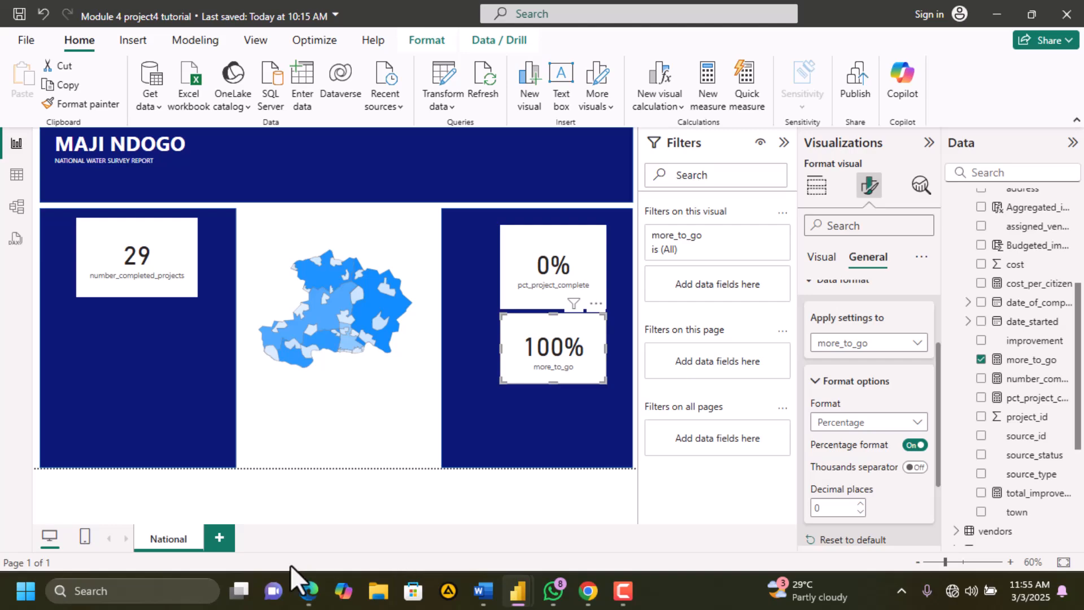
Switch to Part_4.pdf, read the map colour saturation instruction and return to the Module 4 project4 tutorial report in Power BI
{"action": "left_click", "coordinate": [308, 590]}
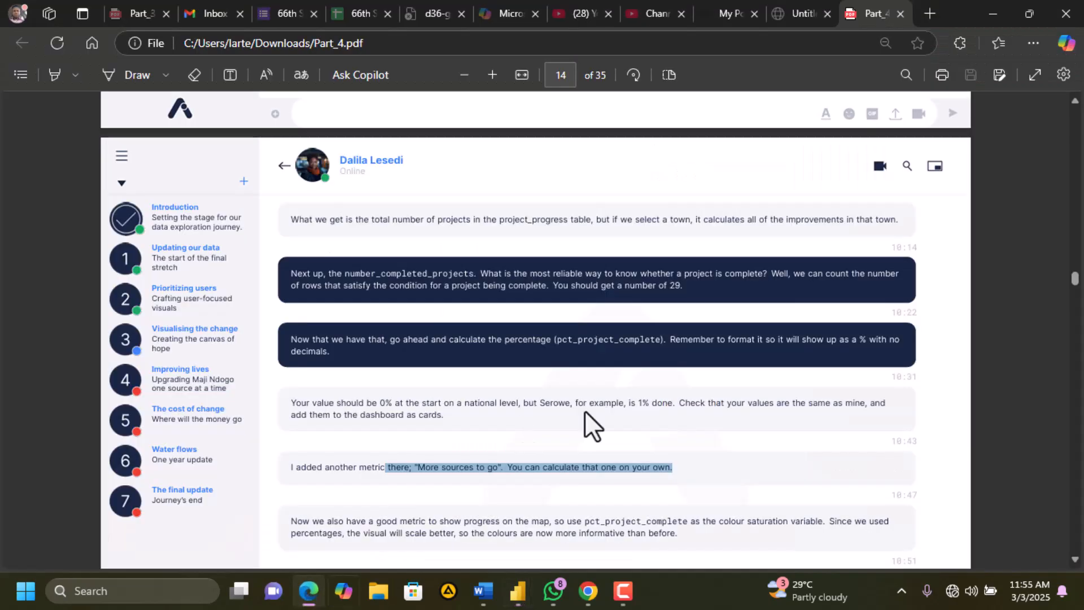
{"action": "scroll", "coordinate": [615, 425], "scroll_direction": "down", "scroll_amount": 5}
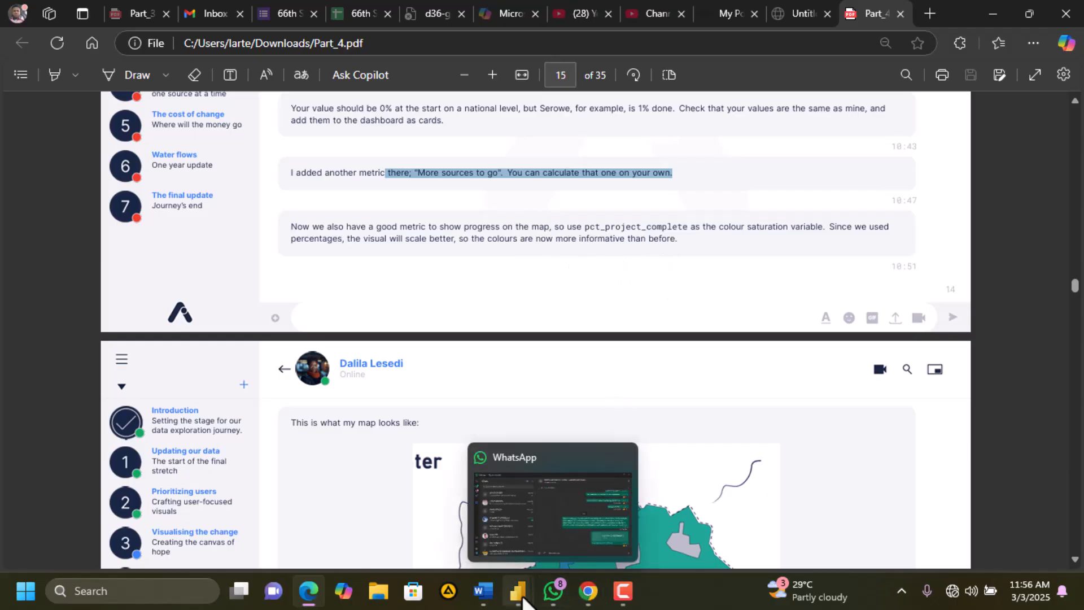
{"action": "mouse_move", "coordinate": [520, 598]}
{"action": "left_click", "coordinate": [577, 522]}
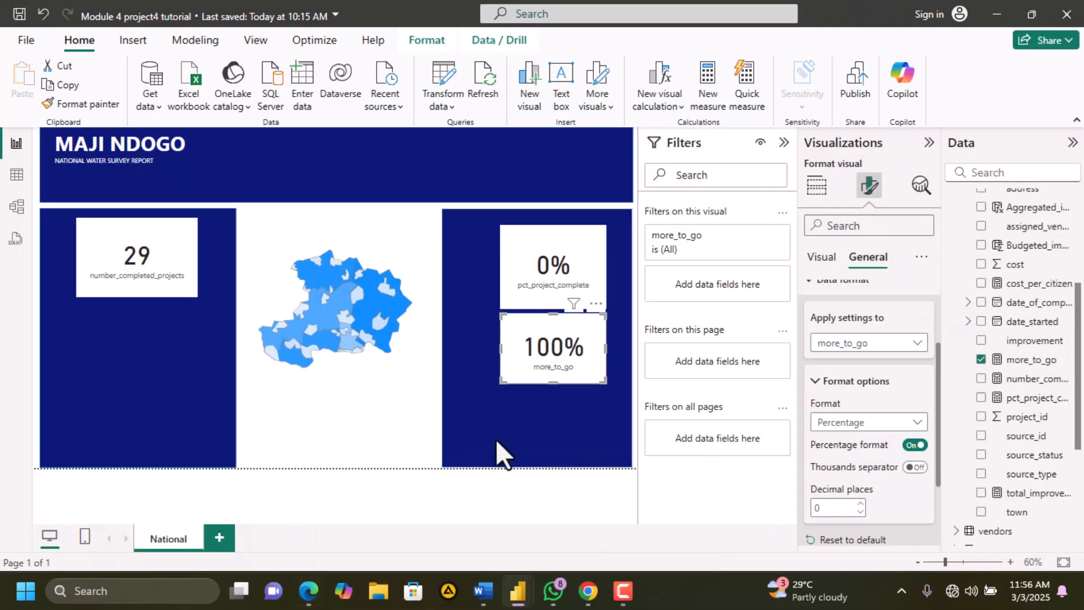
Replace Count of source_status with the pct_project_complete measure as the map's color saturation field
{"action": "left_click", "coordinate": [398, 323]}
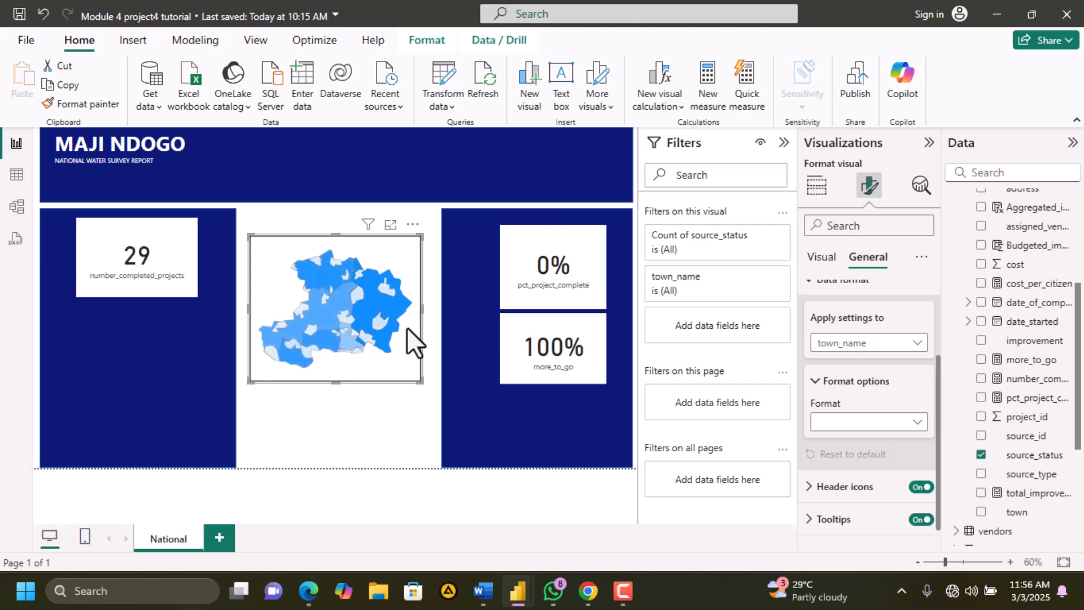
{"action": "left_click", "coordinate": [822, 259]}
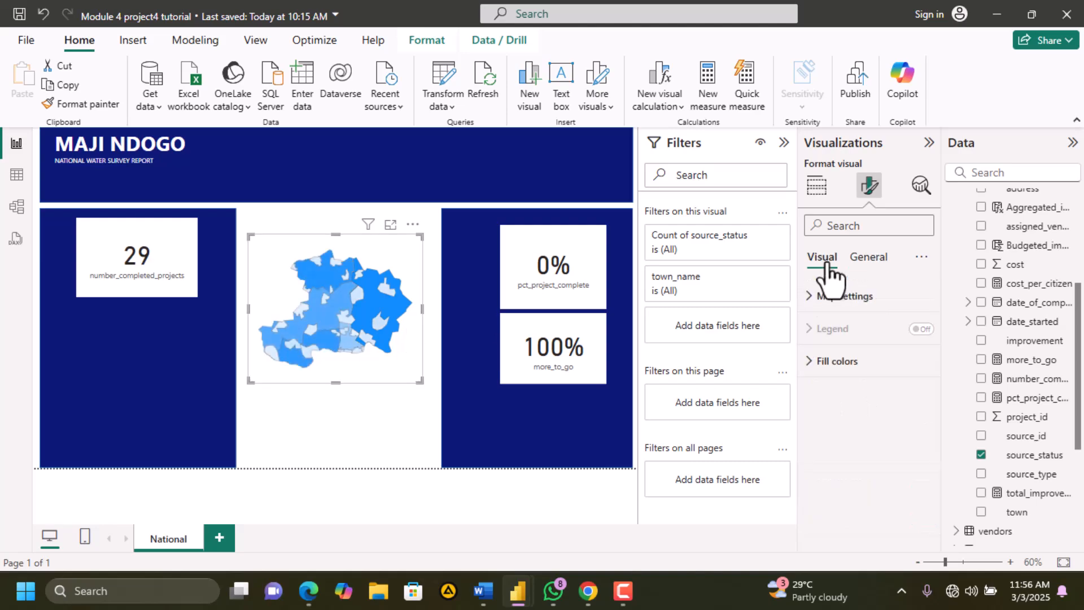
{"action": "left_click", "coordinate": [821, 194]}
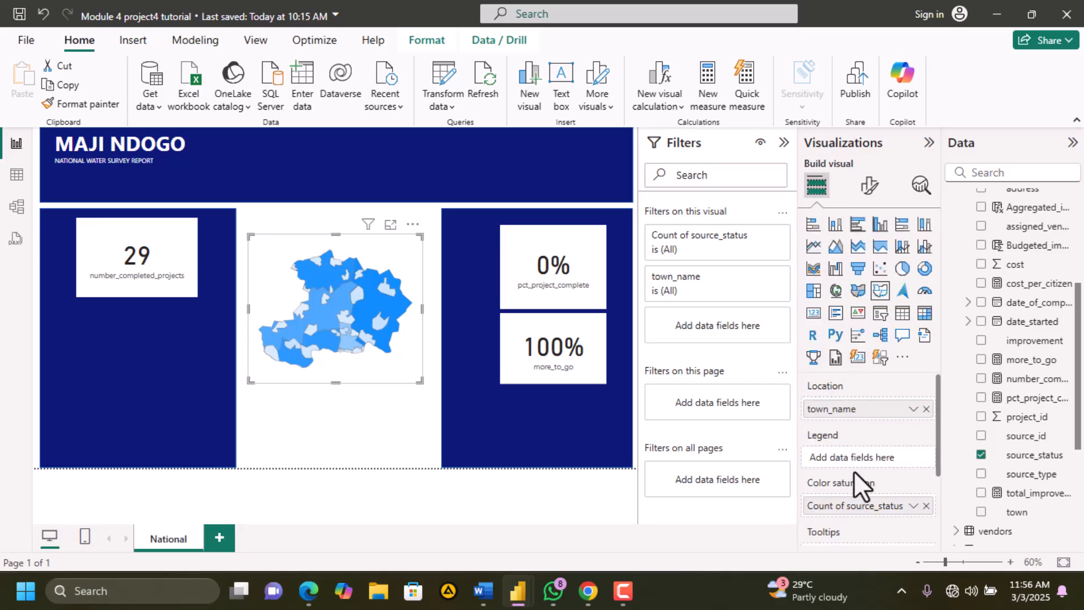
{"action": "scroll", "coordinate": [853, 471], "scroll_direction": "down", "scroll_amount": 1}
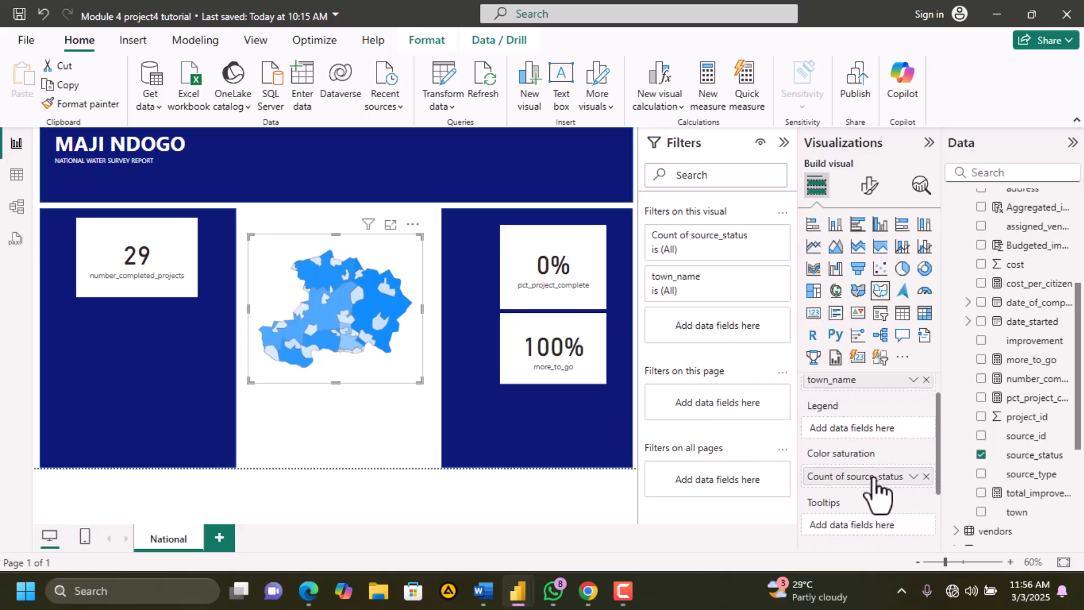
{"action": "left_click", "coordinate": [926, 477]}
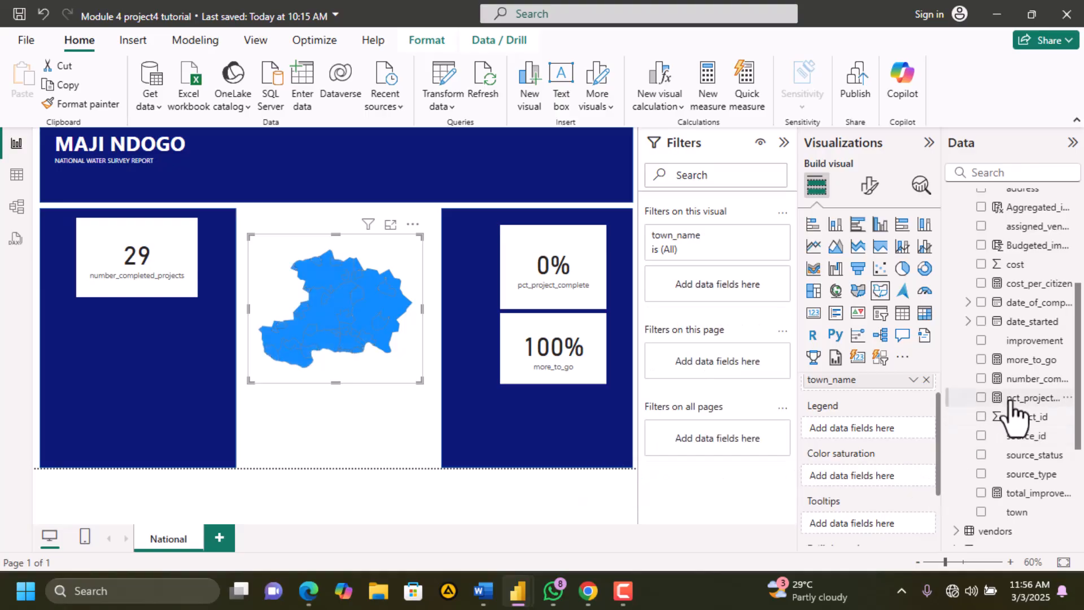
{"action": "left_click_drag", "start_coordinate": [1011, 402], "coordinate": [879, 473]}
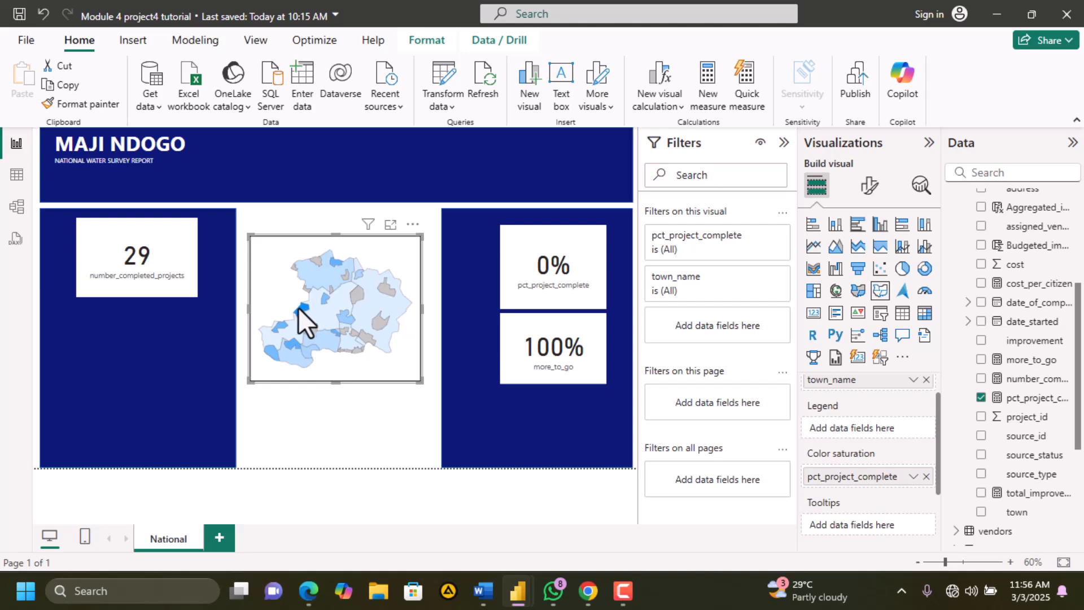
{"action": "mouse_move", "coordinate": [301, 308]}
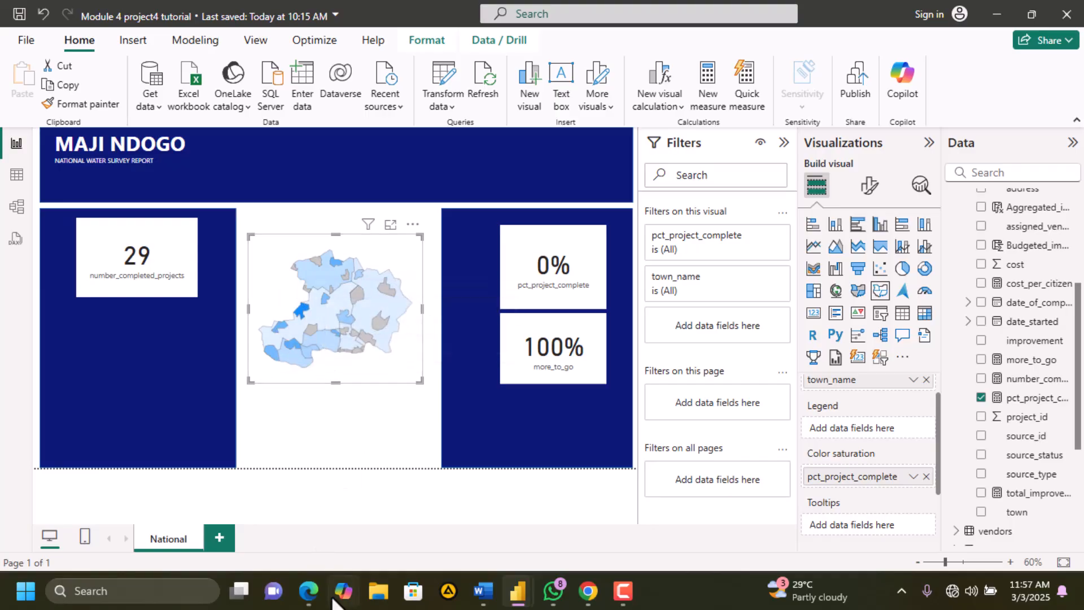
Switch to Part_4.pdf, read the example map and its tooltip instruction, and return to the Module 4 project4 tutorial report in Power BI
{"action": "left_click", "coordinate": [308, 590]}
{"action": "scroll", "coordinate": [500, 416], "scroll_direction": "down", "scroll_amount": 2}
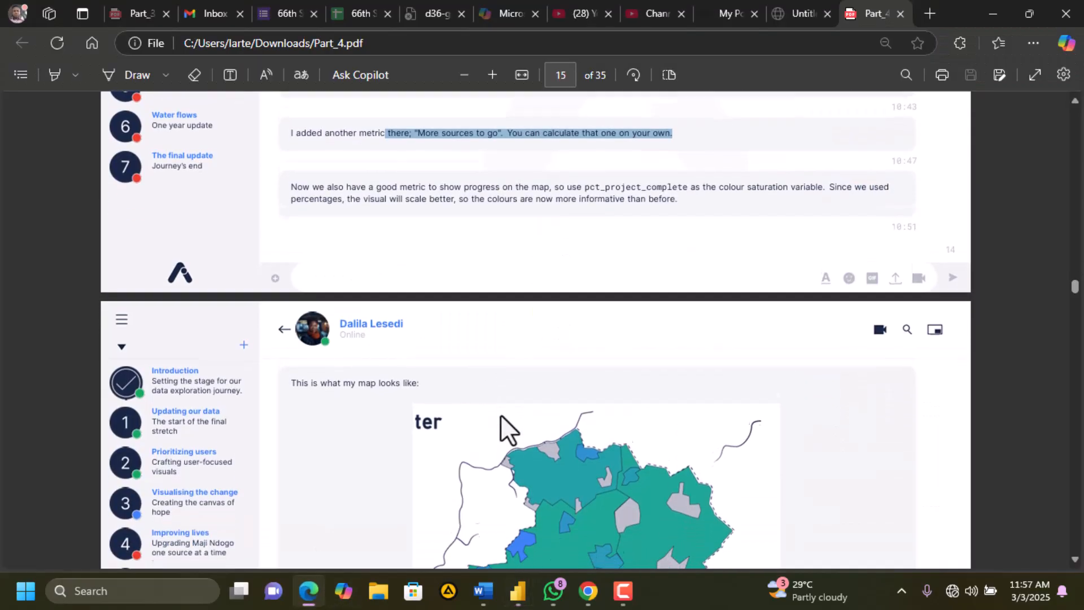
{"action": "scroll", "coordinate": [500, 415], "scroll_direction": "down", "scroll_amount": 3}
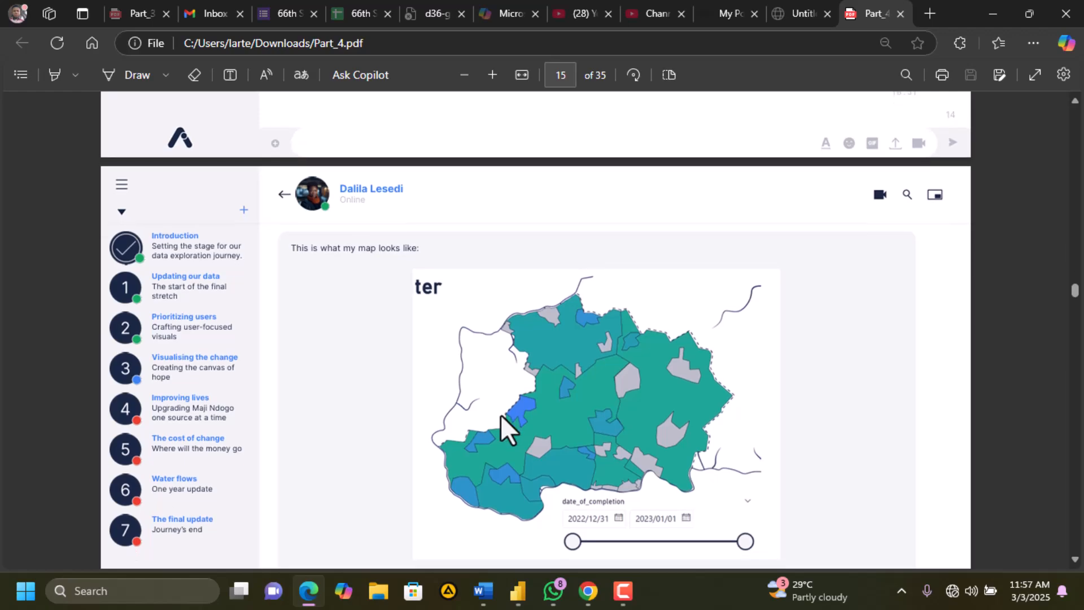
{"action": "scroll", "coordinate": [500, 414], "scroll_direction": "up", "scroll_amount": 3}
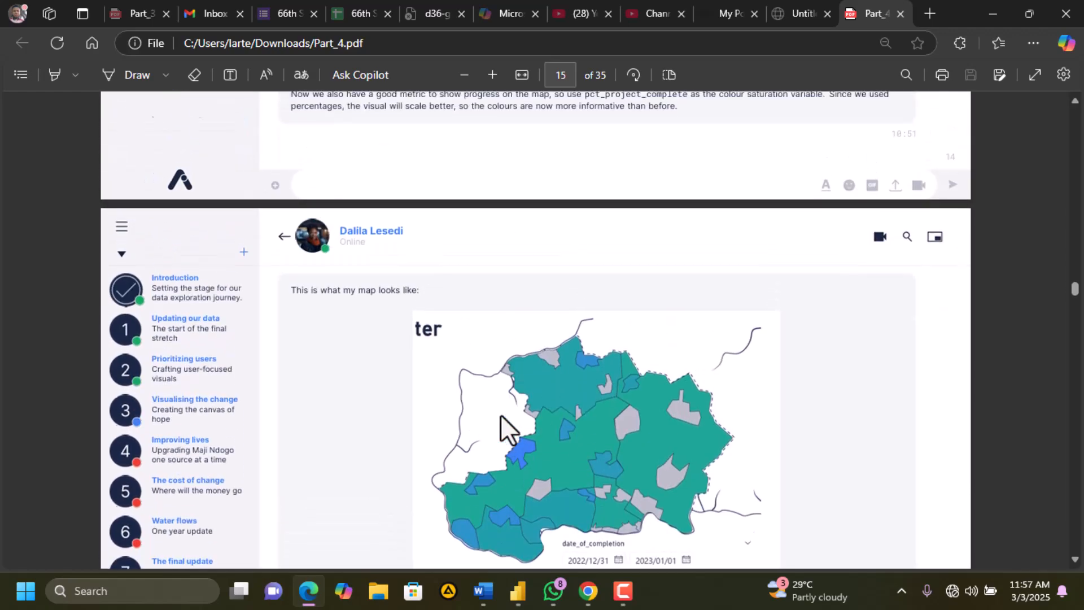
{"action": "scroll", "coordinate": [501, 415], "scroll_direction": "down", "scroll_amount": 5}
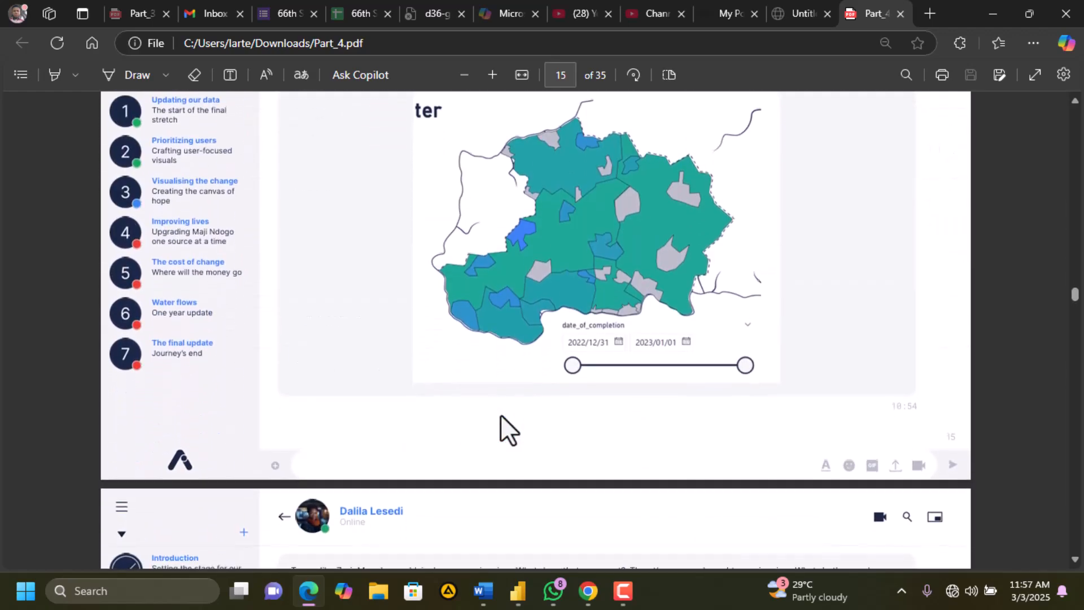
{"action": "scroll", "coordinate": [500, 415], "scroll_direction": "down", "scroll_amount": 4}
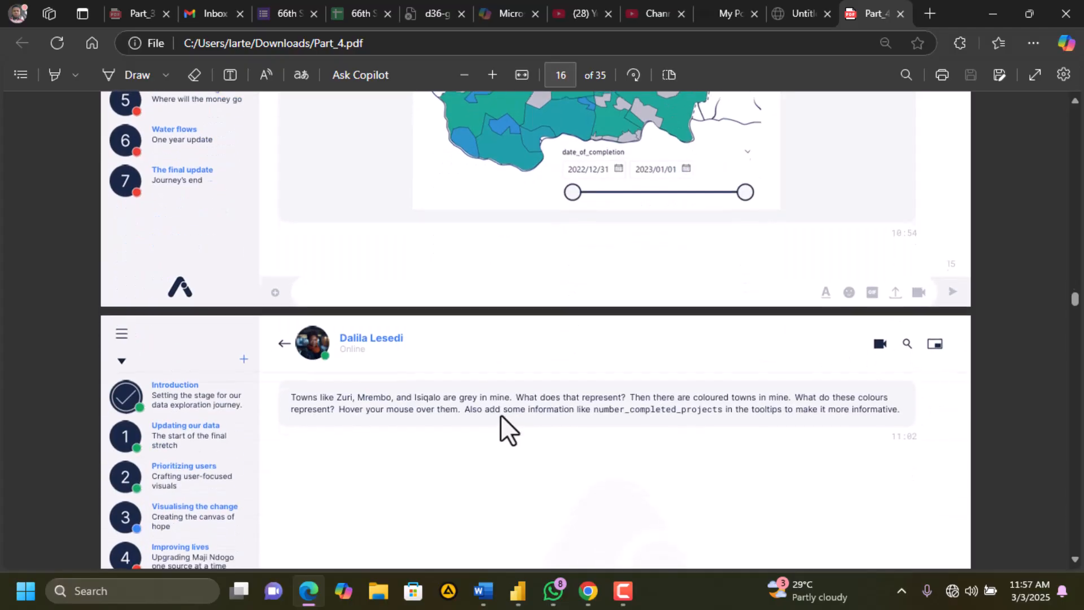
{"action": "scroll", "coordinate": [500, 415], "scroll_direction": "up", "scroll_amount": 2}
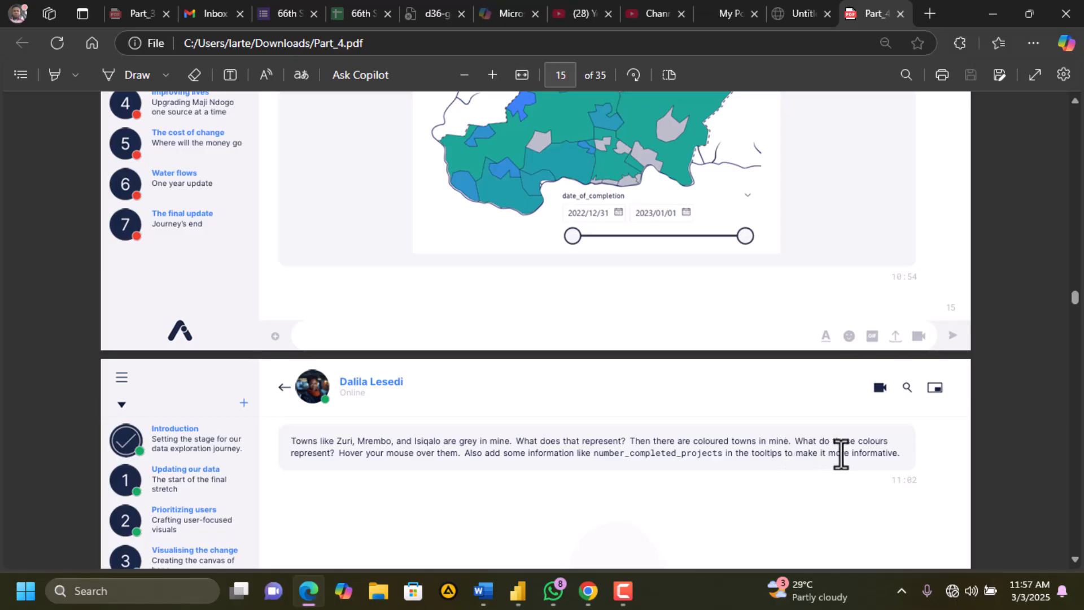
{"action": "mouse_move", "coordinate": [529, 596]}
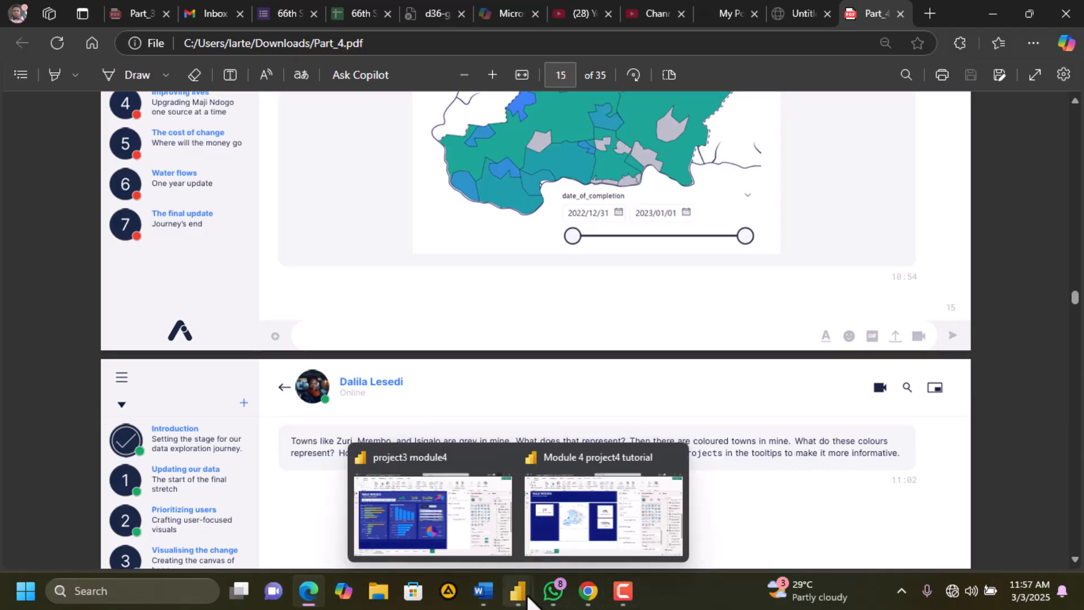
{"action": "left_click", "coordinate": [585, 517]}
Add number_completed_projects to the map's tooltips and check the tooltip on a coloured town
{"action": "scroll", "coordinate": [1028, 484], "scroll_direction": "up", "scroll_amount": 1}
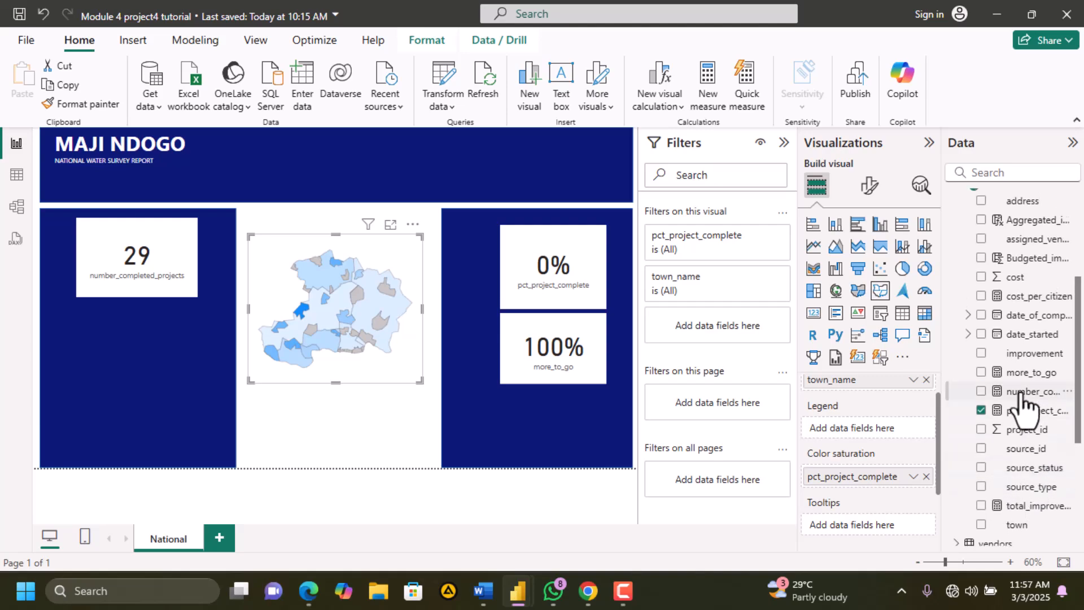
{"action": "left_click_drag", "start_coordinate": [1022, 397], "coordinate": [874, 524]}
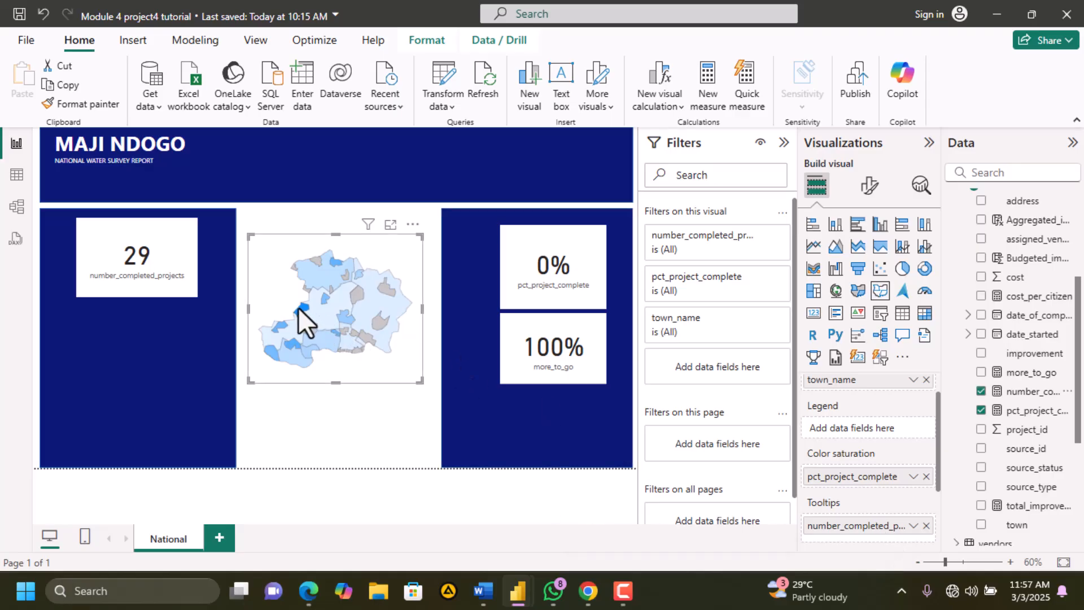
{"action": "mouse_move", "coordinate": [300, 307]}
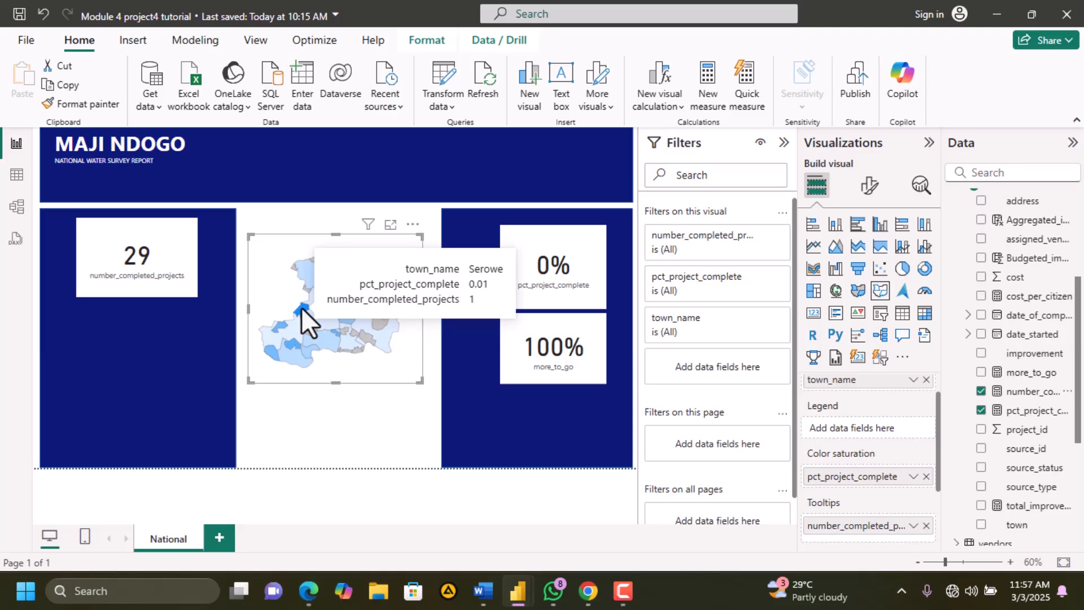
{"action": "mouse_move", "coordinate": [274, 328]}
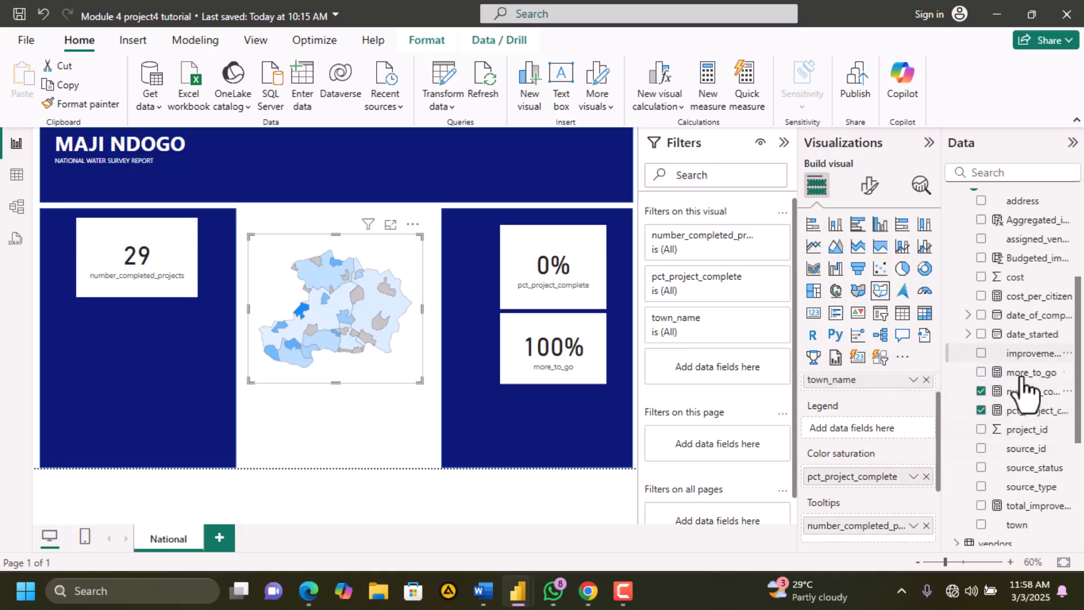
{"action": "scroll", "coordinate": [1029, 458], "scroll_direction": "down", "scroll_amount": 2}
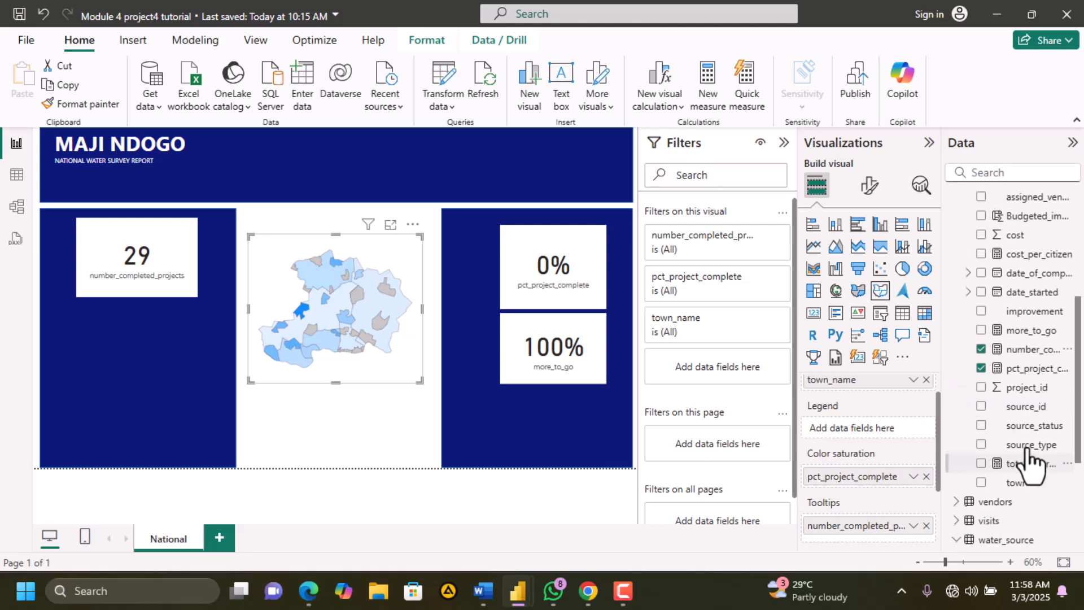
{"action": "scroll", "coordinate": [1029, 458], "scroll_direction": "up", "scroll_amount": 2}
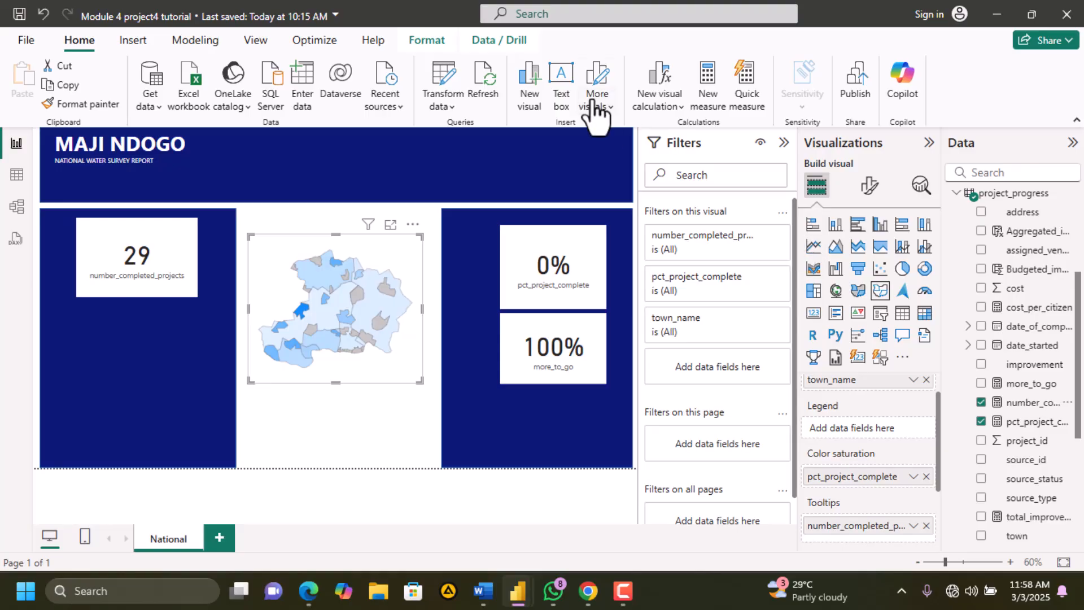
{"action": "left_click", "coordinate": [435, 205]}
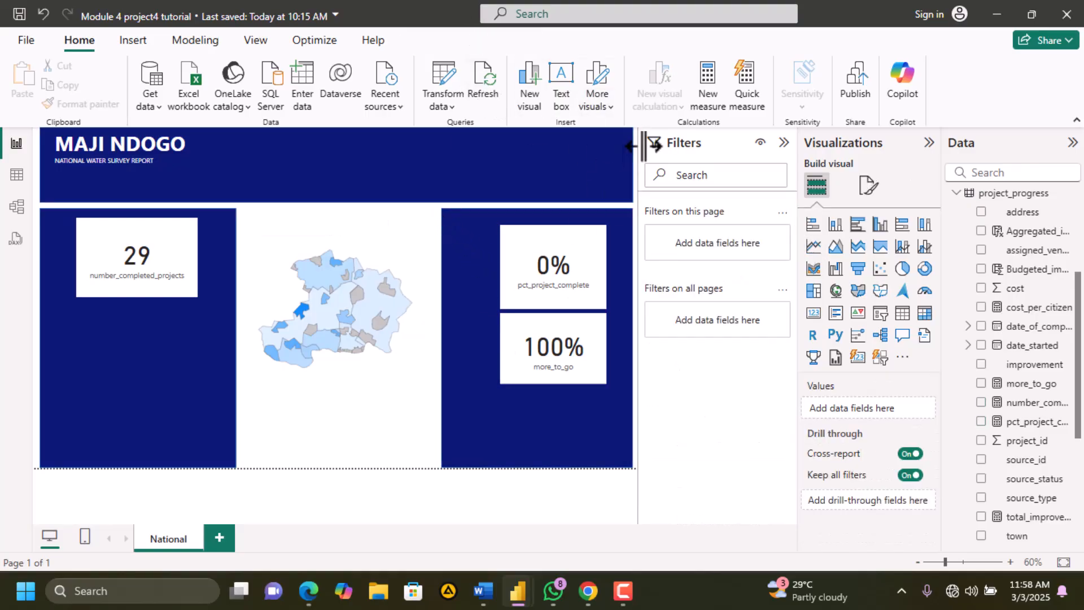
{"action": "left_click", "coordinate": [696, 85]}
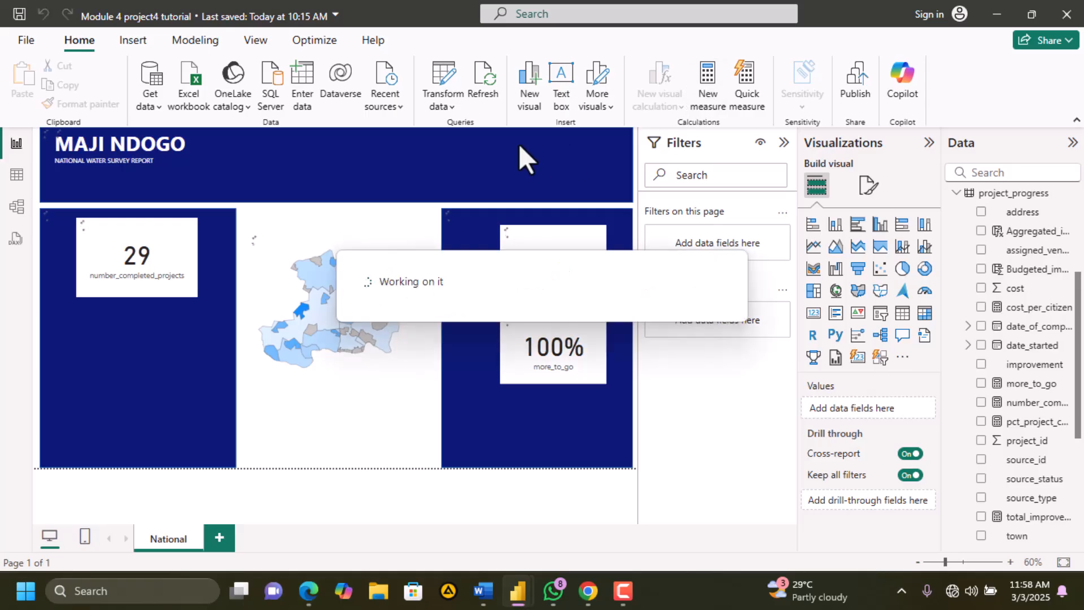
{"action": "left_click", "coordinate": [15, 175]}
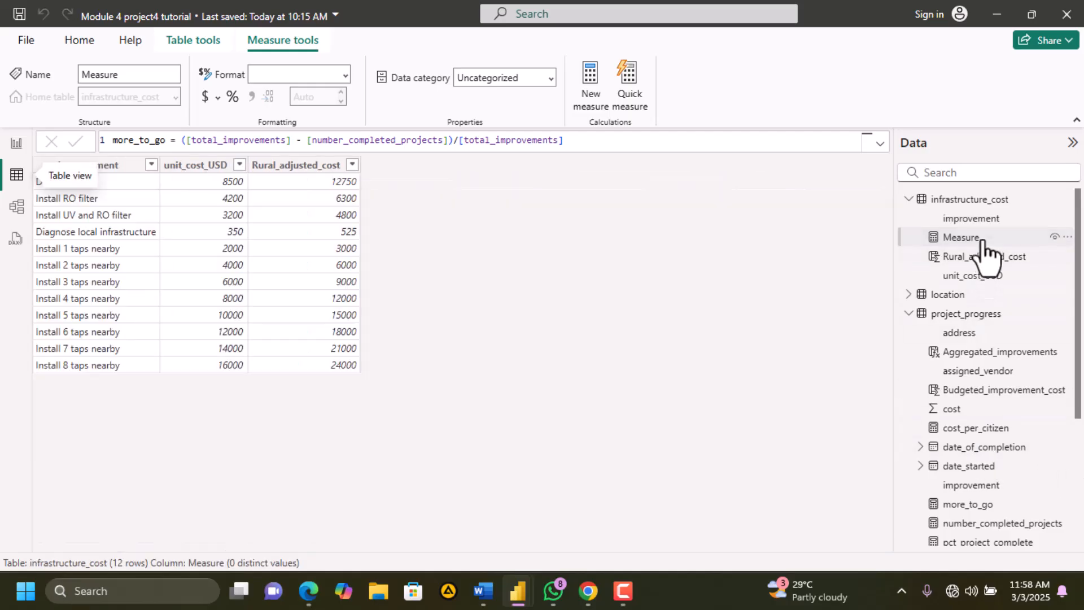
{"action": "left_click", "coordinate": [1066, 237]}
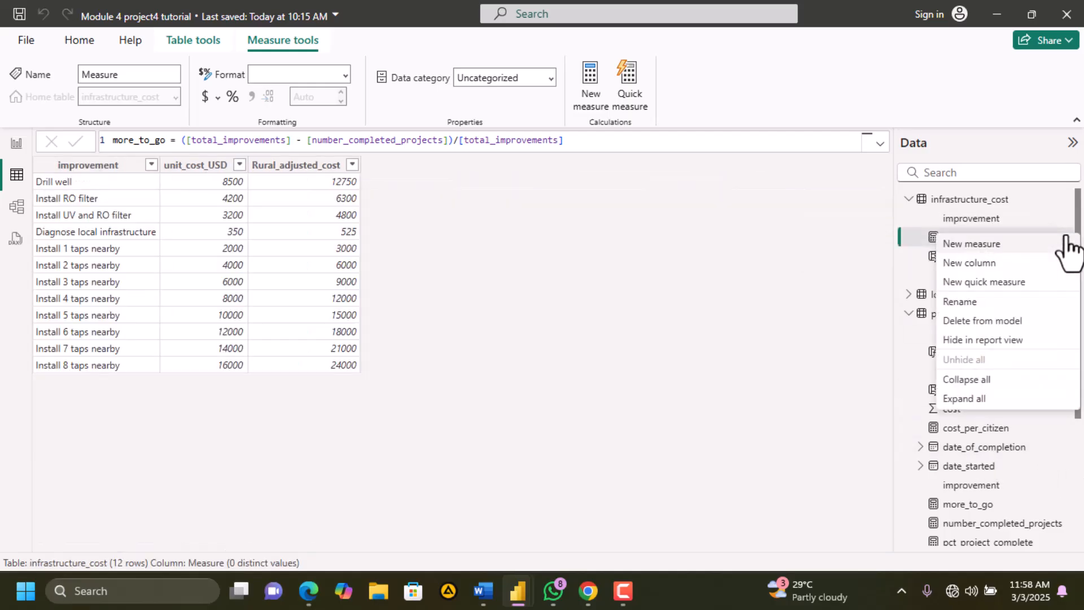
{"action": "left_click", "coordinate": [983, 328]}
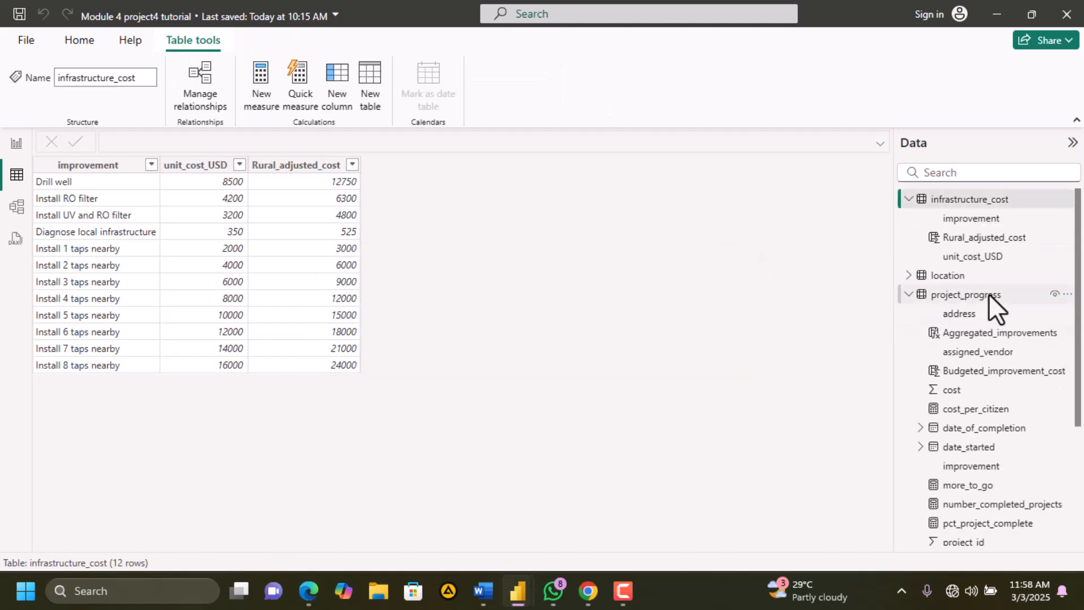
Create the measure number_uncompleted = [total_improvements] - [number_completed_projects] in the project_progress table
{"action": "left_click", "coordinate": [959, 294]}
{"action": "left_click", "coordinate": [1065, 294]}
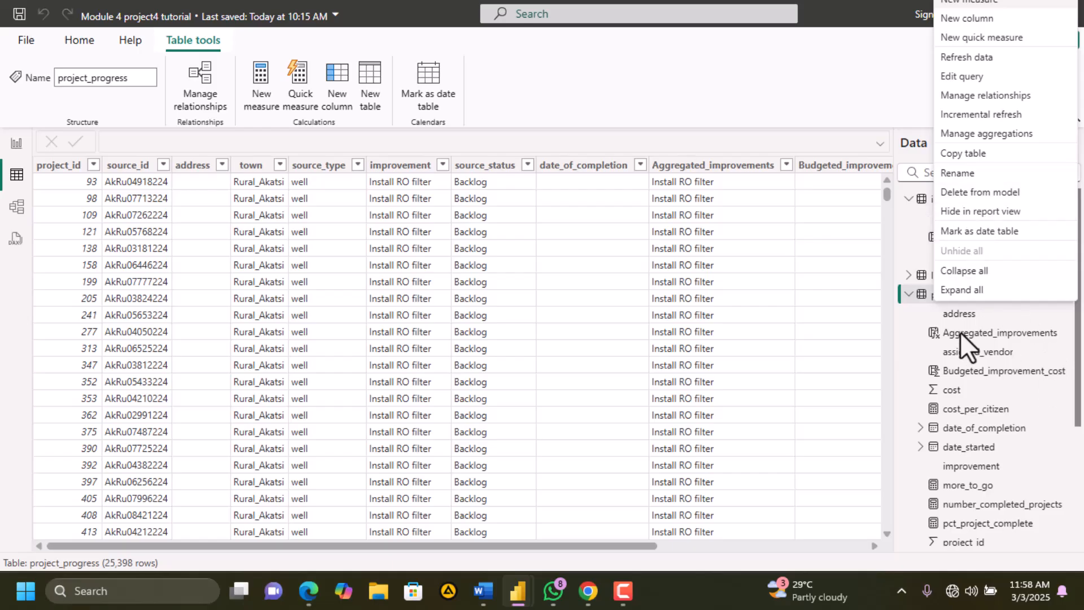
{"action": "left_click", "coordinate": [701, 139]}
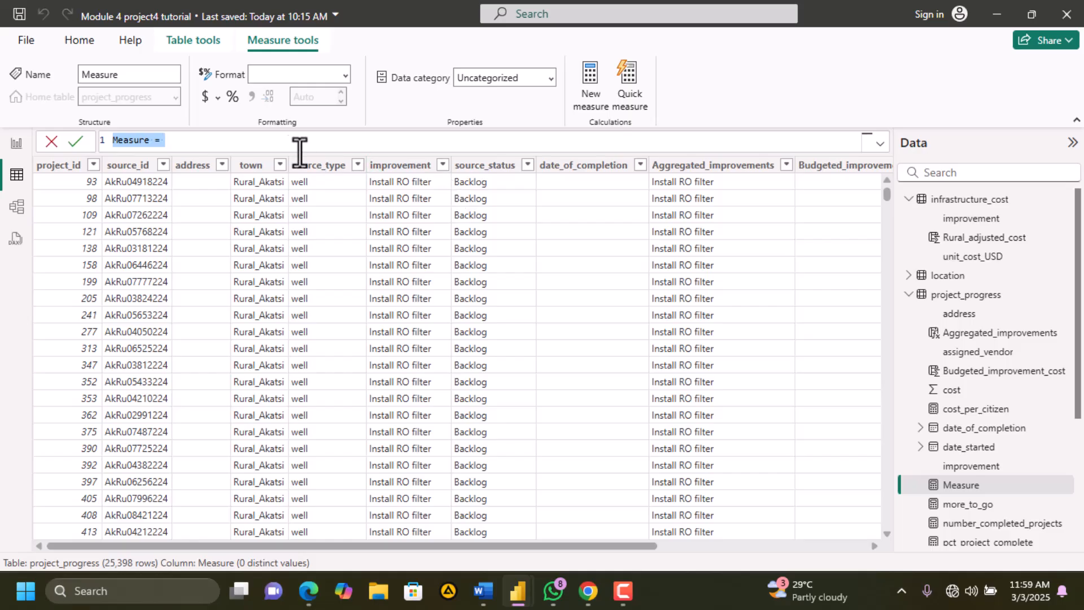
{"action": "left_click", "coordinate": [288, 150]}
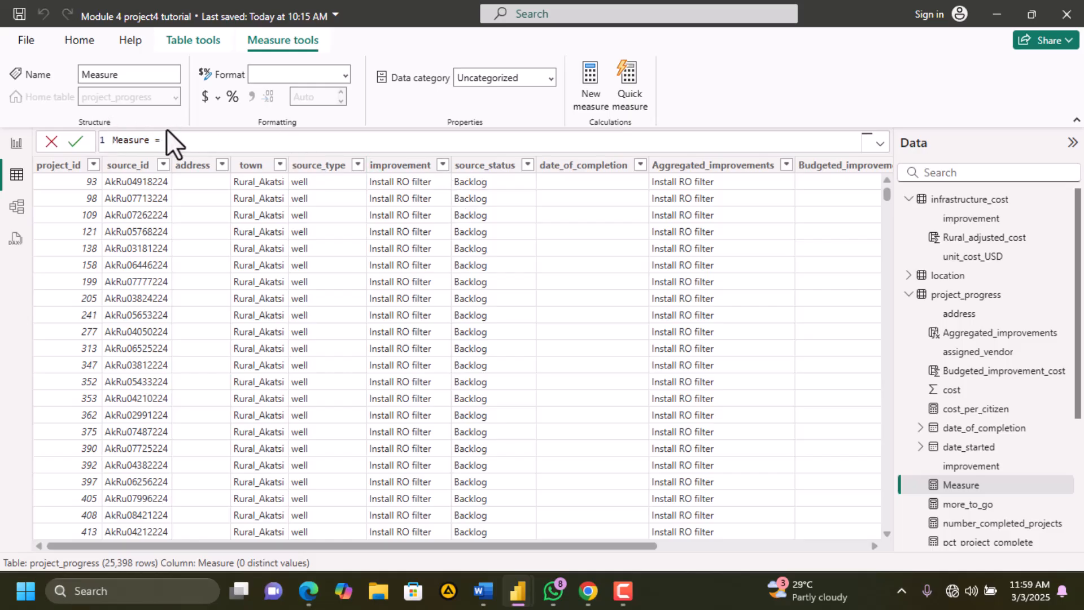
{"action": "left_click_drag", "start_coordinate": [188, 141], "coordinate": [89, 142]}
{"action": "type", "text": "n"}
{"action": "type", "text": "["}
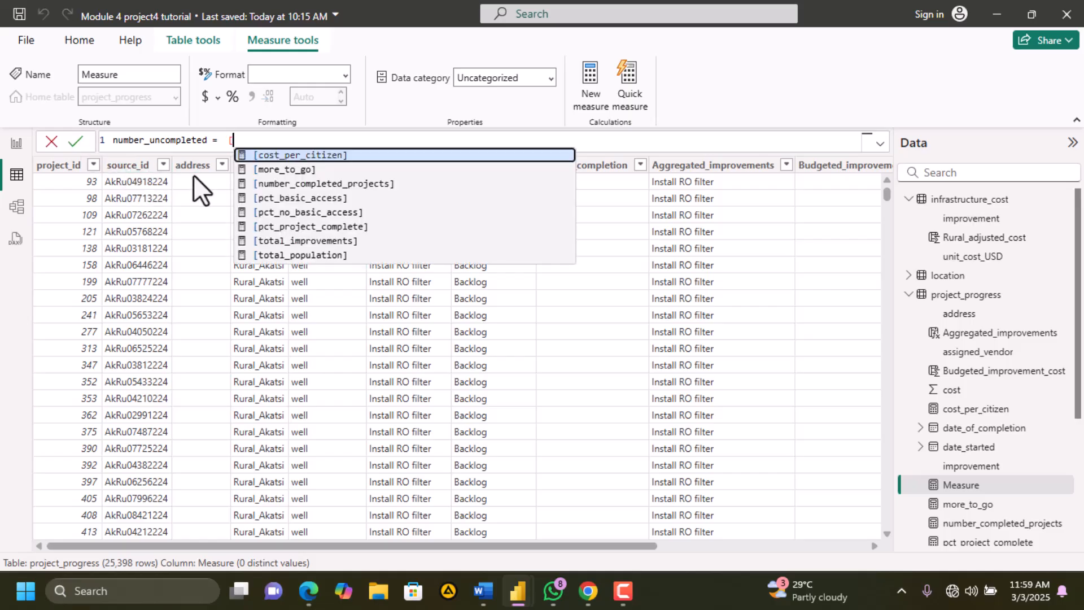
{"action": "left_click", "coordinate": [298, 241]}
{"action": "type", "text": "- ["}
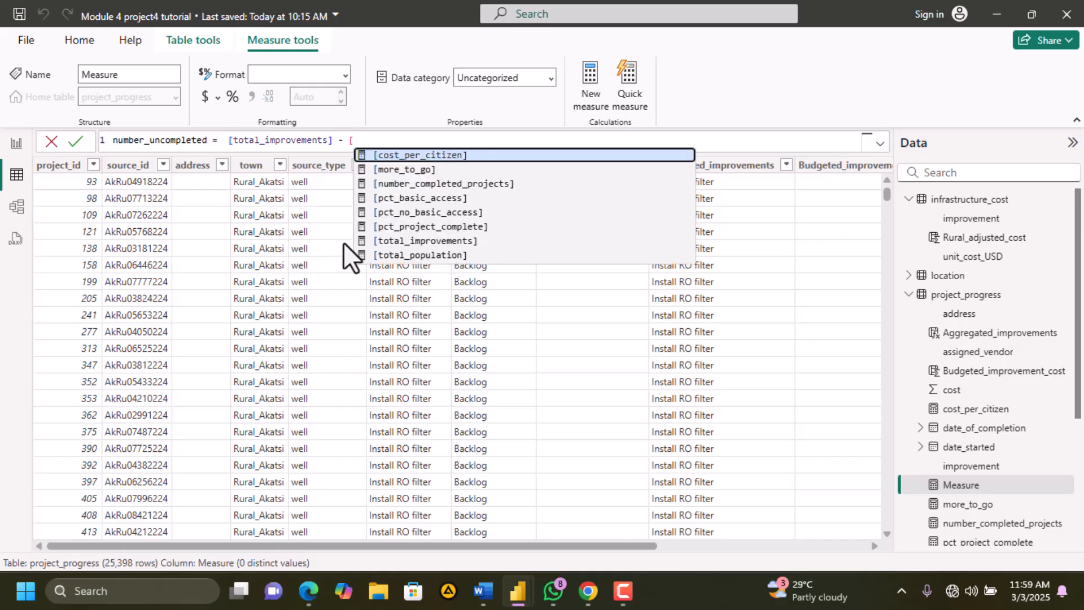
{"action": "left_click", "coordinate": [437, 184]}
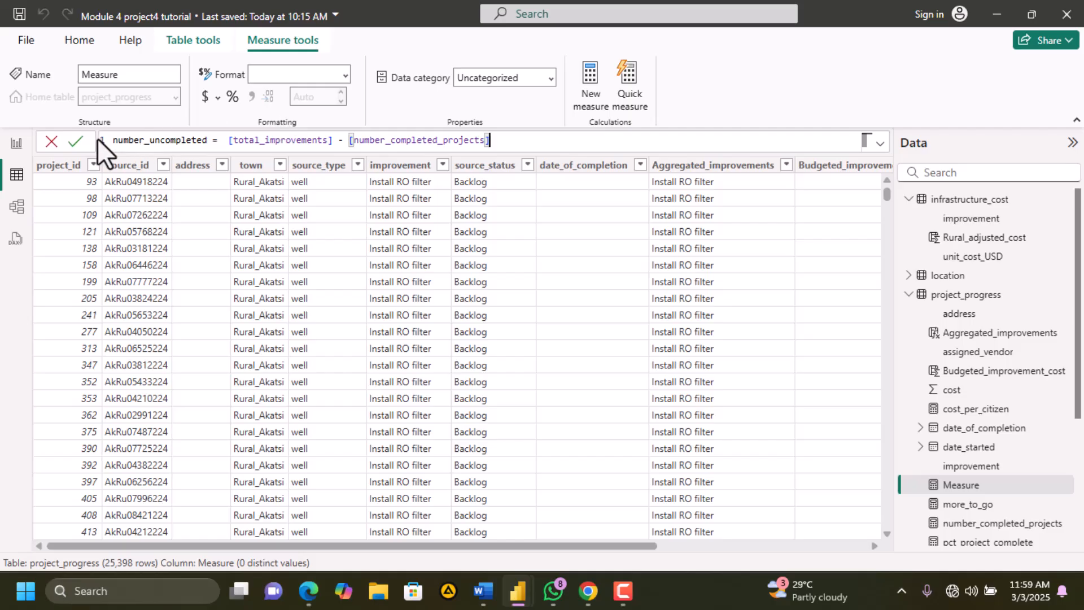
{"action": "left_click", "coordinate": [82, 144]}
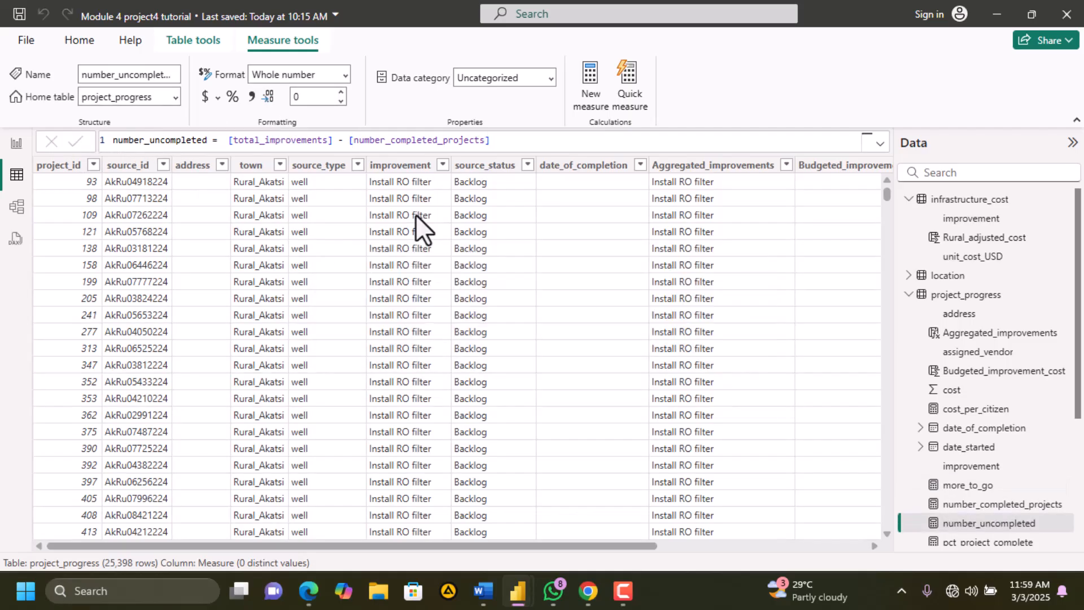
Return to the report view and replace pct_project_complete with number_uncompleted as the map's color saturation field
{"action": "left_click", "coordinate": [16, 143]}
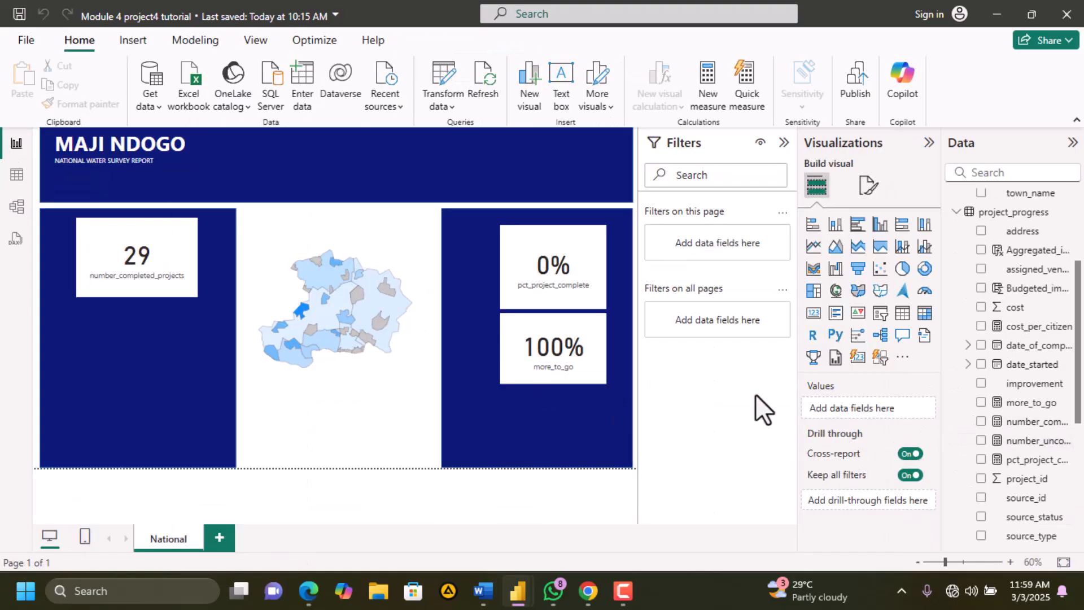
{"action": "left_click", "coordinate": [410, 272]}
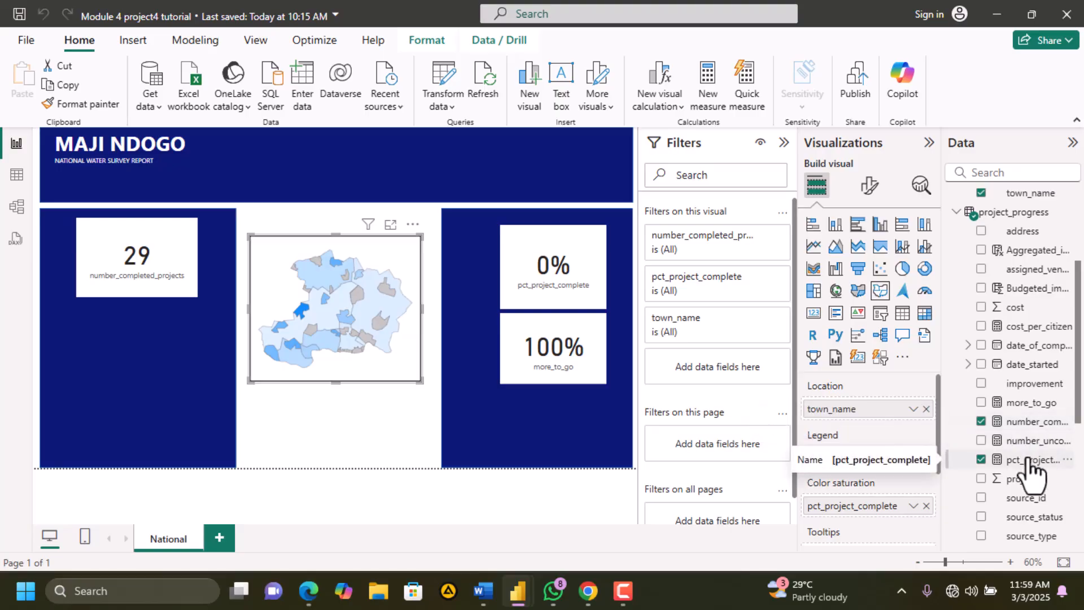
{"action": "left_click_drag", "start_coordinate": [1028, 443], "coordinate": [890, 510]}
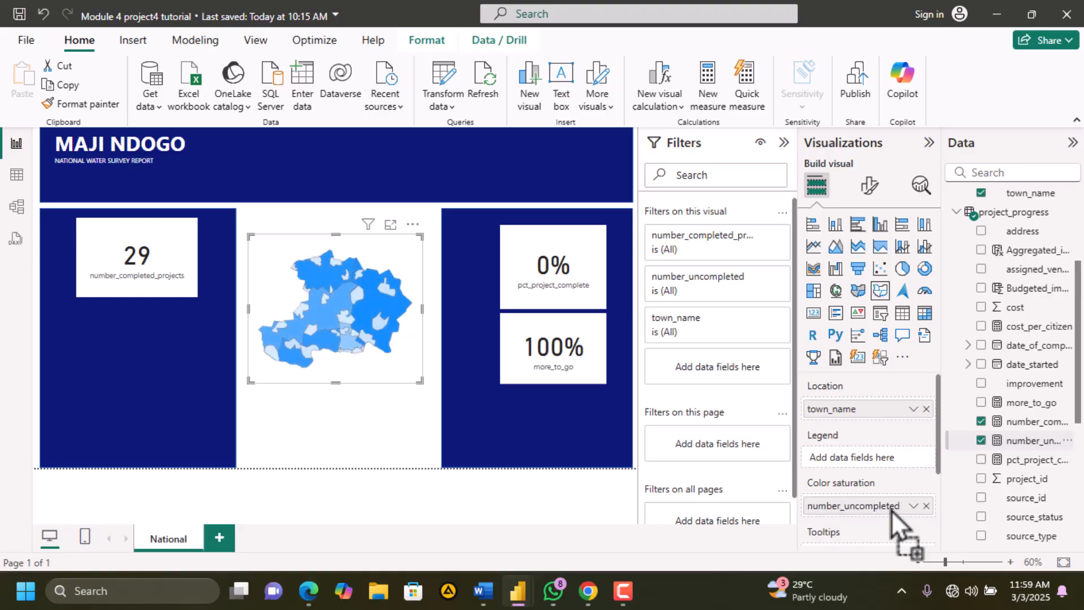
Replace number_uncompleted with pct_project_complete as the map's color saturation field
{"action": "scroll", "coordinate": [891, 509], "scroll_direction": "down", "scroll_amount": 1}
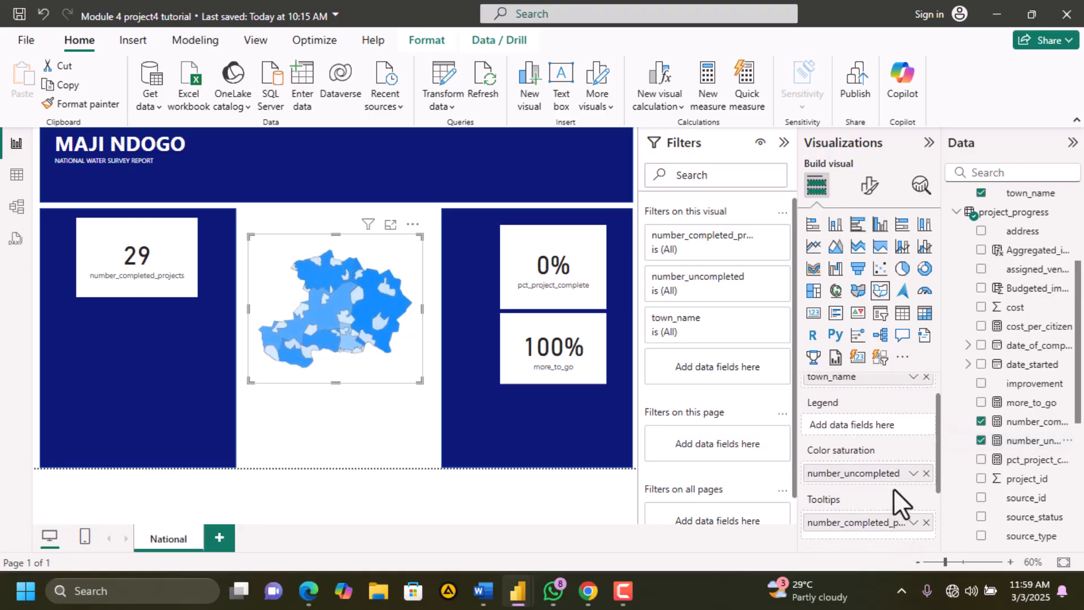
{"action": "scroll", "coordinate": [893, 489], "scroll_direction": "down", "scroll_amount": 1}
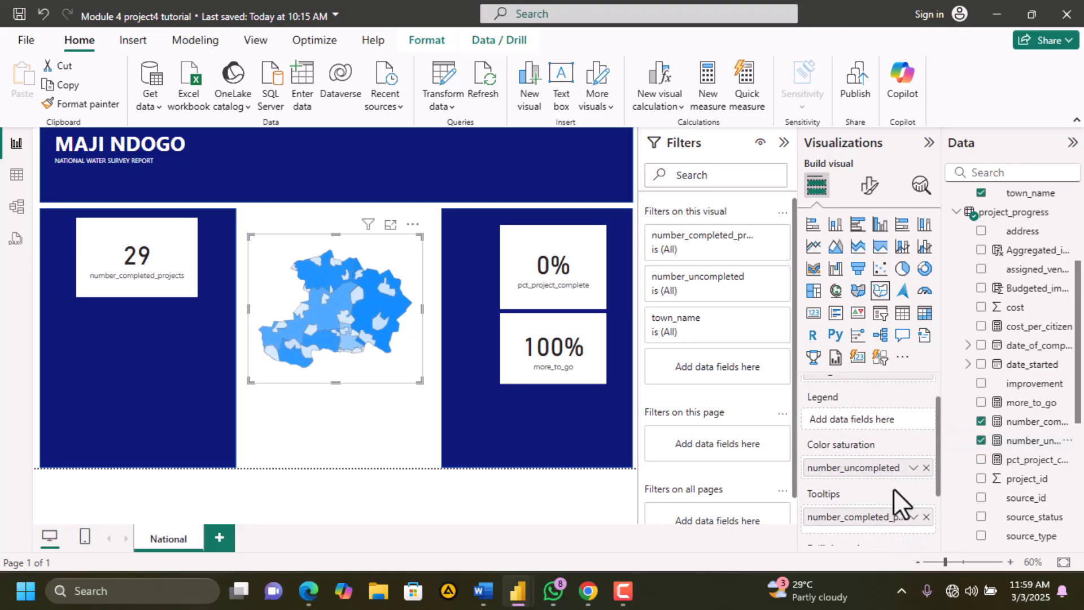
{"action": "left_click", "coordinate": [926, 464]}
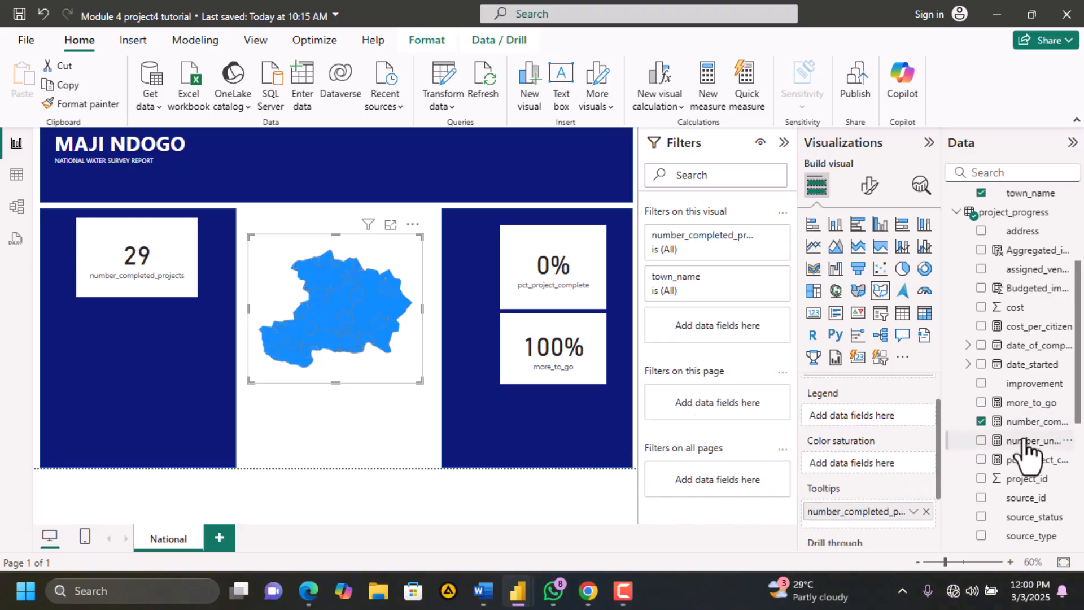
{"action": "left_click_drag", "start_coordinate": [1025, 459], "coordinate": [875, 462]}
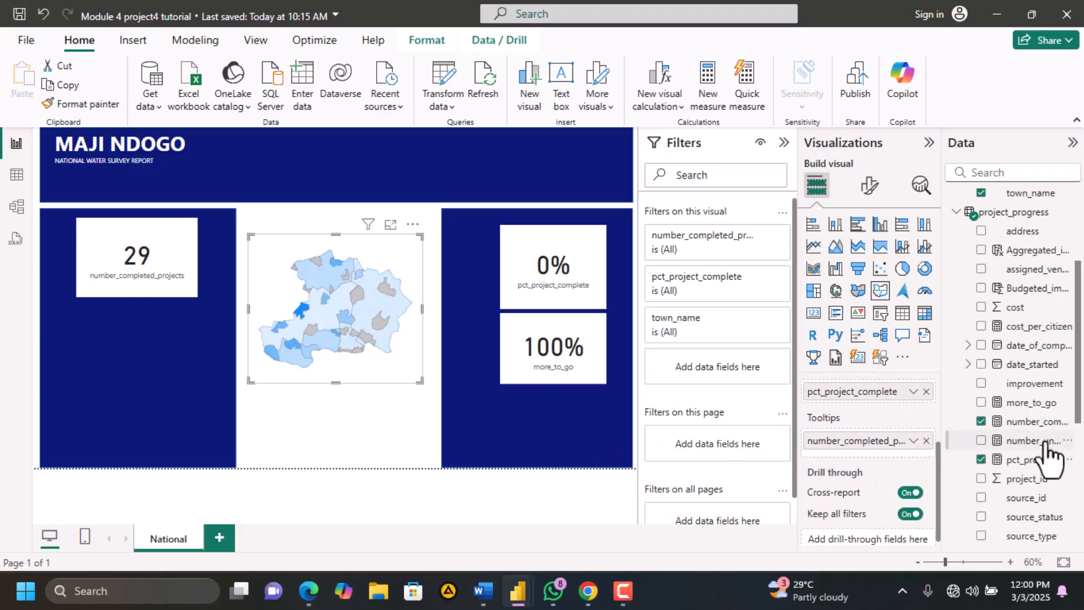
Add number_uncompleted and total_improvements to the map's tooltips and check the tooltip on Rural_Hawassa, selecting and deselecting that town
{"action": "left_click_drag", "start_coordinate": [1047, 452], "coordinate": [882, 456]}
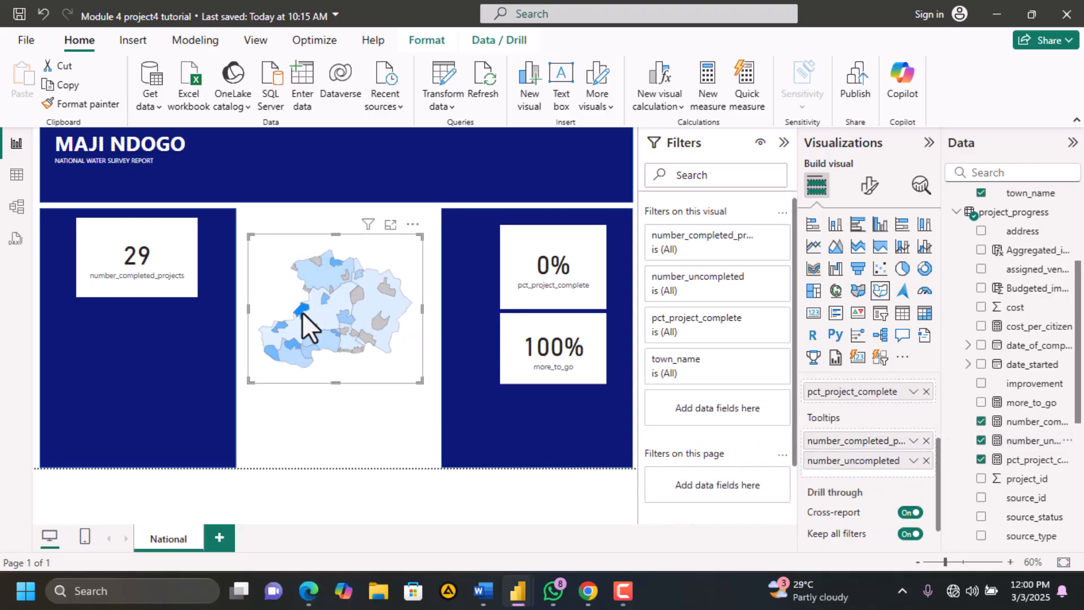
{"action": "mouse_move", "coordinate": [303, 313]}
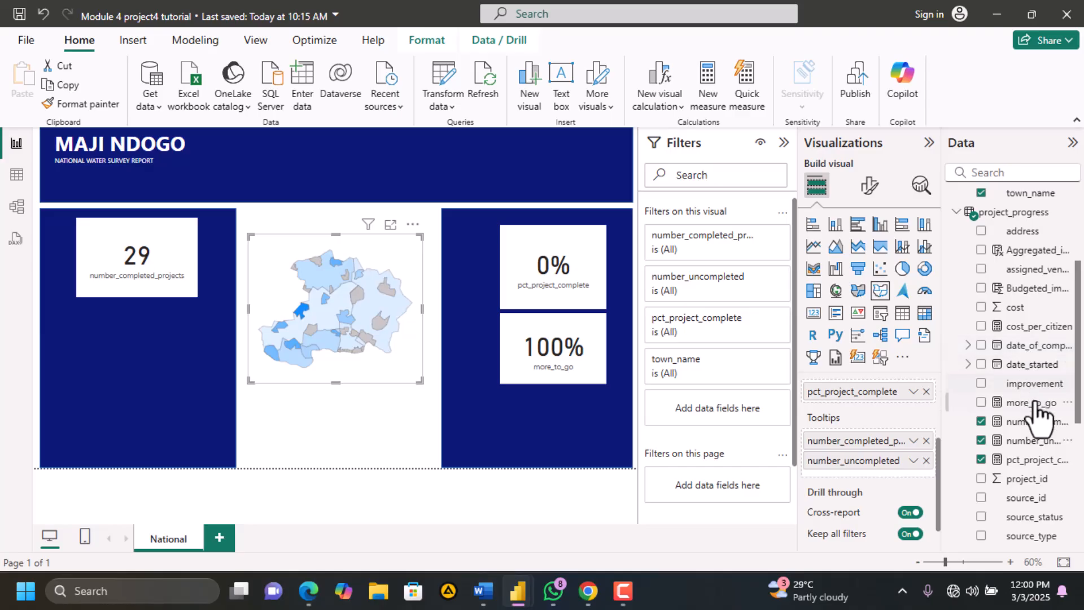
{"action": "scroll", "coordinate": [1039, 494], "scroll_direction": "down", "scroll_amount": 1}
{"action": "scroll", "coordinate": [1039, 493], "scroll_direction": "down", "scroll_amount": 3}
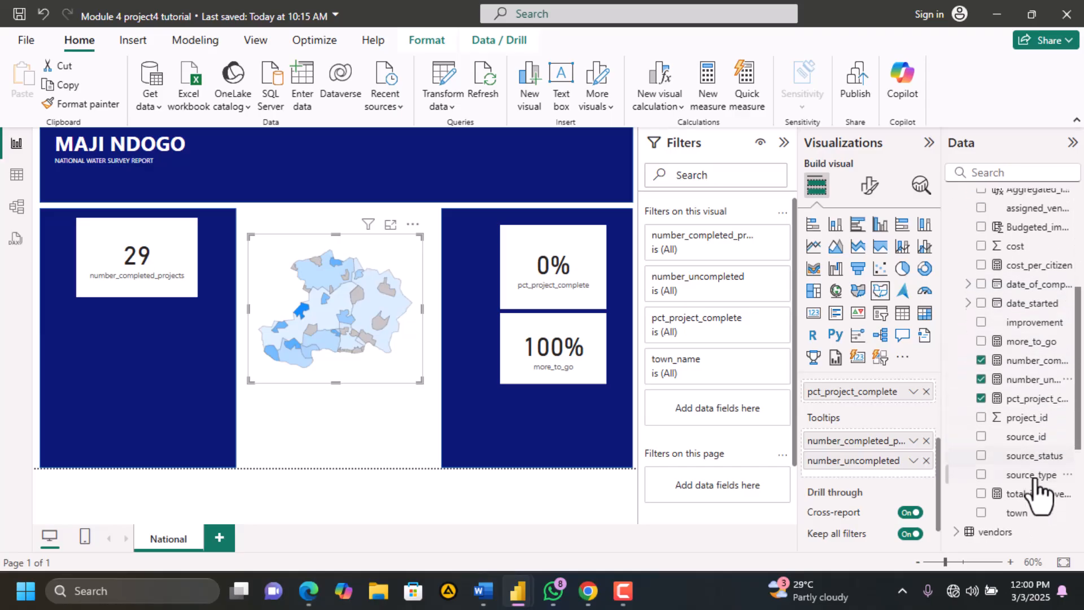
{"action": "left_click_drag", "start_coordinate": [1010, 487], "coordinate": [908, 482]}
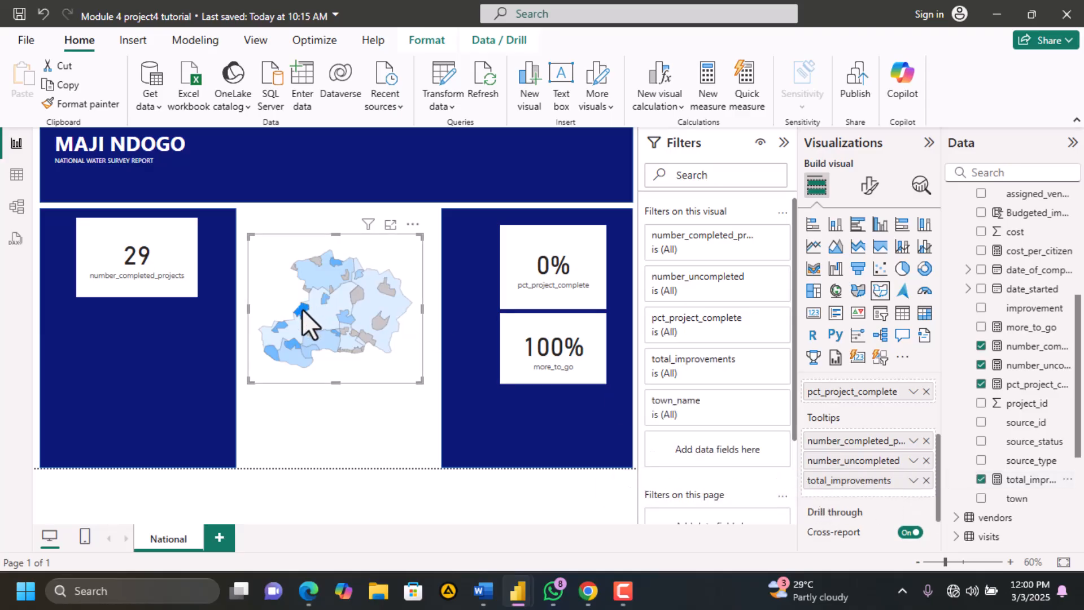
{"action": "mouse_move", "coordinate": [303, 309]}
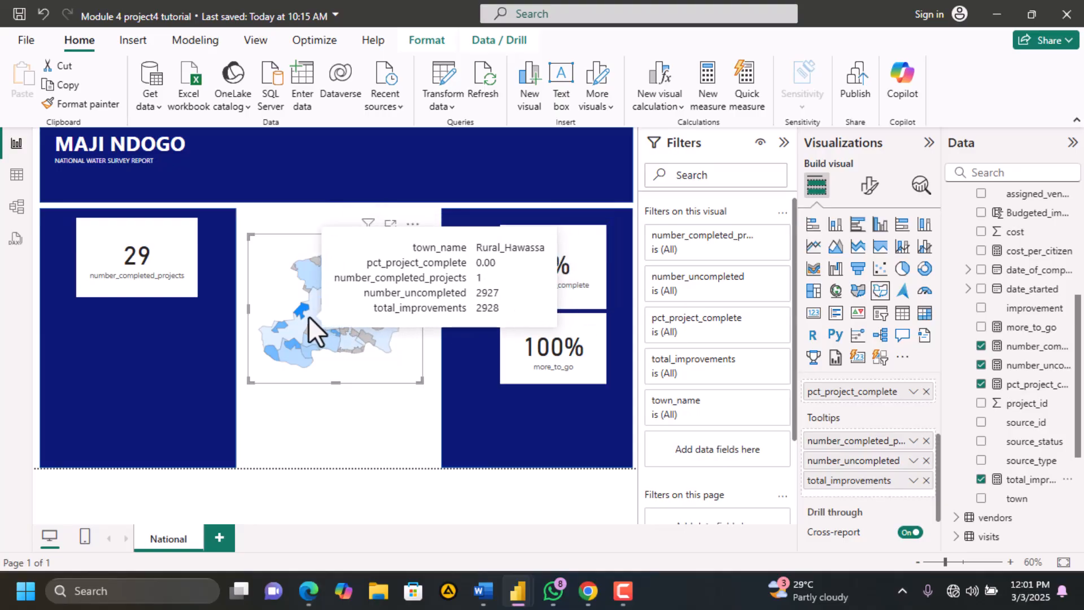
{"action": "left_click", "coordinate": [309, 316]}
{"action": "mouse_move", "coordinate": [318, 313]}
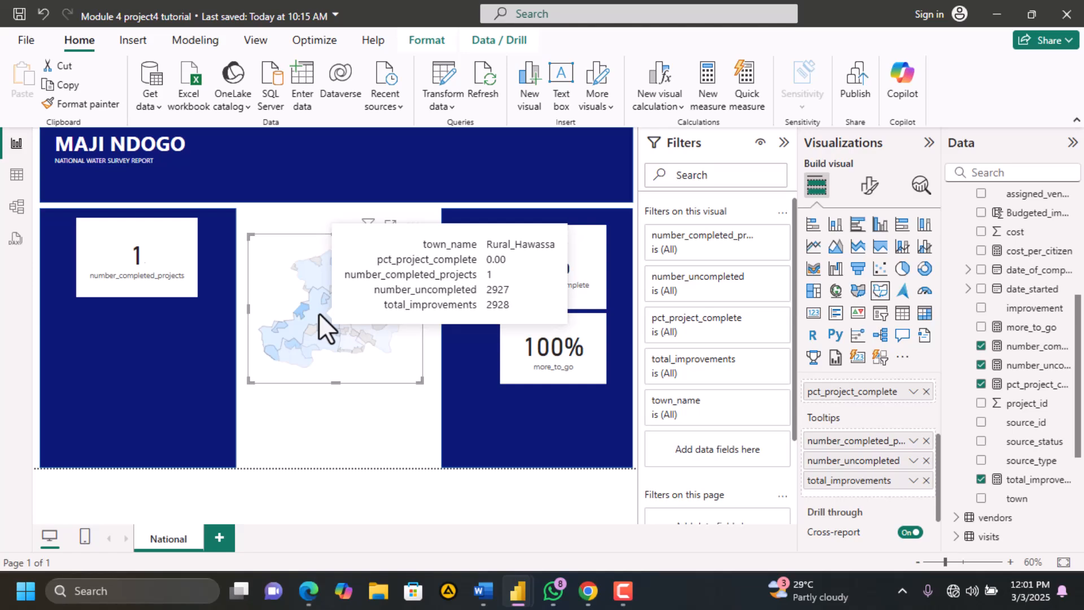
{"action": "left_click", "coordinate": [318, 313]}
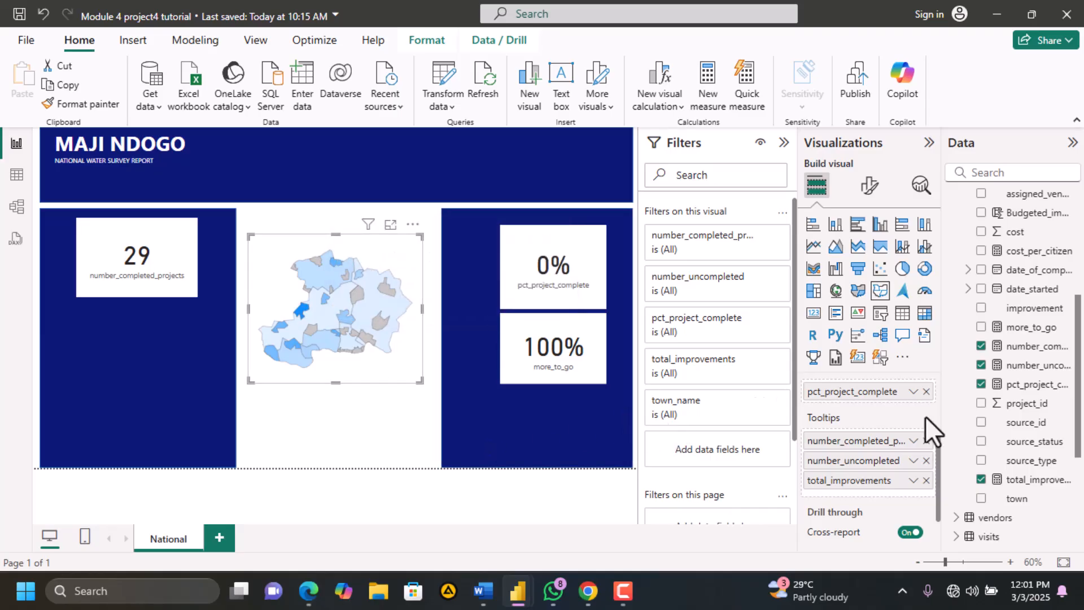
Remove total_improvements and number_uncompleted from the map's tooltips, keeping number_completed_projects
{"action": "left_click", "coordinate": [925, 479]}
{"action": "left_click", "coordinate": [925, 460]}
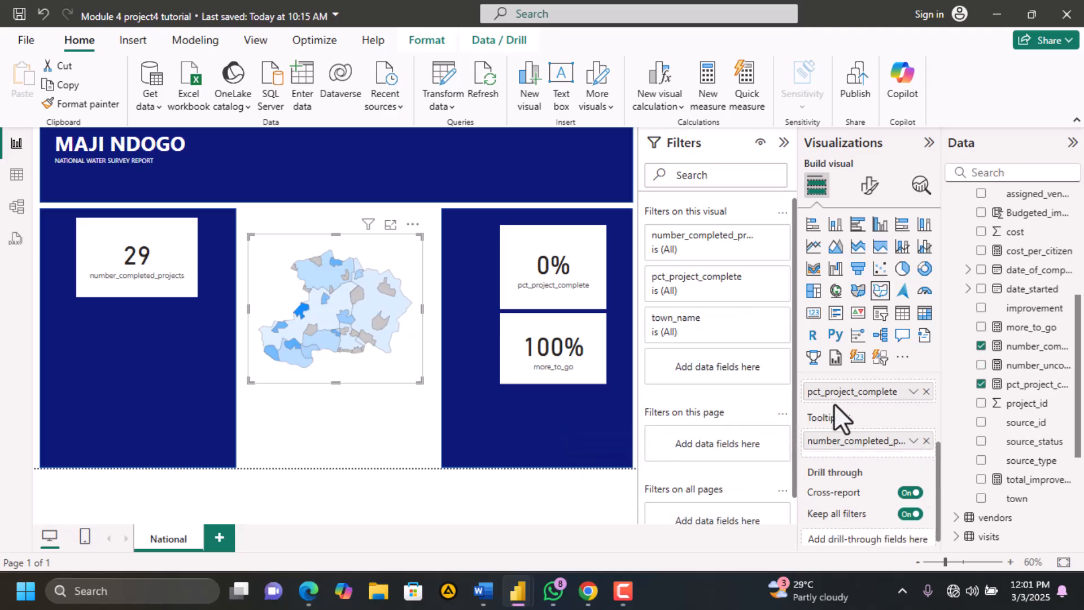
{"action": "scroll", "coordinate": [844, 428], "scroll_direction": "up", "scroll_amount": 2}
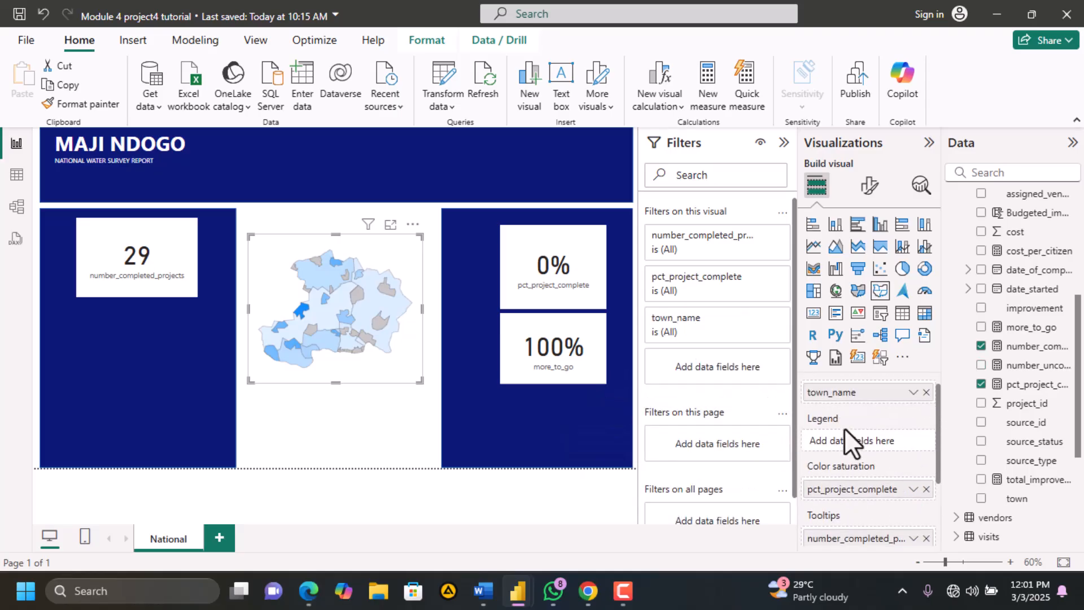
Switch to Part_4.pdf and read page 17 on the Basic access to water calculation and its population terms
{"action": "left_click", "coordinate": [309, 590]}
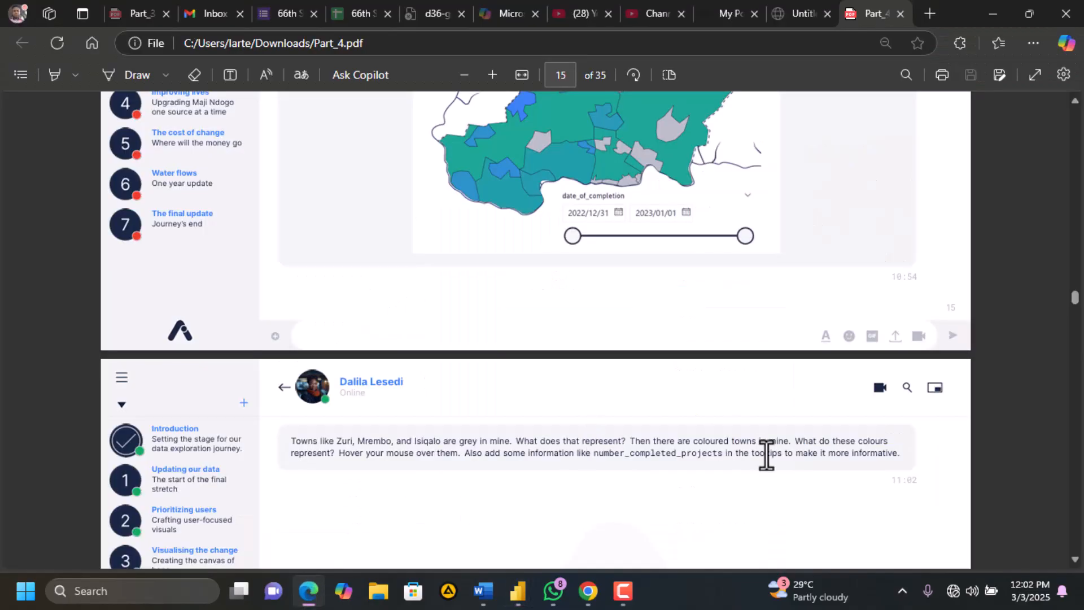
{"action": "scroll", "coordinate": [766, 454], "scroll_direction": "down", "scroll_amount": 3}
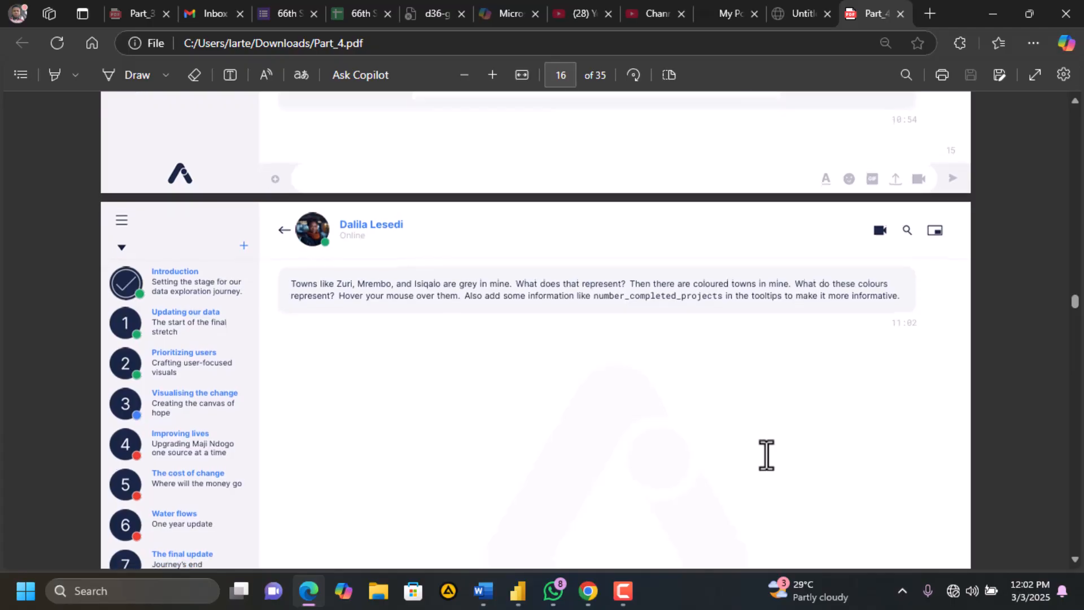
{"action": "scroll", "coordinate": [766, 454], "scroll_direction": "down", "scroll_amount": 1}
{"action": "scroll", "coordinate": [766, 455], "scroll_direction": "up", "scroll_amount": 1}
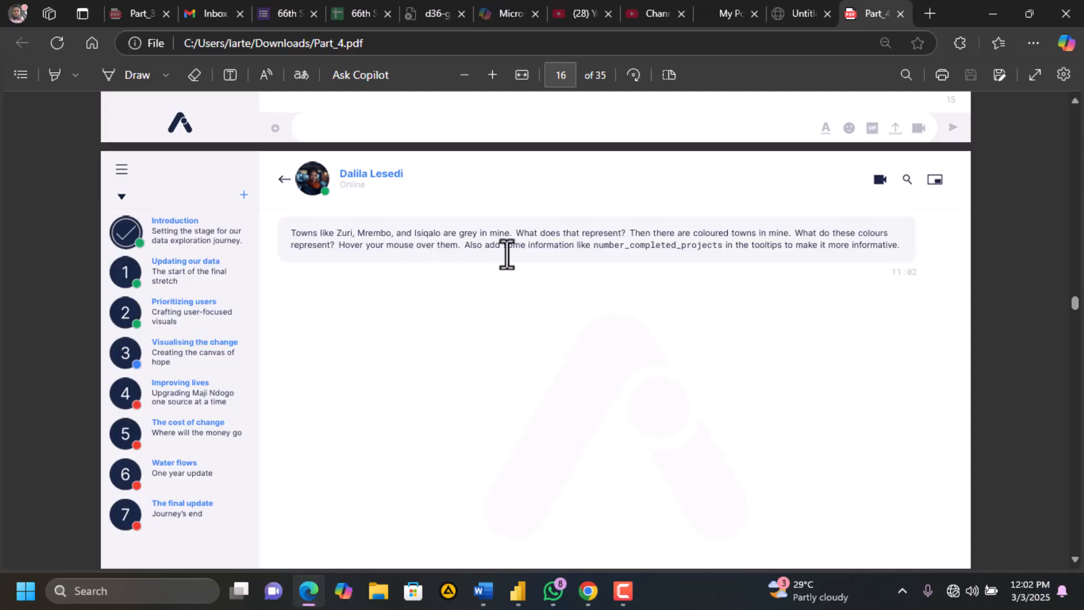
{"action": "scroll", "coordinate": [553, 264], "scroll_direction": "down", "scroll_amount": 10}
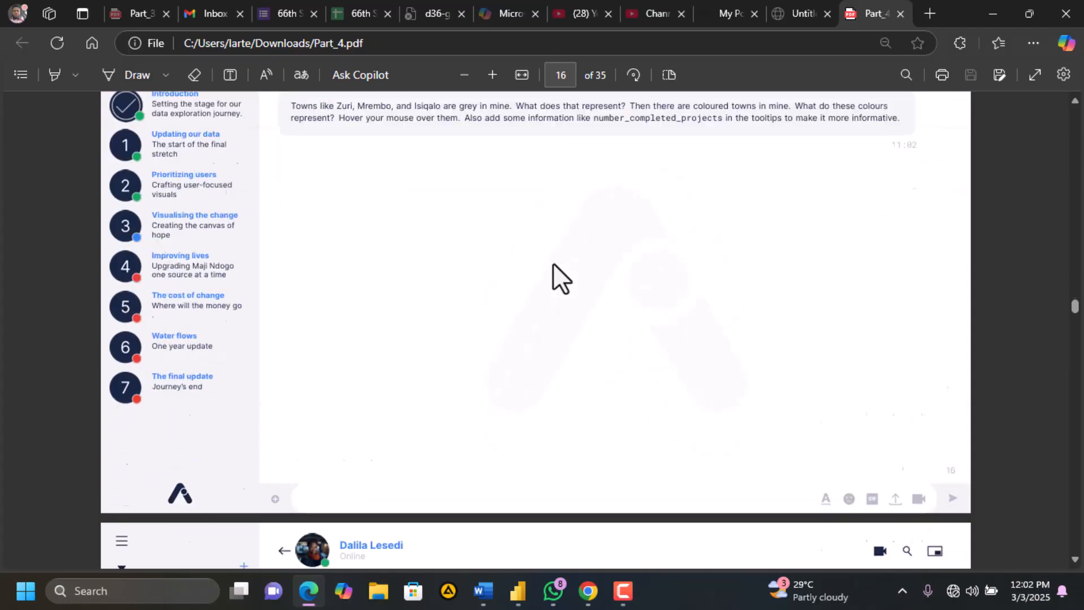
{"action": "scroll", "coordinate": [553, 264], "scroll_direction": "down", "scroll_amount": 1}
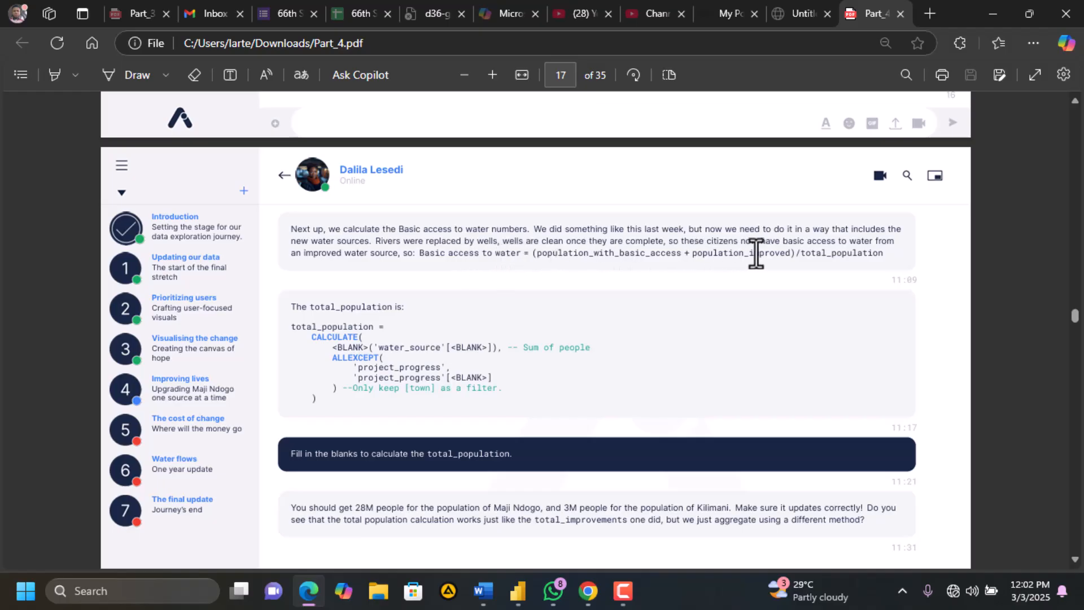
{"action": "left_click_drag", "start_coordinate": [786, 258], "coordinate": [686, 259]}
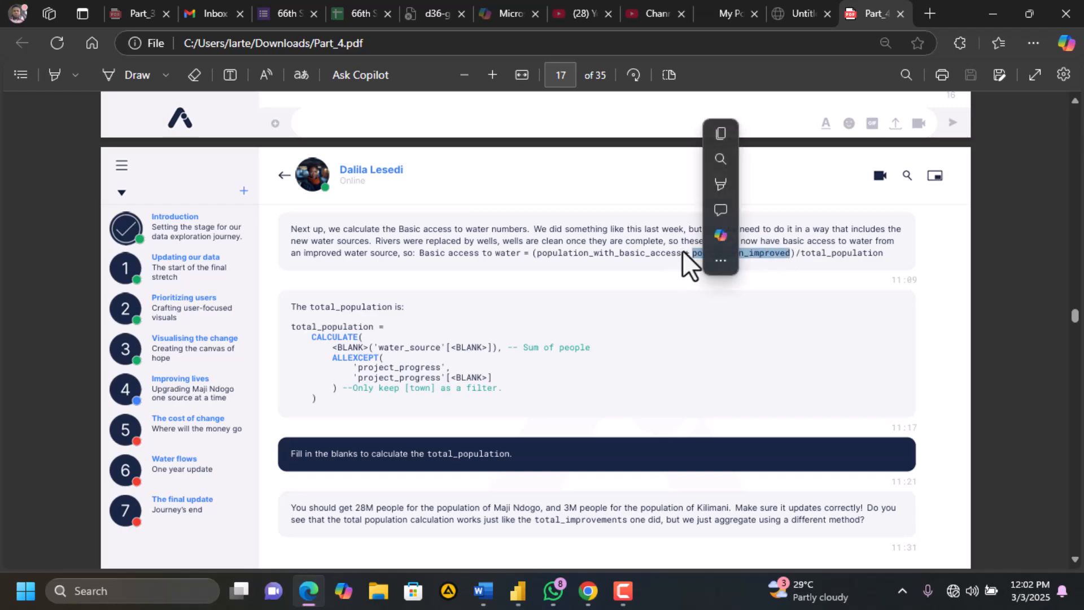
{"action": "left_click", "coordinate": [682, 251]}
{"action": "left_click_drag", "start_coordinate": [680, 254], "coordinate": [530, 259]}
{"action": "left_click", "coordinate": [750, 255]}
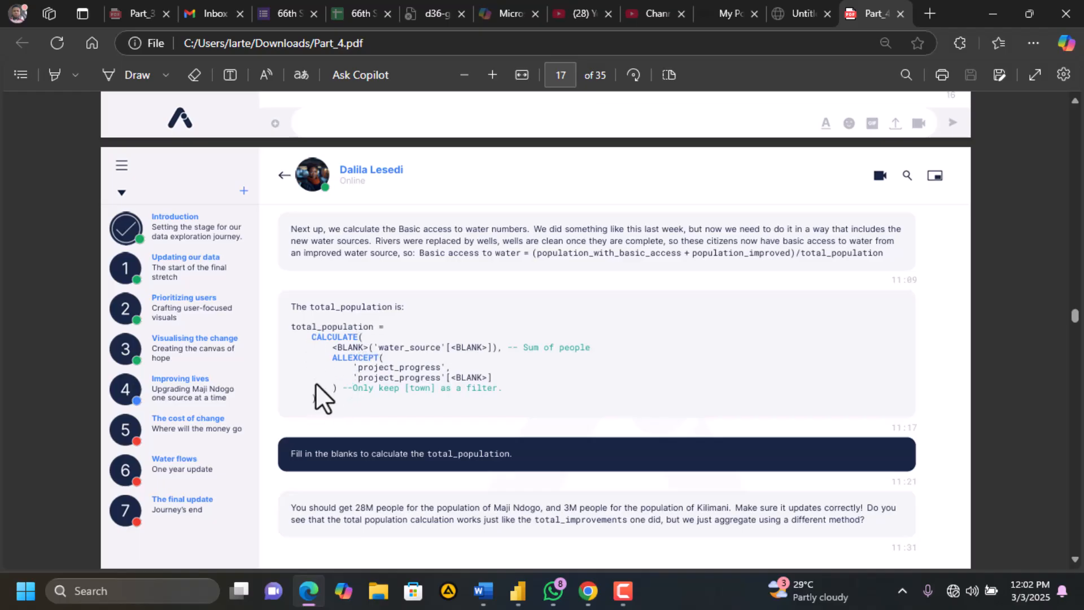
Copy the total_population DAX template from Part_4.pdf and return to the Module 4 project4 tutorial report in Power BI
{"action": "left_click_drag", "start_coordinate": [315, 402], "coordinate": [274, 324]}
{"action": "key", "text": "ctrl+c"}
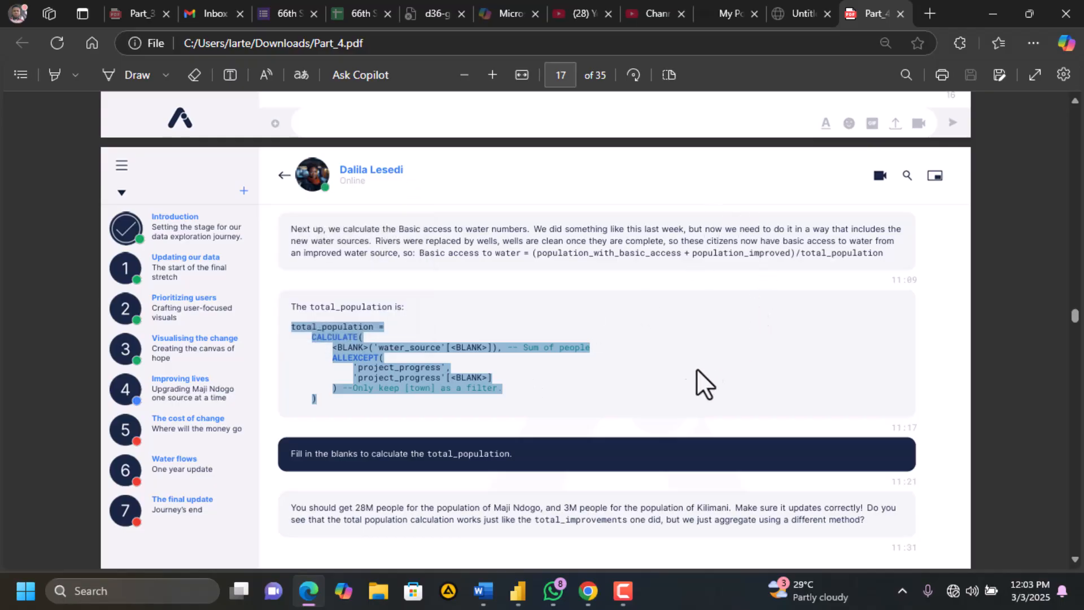
{"action": "mouse_move", "coordinate": [516, 590]}
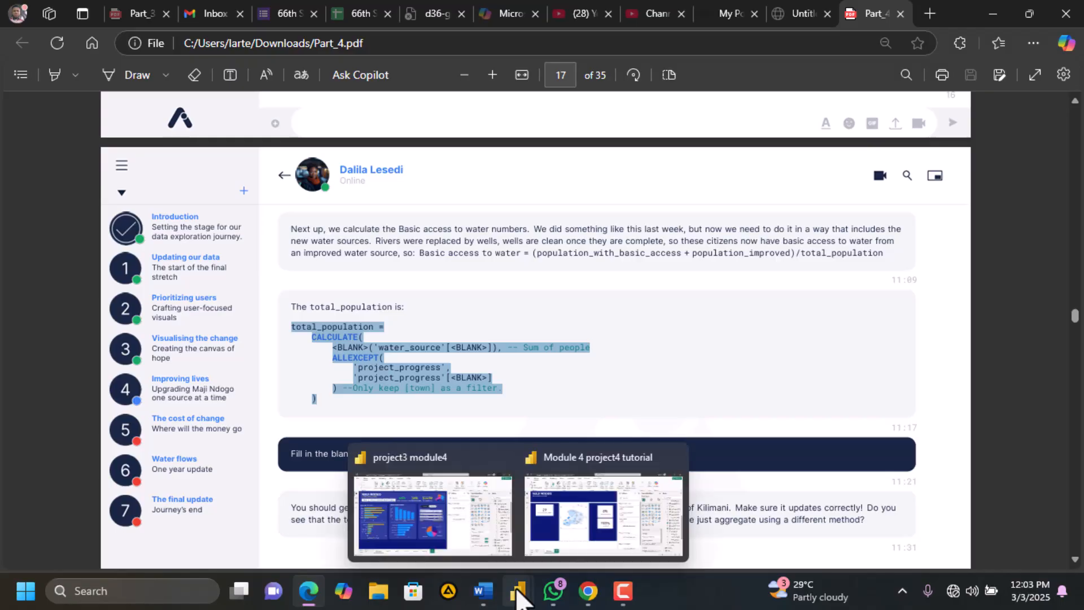
{"action": "left_click", "coordinate": [564, 525]}
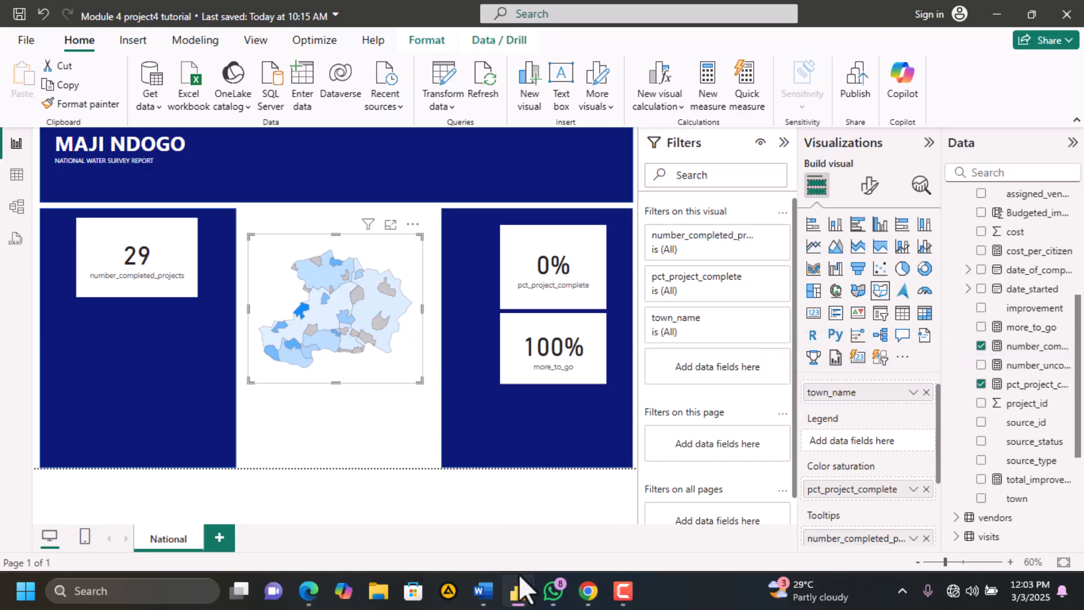
{"action": "mouse_move", "coordinate": [519, 582]}
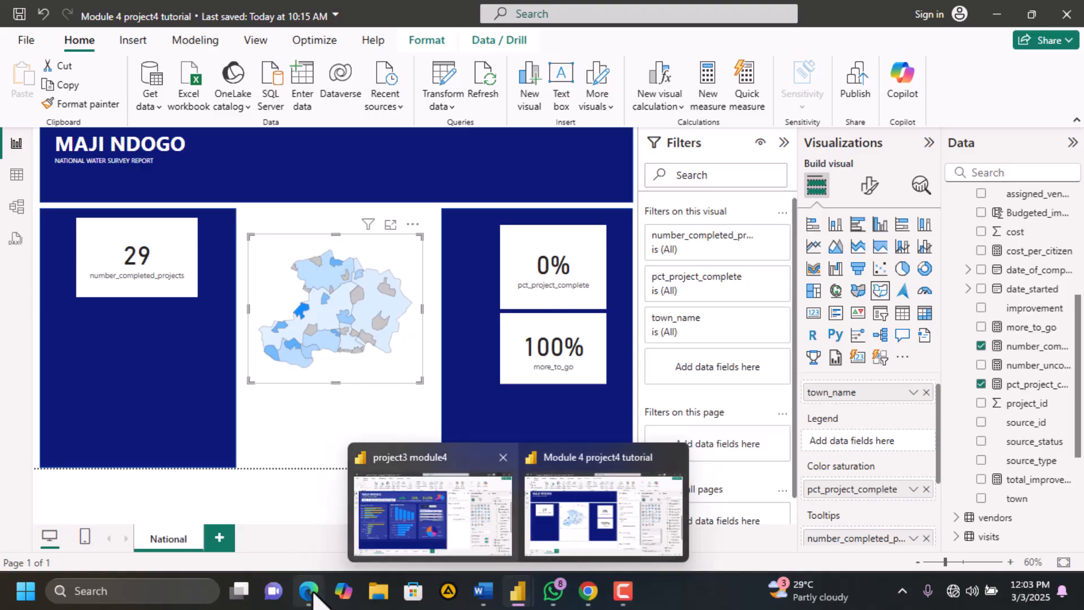
{"action": "mouse_move", "coordinate": [308, 591]}
{"action": "left_click", "coordinate": [314, 522]}
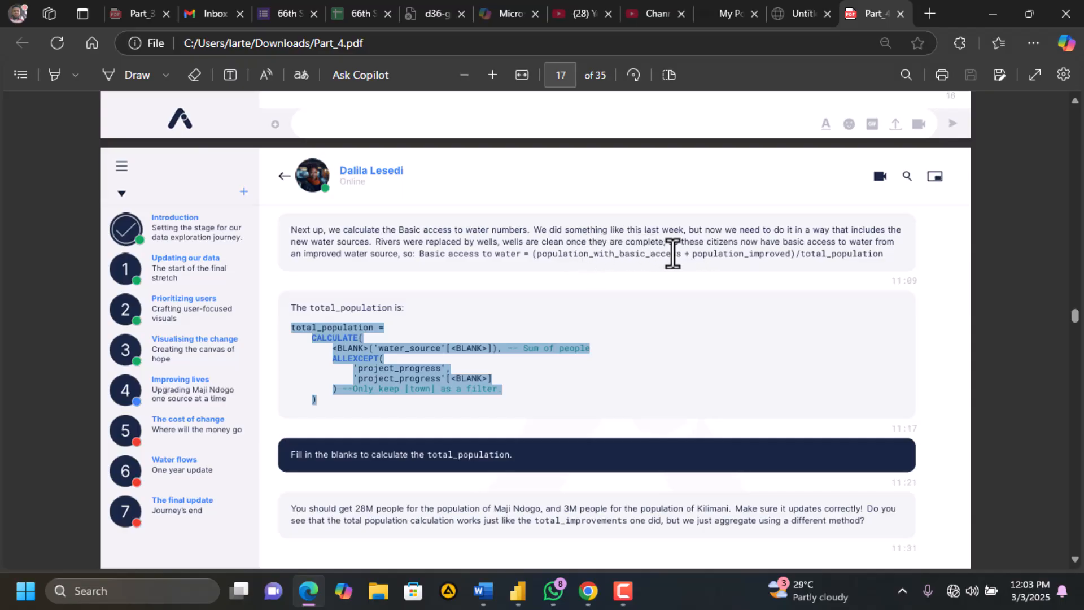
{"action": "mouse_move", "coordinate": [321, 582]}
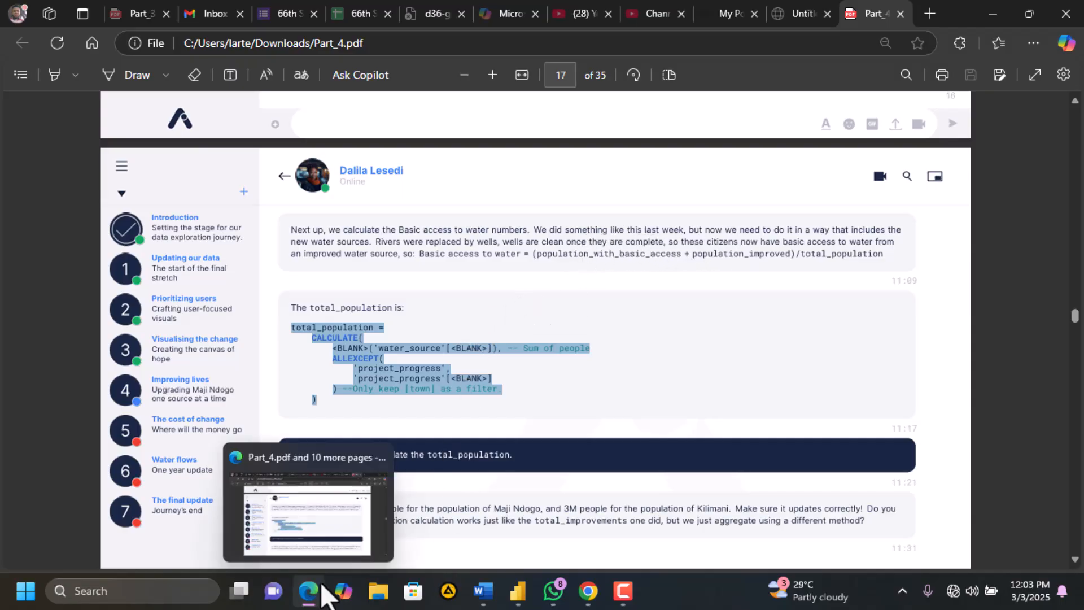
{"action": "mouse_move", "coordinate": [518, 589]}
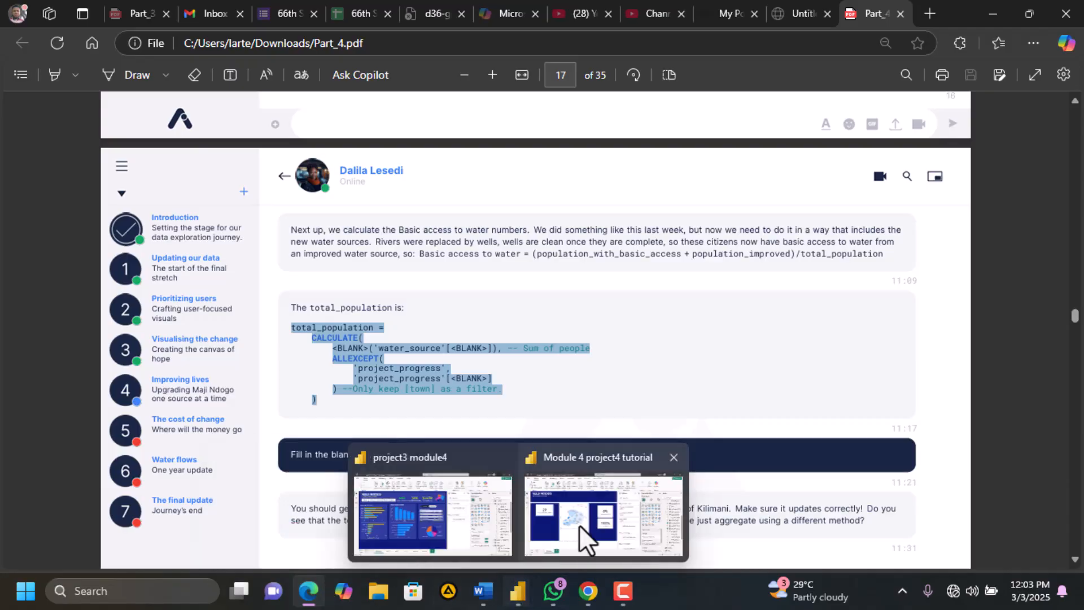
{"action": "left_click", "coordinate": [603, 515]}
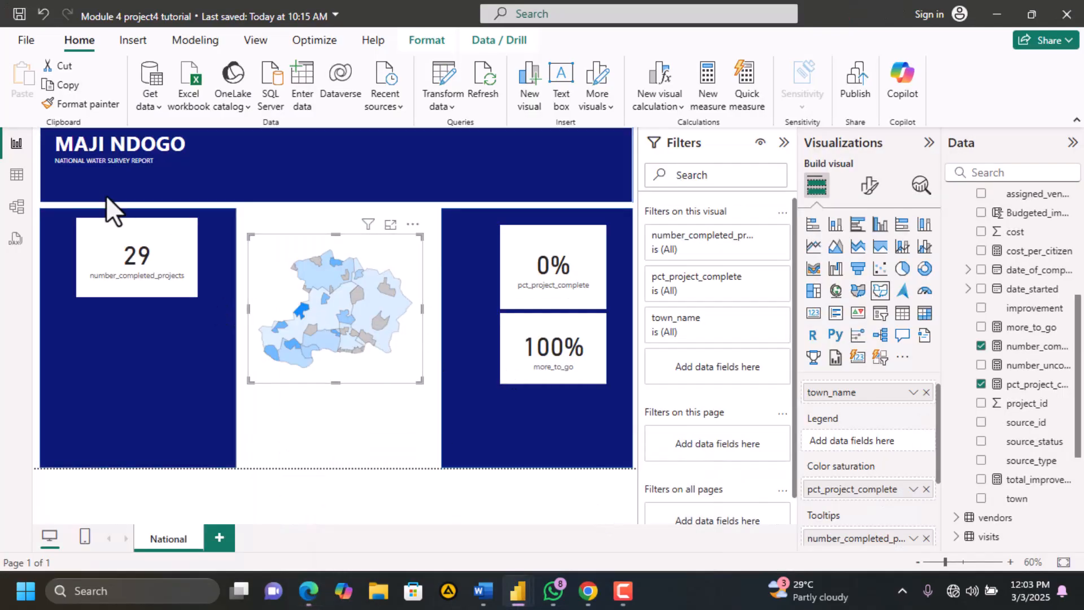
Open the table view, create a new measure in the water_source table and paste the total_population template as its formula
{"action": "left_click", "coordinate": [24, 183]}
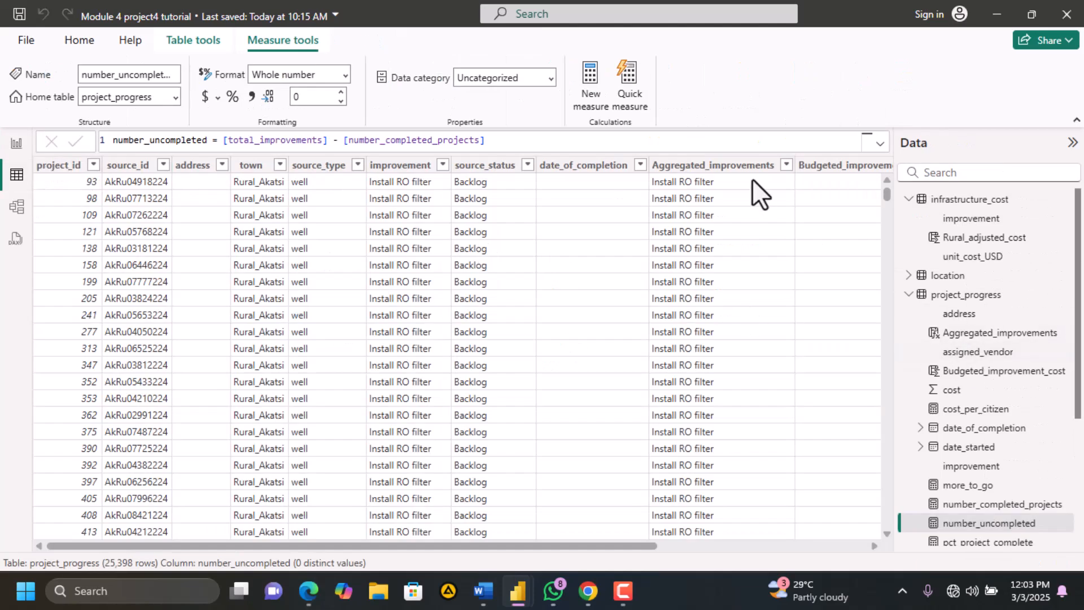
{"action": "left_click", "coordinate": [985, 296]}
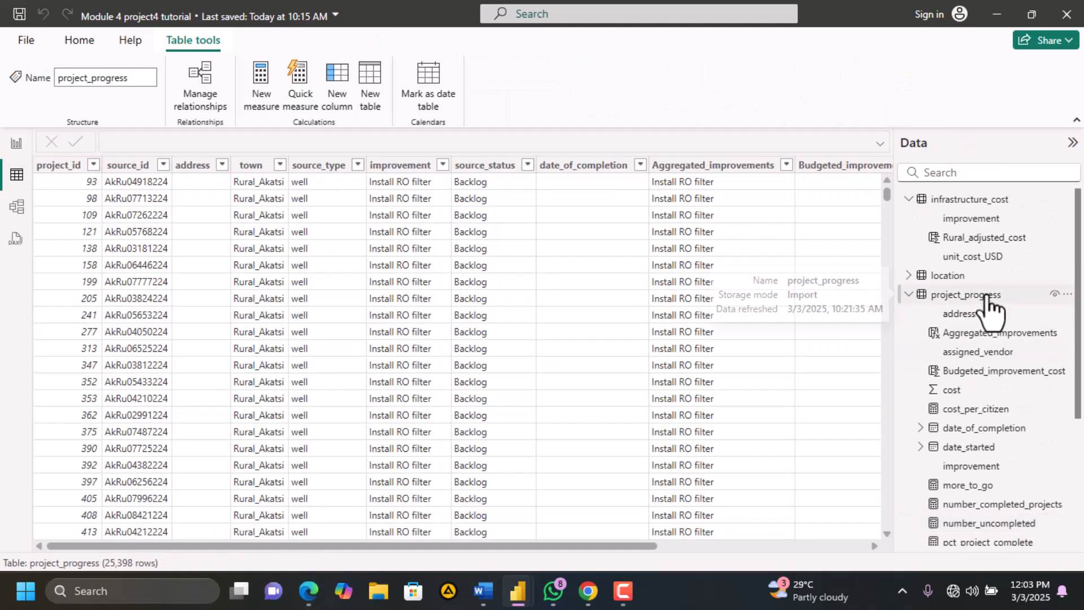
{"action": "left_click", "coordinate": [909, 294]}
{"action": "left_click", "coordinate": [958, 351]}
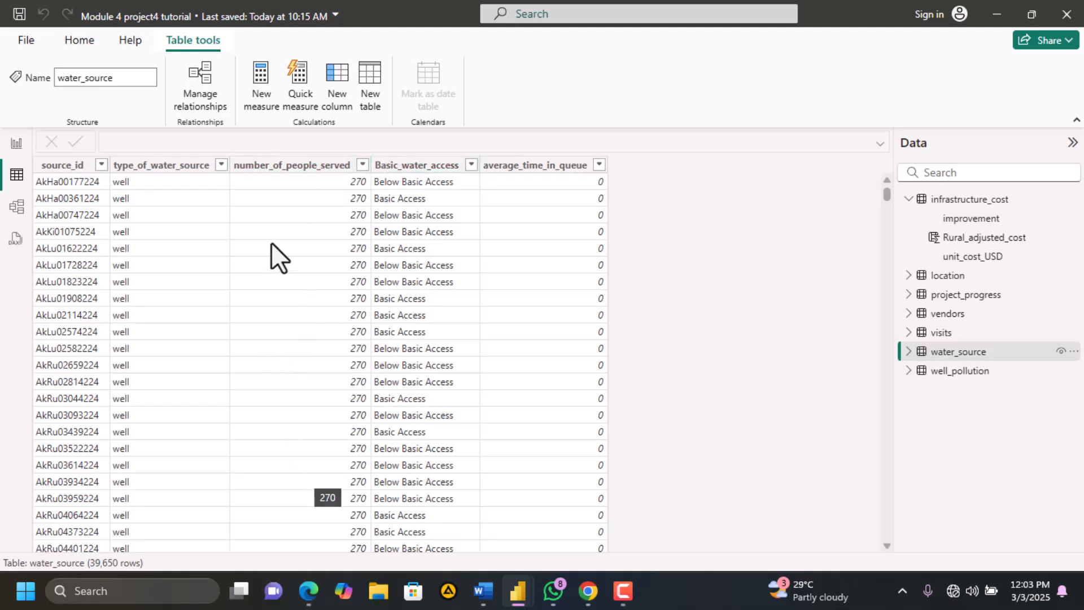
{"action": "left_click", "coordinate": [264, 94]}
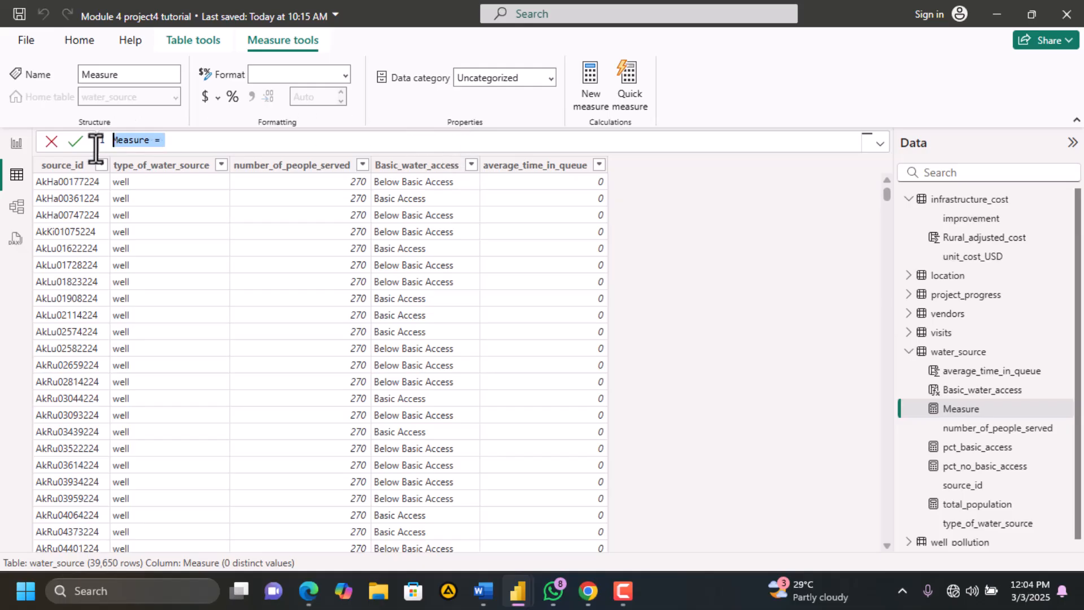
{"action": "key", "text": "ctrl+v"}
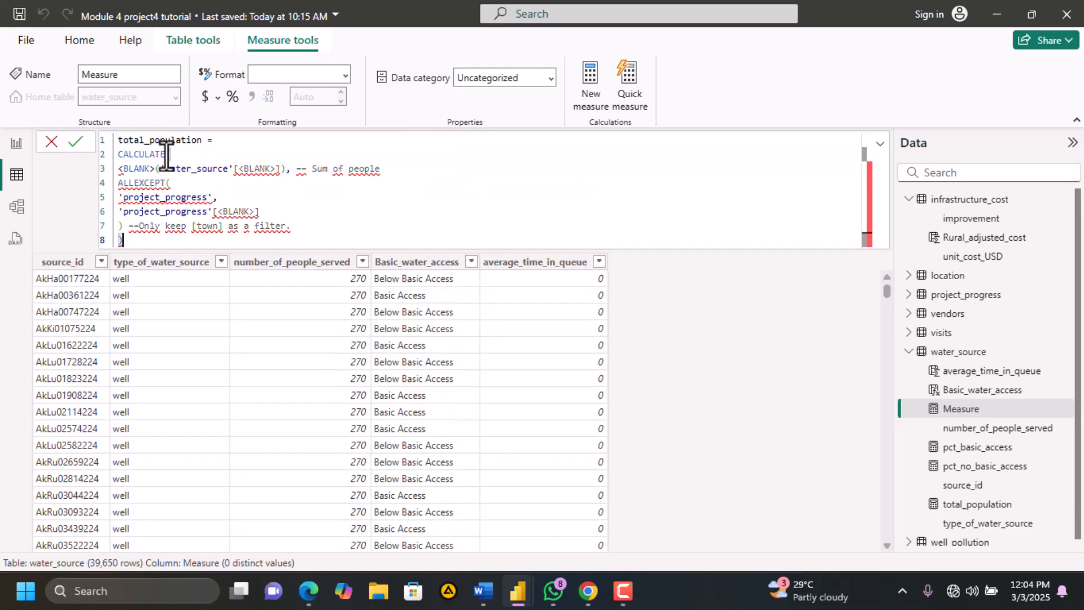
Delete the "Only keep [town] as a filter." and "Sum of people" comments from the total_population formula
{"action": "left_click_drag", "start_coordinate": [117, 140], "coordinate": [196, 140]}
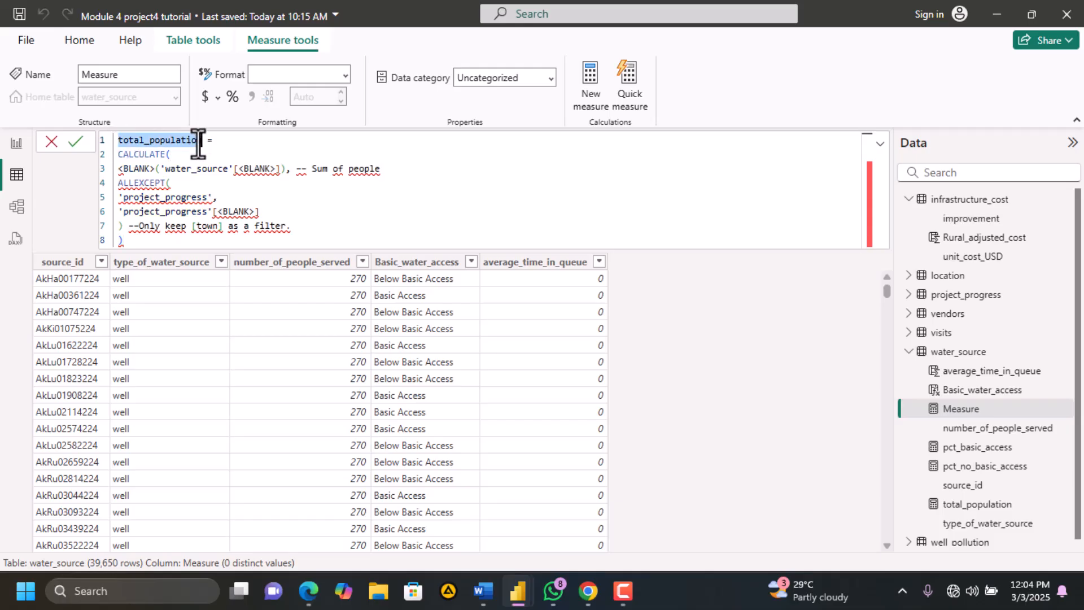
{"action": "left_click", "coordinate": [118, 170]}
{"action": "left_click_drag", "start_coordinate": [119, 169], "coordinate": [286, 165]}
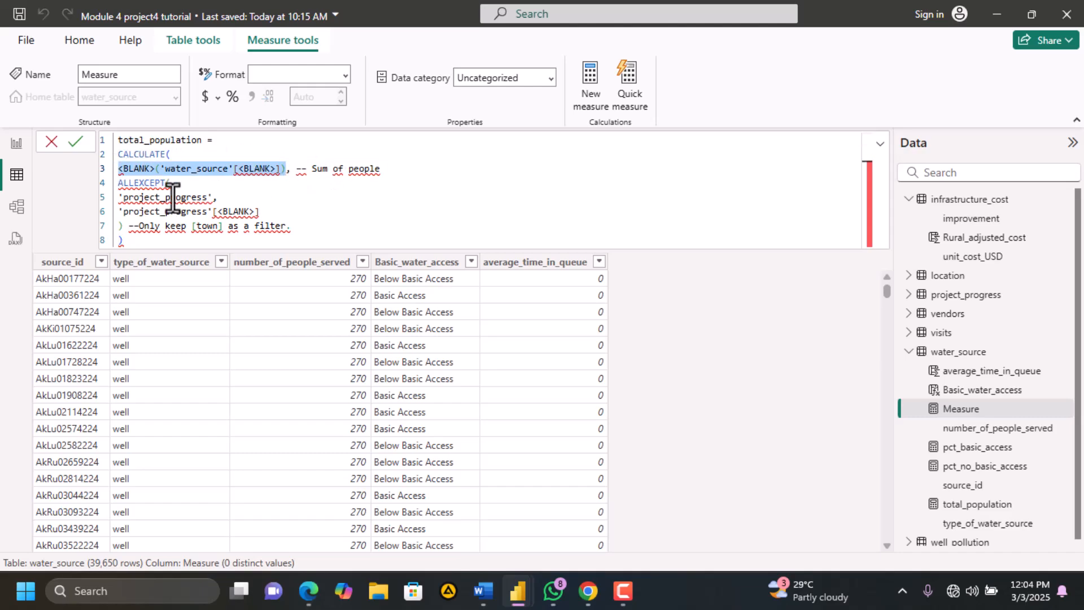
{"action": "left_click", "coordinate": [126, 213]}
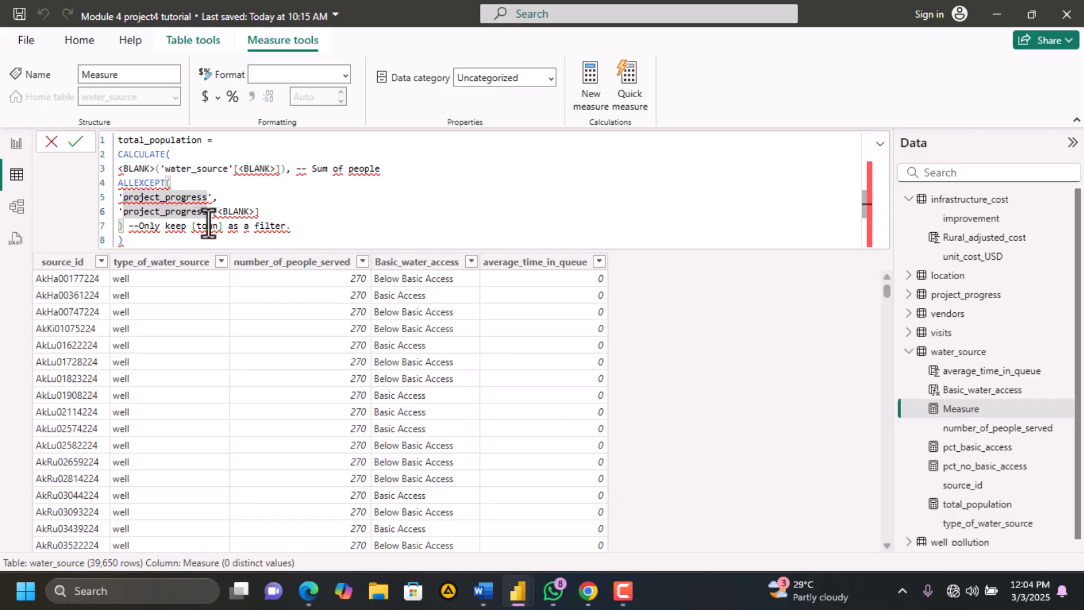
{"action": "left_click_drag", "start_coordinate": [296, 228], "coordinate": [127, 227]}
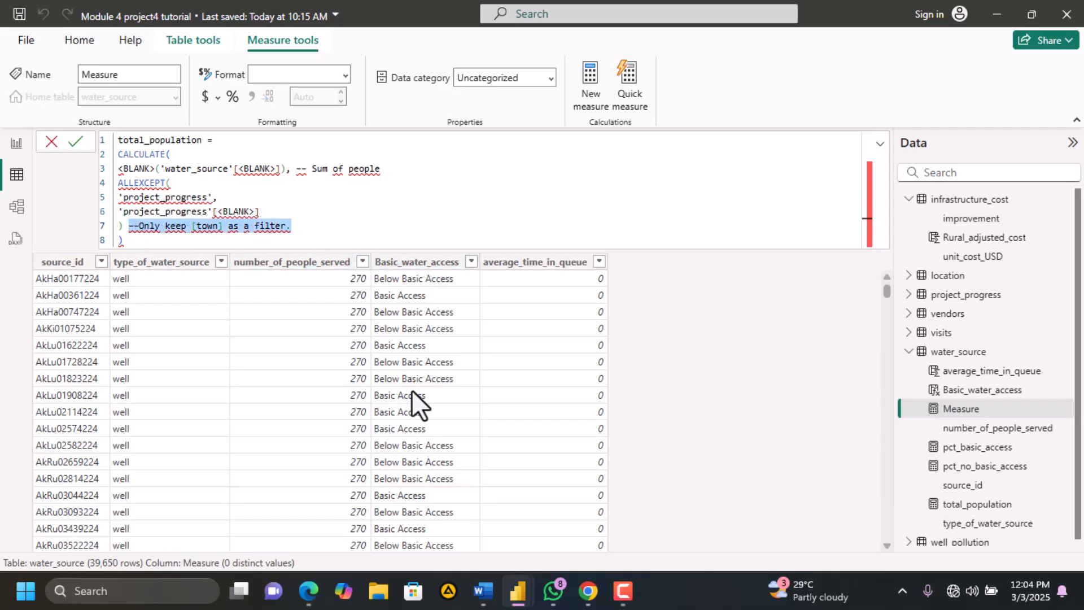
{"action": "key", "text": "BackSpace"}
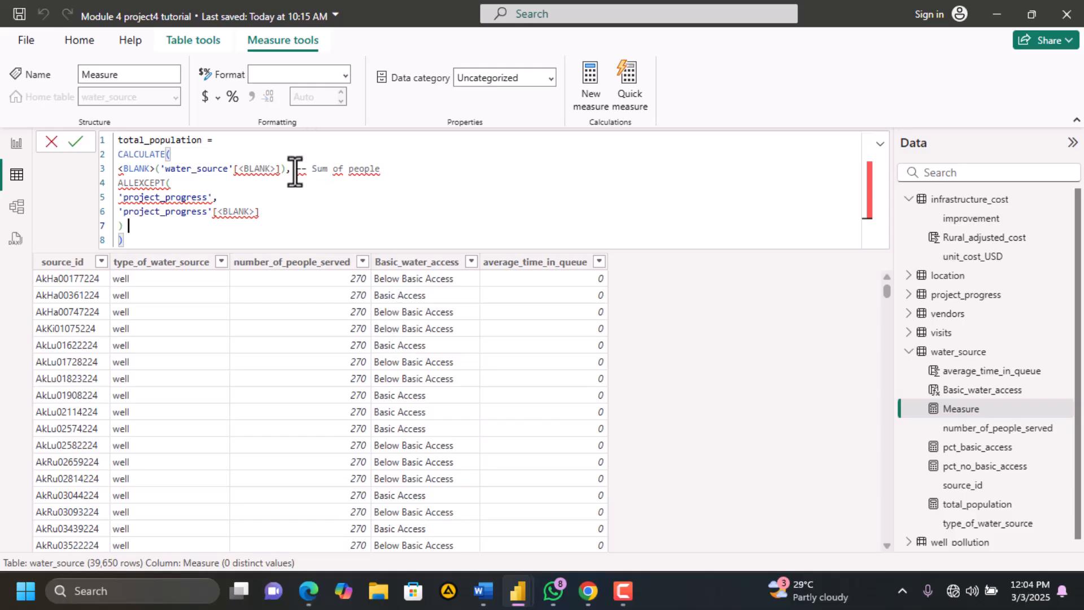
{"action": "left_click_drag", "start_coordinate": [294, 171], "coordinate": [394, 169]}
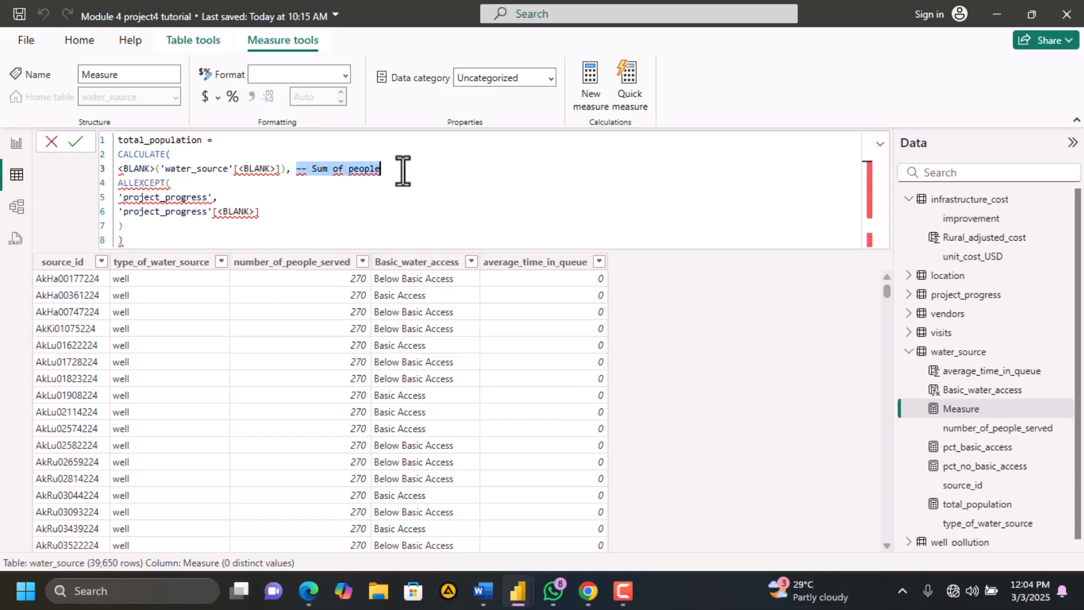
{"action": "key", "text": "BackSpace"}
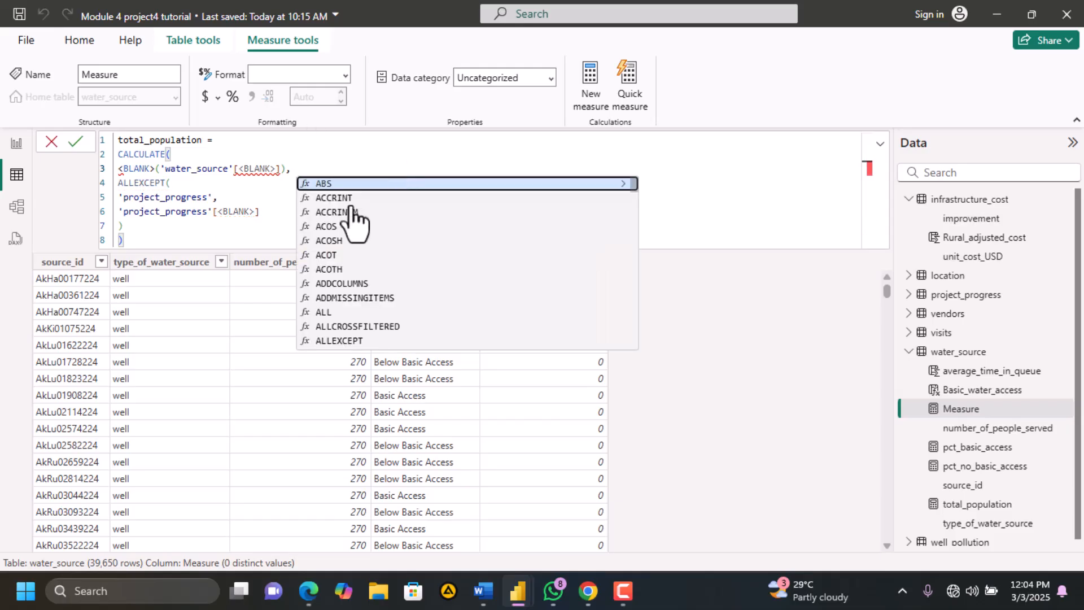
Replace the blank column in the ALLEXCEPT filter with town, giving 'project_progress'[town]
{"action": "left_click", "coordinate": [255, 213]}
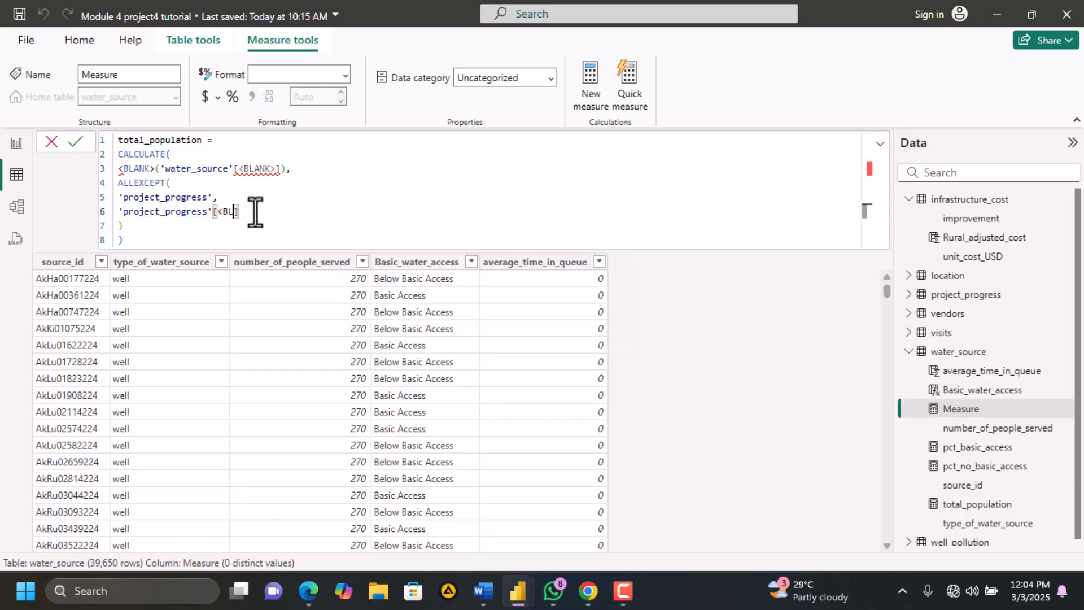
{"action": "key", "text": "BackSpace"}
{"action": "key", "text": "BackSpace"}
{"action": "key", "text": "BackSpace"}
{"action": "type", "text": "town"}
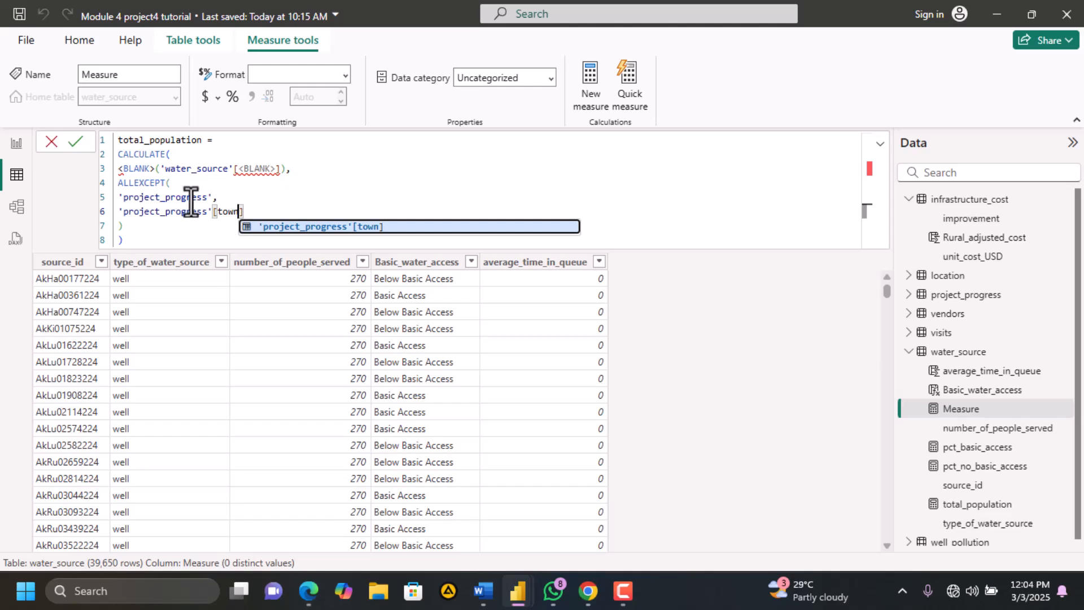
Complete the aggregation as SUM('water_source'[number_of_people_served]) and commit the total_population measure formula
{"action": "left_click", "coordinate": [278, 169]}
{"action": "left_click", "coordinate": [276, 169]}
{"action": "left_click_drag", "start_coordinate": [154, 168], "coordinate": [108, 169]}
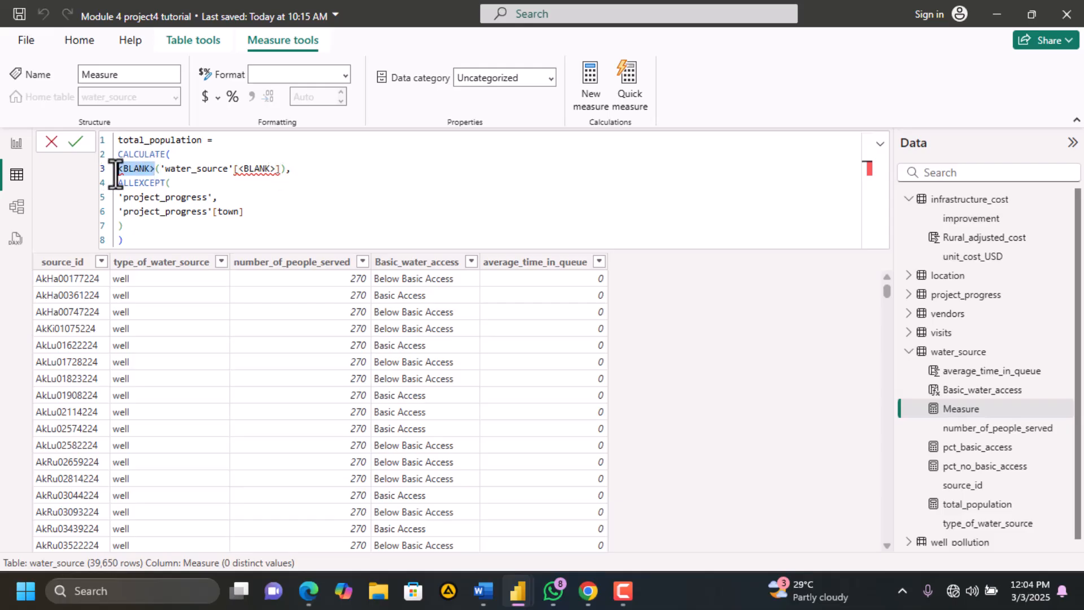
{"action": "type", "text": "SUM("}
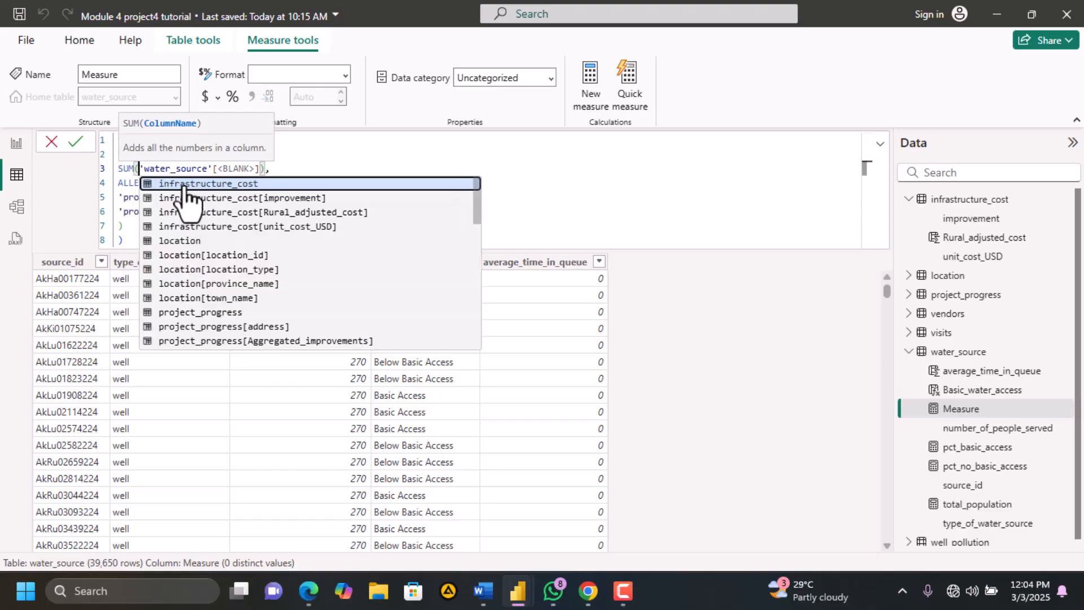
{"action": "left_click", "coordinate": [253, 175]}
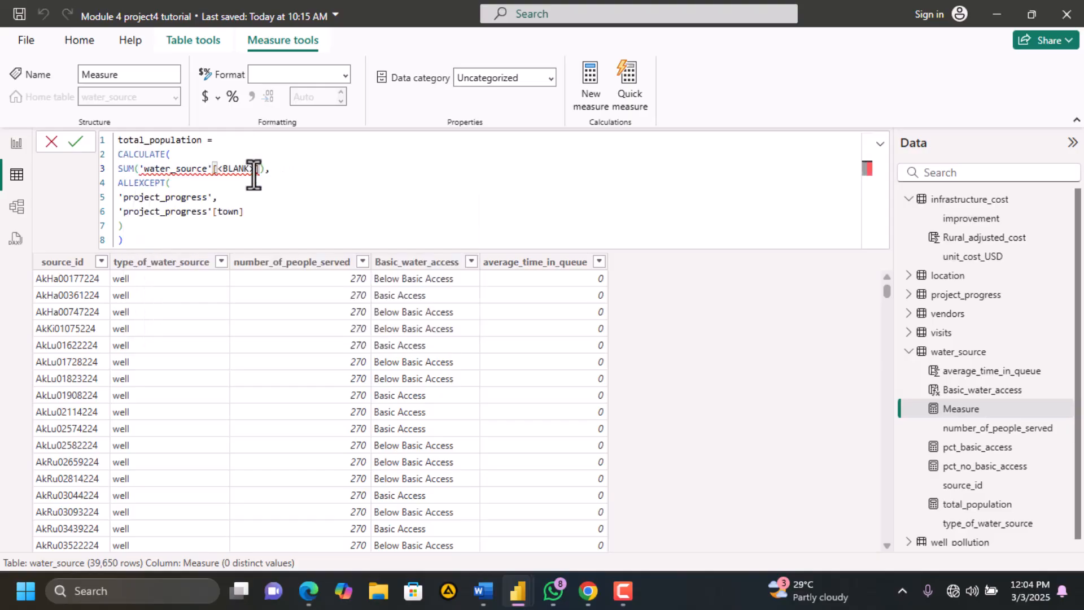
{"action": "key", "text": "BackSpace"}
{"action": "type", "text": "numb"}
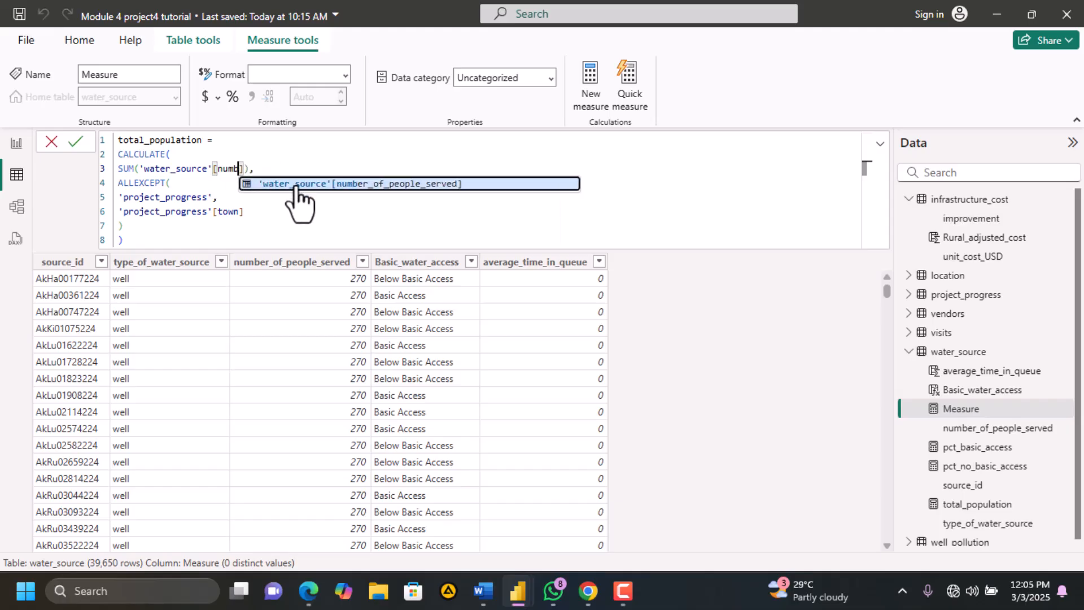
{"action": "left_click", "coordinate": [293, 184]}
{"action": "left_click_drag", "start_coordinate": [119, 170], "coordinate": [343, 169]}
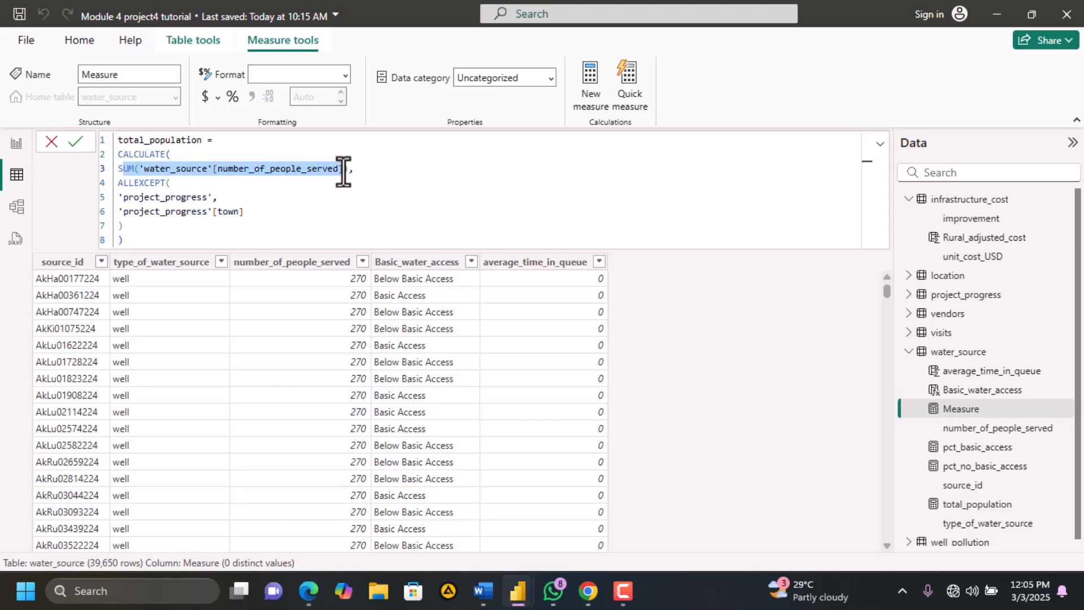
{"action": "left_click_drag", "start_coordinate": [347, 169], "coordinate": [117, 213]}
{"action": "left_click", "coordinate": [246, 212]}
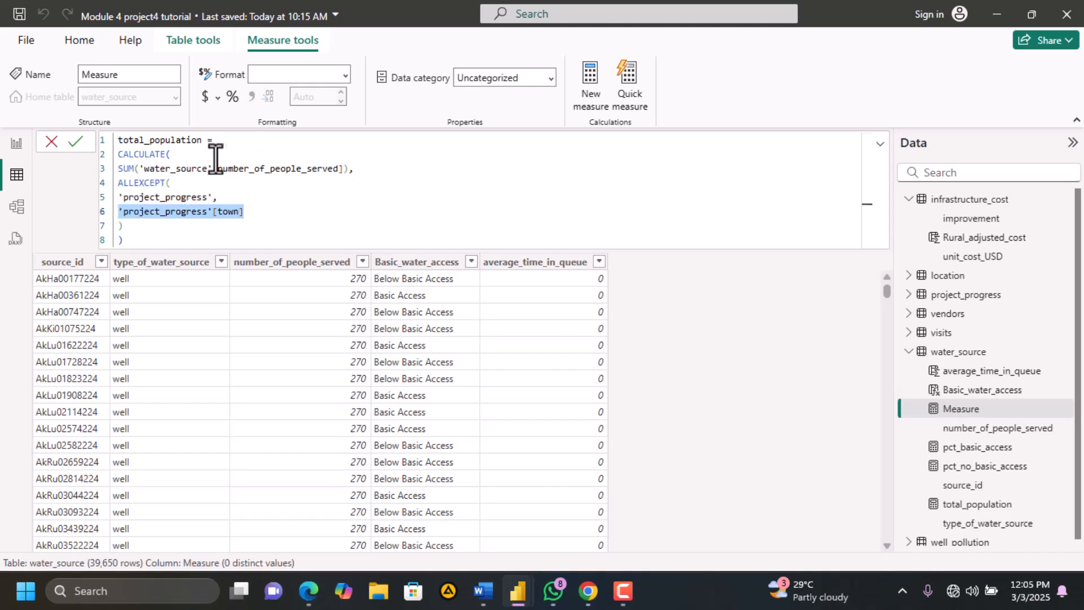
{"action": "left_click", "coordinate": [79, 145]}
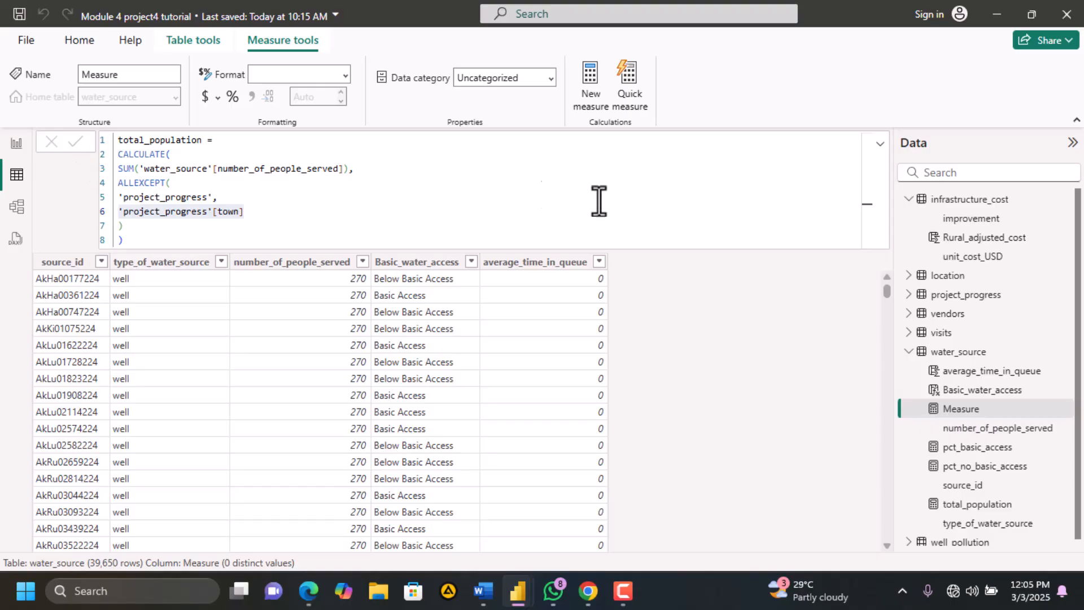
Review the total_population formula and read the expected population figures for Maji Ndogo and Kilimani in Part_4.pdf, returning to the Module 4 project4 tutorial report
{"action": "left_click", "coordinate": [877, 145]}
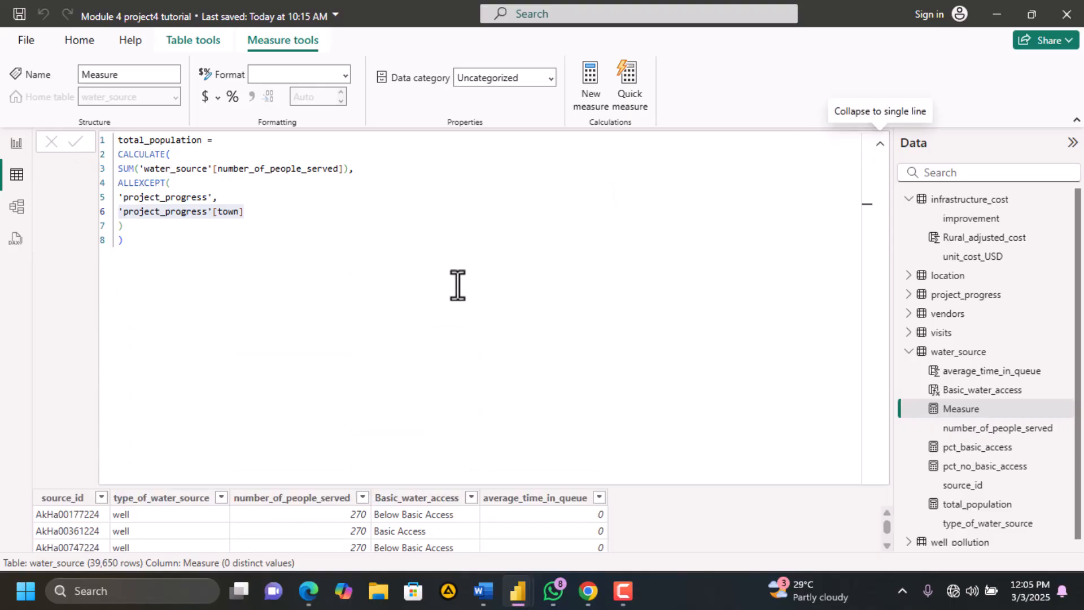
{"action": "left_click", "coordinate": [878, 148]}
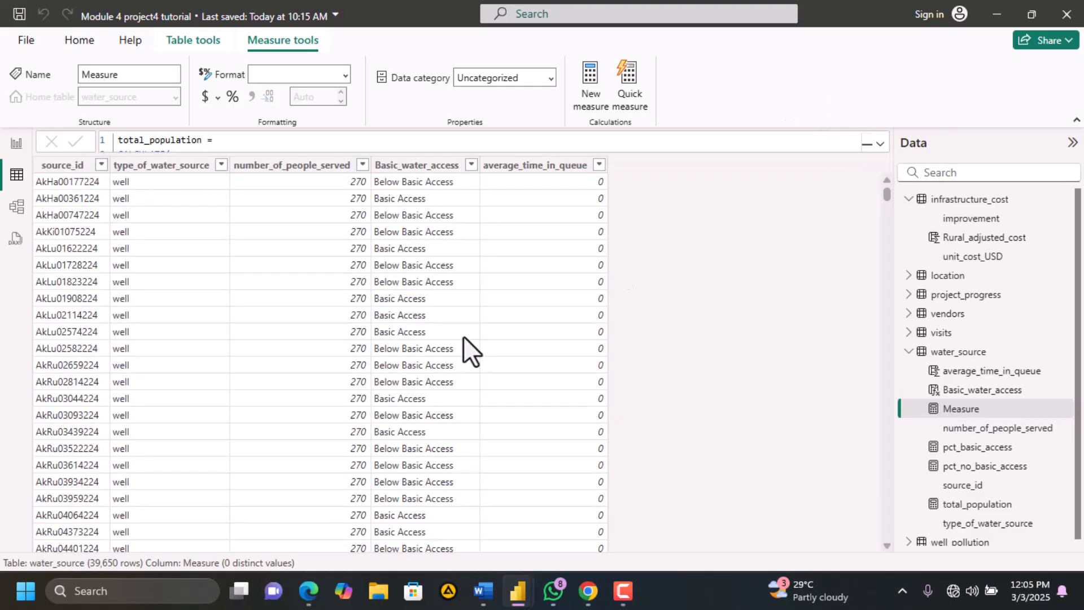
{"action": "left_click", "coordinate": [309, 594]}
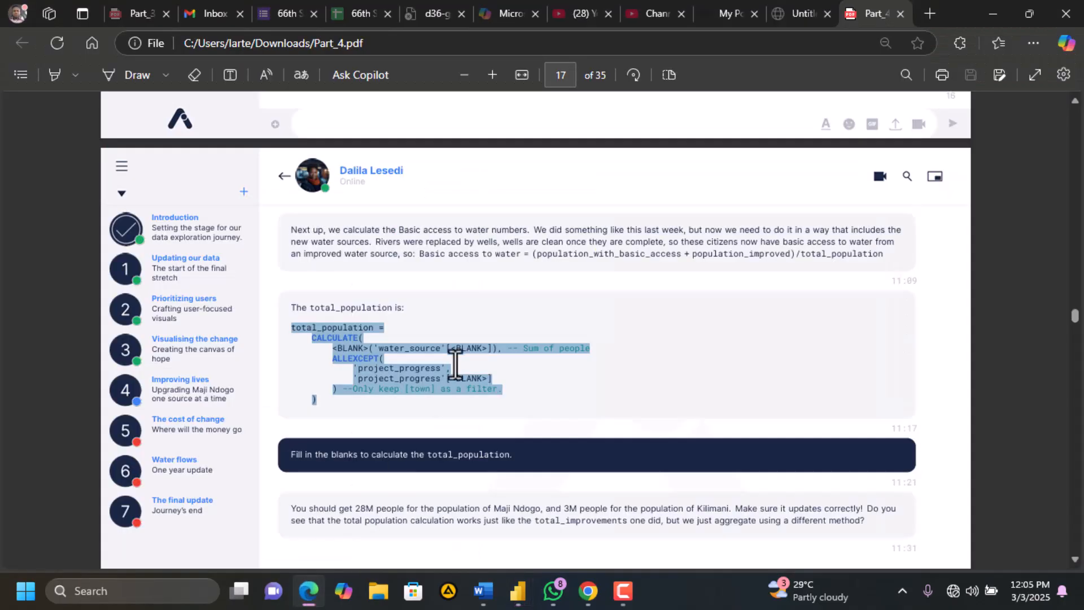
{"action": "scroll", "coordinate": [477, 341], "scroll_direction": "down", "scroll_amount": 5}
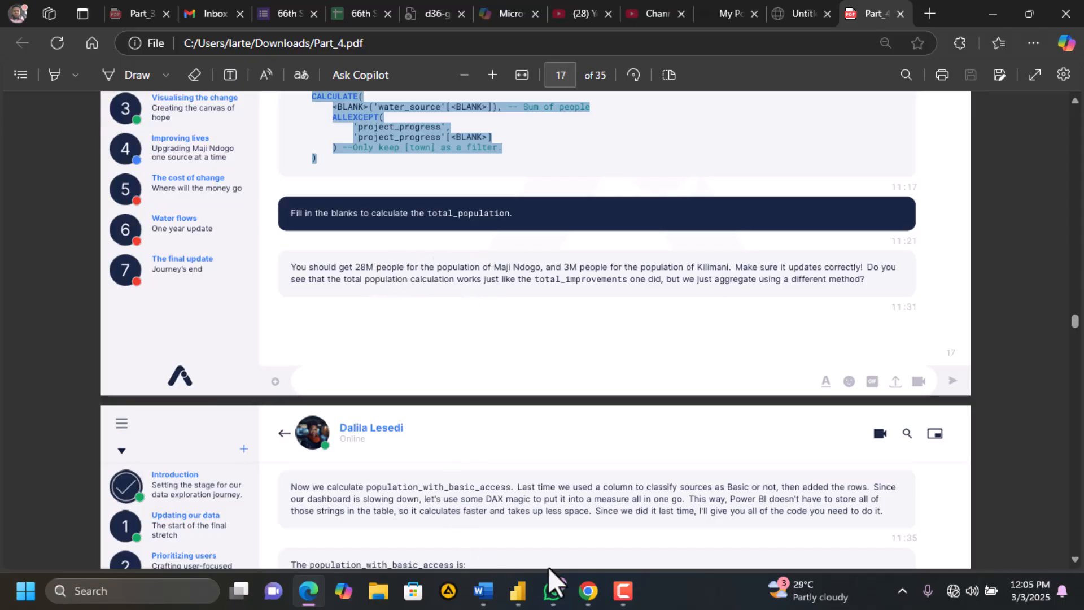
{"action": "mouse_move", "coordinate": [518, 590]}
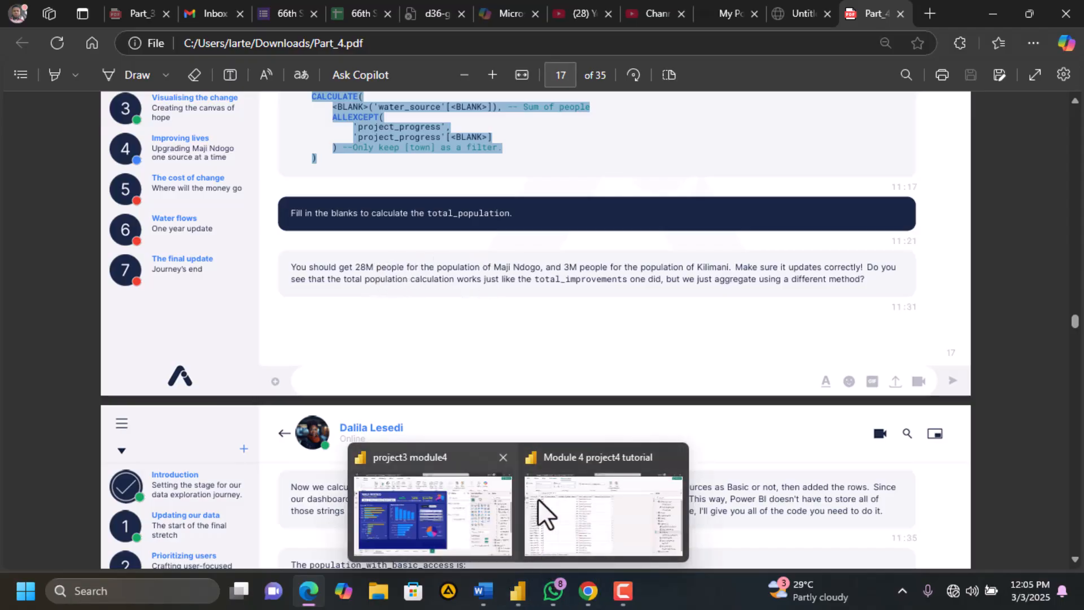
{"action": "left_click", "coordinate": [584, 515]}
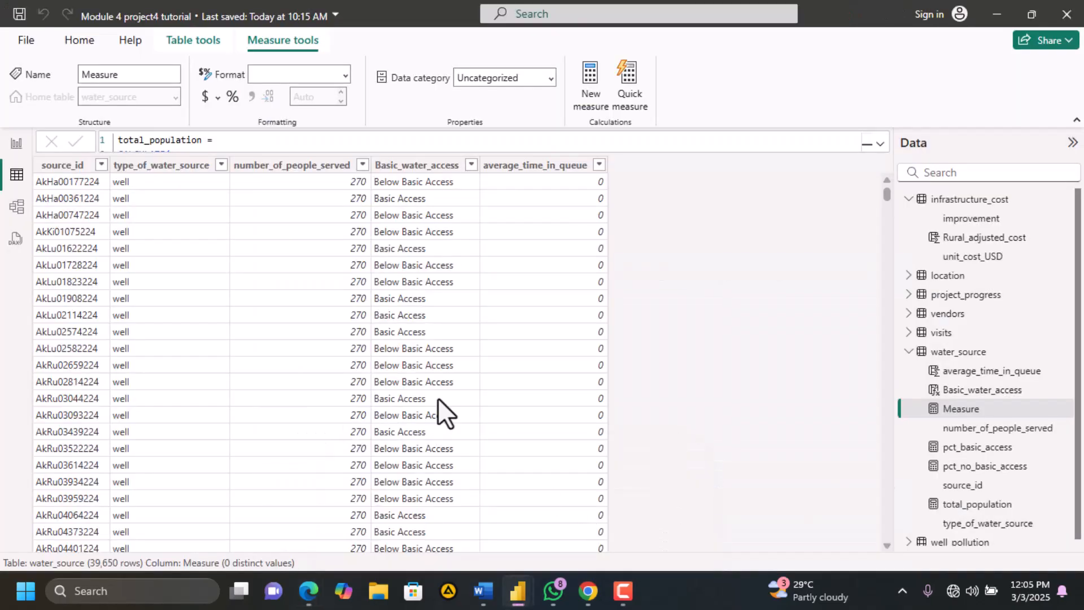
Add a card visual showing the total_population measure below the map on the National report page
{"action": "left_click", "coordinate": [17, 145]}
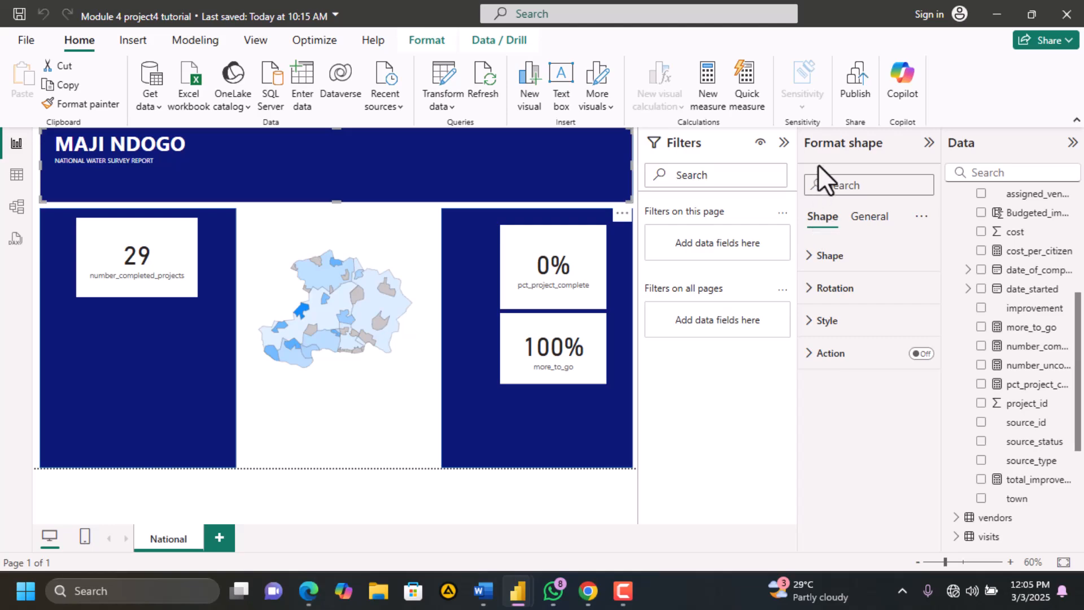
{"action": "left_click", "coordinate": [545, 285]}
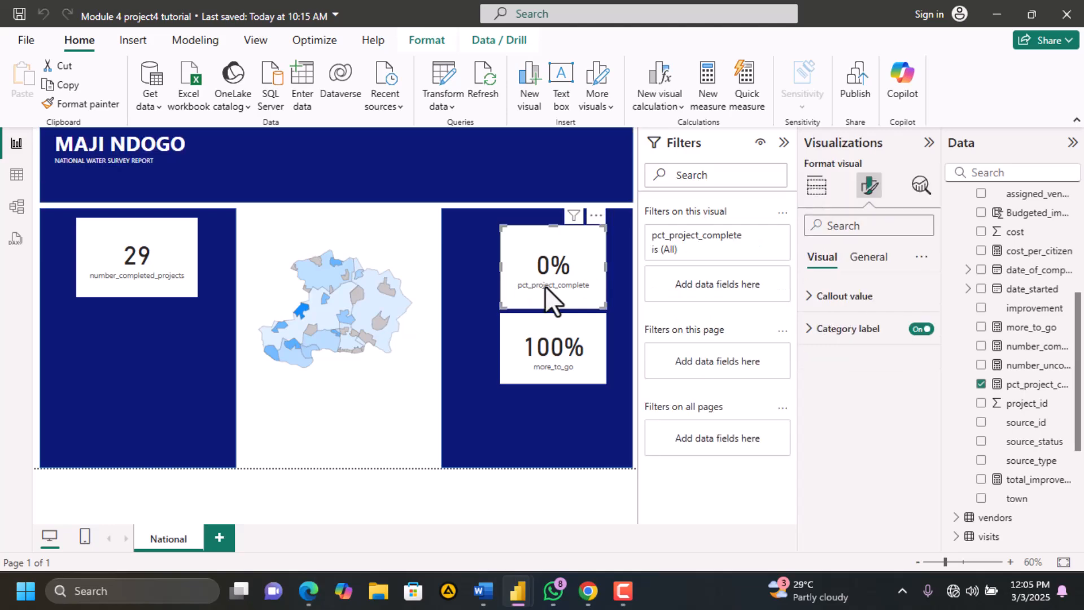
{"action": "left_click", "coordinate": [818, 187]}
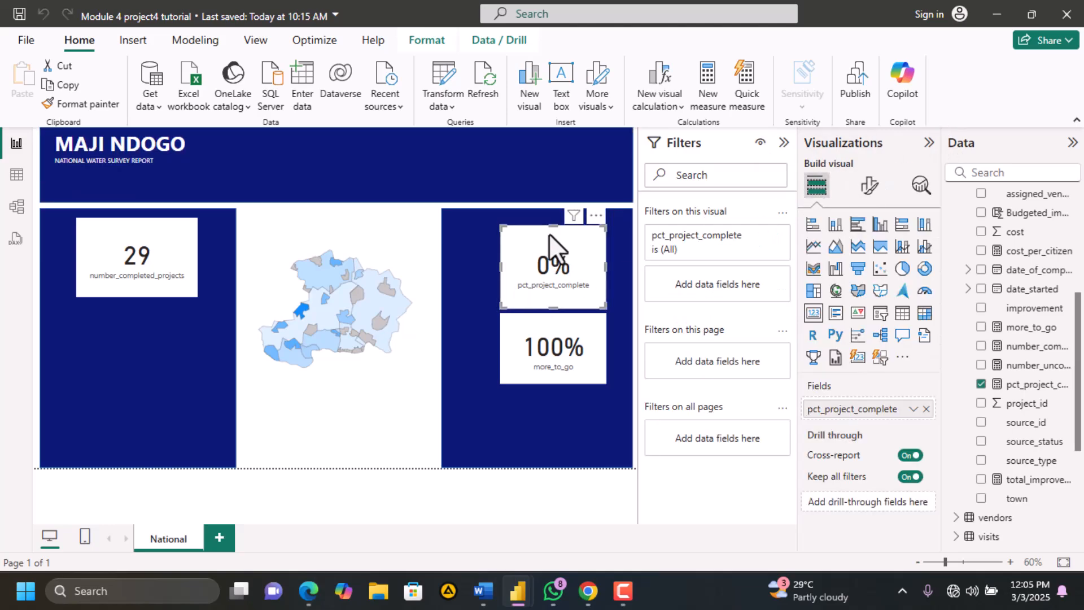
{"action": "left_click", "coordinate": [412, 431]}
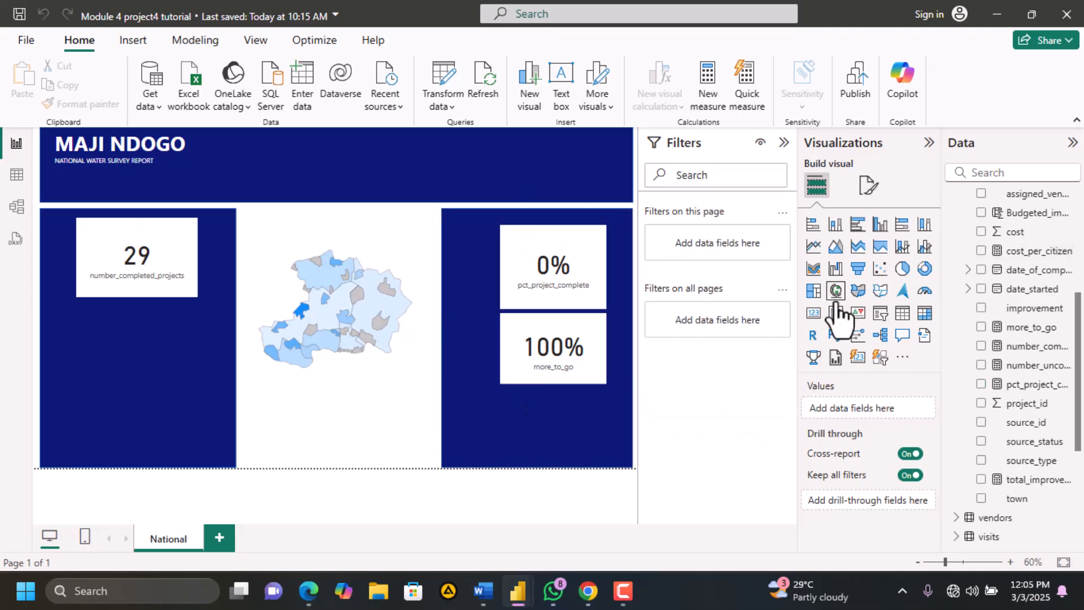
{"action": "left_click", "coordinate": [813, 314]}
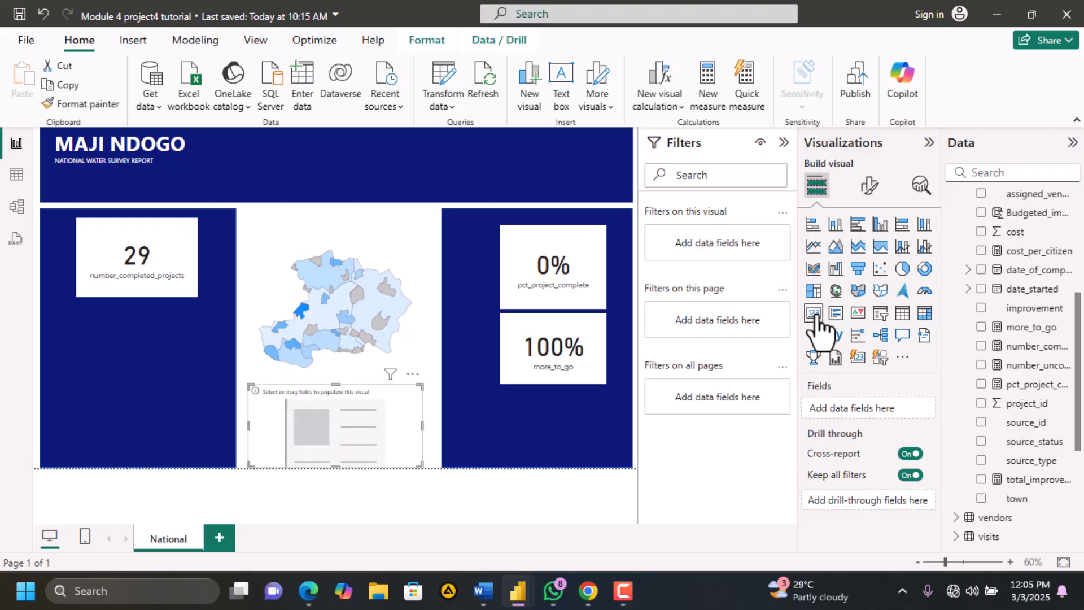
{"action": "left_click", "coordinate": [1037, 481]}
{"action": "left_click_drag", "start_coordinate": [1078, 406], "coordinate": [397, 425]}
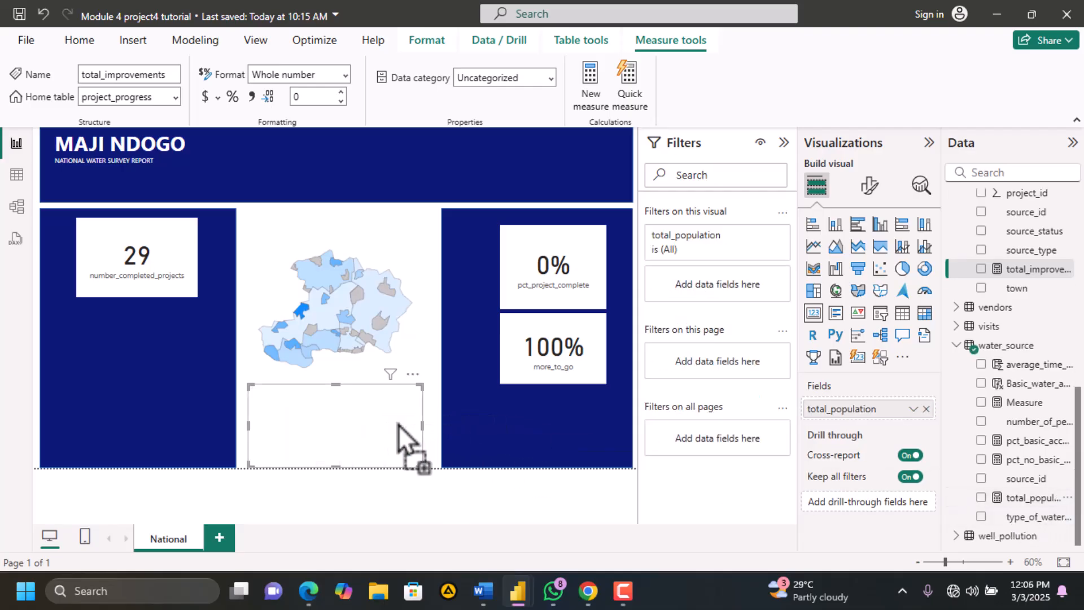
Check the total_population card against the figures in Part_4.pdf, filtering the report by Rural_Kilimani on the map
{"action": "left_click", "coordinate": [308, 590]}
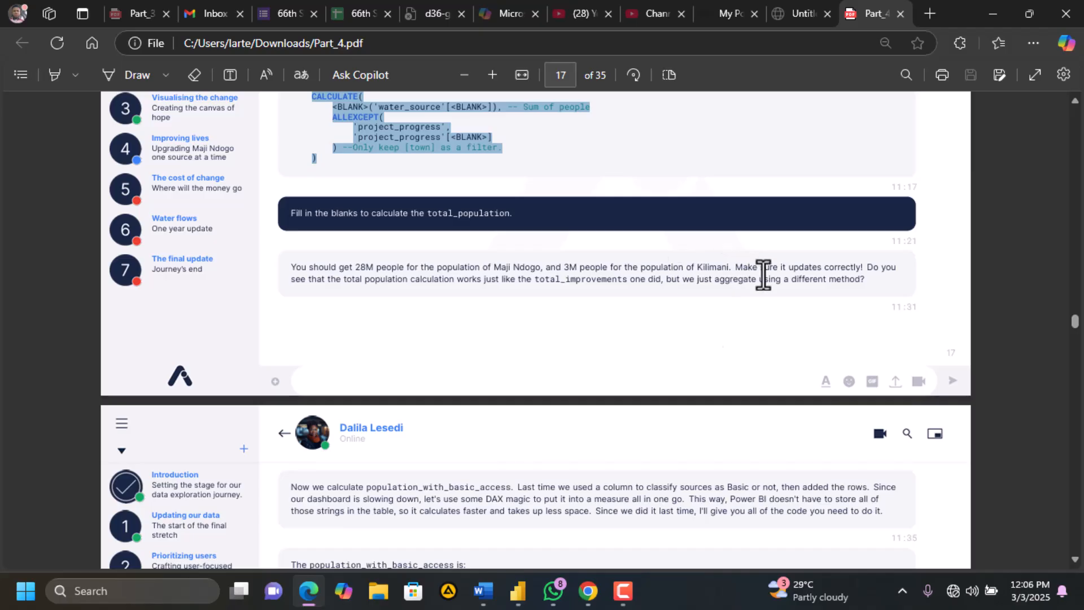
{"action": "mouse_move", "coordinate": [518, 591]}
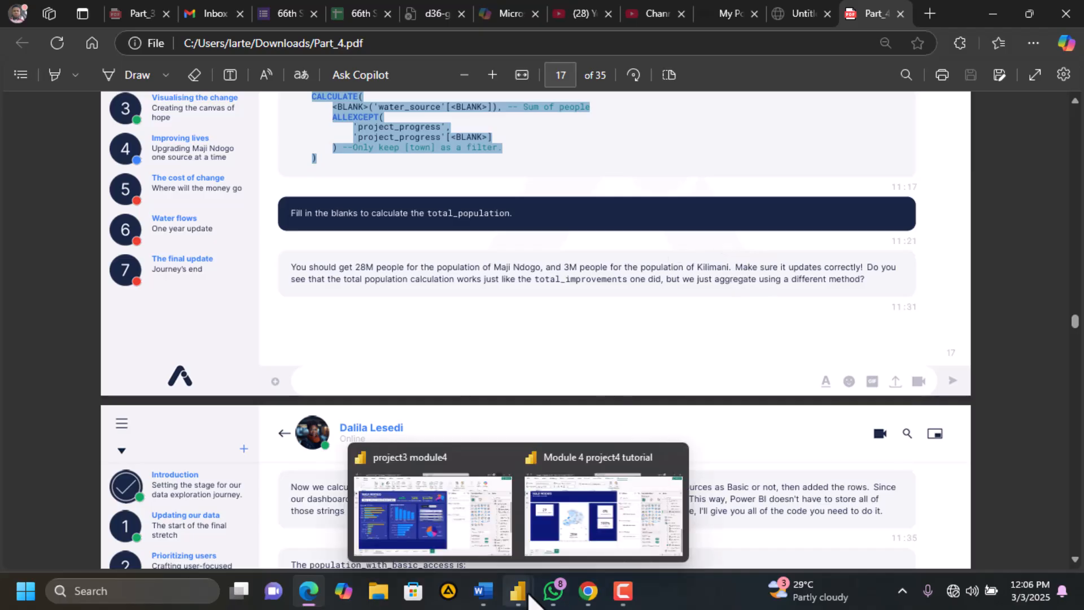
{"action": "left_click", "coordinate": [576, 516]}
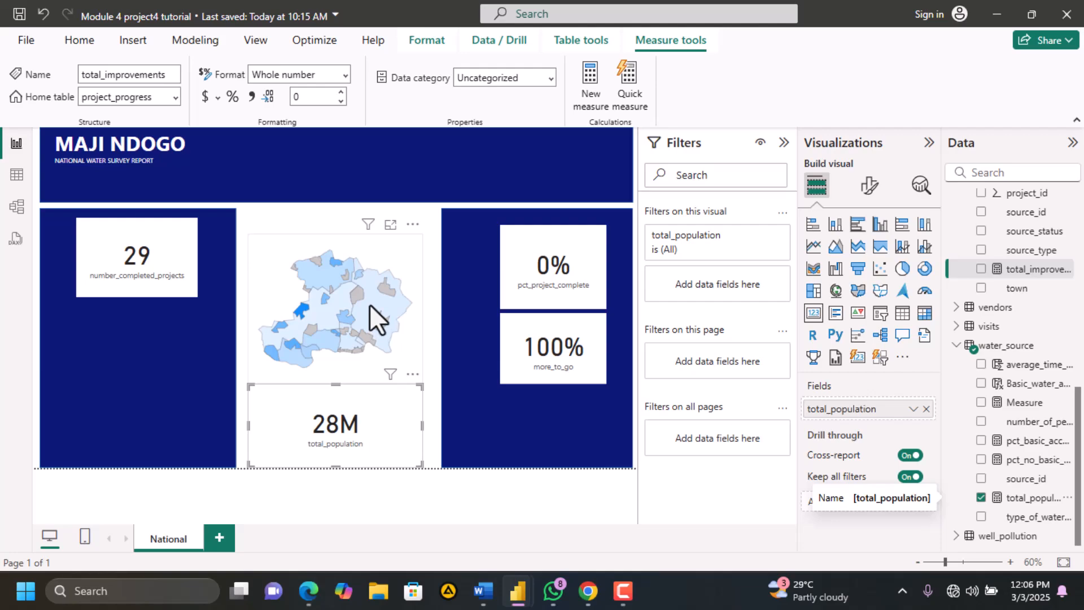
{"action": "mouse_move", "coordinate": [370, 303]}
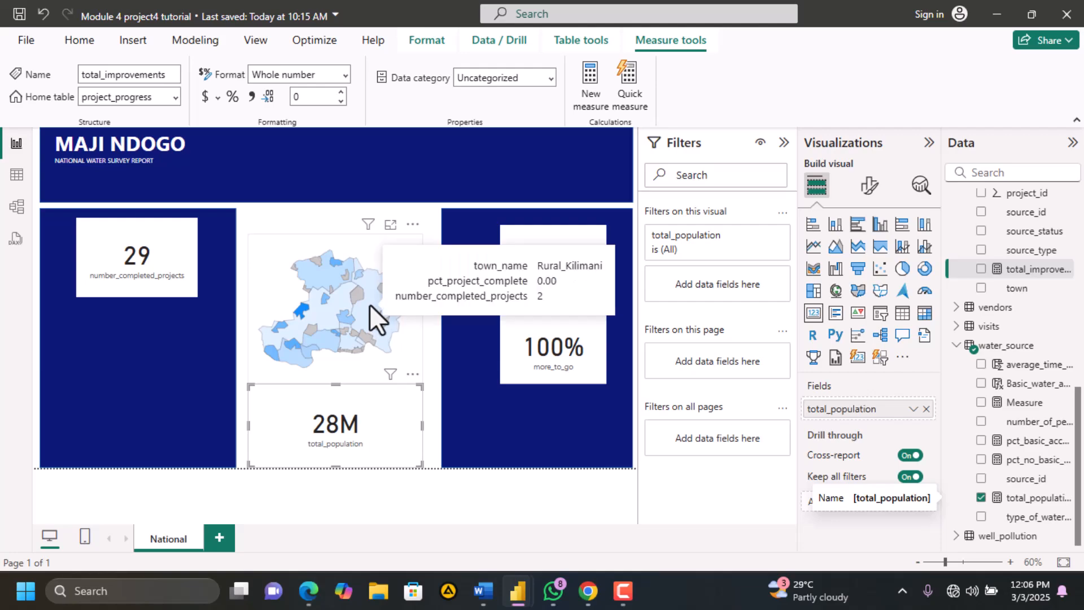
{"action": "left_click", "coordinate": [370, 303]}
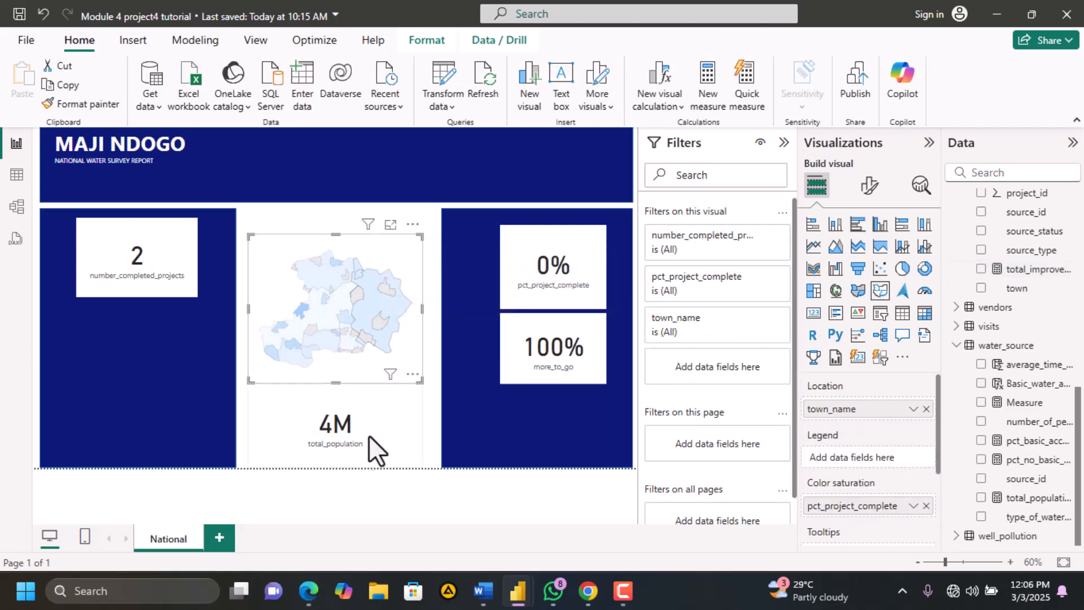
Reread the expected Kilimani population in the PDF and inspect the map tooltips for Rural_Akatsi and Rural_Sokoto
{"action": "left_click", "coordinate": [308, 593]}
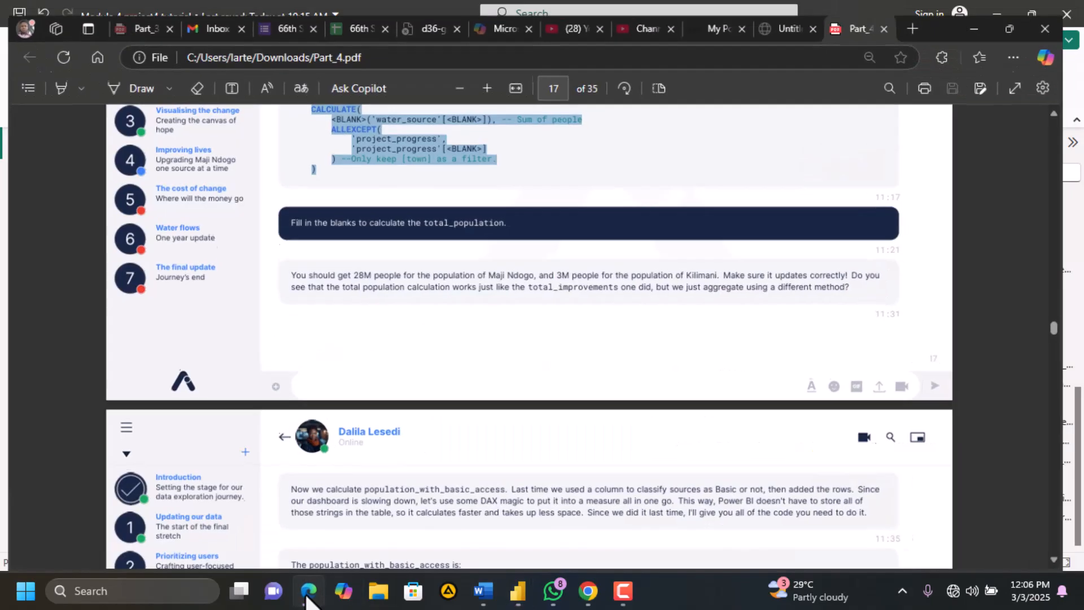
{"action": "left_click", "coordinate": [309, 594]}
{"action": "left_click", "coordinate": [309, 593]}
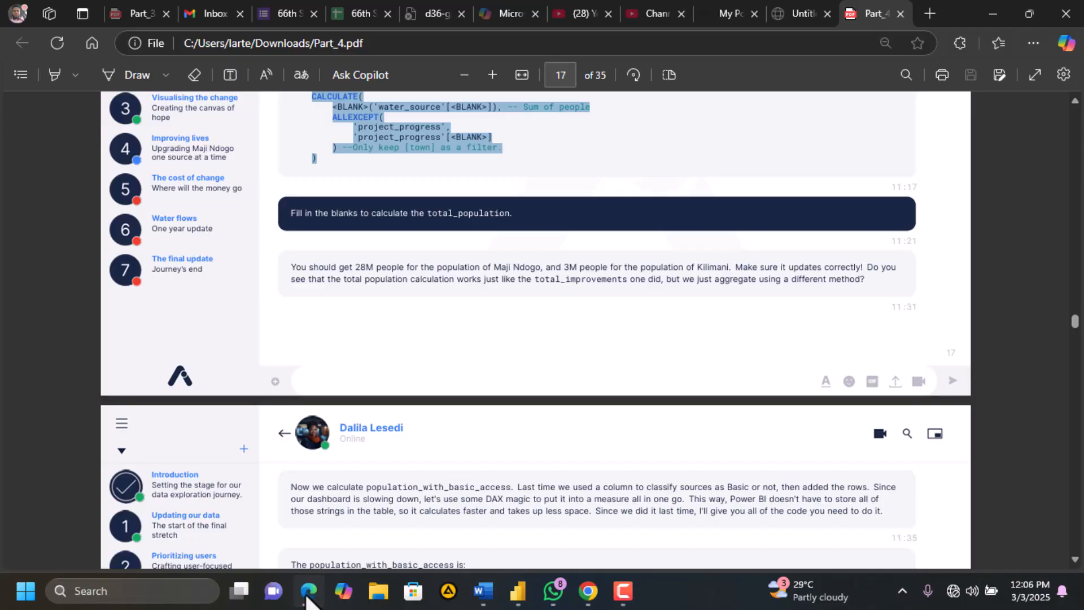
{"action": "left_click", "coordinate": [308, 594]}
{"action": "left_click", "coordinate": [365, 317]}
{"action": "left_click", "coordinate": [372, 305]}
{"action": "mouse_move", "coordinate": [320, 342]}
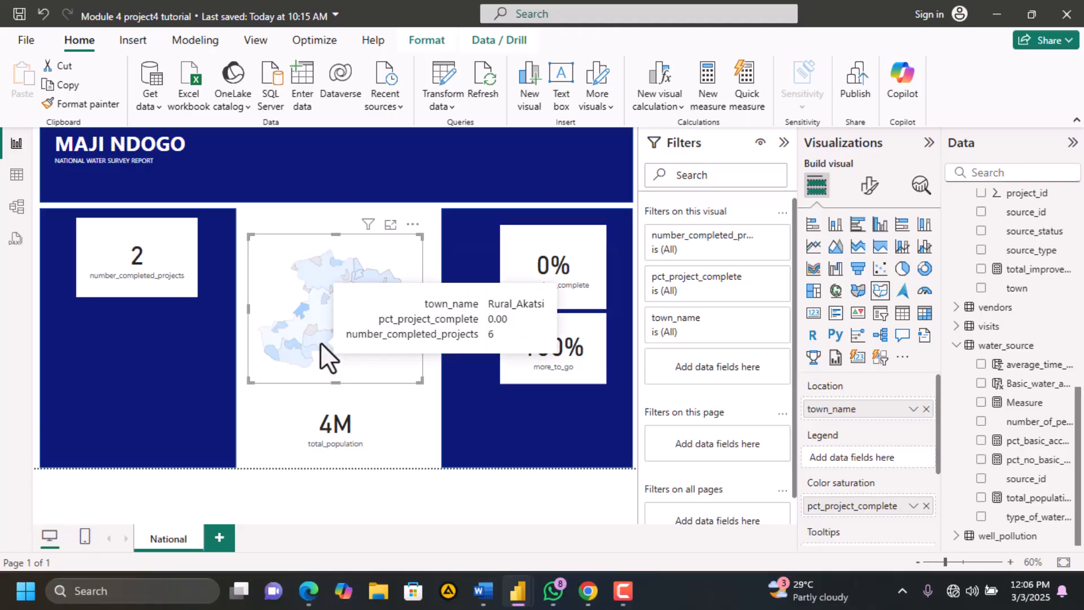
{"action": "mouse_move", "coordinate": [327, 299]}
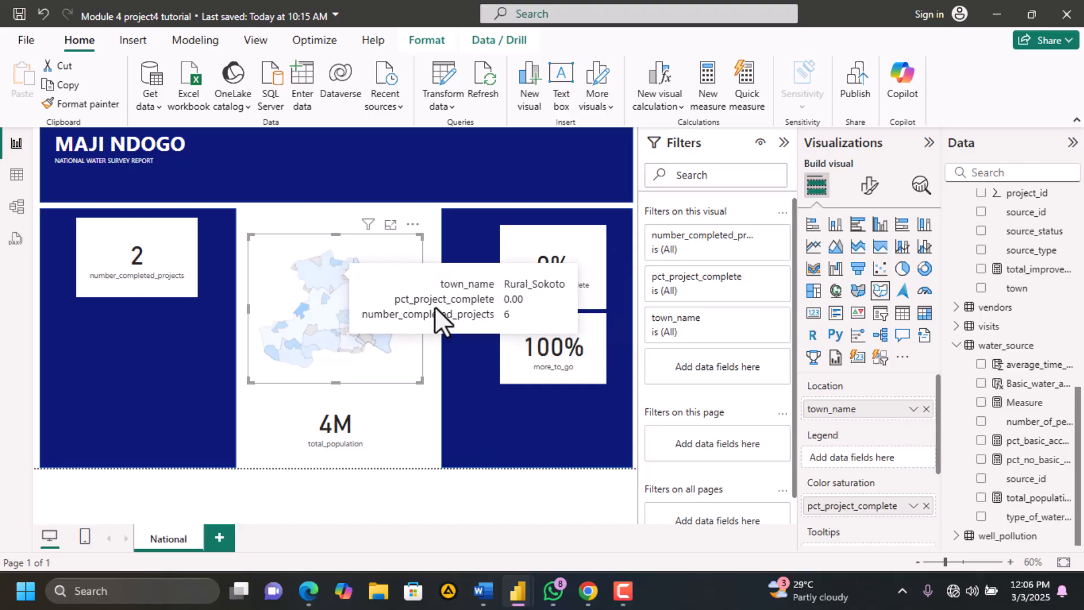
Toggle the Rural_Kilimani selection on the map and compare the total_population card with the PDF's expected figure
{"action": "left_click", "coordinate": [357, 433]}
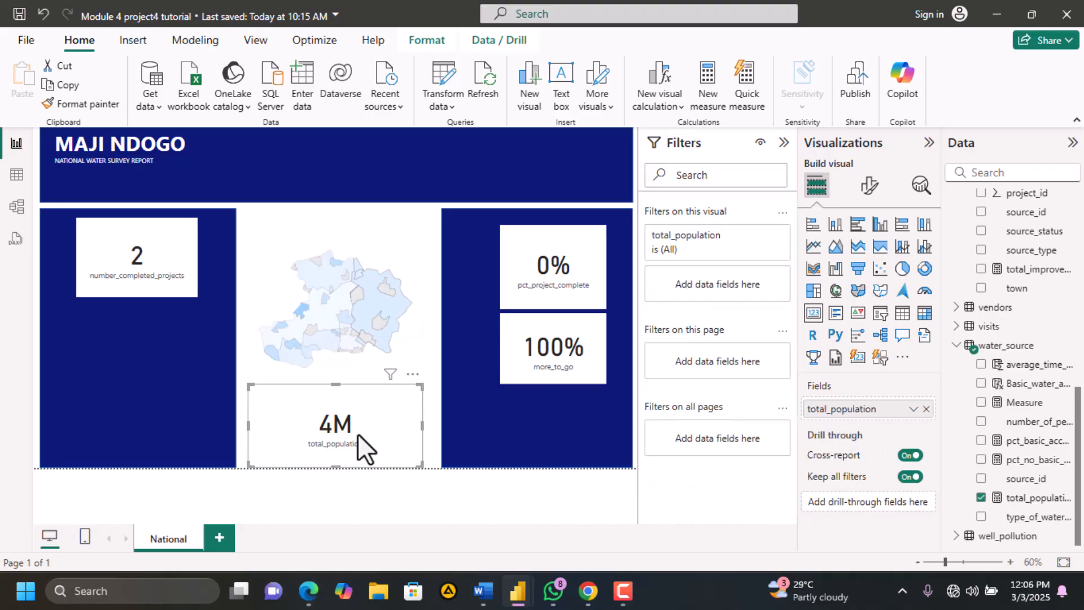
{"action": "left_click", "coordinate": [391, 306]}
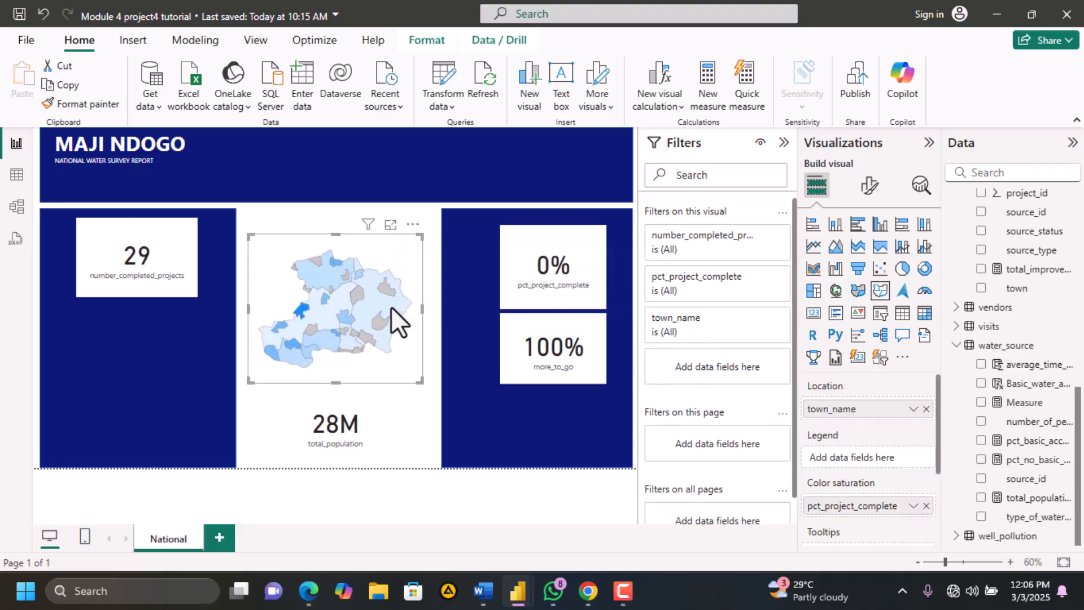
{"action": "left_click", "coordinate": [390, 305]}
{"action": "left_click", "coordinate": [391, 306]}
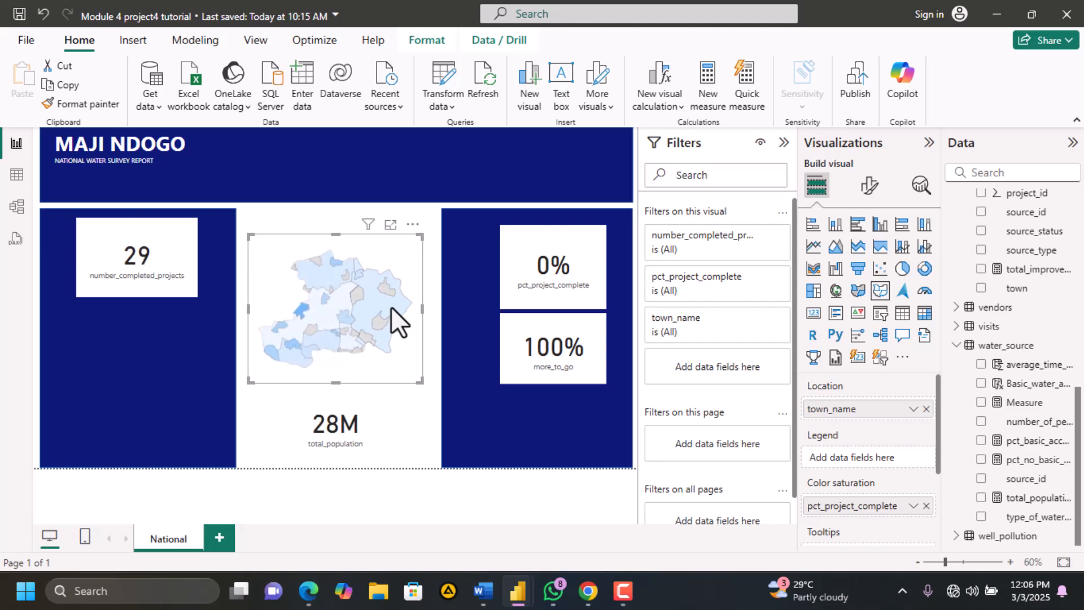
{"action": "left_click", "coordinate": [390, 306]}
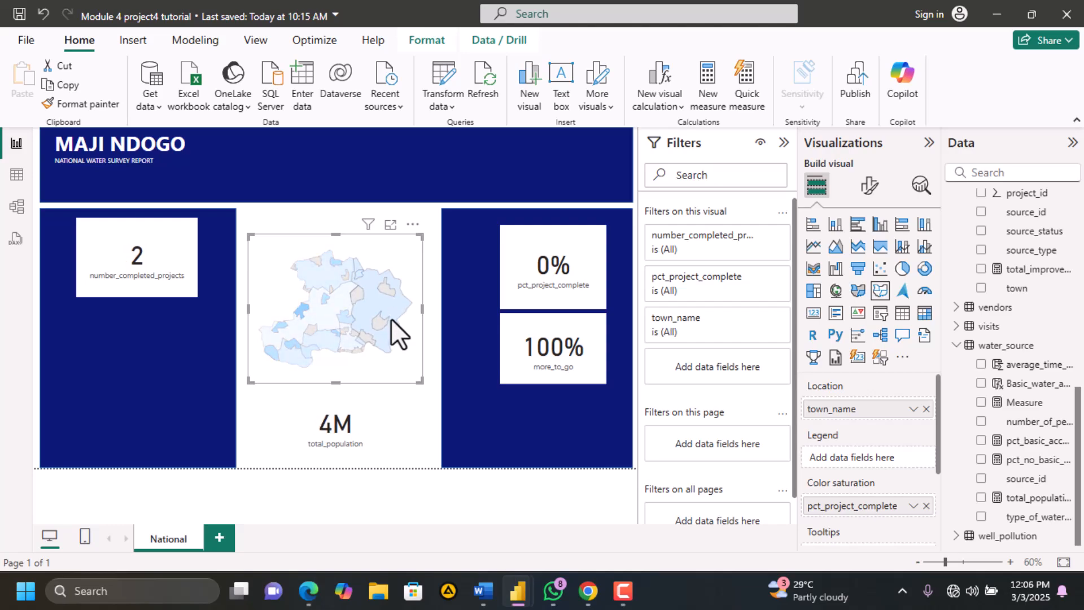
{"action": "left_click", "coordinate": [309, 592]}
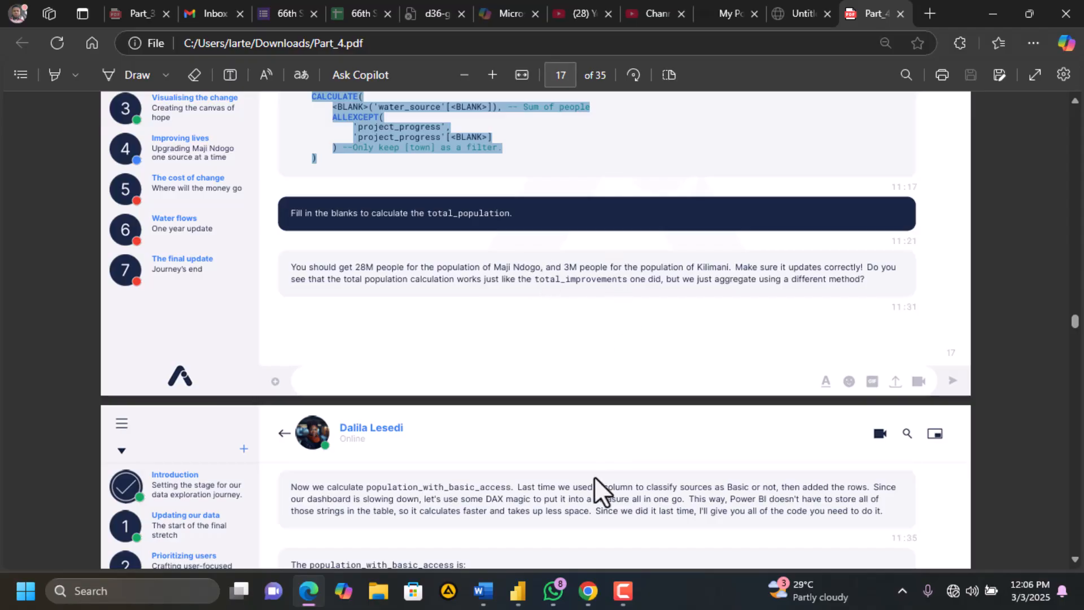
{"action": "mouse_move", "coordinate": [520, 593]}
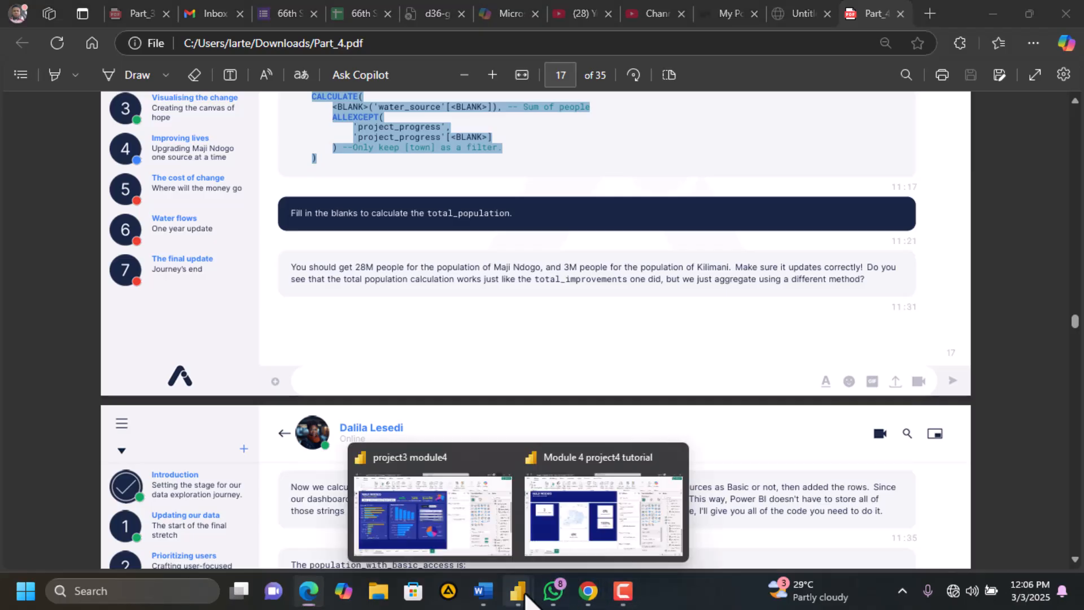
{"action": "left_click", "coordinate": [564, 516]}
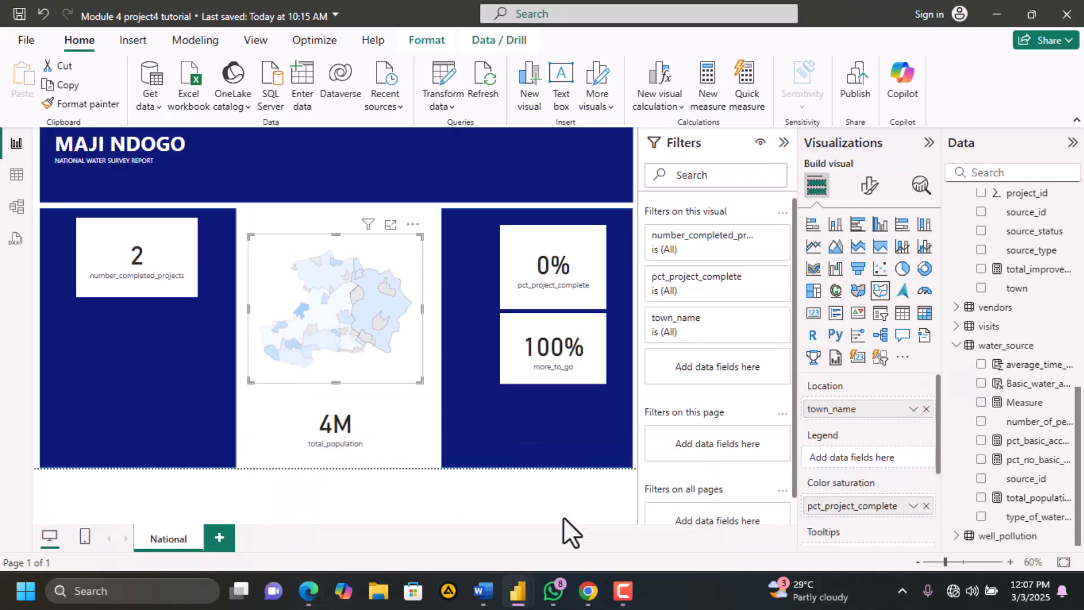
Review the total_population formula in the water_source table's unfinished measure, discard that pending measure, and return to the report page
{"action": "left_click", "coordinate": [357, 432]}
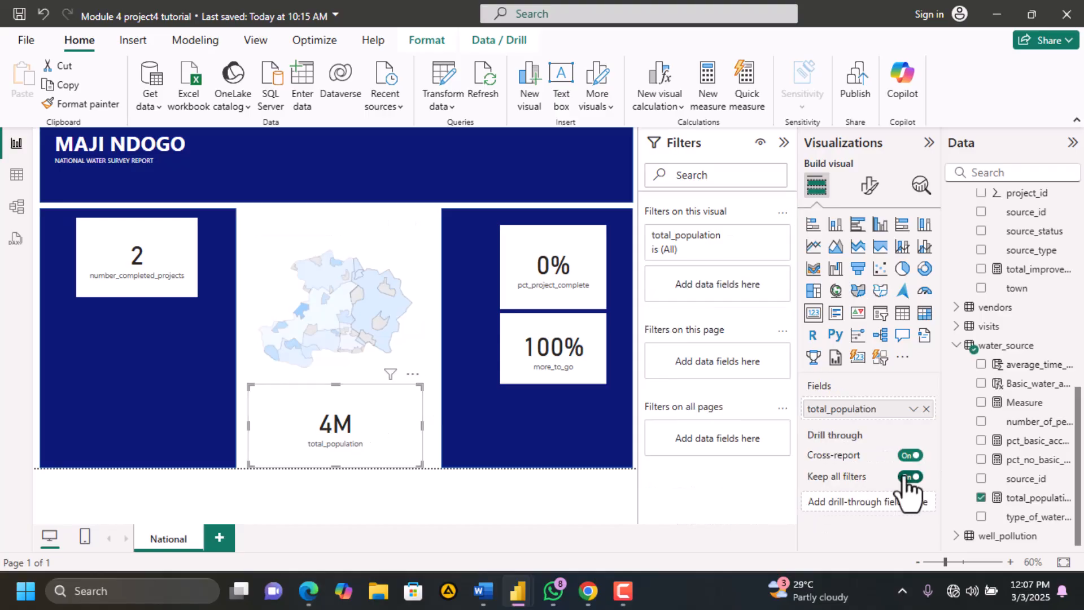
{"action": "left_click", "coordinate": [1010, 499]}
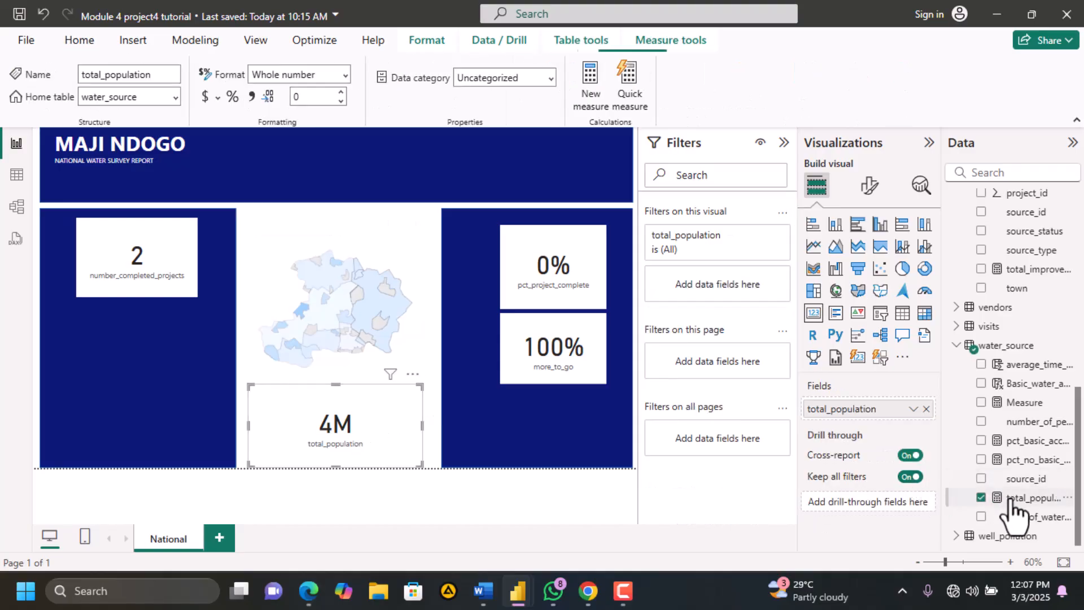
{"action": "left_click", "coordinate": [16, 175]}
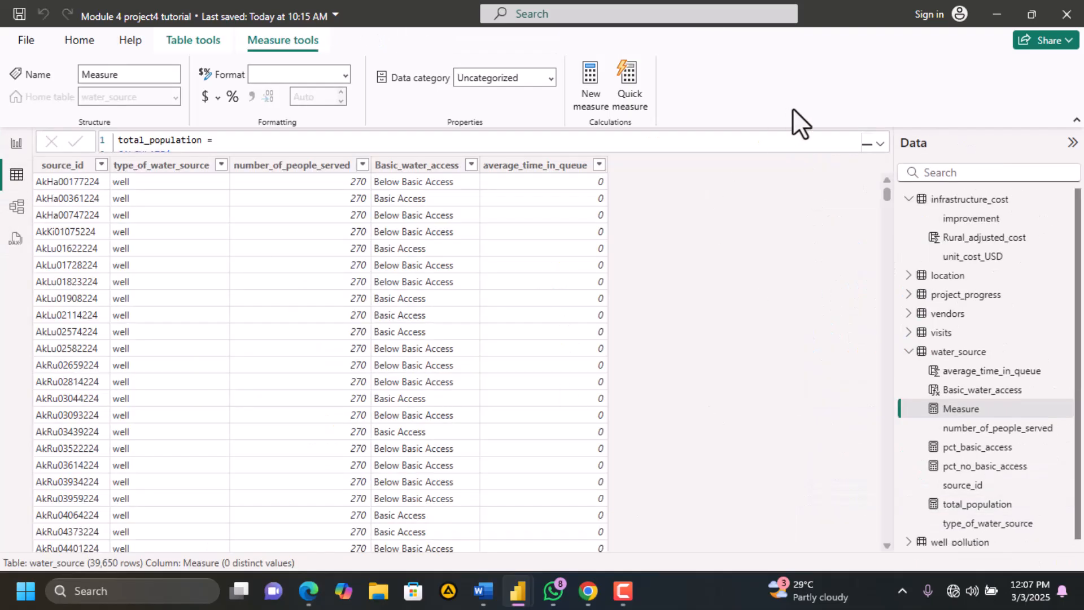
{"action": "left_click", "coordinate": [879, 143]}
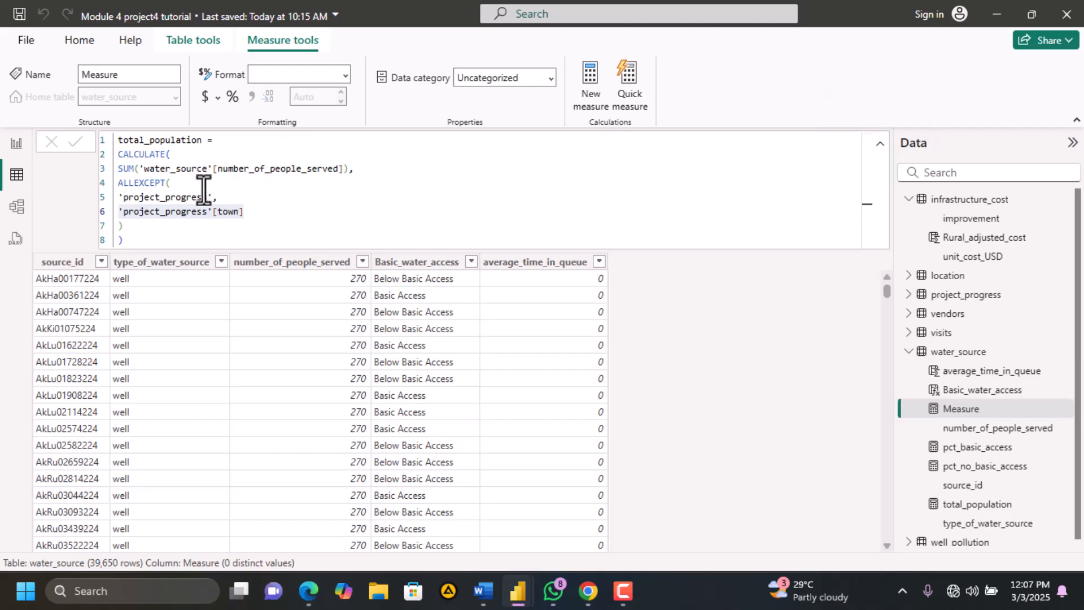
{"action": "left_click", "coordinate": [268, 213]}
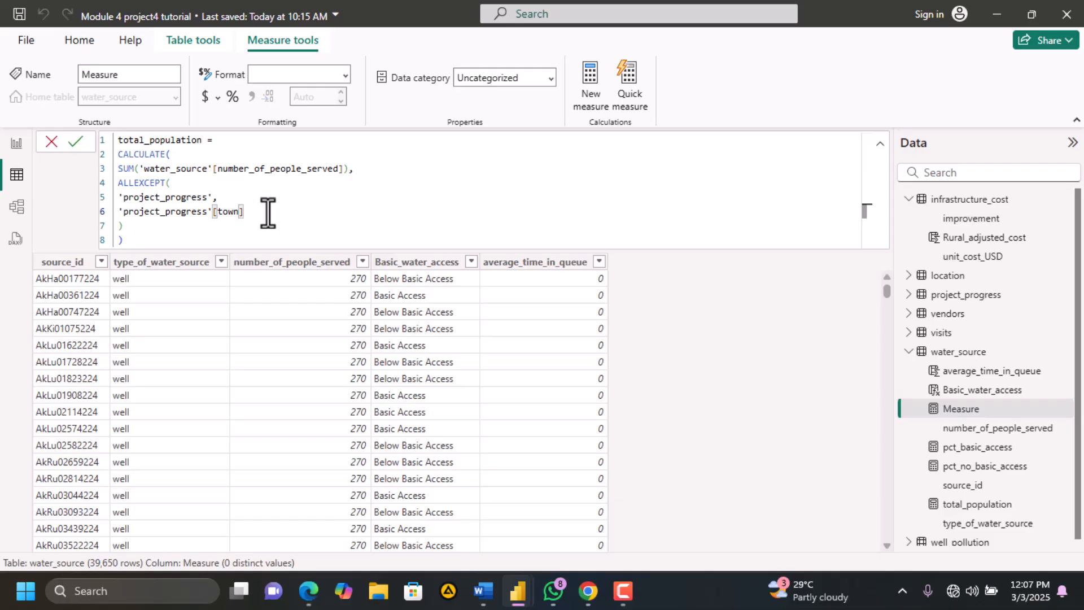
{"action": "left_click", "coordinate": [51, 143]}
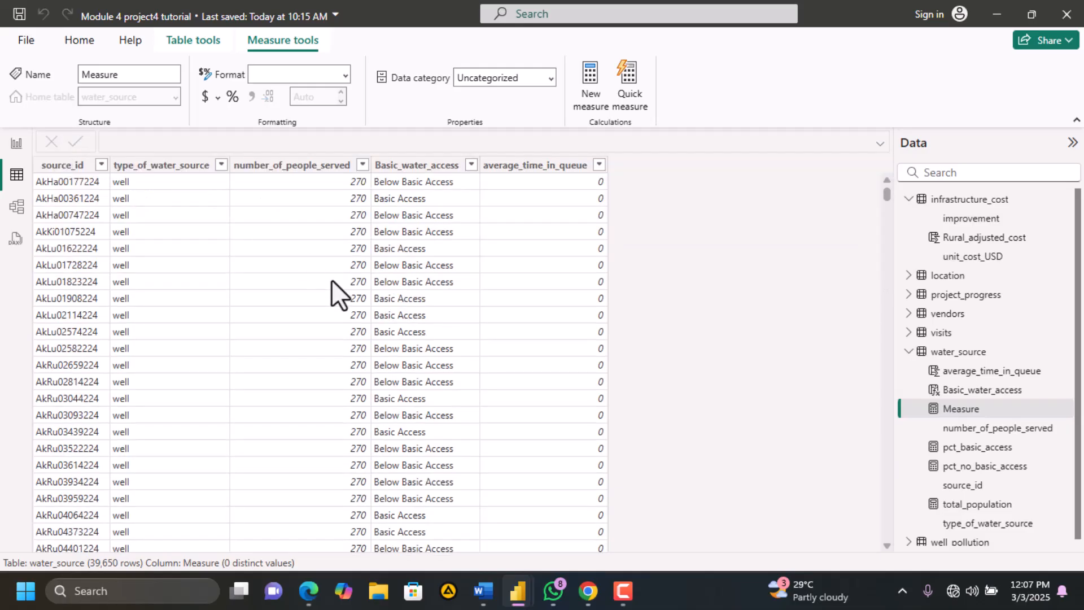
{"action": "left_click", "coordinate": [18, 144]}
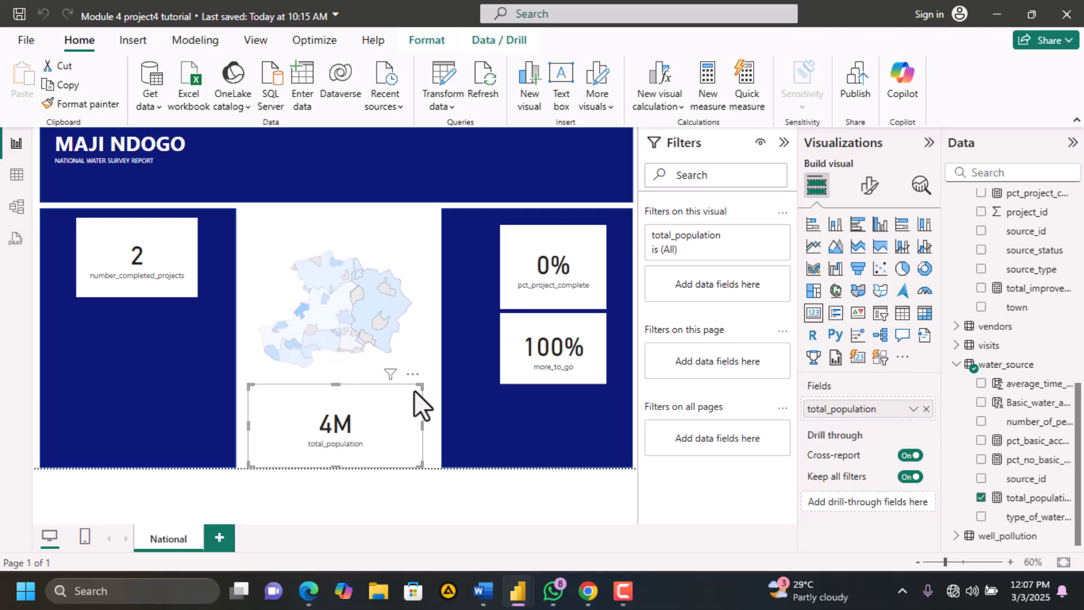
Shrink the total_population card, place it below number_completed_projects, and check its values for several map towns, including Rural_Hawassa and Rural_Sokoto
{"action": "left_click_drag", "start_coordinate": [418, 386], "coordinate": [212, 380]}
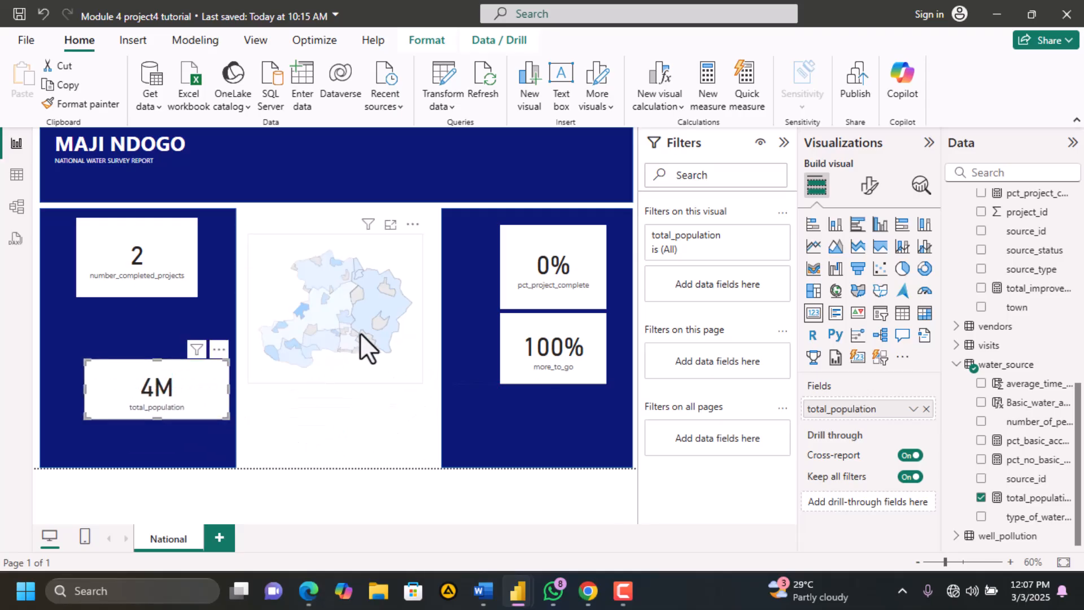
{"action": "left_click", "coordinate": [320, 312]}
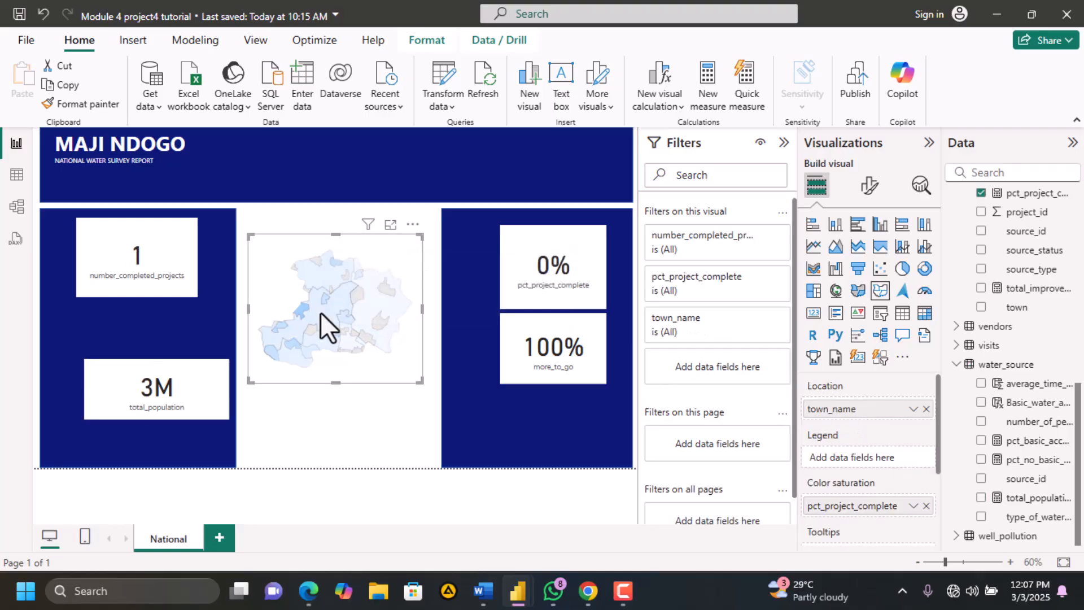
{"action": "mouse_move", "coordinate": [316, 307]}
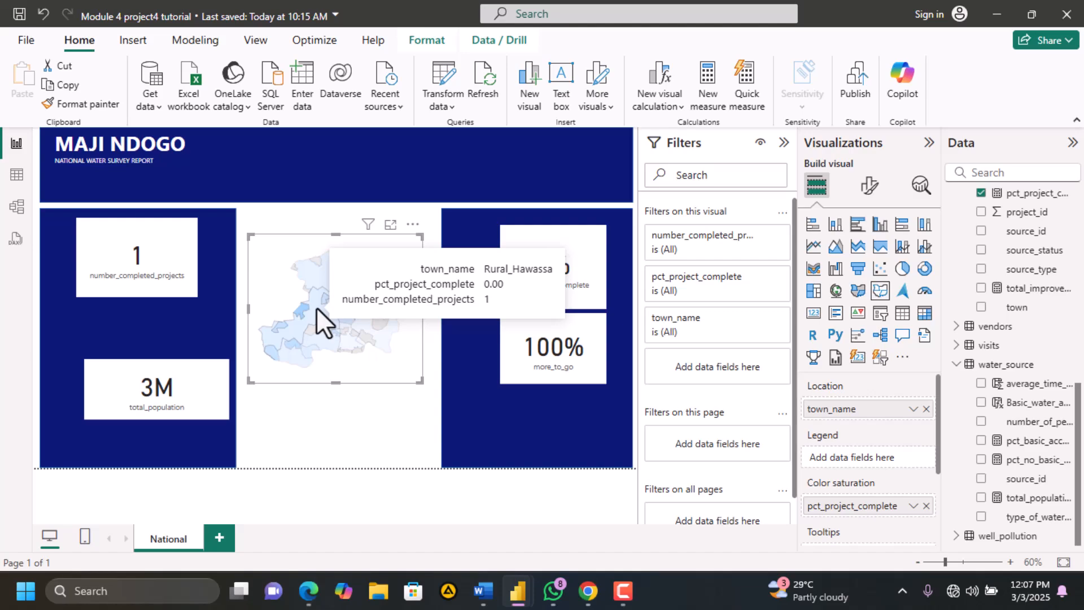
{"action": "mouse_move", "coordinate": [337, 273]}
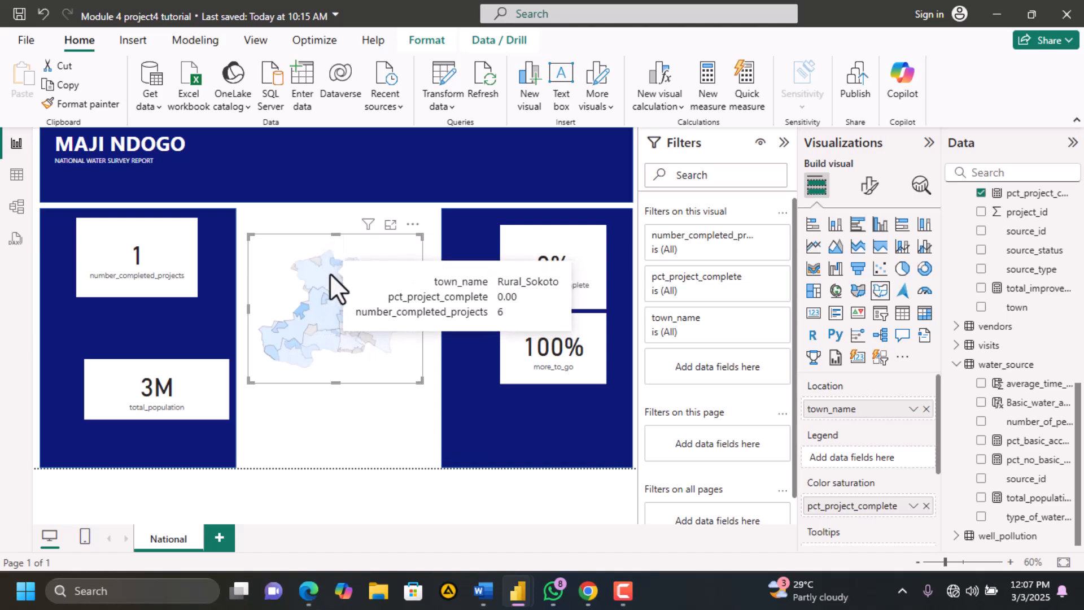
{"action": "left_click", "coordinate": [329, 273]}
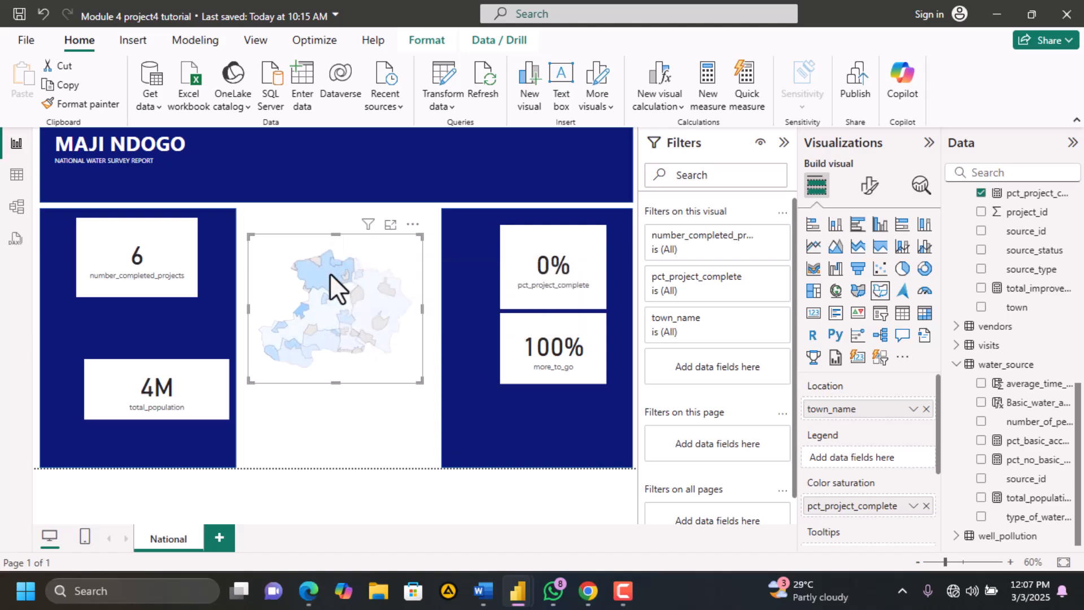
{"action": "left_click", "coordinate": [323, 343]}
{"action": "left_click", "coordinate": [347, 340]}
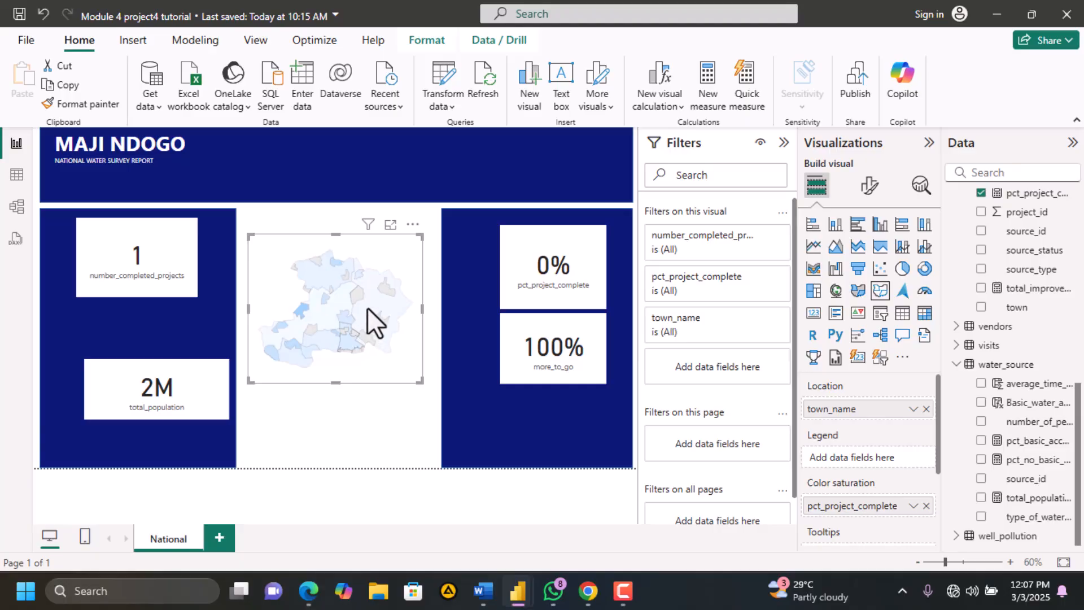
{"action": "left_click", "coordinate": [367, 307]}
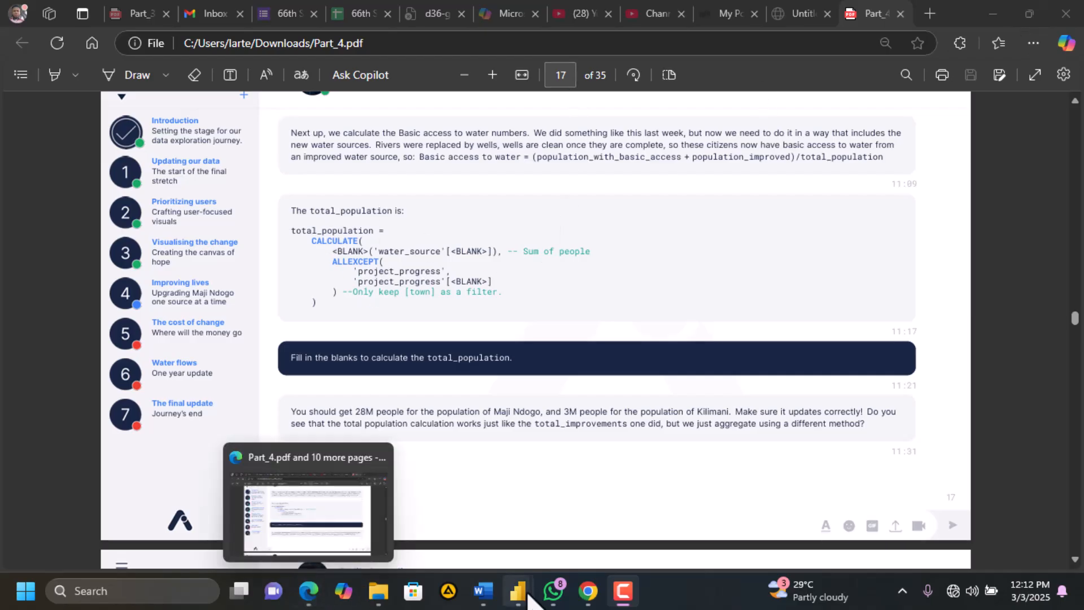
Switch to the Module 4 project4 tutorial report in Power BI and review the SUM expression of the total_population measure
{"action": "mouse_move", "coordinate": [531, 594]}
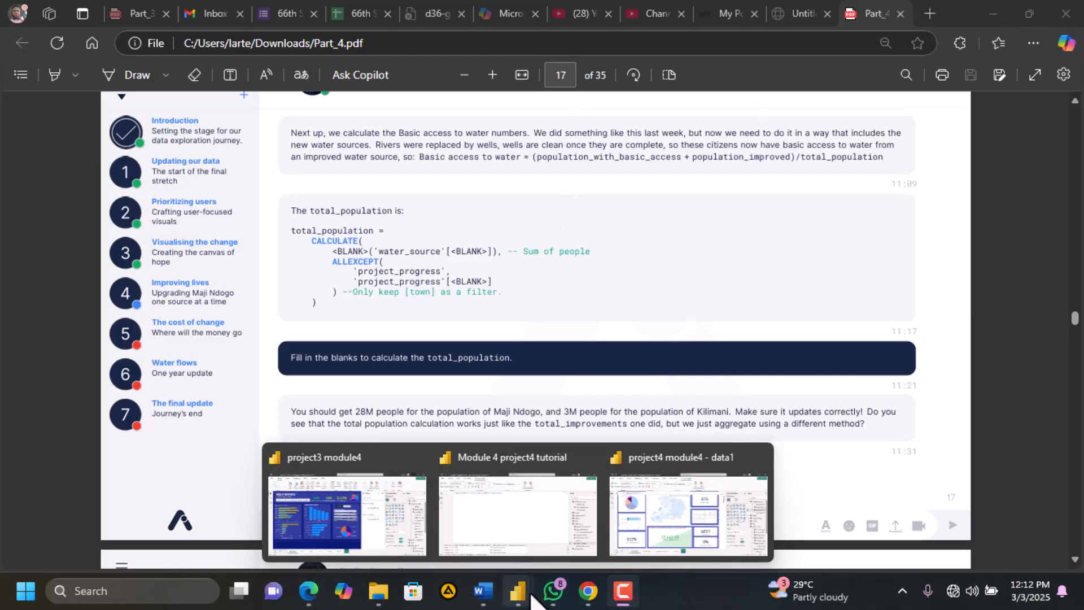
{"action": "left_click", "coordinate": [531, 531]}
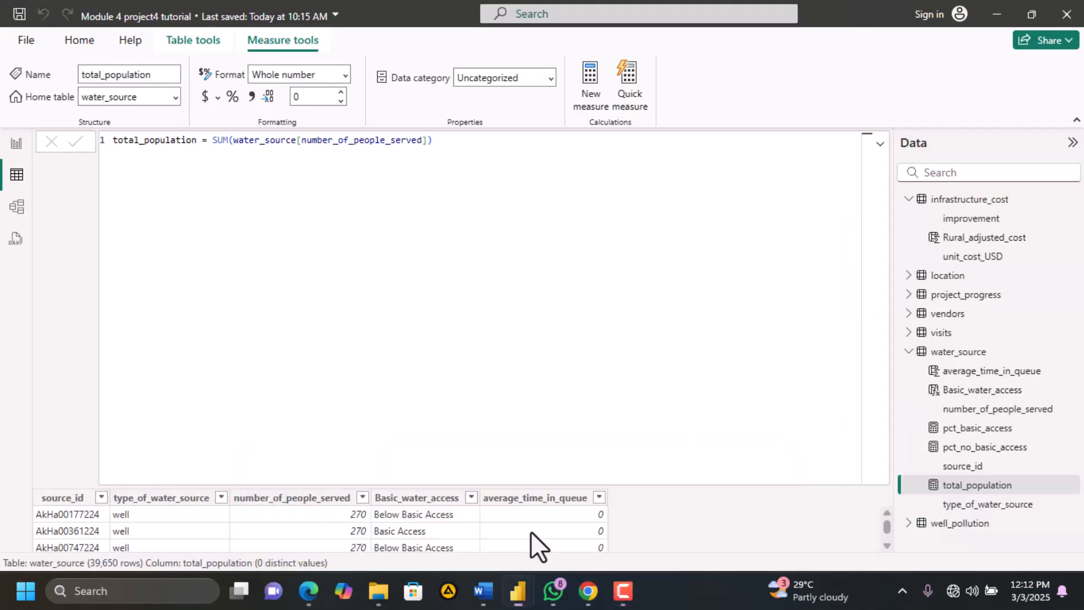
{"action": "left_click", "coordinate": [213, 151]}
{"action": "left_click_drag", "start_coordinate": [213, 151], "coordinate": [460, 133]}
{"action": "left_click", "coordinate": [214, 146]}
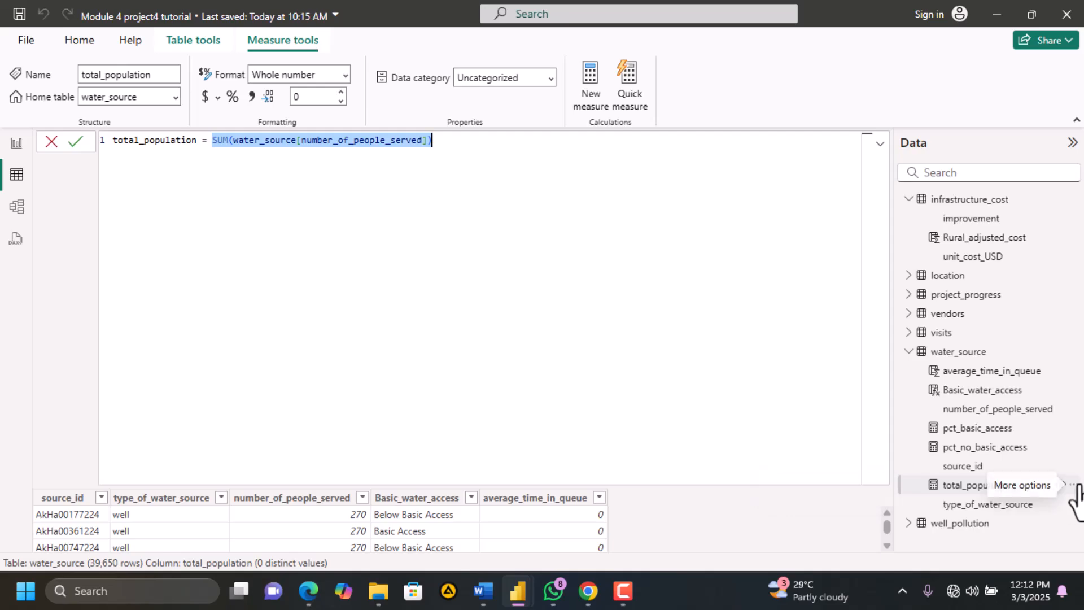
{"action": "left_click", "coordinate": [1073, 485]}
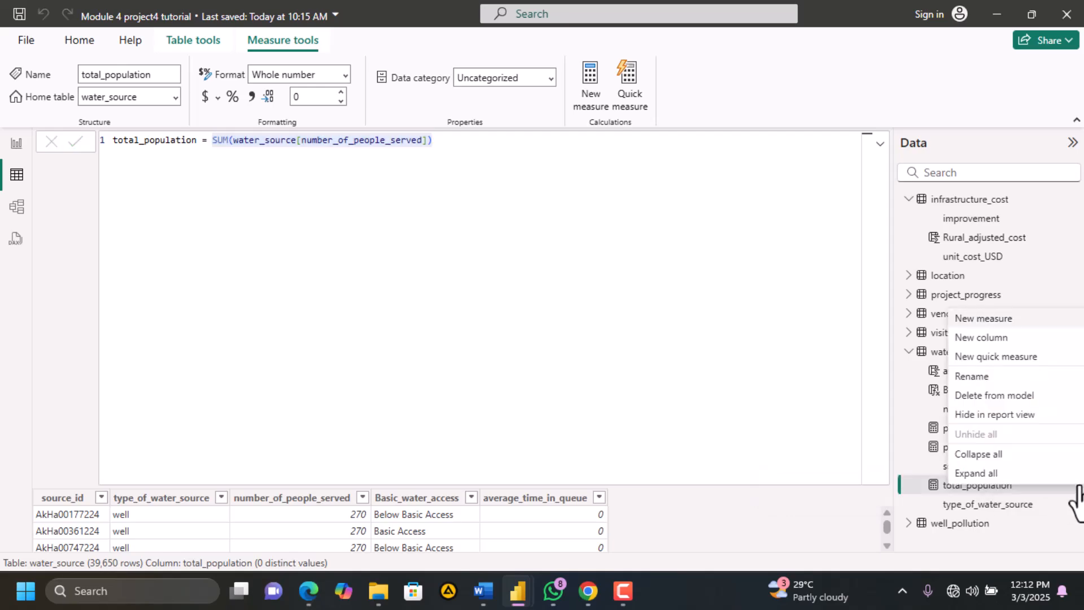
{"action": "left_click", "coordinate": [516, 248]}
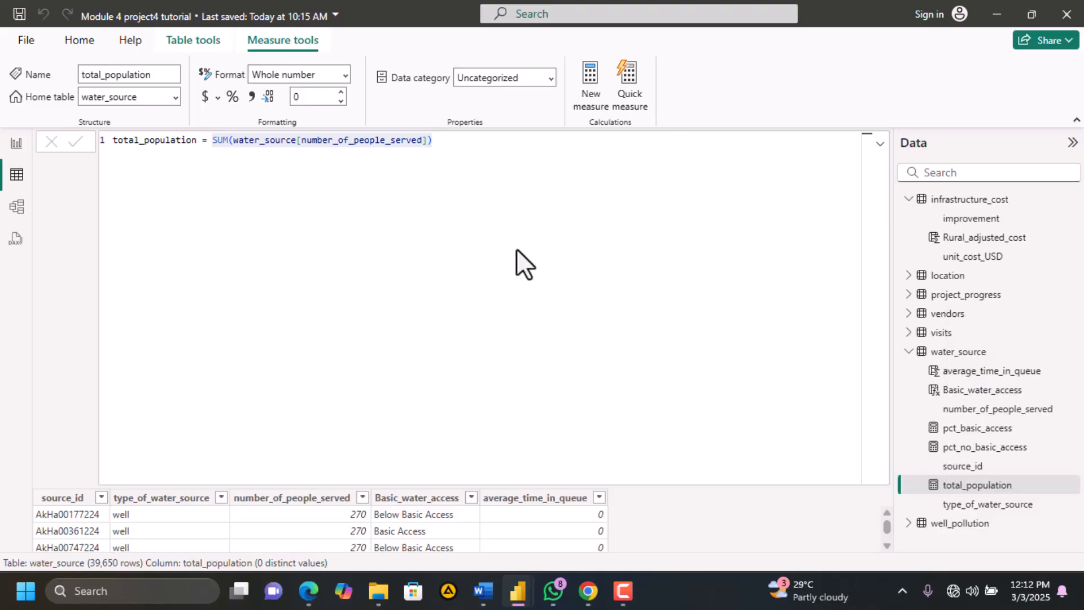
Switch to Part_4.pdf in Edge and copy the complete total_population formula template from page 17
{"action": "mouse_move", "coordinate": [308, 591]}
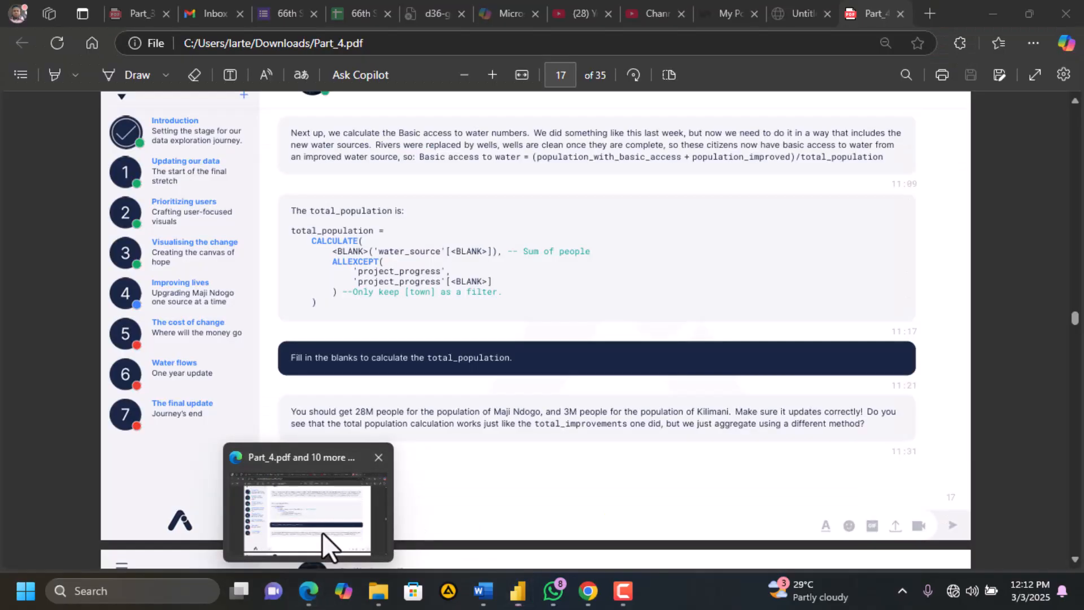
{"action": "left_click", "coordinate": [322, 532]}
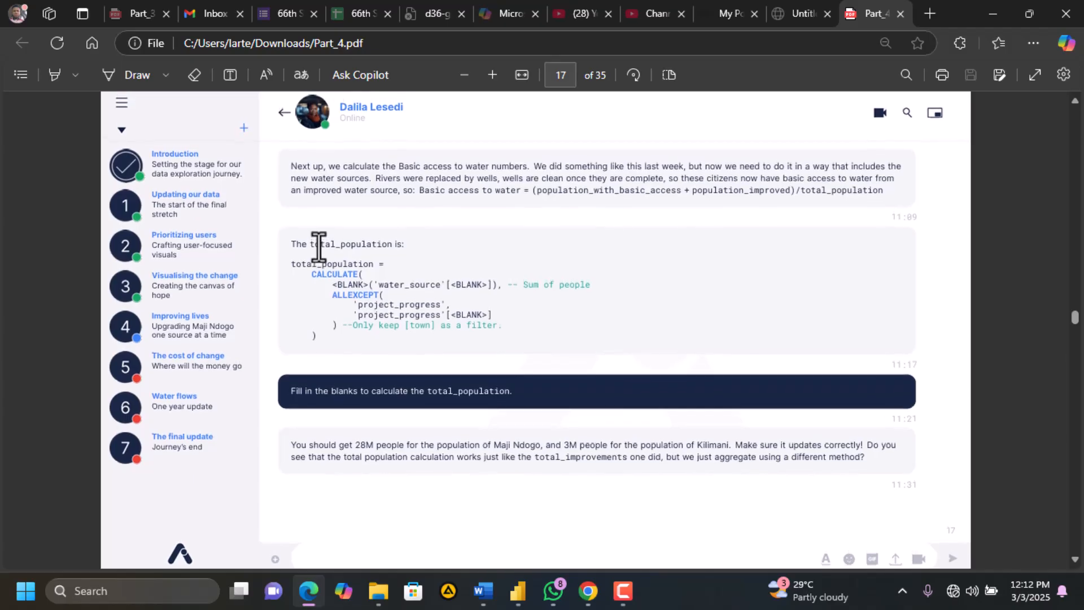
{"action": "left_click_drag", "start_coordinate": [327, 340], "coordinate": [288, 270]}
{"action": "left_click", "coordinate": [320, 341]}
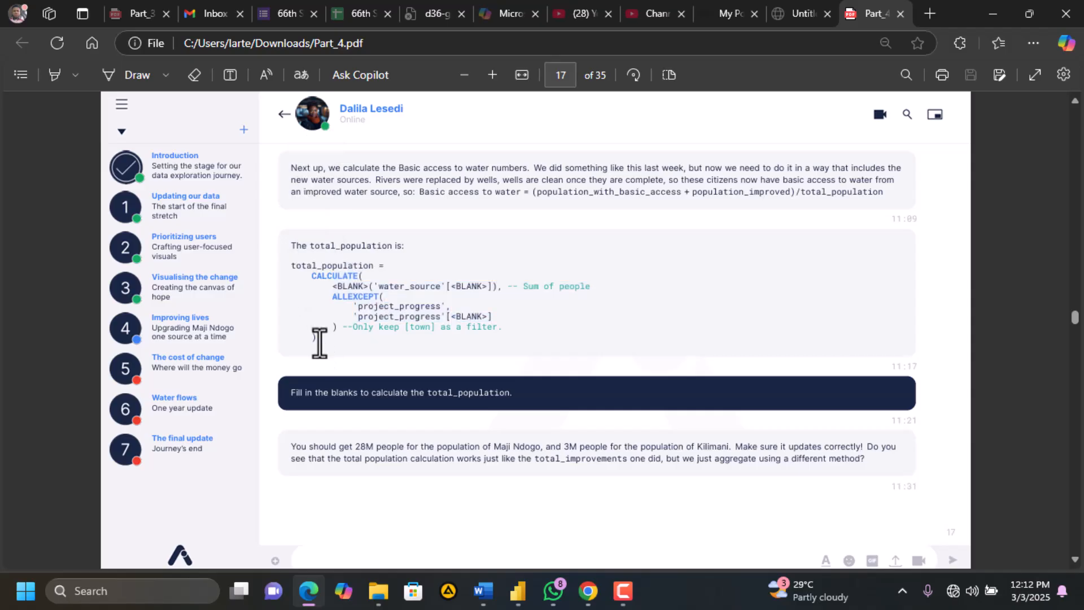
{"action": "left_click_drag", "start_coordinate": [308, 322], "coordinate": [280, 268]}
{"action": "key", "text": "ctrl+c"}
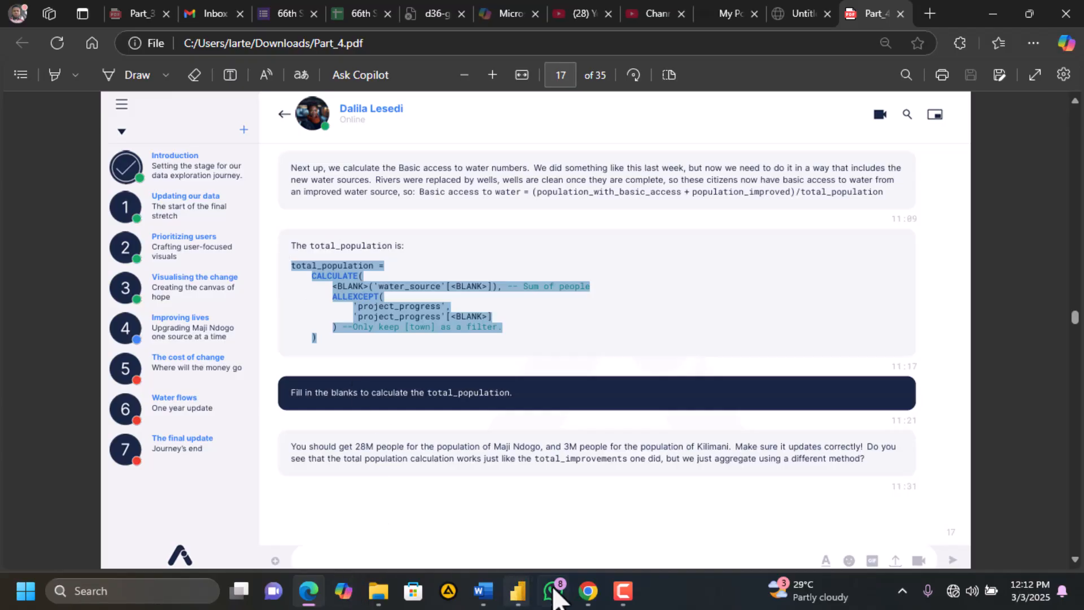
Back in the Power BI tutorial report, replace the total_population formula with the copied CALCULATE template and look over the project_progress table's fields
{"action": "mouse_move", "coordinate": [520, 597]}
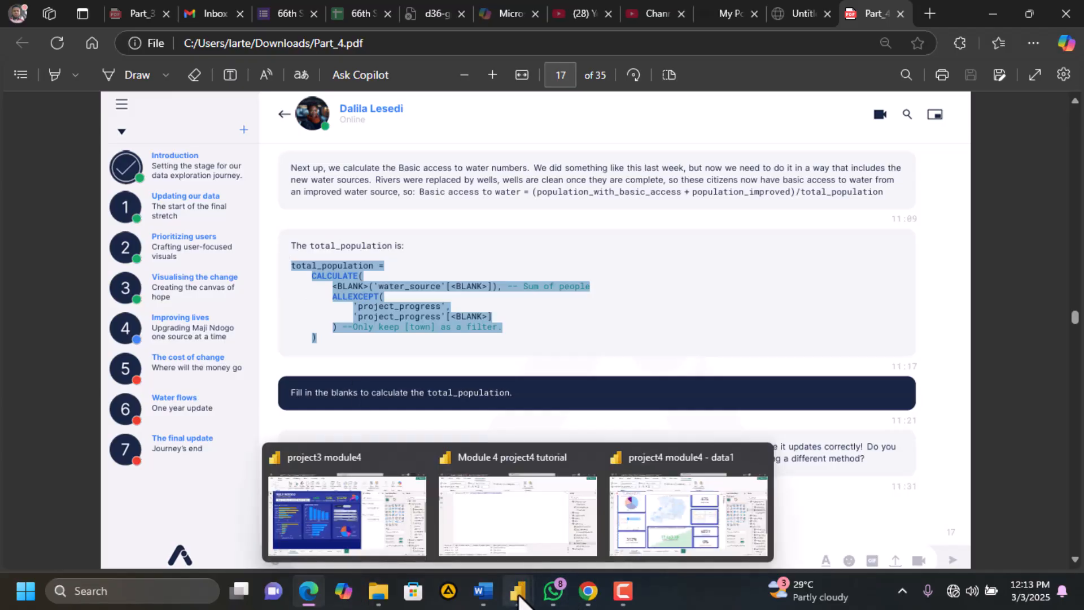
{"action": "left_click", "coordinate": [531, 499]}
{"action": "left_click_drag", "start_coordinate": [444, 140], "coordinate": [83, 142]}
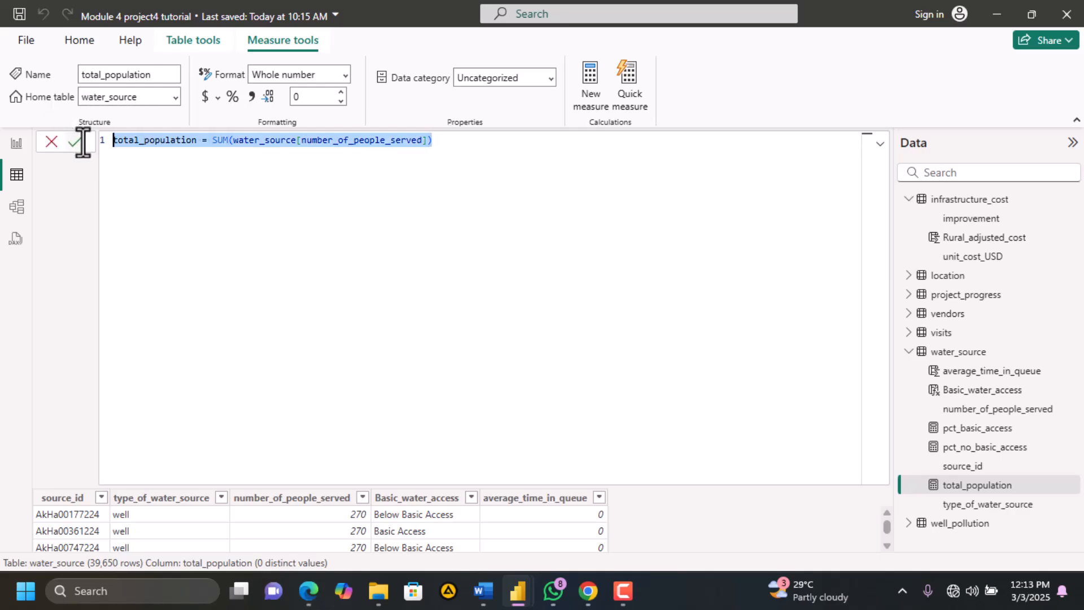
{"action": "key", "text": "ctrl+v"}
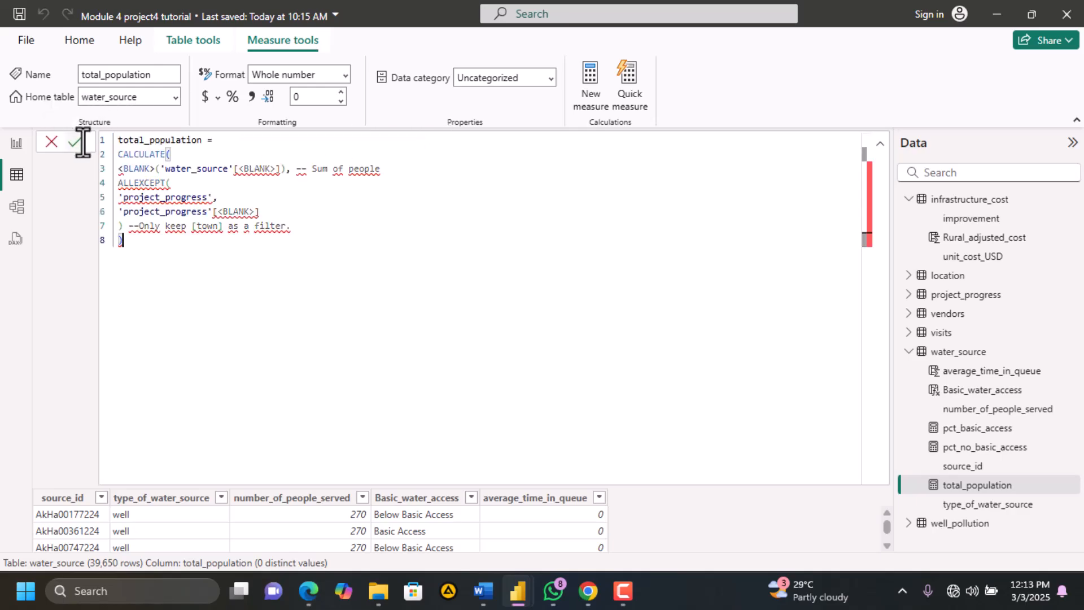
{"action": "left_click", "coordinate": [907, 294]}
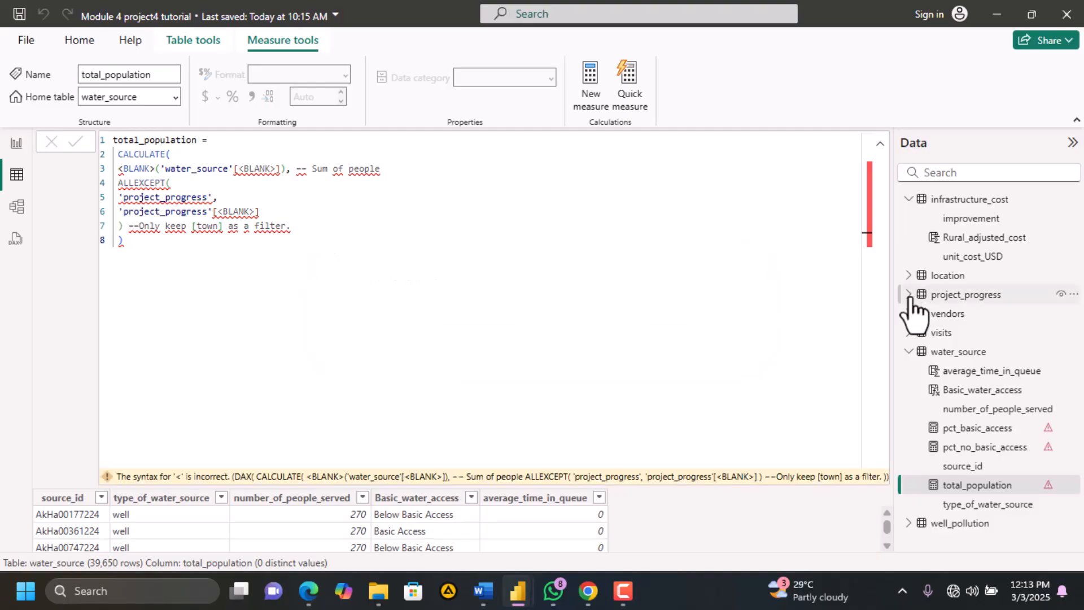
{"action": "left_click", "coordinate": [908, 294]}
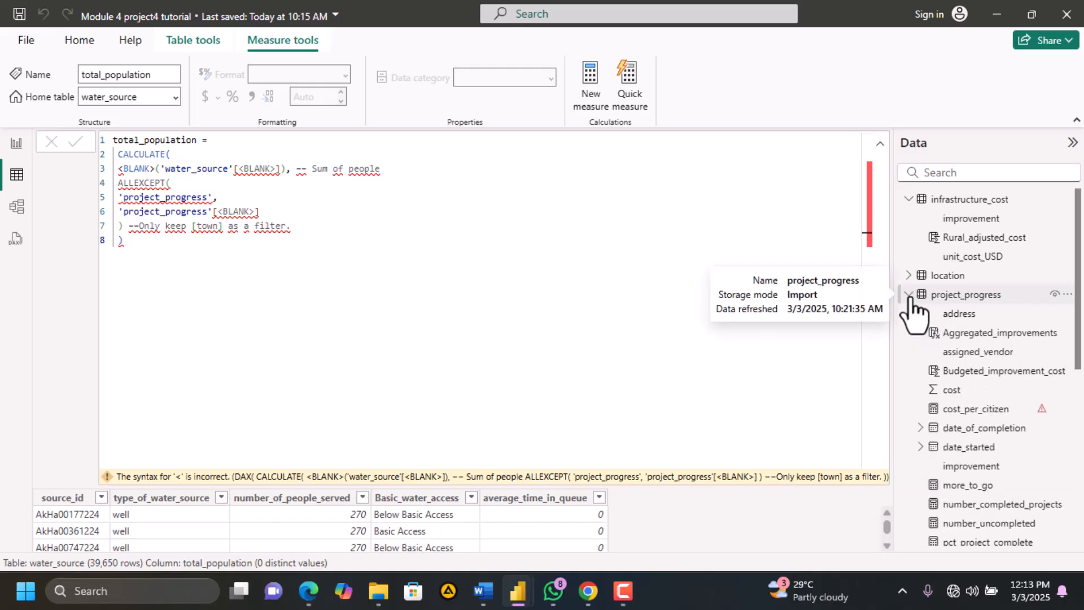
{"action": "left_click", "coordinate": [909, 294]}
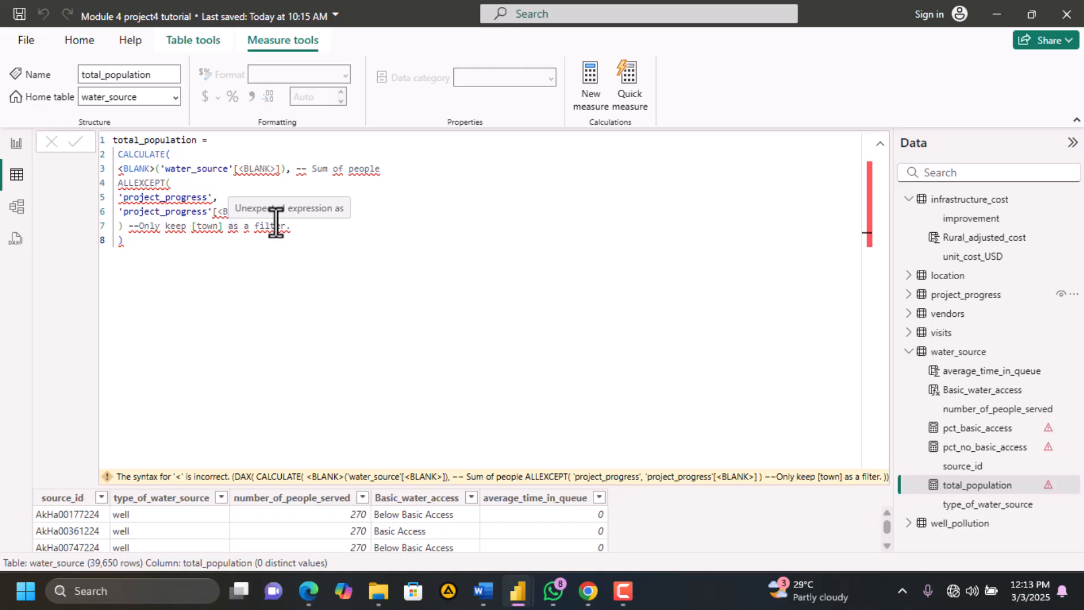
Remove the two explanatory comments from the total_population formula and fill the project_progress column blank with town
{"action": "left_click", "coordinate": [315, 225]}
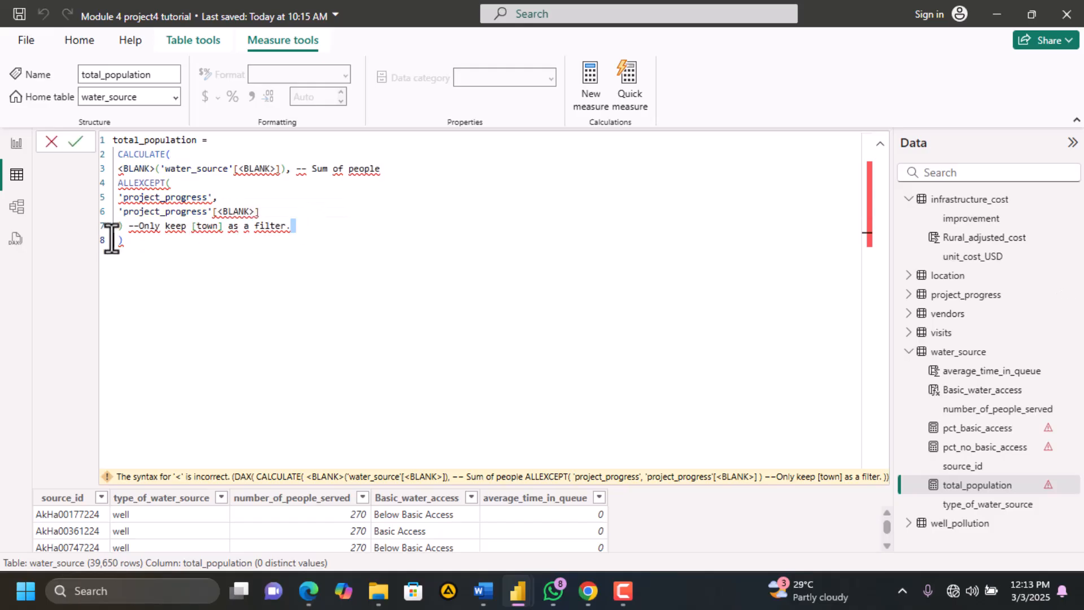
{"action": "left_click", "coordinate": [128, 226], "text": "shift"}
{"action": "key", "text": "BackSpace"}
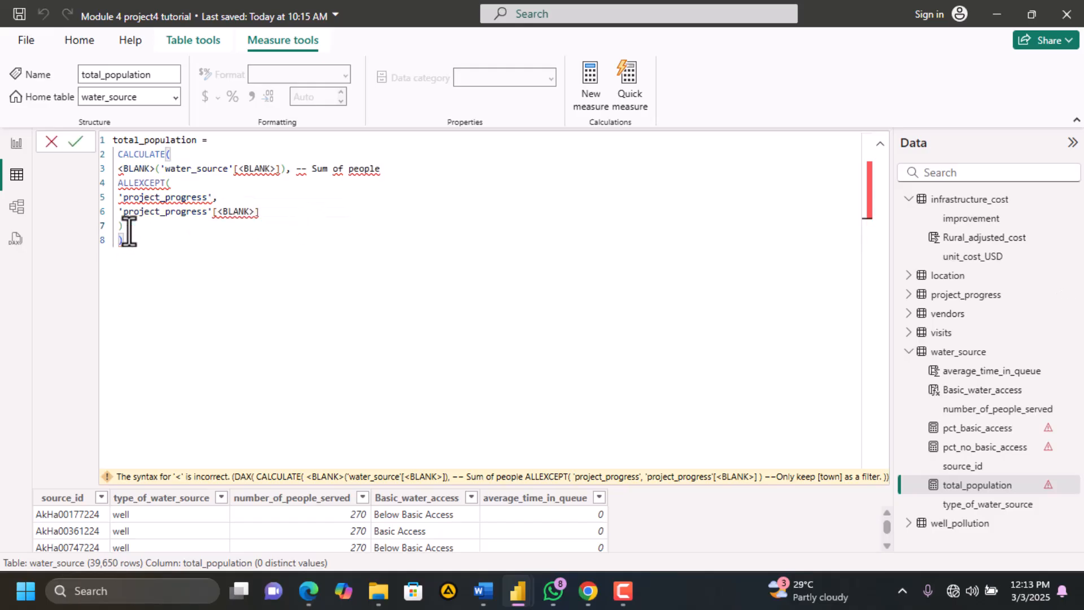
{"action": "left_click", "coordinate": [254, 212]}
{"action": "left_click_drag", "start_coordinate": [254, 212], "coordinate": [218, 213]}
{"action": "type", "text": "town"}
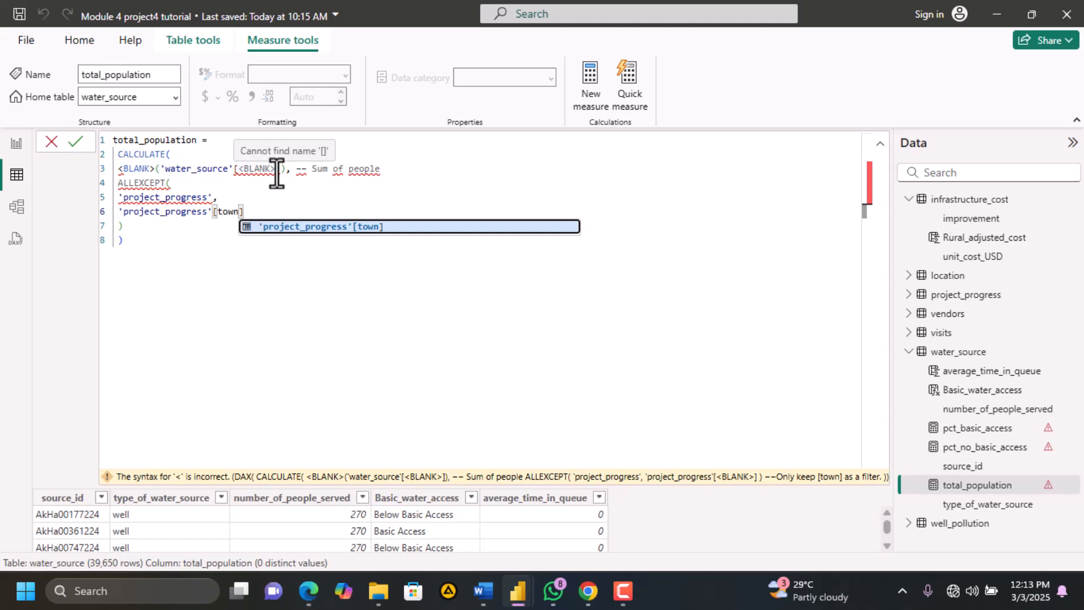
{"action": "left_click_drag", "start_coordinate": [380, 169], "coordinate": [299, 170]}
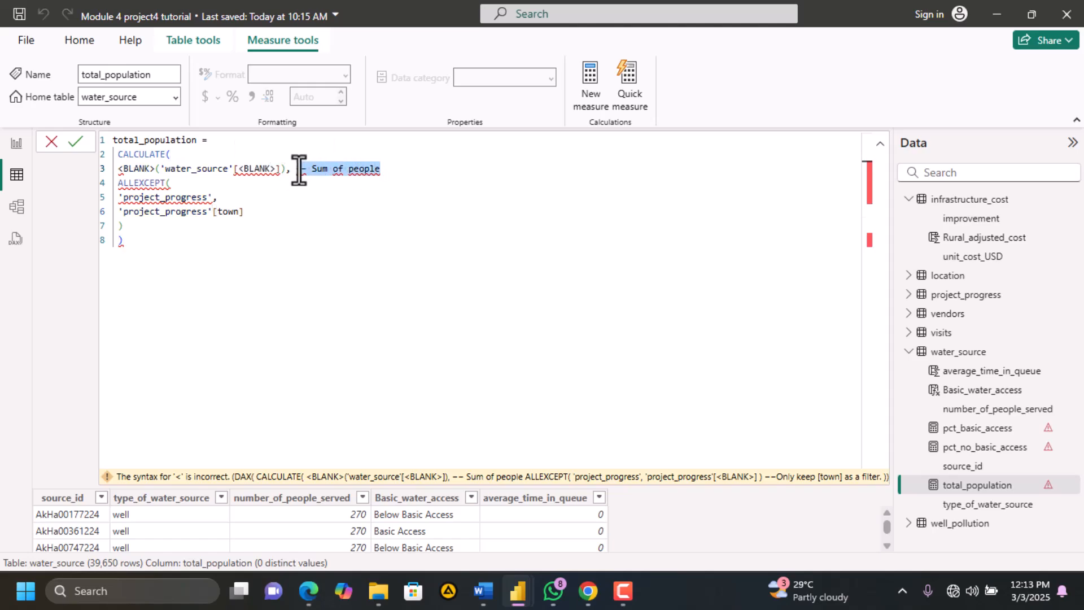
{"action": "key", "text": "BackSpace"}
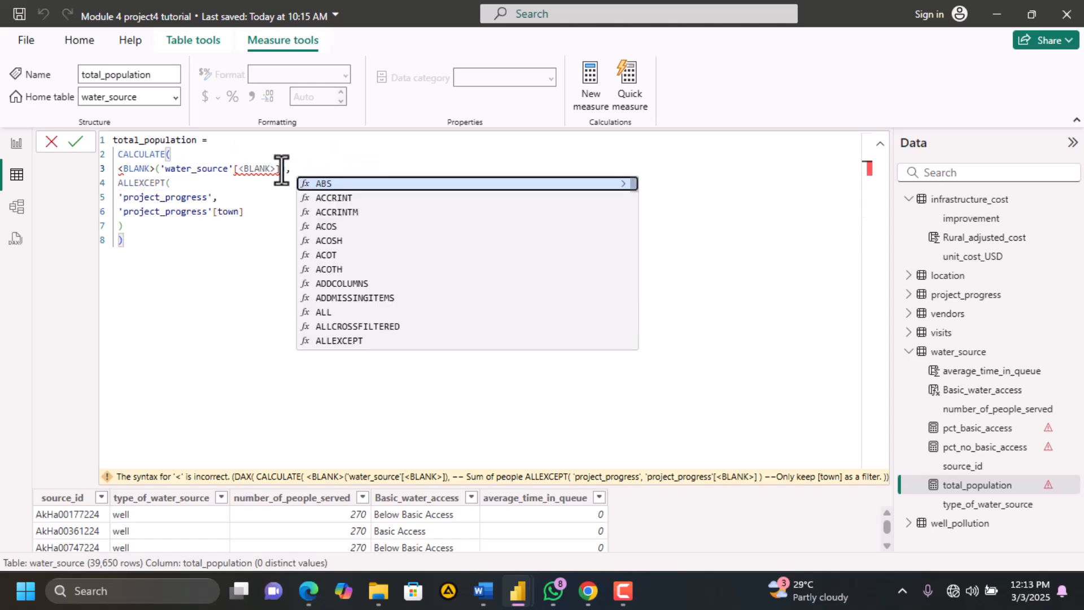
{"action": "left_click_drag", "start_coordinate": [274, 169], "coordinate": [252, 160]}
{"action": "type", "text": "num]),"}
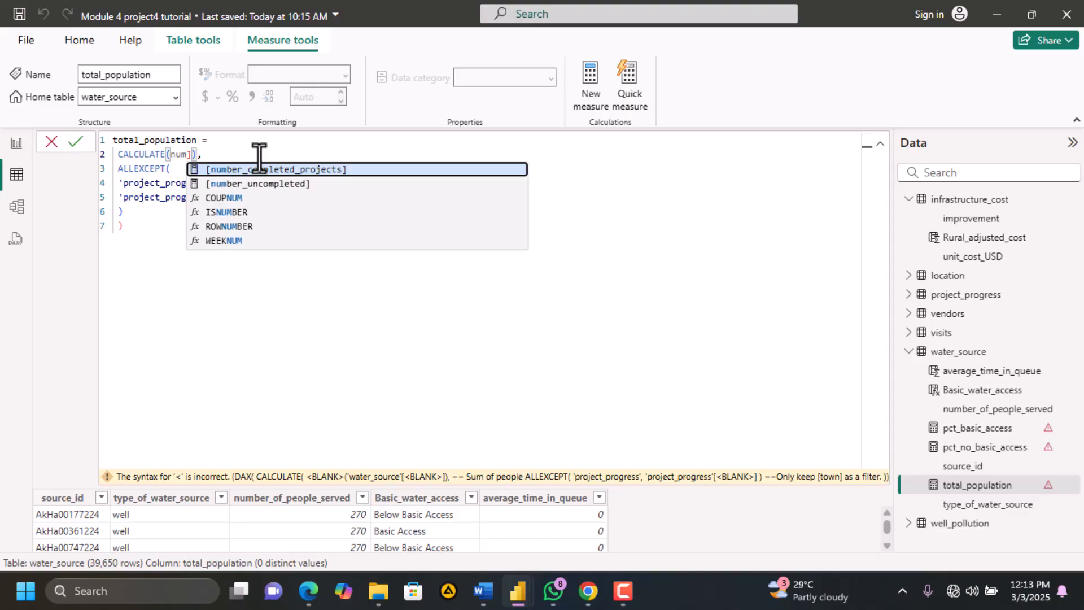
{"action": "key", "text": "ctrl+z"}
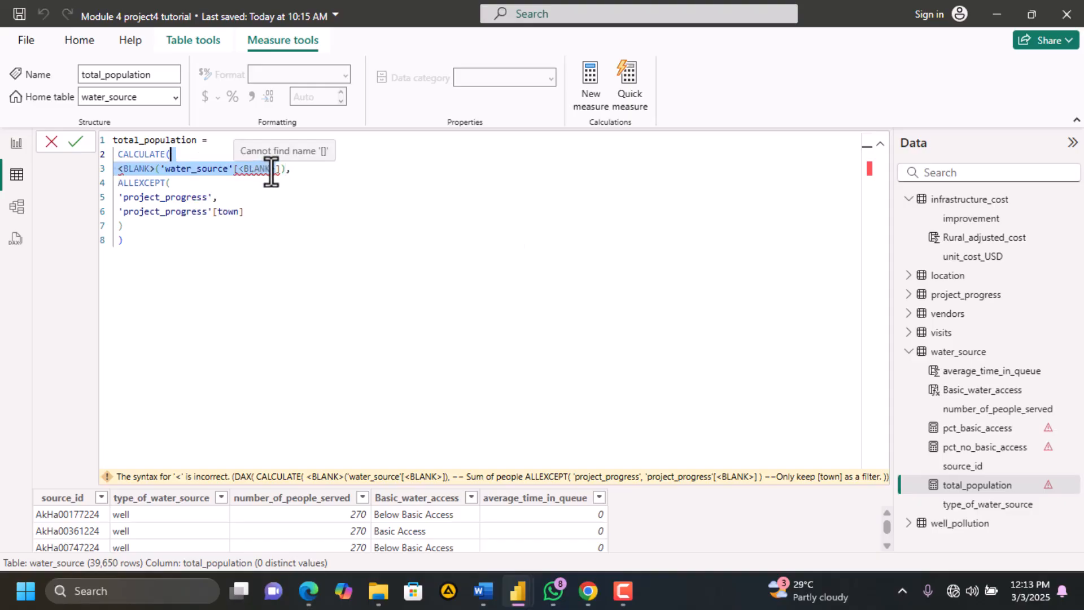
Fill the water_source column blank in the total_population formula with number_of_people_served
{"action": "left_click", "coordinate": [271, 170]}
{"action": "key", "text": "BackSpace"}
{"action": "key", "text": "BackSpace"}
{"action": "key", "text": "BackSpace"}
{"action": "key", "text": "BackSpace"}
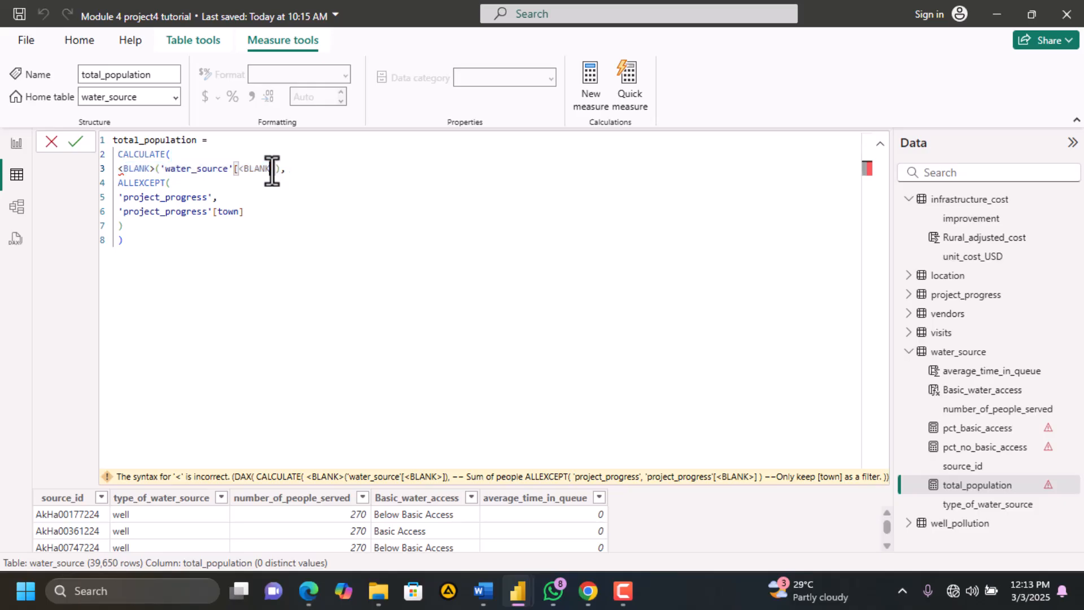
{"action": "key", "text": "BackSpace"}
{"action": "key", "text": "BackSpace"}
{"action": "type", "text": "number_of_people_served"}
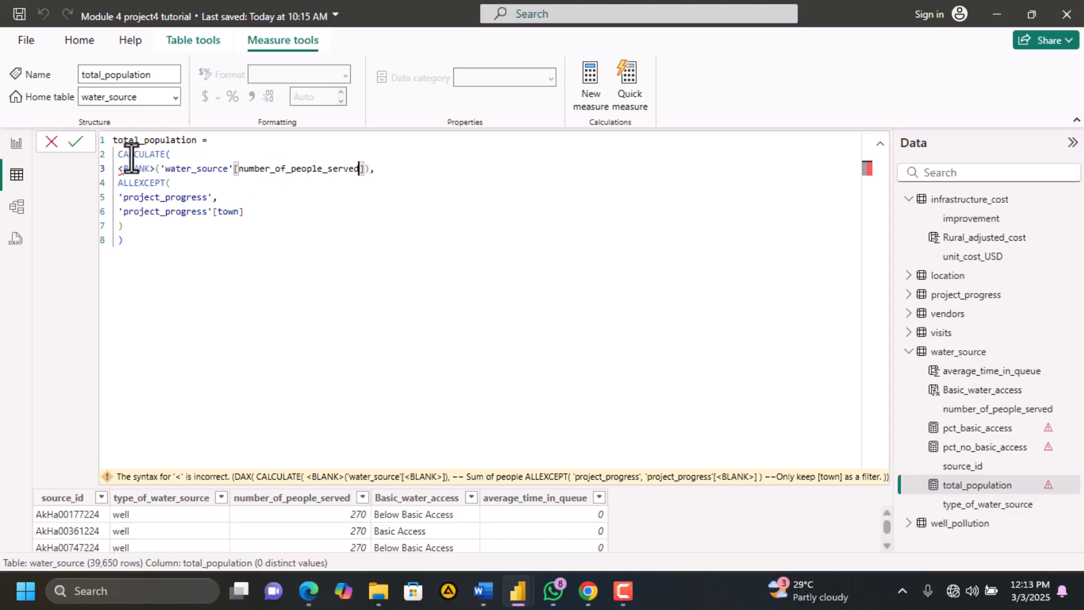
Replace the function blank before the water_source column with SUM, commit the total_population measure, and collapse its formula editor
{"action": "double_click", "coordinate": [150, 168]}
{"action": "type", "text": "B"}
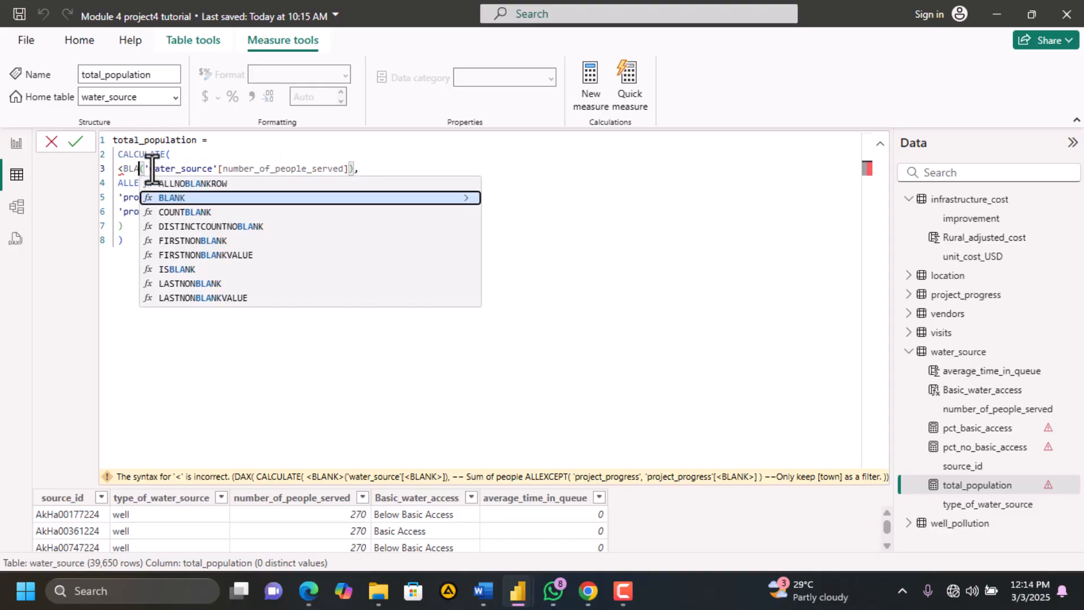
{"action": "key", "text": "BackSpace"}
{"action": "key", "text": "BackSpace"}
{"action": "type", "text": "Sum"}
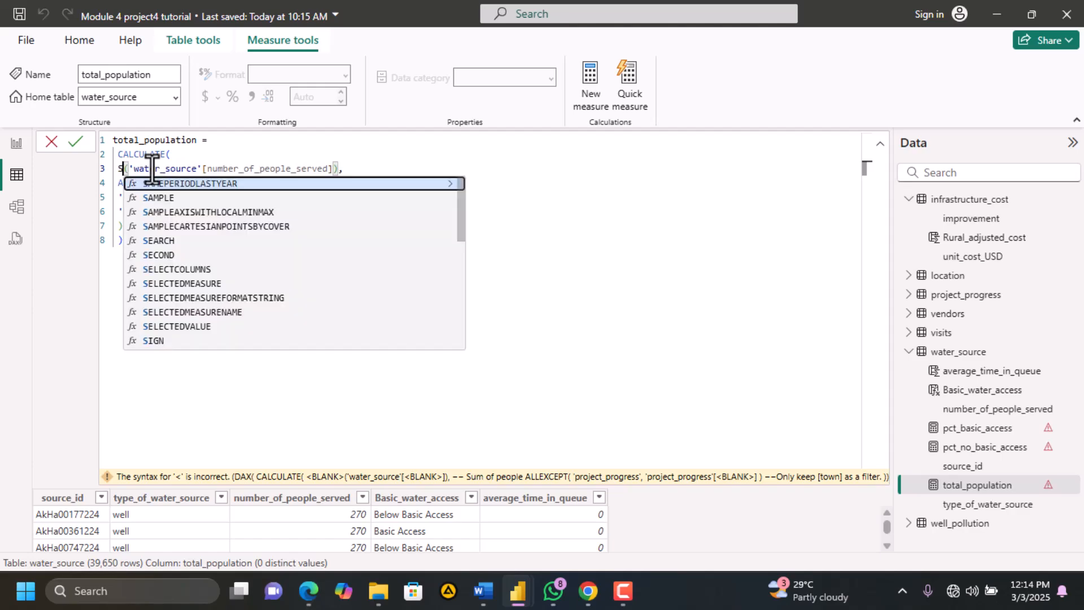
{"action": "key", "text": "Tab"}
{"action": "double_click", "coordinate": [129, 183]}
{"action": "left_click", "coordinate": [78, 143]}
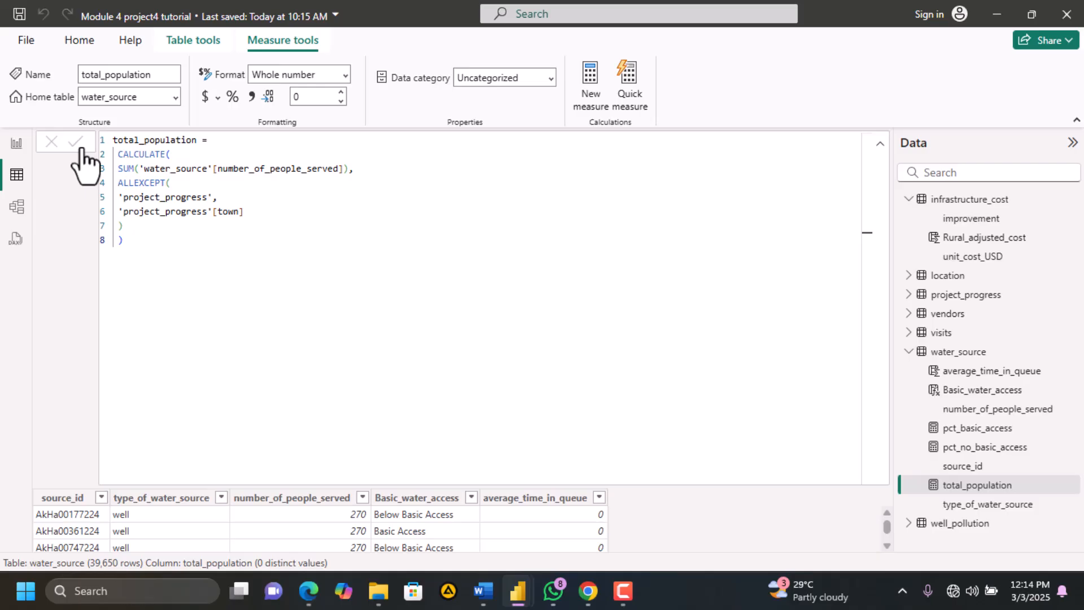
{"action": "left_click", "coordinate": [879, 147]}
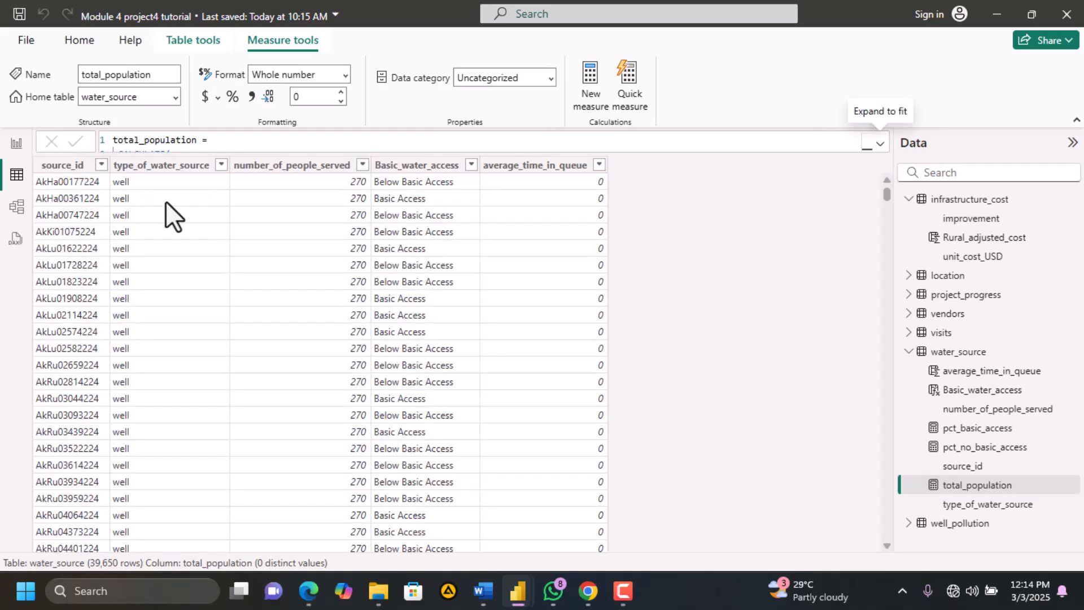
On the National report page, remove total_population from its card, add the measure back, and select it in the water_source table
{"action": "left_click", "coordinate": [16, 143]}
{"action": "left_click", "coordinate": [191, 395]}
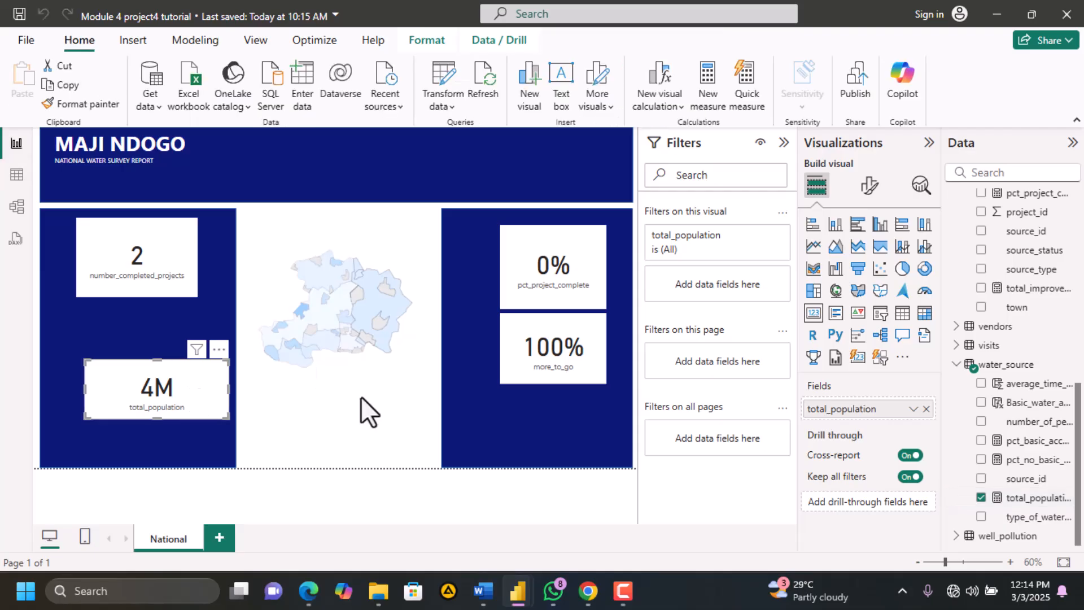
{"action": "left_click", "coordinate": [926, 409]}
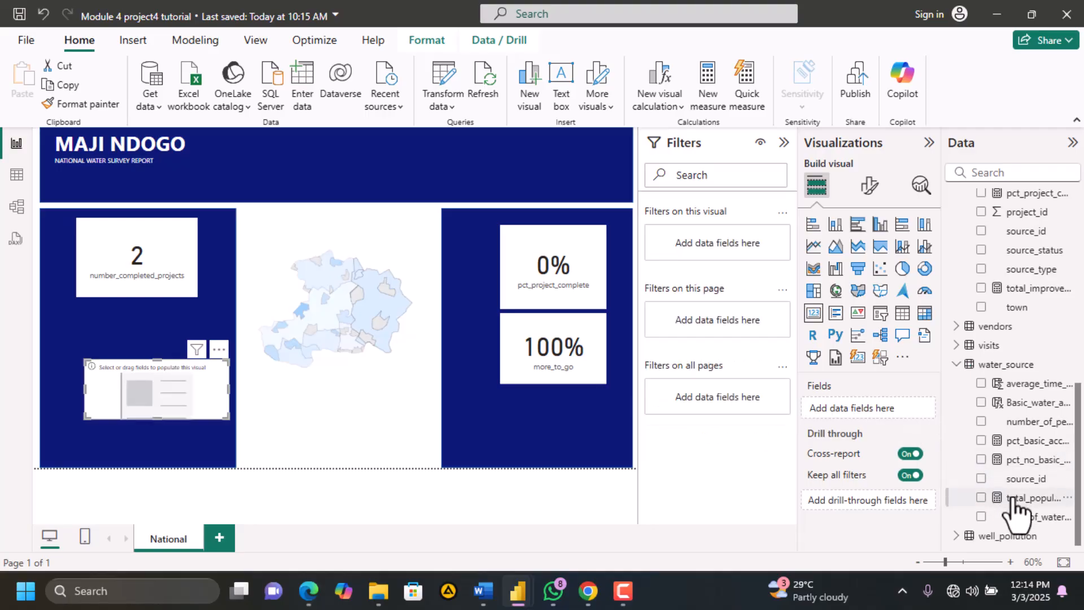
{"action": "left_click_drag", "start_coordinate": [1012, 498], "coordinate": [893, 403]}
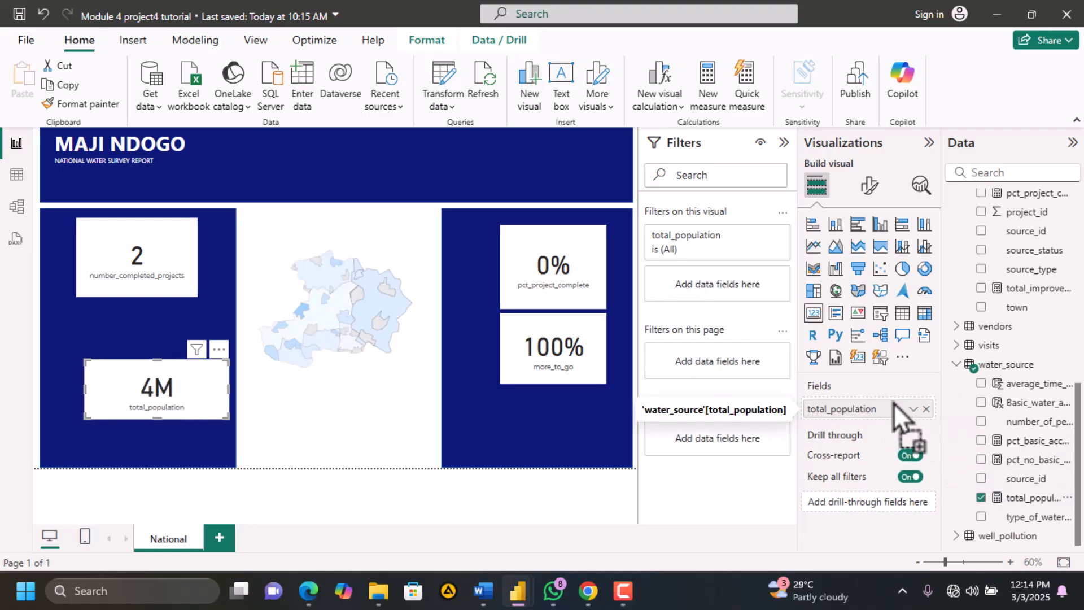
{"action": "left_click", "coordinate": [1021, 497]}
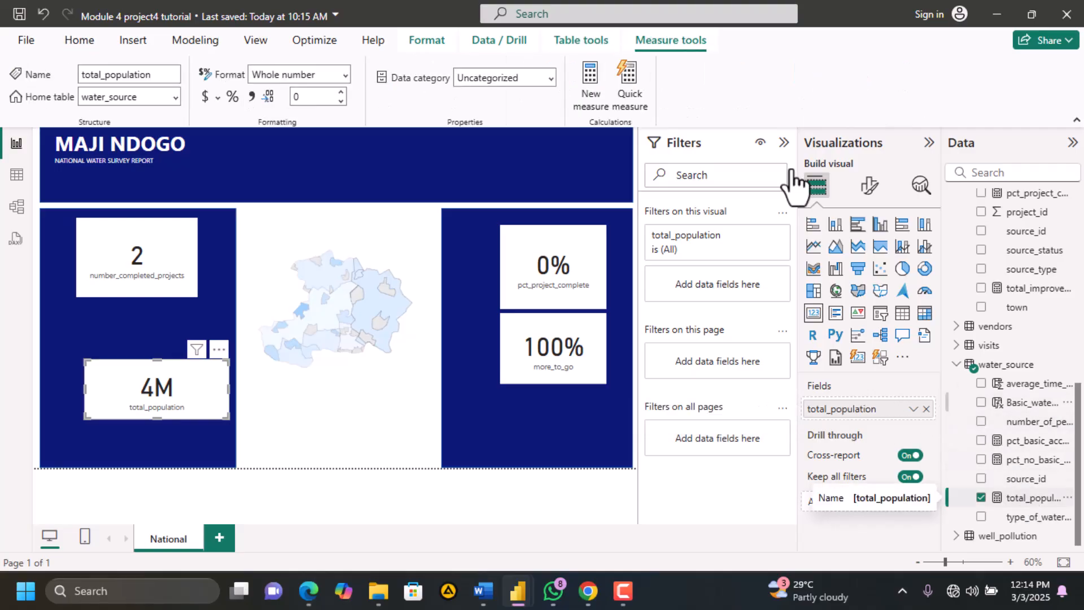
Collapse and restore the ribbon, and hide the Filters pane to give the report page more room
{"action": "left_click", "coordinate": [664, 117]}
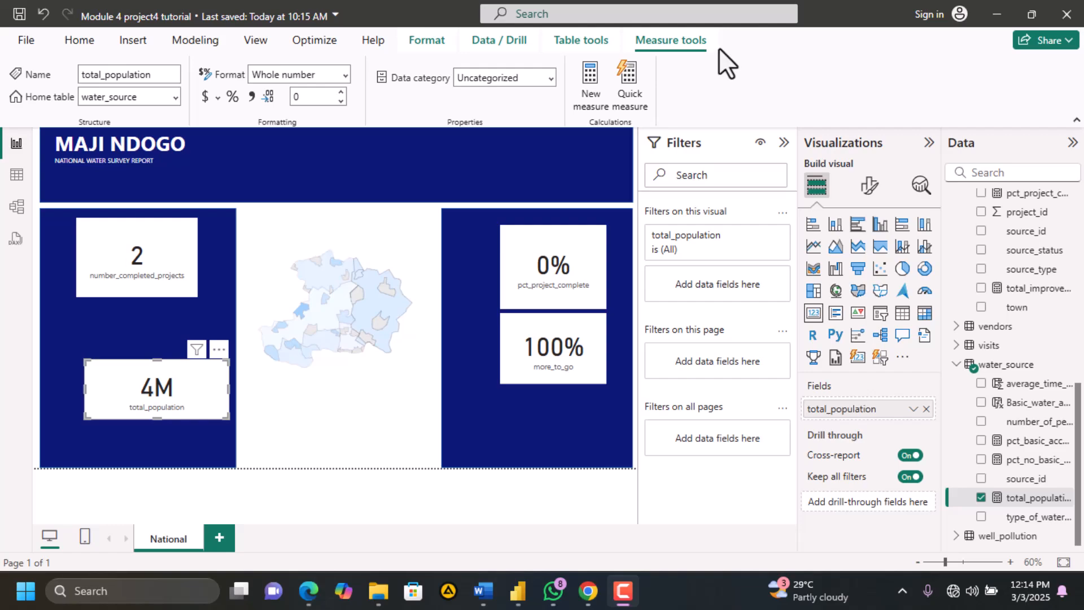
{"action": "left_click", "coordinate": [1075, 123]}
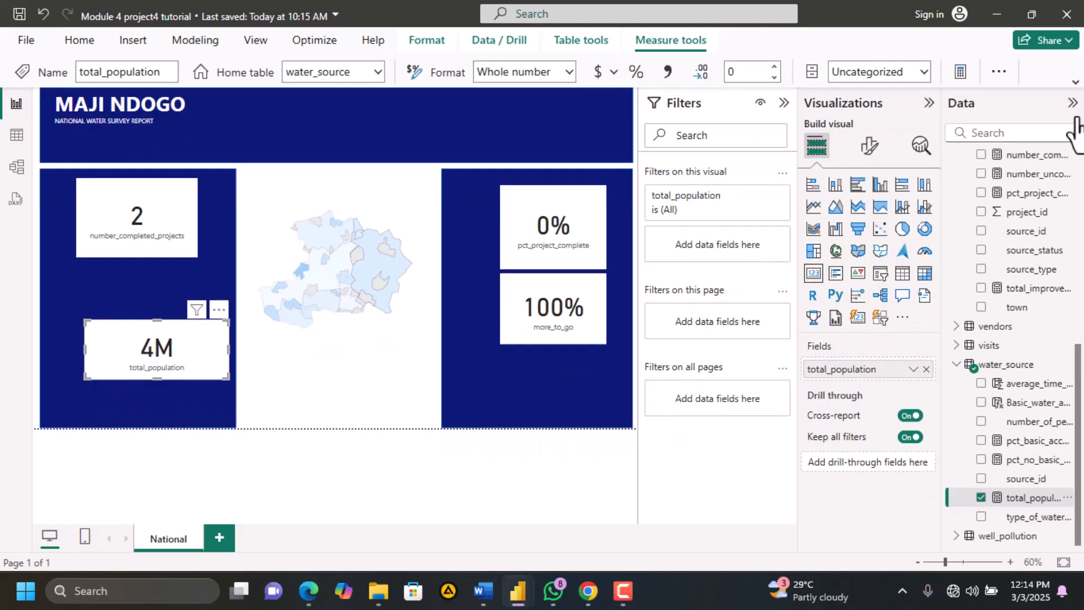
{"action": "left_click", "coordinate": [1073, 84]}
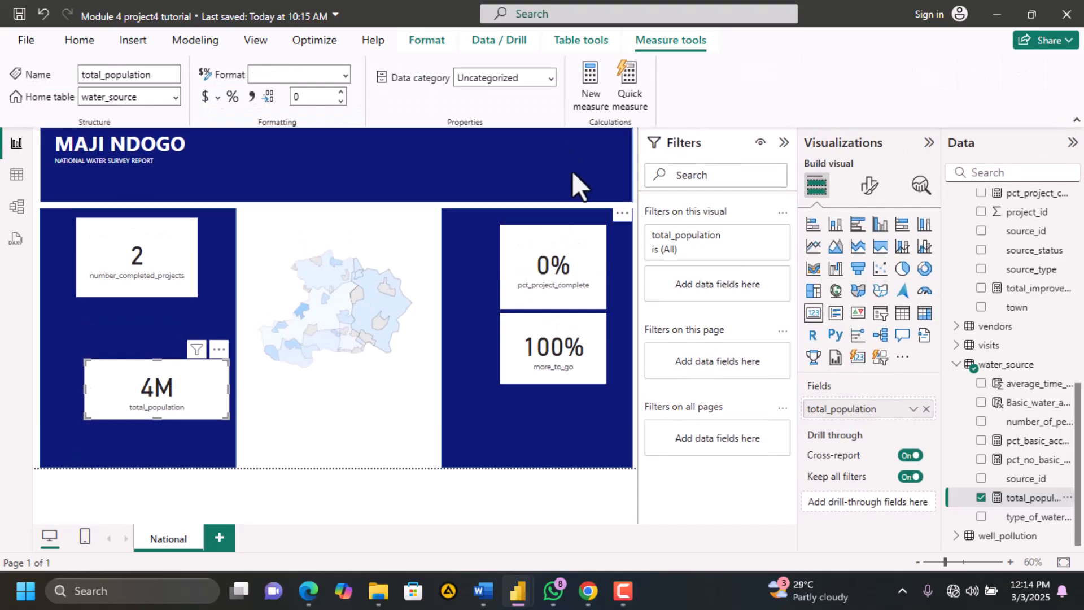
{"action": "left_click", "coordinate": [783, 142]}
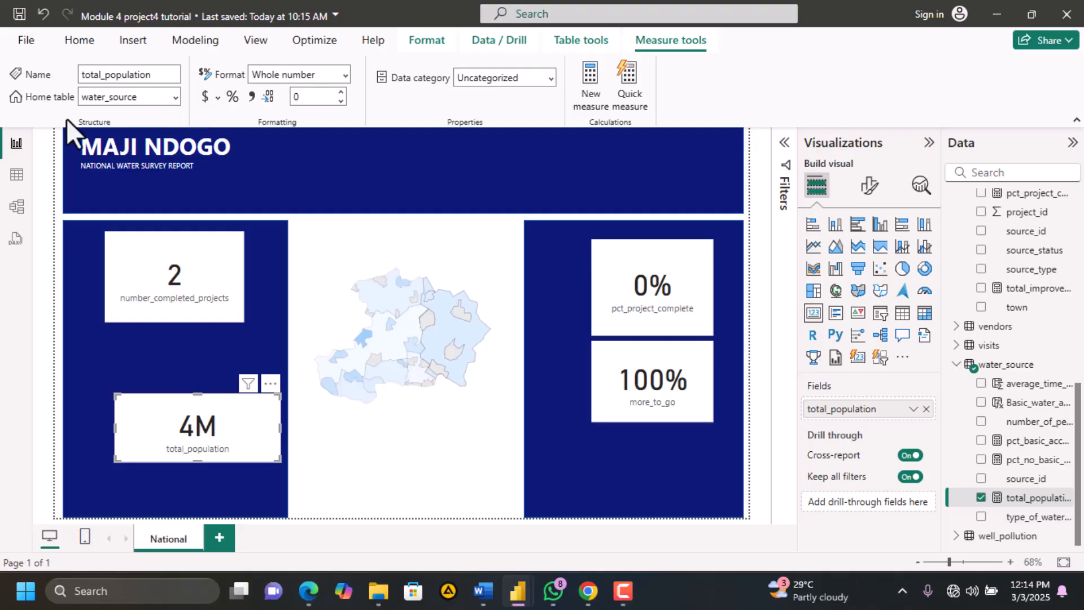
{"action": "right_click", "coordinate": [1007, 507]}
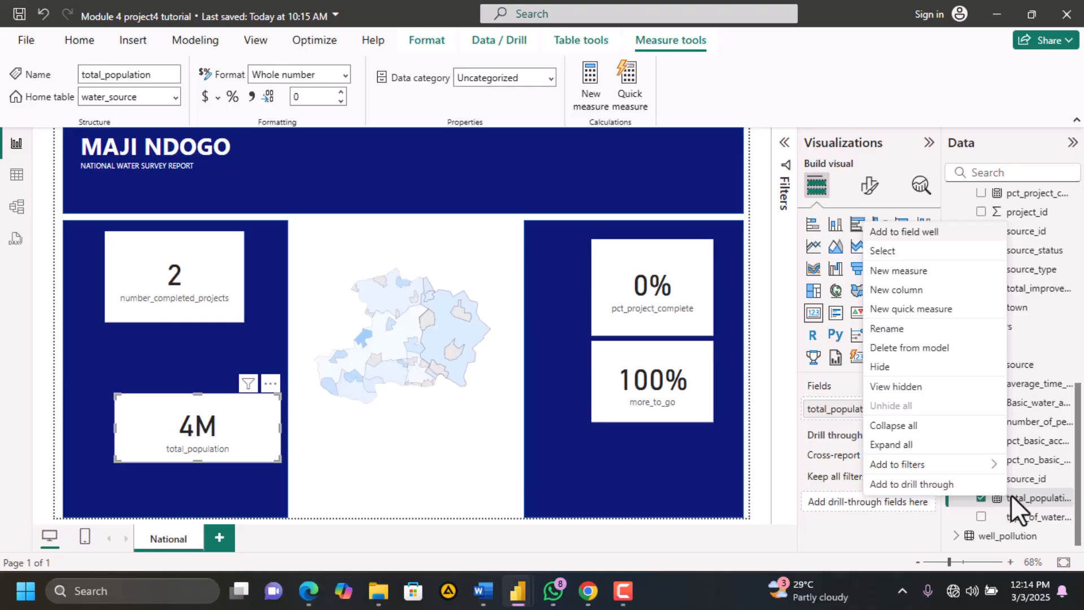
{"action": "left_click", "coordinate": [1011, 496]}
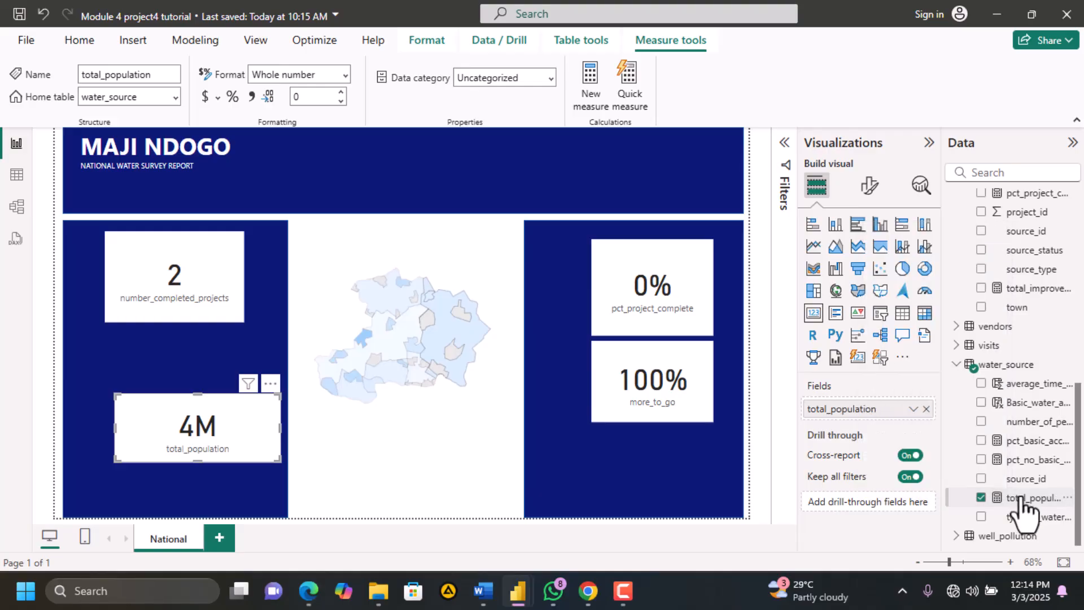
{"action": "left_click", "coordinate": [1067, 497]}
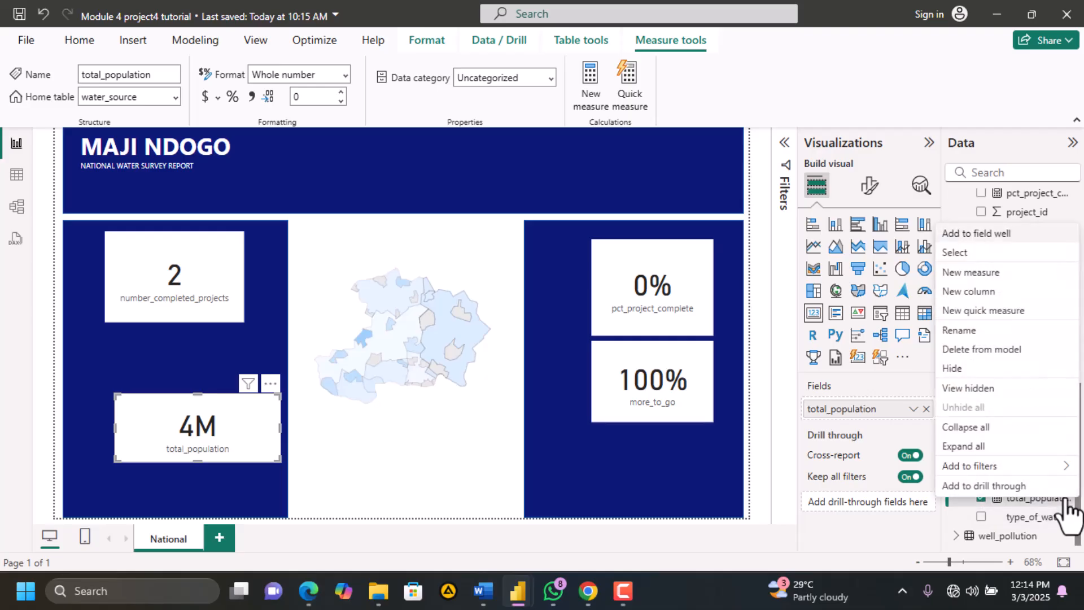
{"action": "left_click", "coordinate": [987, 500]}
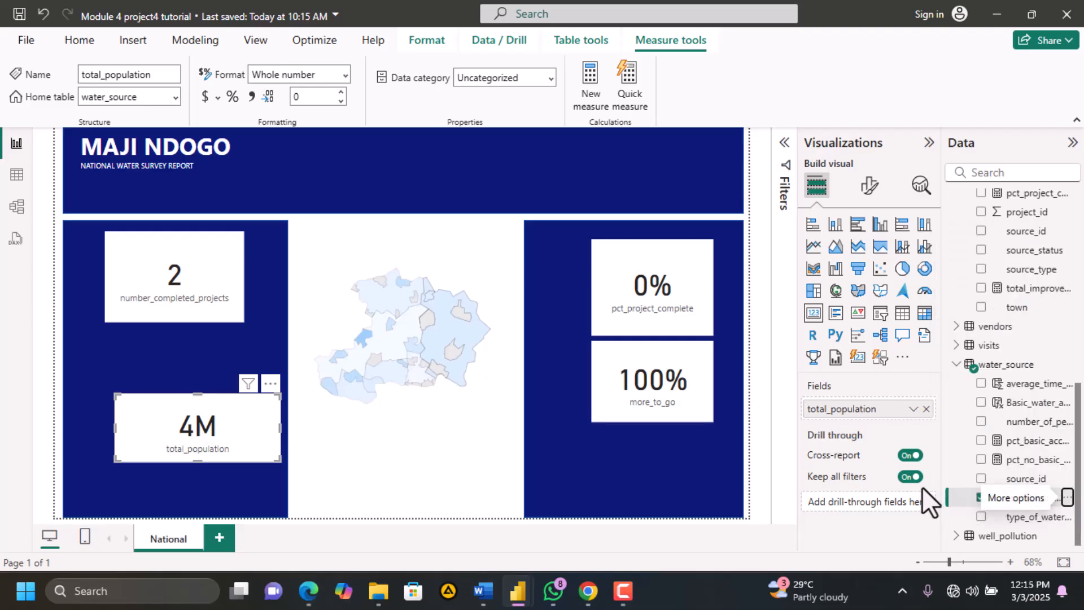
Reopen the full total_population formula in the table view, review it, and commit it again
{"action": "left_click", "coordinate": [18, 174]}
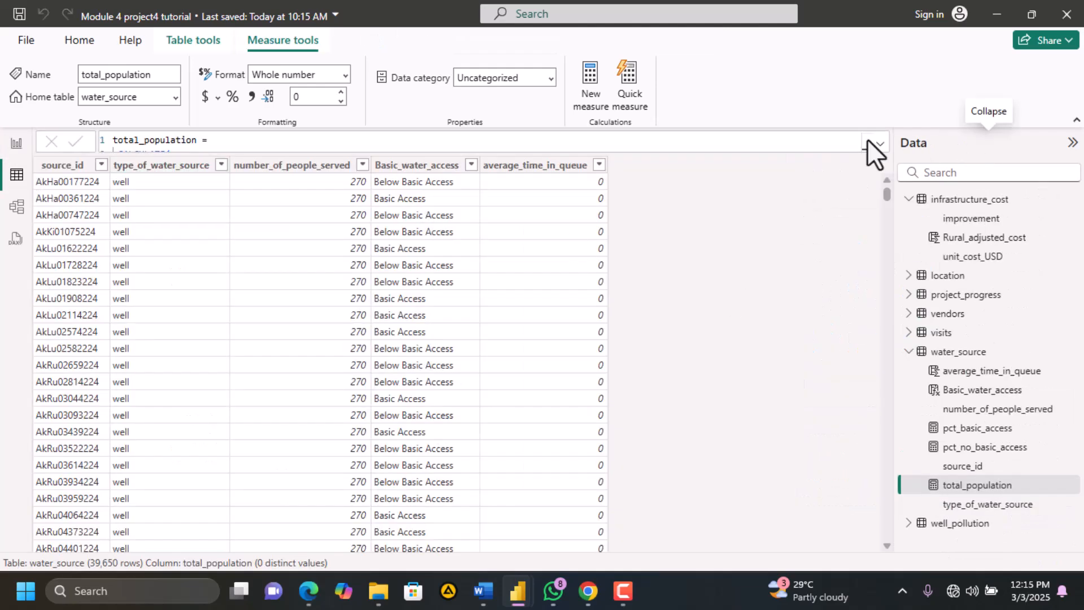
{"action": "left_click", "coordinate": [879, 144]}
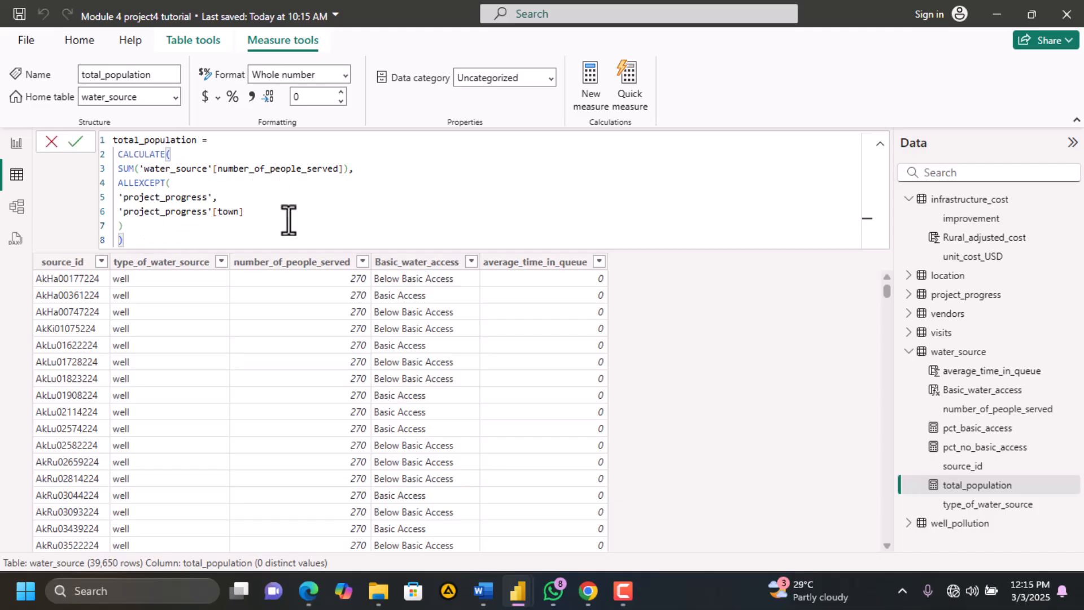
{"action": "left_click", "coordinate": [75, 143]}
Return to the report page and select different towns on the map to check the total_population card's response
{"action": "left_click", "coordinate": [17, 145]}
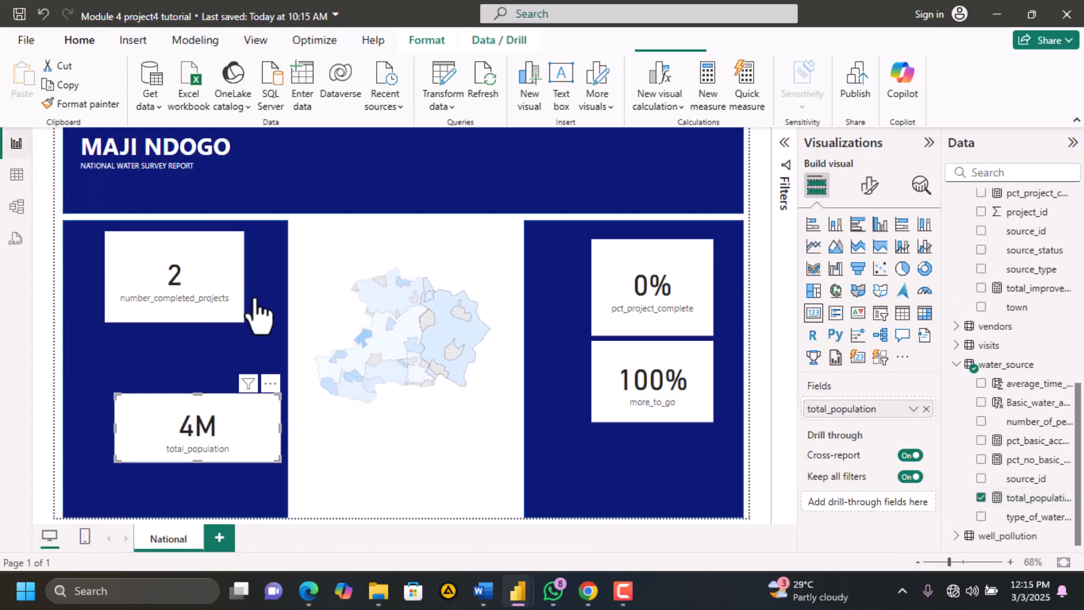
{"action": "left_click", "coordinate": [388, 334]}
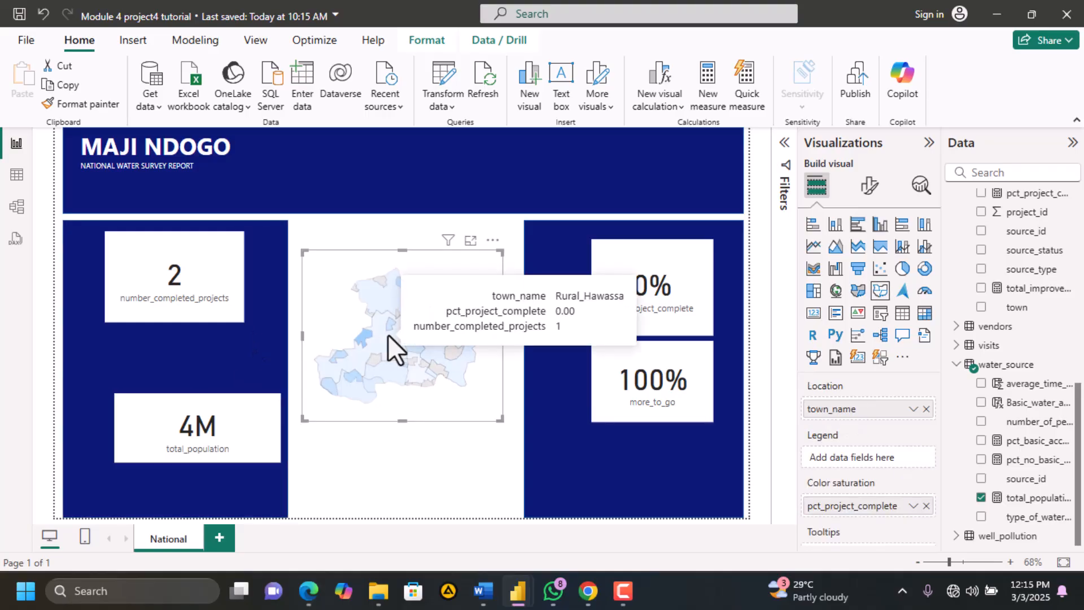
{"action": "left_click", "coordinate": [394, 296]}
{"action": "left_click", "coordinate": [471, 343]}
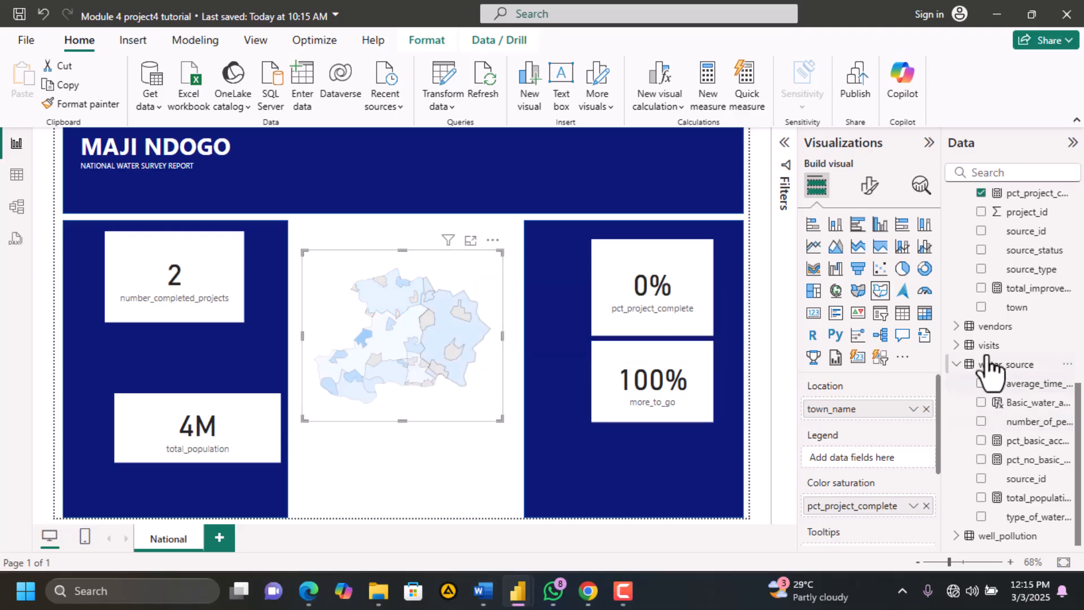
Look through the location and project_progress fields, comparing the town field used by the map with those in project_progress
{"action": "scroll", "coordinate": [988, 317], "scroll_direction": "up", "scroll_amount": 3}
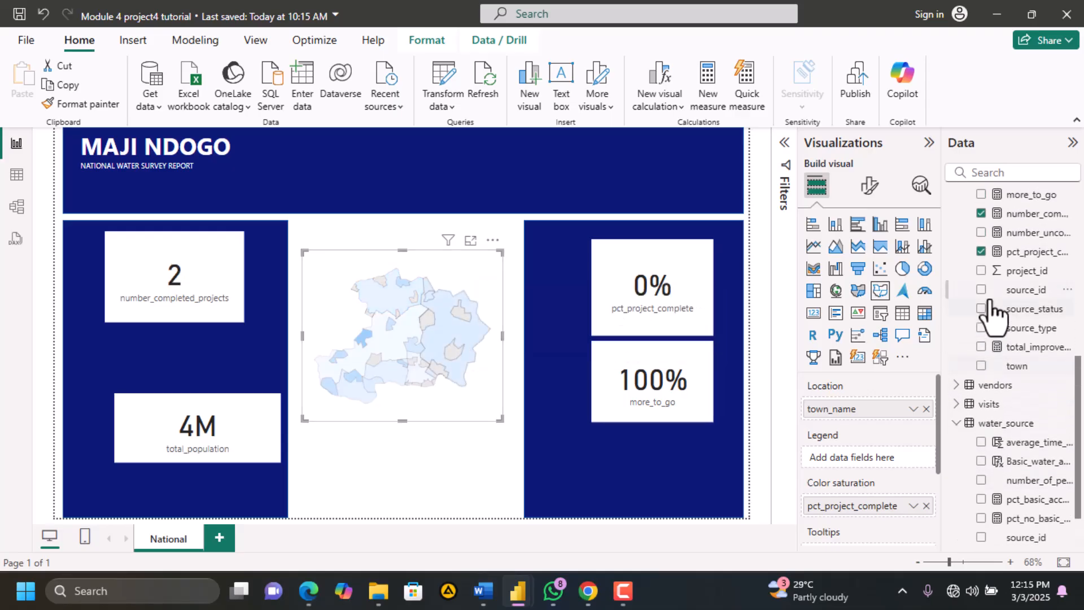
{"action": "scroll", "coordinate": [991, 316], "scroll_direction": "up", "scroll_amount": 5}
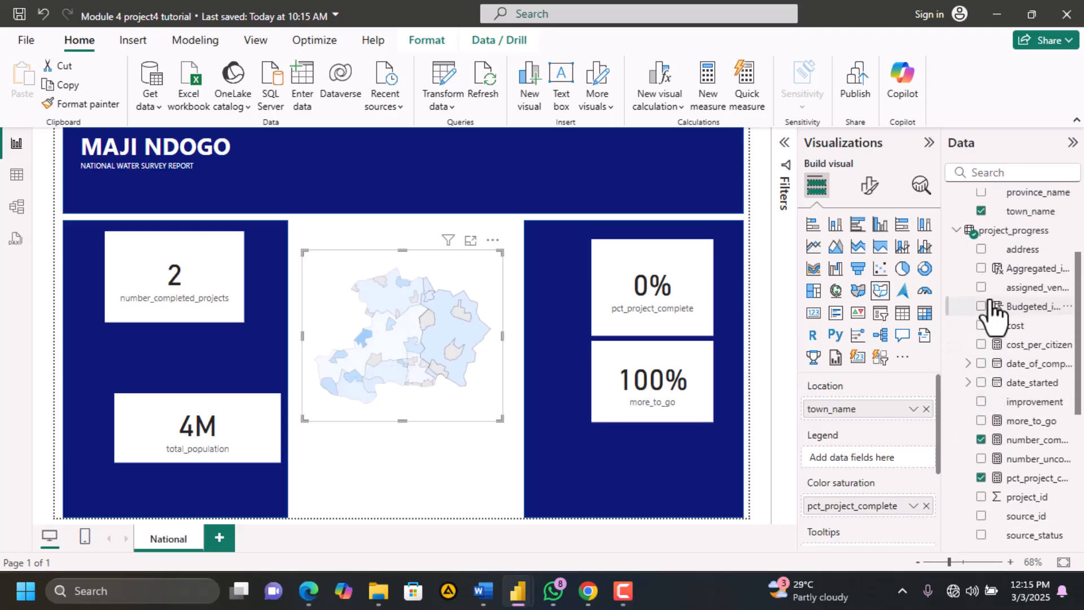
{"action": "left_click", "coordinate": [964, 231]}
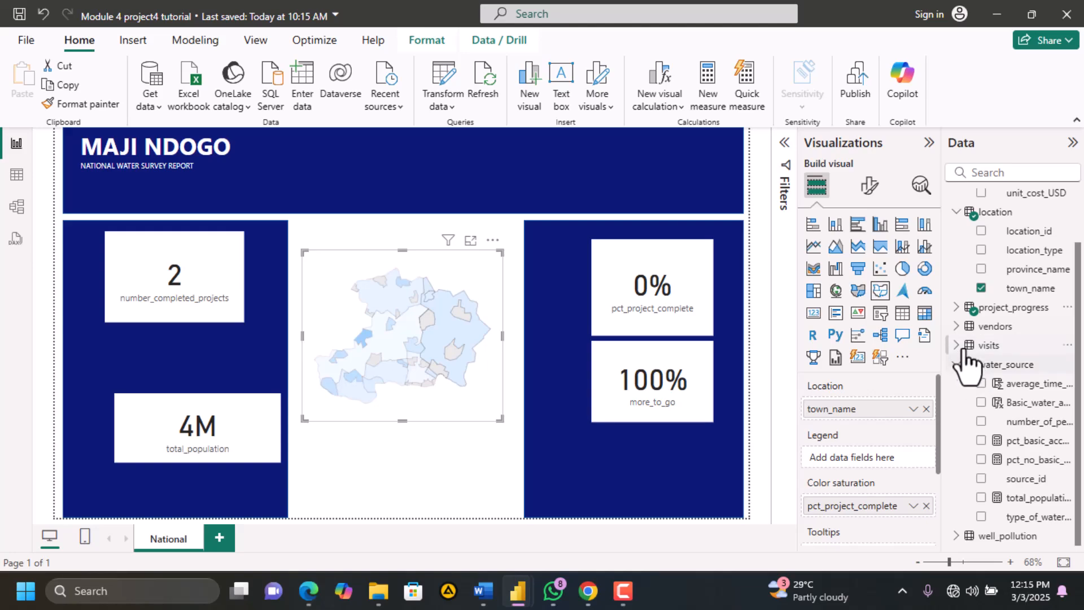
{"action": "left_click", "coordinate": [965, 310]}
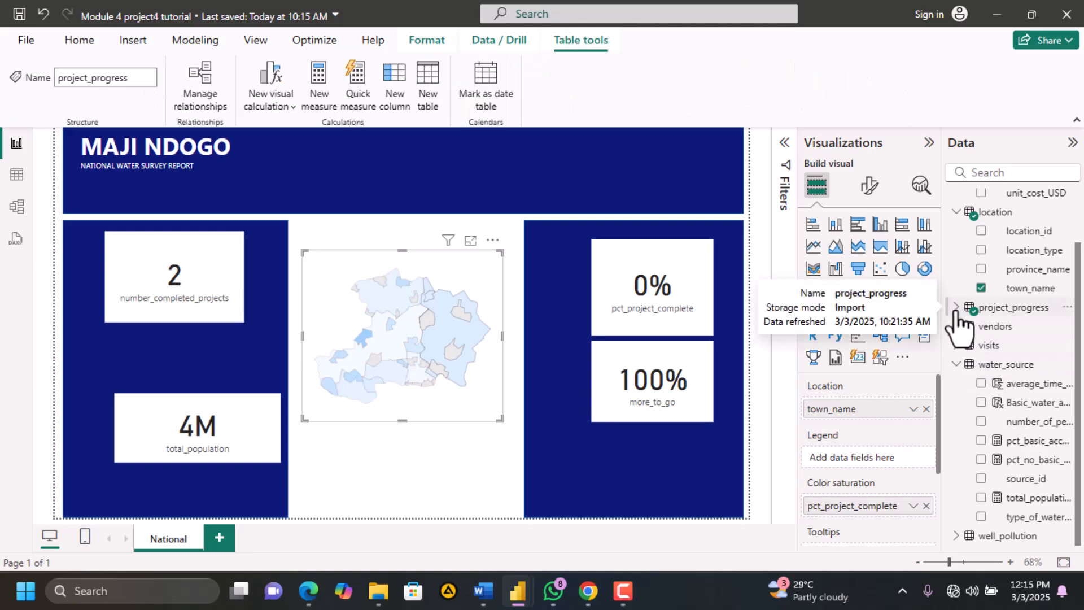
{"action": "left_click", "coordinate": [955, 308]}
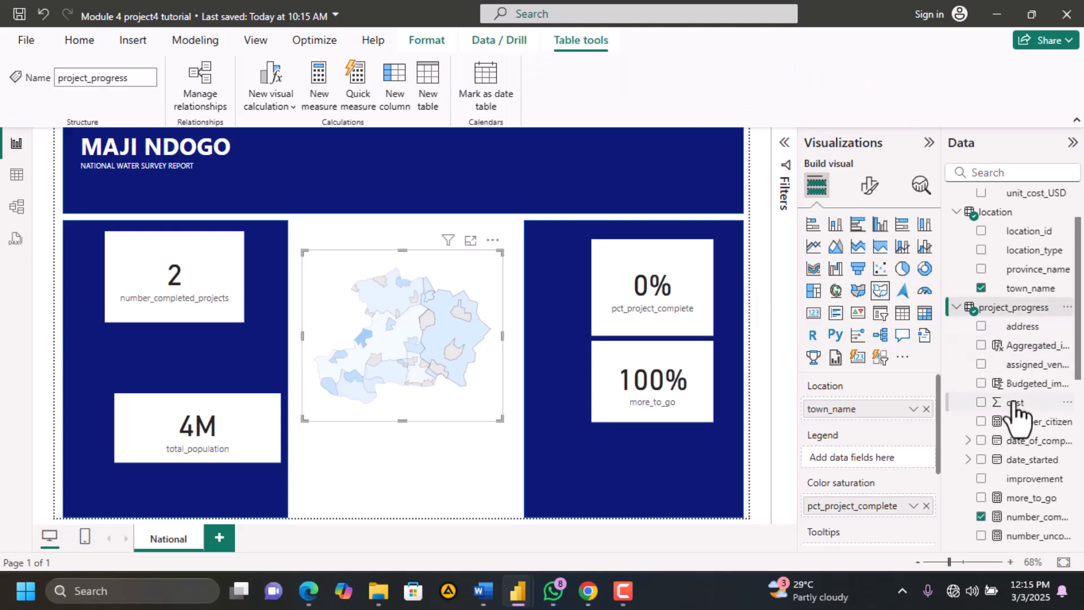
{"action": "scroll", "coordinate": [1013, 421], "scroll_direction": "down", "scroll_amount": 3}
{"action": "scroll", "coordinate": [1016, 414], "scroll_direction": "down", "scroll_amount": 4}
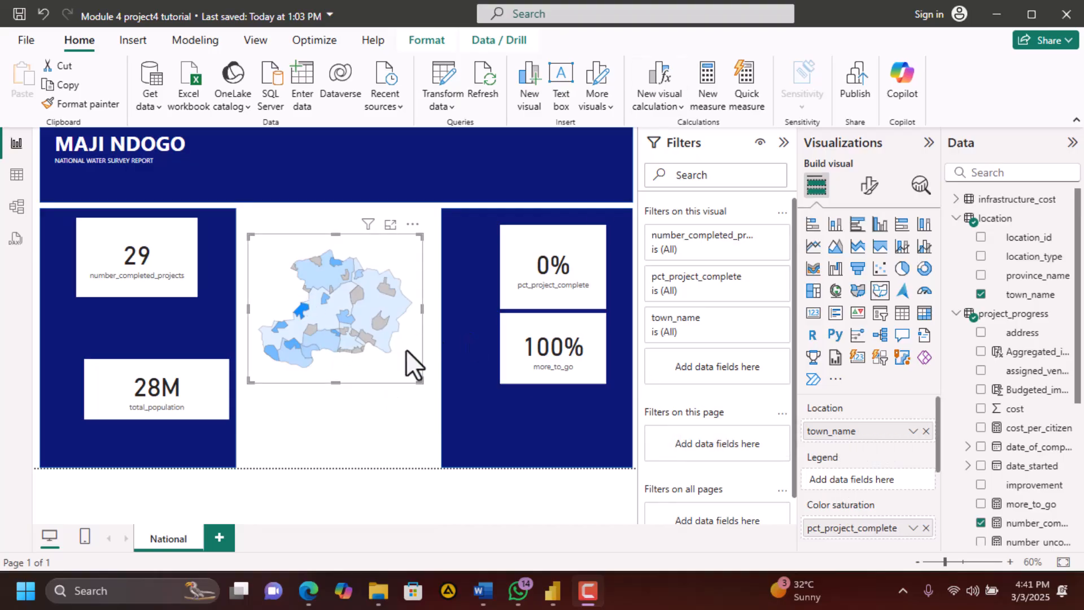
Select a town on the map to check the cards, clear the selection, and inspect the town tooltips
{"action": "left_click", "coordinate": [384, 306]}
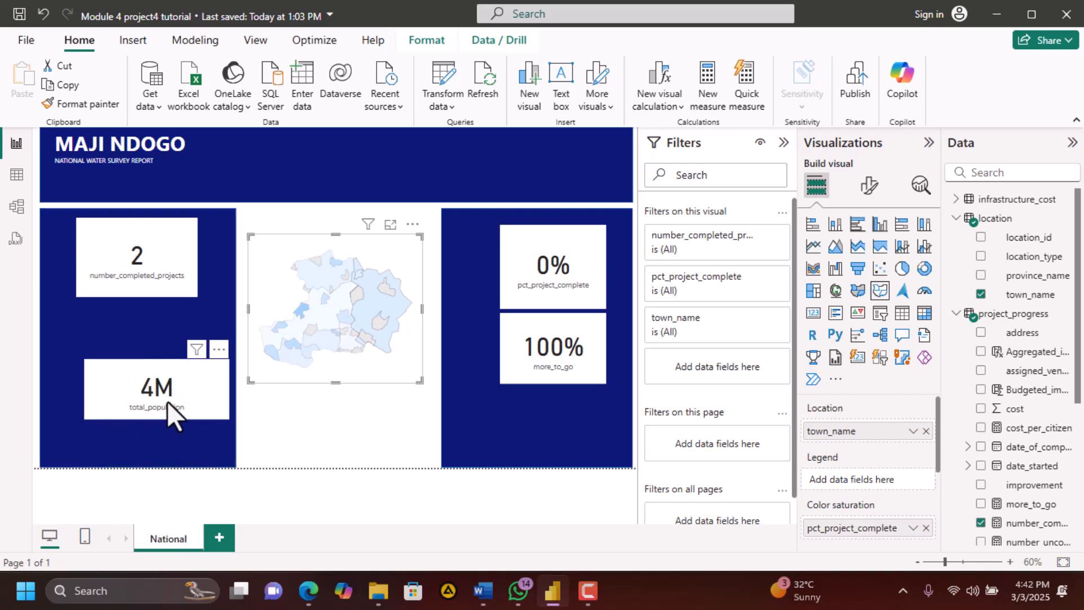
{"action": "left_click", "coordinate": [384, 371]}
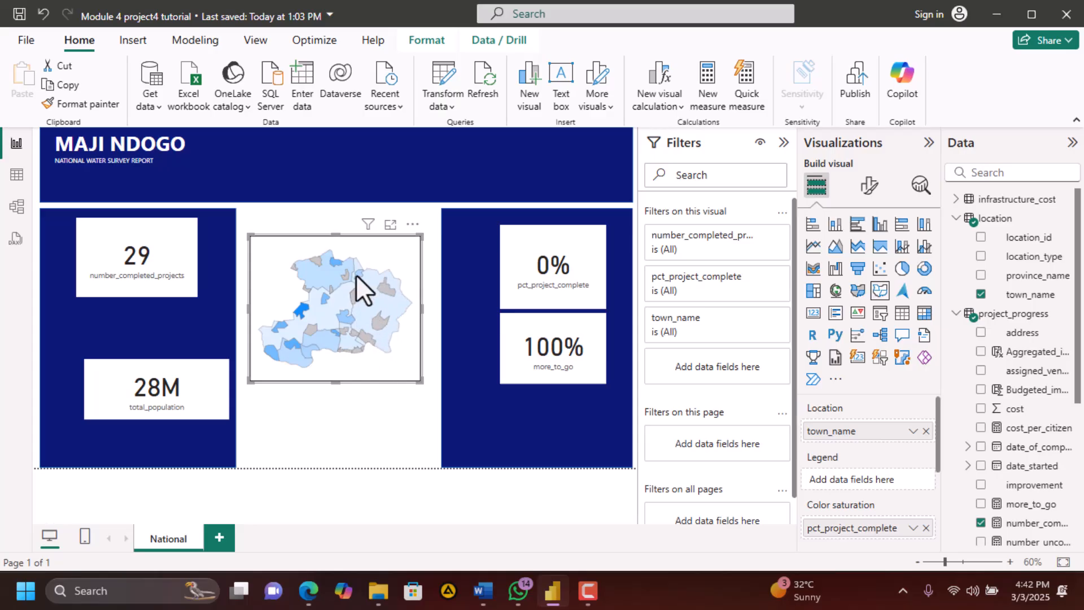
{"action": "mouse_move", "coordinate": [387, 286]}
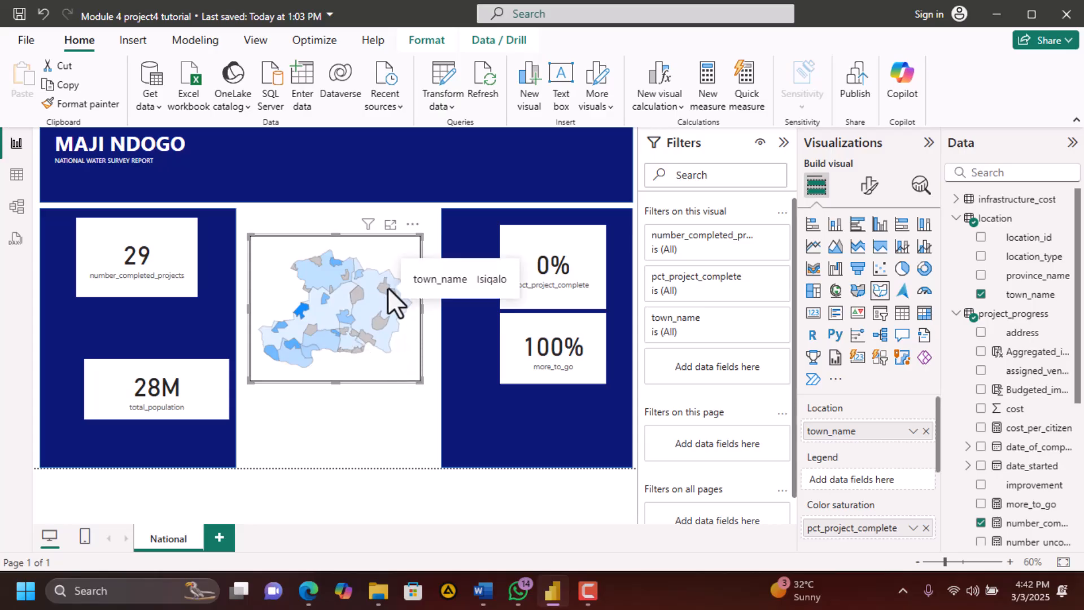
{"action": "mouse_move", "coordinate": [380, 310]}
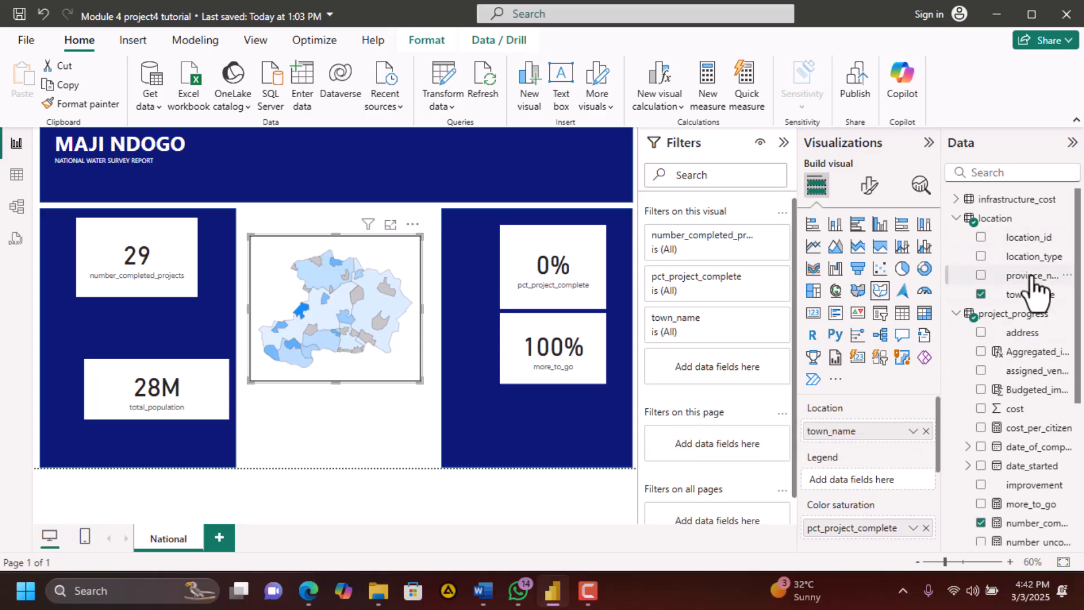
Replace town_name as the map's location with the town field from project_progress
{"action": "left_click", "coordinate": [925, 430]}
{"action": "scroll", "coordinate": [997, 372], "scroll_direction": "down", "scroll_amount": 5}
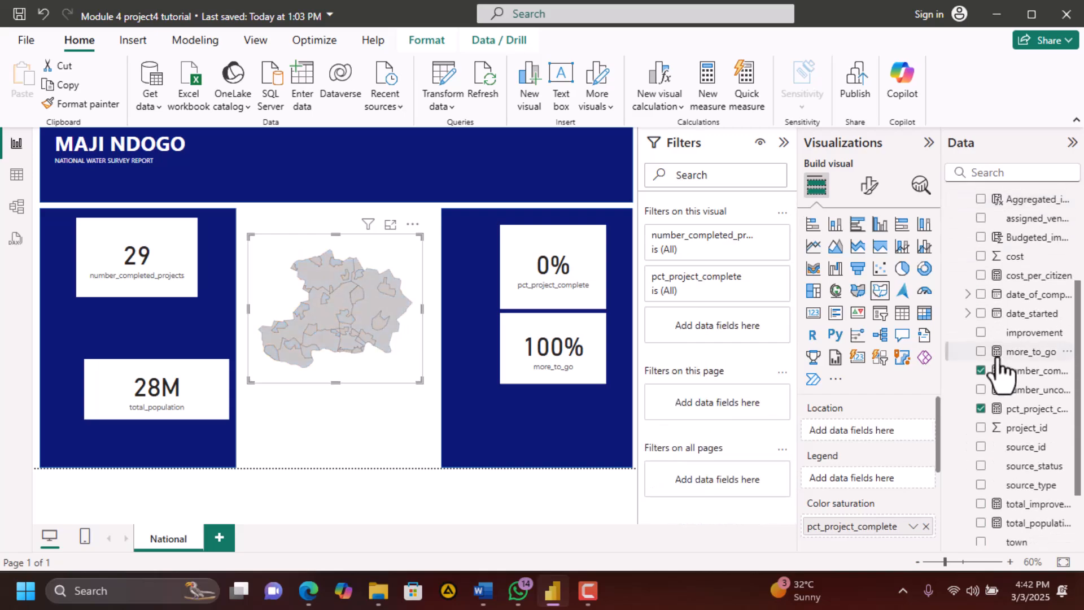
{"action": "left_click_drag", "start_coordinate": [1016, 460], "coordinate": [868, 433]}
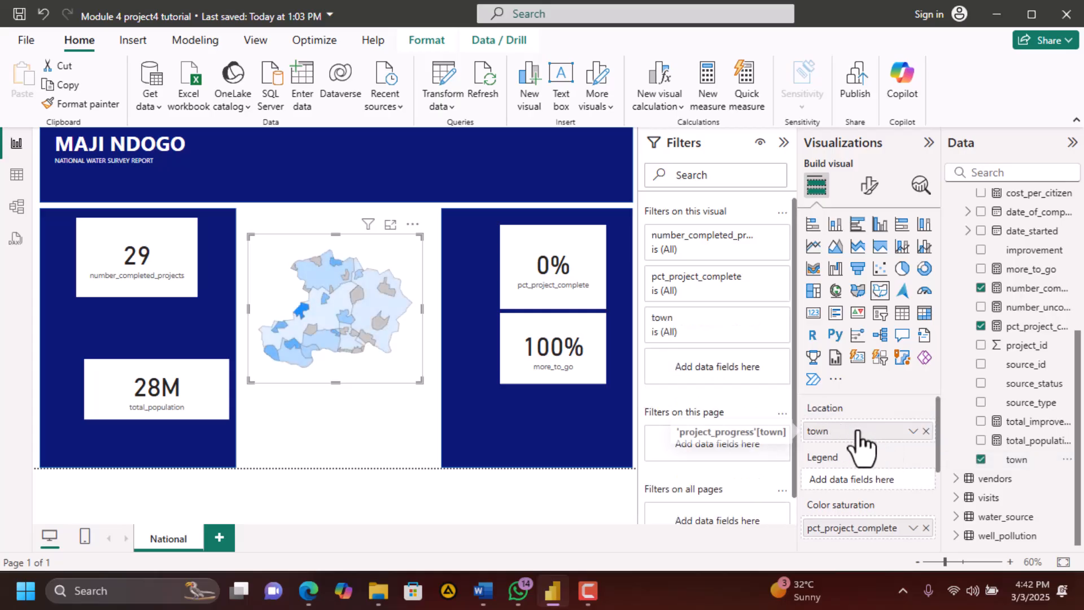
Select several towns on the map to check the total_population card for each, clear the selection, and reselect the map
{"action": "left_click", "coordinate": [395, 308]}
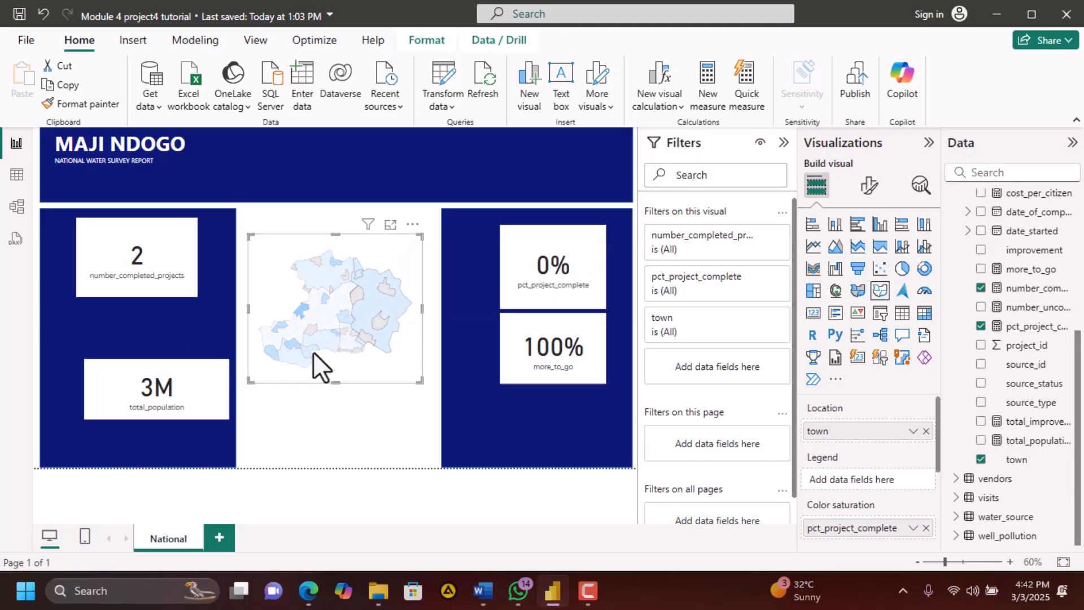
{"action": "left_click", "coordinate": [327, 338]}
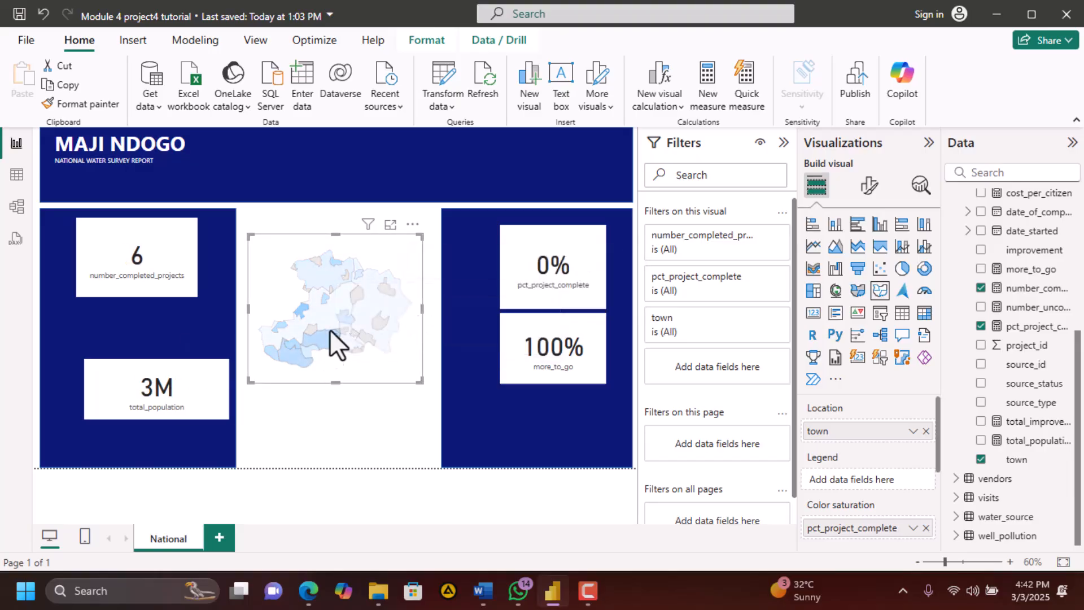
{"action": "left_click", "coordinate": [323, 307]}
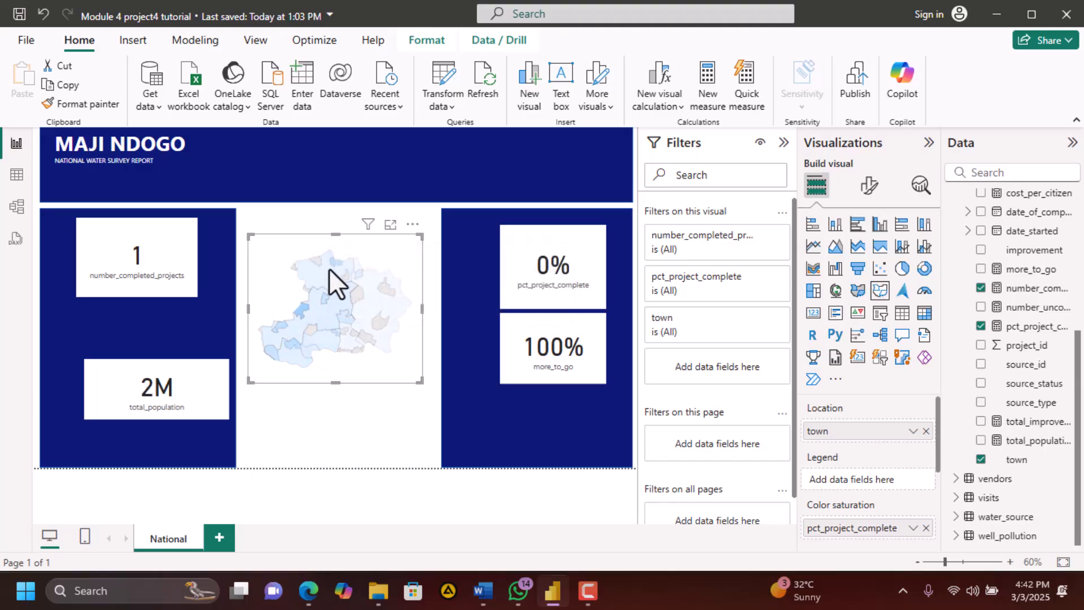
{"action": "left_click", "coordinate": [309, 266]}
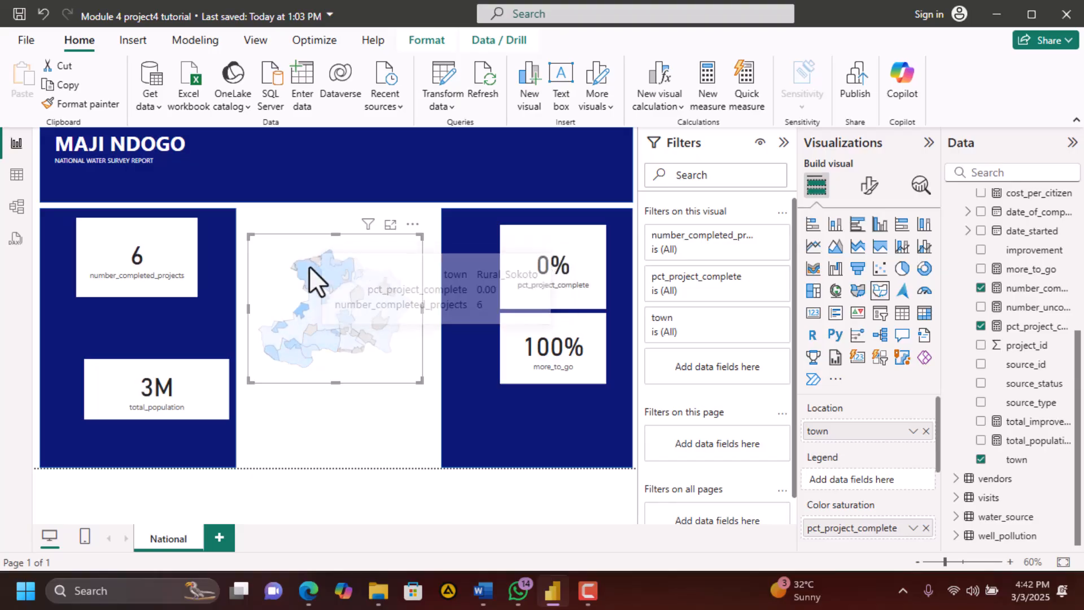
{"action": "left_click", "coordinate": [384, 428]}
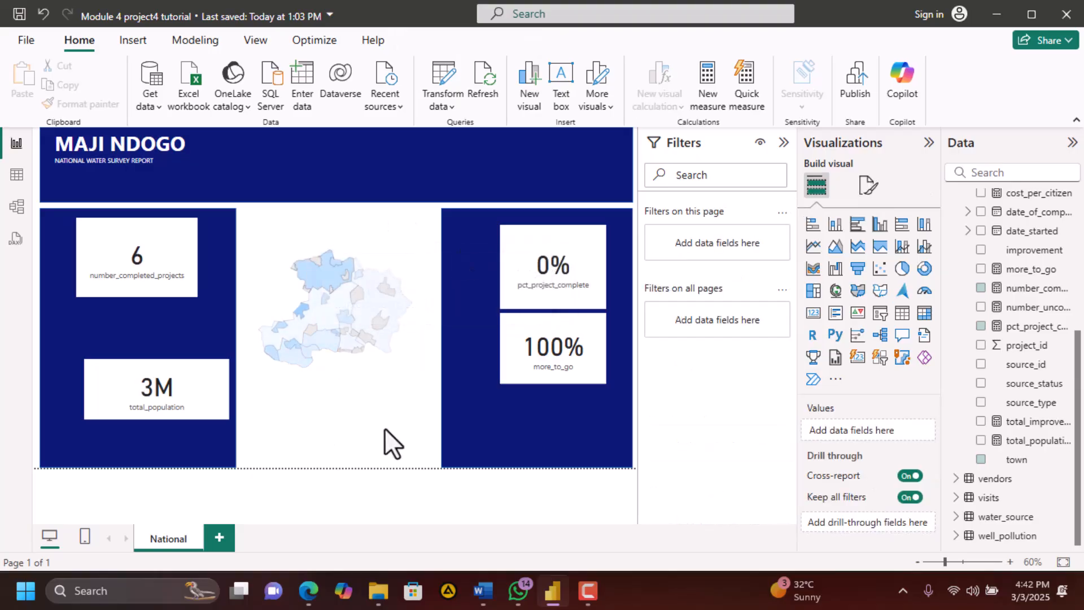
{"action": "left_click", "coordinate": [418, 317]}
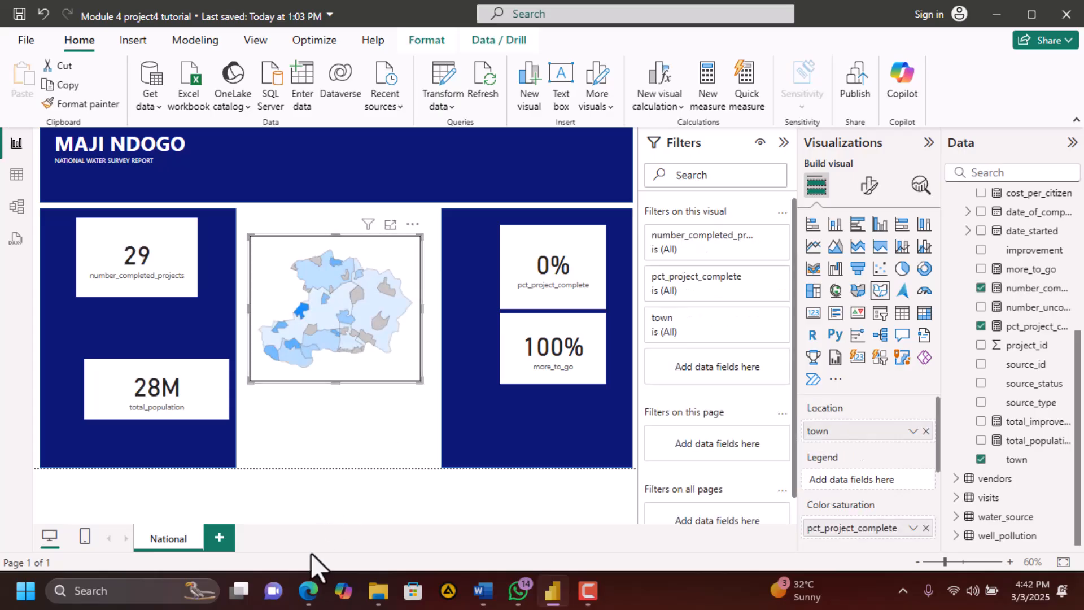
Switch to Part_4.pdf in the browser and copy the complete population_with_basic_access DAX formula from page 18
{"action": "left_click", "coordinate": [308, 591]}
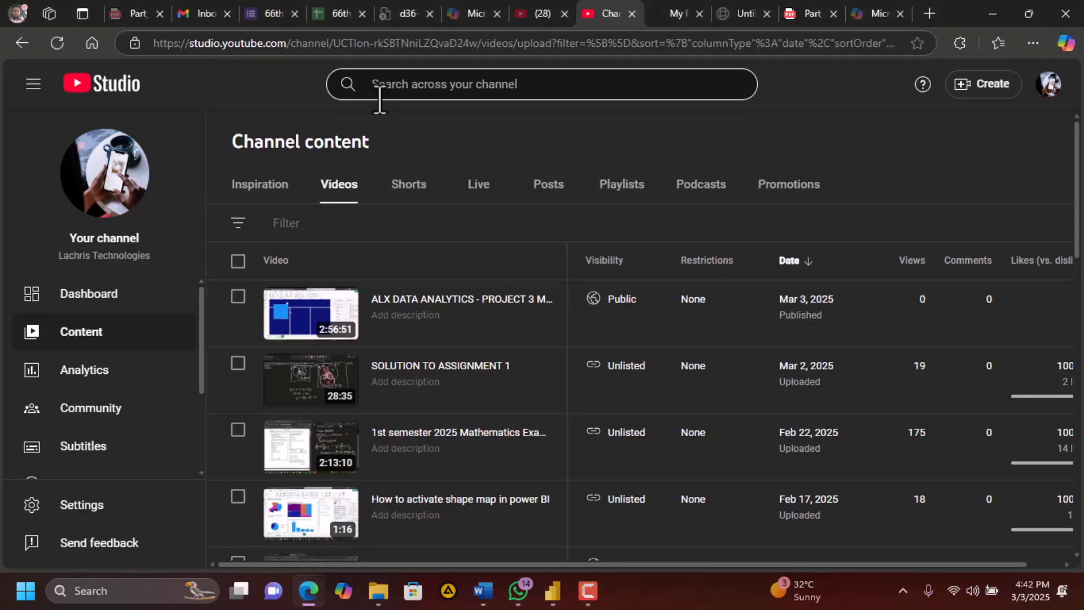
{"action": "left_click", "coordinate": [813, 6]}
{"action": "scroll", "coordinate": [483, 224], "scroll_direction": "up", "scroll_amount": 1}
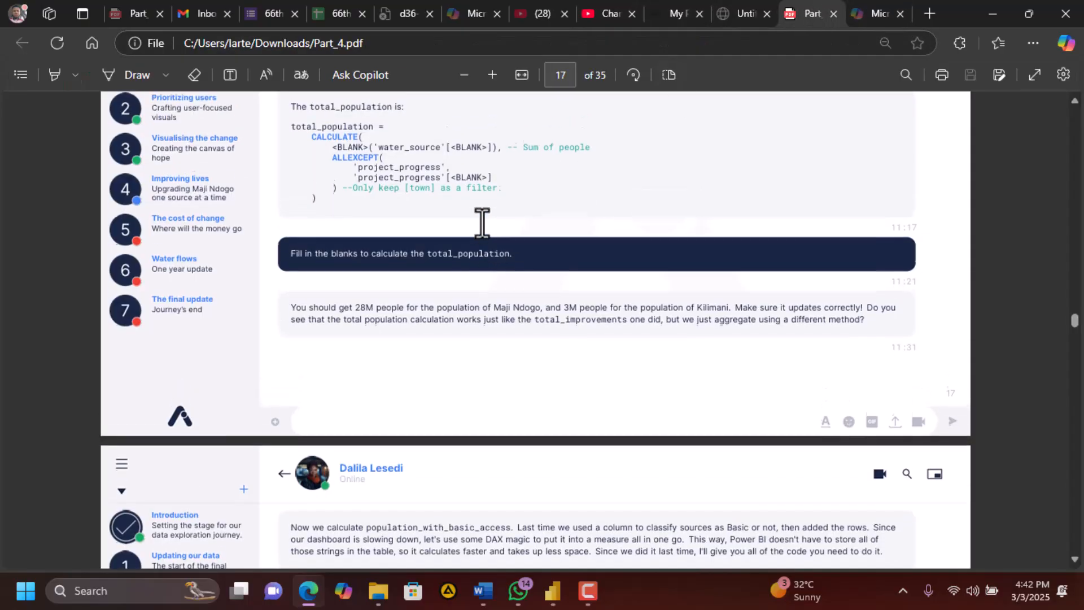
{"action": "scroll", "coordinate": [483, 224], "scroll_direction": "down", "scroll_amount": 1}
{"action": "scroll", "coordinate": [482, 224], "scroll_direction": "down", "scroll_amount": 3}
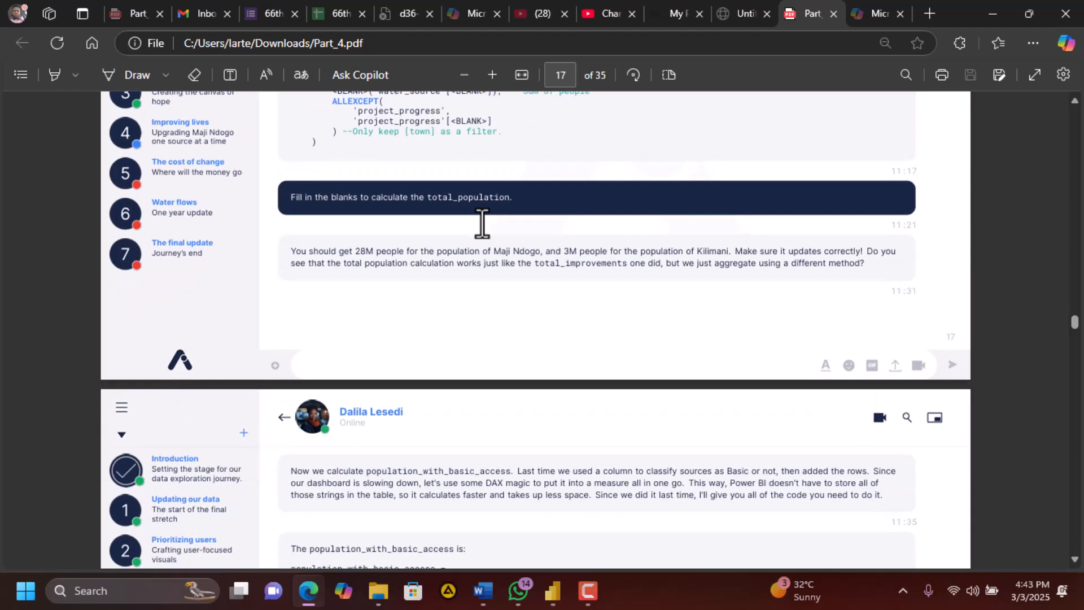
{"action": "scroll", "coordinate": [483, 225], "scroll_direction": "down", "scroll_amount": 4}
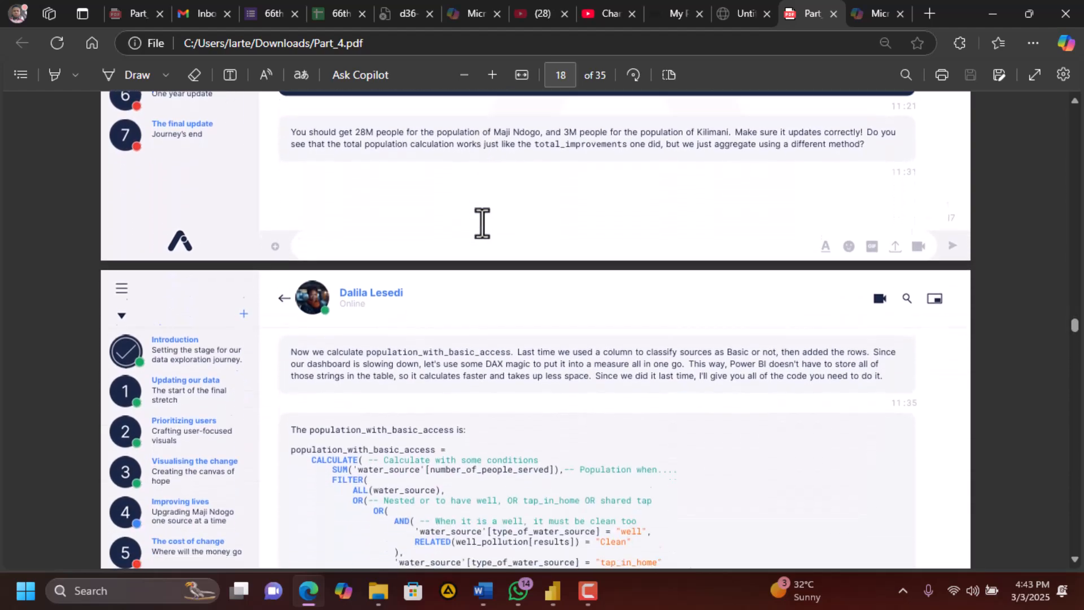
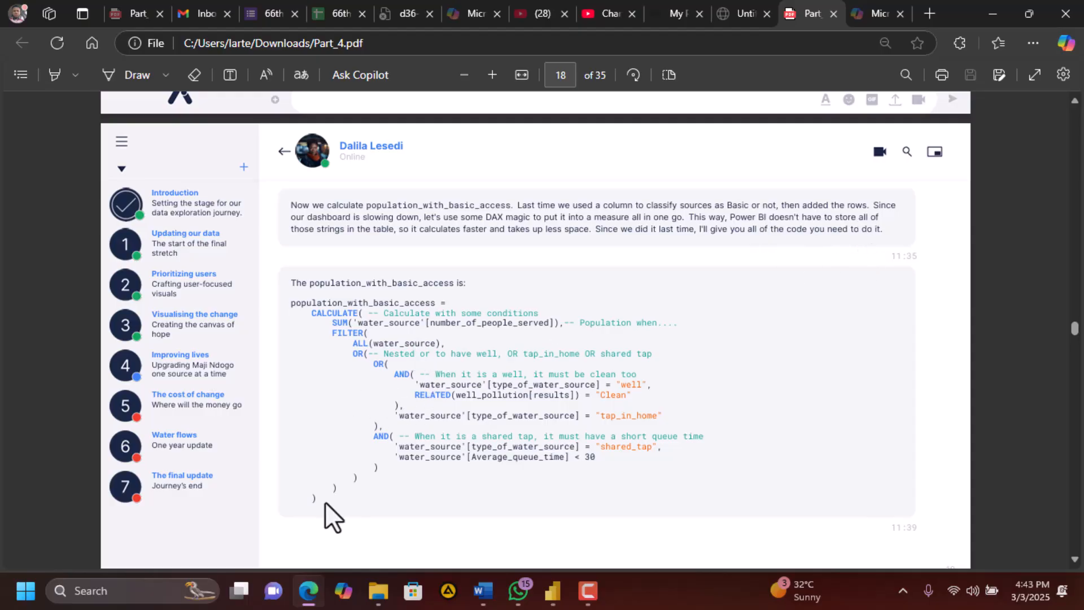
{"action": "left_click_drag", "start_coordinate": [314, 500], "coordinate": [295, 342]}
{"action": "key", "text": "ctrl+c"}
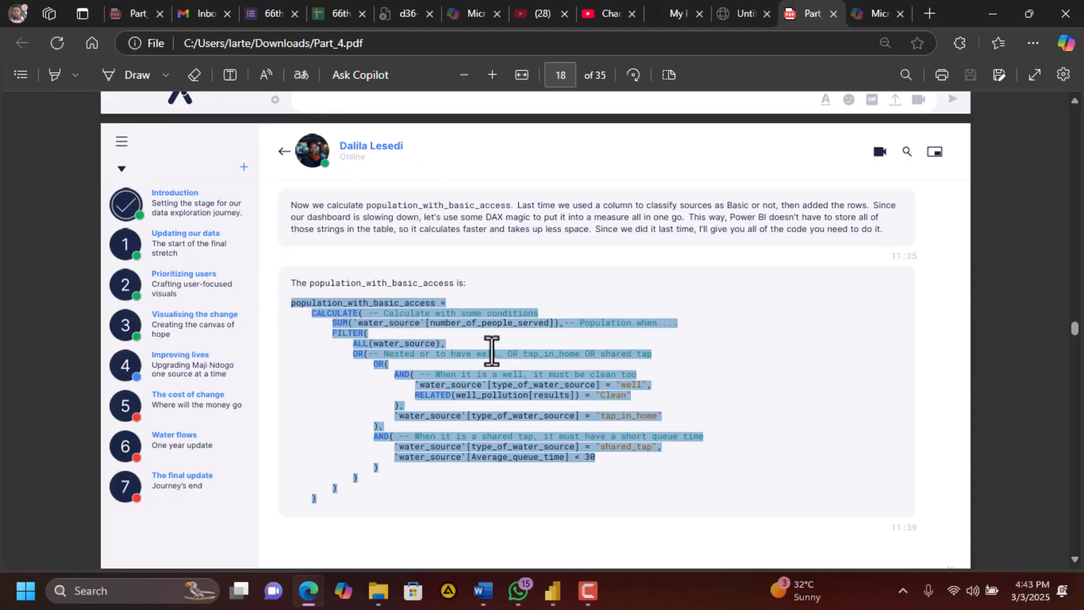
In Power BI, create a measure in the water_source table from the copied formula and delete its shared-tap queue time comment
{"action": "left_click", "coordinate": [553, 590]}
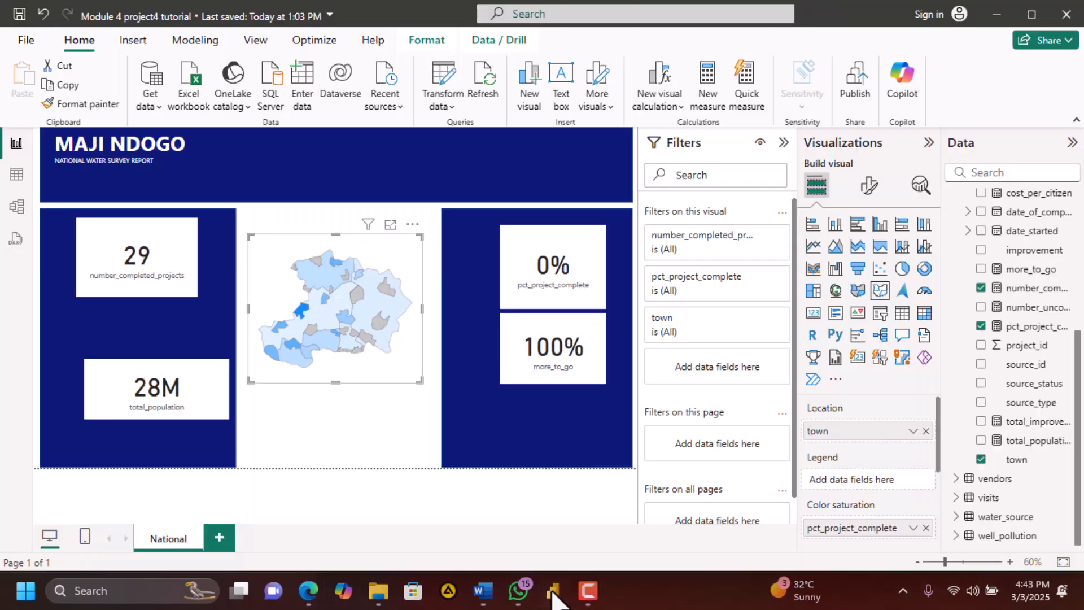
{"action": "left_click", "coordinate": [13, 185]}
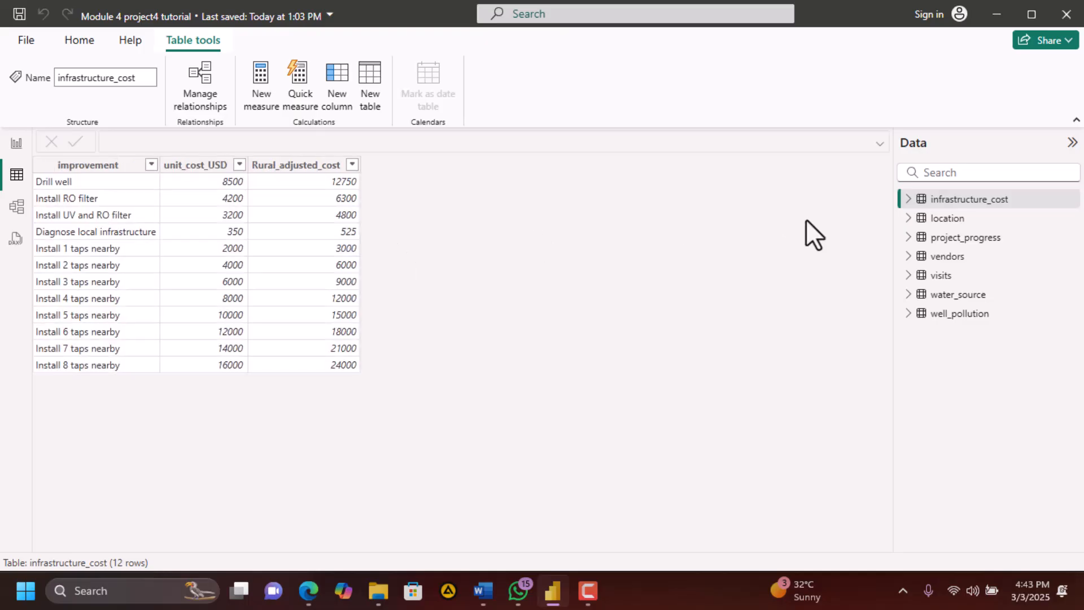
{"action": "left_click", "coordinate": [962, 242]}
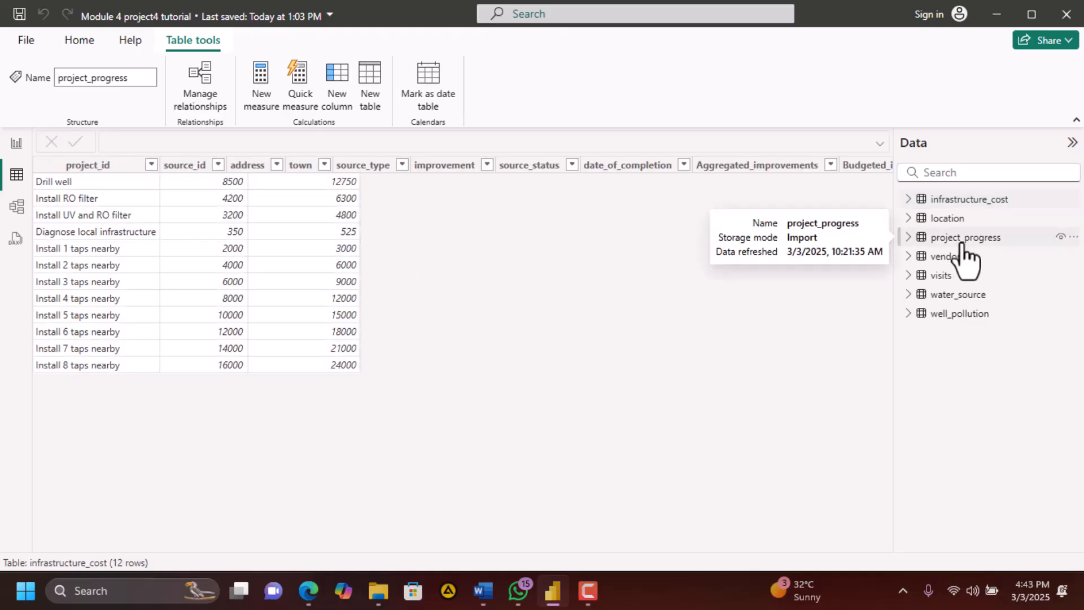
{"action": "left_click", "coordinate": [954, 294]}
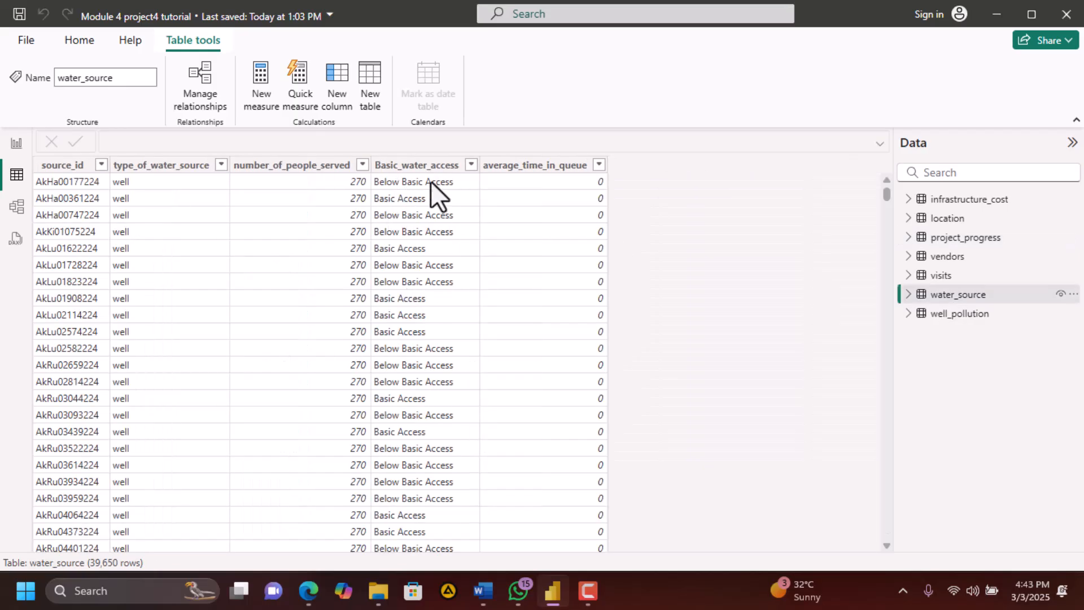
{"action": "left_click", "coordinate": [908, 294]}
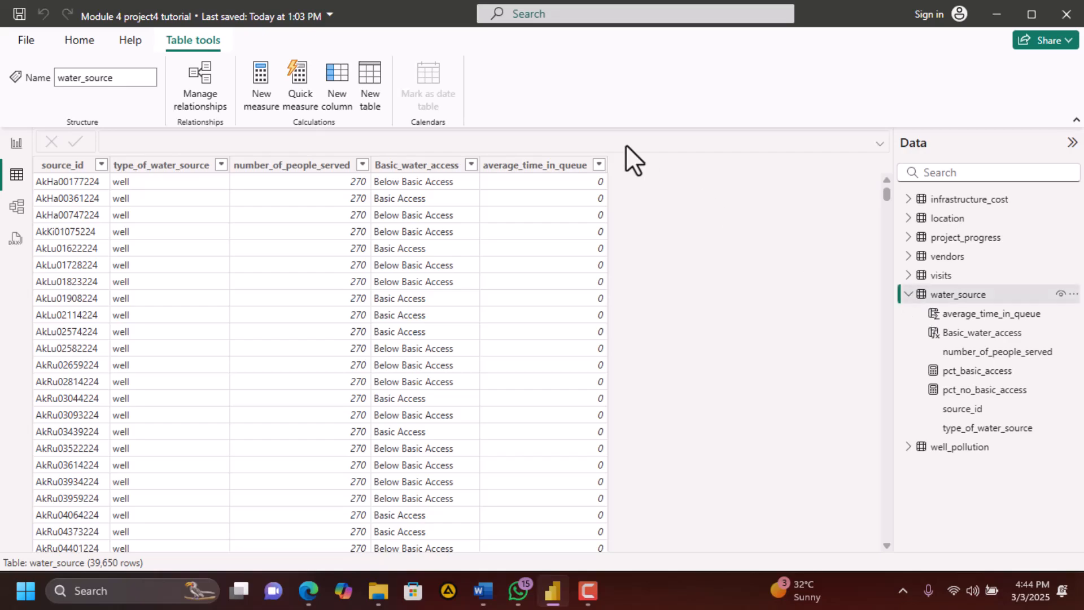
{"action": "left_click", "coordinate": [261, 105]}
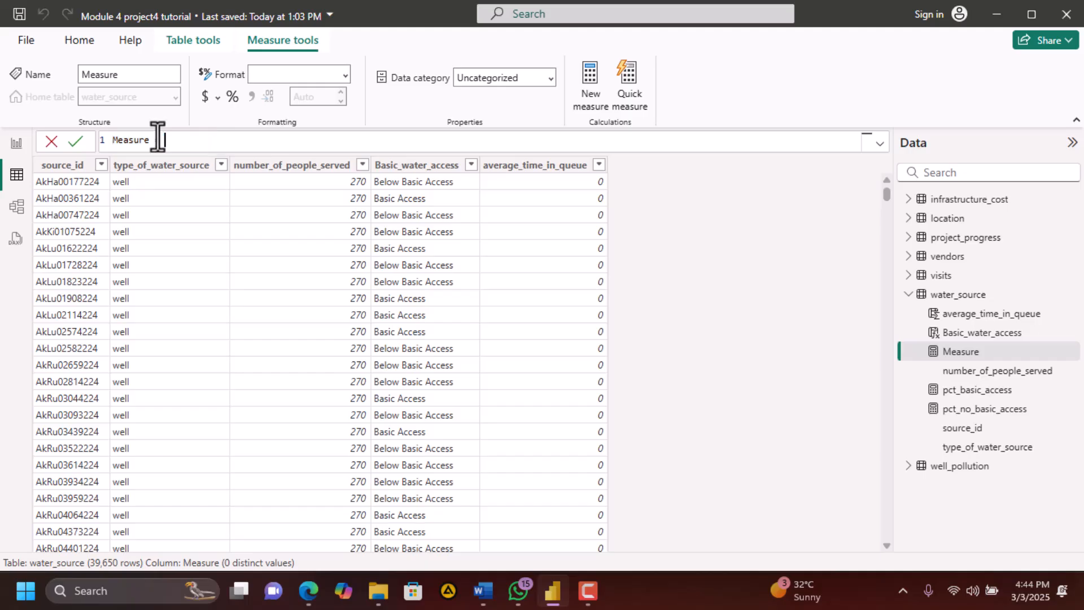
{"action": "key", "text": "ctrl+v"}
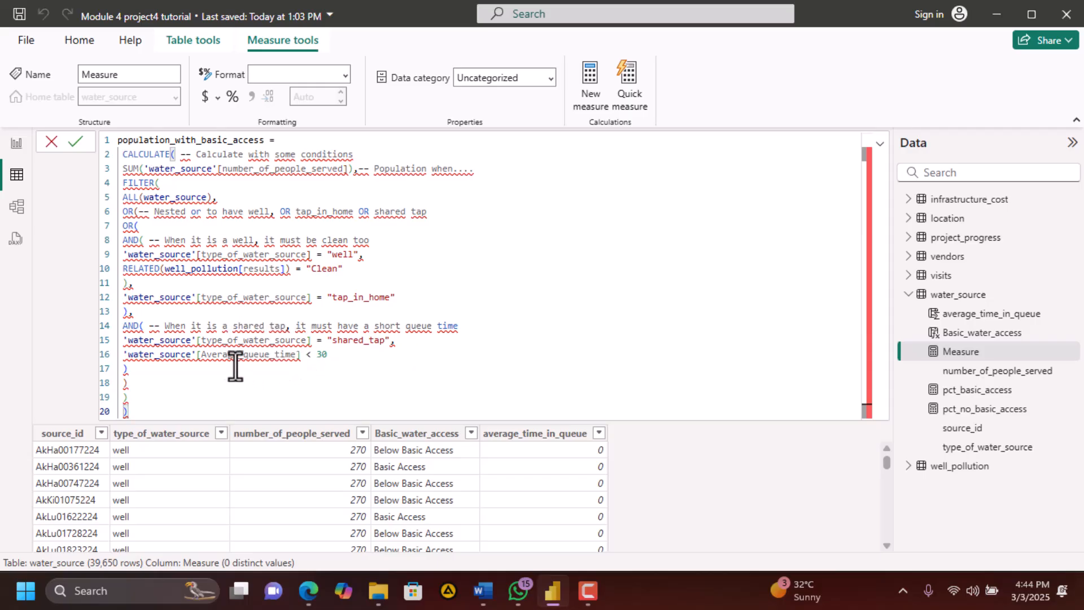
{"action": "left_click_drag", "start_coordinate": [148, 326], "coordinate": [459, 327]}
{"action": "key", "text": "BackSpace"}
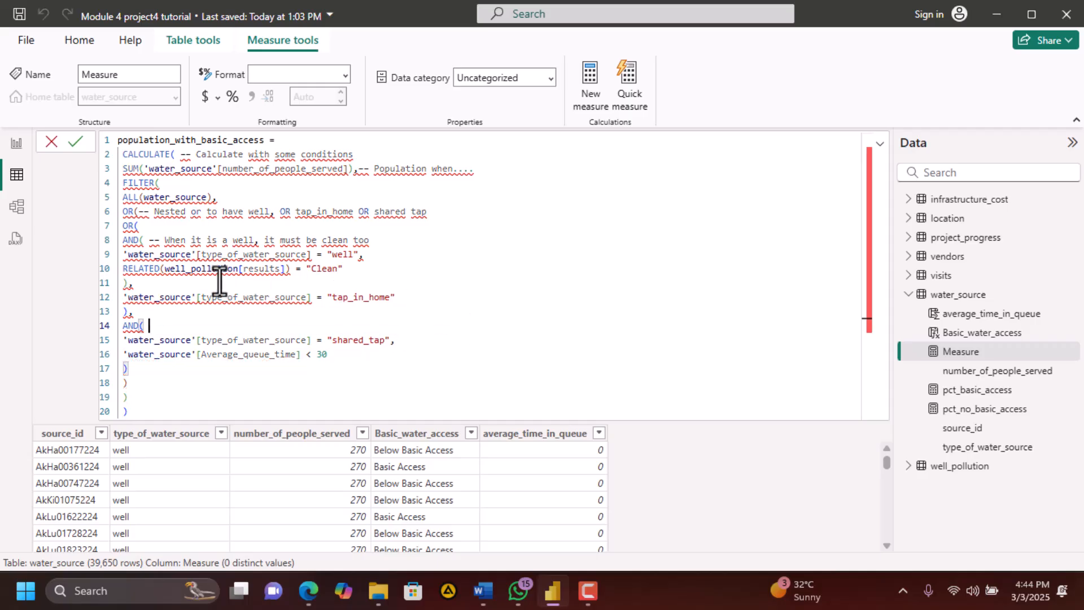
{"action": "mouse_move", "coordinate": [162, 251]}
{"action": "left_click_drag", "start_coordinate": [357, 170], "coordinate": [477, 179]}
{"action": "key", "text": "BackSpace"}
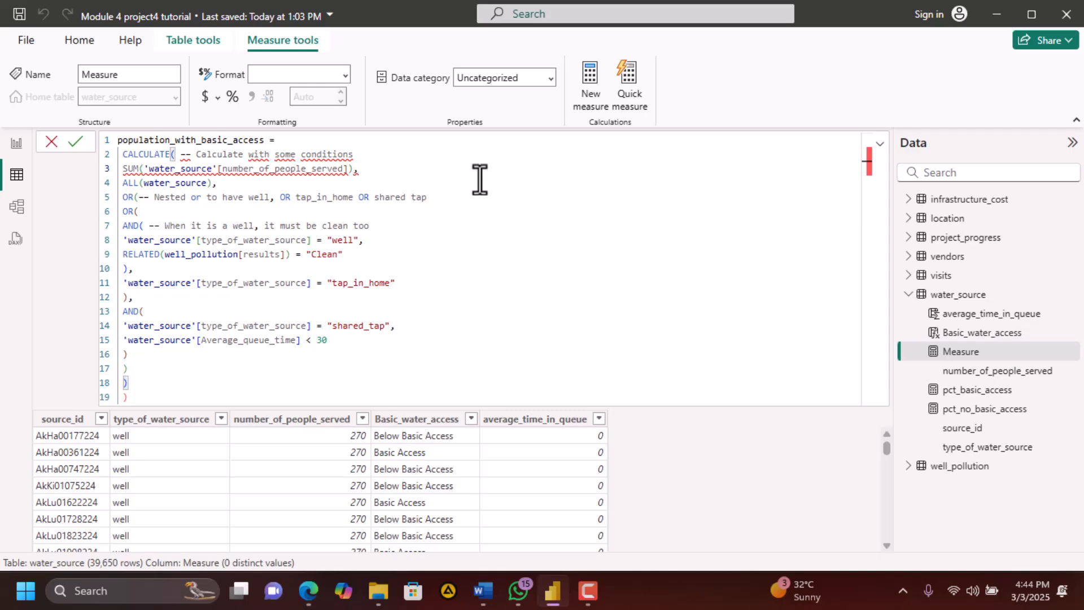
{"action": "key", "text": "ctrl+z"}
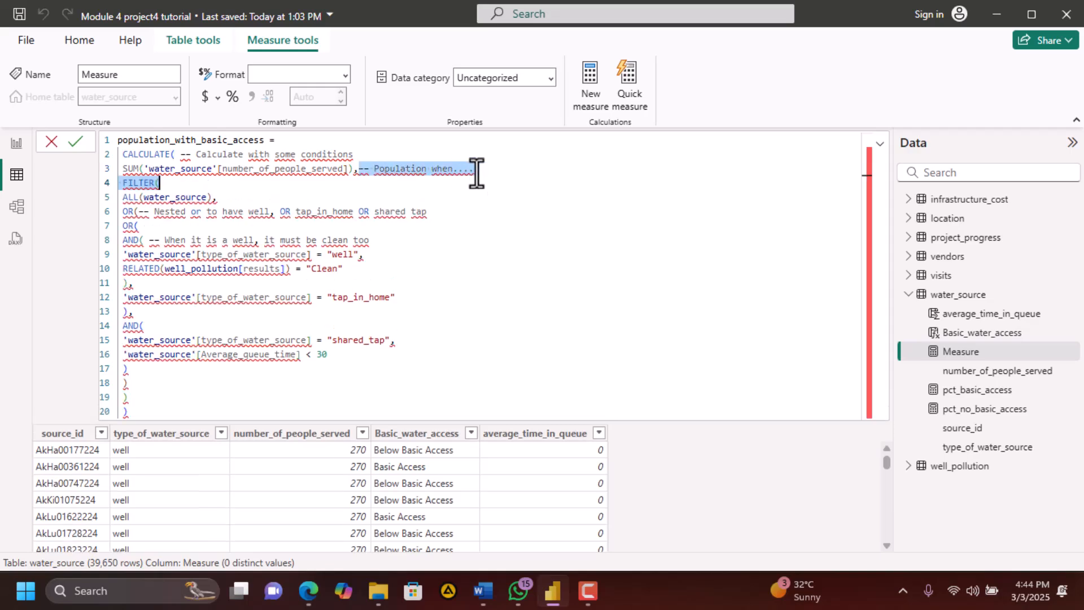
Delete the "Population when...." and "Calculate with some conditions" comments from the measure formula, keeping the FILTER( line
{"action": "left_click", "coordinate": [476, 172]}
{"action": "left_click_drag", "start_coordinate": [476, 171], "coordinate": [362, 173]}
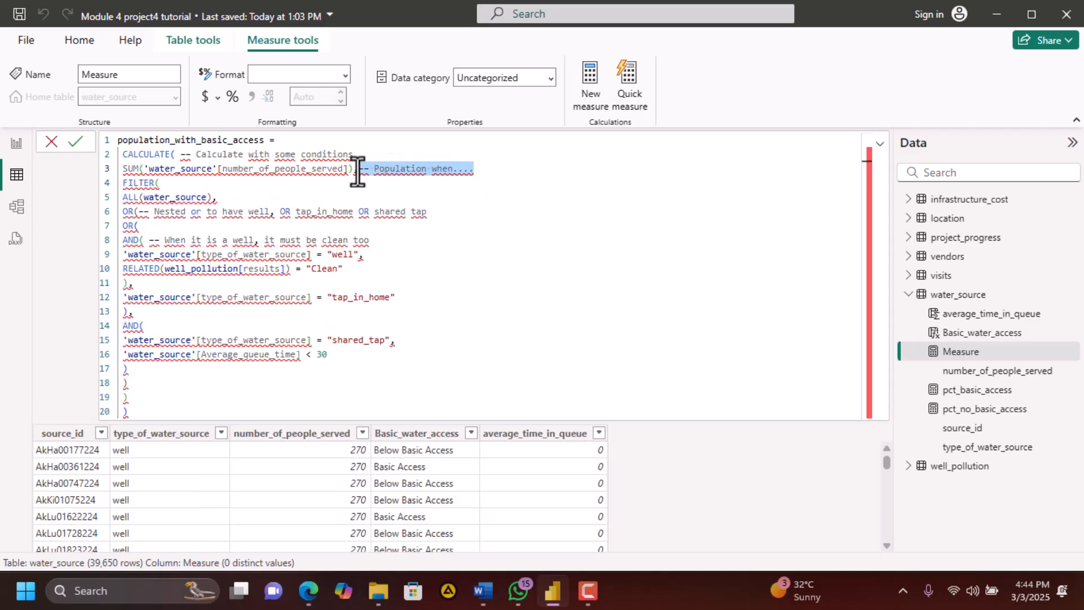
{"action": "key", "text": "BackSpace"}
{"action": "left_click_drag", "start_coordinate": [370, 158], "coordinate": [186, 162]}
{"action": "key", "text": "BackSpace"}
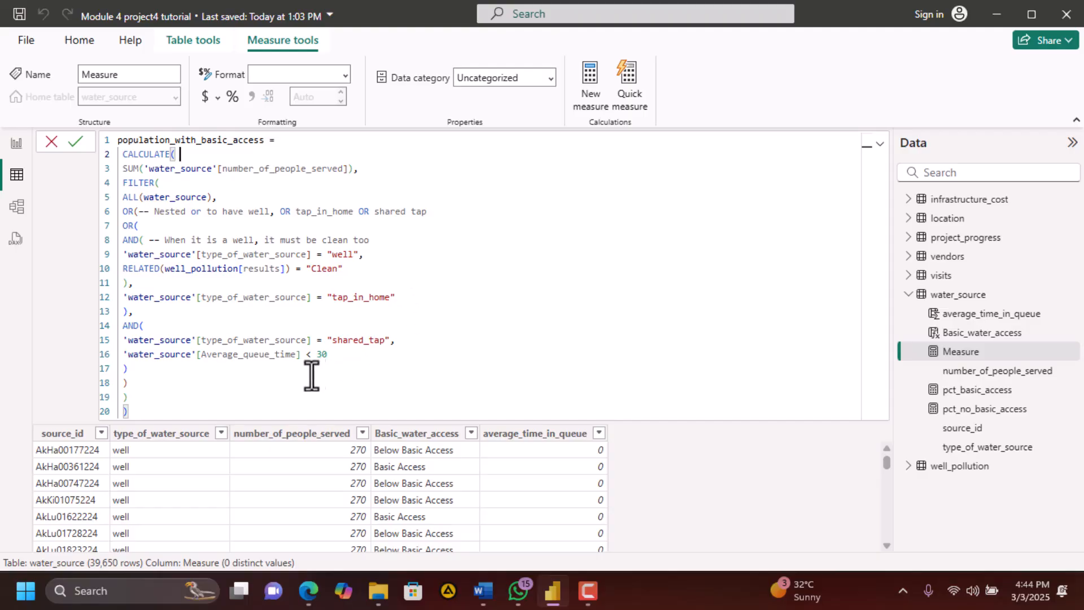
Delete the comments following the outer OR( and the first AND( in the measure formula
{"action": "left_click", "coordinate": [257, 341]}
{"action": "left_click", "coordinate": [379, 297]}
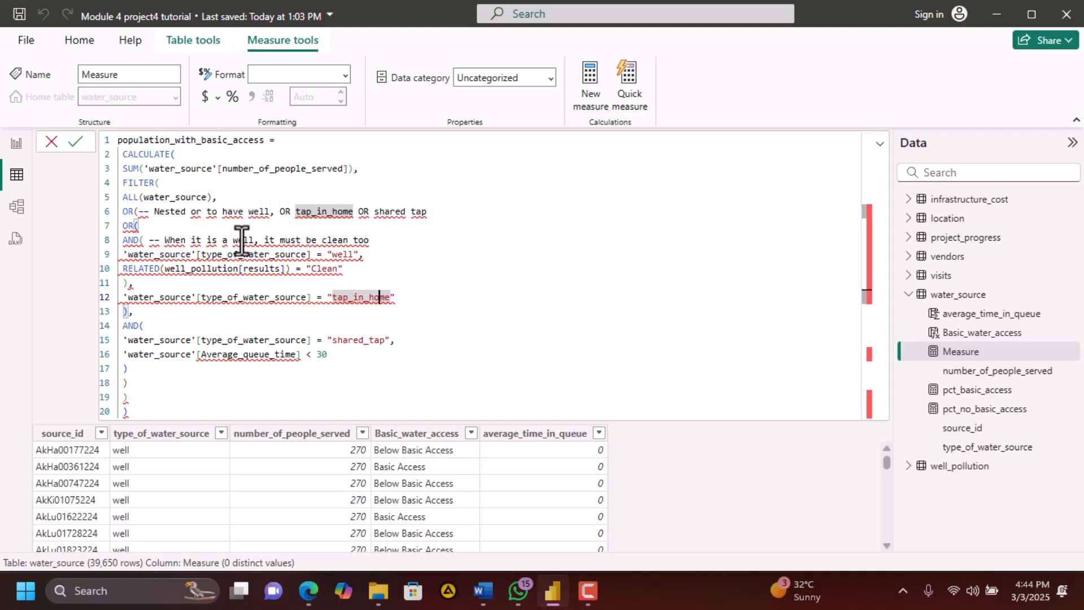
{"action": "left_click_drag", "start_coordinate": [443, 212], "coordinate": [138, 215]}
{"action": "key", "text": "BackSpace"}
{"action": "left_click", "coordinate": [372, 240]}
{"action": "left_click", "coordinate": [156, 240], "text": "shift"}
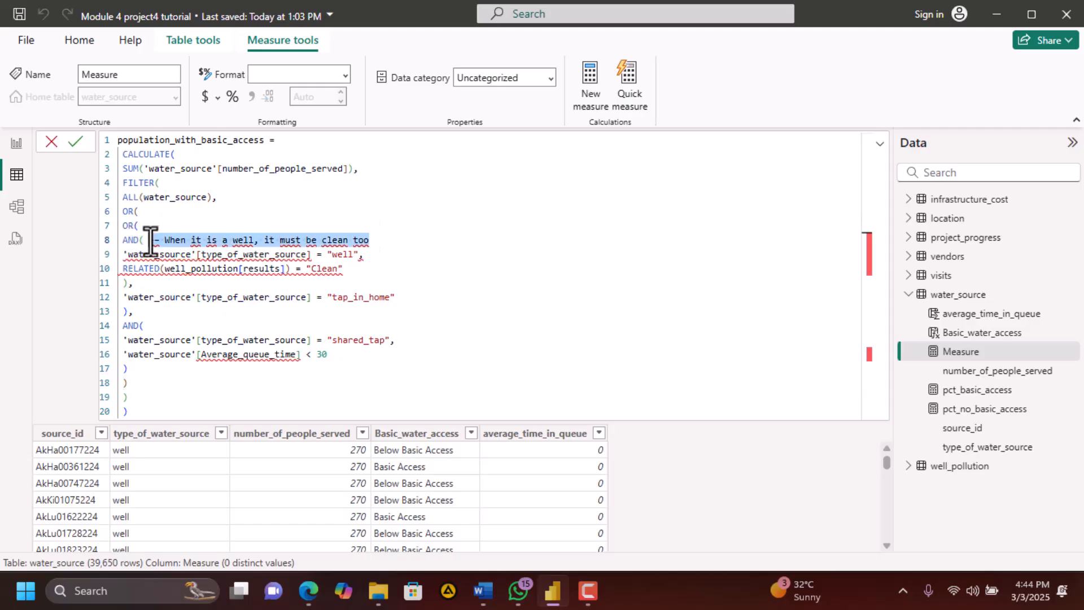
{"action": "key", "text": "BackSpace"}
{"action": "left_click", "coordinate": [283, 268]}
{"action": "left_click", "coordinate": [333, 355]}
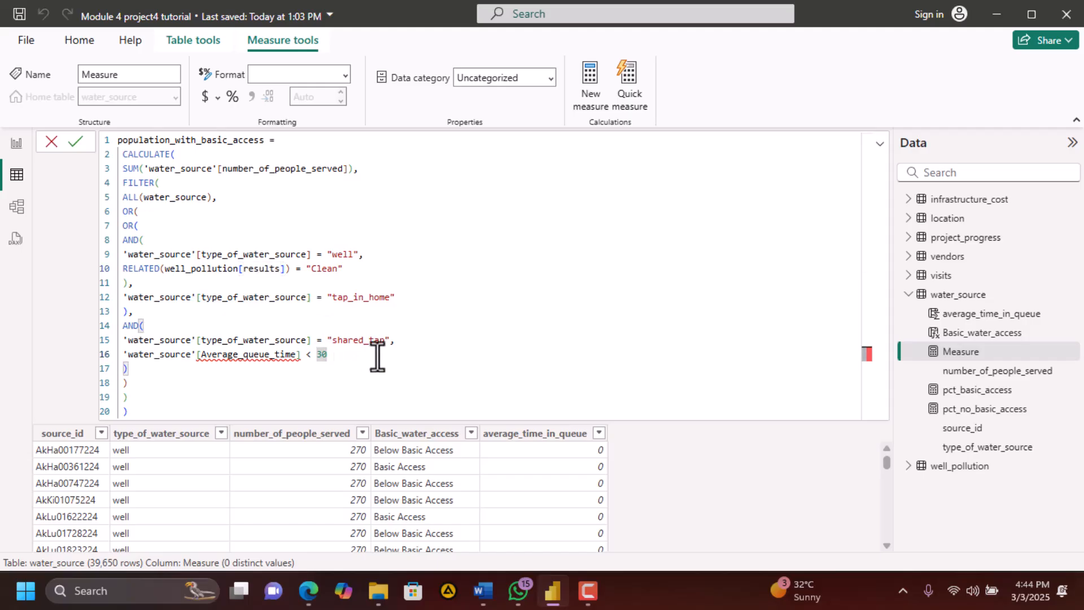
{"action": "left_click", "coordinate": [411, 341]}
Indent the SUM and FILTER lines one level inside CALCULATE
{"action": "left_click", "coordinate": [127, 169]}
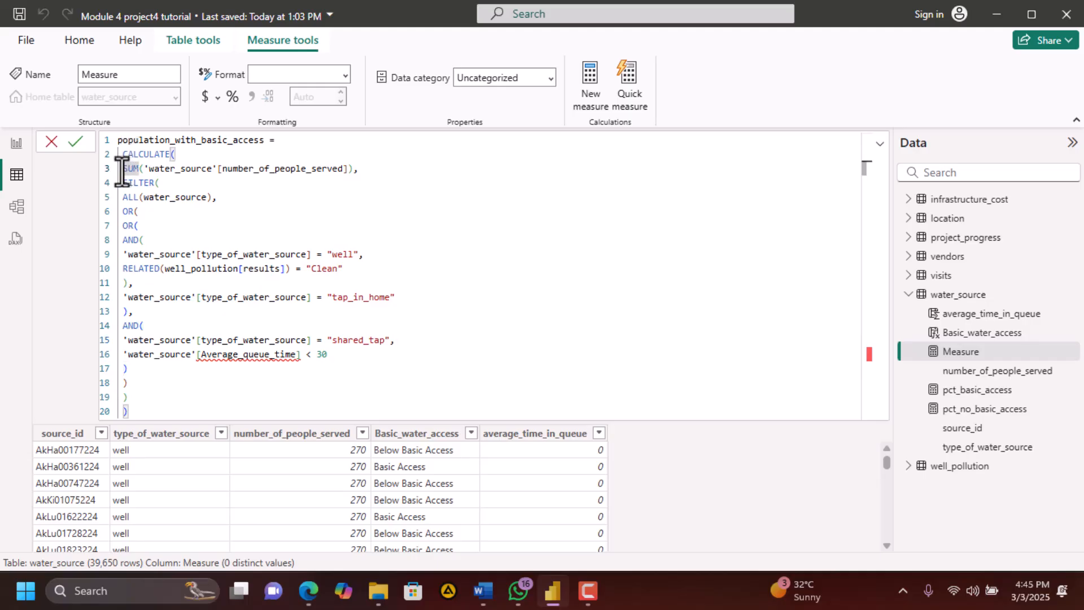
{"action": "key", "text": "Tab"}
{"action": "left_click", "coordinate": [122, 181]}
{"action": "key", "text": "Tab"}
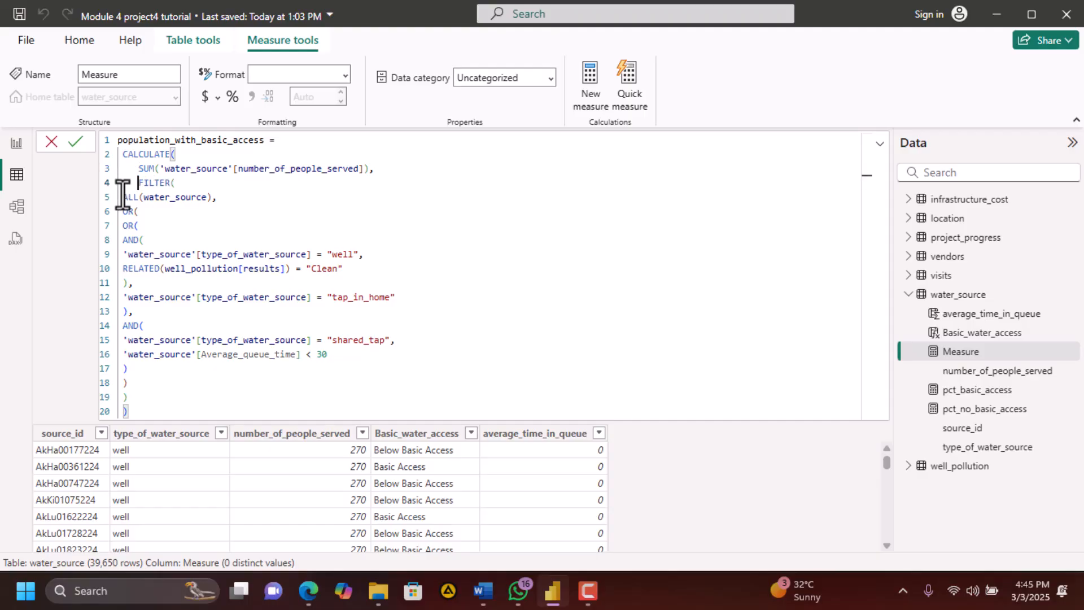
Indent the ALL(water_source) and outer OR( lines so both align one level inside FILTER
{"action": "left_click", "coordinate": [123, 197]}
{"action": "key", "text": "Tab"}
{"action": "key", "text": "Tab"}
{"action": "key", "text": "Tab"}
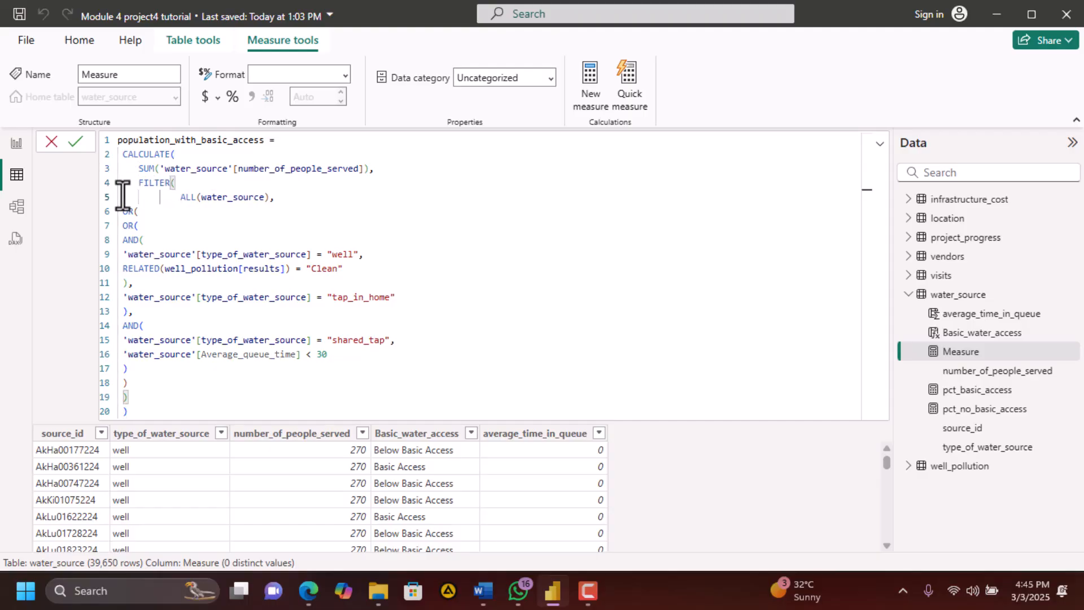
{"action": "left_click", "coordinate": [123, 211]}
{"action": "key", "text": "Tab"}
{"action": "key", "text": "Tab"}
{"action": "left_click", "coordinate": [123, 236]}
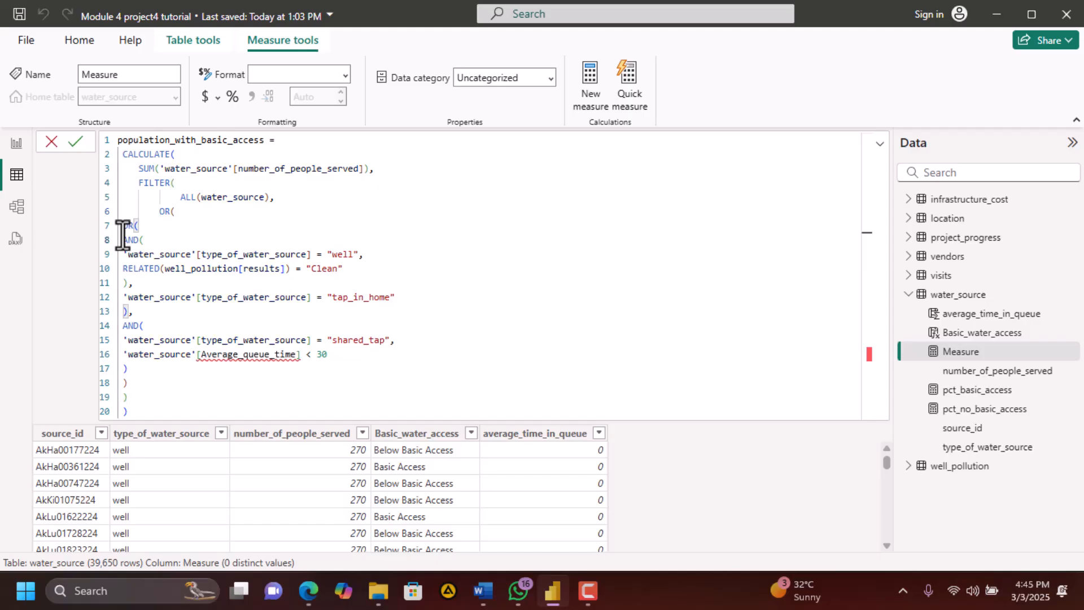
{"action": "left_click", "coordinate": [179, 197]}
{"action": "key", "text": "BackSpace"}
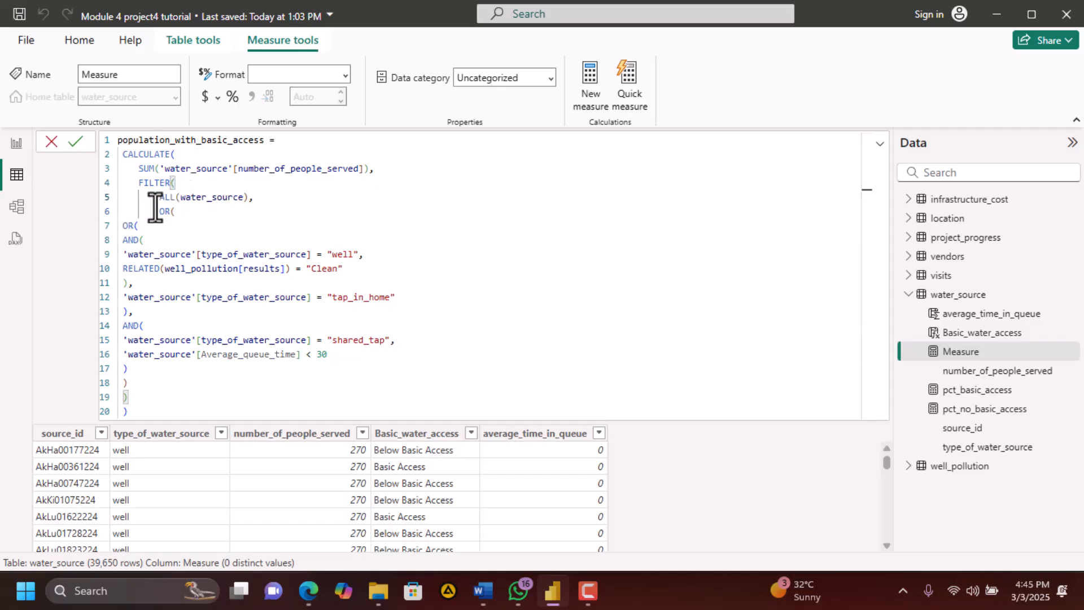
Indent the inner OR( line inside the outer OR, and nest the first AND( line inside the inner OR
{"action": "key", "text": "Down"}
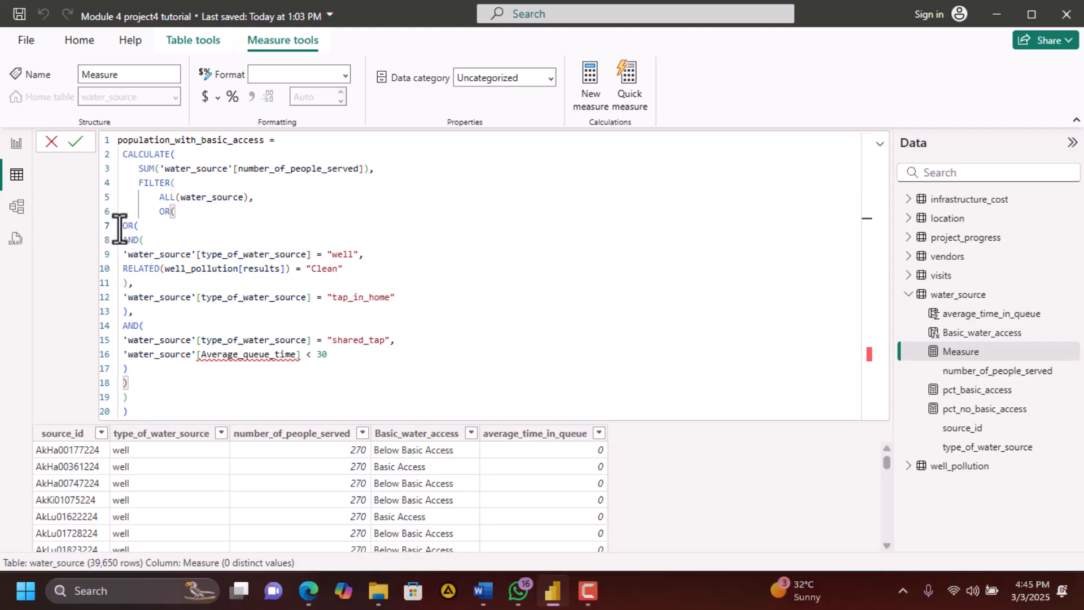
{"action": "key", "text": "Tab"}
{"action": "key", "text": "Tab"}
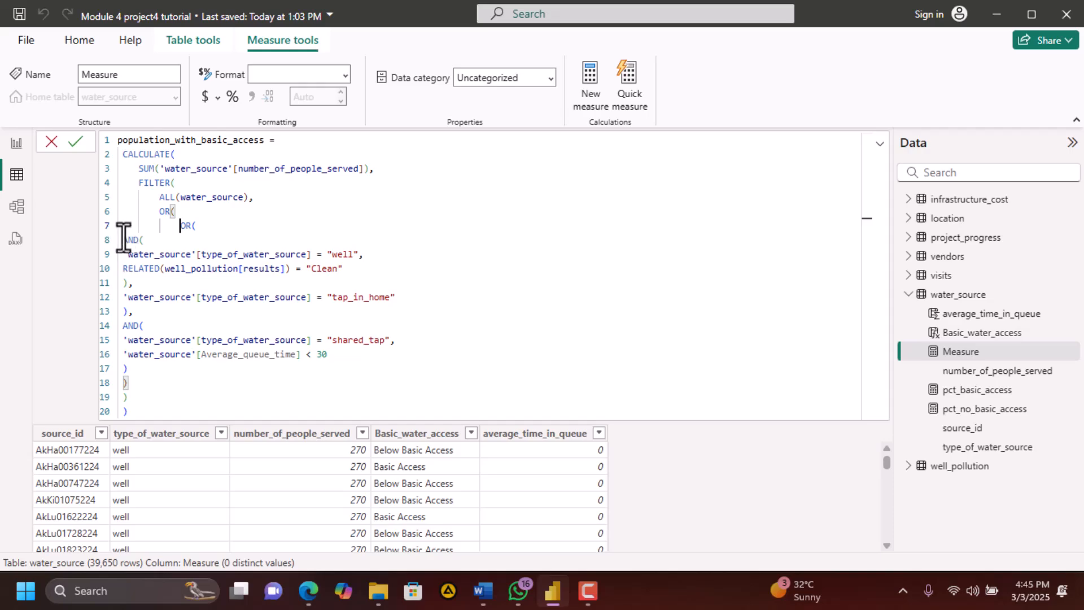
{"action": "left_click", "coordinate": [119, 239]}
{"action": "key", "text": "Tab"}
{"action": "key", "text": "Tab"}
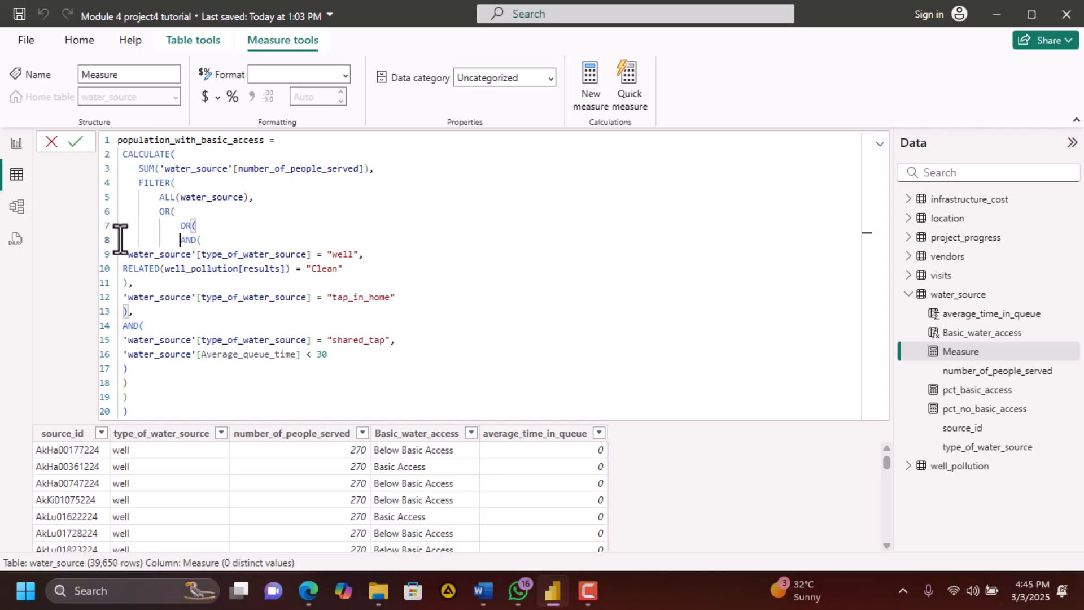
Indent the "well" source type condition and the RELATED(well_pollution[results]) = "Clean" condition one level inside the first AND
{"action": "left_click", "coordinate": [121, 254]}
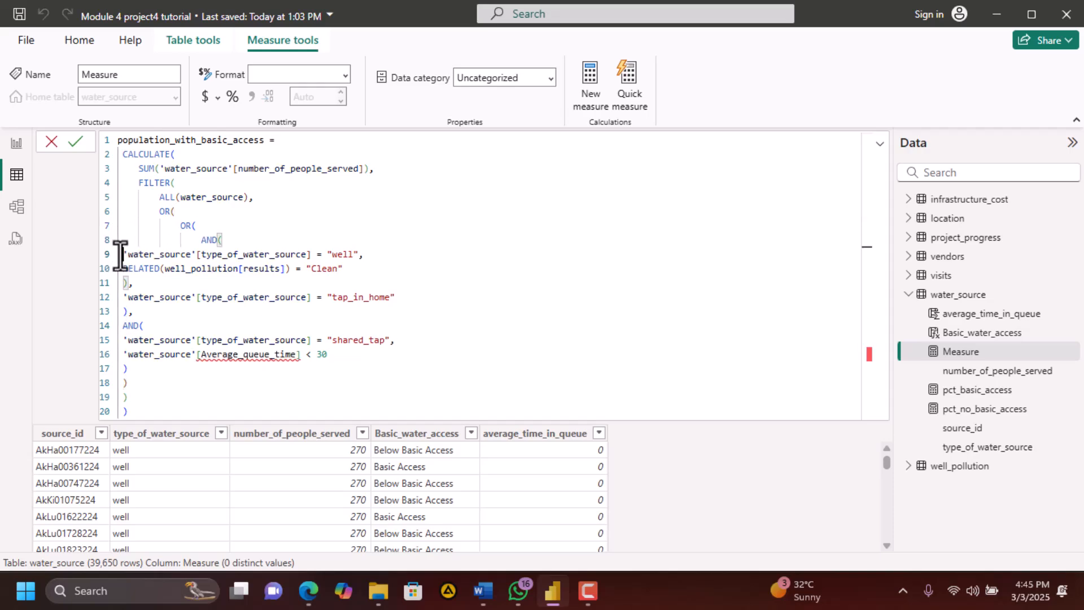
{"action": "key", "text": "Tab"}
{"action": "key", "text": "Tab"}
{"action": "key", "text": "Tab"}
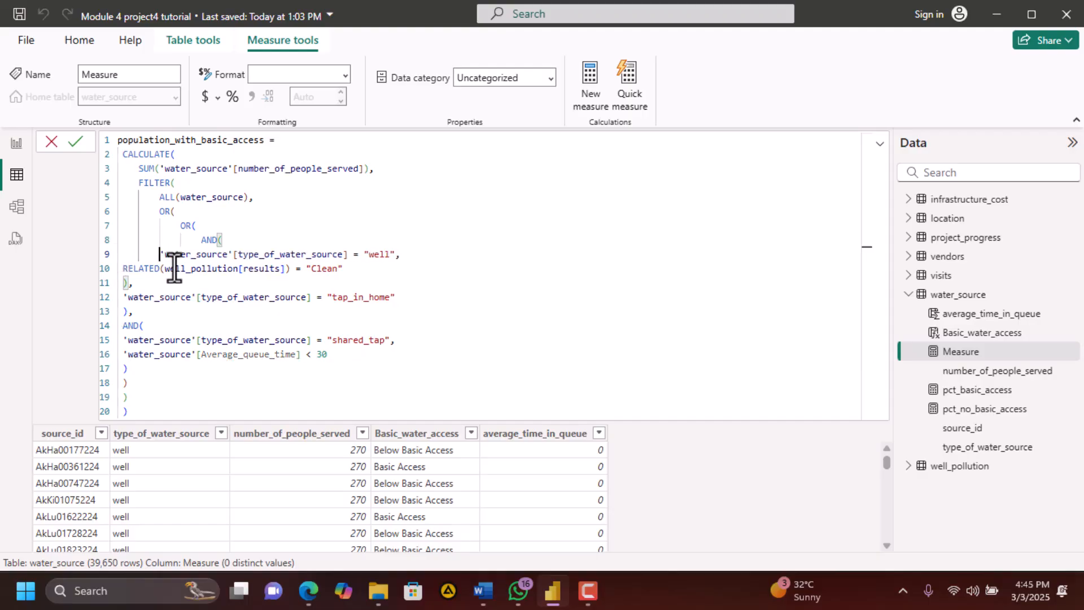
{"action": "key", "text": "Tab"}
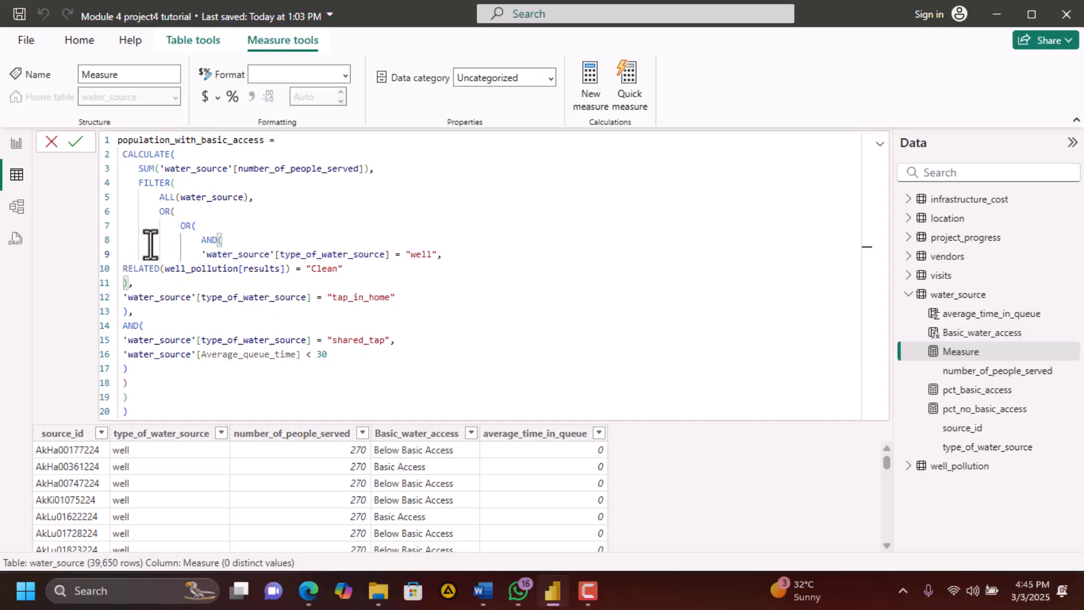
{"action": "double_click", "coordinate": [122, 268]}
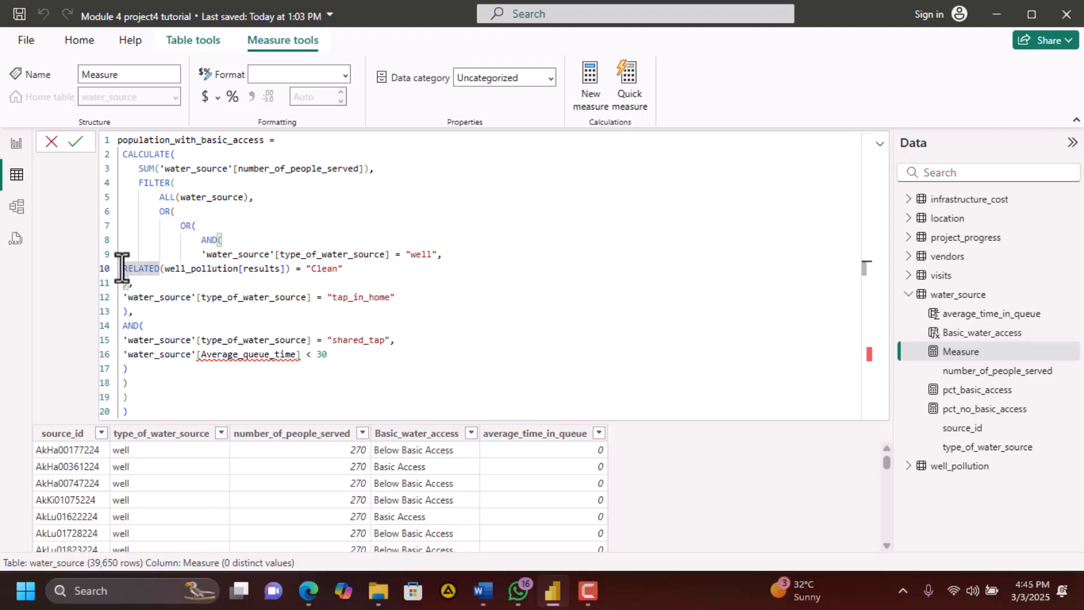
{"action": "left_click", "coordinate": [201, 254]}
{"action": "key", "text": "Tab"}
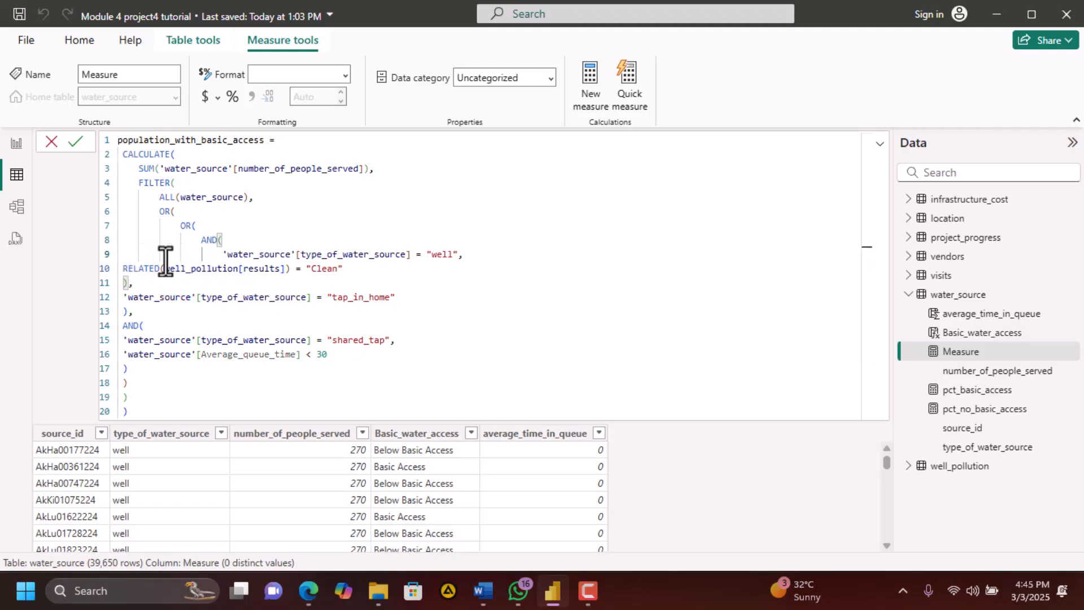
{"action": "key", "text": "Tab"}
{"action": "key", "text": "Tab"}
{"action": "key", "text": "Tab"}
{"action": "key", "text": "Tab"}
{"action": "key", "text": "Tab"}
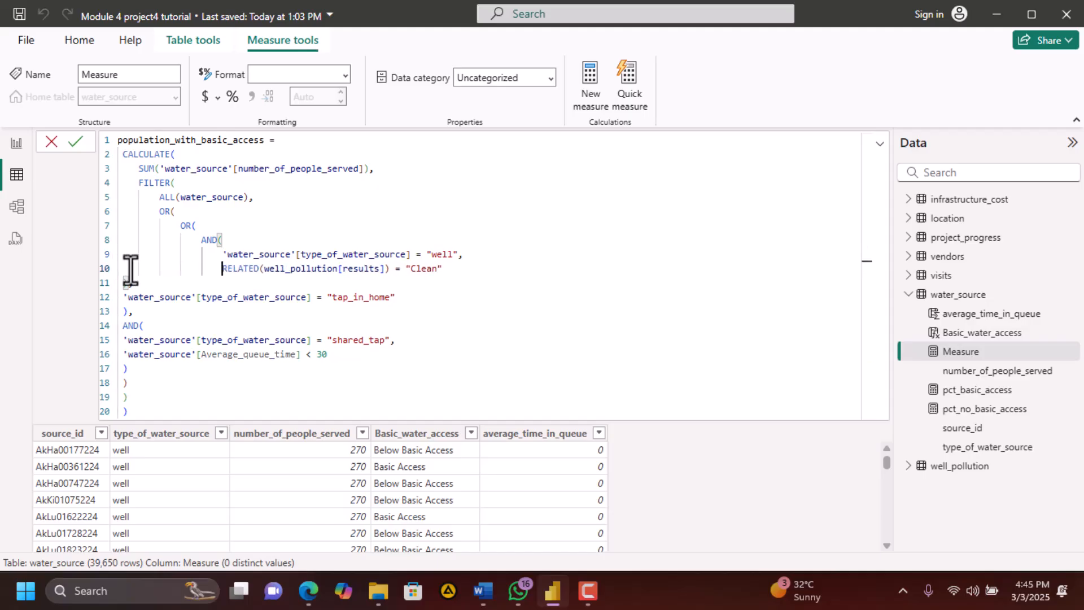
{"action": "key", "text": "Tab"}
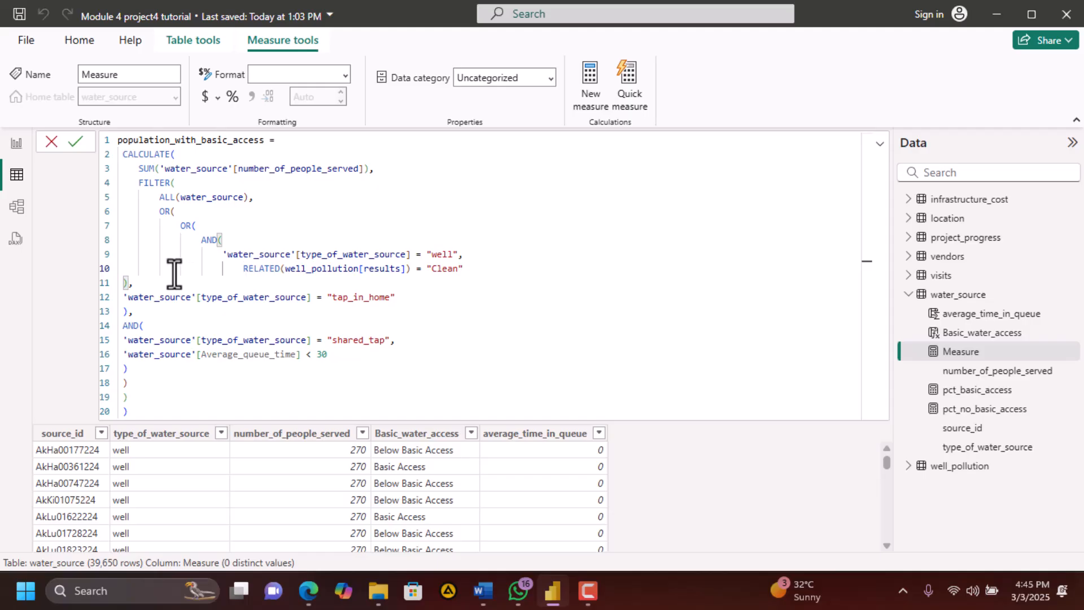
{"action": "key", "text": "shift+Tab"}
{"action": "left_click", "coordinate": [182, 324]}
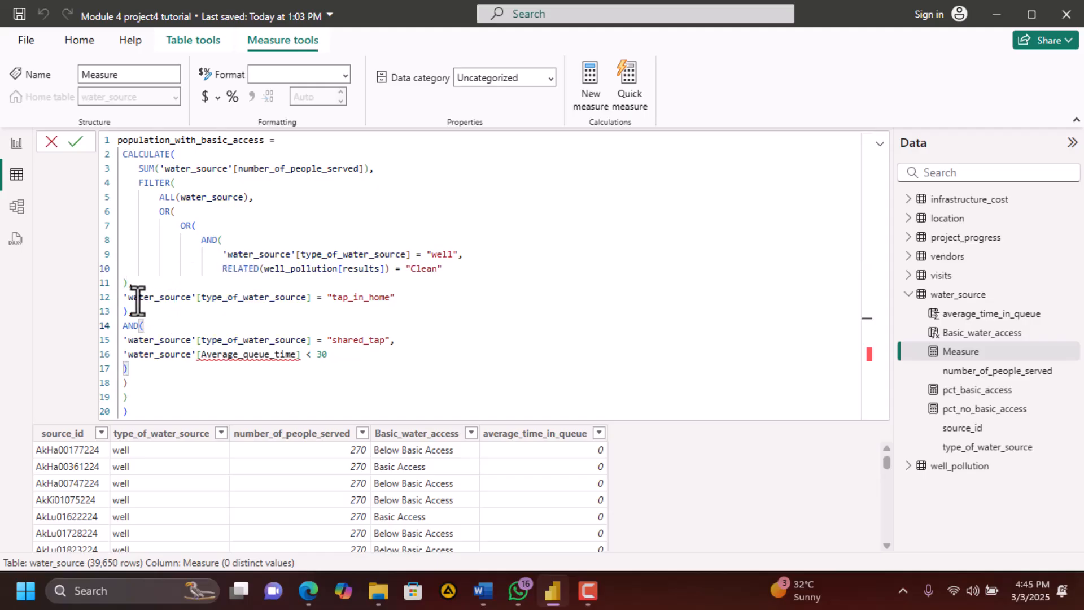
Align the closing parenthesis of the first AND with its AND( line
{"action": "left_click", "coordinate": [120, 283]}
{"action": "key", "text": "Tab"}
{"action": "key", "text": "Tab"}
{"action": "key", "text": "Tab"}
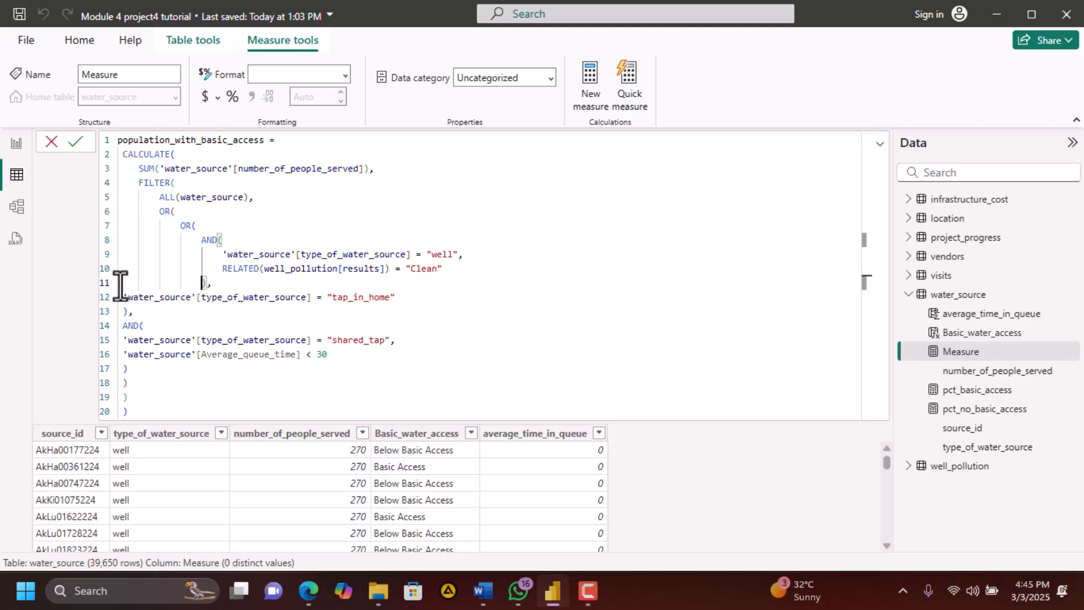
Indent the "tap_in_home" source type condition to the level of the inner OR( line
{"action": "left_click", "coordinate": [124, 307]}
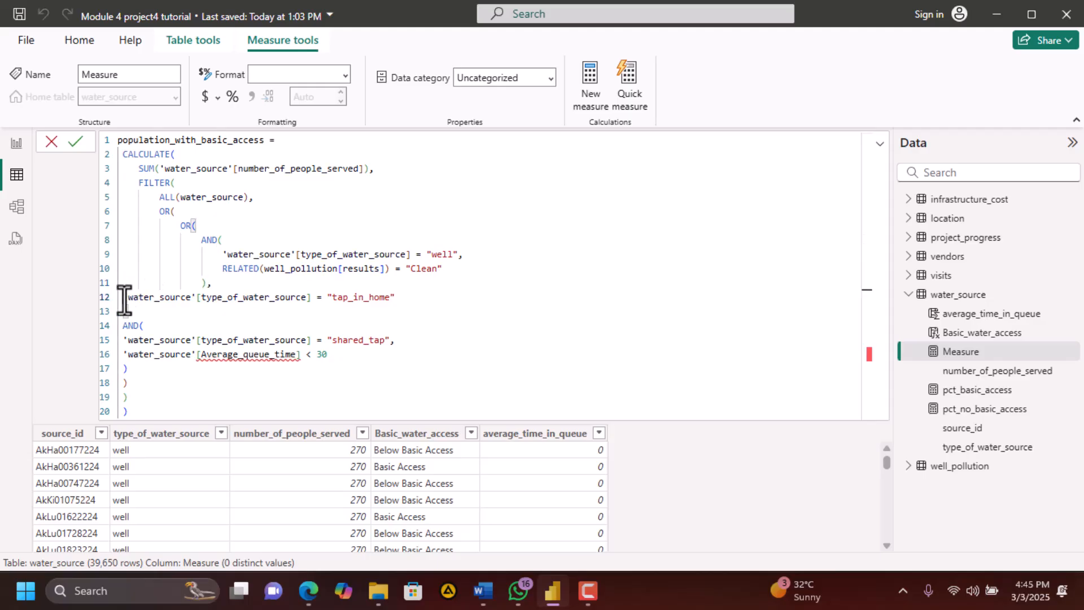
{"action": "left_click", "coordinate": [124, 299]}
{"action": "key", "text": "Tab"}
{"action": "key", "text": "Tab"}
{"action": "key", "text": "Tab"}
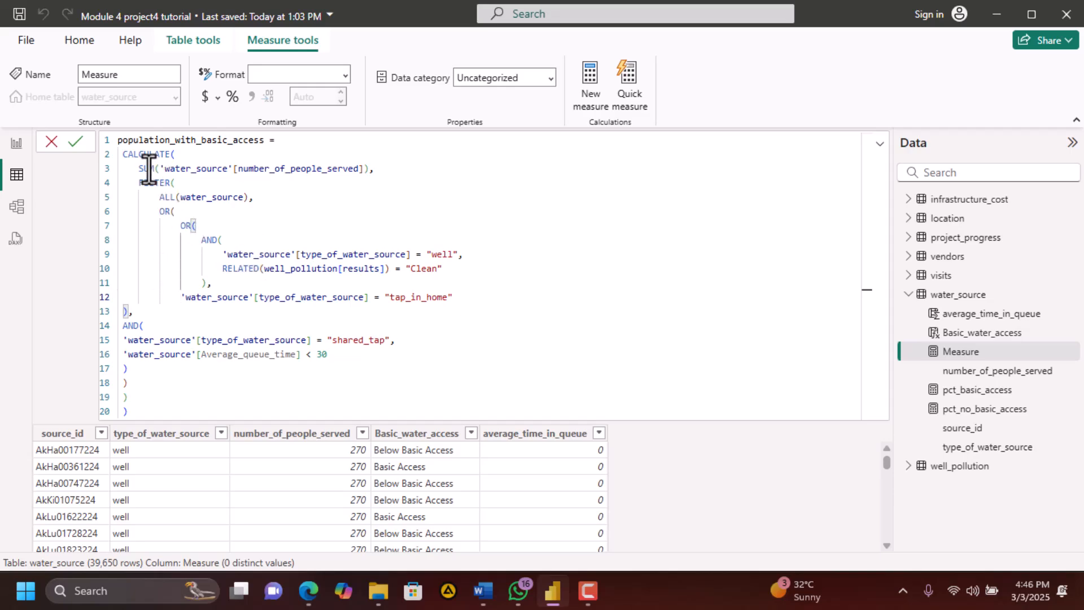
Align the closing parenthesis of the inner OR with its OR( line
{"action": "left_click_drag", "start_coordinate": [139, 168], "coordinate": [379, 170]}
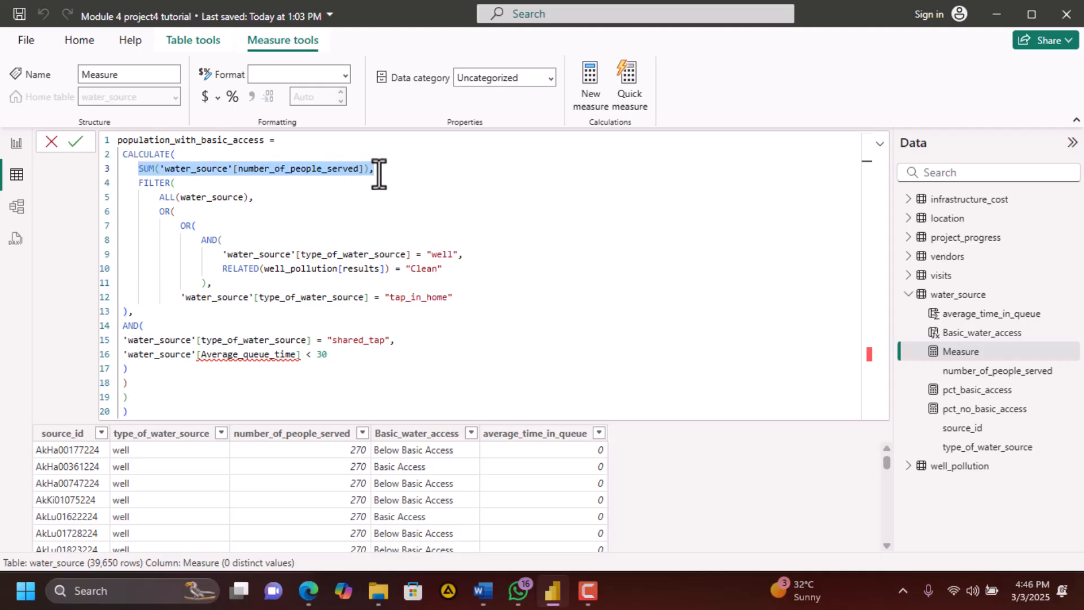
{"action": "left_click", "coordinate": [161, 201]}
{"action": "mouse_move", "coordinate": [162, 201]}
{"action": "left_mouse_down"}
{"action": "mouse_move", "coordinate": [263, 212]}
{"action": "mouse_move", "coordinate": [173, 214]}
{"action": "left_mouse_up"}
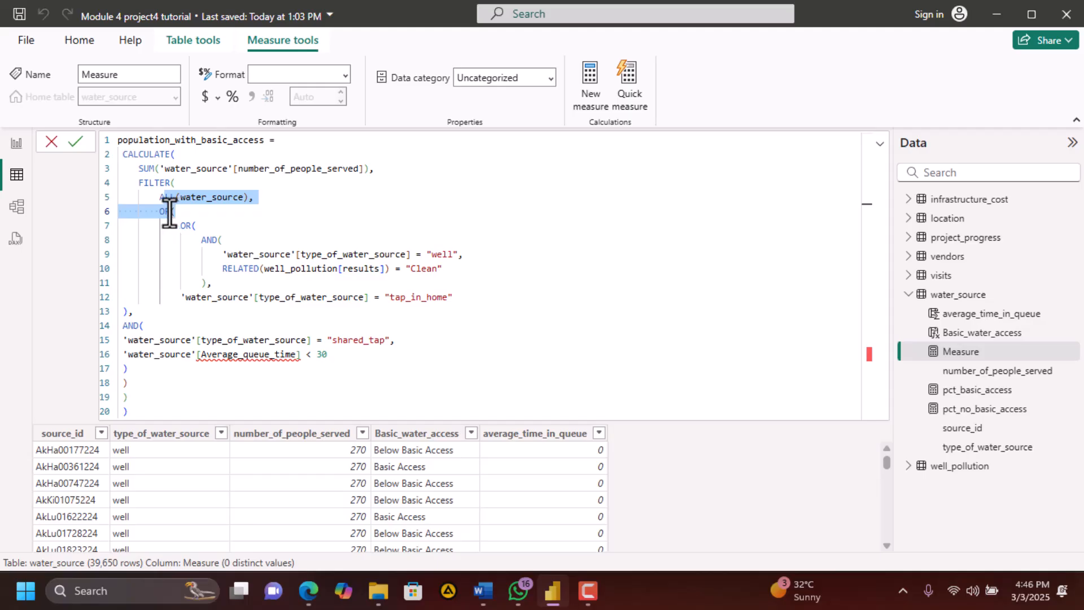
{"action": "left_click", "coordinate": [169, 213]}
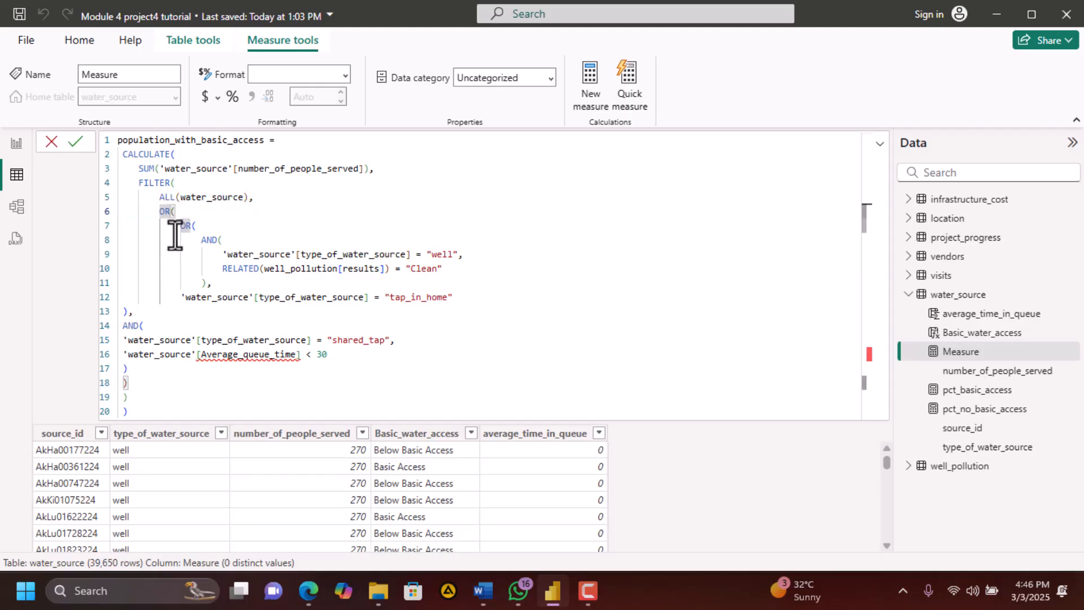
{"action": "left_click", "coordinate": [118, 312]}
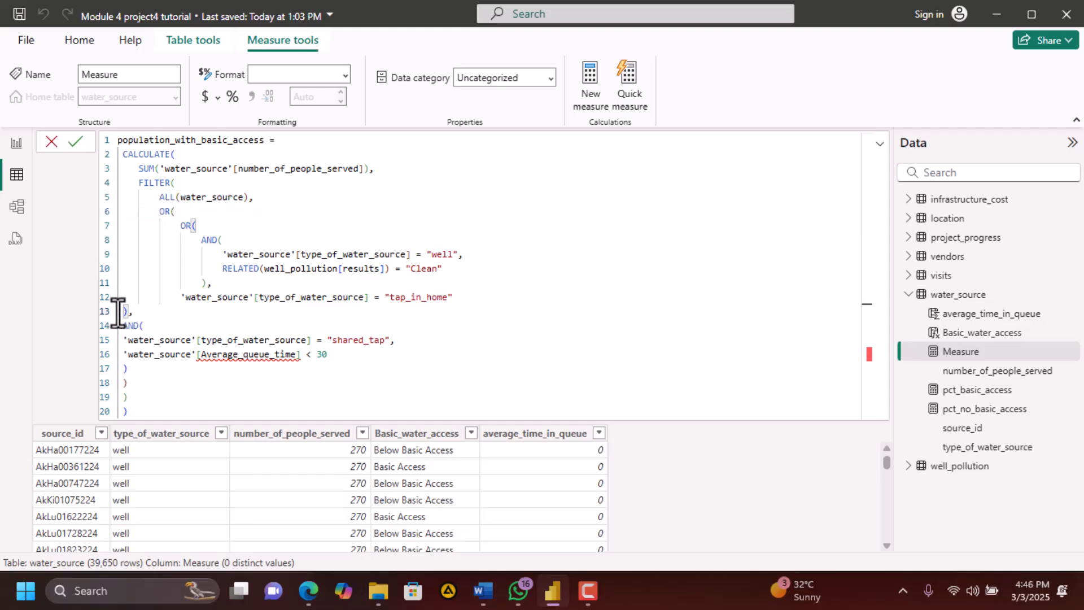
{"action": "key", "text": "Tab"}
{"action": "key", "text": "Tab"}
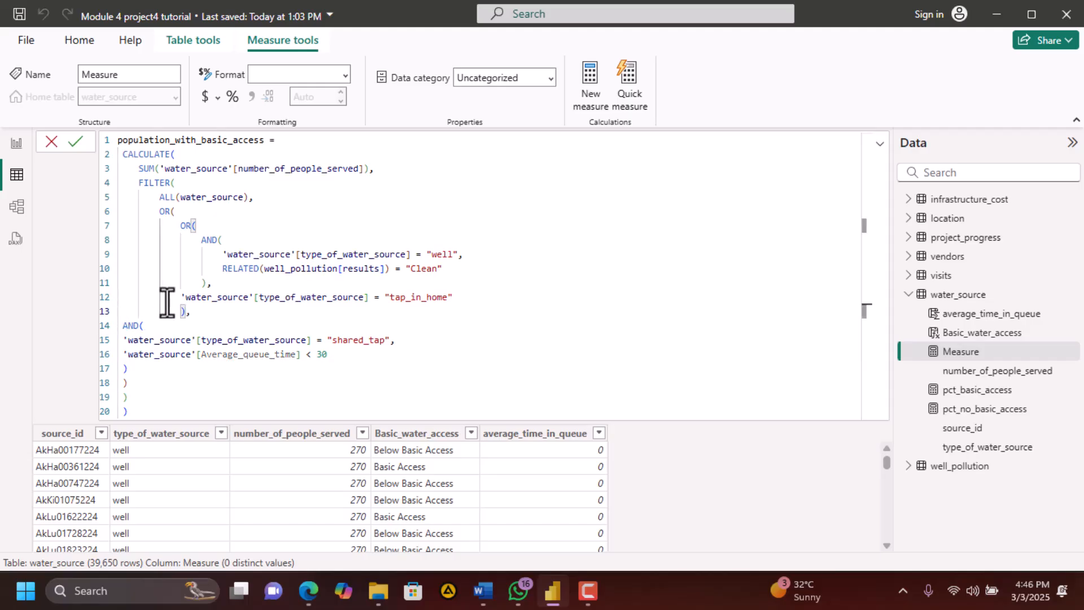
{"action": "type", "text": ","}
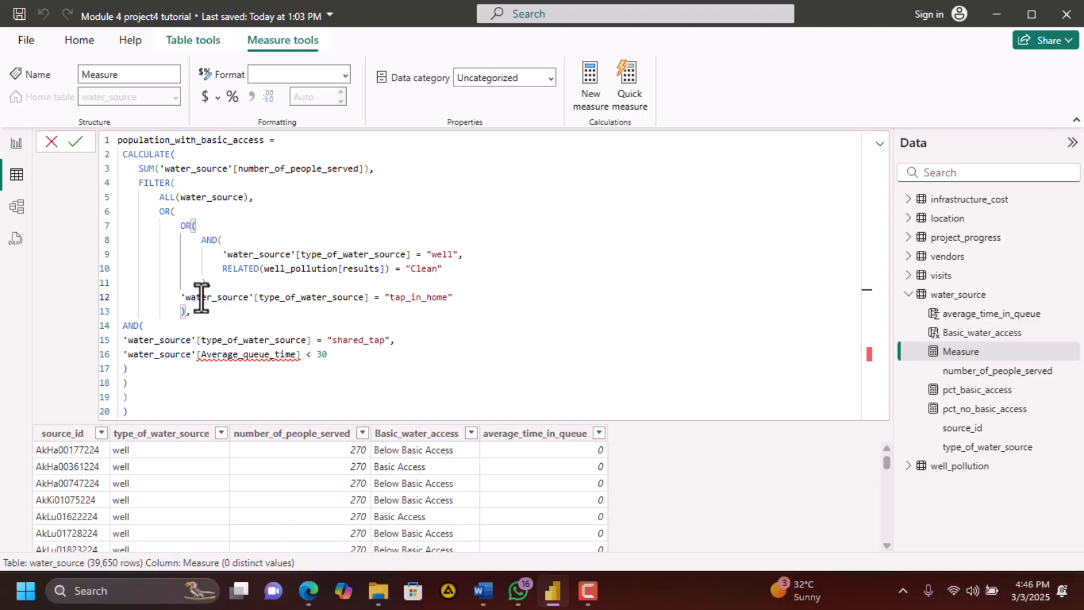
Indent the second AND( line to the level of the outer OR( line
{"action": "left_click", "coordinate": [121, 326]}
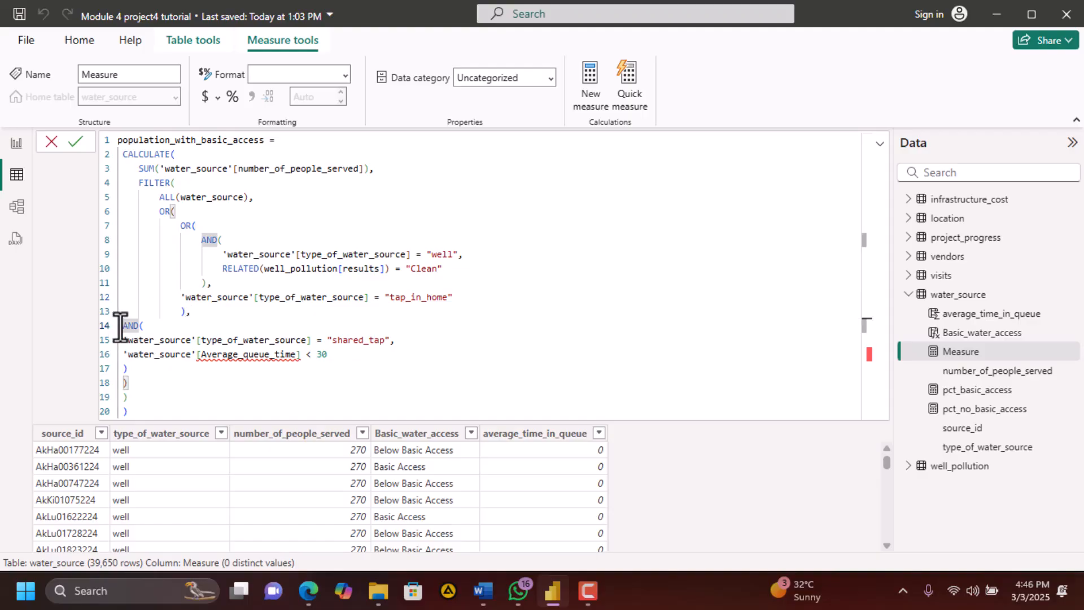
{"action": "key", "text": "Tab"}
{"action": "key", "text": "Tab"}
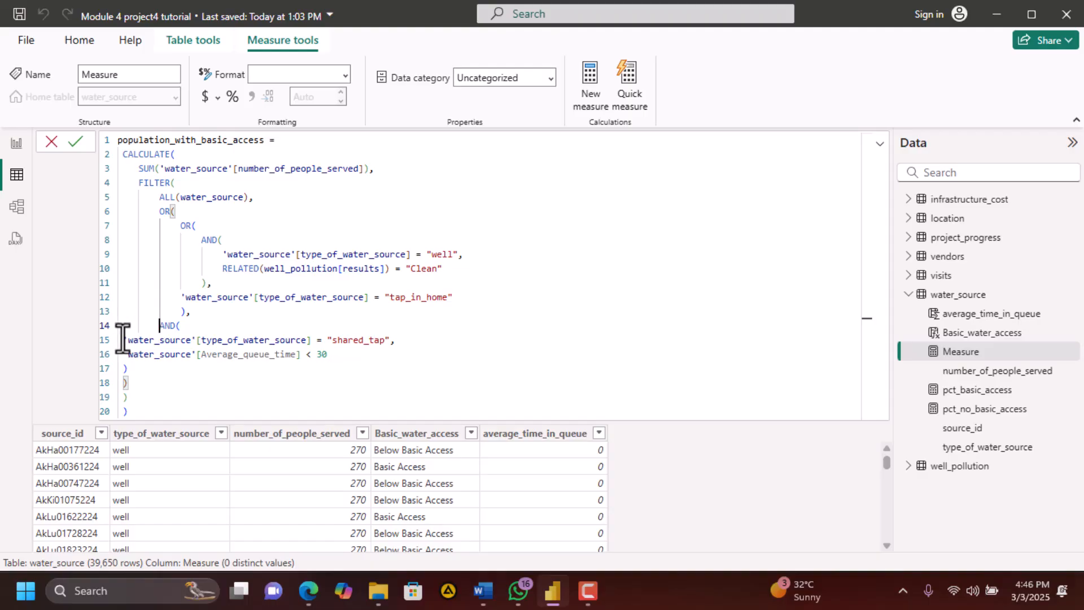
{"action": "key", "text": "End"}
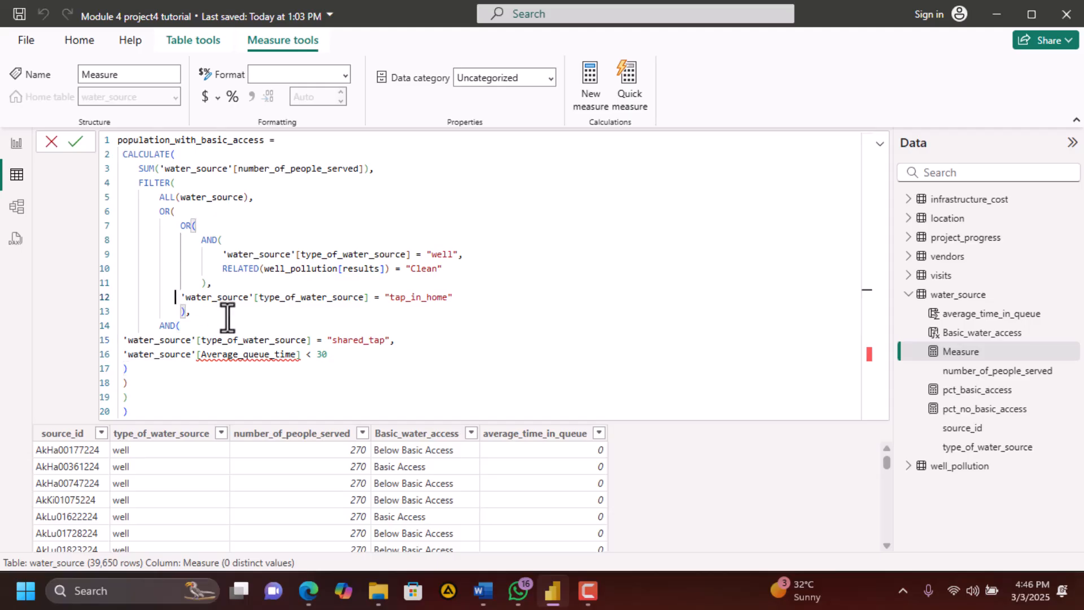
Indent the "tap_in_home" condition one level inside the inner OR, and the second AND( line one level inside the outer OR
{"action": "left_click", "coordinate": [179, 297]}
{"action": "key", "text": "Tab"}
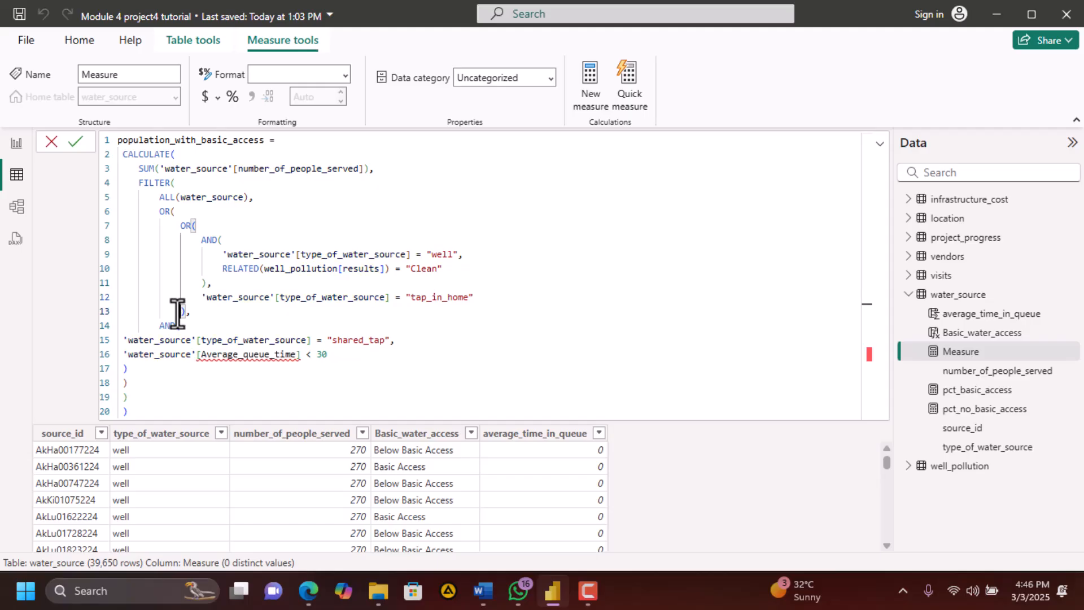
{"action": "key", "text": "Tab"}
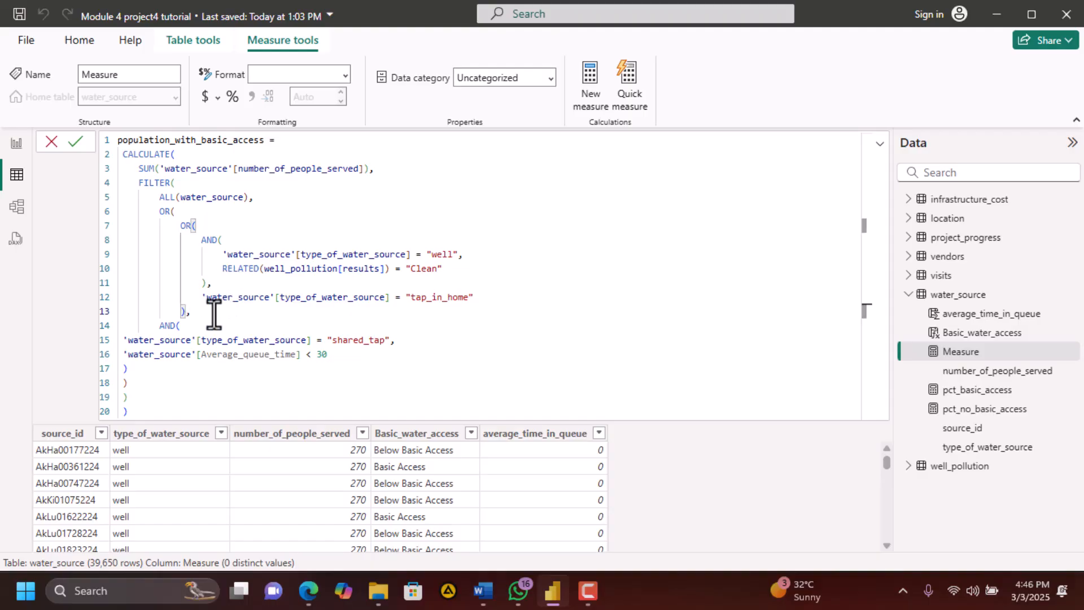
{"action": "left_click", "coordinate": [157, 326]}
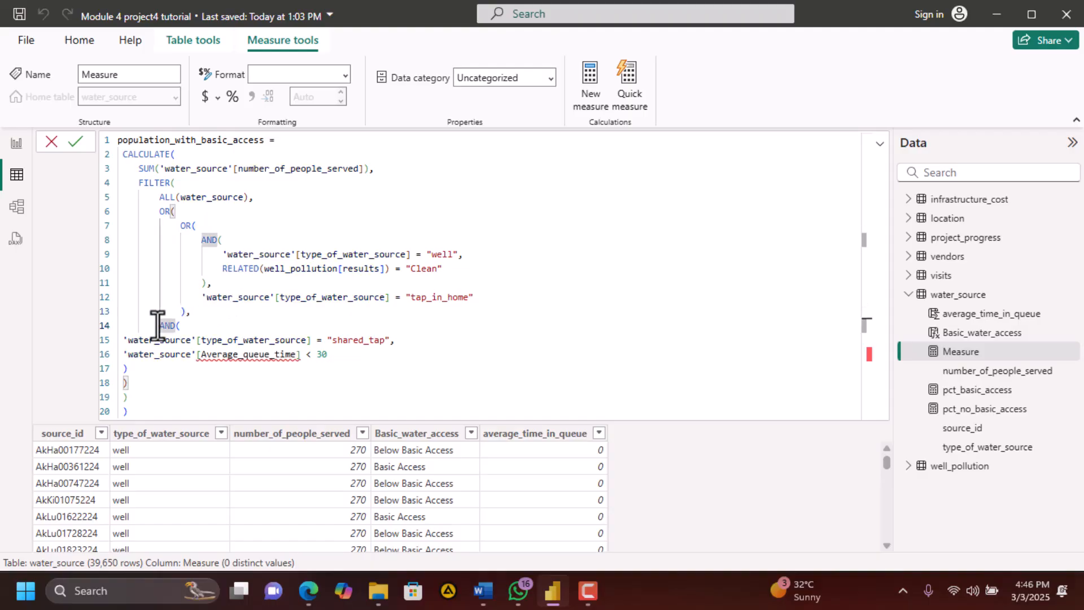
{"action": "key", "text": "Tab"}
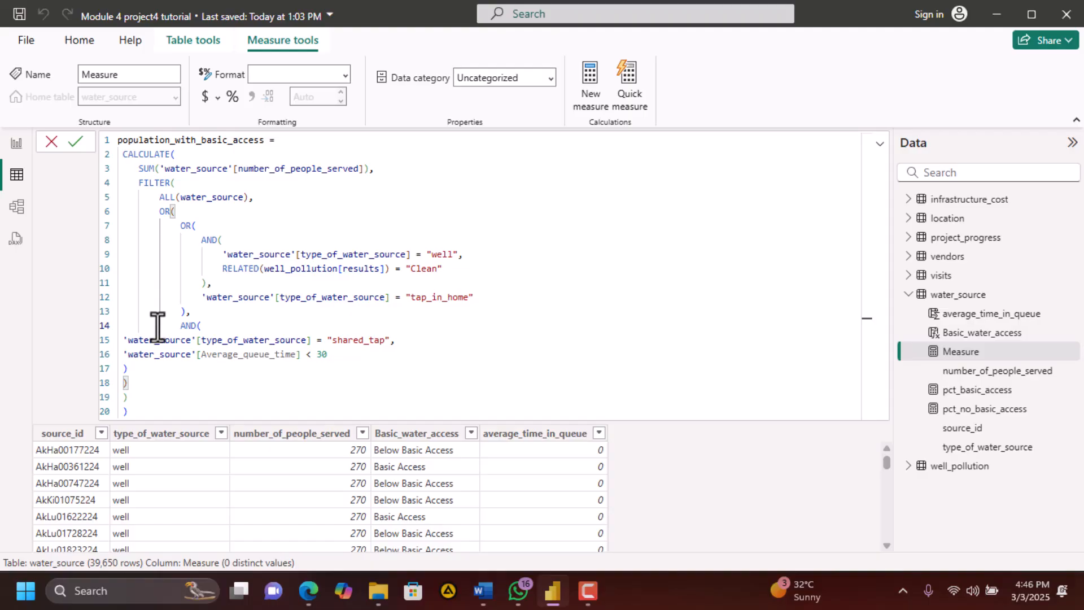
Indent the "shared_tap" source type condition one level inside the second AND
{"action": "left_click", "coordinate": [122, 341]}
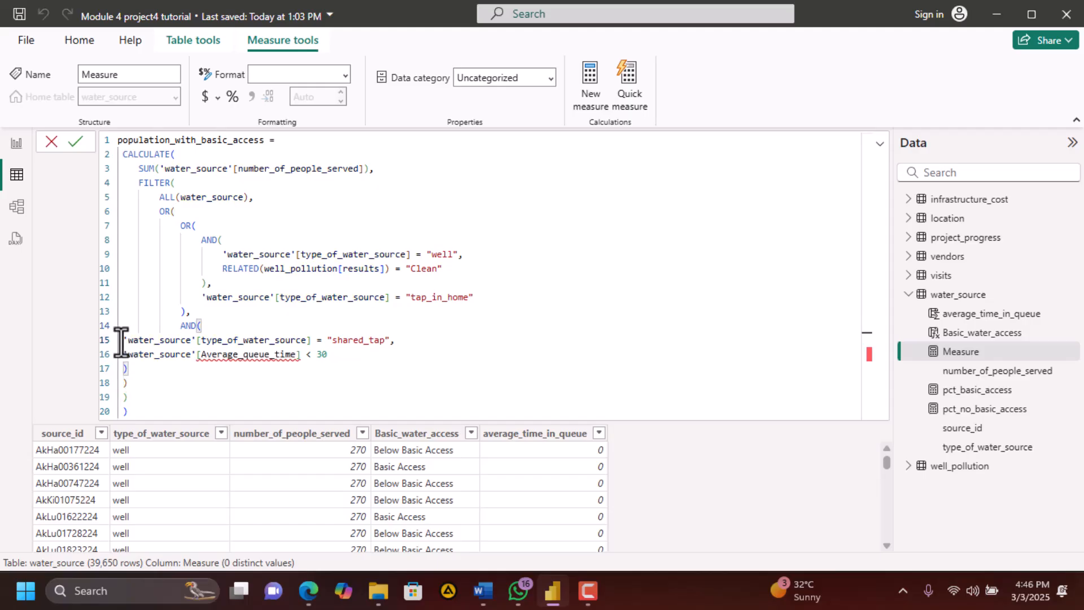
{"action": "key", "text": "Tab"}
{"action": "key", "text": "Tab"}
{"action": "key", "text": "Tab"}
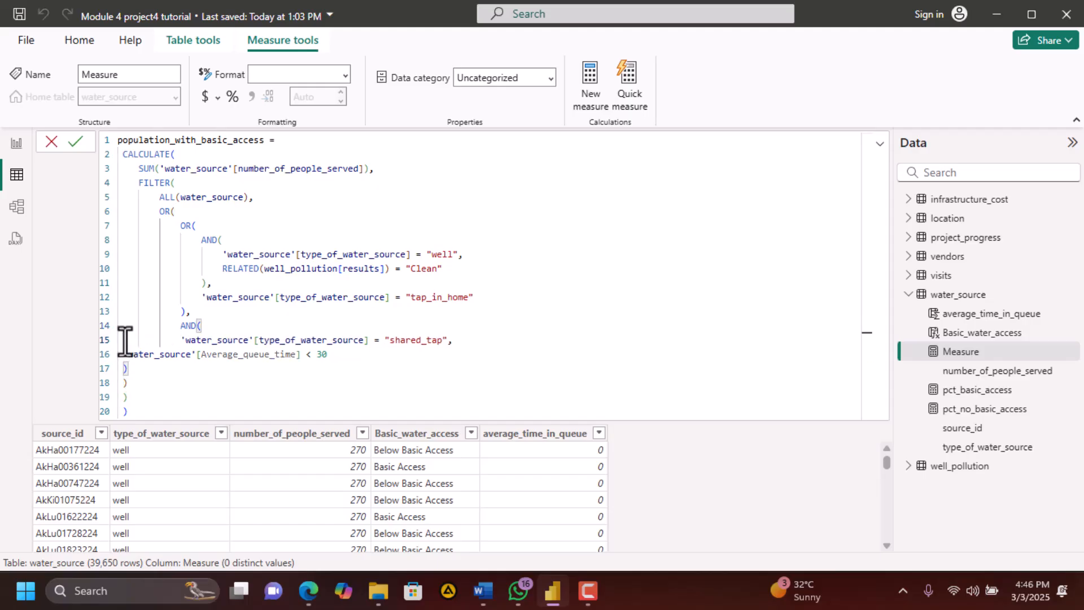
{"action": "key", "text": "Tab"}
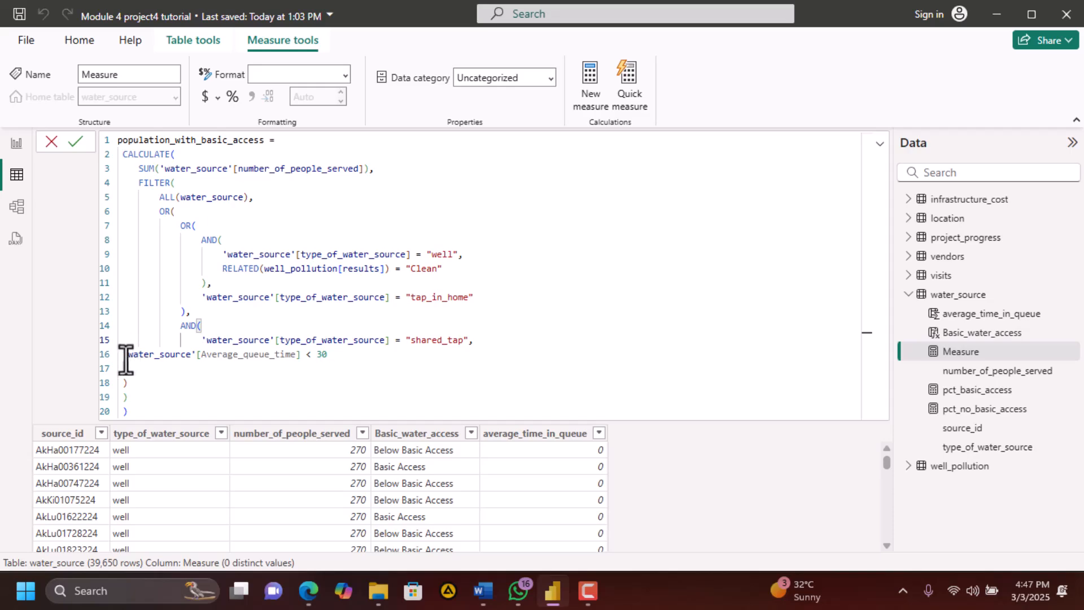
Indent the 'water_source'[Average_queue_time] < 30 condition to match the "shared_tap" condition above it
{"action": "left_click", "coordinate": [125, 357]}
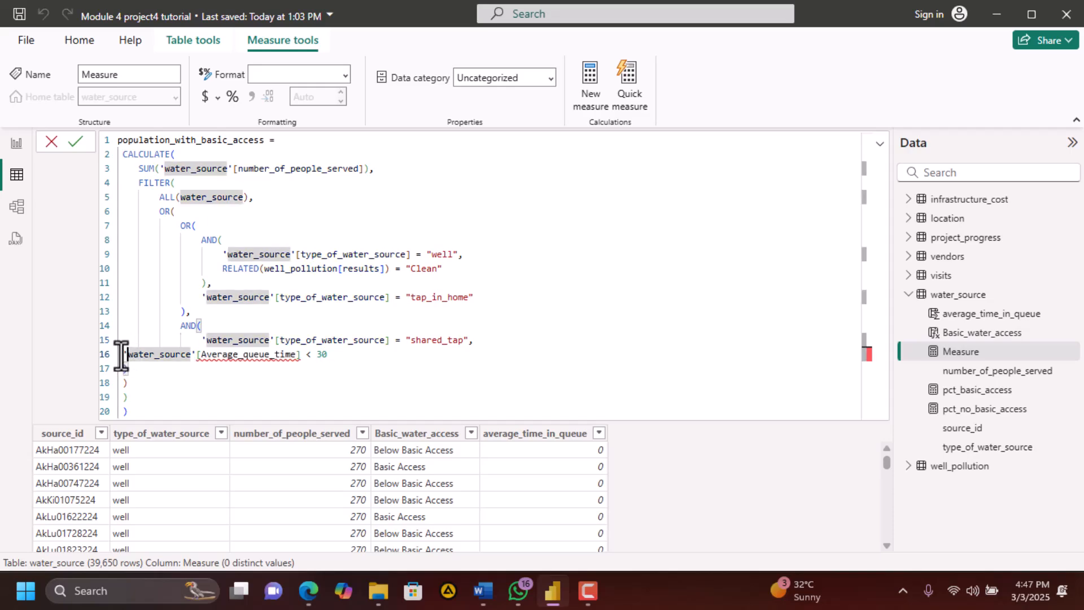
{"action": "key", "text": "Tab"}
{"action": "key", "text": "Tab"}
{"action": "key", "text": "Tab"}
{"action": "key", "text": "Tab"}
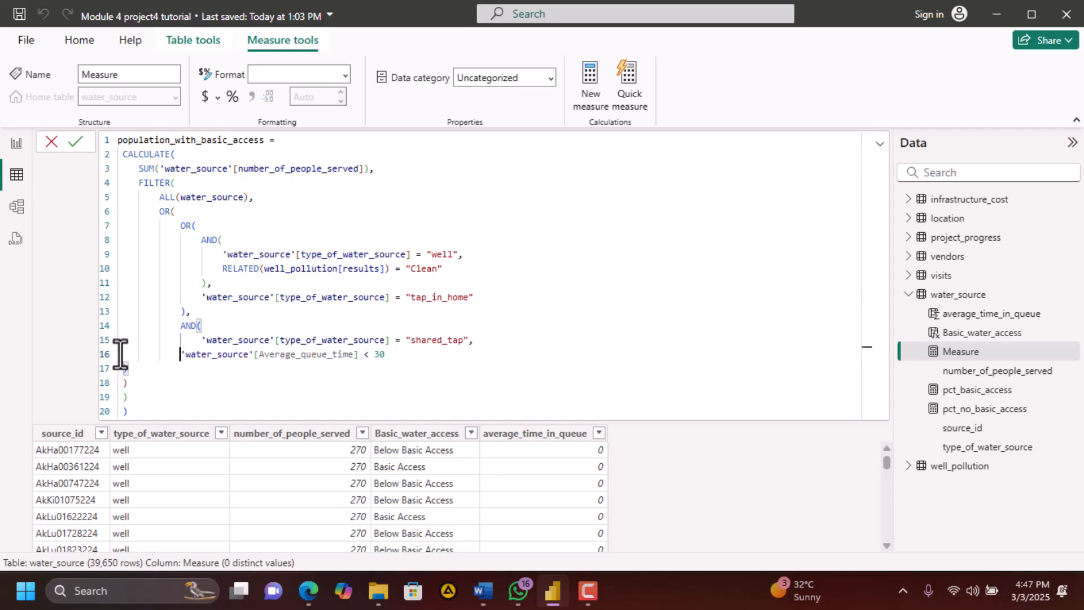
{"action": "key", "text": "Tab"}
Align the closing parentheses of the second AND, the outer OR and FILTER with their respective opening lines
{"action": "key", "text": "Tab"}
{"action": "key", "text": "Tab"}
{"action": "left_click", "coordinate": [122, 382]}
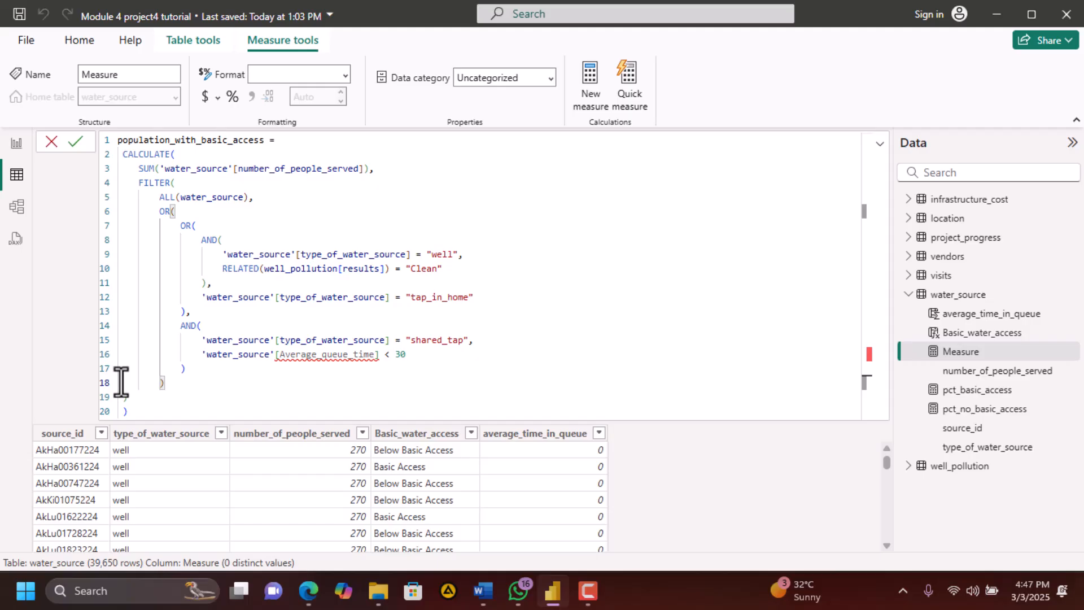
{"action": "left_click", "coordinate": [120, 396]}
{"action": "key", "text": "Tab"}
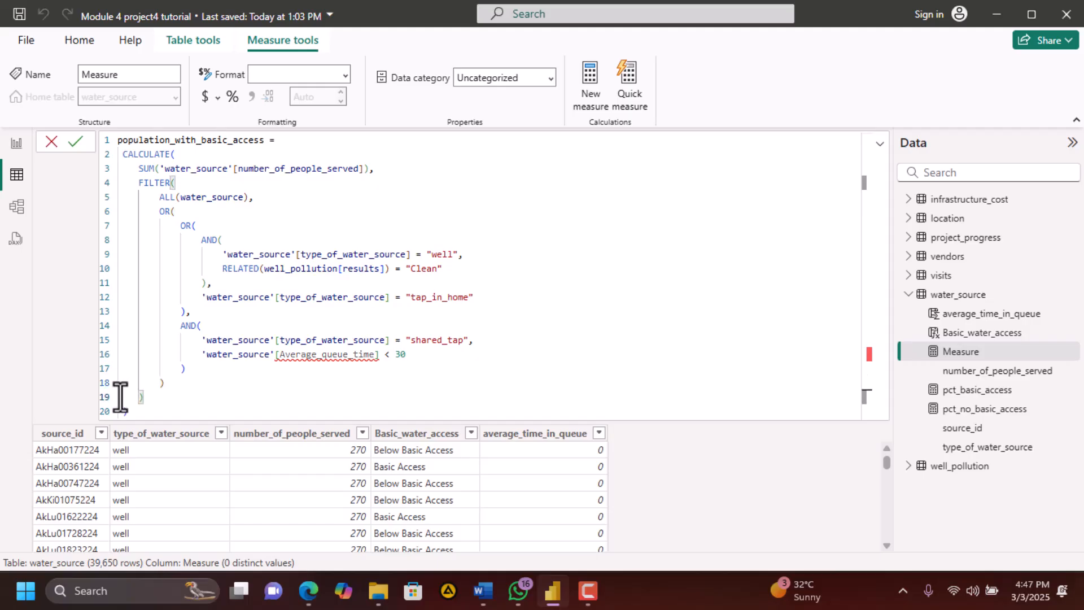
{"action": "left_click", "coordinate": [122, 411]}
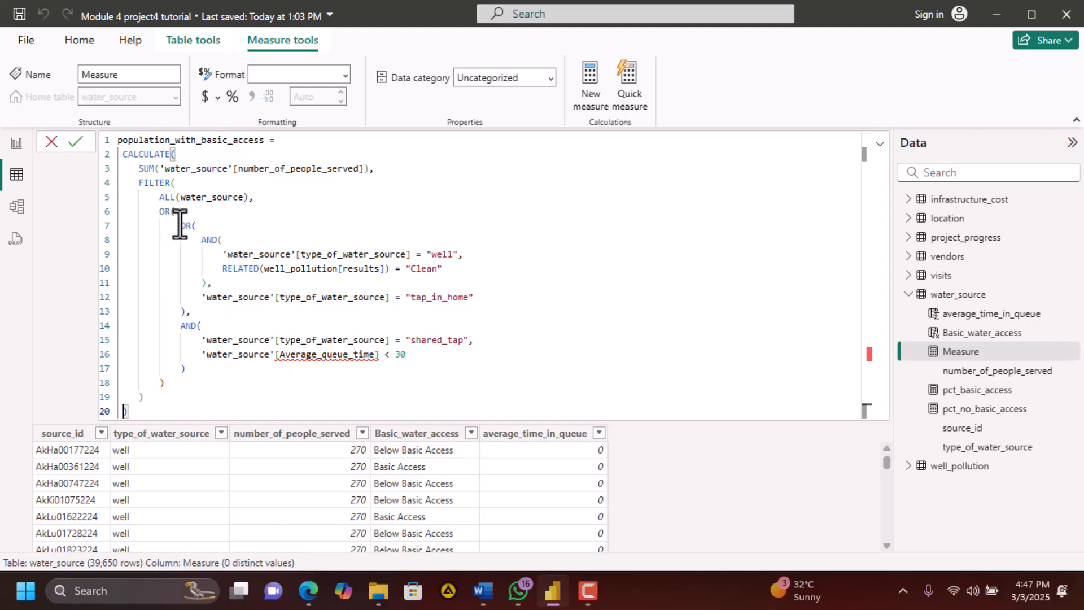
Examine the FILTER arguments and how the inner OR and the second AND nest inside the outer OR
{"action": "left_click_drag", "start_coordinate": [162, 199], "coordinate": [260, 206]}
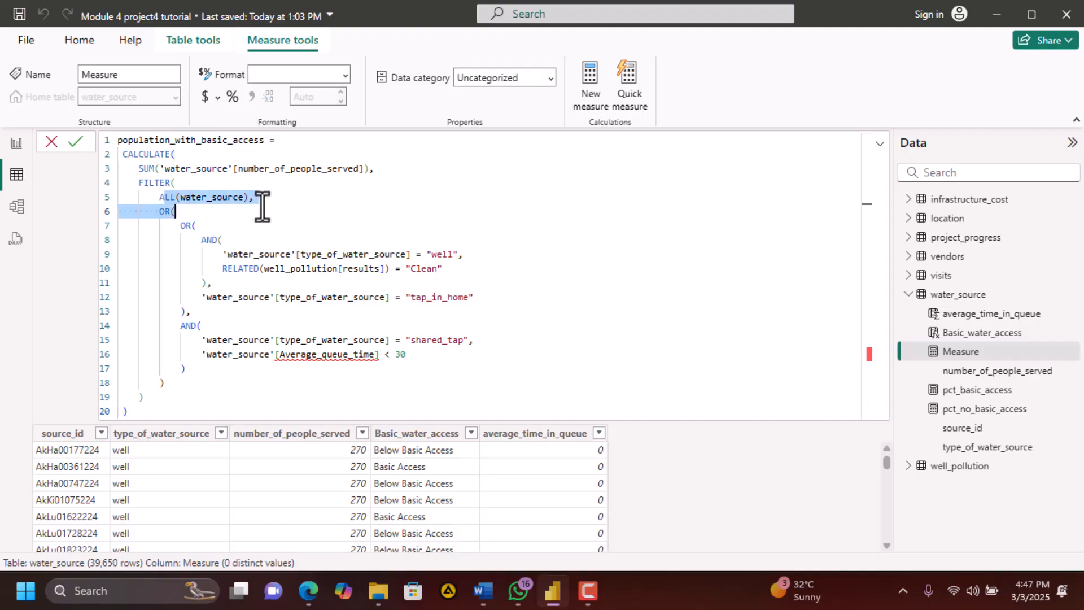
{"action": "left_click", "coordinate": [197, 201]}
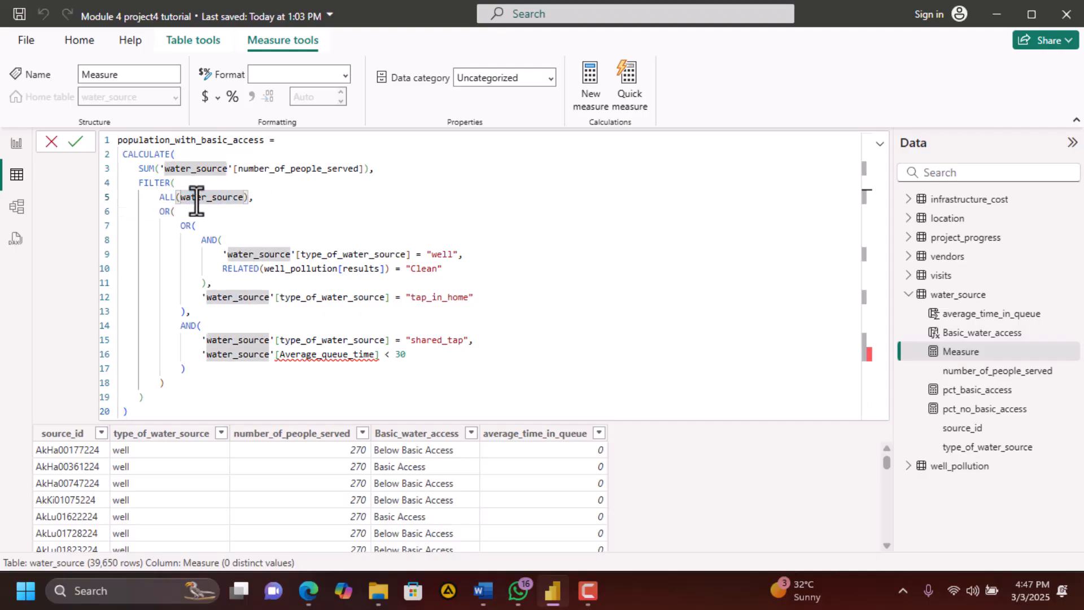
{"action": "left_click", "coordinate": [164, 211]}
{"action": "left_click_drag", "start_coordinate": [176, 223], "coordinate": [324, 367]}
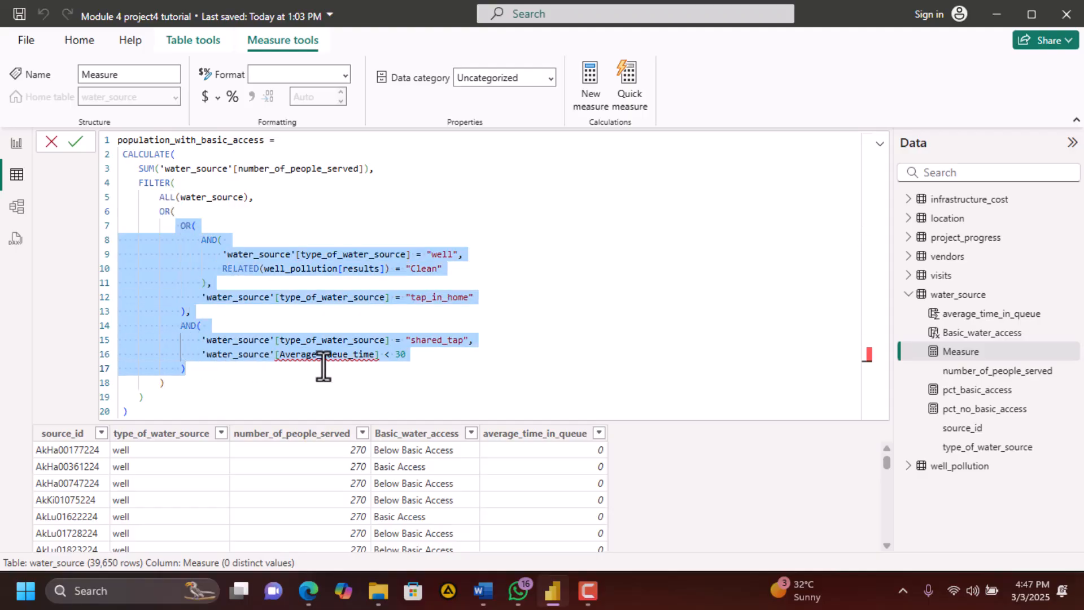
{"action": "left_click", "coordinate": [165, 211]}
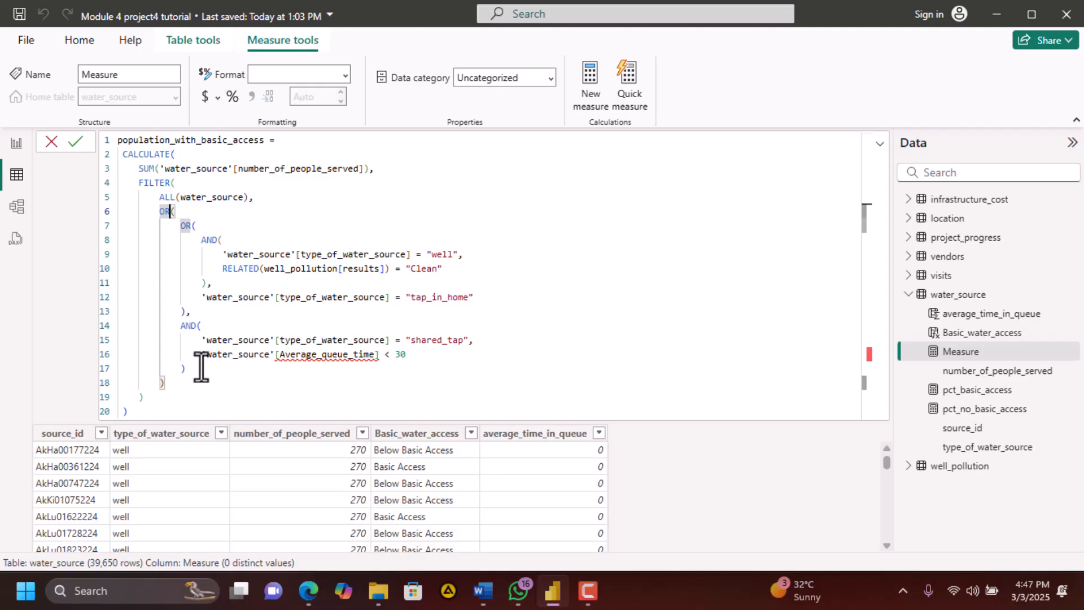
{"action": "left_click_drag", "start_coordinate": [201, 367], "coordinate": [213, 282]}
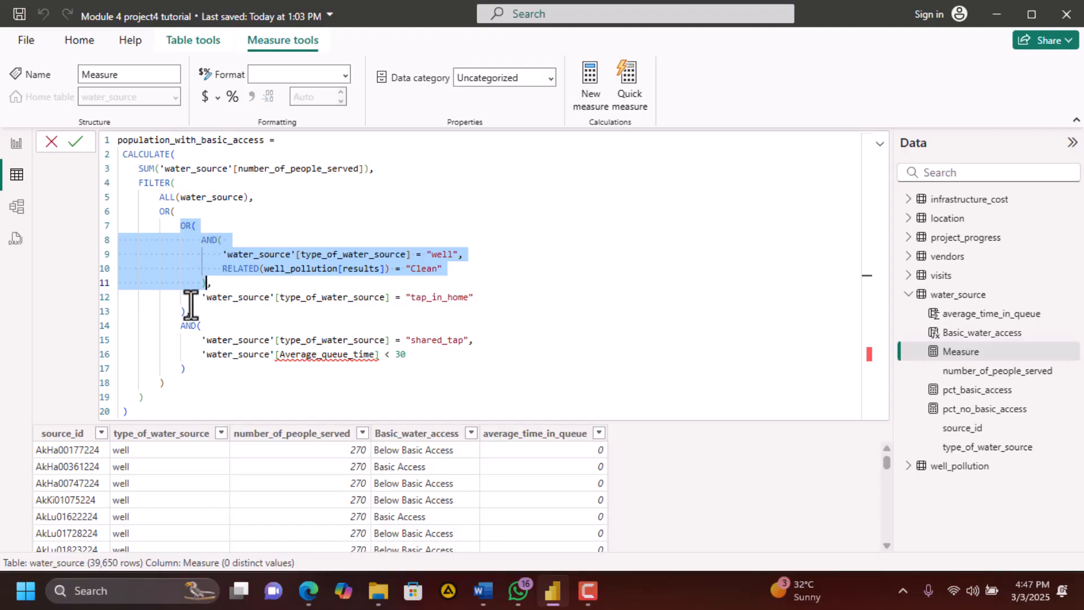
{"action": "left_click_drag", "start_coordinate": [188, 312], "coordinate": [184, 307]}
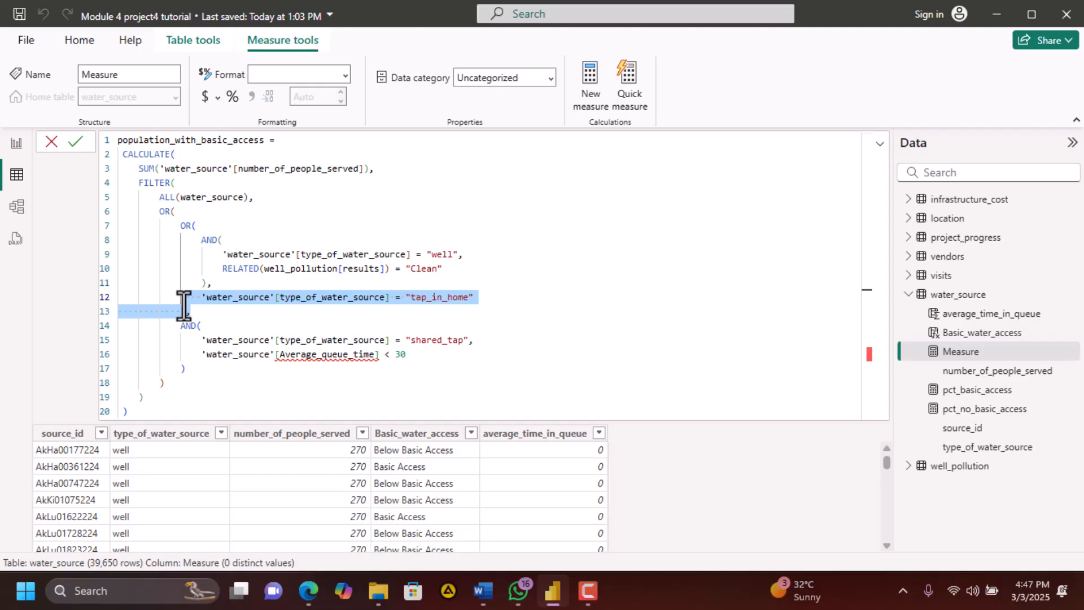
{"action": "left_click", "coordinate": [202, 240]}
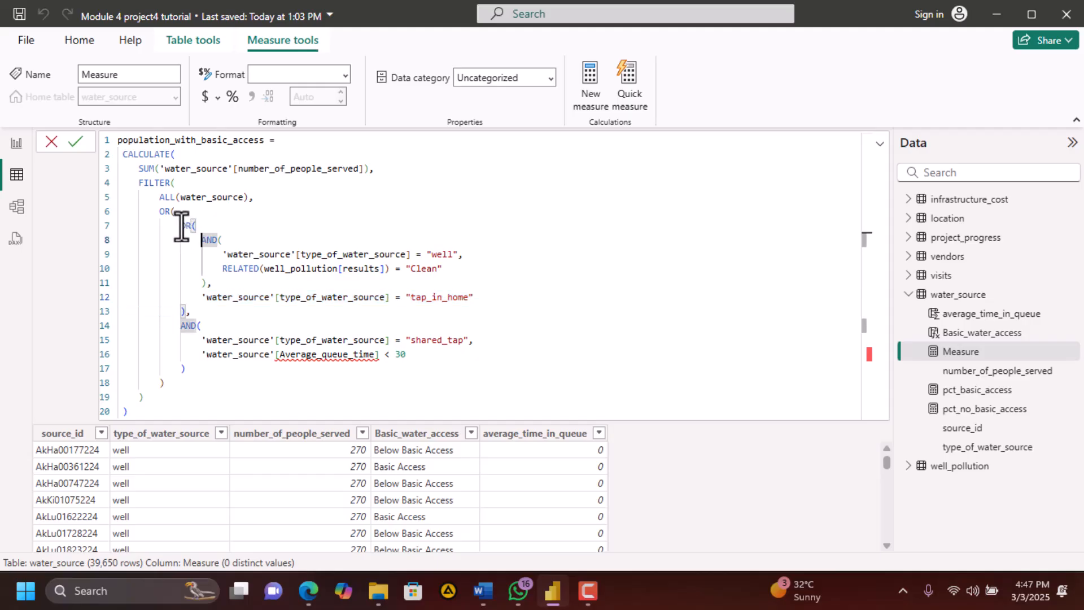
{"action": "key", "text": "Up"}
{"action": "key", "text": "Up"}
{"action": "left_click_drag", "start_coordinate": [179, 228], "coordinate": [215, 318]}
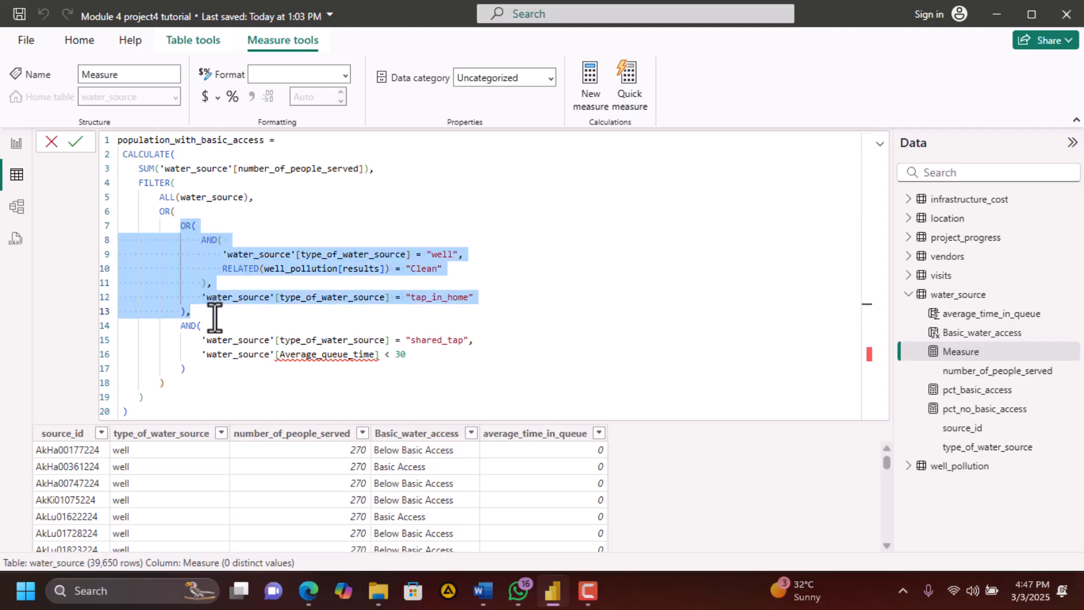
{"action": "left_click", "coordinate": [229, 324]}
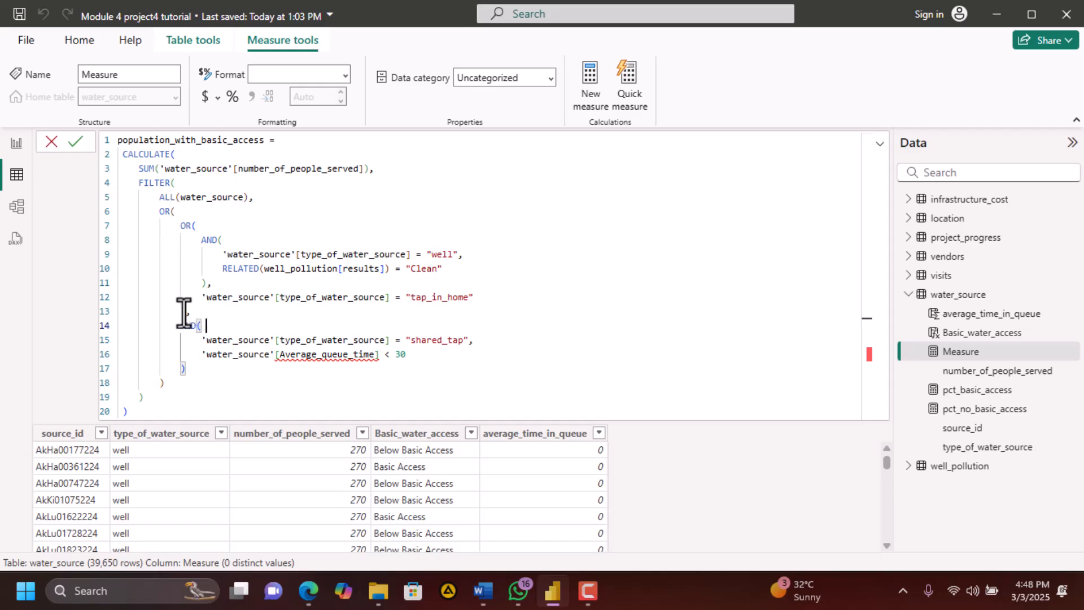
Examine the inner OR block and the second AND block as the two arguments of the outer OR
{"action": "left_click_drag", "start_coordinate": [184, 312], "coordinate": [174, 232]}
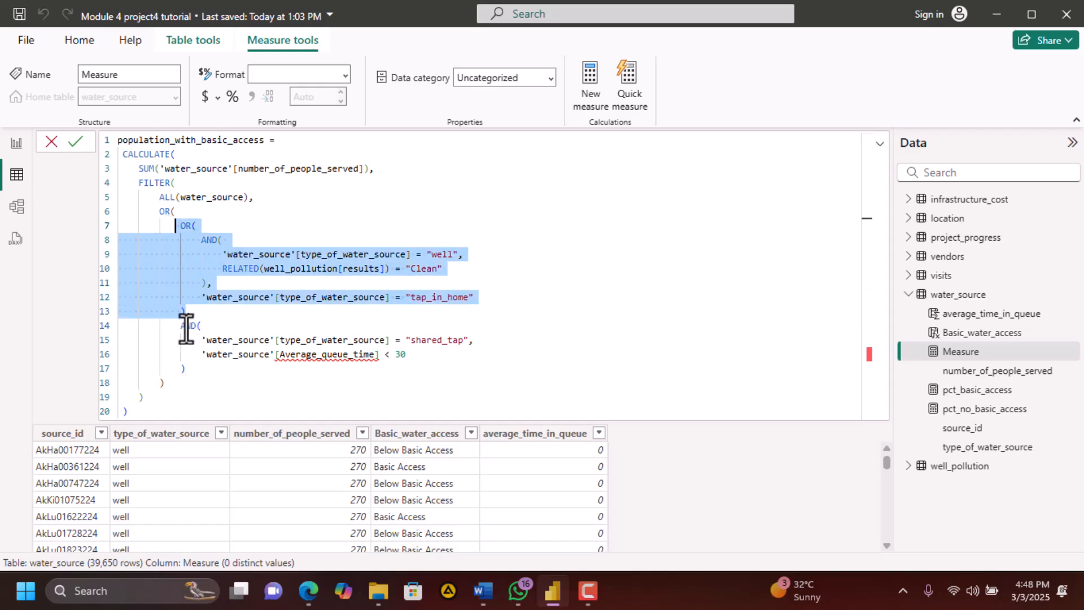
{"action": "left_click_drag", "start_coordinate": [174, 331], "coordinate": [199, 380]}
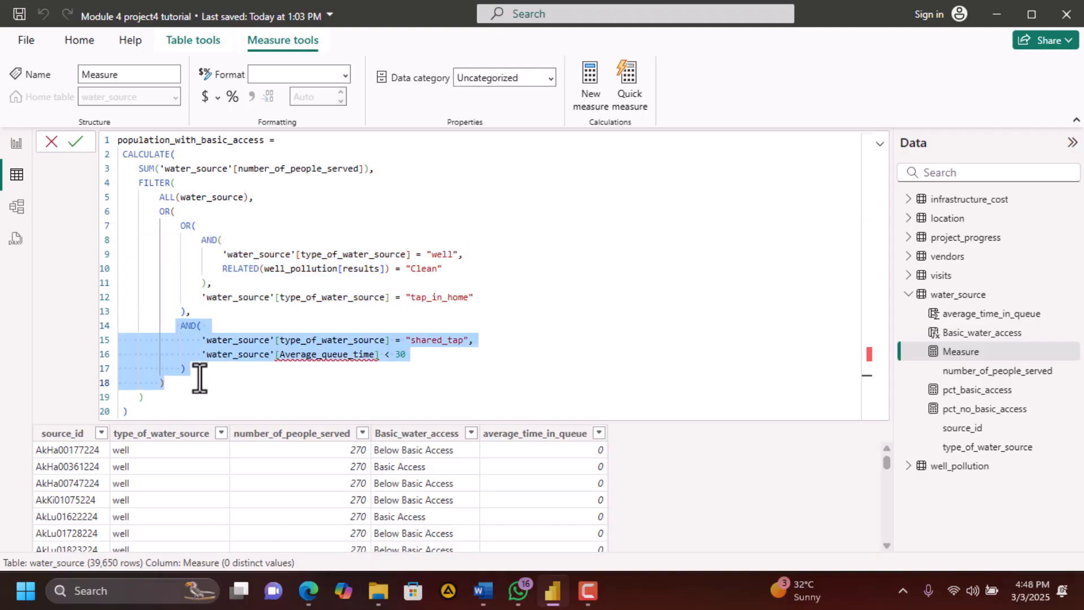
{"action": "left_click_drag", "start_coordinate": [186, 313], "coordinate": [178, 224]}
{"action": "left_click_drag", "start_coordinate": [196, 379], "coordinate": [176, 333]}
{"action": "left_click", "coordinate": [205, 370]}
{"action": "left_click_drag", "start_coordinate": [204, 370], "coordinate": [171, 333]}
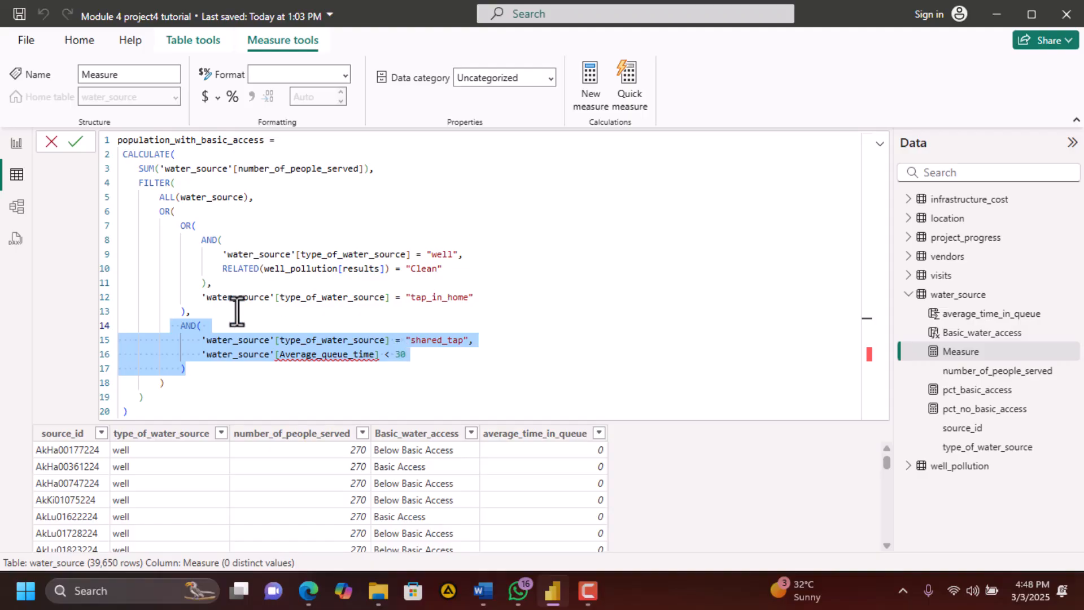
{"action": "left_click_drag", "start_coordinate": [190, 310], "coordinate": [178, 230]}
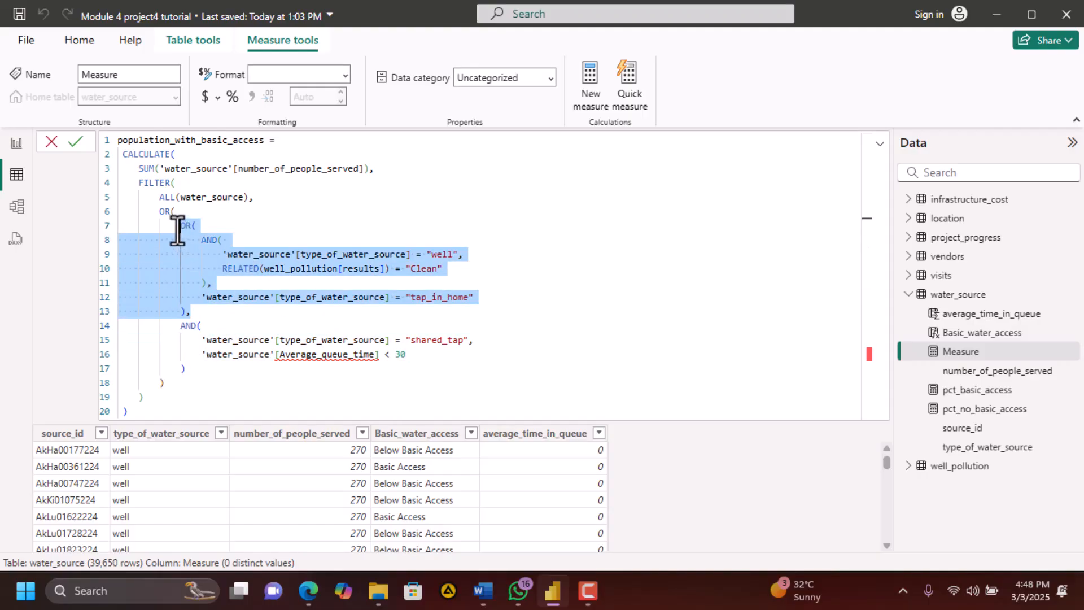
{"action": "left_click", "coordinate": [211, 250]}
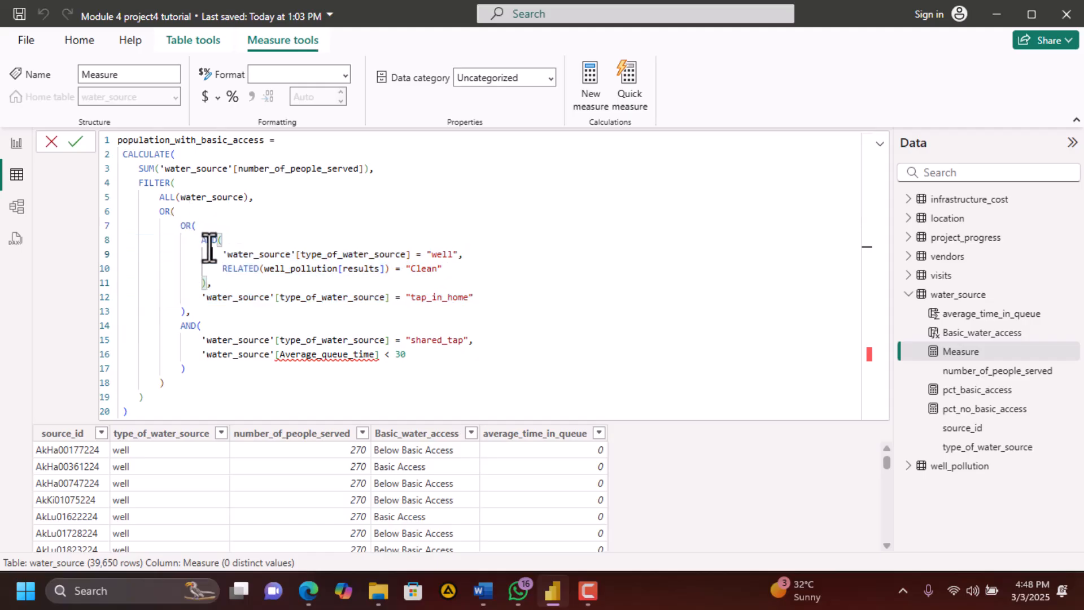
Examine the clean-well AND and the "tap_in_home" condition inside the inner OR, and compare that OR with the "shared_tap" AND block
{"action": "left_click_drag", "start_coordinate": [201, 240], "coordinate": [480, 305]}
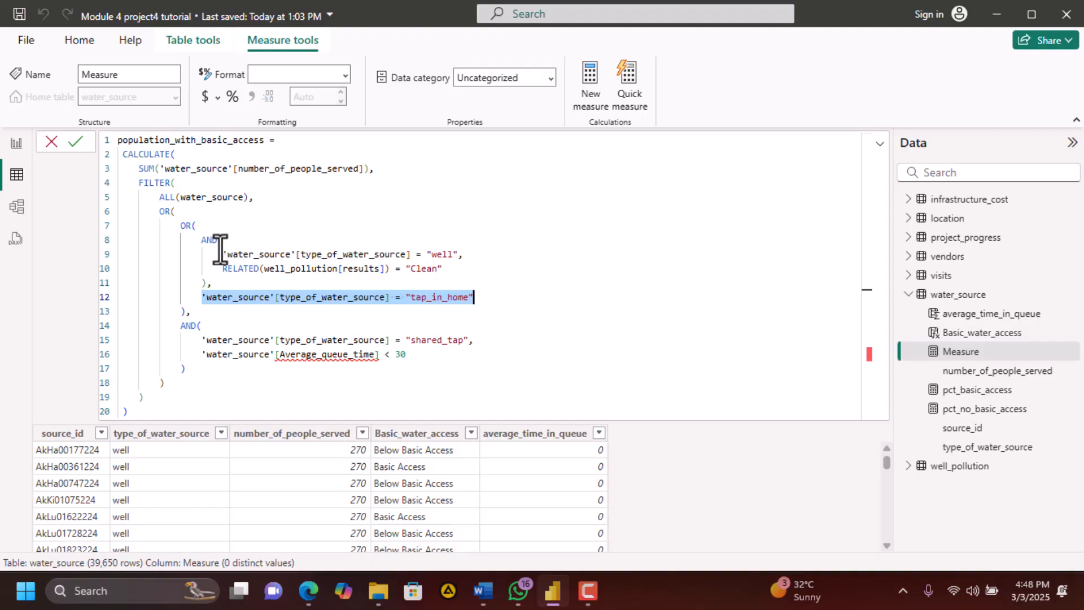
{"action": "left_click_drag", "start_coordinate": [221, 249], "coordinate": [253, 273]}
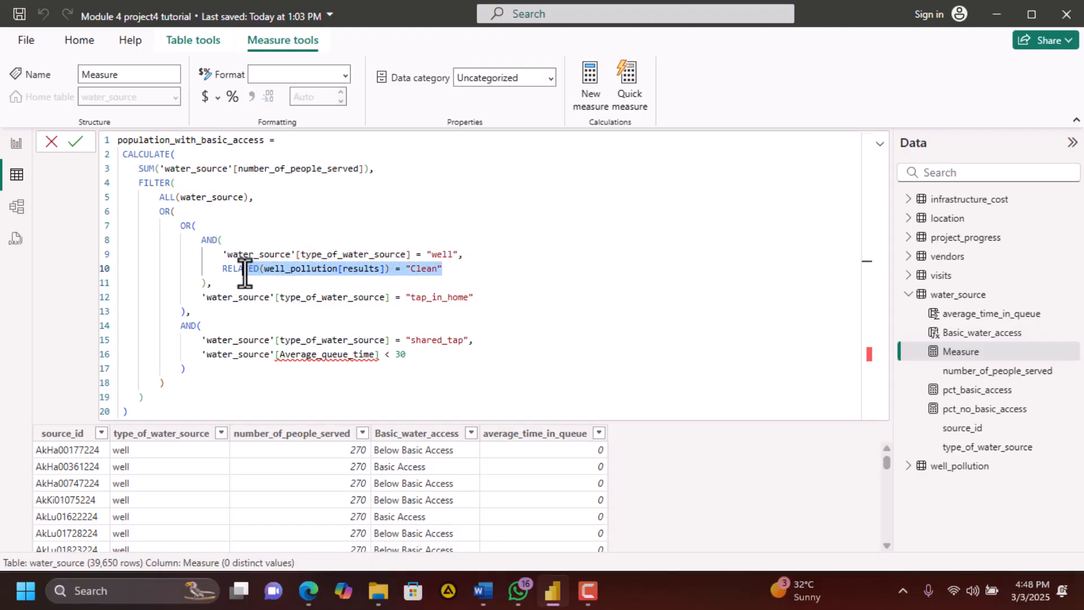
{"action": "left_click", "coordinate": [443, 266]}
{"action": "left_click_drag", "start_coordinate": [208, 287], "coordinate": [196, 244]}
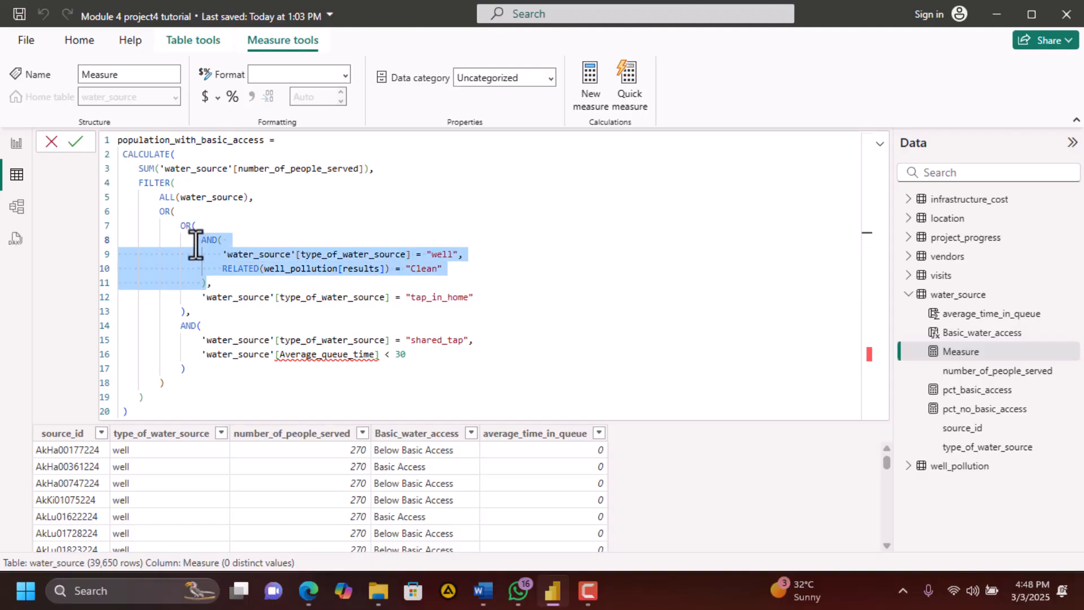
{"action": "left_click_drag", "start_coordinate": [204, 296], "coordinate": [477, 298]}
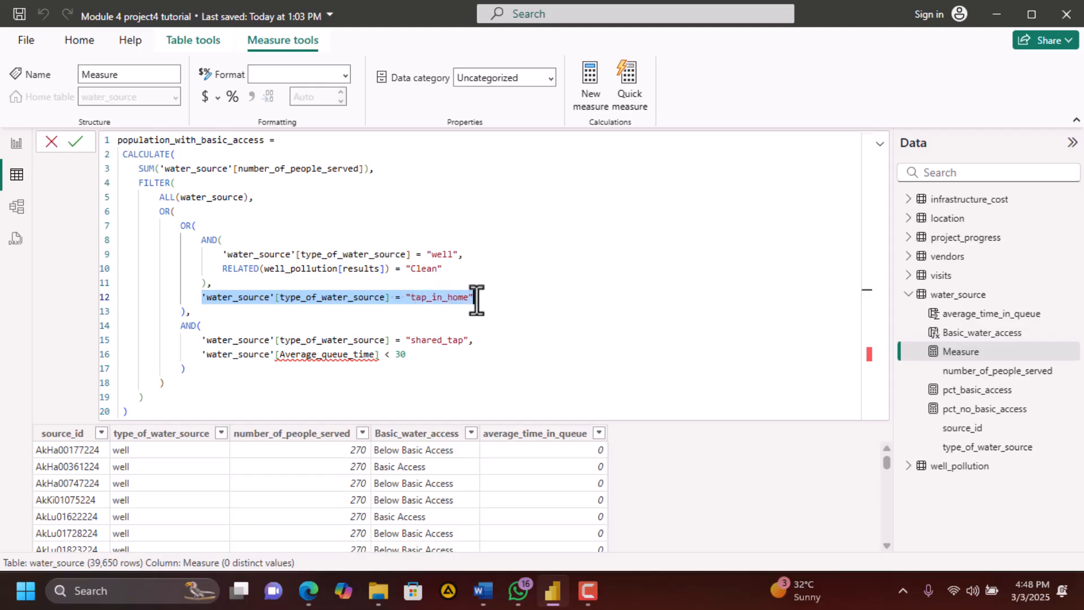
{"action": "left_click_drag", "start_coordinate": [207, 283], "coordinate": [199, 234]}
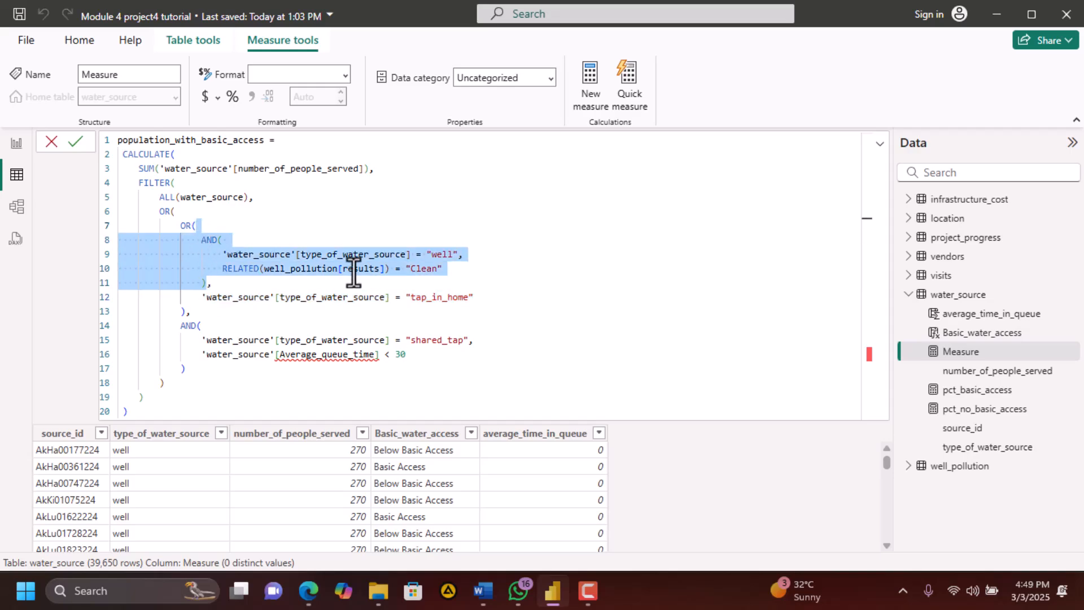
{"action": "left_click_drag", "start_coordinate": [196, 298], "coordinate": [485, 299]}
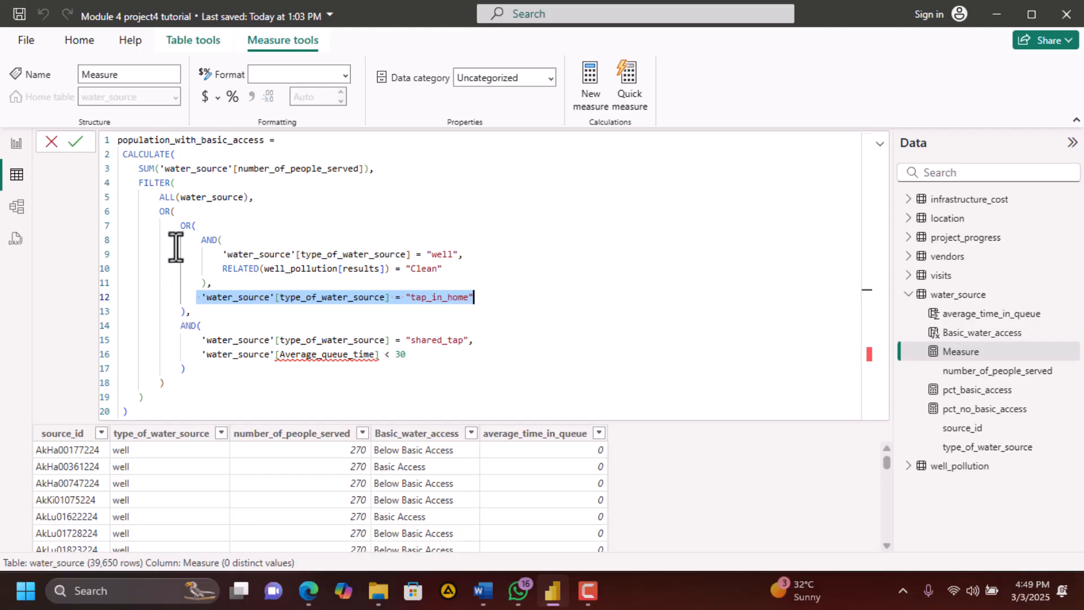
{"action": "left_click_drag", "start_coordinate": [187, 311], "coordinate": [179, 231]}
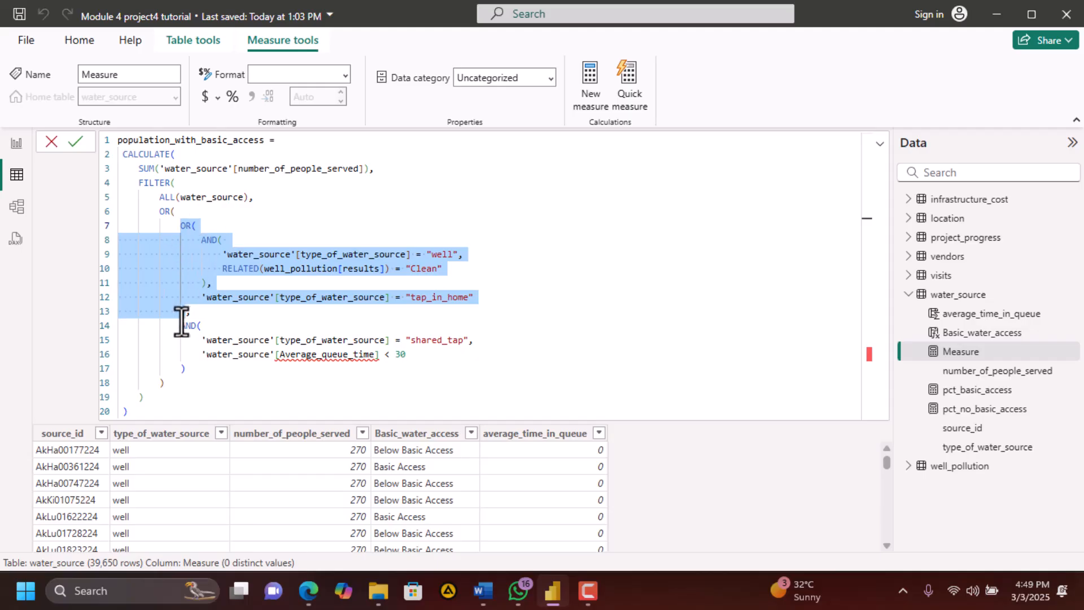
{"action": "left_click_drag", "start_coordinate": [180, 326], "coordinate": [245, 377]}
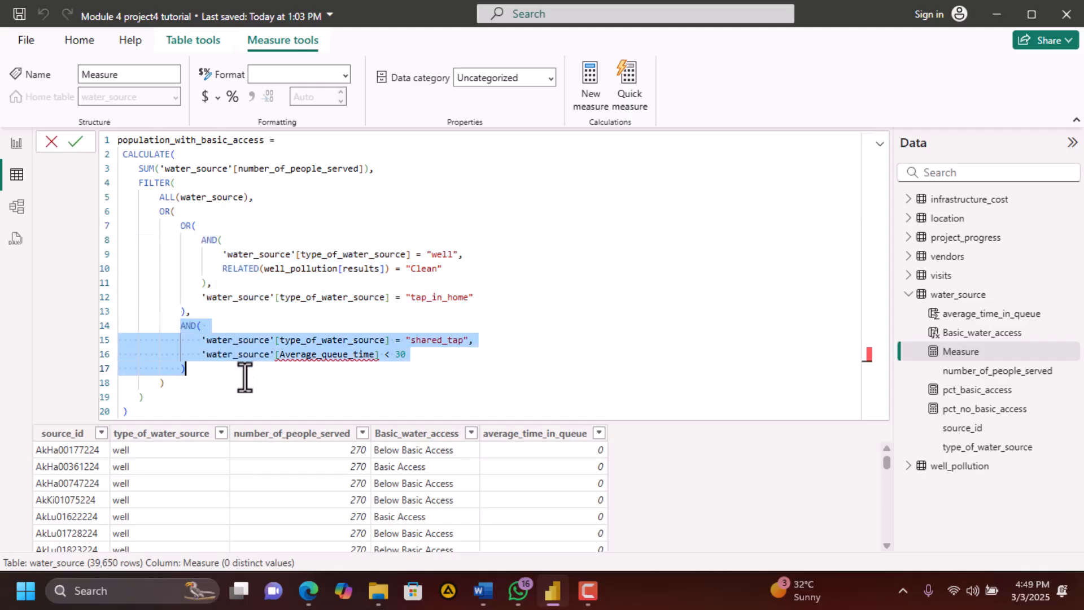
{"action": "left_click_drag", "start_coordinate": [186, 311], "coordinate": [179, 233]}
{"action": "left_click_drag", "start_coordinate": [189, 373], "coordinate": [180, 340]}
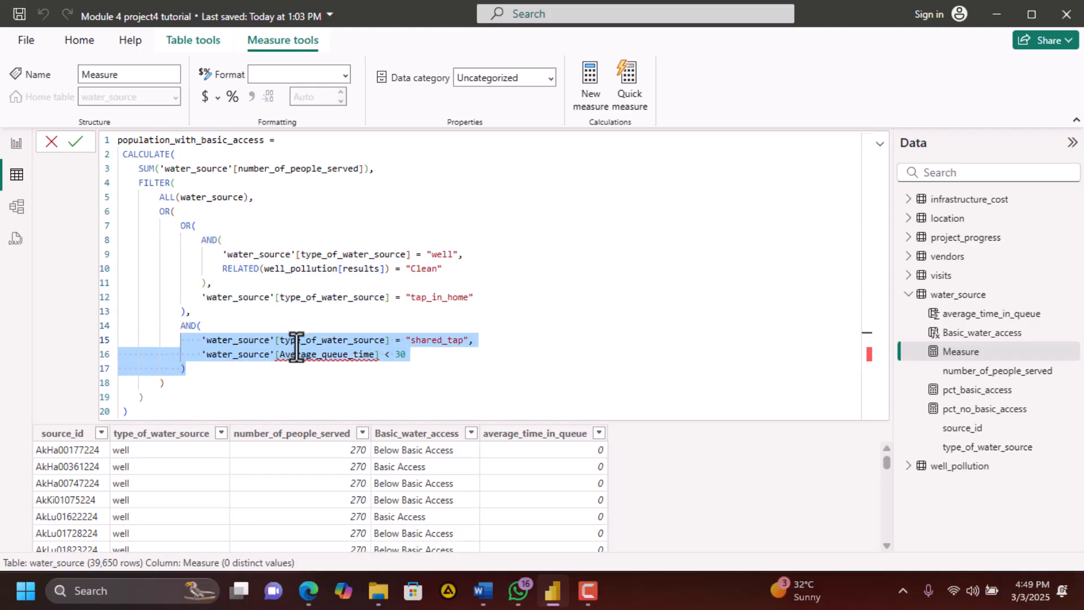
{"action": "left_click", "coordinate": [404, 366]}
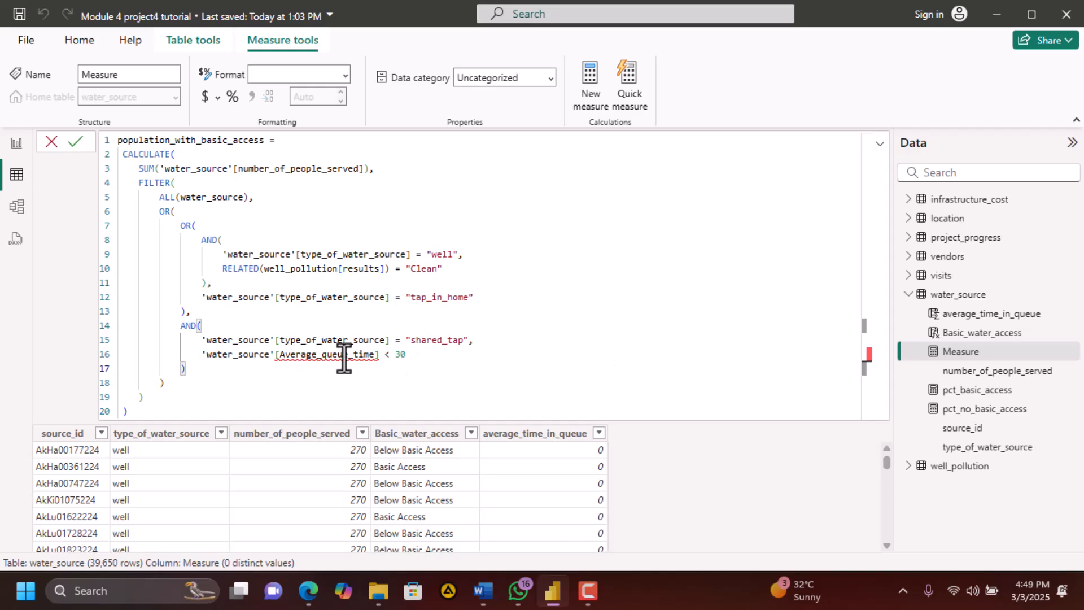
Replace the Average_queue_time reference with 'water_source'[average_time_in_queue] in the < 30 condition and commit the population_with_basic_access measure
{"action": "mouse_move", "coordinate": [337, 360]}
{"action": "left_click_drag", "start_coordinate": [374, 355], "coordinate": [285, 357]}
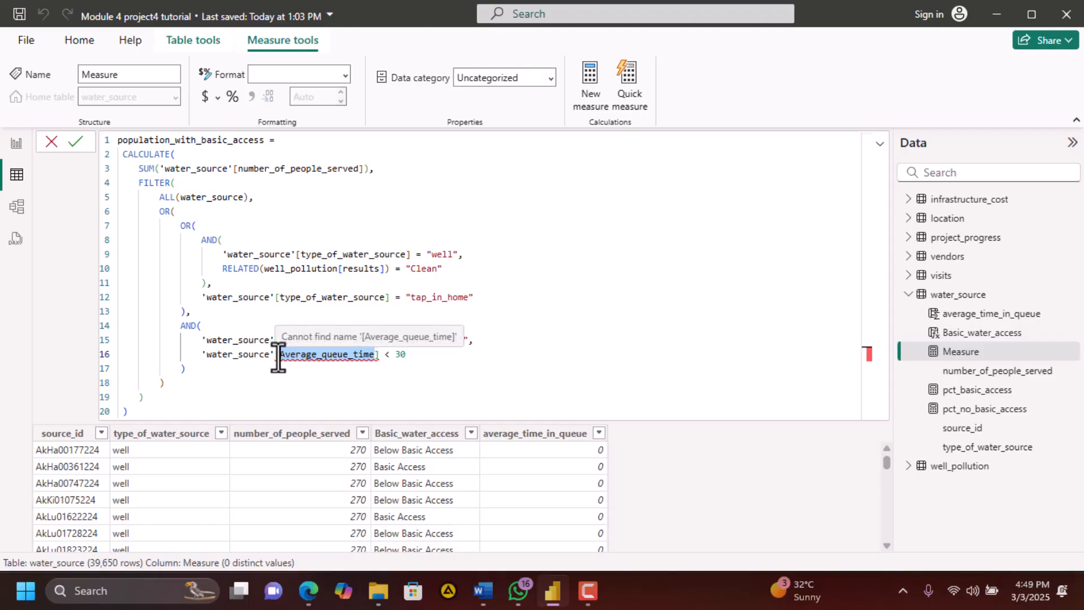
{"action": "type", "text": "Av"}
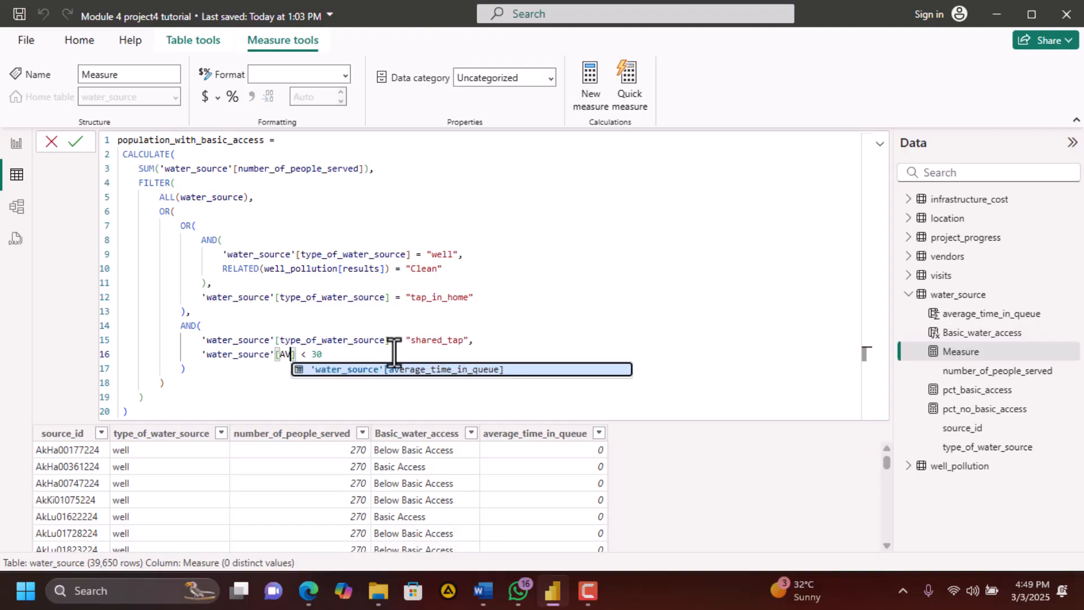
{"action": "left_click", "coordinate": [424, 369]}
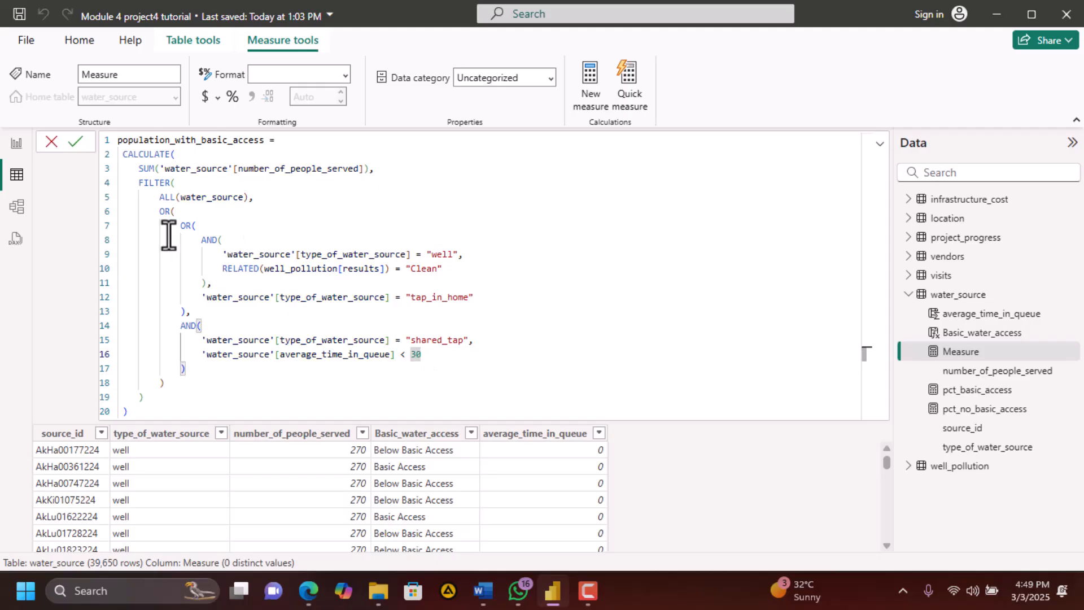
{"action": "left_click", "coordinate": [75, 142]}
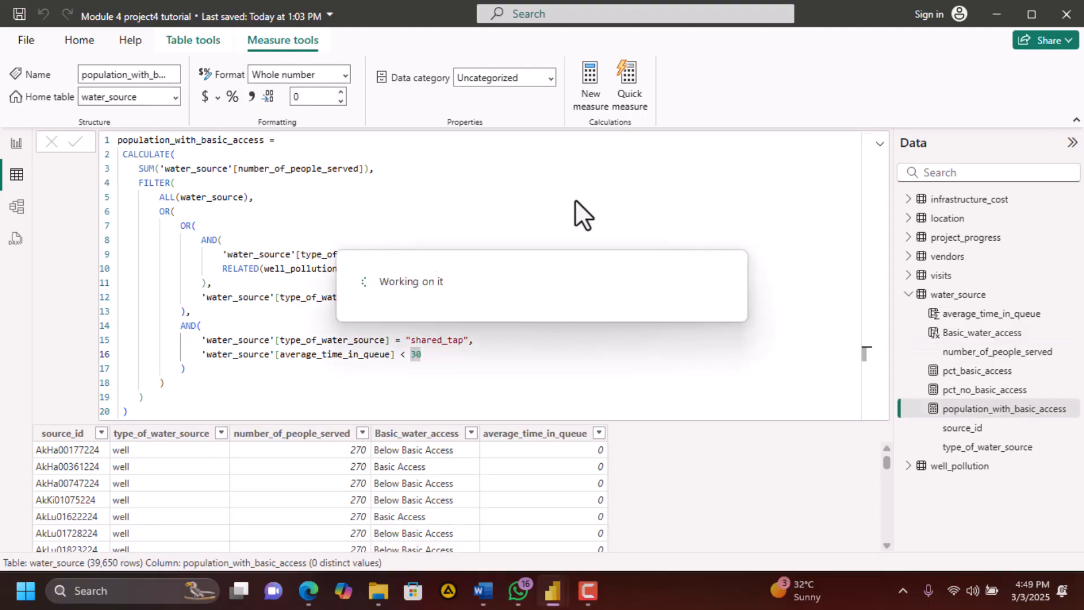
Collapse the measure's formula editor and select the Basic_water_access column in the water_source table
{"action": "left_click", "coordinate": [879, 144]}
{"action": "left_click", "coordinate": [879, 146]}
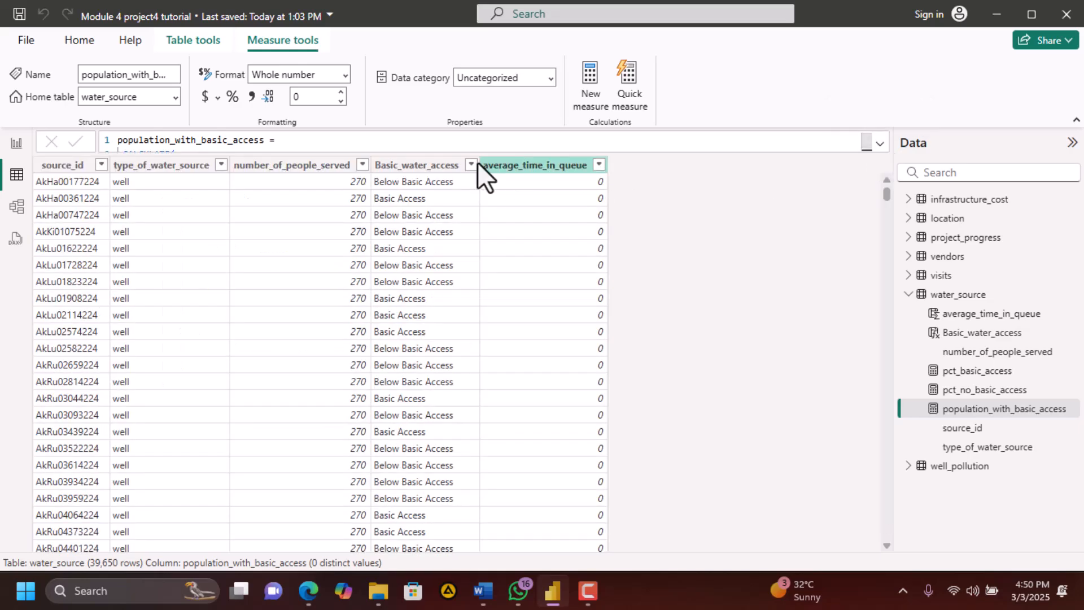
{"action": "left_click", "coordinate": [429, 166]}
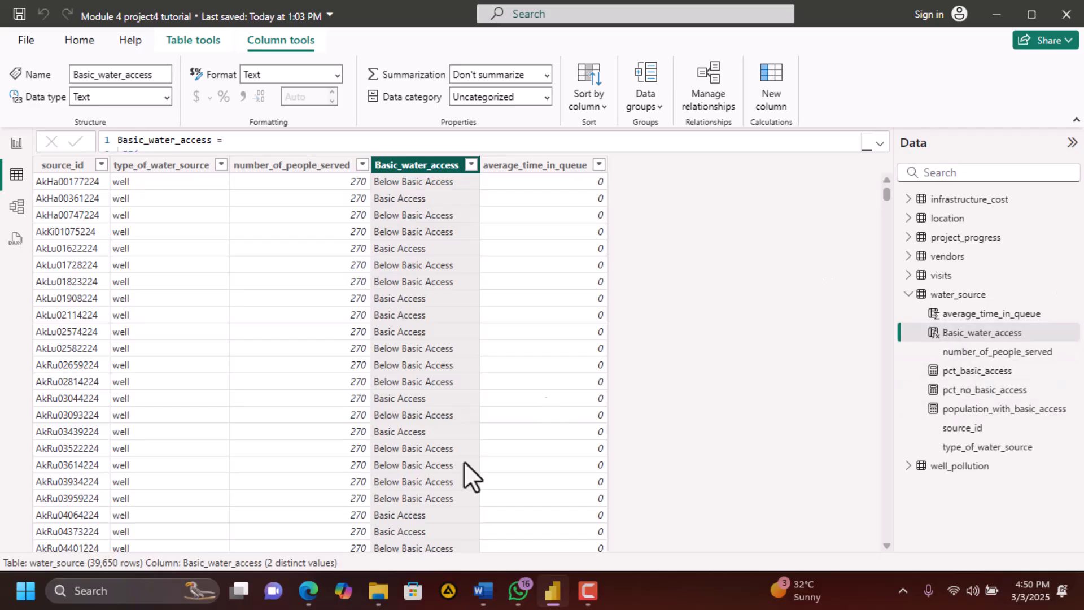
Switch to Part_4.pdf in Edge and read the page 19 tasks for population_now_basic_access and pct_population_now_basic_access
{"action": "left_click", "coordinate": [309, 590]}
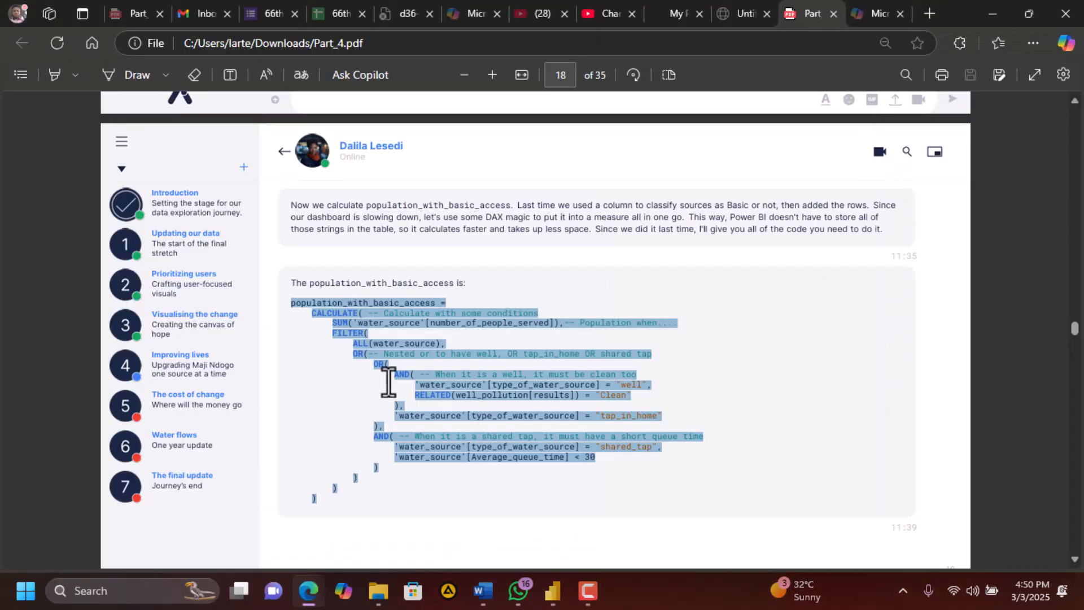
{"action": "scroll", "coordinate": [388, 380], "scroll_direction": "down", "scroll_amount": 6}
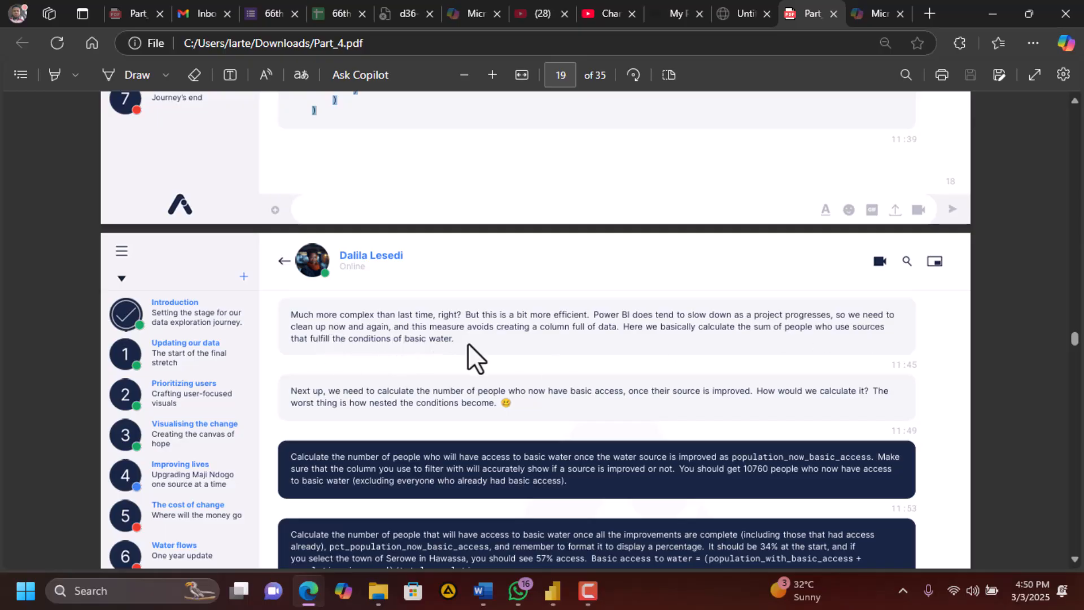
{"action": "scroll", "coordinate": [474, 358], "scroll_direction": "down", "scroll_amount": 3}
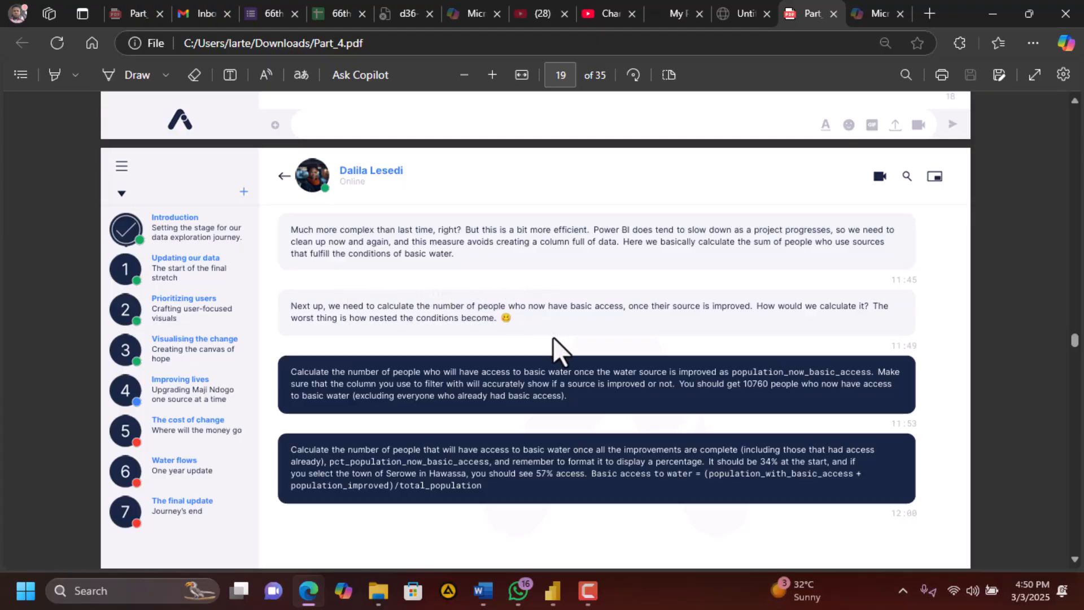
{"action": "scroll", "coordinate": [557, 350], "scroll_direction": "down", "scroll_amount": 1}
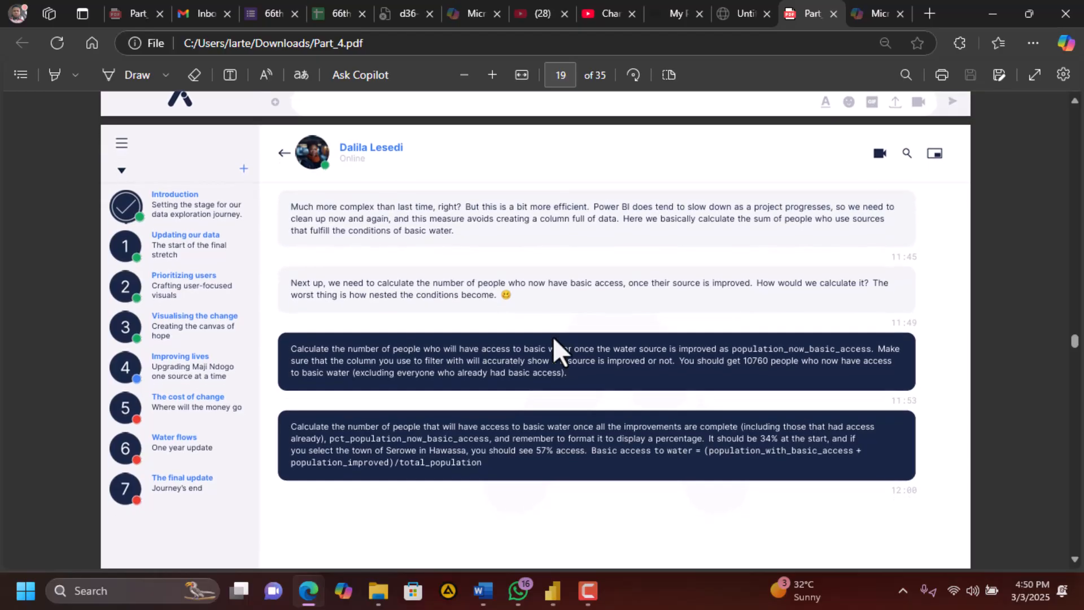
{"action": "scroll", "coordinate": [556, 350], "scroll_direction": "down", "scroll_amount": 1}
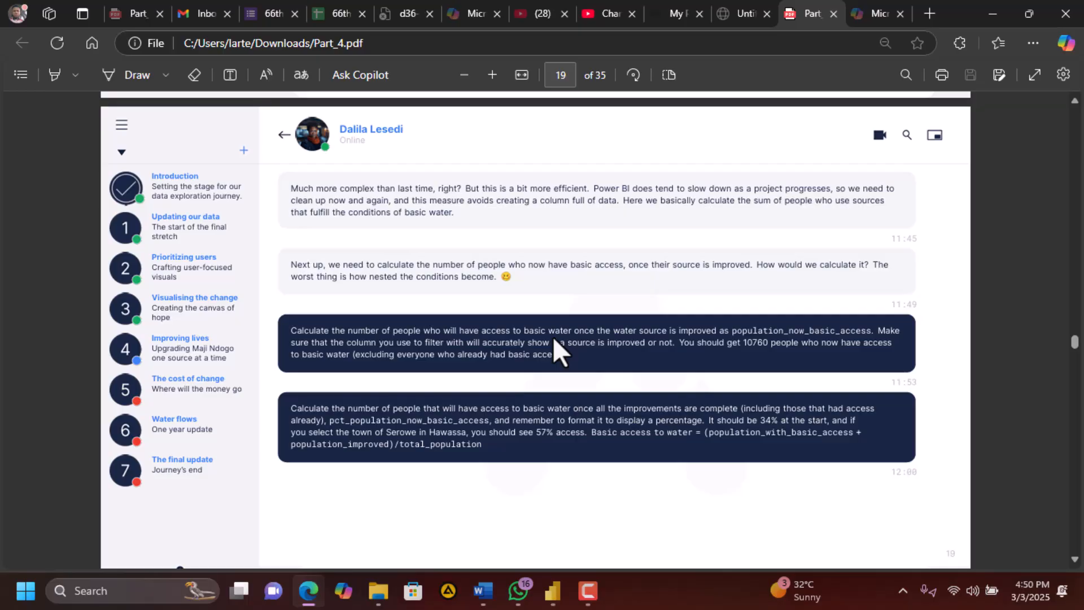
{"action": "scroll", "coordinate": [558, 349], "scroll_direction": "down", "scroll_amount": 1}
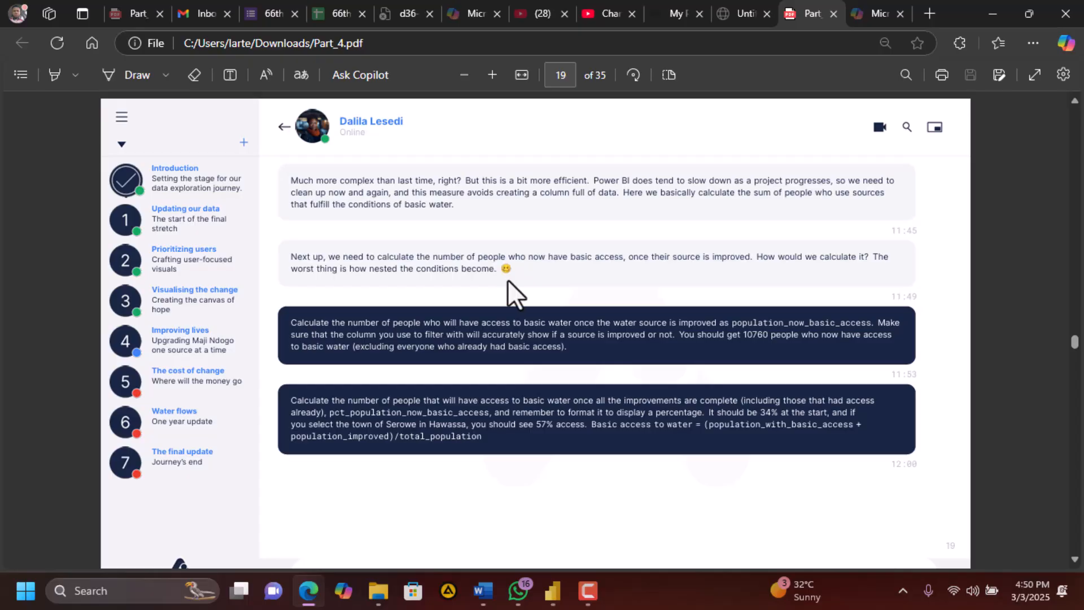
{"action": "scroll", "coordinate": [513, 294], "scroll_direction": "down", "scroll_amount": 3}
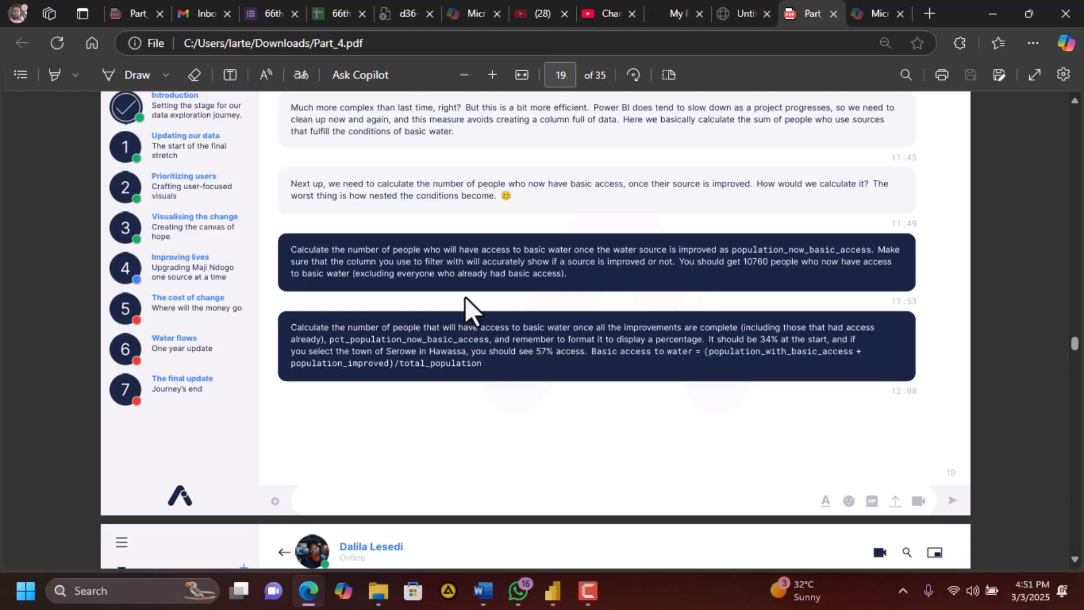
{"action": "scroll", "coordinate": [465, 296], "scroll_direction": "down", "scroll_amount": 1}
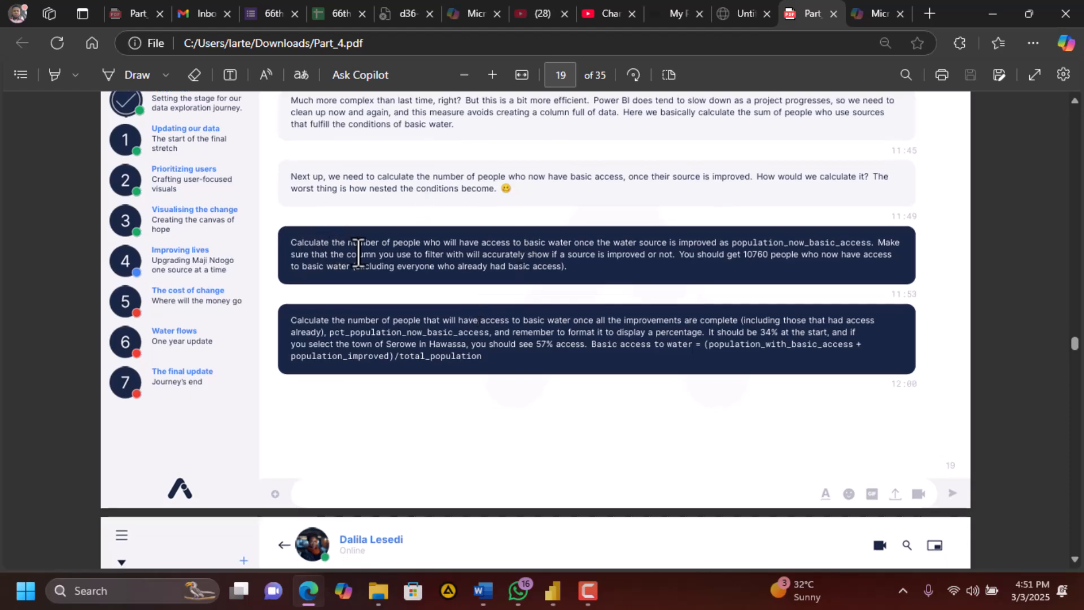
{"action": "left_click_drag", "start_coordinate": [349, 243], "coordinate": [598, 248]}
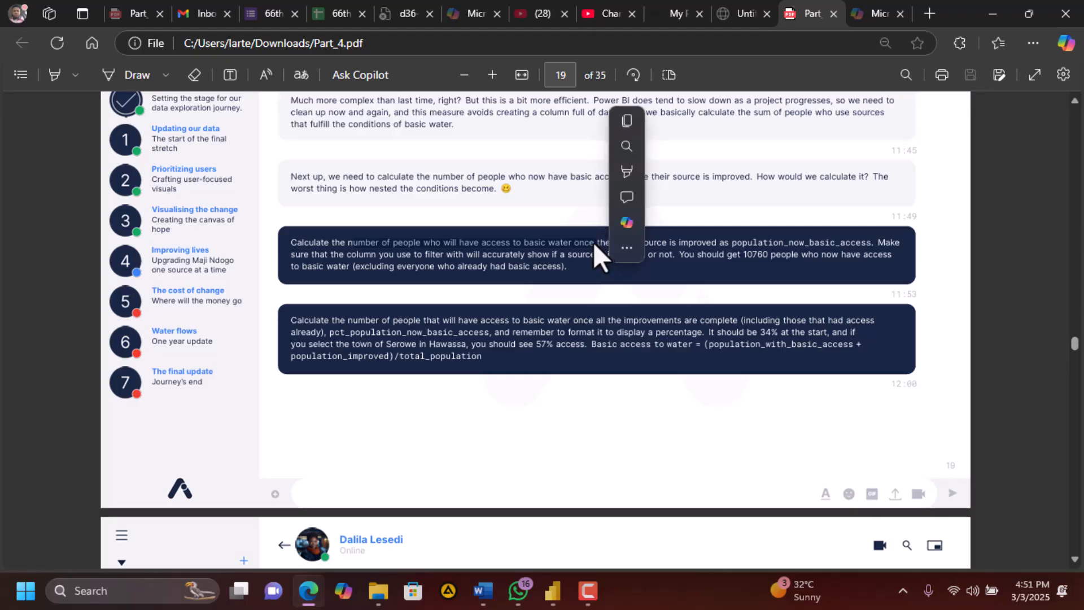
{"action": "left_click", "coordinate": [587, 245]}
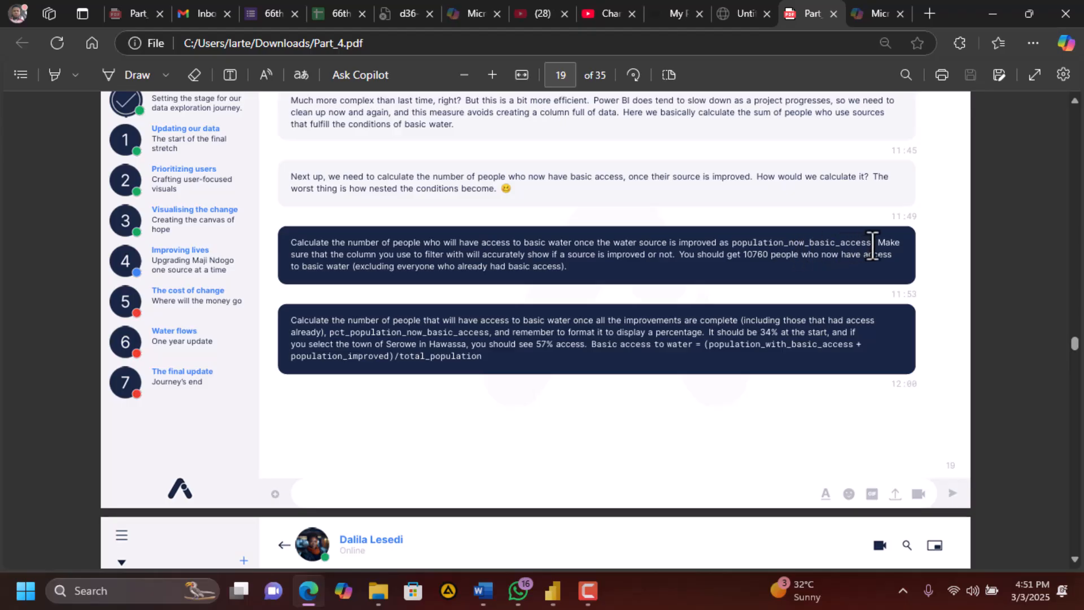
{"action": "left_click_drag", "start_coordinate": [852, 247], "coordinate": [730, 243]}
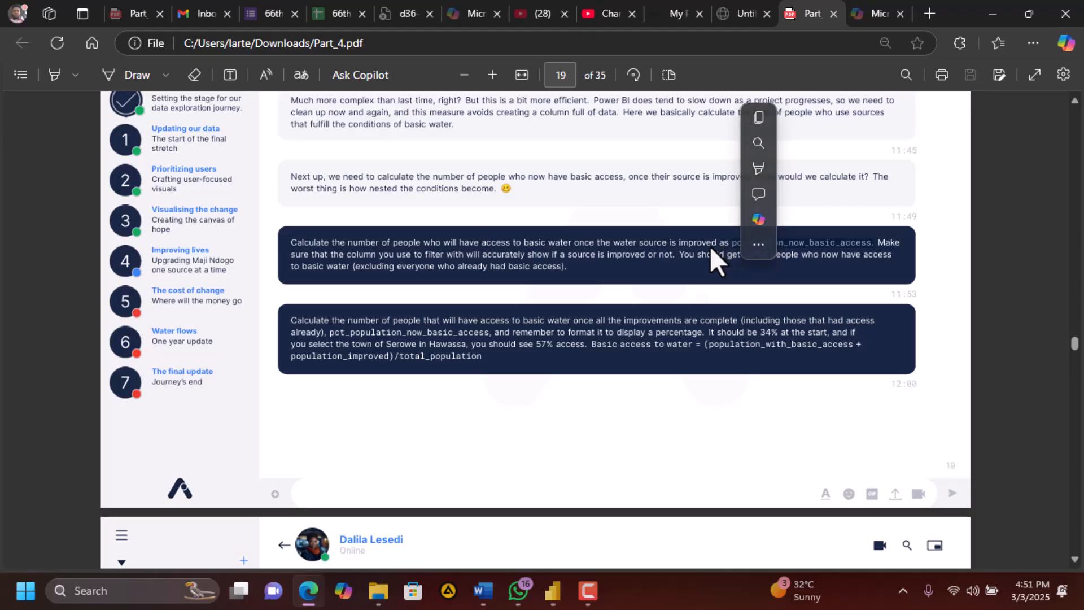
{"action": "left_click", "coordinate": [710, 265]}
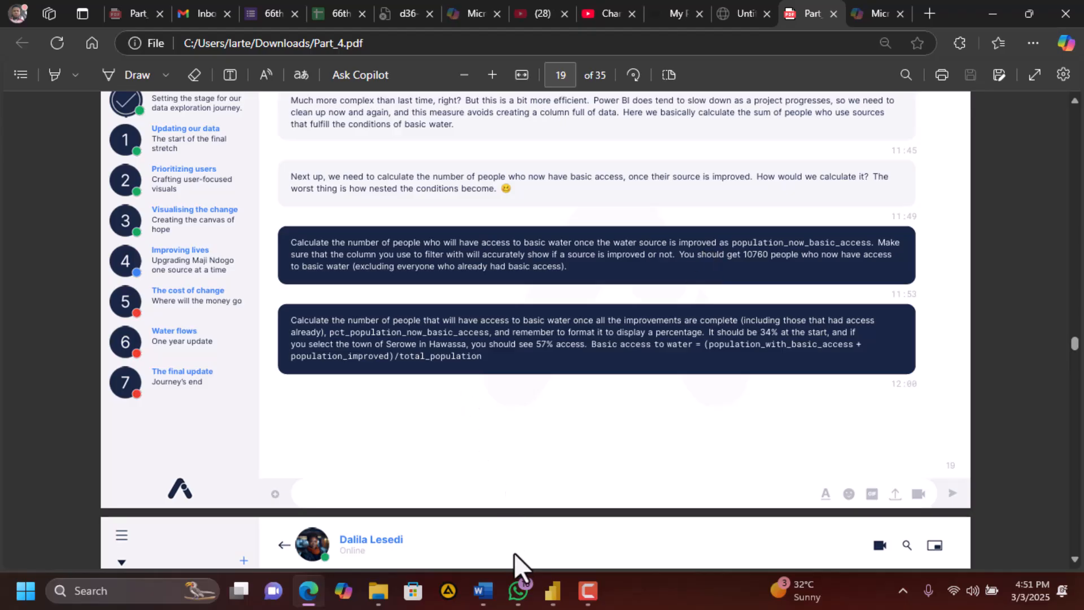
Switch to Power BI and examine the distinct values of the source_status column in the project_progress table
{"action": "left_click", "coordinate": [555, 590]}
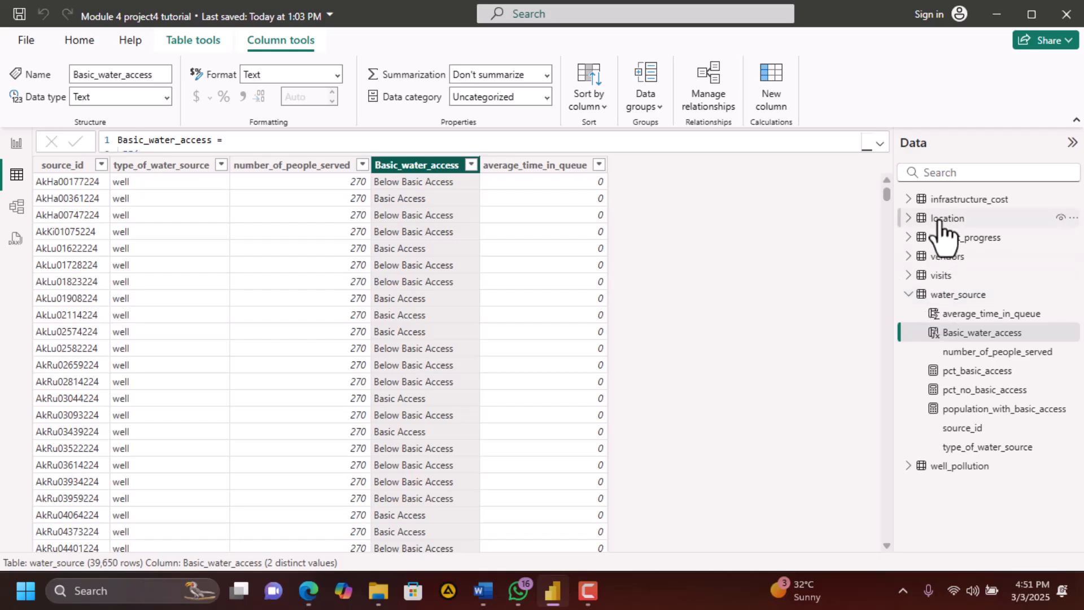
{"action": "left_click", "coordinate": [909, 237]}
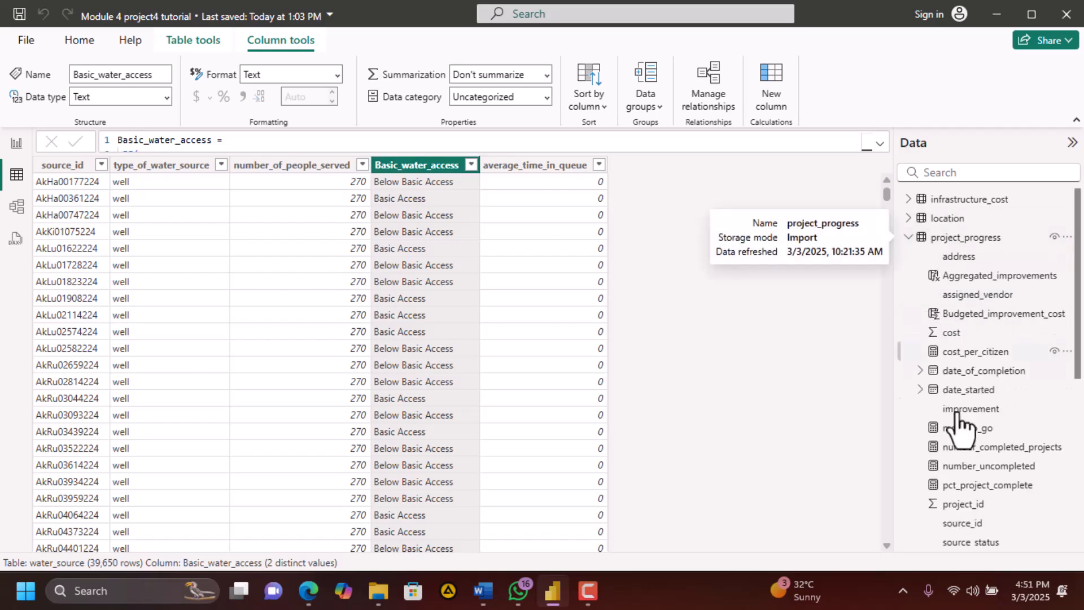
{"action": "scroll", "coordinate": [953, 472], "scroll_direction": "down", "scroll_amount": 3}
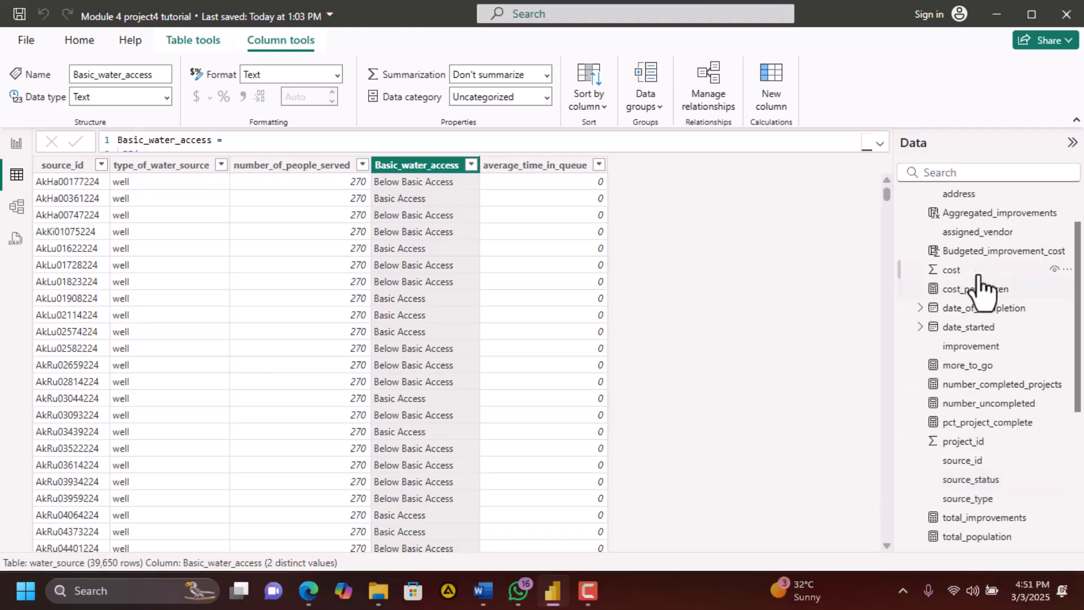
{"action": "scroll", "coordinate": [982, 254], "scroll_direction": "up", "scroll_amount": 3}
{"action": "left_click", "coordinate": [979, 240]}
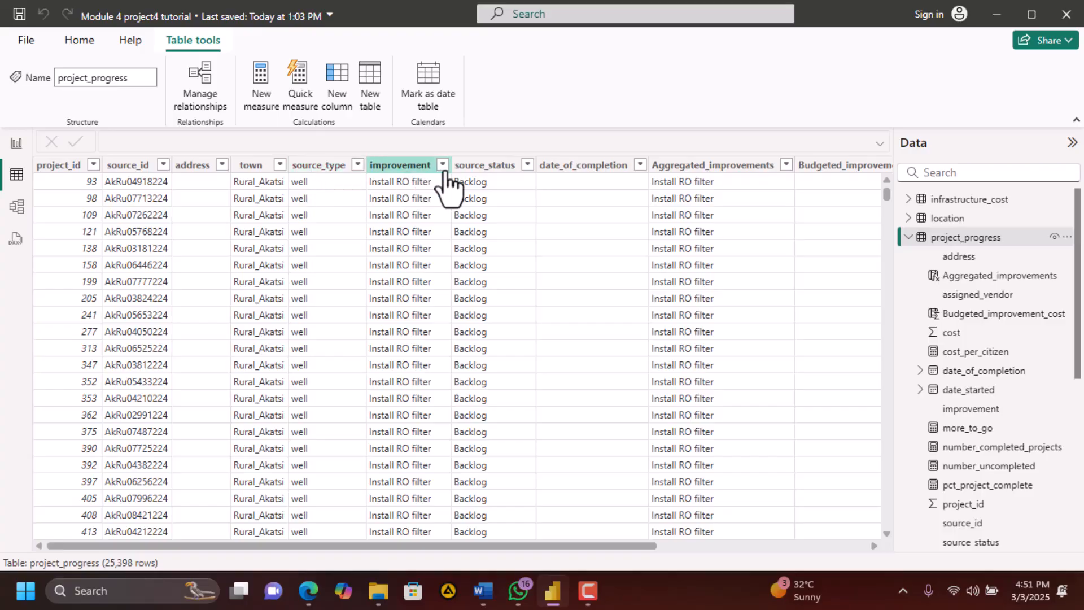
{"action": "left_click", "coordinate": [527, 165]}
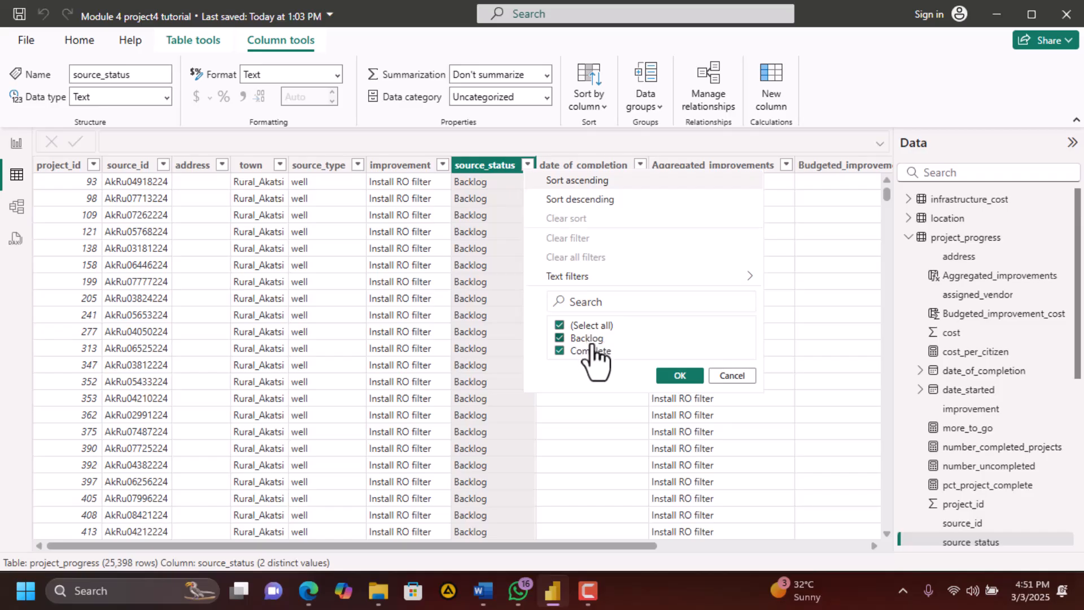
{"action": "left_click", "coordinate": [730, 377]}
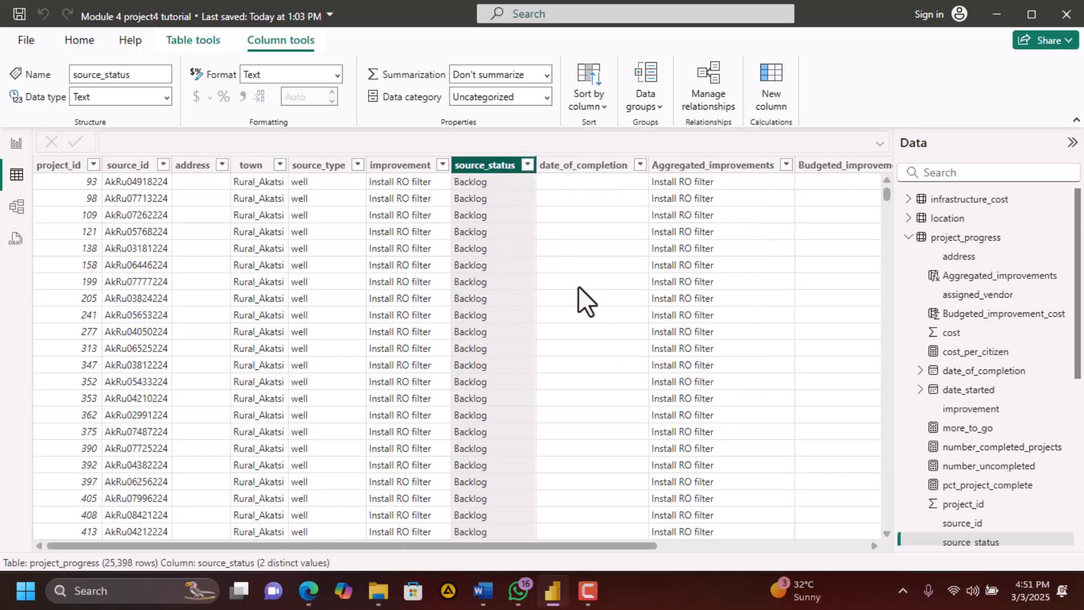
Return to the report view and reread the population_now_basic_access task on page 19 of Part_4.pdf in Edge
{"action": "left_click", "coordinate": [16, 144]}
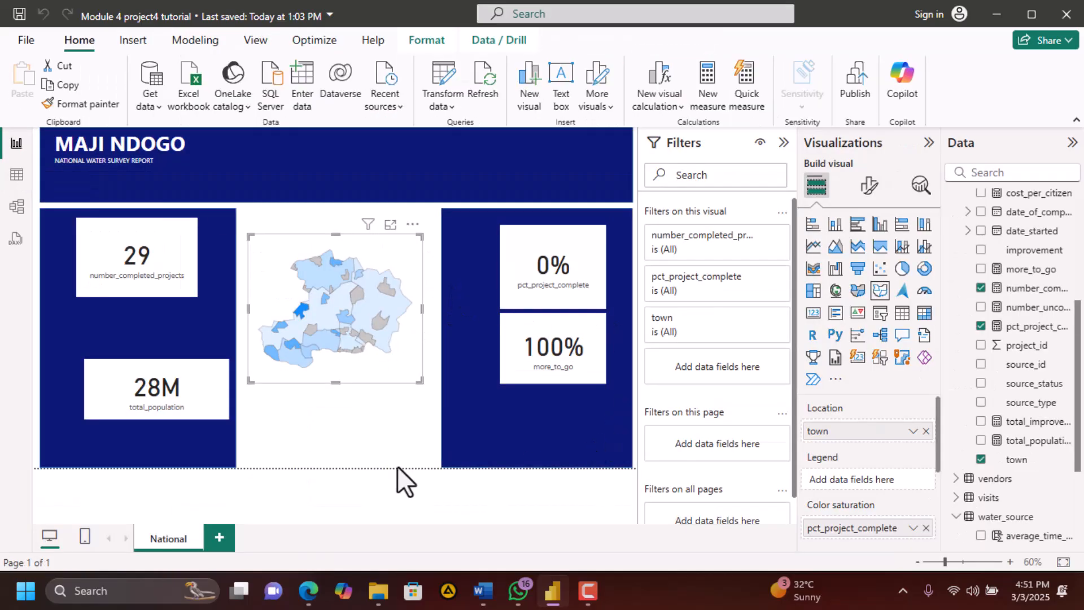
{"action": "left_click", "coordinate": [308, 590]}
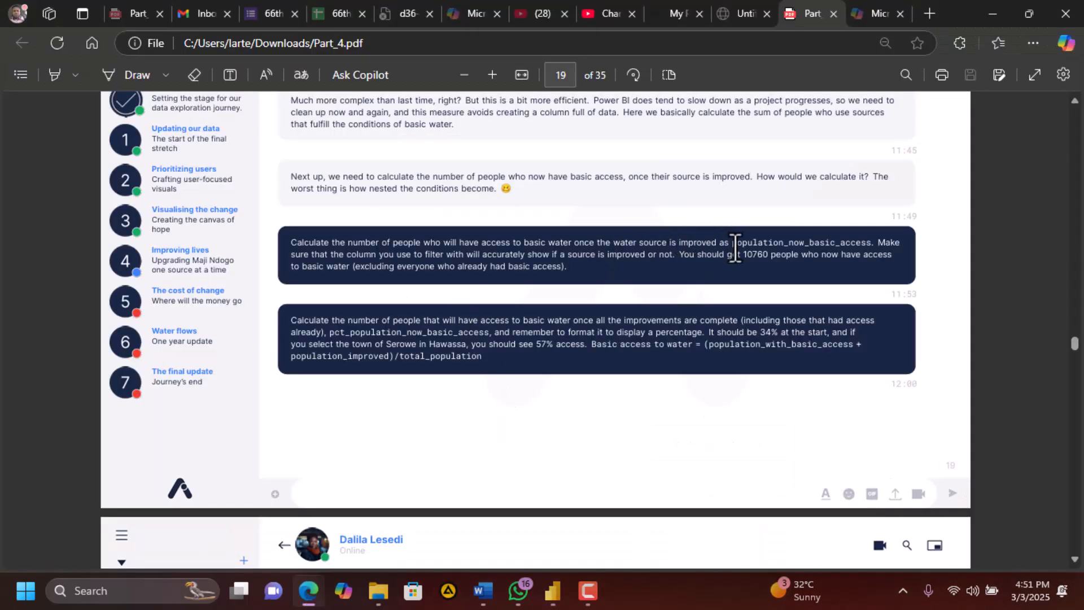
{"action": "left_click_drag", "start_coordinate": [732, 249], "coordinate": [831, 248]}
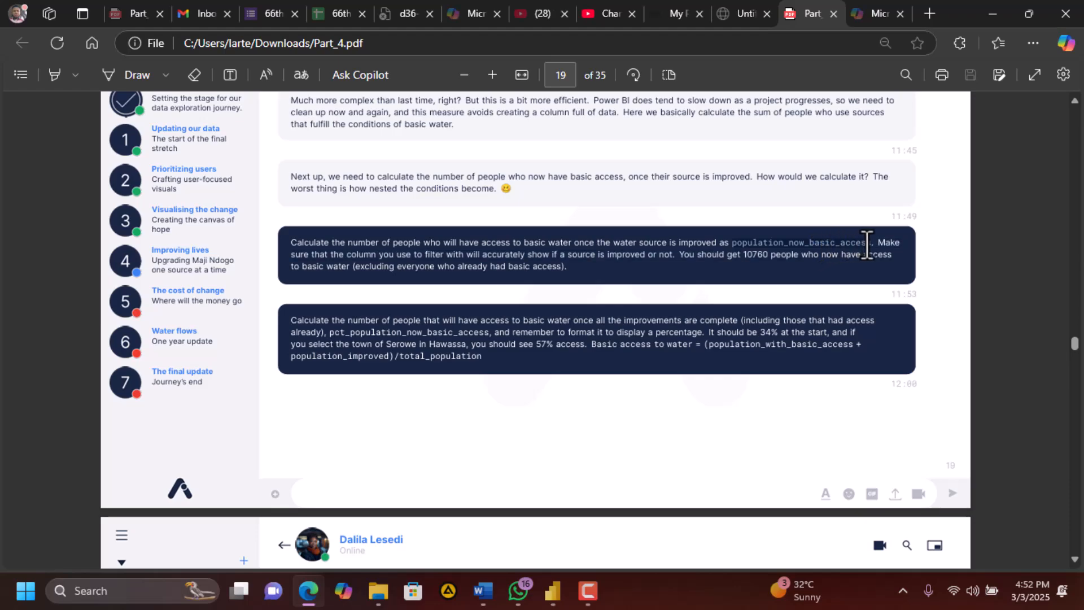
{"action": "left_click_drag", "start_coordinate": [867, 249], "coordinate": [888, 252]}
{"action": "left_click", "coordinate": [444, 307]}
{"action": "left_click_drag", "start_coordinate": [562, 270], "coordinate": [356, 273]}
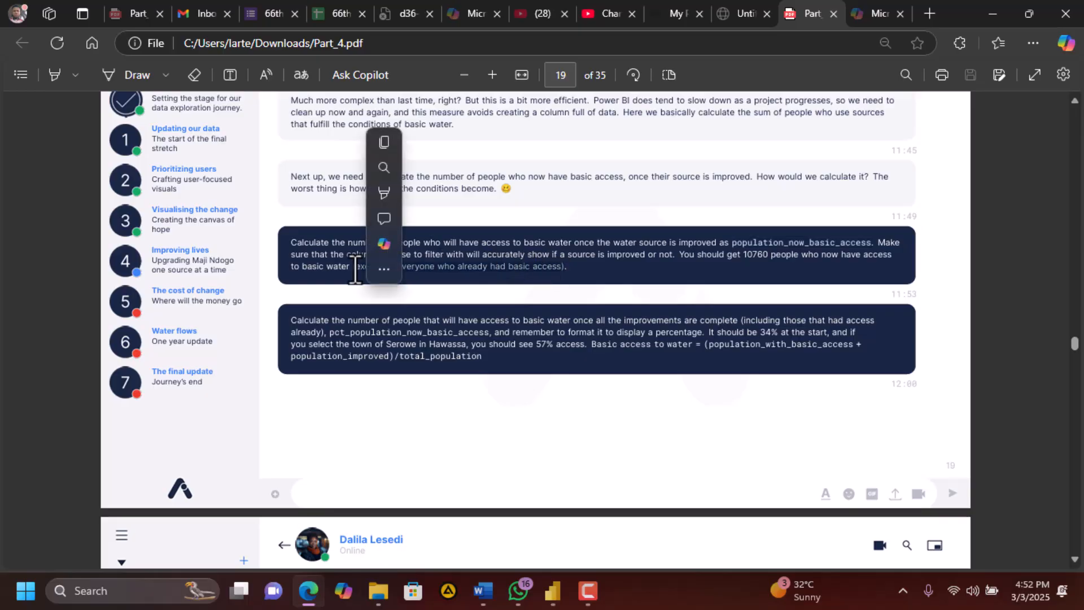
Switch back to Power BI and review the well, tap_in_home and shared_tap conditions in the population_with_basic_access measure
{"action": "mouse_move", "coordinate": [548, 595]}
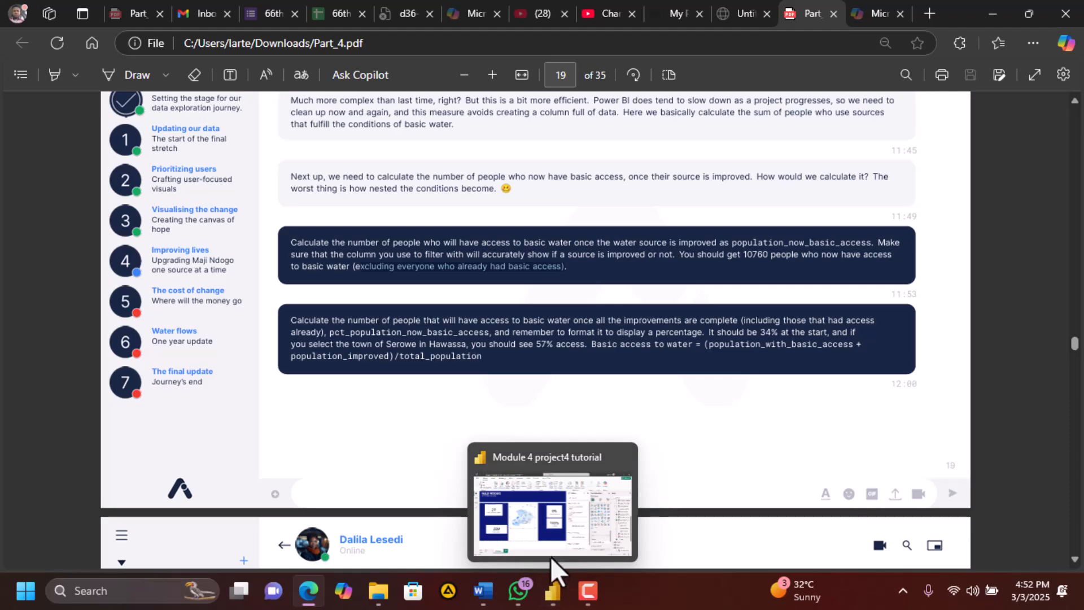
{"action": "left_click", "coordinate": [551, 528]}
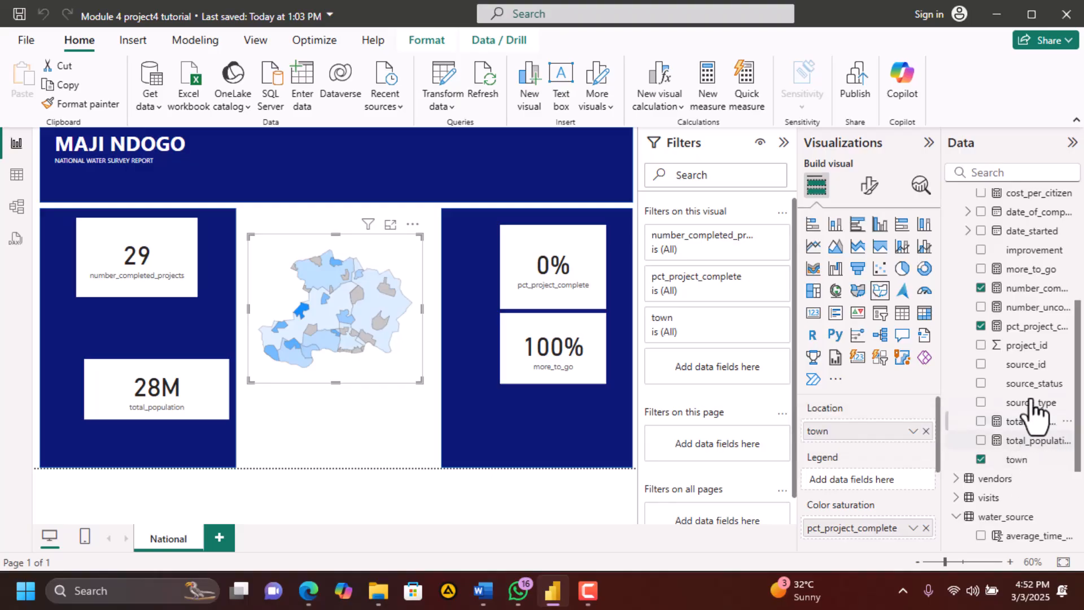
{"action": "scroll", "coordinate": [1031, 420], "scroll_direction": "down", "scroll_amount": 3}
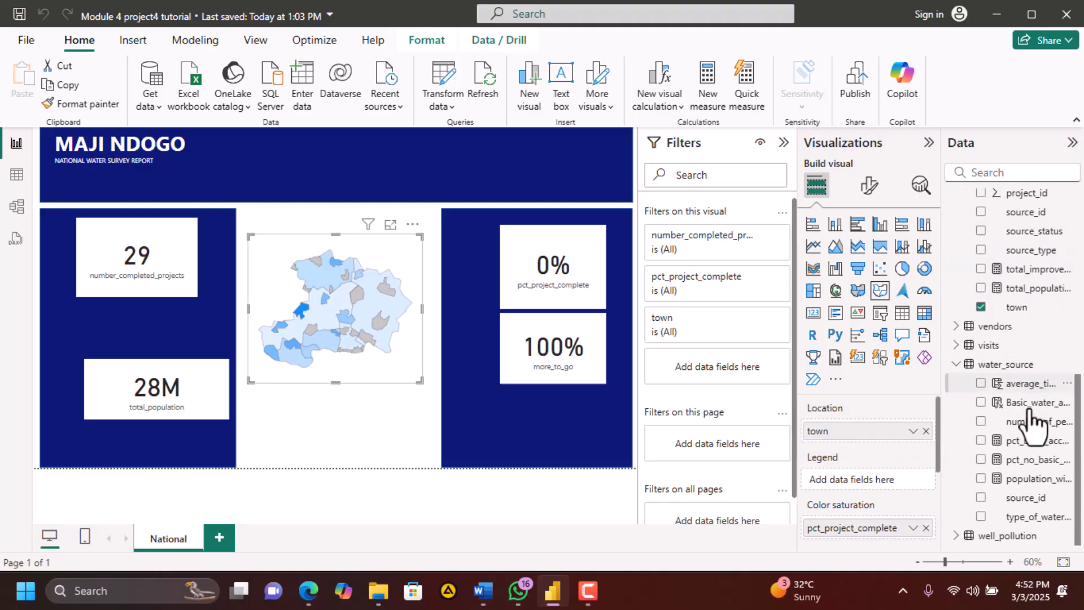
{"action": "left_click", "coordinate": [1030, 479]}
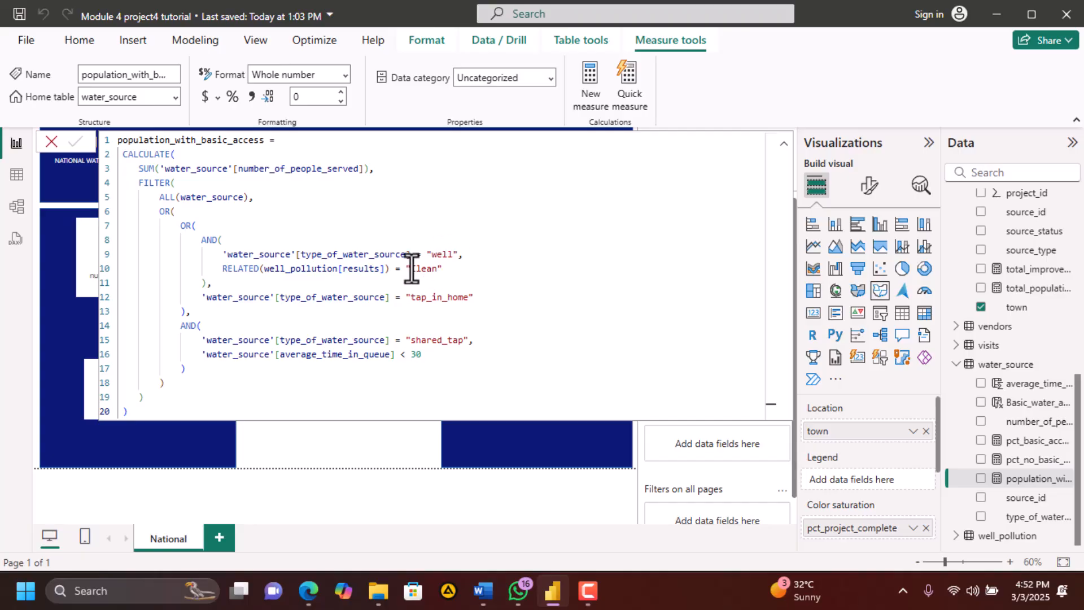
{"action": "left_click", "coordinate": [443, 269]}
{"action": "left_click_drag", "start_coordinate": [260, 273], "coordinate": [216, 259]}
{"action": "left_click_drag", "start_coordinate": [474, 297], "coordinate": [192, 299]}
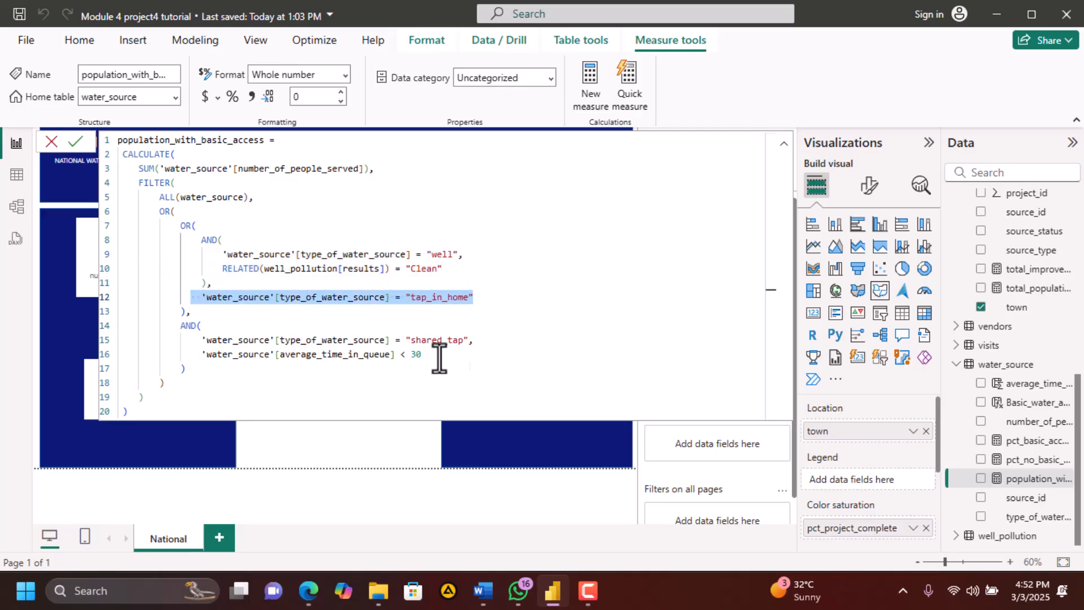
{"action": "left_click_drag", "start_coordinate": [429, 354], "coordinate": [398, 340]}
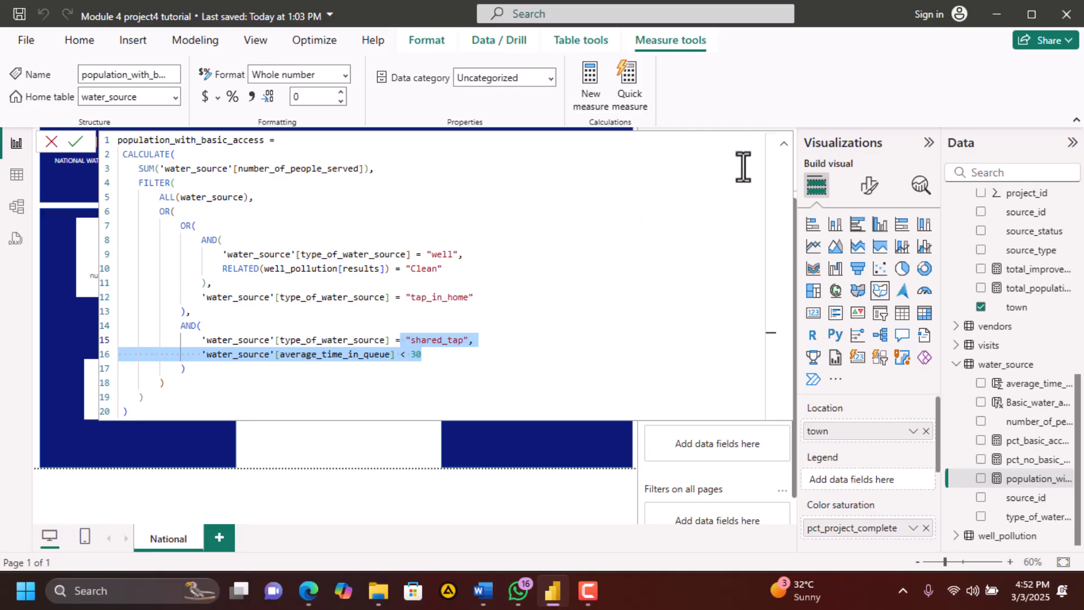
{"action": "left_click", "coordinate": [784, 146]}
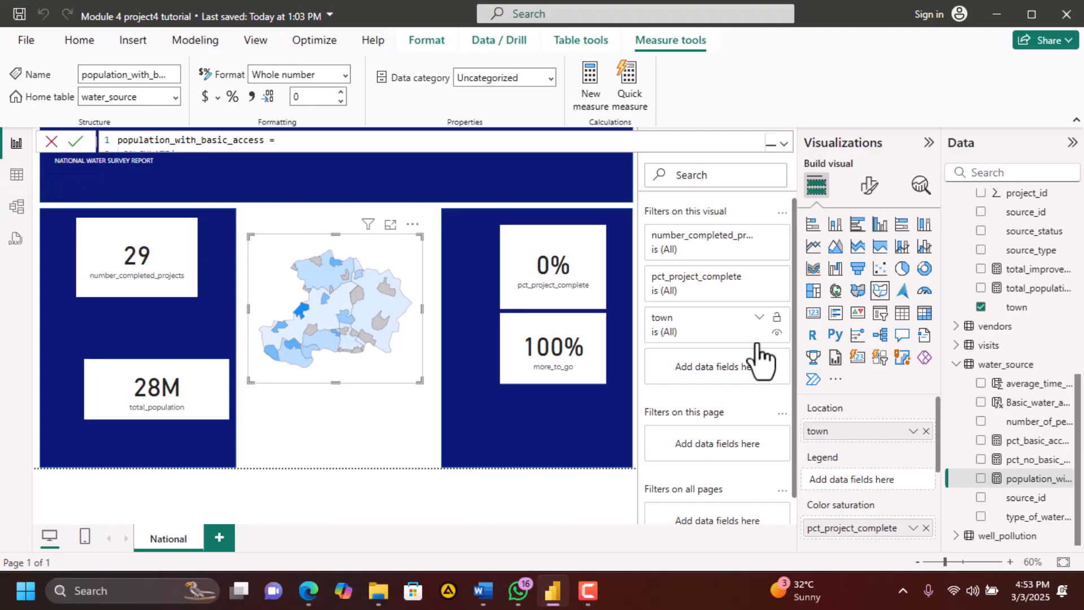
{"action": "scroll", "coordinate": [1014, 375], "scroll_direction": "up", "scroll_amount": 5}
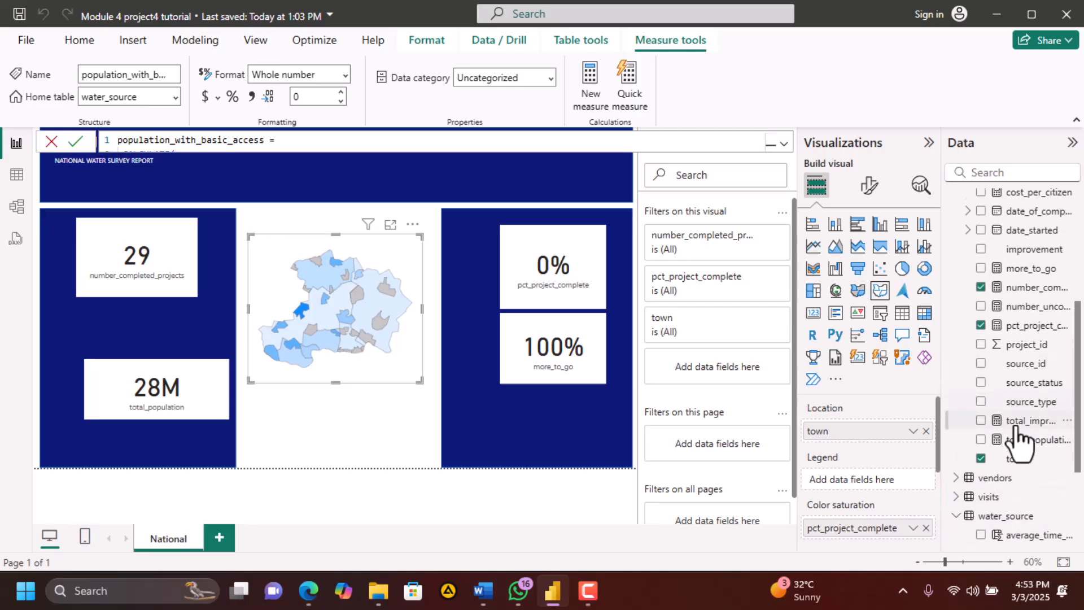
{"action": "scroll", "coordinate": [1036, 350], "scroll_direction": "up", "scroll_amount": 5}
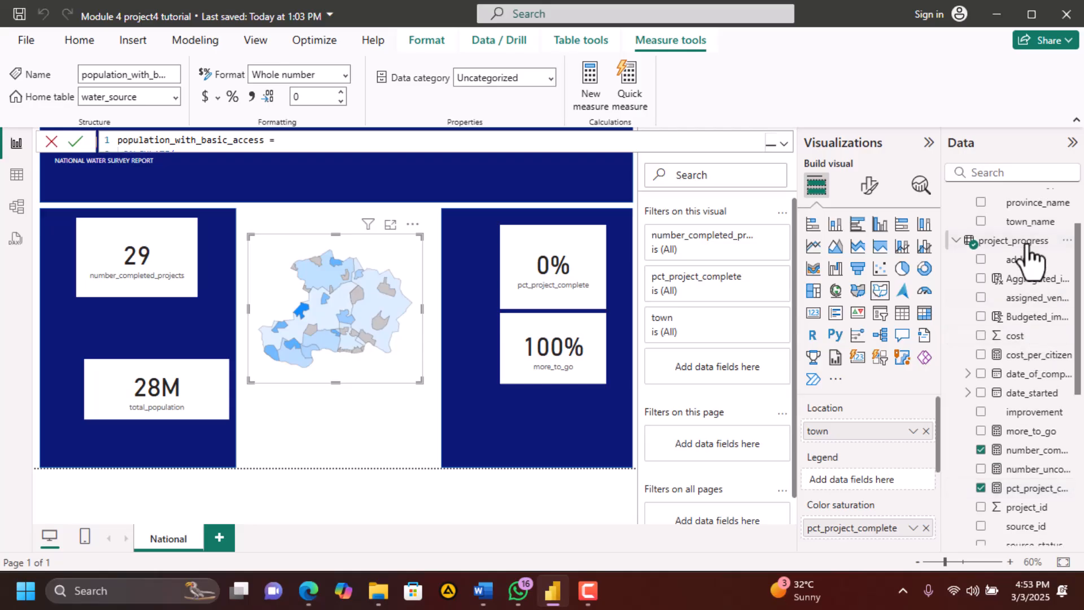
{"action": "left_click", "coordinate": [1029, 241]}
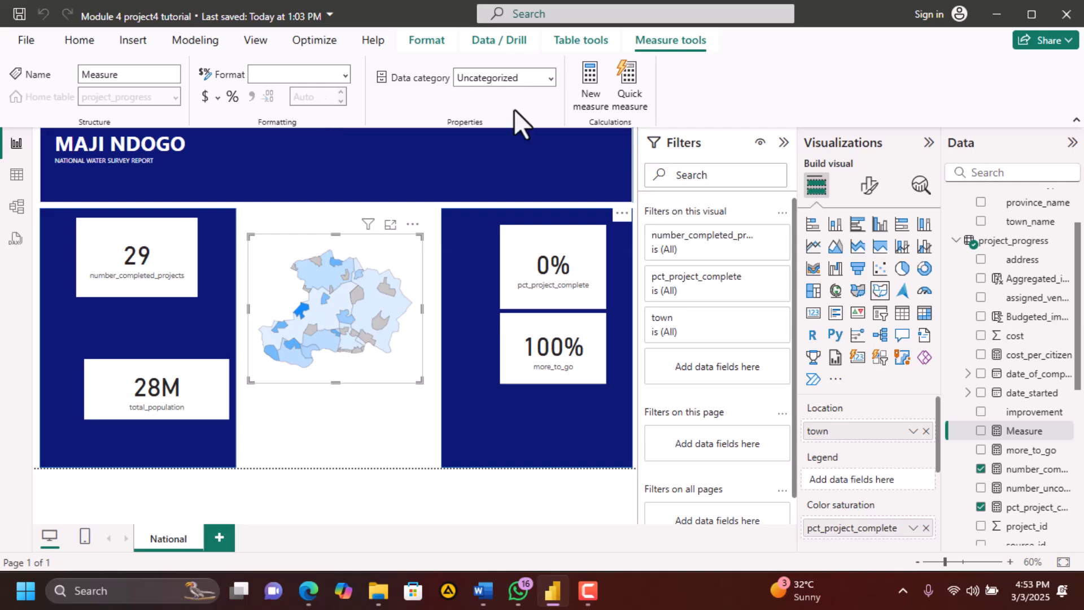
{"action": "left_click", "coordinate": [488, 138]}
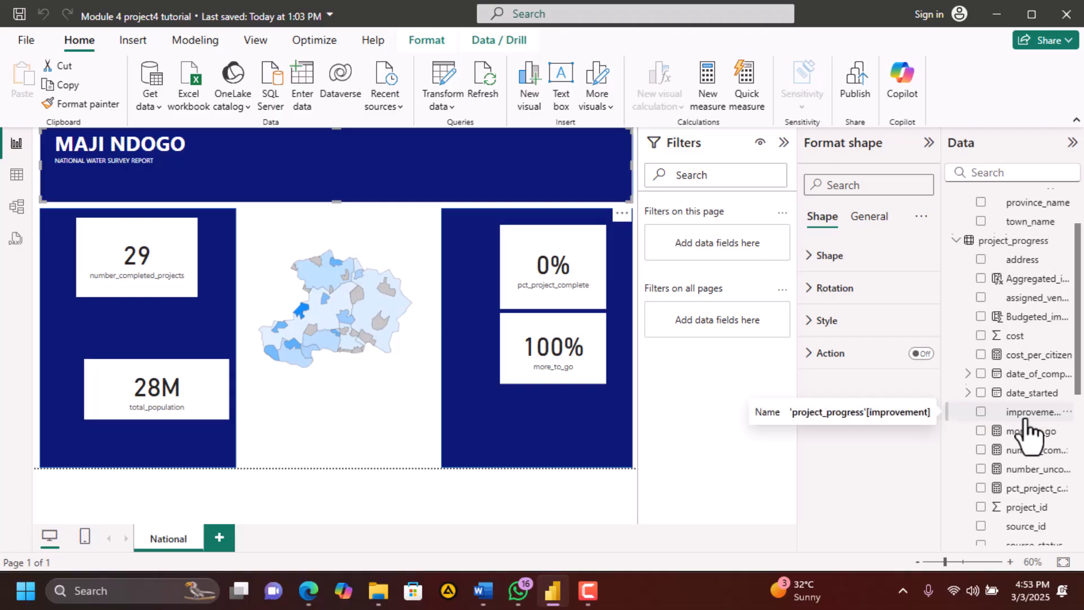
Create a new measure in the project_progress table and name it population_now_basic
{"action": "scroll", "coordinate": [1028, 431], "scroll_direction": "down", "scroll_amount": 2}
{"action": "scroll", "coordinate": [1029, 432], "scroll_direction": "down", "scroll_amount": 3}
{"action": "scroll", "coordinate": [1028, 432], "scroll_direction": "up", "scroll_amount": 6}
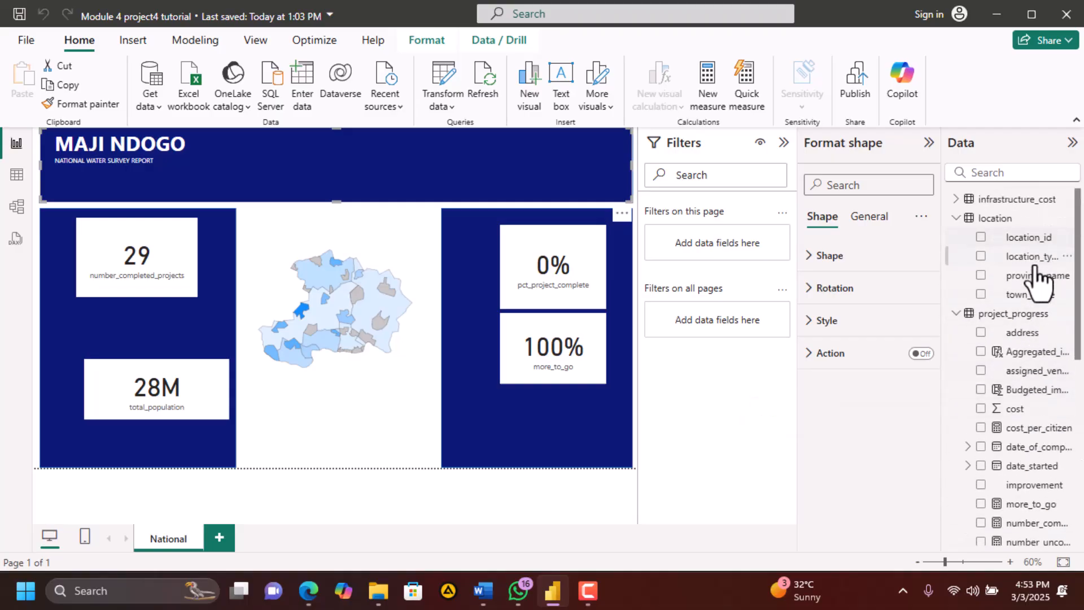
{"action": "left_click", "coordinate": [1016, 314]}
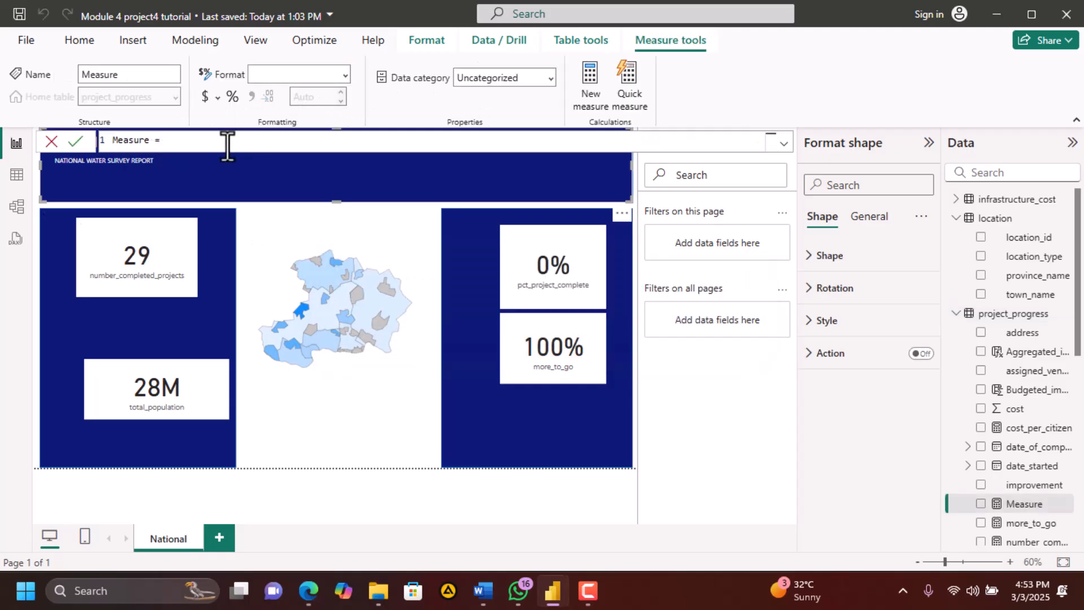
{"action": "type", "text": "POP"}
{"action": "key", "text": "BackSpace"}
{"action": "key", "text": "BackSpace"}
{"action": "key", "text": "BackSpace"}
{"action": "type", "text": "population_noow"}
{"action": "key", "text": "BackSpace"}
{"action": "key", "text": "BackSpace"}
{"action": "type", "text": "w_"}
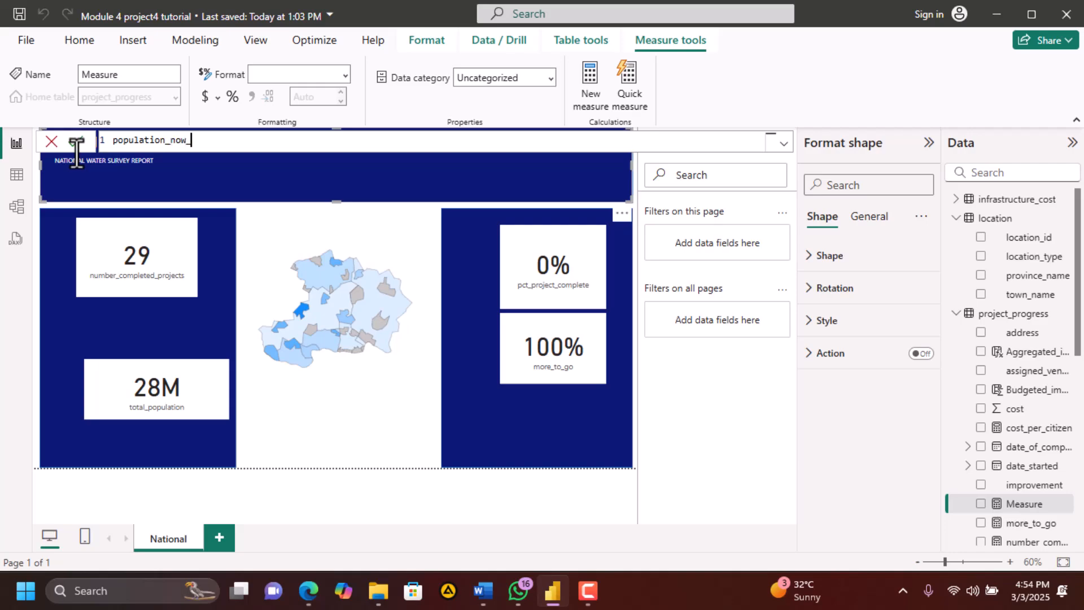
{"action": "type", "text": "basic ="}
{"action": "type", "text": "Ca"}
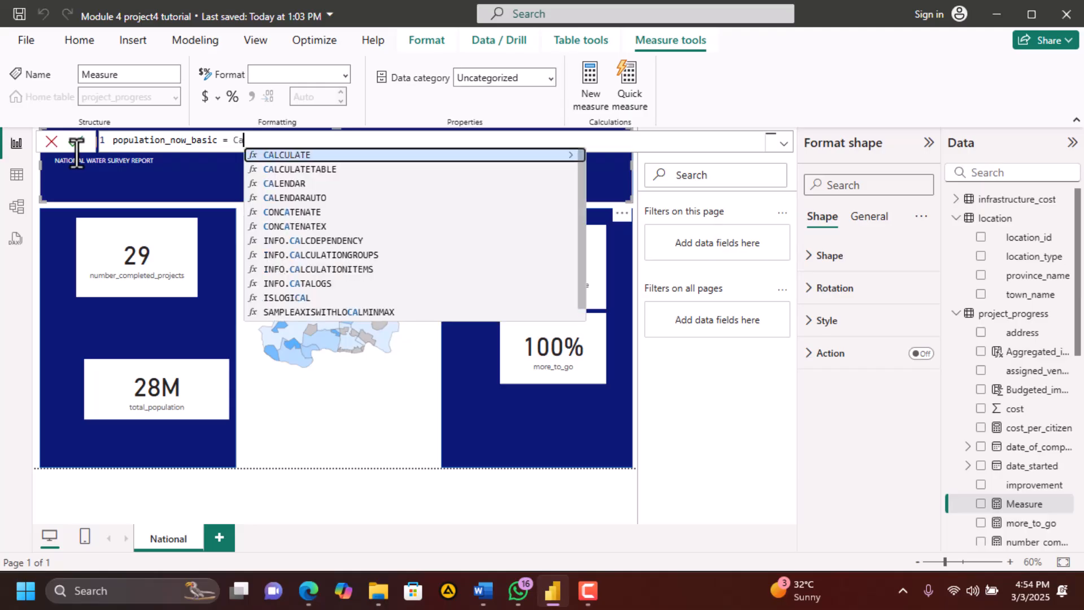
{"action": "left_click", "coordinate": [320, 155]}
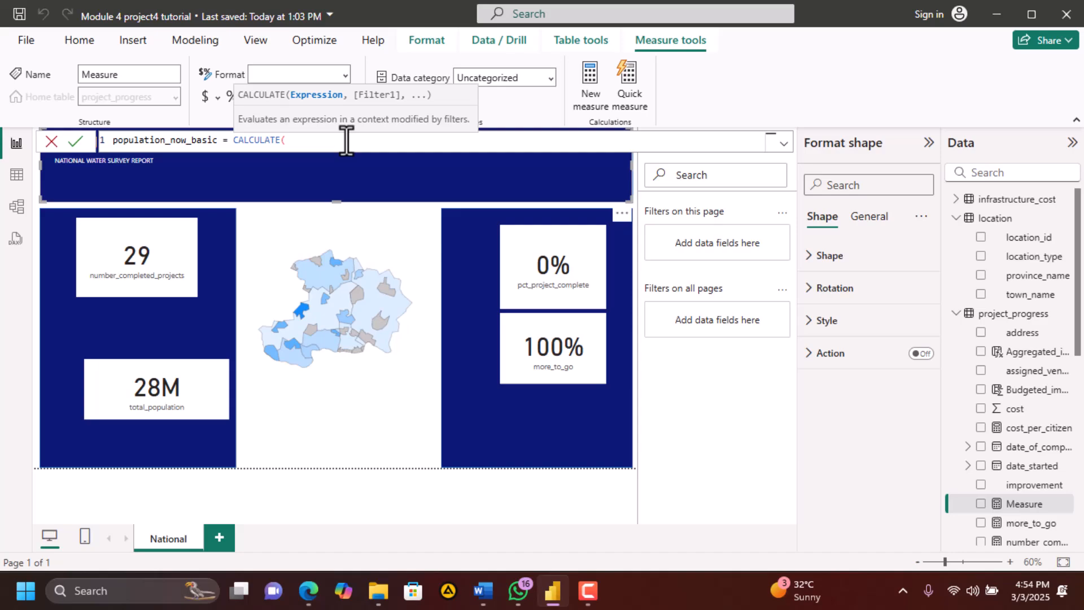
{"action": "left_click_drag", "start_coordinate": [286, 140], "coordinate": [233, 140]}
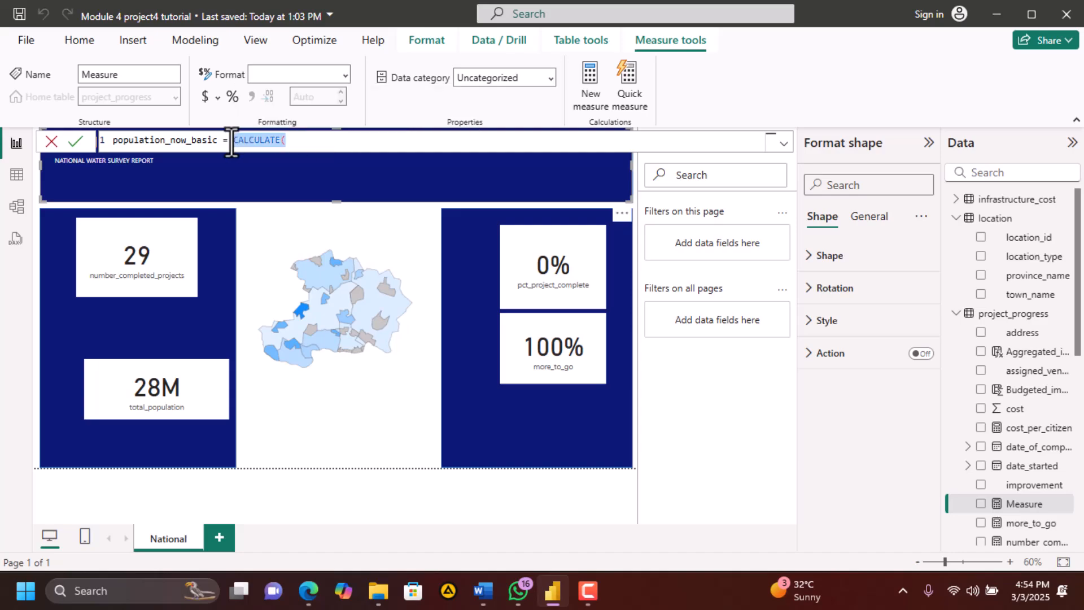
{"action": "key", "text": "BackSpace"}
Begin the population_now_basic formula with a SUMX over the project_progress table
{"action": "type", "text": "SU"}
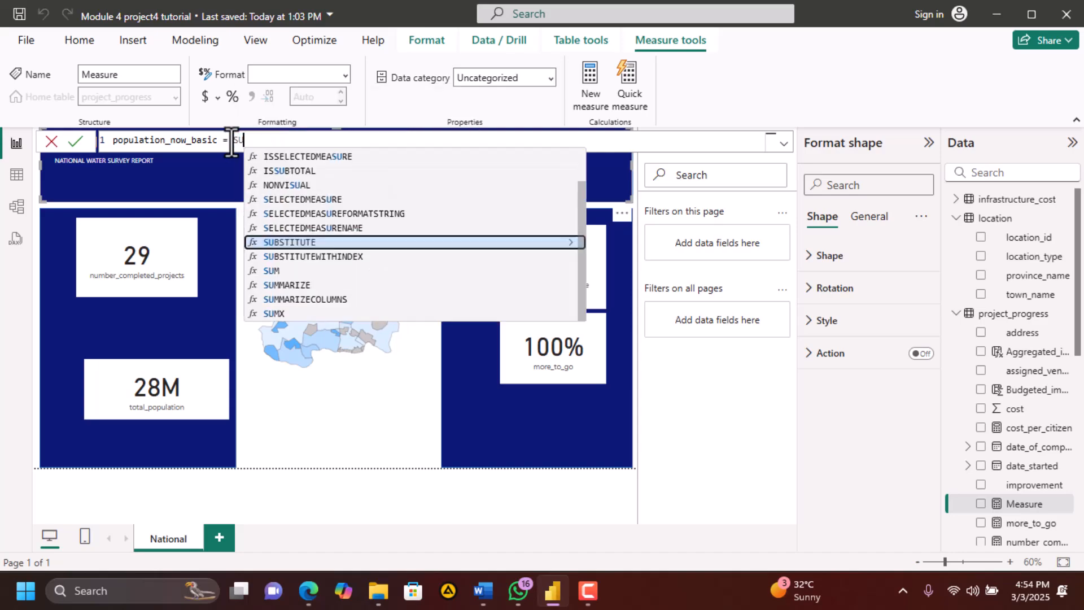
{"action": "type", "text": "MX"}
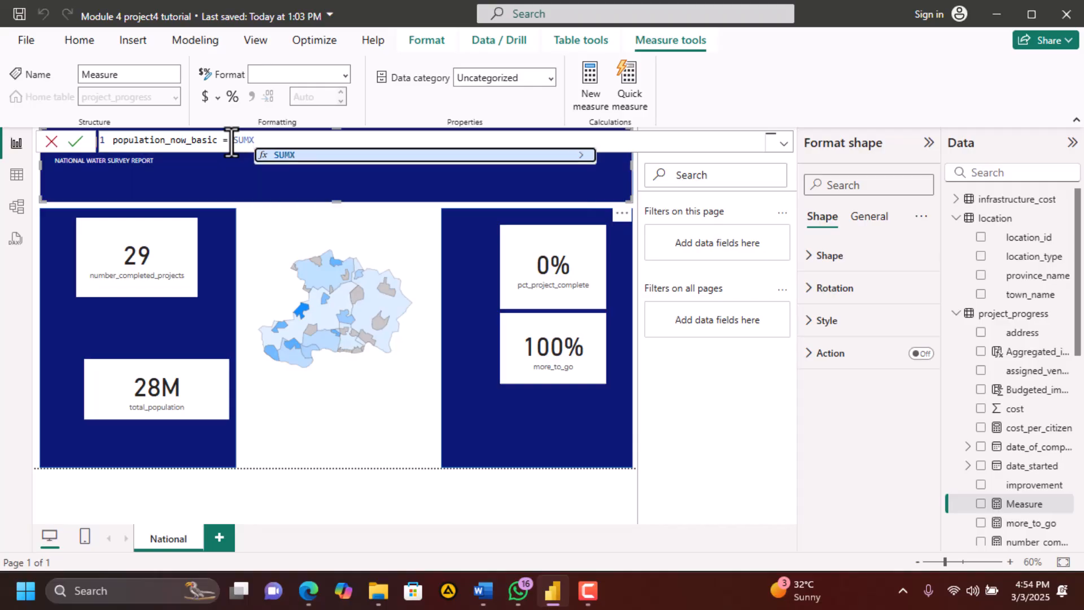
{"action": "type", "text": "("}
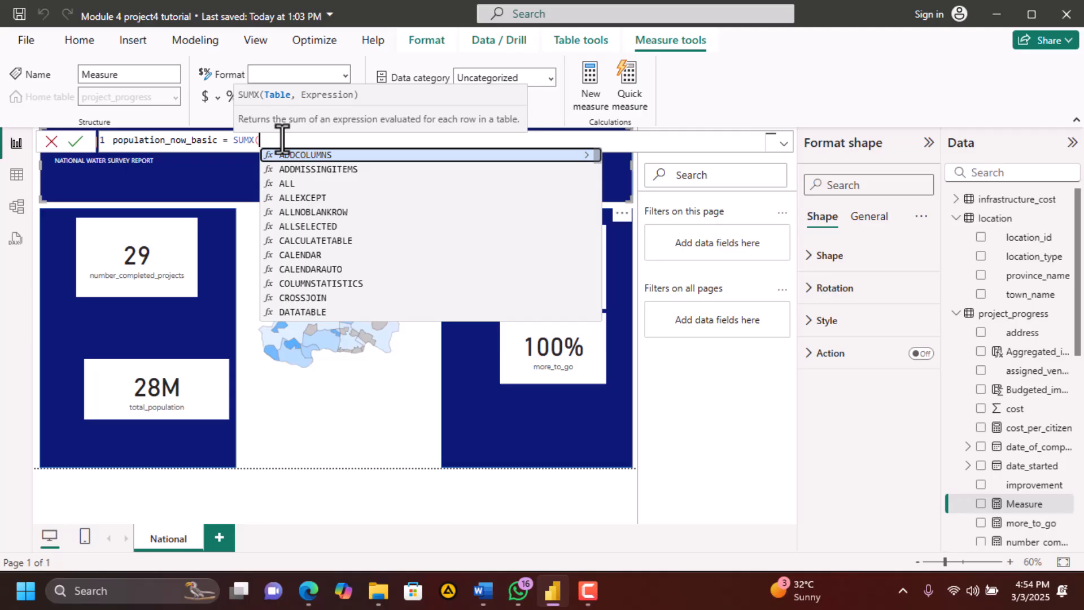
{"action": "type", "text": "PRO"}
{"action": "left_click", "coordinate": [339, 199]}
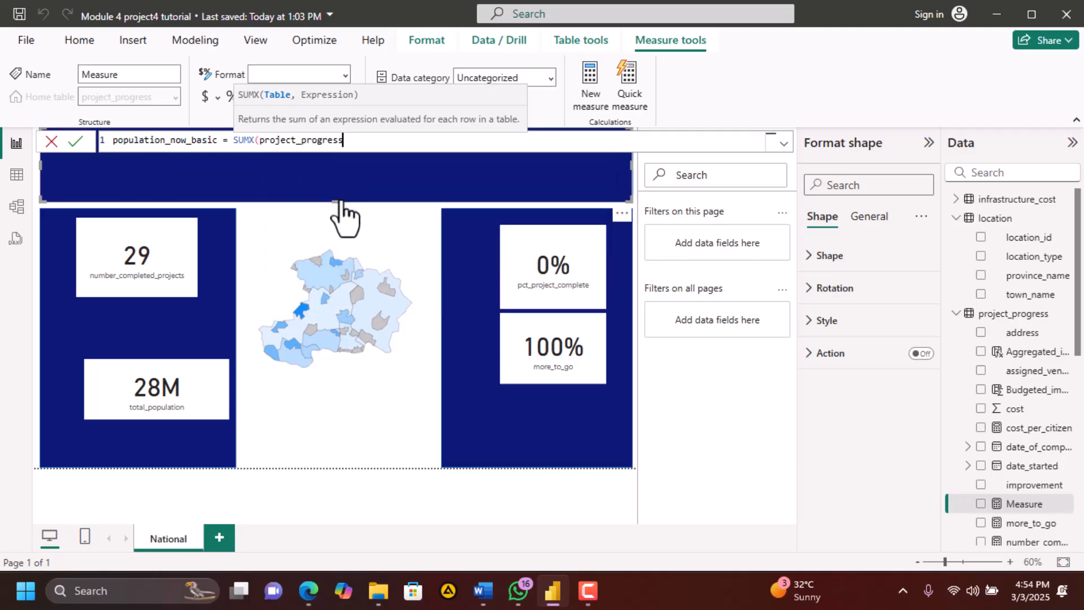
{"action": "type", "text": ","}
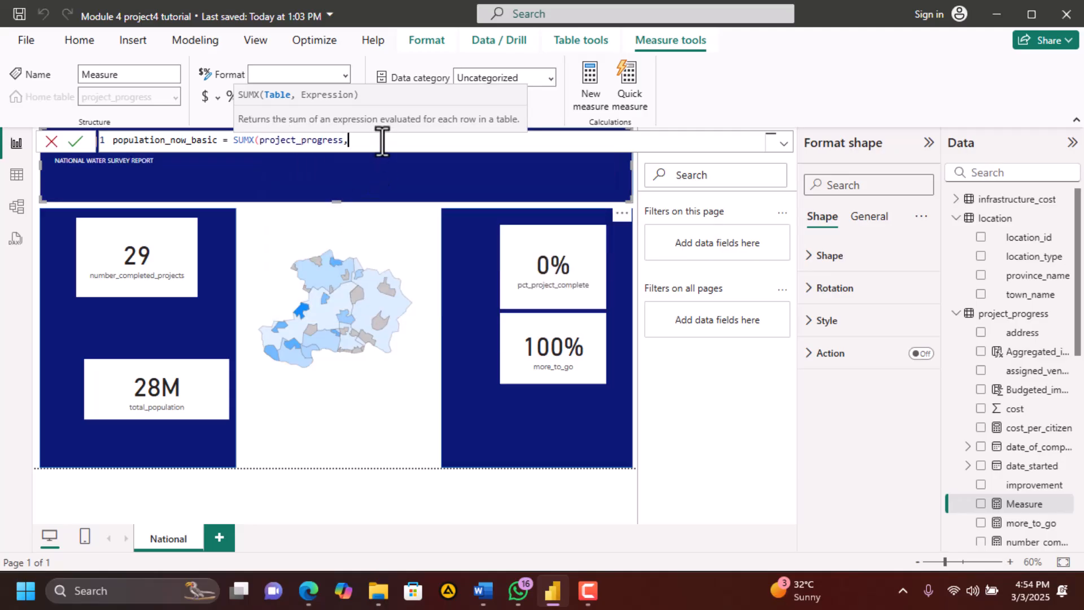
Add an IF inside the SUMX that tests whether project_progress[source_status] equals "Complete"
{"action": "type", "text": "IF("}
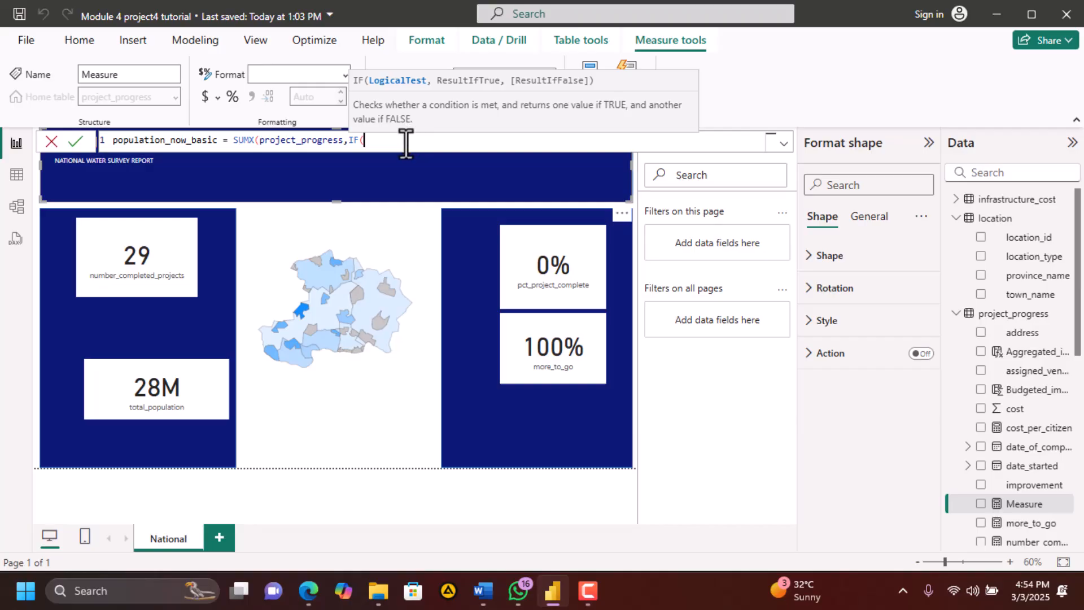
{"action": "type", "text": "sour"}
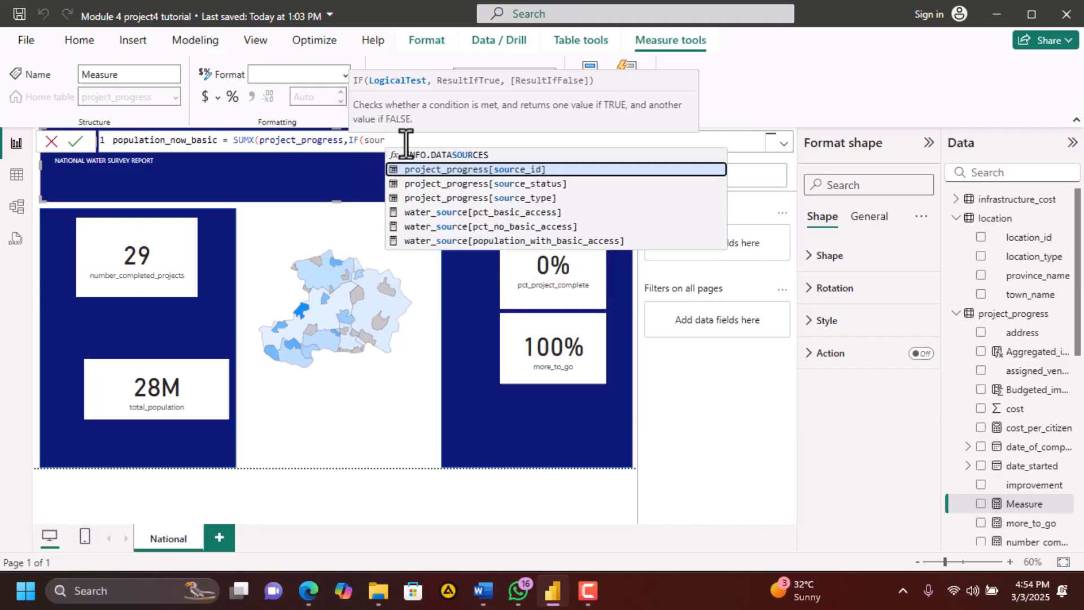
{"action": "left_click", "coordinate": [547, 184]}
{"action": "type", "text": "== "}
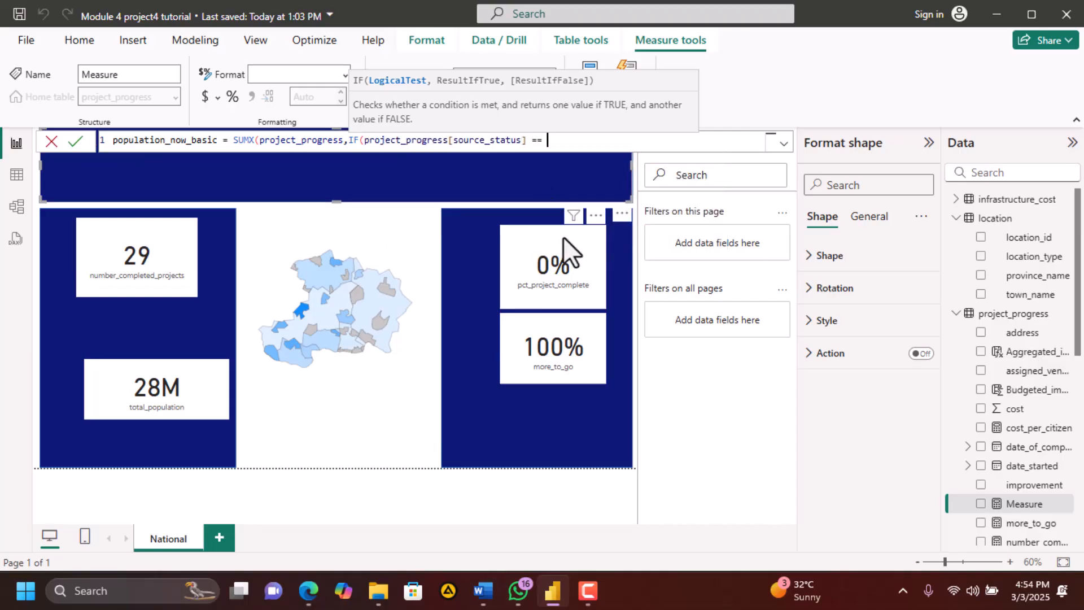
{"action": "type", "text": "\"Complete\",l"}
{"action": "key", "text": "BackSpace"}
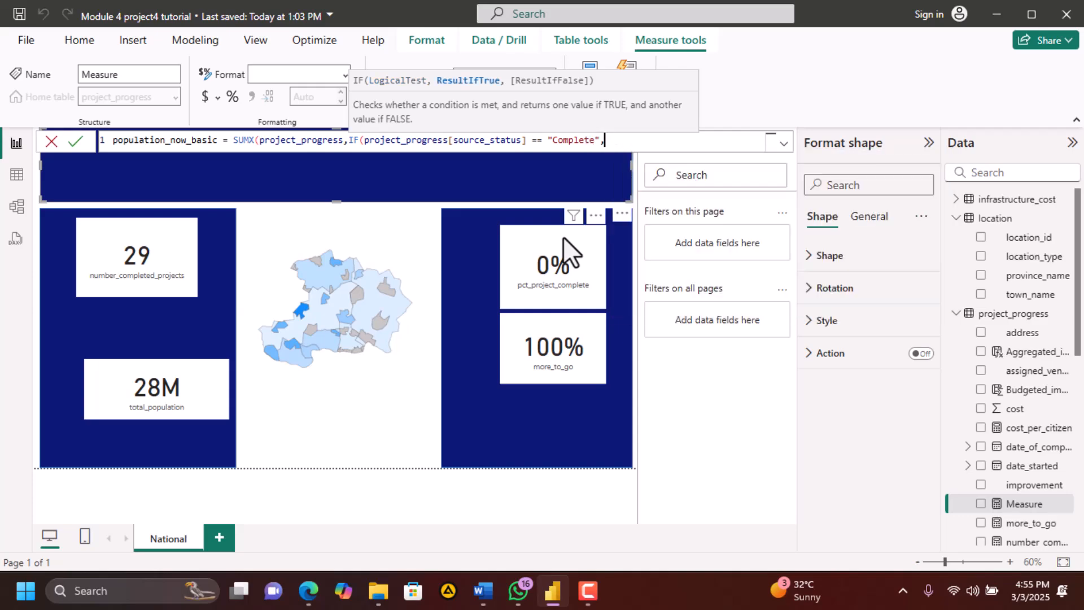
{"action": "type", "text": "["}
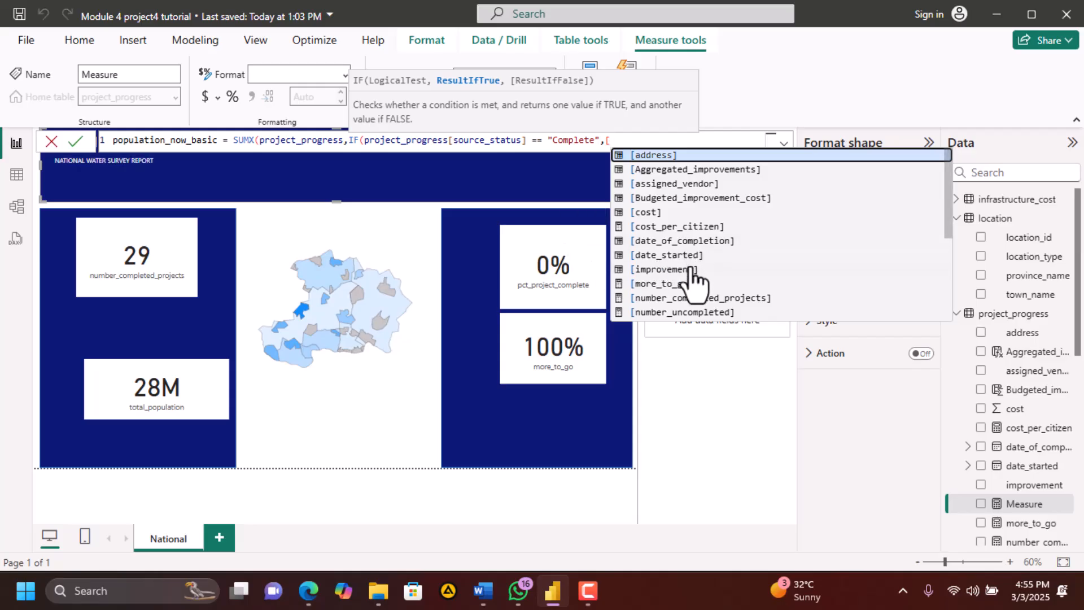
{"action": "key", "text": "BackSpace"}
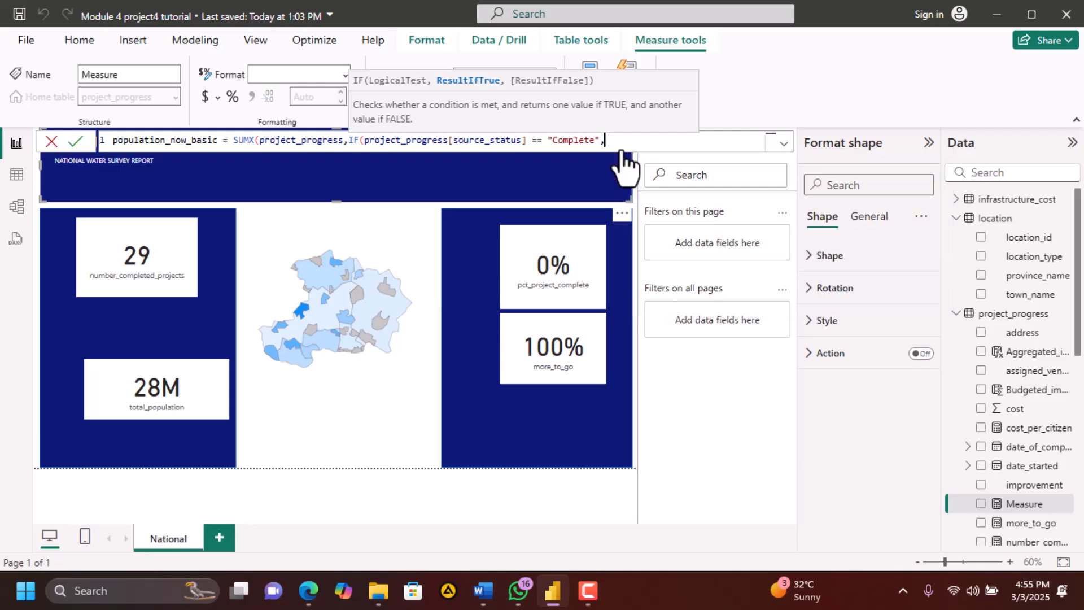
{"action": "type", "text": "'wa"}
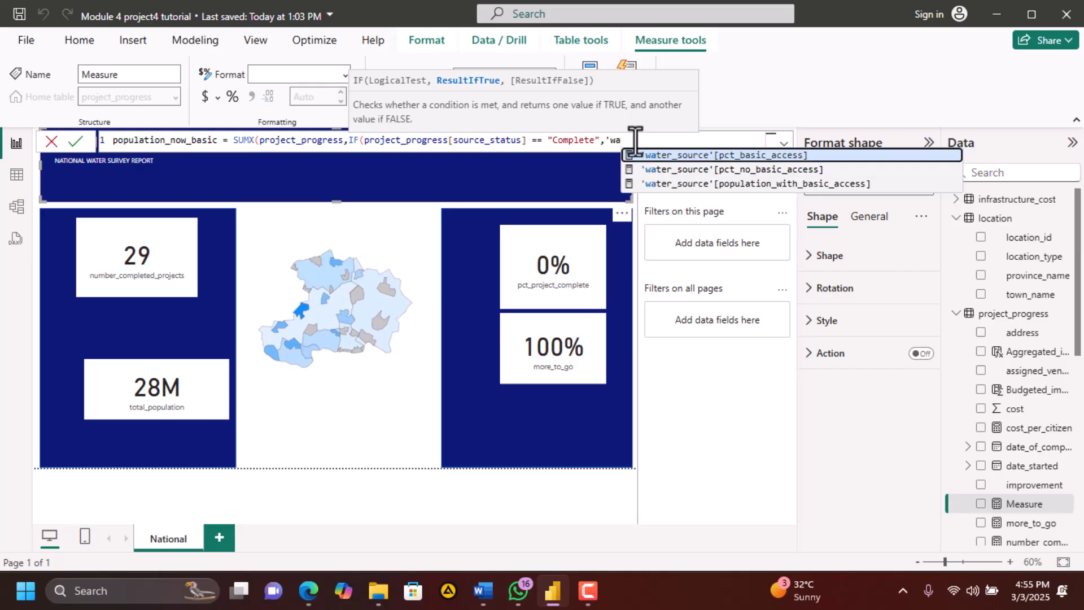
{"action": "key", "text": "BackSpace"}
{"action": "key", "text": "BackSpace"}
{"action": "key", "text": "BackSpace"}
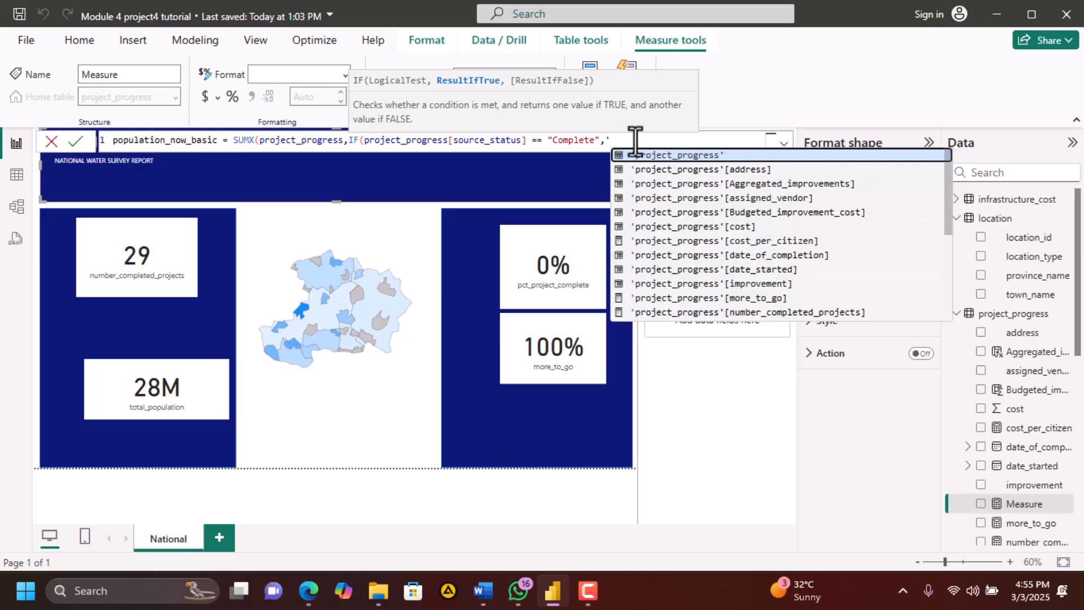
{"action": "type", "text": "["}
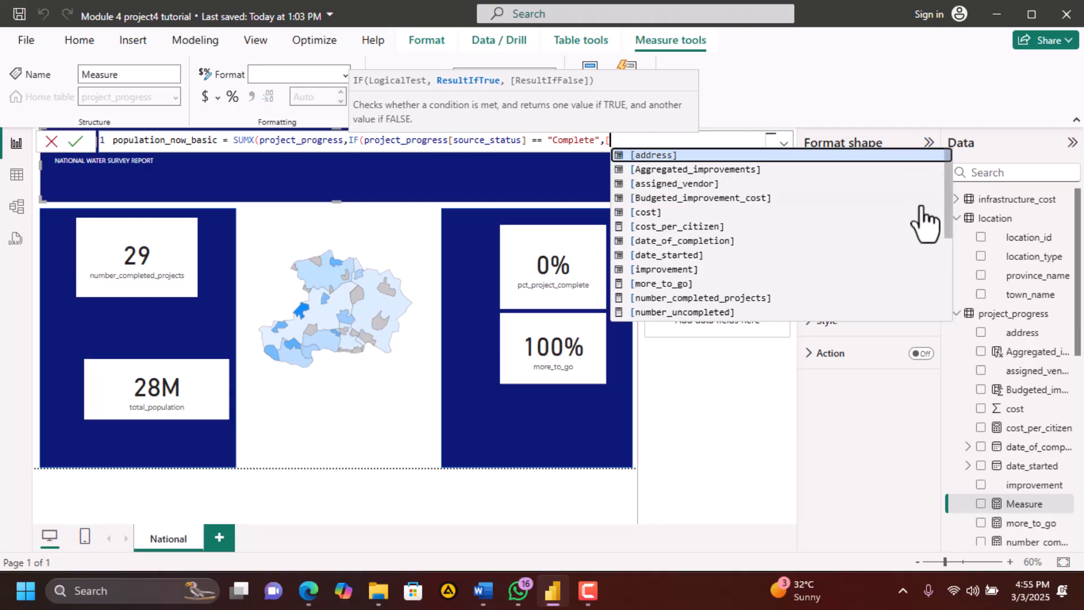
{"action": "key", "text": "BackSpace"}
Use RELATED to return water_source[number_of_people_served] as the IF function's true result
{"action": "type", "text": "RELATED"}
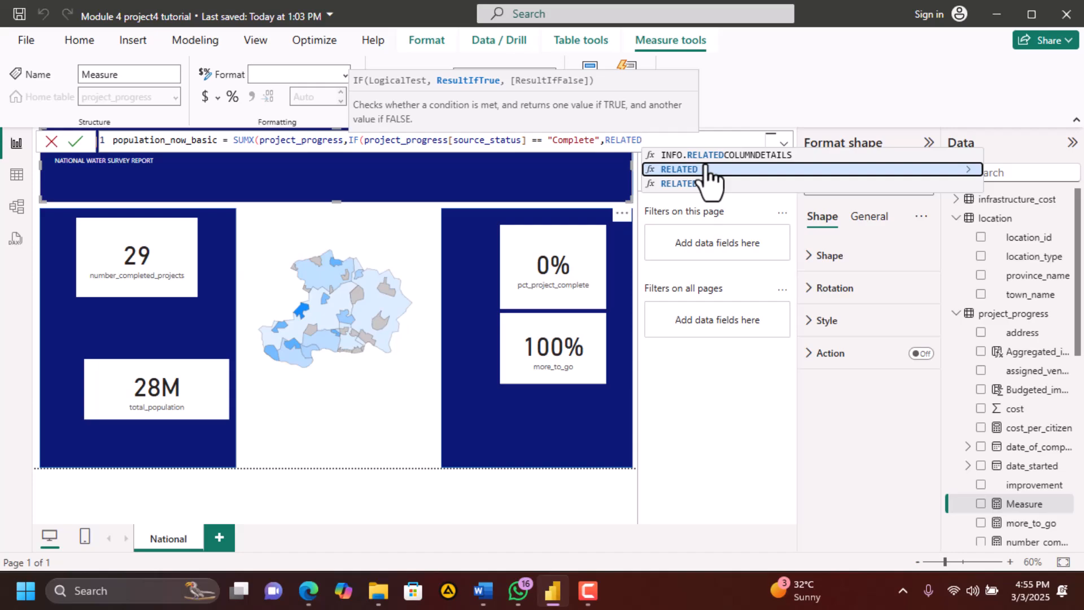
{"action": "left_click", "coordinate": [706, 169]}
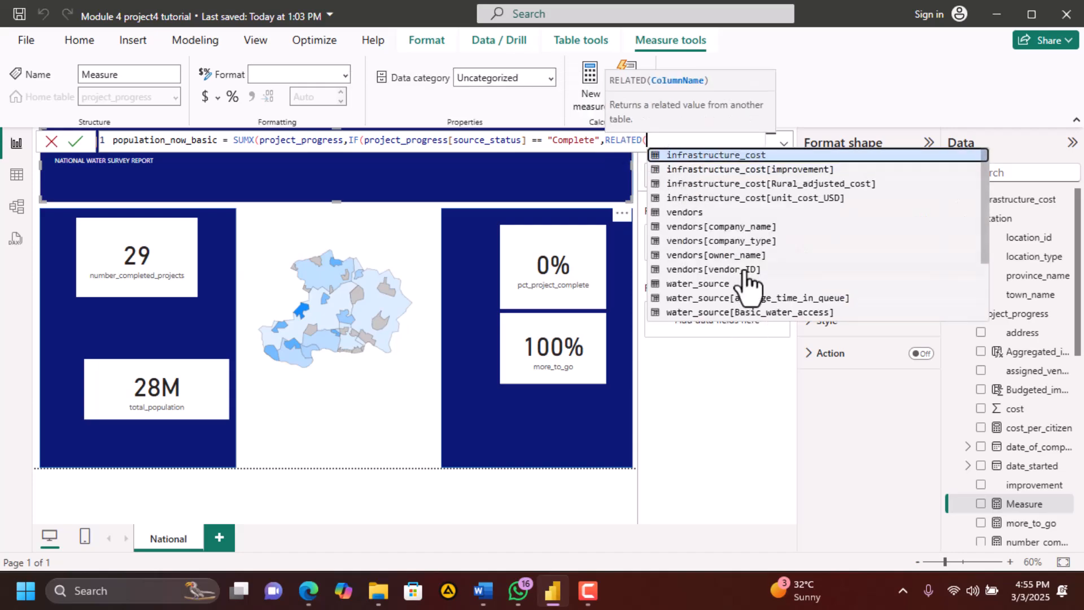
{"action": "scroll", "coordinate": [747, 272], "scroll_direction": "down", "scroll_amount": 3}
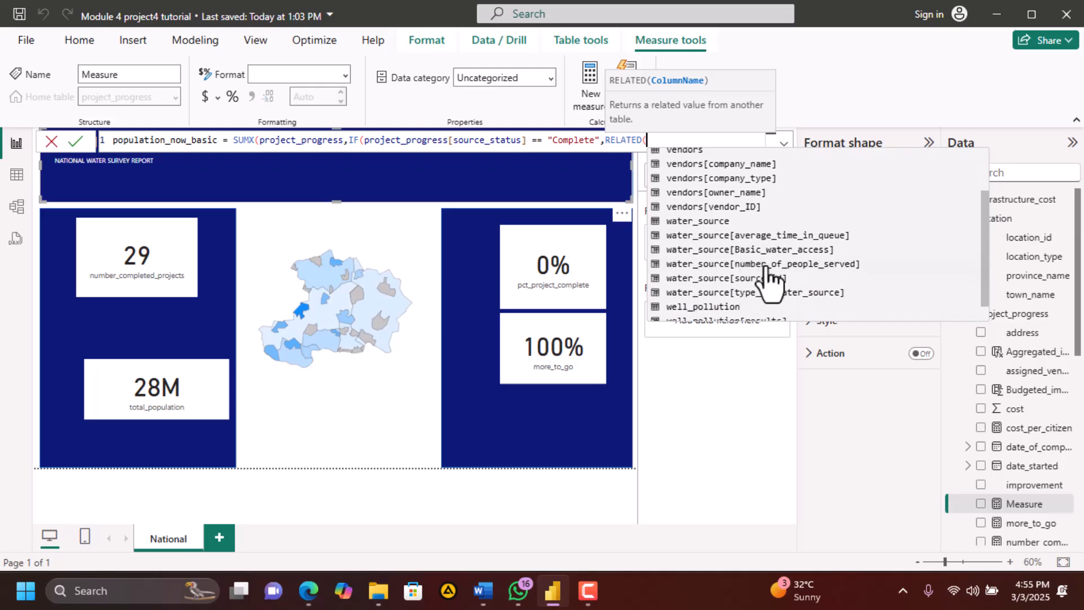
{"action": "left_click", "coordinate": [765, 264]}
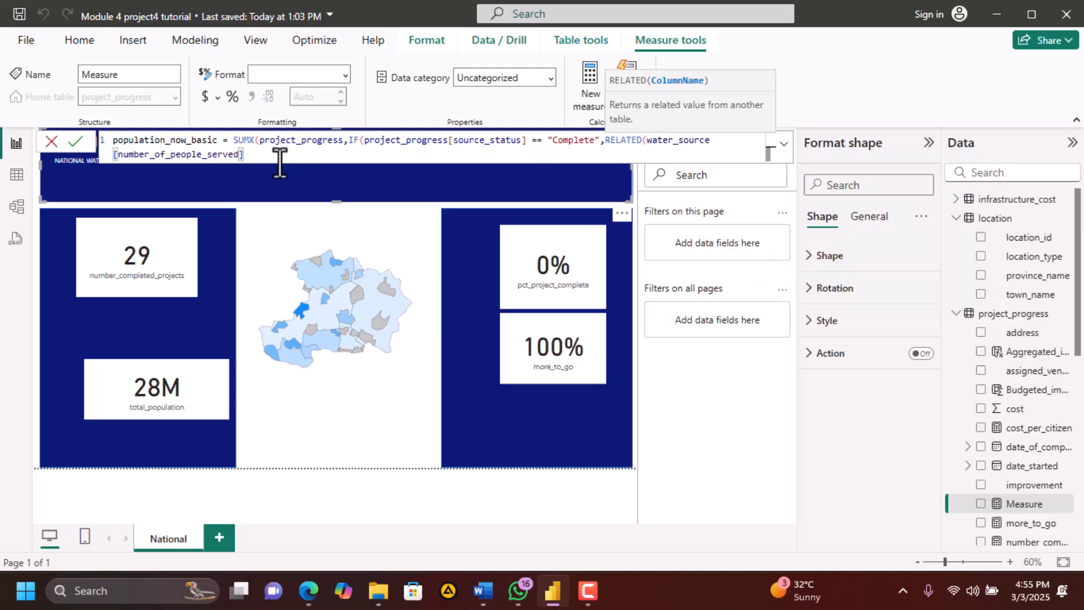
{"action": "type", "text": ")"}
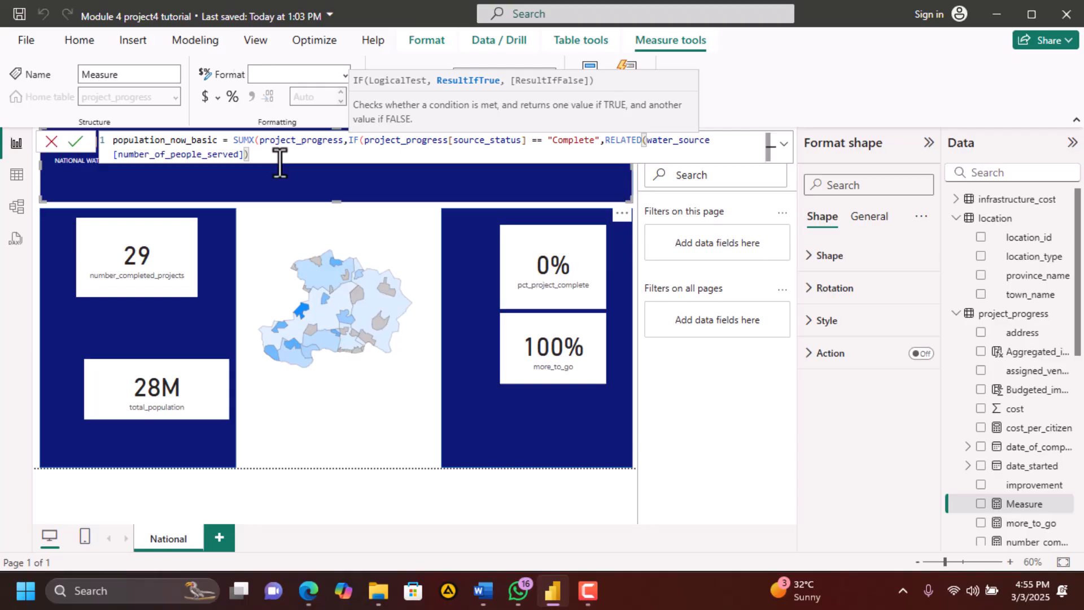
{"action": "type", "text": ")"}
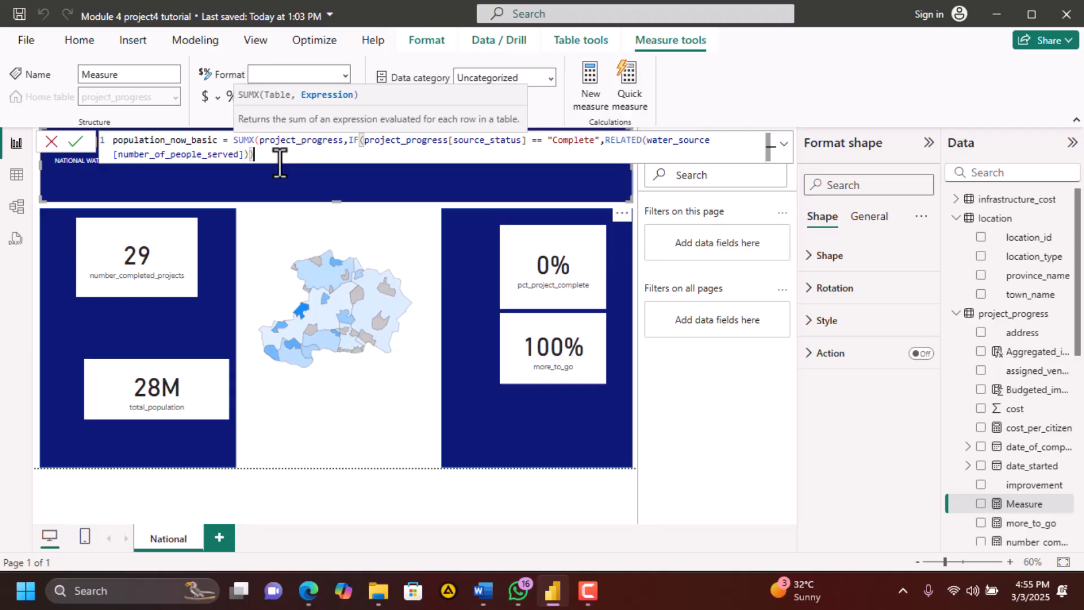
{"action": "key", "text": "BackSpace"}
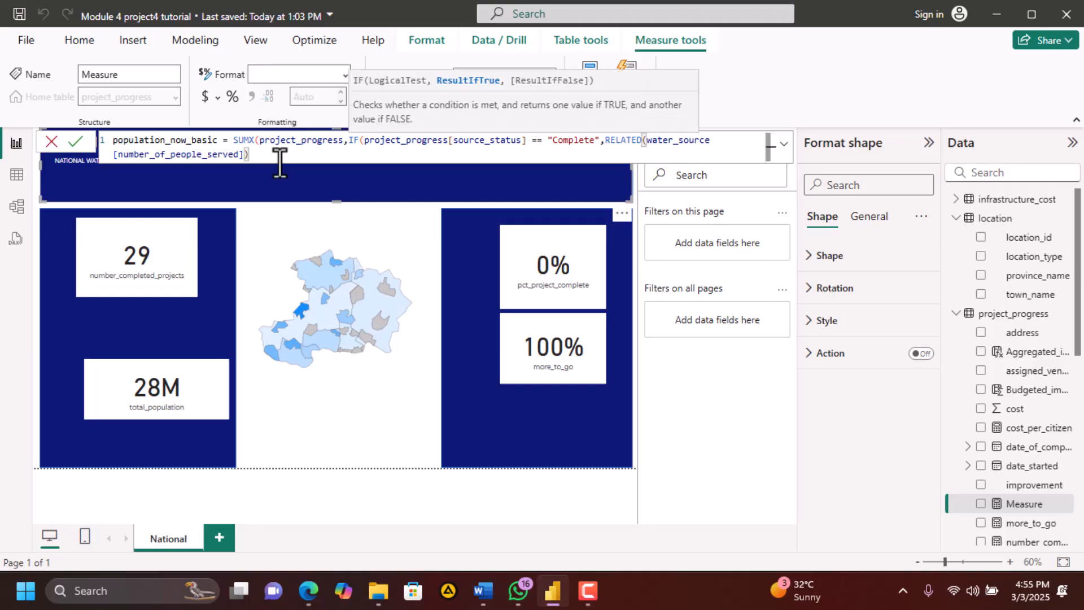
Use BLANK() as the IF function's false result, then close the parentheses and commit the population_now_basic measure
{"action": "type", "text": ","}
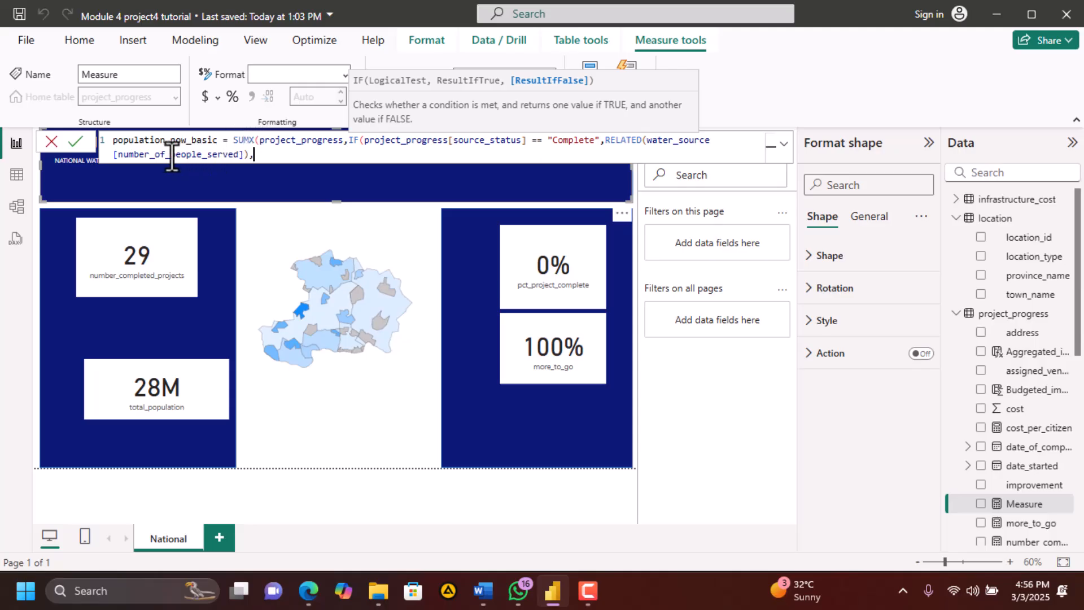
{"action": "type", "text": ",D"}
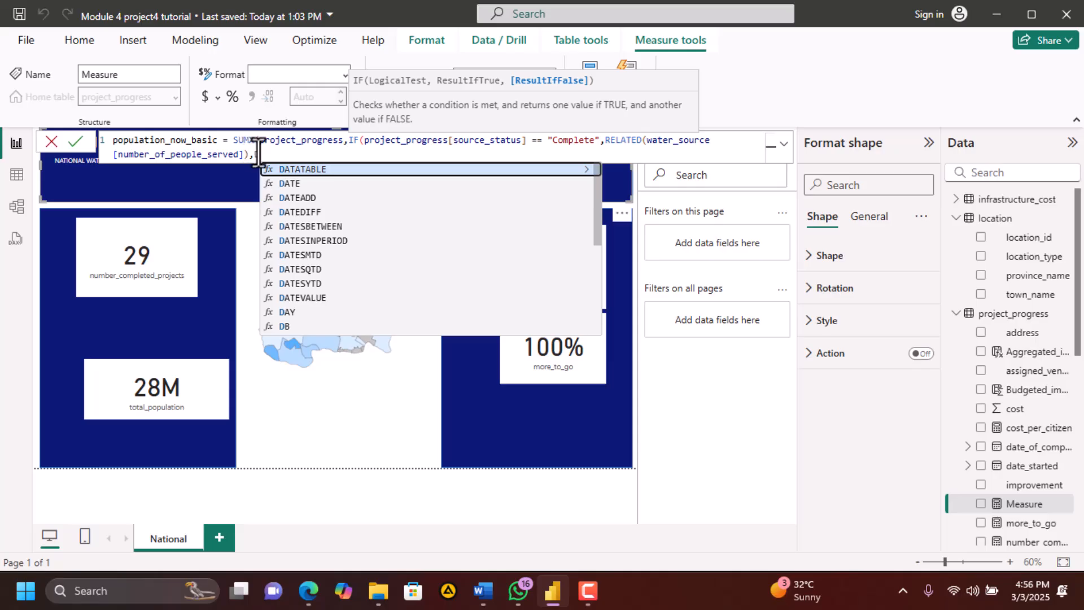
{"action": "key", "text": "BackSpace"}
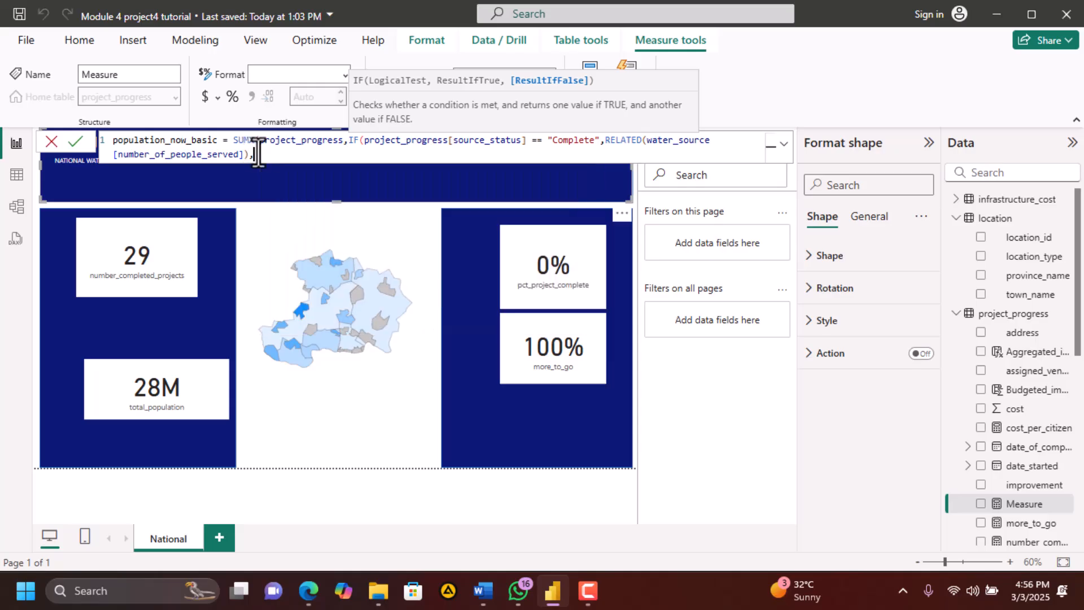
{"action": "type", "text": "B"}
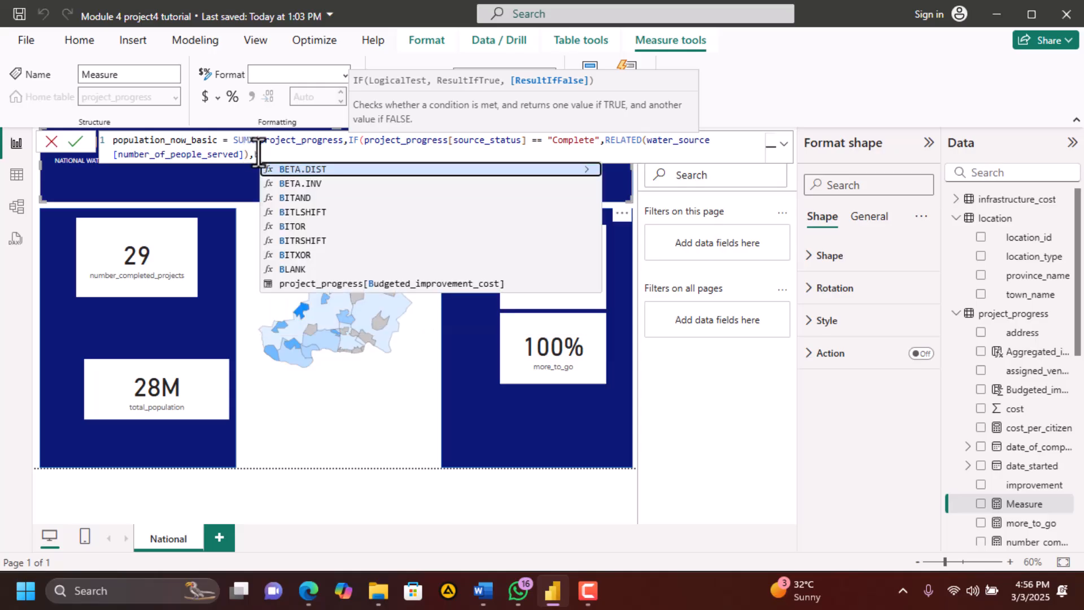
{"action": "left_click", "coordinate": [299, 269]}
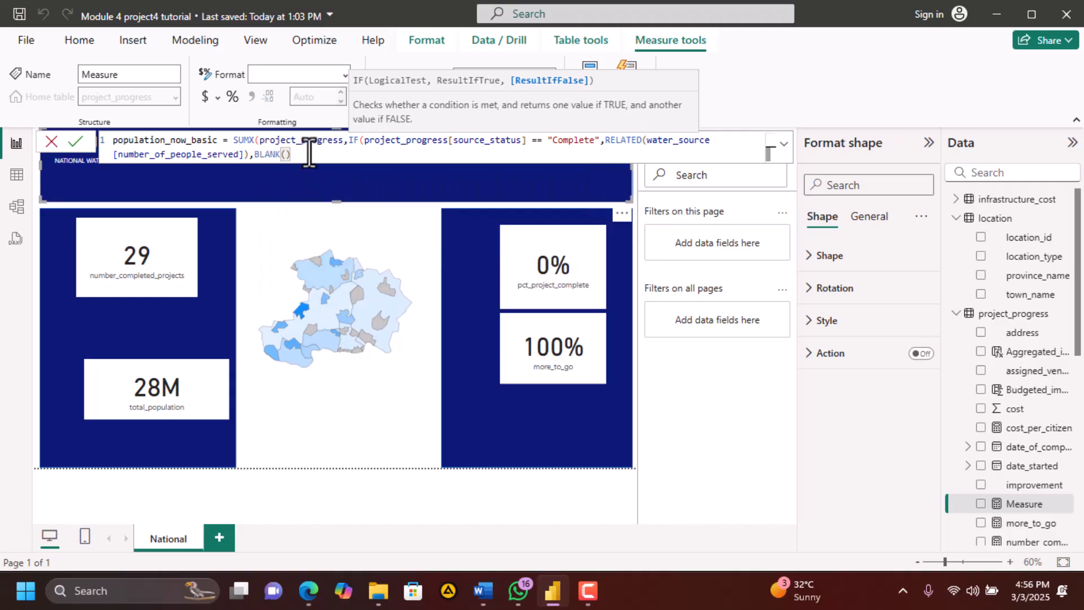
{"action": "type", "text": ")"}
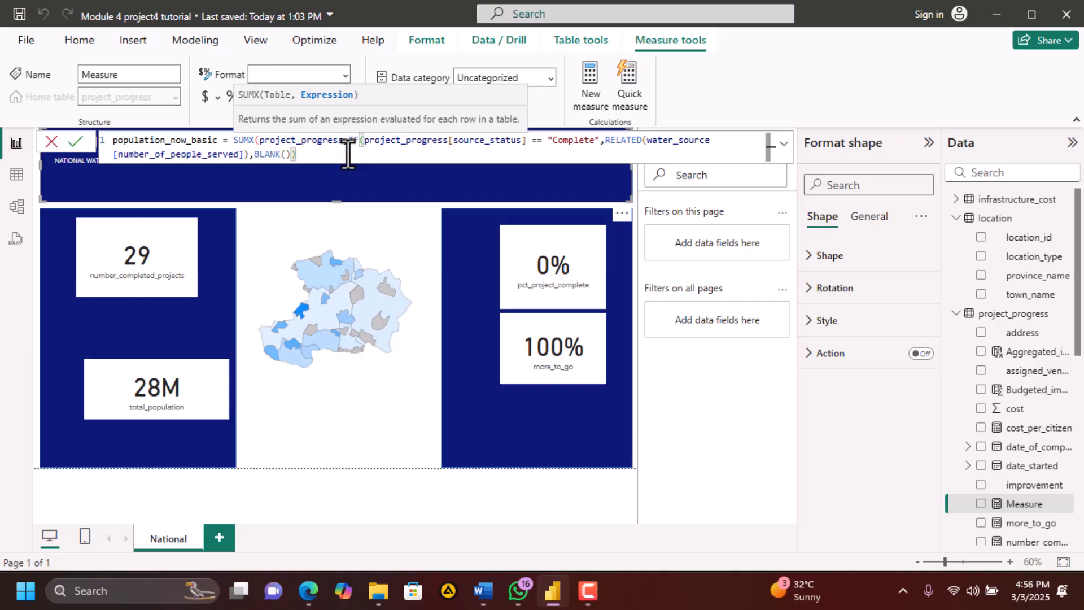
{"action": "left_click", "coordinate": [76, 143]}
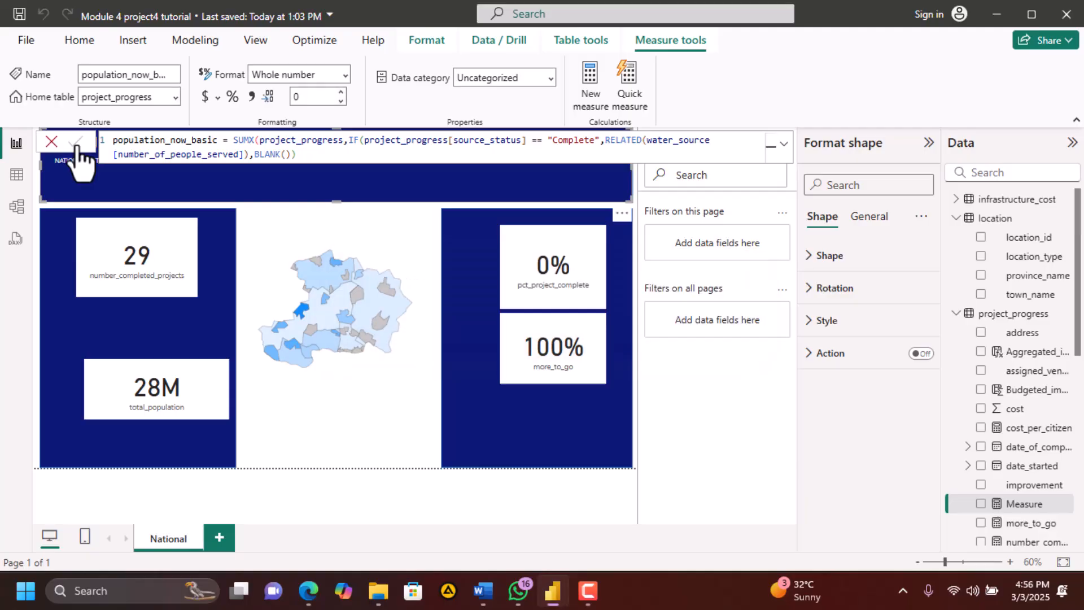
{"action": "type", "text": ")"}
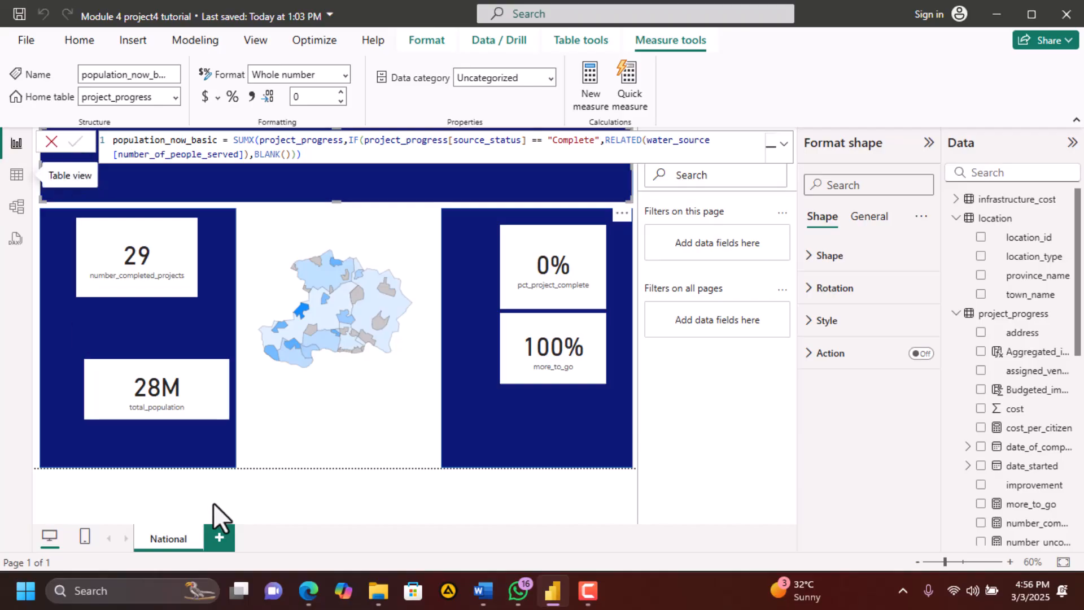
Reread the population_now_basic_access task on page 19 of Part_4.pdf in Edge and return to Power BI
{"action": "left_click", "coordinate": [309, 593]}
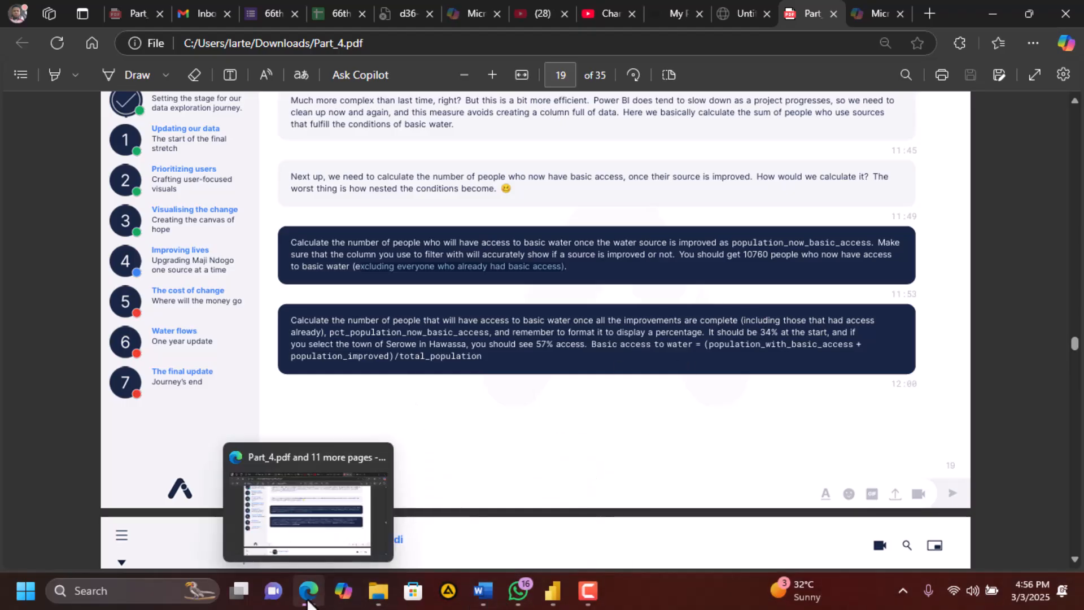
{"action": "mouse_move", "coordinate": [550, 595]}
{"action": "left_click", "coordinate": [561, 494]}
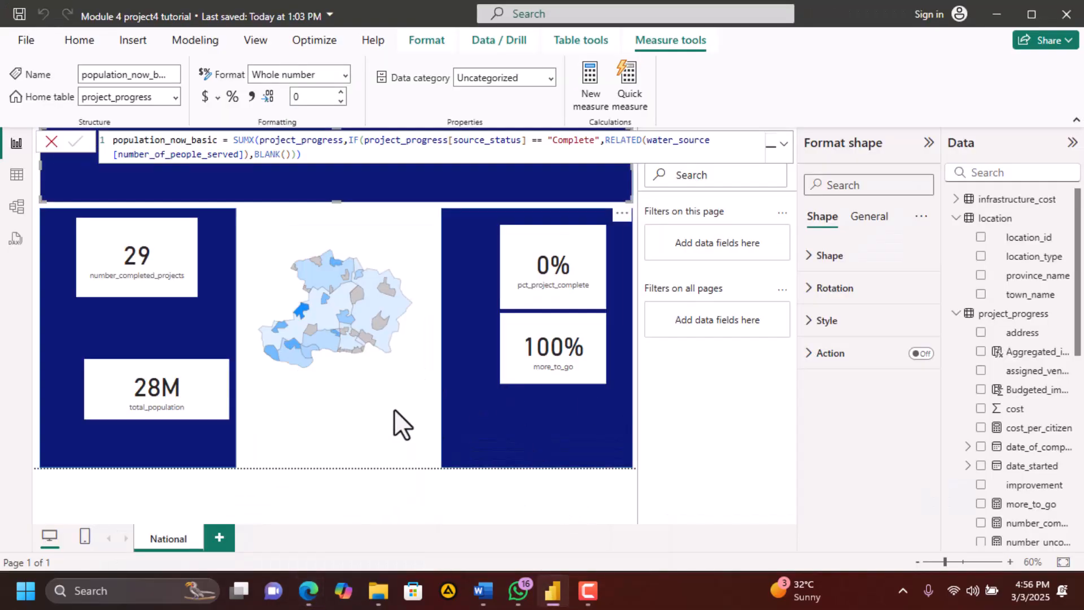
Add a card visual showing population_now_basic and place it over the lower part of the map on the National page
{"action": "left_click", "coordinate": [766, 242]}
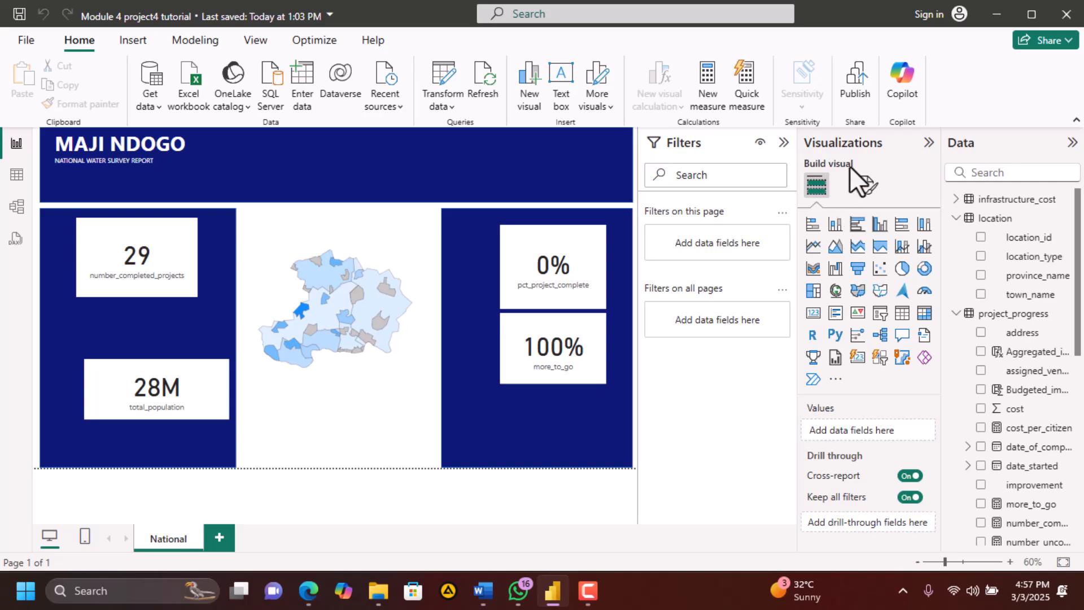
{"action": "left_click", "coordinate": [813, 314]}
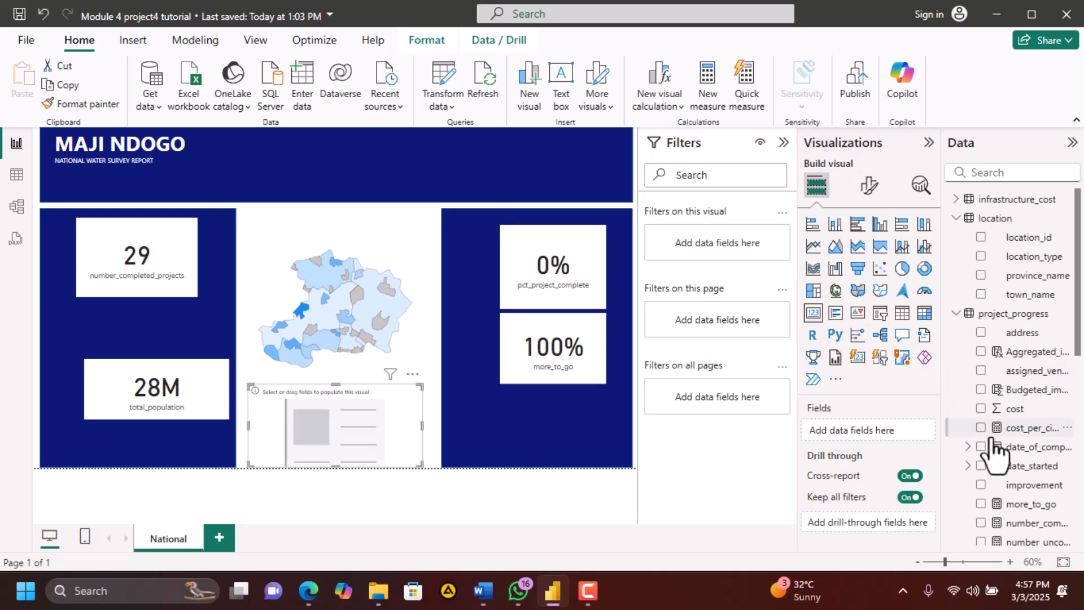
{"action": "scroll", "coordinate": [991, 439], "scroll_direction": "down", "scroll_amount": 1}
{"action": "scroll", "coordinate": [991, 439], "scroll_direction": "up", "scroll_amount": 1}
{"action": "scroll", "coordinate": [993, 449], "scroll_direction": "down", "scroll_amount": 4}
{"action": "scroll", "coordinate": [996, 450], "scroll_direction": "down", "scroll_amount": 1}
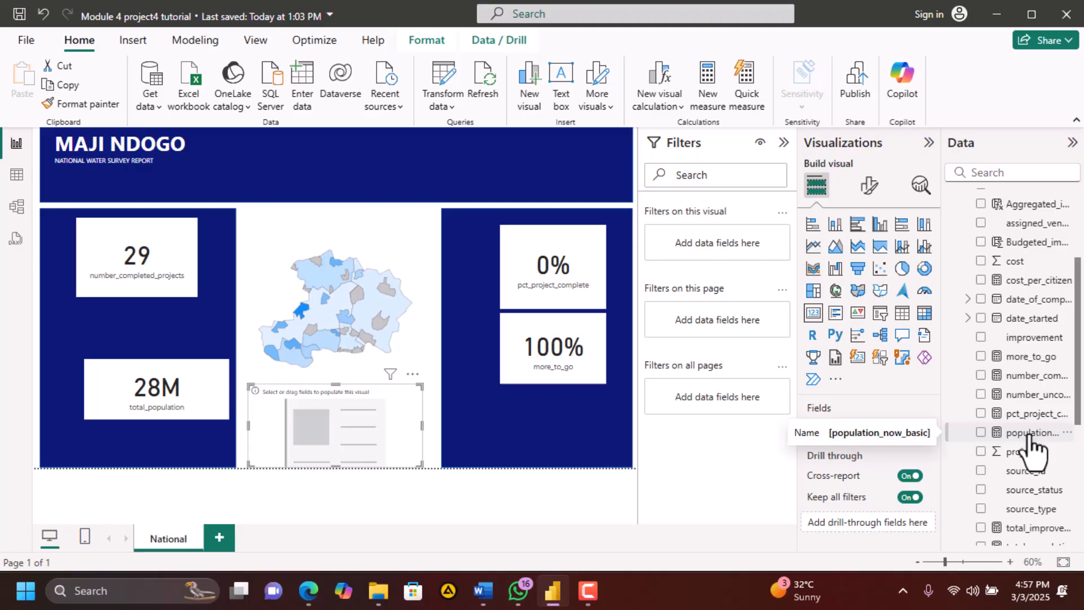
{"action": "left_click_drag", "start_coordinate": [1032, 444], "coordinate": [389, 333]}
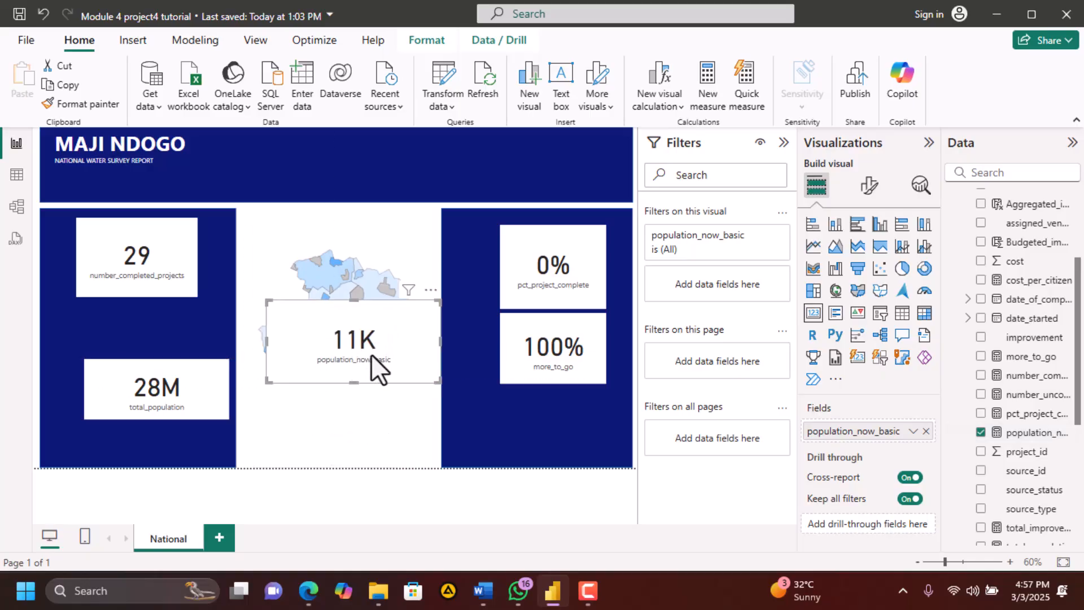
Switch to Part_4.pdf in Edge to compare the card with the expected basic-access figure, then return to Power BI
{"action": "mouse_move", "coordinate": [303, 596]}
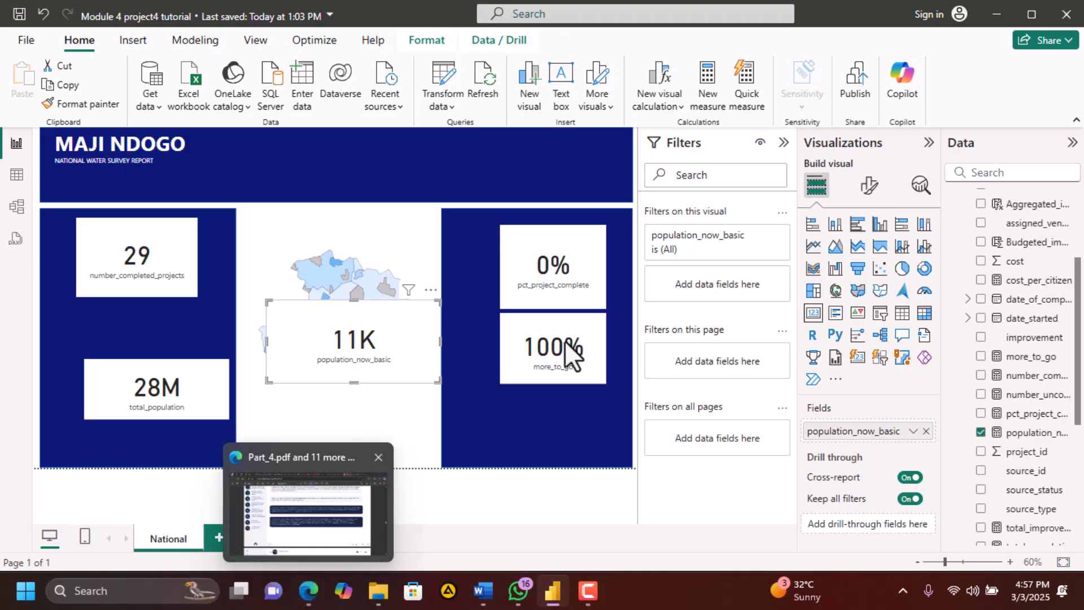
{"action": "left_click", "coordinate": [309, 592]}
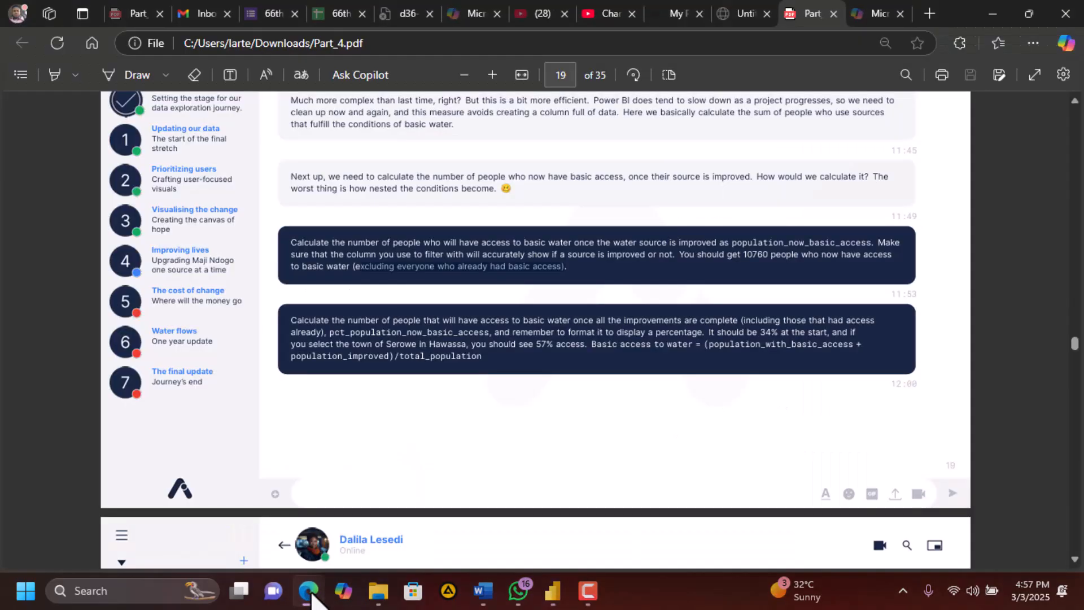
{"action": "left_click", "coordinate": [309, 593]}
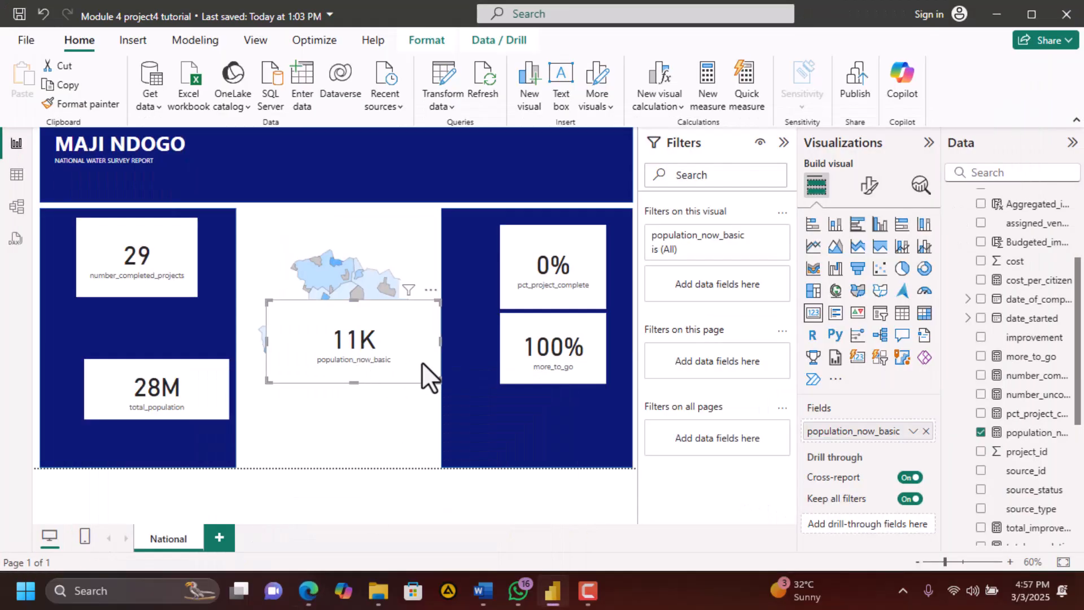
Set the callout value's display units to None on the population_now_basic card
{"action": "left_click", "coordinate": [868, 189]}
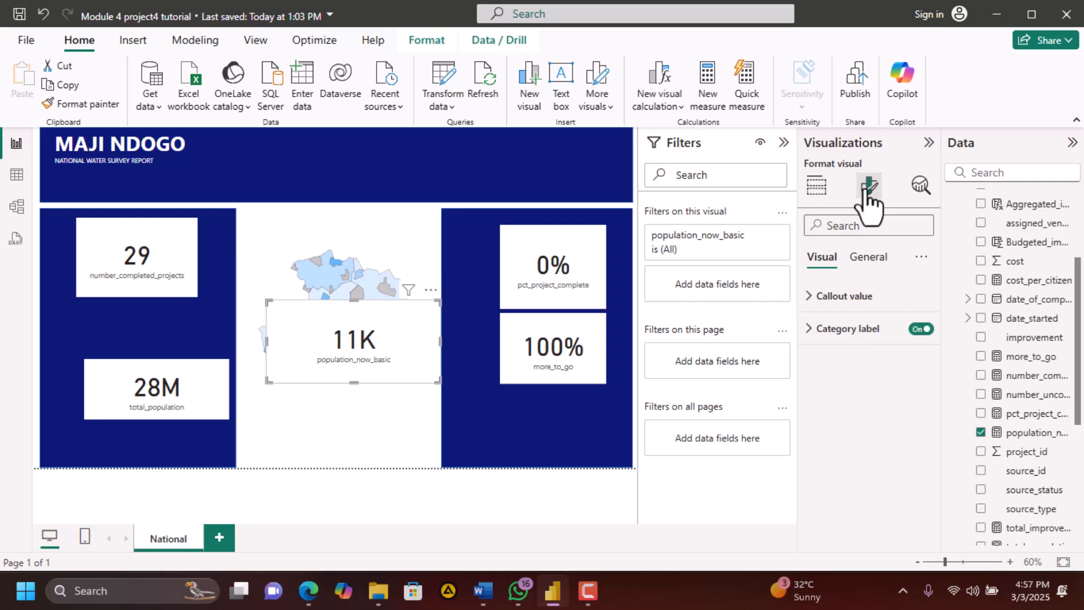
{"action": "left_click", "coordinate": [853, 259]}
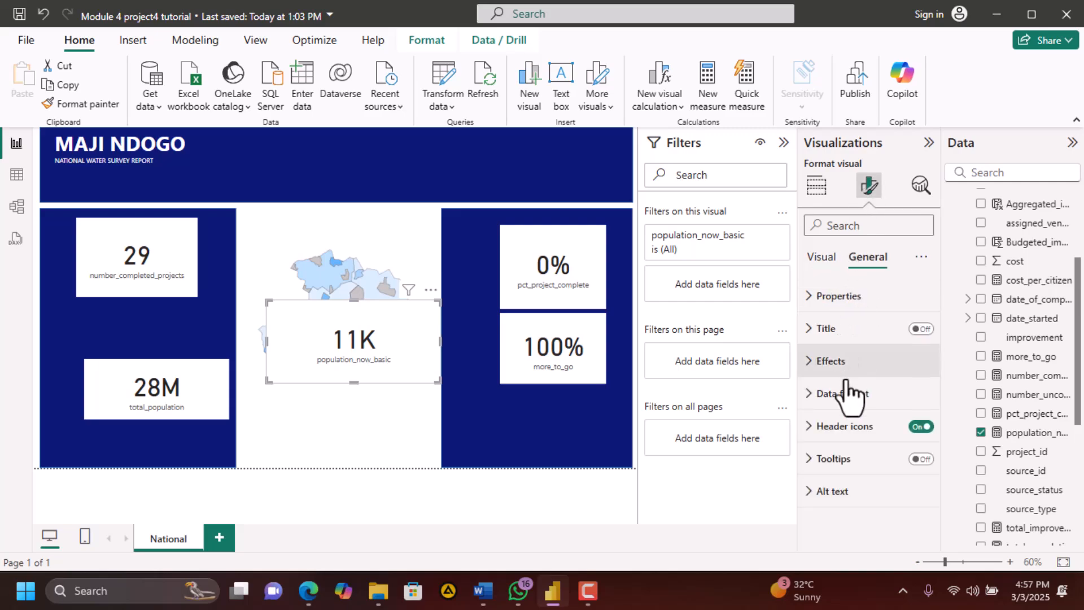
{"action": "left_click", "coordinate": [829, 261]}
{"action": "left_click", "coordinate": [816, 300]}
{"action": "scroll", "coordinate": [831, 479], "scroll_direction": "down", "scroll_amount": 3}
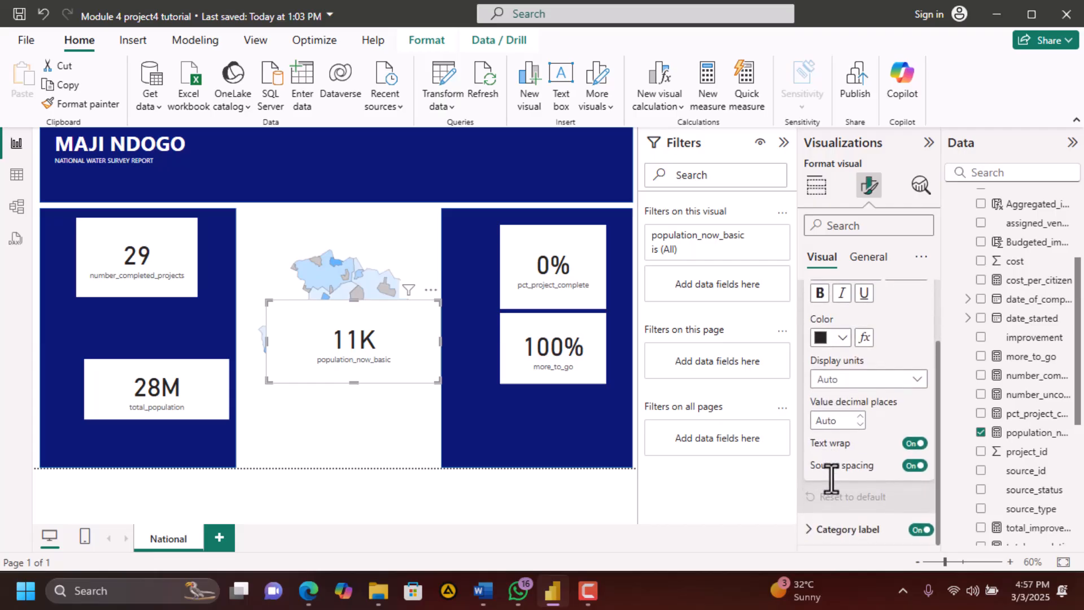
{"action": "left_click", "coordinate": [914, 379]}
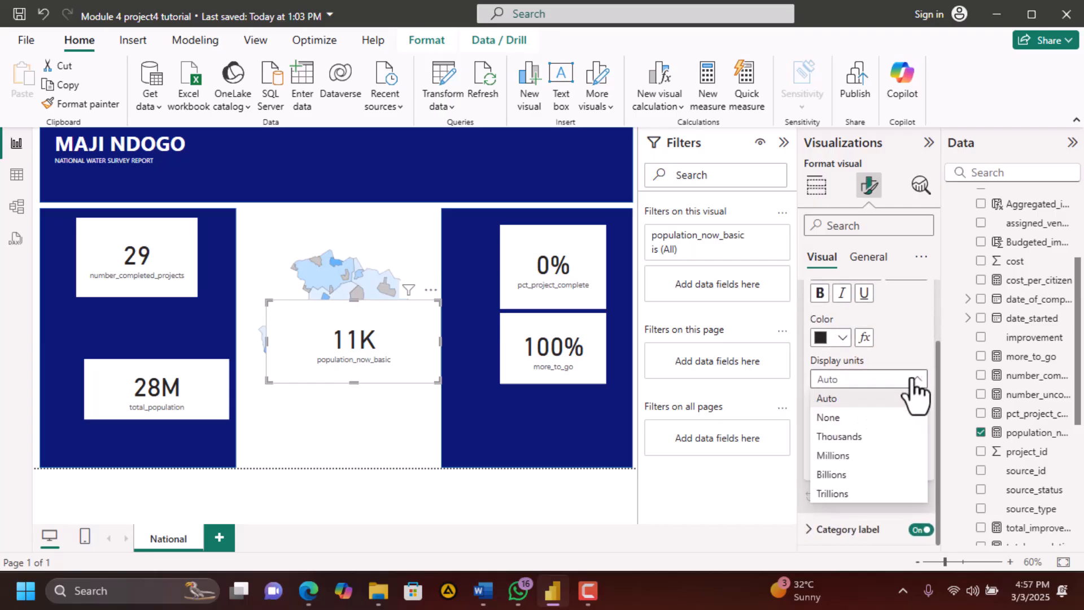
{"action": "left_click", "coordinate": [829, 417]}
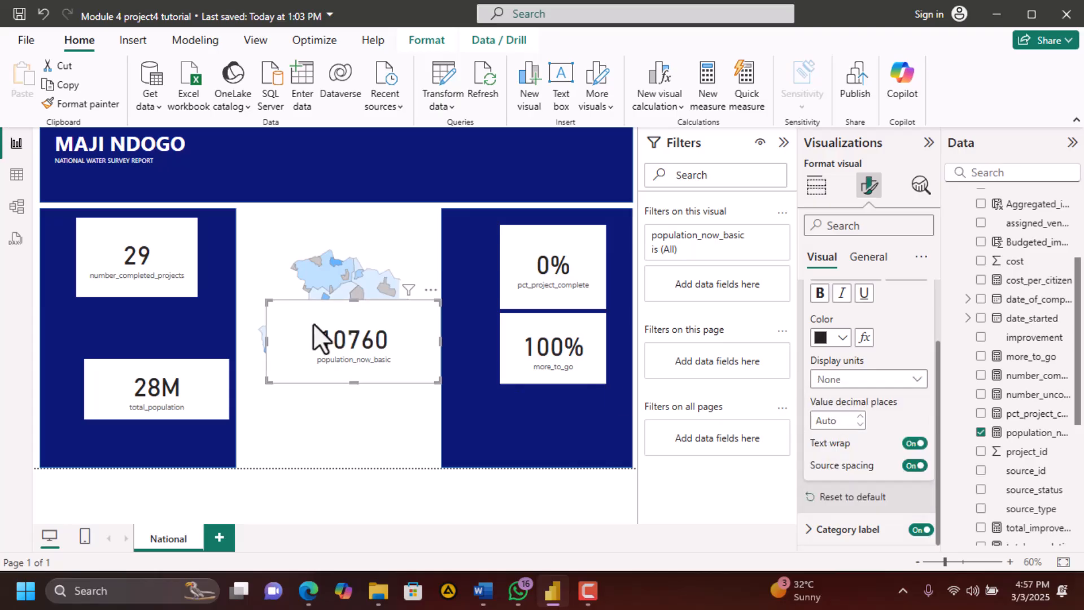
Narrow the population_now_basic card and move it off the map onto the blue panel, between the number_completed_projects and total_population cards
{"action": "left_click_drag", "start_coordinate": [323, 340], "coordinate": [217, 339]}
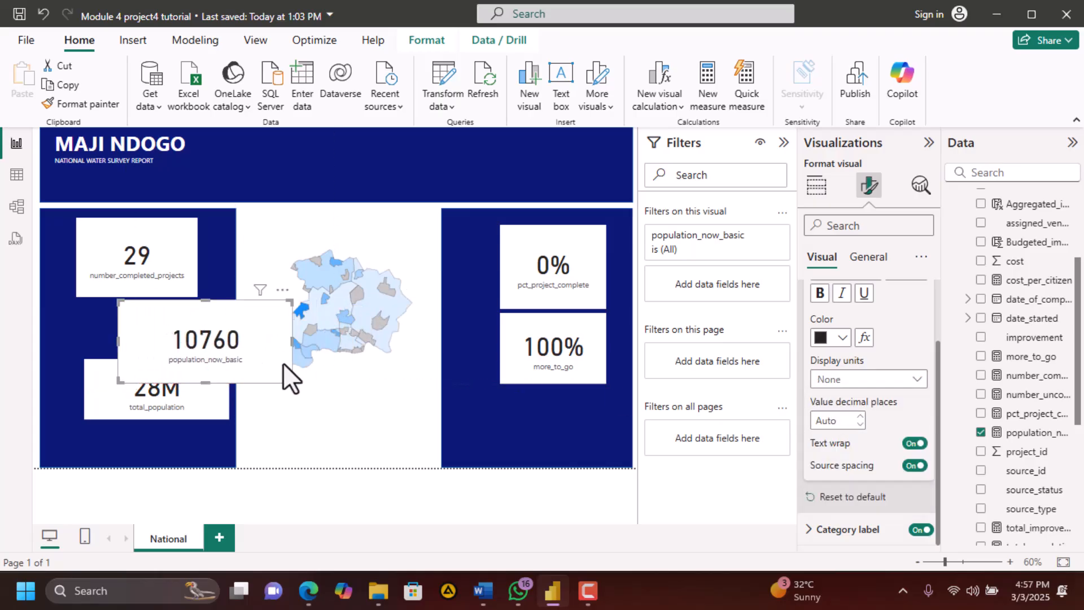
{"action": "left_click_drag", "start_coordinate": [290, 382], "coordinate": [243, 378]}
{"action": "left_click_drag", "start_coordinate": [238, 338], "coordinate": [168, 346]}
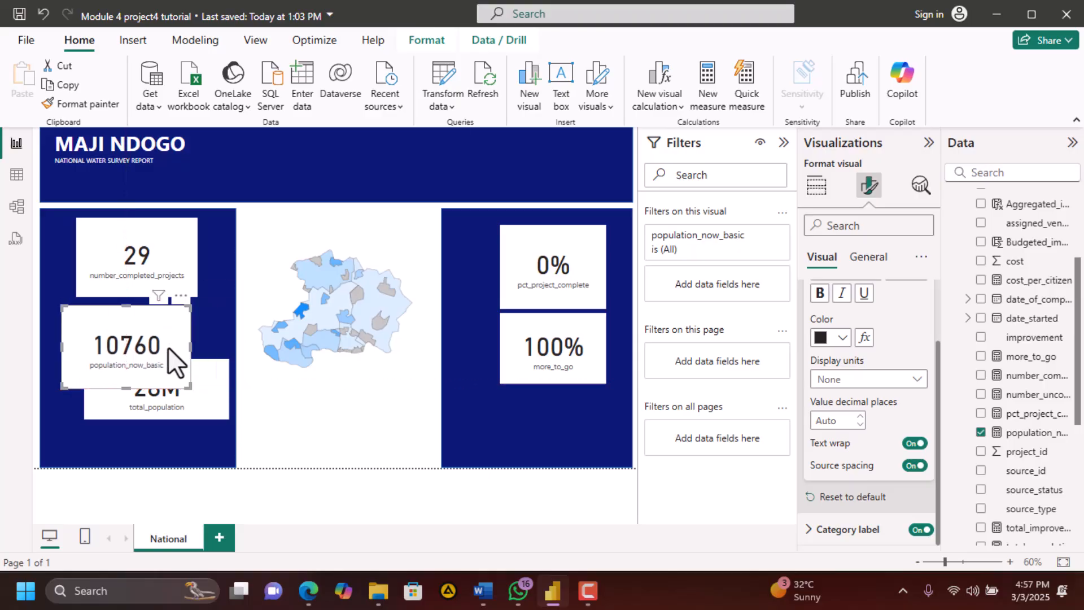
Read the pct_population_now_basic_access task and its basic access formula on page 19 of Part_4.pdf in Edge, and return to Power BI
{"action": "left_click", "coordinate": [310, 591]}
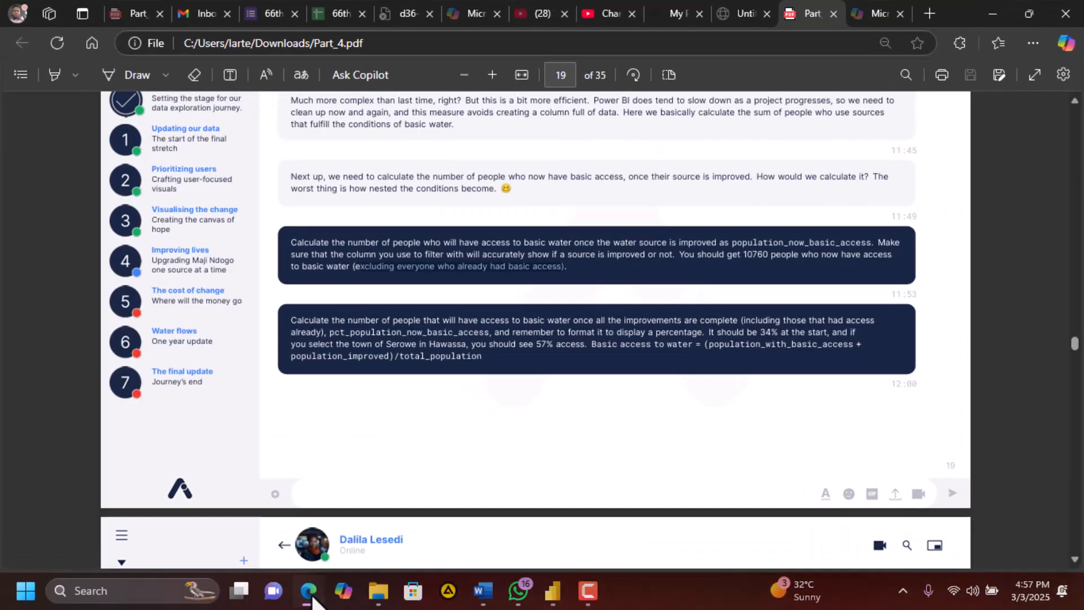
{"action": "left_click", "coordinate": [310, 593]}
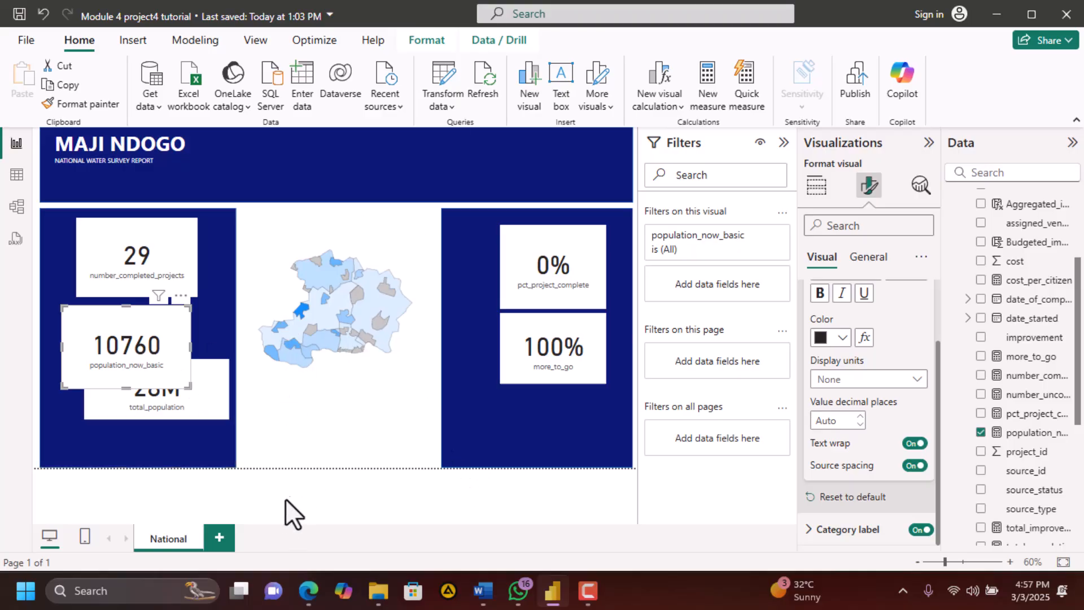
{"action": "left_click", "coordinate": [310, 592]}
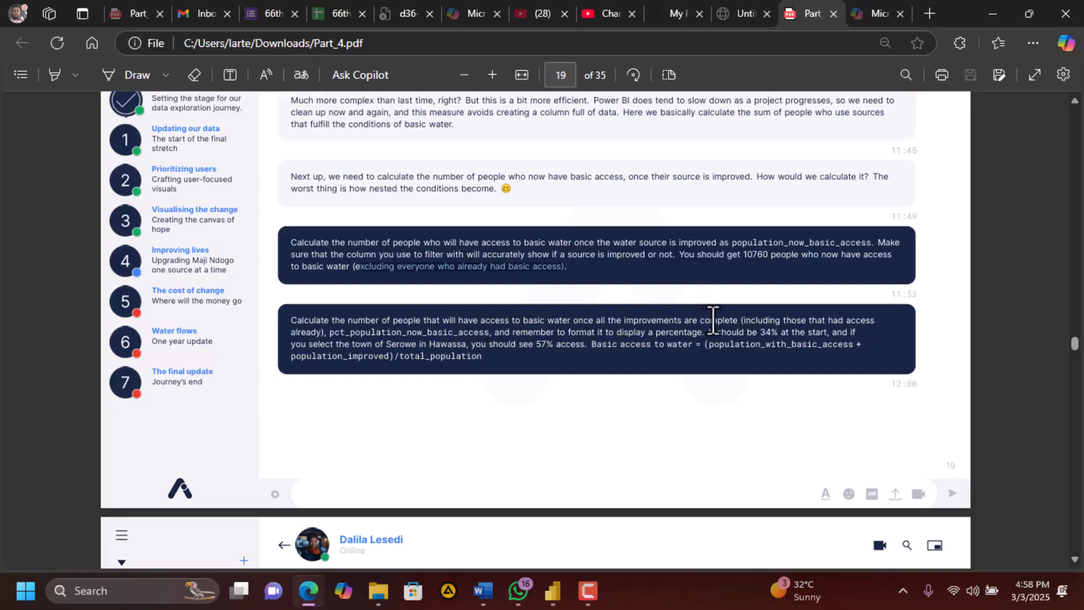
{"action": "left_click_drag", "start_coordinate": [738, 320], "coordinate": [579, 320]}
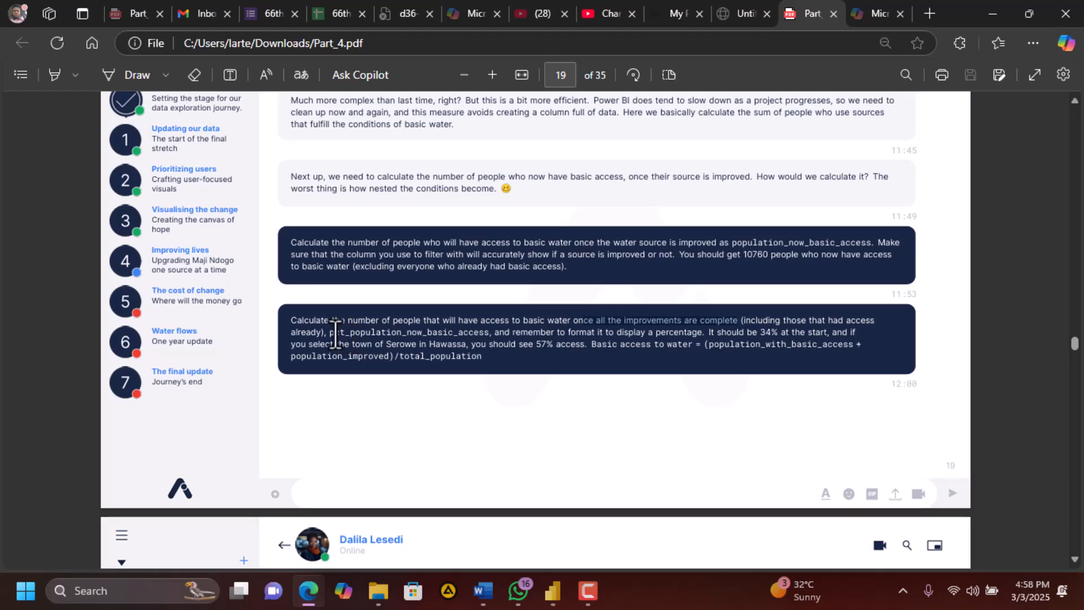
{"action": "left_click_drag", "start_coordinate": [332, 332], "coordinate": [416, 332]}
{"action": "left_click", "coordinate": [386, 338]}
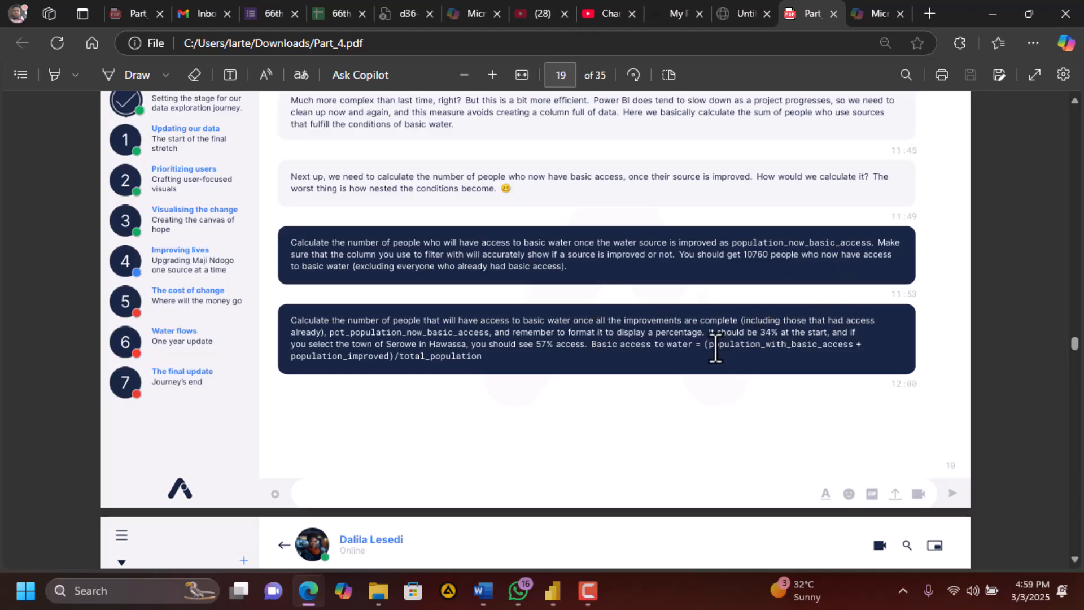
{"action": "left_click_drag", "start_coordinate": [589, 344], "coordinate": [704, 346]}
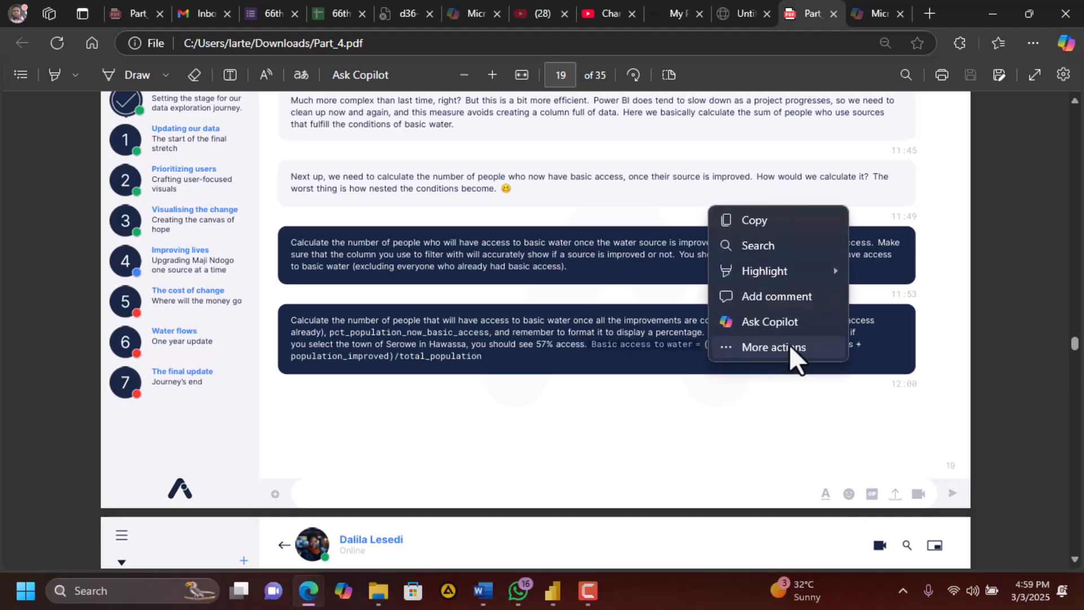
{"action": "left_click", "coordinate": [647, 357]}
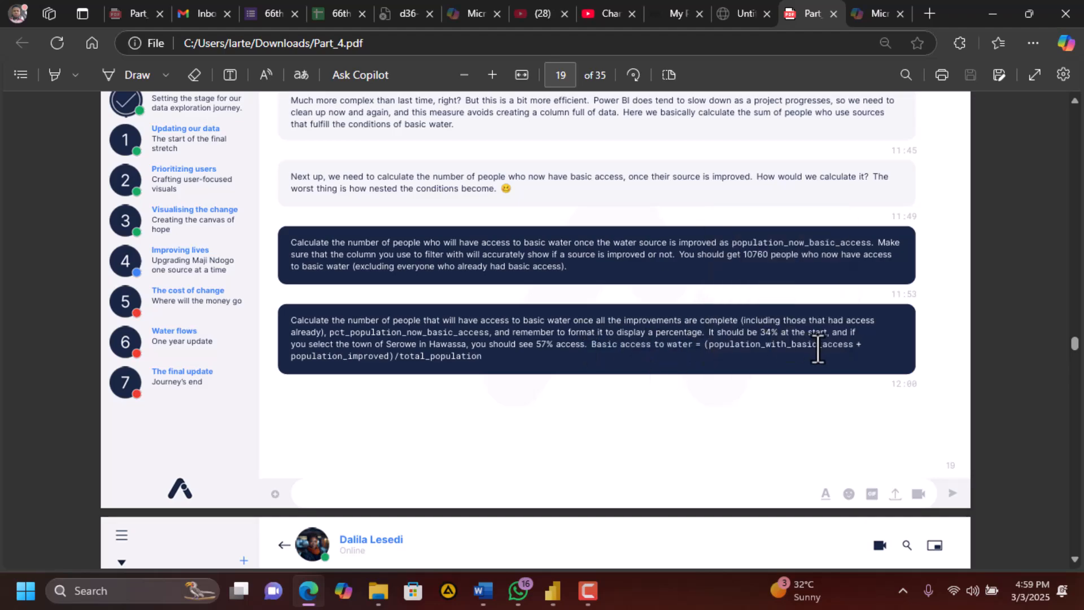
{"action": "left_click_drag", "start_coordinate": [387, 357], "coordinate": [265, 368]}
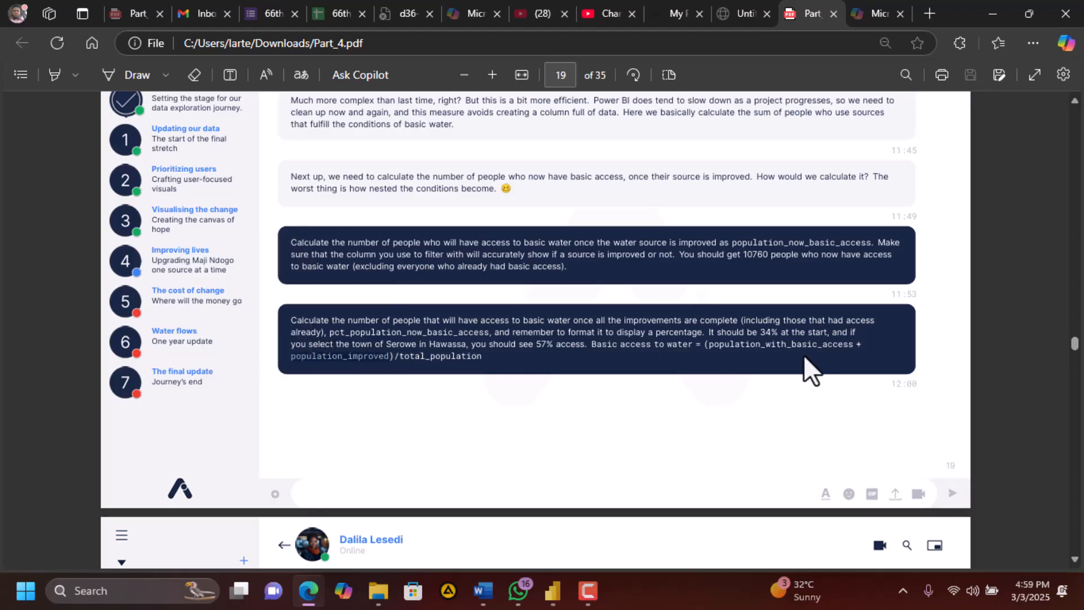
{"action": "left_click", "coordinate": [709, 345]}
{"action": "left_click_drag", "start_coordinate": [709, 345], "coordinate": [854, 346]}
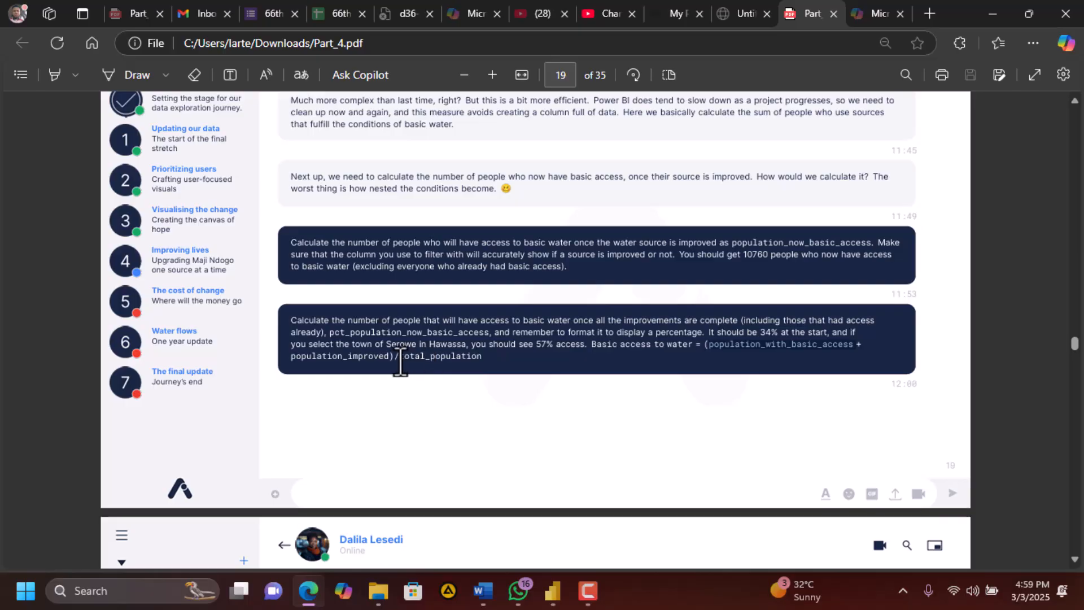
{"action": "left_click_drag", "start_coordinate": [388, 358], "coordinate": [290, 357]}
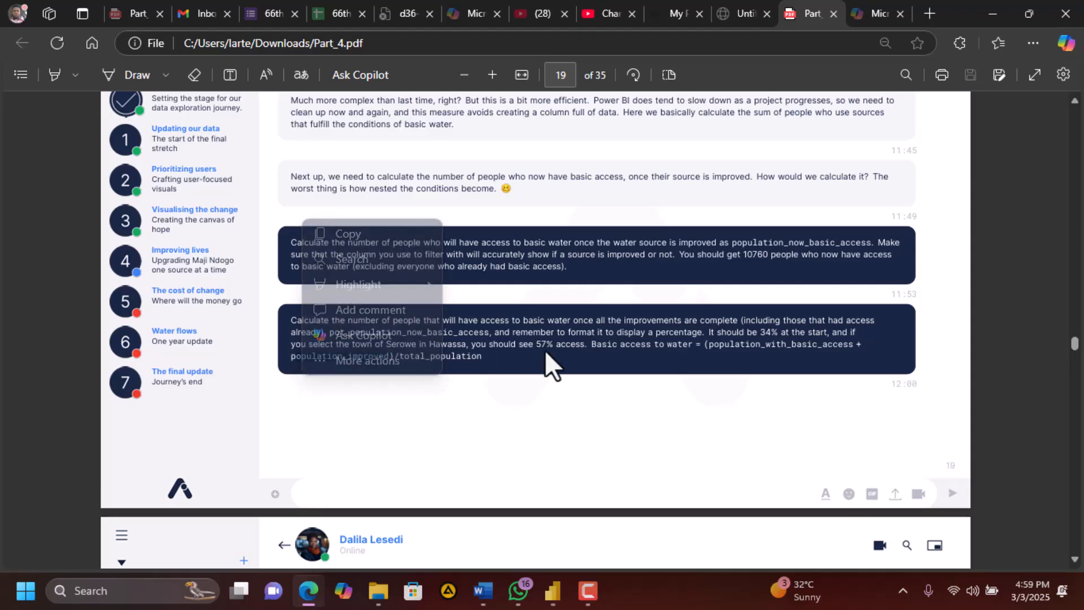
{"action": "left_click", "coordinate": [478, 354]}
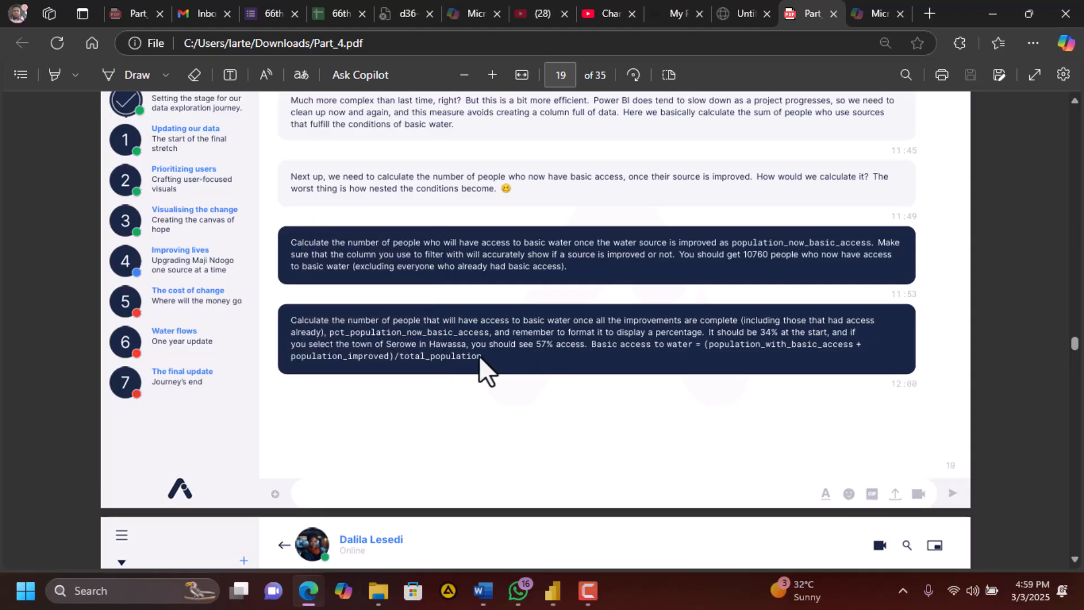
{"action": "left_click_drag", "start_coordinate": [479, 356], "coordinate": [398, 355]}
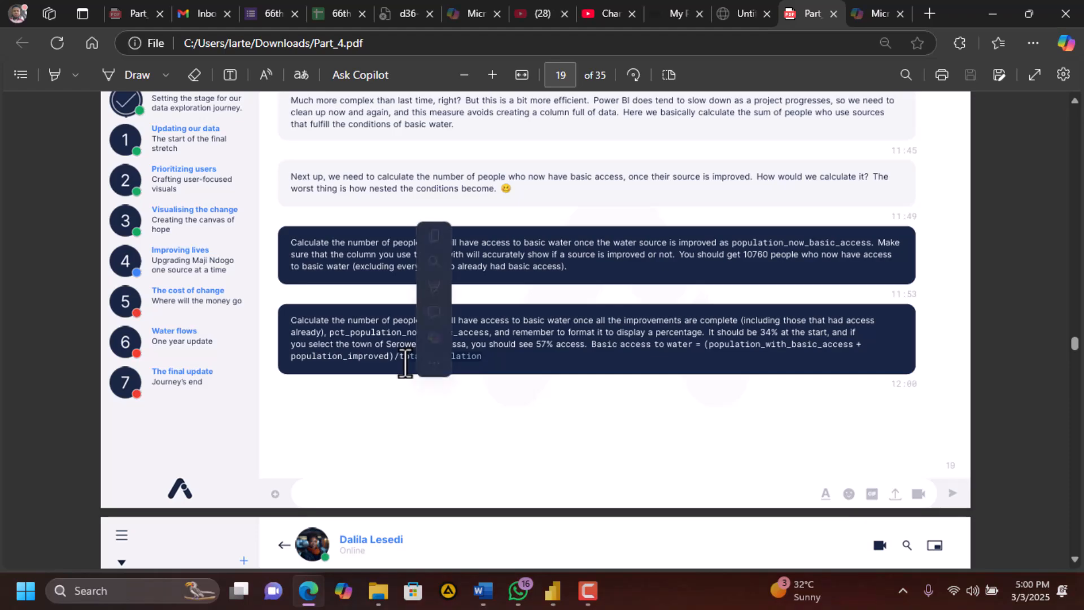
{"action": "left_click", "coordinate": [558, 595]}
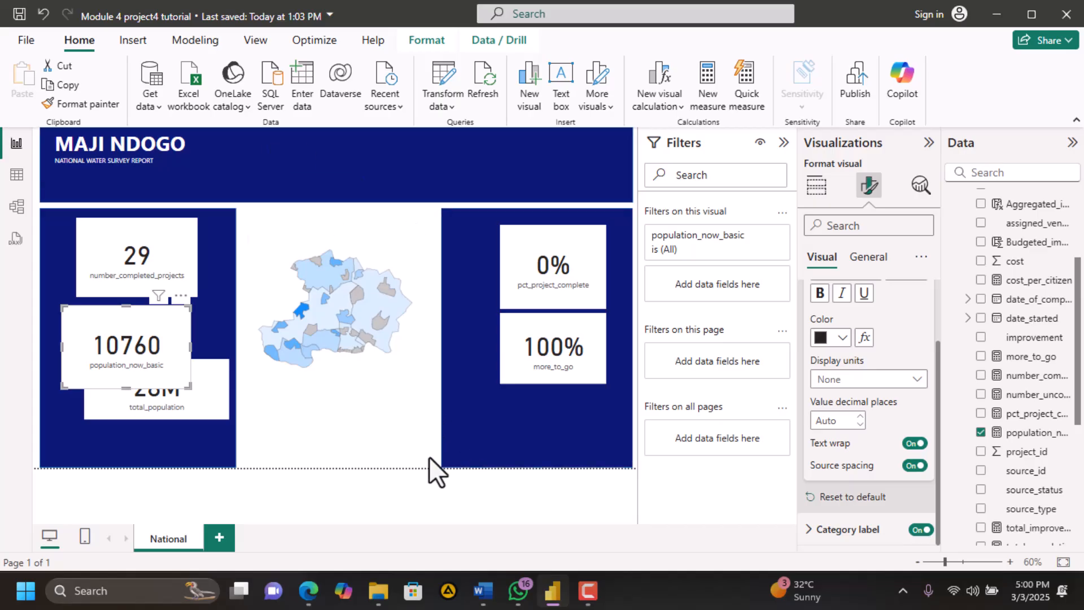
Create a new measure in the water_source table and name it Basic_access_to_water, checking the name against Part_4.pdf in Edge
{"action": "left_click", "coordinate": [318, 242]}
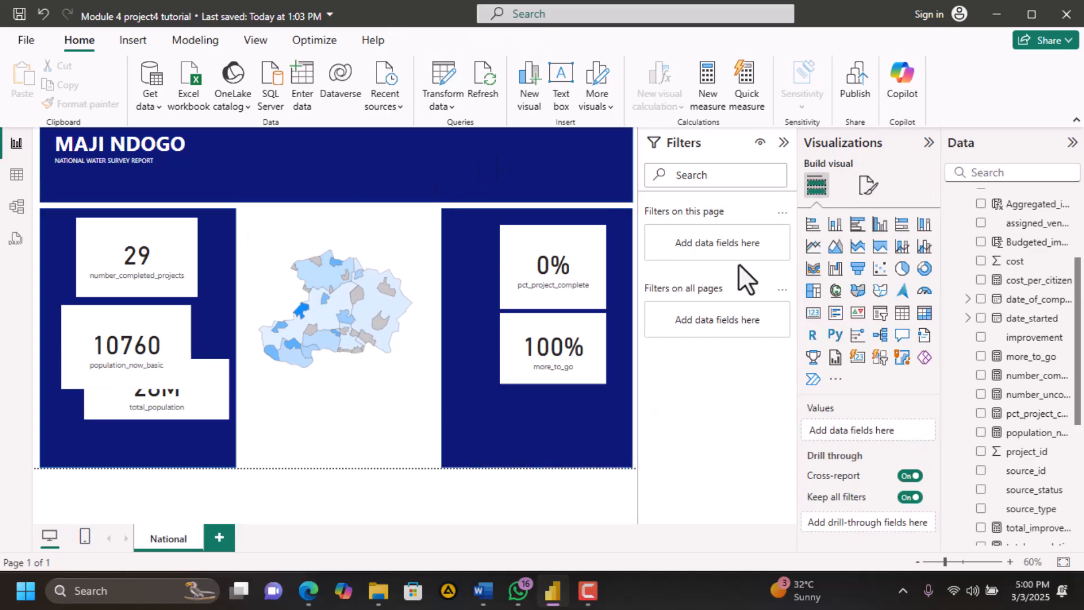
{"action": "scroll", "coordinate": [1047, 361], "scroll_direction": "up", "scroll_amount": 4}
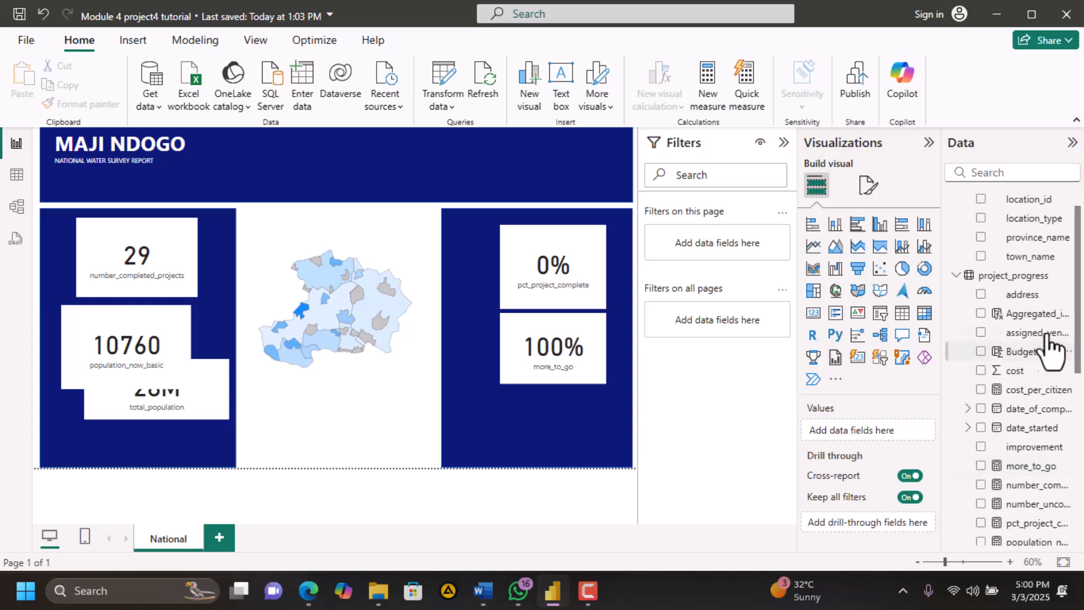
{"action": "left_click", "coordinate": [960, 276]}
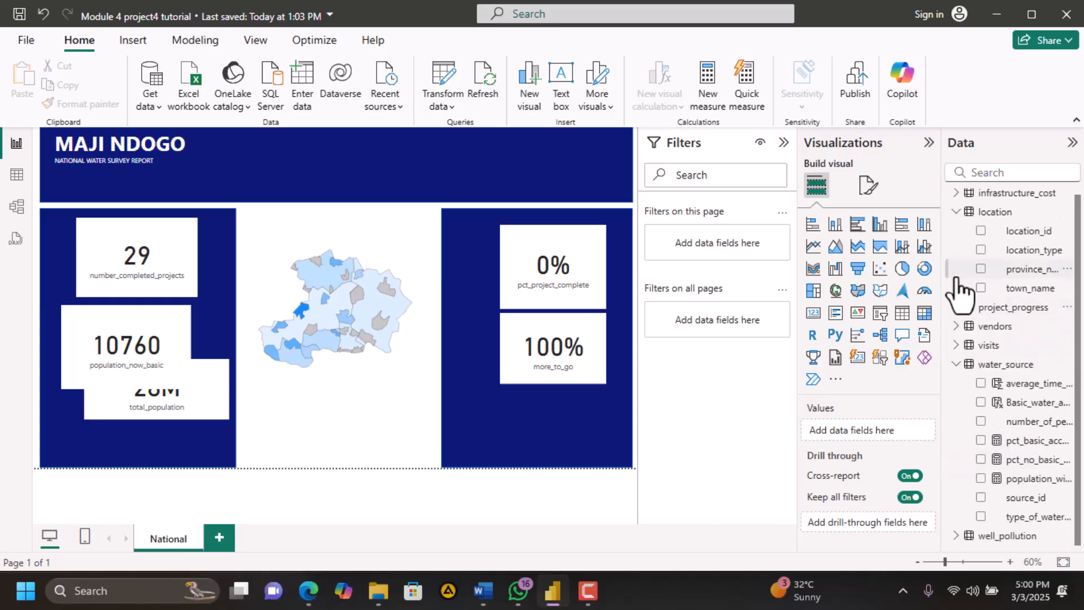
{"action": "left_click", "coordinate": [995, 365]}
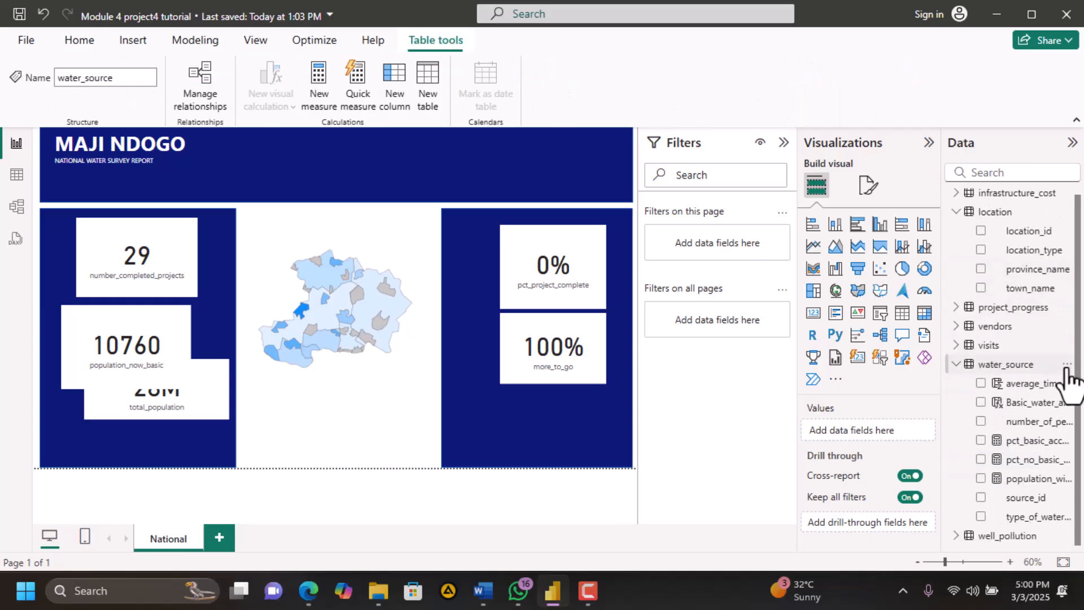
{"action": "left_click", "coordinate": [319, 85]}
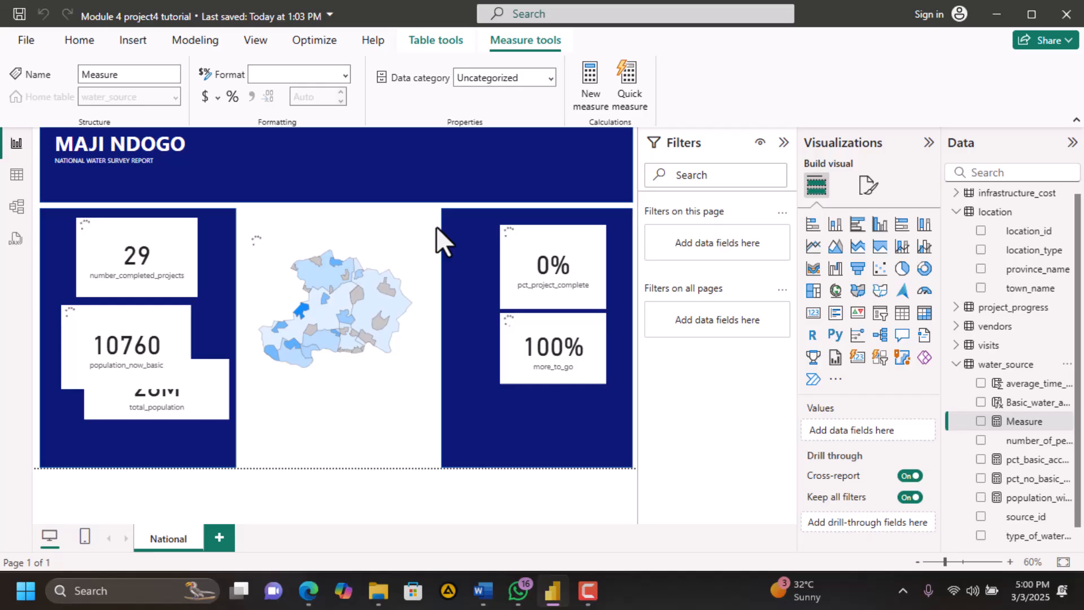
{"action": "left_click", "coordinate": [310, 592]}
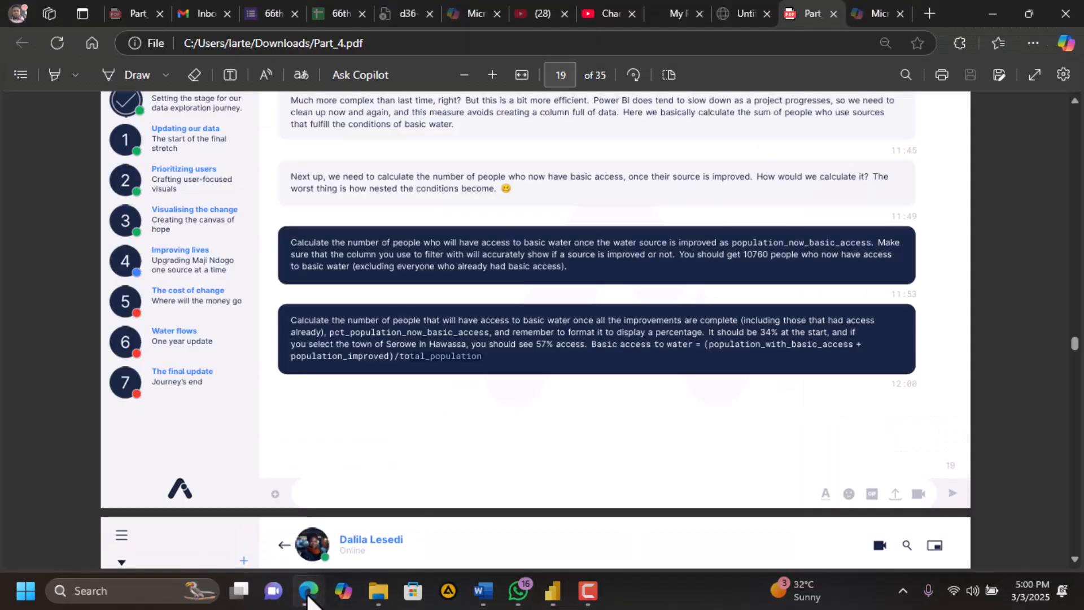
{"action": "left_click", "coordinate": [308, 598]}
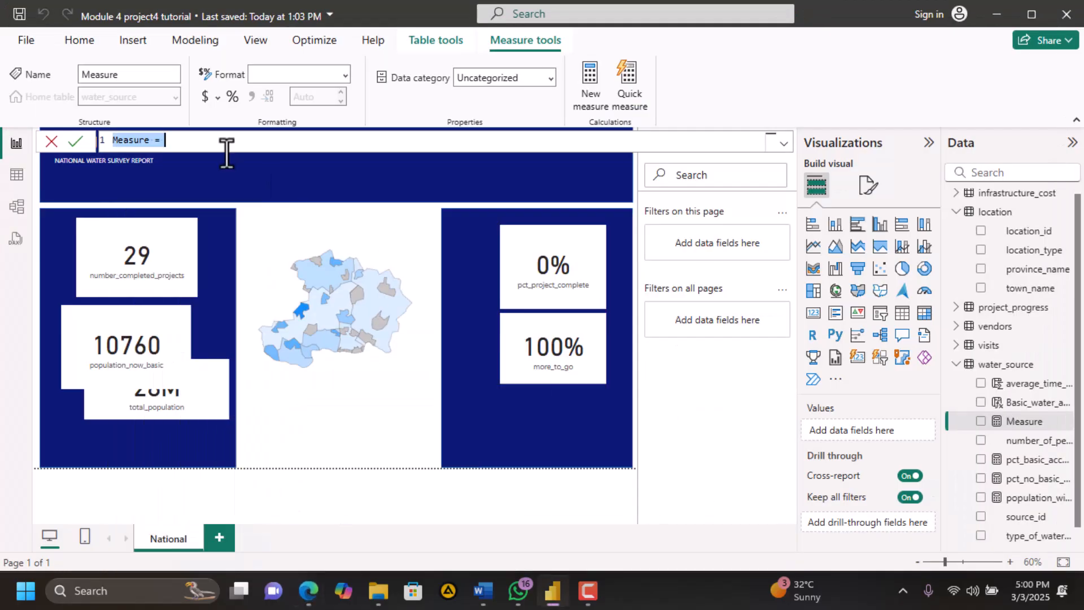
{"action": "type", "text": "bA"}
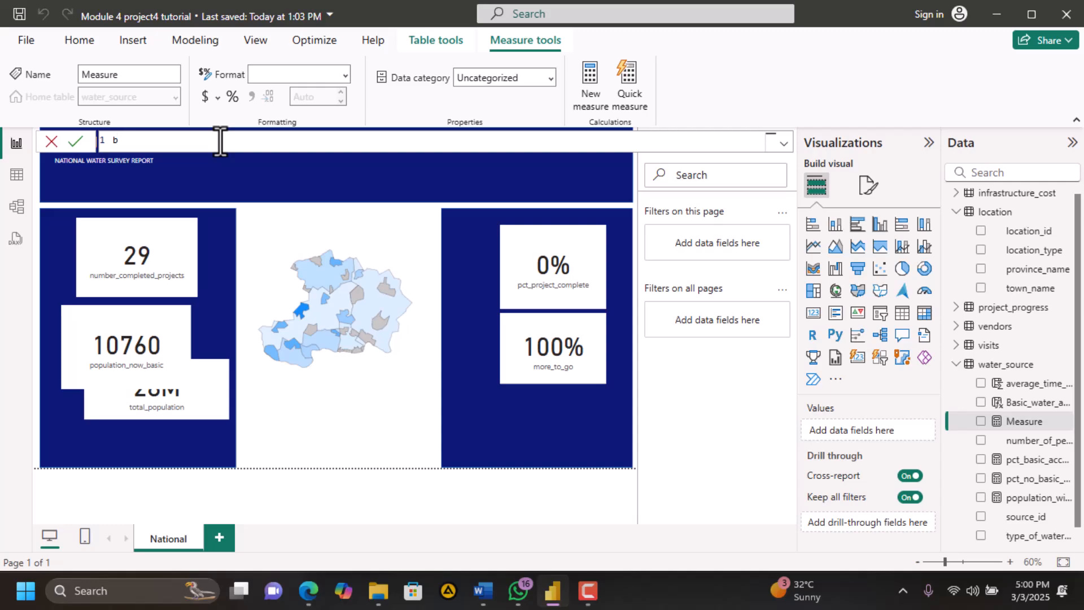
{"action": "type", "text": "ic "}
{"action": "type", "text": "access_to_water ="}
Check the formula in Part_4.pdf in Edge and, in Power BI, set Basic_access_to_water to [population_with_basic_access] + [population_now_basic]
{"action": "left_click", "coordinate": [312, 589]}
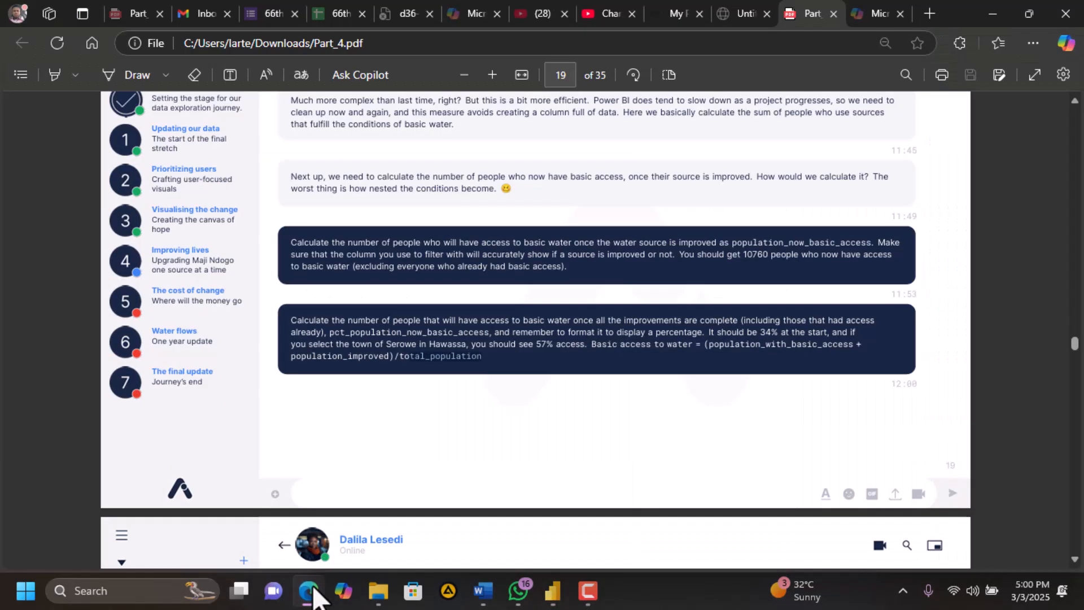
{"action": "left_click", "coordinate": [312, 590]}
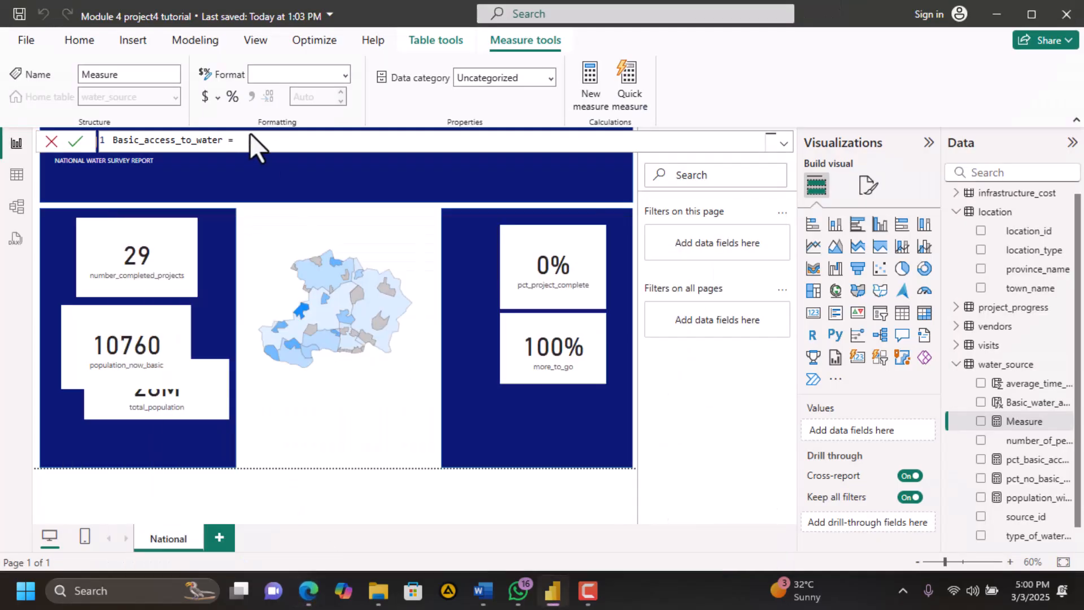
{"action": "type", "text": "["}
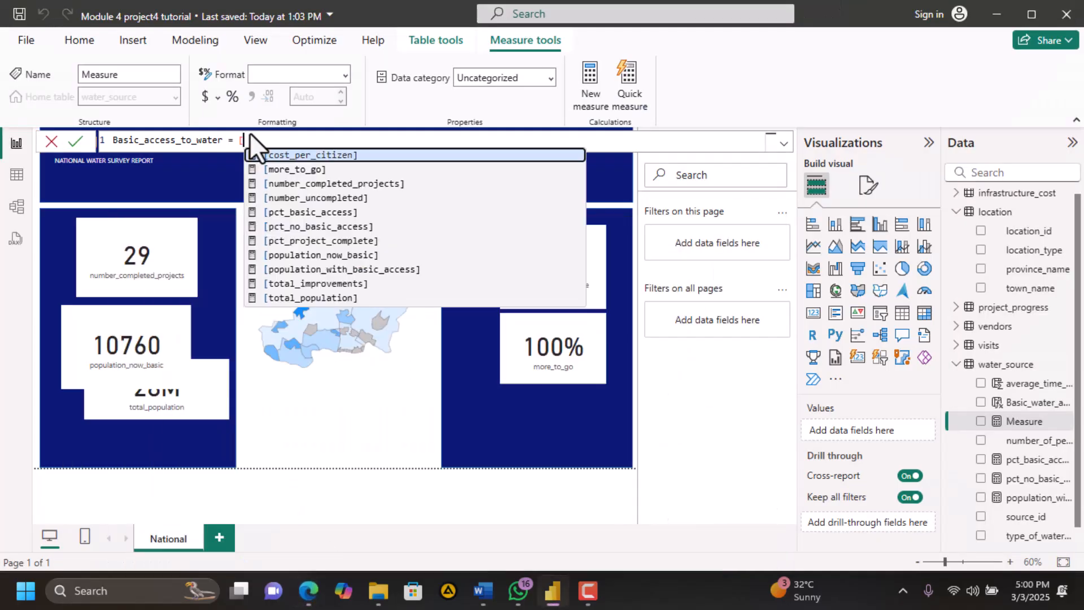
{"action": "left_click", "coordinate": [364, 270]}
{"action": "type", "text": "+"}
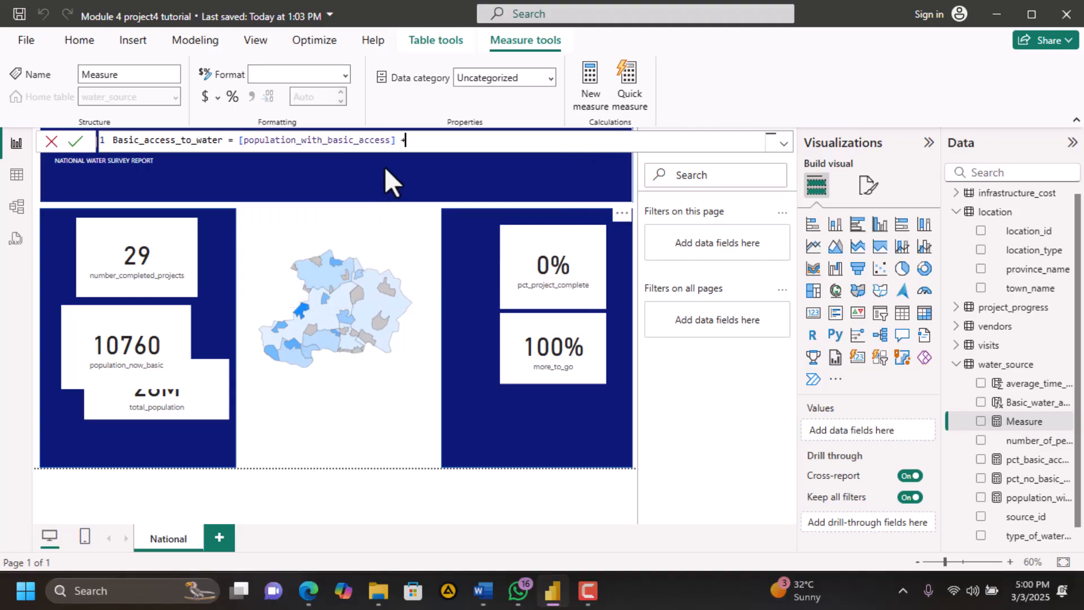
{"action": "type", "text": " ["}
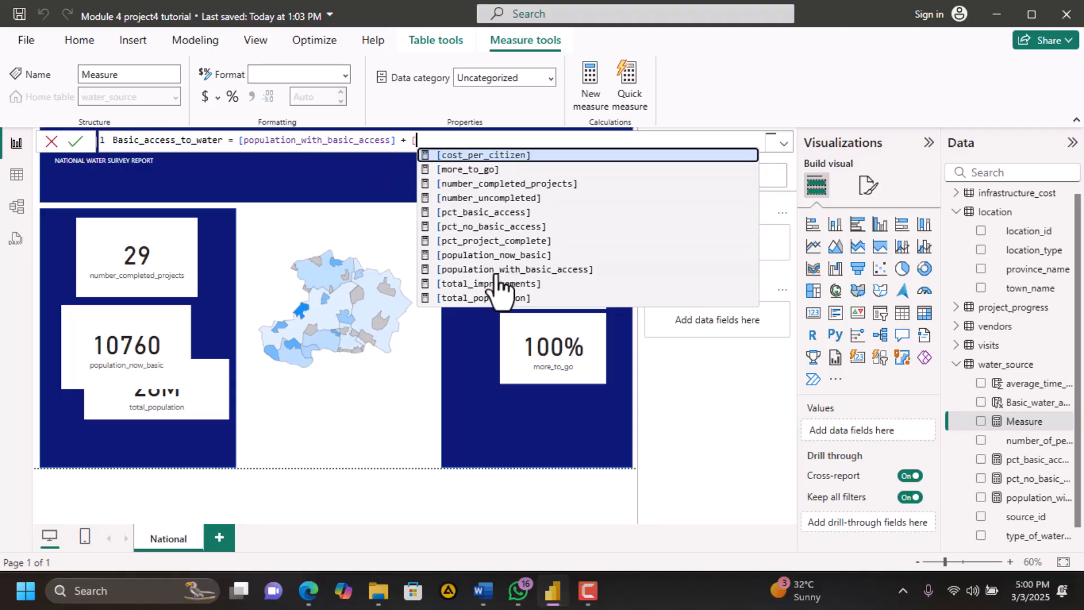
{"action": "left_click", "coordinate": [503, 255]}
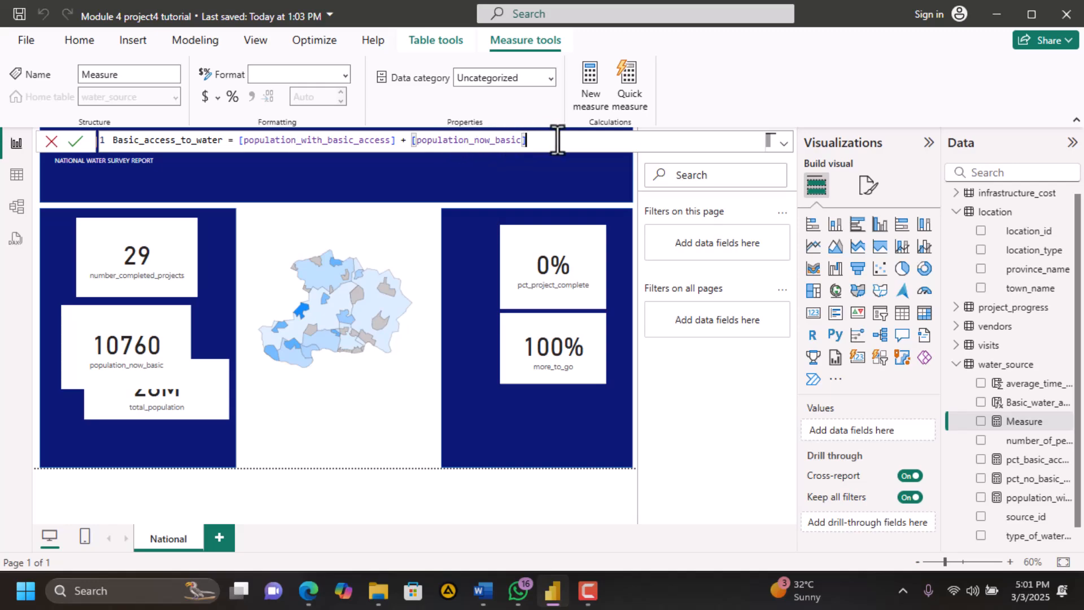
Recheck the PDF formula, enclose the sum in parentheses, divide it by [total_population], and commit the Basic_access_to_water measure
{"action": "left_click", "coordinate": [311, 594]}
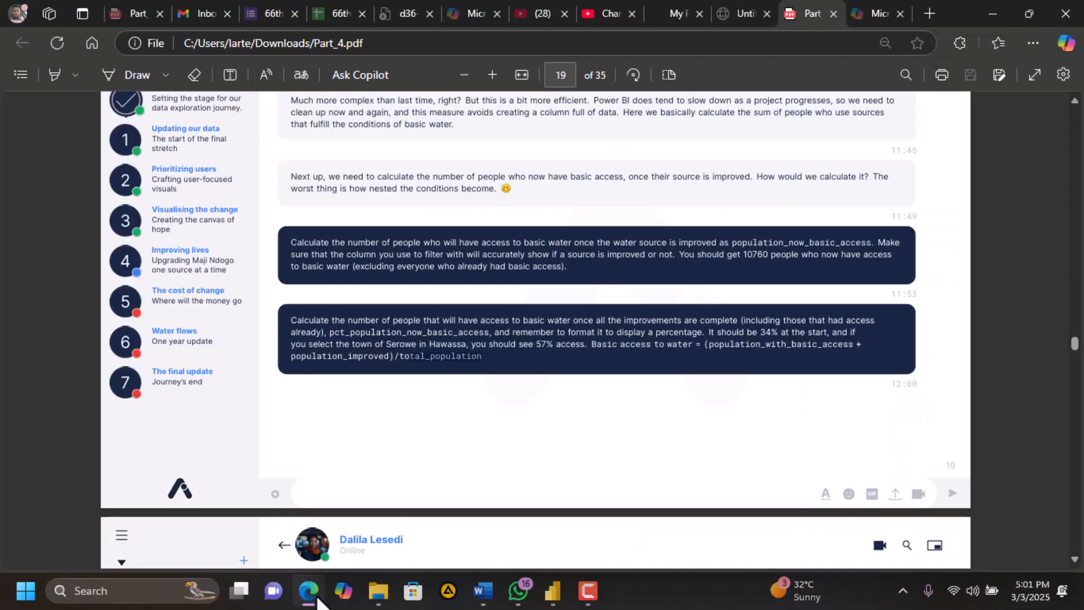
{"action": "left_click", "coordinate": [311, 593]}
{"action": "left_click", "coordinate": [236, 146]}
{"action": "type", "text": "("}
{"action": "left_click", "coordinate": [537, 145]}
{"action": "type", "text": ")"}
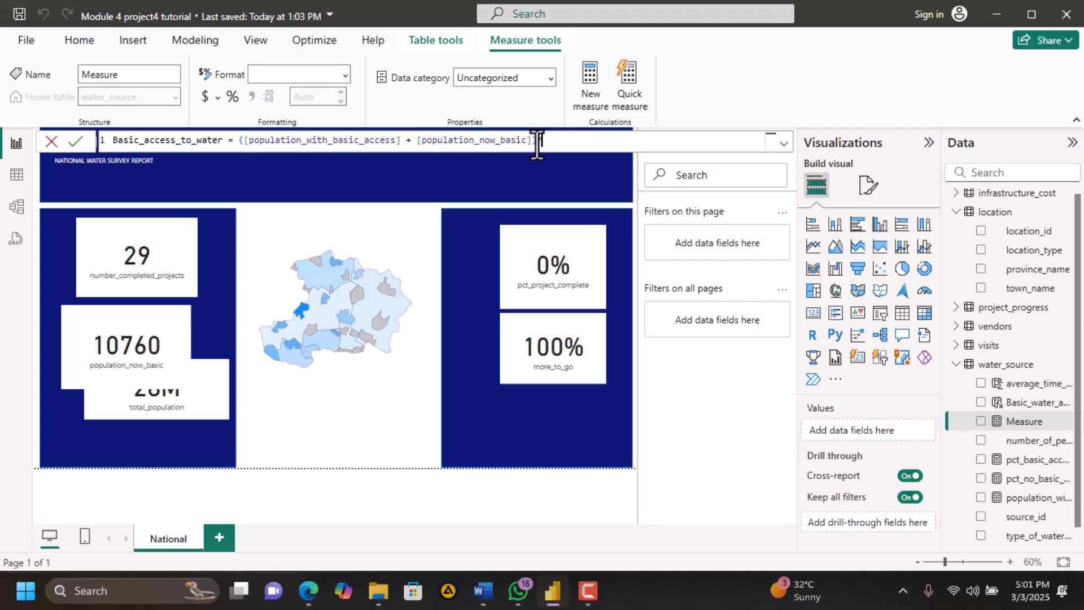
{"action": "type", "text": "/[t"}
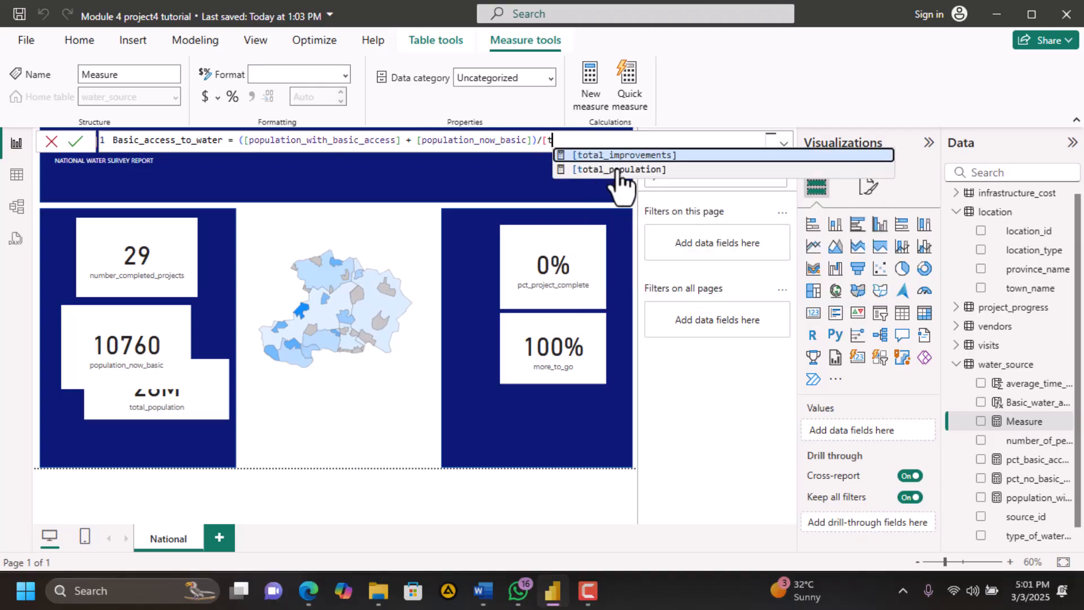
{"action": "left_click", "coordinate": [632, 170]}
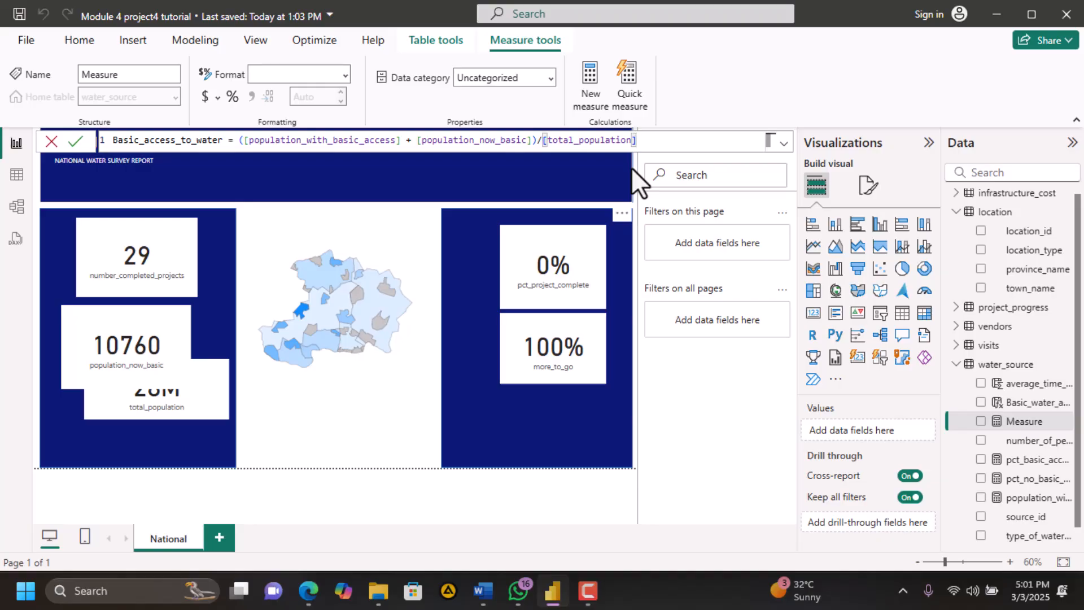
{"action": "left_click", "coordinate": [75, 140]}
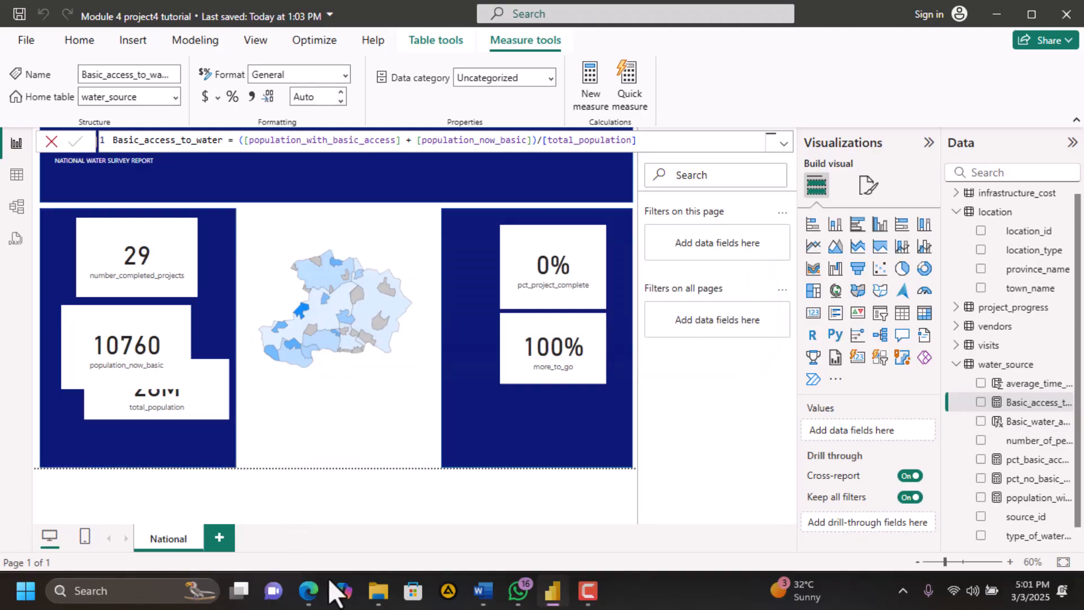
Read the formatting instruction and expected percentage for pct_population_now_basic_access in Part_4.pdf in Edge, and return to Power BI
{"action": "left_click", "coordinate": [310, 591]}
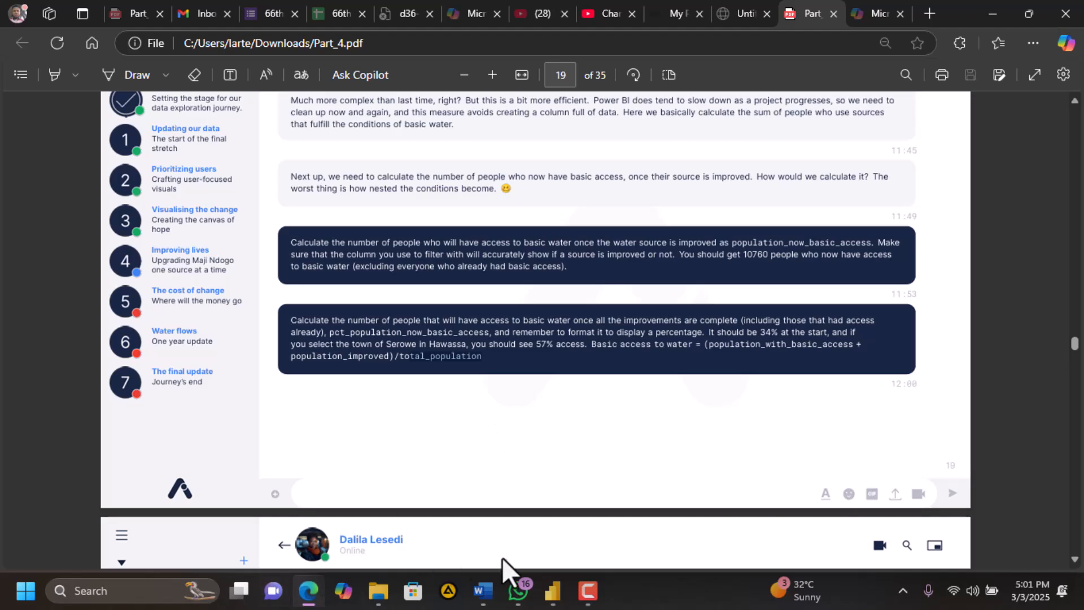
{"action": "scroll", "coordinate": [513, 419], "scroll_direction": "down", "scroll_amount": 3}
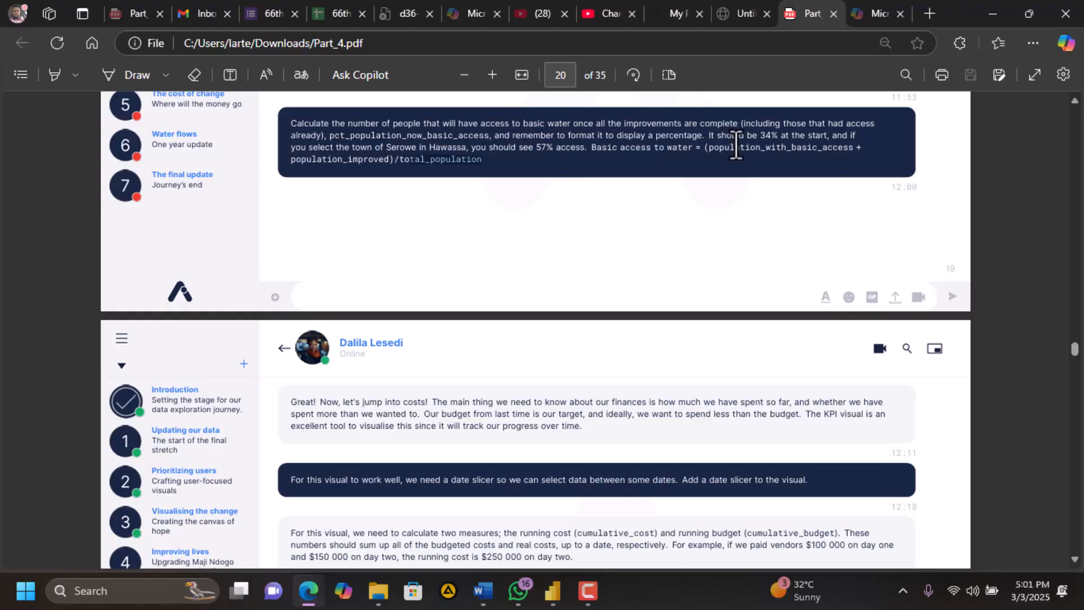
{"action": "mouse_move", "coordinate": [552, 590]}
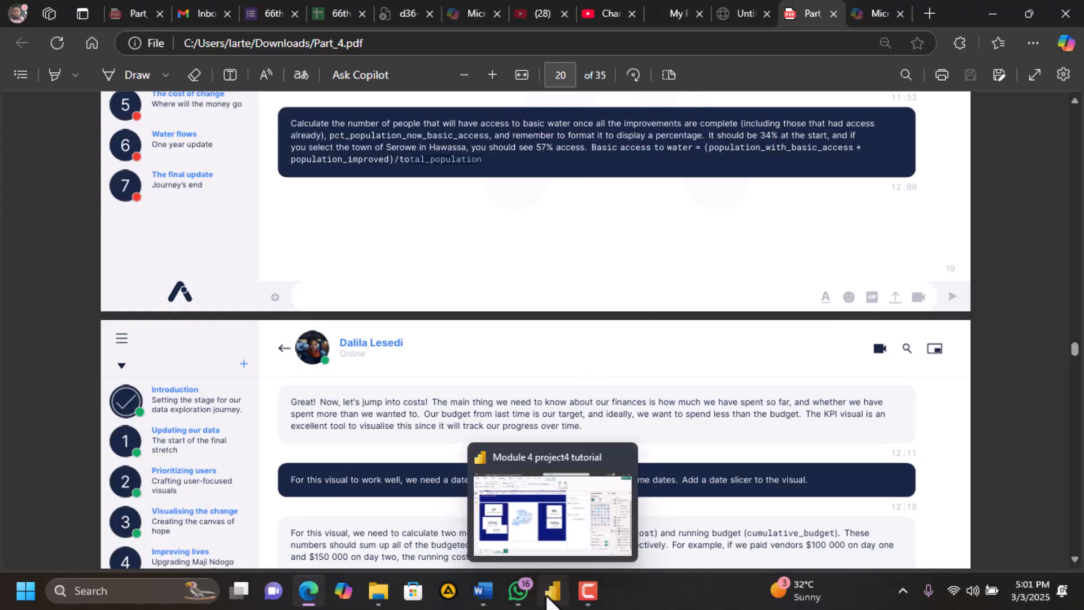
{"action": "left_click", "coordinate": [554, 528]}
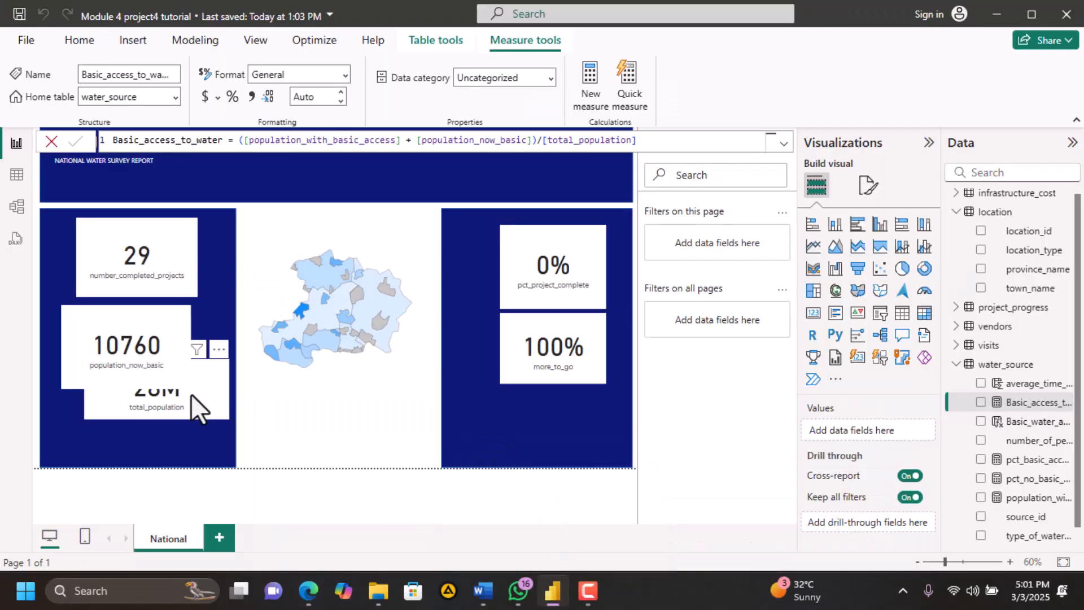
Move the total_population card down below the population_now_basic value, and add a card showing Basic_access_to_water beneath the map
{"action": "left_click_drag", "start_coordinate": [170, 419], "coordinate": [141, 443]}
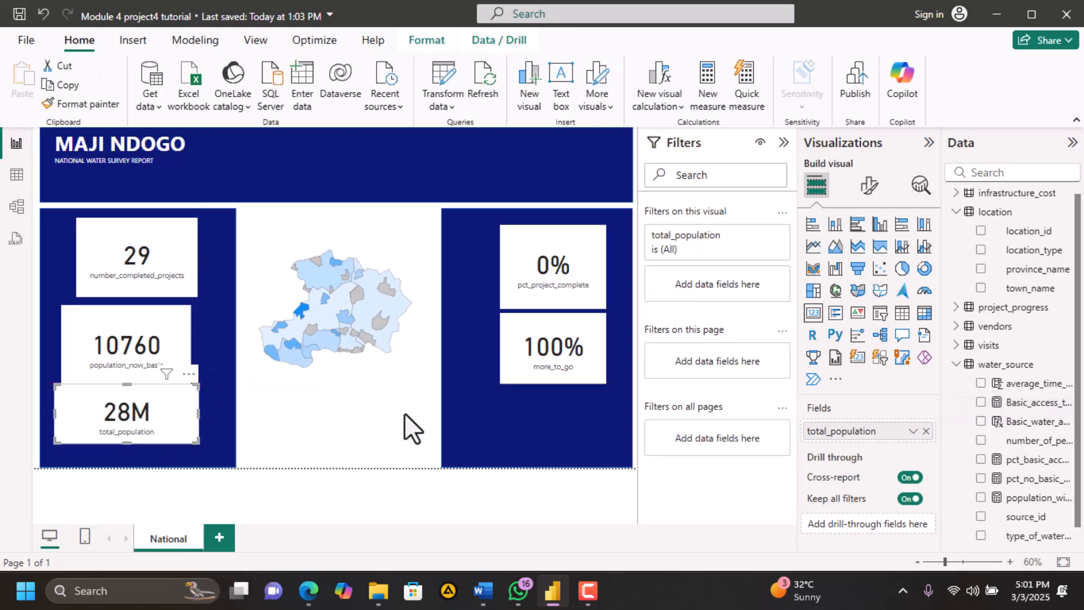
{"action": "left_click", "coordinate": [393, 428]}
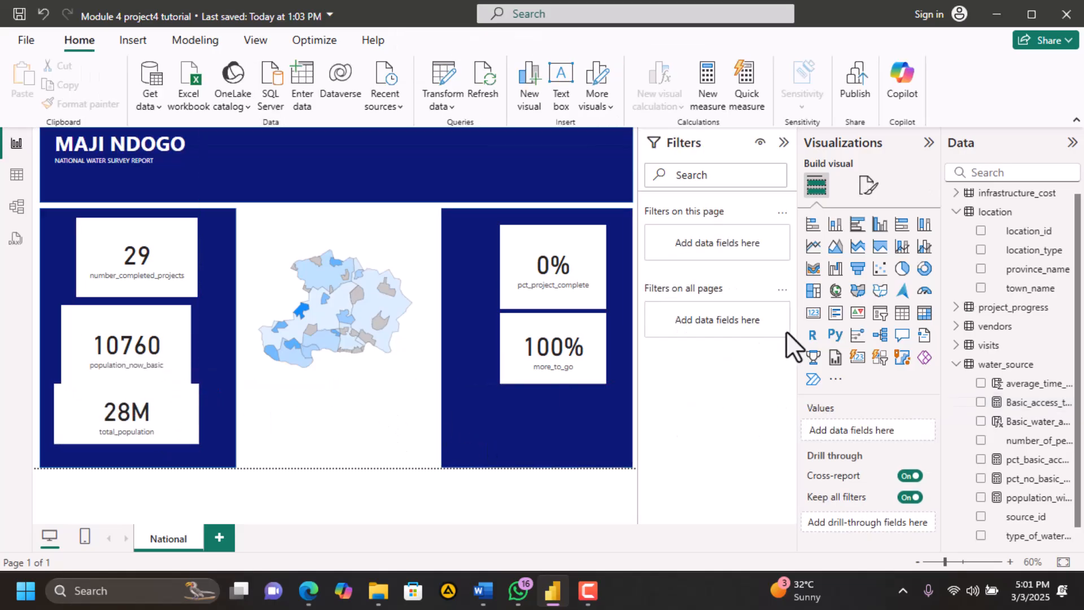
{"action": "left_click", "coordinate": [813, 313]}
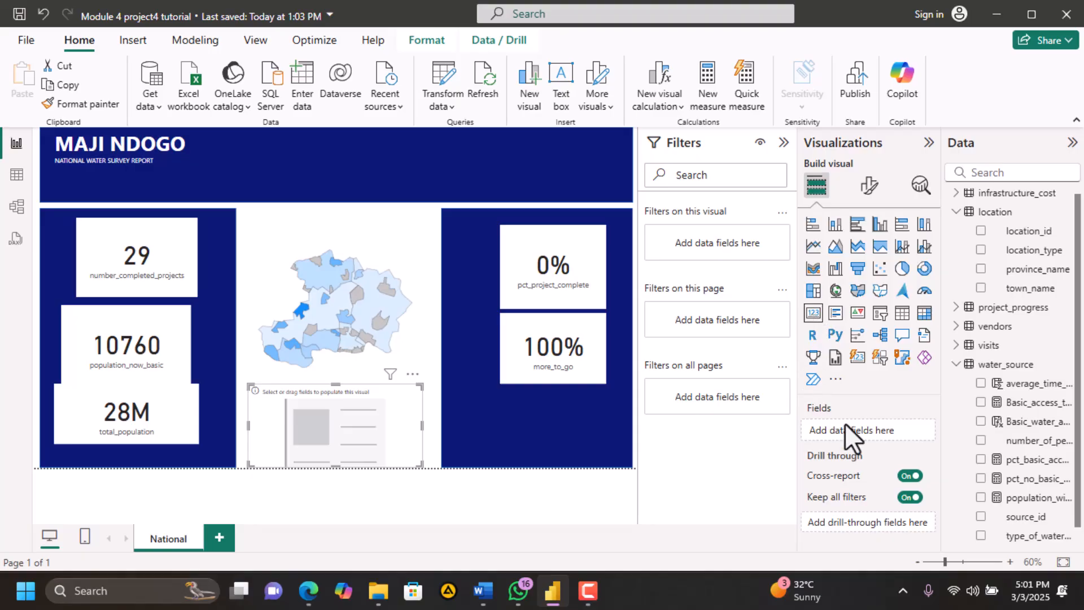
{"action": "scroll", "coordinate": [1002, 486], "scroll_direction": "down", "scroll_amount": 1}
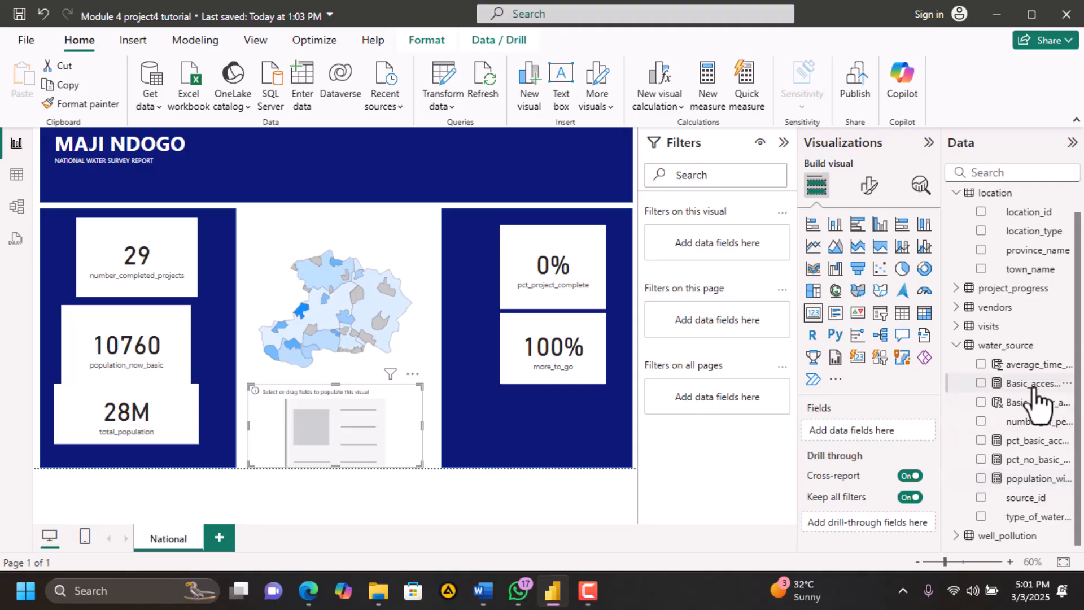
{"action": "left_click_drag", "start_coordinate": [1034, 390], "coordinate": [392, 430]}
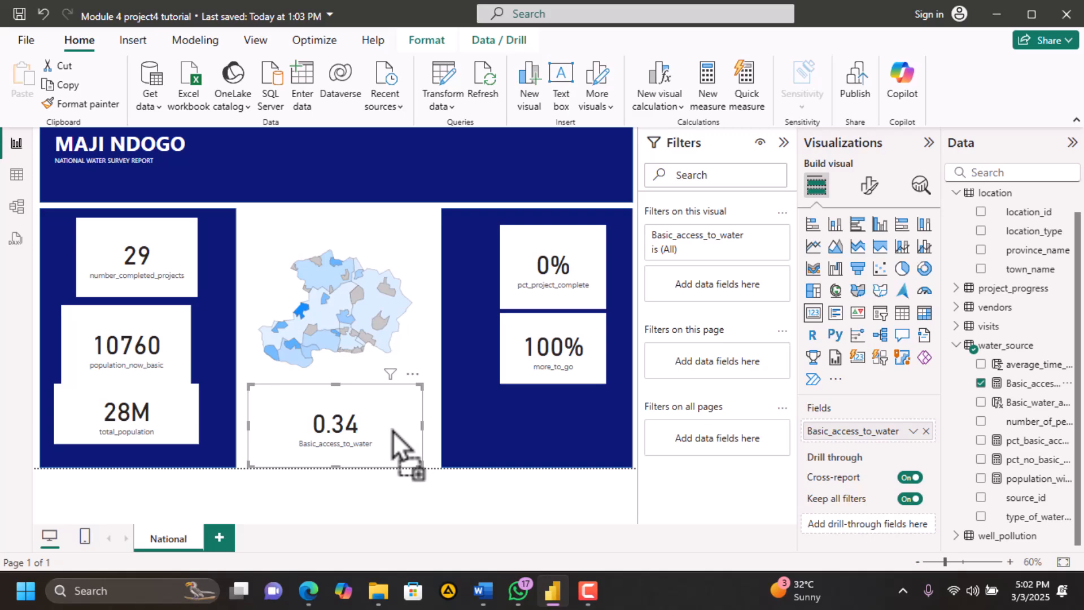
Set the Basic_access_to_water card's data format to Percentage
{"action": "left_click", "coordinate": [869, 186]}
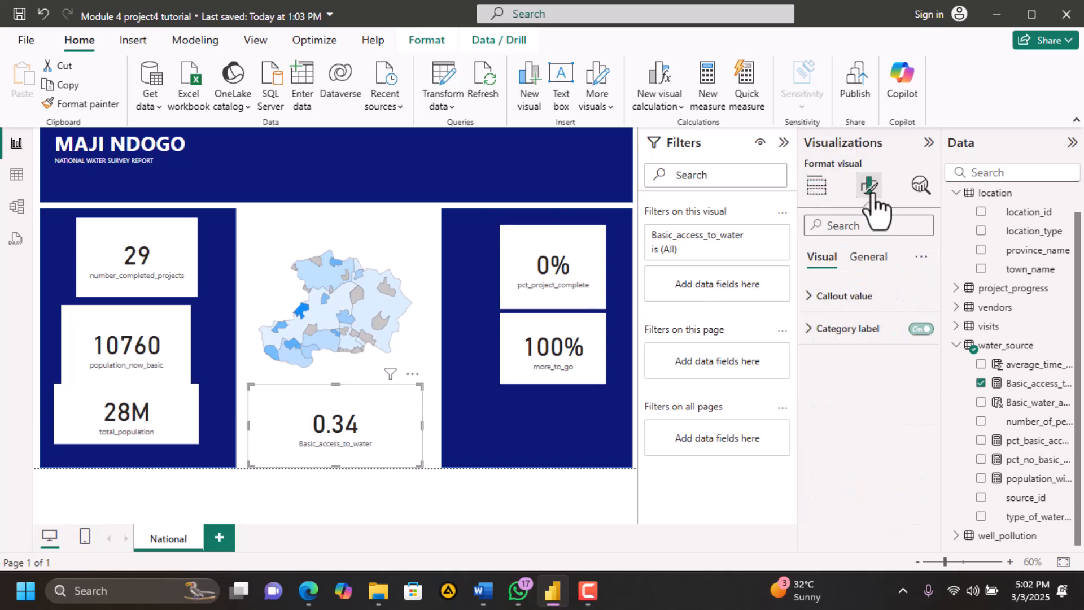
{"action": "left_click", "coordinate": [811, 297]}
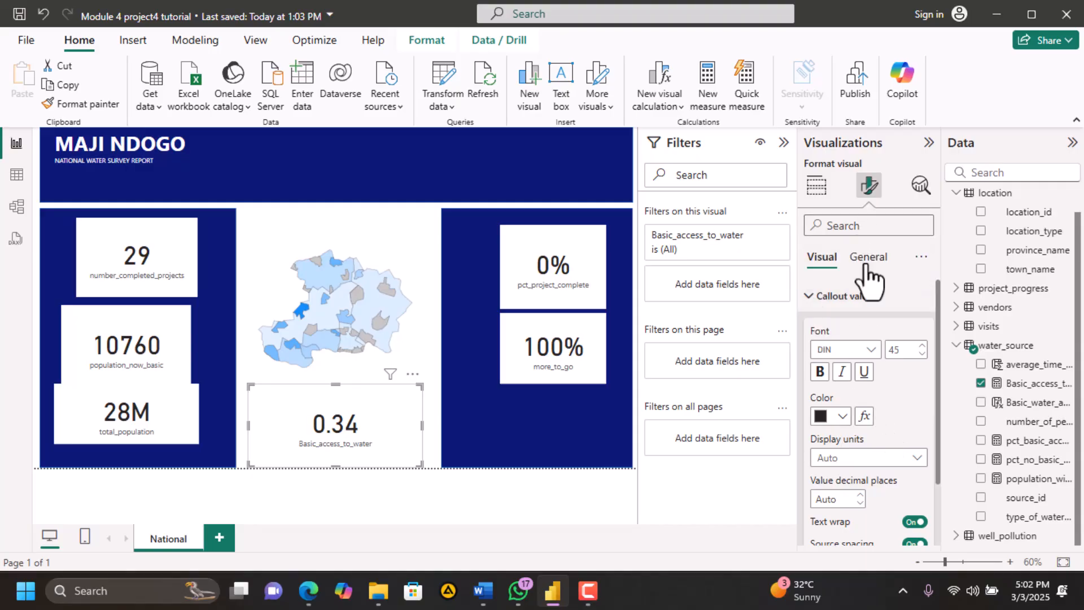
{"action": "left_click", "coordinate": [866, 264]}
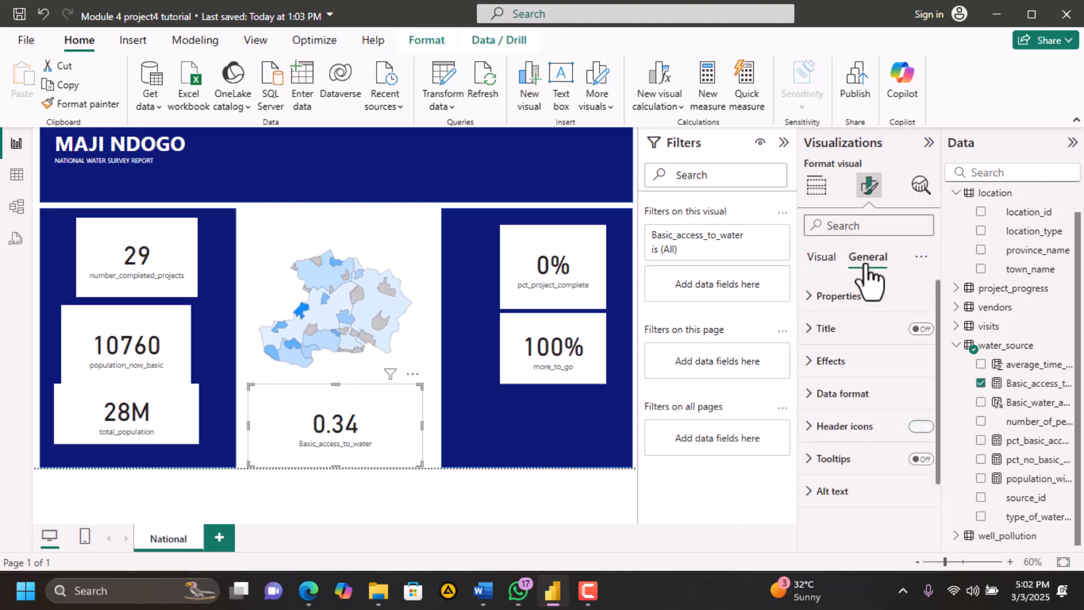
{"action": "left_click", "coordinate": [811, 395]}
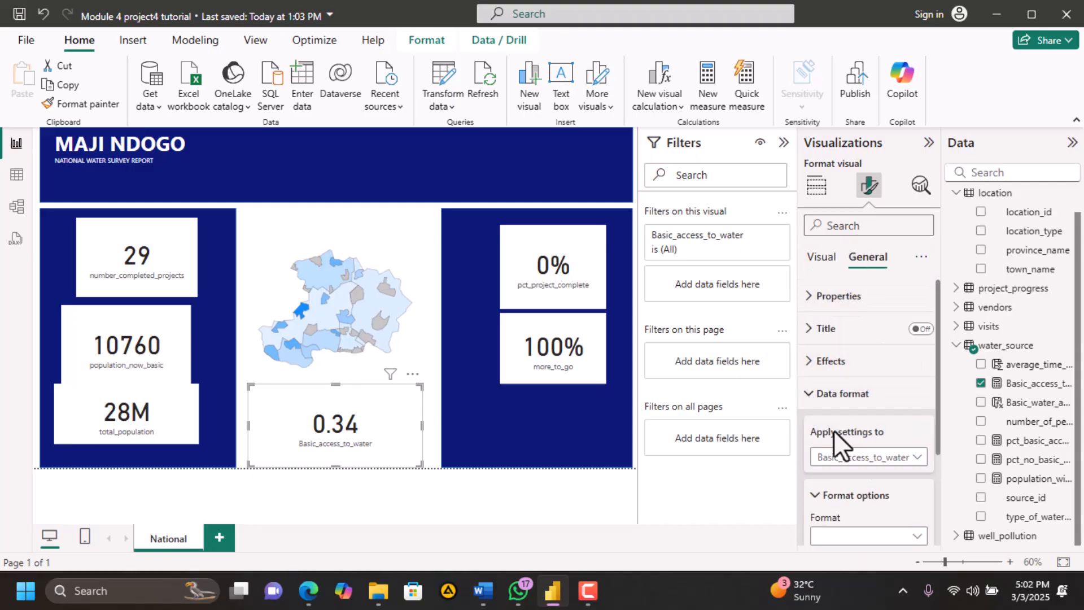
{"action": "left_click", "coordinate": [916, 536]}
{"action": "left_click", "coordinate": [847, 480]}
Set the Basic_access_to_water card's value decimal places to 0, narrow the card, and move it onto the blue panel with the total_population card
{"action": "left_click_drag", "start_coordinate": [358, 408], "coordinate": [388, 296]}
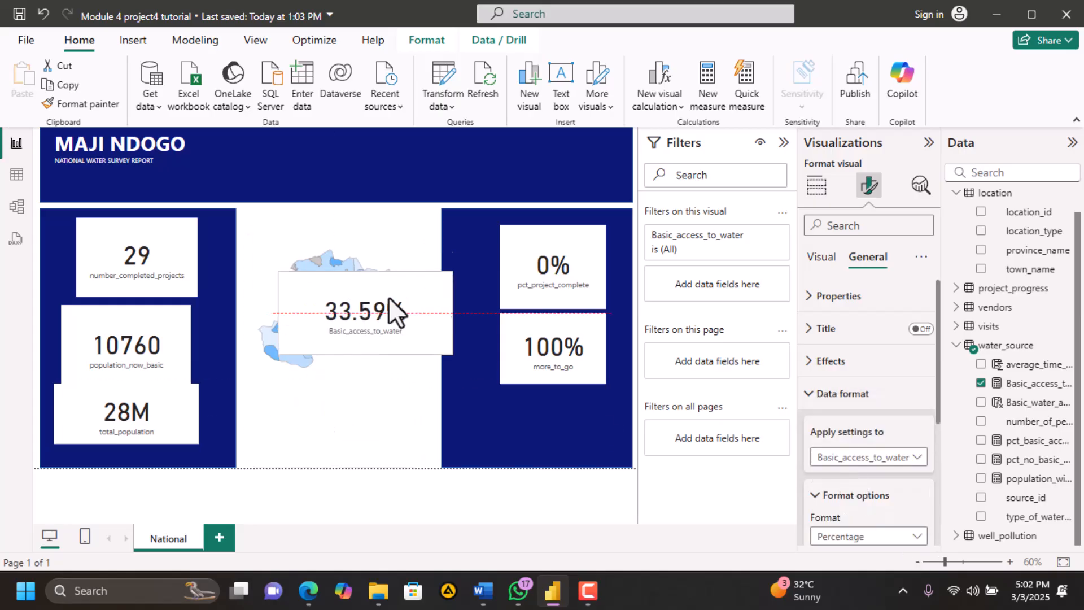
{"action": "left_click", "coordinate": [824, 258]}
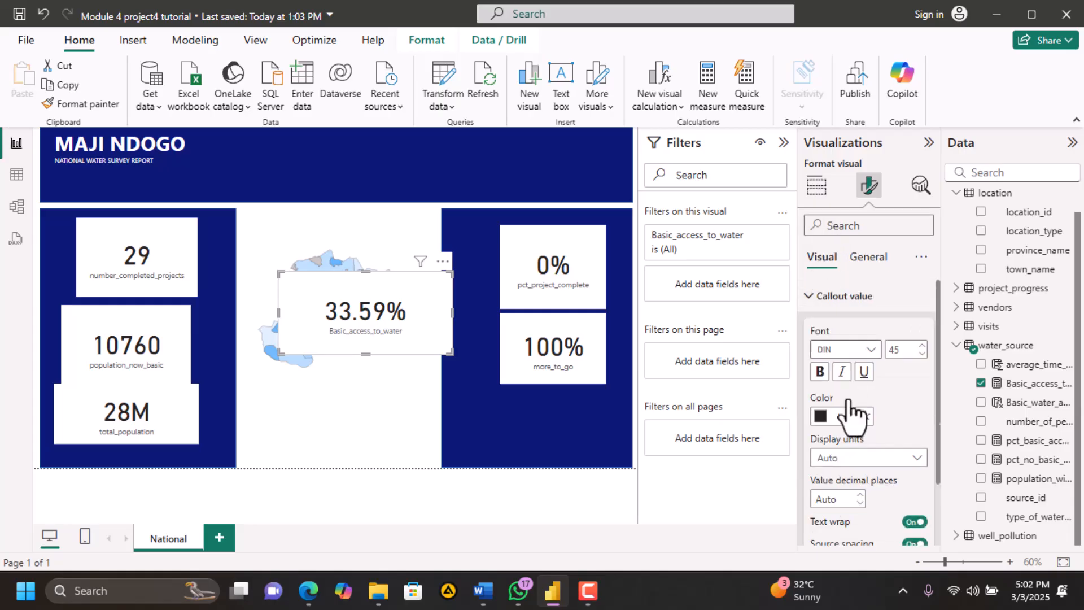
{"action": "scroll", "coordinate": [845, 485], "scroll_direction": "down", "scroll_amount": 2}
{"action": "left_click", "coordinate": [859, 445]}
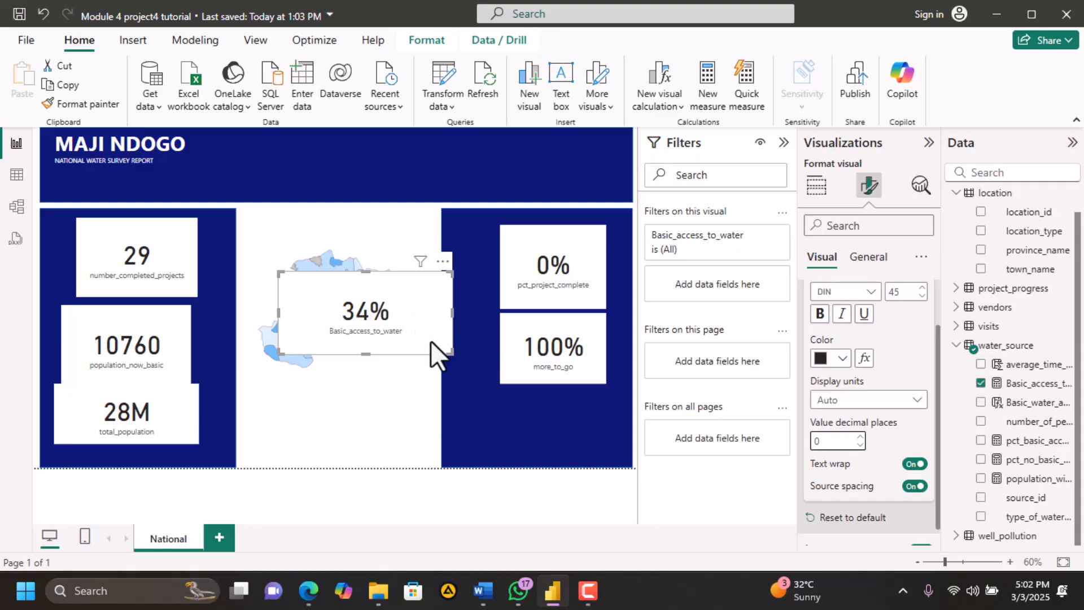
{"action": "left_click_drag", "start_coordinate": [450, 351], "coordinate": [202, 408]}
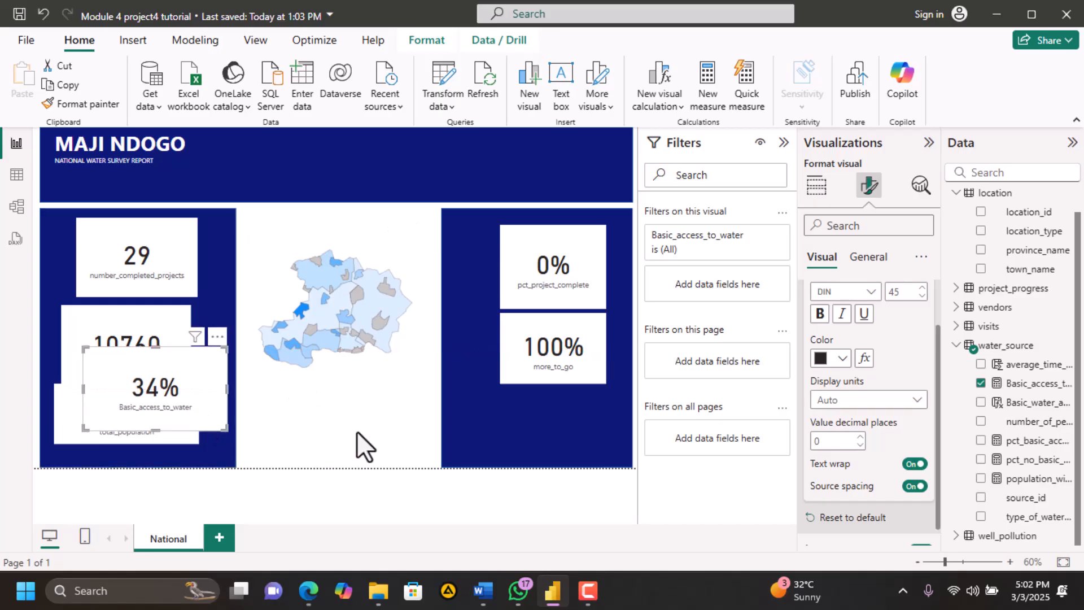
Read the Serowe in Hawassa access check in Part_4.pdf in Edge, and select Serowe on the map in Power BI
{"action": "left_click", "coordinate": [309, 603]}
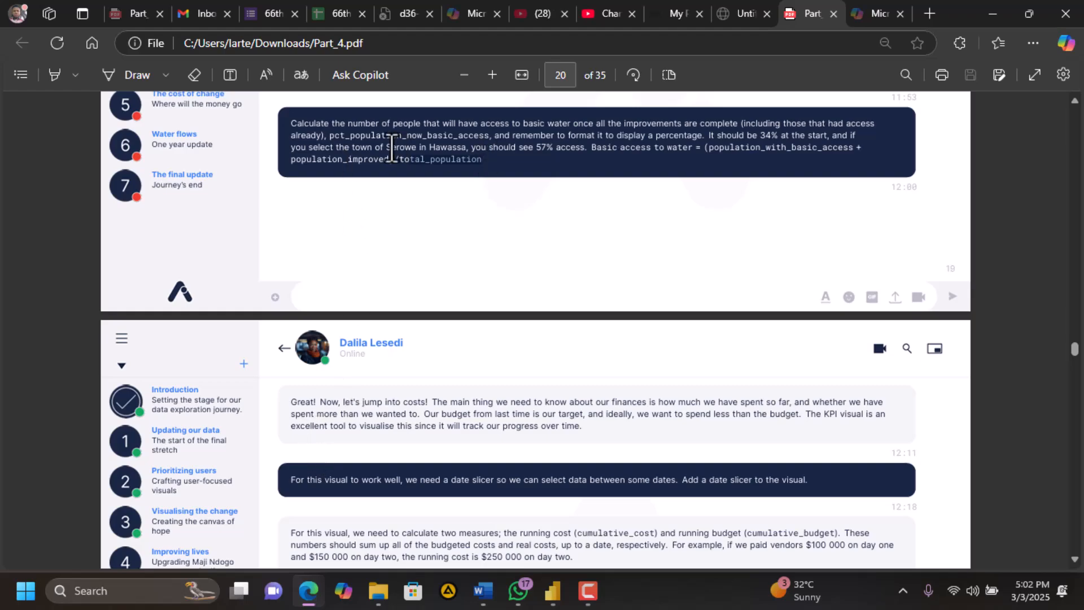
{"action": "left_click_drag", "start_coordinate": [386, 147], "coordinate": [556, 150]}
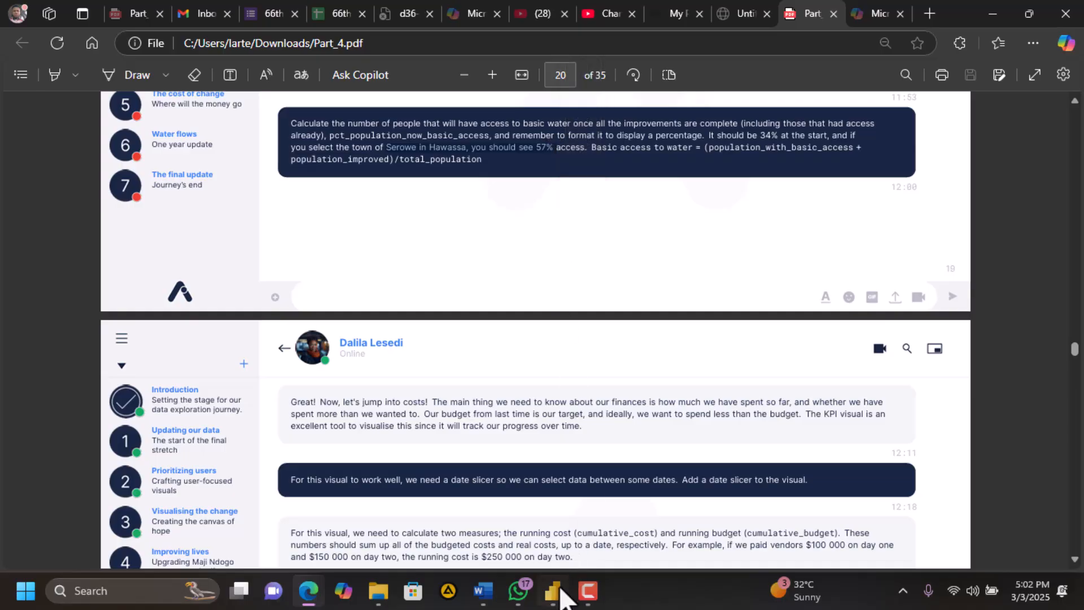
{"action": "mouse_move", "coordinate": [552, 590]}
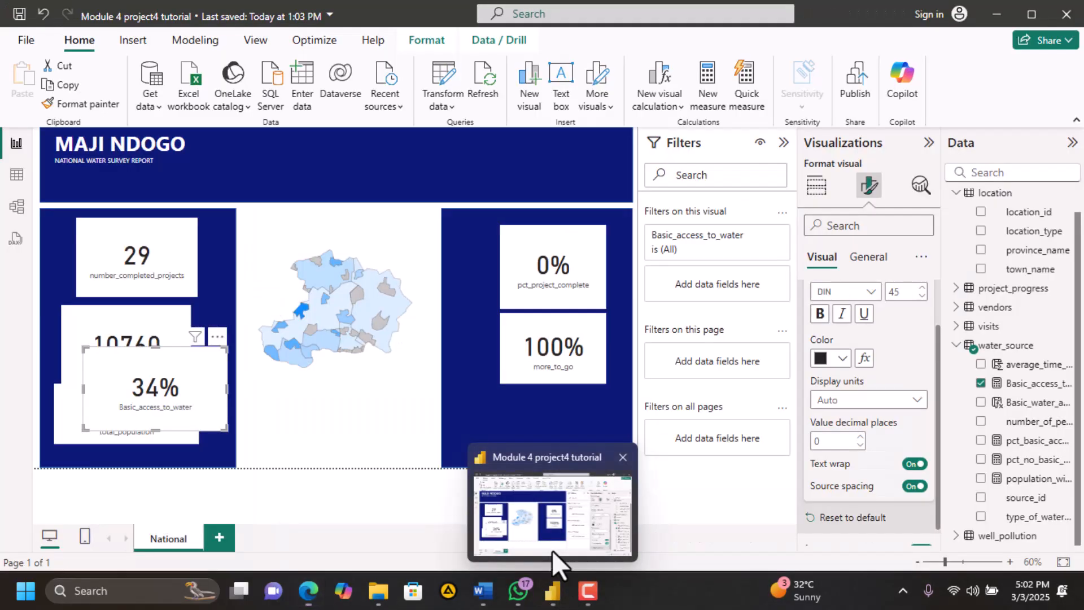
{"action": "left_click", "coordinate": [551, 550]}
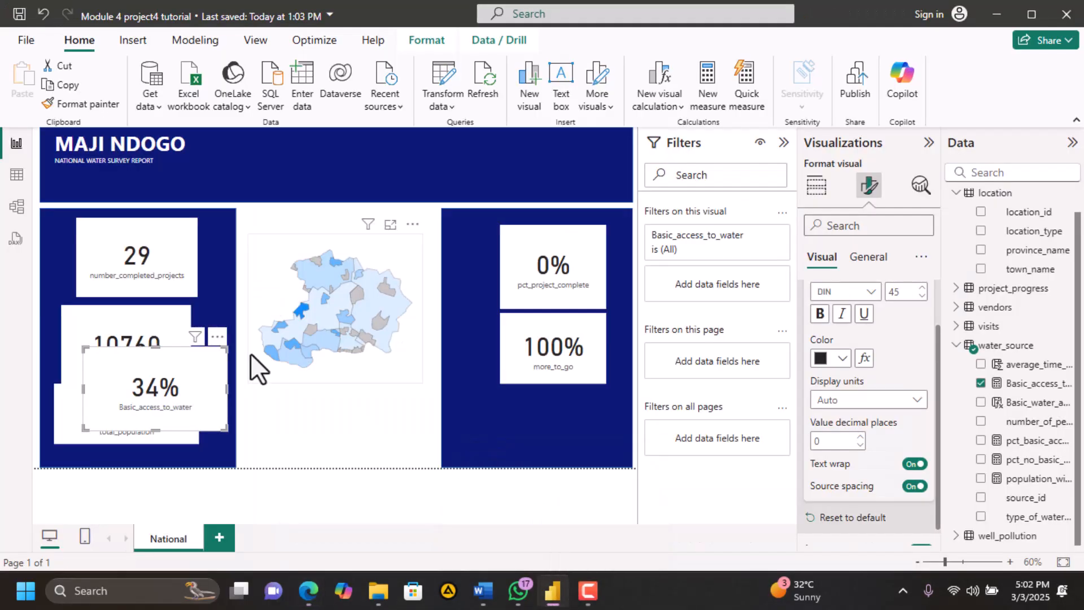
{"action": "mouse_move", "coordinate": [298, 307]}
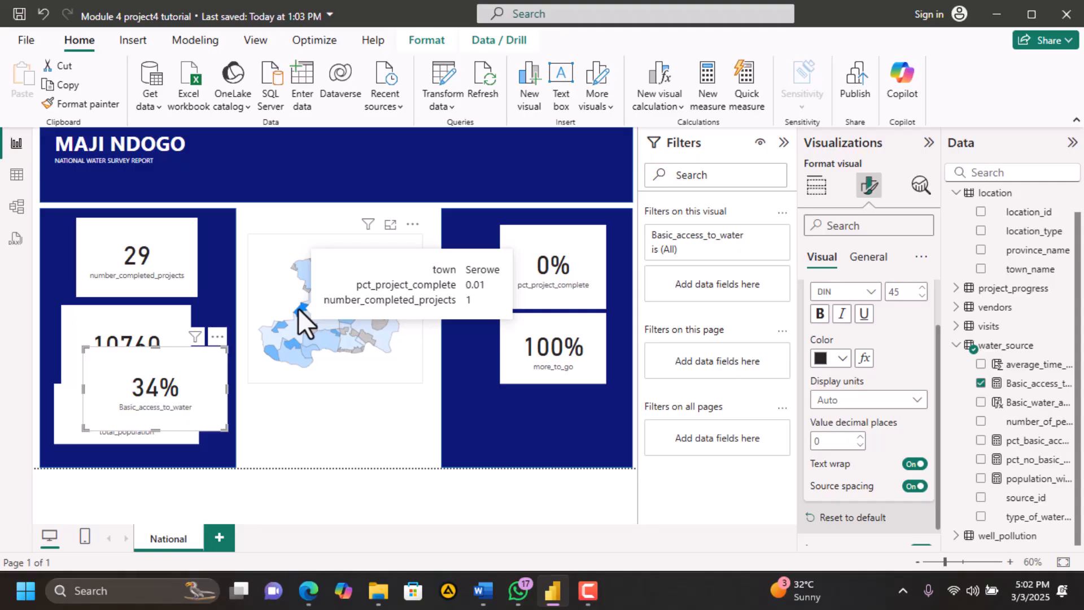
{"action": "left_click", "coordinate": [298, 307]}
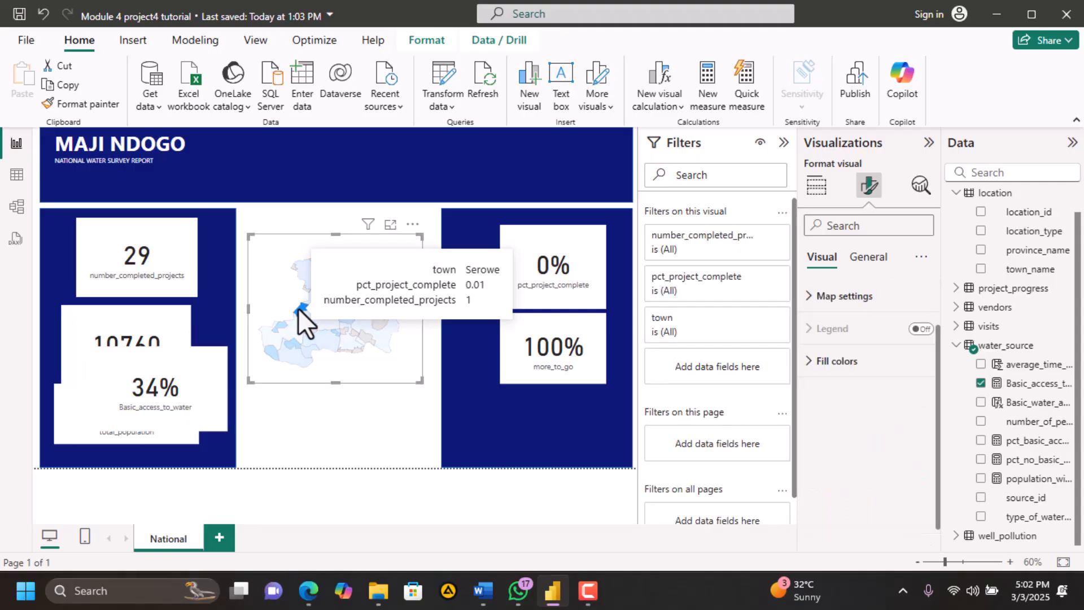
Move the Basic_access_to_water card onto the other blue panel below the more_to_go card, and narrow it from its left edge
{"action": "left_click_drag", "start_coordinate": [194, 403], "coordinate": [591, 386]}
{"action": "left_click_drag", "start_coordinate": [462, 428], "coordinate": [485, 430]}
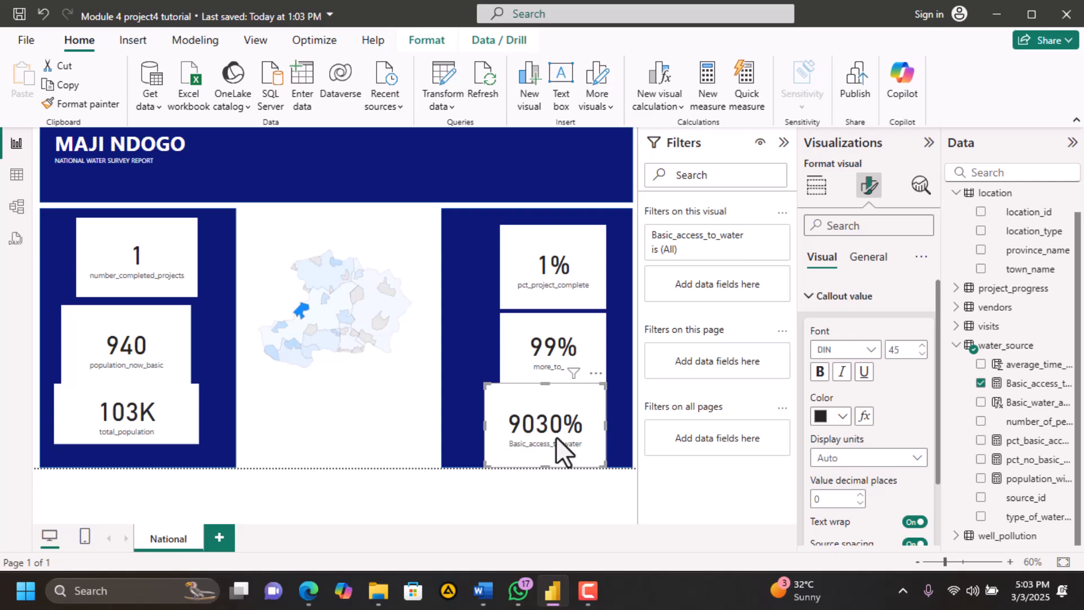
Compare the Basic_access_to_water card with the Serowe check in Part_4.pdf in Edge, and clear the Serowe selection on the map in Power BI
{"action": "left_click", "coordinate": [309, 590]}
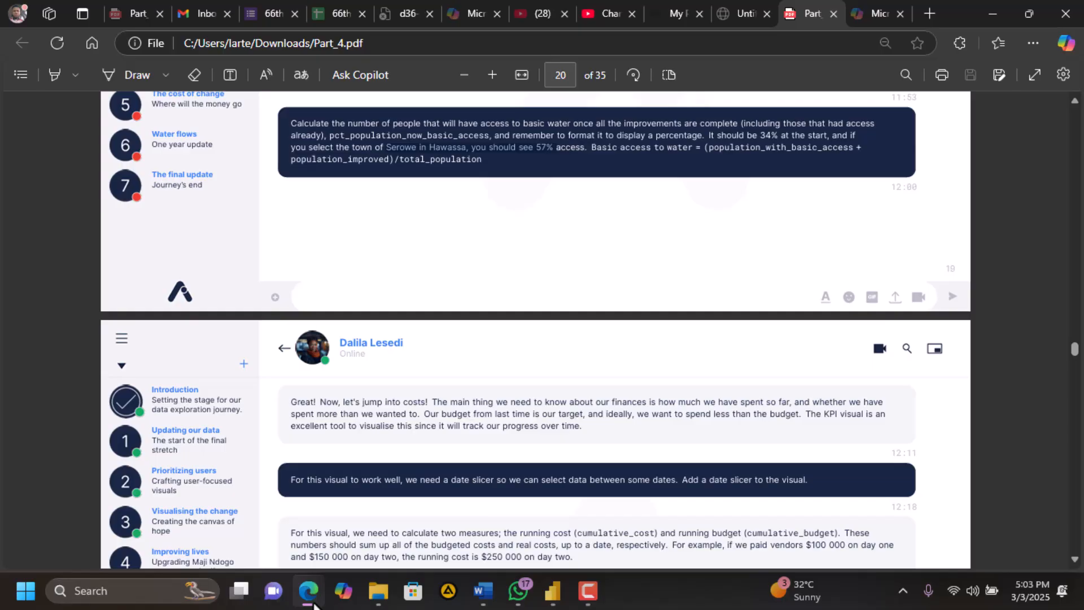
{"action": "left_click", "coordinate": [313, 601]}
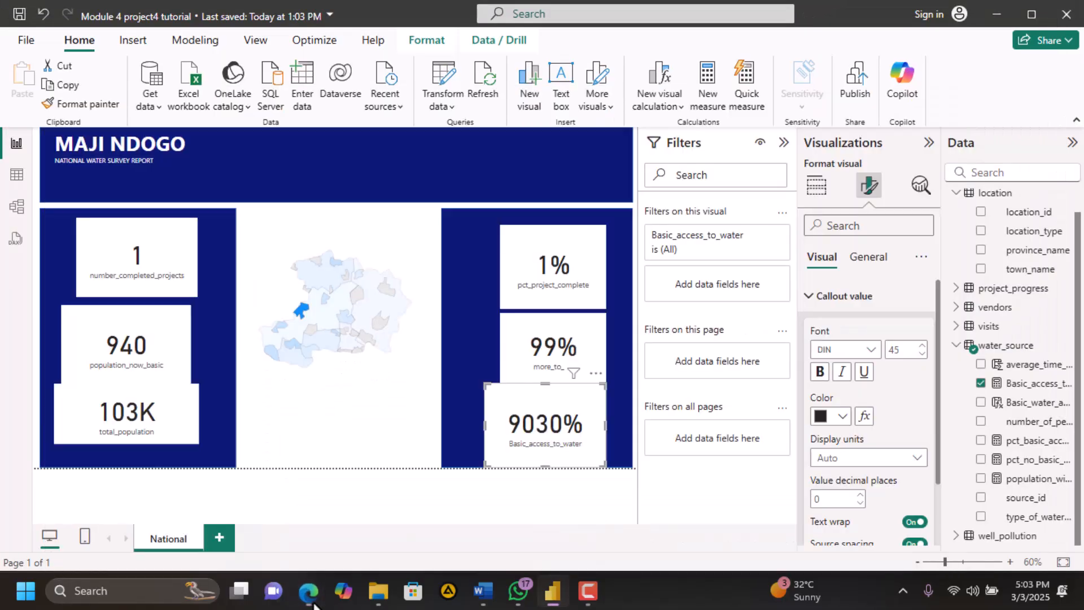
{"action": "left_click", "coordinate": [313, 602]}
{"action": "left_click", "coordinate": [313, 602]}
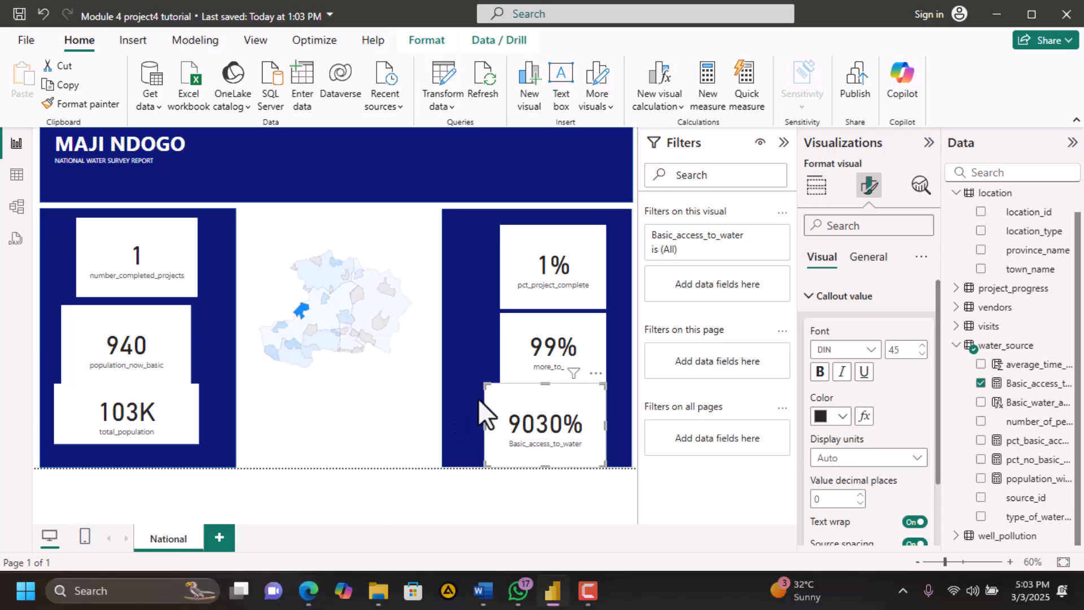
{"action": "left_click", "coordinate": [477, 398]}
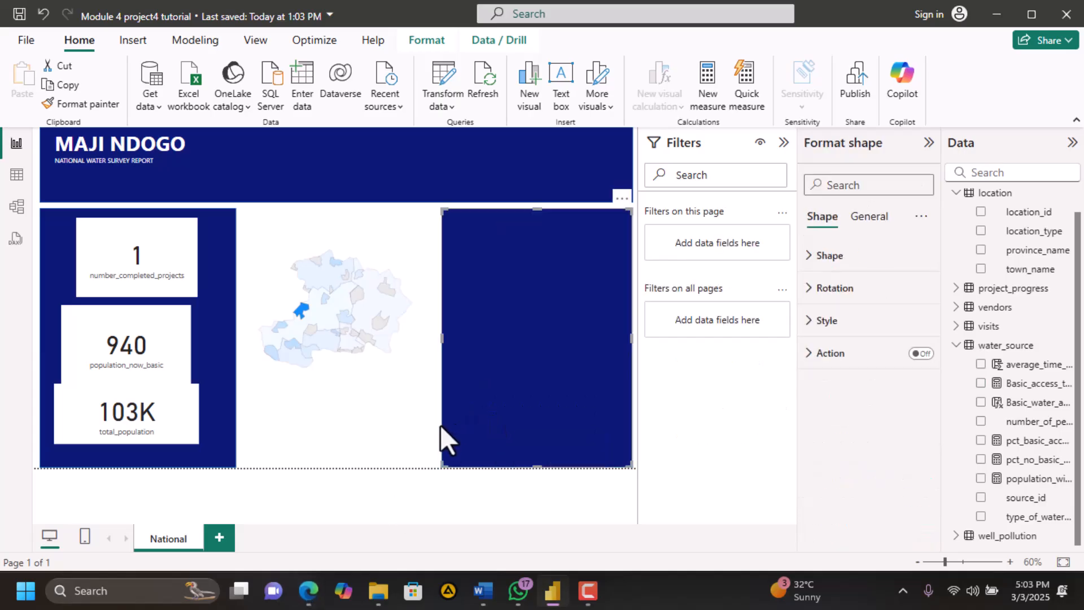
{"action": "left_click", "coordinate": [431, 437]}
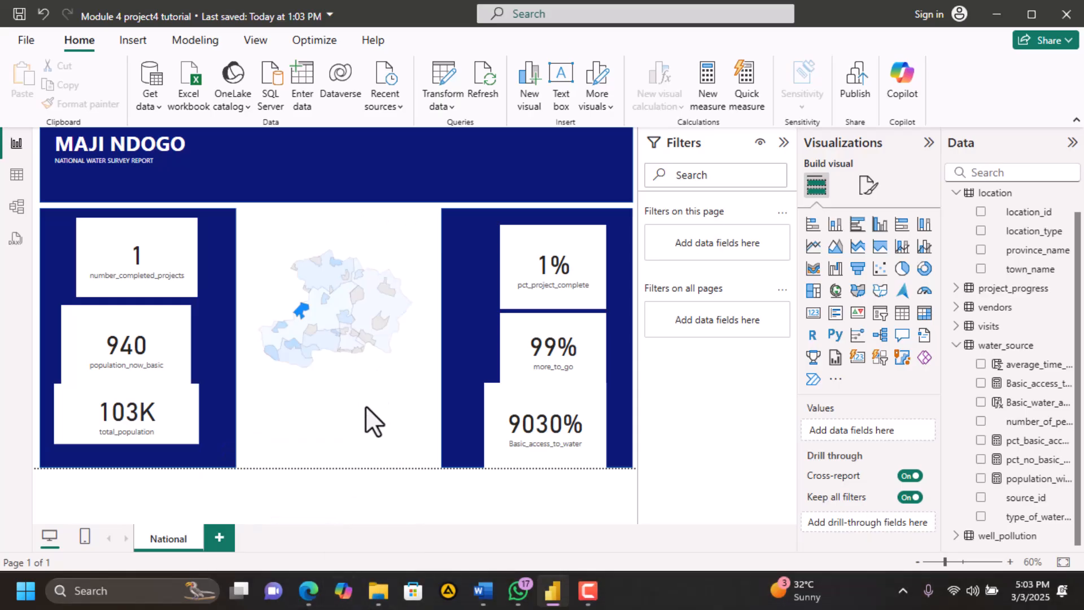
{"action": "left_click", "coordinate": [398, 367]}
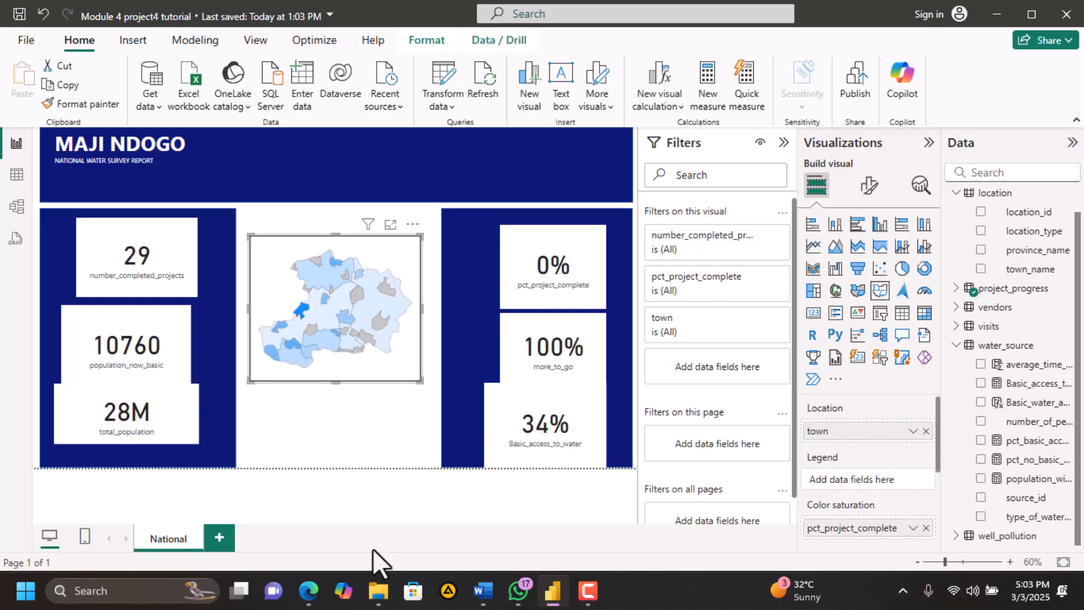
Switch to Part_4.pdf in Edge and read the cost instructions on page 20 about the date slicer and the cumulative_cost and cumulative_budget measures
{"action": "mouse_move", "coordinate": [320, 595]}
{"action": "left_click", "coordinate": [475, 454]}
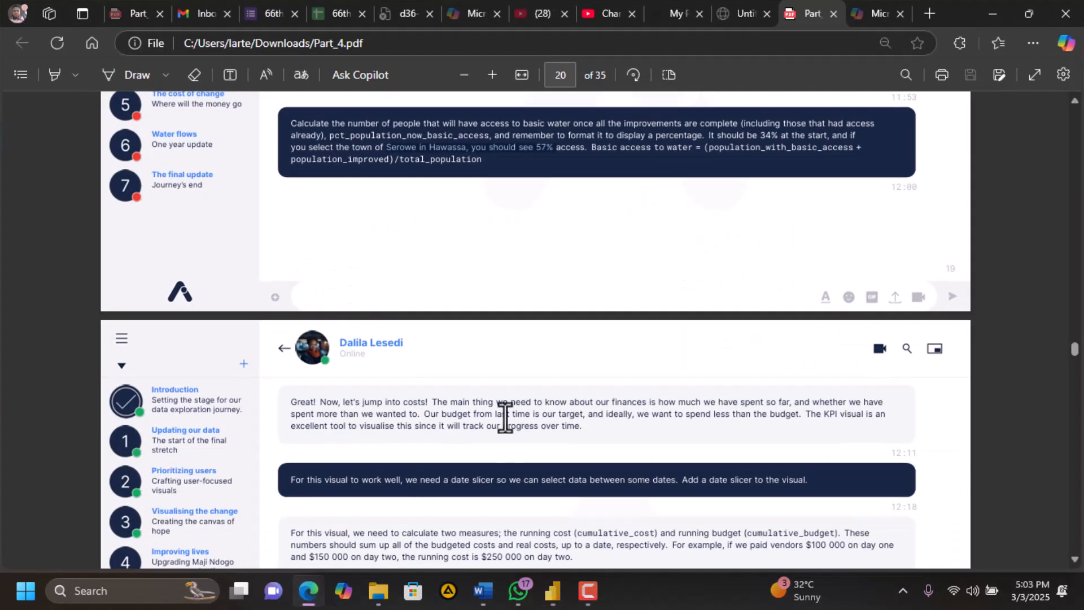
{"action": "scroll", "coordinate": [505, 418], "scroll_direction": "down", "scroll_amount": 1}
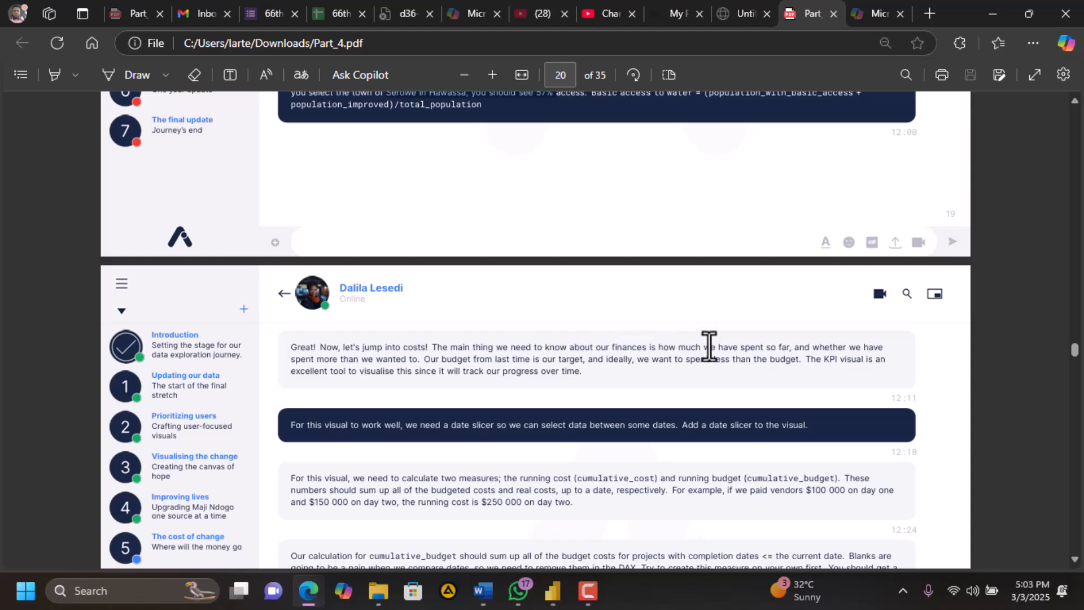
{"action": "scroll", "coordinate": [719, 383], "scroll_direction": "down", "scroll_amount": 2}
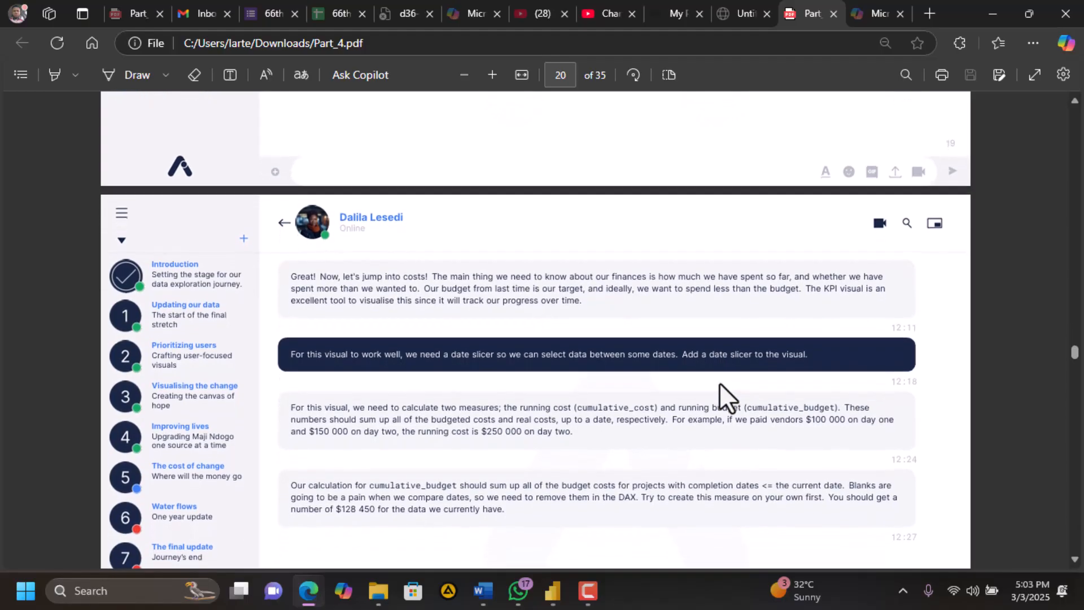
{"action": "scroll", "coordinate": [719, 381], "scroll_direction": "down", "scroll_amount": 1}
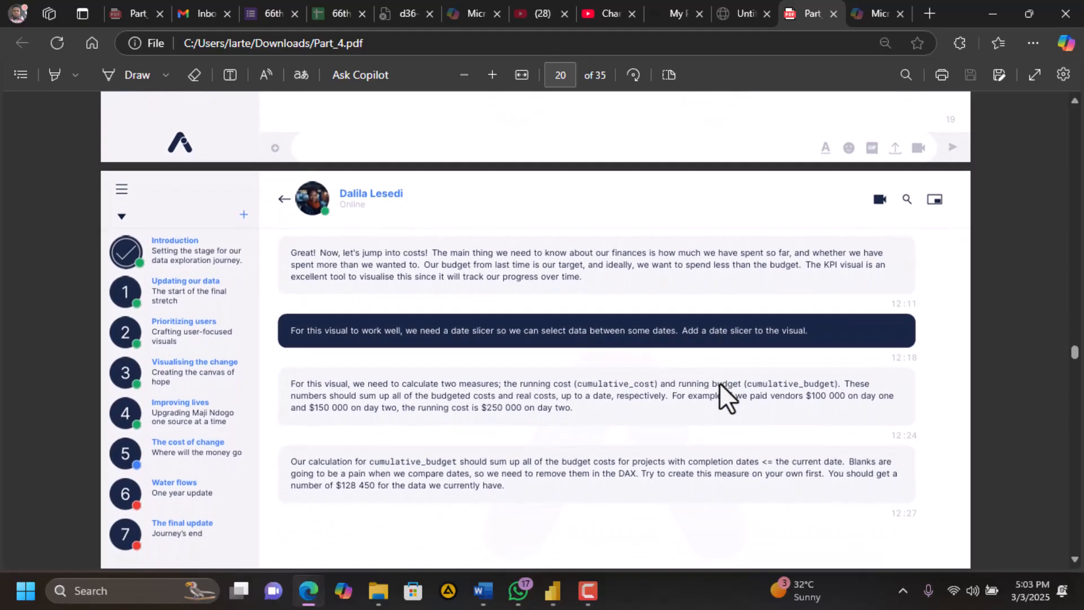
{"action": "scroll", "coordinate": [719, 382], "scroll_direction": "down", "scroll_amount": 1}
{"action": "scroll", "coordinate": [719, 382], "scroll_direction": "down", "scroll_amount": 1}
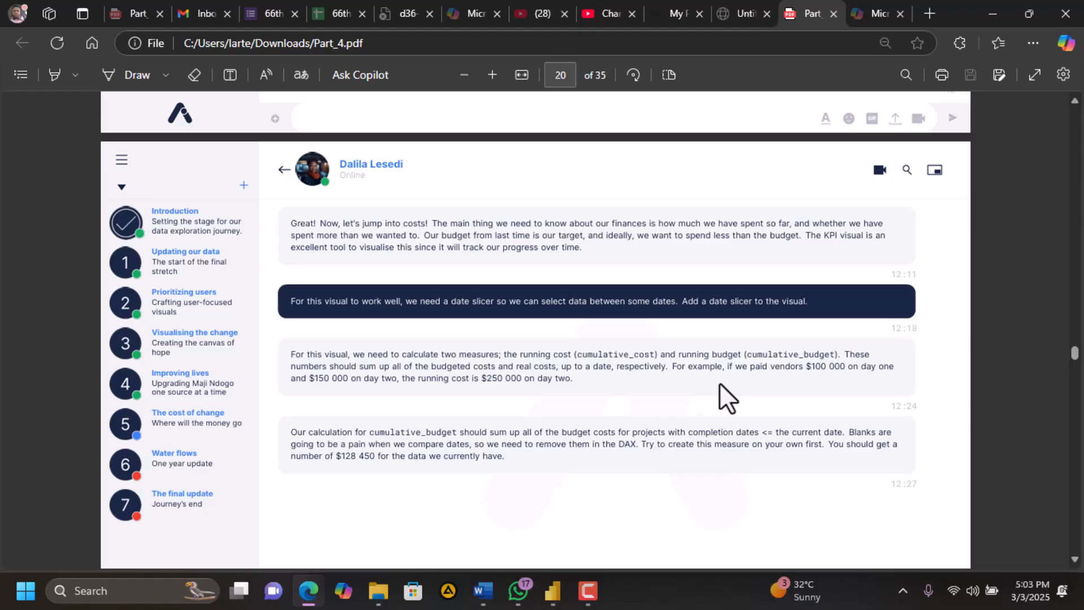
{"action": "scroll", "coordinate": [719, 382], "scroll_direction": "down", "scroll_amount": 1}
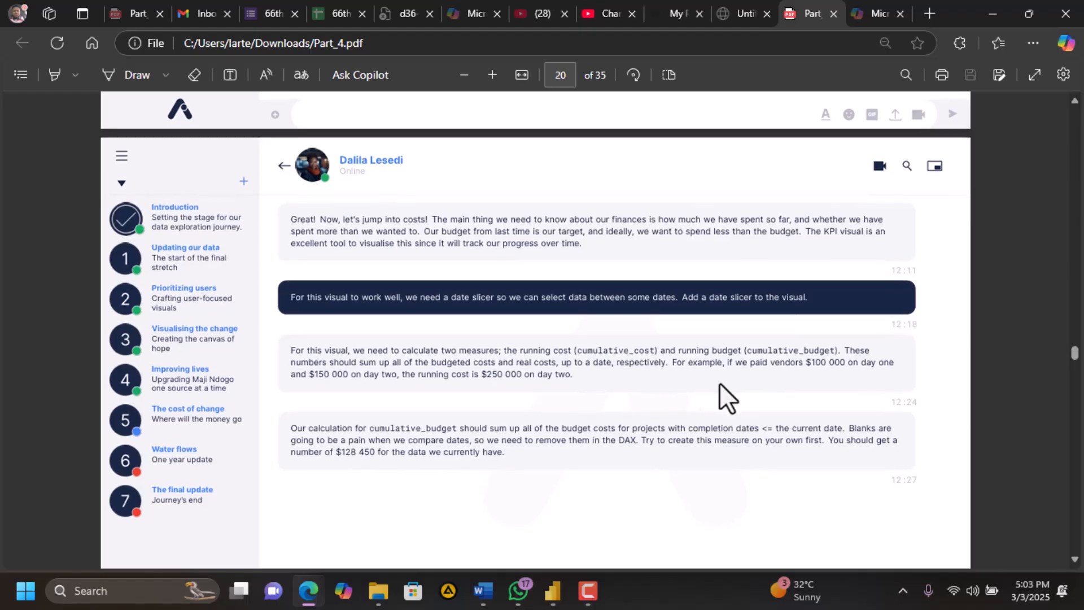
{"action": "scroll", "coordinate": [720, 384], "scroll_direction": "down", "scroll_amount": 1}
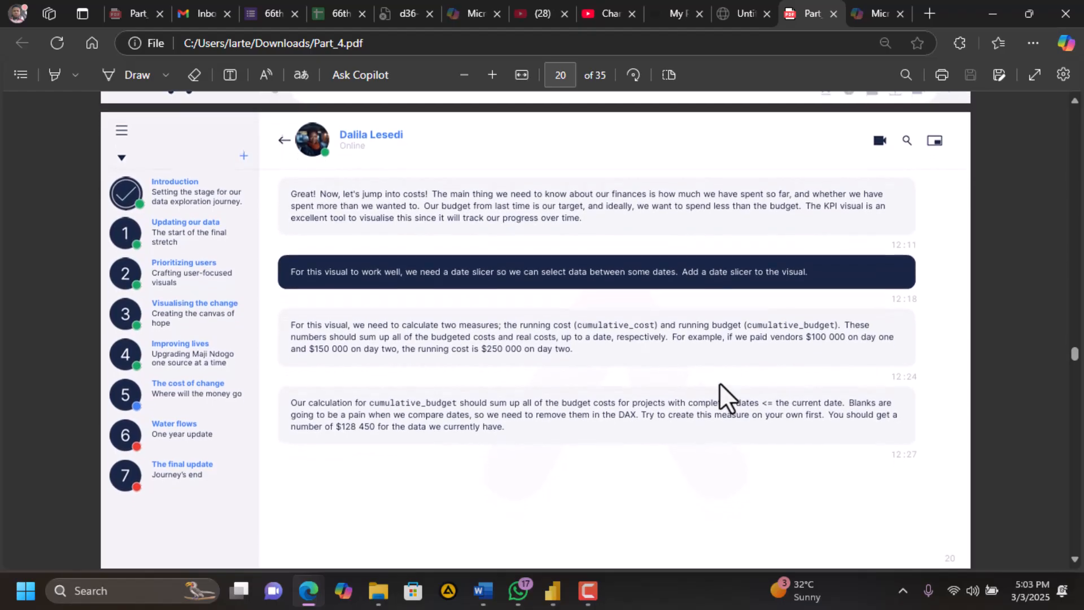
{"action": "scroll", "coordinate": [719, 382], "scroll_direction": "down", "scroll_amount": 1}
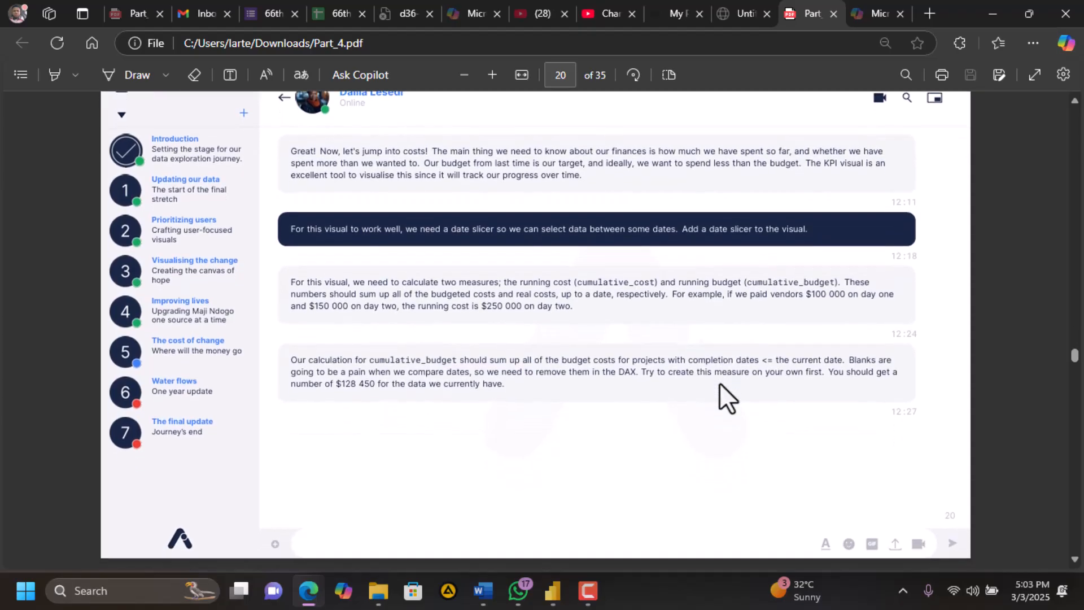
Switch from the PDF brief to the Power BI report and add an empty slicer visual below the map
{"action": "scroll", "coordinate": [719, 384], "scroll_direction": "down", "scroll_amount": 1}
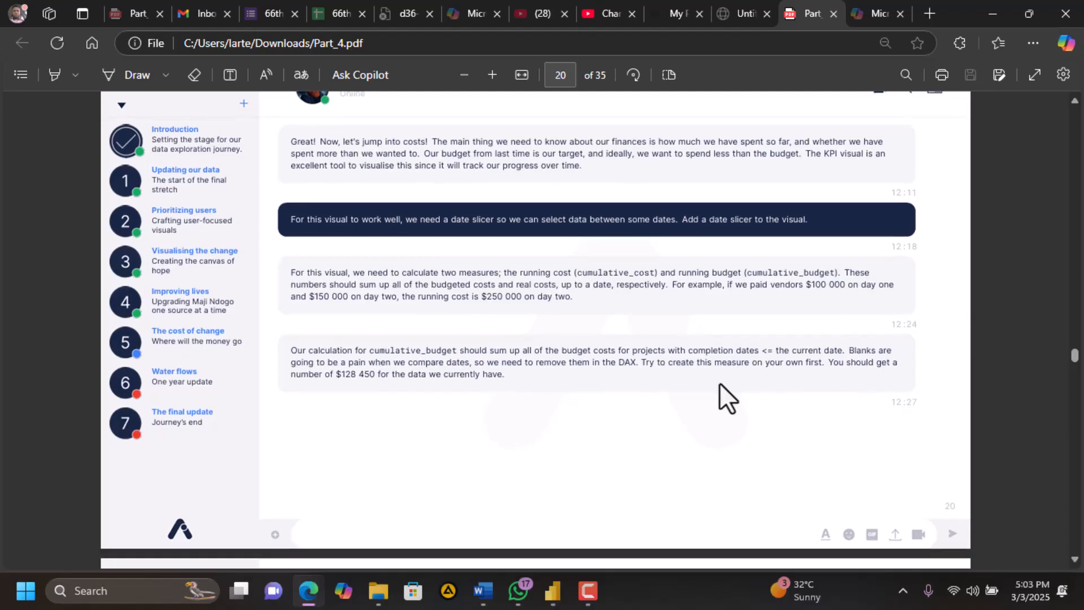
{"action": "scroll", "coordinate": [719, 382], "scroll_direction": "down", "scroll_amount": 3}
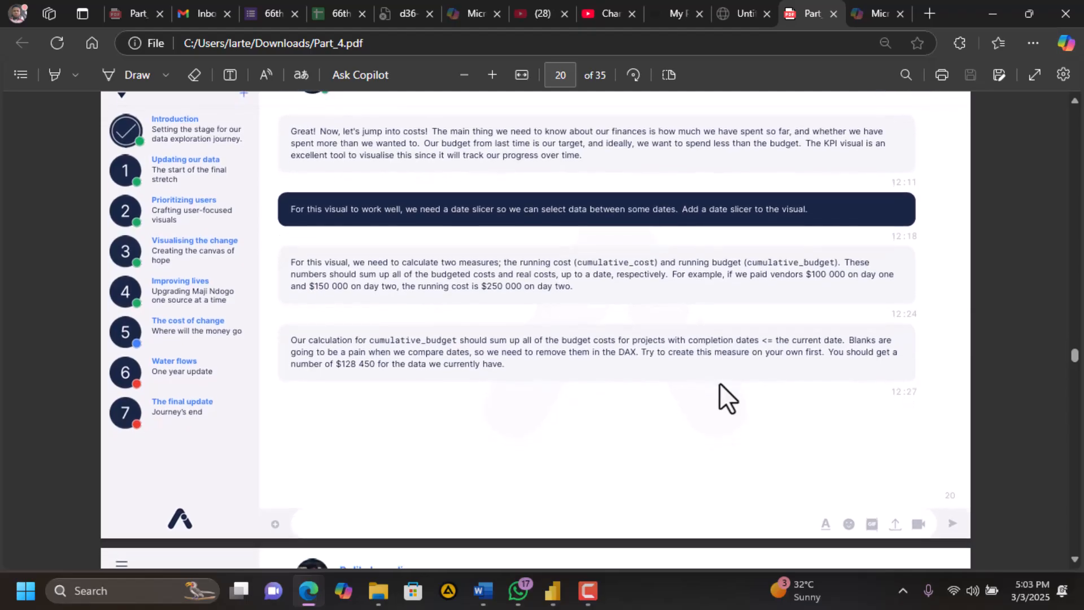
{"action": "scroll", "coordinate": [719, 383], "scroll_direction": "down", "scroll_amount": 3}
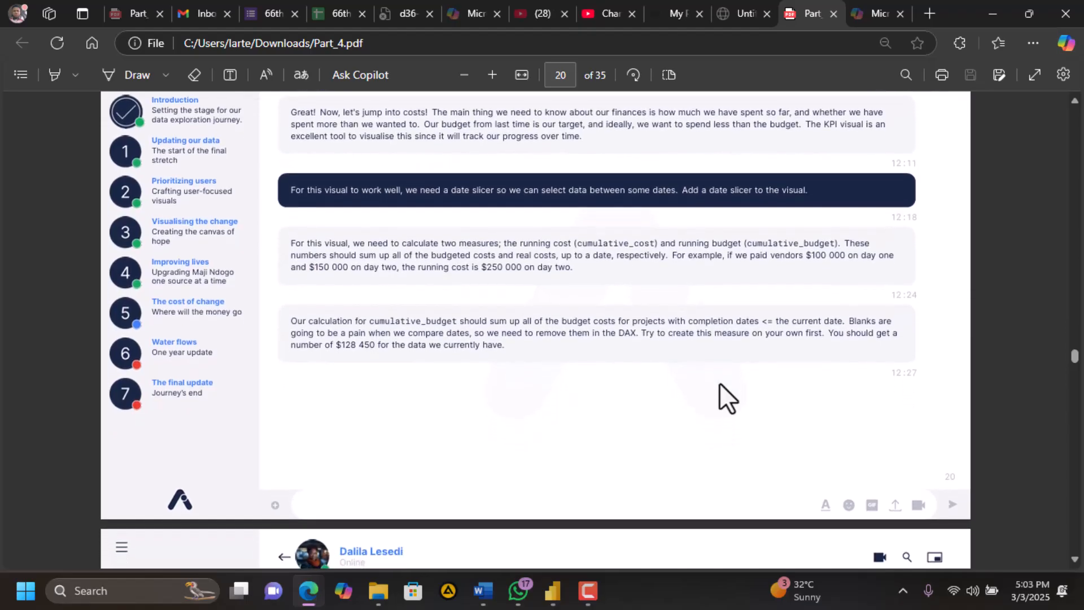
{"action": "scroll", "coordinate": [719, 383], "scroll_direction": "down", "scroll_amount": 2}
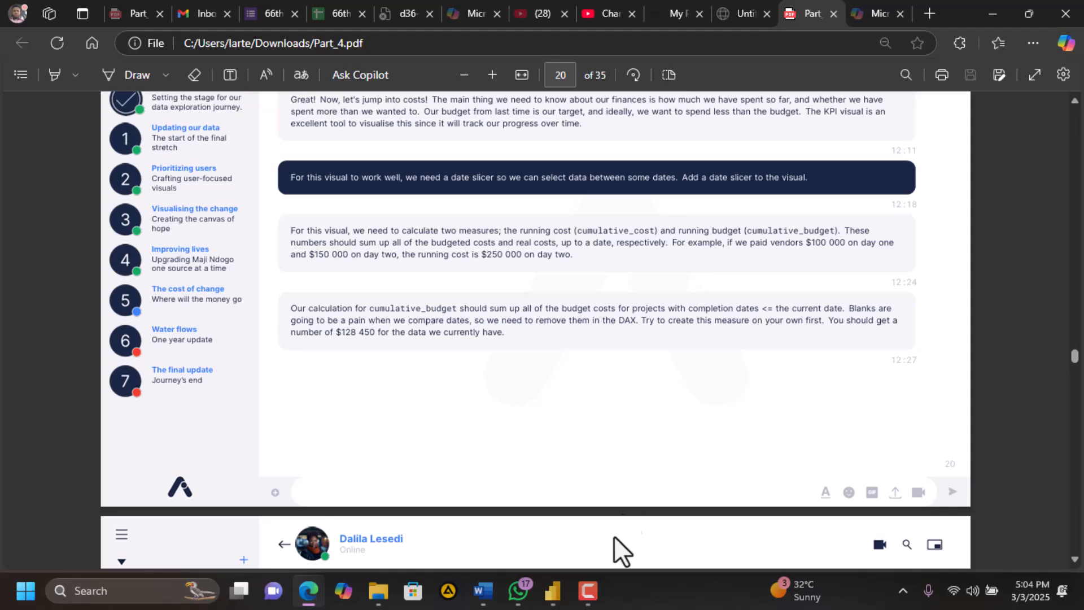
{"action": "mouse_move", "coordinate": [554, 596]}
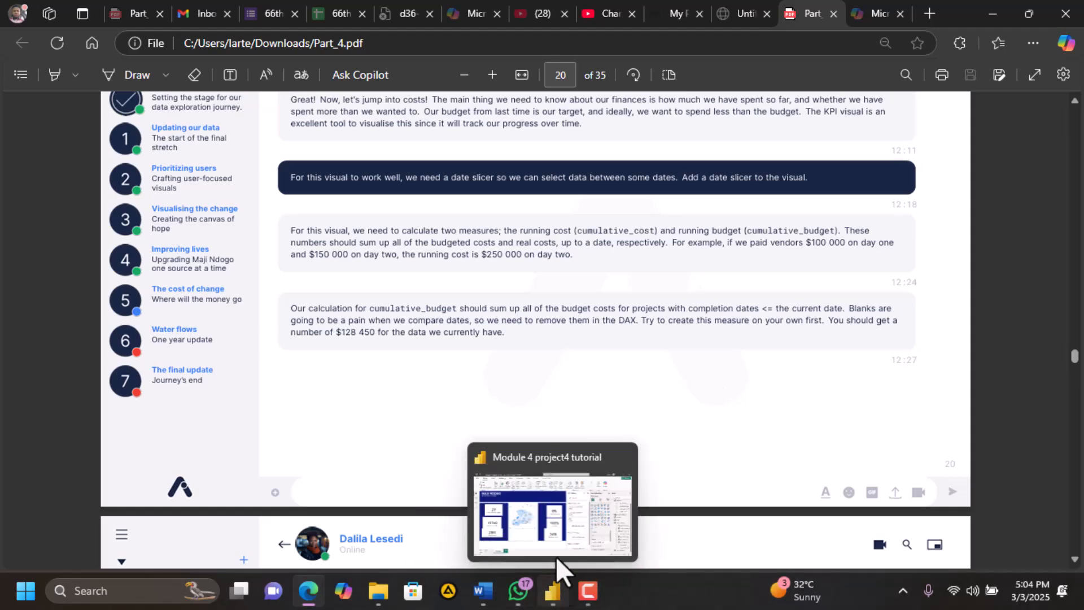
{"action": "left_click", "coordinate": [556, 525]}
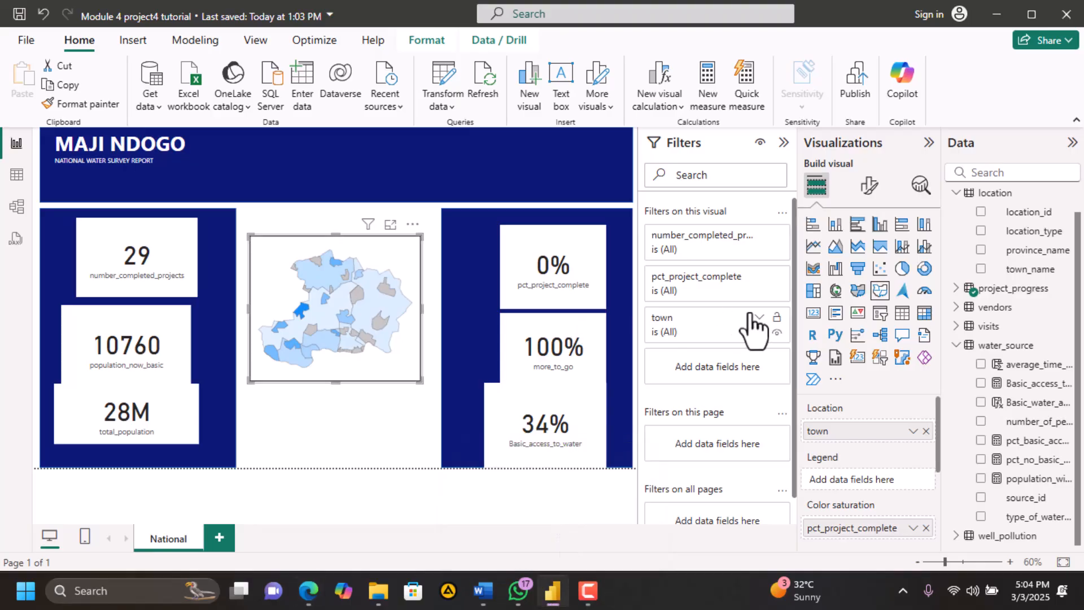
{"action": "left_click", "coordinate": [428, 351]}
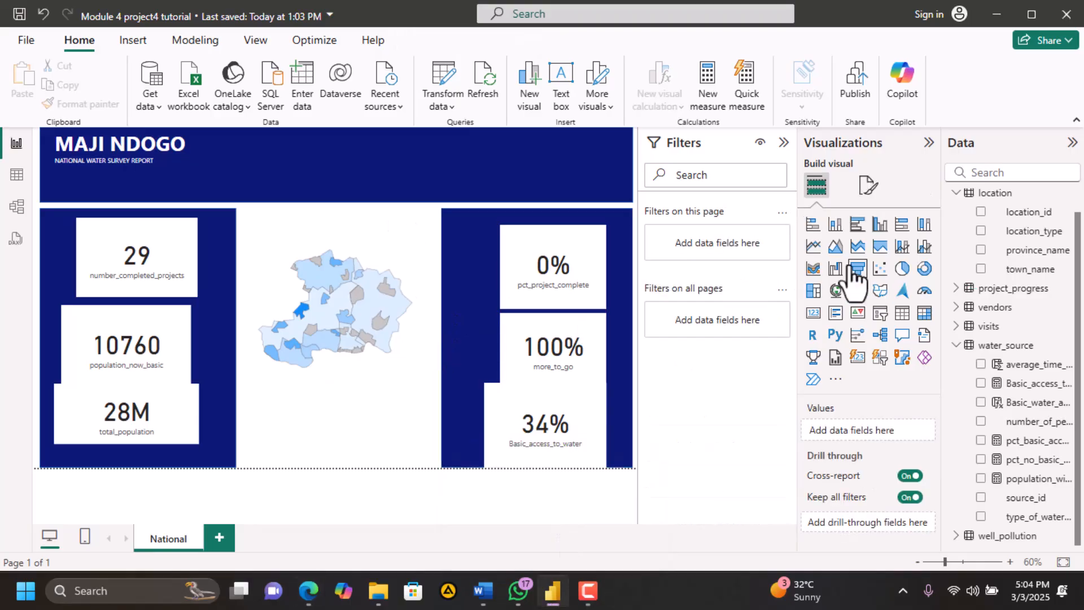
{"action": "left_click", "coordinate": [880, 313]}
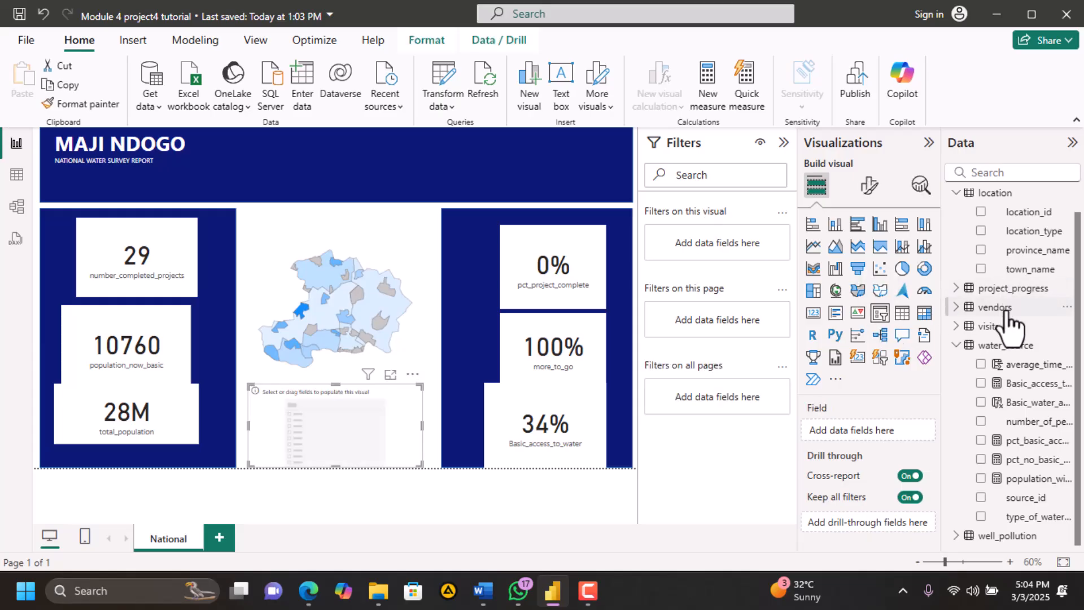
Assign the date_of_completion field from project_progress to the new slicer and reduce the slicer's height
{"action": "scroll", "coordinate": [1008, 327], "scroll_direction": "up", "scroll_amount": 1}
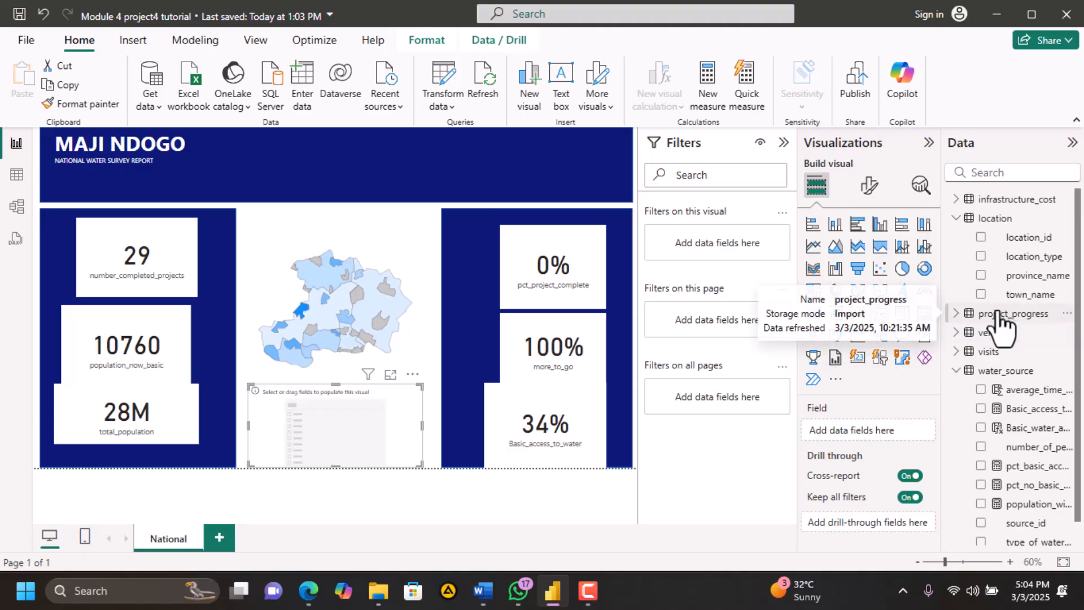
{"action": "left_click", "coordinate": [960, 315]}
{"action": "scroll", "coordinate": [964, 322], "scroll_direction": "down", "scroll_amount": 3}
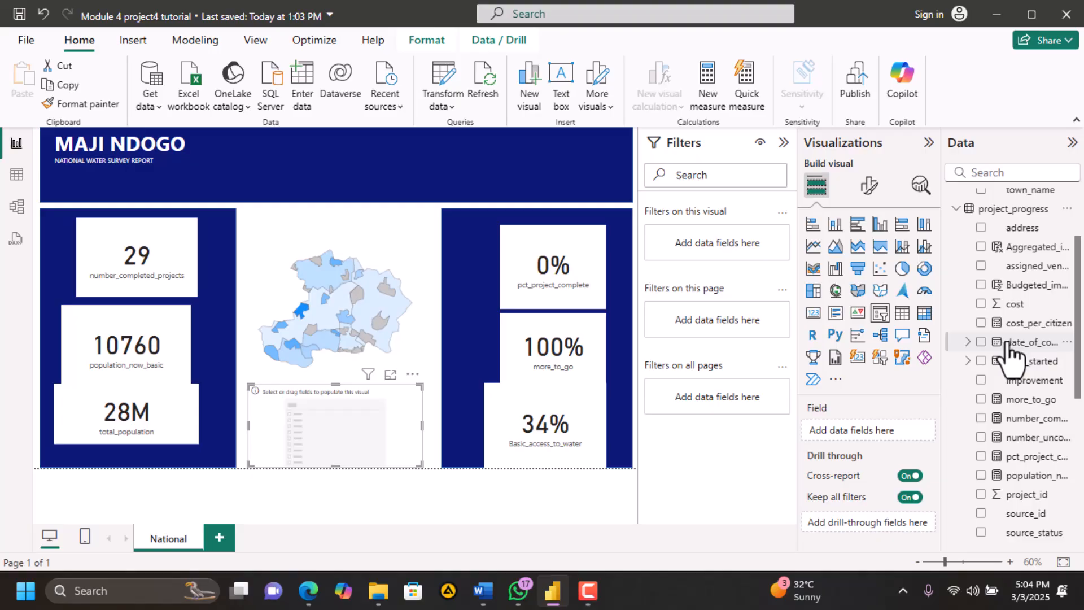
{"action": "left_click_drag", "start_coordinate": [995, 343], "coordinate": [850, 435]}
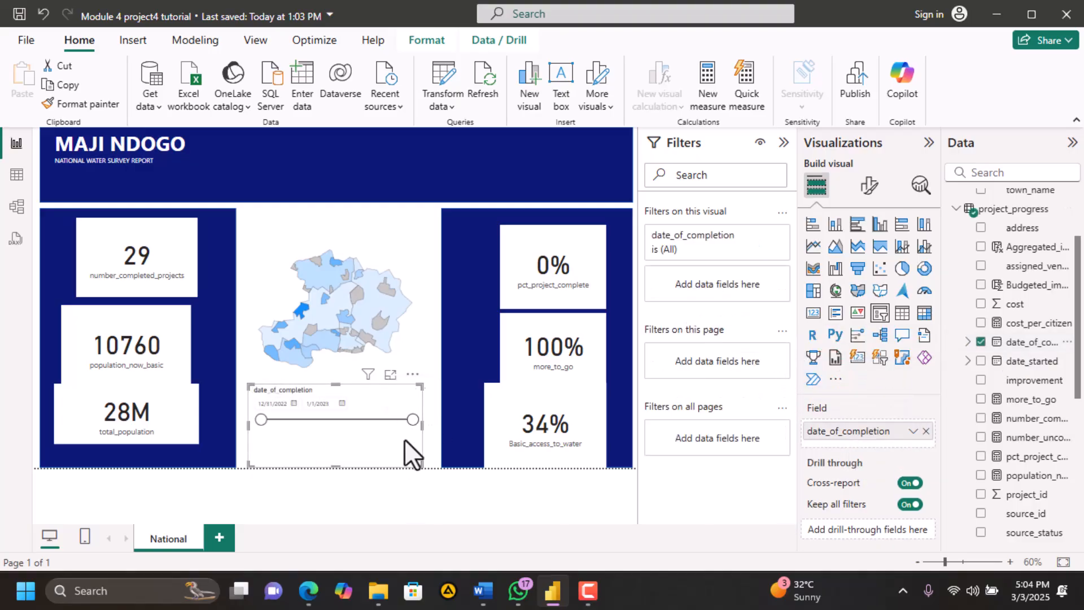
{"action": "left_click_drag", "start_coordinate": [421, 466], "coordinate": [422, 438]}
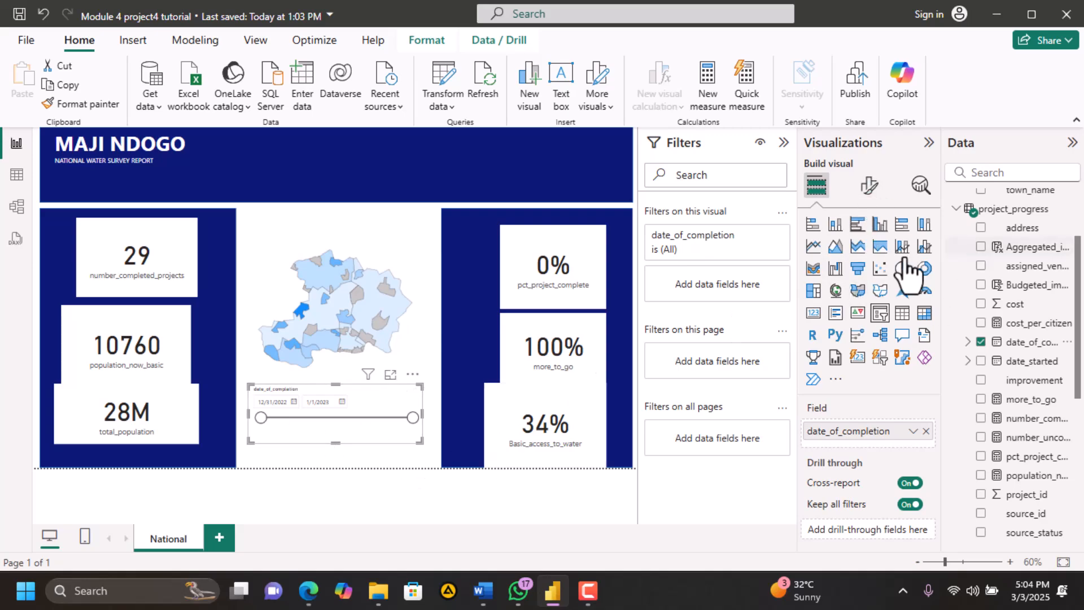
Examine the date slicer's formatting settings and the available slicer styles, keeping the Between style
{"action": "left_click", "coordinate": [869, 188]}
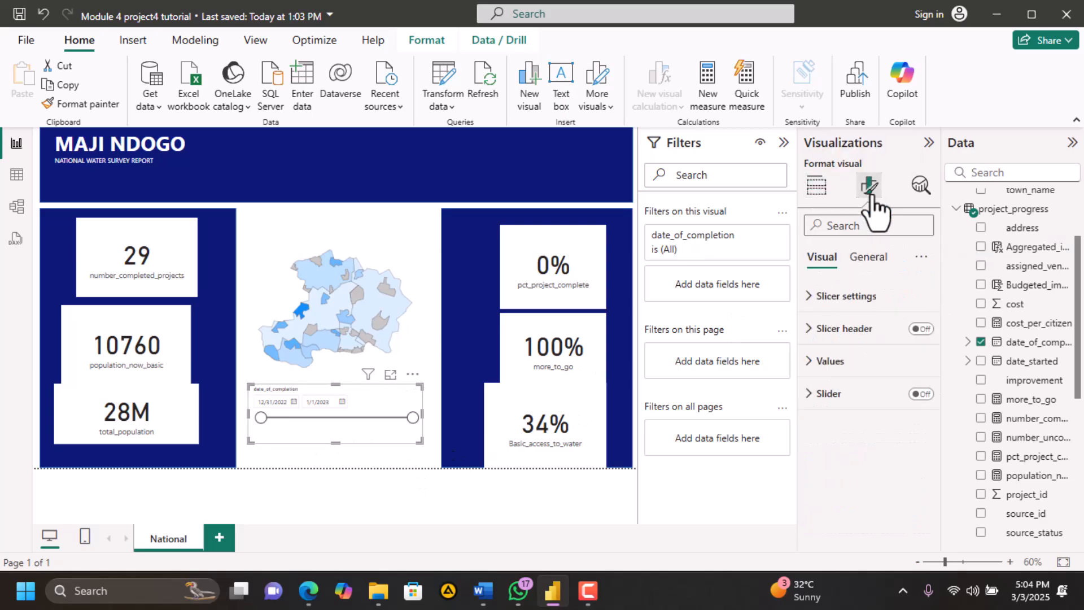
{"action": "left_click", "coordinate": [809, 298]}
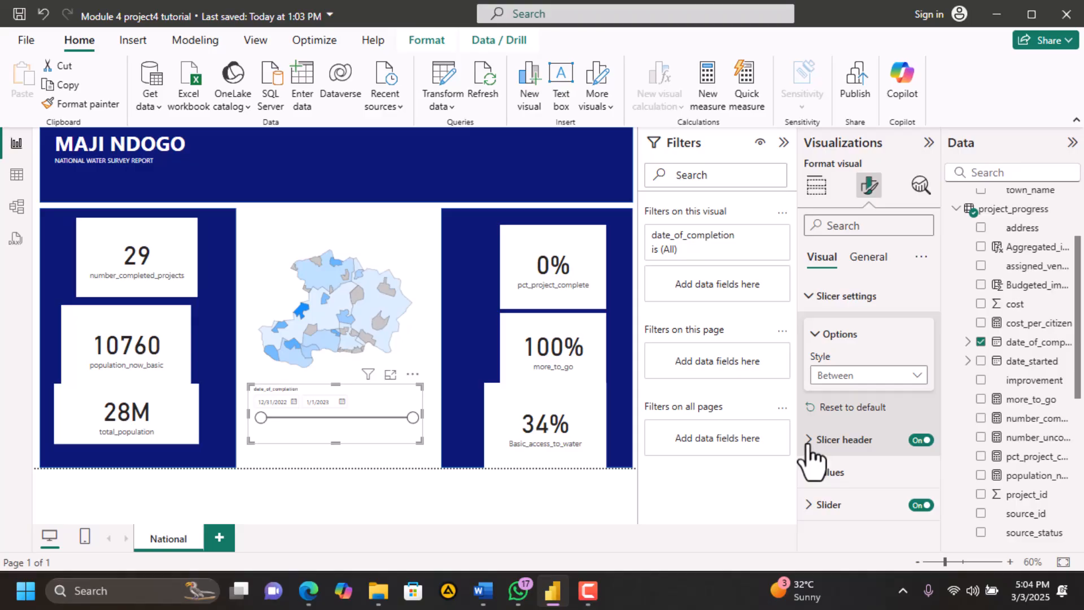
{"action": "left_click", "coordinate": [810, 298]}
{"action": "left_click", "coordinate": [811, 298]}
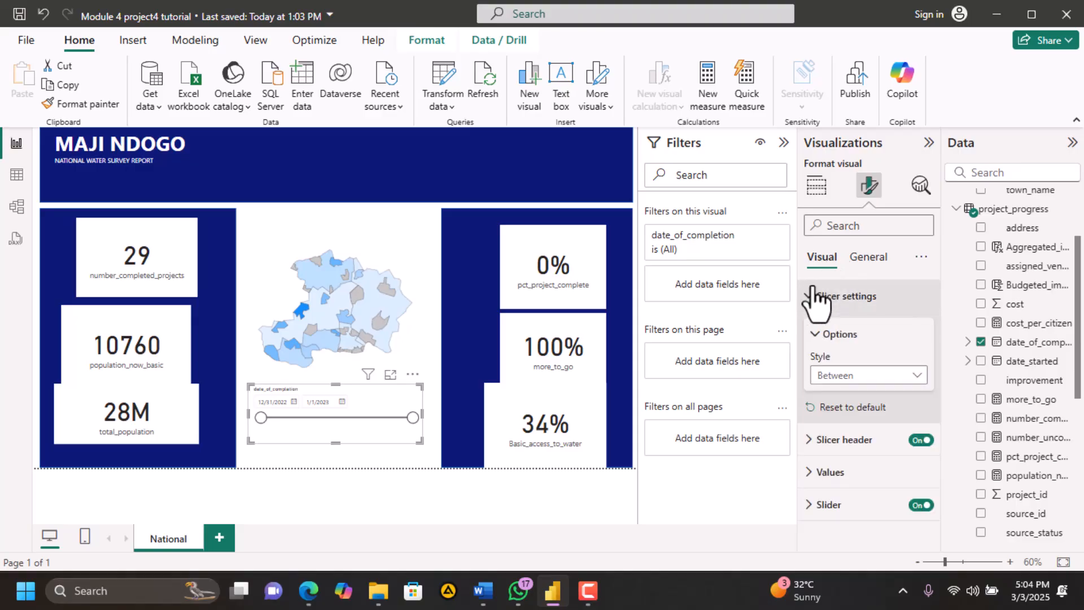
{"action": "left_click", "coordinate": [919, 376]}
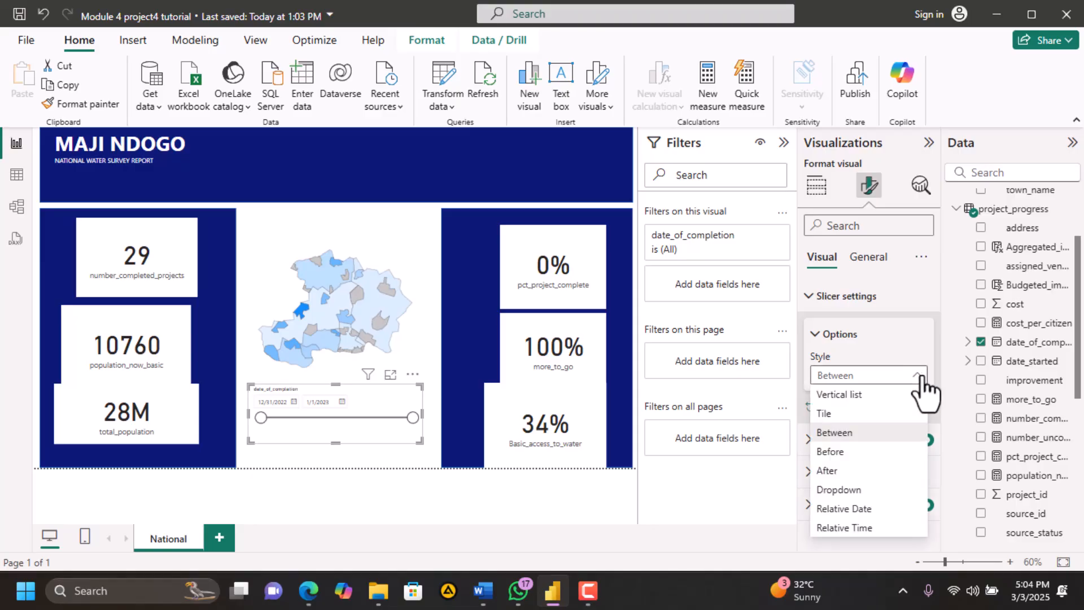
{"action": "left_click", "coordinate": [919, 374]}
{"action": "left_click", "coordinate": [920, 375]}
{"action": "left_click", "coordinate": [886, 354]}
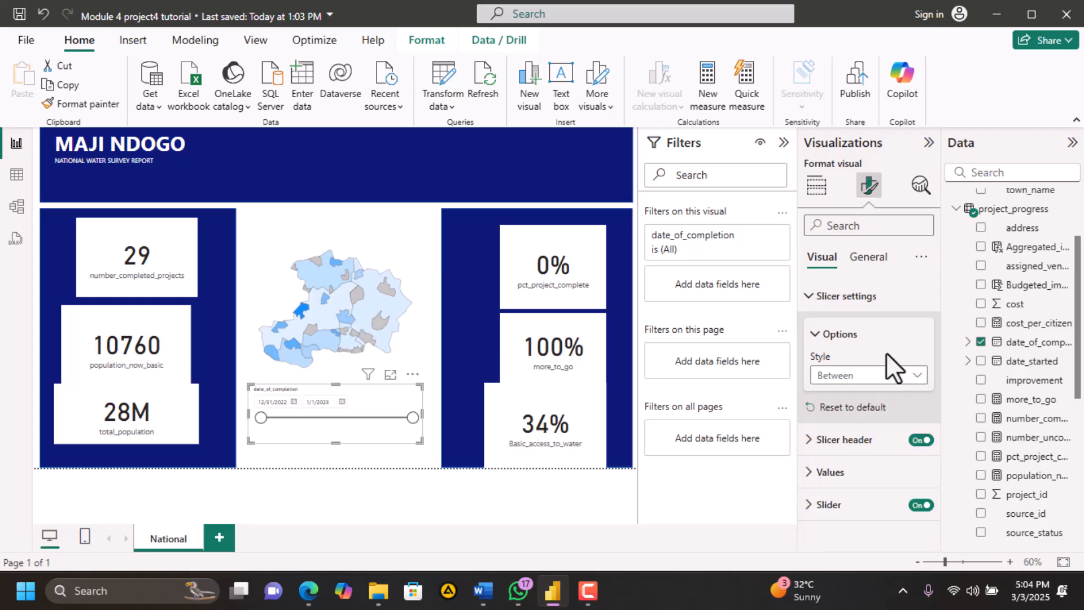
{"action": "left_click", "coordinate": [819, 334]}
{"action": "left_click", "coordinate": [812, 298]}
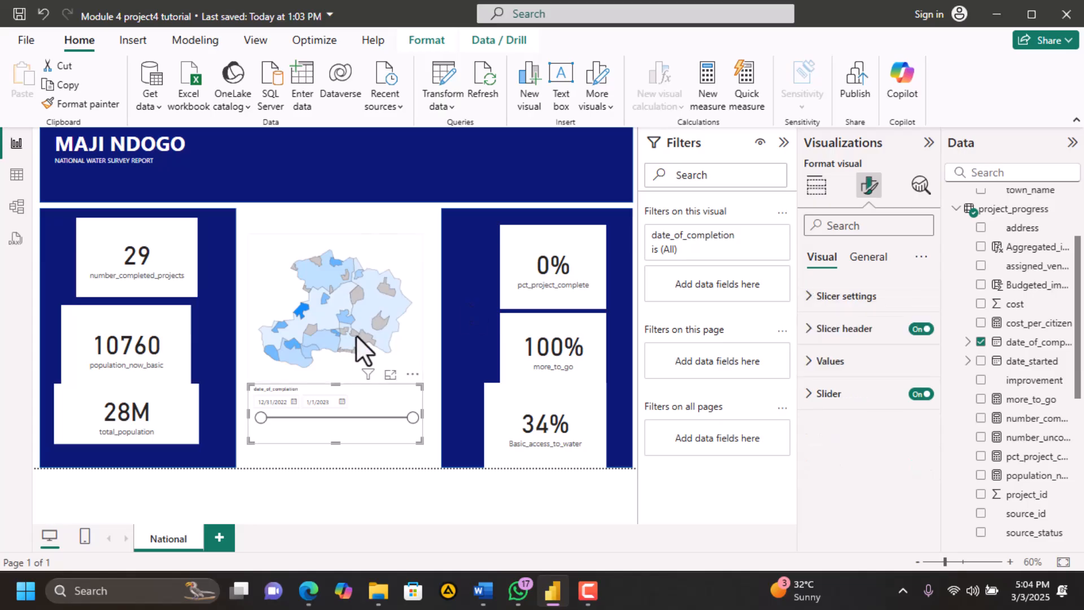
Move the date slicer slightly to the right, reduce its height a little more and turn off its slicer header
{"action": "mouse_move", "coordinate": [380, 407]}
{"action": "left_mouse_down"}
{"action": "mouse_move", "coordinate": [343, 405]}
{"action": "mouse_move", "coordinate": [394, 379]}
{"action": "mouse_move", "coordinate": [392, 398]}
{"action": "left_mouse_up"}
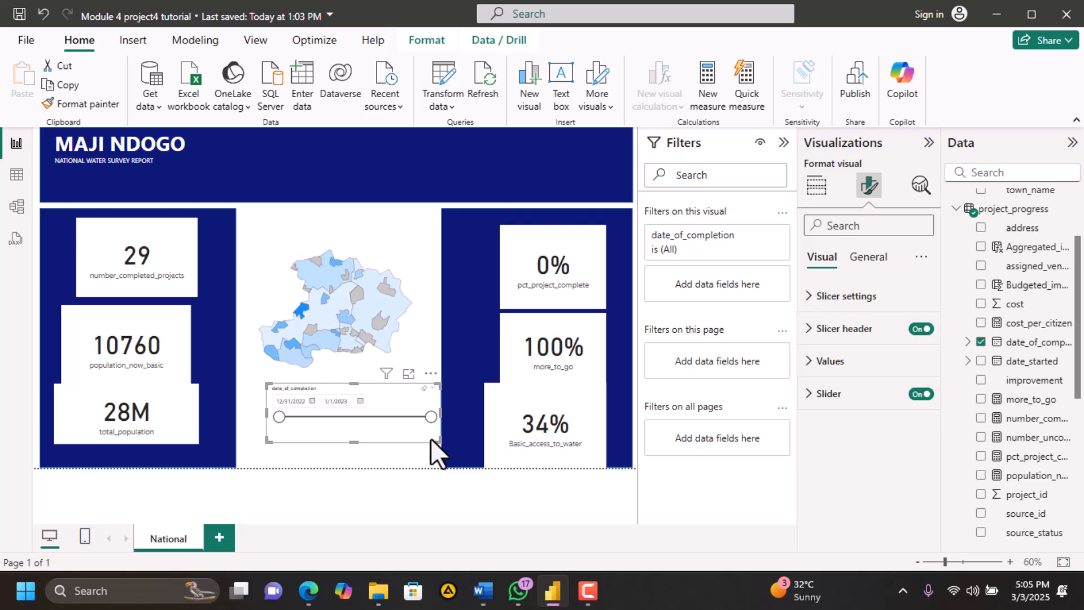
{"action": "mouse_move", "coordinate": [435, 441]}
{"action": "left_mouse_down"}
{"action": "mouse_move", "coordinate": [421, 429]}
{"action": "mouse_move", "coordinate": [439, 431]}
{"action": "left_mouse_up"}
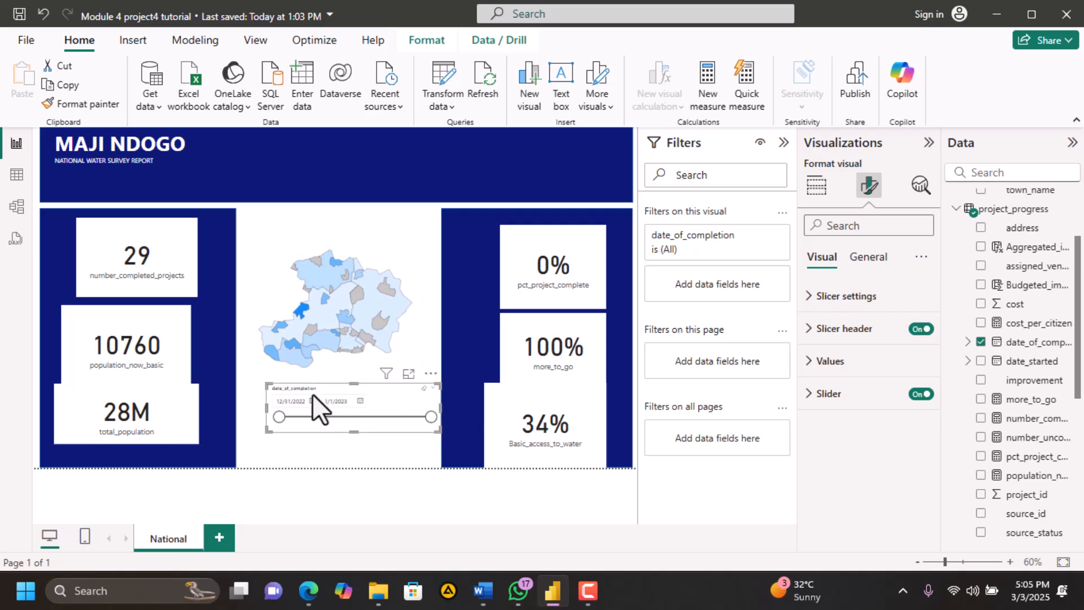
{"action": "left_click", "coordinate": [921, 329]}
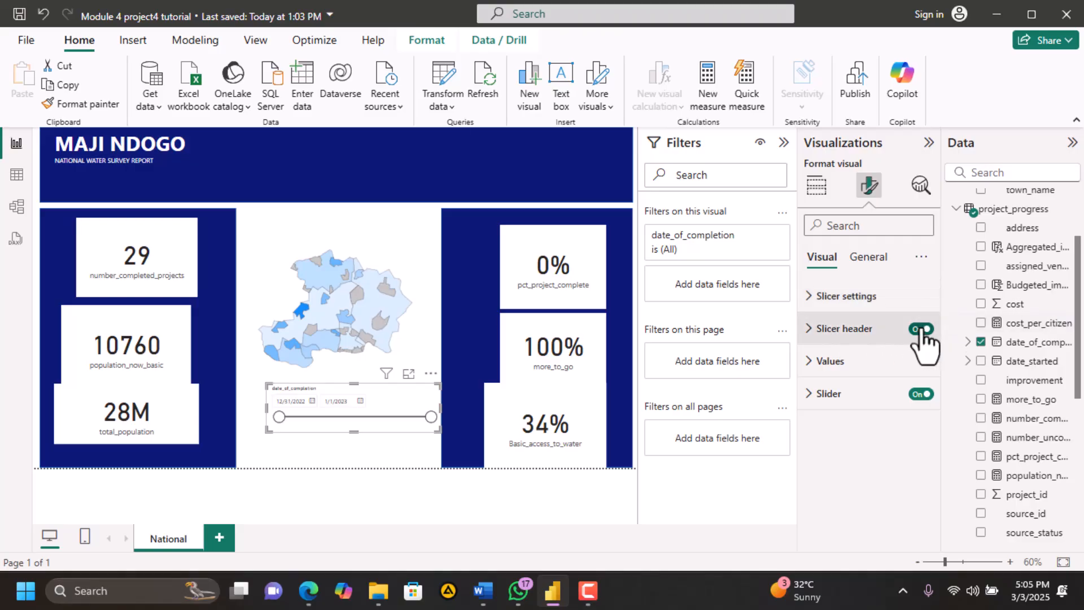
{"action": "left_click", "coordinate": [353, 434]}
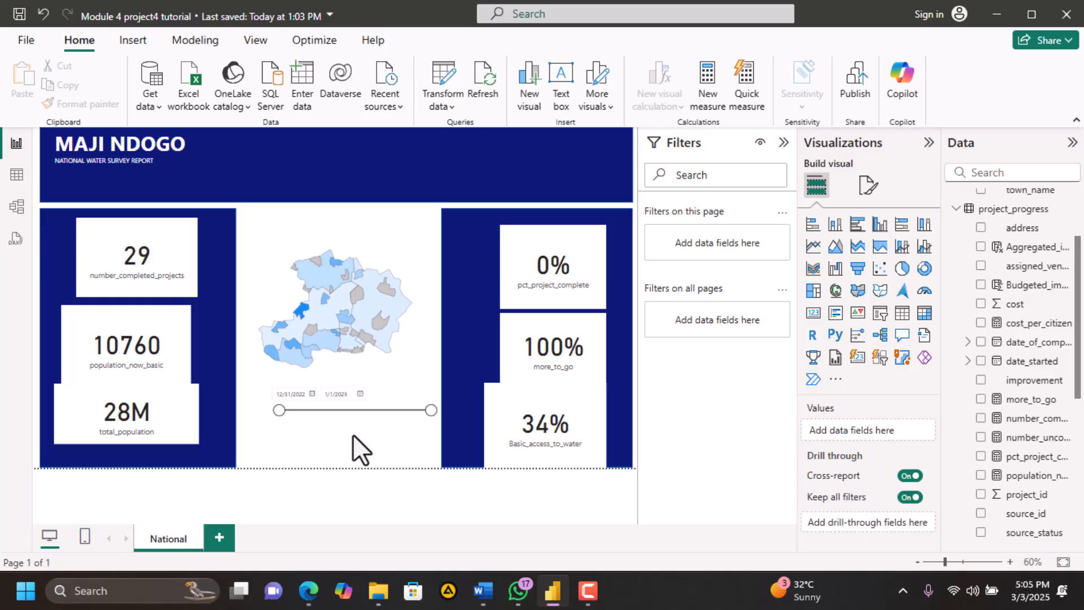
Review the PDF brief's cumulative_cost and cumulative_budget requirements and the fields of Power BI's project_progress and infrastructure_cost tables
{"action": "left_click", "coordinate": [299, 593]}
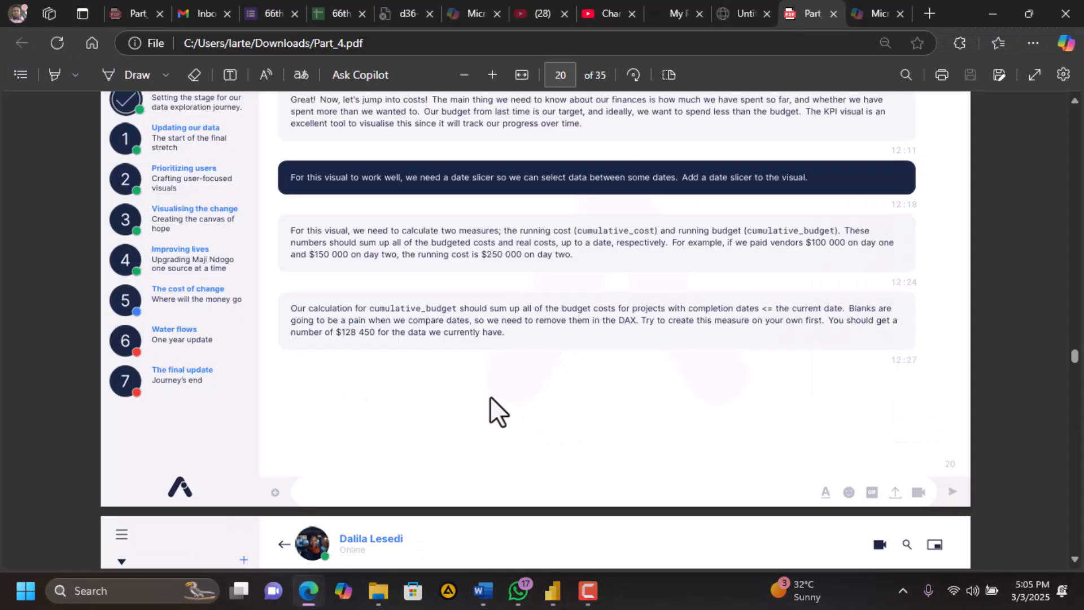
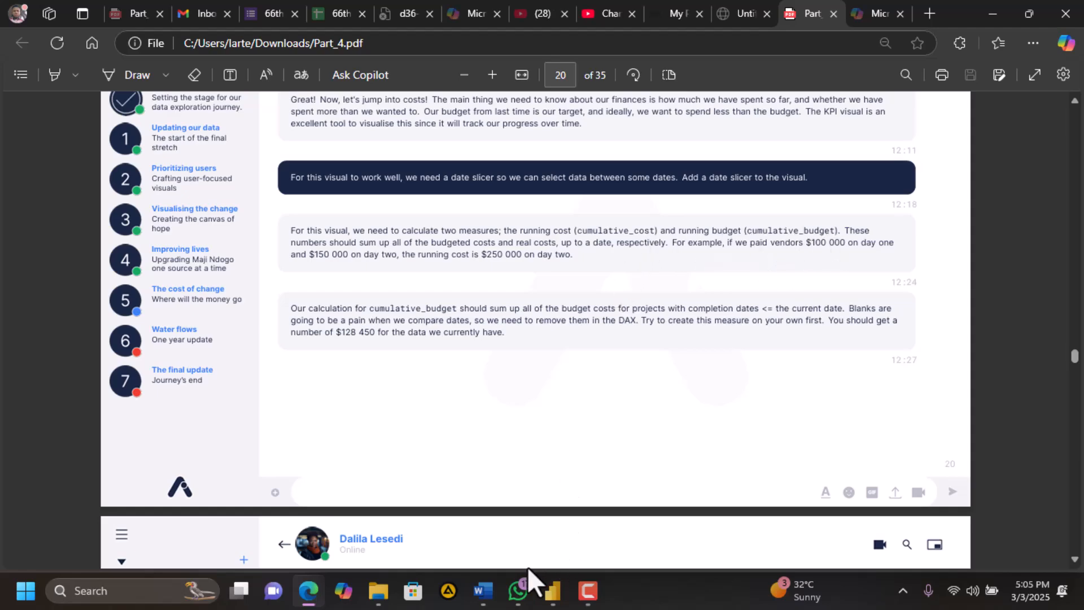
{"action": "left_click", "coordinate": [548, 591]}
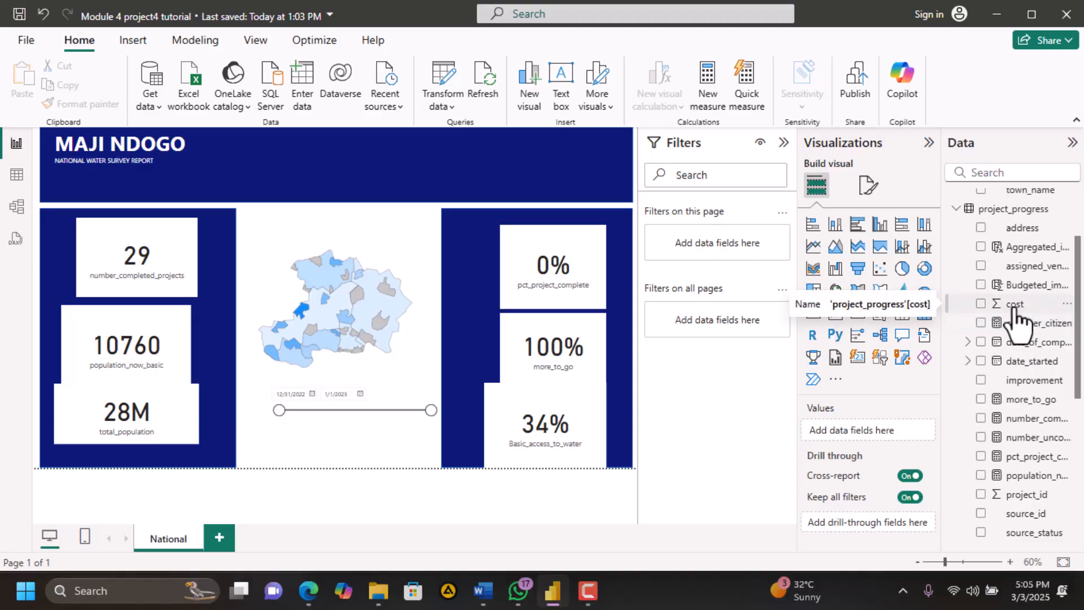
{"action": "scroll", "coordinate": [1014, 316], "scroll_direction": "up", "scroll_amount": 1}
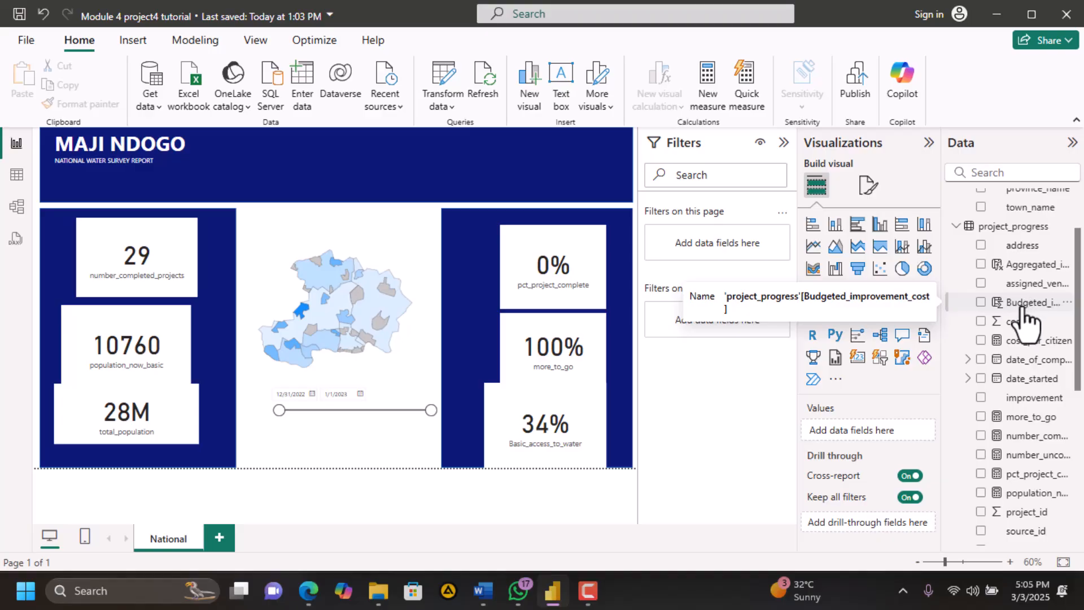
{"action": "left_click", "coordinate": [310, 590]}
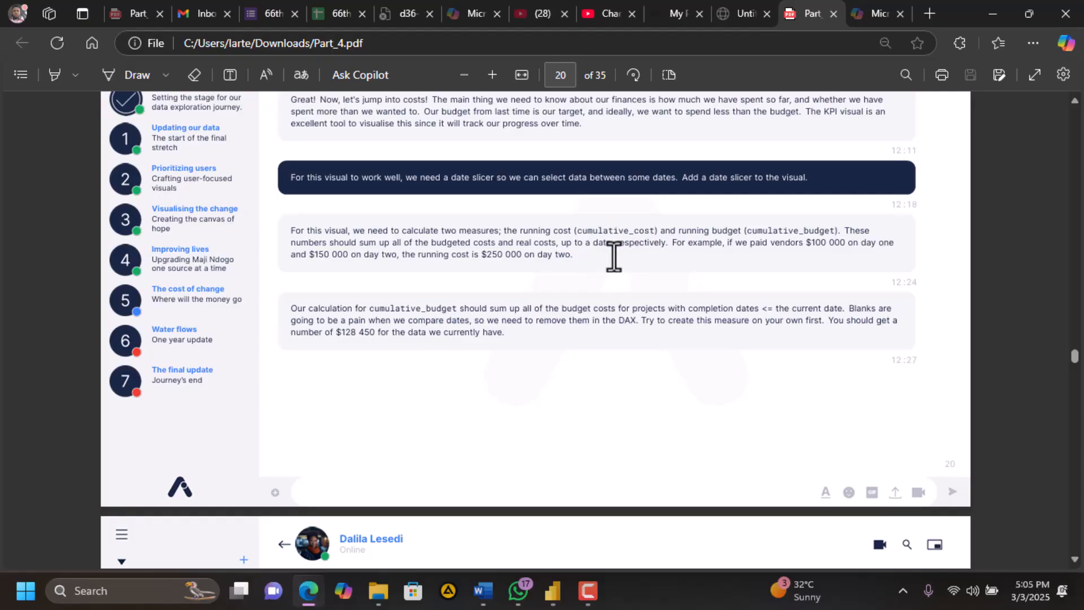
{"action": "left_click", "coordinate": [552, 590]}
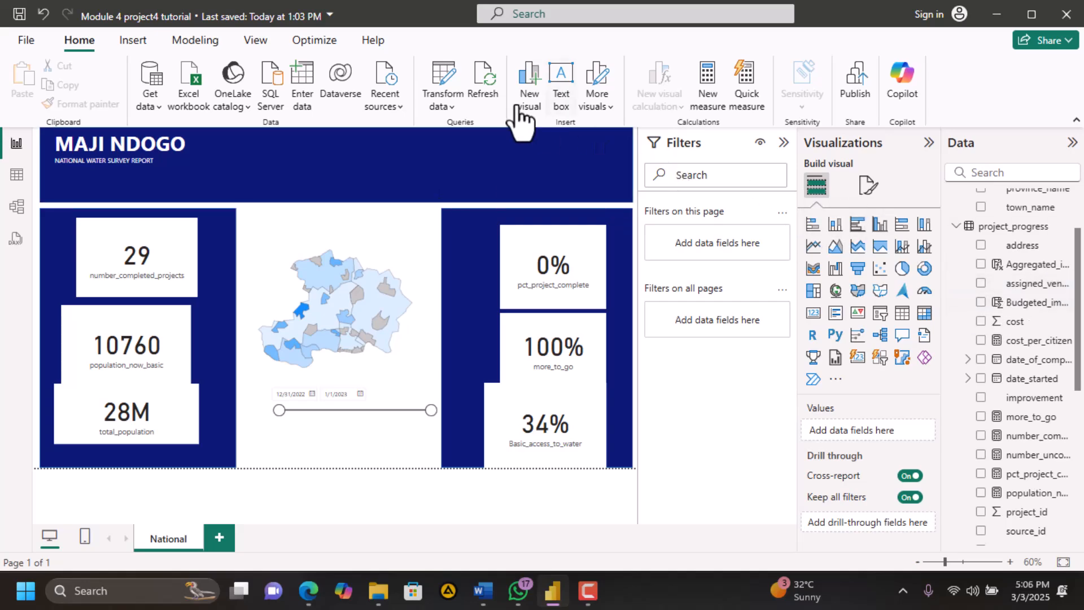
{"action": "left_click", "coordinate": [1023, 232]}
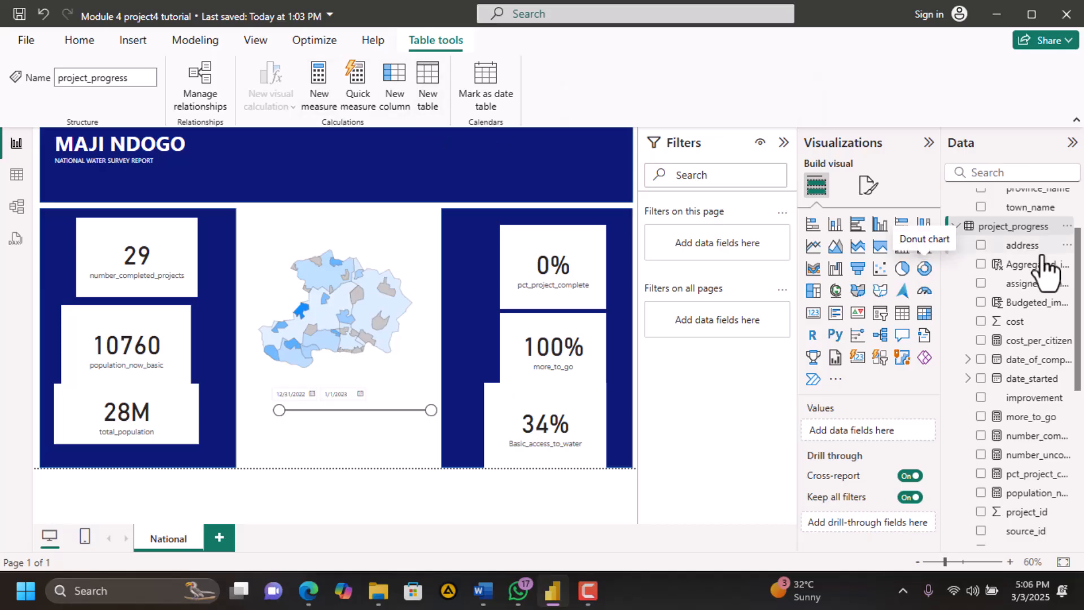
{"action": "scroll", "coordinate": [1047, 273], "scroll_direction": "up", "scroll_amount": 3}
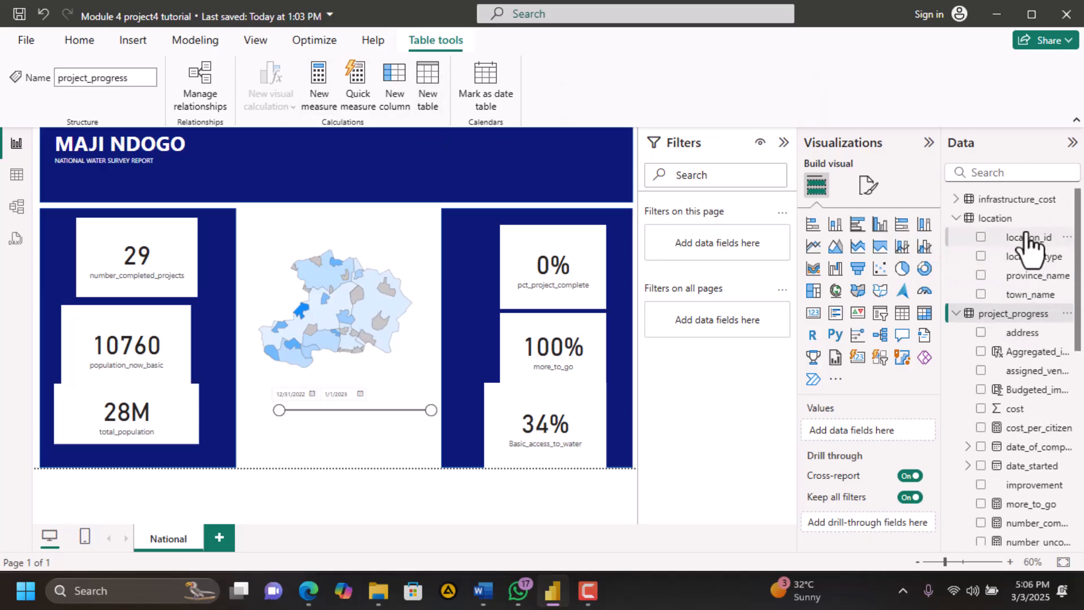
{"action": "left_click", "coordinate": [956, 199]}
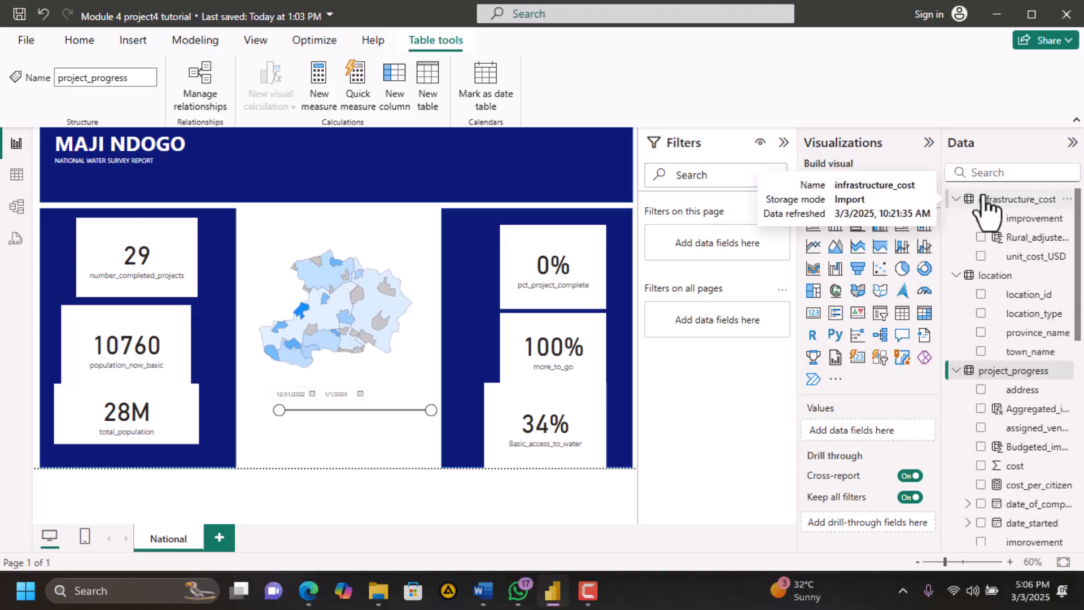
{"action": "left_click", "coordinate": [985, 202]}
{"action": "left_click", "coordinate": [956, 200]}
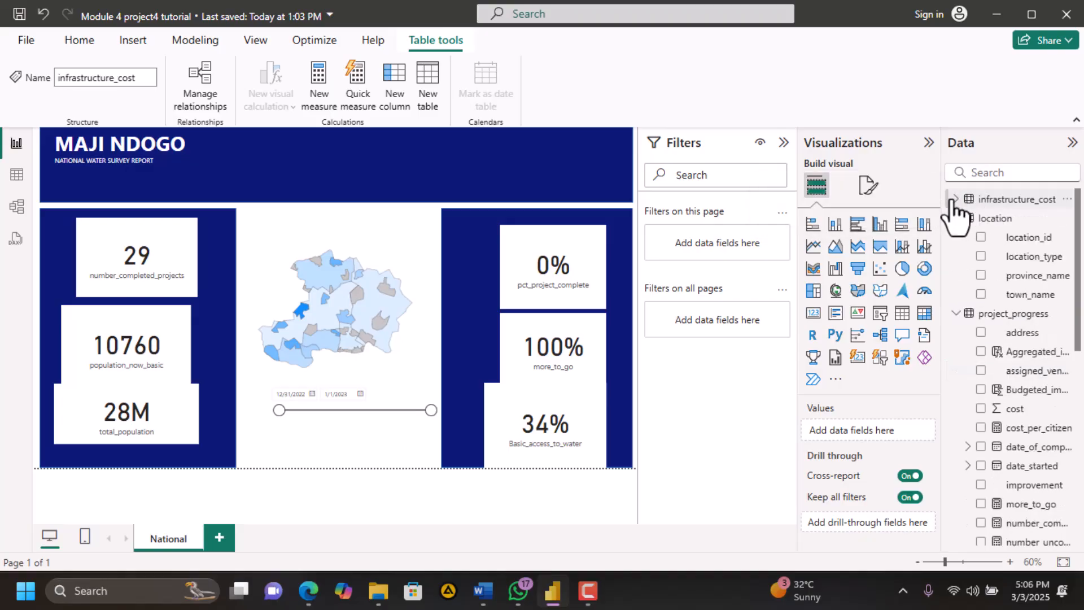
Create a cumulative_cost measure in the project_progress table, defined as SUM(project_progress[cost])
{"action": "left_click", "coordinate": [1049, 320]}
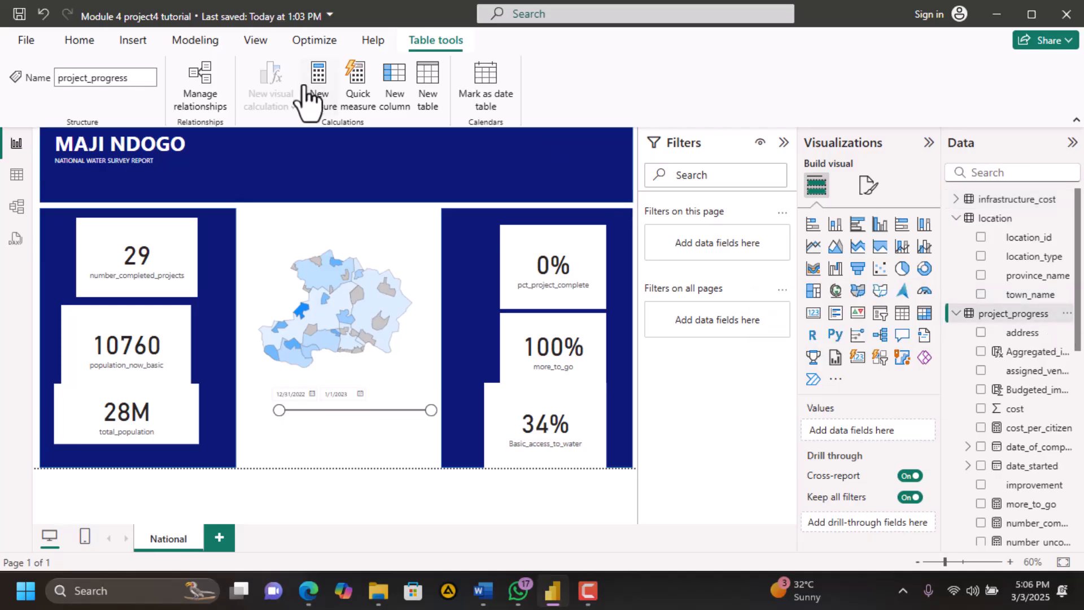
{"action": "left_click", "coordinate": [338, 101]}
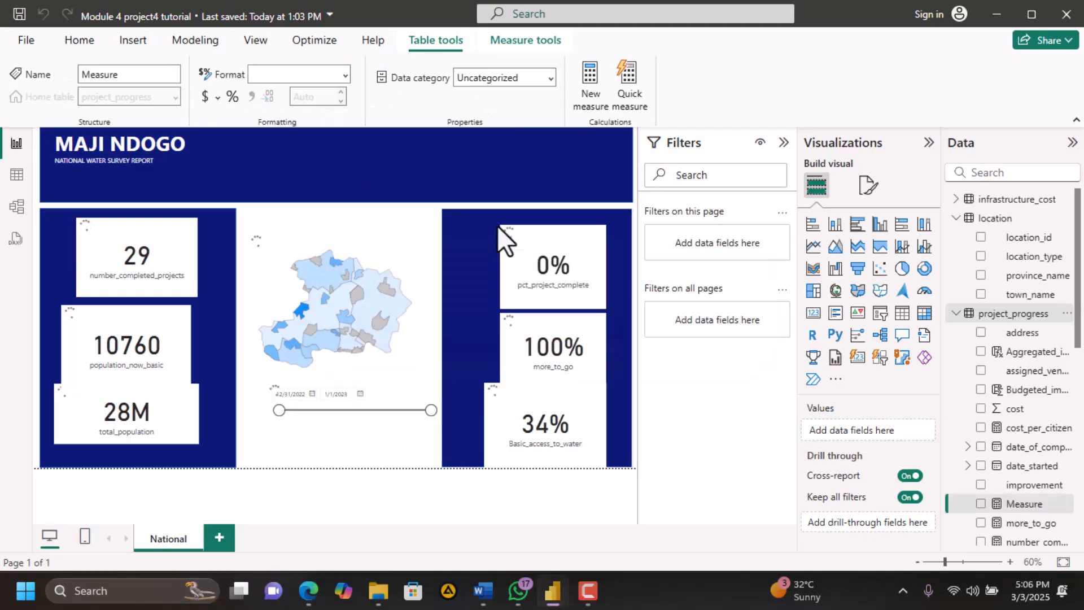
{"action": "left_click_drag", "start_coordinate": [201, 140], "coordinate": [107, 146]}
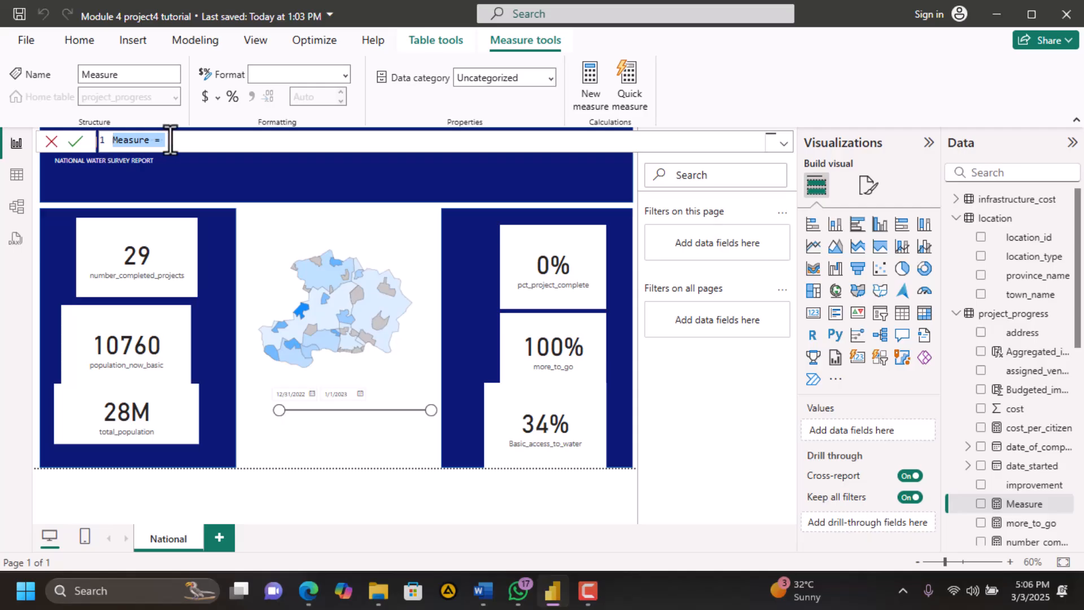
{"action": "type", "text": "cumulative_cost"}
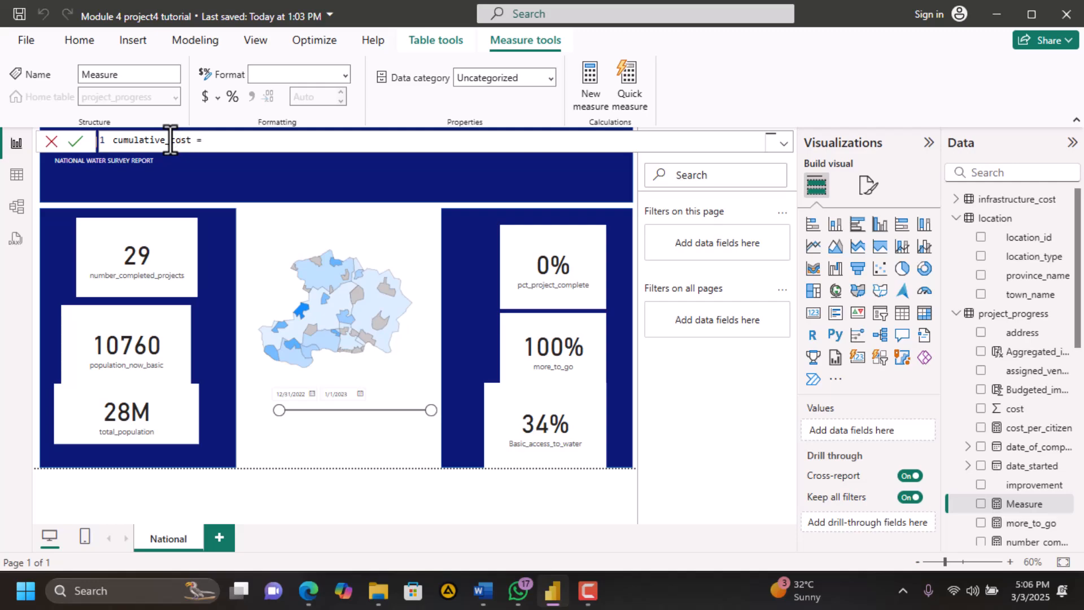
{"action": "type", "text": "SUM"}
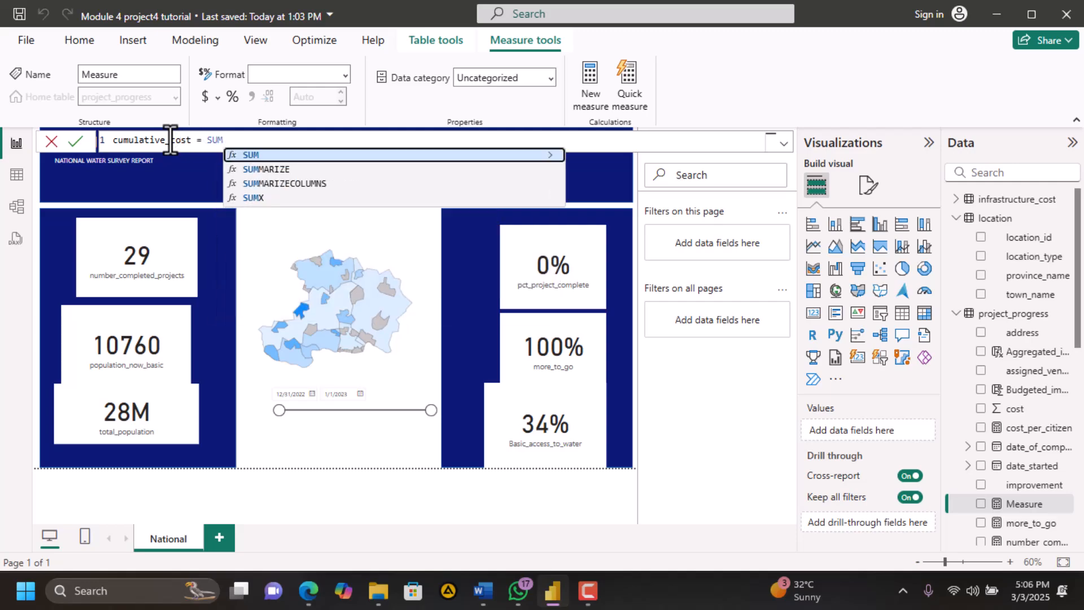
{"action": "type", "text": "("}
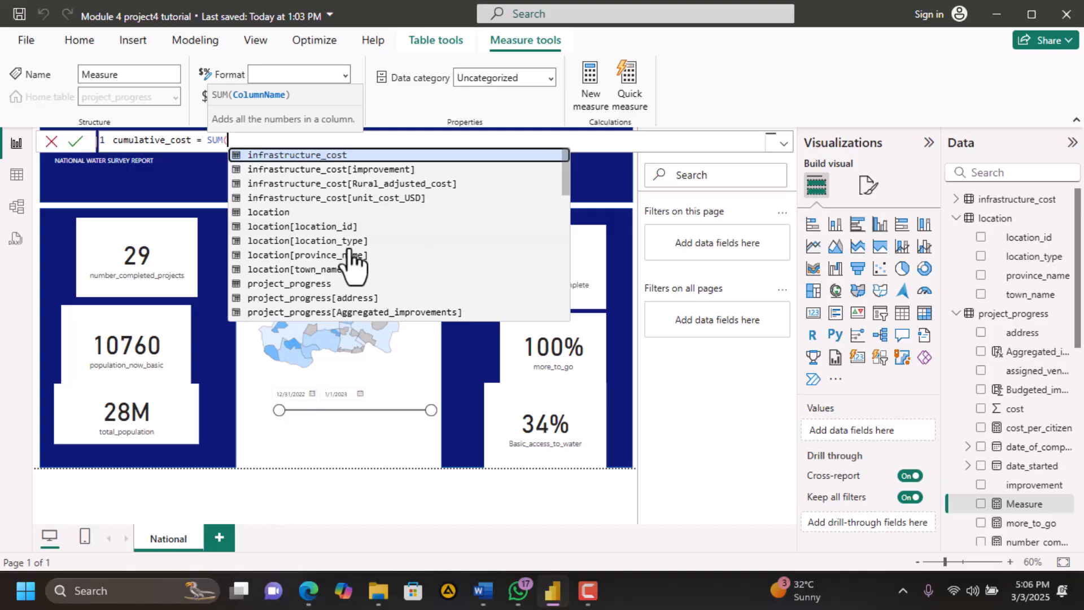
{"action": "scroll", "coordinate": [348, 250], "scroll_direction": "down", "scroll_amount": 5}
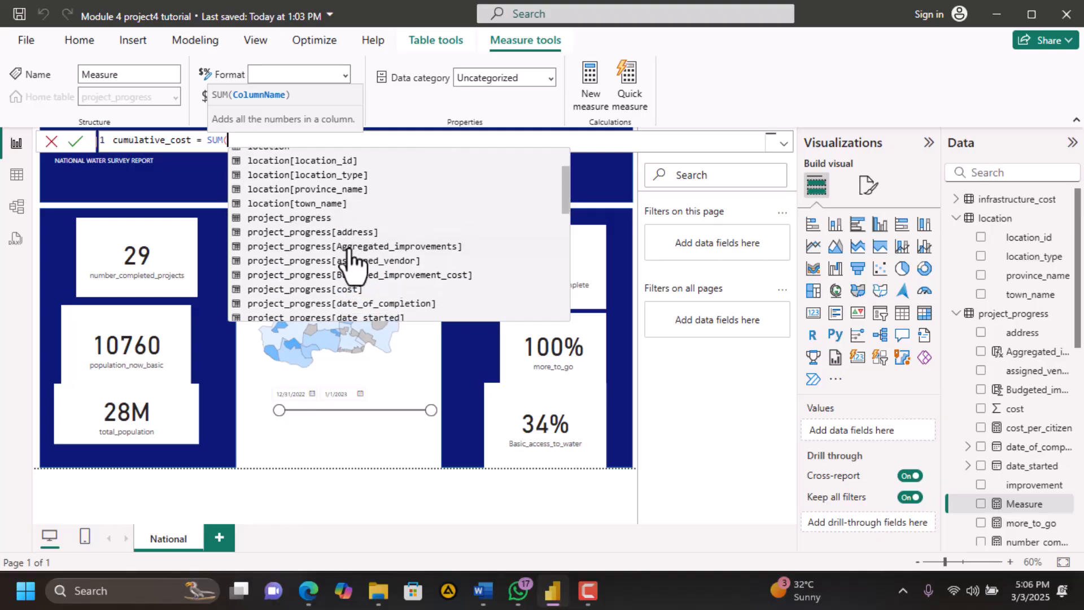
{"action": "left_click", "coordinate": [338, 280]}
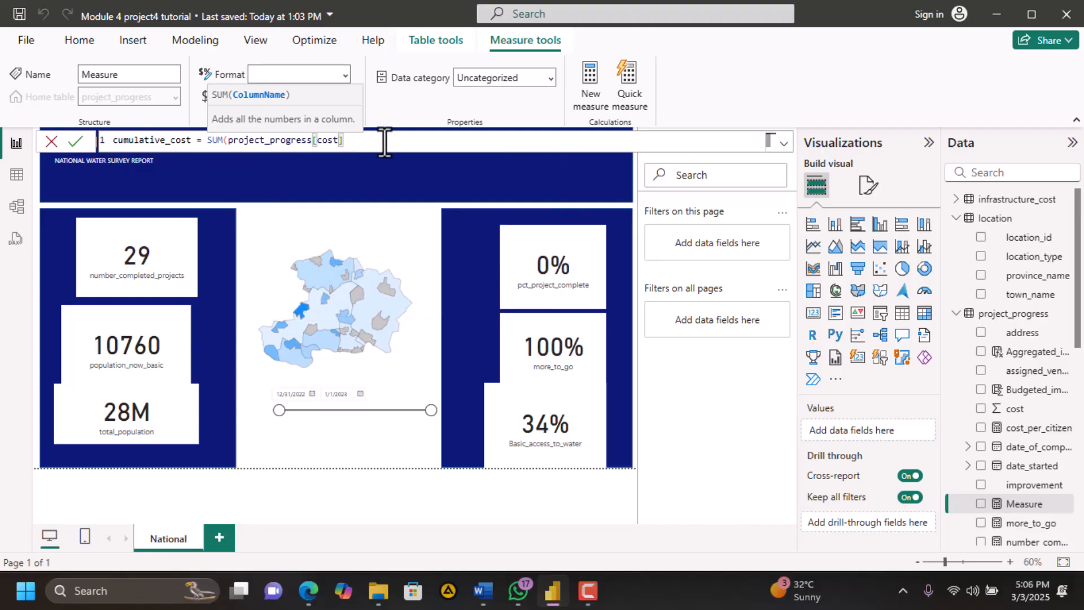
{"action": "type", "text": ")"}
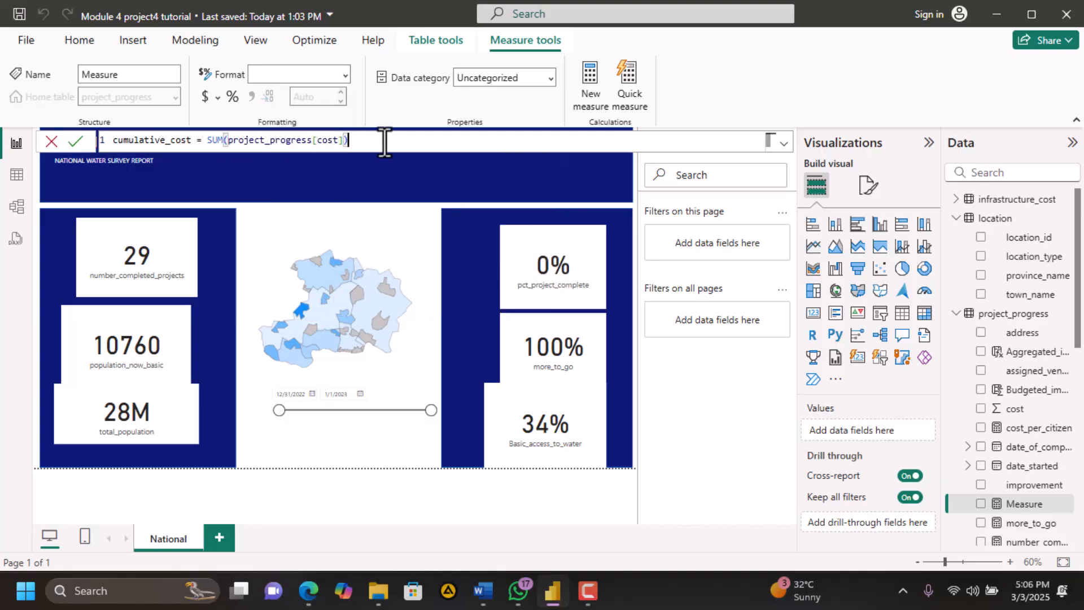
{"action": "left_click", "coordinate": [79, 143]}
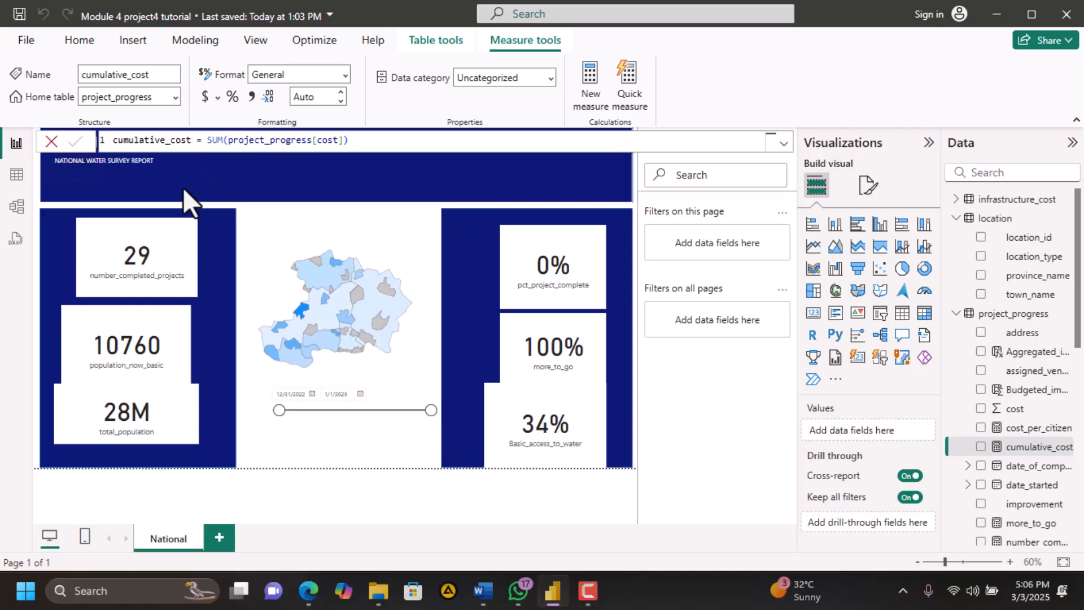
Add a card visual to the National page and populate it with the cumulative_cost measure
{"action": "left_click", "coordinate": [217, 208]}
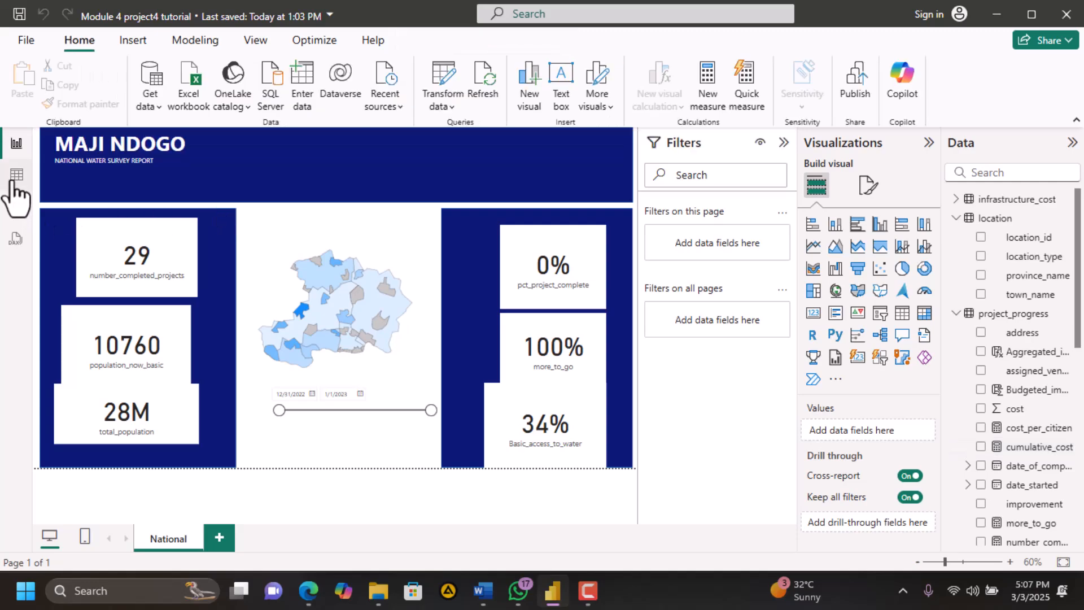
{"action": "left_click", "coordinate": [817, 318]}
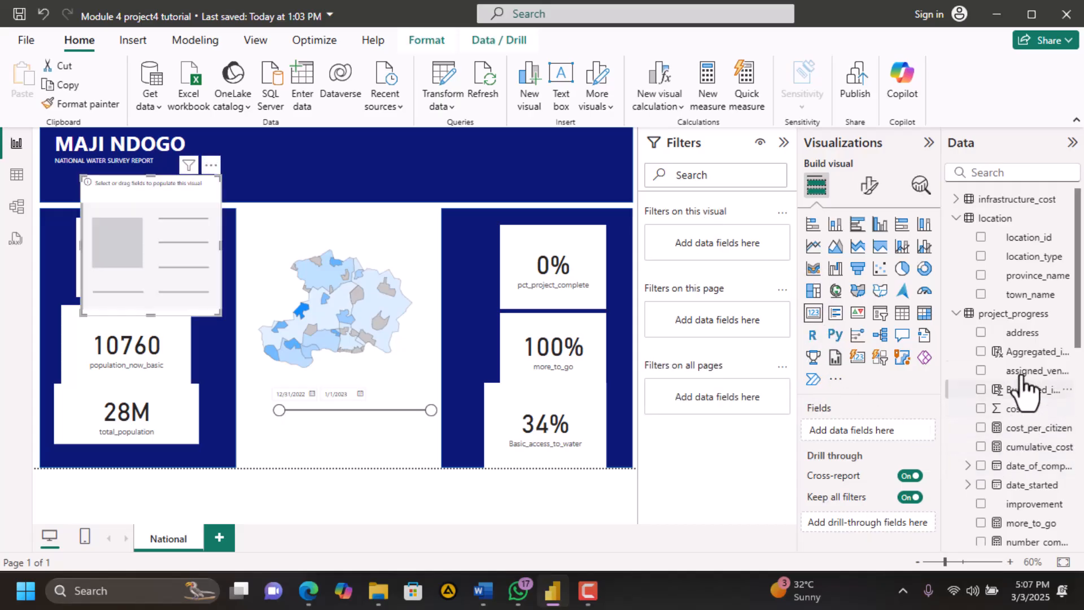
{"action": "left_click_drag", "start_coordinate": [1014, 448], "coordinate": [174, 234]}
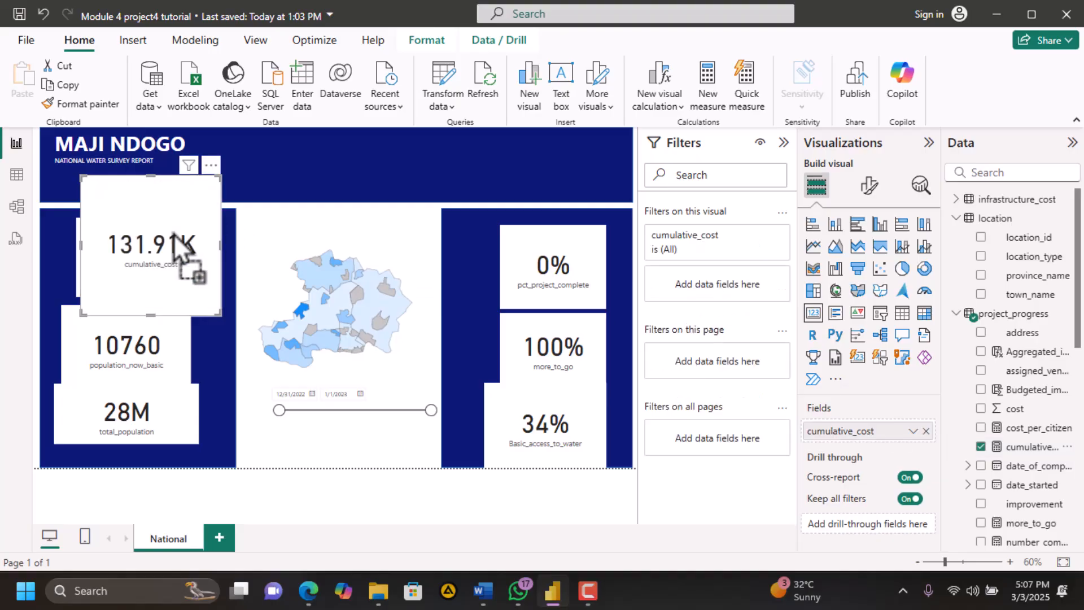
Set the cumulative_cost card's callout value display units to None and move the card slightly to the right
{"action": "left_click", "coordinate": [871, 192]}
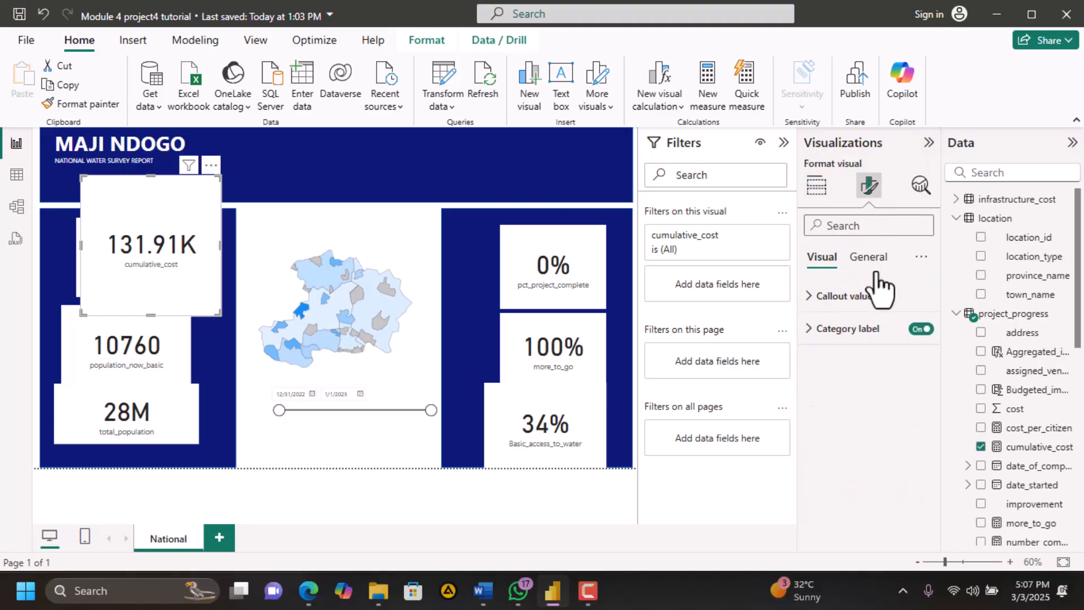
{"action": "left_click", "coordinate": [815, 296]}
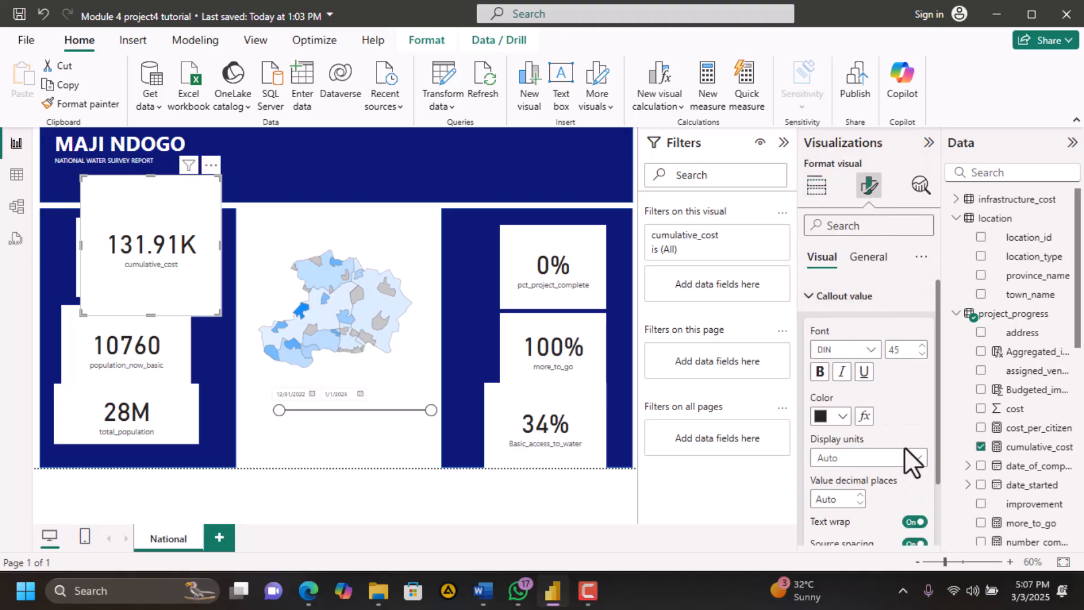
{"action": "left_click", "coordinate": [913, 458]}
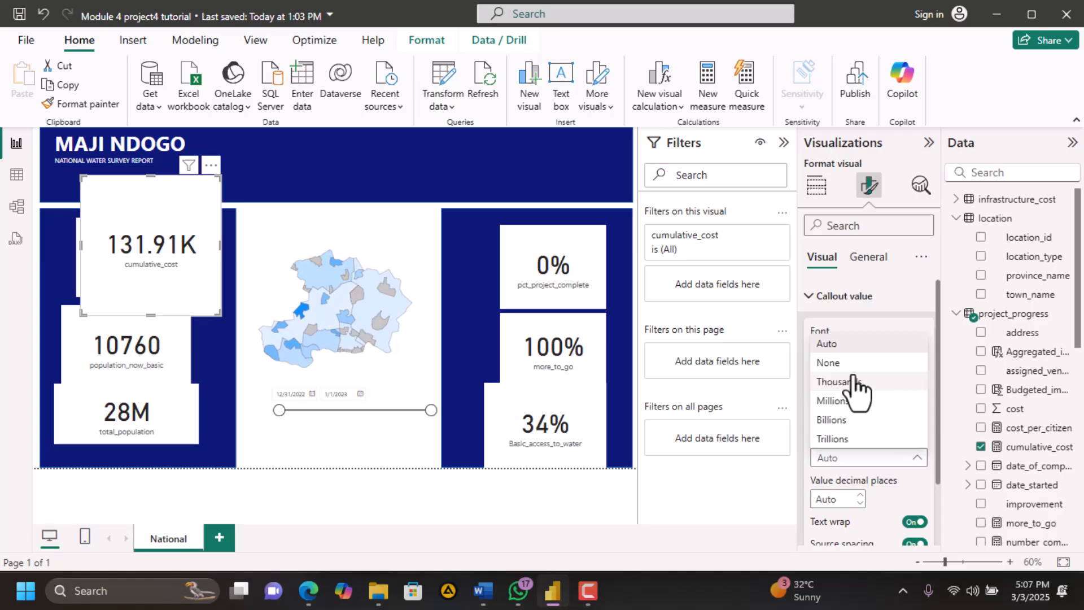
{"action": "left_click", "coordinate": [829, 363]}
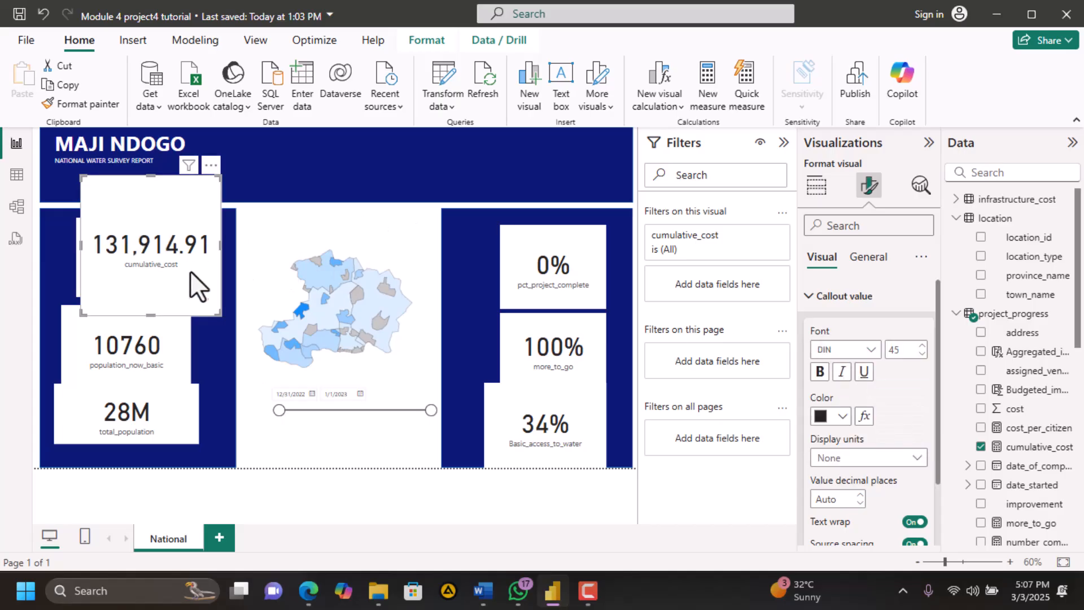
{"action": "left_click_drag", "start_coordinate": [182, 285], "coordinate": [252, 288]}
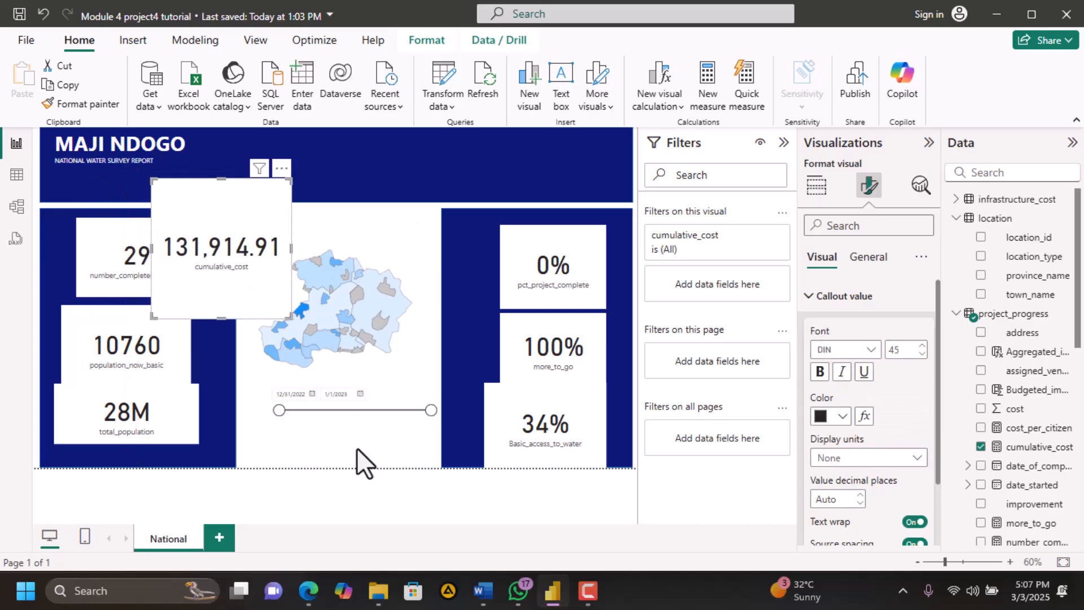
Switch to the Part_4.pdf brief in Edge and review the cumulative_budget calculation requirements and expected amount
{"action": "left_click", "coordinate": [319, 591]}
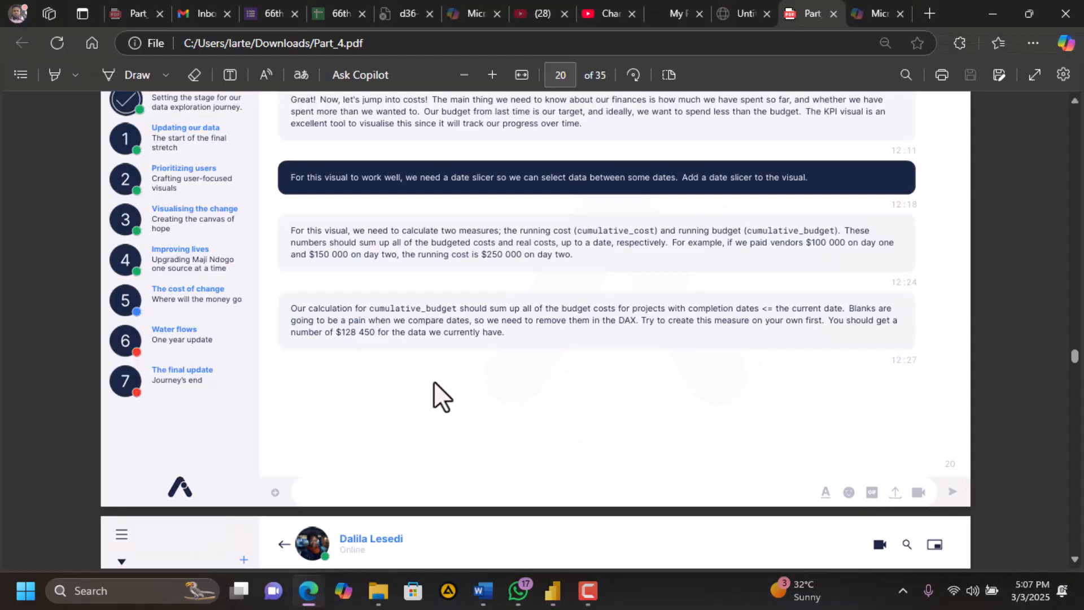
{"action": "scroll", "coordinate": [484, 359], "scroll_direction": "down", "scroll_amount": 2}
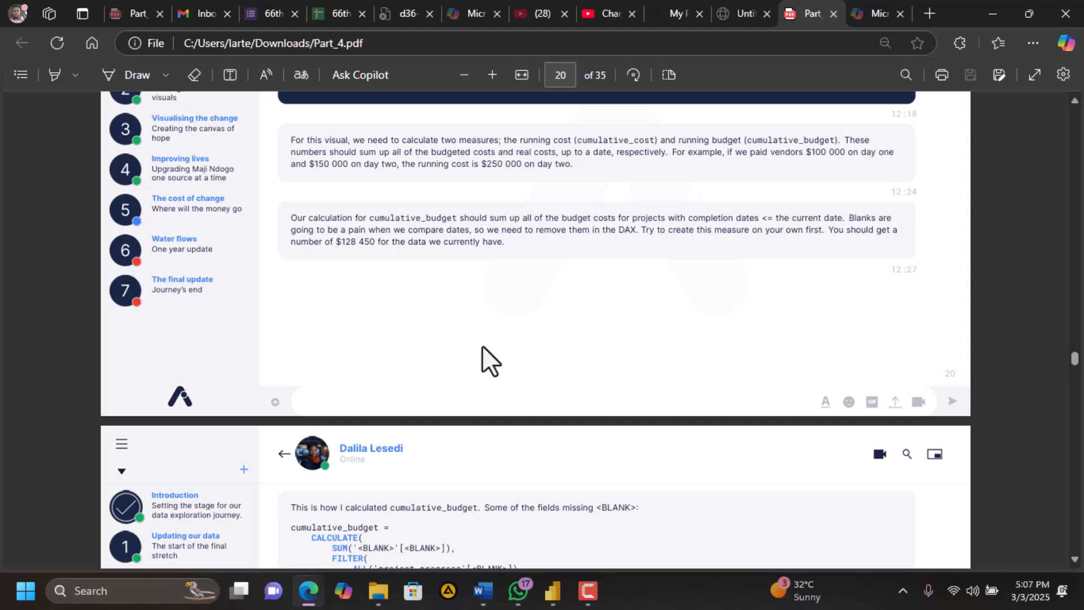
{"action": "scroll", "coordinate": [490, 362], "scroll_direction": "up", "scroll_amount": 2}
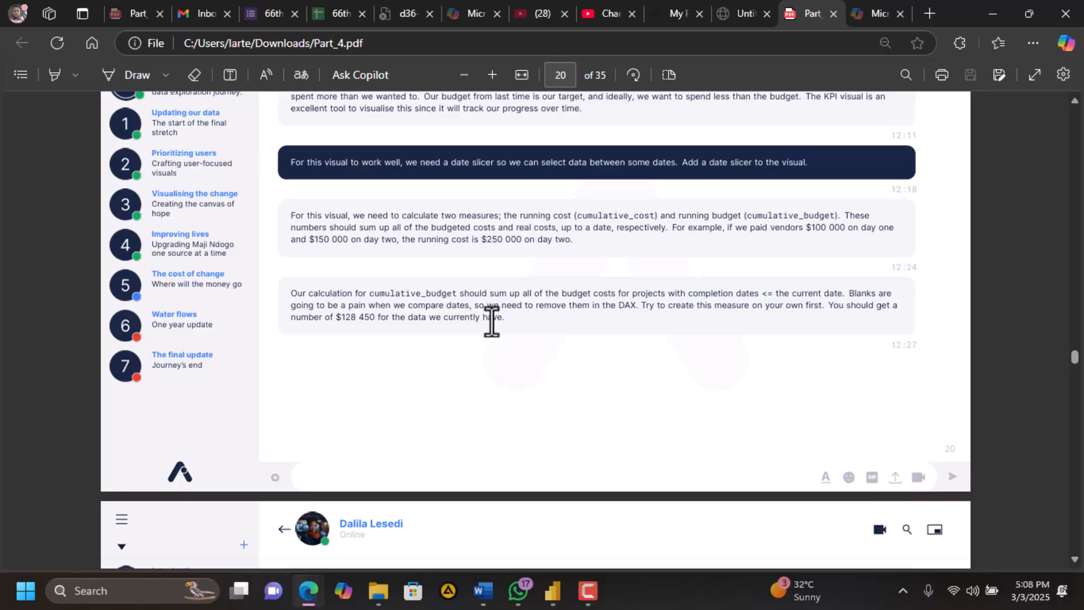
{"action": "left_click_drag", "start_coordinate": [505, 321], "coordinate": [318, 318]}
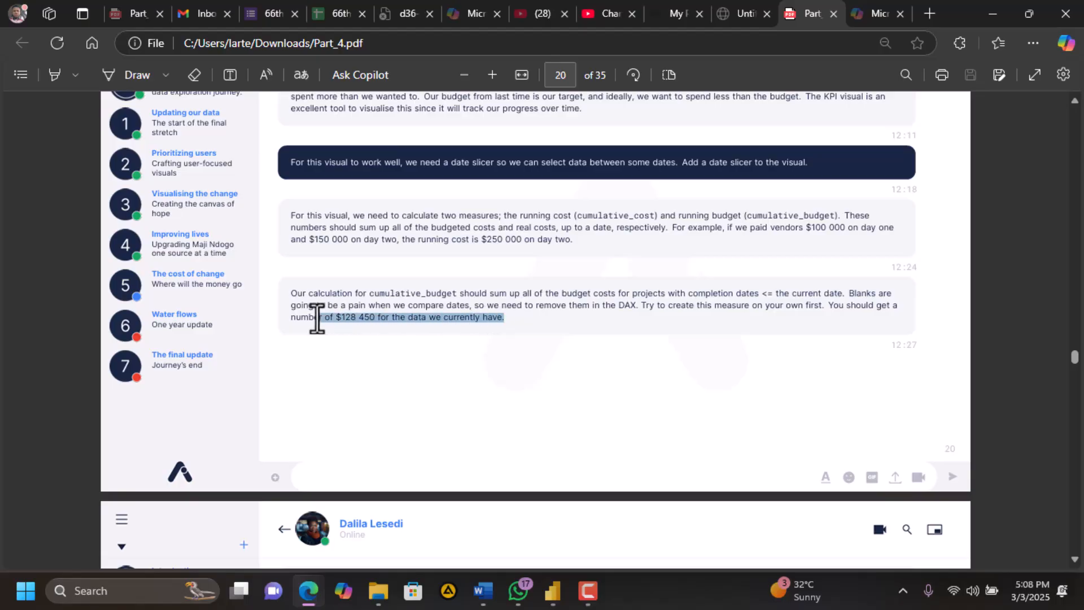
Switch back to Power BI and move the cumulative_cost card down and left onto the report's left blue panel
{"action": "mouse_move", "coordinate": [553, 590]}
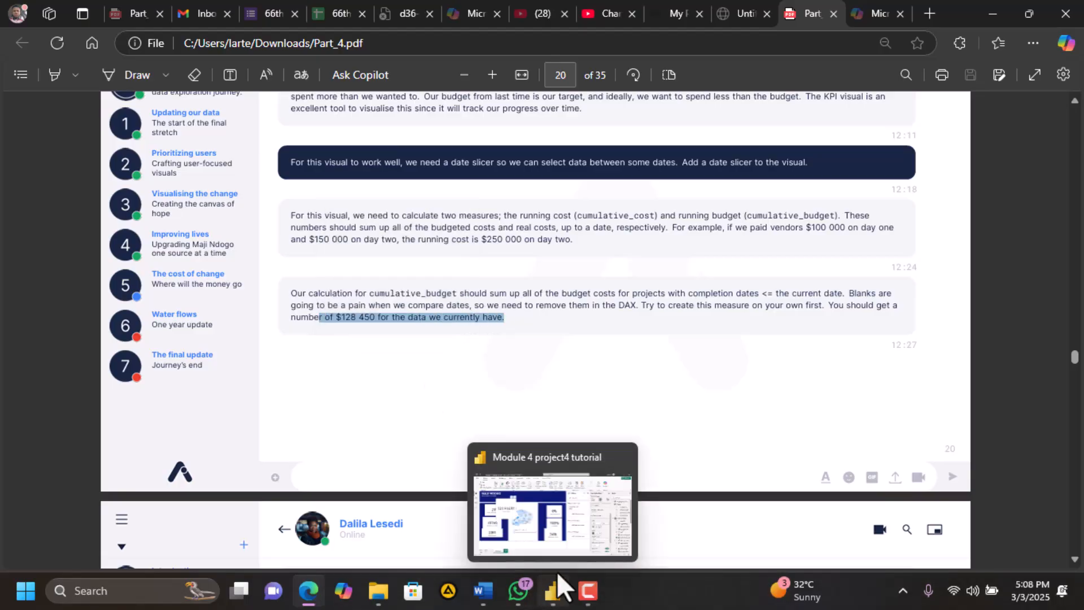
{"action": "left_click", "coordinate": [548, 498]}
{"action": "left_click_drag", "start_coordinate": [251, 261], "coordinate": [198, 310]}
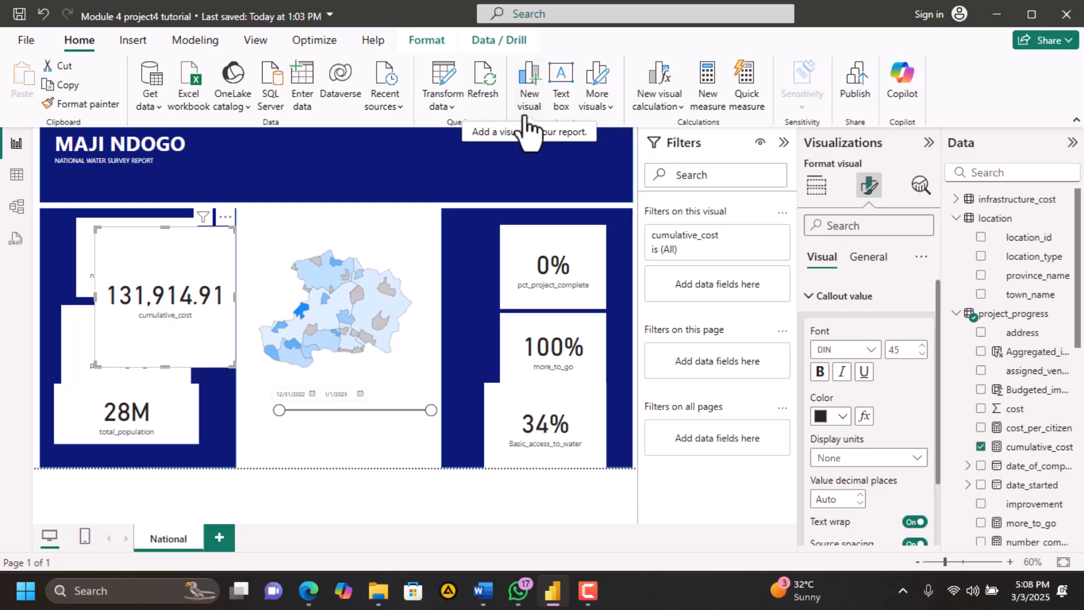
{"action": "left_click", "coordinate": [515, 206]}
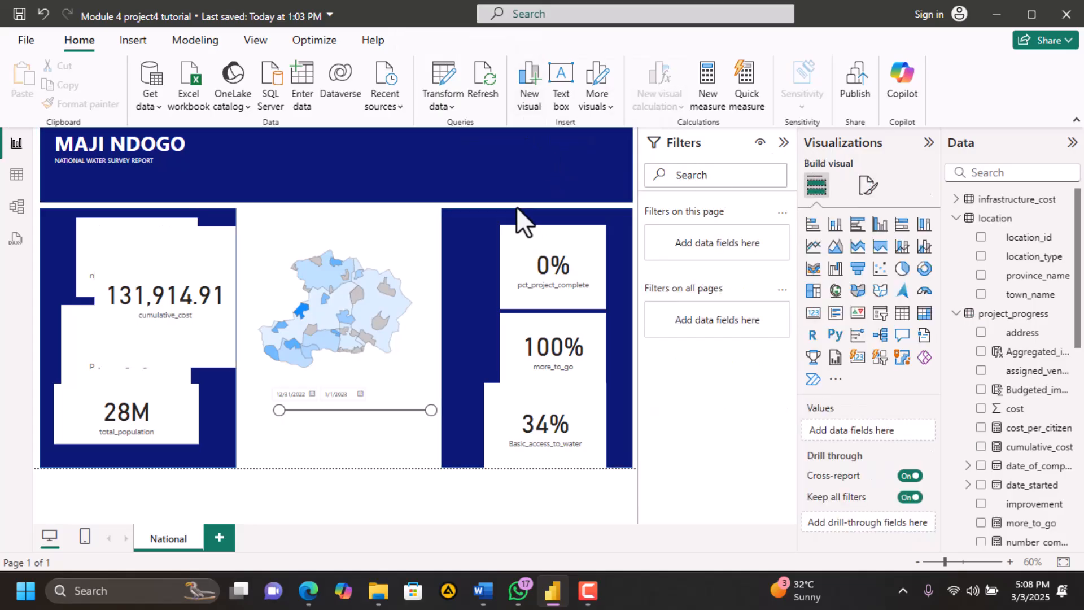
Create a cumulative_budget measure in the project_progress table, defined as SUM(project_progress[Budgeted_improvement_cost])
{"action": "left_click", "coordinate": [1025, 315]}
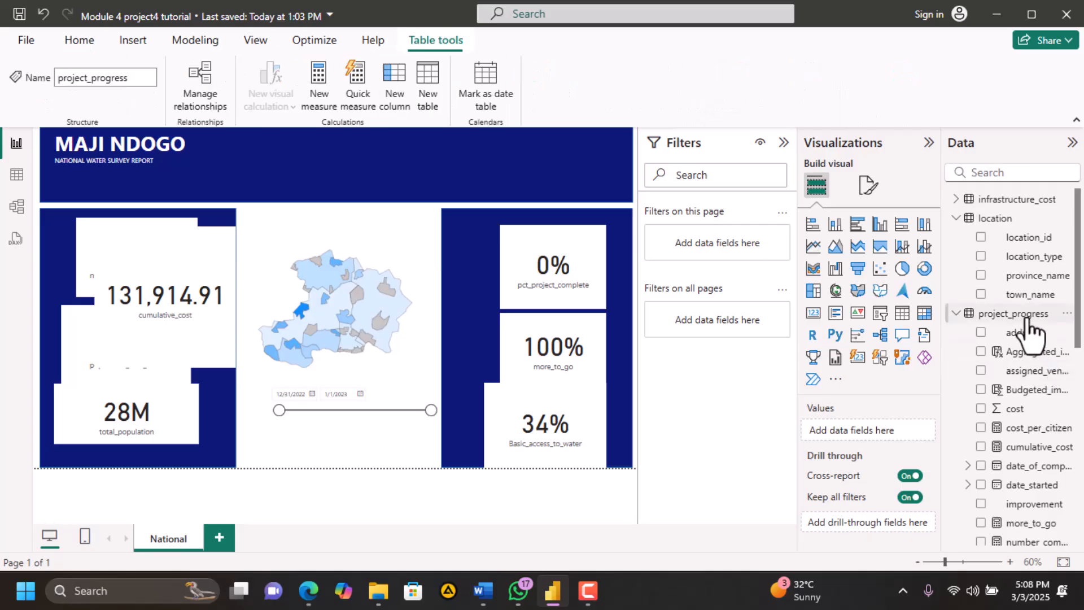
{"action": "left_click", "coordinate": [319, 93]}
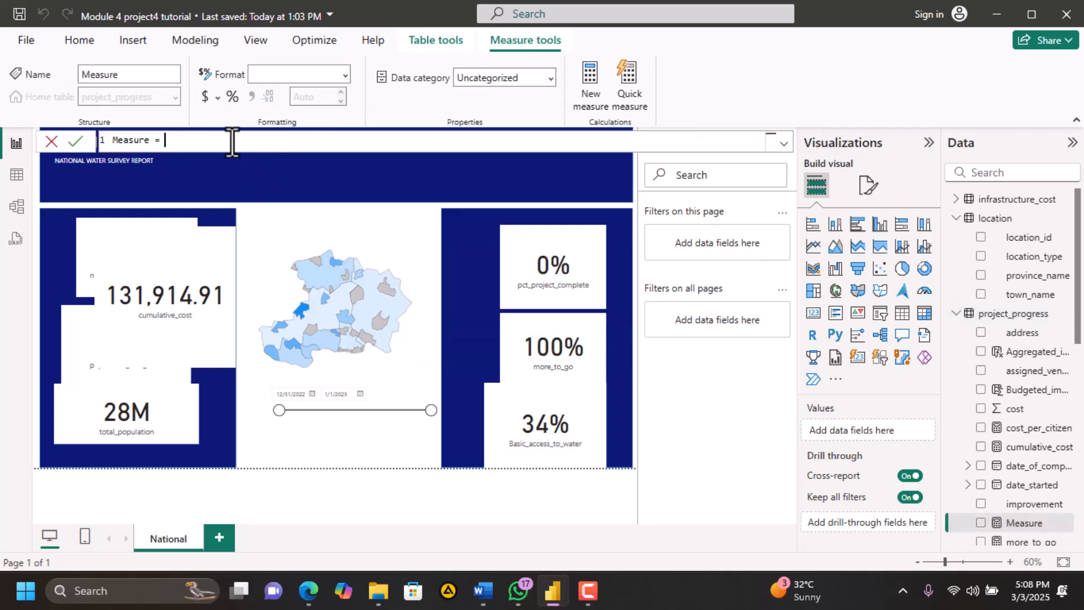
{"action": "type", "text": "cumulative_budget"}
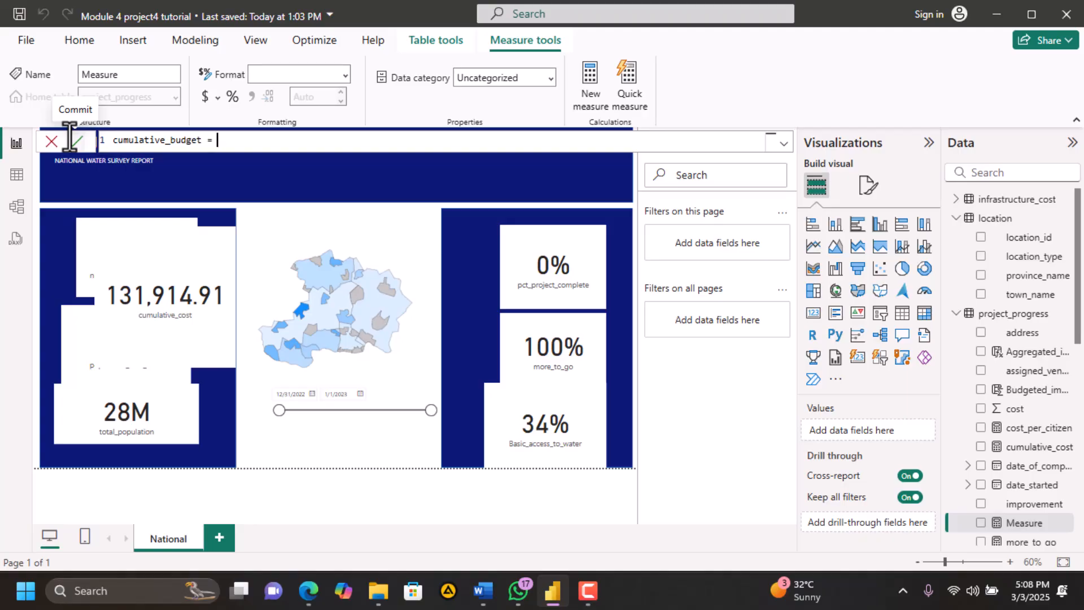
{"action": "type", "text": "= Sum"}
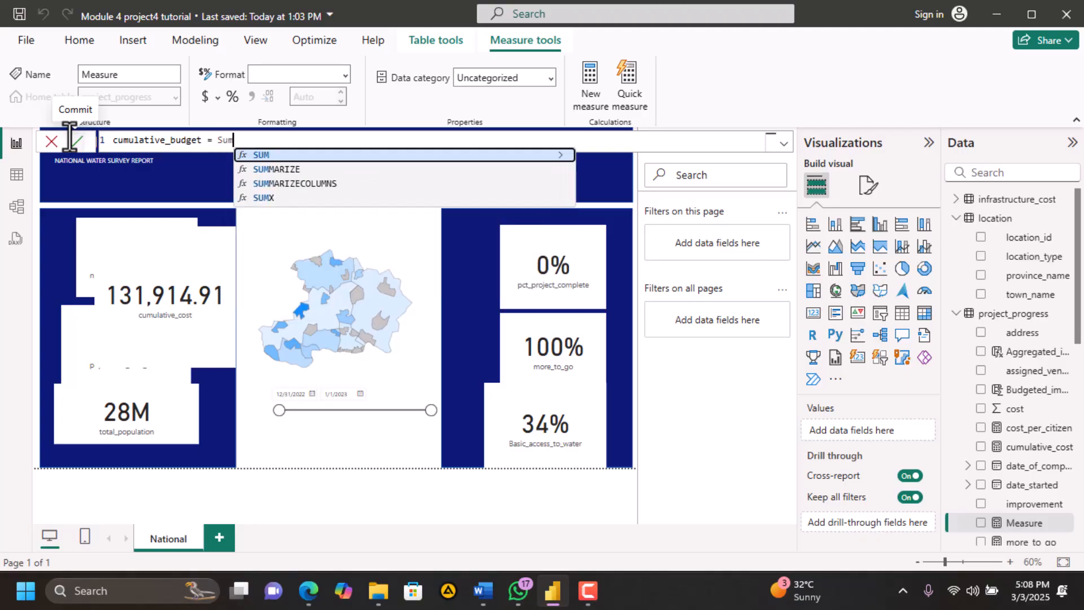
{"action": "left_click", "coordinate": [275, 156]}
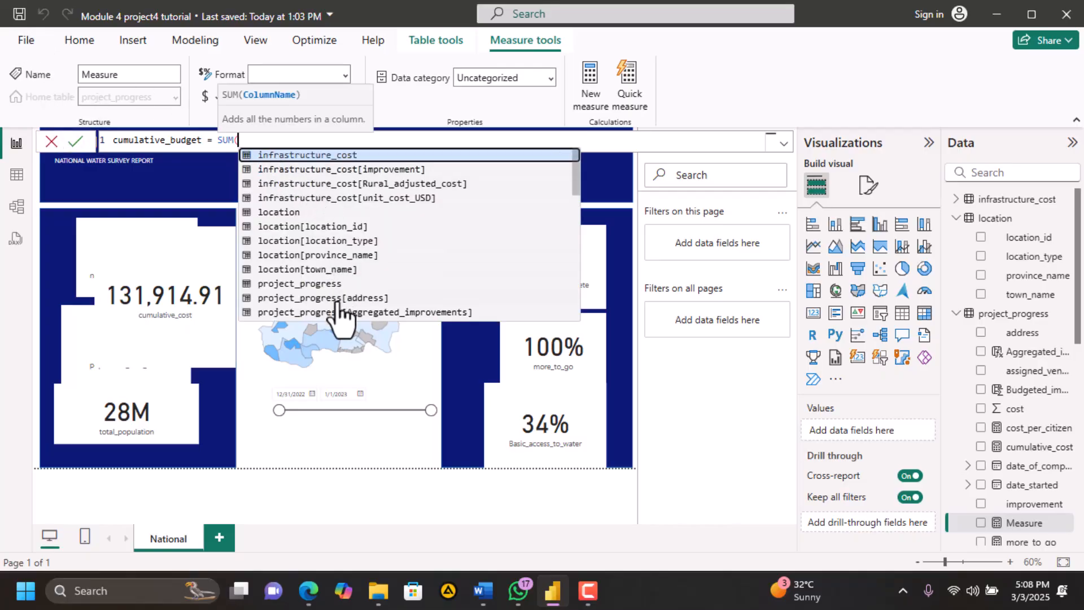
{"action": "scroll", "coordinate": [337, 314], "scroll_direction": "down", "scroll_amount": 3}
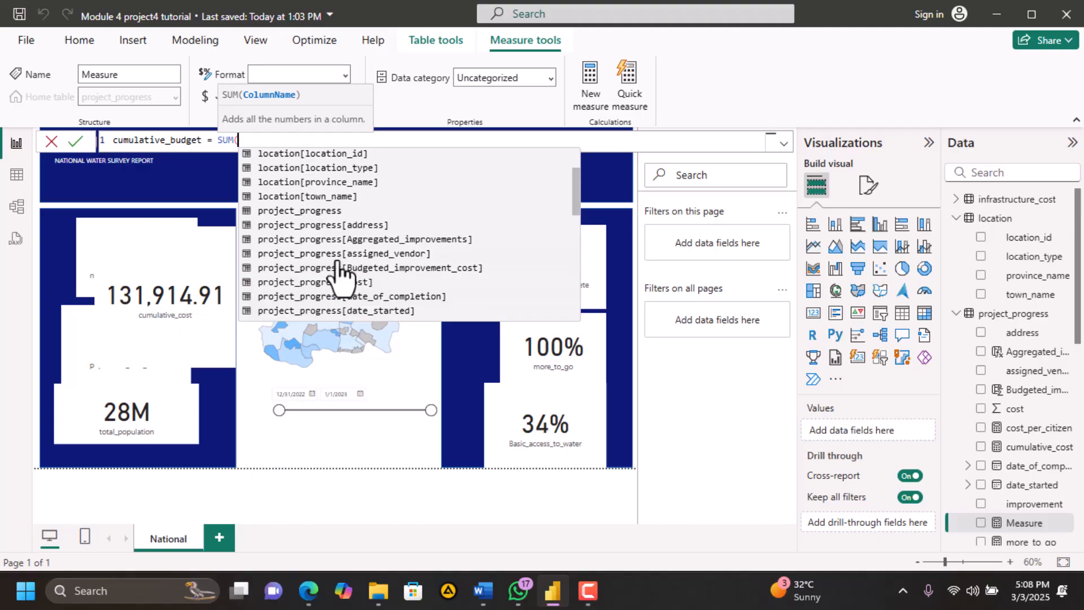
{"action": "left_click", "coordinate": [334, 268]}
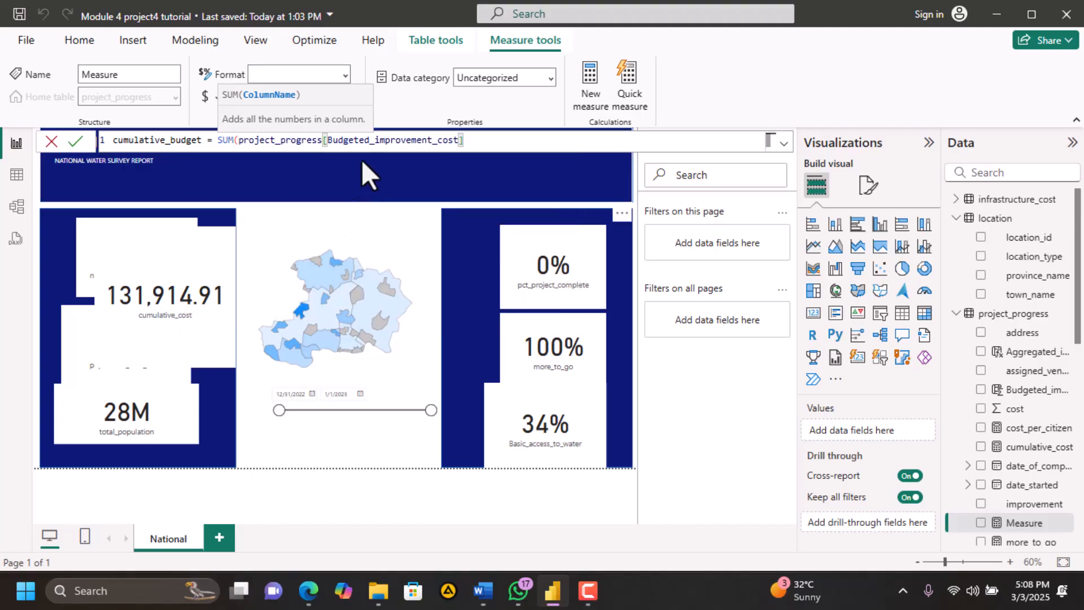
{"action": "type", "text": ")"}
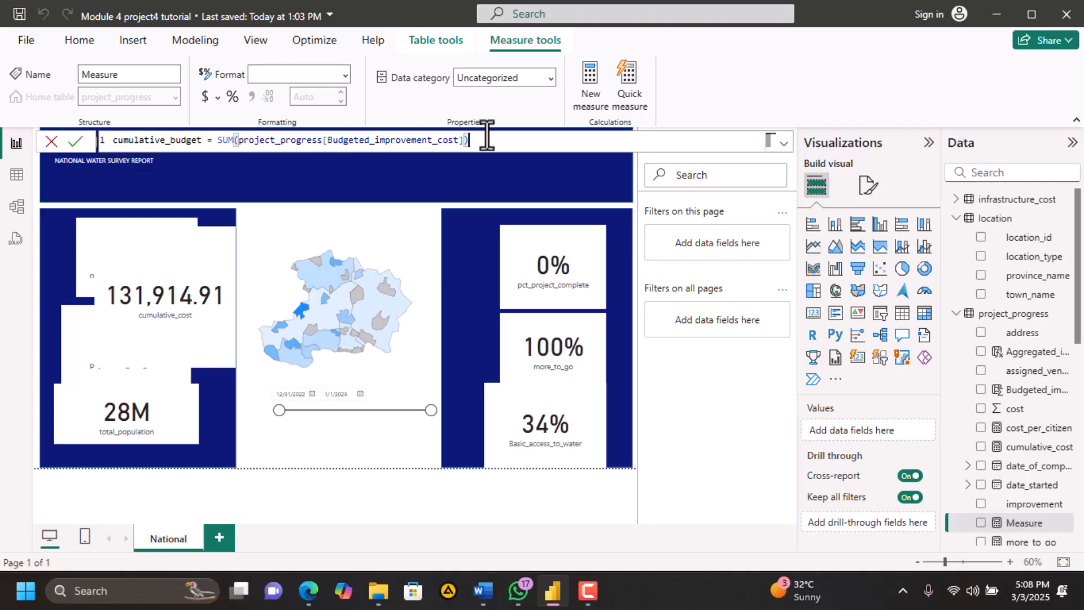
{"action": "left_click", "coordinate": [75, 141]}
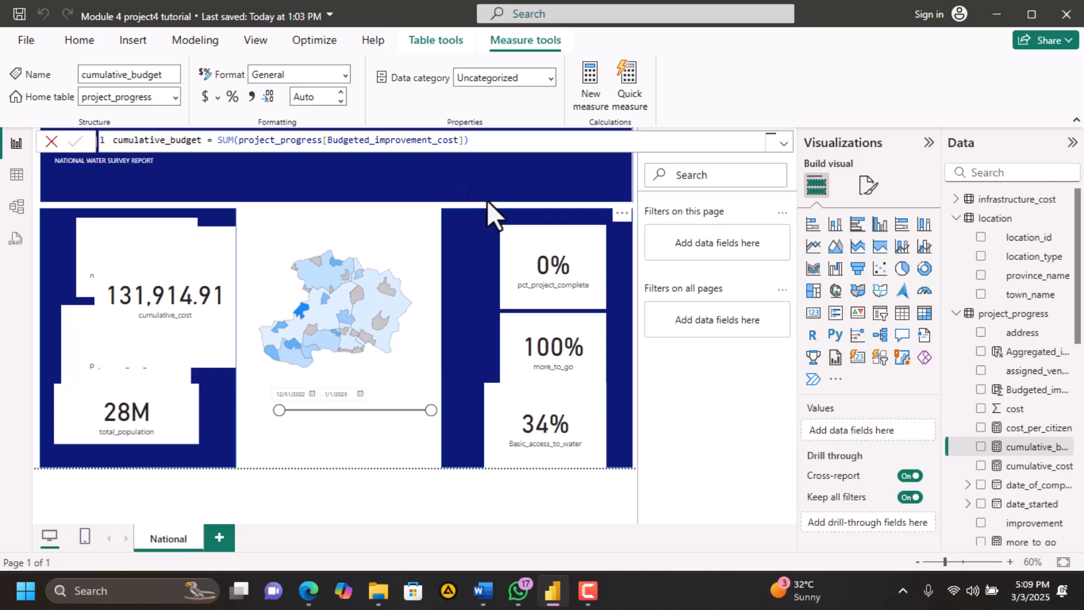
{"action": "left_click", "coordinate": [444, 206]}
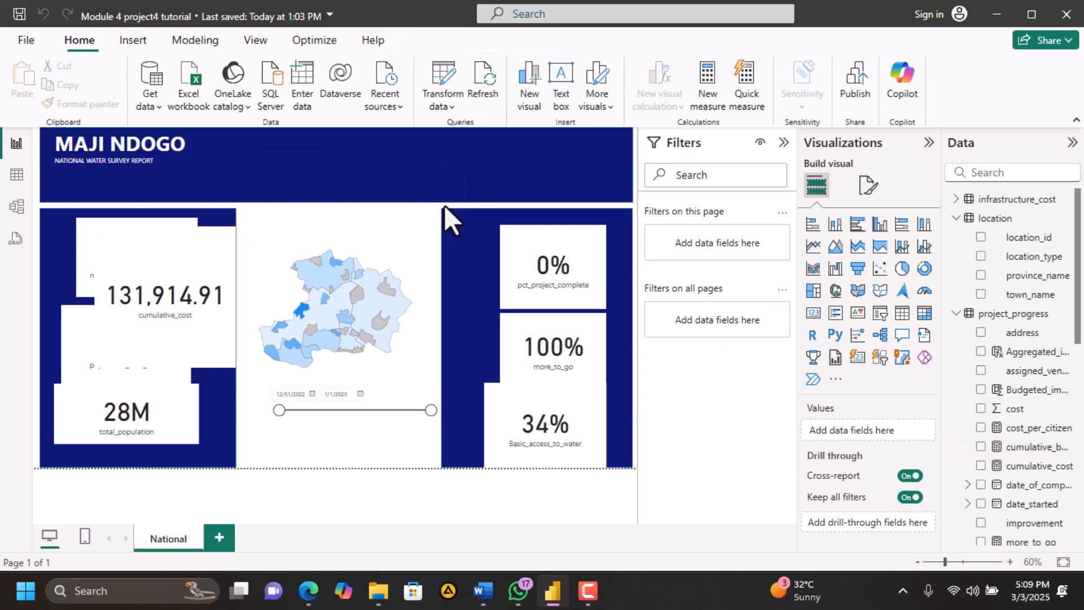
Add a card visual showing the cumulative_budget measure above the map and make it slightly wider and shorter
{"action": "left_click", "coordinate": [816, 314]}
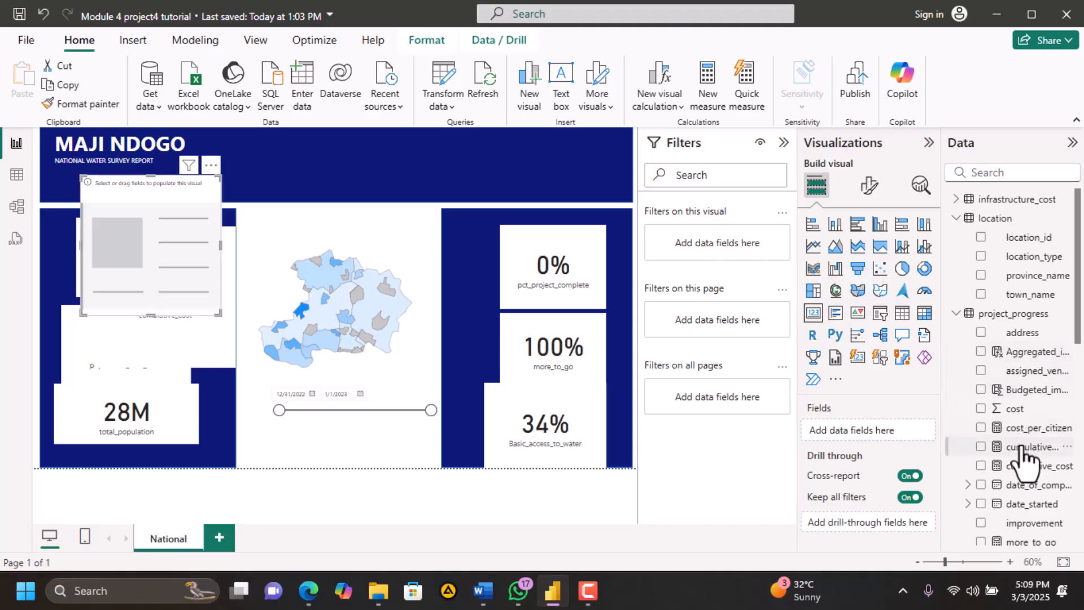
{"action": "left_click_drag", "start_coordinate": [1022, 448], "coordinate": [437, 252]}
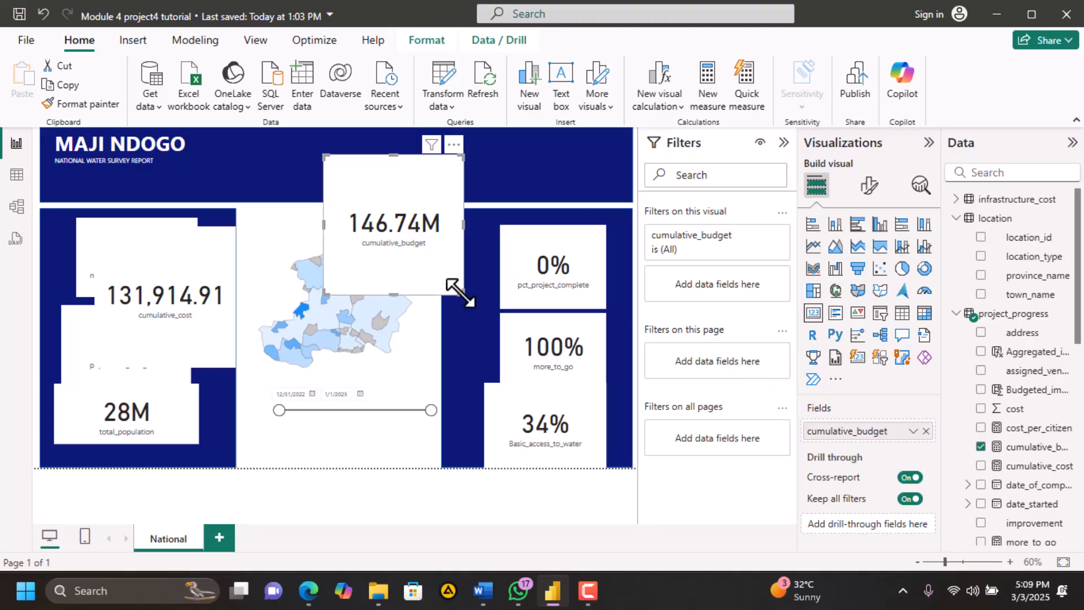
{"action": "left_click_drag", "start_coordinate": [460, 291], "coordinate": [473, 253]}
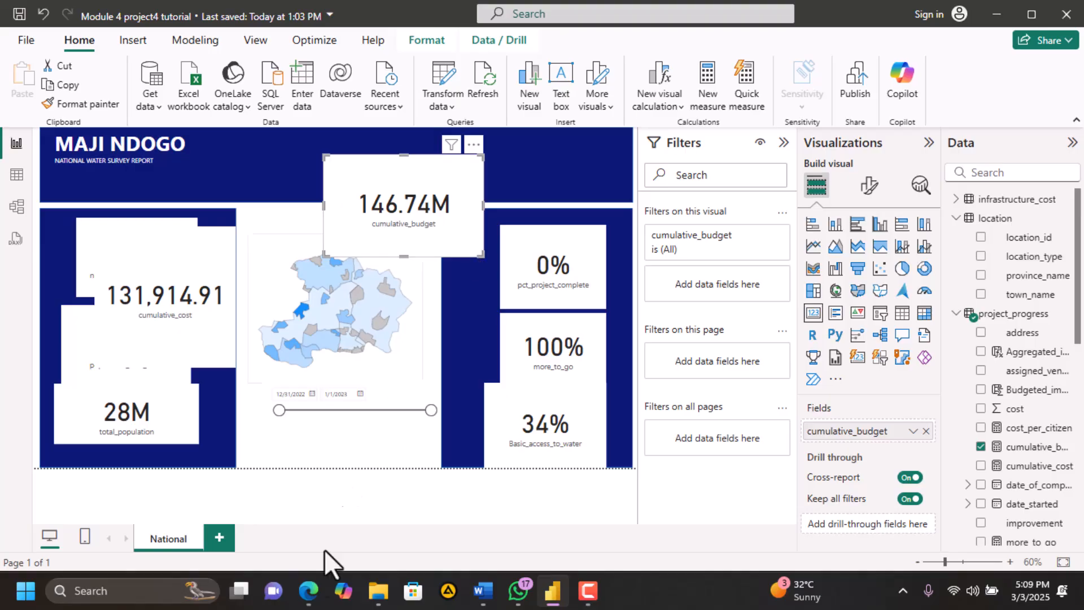
Switch to the Part_4.pdf brief in Edge and copy the cumulative_budget DAX template from page 21
{"action": "left_click", "coordinate": [319, 592]}
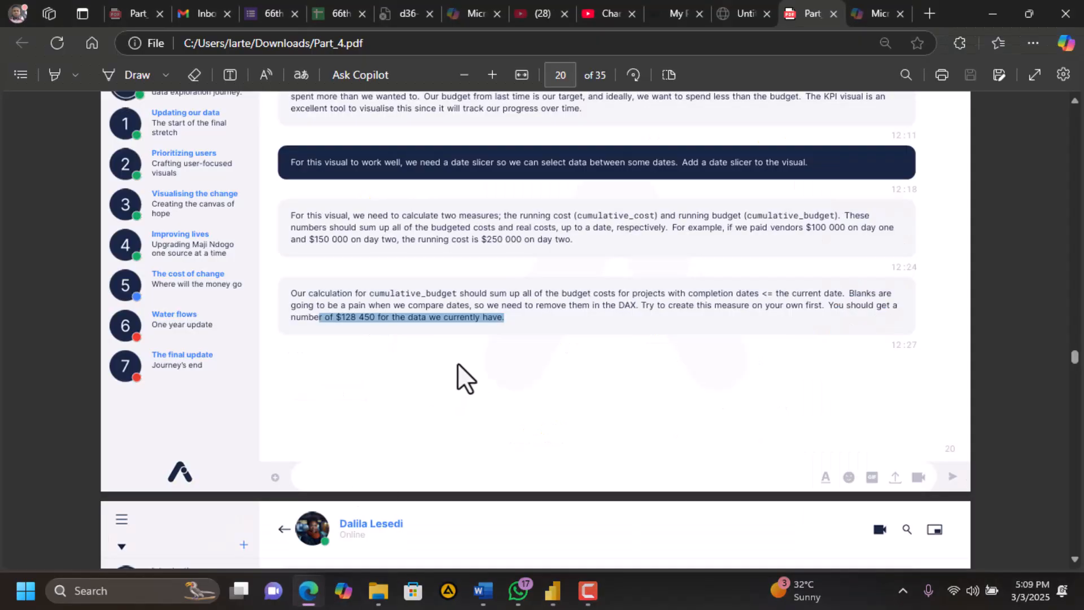
{"action": "scroll", "coordinate": [458, 364], "scroll_direction": "down", "scroll_amount": 1}
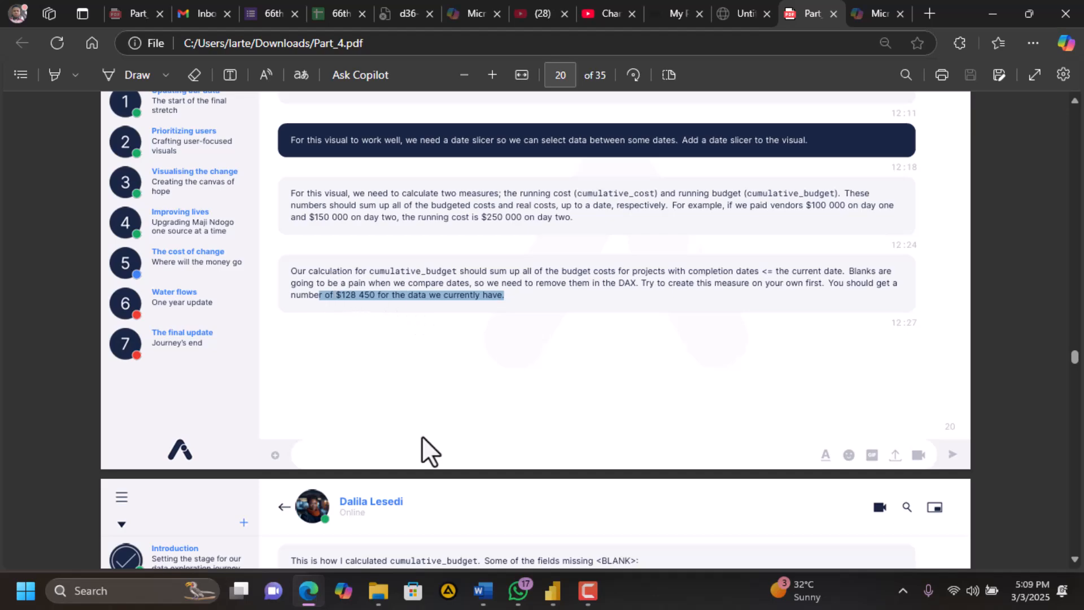
{"action": "scroll", "coordinate": [424, 449], "scroll_direction": "down", "scroll_amount": 4}
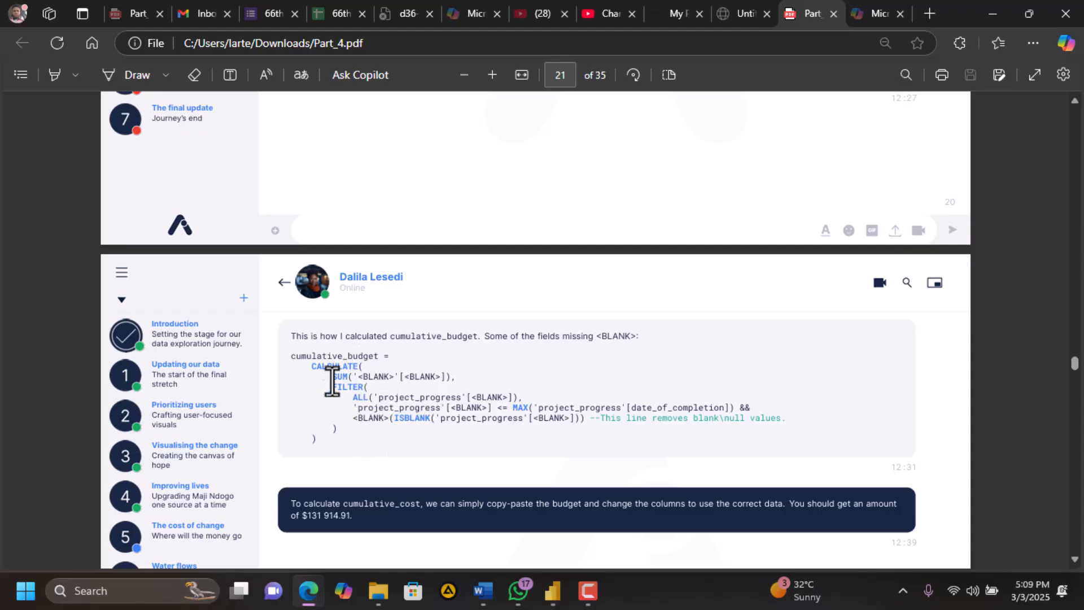
{"action": "left_click", "coordinate": [552, 590]}
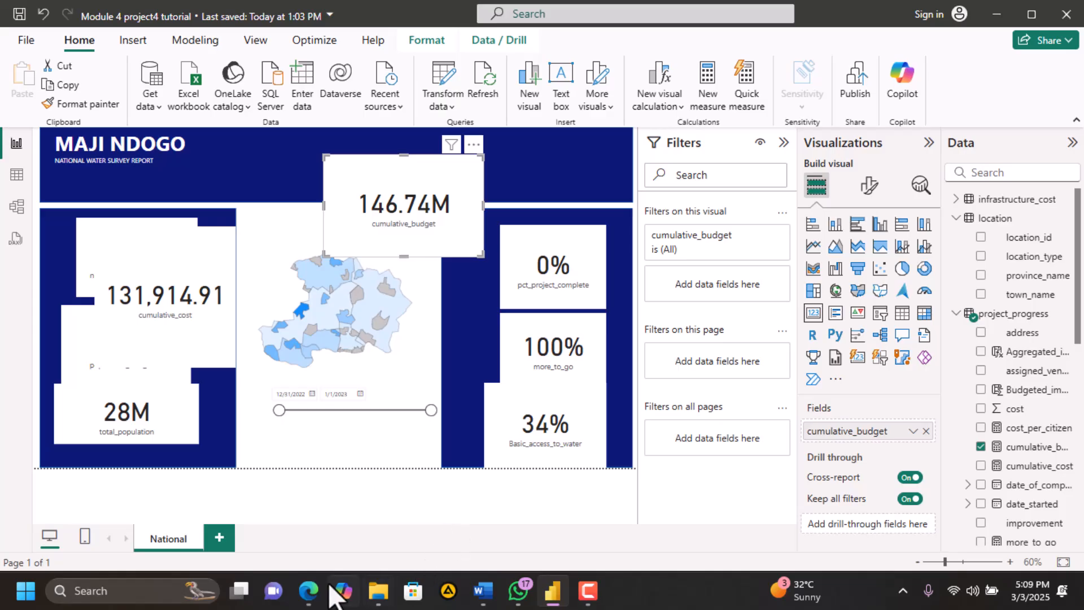
{"action": "left_click", "coordinate": [312, 593]}
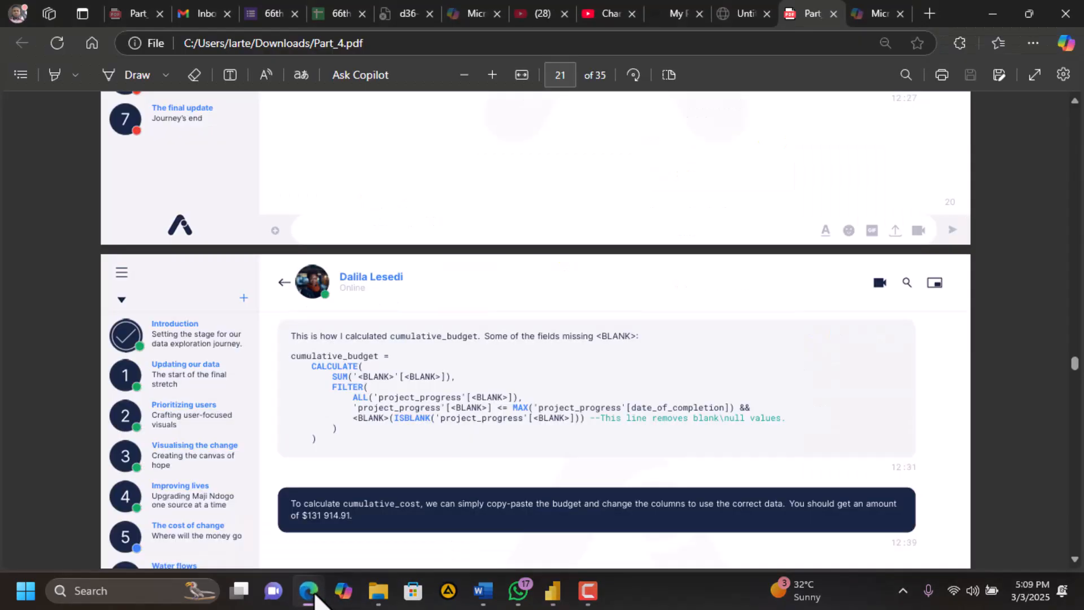
{"action": "left_click_drag", "start_coordinate": [317, 440], "coordinate": [280, 357]}
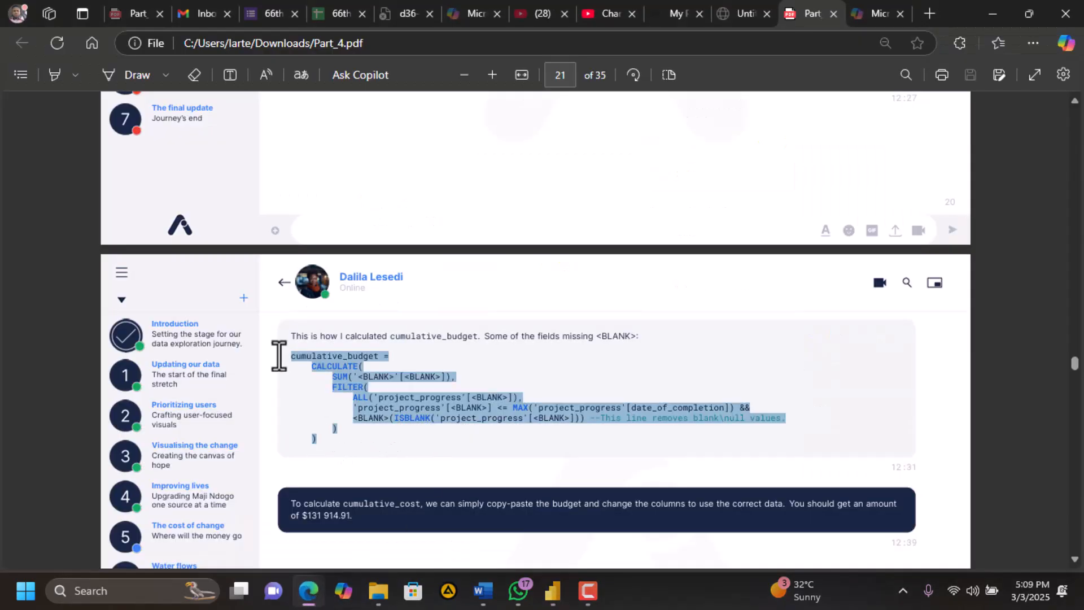
{"action": "key", "text": "ctrl+c"}
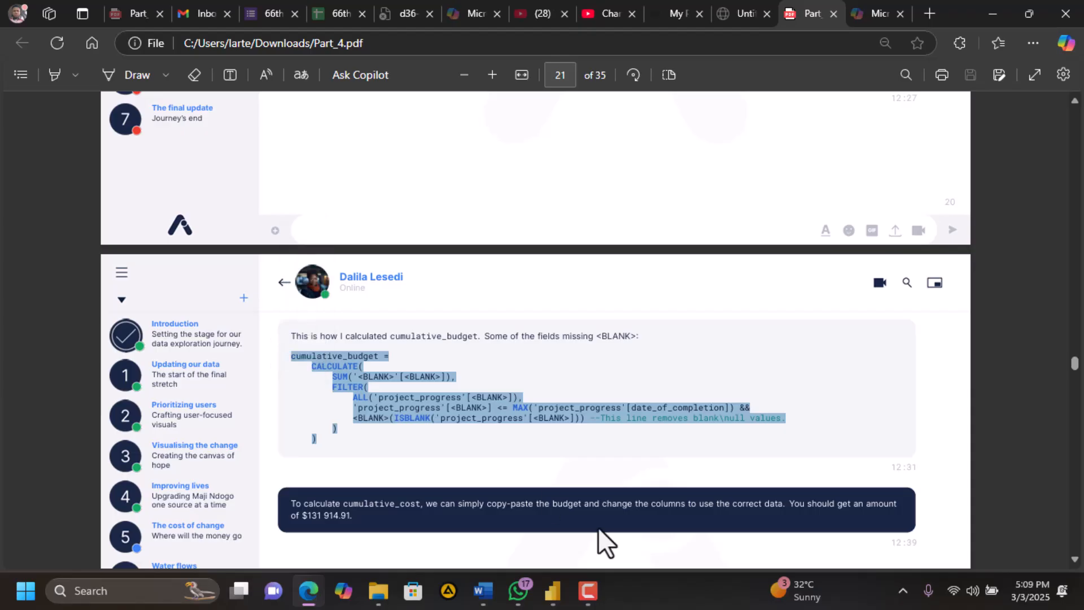
Switch back to Power BI and replace the whole cumulative_budget measure formula with the copied DAX template
{"action": "left_click", "coordinate": [552, 589]}
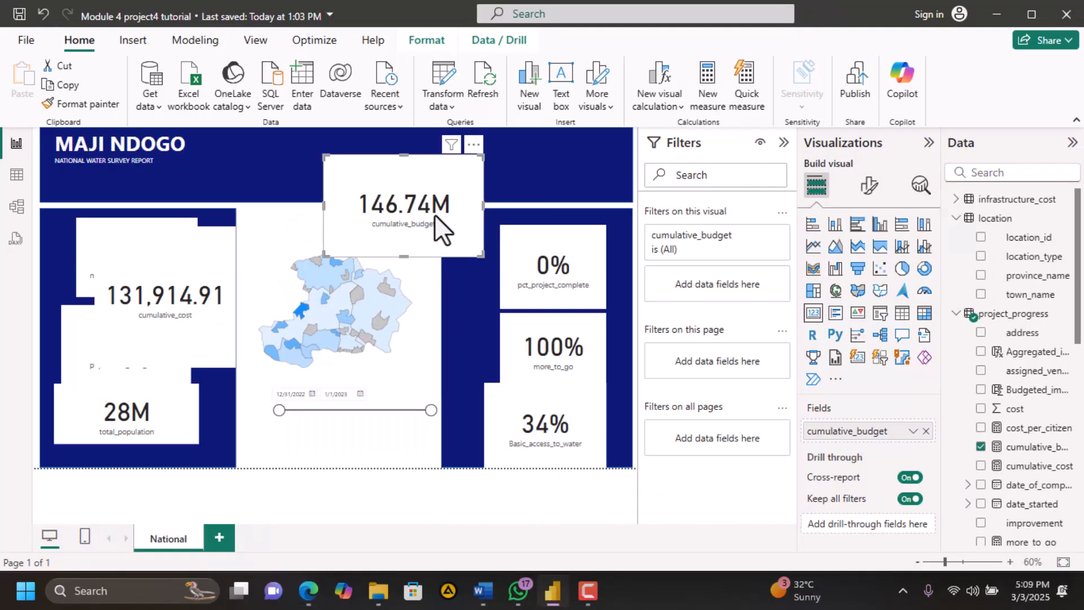
{"action": "left_click", "coordinate": [1014, 447]}
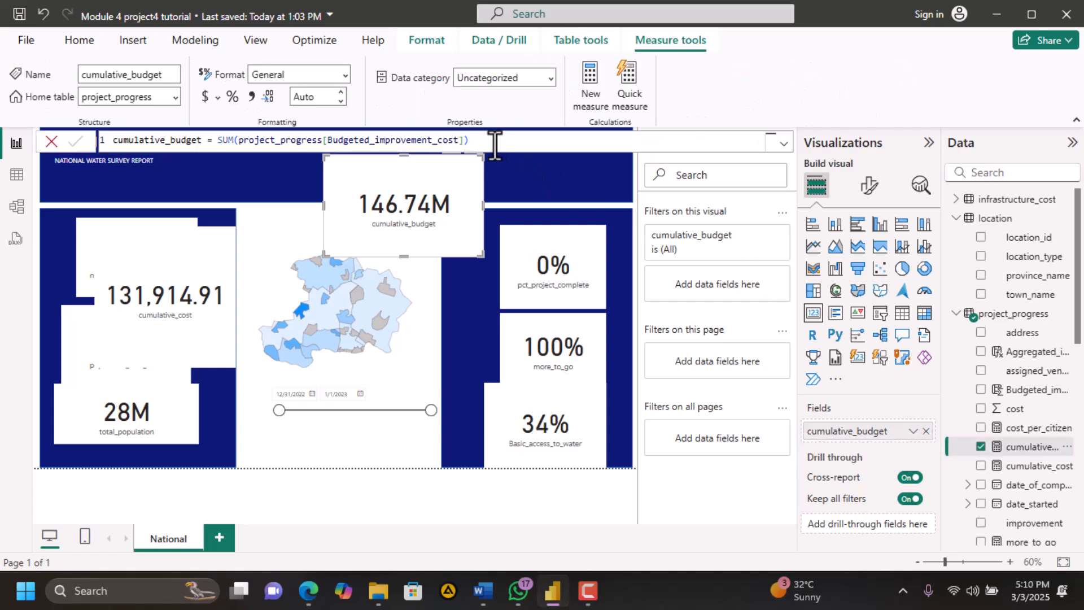
{"action": "key", "text": "ctrl+a"}
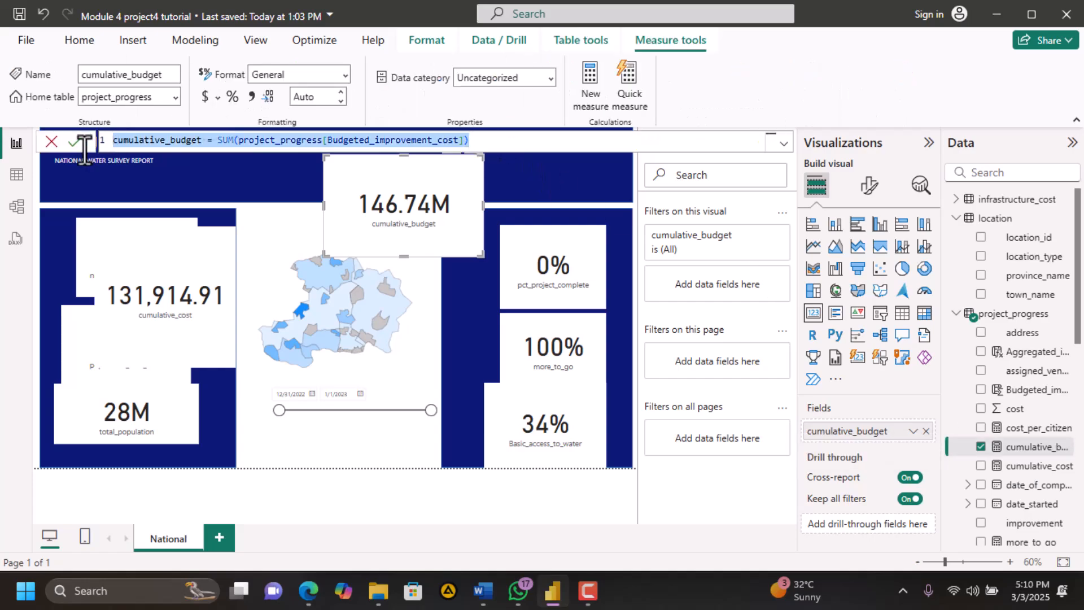
{"action": "key", "text": "ctrl+v"}
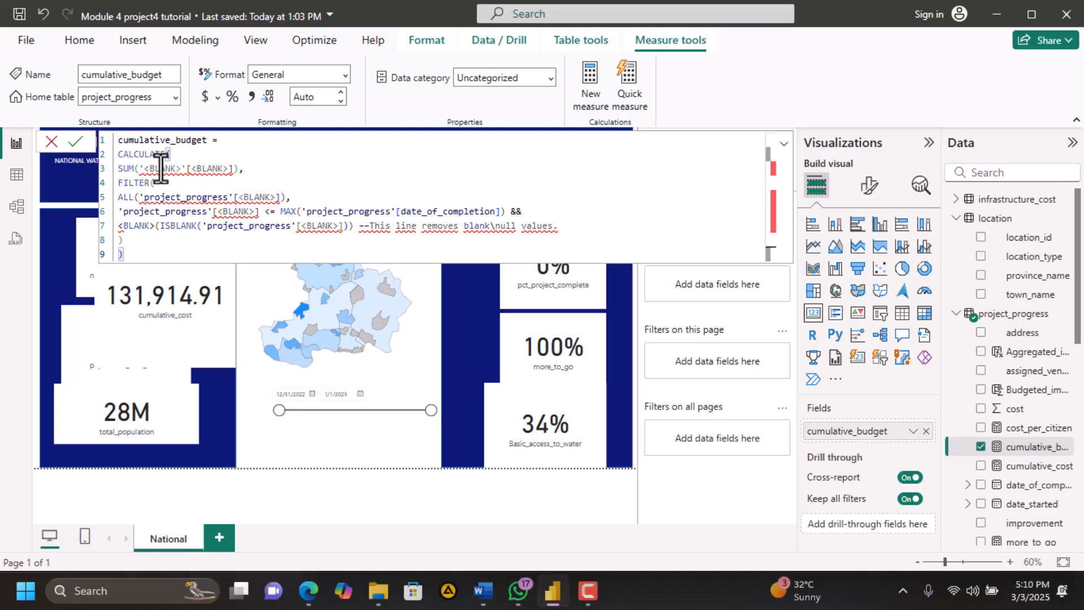
Replace the blank table and column in the SUM expression with project_progress[Budgeted_improvement_cost]
{"action": "left_click", "coordinate": [179, 168]}
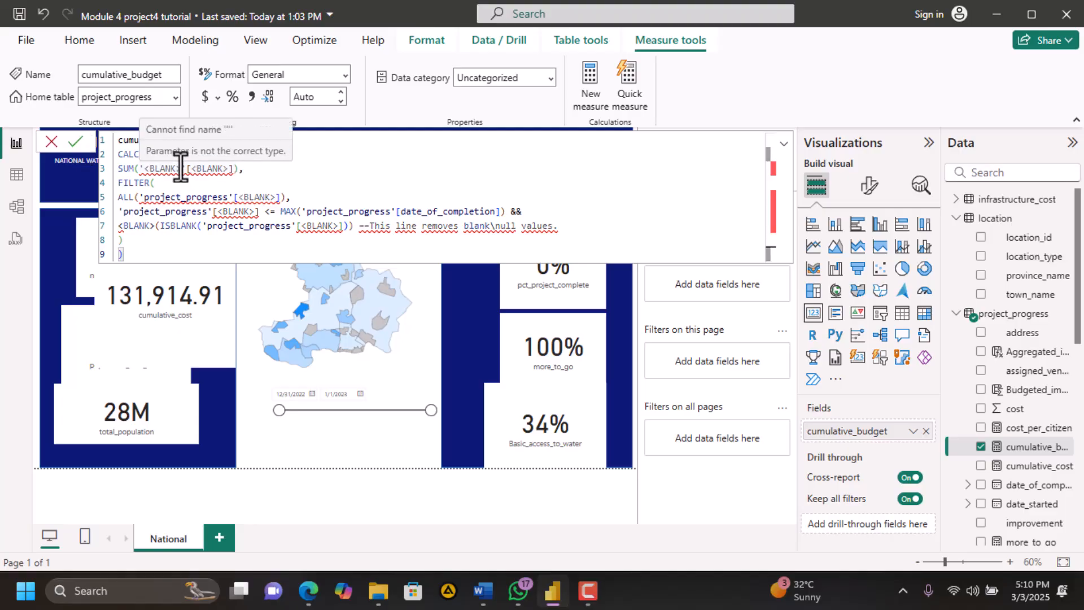
{"action": "left_click_drag", "start_coordinate": [180, 168], "coordinate": [146, 168]}
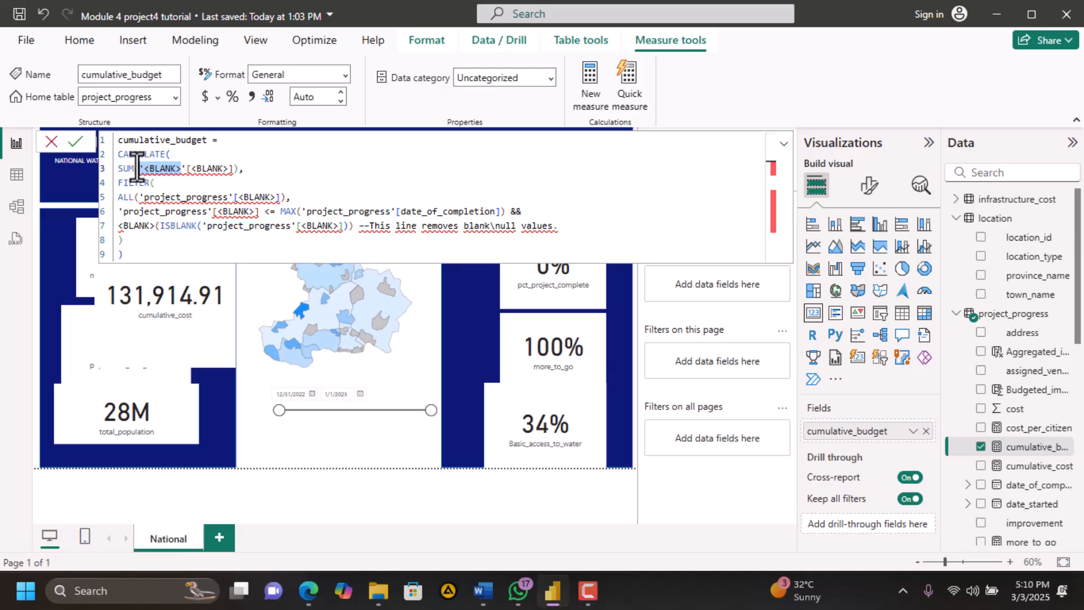
{"action": "type", "text": "pr"}
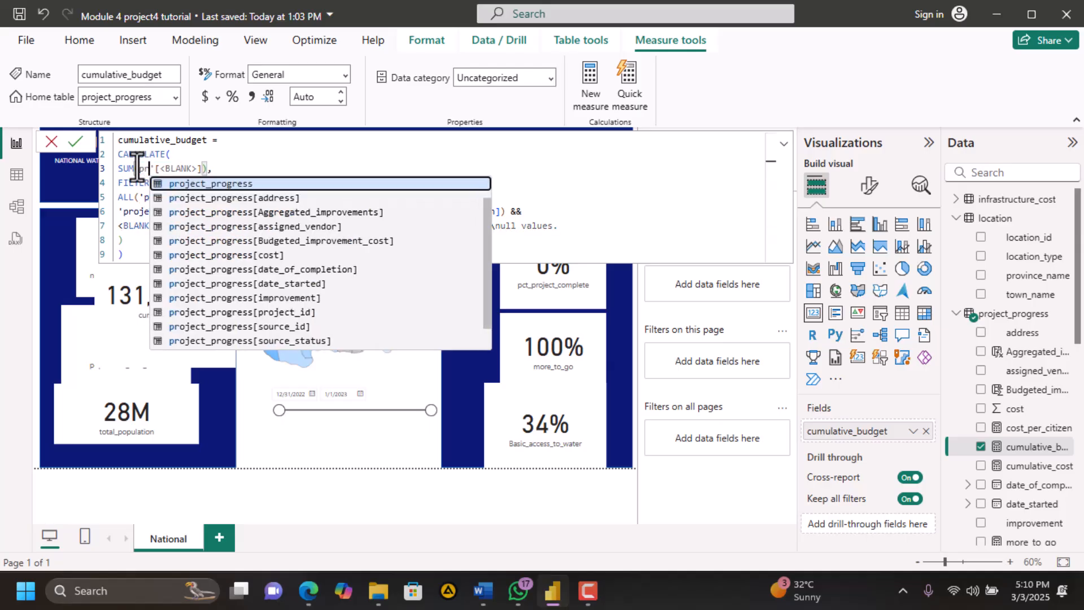
{"action": "key", "text": "Tab"}
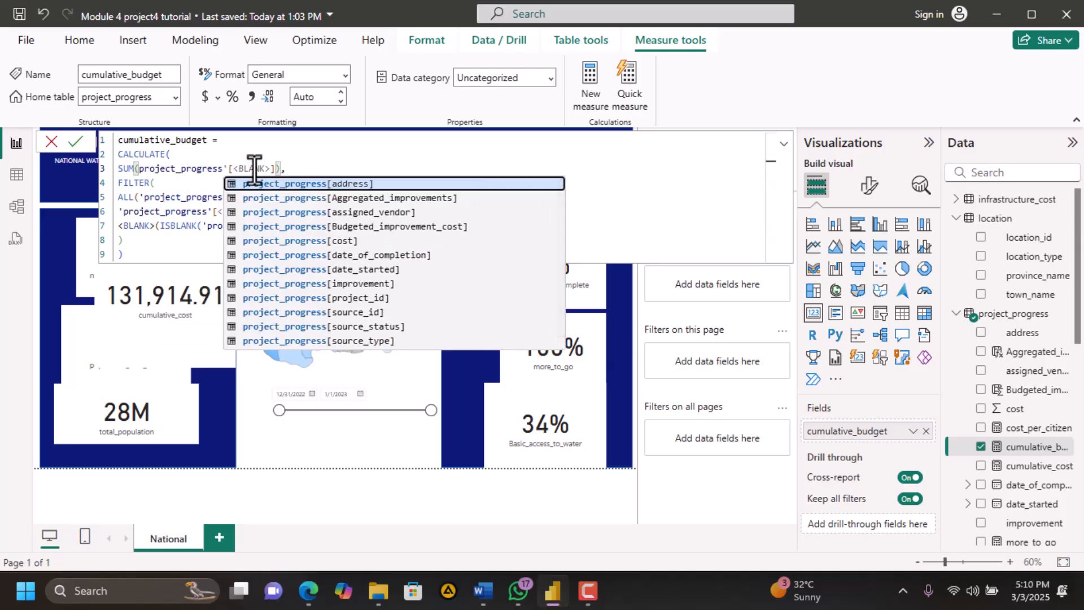
{"action": "left_click", "coordinate": [334, 229]}
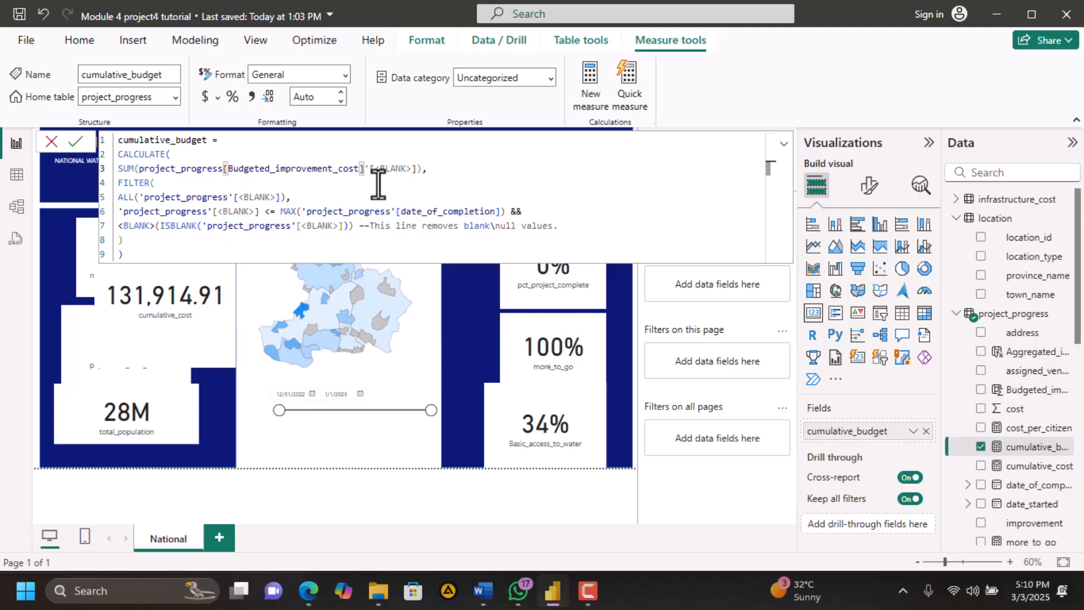
{"action": "left_click_drag", "start_coordinate": [414, 168], "coordinate": [370, 169]}
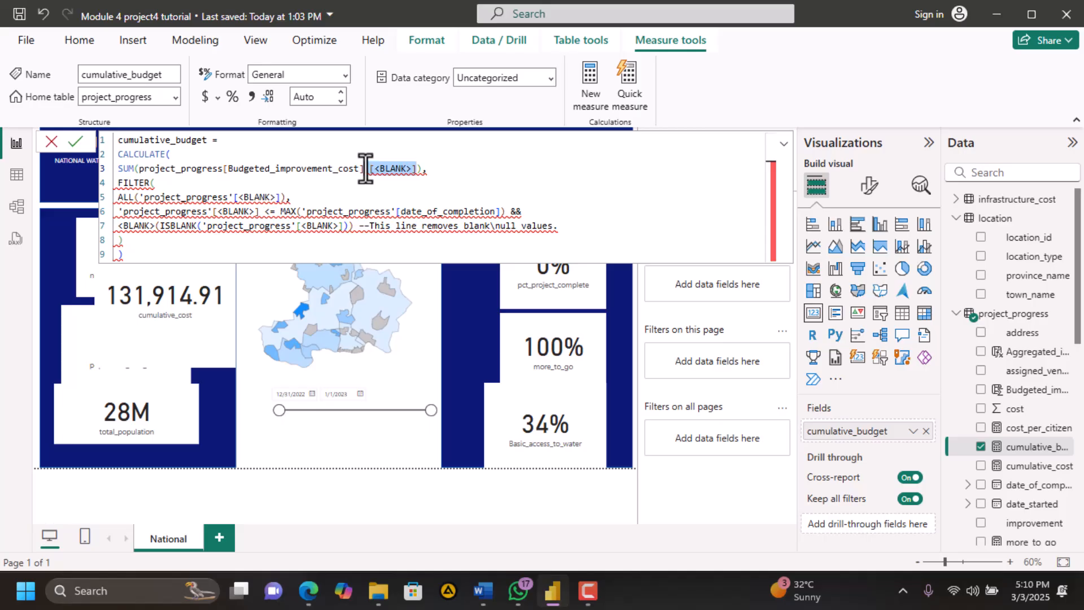
{"action": "key", "text": "BackSpace"}
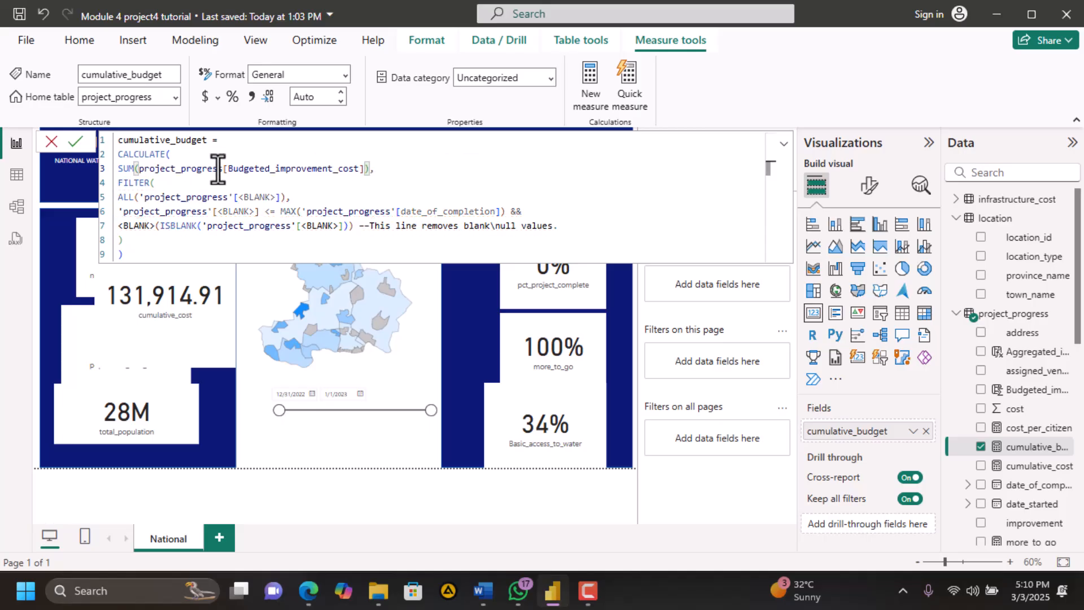
{"action": "left_click", "coordinate": [140, 167]}
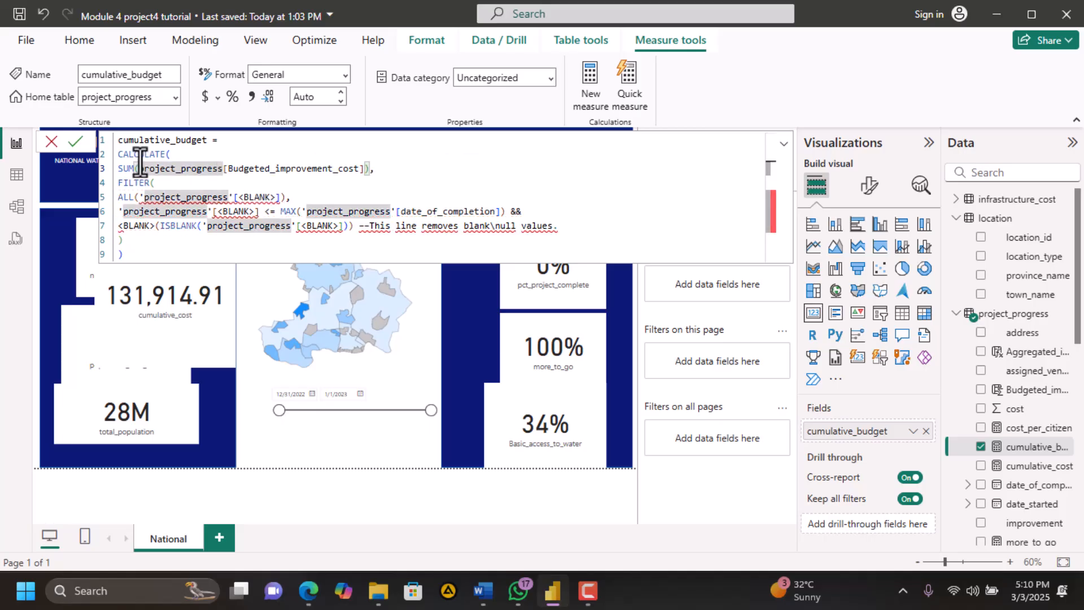
{"action": "left_click", "coordinate": [272, 169]}
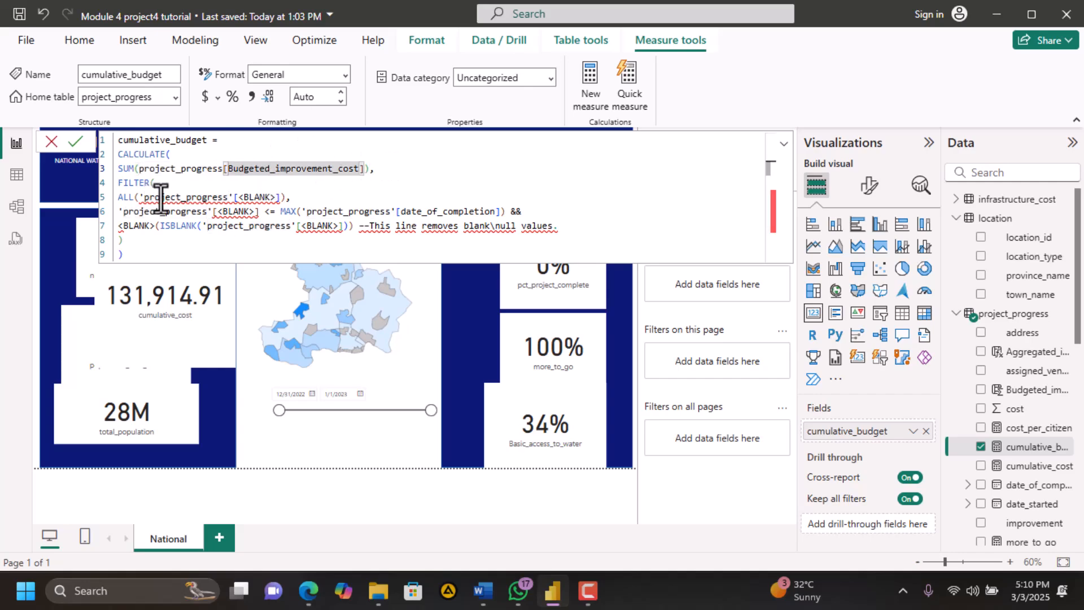
Fill the blank column in the ALL function with date_of_completion from project_progress
{"action": "left_click", "coordinate": [262, 197]}
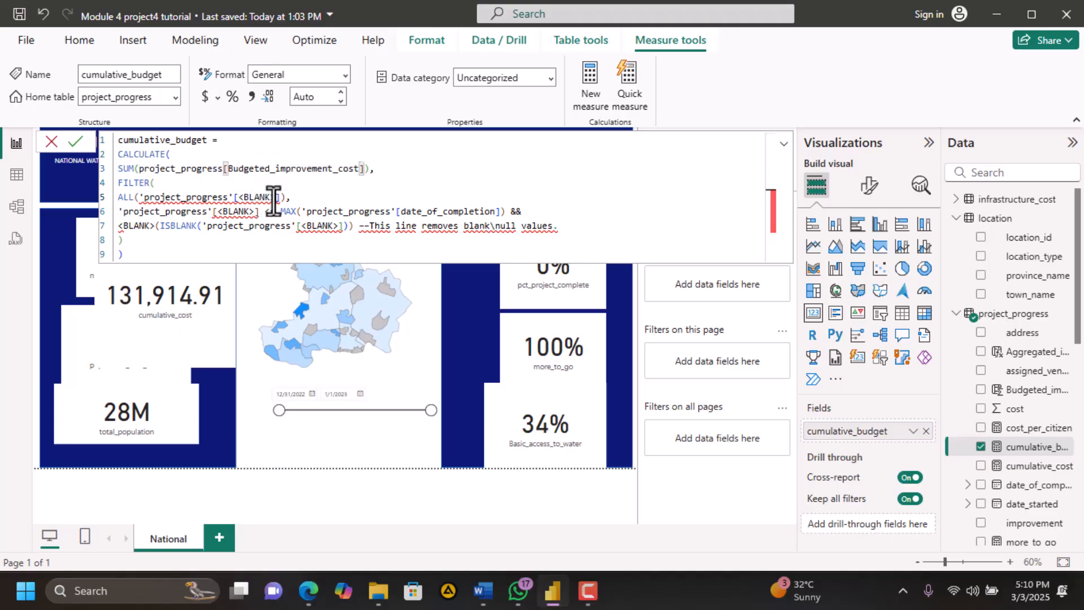
{"action": "type", "text": "dat"}
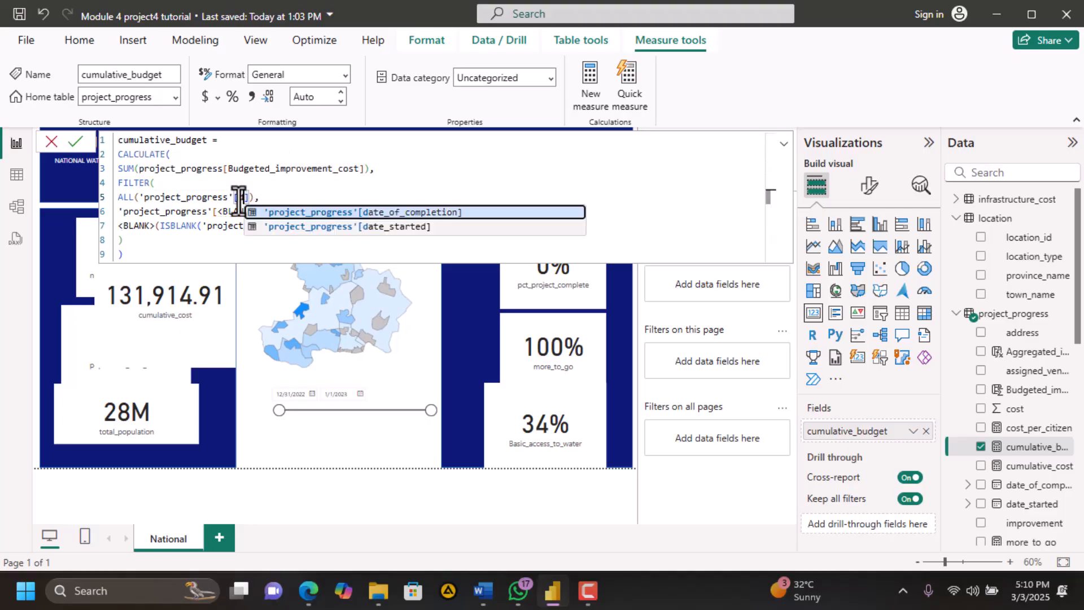
{"action": "left_click", "coordinate": [351, 212]}
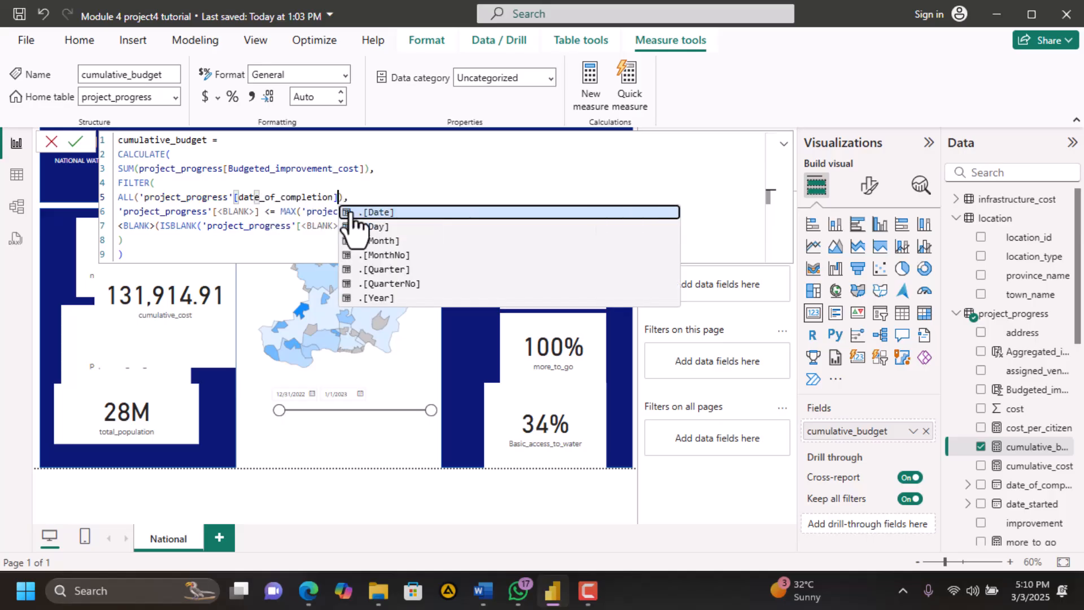
Fill the blank column before the <= MAX comparison with date_of_completion and review both sides of the condition
{"action": "left_click", "coordinate": [291, 212]}
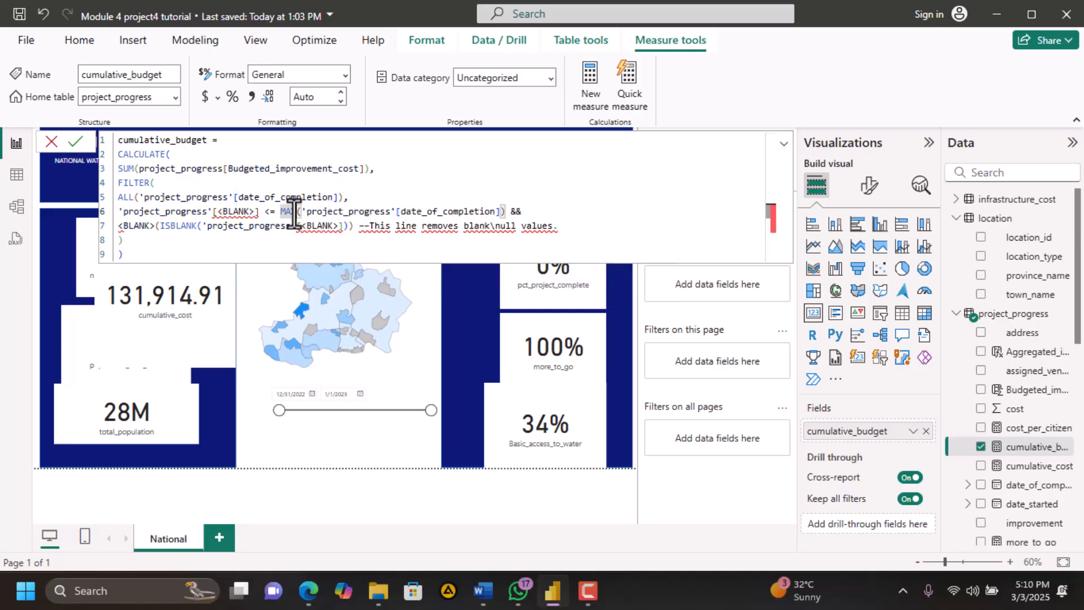
{"action": "double_click", "coordinate": [251, 214]}
{"action": "left_click_drag", "start_coordinate": [255, 214], "coordinate": [218, 213]}
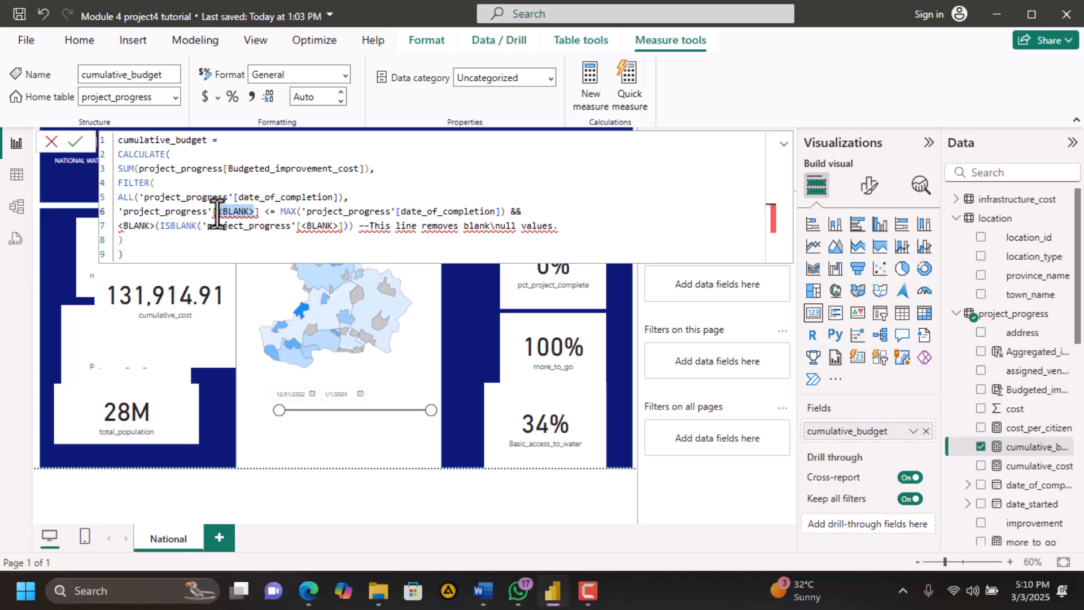
{"action": "type", "text": "da"}
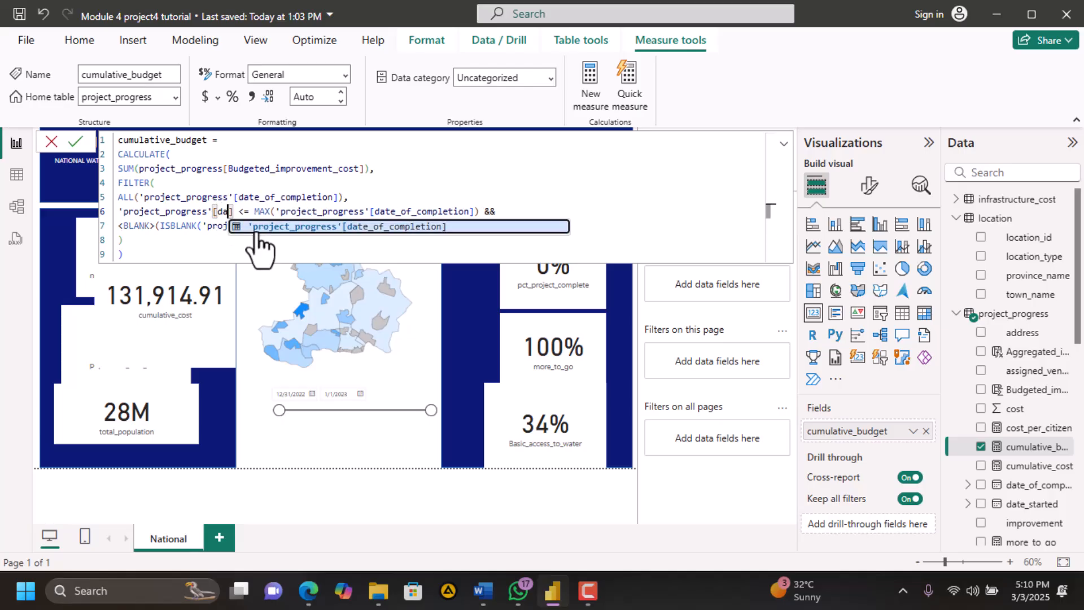
{"action": "left_click", "coordinate": [284, 229]}
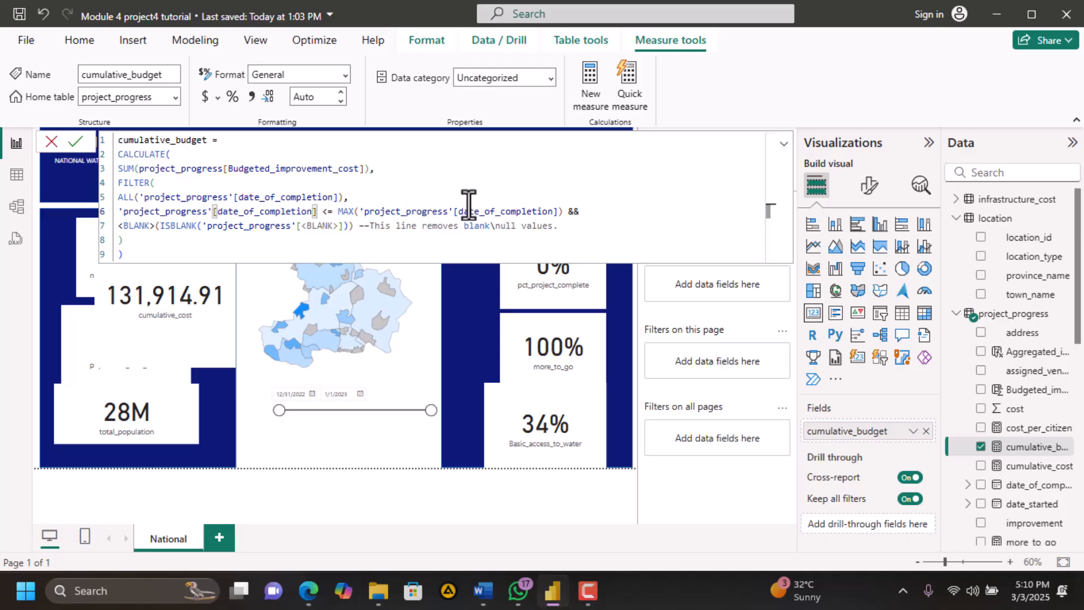
{"action": "left_click_drag", "start_coordinate": [337, 210], "coordinate": [511, 210]}
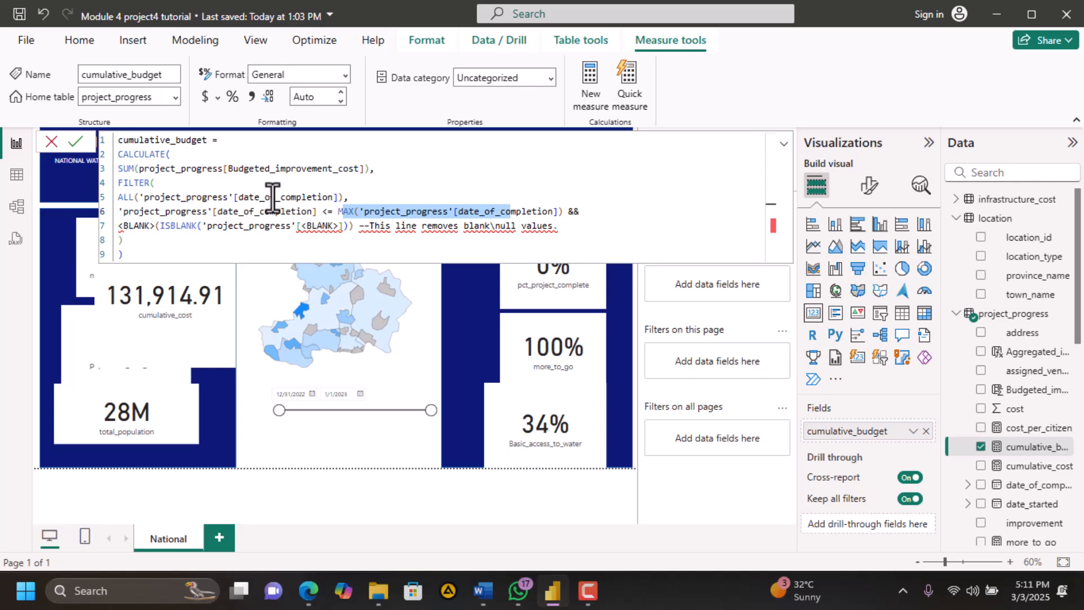
{"action": "left_click_drag", "start_coordinate": [322, 211], "coordinate": [157, 214]}
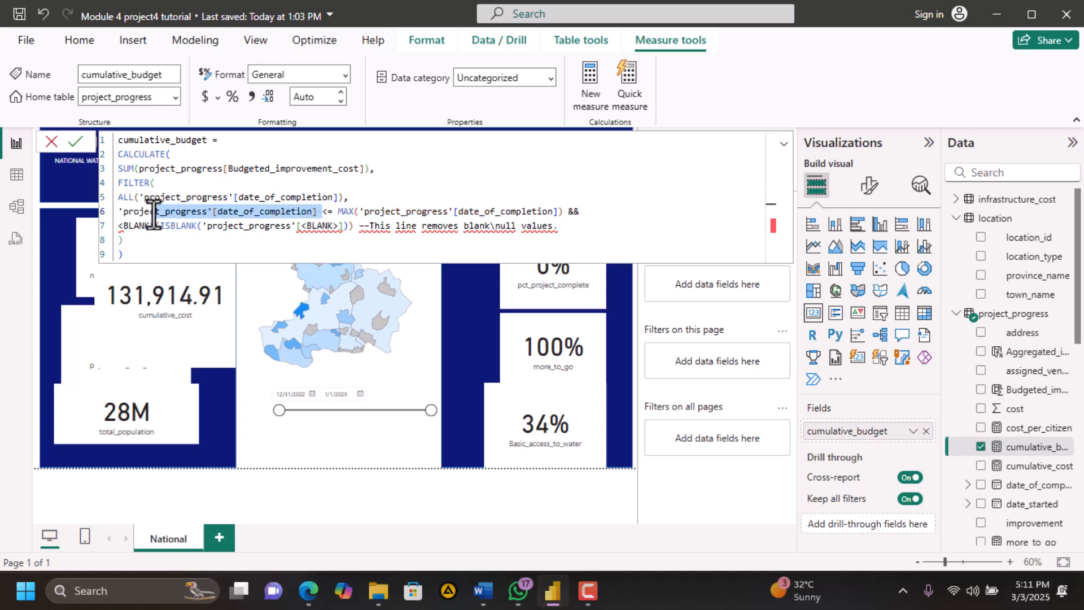
{"action": "left_click", "coordinate": [309, 210]}
{"action": "left_click_drag", "start_coordinate": [320, 212], "coordinate": [119, 215]}
Fill the blank column inside the ISBLANK function with date_of_completion from project_progress
{"action": "left_click", "coordinate": [156, 224]}
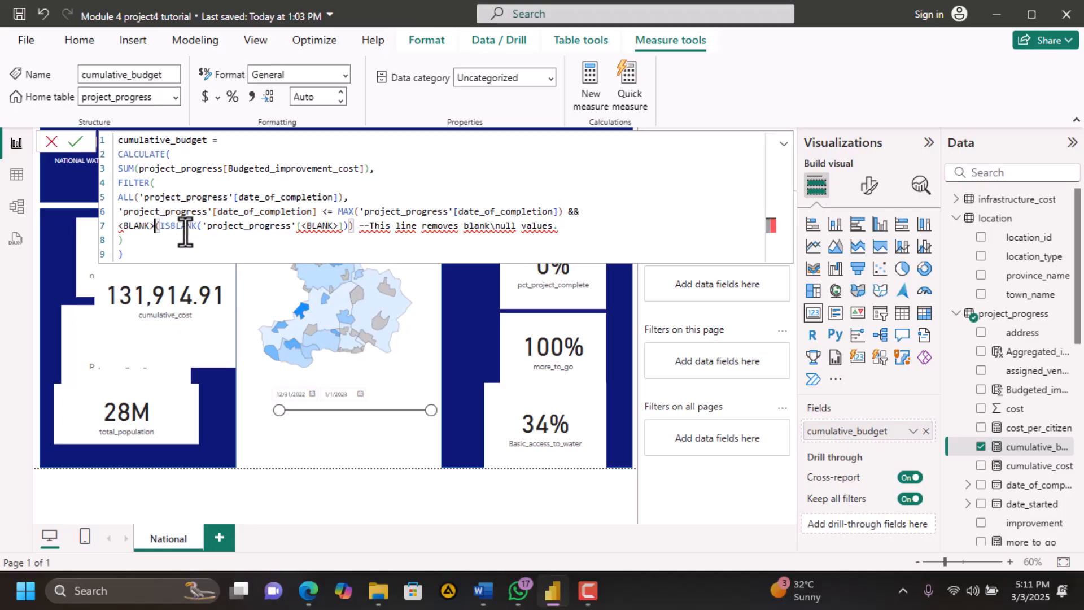
{"action": "left_click", "coordinate": [304, 226]}
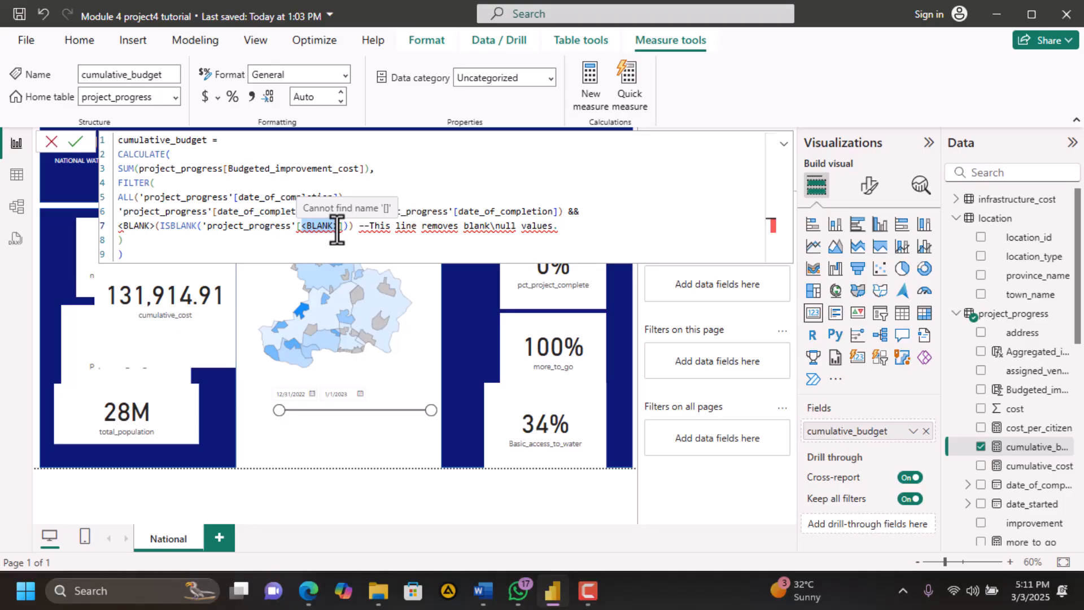
{"action": "type", "text": "da"}
{"action": "left_click", "coordinate": [426, 243]}
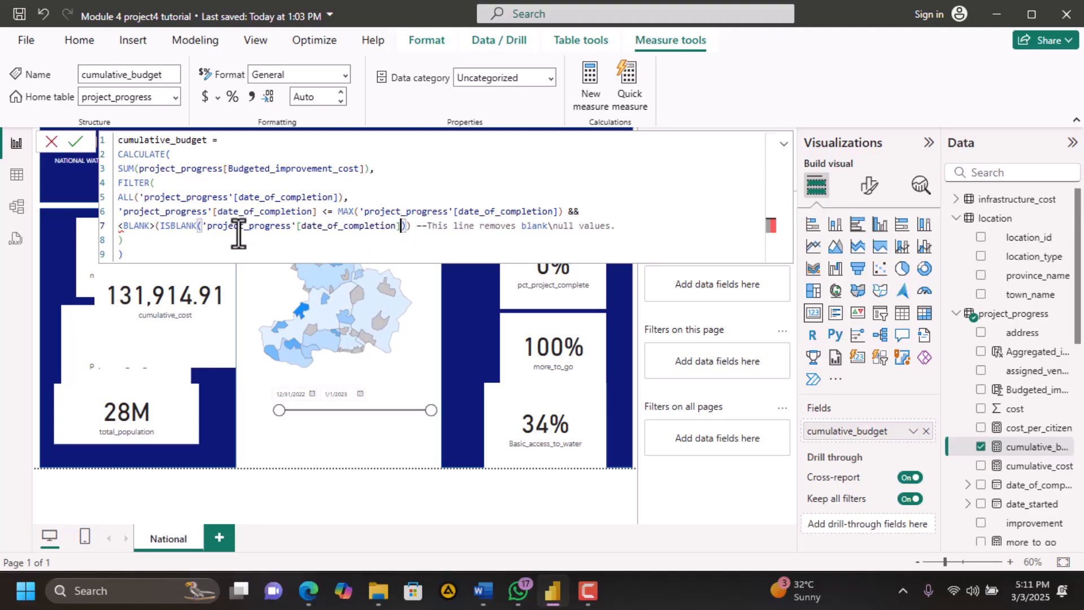
Replace the blank before the ISBLANK condition with NOT and review the expression it wraps
{"action": "left_click_drag", "start_coordinate": [155, 226], "coordinate": [118, 228]}
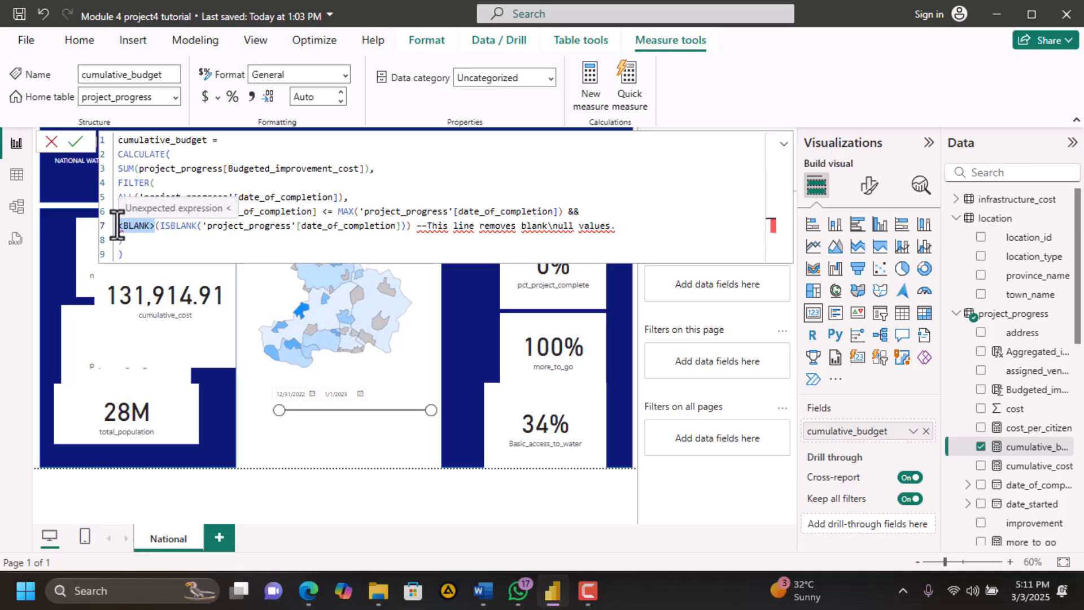
{"action": "type", "text": "NOT"}
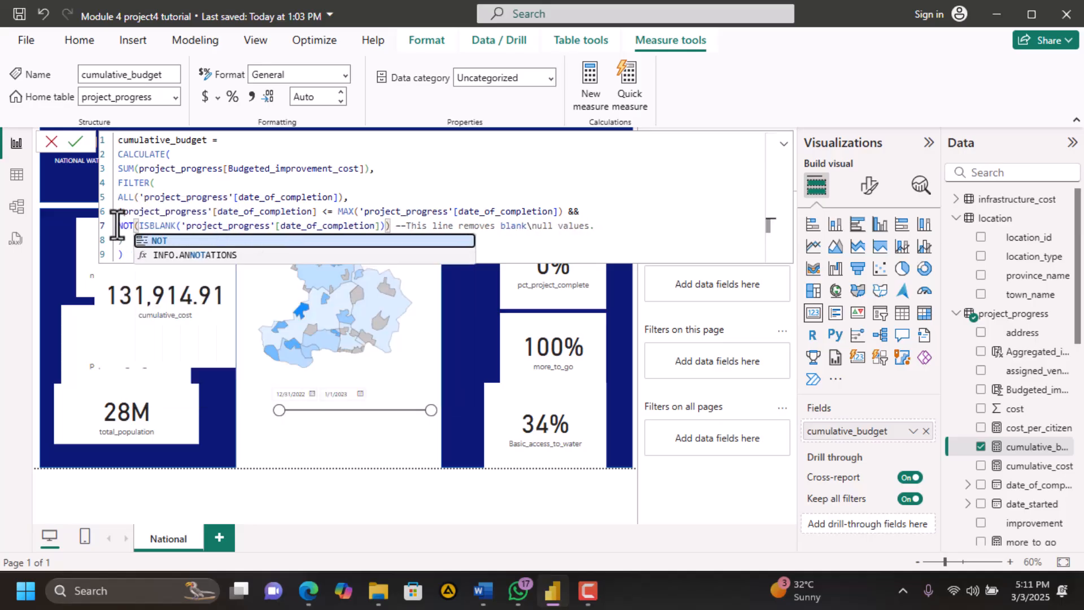
{"action": "left_click", "coordinate": [161, 225]}
{"action": "left_click_drag", "start_coordinate": [140, 225], "coordinate": [383, 232]}
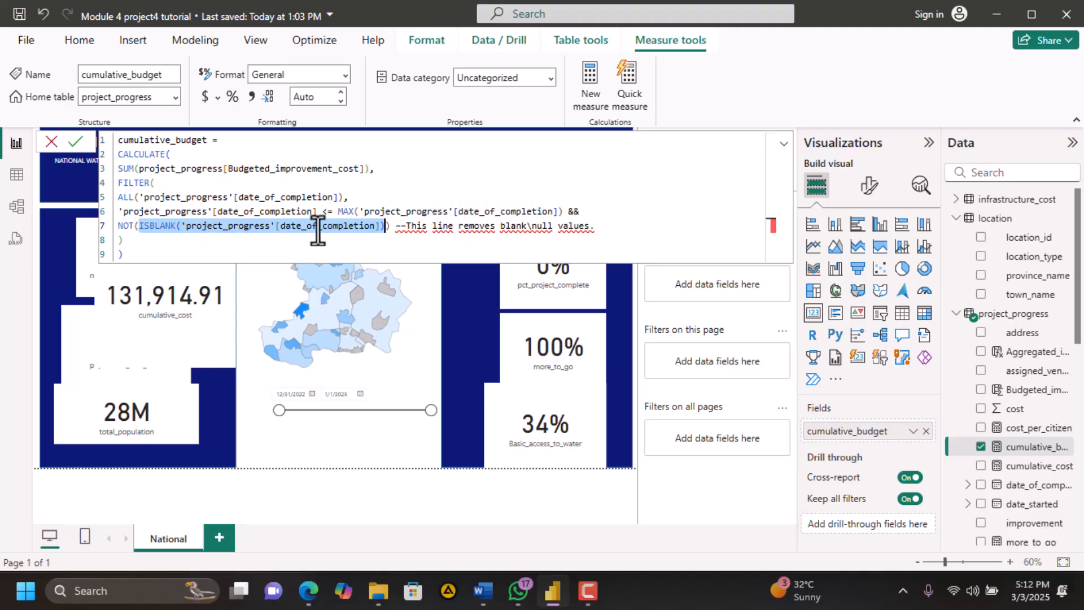
Delete the trailing comment about removing blank values, commit the cumulative_budget measure and collapse the formula
{"action": "left_click_drag", "start_coordinate": [396, 227], "coordinate": [677, 229]}
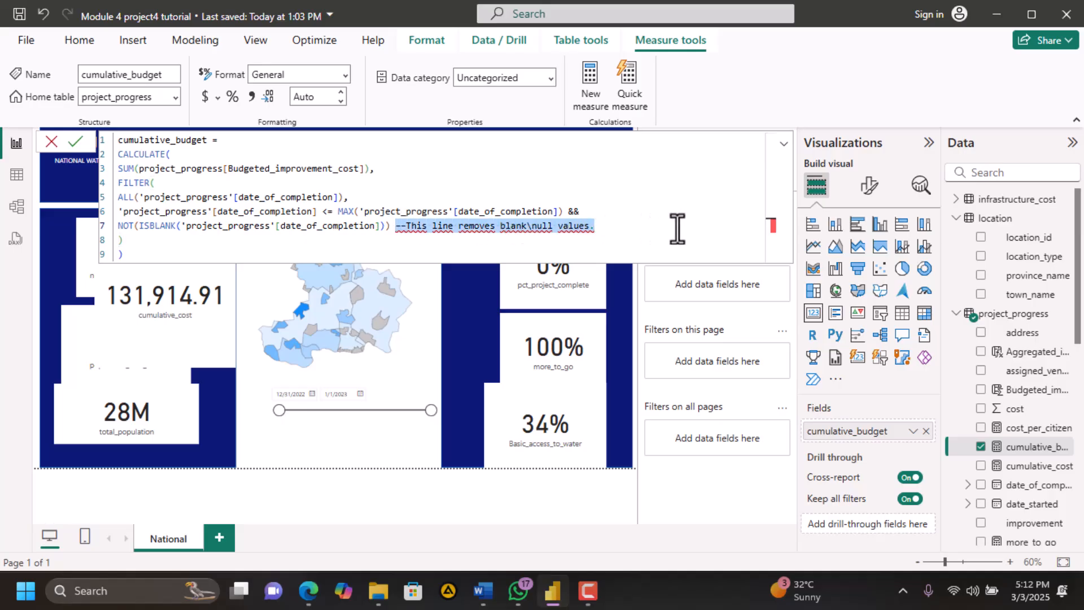
{"action": "key", "text": "BackSpace"}
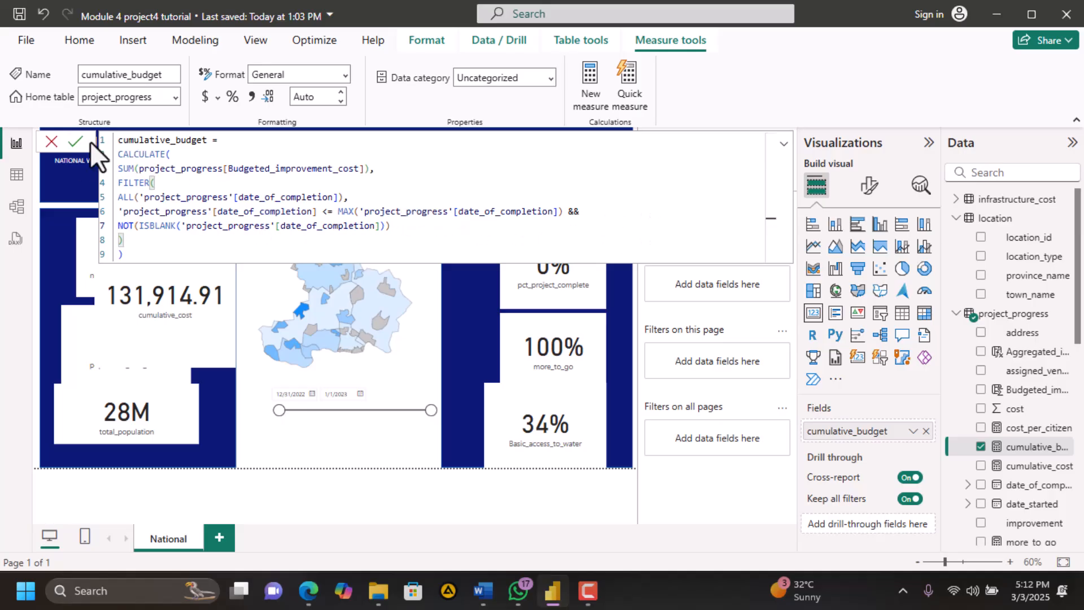
{"action": "left_click", "coordinate": [75, 142]}
{"action": "left_click", "coordinate": [784, 146]}
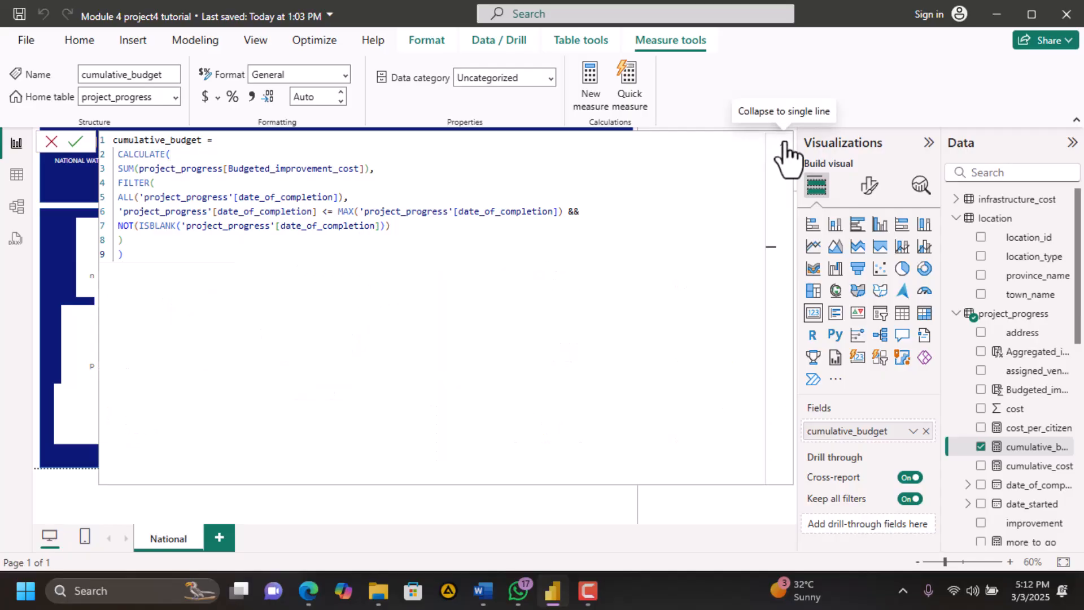
{"action": "left_click", "coordinate": [784, 146]}
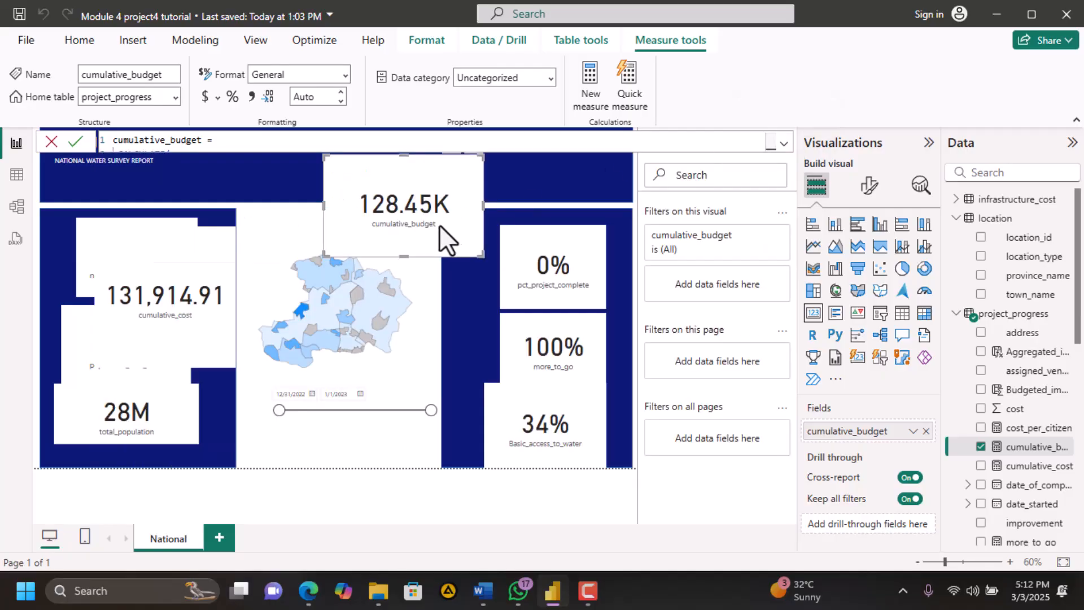
Move the cumulative_budget card down over the map and set its callout value's display units to None
{"action": "left_click_drag", "start_coordinate": [434, 228], "coordinate": [360, 268]}
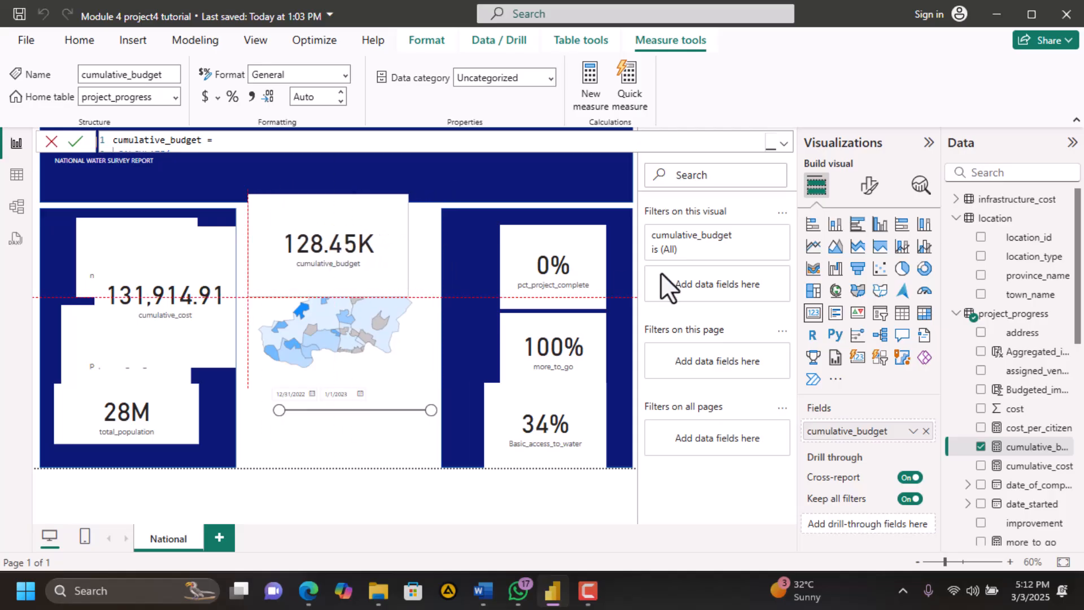
{"action": "left_click", "coordinate": [866, 187]}
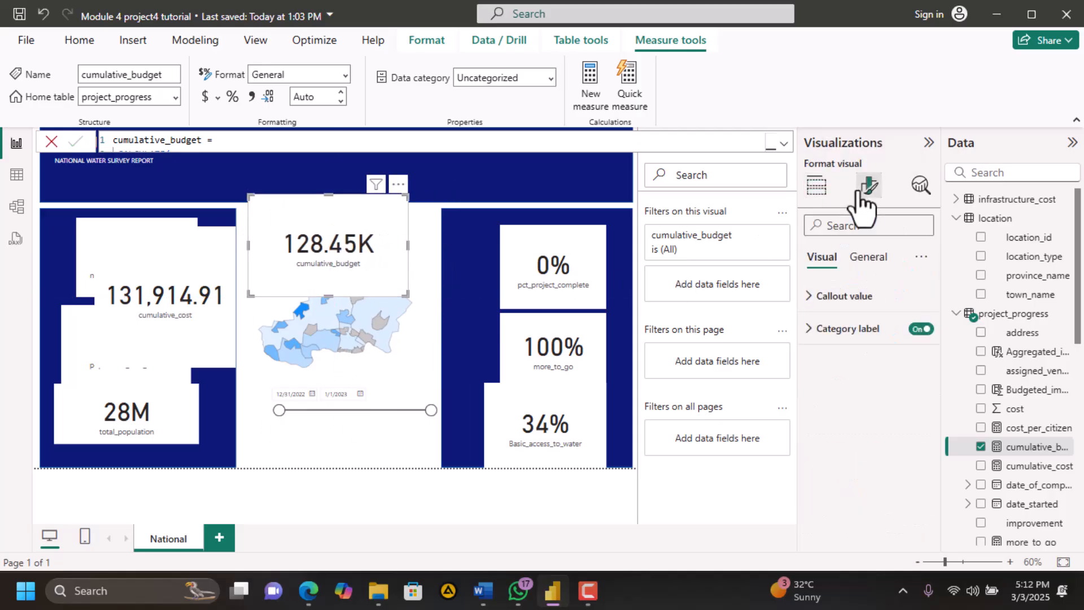
{"action": "left_click", "coordinate": [809, 299]}
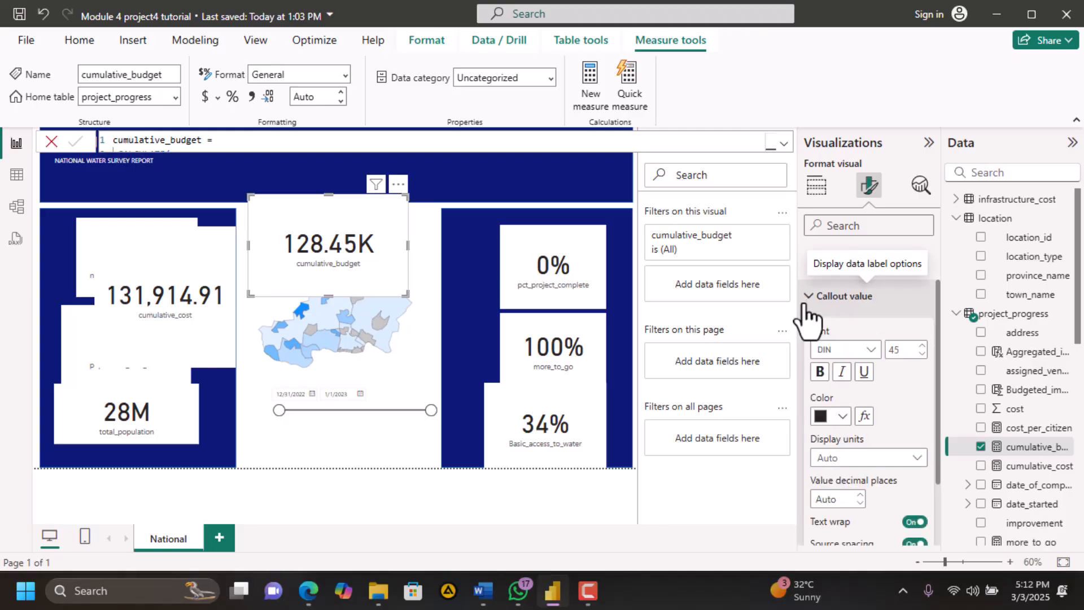
{"action": "left_click", "coordinate": [910, 458]}
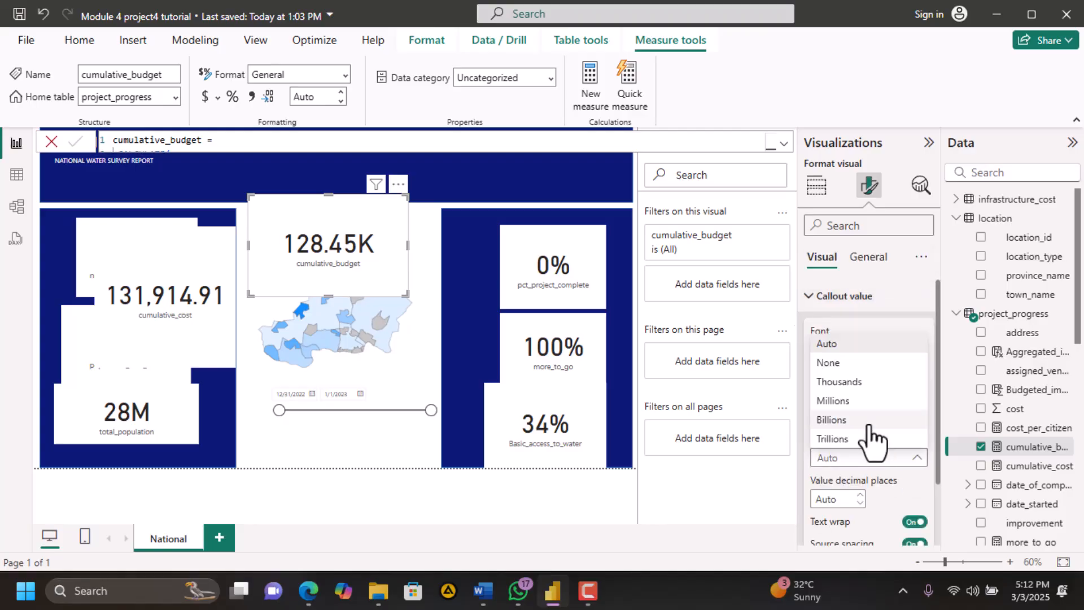
{"action": "left_click", "coordinate": [849, 363]}
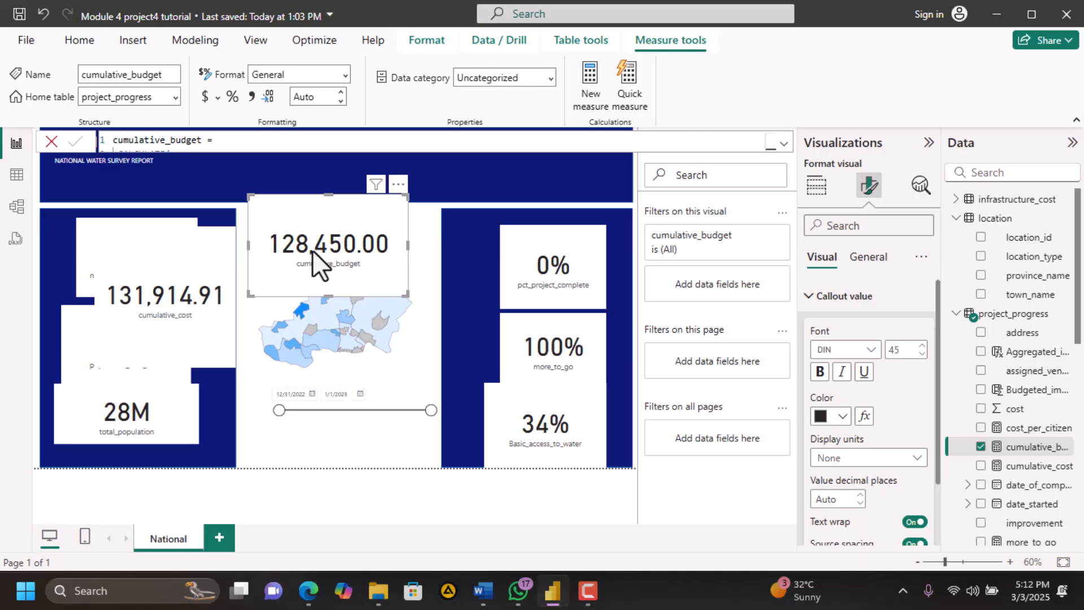
Switch to the project brief PDF in Edge and check the expected cumulative_budget amount
{"action": "left_click", "coordinate": [309, 590]}
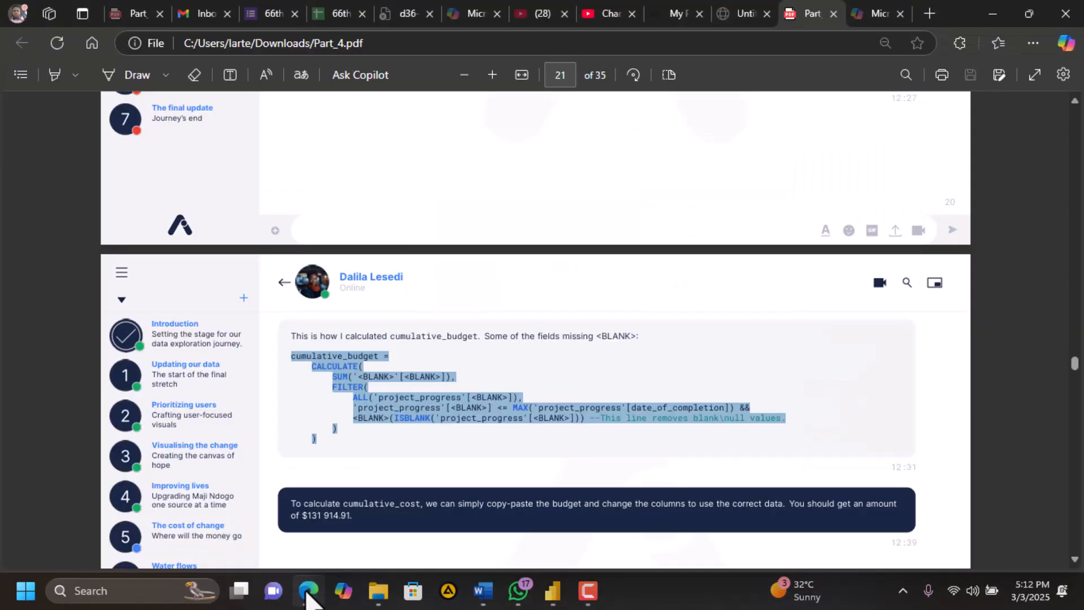
{"action": "left_click", "coordinate": [535, 386]}
{"action": "scroll", "coordinate": [535, 385], "scroll_direction": "up", "scroll_amount": 3}
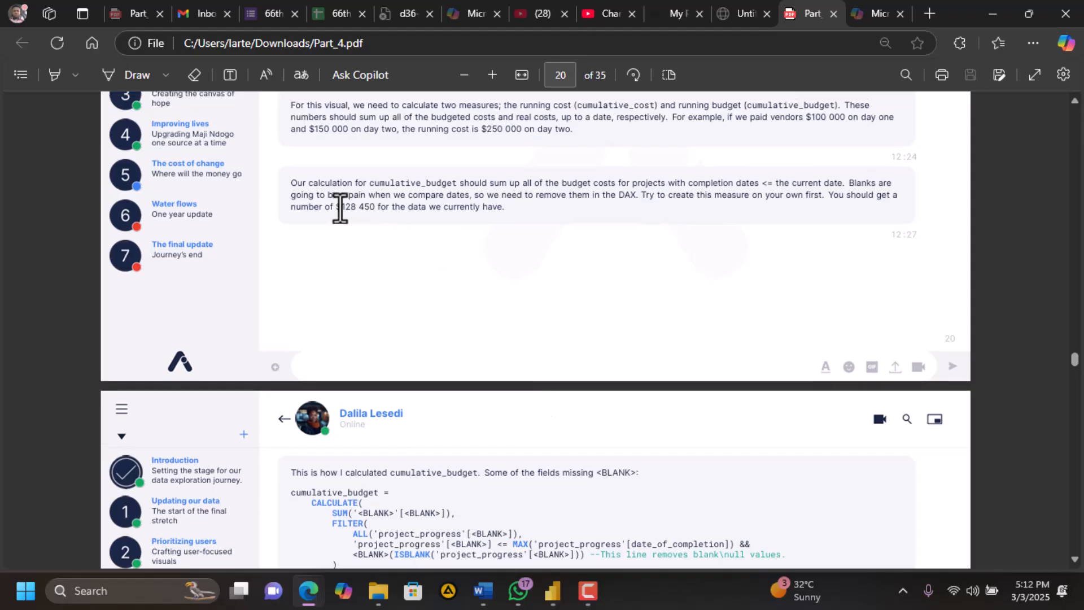
{"action": "mouse_move", "coordinate": [552, 593]}
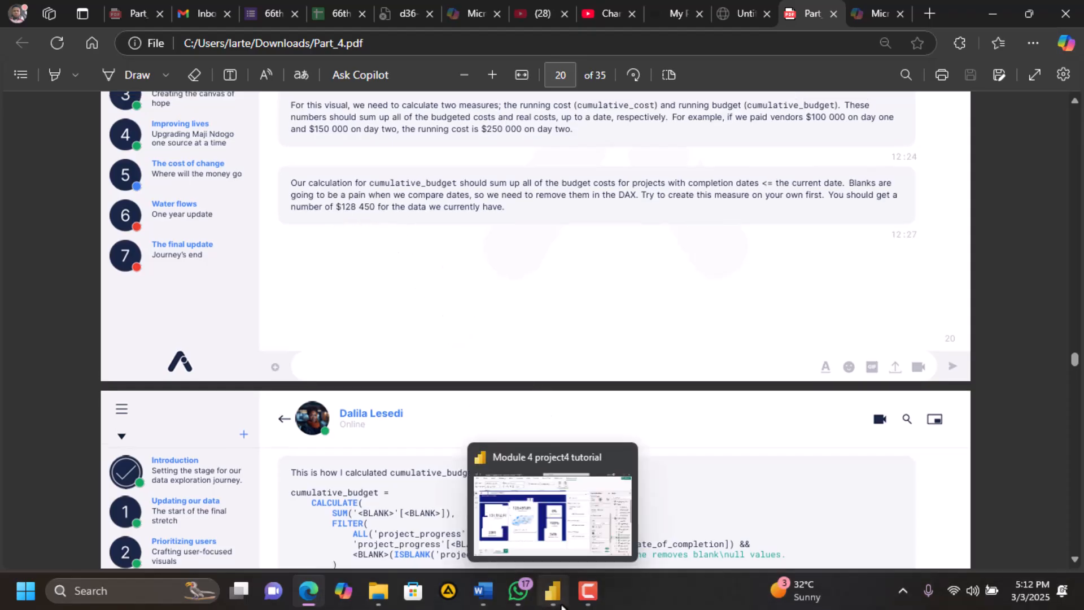
Return to the Power BI report and set the cumulative_budget card's data format to Currency
{"action": "left_click", "coordinate": [561, 515]}
{"action": "scroll", "coordinate": [855, 468], "scroll_direction": "down", "scroll_amount": 3}
{"action": "scroll", "coordinate": [857, 465], "scroll_direction": "up", "scroll_amount": 3}
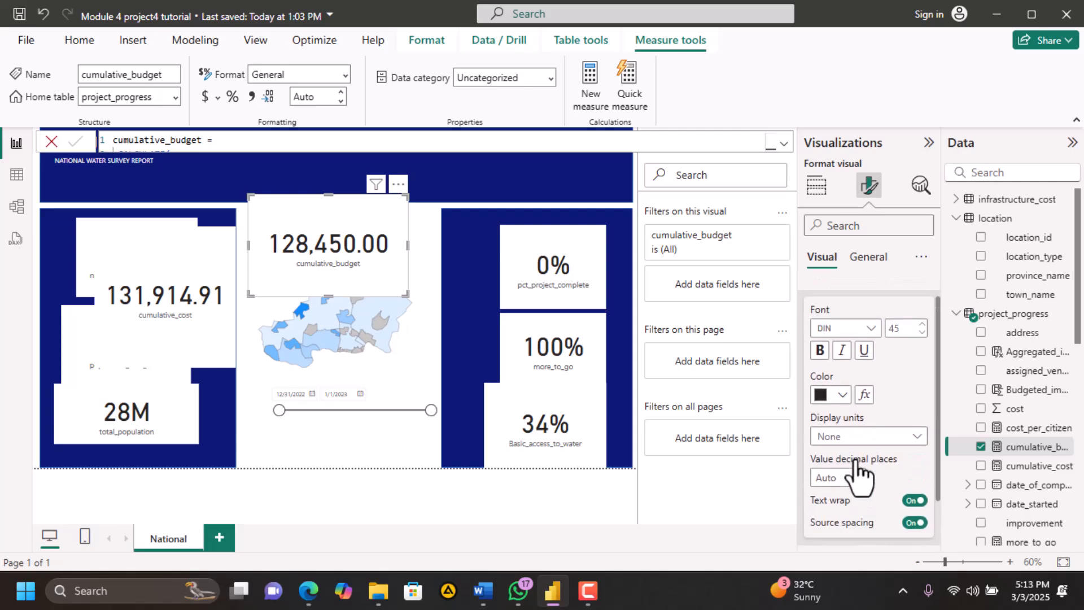
{"action": "left_click", "coordinate": [865, 260]}
{"action": "left_click", "coordinate": [811, 394]}
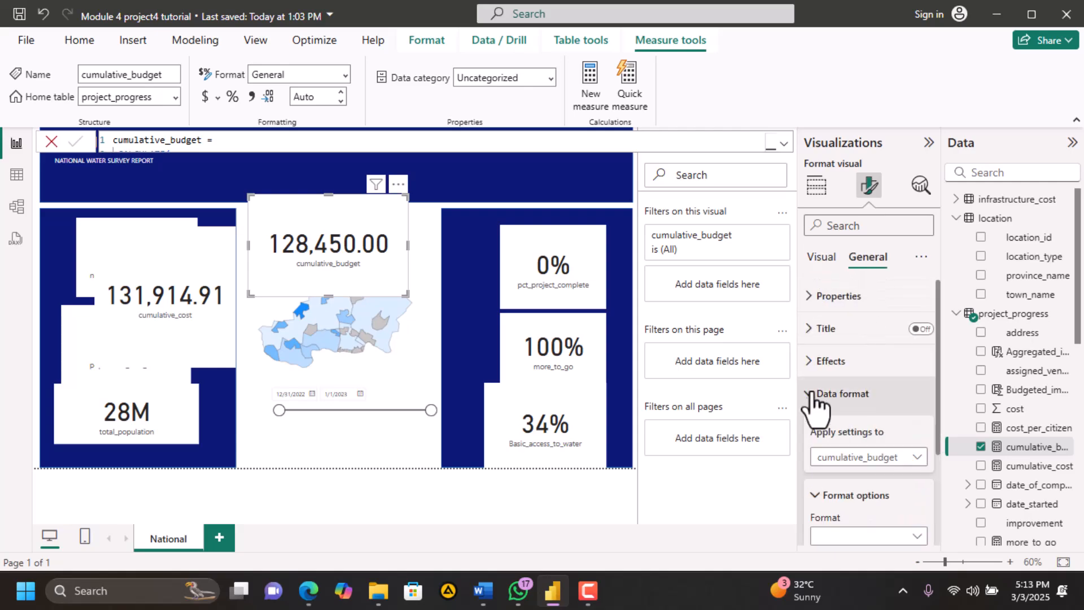
{"action": "left_click", "coordinate": [917, 450]}
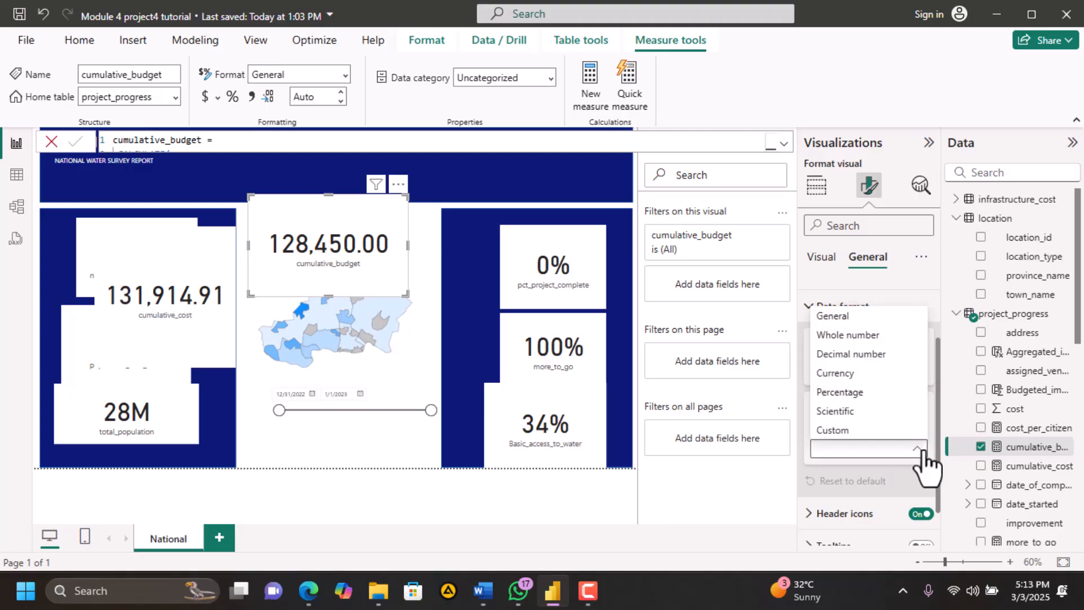
{"action": "left_click", "coordinate": [843, 371]}
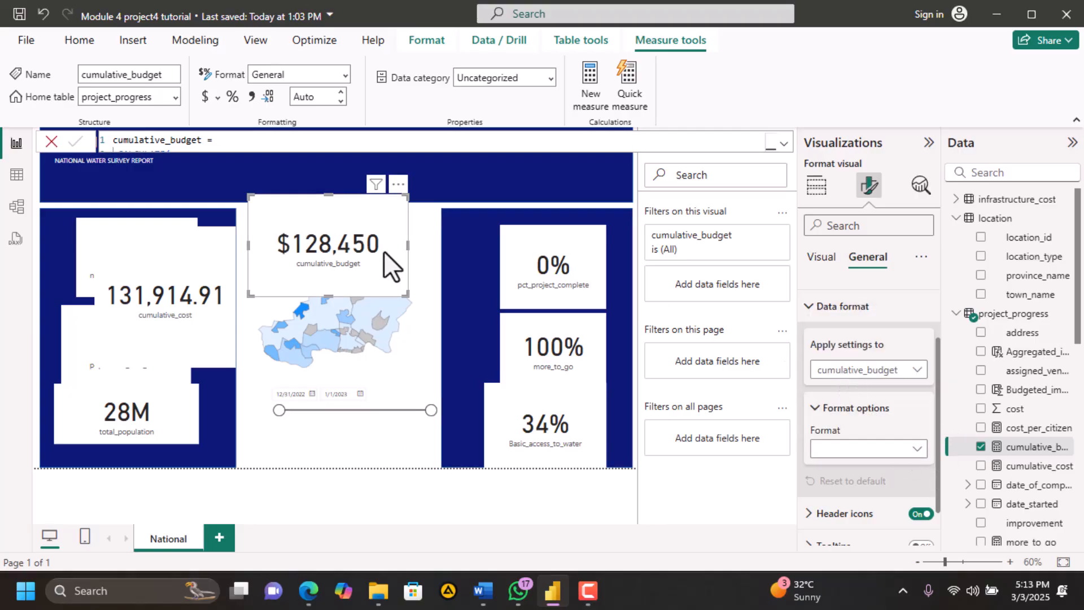
Move the cumulative_budget card up above the map and the cumulative_cost card up to the report header
{"action": "left_click_drag", "start_coordinate": [379, 272], "coordinate": [340, 218]}
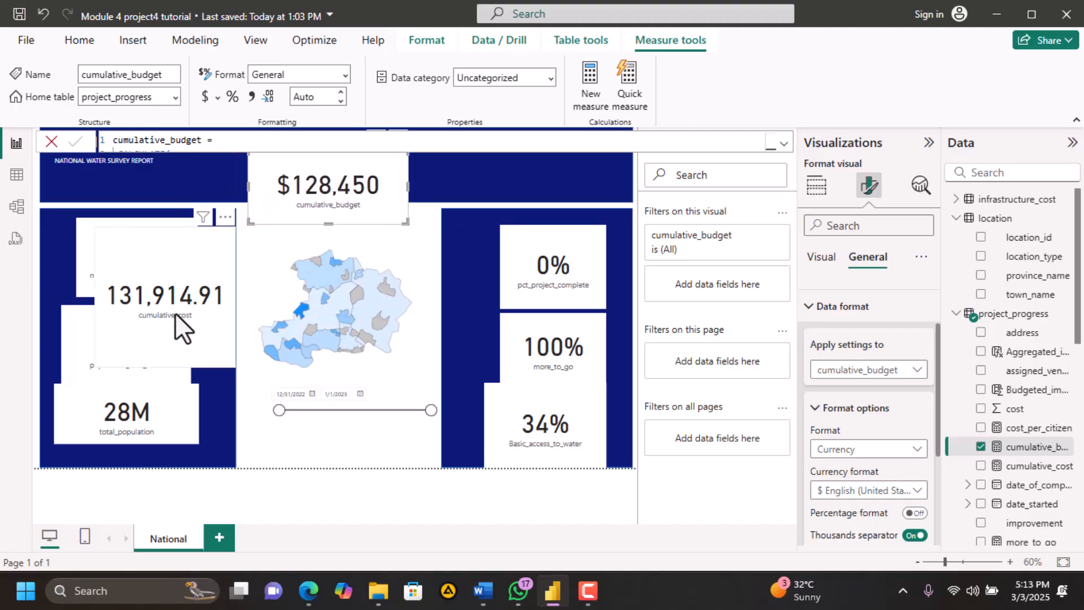
{"action": "left_click_drag", "start_coordinate": [175, 315], "coordinate": [143, 251]}
{"action": "left_click_drag", "start_coordinate": [131, 301], "coordinate": [139, 248]}
Switch to the brief in Edge and read how to calculate cumulative_cost and its expected amount
{"action": "mouse_move", "coordinate": [308, 590]}
{"action": "left_click", "coordinate": [308, 502]}
{"action": "scroll", "coordinate": [443, 412], "scroll_direction": "down", "scroll_amount": 6}
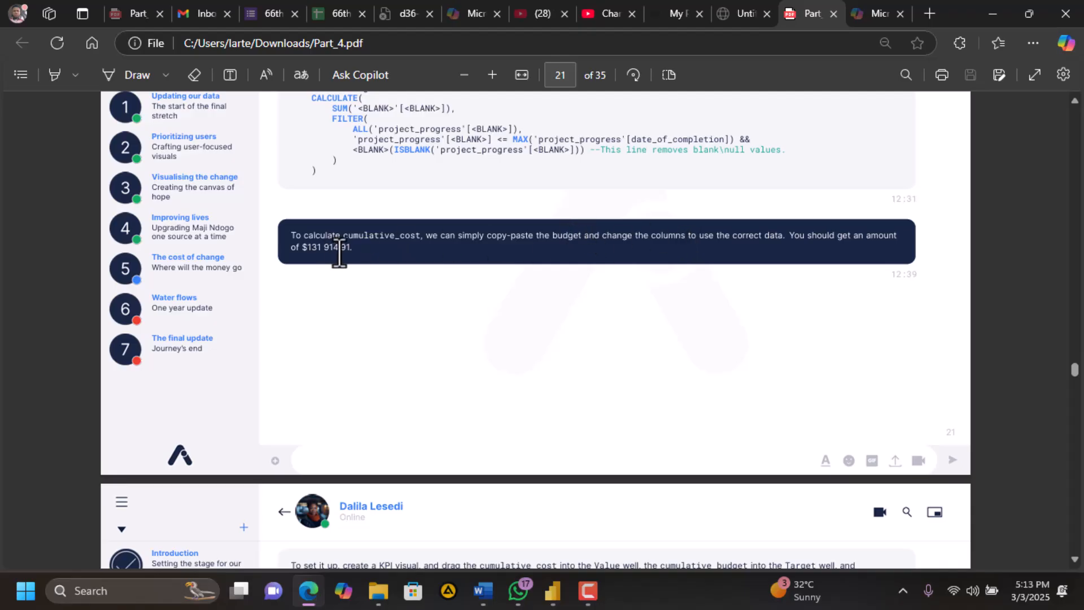
{"action": "left_click_drag", "start_coordinate": [349, 250], "coordinate": [290, 250]}
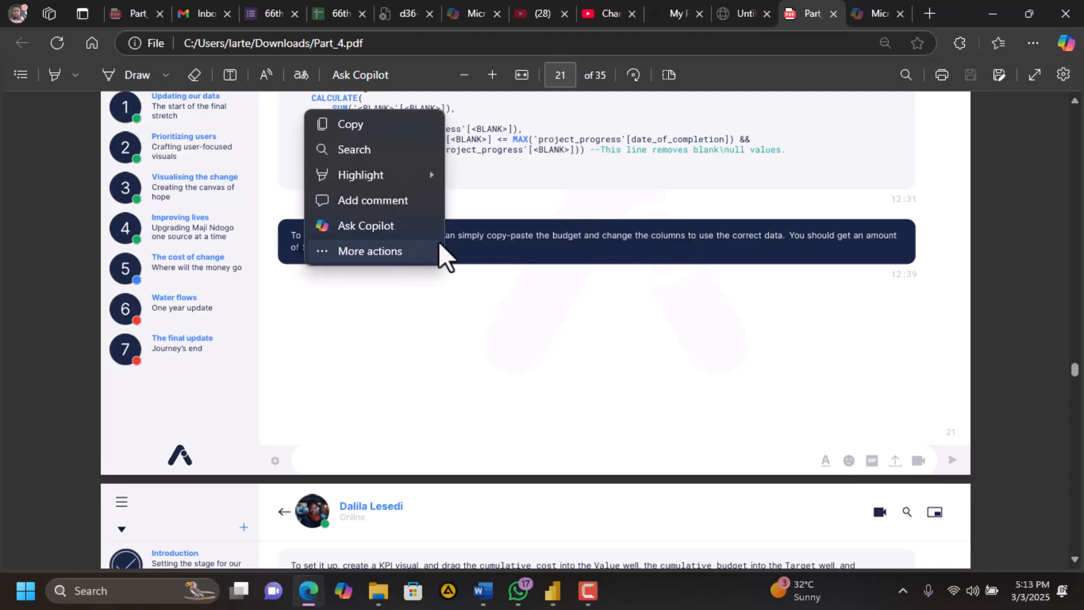
{"action": "left_click", "coordinate": [486, 249]}
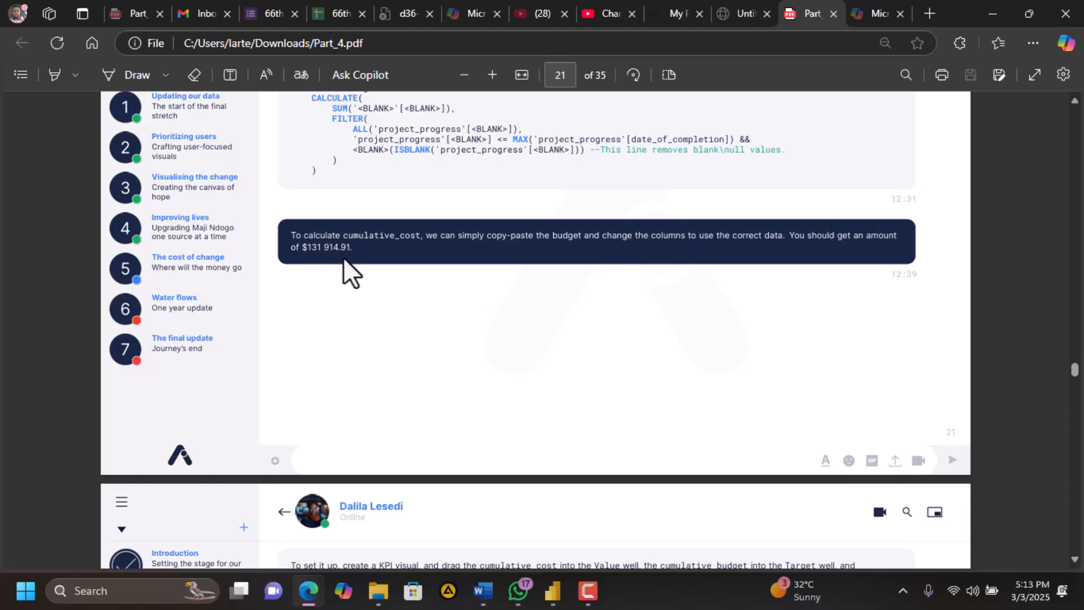
Return to the Power BI report and copy the whole formula of the cumulative_budget measure
{"action": "left_click", "coordinate": [552, 590]}
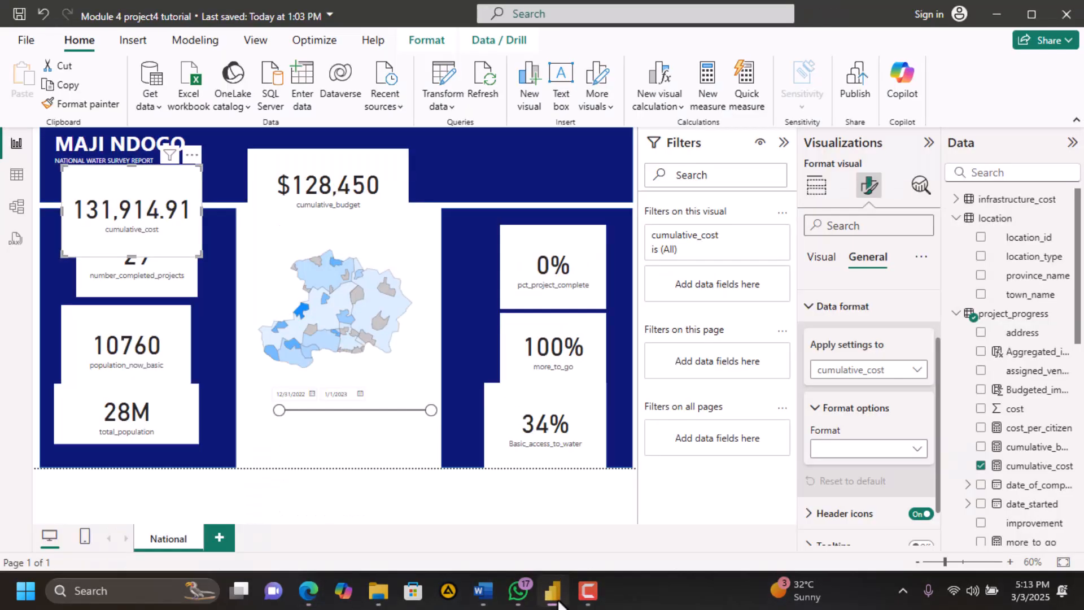
{"action": "left_click", "coordinate": [289, 199]}
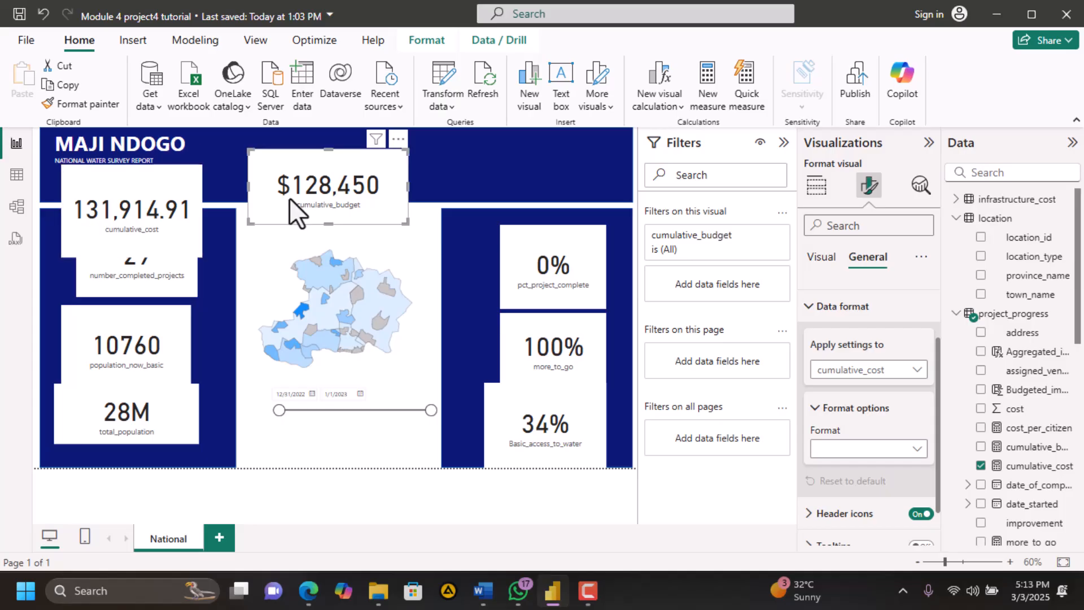
{"action": "left_click", "coordinate": [1028, 447]}
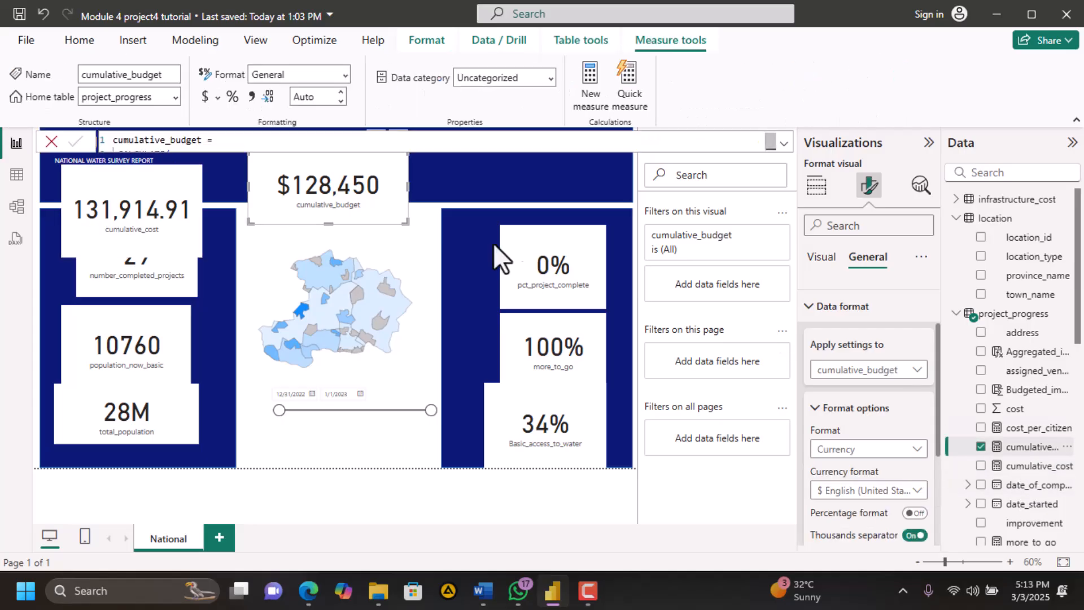
{"action": "triple_click", "coordinate": [289, 142]}
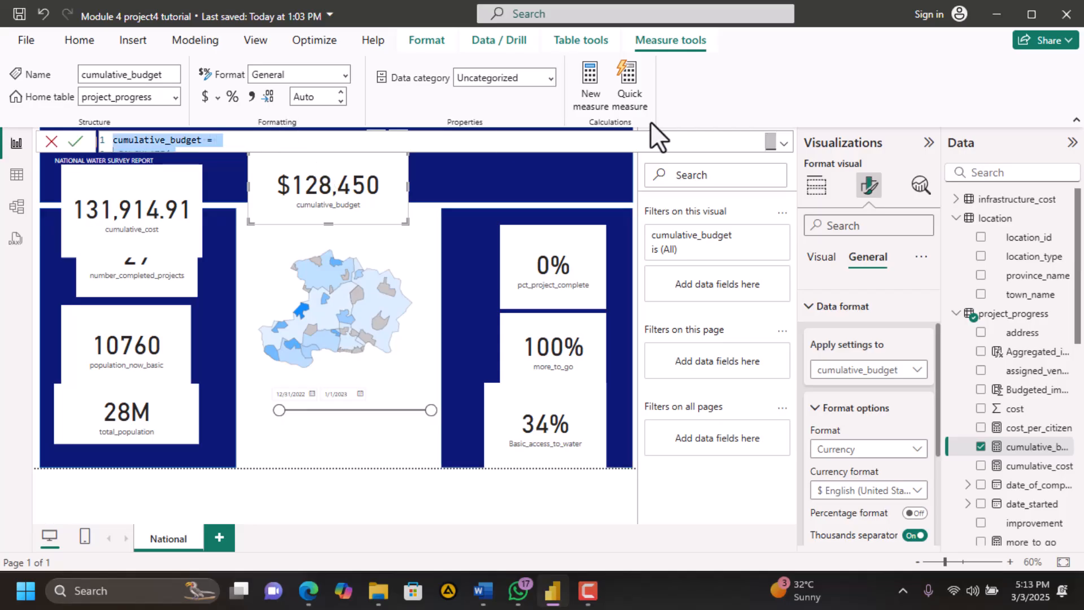
{"action": "left_click", "coordinate": [782, 144]}
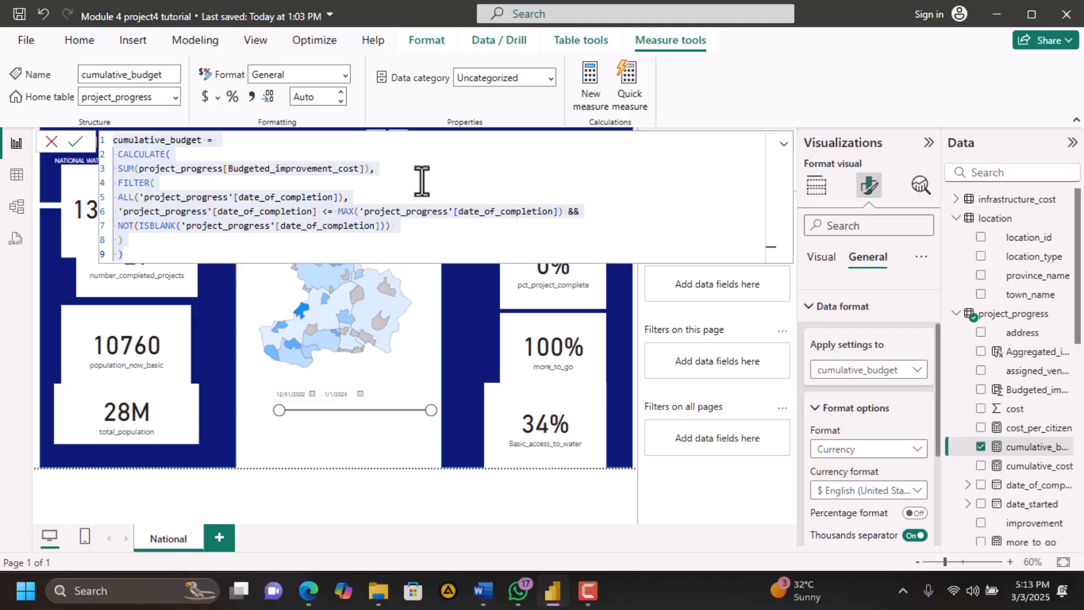
{"action": "left_click", "coordinate": [782, 145]}
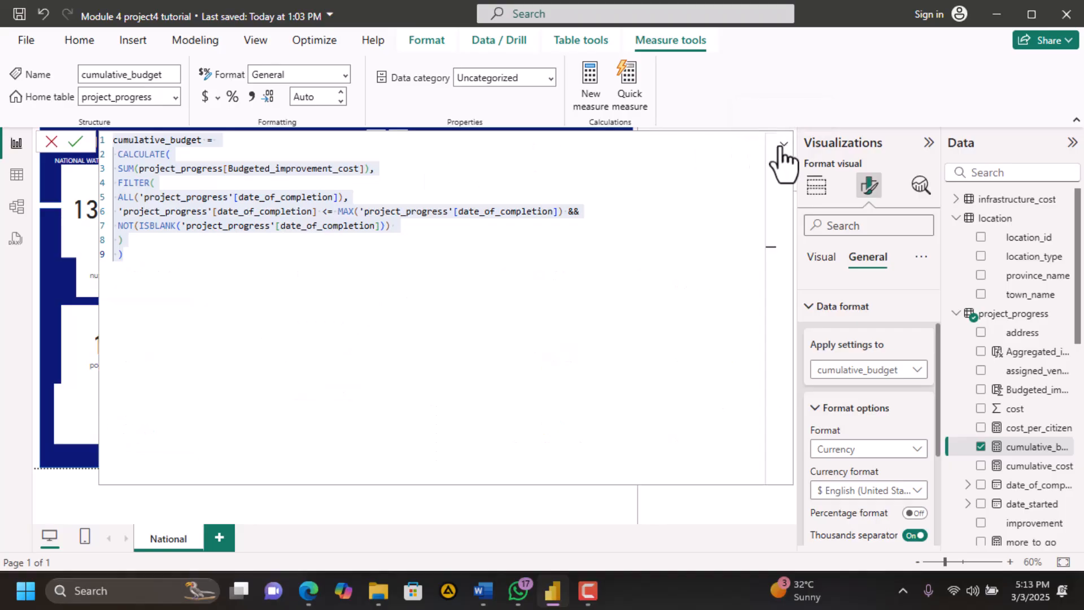
{"action": "left_click", "coordinate": [783, 146]}
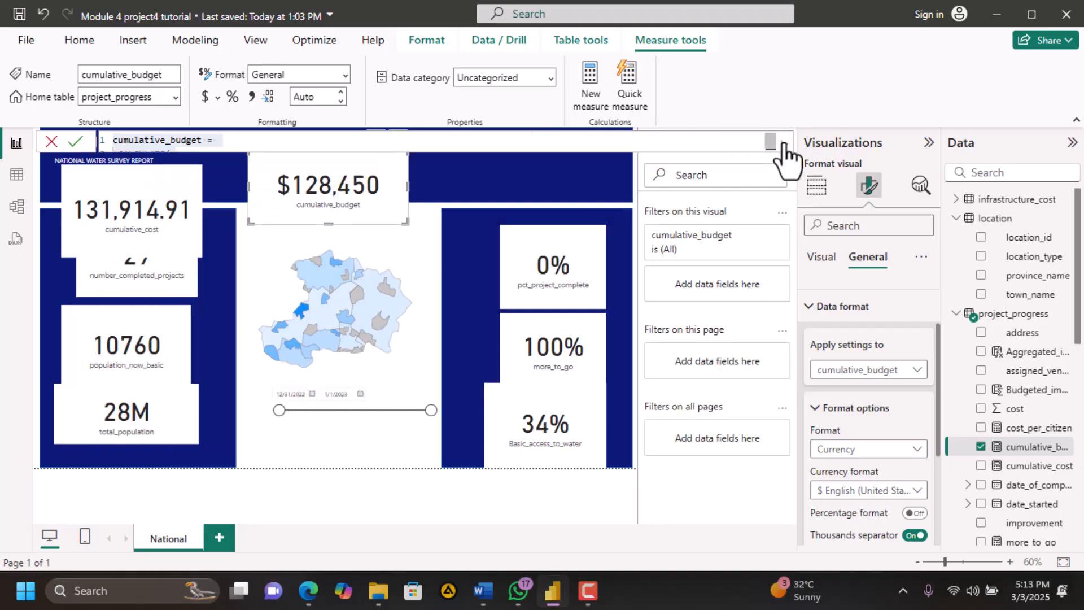
{"action": "left_click", "coordinate": [172, 243]}
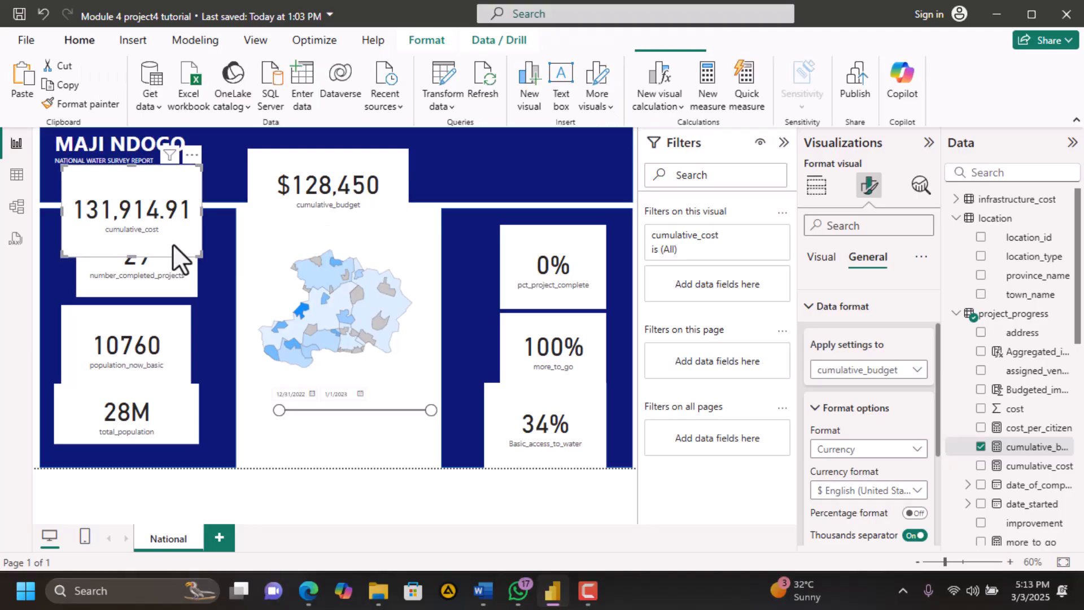
{"action": "left_click", "coordinate": [1024, 467]}
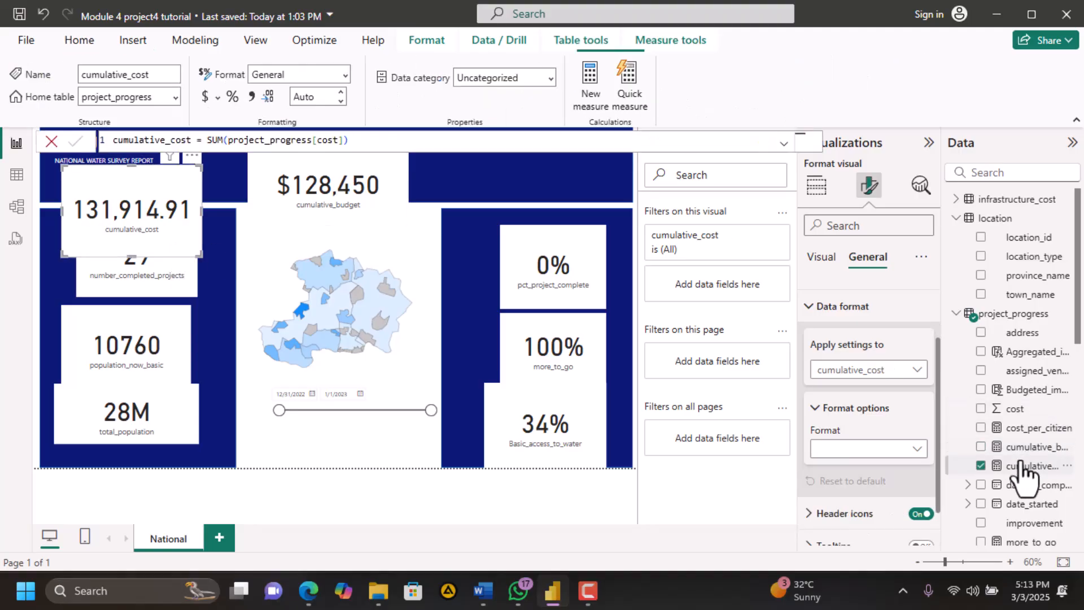
{"action": "left_click", "coordinate": [783, 146]}
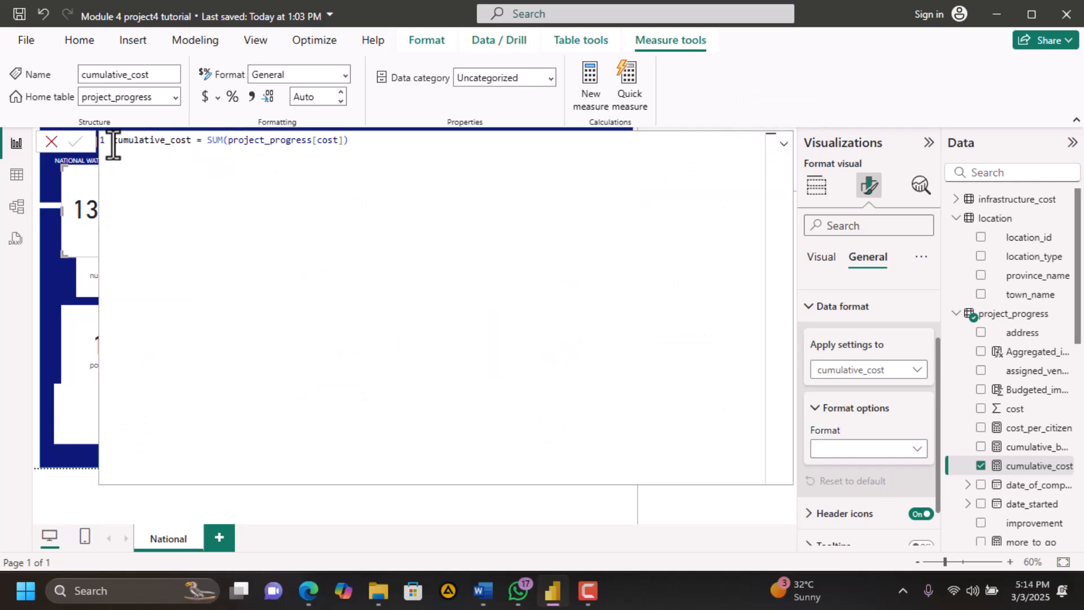
{"action": "left_click_drag", "start_coordinate": [207, 142], "coordinate": [407, 145]}
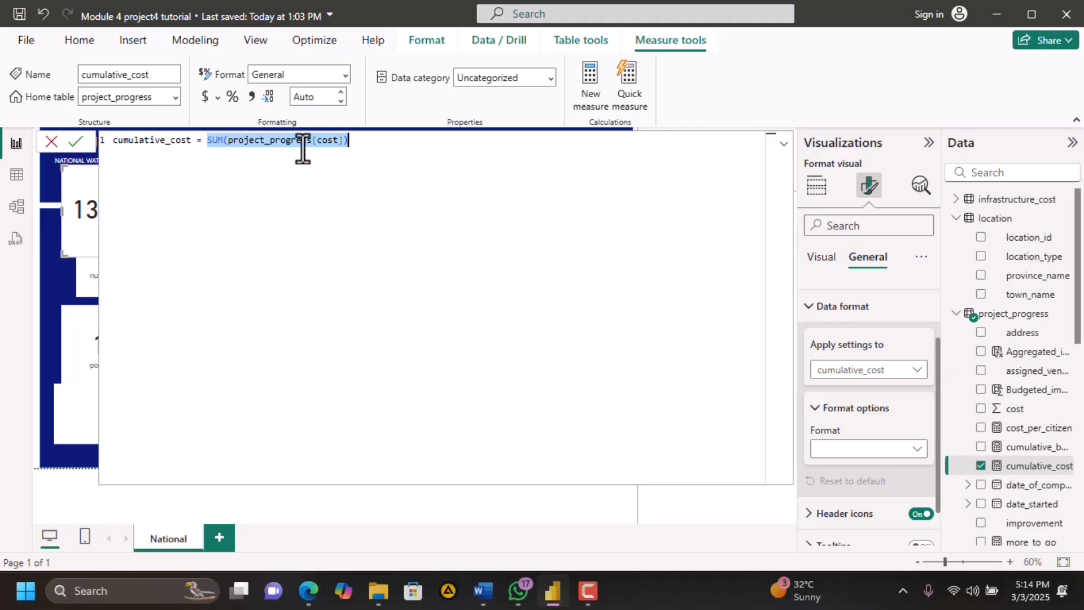
{"action": "left_click", "coordinate": [385, 146]}
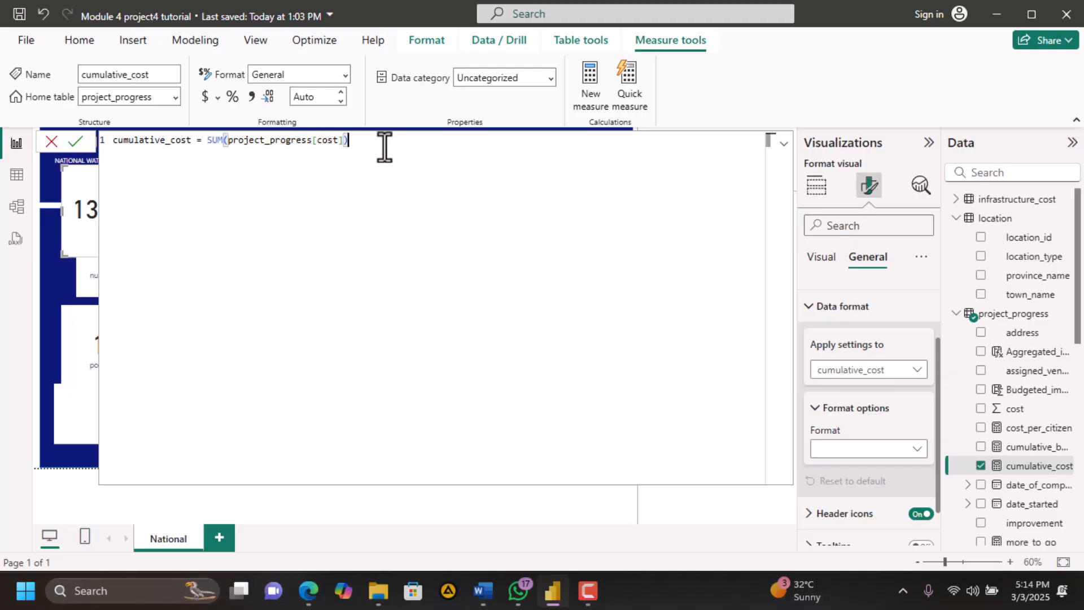
{"action": "left_click", "coordinate": [50, 144]}
Copy the CALCULATE expression of the cumulative_budget measure without its name line, leaving the measure unchanged
{"action": "left_click", "coordinate": [373, 195]}
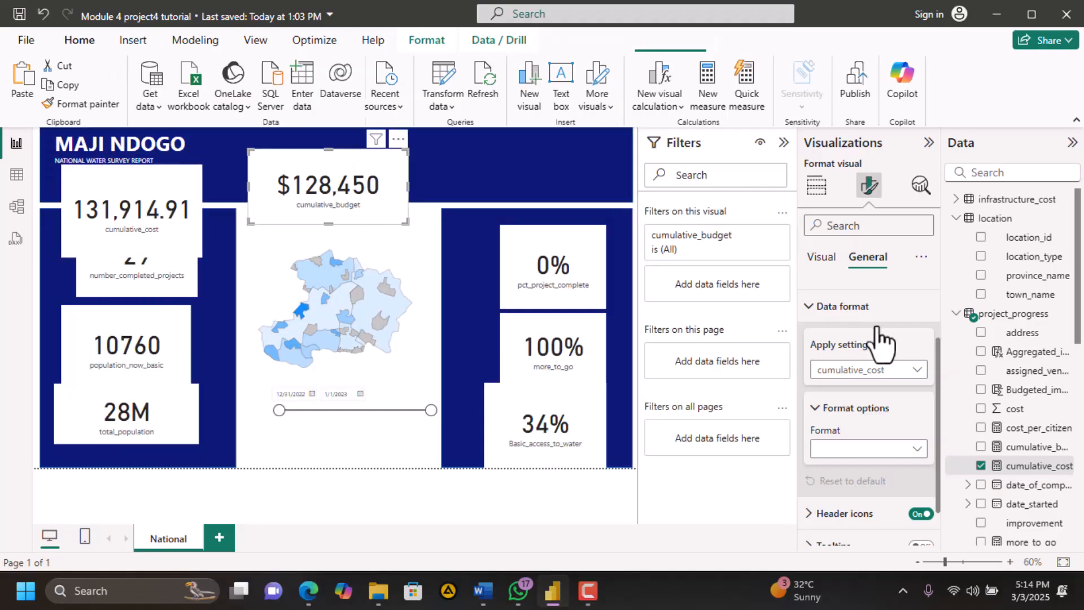
{"action": "left_click", "coordinate": [1023, 449]}
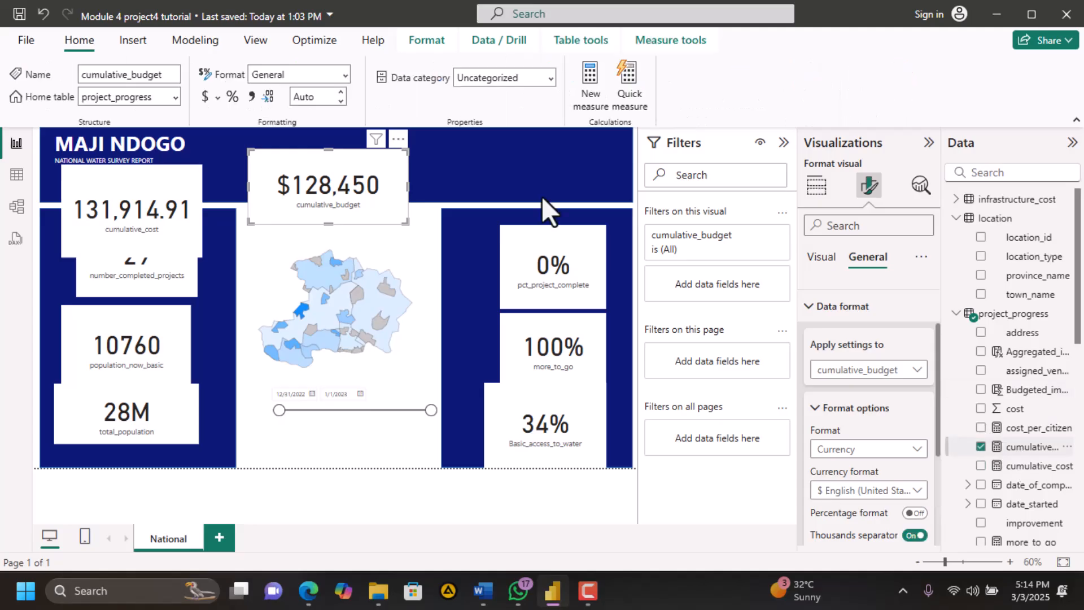
{"action": "left_click", "coordinate": [402, 225]}
{"action": "left_click_drag", "start_coordinate": [402, 225], "coordinate": [103, 152]}
{"action": "key", "text": "ctrl+c"}
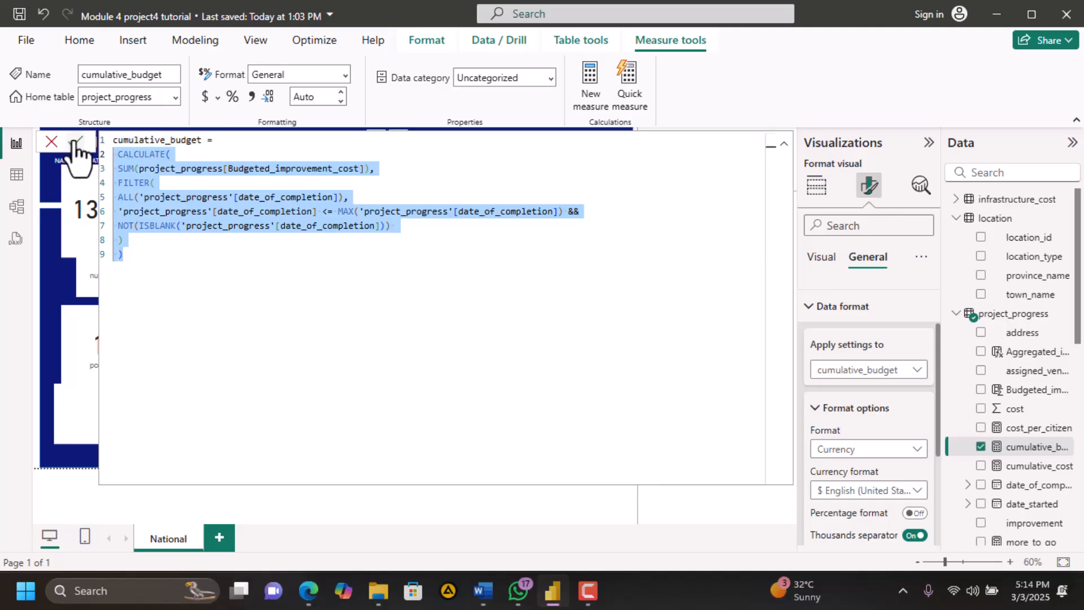
{"action": "left_click", "coordinate": [52, 143]}
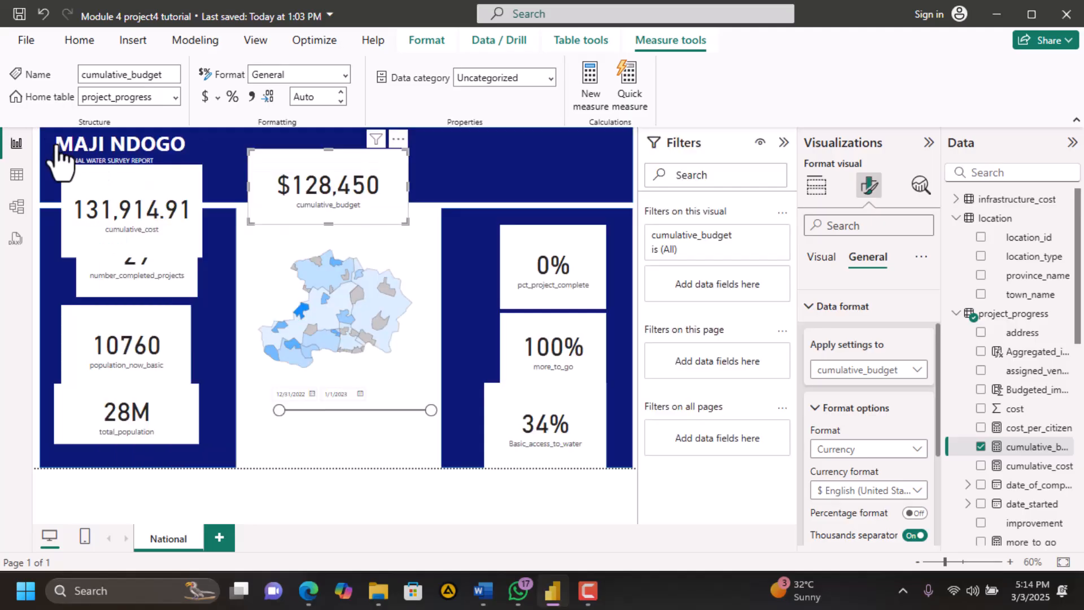
Replace the SUM expression of the cumulative_cost measure with the copied CALCULATE expression
{"action": "left_click", "coordinate": [182, 216]}
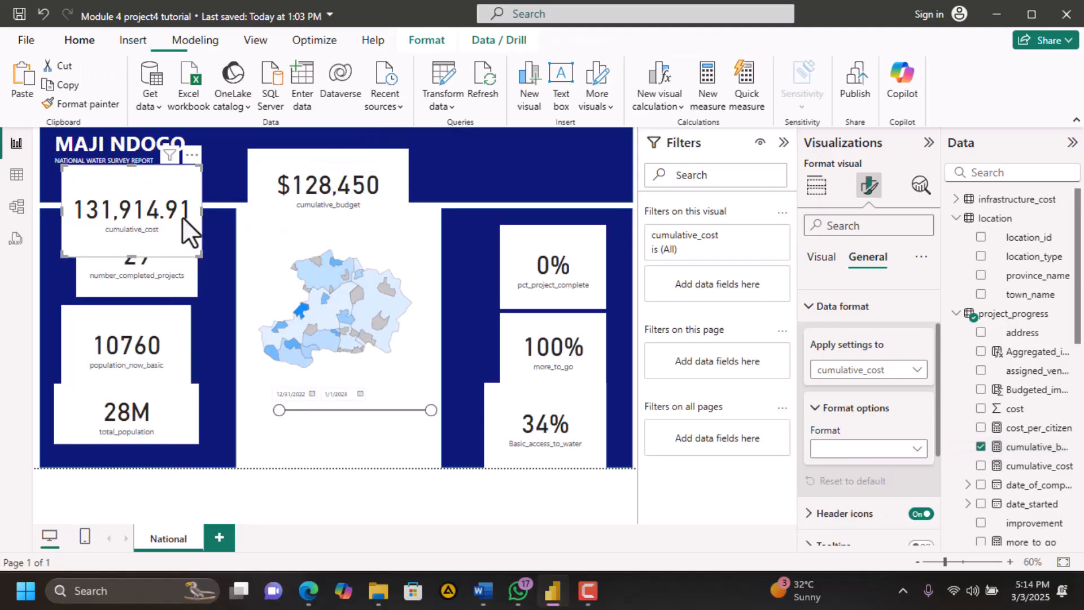
{"action": "left_click", "coordinate": [1010, 466]}
{"action": "left_click_drag", "start_coordinate": [374, 140], "coordinate": [209, 142]}
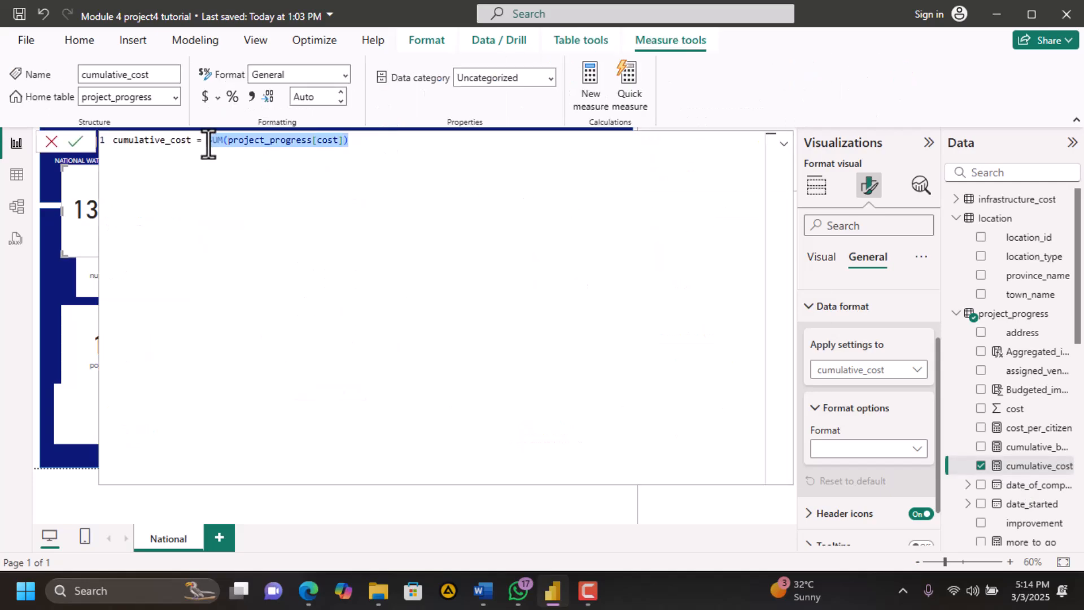
{"action": "key", "text": "ctrl+v"}
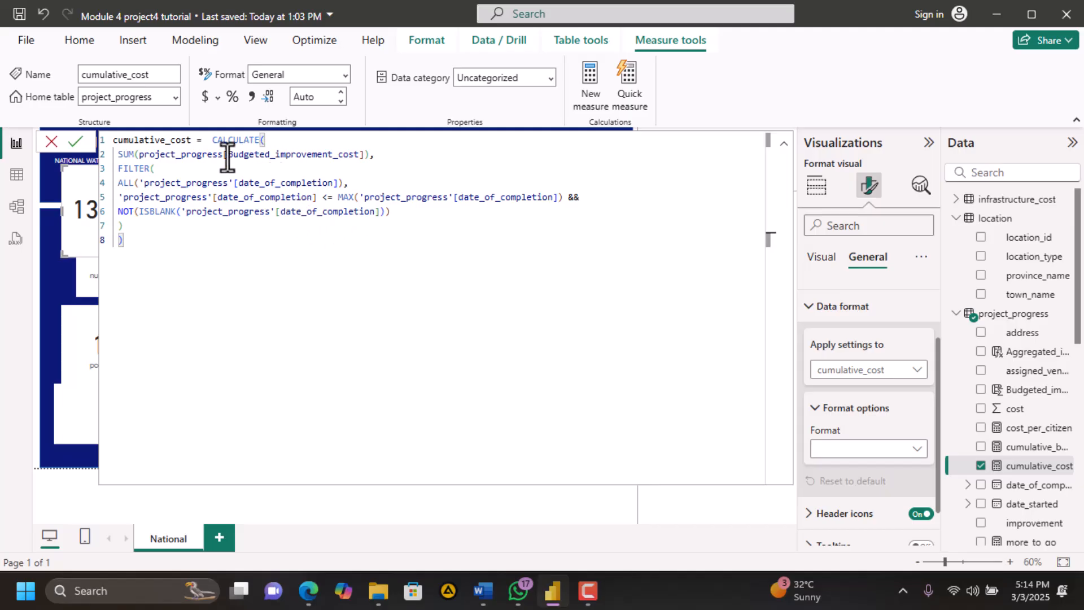
Make the cumulative_cost measure sum project_progress[cost] instead of Budgeted_improvement_cost, and move its card down below the report header
{"action": "left_click", "coordinate": [364, 160]}
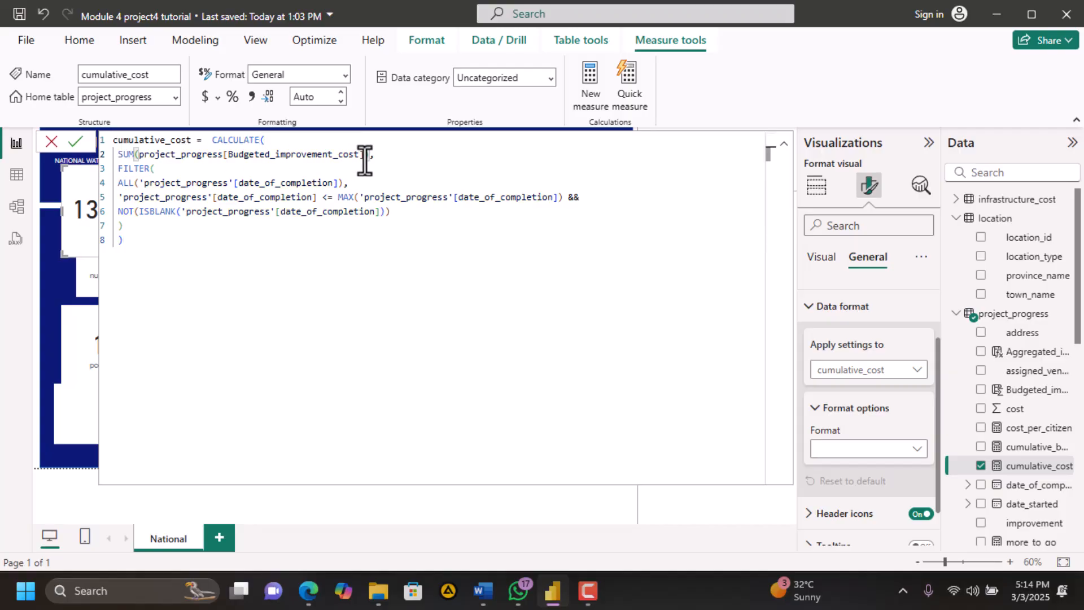
{"action": "double_click", "coordinate": [341, 154]}
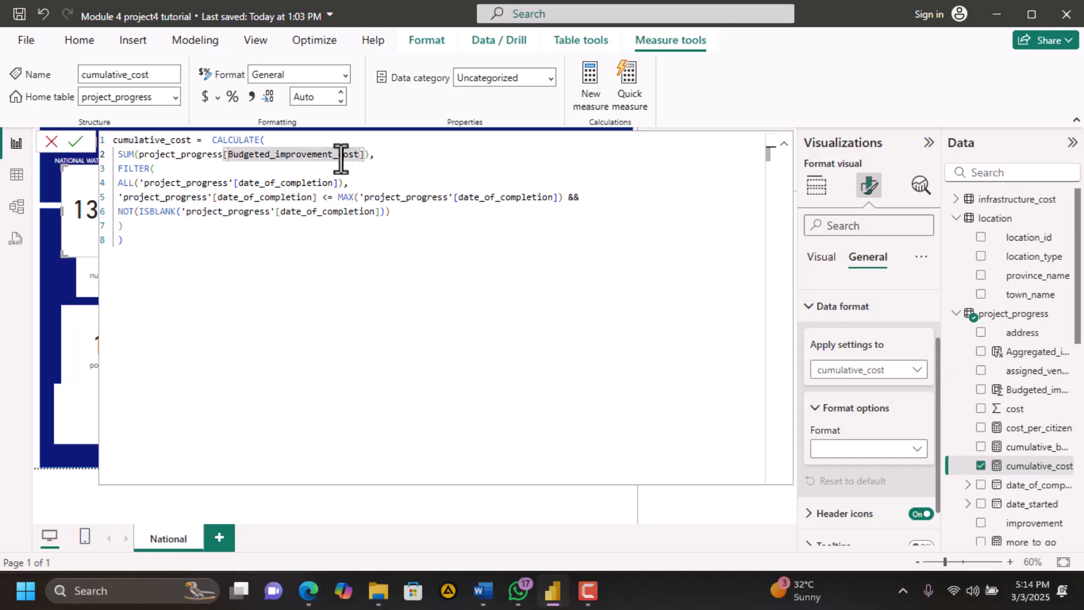
{"action": "left_click_drag", "start_coordinate": [361, 155], "coordinate": [225, 155]}
{"action": "key", "text": "BackSpace"}
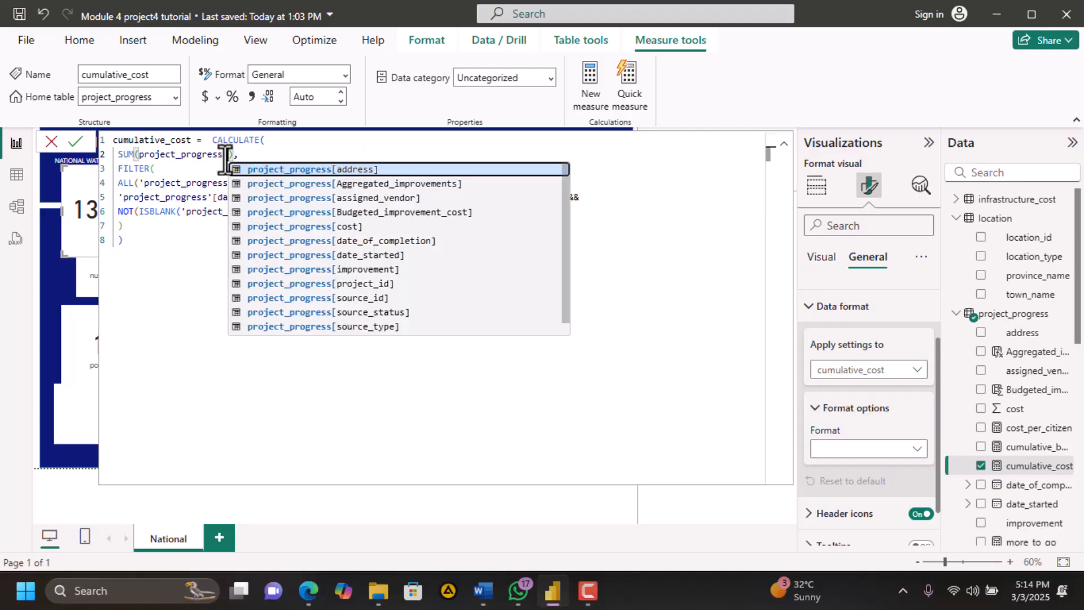
{"action": "key", "text": "BackSpace"}
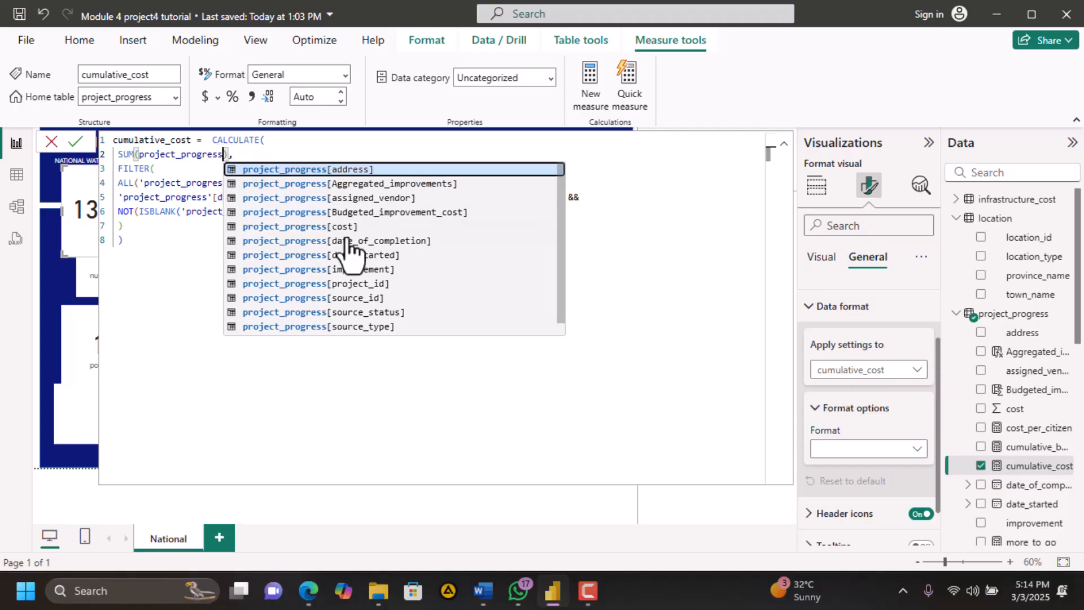
{"action": "scroll", "coordinate": [352, 263], "scroll_direction": "down", "scroll_amount": 1}
{"action": "scroll", "coordinate": [353, 261], "scroll_direction": "up", "scroll_amount": 1}
{"action": "left_click", "coordinate": [353, 225]}
{"action": "left_click", "coordinate": [261, 154]}
{"action": "type", "text": ","}
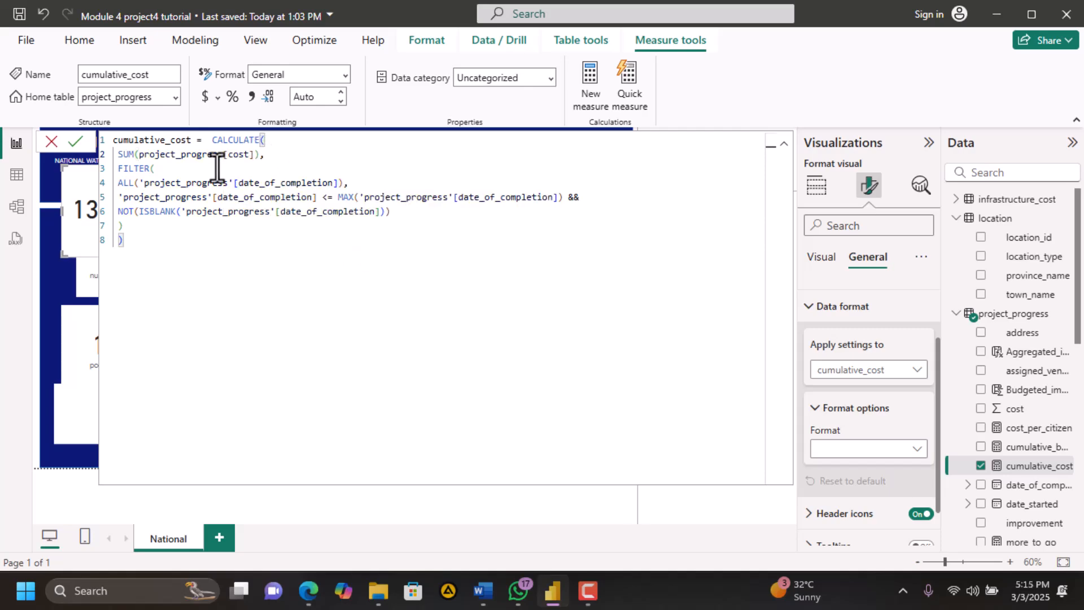
{"action": "left_click", "coordinate": [82, 142]}
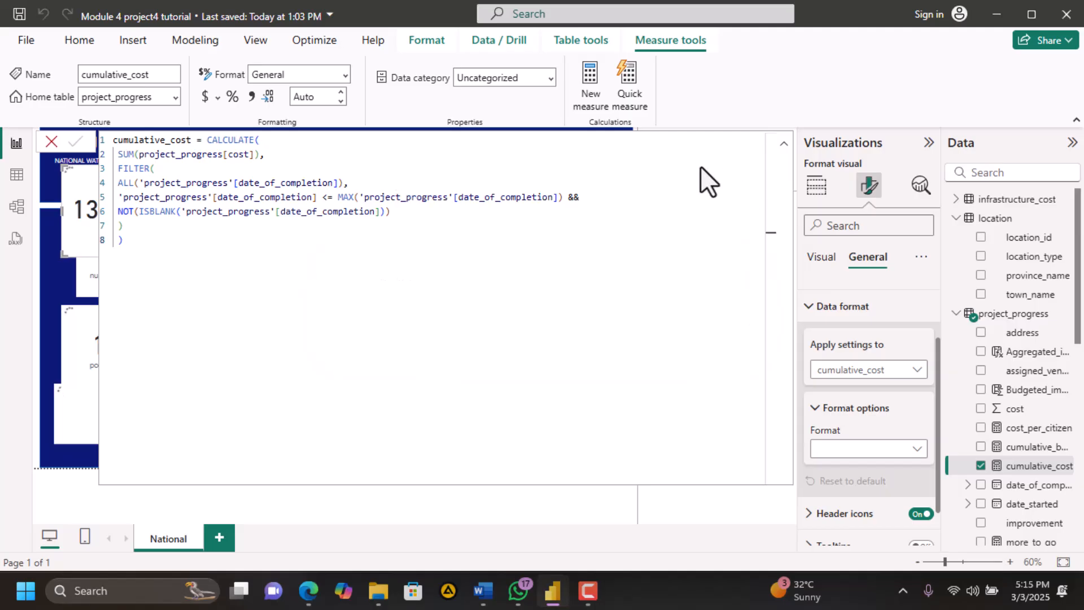
{"action": "left_click", "coordinate": [784, 145]}
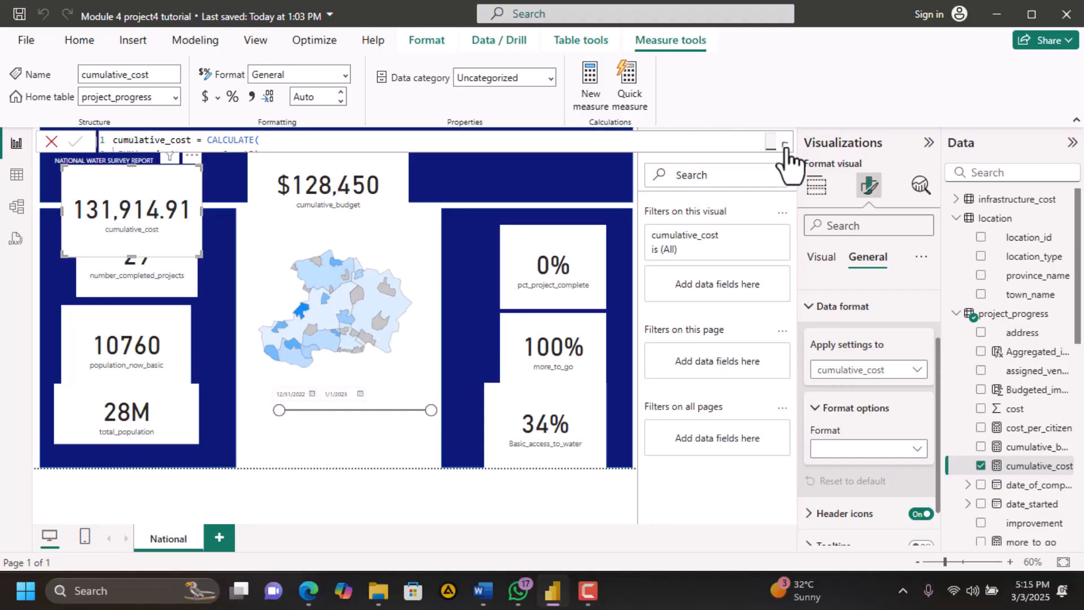
{"action": "left_click_drag", "start_coordinate": [164, 230], "coordinate": [164, 272]}
Switch to the brief in Edge and read how to set up the KPI visual for cost against budget
{"action": "left_click", "coordinate": [310, 598]}
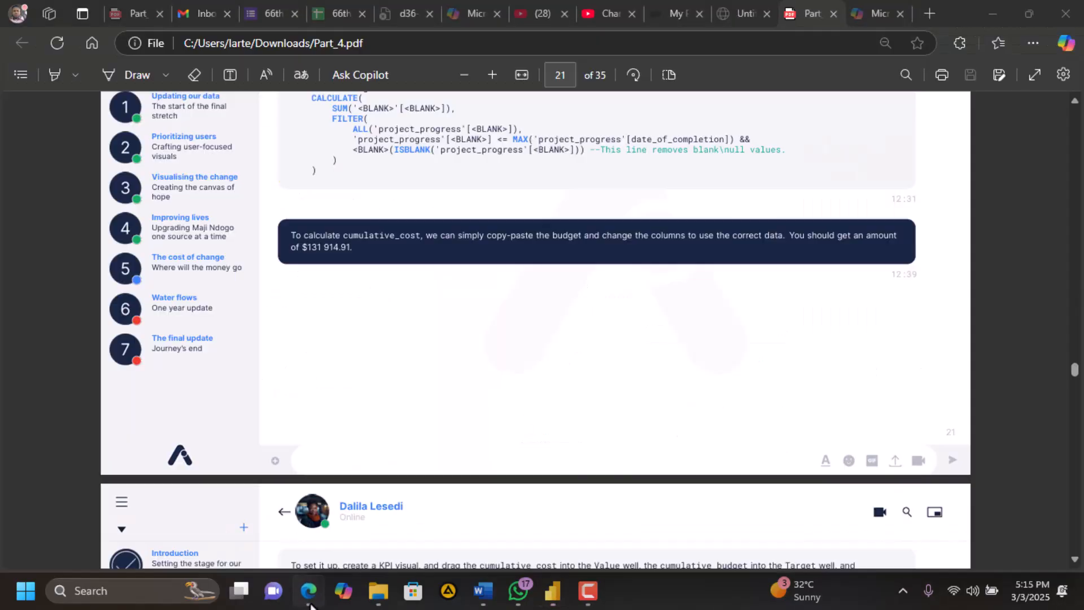
{"action": "scroll", "coordinate": [395, 402], "scroll_direction": "down", "scroll_amount": 5}
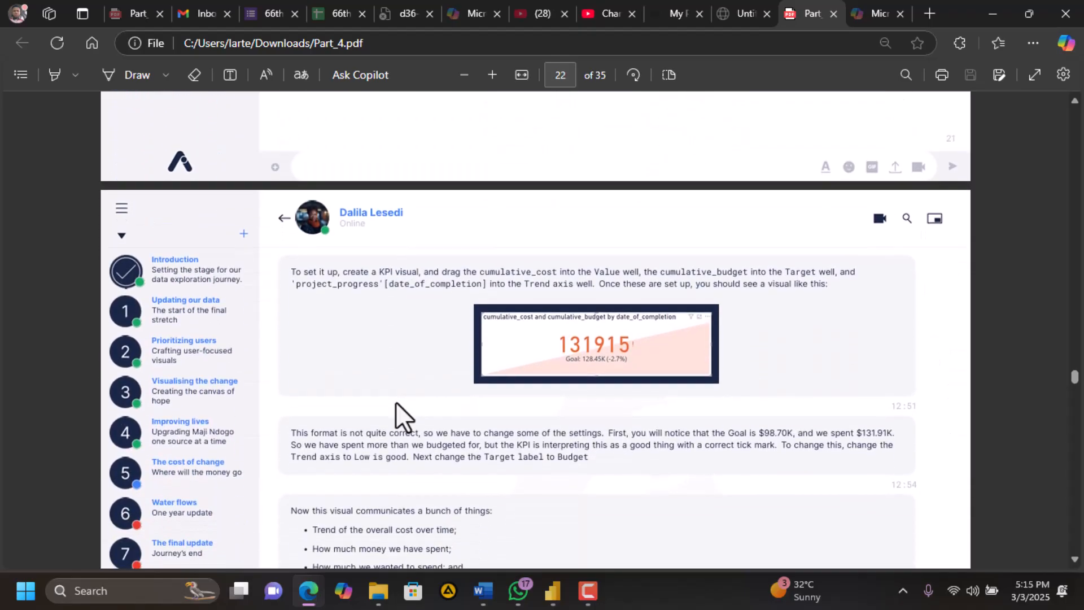
{"action": "scroll", "coordinate": [395, 401], "scroll_direction": "down", "scroll_amount": 2}
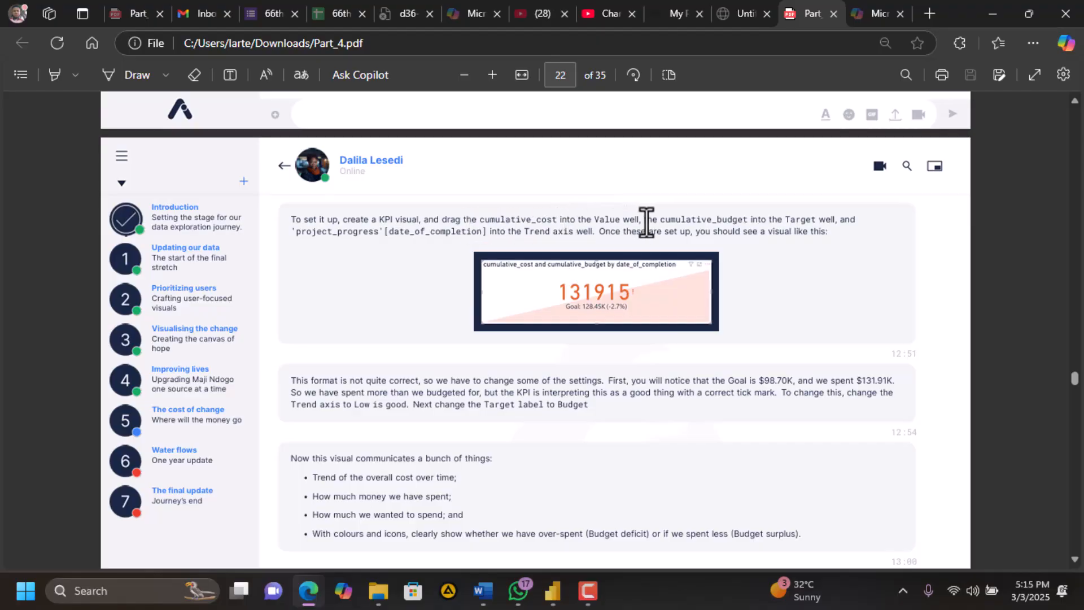
Return to the Power BI report and add a new, empty KPI visual to the National page
{"action": "left_click", "coordinate": [553, 592]}
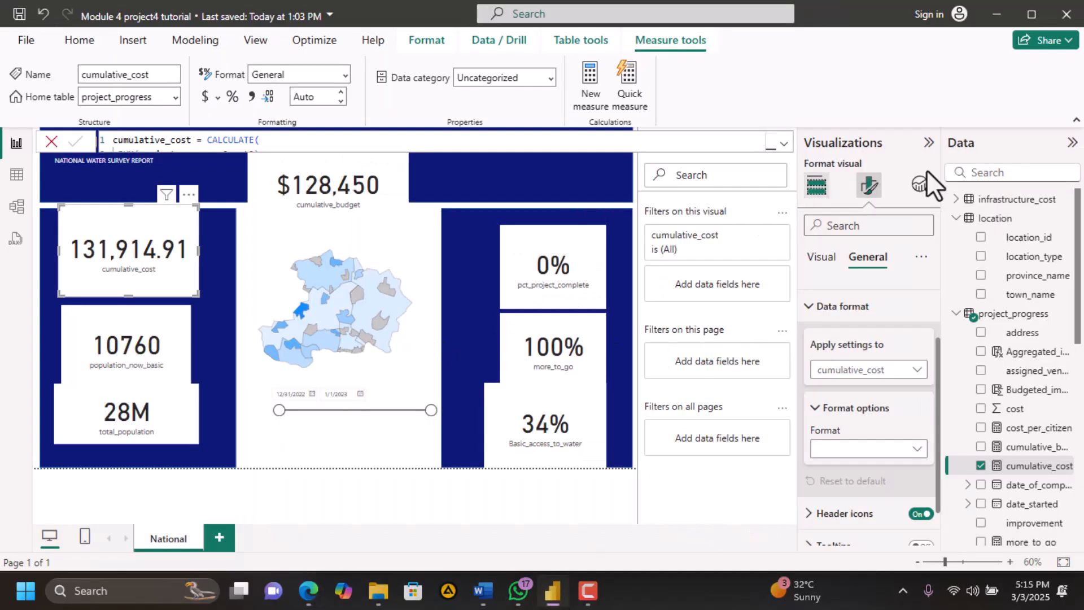
{"action": "left_click", "coordinate": [816, 186]}
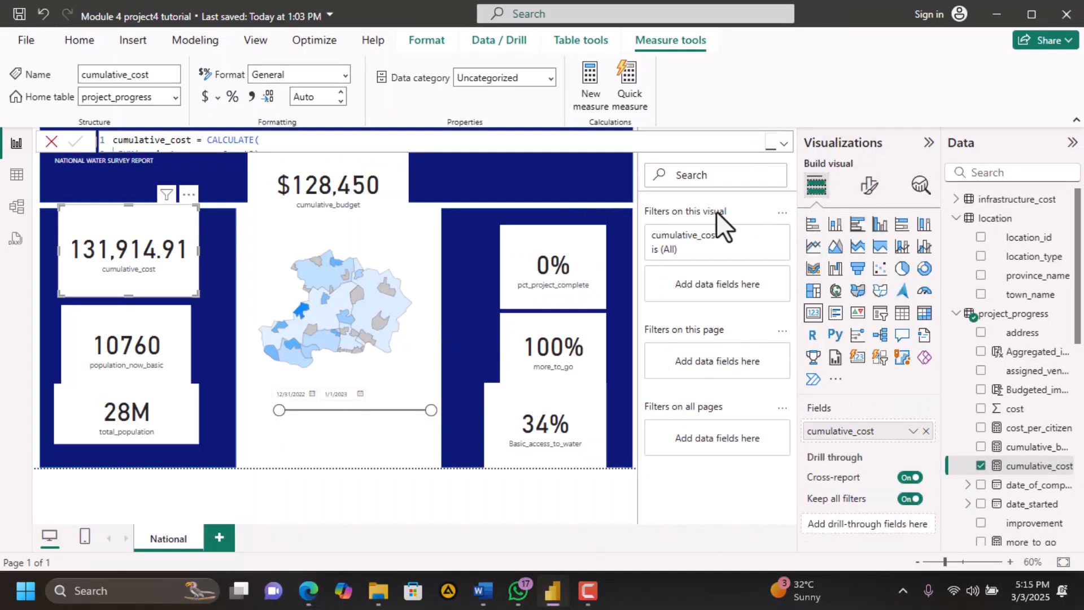
{"action": "left_click", "coordinate": [514, 202]}
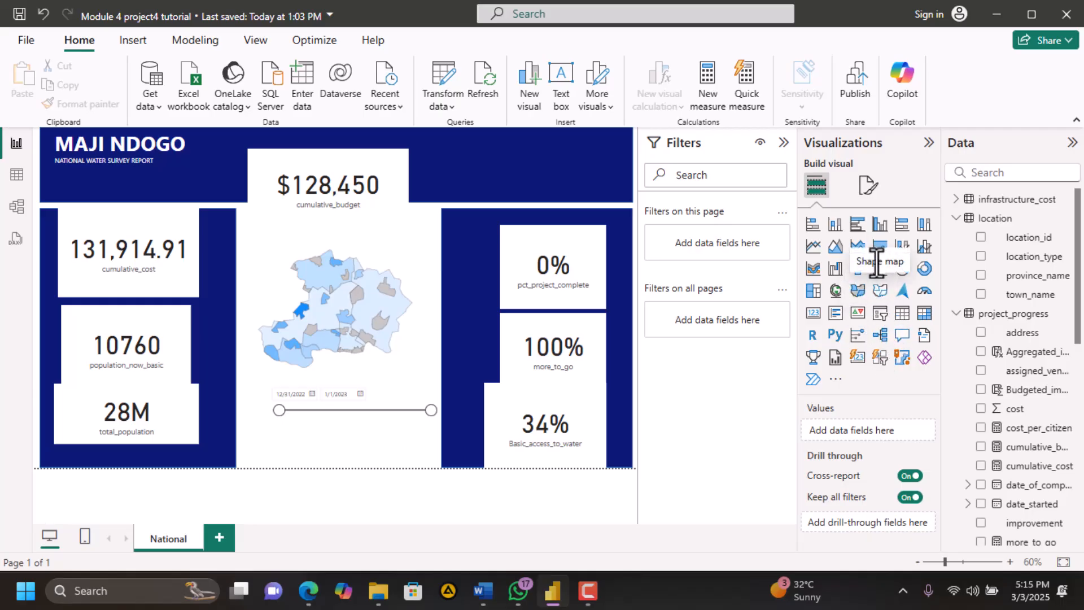
{"action": "left_click", "coordinate": [858, 313]}
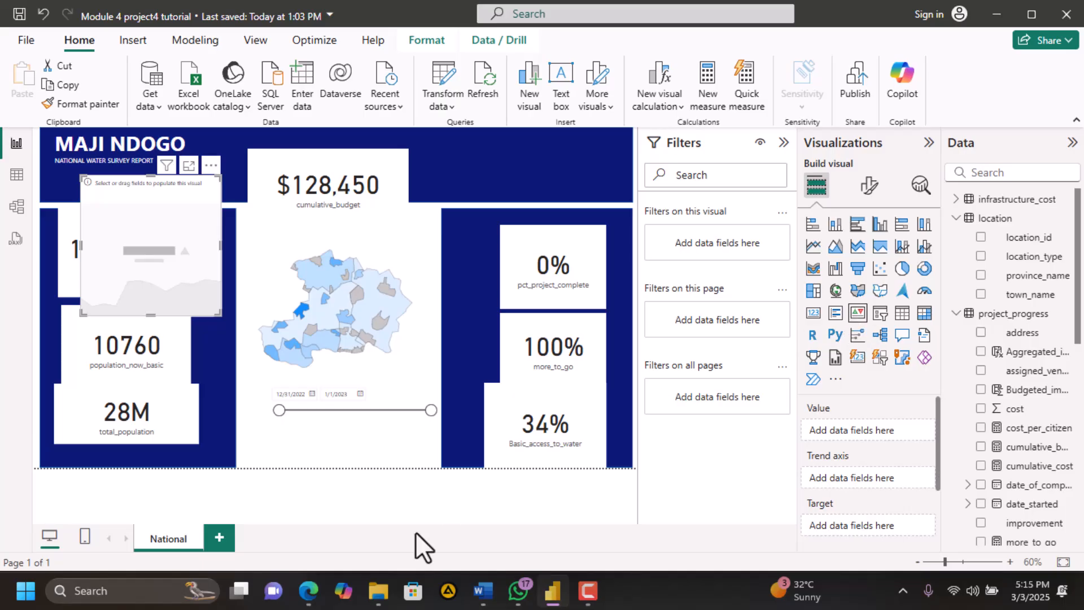
Recheck the brief in Edge and assign cumulative_cost as the KPI visual's Value and cumulative_budget as its Target in Power BI
{"action": "left_click", "coordinate": [319, 597]}
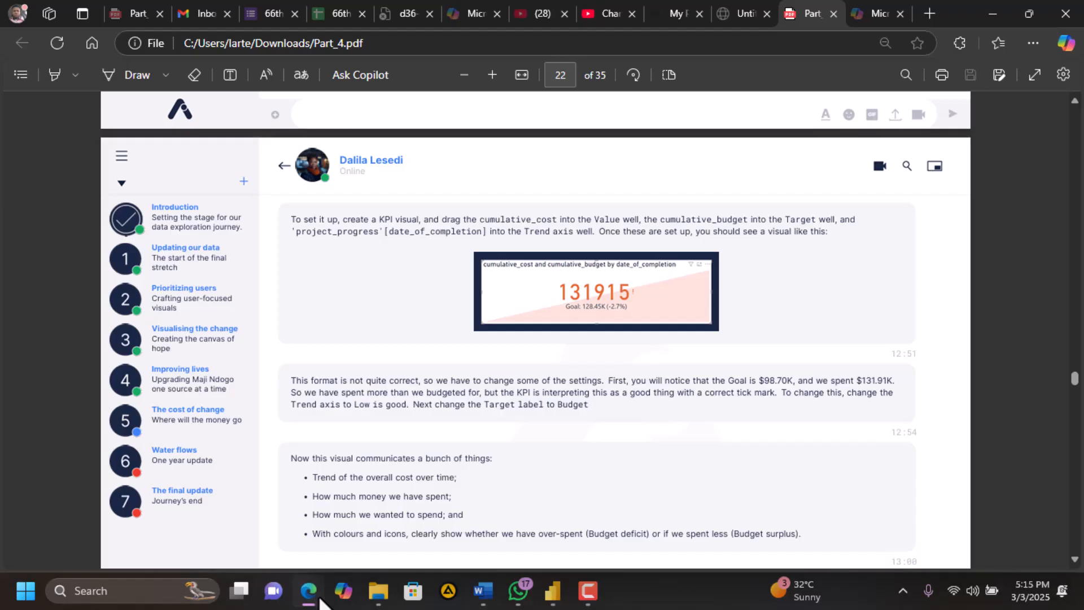
{"action": "left_click", "coordinate": [320, 597]}
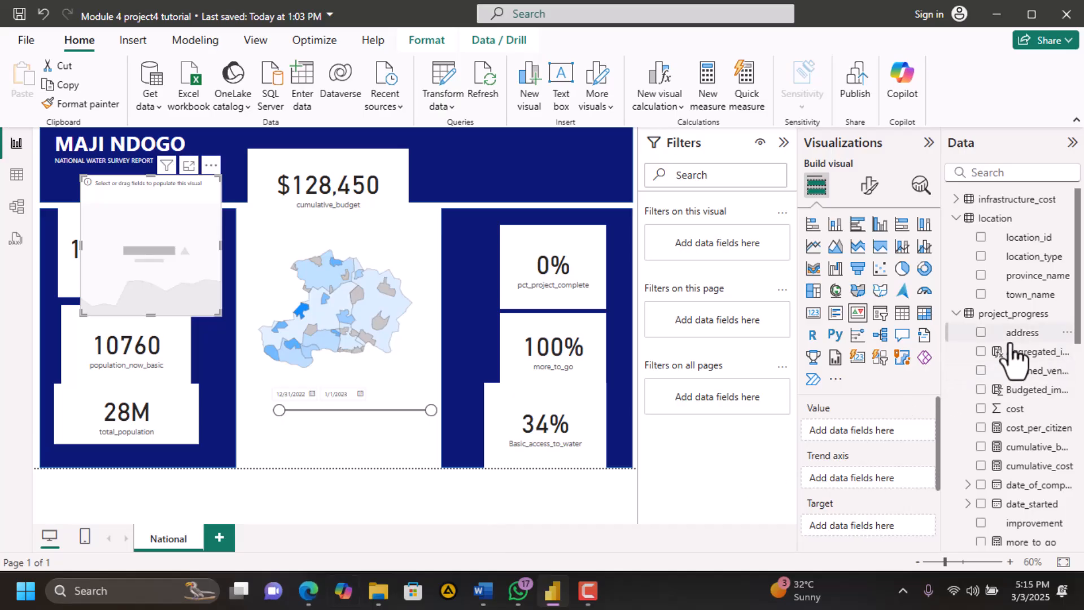
{"action": "scroll", "coordinate": [1013, 351], "scroll_direction": "down", "scroll_amount": 3}
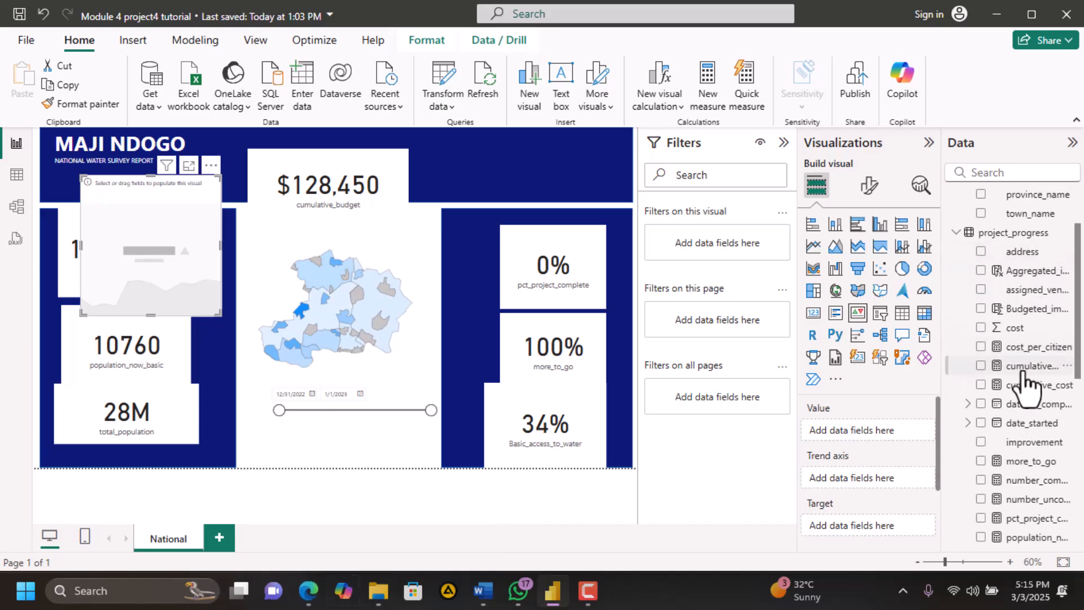
{"action": "left_click_drag", "start_coordinate": [1026, 390], "coordinate": [892, 428]}
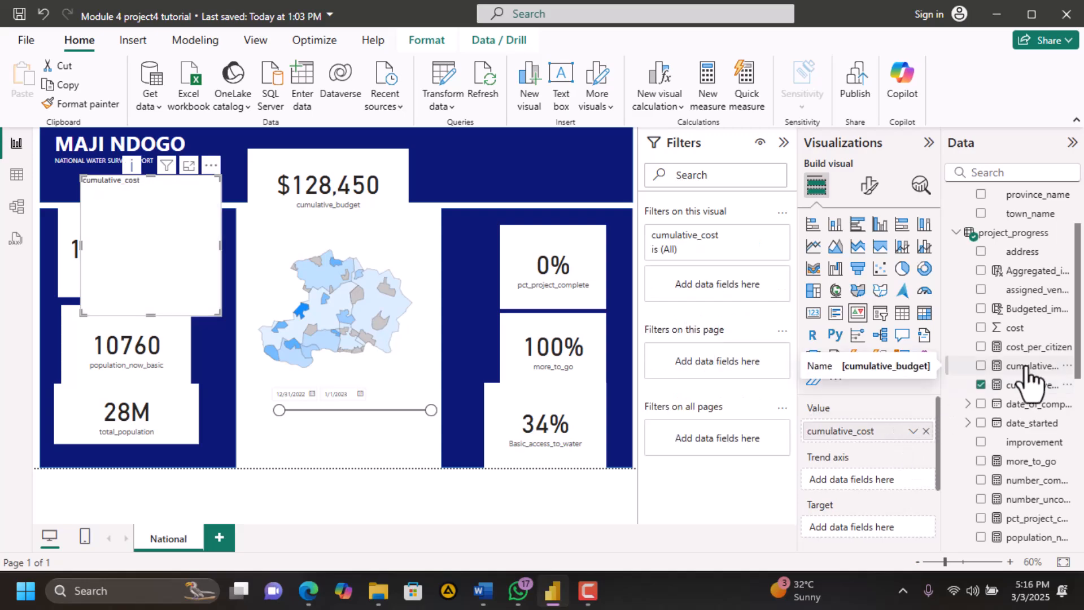
{"action": "left_click_drag", "start_coordinate": [1026, 367], "coordinate": [886, 533]}
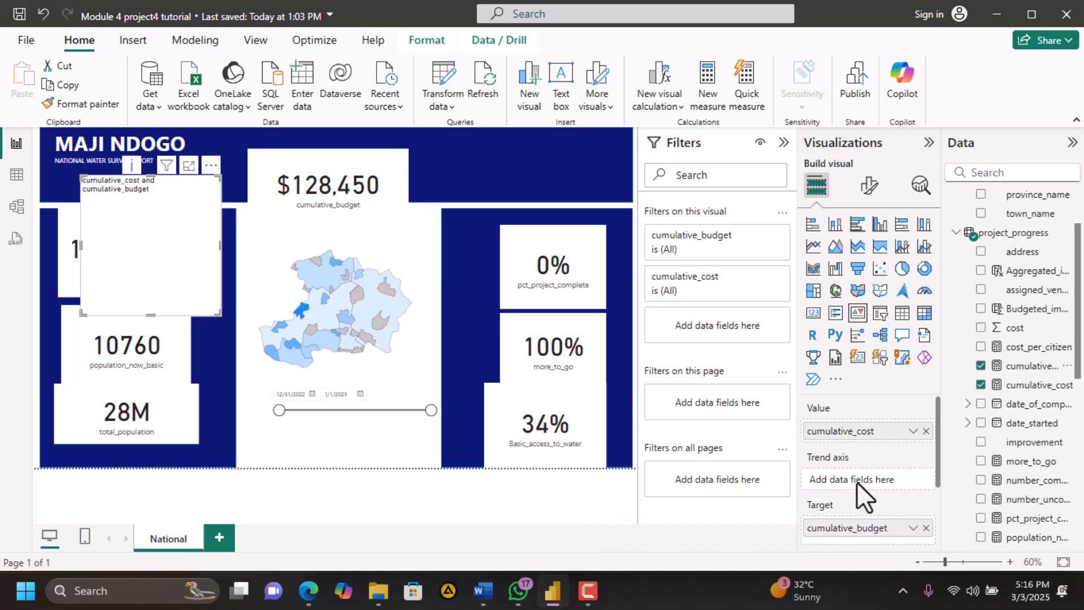
Check the trend field in the Edge brief and set date_of_completion as the KPI visual's Trend axis in Power BI
{"action": "left_click", "coordinate": [309, 592]}
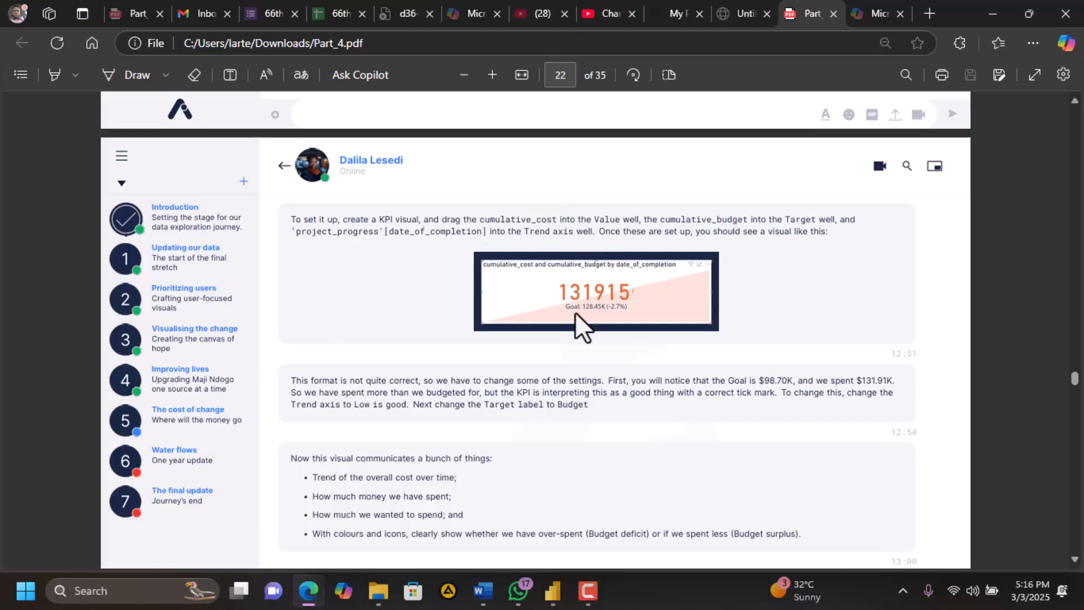
{"action": "left_click", "coordinate": [552, 593]}
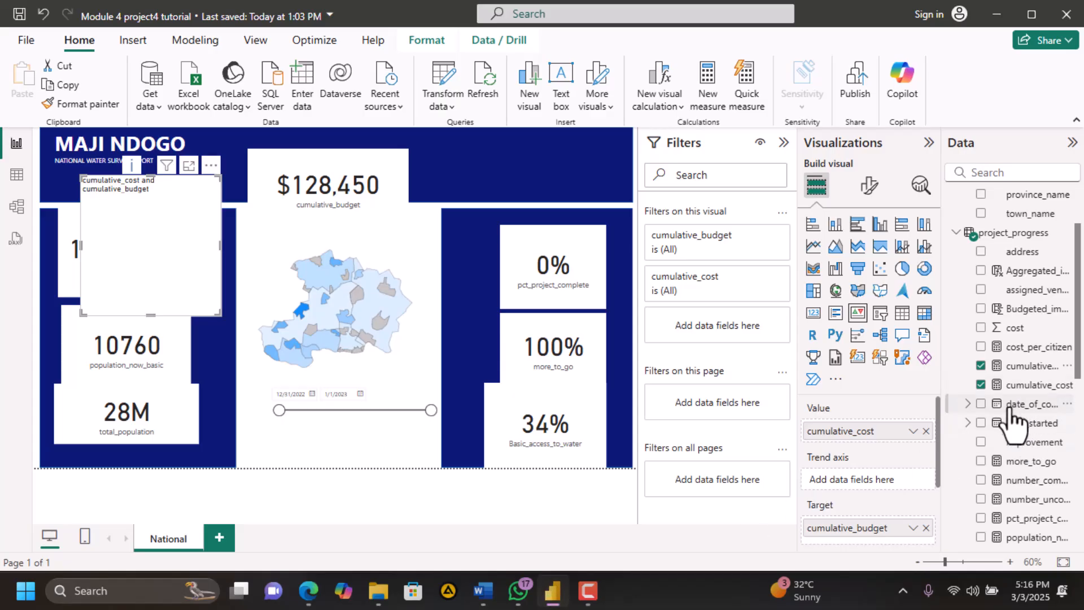
{"action": "left_click_drag", "start_coordinate": [1011, 406], "coordinate": [878, 483]}
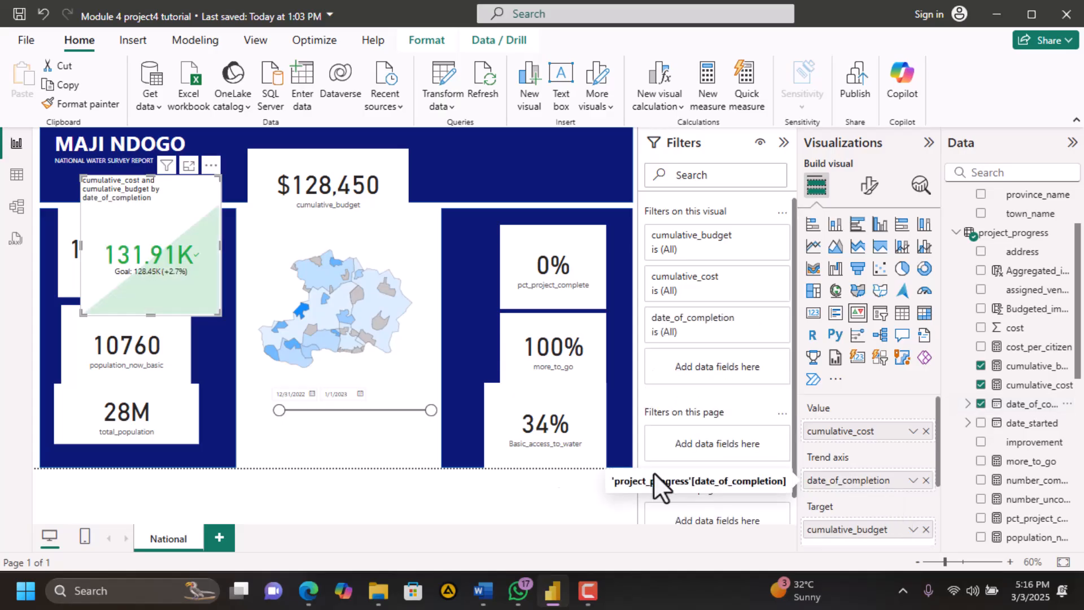
Check the sample KPI in the Edge brief, then move the Power BI KPI visual over the map and reshape it into a wide rectangle
{"action": "left_click", "coordinate": [302, 599]}
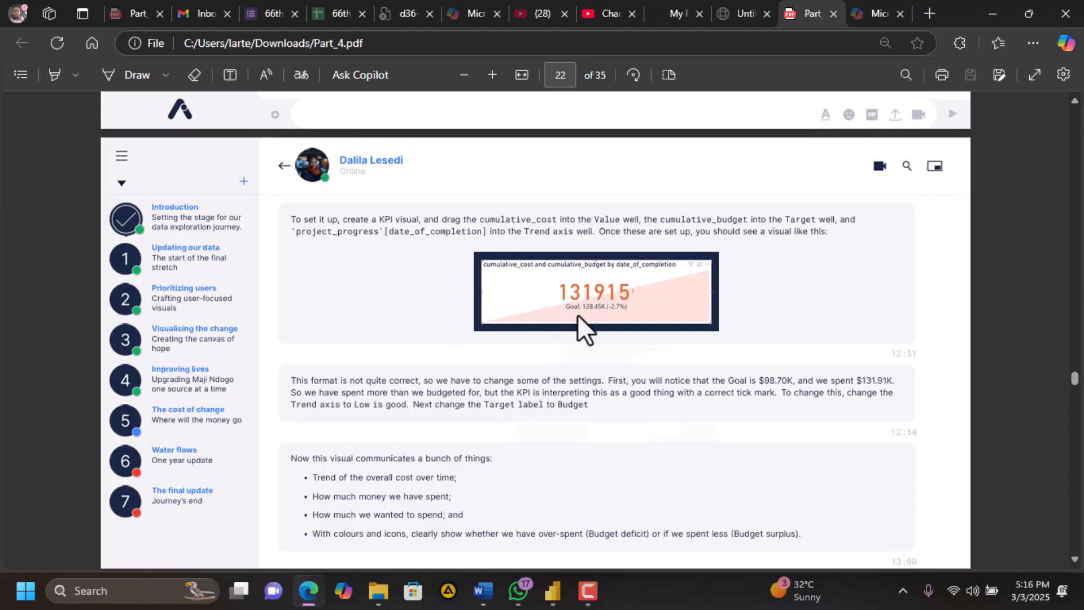
{"action": "left_click", "coordinate": [554, 591]}
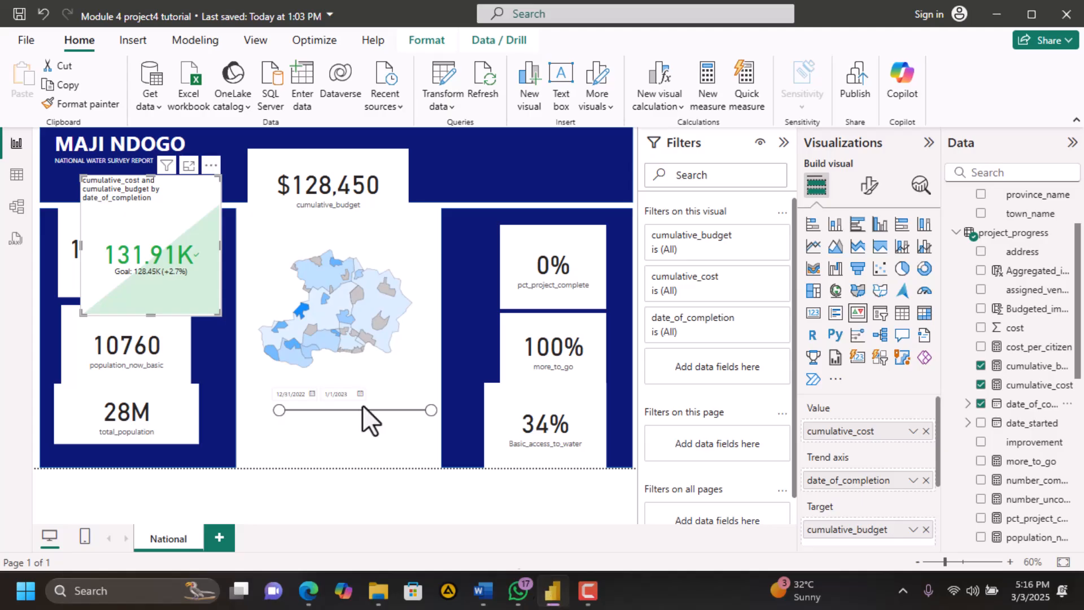
{"action": "left_click_drag", "start_coordinate": [186, 279], "coordinate": [398, 307]}
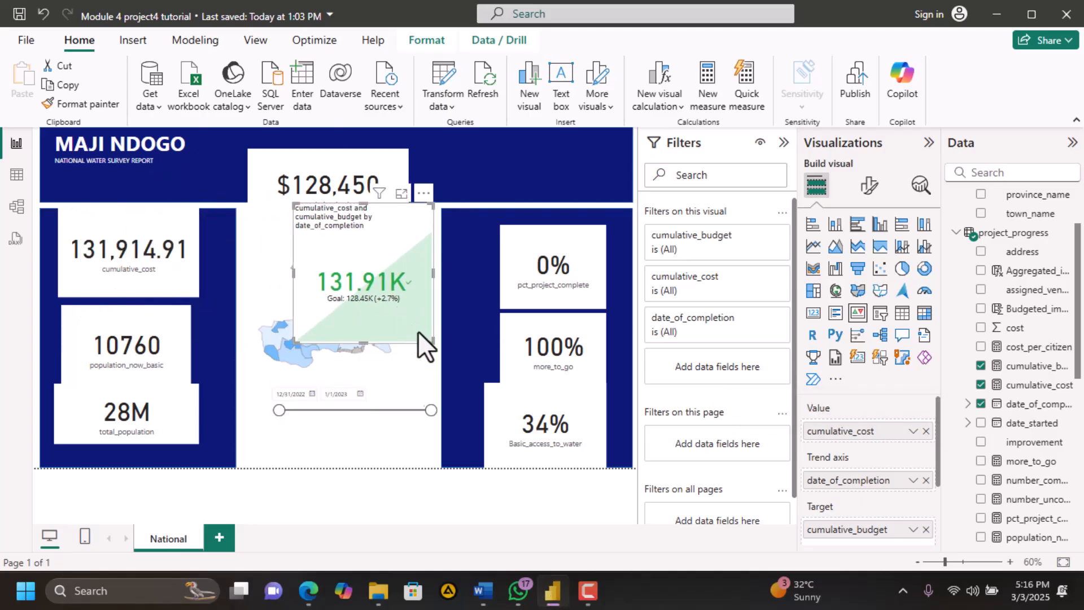
{"action": "left_click_drag", "start_coordinate": [433, 341], "coordinate": [386, 317]}
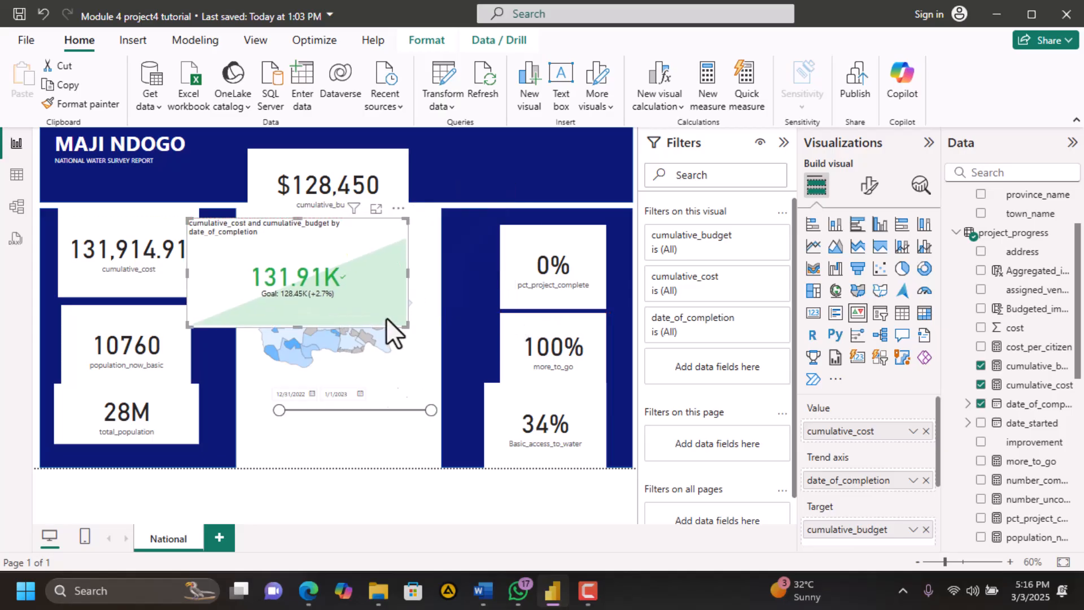
Read the Edge brief's note on the KPI's goal and spent amounts and compare it with the KPI visual in Power BI
{"action": "mouse_move", "coordinate": [556, 593]}
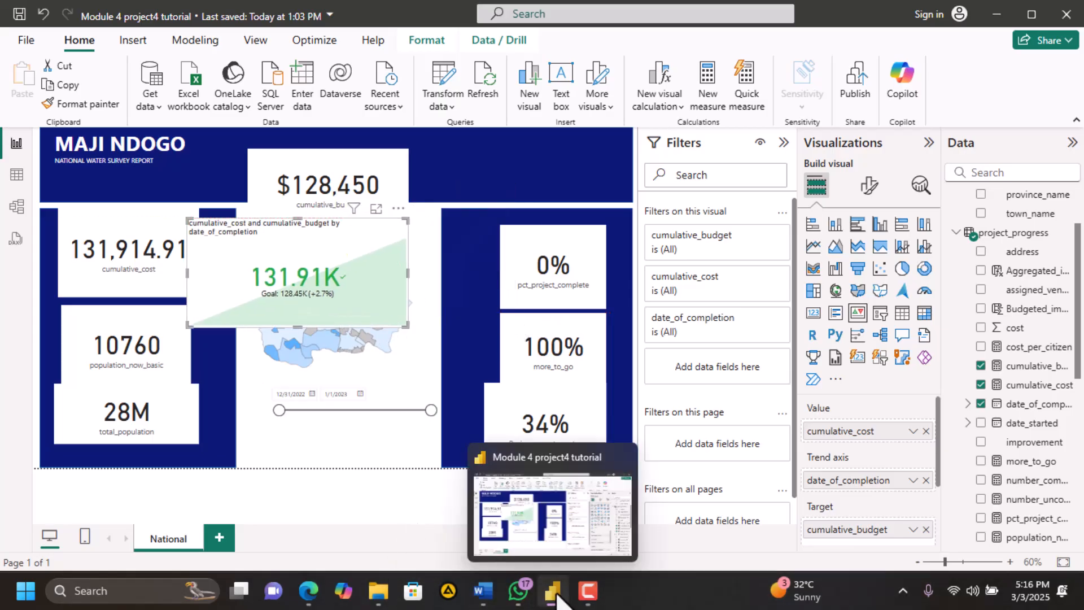
{"action": "left_click", "coordinate": [308, 591]}
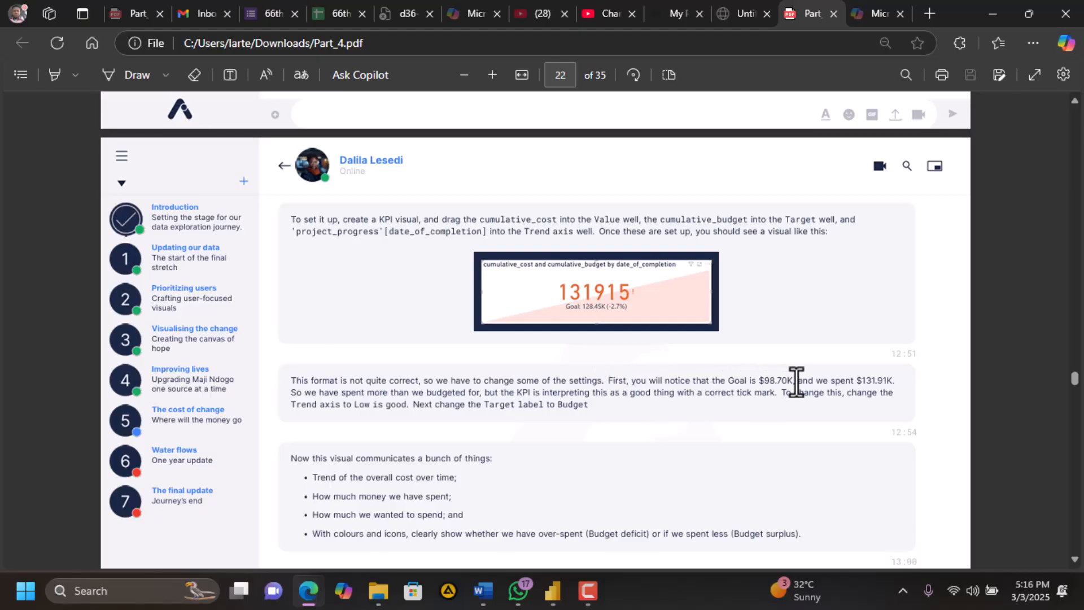
{"action": "left_click_drag", "start_coordinate": [791, 381], "coordinate": [759, 382]}
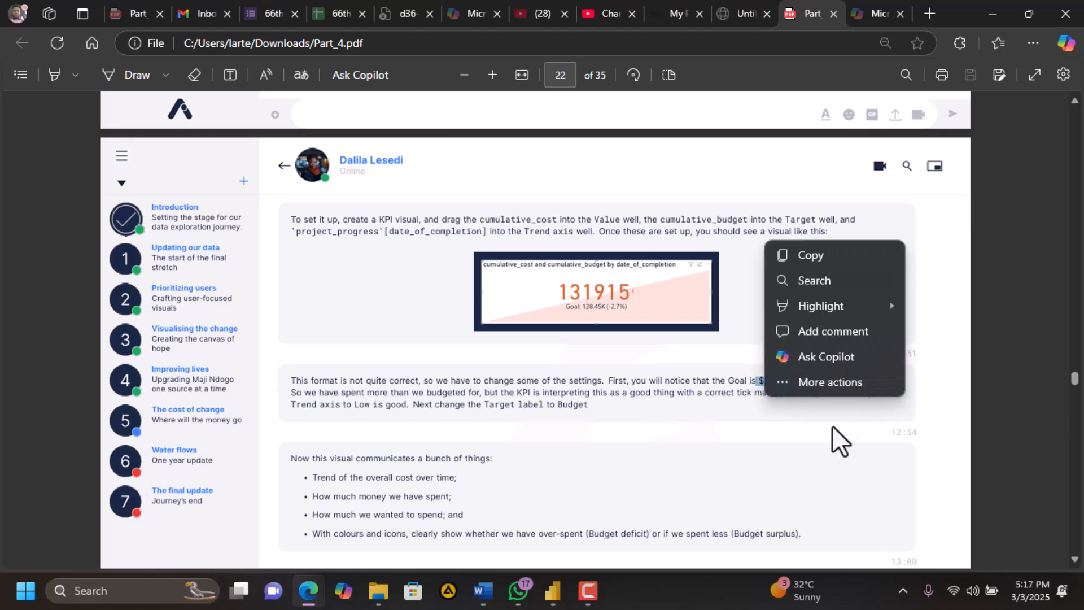
{"action": "left_click", "coordinate": [702, 384]}
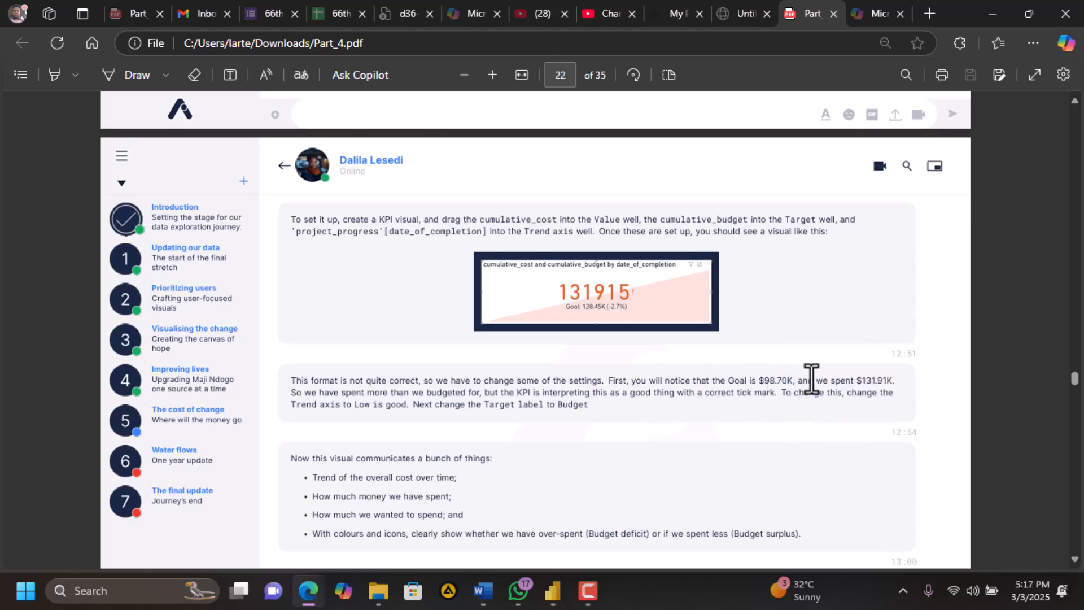
{"action": "left_click_drag", "start_coordinate": [856, 382], "coordinate": [892, 382]}
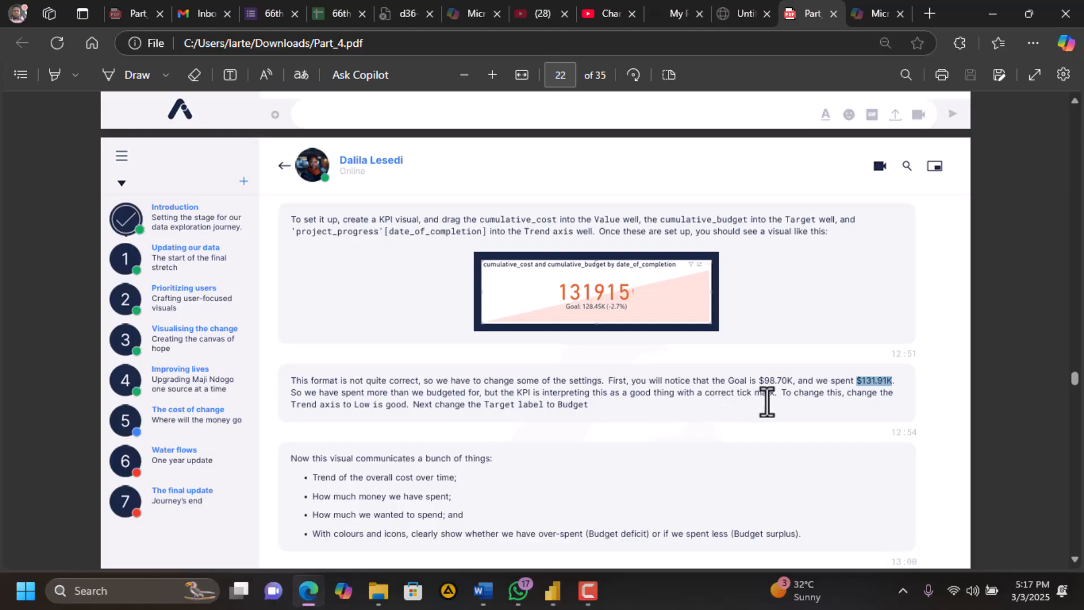
{"action": "left_click", "coordinate": [552, 591]}
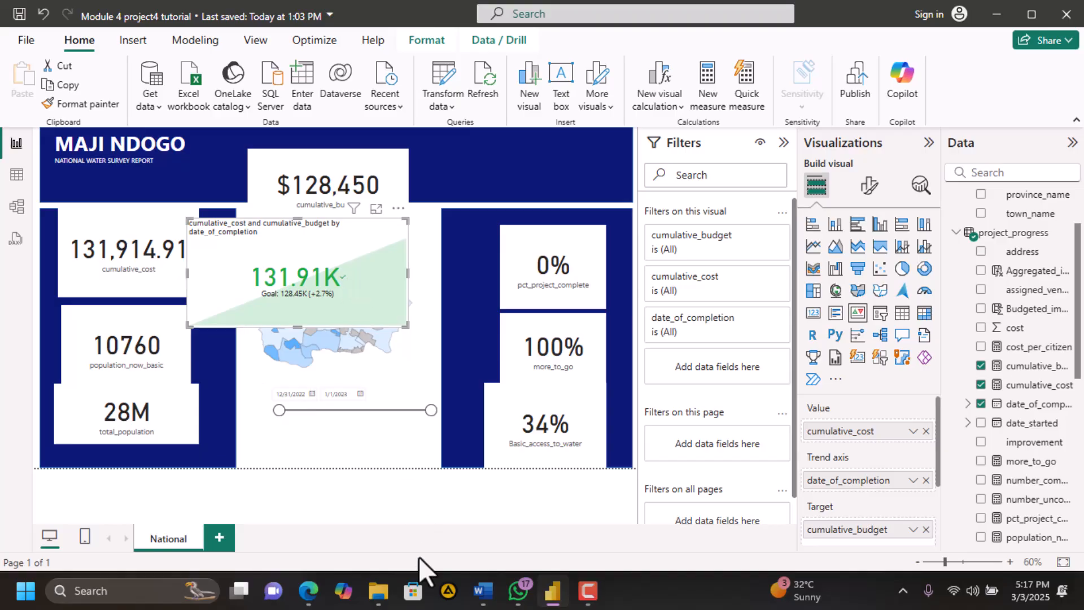
Recheck the brief, set the KPI visual's trend axis direction to Low is good in Power BI, and shift the visual slightly down
{"action": "left_click", "coordinate": [308, 590]}
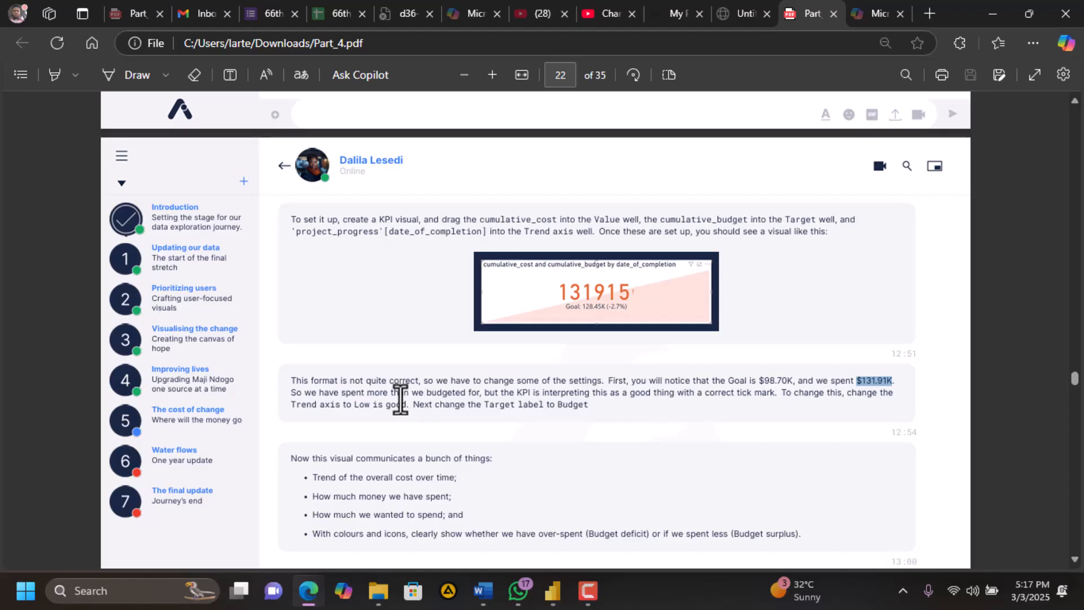
{"action": "left_click", "coordinate": [552, 591]}
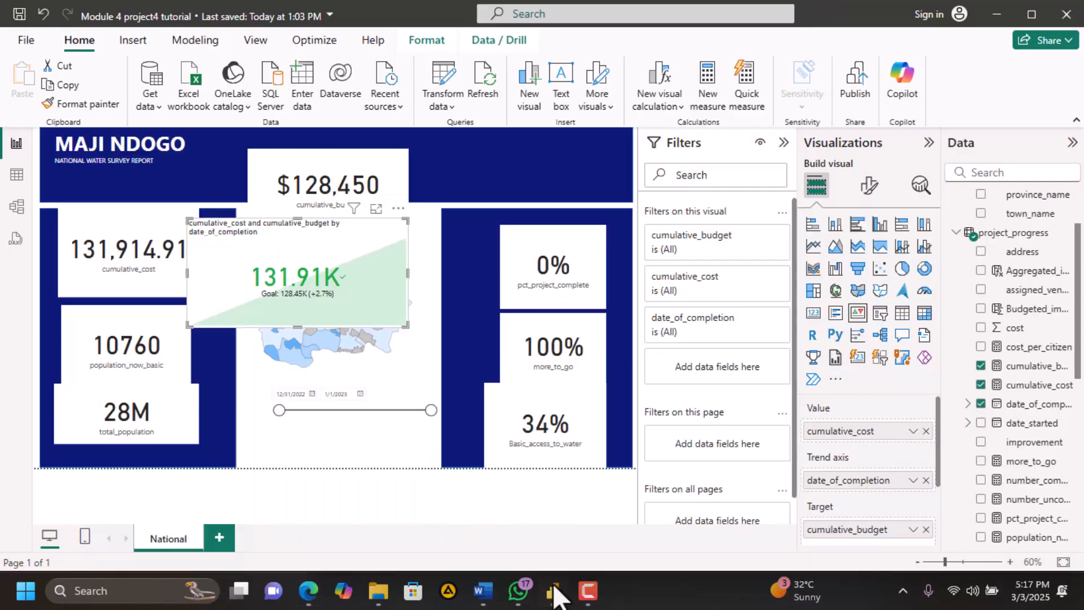
{"action": "left_click", "coordinate": [870, 186]}
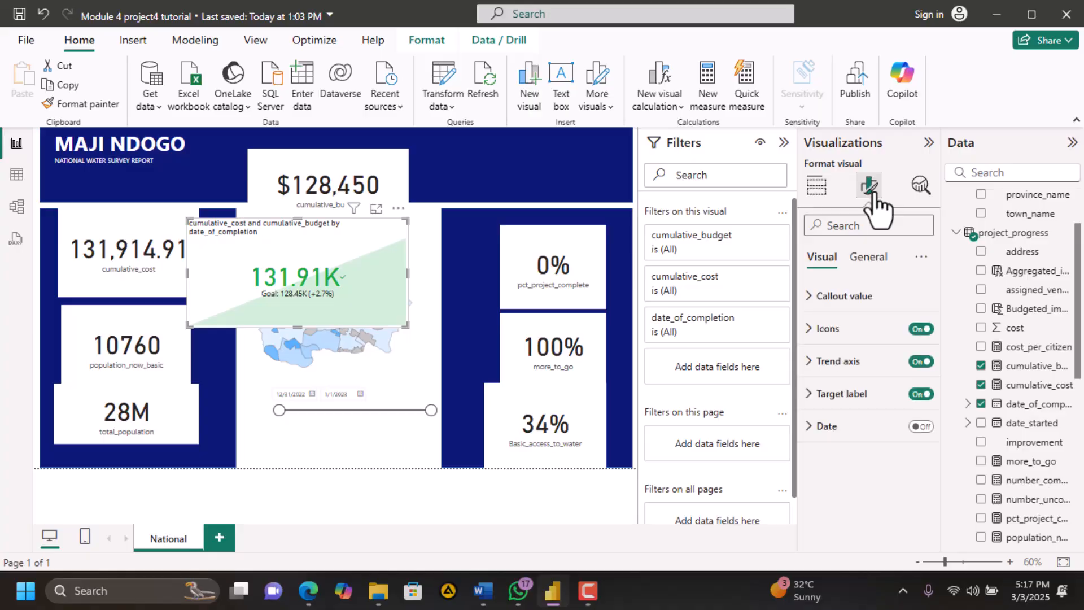
{"action": "left_click", "coordinate": [812, 361]}
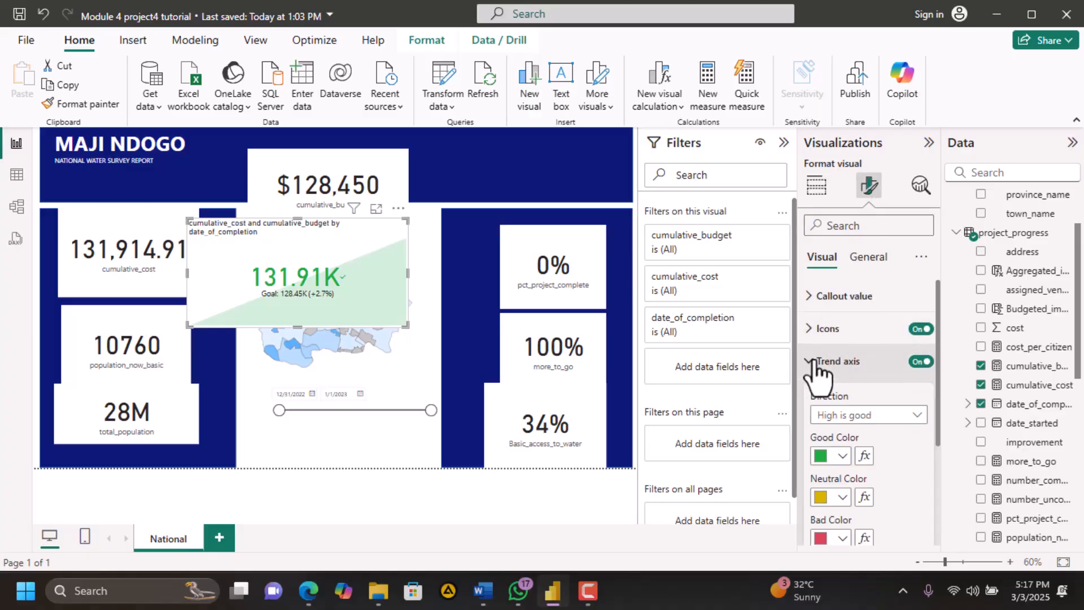
{"action": "left_click", "coordinate": [916, 416]}
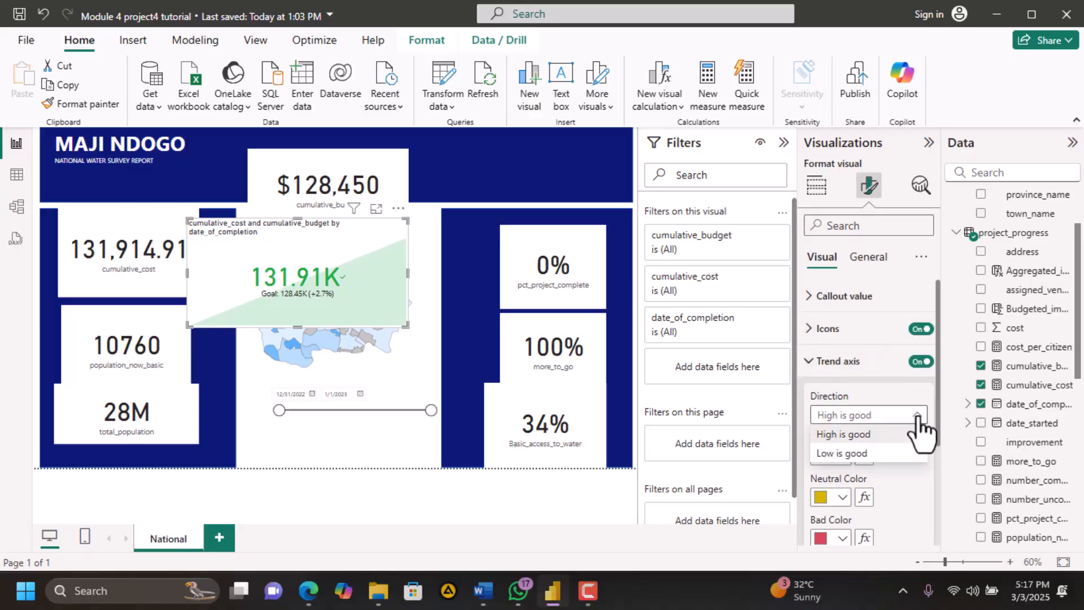
{"action": "left_click", "coordinate": [842, 453]}
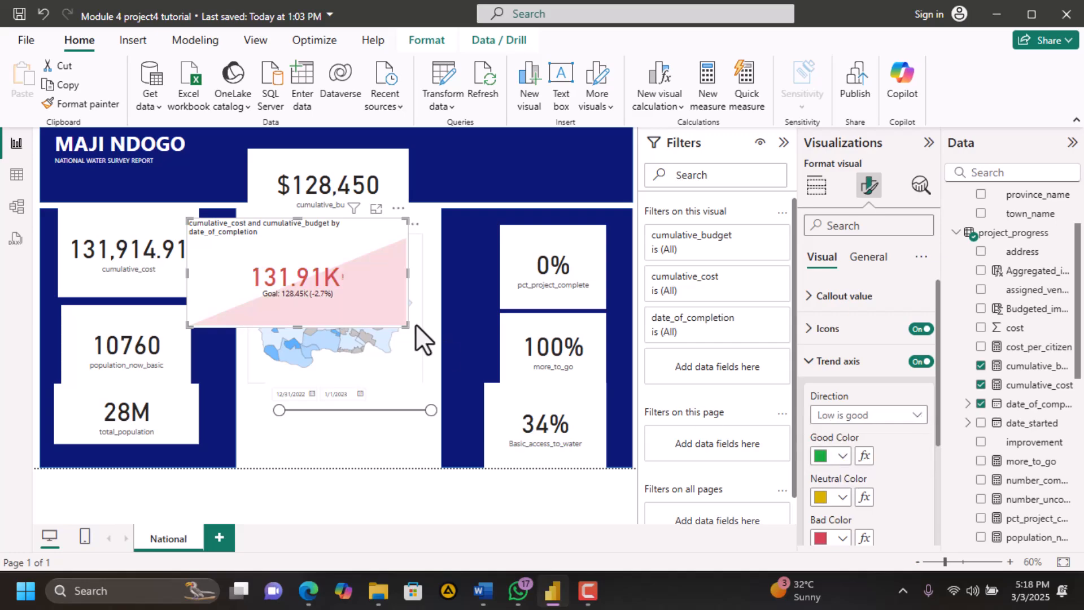
{"action": "left_click_drag", "start_coordinate": [371, 276], "coordinate": [371, 296]}
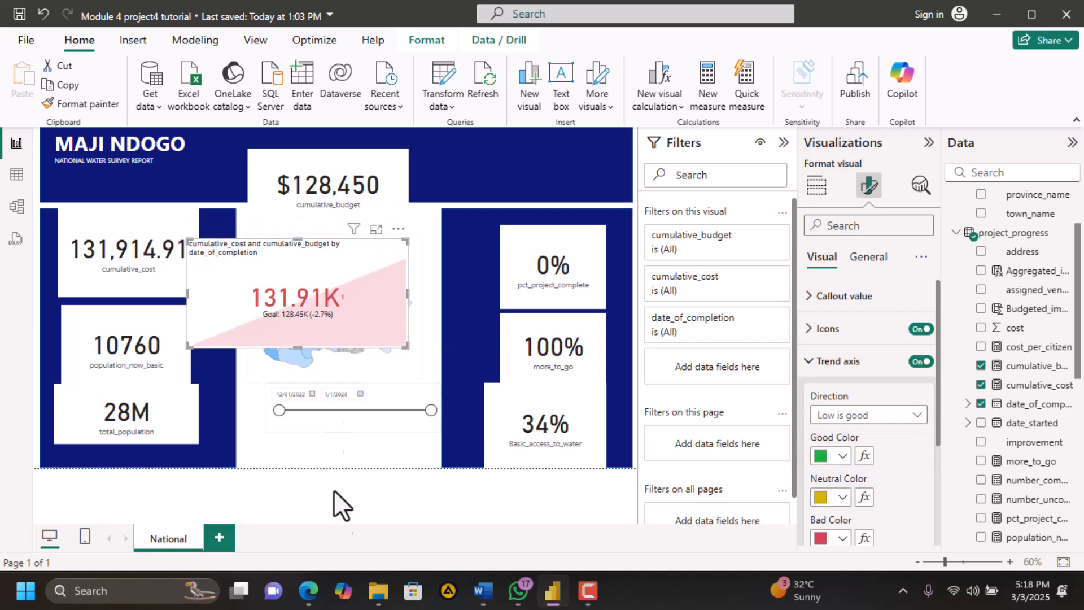
Check the target label in the Edge brief, rename the KPI visual's Target field to Budget in Power BI, and move the shrunken visual beside the map
{"action": "left_click", "coordinate": [309, 590]}
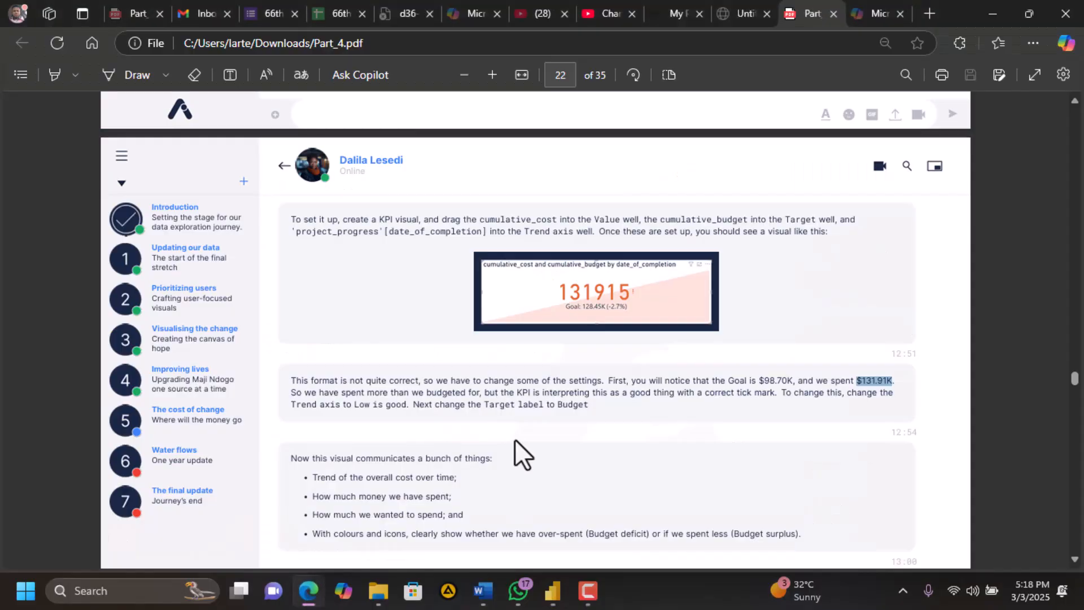
{"action": "scroll", "coordinate": [517, 443], "scroll_direction": "down", "scroll_amount": 2}
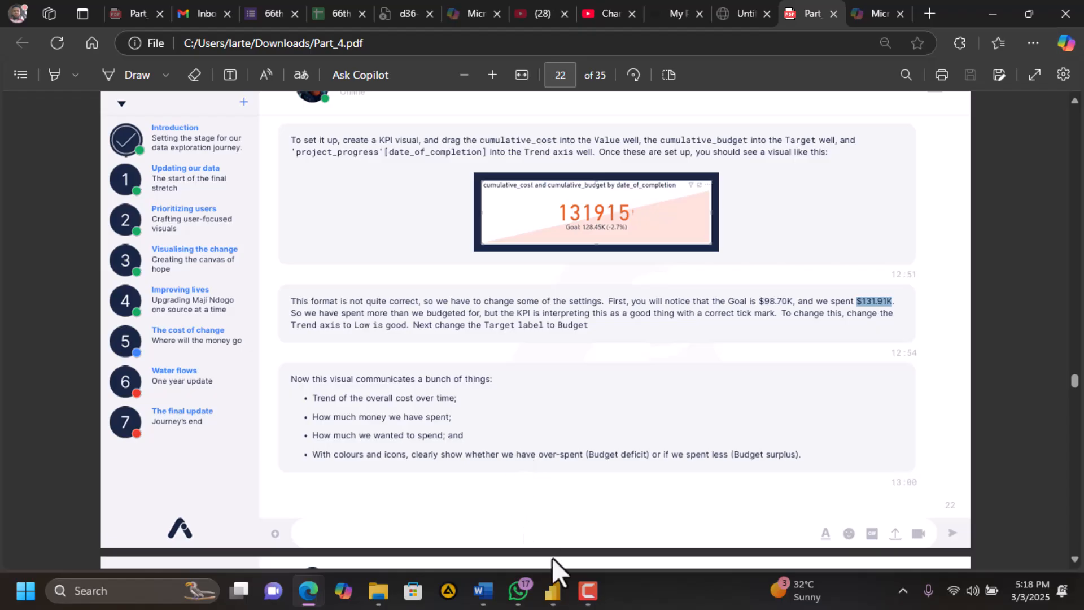
{"action": "mouse_move", "coordinate": [556, 593]}
{"action": "left_click", "coordinate": [547, 517]}
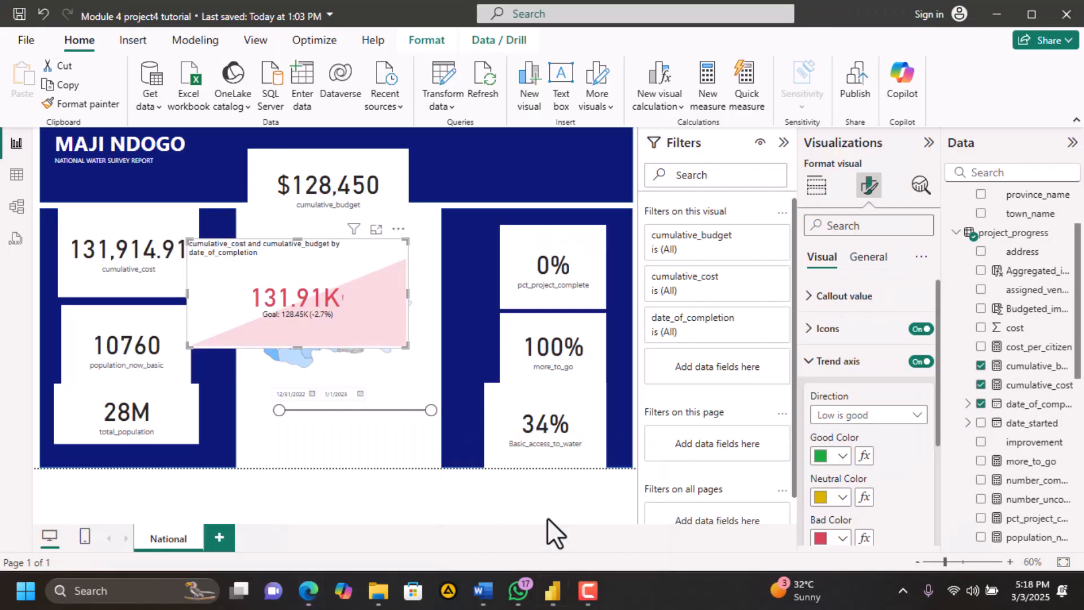
{"action": "left_click", "coordinate": [817, 190]}
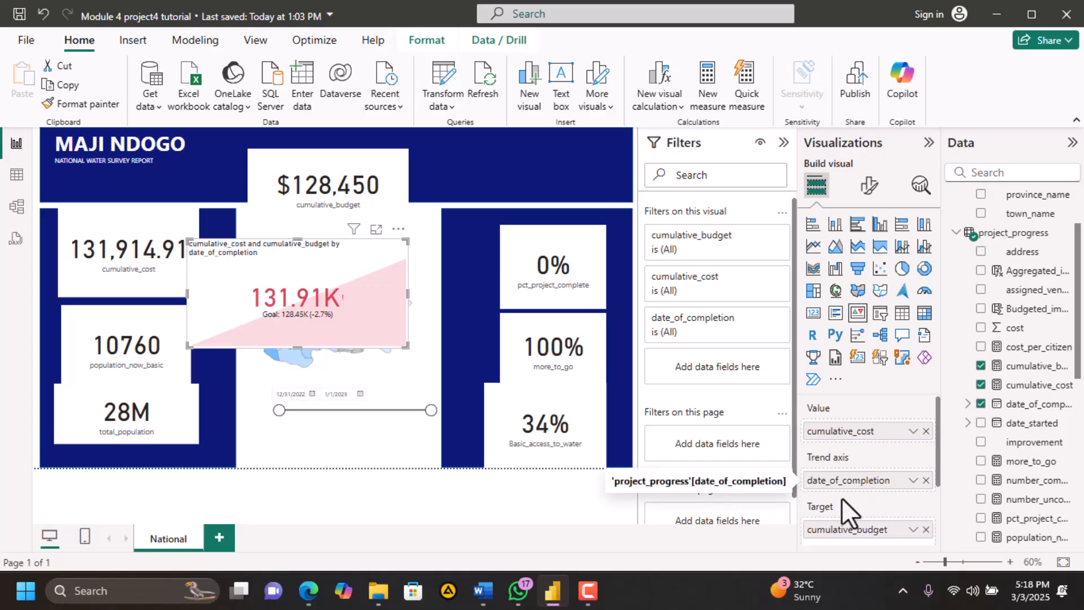
{"action": "left_click", "coordinate": [911, 531]}
{"action": "left_click", "coordinate": [945, 465]}
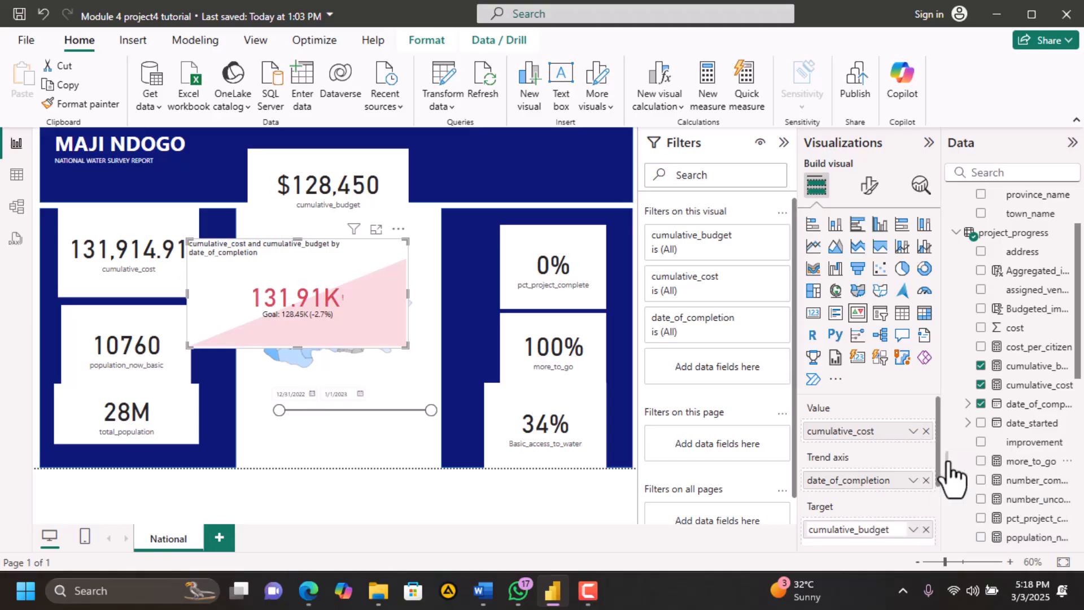
{"action": "left_click_drag", "start_coordinate": [889, 528], "coordinate": [794, 525]}
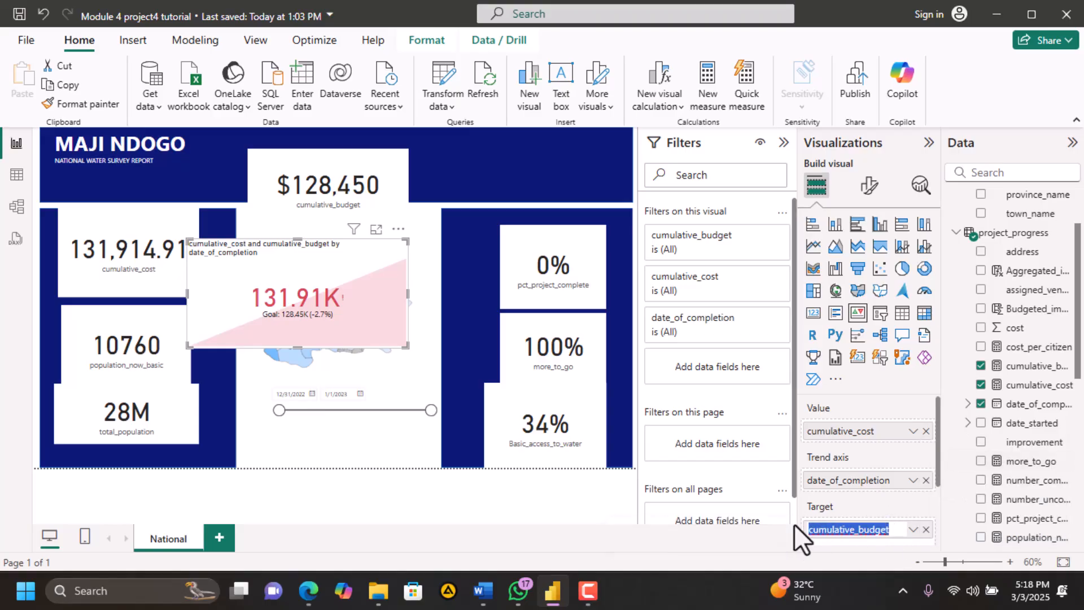
{"action": "type", "text": "Budget"}
{"action": "key", "text": "Return"}
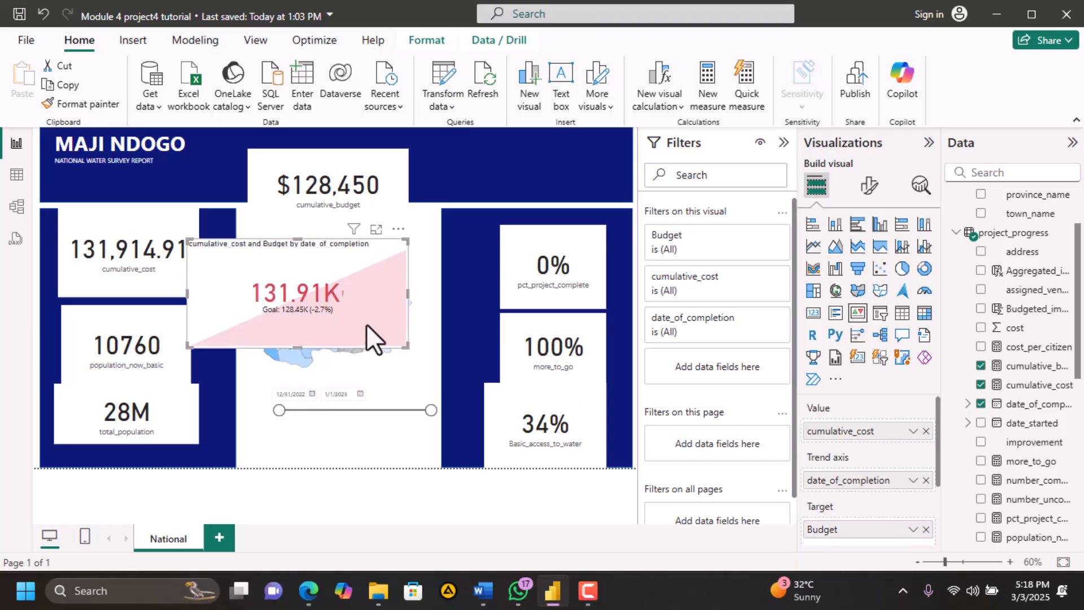
{"action": "left_click_drag", "start_coordinate": [368, 322], "coordinate": [300, 319]}
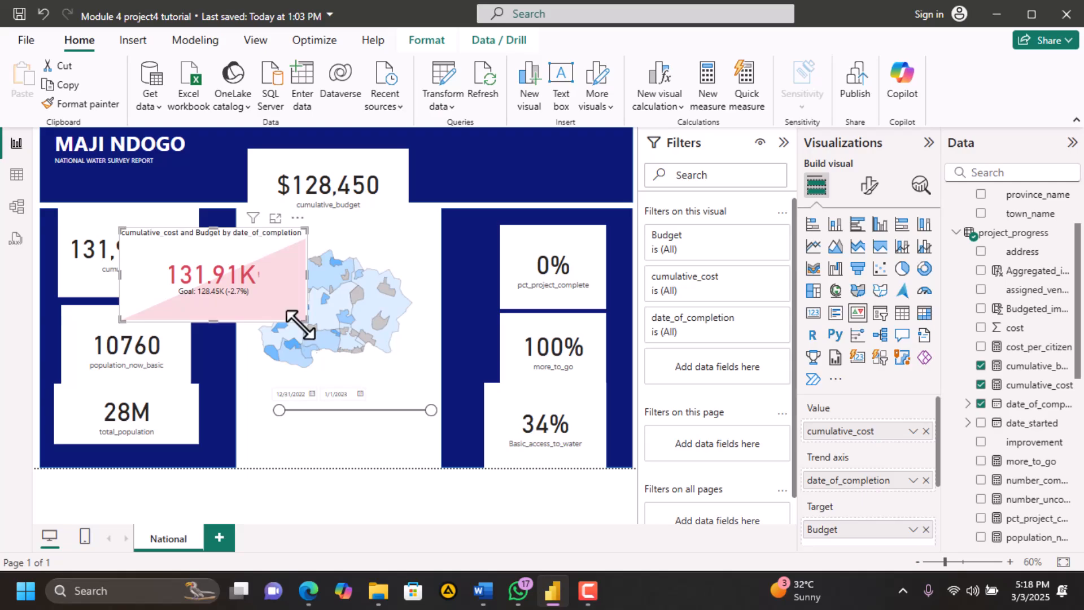
Read in the Edge brief what the KPI visual communicates and which further metrics to add, starting with People helped (population_now_basic_access)
{"action": "left_click", "coordinate": [308, 590]}
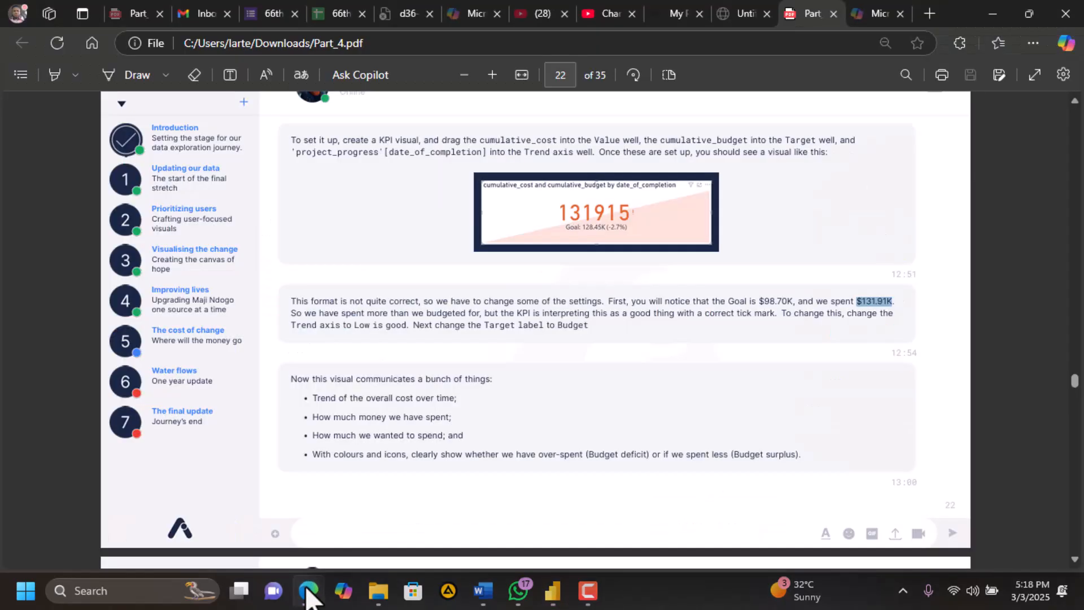
{"action": "left_click", "coordinate": [308, 590]}
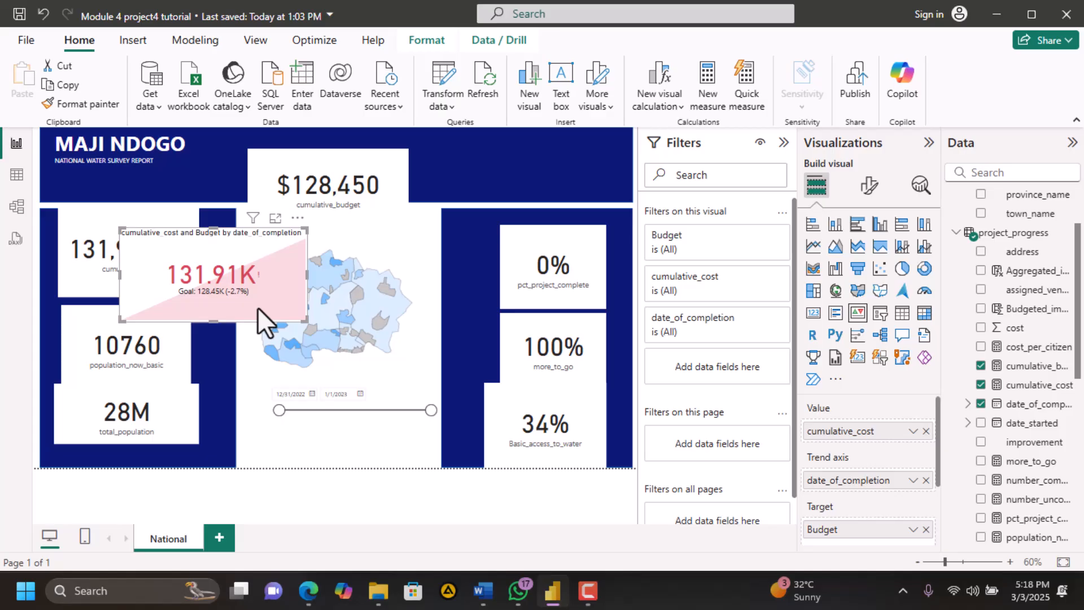
{"action": "left_click", "coordinate": [299, 592]}
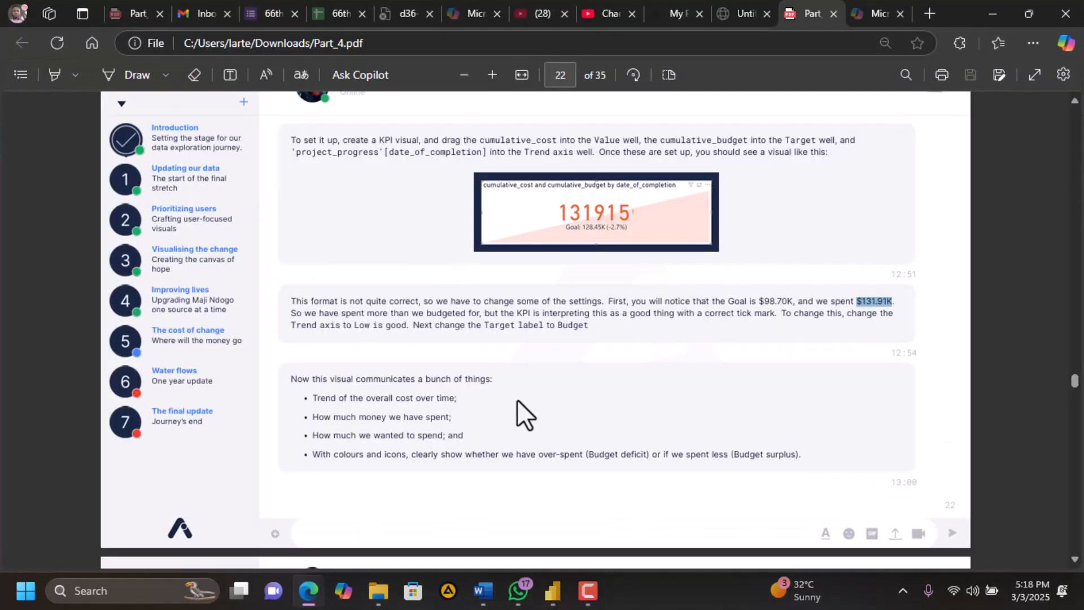
{"action": "scroll", "coordinate": [517, 400], "scroll_direction": "down", "scroll_amount": 2}
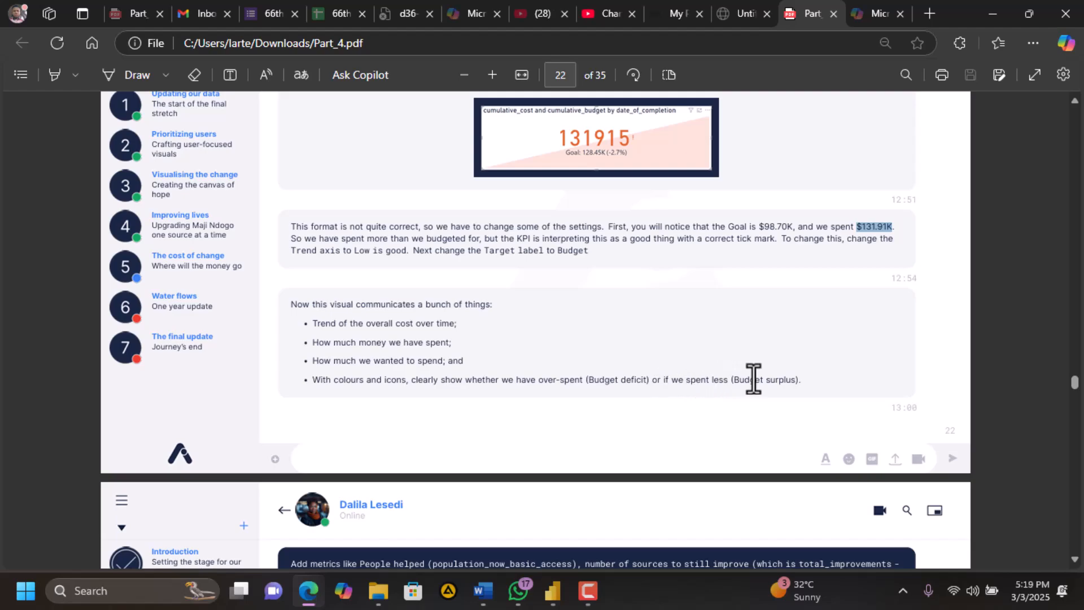
{"action": "scroll", "coordinate": [753, 379], "scroll_direction": "down", "scroll_amount": 5}
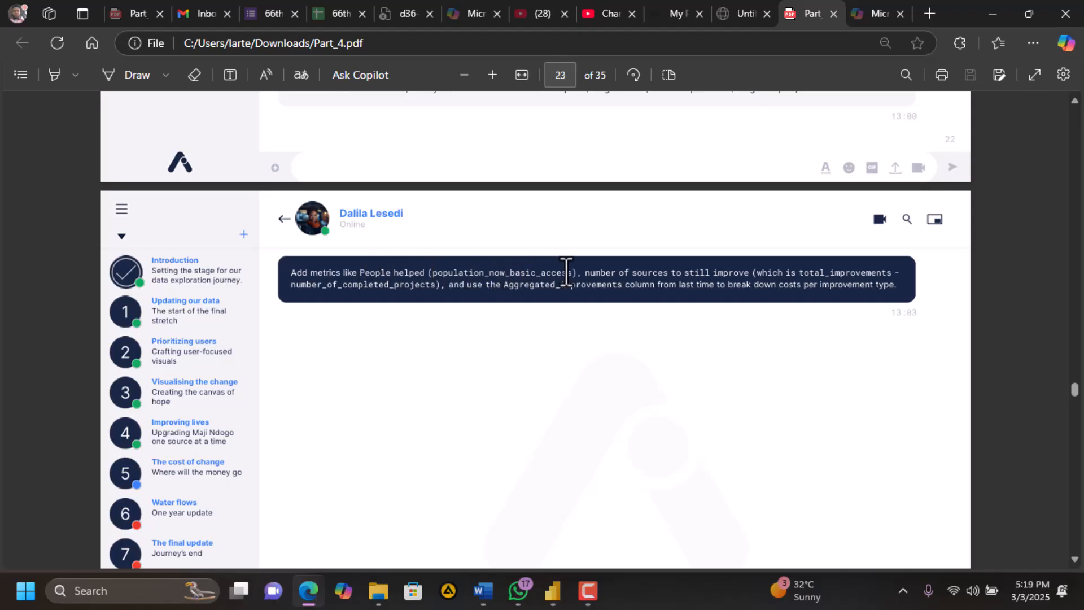
{"action": "left_click_drag", "start_coordinate": [575, 276], "coordinate": [290, 266]}
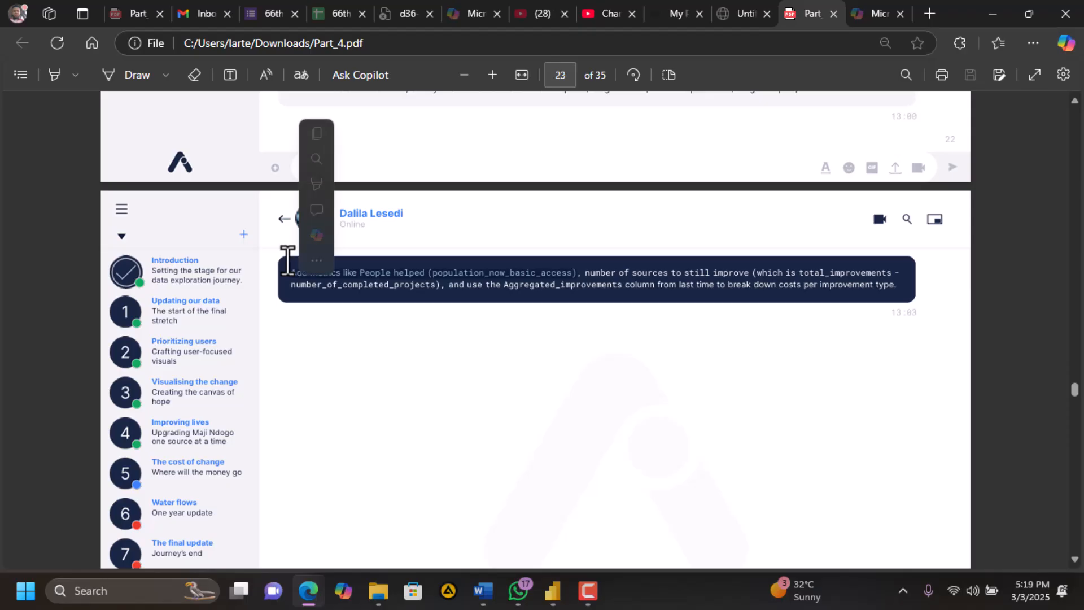
Return to Power BI, move the KPI visual over the report title beside the cumulative_budget card, and add a new, empty card visual
{"action": "left_click", "coordinate": [552, 591]}
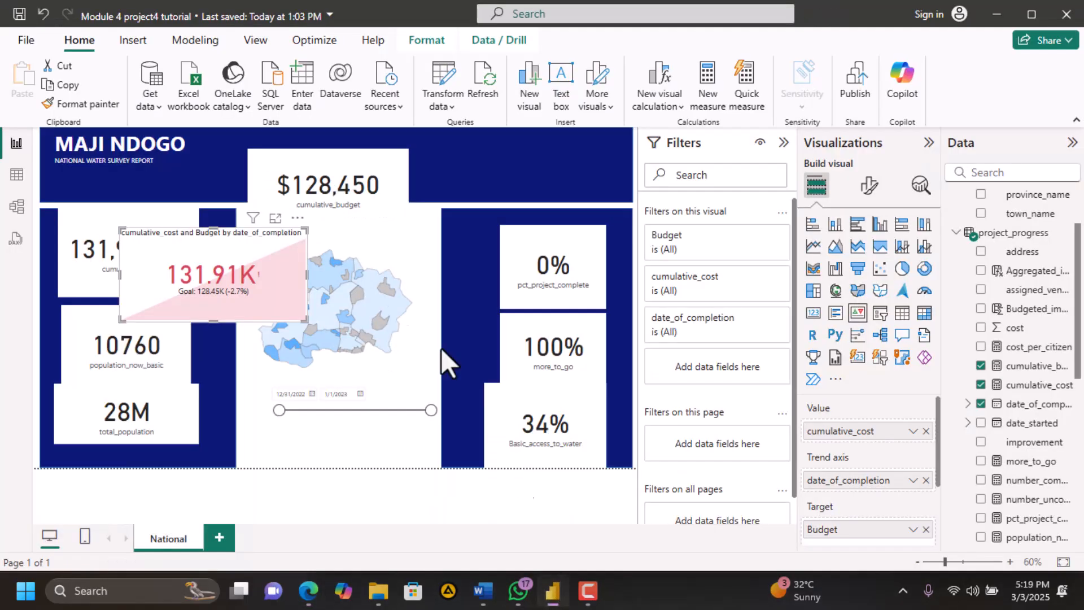
{"action": "left_click_drag", "start_coordinate": [266, 266], "coordinate": [207, 179]}
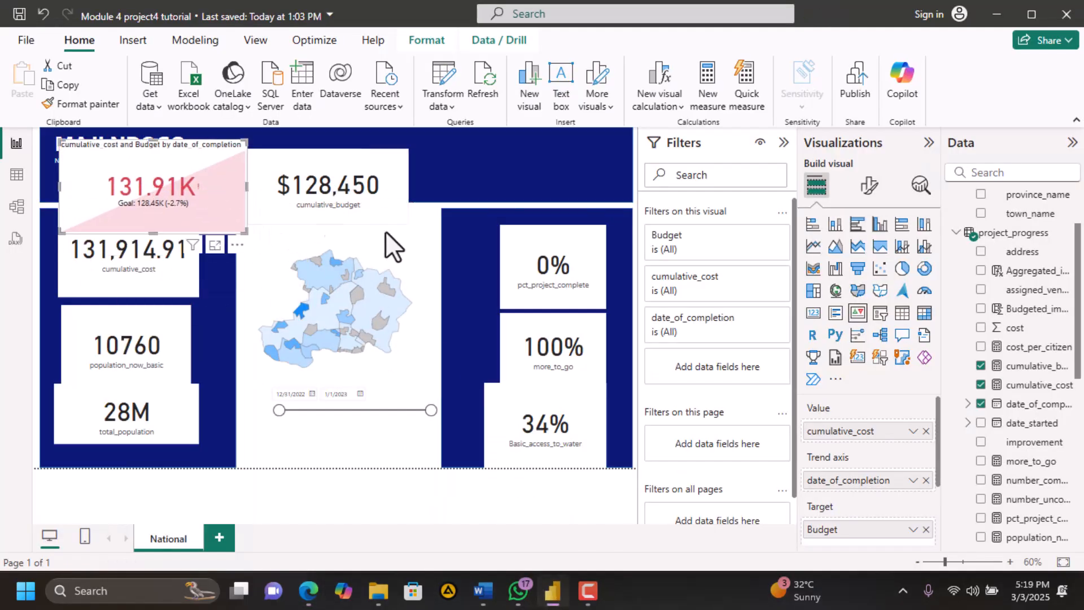
{"action": "left_click", "coordinate": [476, 204]}
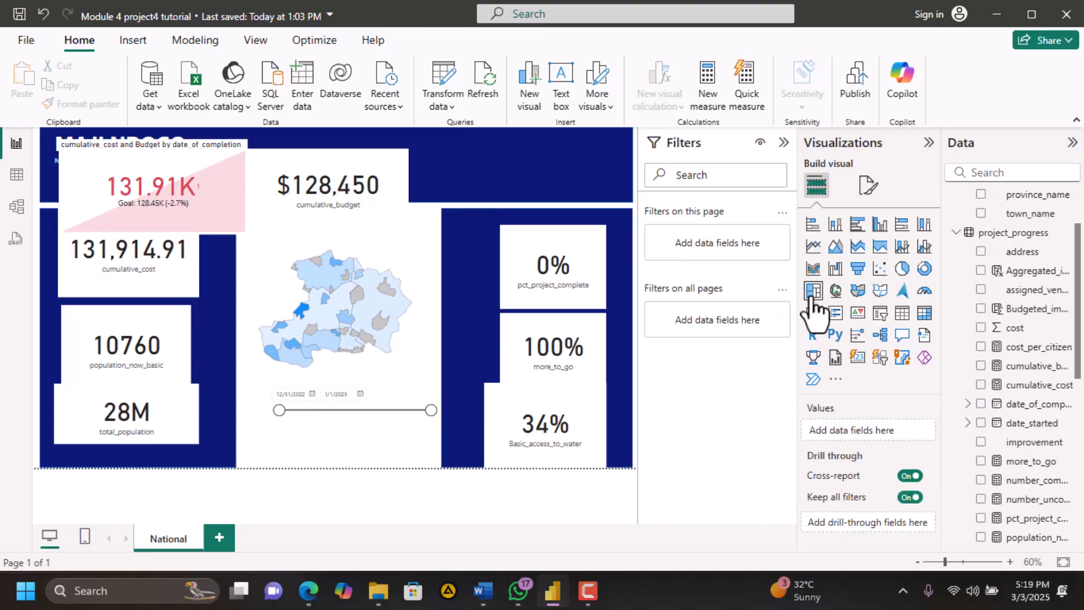
{"action": "left_click", "coordinate": [813, 313]}
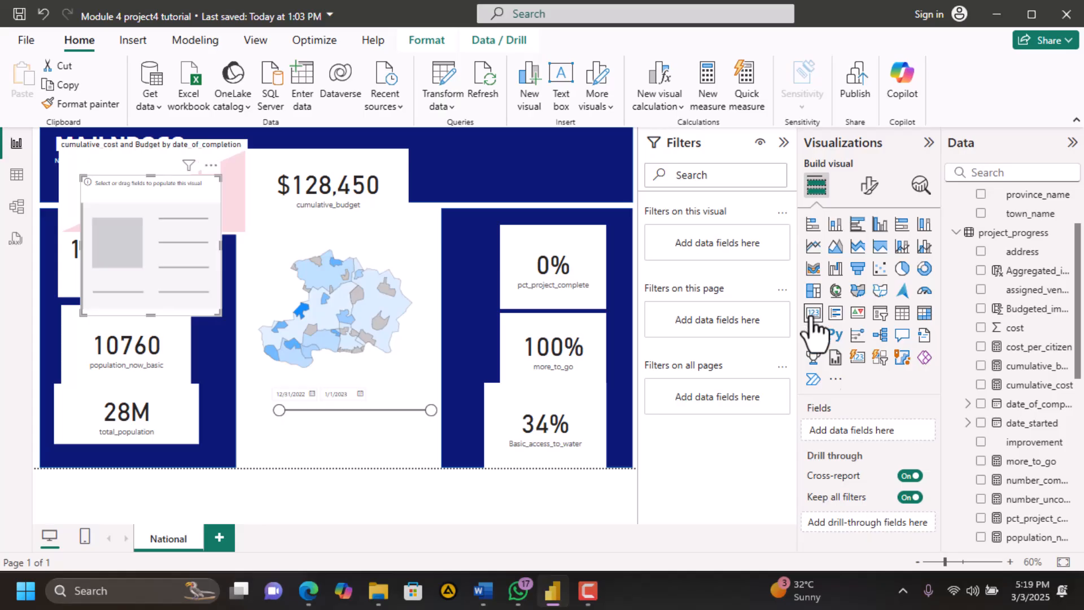
Fill the new card with the population_now_basic measure from project_progress and rename its field to People helped
{"action": "scroll", "coordinate": [967, 508], "scroll_direction": "down", "scroll_amount": 3}
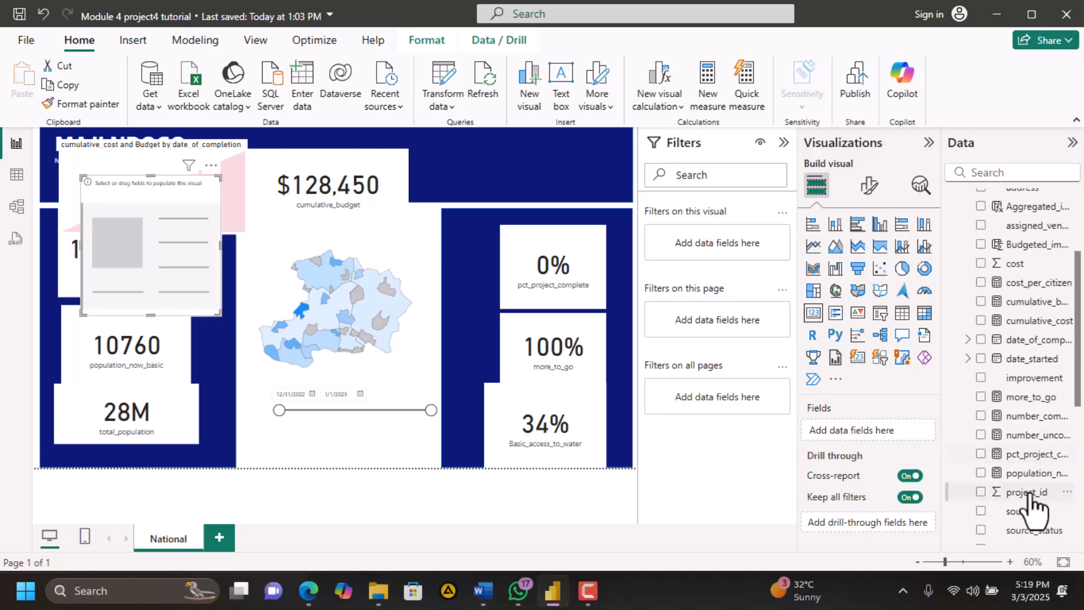
{"action": "left_click_drag", "start_coordinate": [1036, 473], "coordinate": [180, 272]}
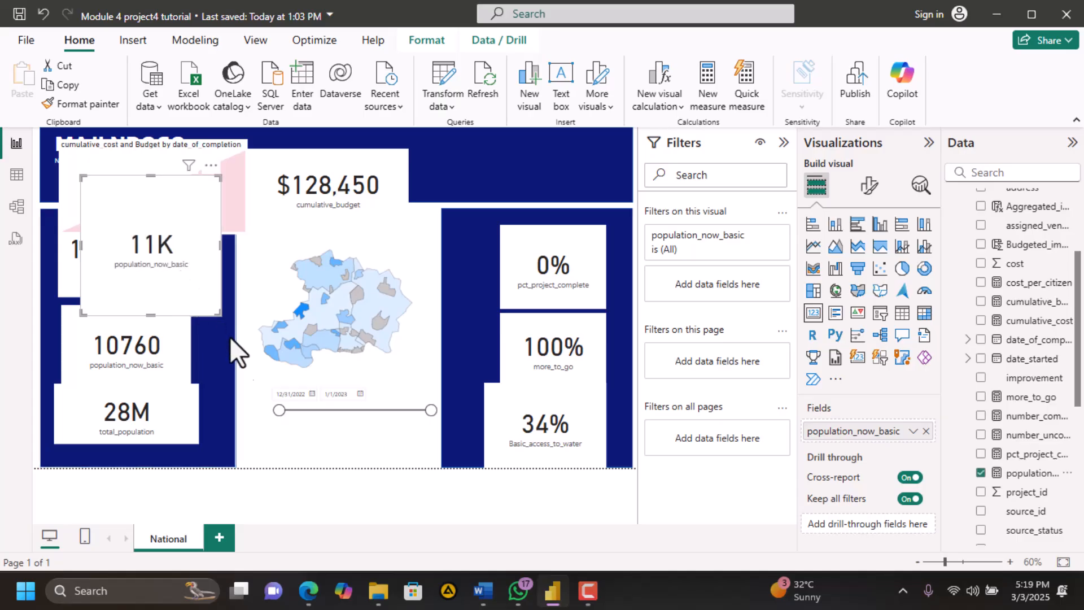
{"action": "left_click", "coordinate": [911, 431]}
{"action": "left_click", "coordinate": [954, 454]}
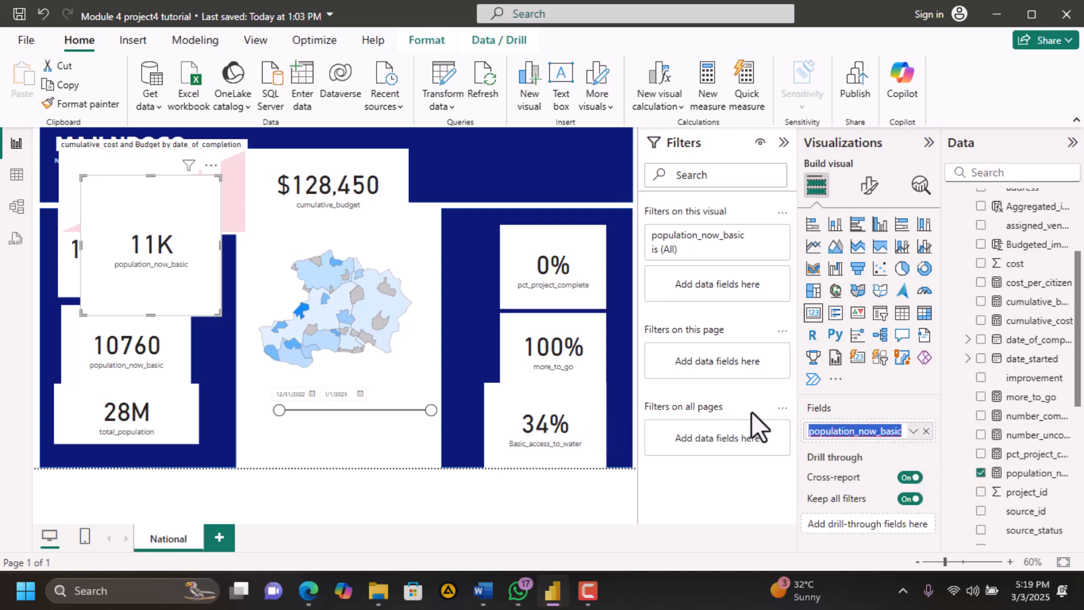
{"action": "type", "text": "People Helped"}
{"action": "key", "text": "BackSpace"}
{"action": "key", "text": "BackSpace"}
{"action": "key", "text": "BackSpace"}
{"action": "key", "text": "BackSpace"}
{"action": "key", "text": "BackSpace"}
{"action": "key", "text": "BackSpace"}
{"action": "type", "text": "helped"}
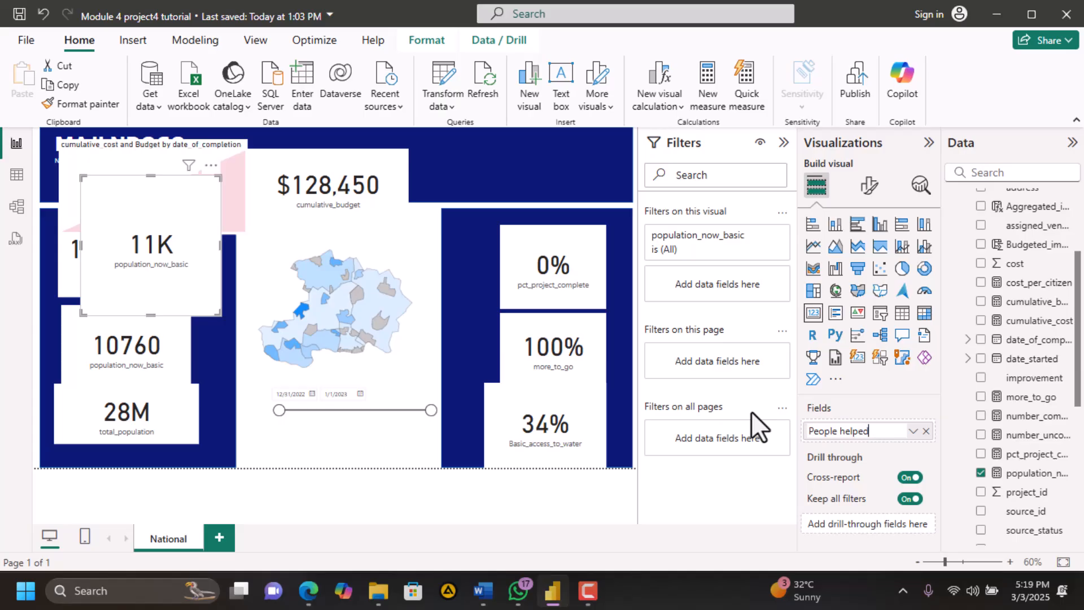
{"action": "key", "text": "Return"}
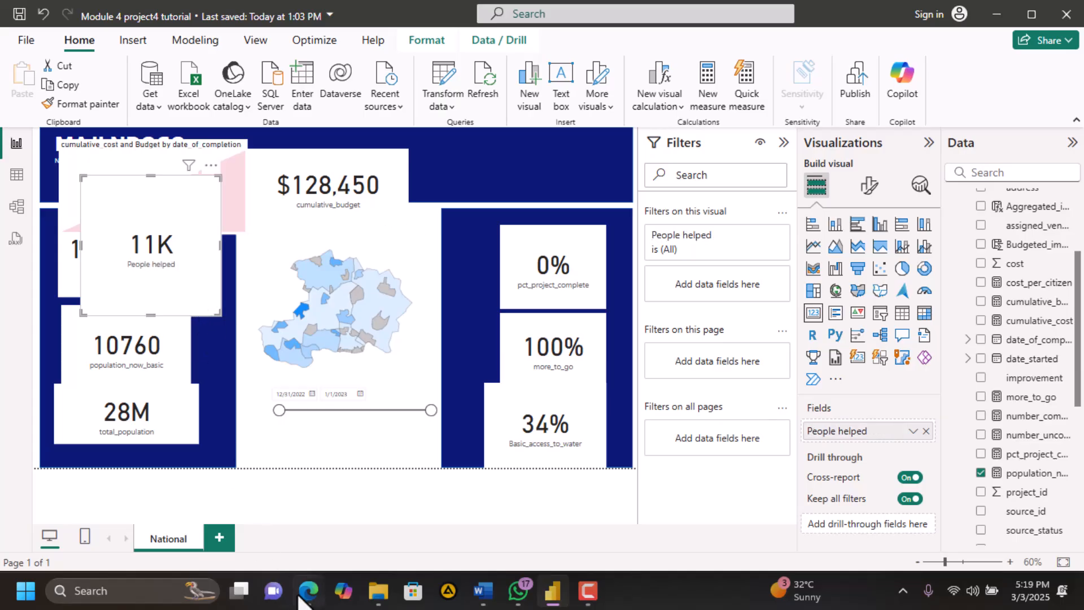
Check the next metric in the Edge brief, shrink the People helped card in Power BI, and move it above the pct_project_complete card
{"action": "left_click", "coordinate": [305, 596]}
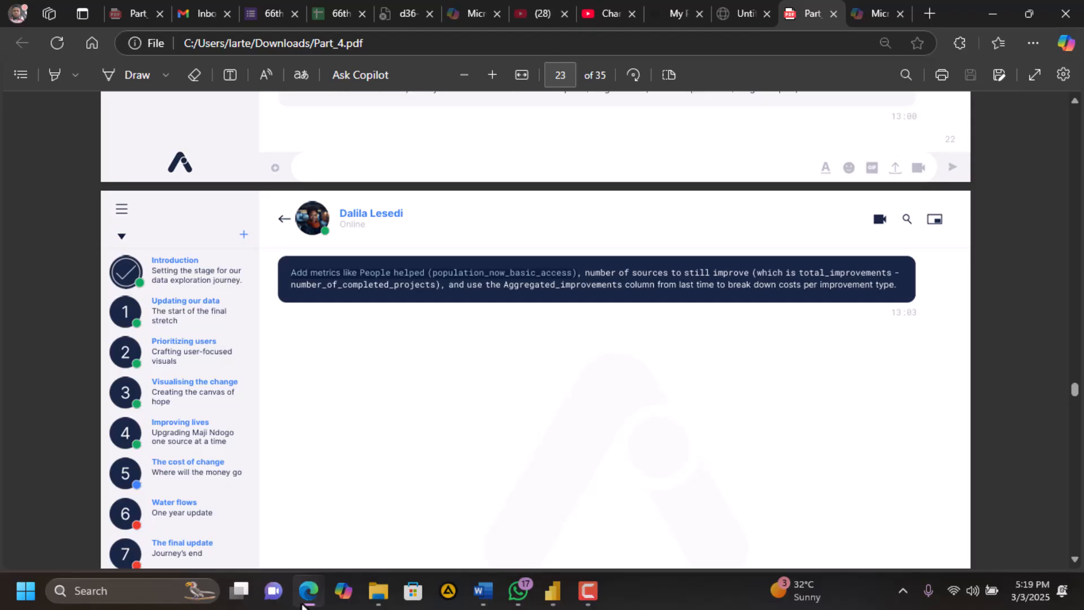
{"action": "left_click", "coordinate": [303, 603]}
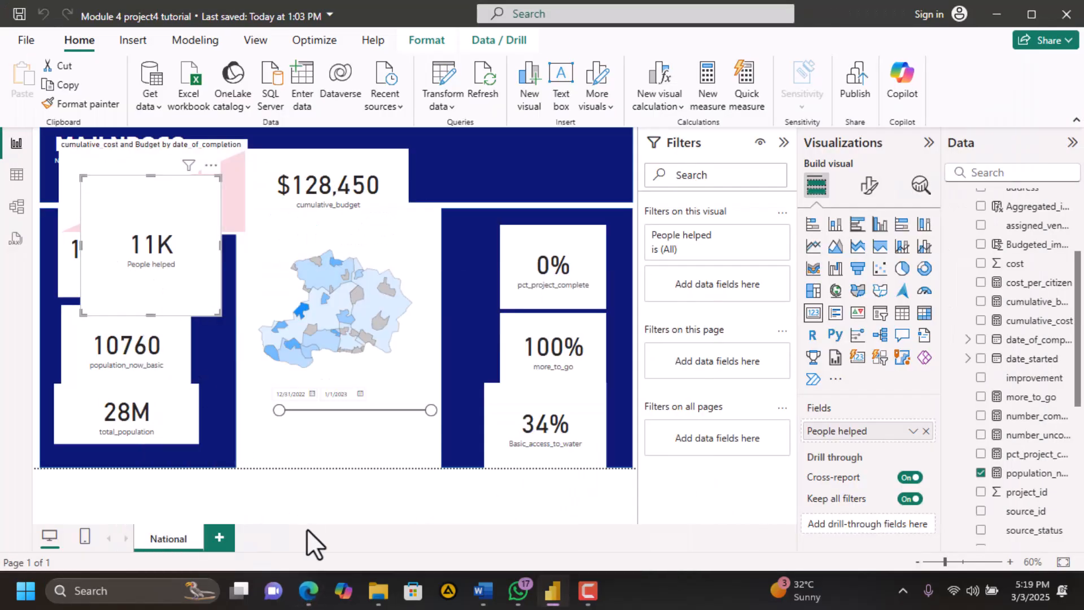
{"action": "left_click", "coordinate": [312, 589]}
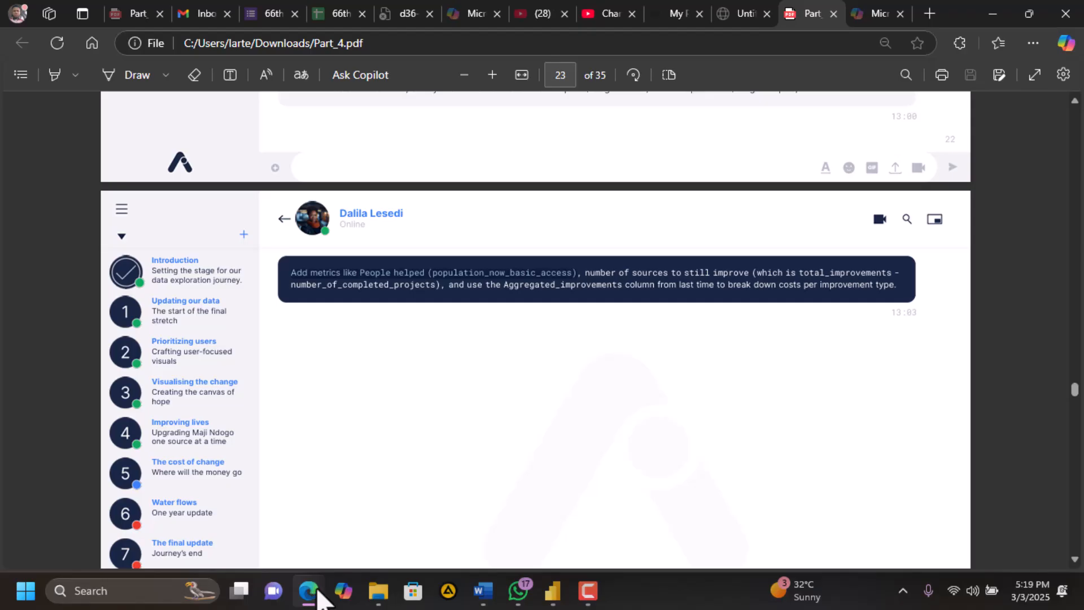
{"action": "left_click", "coordinate": [552, 592]}
{"action": "left_click_drag", "start_coordinate": [221, 310], "coordinate": [197, 266]}
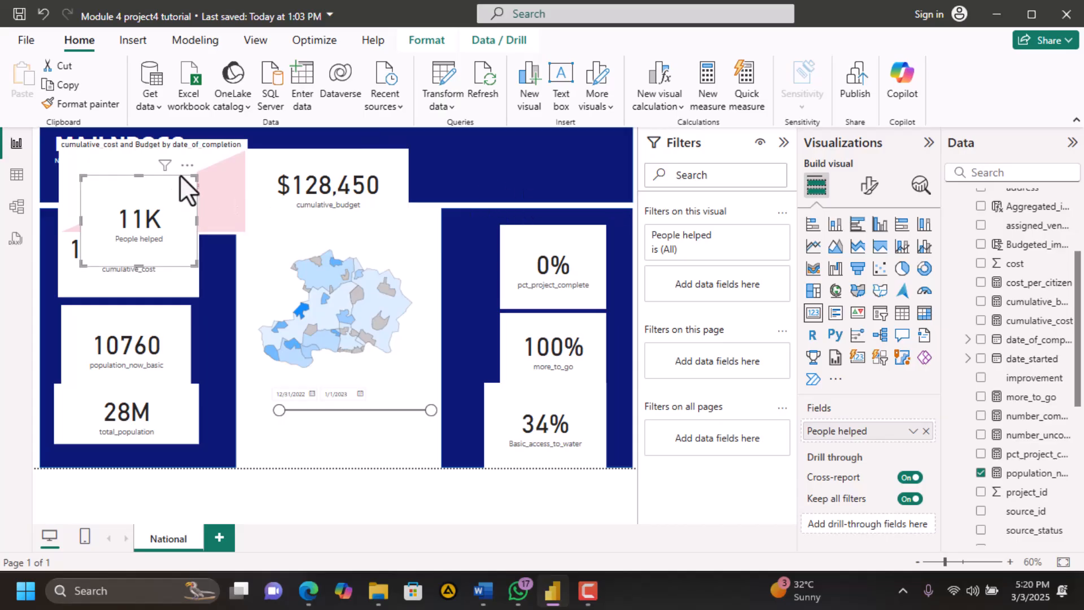
{"action": "left_click_drag", "start_coordinate": [184, 165], "coordinate": [580, 136]}
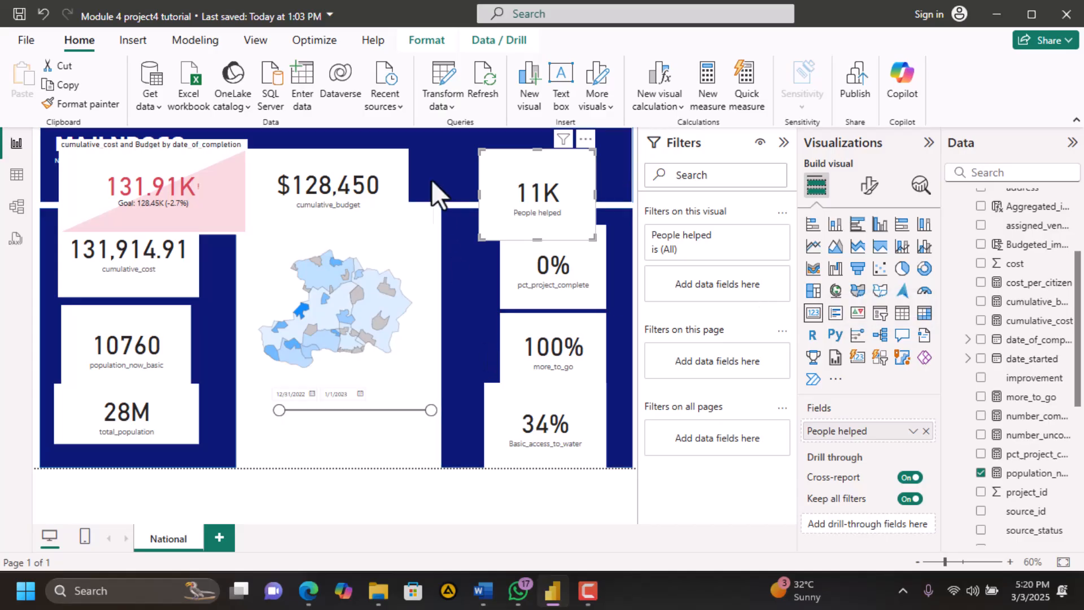
Add another empty card visual to the National page and deselect it
{"action": "left_click", "coordinate": [454, 203]}
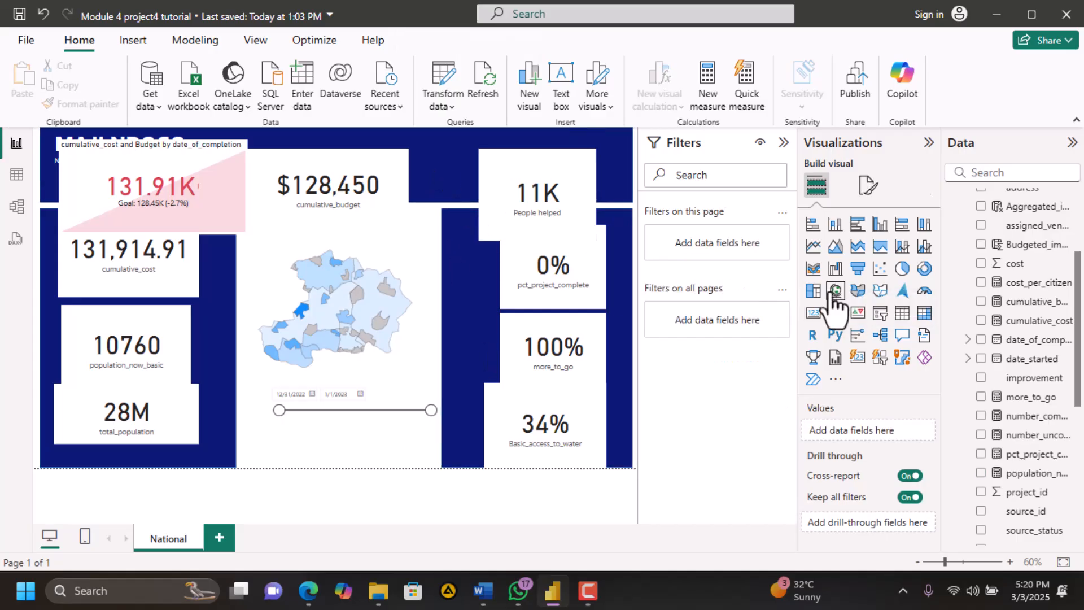
{"action": "left_click", "coordinate": [813, 314]}
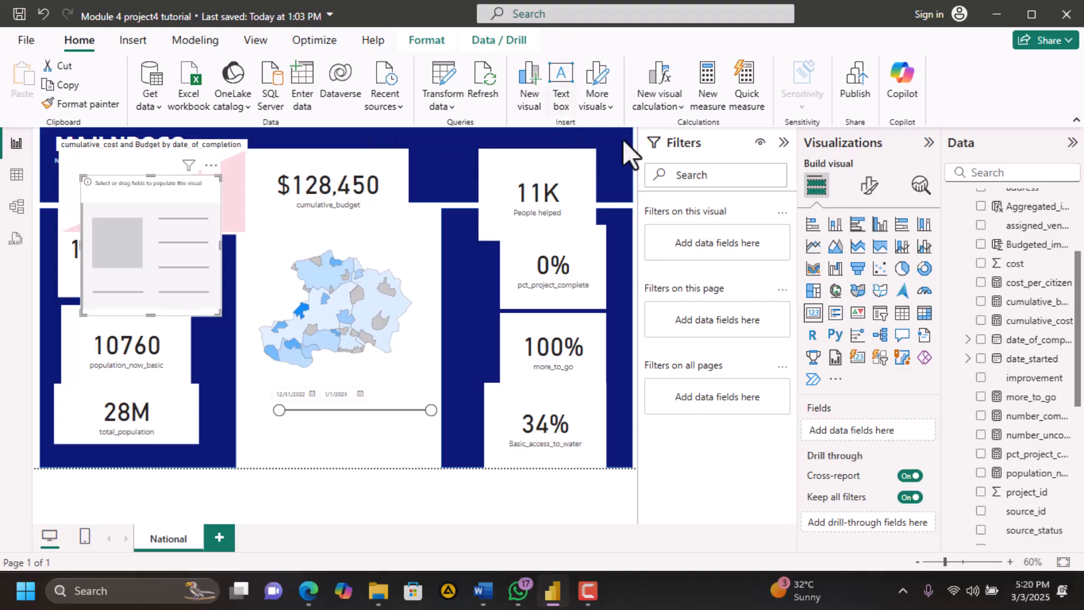
{"action": "left_click", "coordinate": [462, 205]}
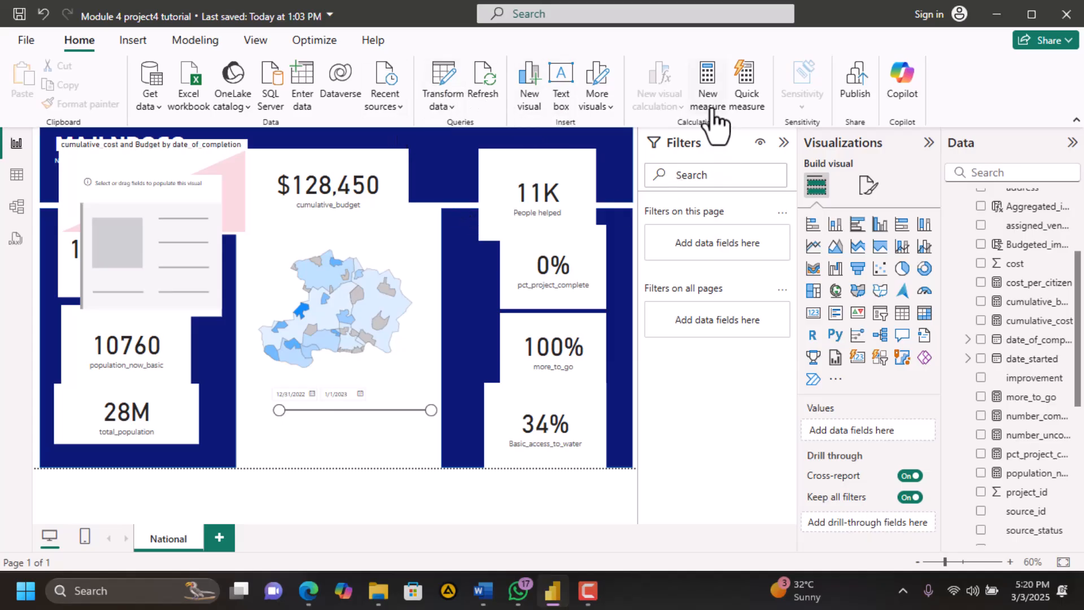
{"action": "scroll", "coordinate": [1028, 254], "scroll_direction": "up", "scroll_amount": 2}
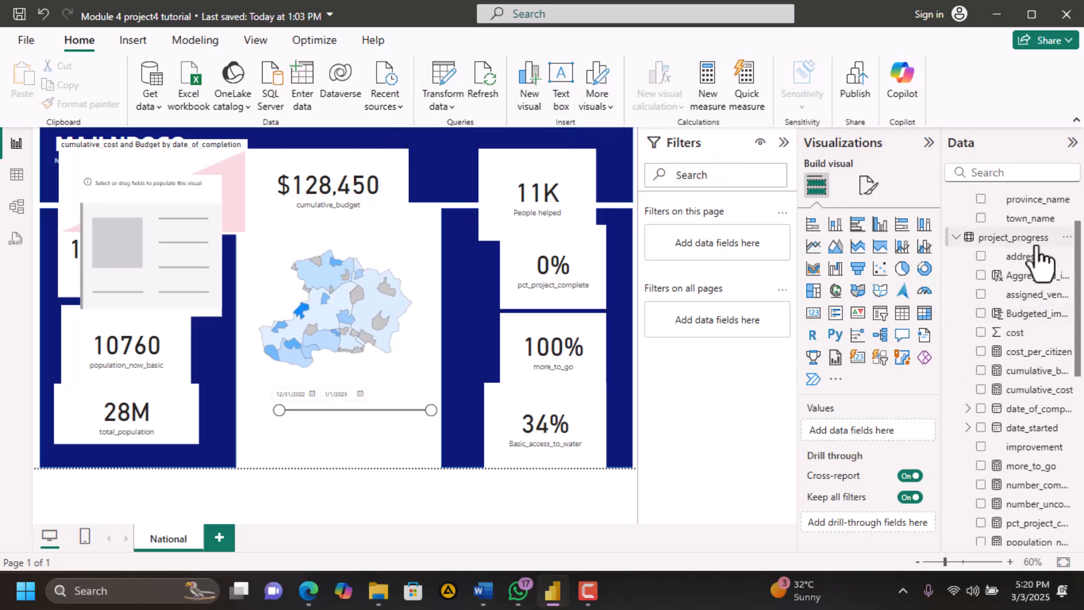
{"action": "left_click", "coordinate": [1033, 239]}
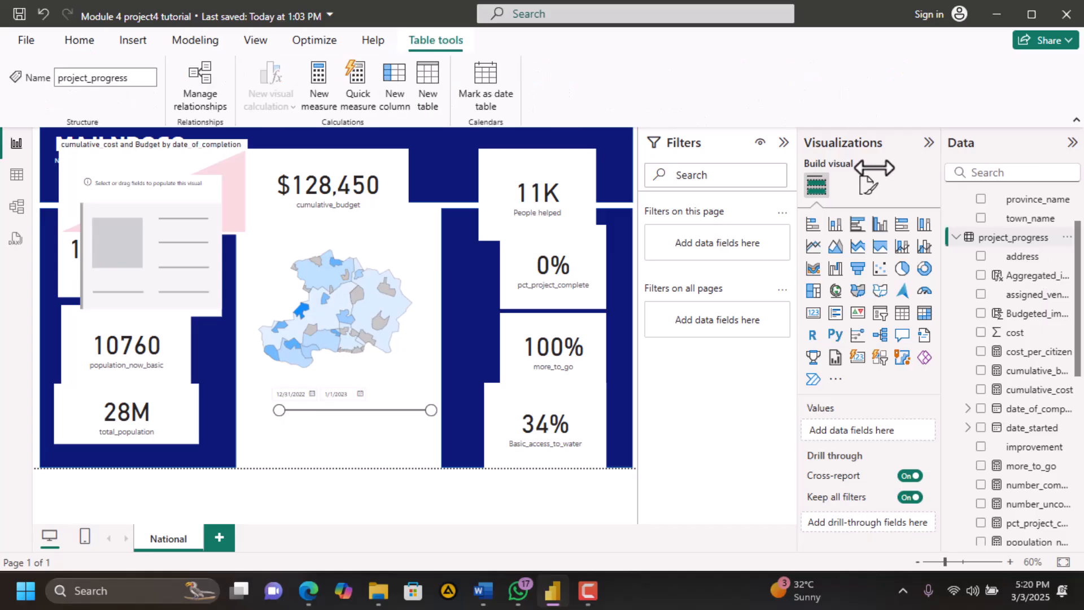
{"action": "left_click", "coordinate": [317, 89]}
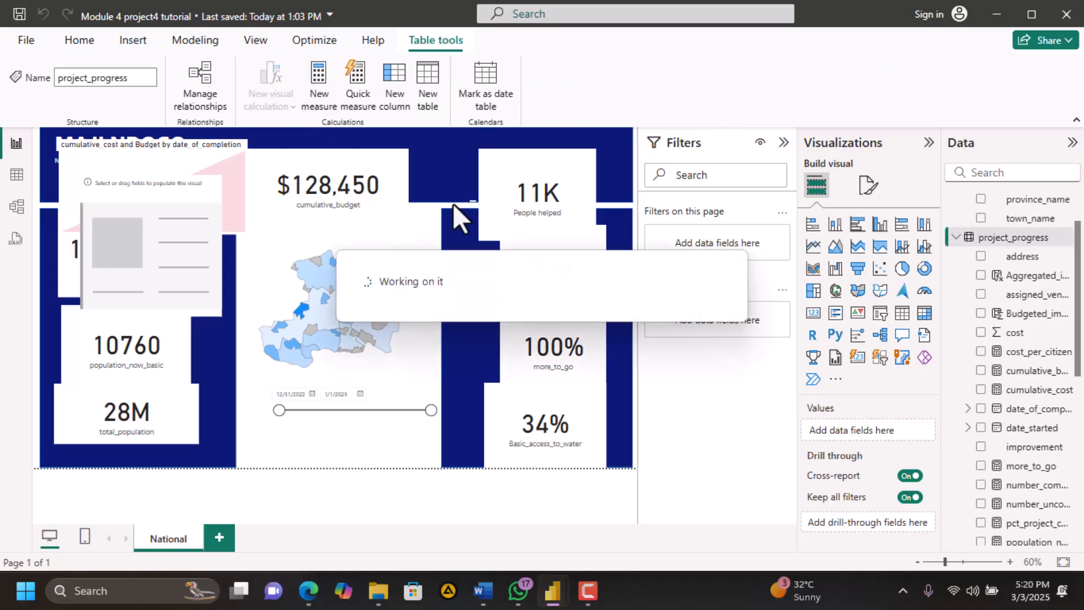
{"action": "left_click", "coordinate": [309, 592]}
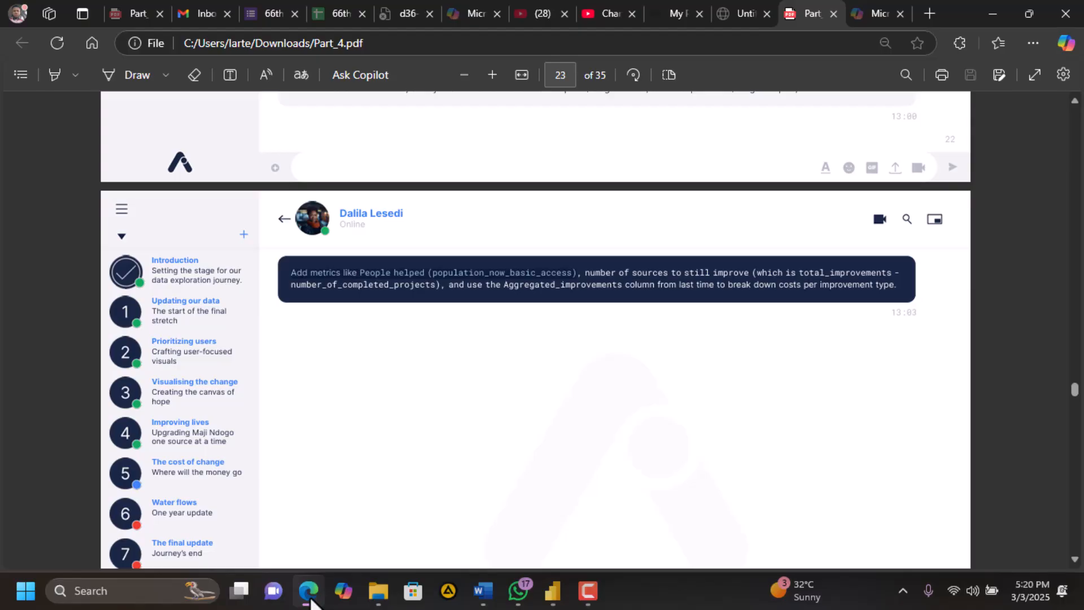
{"action": "left_click", "coordinate": [310, 598]}
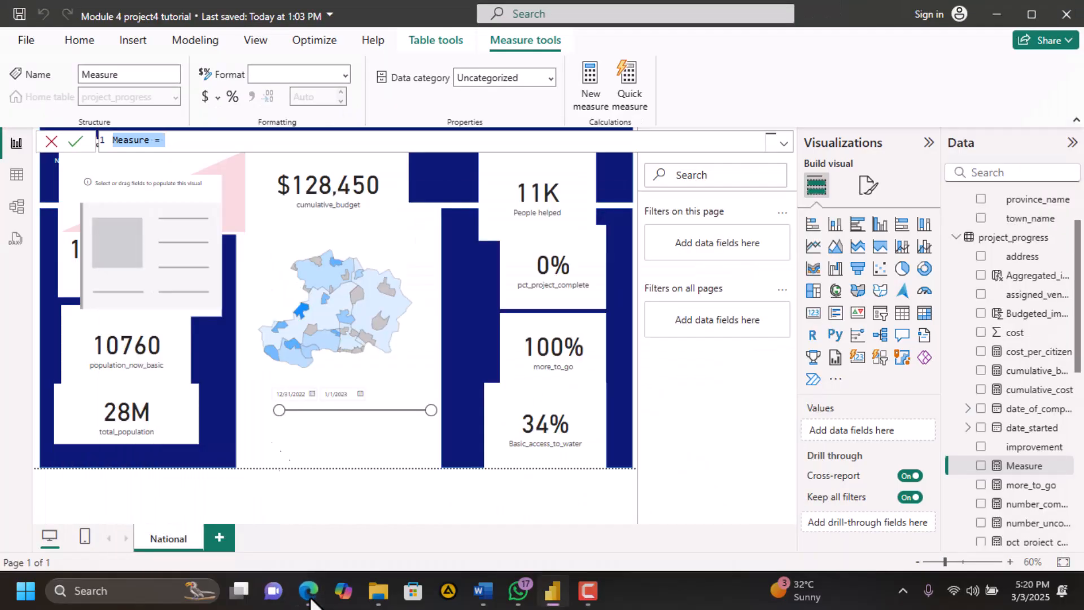
{"action": "type", "text": "numberof"}
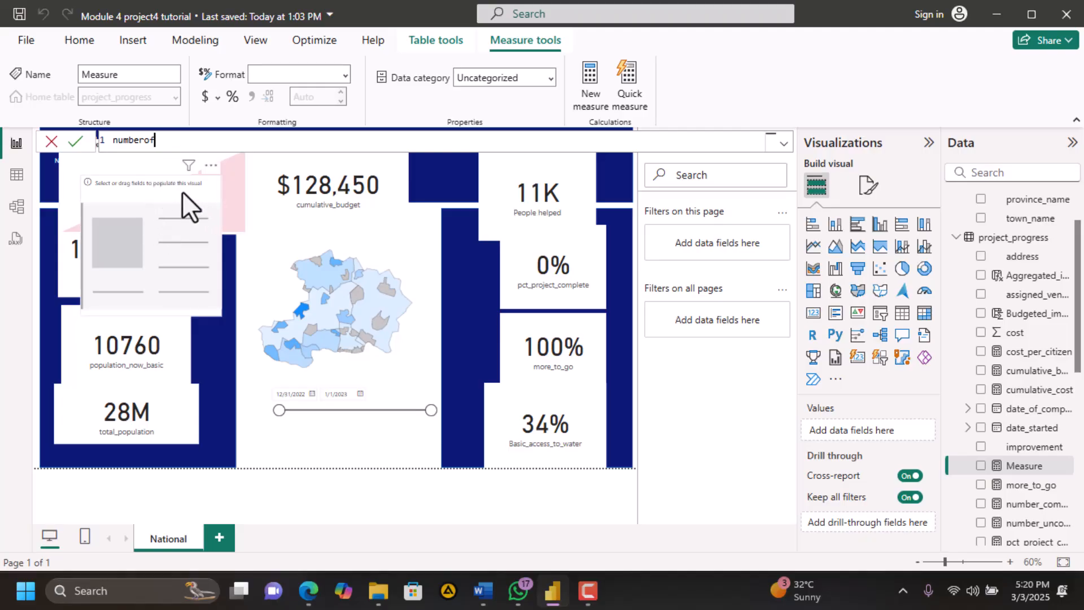
{"action": "left_click", "coordinate": [51, 145]}
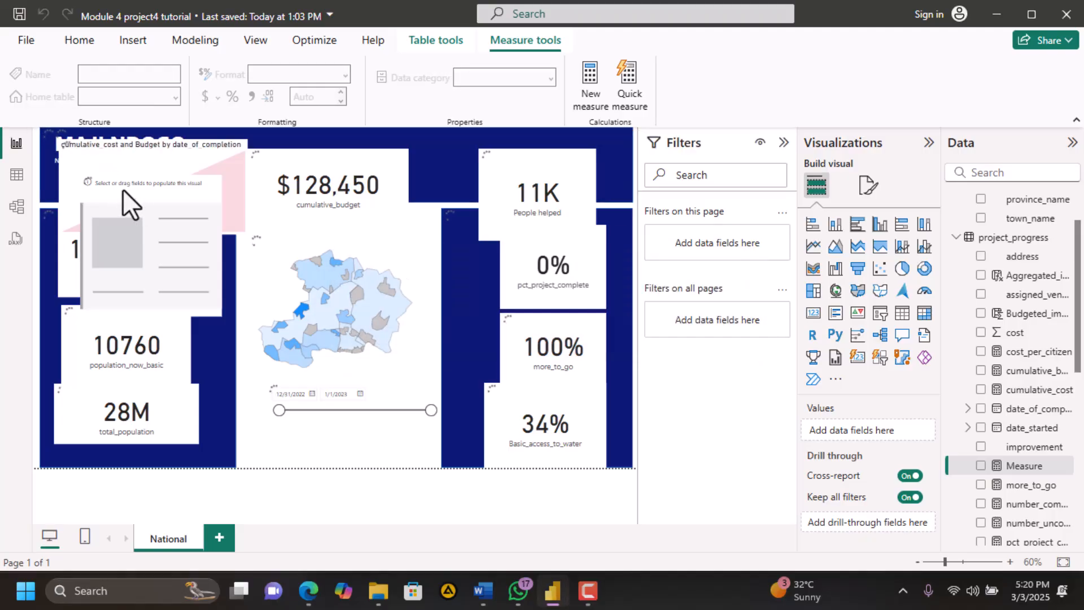
Move the empty card below the KPI visual, overlapping the cumulative_cost and population_now_basic cards
{"action": "left_click", "coordinate": [206, 172]}
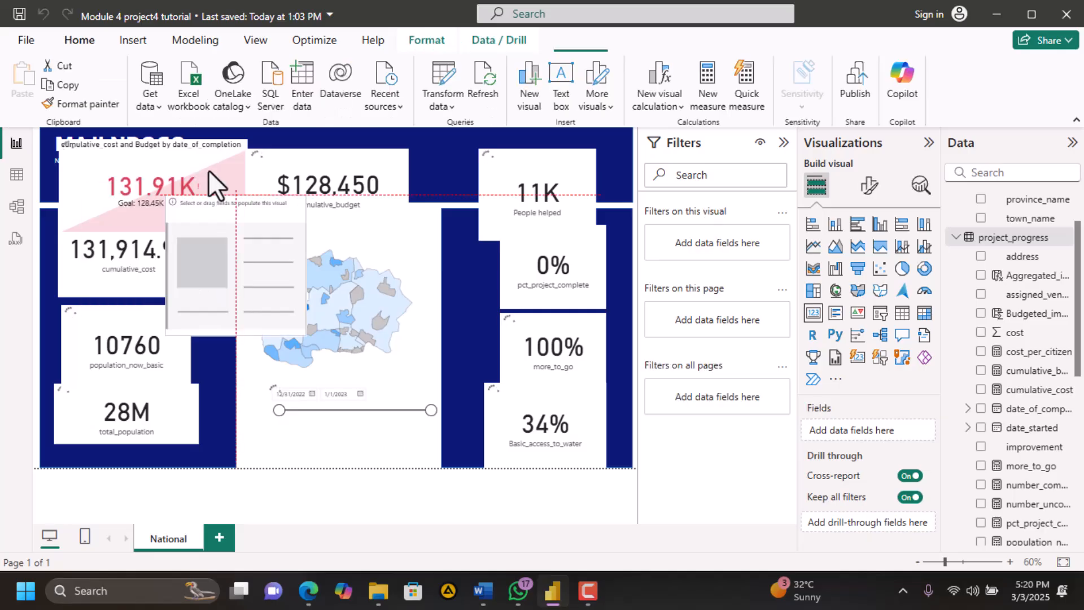
{"action": "left_click_drag", "start_coordinate": [209, 171], "coordinate": [259, 247]}
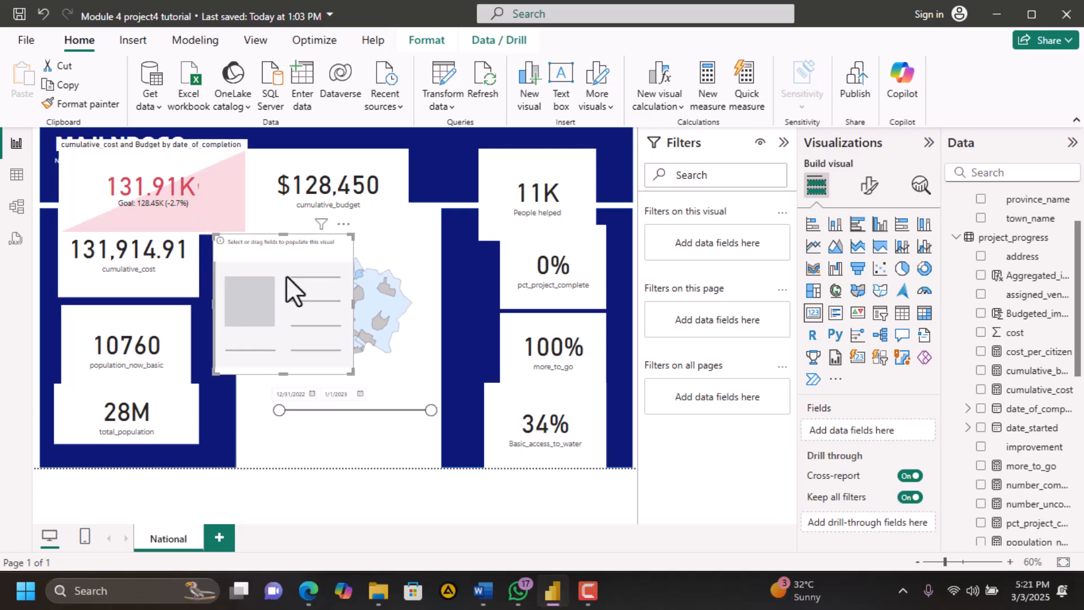
{"action": "left_click_drag", "start_coordinate": [317, 248], "coordinate": [197, 235]}
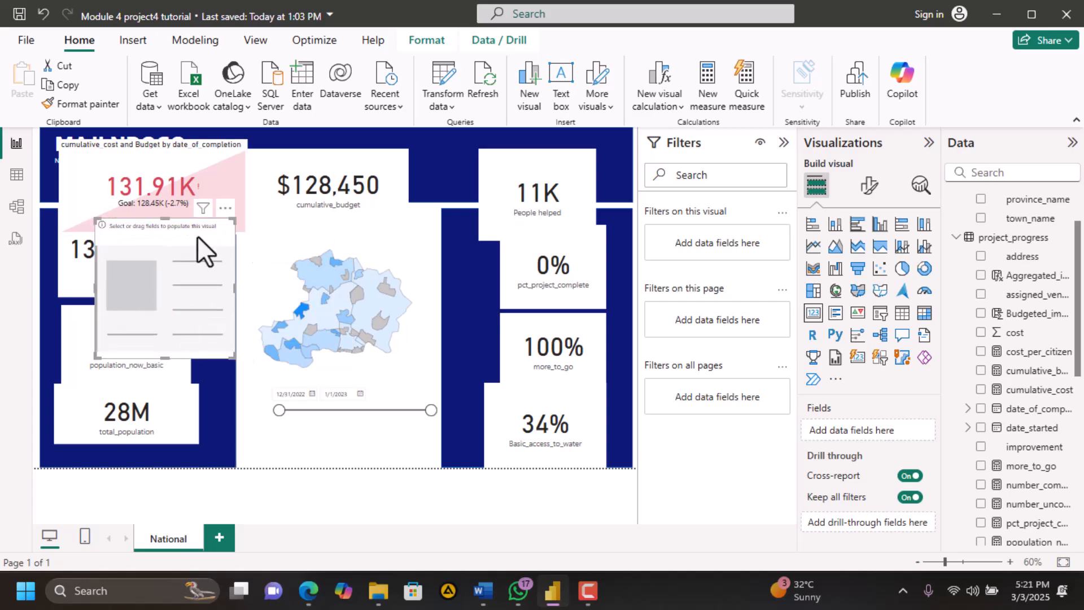
Copy [total_improvements] - [number_completed_projects] from the more_to_go measure's formula and leave the formula unedited
{"action": "left_click", "coordinate": [570, 355]}
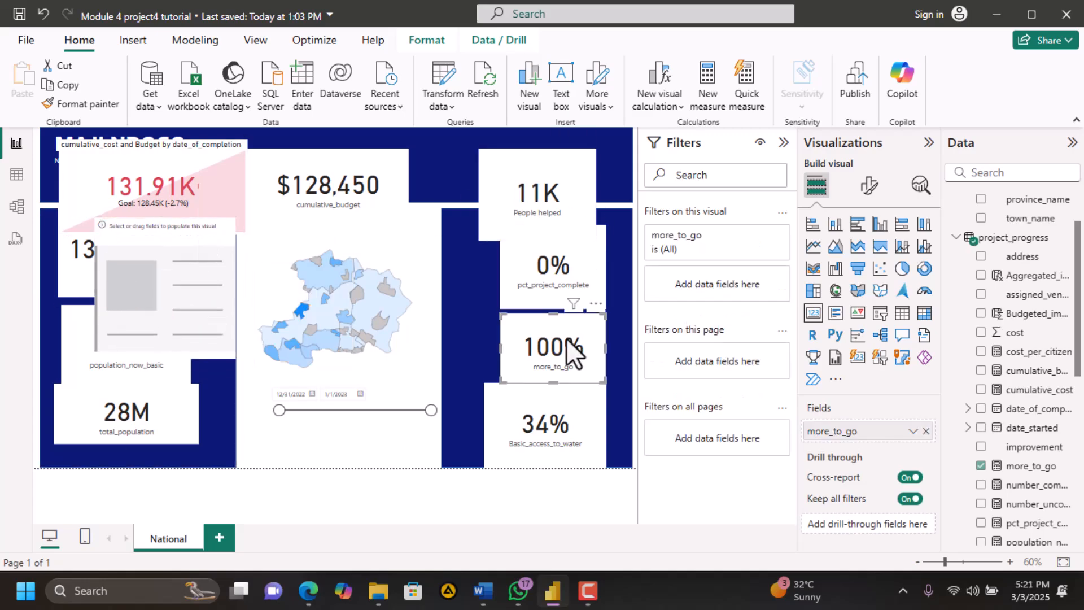
{"action": "left_click", "coordinate": [1016, 466]}
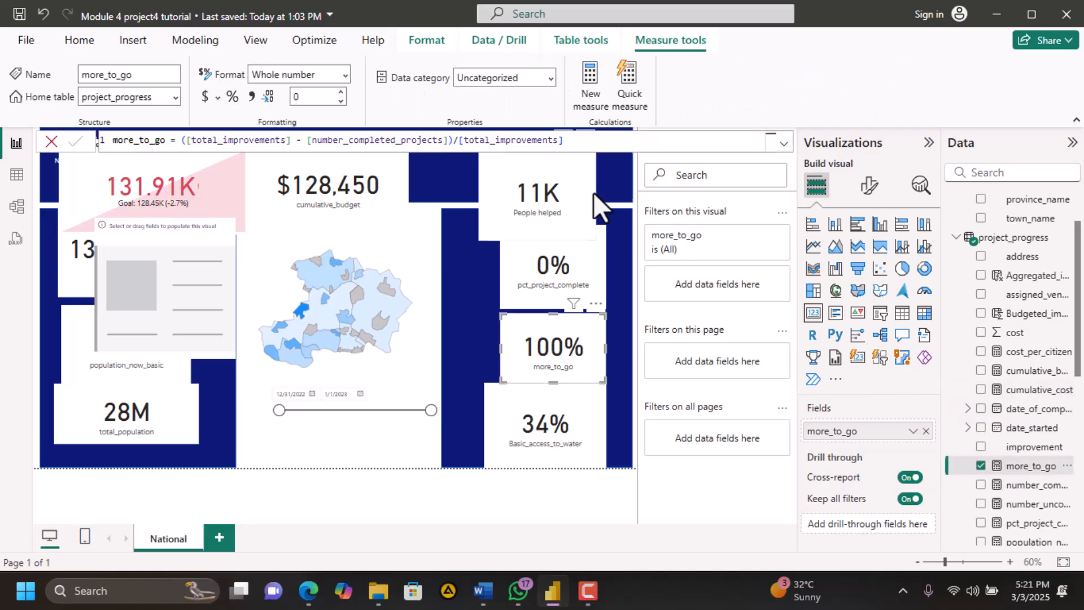
{"action": "left_click_drag", "start_coordinate": [452, 140], "coordinate": [179, 141]}
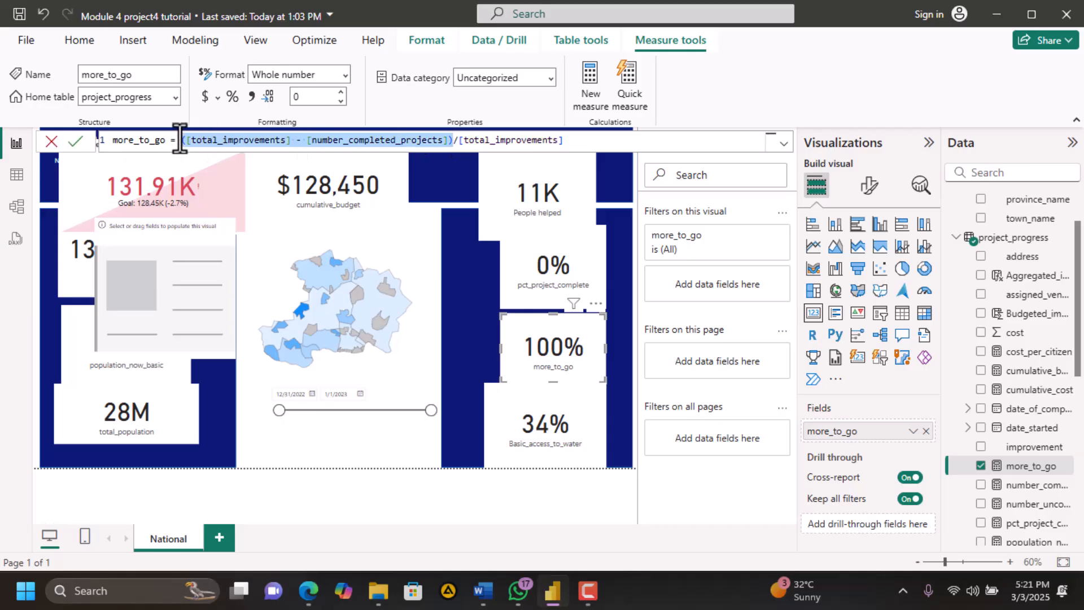
{"action": "left_click", "coordinate": [189, 141]}
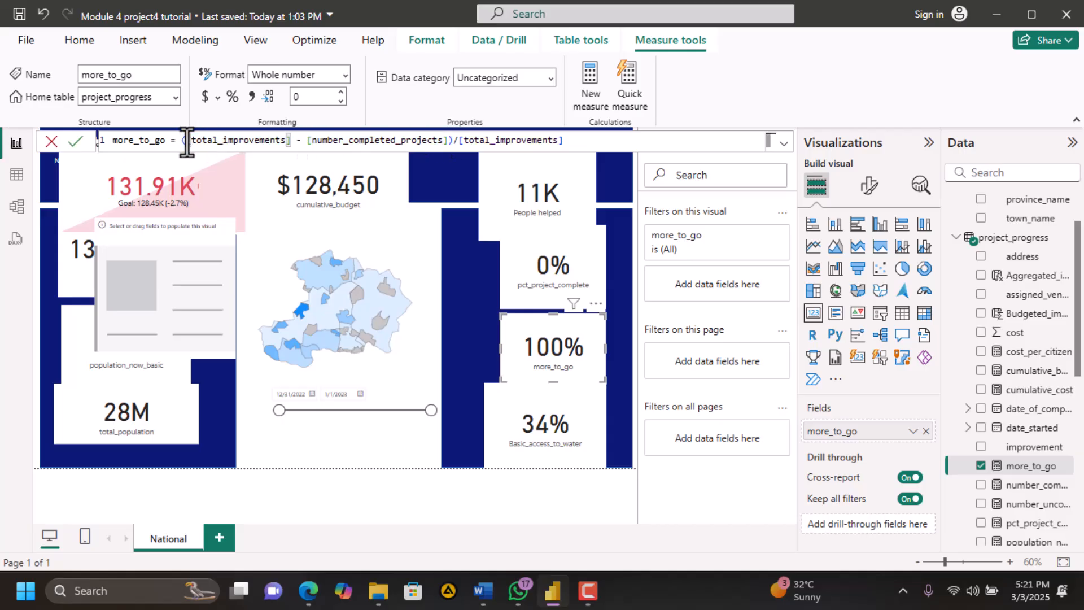
{"action": "left_click_drag", "start_coordinate": [190, 141], "coordinate": [445, 141]}
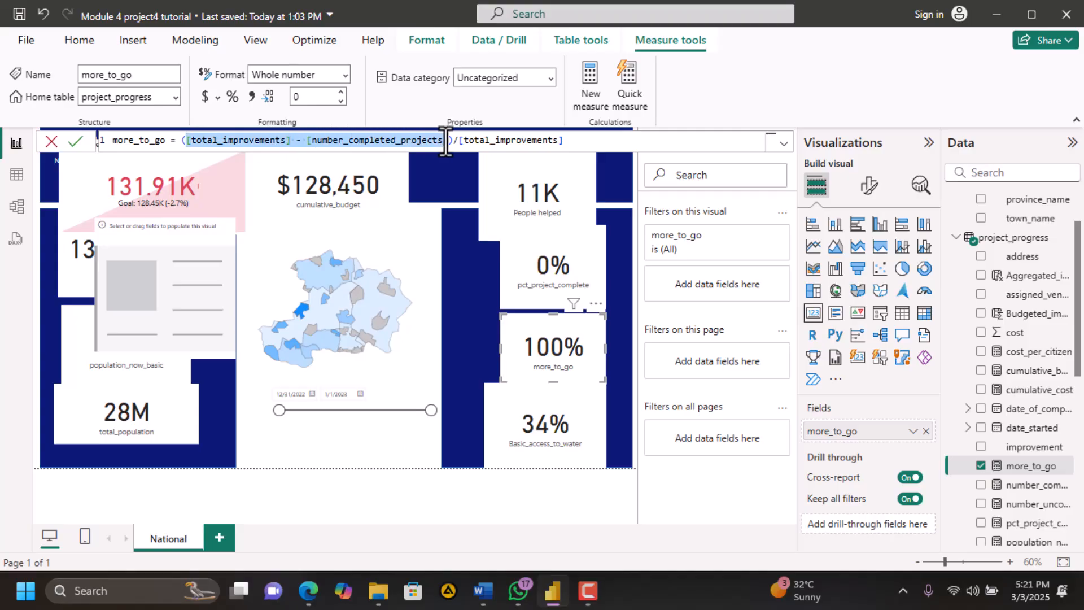
{"action": "left_click_drag", "start_coordinate": [445, 141], "coordinate": [449, 141]}
{"action": "key", "text": "ctrl+c"}
{"action": "left_click", "coordinate": [51, 141]}
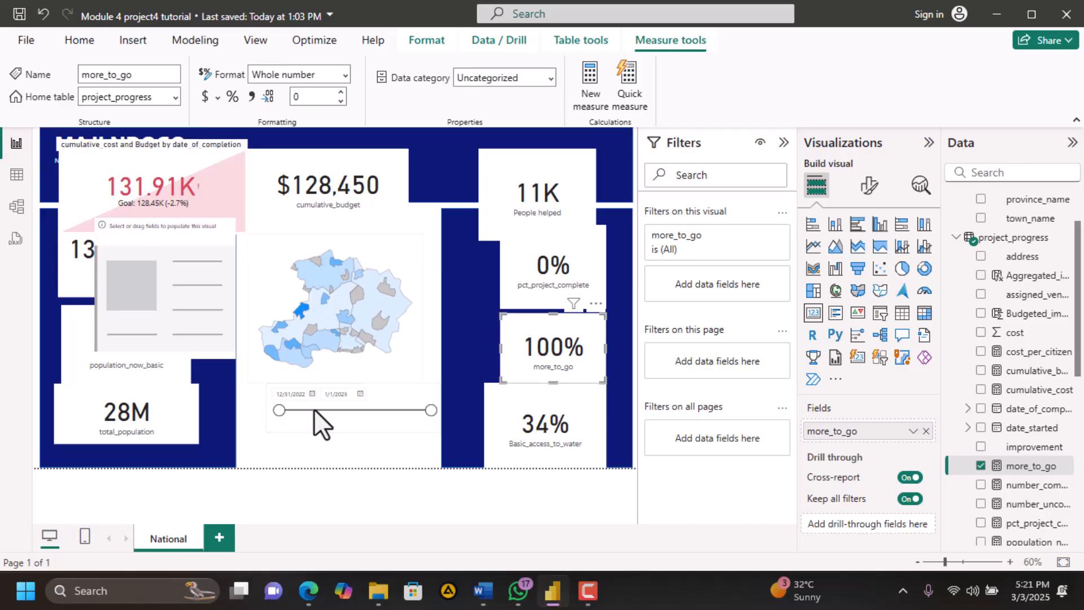
Check the sources metric in the Edge brief, and create the Power BI measure number_of_sources_to_improve = [total_improvements] - [number_completed_projects] in project_progress
{"action": "left_click", "coordinate": [310, 591]}
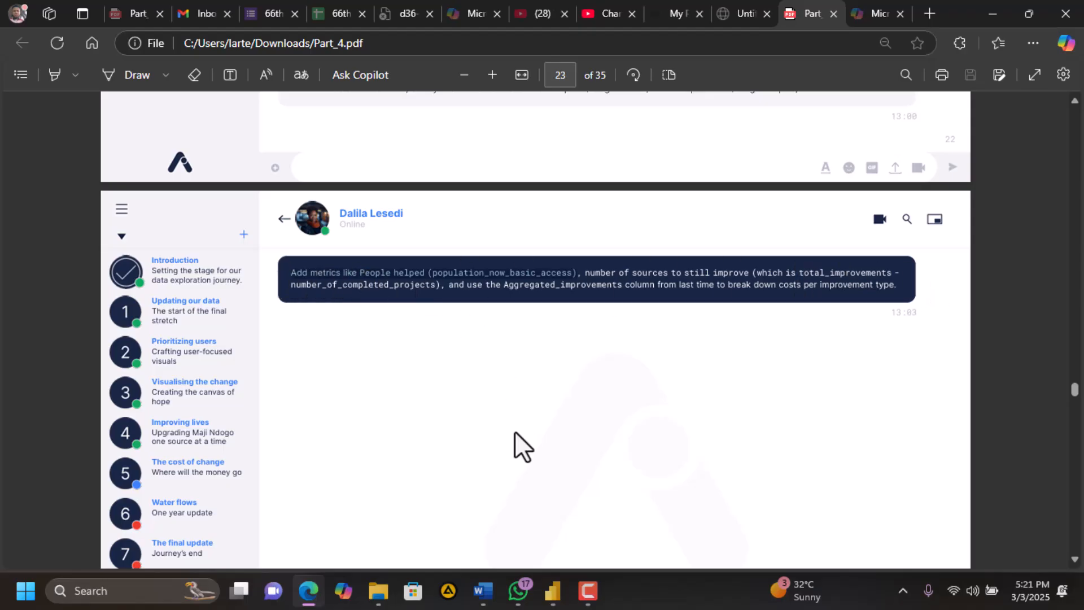
{"action": "mouse_move", "coordinate": [552, 591]}
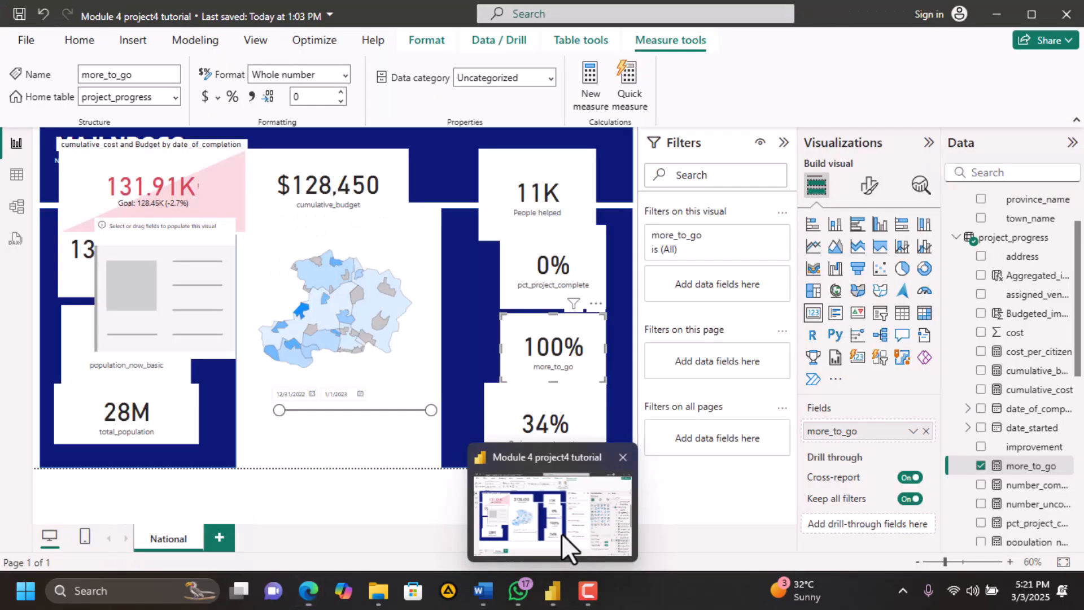
{"action": "left_click", "coordinate": [561, 534]}
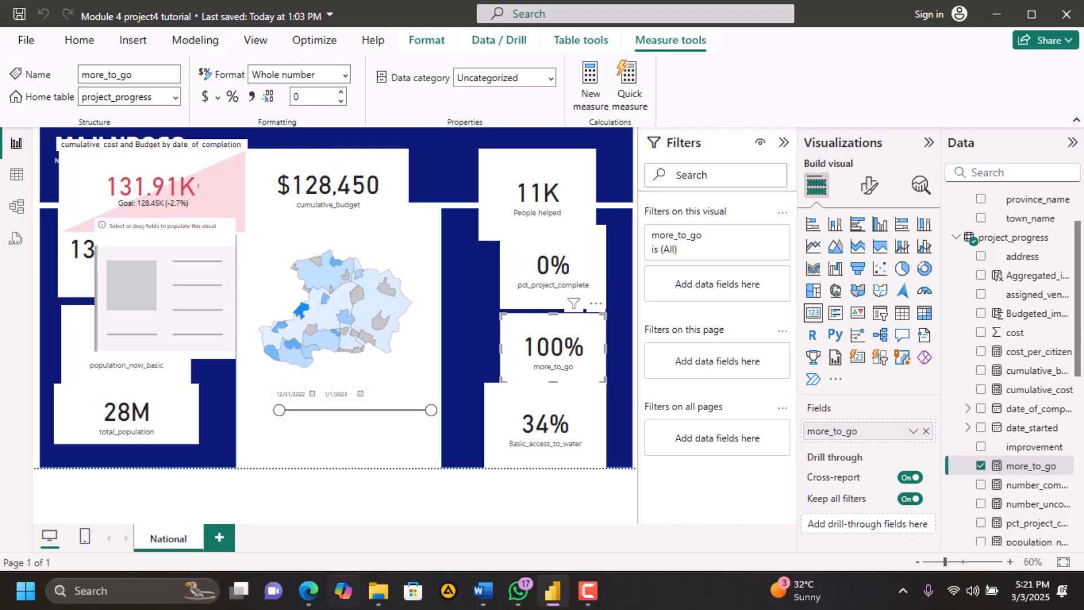
{"action": "left_click", "coordinate": [309, 602]}
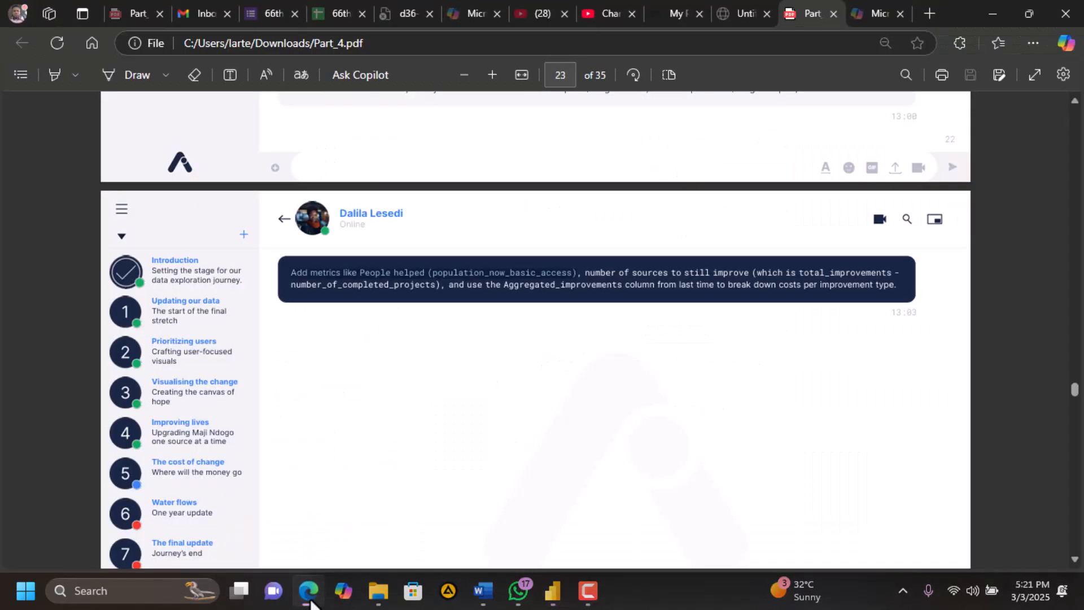
{"action": "left_click", "coordinate": [309, 601]}
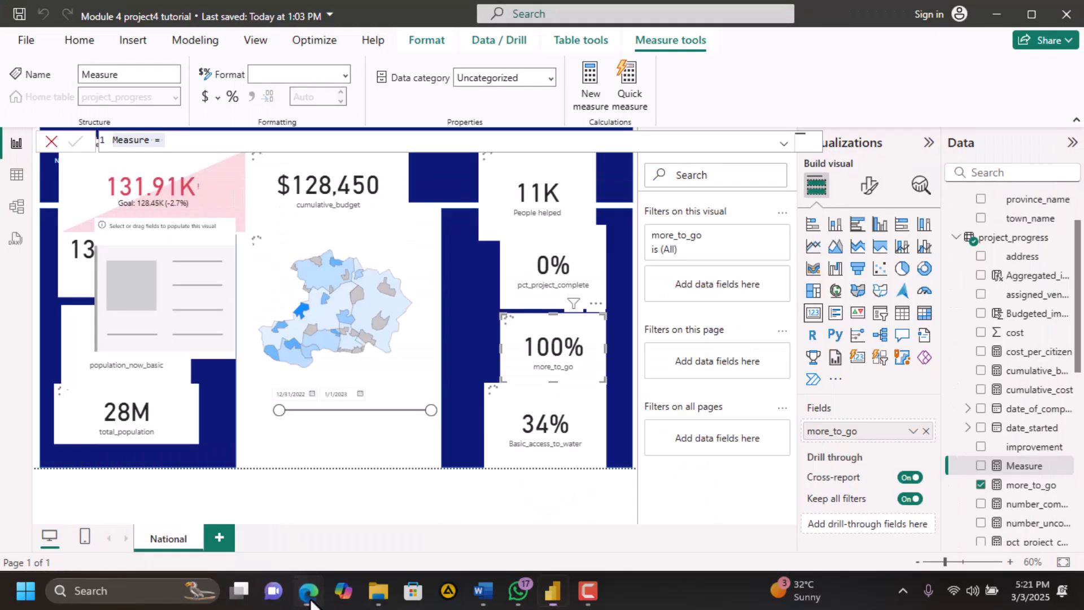
{"action": "type", "text": "nu"}
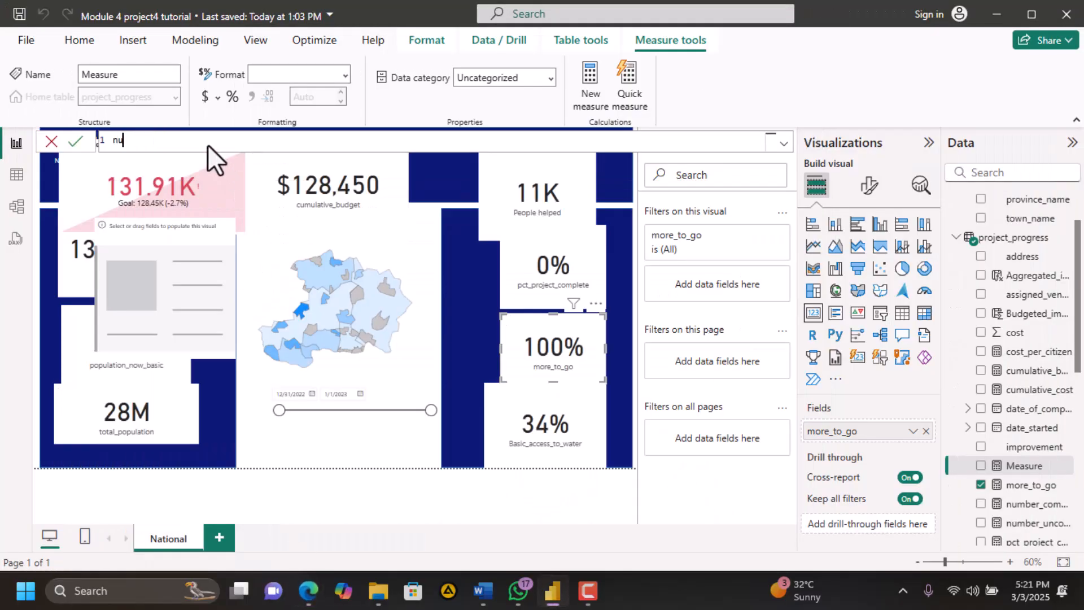
{"action": "type", "text": "mber_of_sources_to_improve ="}
{"action": "key", "text": "ctrl+v"}
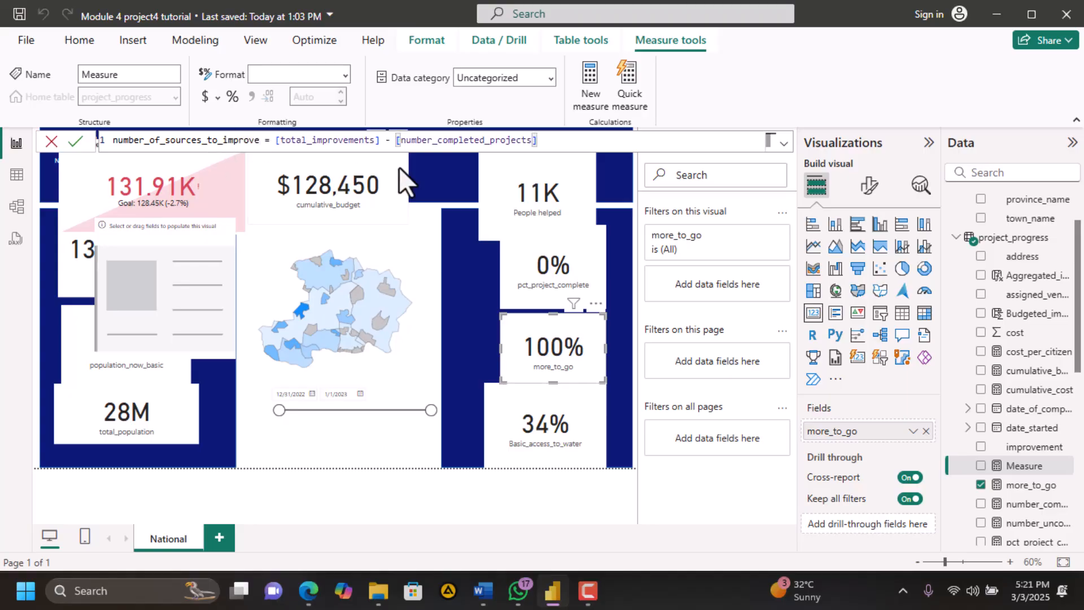
{"action": "left_click", "coordinate": [79, 148]}
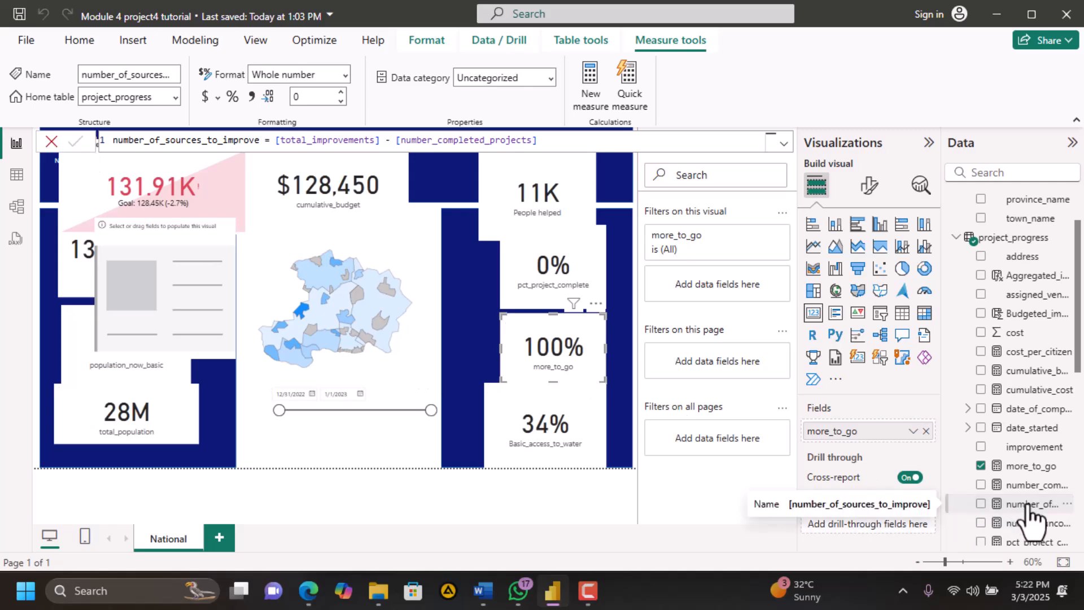
Show number_of_sources_to_improve in the empty card and move it between the cumulative_budget and People helped cards, overlapping the map
{"action": "left_click_drag", "start_coordinate": [1029, 508], "coordinate": [656, 377]}
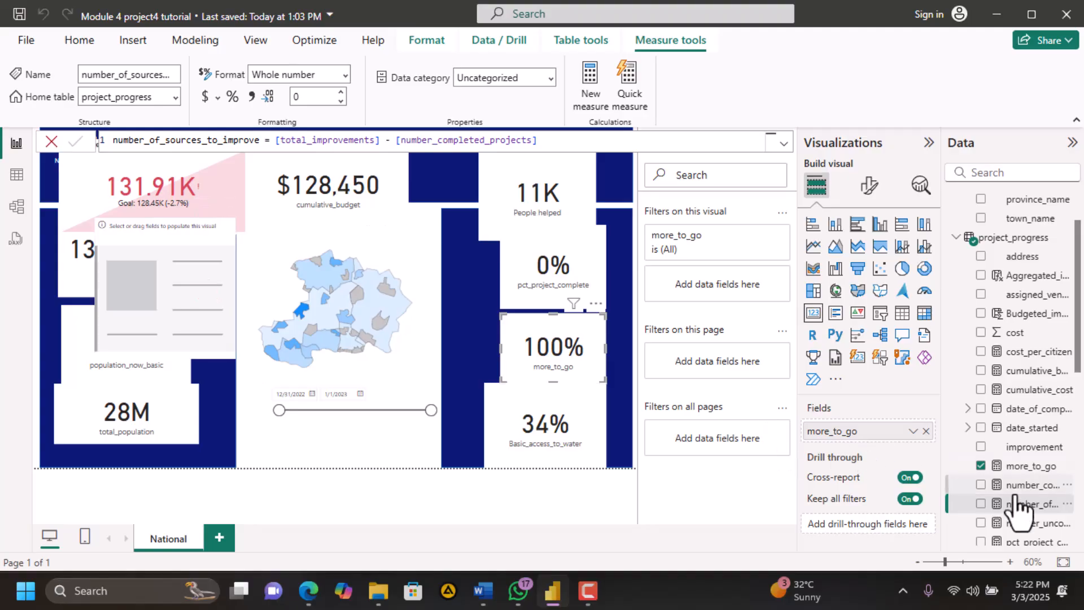
{"action": "left_click_drag", "start_coordinate": [1038, 504], "coordinate": [376, 243]}
{"action": "left_click_drag", "start_coordinate": [383, 326], "coordinate": [388, 294]}
{"action": "left_click", "coordinate": [309, 591]}
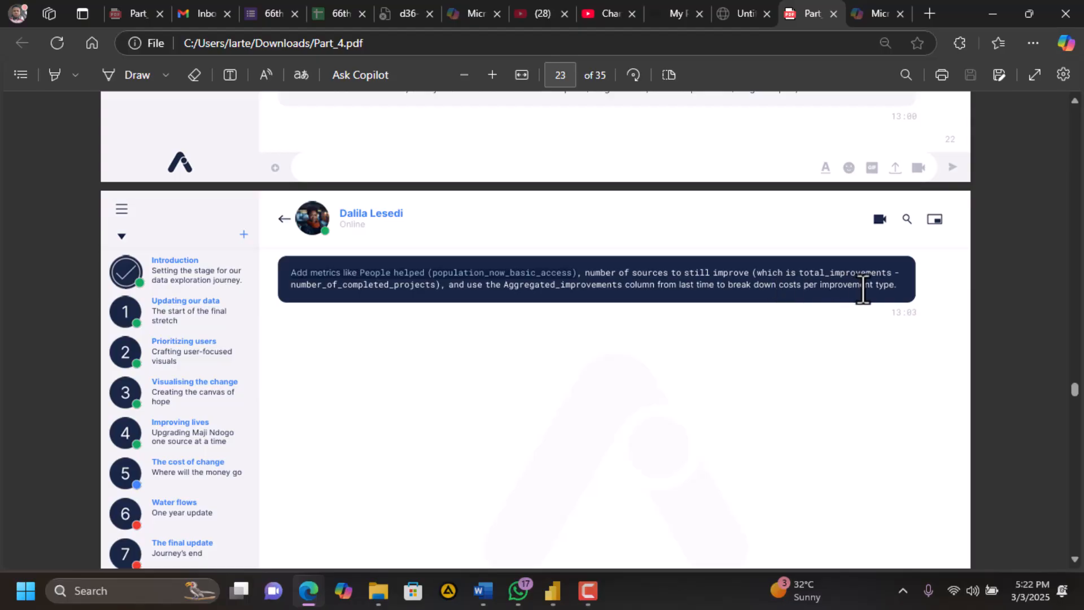
{"action": "left_click", "coordinate": [554, 591]}
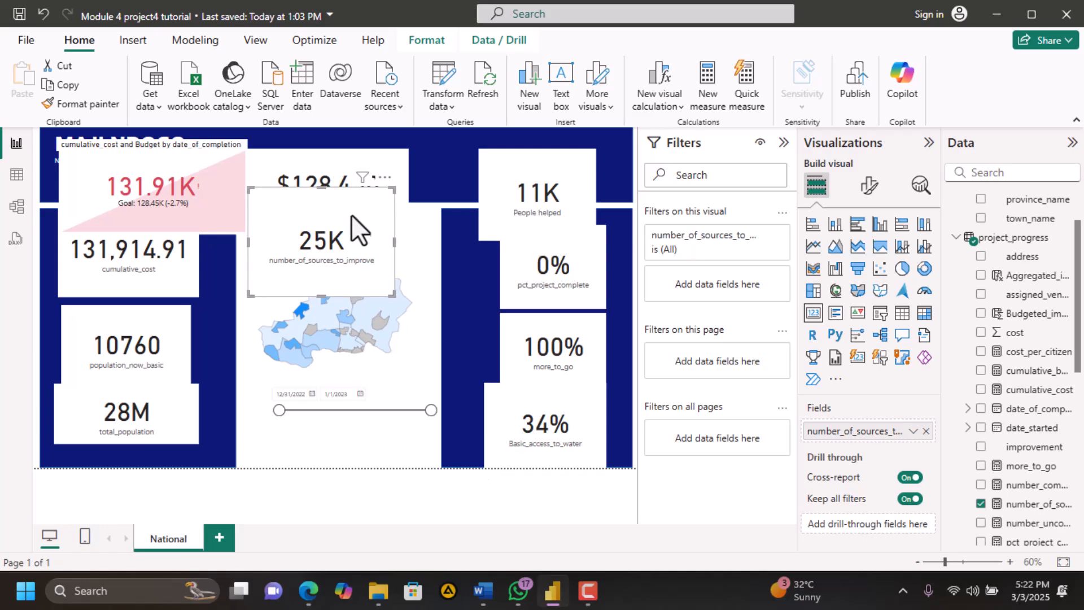
{"action": "left_click_drag", "start_coordinate": [352, 239], "coordinate": [425, 216]}
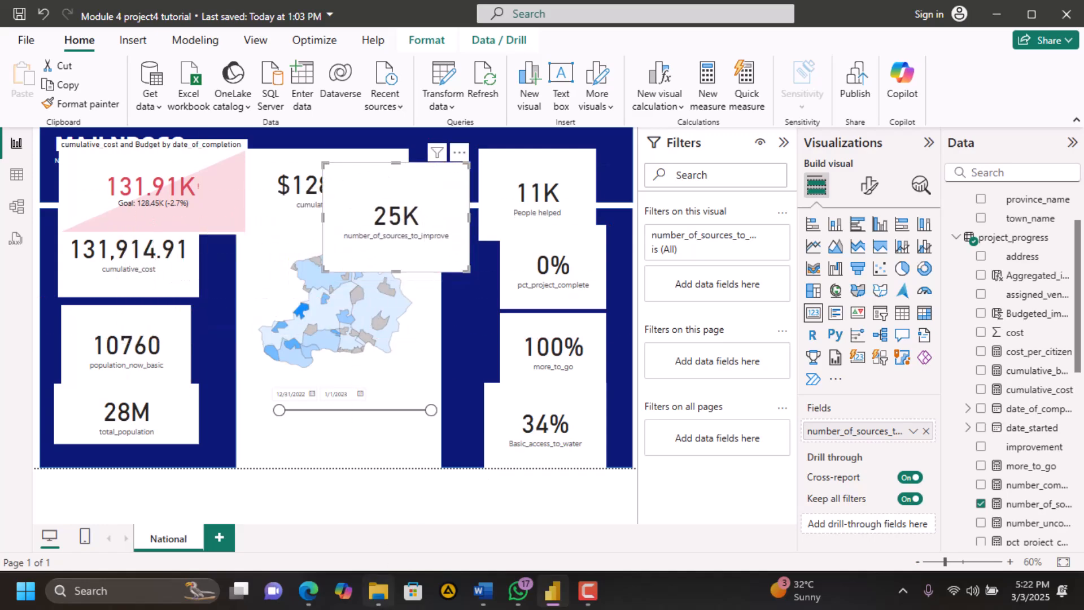
{"action": "mouse_move", "coordinate": [341, 593]}
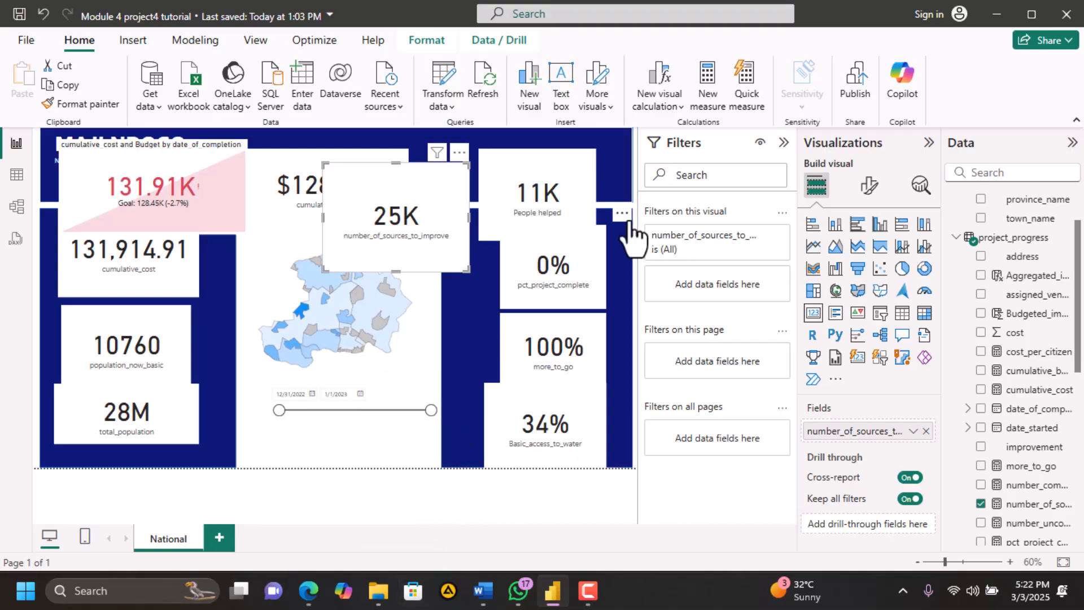
{"action": "right_click", "coordinate": [626, 210]}
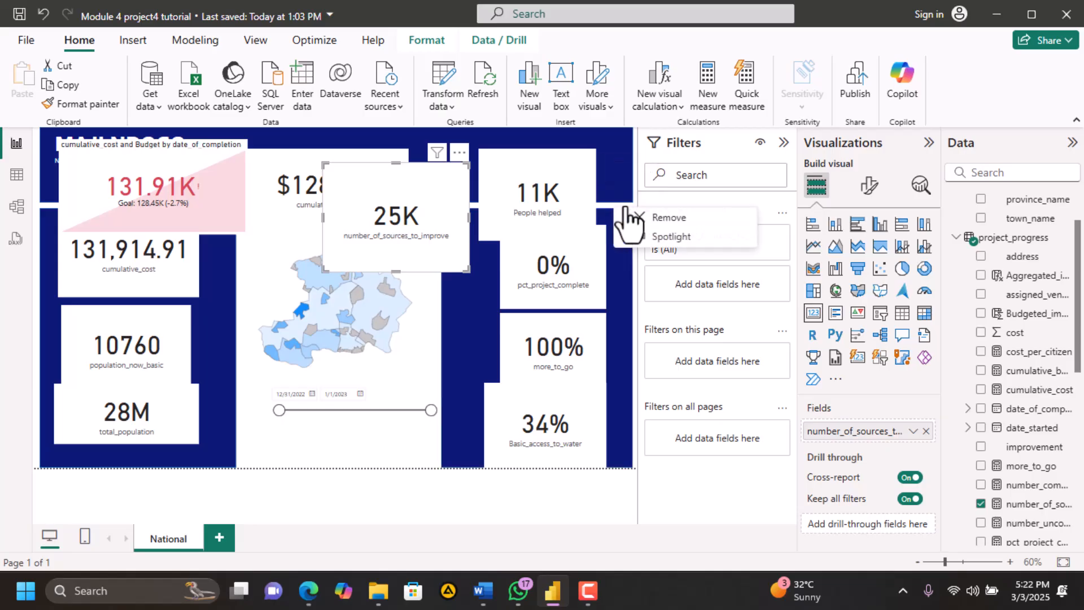
{"action": "left_click", "coordinate": [615, 206]}
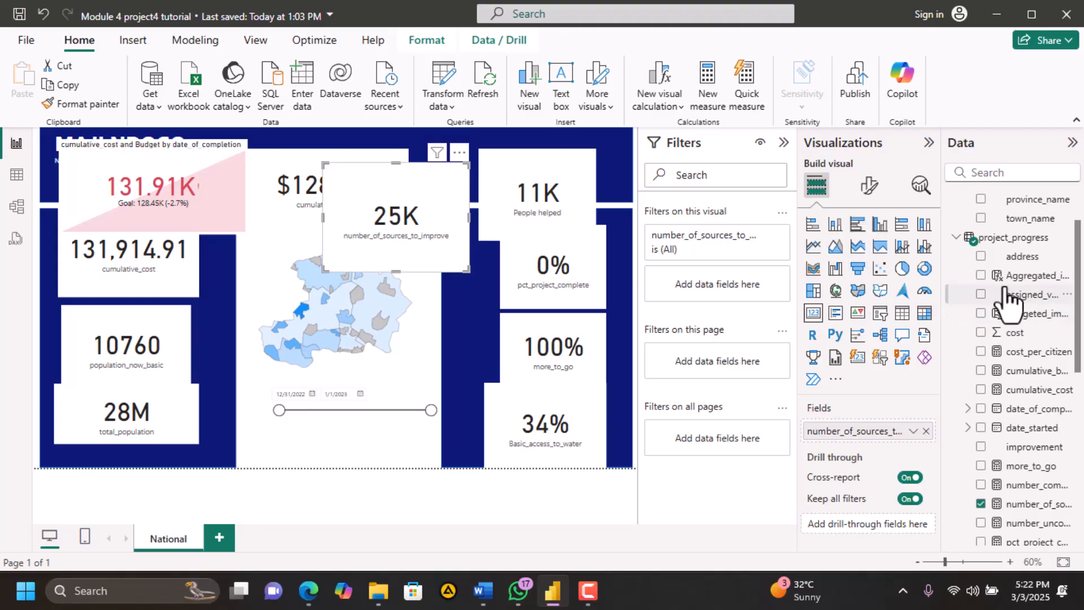
{"action": "left_click", "coordinate": [835, 226]}
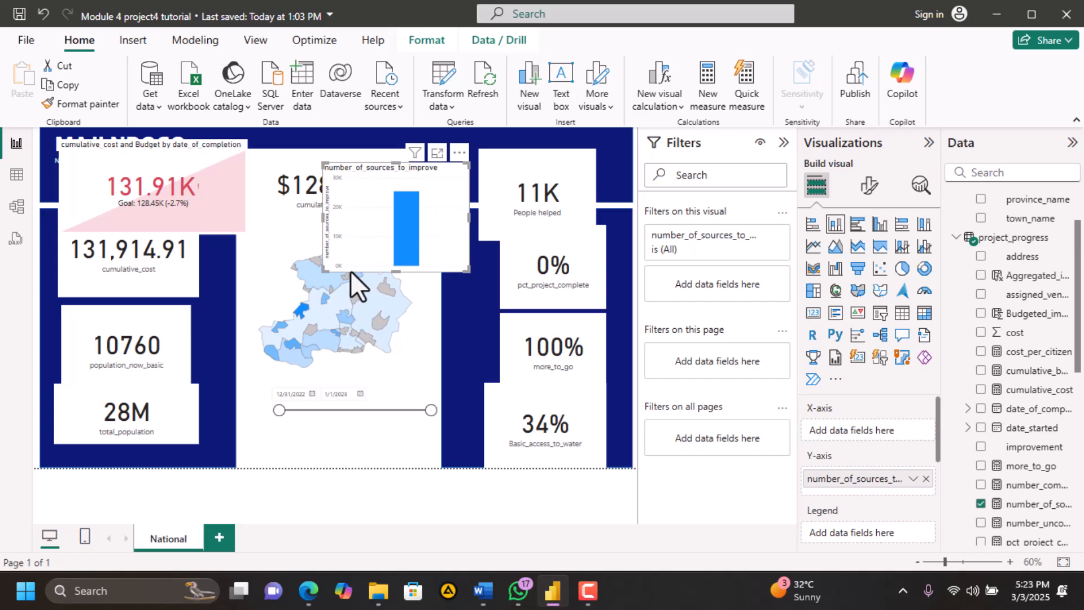
{"action": "key", "text": "ctrl+z"}
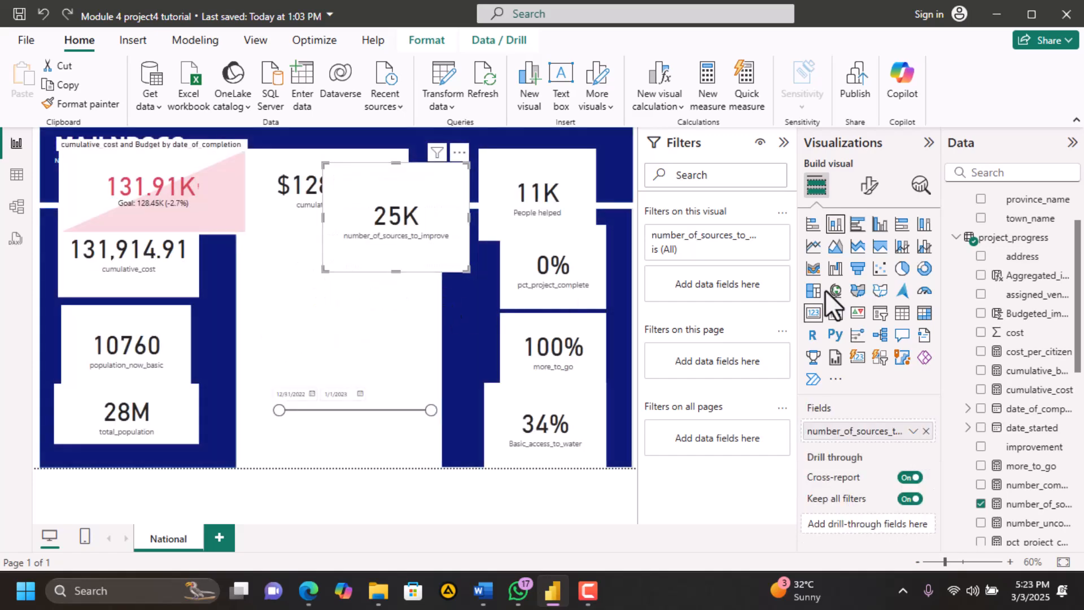
Build a stacked column chart of cost by improvement and place it, slightly enlarged, over the number_of_sources_to_improve card
{"action": "left_click", "coordinate": [259, 424]}
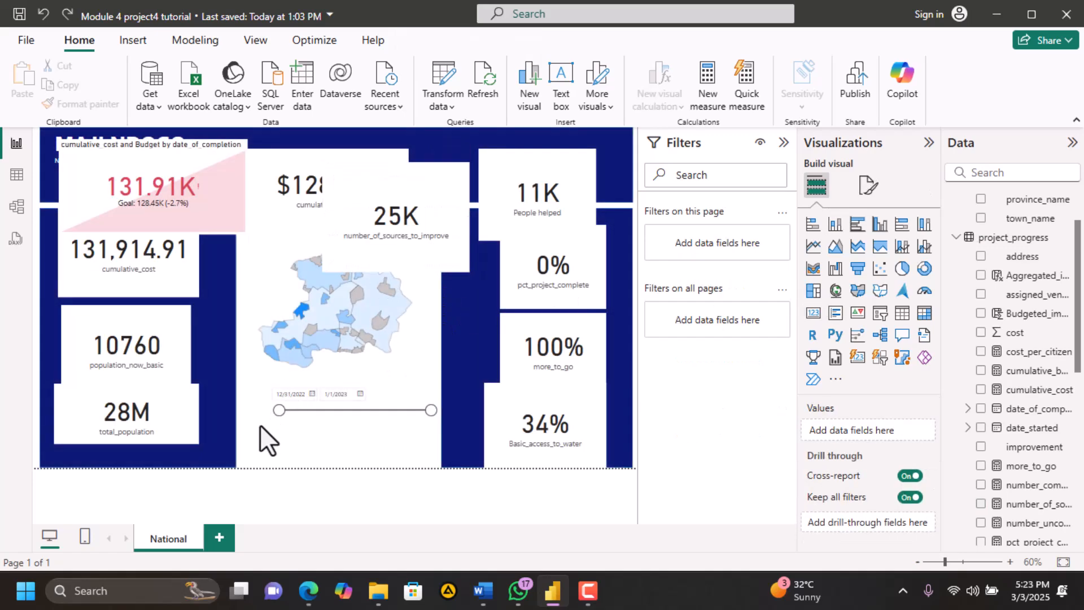
{"action": "left_click", "coordinate": [828, 225]}
{"action": "left_click", "coordinate": [836, 224]}
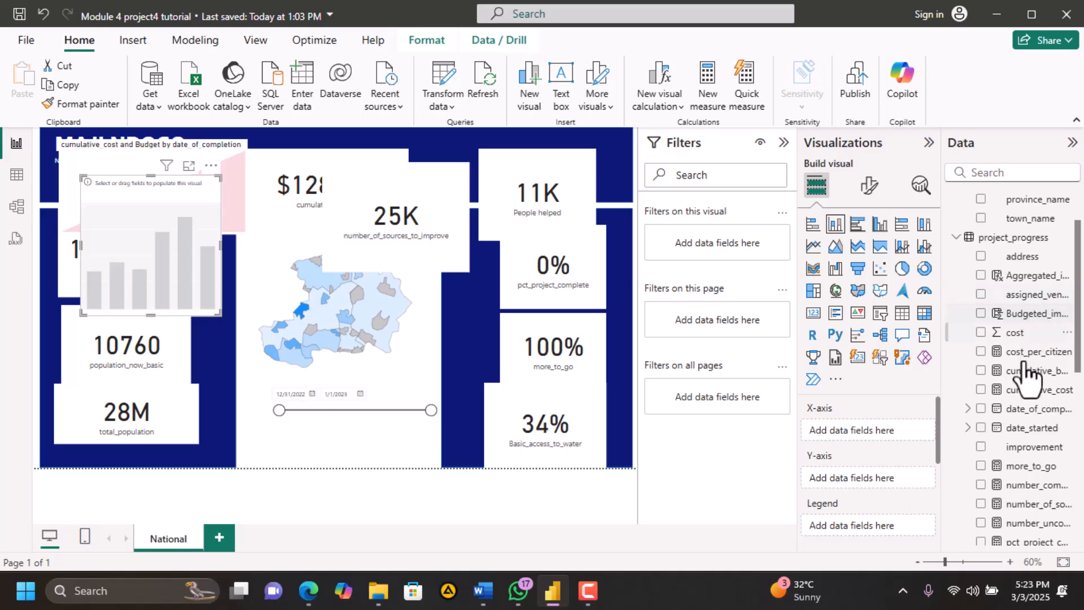
{"action": "scroll", "coordinate": [1028, 364], "scroll_direction": "up", "scroll_amount": 2}
{"action": "scroll", "coordinate": [1029, 364], "scroll_direction": "up", "scroll_amount": 2}
{"action": "scroll", "coordinate": [1028, 364], "scroll_direction": "down", "scroll_amount": 4}
{"action": "scroll", "coordinate": [1028, 364], "scroll_direction": "down", "scroll_amount": 4}
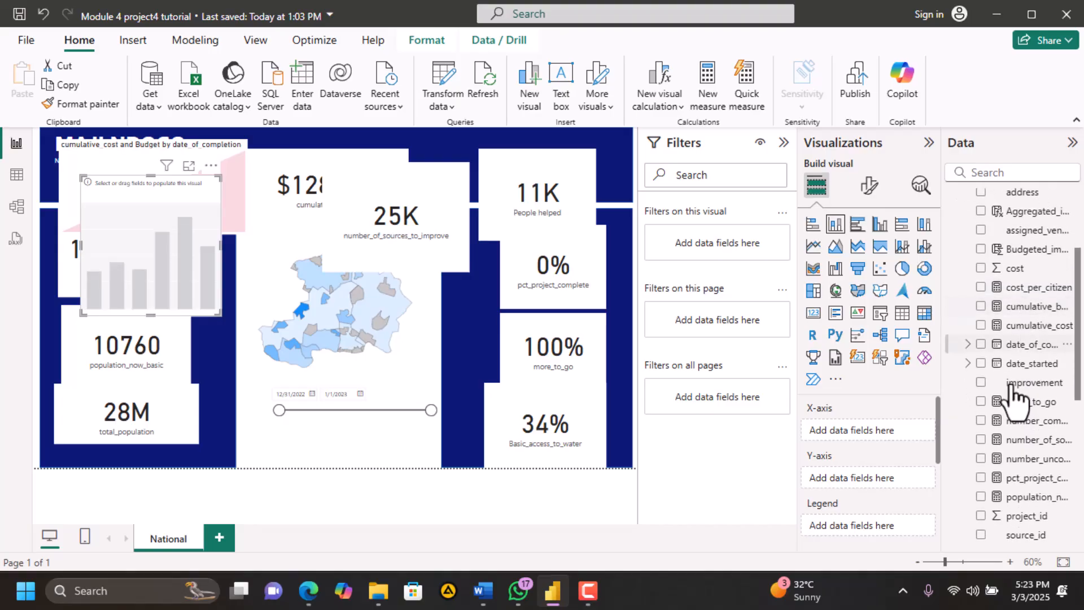
{"action": "left_click", "coordinate": [980, 382]}
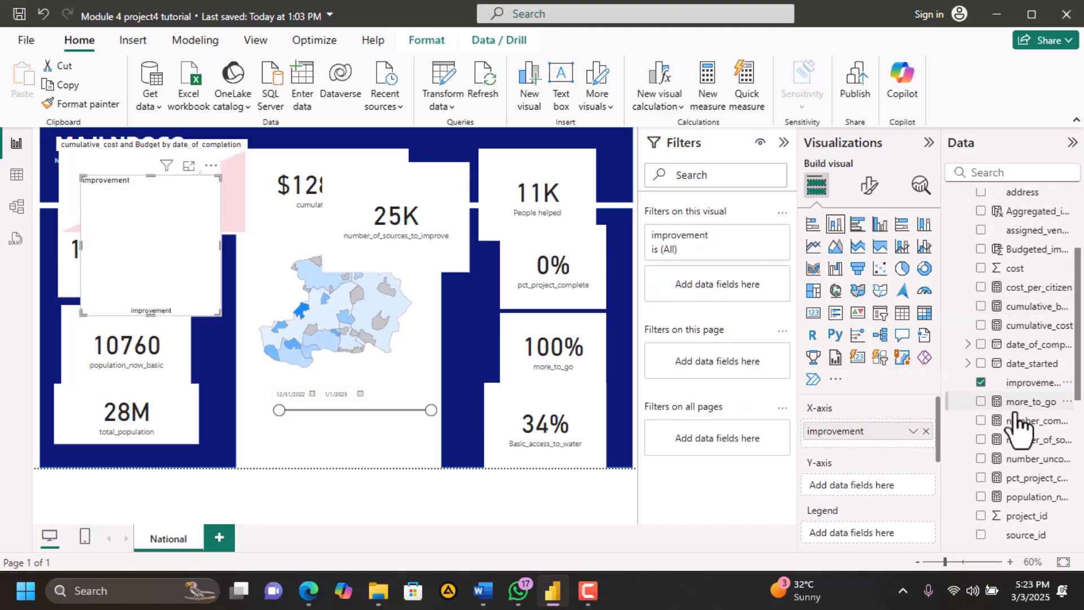
{"action": "scroll", "coordinate": [1011, 426], "scroll_direction": "down", "scroll_amount": 1}
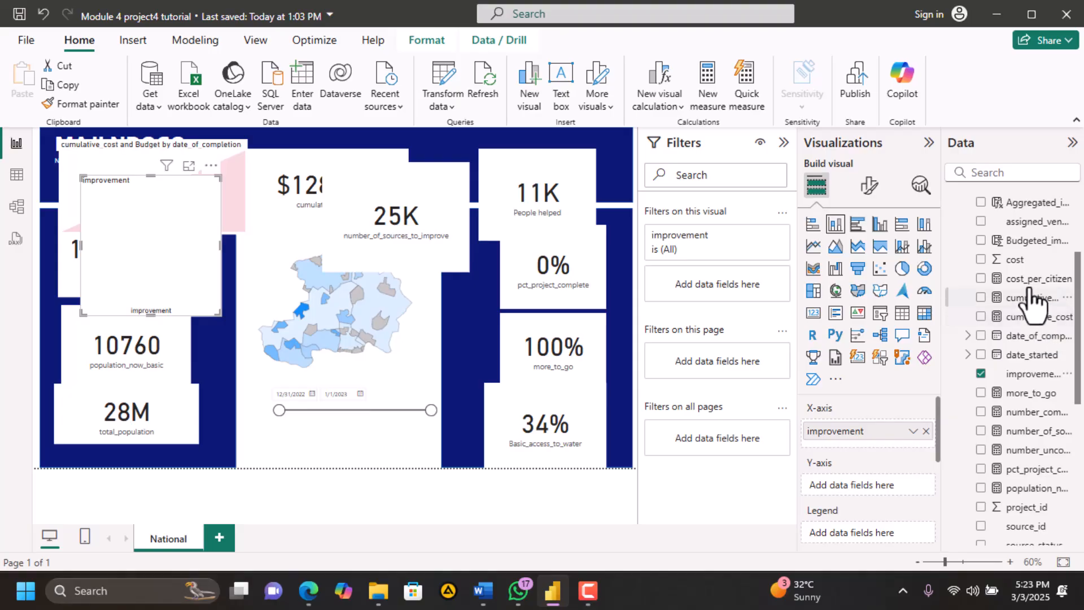
{"action": "left_click", "coordinate": [980, 261]}
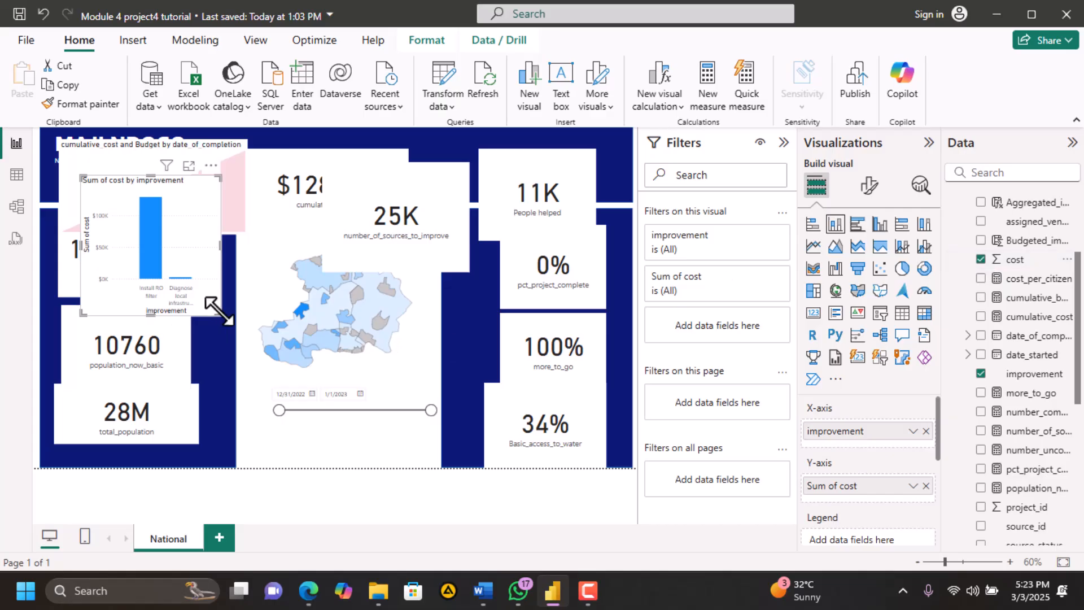
{"action": "left_click_drag", "start_coordinate": [220, 312], "coordinate": [241, 326]}
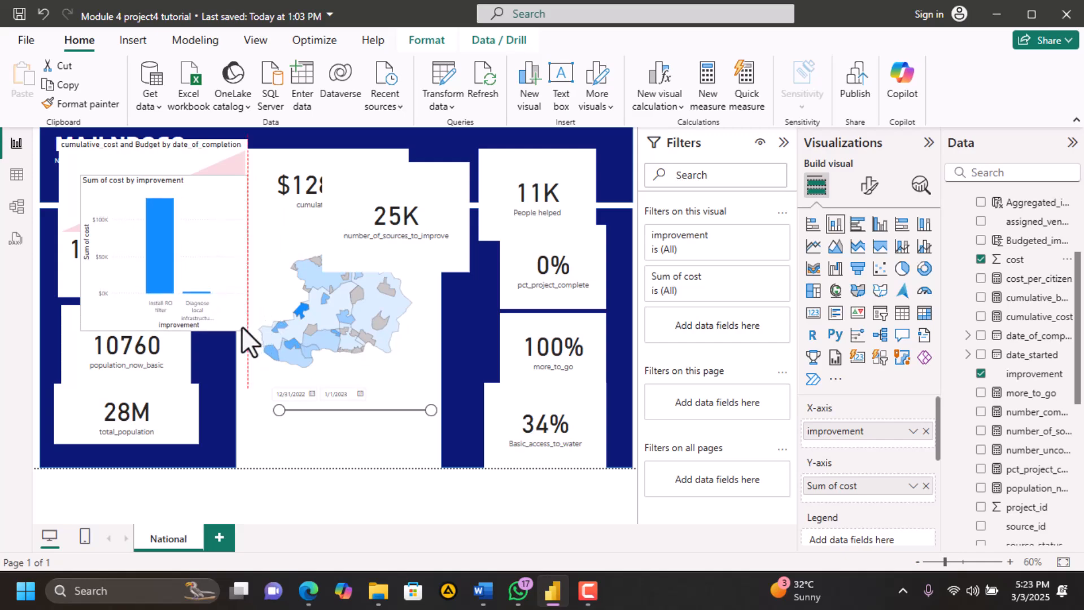
{"action": "left_click_drag", "start_coordinate": [195, 233], "coordinate": [457, 221]}
Switch to the Part_4.pdf brief in Edge and examine the example dashboard on page 24
{"action": "left_click", "coordinate": [302, 590]}
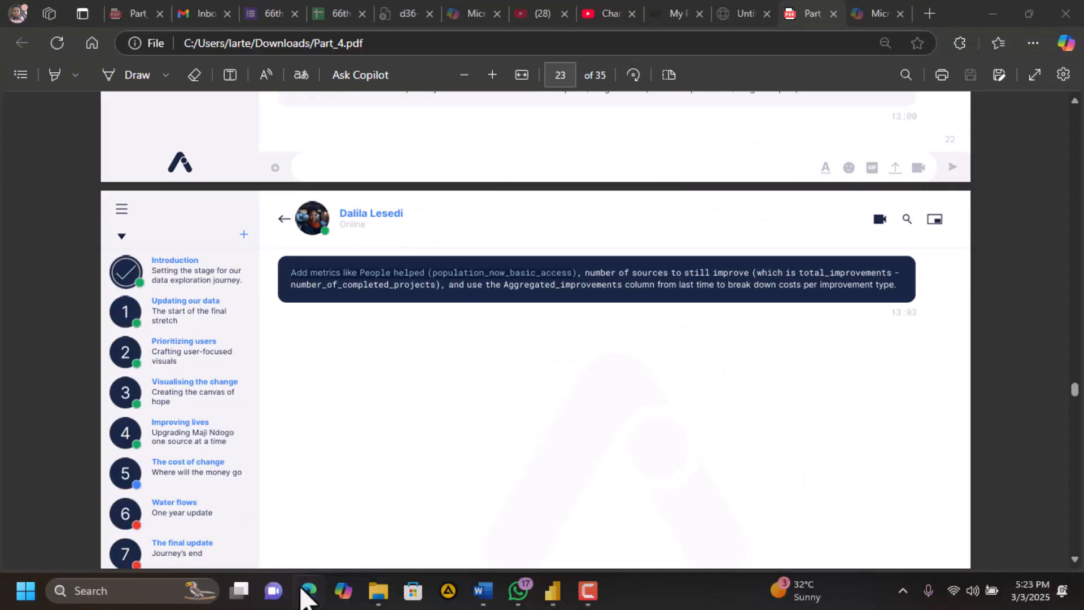
{"action": "scroll", "coordinate": [460, 395], "scroll_direction": "down", "scroll_amount": 5}
{"action": "scroll", "coordinate": [463, 390], "scroll_direction": "down", "scroll_amount": 4}
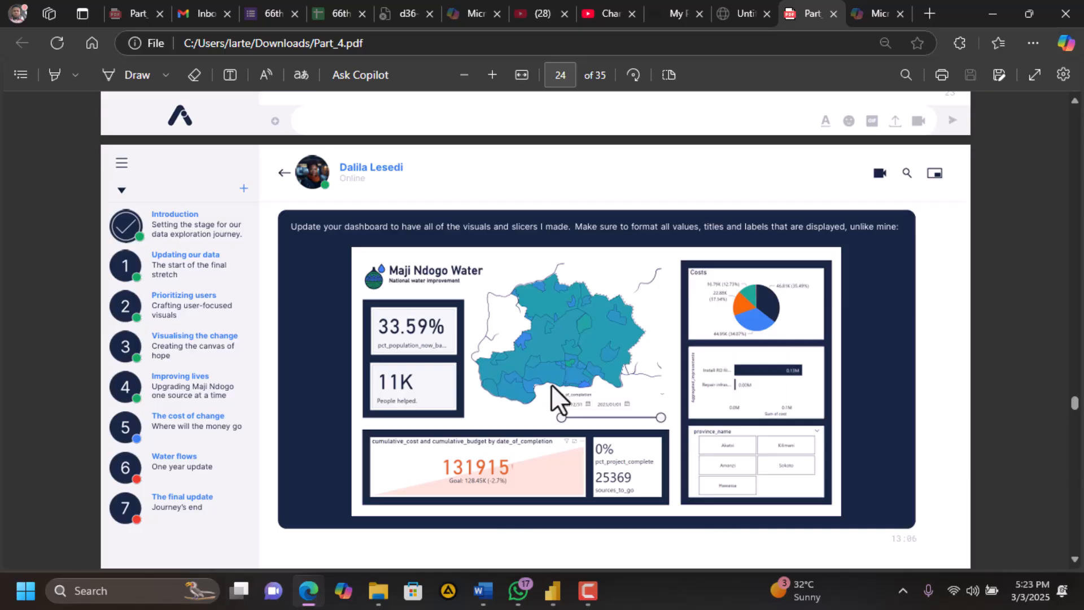
{"action": "scroll", "coordinate": [551, 383], "scroll_direction": "down", "scroll_amount": 1}
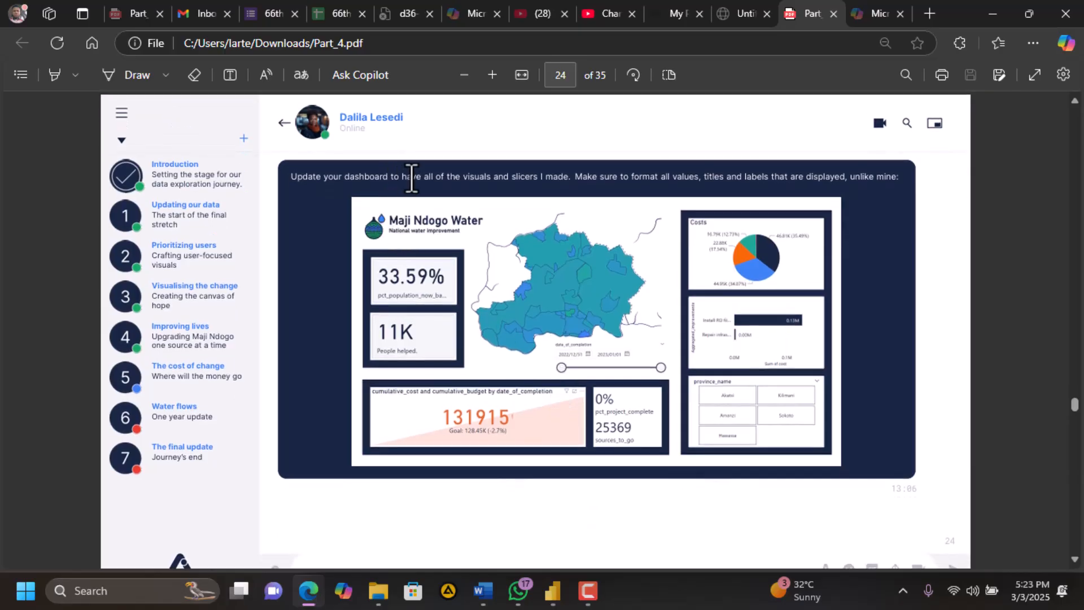
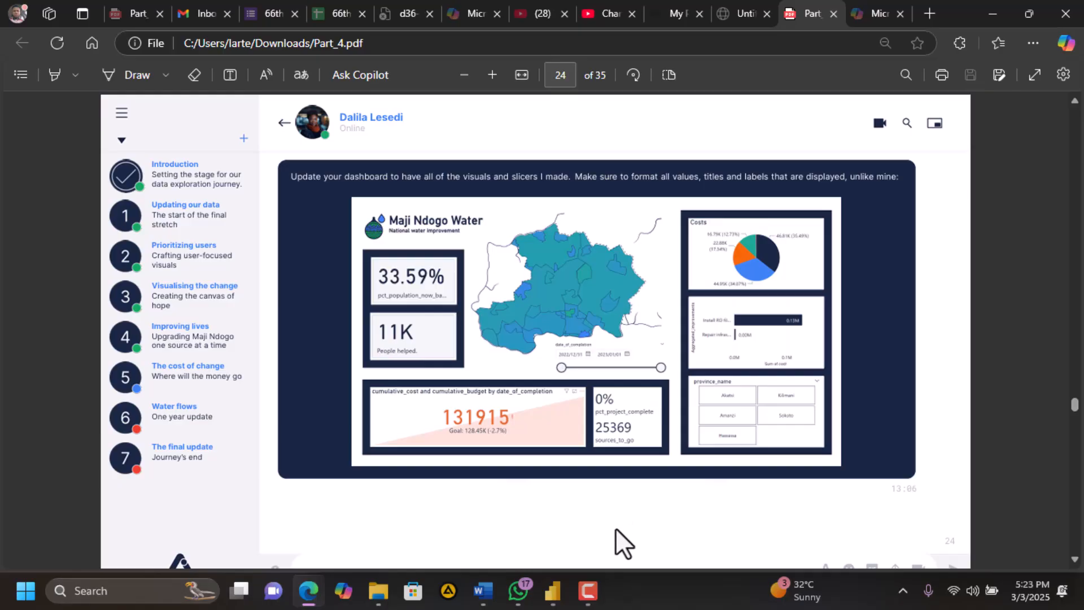
Back in Power BI, move the KPI visual over the date slicer and the pct_project_complete card just above it, overlapping the column chart
{"action": "mouse_move", "coordinate": [555, 588]}
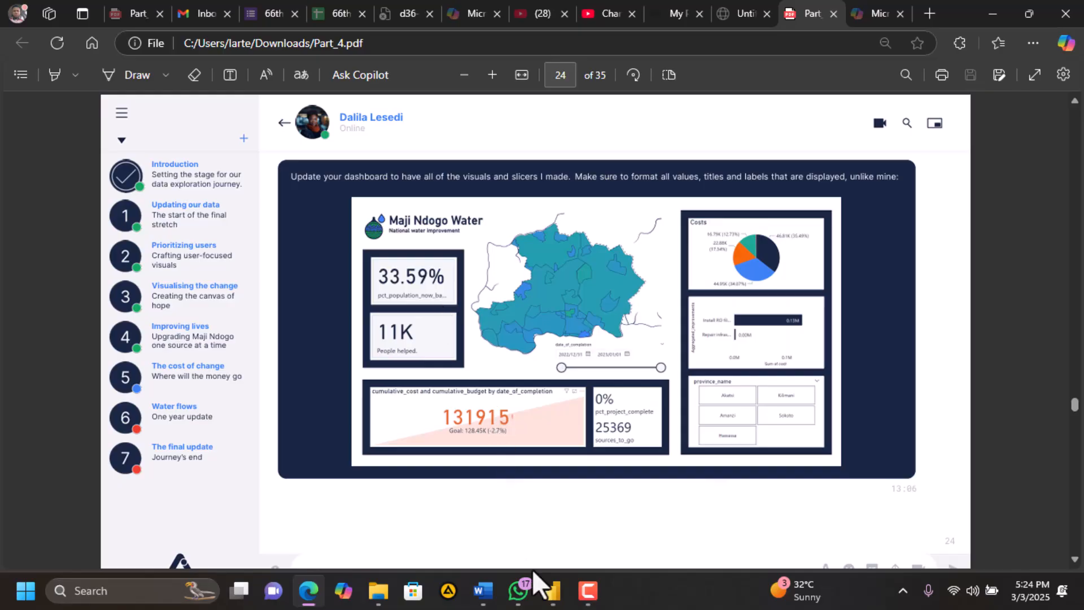
{"action": "left_click", "coordinate": [553, 590]}
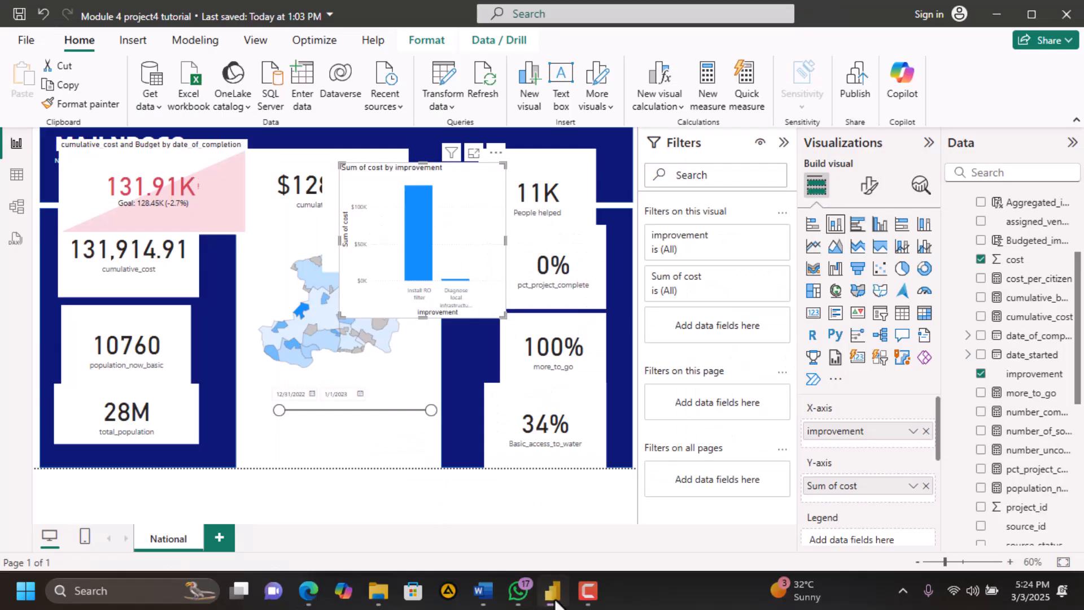
{"action": "left_click_drag", "start_coordinate": [188, 190], "coordinate": [377, 371]}
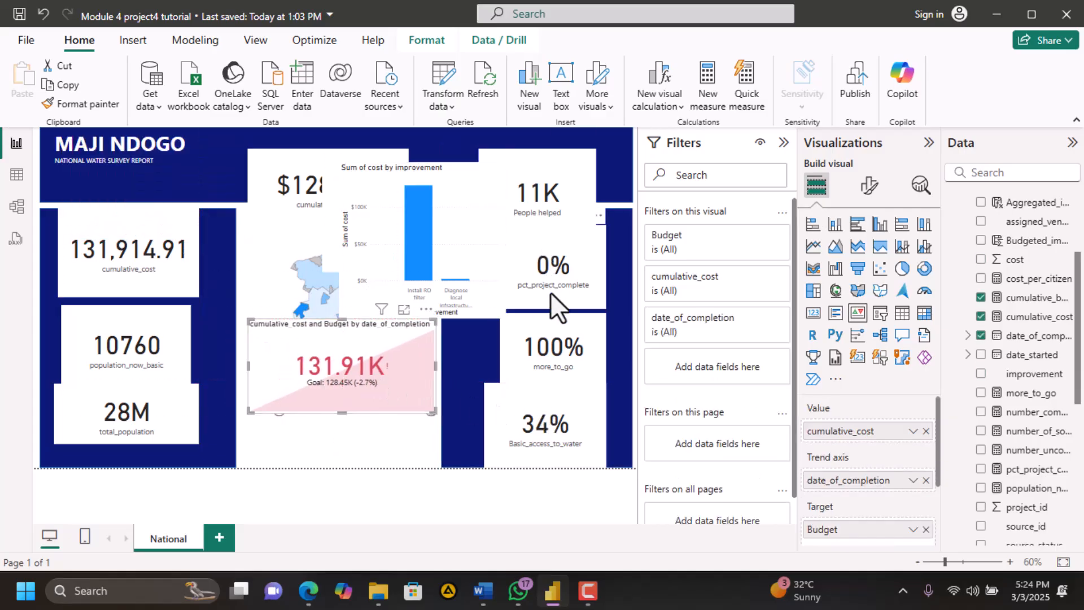
{"action": "left_click_drag", "start_coordinate": [547, 293], "coordinate": [337, 325]}
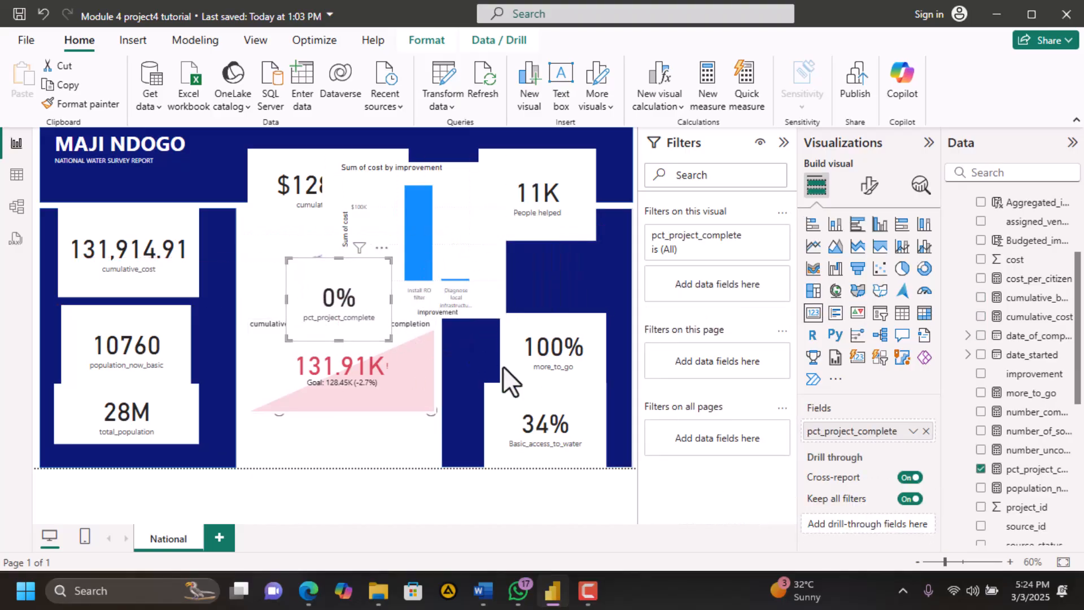
Move the Basic_access_to_water card up slightly and rename its field for this visual as "pct population now basic", checking the brief's example dashboard
{"action": "left_click_drag", "start_coordinate": [537, 446], "coordinate": [534, 425]}
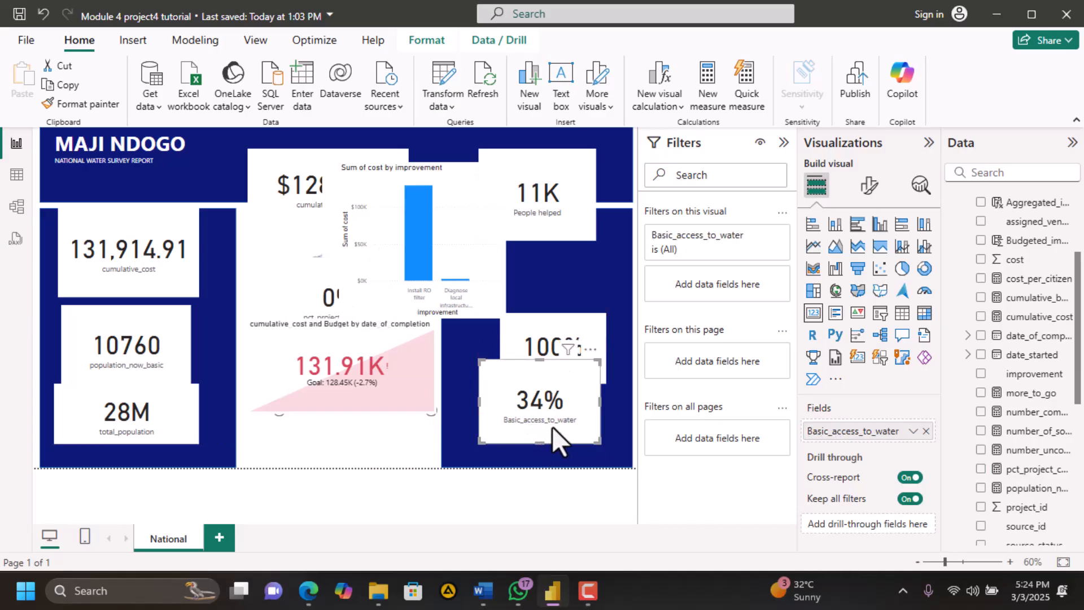
{"action": "left_click", "coordinate": [914, 432]}
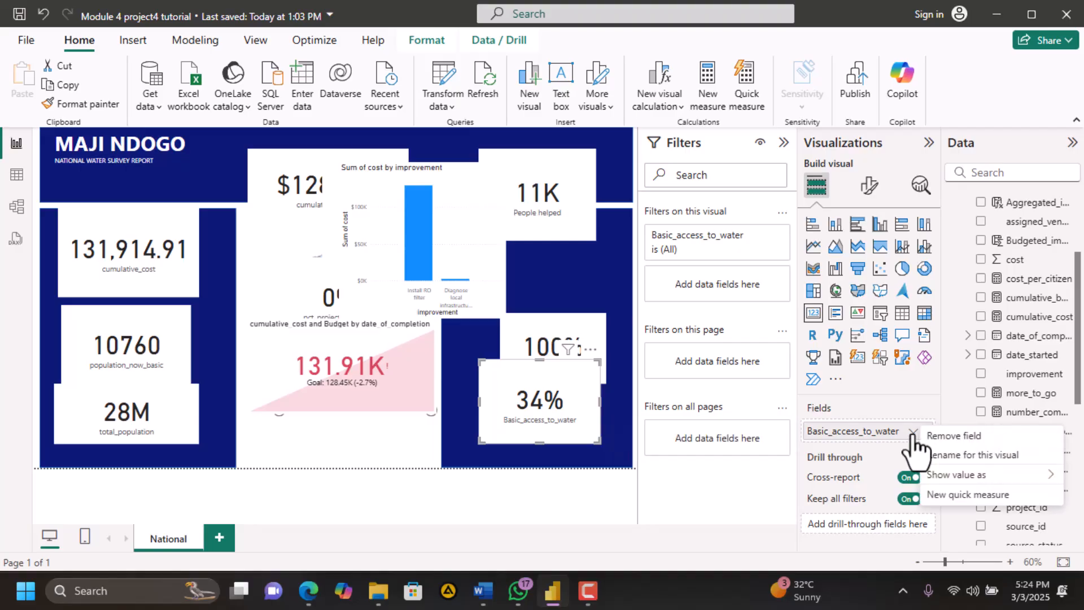
{"action": "left_click", "coordinate": [953, 455]}
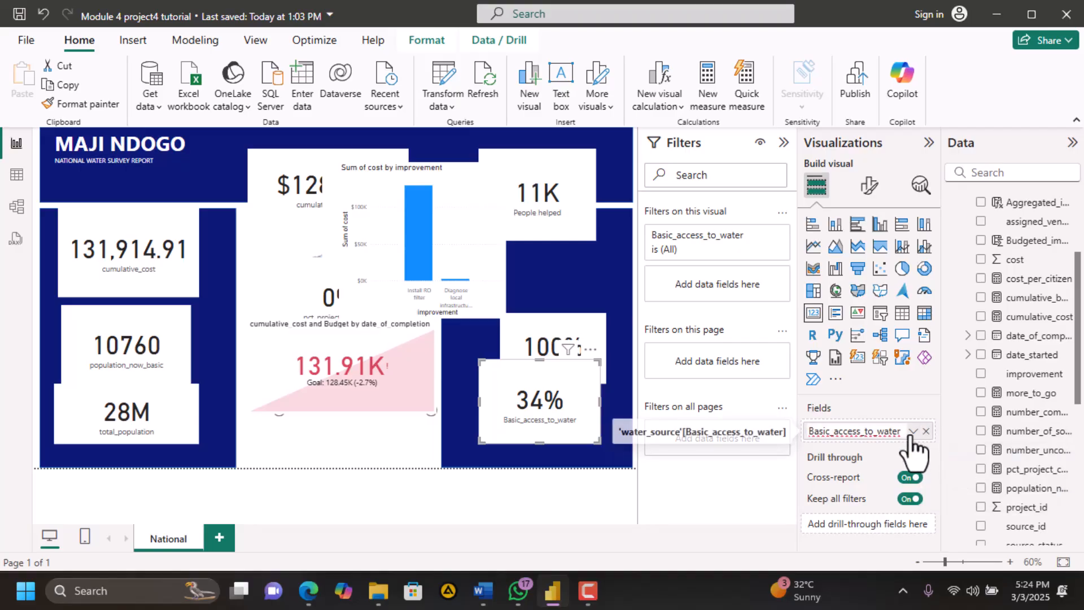
{"action": "left_click_drag", "start_coordinate": [902, 432], "coordinate": [795, 434]}
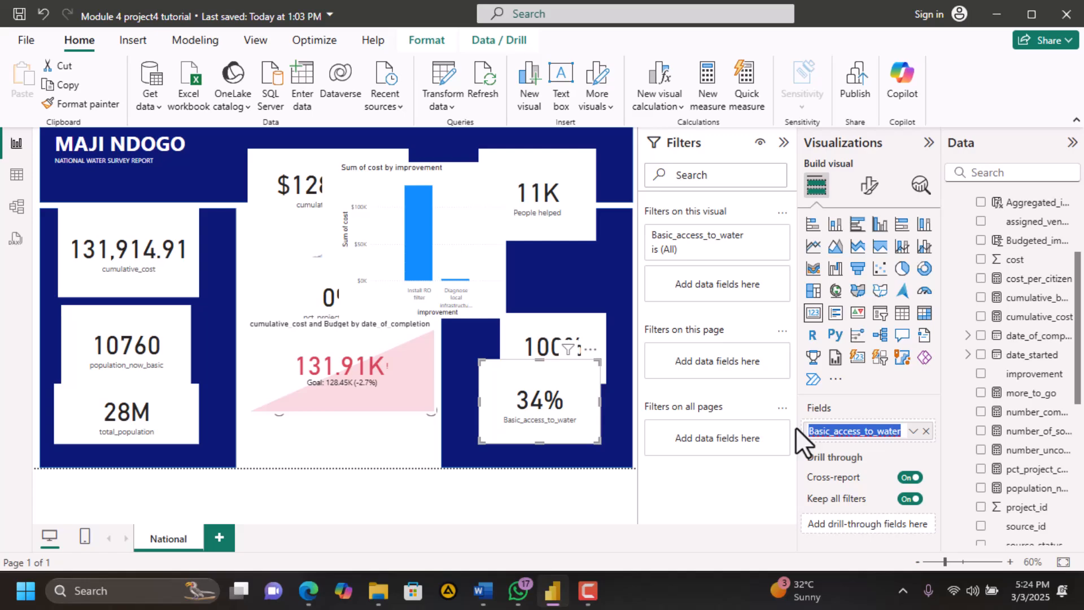
{"action": "type", "text": "pct po"}
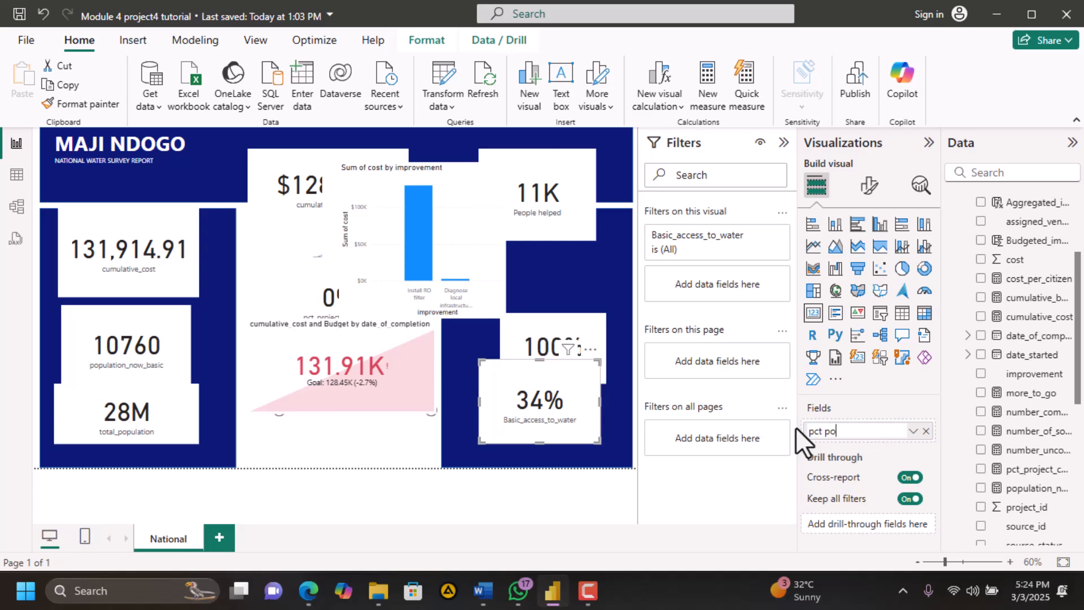
{"action": "type", "text": "pulation now basic"}
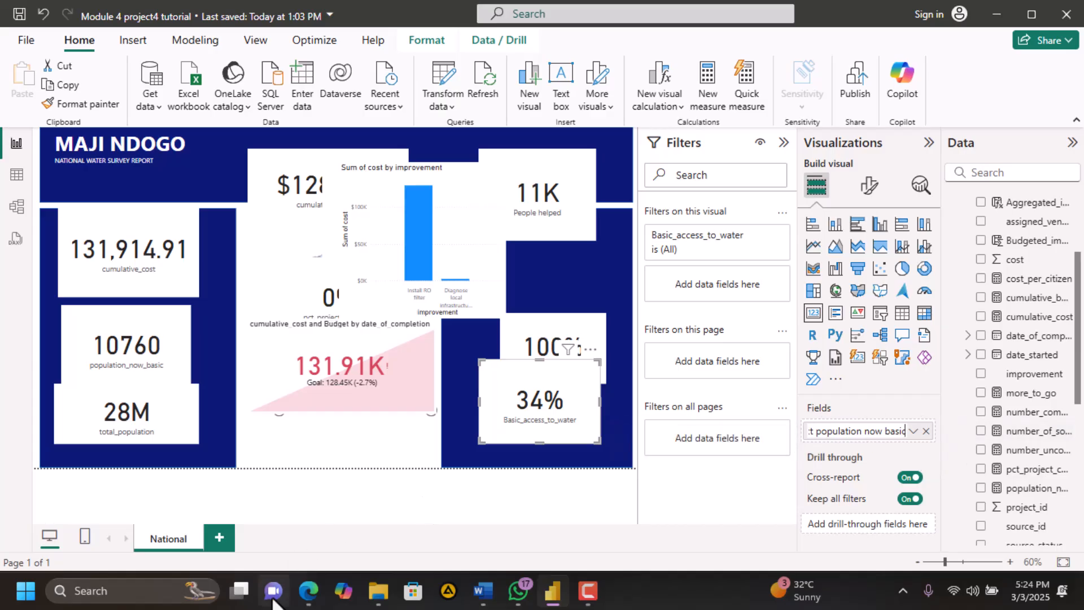
{"action": "left_click", "coordinate": [296, 601]}
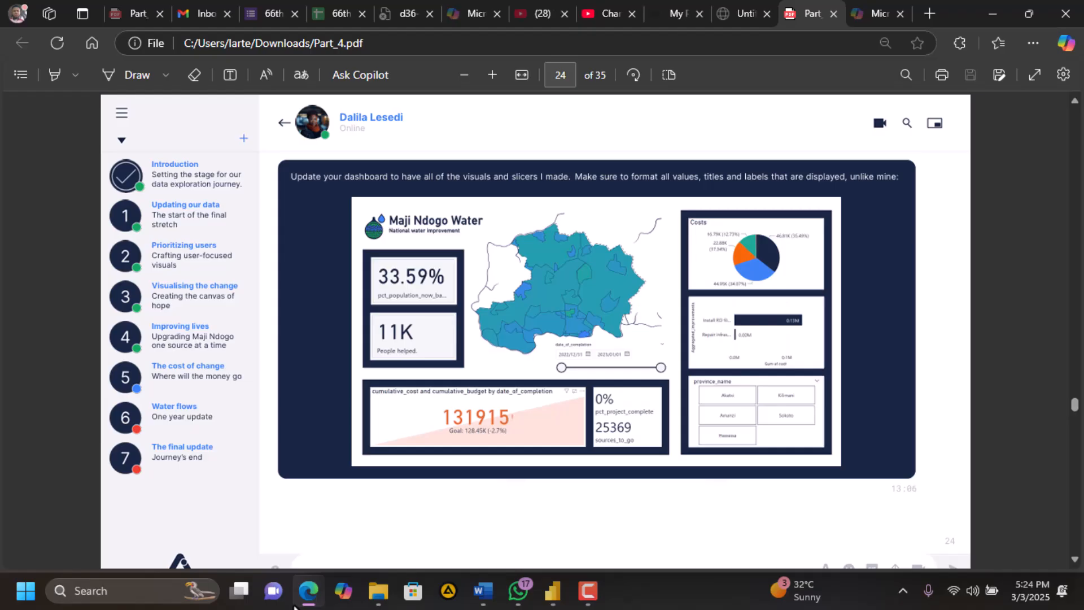
{"action": "left_click", "coordinate": [294, 603]}
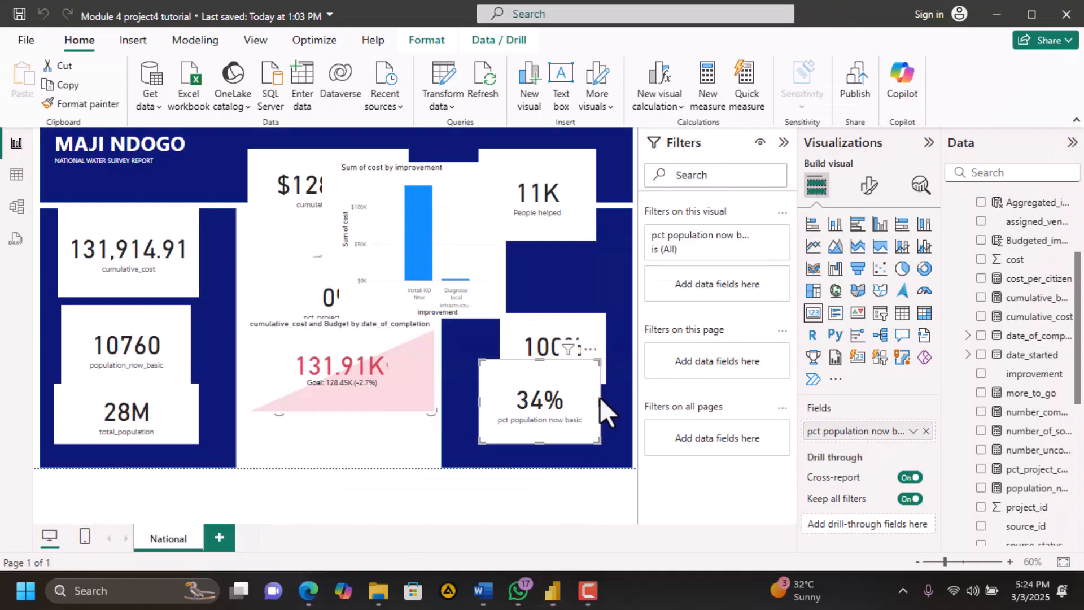
Move the pct population now basic card to the left panel's upper area, clearing cumulative_cost onto the date slicer and deleting the number_completed_projects card
{"action": "left_click_drag", "start_coordinate": [567, 414], "coordinate": [143, 289]}
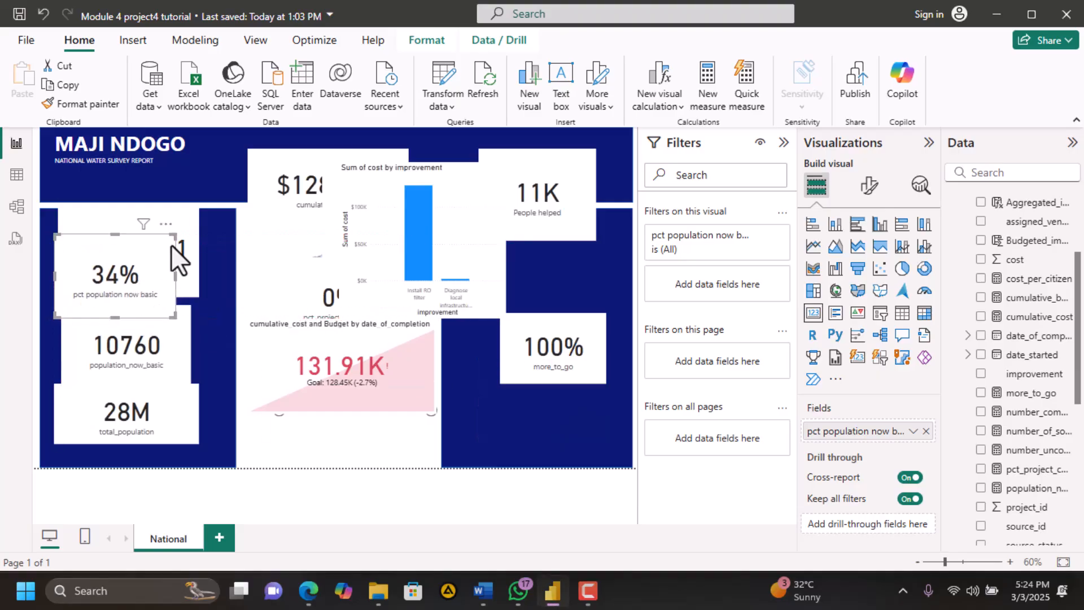
{"action": "left_click_drag", "start_coordinate": [180, 225], "coordinate": [360, 372]}
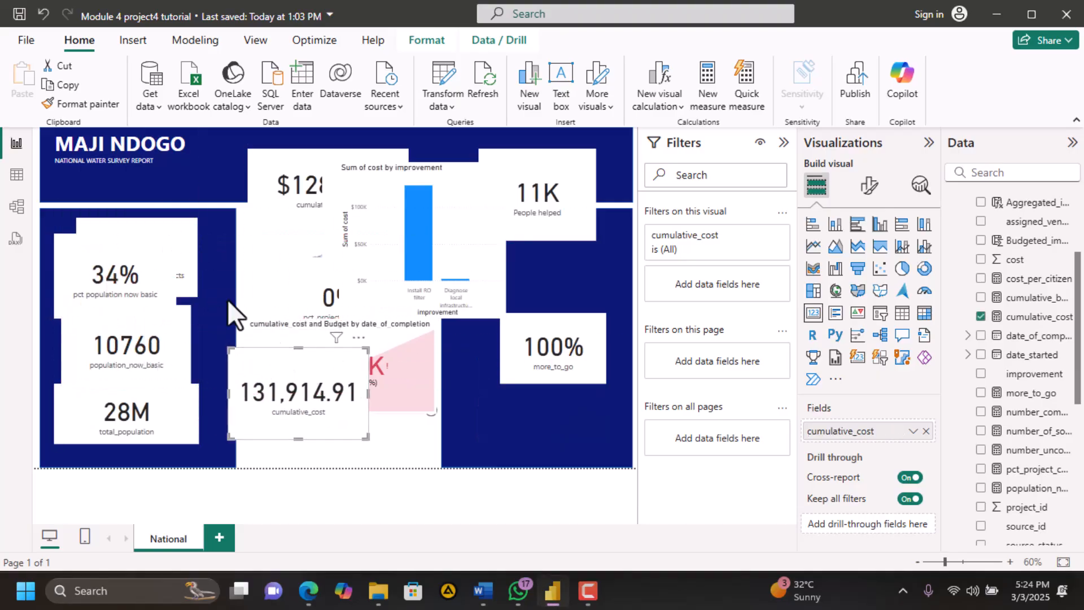
{"action": "left_click", "coordinate": [191, 280]}
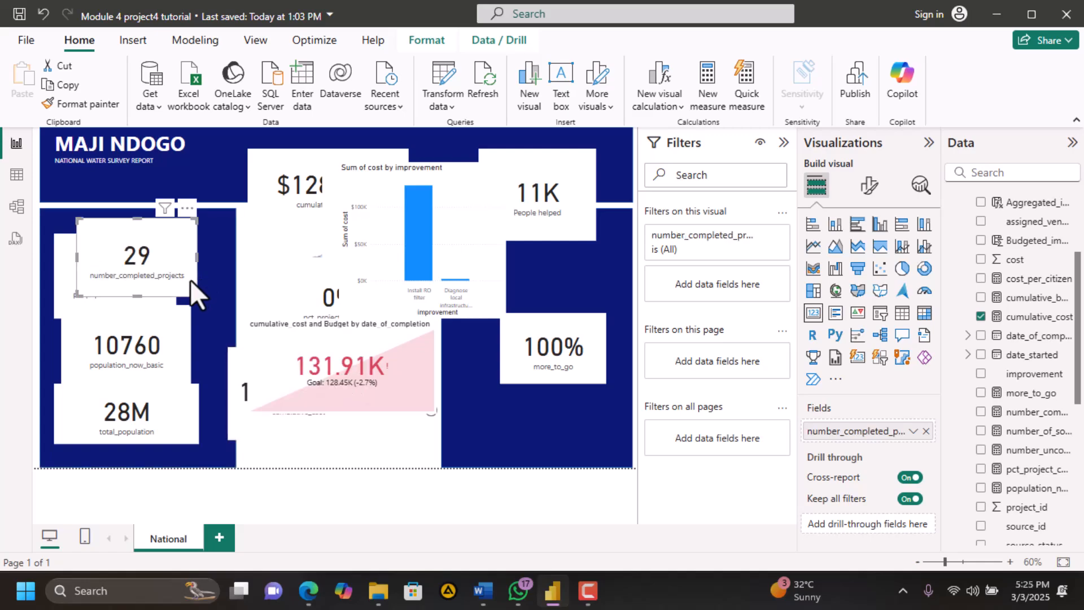
{"action": "left_click", "coordinate": [187, 208]}
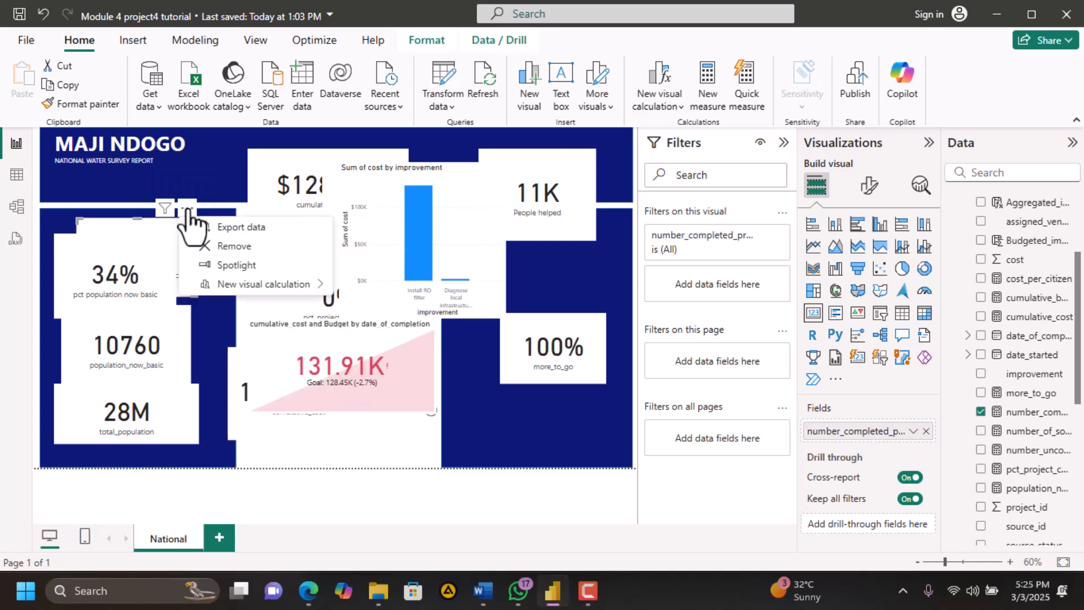
{"action": "left_click", "coordinate": [220, 249]}
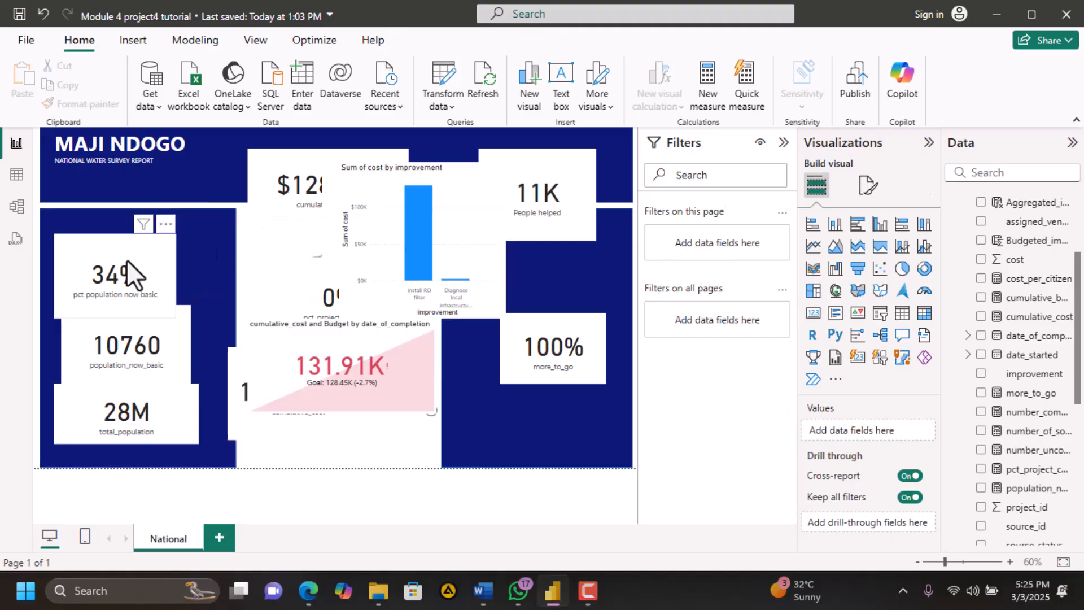
Raise the pct population now basic card to the top of the left blue panel and widen it to nearly the panel's width
{"action": "left_click", "coordinate": [164, 216]}
{"action": "mouse_move", "coordinate": [164, 216]}
{"action": "left_mouse_down"}
{"action": "mouse_move", "coordinate": [175, 208]}
{"action": "mouse_move", "coordinate": [162, 204]}
{"action": "left_mouse_up"}
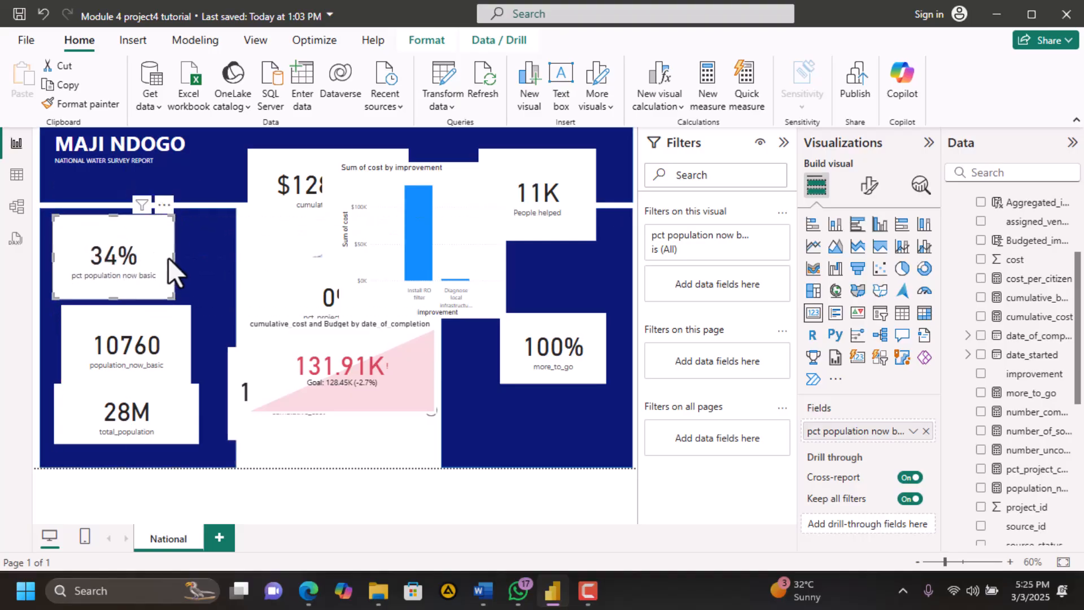
{"action": "left_click_drag", "start_coordinate": [172, 256], "coordinate": [228, 259]}
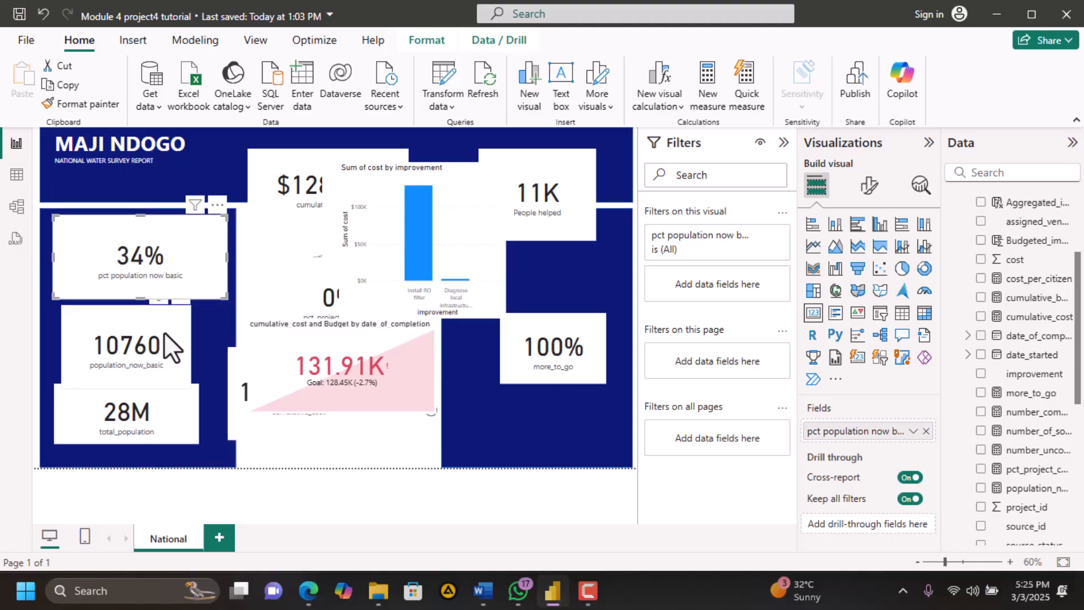
Check the brief's example dashboard, and move the population_now_basic and total_population cards from the left panel to the right side
{"action": "left_click", "coordinate": [314, 601]}
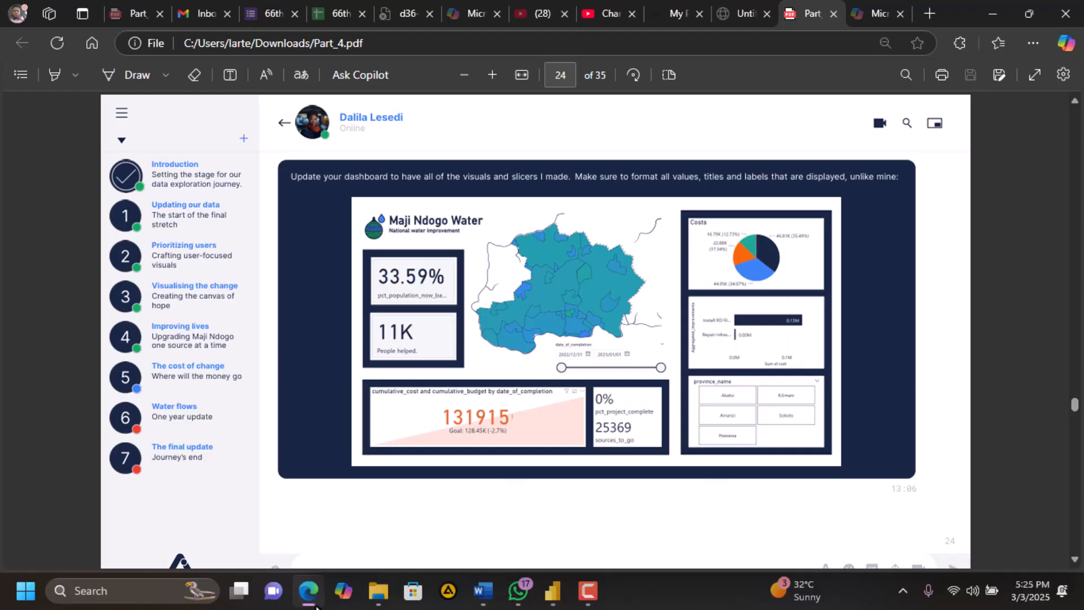
{"action": "left_click", "coordinate": [310, 592]}
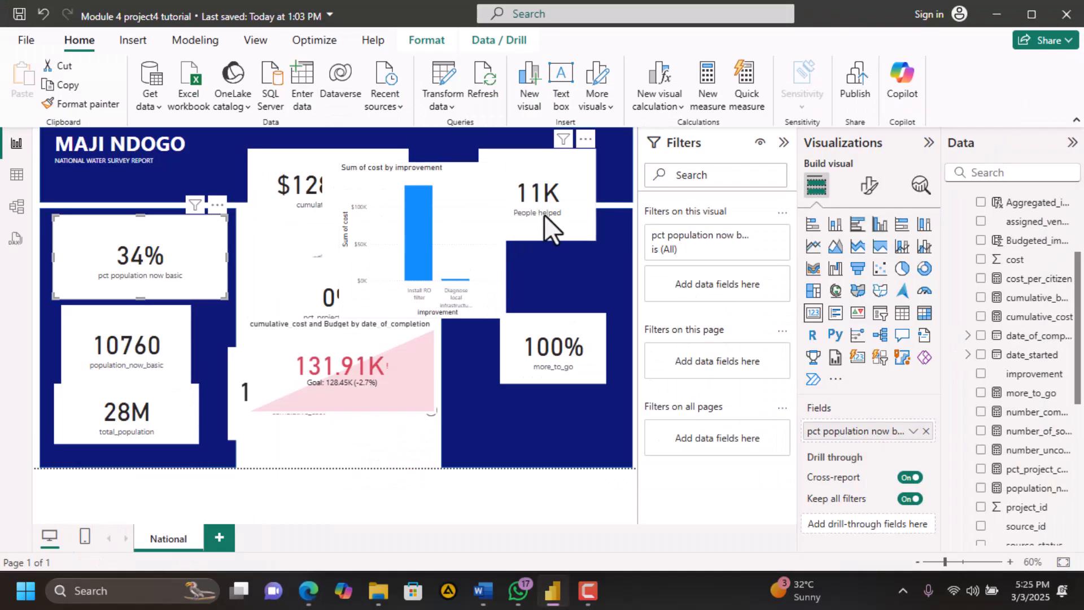
{"action": "left_click_drag", "start_coordinate": [145, 346], "coordinate": [605, 432]}
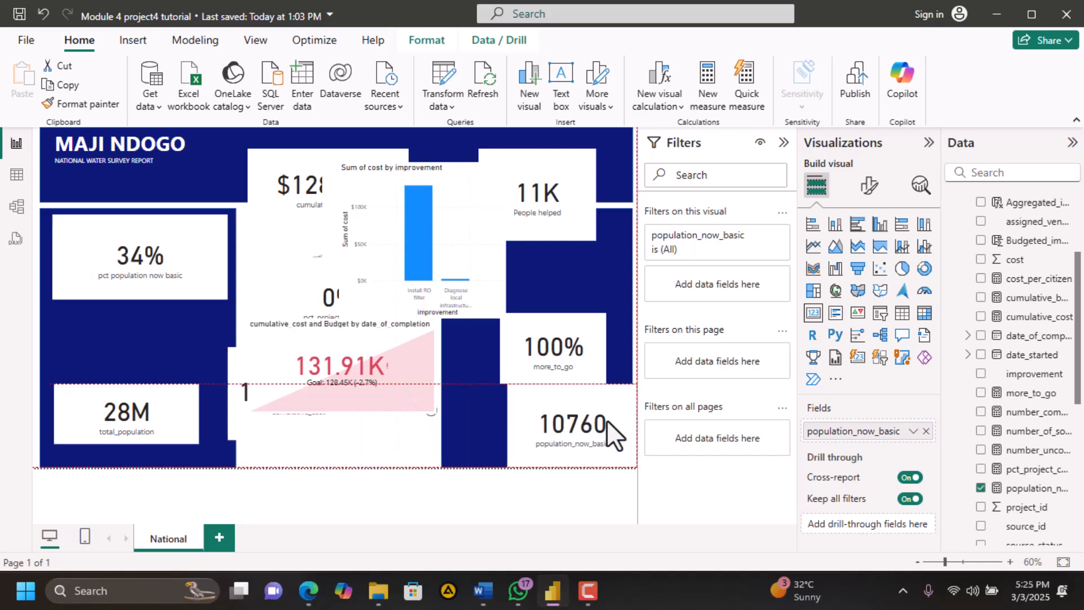
{"action": "left_click_drag", "start_coordinate": [168, 409], "coordinate": [570, 307]}
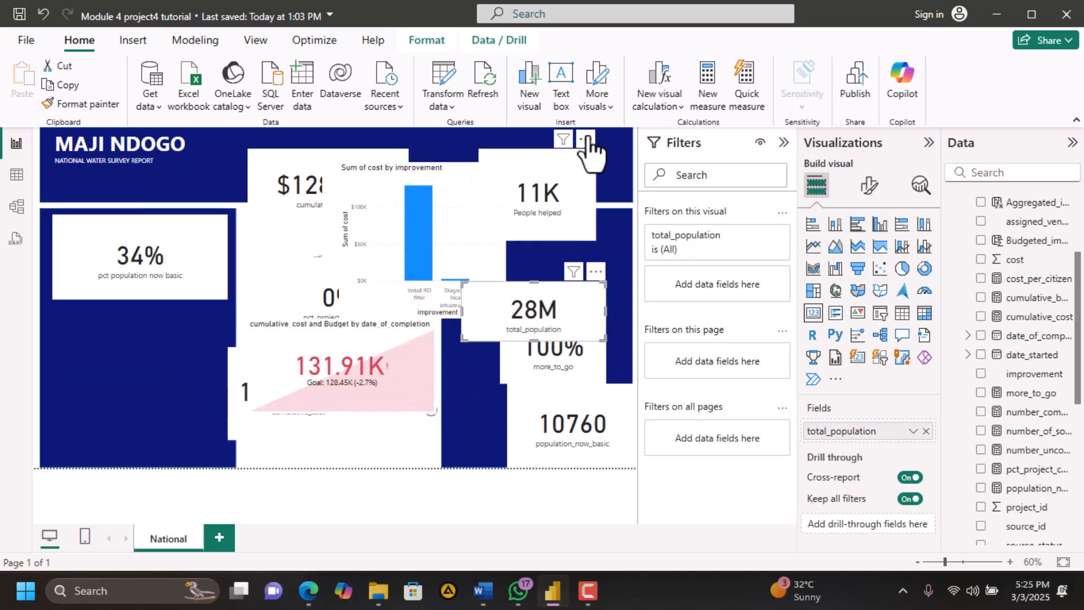
Place the People helped card beneath the pct population now basic card at the same width and reduce its height
{"action": "left_click_drag", "start_coordinate": [587, 151], "coordinate": [224, 346]}
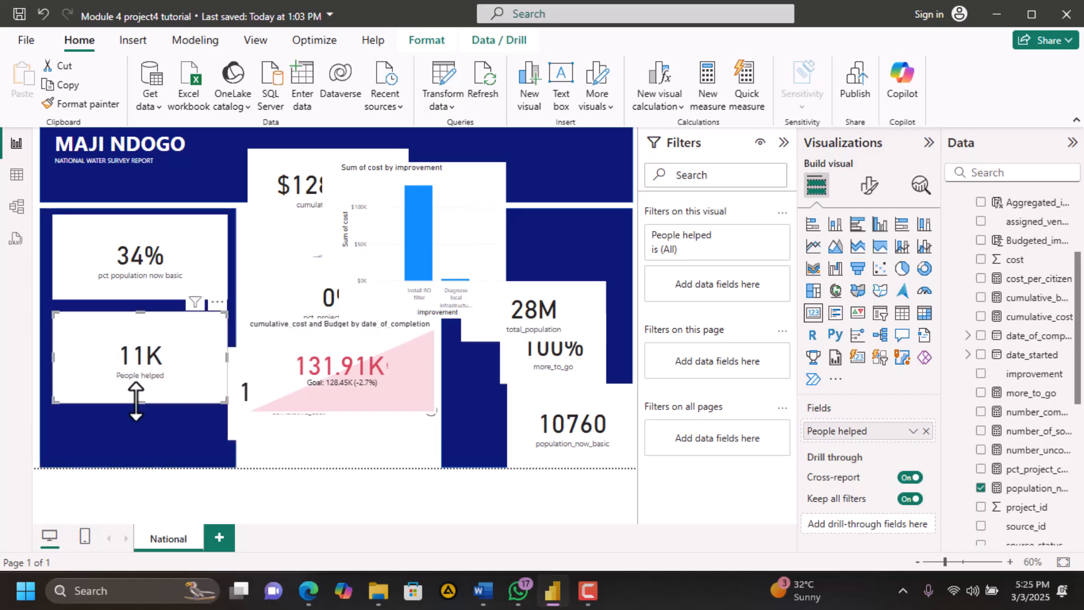
{"action": "left_click_drag", "start_coordinate": [136, 401], "coordinate": [141, 379]}
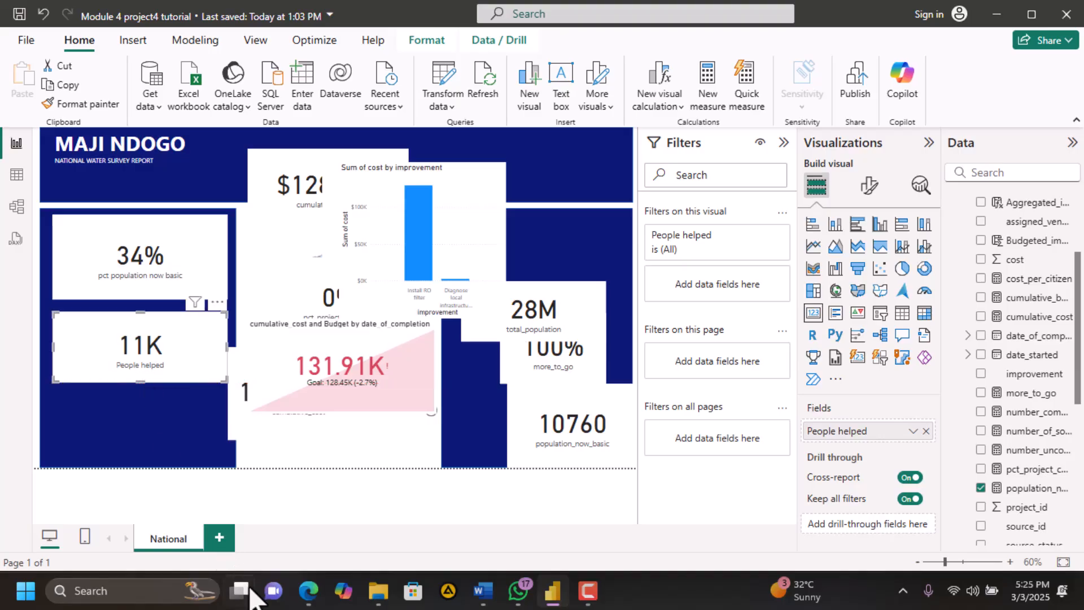
After rechecking the brief, move the KPI visual up over the map and tighten the left panel by shortening its top card and raising People helped
{"action": "left_click", "coordinate": [307, 590]}
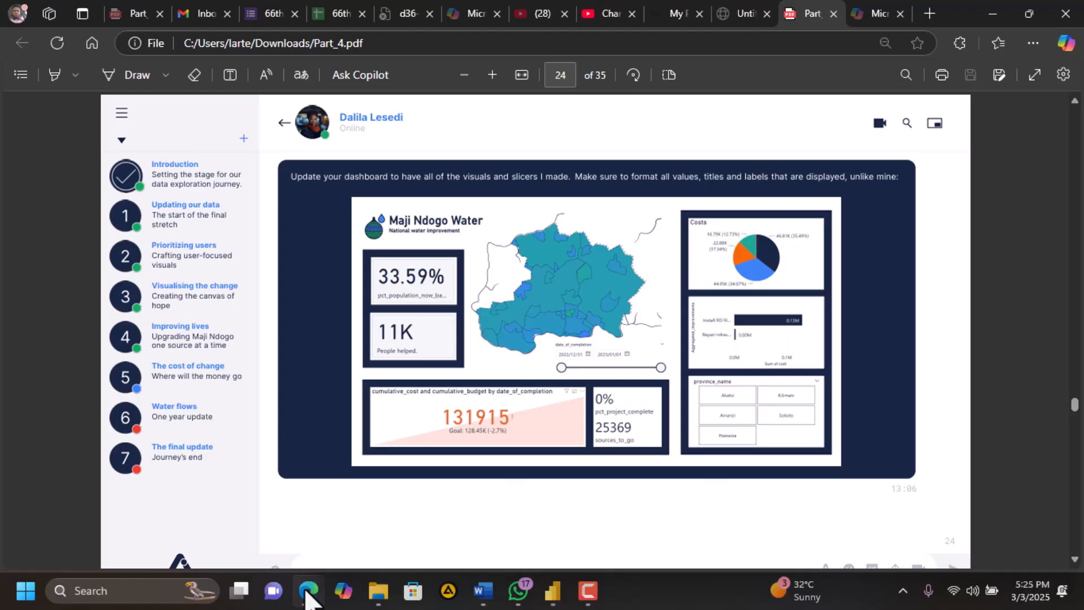
{"action": "left_click", "coordinate": [307, 590]}
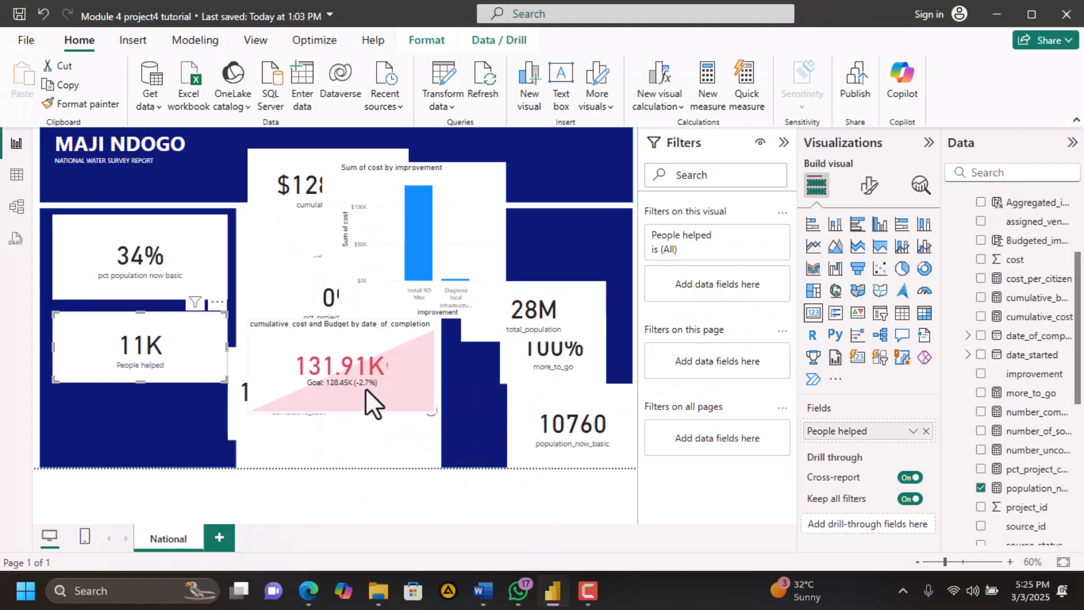
{"action": "left_click_drag", "start_coordinate": [372, 396], "coordinate": [411, 338]}
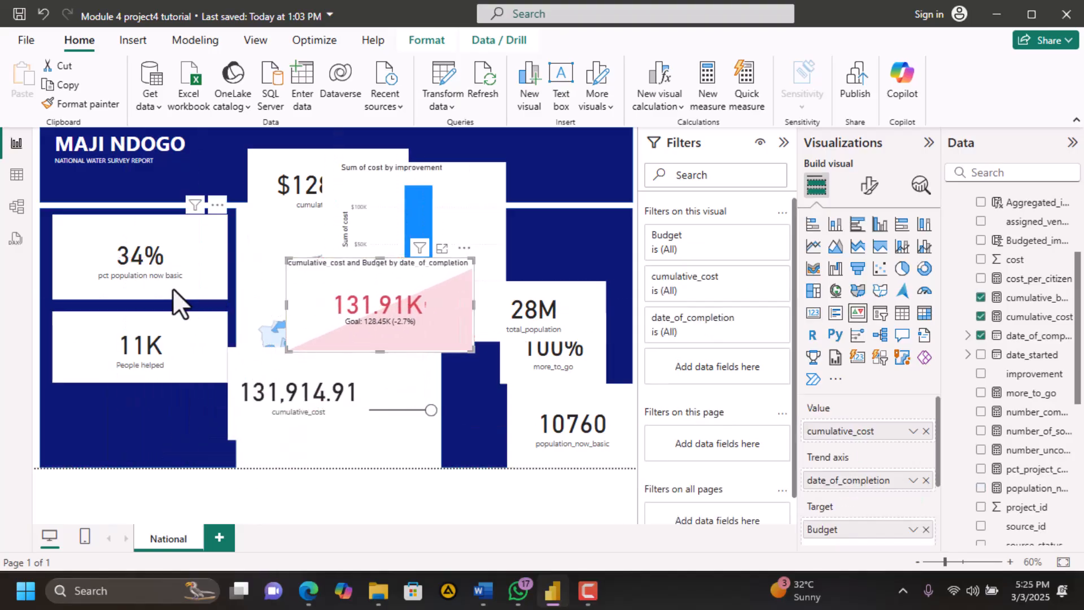
{"action": "left_click", "coordinate": [172, 288]}
{"action": "mouse_move", "coordinate": [140, 296]}
{"action": "left_mouse_down"}
{"action": "mouse_move", "coordinate": [138, 281]}
{"action": "mouse_move", "coordinate": [140, 300]}
{"action": "left_mouse_up"}
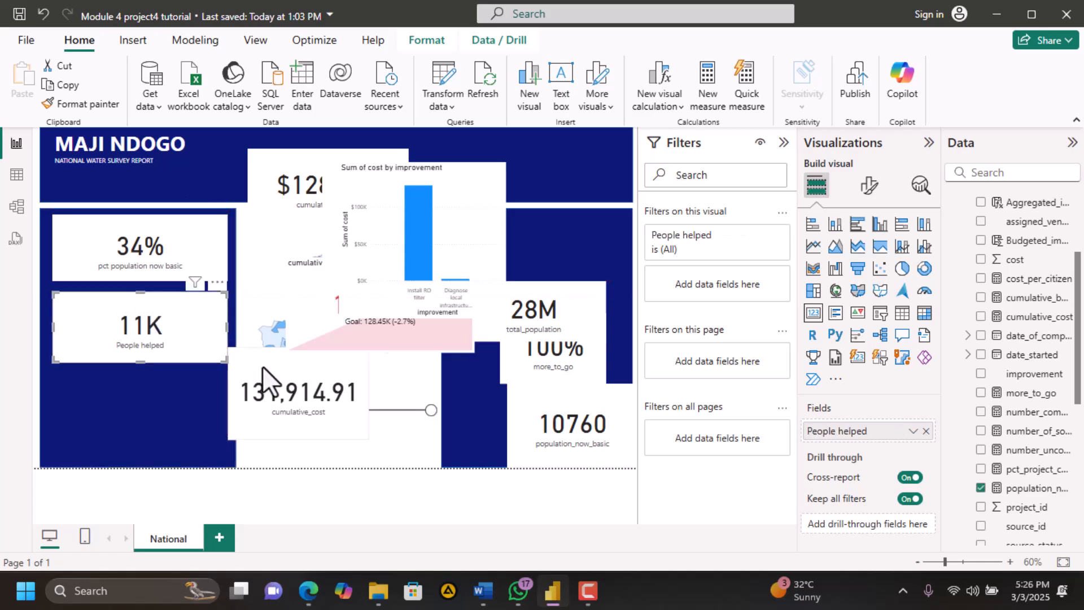
Move the cumulative_cost card to the dashboard's upper right and the KPI visual directly below the People helped card
{"action": "left_click_drag", "start_coordinate": [355, 418], "coordinate": [553, 220]}
{"action": "left_click_drag", "start_coordinate": [424, 339], "coordinate": [192, 453]}
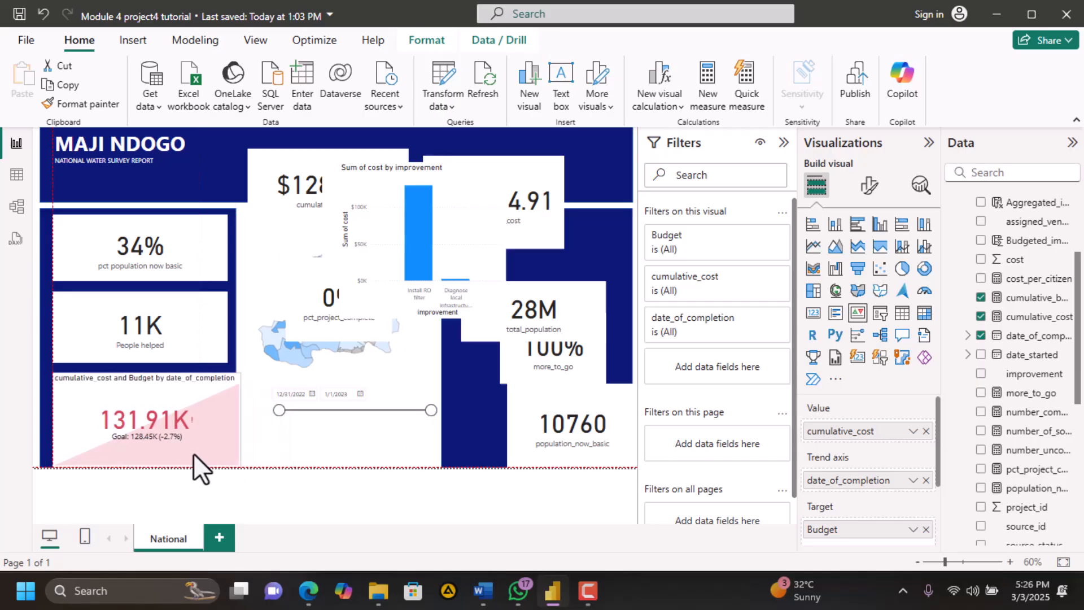
Shorten the left blue rectangle to end just below the People helped card, and move the KPI visual up over the header's edge
{"action": "left_click", "coordinate": [231, 347]}
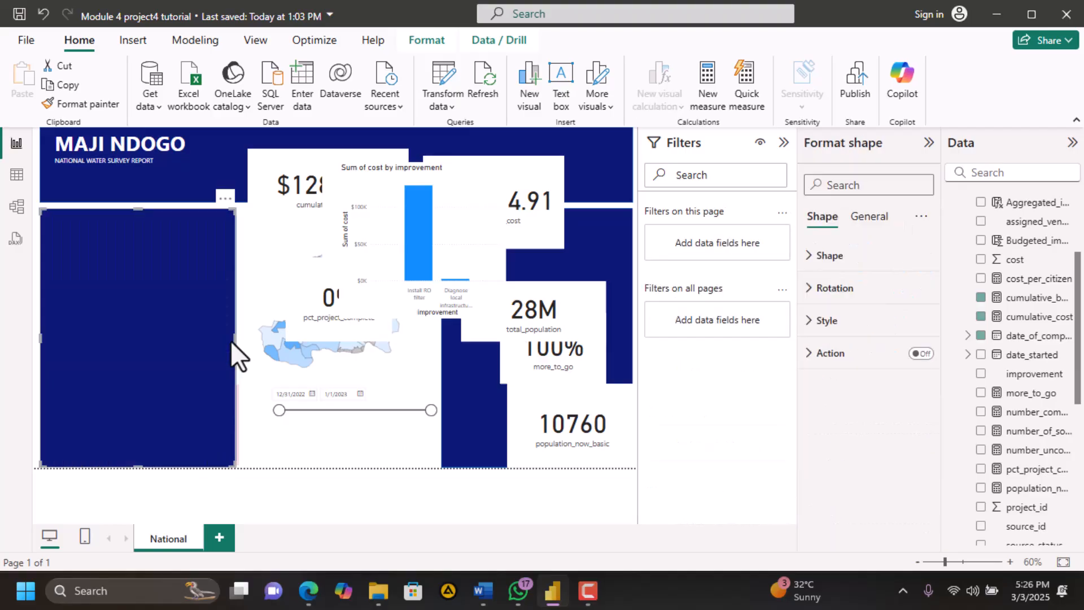
{"action": "left_click_drag", "start_coordinate": [146, 464], "coordinate": [167, 371]}
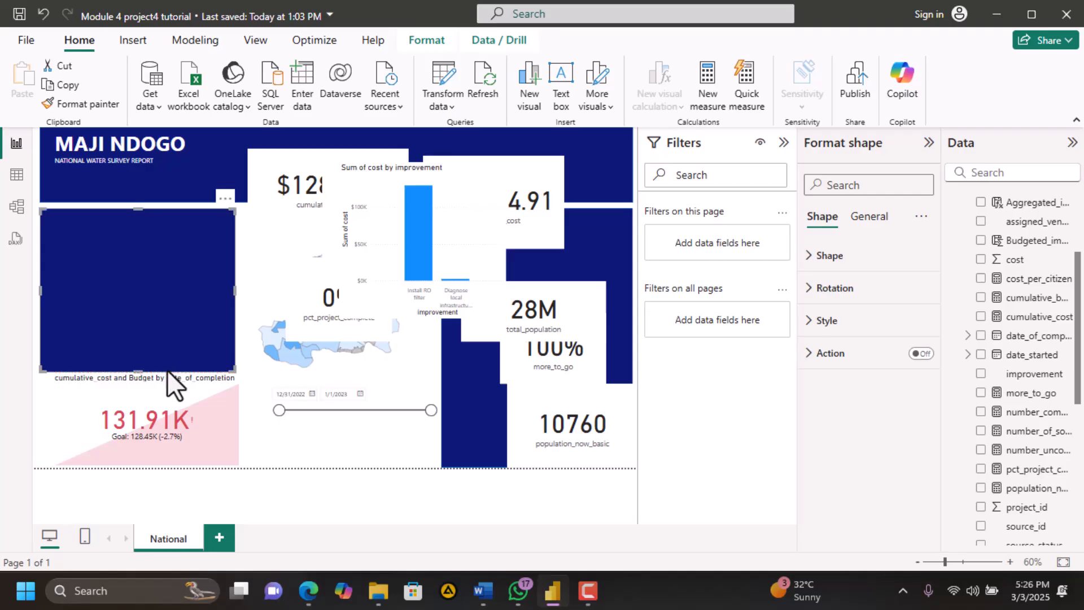
{"action": "left_click", "coordinate": [184, 409]}
{"action": "left_click_drag", "start_coordinate": [197, 415], "coordinate": [288, 207]}
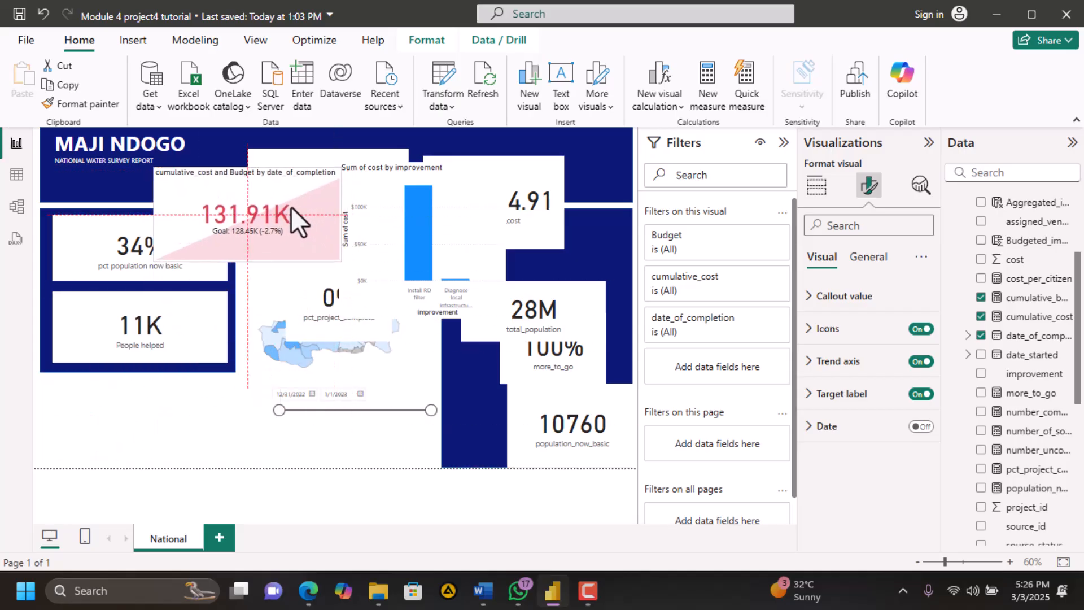
Duplicate the left blue rectangle, fit the copy between it and the page's lower edge, and widen it to the right panel
{"action": "left_click", "coordinate": [226, 370]}
{"action": "key", "text": "ctrl+c"}
{"action": "key", "text": "ctrl+v"}
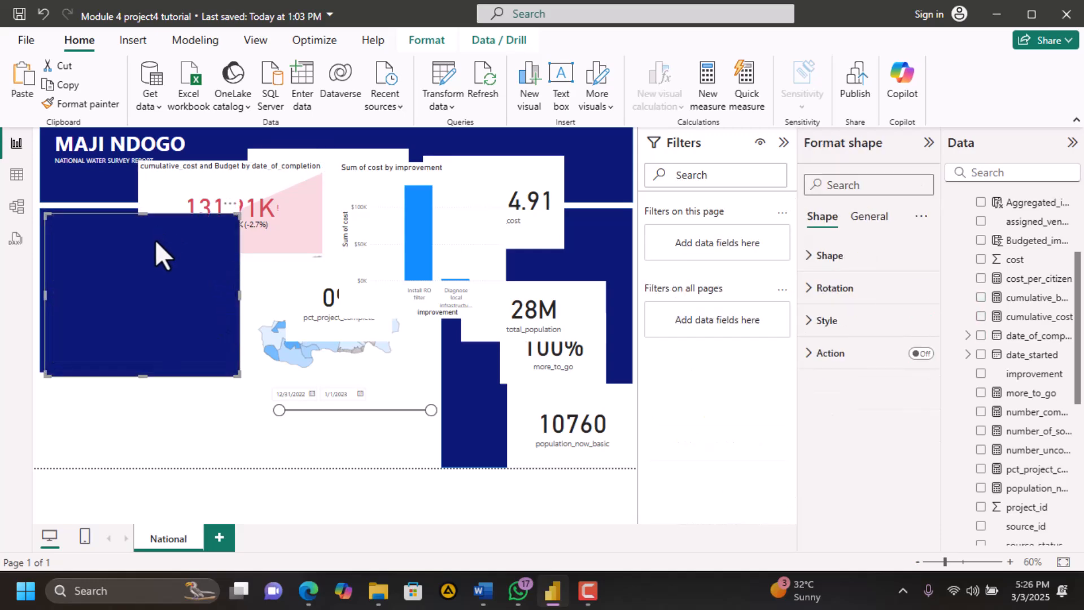
{"action": "left_click_drag", "start_coordinate": [158, 285], "coordinate": [138, 384]}
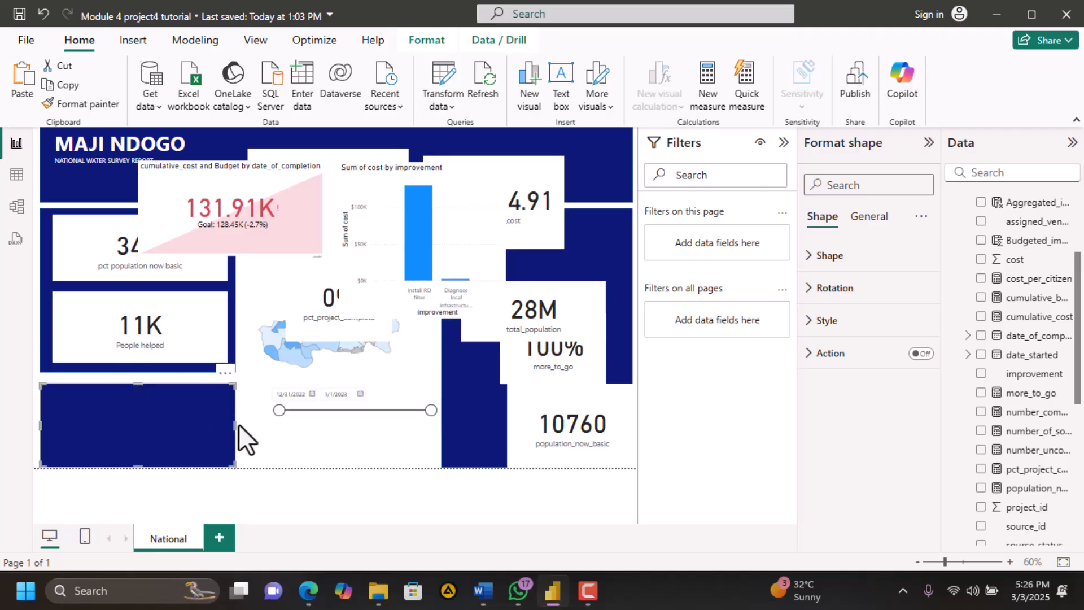
{"action": "left_click_drag", "start_coordinate": [235, 426], "coordinate": [435, 425]}
Move the KPI visual onto the new lower rectangle, shorten it to fit inside and widen it across most of the rectangle
{"action": "left_click_drag", "start_coordinate": [275, 208], "coordinate": [184, 425]}
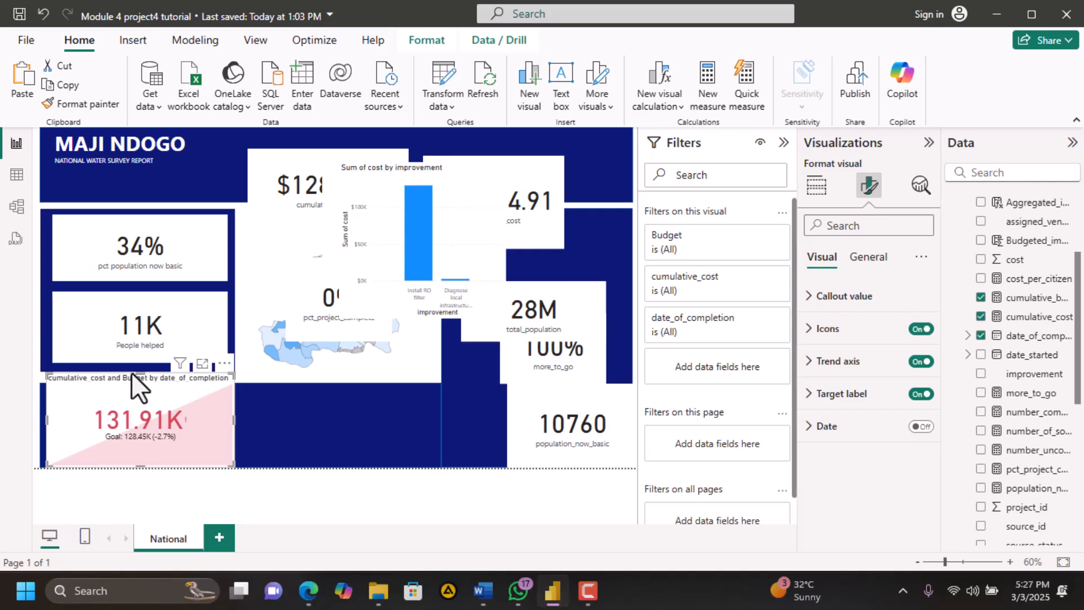
{"action": "left_click_drag", "start_coordinate": [131, 372], "coordinate": [164, 418]}
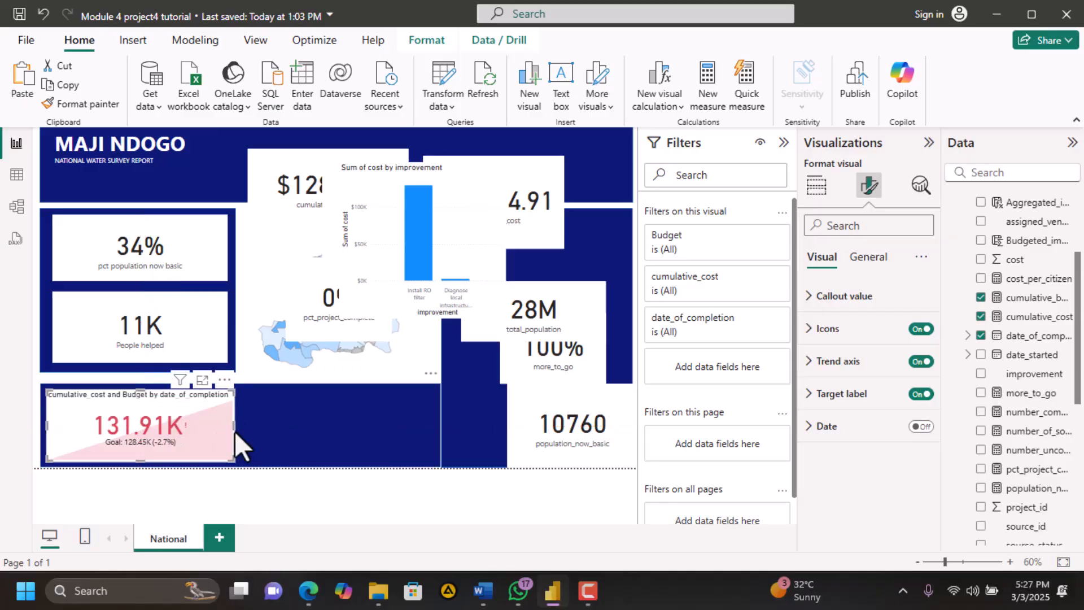
{"action": "left_click_drag", "start_coordinate": [234, 431], "coordinate": [426, 422]}
{"action": "left_click_drag", "start_coordinate": [429, 423], "coordinate": [428, 422]}
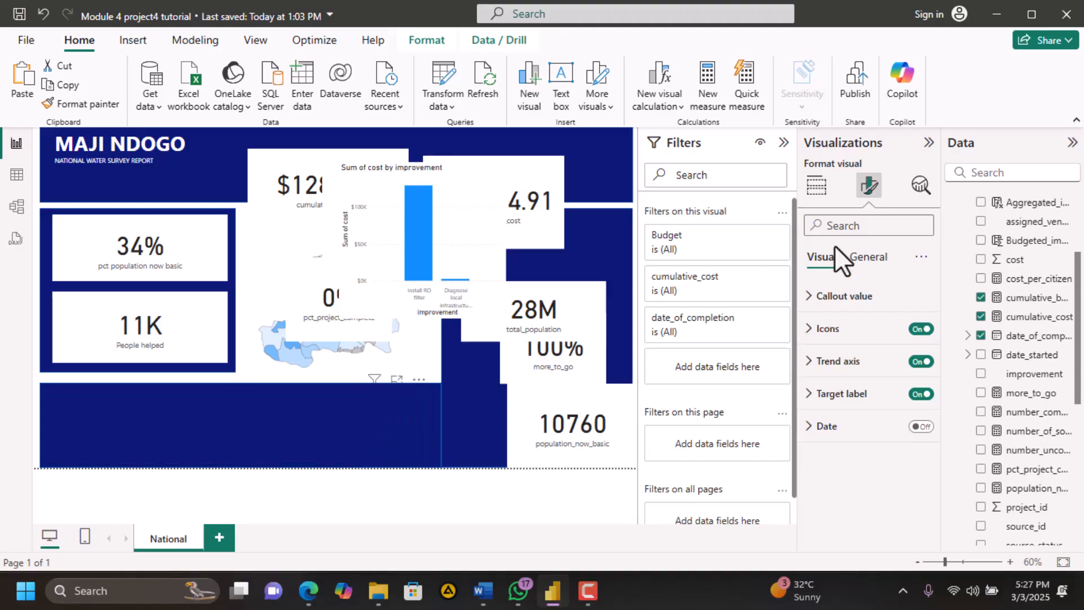
Set the KPI visual's callout value to show 2 decimal places
{"action": "left_click", "coordinate": [863, 259]}
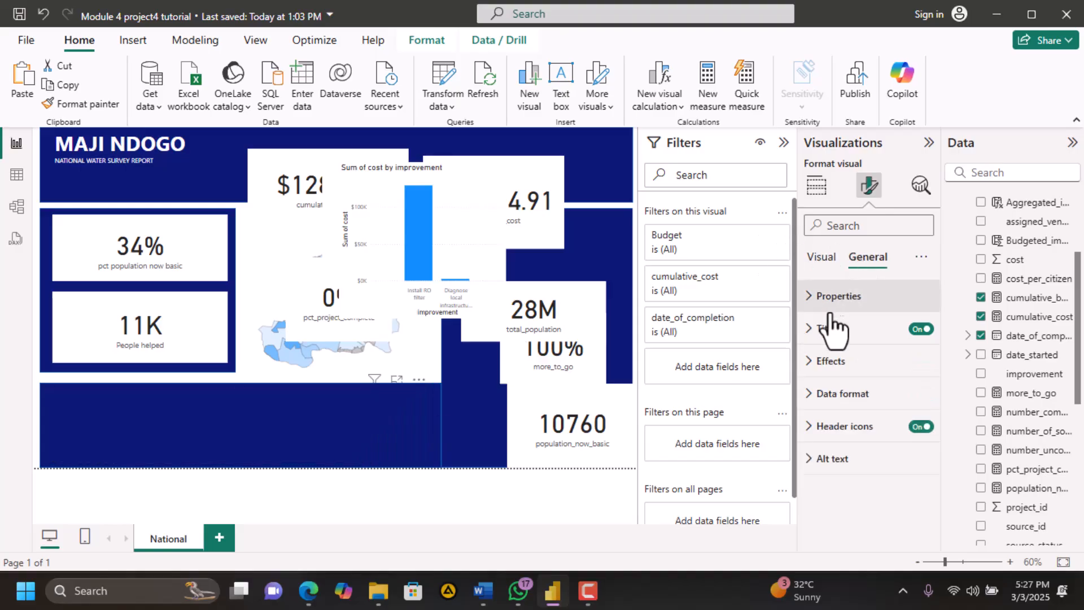
{"action": "left_click", "coordinate": [821, 265]}
{"action": "left_click", "coordinate": [866, 264]}
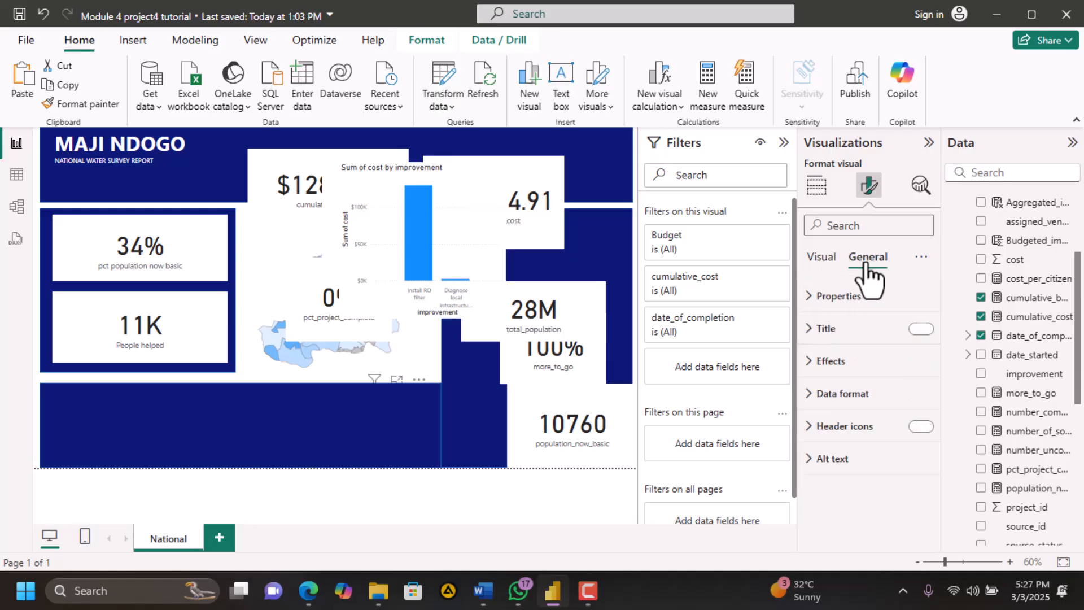
{"action": "left_click", "coordinate": [811, 395]}
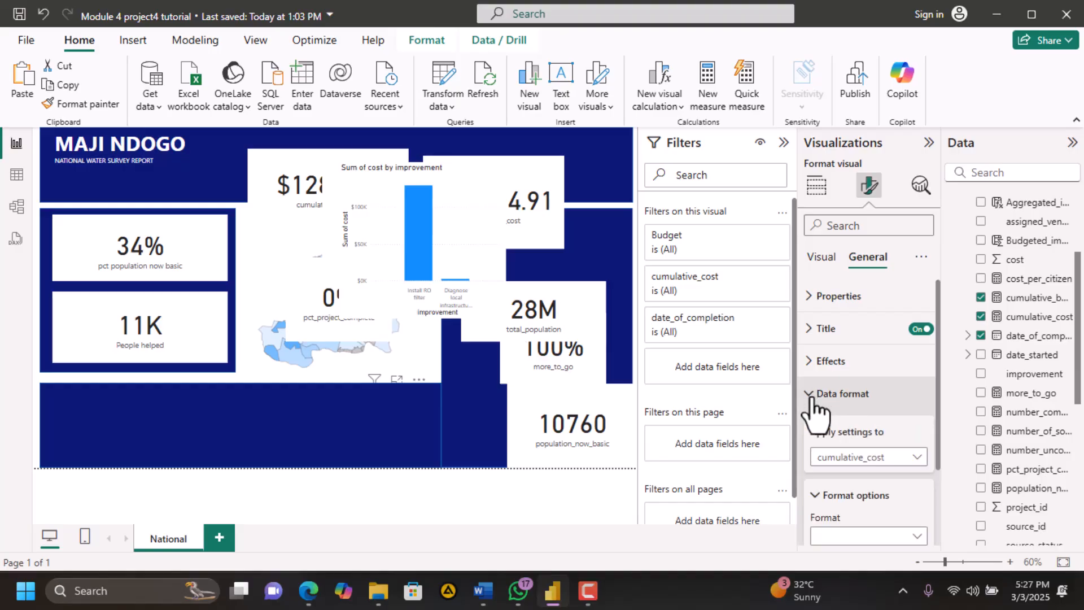
{"action": "left_click", "coordinate": [822, 259]}
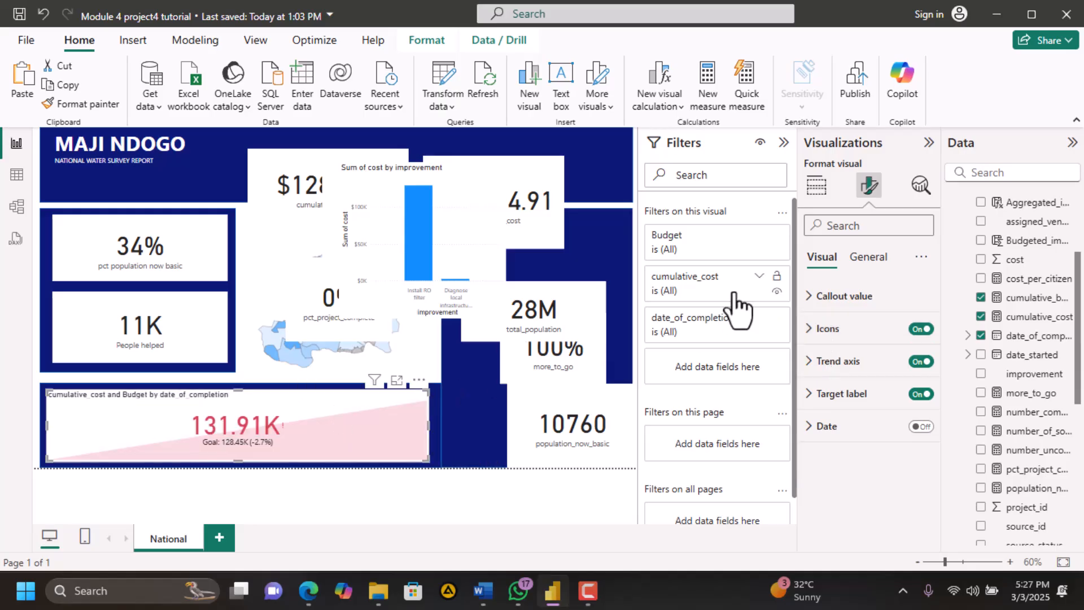
{"action": "left_click", "coordinate": [822, 304]}
{"action": "scroll", "coordinate": [846, 451], "scroll_direction": "down", "scroll_amount": 2}
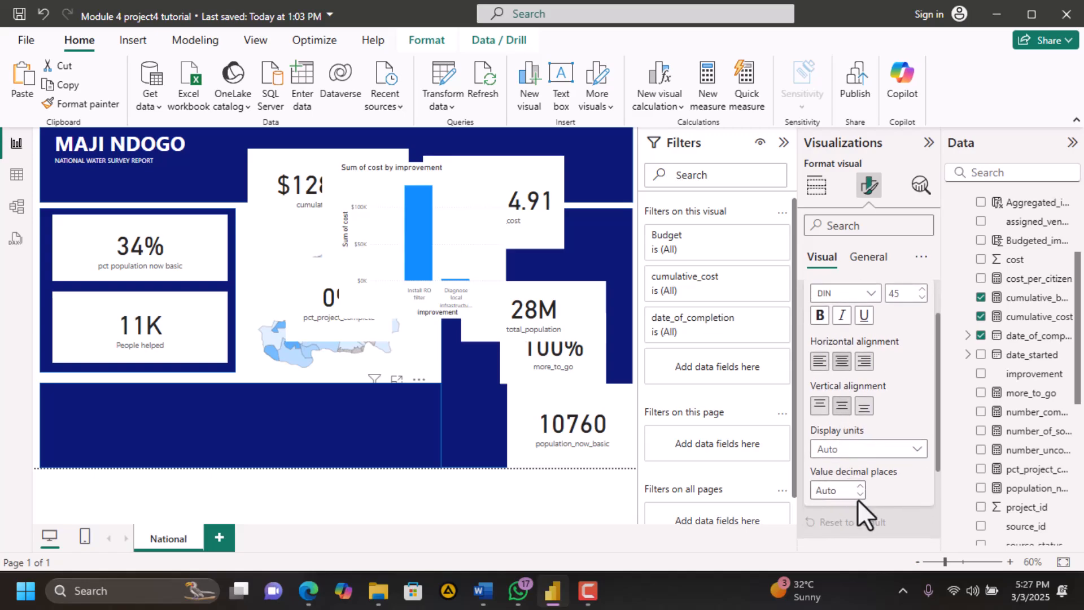
{"action": "left_click", "coordinate": [858, 497]}
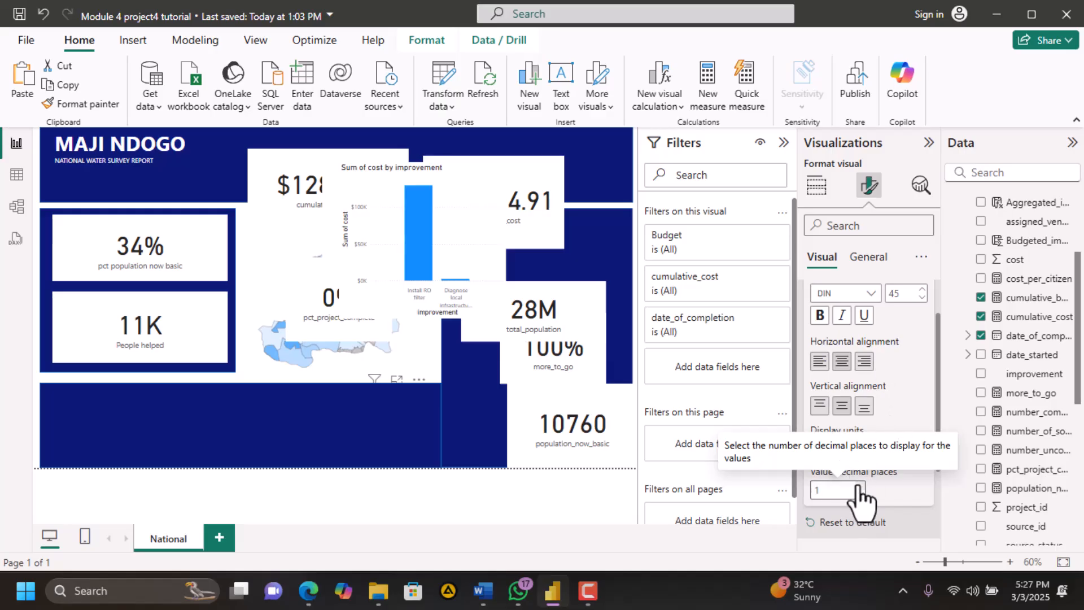
Format cumulative_cost in the KPI visual as Currency, using the $ English (United States) format
{"action": "left_click", "coordinate": [855, 263]}
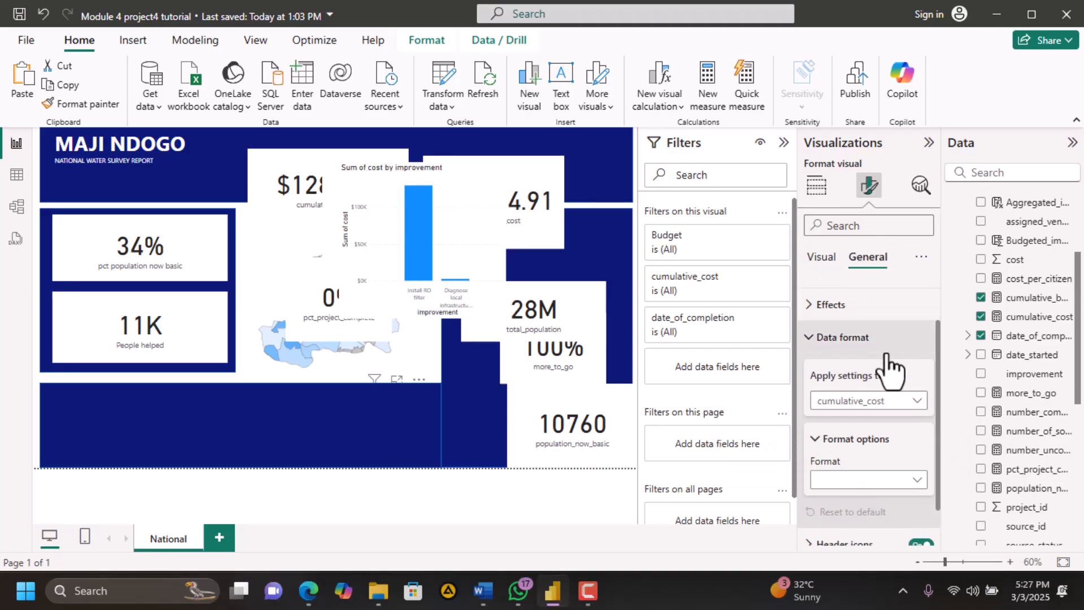
{"action": "left_click", "coordinate": [914, 480]}
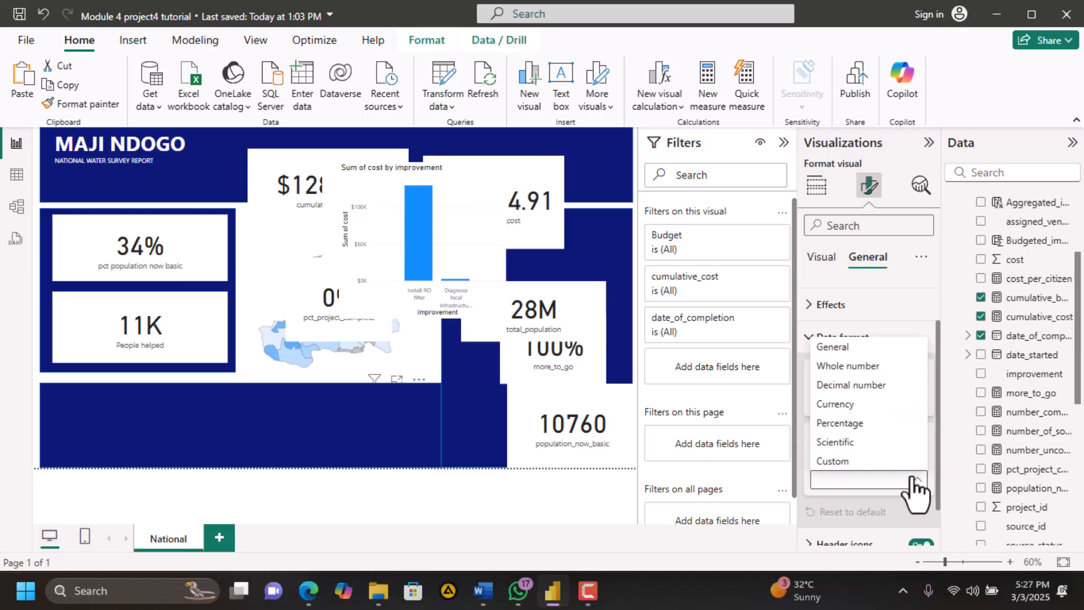
{"action": "left_click", "coordinate": [834, 408]}
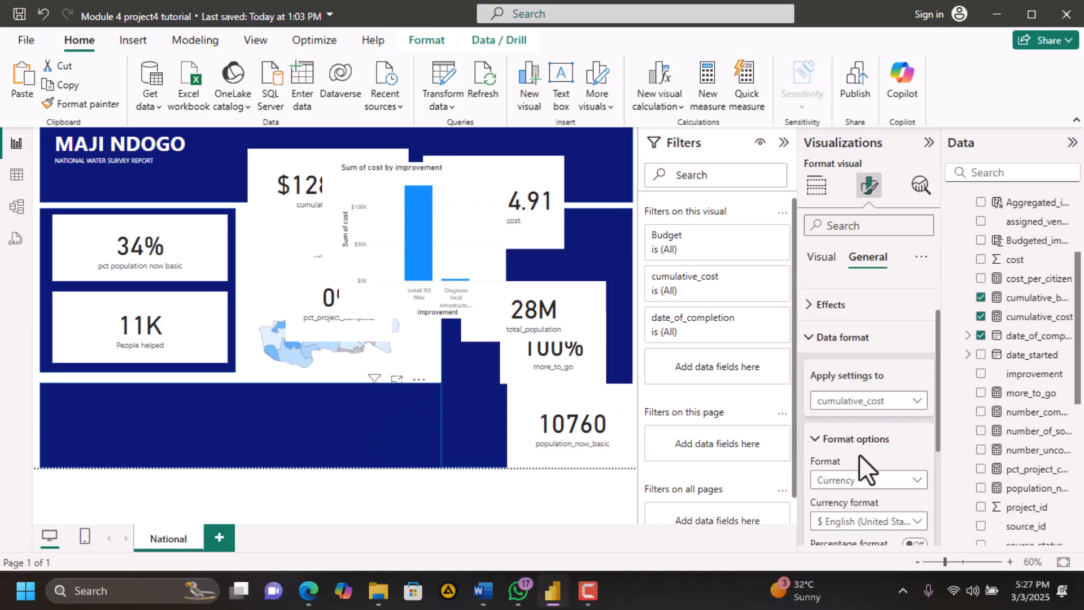
{"action": "scroll", "coordinate": [875, 493], "scroll_direction": "down", "scroll_amount": 3}
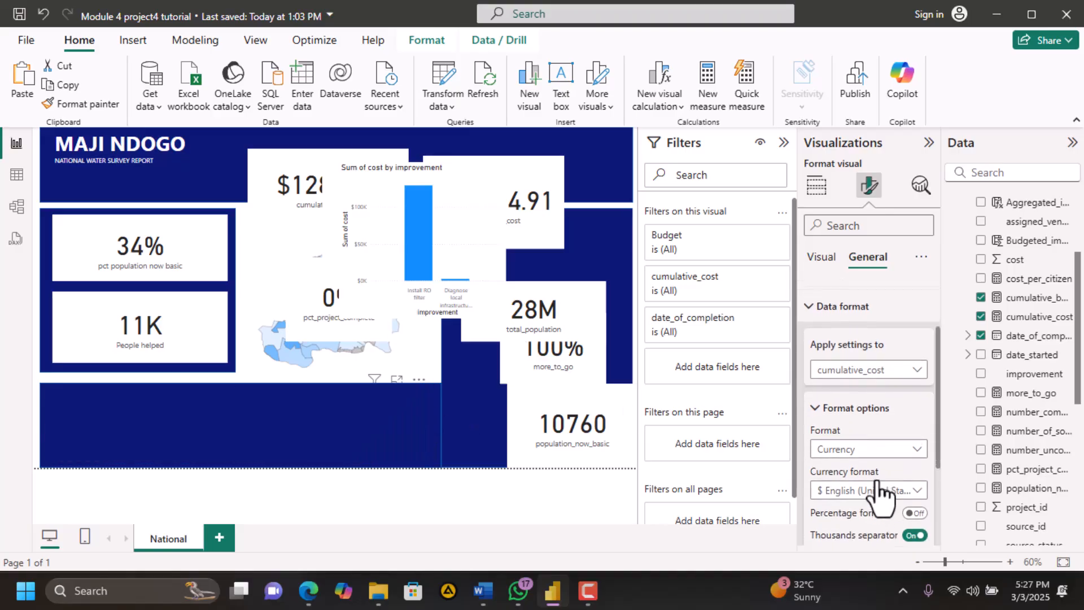
{"action": "left_click", "coordinate": [915, 398]}
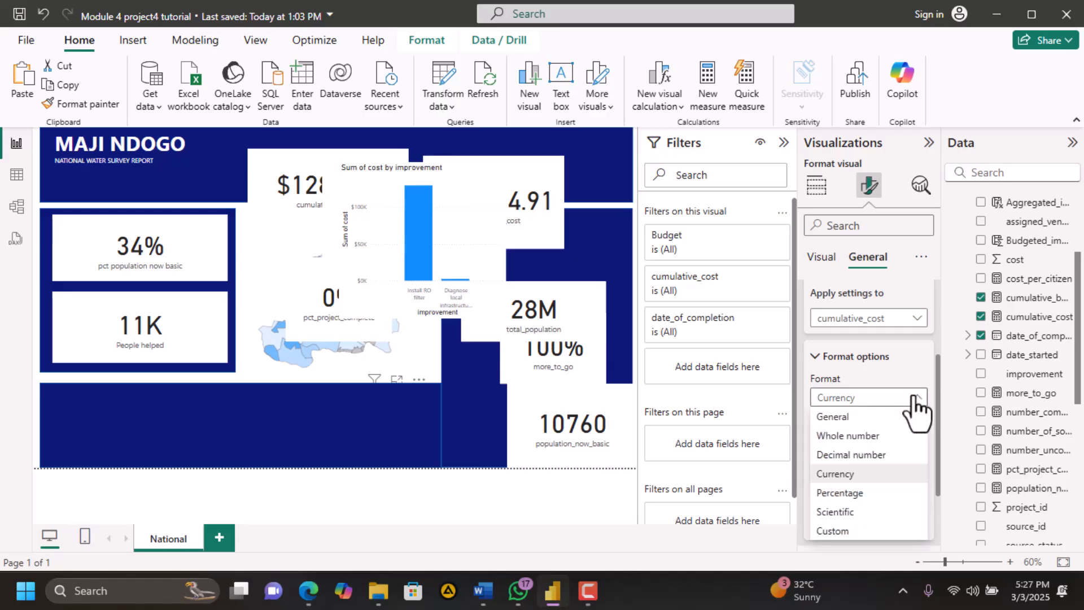
{"action": "left_click", "coordinate": [913, 395]}
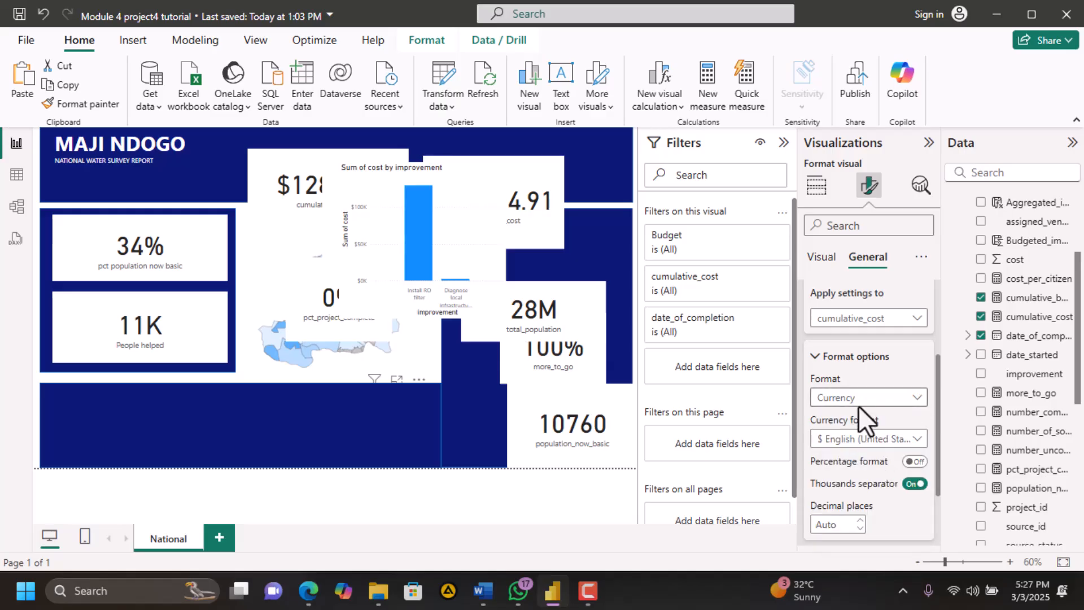
{"action": "scroll", "coordinate": [868, 371], "scroll_direction": "down", "scroll_amount": 2}
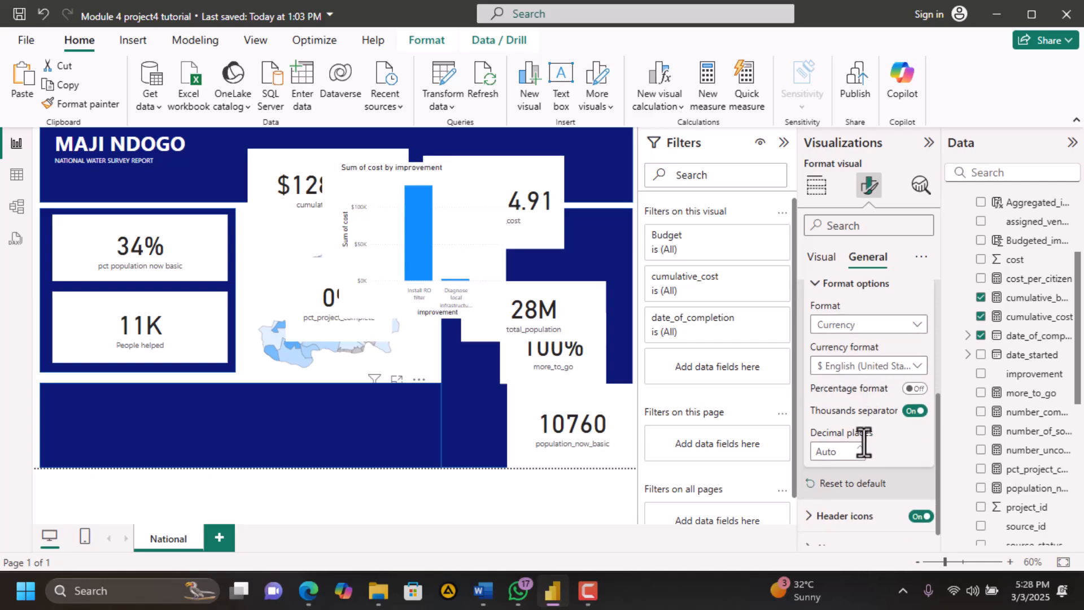
{"action": "scroll", "coordinate": [865, 441], "scroll_direction": "up", "scroll_amount": 3}
{"action": "scroll", "coordinate": [866, 440], "scroll_direction": "up", "scroll_amount": 1}
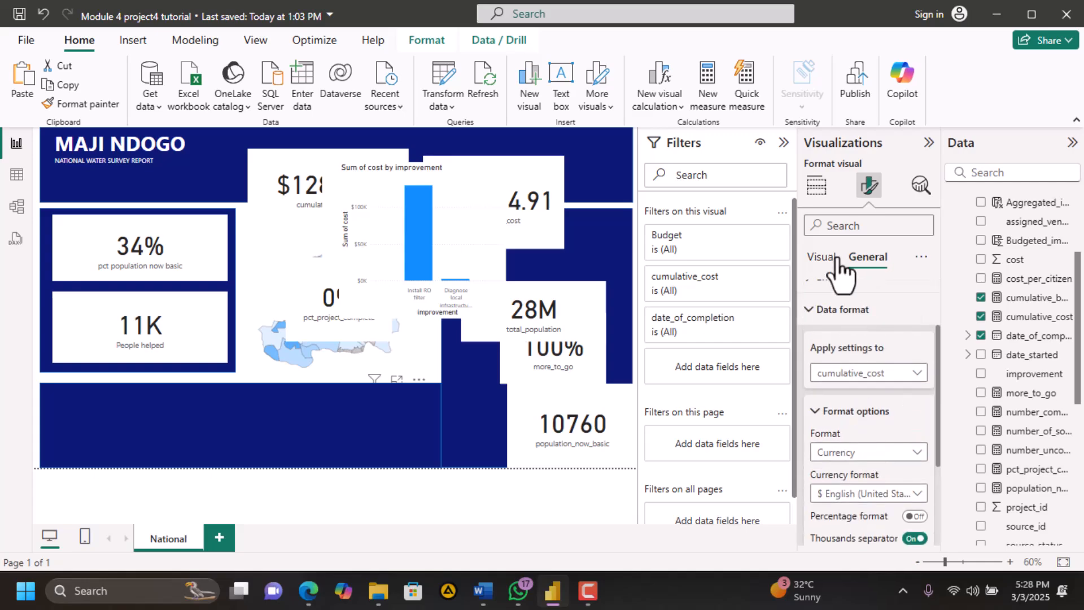
Set the display units of the KPI visual's callout value to None
{"action": "scroll", "coordinate": [861, 428], "scroll_direction": "down", "scroll_amount": 5}
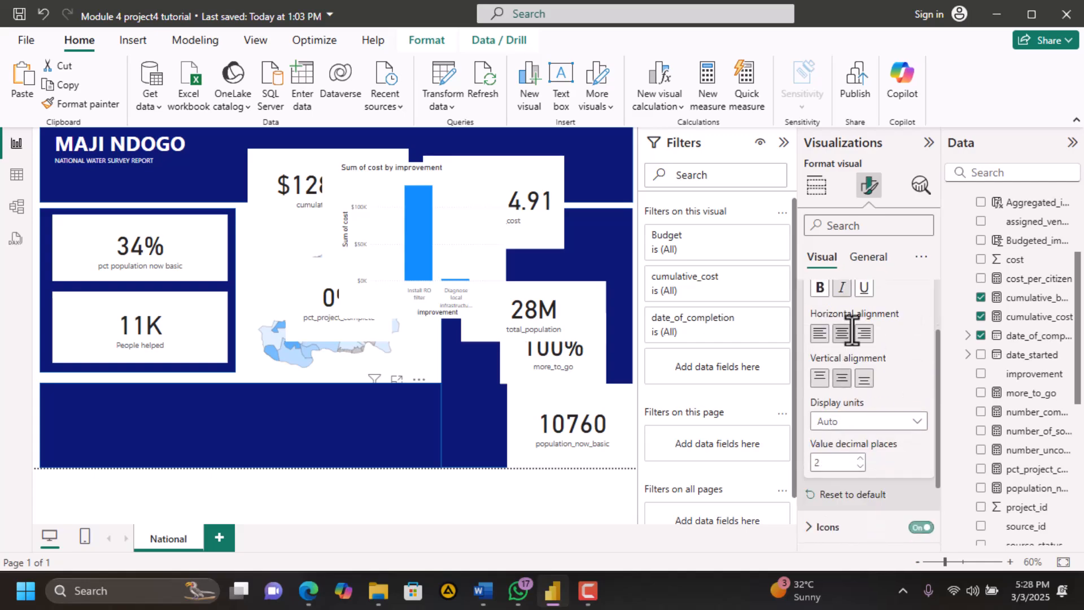
{"action": "left_click", "coordinate": [920, 429]}
{"action": "left_click", "coordinate": [836, 459]}
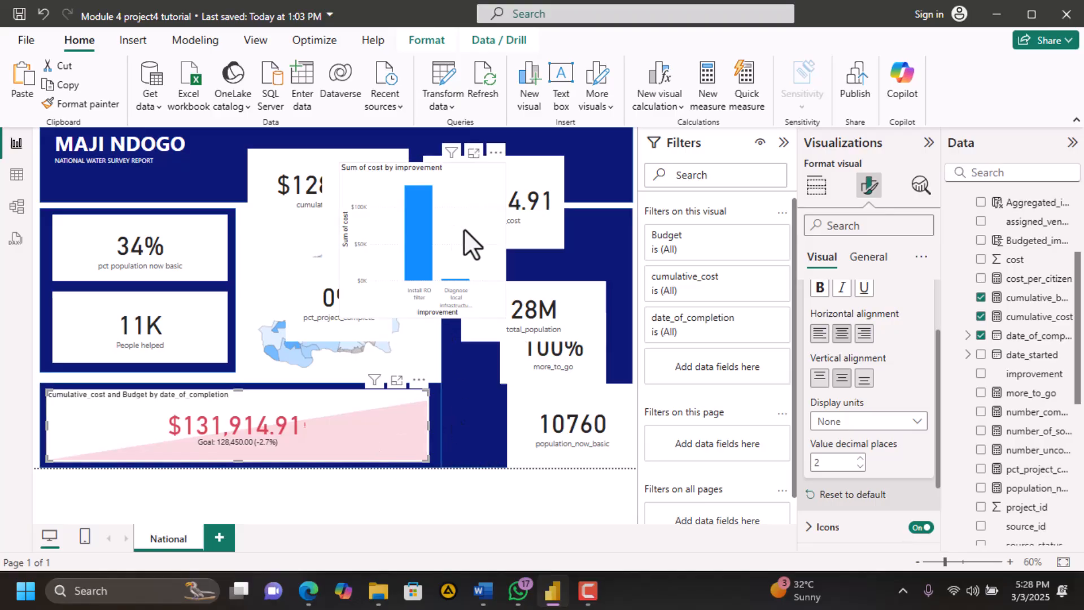
Consult the example dashboard in the brief in Edge, return to Power BI, and move the more_to_go card and cost chart over the left cards
{"action": "left_click", "coordinate": [309, 591]}
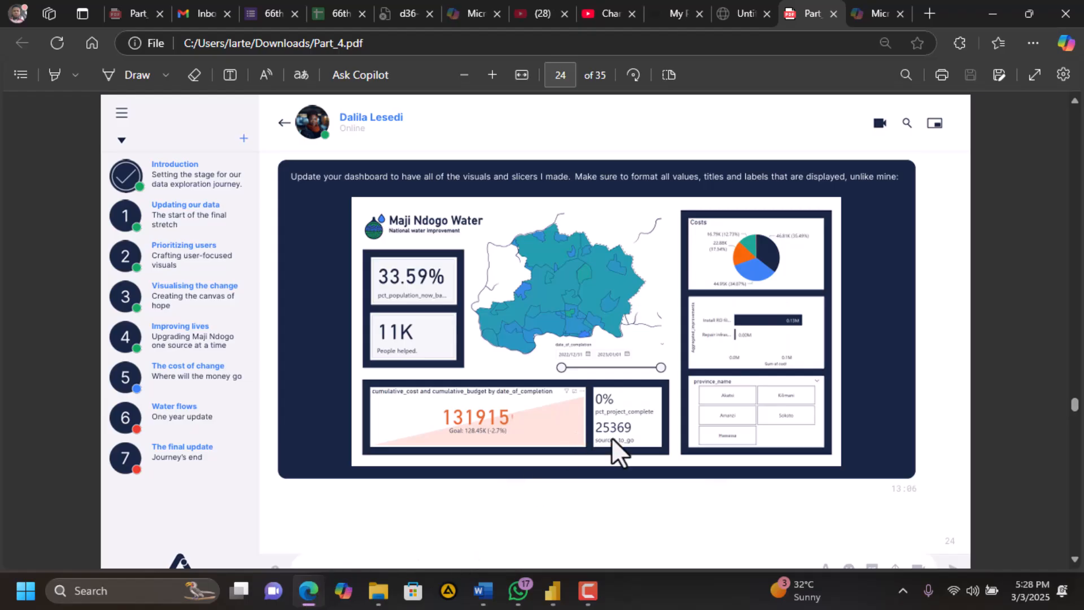
{"action": "left_click", "coordinate": [557, 588]}
{"action": "left_click", "coordinate": [557, 588]}
{"action": "left_click", "coordinate": [557, 588]}
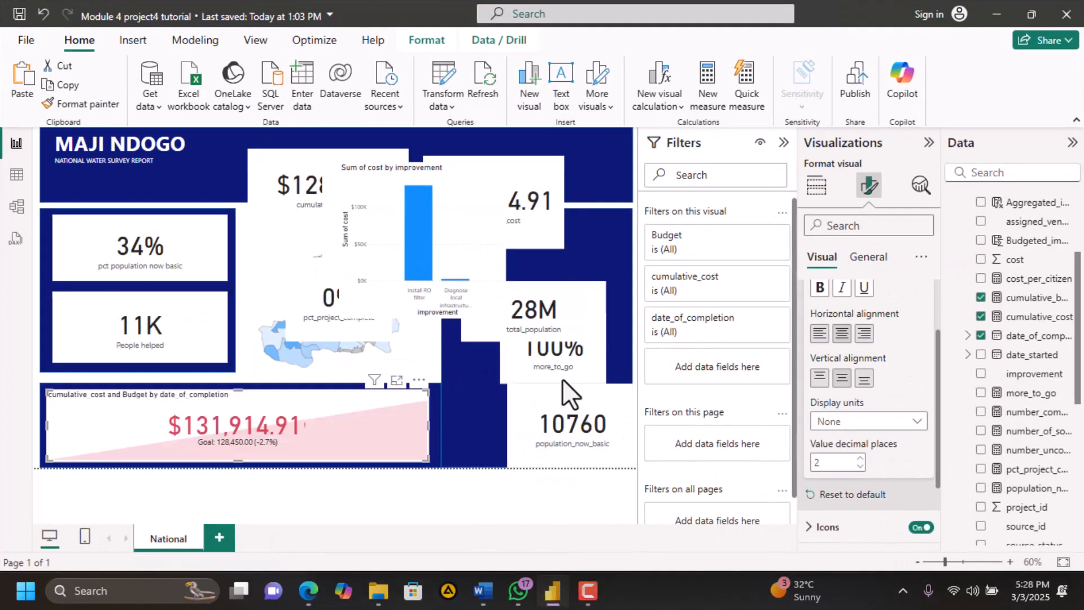
{"action": "left_click", "coordinate": [561, 368]}
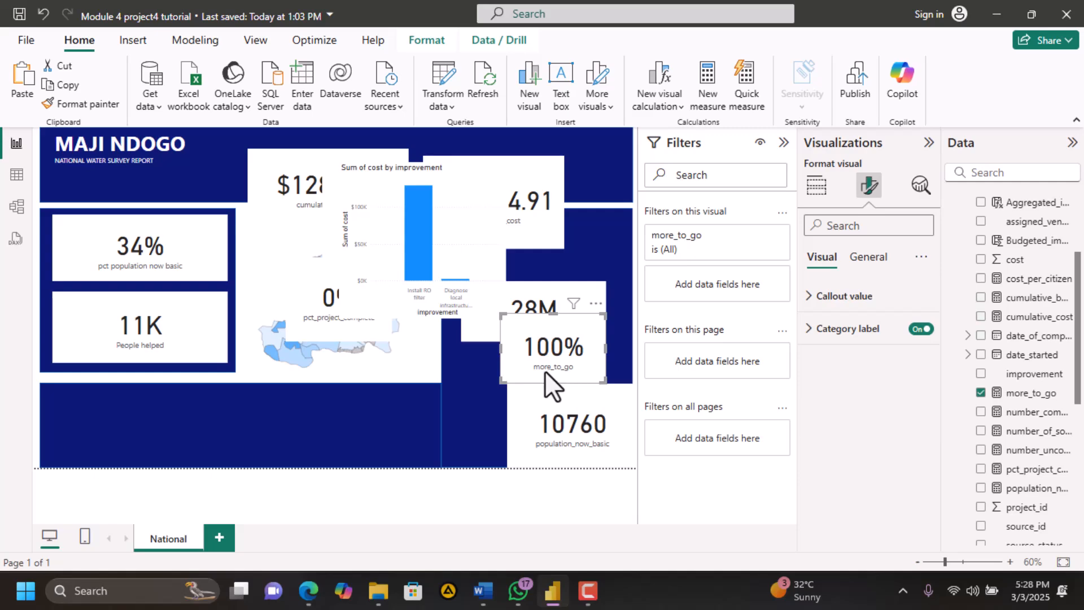
{"action": "left_click_drag", "start_coordinate": [538, 372], "coordinate": [192, 311]}
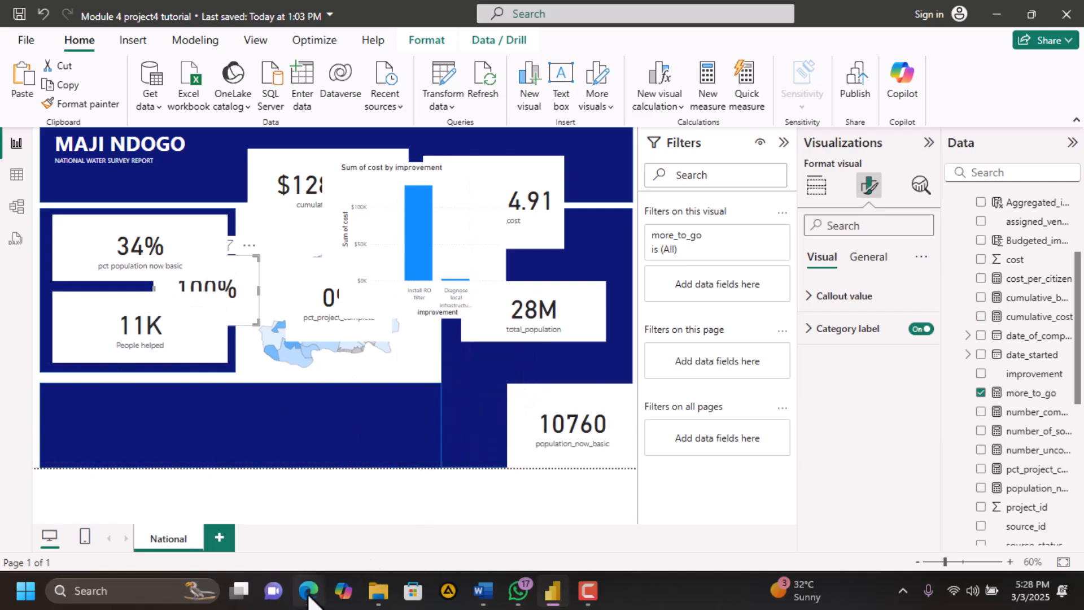
{"action": "mouse_move", "coordinate": [308, 597]}
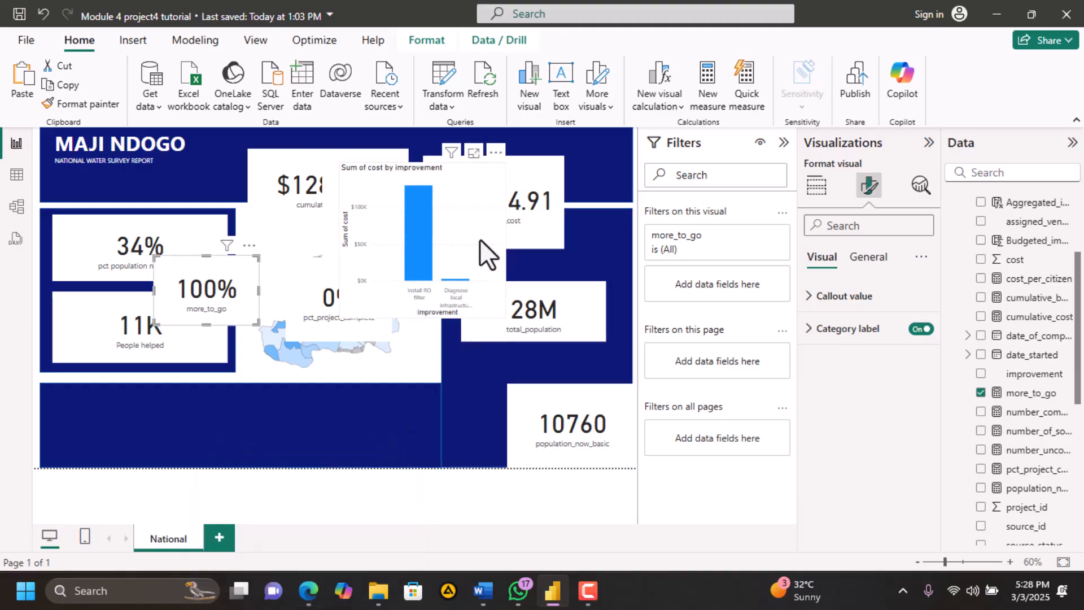
{"action": "left_click_drag", "start_coordinate": [479, 238], "coordinate": [239, 246]}
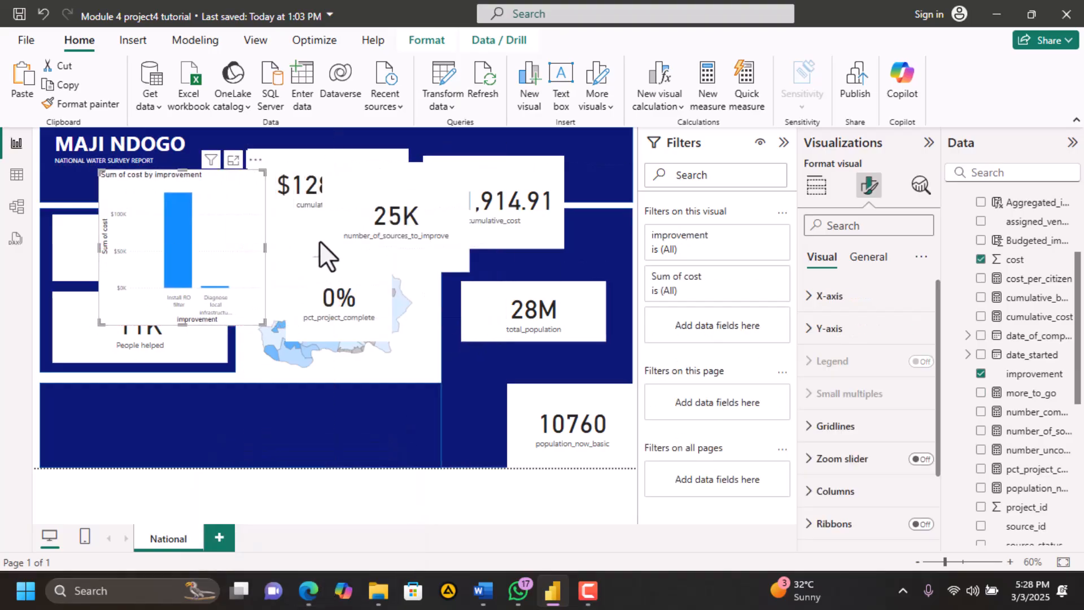
Move the population_now_basic card up to the header and the number_of_sources_to_improve card onto the lower part of the right panel
{"action": "left_click_drag", "start_coordinate": [399, 242], "coordinate": [465, 401]}
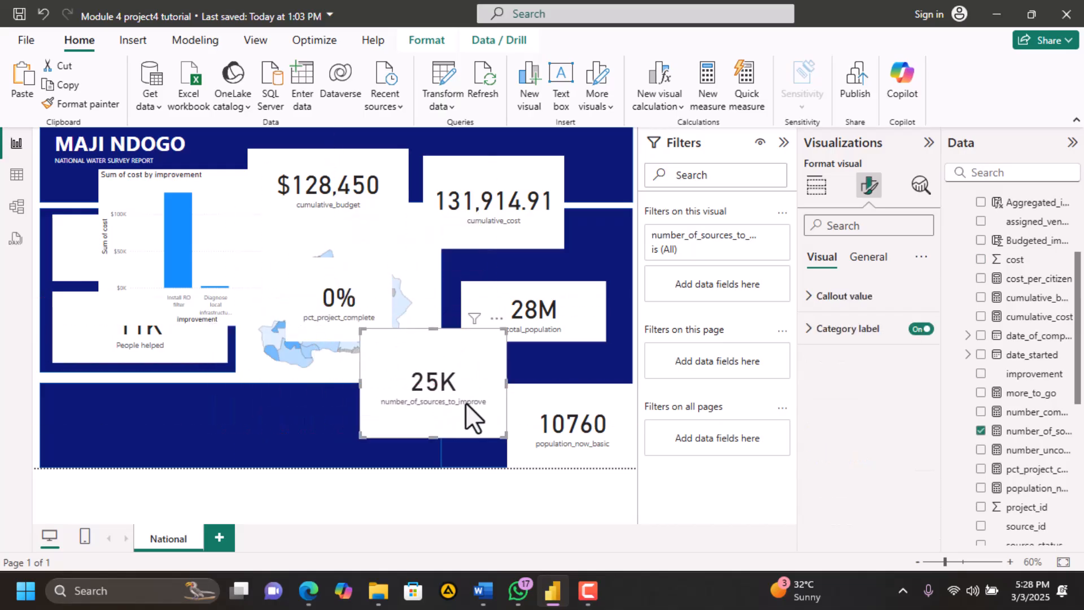
{"action": "left_click_drag", "start_coordinate": [558, 420], "coordinate": [436, 164]}
{"action": "left_click_drag", "start_coordinate": [465, 365], "coordinate": [580, 385]}
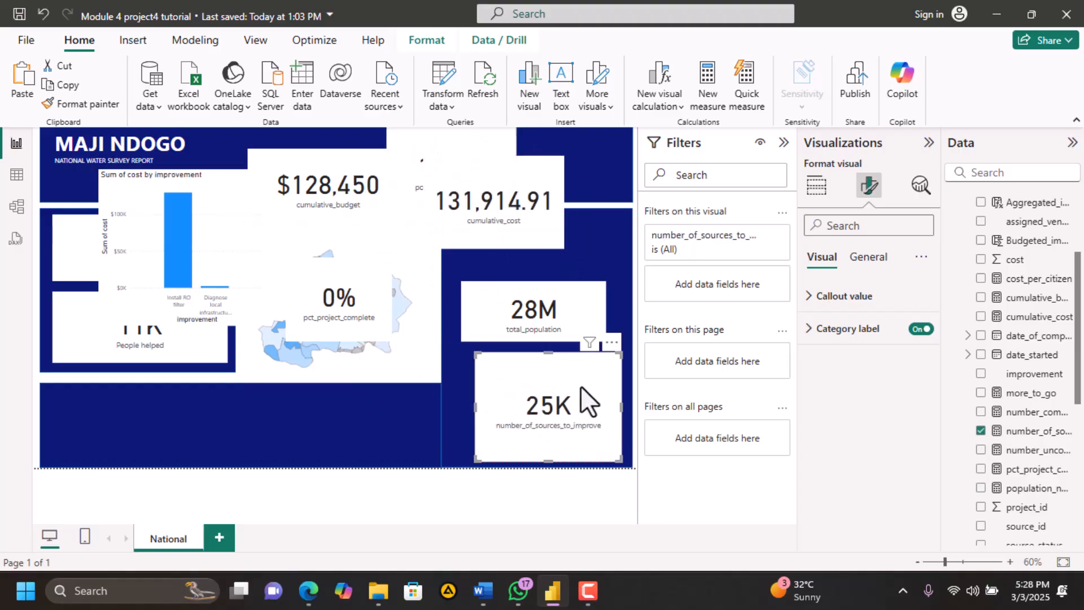
Send the lower blue rectangle to the back of the page's visuals
{"action": "left_click", "coordinate": [374, 427]}
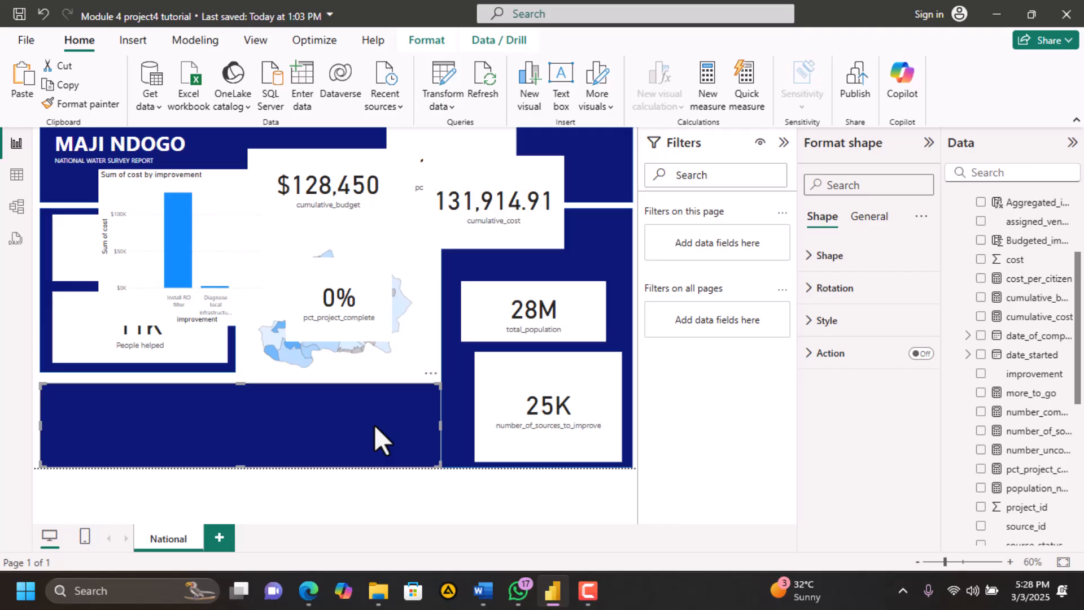
{"action": "left_click", "coordinate": [426, 40]}
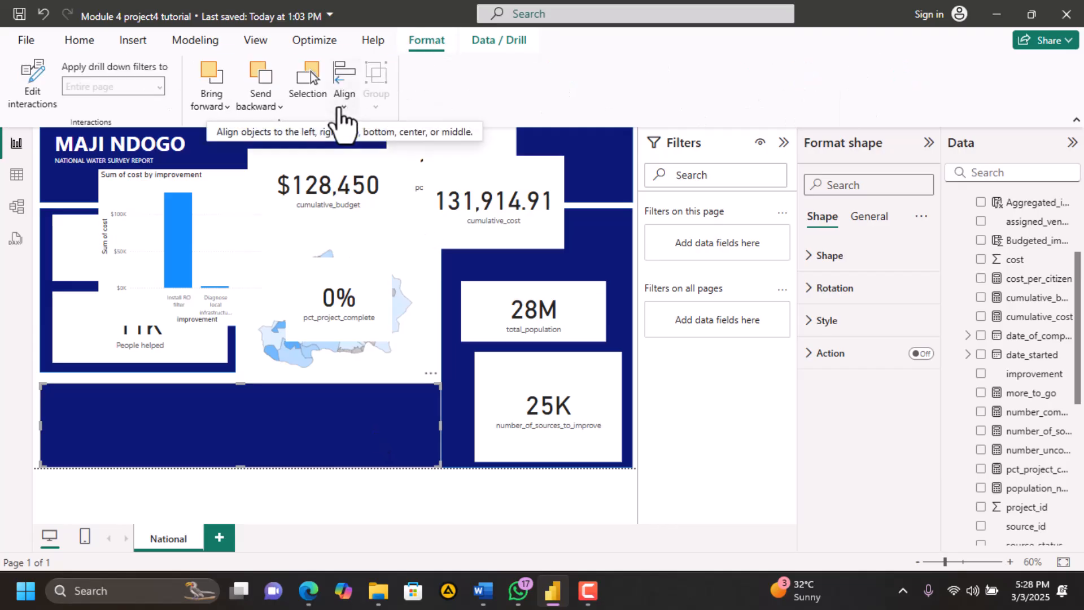
{"action": "left_click", "coordinate": [270, 109]}
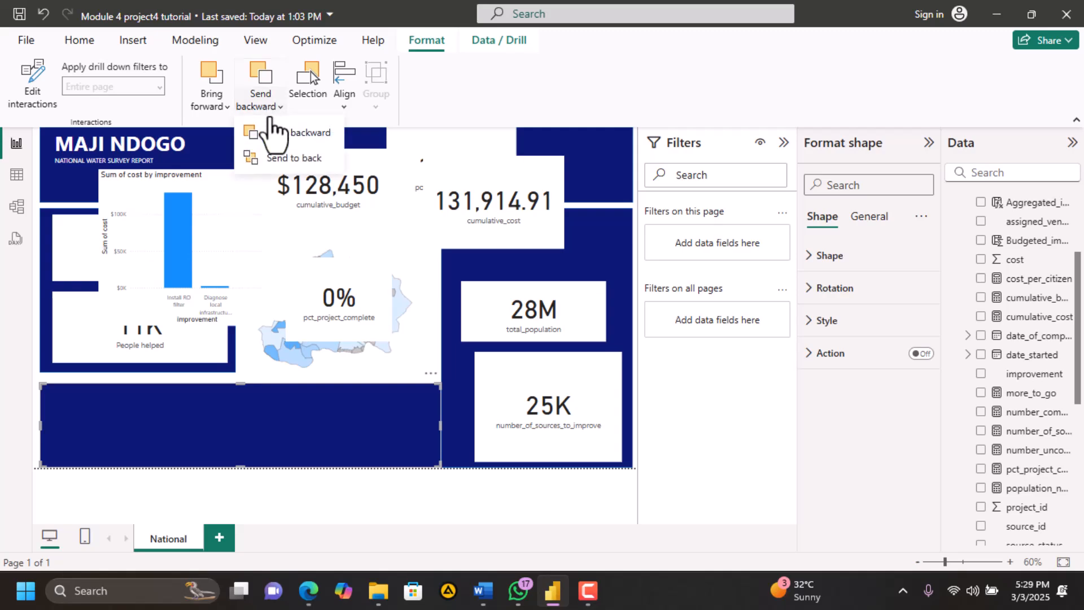
{"action": "left_click", "coordinate": [272, 152]}
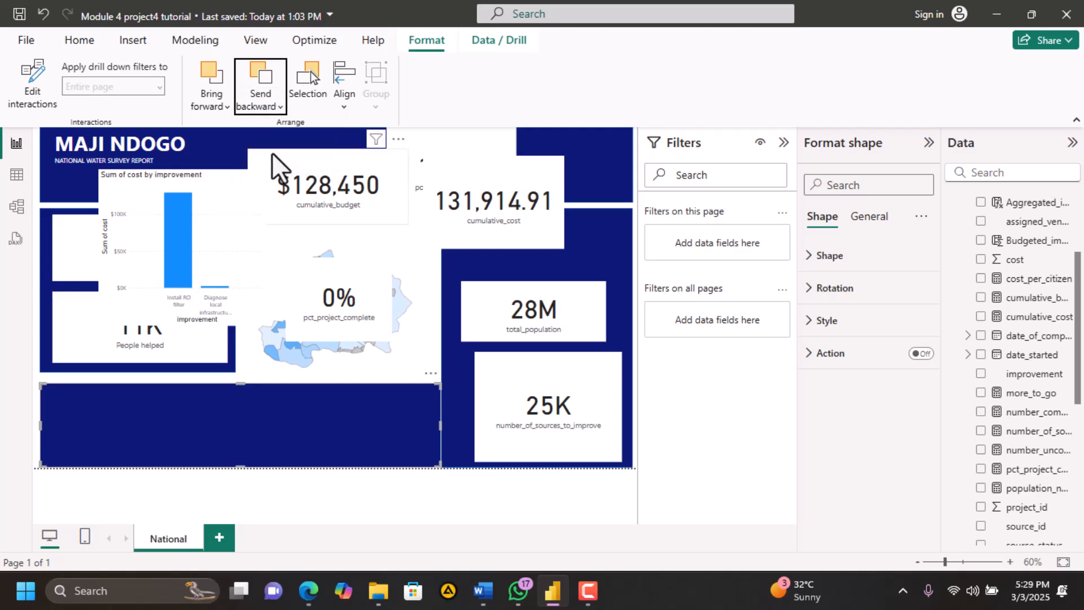
Move the date slicer up over the lower part of the map and center the KPI visual on the lower blue rectangle
{"action": "left_click", "coordinate": [391, 370]}
{"action": "left_click", "coordinate": [391, 408]}
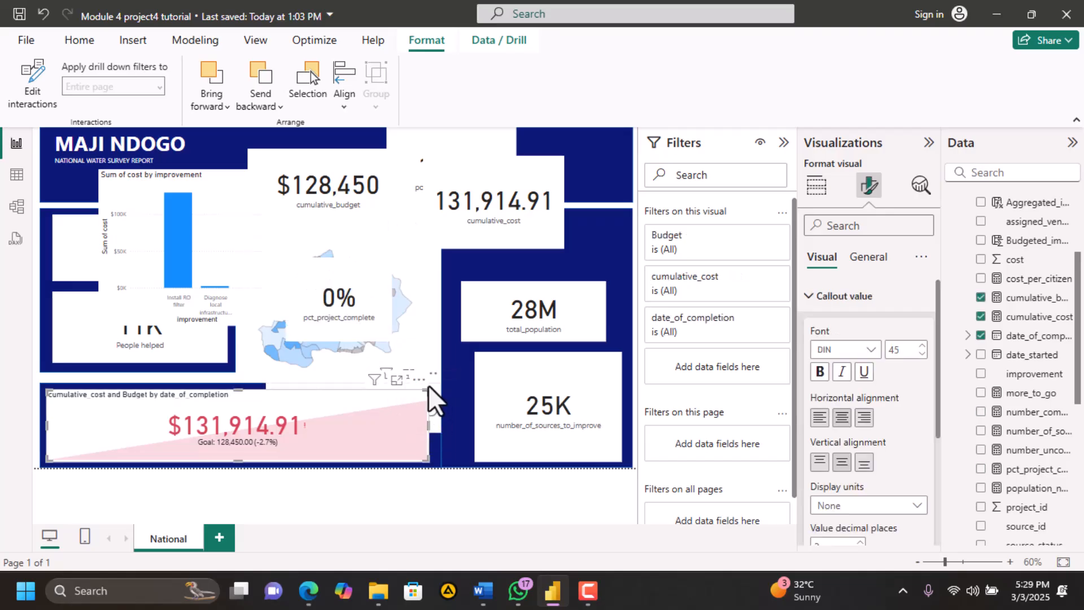
{"action": "left_click_drag", "start_coordinate": [427, 381], "coordinate": [364, 395]}
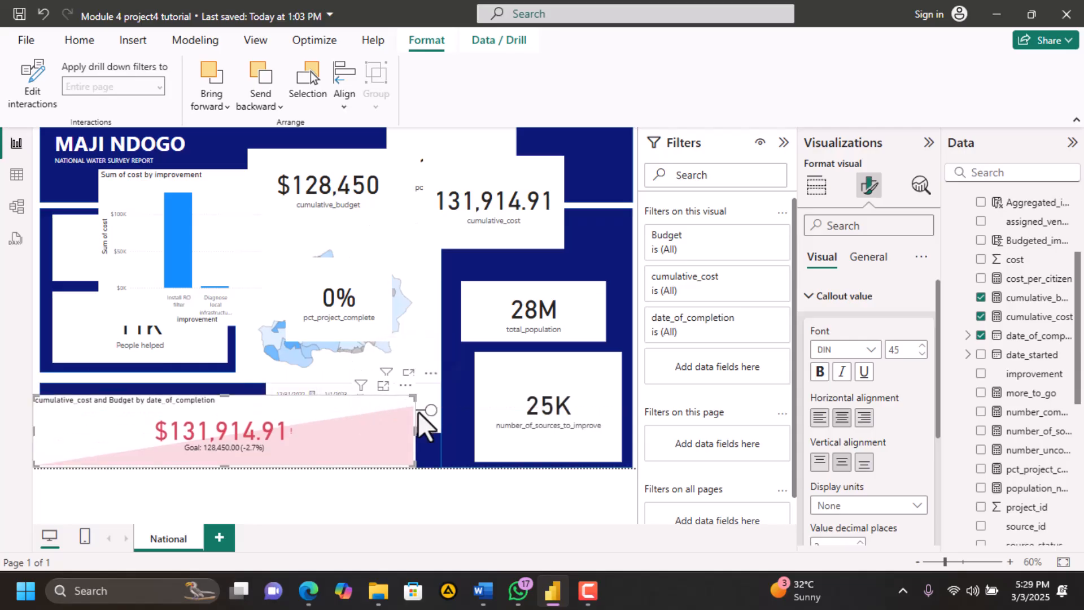
{"action": "left_click_drag", "start_coordinate": [424, 418], "coordinate": [419, 354]}
{"action": "left_click_drag", "start_coordinate": [395, 407], "coordinate": [404, 401]}
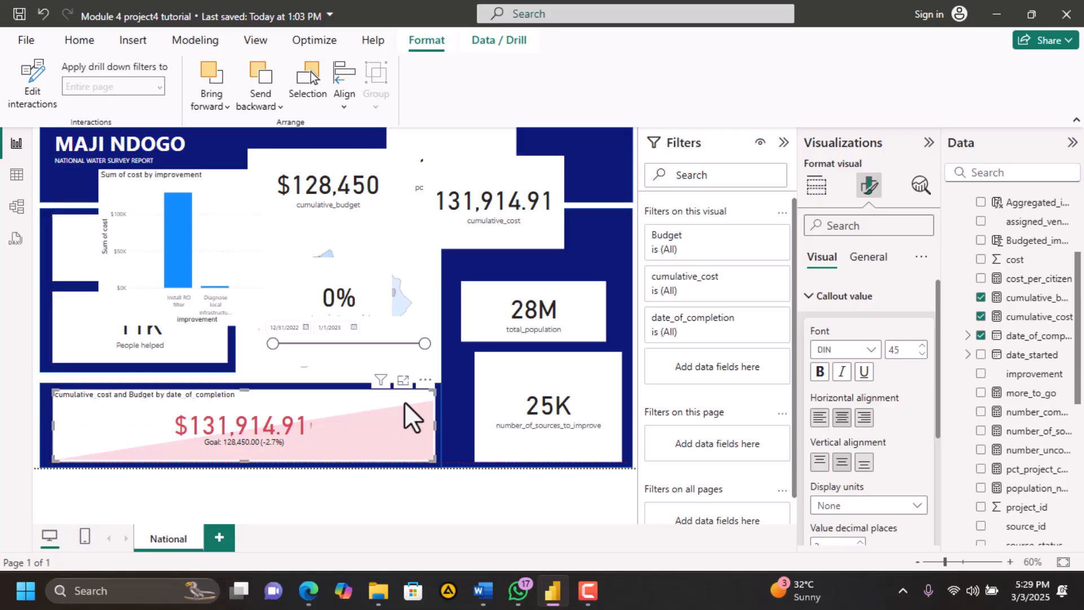
Shorten the number_of_sources_to_improve card on the right panel by raising its lower edge
{"action": "left_click", "coordinate": [458, 421]}
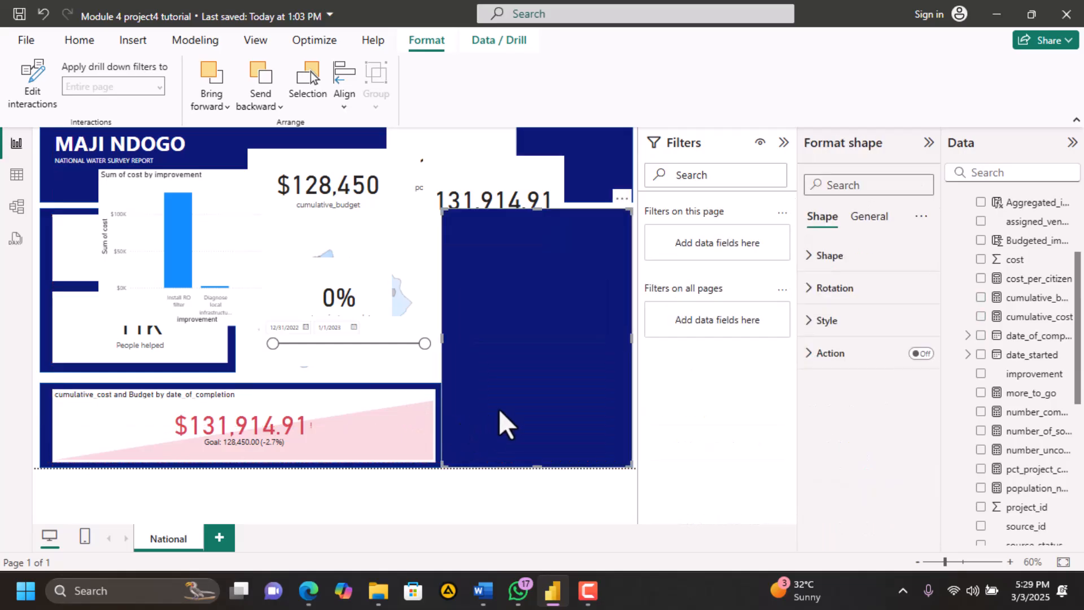
{"action": "left_click", "coordinate": [437, 372]}
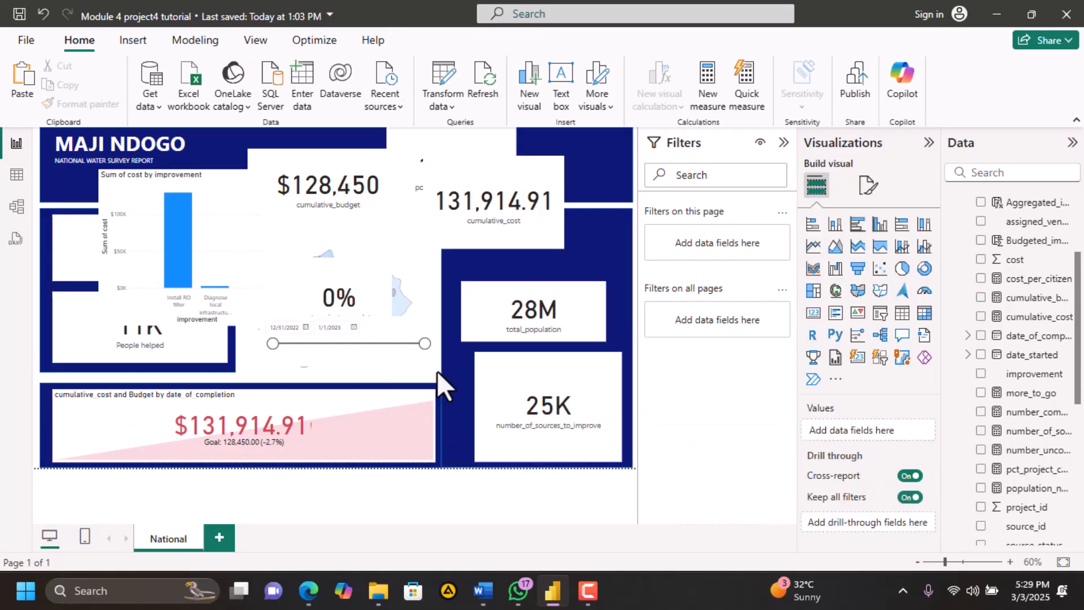
{"action": "left_click", "coordinate": [557, 446]}
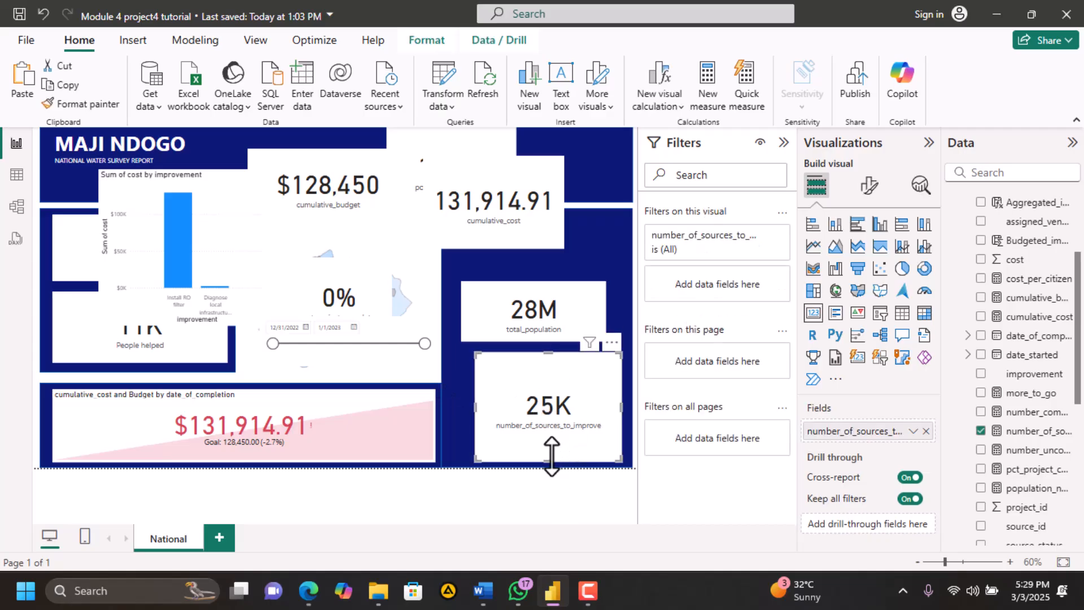
{"action": "left_click_drag", "start_coordinate": [552, 463], "coordinate": [561, 419]}
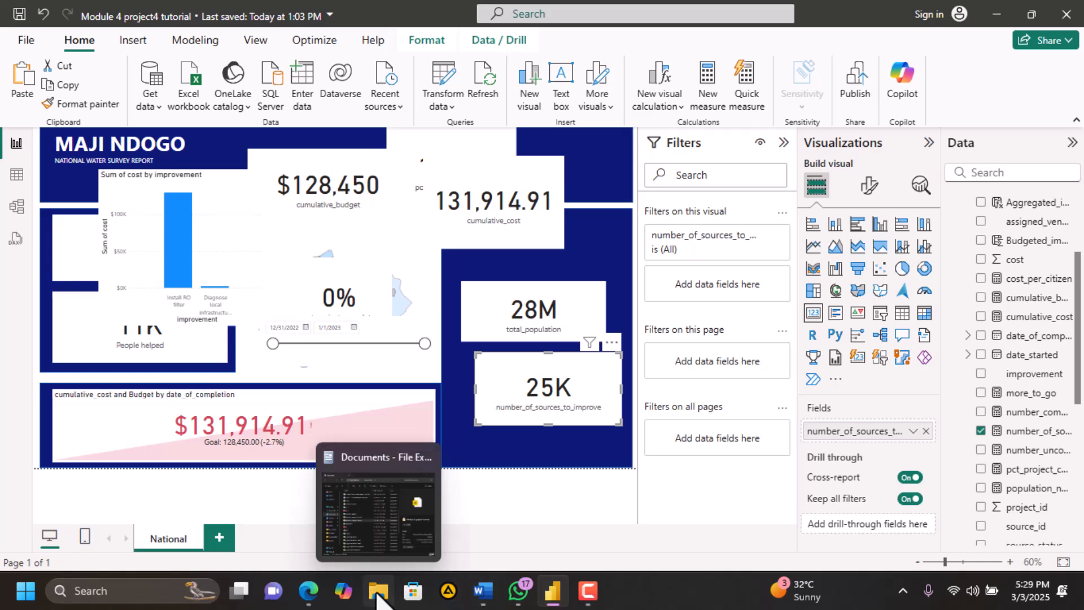
Check the brief's example dashboard and rename the number_of_sources_to_improve field for its card as "sources to go"
{"action": "left_click", "coordinate": [318, 592]}
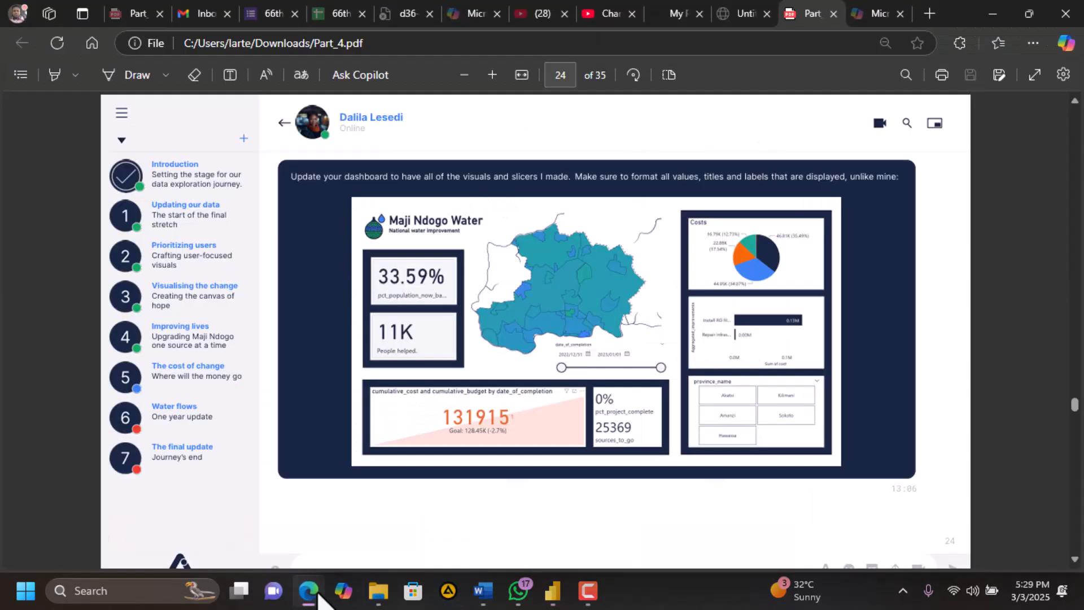
{"action": "left_click", "coordinate": [308, 590]}
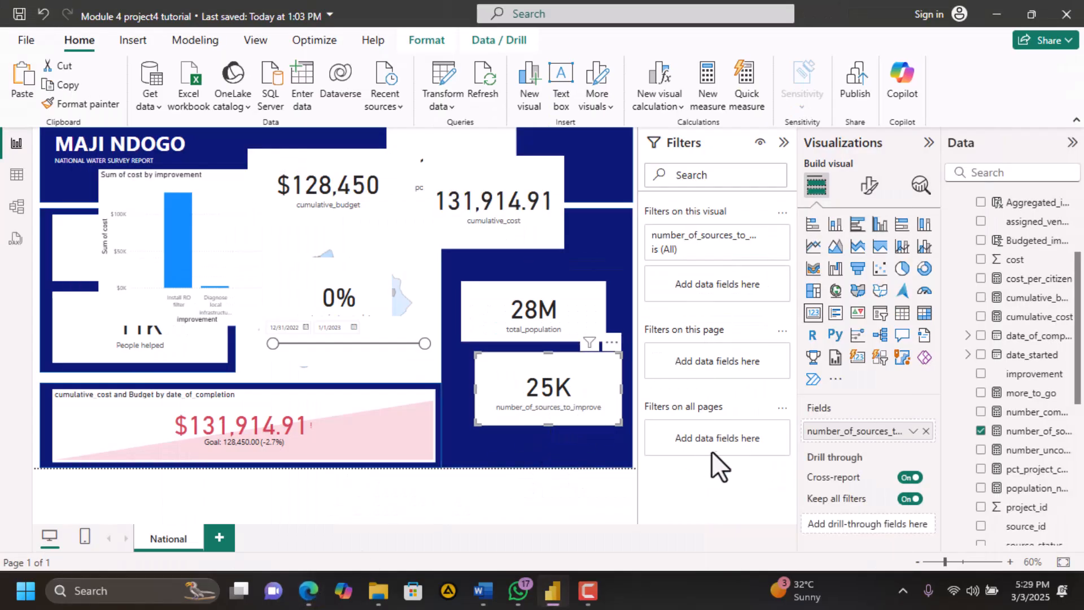
{"action": "left_click", "coordinate": [912, 431]}
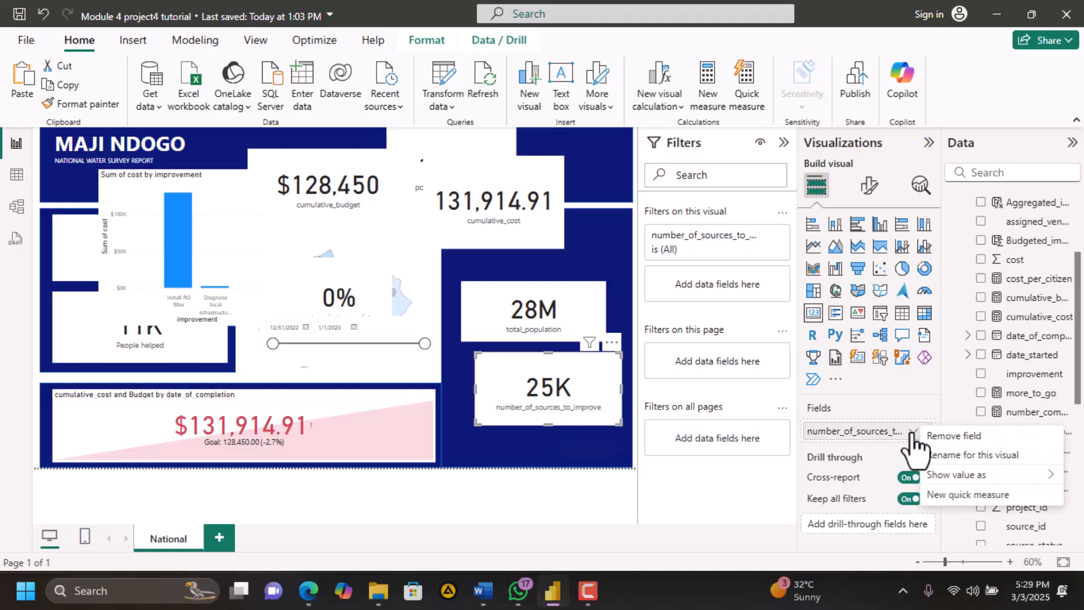
{"action": "left_click", "coordinate": [967, 455]}
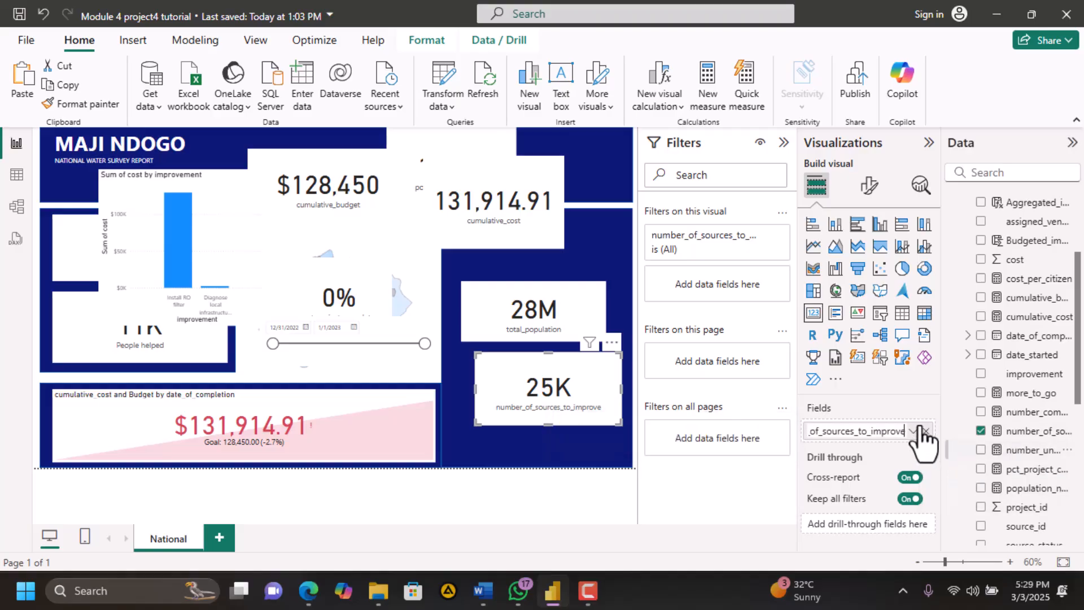
{"action": "key", "text": "ctrl+a"}
{"action": "type", "text": "sources"}
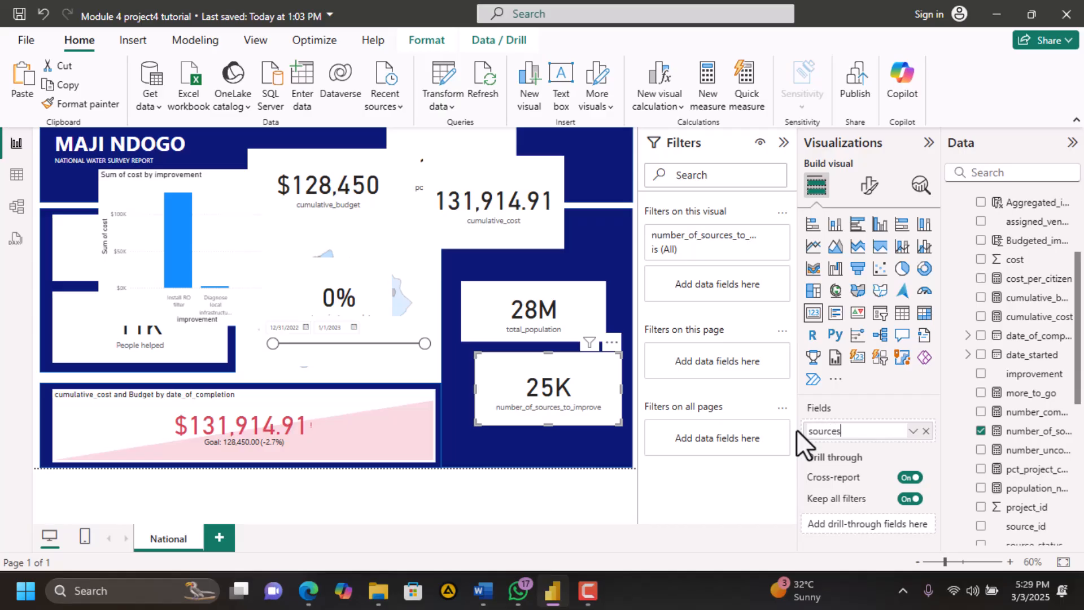
{"action": "type", "text": "_to_go"}
{"action": "key", "text": "BackSpace"}
{"action": "key", "text": "BackSpace"}
{"action": "key", "text": "BackSpace"}
{"action": "key", "text": "BackSpace"}
{"action": "key", "text": "BackSpace"}
{"action": "key", "text": "BackSpace"}
{"action": "type", "text": "to go"}
{"action": "key", "text": "Return"}
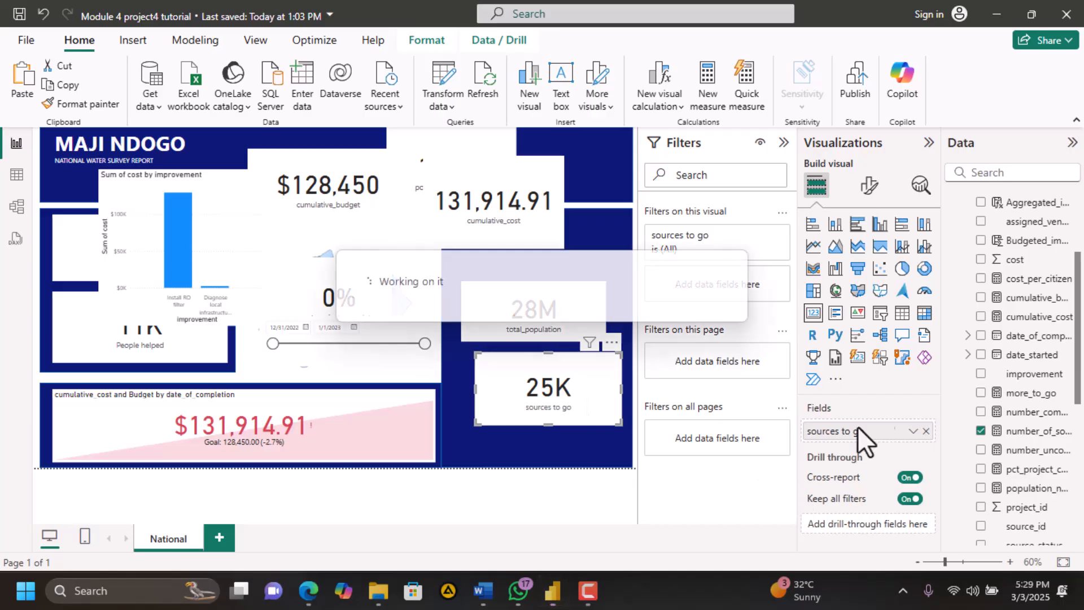
Set the sources to go card's callout display units to None and move the card down to the foot of the right panel
{"action": "left_click", "coordinate": [865, 185]}
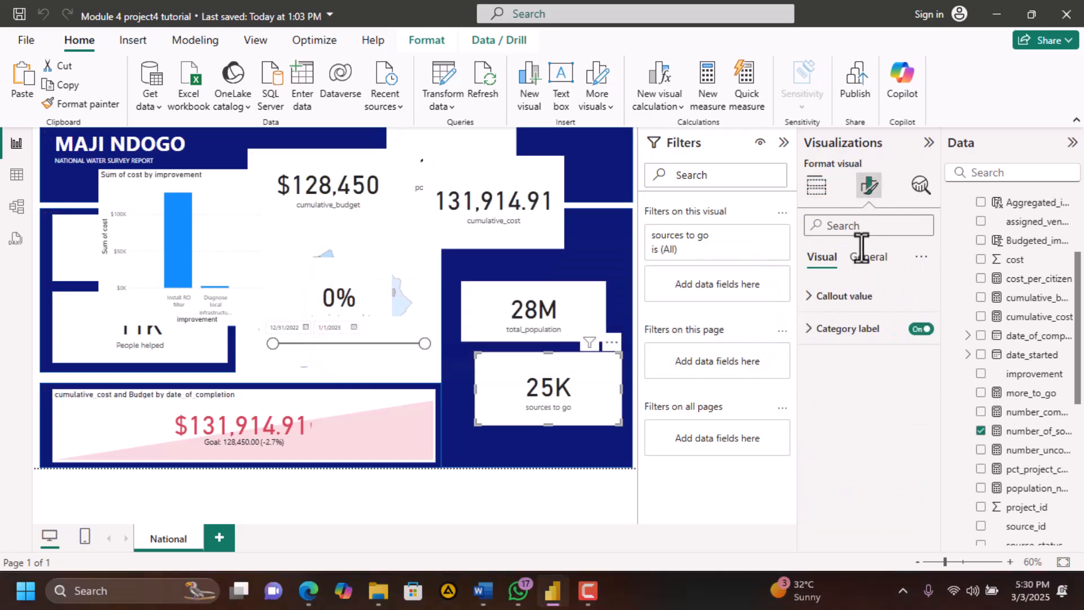
{"action": "left_click", "coordinate": [810, 298]}
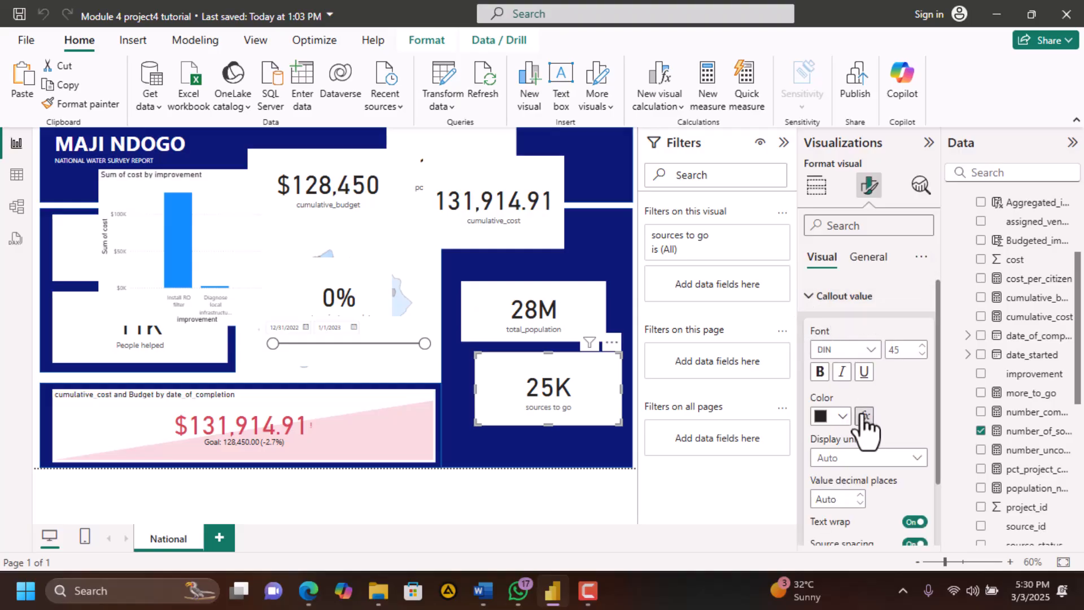
{"action": "left_click", "coordinate": [872, 458]}
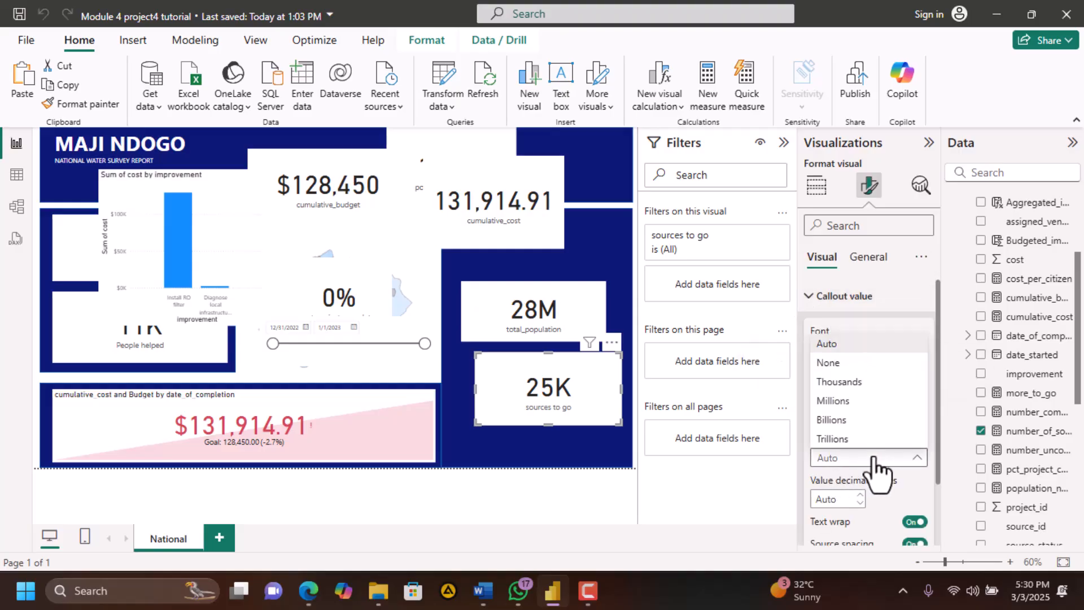
{"action": "left_click", "coordinate": [843, 366]}
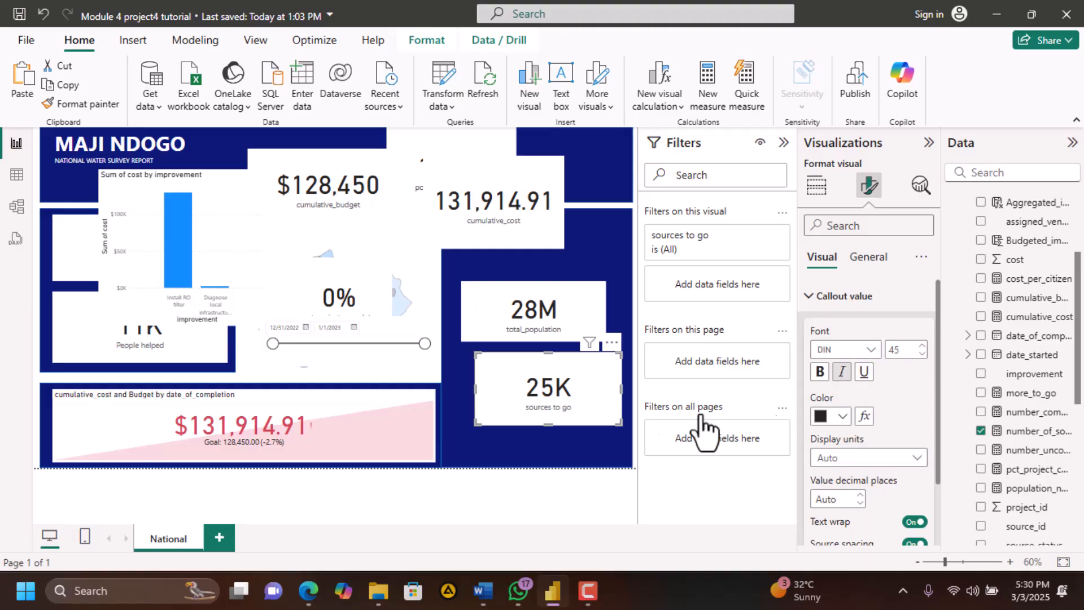
{"action": "left_click_drag", "start_coordinate": [602, 389], "coordinate": [586, 422]}
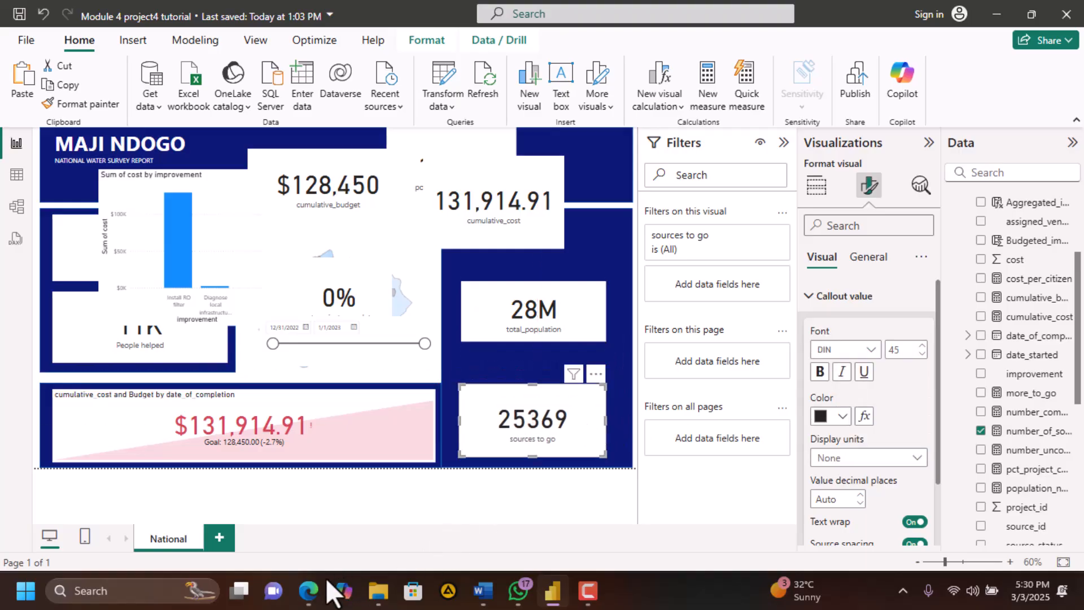
Move the pct_project_complete card onto the right panel above the sources to go card, and the total_population card over the map
{"action": "left_click", "coordinate": [310, 590]}
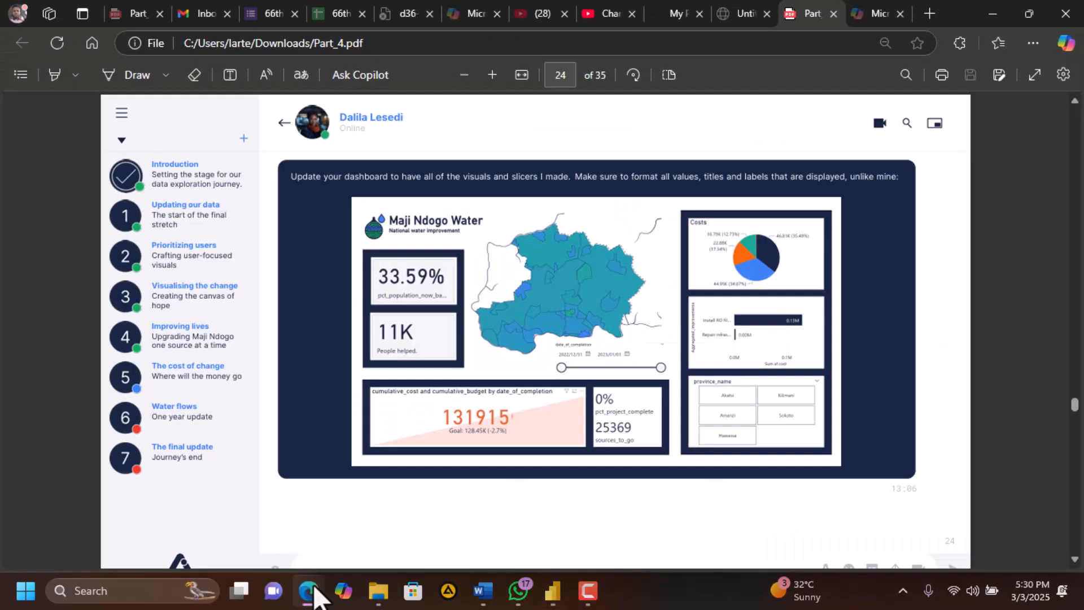
{"action": "left_click", "coordinate": [311, 590]}
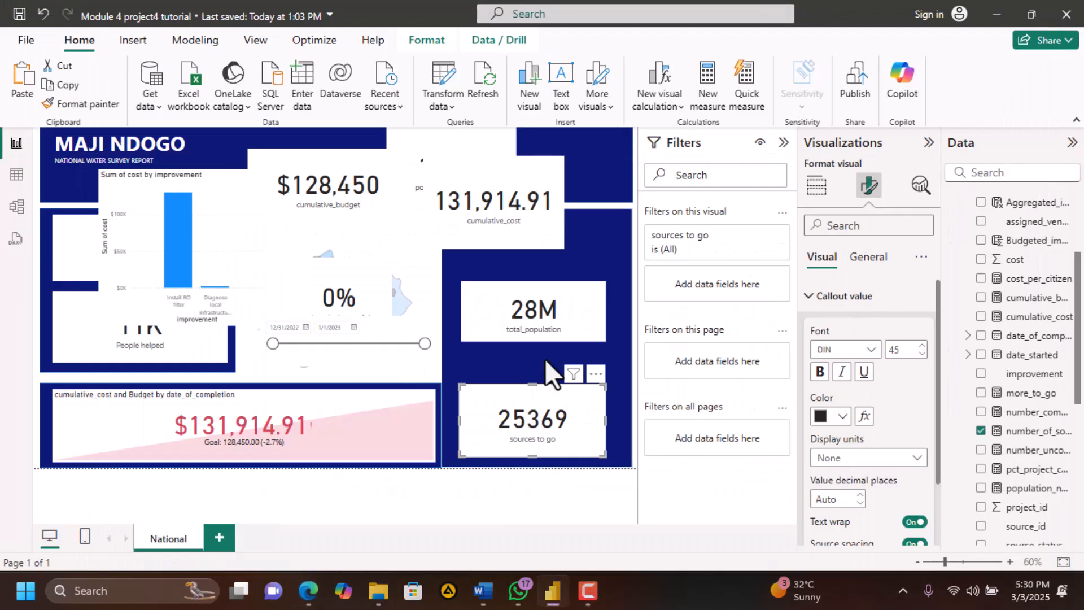
{"action": "left_click_drag", "start_coordinate": [357, 310], "coordinate": [542, 351]}
{"action": "left_click_drag", "start_coordinate": [534, 271], "coordinate": [375, 259]}
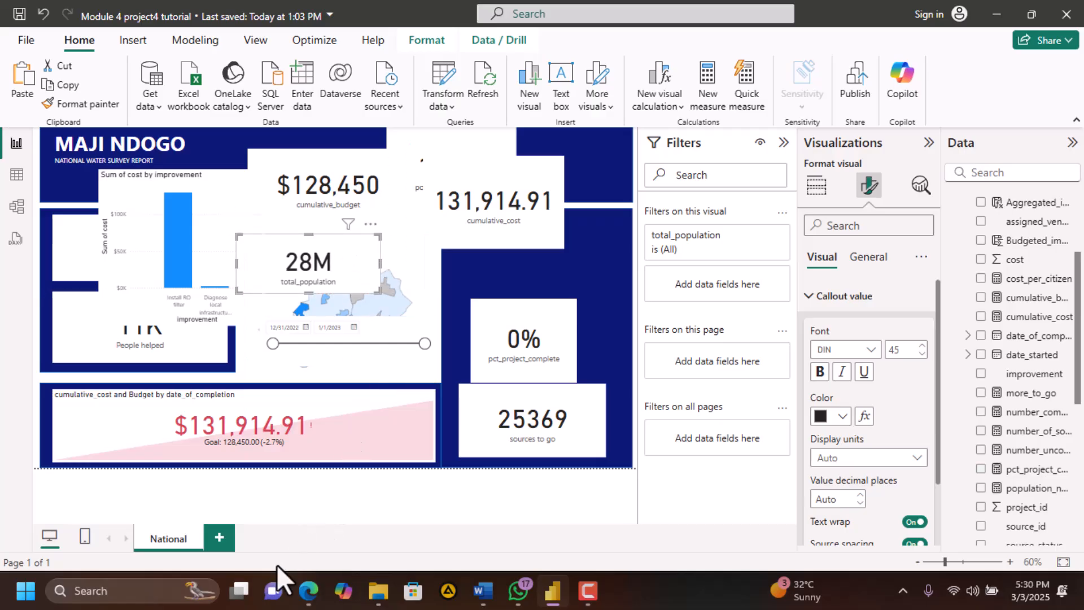
Narrow the KPI visual and fit a narrowed sources to go card beside it on the lower blue rectangle, following the brief's example
{"action": "left_click", "coordinate": [308, 591]}
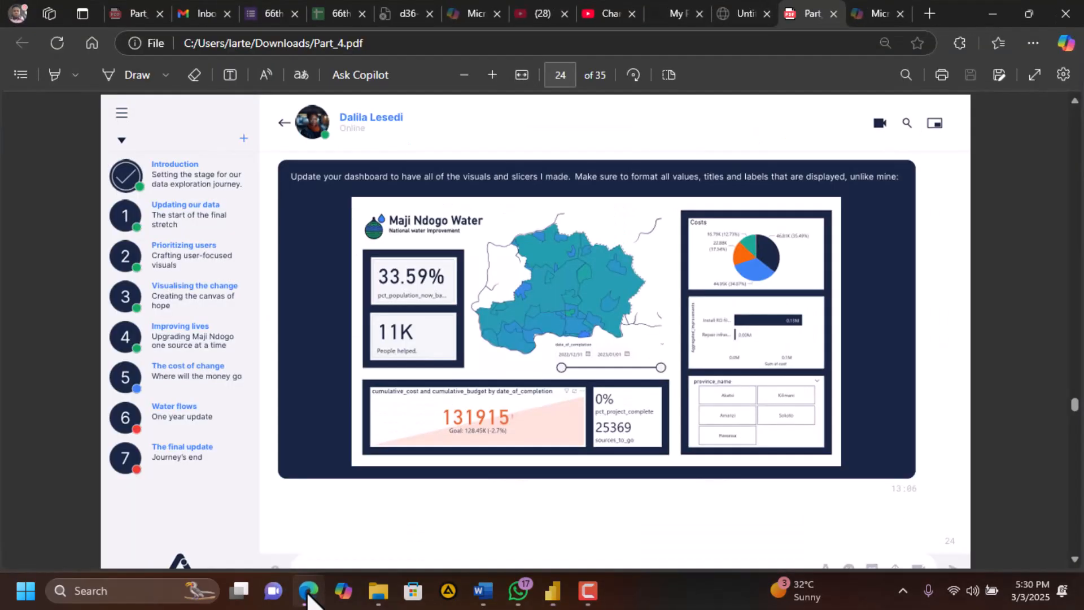
{"action": "left_click", "coordinate": [426, 441]}
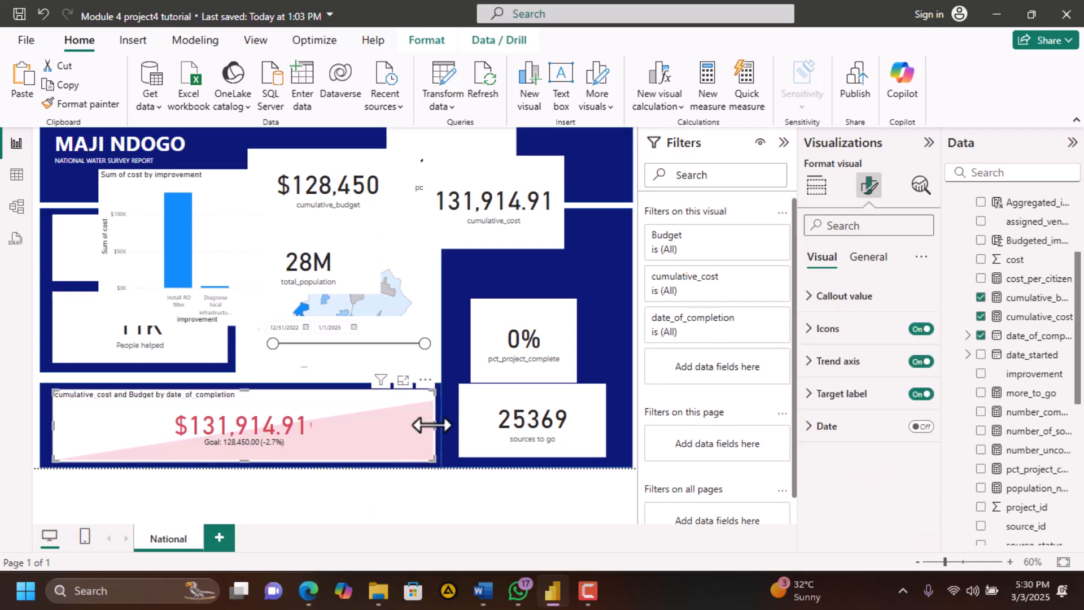
{"action": "left_click_drag", "start_coordinate": [432, 424], "coordinate": [316, 425]}
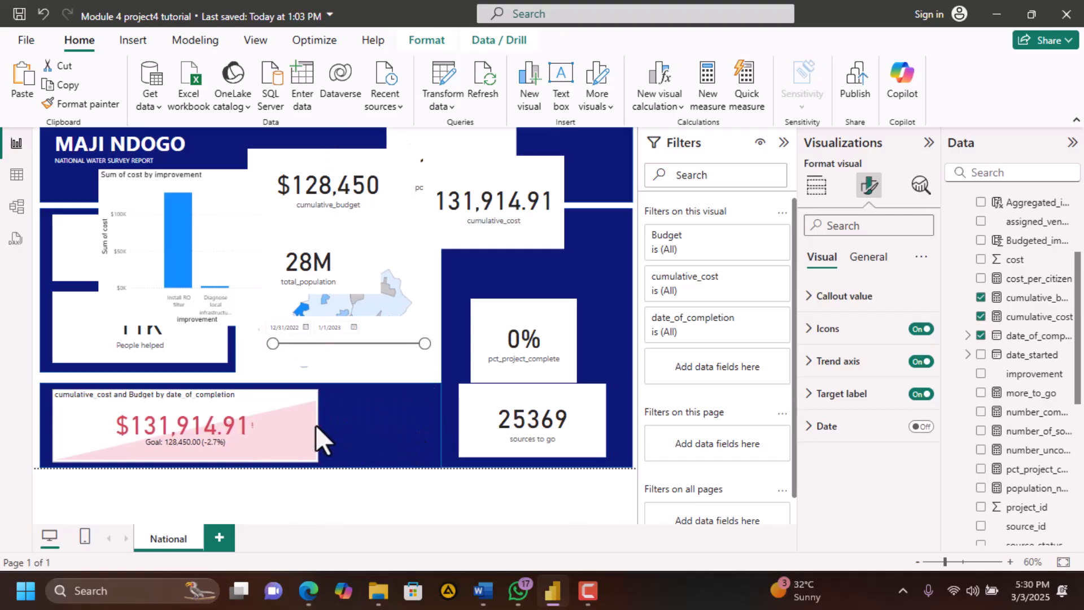
{"action": "left_click_drag", "start_coordinate": [497, 426], "coordinate": [362, 435]}
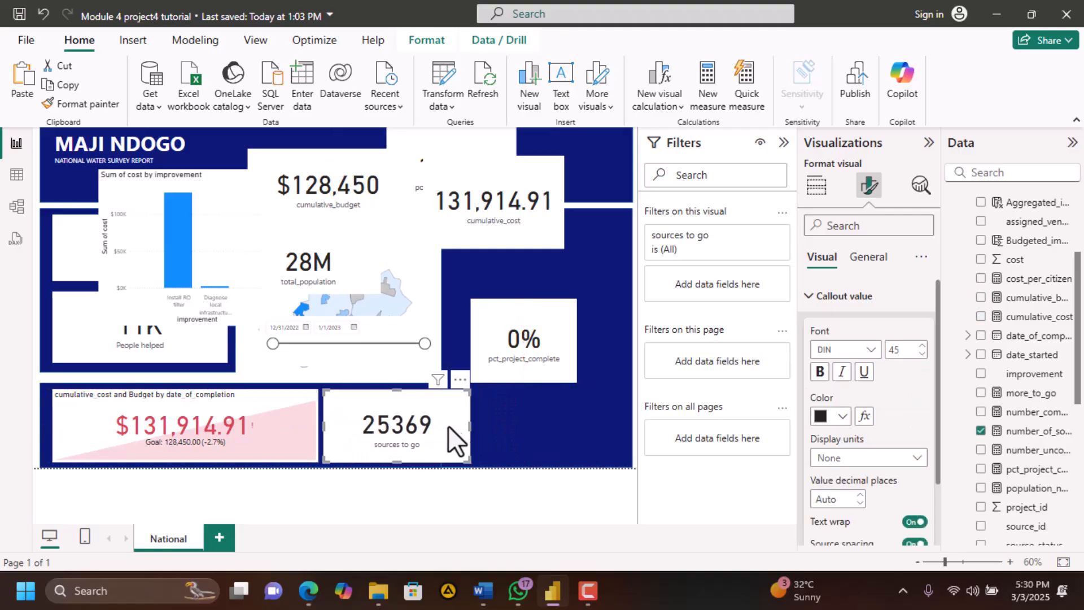
{"action": "left_click_drag", "start_coordinate": [468, 425], "coordinate": [433, 428]}
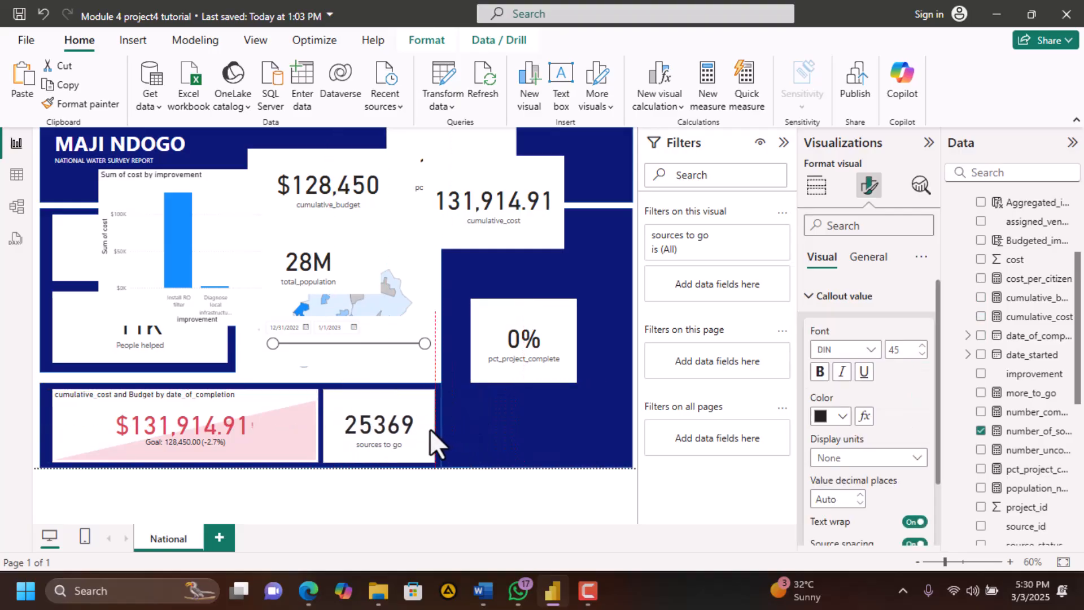
Shorten the pct_project_complete card and stack it above the sources to go card in the lower part of the report's right-hand blue panel
{"action": "left_click_drag", "start_coordinate": [376, 389], "coordinate": [377, 415]}
{"action": "left_click_drag", "start_coordinate": [526, 345], "coordinate": [378, 377]}
{"action": "left_click_drag", "start_coordinate": [380, 336], "coordinate": [531, 392]}
{"action": "left_click_drag", "start_coordinate": [392, 440], "coordinate": [597, 418]}
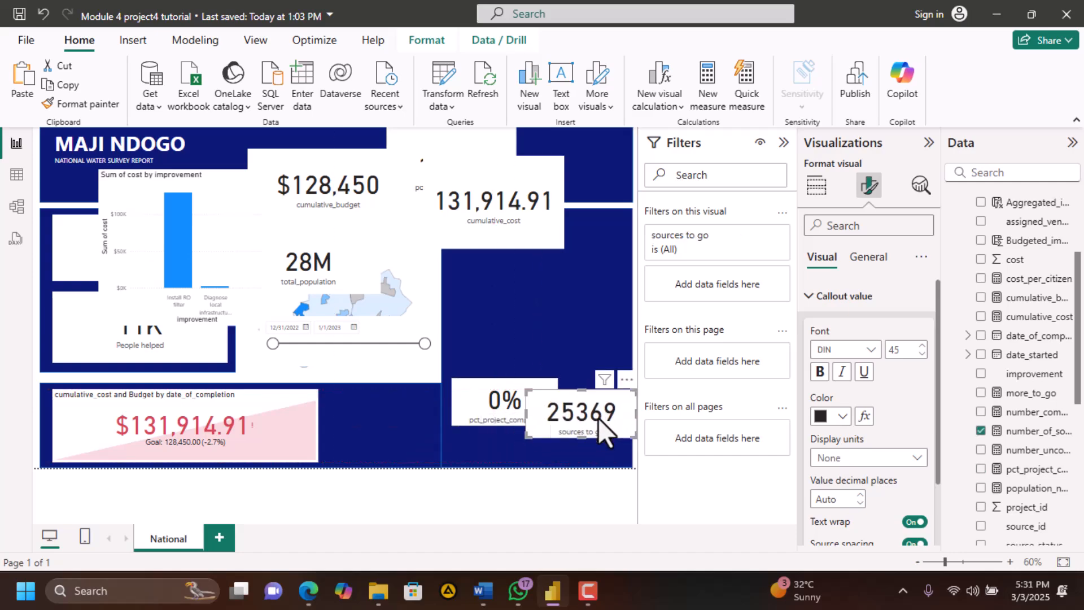
{"action": "left_click_drag", "start_coordinate": [480, 408], "coordinate": [500, 435]}
{"action": "left_click_drag", "start_coordinate": [526, 380], "coordinate": [453, 390]}
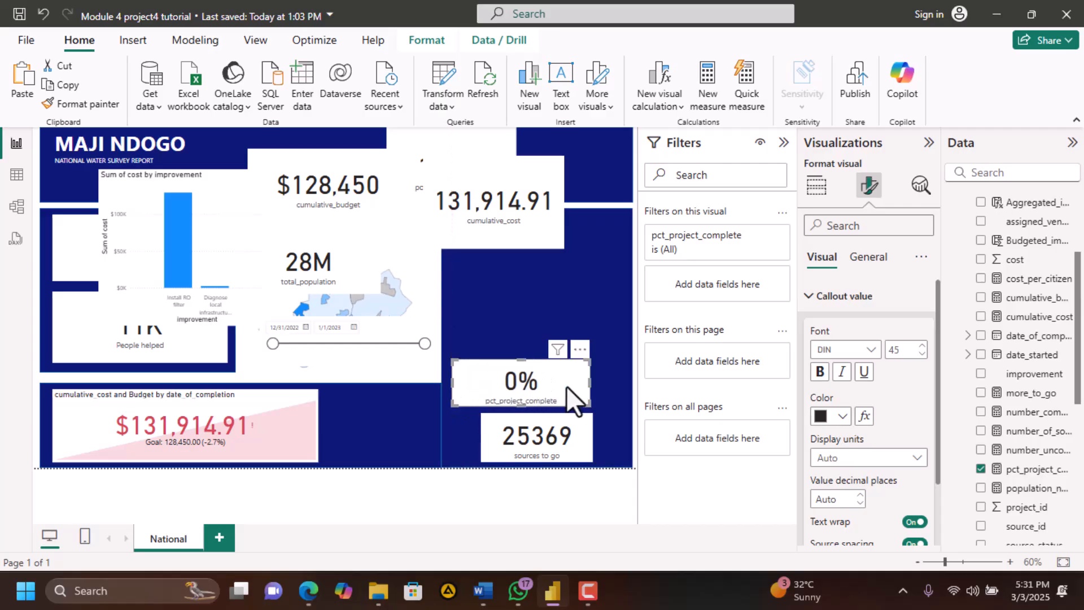
Widen the pct_project_complete and sources to go cards to matching widths that span the blue panel
{"action": "left_click_drag", "start_coordinate": [588, 384], "coordinate": [626, 381]}
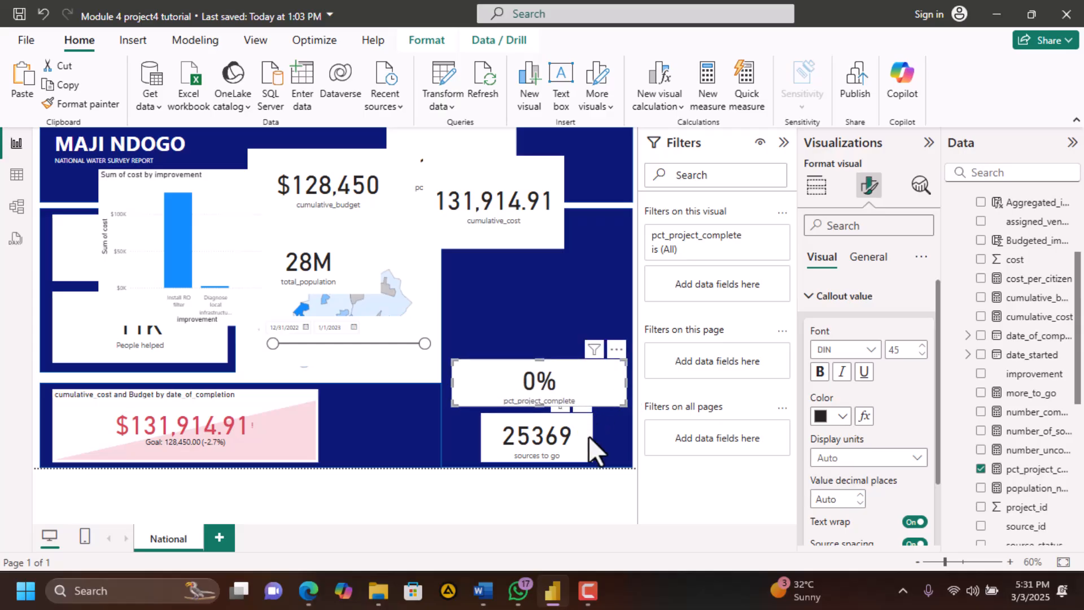
{"action": "left_click", "coordinate": [588, 435]}
{"action": "left_click_drag", "start_coordinate": [588, 435], "coordinate": [626, 436]}
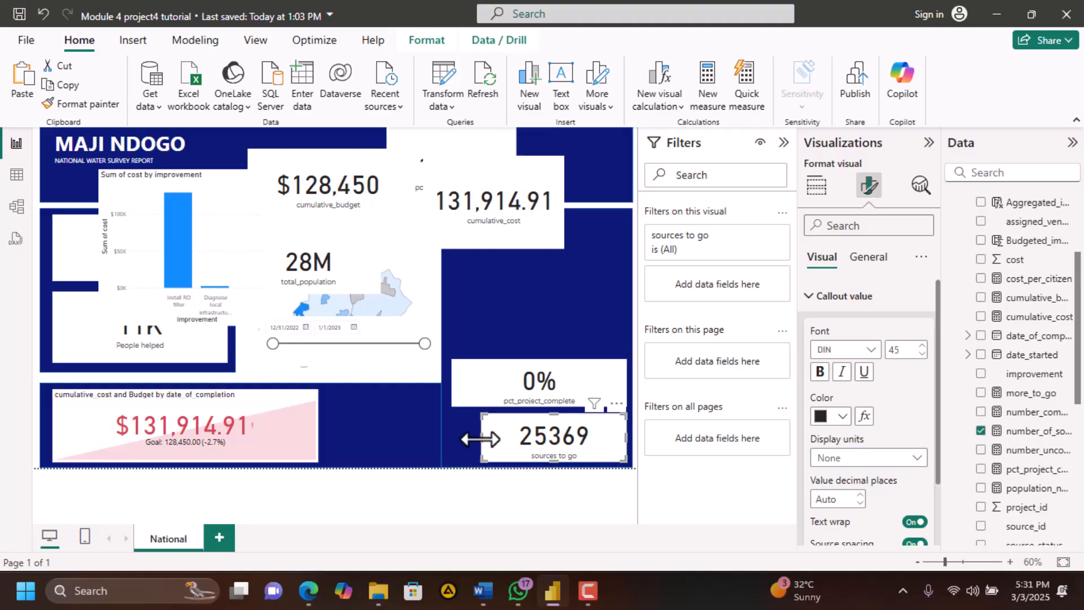
{"action": "left_click_drag", "start_coordinate": [479, 439], "coordinate": [451, 438]}
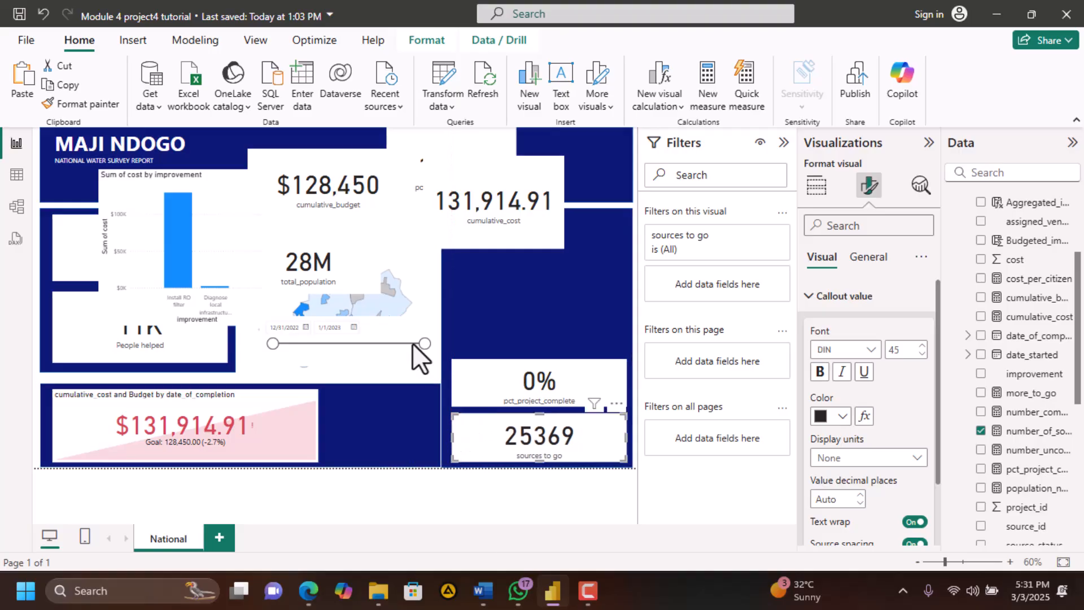
Compare the report with the reference dashboard PDF in Edge, and delete the cumulative_cost and population_now_basic cards in Power BI
{"action": "left_click", "coordinate": [310, 591]}
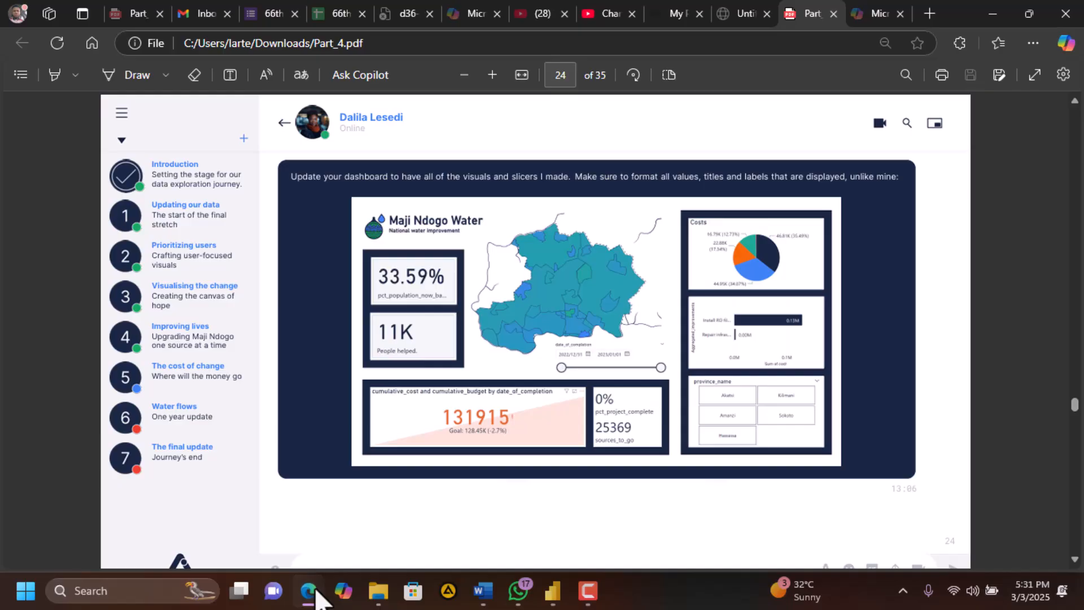
{"action": "left_click", "coordinate": [315, 590]}
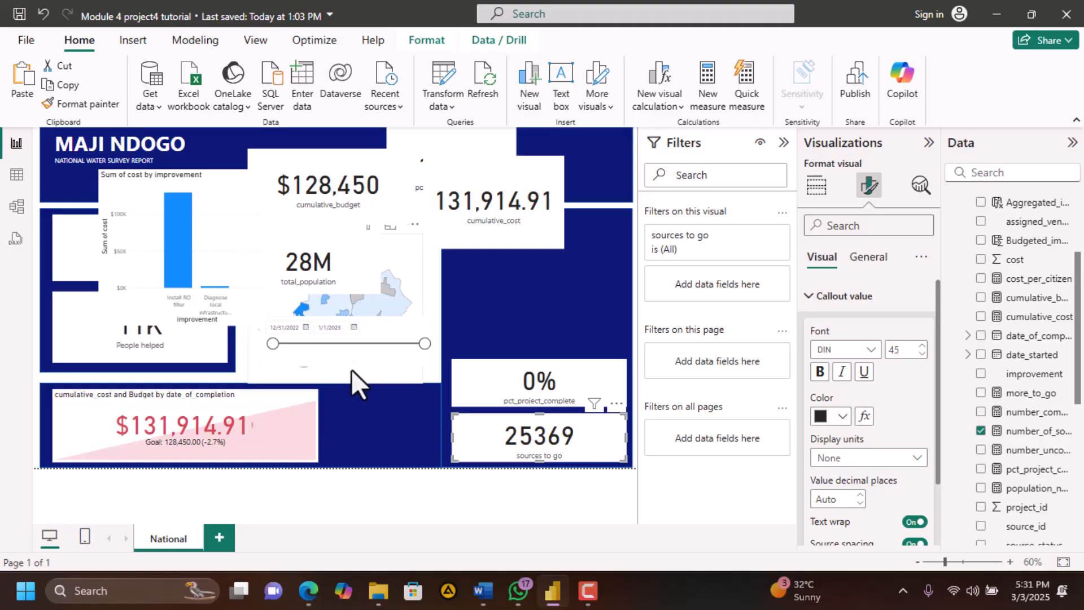
{"action": "left_click_drag", "start_coordinate": [482, 217], "coordinate": [441, 269]}
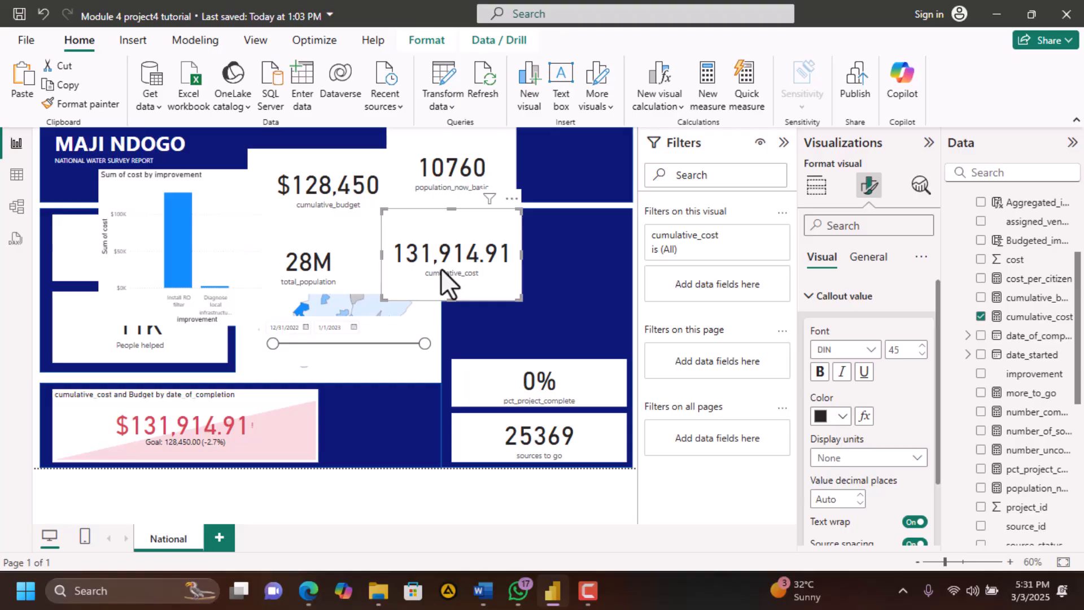
{"action": "key", "text": "Delete"}
{"action": "left_click", "coordinate": [466, 201]}
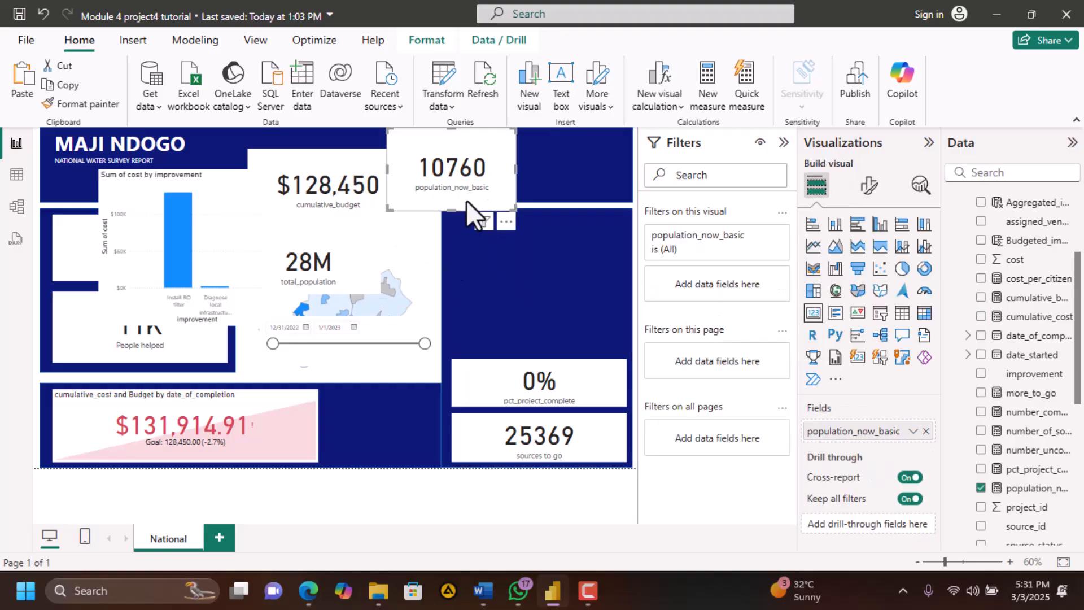
{"action": "key", "text": "Delete"}
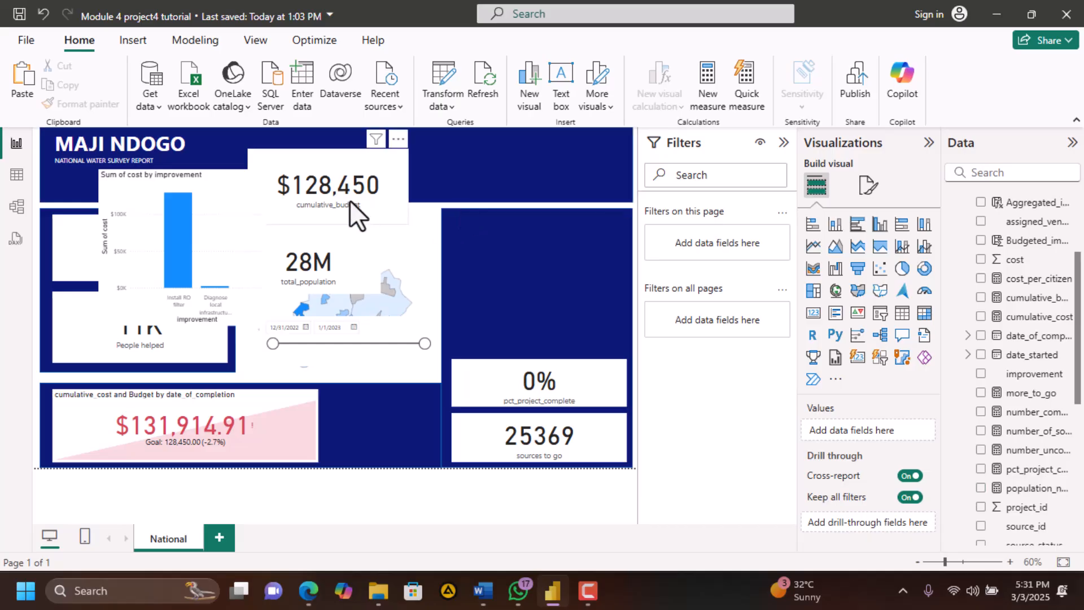
Move the cumulative_budget and total_population cards into the header banner, and pull the cost by improvement chart off the population cards
{"action": "left_click_drag", "start_coordinate": [350, 200], "coordinate": [540, 185]}
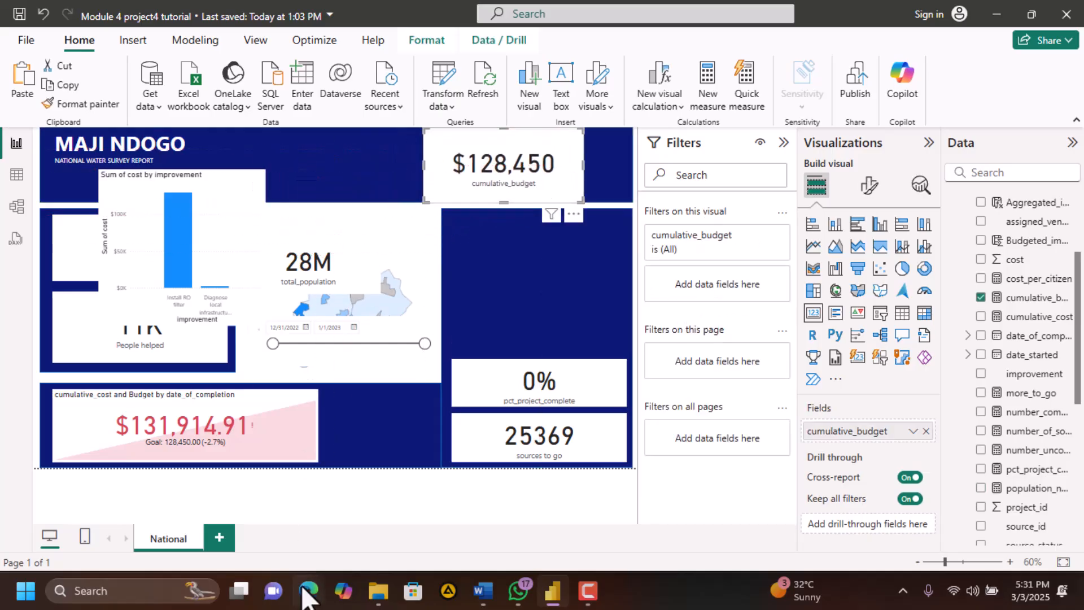
{"action": "left_click", "coordinate": [310, 593]}
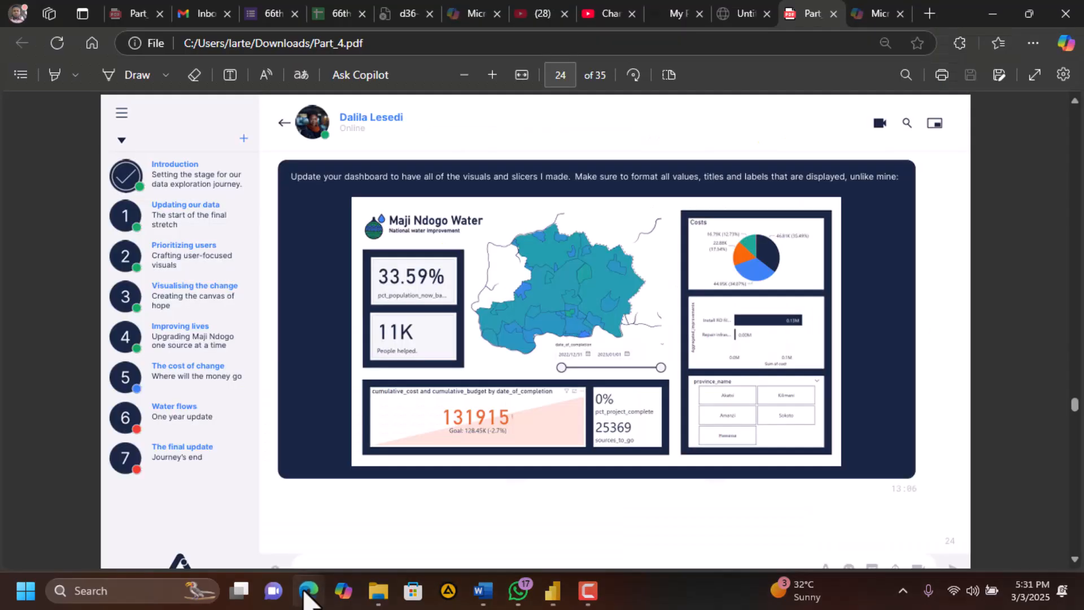
{"action": "left_click", "coordinate": [309, 593]}
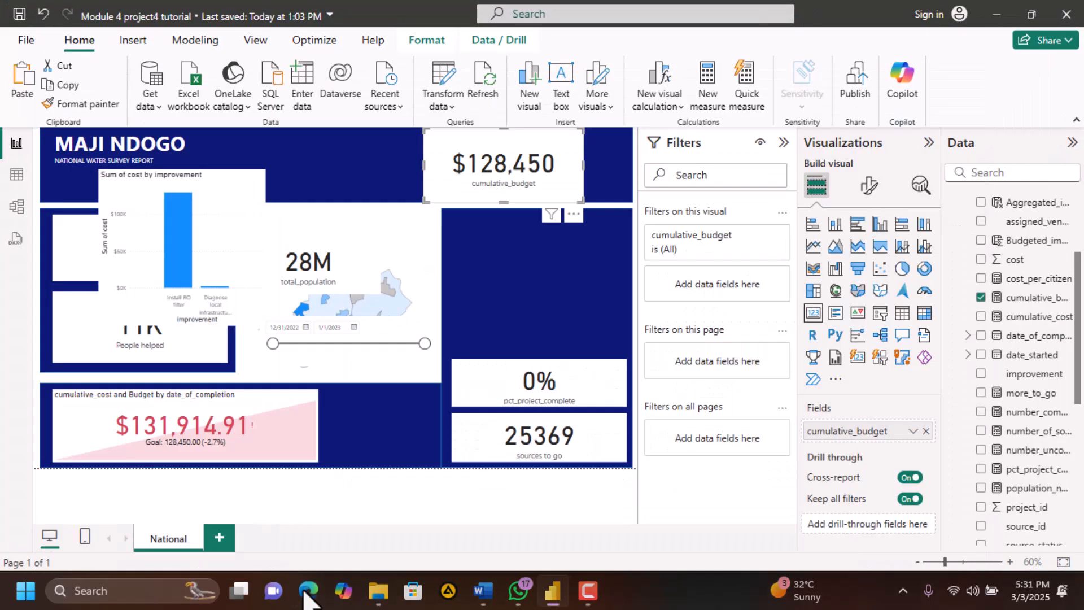
{"action": "left_click", "coordinate": [307, 274]}
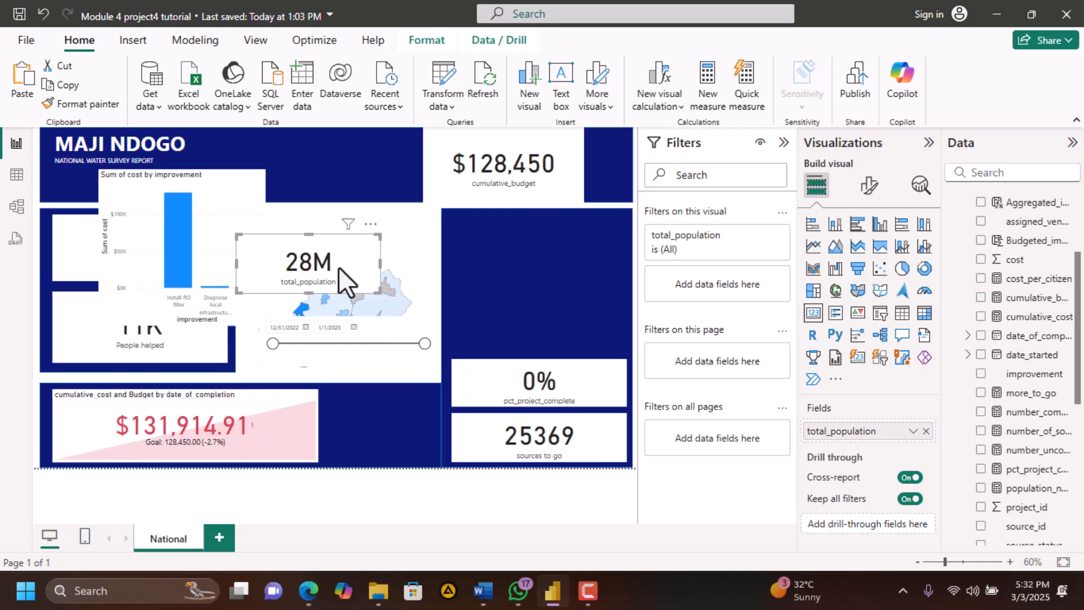
{"action": "left_click_drag", "start_coordinate": [337, 266], "coordinate": [540, 278]}
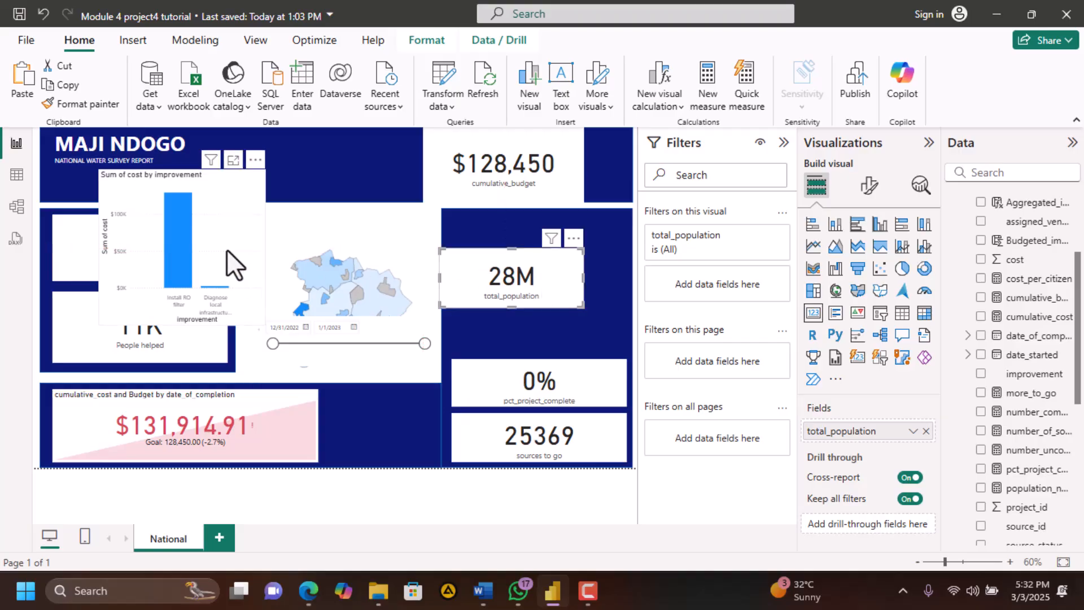
{"action": "left_click_drag", "start_coordinate": [266, 268], "coordinate": [439, 327]}
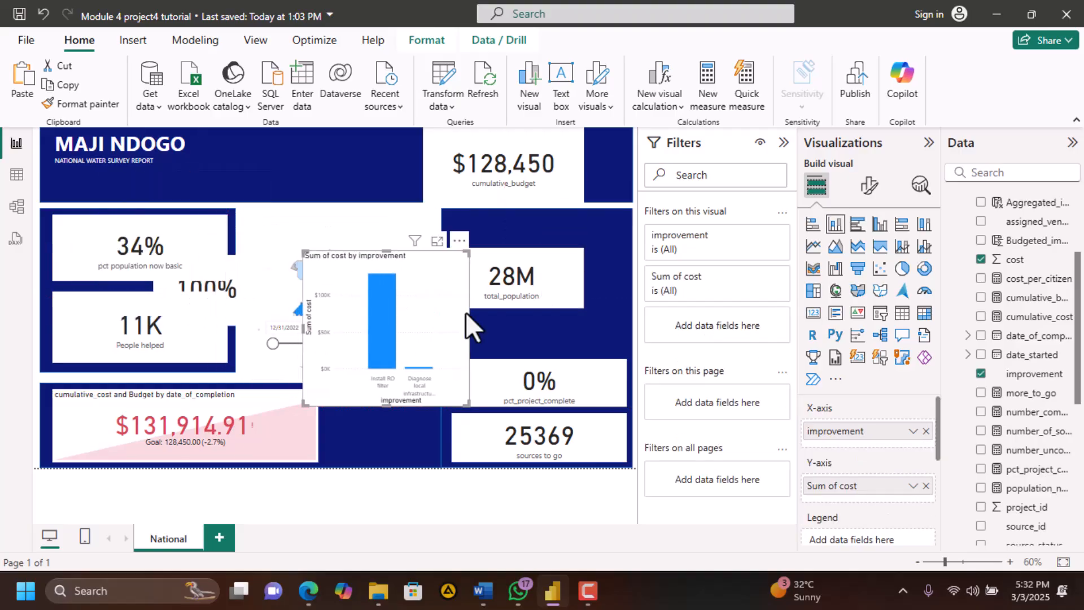
{"action": "left_click_drag", "start_coordinate": [535, 294], "coordinate": [330, 167]}
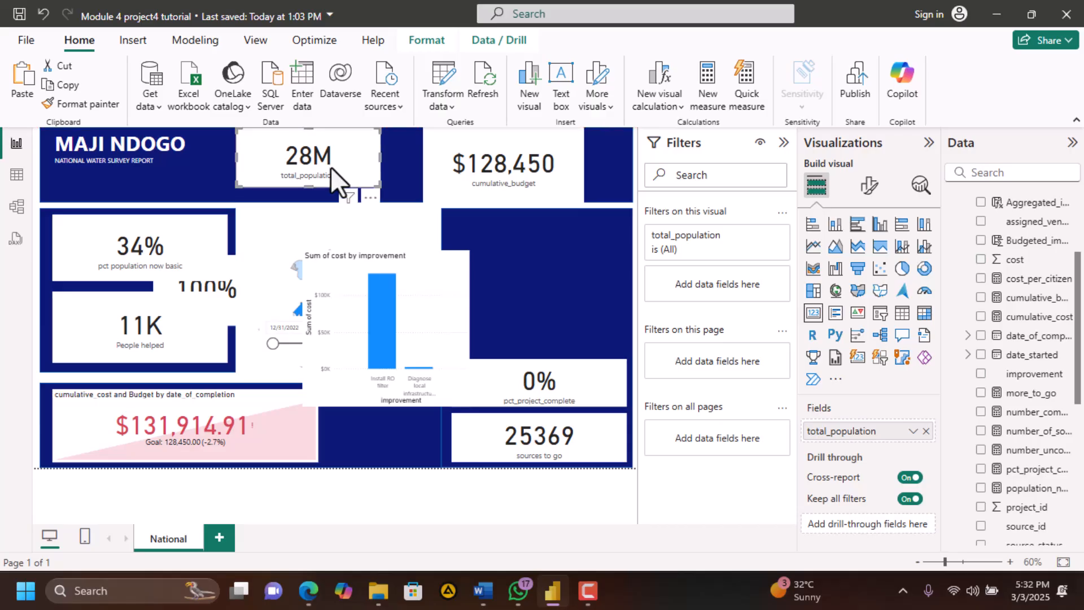
Convert the cost by improvement chart to a stacked bar chart, shorten it and place it above the pct_project_complete card
{"action": "left_click_drag", "start_coordinate": [429, 303], "coordinate": [496, 279]}
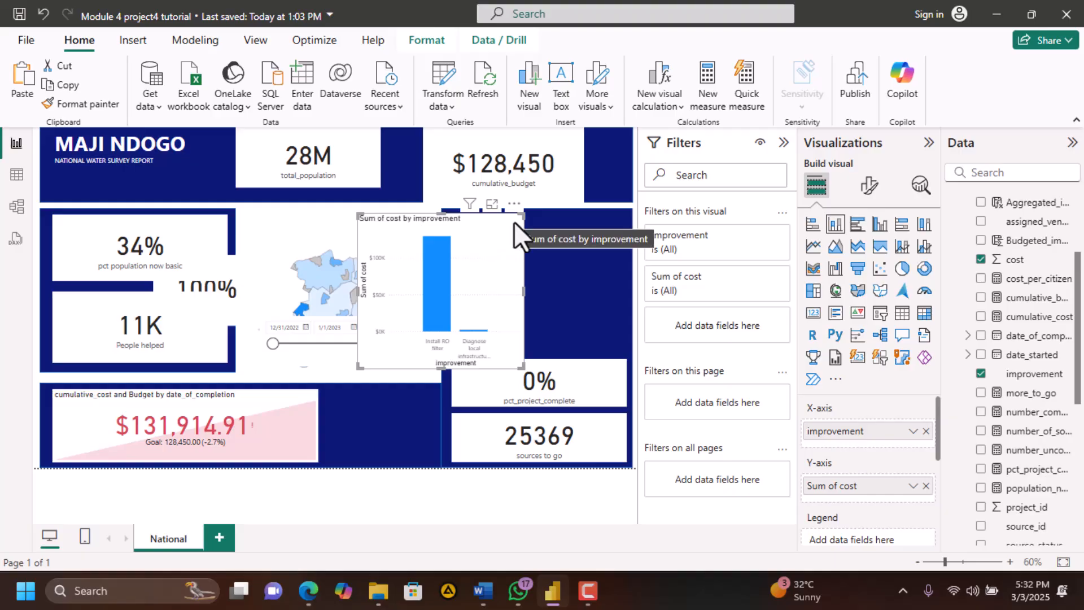
{"action": "left_click", "coordinate": [814, 227]}
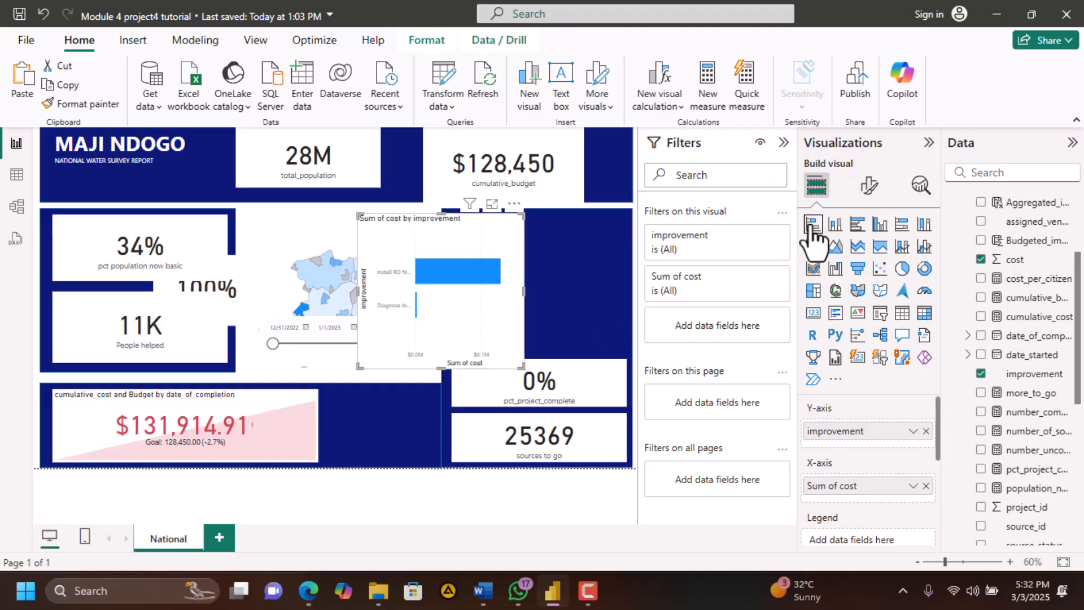
{"action": "left_click_drag", "start_coordinate": [443, 367], "coordinate": [451, 325]}
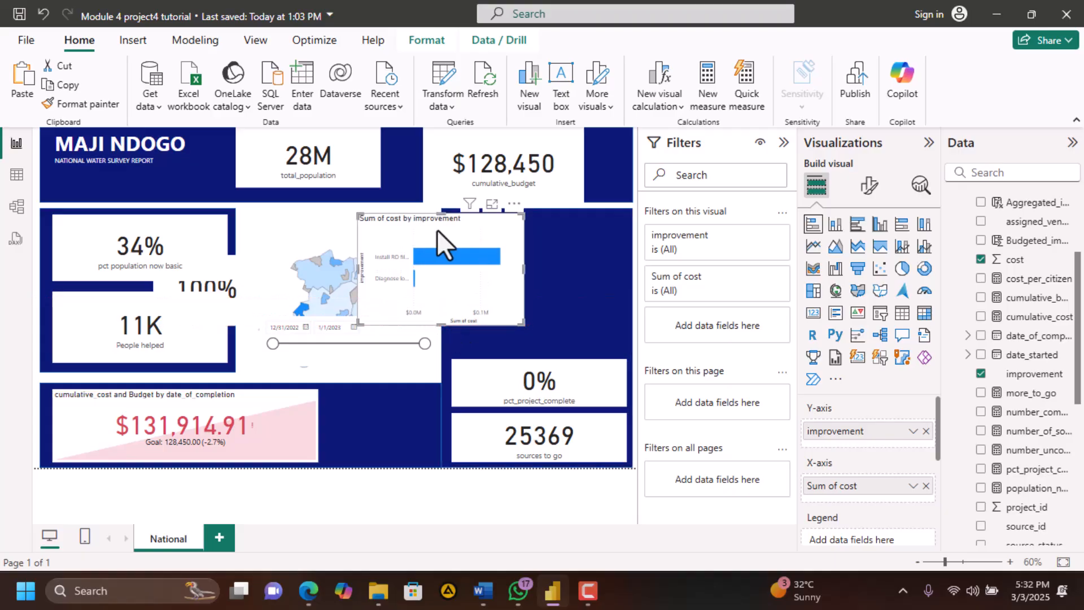
{"action": "left_click_drag", "start_coordinate": [516, 212], "coordinate": [611, 237]}
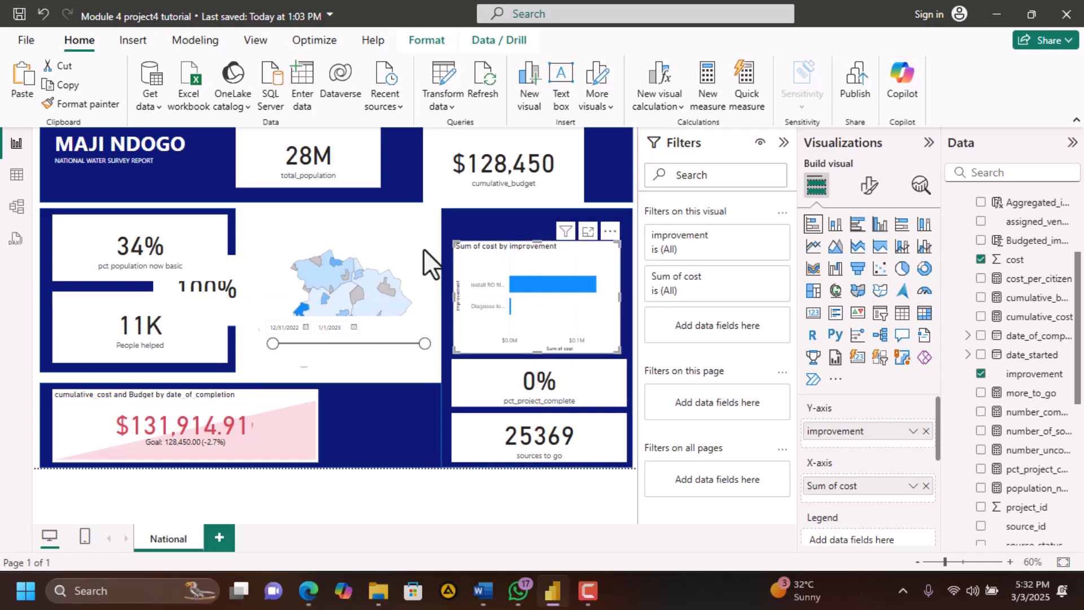
Reposition and shorten the total_population and cumulative_budget cards so they sit side by side, aligned inside the header banner
{"action": "left_click_drag", "start_coordinate": [513, 182], "coordinate": [471, 182]}
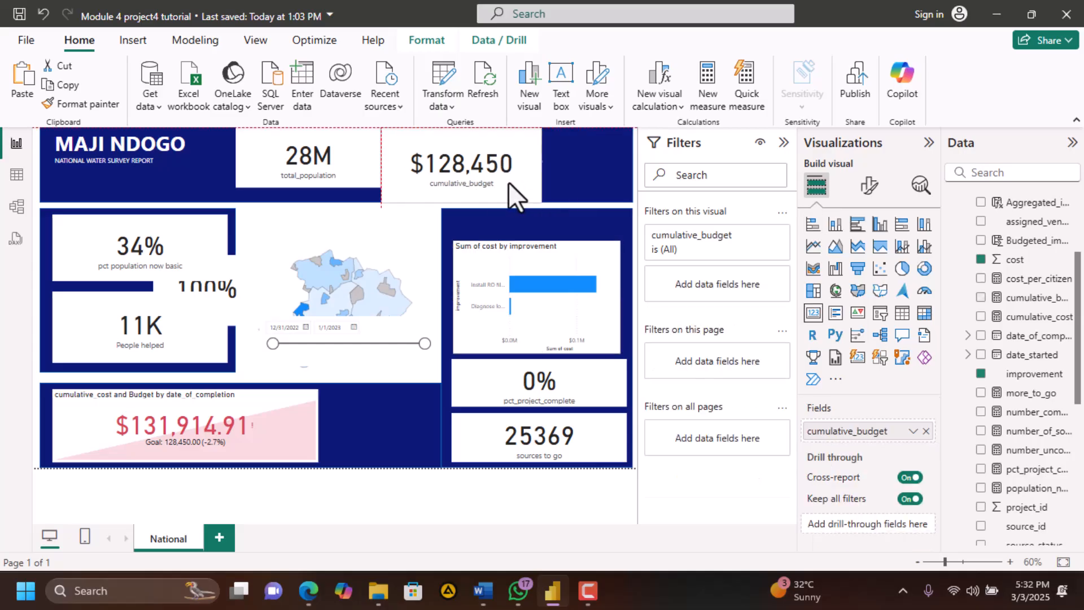
{"action": "left_click_drag", "start_coordinate": [365, 175], "coordinate": [324, 179]}
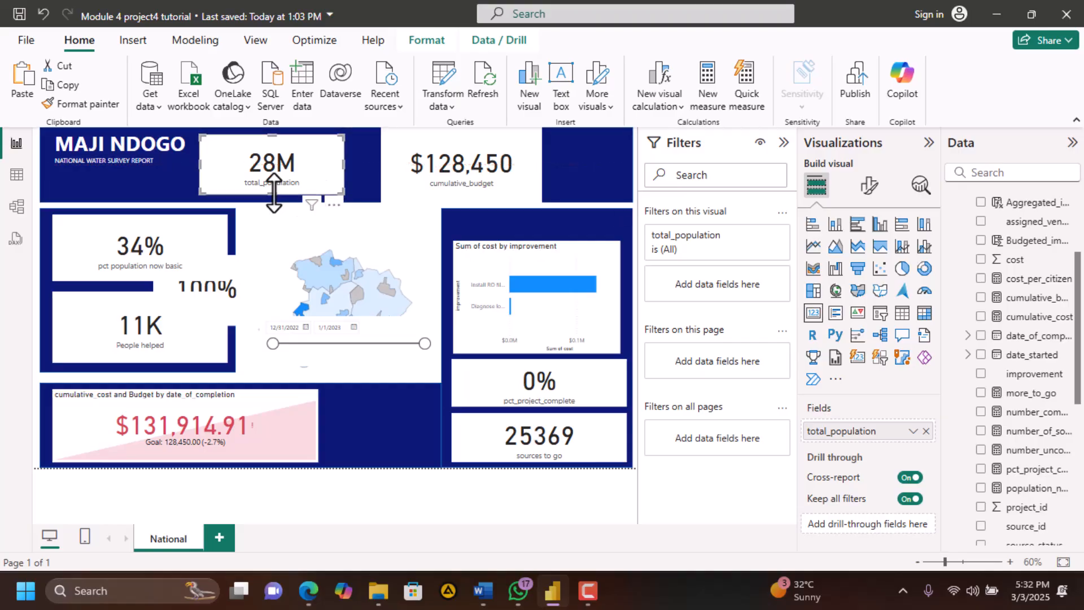
{"action": "left_click_drag", "start_coordinate": [274, 192], "coordinate": [276, 186]}
{"action": "left_click", "coordinate": [438, 167]}
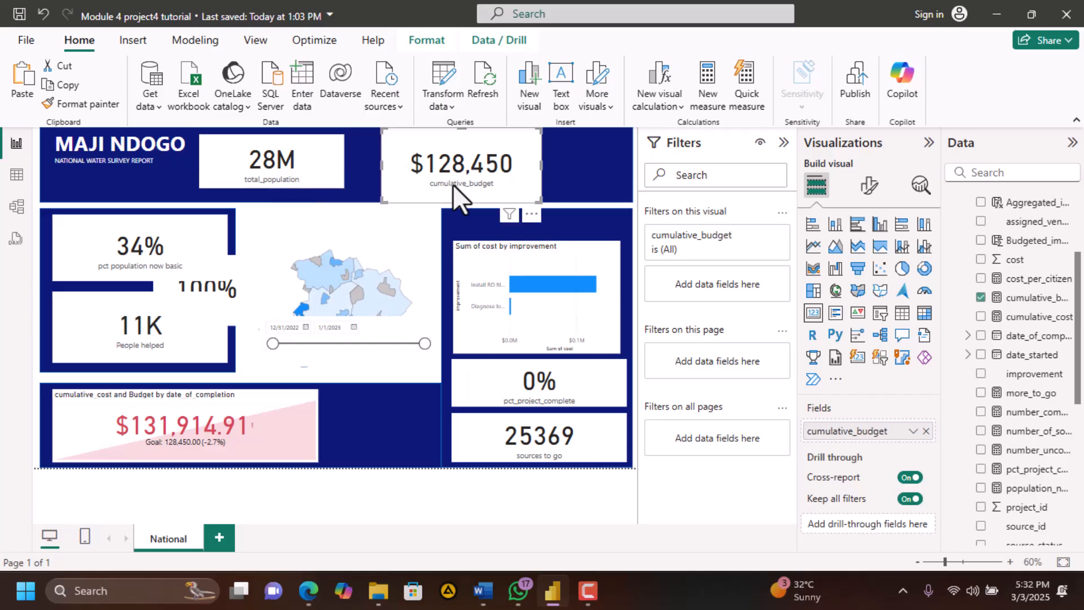
{"action": "left_click_drag", "start_coordinate": [459, 201], "coordinate": [466, 184]}
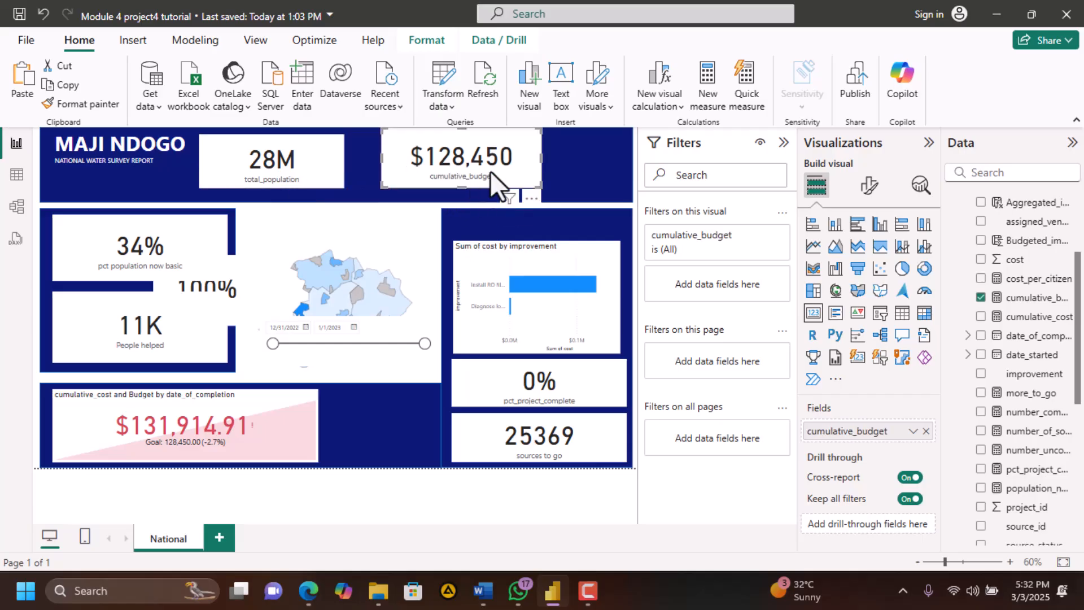
{"action": "left_click_drag", "start_coordinate": [513, 157], "coordinate": [439, 140]}
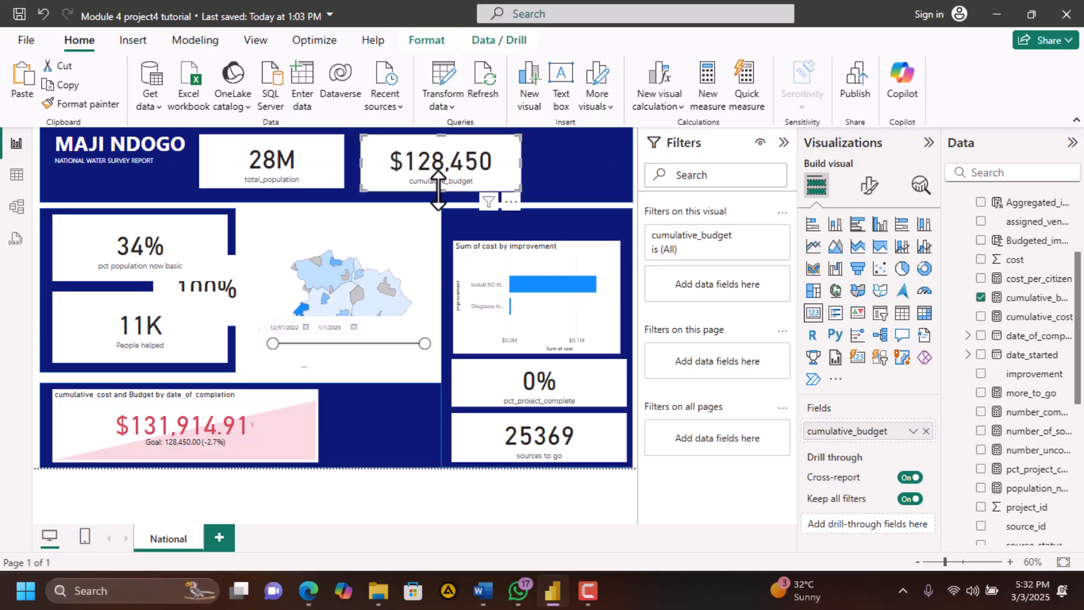
{"action": "left_click_drag", "start_coordinate": [439, 189], "coordinate": [437, 185]}
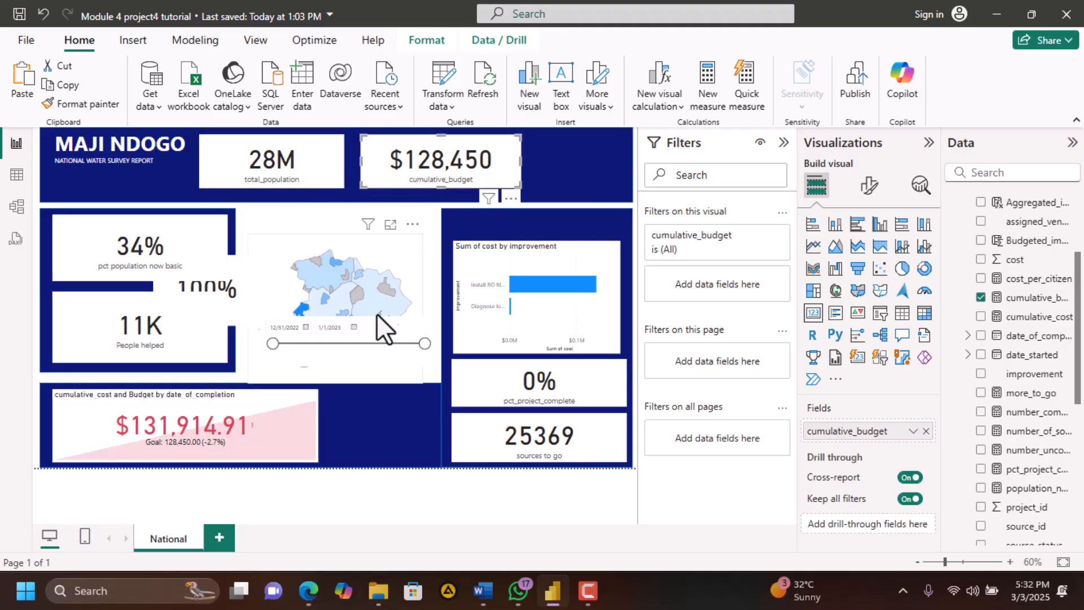
Move the date_of_completion slicer above the map and the more_to_go card into the gap beside the cumulative cost KPI
{"action": "left_click_drag", "start_coordinate": [375, 325], "coordinate": [425, 222]}
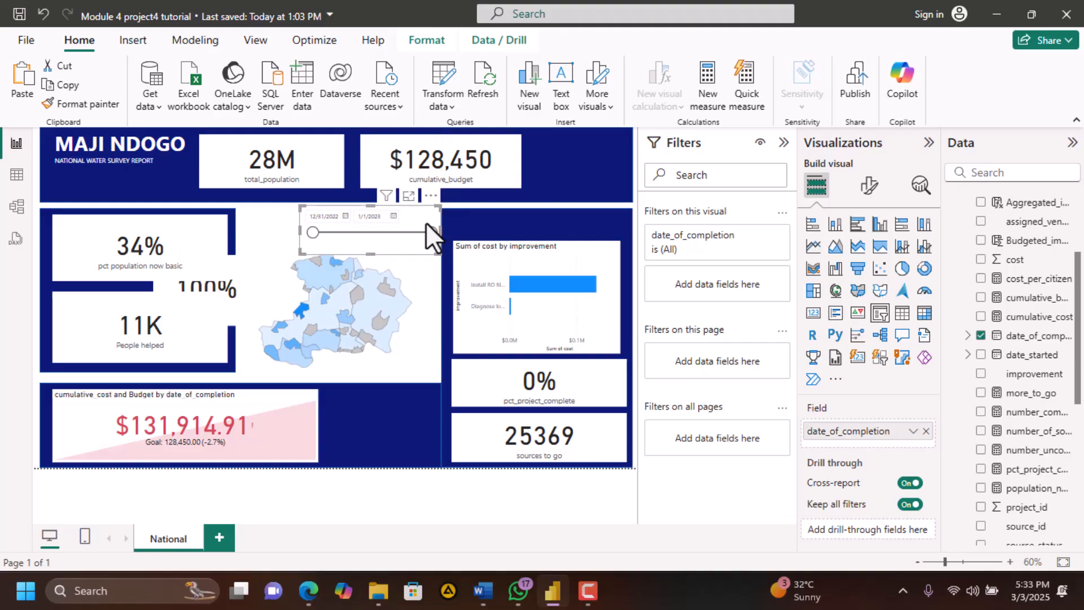
{"action": "left_click", "coordinate": [233, 299]}
{"action": "left_click_drag", "start_coordinate": [265, 251], "coordinate": [422, 389]}
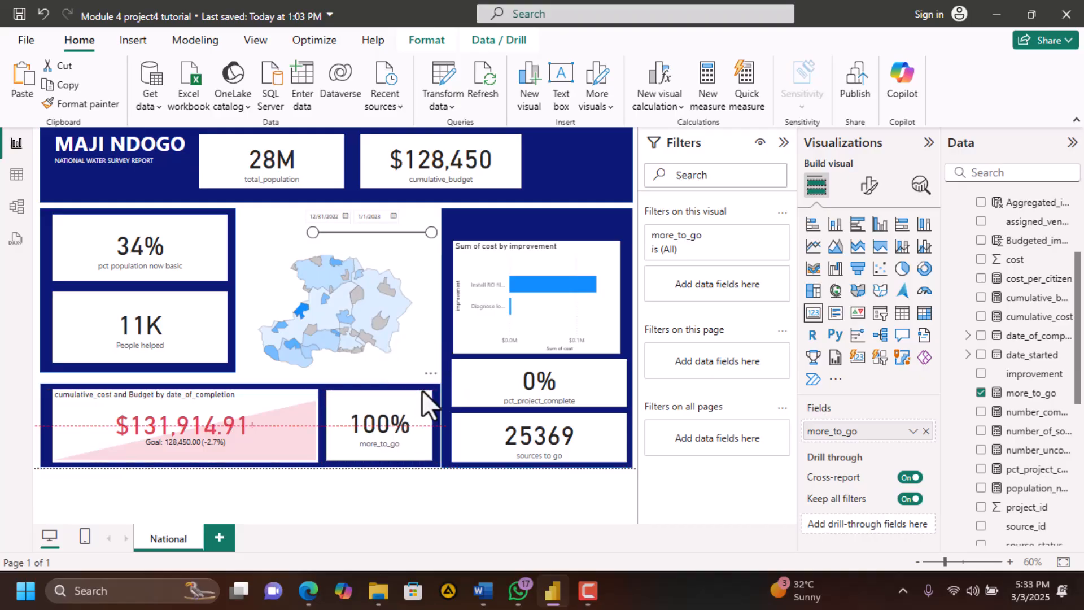
{"action": "left_click", "coordinate": [428, 304]}
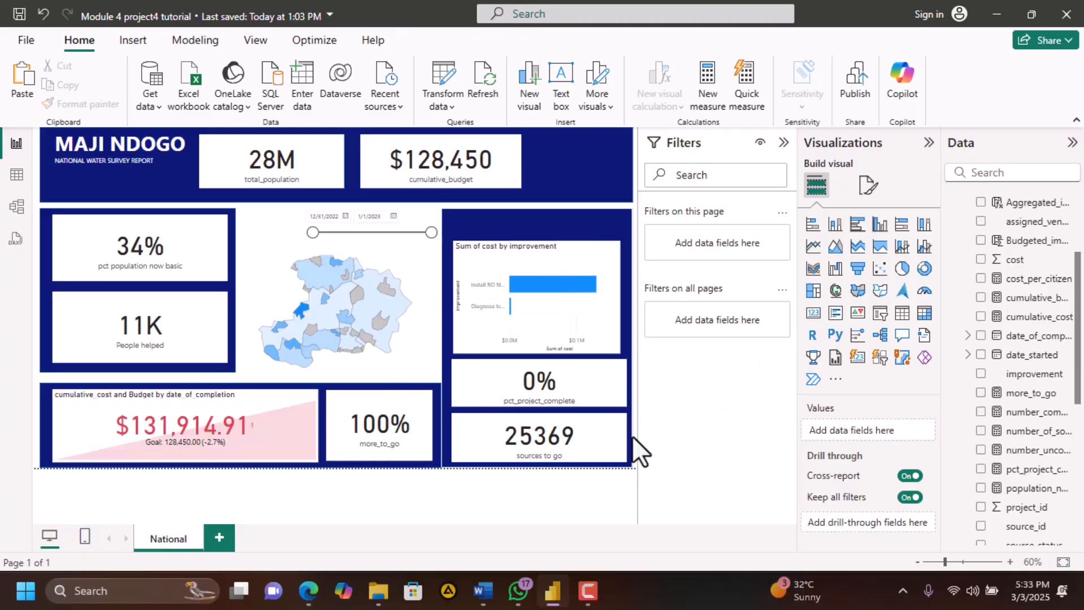
Switch to the project PDF, examine the reference dashboard's province_name slicer on page 24, and return to Power BI
{"action": "left_click", "coordinate": [305, 601]}
{"action": "scroll", "coordinate": [503, 367], "scroll_direction": "down", "scroll_amount": 1}
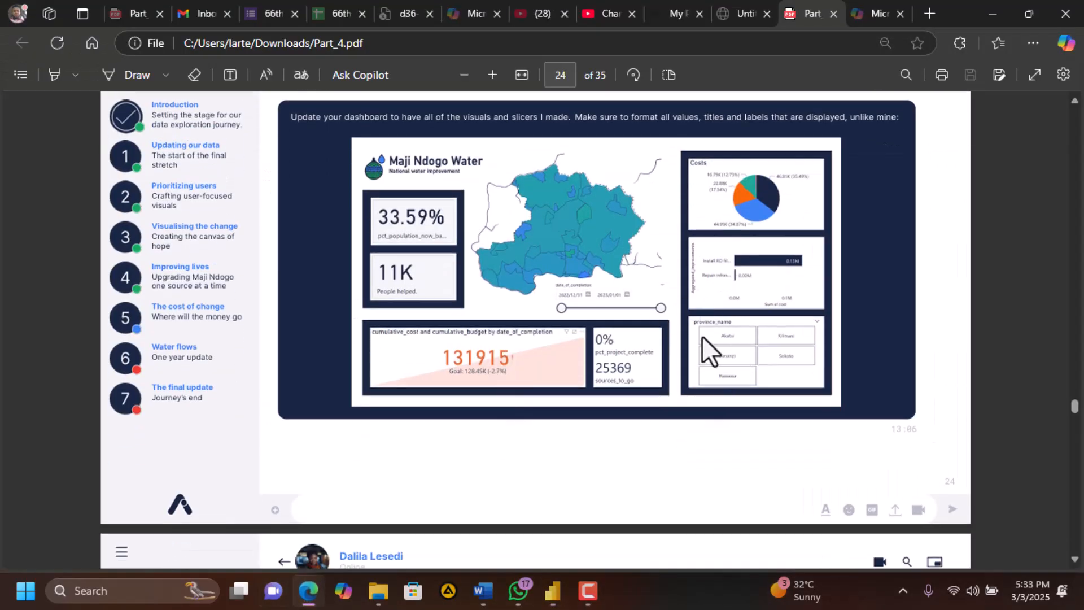
{"action": "mouse_move", "coordinate": [552, 590]}
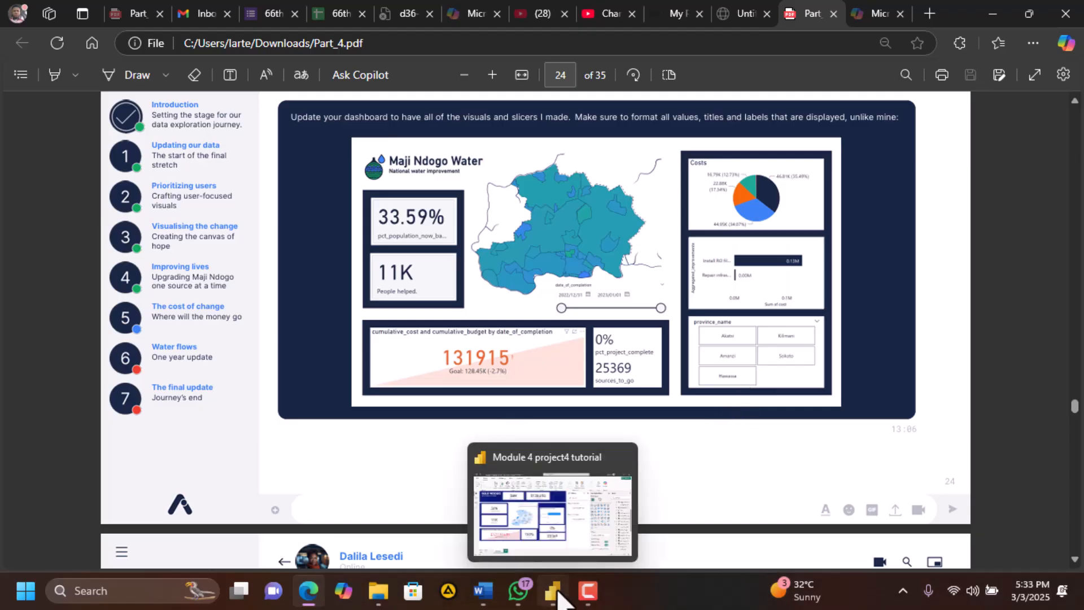
{"action": "left_click", "coordinate": [526, 489]}
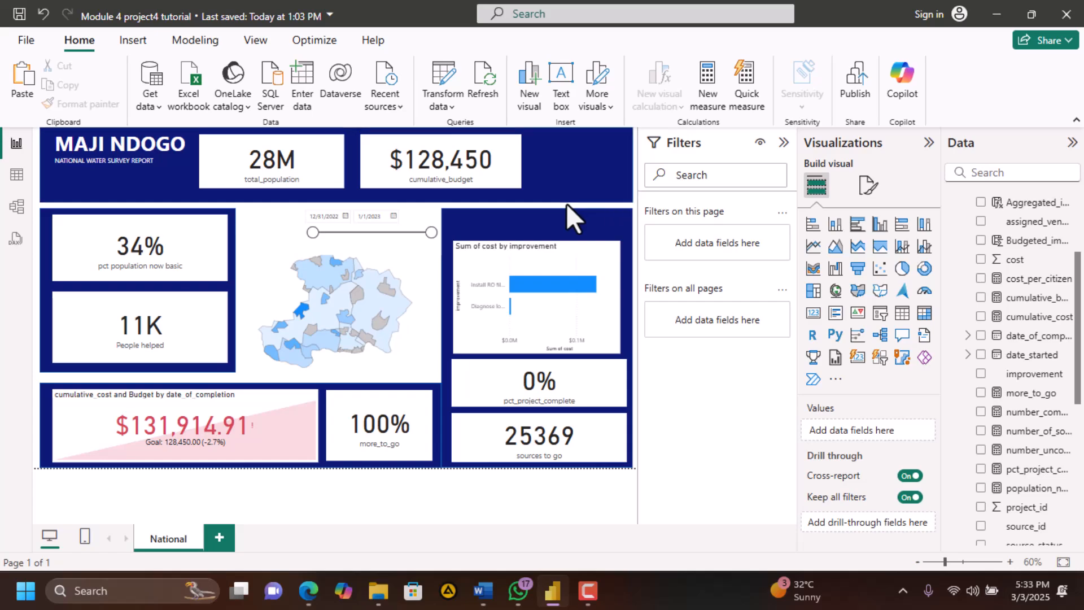
Add a slicer for province_name from the location table and set its style to Tile
{"action": "left_click", "coordinate": [879, 314]}
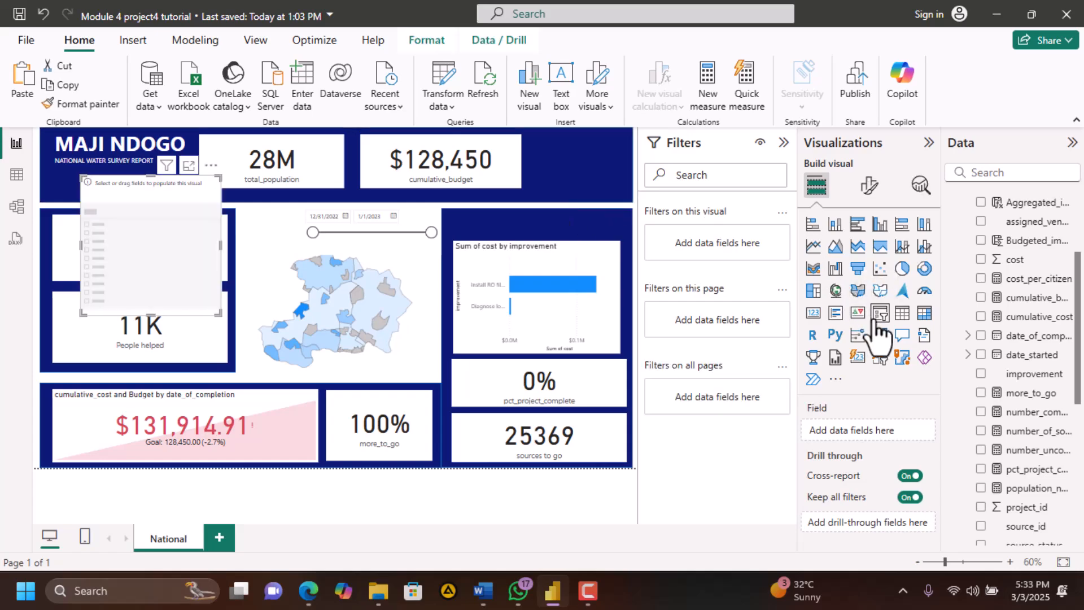
{"action": "scroll", "coordinate": [993, 319], "scroll_direction": "up", "scroll_amount": 5}
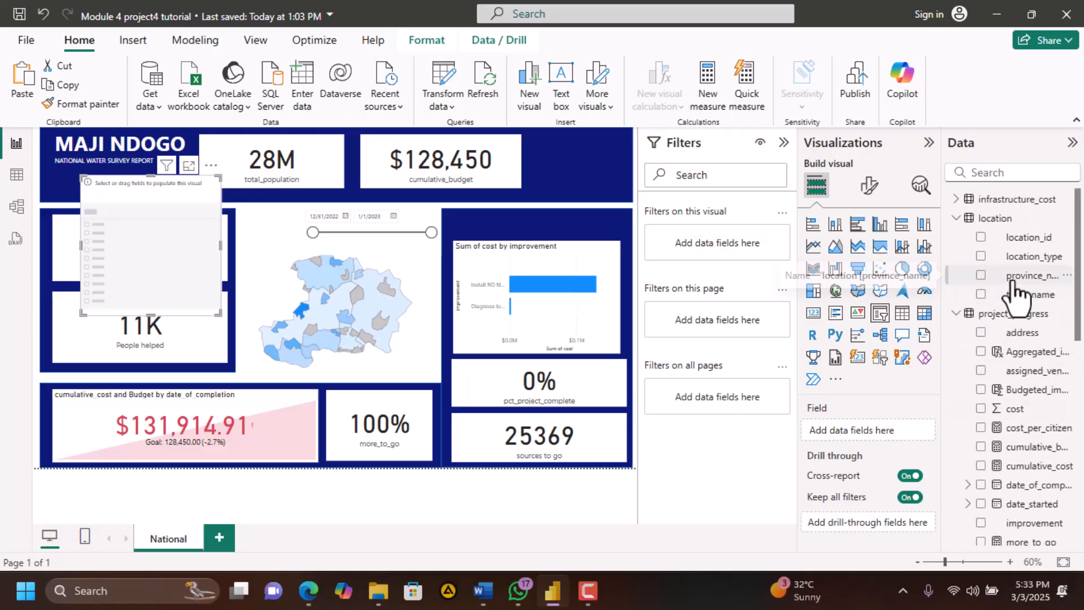
{"action": "left_click", "coordinate": [980, 275]}
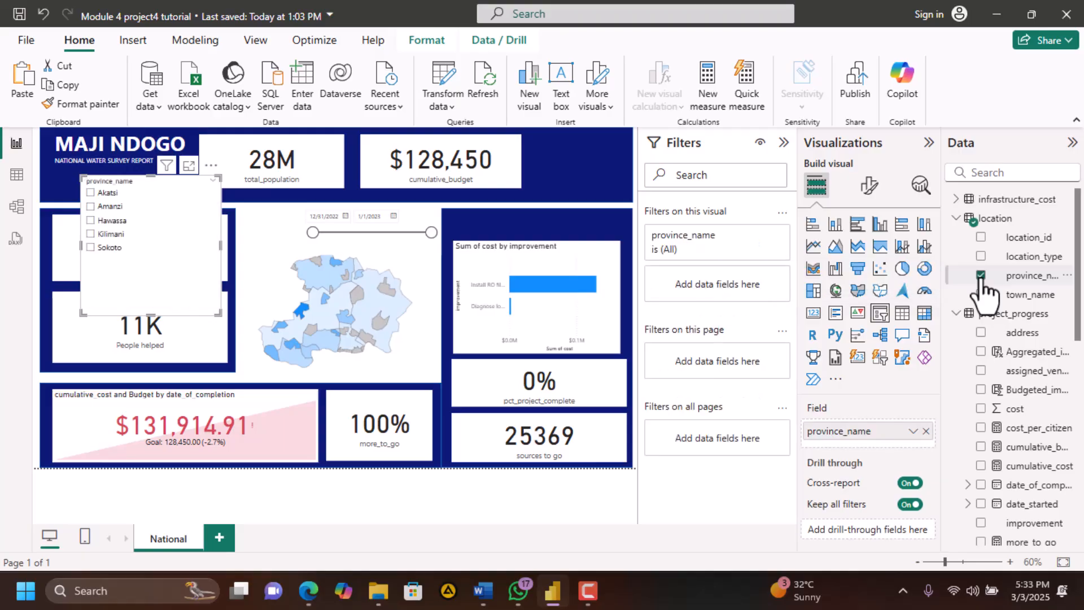
{"action": "left_click", "coordinate": [868, 186]}
{"action": "left_click", "coordinate": [816, 296]}
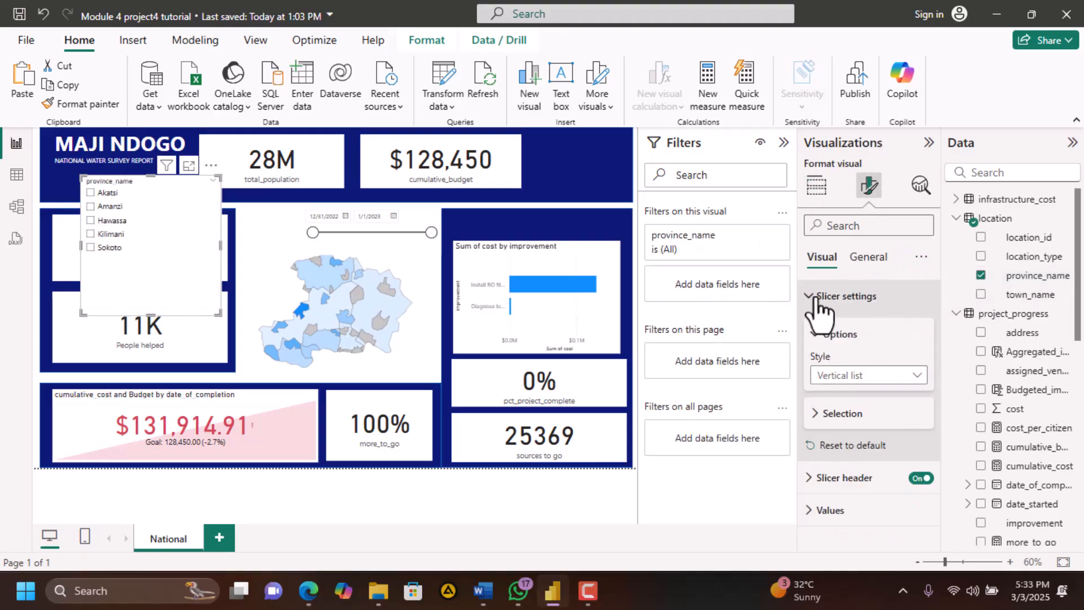
{"action": "left_click", "coordinate": [839, 377]}
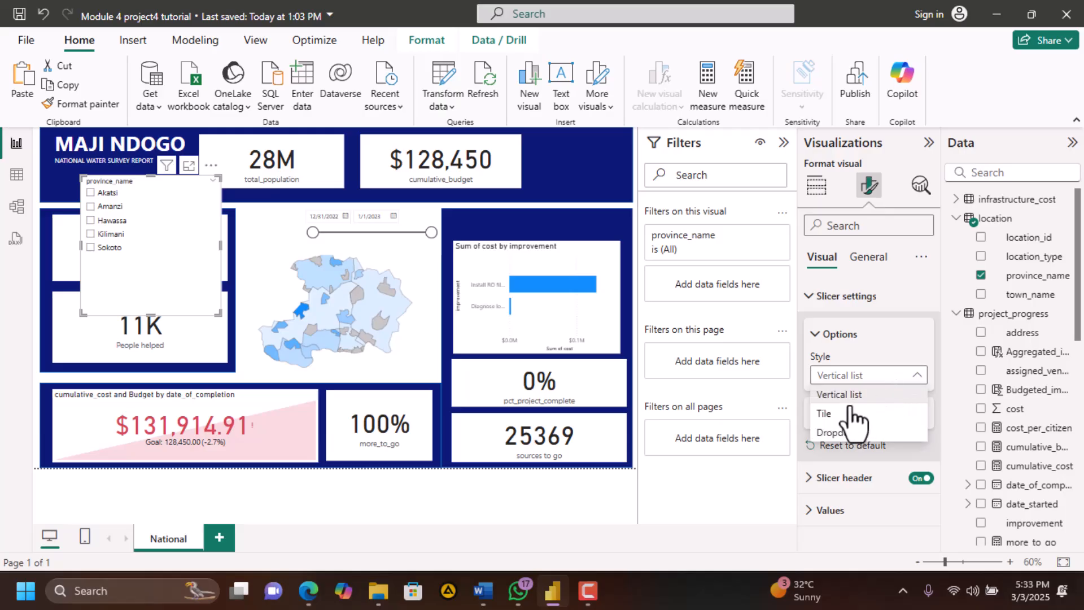
{"action": "left_click", "coordinate": [837, 414]}
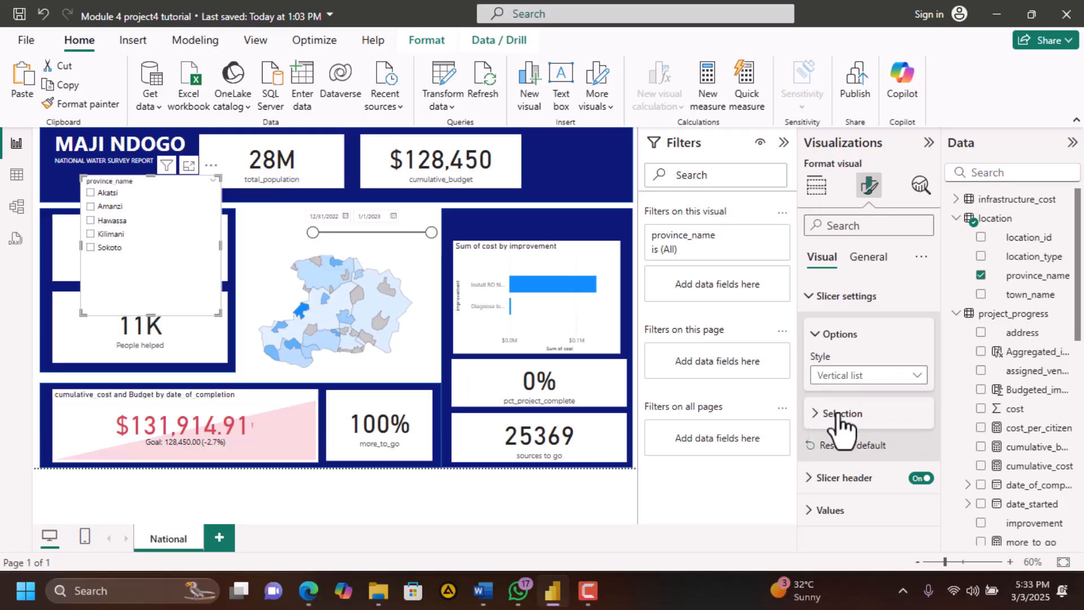
{"action": "left_click", "coordinate": [813, 336]}
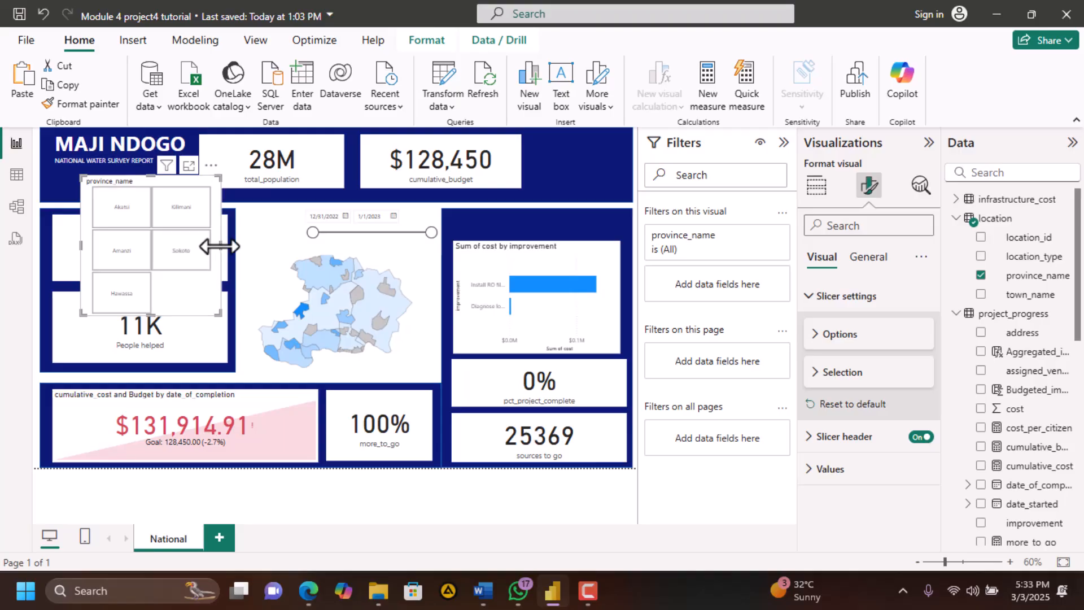
Widen and shorten the province_name slicer, move it into the header banner, and shift the cumulative_budget card over to make room
{"action": "left_click_drag", "start_coordinate": [219, 246], "coordinate": [273, 248]}
{"action": "left_click_drag", "start_coordinate": [174, 310], "coordinate": [563, 269]}
{"action": "left_click_drag", "start_coordinate": [373, 165], "coordinate": [316, 170]}
{"action": "left_click_drag", "start_coordinate": [596, 269], "coordinate": [591, 217]}
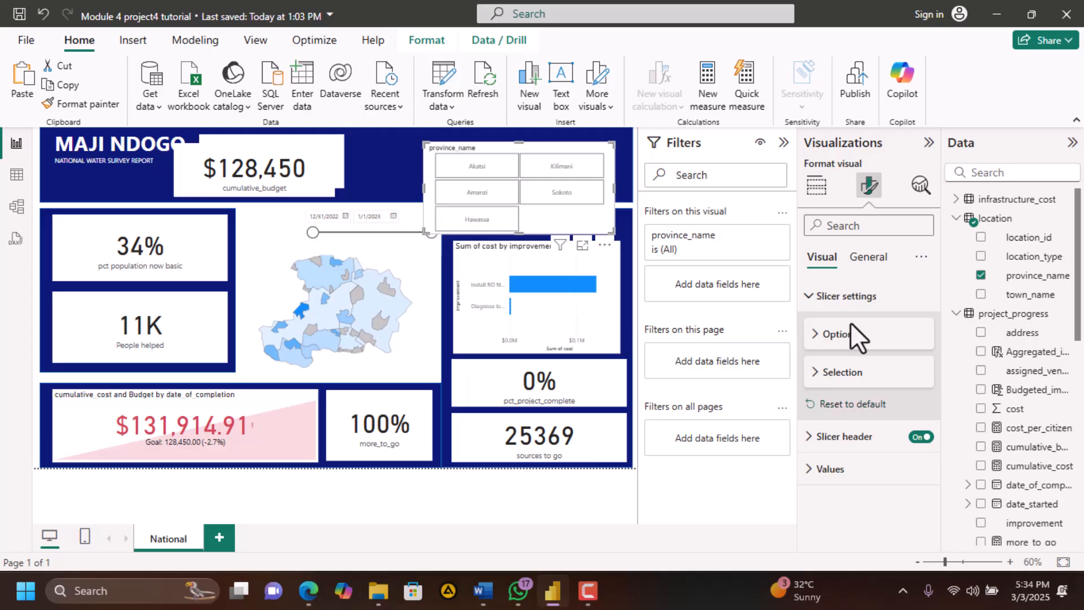
Turn off the province_name slicer's header, then shorten the slicer and position it fully inside the far end of the header banner
{"action": "left_click", "coordinate": [864, 260]}
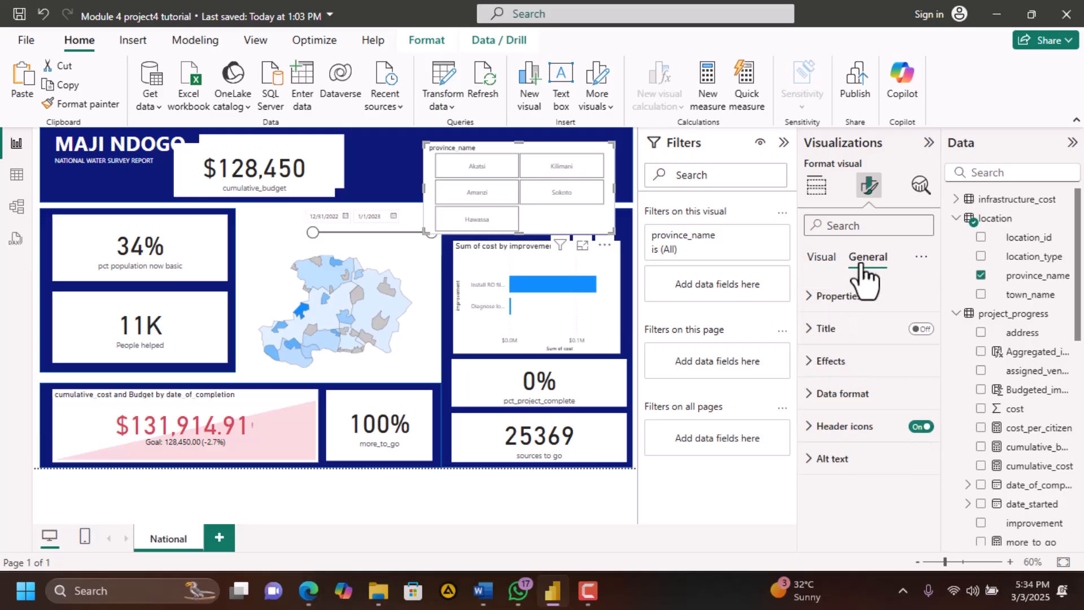
{"action": "left_click", "coordinate": [825, 259]}
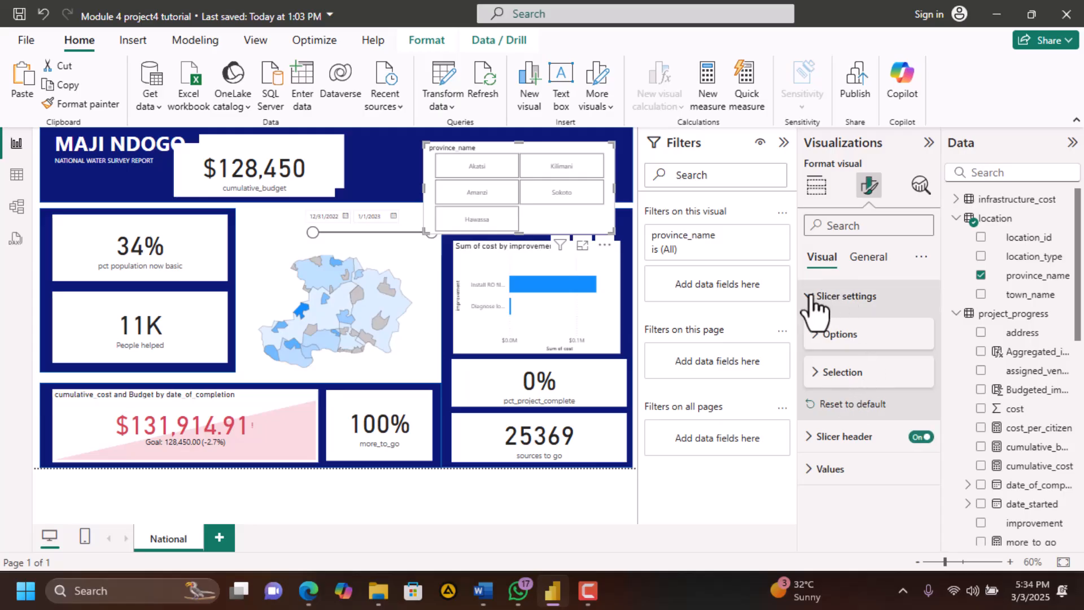
{"action": "left_click", "coordinate": [812, 296]}
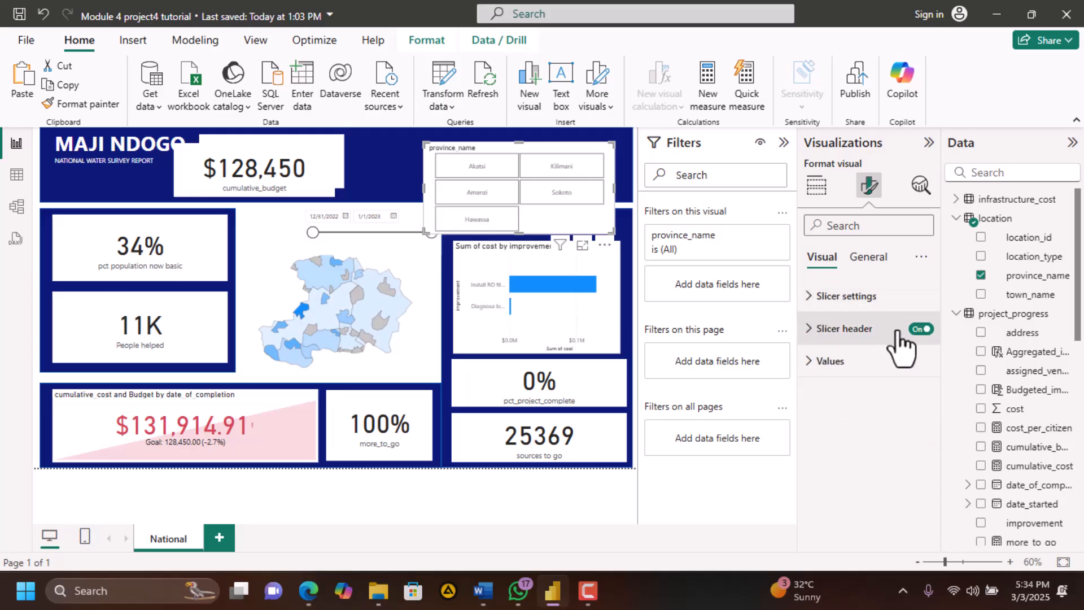
{"action": "left_click", "coordinate": [920, 329]}
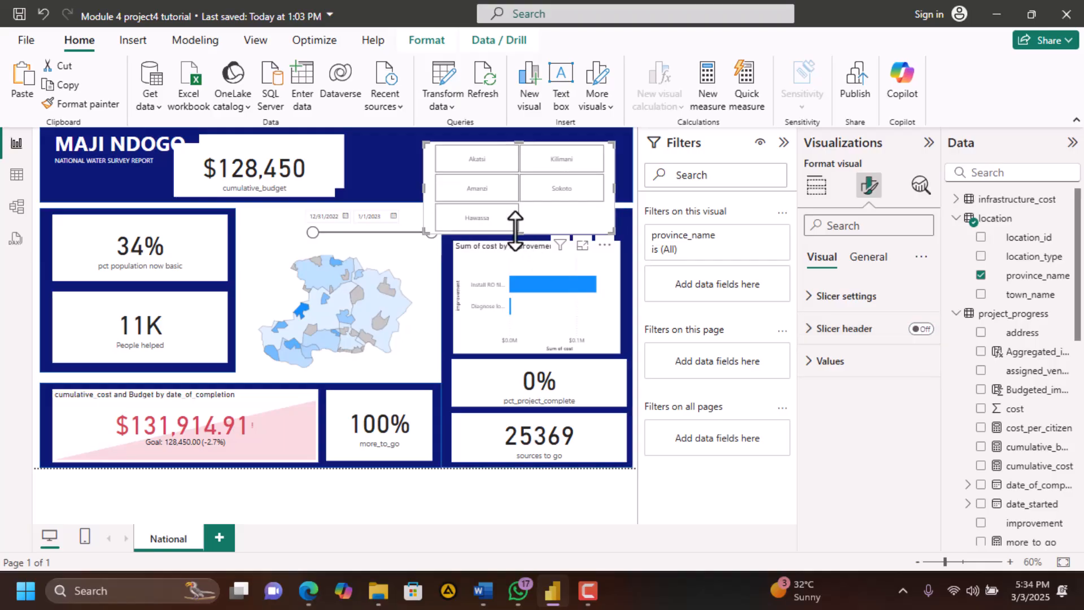
{"action": "left_click_drag", "start_coordinate": [515, 231], "coordinate": [517, 193]}
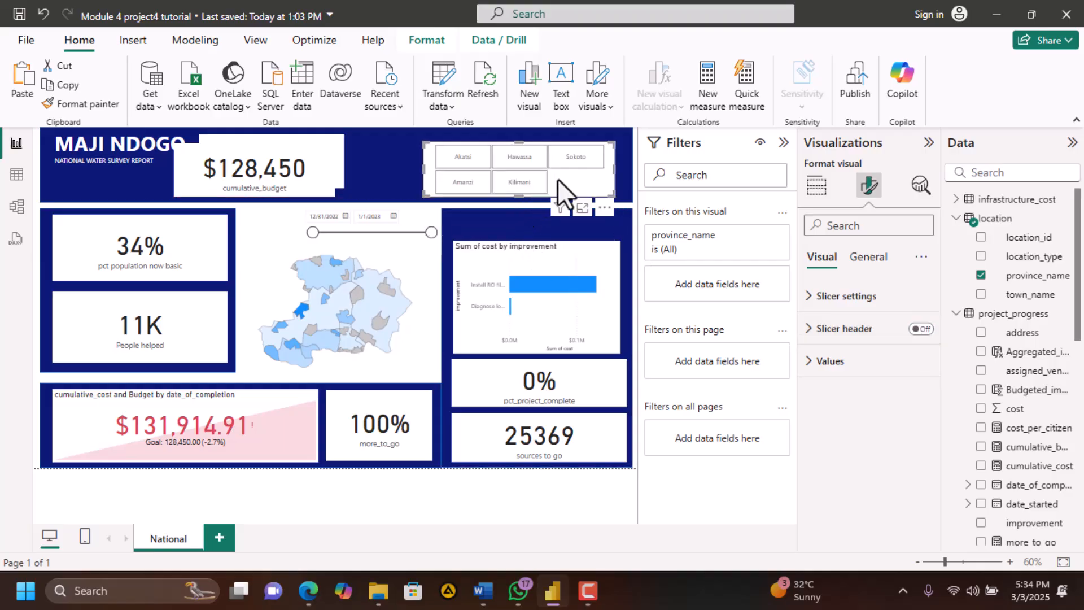
{"action": "left_click_drag", "start_coordinate": [597, 207], "coordinate": [607, 195]}
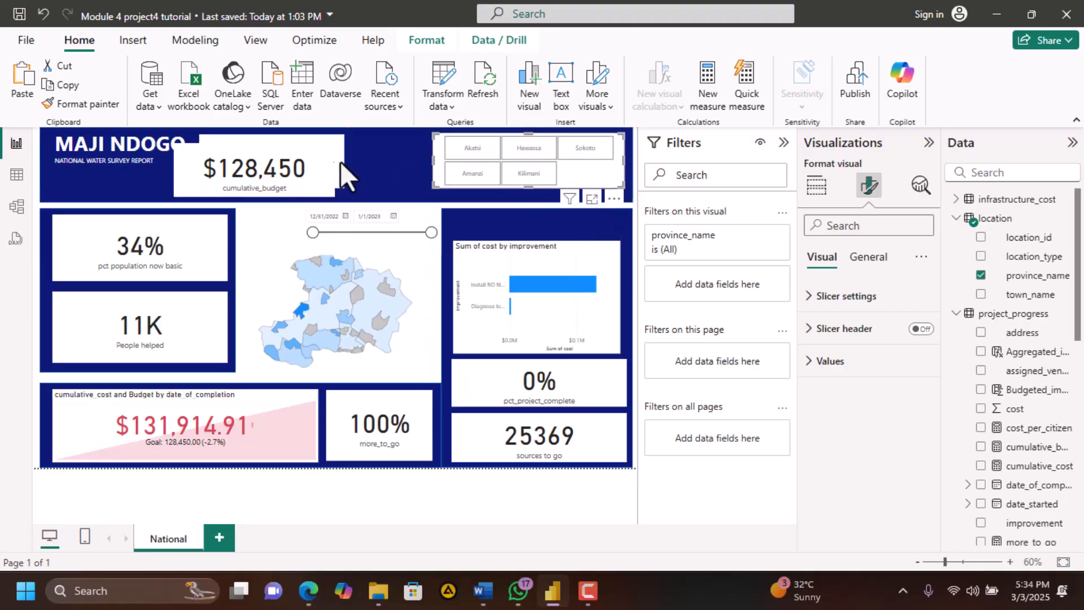
Reposition and widen the cumulative_budget card beside the province slicer, and move the total_population card out of the banner to above the cost chart
{"action": "left_click_drag", "start_coordinate": [320, 160], "coordinate": [412, 161]}
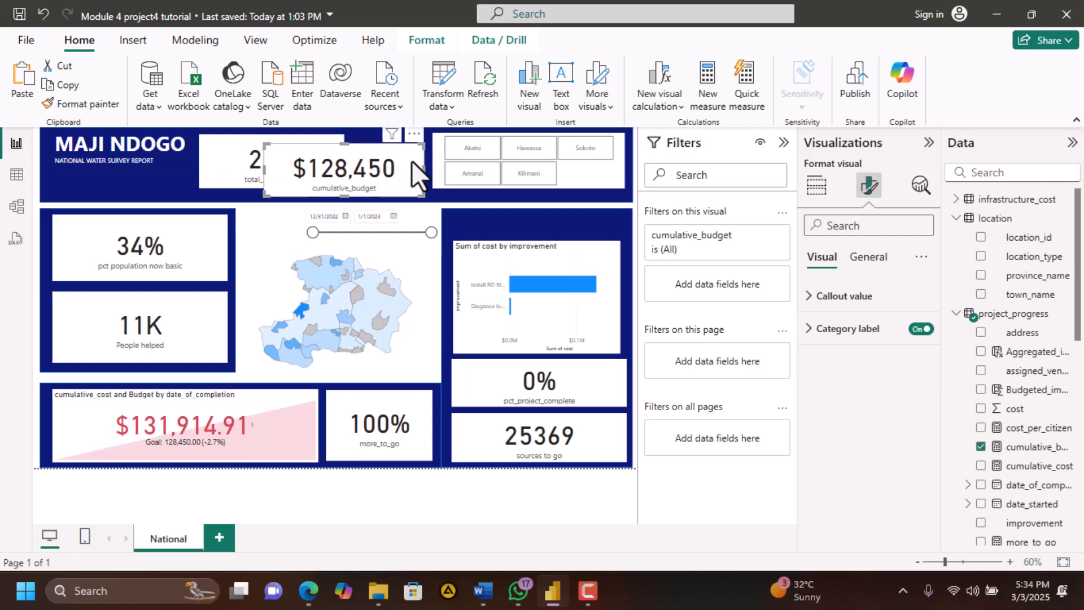
{"action": "left_click_drag", "start_coordinate": [242, 168], "coordinate": [130, 177]}
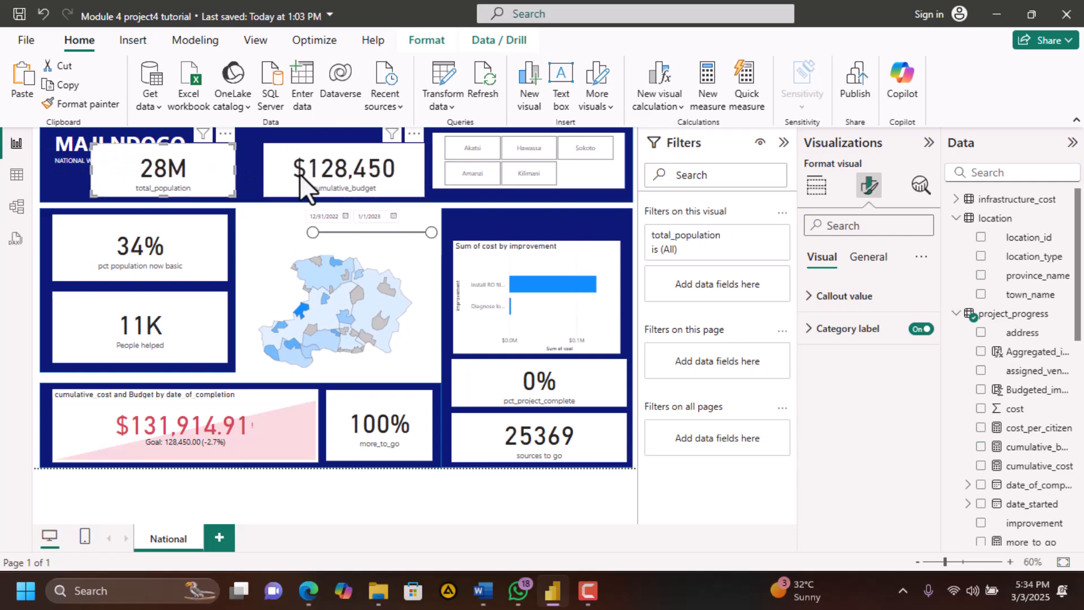
{"action": "left_click_drag", "start_coordinate": [305, 161], "coordinate": [326, 165]}
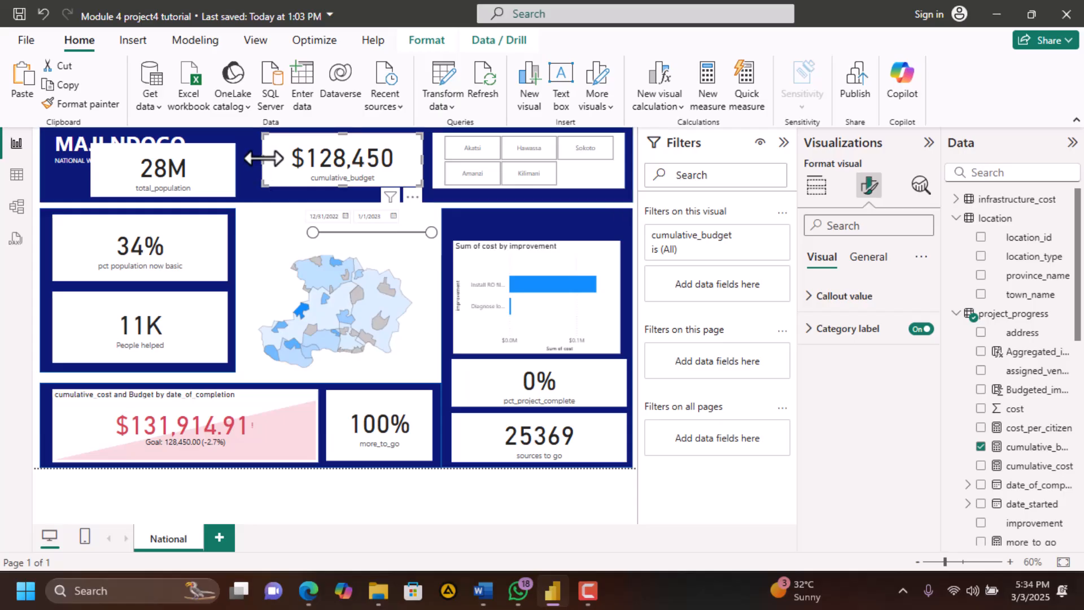
{"action": "left_click_drag", "start_coordinate": [264, 159], "coordinate": [598, 227]}
Switch to the project PDF and read the user story recap and clean-up instructions on page 25
{"action": "left_click", "coordinate": [308, 590]}
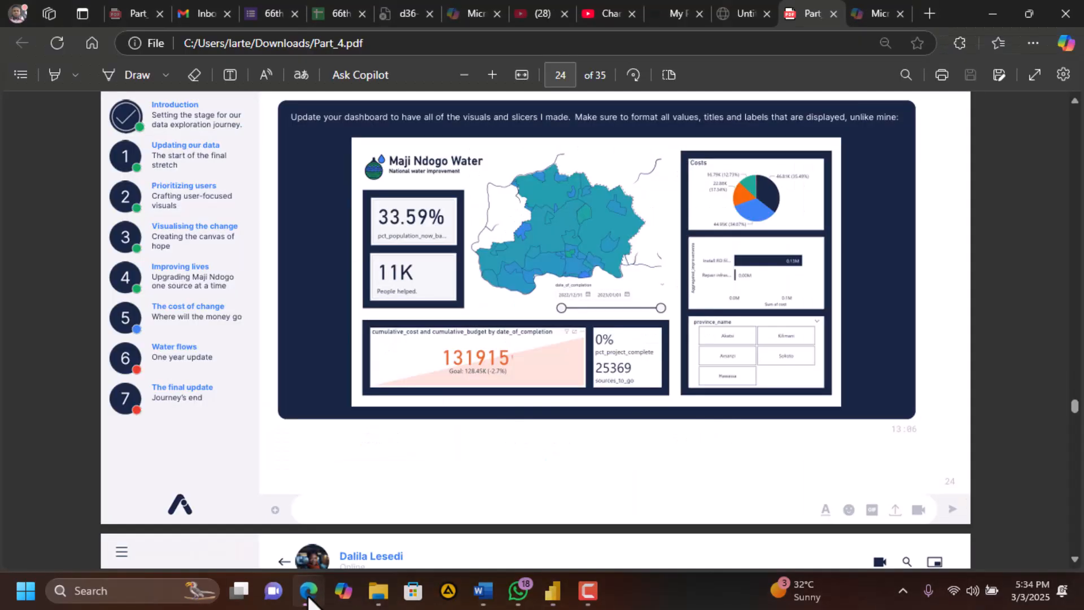
{"action": "scroll", "coordinate": [540, 425], "scroll_direction": "down", "scroll_amount": 5}
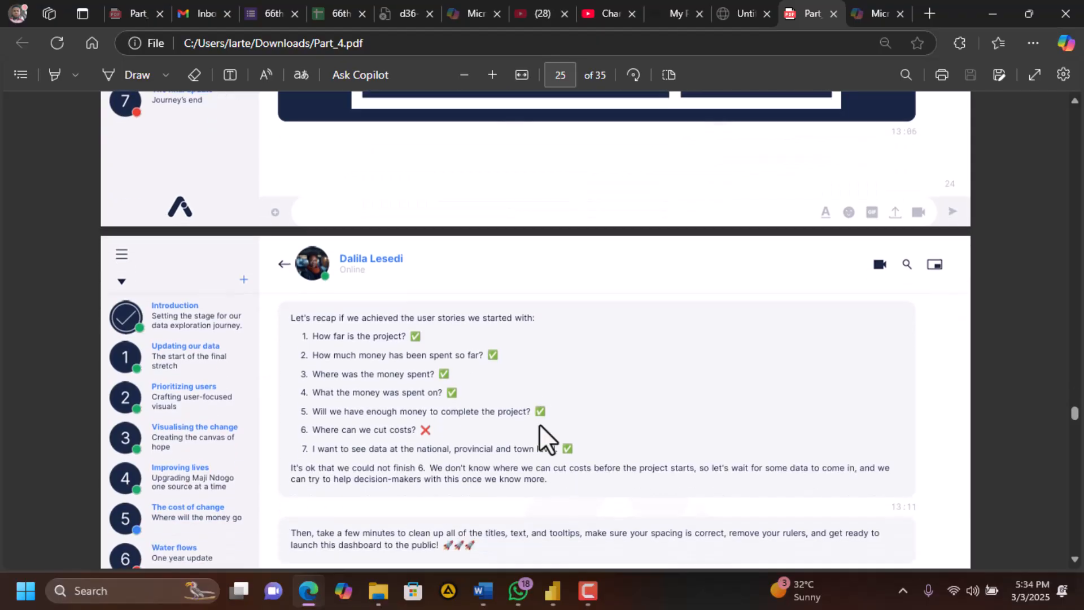
{"action": "scroll", "coordinate": [540, 426], "scroll_direction": "down", "scroll_amount": 1}
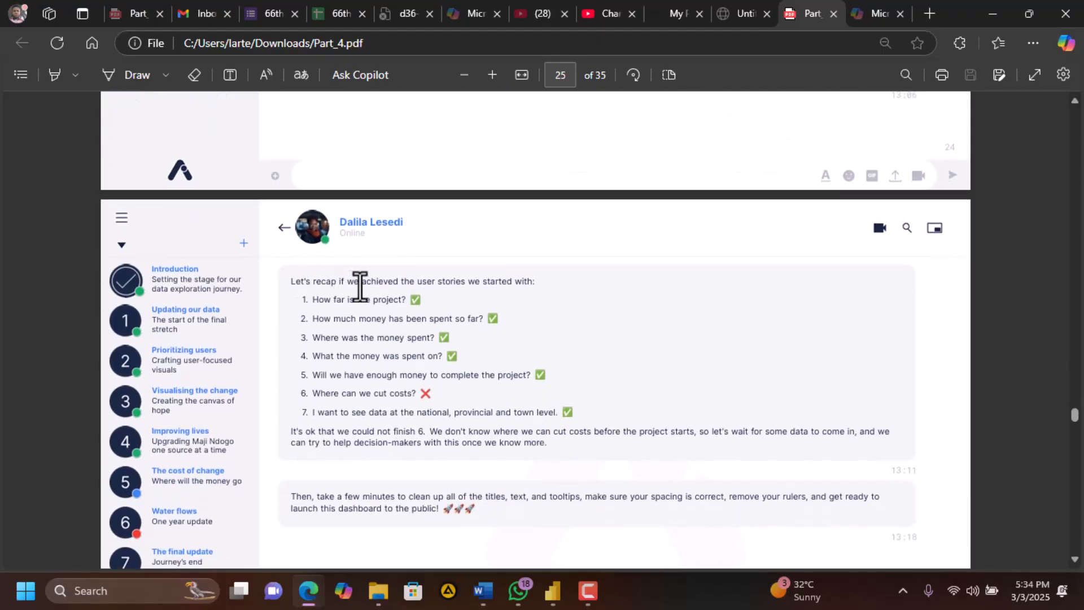
{"action": "scroll", "coordinate": [387, 287], "scroll_direction": "down", "scroll_amount": 1}
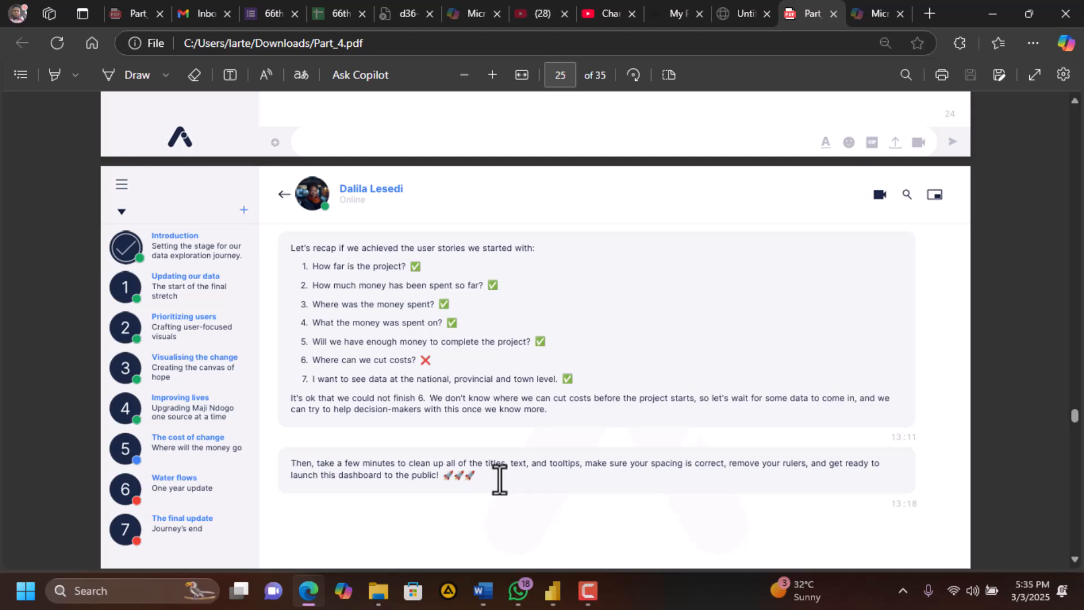
Return to Power BI and nudge the total_population card slightly down over the top of the cost by improvement chart
{"action": "left_click", "coordinate": [554, 602]}
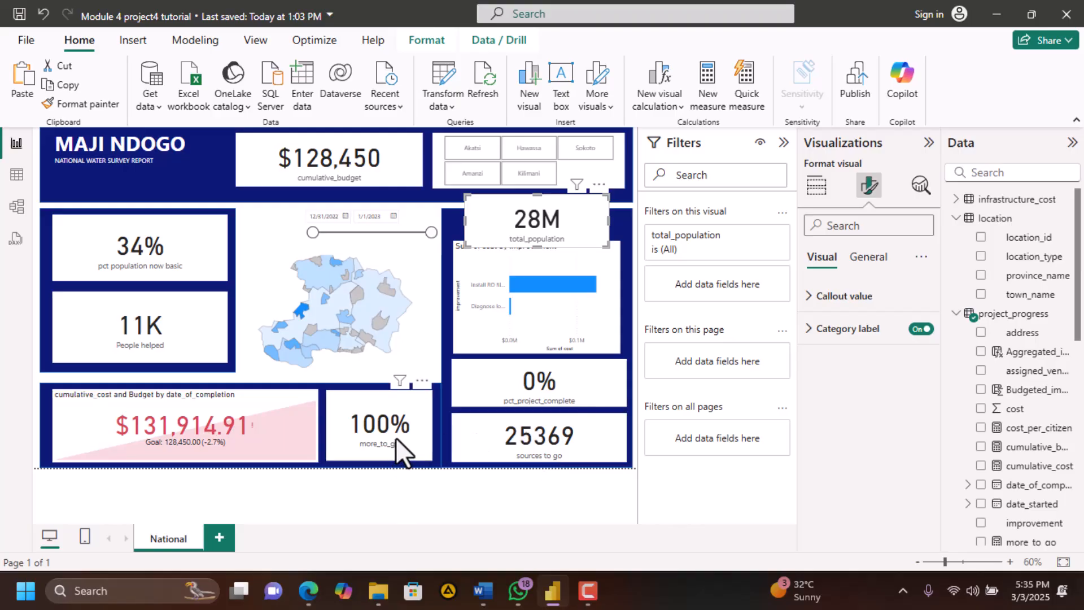
{"action": "mouse_move", "coordinate": [570, 229]}
{"action": "left_mouse_down"}
{"action": "mouse_move", "coordinate": [368, 305]}
{"action": "mouse_move", "coordinate": [480, 243]}
{"action": "mouse_move", "coordinate": [575, 235]}
{"action": "left_mouse_up"}
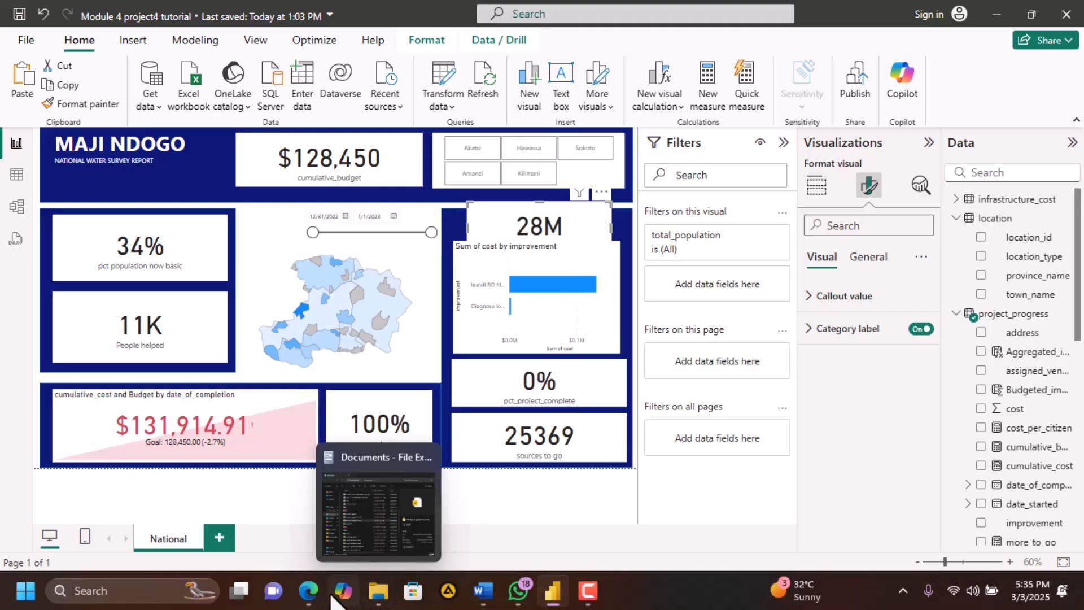
Compare the PDF's user story recap with the Power BI report to check which visuals answer each story
{"action": "left_click", "coordinate": [307, 590]}
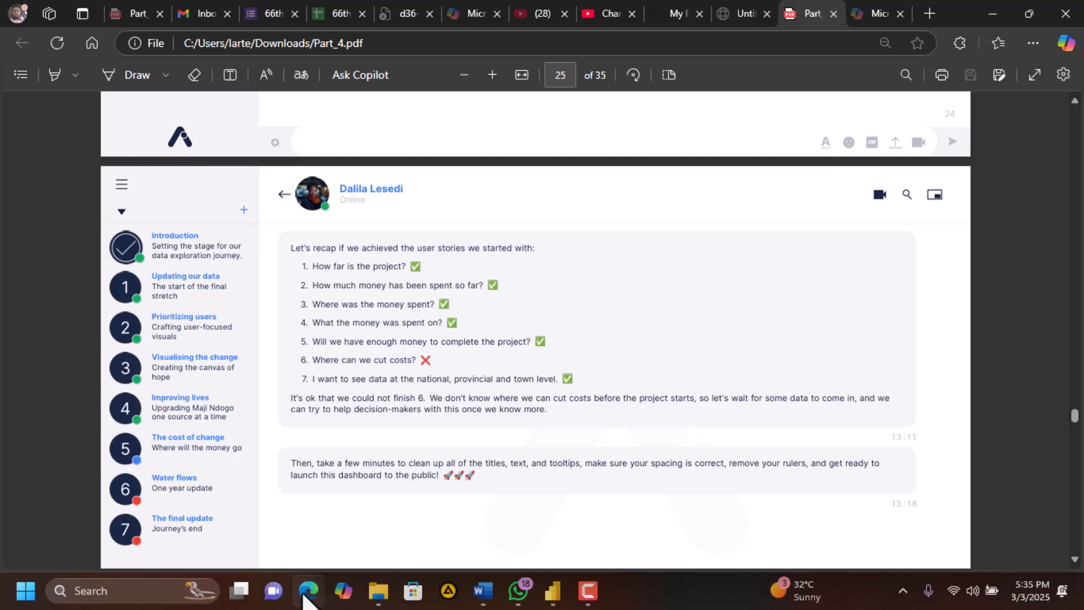
{"action": "left_click", "coordinate": [307, 590]}
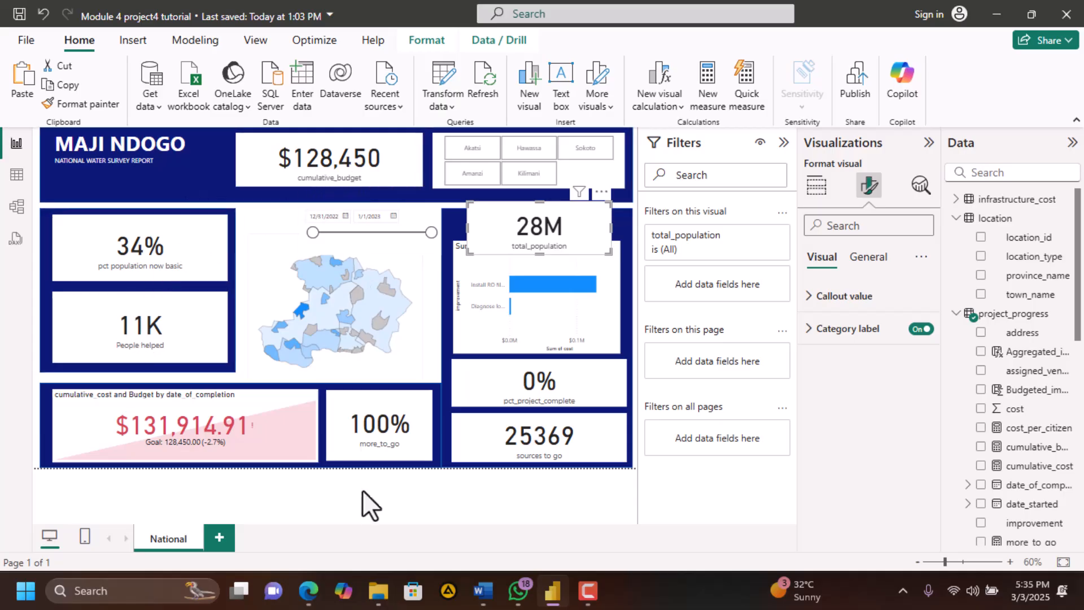
{"action": "left_click", "coordinate": [308, 591]}
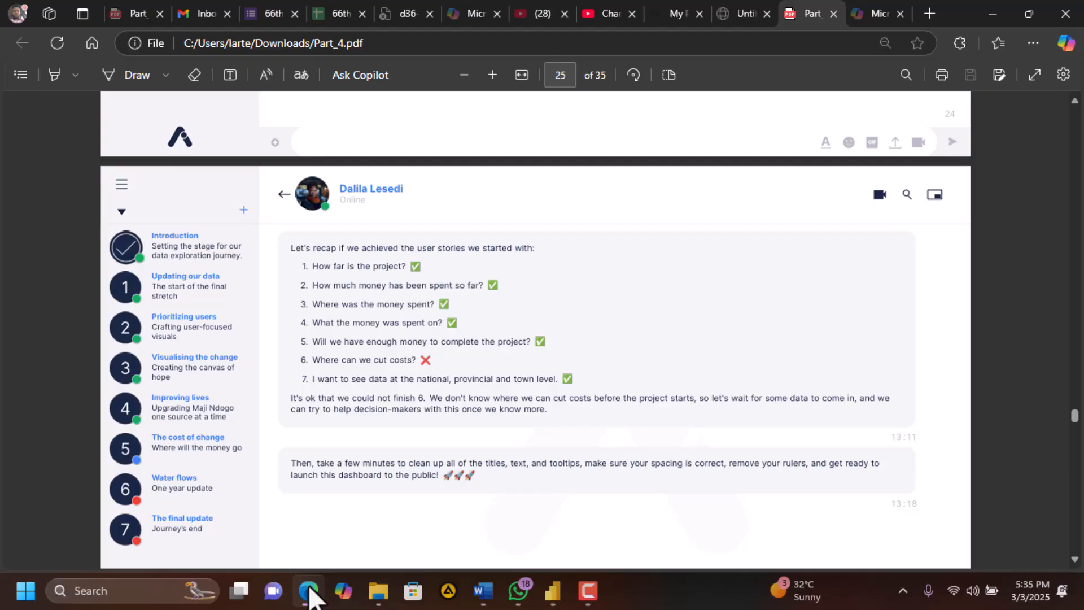
{"action": "left_click", "coordinate": [309, 591]}
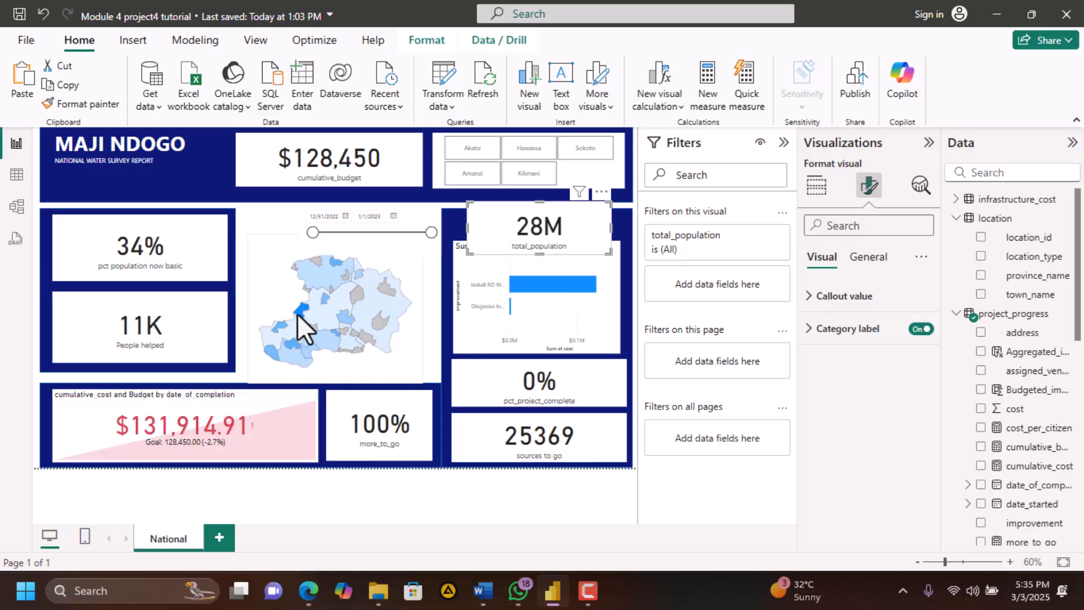
{"action": "mouse_move", "coordinate": [298, 318]}
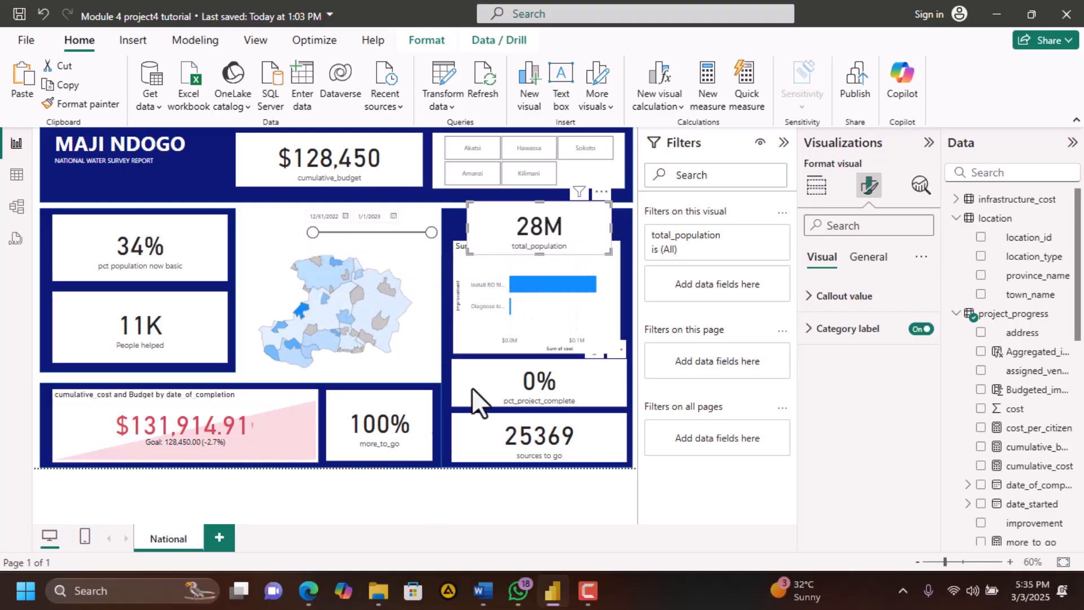
{"action": "left_click", "coordinate": [308, 590]}
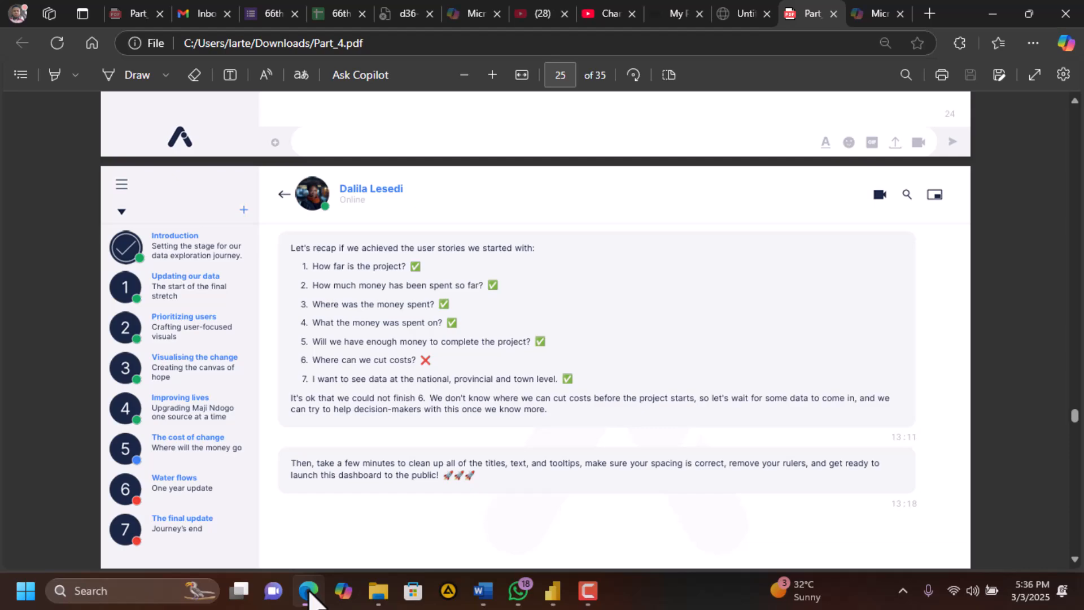
{"action": "left_click", "coordinate": [309, 591]}
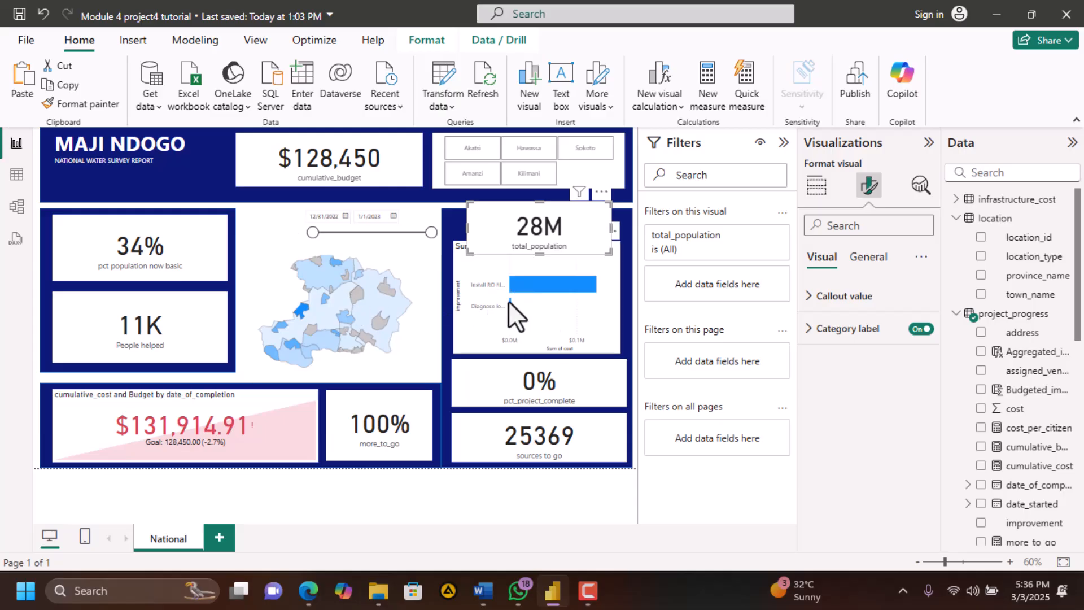
{"action": "left_click", "coordinate": [310, 593]}
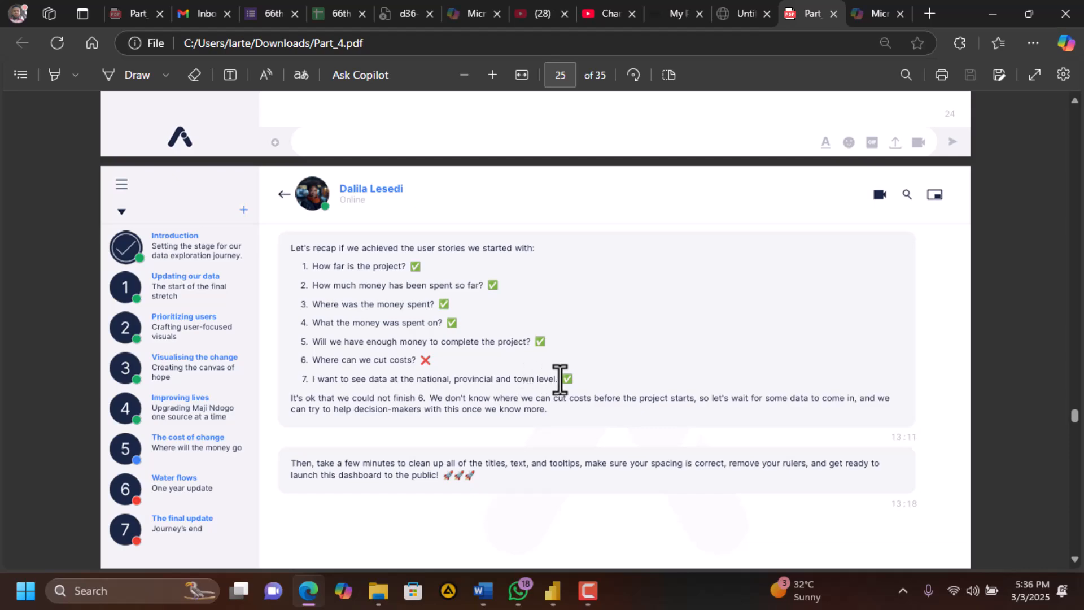
{"action": "left_click", "coordinate": [553, 591]}
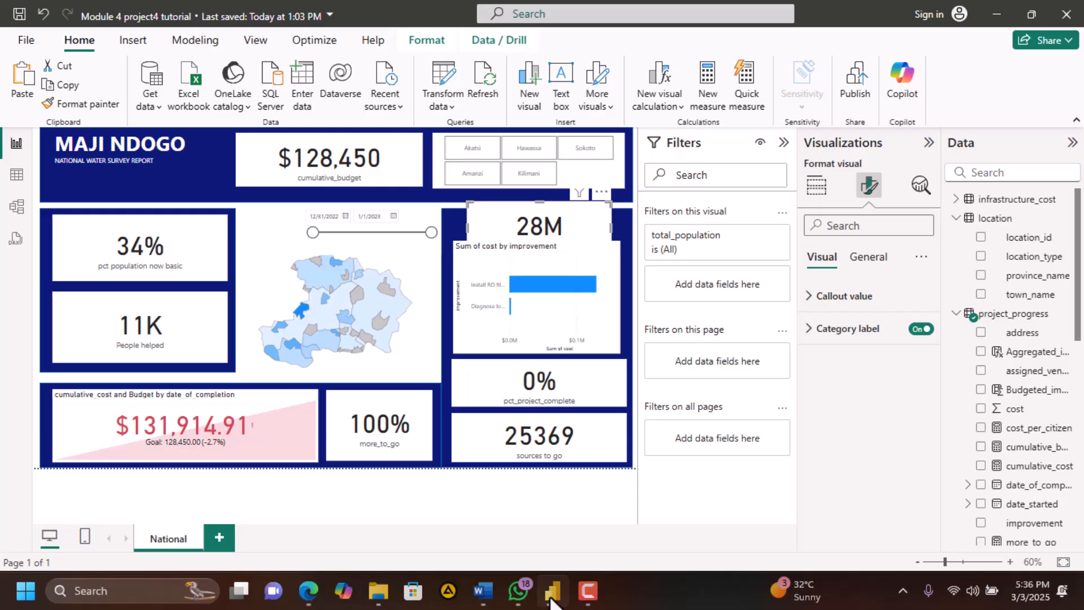
Reread the user story recap on page 25 of the project PDF and compare it with the Power BI report
{"action": "left_click", "coordinate": [313, 592]}
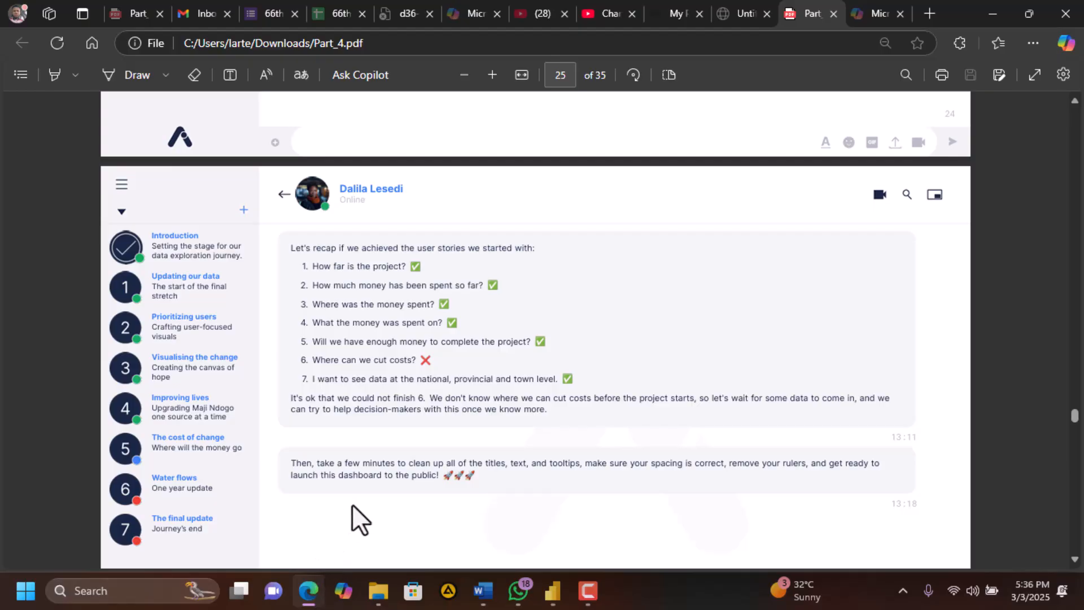
{"action": "scroll", "coordinate": [351, 504], "scroll_direction": "down", "scroll_amount": 8}
{"action": "scroll", "coordinate": [351, 503], "scroll_direction": "up", "scroll_amount": 8}
{"action": "mouse_move", "coordinate": [518, 590]}
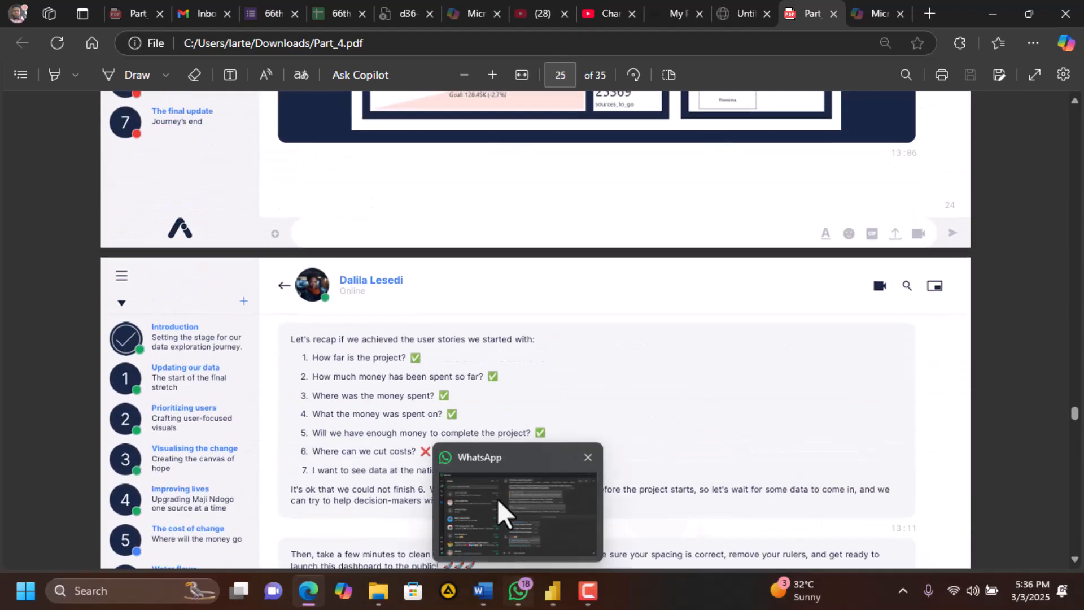
{"action": "mouse_move", "coordinate": [494, 493]}
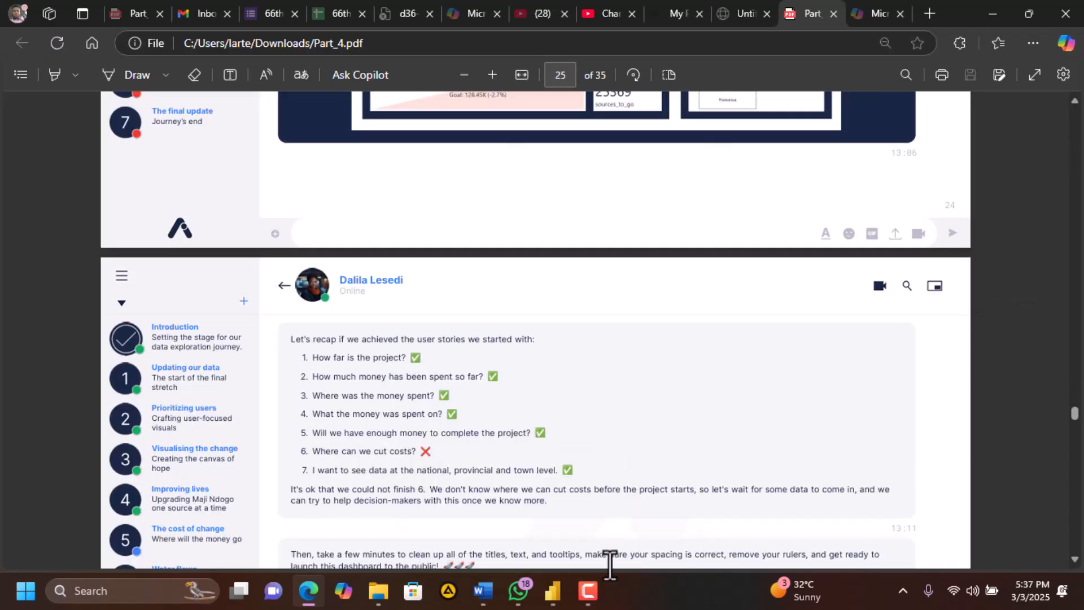
{"action": "left_click", "coordinate": [552, 590]}
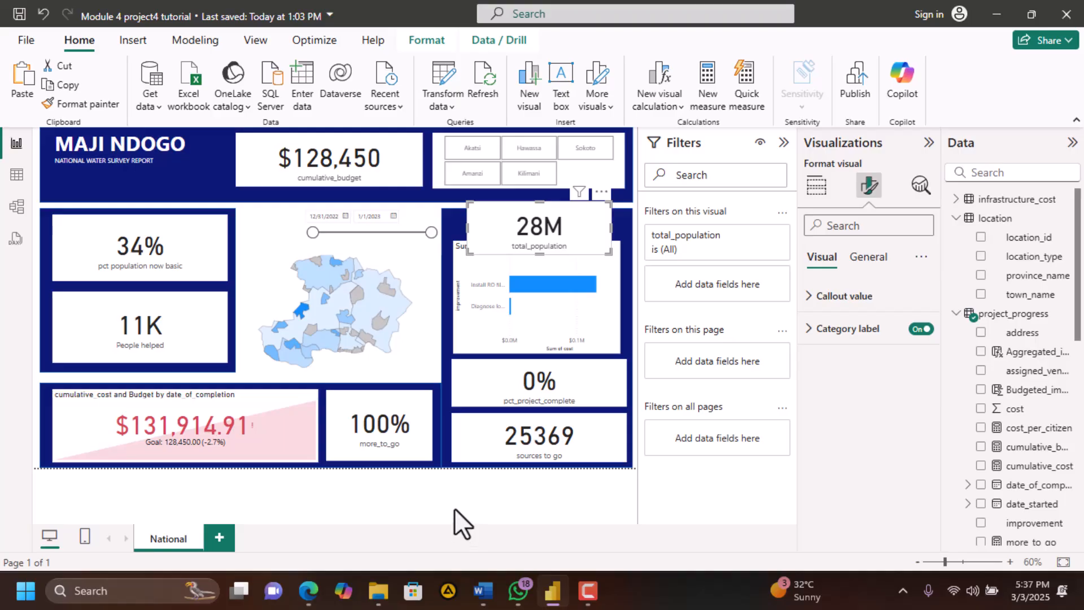
{"action": "left_click", "coordinate": [305, 595]}
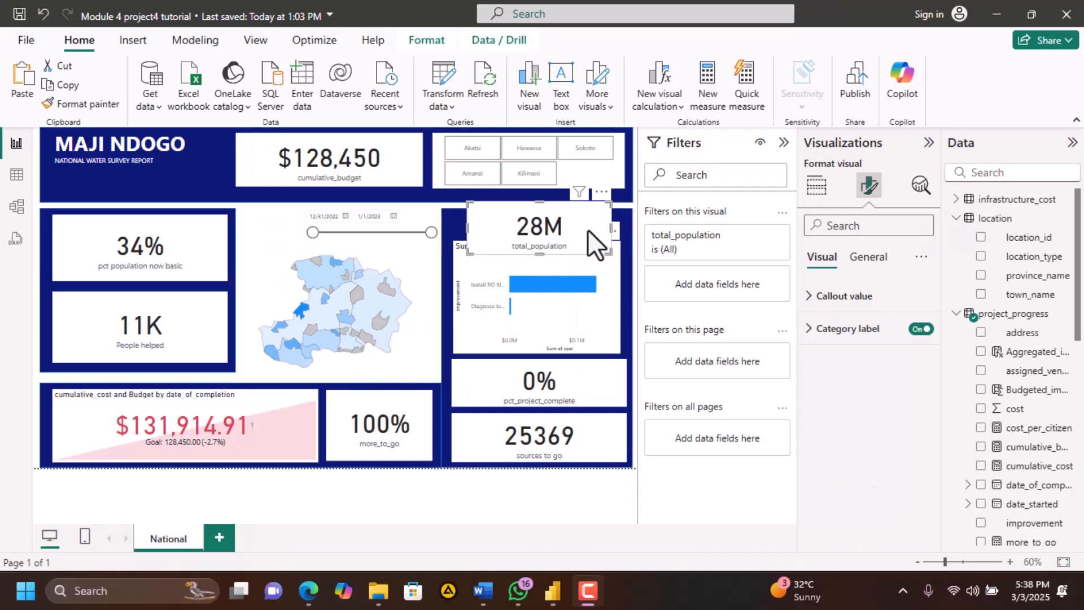
Recheck the clean-up instructions in the PDF and move the total_population card into the Power BI report's banner, just under the MAJI NDOGO title
{"action": "left_click_drag", "start_coordinate": [591, 228], "coordinate": [496, 242]}
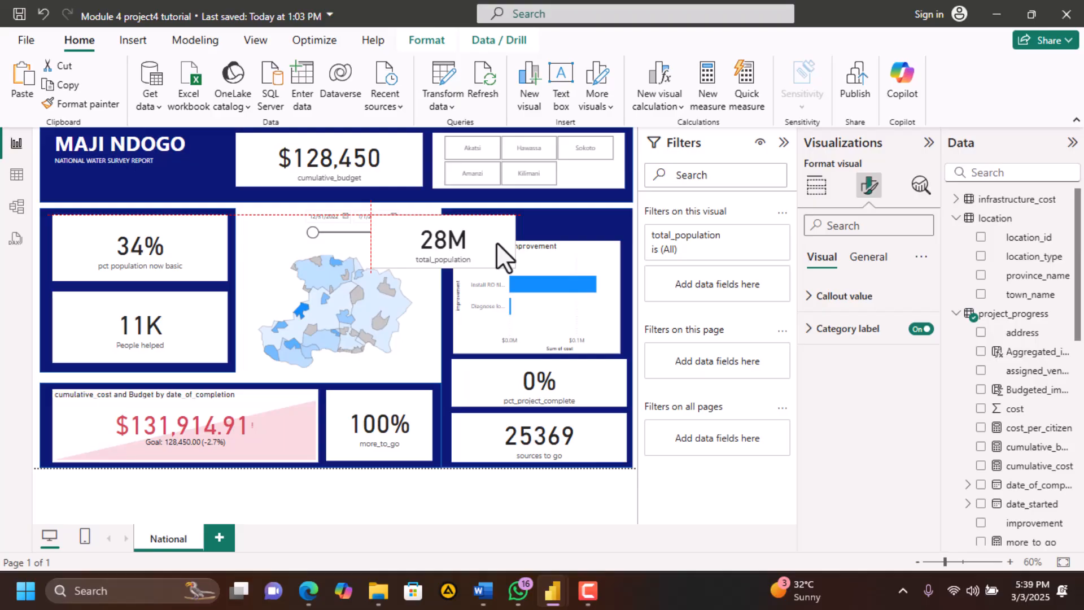
{"action": "left_click_drag", "start_coordinate": [496, 242], "coordinate": [530, 220]}
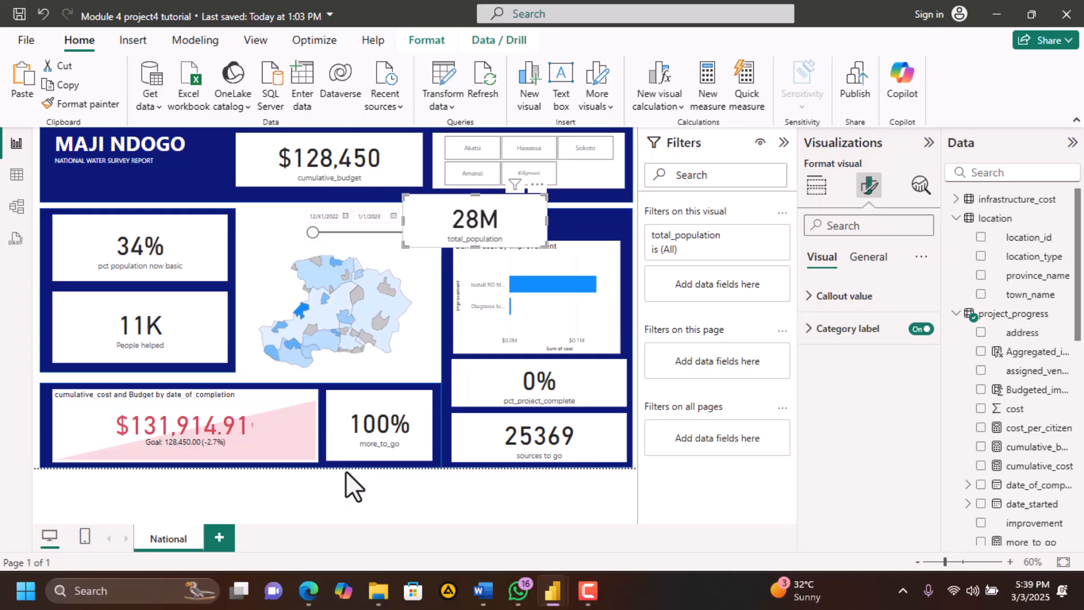
{"action": "left_click", "coordinate": [309, 593]}
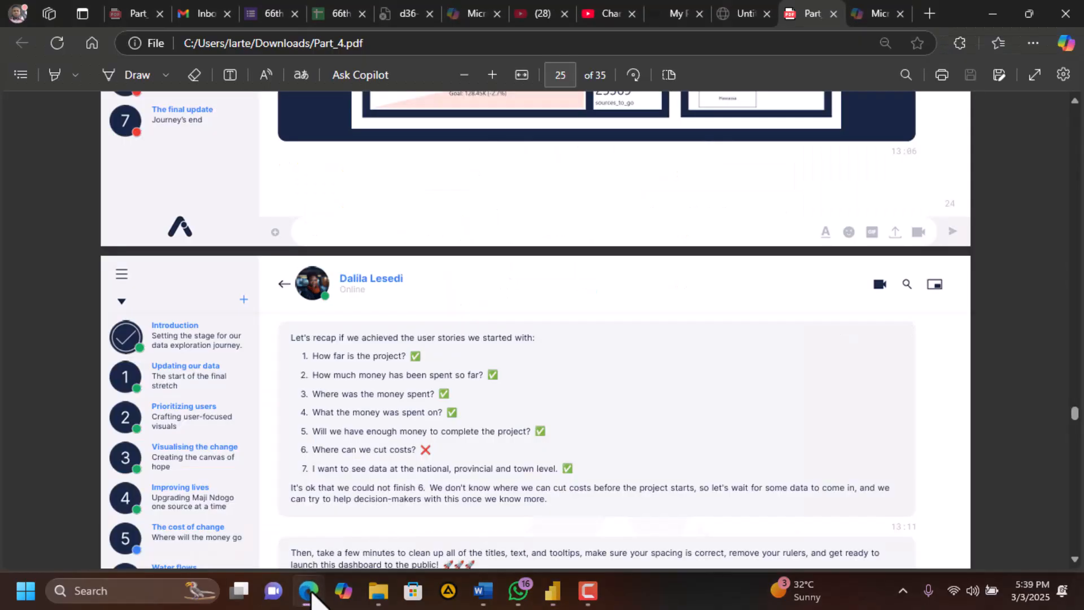
{"action": "scroll", "coordinate": [391, 449], "scroll_direction": "down", "scroll_amount": 3}
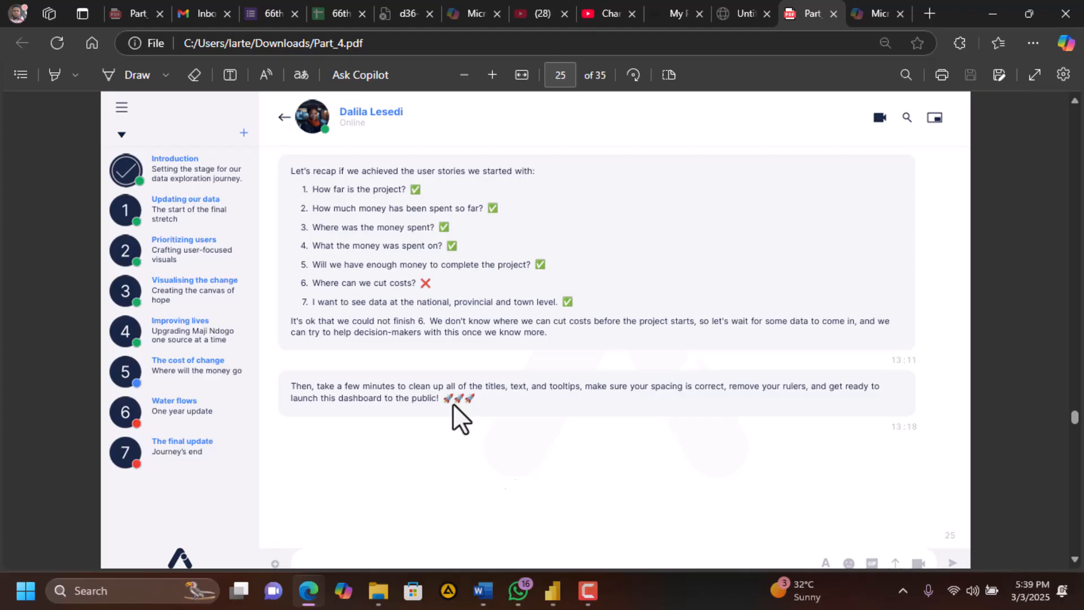
{"action": "left_click", "coordinate": [558, 591]}
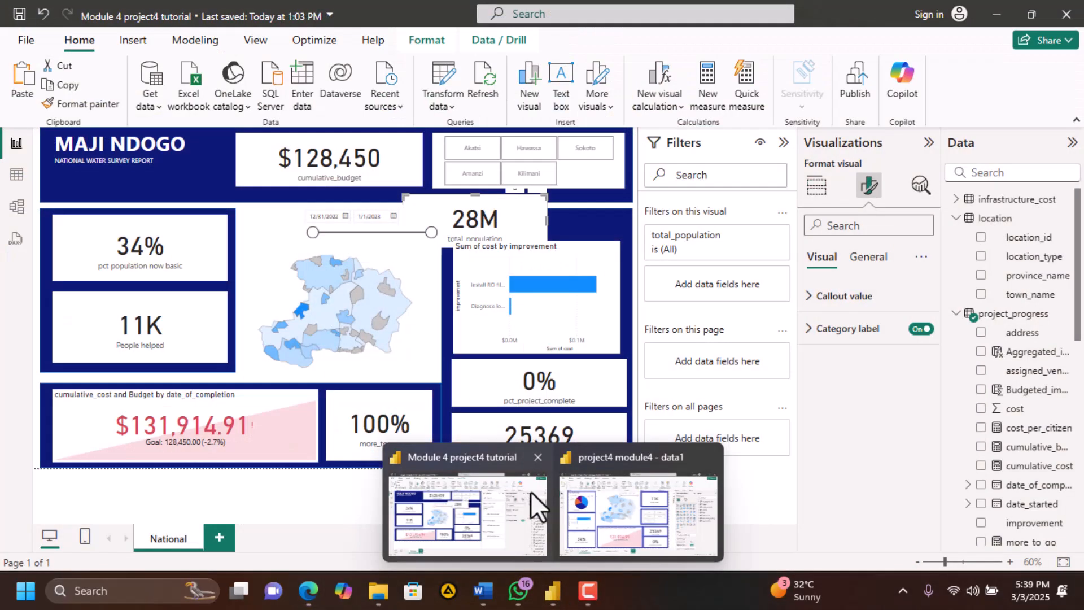
{"action": "left_click", "coordinate": [530, 492]}
{"action": "left_click_drag", "start_coordinate": [429, 206], "coordinate": [108, 164]}
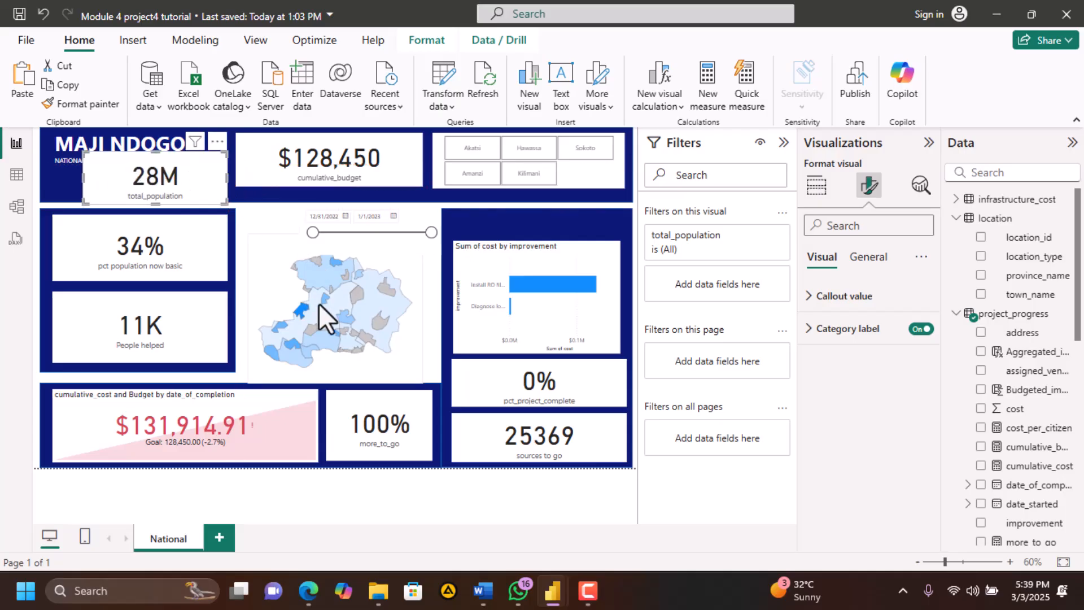
Duplicate the National page and filter the duplicate page by province_name to Akatsi
{"action": "mouse_move", "coordinate": [354, 302]}
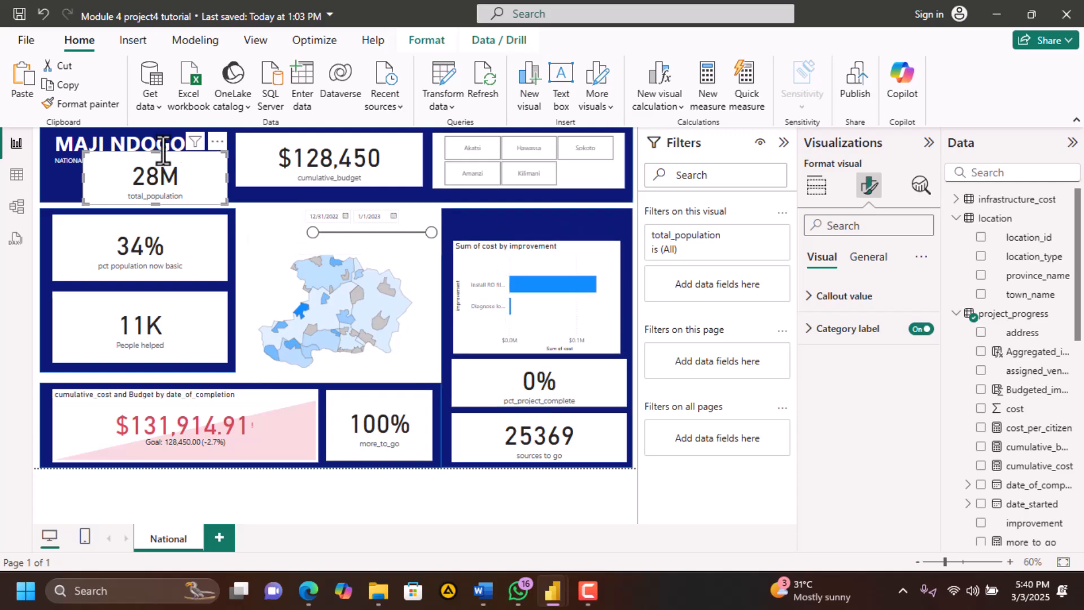
{"action": "right_click", "coordinate": [174, 534]}
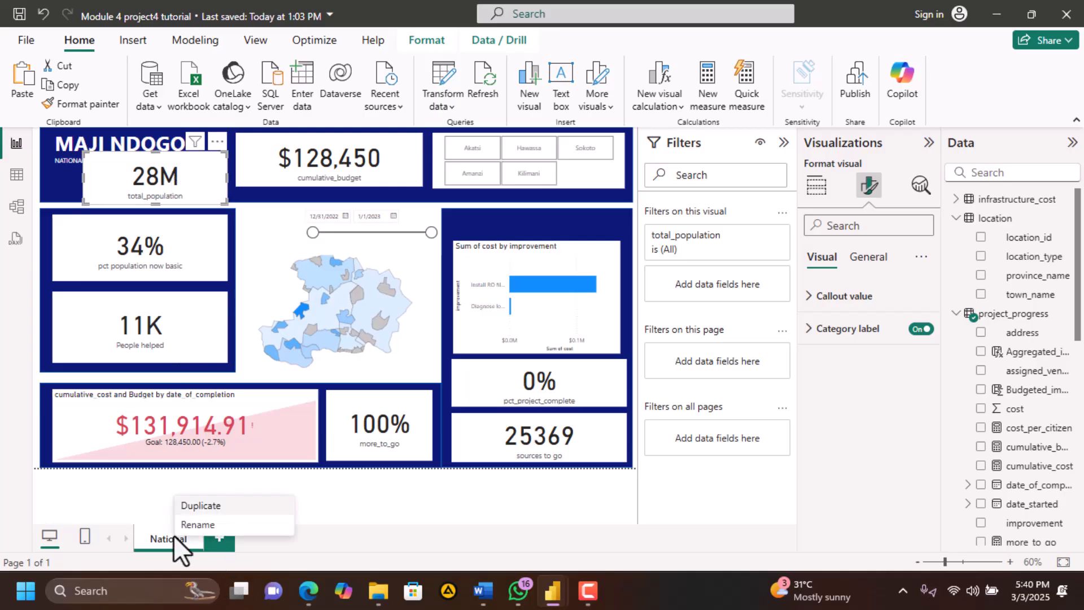
{"action": "left_click", "coordinate": [202, 506]}
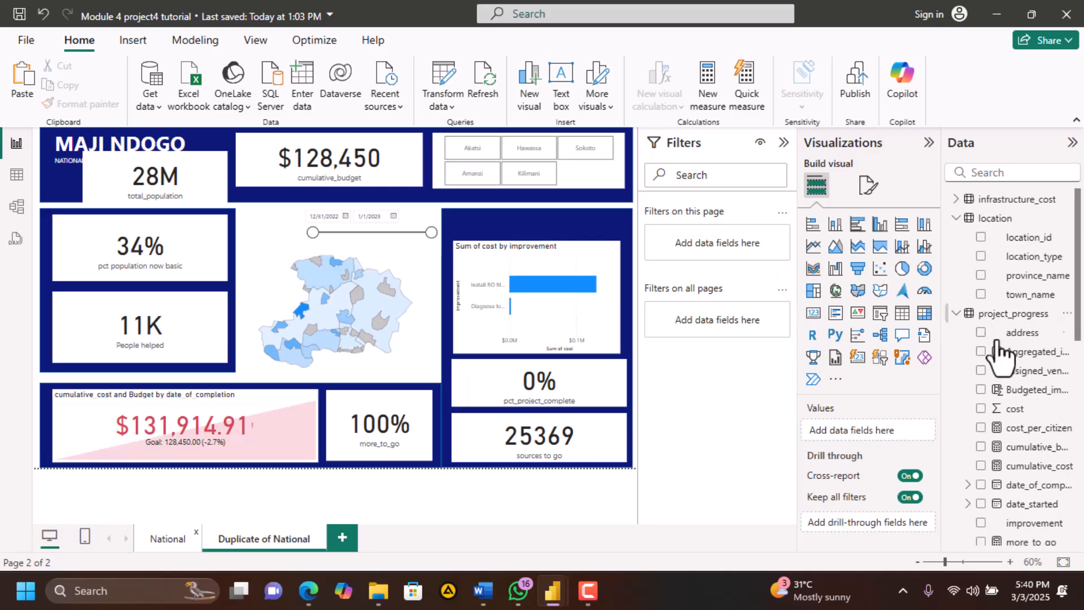
{"action": "left_click_drag", "start_coordinate": [1025, 282], "coordinate": [730, 246]}
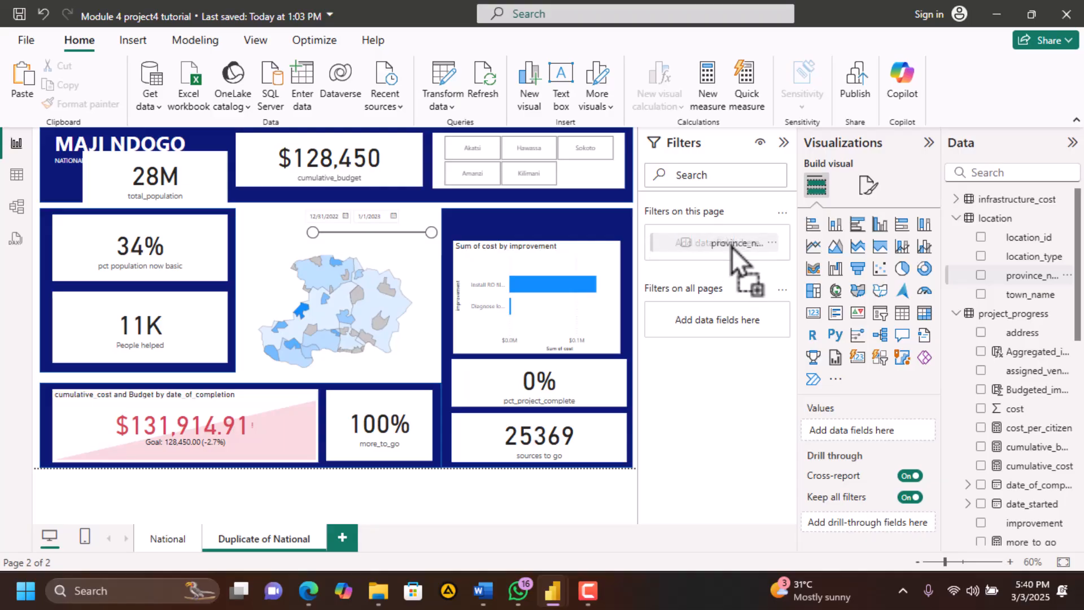
{"action": "left_click_drag", "start_coordinate": [730, 246], "coordinate": [730, 246]}
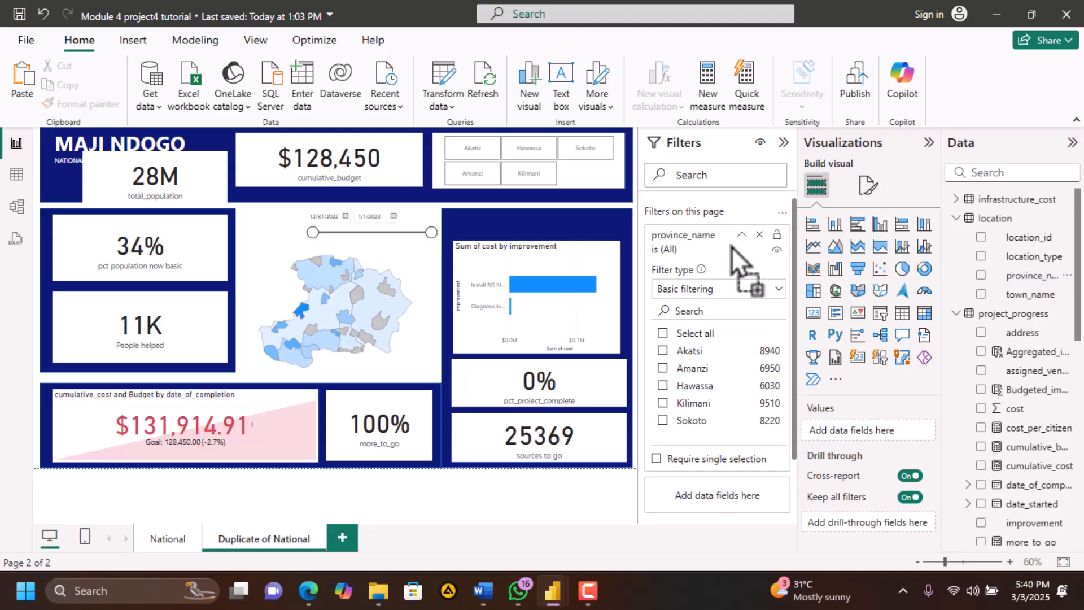
{"action": "left_click", "coordinate": [663, 352]}
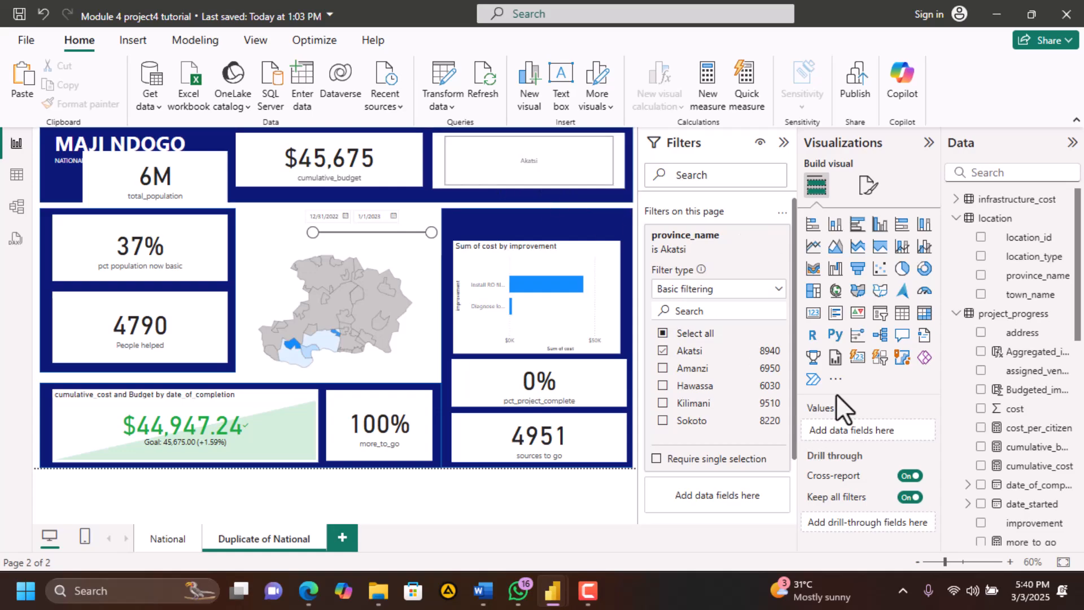
Make the values text of the province slicer on the duplicated page bold
{"action": "left_click", "coordinate": [867, 185]}
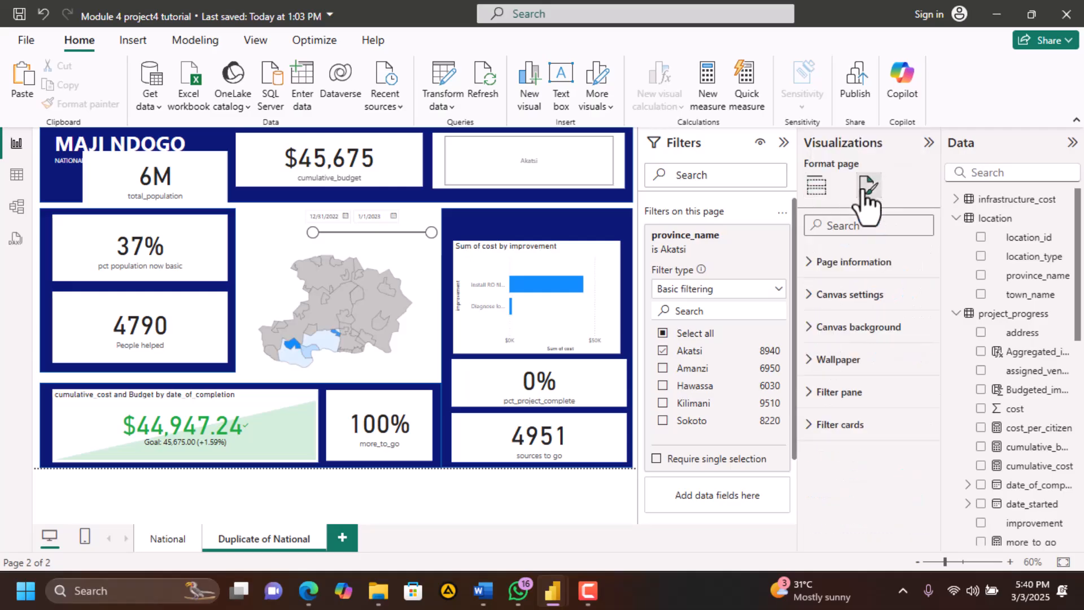
{"action": "left_click", "coordinate": [816, 185]}
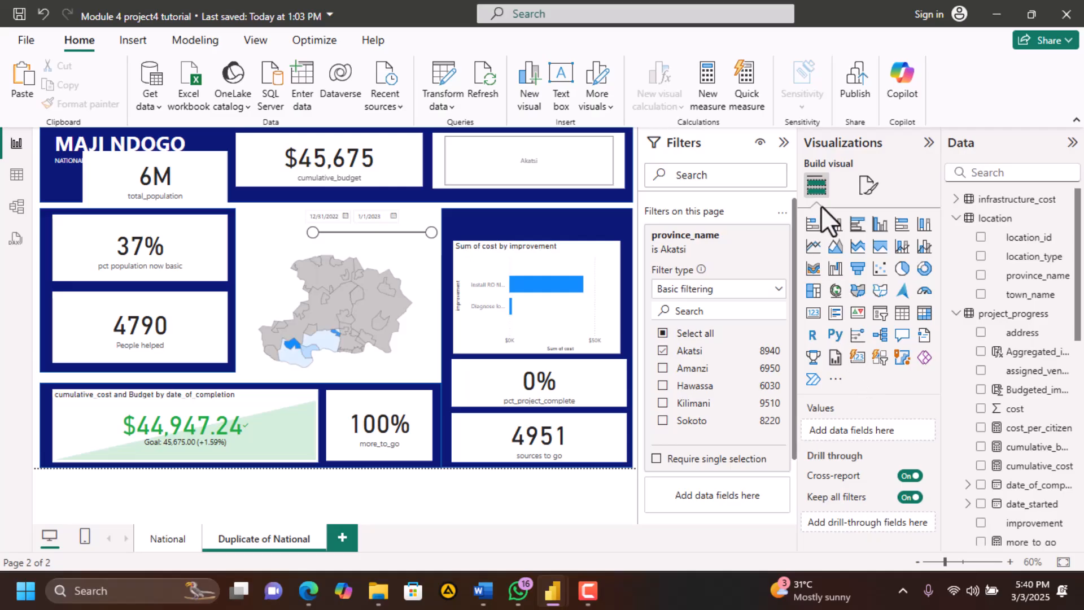
{"action": "left_click", "coordinate": [615, 162]}
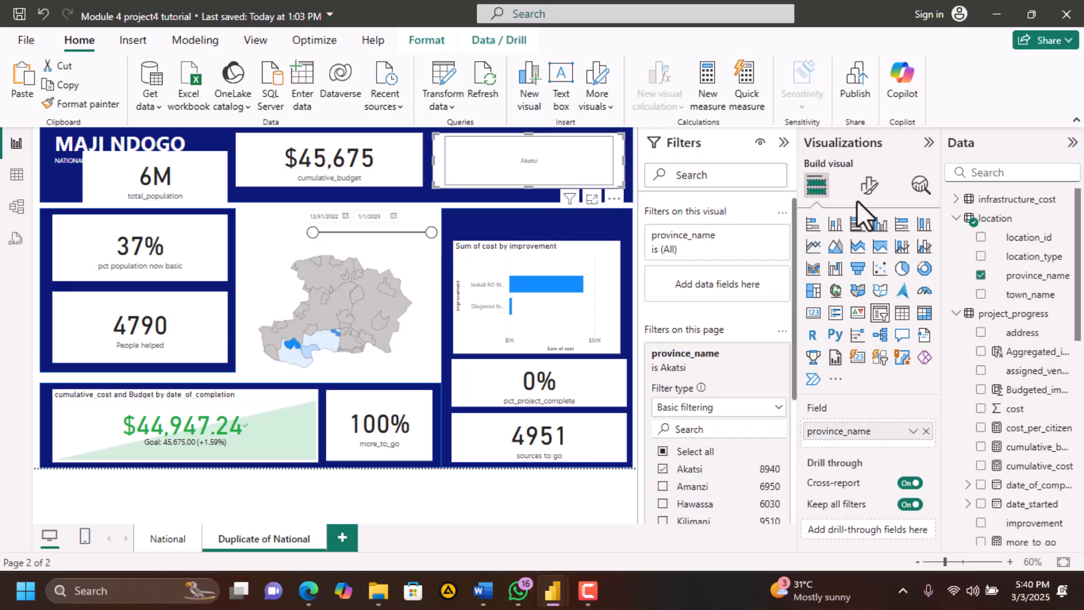
{"action": "left_click", "coordinate": [867, 187]}
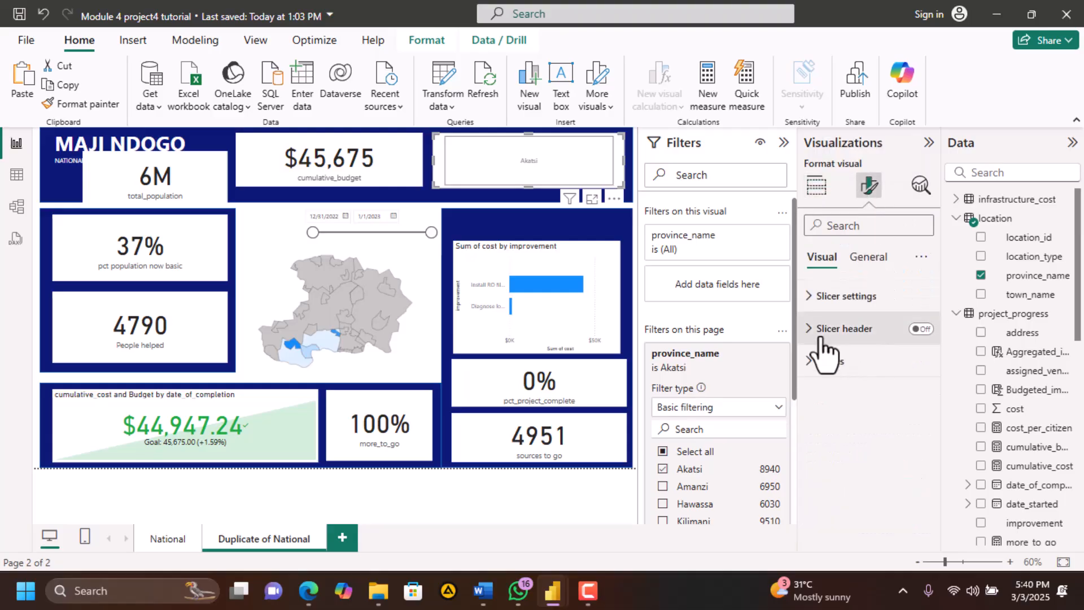
{"action": "left_click", "coordinate": [813, 304]}
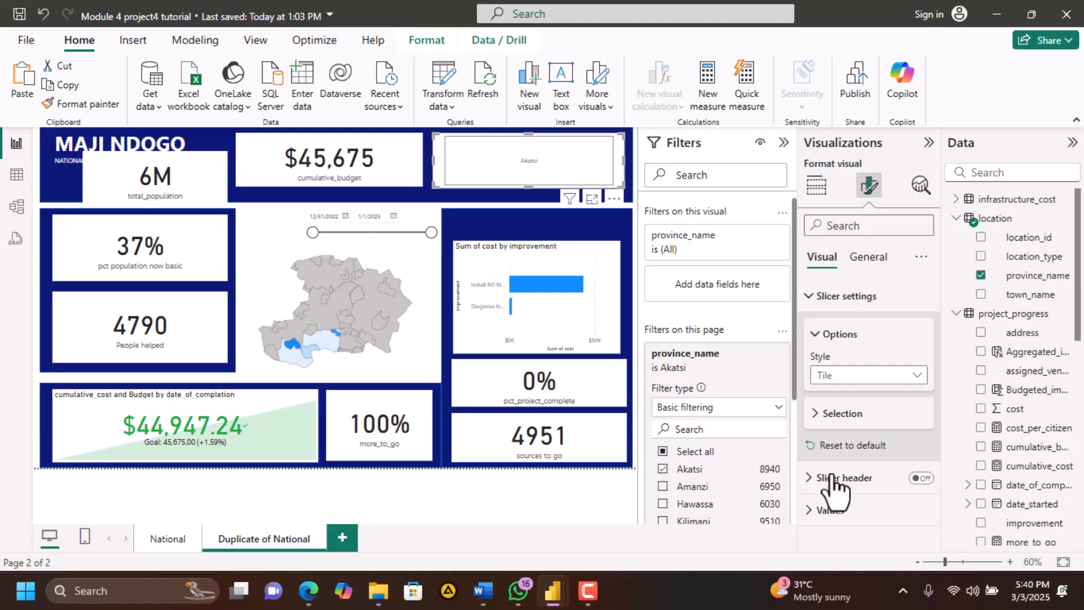
{"action": "left_click", "coordinate": [811, 510]}
{"action": "scroll", "coordinate": [812, 497], "scroll_direction": "down", "scroll_amount": 4}
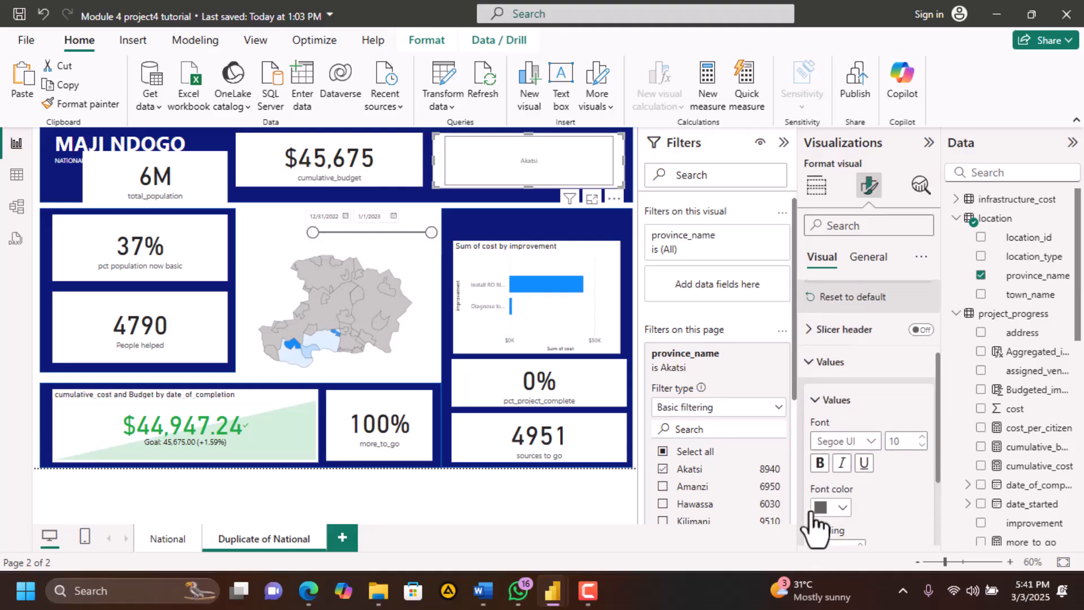
{"action": "left_click", "coordinate": [821, 417]}
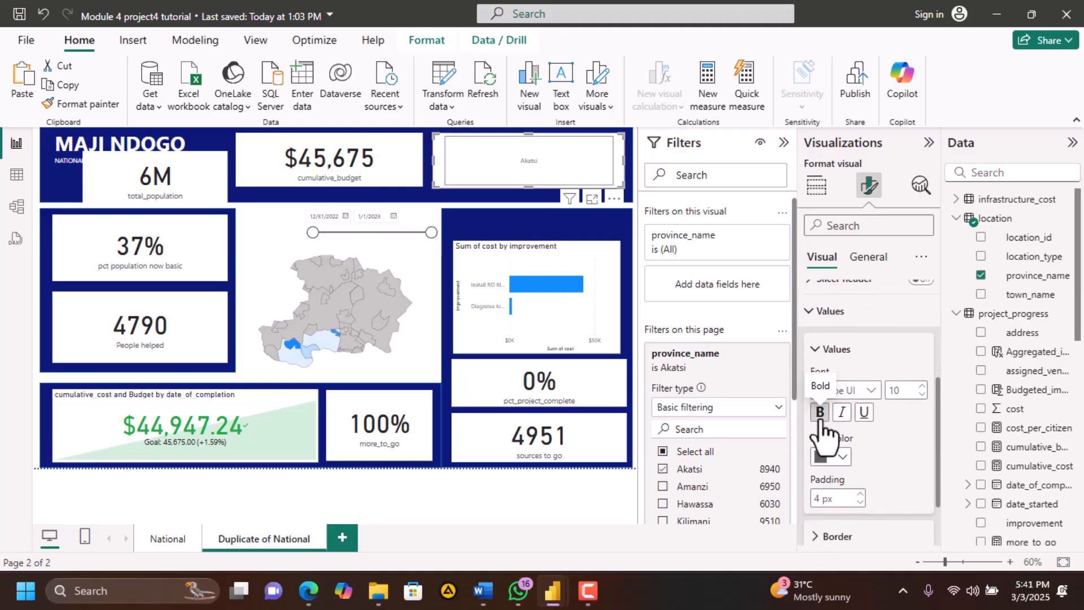
Set the font size of the province slicer's values to 50
{"action": "left_click", "coordinate": [921, 387]}
{"action": "left_click", "coordinate": [921, 386]}
{"action": "left_click", "coordinate": [921, 386]}
{"action": "left_click", "coordinate": [921, 386]}
{"action": "left_click", "coordinate": [921, 386]}
{"action": "left_click", "coordinate": [921, 386]}
{"action": "left_click", "coordinate": [921, 386]}
{"action": "left_click", "coordinate": [922, 386]}
{"action": "left_click", "coordinate": [921, 386]}
{"action": "left_click", "coordinate": [921, 386]}
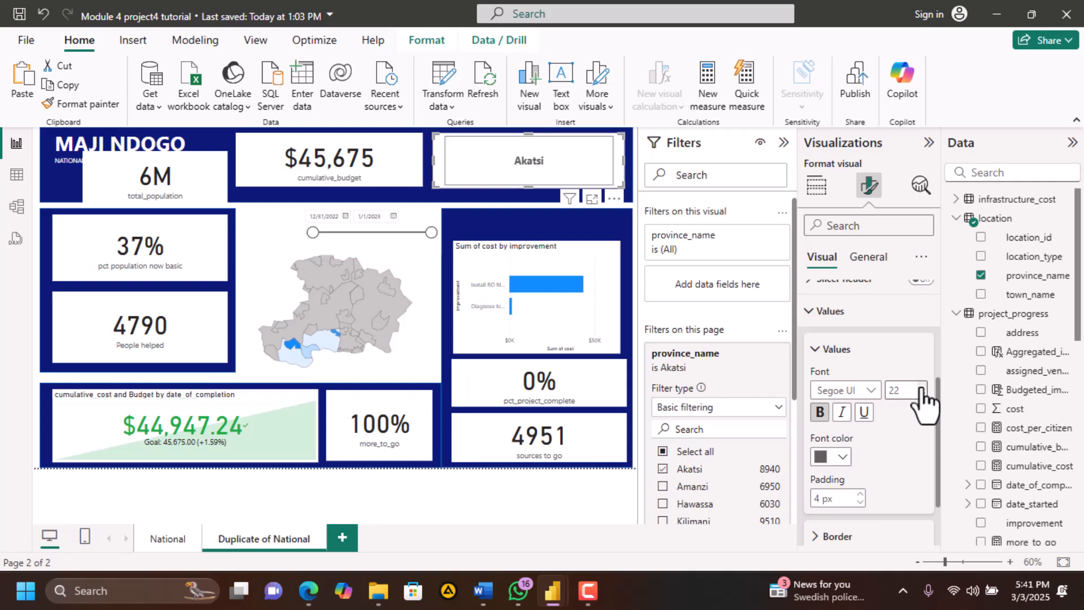
{"action": "left_click", "coordinate": [921, 386]}
{"action": "left_click", "coordinate": [921, 386]}
{"action": "left_click", "coordinate": [921, 386]}
{"action": "left_click", "coordinate": [921, 386]}
{"action": "left_click", "coordinate": [921, 386]}
{"action": "left_click", "coordinate": [921, 386]}
{"action": "left_click", "coordinate": [921, 386]}
{"action": "left_click", "coordinate": [921, 386]}
{"action": "left_click_drag", "start_coordinate": [901, 389], "coordinate": [875, 391]}
{"action": "type", "text": "50"}
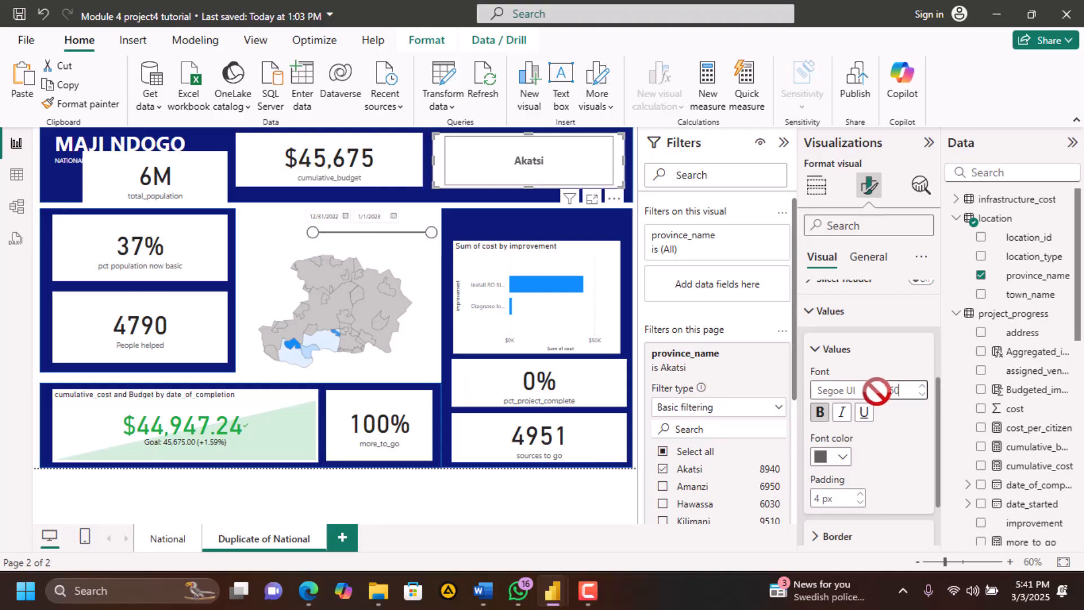
{"action": "left_click", "coordinate": [907, 449]}
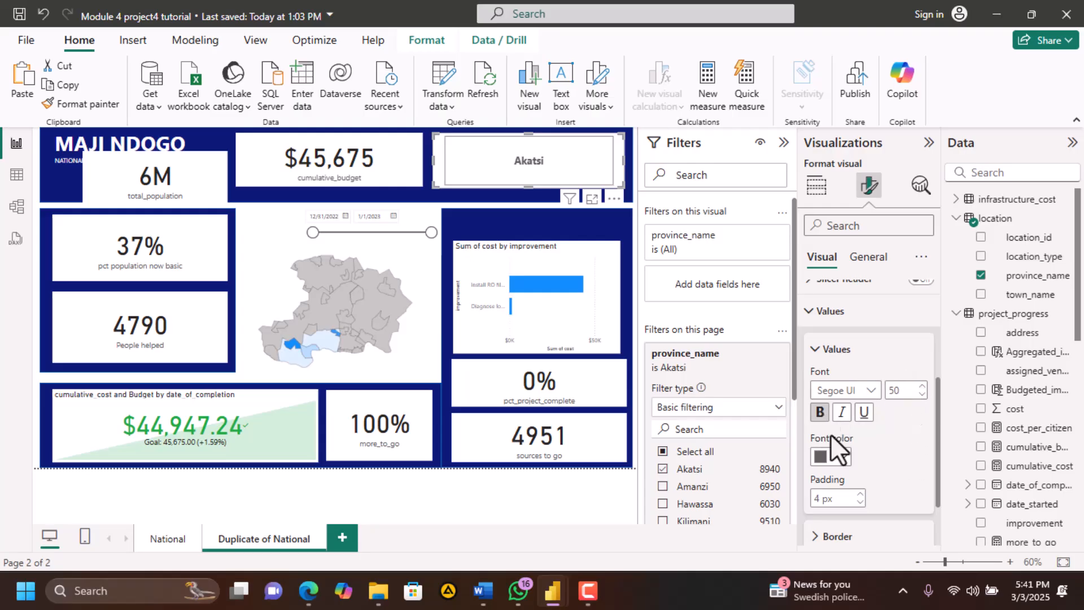
Try pink as the font color of the province slicer's values, and settle on dark blue
{"action": "left_click", "coordinate": [842, 457]}
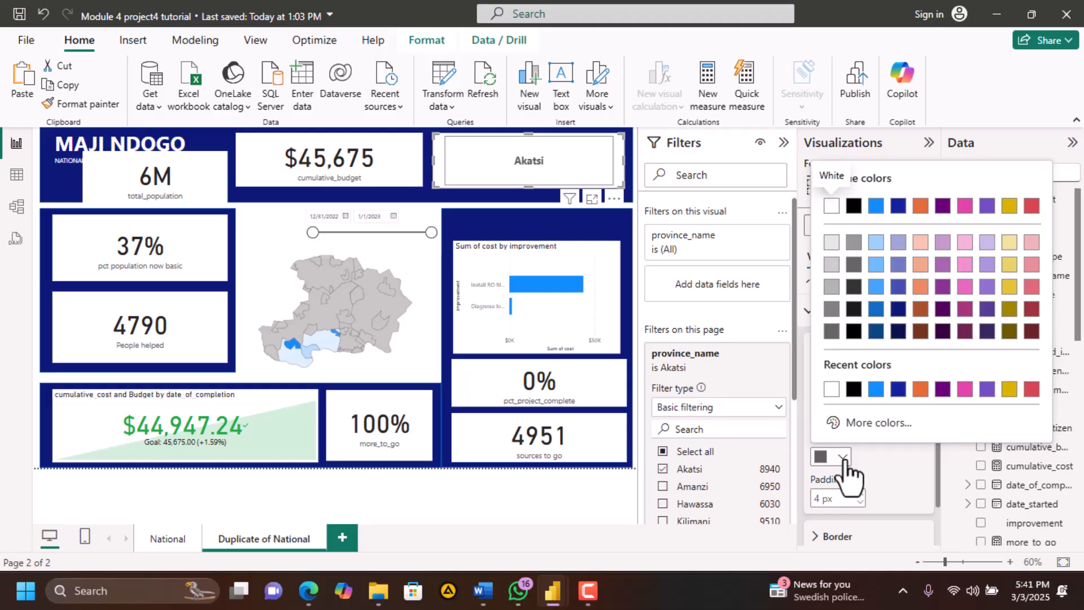
{"action": "left_click", "coordinate": [965, 389]}
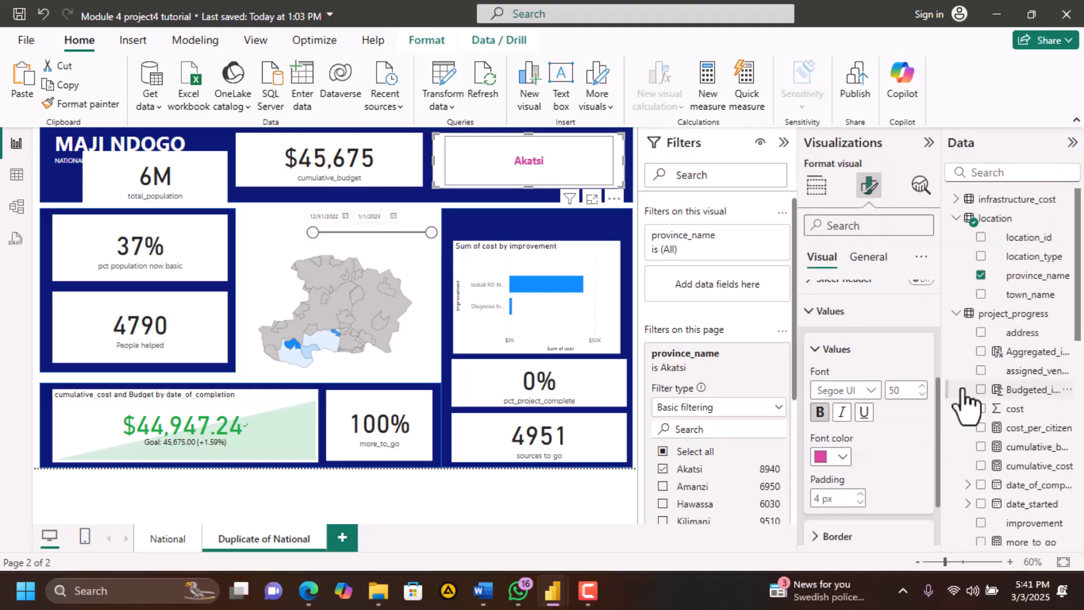
{"action": "left_click", "coordinate": [843, 455]}
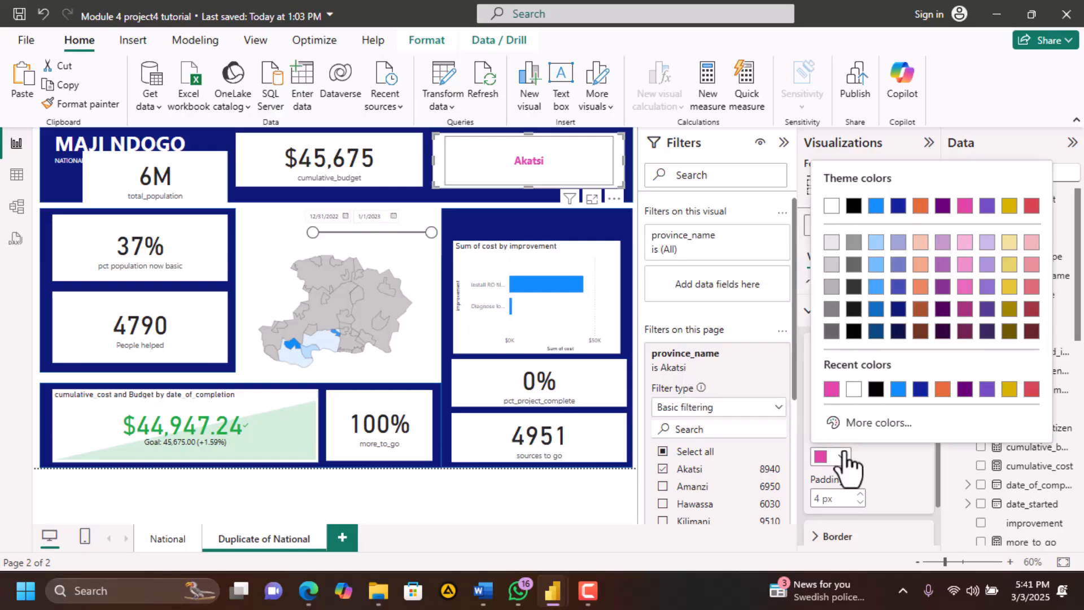
{"action": "left_click", "coordinate": [920, 389]}
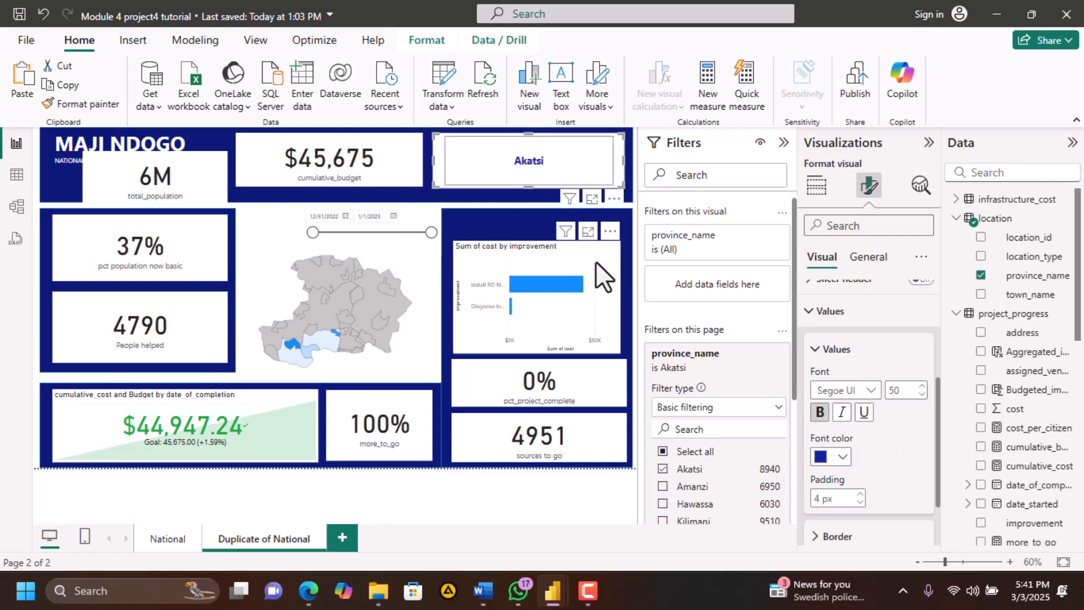
Look through the province slicer's formatting options, including the slicer settings and the background, border and shadow effects
{"action": "left_click", "coordinate": [500, 205]}
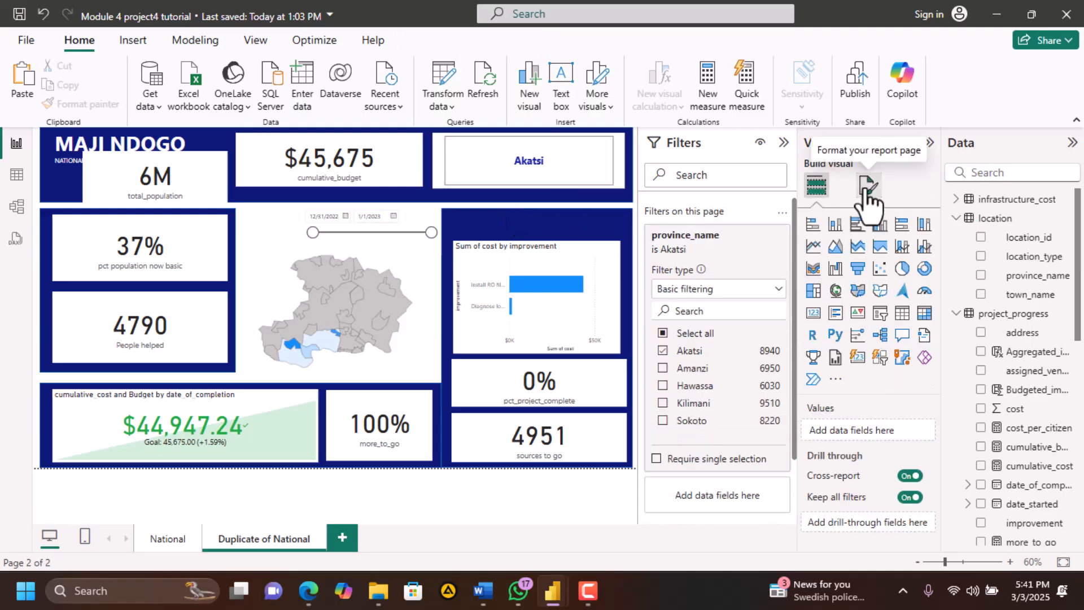
{"action": "left_click", "coordinate": [620, 173]}
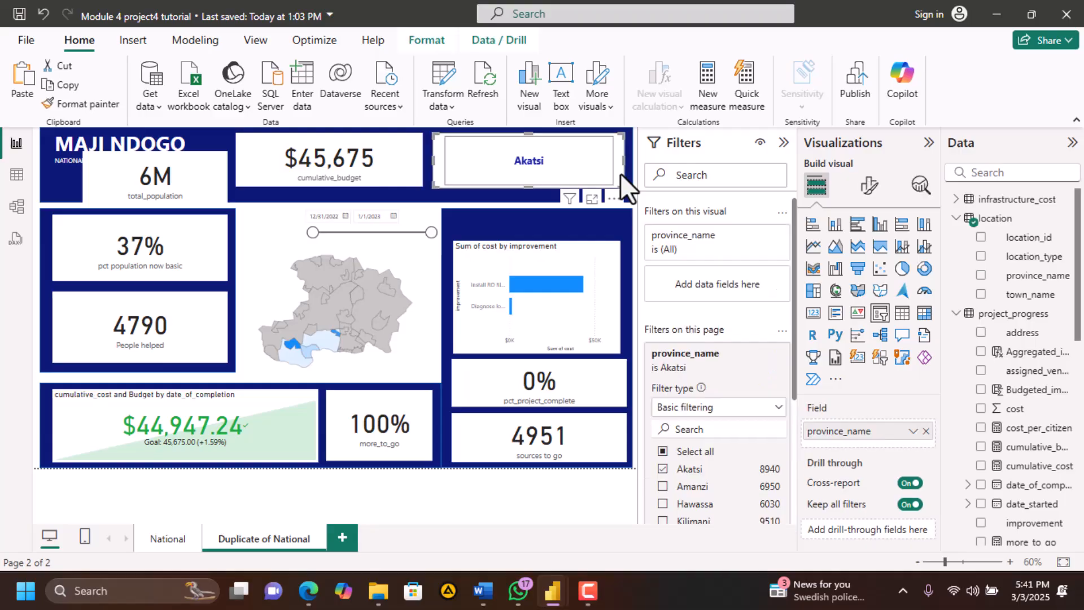
{"action": "left_click", "coordinate": [870, 187]}
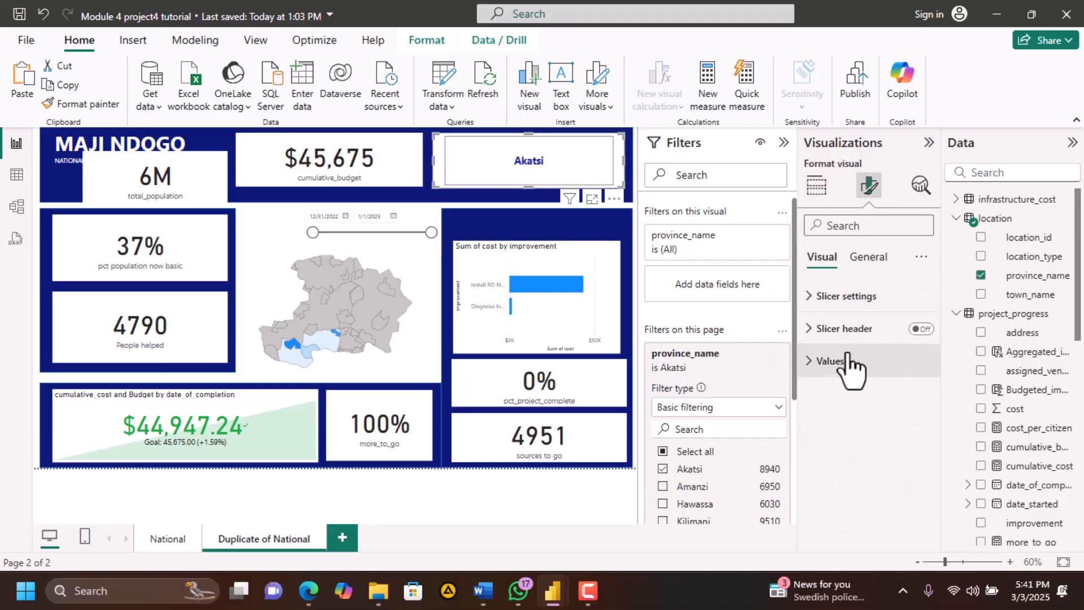
{"action": "left_click", "coordinate": [817, 307]}
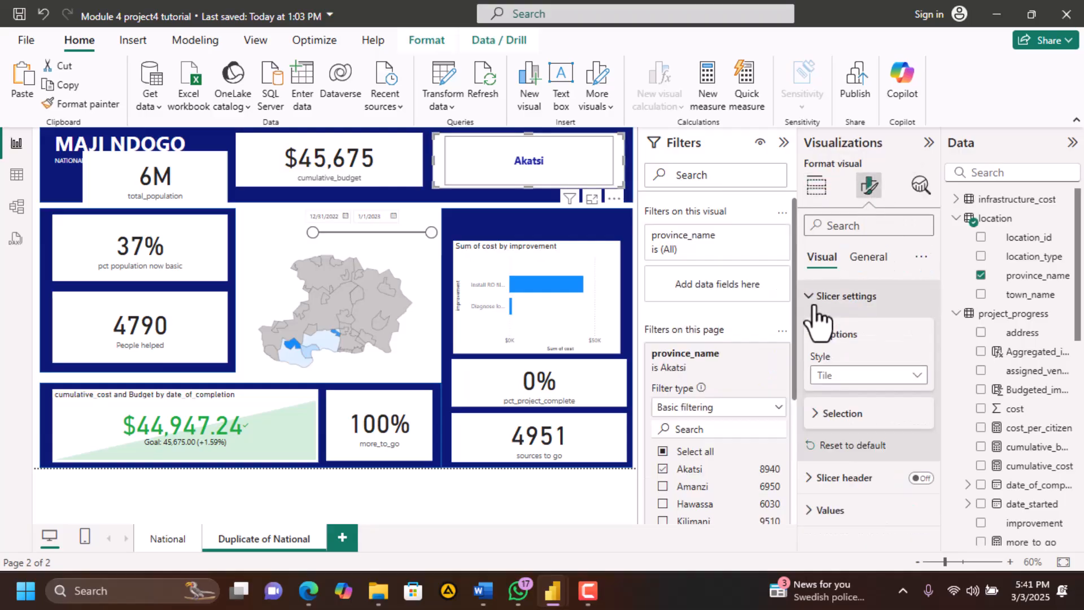
{"action": "left_click", "coordinate": [865, 259]}
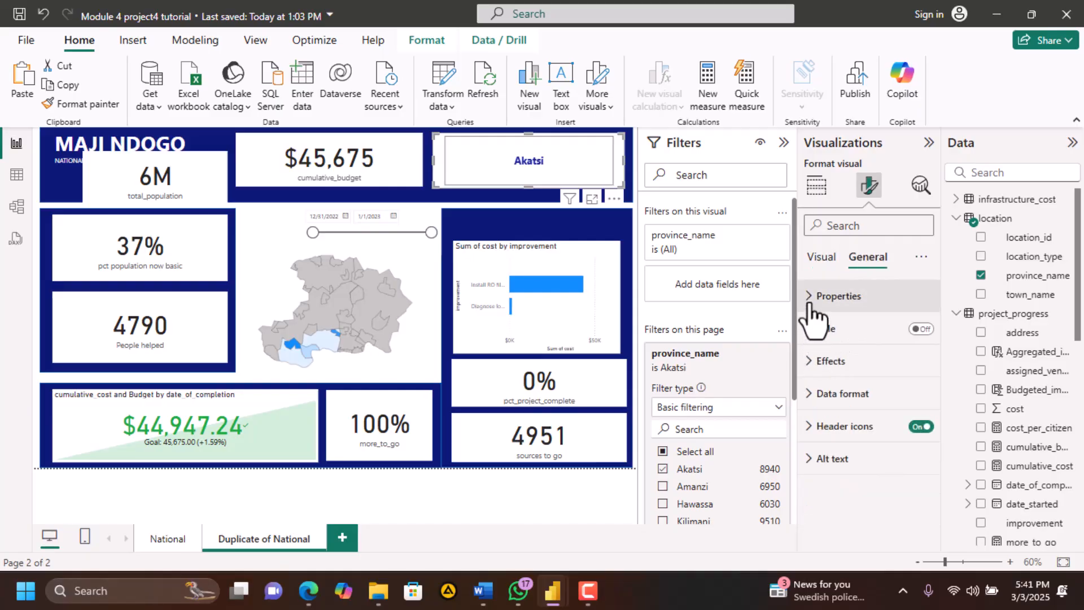
{"action": "left_click", "coordinate": [811, 362]}
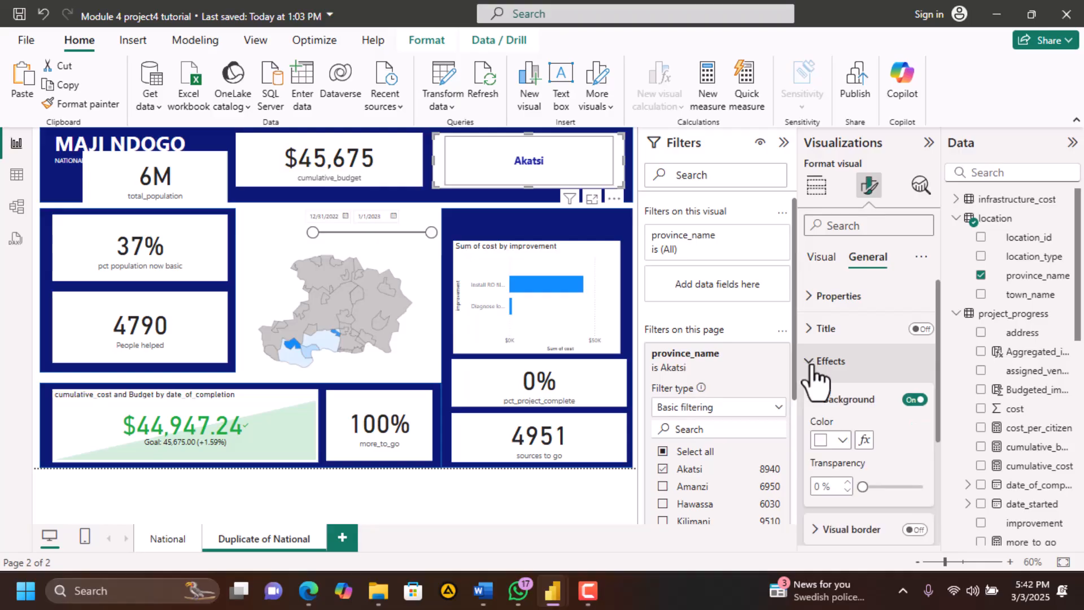
{"action": "scroll", "coordinate": [813, 376], "scroll_direction": "down", "scroll_amount": 2}
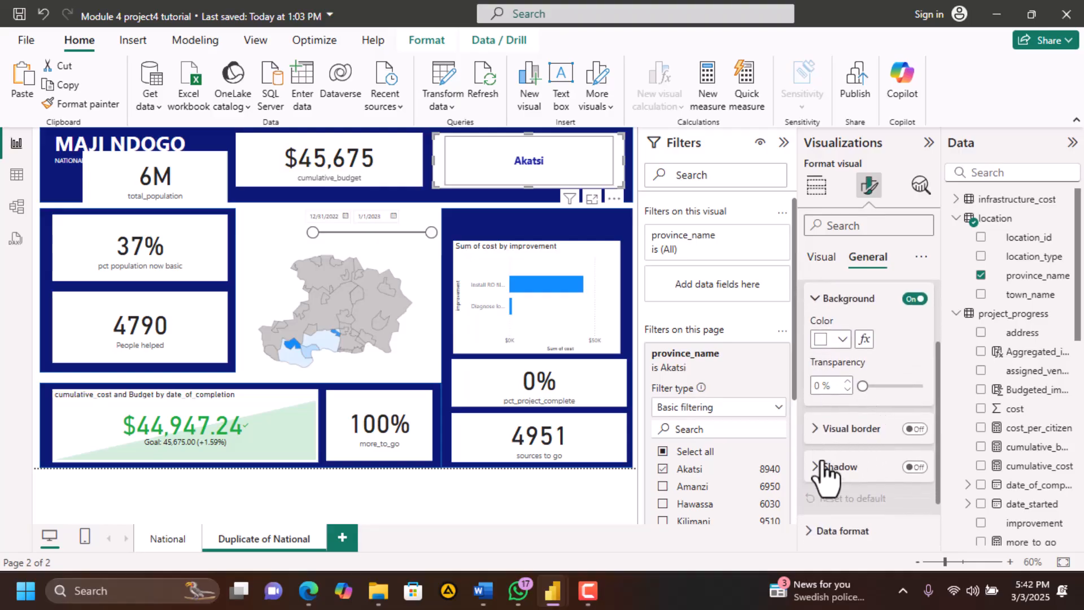
{"action": "scroll", "coordinate": [821, 471], "scroll_direction": "down", "scroll_amount": 2}
{"action": "scroll", "coordinate": [825, 474], "scroll_direction": "up", "scroll_amount": 4}
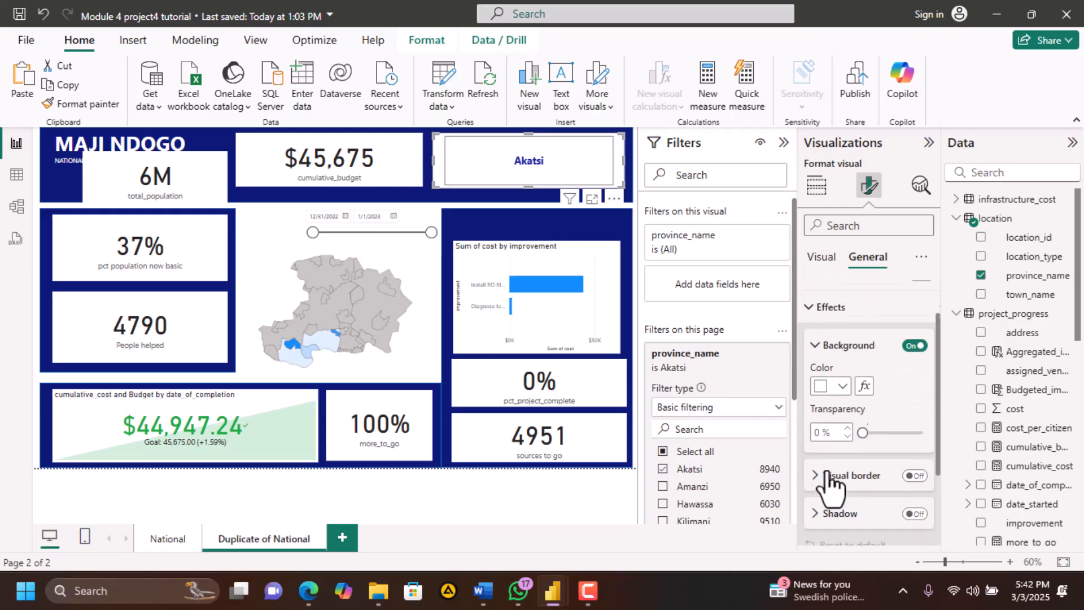
{"action": "left_click", "coordinate": [530, 203]}
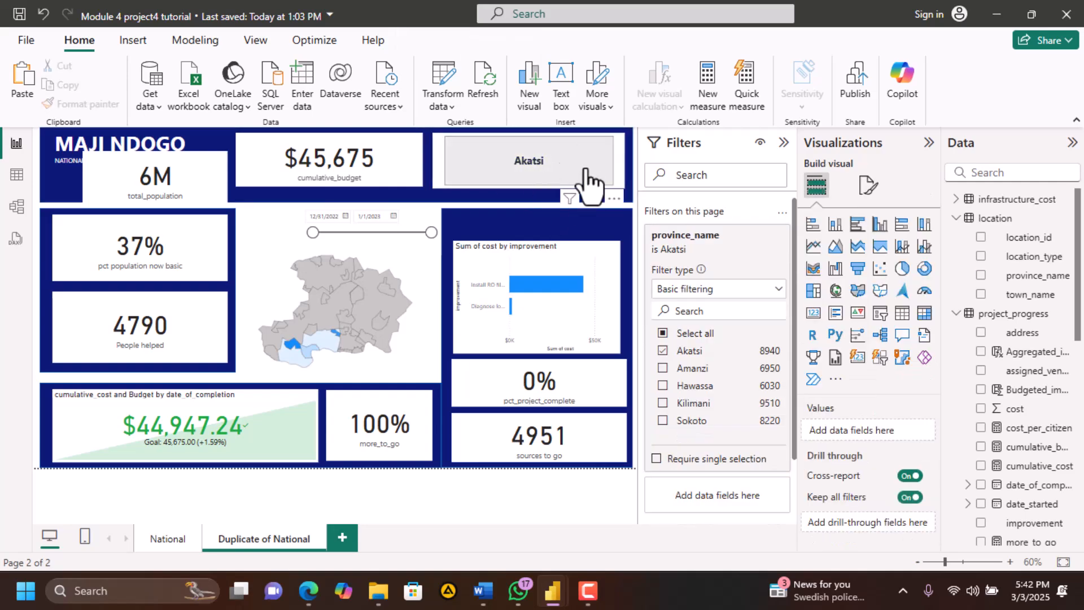
{"action": "left_click", "coordinate": [550, 183]}
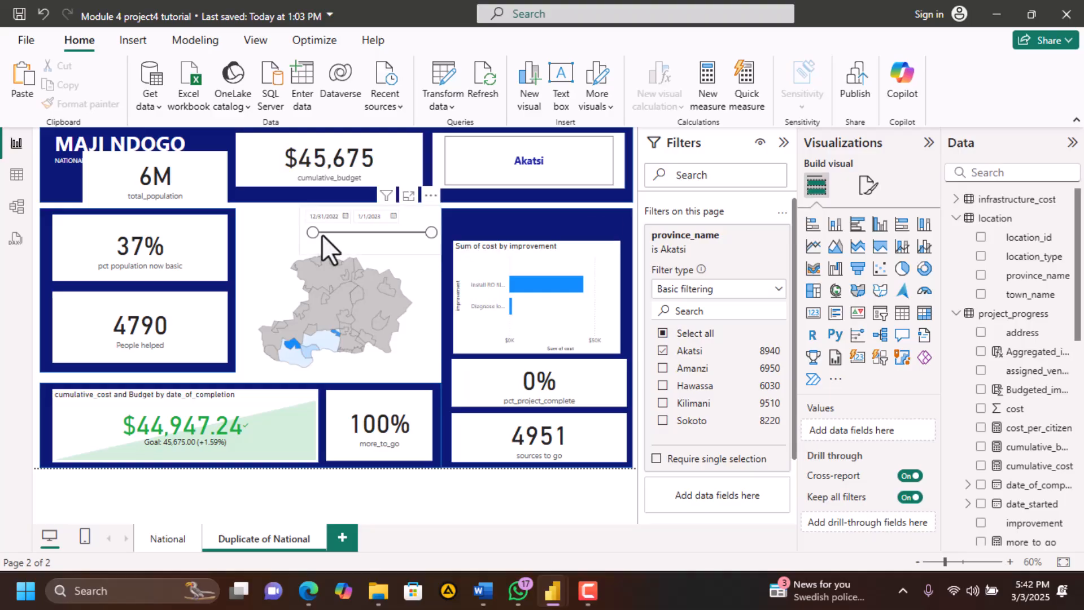
Delete the more_to_go card and fit the total_population card into its place beside the cumulative cost KPI
{"action": "left_click_drag", "start_coordinate": [182, 199], "coordinate": [273, 344]}
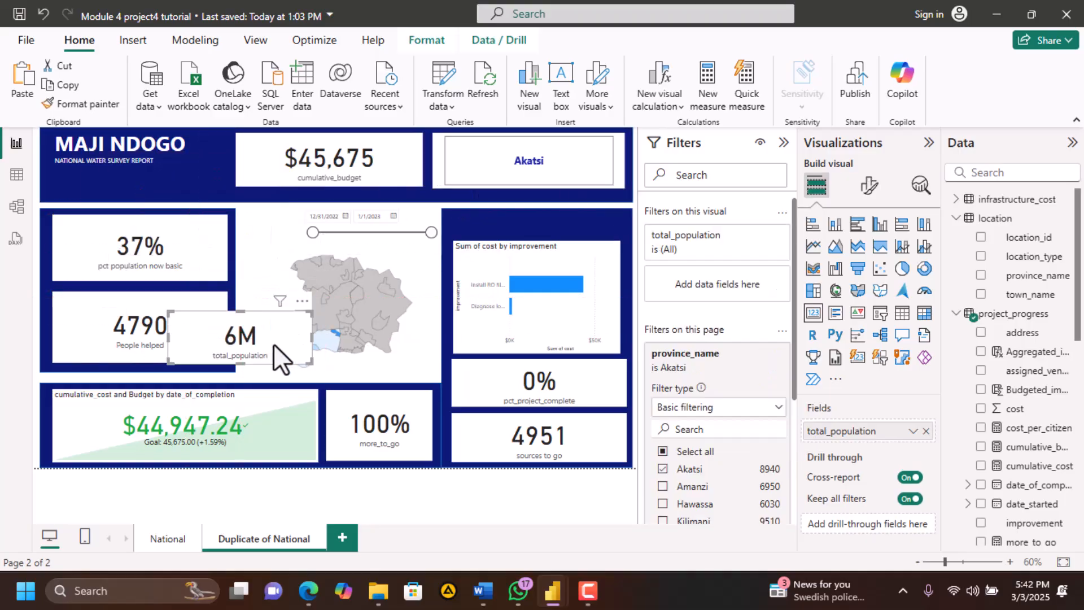
{"action": "left_click", "coordinate": [396, 436]}
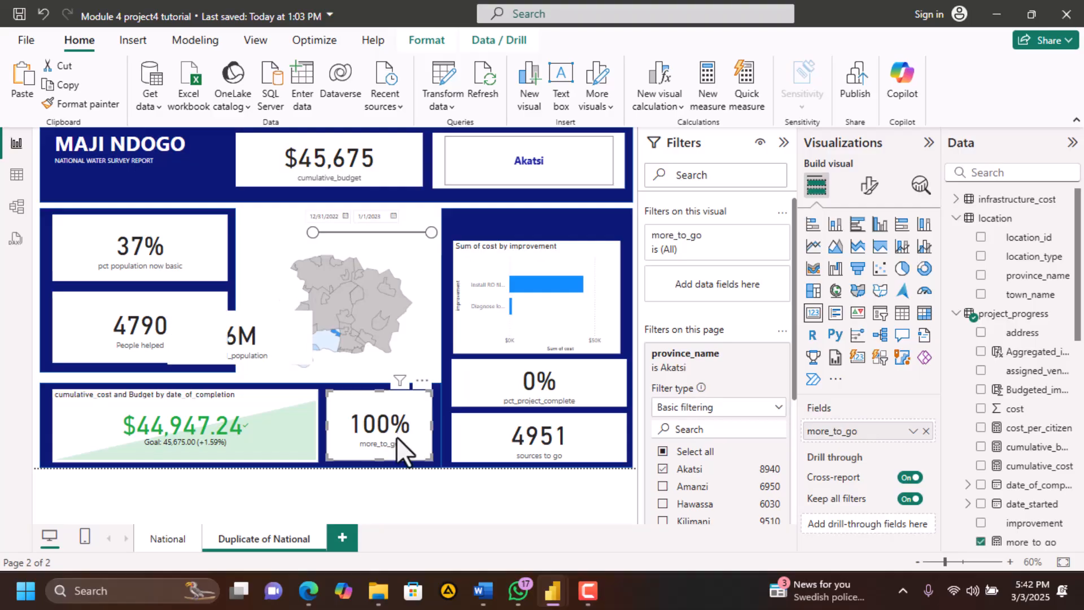
{"action": "key", "text": "Delete"}
{"action": "left_click_drag", "start_coordinate": [340, 364], "coordinate": [423, 442]}
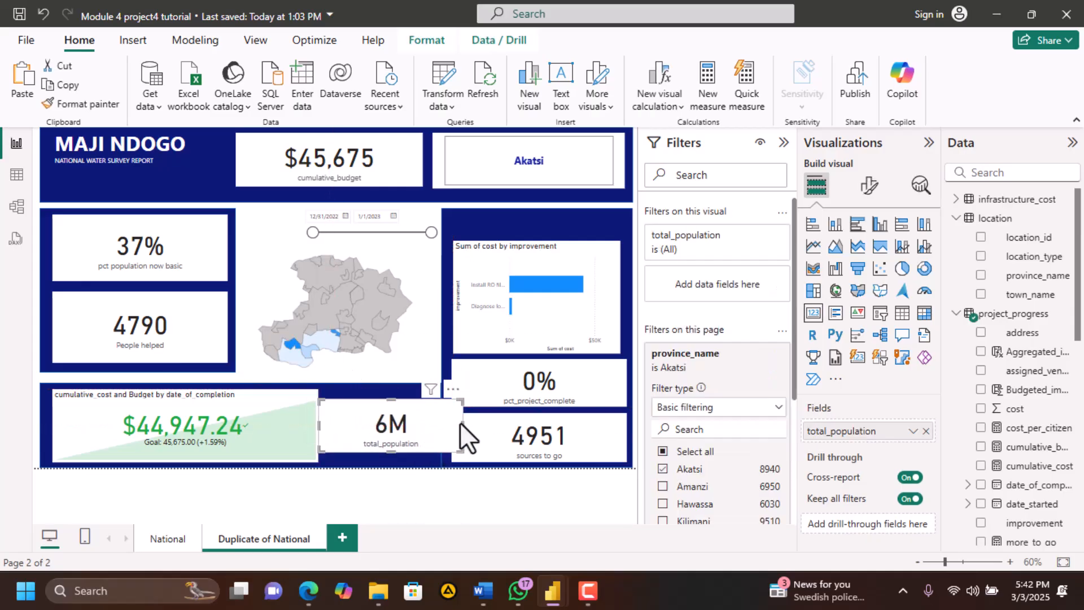
{"action": "left_click_drag", "start_coordinate": [460, 426], "coordinate": [374, 462]}
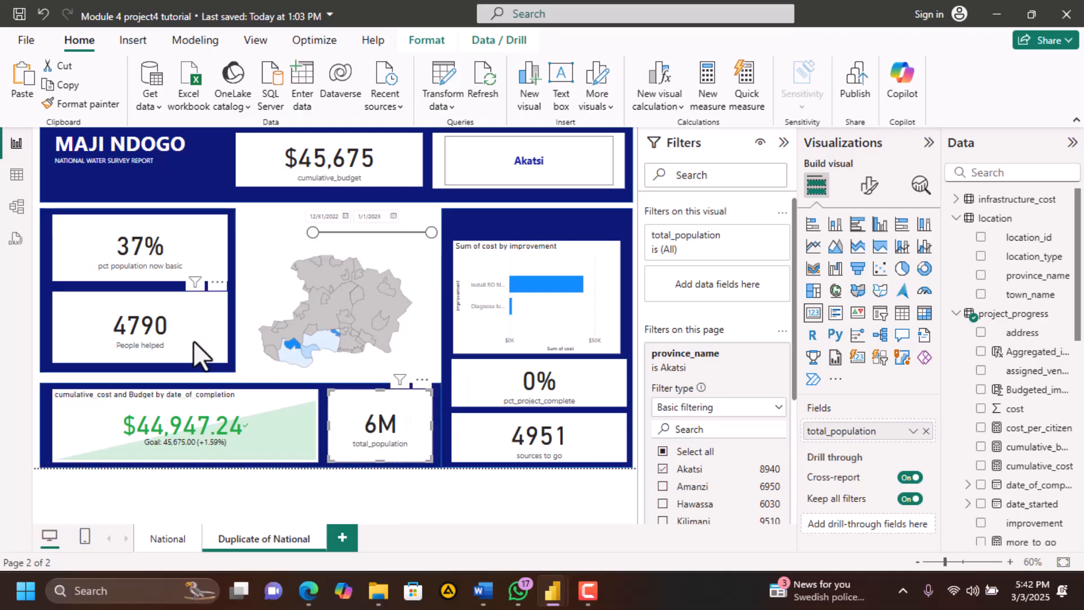
{"action": "left_click", "coordinate": [195, 204]}
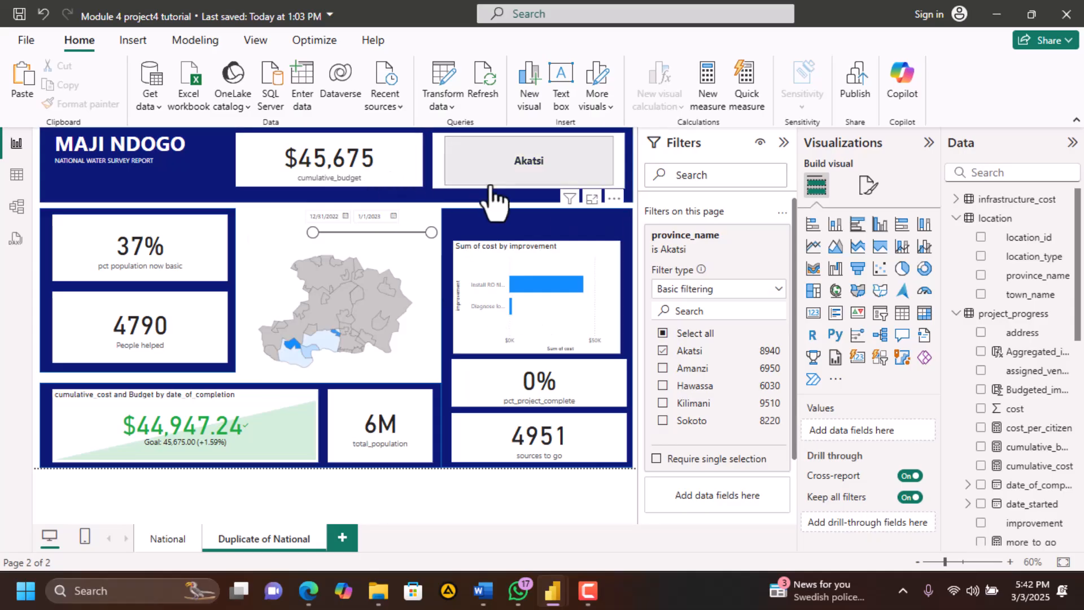
Rename the duplicated National page as Akatsi
{"action": "double_click", "coordinate": [271, 538]}
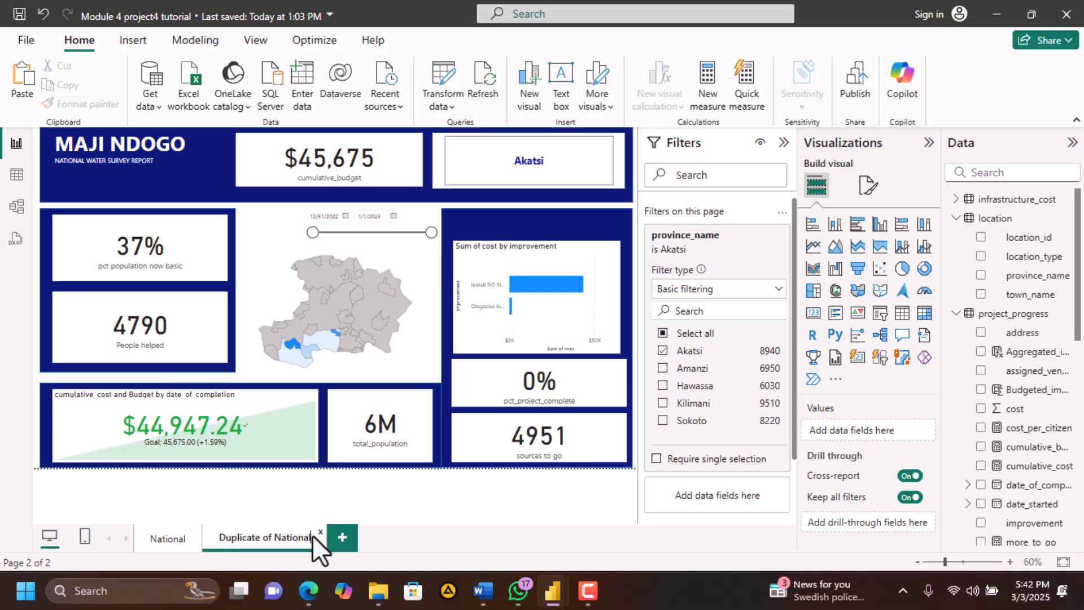
{"action": "left_click_drag", "start_coordinate": [313, 534], "coordinate": [195, 542]}
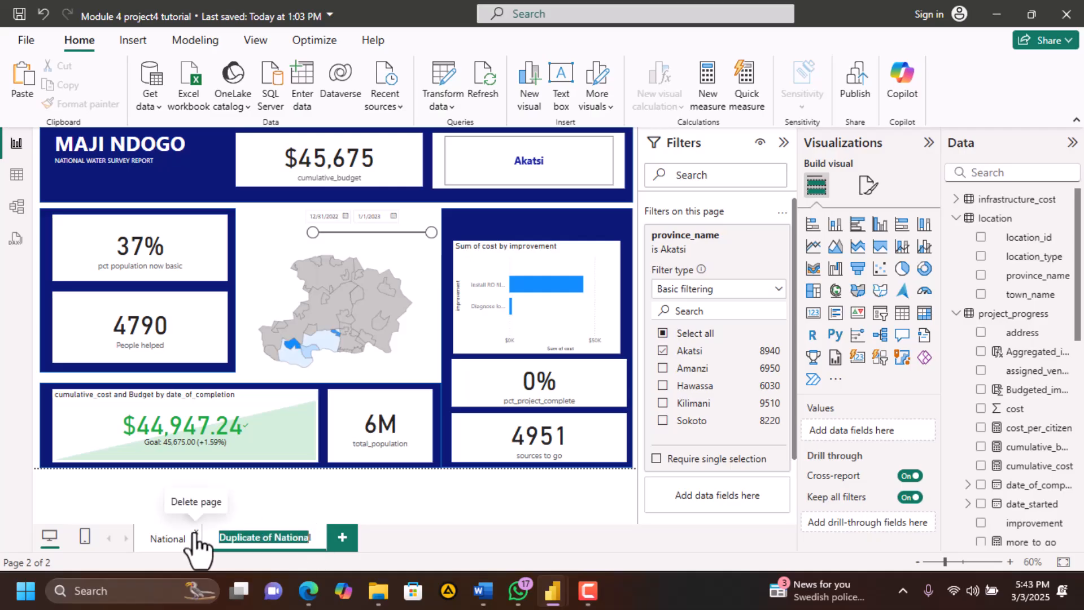
{"action": "type", "text": "Akatis"}
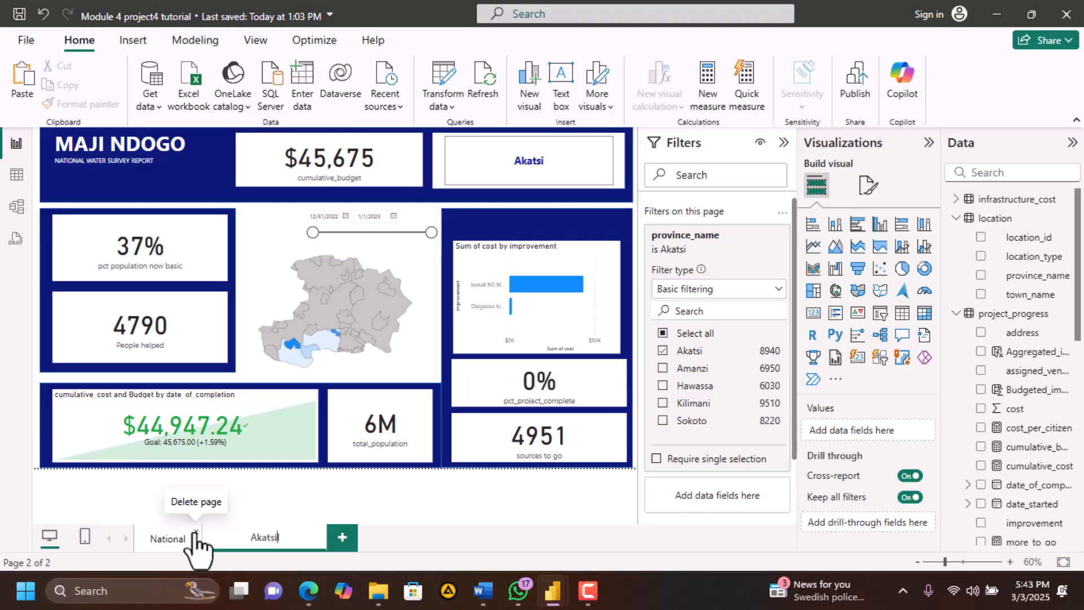
{"action": "key", "text": "Delete"}
{"action": "key", "text": "Return"}
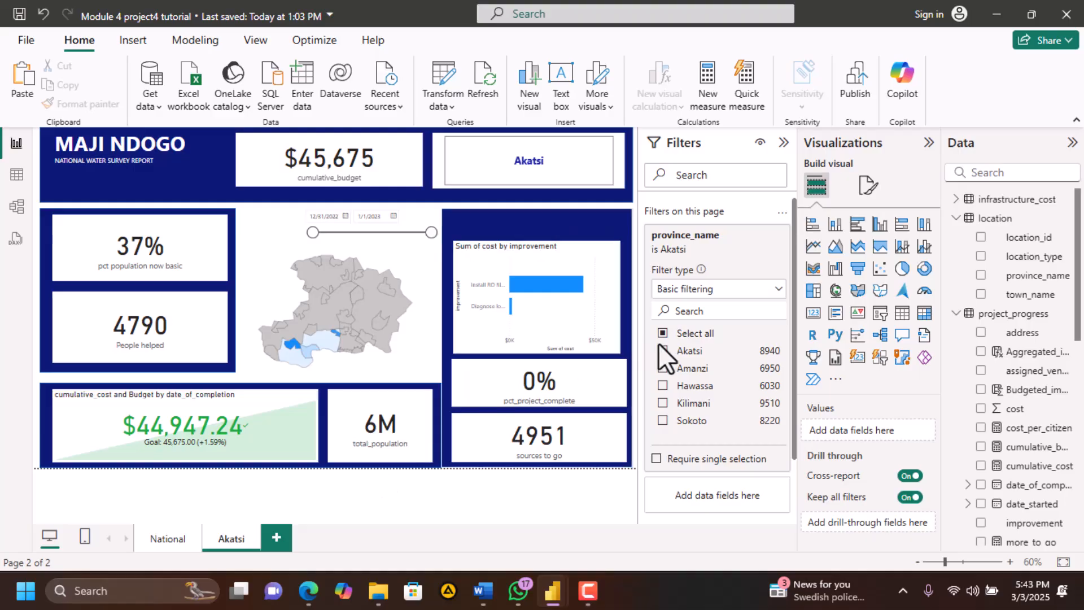
Add a slicer with the town field from project_progress to the Akatsi page and reduce its height to fit the town list
{"action": "left_click", "coordinate": [741, 234]}
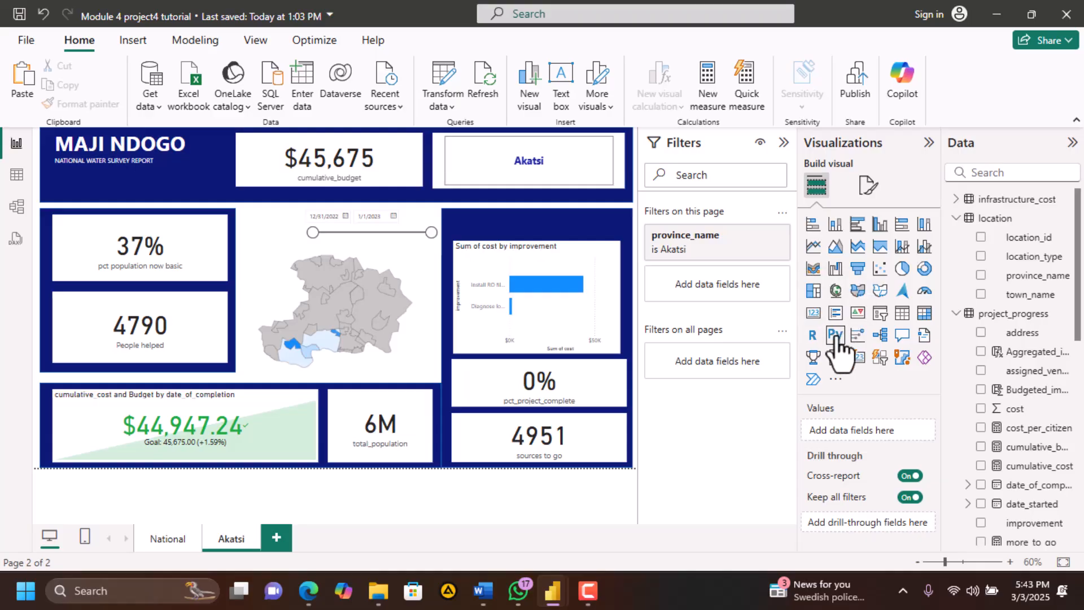
{"action": "left_click", "coordinate": [878, 314]}
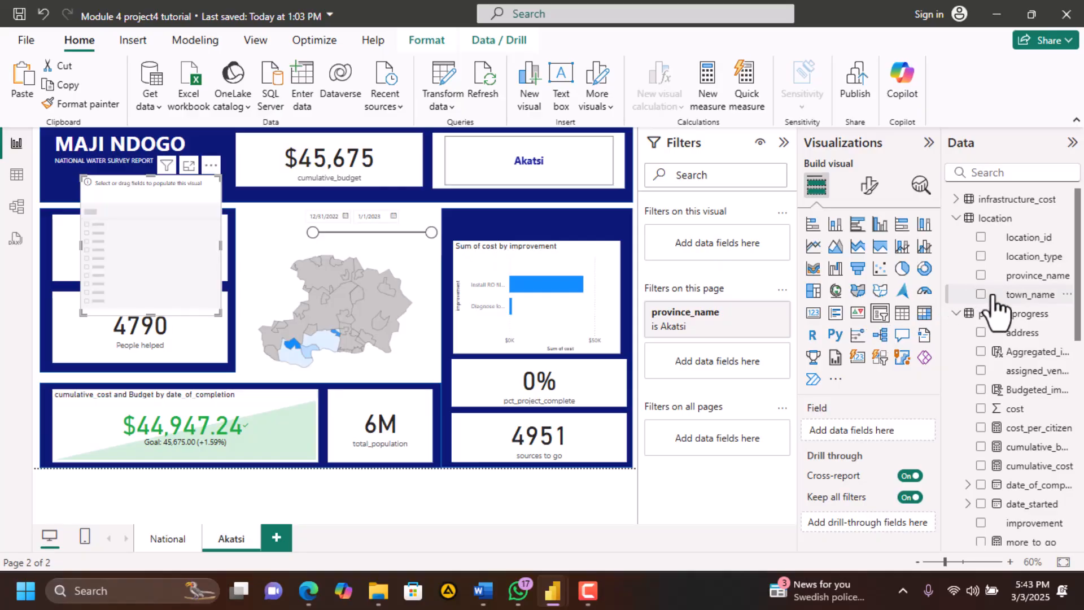
{"action": "scroll", "coordinate": [993, 310], "scroll_direction": "down", "scroll_amount": 6}
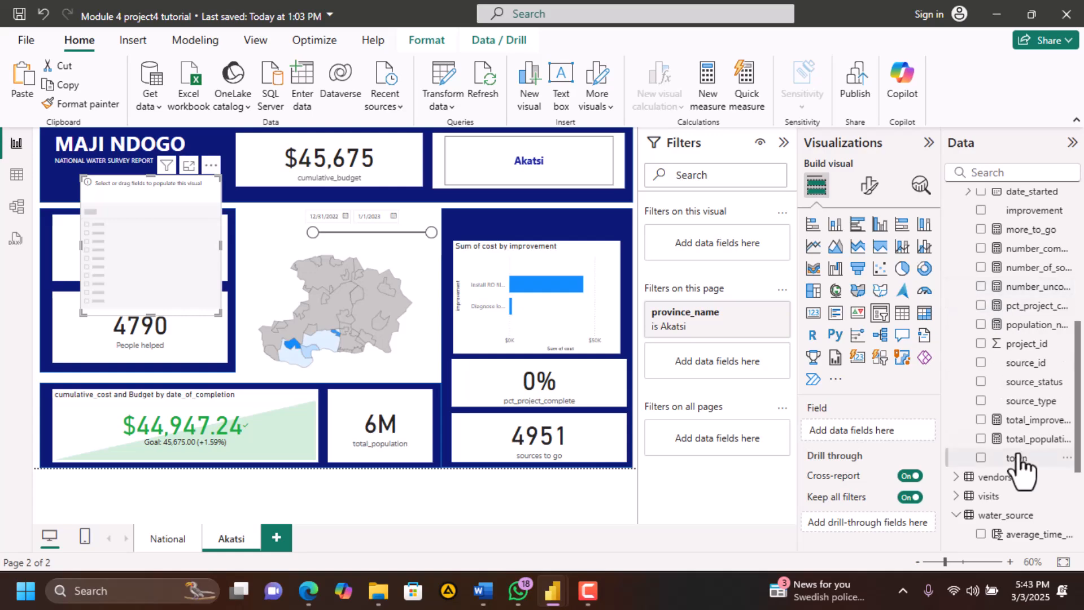
{"action": "left_click_drag", "start_coordinate": [1015, 458], "coordinate": [395, 300]}
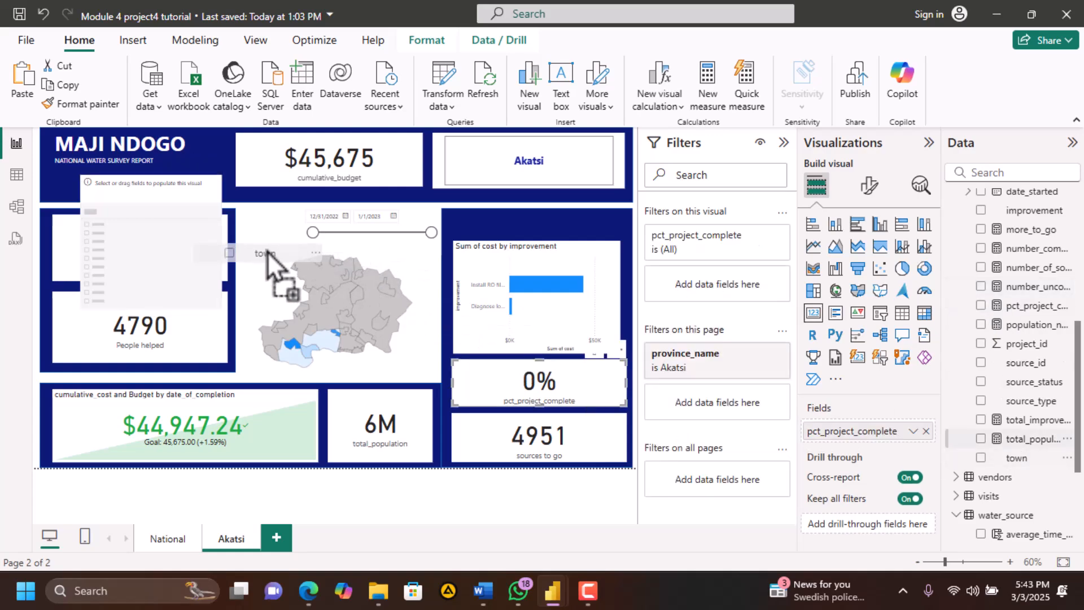
{"action": "left_click_drag", "start_coordinate": [173, 226], "coordinate": [173, 226]}
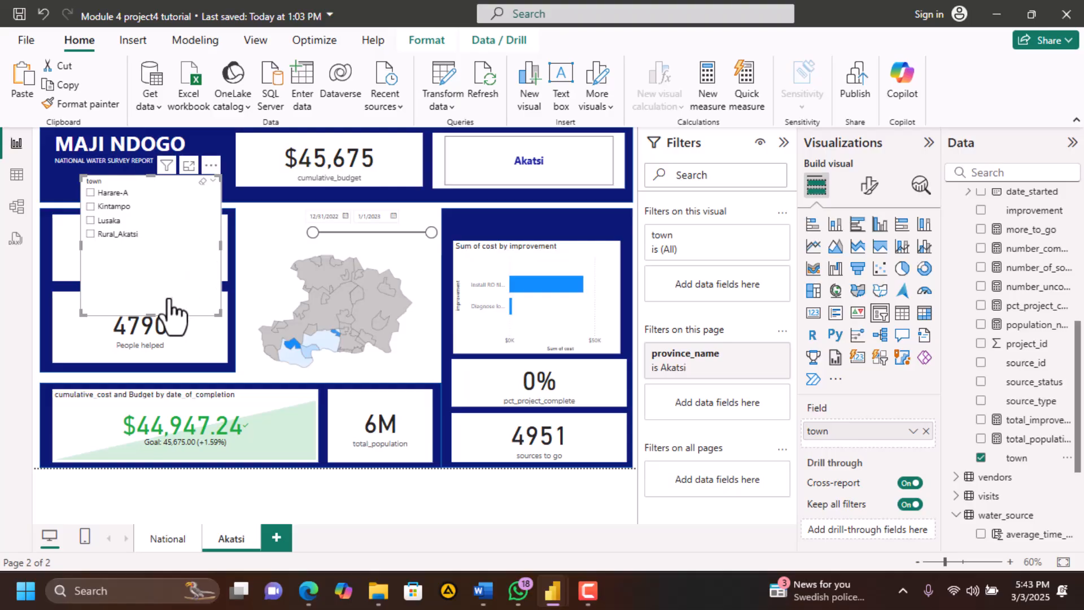
{"action": "left_click_drag", "start_coordinate": [151, 308], "coordinate": [159, 246]}
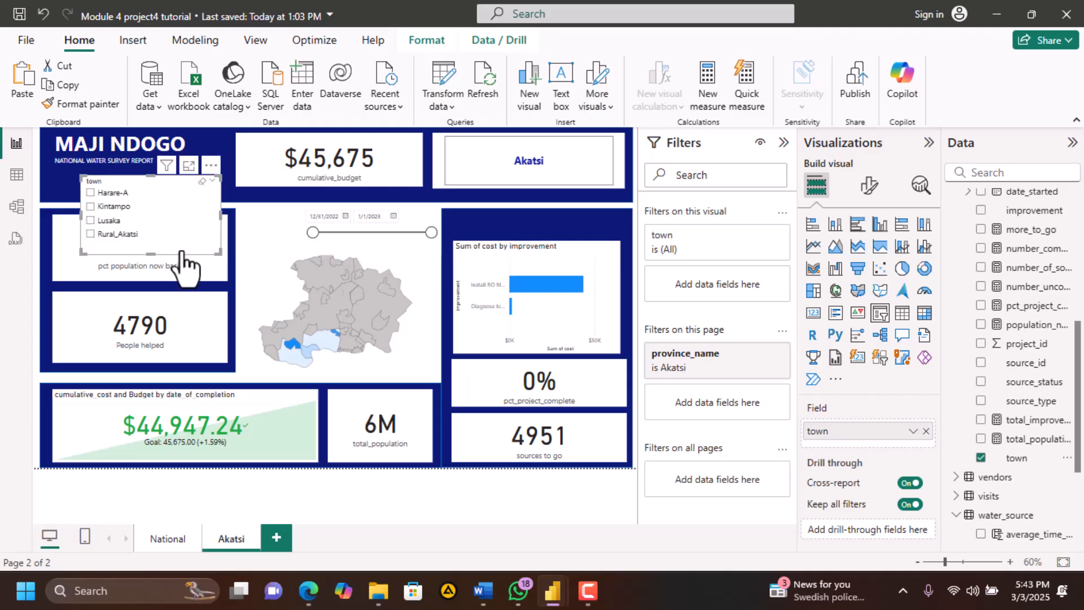
Set the town slicer's style to Dropdown
{"action": "left_click", "coordinate": [869, 185]}
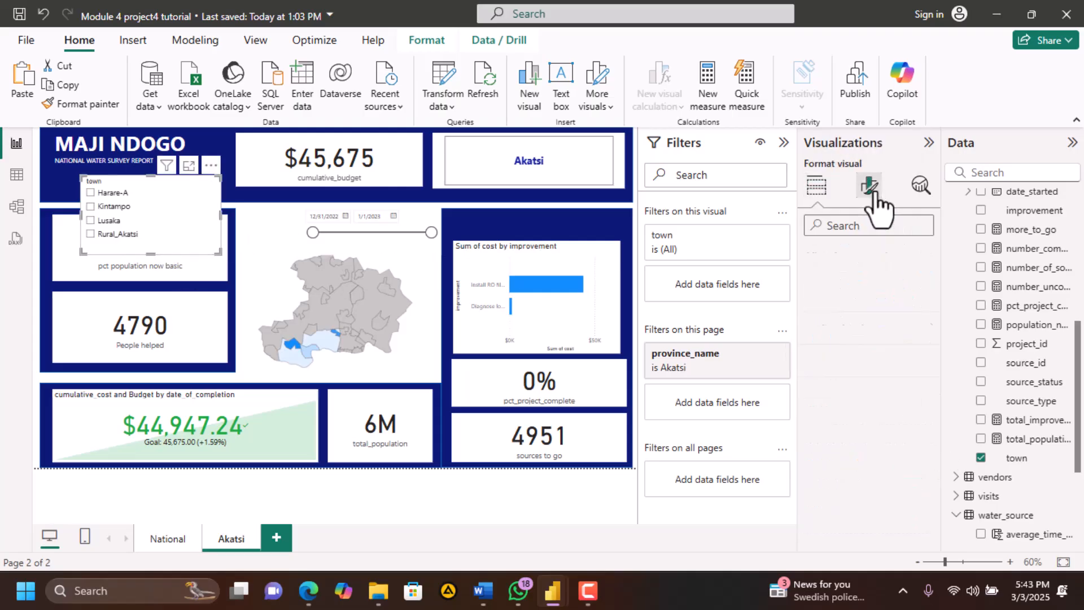
{"action": "left_click", "coordinate": [821, 297]}
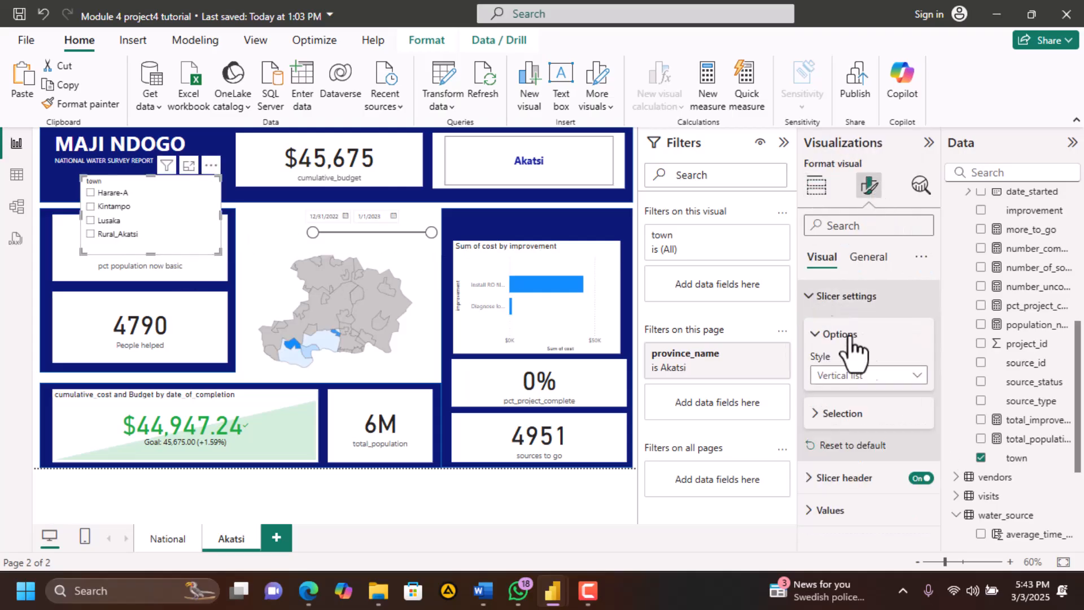
{"action": "left_click", "coordinate": [884, 376]}
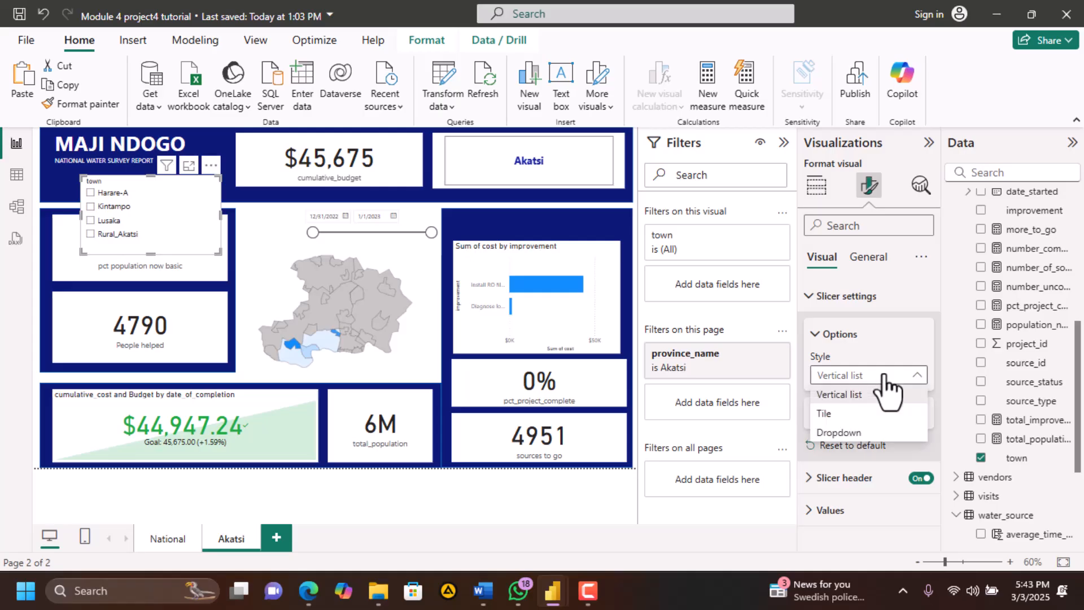
{"action": "left_click", "coordinate": [884, 375]}
{"action": "left_click", "coordinate": [883, 376]}
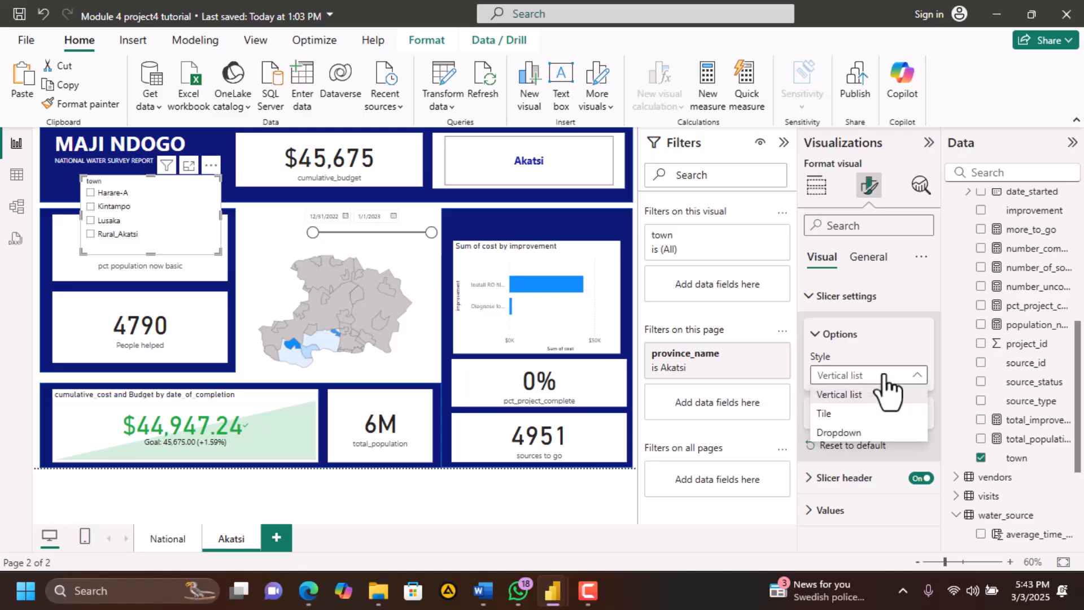
{"action": "left_click", "coordinate": [848, 432]}
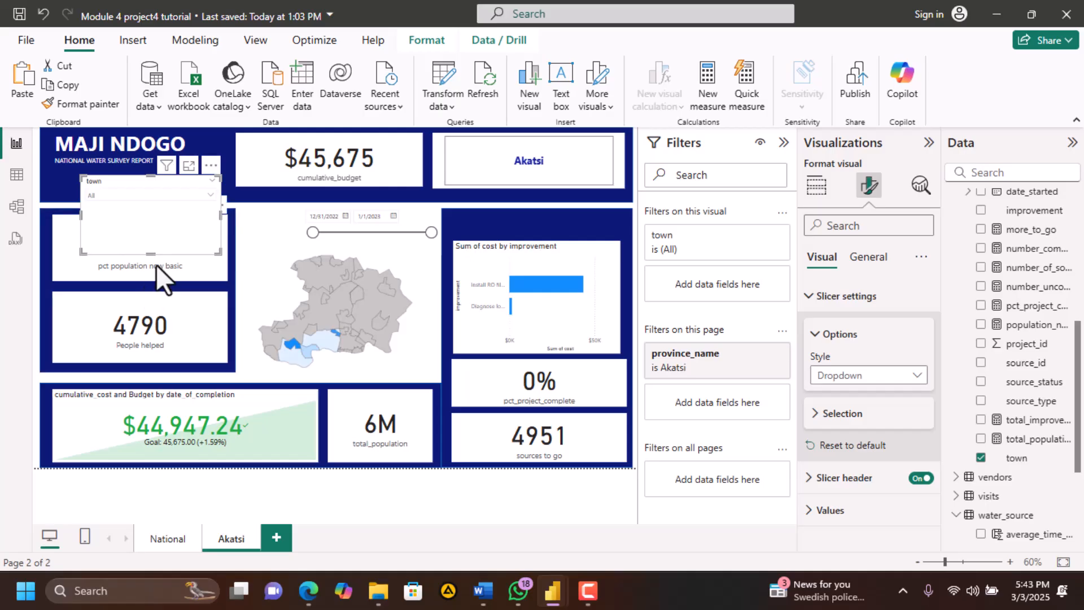
Shrink the town slicer to a slim box and place it on the blue panel just above the Sum of cost by improvement chart
{"action": "left_click_drag", "start_coordinate": [150, 254], "coordinate": [158, 210]}
{"action": "left_click_drag", "start_coordinate": [209, 170], "coordinate": [594, 201]}
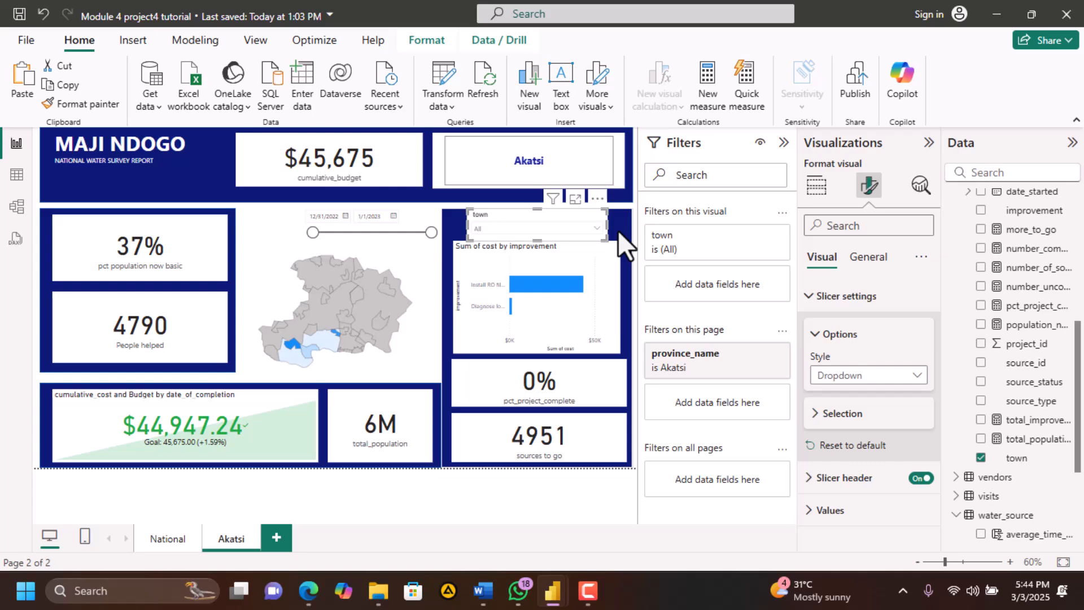
{"action": "left_click", "coordinate": [617, 229]}
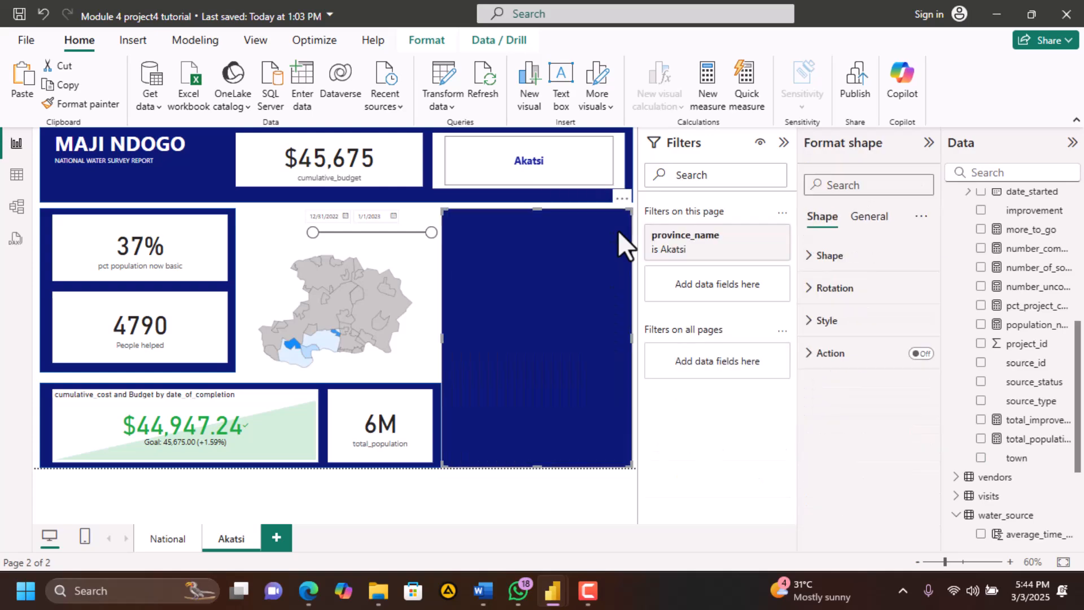
{"action": "left_click", "coordinate": [473, 206]}
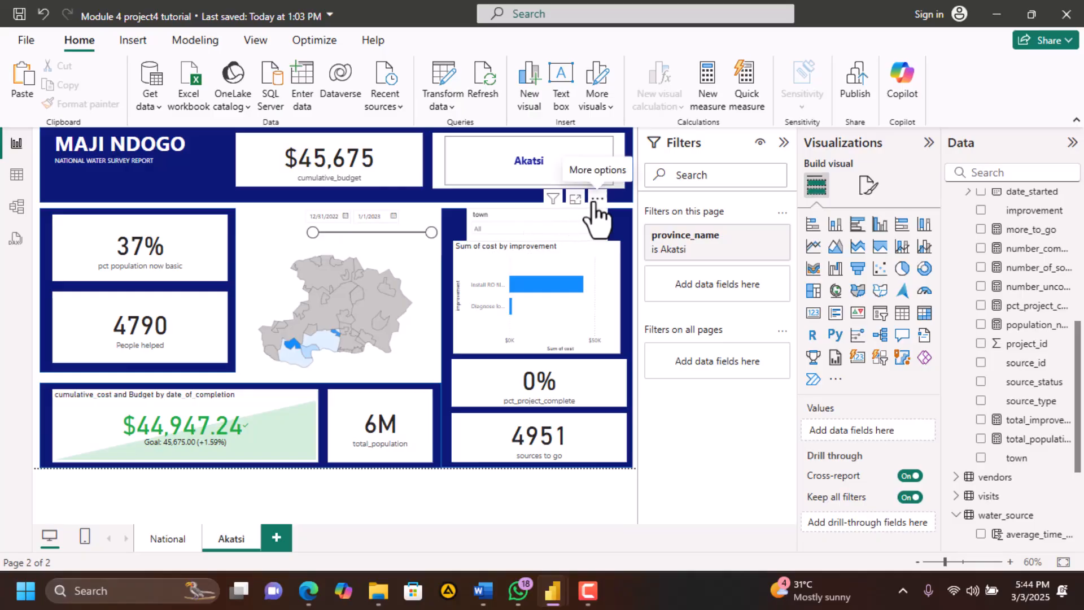
{"action": "mouse_move", "coordinate": [594, 201]}
{"action": "left_mouse_down"}
{"action": "mouse_move", "coordinate": [593, 184]}
{"action": "mouse_move", "coordinate": [595, 208]}
{"action": "left_mouse_up"}
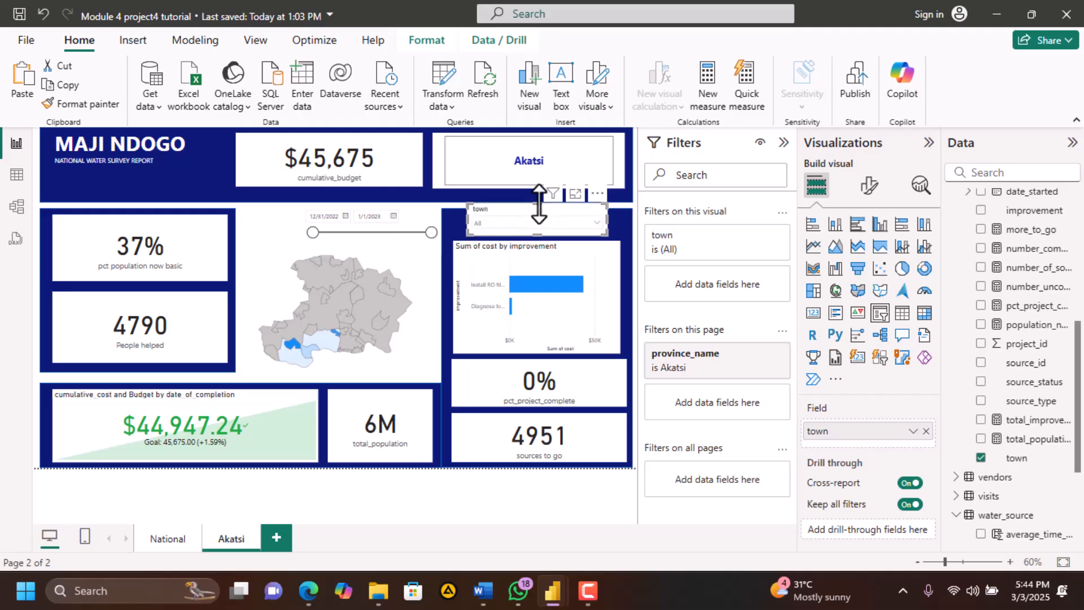
{"action": "left_click_drag", "start_coordinate": [540, 206], "coordinate": [540, 211]}
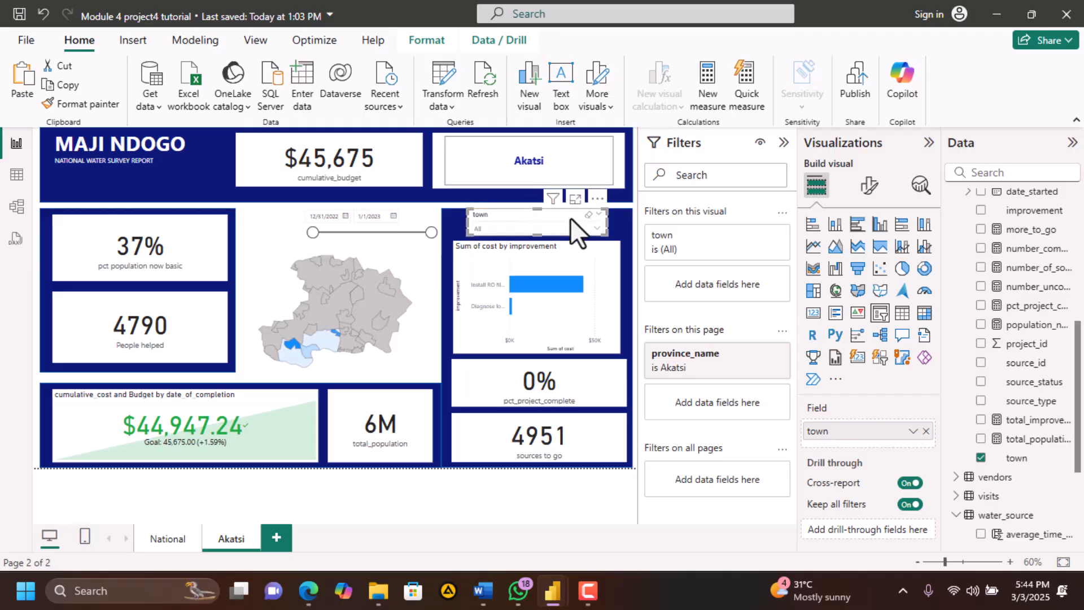
Test the town slicer by filtering the Akatsi page to Kintampo, Lusaka, Rural_Akatsi and Harare-A in turn
{"action": "left_click", "coordinate": [596, 227]}
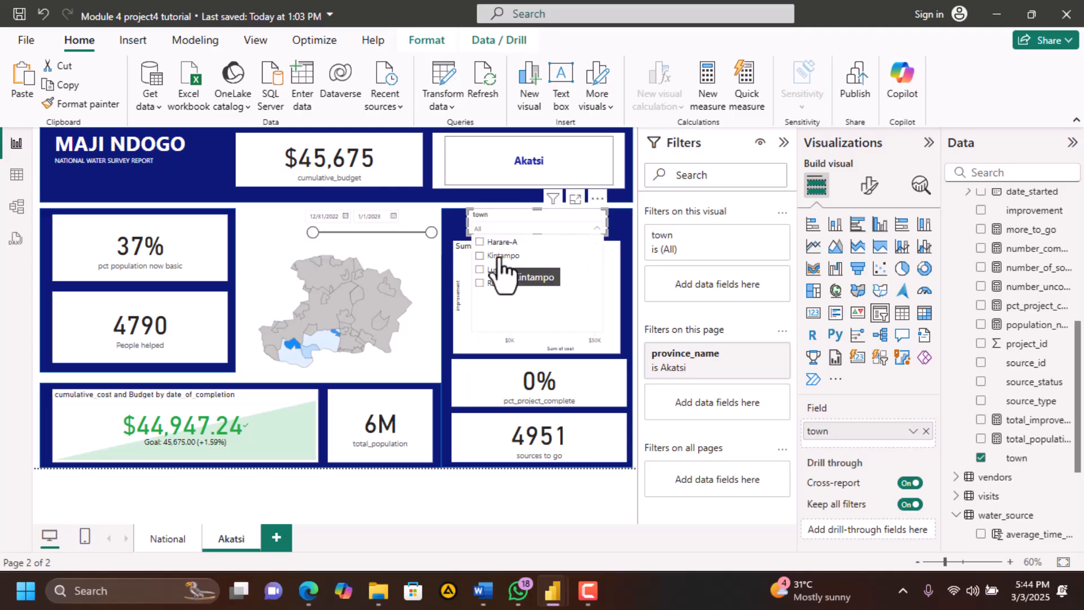
{"action": "left_click", "coordinate": [499, 257]}
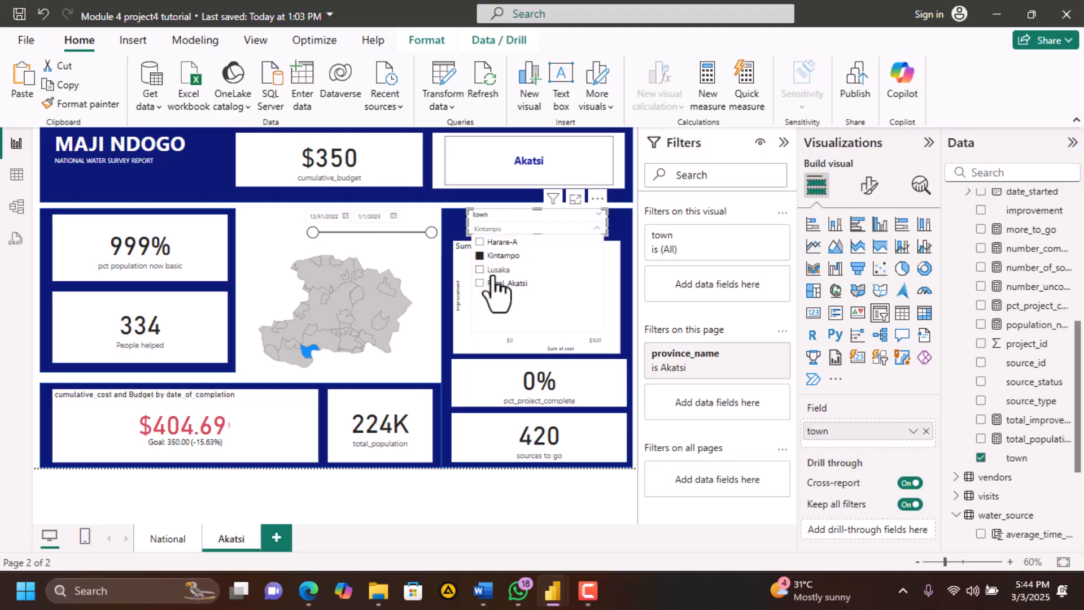
{"action": "left_click", "coordinate": [493, 271]}
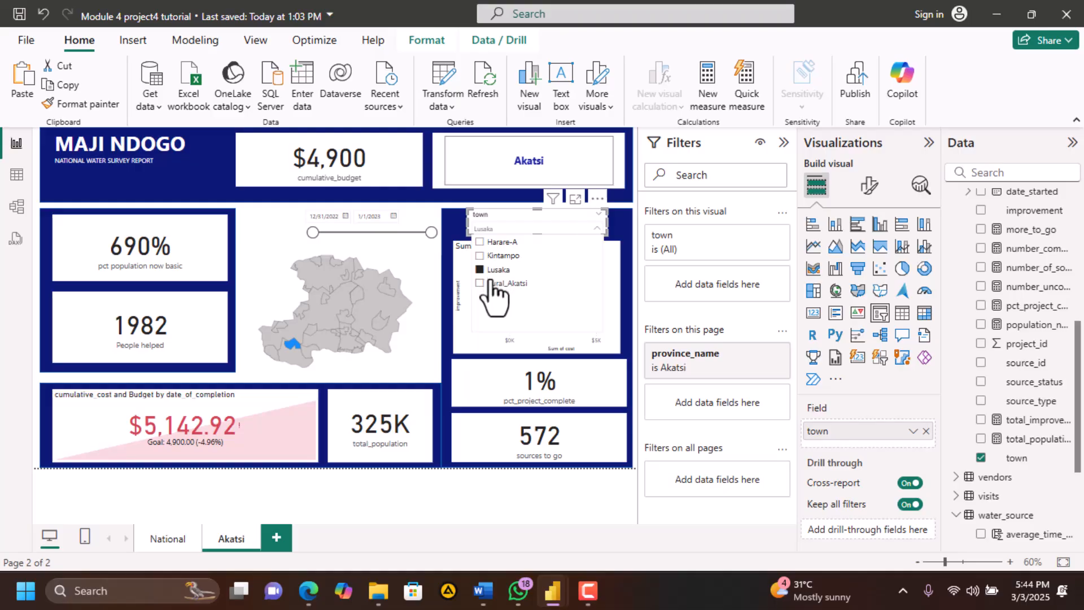
{"action": "left_click", "coordinate": [489, 284]}
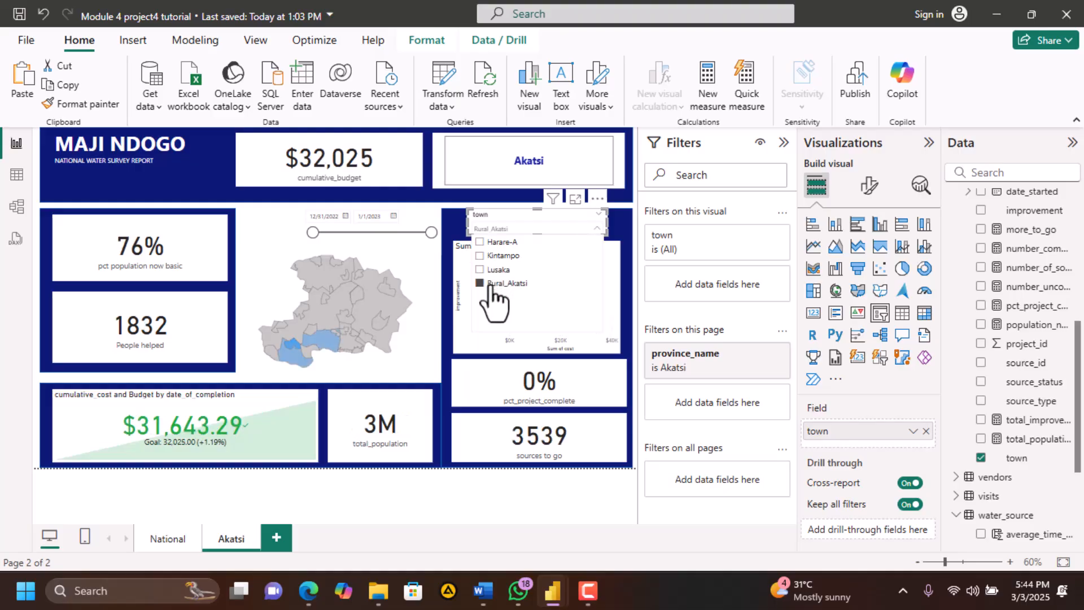
{"action": "left_click", "coordinate": [495, 243]}
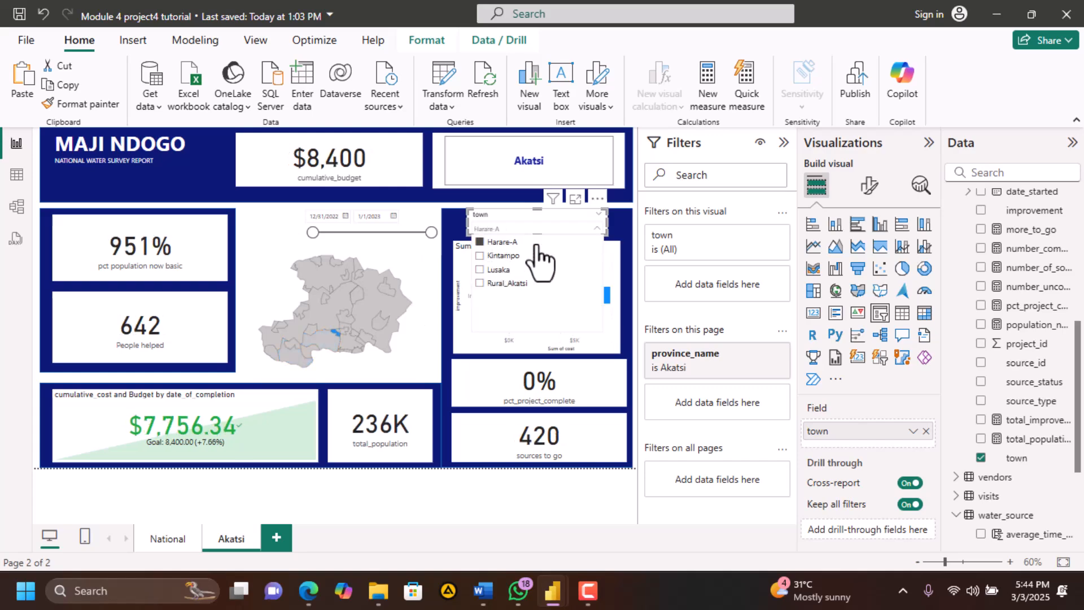
{"action": "left_click", "coordinate": [599, 226]}
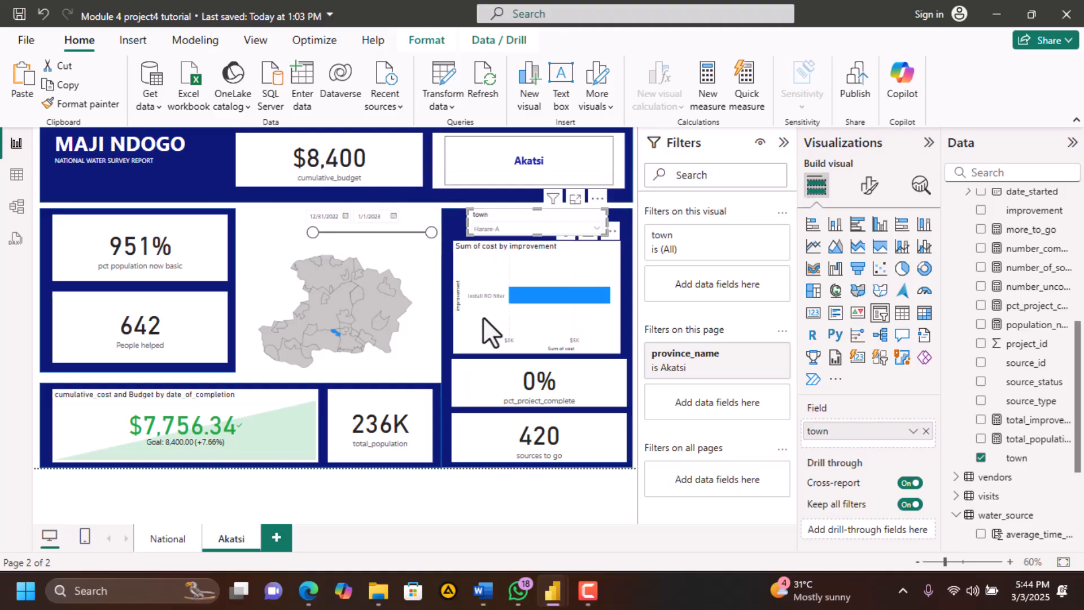
{"action": "mouse_move", "coordinate": [408, 303]}
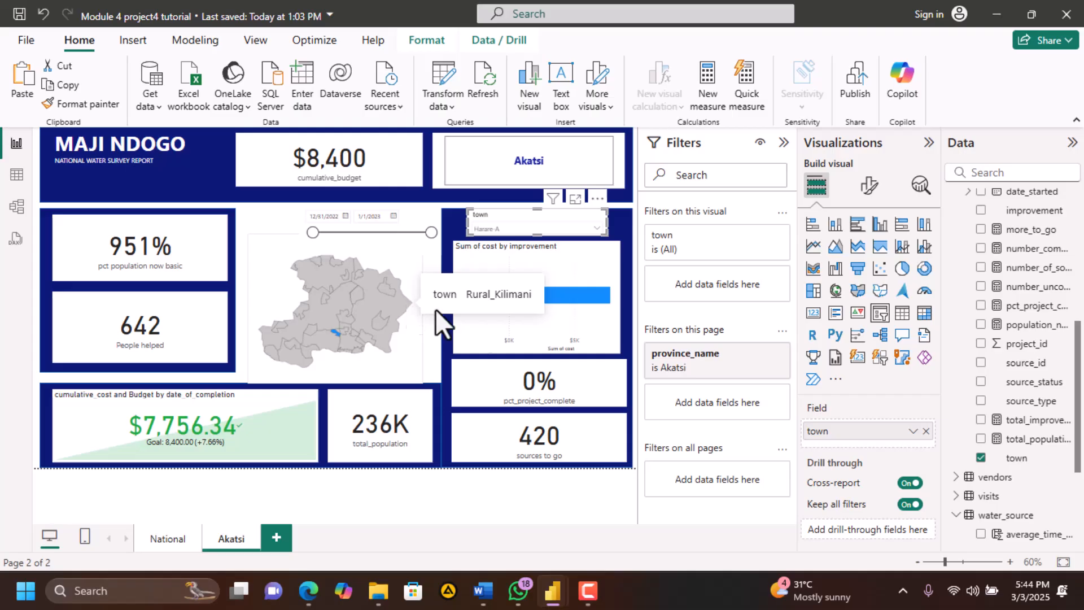
Move the People helped and pct population now basic cards down within their blue panel to free a strip above them
{"action": "left_click", "coordinate": [164, 317]}
{"action": "left_click_drag", "start_coordinate": [139, 291], "coordinate": [172, 328]}
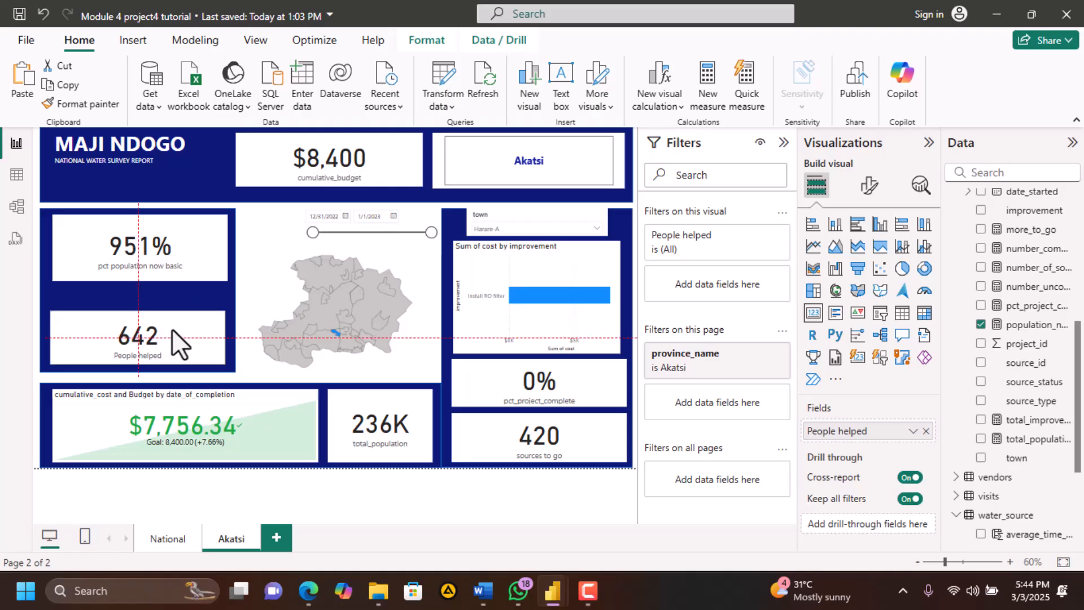
{"action": "left_click", "coordinate": [191, 234]}
{"action": "left_click_drag", "start_coordinate": [164, 229], "coordinate": [161, 252]}
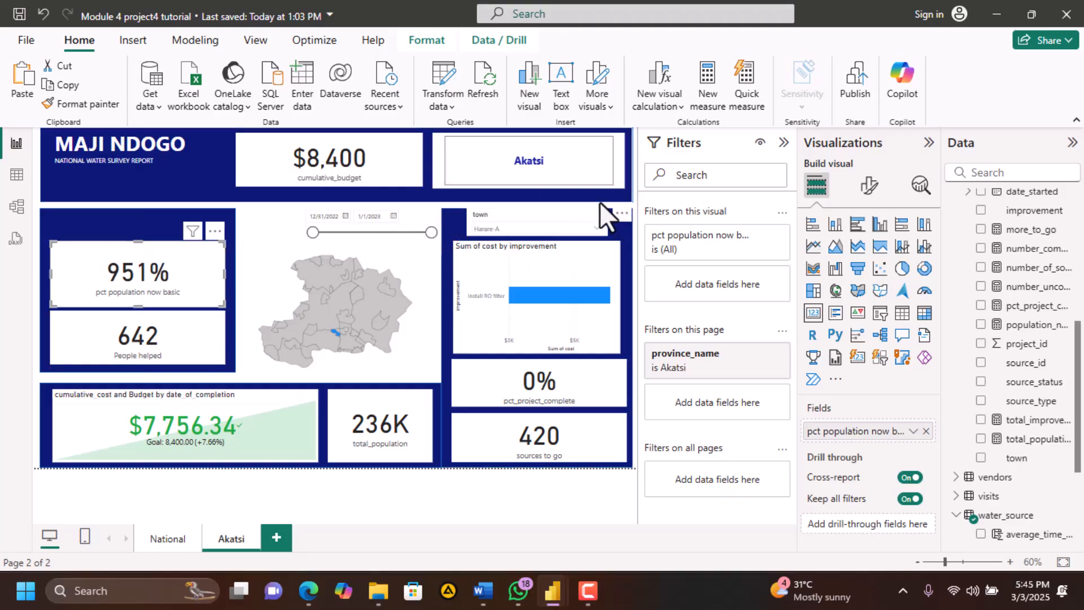
Move the town slicer into the strip above the pct population now basic card and widen it to about the card's width
{"action": "mouse_move", "coordinate": [599, 204]}
{"action": "left_click_drag", "start_coordinate": [599, 205], "coordinate": [199, 201]}
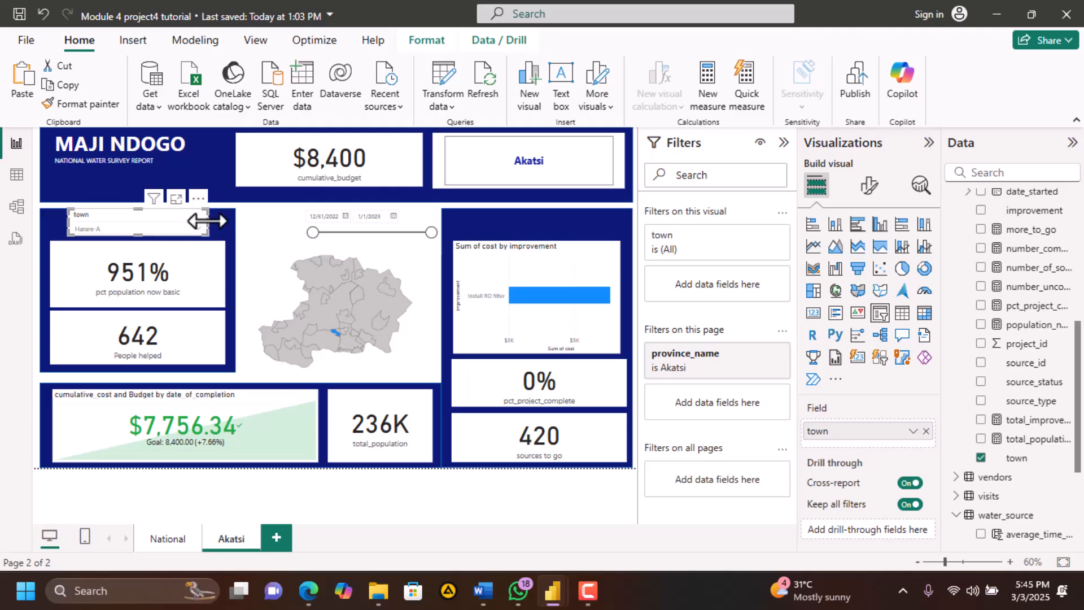
{"action": "left_click_drag", "start_coordinate": [207, 220], "coordinate": [228, 222]}
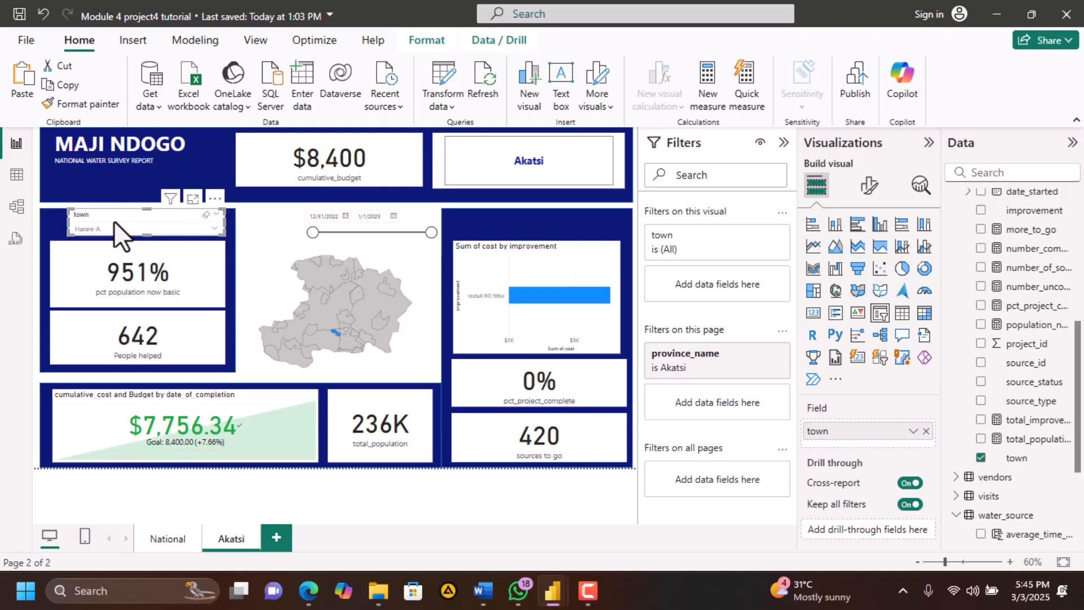
{"action": "left_click_drag", "start_coordinate": [67, 220], "coordinate": [53, 225]}
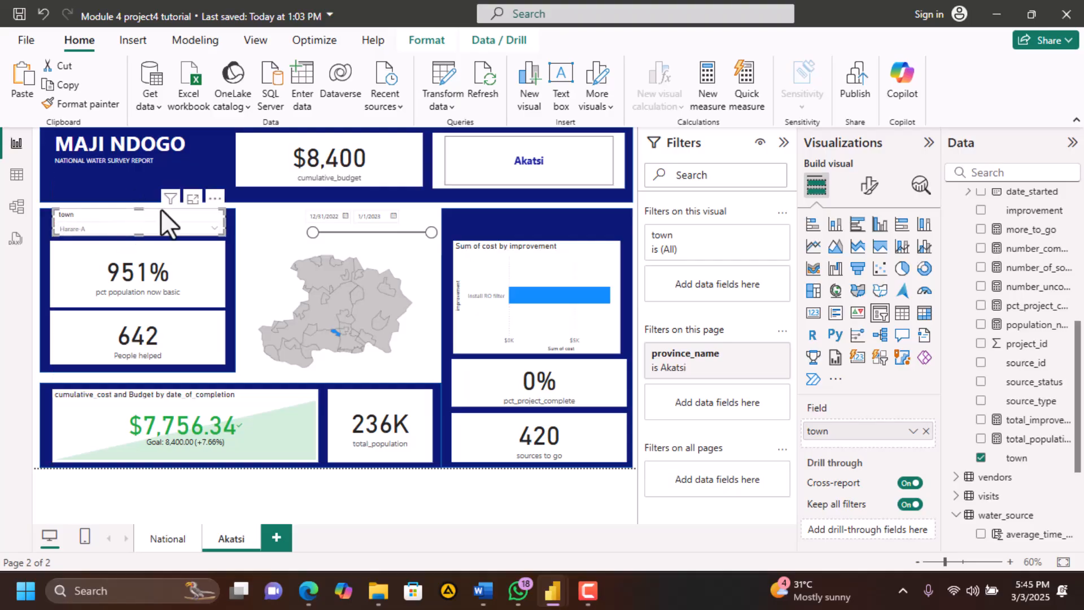
{"action": "left_click", "coordinate": [238, 202]}
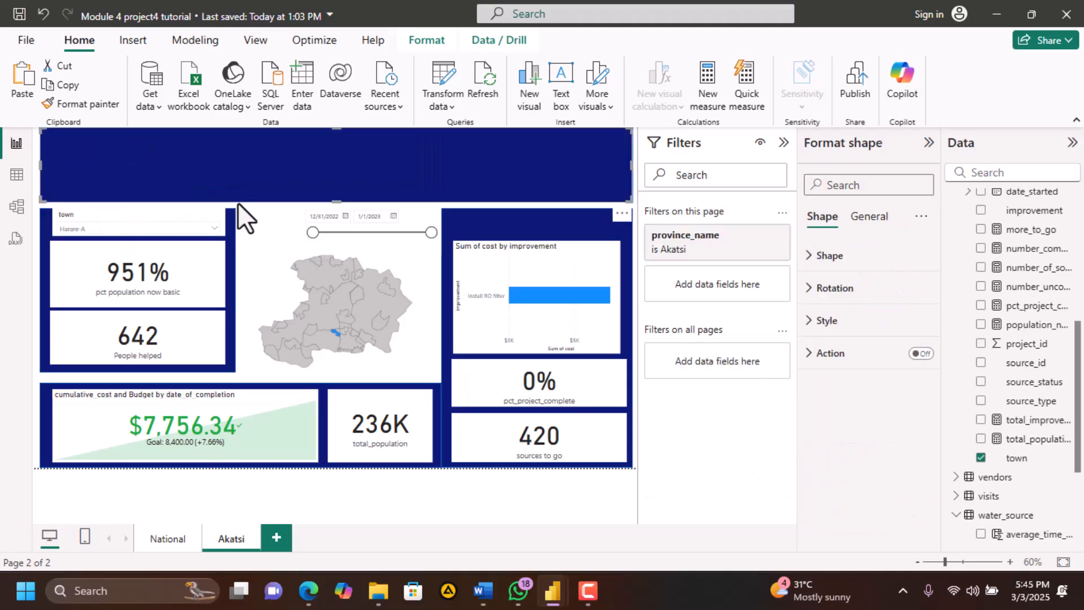
Move the Sum of cost by improvement chart up into the space at the top of its blue panel
{"action": "left_click", "coordinate": [482, 205]}
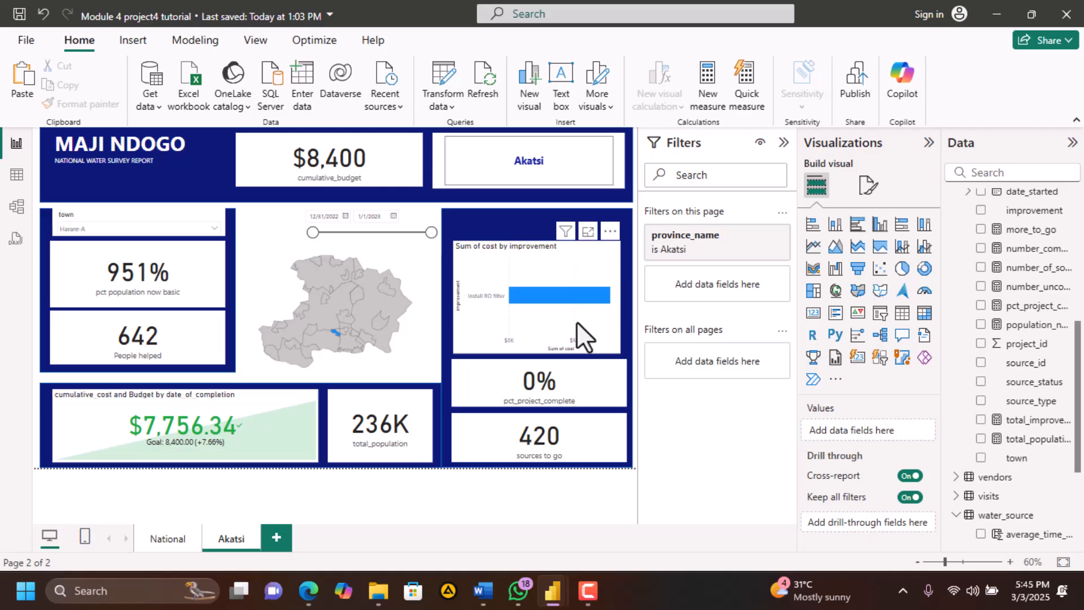
{"action": "left_click_drag", "start_coordinate": [576, 320], "coordinate": [582, 299]}
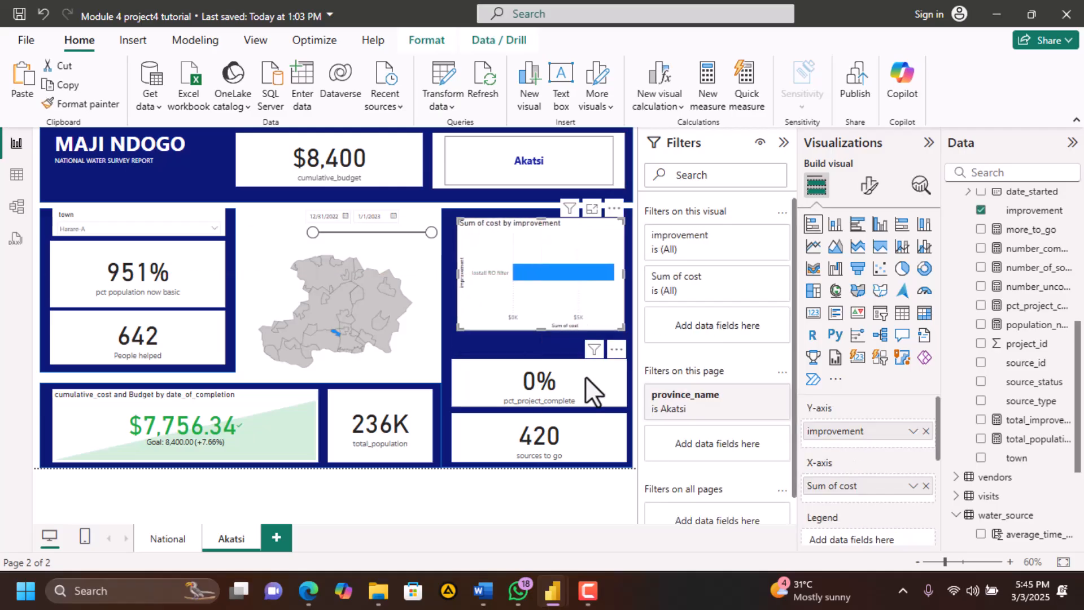
{"action": "left_click", "coordinate": [585, 376]}
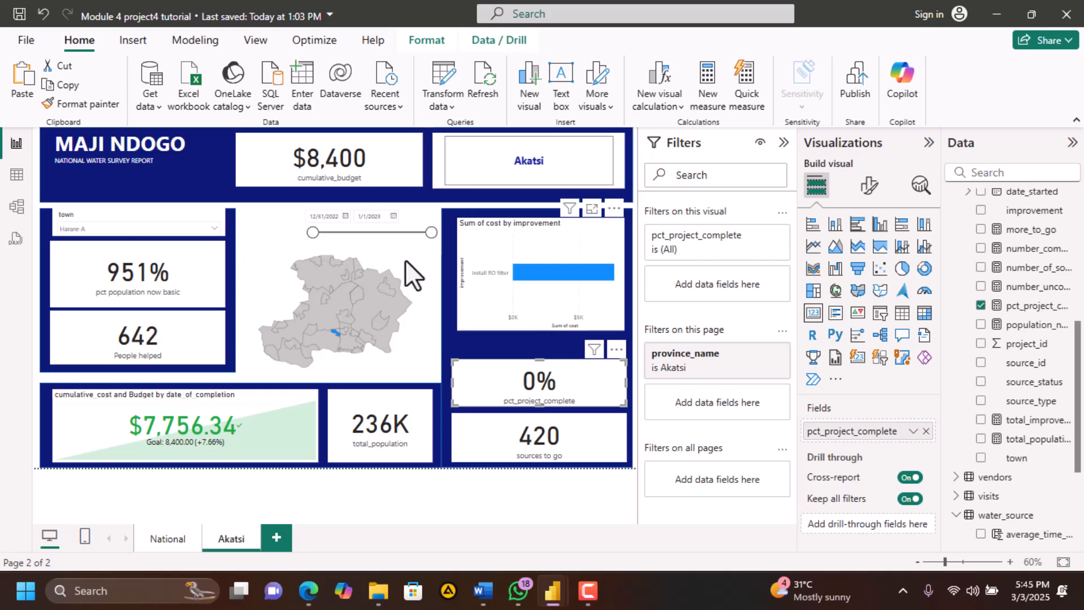
Clear the Harare-A selection in the town slicer to include all towns, and collapse its list
{"action": "left_click", "coordinate": [121, 226]}
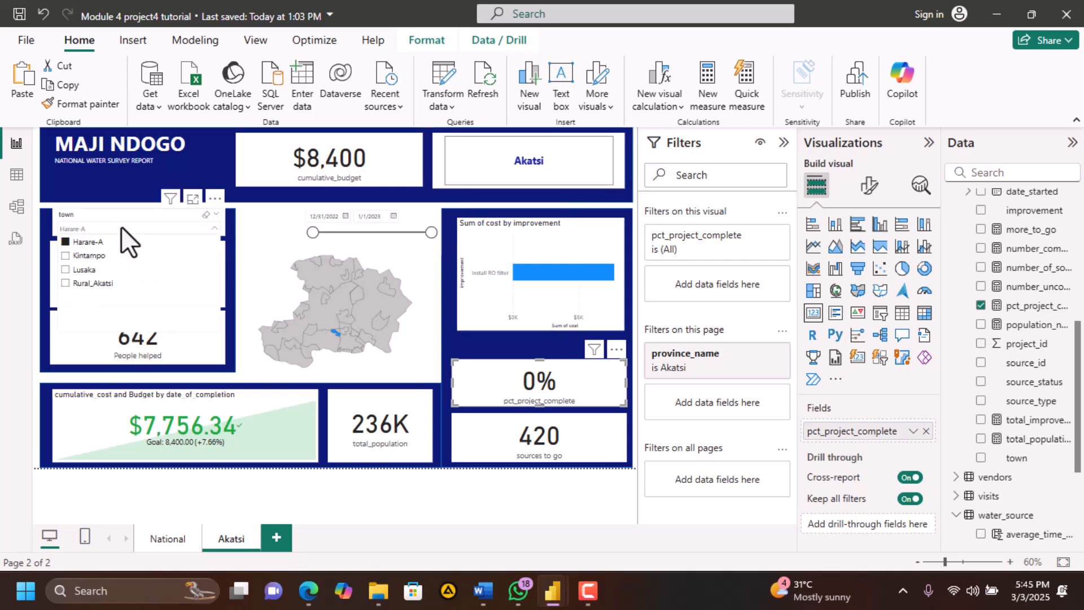
{"action": "left_click", "coordinate": [89, 243]}
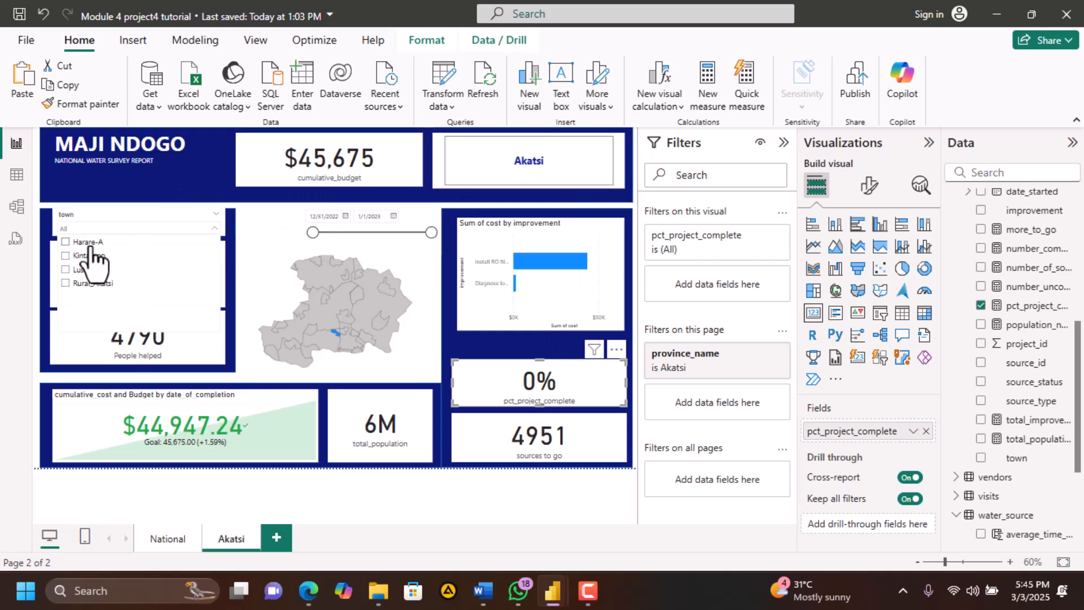
{"action": "left_click", "coordinate": [212, 225]}
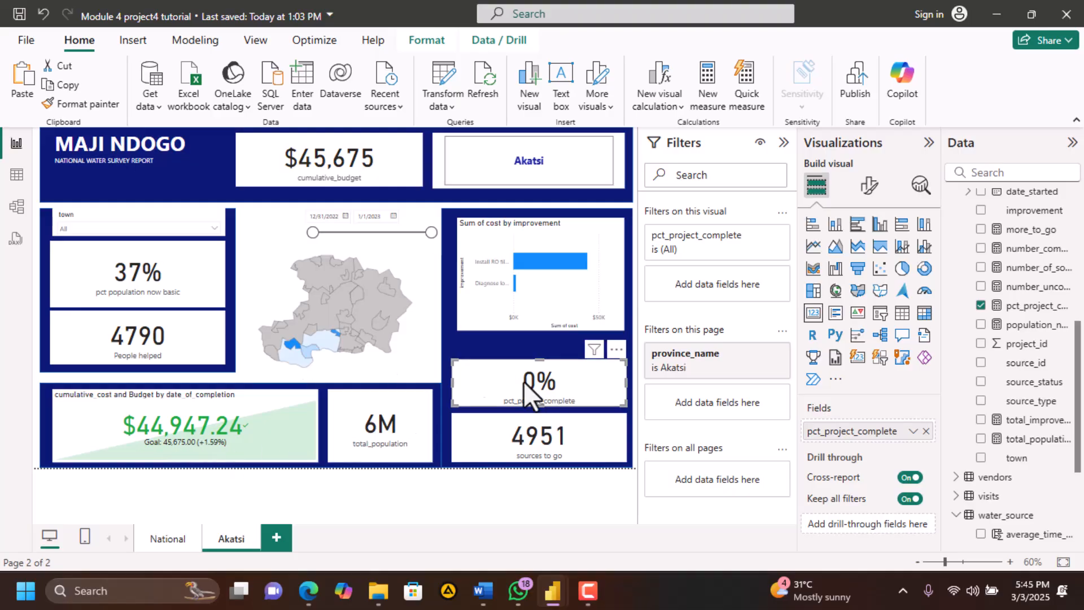
Duplicate the Akatsi page and change the copy's province_name page filter from Akatsi to Amanzi
{"action": "right_click", "coordinate": [220, 536]}
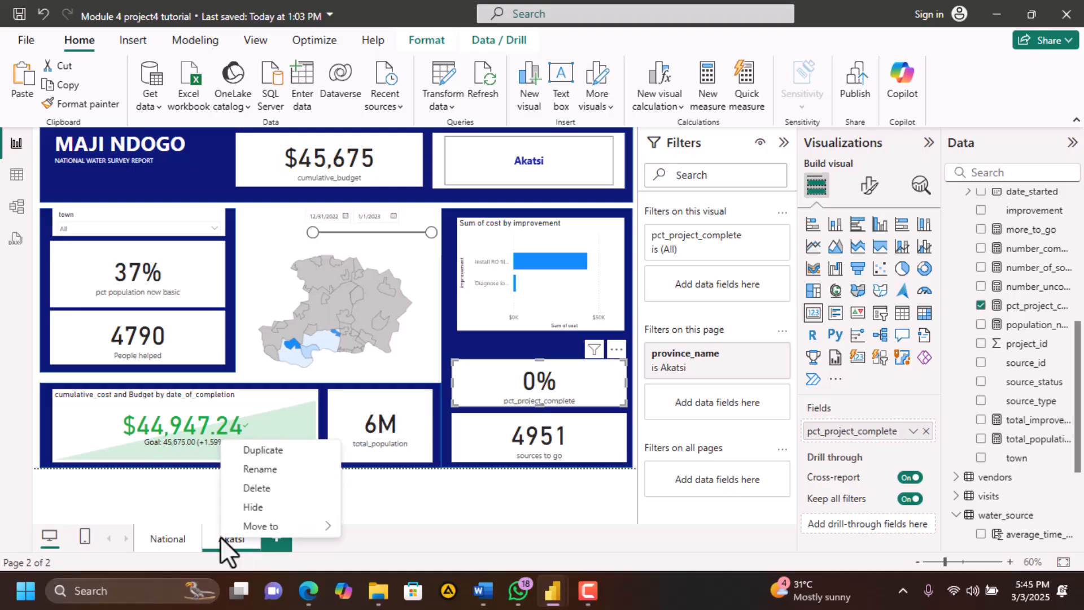
{"action": "left_click", "coordinate": [263, 450]}
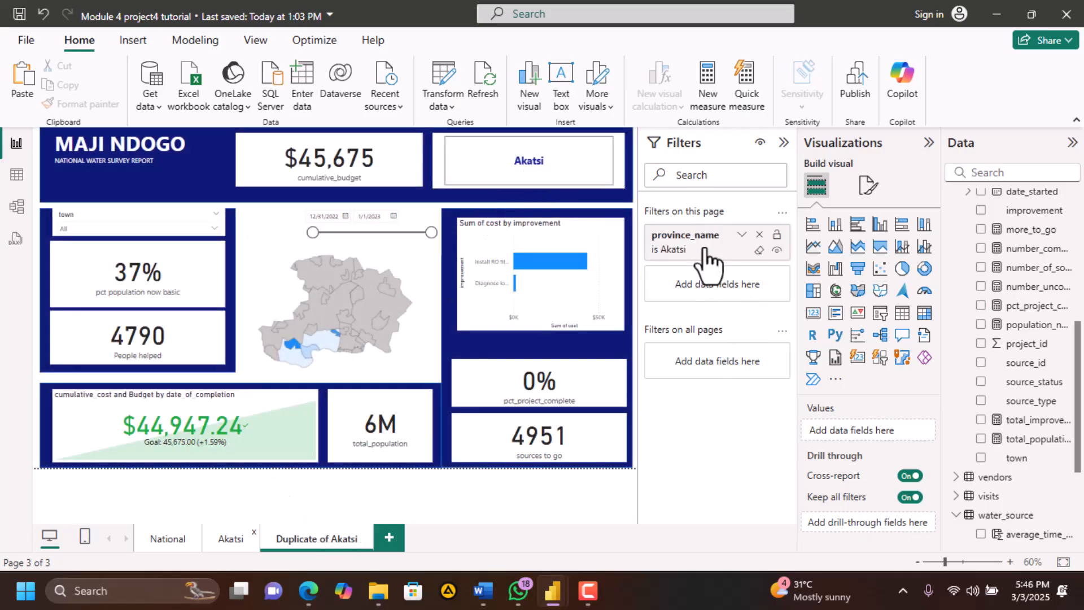
{"action": "left_click", "coordinate": [741, 235]}
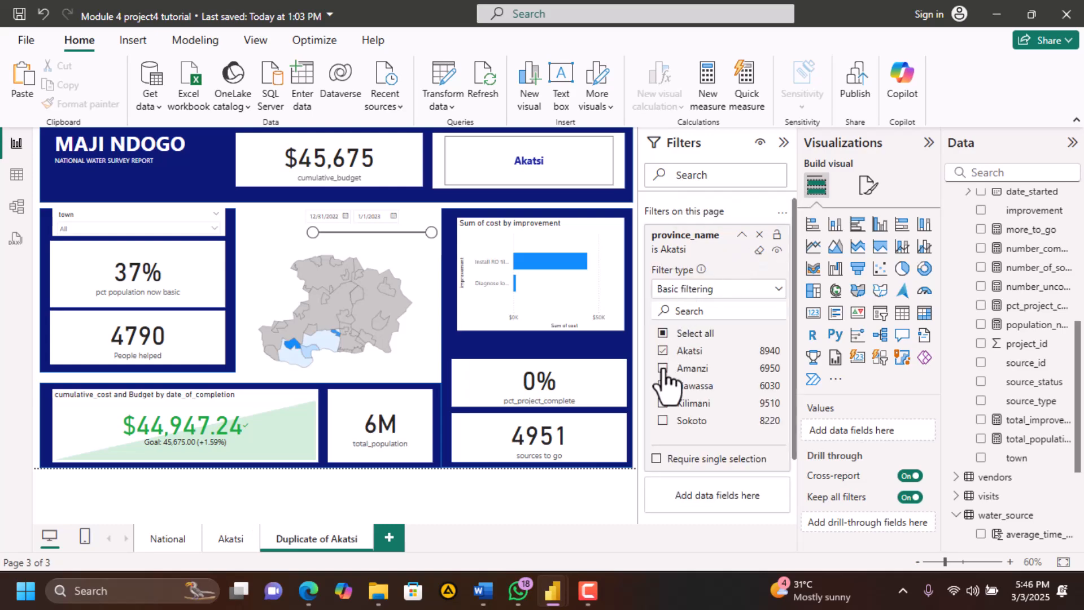
{"action": "left_click", "coordinate": [663, 368]}
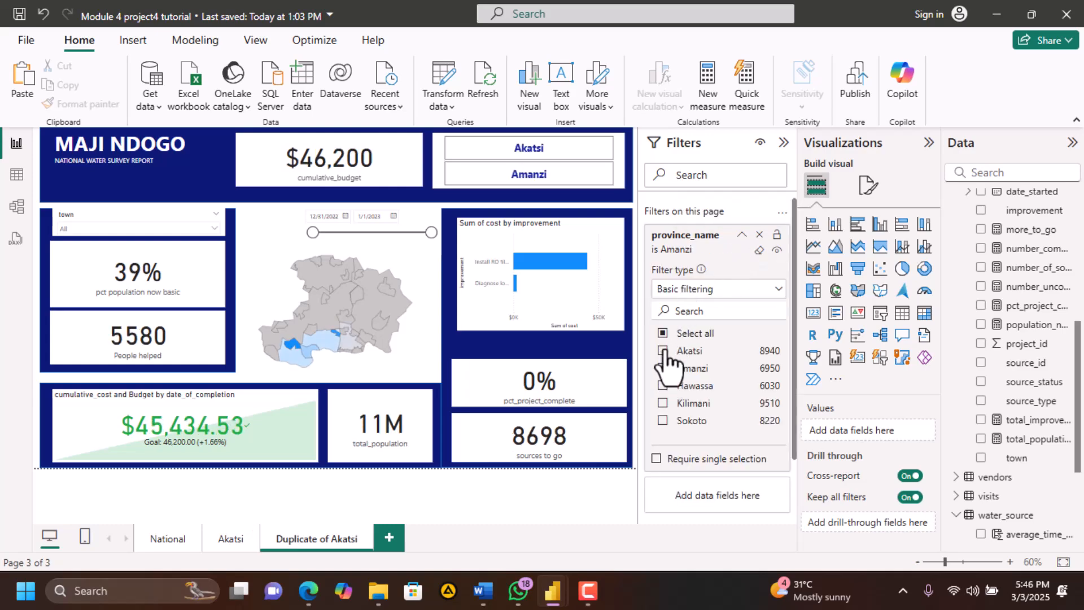
{"action": "left_click", "coordinate": [662, 350]}
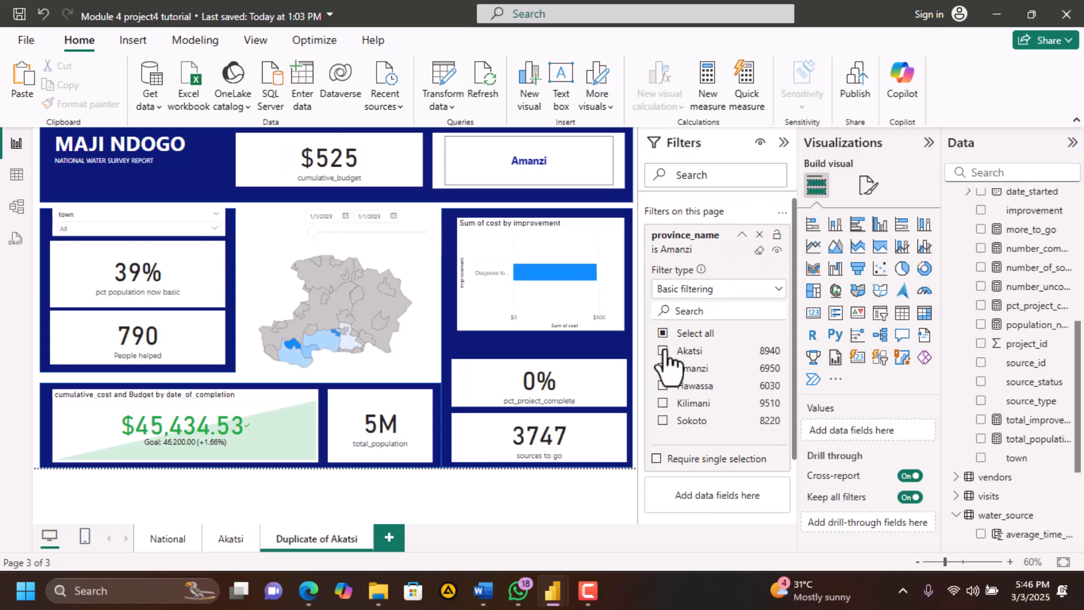
{"action": "left_click", "coordinate": [741, 235]}
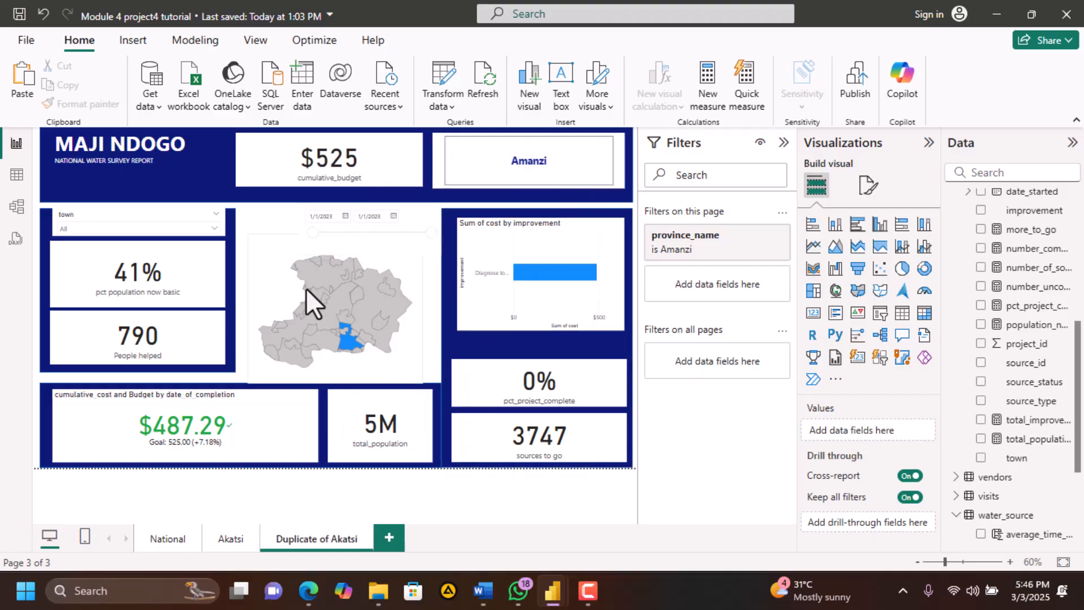
Check the towns offered by the duplicated page's town slicer and look through the project_progress fields
{"action": "left_click", "coordinate": [212, 228]}
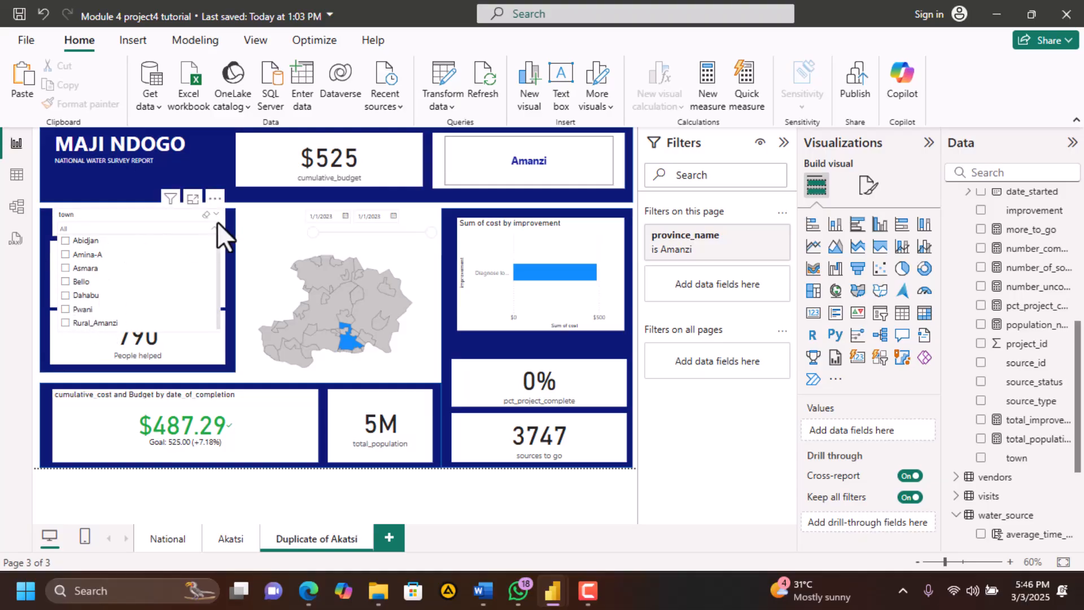
{"action": "left_click", "coordinate": [215, 225]}
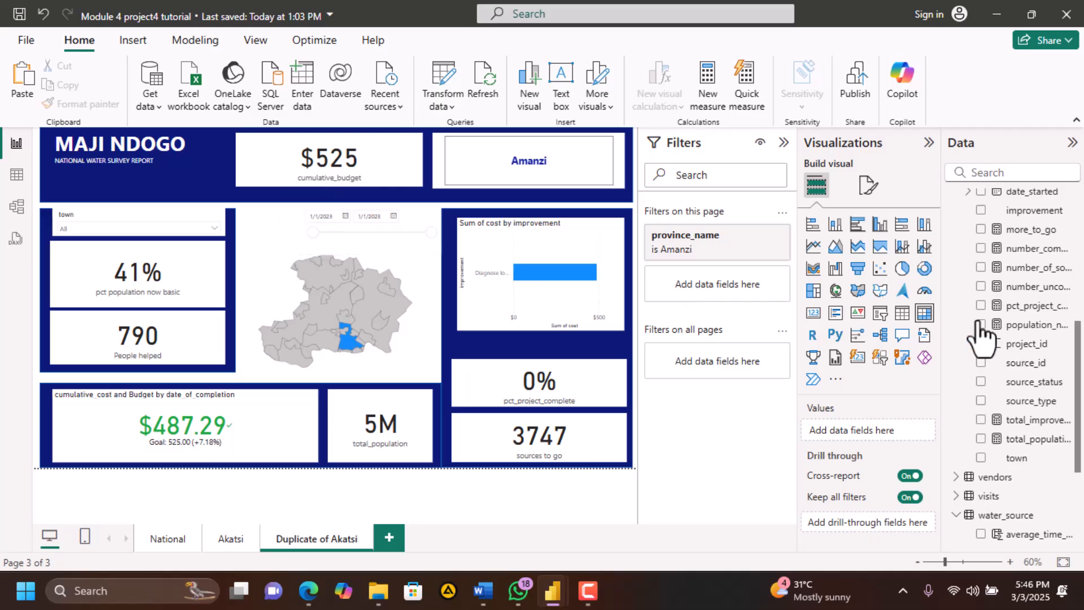
{"action": "scroll", "coordinate": [1007, 333], "scroll_direction": "up", "scroll_amount": 5}
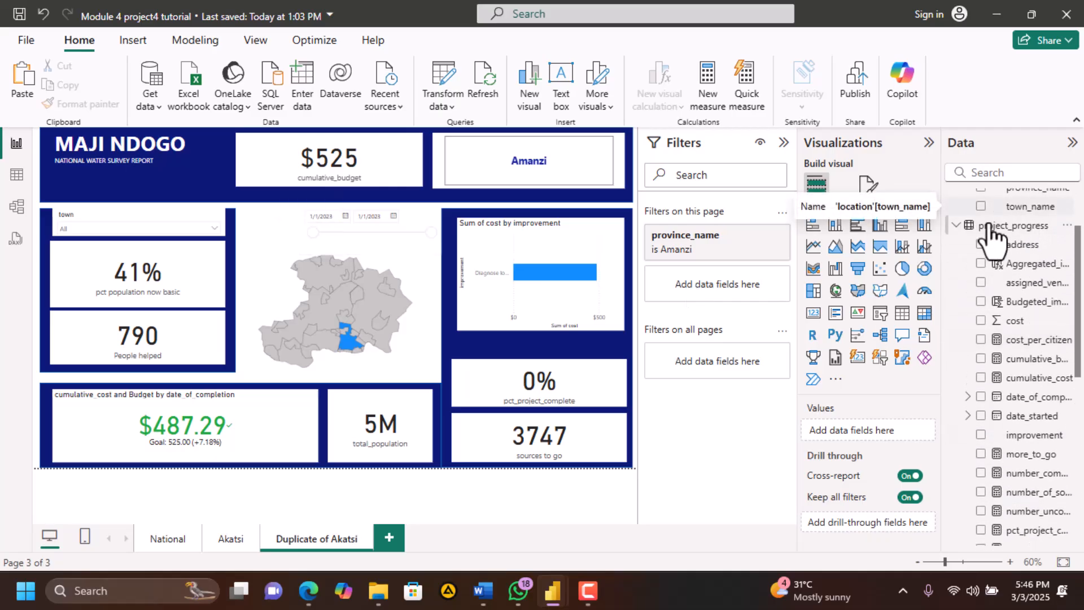
{"action": "scroll", "coordinate": [989, 286], "scroll_direction": "down", "scroll_amount": 1}
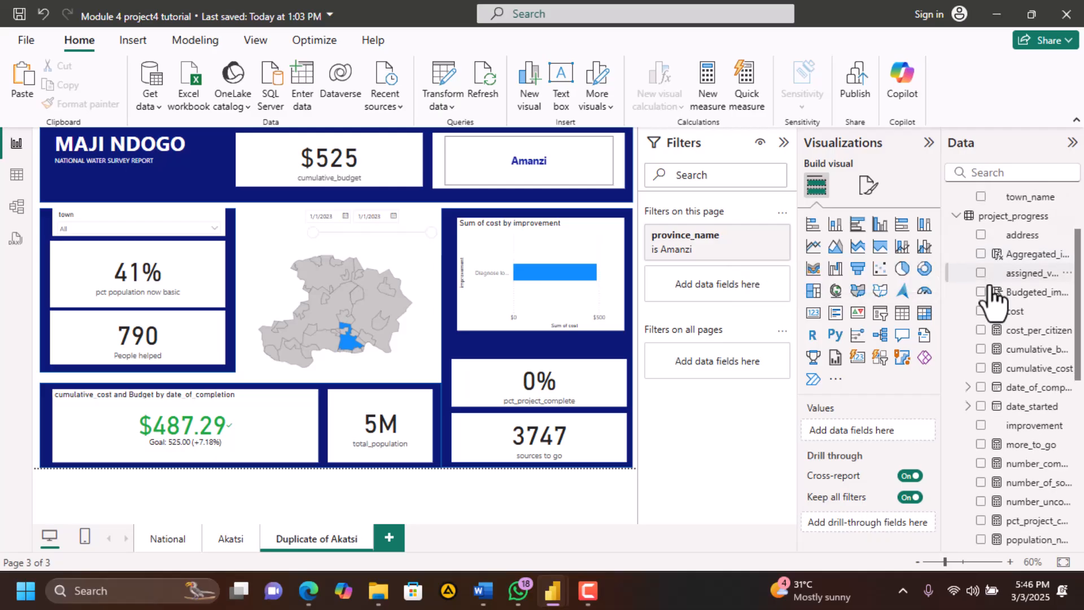
{"action": "scroll", "coordinate": [992, 299], "scroll_direction": "down", "scroll_amount": 3}
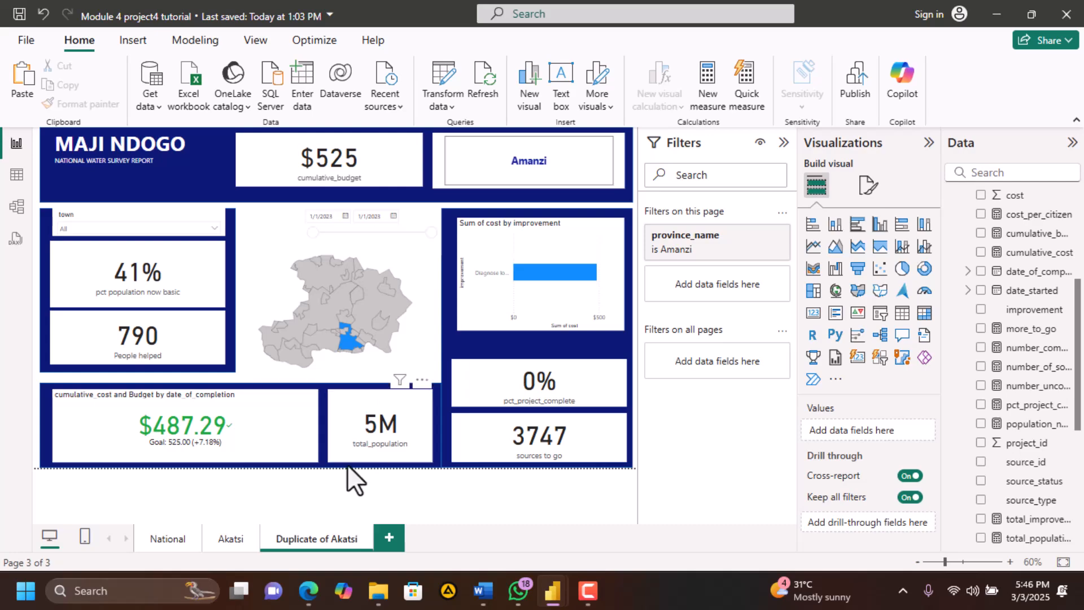
Rename the duplicated Akatsi page as Amanzi
{"action": "double_click", "coordinate": [359, 542]}
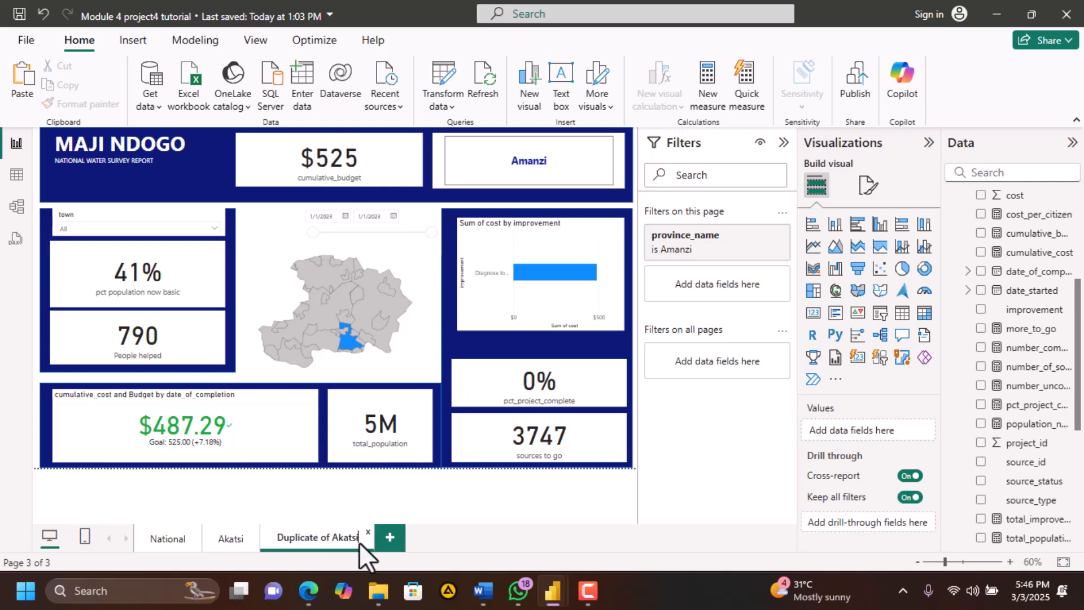
{"action": "key", "text": "BackSpace"}
{"action": "key", "text": "BackSpace"}
{"action": "key", "text": "BackSpace"}
{"action": "key", "text": "BackSpace"}
{"action": "key", "text": "BackSpace"}
{"action": "key", "text": "BackSpace"}
{"action": "key", "text": "BackSpace"}
{"action": "key", "text": "BackSpace"}
{"action": "key", "text": "BackSpace"}
{"action": "key", "text": "BackSpace"}
{"action": "key", "text": "BackSpace"}
{"action": "key", "text": "BackSpace"}
{"action": "key", "text": "BackSpace"}
{"action": "key", "text": "BackSpace"}
{"action": "key", "text": "BackSpace"}
{"action": "key", "text": "BackSpace"}
{"action": "key", "text": "BackSpace"}
{"action": "key", "text": "BackSpace"}
{"action": "key", "text": "BackSpace"}
{"action": "type", "text": "Amanzi"}
{"action": "key", "text": "Return"}
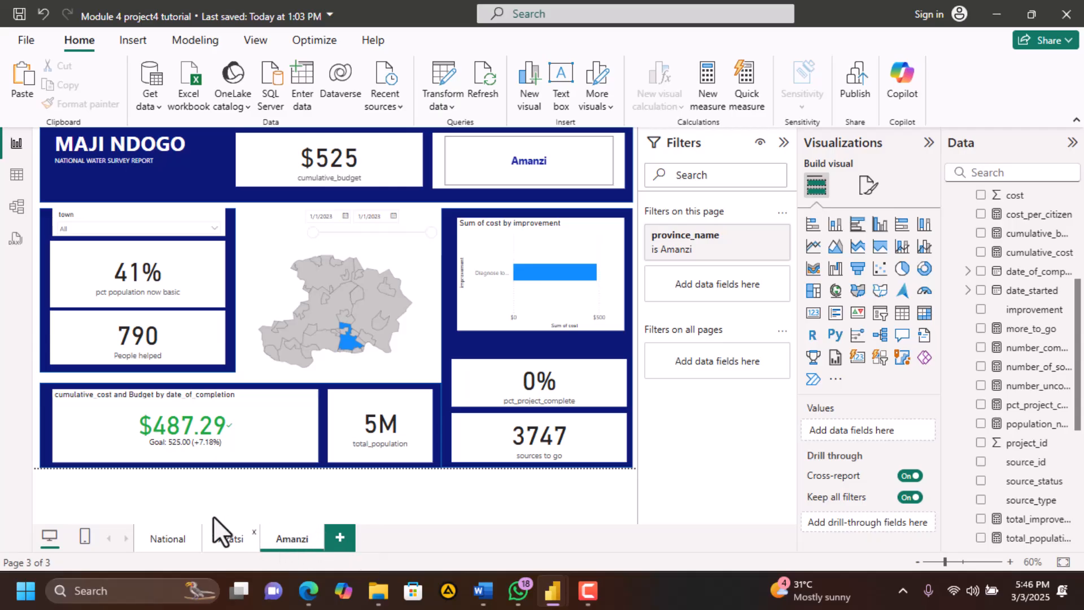
Review the National and Akatsi pages, and switch to the Part_4.pdf project instructions in Edge
{"action": "left_click", "coordinate": [171, 537]}
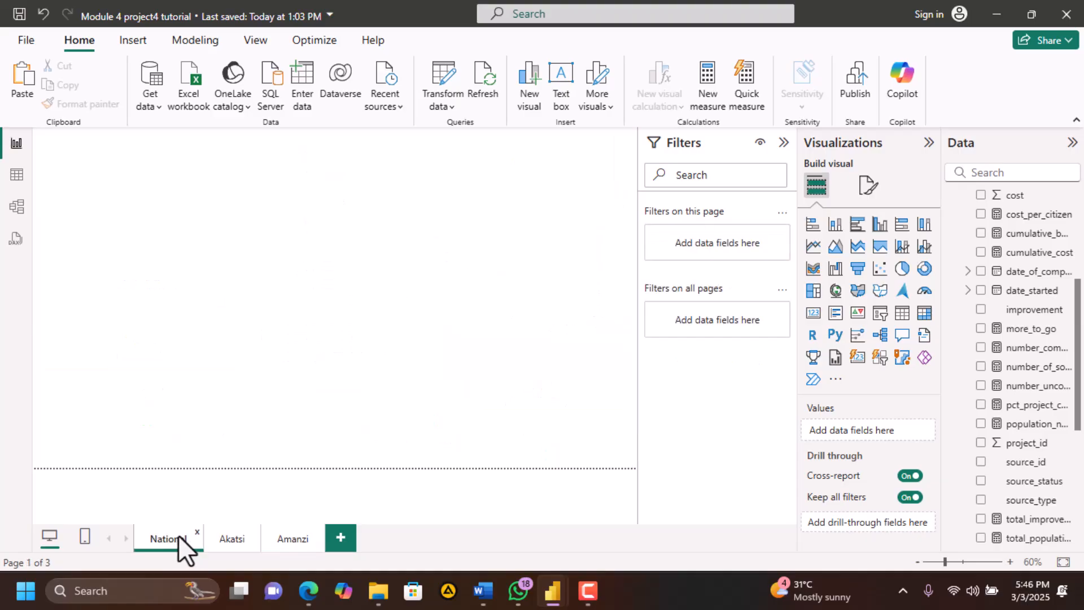
{"action": "left_click", "coordinate": [229, 538]}
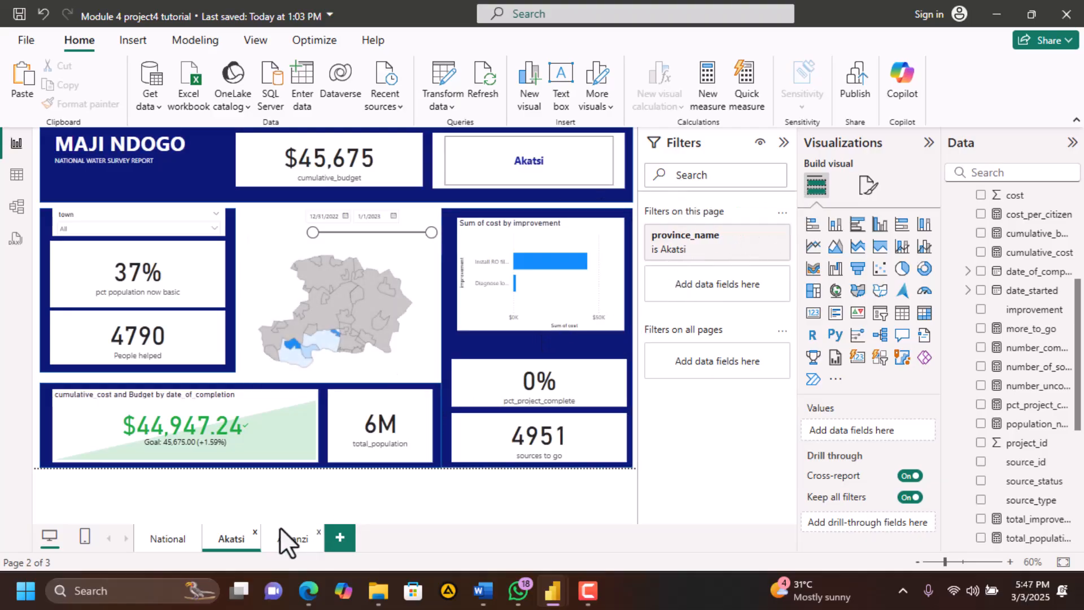
{"action": "left_click", "coordinate": [306, 591]}
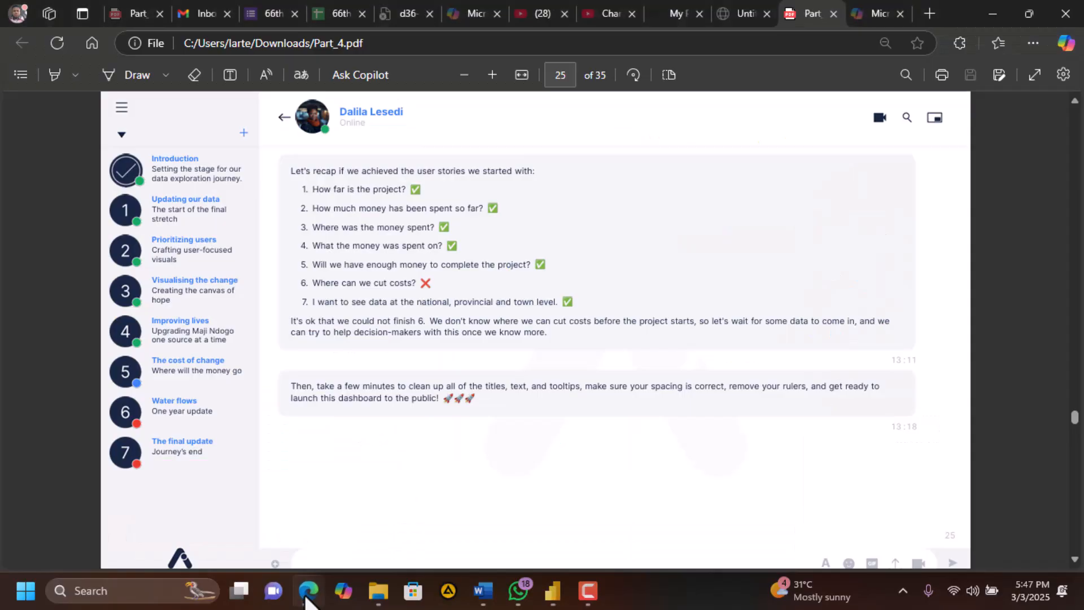
Read the Part_4.pdf instructions on cleaning up the dashboard and replacing the Excel source, and switch back to the Module 4 project4 tutorial report in Power BI
{"action": "scroll", "coordinate": [396, 443], "scroll_direction": "down", "scroll_amount": 1}
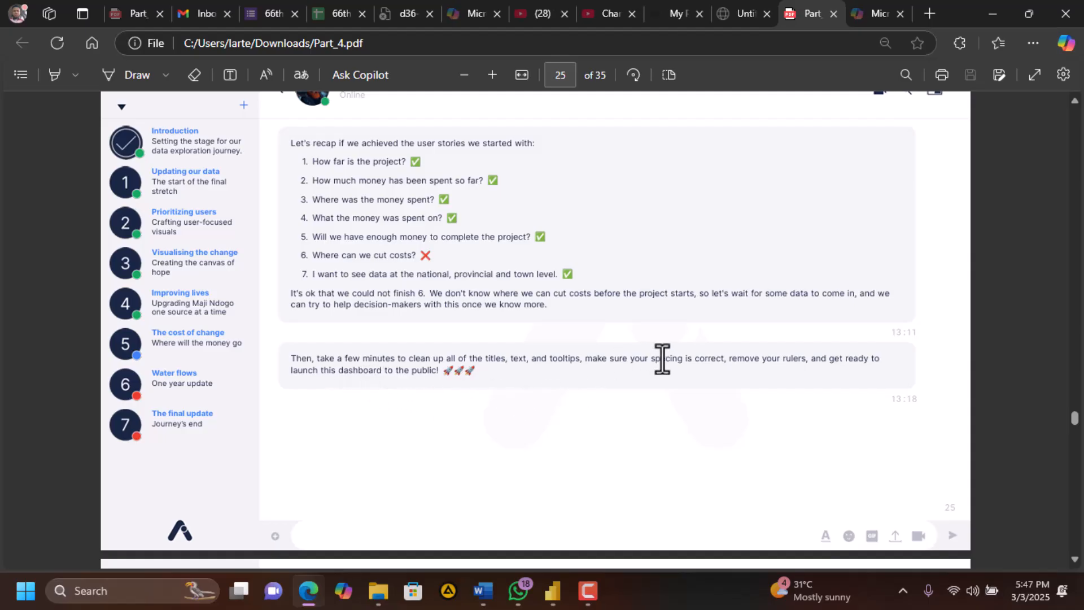
{"action": "scroll", "coordinate": [662, 359], "scroll_direction": "down", "scroll_amount": 5}
{"action": "scroll", "coordinate": [661, 358], "scroll_direction": "down", "scroll_amount": 2}
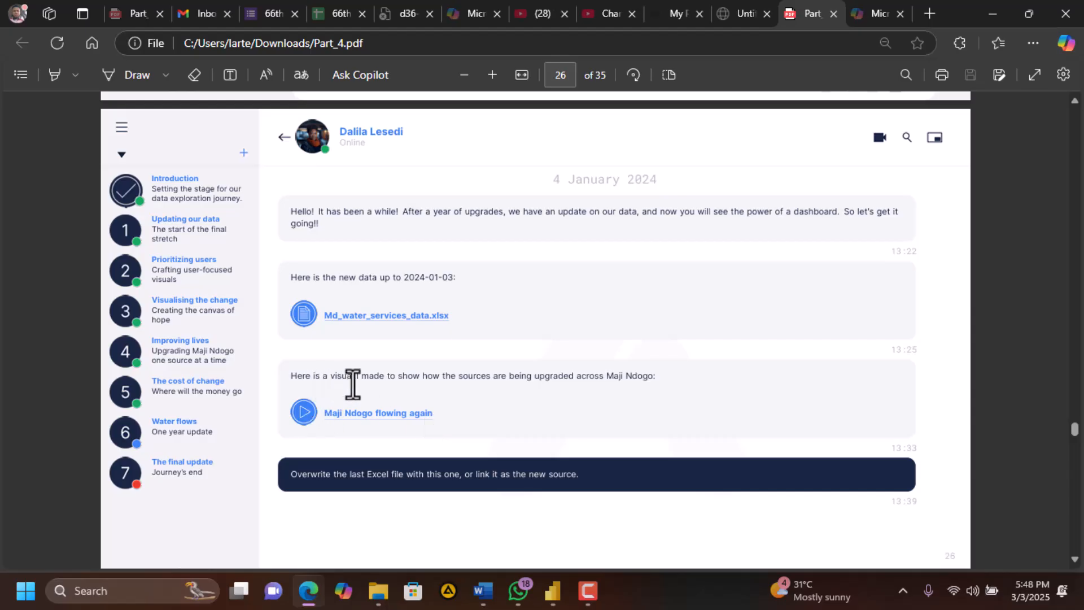
{"action": "scroll", "coordinate": [353, 384], "scroll_direction": "down", "scroll_amount": 1}
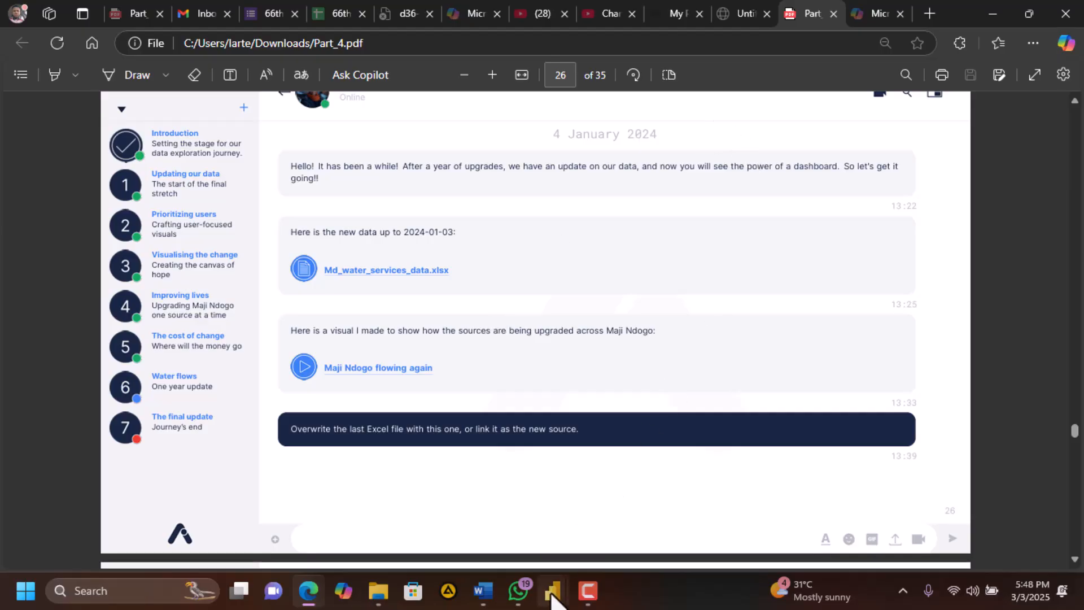
{"action": "mouse_move", "coordinate": [552, 600]}
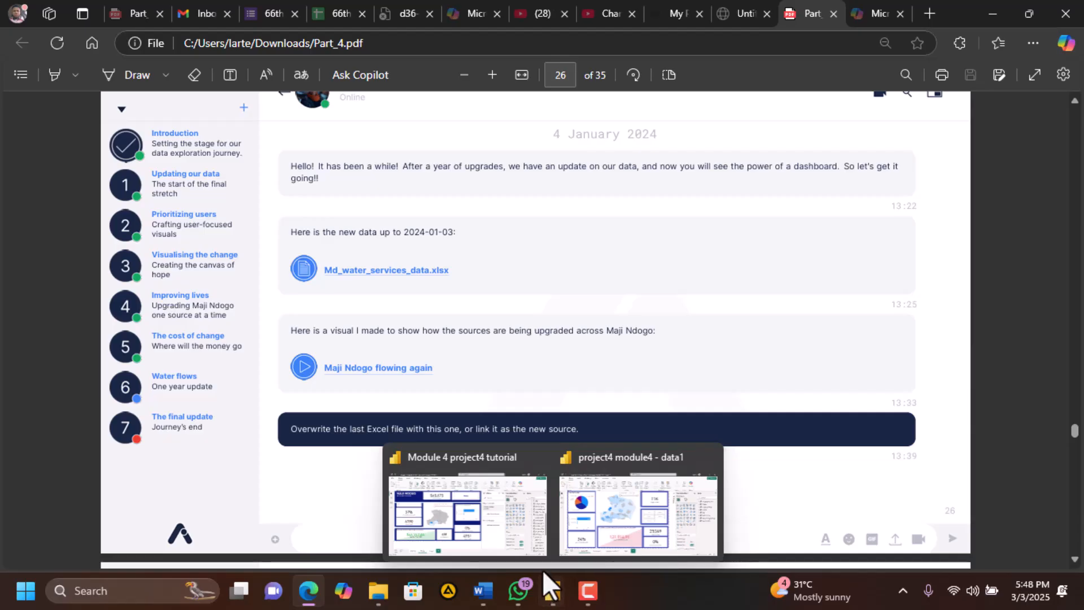
{"action": "left_click", "coordinate": [495, 506]}
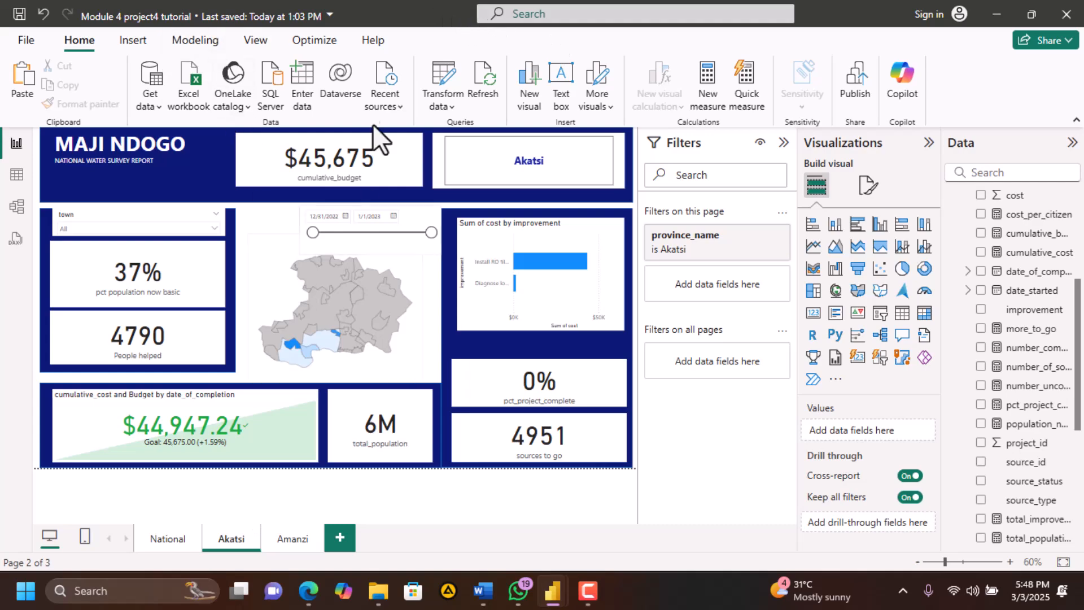
On the National page, move the total_population card out of the header to below the cost by improvement chart, and shift that chart up
{"action": "left_click", "coordinate": [164, 537]}
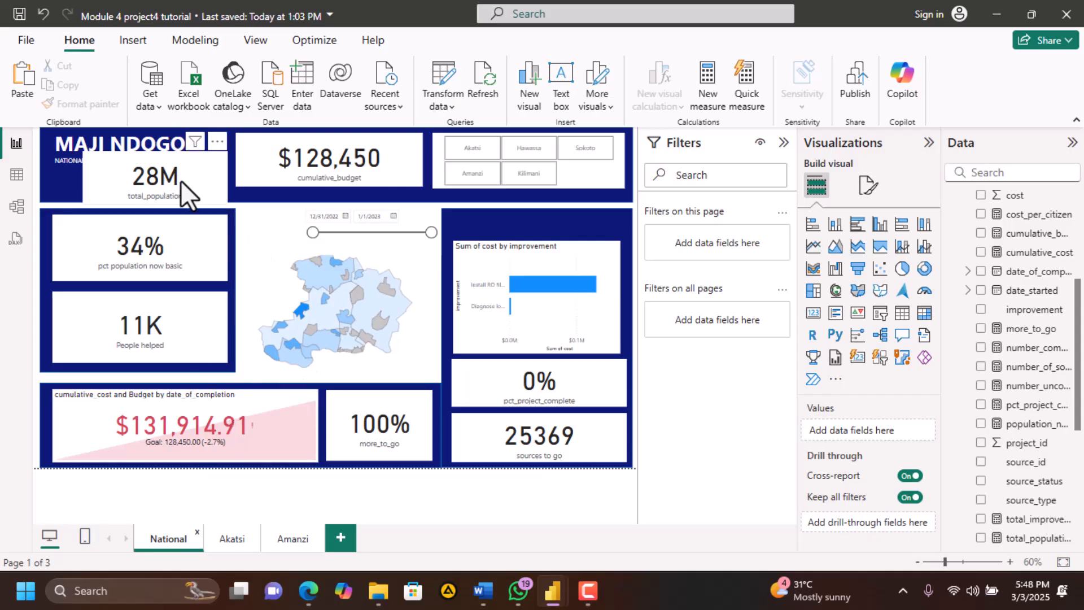
{"action": "left_click_drag", "start_coordinate": [347, 178], "coordinate": [554, 344]}
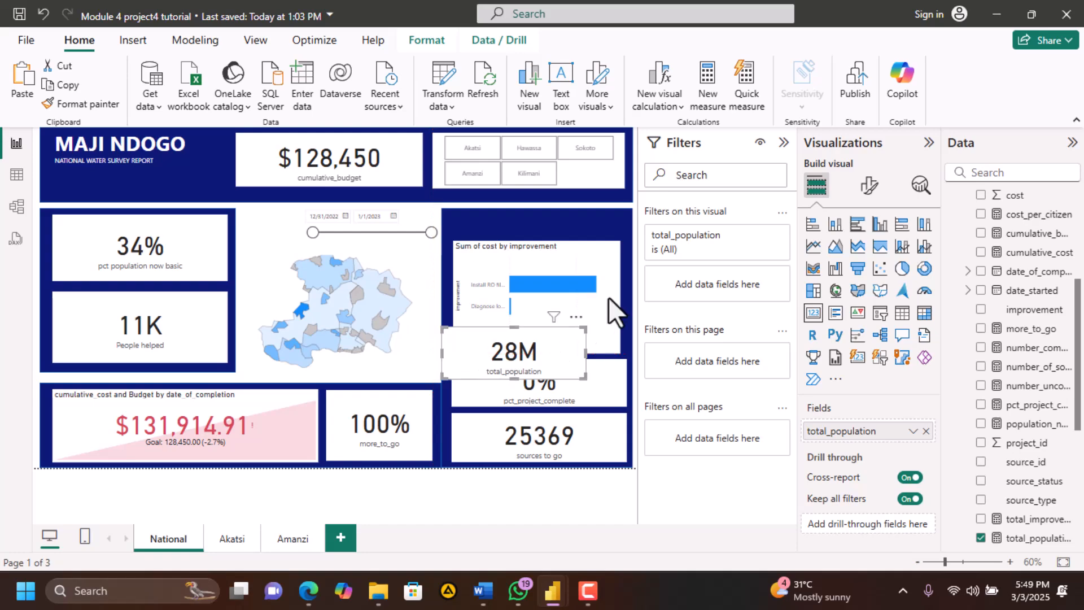
{"action": "mouse_move", "coordinate": [614, 269]}
{"action": "left_mouse_down"}
{"action": "mouse_move", "coordinate": [614, 259]}
{"action": "mouse_move", "coordinate": [619, 281]}
{"action": "mouse_move", "coordinate": [612, 270]}
{"action": "left_mouse_up"}
{"action": "mouse_move", "coordinate": [567, 355]}
{"action": "left_mouse_down"}
{"action": "mouse_move", "coordinate": [611, 346]}
{"action": "mouse_move", "coordinate": [550, 388]}
{"action": "mouse_move", "coordinate": [561, 363]}
{"action": "left_mouse_up"}
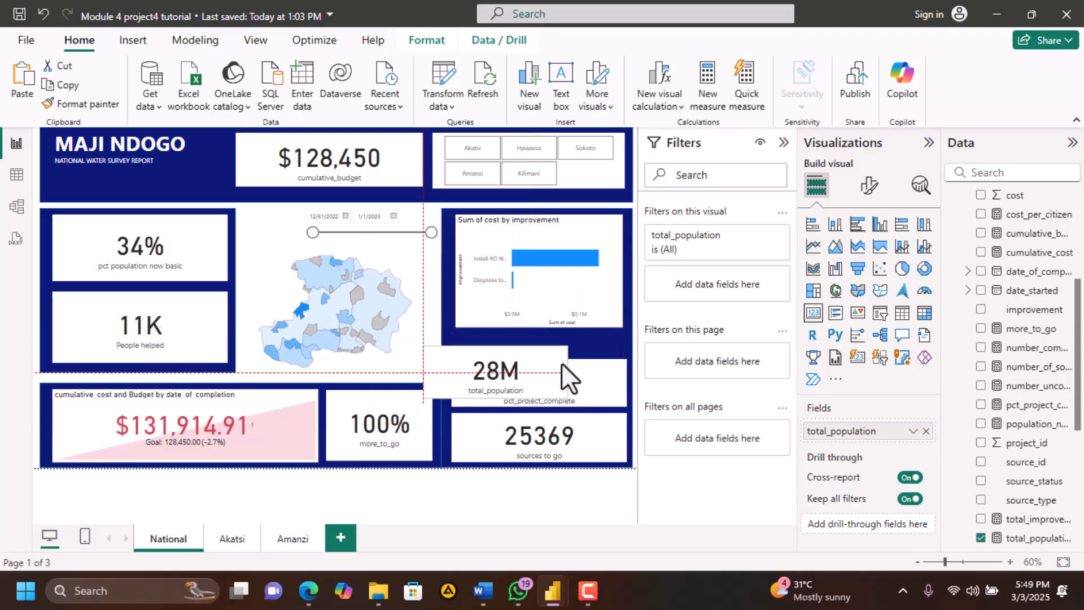
Delete the more_to_go card and fit the total_population card into its place beside the cumulative cost and budget KPI
{"action": "left_click", "coordinate": [413, 438]}
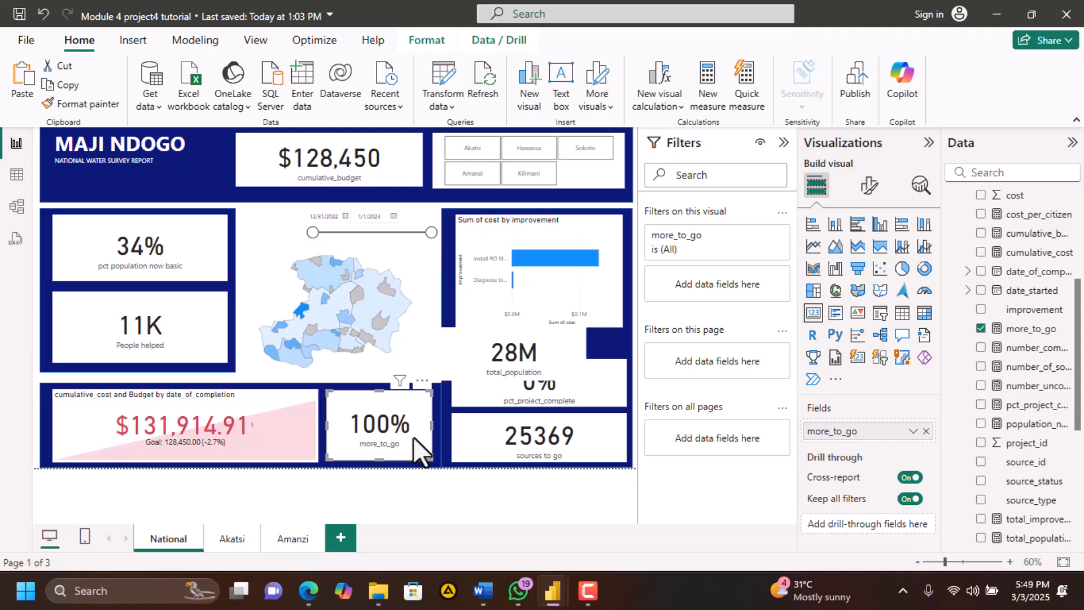
{"action": "key", "text": "Delete"}
{"action": "left_click_drag", "start_coordinate": [523, 354], "coordinate": [408, 427]}
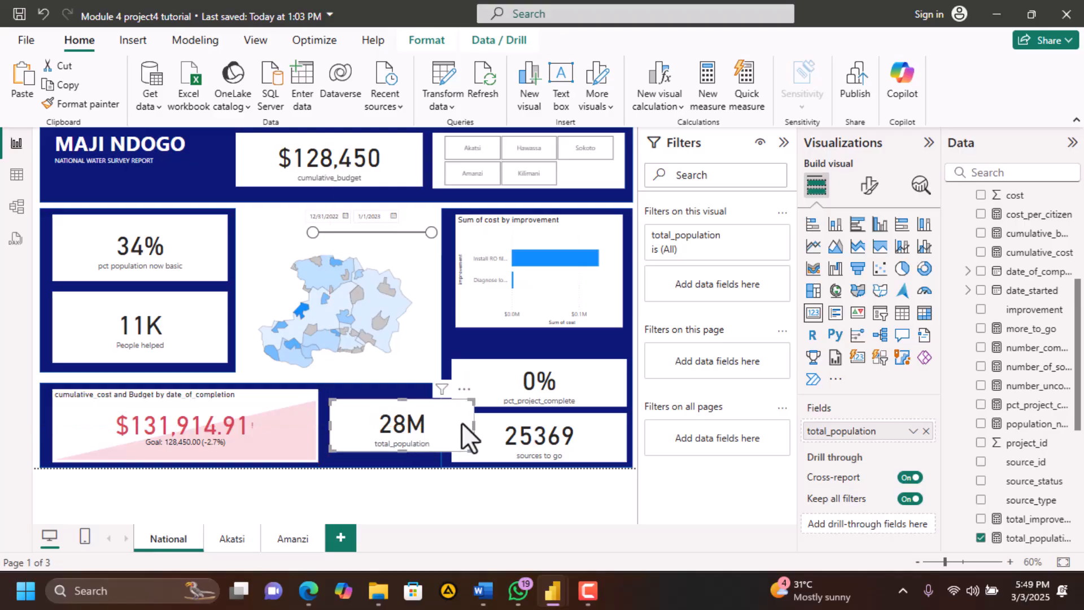
{"action": "left_click_drag", "start_coordinate": [473, 423], "coordinate": [382, 458]}
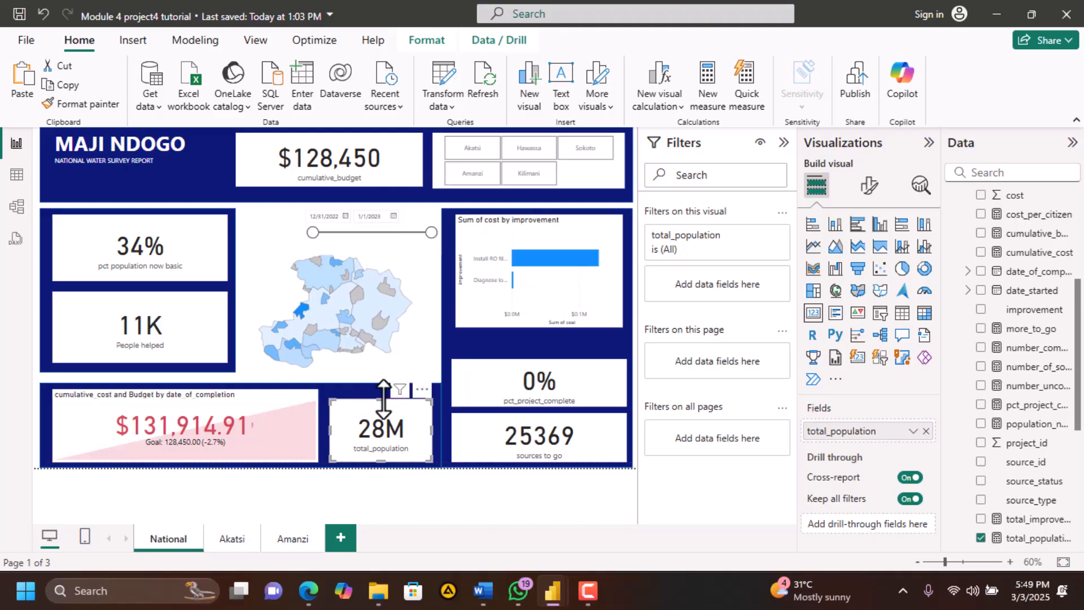
{"action": "left_click_drag", "start_coordinate": [383, 397], "coordinate": [384, 390]}
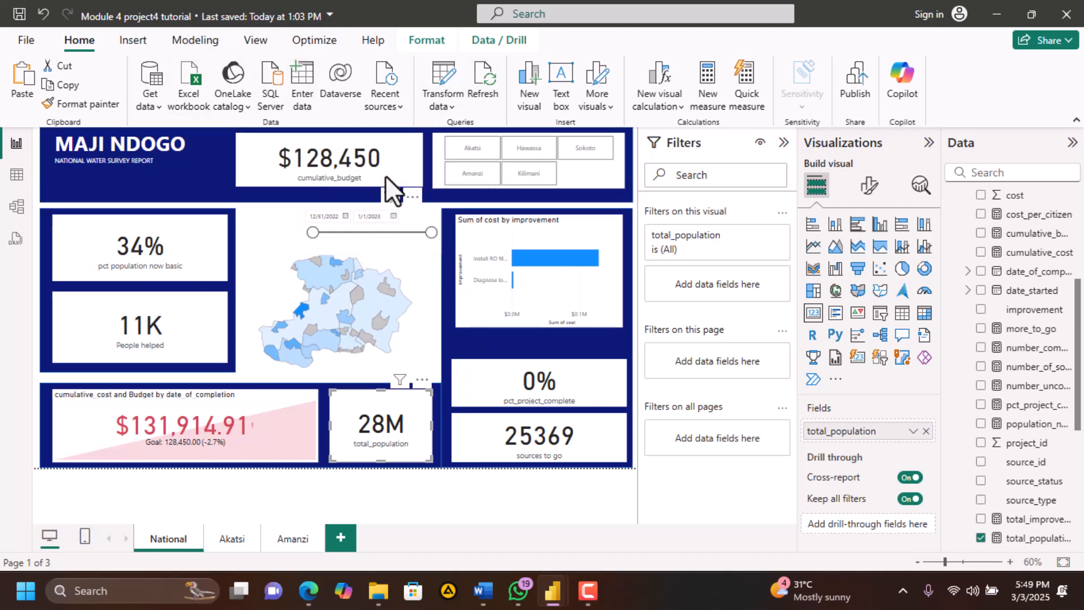
{"action": "left_click", "coordinate": [452, 107]}
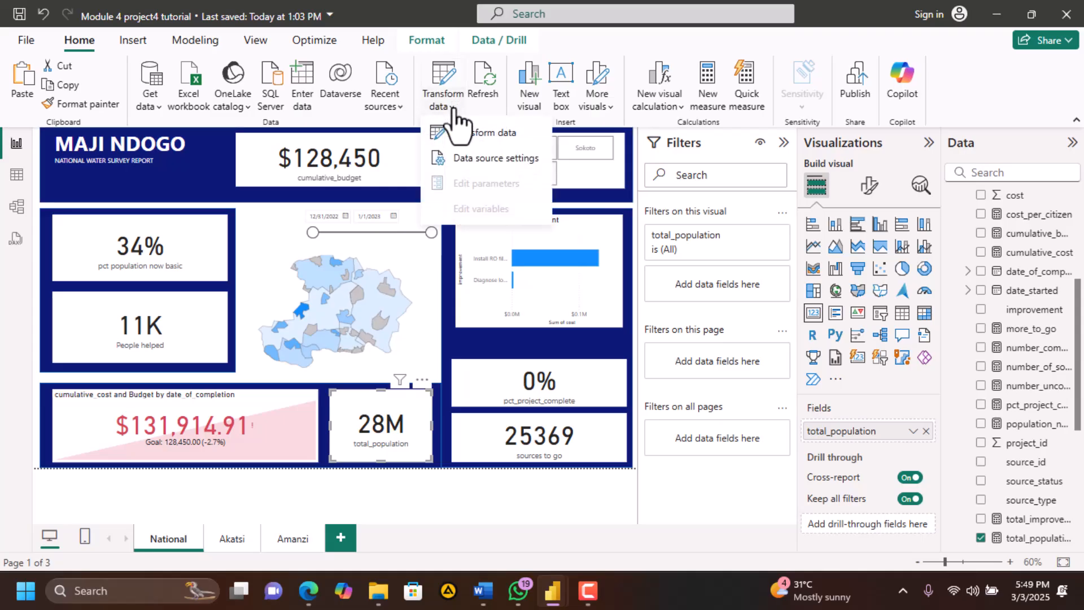
{"action": "left_click", "coordinate": [462, 161]}
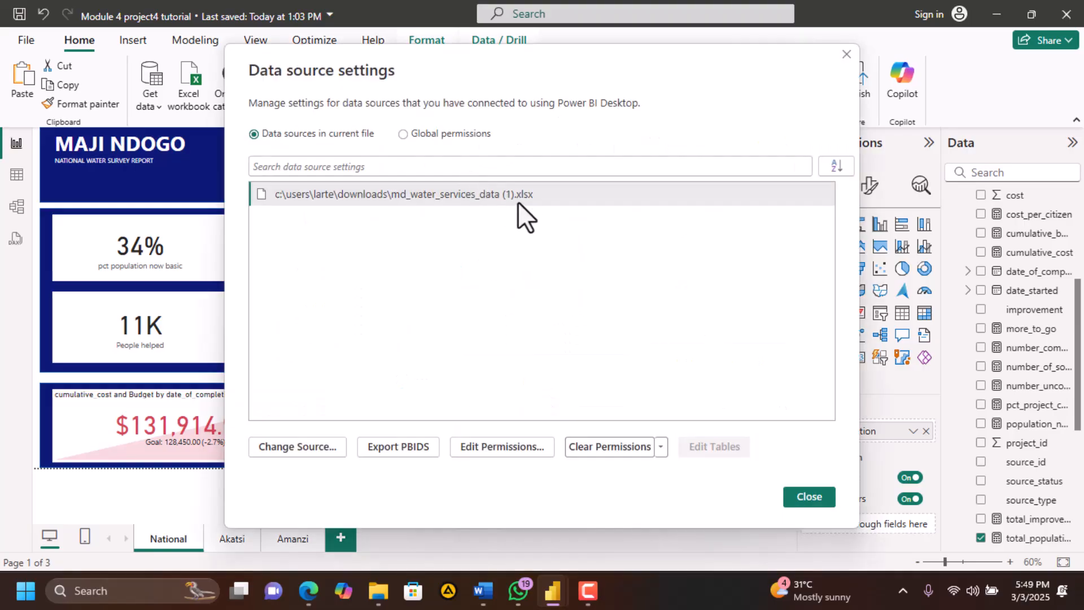
{"action": "left_click", "coordinate": [317, 444]}
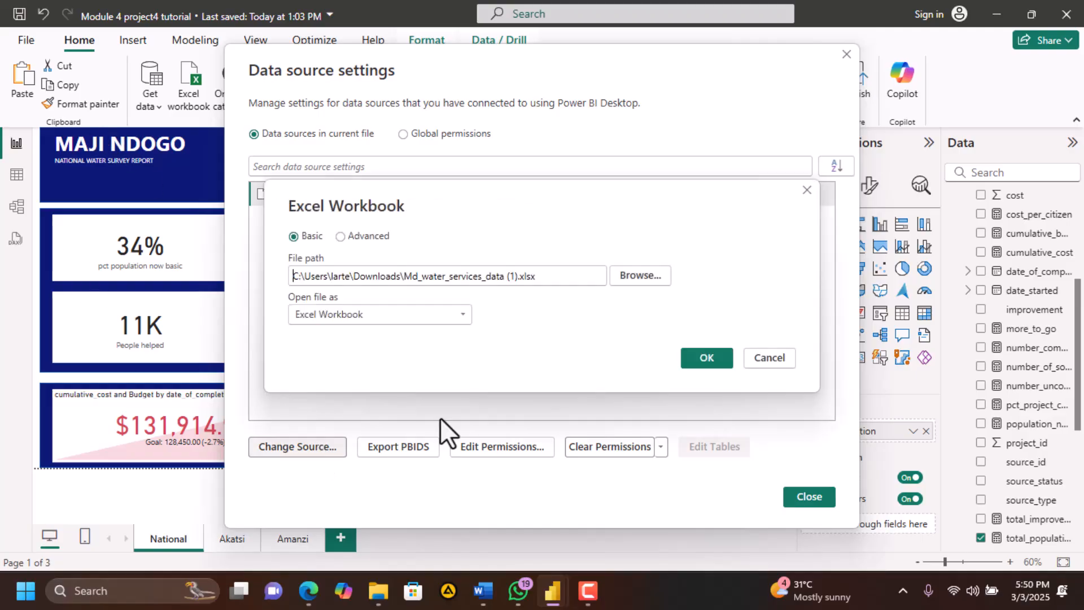
{"action": "left_click", "coordinate": [777, 355]}
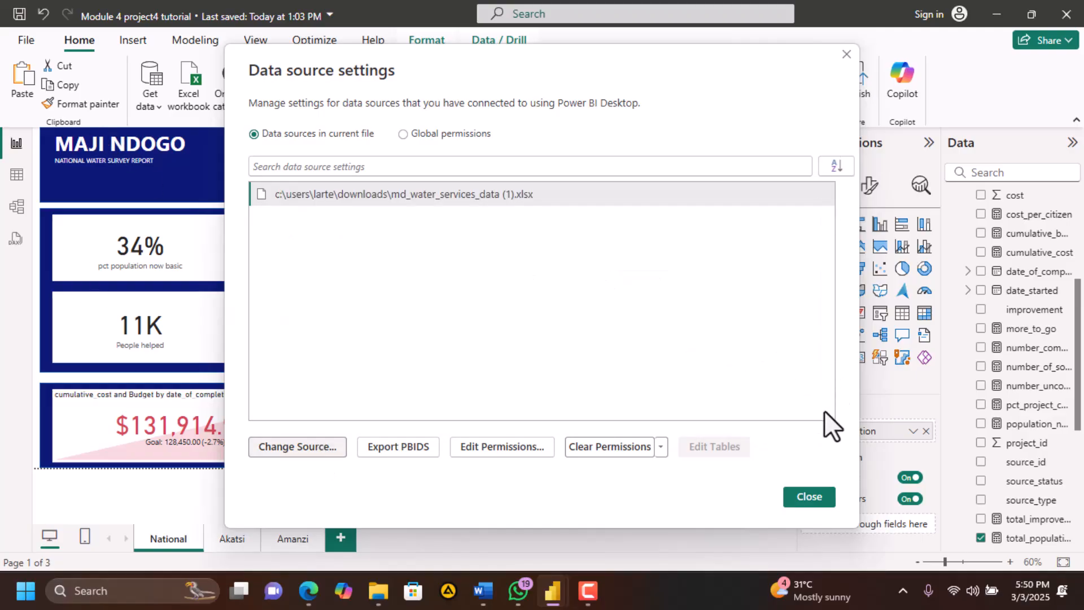
{"action": "left_click", "coordinate": [805, 497]}
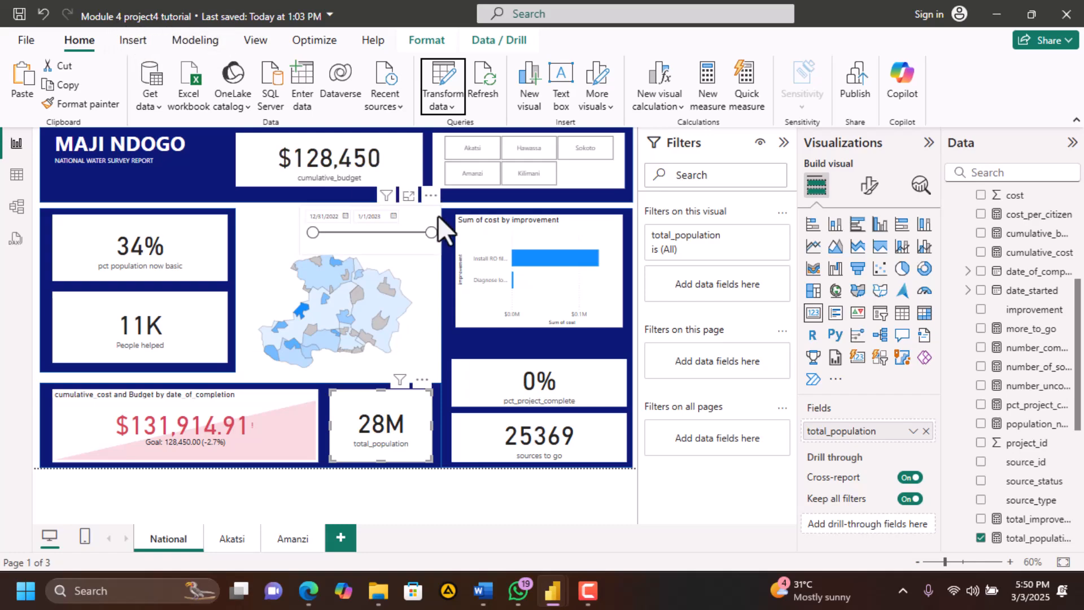
{"action": "left_click", "coordinate": [452, 106]}
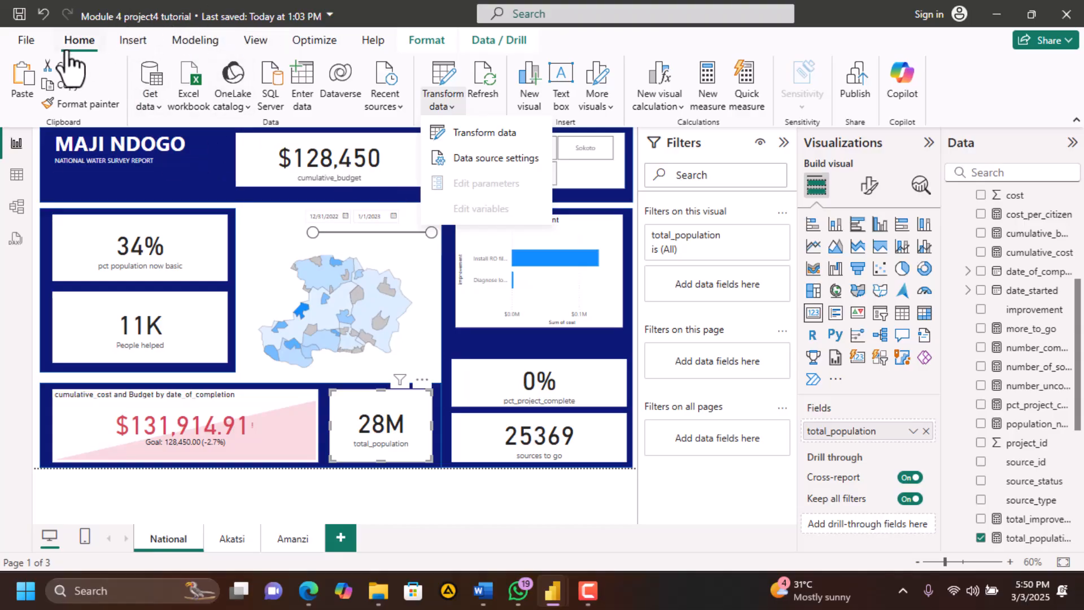
{"action": "left_click", "coordinate": [23, 41]}
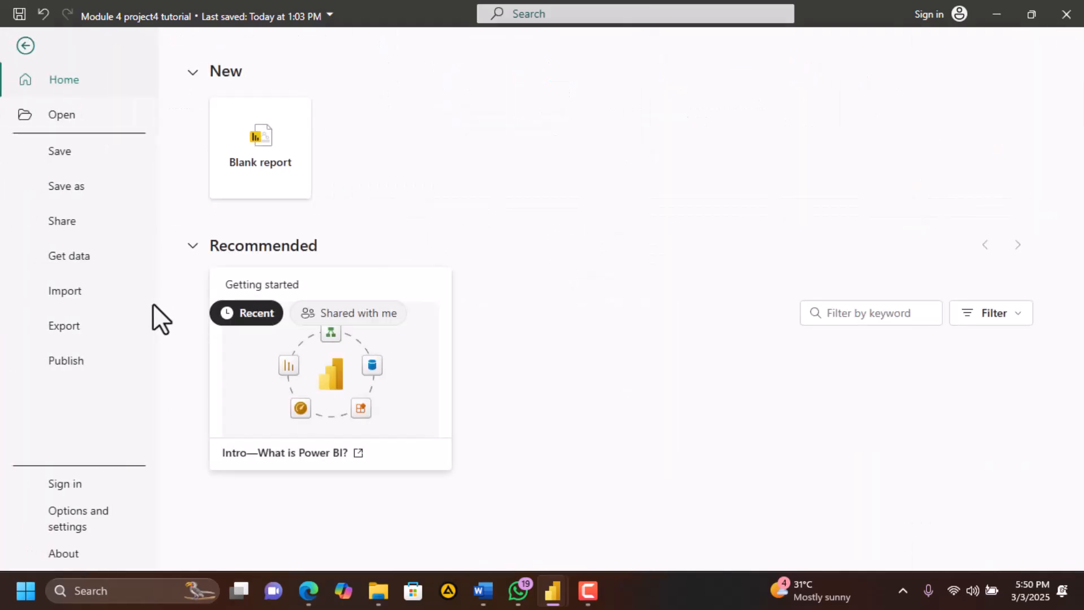
{"action": "left_click", "coordinate": [27, 51]}
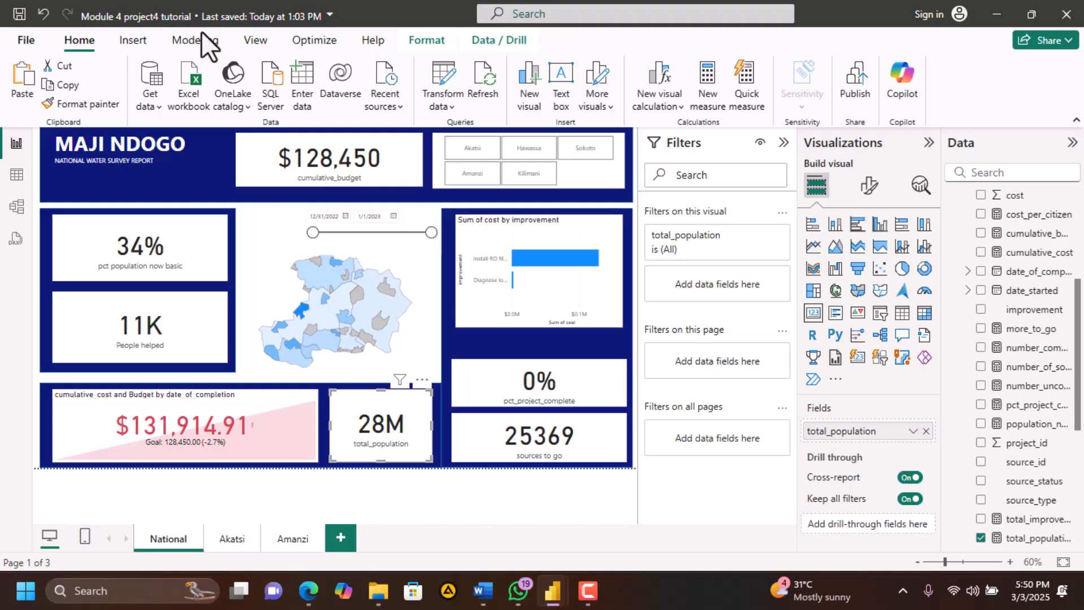
Change the report's Excel data source to Md_water_services_data (2).xlsx from the Downloads folder in the data source settings
{"action": "left_click", "coordinate": [450, 109]}
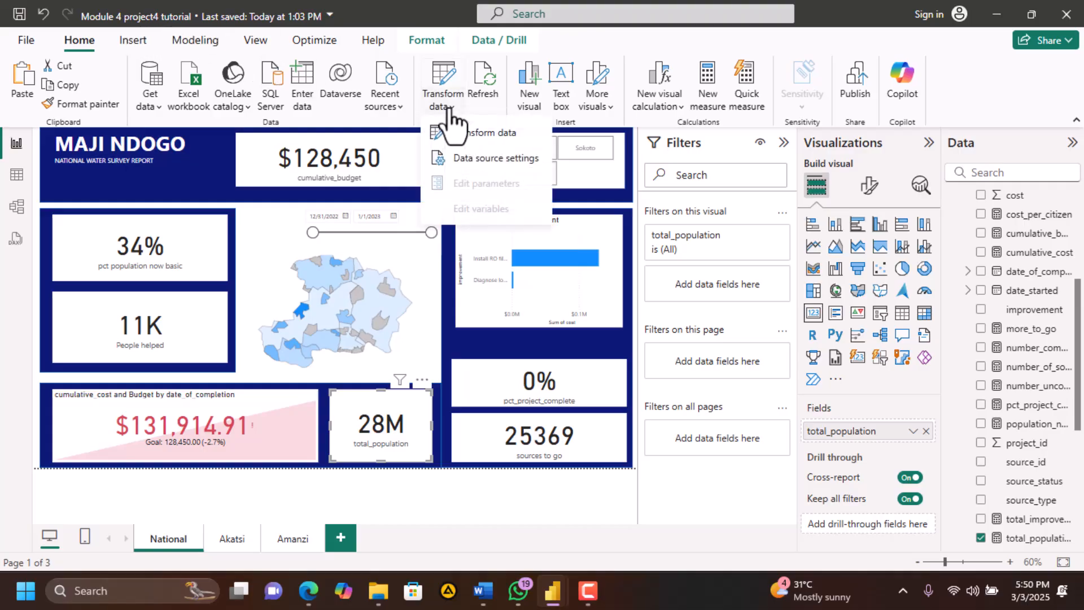
{"action": "left_click", "coordinate": [485, 160]}
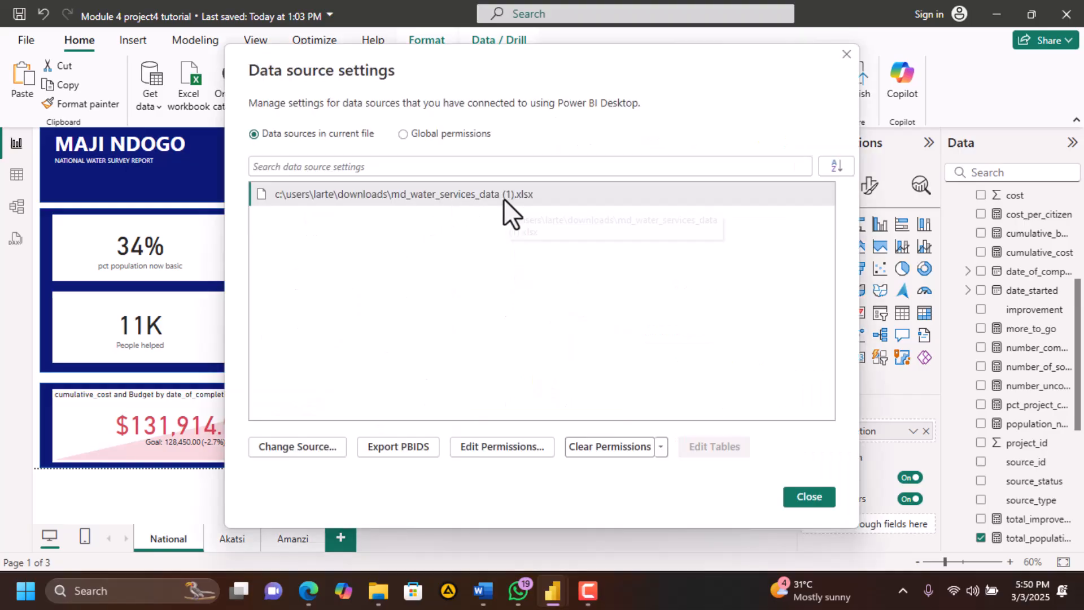
{"action": "left_click", "coordinate": [330, 446]}
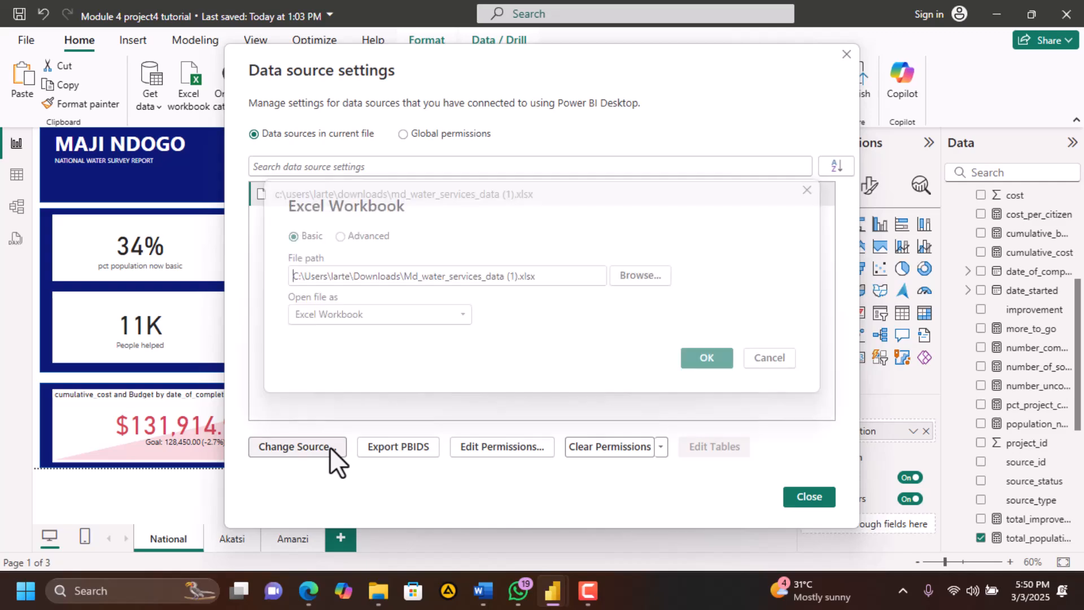
{"action": "left_click", "coordinate": [628, 278]}
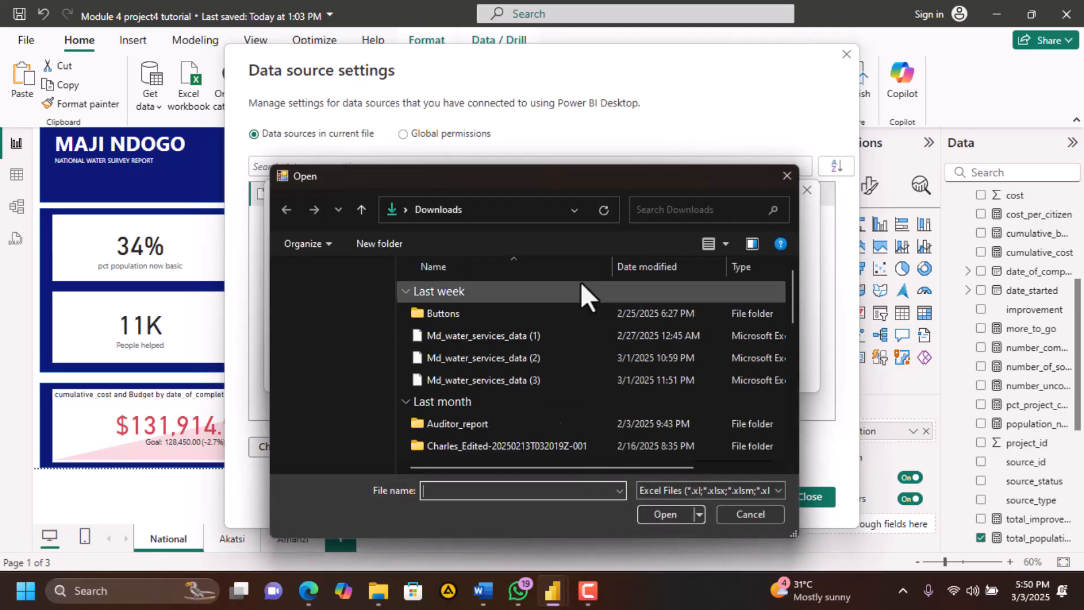
{"action": "left_click", "coordinate": [489, 361]}
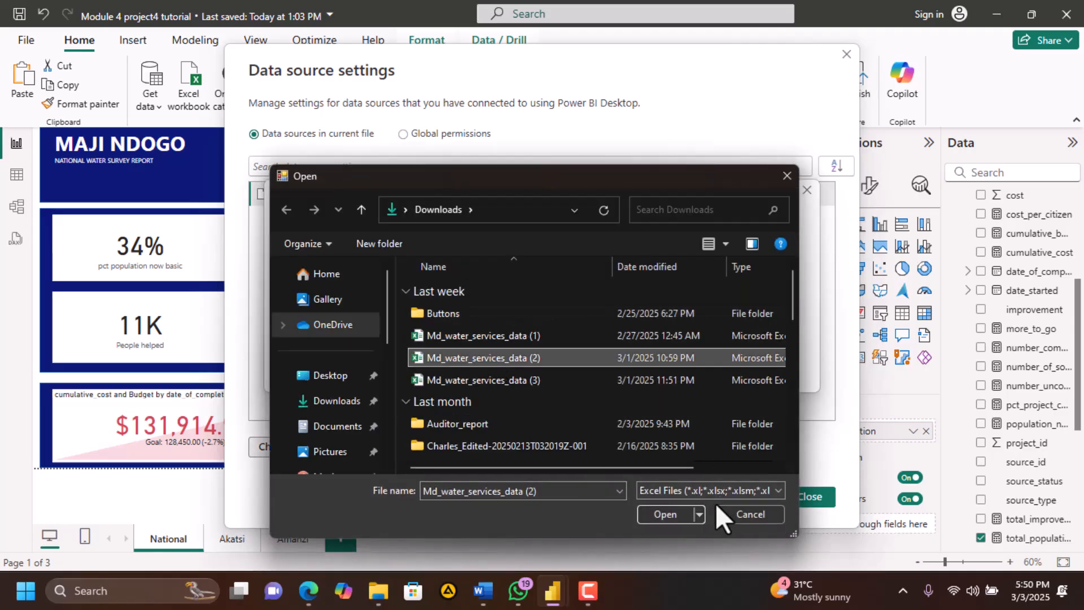
{"action": "left_click", "coordinate": [666, 512]}
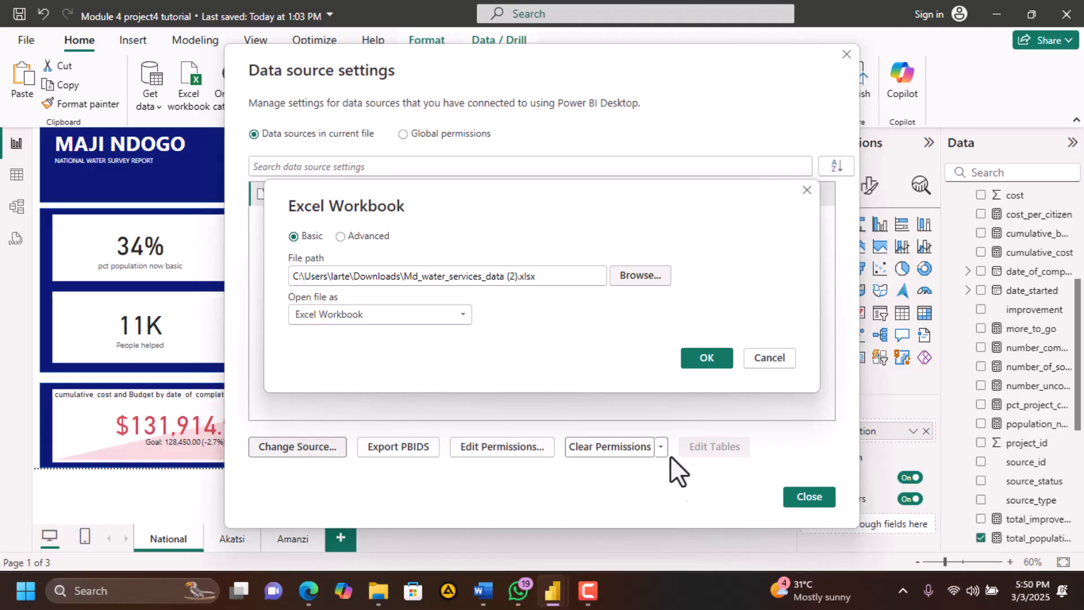
{"action": "left_click", "coordinate": [701, 358]}
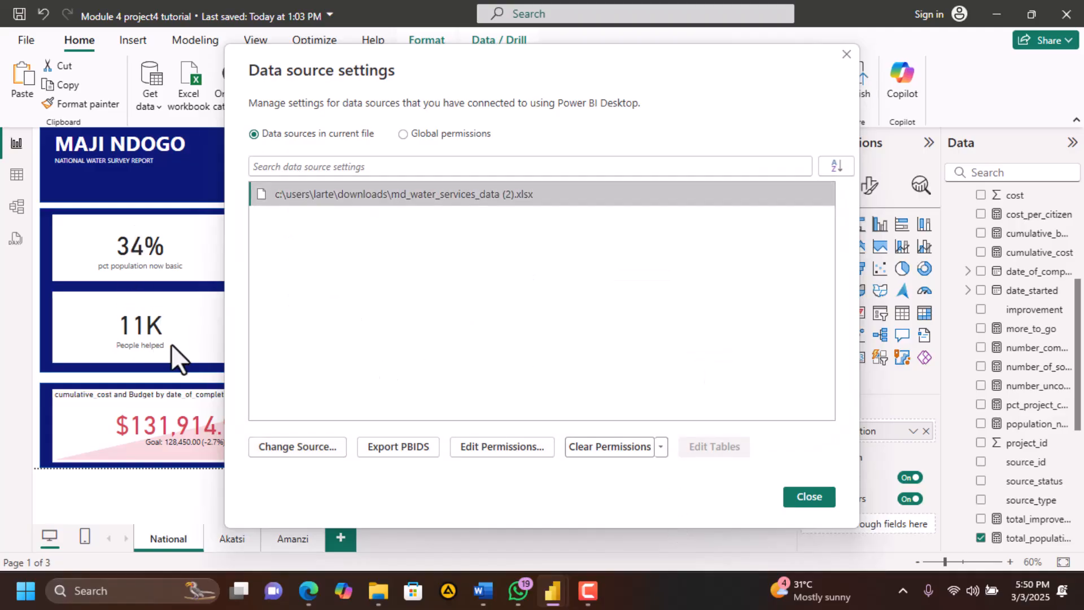
{"action": "left_click", "coordinate": [810, 496]}
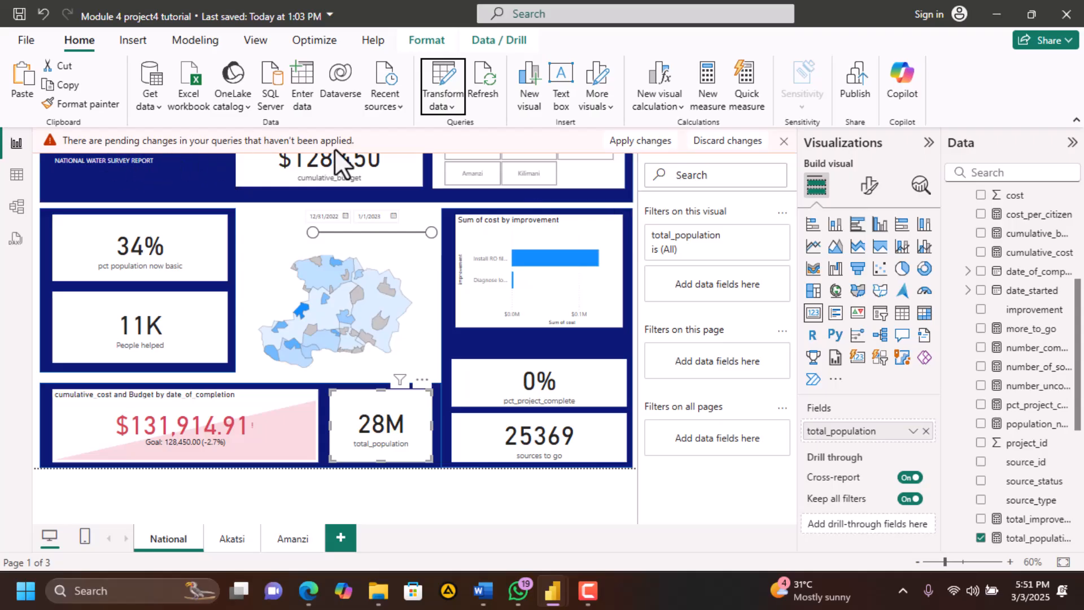
Apply the pending query changes, closing the blank loading window, and check the updated figures on the Akatsi page
{"action": "left_click", "coordinate": [647, 141]}
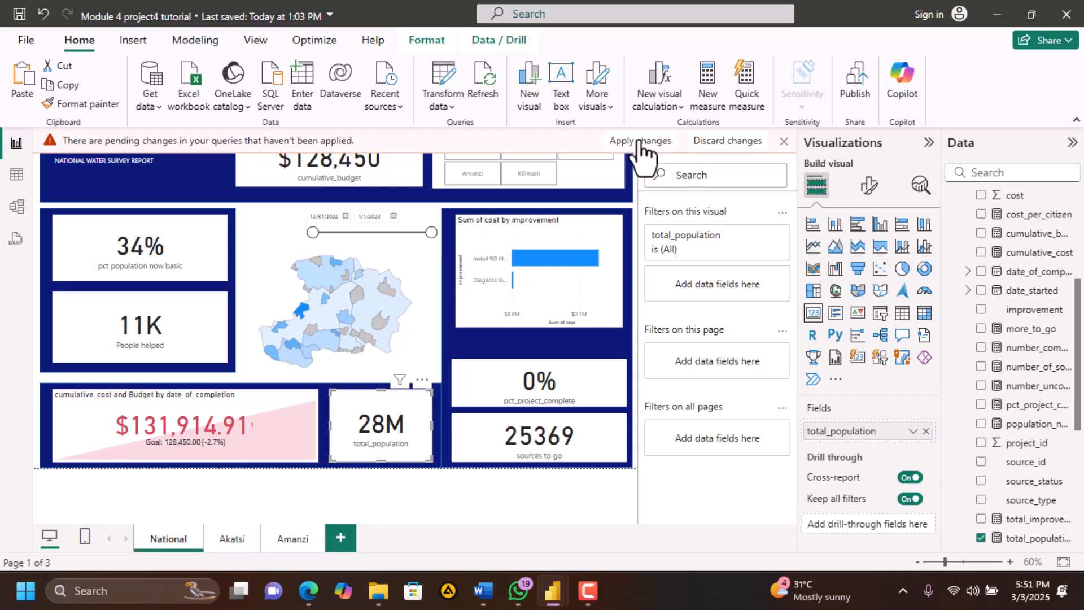
{"action": "left_click", "coordinate": [642, 144]}
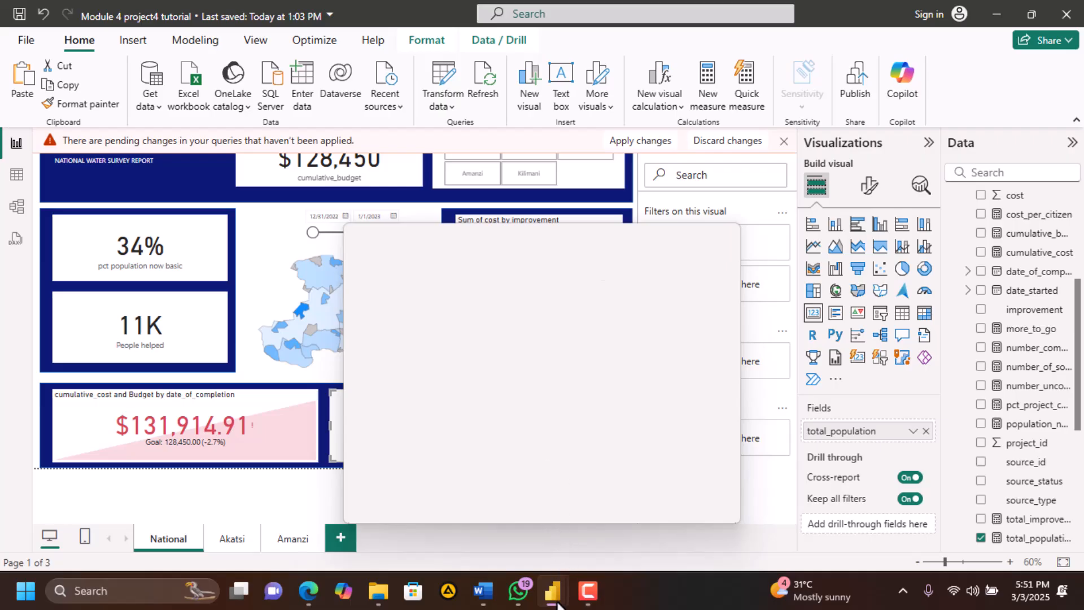
{"action": "mouse_move", "coordinate": [556, 605]}
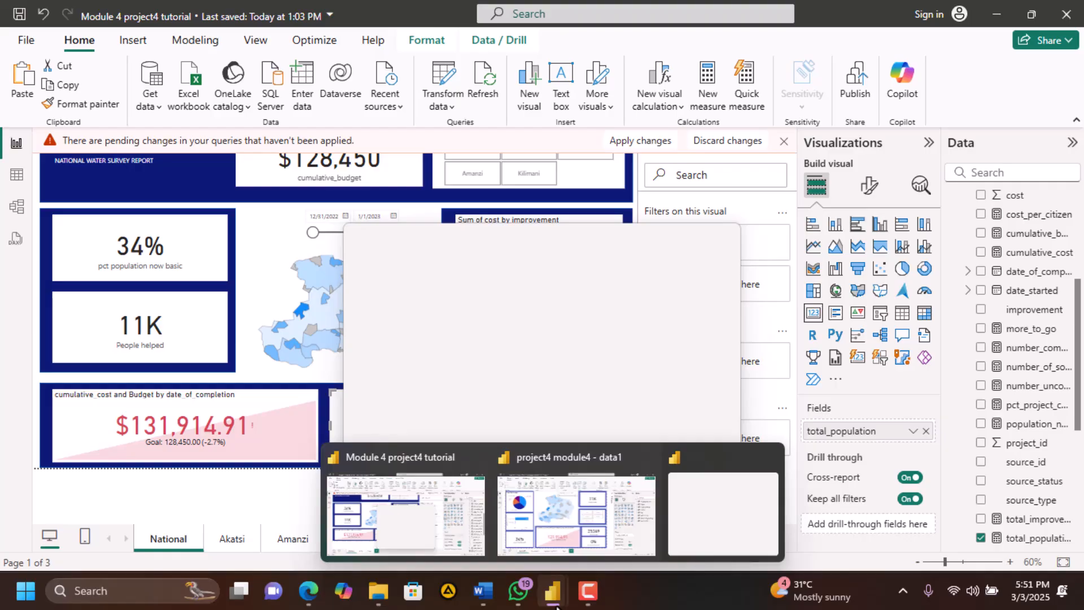
{"action": "mouse_move", "coordinate": [734, 500]}
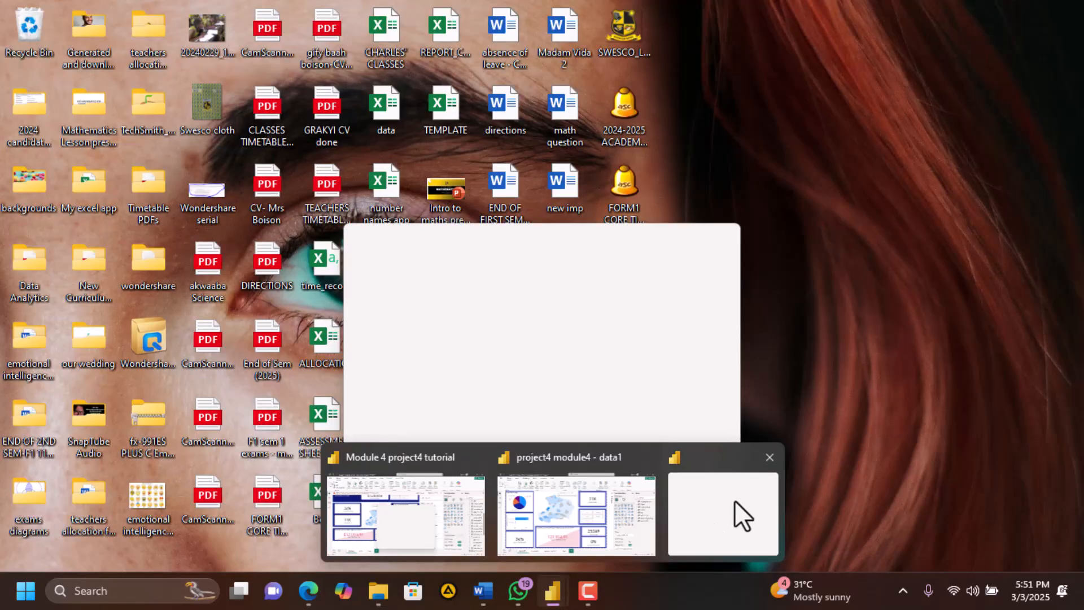
{"action": "left_click", "coordinate": [767, 455]}
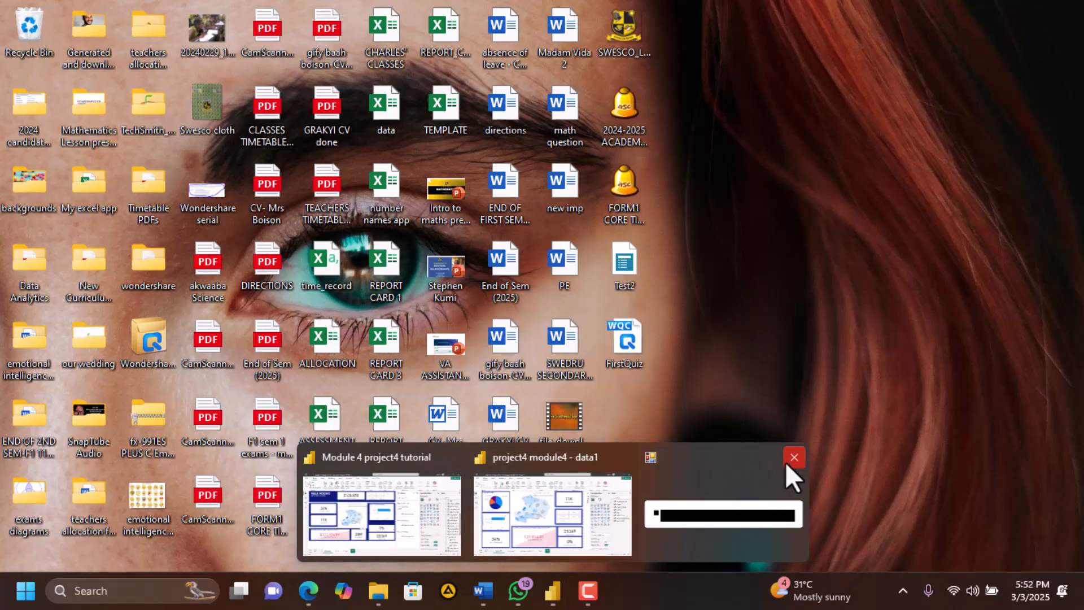
{"action": "left_click", "coordinate": [787, 462]}
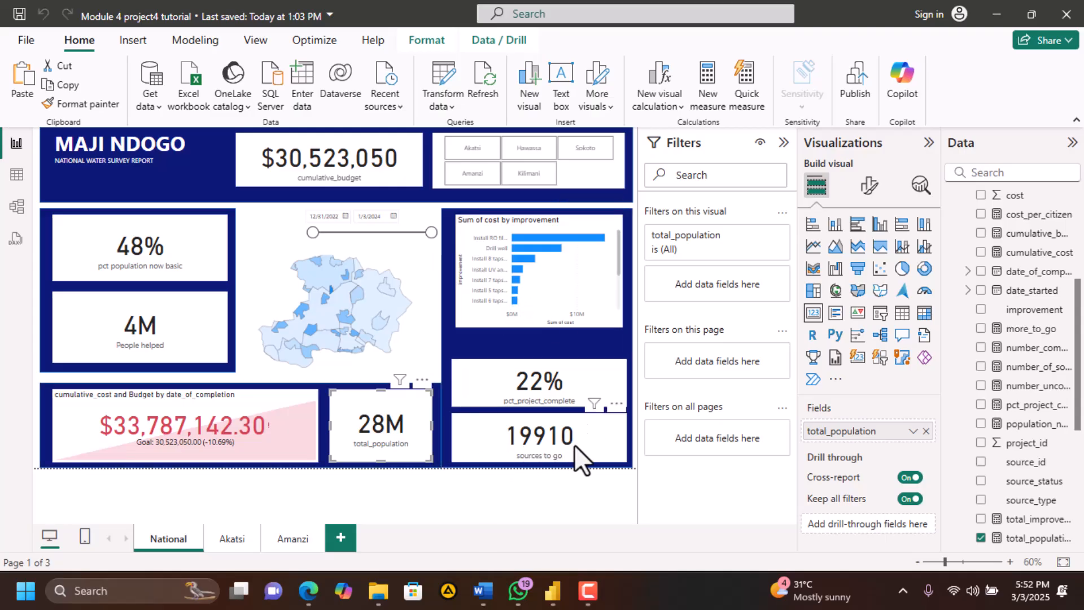
{"action": "left_click", "coordinate": [241, 536]}
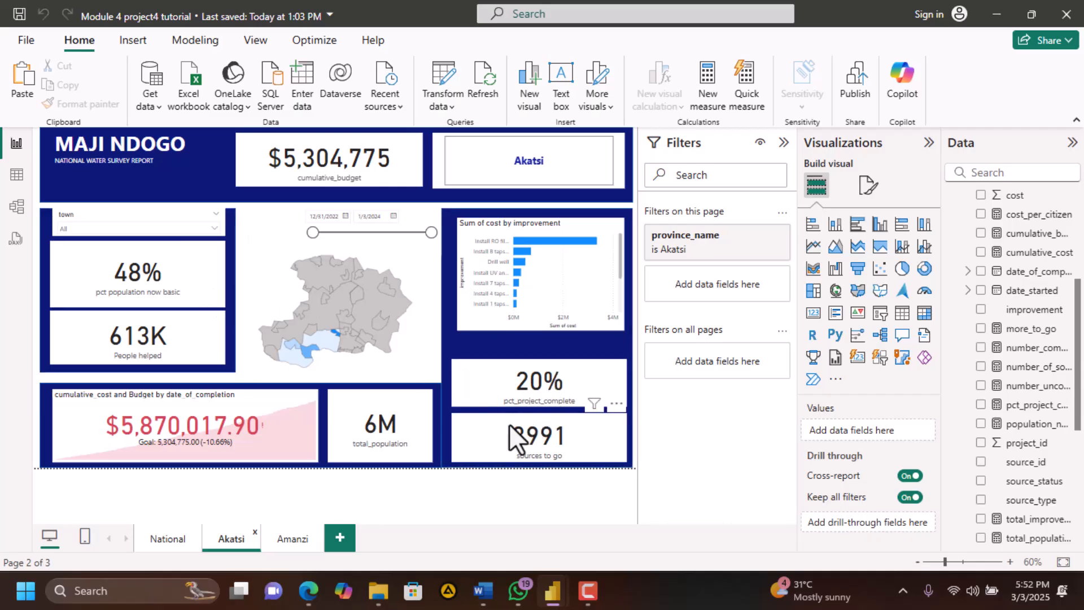
On the Amanzi page, replace cumulative_budget with cumulative_cost in the header card
{"action": "left_click", "coordinate": [296, 539]}
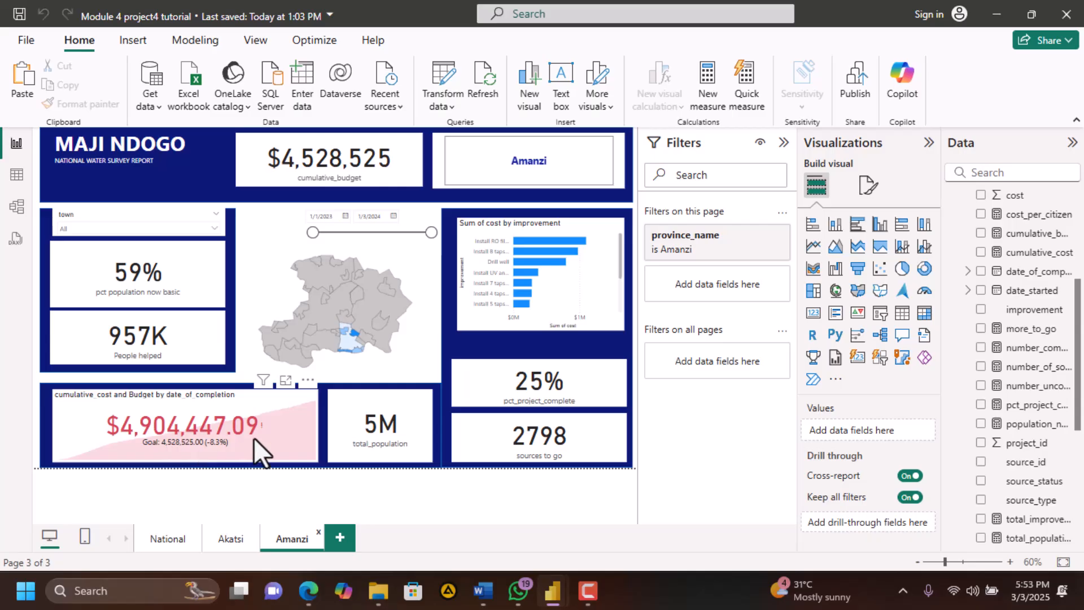
{"action": "left_click", "coordinate": [309, 439]}
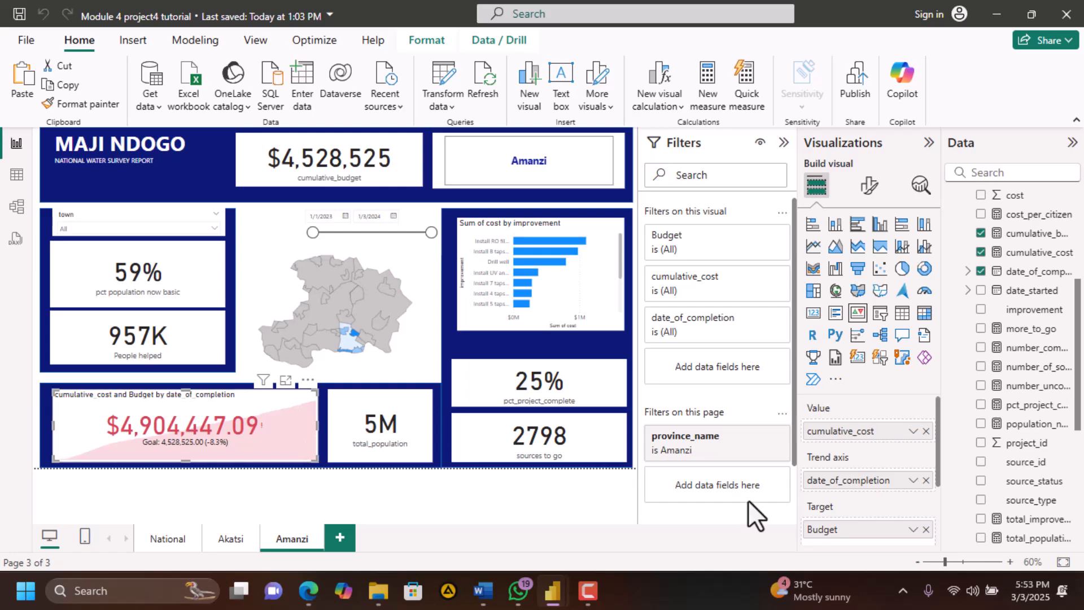
{"action": "left_click", "coordinate": [385, 171]}
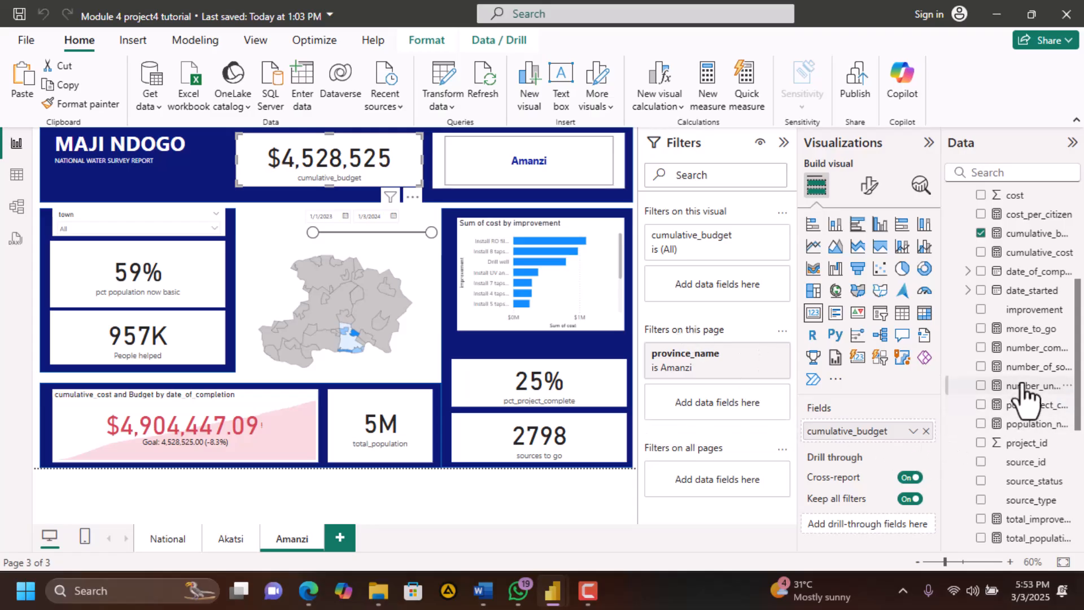
{"action": "scroll", "coordinate": [1030, 389], "scroll_direction": "down", "scroll_amount": 2}
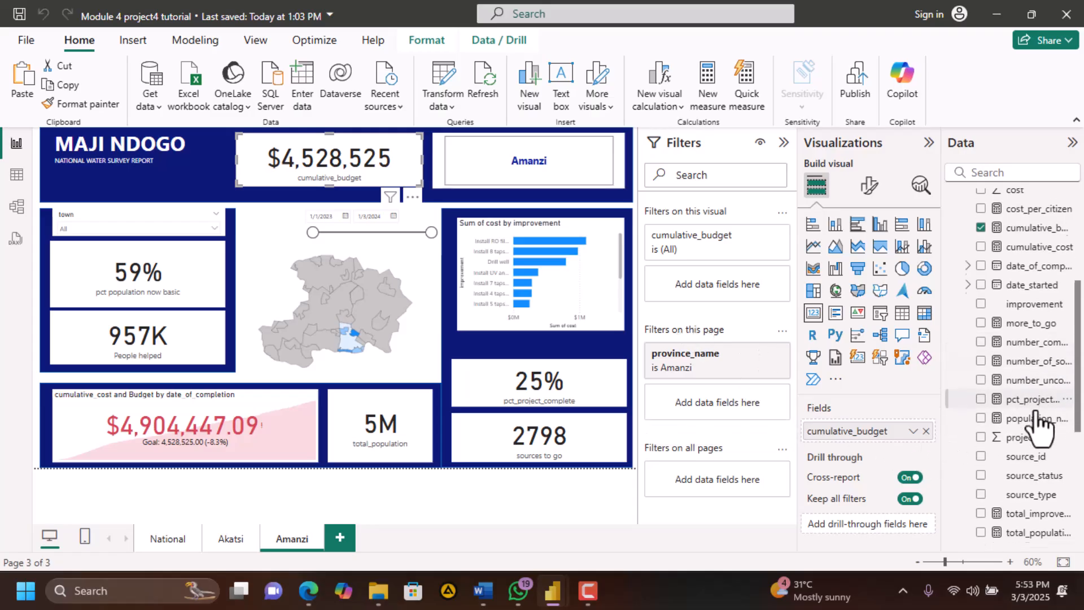
{"action": "scroll", "coordinate": [1038, 424], "scroll_direction": "up", "scroll_amount": 4}
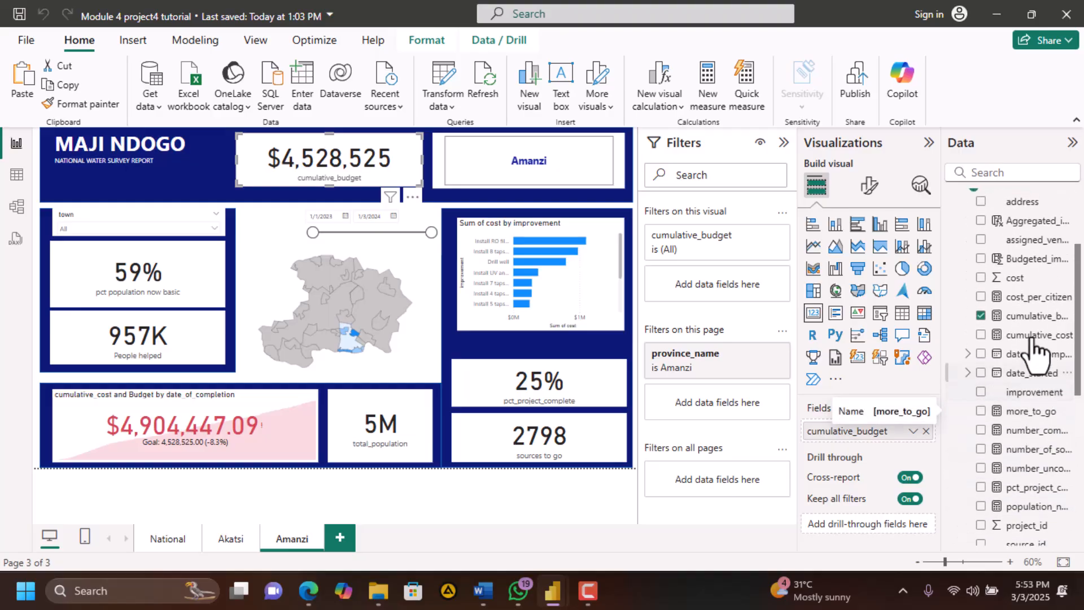
{"action": "left_click_drag", "start_coordinate": [1032, 335], "coordinate": [892, 428]}
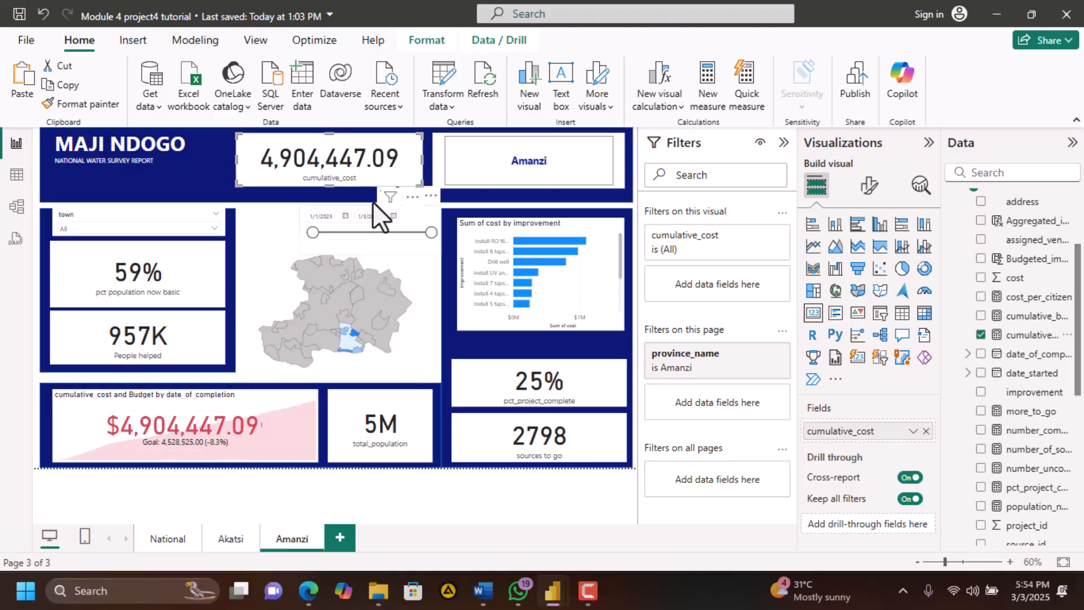
{"action": "mouse_move", "coordinate": [369, 178]}
{"action": "left_mouse_down"}
{"action": "mouse_move", "coordinate": [347, 181]}
{"action": "mouse_move", "coordinate": [371, 179]}
{"action": "left_mouse_up"}
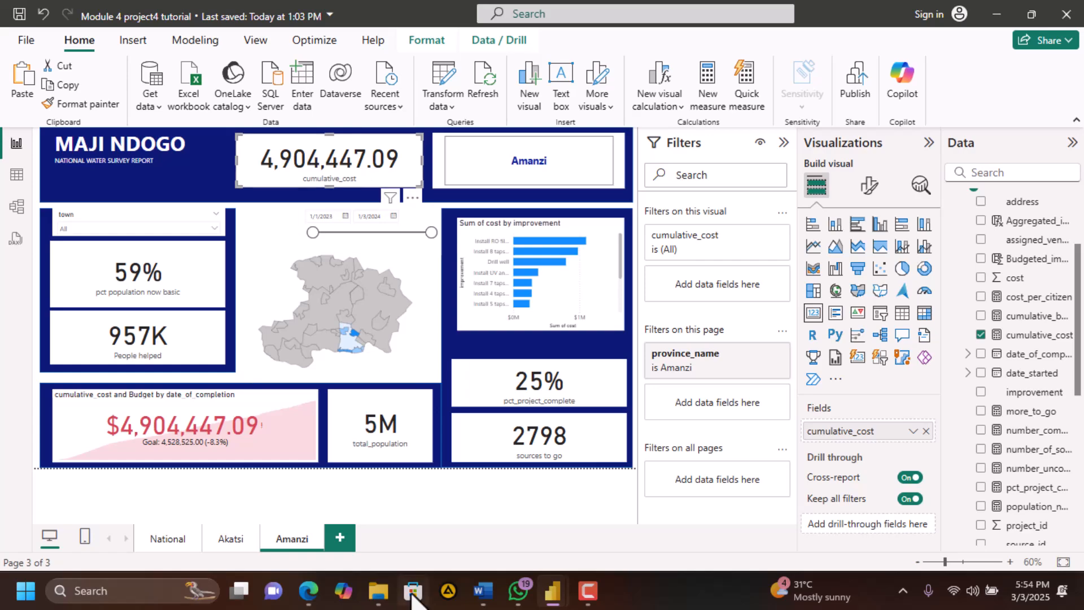
Check the National page, read the one-year update instructions in Part_4.pdf in Edge, and return to the Module 4 project4 tutorial report in Power BI
{"action": "left_click", "coordinate": [165, 539]}
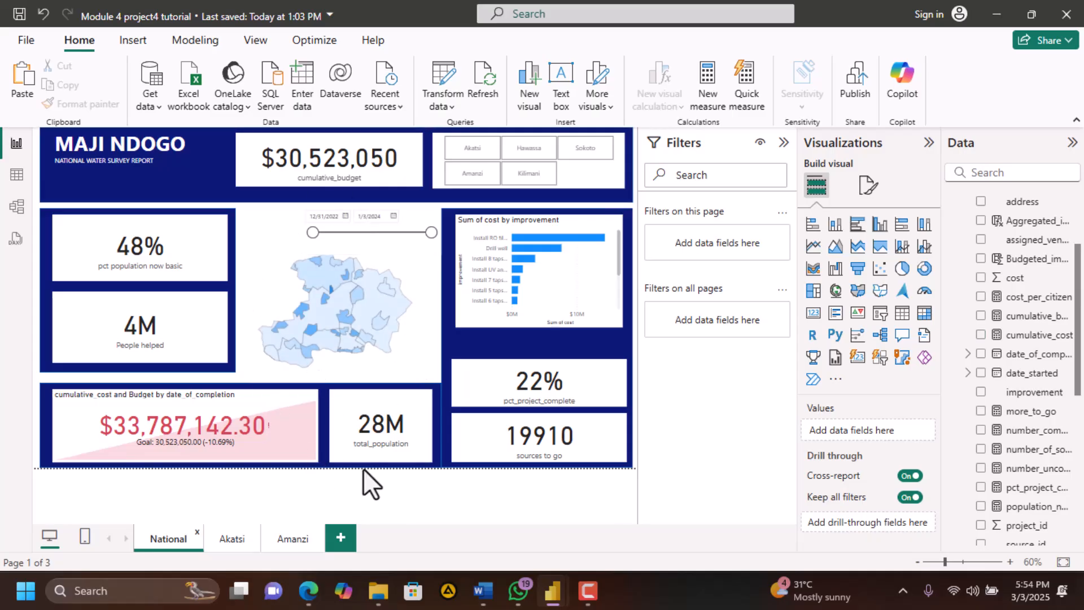
{"action": "left_click", "coordinate": [308, 591]}
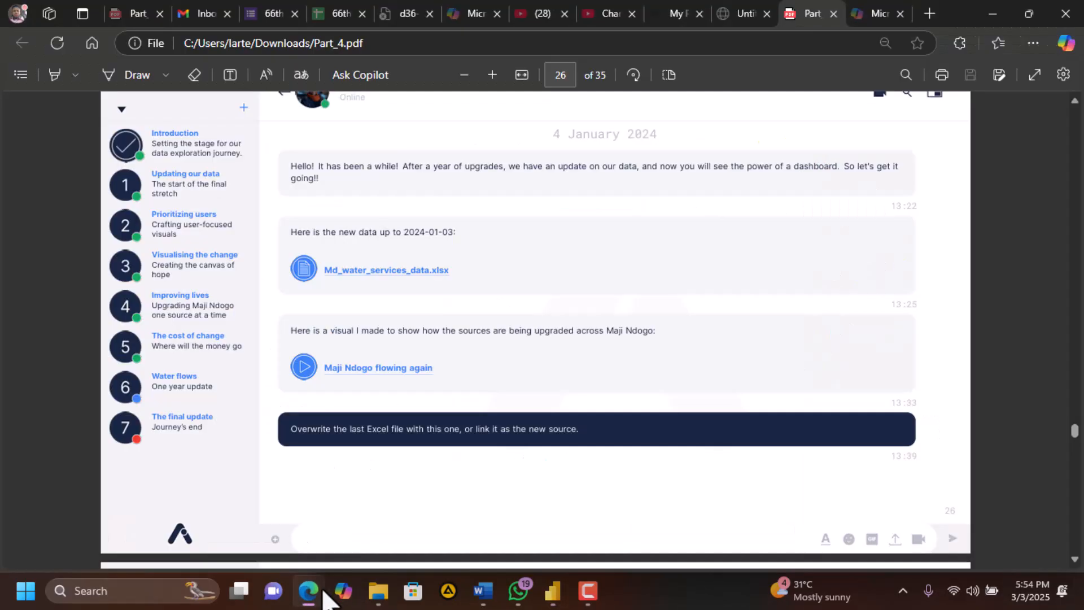
{"action": "scroll", "coordinate": [434, 391], "scroll_direction": "down", "scroll_amount": 2}
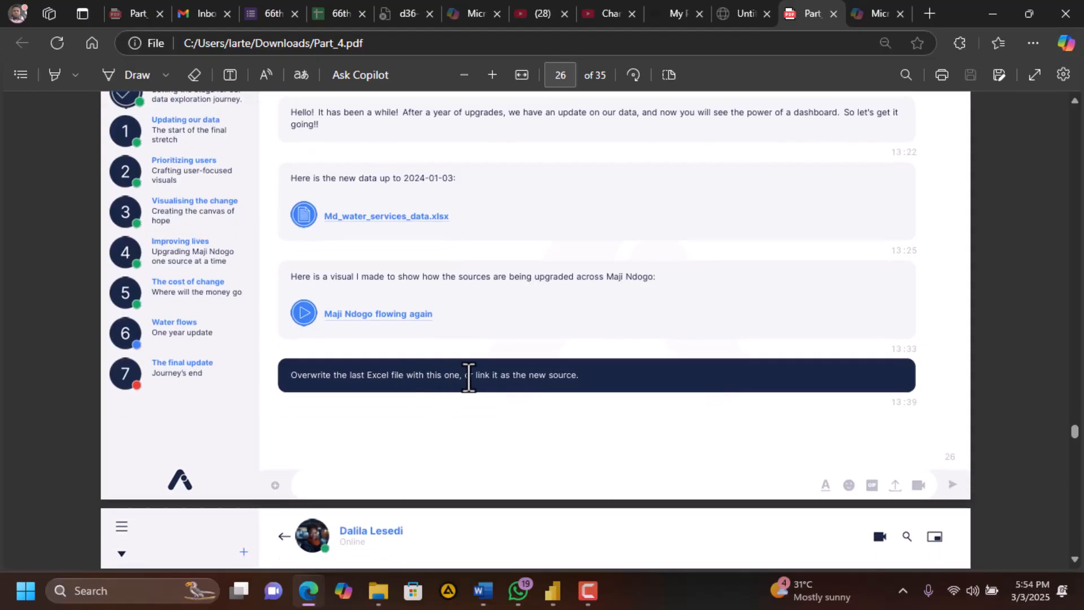
{"action": "scroll", "coordinate": [504, 378], "scroll_direction": "down", "scroll_amount": 4}
{"action": "scroll", "coordinate": [504, 379], "scroll_direction": "down", "scroll_amount": 10}
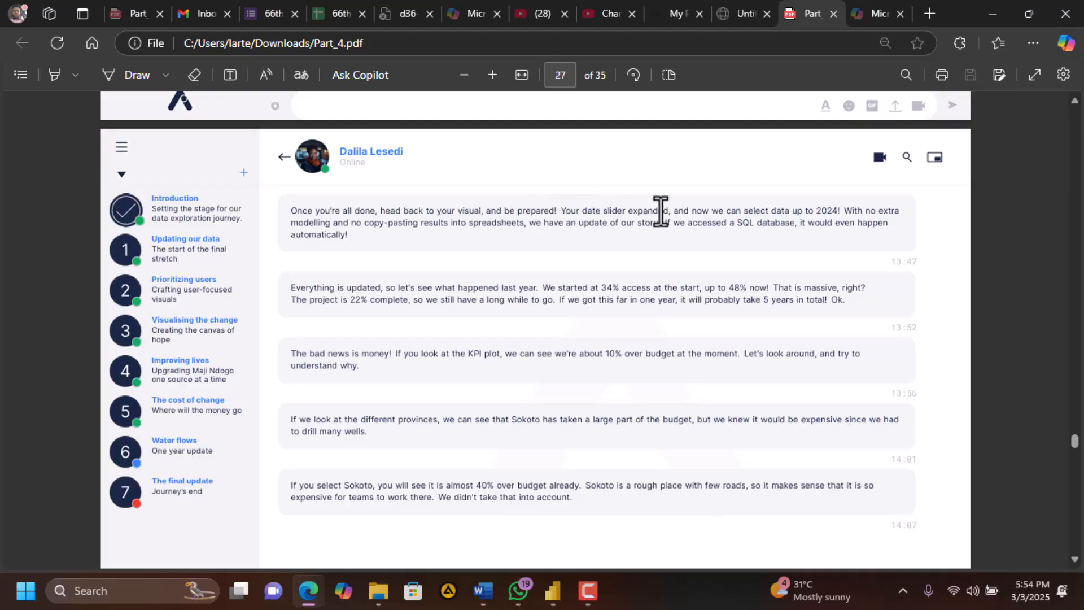
{"action": "mouse_move", "coordinate": [551, 592]}
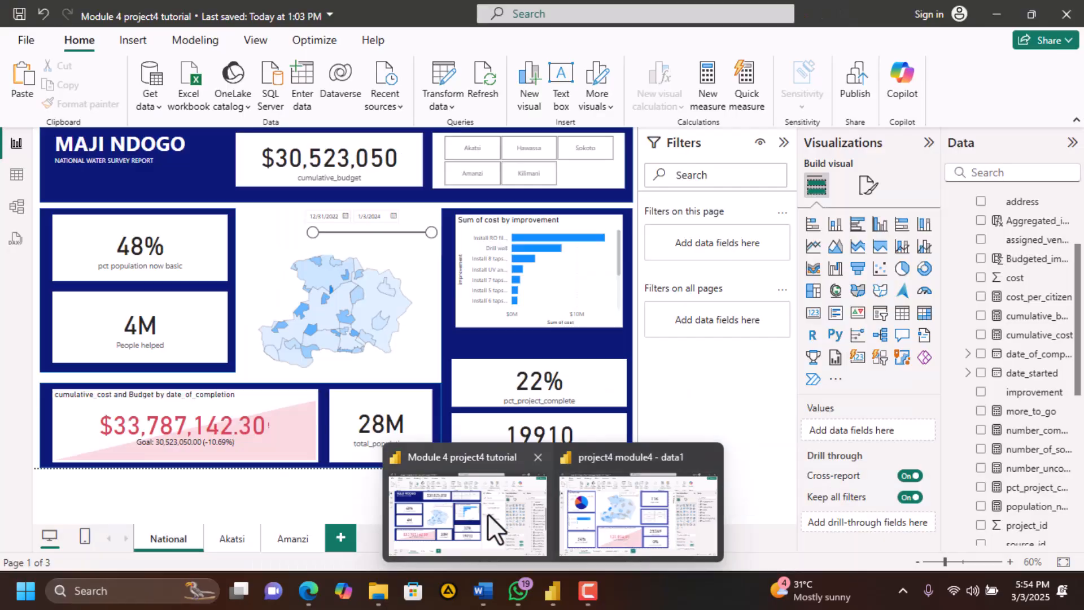
{"action": "left_click", "coordinate": [486, 513]}
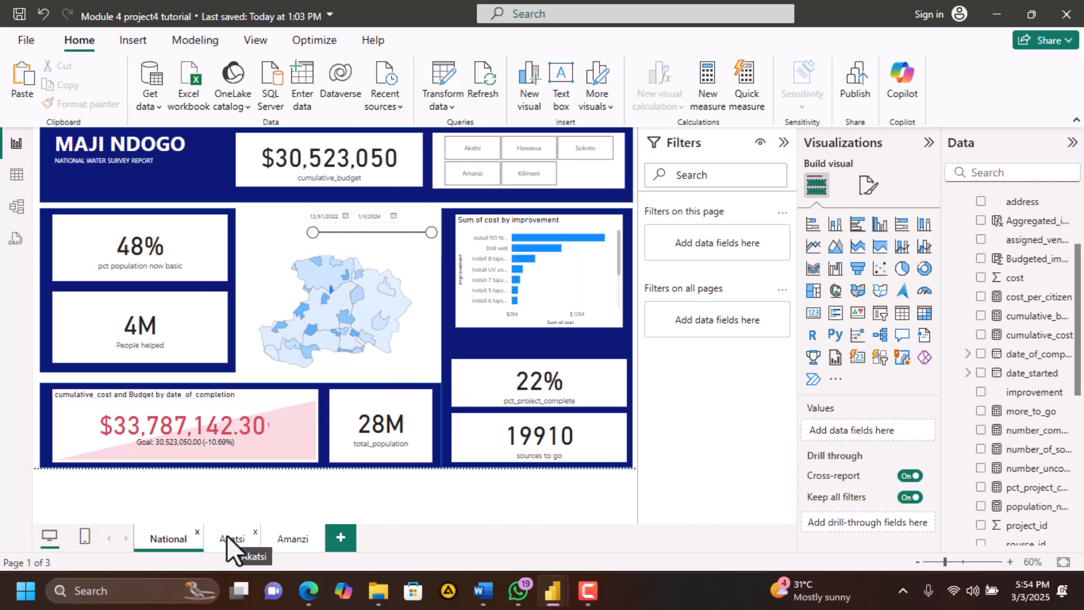
Check the range of date_of_completion values in the project_progress table data, and go back to the National report page
{"action": "left_click", "coordinate": [17, 176]}
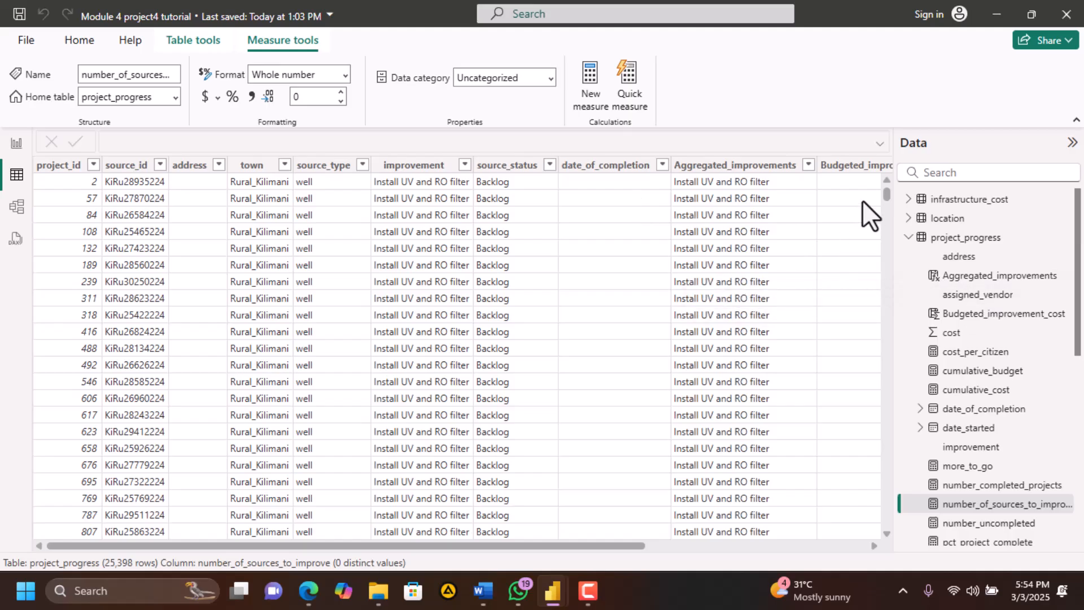
{"action": "left_click", "coordinate": [663, 167]}
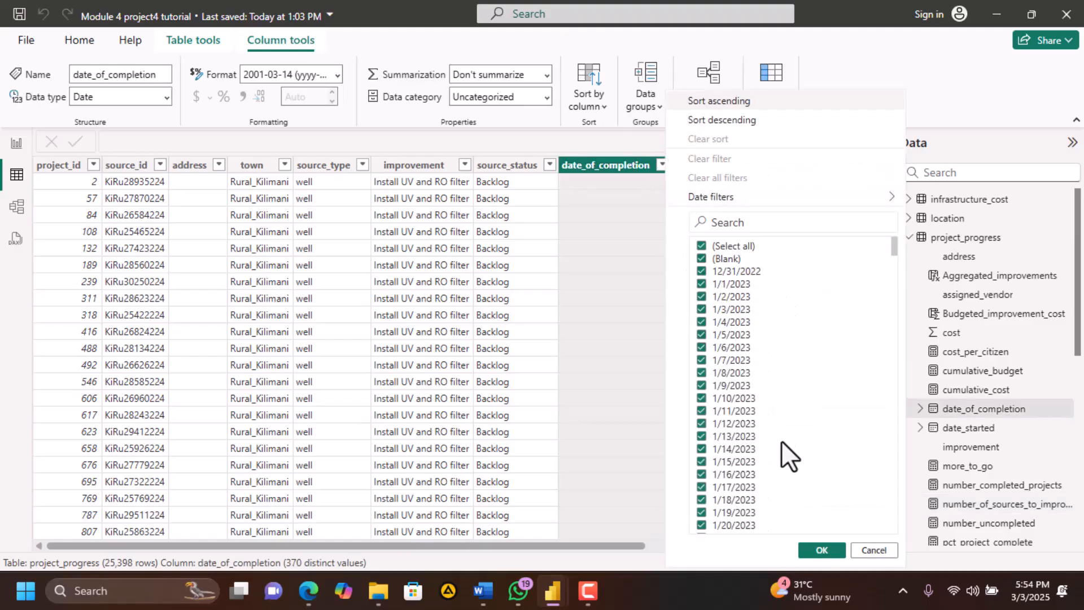
{"action": "left_click", "coordinate": [872, 551]}
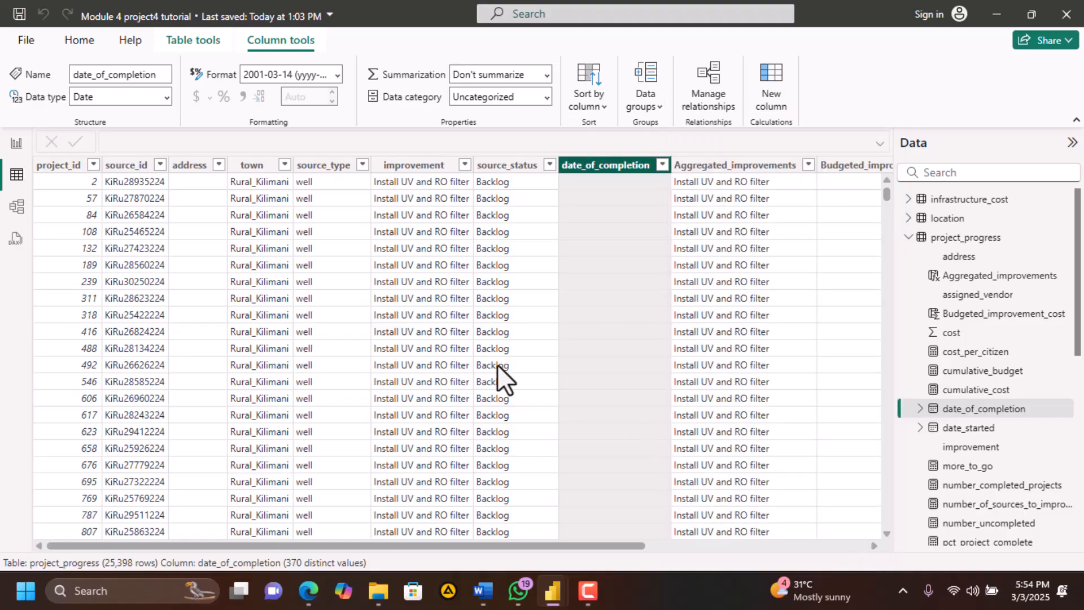
{"action": "left_click", "coordinate": [17, 144]}
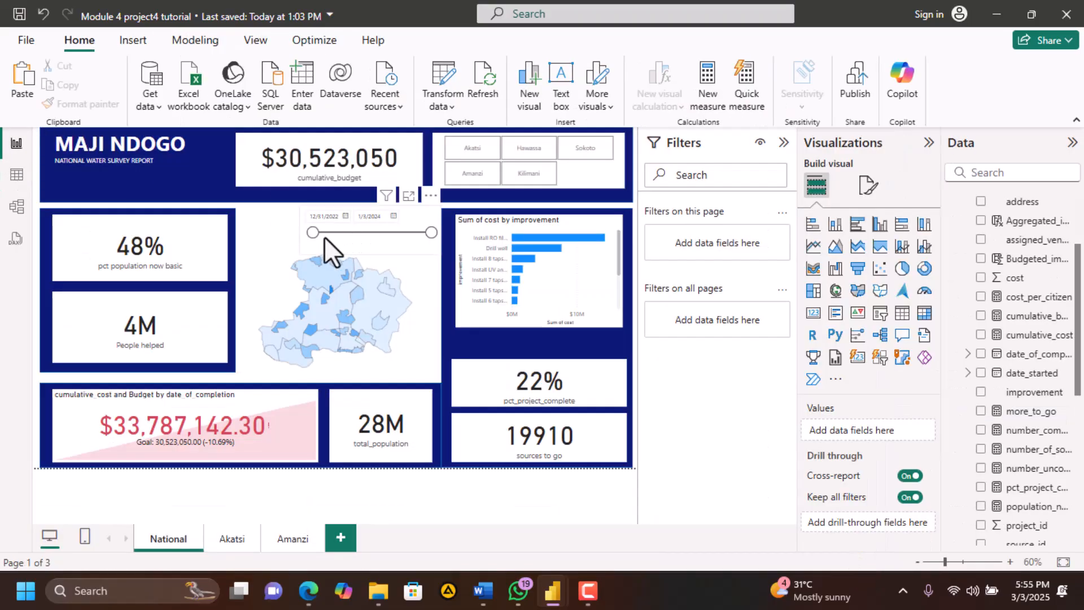
Try later start dates in the National page's date slicer to examine the cards, and restore the start date to 12/31/2022
{"action": "left_click_drag", "start_coordinate": [313, 233], "coordinate": [315, 232]}
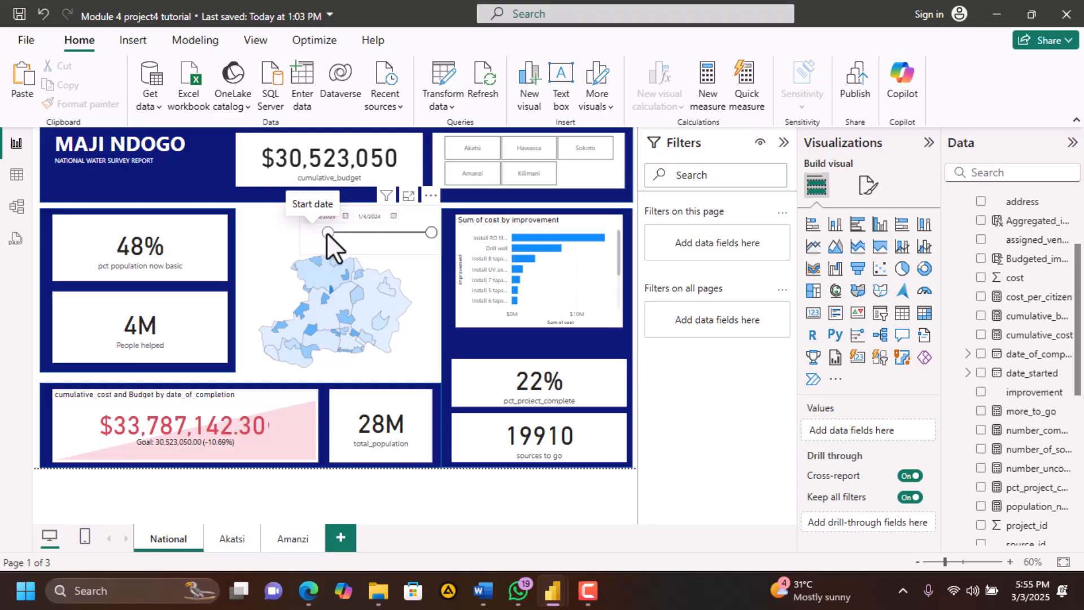
{"action": "left_click", "coordinate": [328, 233]}
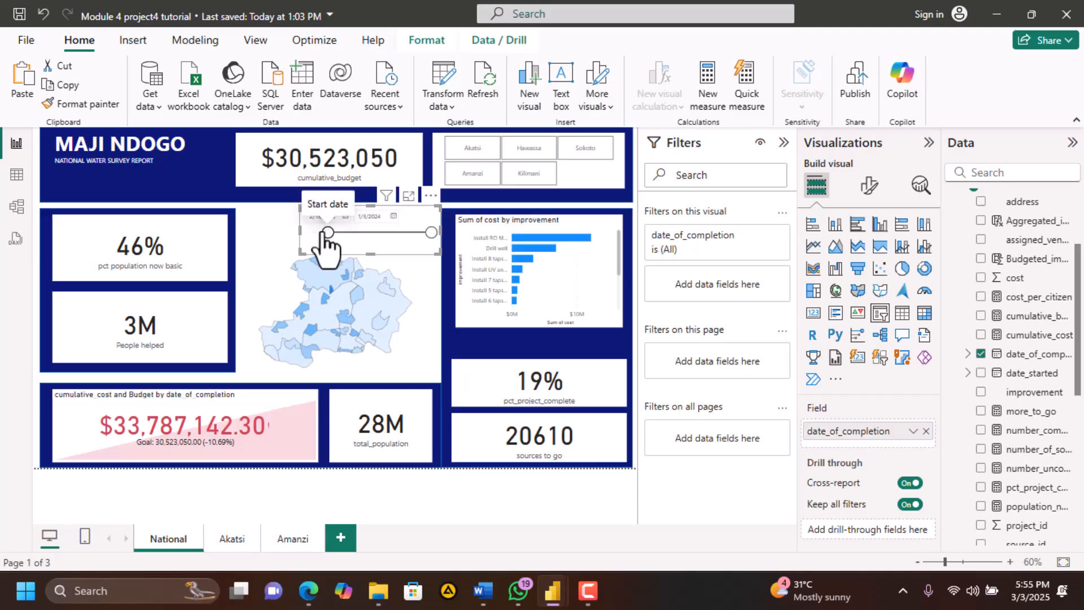
{"action": "left_click_drag", "start_coordinate": [328, 232], "coordinate": [338, 232]}
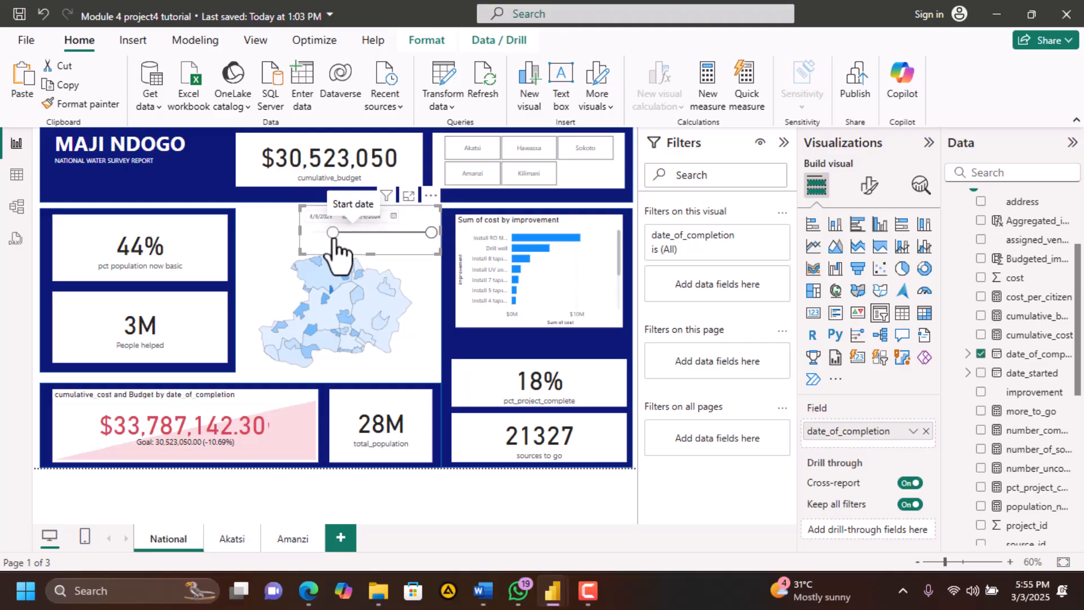
{"action": "left_click_drag", "start_coordinate": [333, 233], "coordinate": [306, 234]}
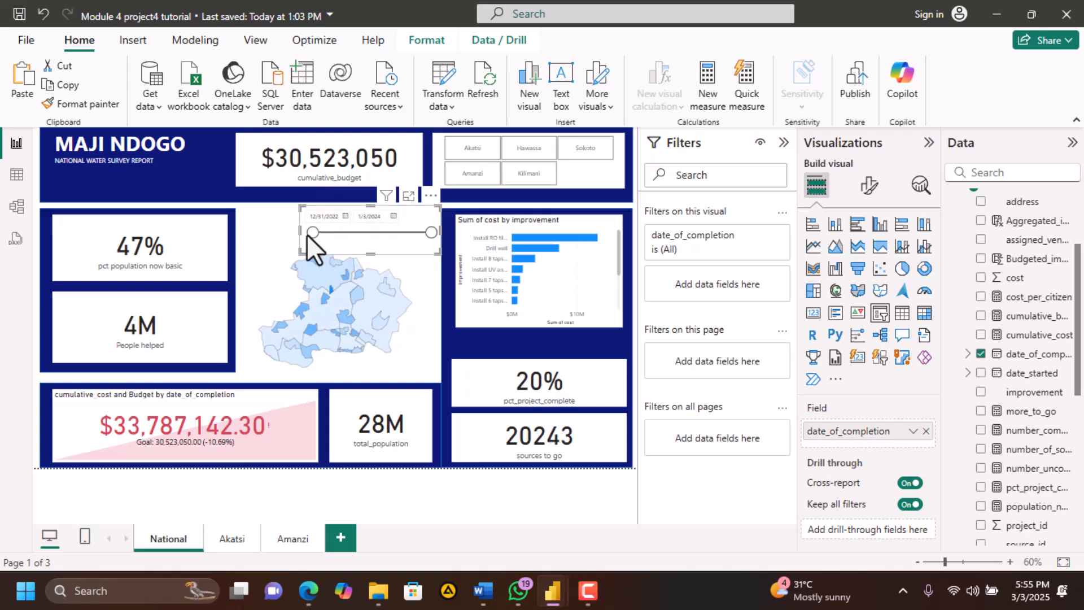
Compare the access and project completion notes in Part_4.pdf in Edge with the cards on the National page in Power BI
{"action": "left_click", "coordinate": [309, 590]}
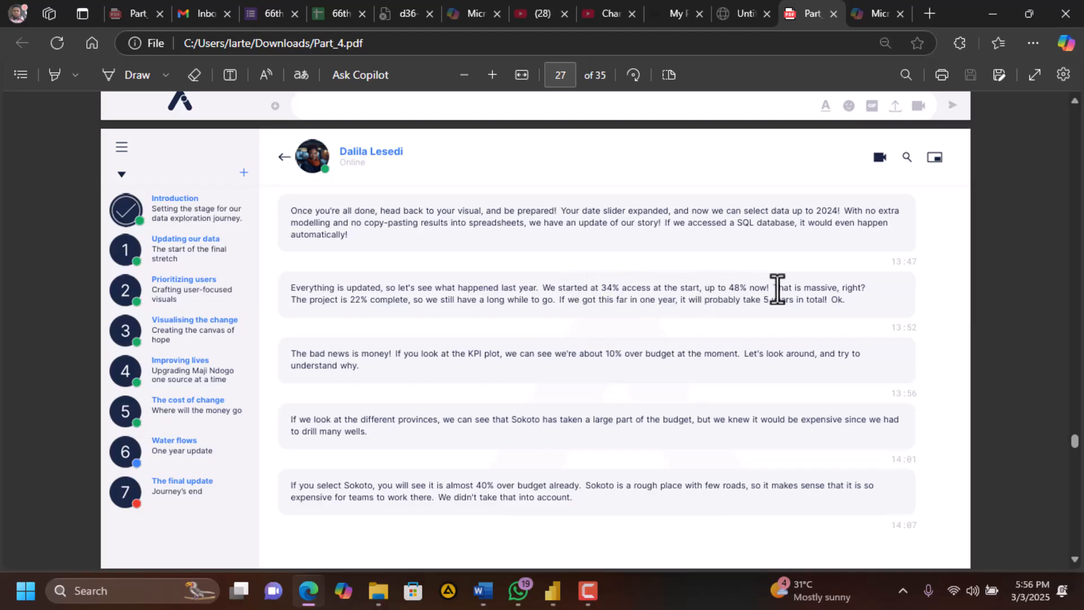
{"action": "left_click", "coordinate": [556, 594]}
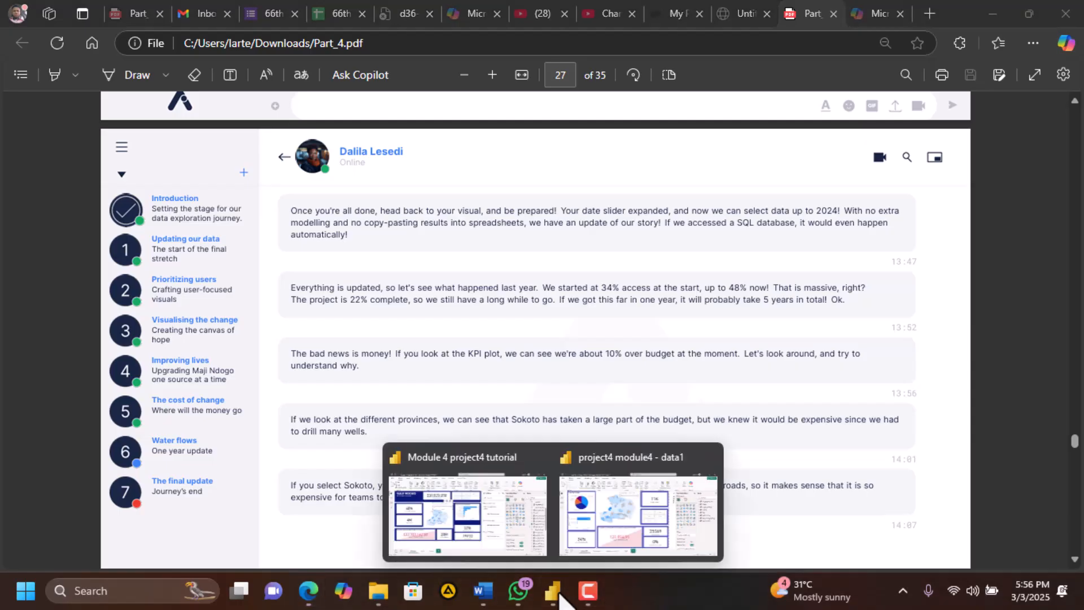
{"action": "left_click", "coordinate": [460, 533]}
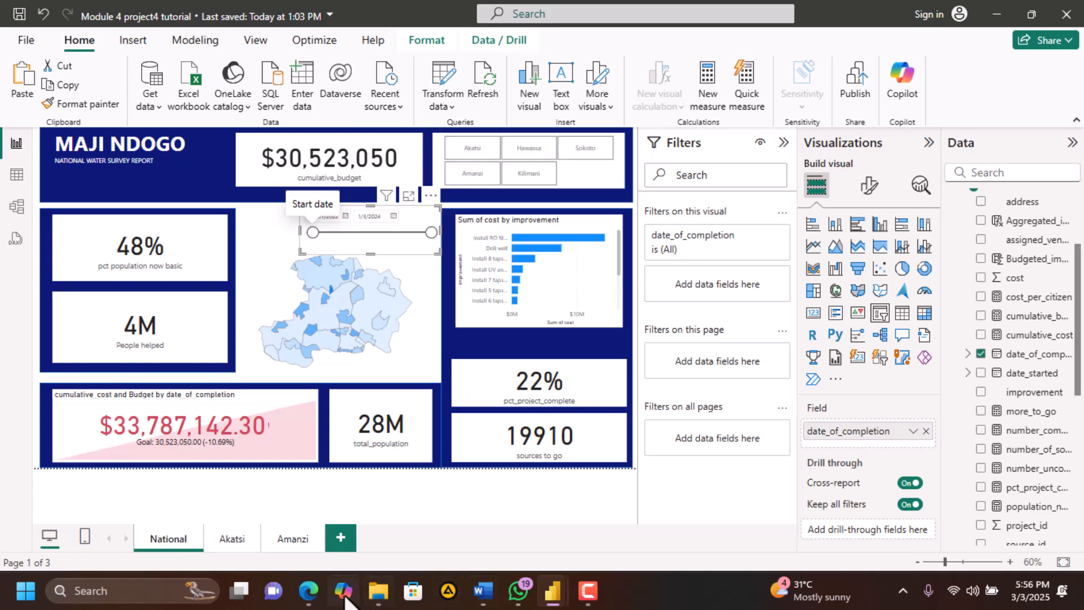
{"action": "left_click", "coordinate": [308, 590]}
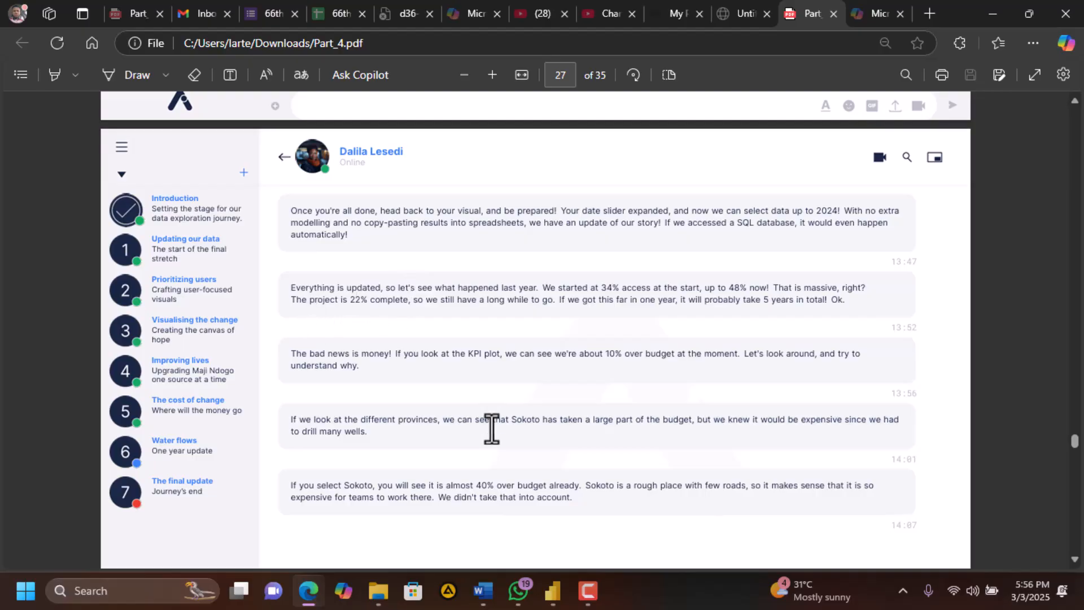
{"action": "left_click", "coordinate": [553, 591]}
{"action": "mouse_move", "coordinate": [479, 517]}
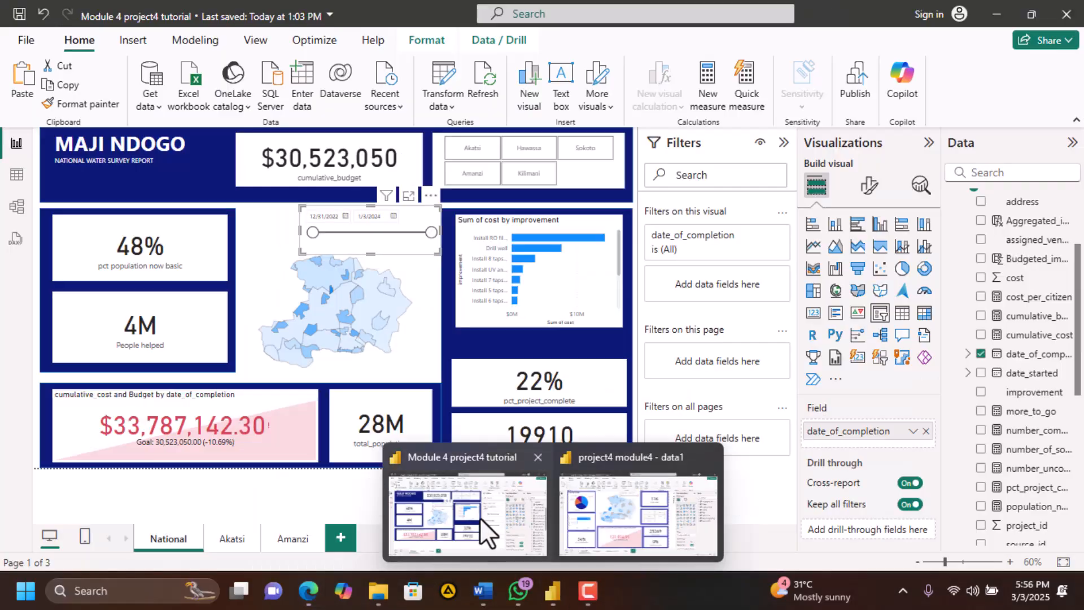
{"action": "left_click", "coordinate": [479, 517]}
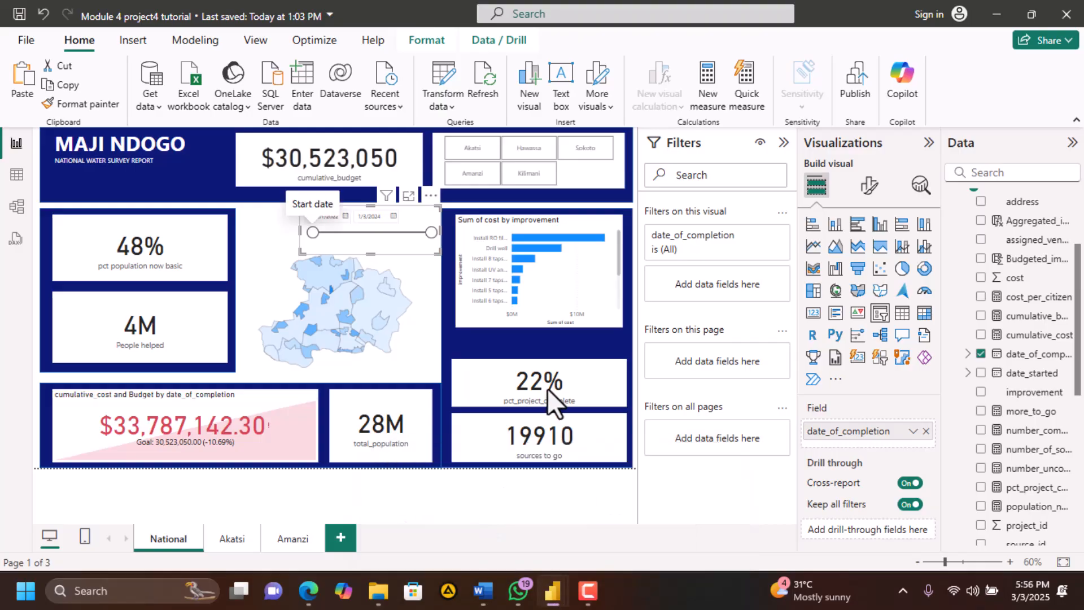
Compare the budget notes in Part_4.pdf with the National page's cost KPI, and read on through the notes about provincial spending
{"action": "left_click", "coordinate": [308, 591]}
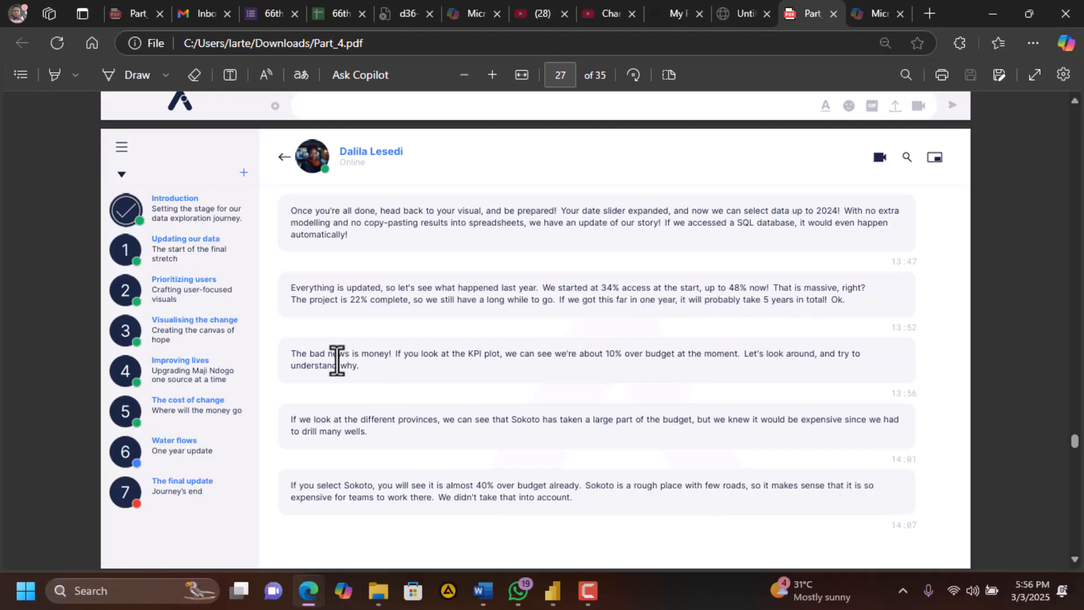
{"action": "scroll", "coordinate": [404, 354], "scroll_direction": "down", "scroll_amount": 2}
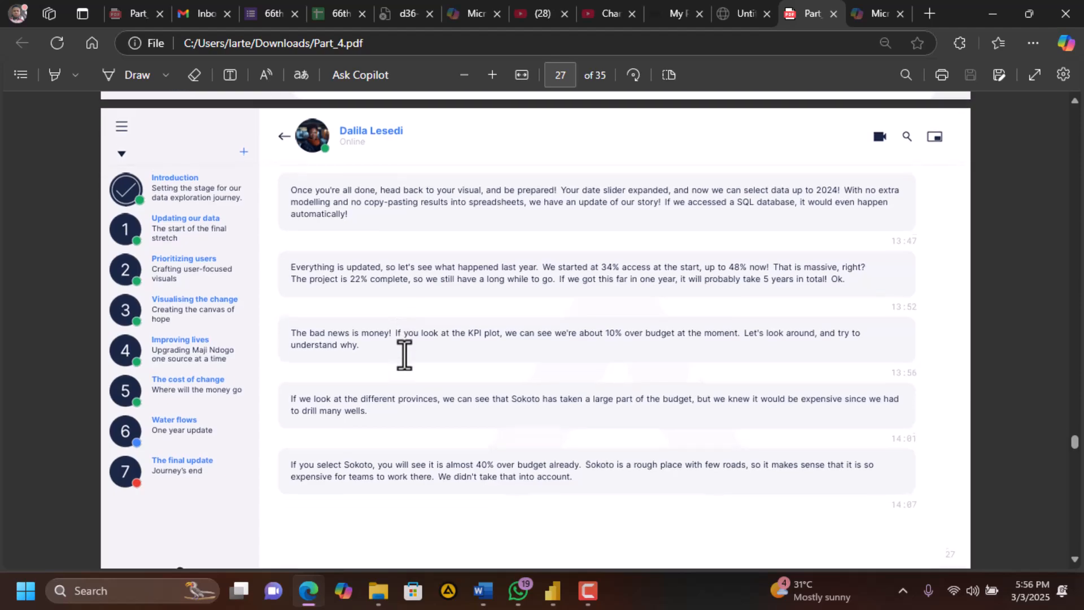
{"action": "scroll", "coordinate": [404, 355], "scroll_direction": "down", "scroll_amount": 1}
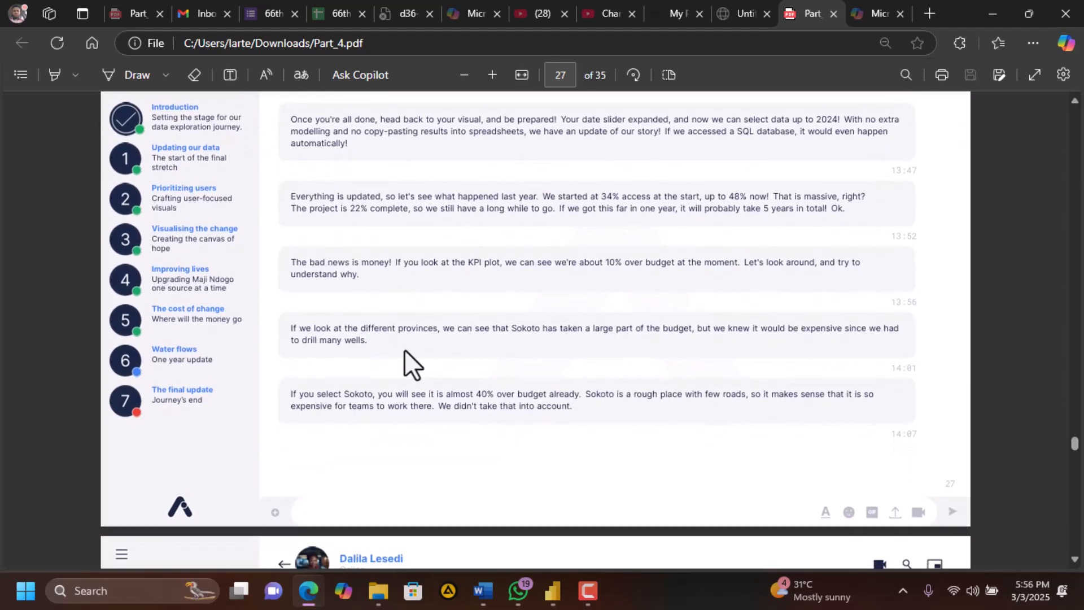
{"action": "scroll", "coordinate": [404, 355], "scroll_direction": "down", "scroll_amount": 1}
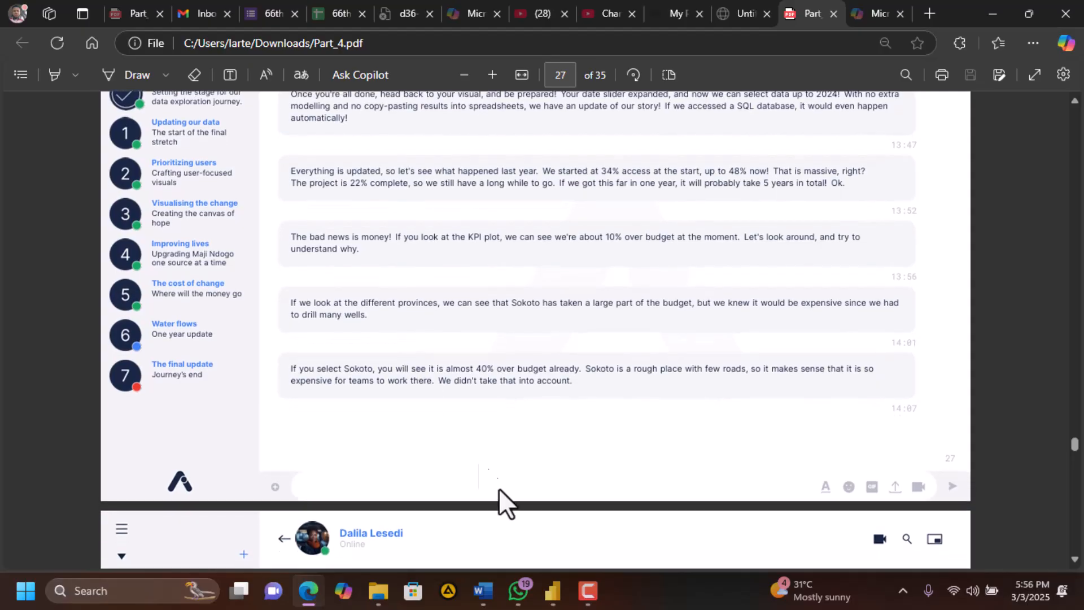
{"action": "mouse_move", "coordinate": [554, 590]}
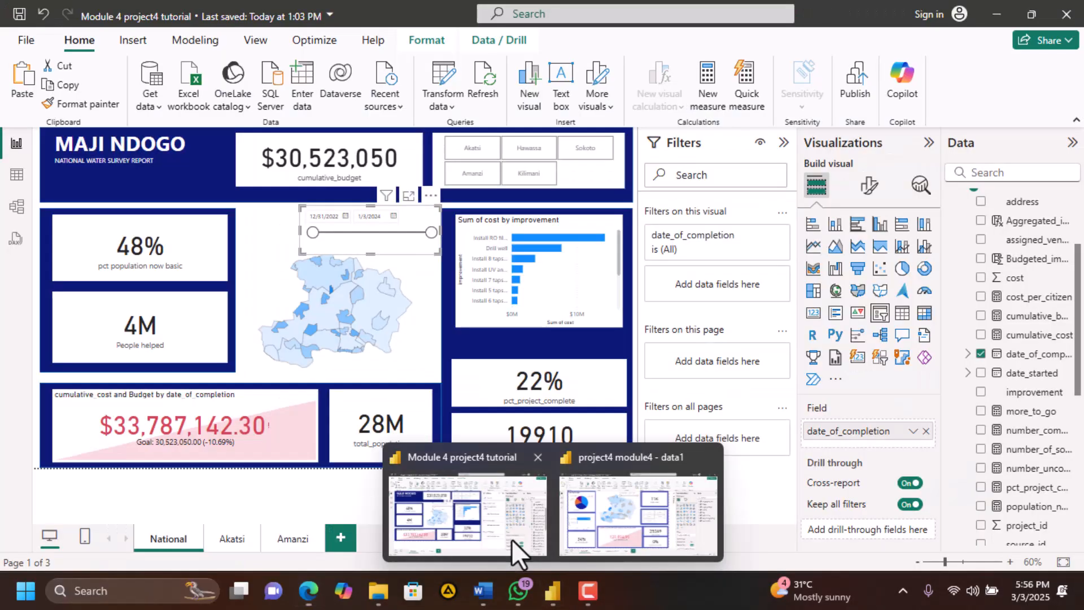
{"action": "left_click", "coordinate": [511, 540]}
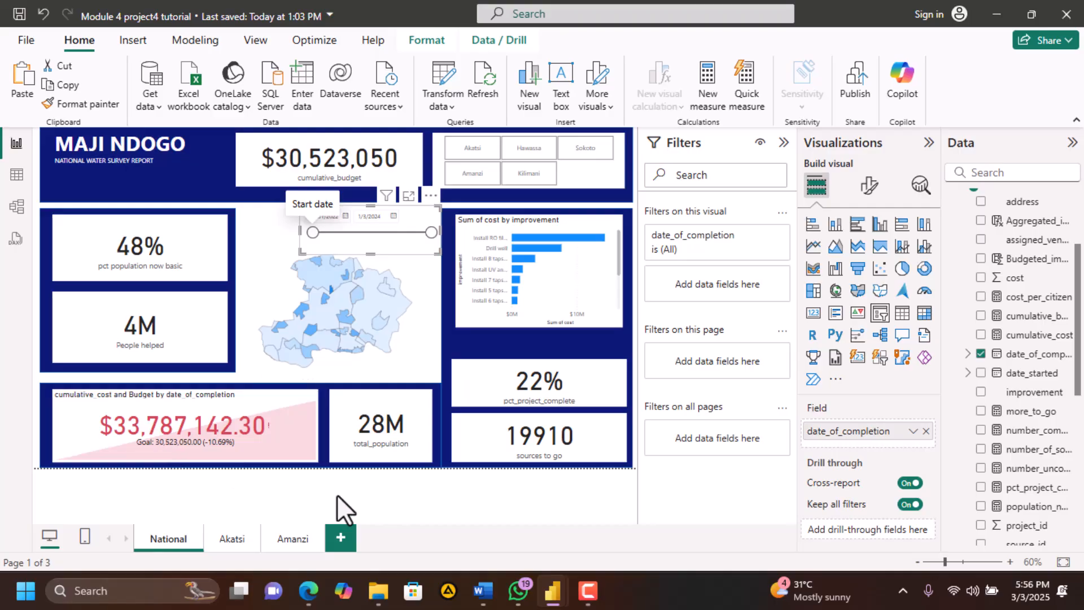
{"action": "left_click", "coordinate": [308, 591]}
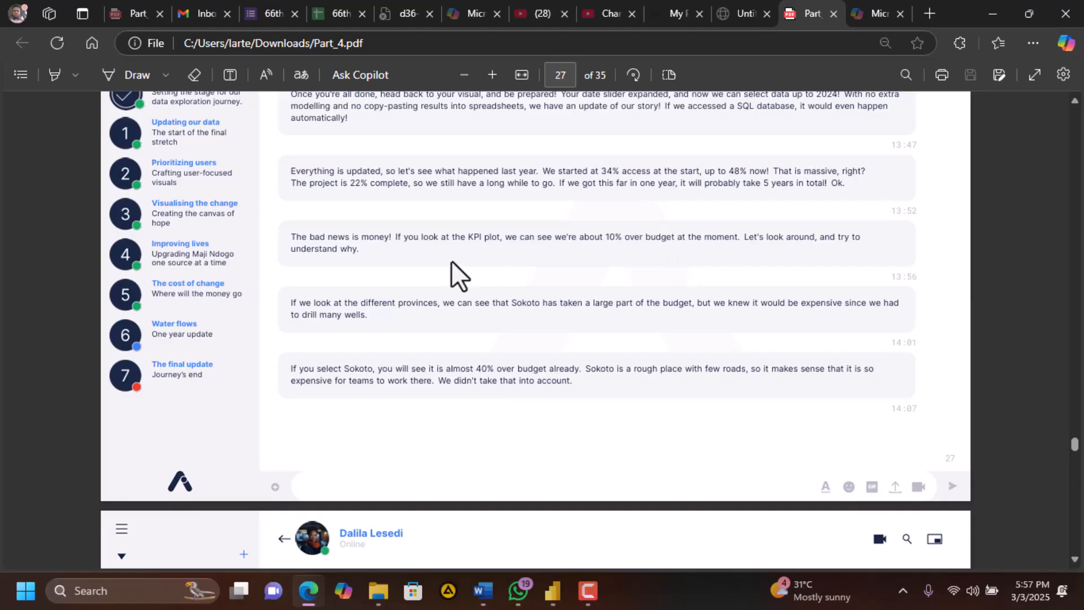
{"action": "scroll", "coordinate": [383, 310], "scroll_direction": "down", "scroll_amount": 2}
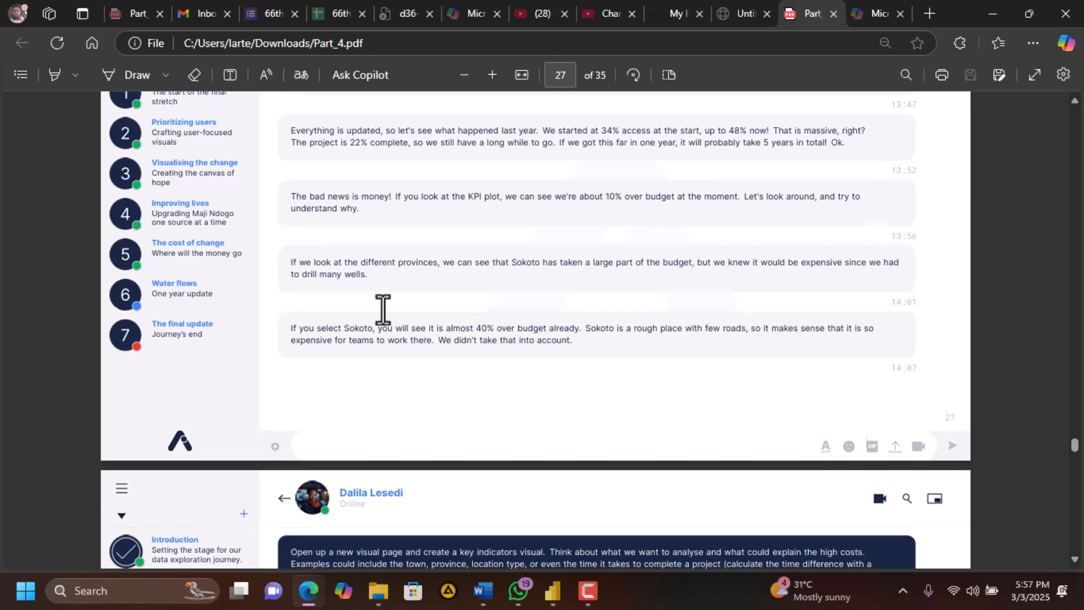
Filter the National page in Power BI by each of the five provinces in turn to examine the budget and progress cards, and clear the province filter
{"action": "scroll", "coordinate": [383, 309], "scroll_direction": "down", "scroll_amount": 2}
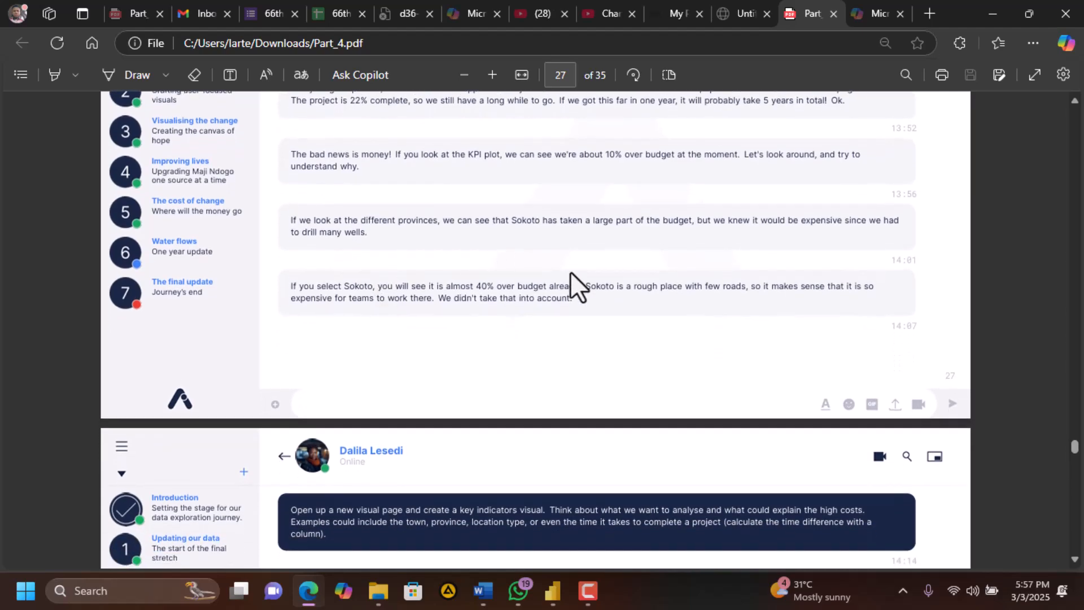
{"action": "mouse_move", "coordinate": [553, 591]}
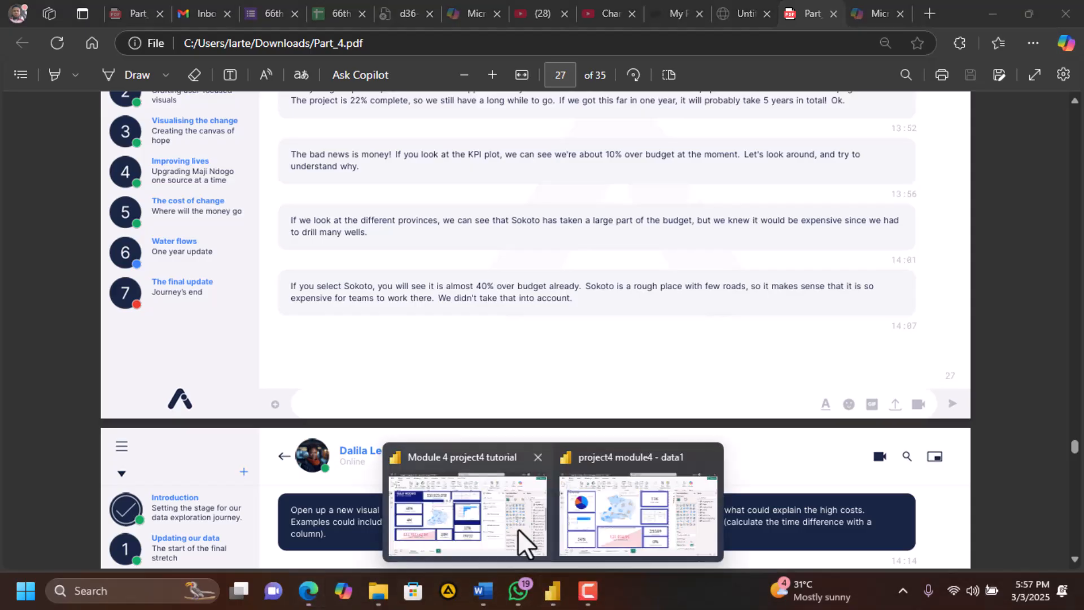
{"action": "left_click", "coordinate": [517, 528]}
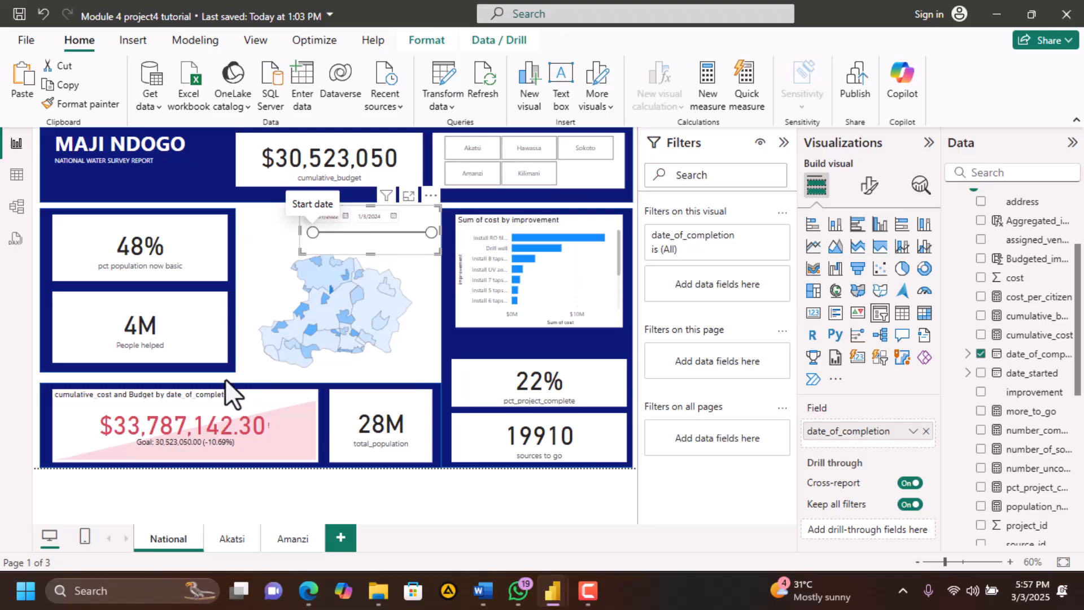
{"action": "left_click", "coordinate": [469, 148]}
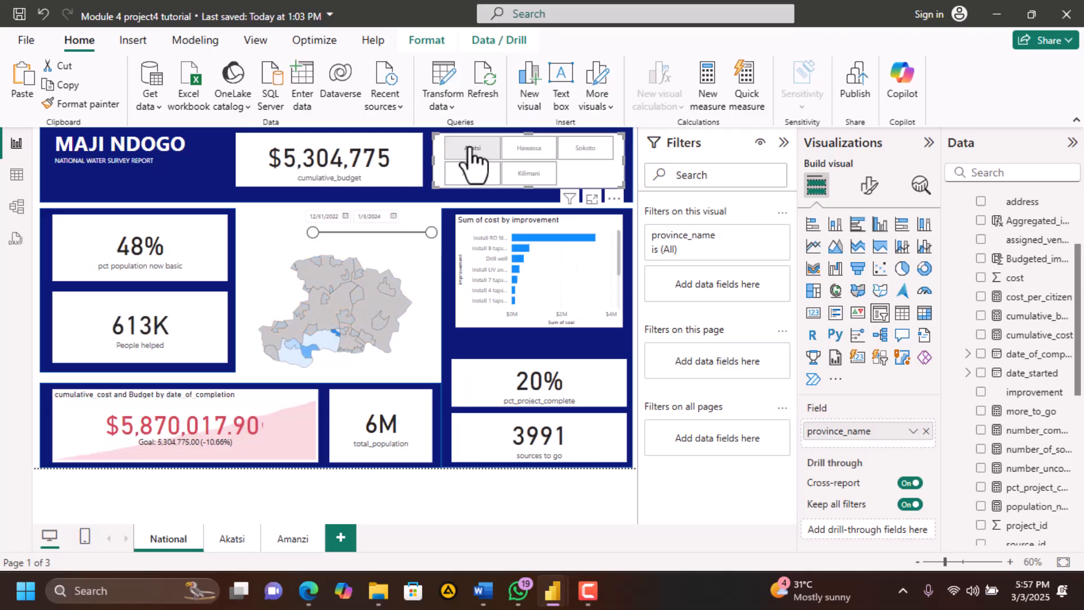
{"action": "left_click", "coordinate": [515, 155]}
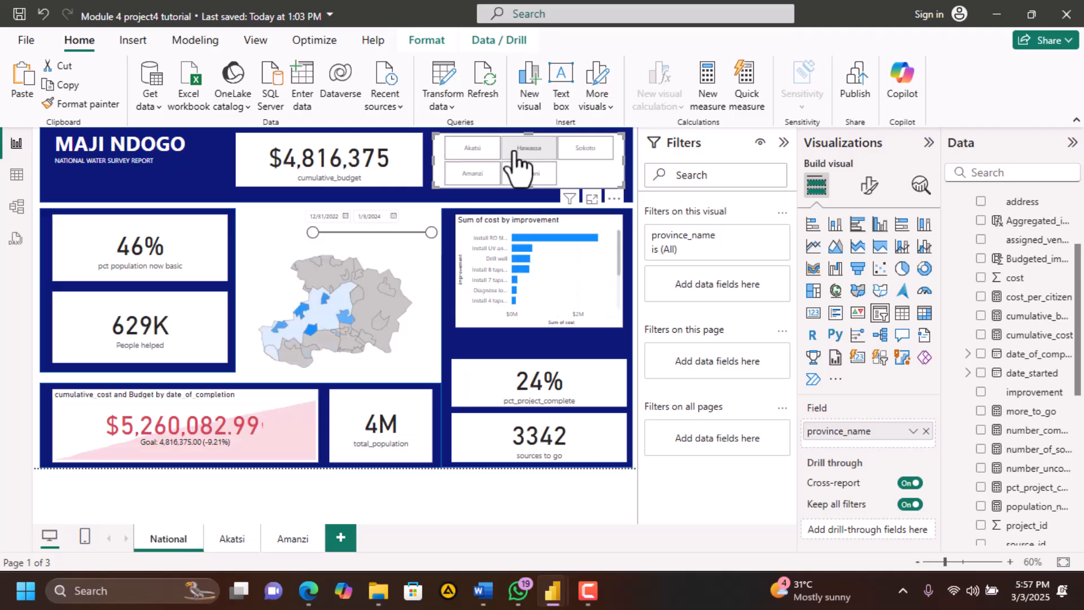
{"action": "left_click", "coordinate": [582, 156]}
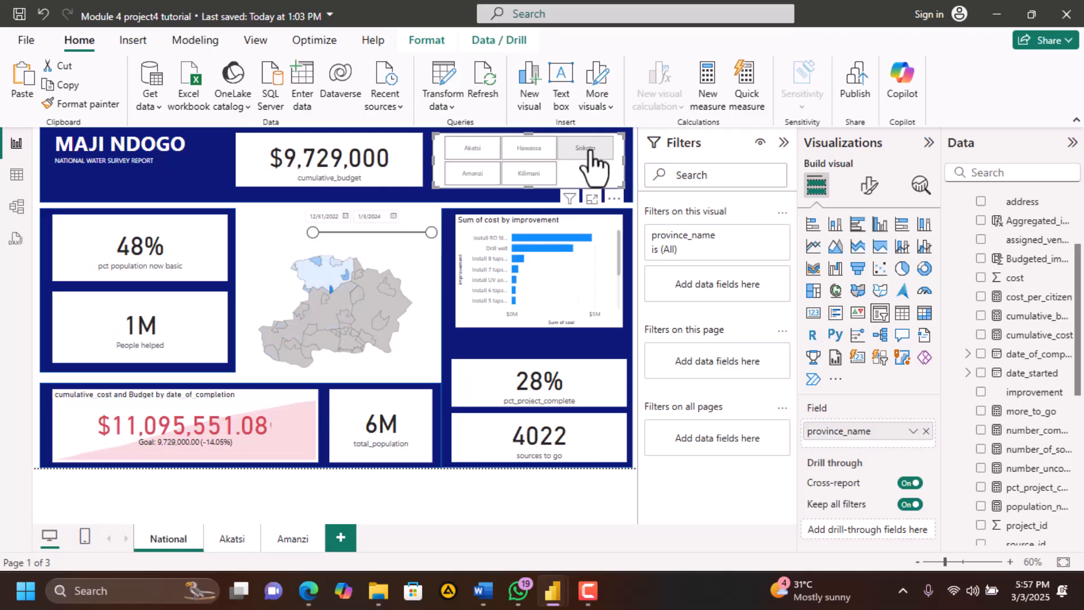
{"action": "left_click", "coordinate": [528, 179]}
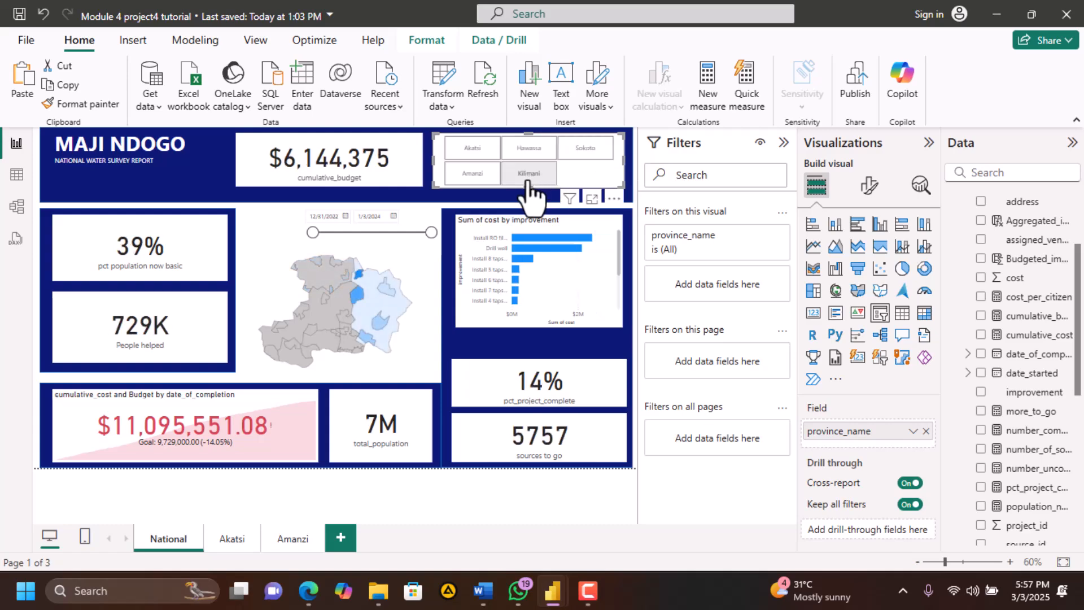
{"action": "left_click", "coordinate": [473, 177]}
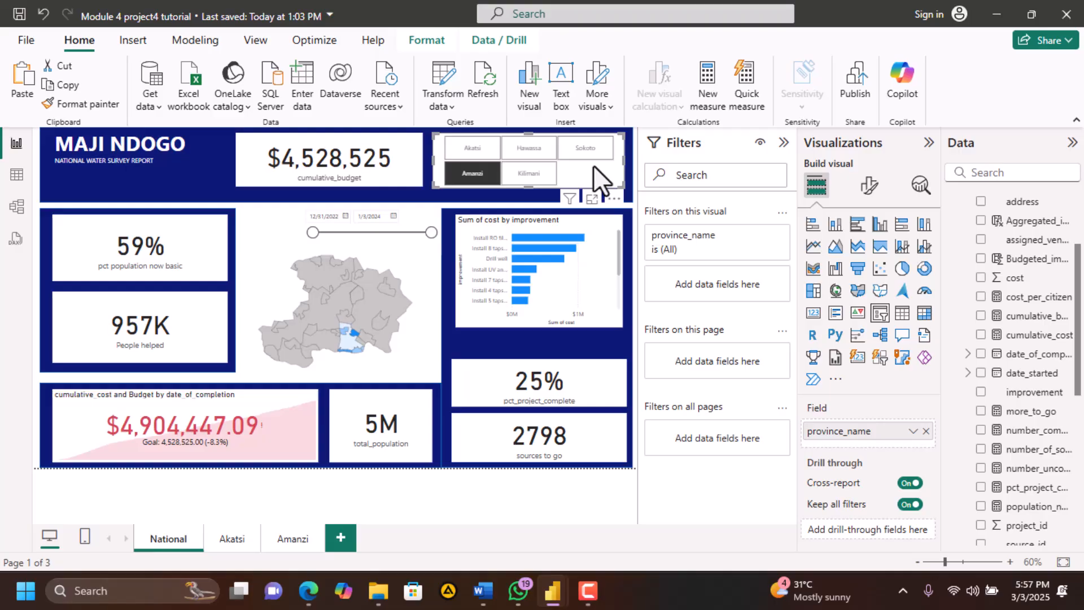
{"action": "left_click", "coordinate": [479, 184]}
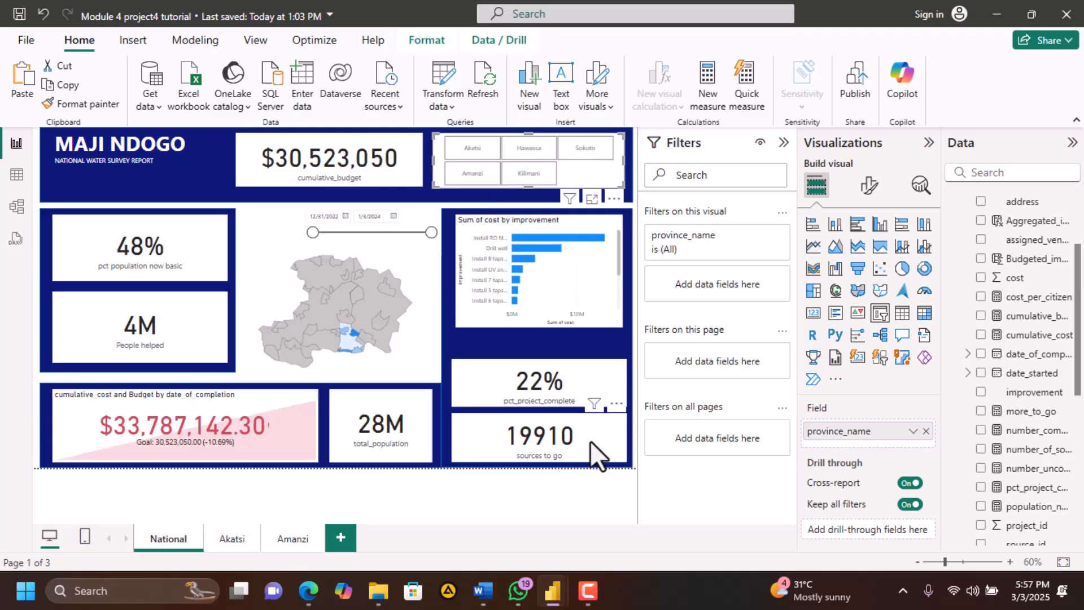
Compare the Sokoto budget notes in Part_4.pdf in Edge with the National page filtered to Sokoto, and read on through the key indicators instructions
{"action": "left_click", "coordinate": [309, 599]}
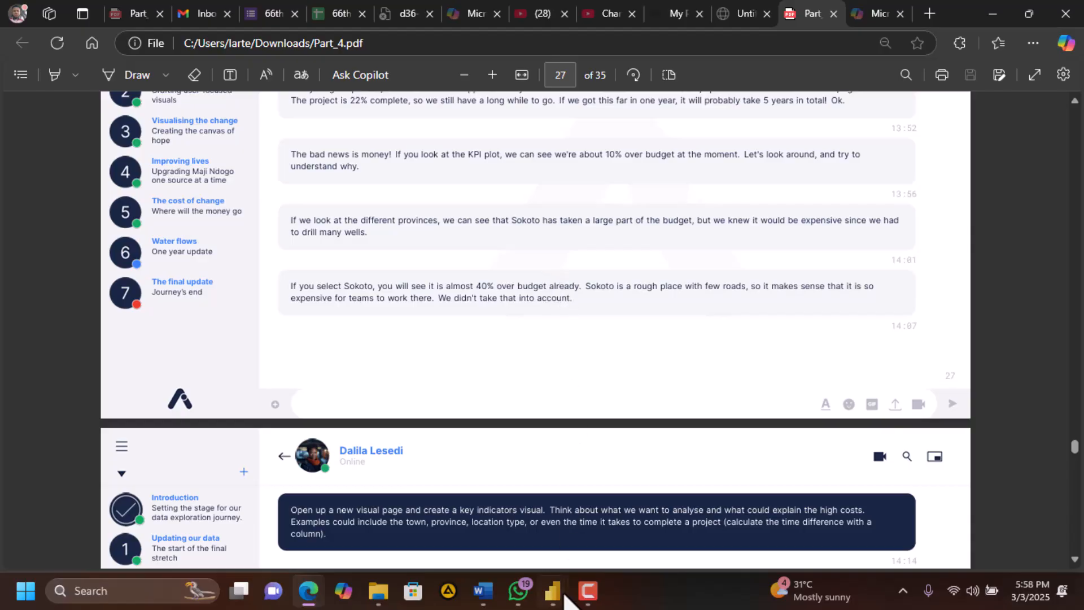
{"action": "mouse_move", "coordinate": [556, 590]}
{"action": "left_click", "coordinate": [517, 534]}
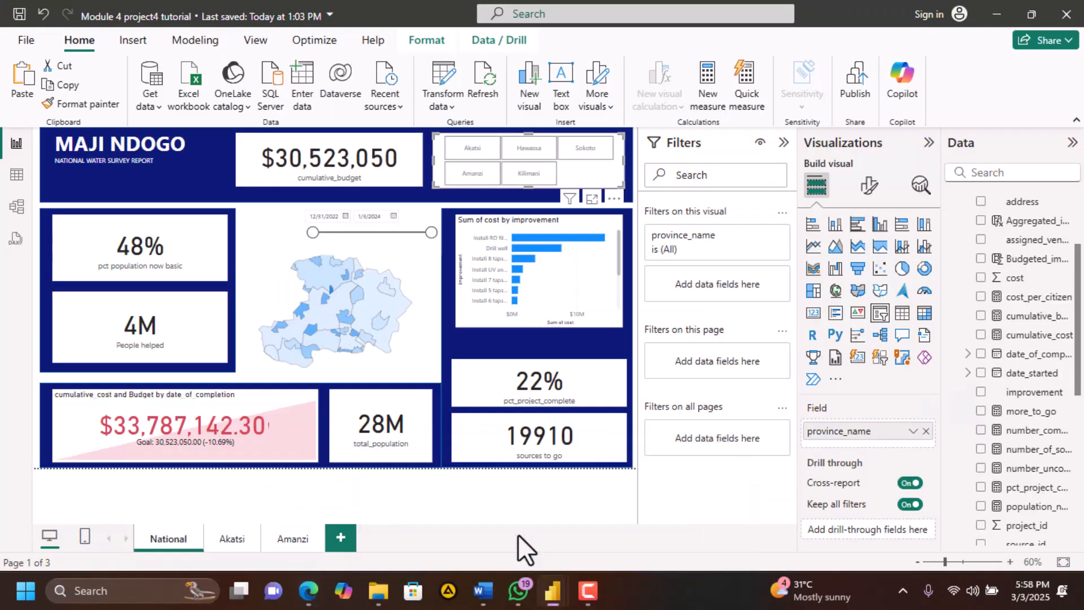
{"action": "left_click", "coordinate": [570, 150]}
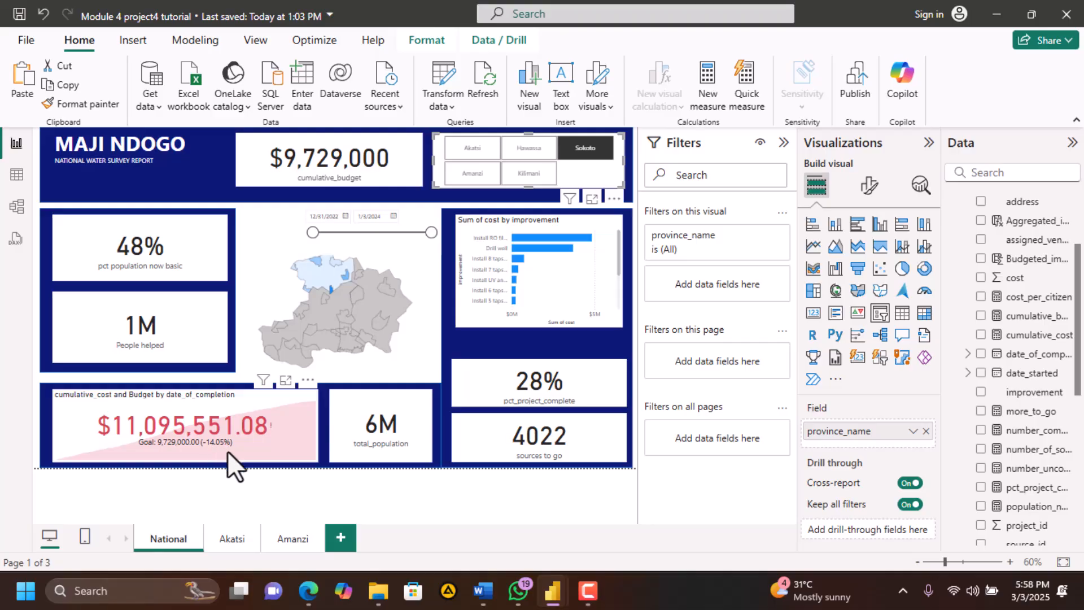
{"action": "left_click", "coordinate": [309, 592]}
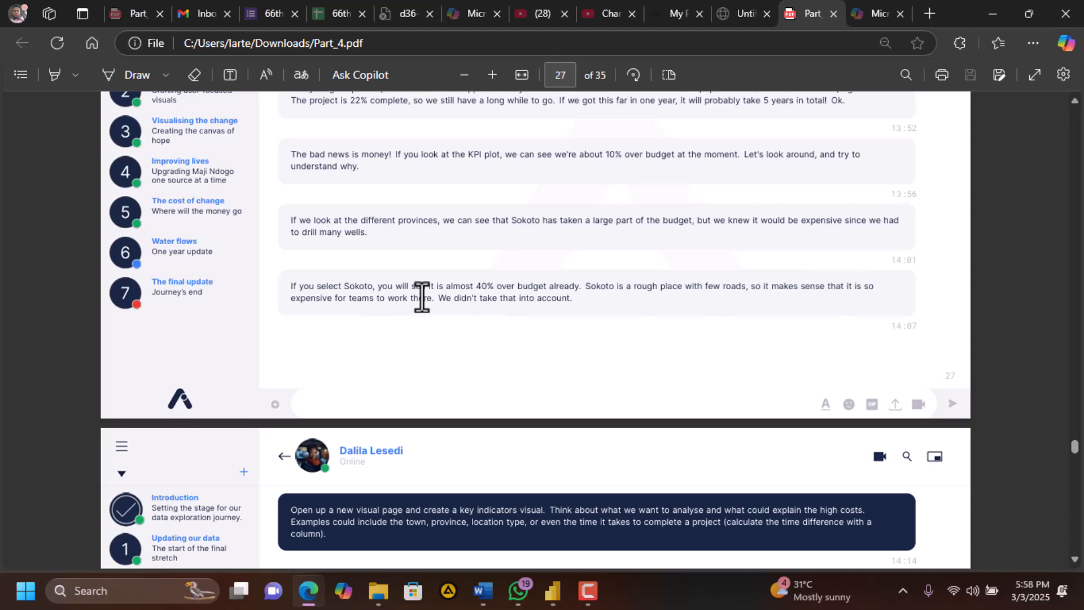
{"action": "scroll", "coordinate": [423, 296], "scroll_direction": "down", "scroll_amount": 2}
{"action": "scroll", "coordinate": [430, 295], "scroll_direction": "down", "scroll_amount": 4}
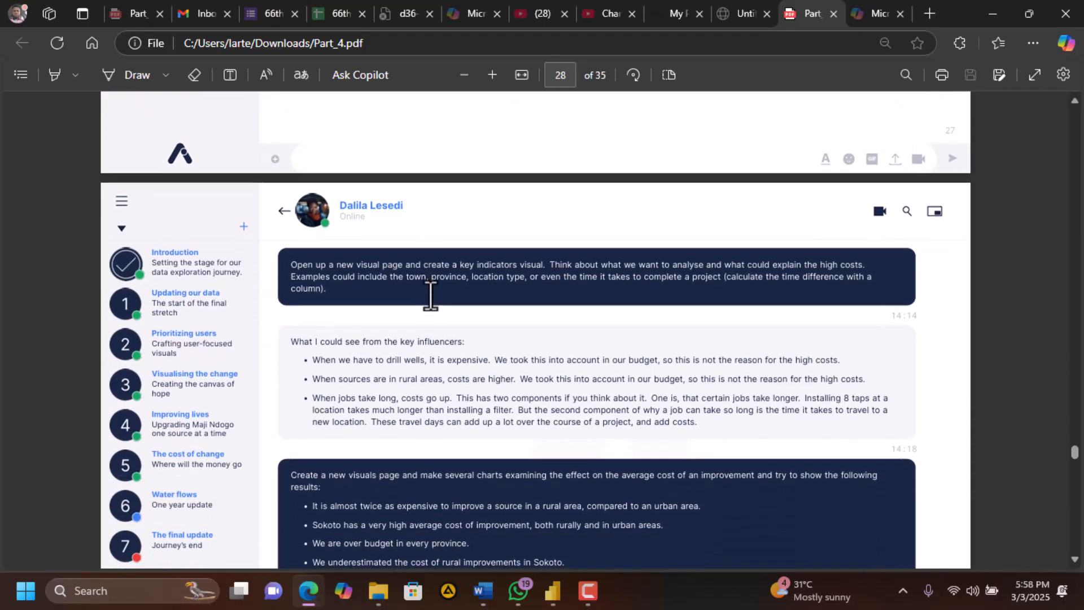
{"action": "scroll", "coordinate": [431, 295], "scroll_direction": "down", "scroll_amount": 1}
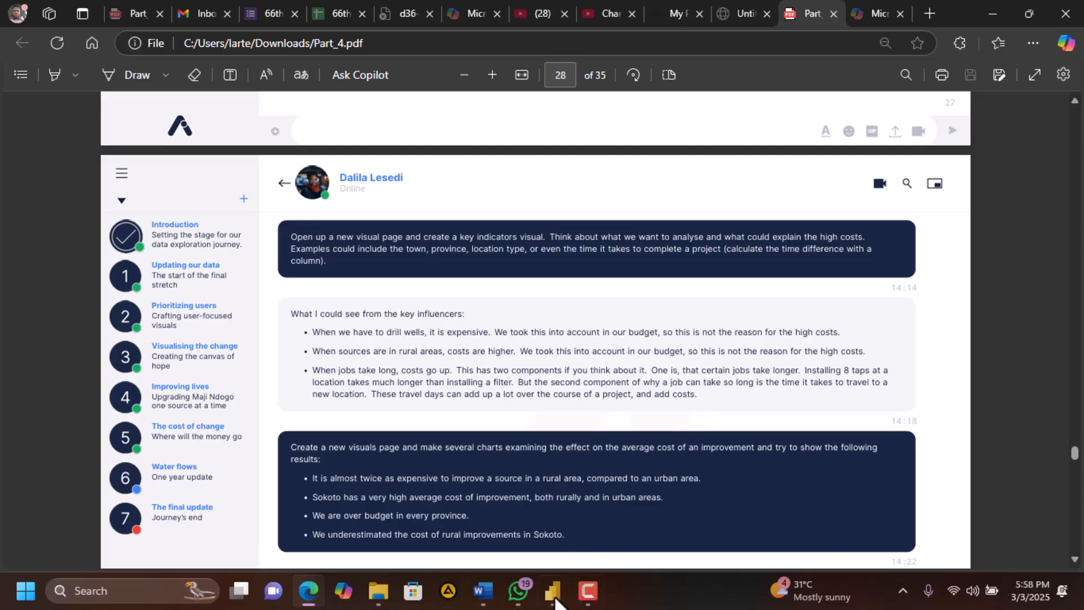
Add a new report page in Power BI and name it KeyIndicators
{"action": "mouse_move", "coordinate": [548, 602]}
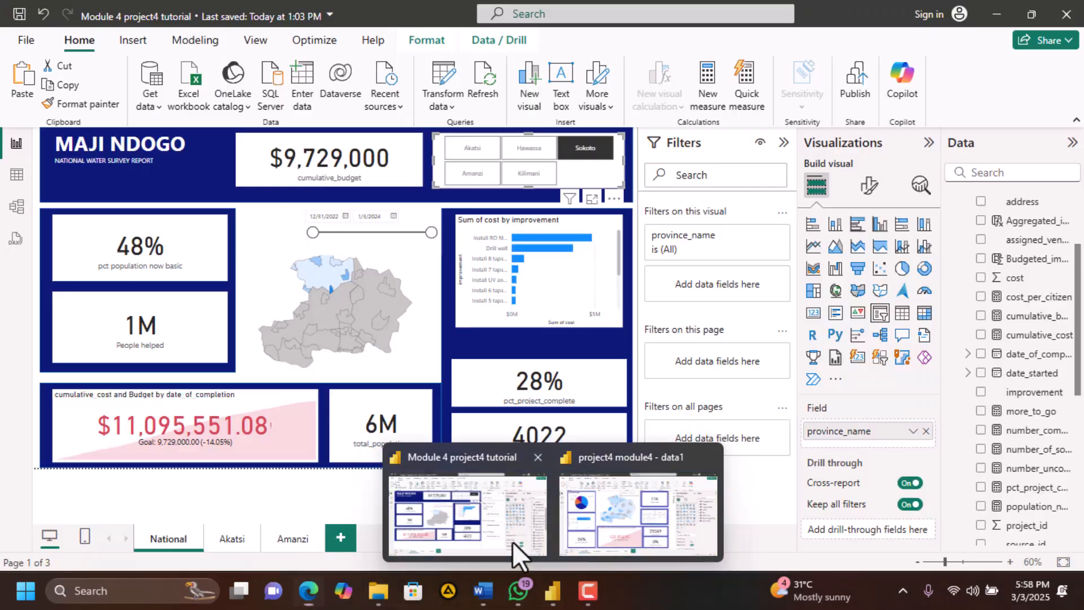
{"action": "left_click", "coordinate": [514, 542]}
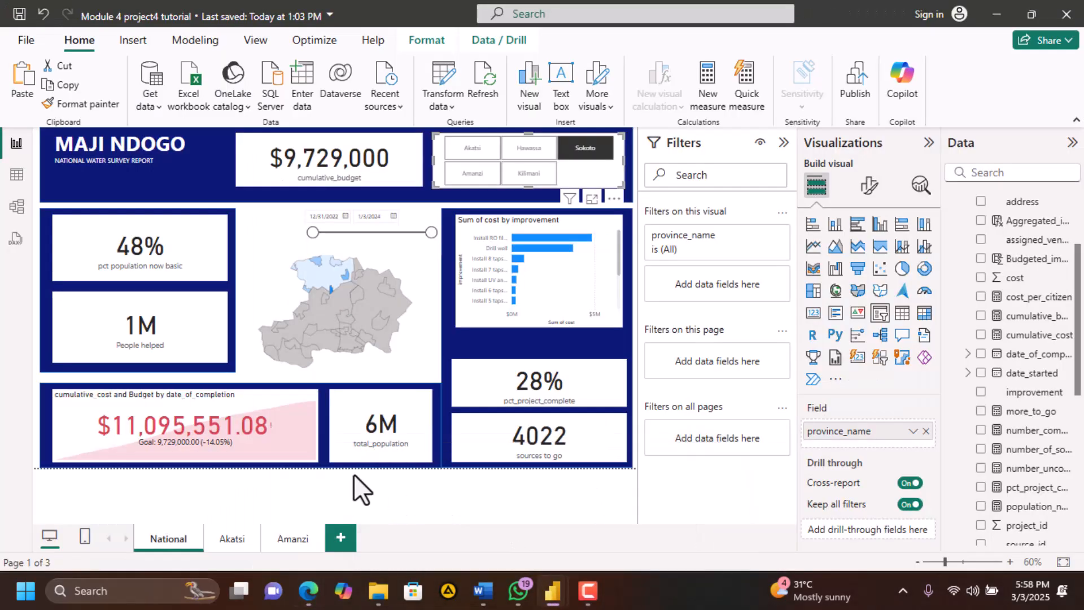
{"action": "left_click", "coordinate": [341, 537]}
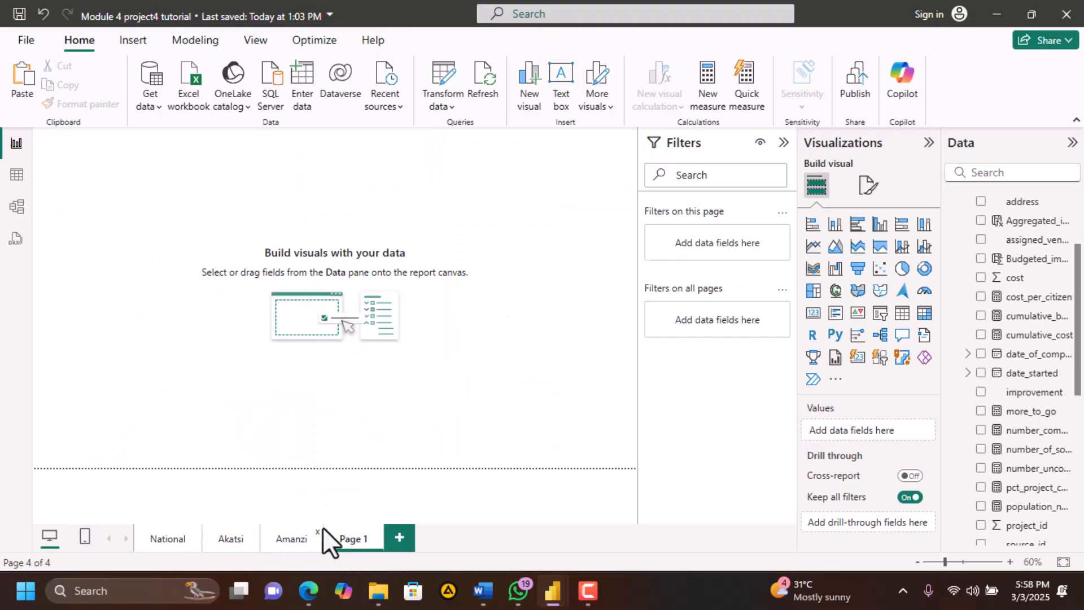
{"action": "double_click", "coordinate": [355, 538]}
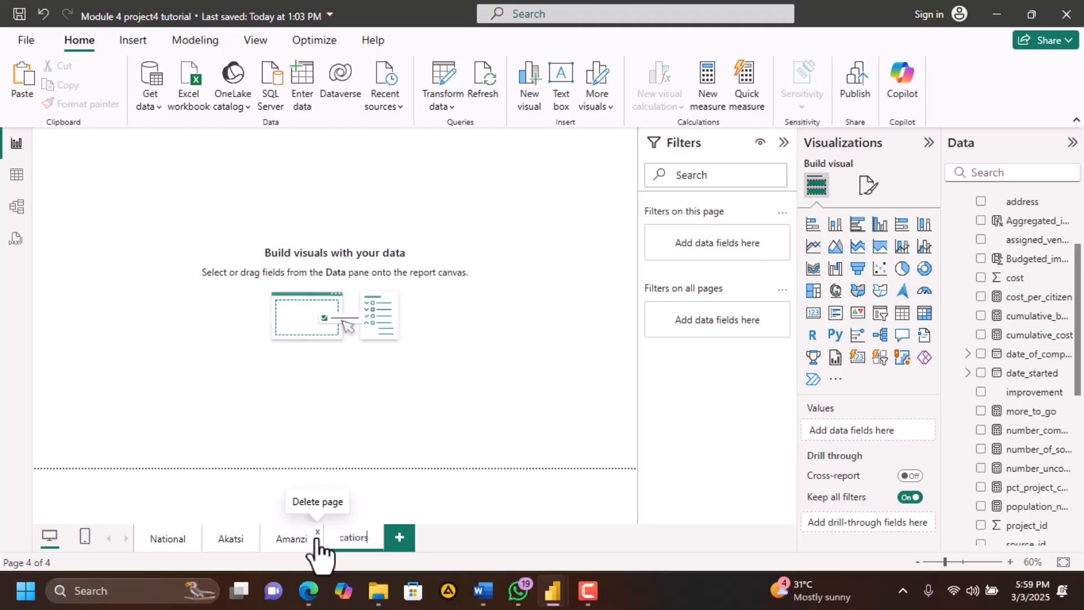
{"action": "key", "text": "Return"}
Read the key influencers notes and the instructions for average improvement cost charts in Part_4.pdf in Edge
{"action": "left_click", "coordinate": [309, 591]}
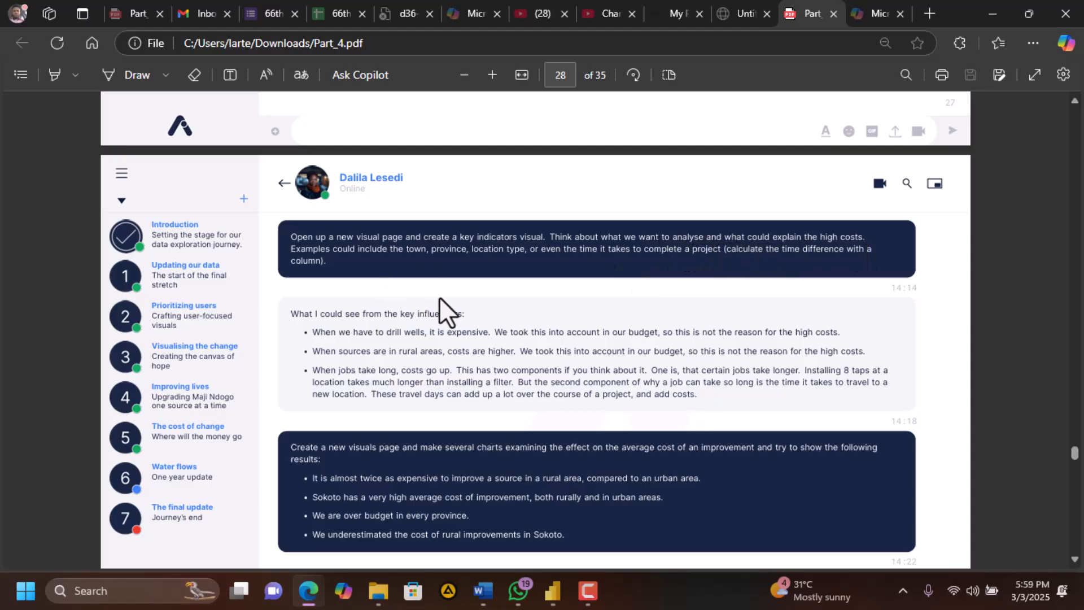
{"action": "scroll", "coordinate": [458, 295], "scroll_direction": "down", "scroll_amount": 3}
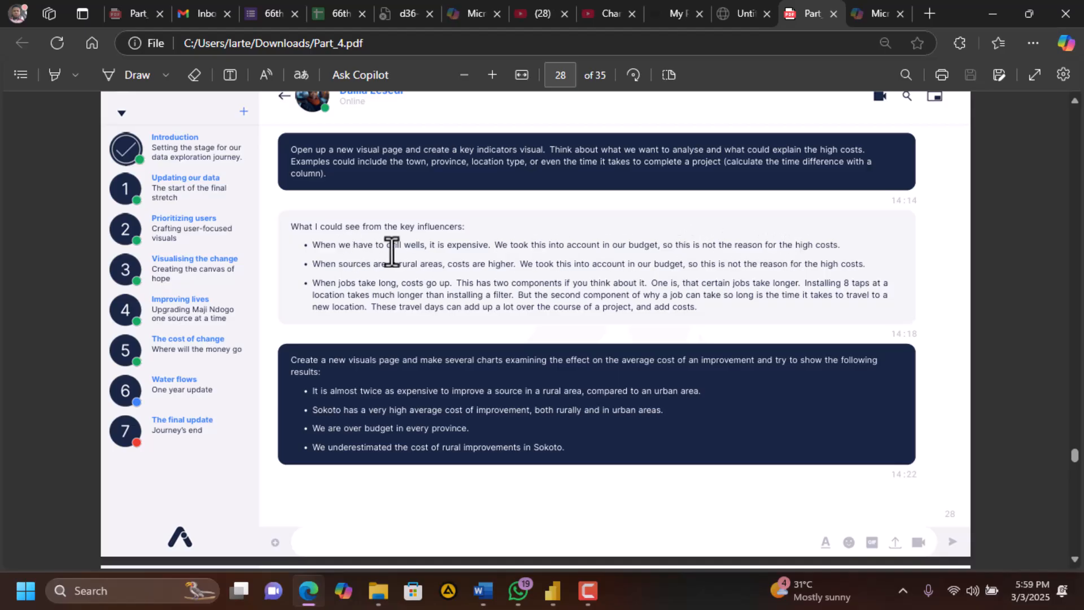
{"action": "left_click_drag", "start_coordinate": [384, 248], "coordinate": [426, 251]}
{"action": "left_click_drag", "start_coordinate": [312, 265], "coordinate": [448, 267]}
{"action": "mouse_move", "coordinate": [568, 270]}
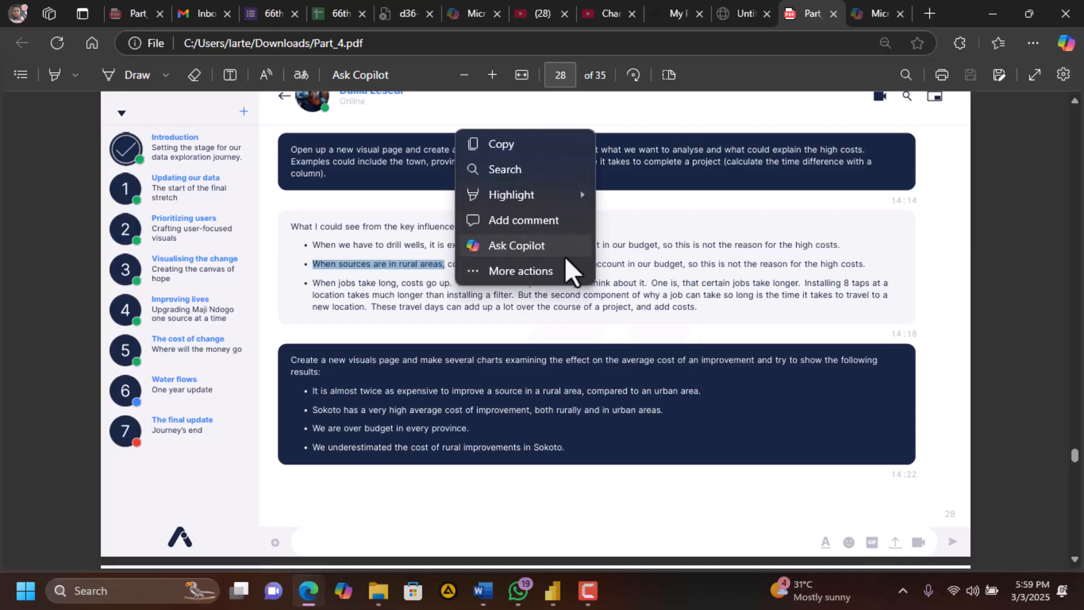
{"action": "left_click", "coordinate": [628, 269]}
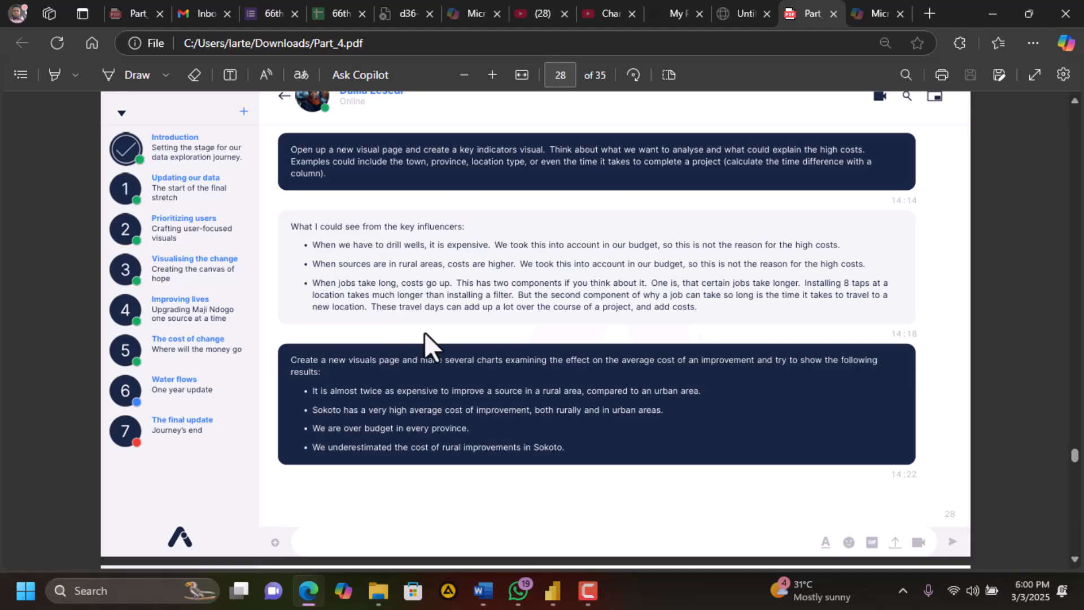
{"action": "scroll", "coordinate": [424, 332], "scroll_direction": "down", "scroll_amount": 1}
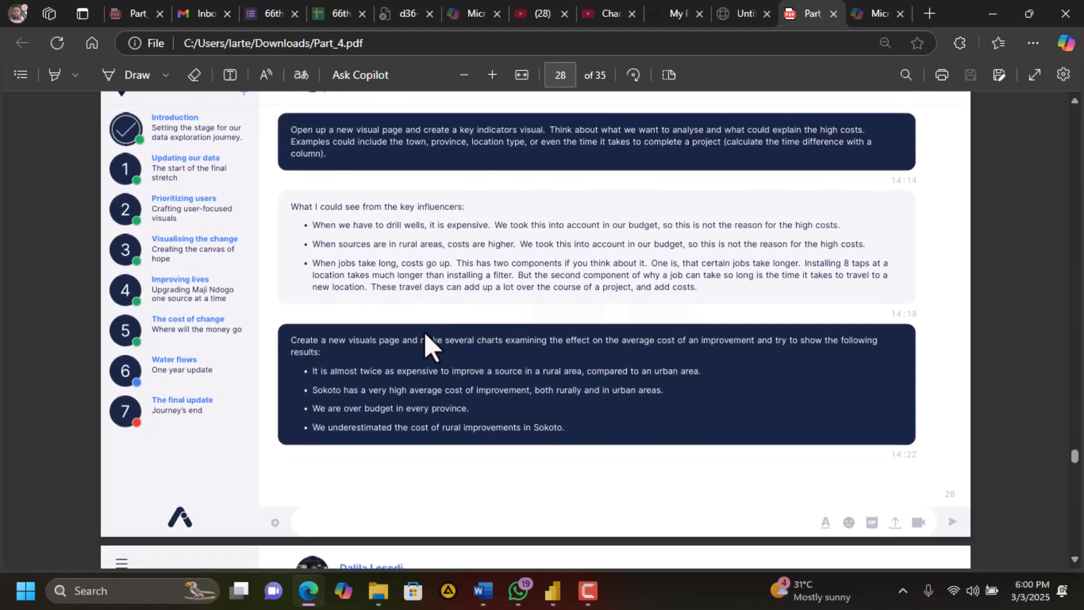
{"action": "scroll", "coordinate": [425, 333], "scroll_direction": "down", "scroll_amount": 1}
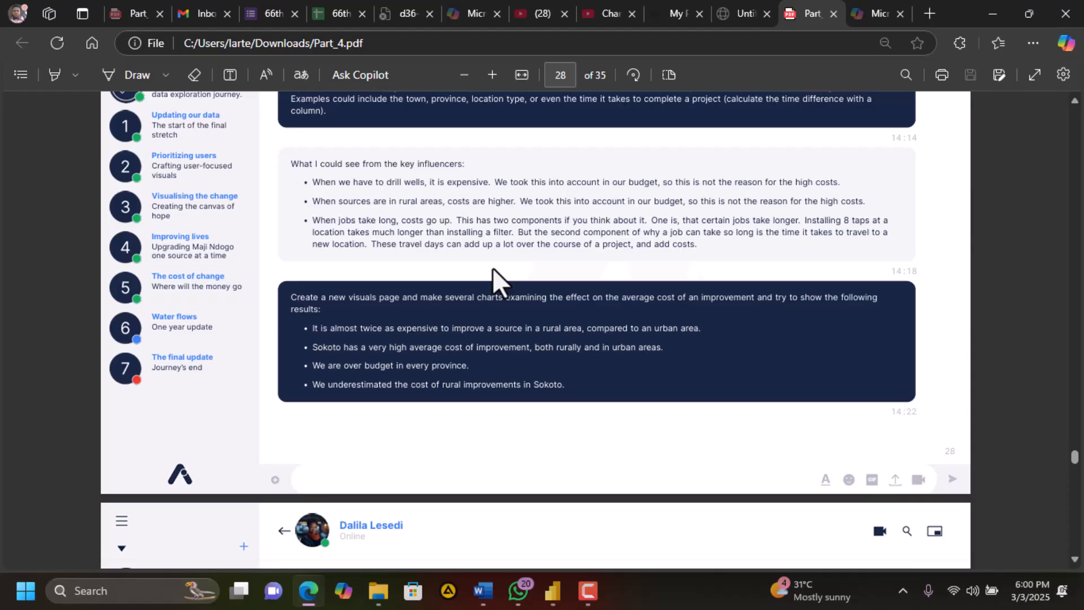
{"action": "scroll", "coordinate": [666, 330], "scroll_direction": "down", "scroll_amount": 3}
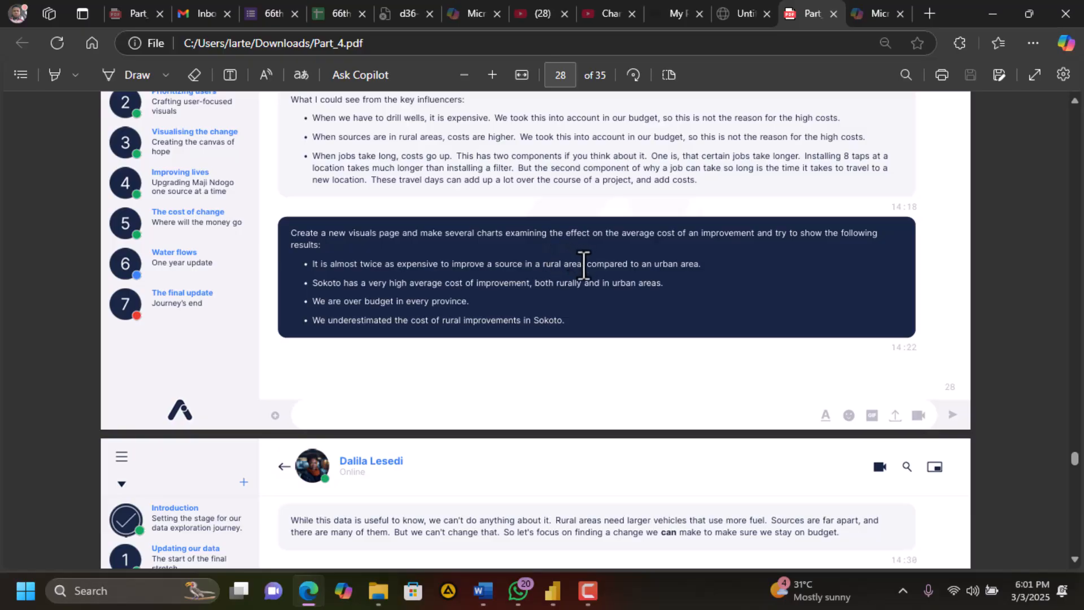
Add a stacked column chart to the KeyIndicators page in Power BI with location_type on its X-axis
{"action": "mouse_move", "coordinate": [555, 591]}
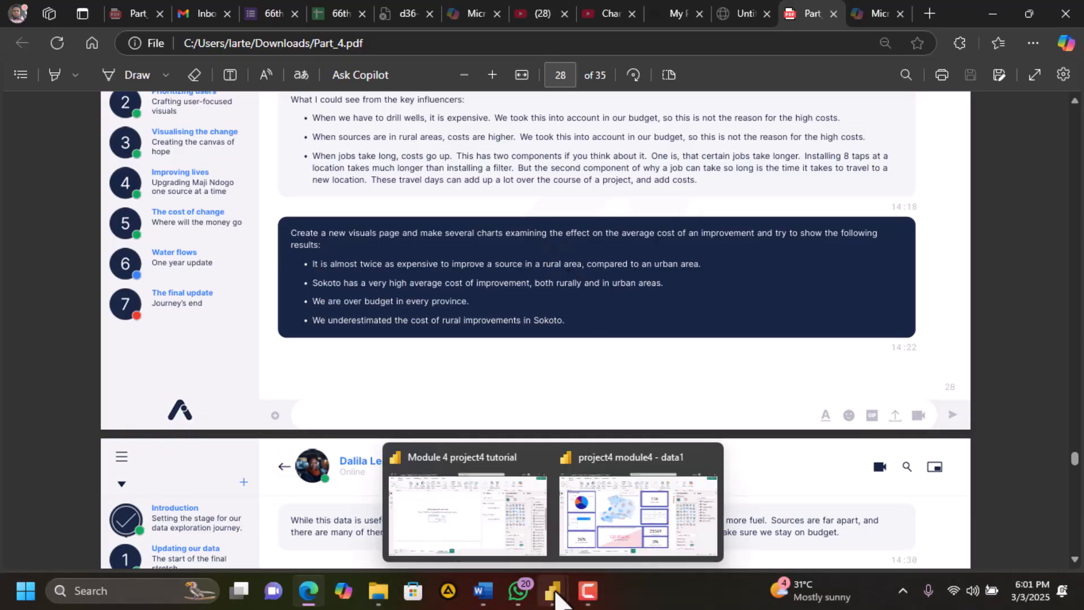
{"action": "left_click", "coordinate": [507, 517]}
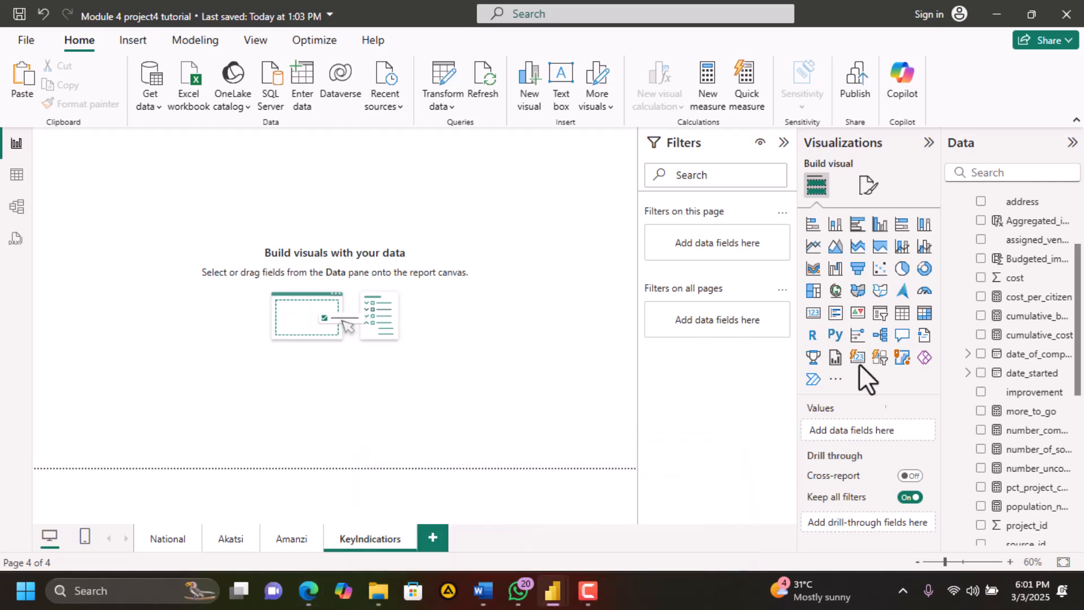
{"action": "left_click", "coordinate": [835, 226]}
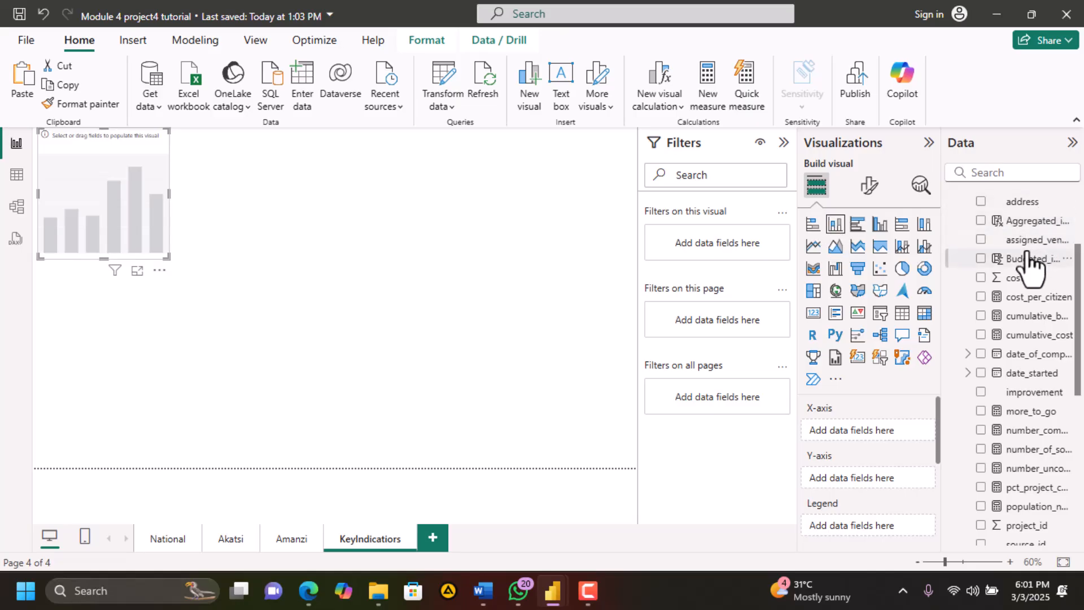
{"action": "scroll", "coordinate": [1028, 262], "scroll_direction": "up", "scroll_amount": 3}
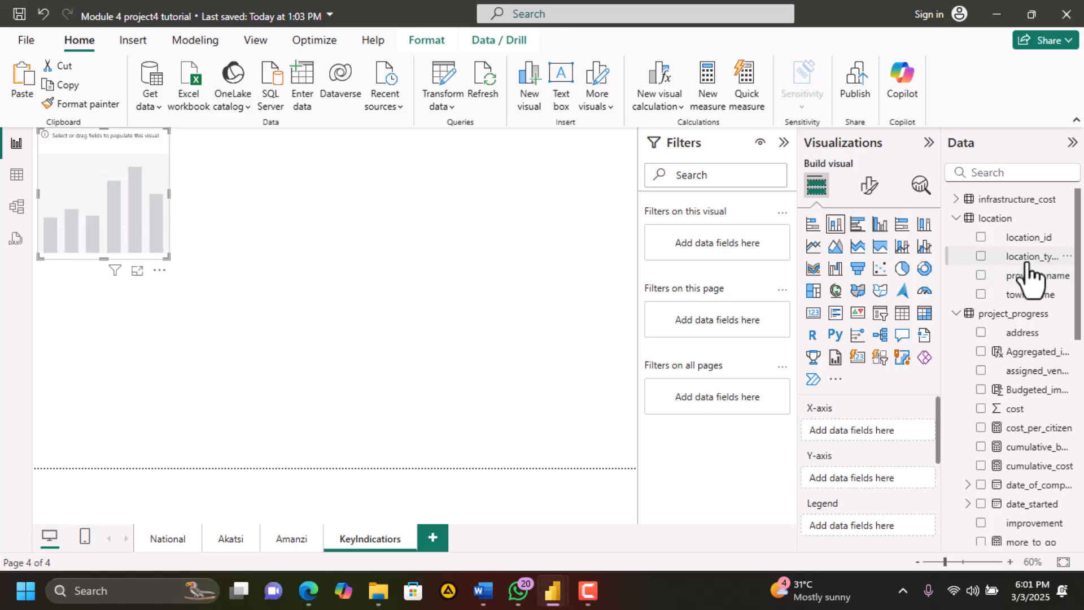
{"action": "left_click_drag", "start_coordinate": [1027, 263], "coordinate": [887, 438]}
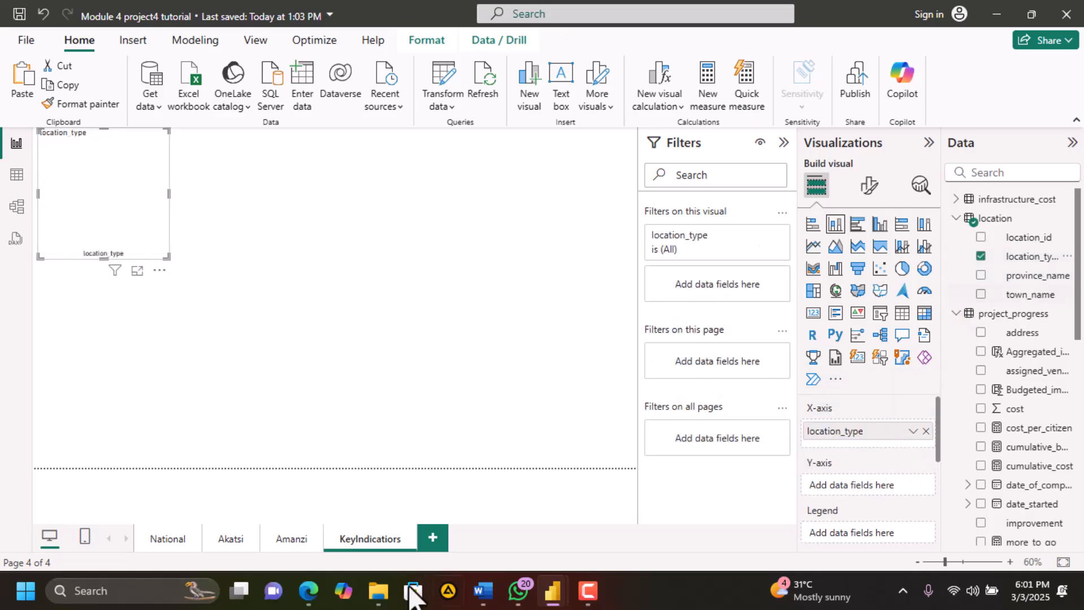
Recheck the chart instructions in Part_4.pdf, and put the project_progress cost field on the Y-axis of the location_type chart
{"action": "left_click", "coordinate": [309, 598]}
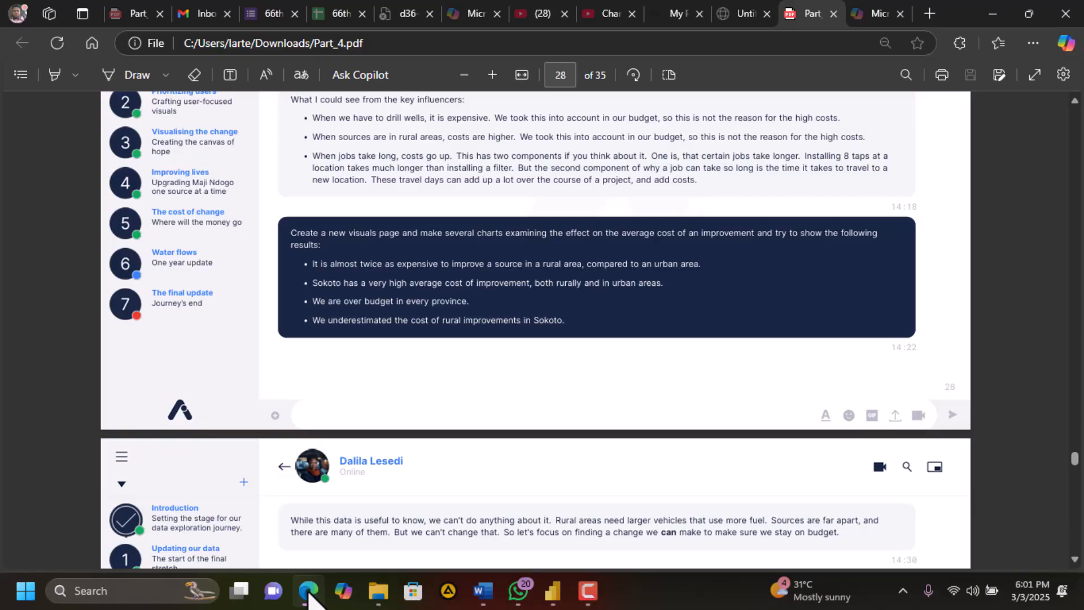
{"action": "left_click", "coordinate": [308, 590]}
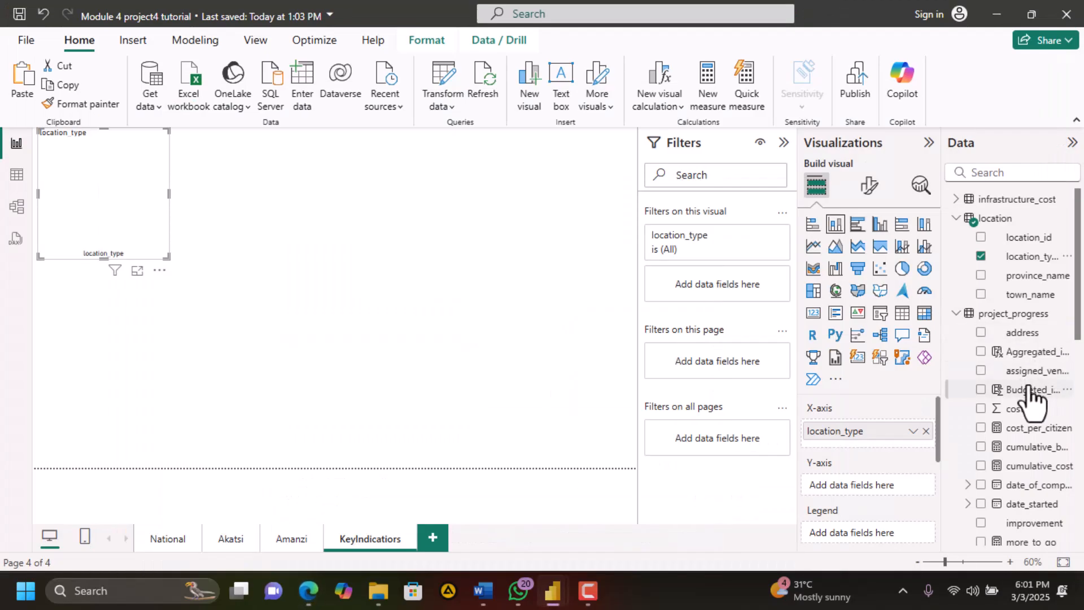
{"action": "scroll", "coordinate": [1027, 395], "scroll_direction": "down", "scroll_amount": 3}
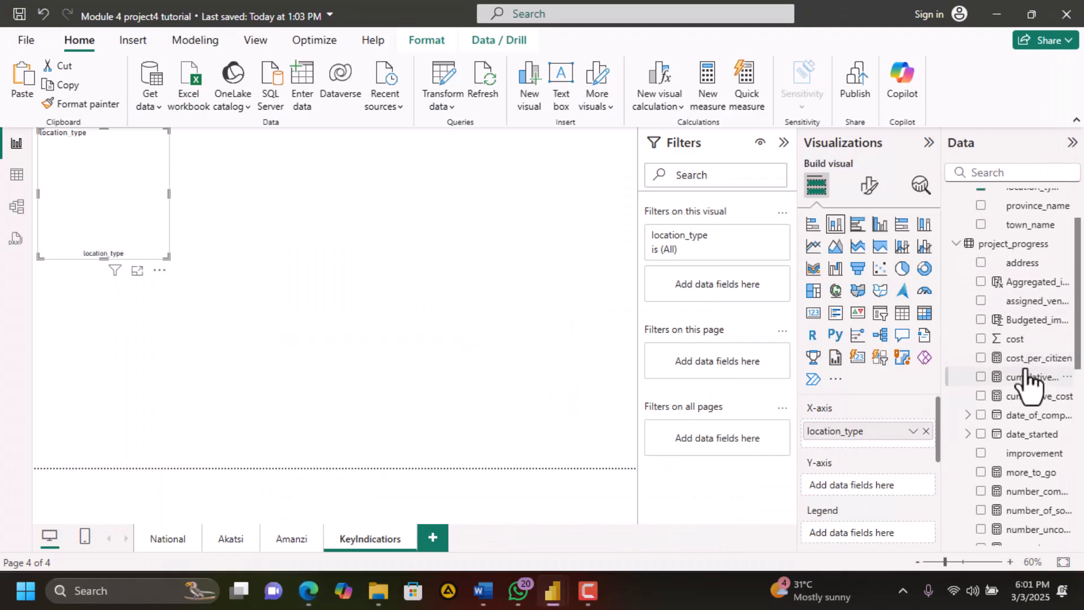
{"action": "left_click_drag", "start_coordinate": [1016, 377], "coordinate": [875, 480]}
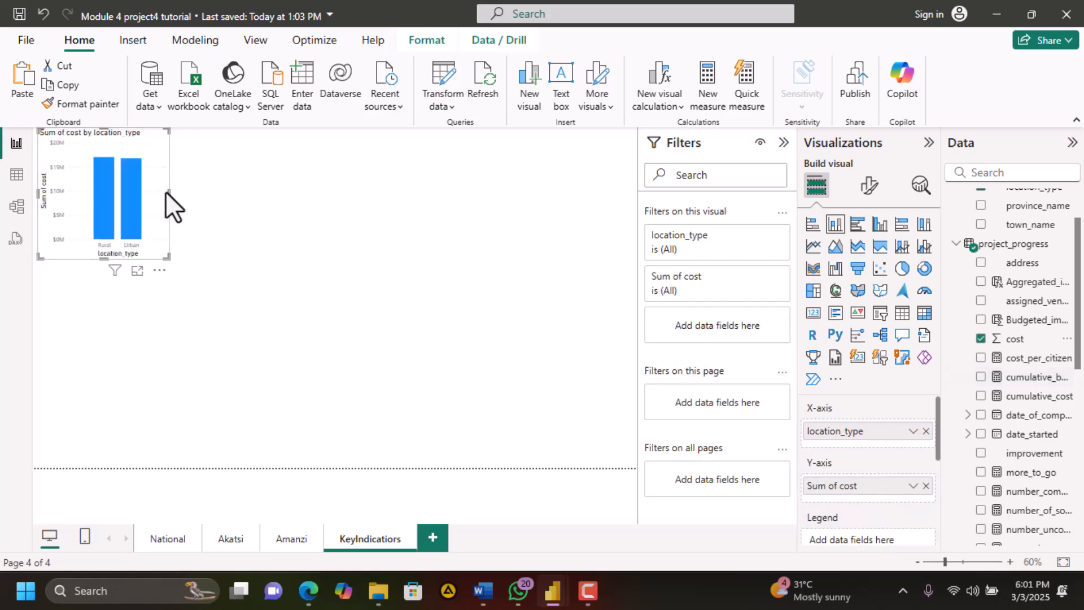
Convert the cost by location_type column chart to a pie chart, and move it into the right half of the KeyIndicators page
{"action": "left_click_drag", "start_coordinate": [167, 193], "coordinate": [215, 195]}
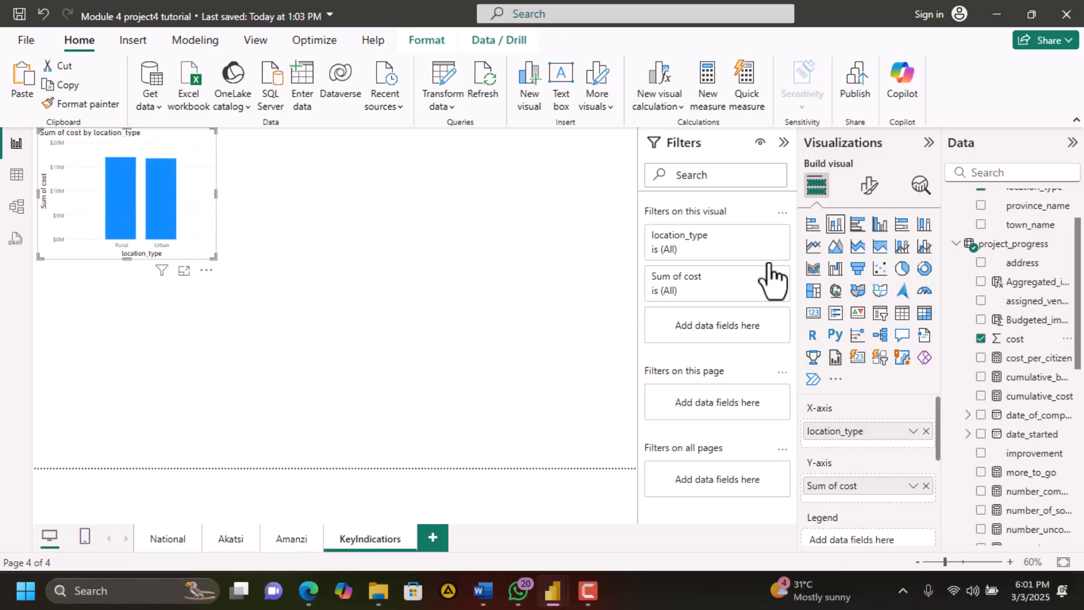
{"action": "left_click", "coordinate": [902, 269]}
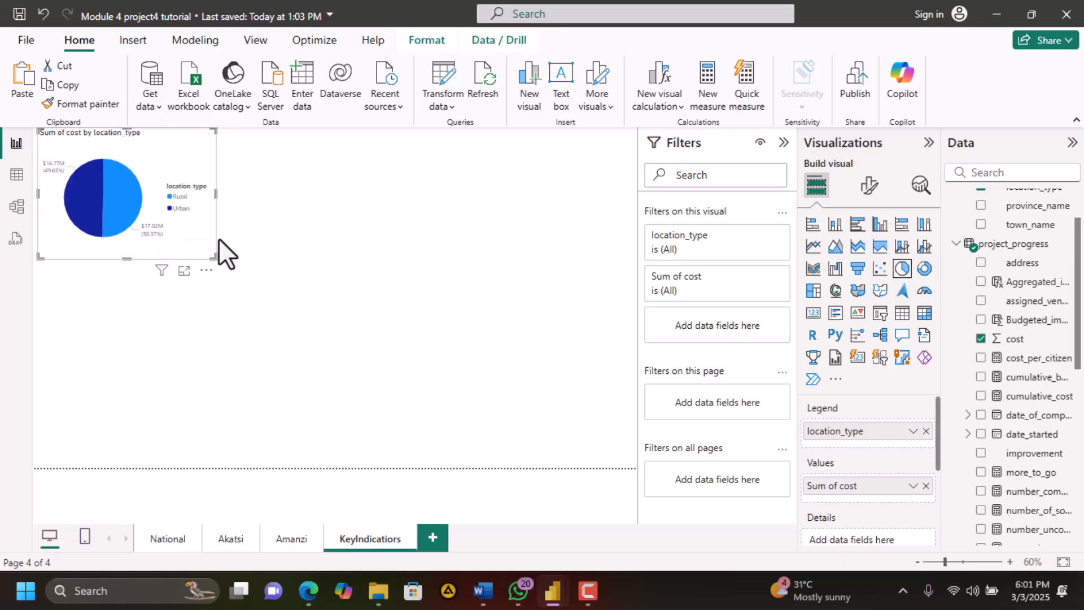
{"action": "left_click", "coordinate": [309, 593]}
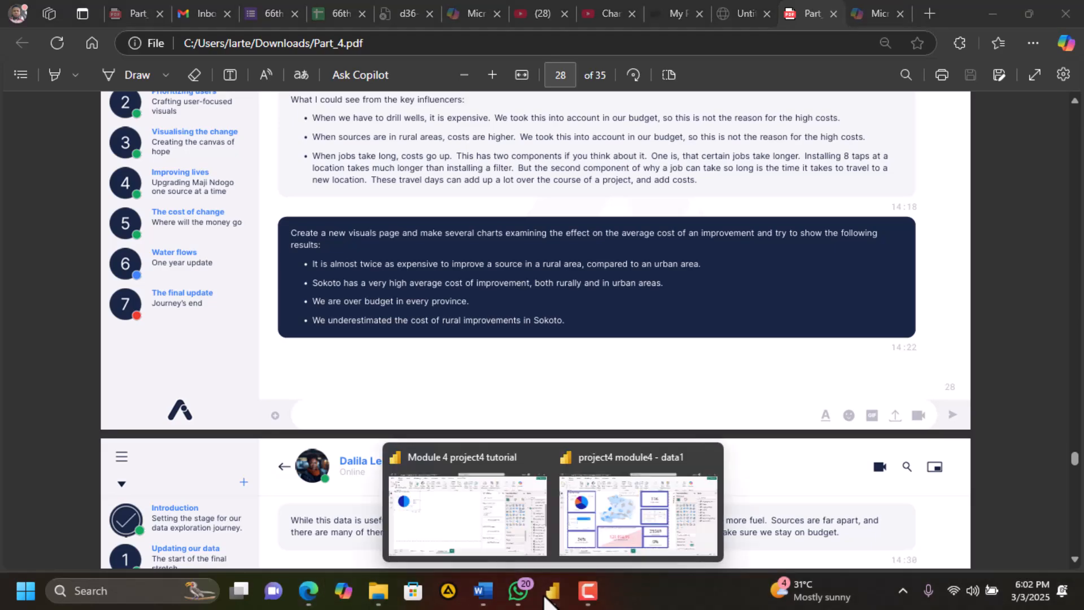
{"action": "left_click", "coordinate": [510, 525]}
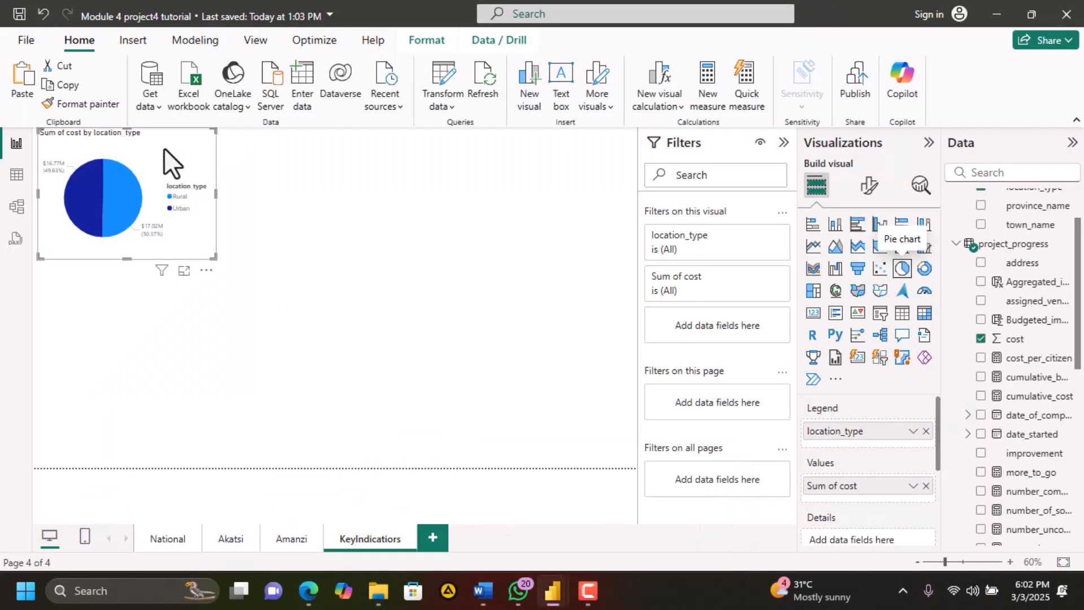
{"action": "left_click_drag", "start_coordinate": [158, 146], "coordinate": [506, 186]}
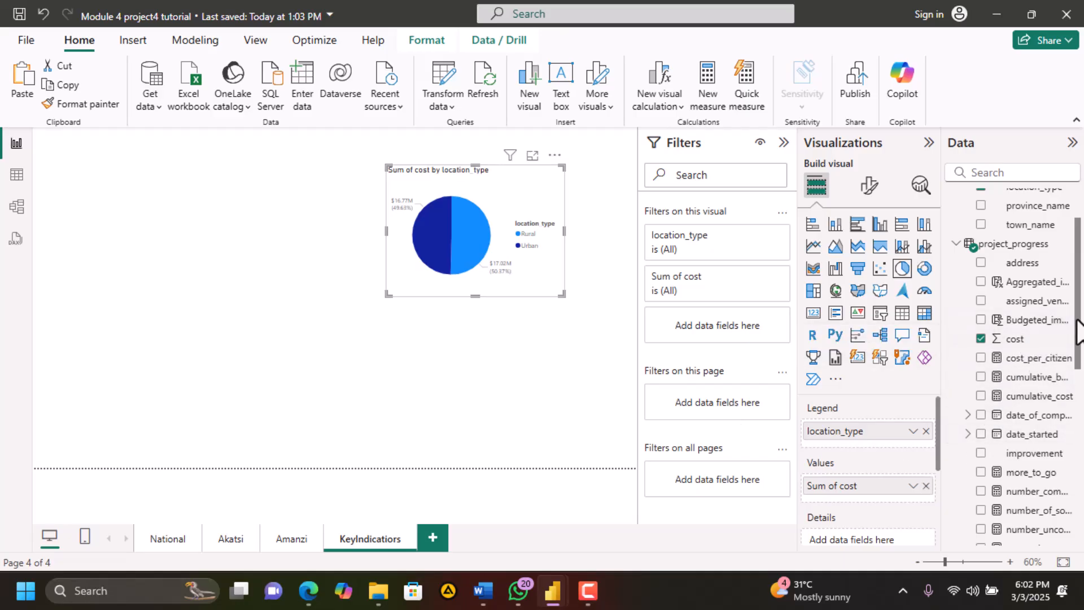
Try cumulative_cost in place of cost as the pie chart's values, and restore the cost field
{"action": "left_click_drag", "start_coordinate": [1078, 330], "coordinate": [1078, 338]}
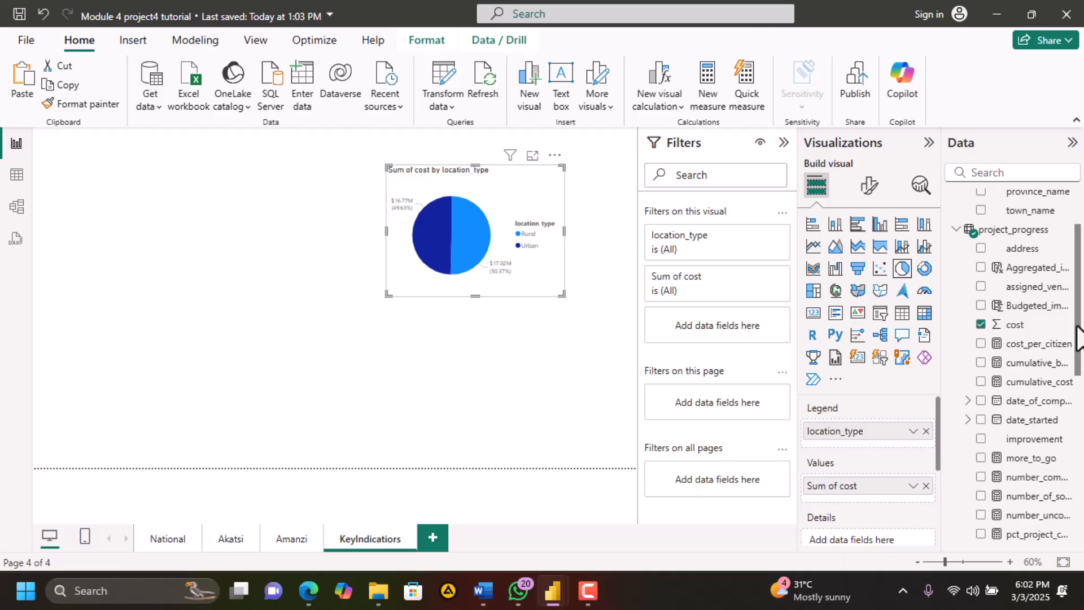
{"action": "left_click_drag", "start_coordinate": [1078, 338], "coordinate": [1078, 343]}
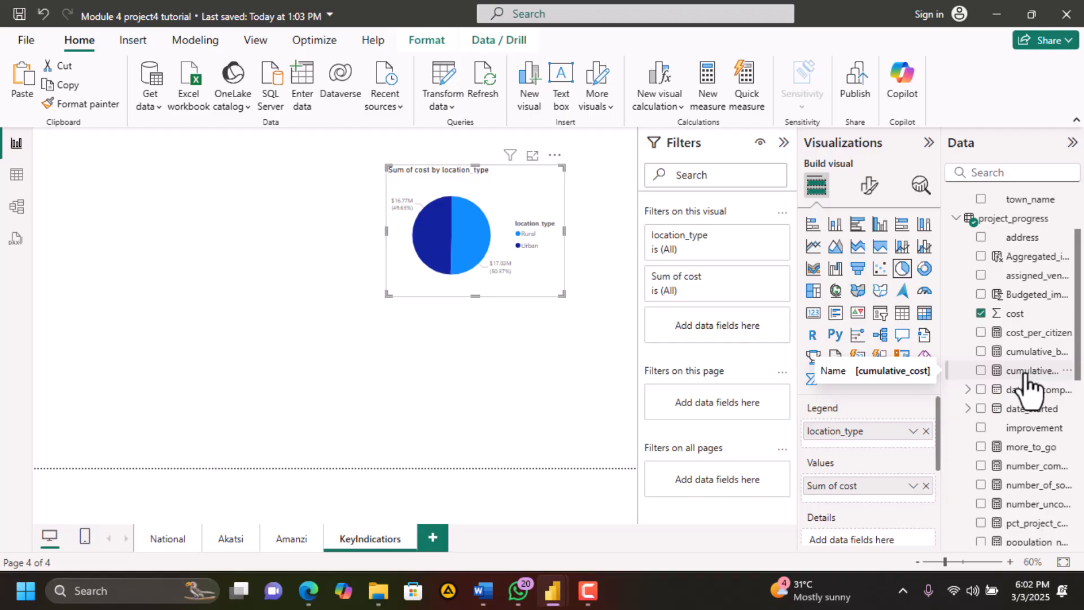
{"action": "left_click_drag", "start_coordinate": [1025, 374], "coordinate": [916, 490]}
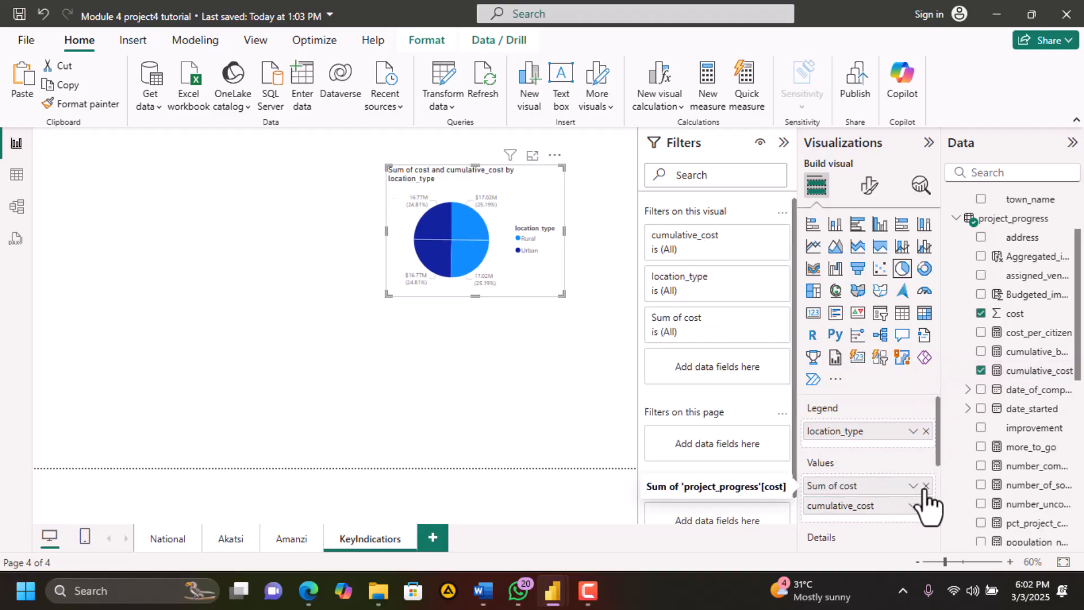
{"action": "left_click", "coordinate": [925, 486]}
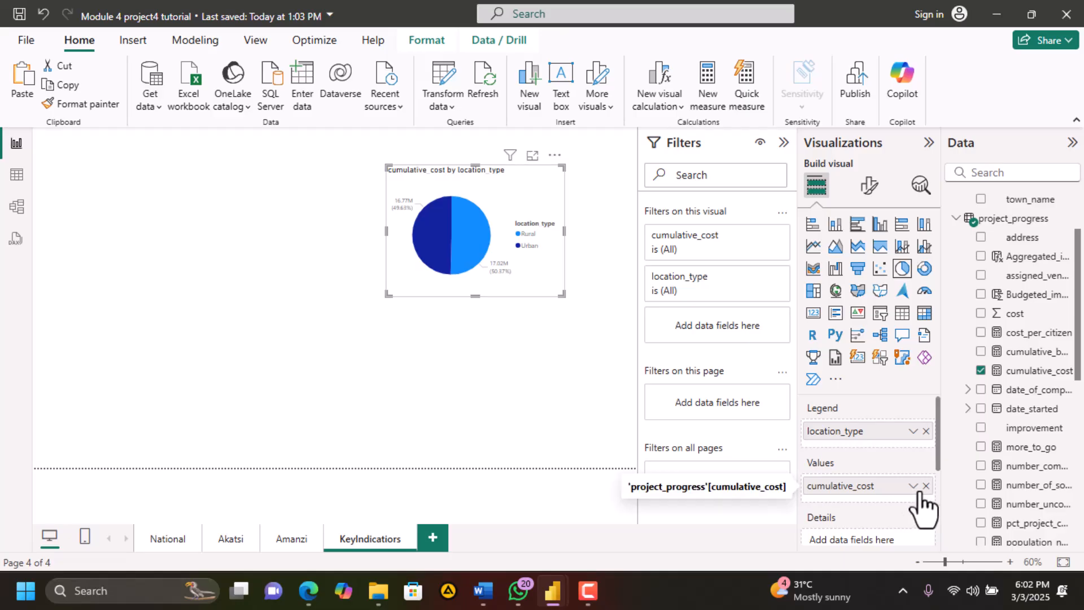
{"action": "left_click", "coordinate": [925, 486]}
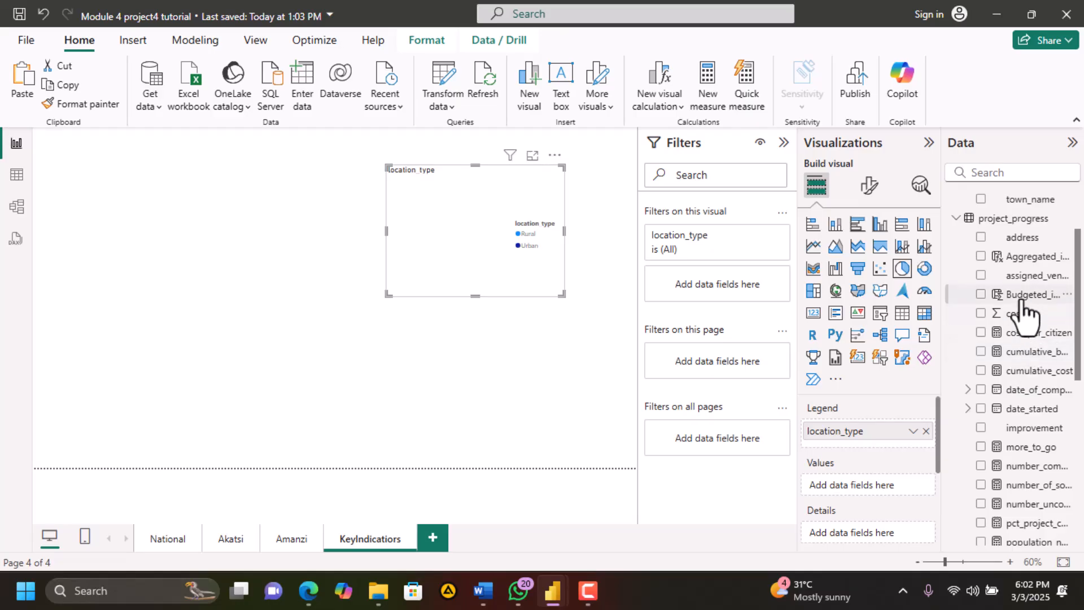
{"action": "left_click_drag", "start_coordinate": [1012, 316], "coordinate": [875, 492]}
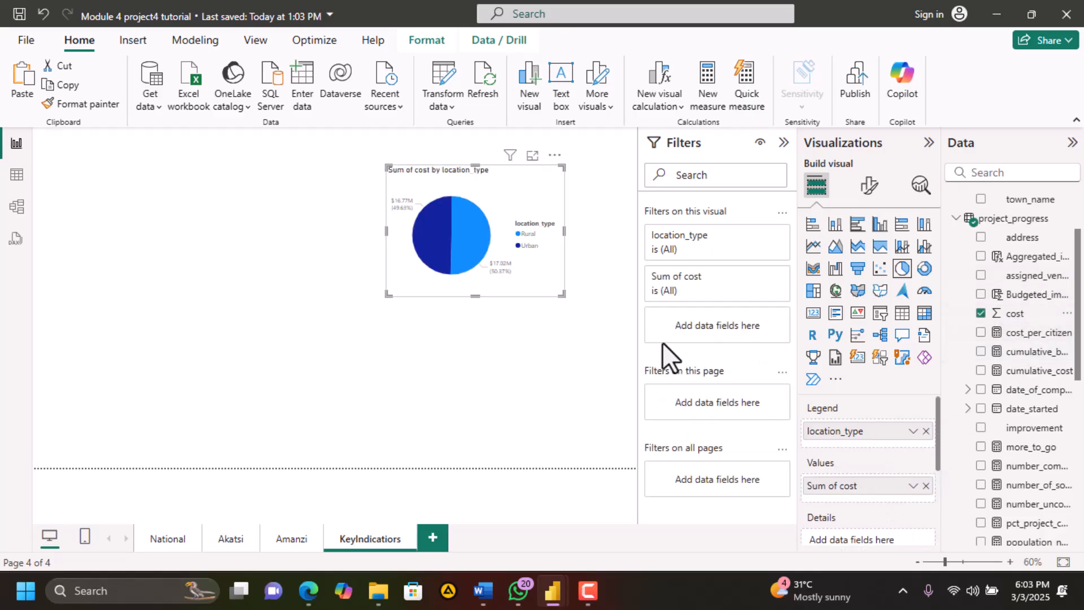
Reread the average improvement cost requirements in Part_4.pdf in Edge, and enlarge the location_type pie chart in Power BI
{"action": "left_click_drag", "start_coordinate": [571, 294], "coordinate": [592, 288]}
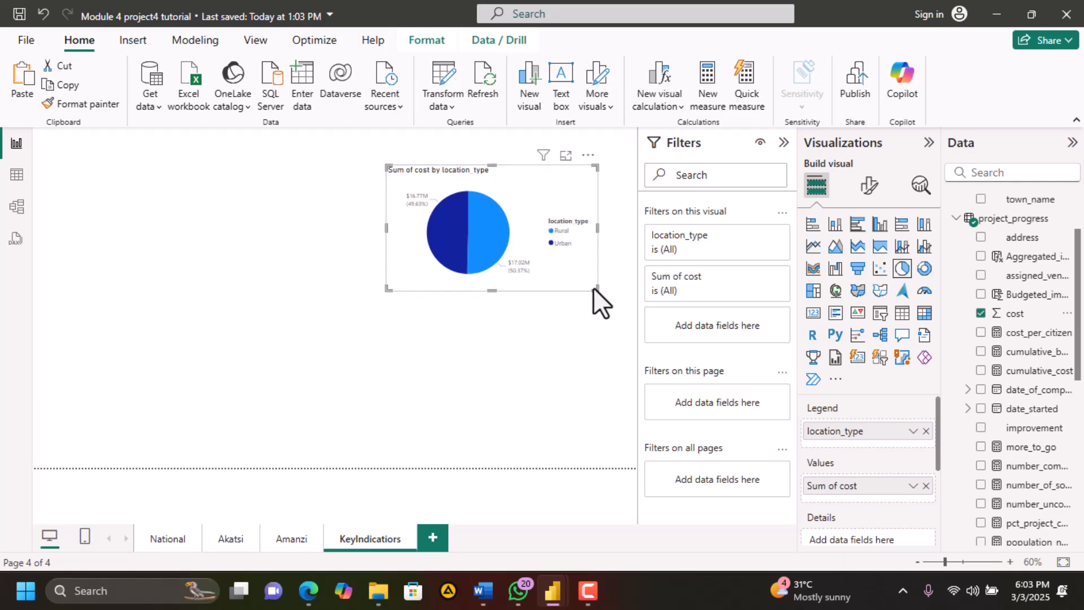
{"action": "left_click", "coordinate": [310, 598]}
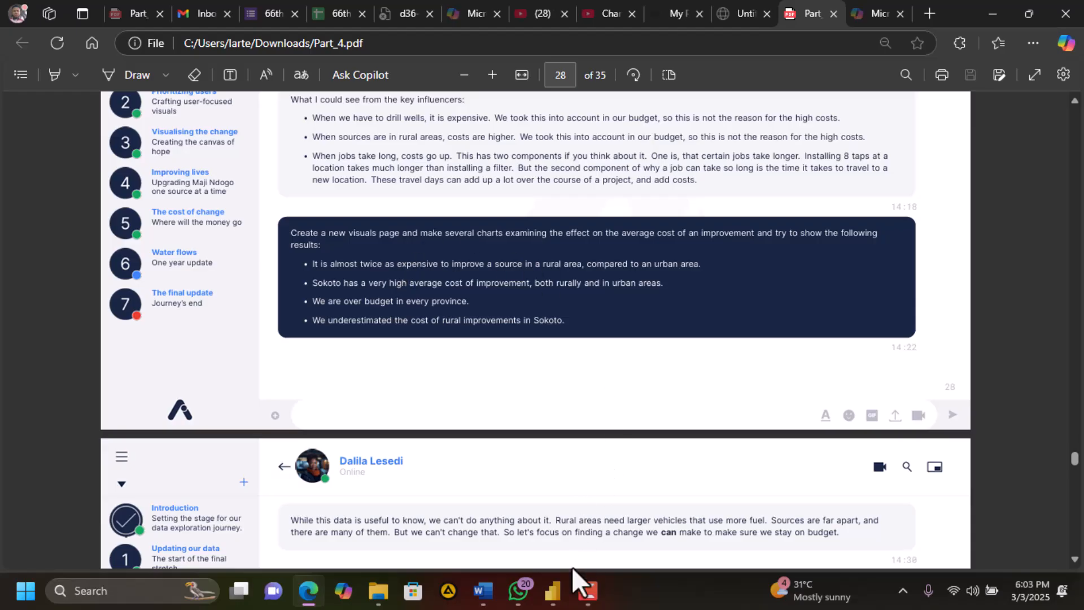
{"action": "mouse_move", "coordinate": [557, 587]}
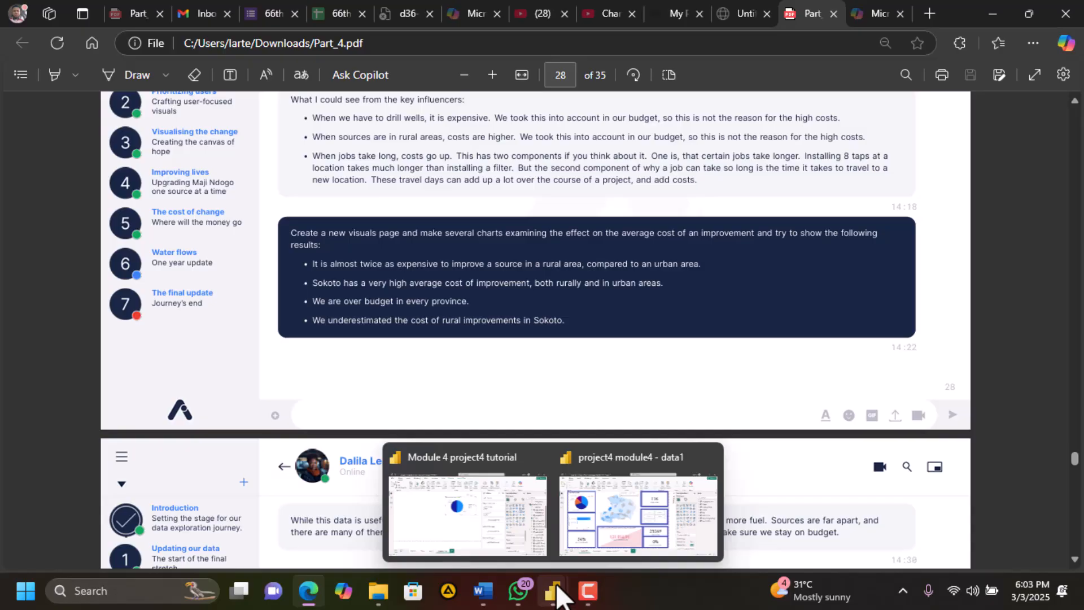
{"action": "left_click", "coordinate": [557, 586]}
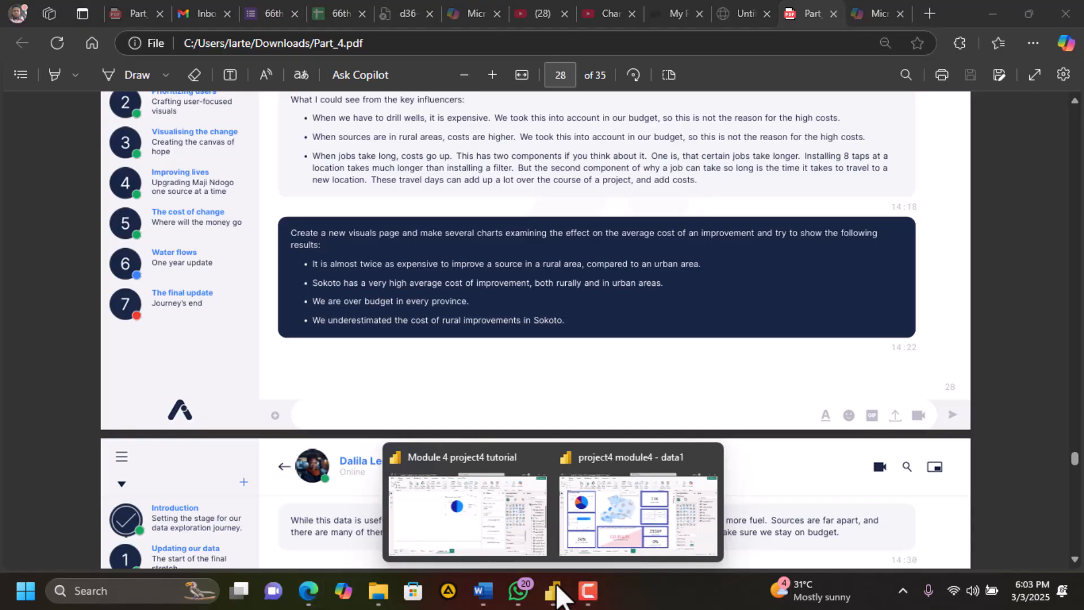
{"action": "mouse_move", "coordinate": [520, 506]}
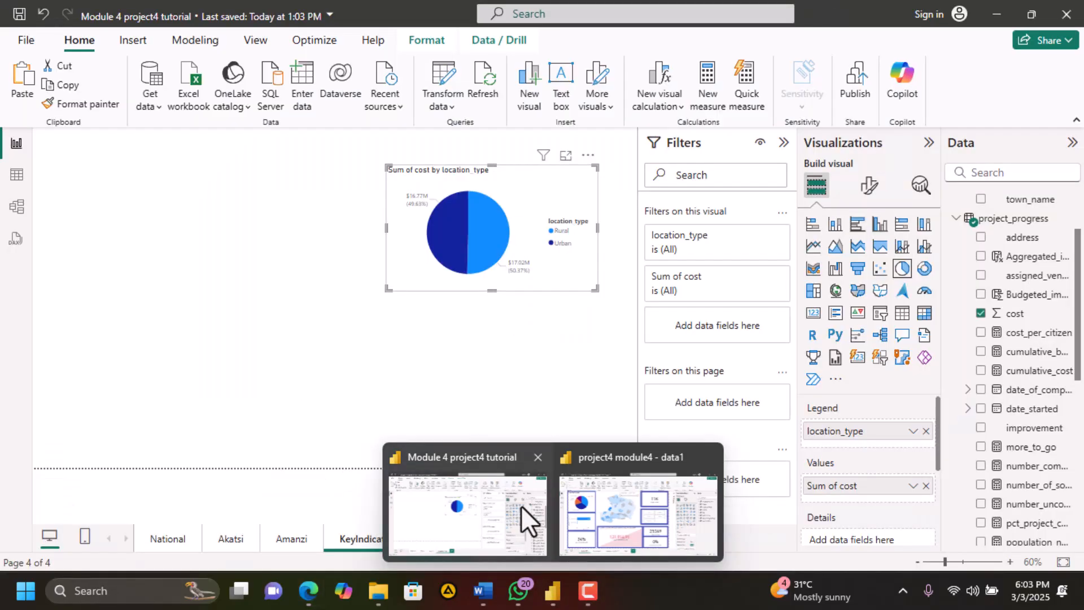
{"action": "left_click", "coordinate": [508, 507]}
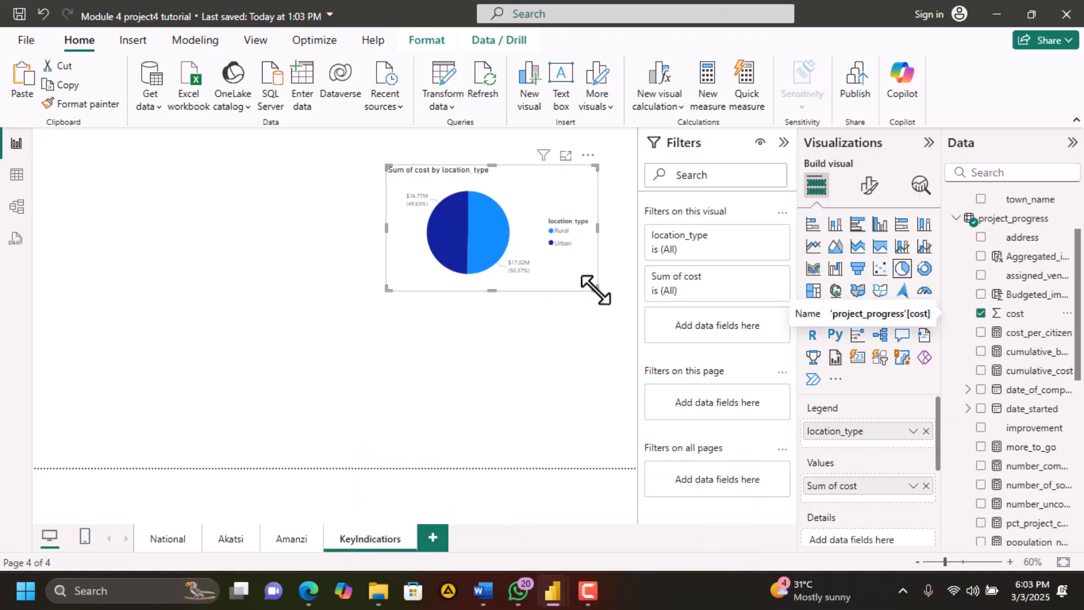
{"action": "left_click_drag", "start_coordinate": [594, 289], "coordinate": [609, 310]}
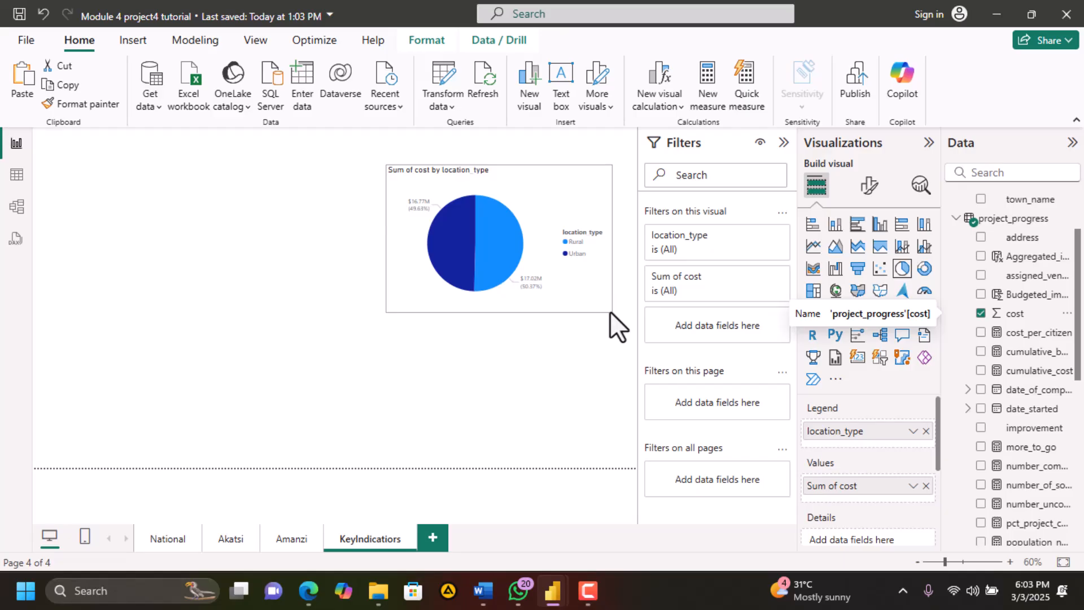
{"action": "left_click", "coordinate": [610, 310]}
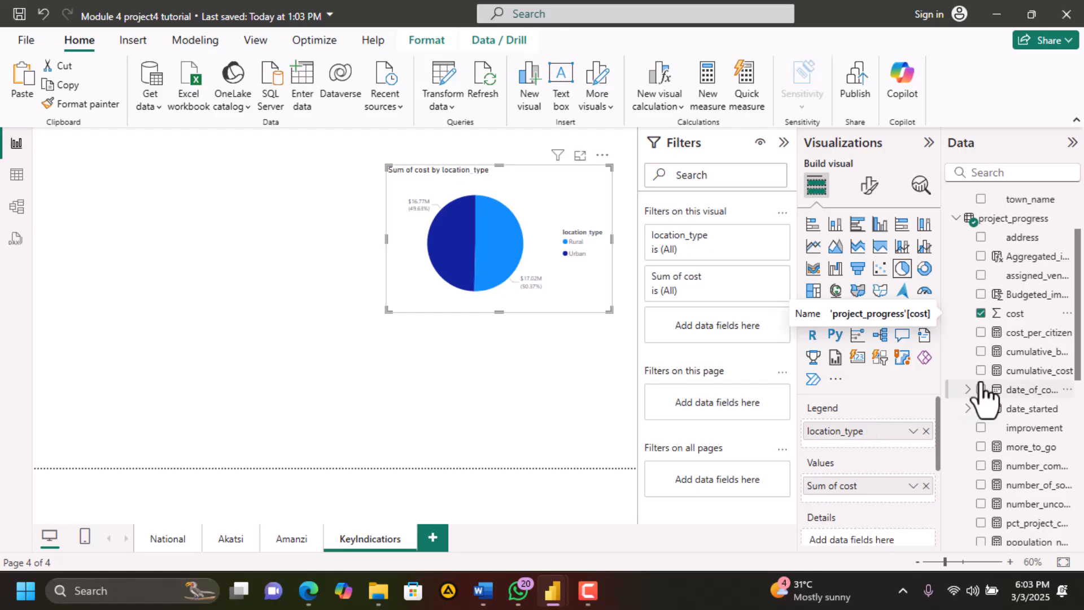
Look through the location and project_progress fields, and recheck the required chart results in Part_4.pdf in Edge
{"action": "scroll", "coordinate": [985, 395], "scroll_direction": "up", "scroll_amount": 2}
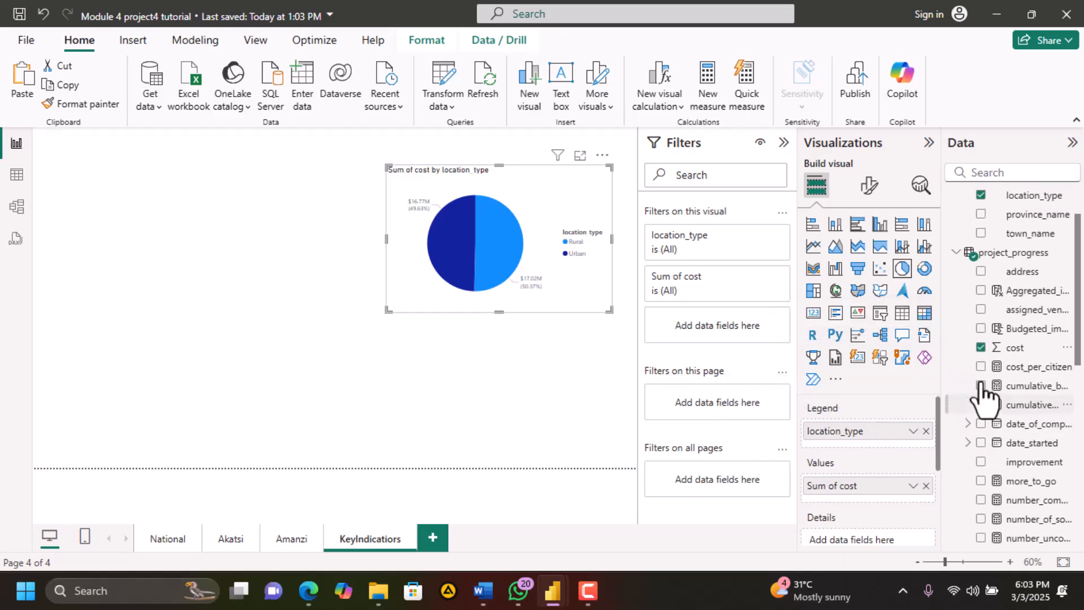
{"action": "scroll", "coordinate": [985, 395], "scroll_direction": "up", "scroll_amount": 3}
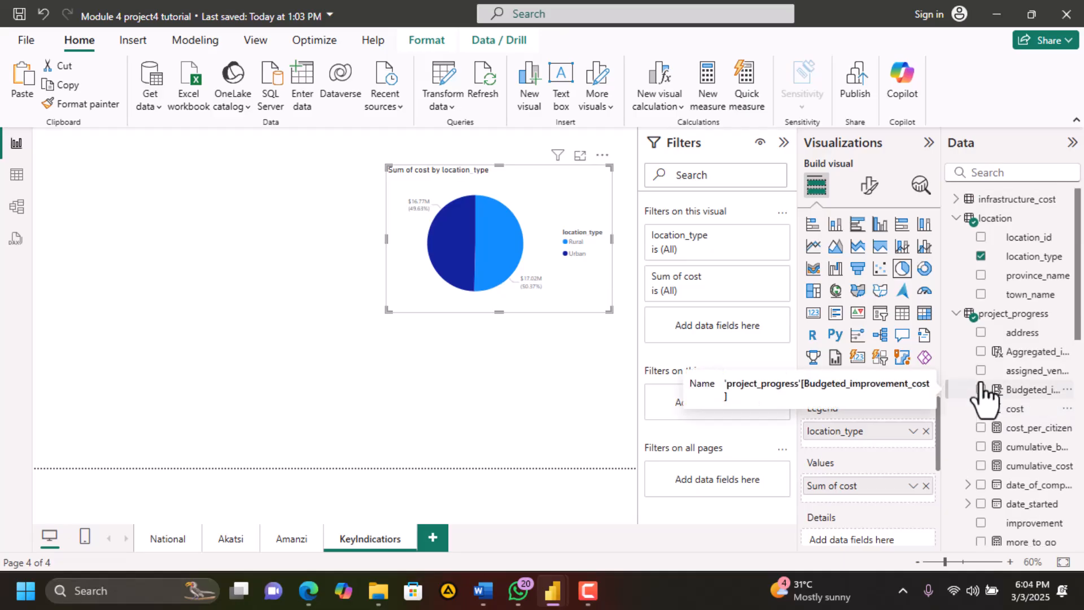
{"action": "left_click", "coordinate": [309, 589]}
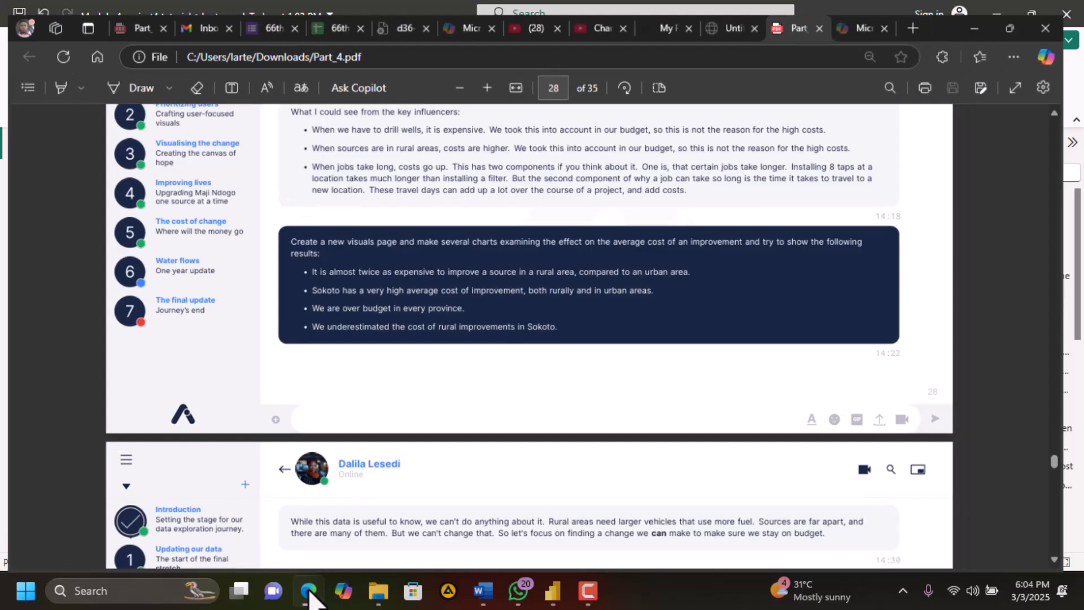
{"action": "left_click", "coordinate": [309, 590]}
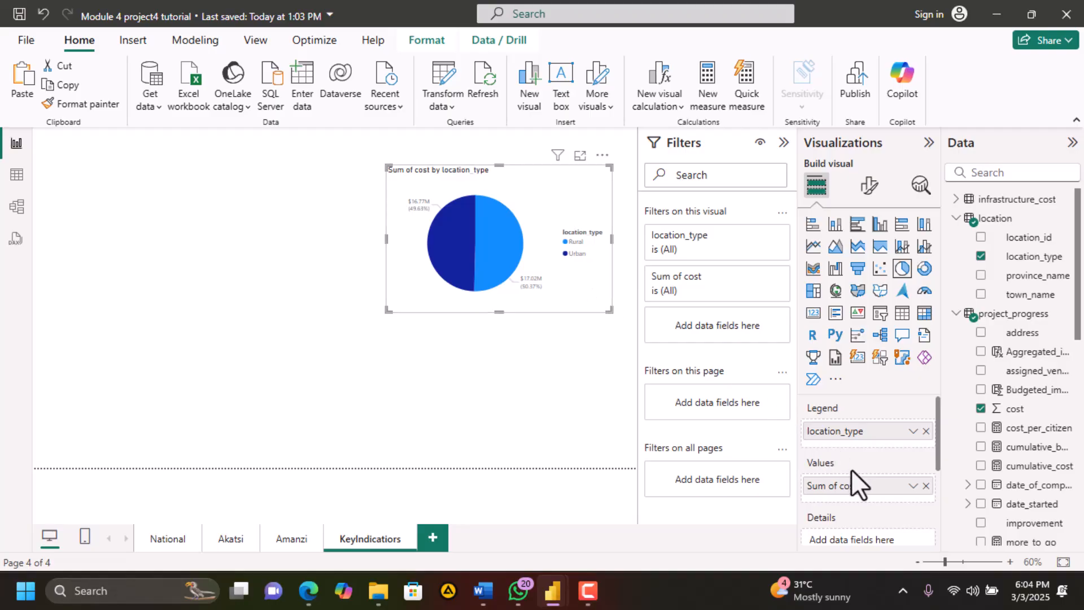
Set the pie chart's cost aggregation to Average, and shrink and reposition the chart near the KeyIndicators page's upper-left corner
{"action": "left_click", "coordinate": [913, 486]}
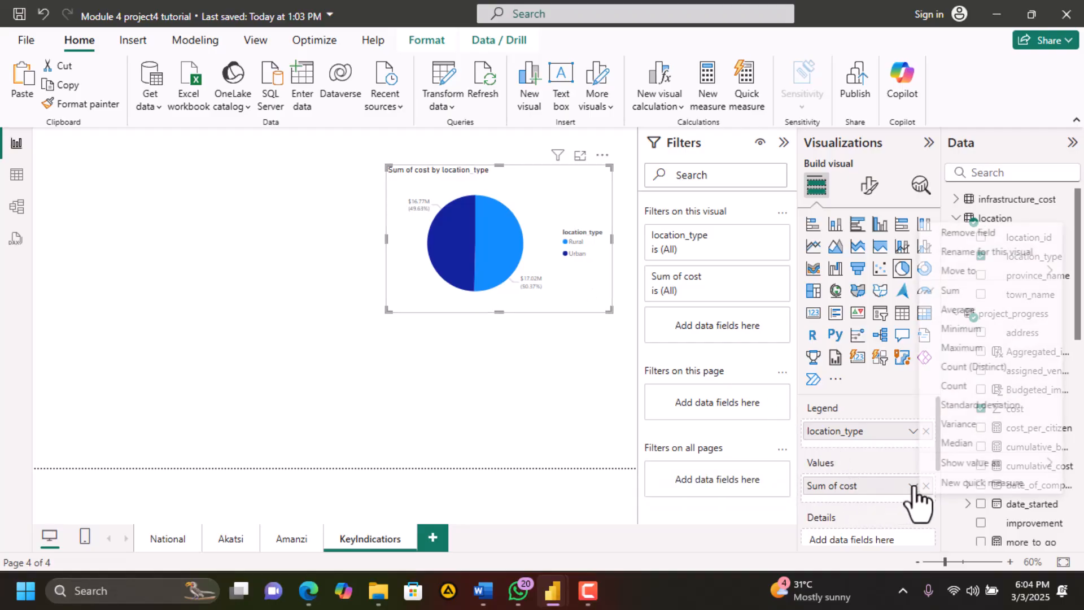
{"action": "left_click", "coordinate": [948, 290]}
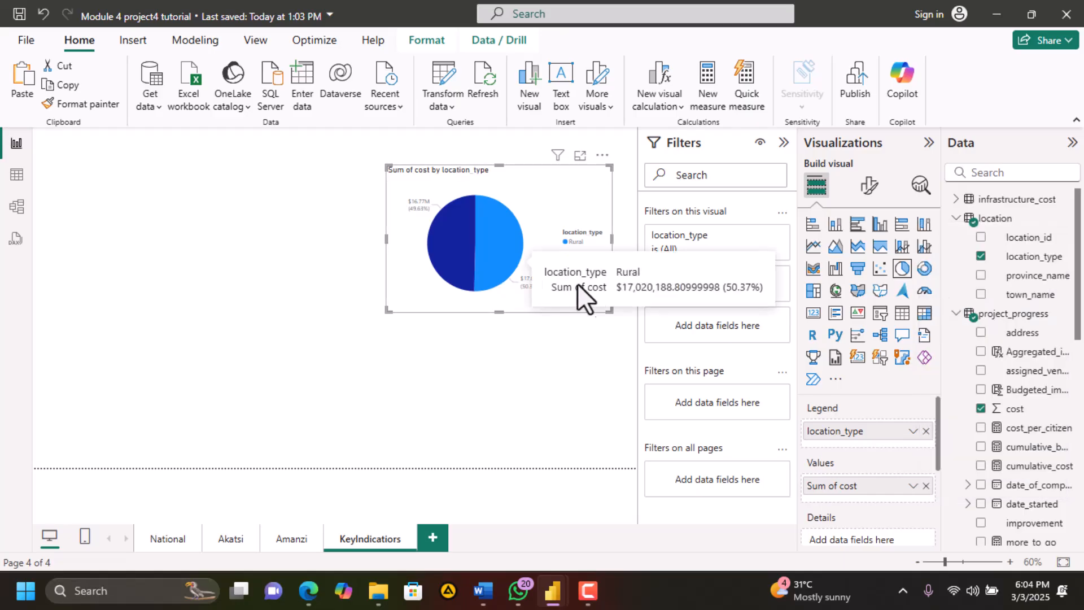
{"action": "left_click_drag", "start_coordinate": [579, 296], "coordinate": [507, 276]}
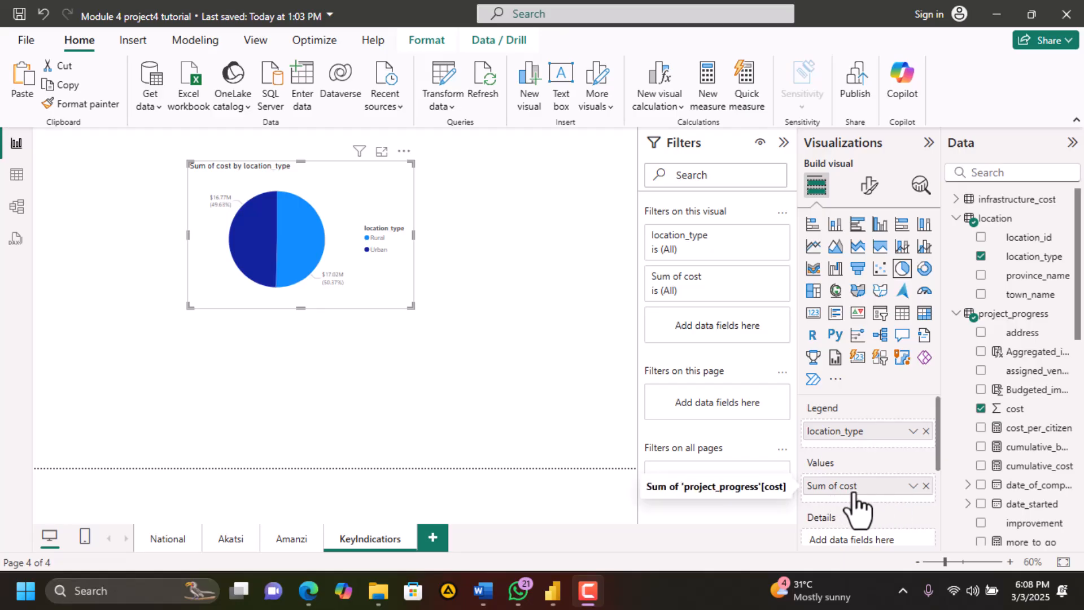
{"action": "left_click", "coordinate": [913, 486]}
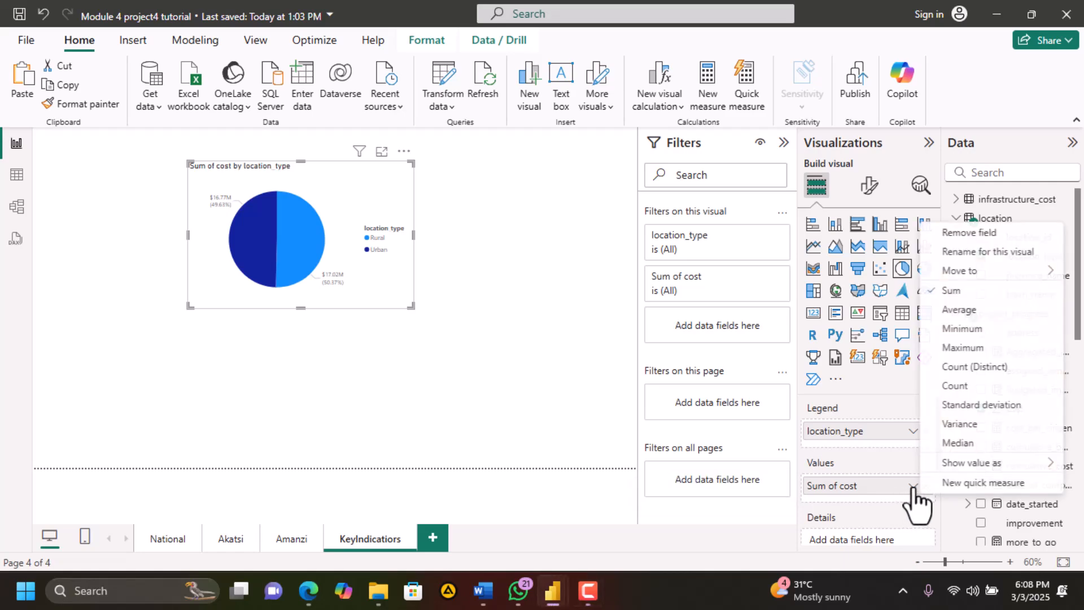
{"action": "left_click", "coordinate": [961, 310]}
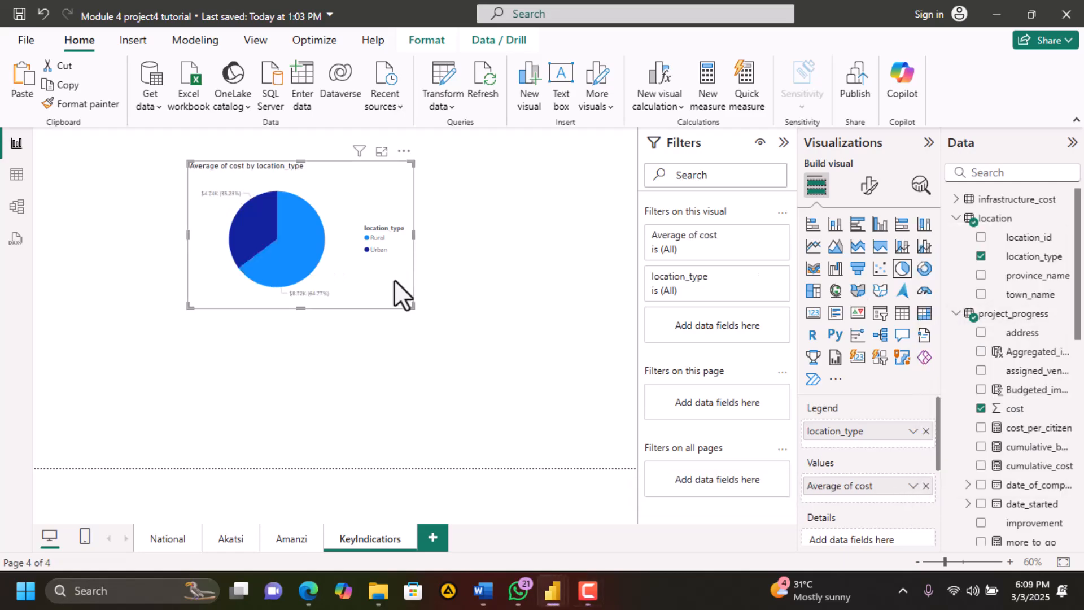
{"action": "left_click_drag", "start_coordinate": [394, 280], "coordinate": [278, 271]}
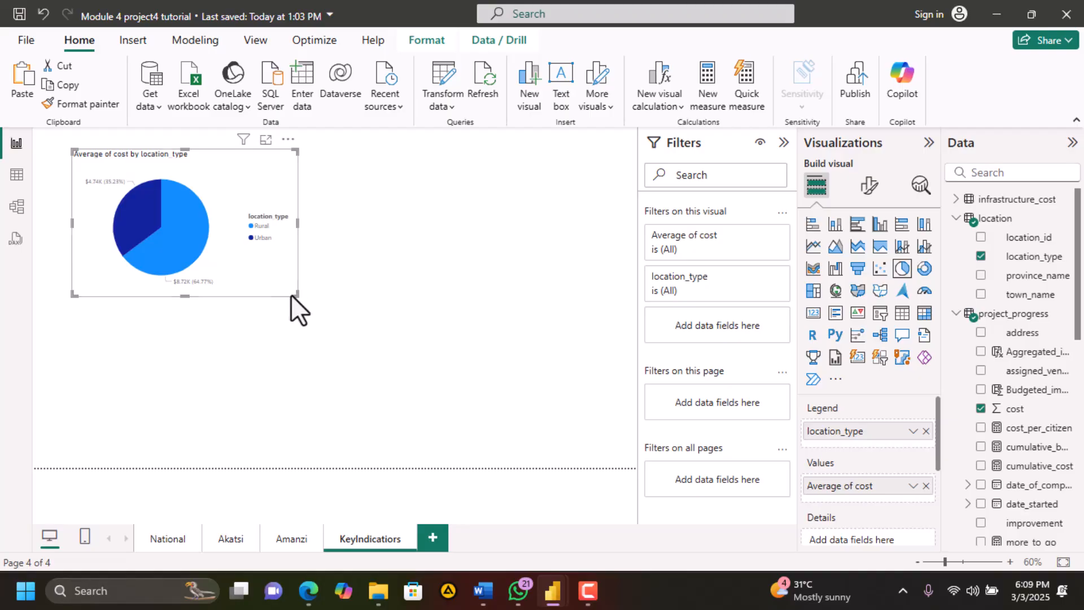
{"action": "left_click_drag", "start_coordinate": [297, 295], "coordinate": [246, 279]}
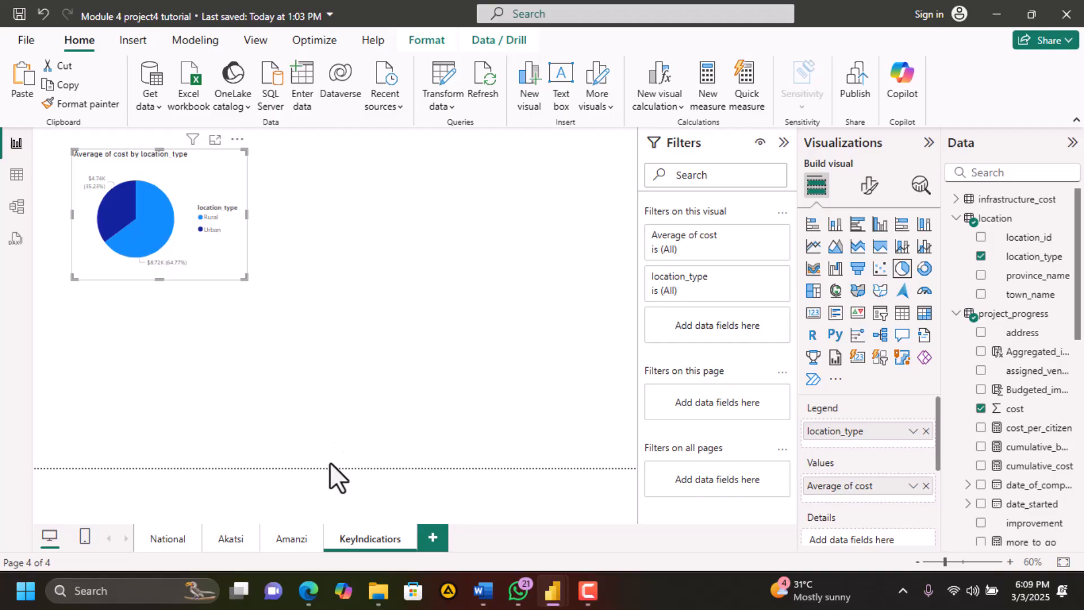
Compare the rural and urban average costs in the Power BI pie chart with the expected results in Part_4.pdf
{"action": "mouse_move", "coordinate": [308, 590]}
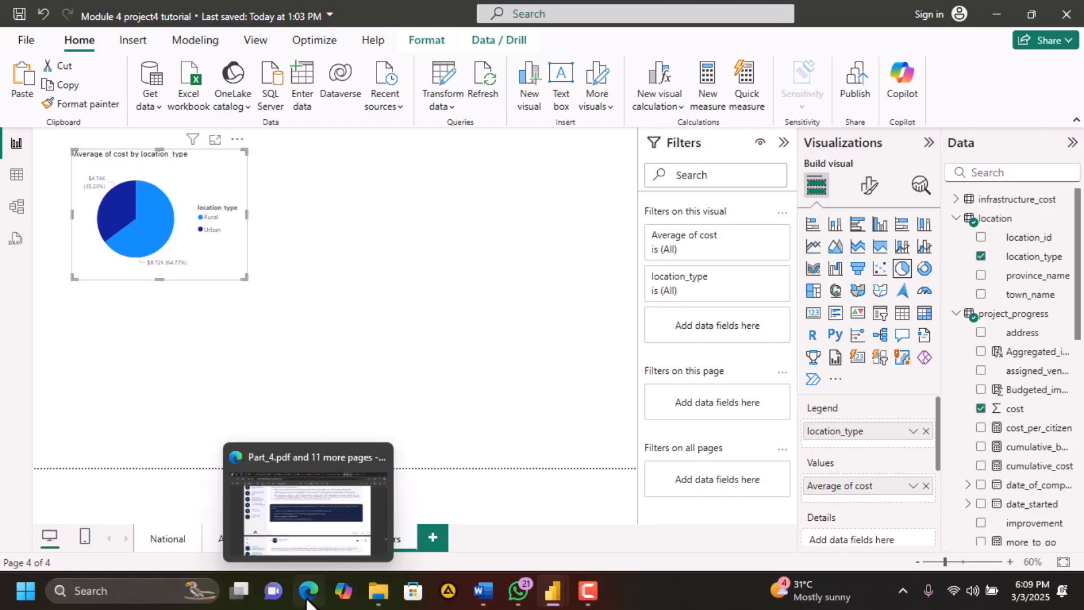
{"action": "left_click", "coordinate": [304, 539]}
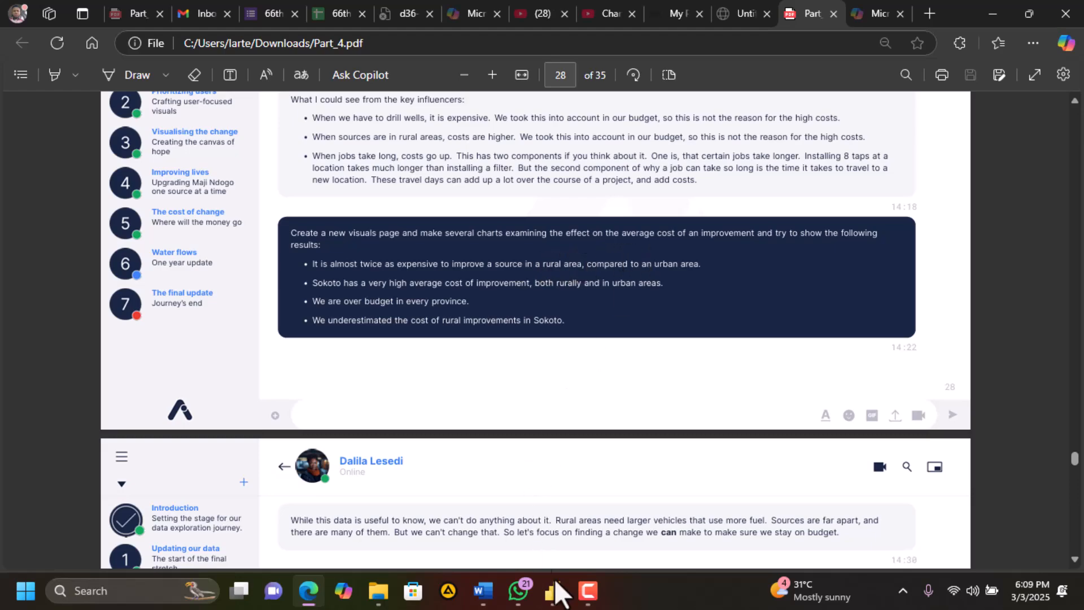
{"action": "mouse_move", "coordinate": [553, 595]}
{"action": "left_click", "coordinate": [476, 516]}
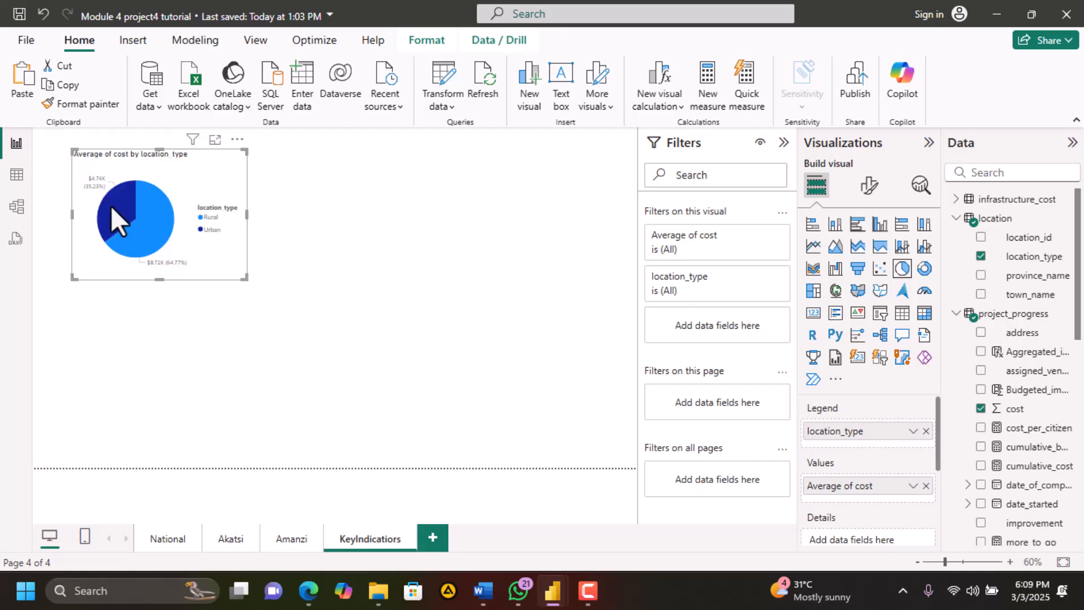
{"action": "mouse_move", "coordinate": [116, 219]}
{"action": "mouse_move", "coordinate": [162, 203]}
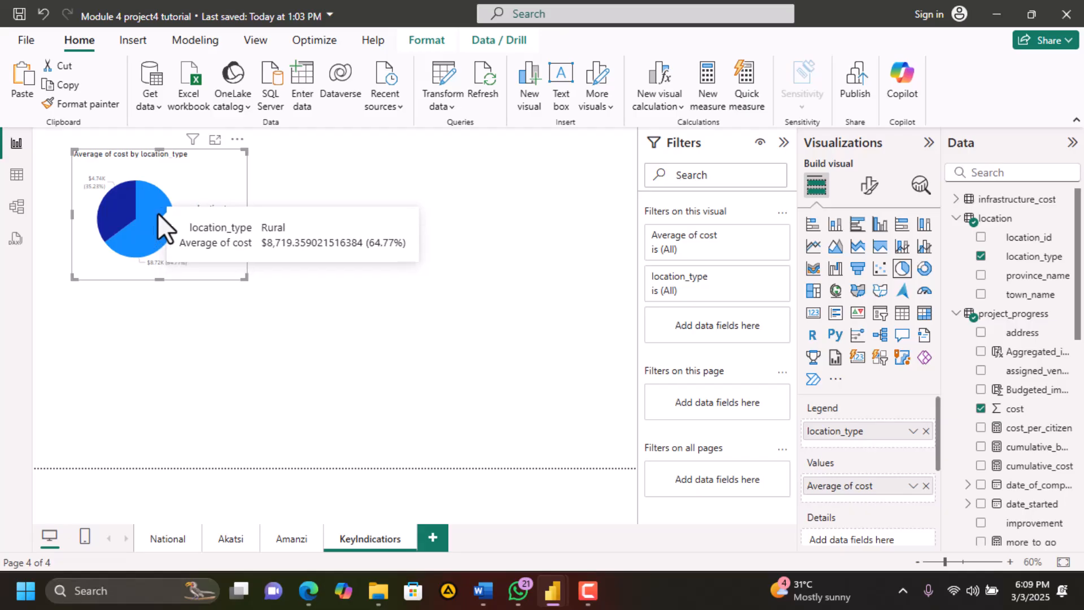
{"action": "mouse_move", "coordinate": [160, 230]}
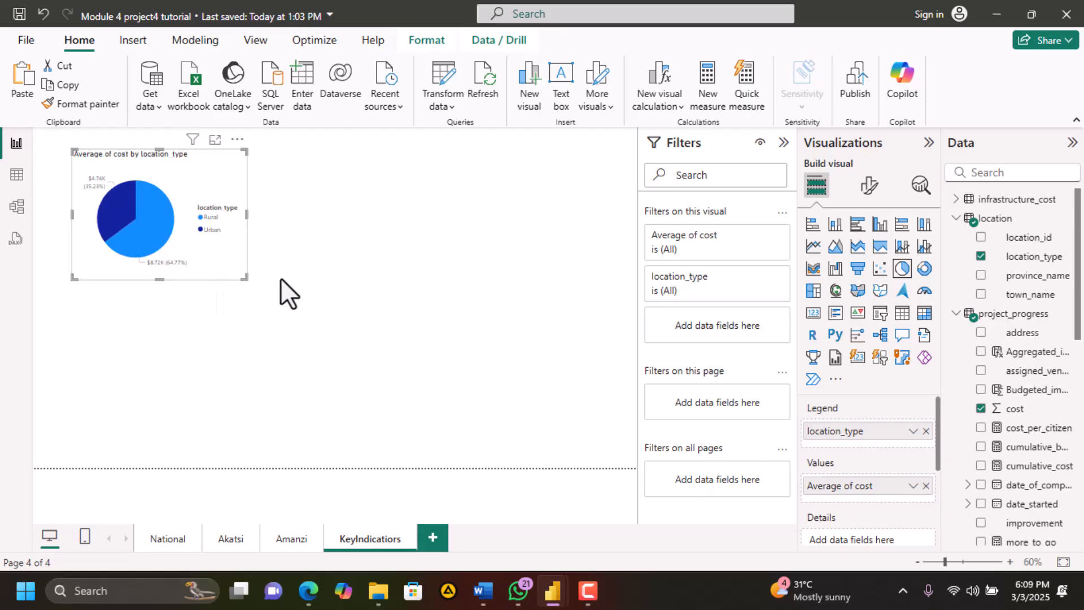
Move the pie chart into the KeyIndicators page's upper-left corner, and recheck the required results in Part_4.pdf in Edge
{"action": "left_click", "coordinate": [911, 485]}
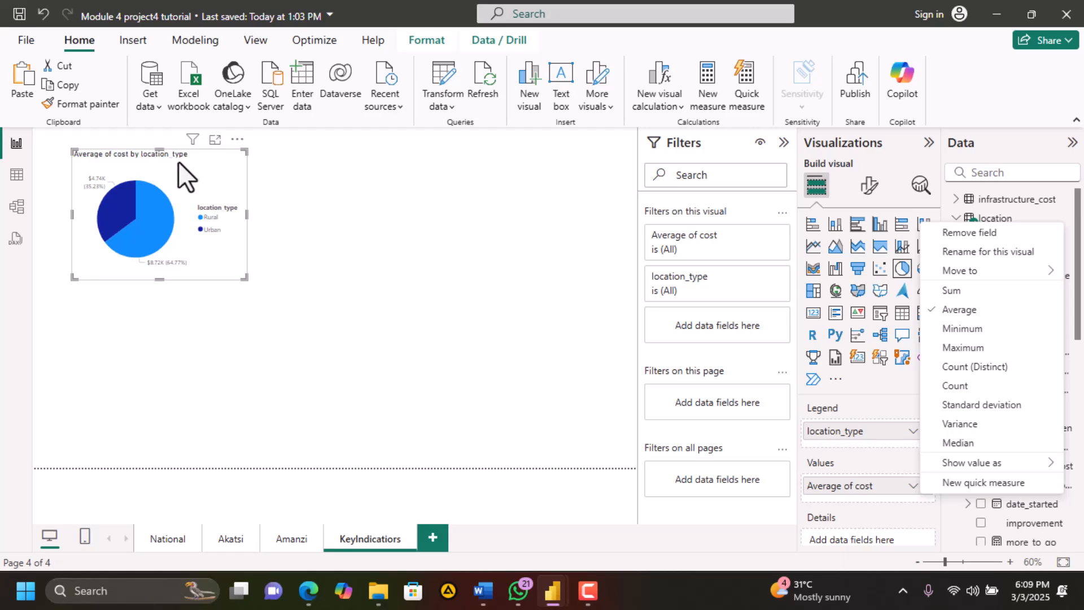
{"action": "left_click_drag", "start_coordinate": [198, 171], "coordinate": [168, 158]}
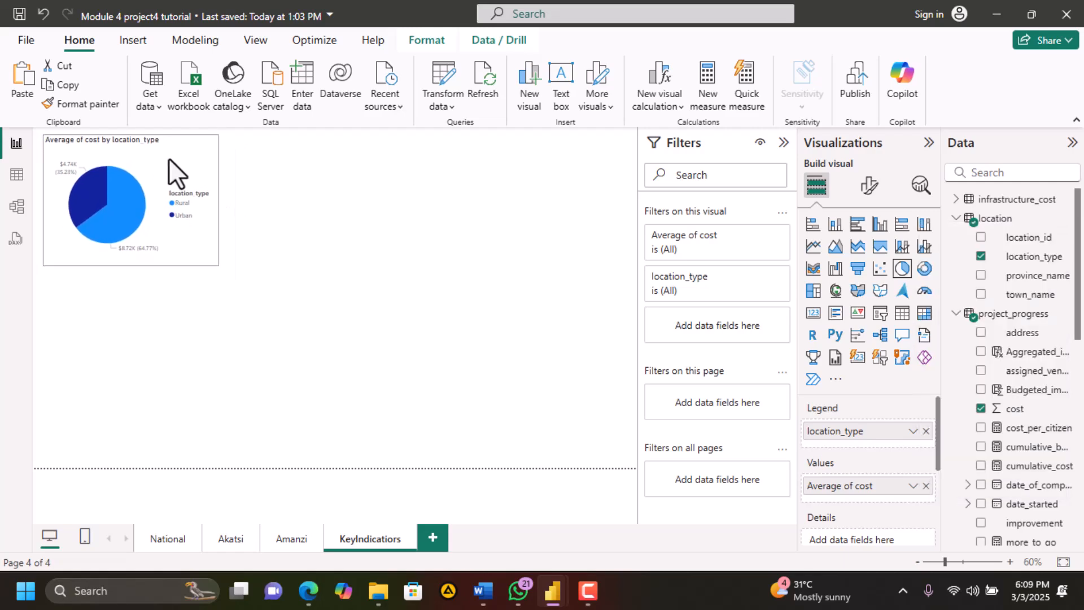
{"action": "left_click", "coordinate": [308, 590]}
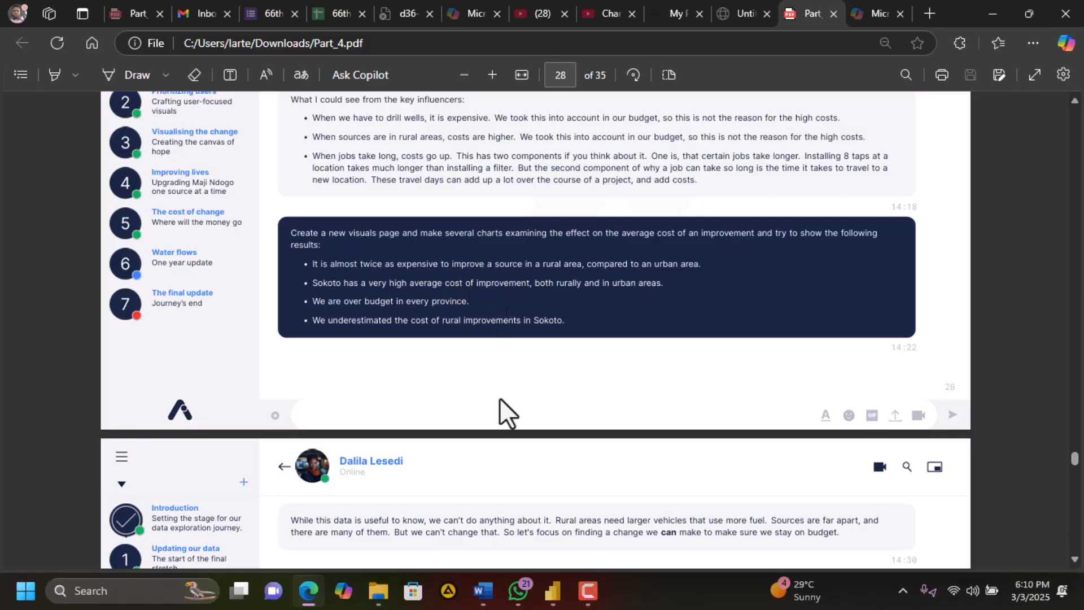
{"action": "left_click", "coordinate": [559, 589]}
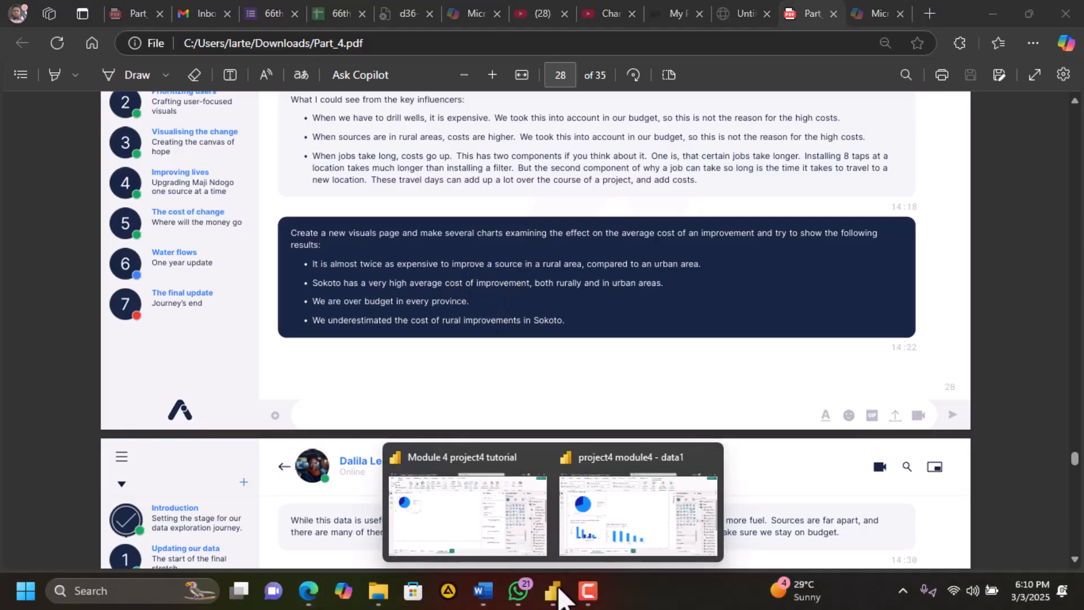
{"action": "left_click", "coordinate": [495, 491]}
In Power BI, add a stacked column chart below the pie chart with province_name on the X-axis and location_type as legend
{"action": "left_click", "coordinate": [313, 325]}
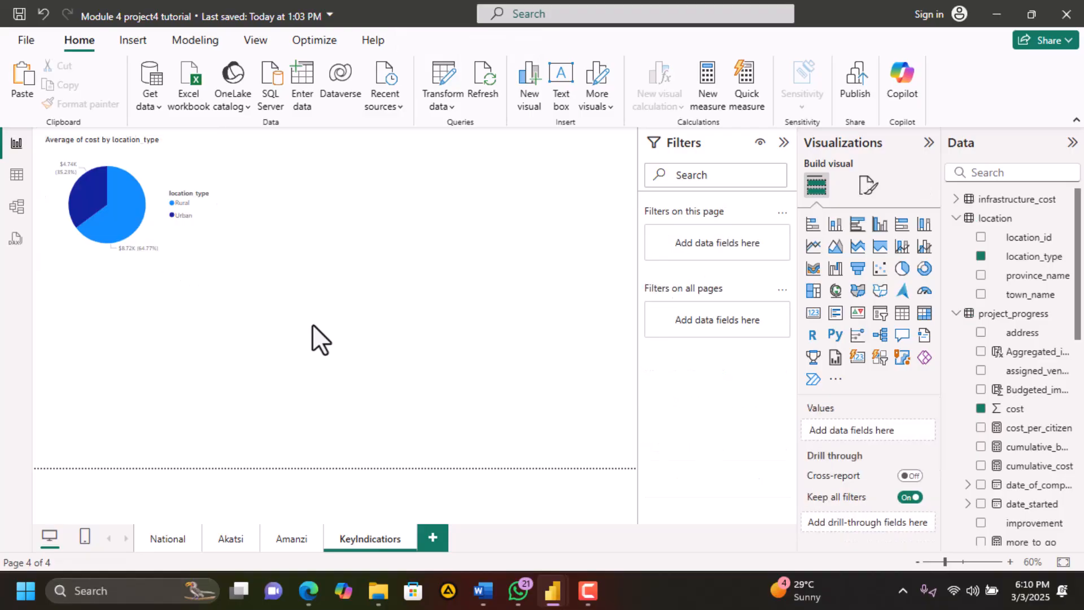
{"action": "left_click", "coordinate": [835, 225]}
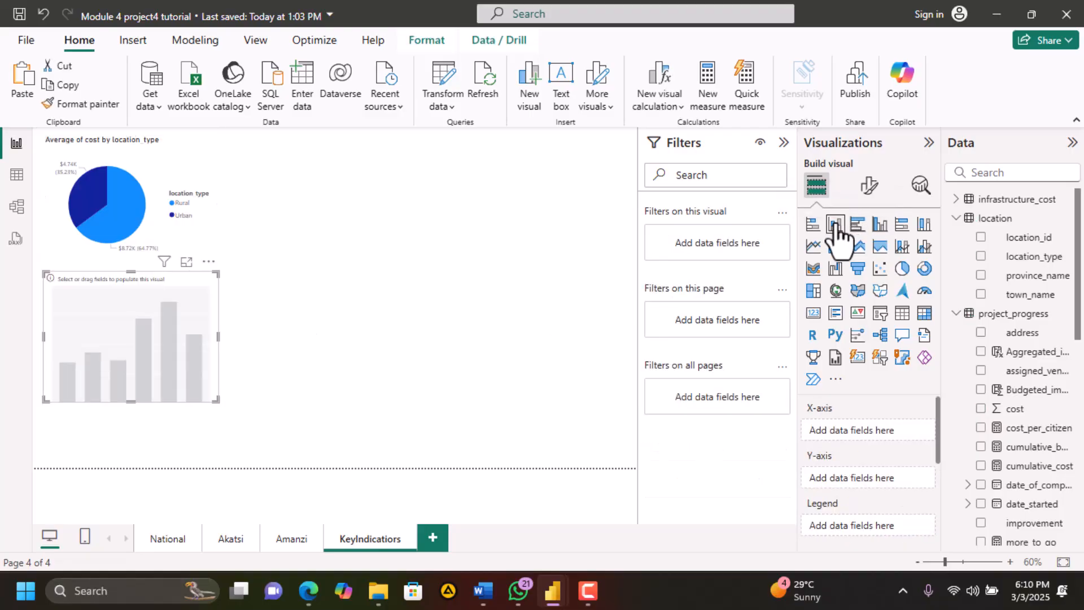
{"action": "left_click_drag", "start_coordinate": [1027, 277], "coordinate": [855, 426]}
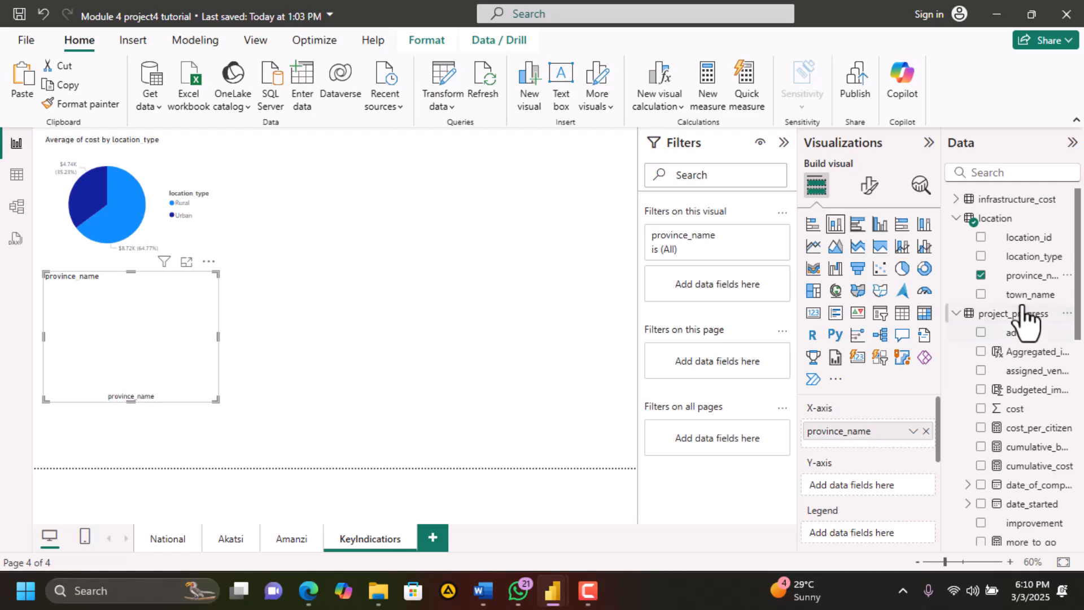
{"action": "left_click_drag", "start_coordinate": [1028, 258], "coordinate": [872, 529]}
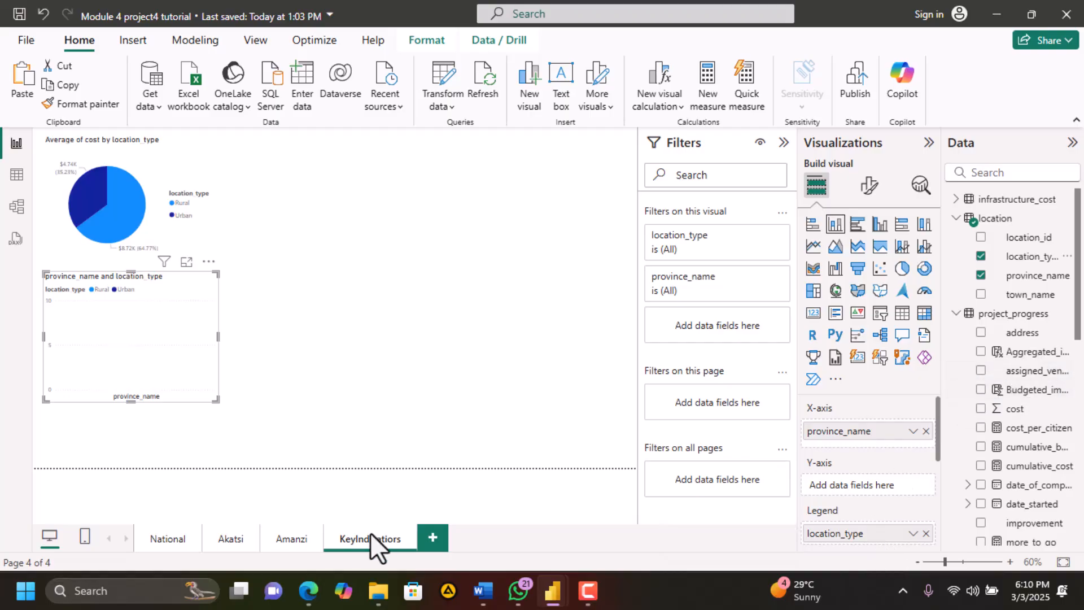
Recheck the required chart results in Part_4.pdf in Edge, and put cost on the new column chart's Y-axis in Power BI
{"action": "left_click", "coordinate": [309, 590]}
{"action": "left_click", "coordinate": [309, 589]}
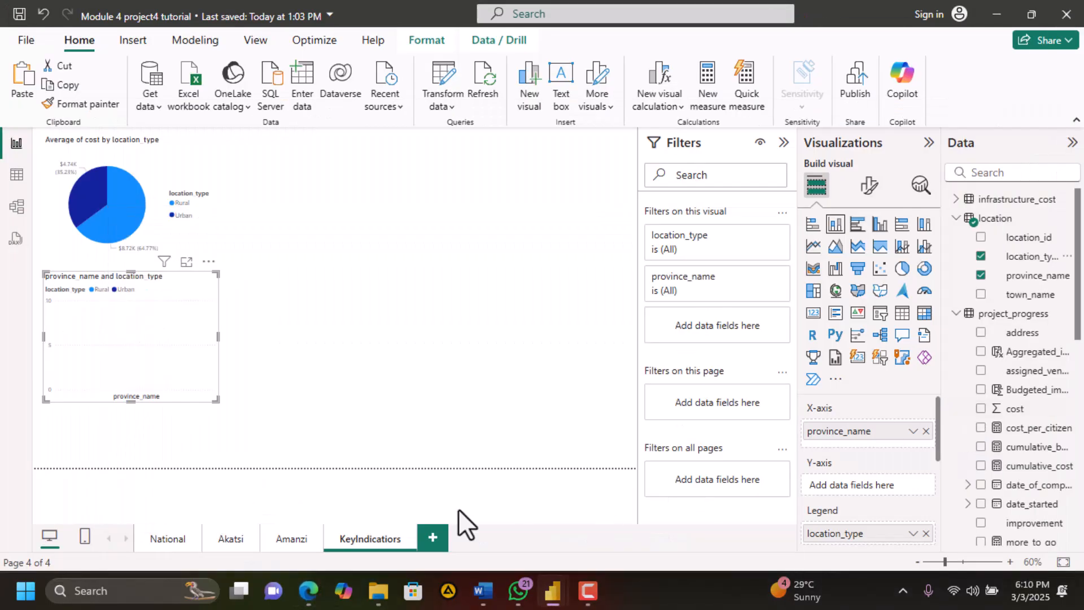
{"action": "left_click", "coordinate": [309, 590]}
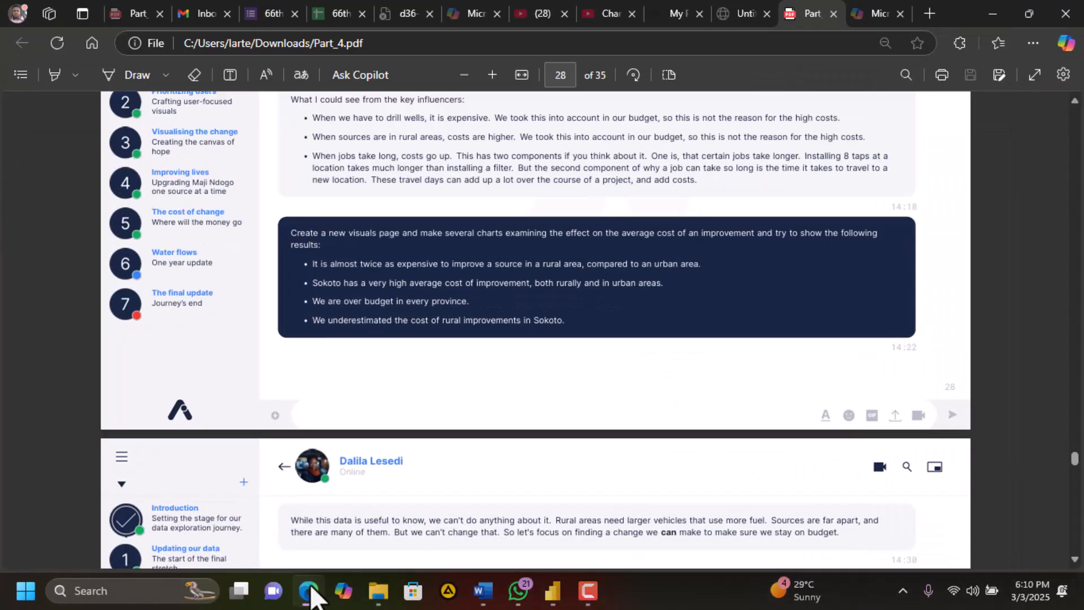
{"action": "left_click", "coordinate": [310, 588]}
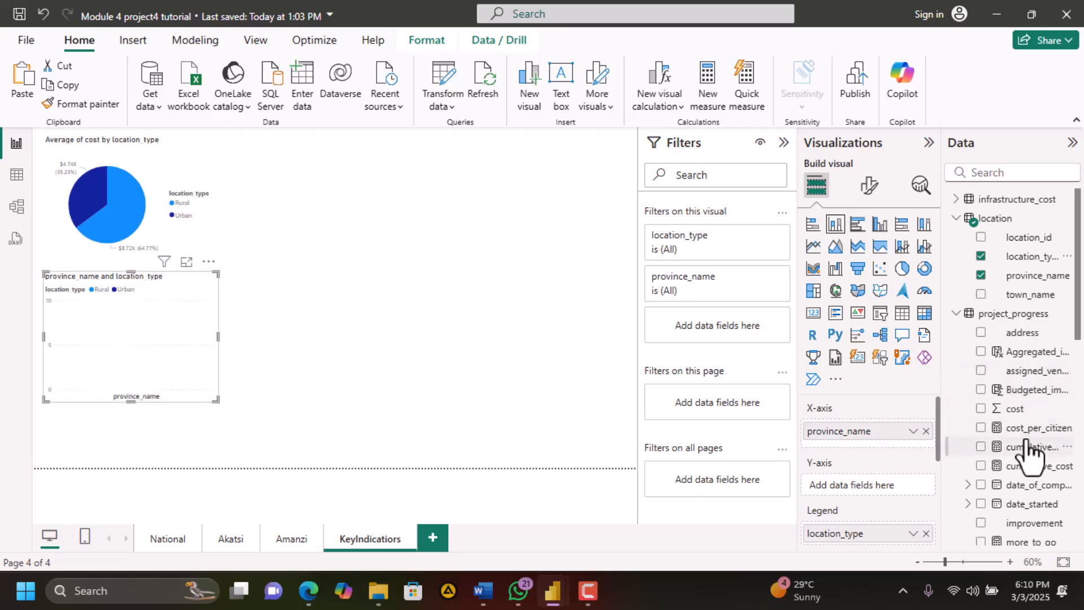
{"action": "scroll", "coordinate": [1028, 451], "scroll_direction": "down", "scroll_amount": 3}
{"action": "scroll", "coordinate": [1029, 451], "scroll_direction": "down", "scroll_amount": 2}
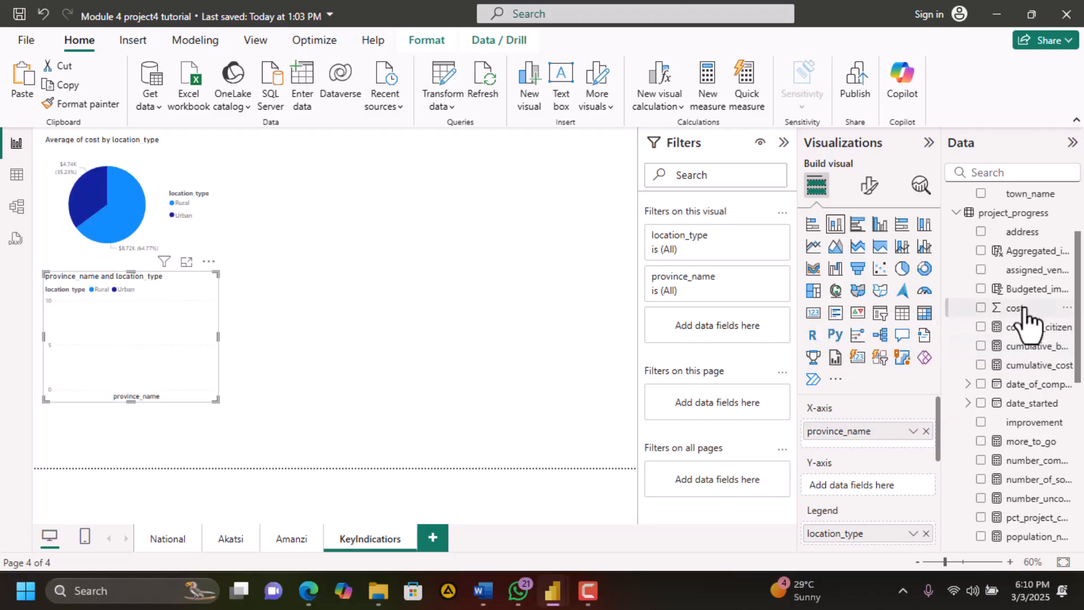
{"action": "left_click_drag", "start_coordinate": [904, 377], "coordinate": [872, 479]}
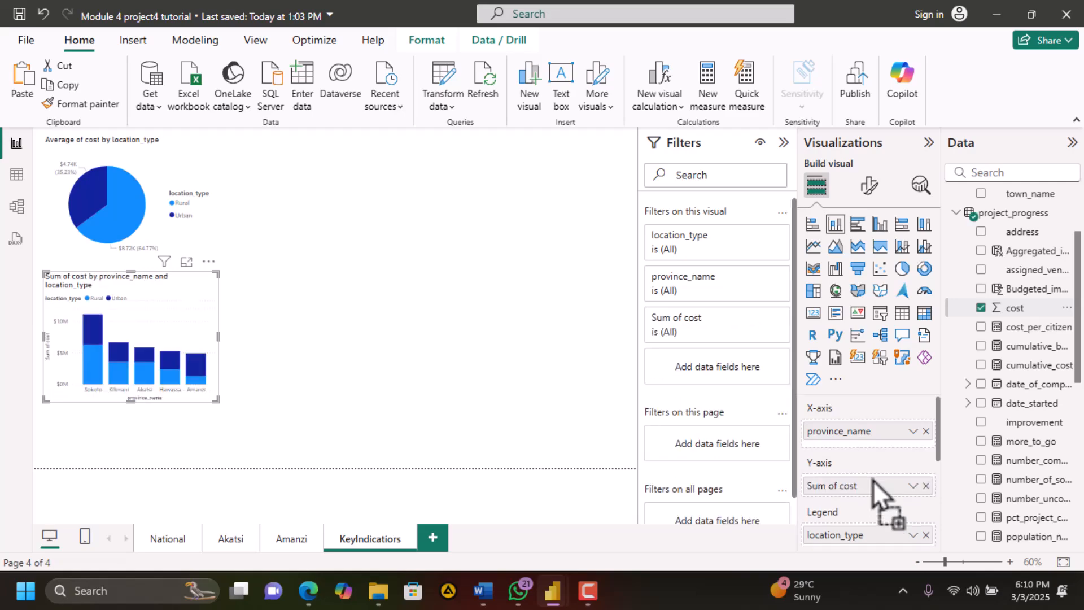
Convert the province chart to a clustered column chart of average cost, and compare it with the required results in Part_4.pdf
{"action": "left_click", "coordinate": [878, 225]}
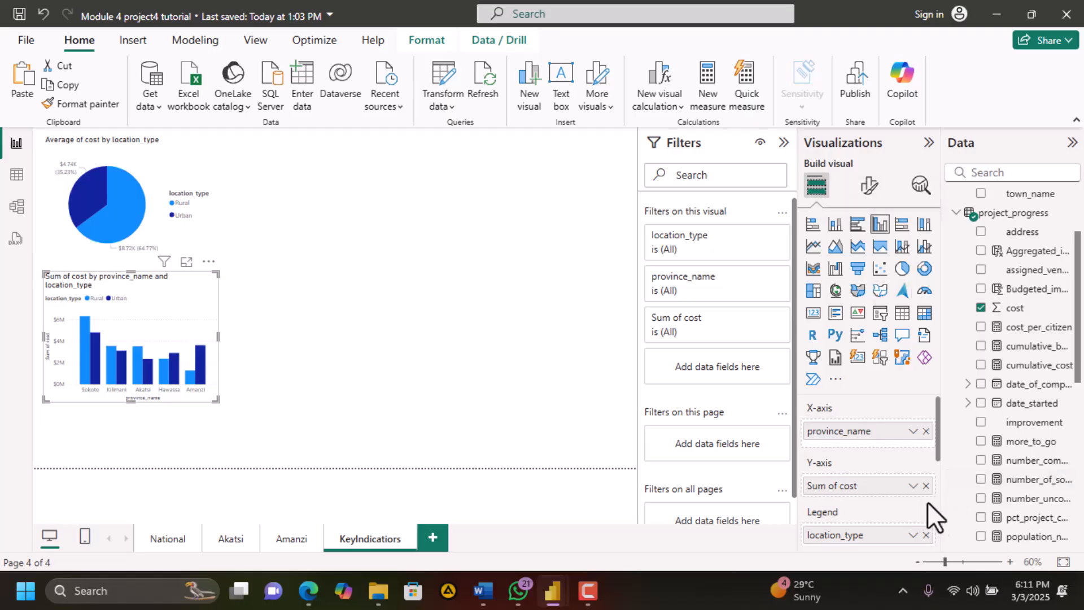
{"action": "left_click", "coordinate": [913, 485]}
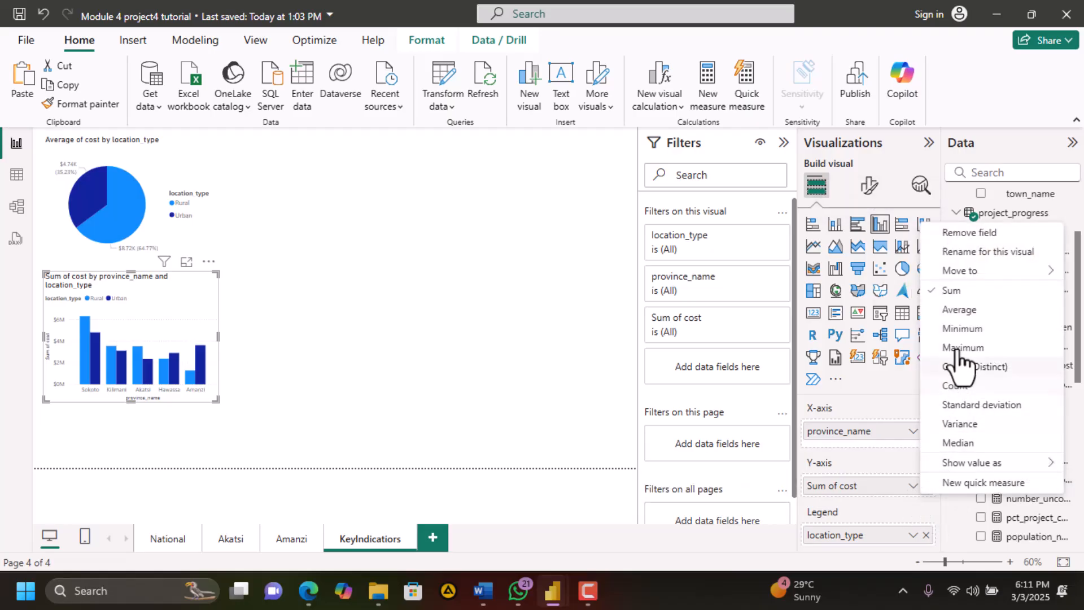
{"action": "left_click", "coordinate": [958, 310]}
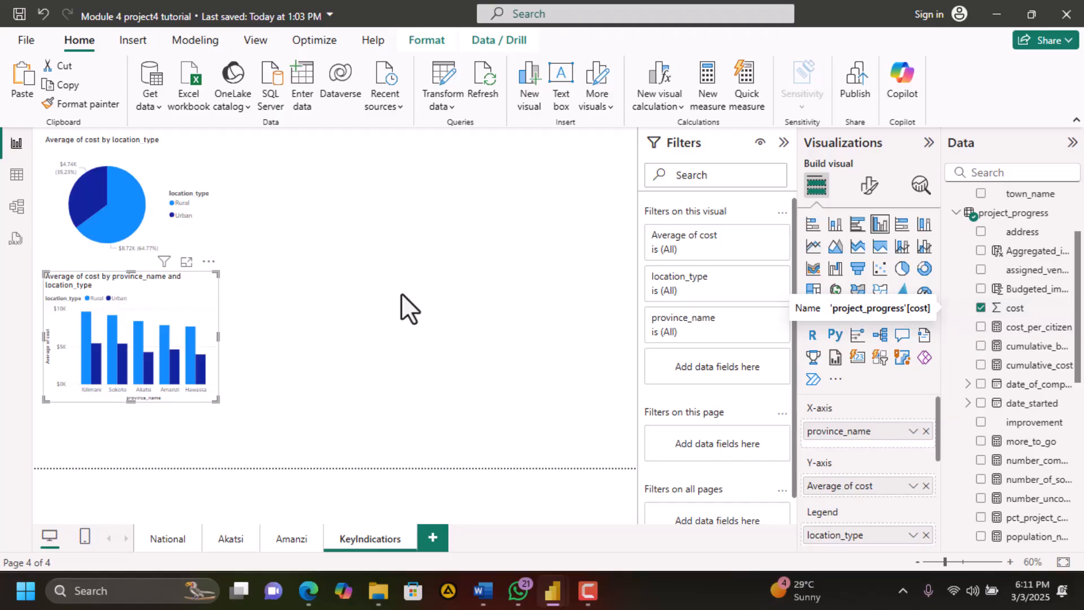
{"action": "left_click", "coordinate": [309, 591]}
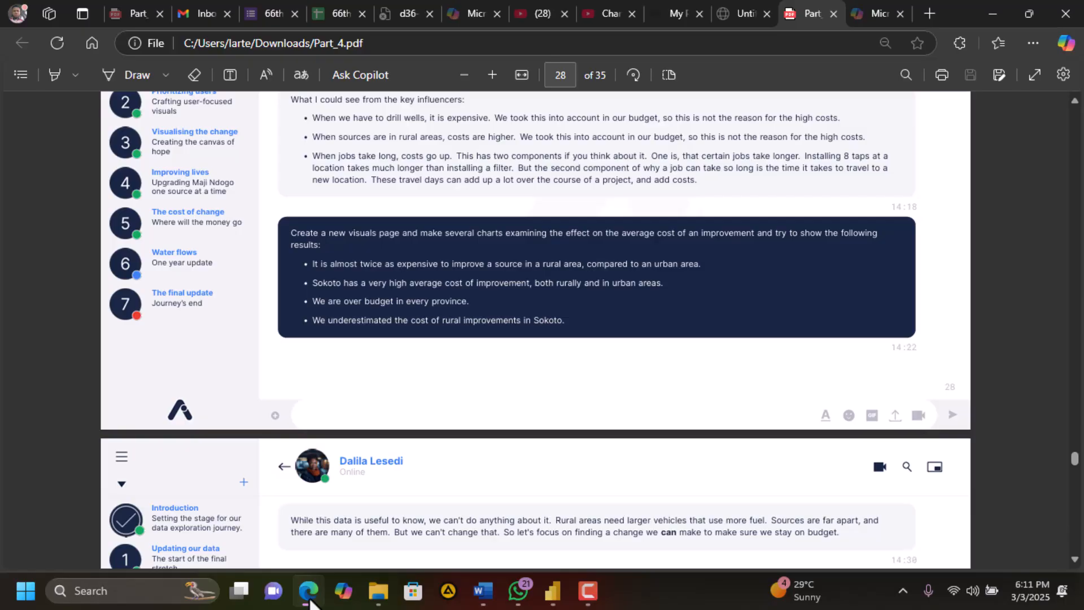
{"action": "left_click", "coordinate": [310, 601]}
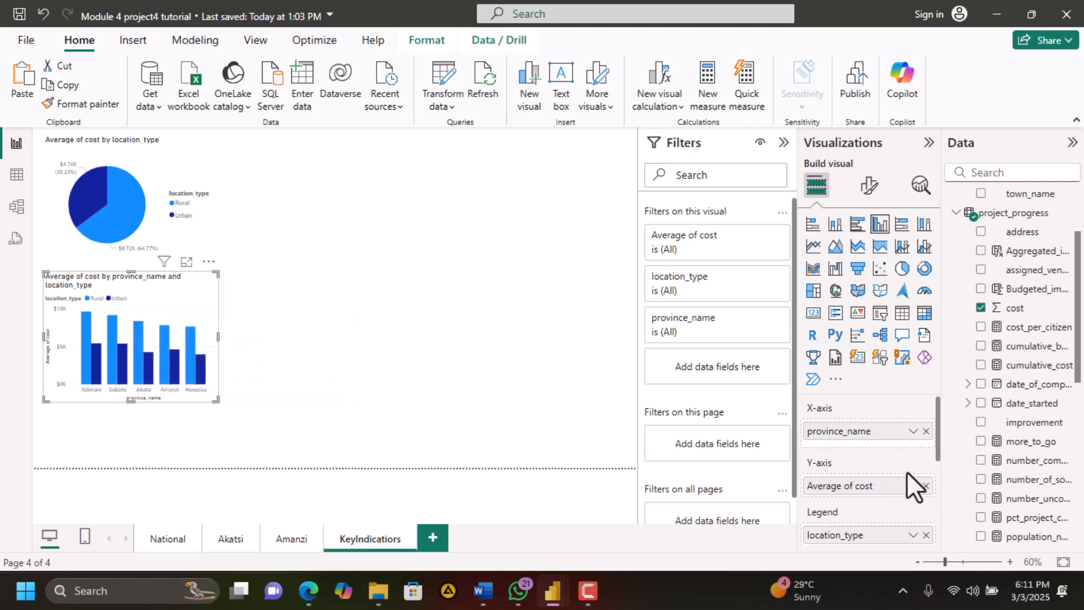
Set the clustered column chart's cost aggregation to Sum, and place the chart, widened, beside the pie chart
{"action": "left_click", "coordinate": [914, 485]}
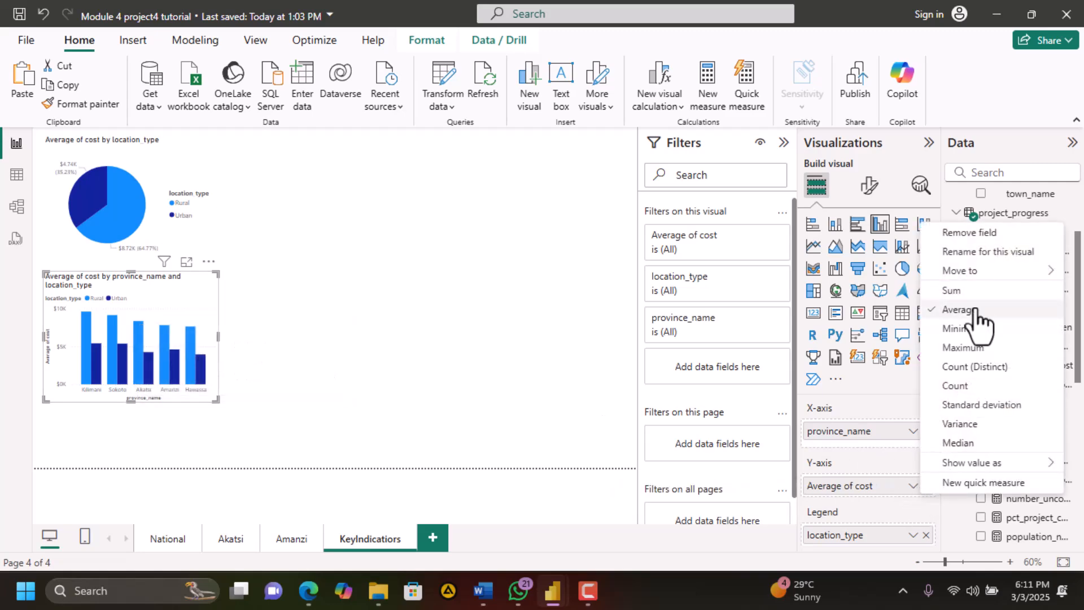
{"action": "left_click", "coordinate": [966, 292]}
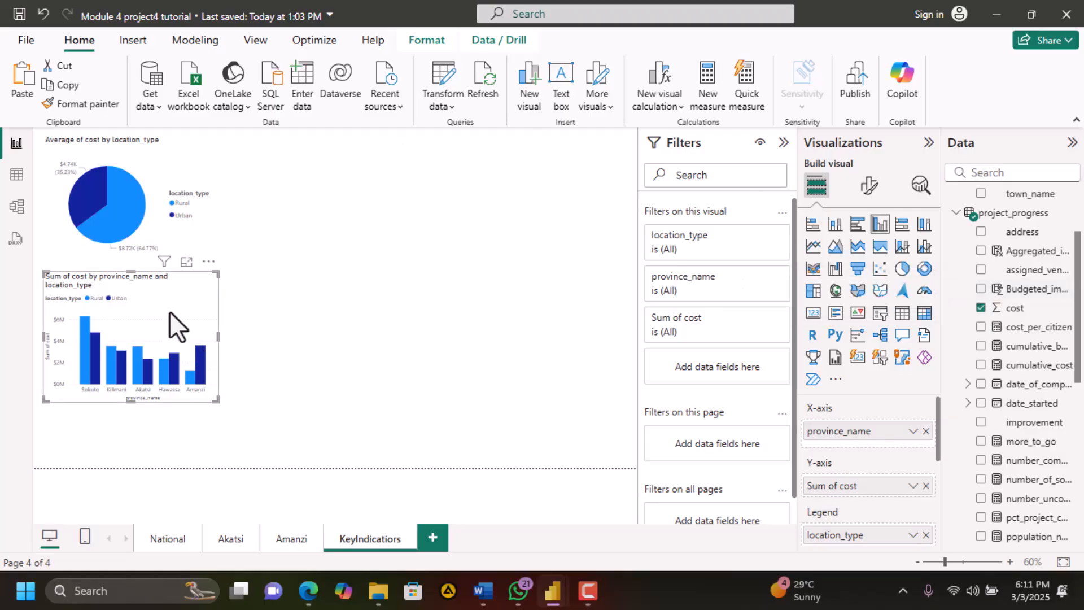
{"action": "left_click_drag", "start_coordinate": [169, 310], "coordinate": [361, 176]}
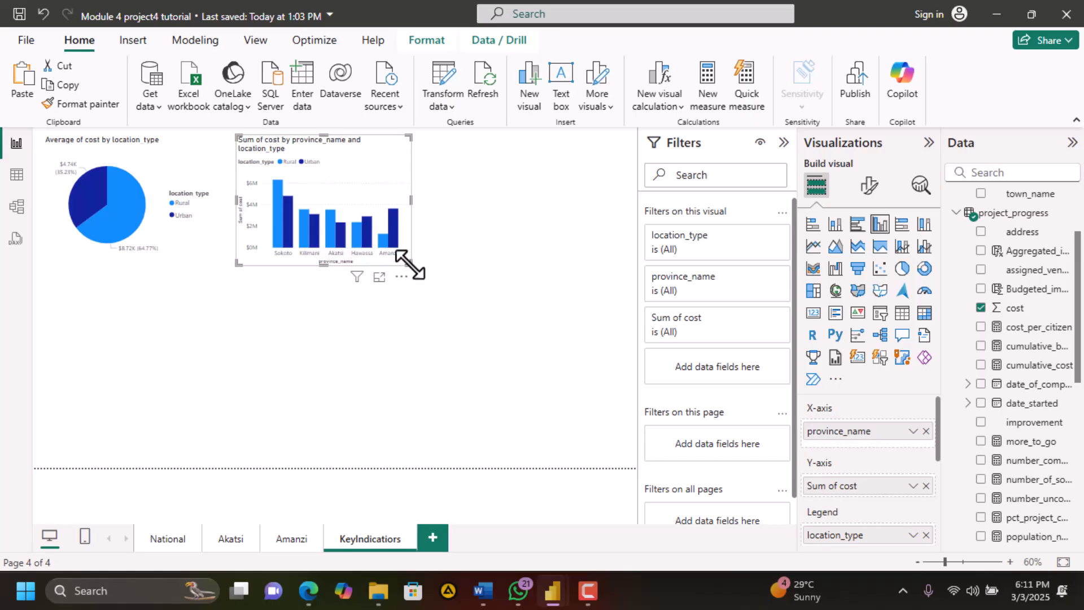
{"action": "left_click_drag", "start_coordinate": [410, 264], "coordinate": [480, 263]}
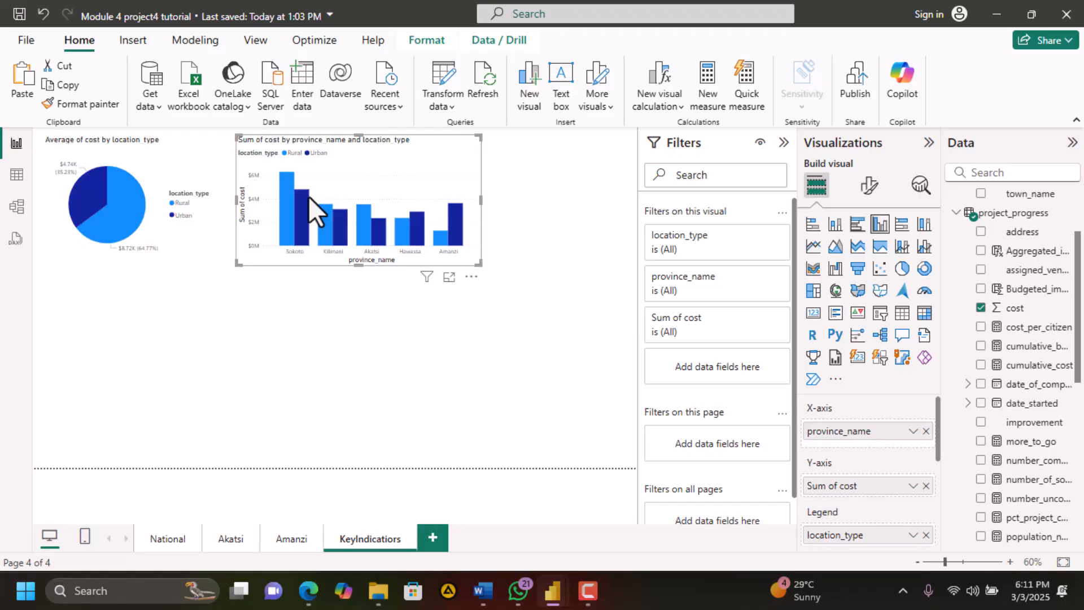
Compare the urban Sokoto cost in the clustered column chart with the required results in Part_4.pdf in Edge
{"action": "mouse_move", "coordinate": [310, 198]}
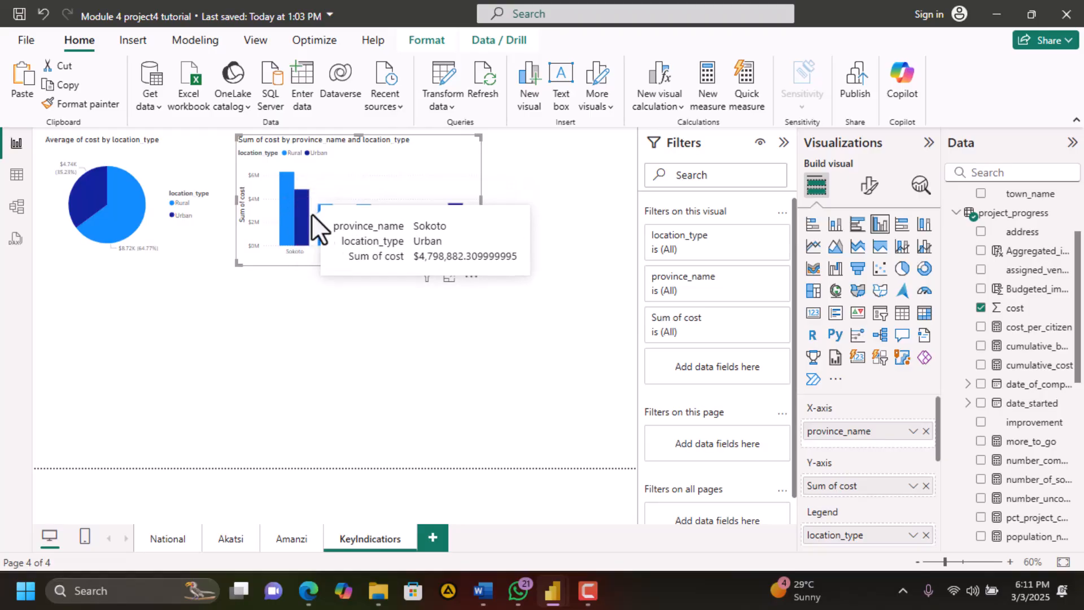
{"action": "left_click", "coordinate": [308, 591]}
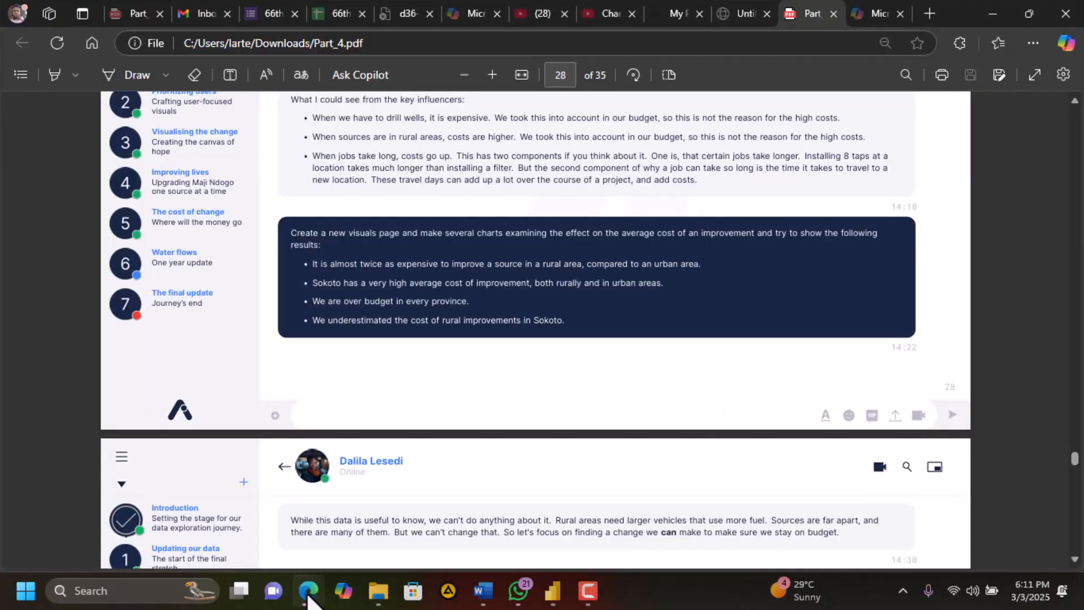
{"action": "left_click", "coordinate": [308, 597]}
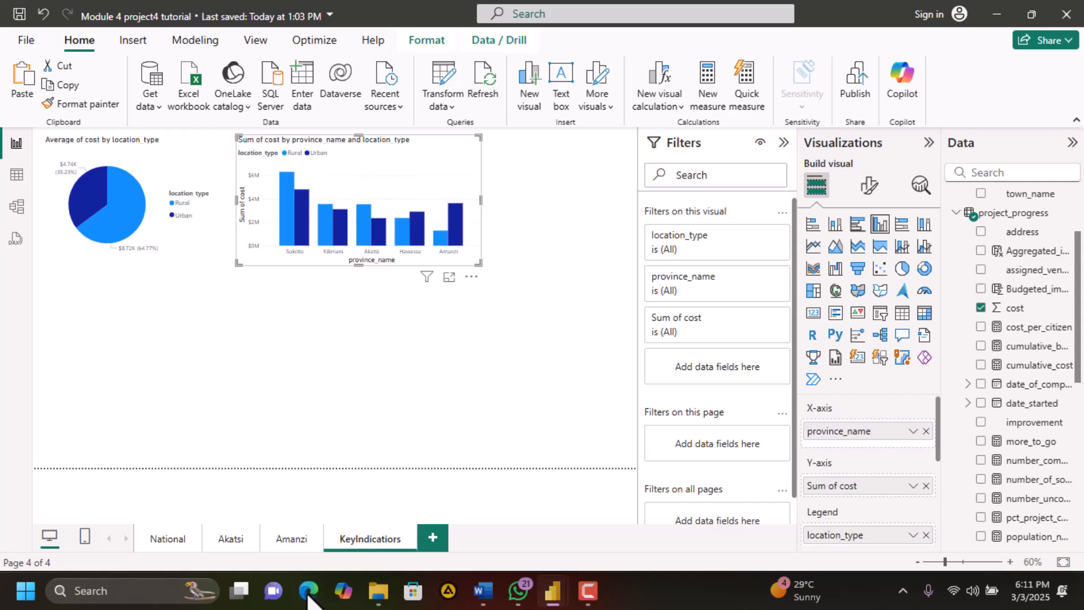
{"action": "left_click", "coordinate": [308, 597]}
{"action": "left_click", "coordinate": [308, 597]}
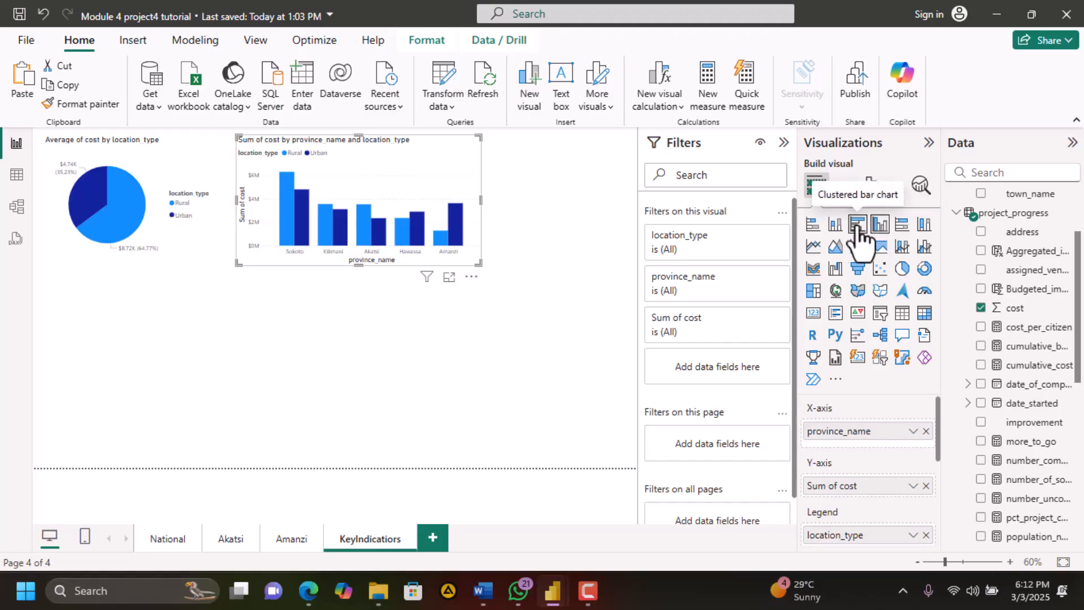
Try the province cost chart as a stacked column chart, and undo the change of chart type
{"action": "left_click", "coordinate": [836, 225]}
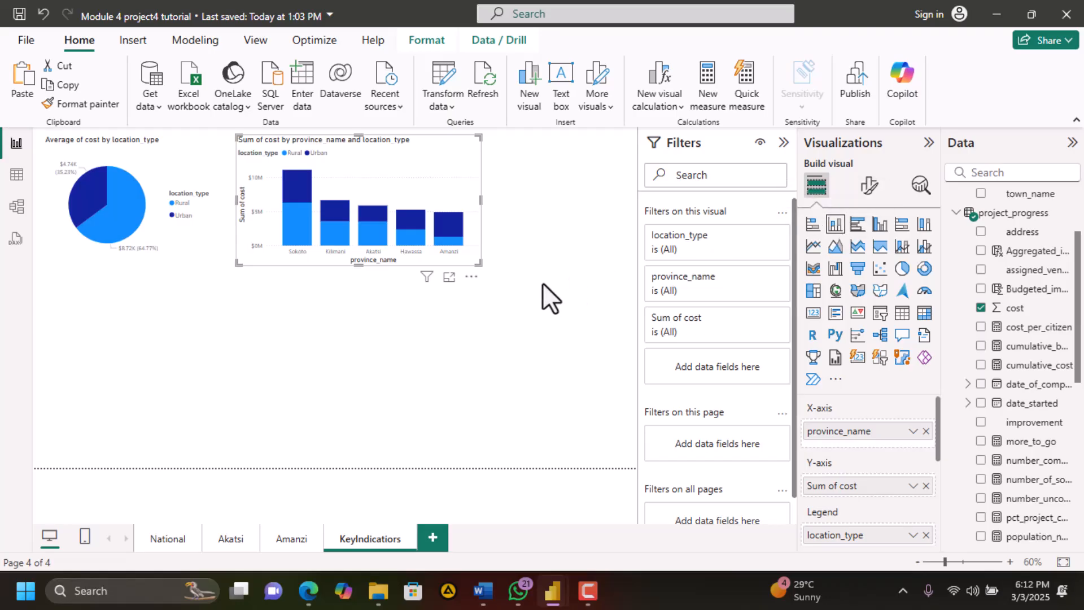
{"action": "key", "text": "ctrl+z"}
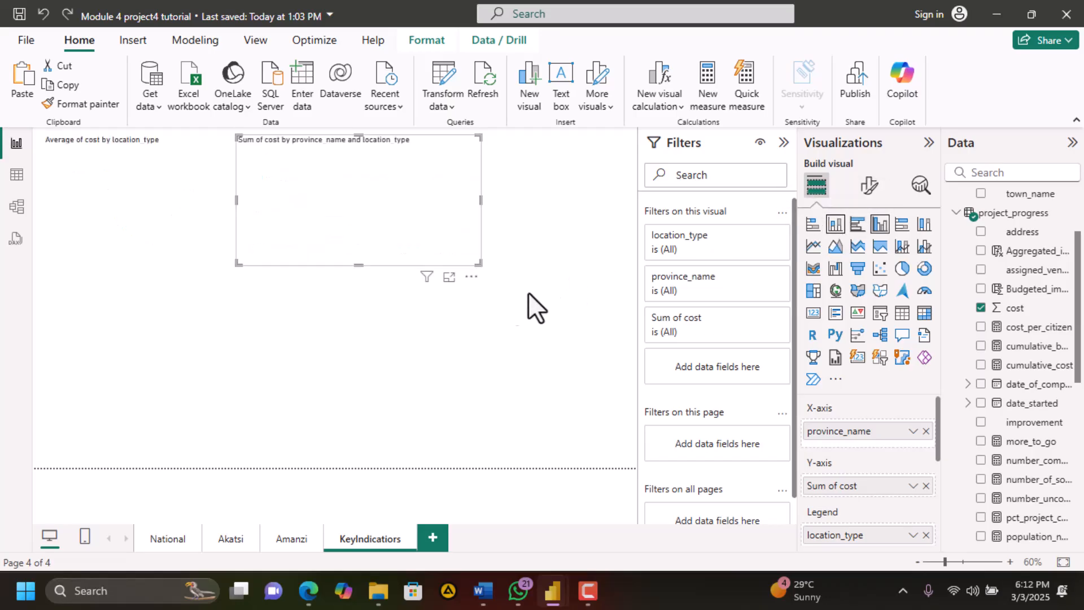
Add another stacked column chart below the pie chart with province_name on the X-axis and Budgeted_improvement_cost on the Y-axis
{"action": "left_click", "coordinate": [384, 338]}
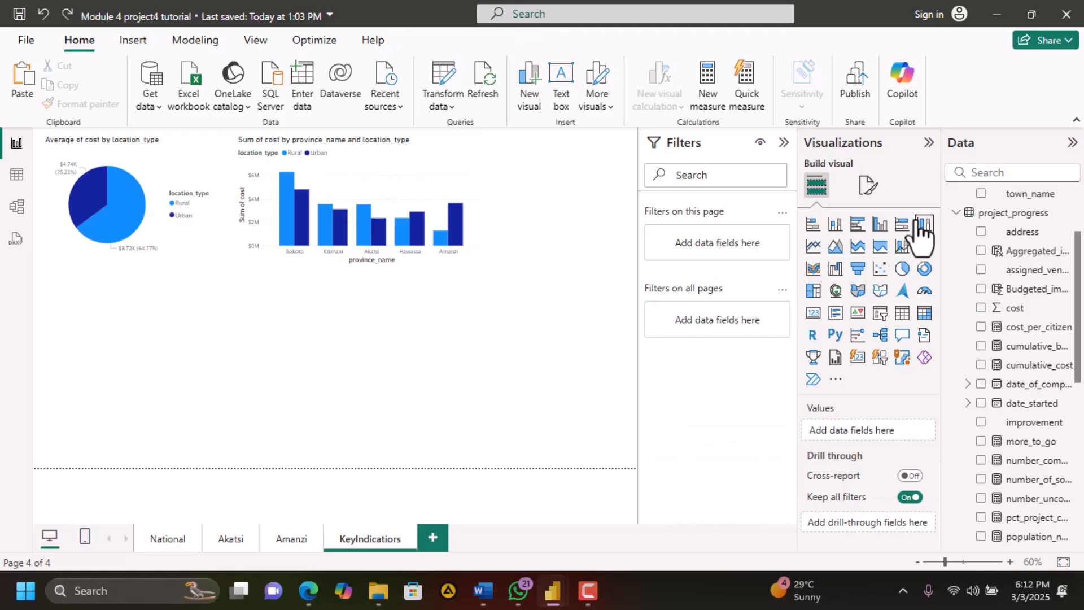
{"action": "left_click", "coordinate": [835, 225]}
{"action": "scroll", "coordinate": [1013, 279], "scroll_direction": "up", "scroll_amount": 3}
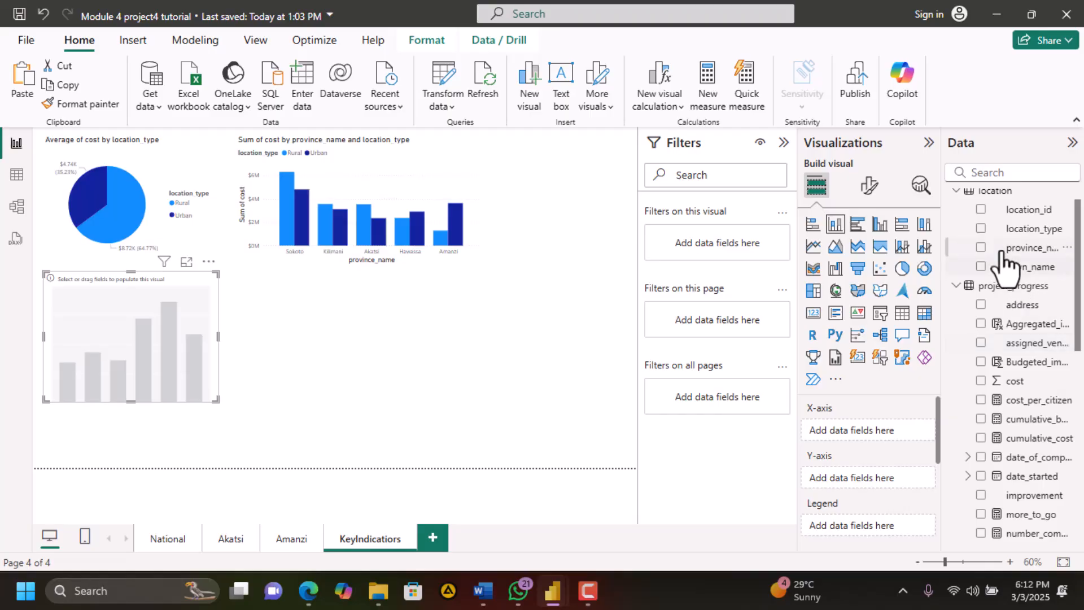
{"action": "left_click", "coordinate": [981, 249]}
{"action": "scroll", "coordinate": [999, 338], "scroll_direction": "down", "scroll_amount": 2}
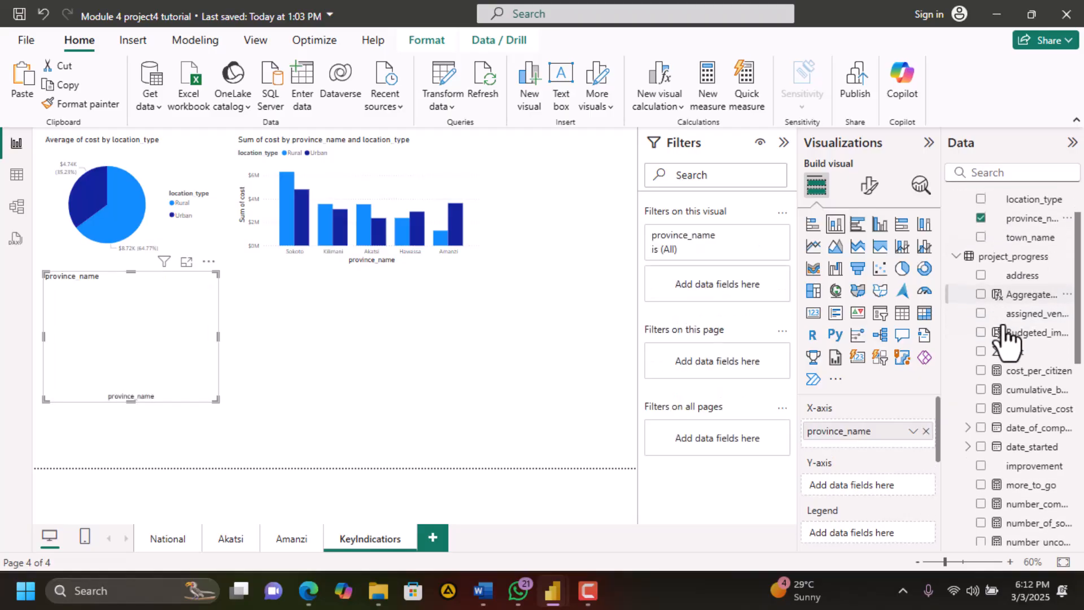
{"action": "left_click", "coordinate": [981, 324]}
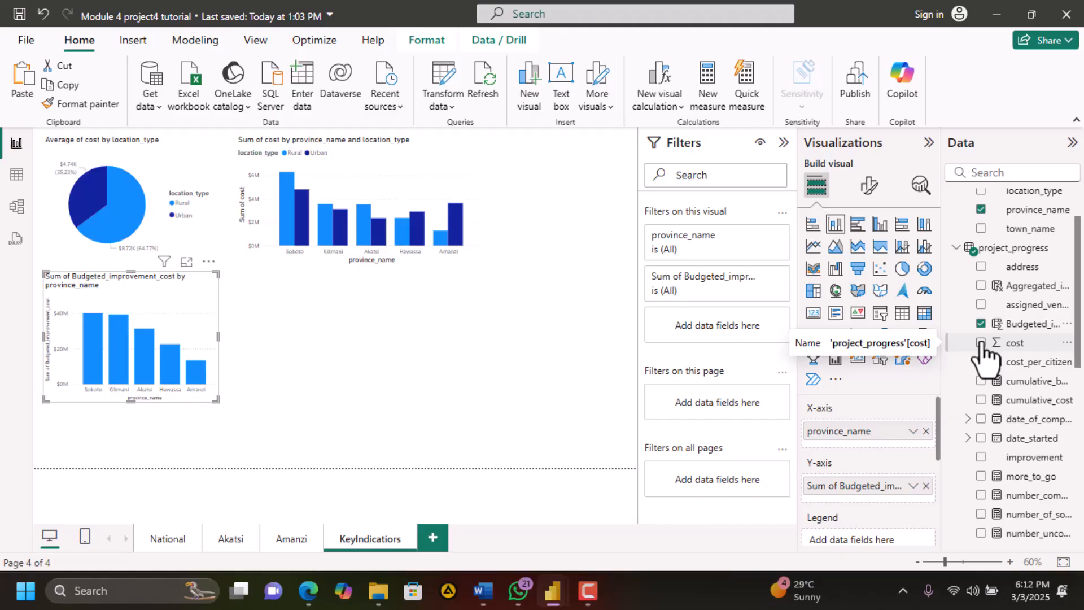
Move the new chart's Budgeted_improvement_cost to the legend, and try cost as the small multiples field before removing it
{"action": "left_click_drag", "start_coordinate": [854, 488], "coordinate": [851, 536]}
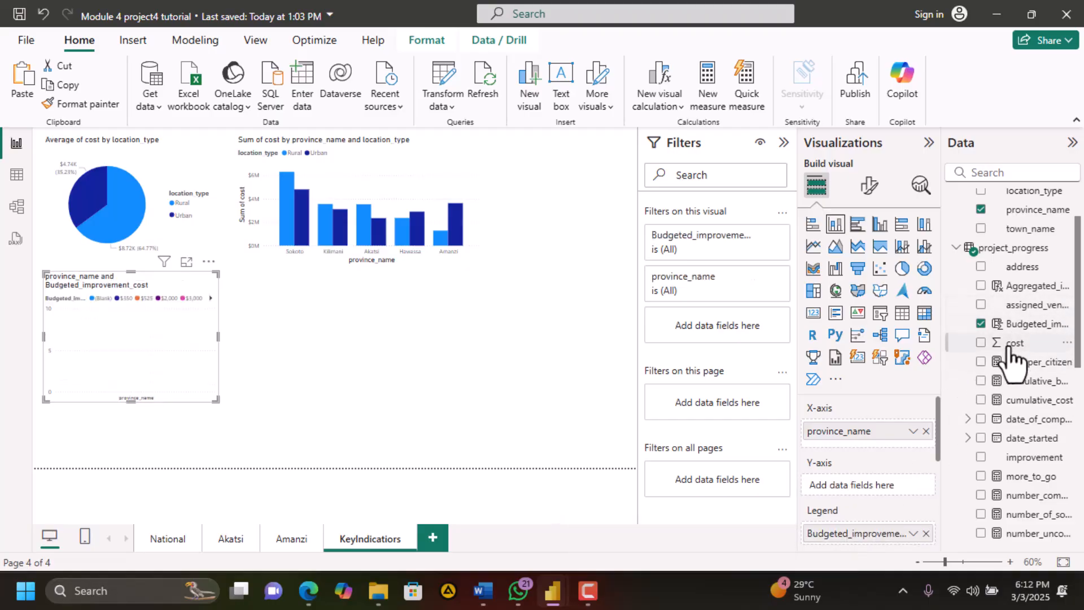
{"action": "left_click_drag", "start_coordinate": [1010, 347], "coordinate": [878, 429]}
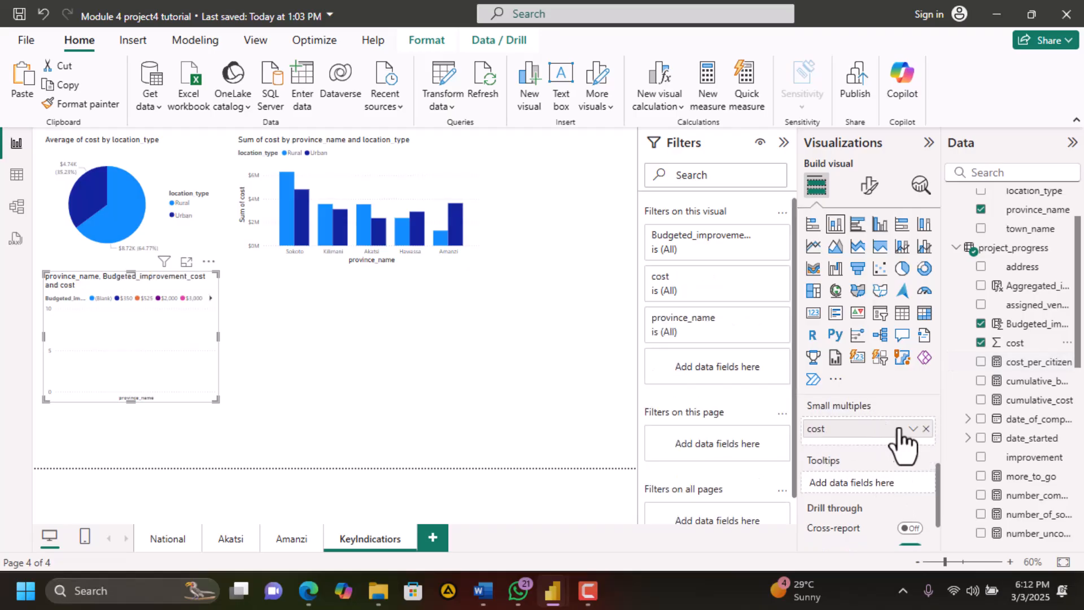
{"action": "left_click", "coordinate": [925, 429]}
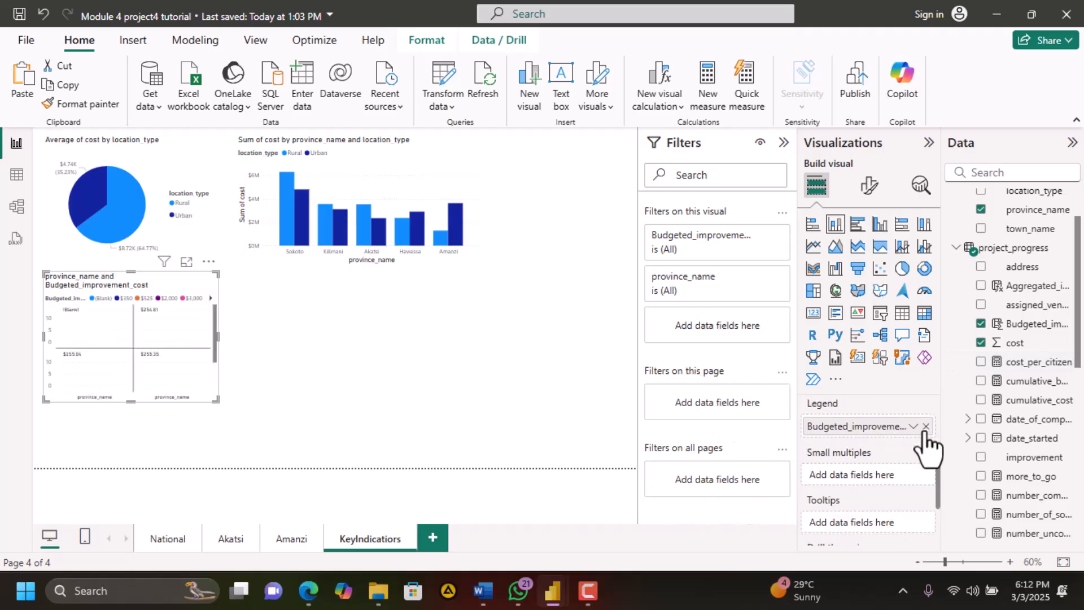
Replace Budgeted_improvement_cost in the lower chart's legend with cost, and remove cost to leave the legend empty
{"action": "scroll", "coordinate": [926, 443], "scroll_direction": "up", "scroll_amount": 1}
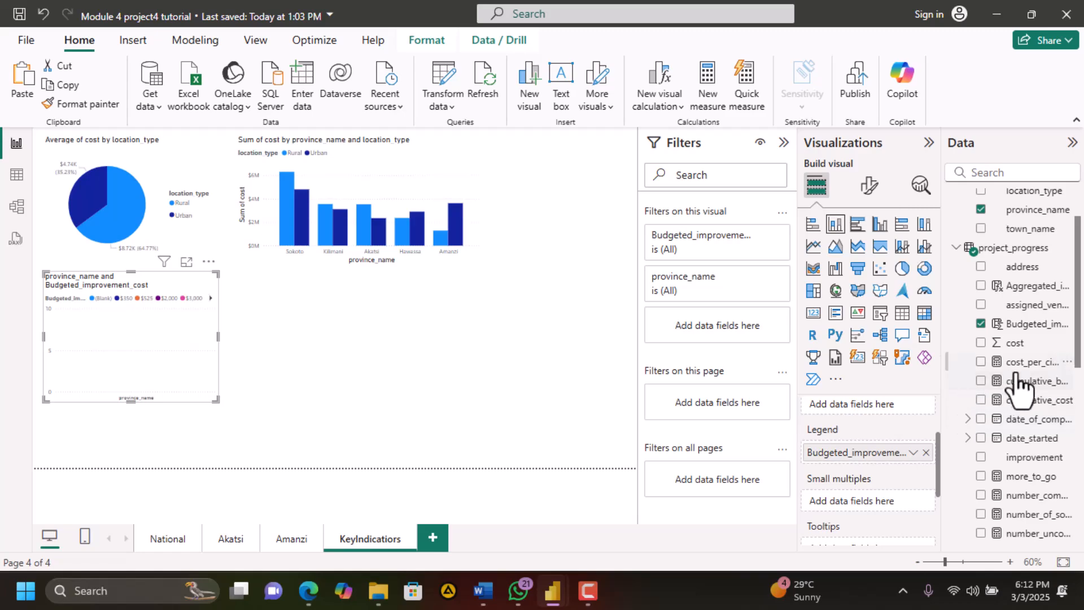
{"action": "left_click_drag", "start_coordinate": [1026, 343], "coordinate": [869, 451]}
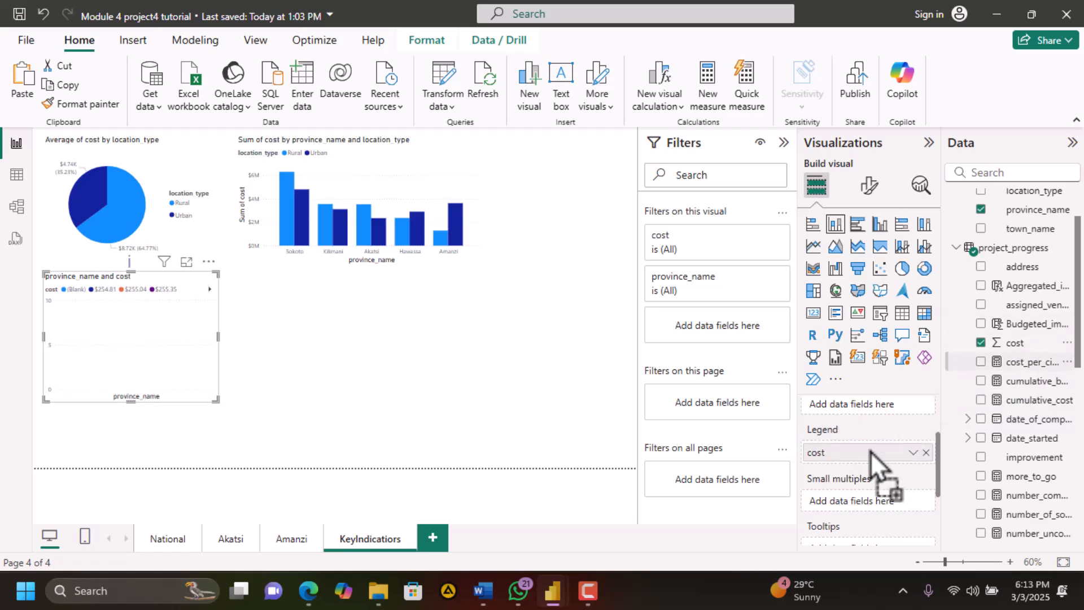
{"action": "left_click", "coordinate": [926, 453]}
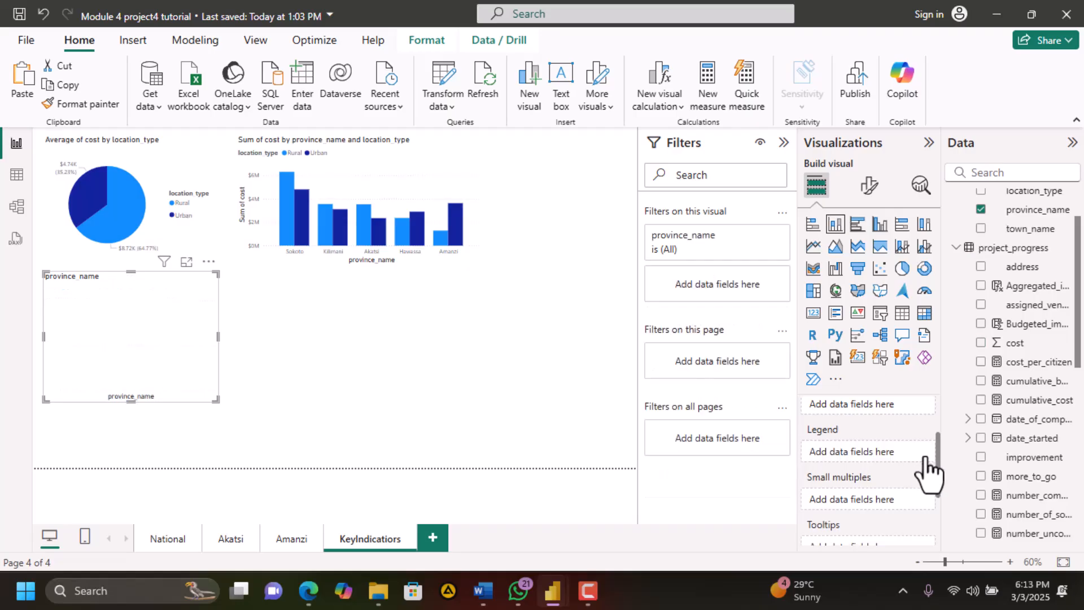
Change the lower visual to a line chart and remove province_name from its X-axis
{"action": "scroll", "coordinate": [925, 463], "scroll_direction": "up", "scroll_amount": 2}
{"action": "scroll", "coordinate": [928, 471], "scroll_direction": "up", "scroll_amount": 1}
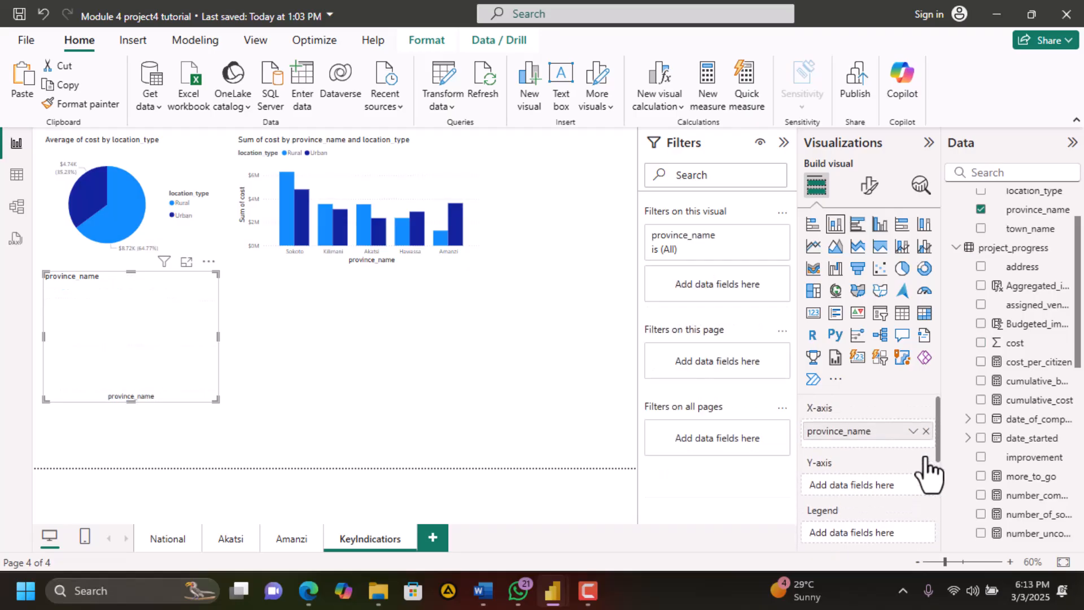
{"action": "left_click", "coordinate": [879, 225]}
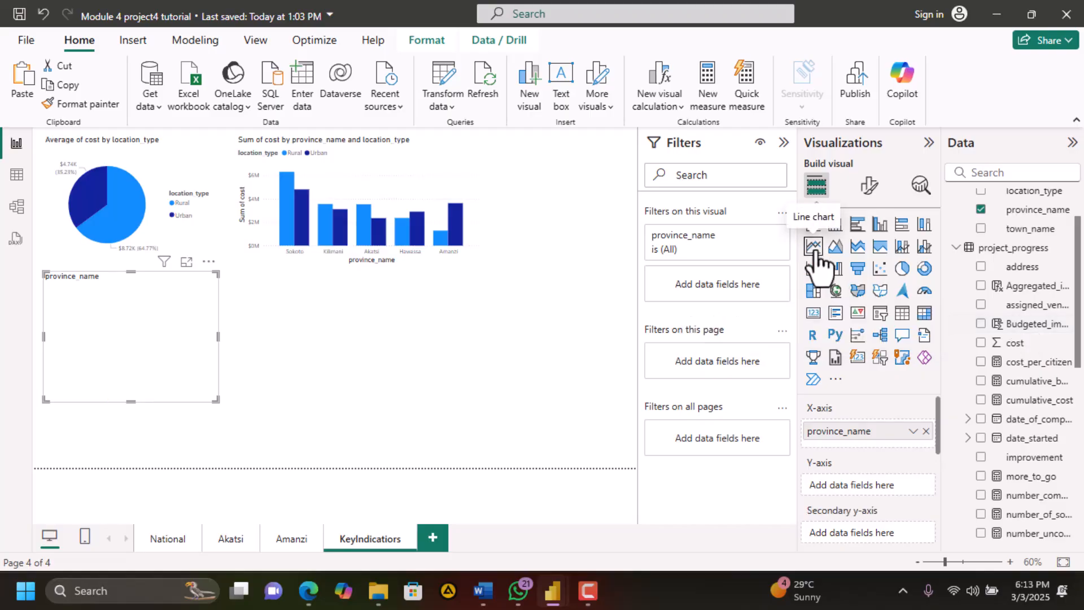
{"action": "left_click", "coordinate": [925, 431]}
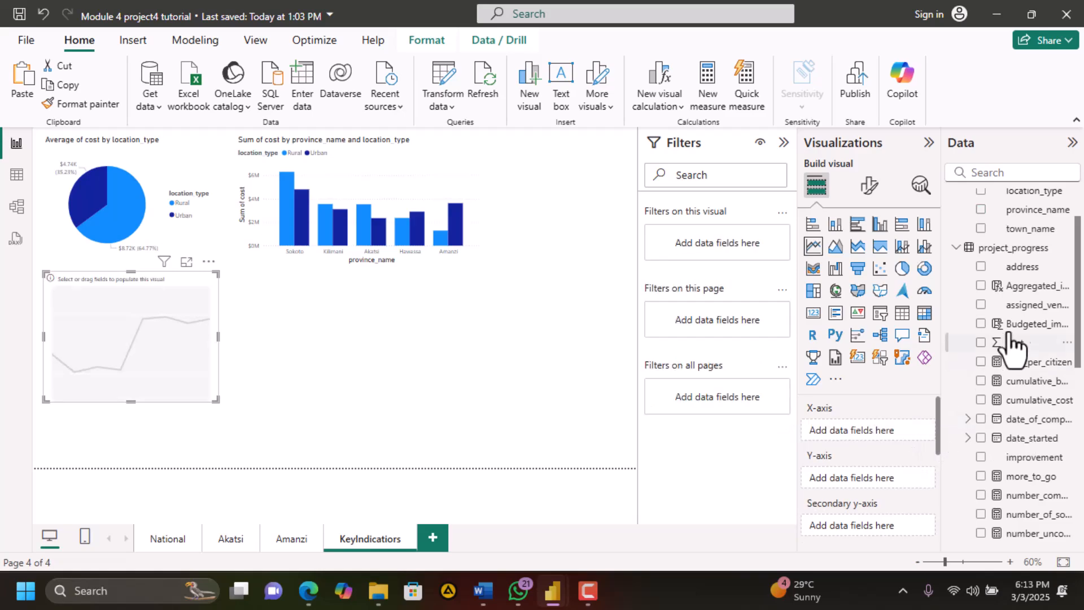
Try Budgeted_improvement_cost on the line chart's Y-axis, and remove it again
{"action": "left_click_drag", "start_coordinate": [1020, 324], "coordinate": [871, 476]}
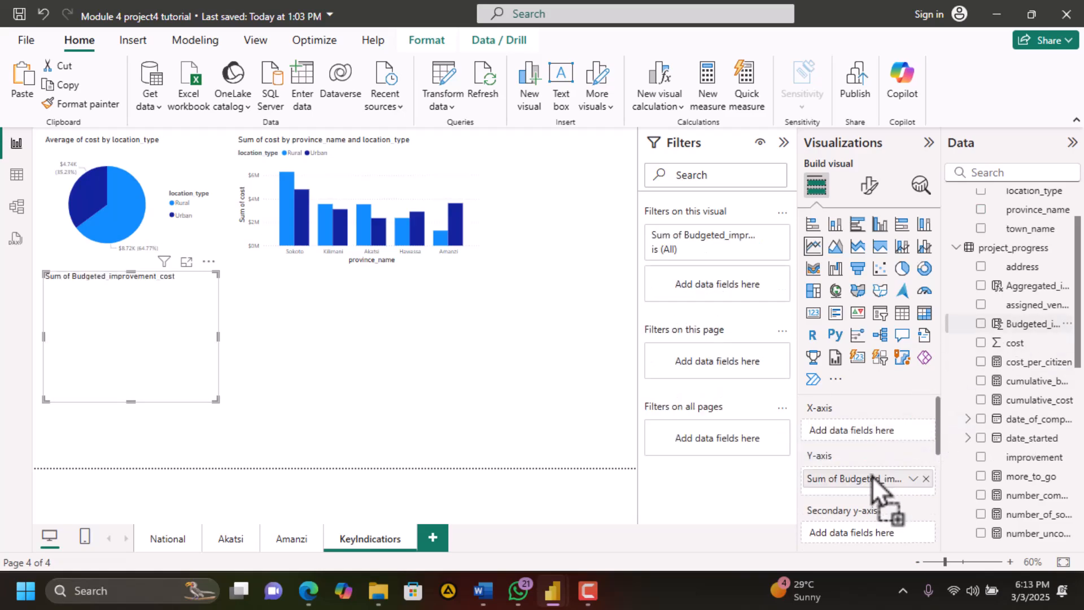
{"action": "left_click", "coordinate": [1013, 342]}
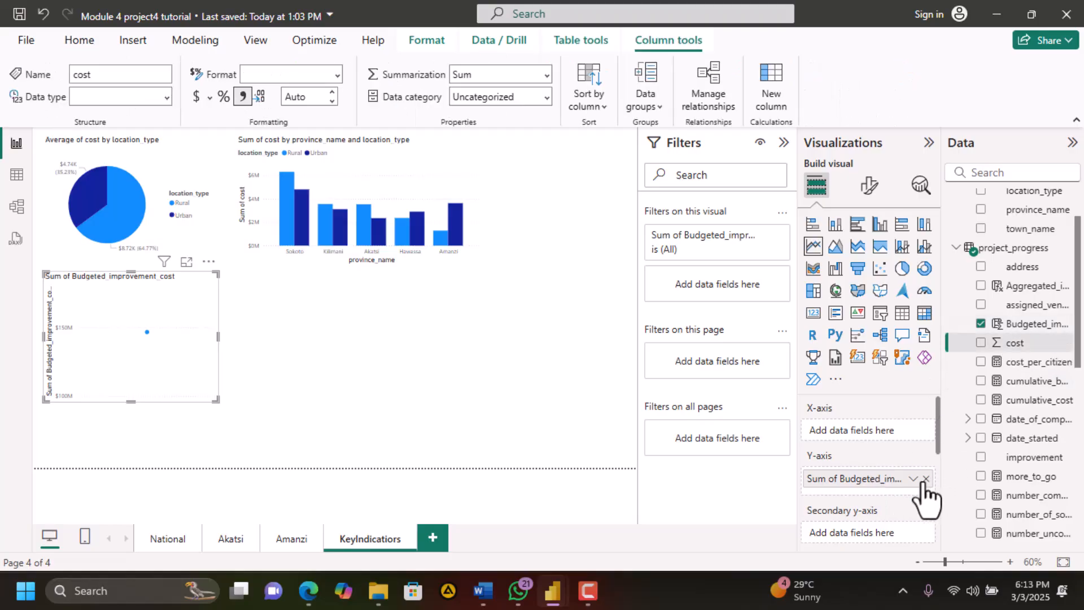
{"action": "left_click", "coordinate": [926, 479]}
Plot cumulative_budget on the line chart's Y-axis and cumulative_cost on its secondary y-axis
{"action": "left_click_drag", "start_coordinate": [1016, 381], "coordinate": [880, 492]}
{"action": "left_click_drag", "start_coordinate": [1009, 400], "coordinate": [867, 526]}
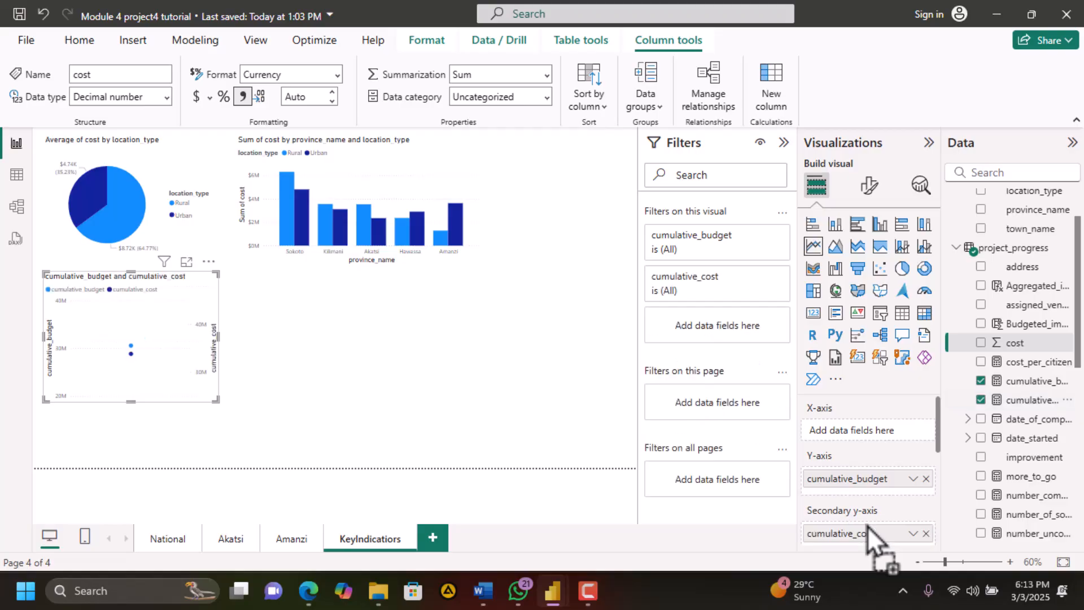
{"action": "scroll", "coordinate": [873, 447], "scroll_direction": "down", "scroll_amount": 2}
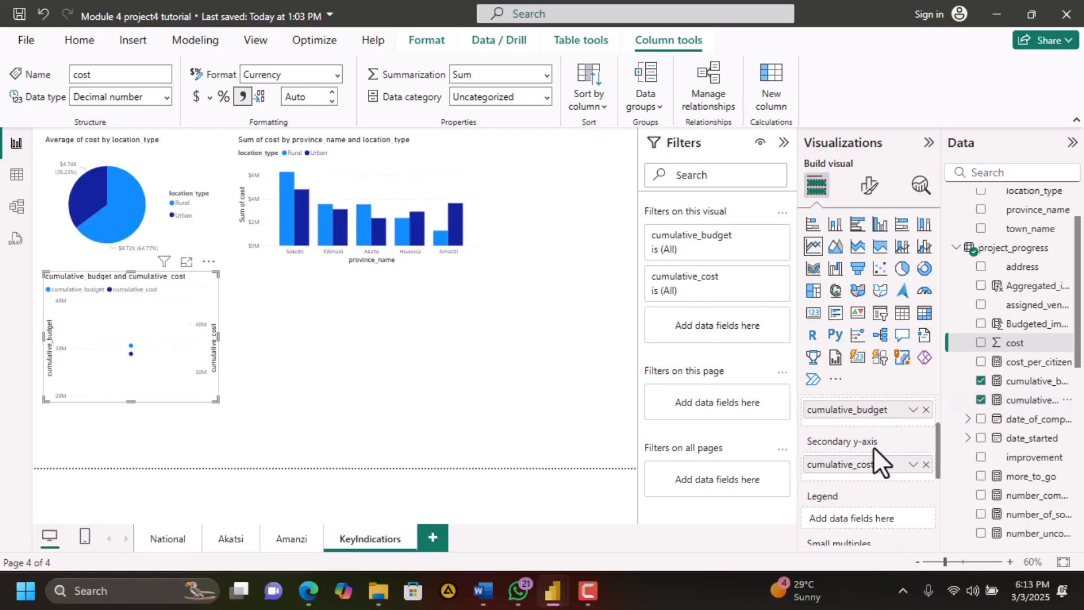
Put province_name on the line chart's X-axis and try to move cumulative_cost to its legend
{"action": "scroll", "coordinate": [872, 446], "scroll_direction": "up", "scroll_amount": 1}
{"action": "left_click_drag", "start_coordinate": [1020, 213], "coordinate": [871, 432]}
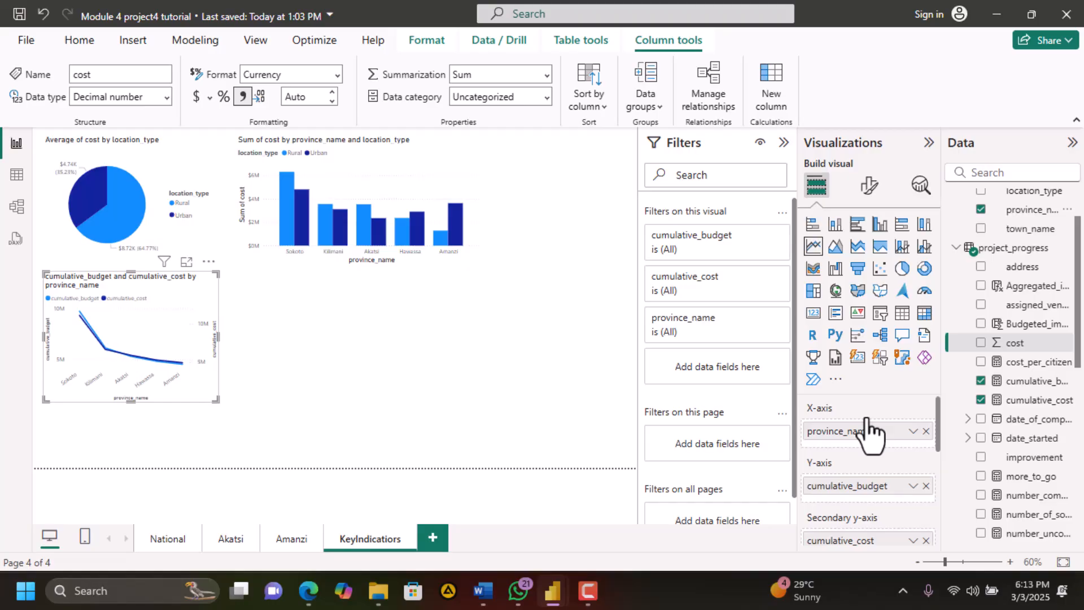
{"action": "scroll", "coordinate": [855, 460], "scroll_direction": "down", "scroll_amount": 3}
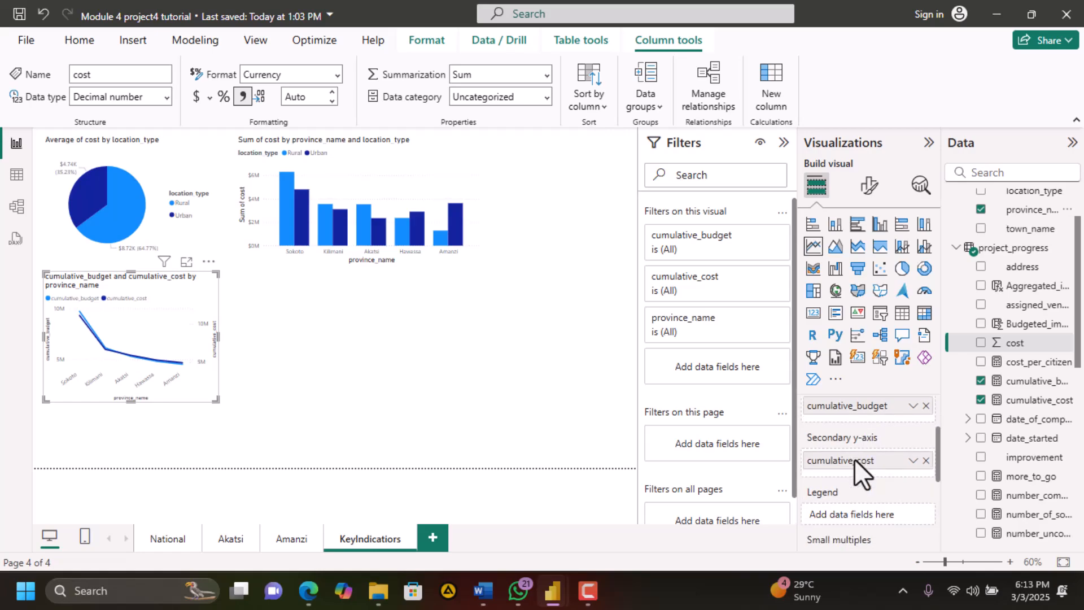
{"action": "left_click_drag", "start_coordinate": [854, 458], "coordinate": [858, 516]}
{"action": "left_click_drag", "start_coordinate": [859, 458], "coordinate": [868, 537]}
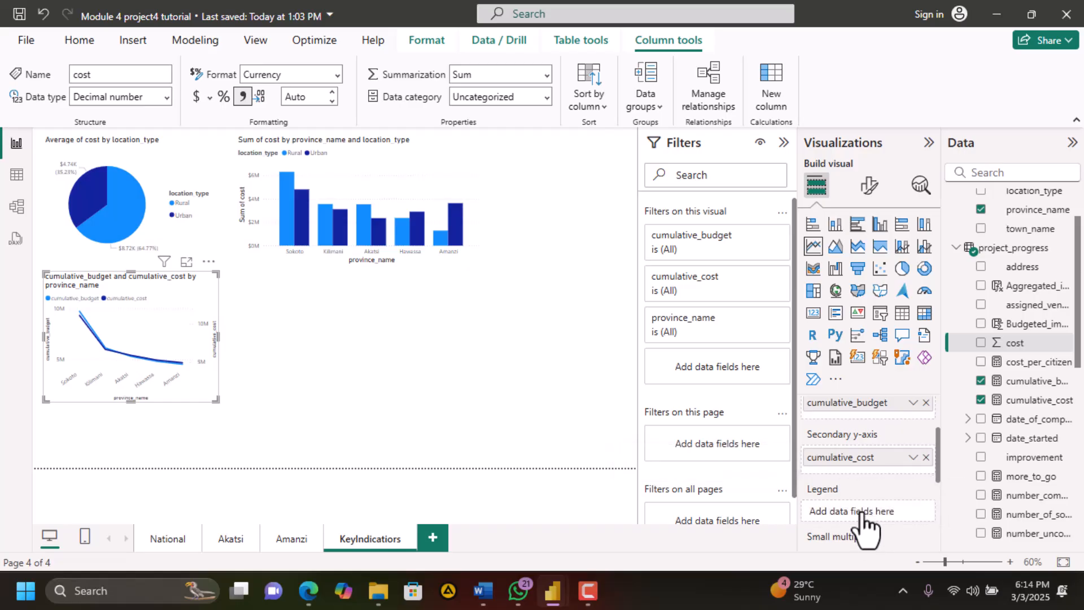
Remove cumulative_cost, cumulative_budget and province_name from the line chart
{"action": "left_click", "coordinate": [926, 457]}
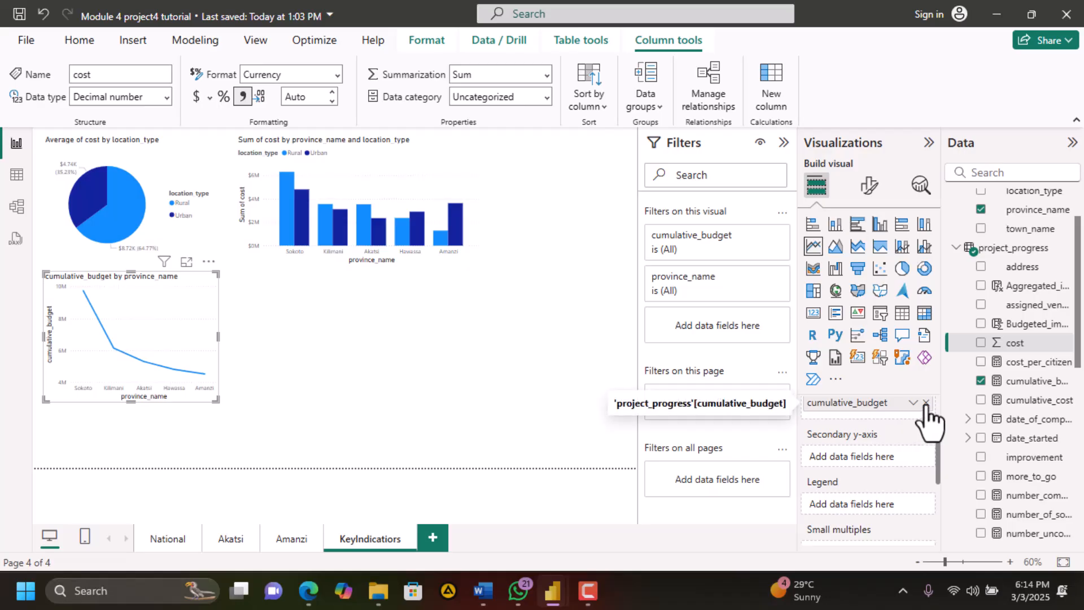
{"action": "left_click", "coordinate": [926, 402]}
{"action": "scroll", "coordinate": [929, 421], "scroll_direction": "up", "scroll_amount": 3}
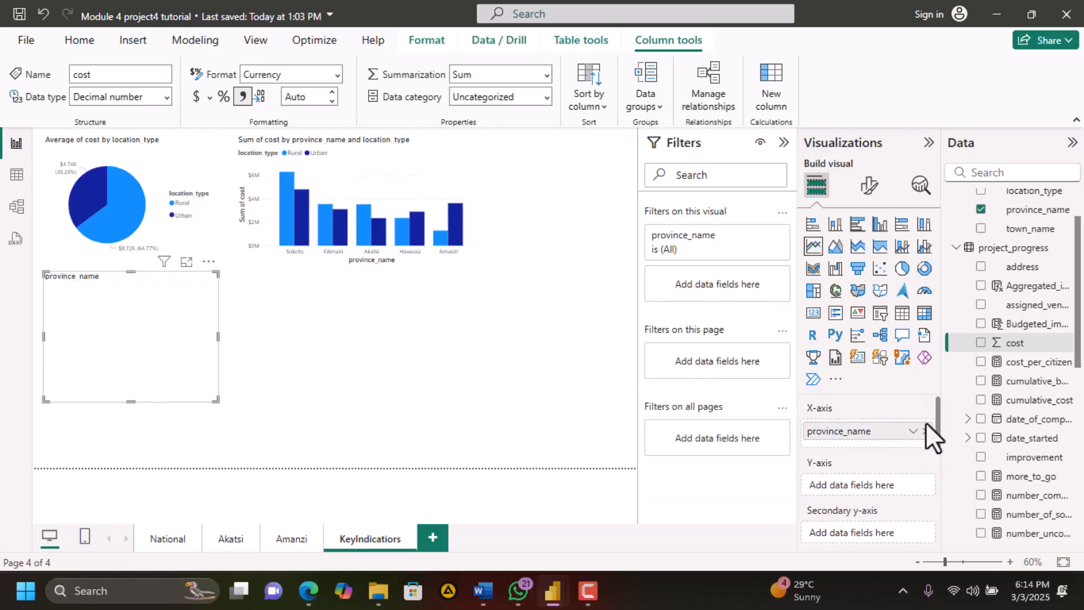
{"action": "left_click", "coordinate": [925, 432]}
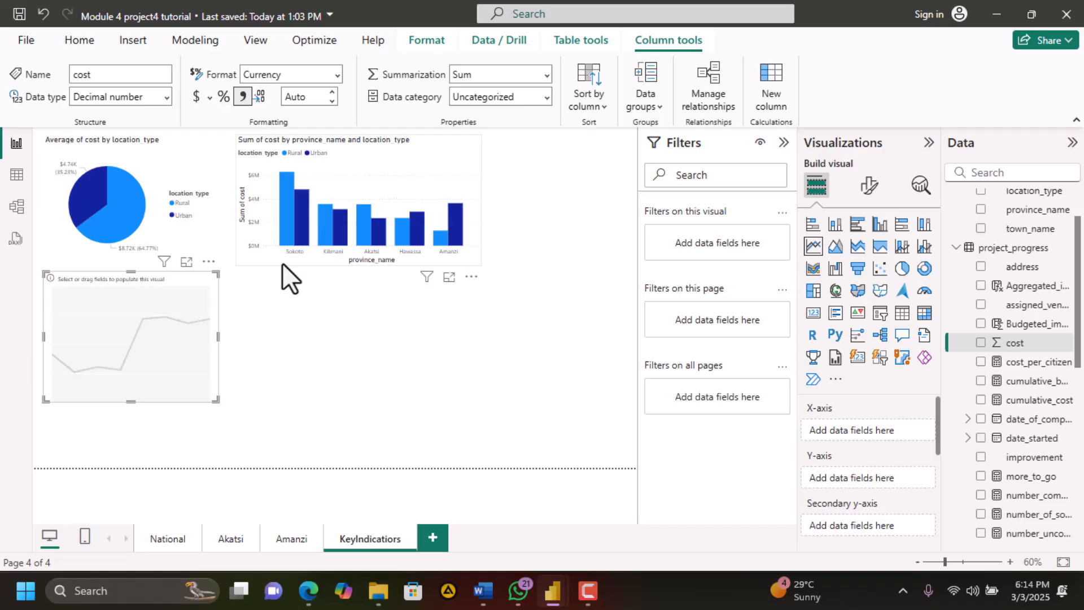
Change the empty visual to a clustered column chart, try Budgeted_improvement_cost on its Y-axis and remove it
{"action": "left_click", "coordinate": [880, 224]}
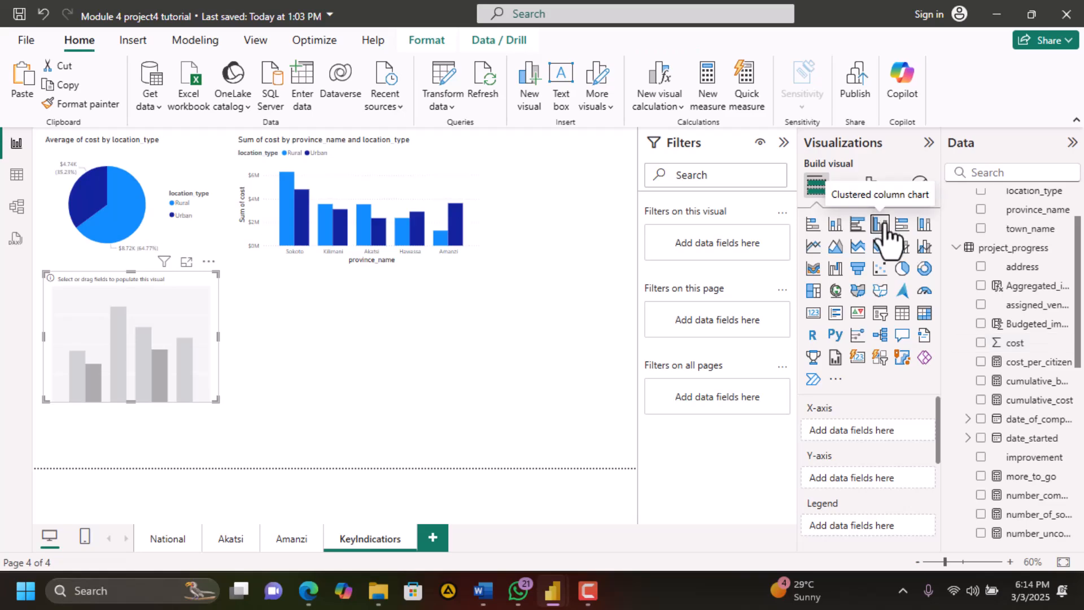
{"action": "left_click_drag", "start_coordinate": [1010, 324], "coordinate": [872, 473]}
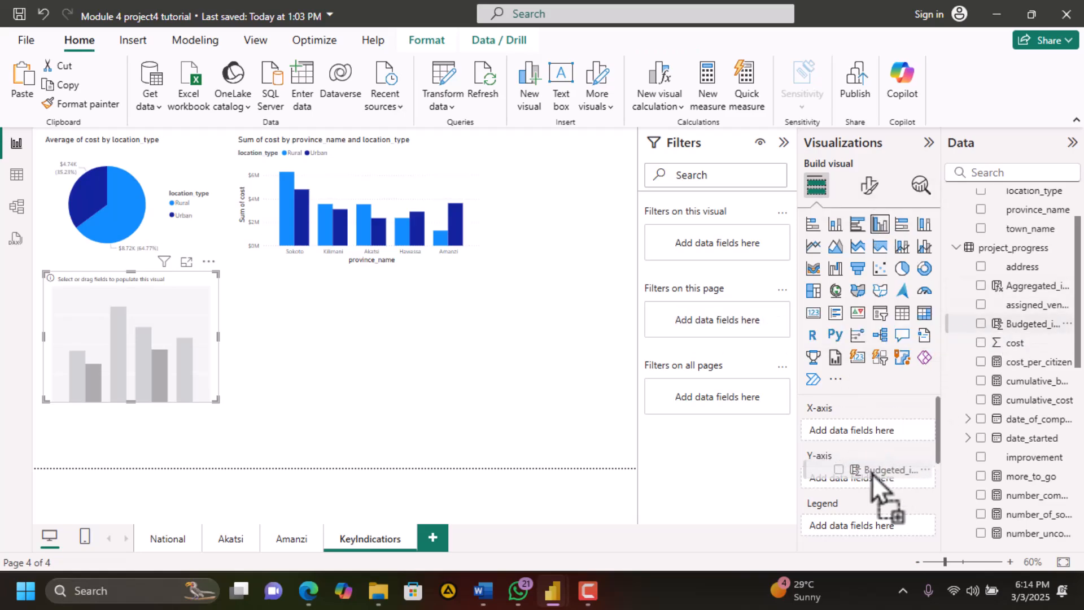
{"action": "left_click_drag", "start_coordinate": [872, 473], "coordinate": [872, 473]}
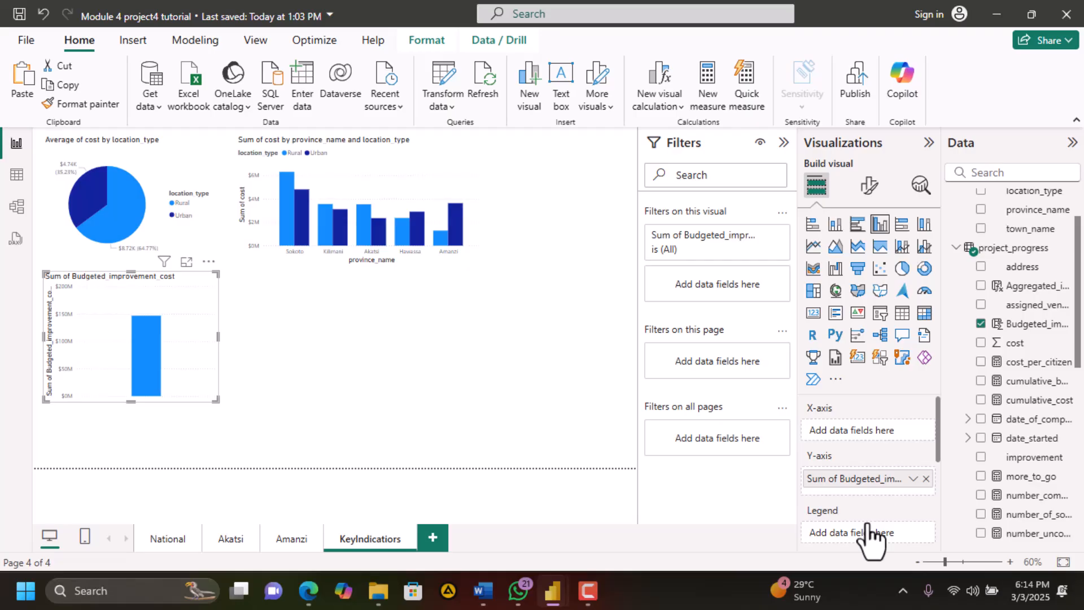
{"action": "left_click", "coordinate": [926, 478]}
Try Budgeted_improvement_cost and cost as the column chart's legend and clear the legend
{"action": "scroll", "coordinate": [929, 491], "scroll_direction": "down", "scroll_amount": 3}
{"action": "left_click_drag", "start_coordinate": [1020, 327], "coordinate": [875, 427]}
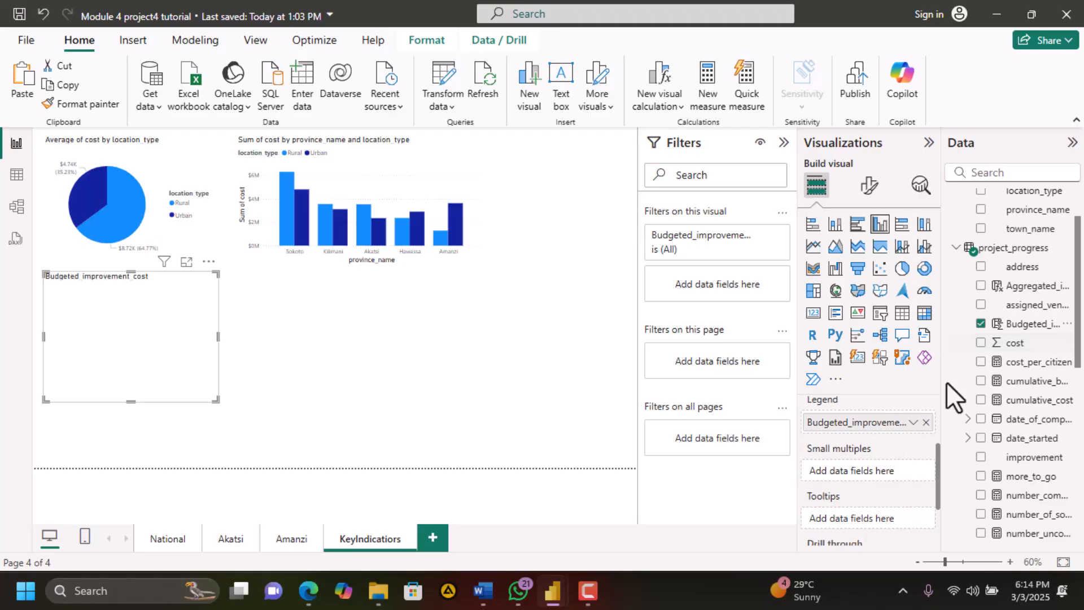
{"action": "left_click_drag", "start_coordinate": [1001, 343], "coordinate": [900, 439]}
{"action": "left_click", "coordinate": [926, 423]}
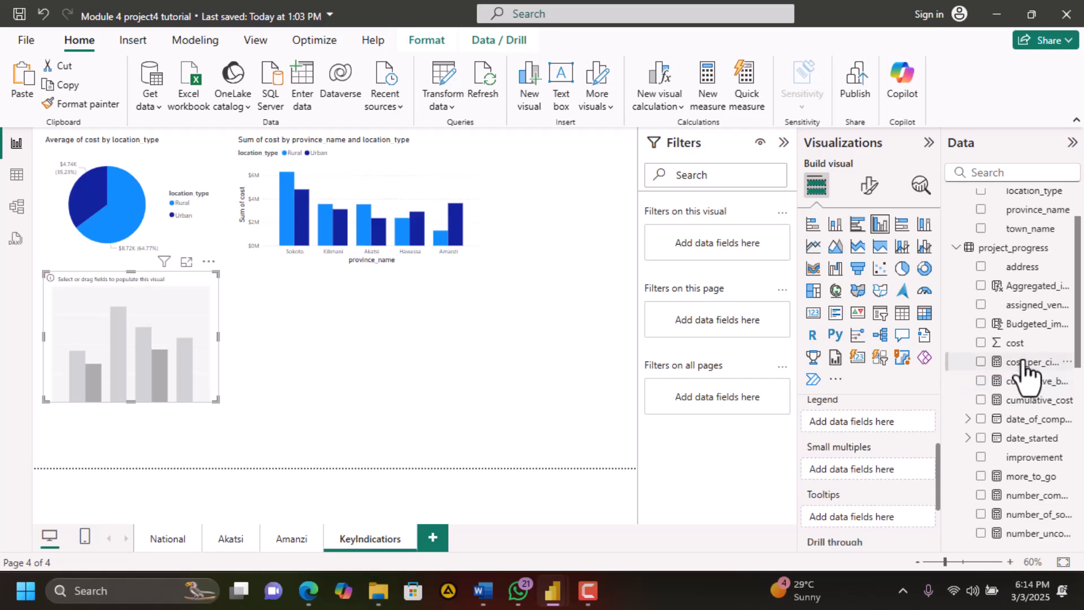
Try Budgeted_improvement_cost and cost as small multiples of the column chart and remove both fields
{"action": "left_click_drag", "start_coordinate": [1024, 325], "coordinate": [882, 469]}
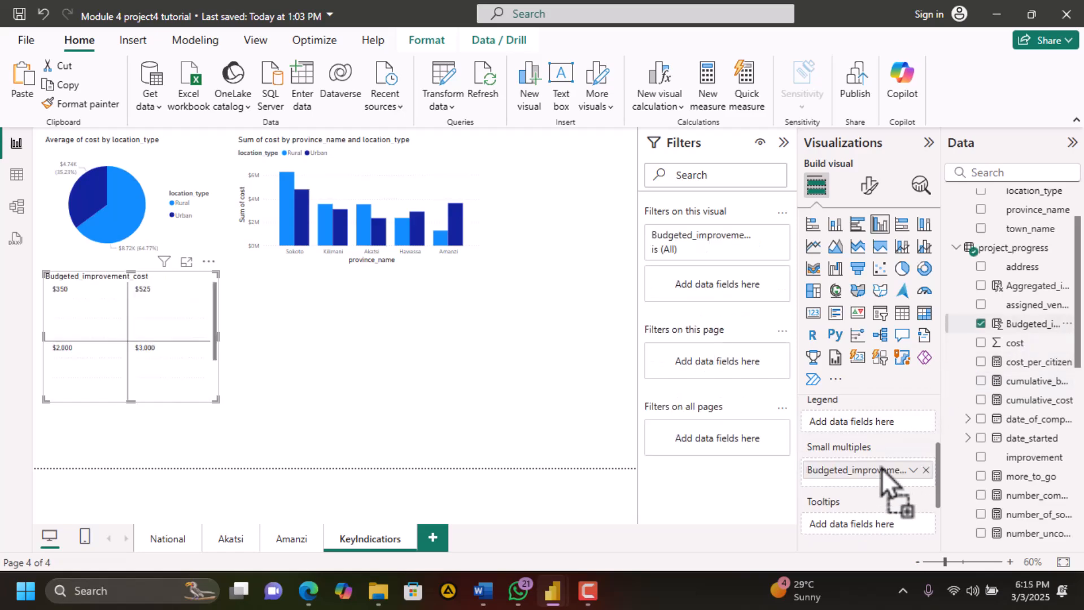
{"action": "left_click_drag", "start_coordinate": [1011, 342], "coordinate": [858, 477]}
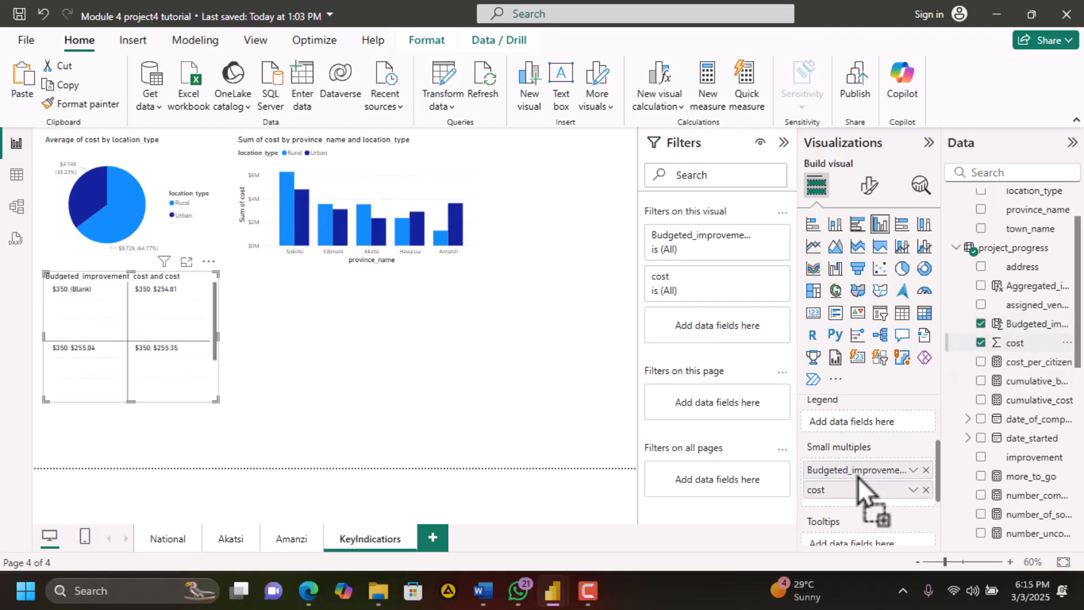
{"action": "left_click", "coordinate": [925, 489]}
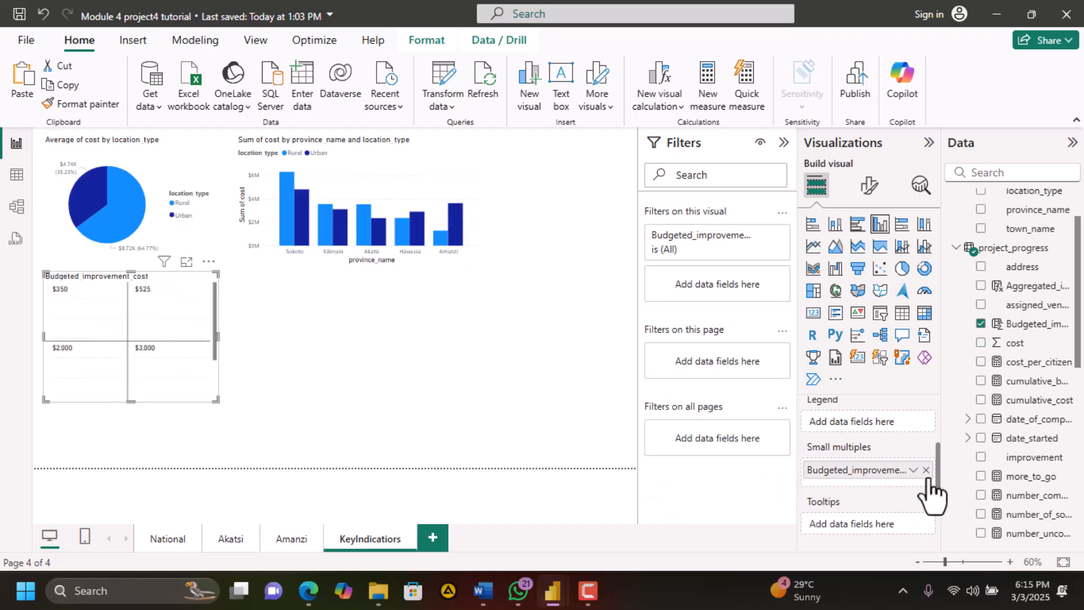
{"action": "left_click", "coordinate": [925, 471]}
{"action": "scroll", "coordinate": [872, 472], "scroll_direction": "down", "scroll_amount": 1}
{"action": "scroll", "coordinate": [872, 472], "scroll_direction": "up", "scroll_amount": 2}
{"action": "scroll", "coordinate": [872, 472], "scroll_direction": "up", "scroll_amount": 2}
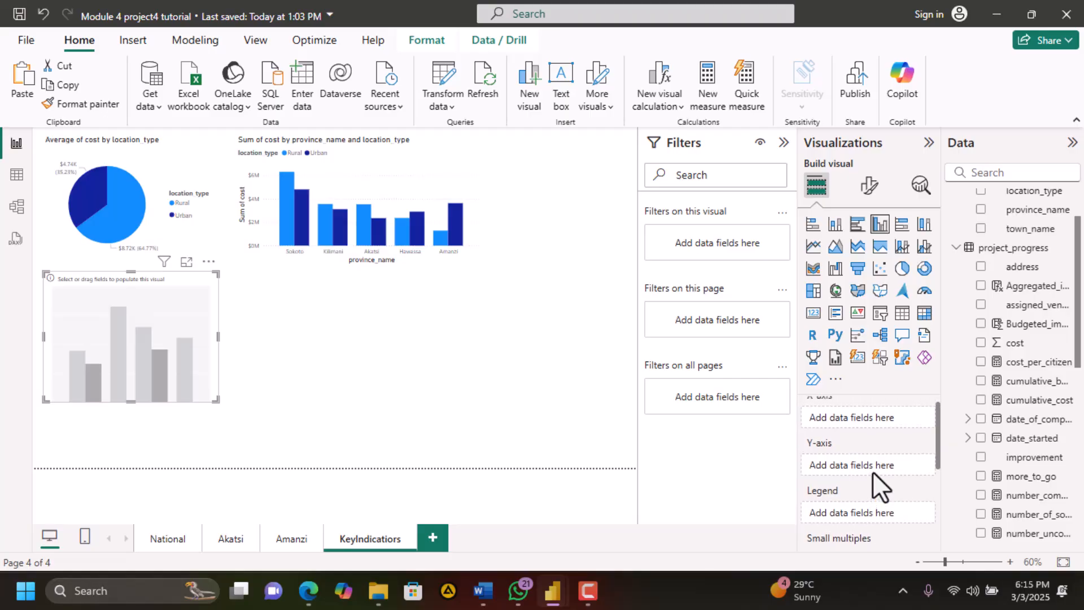
Change the empty visual to a treemap with province_name as its category
{"action": "left_click", "coordinate": [812, 290]}
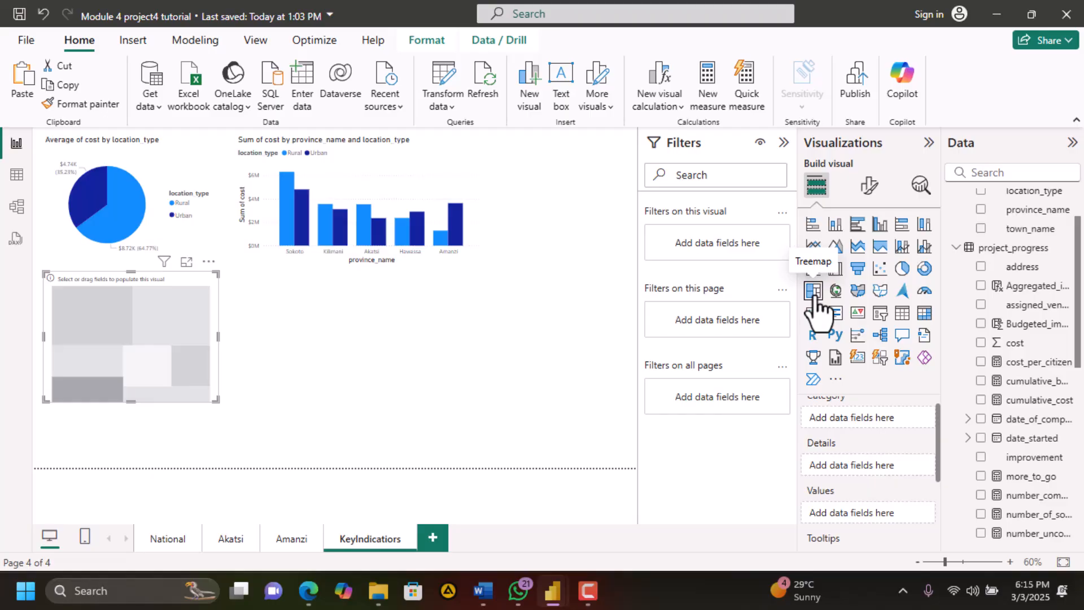
{"action": "scroll", "coordinate": [854, 424], "scroll_direction": "up", "scroll_amount": 1}
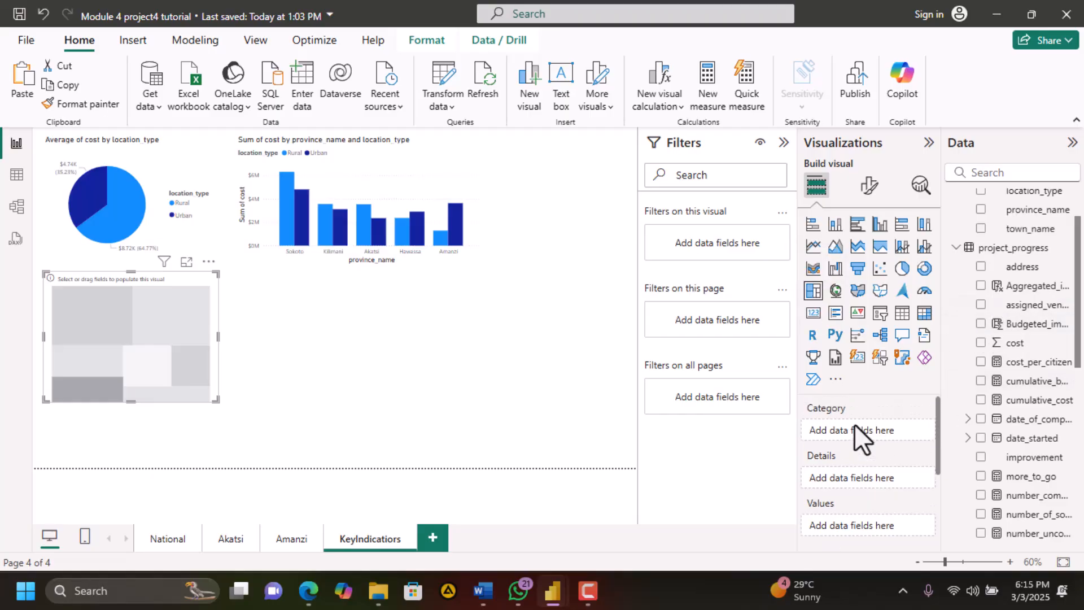
{"action": "left_click_drag", "start_coordinate": [1013, 213], "coordinate": [864, 437]}
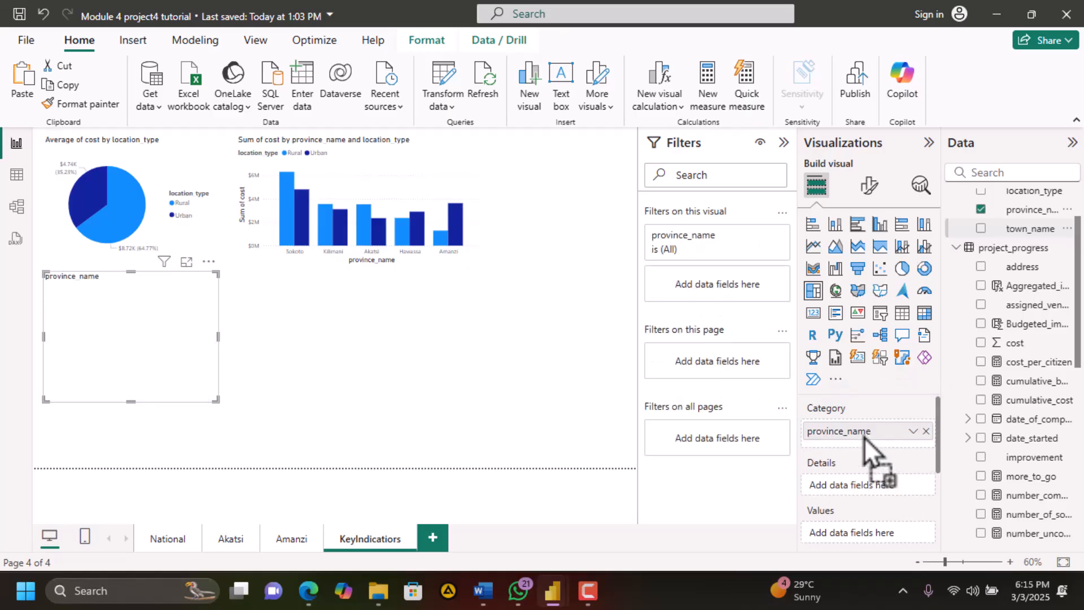
Add Budgeted_improvement_cost and cost to the treemap's values
{"action": "scroll", "coordinate": [864, 436], "scroll_direction": "down", "scroll_amount": 2}
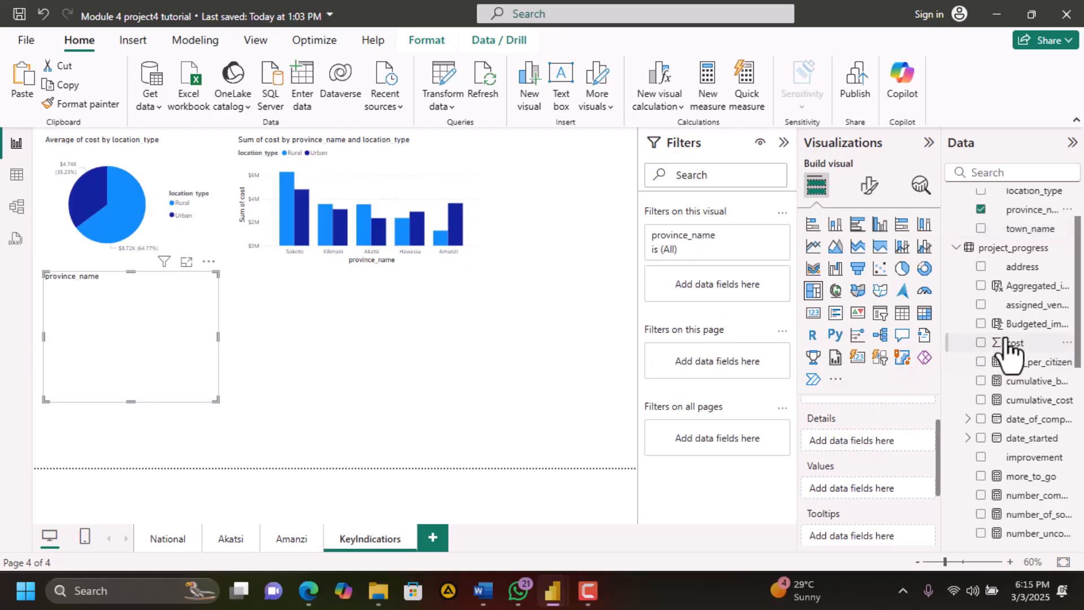
{"action": "left_click_drag", "start_coordinate": [1016, 326], "coordinate": [875, 492]}
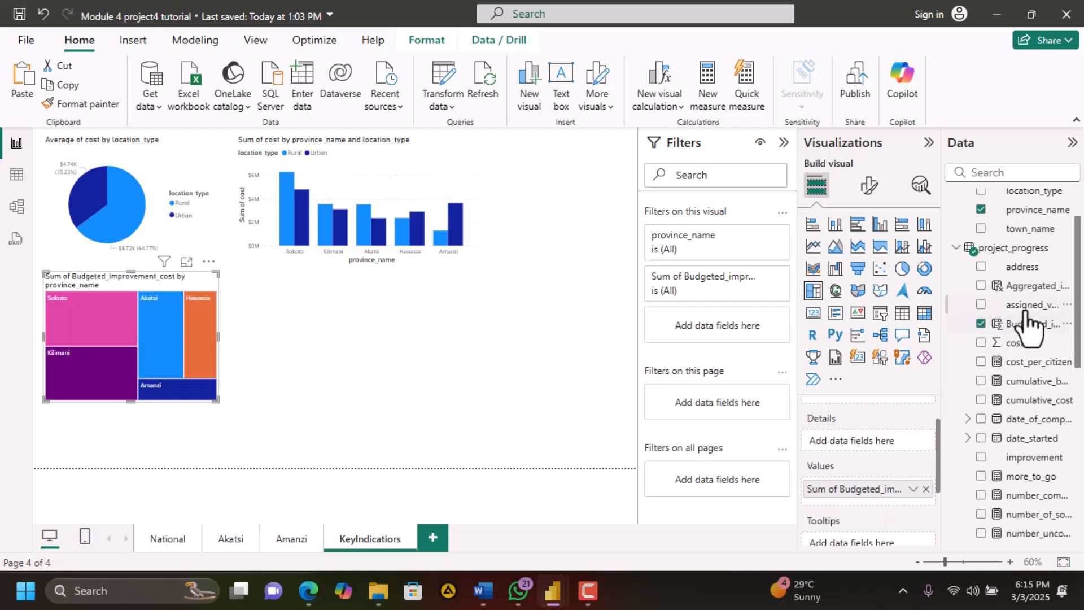
{"action": "left_click_drag", "start_coordinate": [1016, 342], "coordinate": [877, 499]}
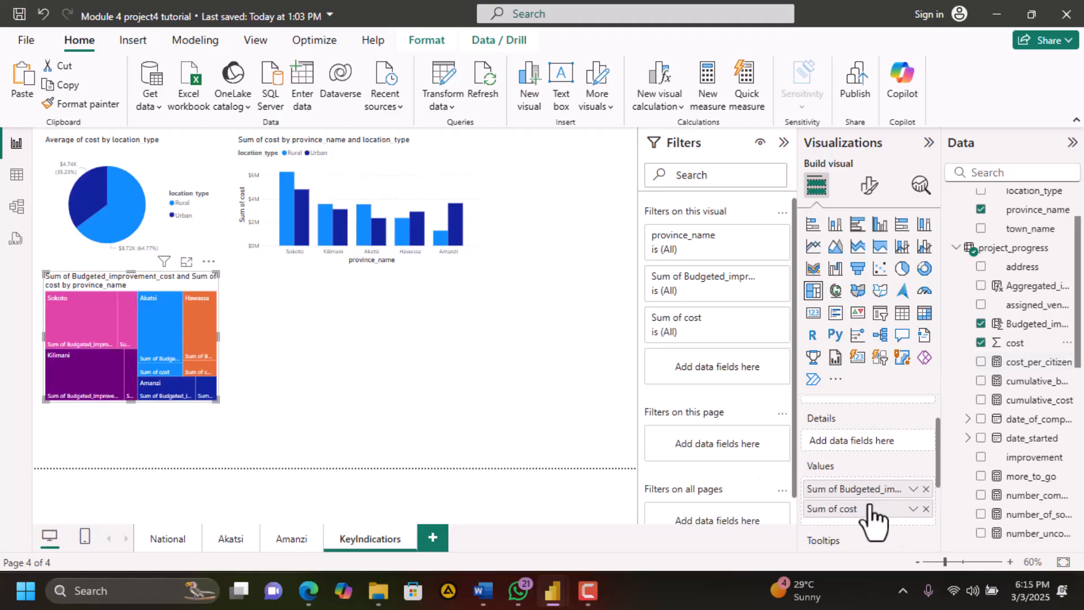
Try Budgeted_improvement_cost as the treemap's details, and remove it and cost, leaving only province_name
{"action": "scroll", "coordinate": [872, 511], "scroll_direction": "down", "scroll_amount": 2}
{"action": "scroll", "coordinate": [872, 514], "scroll_direction": "up", "scroll_amount": 3}
{"action": "scroll", "coordinate": [873, 514], "scroll_direction": "up", "scroll_amount": 1}
{"action": "scroll", "coordinate": [872, 516], "scroll_direction": "down", "scroll_amount": 1}
{"action": "scroll", "coordinate": [872, 514], "scroll_direction": "down", "scroll_amount": 2}
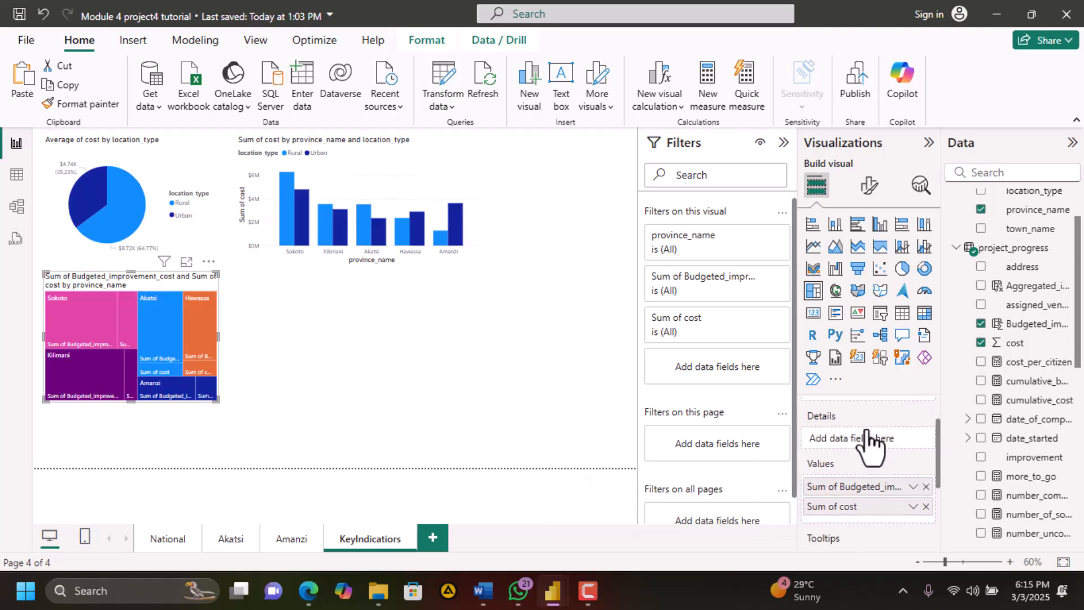
{"action": "left_click_drag", "start_coordinate": [861, 487], "coordinate": [874, 449]}
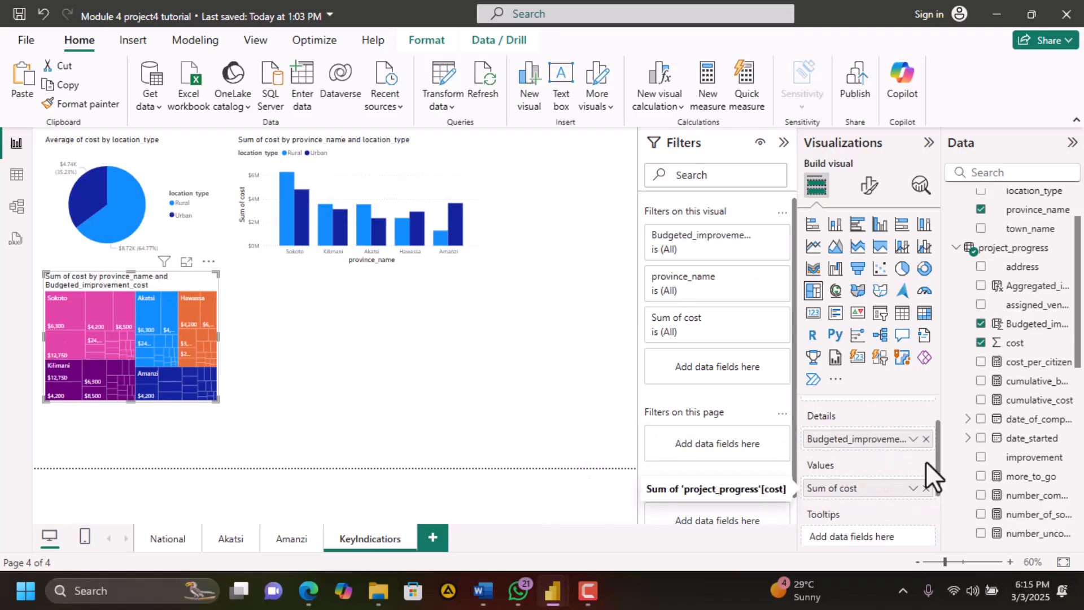
{"action": "left_click", "coordinate": [926, 487]}
{"action": "left_click", "coordinate": [926, 439]}
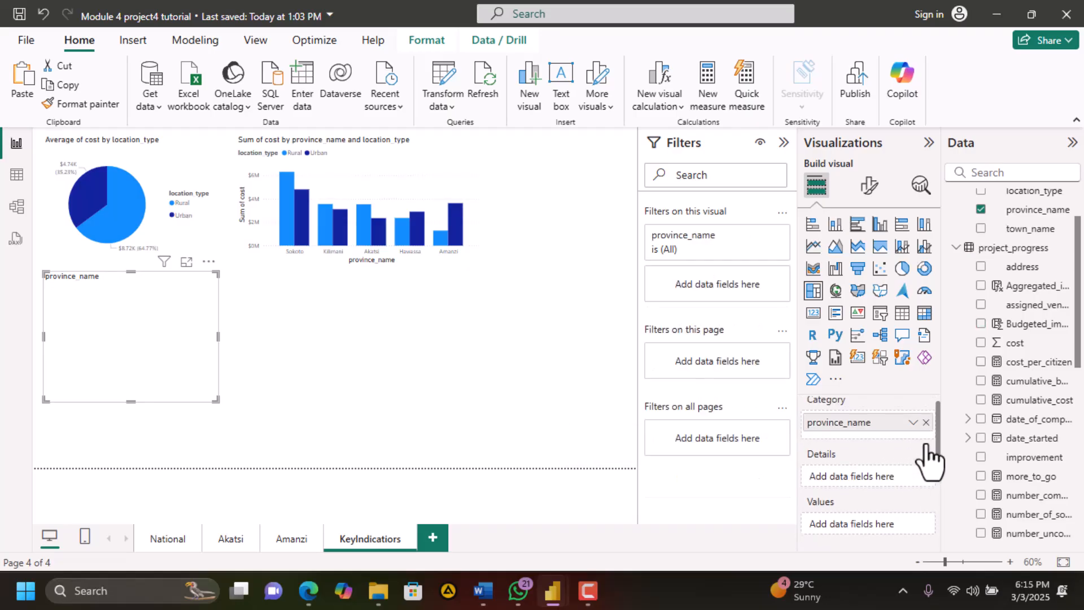
Switch to the browser to read the chart requirements in Part_4.pdf, and return to the Module 4 project4 tutorial report
{"action": "left_click", "coordinate": [310, 590]}
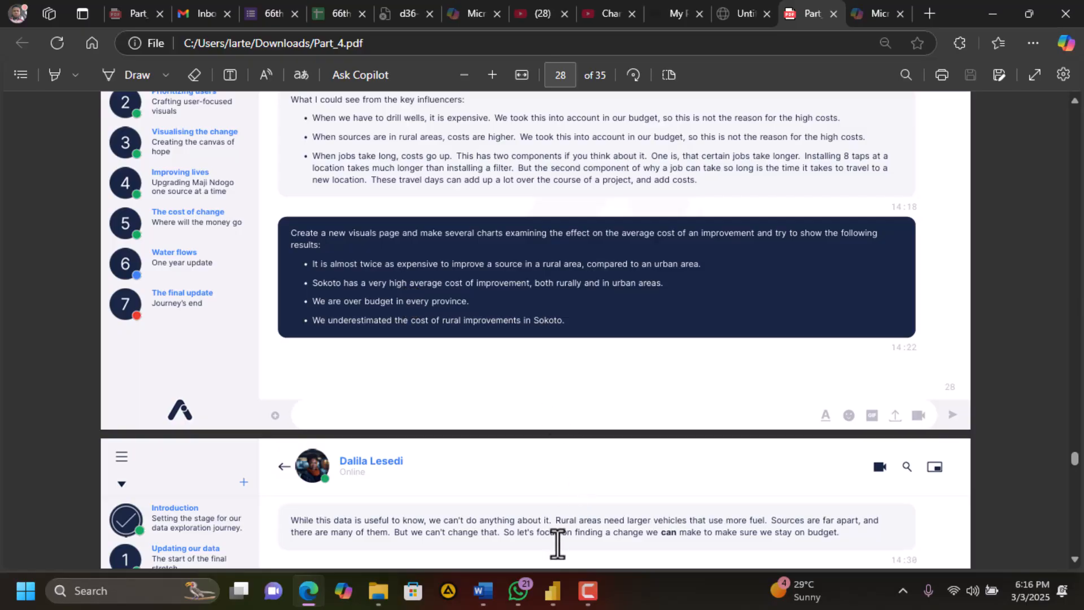
{"action": "mouse_move", "coordinate": [554, 588]}
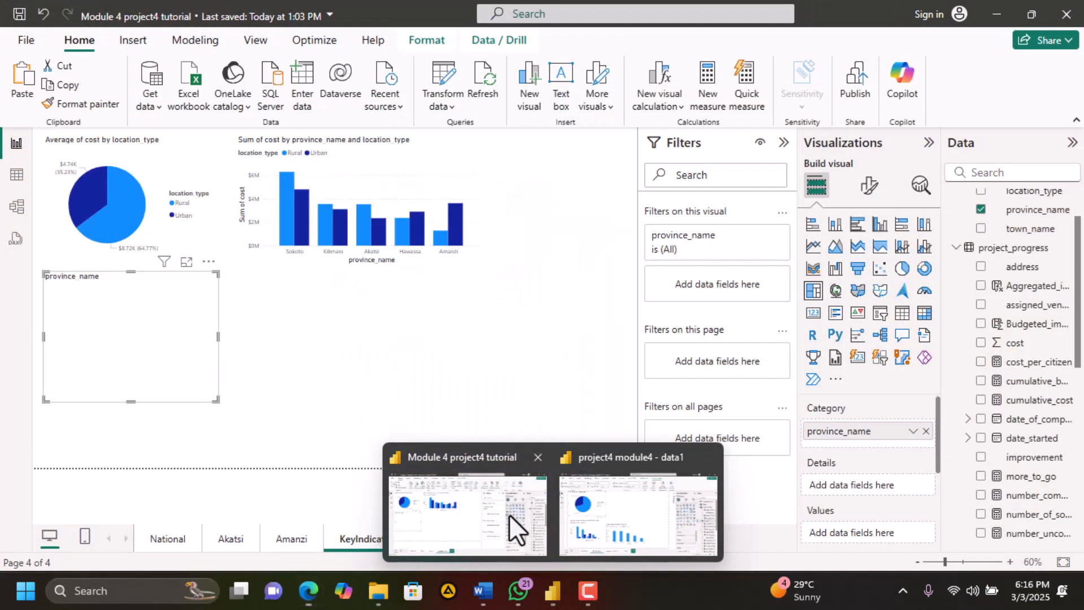
{"action": "left_click", "coordinate": [510, 514]}
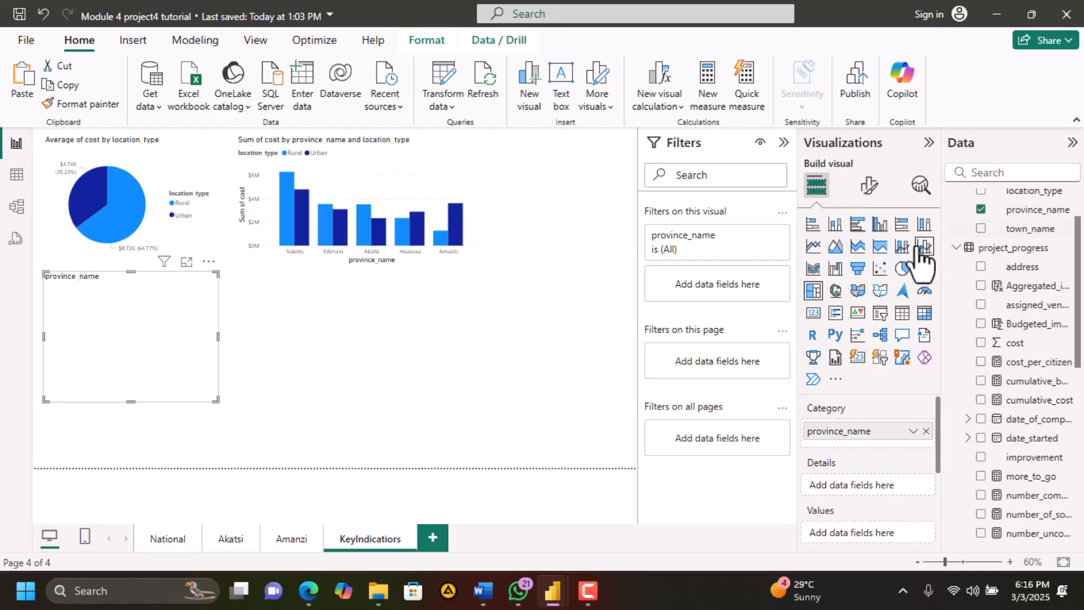
Try the province_name visual as a line and stacked column chart and a scatter chart, and settle on a stacked column chart
{"action": "left_click", "coordinate": [908, 251]}
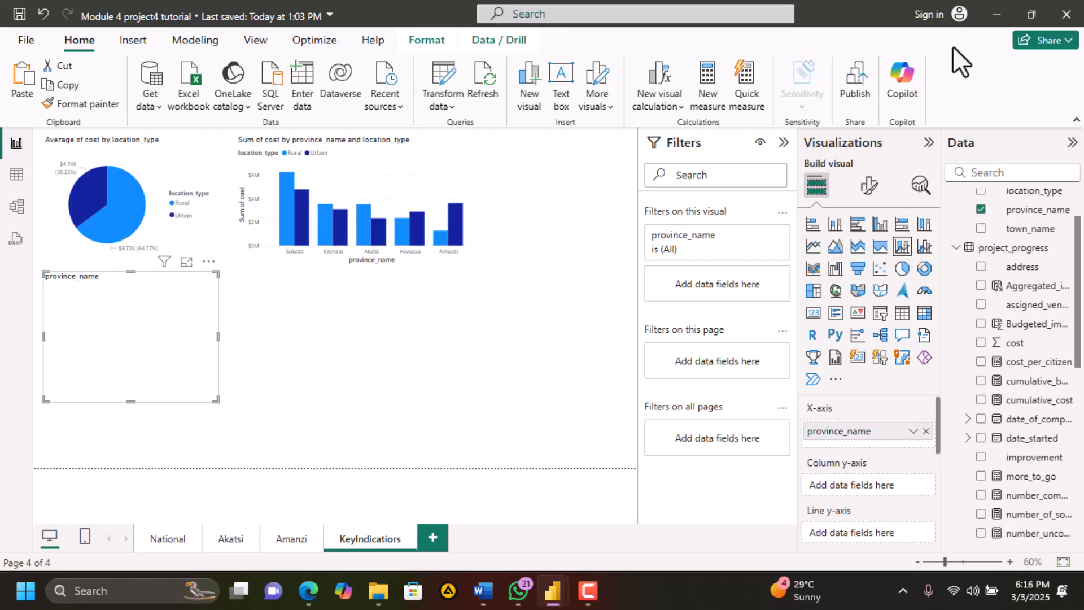
{"action": "left_click", "coordinate": [880, 268]}
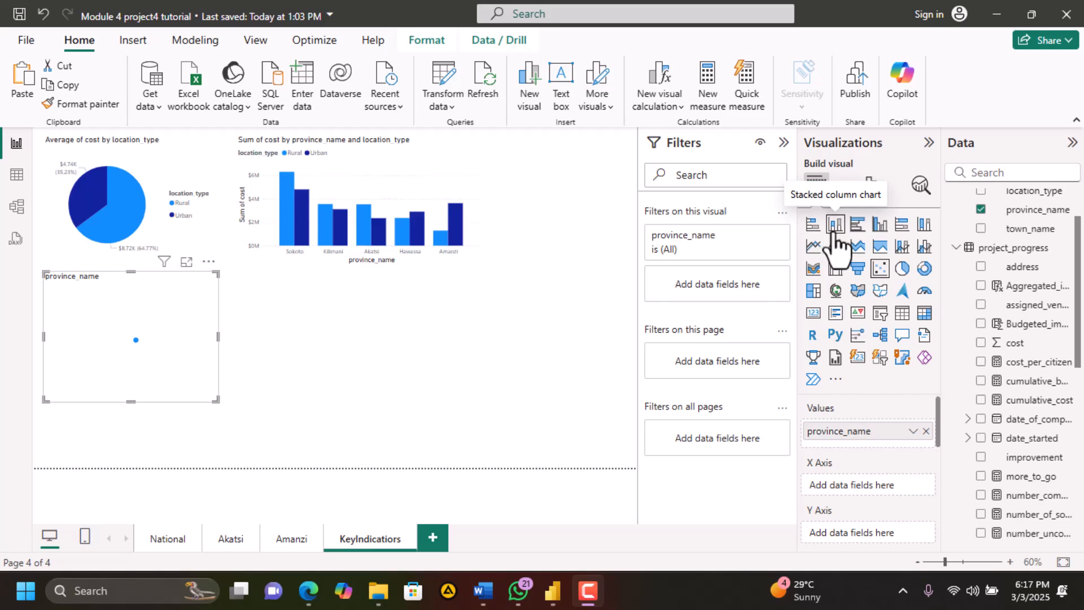
{"action": "left_click", "coordinate": [835, 227]}
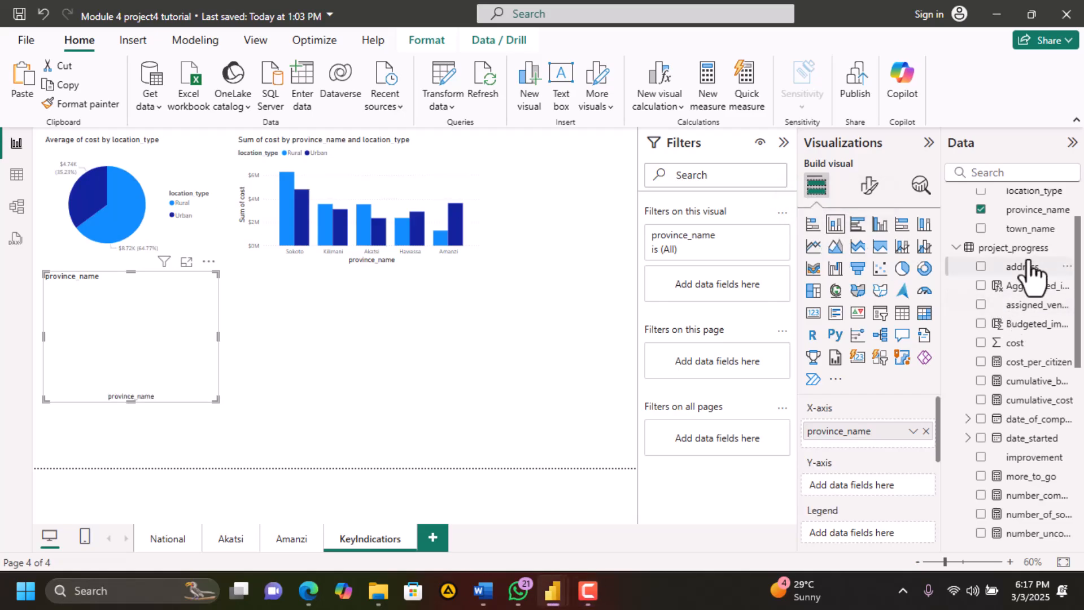
Put Budgeted_improvement_cost on the stacked column chart's Y-axis and enlarge the chart from its lower corner
{"action": "scroll", "coordinate": [1030, 274], "scroll_direction": "up", "scroll_amount": 1}
{"action": "scroll", "coordinate": [1030, 274], "scroll_direction": "up", "scroll_amount": 1}
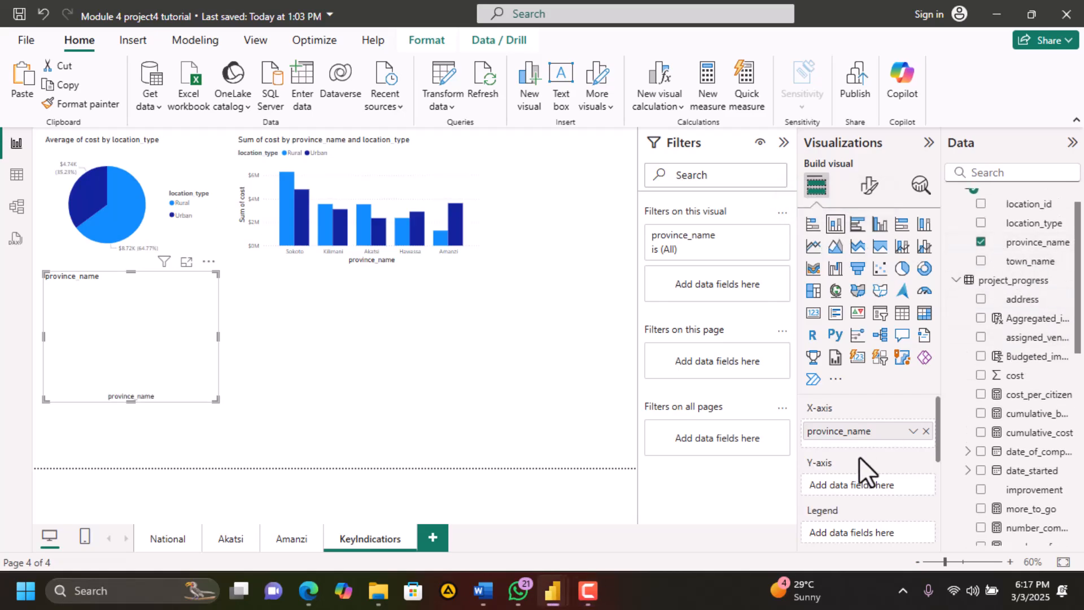
{"action": "left_click_drag", "start_coordinate": [1016, 356], "coordinate": [858, 479]}
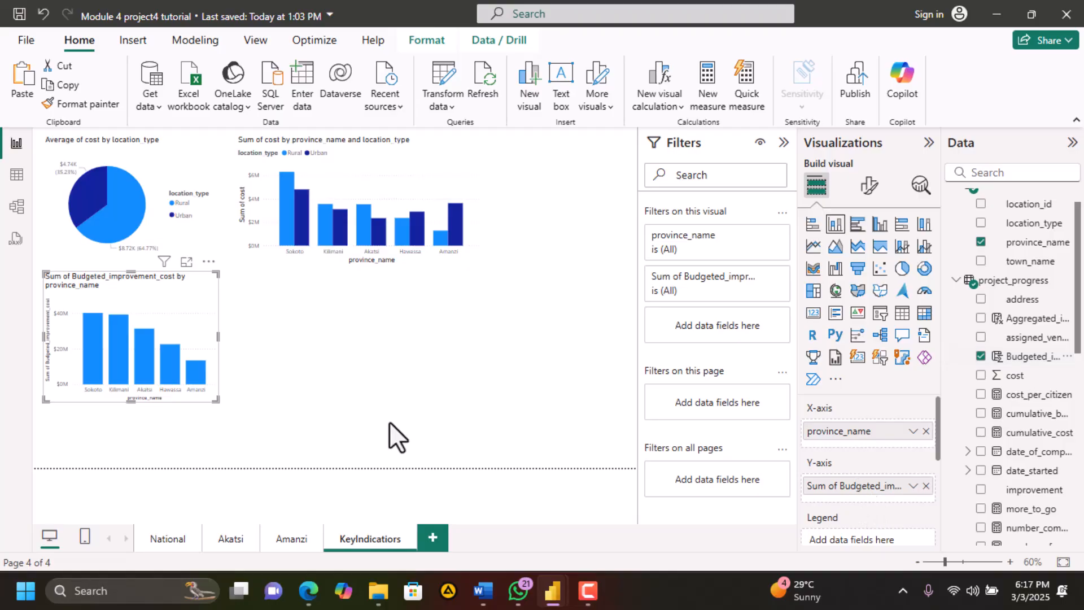
{"action": "left_click_drag", "start_coordinate": [213, 402], "coordinate": [268, 429]}
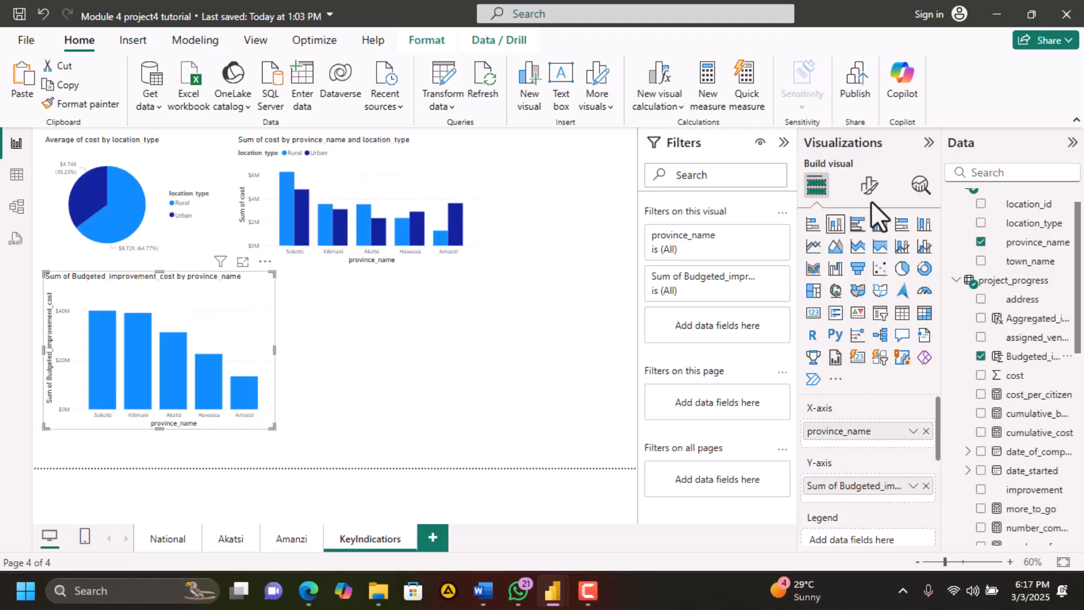
Try ribbons and data labels on the Budgeted_improvement_cost by province_name chart, and turn both off again
{"action": "left_click", "coordinate": [869, 187]}
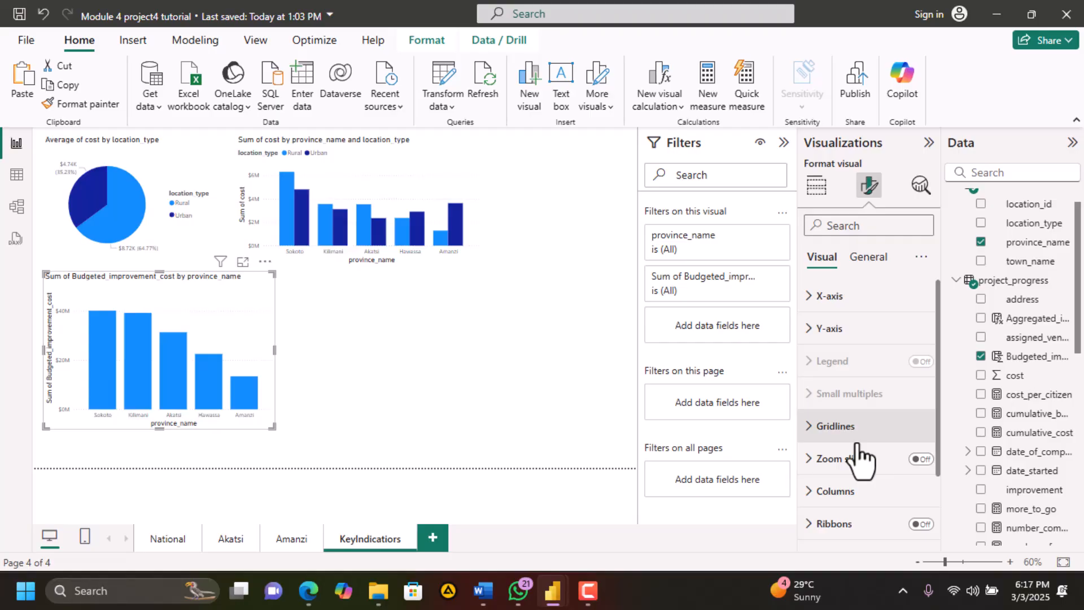
{"action": "scroll", "coordinate": [860, 460], "scroll_direction": "down", "scroll_amount": 3}
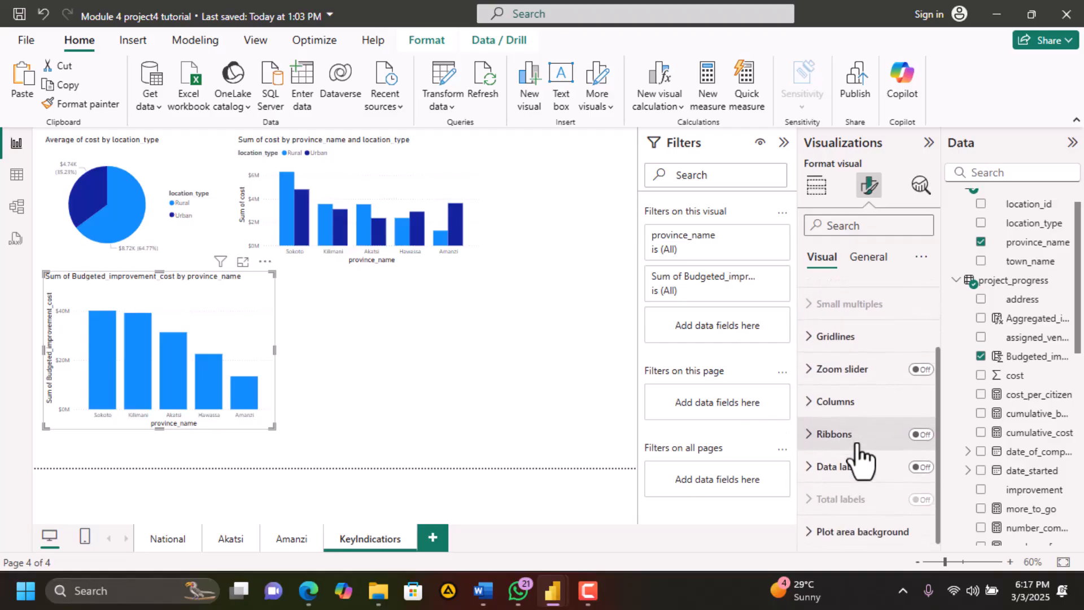
{"action": "left_click", "coordinate": [809, 433]}
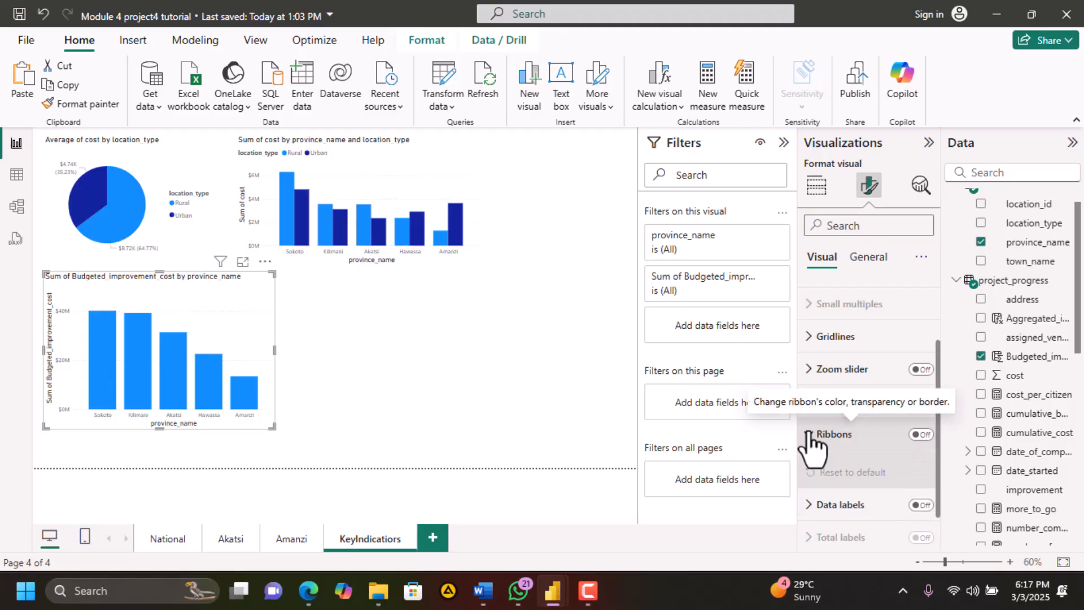
{"action": "left_click", "coordinate": [809, 434]}
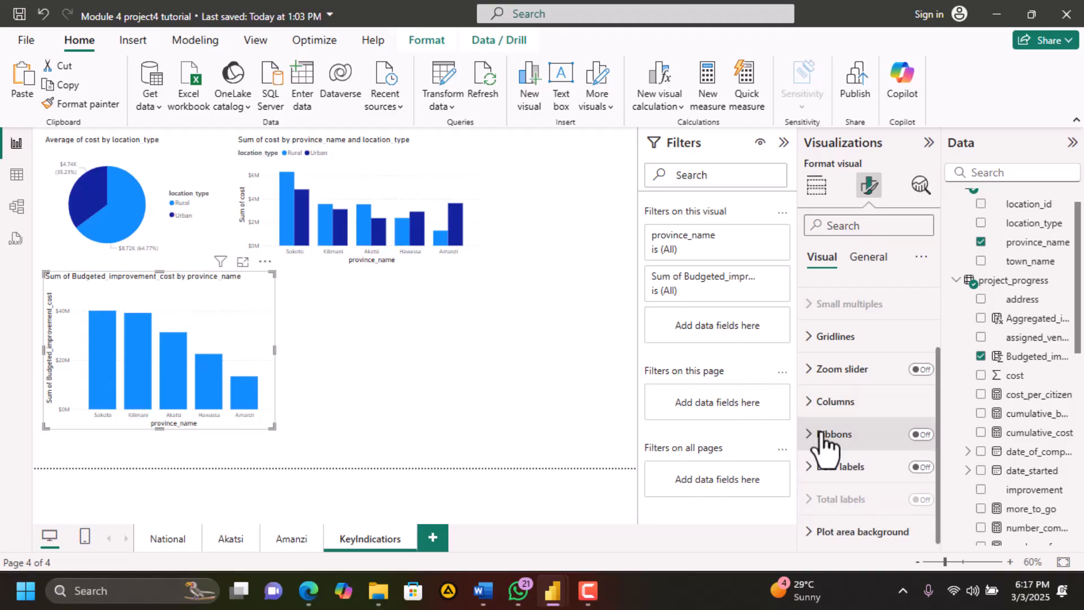
{"action": "left_click", "coordinate": [929, 435]}
{"action": "left_click", "coordinate": [927, 434]}
{"action": "left_click", "coordinate": [926, 468]}
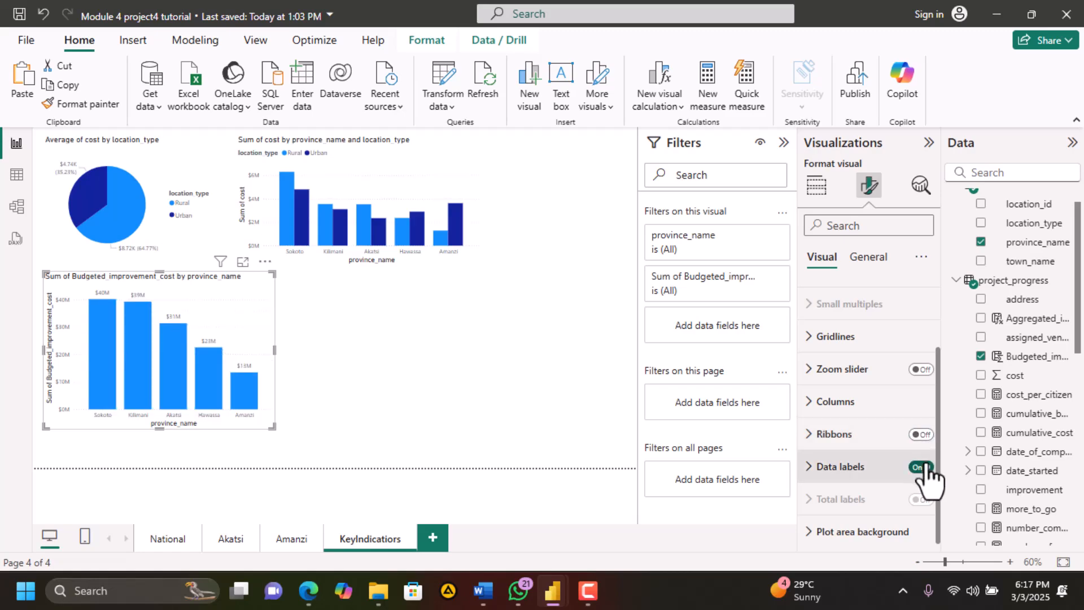
{"action": "left_click", "coordinate": [926, 468]}
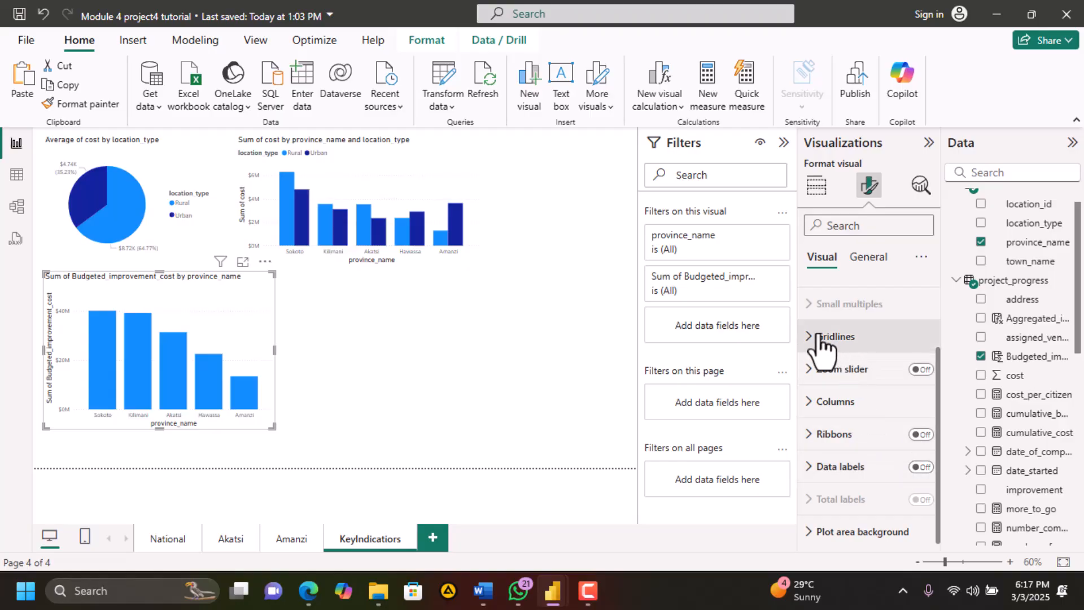
Examine the budget chart's visual and general formatting options, including its properties and data format settings
{"action": "scroll", "coordinate": [852, 361], "scroll_direction": "up", "scroll_amount": 2}
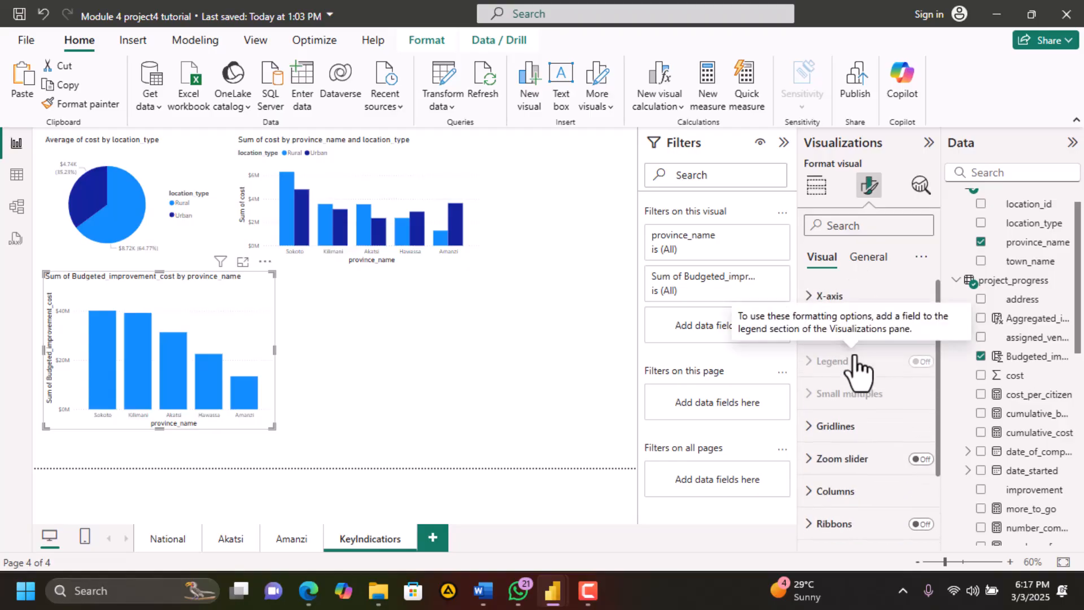
{"action": "scroll", "coordinate": [856, 370], "scroll_direction": "down", "scroll_amount": 2}
{"action": "left_click", "coordinate": [875, 261]}
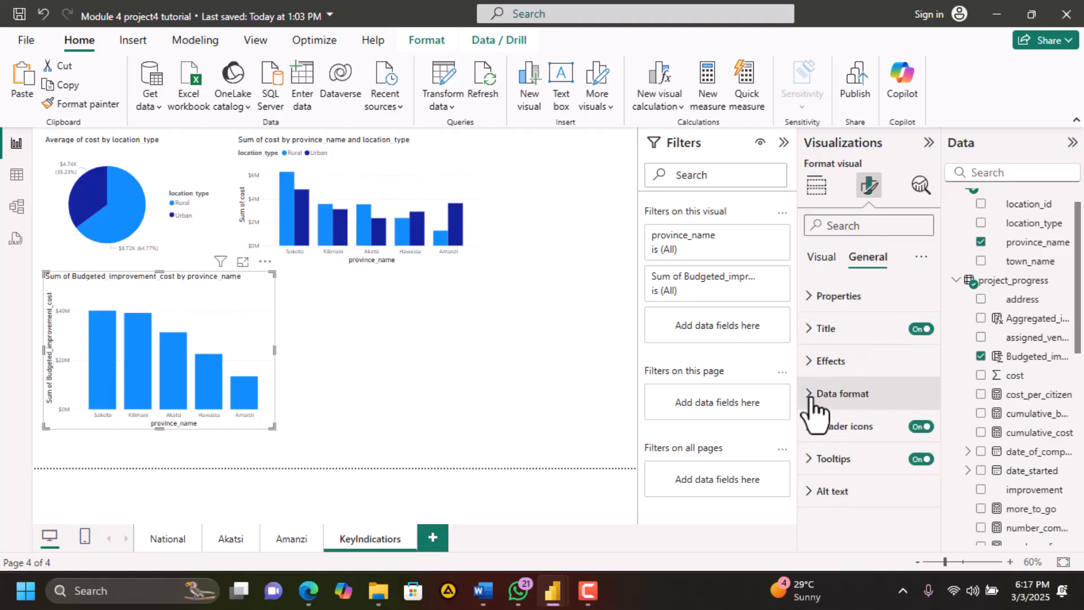
{"action": "left_click", "coordinate": [815, 299]}
{"action": "left_click", "coordinate": [815, 299]}
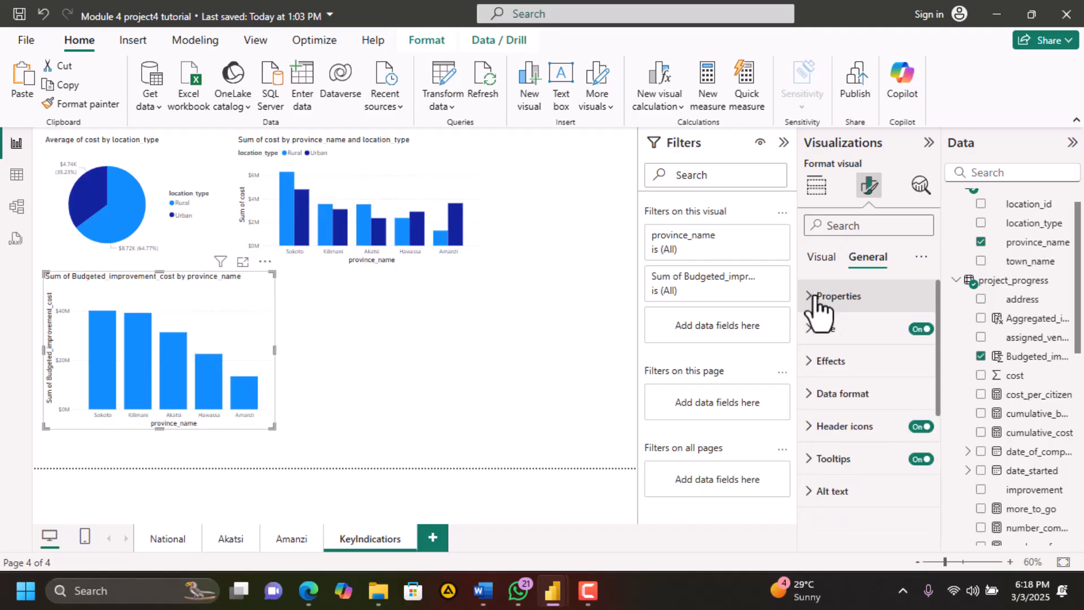
{"action": "left_click", "coordinate": [815, 394]}
{"action": "left_click", "coordinate": [815, 394]}
{"action": "left_click", "coordinate": [815, 393]}
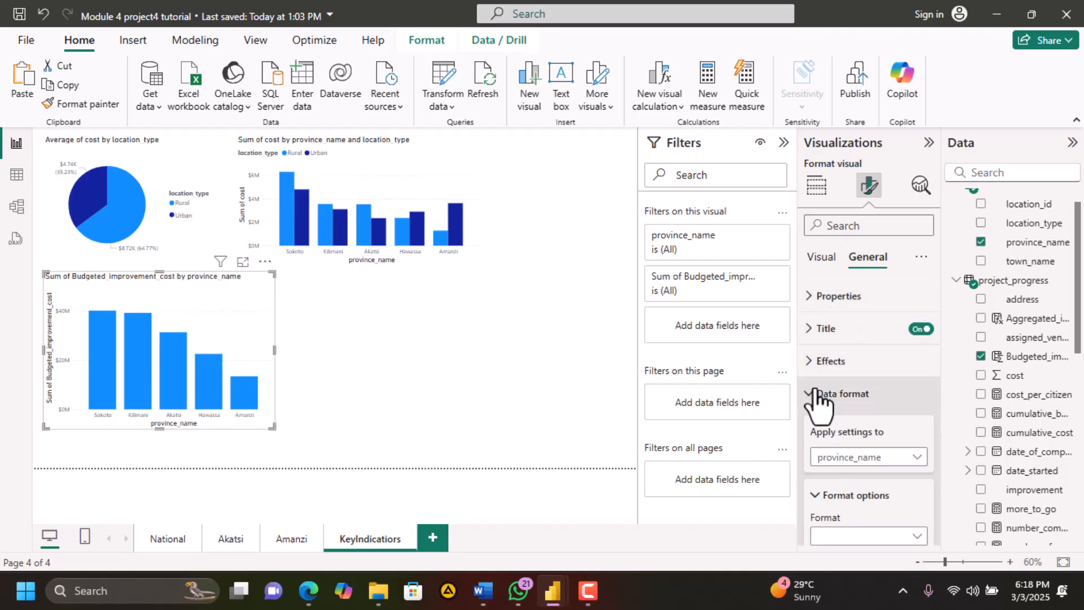
{"action": "left_click", "coordinate": [815, 393]}
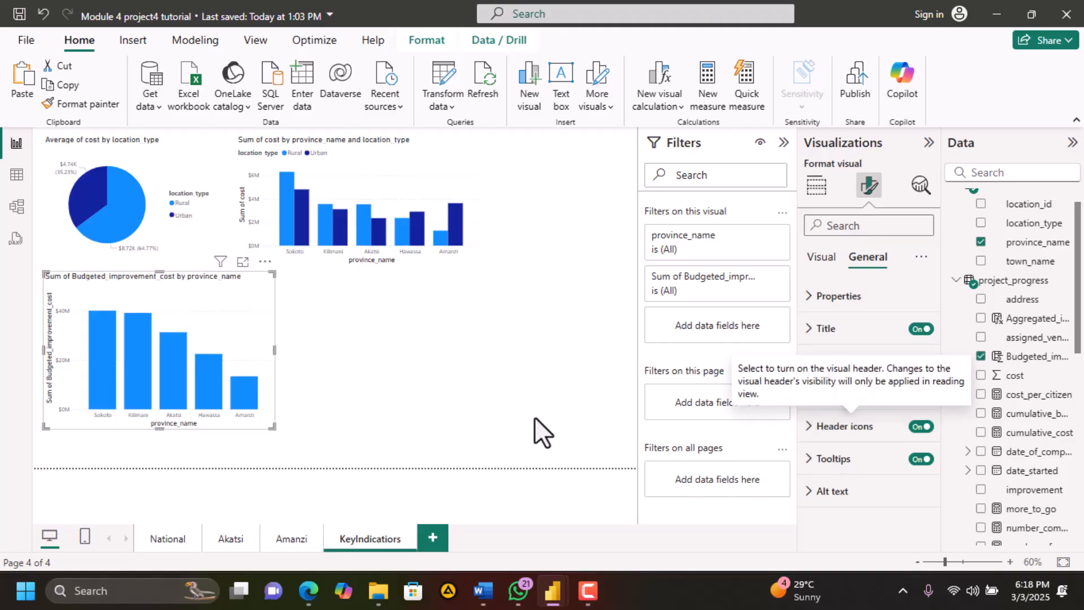
Shift the Budgeted_improvement_cost chart slightly down the page, narrow it from its right edge, and deselect it
{"action": "mouse_move", "coordinate": [228, 300]}
{"action": "left_mouse_down"}
{"action": "mouse_move", "coordinate": [215, 304]}
{"action": "mouse_move", "coordinate": [476, 311]}
{"action": "mouse_move", "coordinate": [225, 307]}
{"action": "left_mouse_up"}
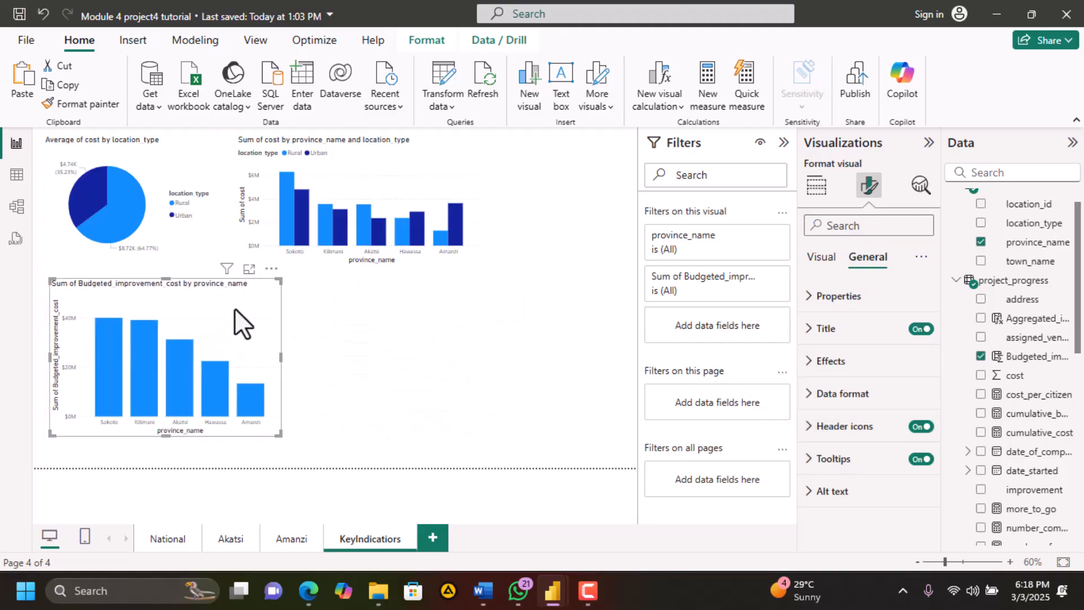
{"action": "mouse_move", "coordinate": [277, 280]}
{"action": "left_mouse_down"}
{"action": "mouse_move", "coordinate": [240, 280]}
{"action": "mouse_move", "coordinate": [262, 280]}
{"action": "left_mouse_up"}
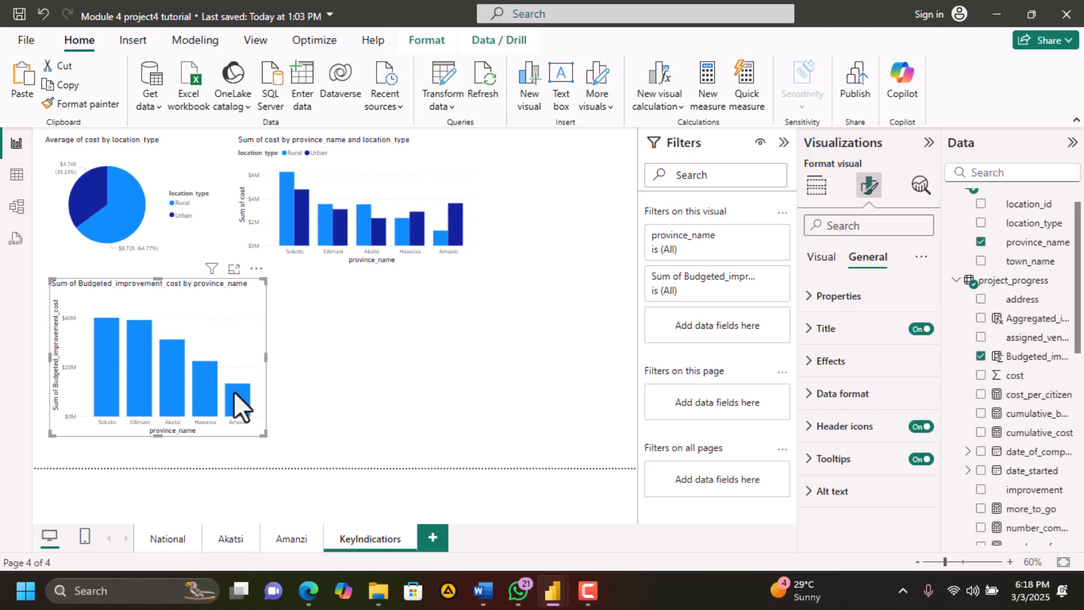
{"action": "left_click", "coordinate": [502, 363]}
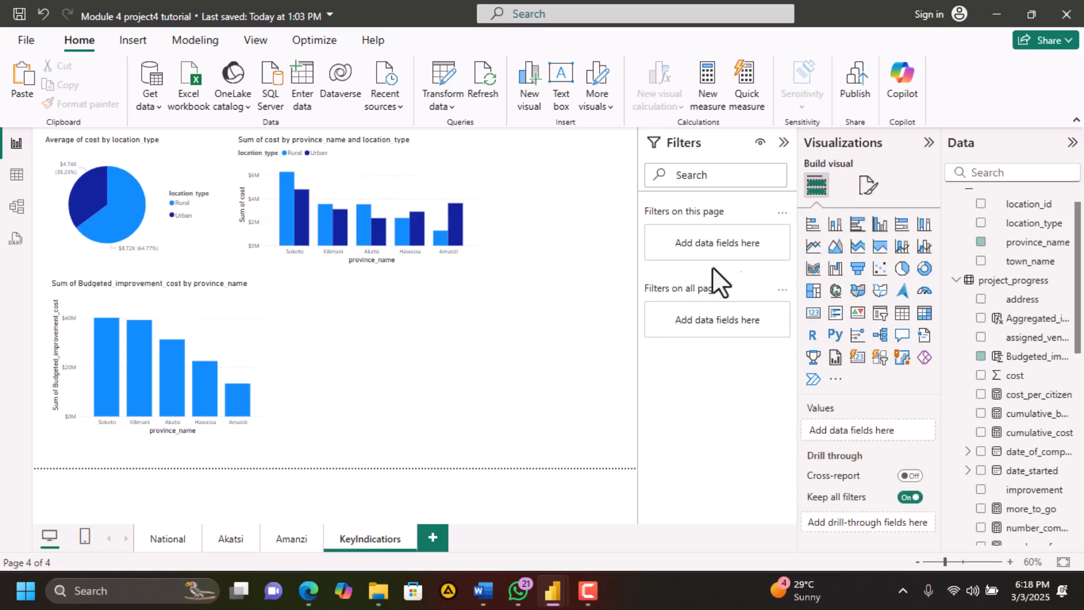
Add a stacked column chart with province_name on the X-axis and cost on the Y-axis, and place it at the page's right edge
{"action": "left_click", "coordinate": [834, 226]}
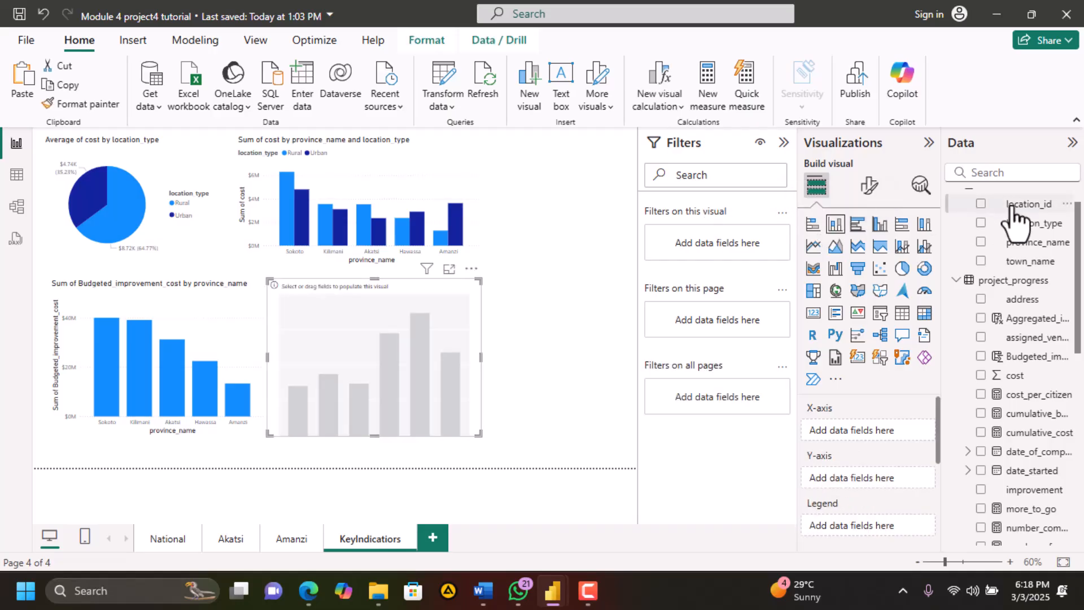
{"action": "left_click", "coordinate": [980, 242]}
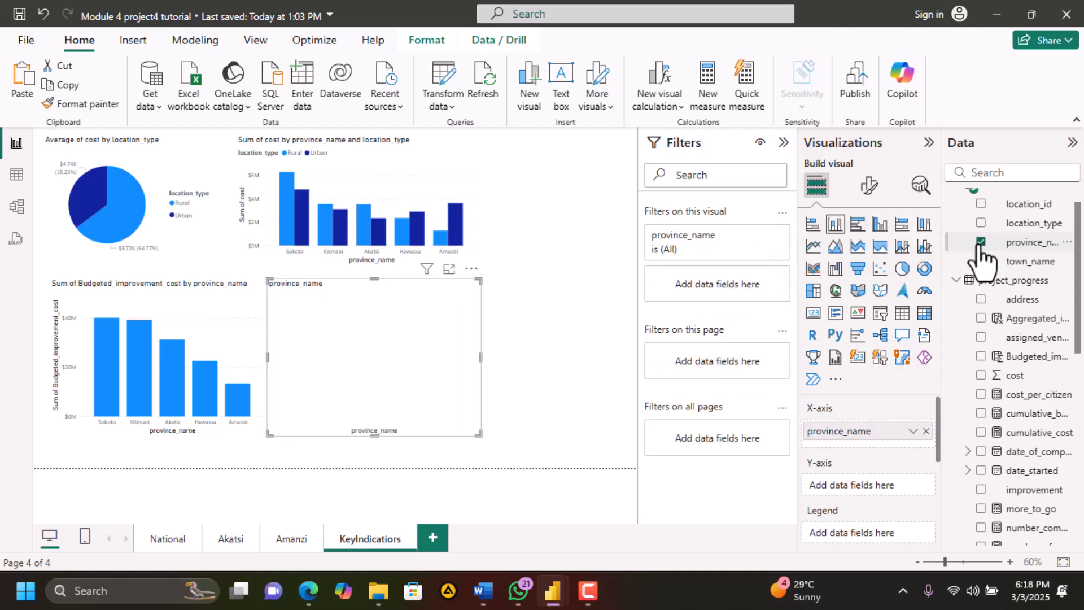
{"action": "left_click", "coordinate": [981, 375]}
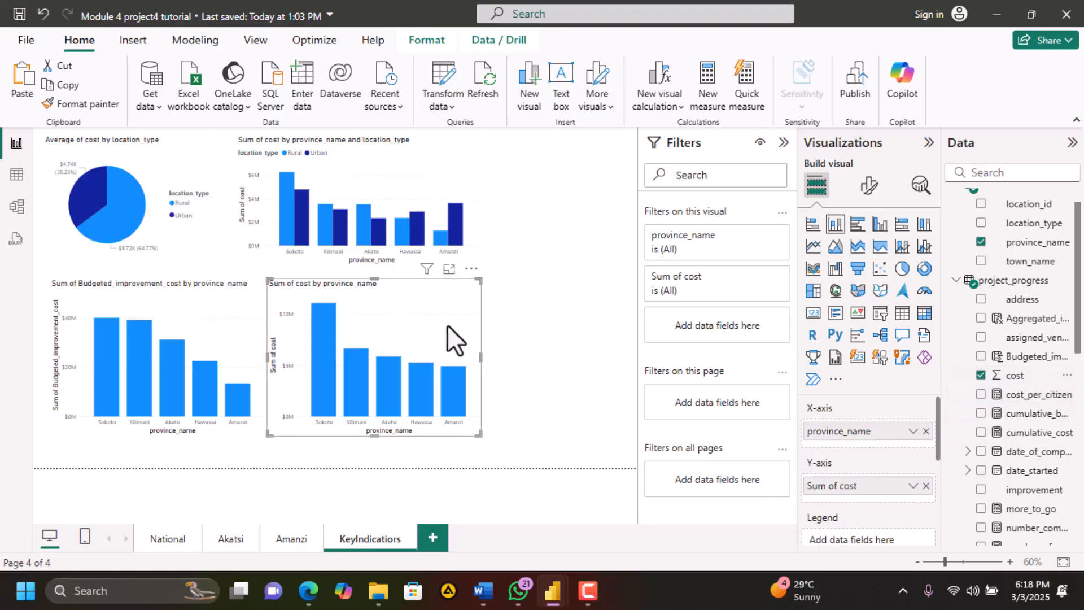
{"action": "left_click_drag", "start_coordinate": [447, 325], "coordinate": [465, 326]}
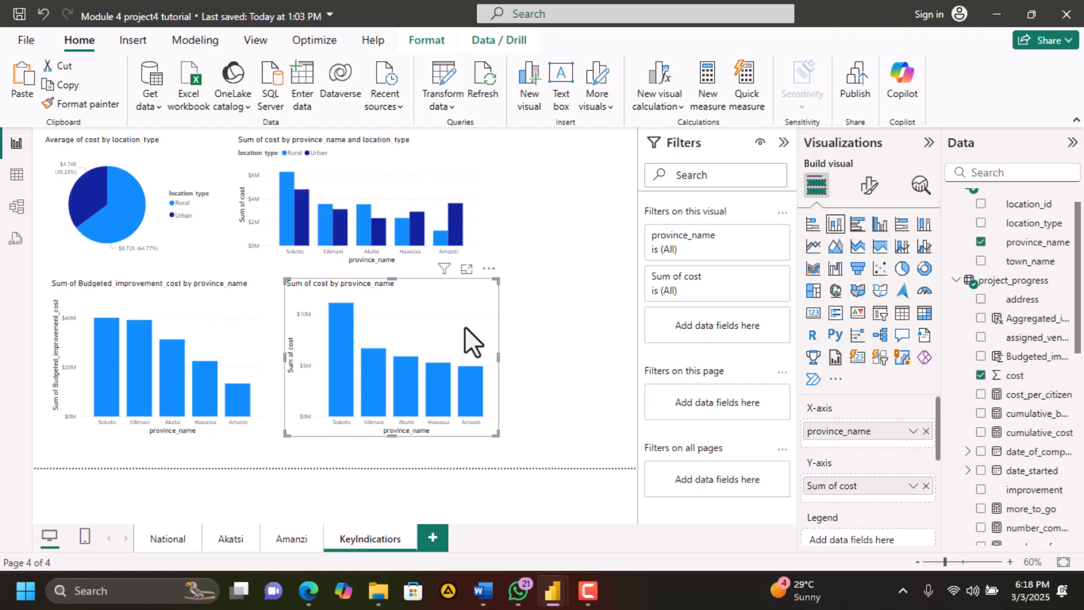
{"action": "left_click_drag", "start_coordinate": [465, 328], "coordinate": [608, 333]}
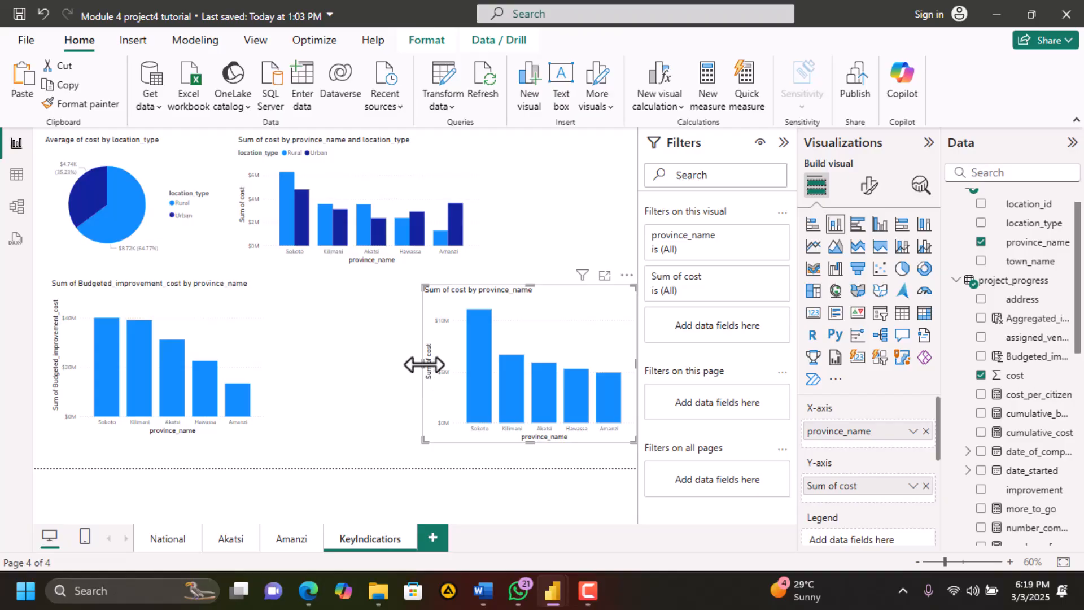
Check the chart requirements in Part_4.pdf and the KeyIndicators page of project4 module4 - data1, and return to the Module 4 project4 tutorial report
{"action": "left_click", "coordinate": [319, 601]}
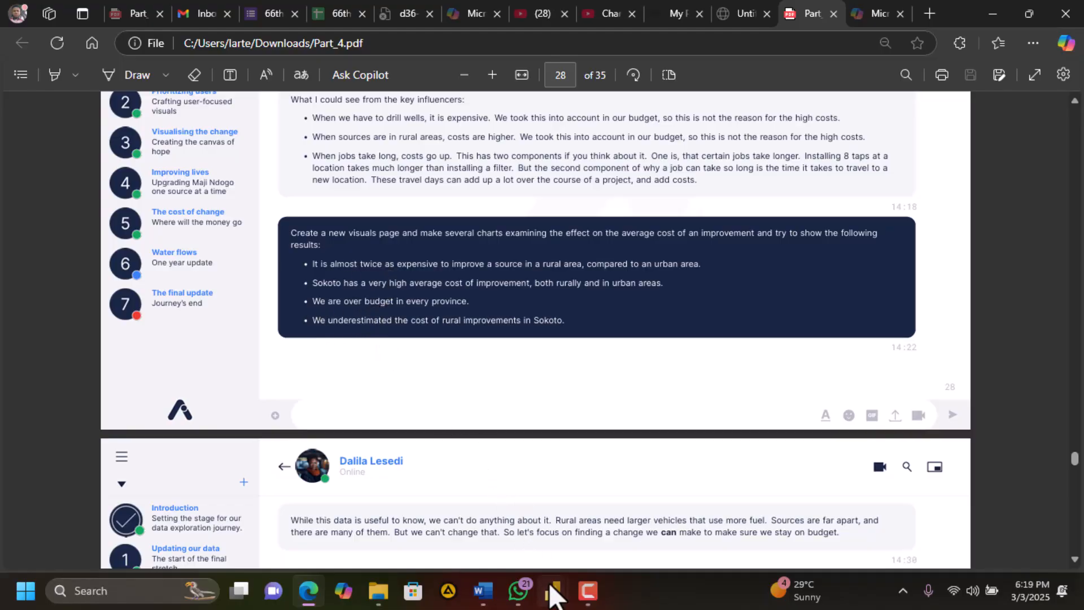
{"action": "mouse_move", "coordinate": [550, 593]}
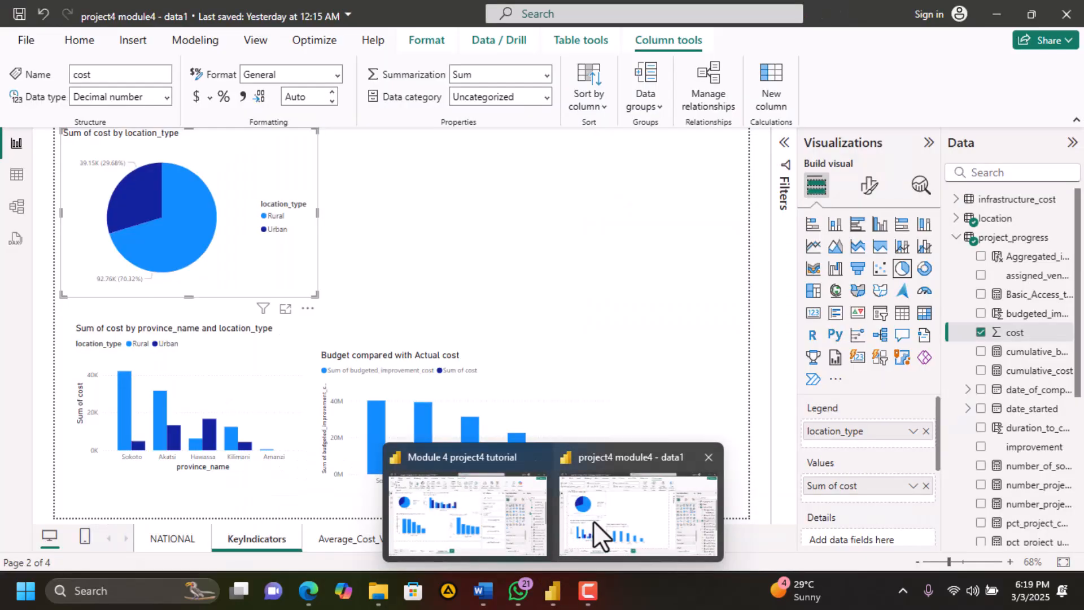
{"action": "left_click", "coordinate": [593, 521]}
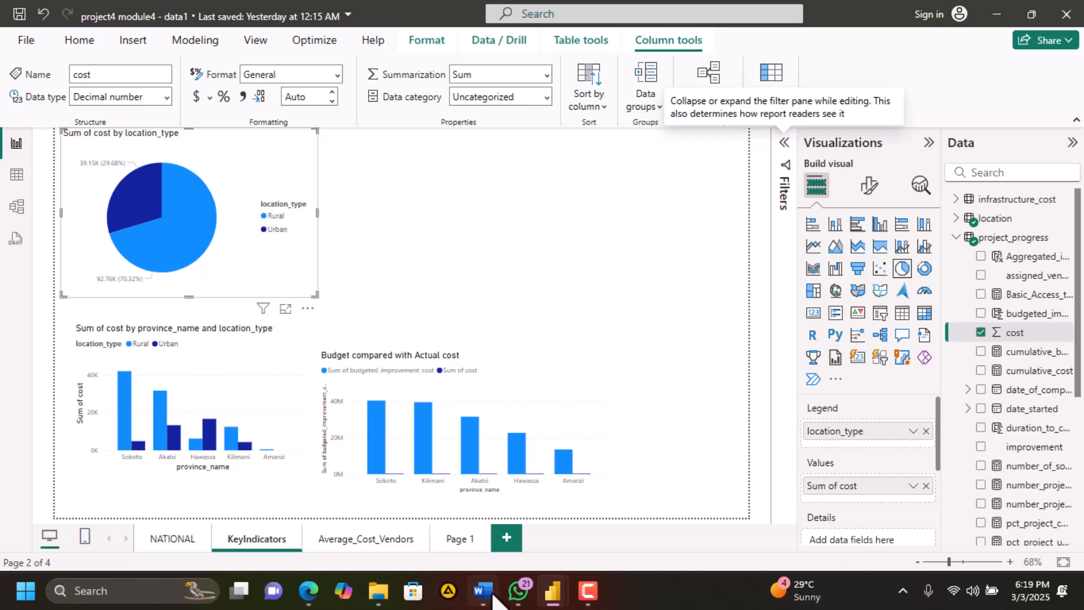
{"action": "mouse_move", "coordinate": [552, 603]}
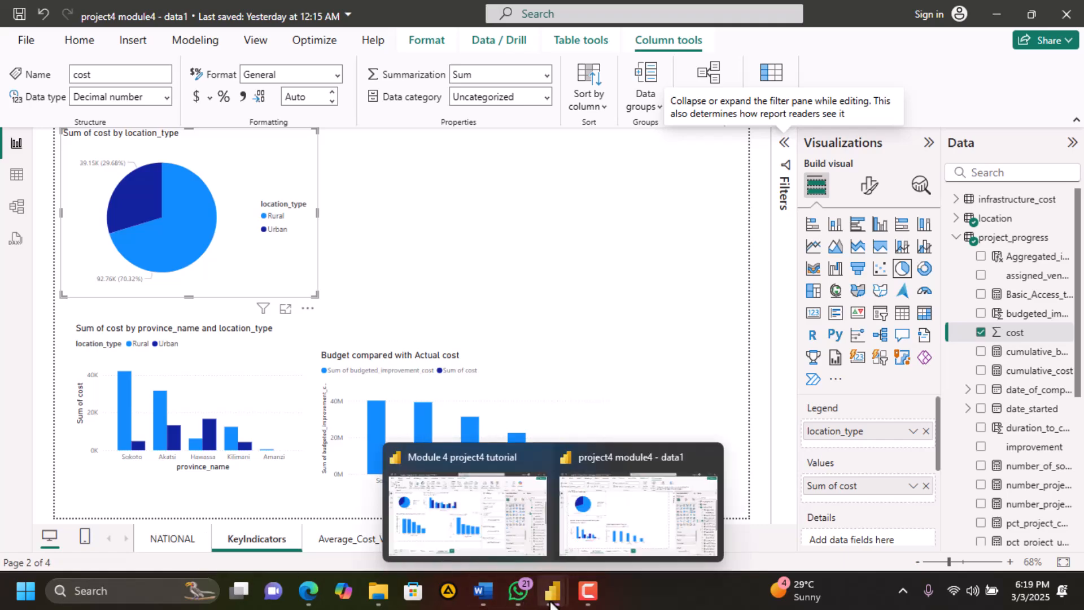
{"action": "left_click", "coordinate": [489, 540]}
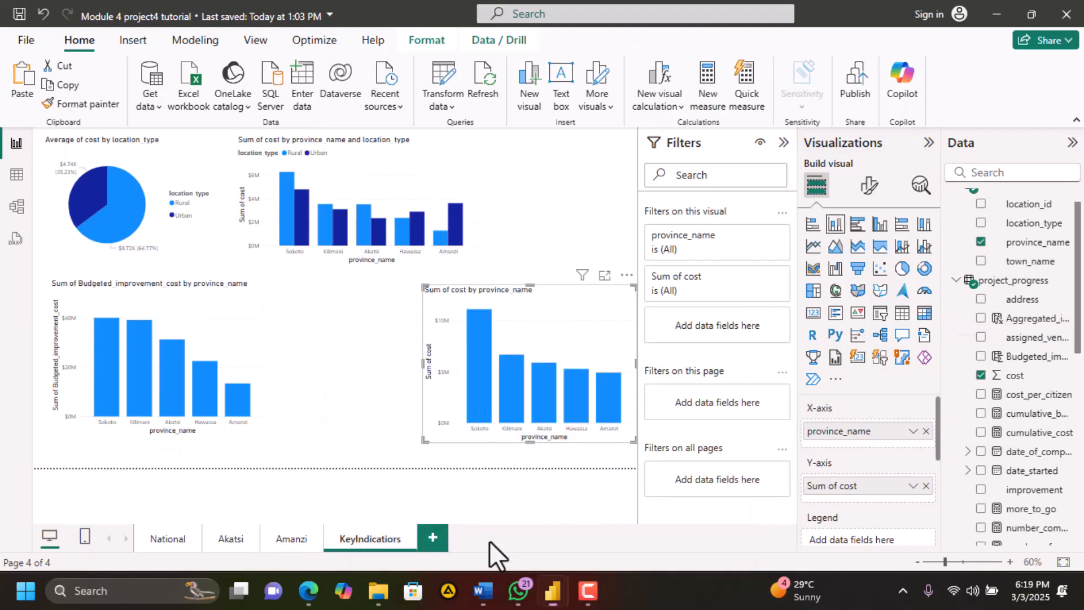
Review the cost and budget figures for Sokoto on the National page, and return to the KeyIndicators page
{"action": "left_click", "coordinate": [178, 533]}
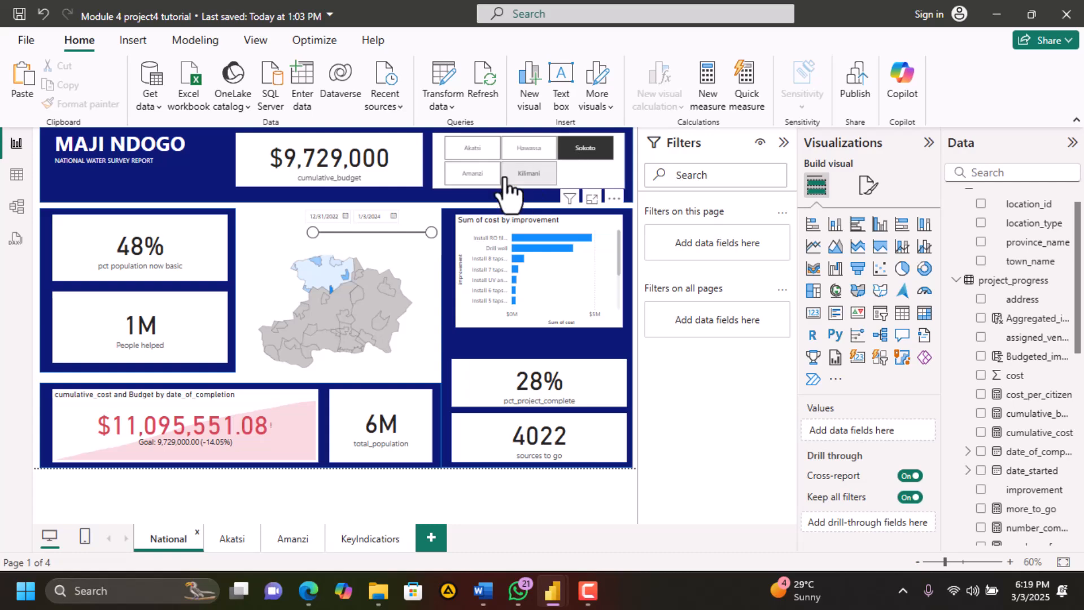
{"action": "left_click", "coordinate": [582, 156]}
{"action": "left_click", "coordinate": [582, 161]}
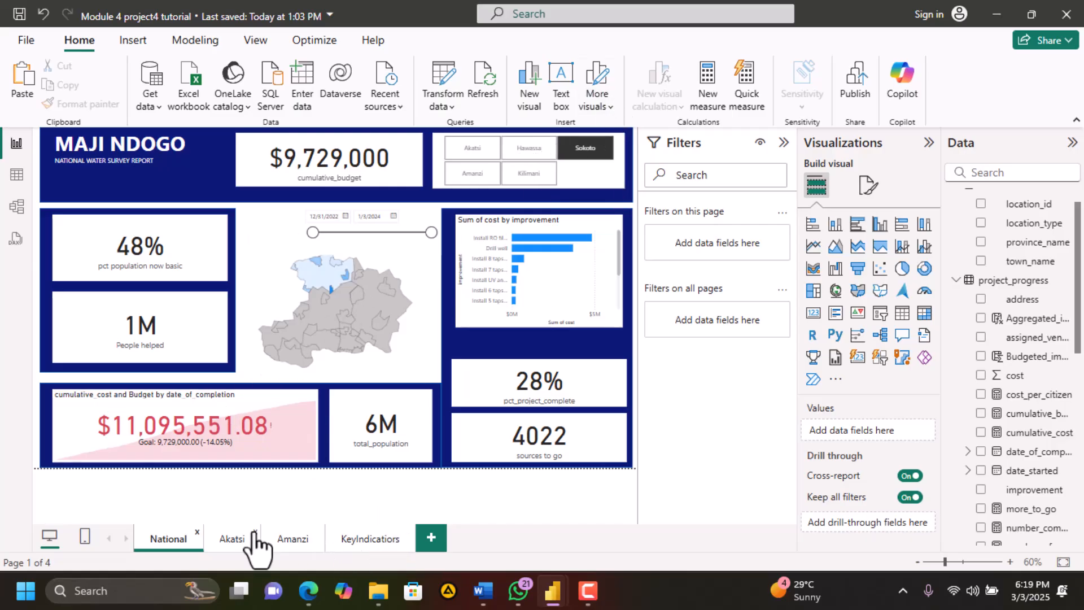
{"action": "left_click", "coordinate": [357, 543]}
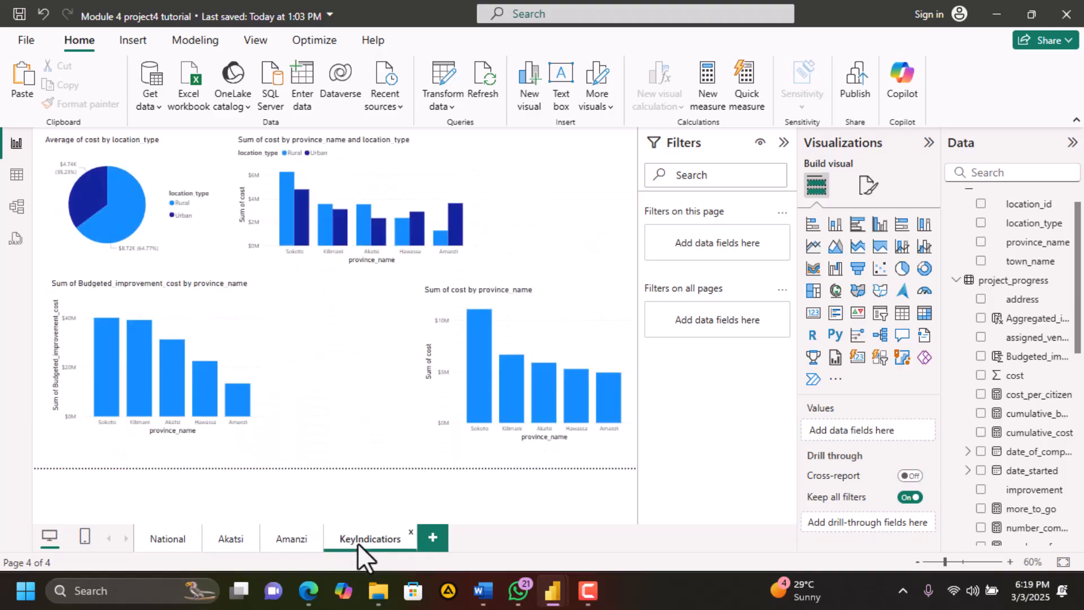
Switch to the browser to read the vendor page requirements in Part_4.pdf, and return to the Module 4 project4 tutorial report
{"action": "left_click", "coordinate": [315, 589]}
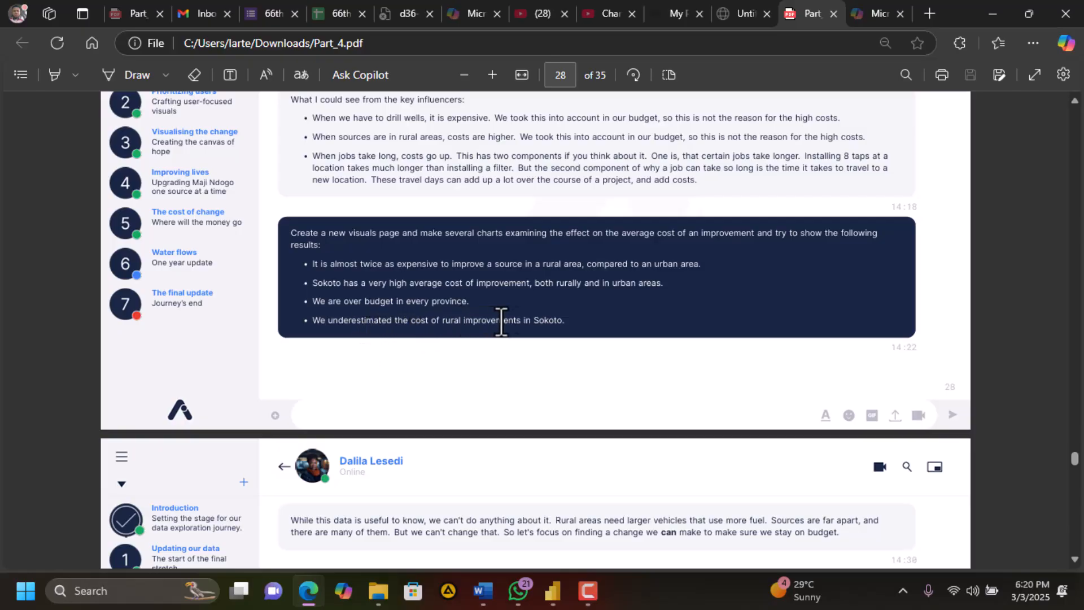
{"action": "scroll", "coordinate": [556, 325], "scroll_direction": "down", "scroll_amount": 3}
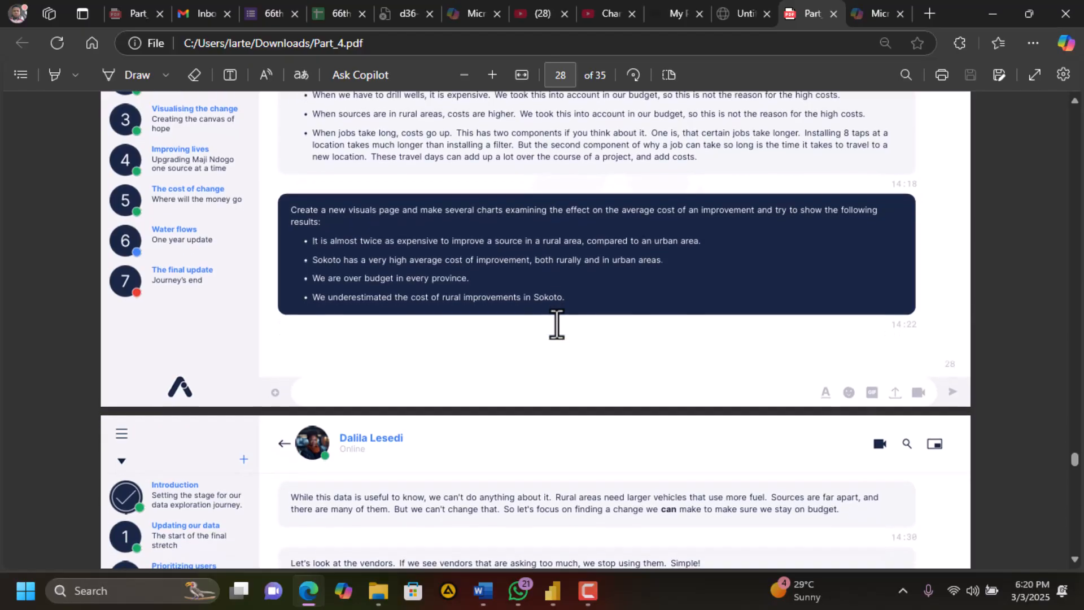
{"action": "scroll", "coordinate": [556, 324], "scroll_direction": "down", "scroll_amount": 1}
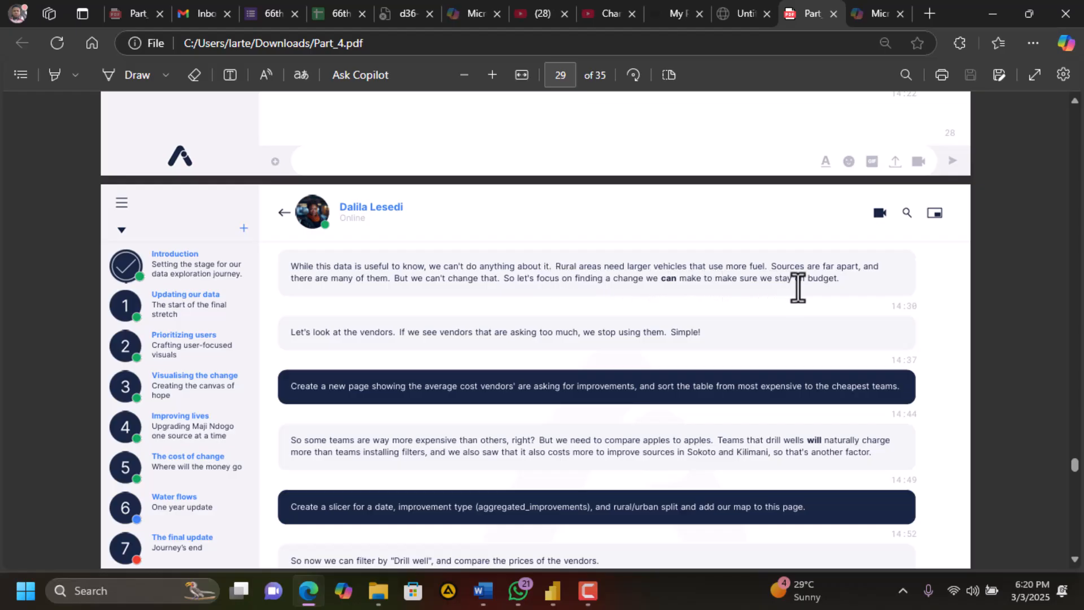
{"action": "scroll", "coordinate": [703, 292], "scroll_direction": "down", "scroll_amount": 1}
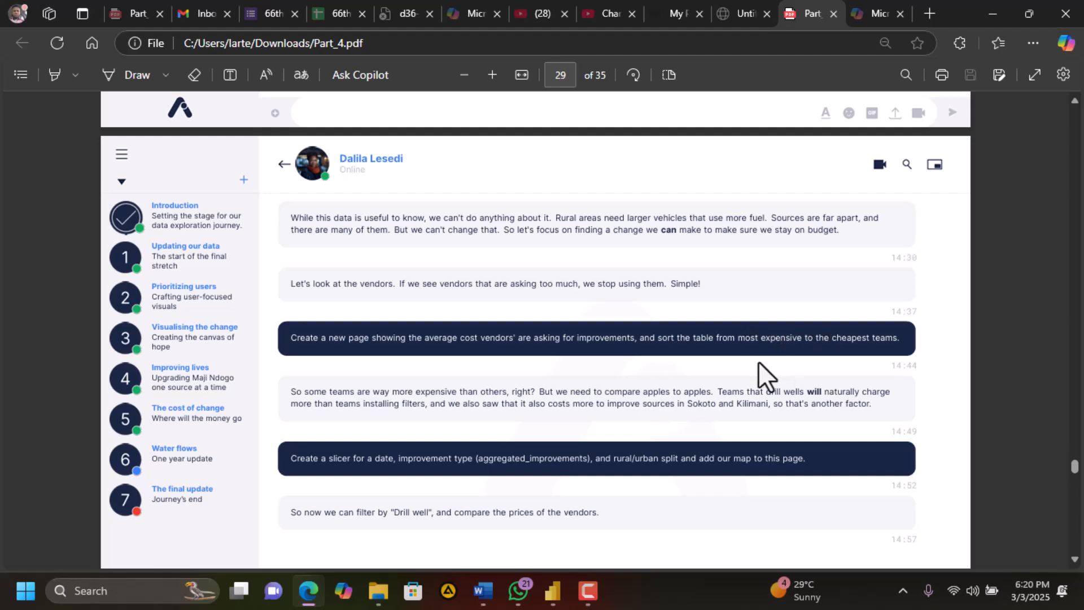
{"action": "mouse_move", "coordinate": [552, 598]}
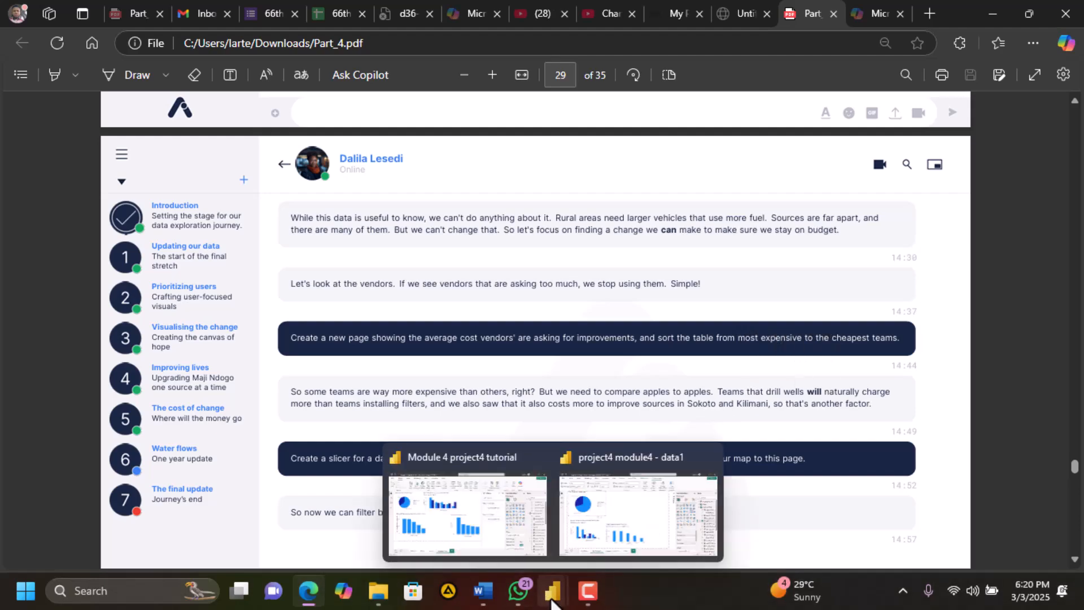
{"action": "left_click", "coordinate": [496, 509]}
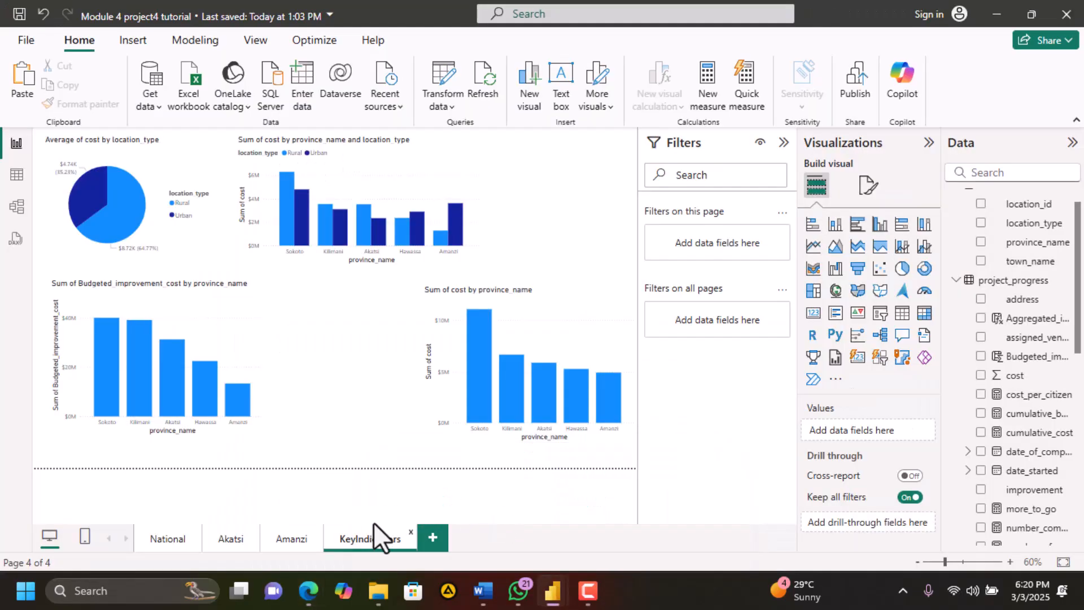
Add a new report page after KeyIndicators and rename it vendors1
{"action": "left_click", "coordinate": [432, 538]}
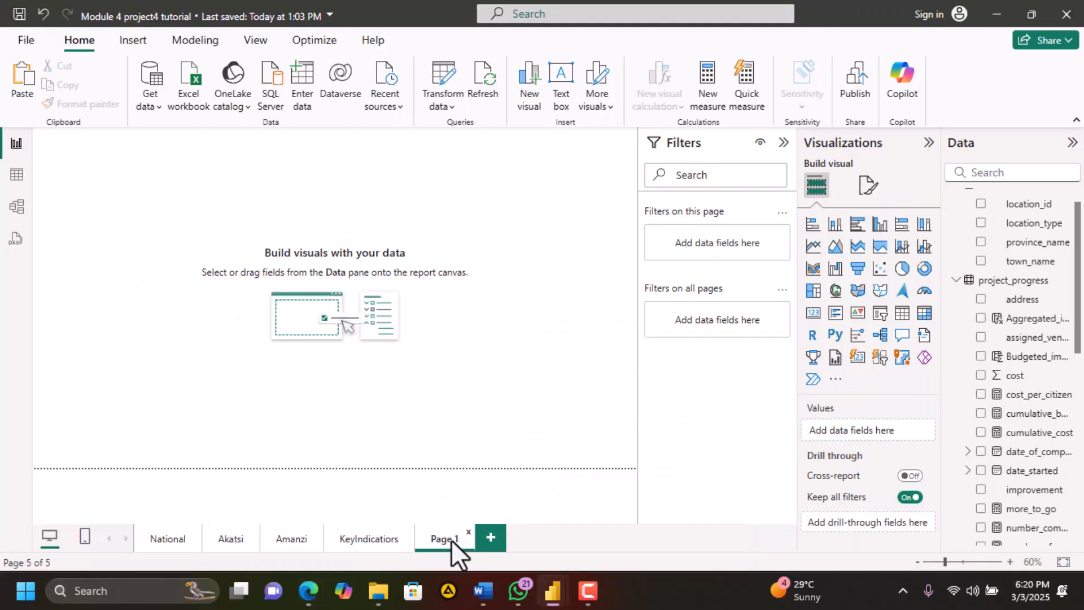
{"action": "left_click_drag", "start_coordinate": [456, 539], "coordinate": [413, 540]}
{"action": "type", "text": "vendors"}
{"action": "key", "text": "Delete"}
{"action": "key", "text": "Return"}
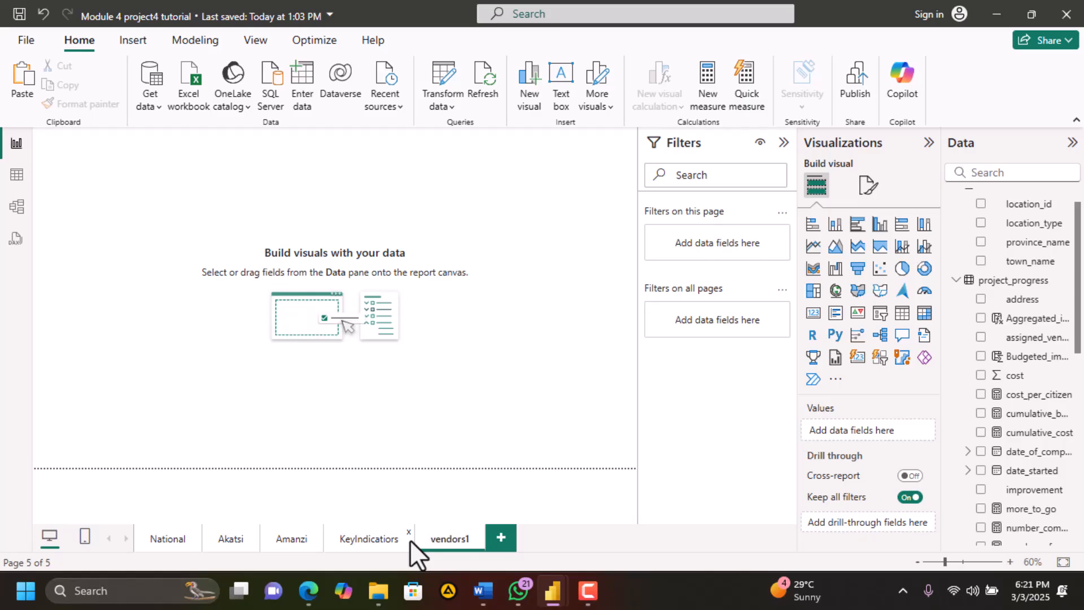
Shorten the new page's name to vendors, and check the vendor page requirements in Part_4.pdf in the browser
{"action": "key", "text": "BackSpace"}
{"action": "key", "text": "Return"}
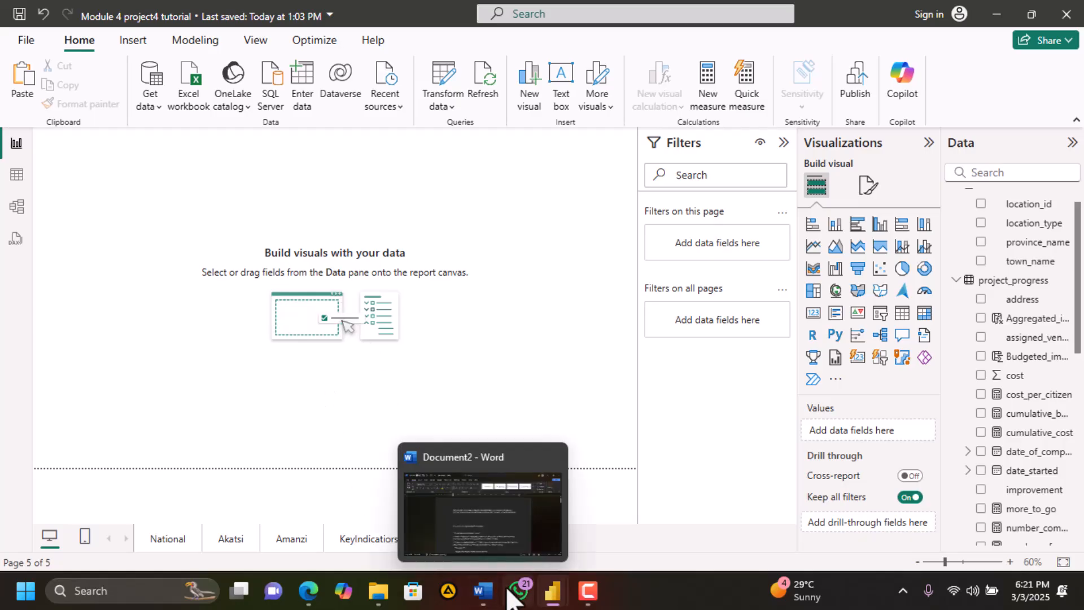
{"action": "left_click", "coordinate": [309, 590]}
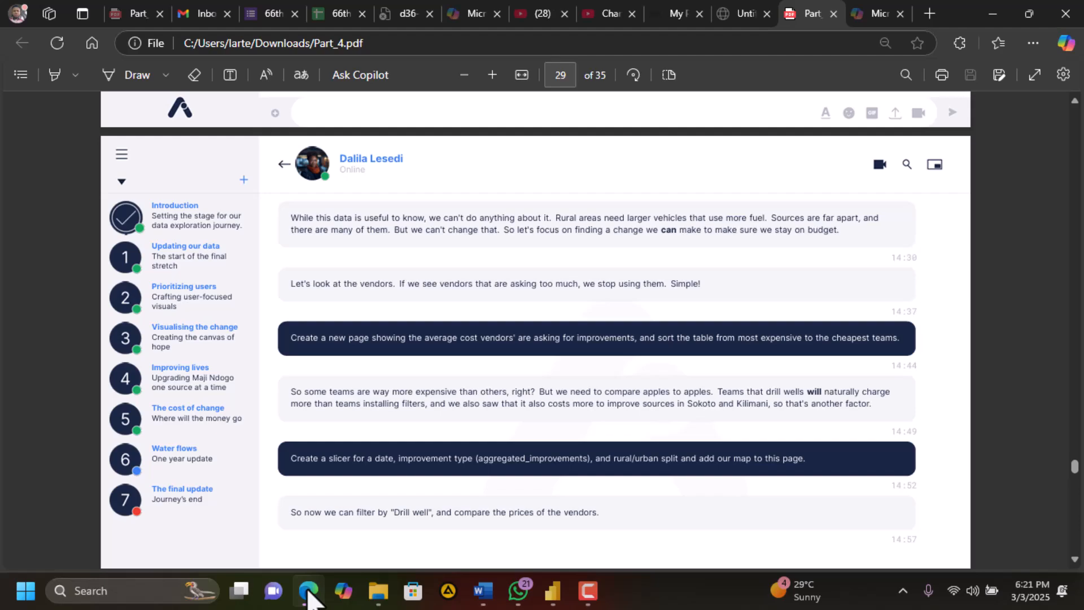
{"action": "left_click", "coordinate": [309, 592]}
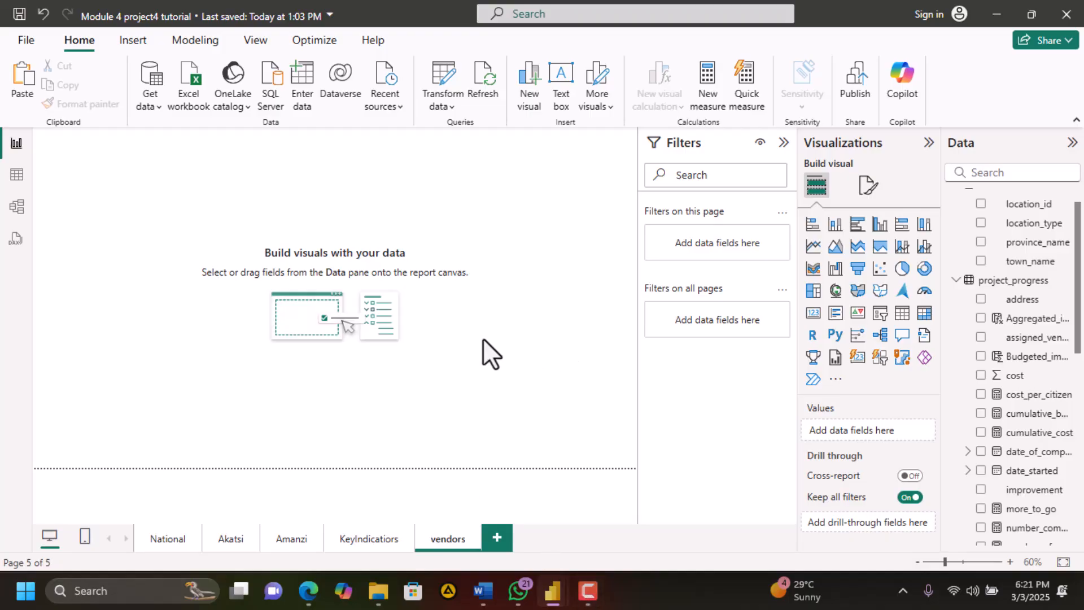
Add a table visual to the vendors page with the vendor_ID and company_name fields from the vendors table
{"action": "left_click", "coordinate": [902, 313]}
{"action": "scroll", "coordinate": [1012, 430], "scroll_direction": "down", "scroll_amount": 1}
{"action": "left_click", "coordinate": [956, 275]}
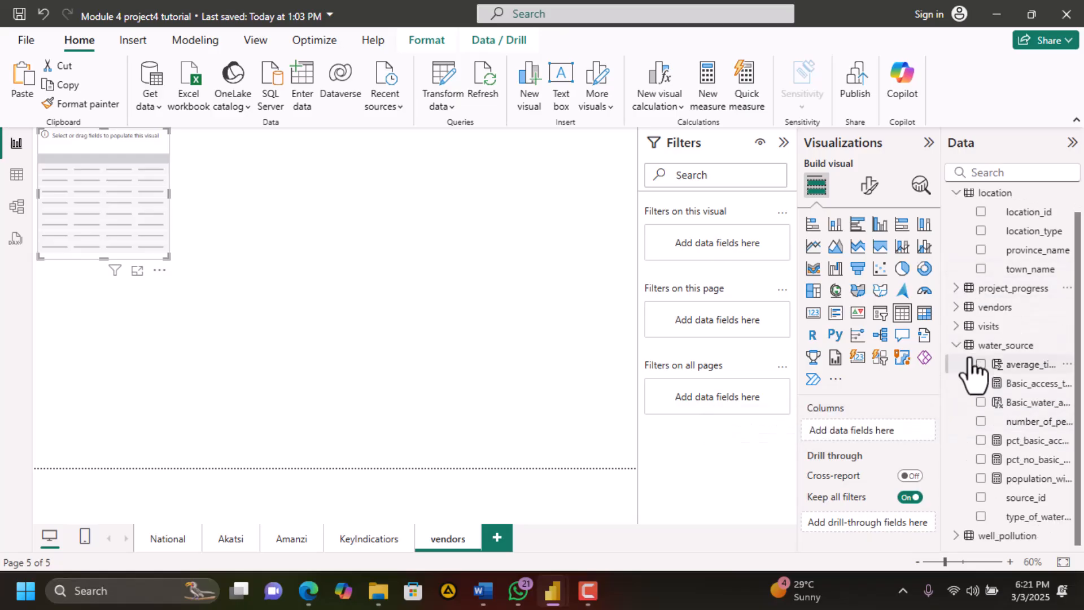
{"action": "left_click", "coordinate": [955, 345]}
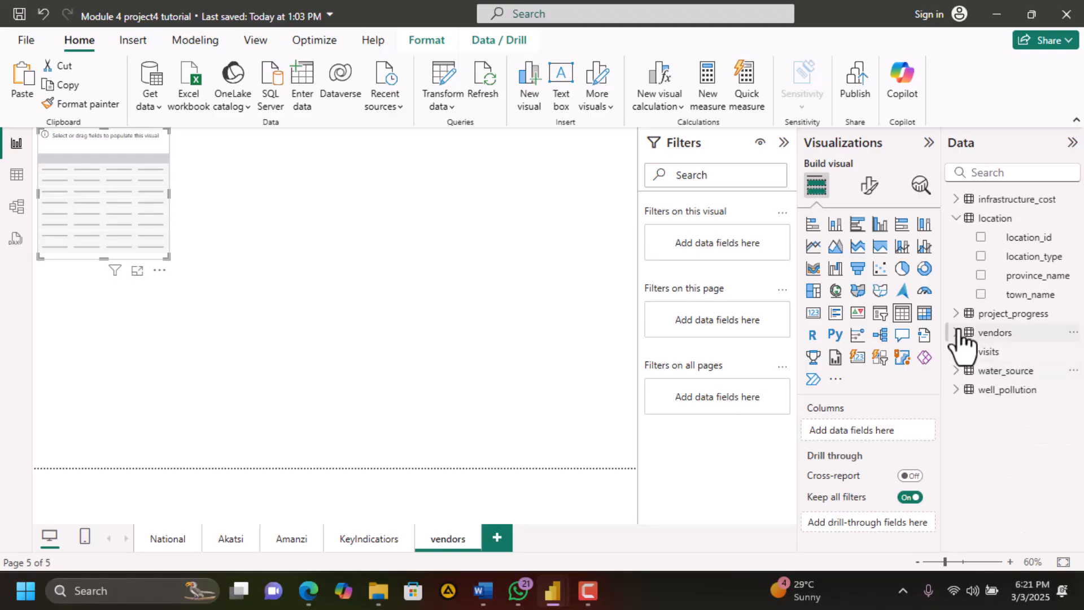
{"action": "left_click", "coordinate": [956, 333]}
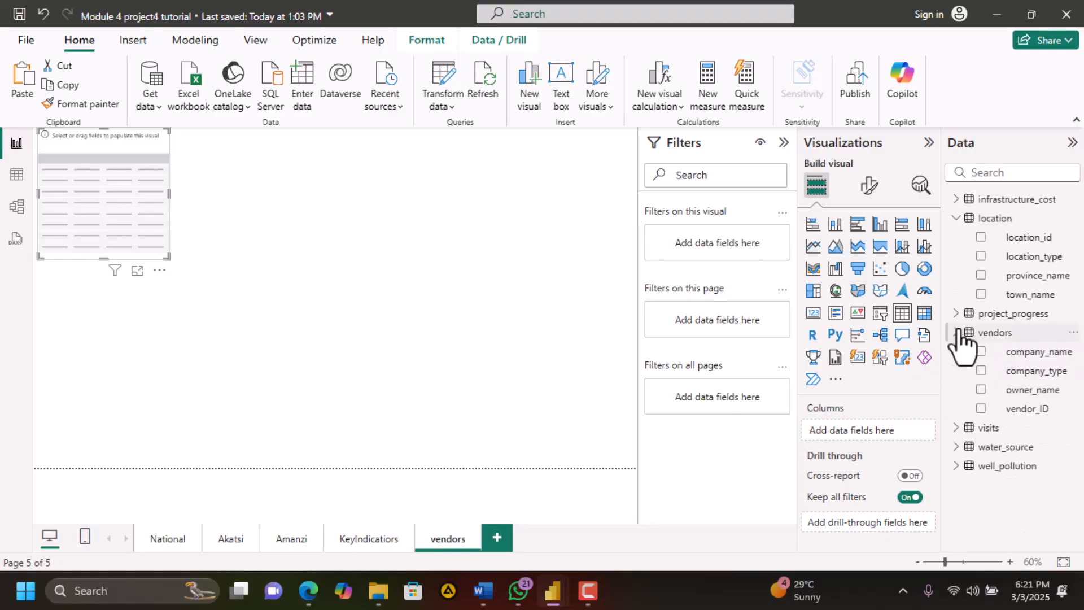
{"action": "left_click", "coordinate": [980, 408]}
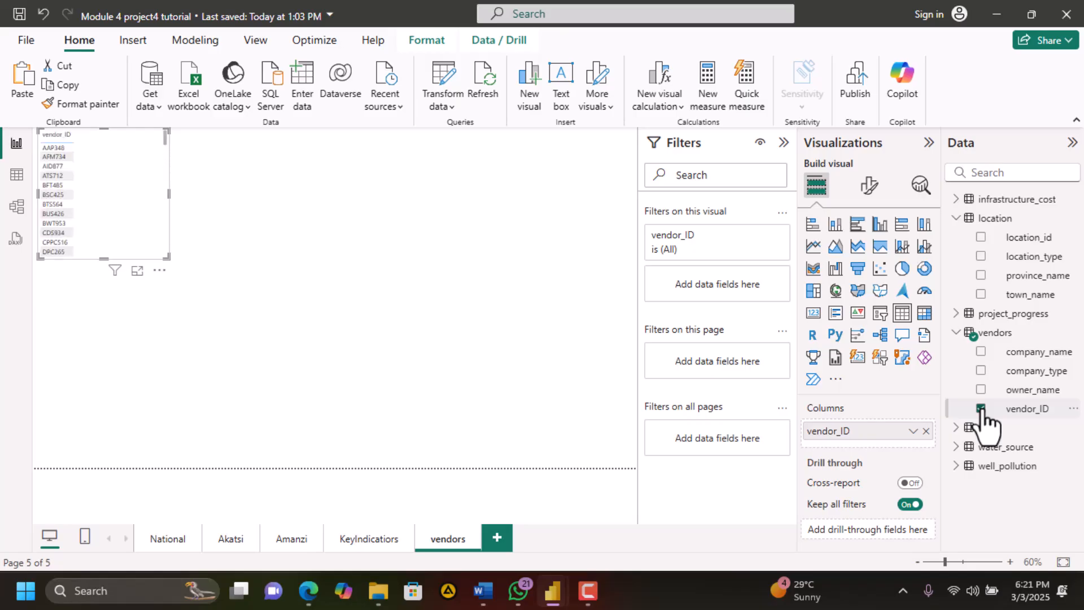
{"action": "left_click", "coordinate": [980, 360]}
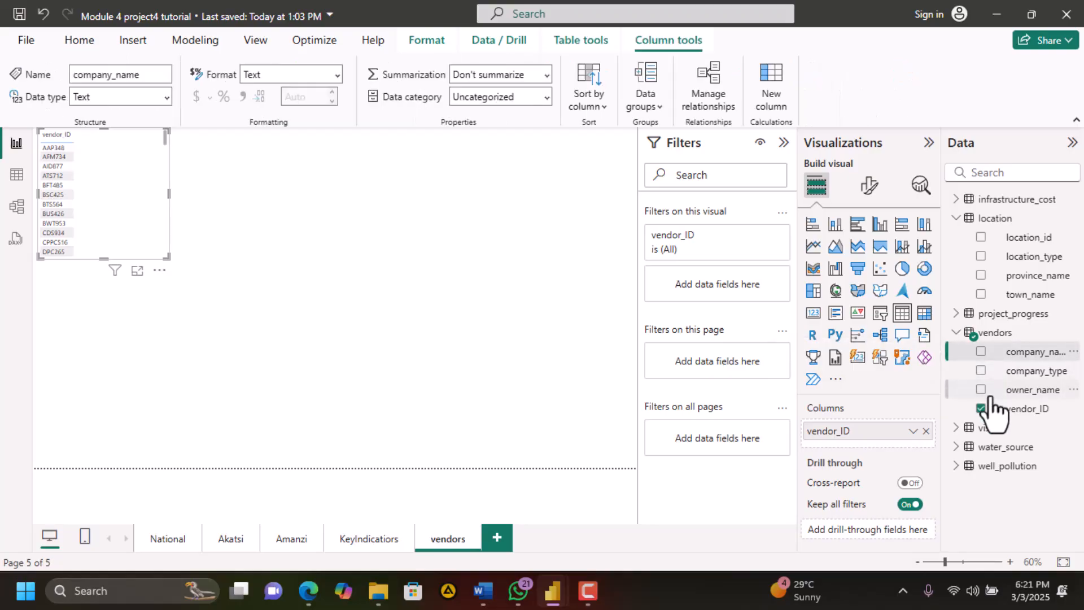
{"action": "left_click", "coordinate": [980, 352]}
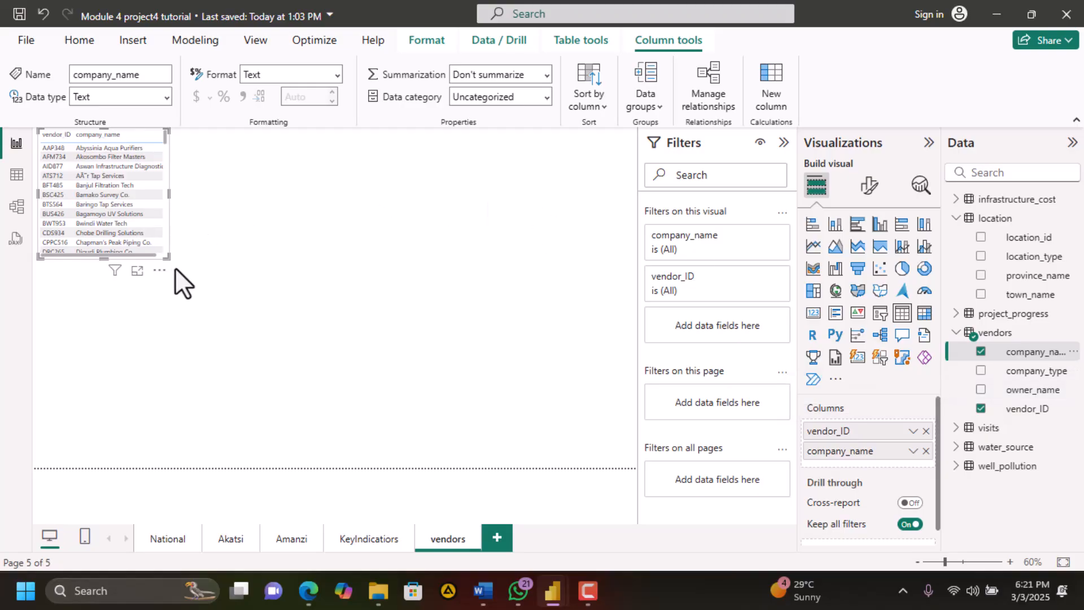
Recheck the brief in Part_4.pdf, add the project_progress cost field to the vendor table, and enlarge the visual to the full page height
{"action": "left_click", "coordinate": [310, 592]}
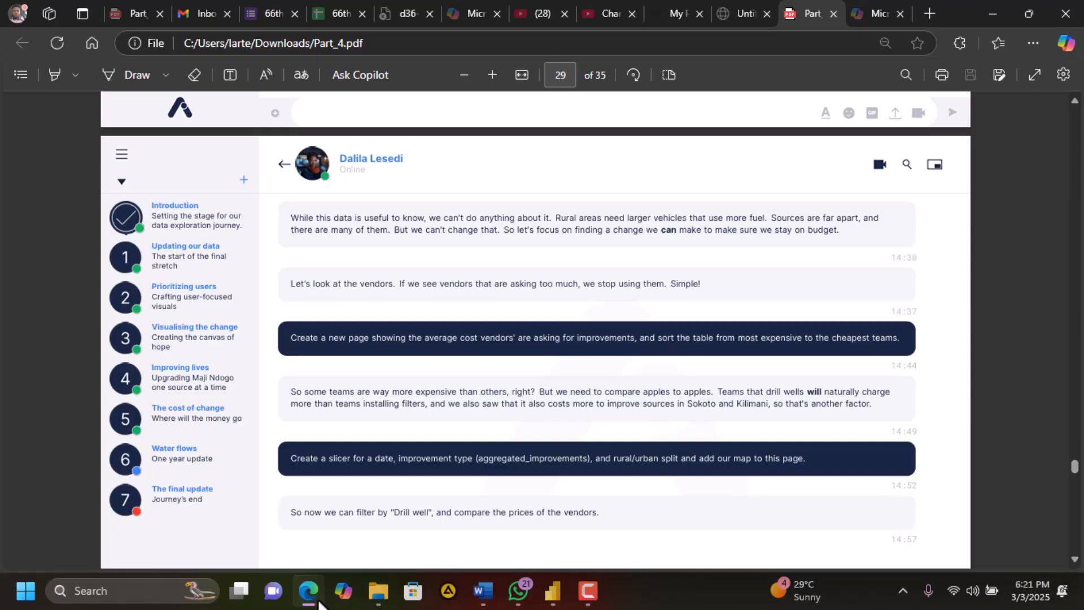
{"action": "left_click", "coordinate": [318, 601]}
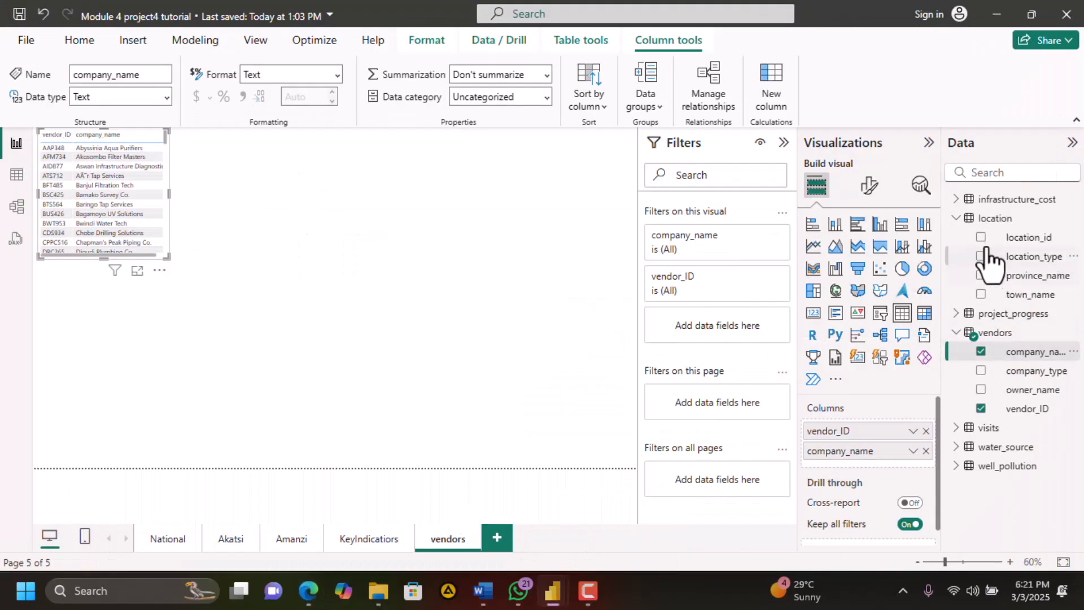
{"action": "left_click", "coordinate": [955, 315]}
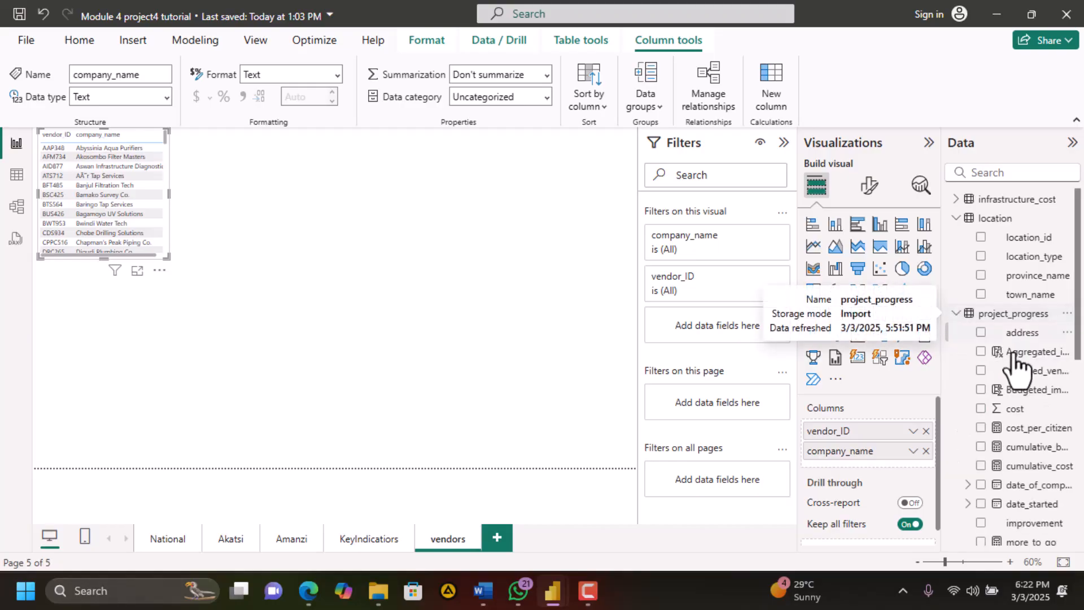
{"action": "left_click", "coordinate": [980, 408]}
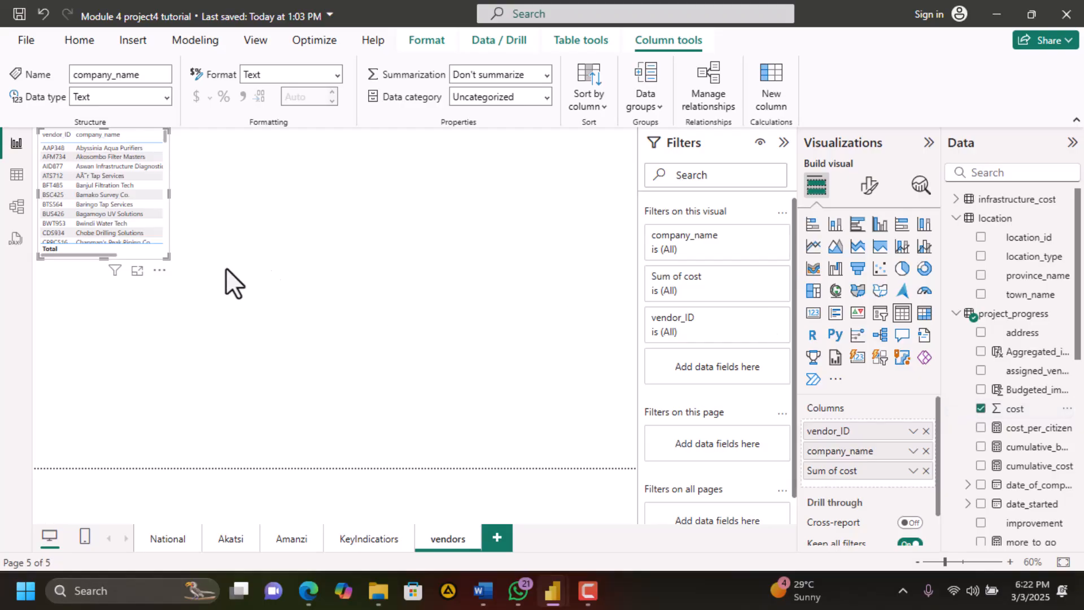
{"action": "left_click_drag", "start_coordinate": [237, 269], "coordinate": [253, 475]}
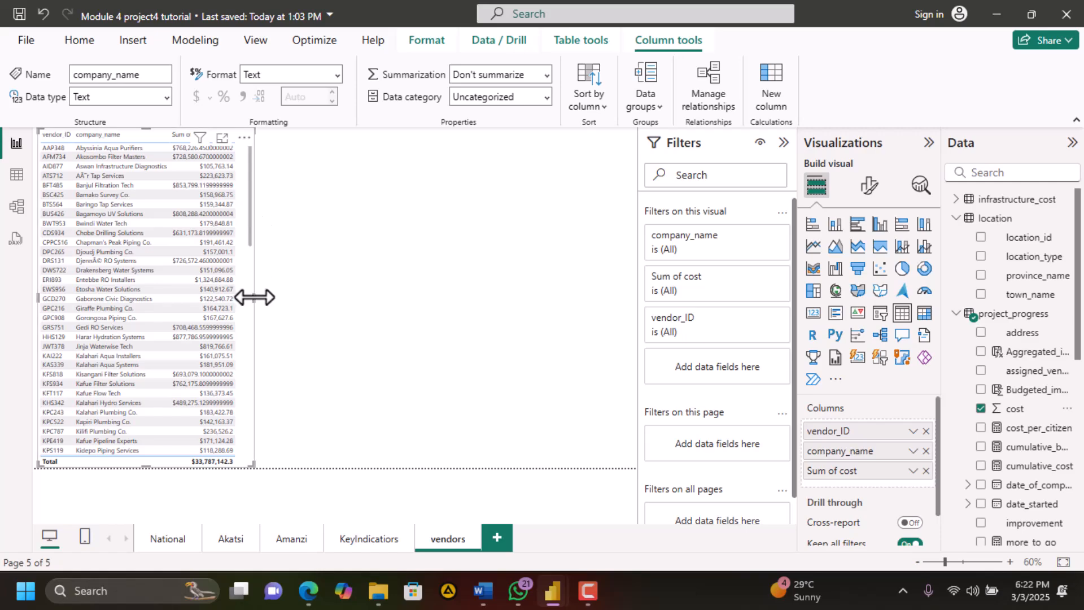
{"action": "mouse_move", "coordinate": [253, 297]}
{"action": "left_mouse_down"}
{"action": "mouse_move", "coordinate": [273, 297]}
{"action": "mouse_move", "coordinate": [250, 297]}
{"action": "left_mouse_up"}
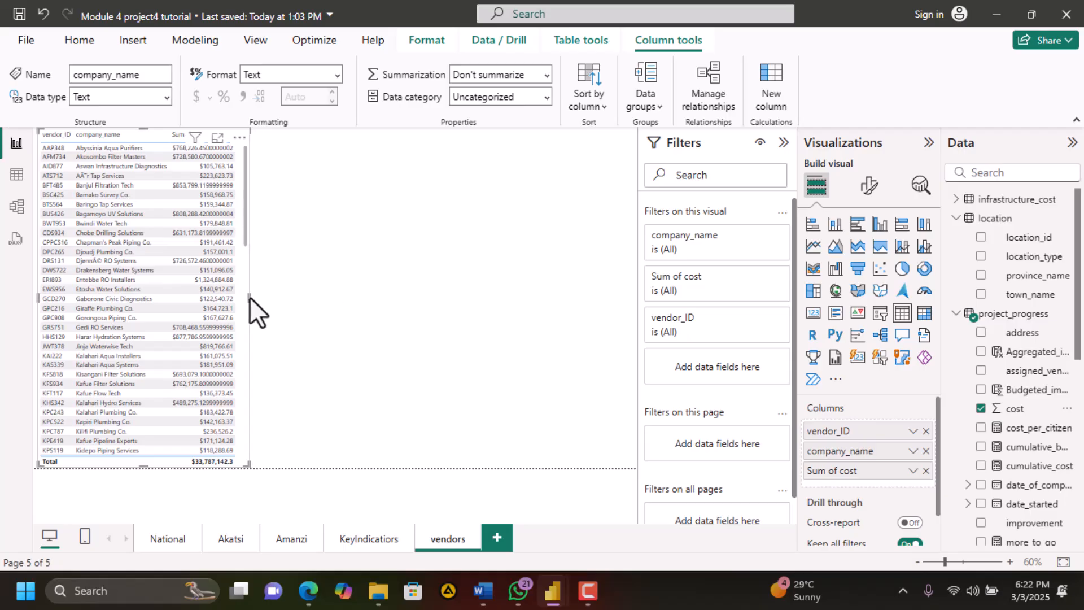
Summarize the vendor table's cost column as an average and slightly widen the visual
{"action": "left_click", "coordinate": [913, 471]}
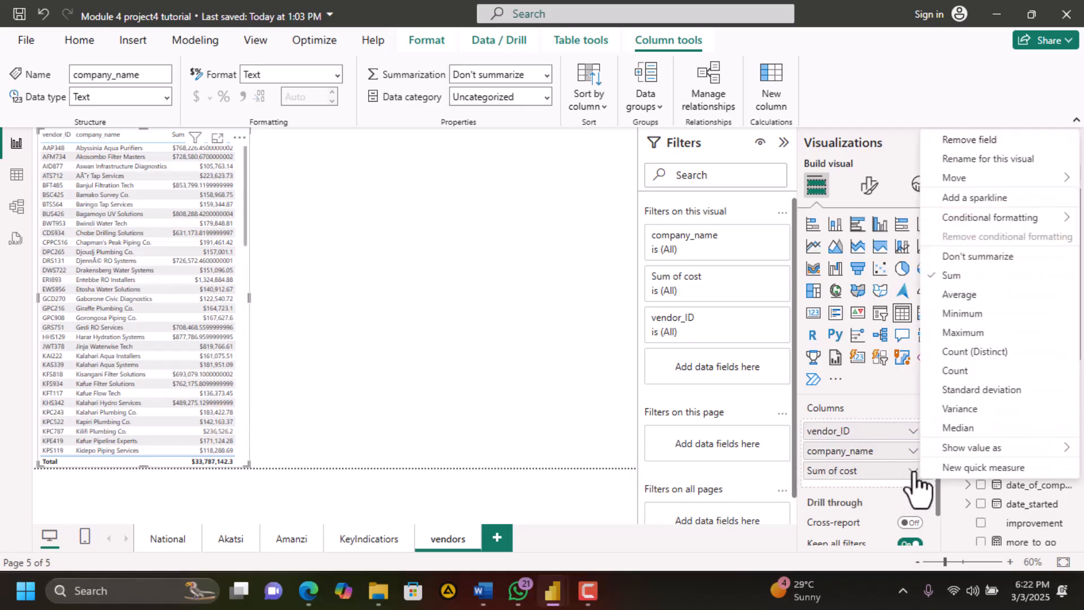
{"action": "left_click", "coordinate": [959, 296]}
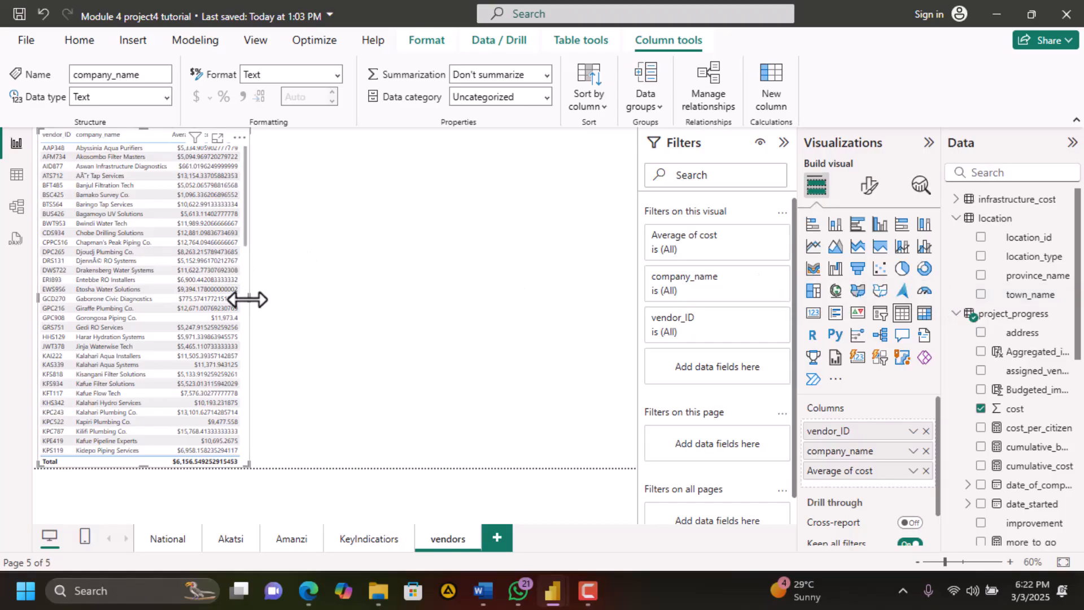
{"action": "mouse_move", "coordinate": [247, 299]}
{"action": "left_mouse_down"}
{"action": "mouse_move", "coordinate": [282, 298]}
{"action": "mouse_move", "coordinate": [239, 296]}
{"action": "mouse_move", "coordinate": [249, 295]}
{"action": "left_mouse_up"}
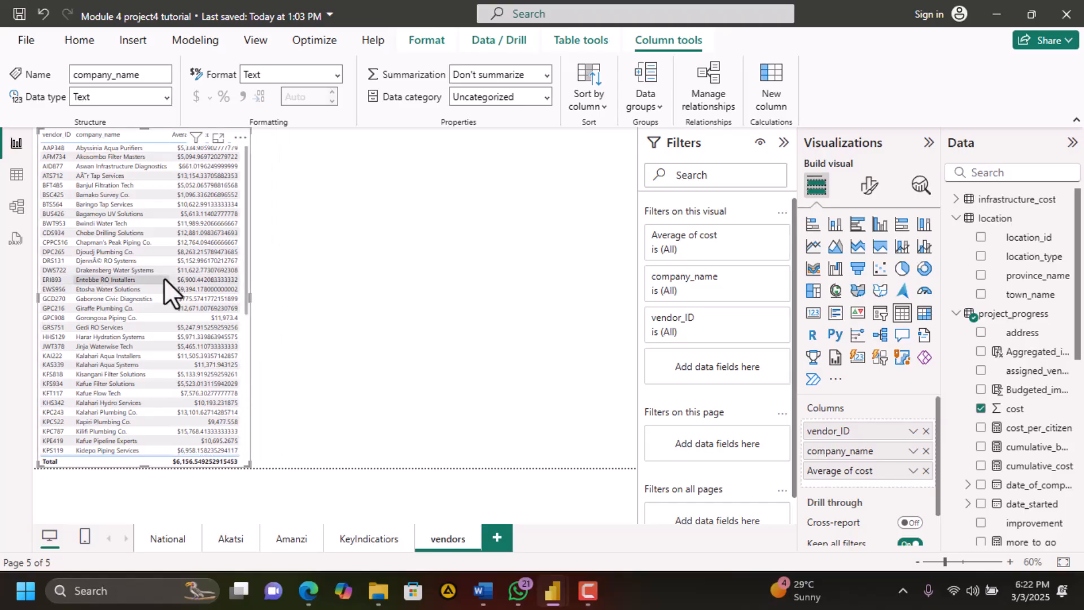
Look through the vendors' average costs, check the table requirements in Part_4.pdf, and return to the Module 4 project4 tutorial report
{"action": "scroll", "coordinate": [164, 278], "scroll_direction": "down", "scroll_amount": 15}
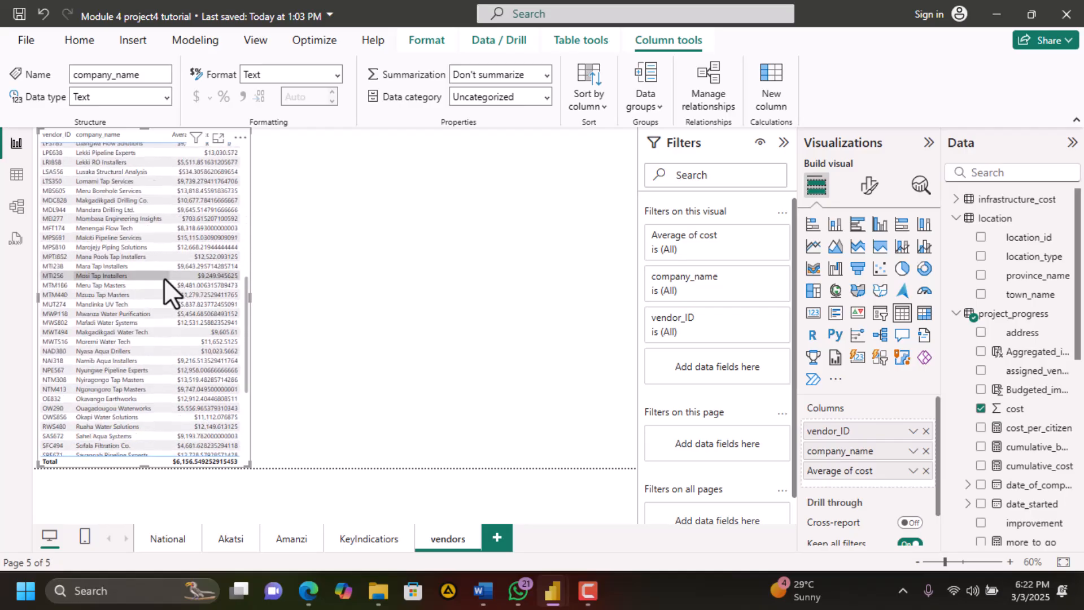
{"action": "scroll", "coordinate": [164, 278], "scroll_direction": "down", "scroll_amount": 2}
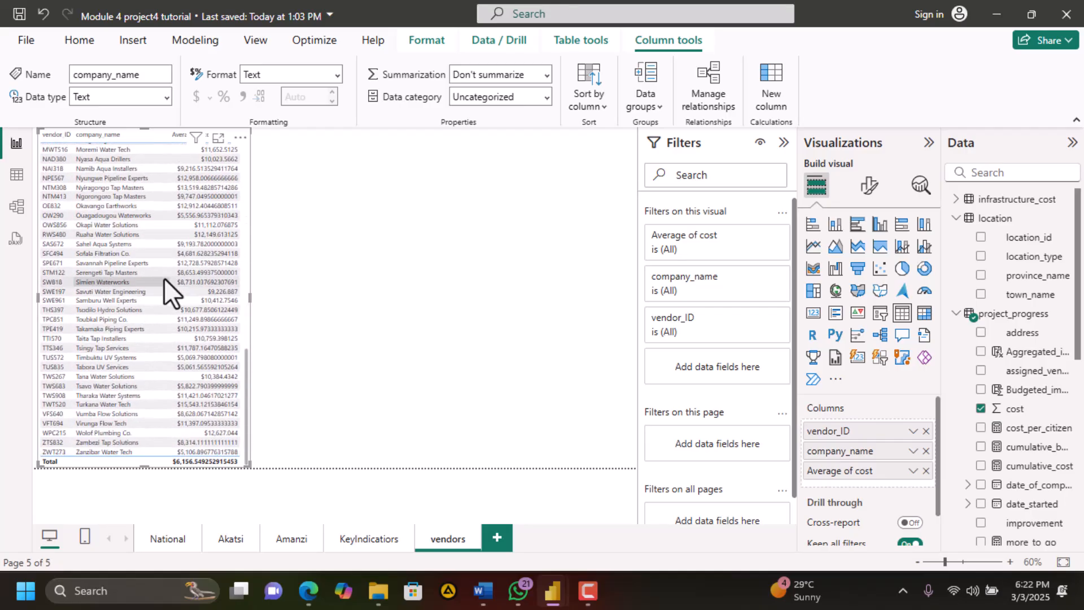
{"action": "scroll", "coordinate": [164, 277], "scroll_direction": "up", "scroll_amount": 17}
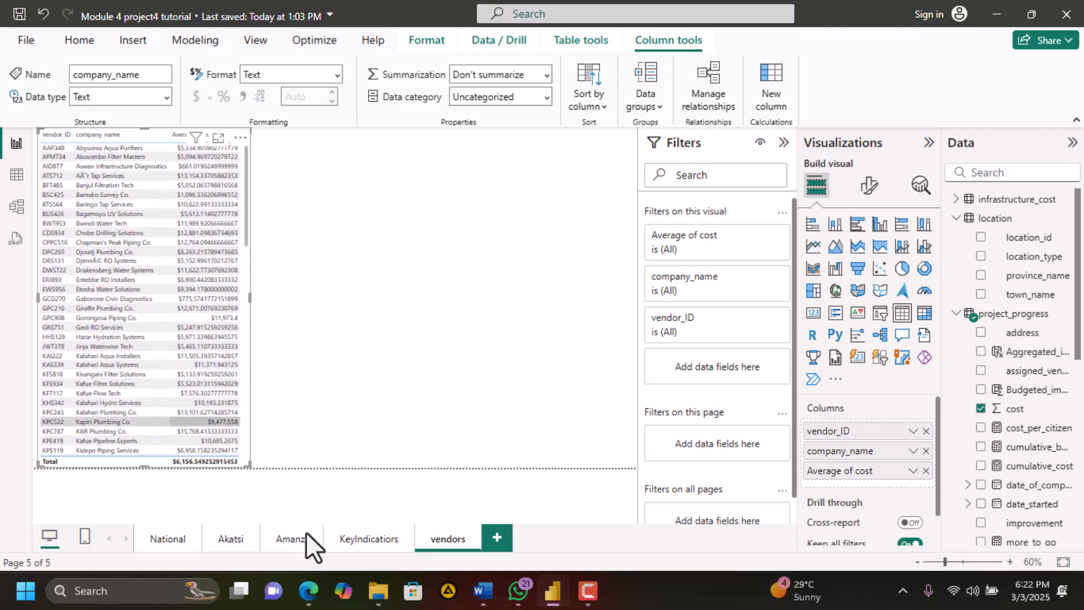
{"action": "left_click", "coordinate": [311, 591]}
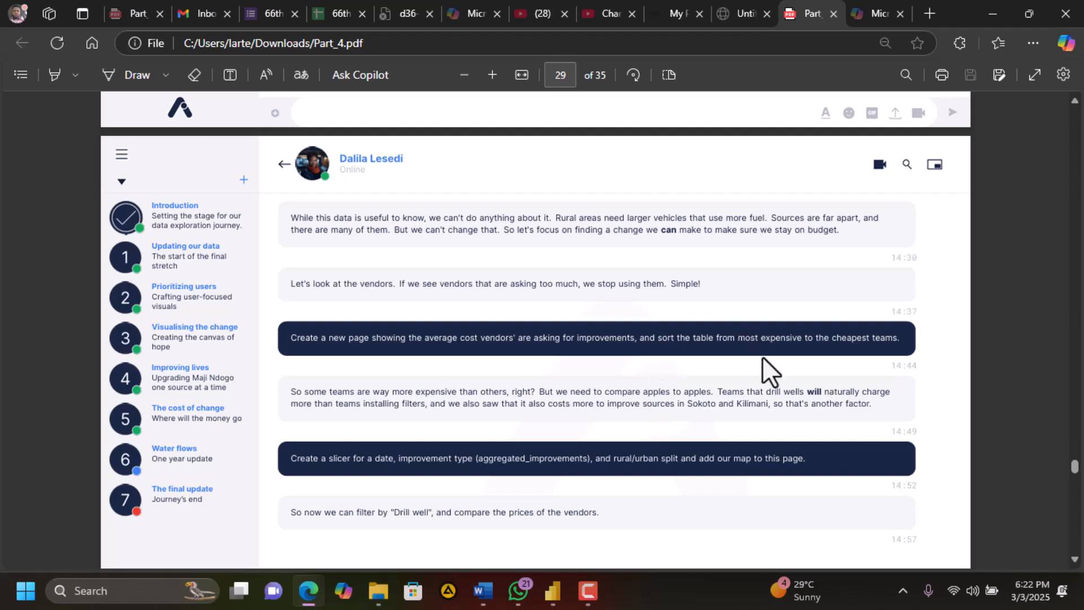
{"action": "left_click", "coordinate": [552, 590]}
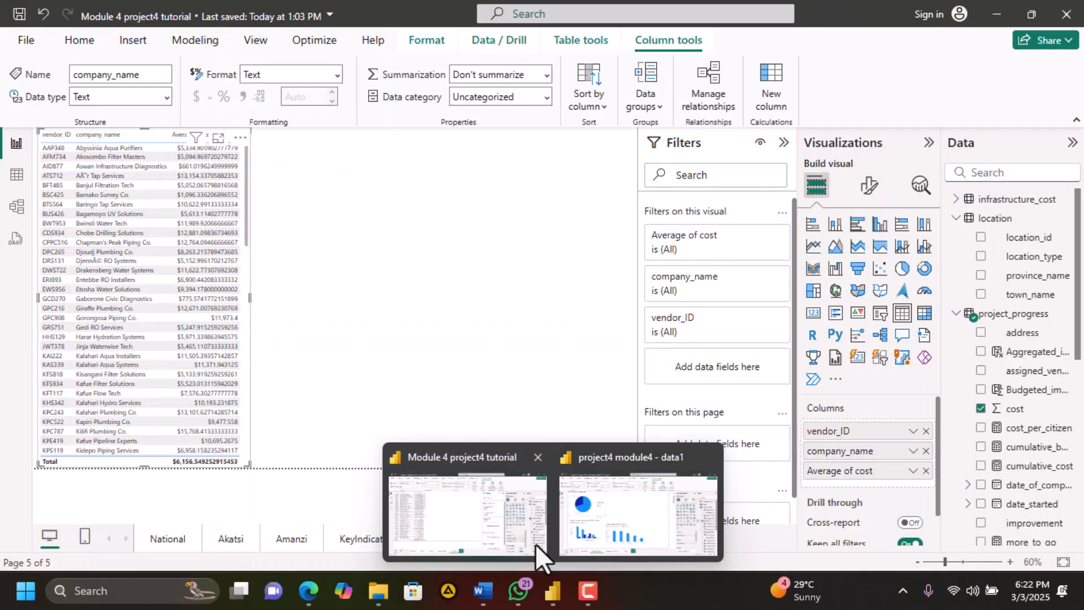
{"action": "left_click", "coordinate": [535, 543]}
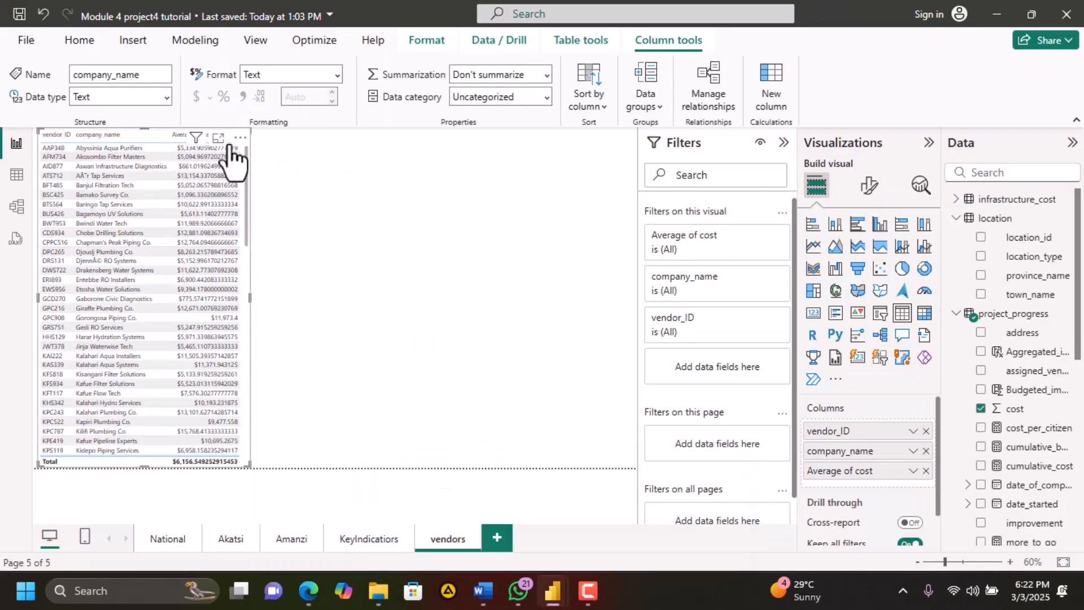
Summarize the vendor table's cost column as a sum, shorten the visual, and move it away from the page's top-left corner
{"action": "left_click", "coordinate": [909, 471]}
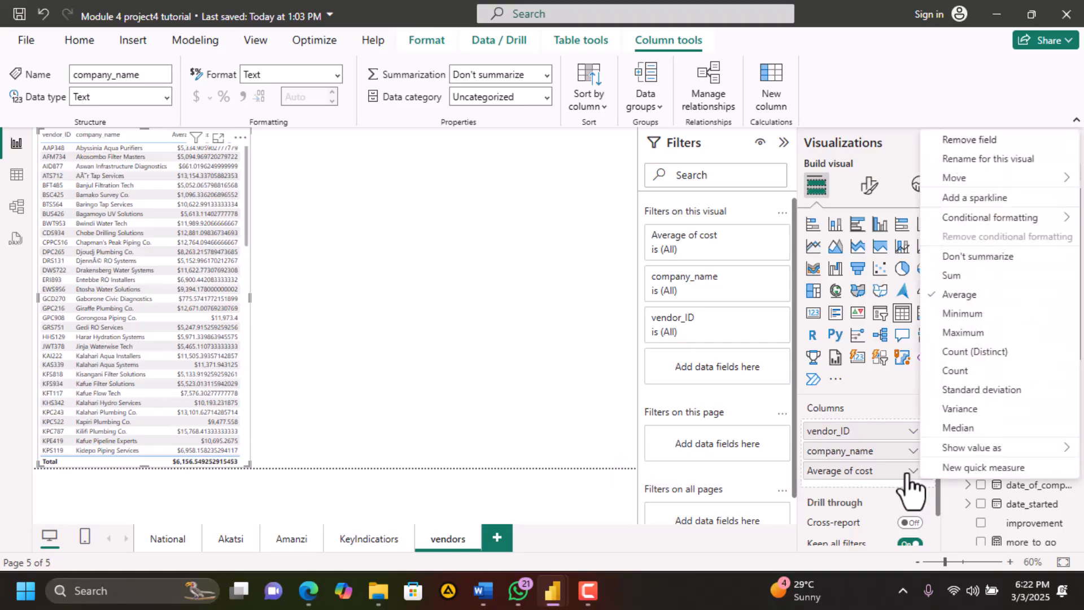
{"action": "left_click", "coordinate": [959, 276]}
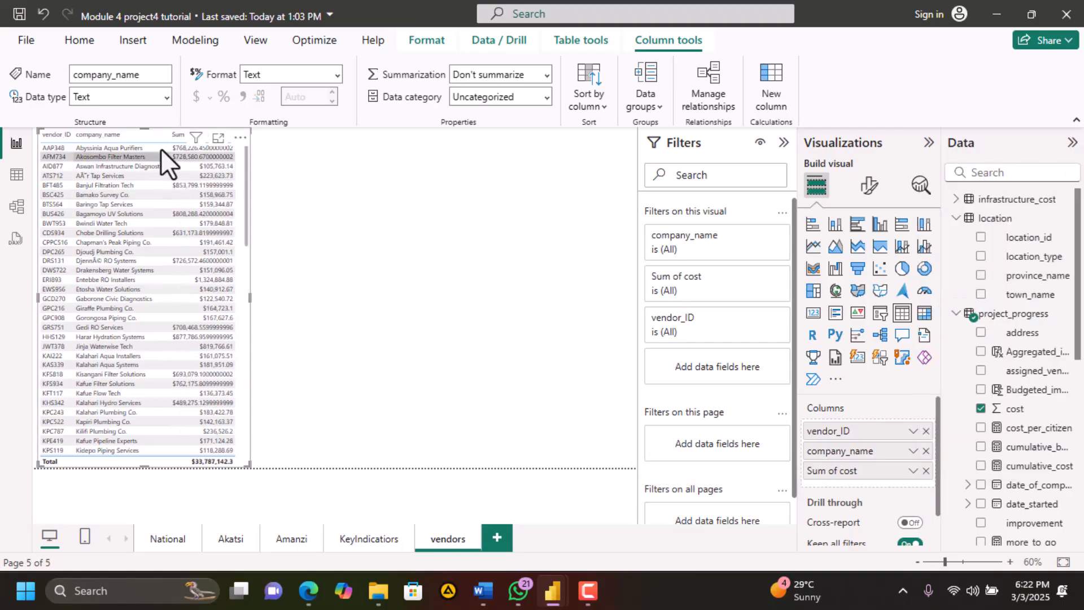
{"action": "left_click", "coordinate": [66, 137]}
{"action": "left_click_drag", "start_coordinate": [241, 146], "coordinate": [365, 185]}
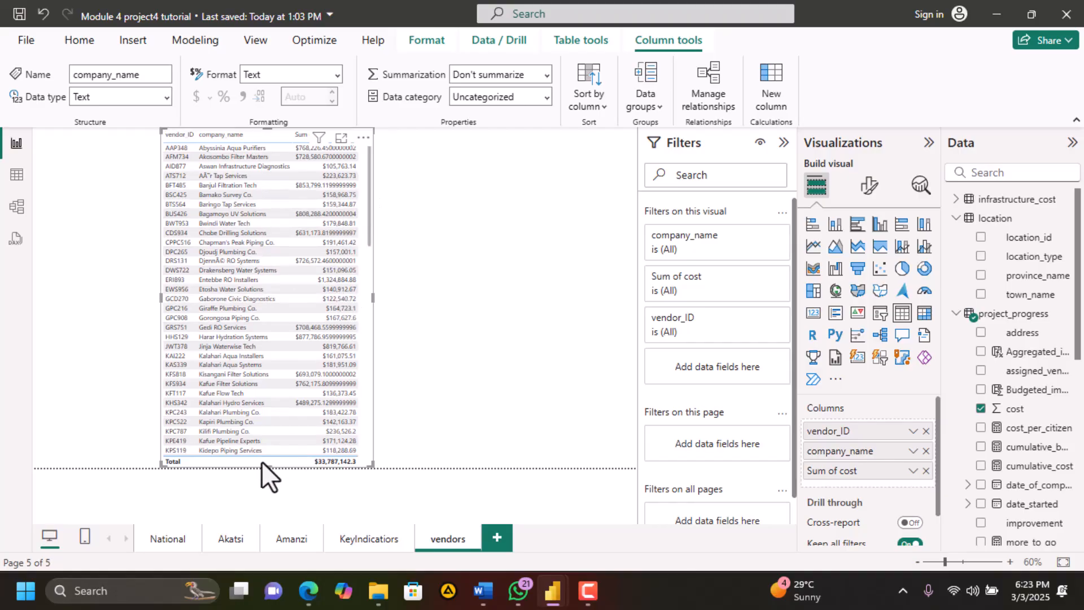
{"action": "left_click_drag", "start_coordinate": [261, 466], "coordinate": [272, 241]}
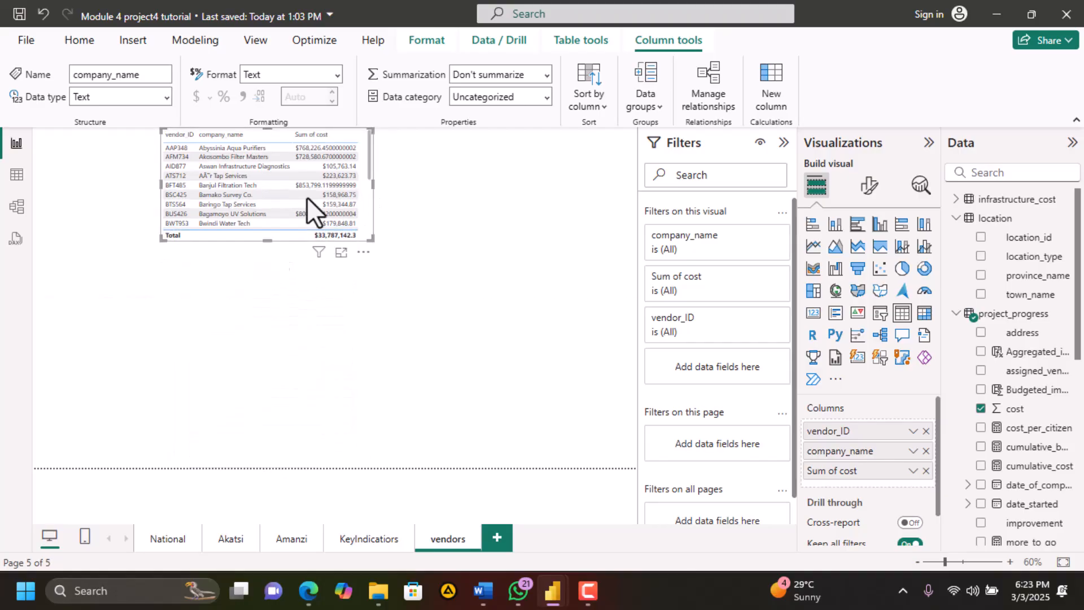
{"action": "left_click_drag", "start_coordinate": [364, 229], "coordinate": [338, 308]}
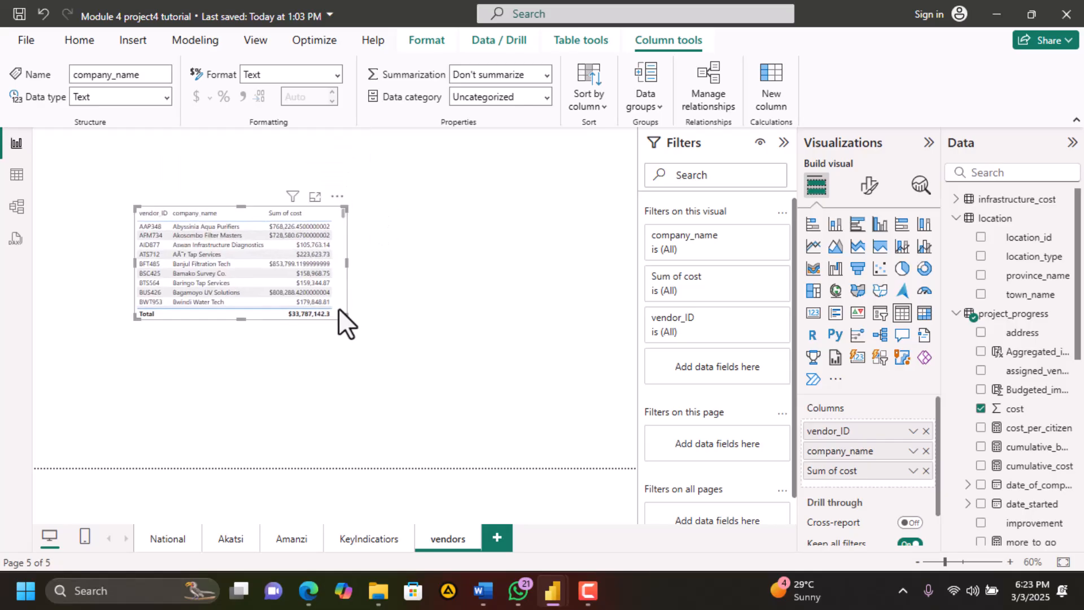
Sort the vendor table by Sum of cost in descending order, and reverse it to ascending order
{"action": "left_click", "coordinate": [272, 215]}
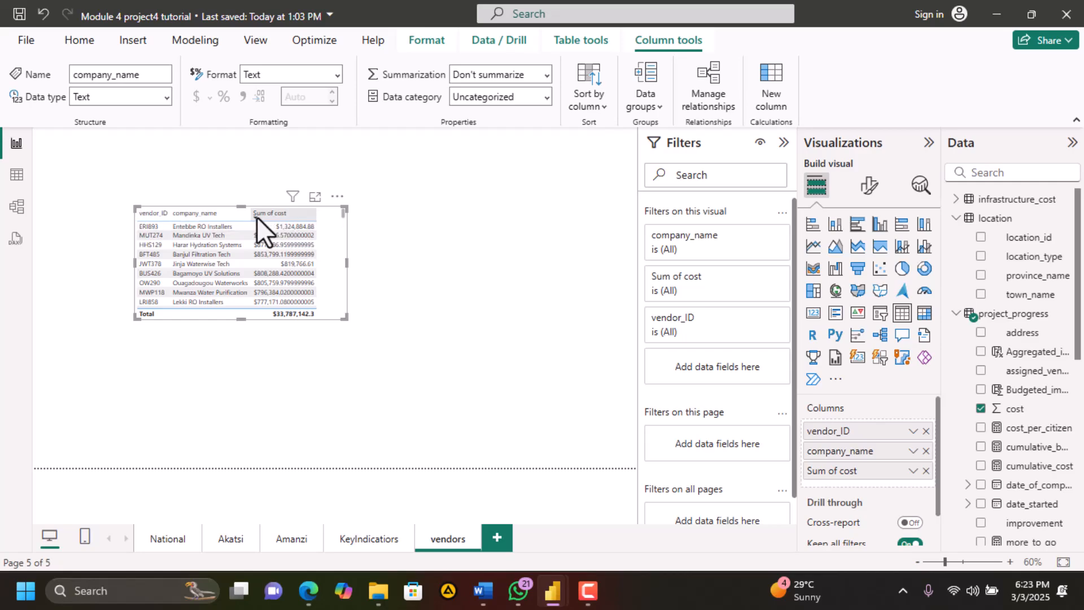
{"action": "left_click", "coordinate": [256, 216]}
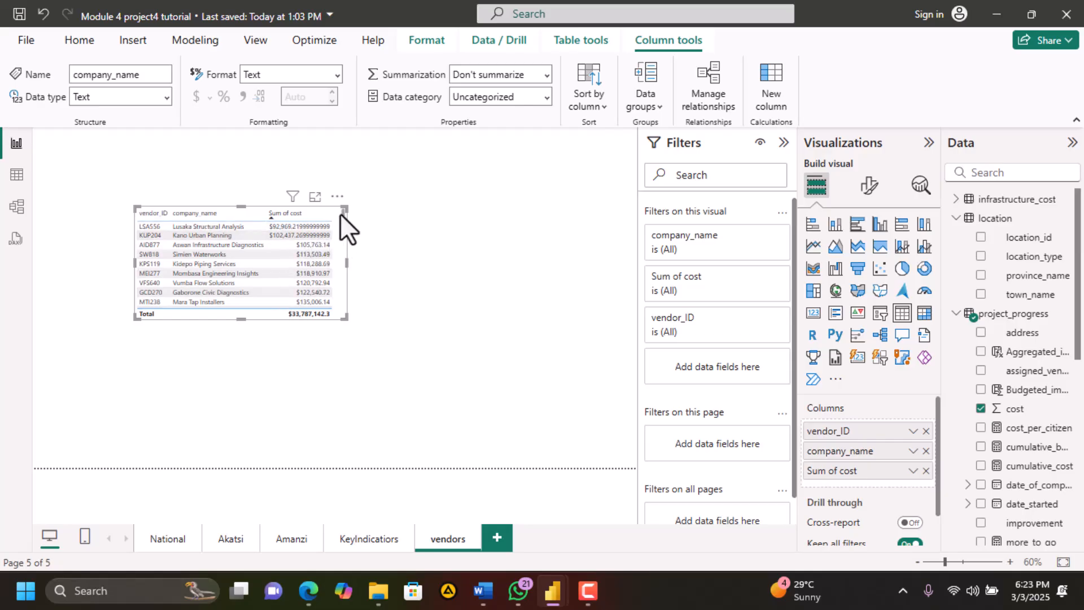
{"action": "mouse_move", "coordinate": [341, 215]}
{"action": "left_mouse_down"}
{"action": "mouse_move", "coordinate": [333, 313]}
{"action": "mouse_move", "coordinate": [334, 206]}
{"action": "left_mouse_up"}
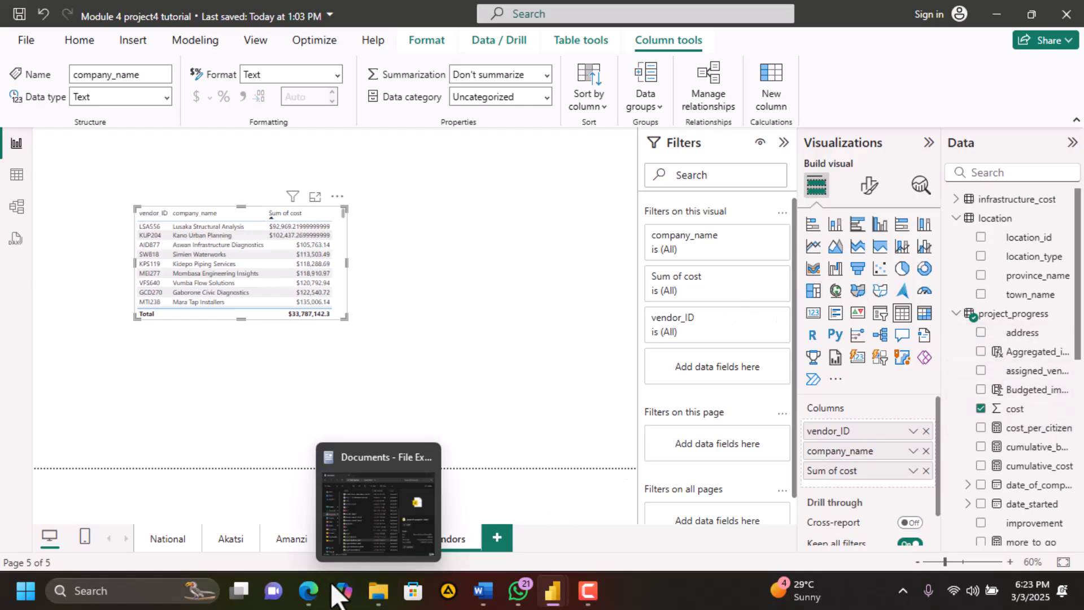
Switch to the browser to read the slicer and map requirements for the vendors page in Part_4.pdf
{"action": "left_click", "coordinate": [316, 593]}
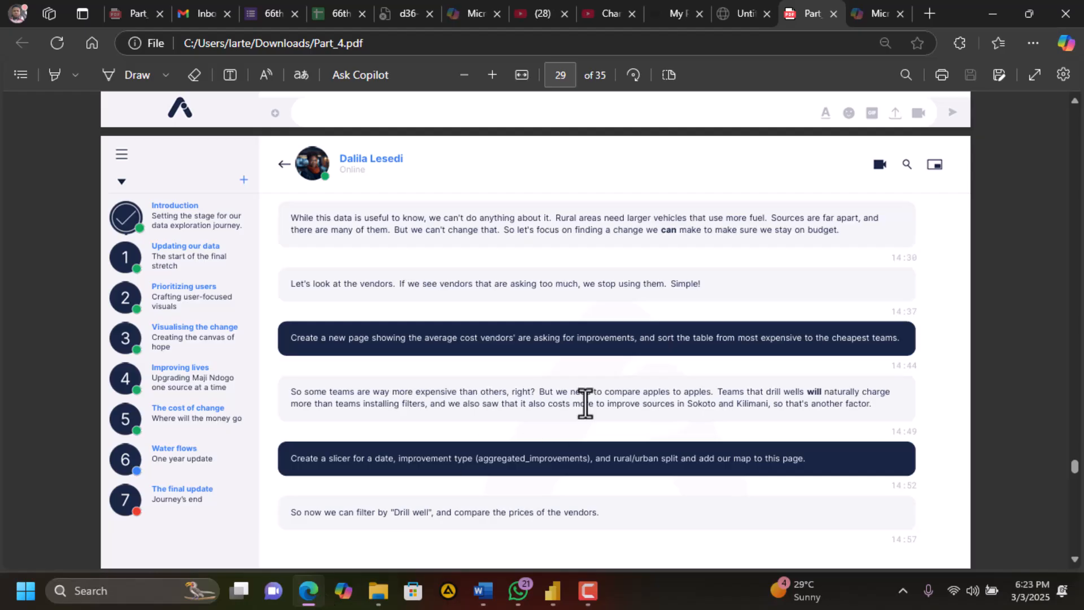
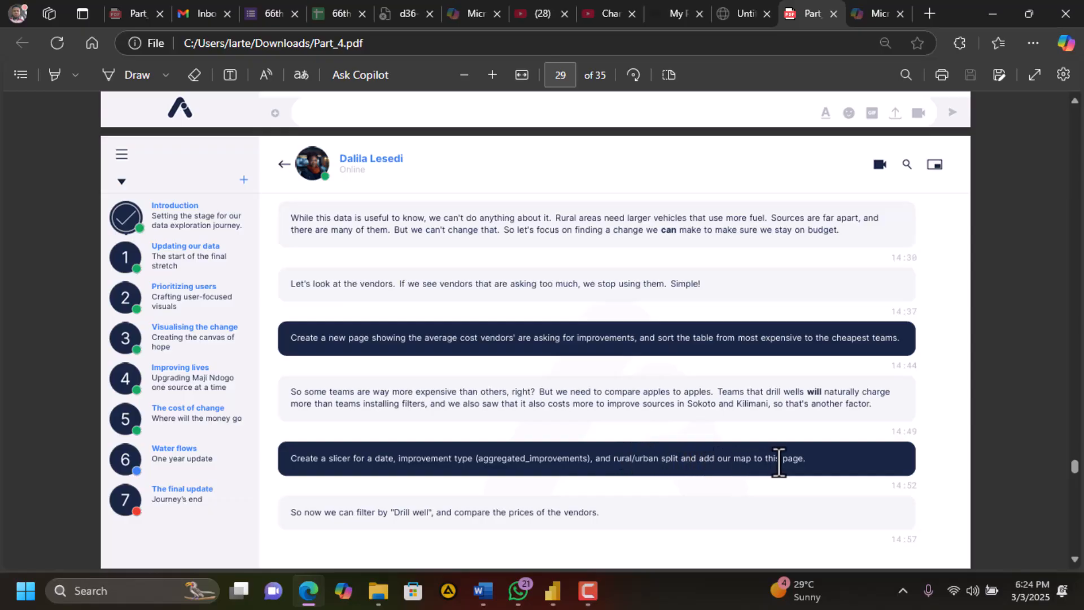
{"action": "mouse_move", "coordinate": [547, 589]}
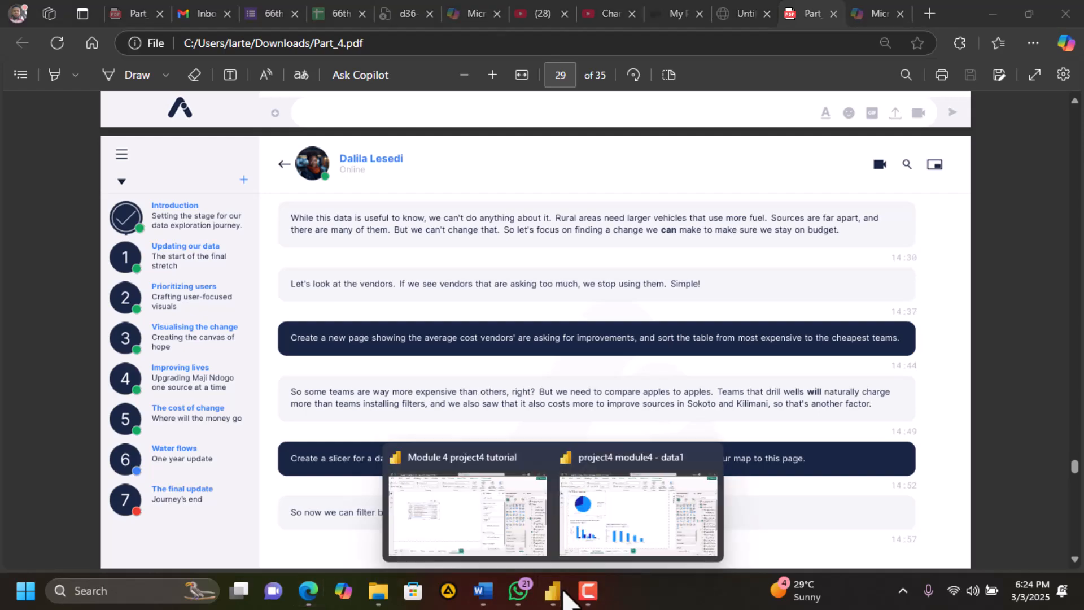
Switch to the Module 4 project4 tutorial report and copy the map from the National page onto the vendors page
{"action": "left_click", "coordinate": [499, 505]}
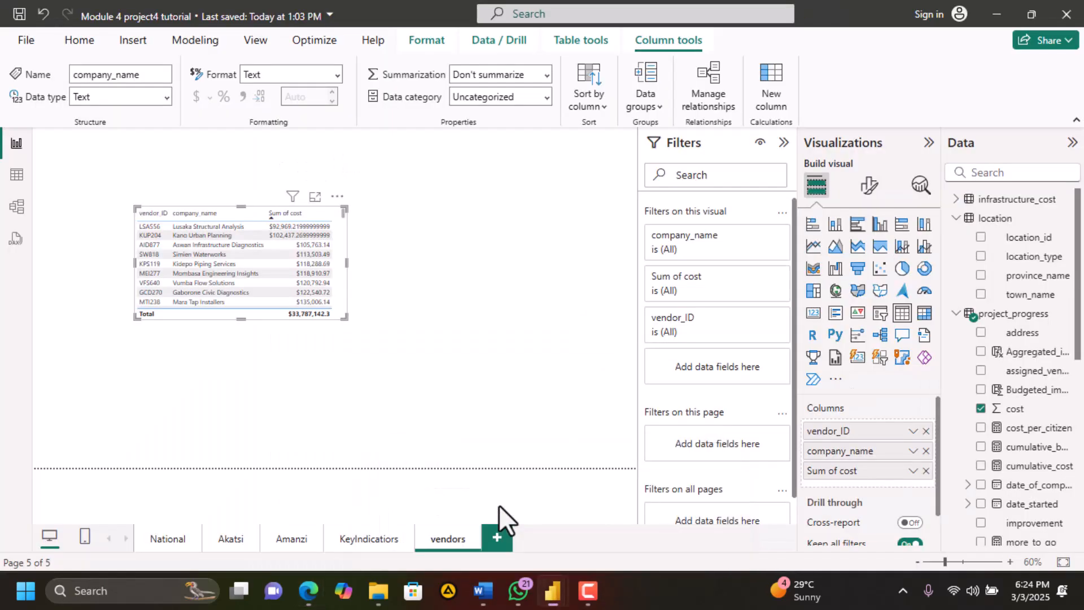
{"action": "left_click", "coordinate": [174, 540]}
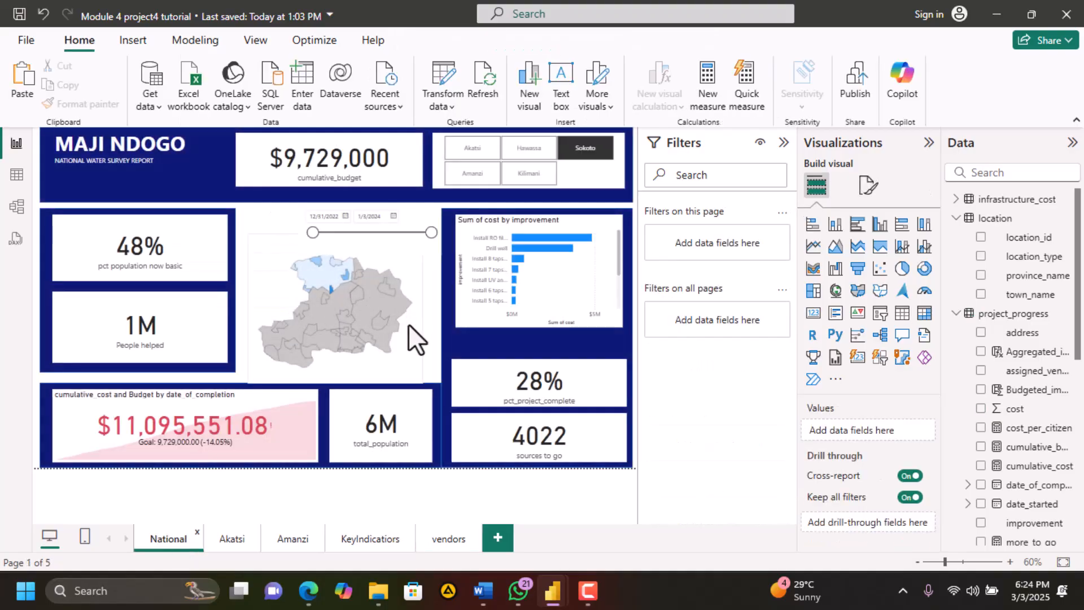
{"action": "left_click", "coordinate": [409, 325]}
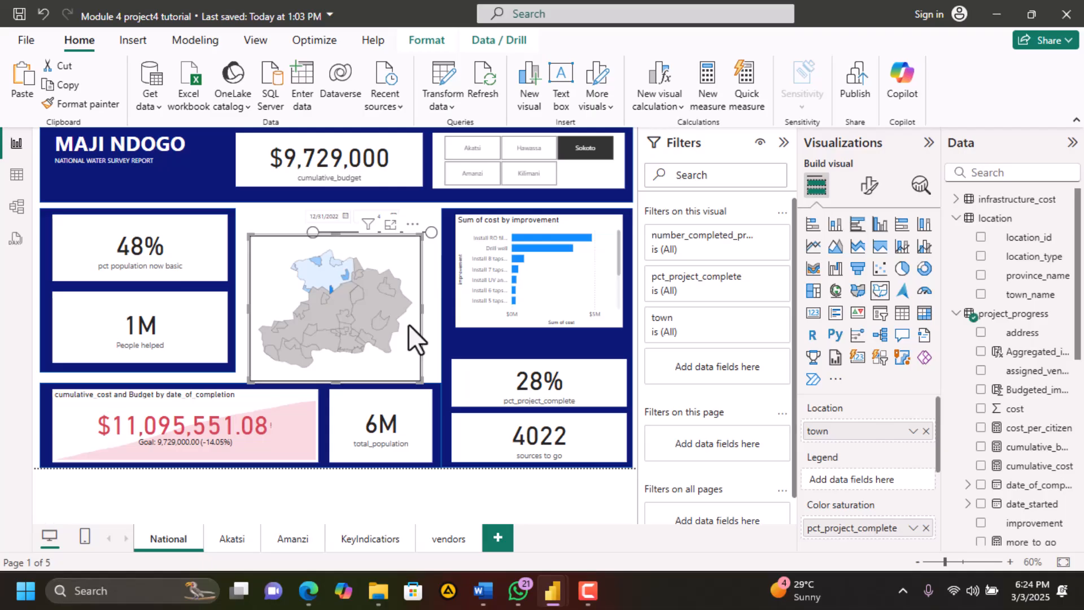
{"action": "left_click", "coordinate": [439, 540]}
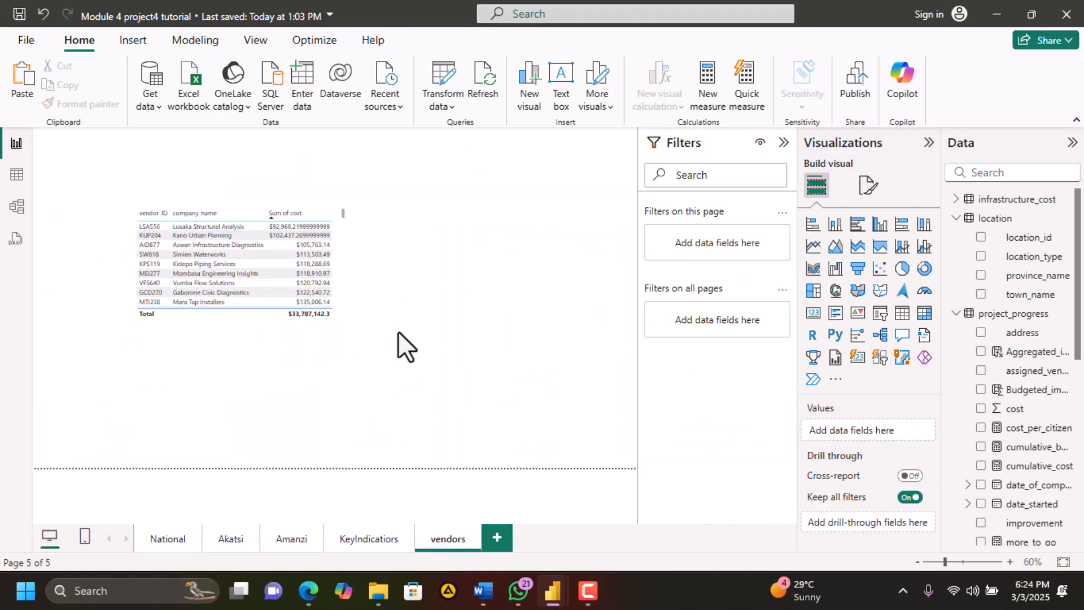
{"action": "key", "text": "ctrl+v"}
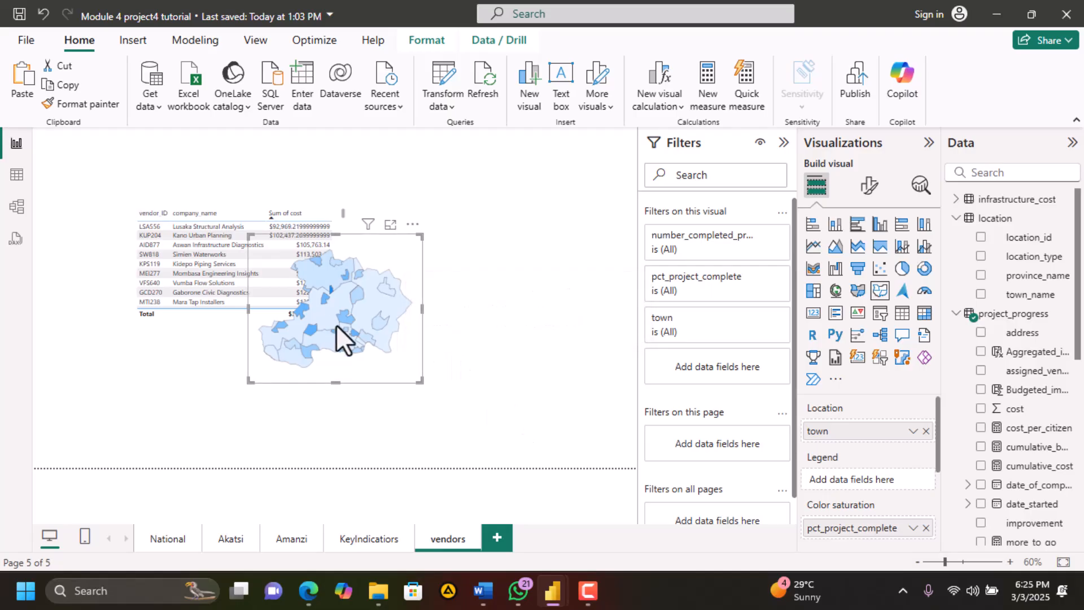
Move the pasted map beside the vendor table so they no longer overlap, and collapse the Filters pane
{"action": "left_click_drag", "start_coordinate": [365, 364], "coordinate": [449, 340]}
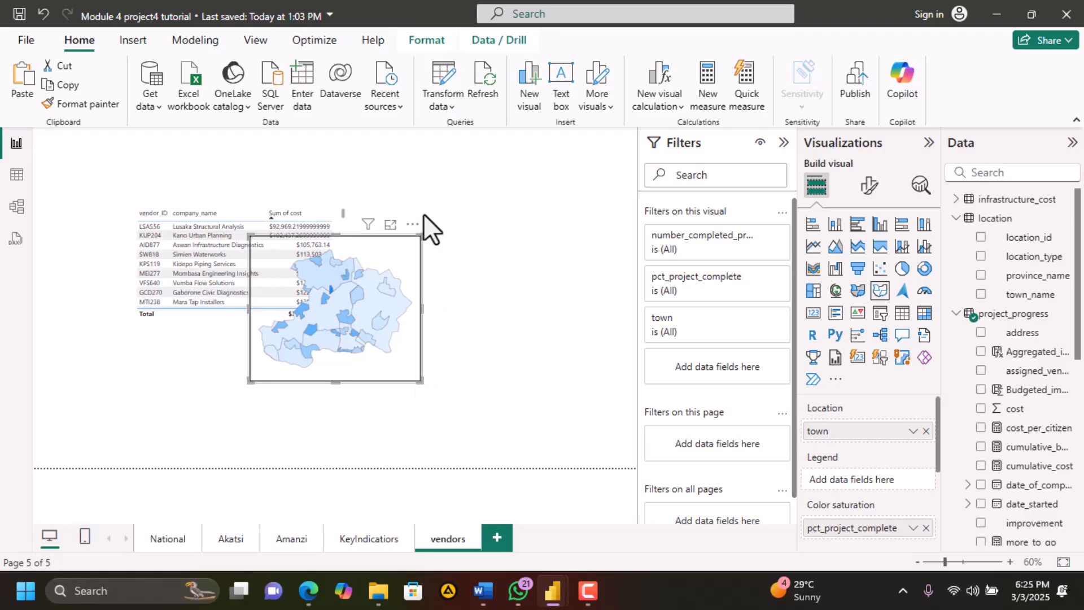
{"action": "left_click_drag", "start_coordinate": [408, 231], "coordinate": [552, 221]}
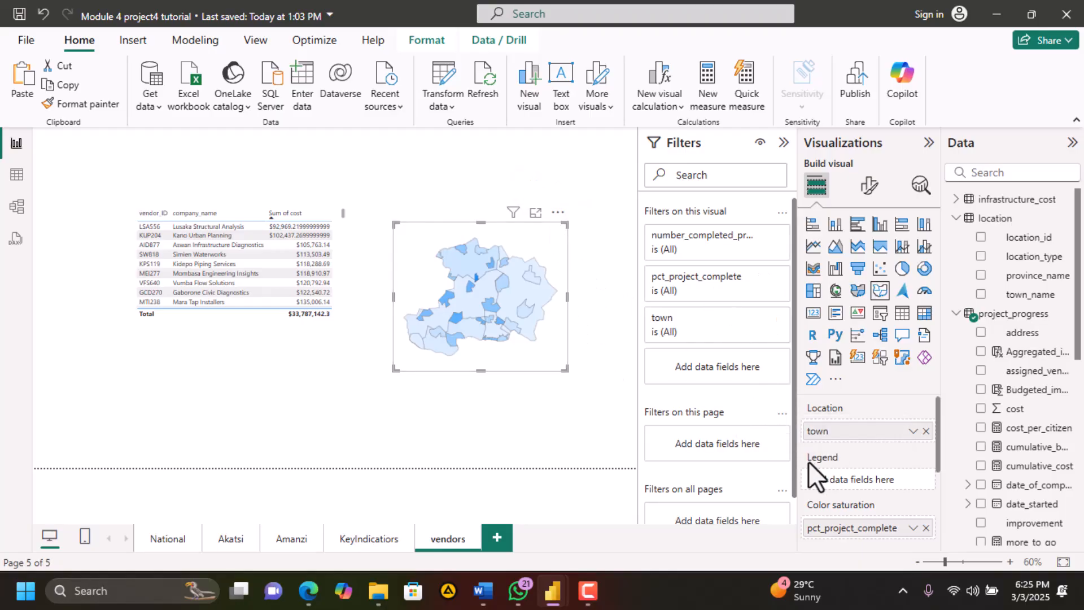
{"action": "scroll", "coordinate": [845, 476], "scroll_direction": "down", "scroll_amount": 3}
{"action": "scroll", "coordinate": [844, 476], "scroll_direction": "down", "scroll_amount": 1}
{"action": "scroll", "coordinate": [845, 476], "scroll_direction": "up", "scroll_amount": 1}
{"action": "scroll", "coordinate": [845, 476], "scroll_direction": "up", "scroll_amount": 3}
{"action": "left_click", "coordinate": [784, 144]}
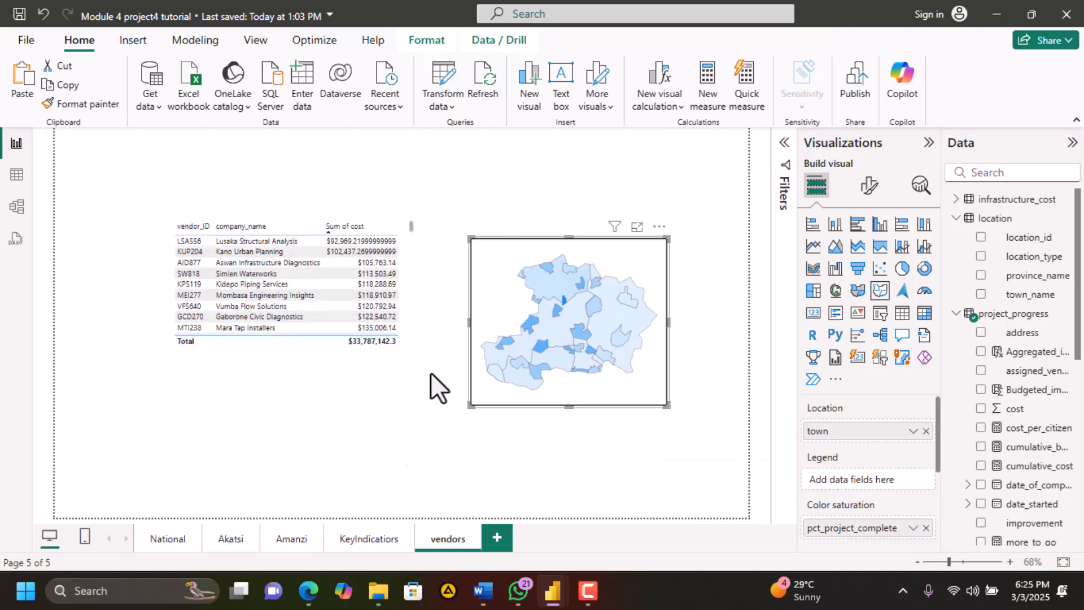
Check the slicer requirements in Part_4.pdf, add a date_of_completion slicer below the map in the report, and reduce its height
{"action": "left_click", "coordinate": [315, 603]}
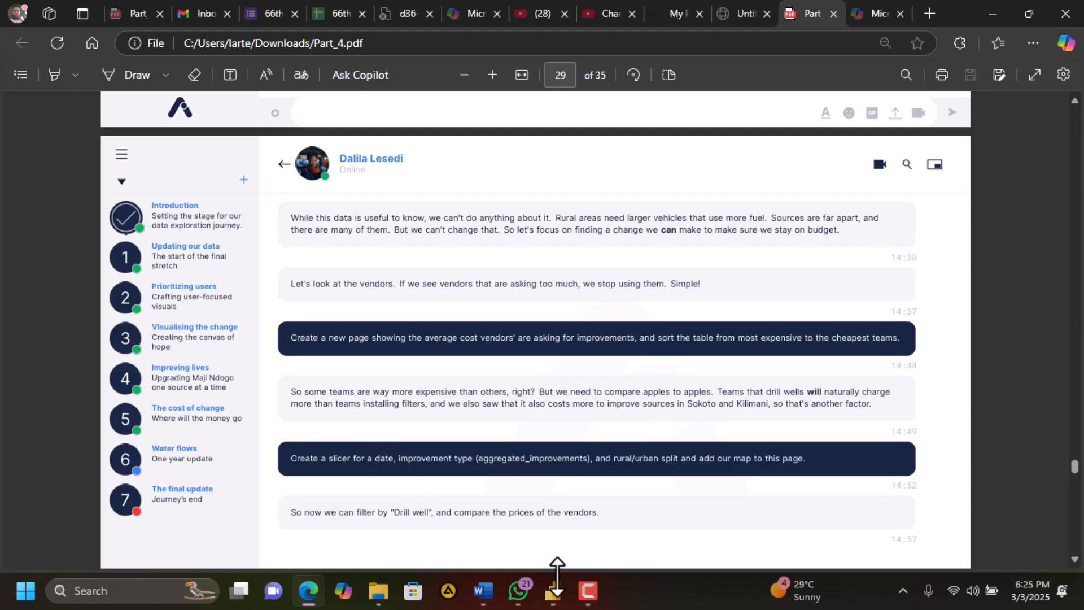
{"action": "mouse_move", "coordinate": [552, 590]}
{"action": "left_click", "coordinate": [517, 529]}
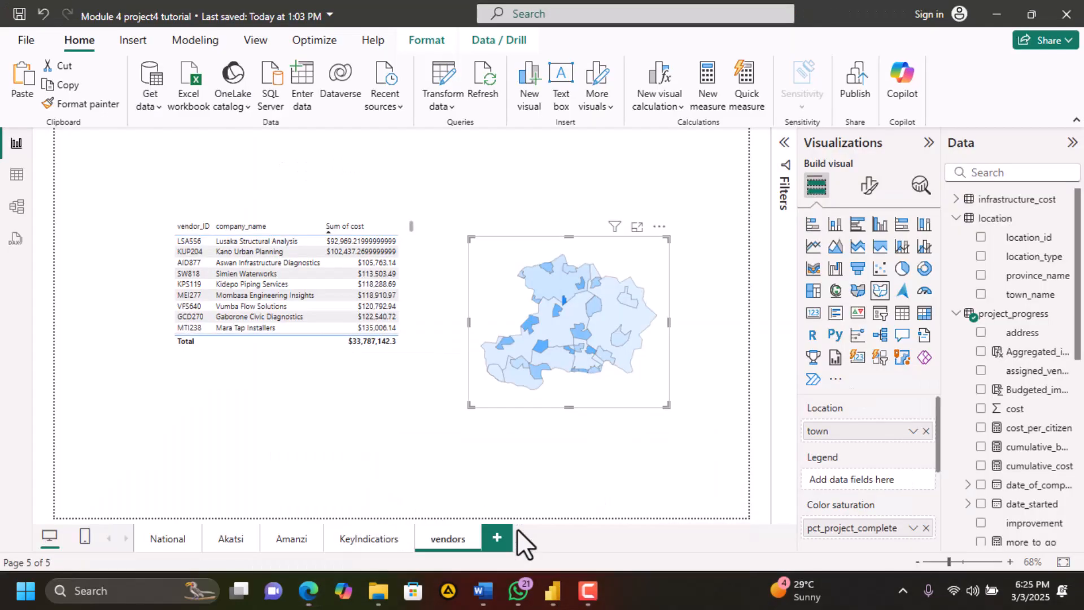
{"action": "left_click", "coordinate": [641, 462]}
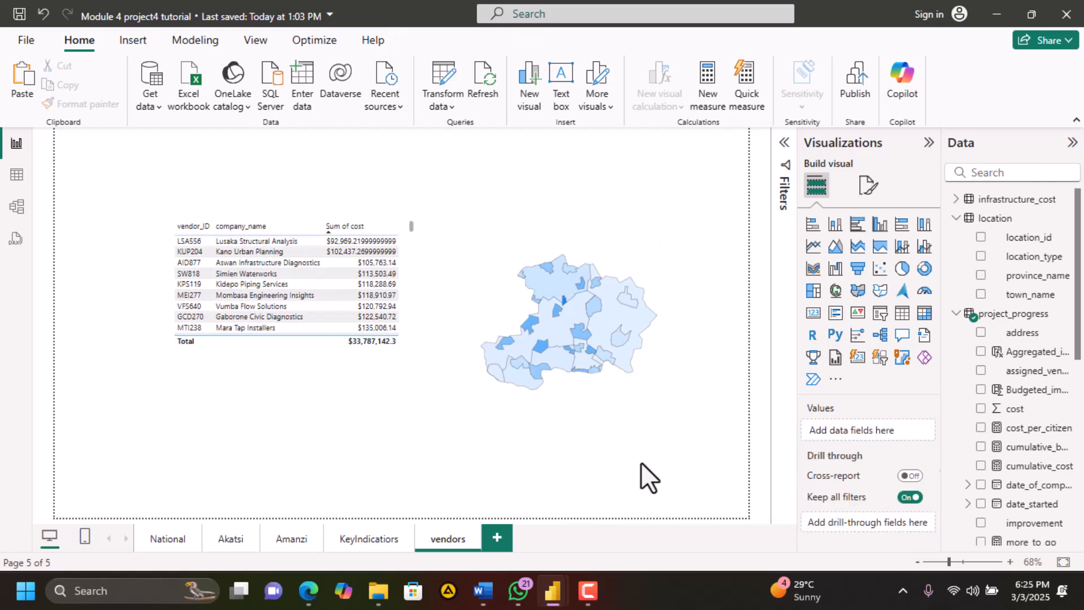
{"action": "left_click", "coordinate": [880, 314]}
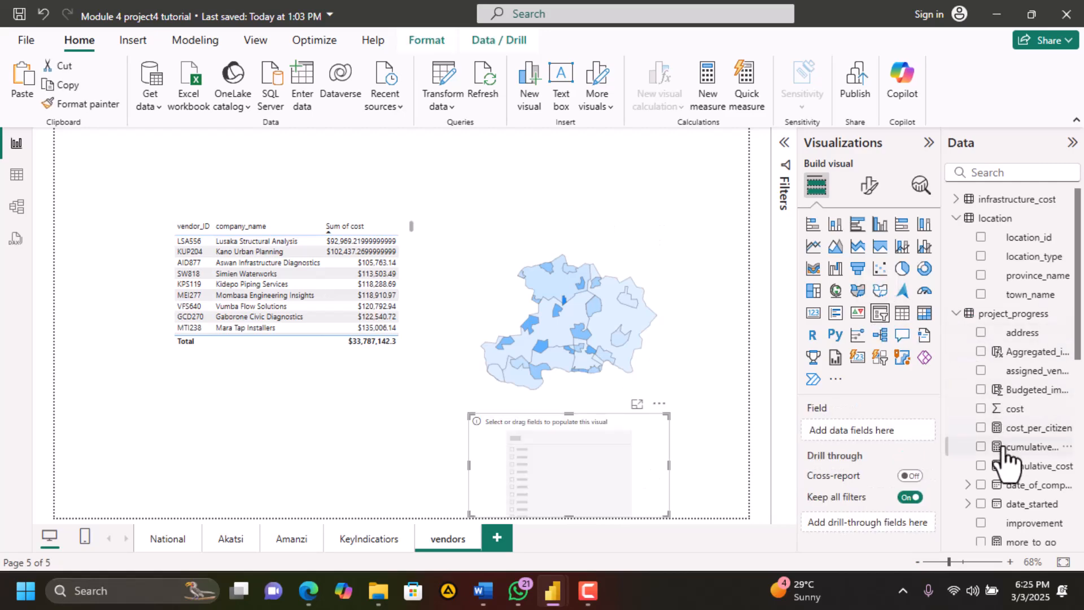
{"action": "left_click", "coordinate": [980, 484]}
{"action": "left_click_drag", "start_coordinate": [669, 515], "coordinate": [671, 473]}
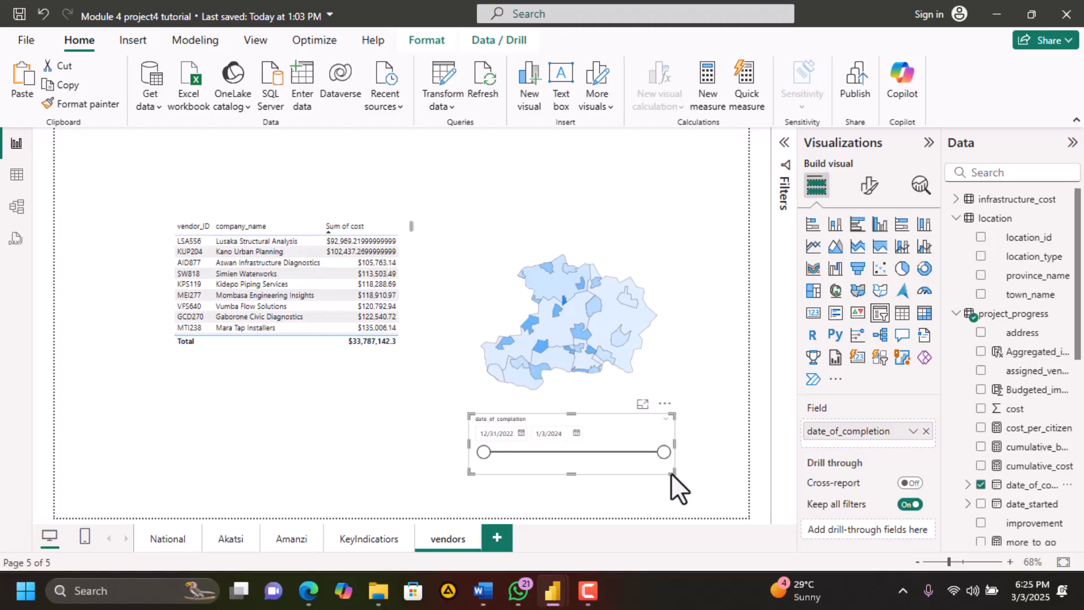
Recheck the brief in Part_4.pdf and add an Aggregated_improvements slicer to the vendors page
{"action": "left_click", "coordinate": [309, 591]}
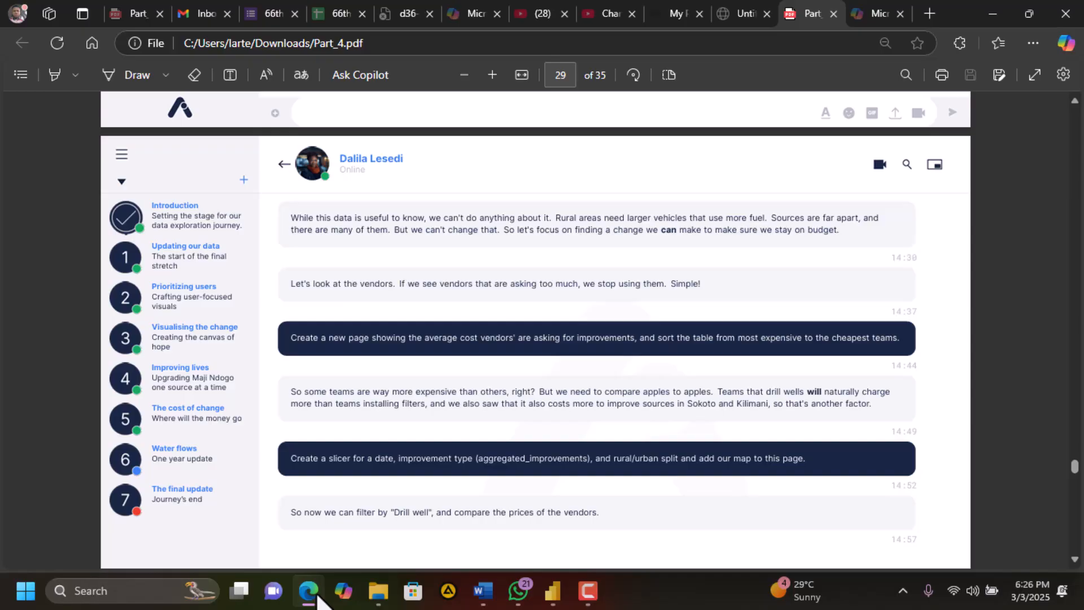
{"action": "left_click", "coordinate": [309, 591]}
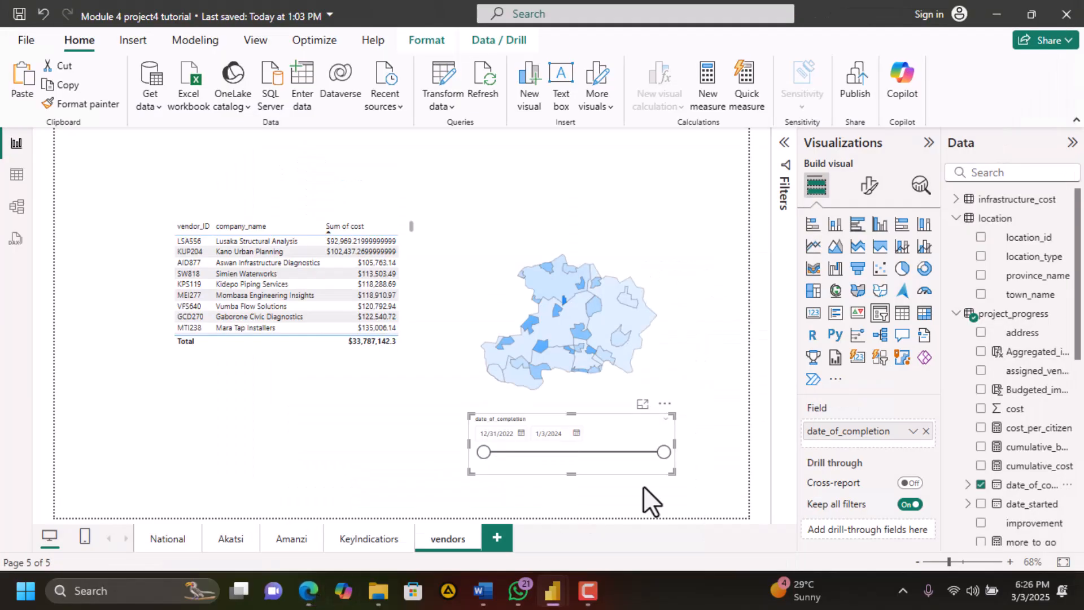
{"action": "left_click", "coordinate": [429, 449]}
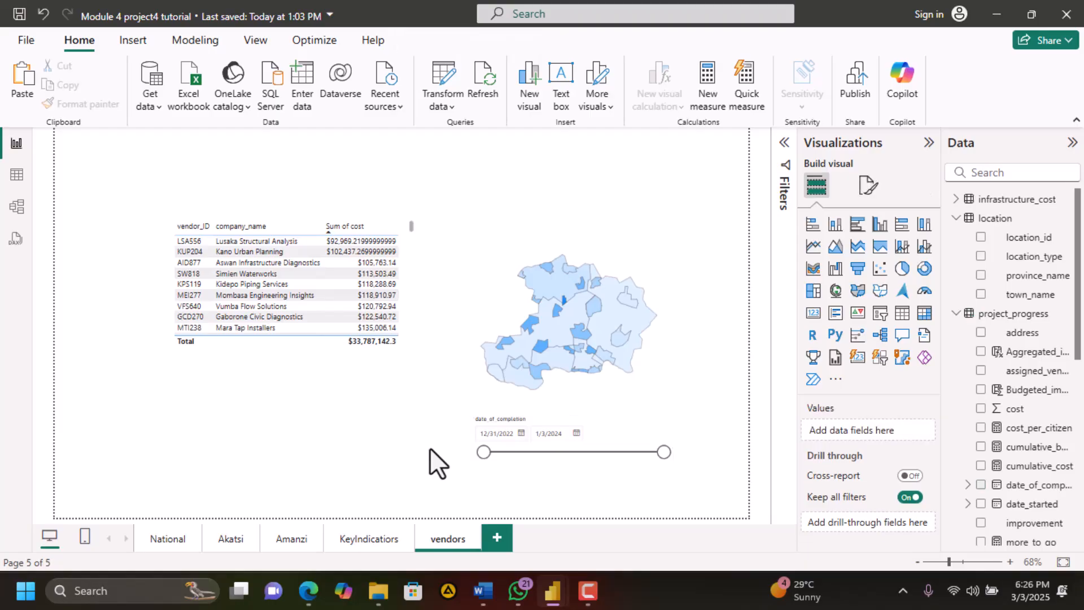
{"action": "left_click", "coordinate": [881, 313]}
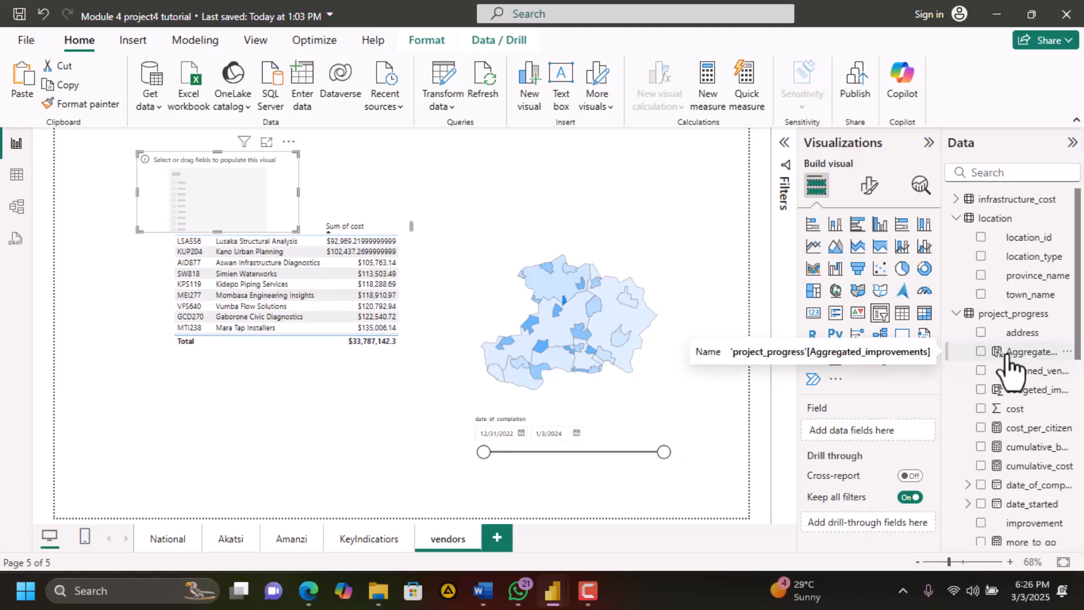
{"action": "left_click", "coordinate": [981, 351]}
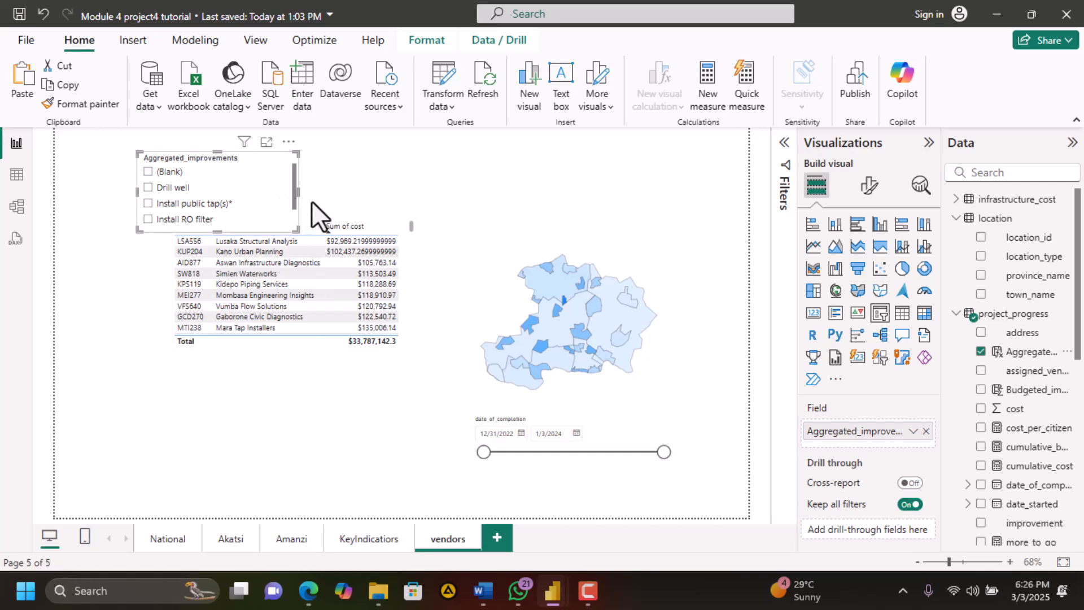
Set the Aggregated_improvements slicer's style to Tile, stretch it into a single row, and move it to the bottom of the page
{"action": "left_click", "coordinate": [870, 188]}
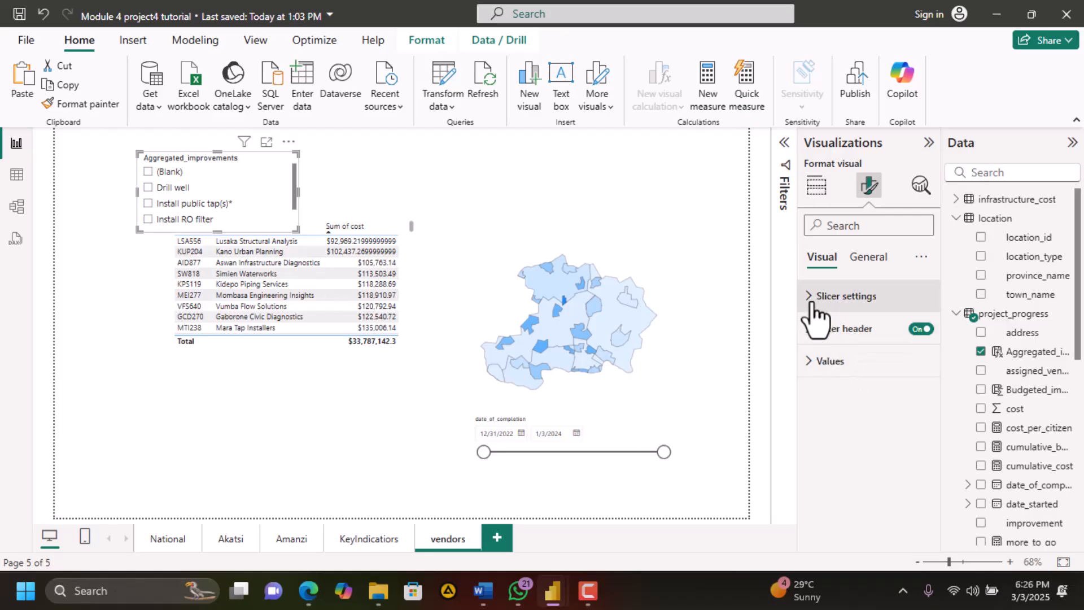
{"action": "left_click", "coordinate": [812, 299]}
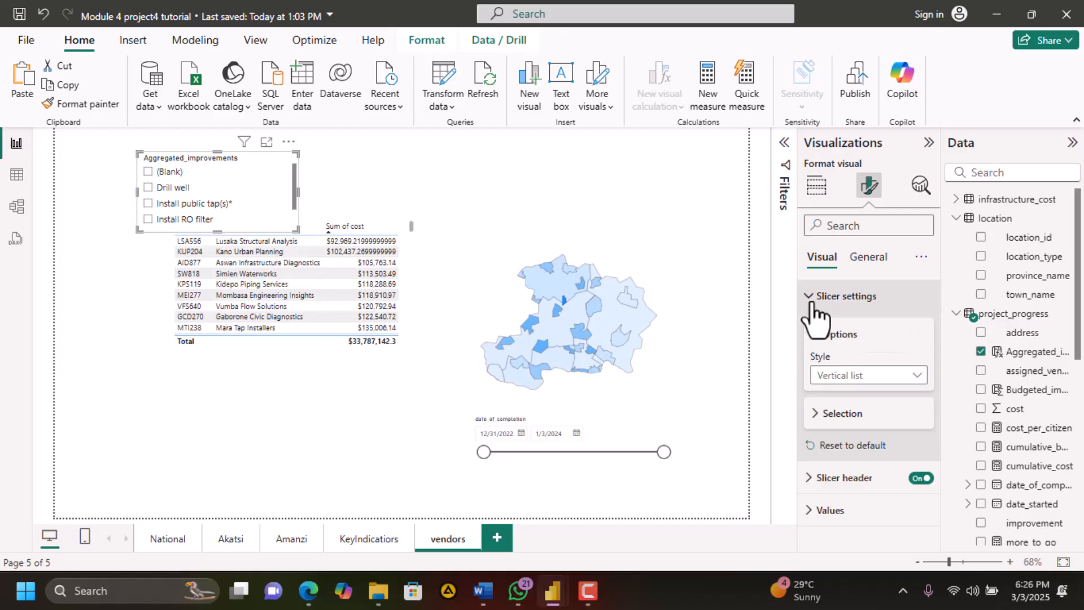
{"action": "left_click", "coordinate": [876, 390]}
{"action": "left_click", "coordinate": [830, 415]}
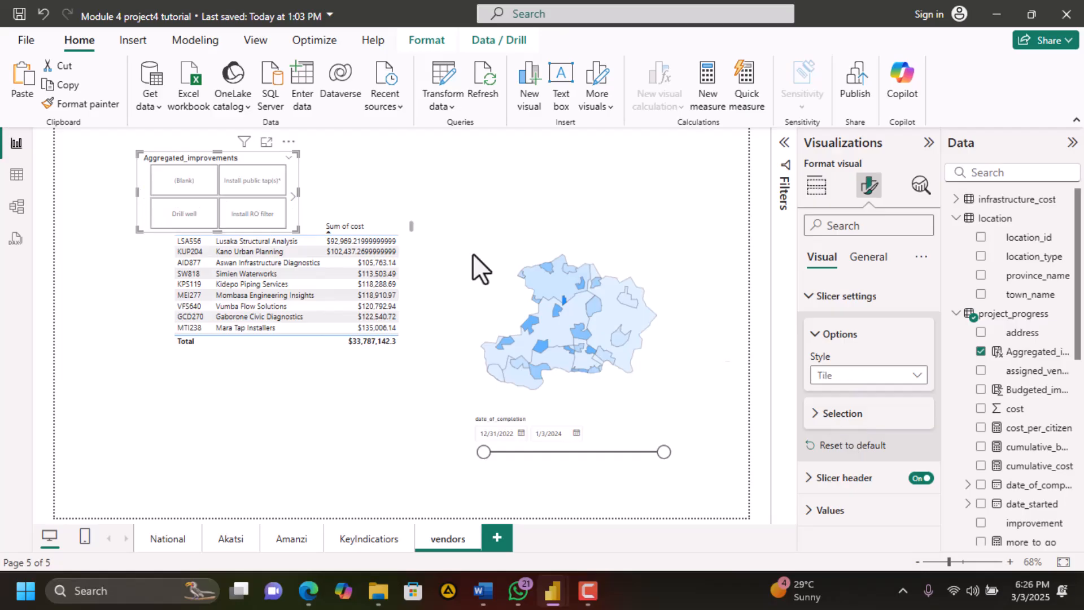
{"action": "left_click_drag", "start_coordinate": [292, 227], "coordinate": [574, 182]}
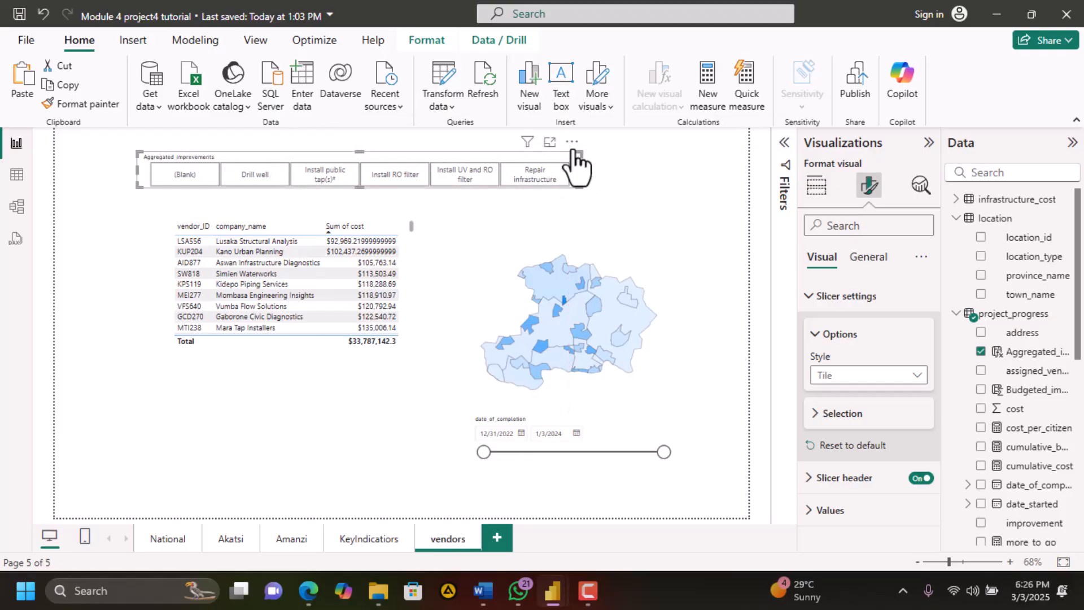
{"action": "left_click_drag", "start_coordinate": [576, 172], "coordinate": [525, 462]}
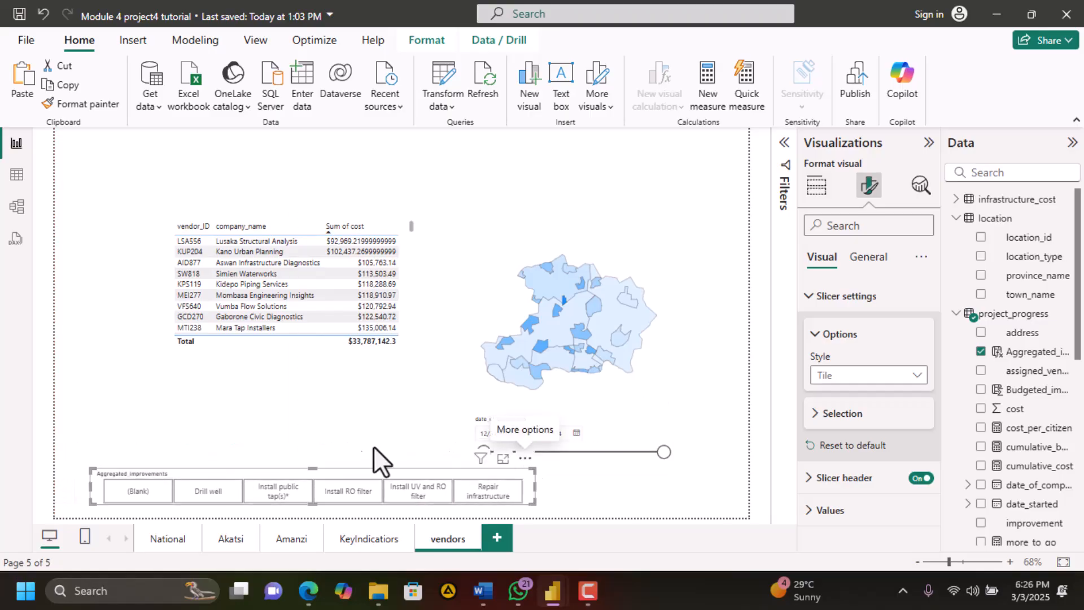
Check the rural/urban requirement in Part_4.pdf and add a location_type slicer to the vendors page
{"action": "left_click", "coordinate": [307, 589]}
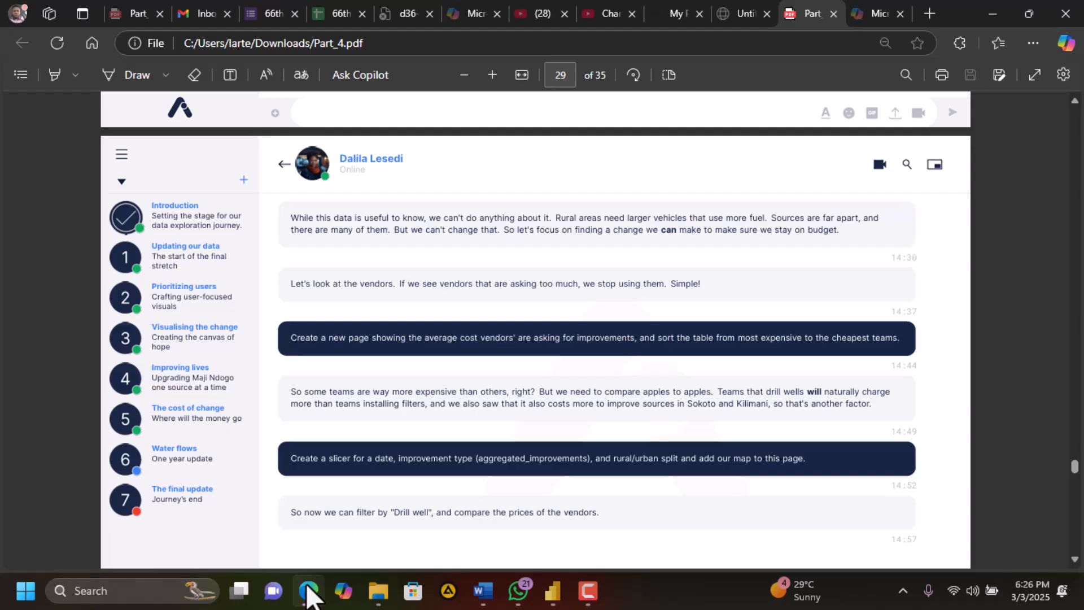
{"action": "left_click", "coordinate": [308, 590]}
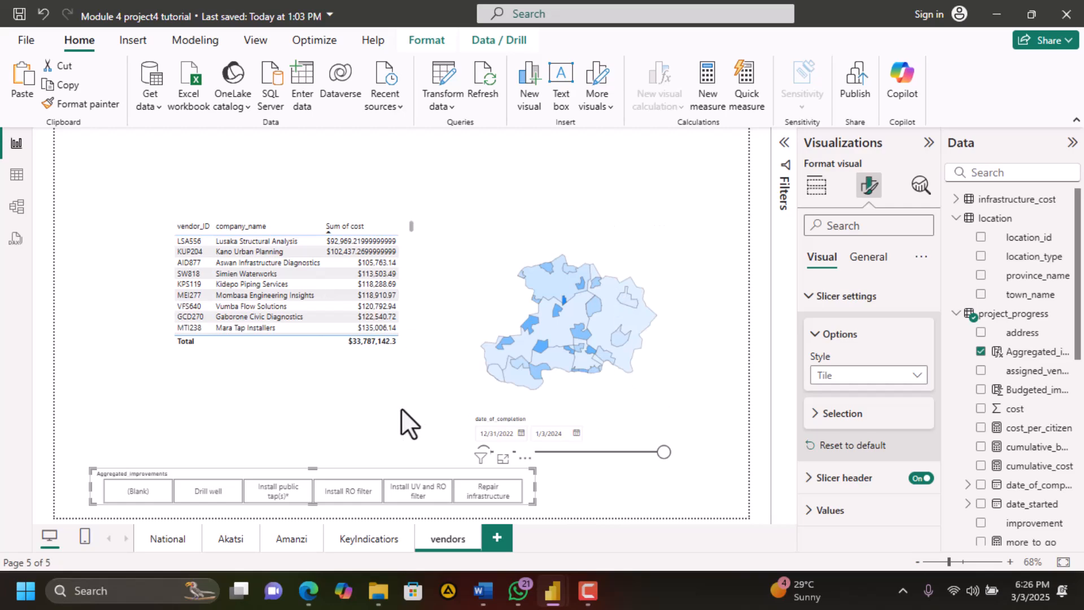
{"action": "left_click", "coordinate": [408, 424]}
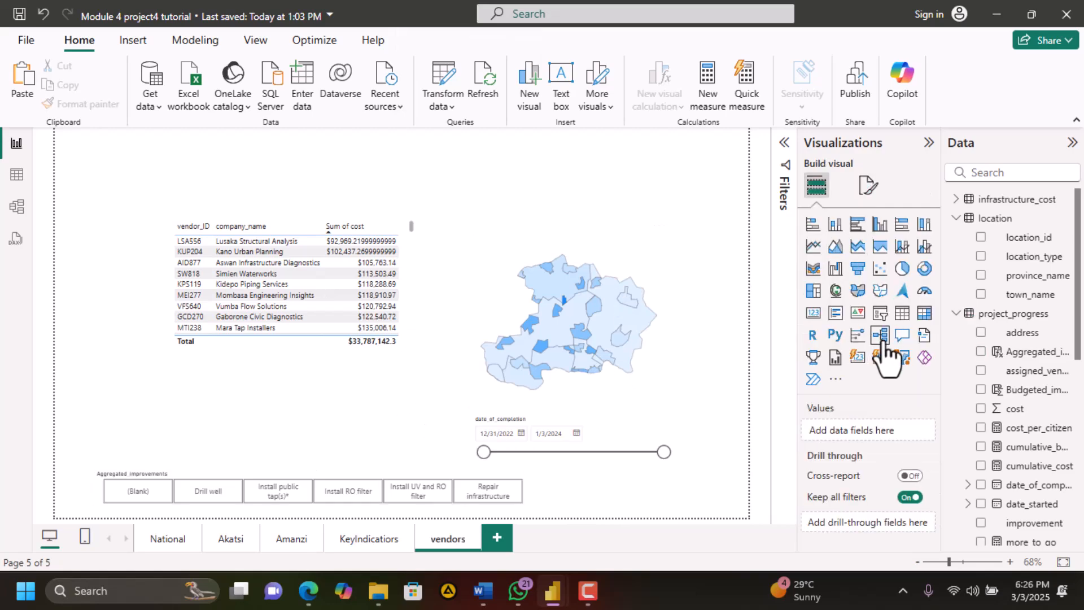
{"action": "left_click", "coordinate": [880, 315]}
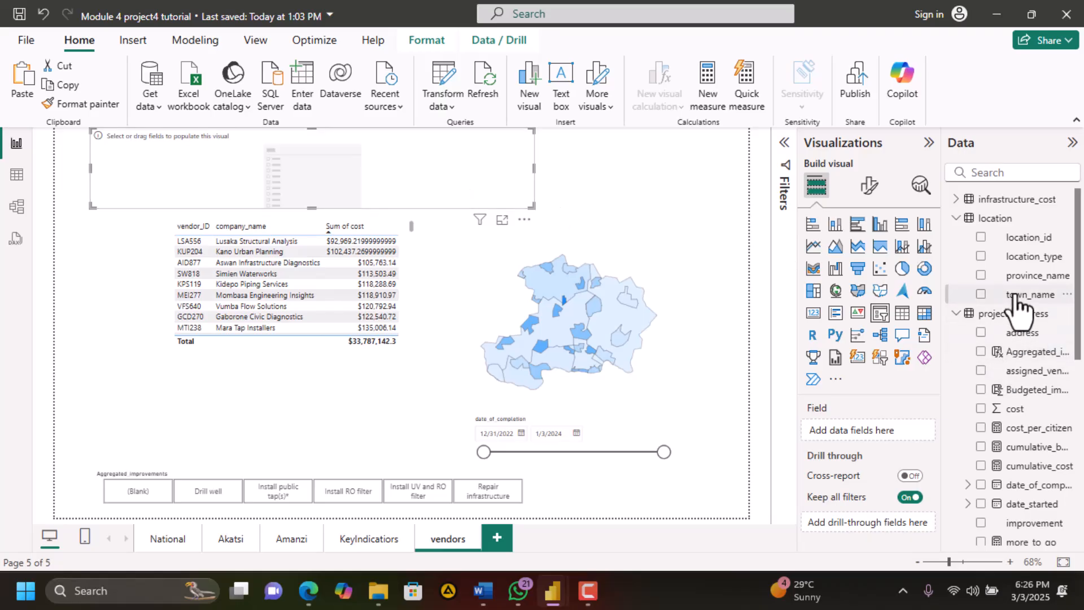
{"action": "left_click_drag", "start_coordinate": [1016, 259], "coordinate": [411, 165]}
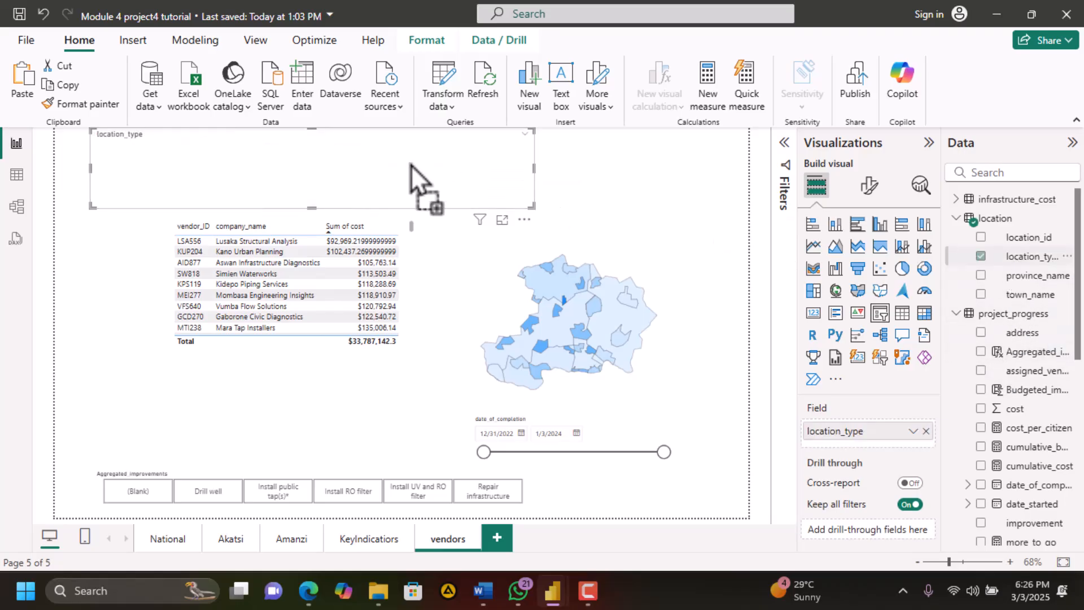
Set the location_type slicer's style to Tile, narrow it, and place it in the page's top-left corner
{"action": "left_click", "coordinate": [871, 186]}
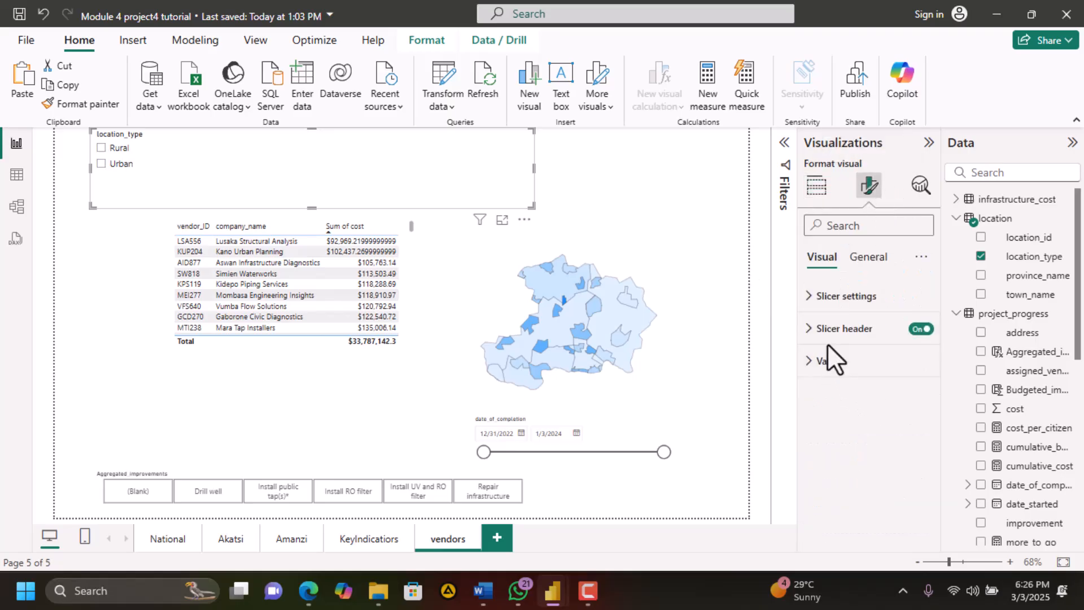
{"action": "left_click", "coordinate": [813, 297]}
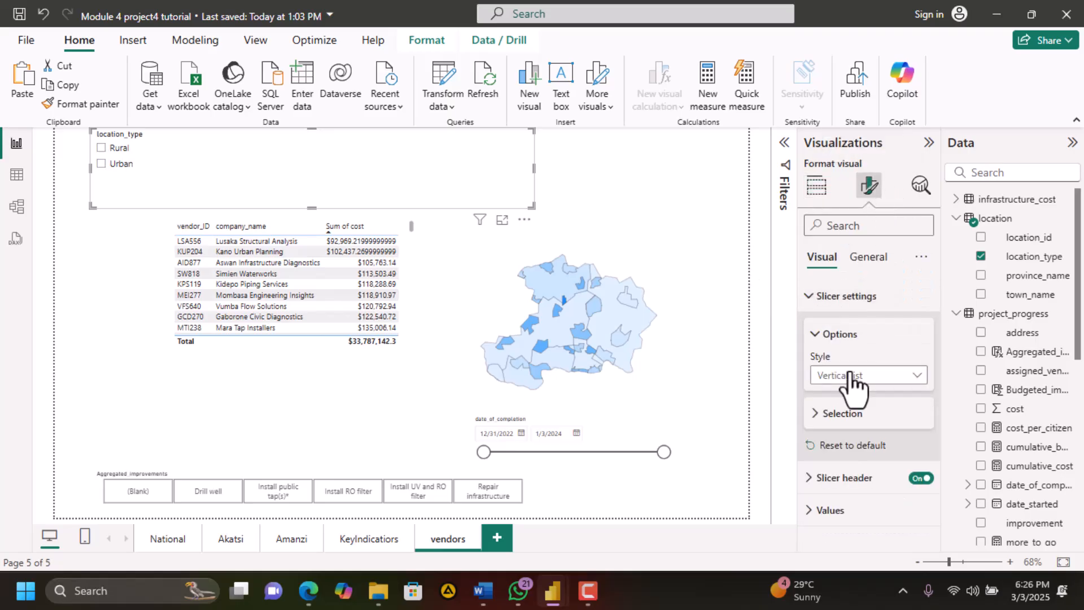
{"action": "left_click", "coordinate": [850, 377]}
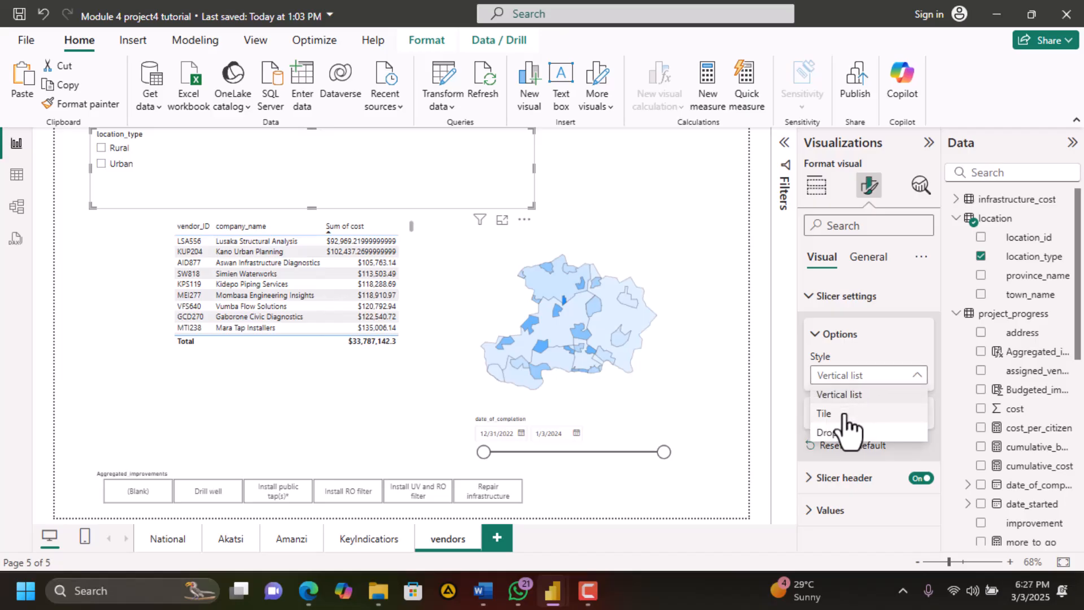
{"action": "left_click", "coordinate": [852, 412]}
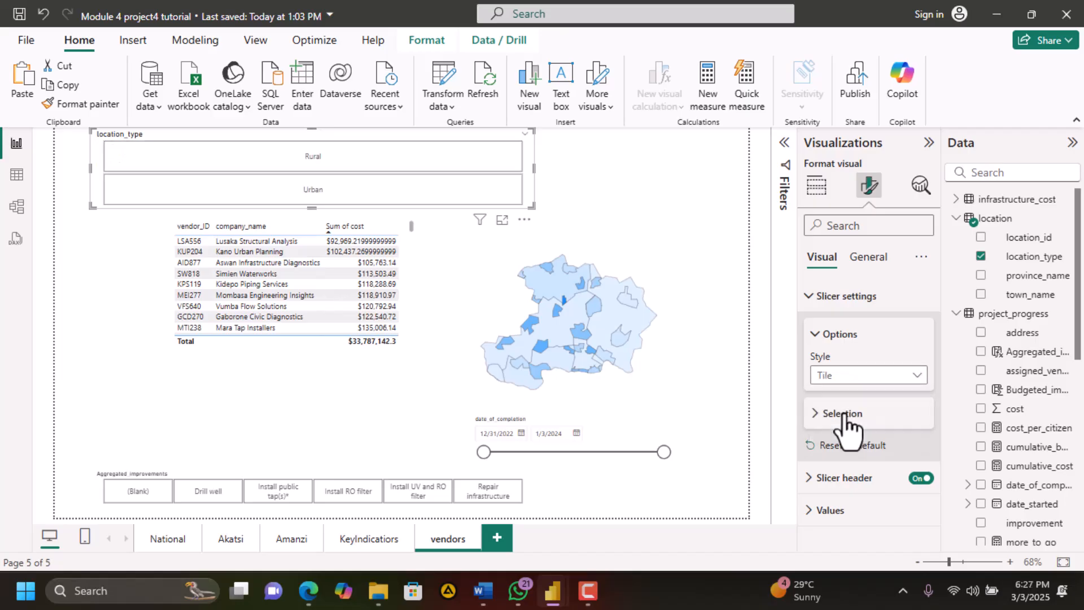
{"action": "left_click_drag", "start_coordinate": [533, 169], "coordinate": [166, 171]}
{"action": "left_click_drag", "start_coordinate": [160, 234], "coordinate": [129, 228]}
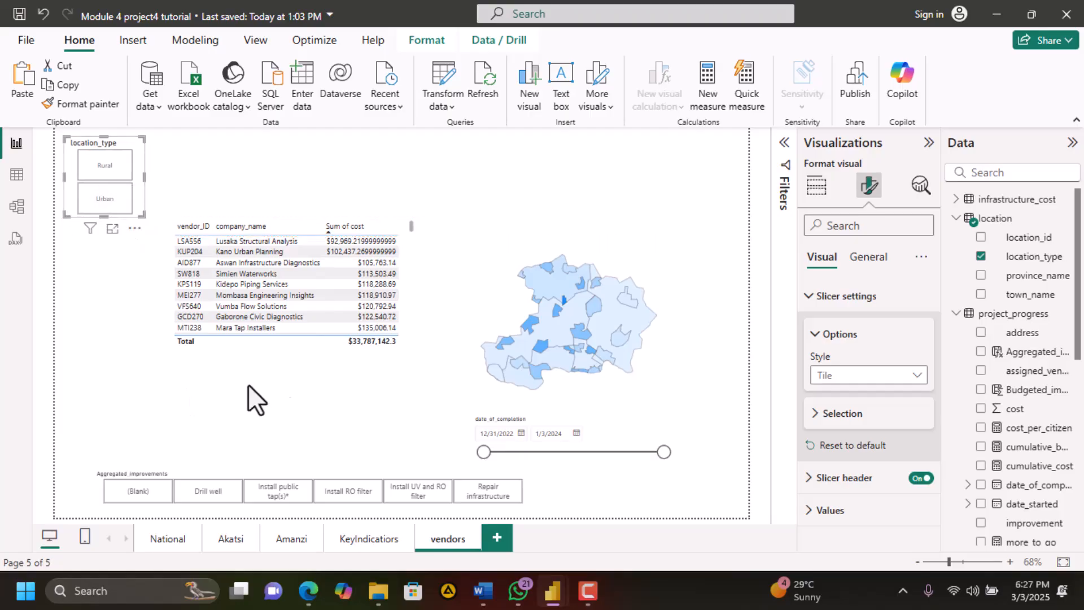
Read the Drill well vendor comparison guidance on pages 29 and 30 of Part_4.pdf
{"action": "left_click", "coordinate": [310, 593]}
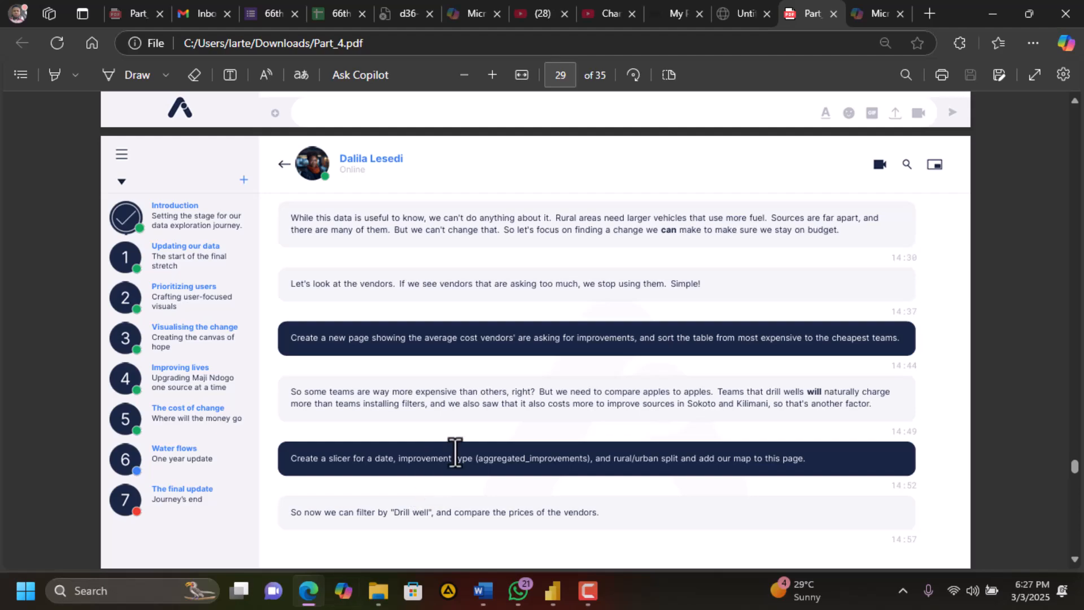
{"action": "scroll", "coordinate": [455, 452], "scroll_direction": "down", "scroll_amount": 3}
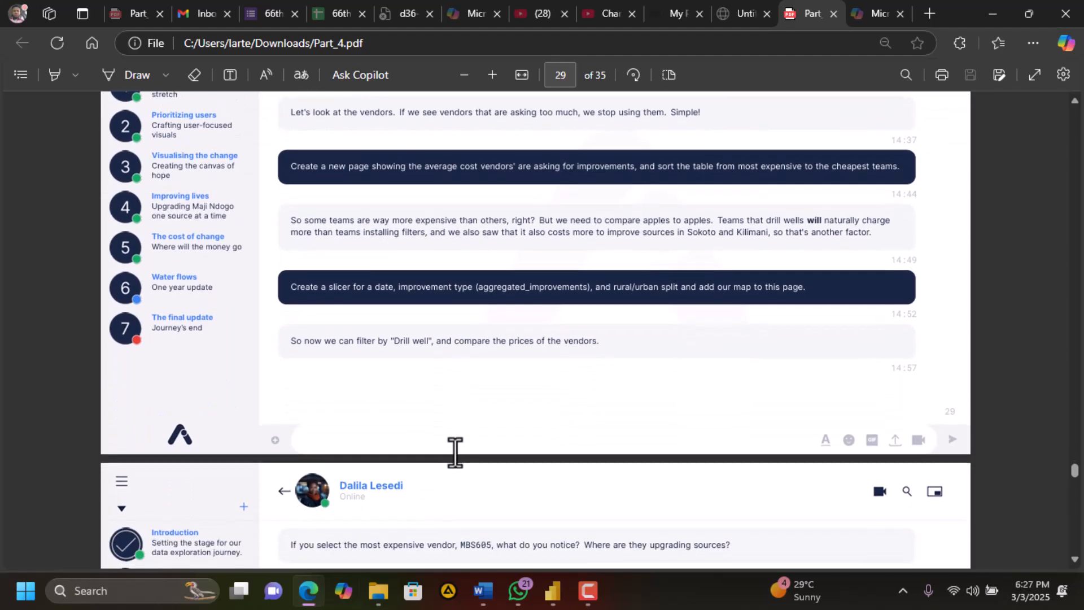
{"action": "scroll", "coordinate": [455, 452], "scroll_direction": "down", "scroll_amount": 1}
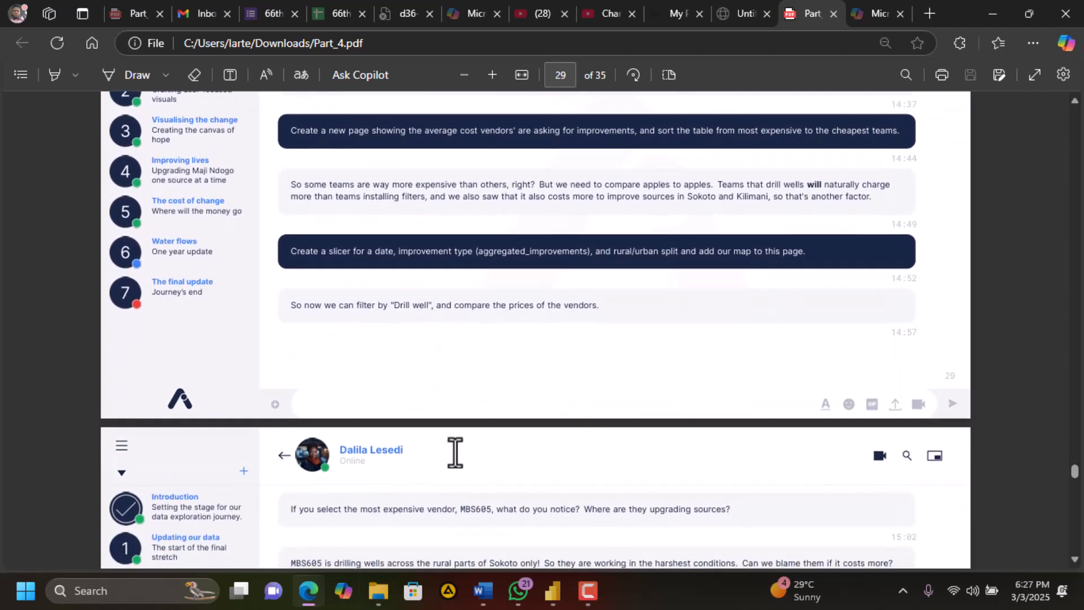
{"action": "scroll", "coordinate": [455, 452], "scroll_direction": "down", "scroll_amount": 2}
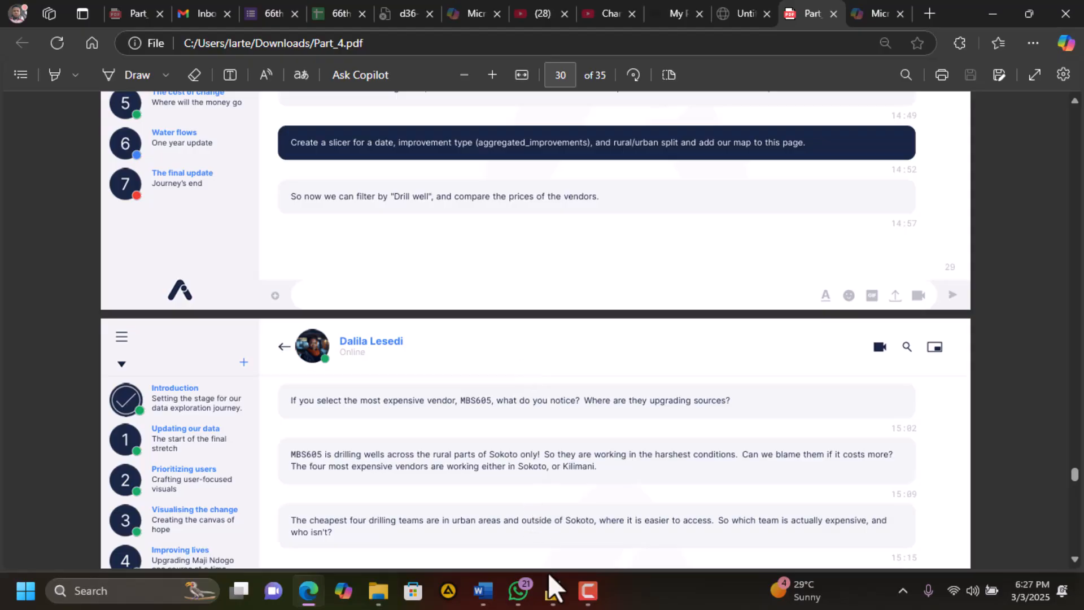
Switch to the Module 4 project4 tutorial report, filter the vendors page to Drill well, and move the vendor table slightly up
{"action": "left_click", "coordinate": [554, 600]}
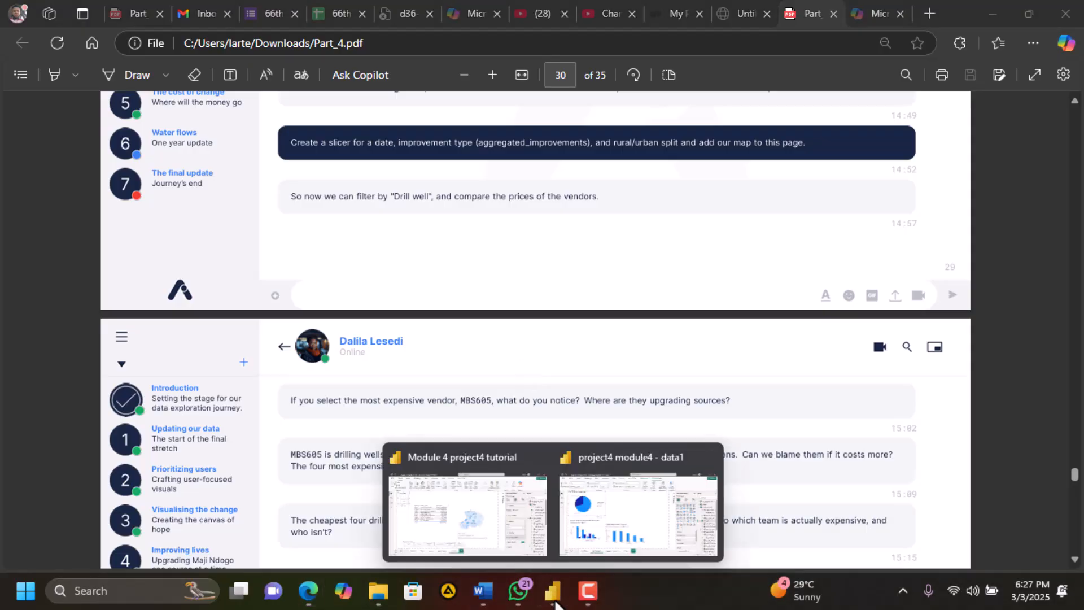
{"action": "left_click", "coordinate": [500, 507]}
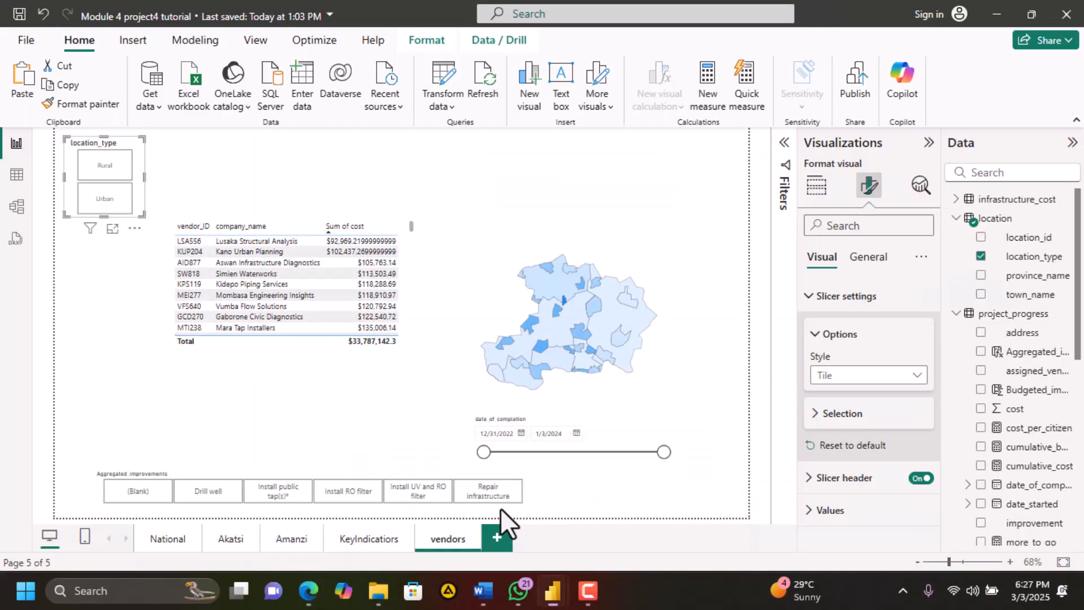
{"action": "left_click", "coordinate": [207, 493]}
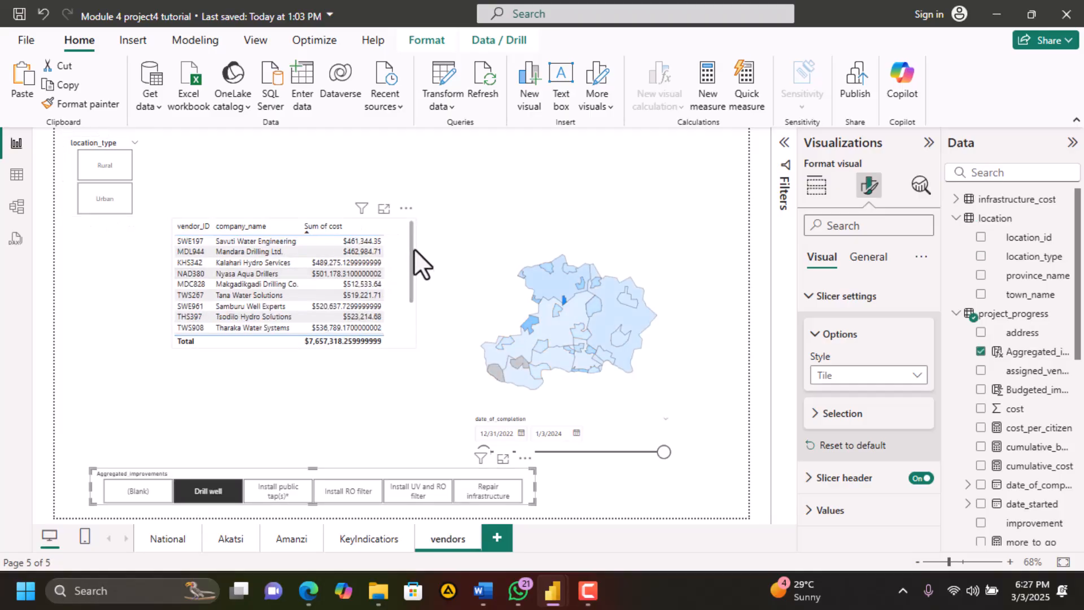
{"action": "left_click_drag", "start_coordinate": [415, 250], "coordinate": [412, 235]}
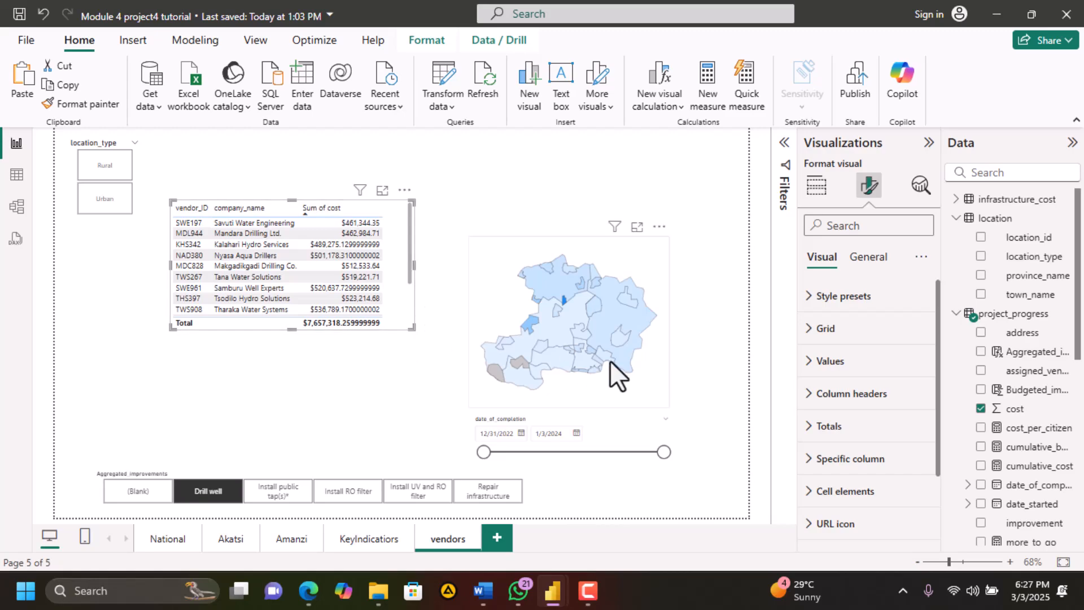
Look through the vendor table's data format, values and specific column formatting settings
{"action": "left_click", "coordinate": [858, 261]}
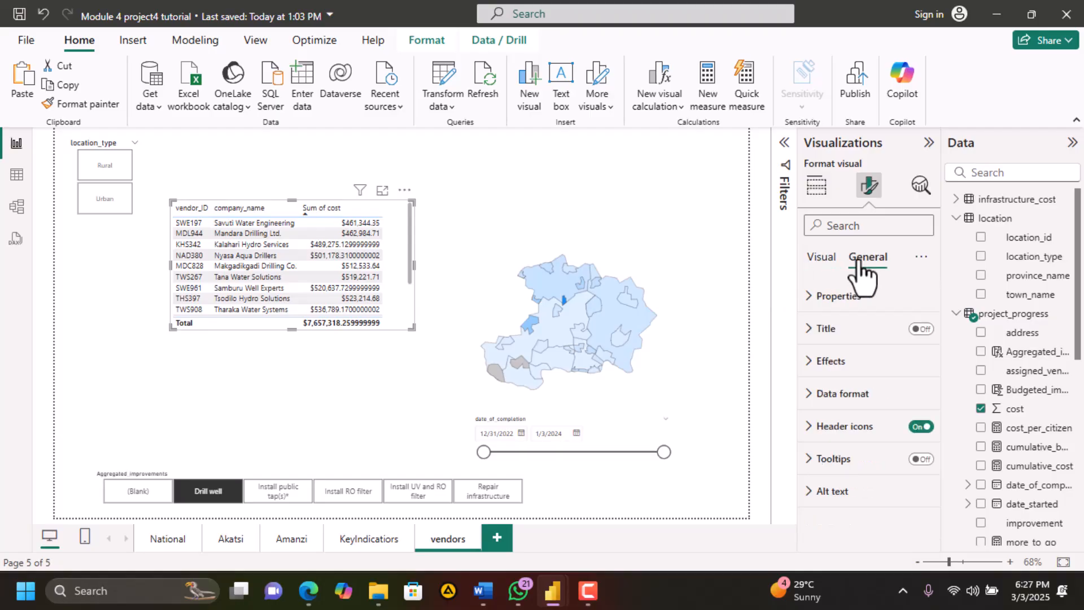
{"action": "left_click", "coordinate": [807, 394]}
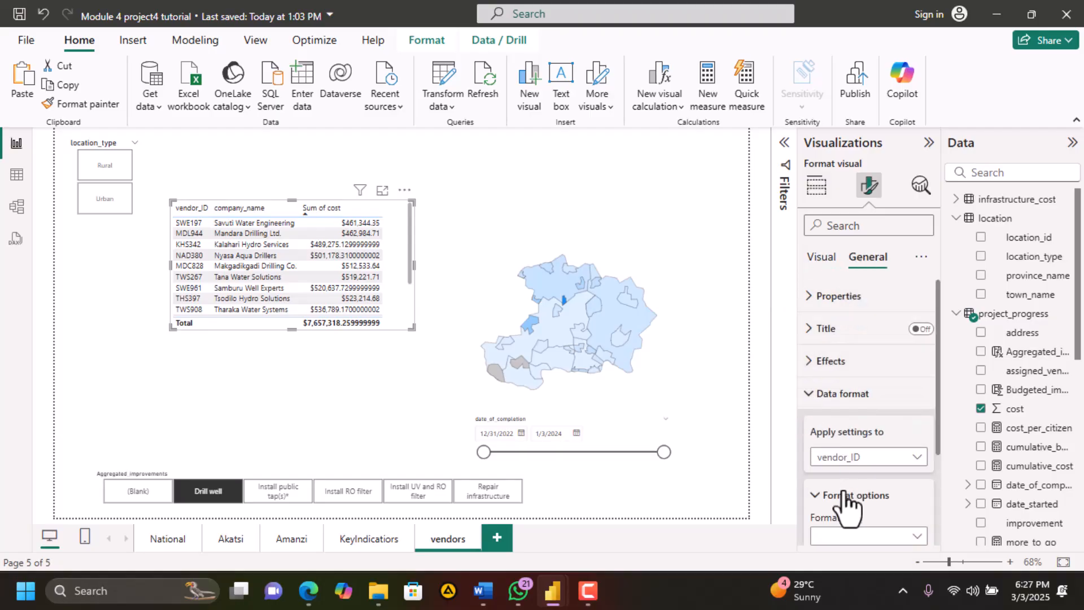
{"action": "scroll", "coordinate": [847, 497], "scroll_direction": "down", "scroll_amount": 2}
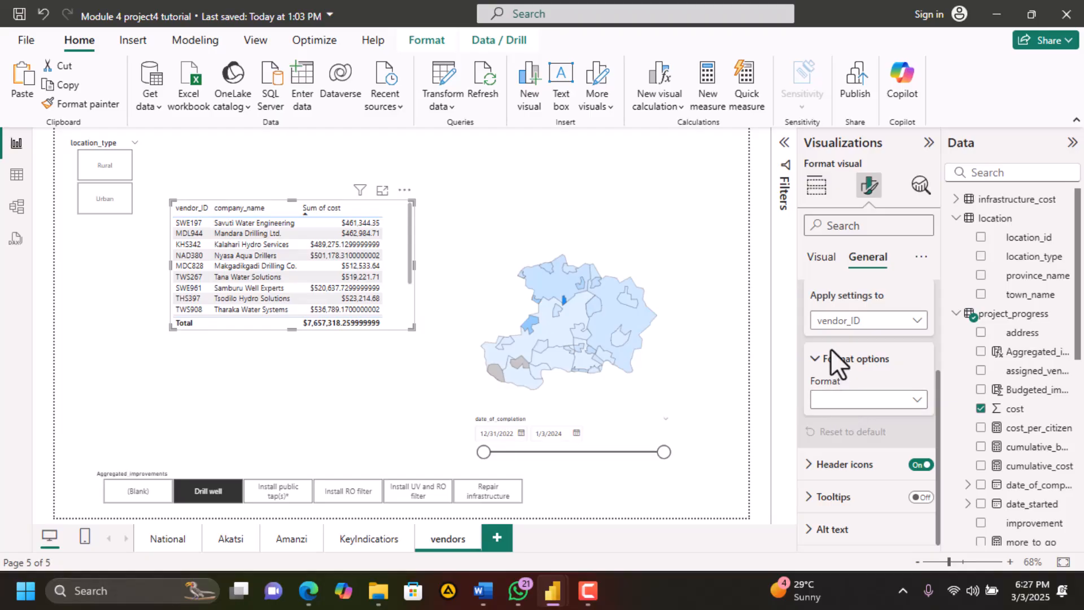
{"action": "scroll", "coordinate": [830, 355], "scroll_direction": "up", "scroll_amount": 3}
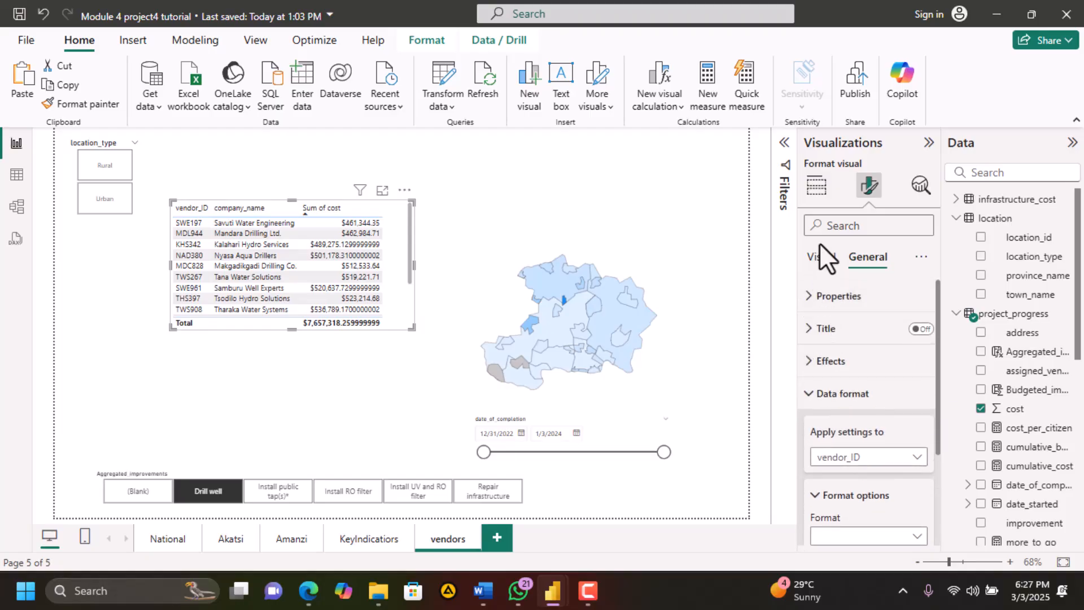
{"action": "left_click", "coordinate": [821, 259]}
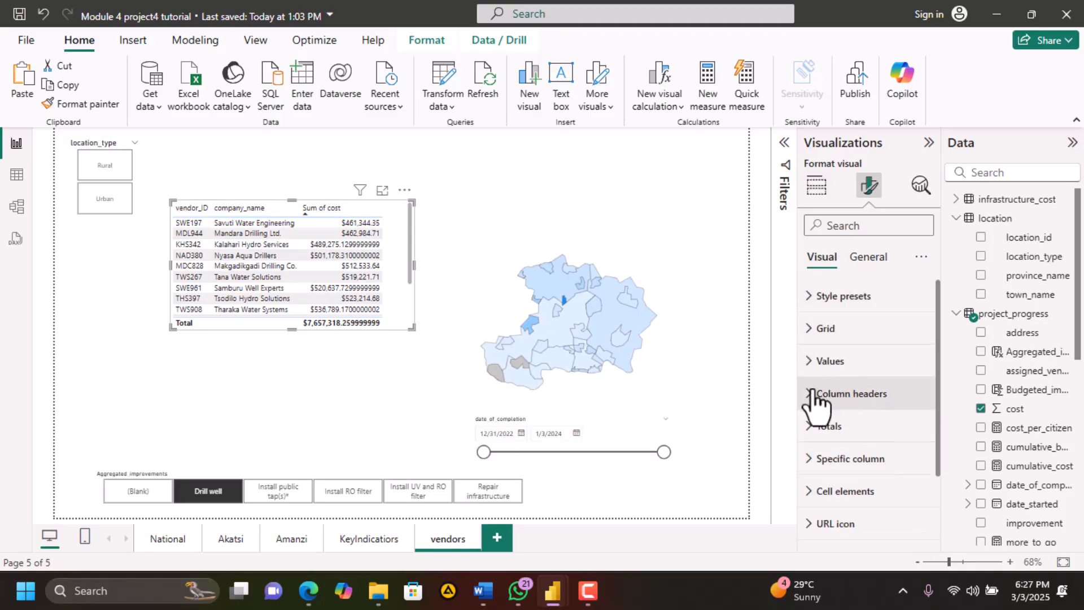
{"action": "left_click", "coordinate": [808, 365]}
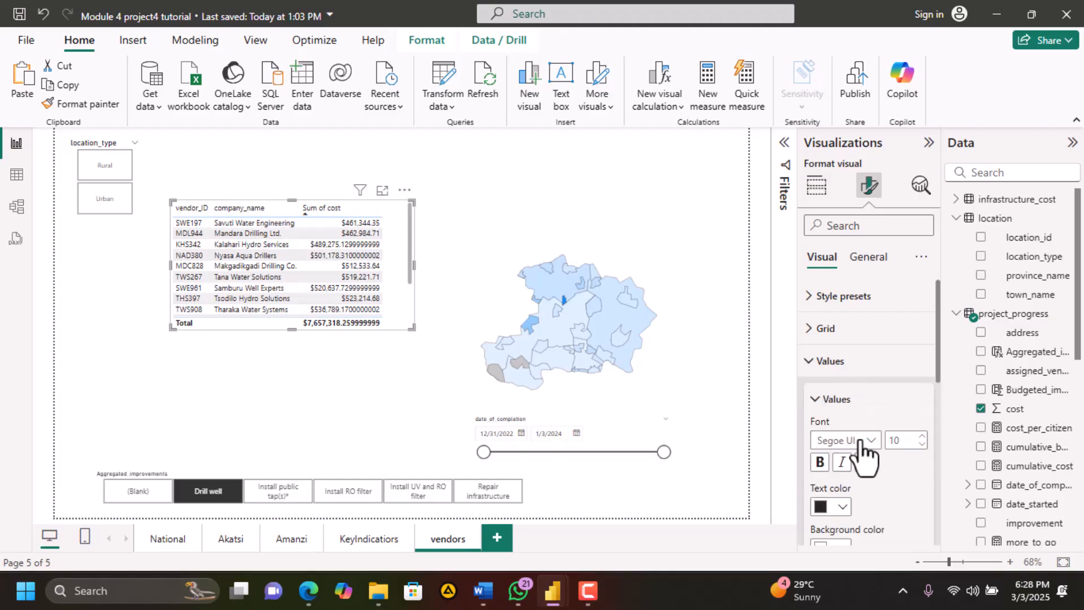
{"action": "scroll", "coordinate": [861, 446], "scroll_direction": "down", "scroll_amount": 4}
{"action": "scroll", "coordinate": [859, 457], "scroll_direction": "down", "scroll_amount": 3}
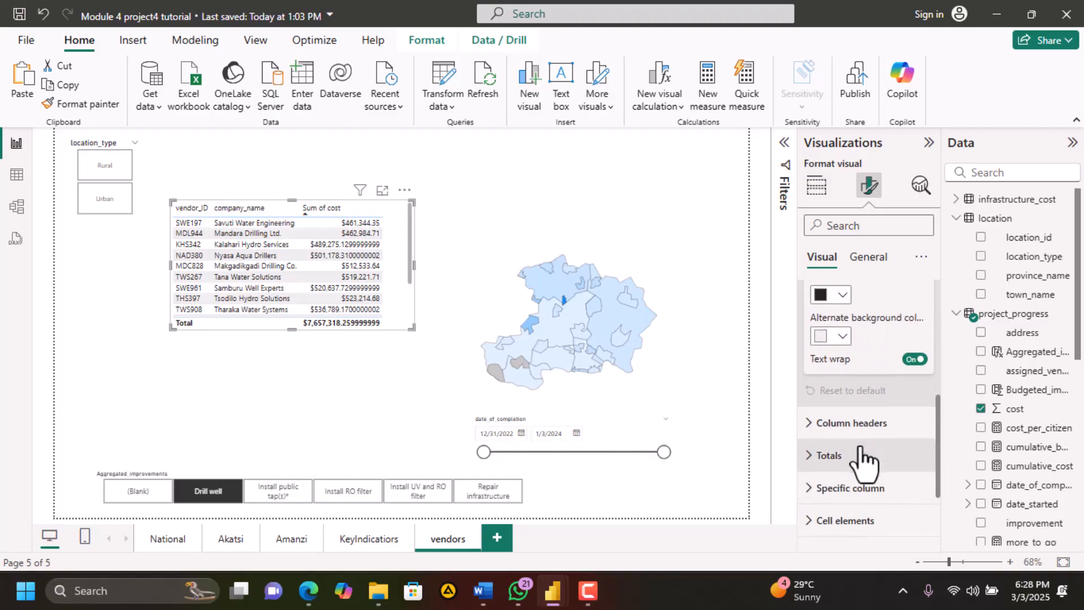
{"action": "scroll", "coordinate": [859, 452], "scroll_direction": "up", "scroll_amount": 4}
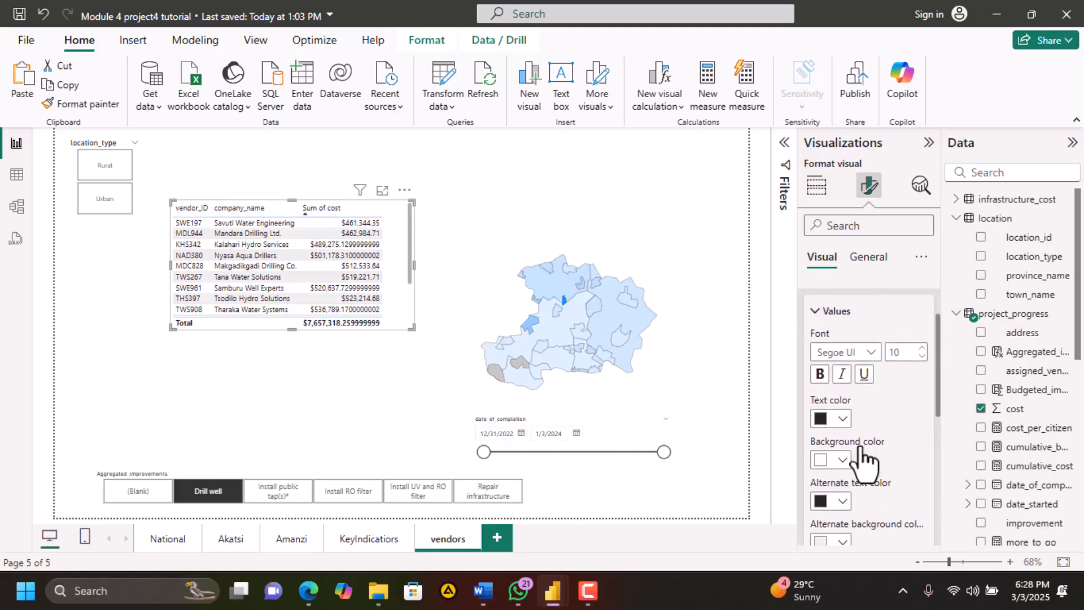
{"action": "left_click", "coordinate": [815, 317]}
{"action": "scroll", "coordinate": [815, 333], "scroll_direction": "down", "scroll_amount": 3}
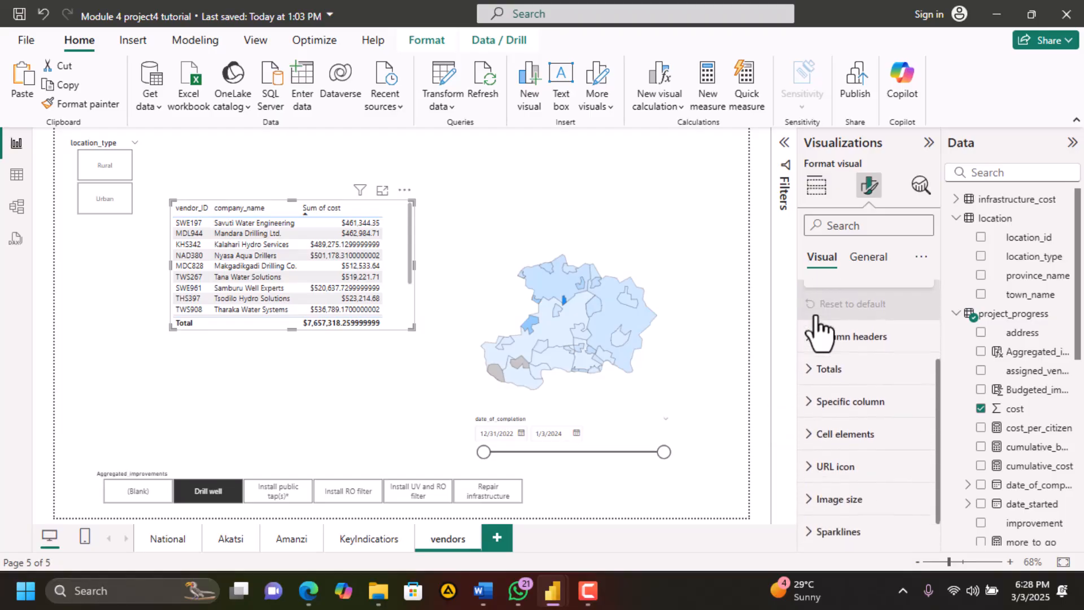
{"action": "left_click", "coordinate": [811, 398]}
{"action": "scroll", "coordinate": [811, 398], "scroll_direction": "down", "scroll_amount": 5}
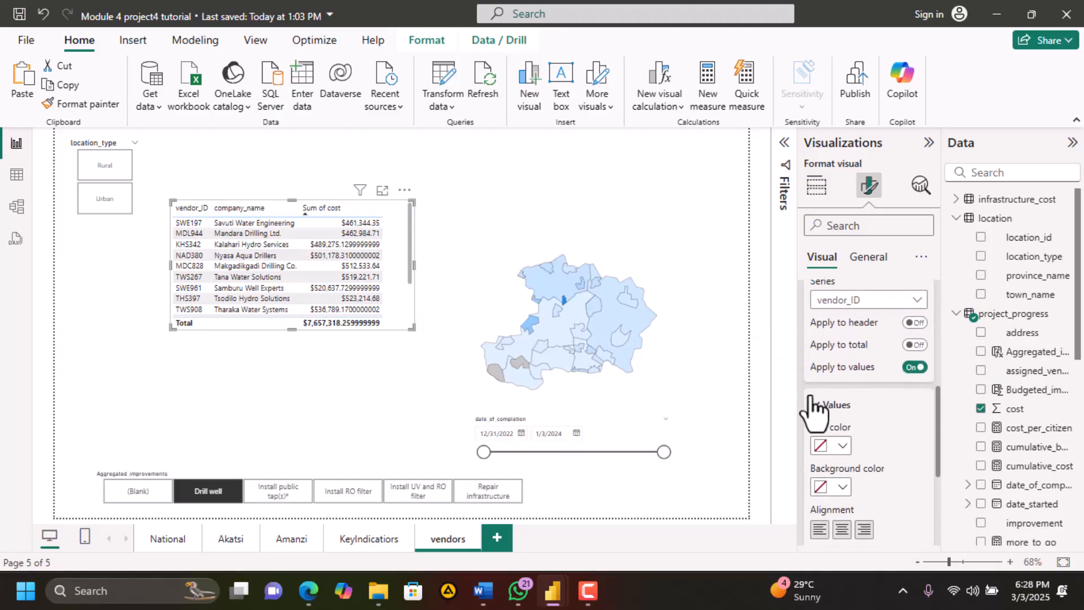
{"action": "scroll", "coordinate": [813, 411], "scroll_direction": "up", "scroll_amount": 10}
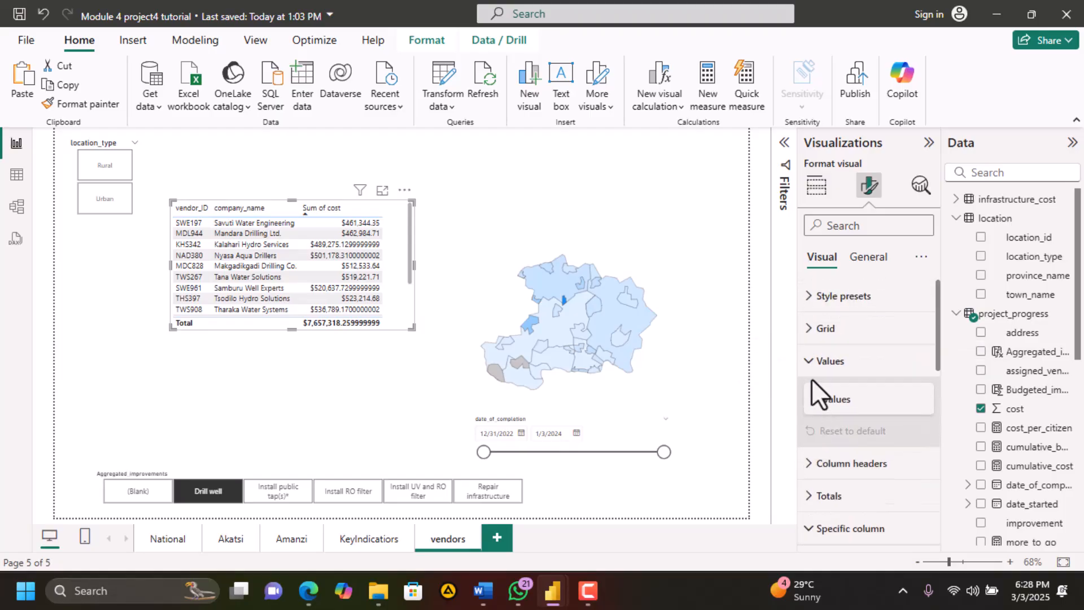
{"action": "left_click", "coordinate": [811, 361]}
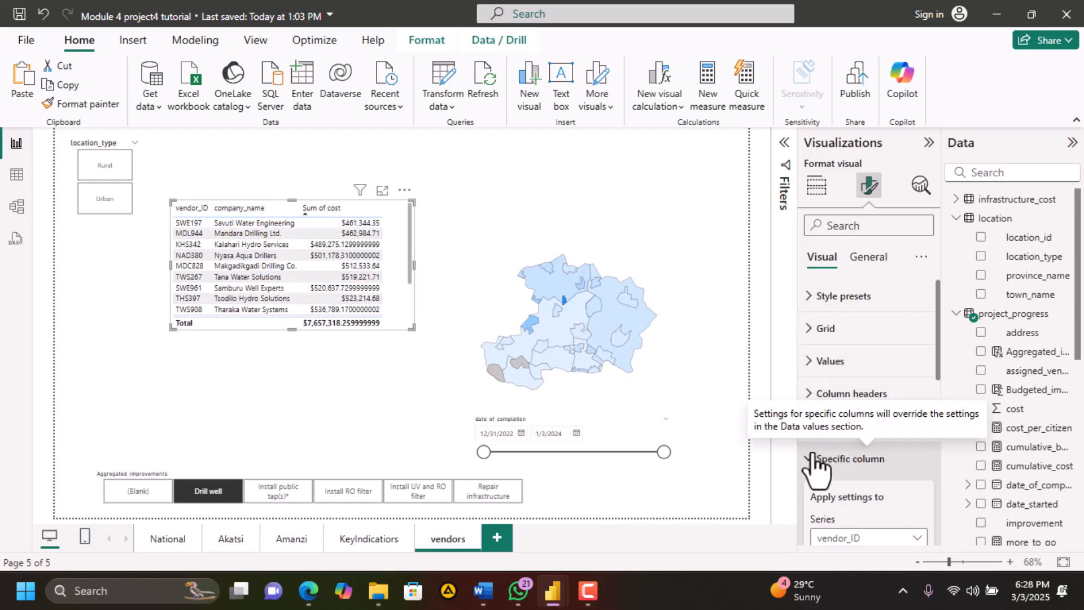
{"action": "left_click", "coordinate": [811, 458]}
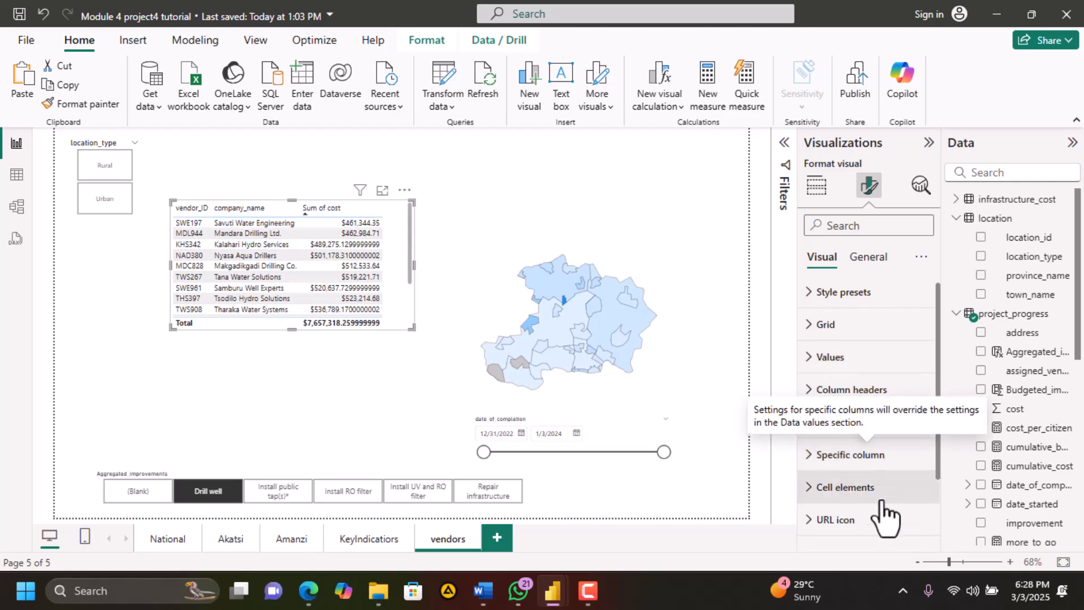
Review the vendor table's cell element settings for the vendor_ID column
{"action": "left_click", "coordinate": [812, 492]}
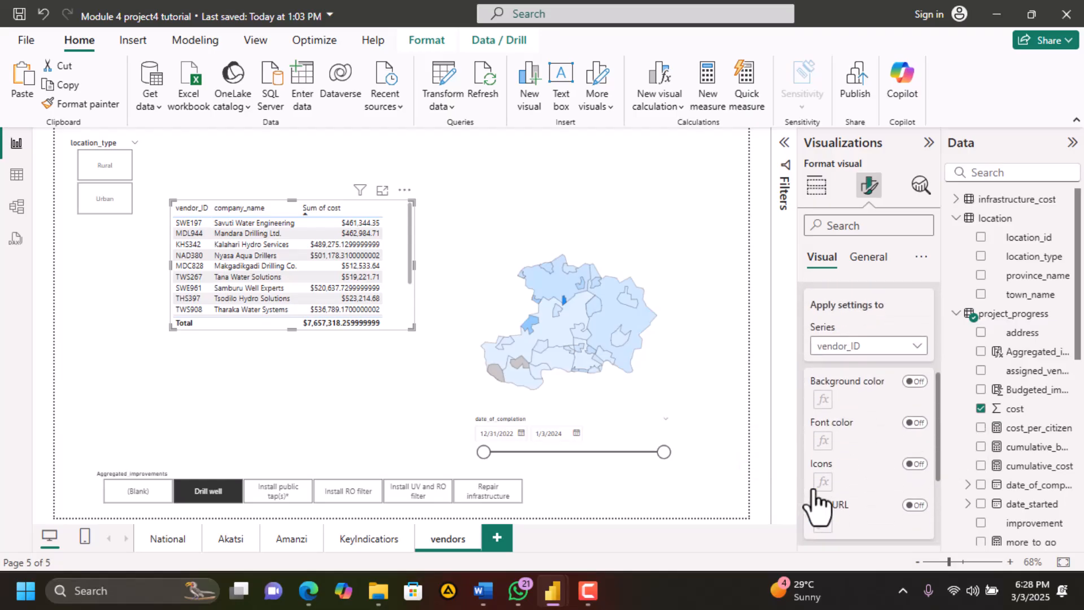
{"action": "scroll", "coordinate": [813, 500], "scroll_direction": "down", "scroll_amount": 3}
{"action": "scroll", "coordinate": [814, 506], "scroll_direction": "down", "scroll_amount": 1}
{"action": "scroll", "coordinate": [815, 506], "scroll_direction": "down", "scroll_amount": 1}
{"action": "scroll", "coordinate": [813, 502], "scroll_direction": "up", "scroll_amount": 5}
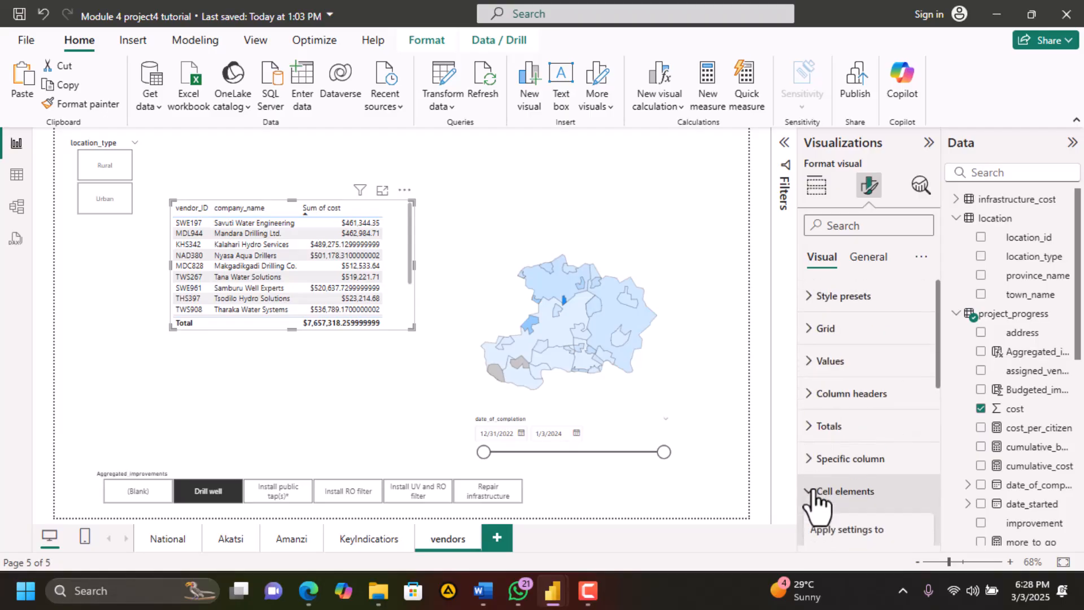
Recheck the vendor table's general format categories and the font, color and text wrap options for its values
{"action": "left_click", "coordinate": [868, 264]}
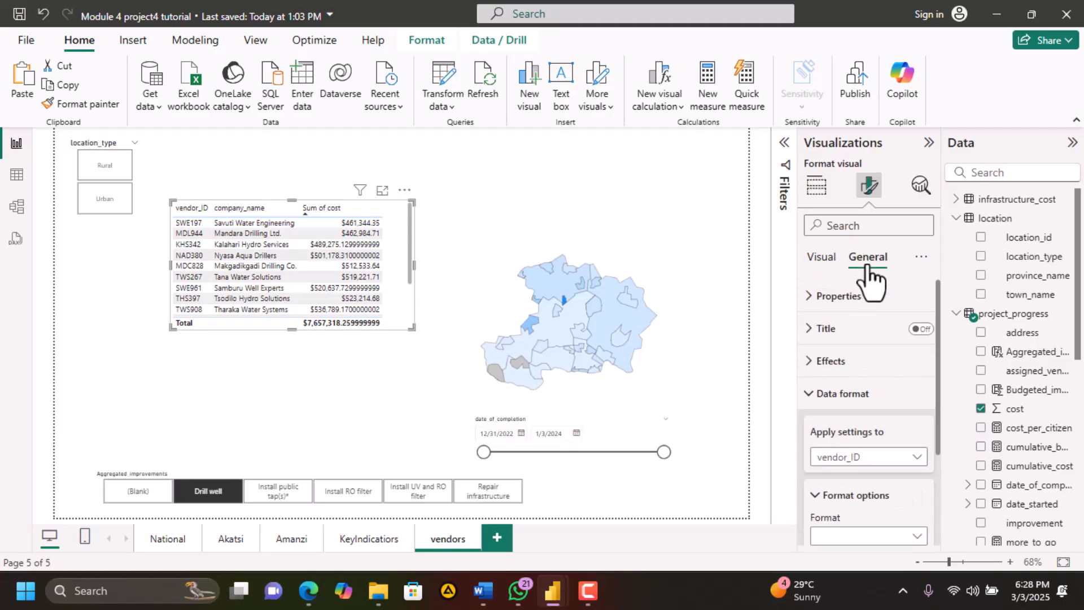
{"action": "left_click", "coordinate": [811, 402]}
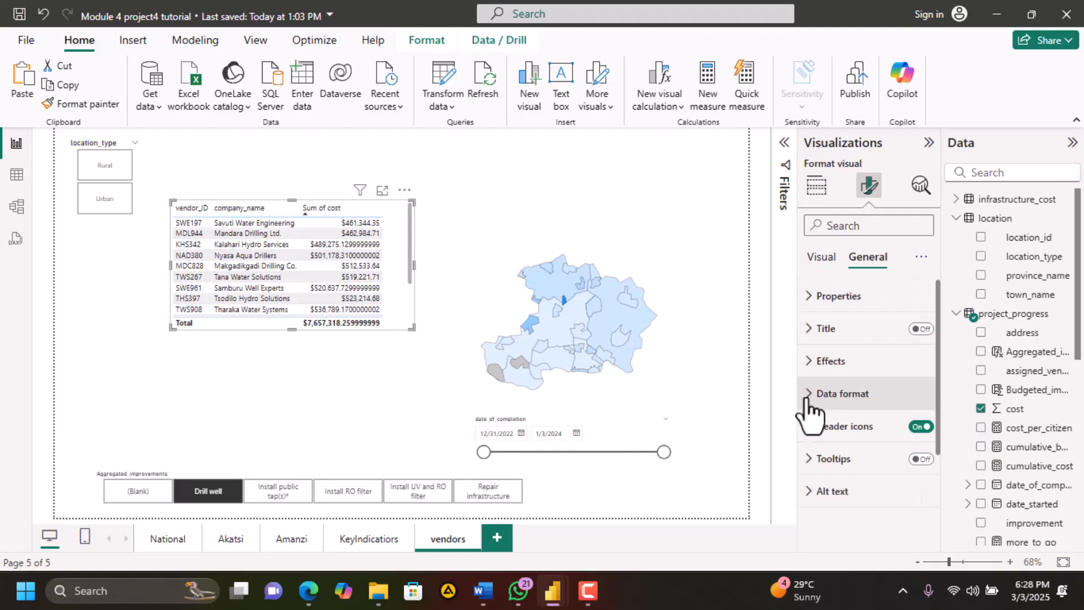
{"action": "left_click", "coordinate": [817, 265]}
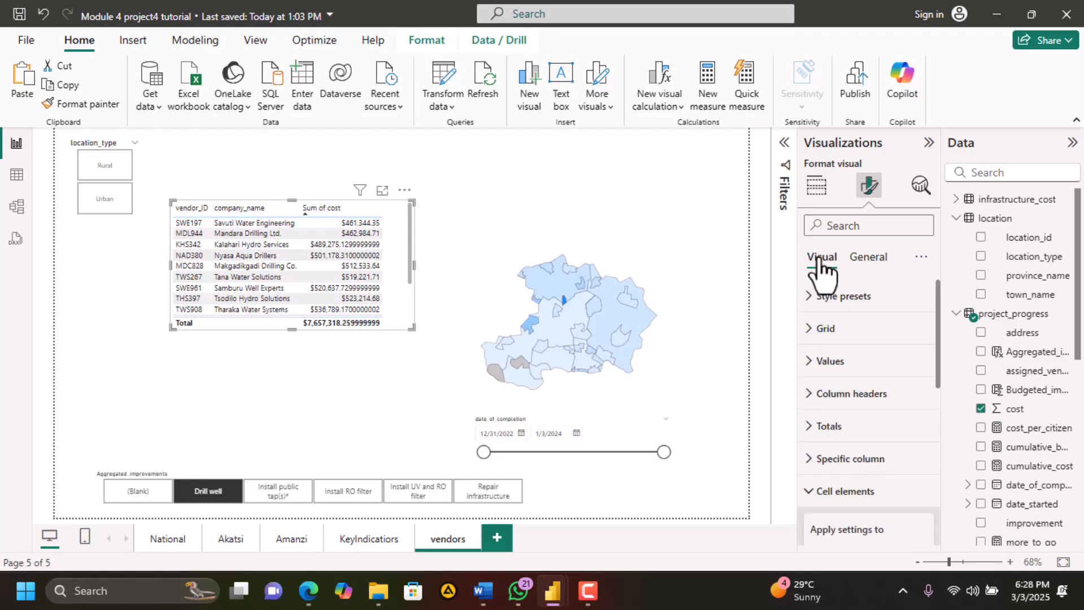
{"action": "left_click", "coordinate": [810, 364]}
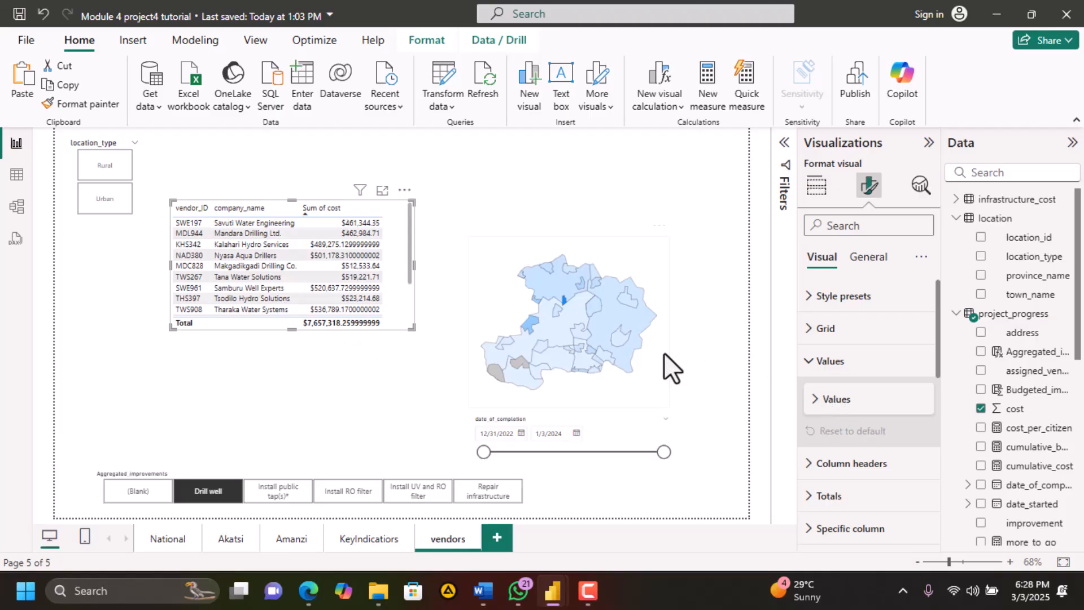
{"action": "left_click", "coordinate": [816, 398]}
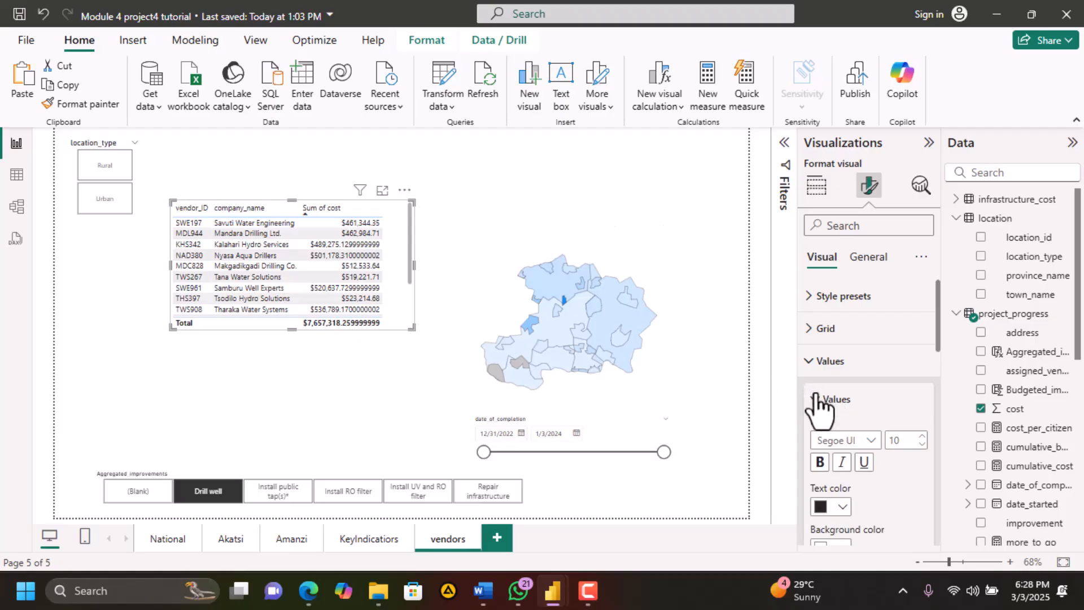
{"action": "scroll", "coordinate": [853, 484], "scroll_direction": "down", "scroll_amount": 5}
{"action": "scroll", "coordinate": [850, 480], "scroll_direction": "down", "scroll_amount": 1}
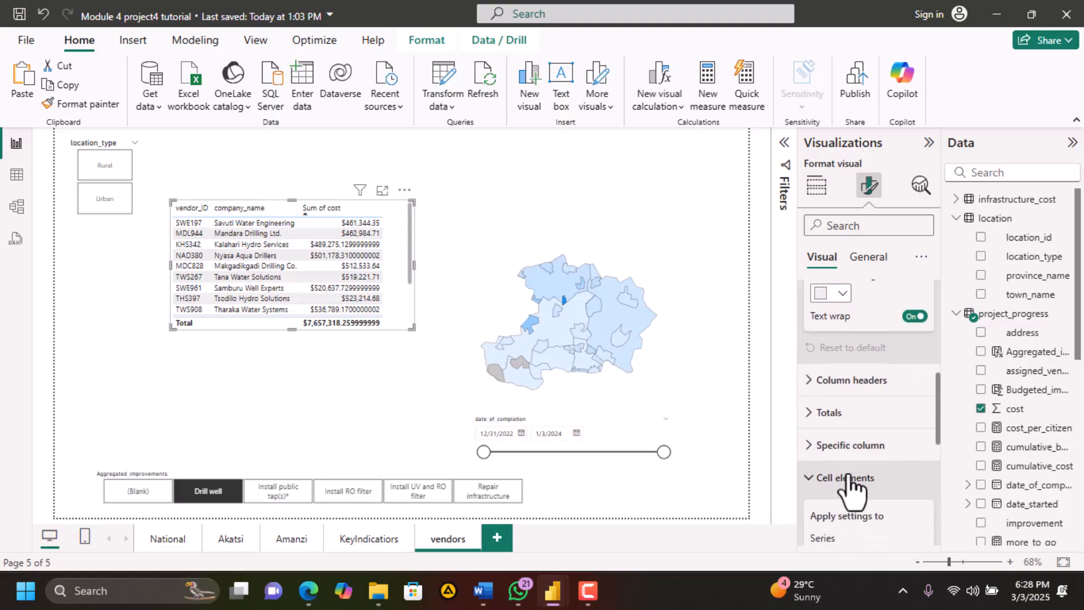
Sort the vendor table by Sum of cost in descending order, and switch the sort back to ascending
{"action": "left_click", "coordinate": [697, 382]}
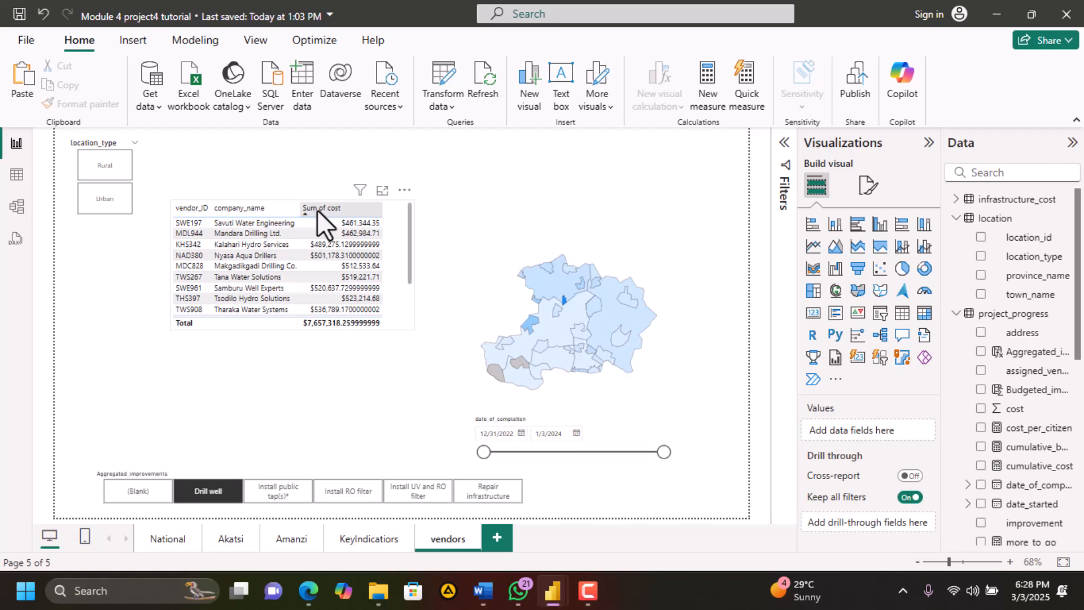
{"action": "left_click", "coordinate": [317, 209]}
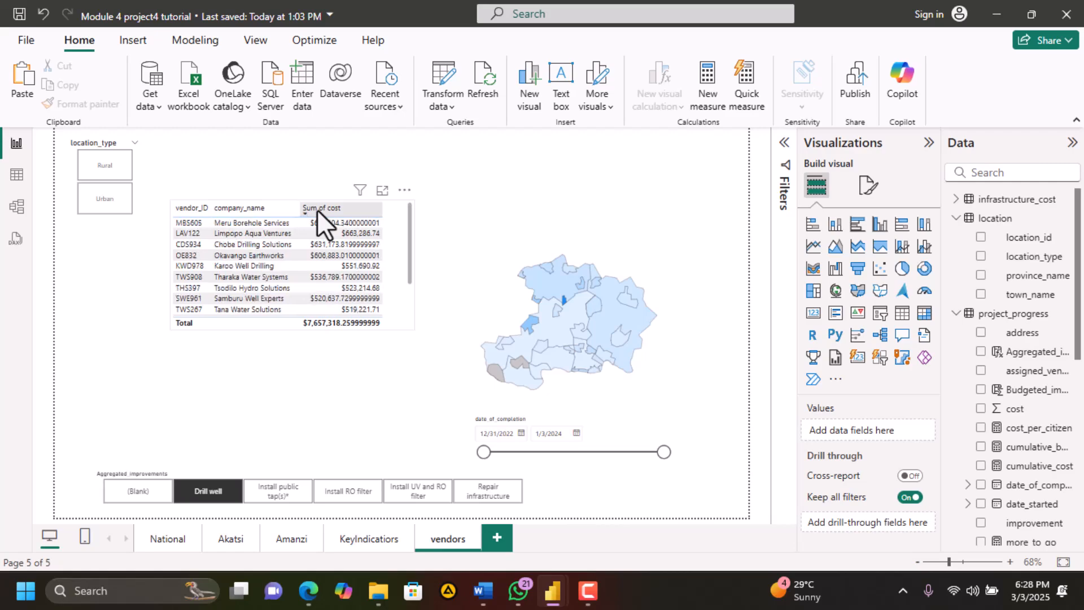
{"action": "left_click", "coordinate": [316, 209]}
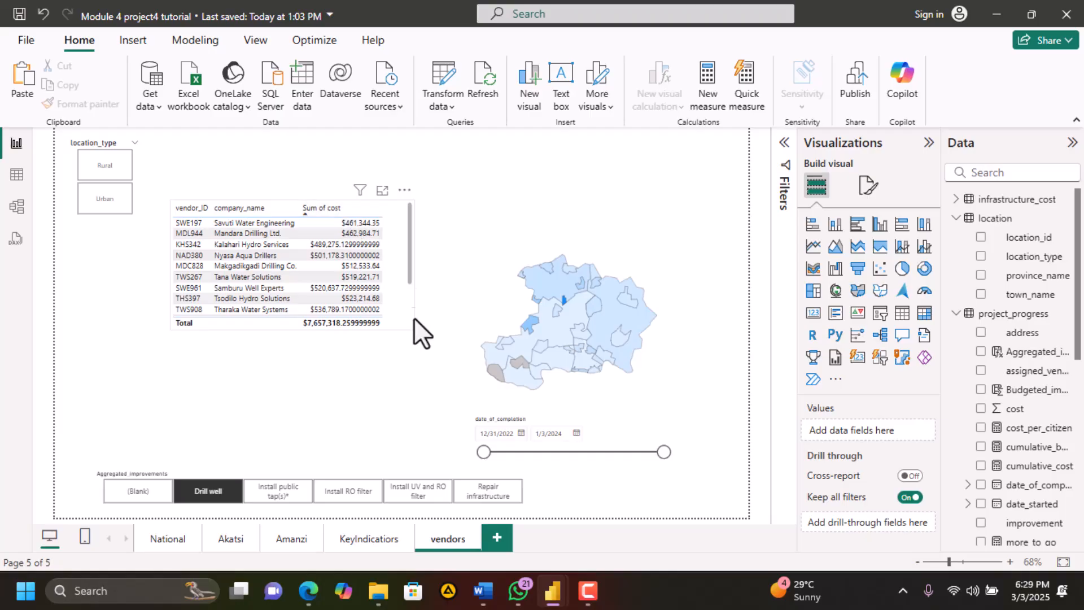
Set the aggregation of the vendor table's cost column to Average
{"action": "left_click", "coordinate": [398, 232]}
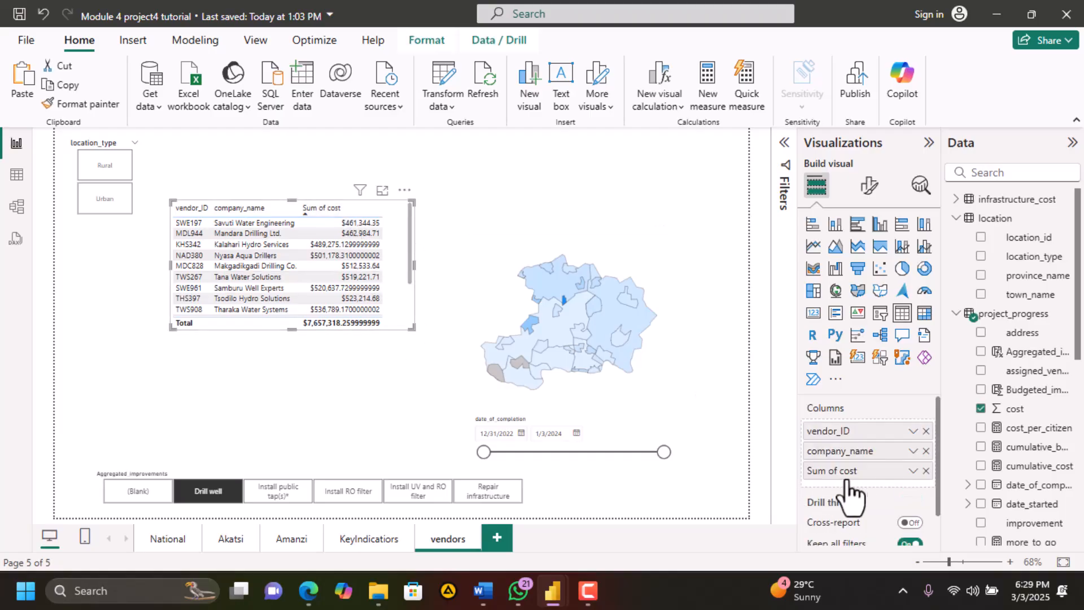
{"action": "left_click", "coordinate": [911, 471]}
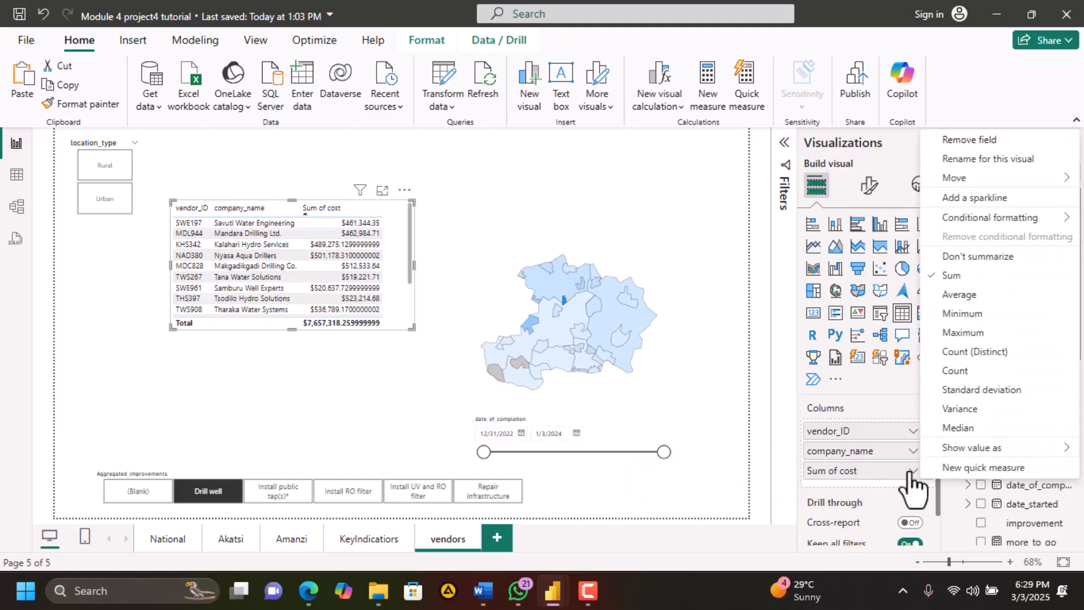
{"action": "left_click", "coordinate": [959, 294]}
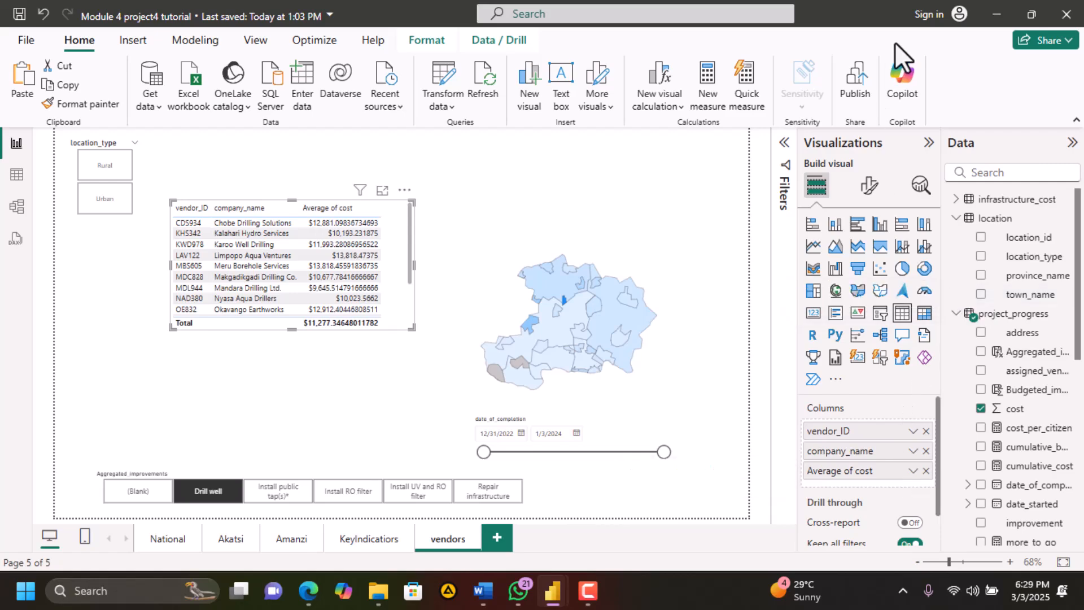
Set the aggregation of the vendor table's cost column to Sum
{"action": "key", "text": "F10"}
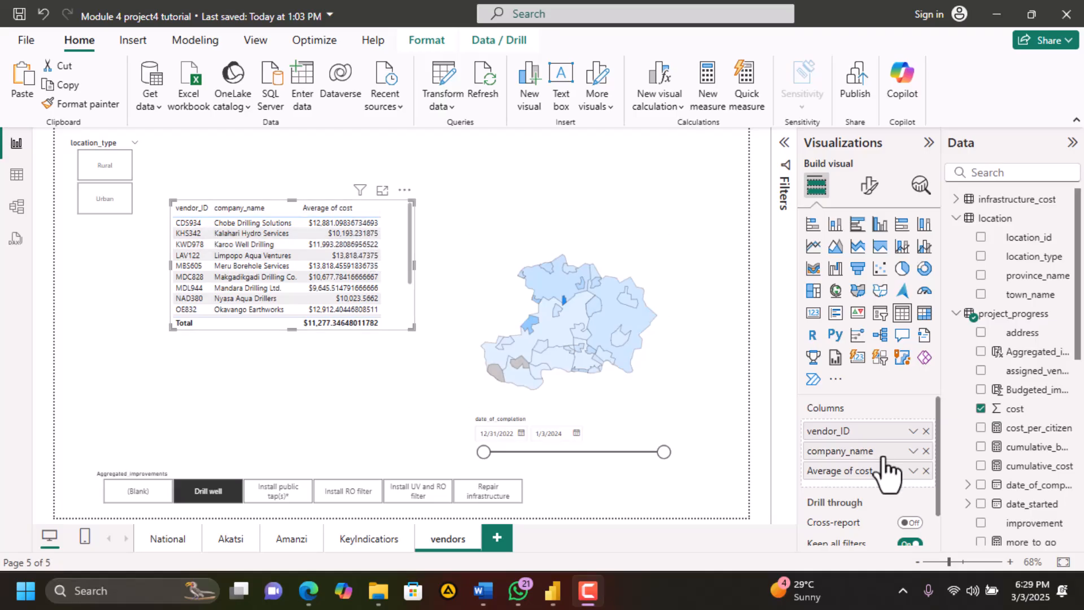
{"action": "left_click", "coordinate": [912, 471]}
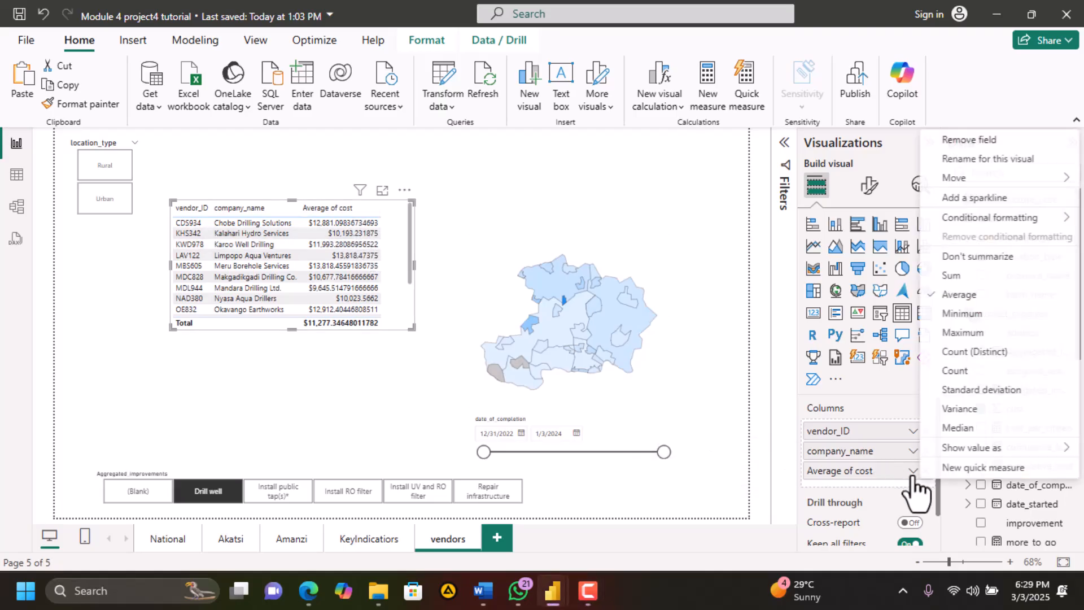
{"action": "left_click", "coordinate": [960, 276]}
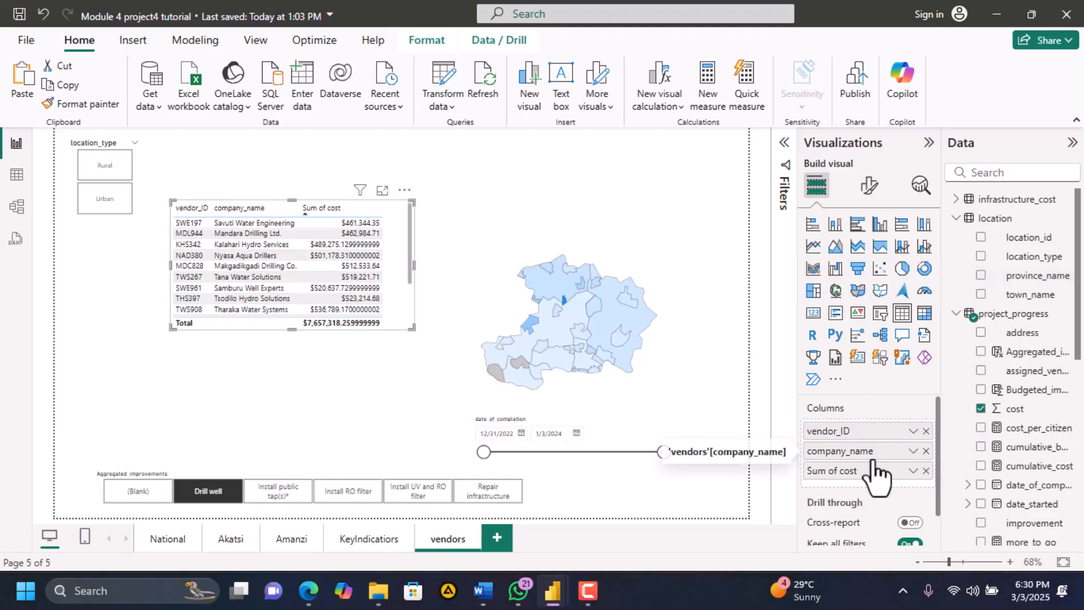
{"action": "scroll", "coordinate": [879, 412], "scroll_direction": "down", "scroll_amount": 1}
{"action": "scroll", "coordinate": [880, 412], "scroll_direction": "up", "scroll_amount": 1}
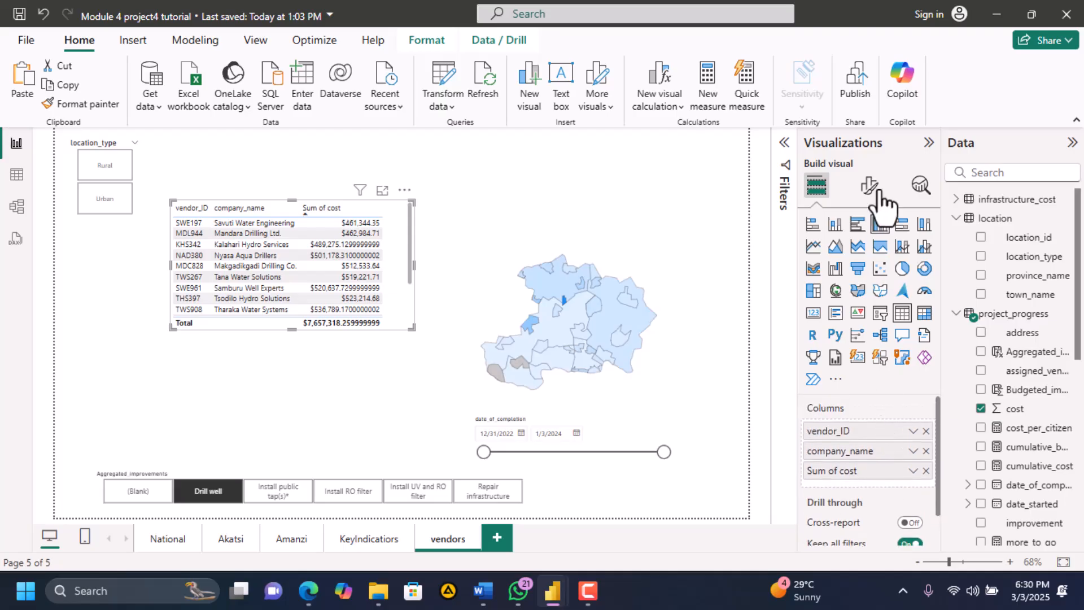
Look through the vendor table's visual format categories and review the specific column settings for vendor_ID
{"action": "left_click", "coordinate": [869, 186]}
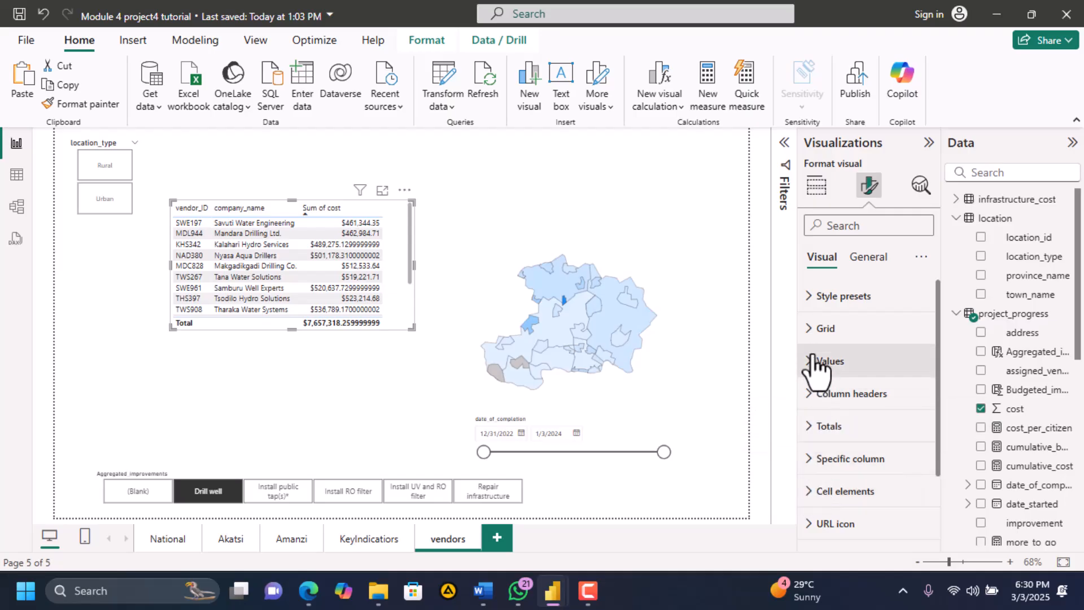
{"action": "scroll", "coordinate": [811, 341], "scroll_direction": "down", "scroll_amount": 3}
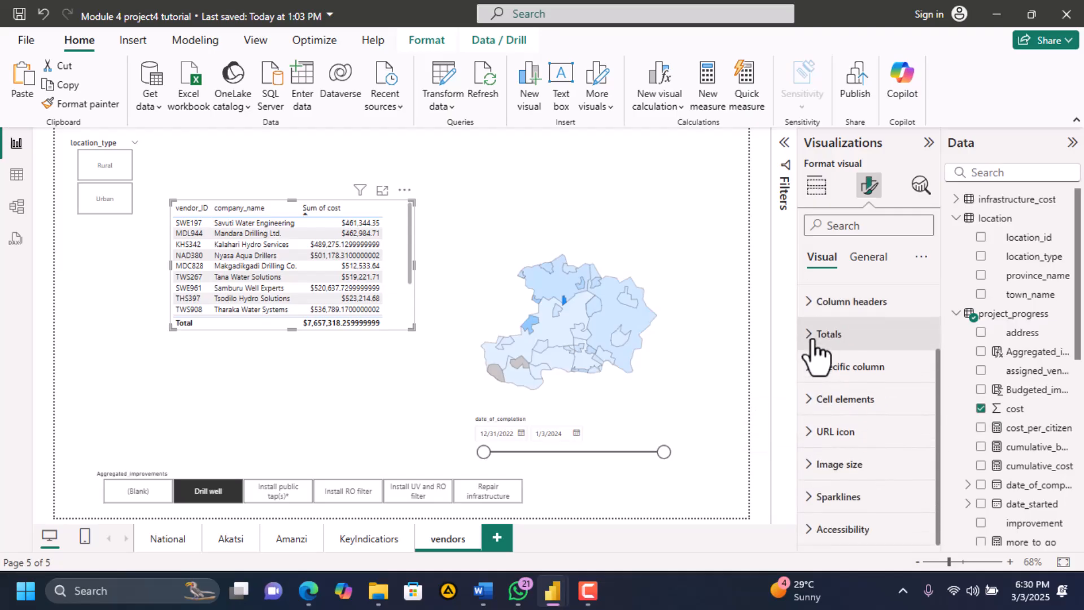
{"action": "scroll", "coordinate": [811, 338], "scroll_direction": "up", "scroll_amount": 1}
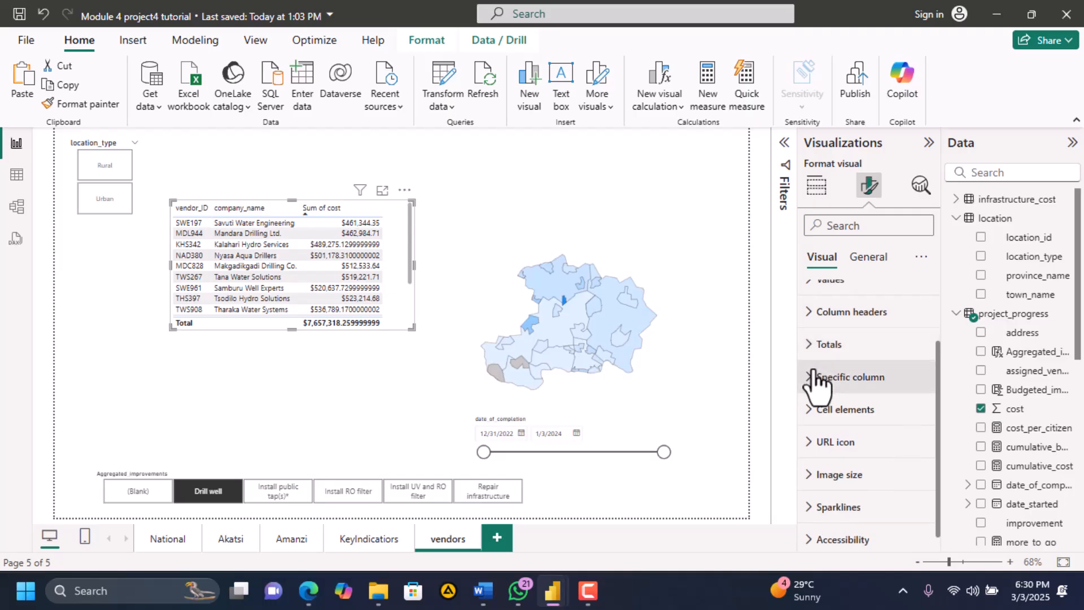
{"action": "left_click", "coordinate": [812, 375]}
{"action": "scroll", "coordinate": [813, 374], "scroll_direction": "down", "scroll_amount": 5}
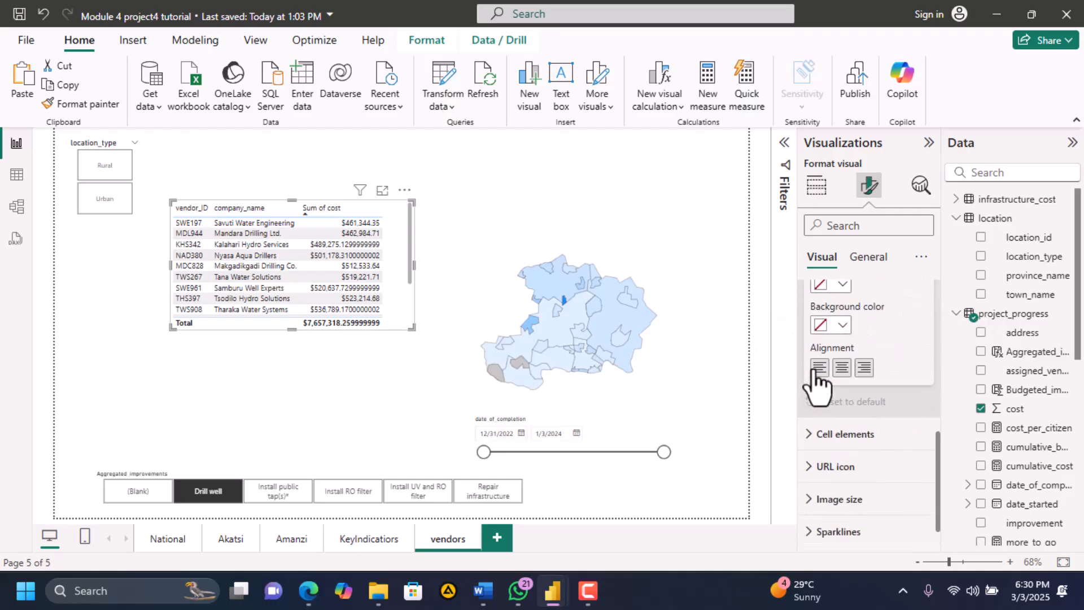
{"action": "scroll", "coordinate": [814, 380], "scroll_direction": "up", "scroll_amount": 4}
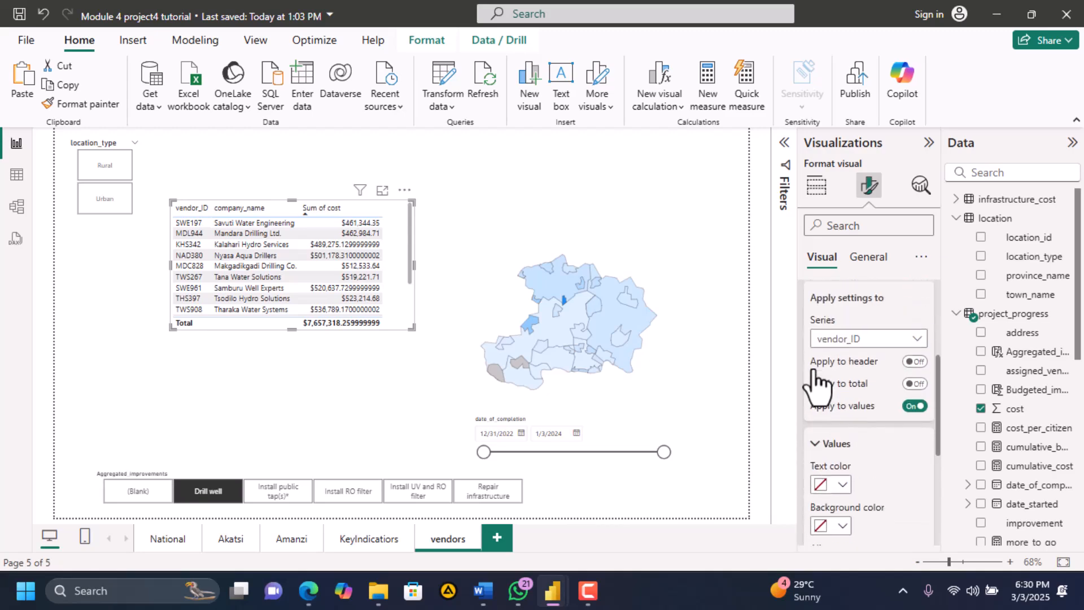
{"action": "scroll", "coordinate": [817, 383], "scroll_direction": "up", "scroll_amount": 2}
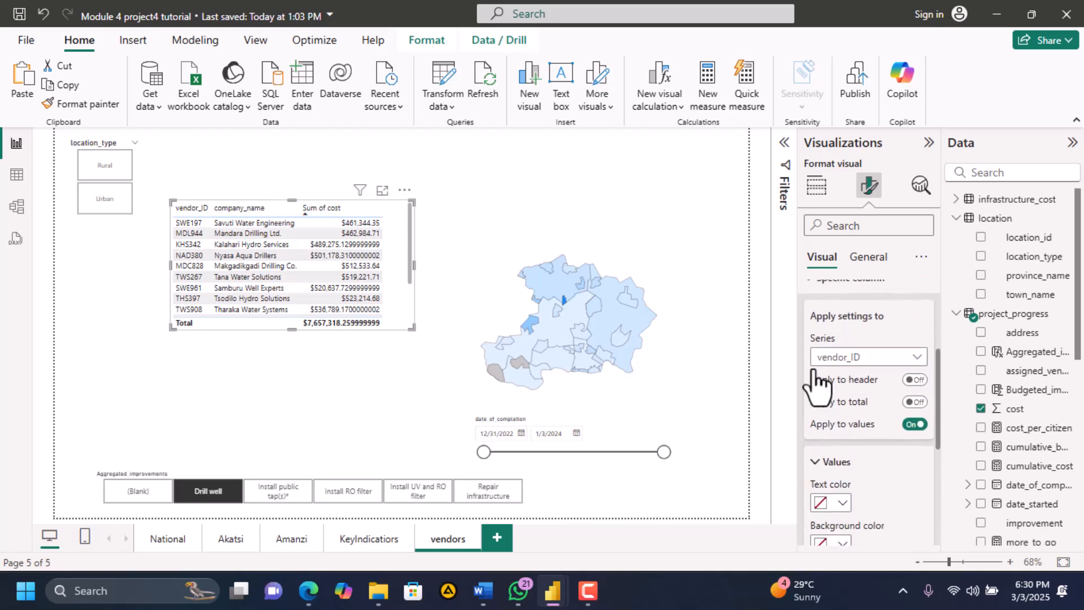
{"action": "scroll", "coordinate": [817, 384], "scroll_direction": "up", "scroll_amount": 2}
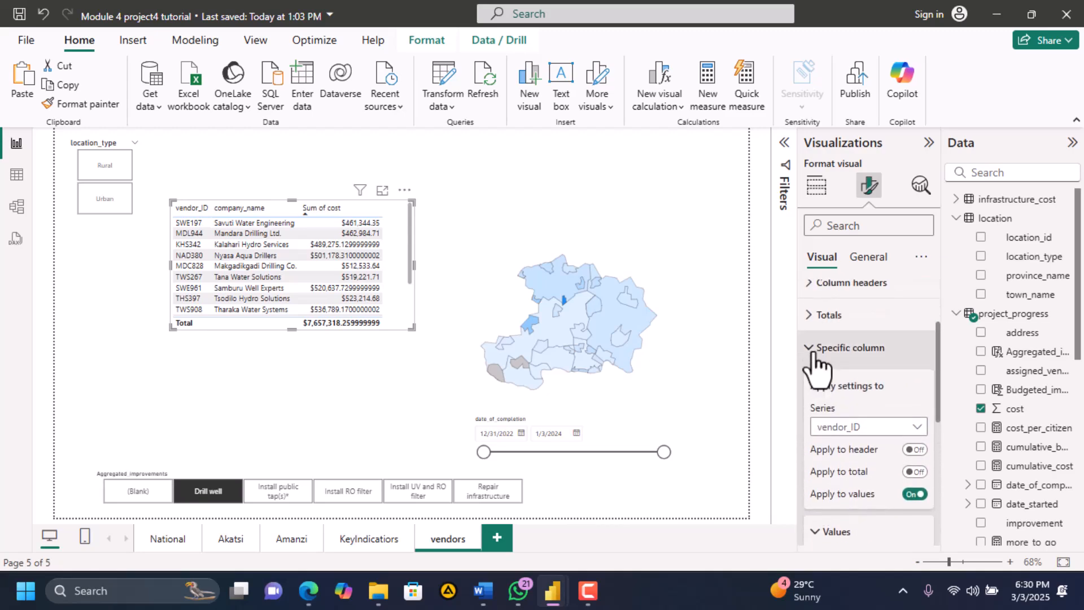
{"action": "left_click", "coordinate": [817, 354]}
Check the font, text color, background and text wrap options for the vendor table's values
{"action": "scroll", "coordinate": [818, 354], "scroll_direction": "up", "scroll_amount": 2}
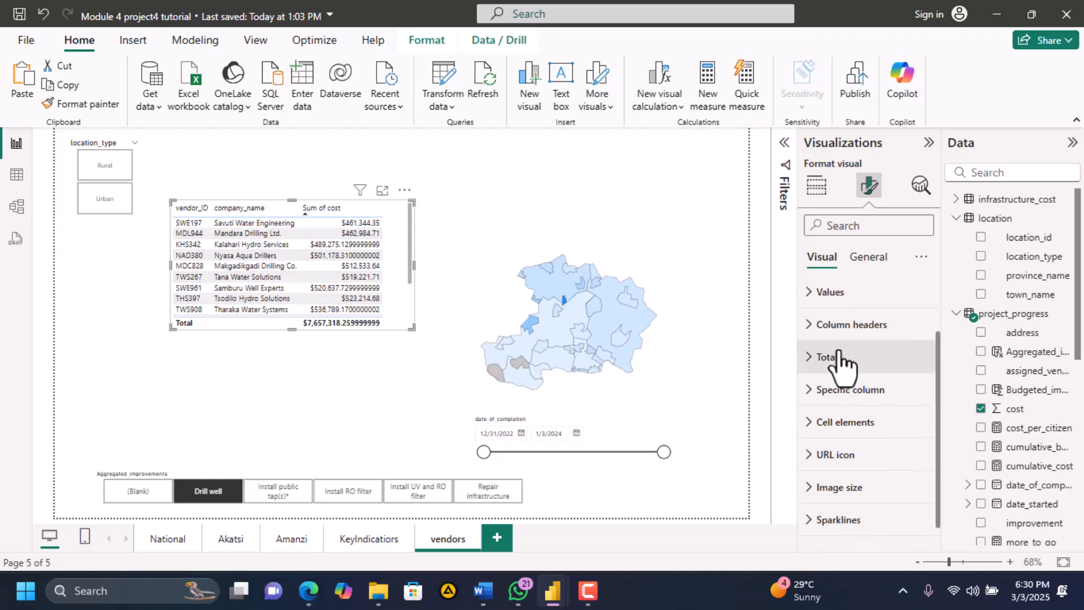
{"action": "left_click", "coordinate": [807, 309]}
{"action": "scroll", "coordinate": [843, 438], "scroll_direction": "down", "scroll_amount": 5}
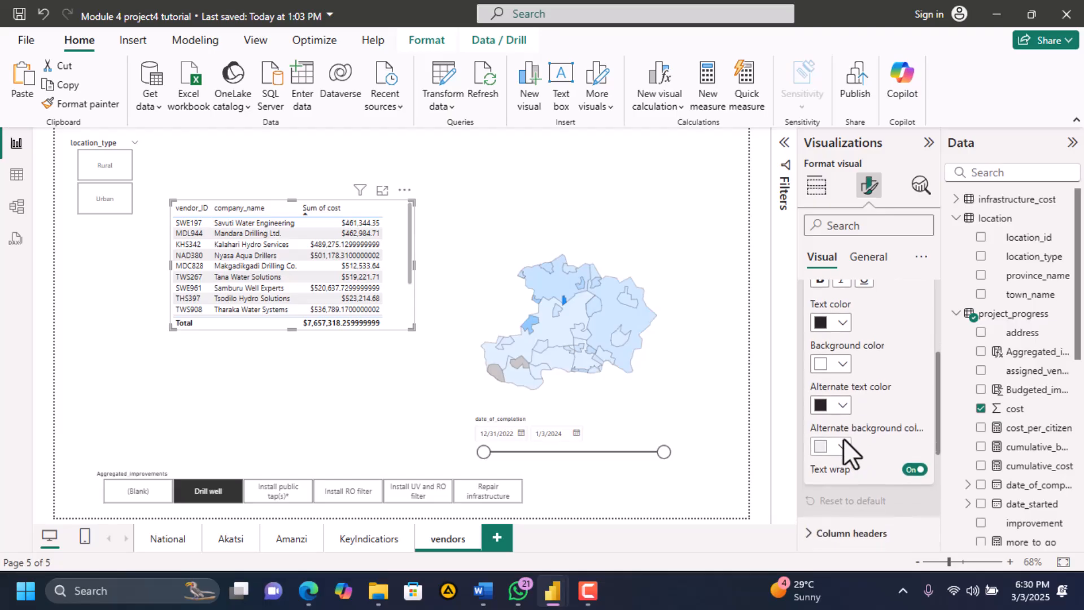
{"action": "scroll", "coordinate": [842, 438], "scroll_direction": "up", "scroll_amount": 6}
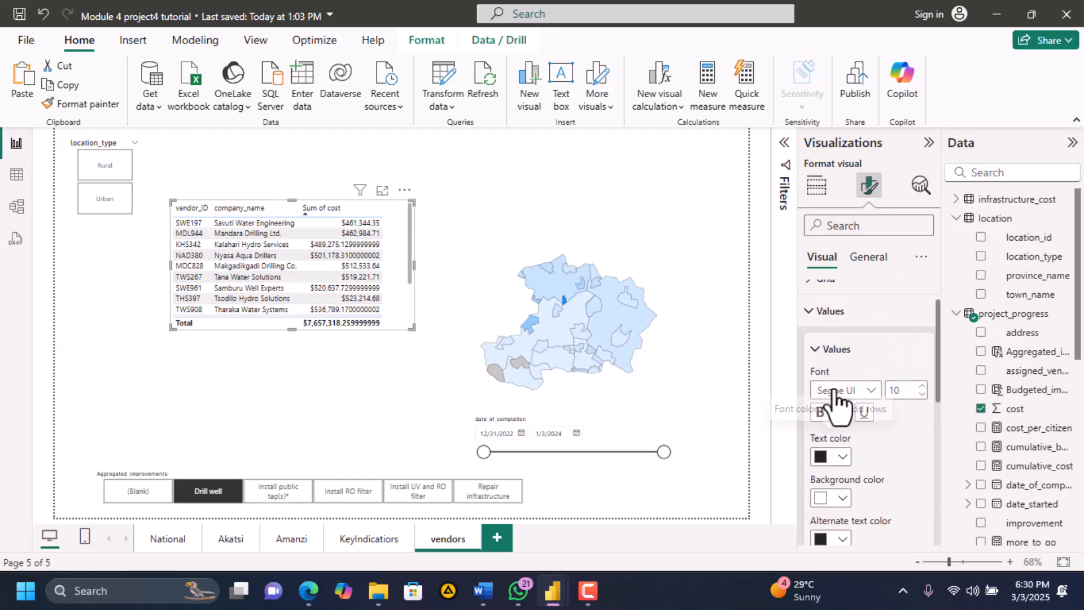
{"action": "left_click", "coordinate": [817, 350]}
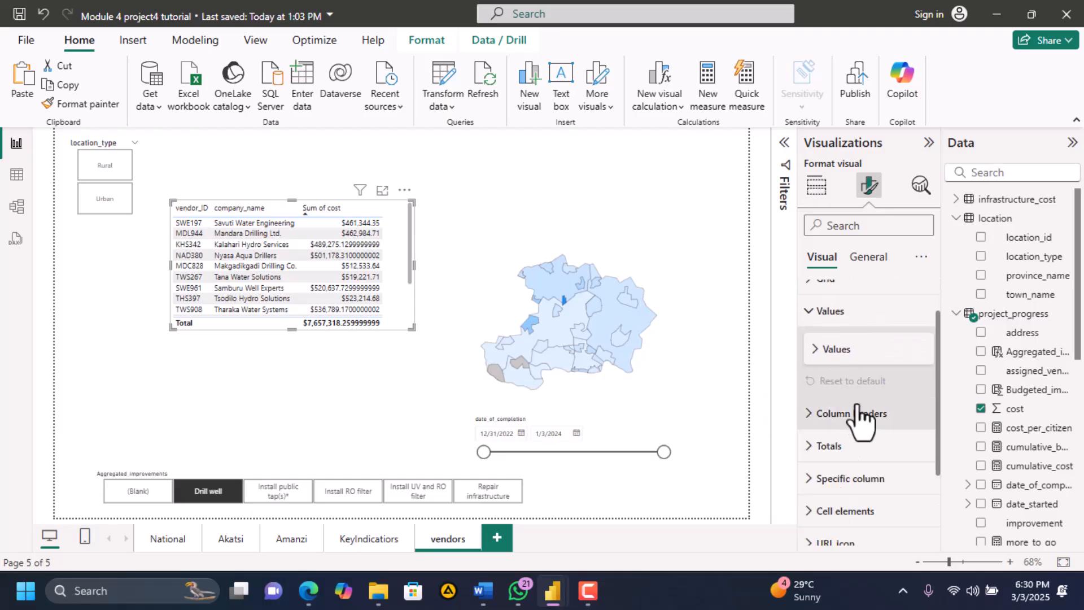
{"action": "left_click", "coordinate": [816, 312]}
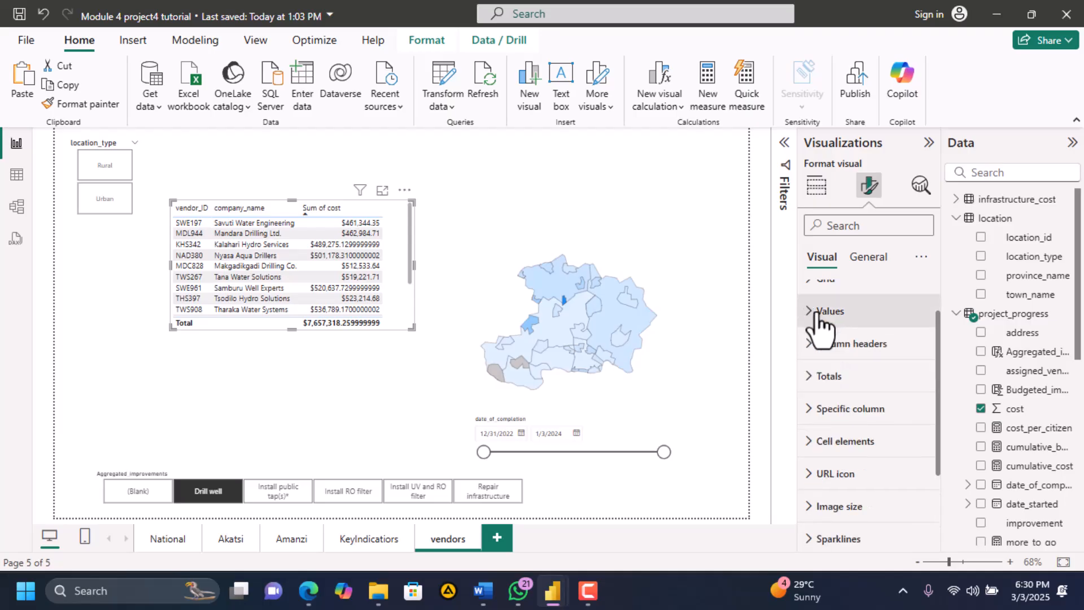
Examine the vendor table's general data format options for vendor_ID and its background and border effects
{"action": "left_click", "coordinate": [864, 262]}
{"action": "left_click", "coordinate": [815, 395]}
{"action": "scroll", "coordinate": [815, 406], "scroll_direction": "down", "scroll_amount": 2}
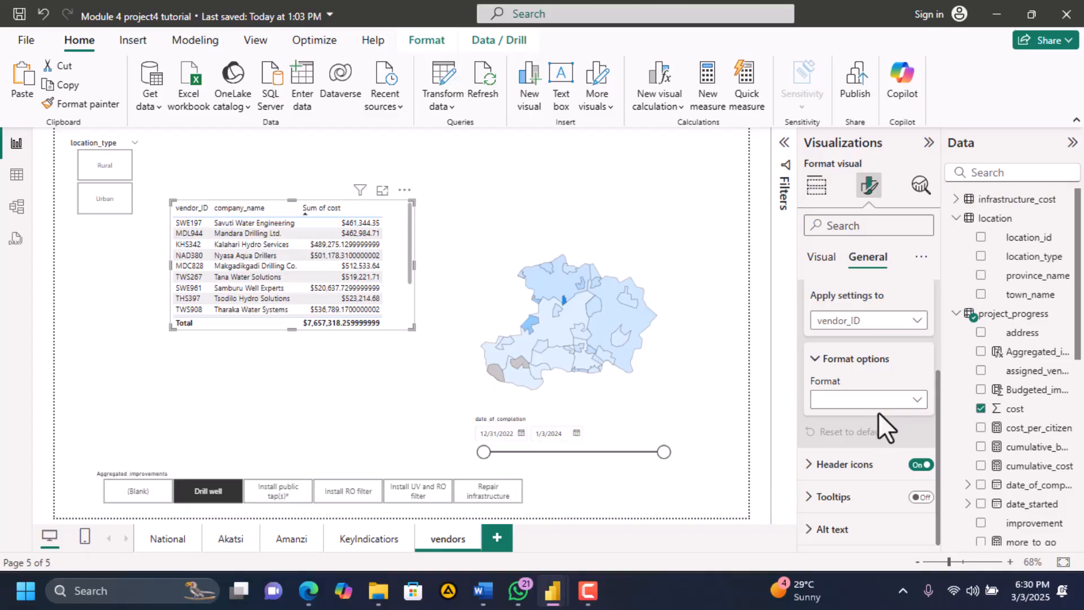
{"action": "left_click", "coordinate": [916, 400]}
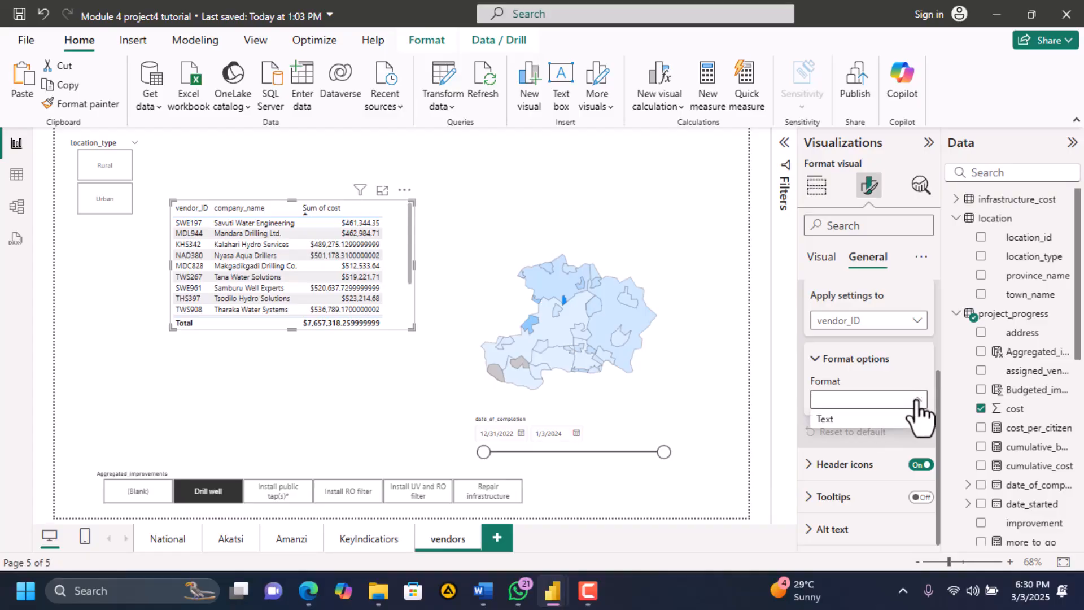
{"action": "left_click", "coordinate": [916, 399]}
{"action": "scroll", "coordinate": [874, 335], "scroll_direction": "up", "scroll_amount": 2}
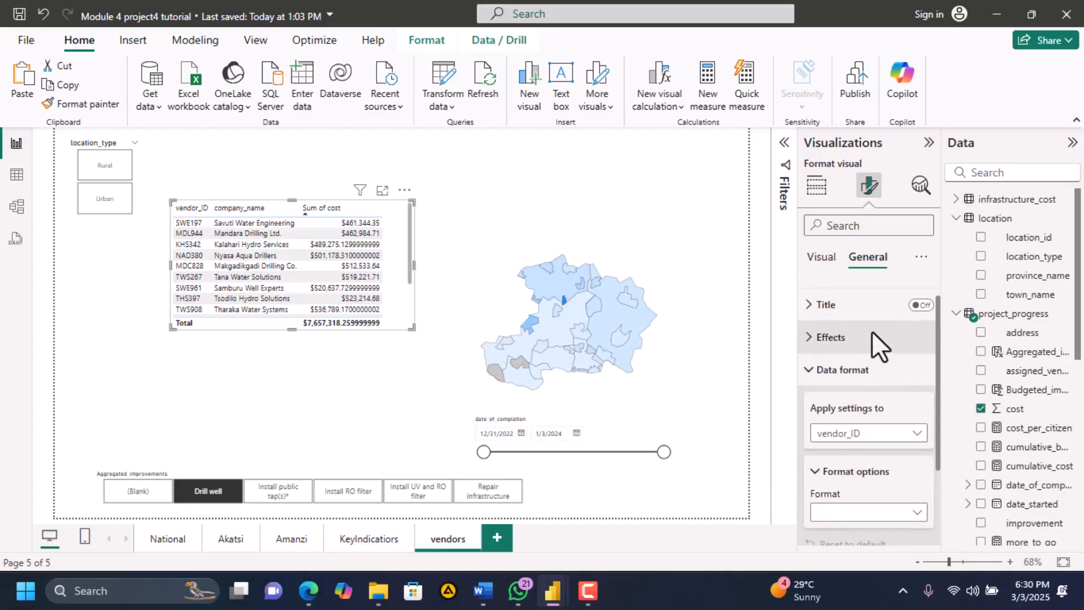
{"action": "left_click", "coordinate": [821, 352]}
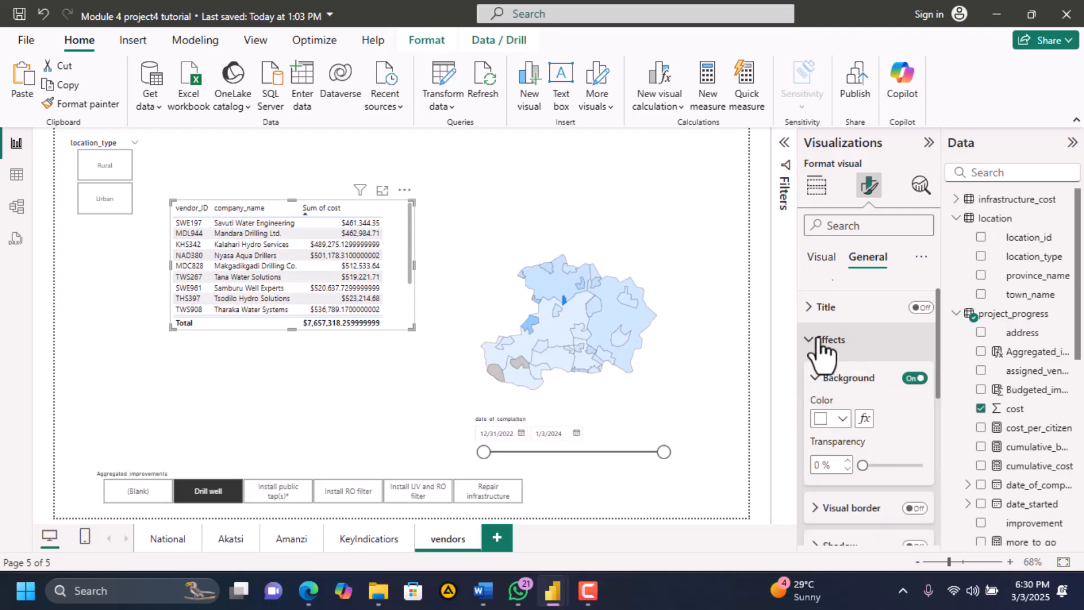
{"action": "left_click", "coordinate": [822, 352]}
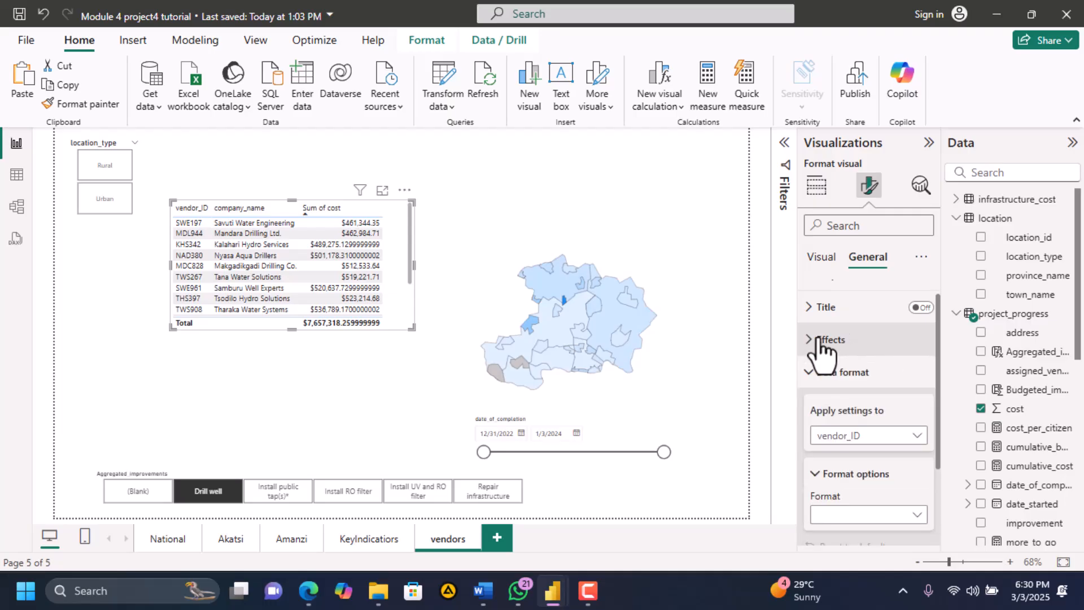
{"action": "scroll", "coordinate": [824, 353], "scroll_direction": "down", "scroll_amount": 3}
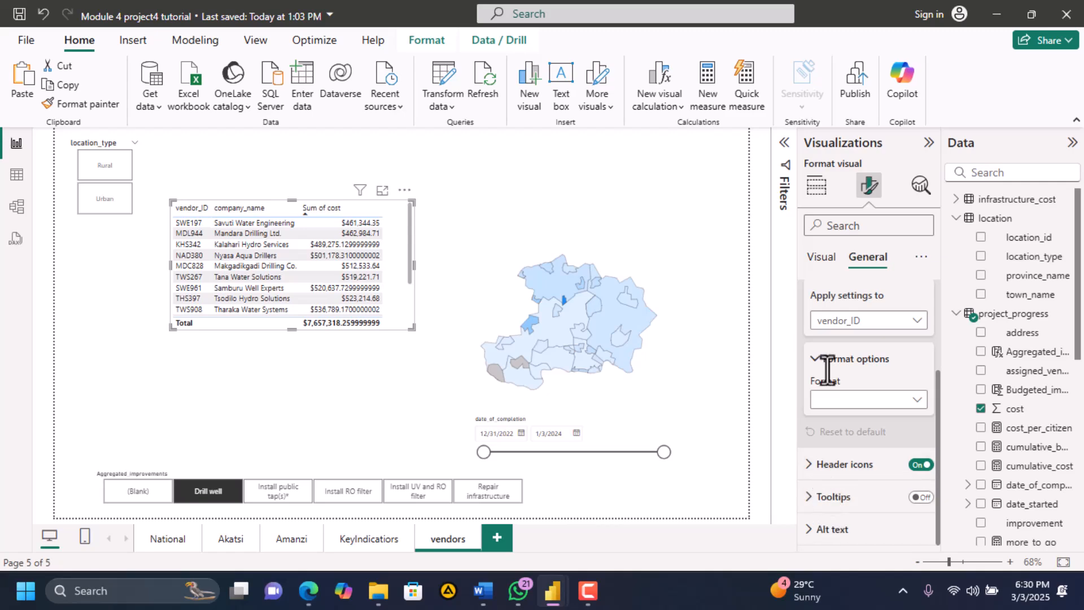
{"action": "scroll", "coordinate": [841, 310], "scroll_direction": "up", "scroll_amount": 5}
Return to the vendor table's visual formatting and recheck the font and color options for its values
{"action": "left_click", "coordinate": [827, 256]}
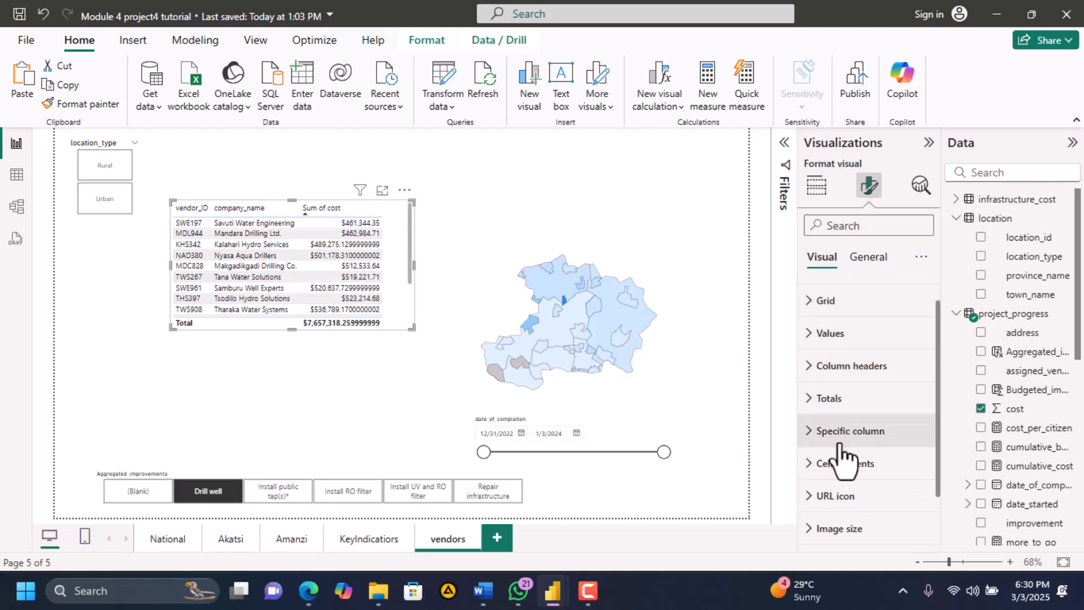
{"action": "scroll", "coordinate": [814, 442], "scroll_direction": "down", "scroll_amount": 1}
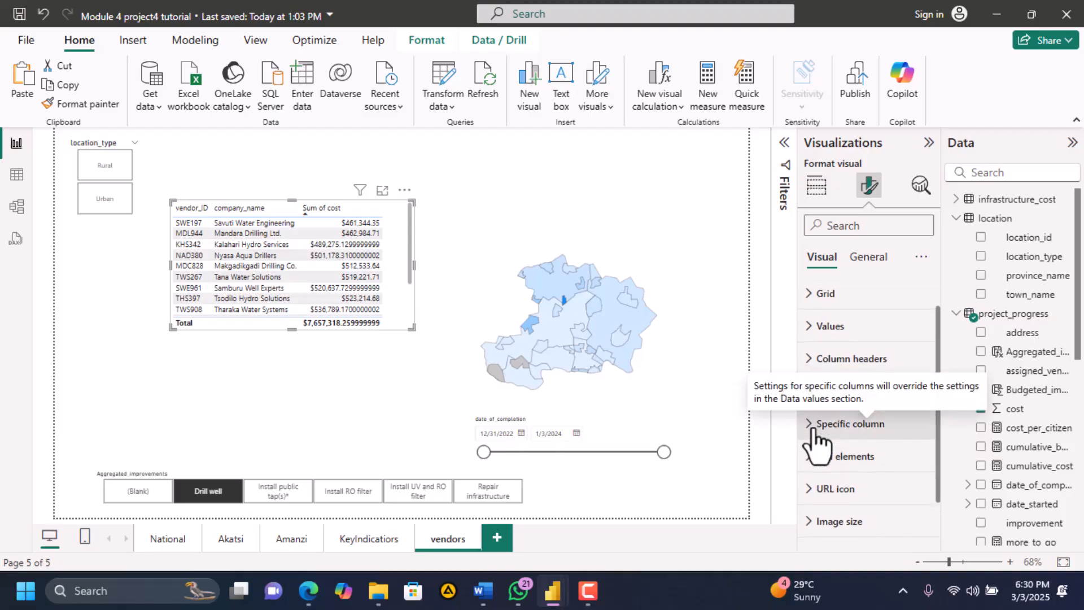
{"action": "left_click", "coordinate": [807, 316]}
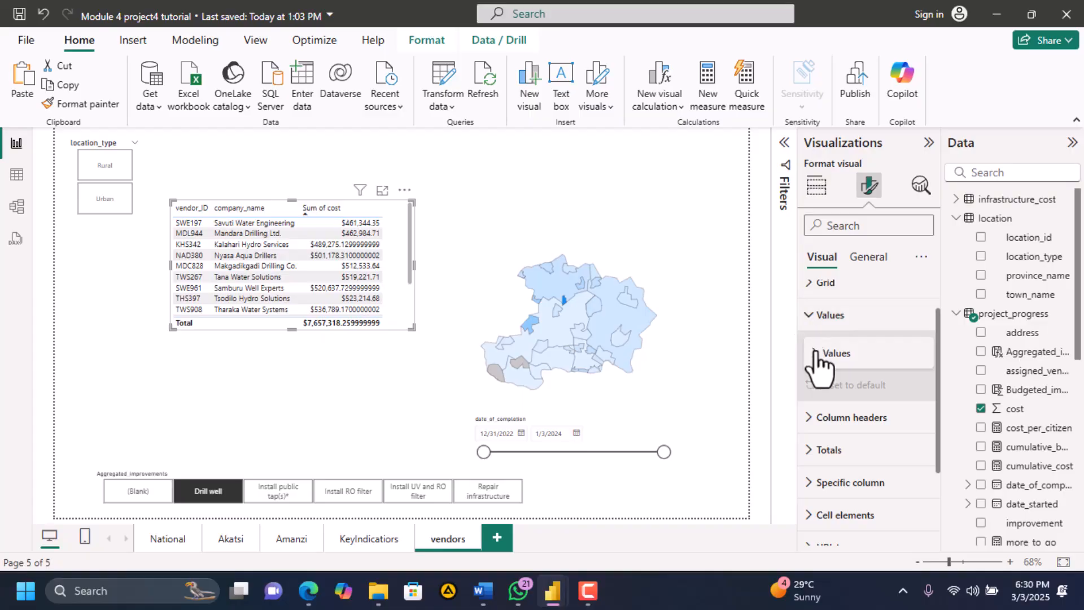
{"action": "left_click", "coordinate": [819, 354]}
{"action": "scroll", "coordinate": [878, 465], "scroll_direction": "down", "scroll_amount": 5}
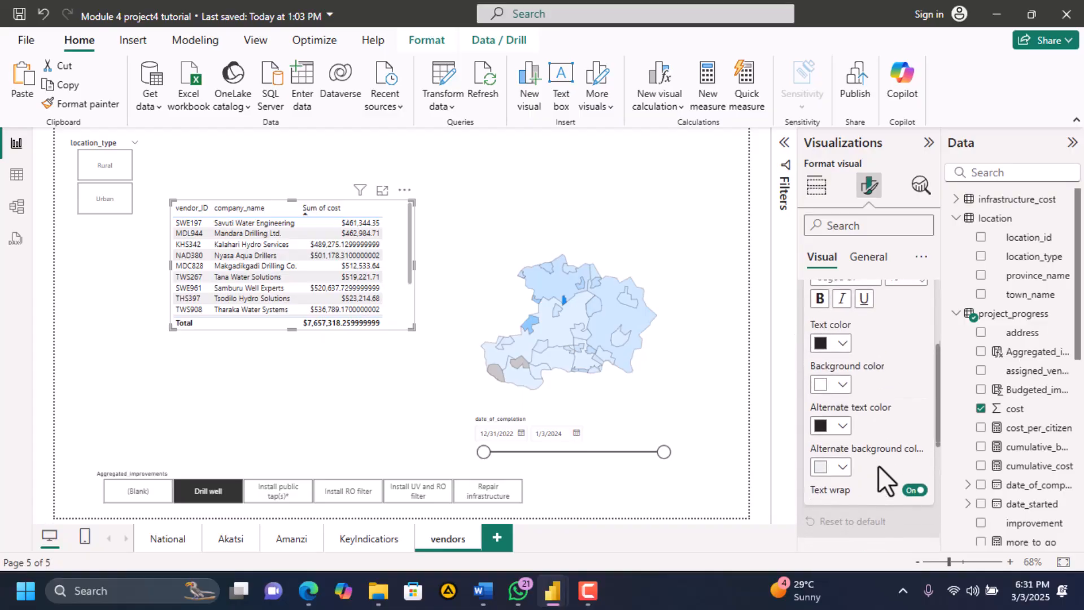
{"action": "scroll", "coordinate": [879, 466], "scroll_direction": "up", "scroll_amount": 6}
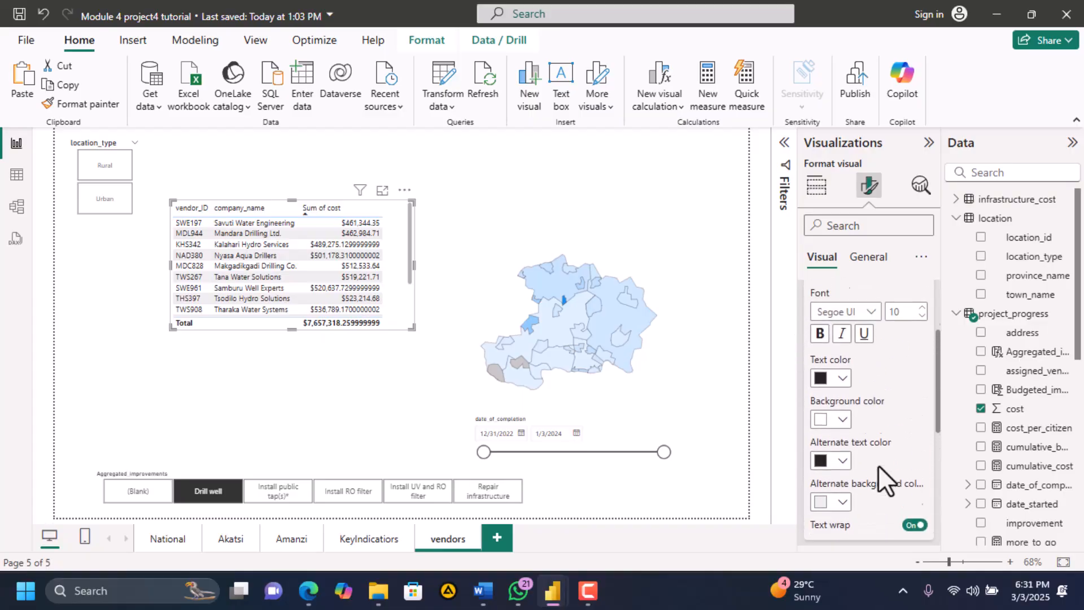
{"action": "left_click", "coordinate": [817, 398]}
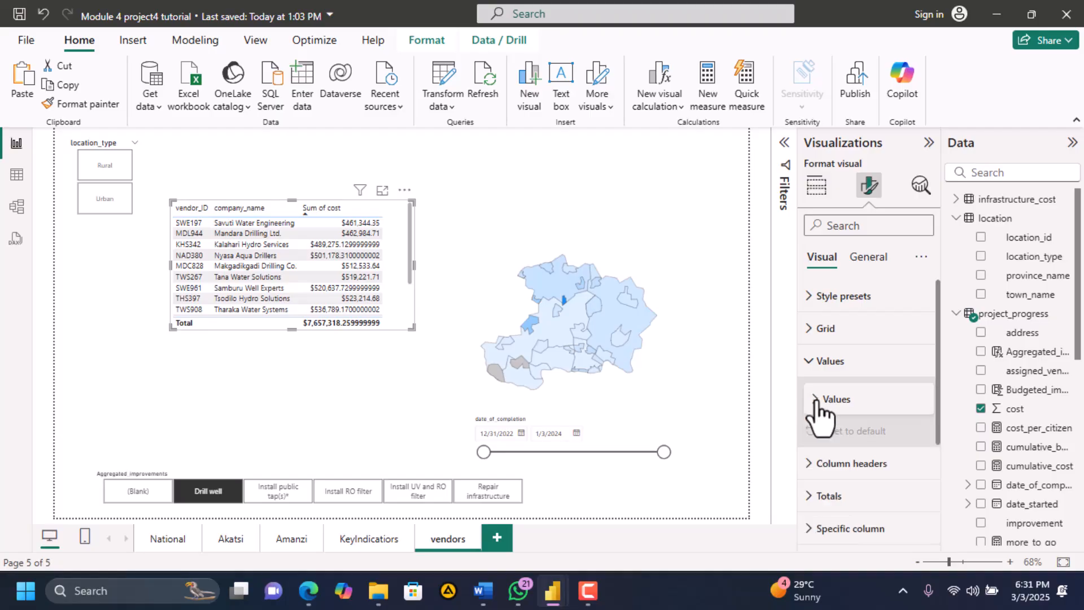
{"action": "left_click", "coordinate": [823, 360]}
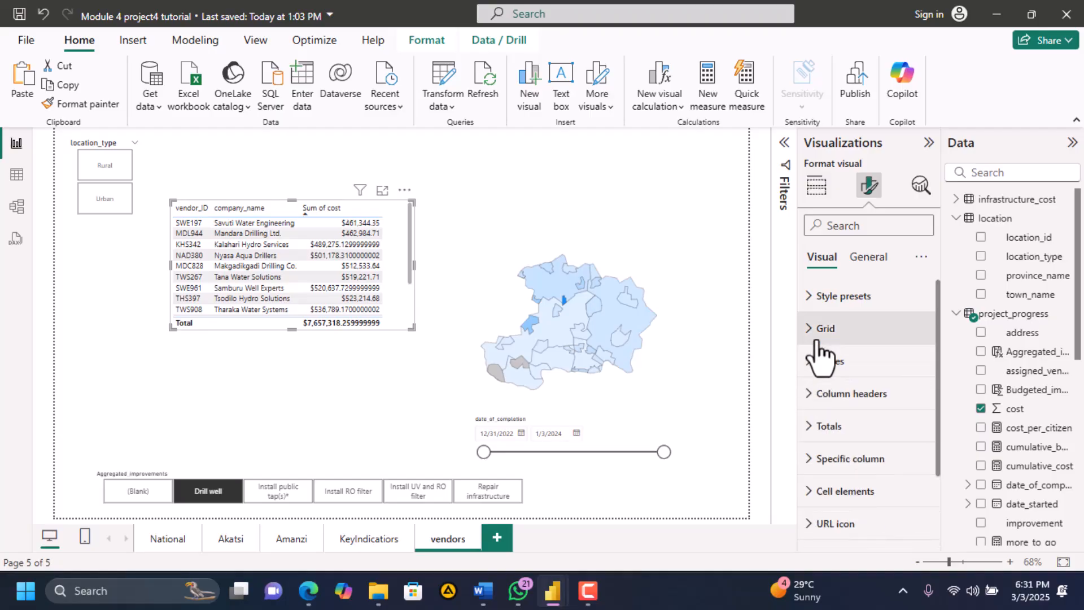
Review the vendor table's column header formatting, including text color, header alignment and auto-size width
{"action": "left_click", "coordinate": [813, 394]}
{"action": "scroll", "coordinate": [813, 395], "scroll_direction": "down", "scroll_amount": 3}
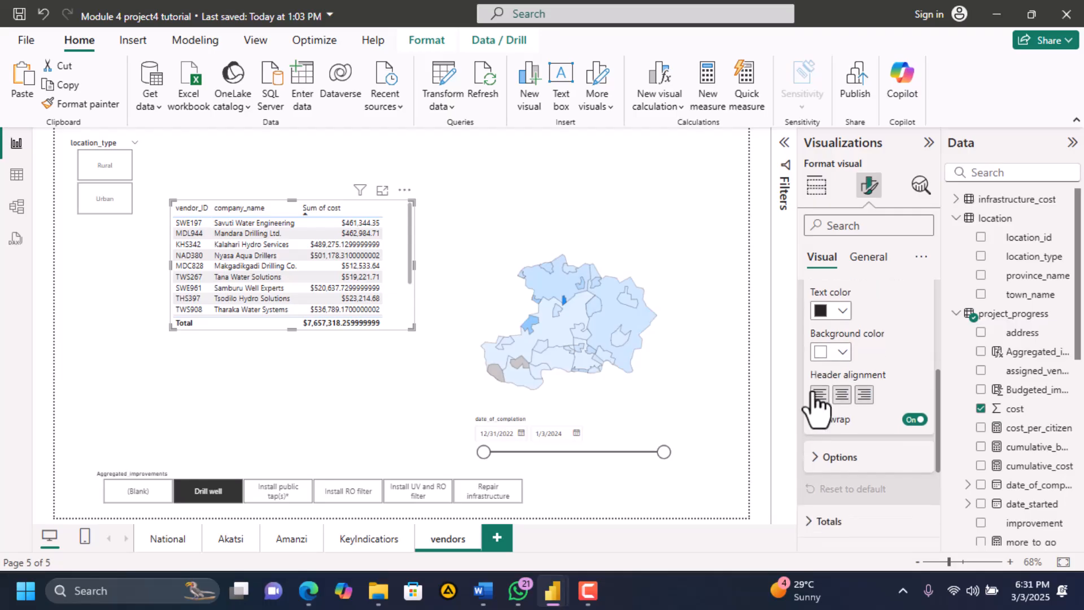
{"action": "left_click", "coordinate": [816, 362]}
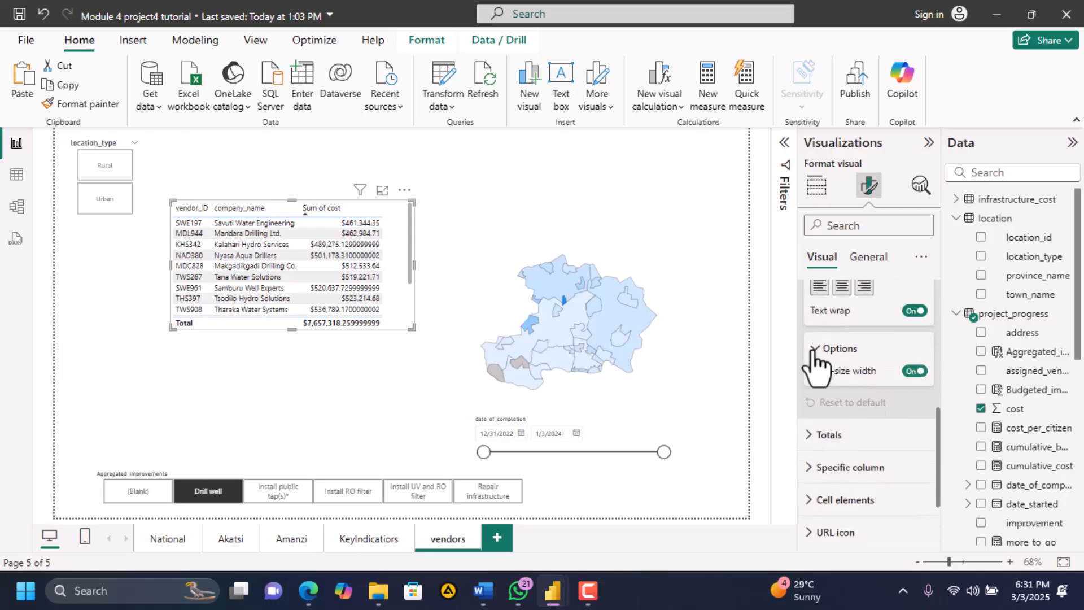
{"action": "left_click", "coordinate": [814, 351]}
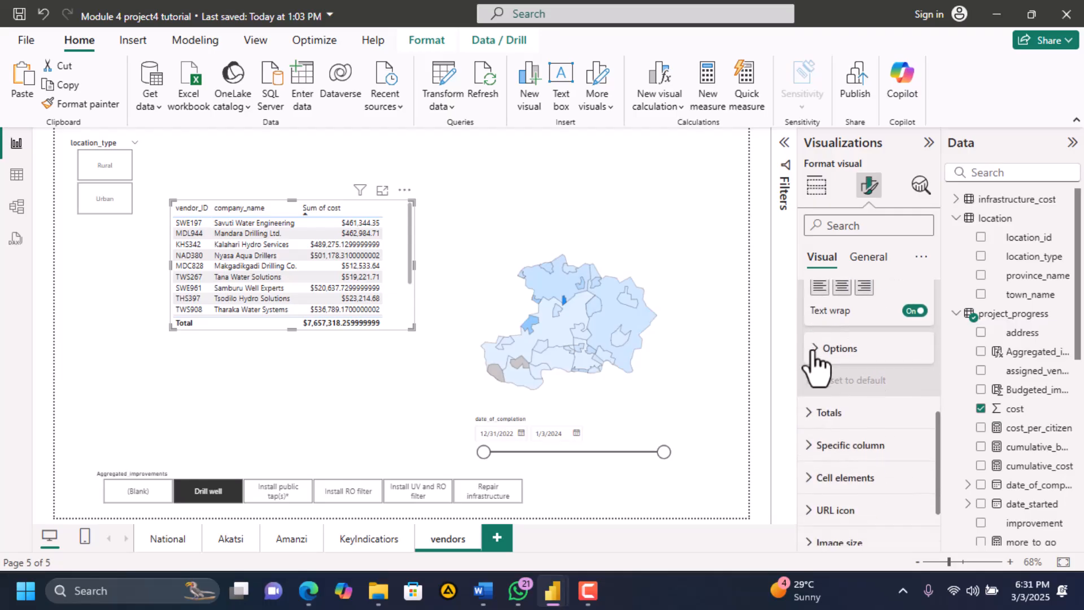
Review the vendor table's totals formatting and the cell element settings for vendor_ID
{"action": "left_click", "coordinate": [807, 415]}
{"action": "scroll", "coordinate": [809, 431], "scroll_direction": "down", "scroll_amount": 5}
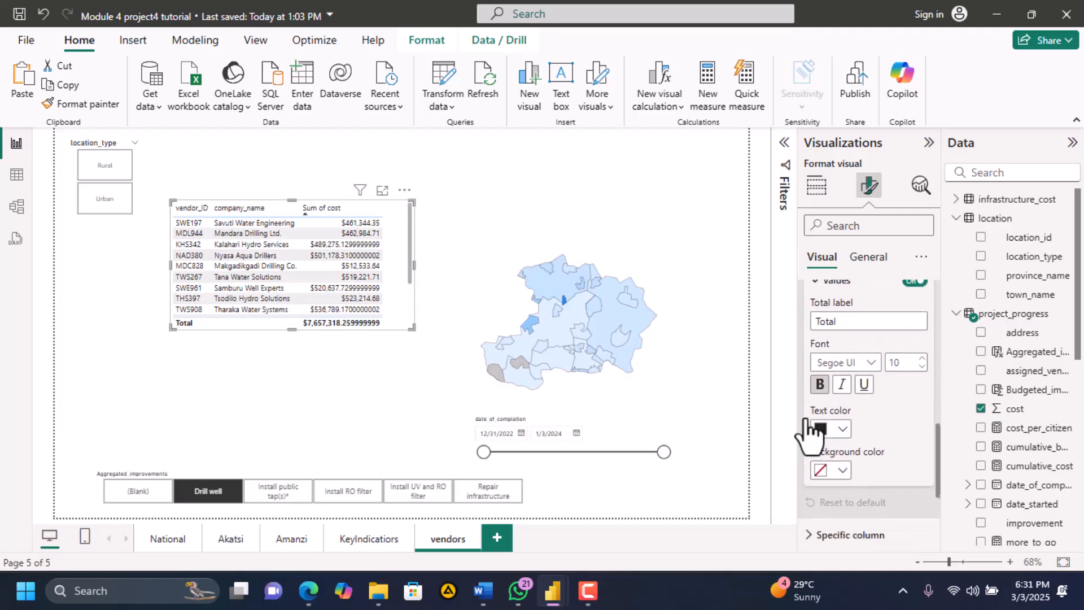
{"action": "scroll", "coordinate": [808, 432], "scroll_direction": "down", "scroll_amount": 2}
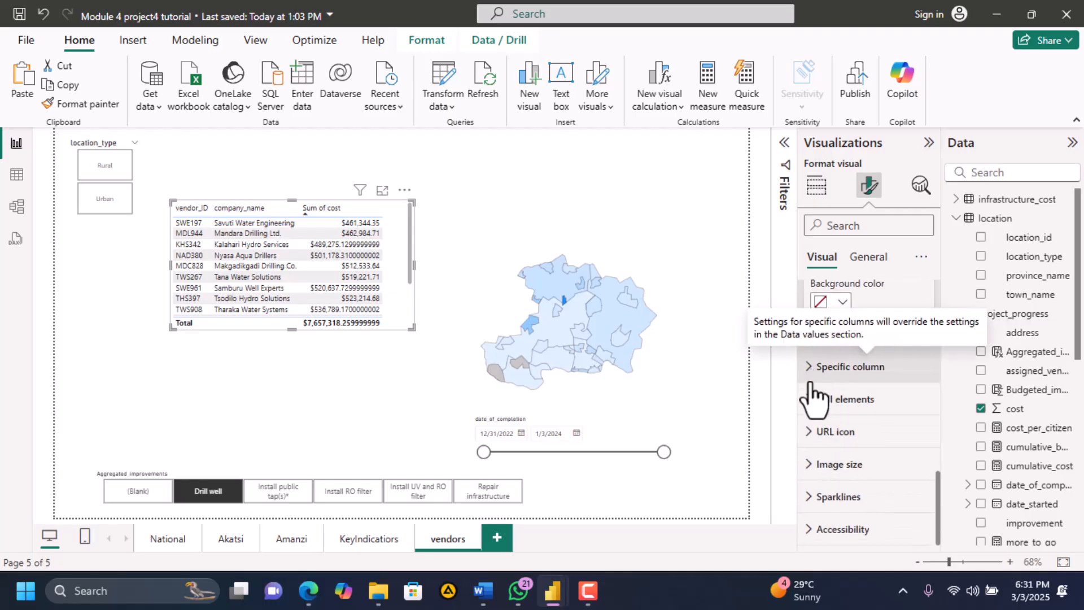
{"action": "left_click", "coordinate": [811, 398]}
{"action": "scroll", "coordinate": [812, 399], "scroll_direction": "down", "scroll_amount": 5}
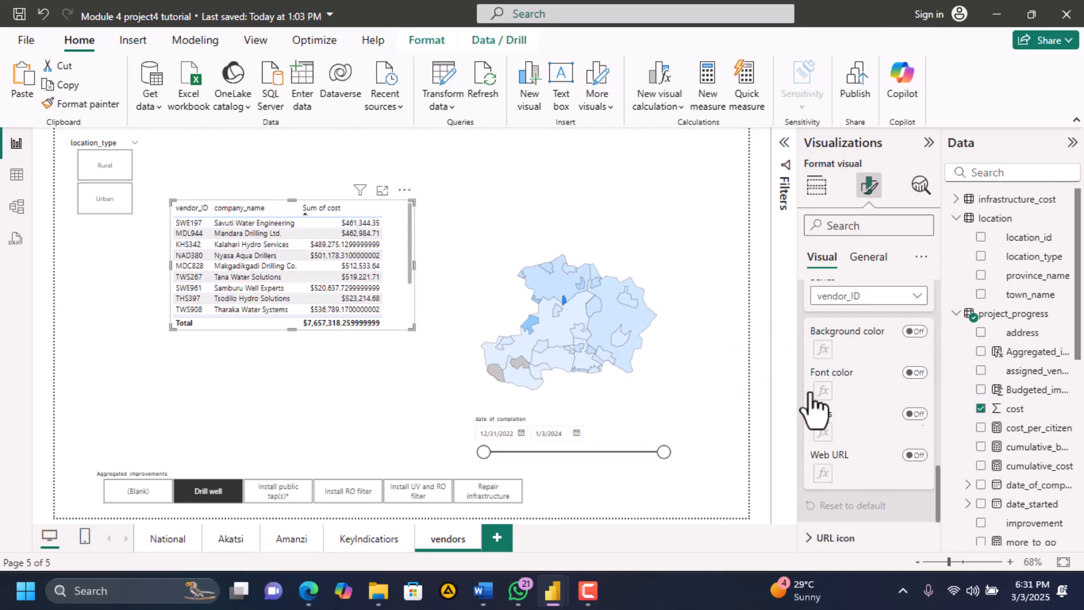
Set the general data format of Sum of cost in the vendor table to Decimal number
{"action": "scroll", "coordinate": [812, 407], "scroll_direction": "up", "scroll_amount": 8}
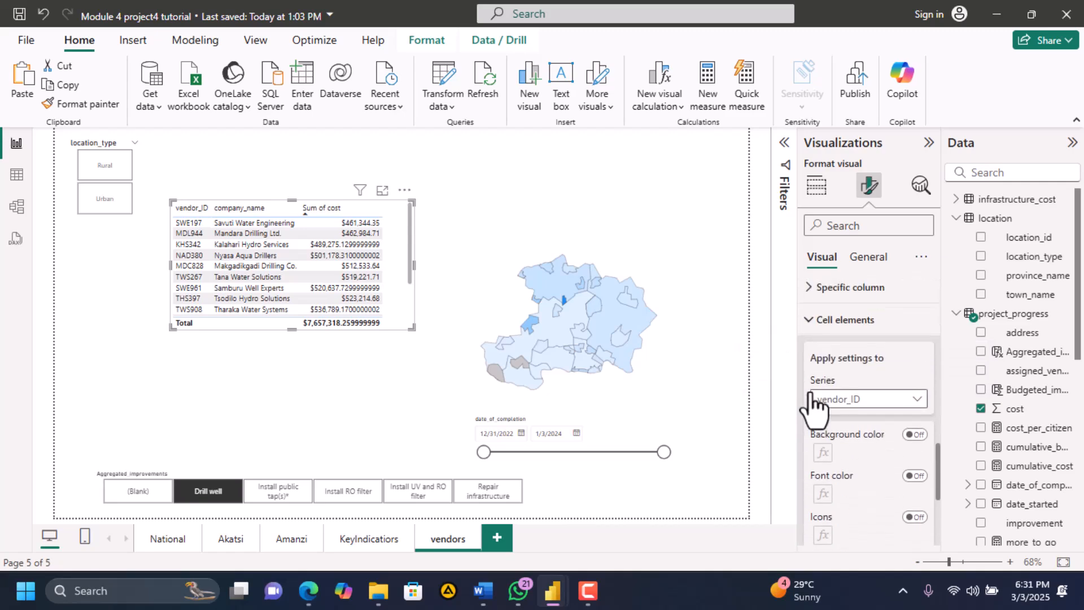
{"action": "scroll", "coordinate": [813, 402], "scroll_direction": "up", "scroll_amount": 5}
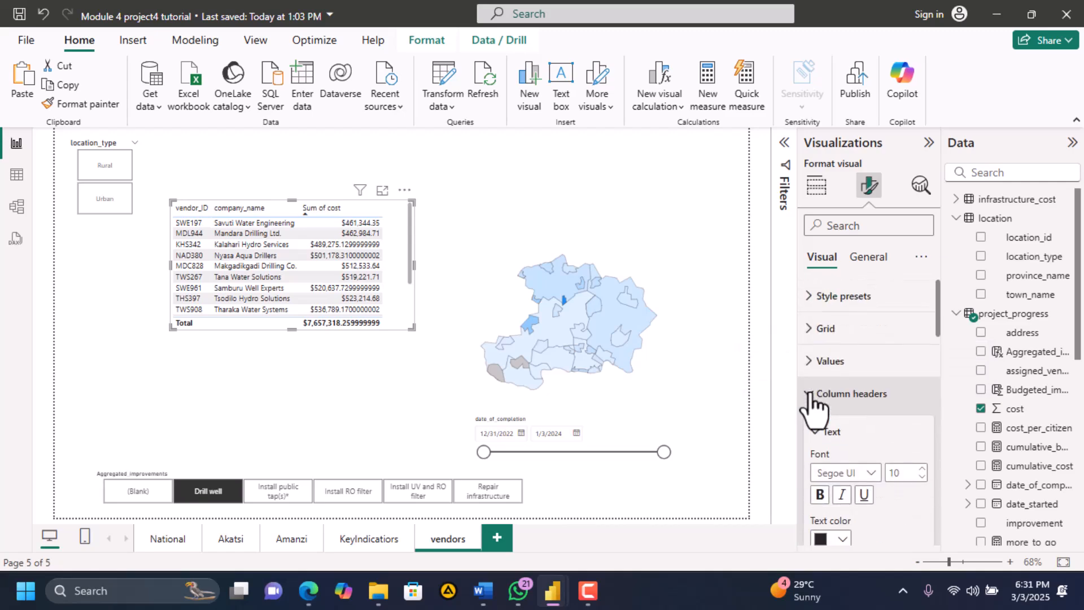
{"action": "left_click", "coordinate": [818, 311]}
{"action": "left_click", "coordinate": [815, 297]}
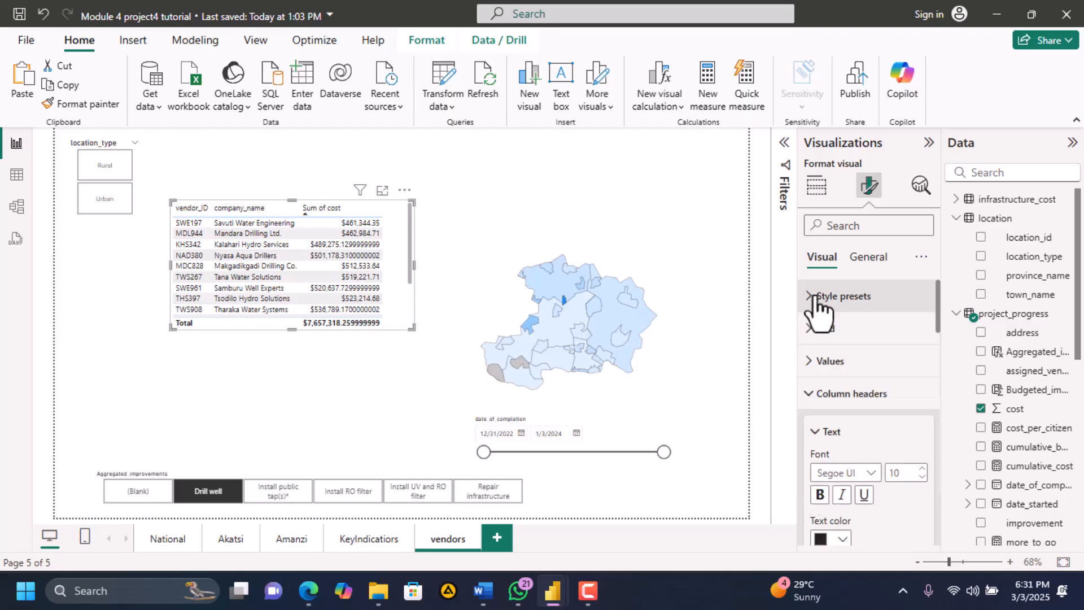
{"action": "left_click", "coordinate": [865, 259]}
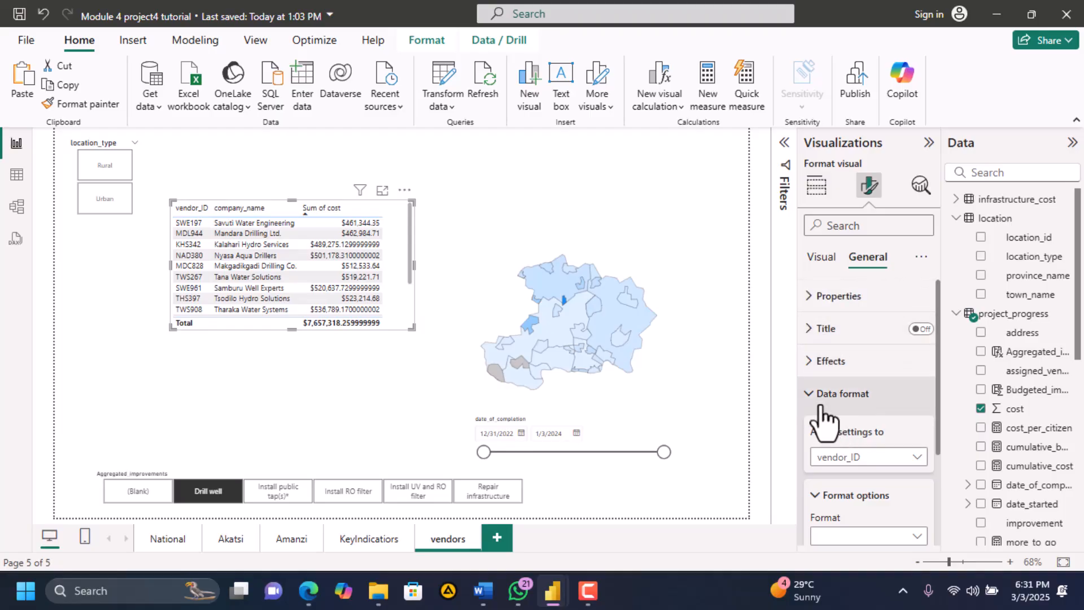
{"action": "scroll", "coordinate": [879, 447], "scroll_direction": "down", "scroll_amount": 1}
{"action": "scroll", "coordinate": [879, 447], "scroll_direction": "down", "scroll_amount": 1}
{"action": "left_click", "coordinate": [917, 376]}
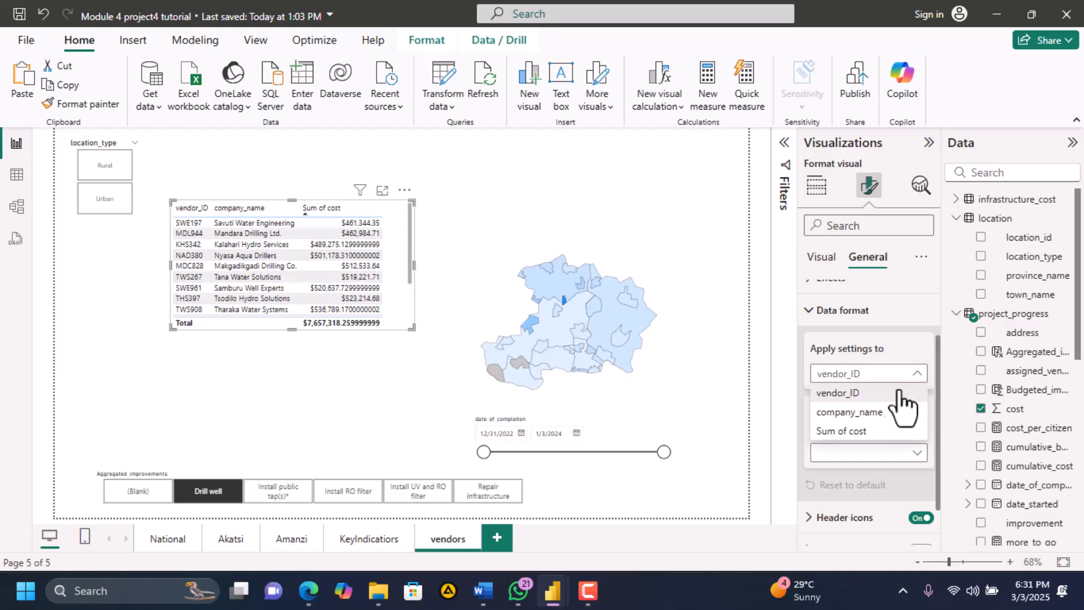
{"action": "left_click", "coordinate": [859, 433]}
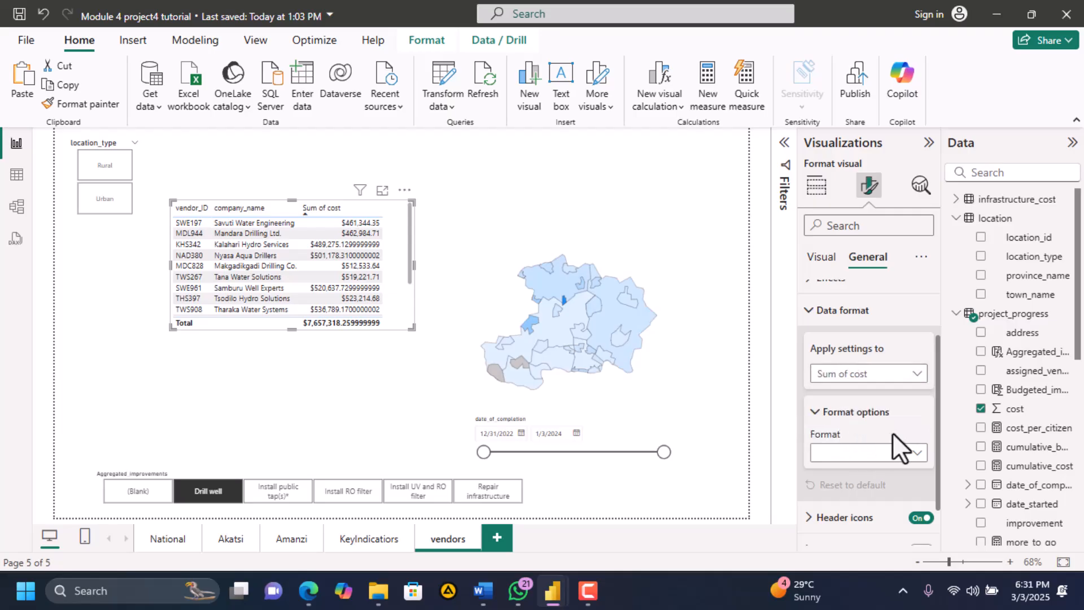
{"action": "scroll", "coordinate": [903, 425], "scroll_direction": "down", "scroll_amount": 1}
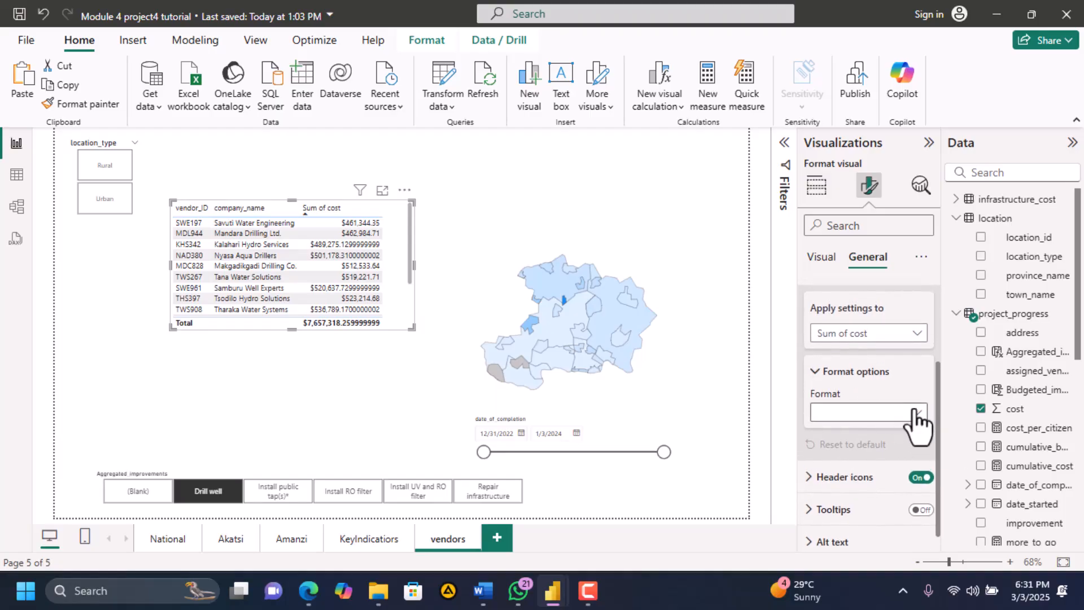
{"action": "left_click", "coordinate": [914, 411]}
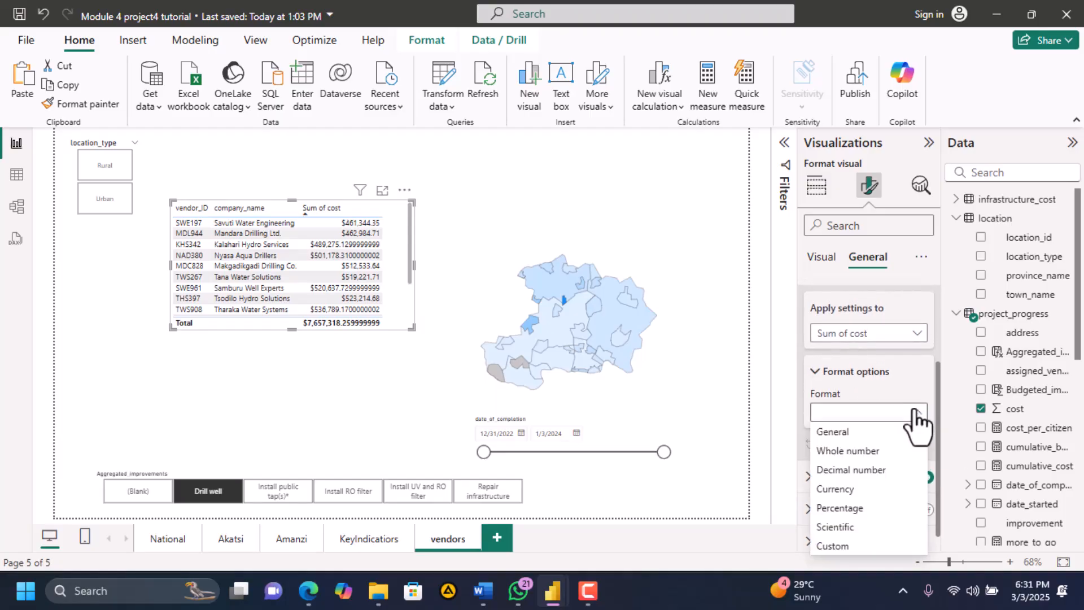
{"action": "left_click", "coordinate": [851, 470]}
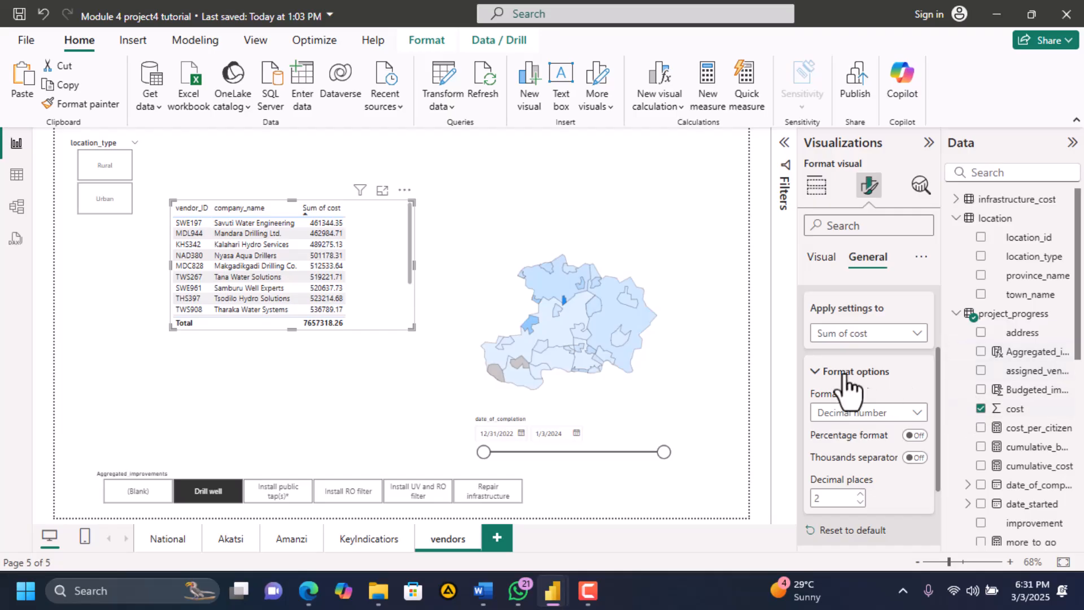
Review the vendor table's general properties and the data format options for Sum of cost
{"action": "left_click", "coordinate": [817, 371]}
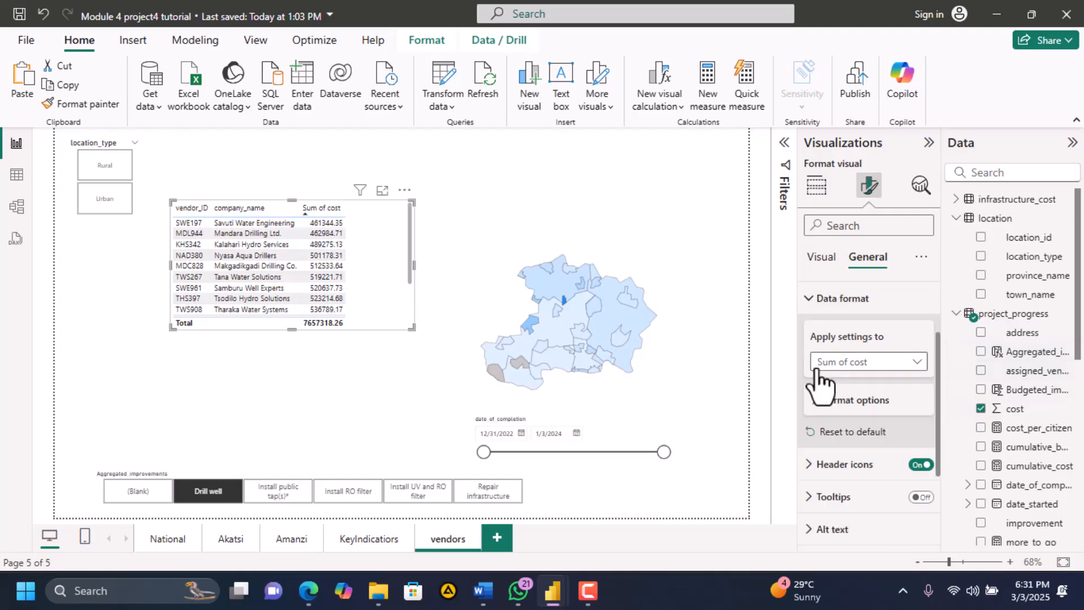
{"action": "left_click", "coordinate": [811, 305]}
{"action": "left_click", "coordinate": [811, 304]}
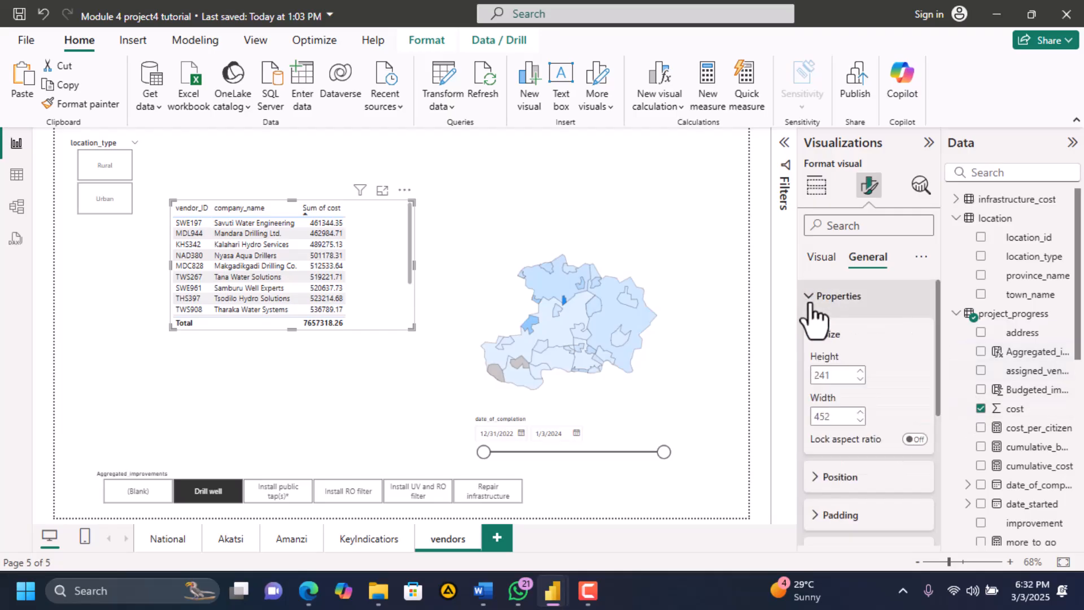
{"action": "left_click", "coordinate": [811, 301]}
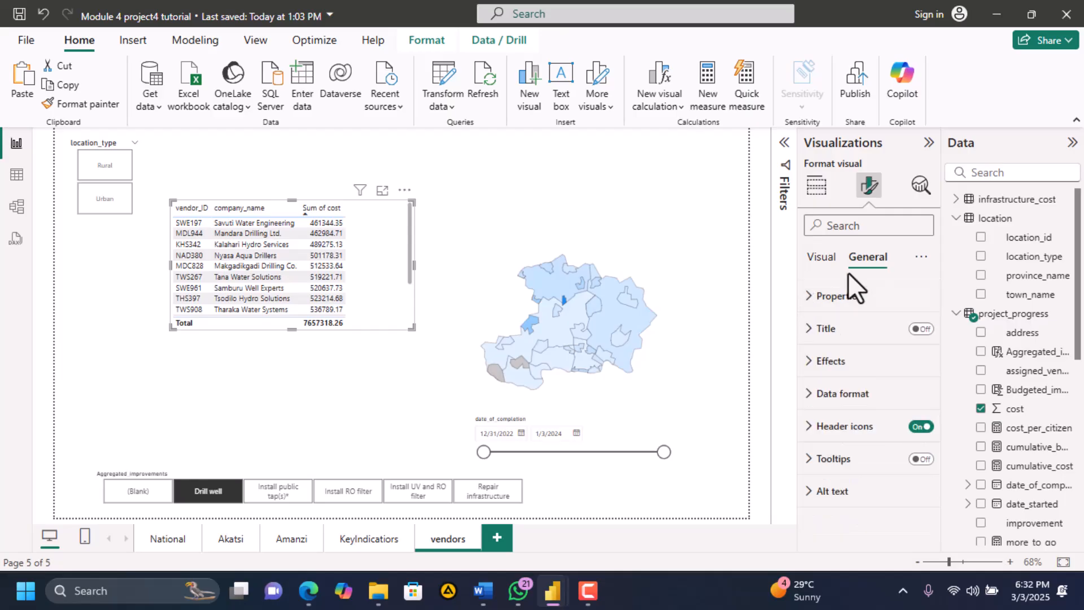
{"action": "left_click", "coordinate": [811, 393]}
{"action": "scroll", "coordinate": [888, 447], "scroll_direction": "down", "scroll_amount": 2}
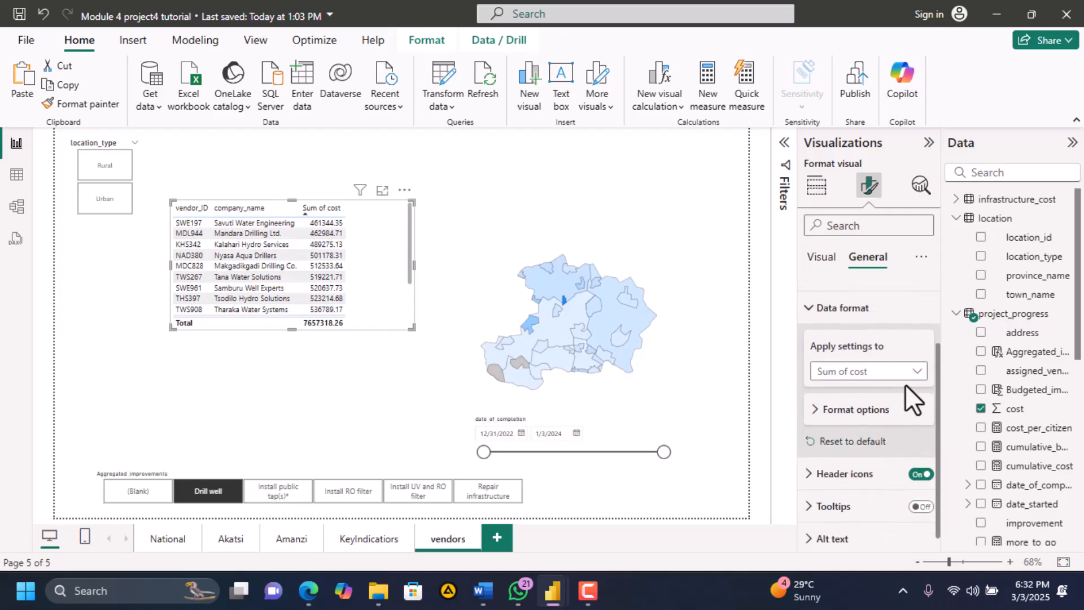
{"action": "left_click", "coordinate": [811, 410]}
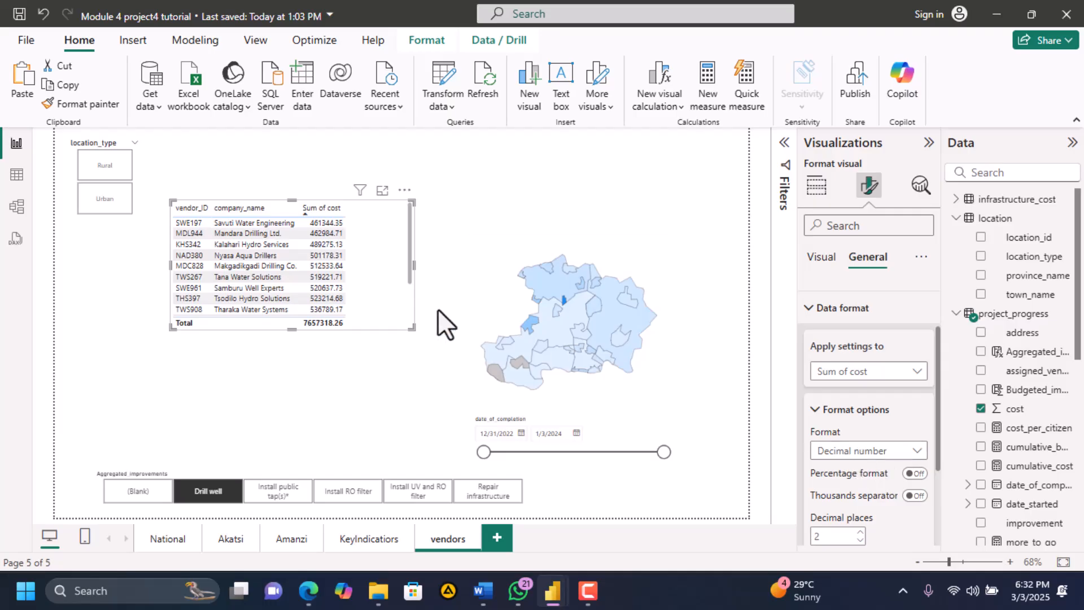
Sort the vendor table by Sum of cost in descending order, and clear and reapply the Drill well filter
{"action": "left_click", "coordinate": [409, 375]}
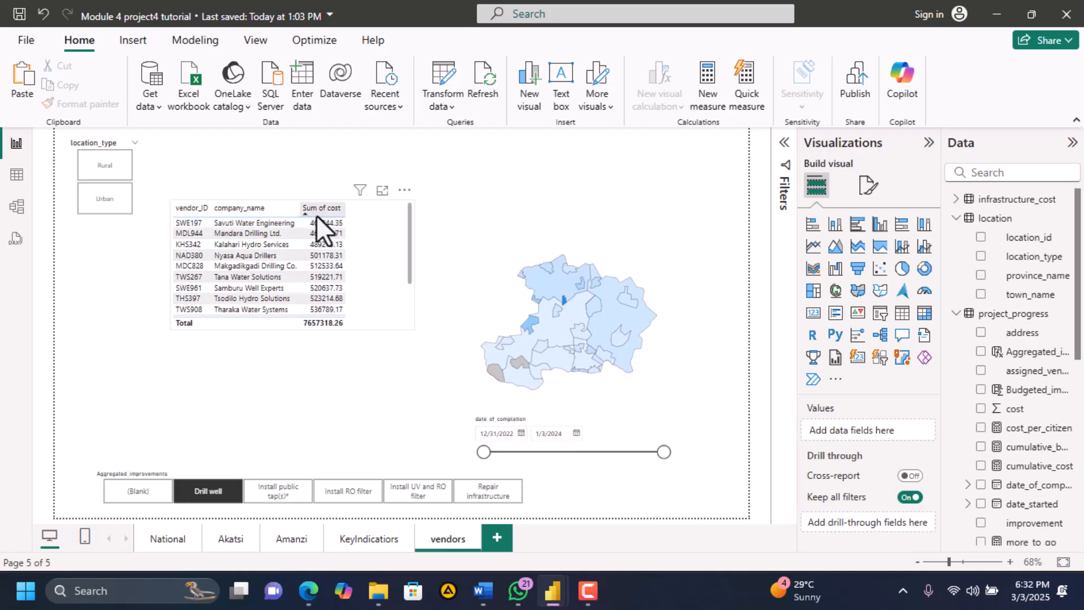
{"action": "left_click", "coordinate": [305, 209]}
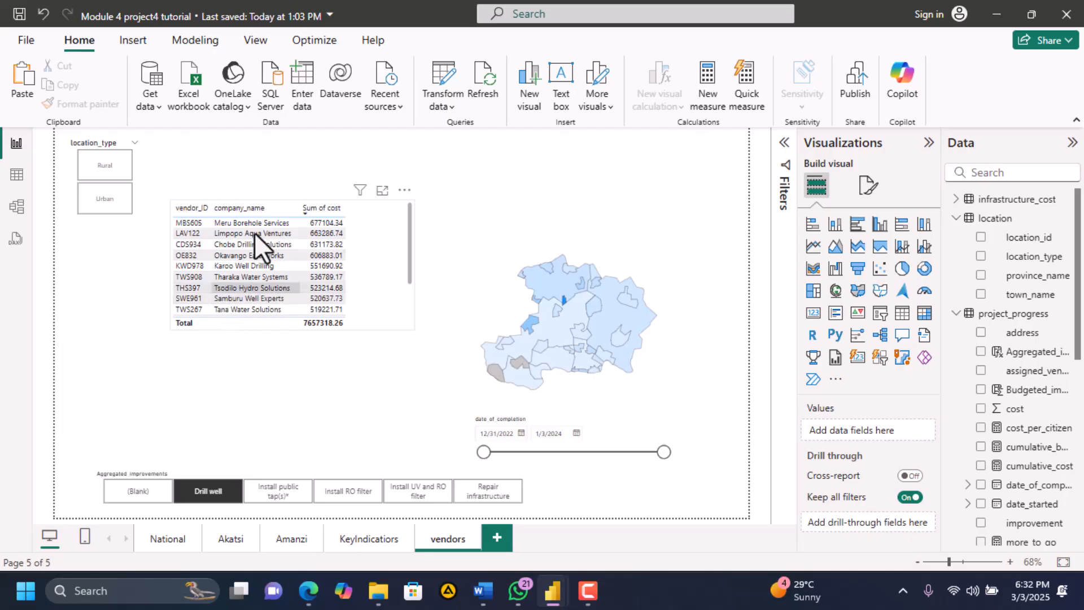
{"action": "left_click", "coordinate": [213, 494]}
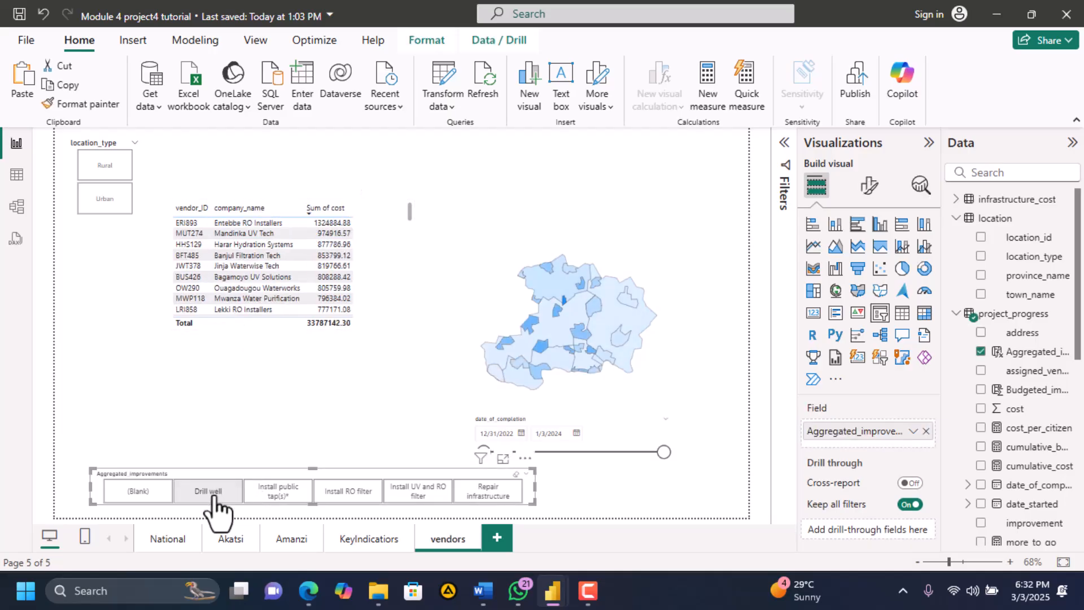
{"action": "left_click", "coordinate": [229, 494]}
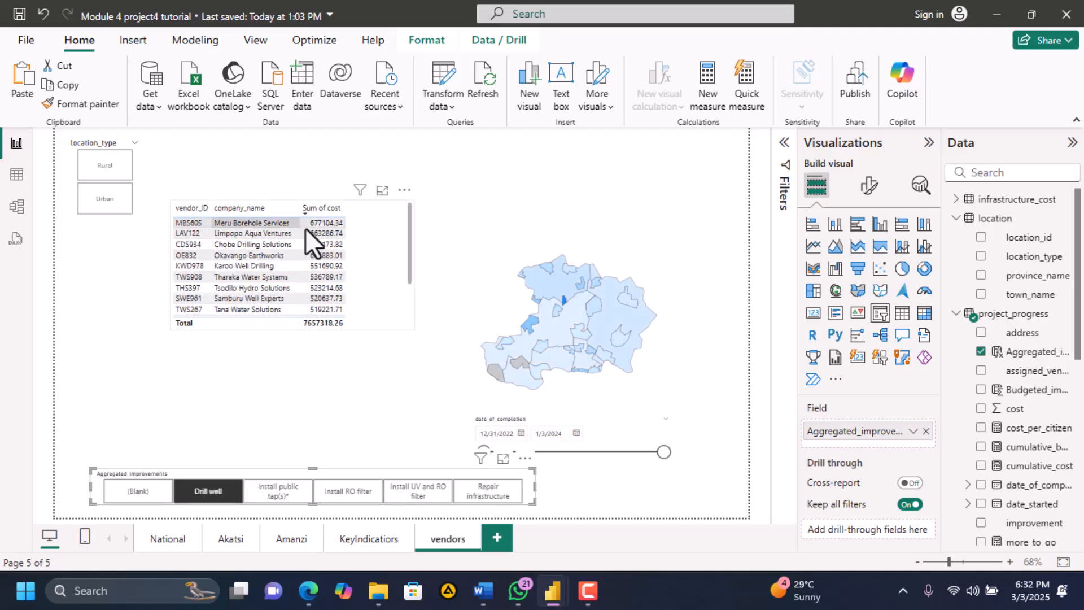
Compare the vendor costs with Part_4.pdf in Edge and read its passages on vendor MBS605 and the cheapest drilling teams
{"action": "left_click", "coordinate": [320, 603]}
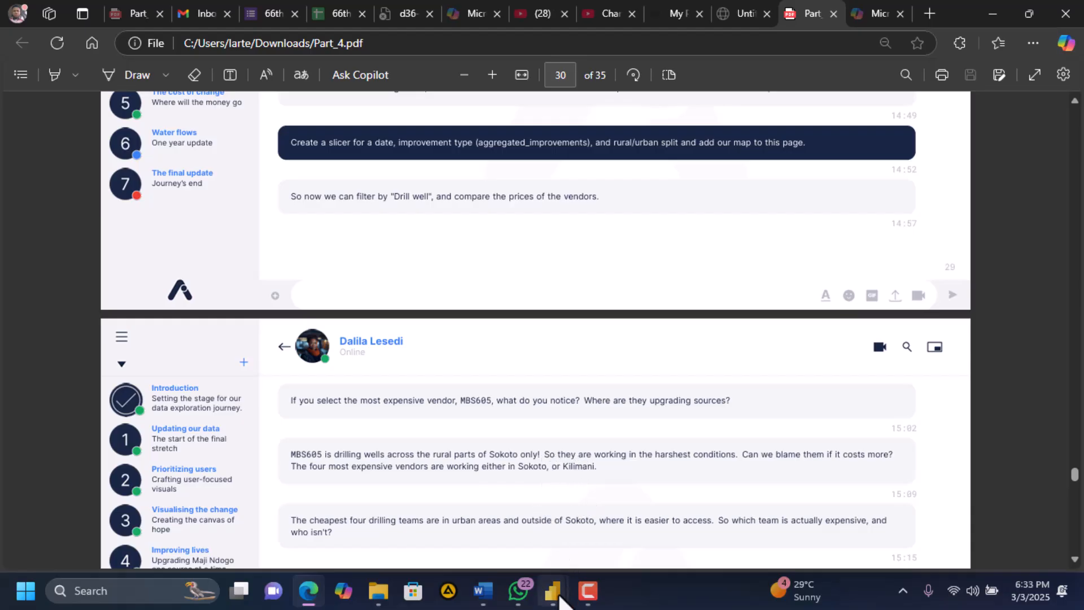
{"action": "mouse_move", "coordinate": [559, 597]}
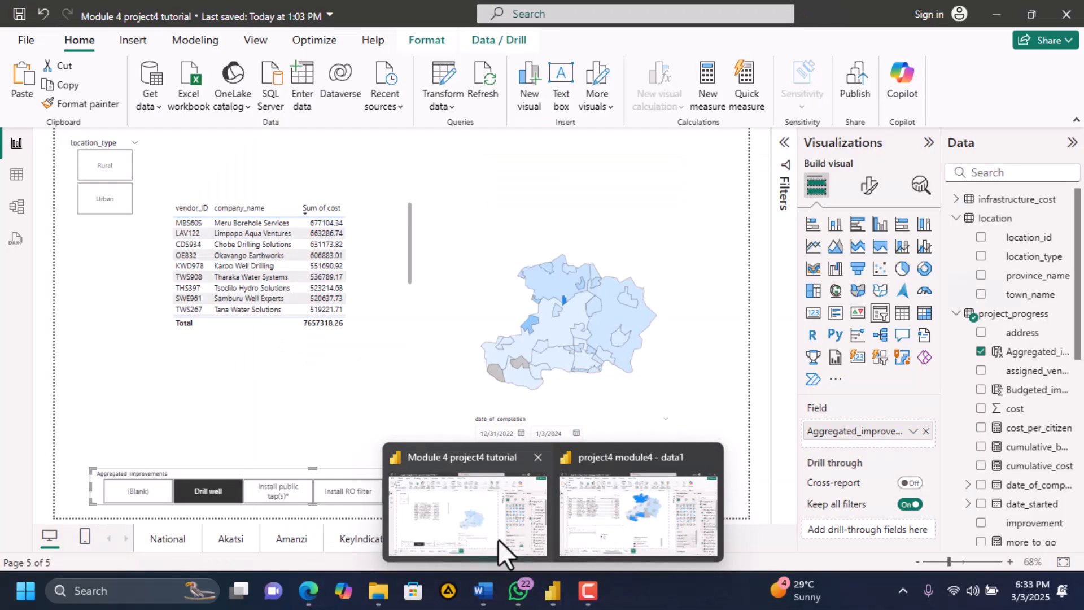
{"action": "left_click", "coordinate": [498, 539]}
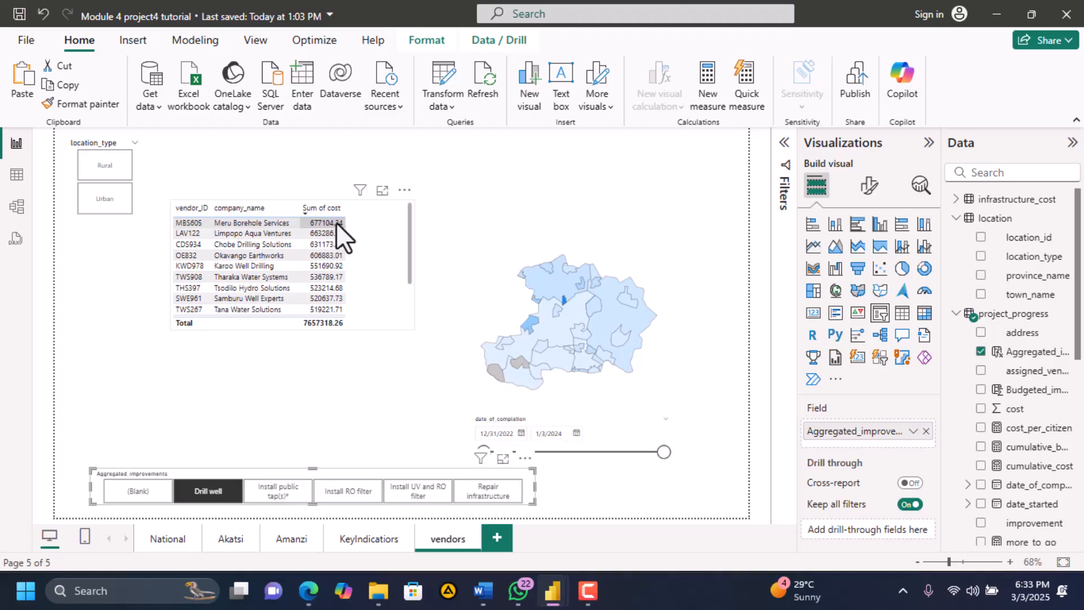
{"action": "left_click", "coordinate": [309, 590]}
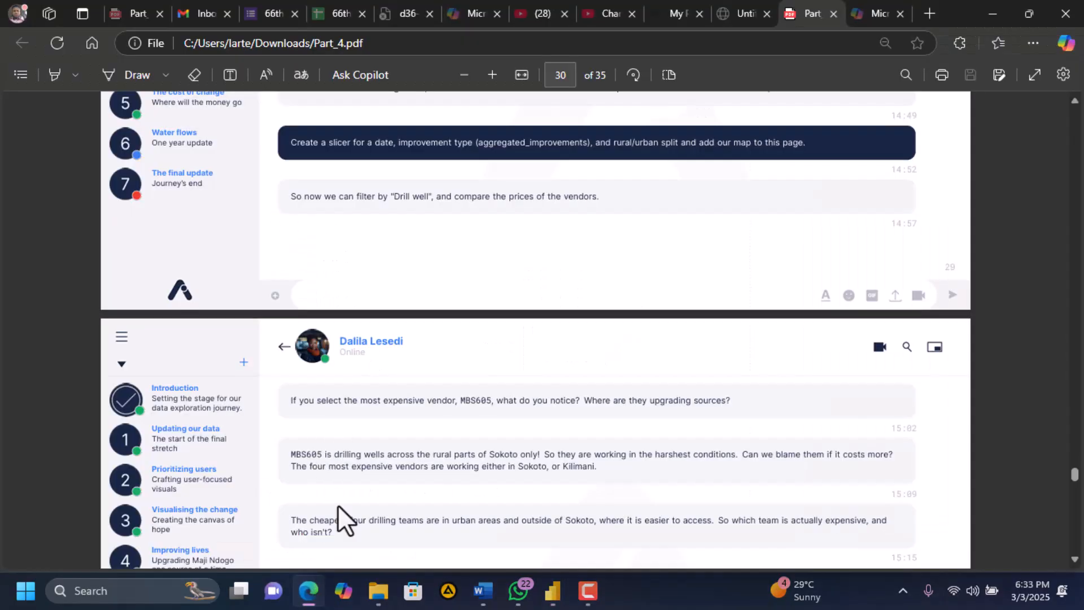
{"action": "scroll", "coordinate": [337, 514], "scroll_direction": "down", "scroll_amount": 3}
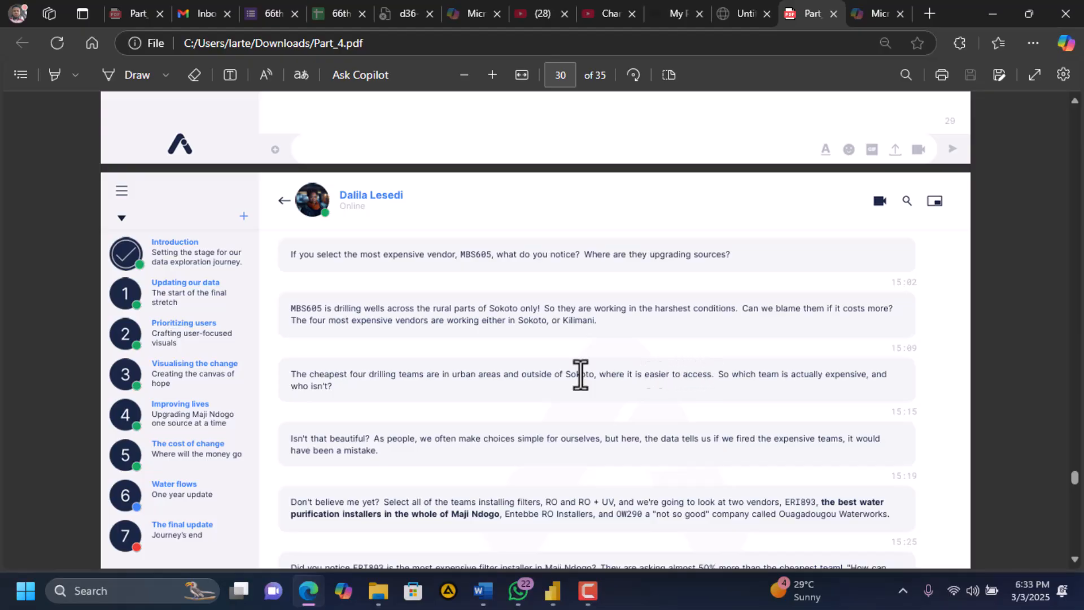
Return to the Module 4 project4 tutorial report in Power BI and select cheapest vendor SWE197 to examine its areas on the map
{"action": "mouse_move", "coordinate": [554, 592]}
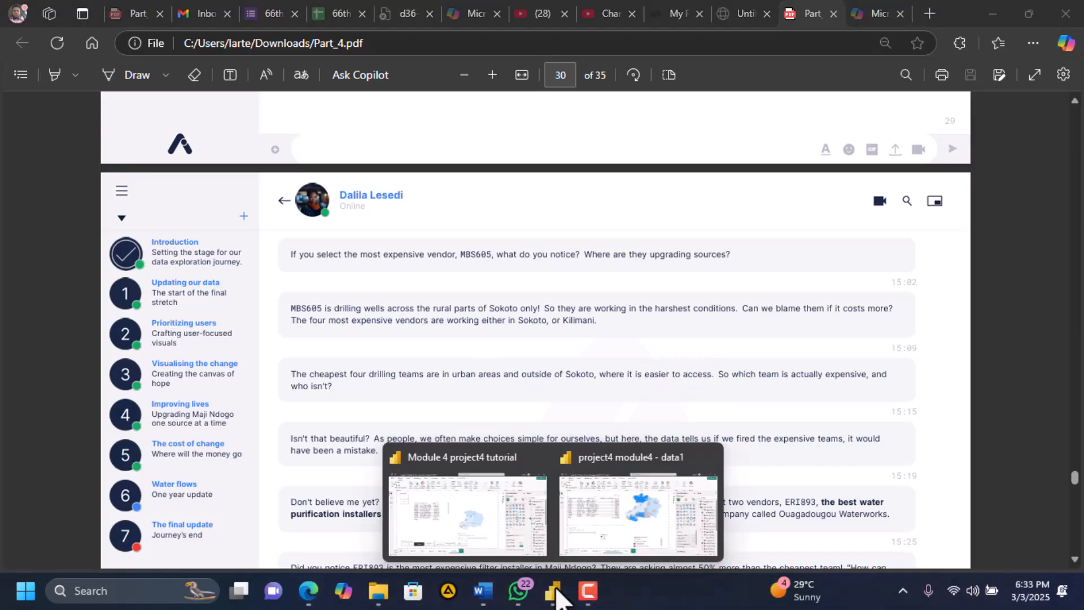
{"action": "left_click", "coordinate": [481, 521]}
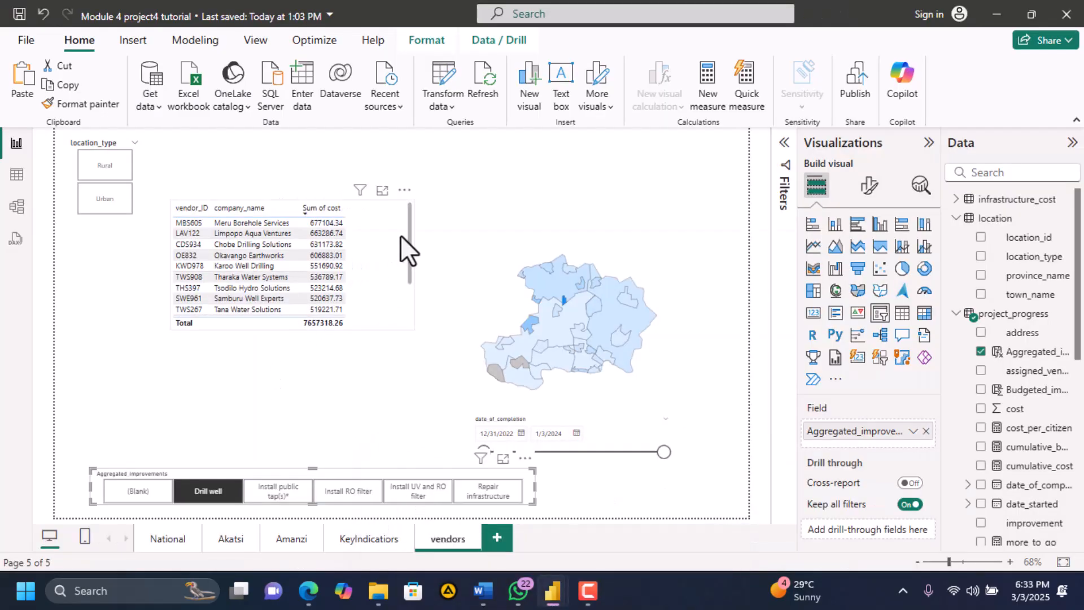
{"action": "left_click_drag", "start_coordinate": [407, 241], "coordinate": [409, 319]}
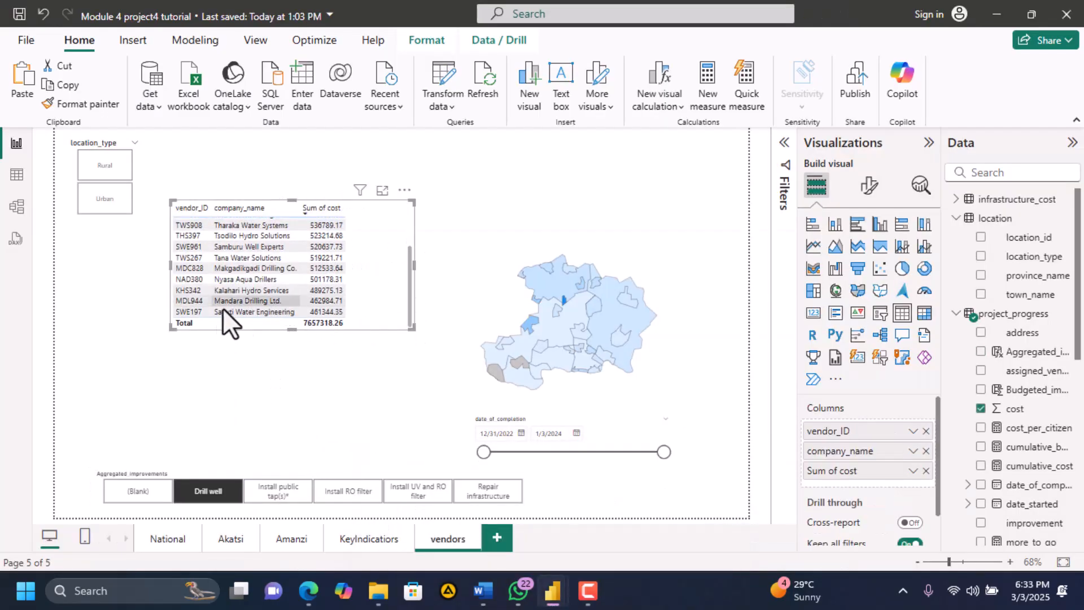
{"action": "left_click", "coordinate": [195, 311]}
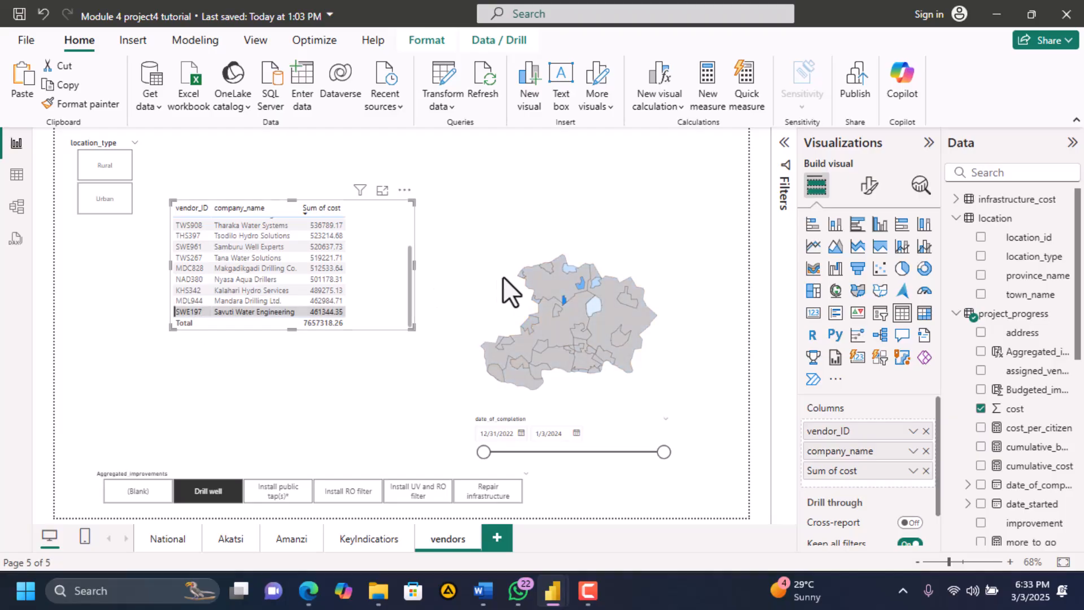
{"action": "mouse_move", "coordinate": [543, 284]}
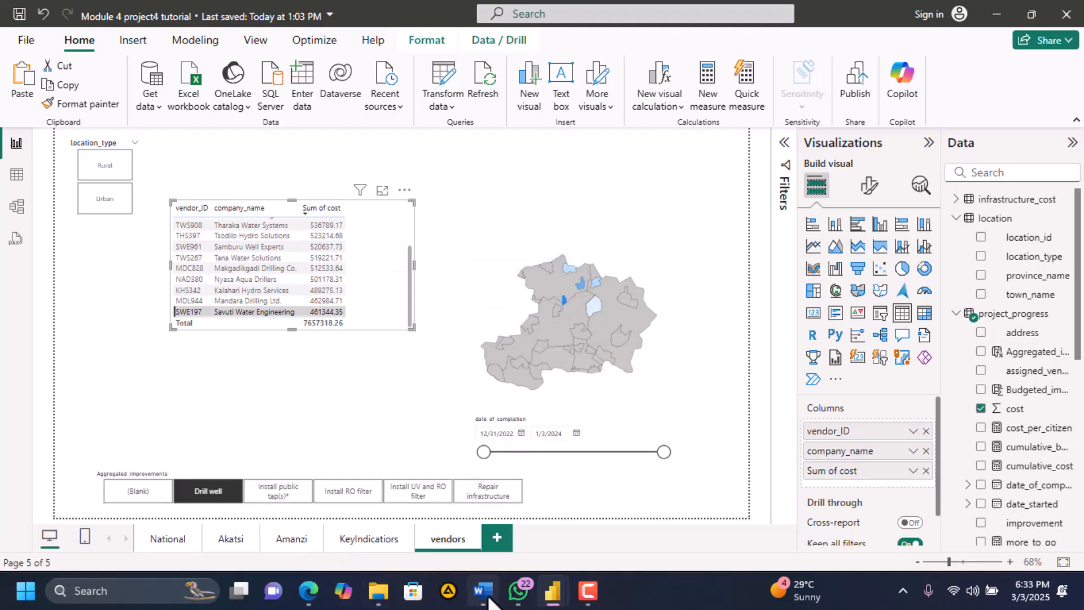
Reread the passage on the four cheapest drilling teams in Part_4.pdf and return to the Power BI tutorial report
{"action": "left_click", "coordinate": [320, 599]}
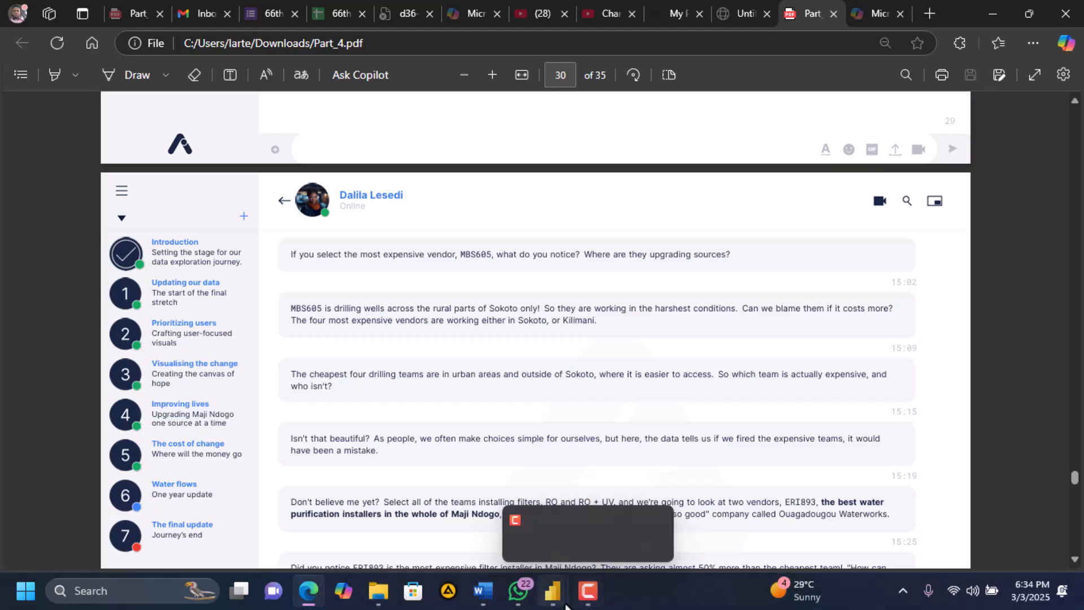
{"action": "mouse_move", "coordinate": [564, 605]}
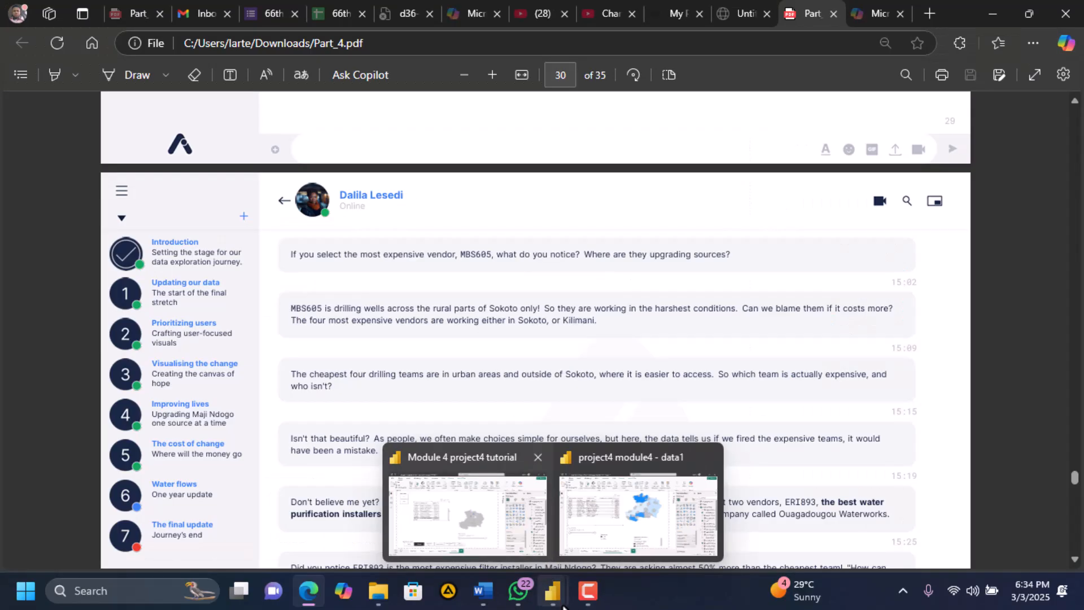
{"action": "left_click", "coordinate": [527, 537]}
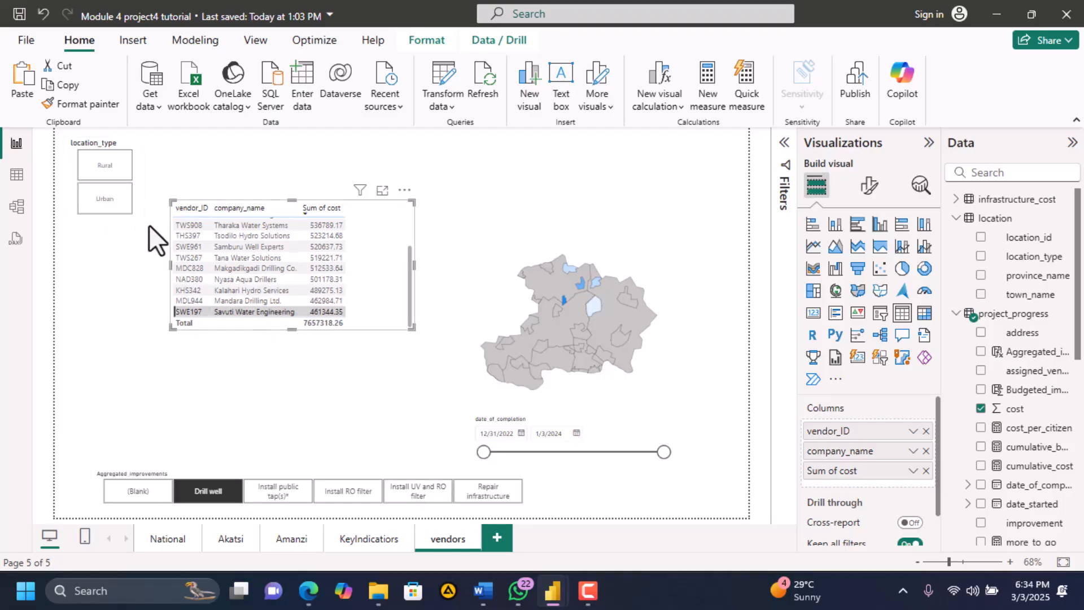
Filter the page to Urban, select vendor KWD978 to examine its areas on the map, and clear the Urban filter
{"action": "left_click", "coordinate": [128, 209]}
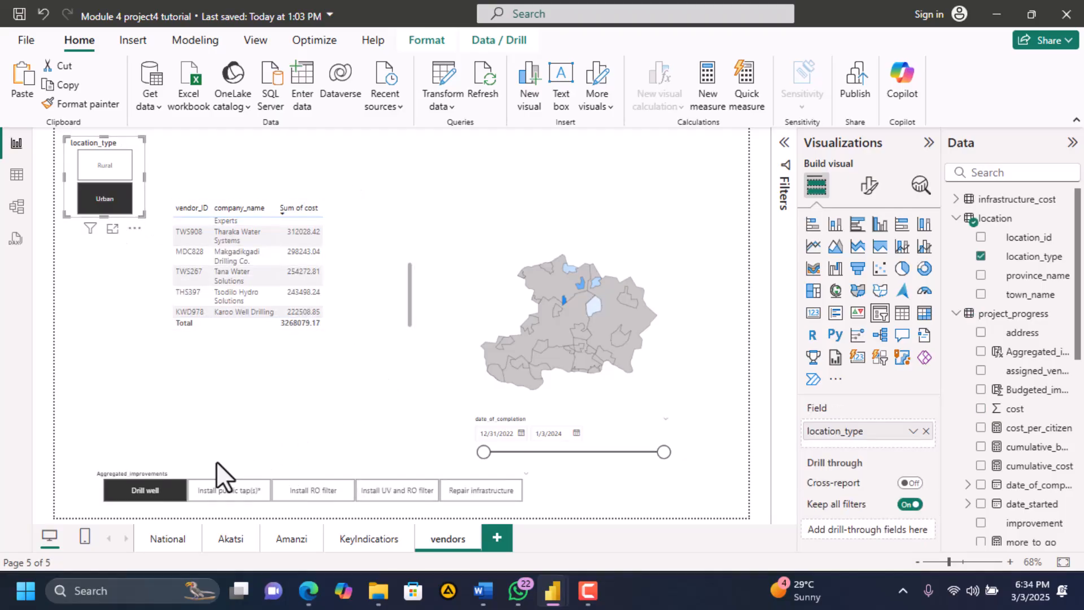
{"action": "left_click", "coordinate": [411, 303]}
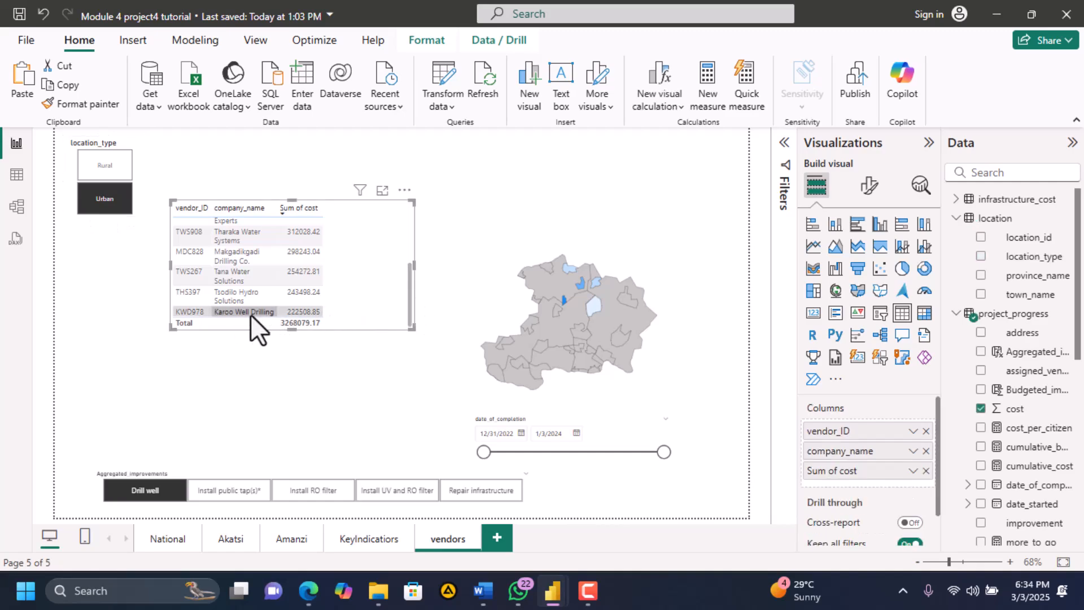
{"action": "left_click", "coordinate": [193, 316]}
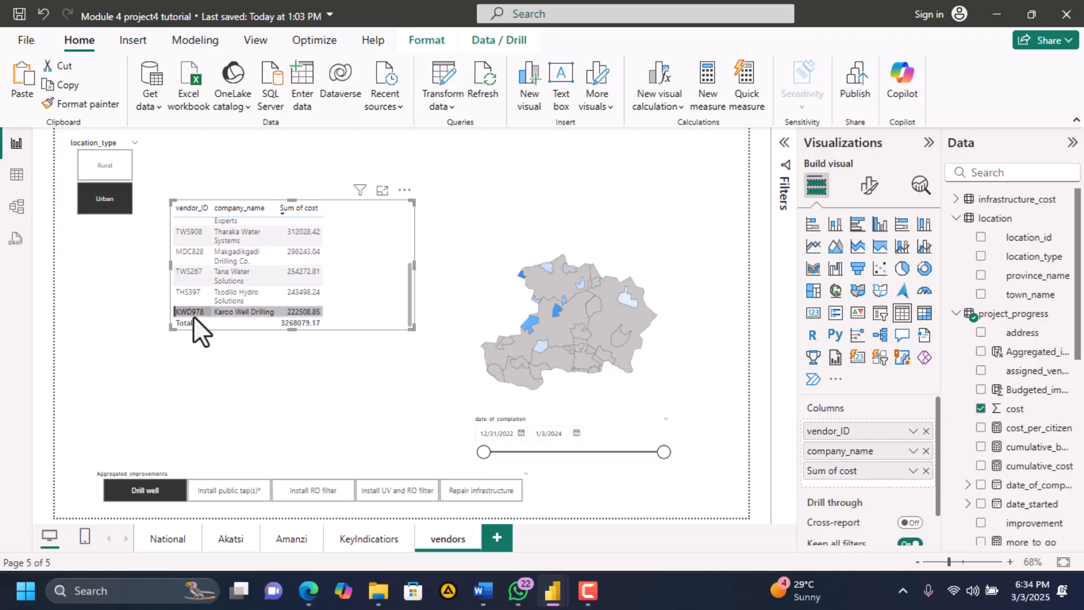
{"action": "left_click", "coordinate": [117, 209]}
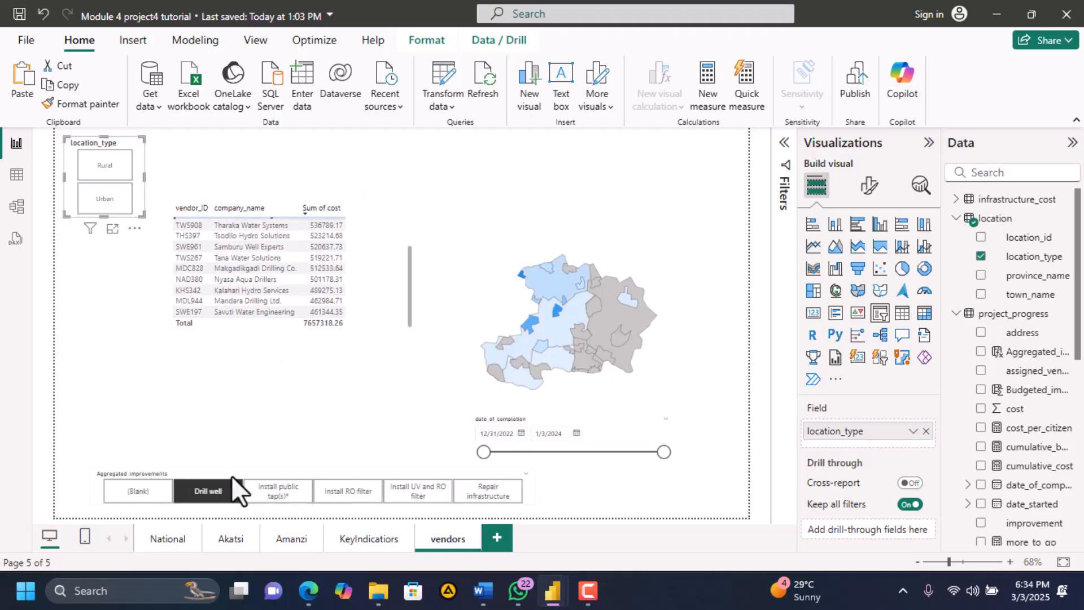
Reapply the Drill well filter and select cheapest vendor SWE197 to examine its towns on the map
{"action": "left_click", "coordinate": [215, 492]}
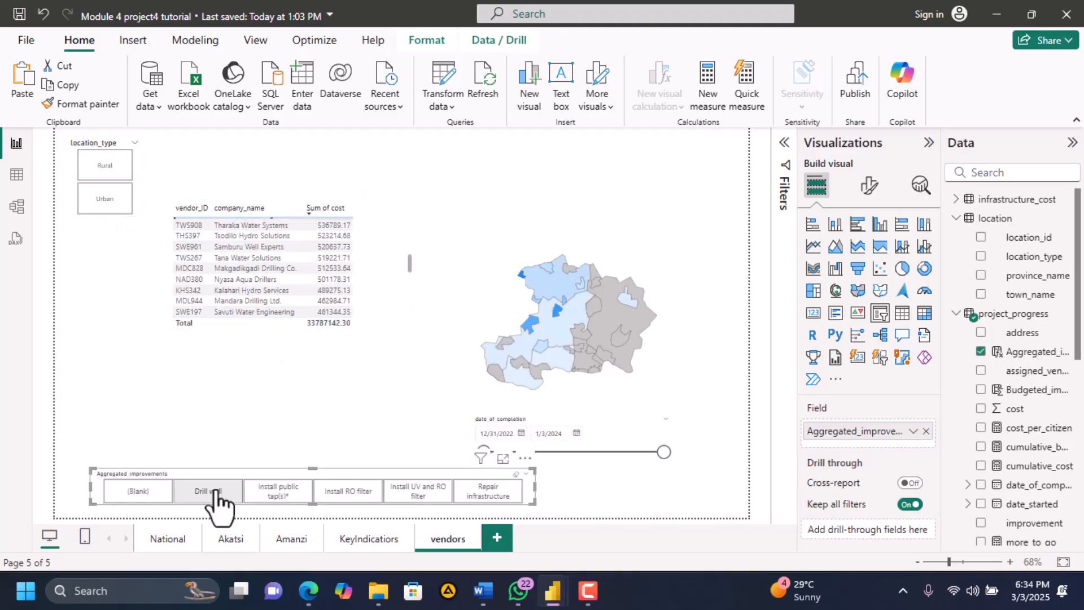
{"action": "left_click", "coordinate": [224, 489]}
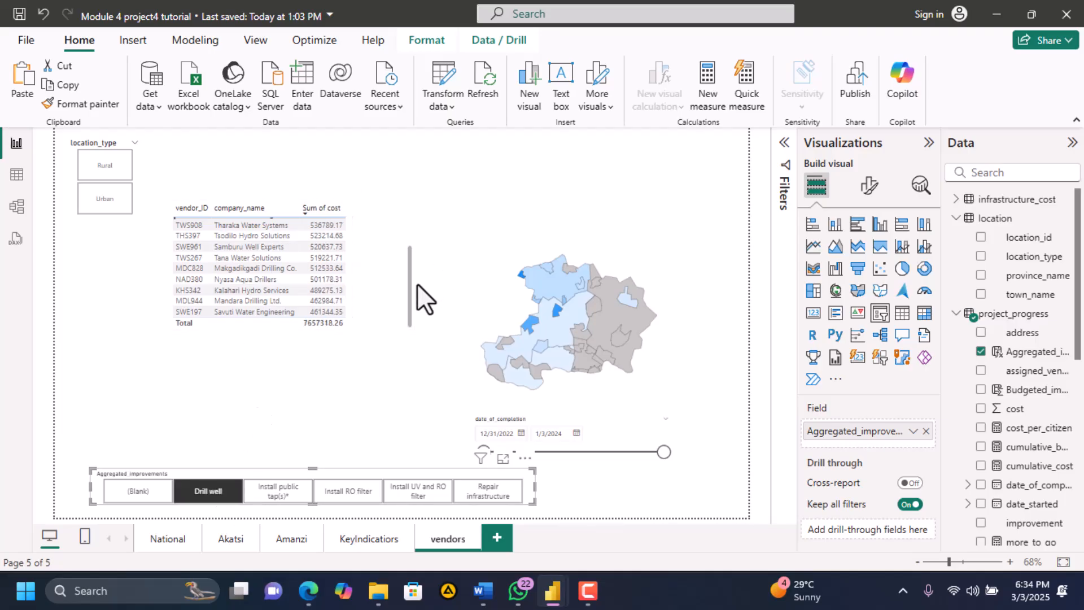
{"action": "left_click_drag", "start_coordinate": [412, 274], "coordinate": [391, 264]}
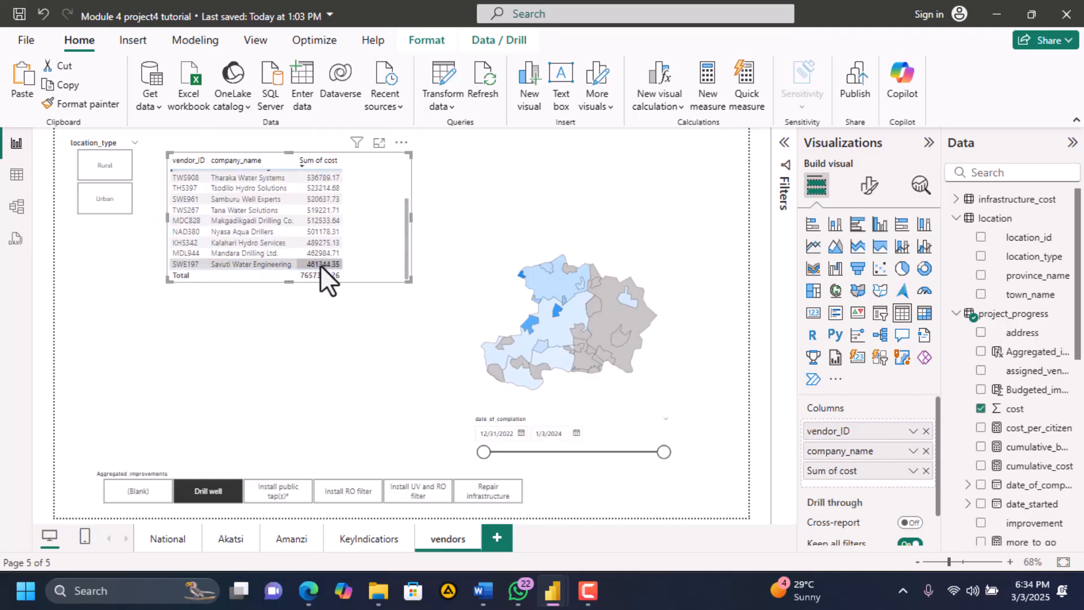
{"action": "left_click", "coordinate": [188, 261]}
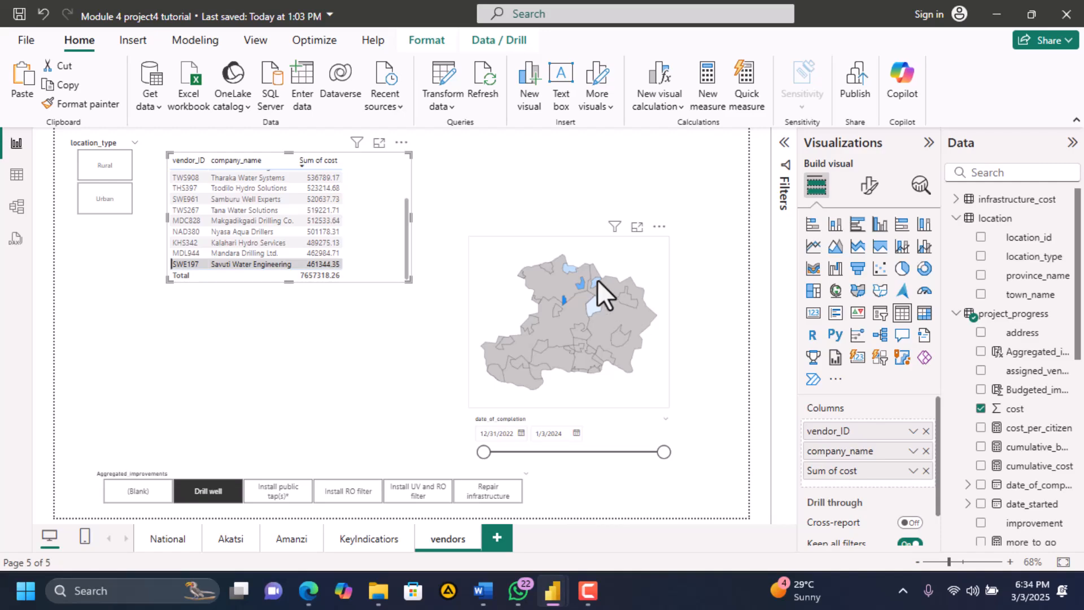
{"action": "mouse_move", "coordinate": [564, 280]}
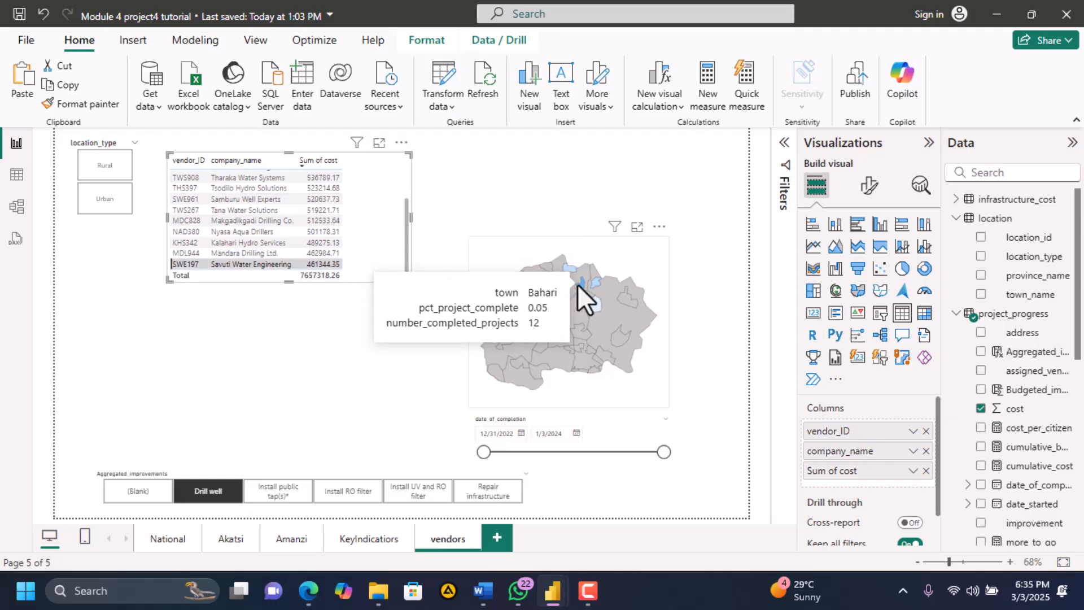
Recheck the cheapest drilling teams passage in Part_4.pdf in Edge and return to the Module 4 project4 tutorial report in Power BI
{"action": "left_click", "coordinate": [316, 596]}
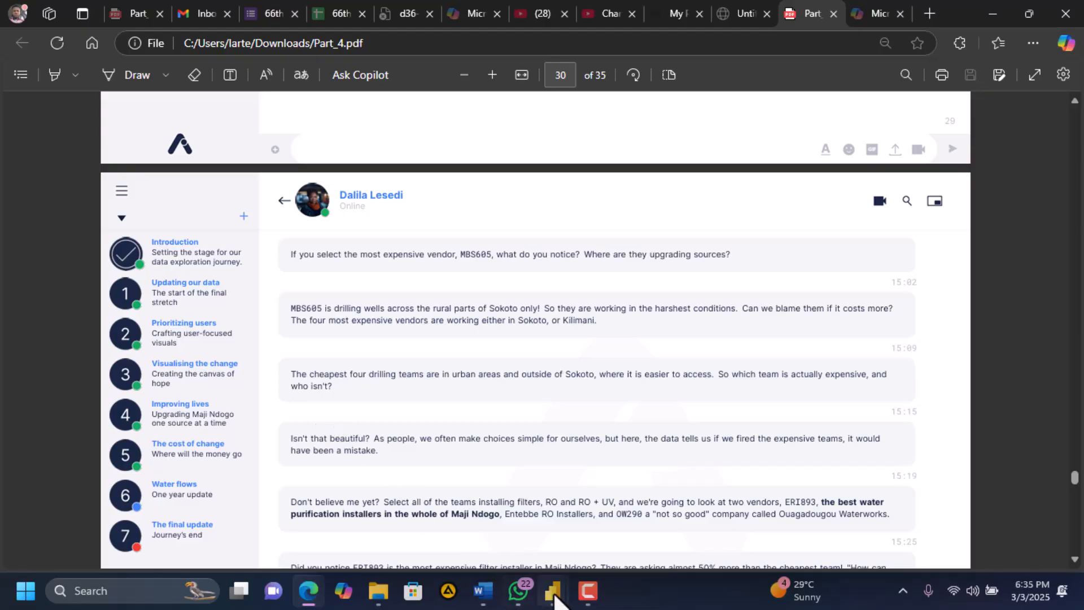
{"action": "mouse_move", "coordinate": [552, 590]}
{"action": "left_click", "coordinate": [510, 517]}
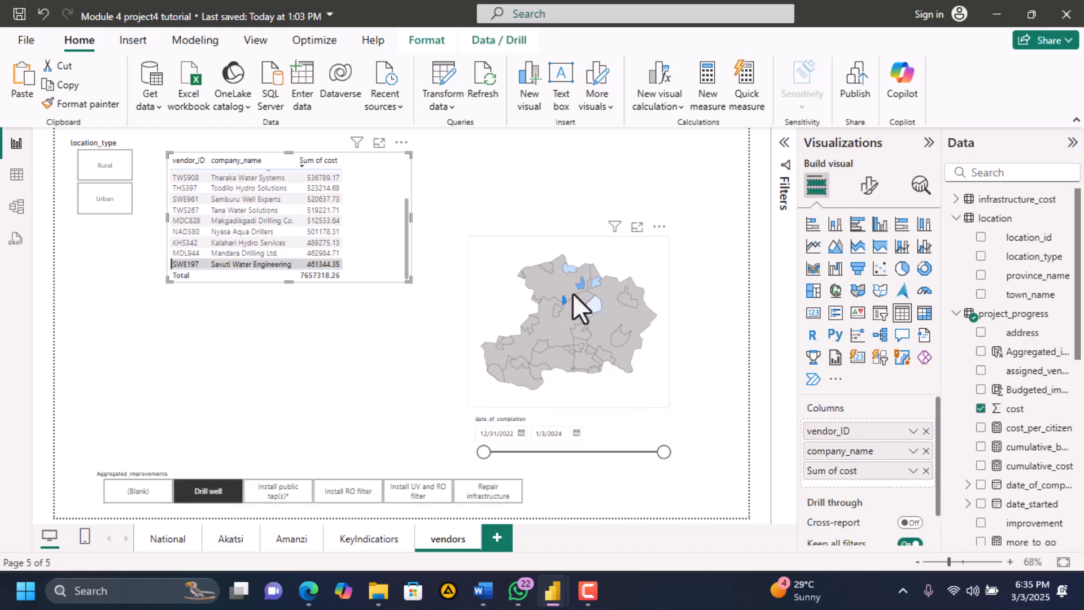
Select vendors MDL944, KHS342, NAD380 and SWE197 one after another to compare their working areas on the map
{"action": "left_click", "coordinate": [190, 252]}
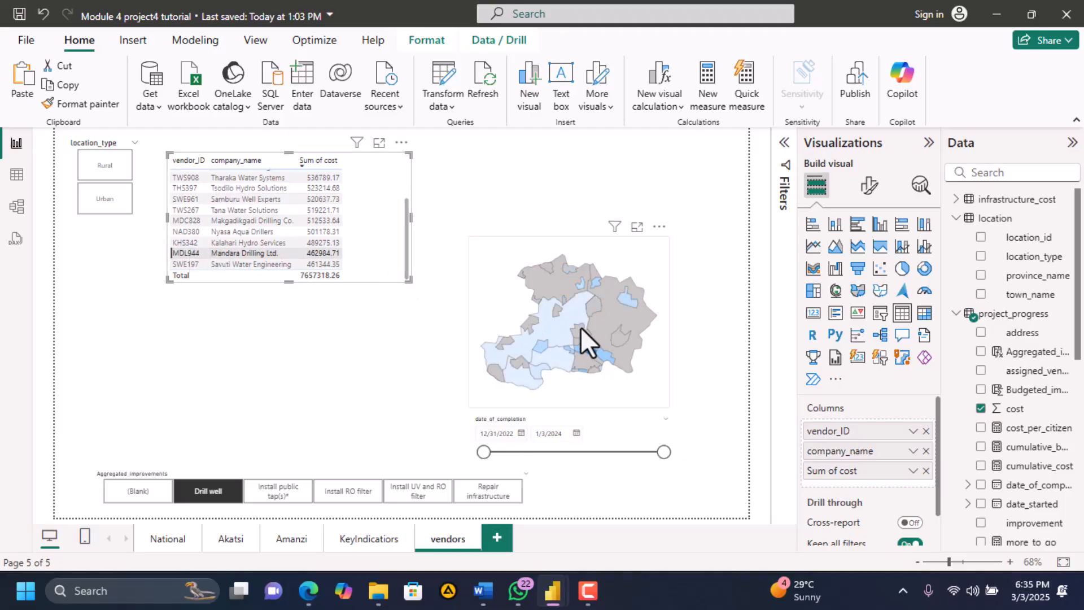
{"action": "left_click", "coordinate": [187, 243]}
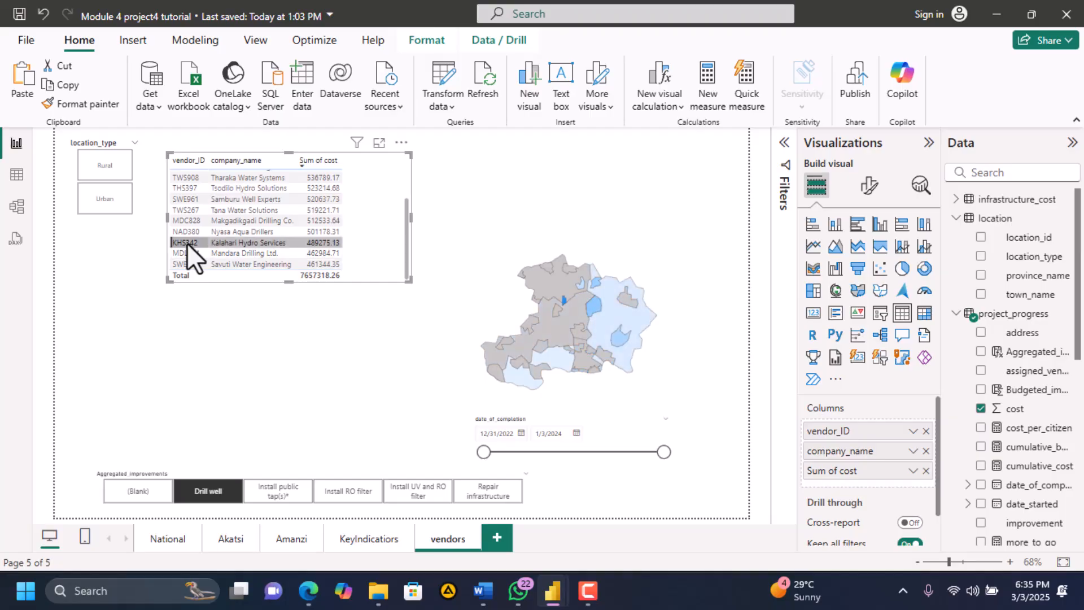
{"action": "left_click", "coordinate": [187, 232]}
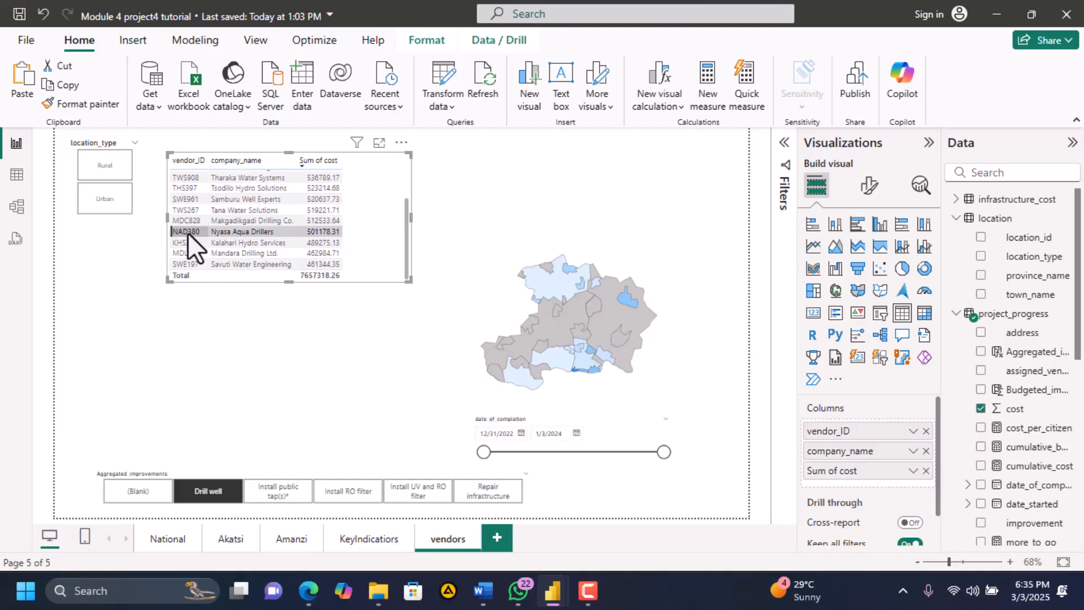
{"action": "left_click", "coordinate": [187, 266]}
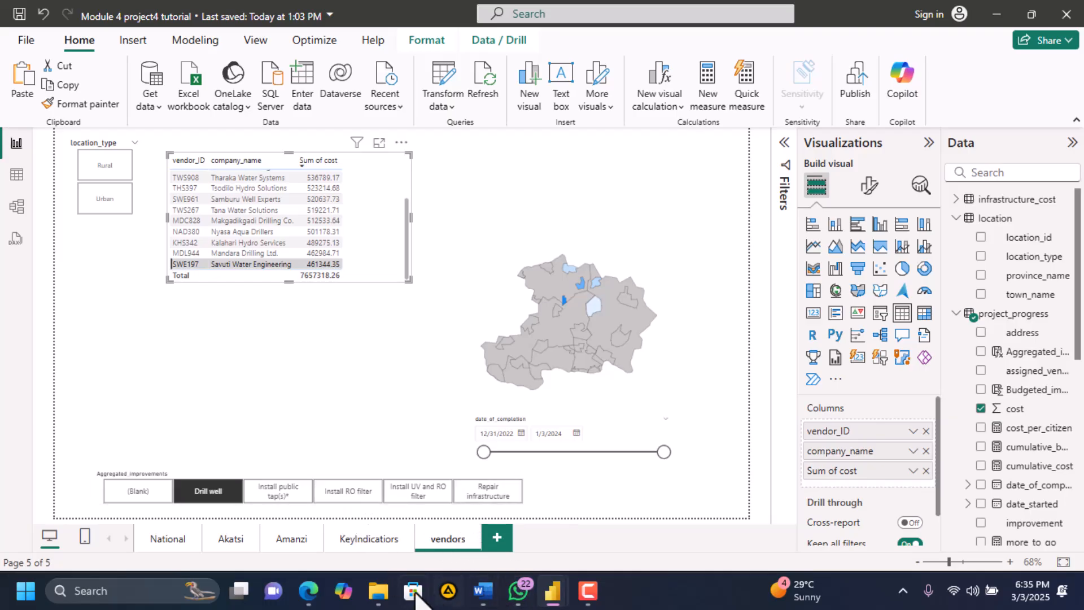
Read the Part_4.pdf passage in Edge on filter installers ERI893 and OW290 and return to the Power BI tutorial report
{"action": "left_click", "coordinate": [377, 459]}
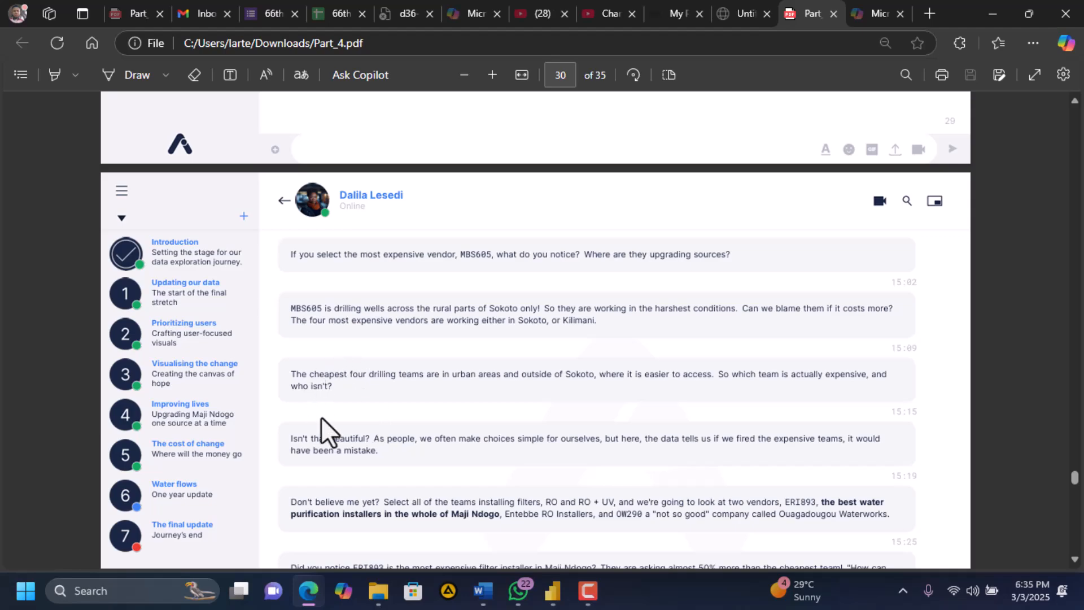
{"action": "scroll", "coordinate": [386, 443], "scroll_direction": "down", "scroll_amount": 3}
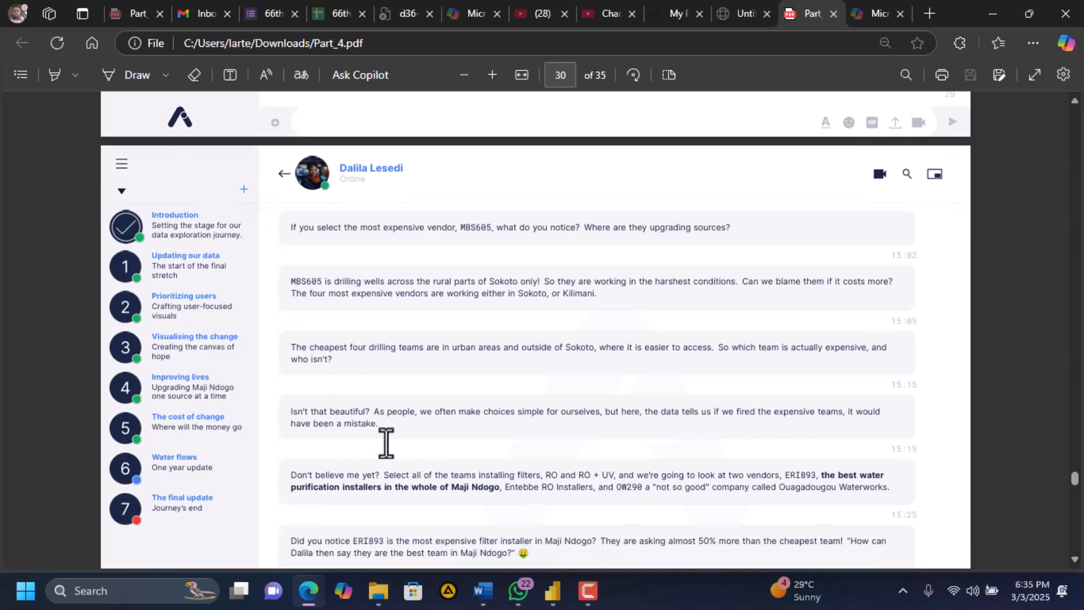
{"action": "scroll", "coordinate": [386, 443], "scroll_direction": "down", "scroll_amount": 1}
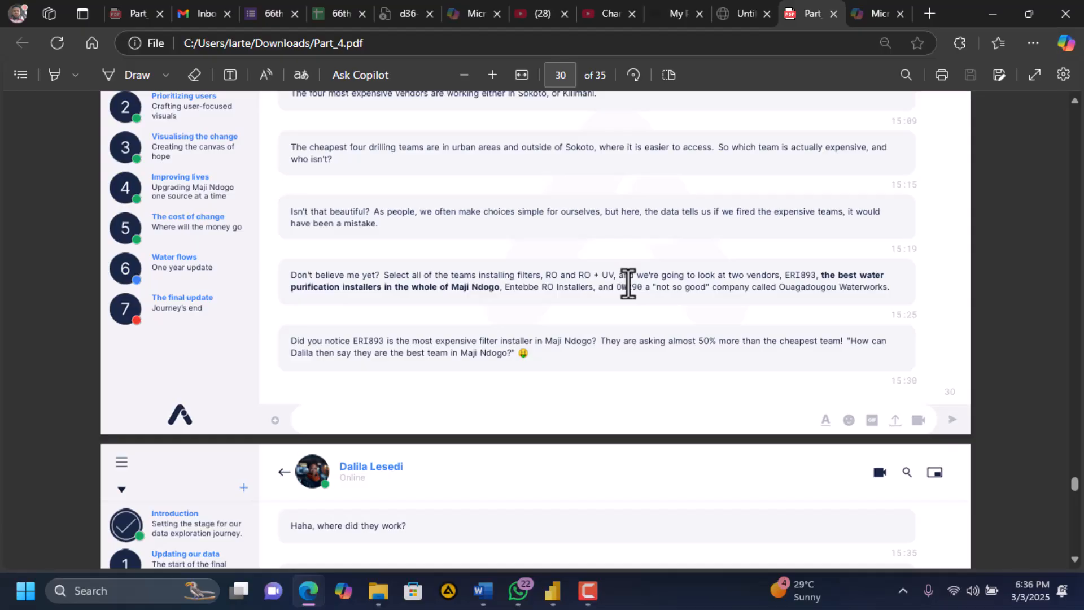
{"action": "mouse_move", "coordinate": [553, 590]}
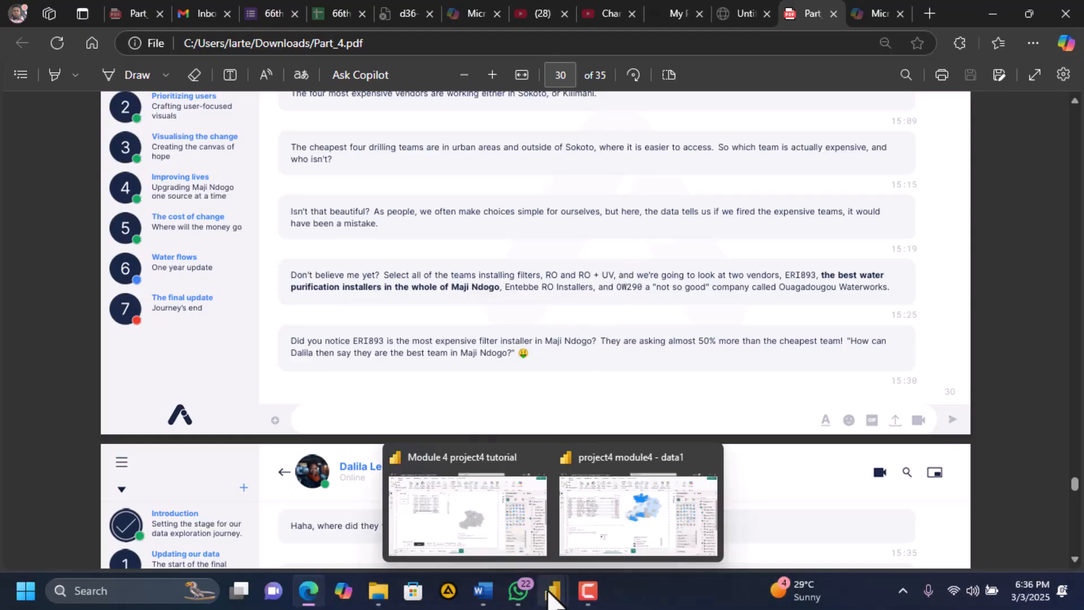
{"action": "left_click", "coordinate": [490, 500]}
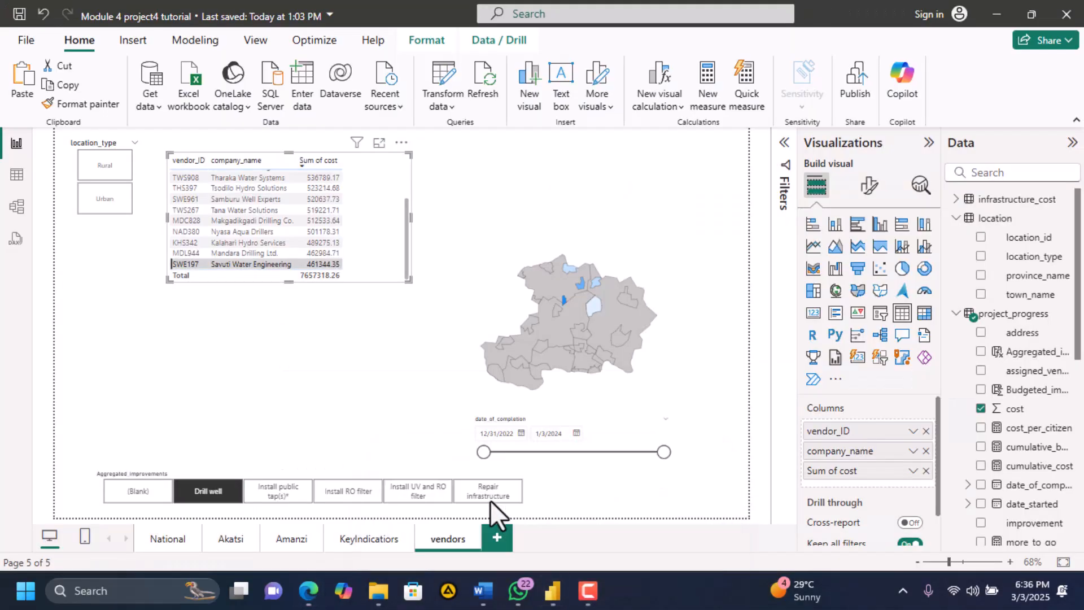
Clear the SWE197 selection and replace the Drill well filter with Install RO filter and Install UV and RO filter together
{"action": "left_click", "coordinate": [370, 225]}
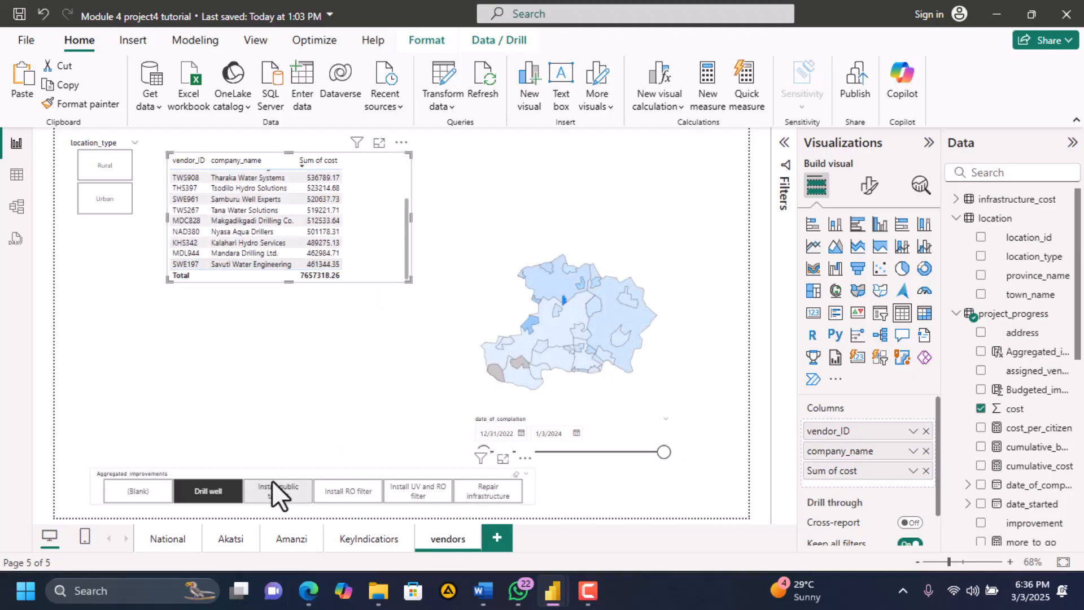
{"action": "left_click", "coordinate": [349, 491], "text": "ctrl"}
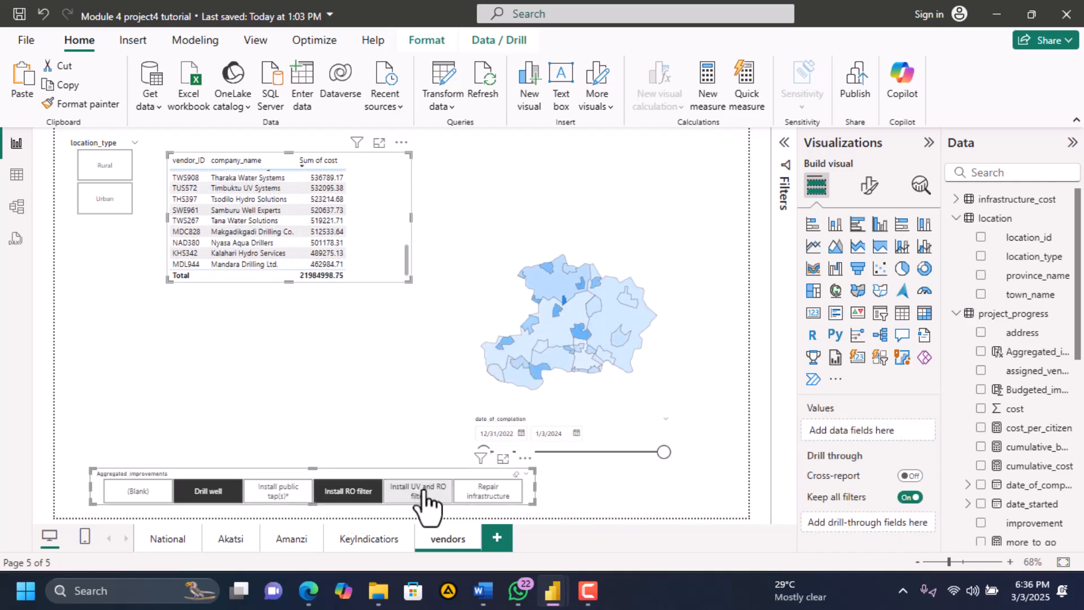
{"action": "left_click", "coordinate": [231, 495], "text": "ctrl"}
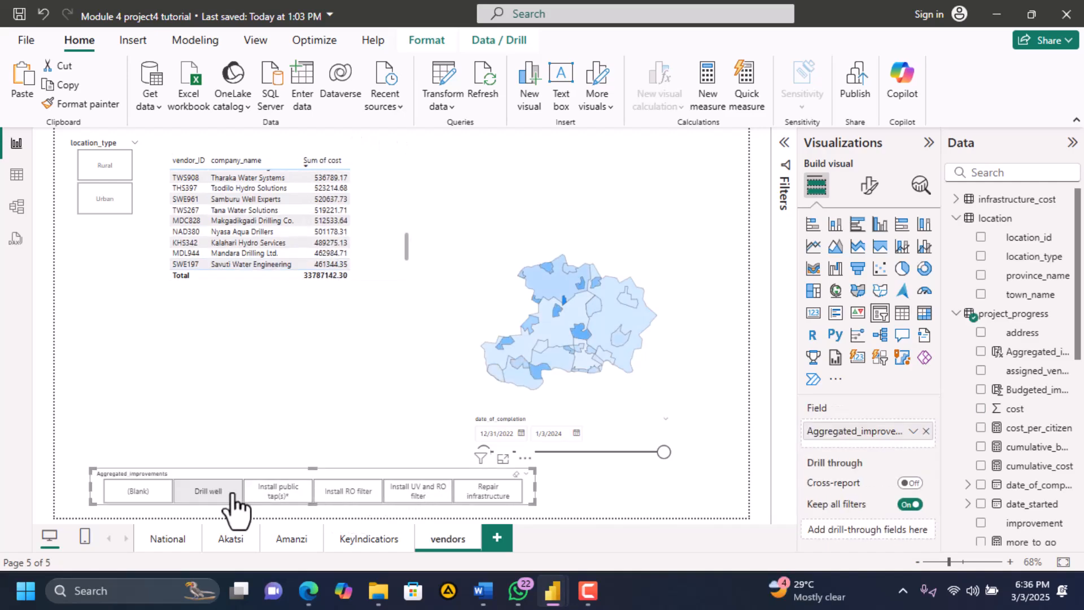
{"action": "left_click", "coordinate": [348, 491], "text": "ctrl"}
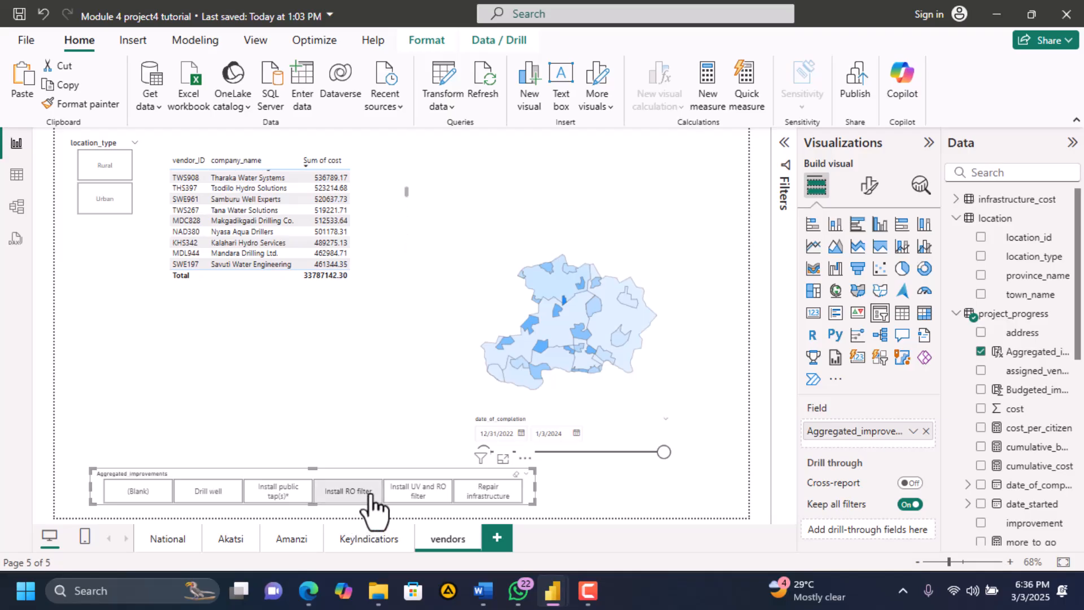
{"action": "left_click", "coordinate": [370, 491]}
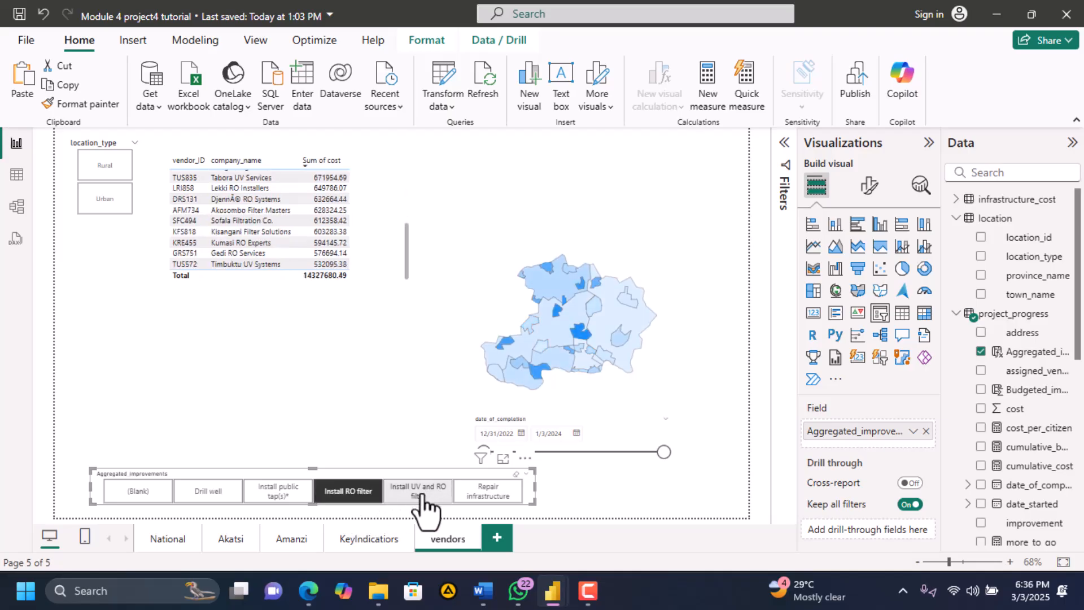
{"action": "left_click", "coordinate": [420, 497], "text": "ctrl"}
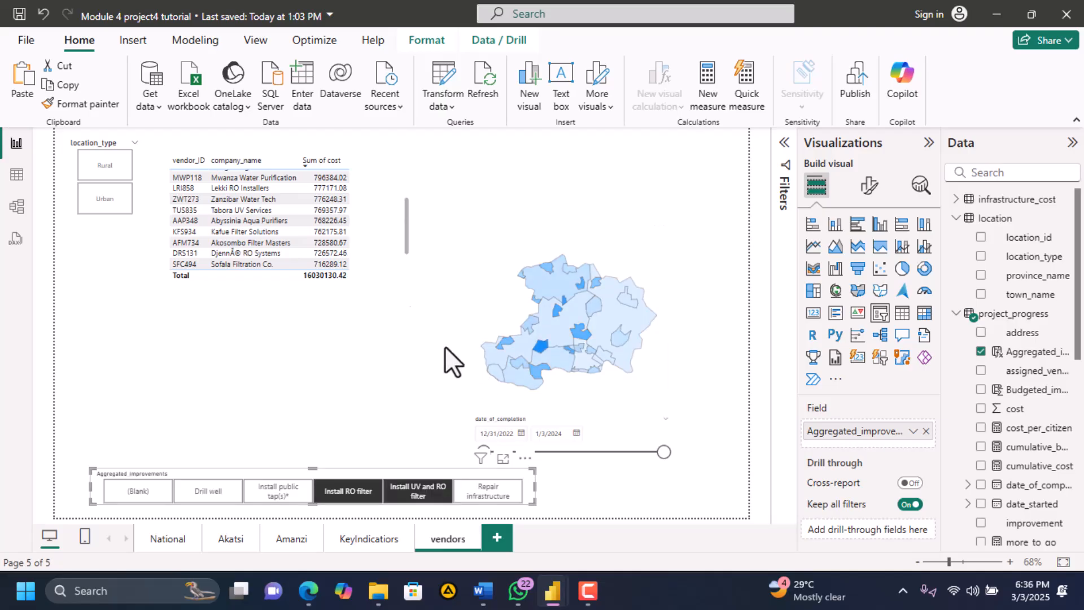
Highlight vendor ID ERI893 in Part_4.pdf in Edge and locate that vendor in the Power BI tutorial report's vendor table
{"action": "left_click", "coordinate": [314, 597]}
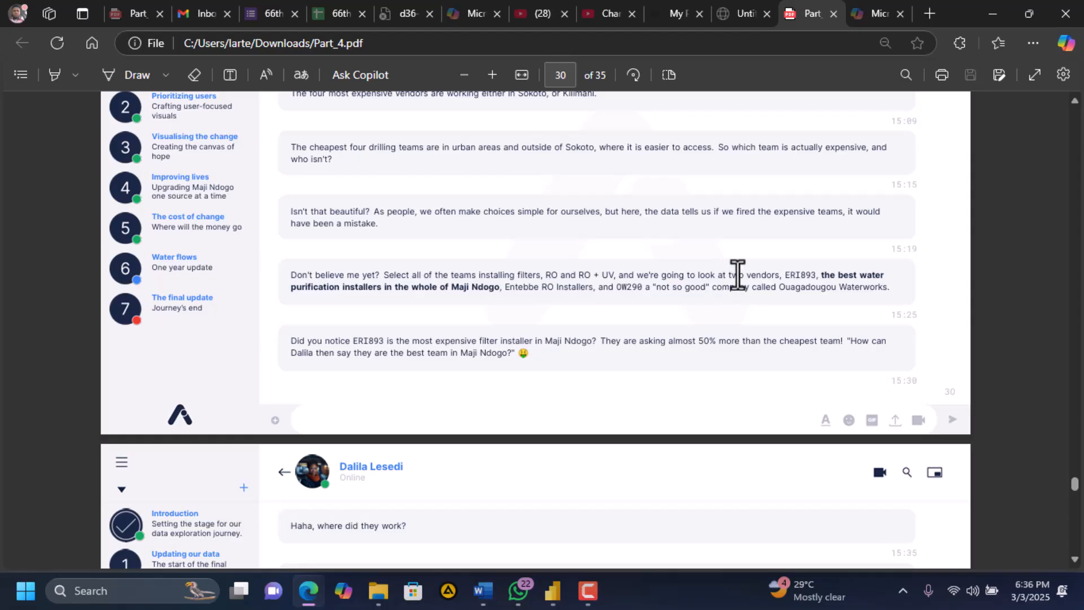
{"action": "left_click_drag", "start_coordinate": [784, 275], "coordinate": [817, 275]}
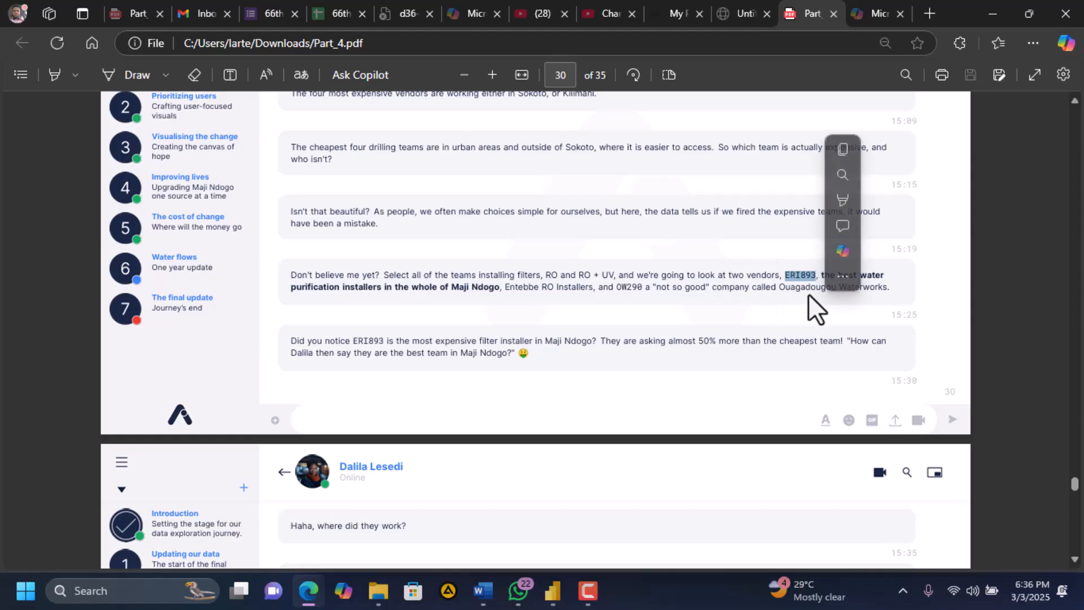
{"action": "left_click", "coordinate": [555, 593]}
{"action": "left_click", "coordinate": [496, 511]}
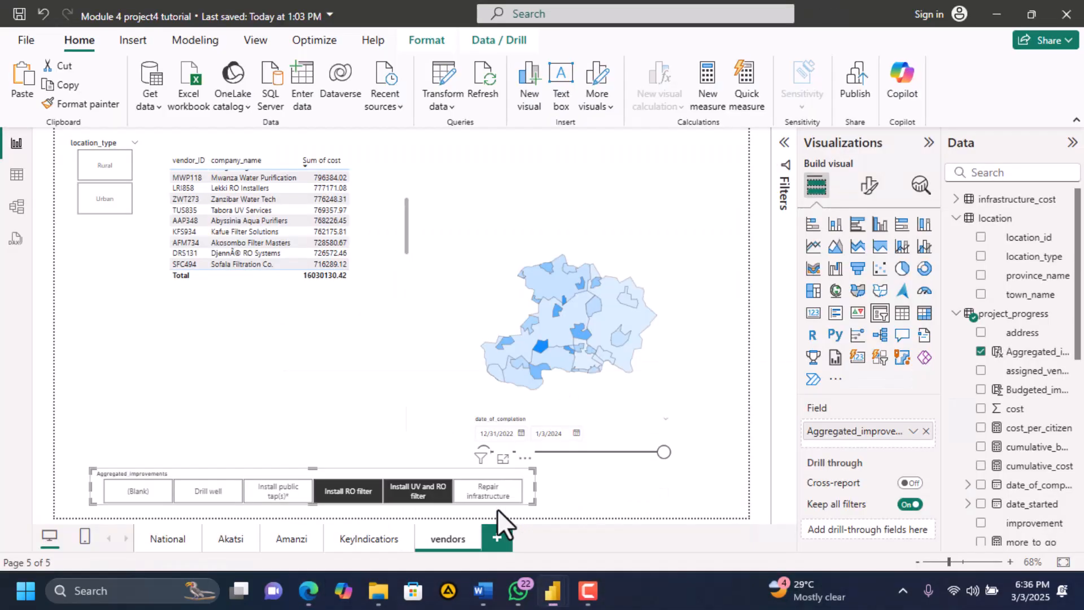
{"action": "left_click_drag", "start_coordinate": [405, 231], "coordinate": [397, 182]}
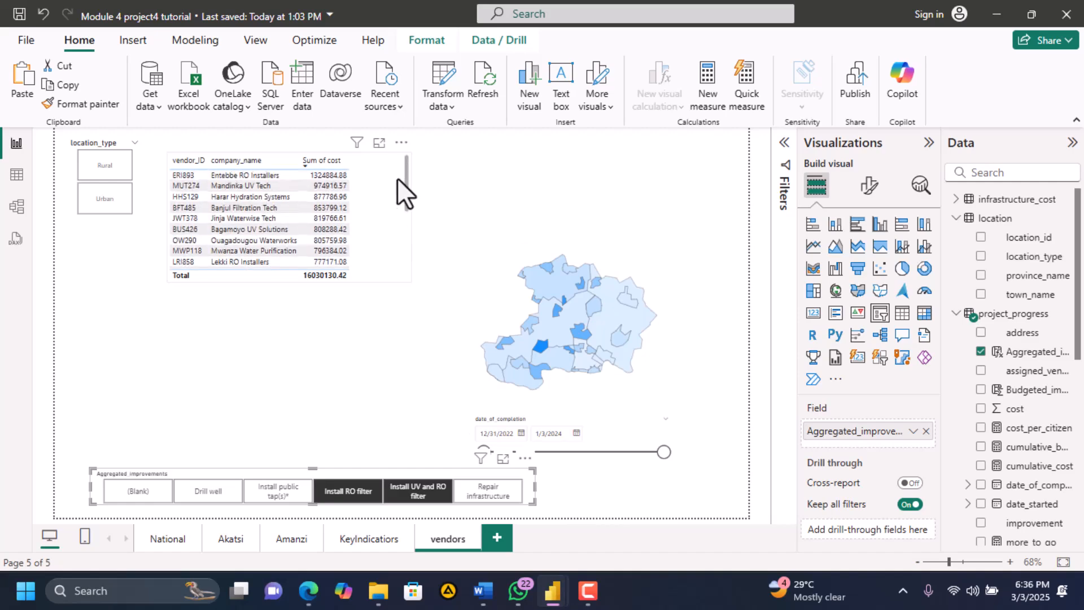
{"action": "left_click", "coordinate": [221, 168]}
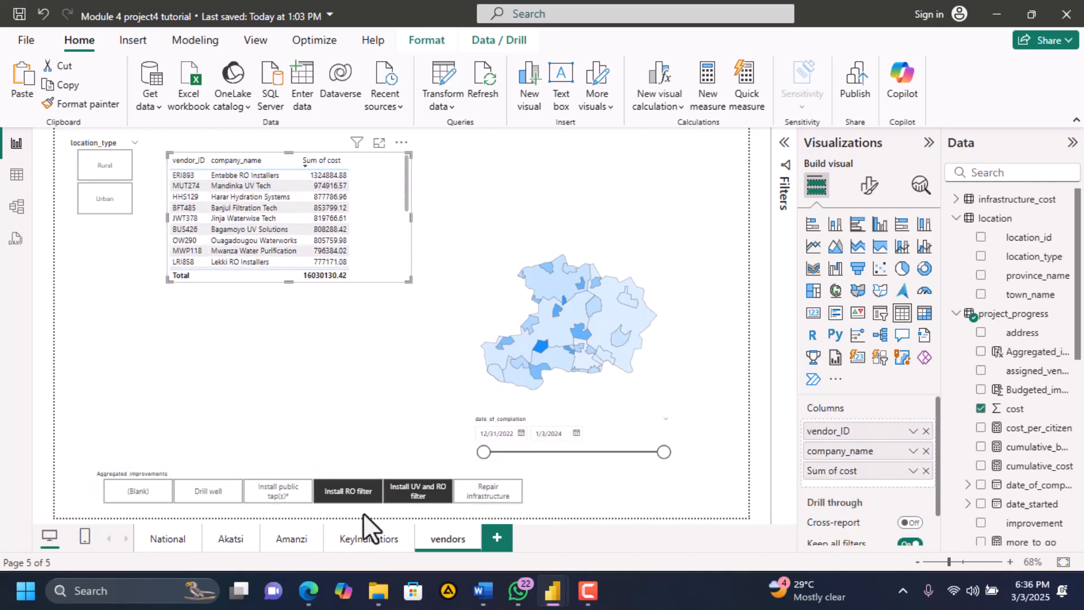
Recheck the ERI893 passage in Part_4.pdf in Edge and examine Entebbe RO Installers' cost in the Power BI tutorial report
{"action": "left_click", "coordinate": [315, 588]}
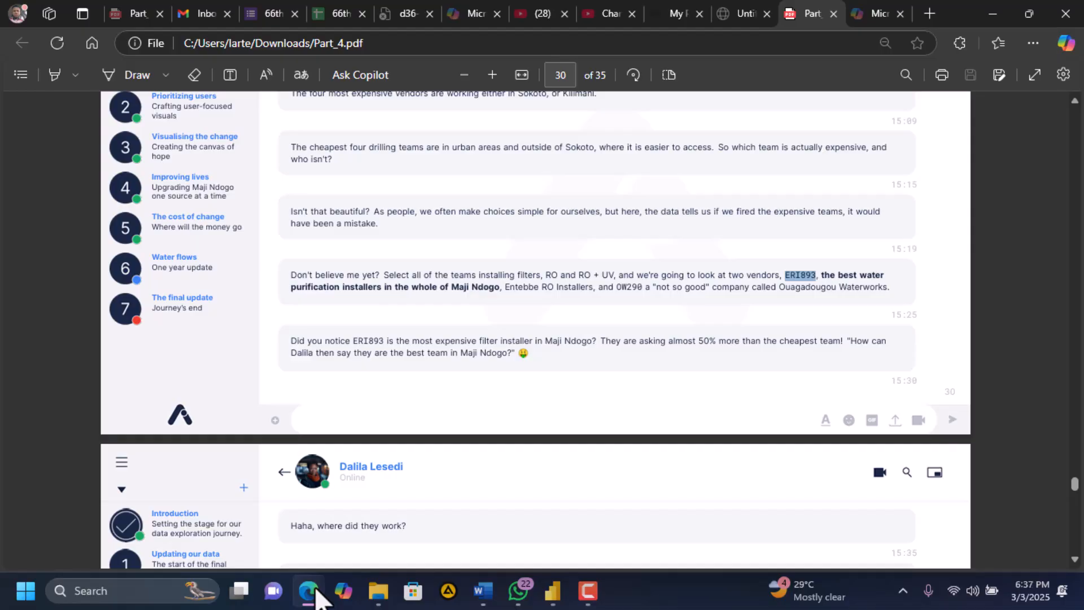
{"action": "mouse_move", "coordinate": [552, 590]}
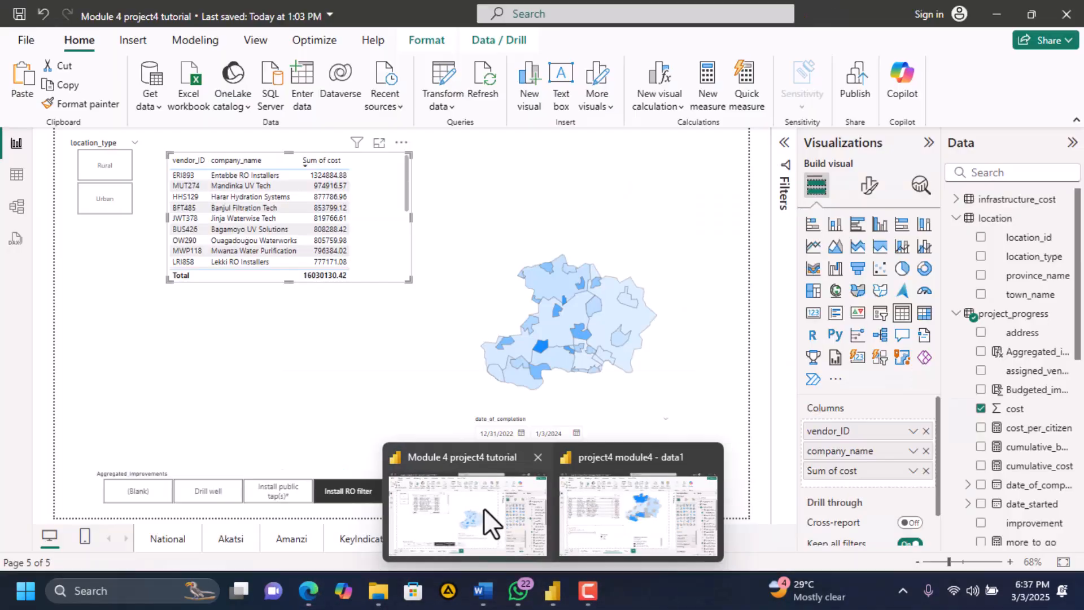
{"action": "left_click", "coordinate": [494, 518]}
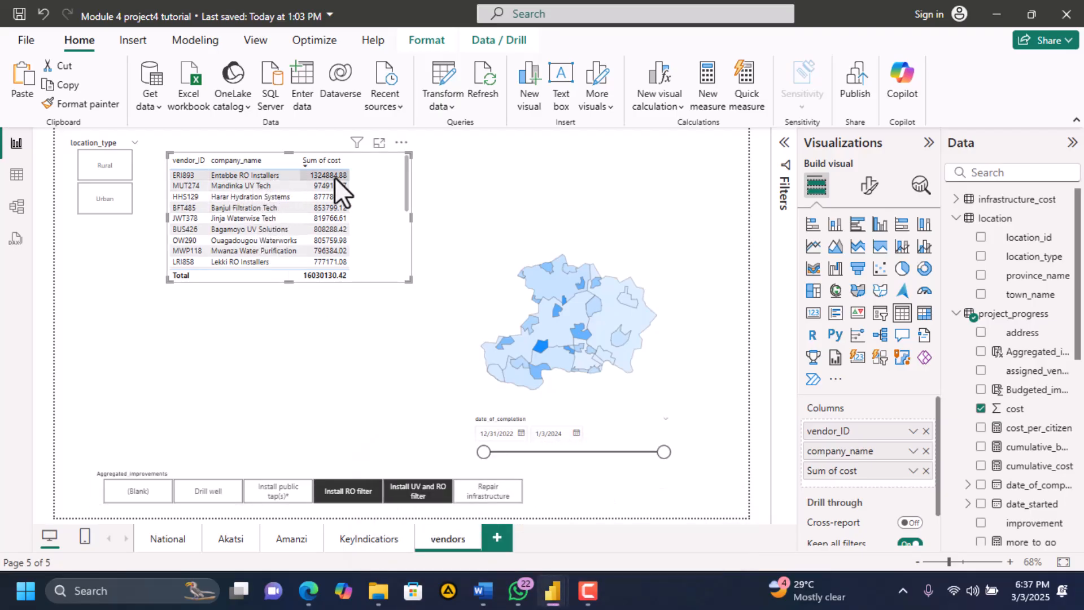
Reread the vendor passage in Part_4.pdf in Edge and compare OW290 Ouagadougou Waterworks' cost with the other installers in the Power BI vendor table
{"action": "left_click", "coordinate": [309, 591]}
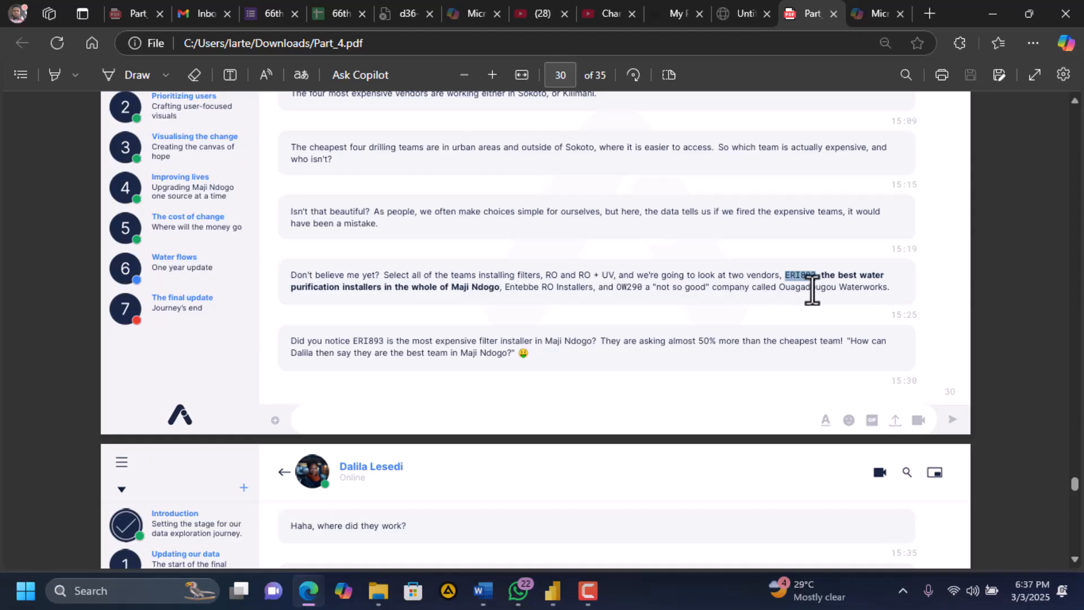
{"action": "mouse_move", "coordinate": [550, 598]}
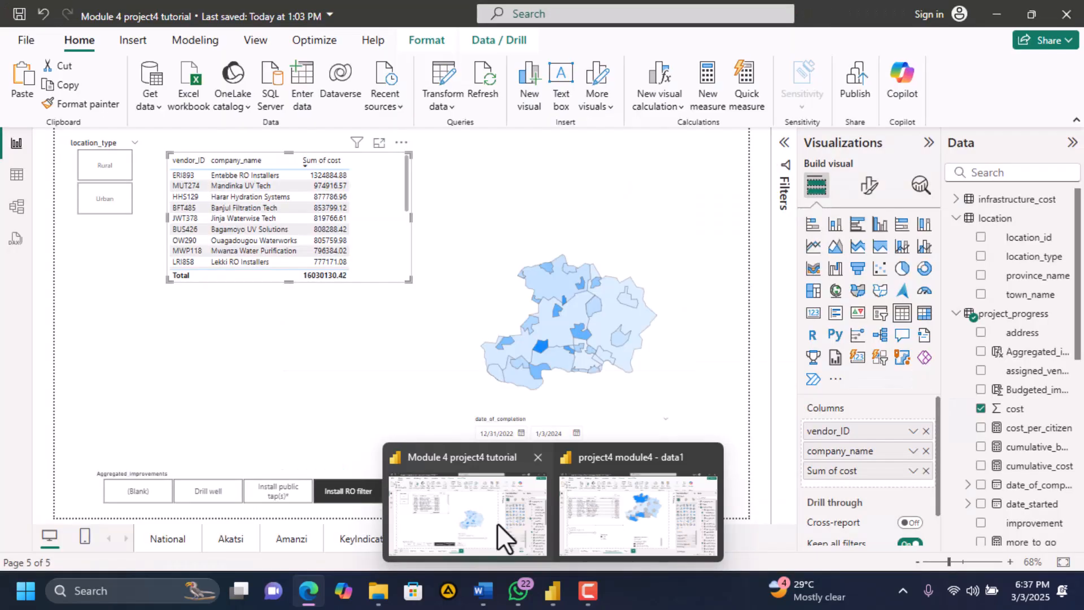
{"action": "left_click", "coordinate": [496, 523]}
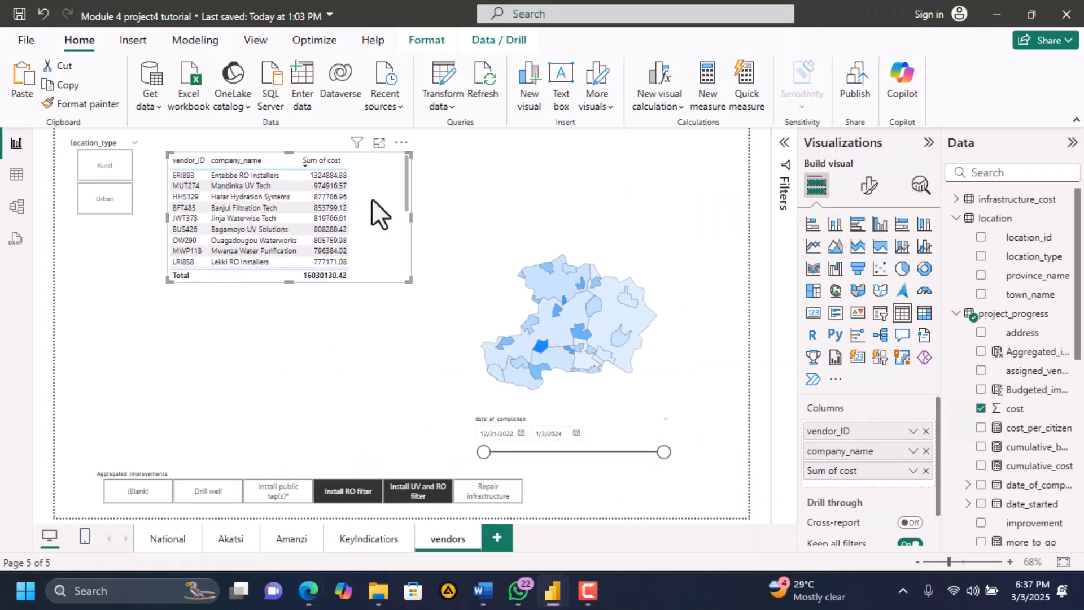
{"action": "mouse_move", "coordinate": [405, 195]}
{"action": "left_mouse_down"}
{"action": "mouse_move", "coordinate": [402, 286]}
{"action": "mouse_move", "coordinate": [406, 215]}
{"action": "left_mouse_up"}
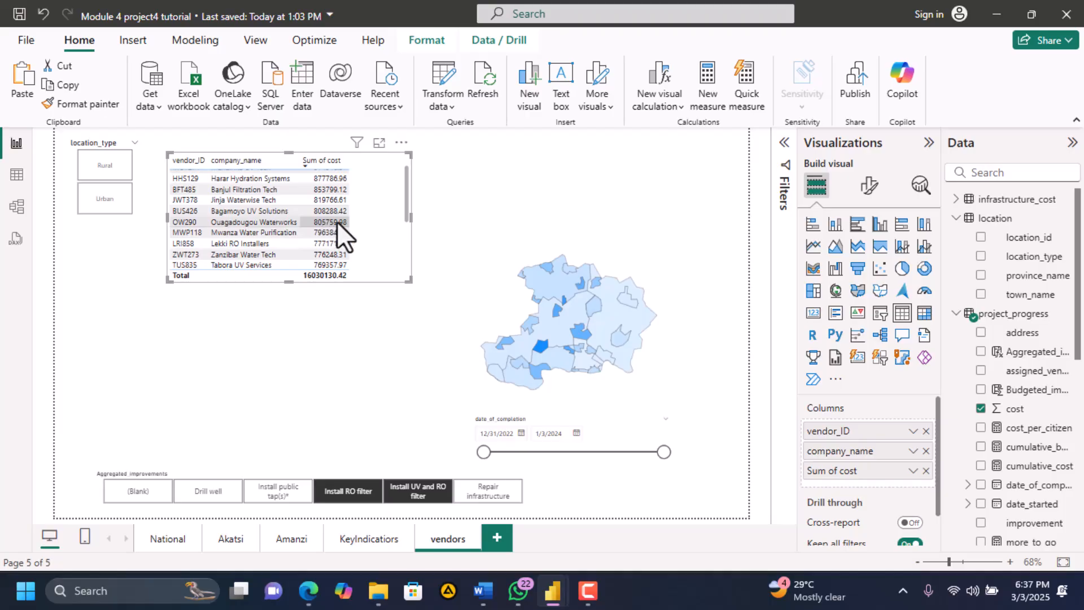
{"action": "scroll", "coordinate": [272, 218], "scroll_direction": "up", "scroll_amount": 2}
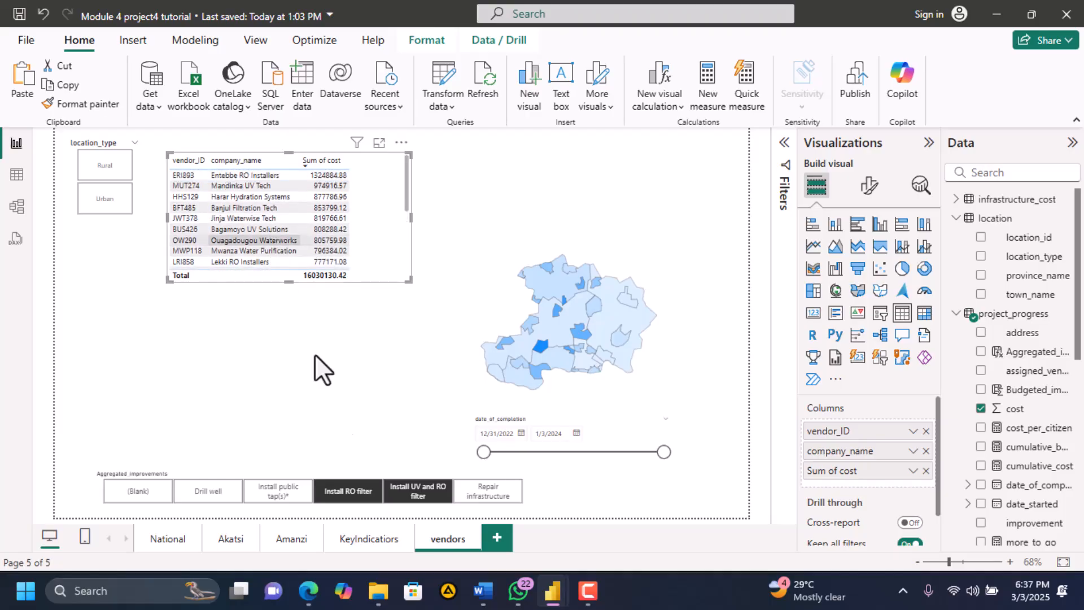
Read the installer price claim in Part_4.pdf in Edge and compare ERI893's cost with the cheapest teams in the Power BI tutorial report
{"action": "mouse_move", "coordinate": [367, 596]}
{"action": "left_click", "coordinate": [305, 600]}
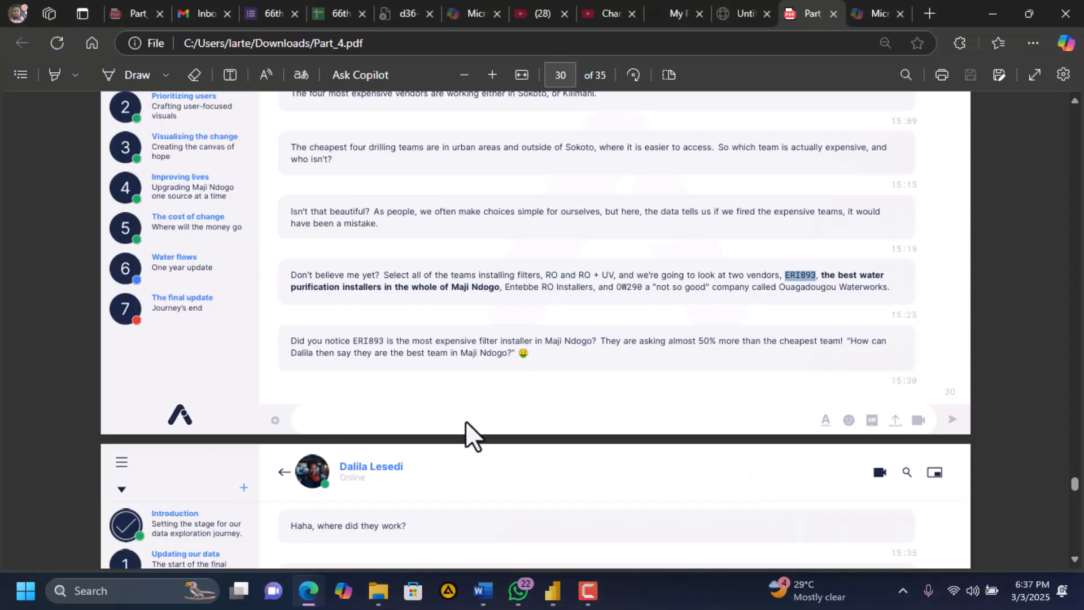
{"action": "scroll", "coordinate": [465, 421], "scroll_direction": "down", "scroll_amount": 1}
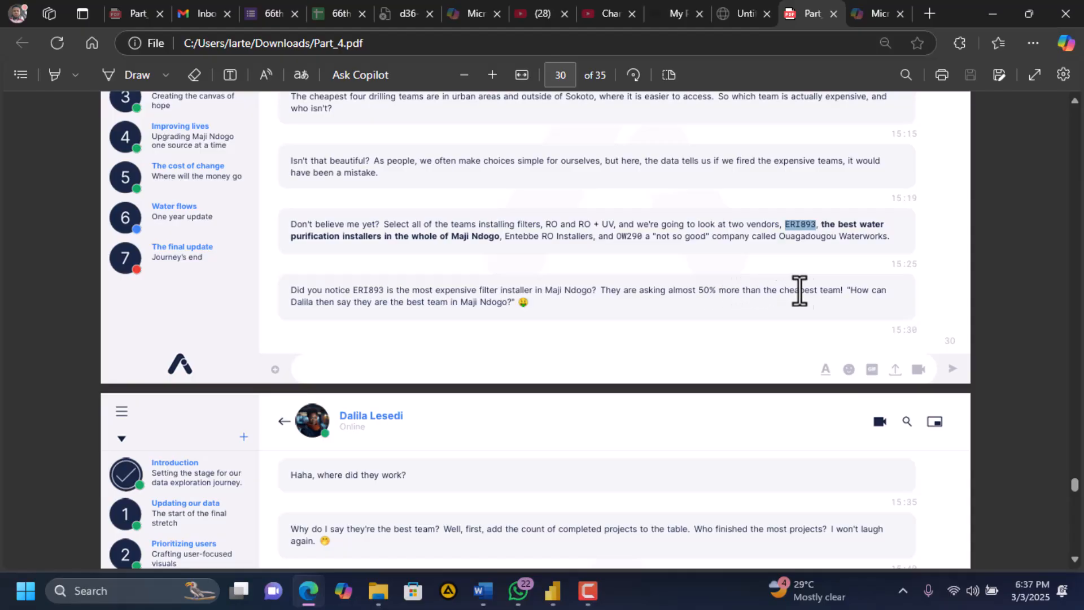
{"action": "mouse_move", "coordinate": [556, 599]}
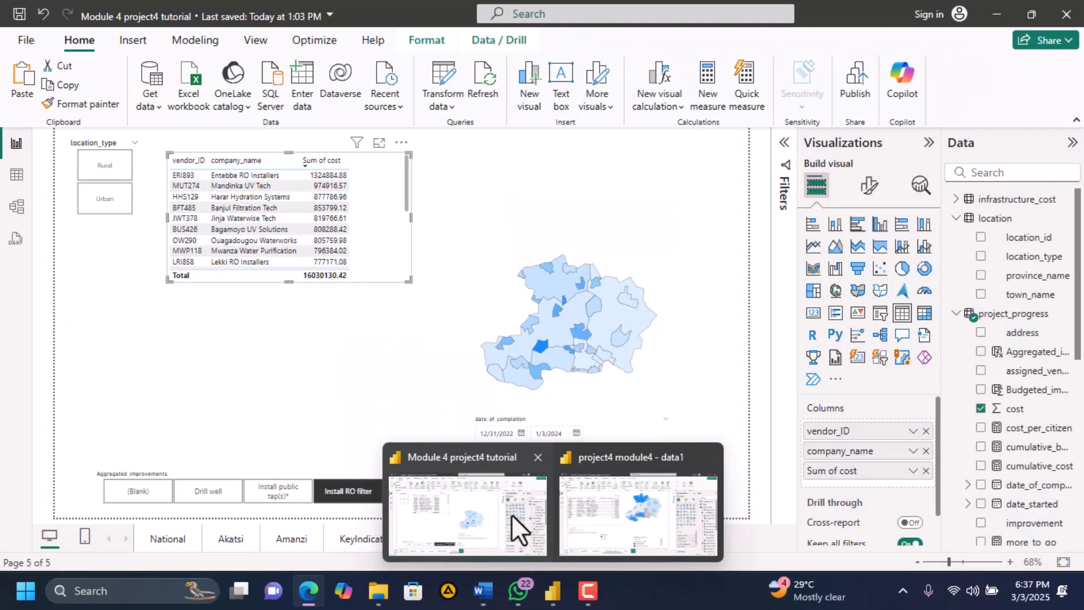
{"action": "left_click", "coordinate": [512, 514]}
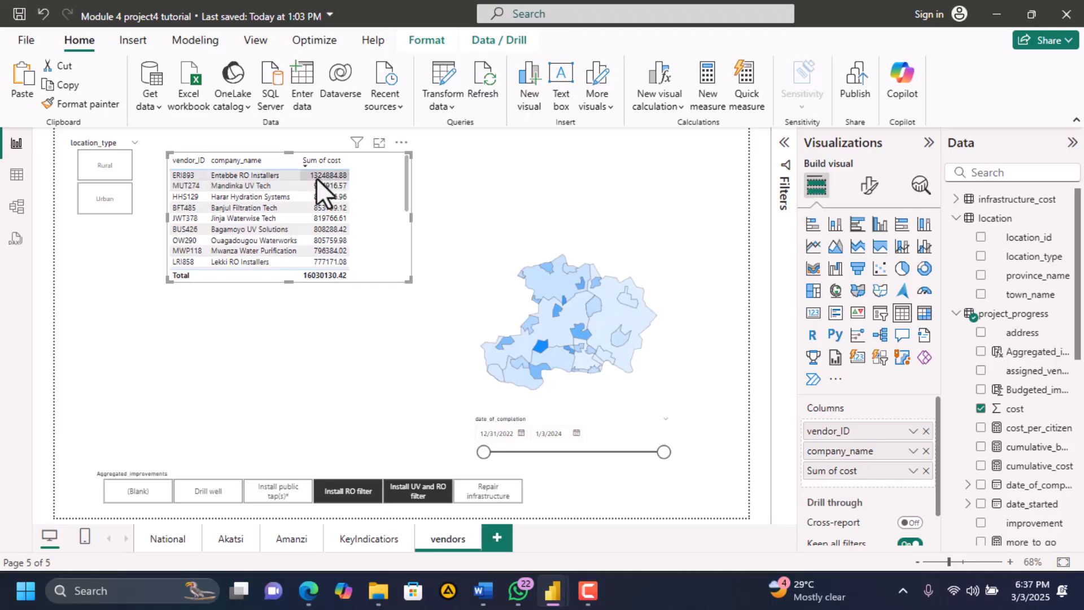
{"action": "left_click_drag", "start_coordinate": [405, 198], "coordinate": [403, 274]}
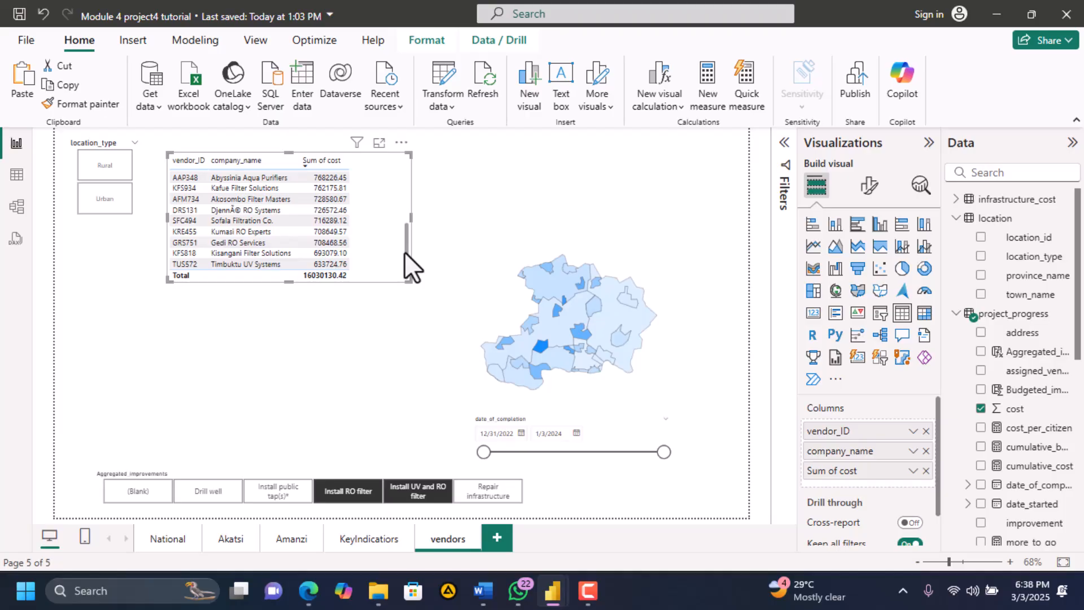
{"action": "mouse_move", "coordinate": [404, 252]}
{"action": "left_mouse_down"}
{"action": "mouse_move", "coordinate": [416, 174]}
{"action": "mouse_move", "coordinate": [405, 271]}
{"action": "left_mouse_up"}
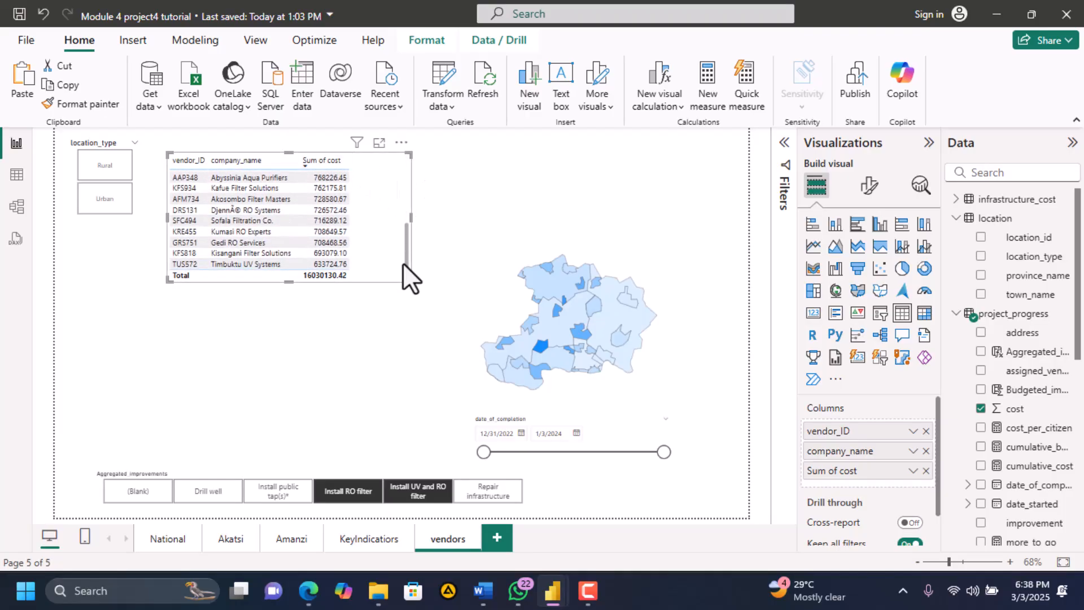
Read the next Part_4.pdf passage in Edge about adding completed project counts and return to the Power BI tutorial report
{"action": "left_click", "coordinate": [311, 590]}
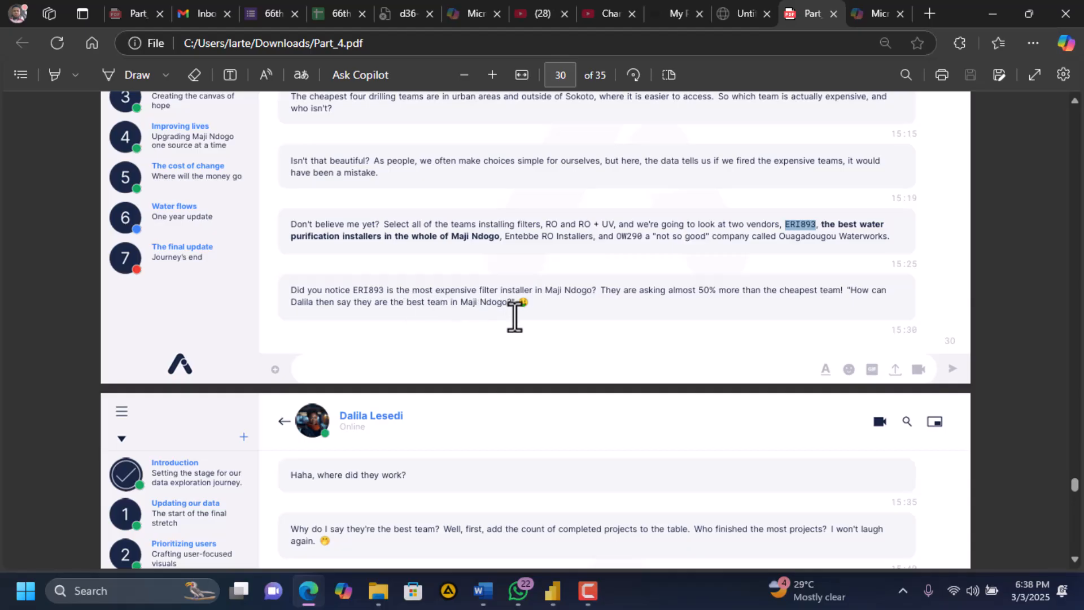
{"action": "scroll", "coordinate": [515, 315], "scroll_direction": "down", "scroll_amount": 3}
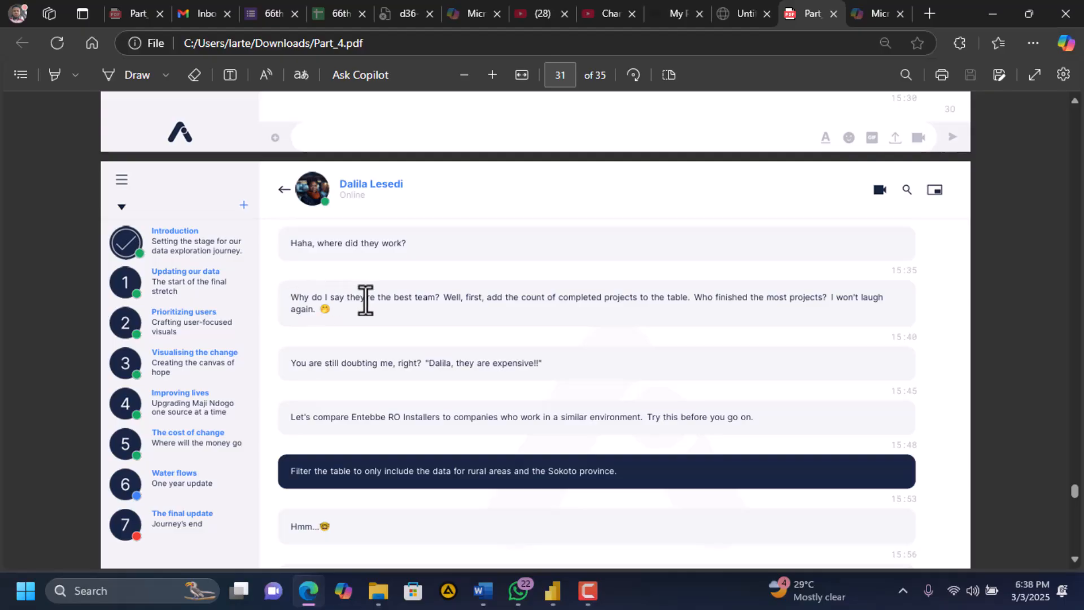
{"action": "scroll", "coordinate": [405, 303], "scroll_direction": "down", "scroll_amount": 1}
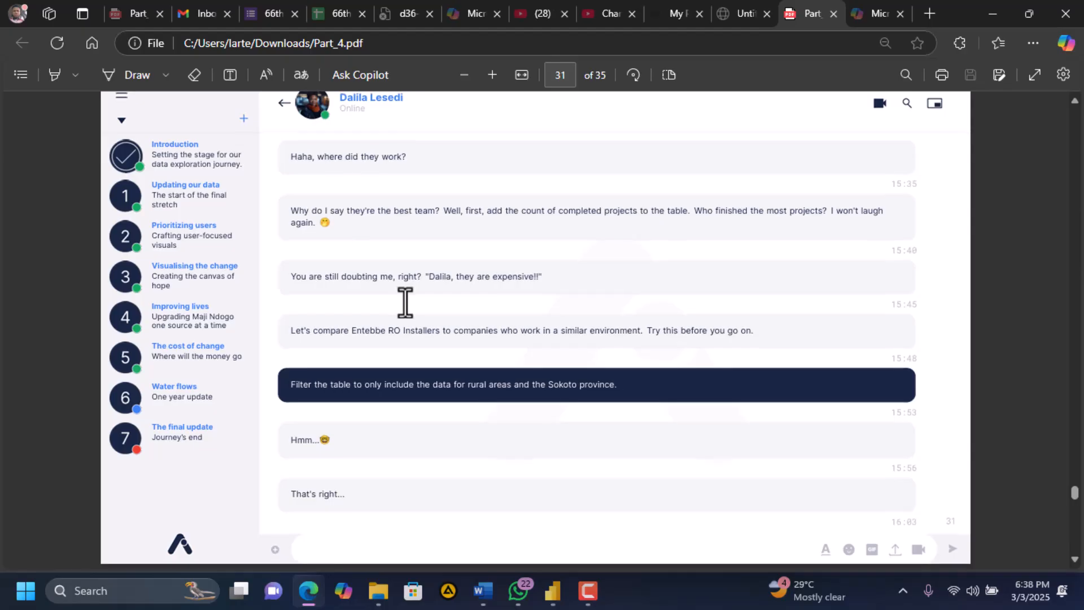
{"action": "mouse_move", "coordinate": [552, 592]}
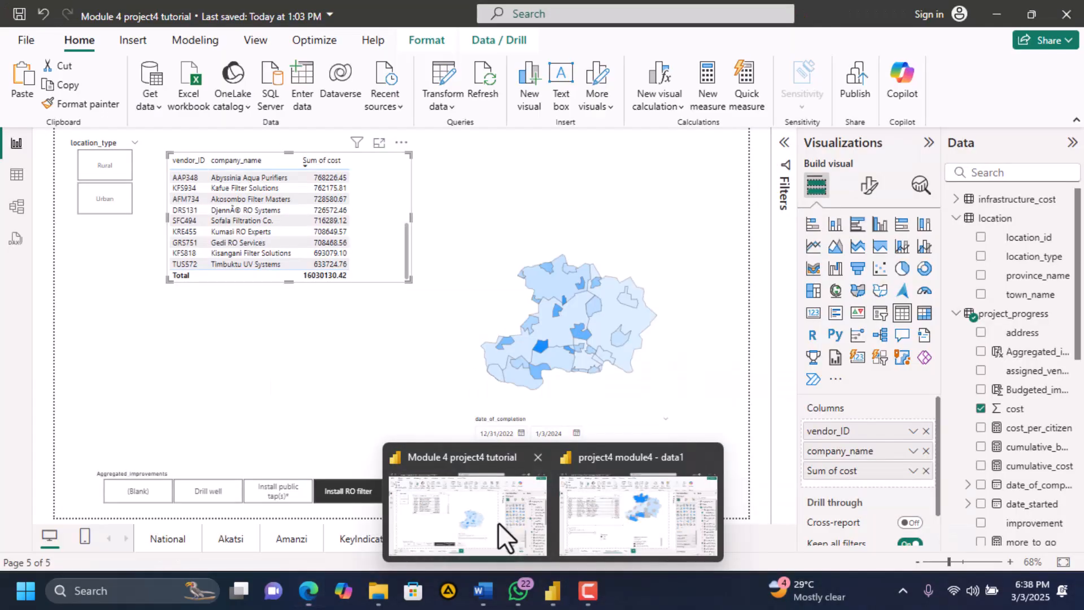
{"action": "left_click", "coordinate": [499, 523]}
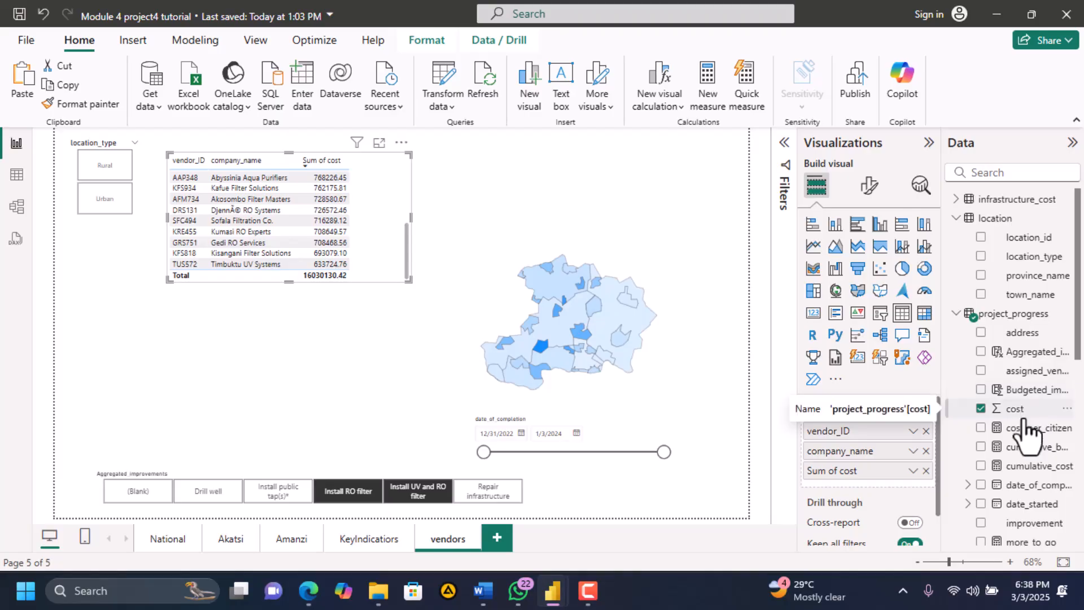
Add the improvement field to the vendor table summarized as Count, and enlarge the table to show more rows and the full column
{"action": "scroll", "coordinate": [1025, 422], "scroll_direction": "down", "scroll_amount": 2}
{"action": "scroll", "coordinate": [1027, 430], "scroll_direction": "down", "scroll_amount": 3}
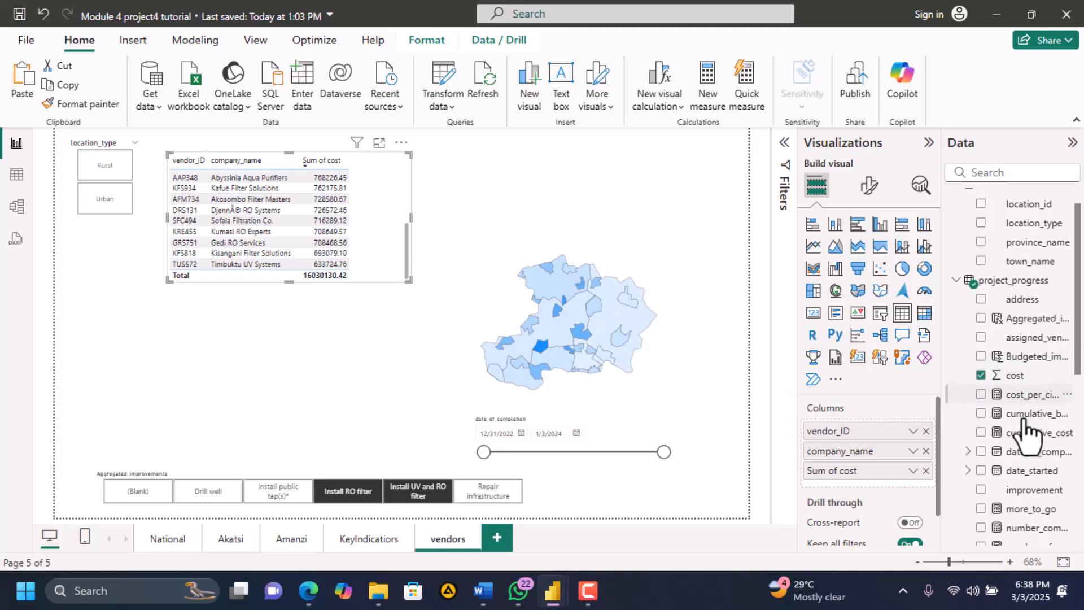
{"action": "left_click_drag", "start_coordinate": [1030, 468], "coordinate": [874, 479]}
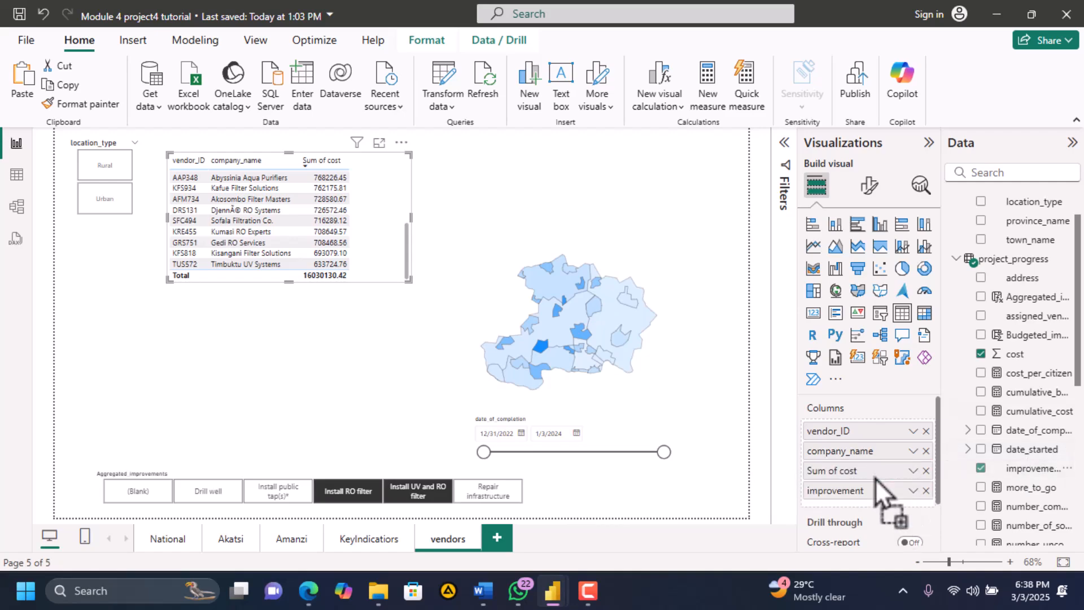
{"action": "left_click", "coordinate": [913, 490]}
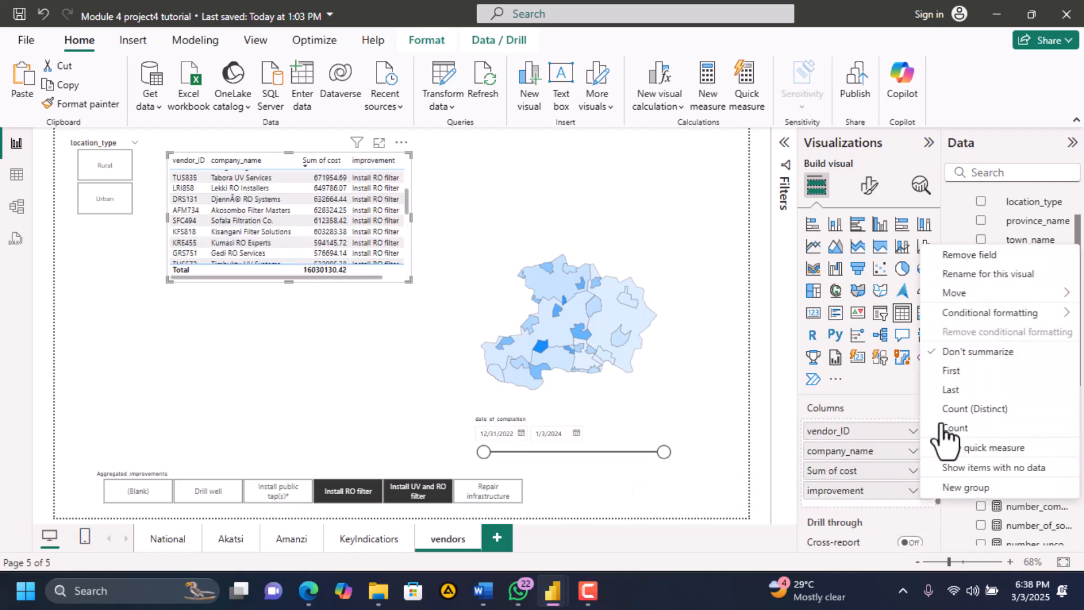
{"action": "left_click", "coordinate": [954, 429]}
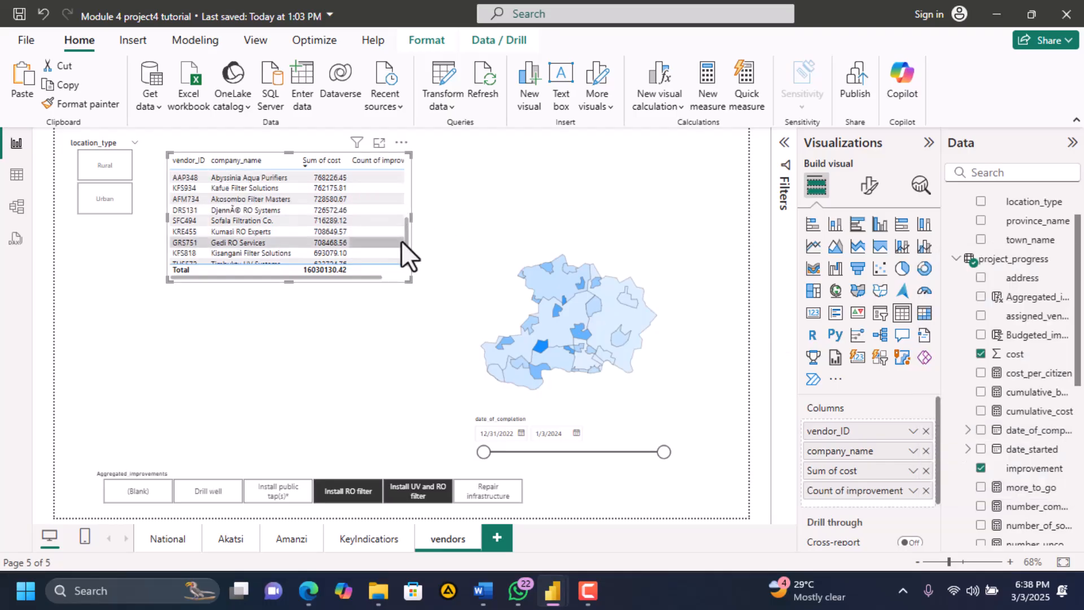
{"action": "left_click_drag", "start_coordinate": [407, 279], "coordinate": [431, 276]}
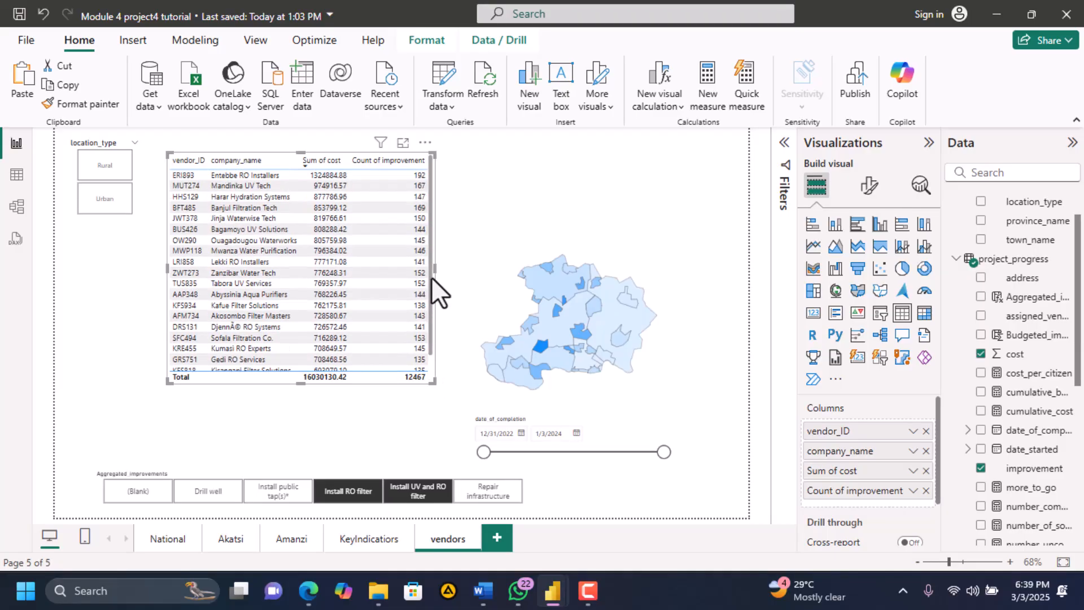
Reread the completed projects question in Part_4.pdf in Edge and examine the vendors' improvement counts in the Power BI tutorial report
{"action": "left_click", "coordinate": [307, 581]}
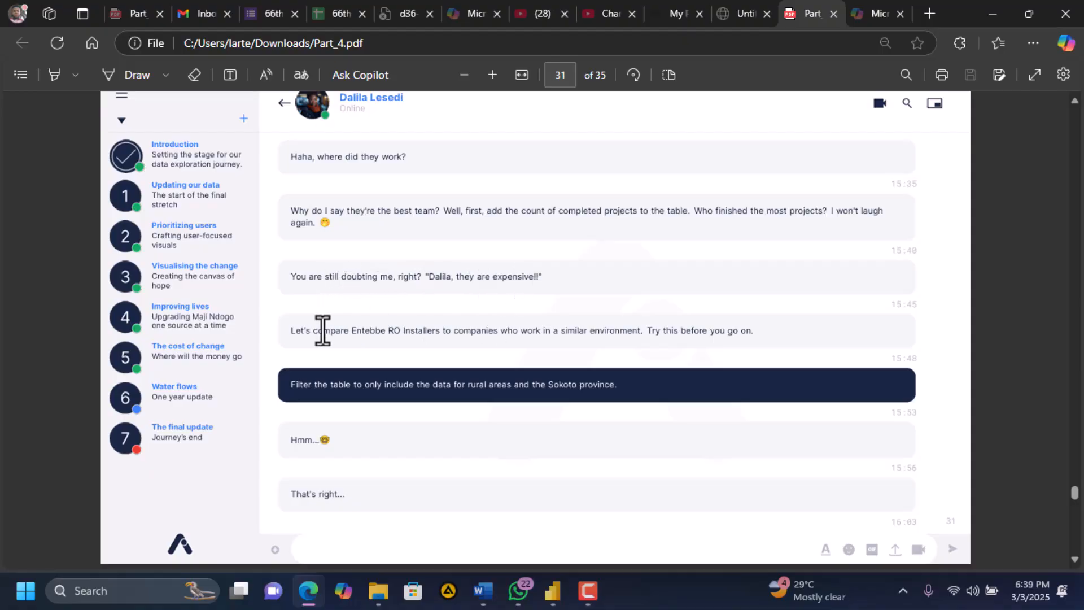
{"action": "mouse_move", "coordinate": [557, 604]}
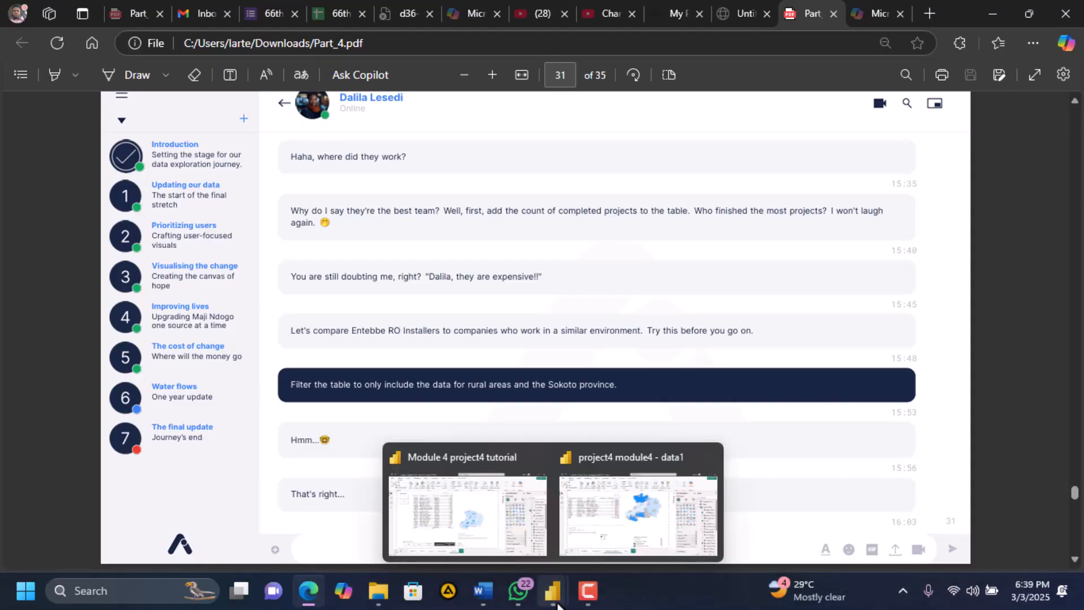
{"action": "left_click", "coordinate": [524, 527]}
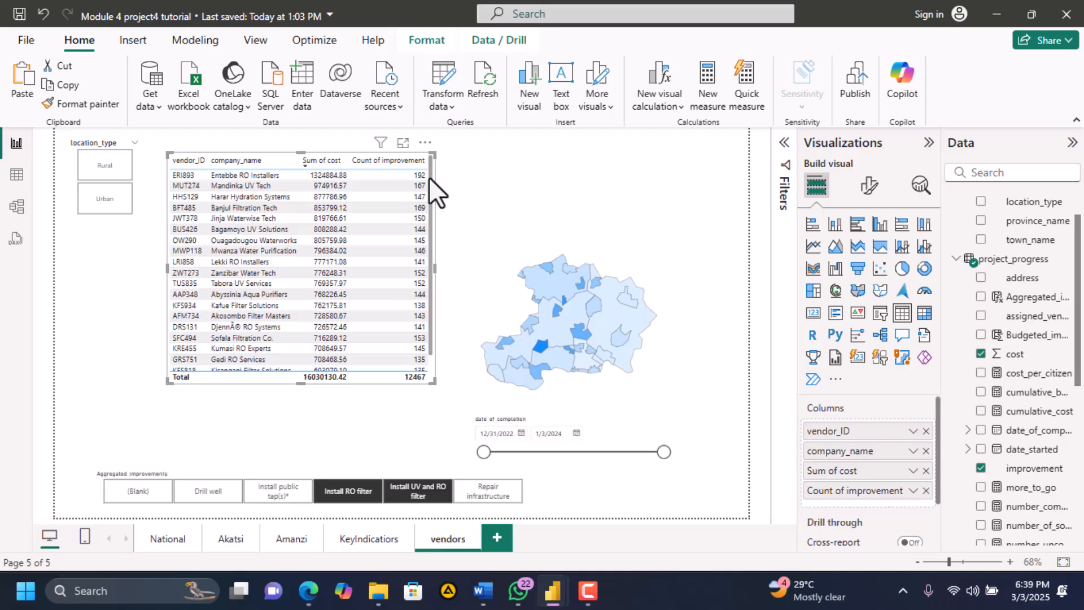
Check the filter instruction in Part_4.pdf in Edge, then clear the Aggregated improvements selections and filter the Power BI vendors page to Rural
{"action": "left_click", "coordinate": [305, 603]}
{"action": "scroll", "coordinate": [533, 448], "scroll_direction": "down", "scroll_amount": 3}
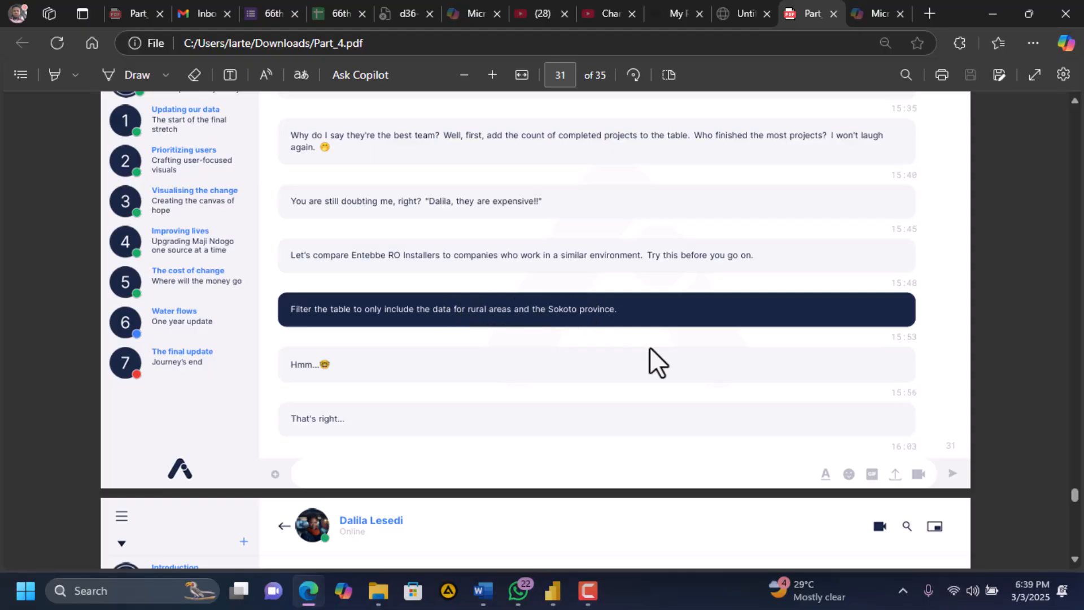
{"action": "mouse_move", "coordinate": [556, 591]}
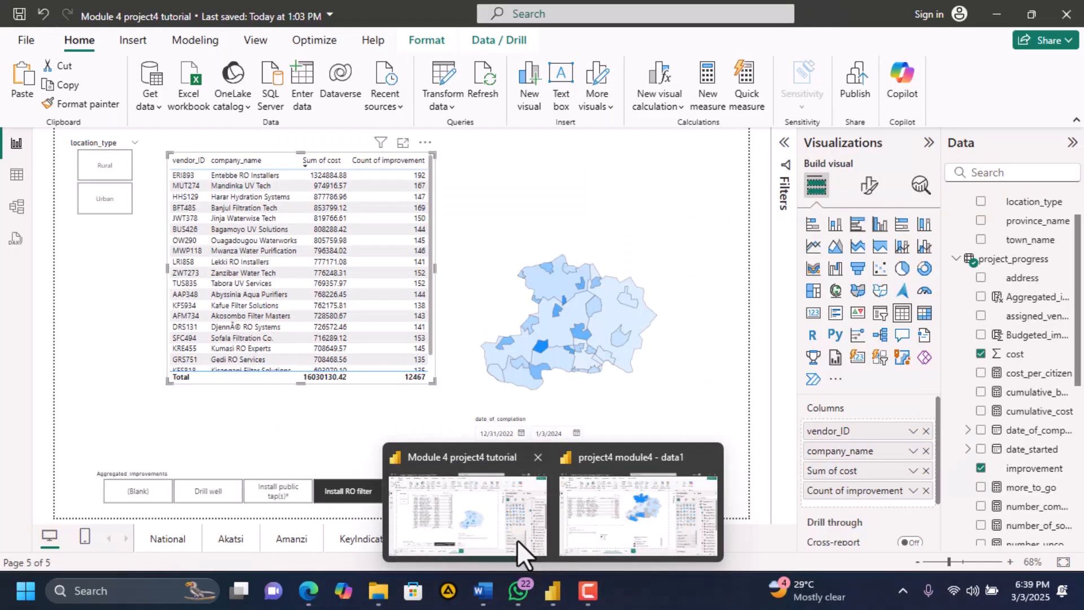
{"action": "left_click", "coordinate": [517, 540]}
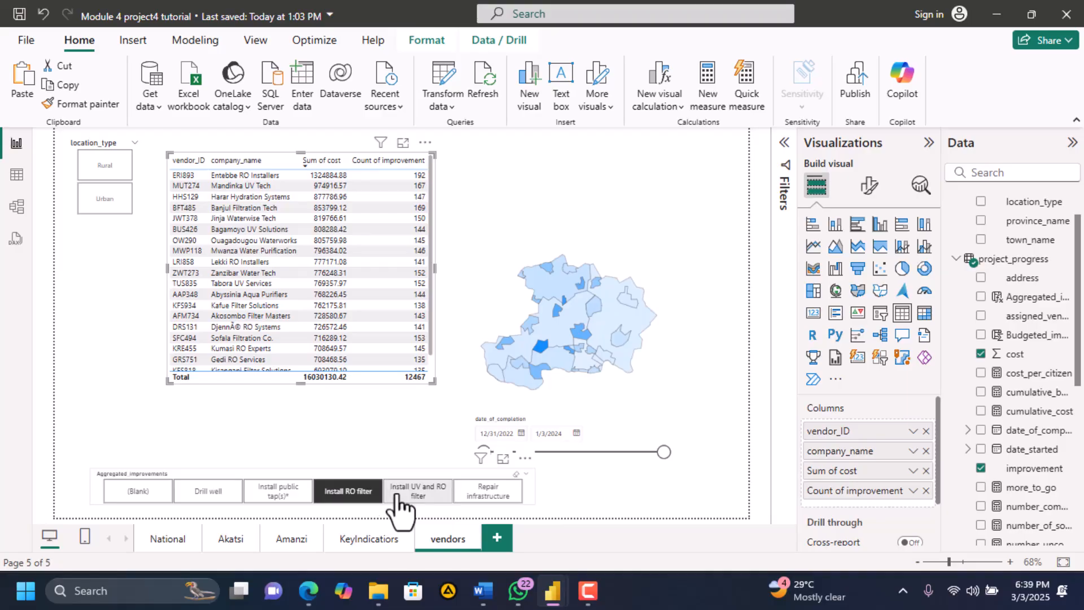
{"action": "left_click", "coordinate": [363, 493]}
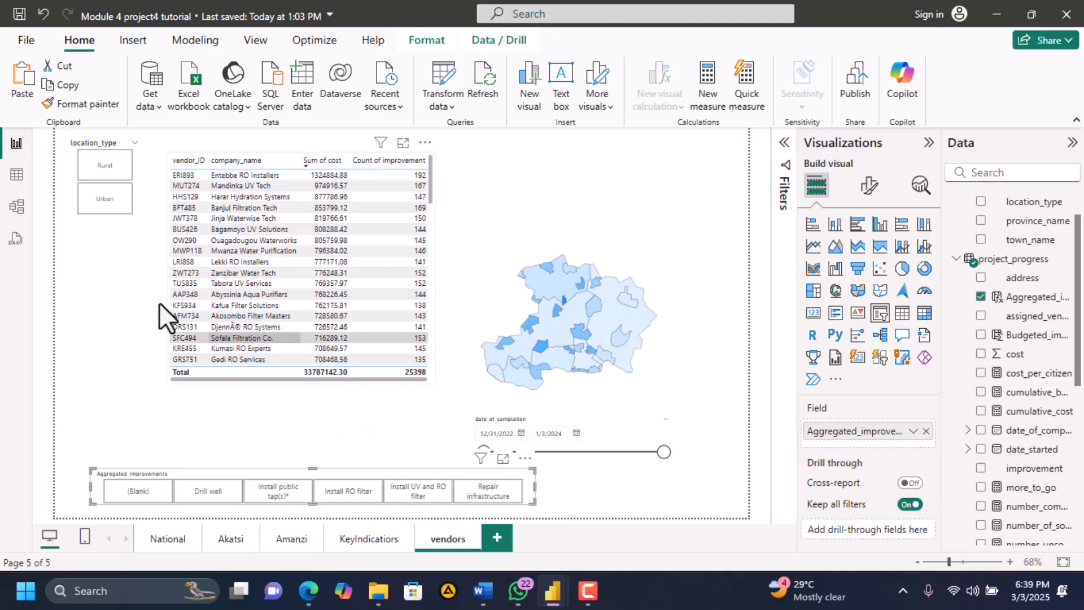
{"action": "left_click", "coordinate": [98, 167]}
{"action": "left_click", "coordinate": [96, 168]}
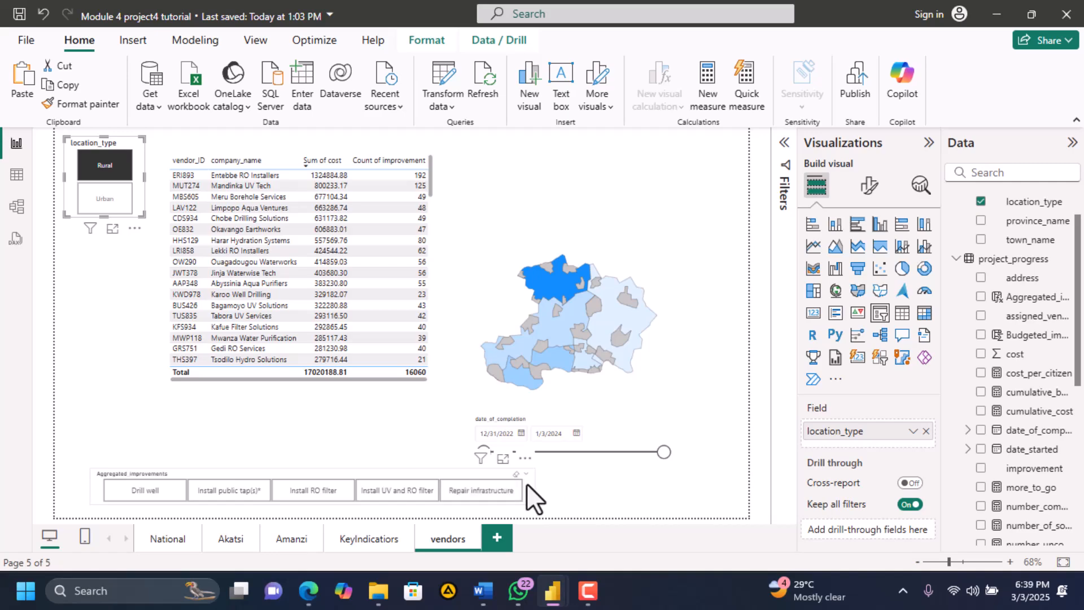
Move the Aggregated improvements slicer up just below the vendor table and filter the table to Rural_Sokoto using the map
{"action": "left_click_drag", "start_coordinate": [485, 488], "coordinate": [452, 415]}
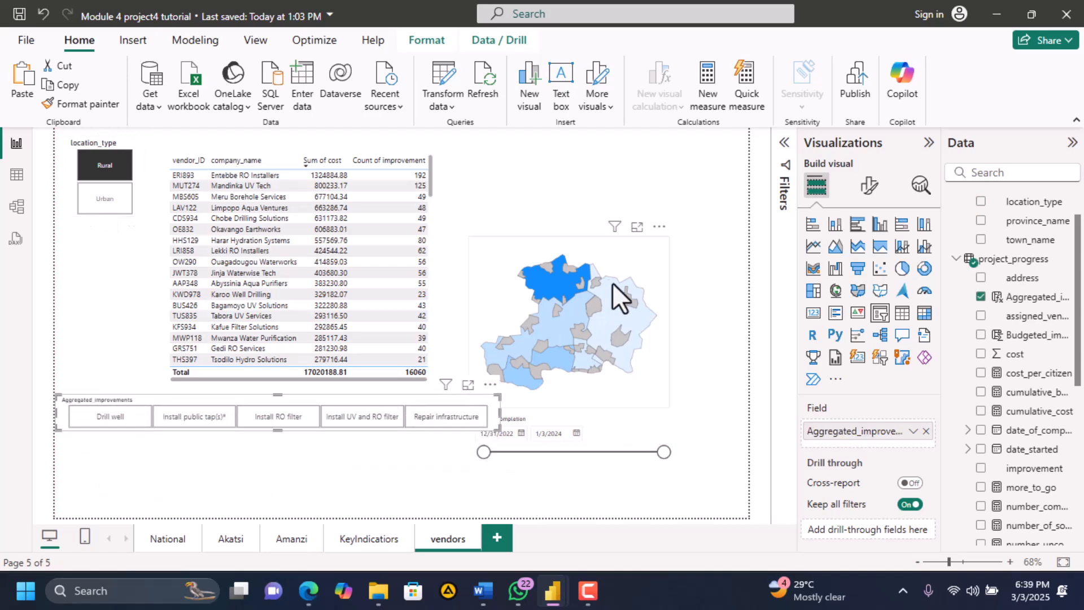
{"action": "mouse_move", "coordinate": [554, 282]}
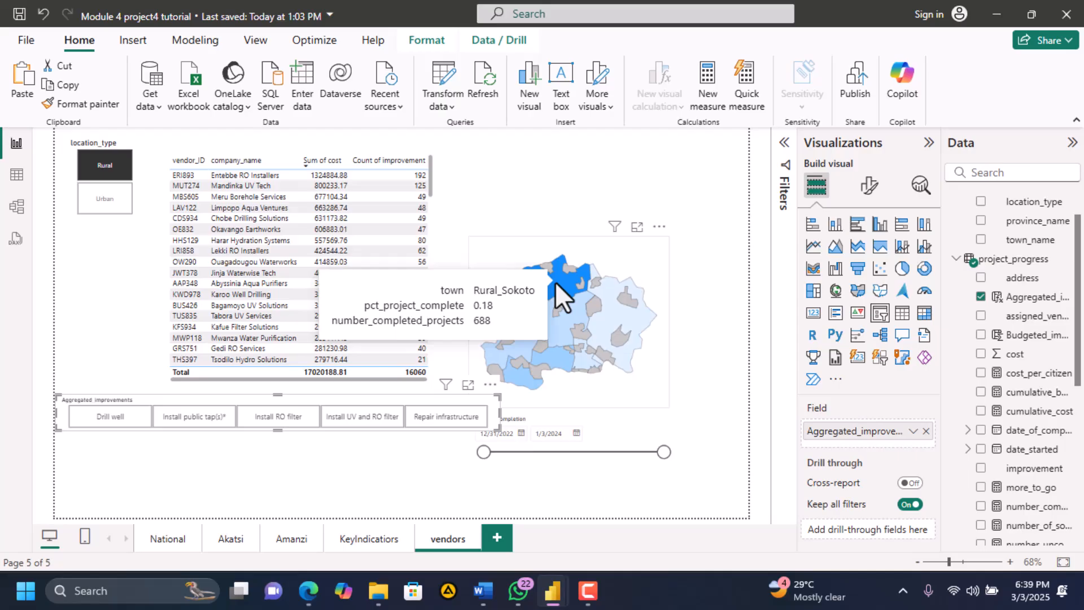
{"action": "left_click", "coordinate": [554, 281]}
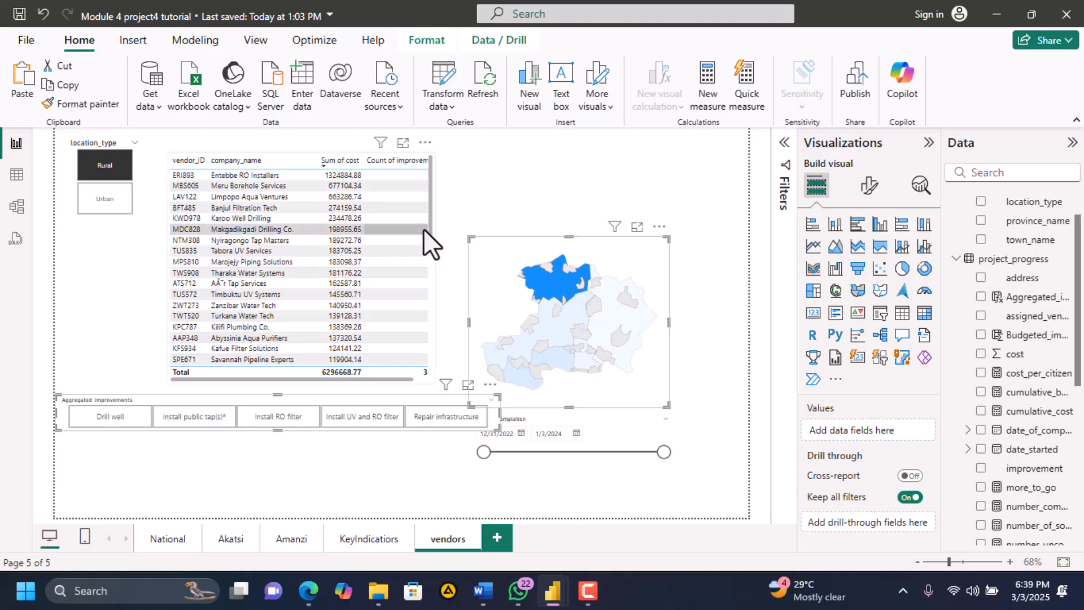
{"action": "left_click", "coordinate": [117, 167]}
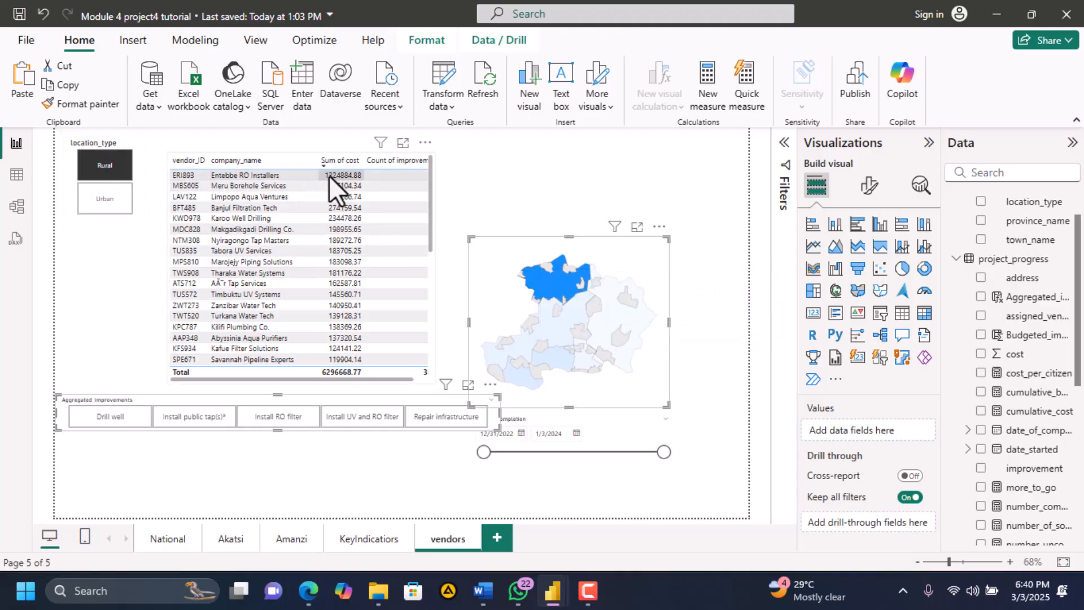
Read the Part_4.pdf passage in Edge on why Entebbe RO Installers is cheap and return to the Power BI tutorial report
{"action": "left_click", "coordinate": [309, 603]}
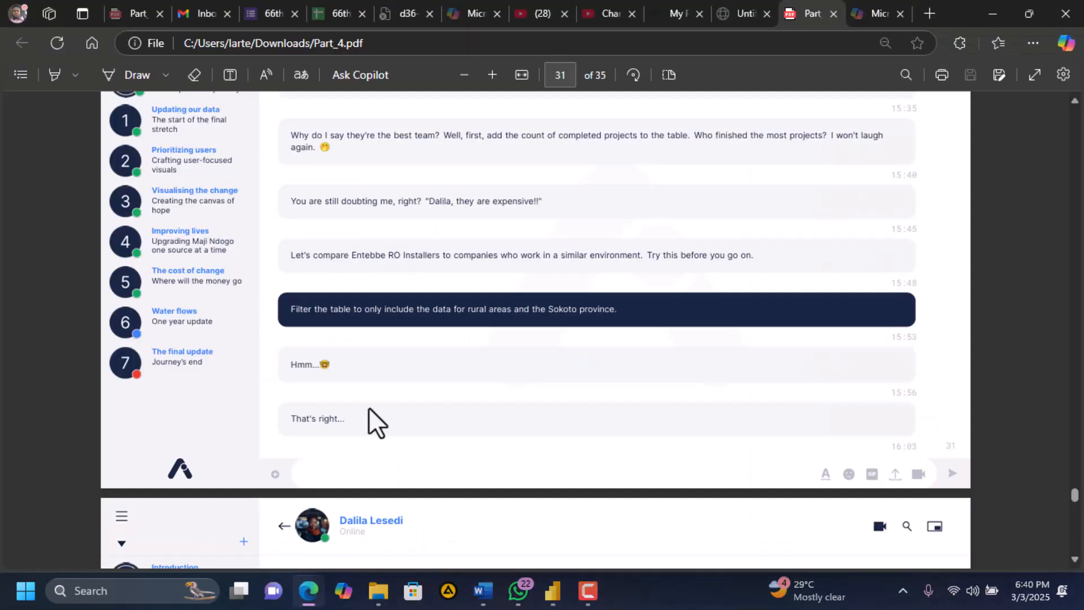
{"action": "scroll", "coordinate": [368, 415], "scroll_direction": "down", "scroll_amount": 5}
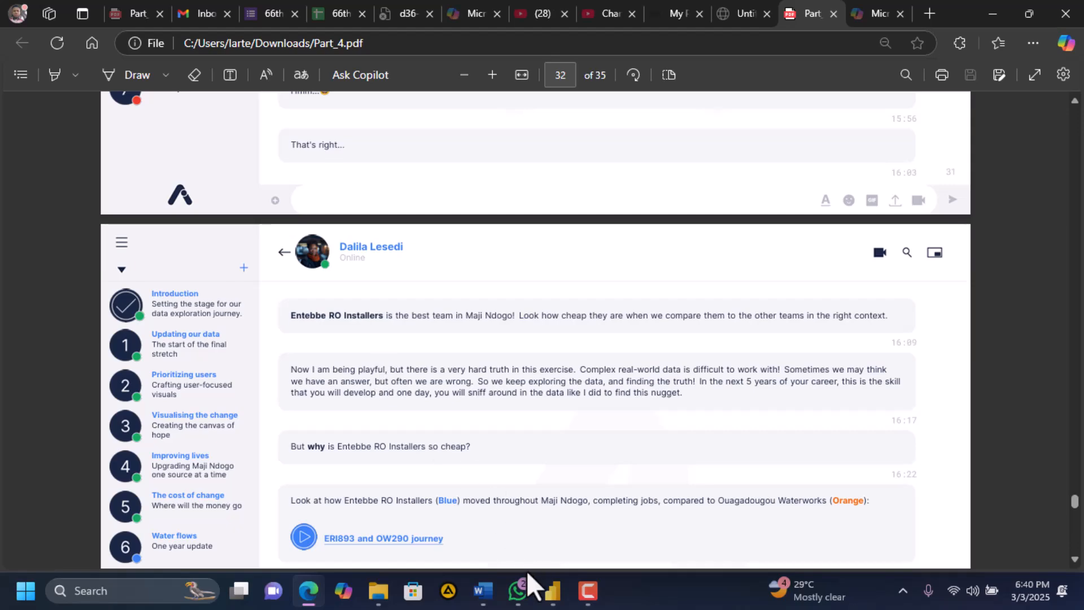
{"action": "mouse_move", "coordinate": [552, 591]}
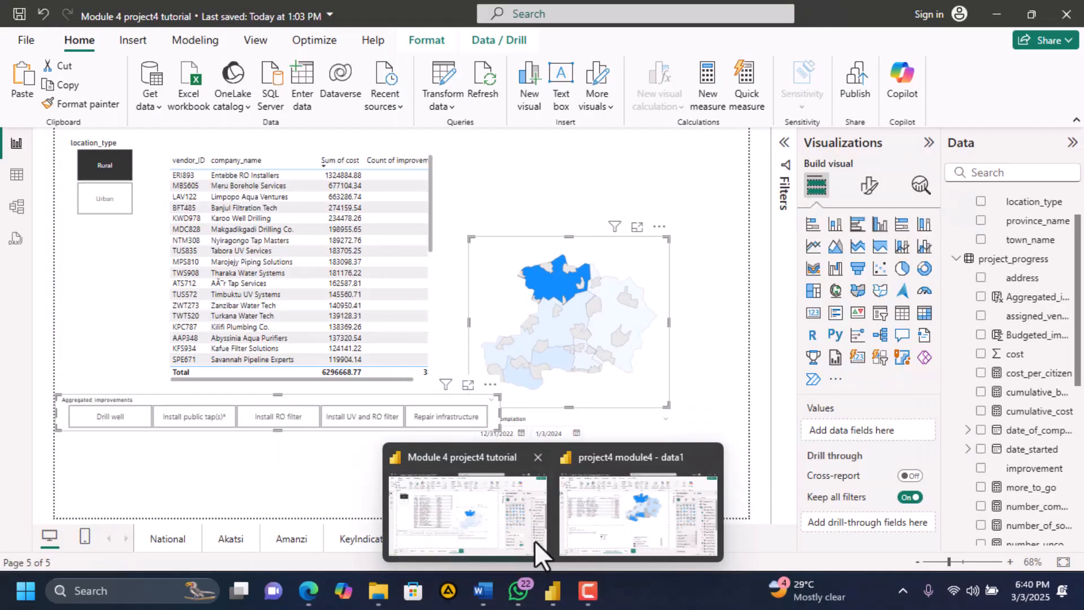
{"action": "left_click", "coordinate": [534, 540]}
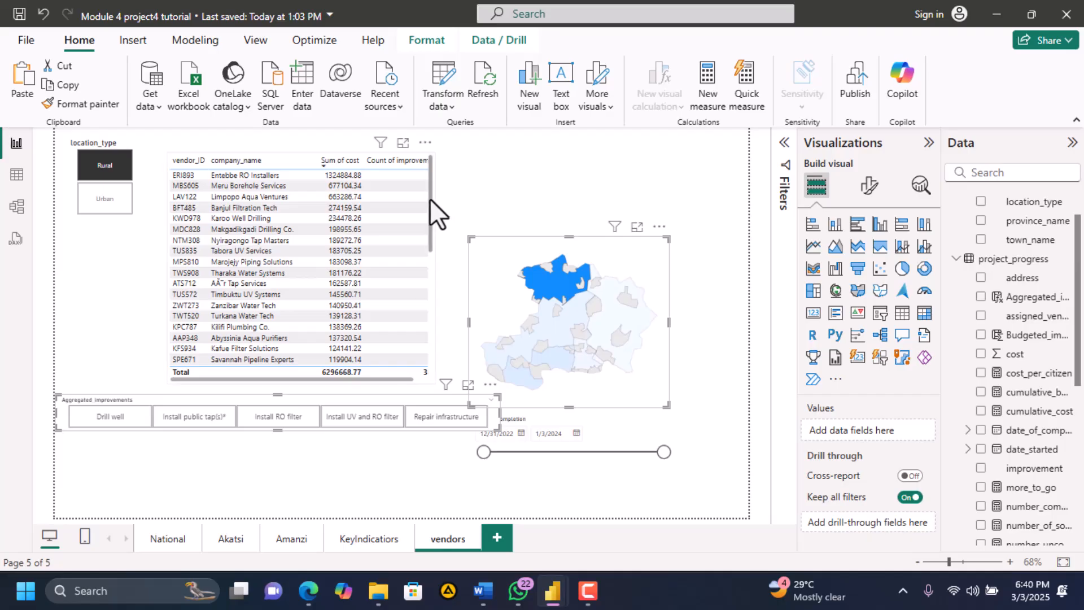
Widen the vendor table so the Count of improvement column fits completely
{"action": "left_click", "coordinate": [425, 377]}
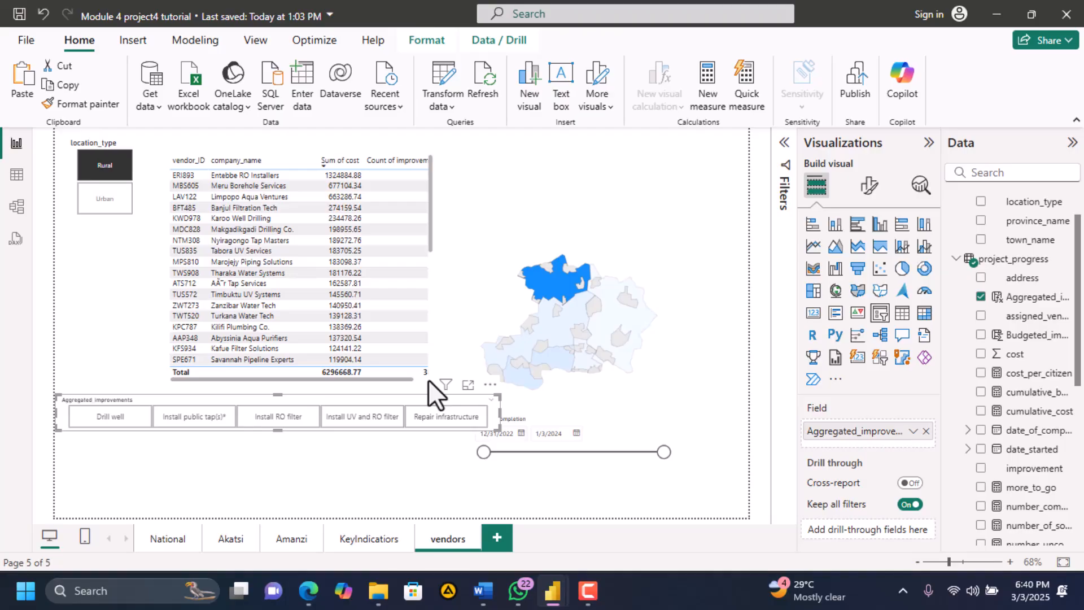
{"action": "left_click", "coordinate": [297, 378]}
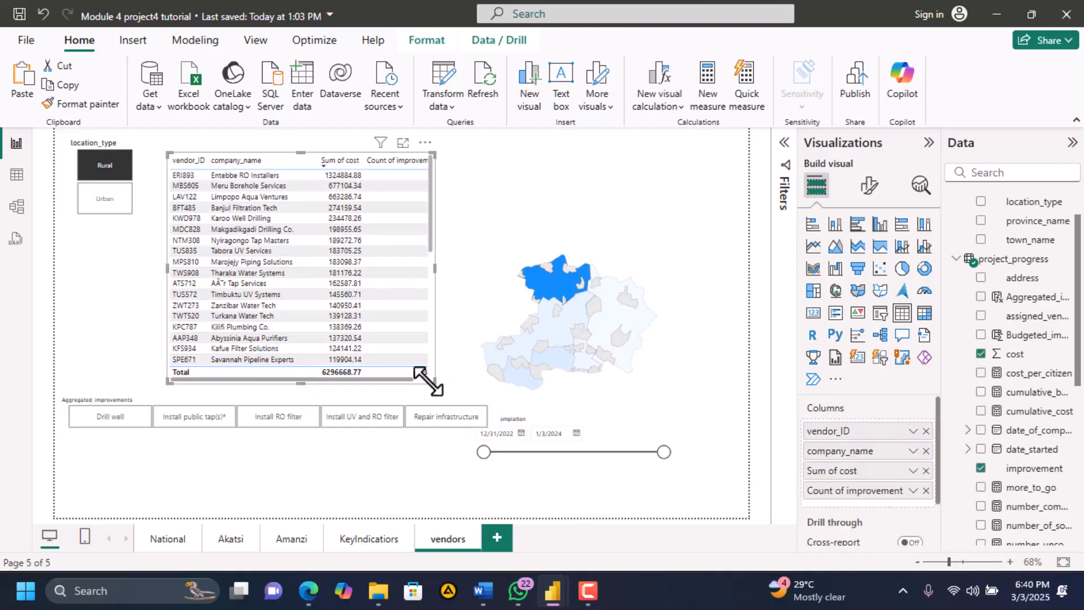
{"action": "left_click_drag", "start_coordinate": [431, 380], "coordinate": [490, 384]}
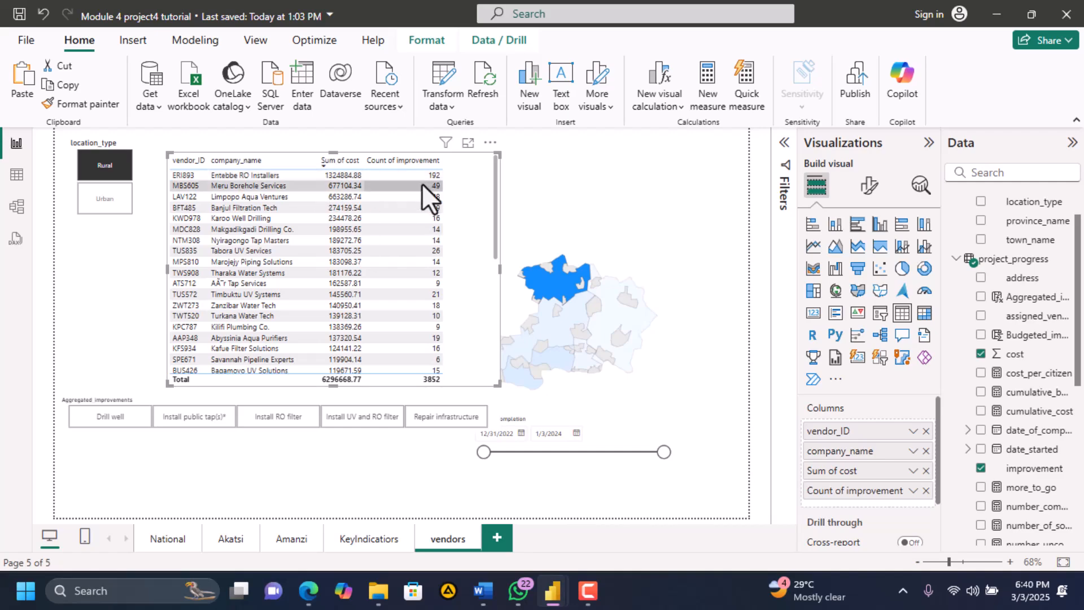
Switch to Part_4.pdf in Edge and read the page 32 comparison of Entebbe RO Installers' and Ouagadougou Waterworks' journeys
{"action": "left_click", "coordinate": [309, 602]}
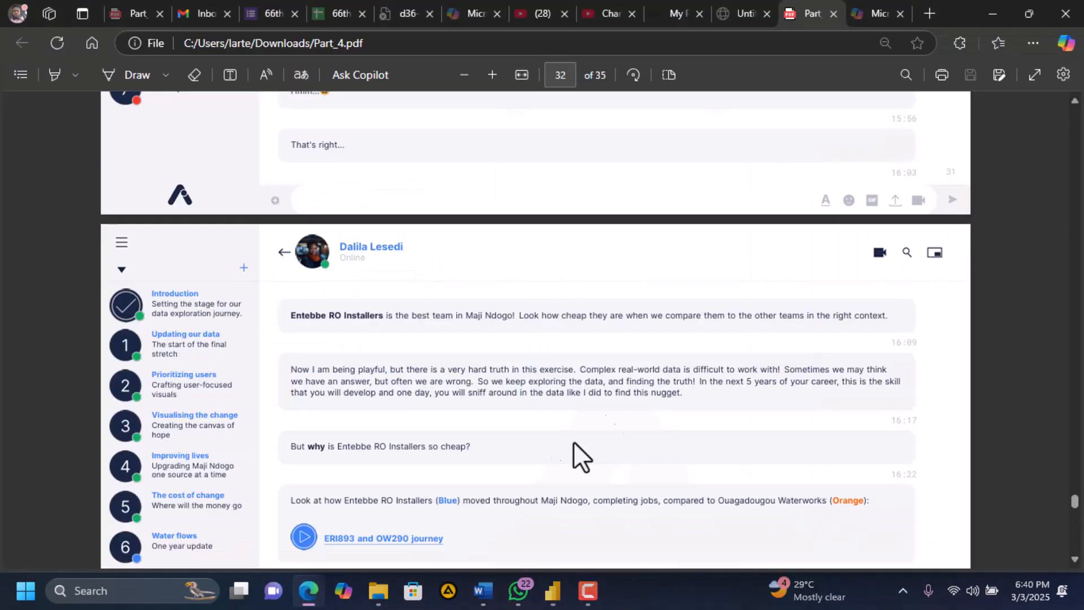
{"action": "scroll", "coordinate": [623, 397], "scroll_direction": "down", "scroll_amount": 2}
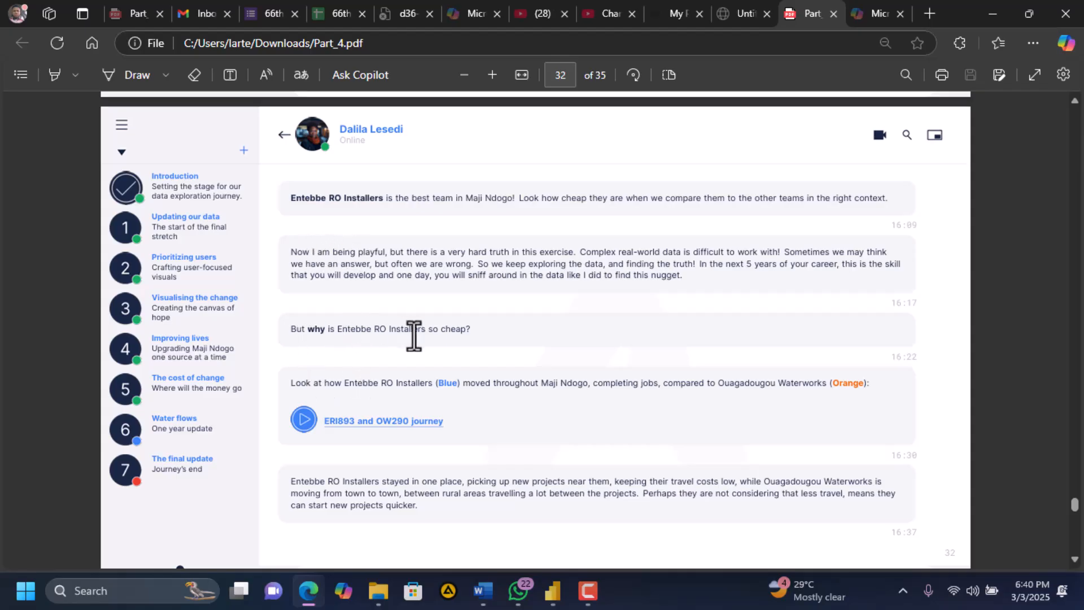
{"action": "scroll", "coordinate": [413, 336], "scroll_direction": "down", "scroll_amount": 1}
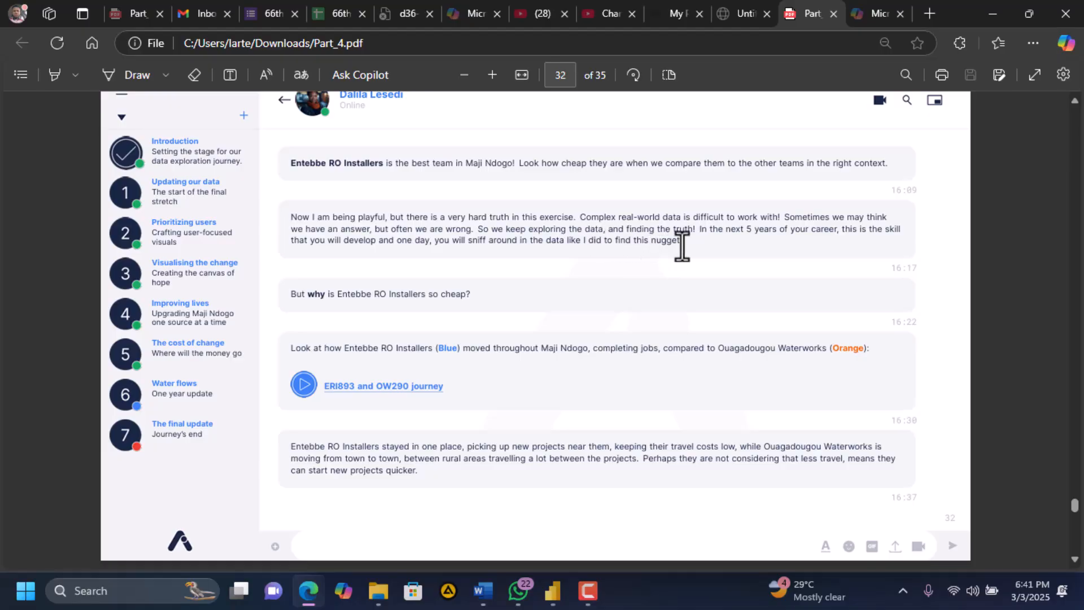
{"action": "scroll", "coordinate": [682, 245], "scroll_direction": "down", "scroll_amount": 3}
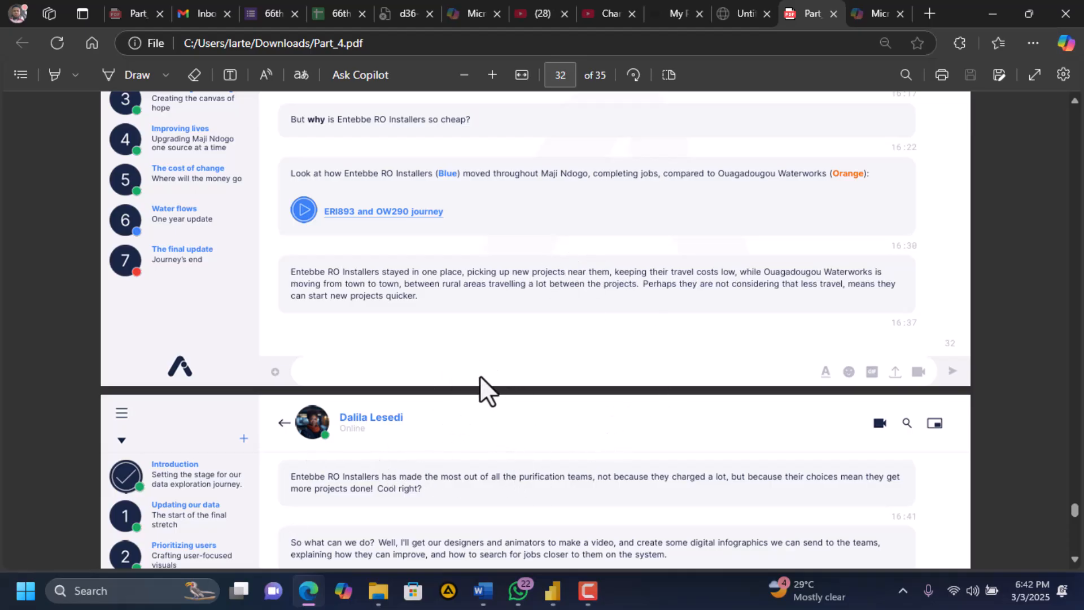
{"action": "scroll", "coordinate": [416, 418], "scroll_direction": "down", "scroll_amount": 1}
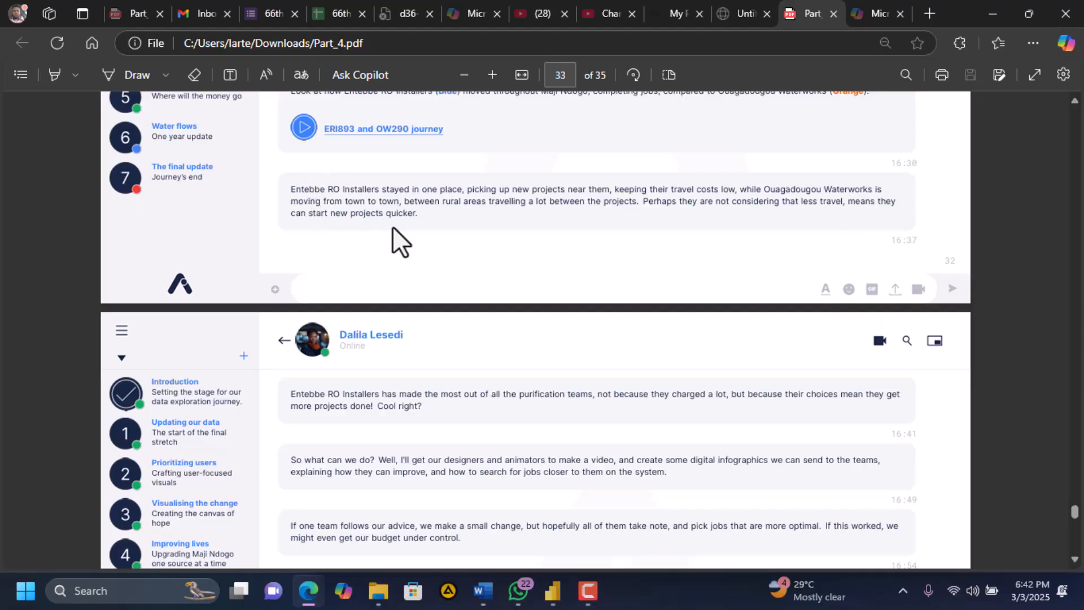
Read the advice for the vendor teams on page 33 of Part_4.pdf and the final data section on page 34
{"action": "scroll", "coordinate": [391, 225], "scroll_direction": "down", "scroll_amount": 4}
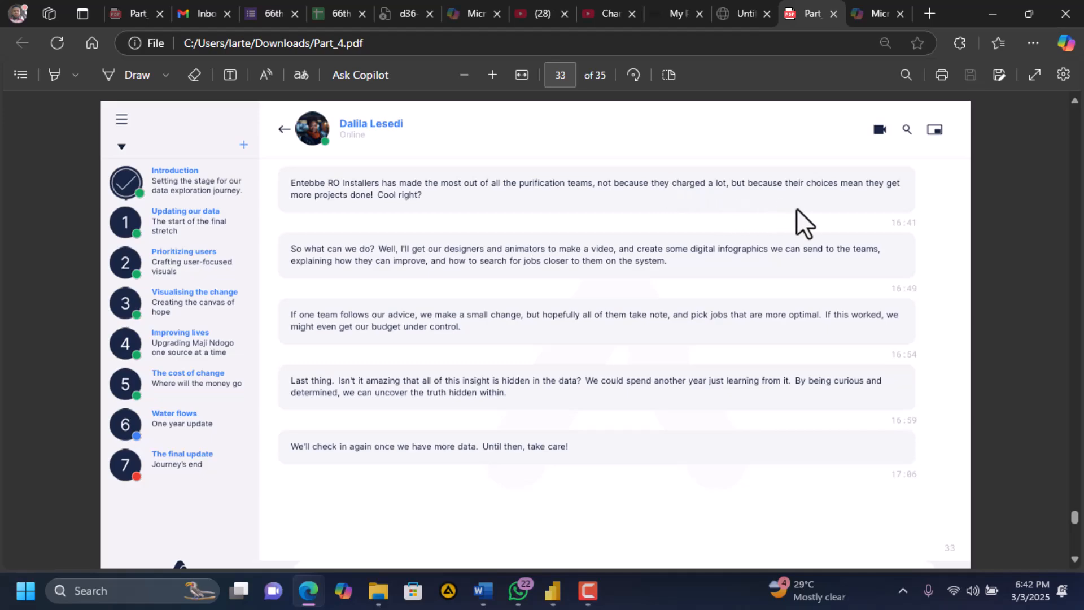
{"action": "scroll", "coordinate": [801, 223], "scroll_direction": "down", "scroll_amount": 2}
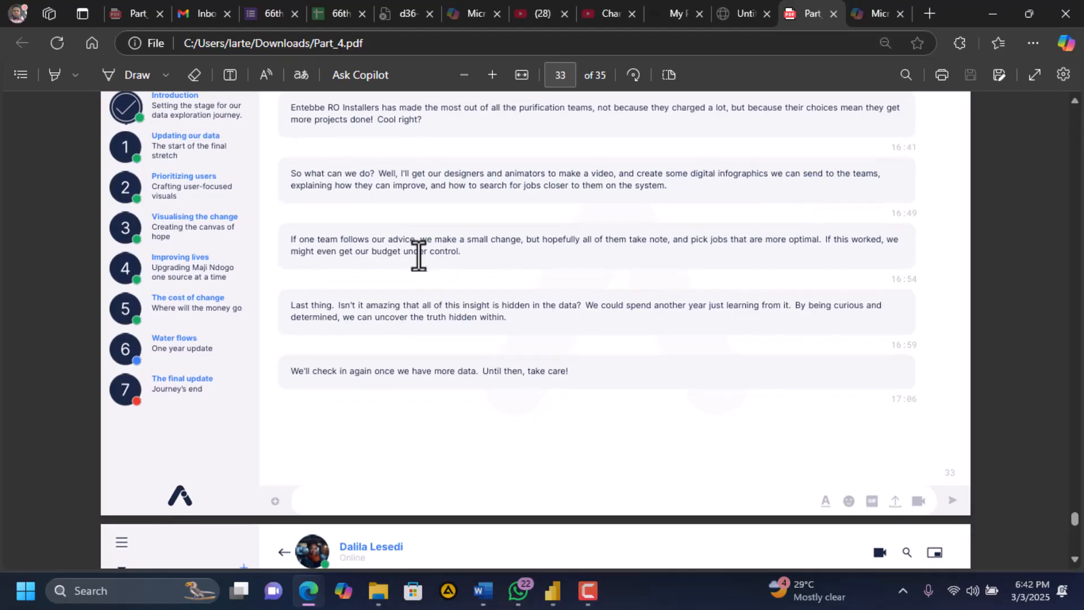
{"action": "scroll", "coordinate": [421, 256], "scroll_direction": "down", "scroll_amount": 1}
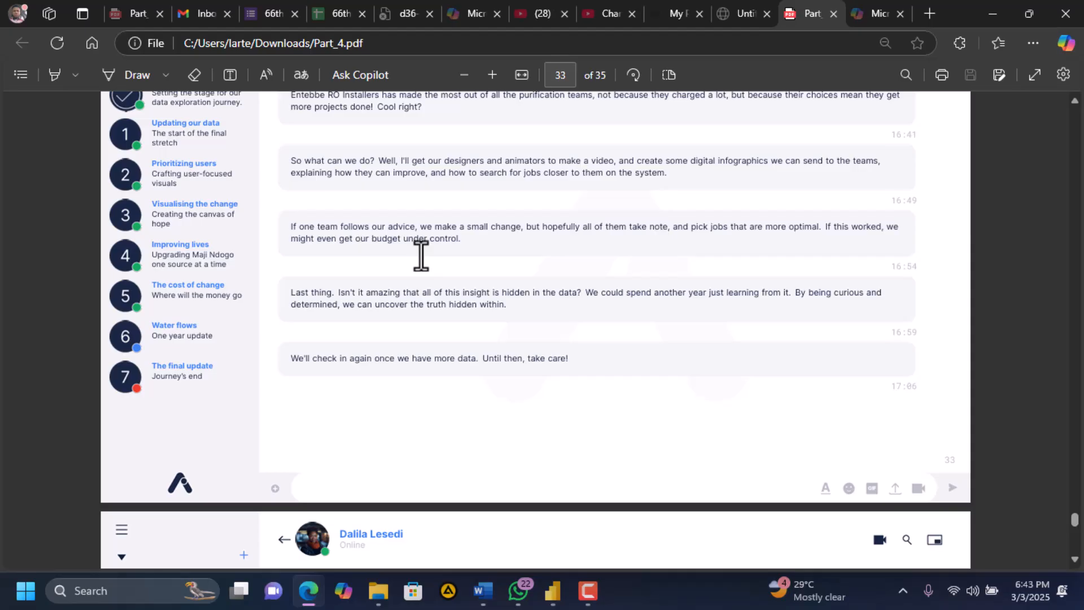
{"action": "scroll", "coordinate": [420, 256], "scroll_direction": "down", "scroll_amount": 1}
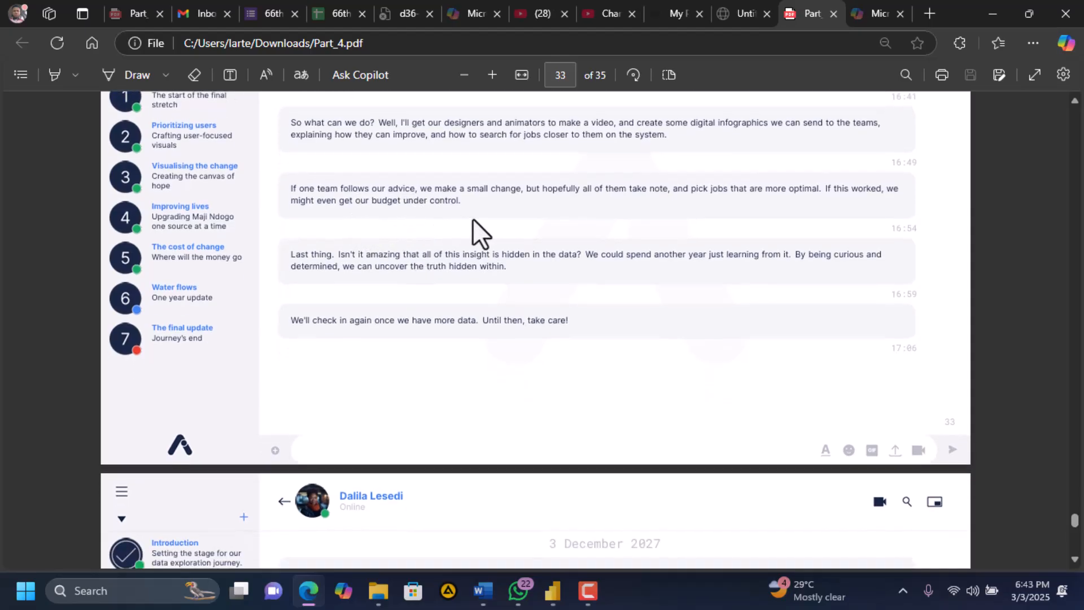
{"action": "scroll", "coordinate": [499, 222], "scroll_direction": "down", "scroll_amount": 1}
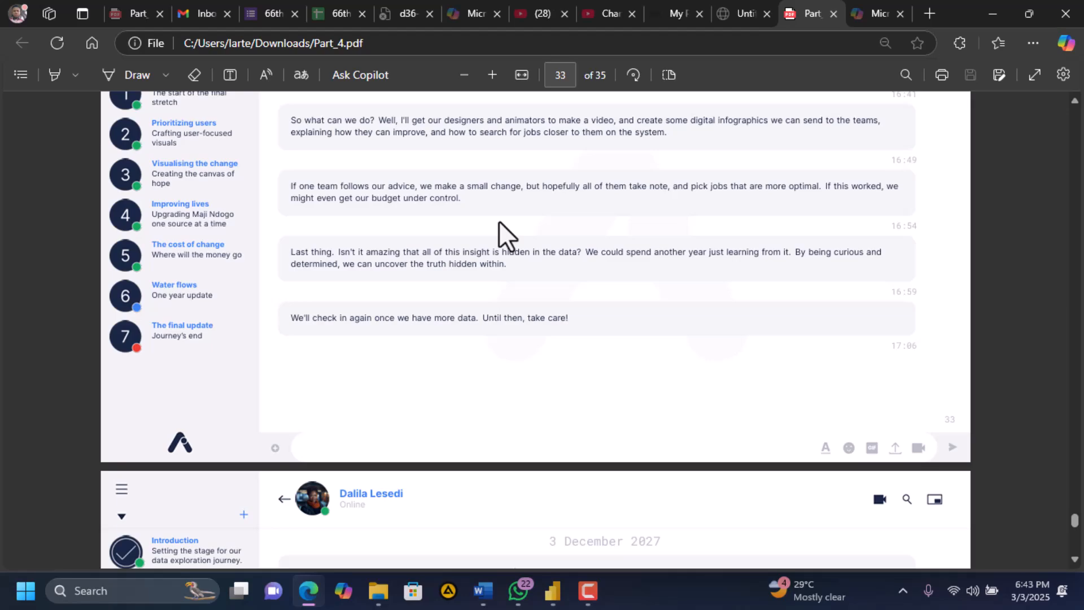
{"action": "scroll", "coordinate": [499, 221], "scroll_direction": "down", "scroll_amount": 1}
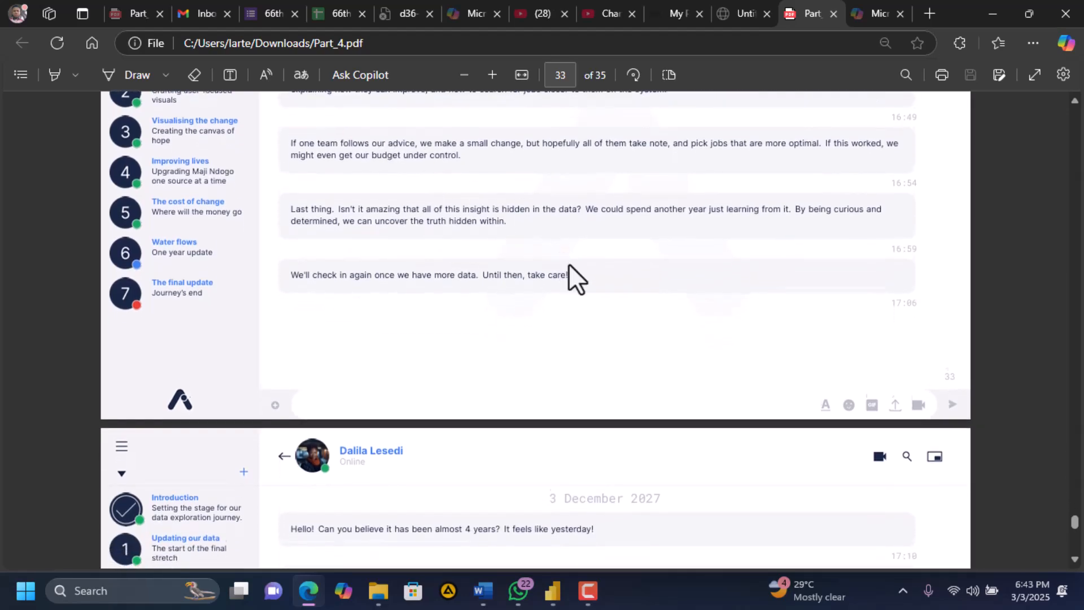
{"action": "scroll", "coordinate": [565, 269], "scroll_direction": "down", "scroll_amount": 1}
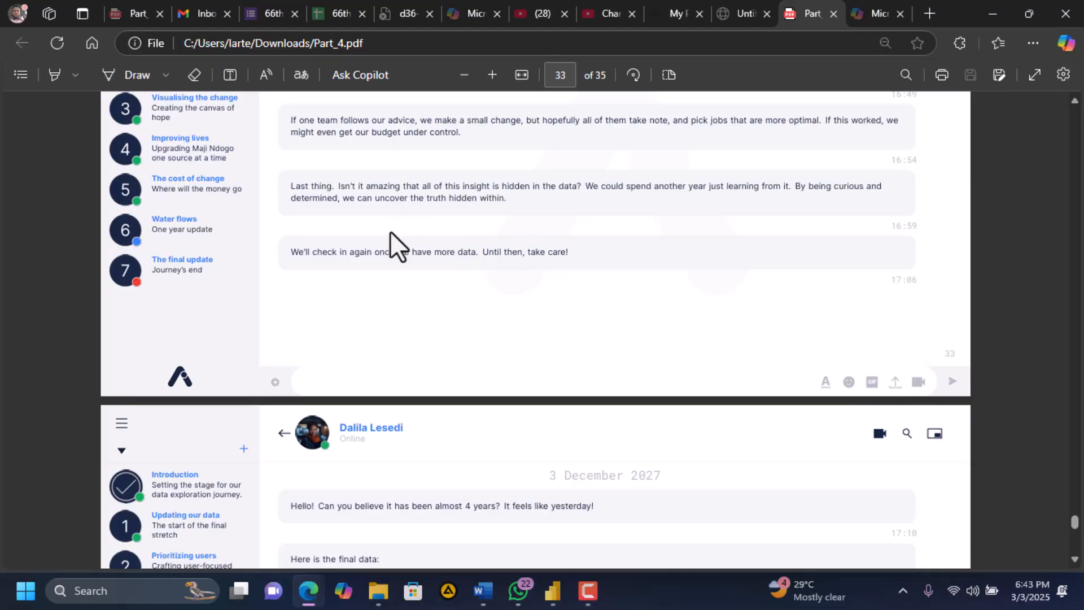
{"action": "scroll", "coordinate": [391, 232], "scroll_direction": "down", "scroll_amount": 1}
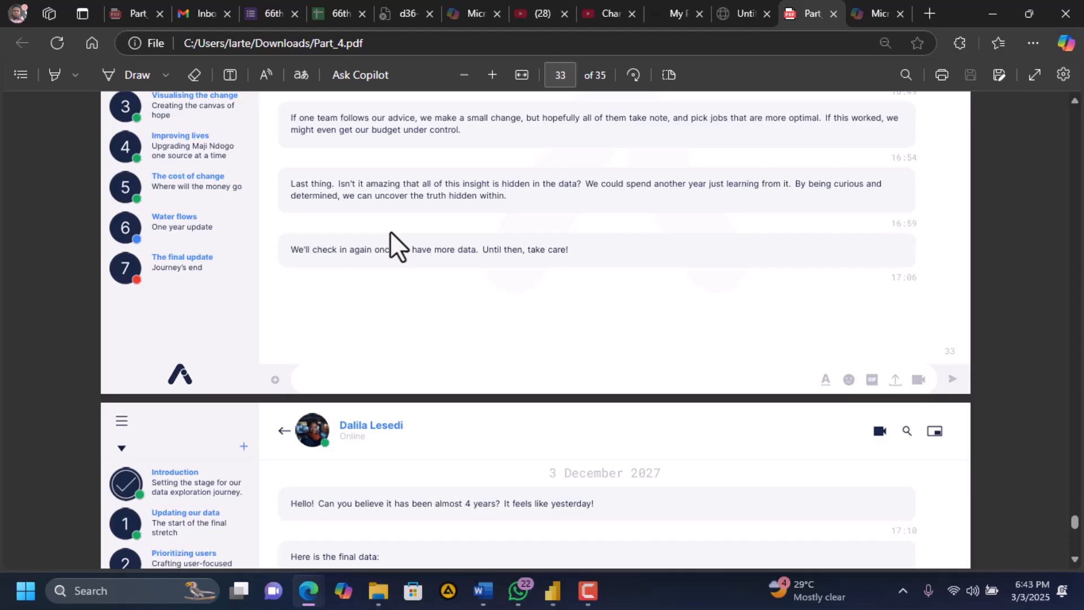
{"action": "scroll", "coordinate": [390, 232], "scroll_direction": "down", "scroll_amount": 1}
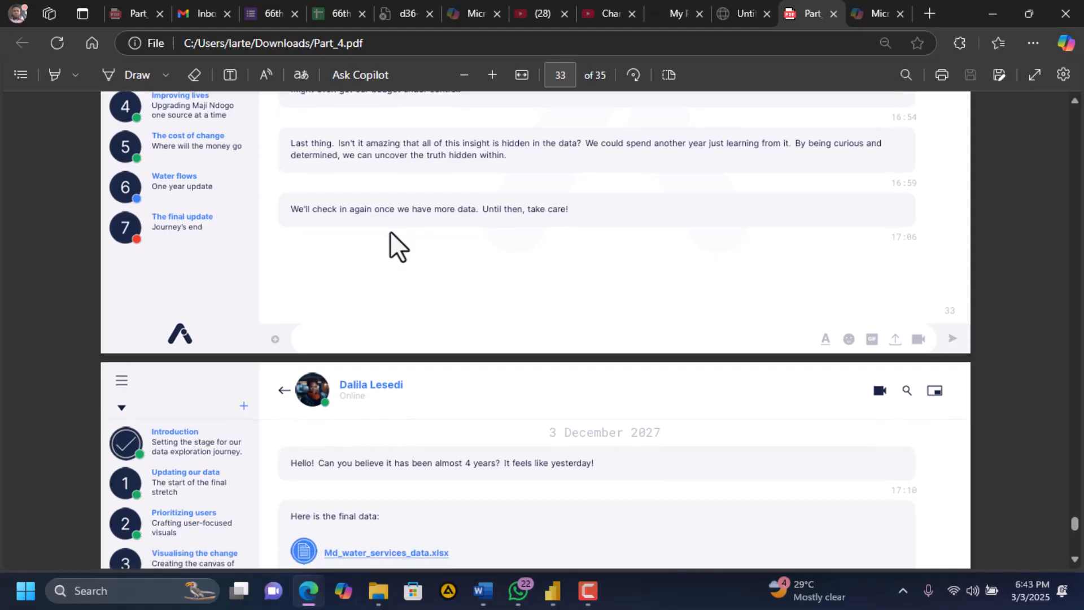
{"action": "scroll", "coordinate": [391, 232], "scroll_direction": "down", "scroll_amount": 5}
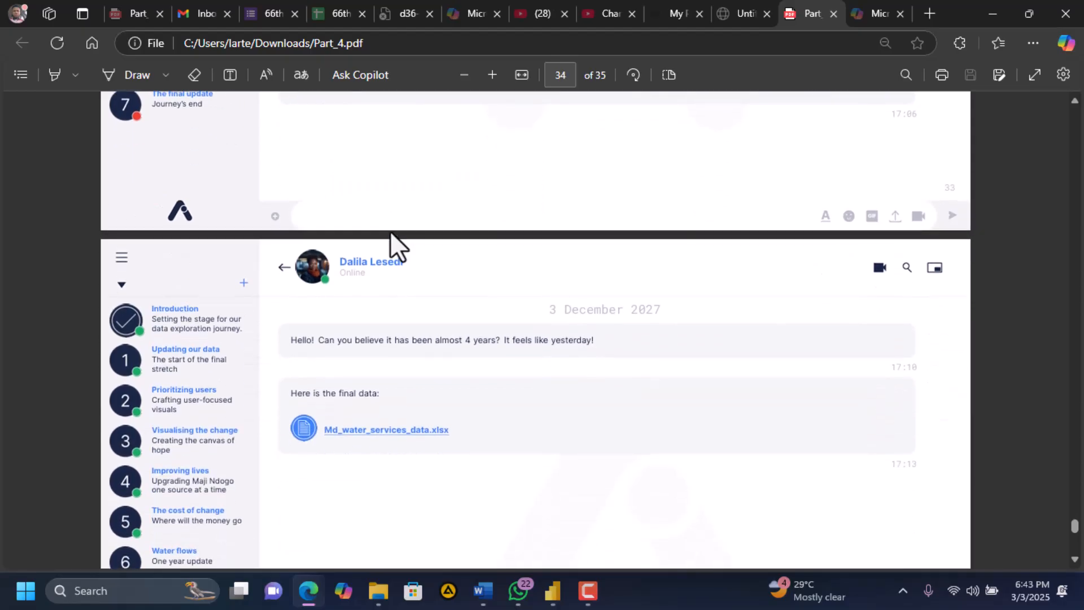
{"action": "scroll", "coordinate": [391, 232], "scroll_direction": "down", "scroll_amount": 1}
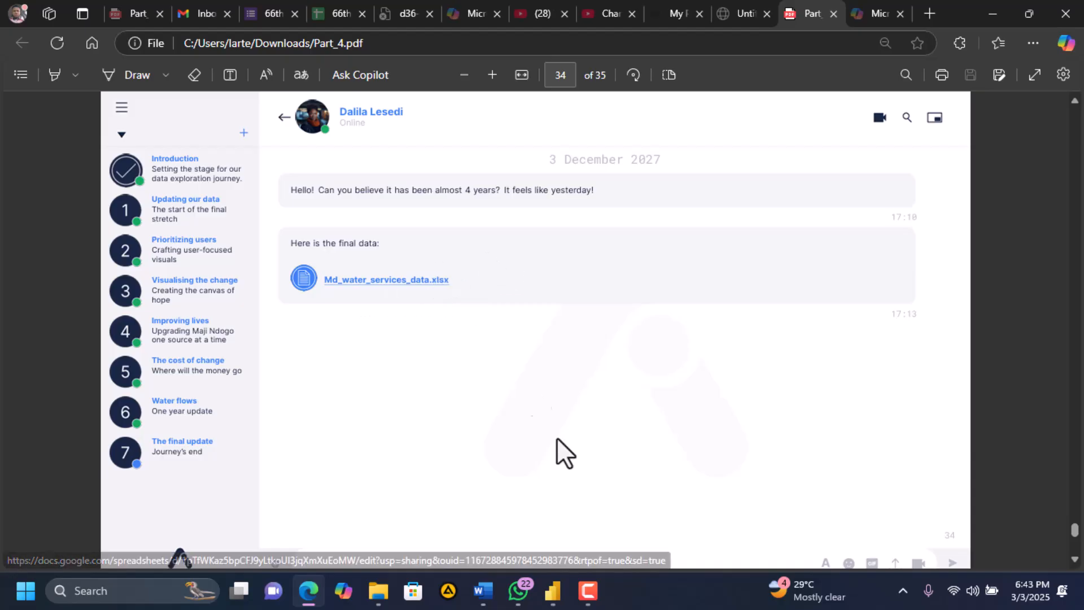
Return to the Module 4 project4 tutorial report in Power BI and clear the Rural_Sokoto selection on the vendors page map
{"action": "mouse_move", "coordinate": [561, 597]}
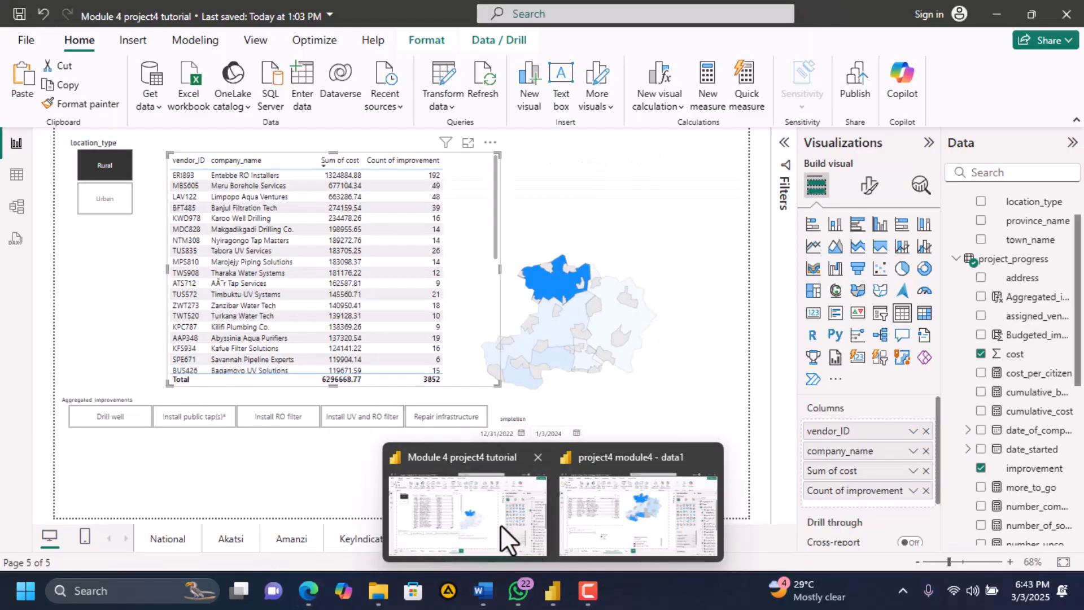
{"action": "left_click", "coordinate": [501, 524]}
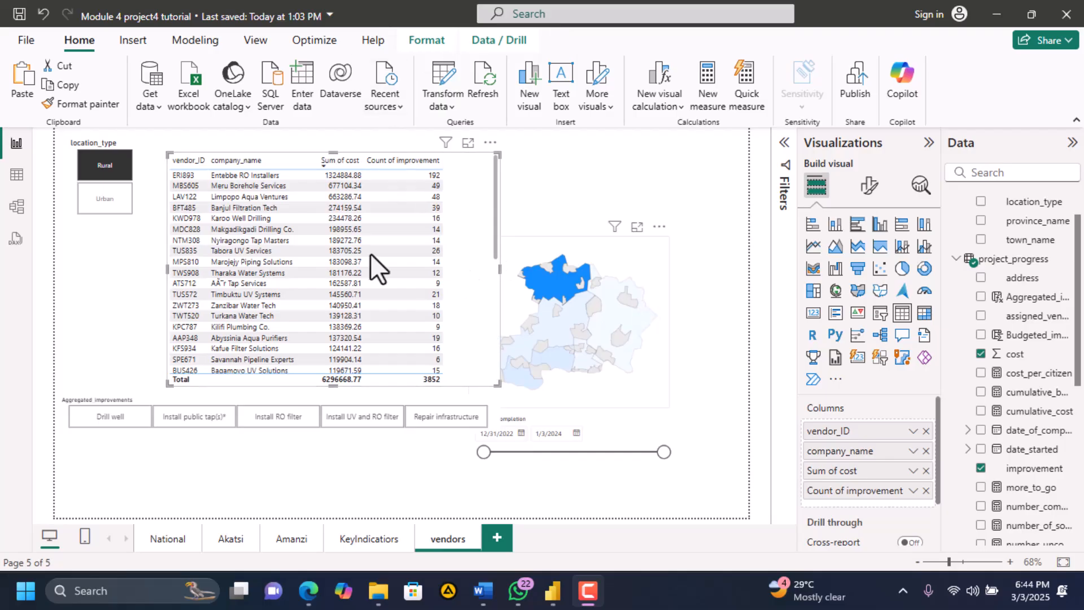
{"action": "left_click", "coordinate": [256, 478]}
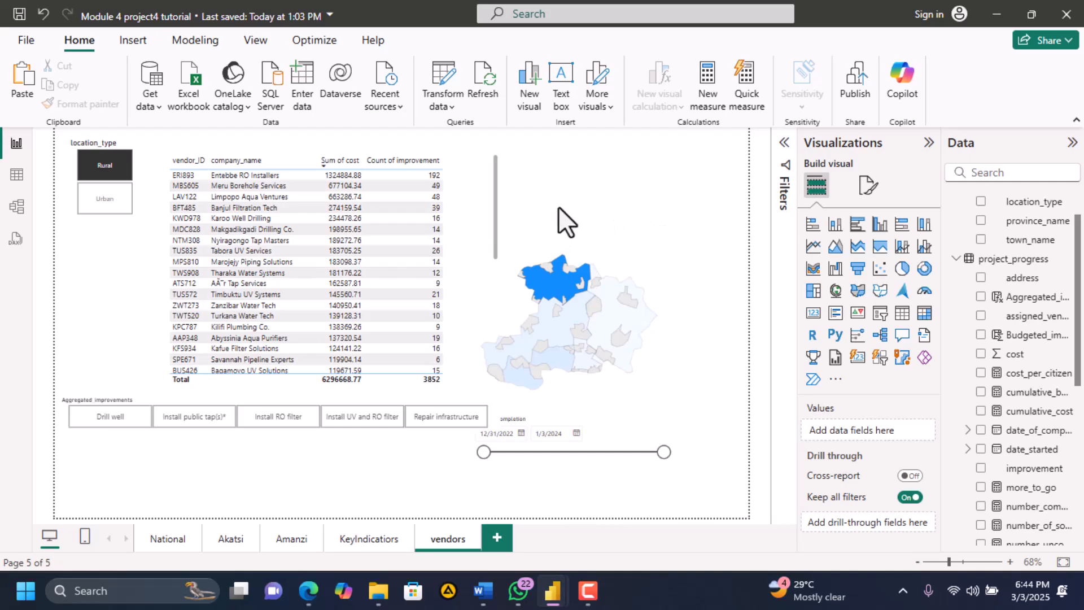
{"action": "left_click", "coordinate": [604, 257]}
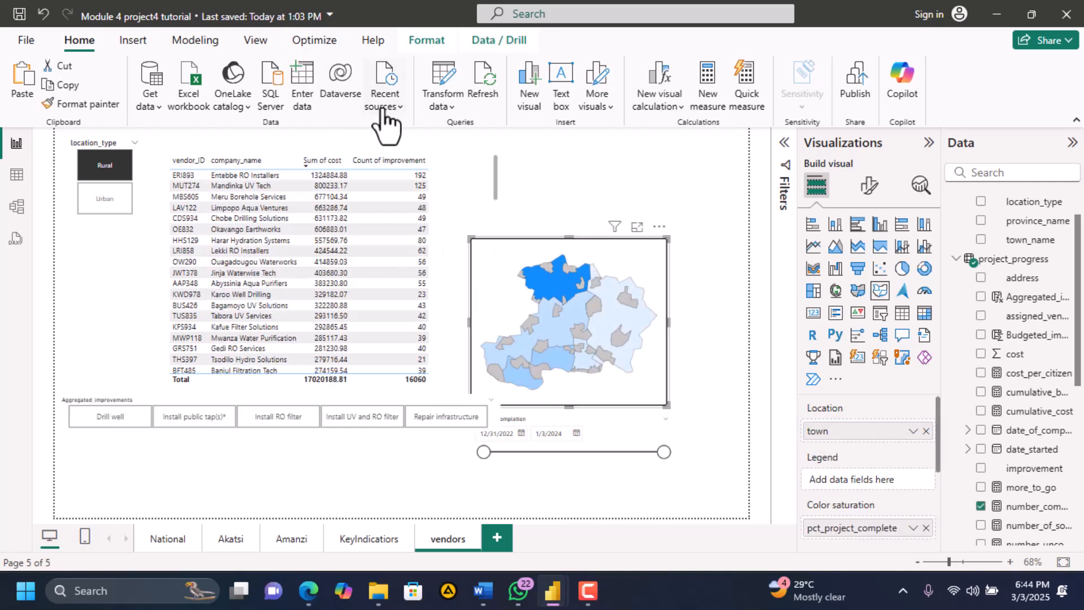
{"action": "left_click", "coordinate": [455, 107]}
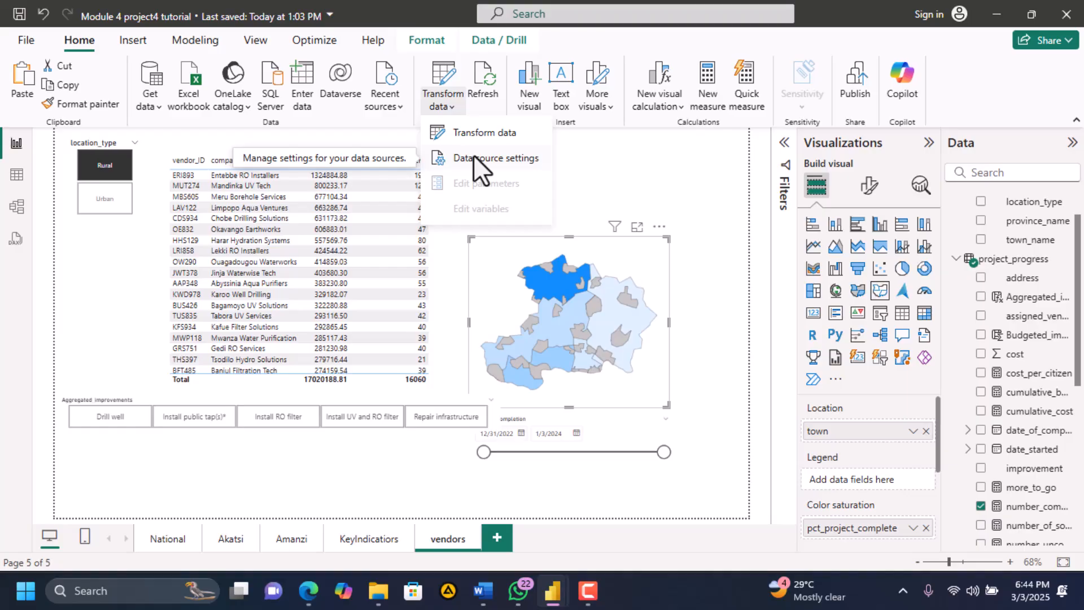
{"action": "left_click", "coordinate": [29, 39]}
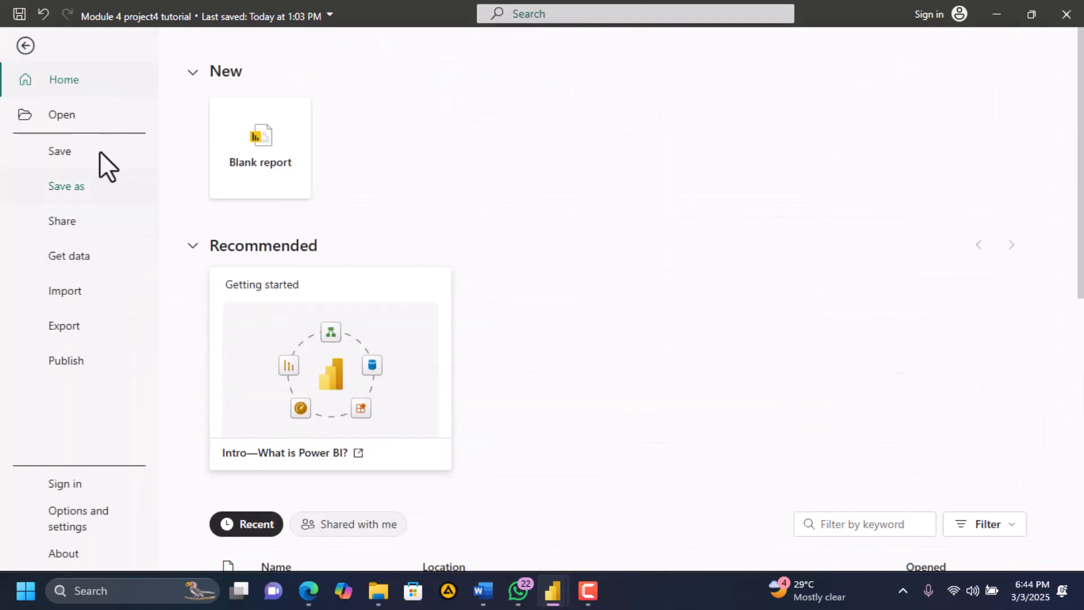
{"action": "left_click", "coordinate": [28, 49]}
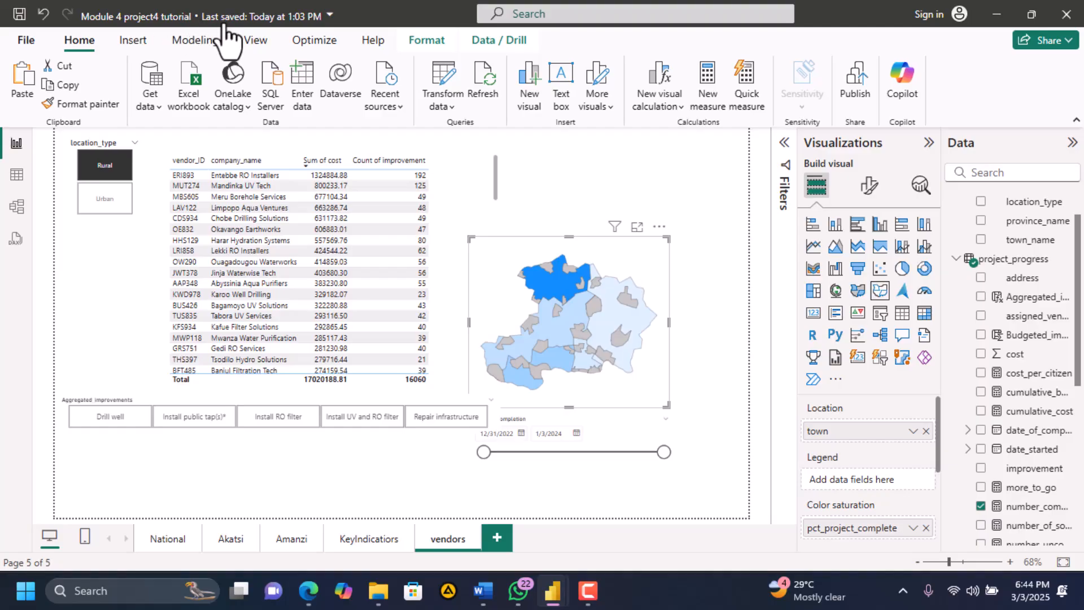
Change the report's data source to Md_water_services_data (3).xlsx in Downloads and apply the pending query changes
{"action": "left_click", "coordinate": [453, 108]}
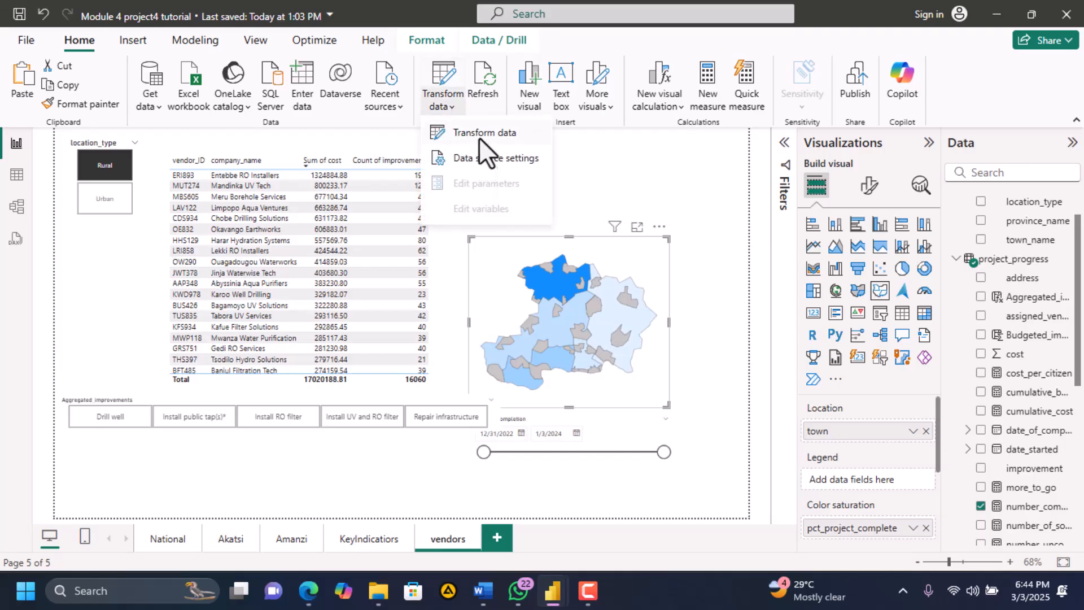
{"action": "left_click", "coordinate": [490, 160]}
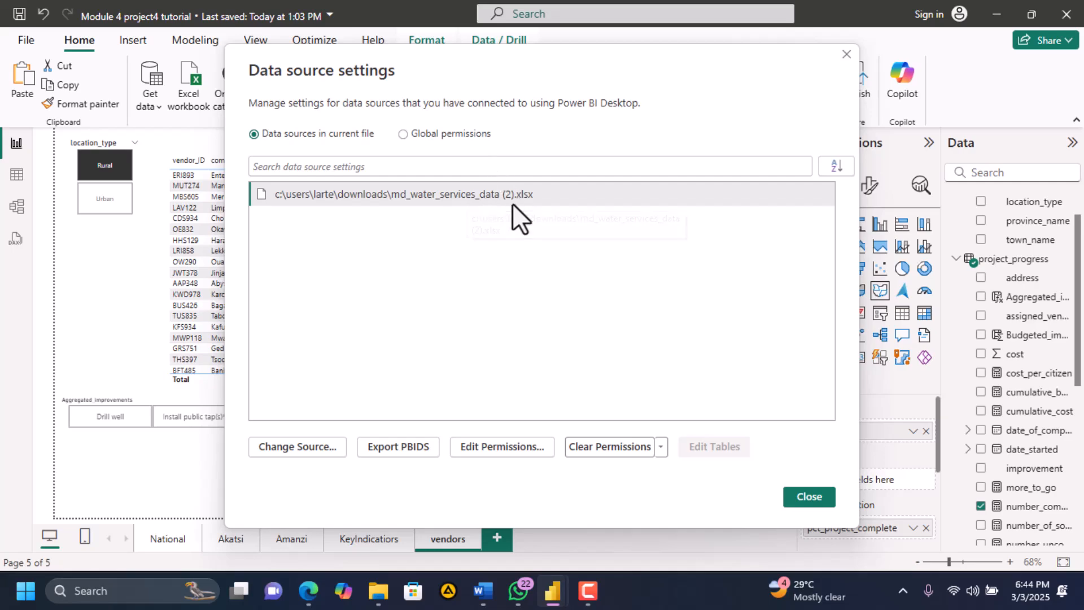
{"action": "left_click", "coordinate": [292, 446]}
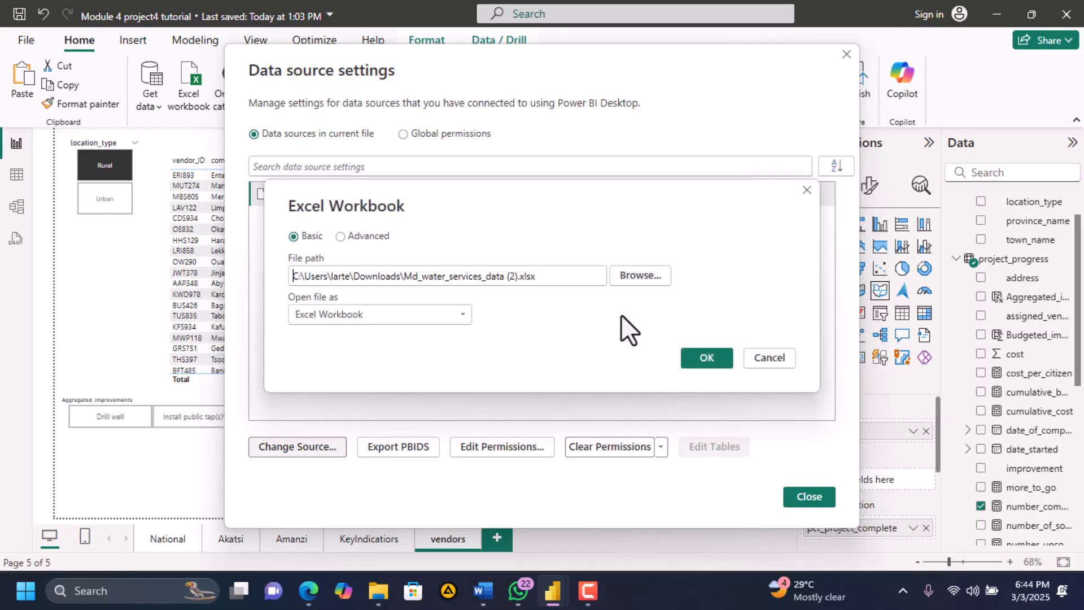
{"action": "left_click", "coordinate": [633, 282]}
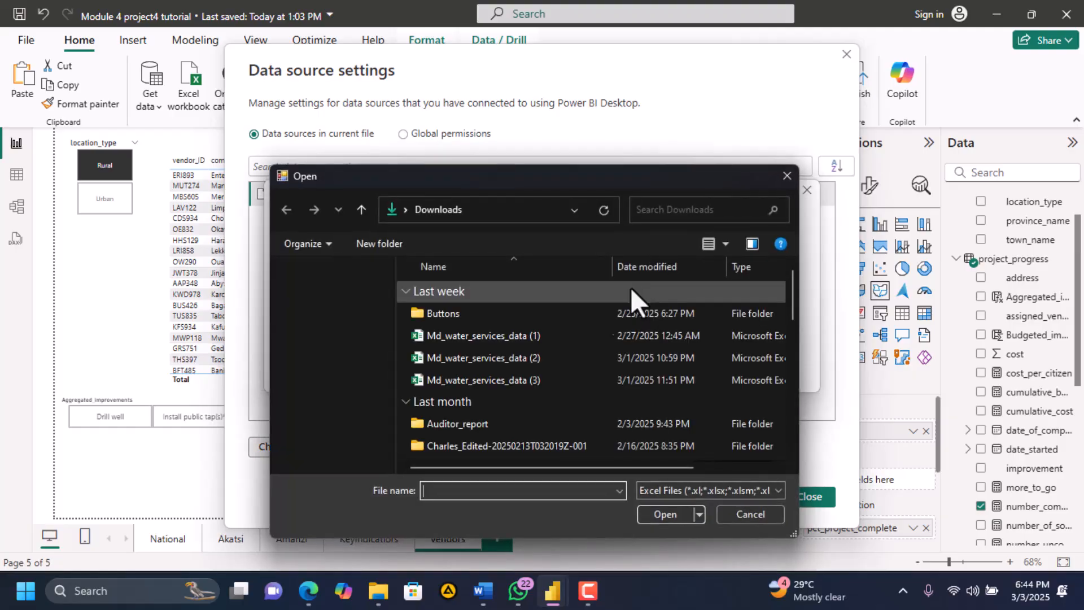
{"action": "left_click", "coordinate": [489, 382]}
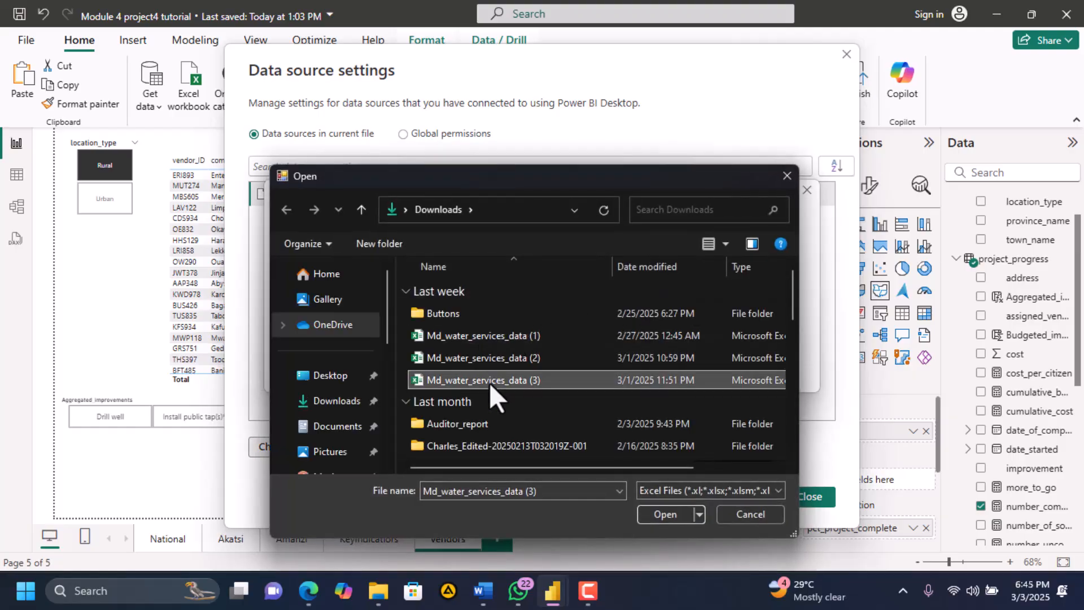
{"action": "left_click", "coordinate": [655, 514]}
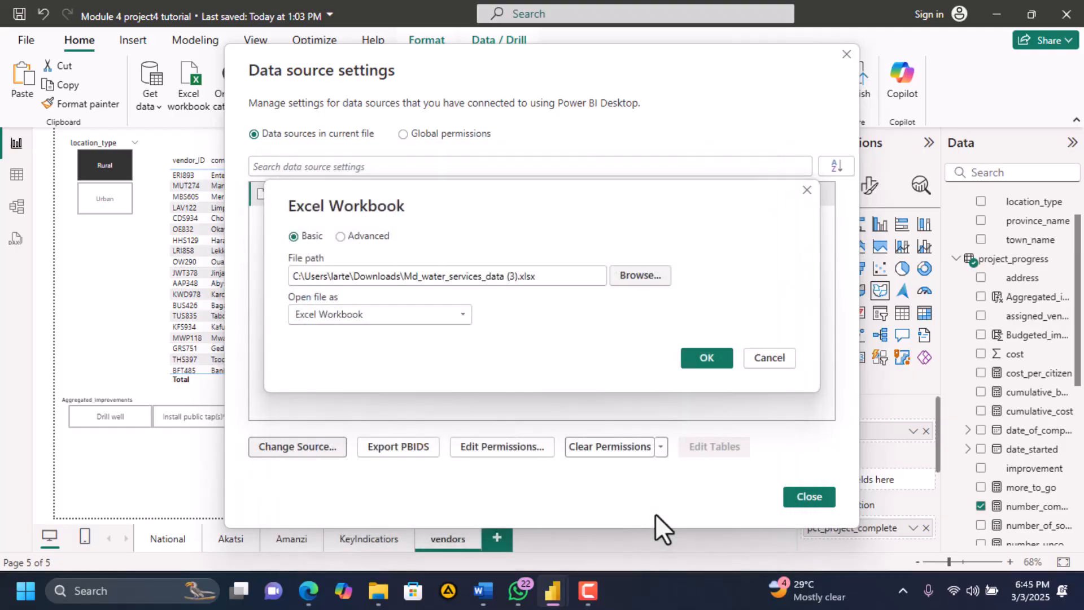
{"action": "left_click", "coordinate": [706, 363]}
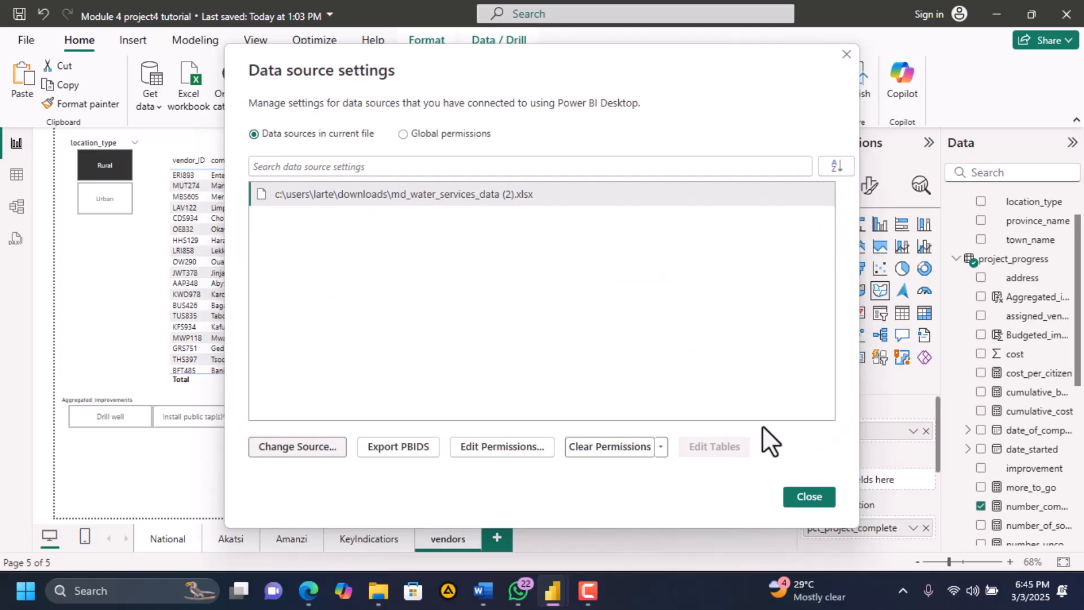
{"action": "left_click", "coordinate": [807, 496]}
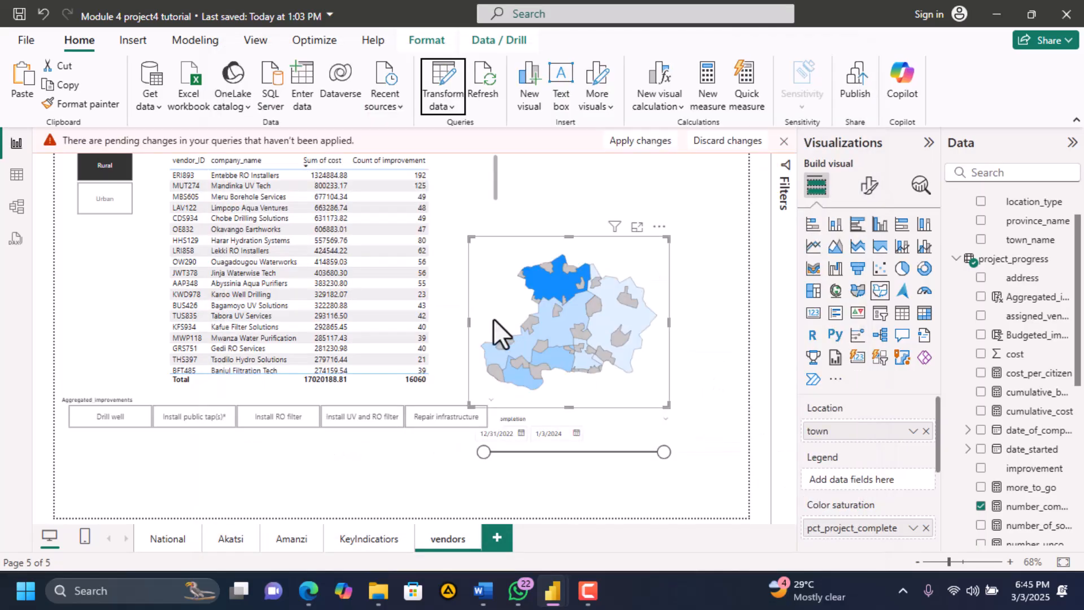
{"action": "left_click", "coordinate": [629, 165]}
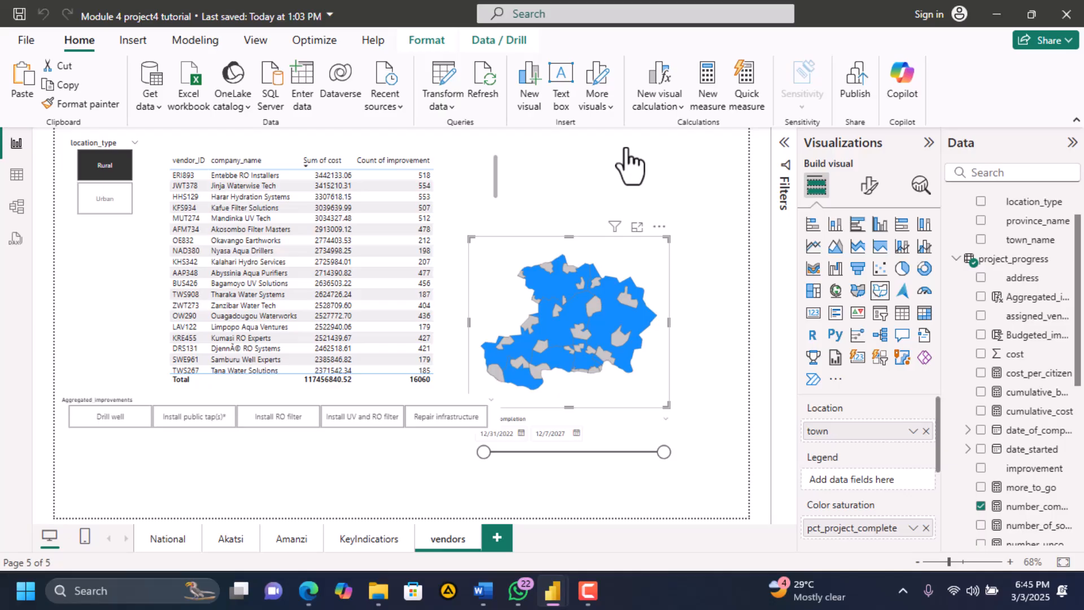
Open the National page and clear the Sokoto selection in the province slicer
{"action": "left_click", "coordinate": [174, 538]}
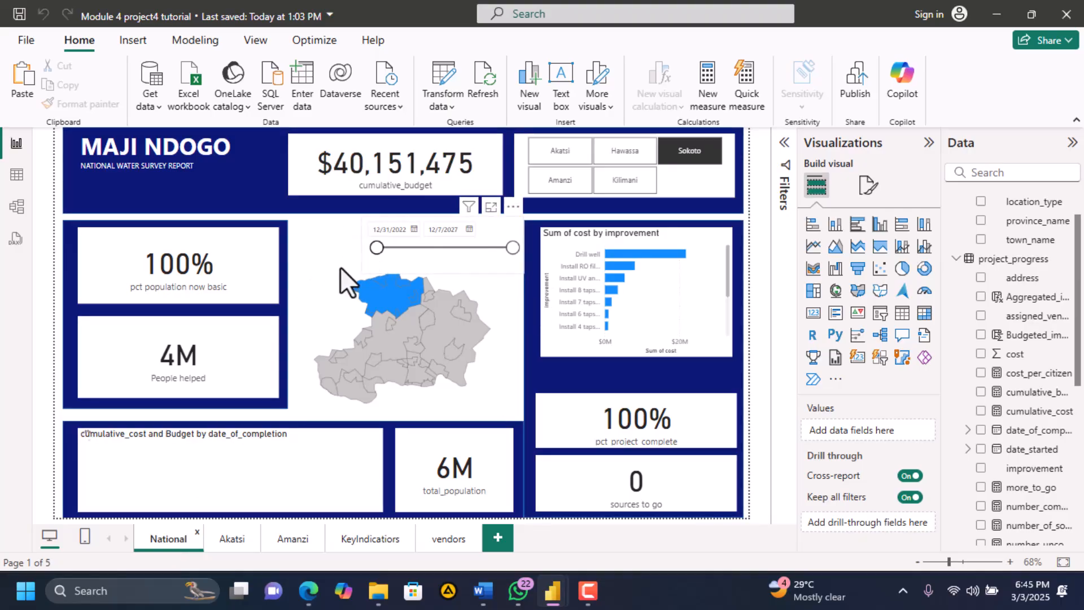
{"action": "left_click", "coordinate": [308, 266]}
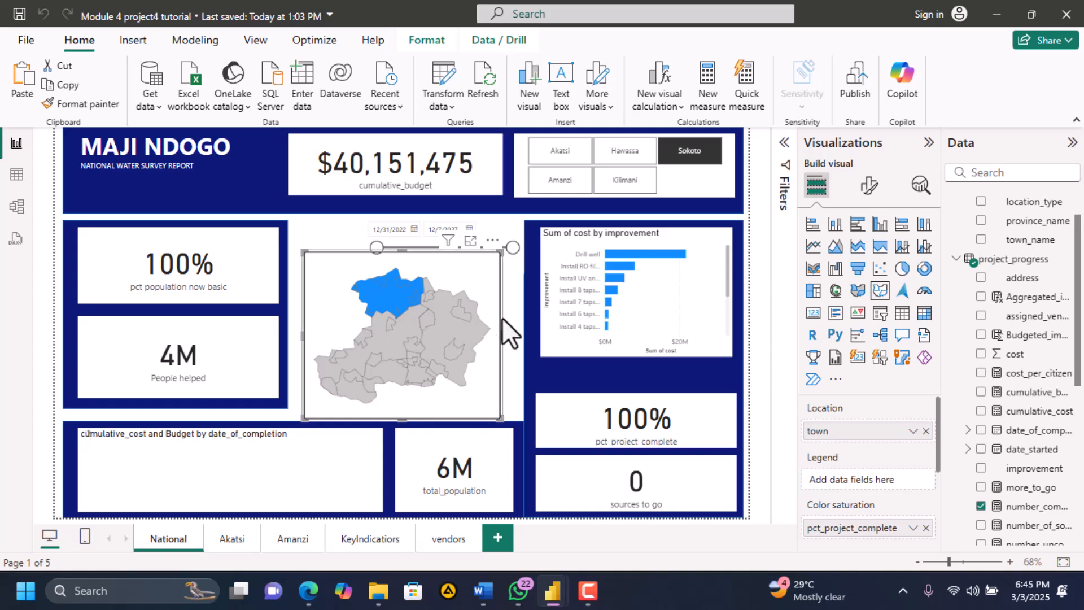
{"action": "left_click", "coordinate": [679, 156]}
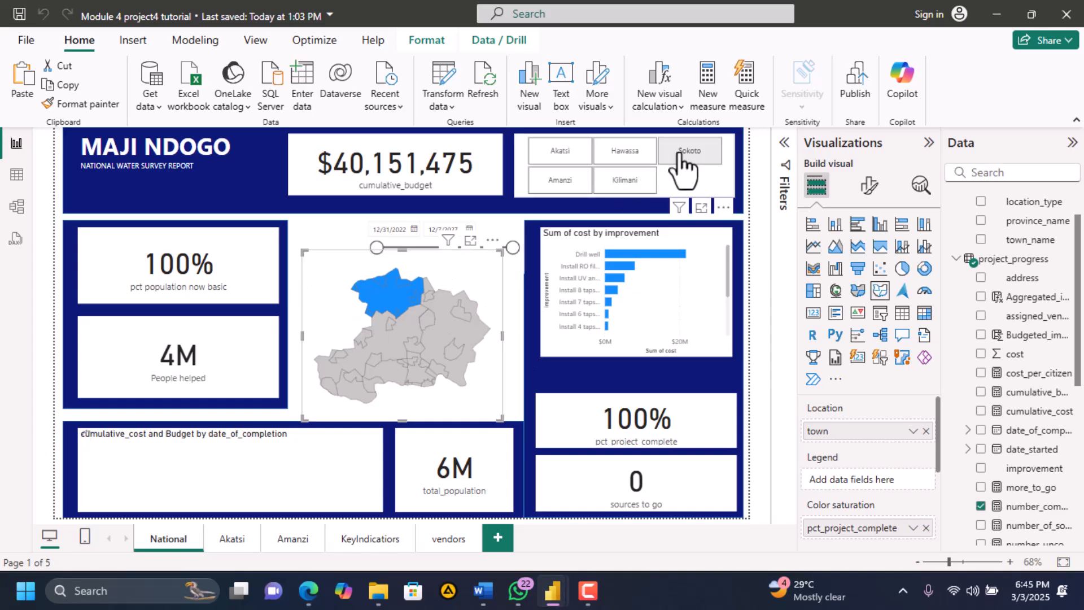
{"action": "left_click", "coordinate": [625, 181]}
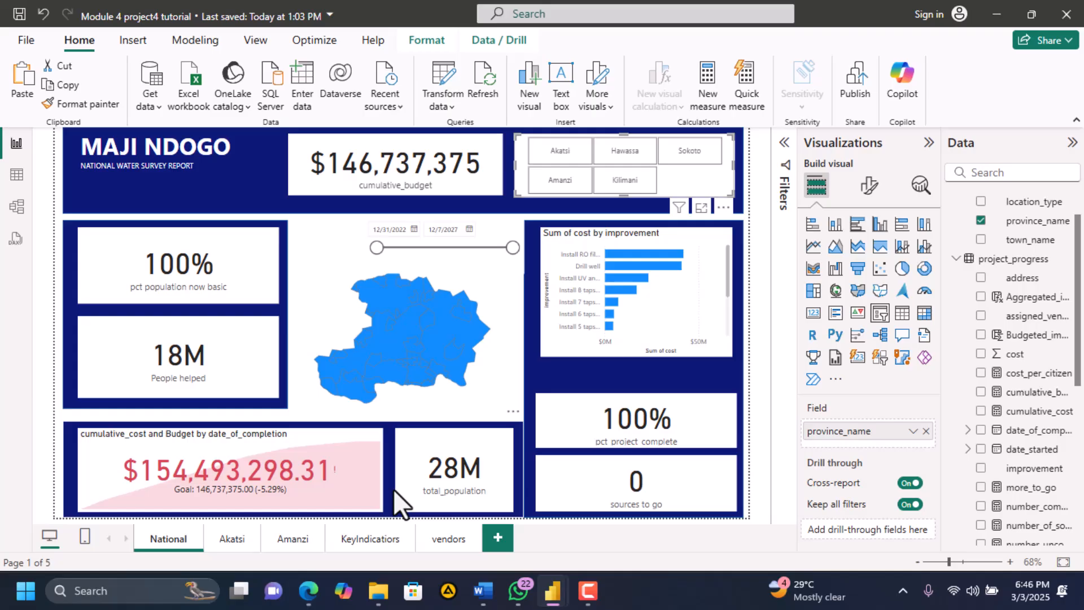
Look through Part_4.pdf in Edge back to the vendor page instructions on page 29, and return to the Power BI tutorial report
{"action": "left_click", "coordinate": [315, 597]}
{"action": "scroll", "coordinate": [377, 357], "scroll_direction": "down", "scroll_amount": 8}
{"action": "scroll", "coordinate": [377, 357], "scroll_direction": "down", "scroll_amount": 4}
{"action": "scroll", "coordinate": [377, 357], "scroll_direction": "up", "scroll_amount": 3}
{"action": "scroll", "coordinate": [377, 357], "scroll_direction": "down", "scroll_amount": 2}
{"action": "scroll", "coordinate": [377, 357], "scroll_direction": "up", "scroll_amount": 9}
{"action": "scroll", "coordinate": [378, 357], "scroll_direction": "up", "scroll_amount": 20}
{"action": "scroll", "coordinate": [377, 357], "scroll_direction": "up", "scroll_amount": 15}
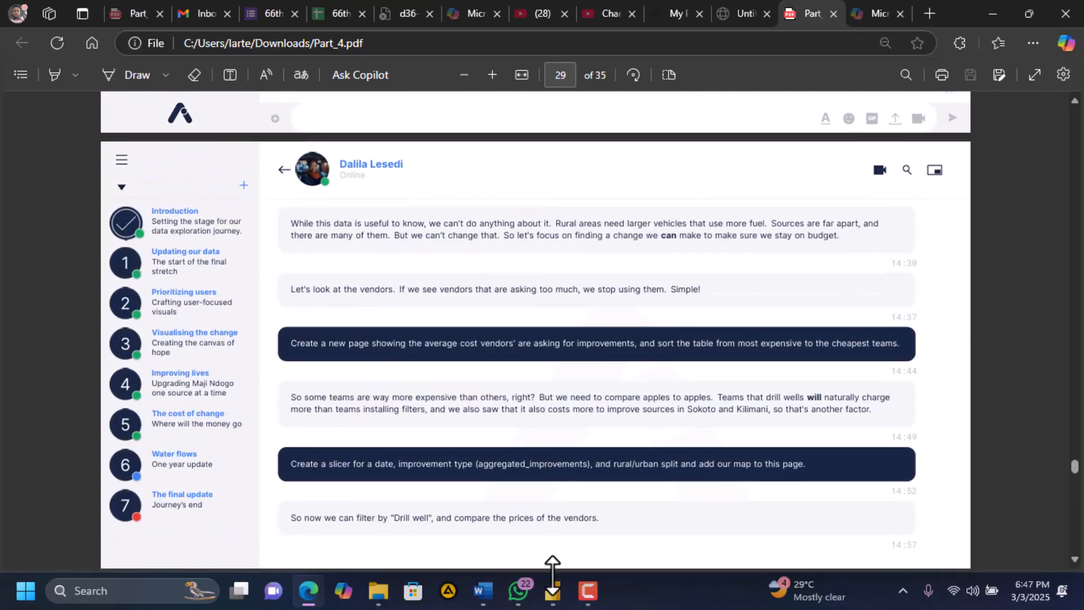
{"action": "left_click", "coordinate": [552, 590]}
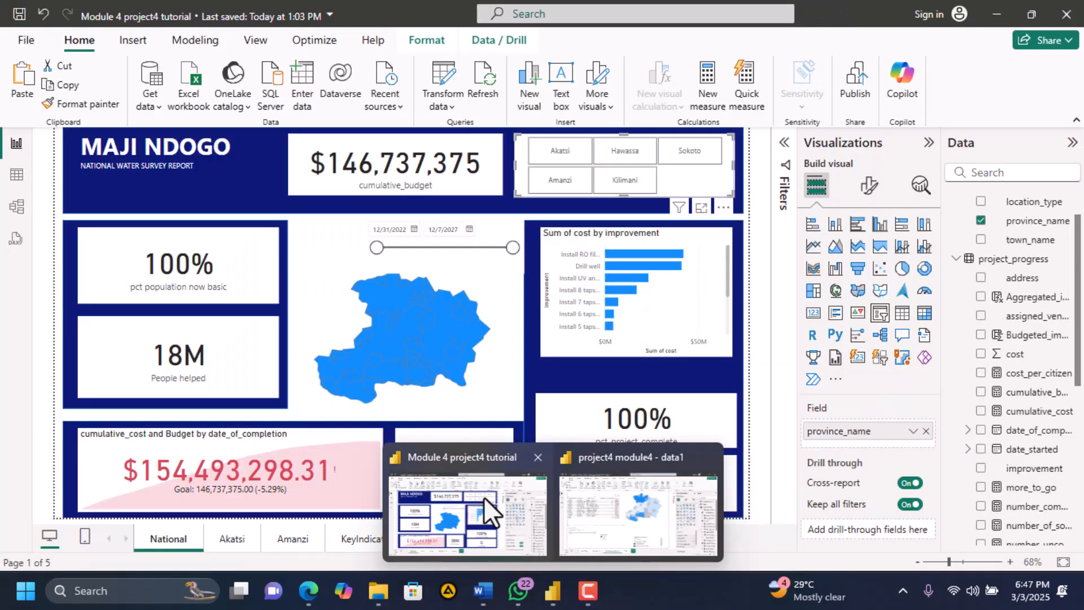
{"action": "left_click", "coordinate": [483, 495]}
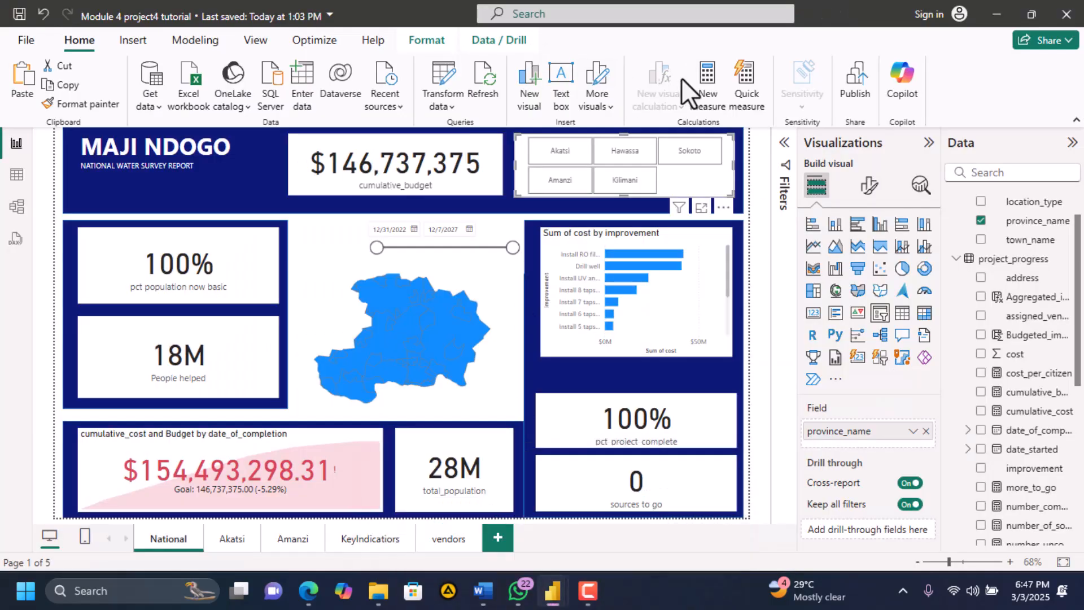